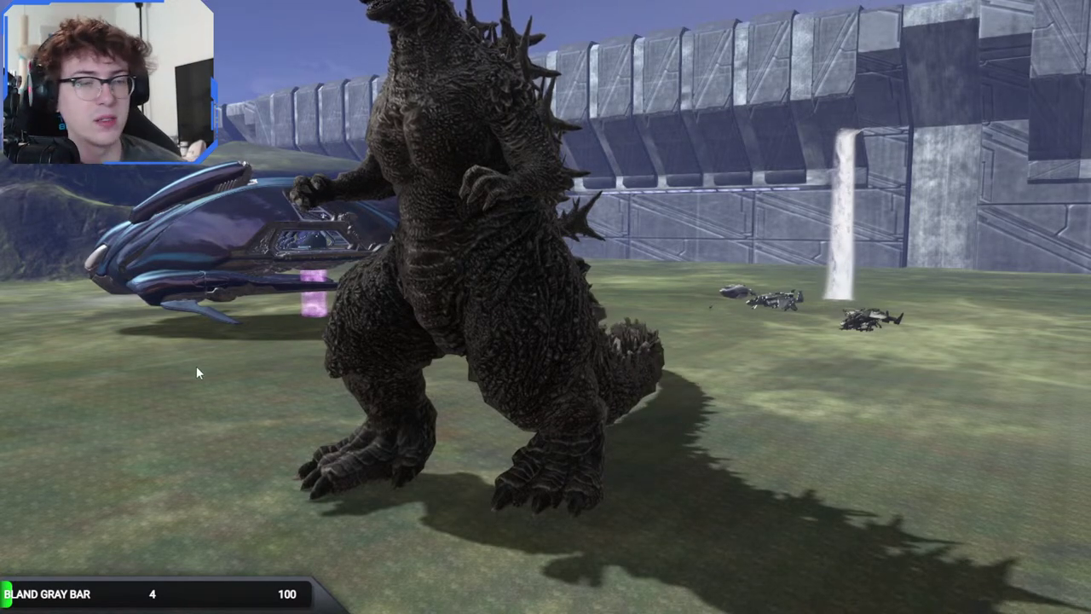
{"action": "left_click", "coordinate": [196, 366]}
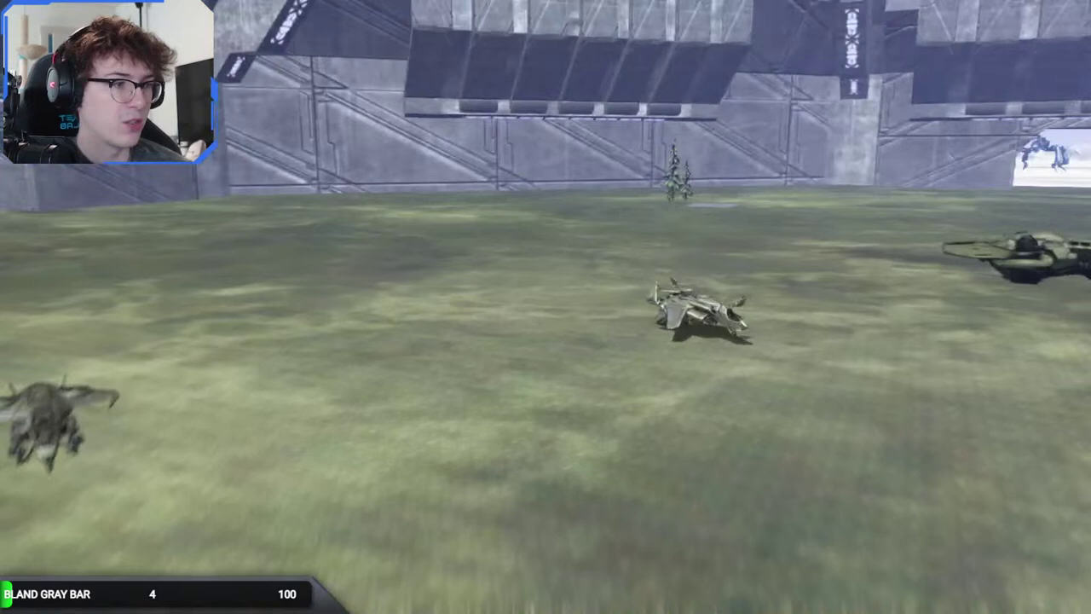
{"action": "key", "text": "w"}
{"action": "middle_click_drag", "start_coordinate": [196, 366], "coordinate": [283, 358]}
{"action": "key", "text": "w"}
{"action": "right_click_drag", "start_coordinate": [283, 349], "coordinate": [213, 348]}
{"action": "right_click_drag", "start_coordinate": [687, 463], "coordinate": [602, 462]}
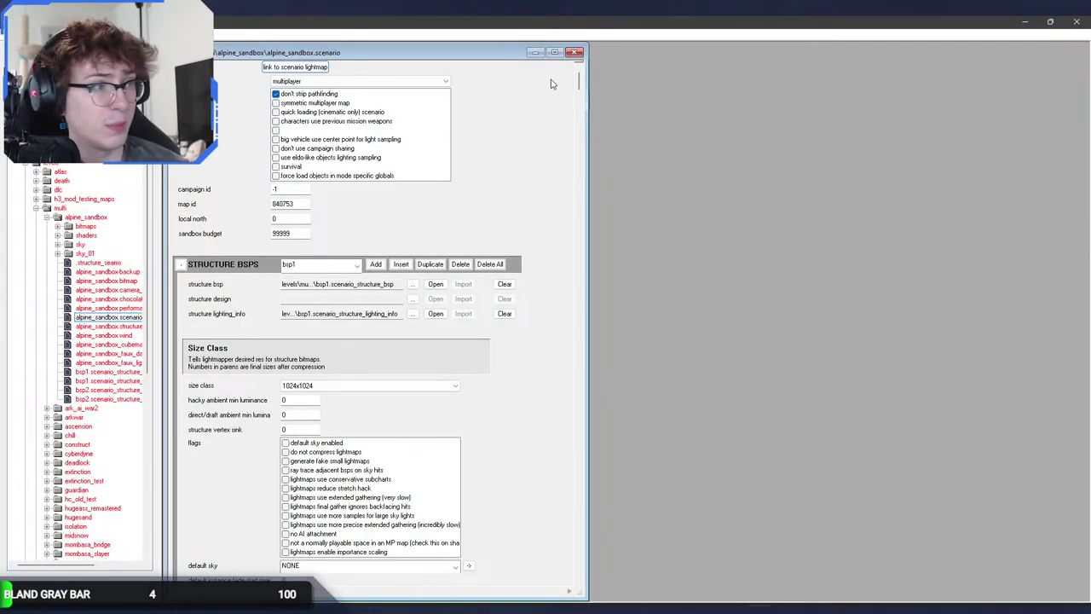
Step: Examine which vehicles are listed in the vehicle palette of the alpine_sandbox scenario tag
{"action": "left_click_drag", "start_coordinate": [578, 84], "coordinate": [560, 247]}
{"action": "scroll", "coordinate": [563, 241], "scroll_direction": "up", "scroll_amount": 5}
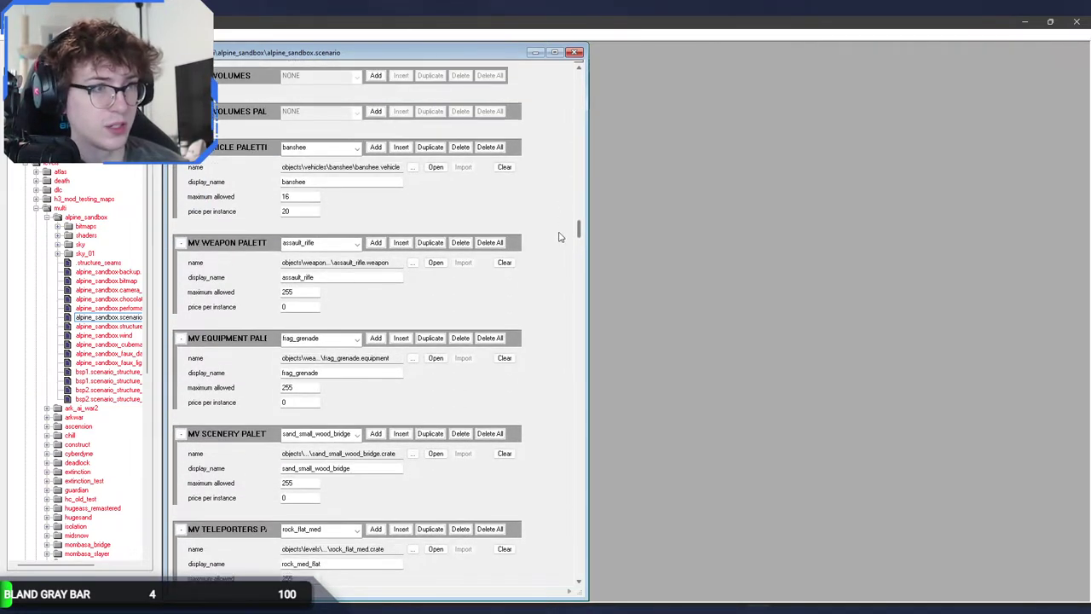
{"action": "left_click", "coordinate": [328, 149]}
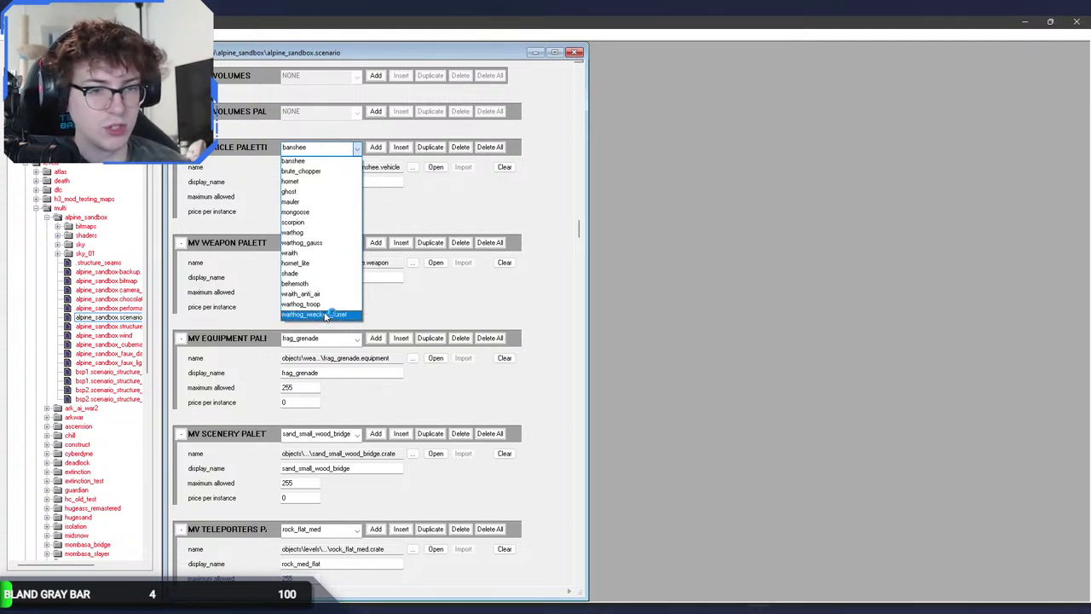
{"action": "left_click", "coordinate": [320, 161]}
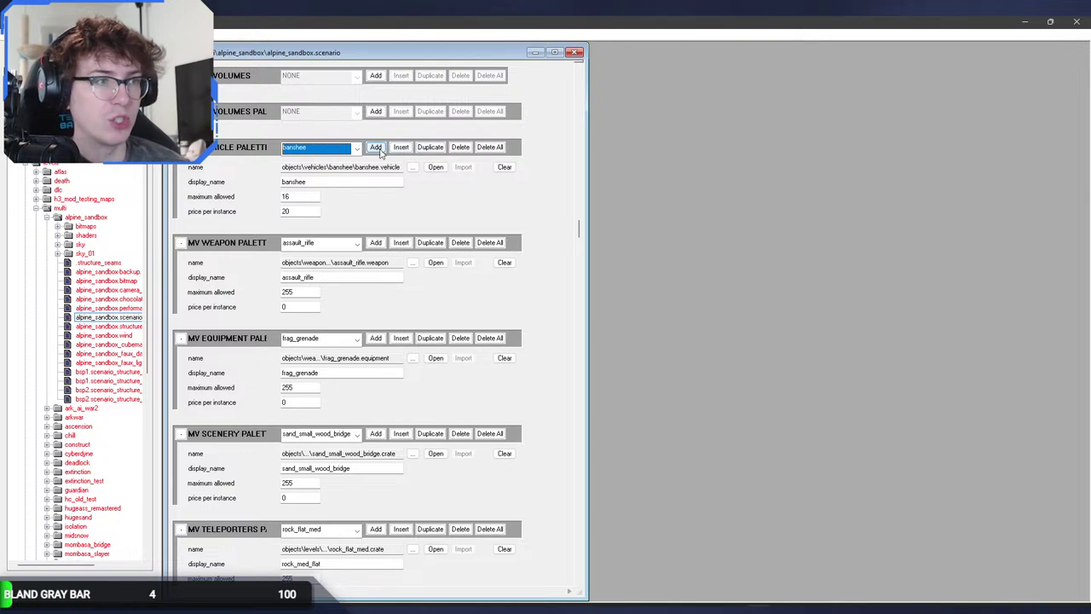
{"action": "left_click", "coordinate": [355, 148]}
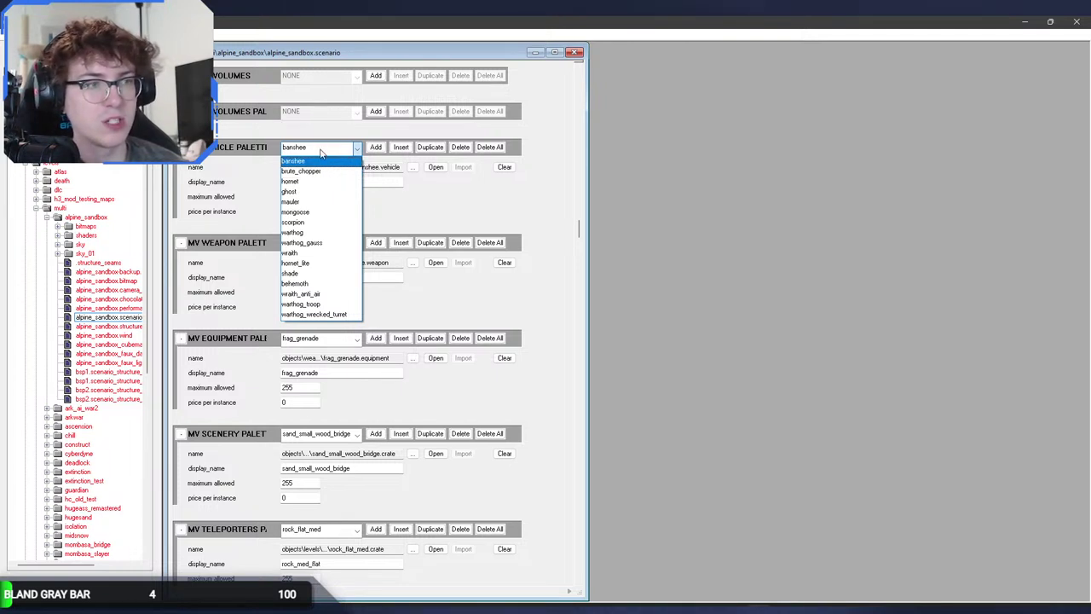
{"action": "left_click", "coordinate": [320, 151]}
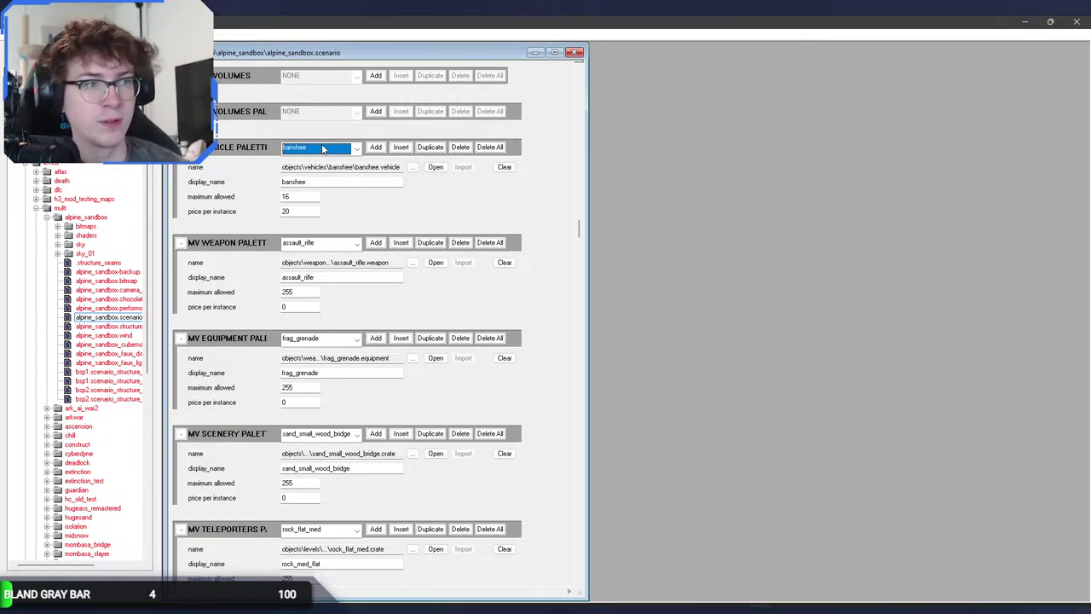
{"action": "left_click", "coordinate": [322, 149]}
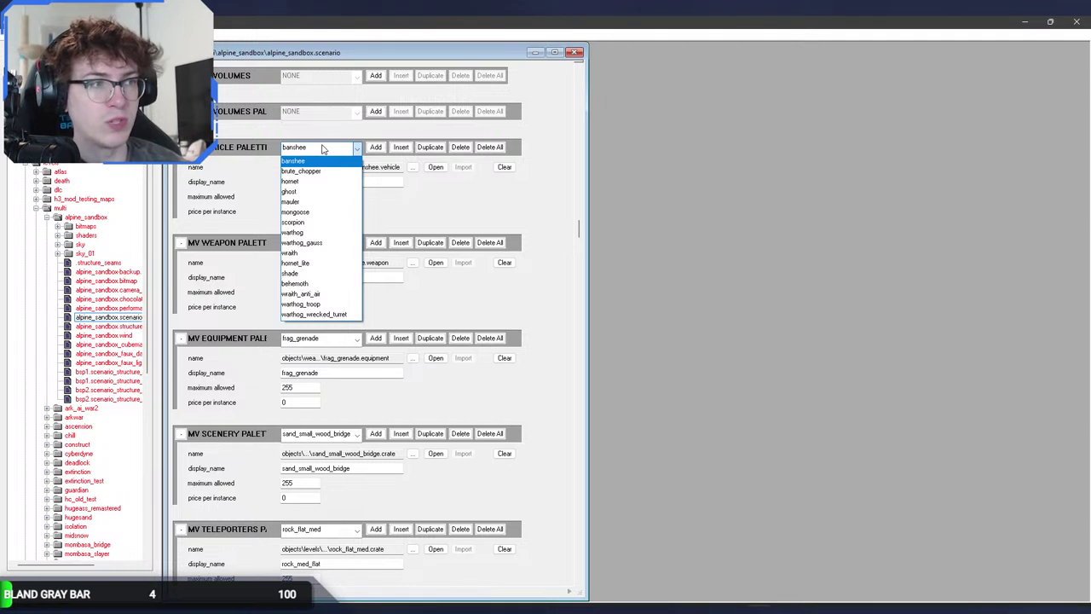
{"action": "left_click", "coordinate": [335, 159]}
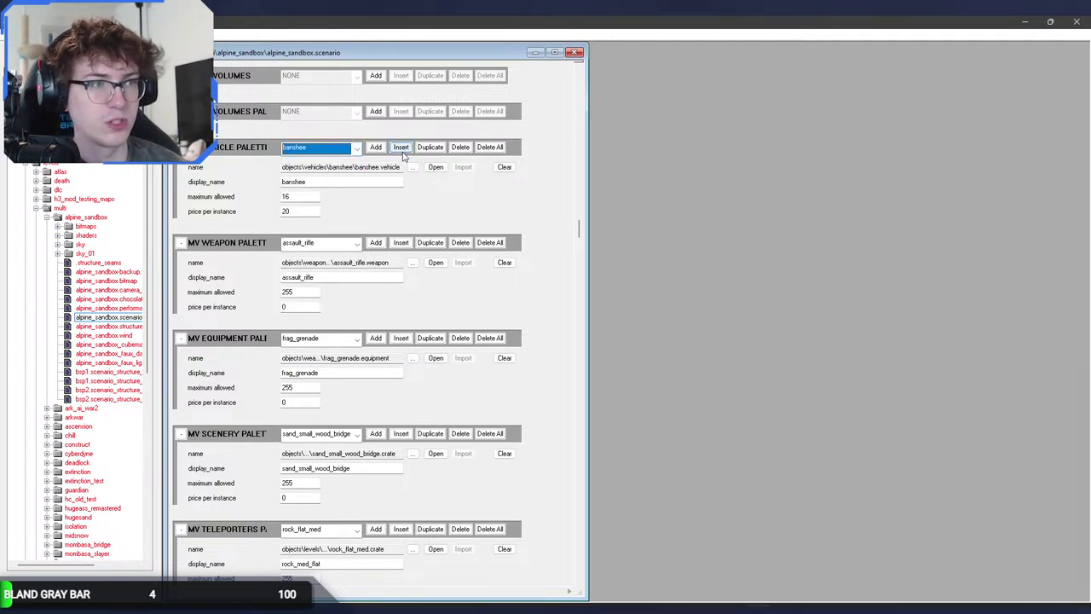
{"action": "left_click", "coordinate": [324, 150]}
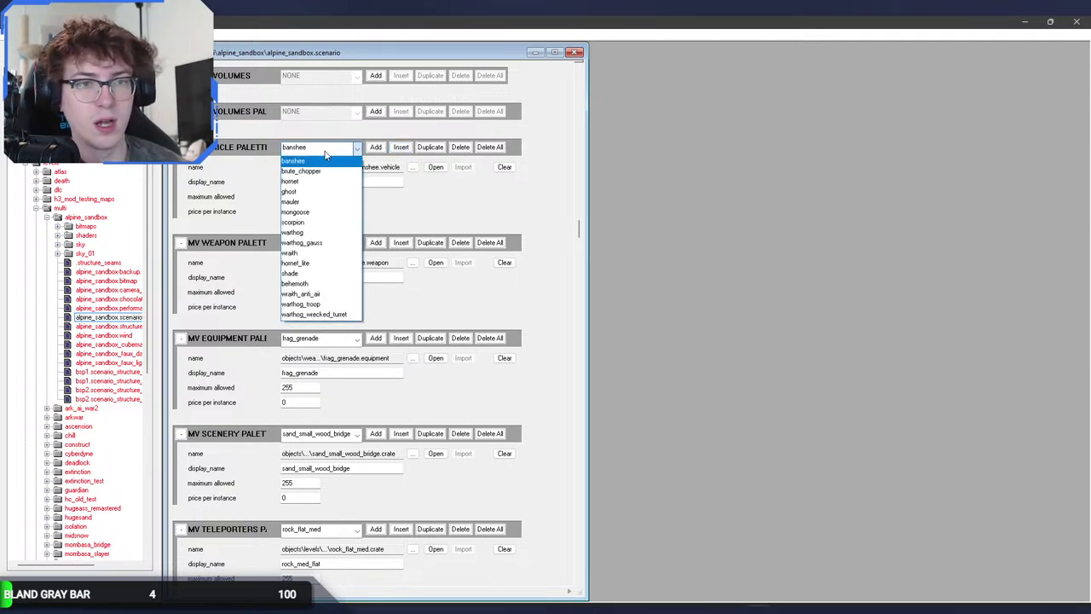
{"action": "left_click", "coordinate": [325, 152]}
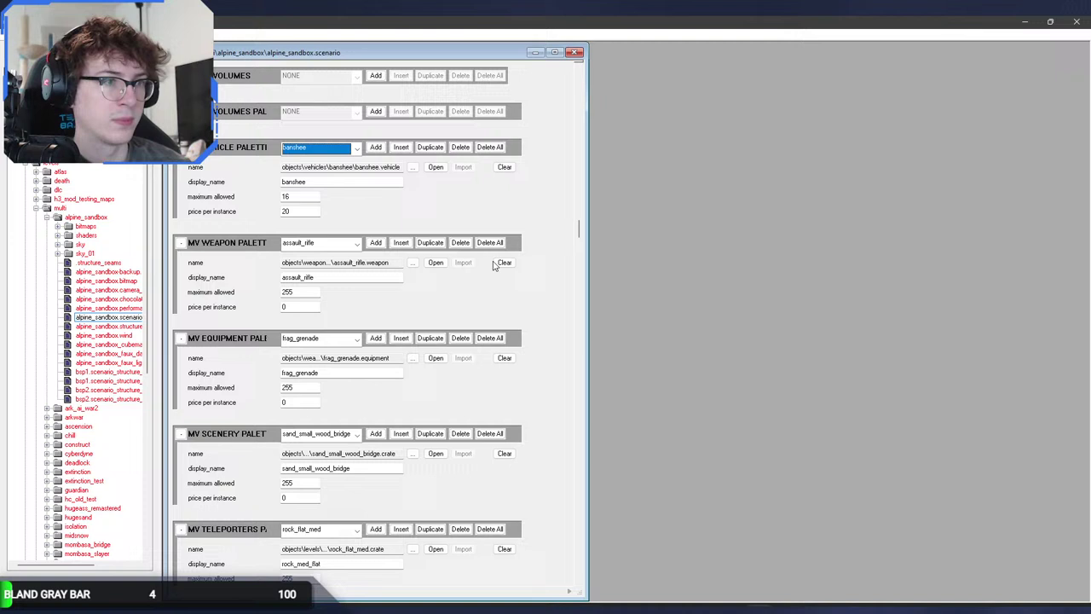
Step: Insert a vehicle palette entry before banshee and assign it the pelican_flyable.vehicle tag from the tags\objects\vehicles folder
{"action": "left_click", "coordinate": [400, 147]}
{"action": "left_click", "coordinate": [377, 166]}
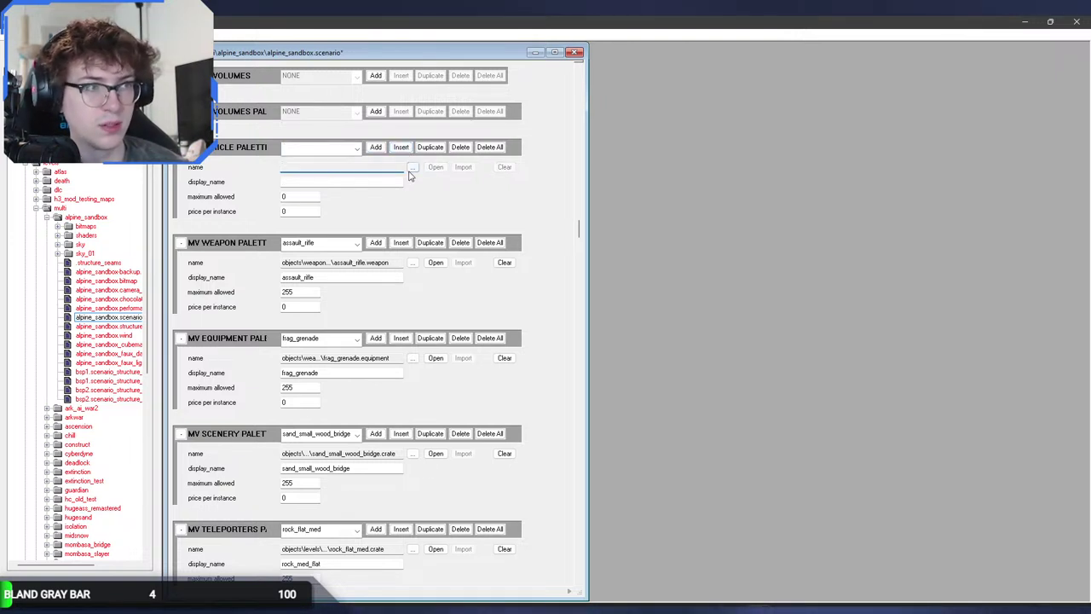
{"action": "left_click", "coordinate": [412, 166]}
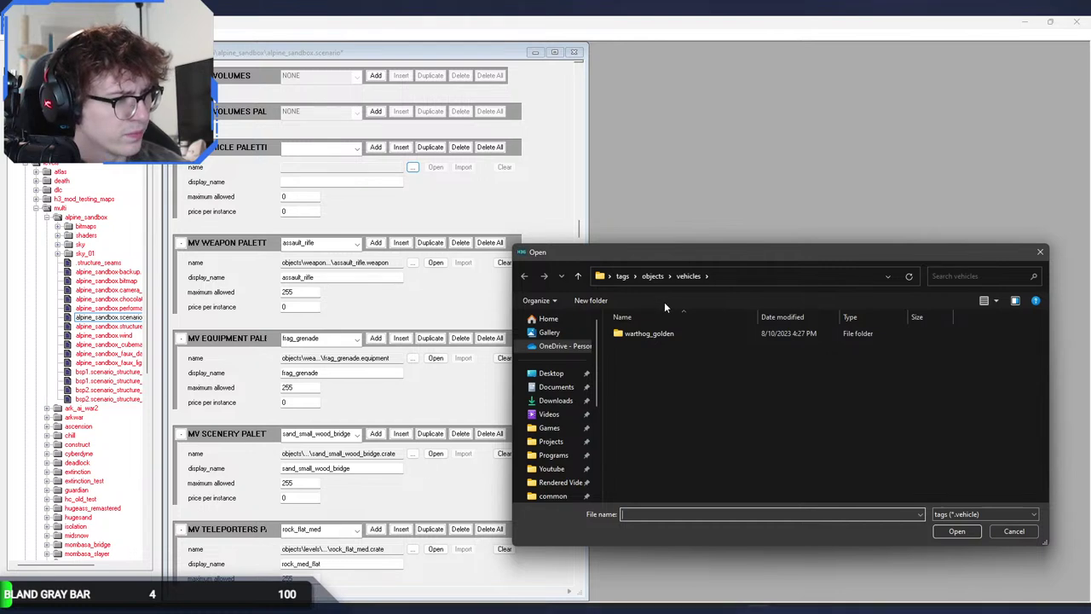
{"action": "left_click", "coordinate": [686, 336]}
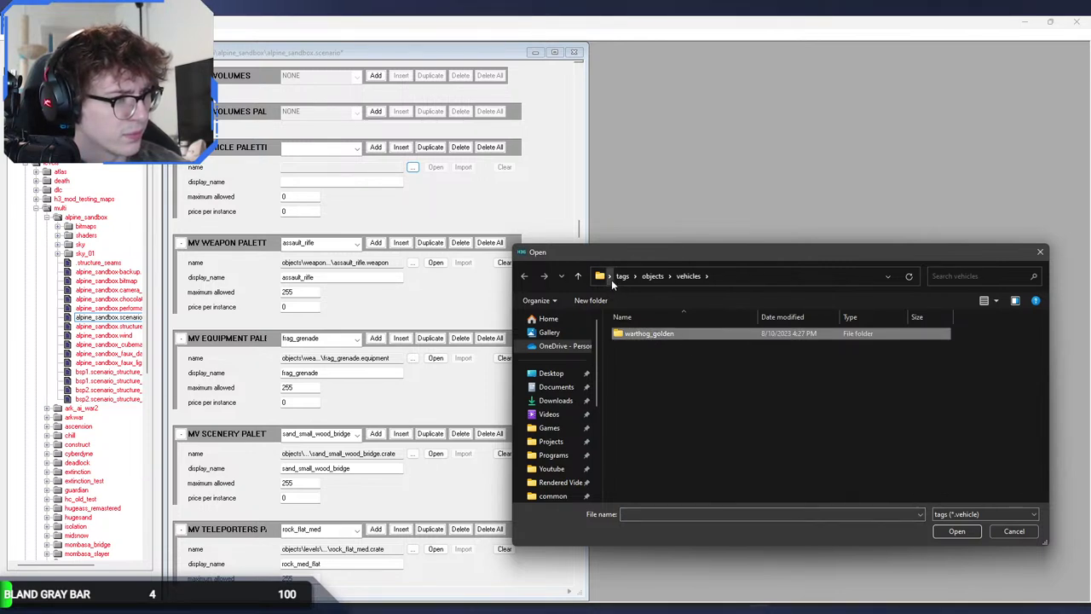
{"action": "left_click", "coordinate": [720, 450]}
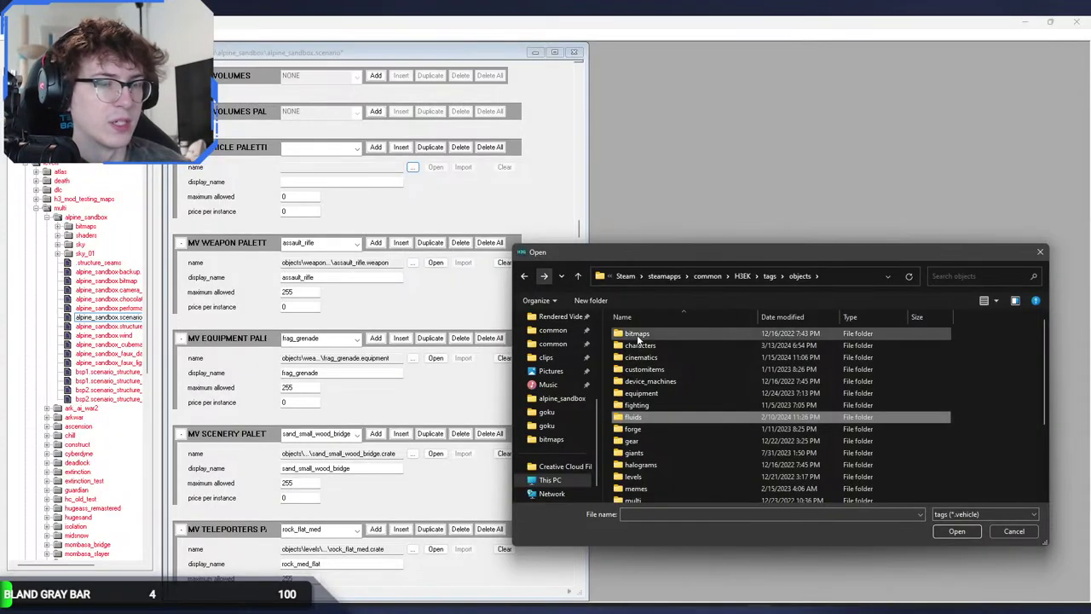
{"action": "scroll", "coordinate": [667, 464], "scroll_direction": "down", "scroll_amount": 5}
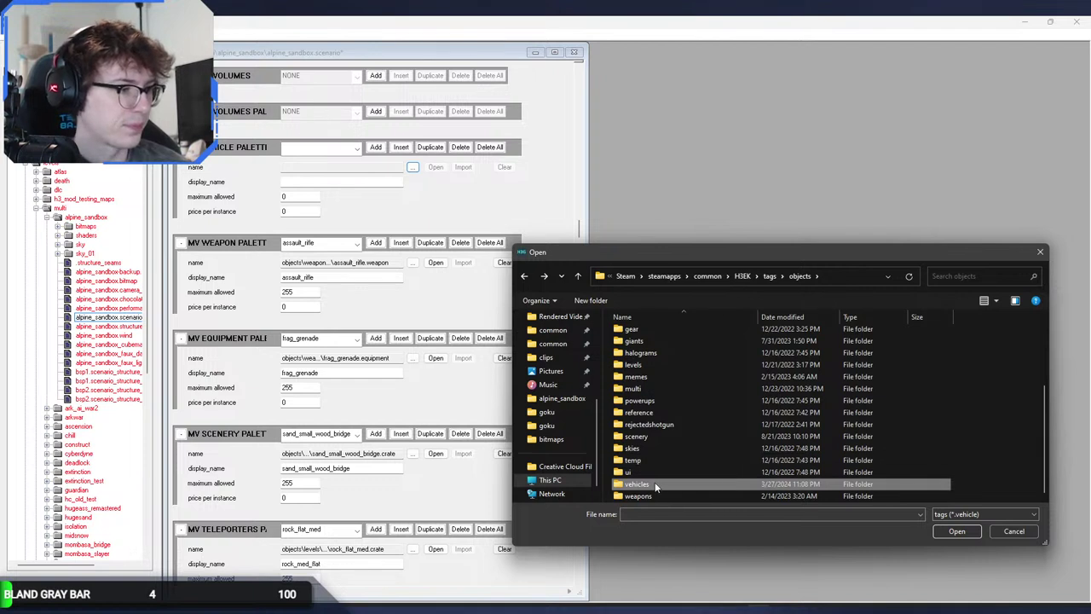
{"action": "double_click", "coordinate": [655, 484]}
{"action": "scroll", "coordinate": [692, 395], "scroll_direction": "down", "scroll_amount": 5}
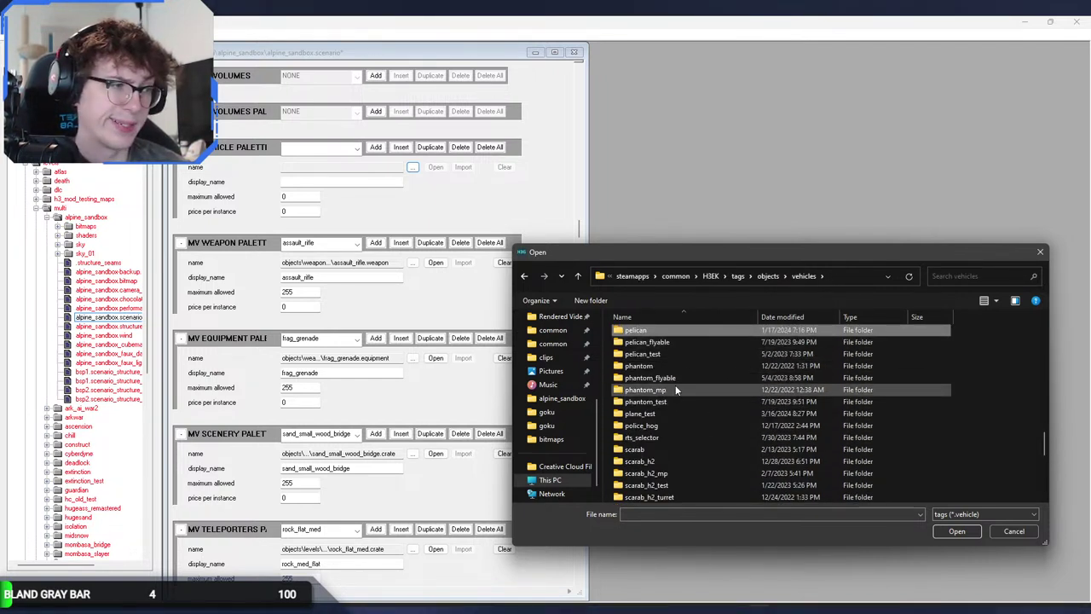
{"action": "double_click", "coordinate": [642, 354]}
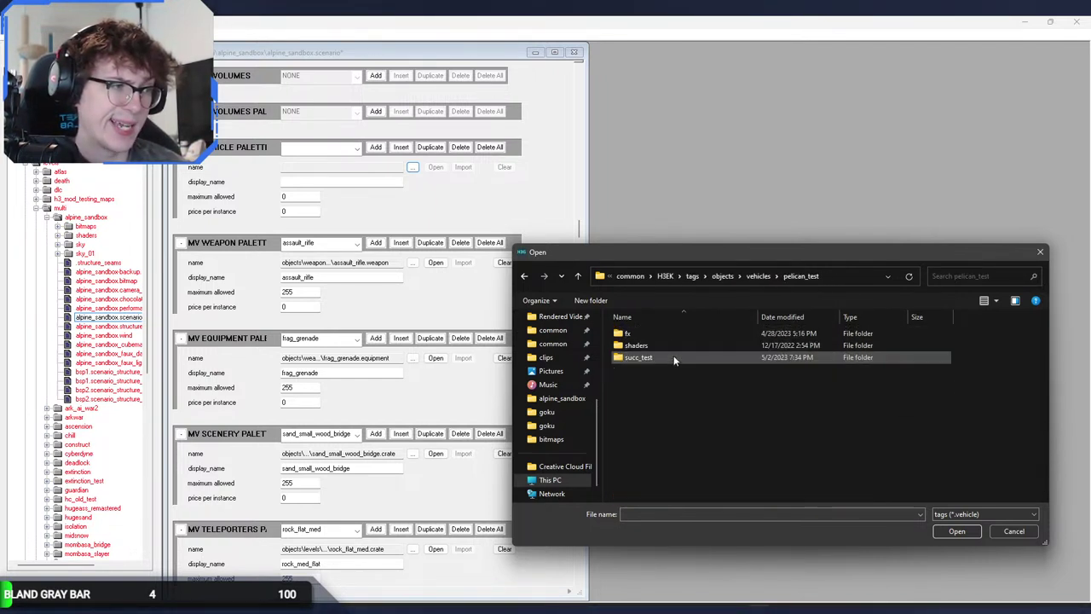
{"action": "left_click", "coordinate": [524, 275]}
{"action": "double_click", "coordinate": [691, 483]}
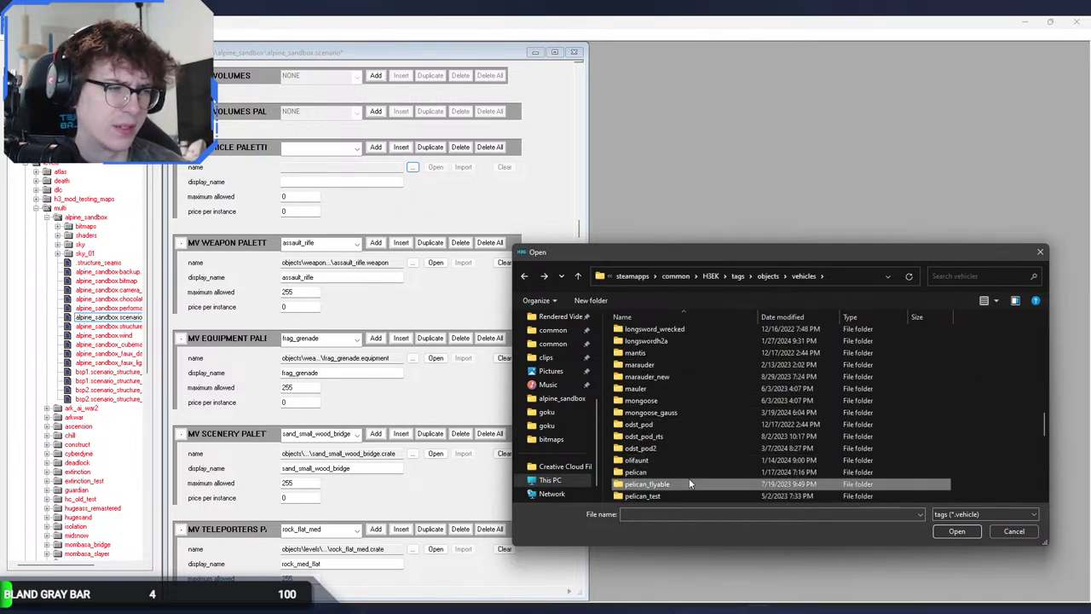
{"action": "double_click", "coordinate": [674, 381]}
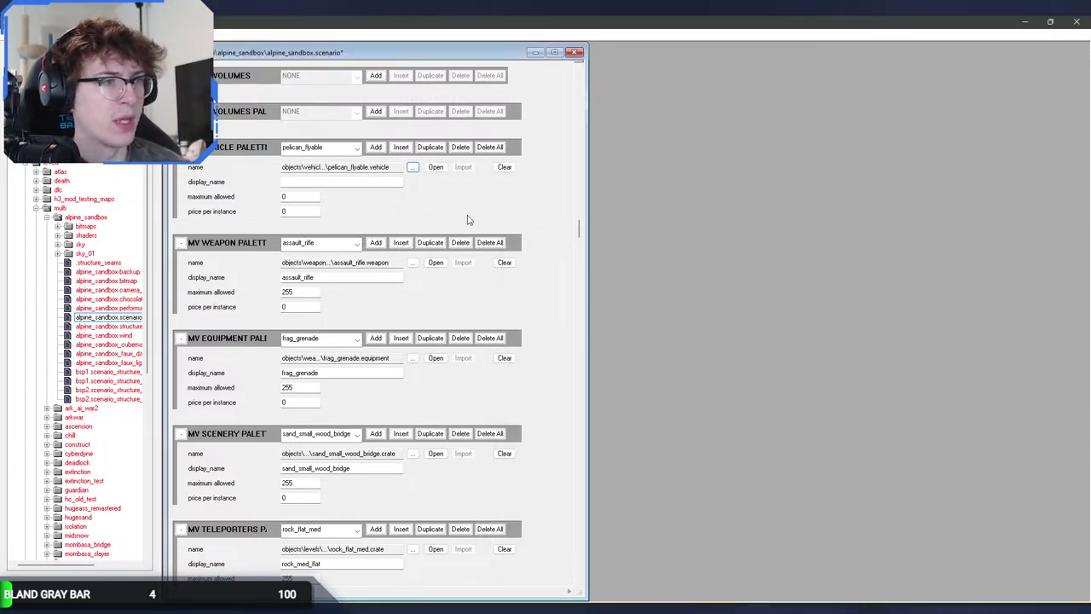
Step: Set the new palette entry's display name to pelican and its maximum allowed to 255
{"action": "left_click", "coordinate": [383, 181]}
{"action": "type", "text": "pelican"}
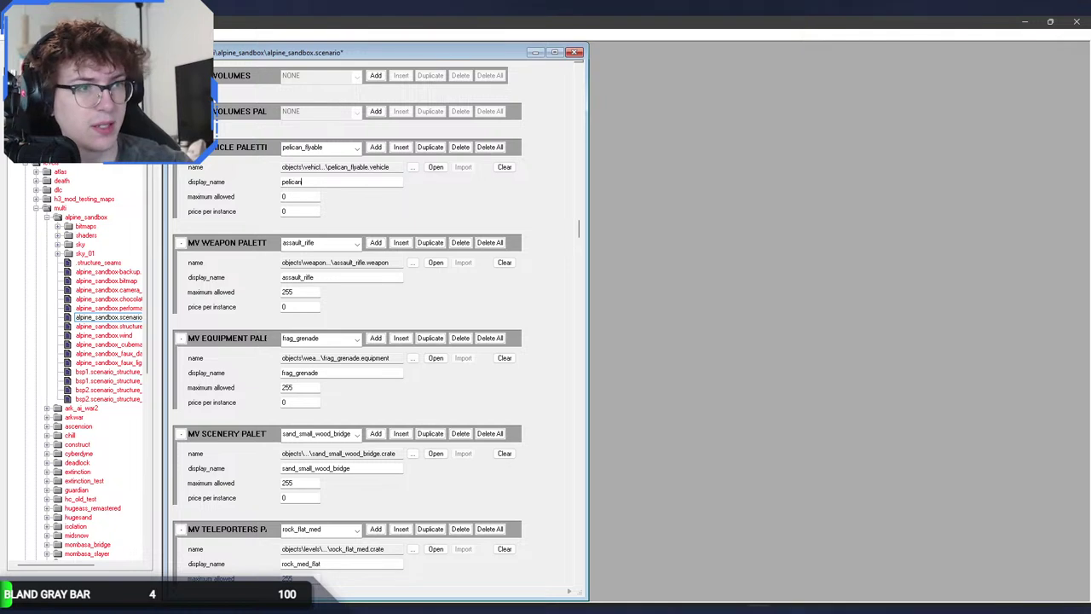
{"action": "key", "text": "Tab"}
{"action": "type", "text": "22"}
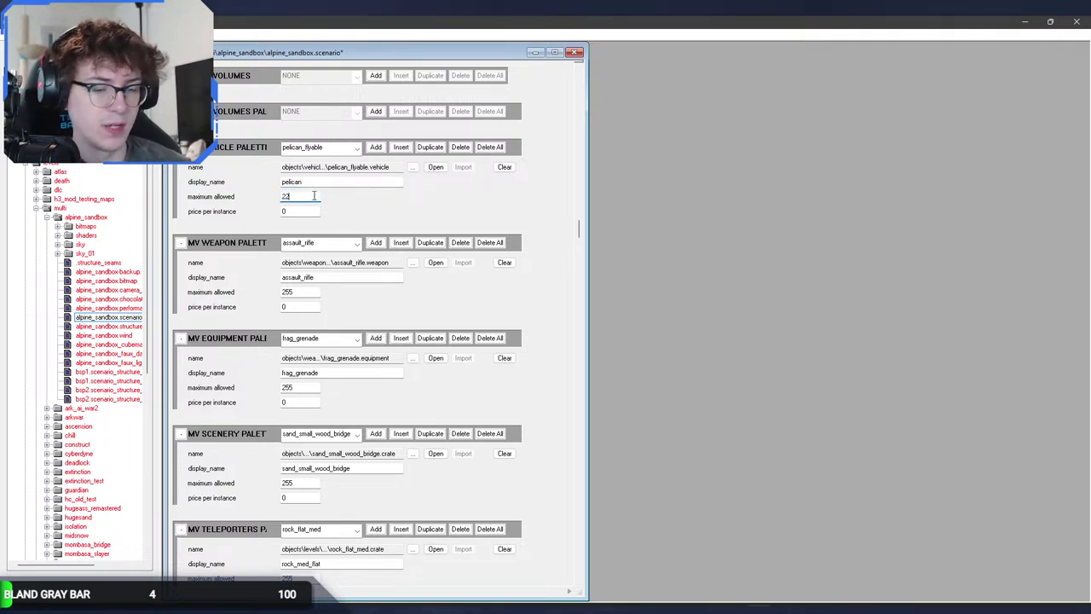
{"action": "type", "text": "55"}
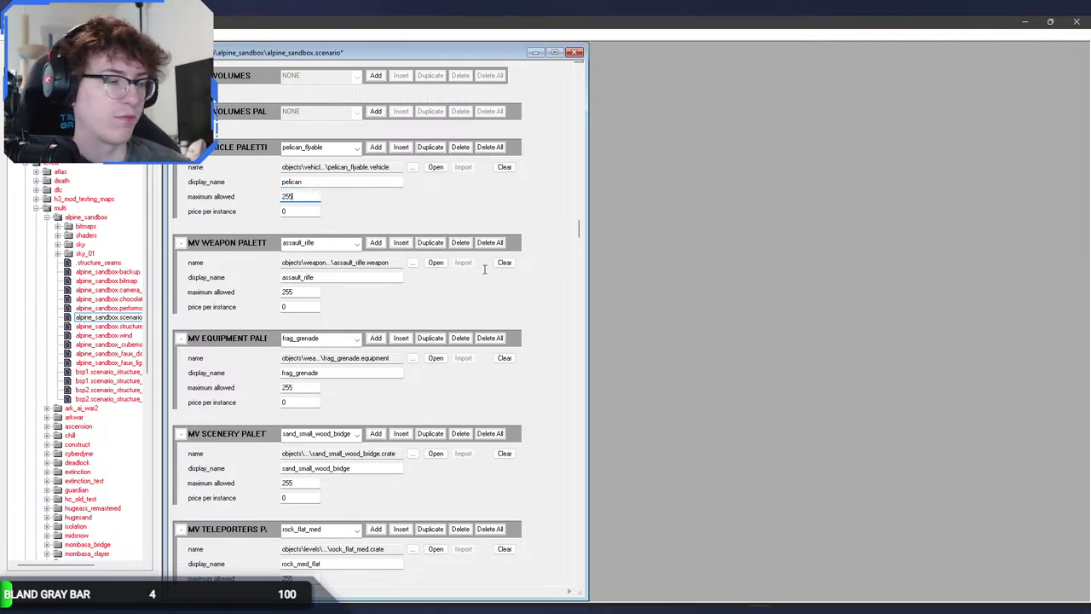
Step: Switch to Sapien and delete every placed vehicle from the map, through the final vulture entry
{"action": "left_click", "coordinate": [778, 602]}
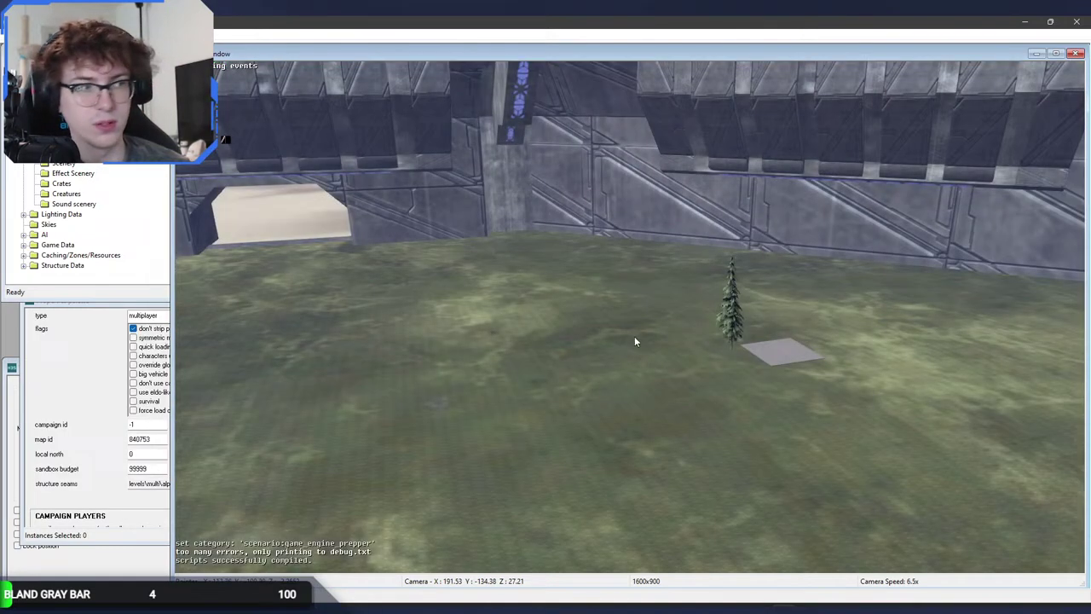
{"action": "key", "text": "s"}
{"action": "middle_click_drag", "start_coordinate": [635, 336], "coordinate": [500, 269]}
{"action": "left_click", "coordinate": [68, 112]}
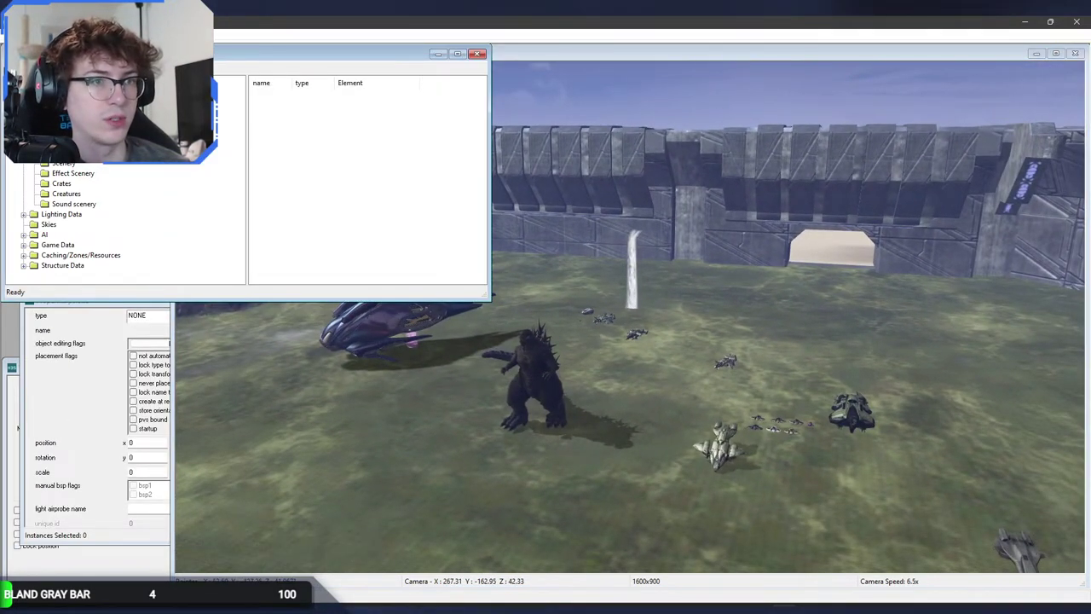
{"action": "left_click", "coordinate": [73, 132]}
{"action": "left_click", "coordinate": [349, 97]}
{"action": "scroll", "coordinate": [419, 186], "scroll_direction": "down", "scroll_amount": 2}
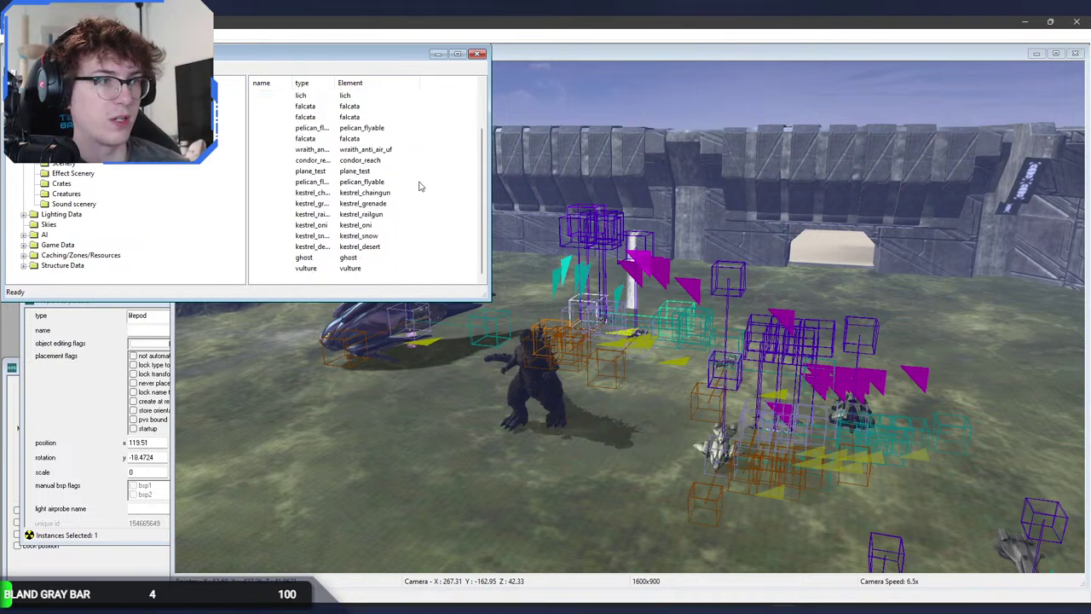
{"action": "left_click", "coordinate": [349, 267], "text": "shift"}
{"action": "key", "text": "Delete"}
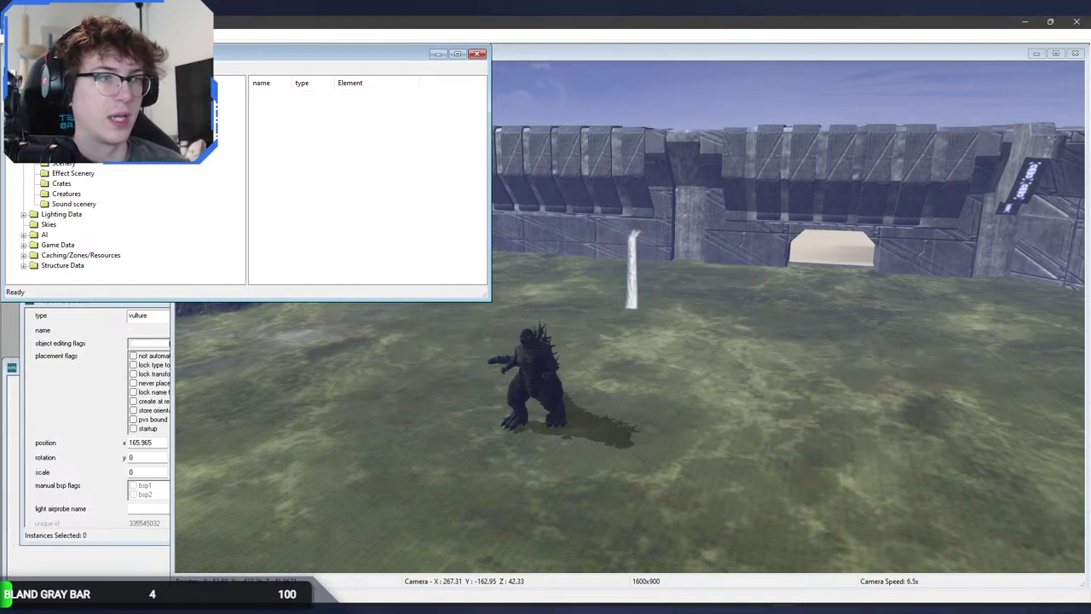
Step: Delete the Godzilla model and the other placed object listed in its category
{"action": "left_click", "coordinate": [68, 132]}
{"action": "left_click", "coordinate": [306, 96]}
{"action": "left_click", "coordinate": [314, 107], "text": "shift"}
{"action": "key", "text": "Delete"}
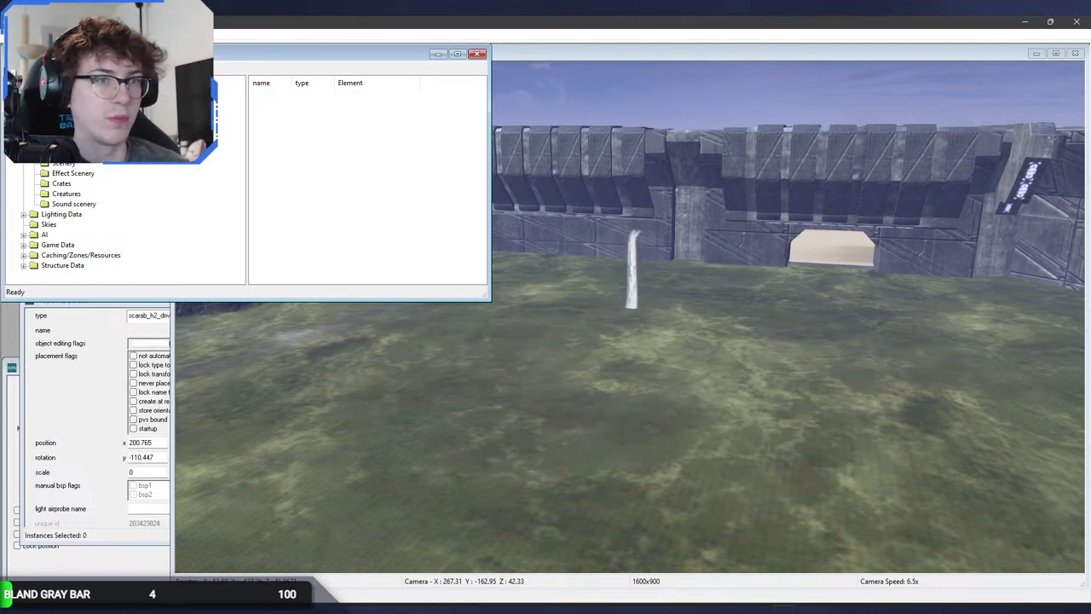
Step: Delete the two placed objects listed in the next object category
{"action": "left_click", "coordinate": [34, 102]}
{"action": "left_click", "coordinate": [34, 111]}
{"action": "left_click", "coordinate": [68, 122]}
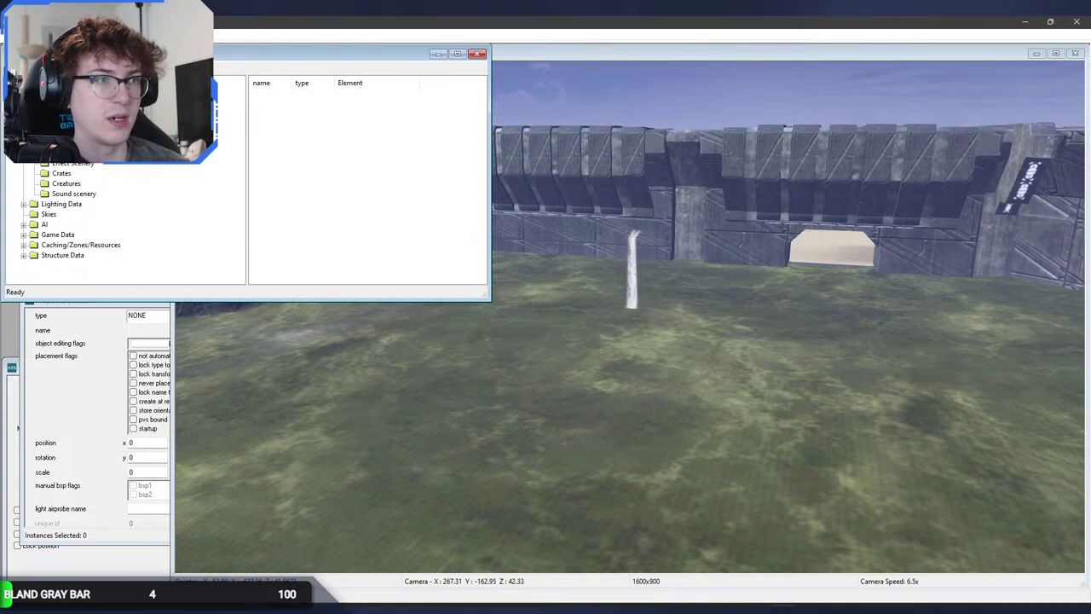
{"action": "left_click", "coordinate": [68, 132]}
{"action": "left_click", "coordinate": [313, 107]}
{"action": "left_click", "coordinate": [325, 95], "text": "shift"}
{"action": "key", "text": "Delete"}
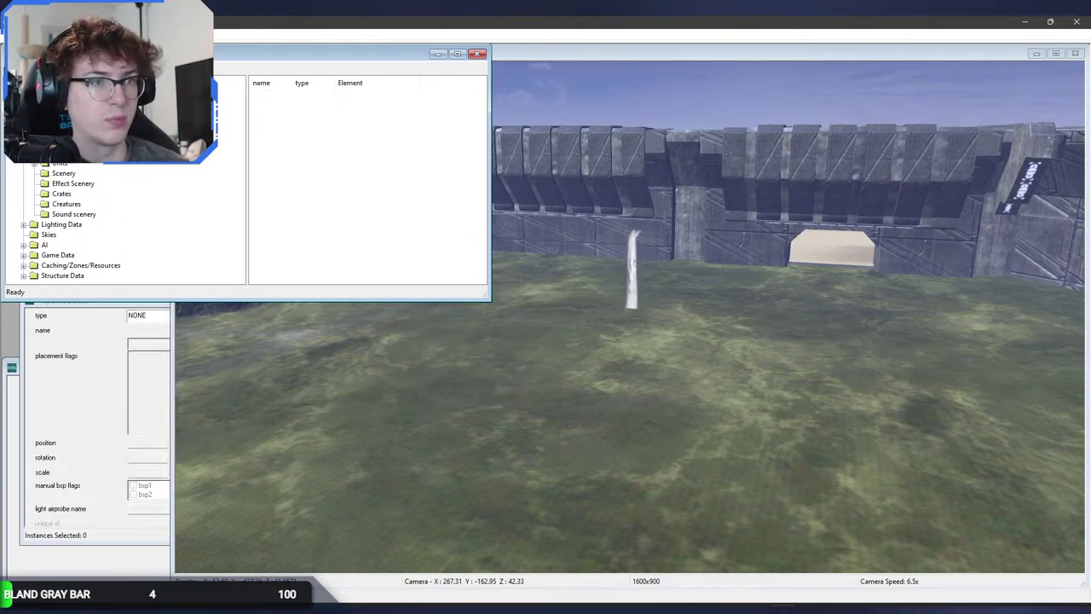
Step: Delete the placed waterfall, cliff_huge_des and flat_large_des objects from the map
{"action": "left_click", "coordinate": [69, 152]}
{"action": "left_click", "coordinate": [34, 112]}
{"action": "left_click", "coordinate": [68, 132]}
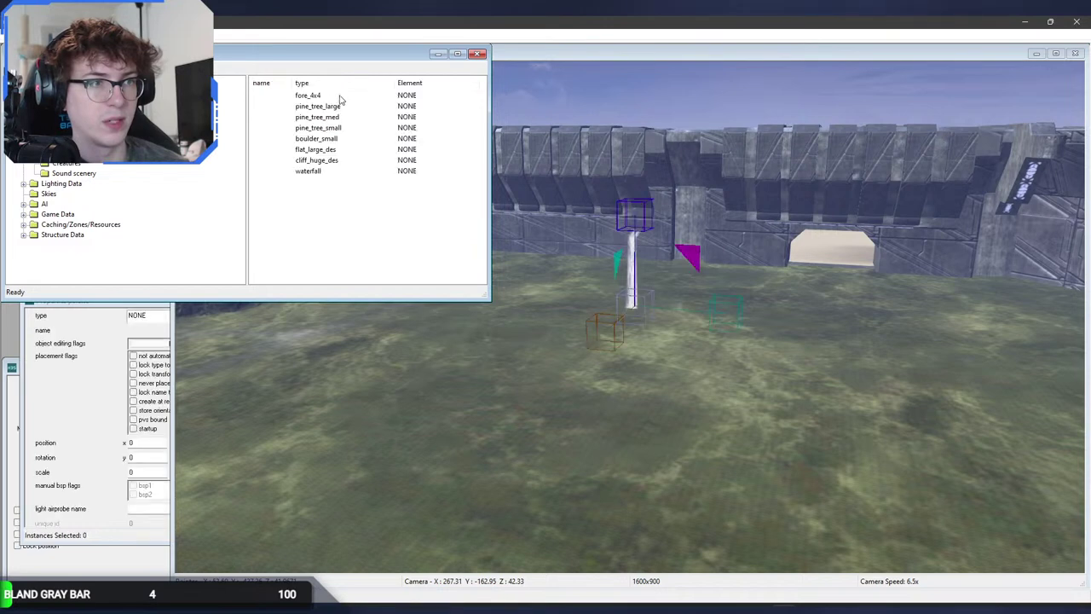
{"action": "left_click", "coordinate": [317, 171]}
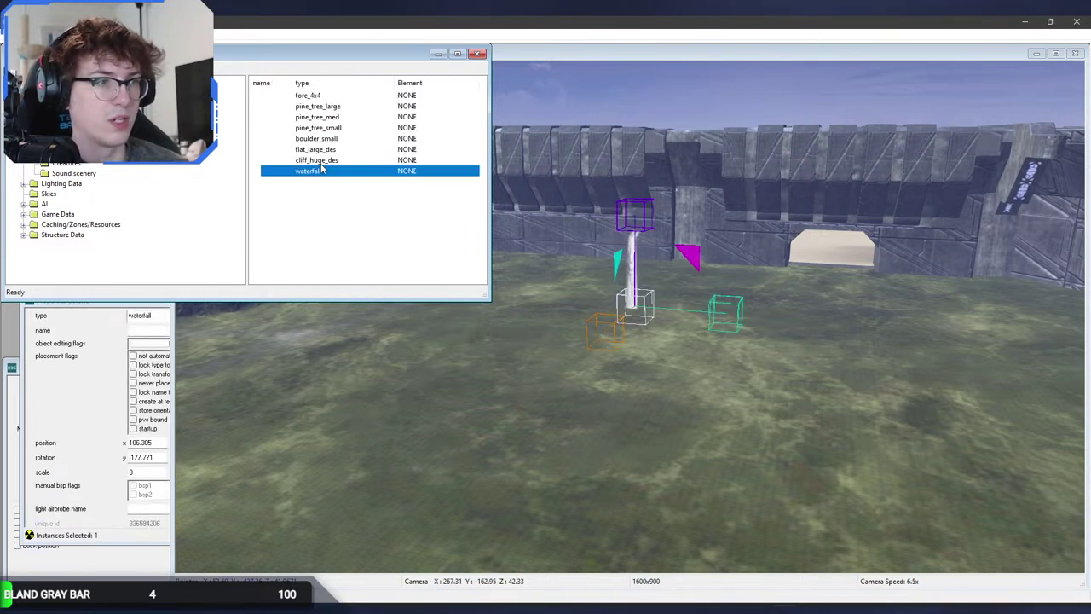
{"action": "key", "text": "Delete"}
{"action": "key", "text": "Delete"}
{"action": "key", "text": "Delete"}
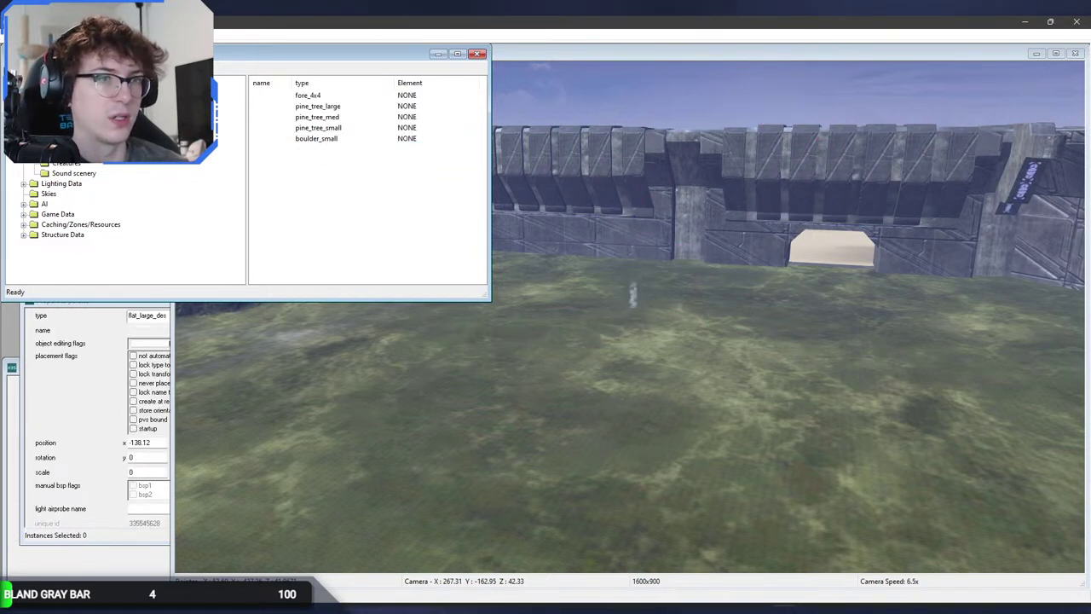
Step: Save the cleared alpine_sandbox scenario
{"action": "left_click", "coordinate": [474, 376]}
{"action": "key", "text": "ctrl+s"}
{"action": "key", "text": "a"}
{"action": "middle_click_drag", "start_coordinate": [474, 376], "coordinate": [586, 435]}
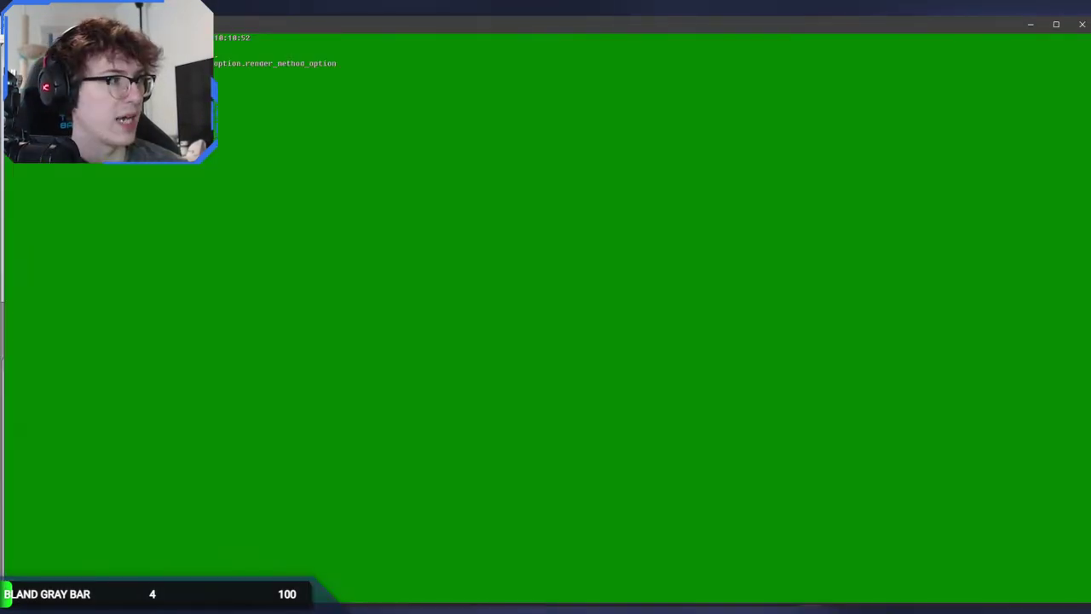
Step: Switch to the Halo 3 test build and maximize its window
{"action": "key", "text": "super"}
{"action": "left_click", "coordinate": [1056, 25]}
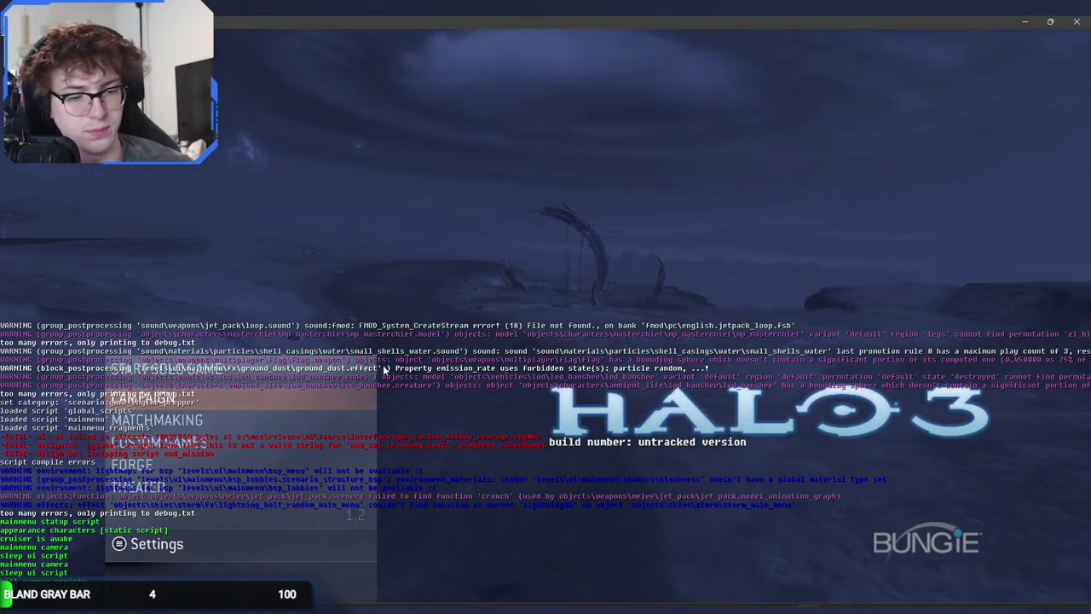
Step: Run the debug menu command that hides all error geometry and close the menu
{"action": "key", "text": "Home"}
{"action": "key", "text": "Return"}
{"action": "key", "text": "0"}
{"action": "key", "text": "n"}
{"action": "key", "text": "4"}
{"action": "key", "text": "BackSpace"}
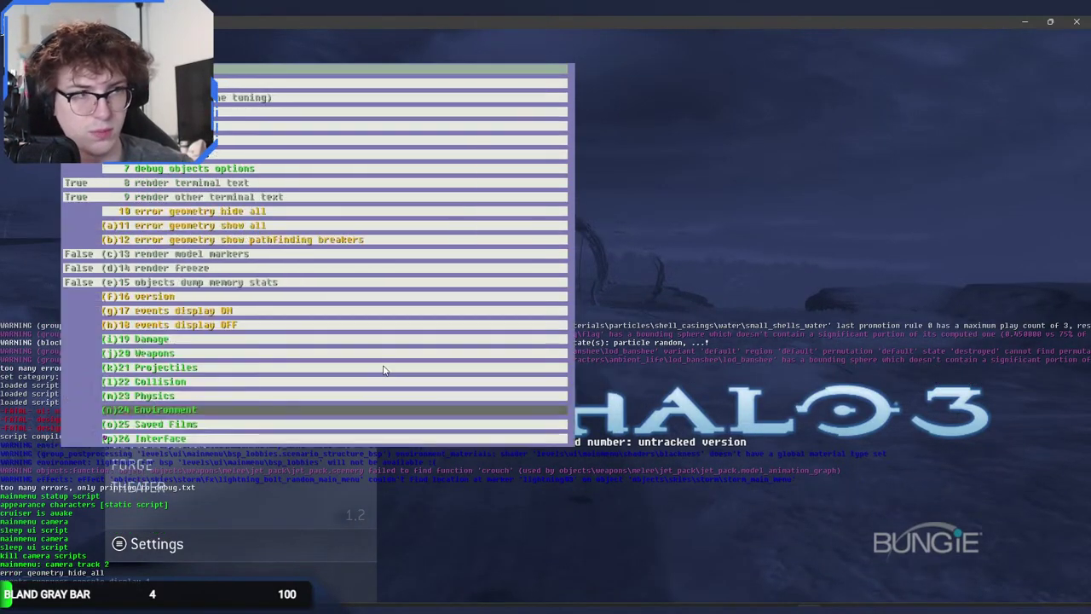
{"action": "key", "text": "Home"}
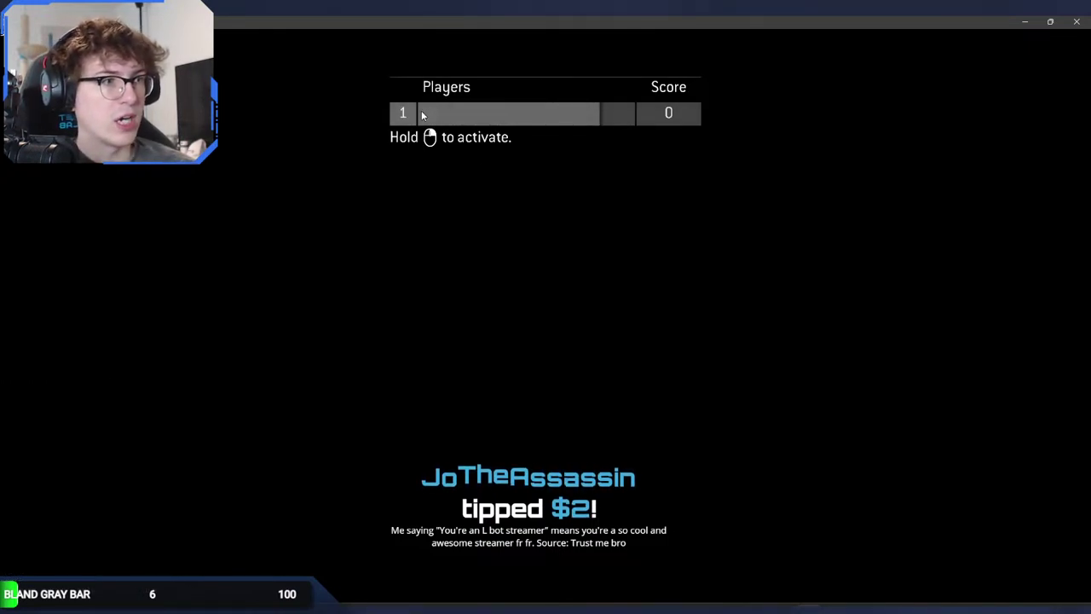
Step: Switch to the Sapien level editor and place a respawn_point_invisible object on the grass field, moved over beside the tree
{"action": "left_click", "coordinate": [704, 607]}
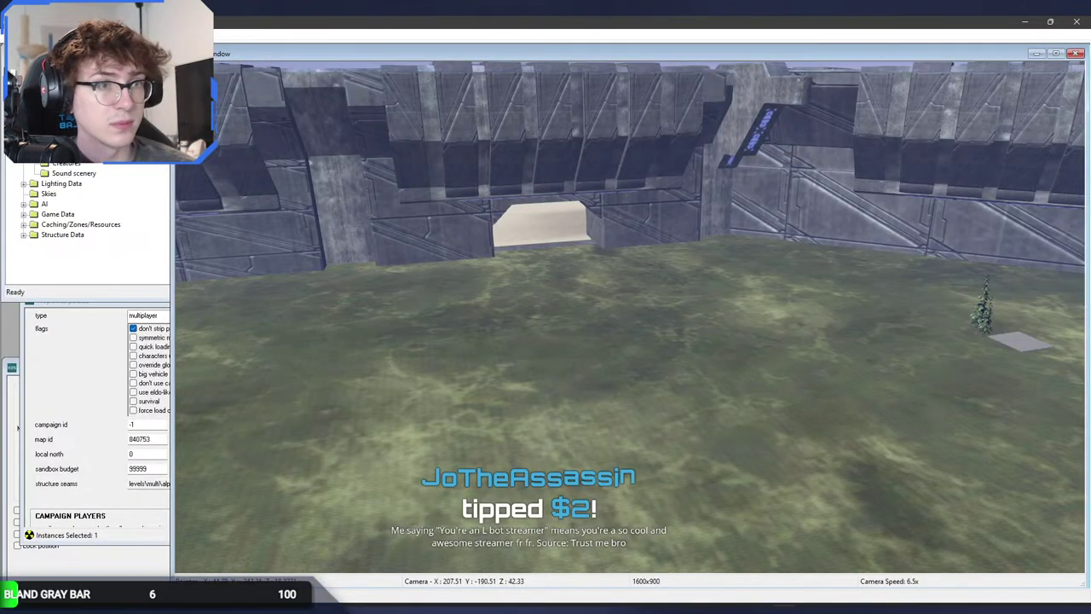
{"action": "left_click", "coordinate": [66, 112]}
{"action": "right_click", "coordinate": [706, 400]}
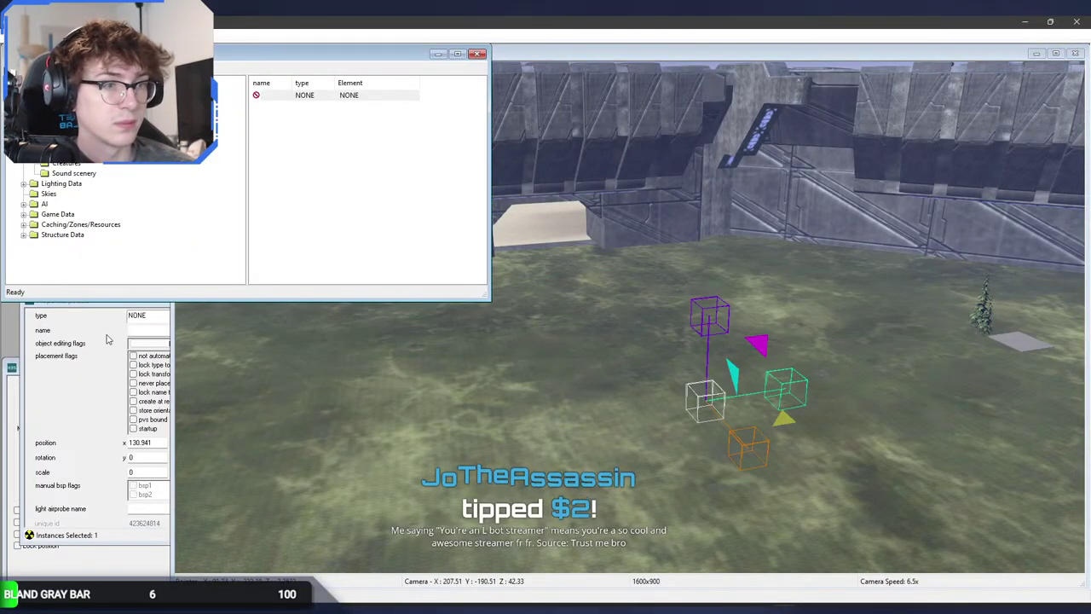
{"action": "left_click", "coordinate": [165, 316]}
{"action": "left_click", "coordinate": [177, 339]}
{"action": "left_click_drag", "start_coordinate": [705, 399], "coordinate": [942, 399]}
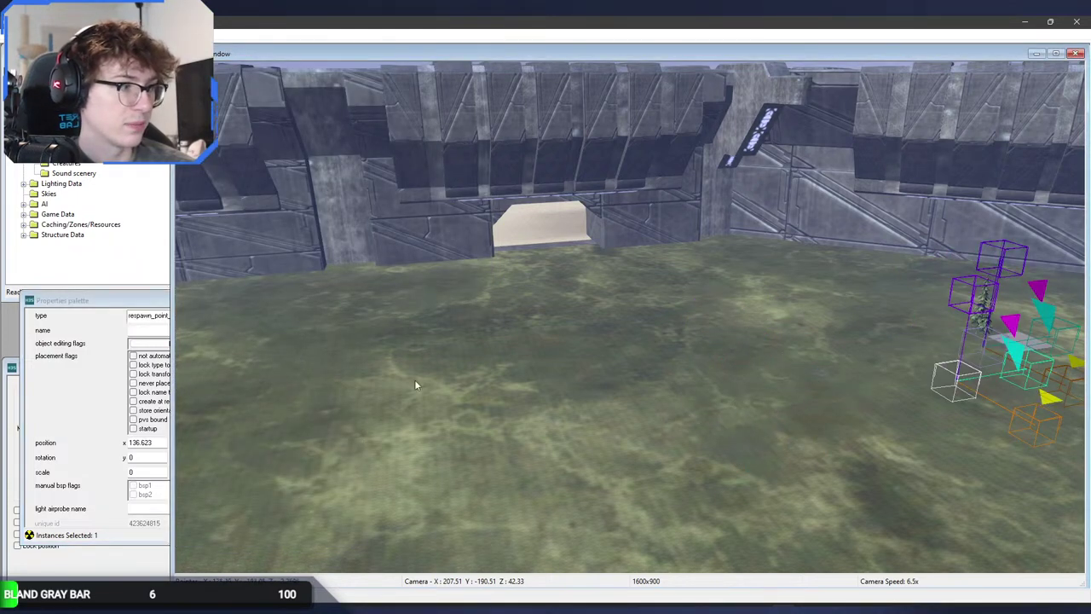
Step: Change the type of the newest placed object to respawn_point and save the scenario
{"action": "left_click", "coordinate": [171, 316]}
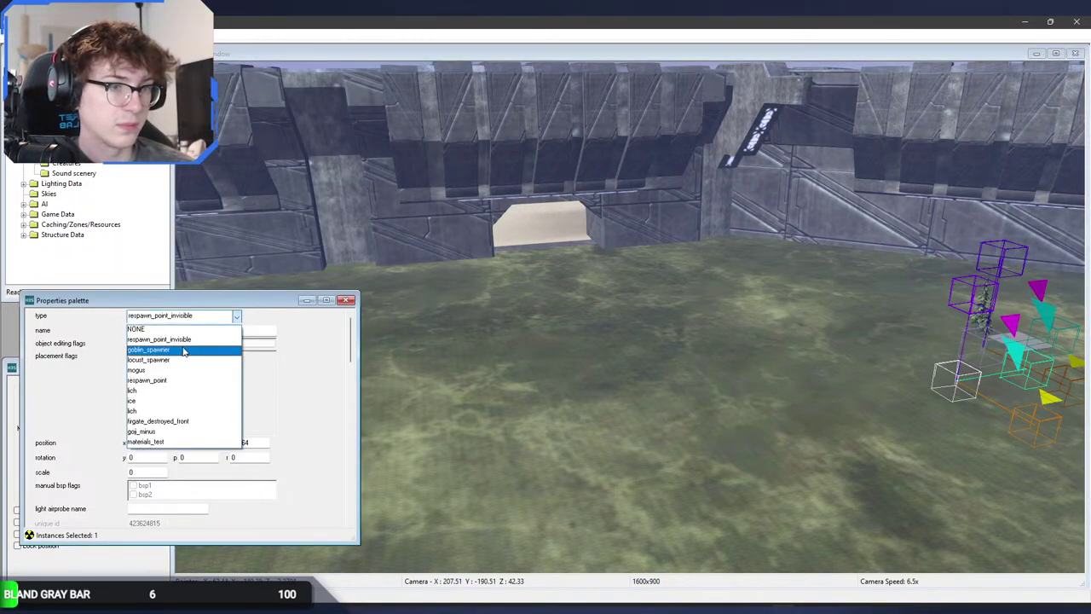
{"action": "left_click", "coordinate": [182, 383]}
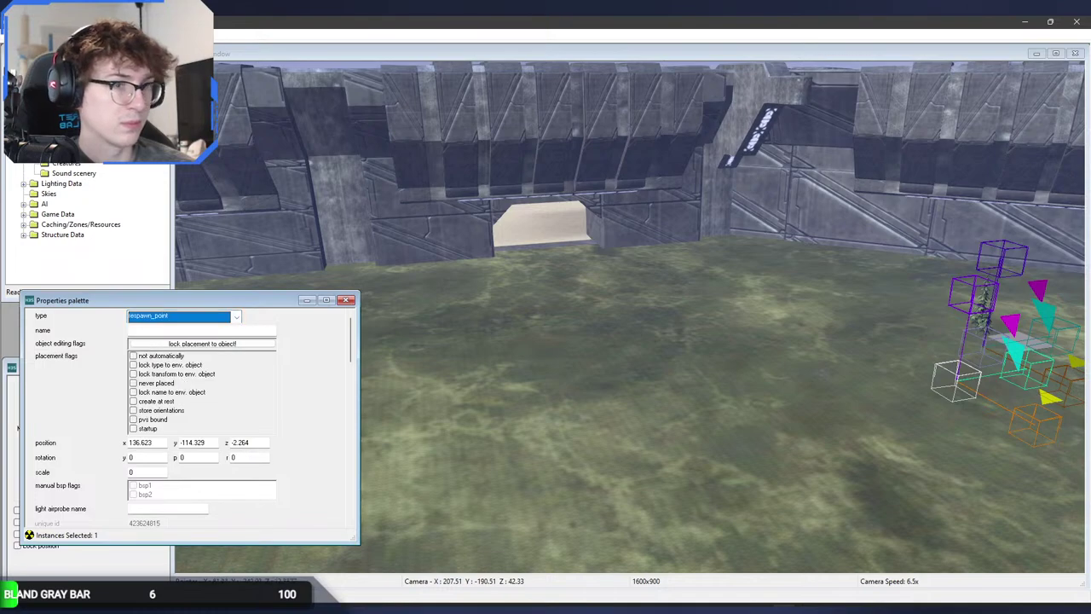
{"action": "left_click", "coordinate": [562, 408]}
{"action": "key", "text": "ctrl+s"}
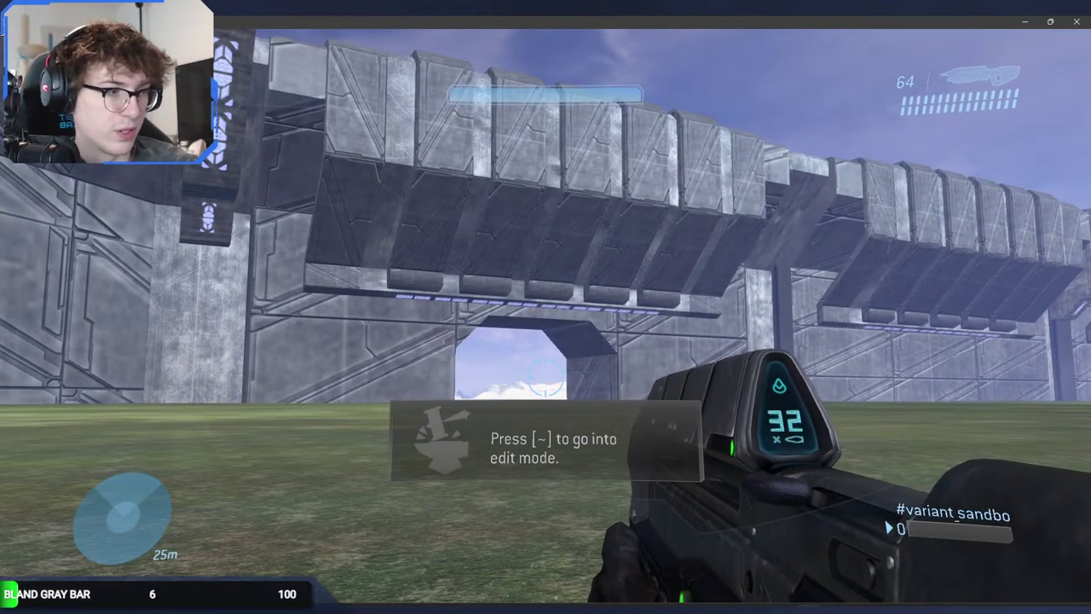
Step: Enter Forge edit mode in the test build and place a #PELICAN# from the Vehicles category
{"action": "key", "text": "grave"}
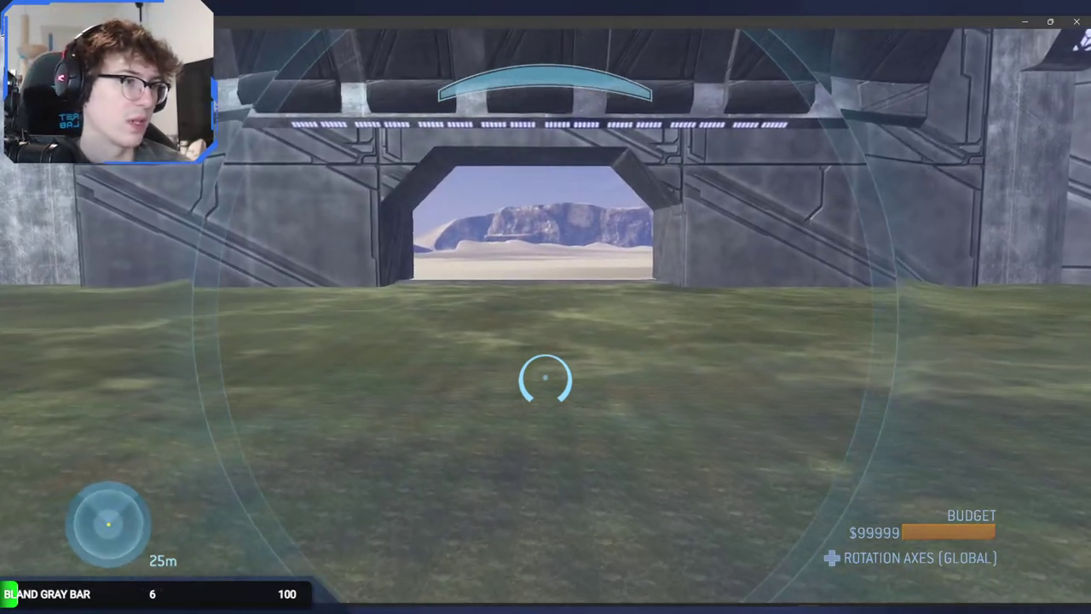
{"action": "key", "text": "x"}
{"action": "key", "text": "Down"}
{"action": "key", "text": "Down"}
{"action": "key", "text": "Down"}
{"action": "key", "text": "Down"}
{"action": "key", "text": "Down"}
{"action": "key", "text": "Down"}
{"action": "key", "text": "Down"}
{"action": "key", "text": "Down"}
{"action": "key", "text": "Down"}
{"action": "key", "text": "Down"}
{"action": "key", "text": "Down"}
{"action": "key", "text": "Down"}
{"action": "key", "text": "Down"}
{"action": "key", "text": "Down"}
{"action": "key", "text": "Down"}
{"action": "key", "text": "Down"}
{"action": "key", "text": "e"}
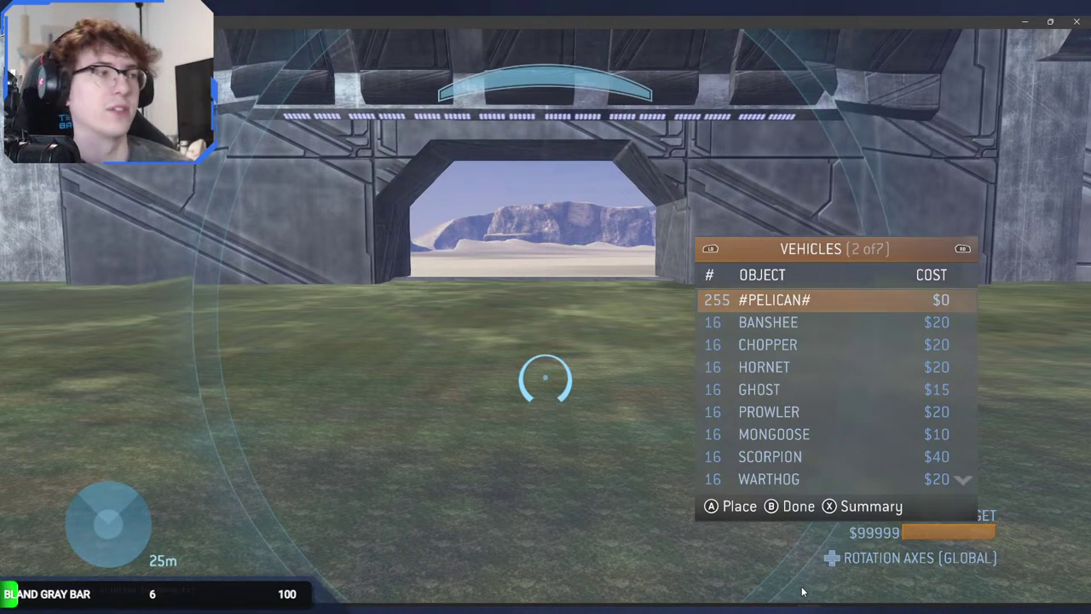
{"action": "key", "text": "Up"}
{"action": "key", "text": "Down"}
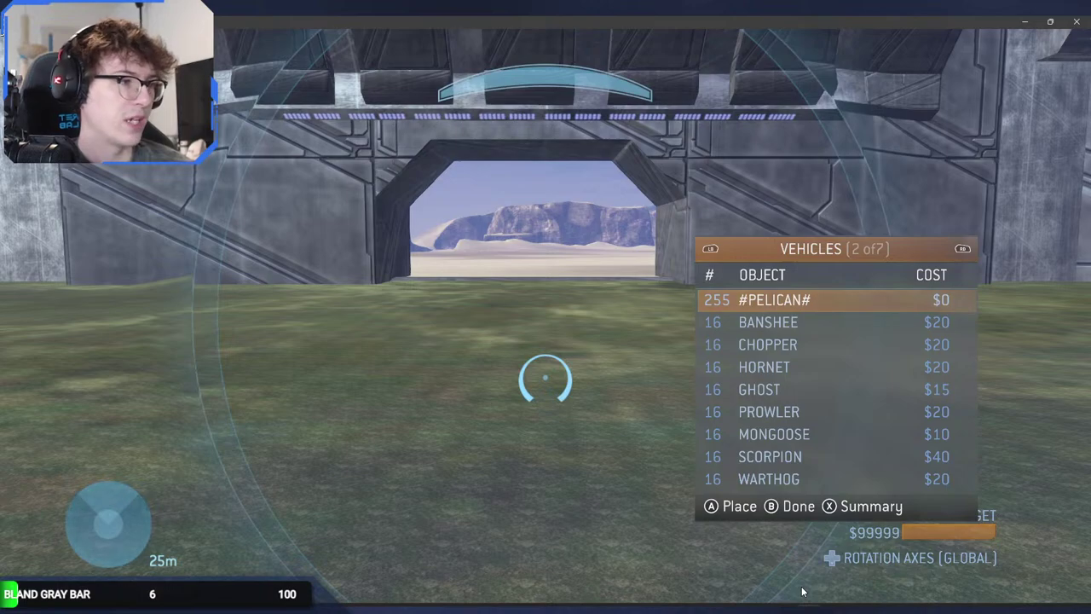
{"action": "key", "text": "Return"}
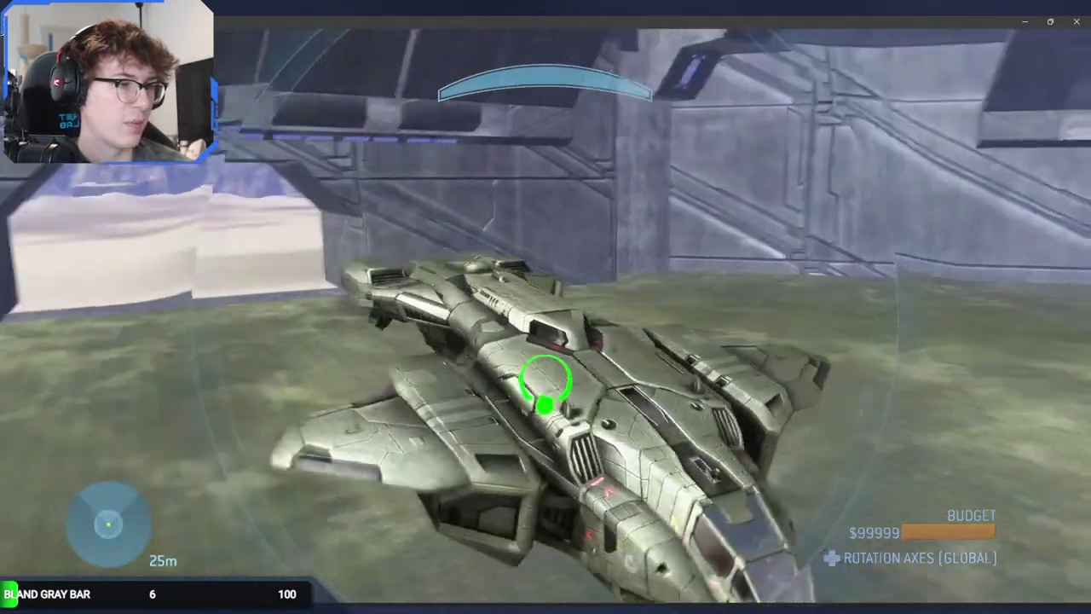
Step: Examine the pelican's entry in the Vehicles category and compare it with the neighbouring Equipment and Weapons categories
{"action": "key", "text": "x"}
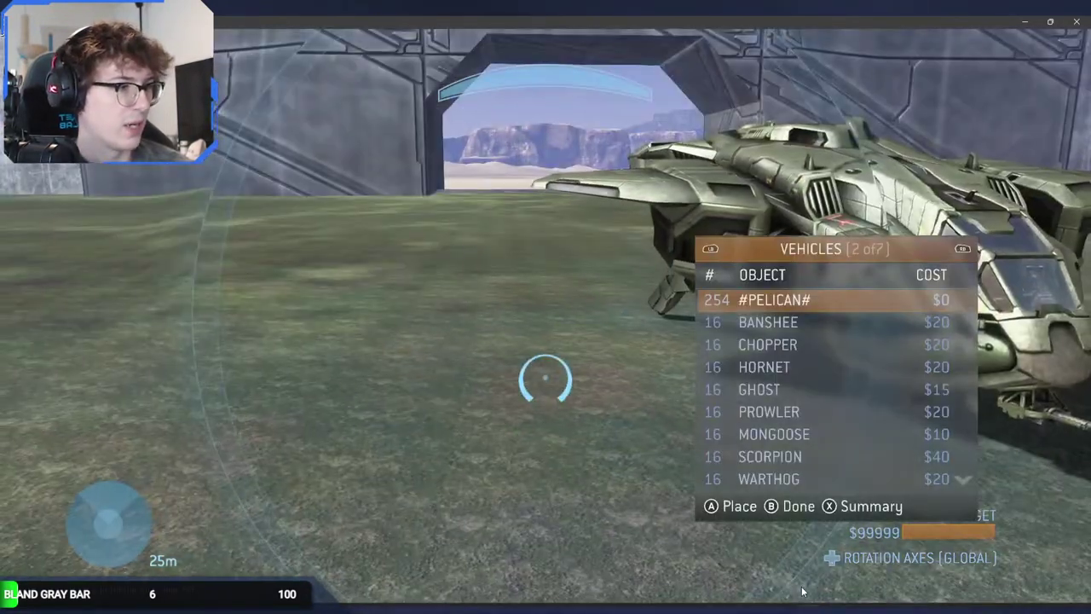
{"action": "key", "text": "Down"}
{"action": "key", "text": "Up"}
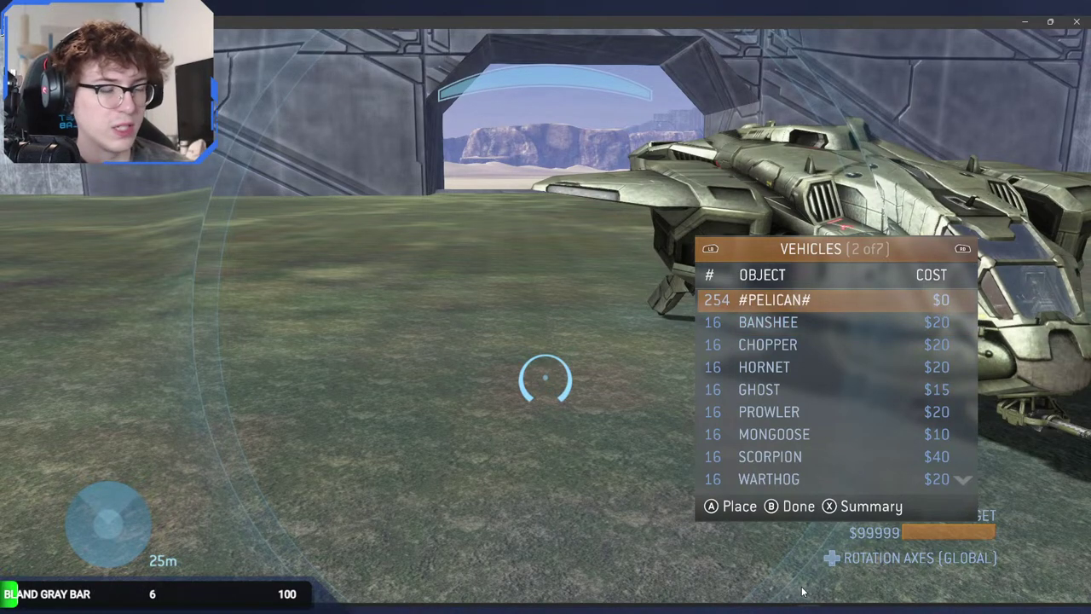
{"action": "key", "text": "Down"}
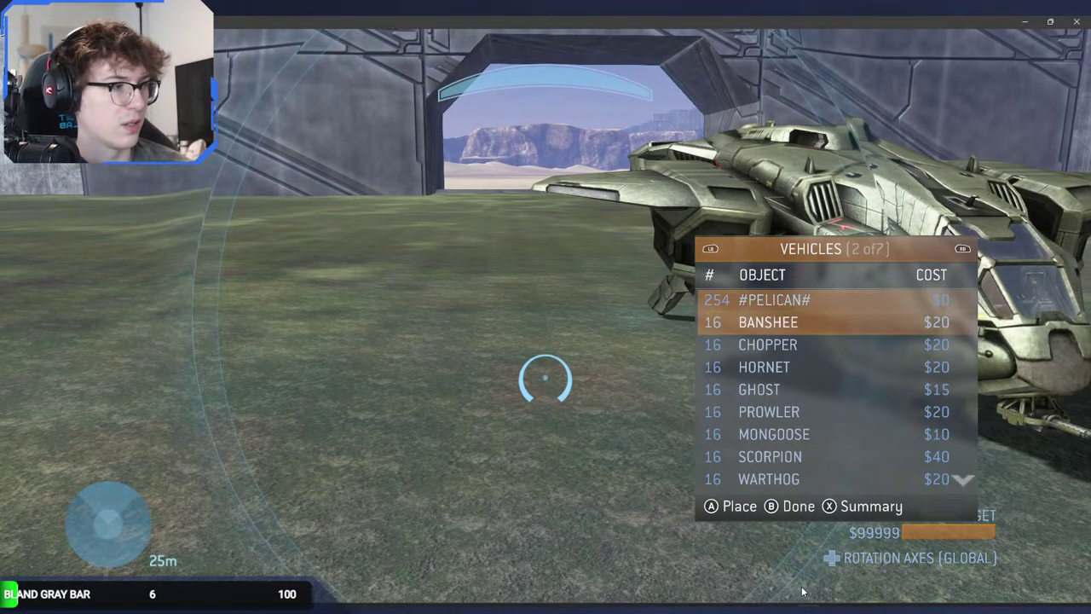
{"action": "key", "text": "Up"}
{"action": "key", "text": "Down"}
{"action": "key", "text": "Up"}
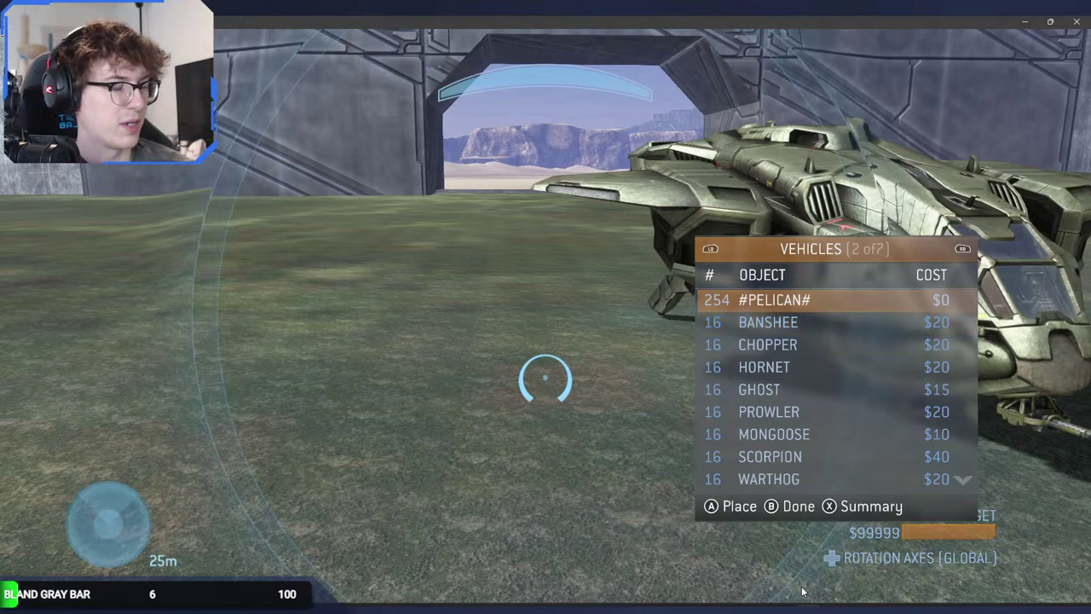
{"action": "key", "text": "Down"}
{"action": "key", "text": "Up"}
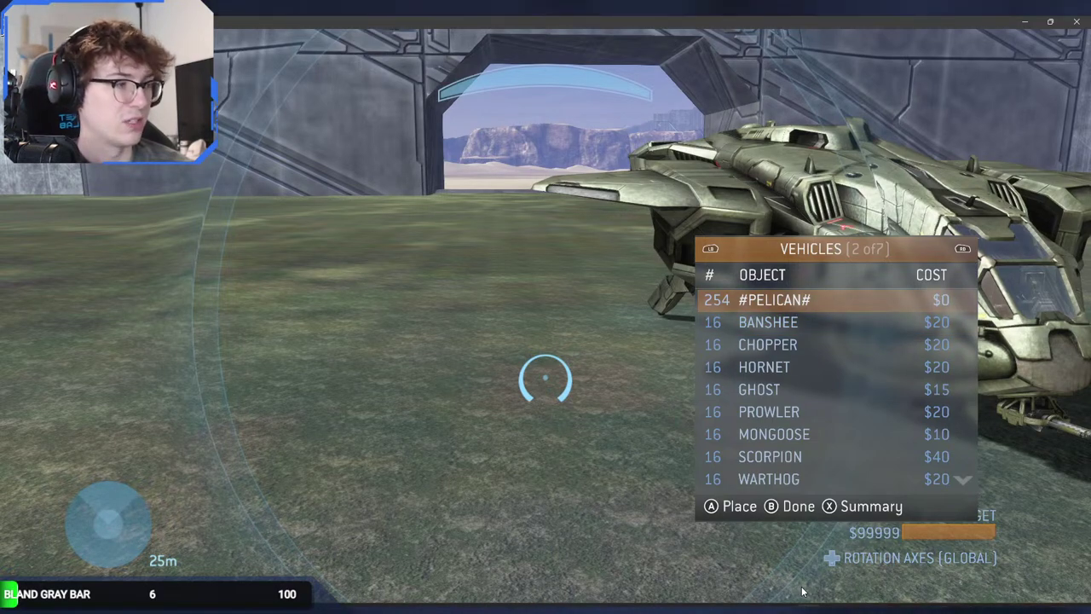
{"action": "key", "text": "Right"}
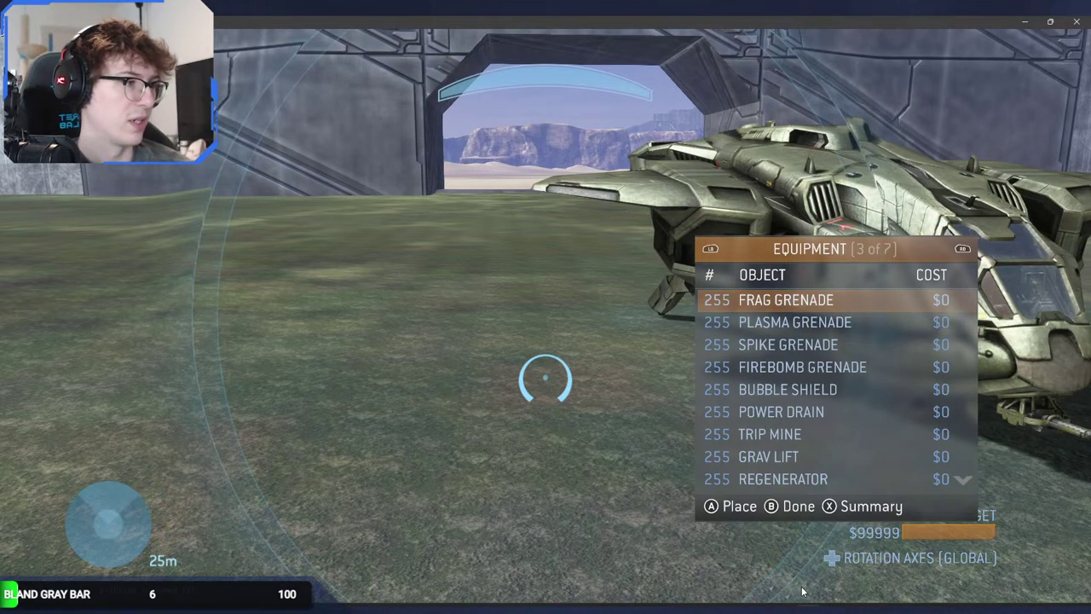
{"action": "key", "text": "b"}
{"action": "key", "text": "x"}
{"action": "key", "text": "Left"}
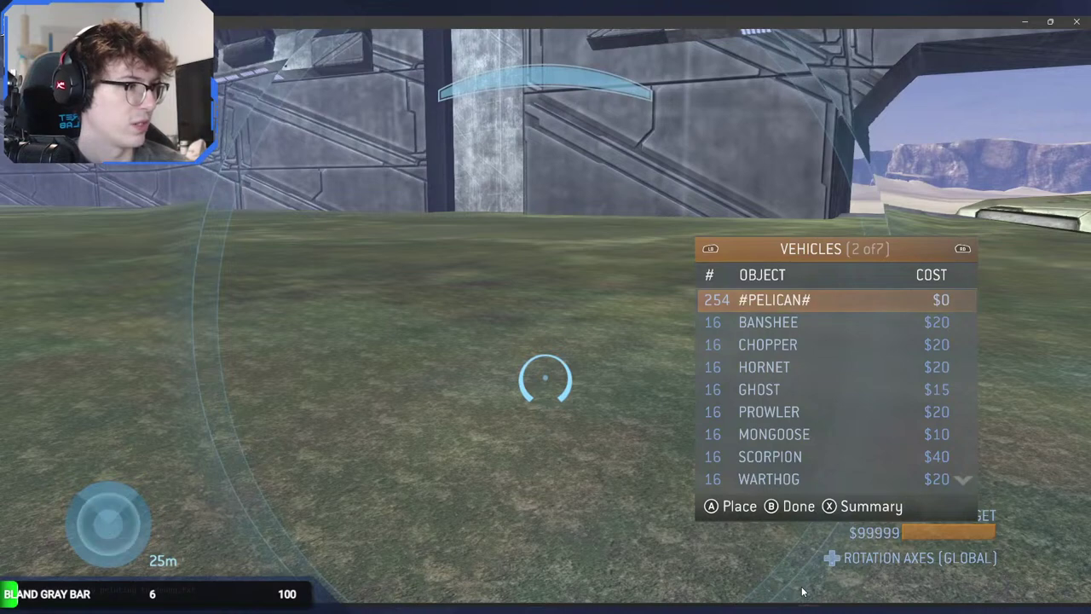
{"action": "key", "text": "Left"}
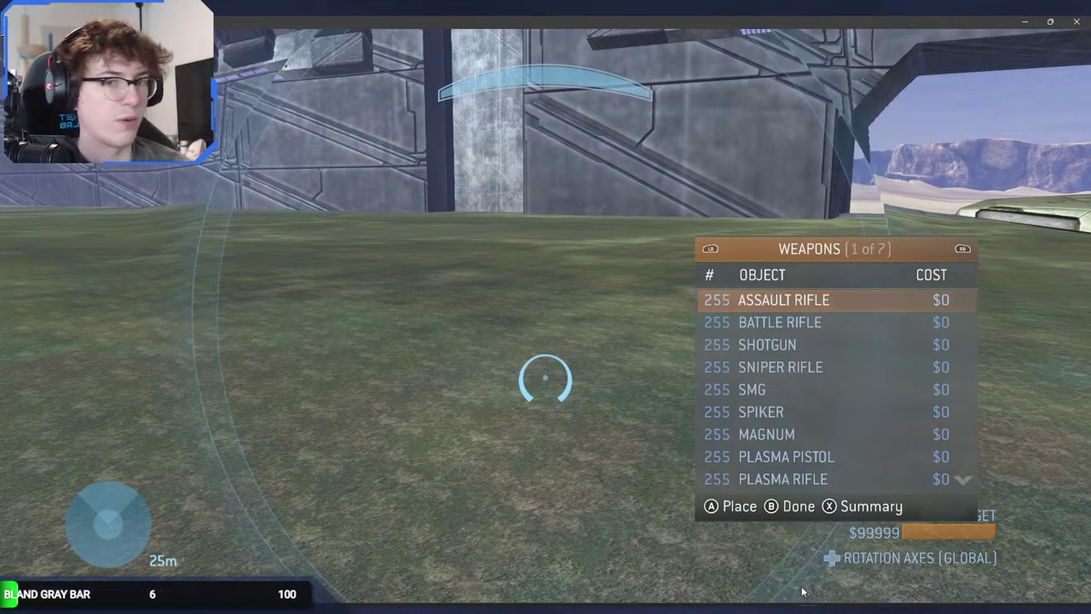
{"action": "key", "text": "Right"}
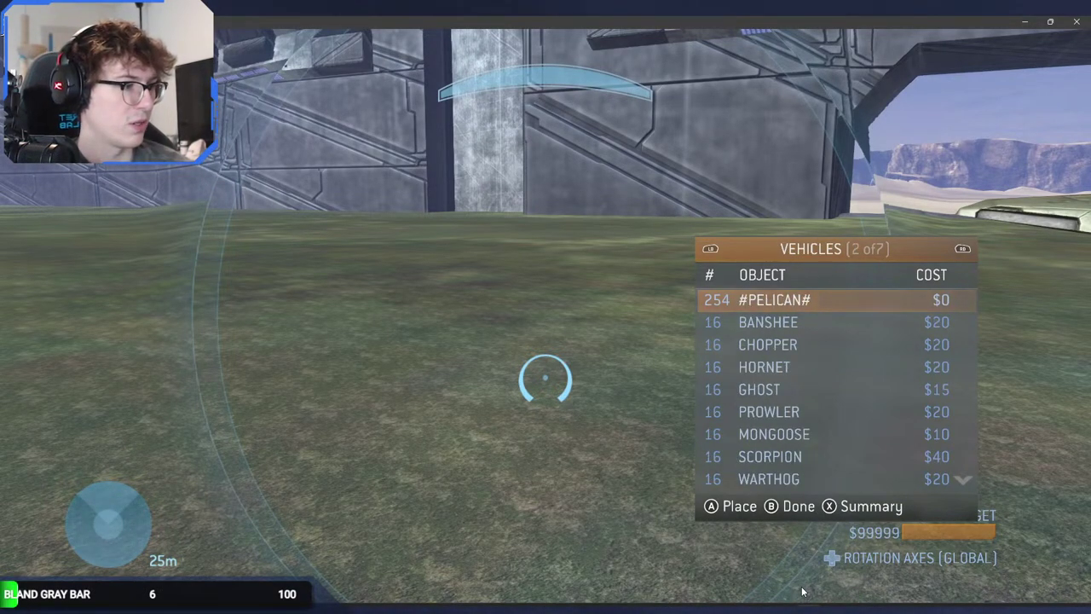
Step: Look through the objects available in the Structure category, including its tree, wall, spawner and Forerunner pieces, and close the palette
{"action": "key", "text": "Right"}
{"action": "key", "text": "Right"}
{"action": "key", "text": "Right"}
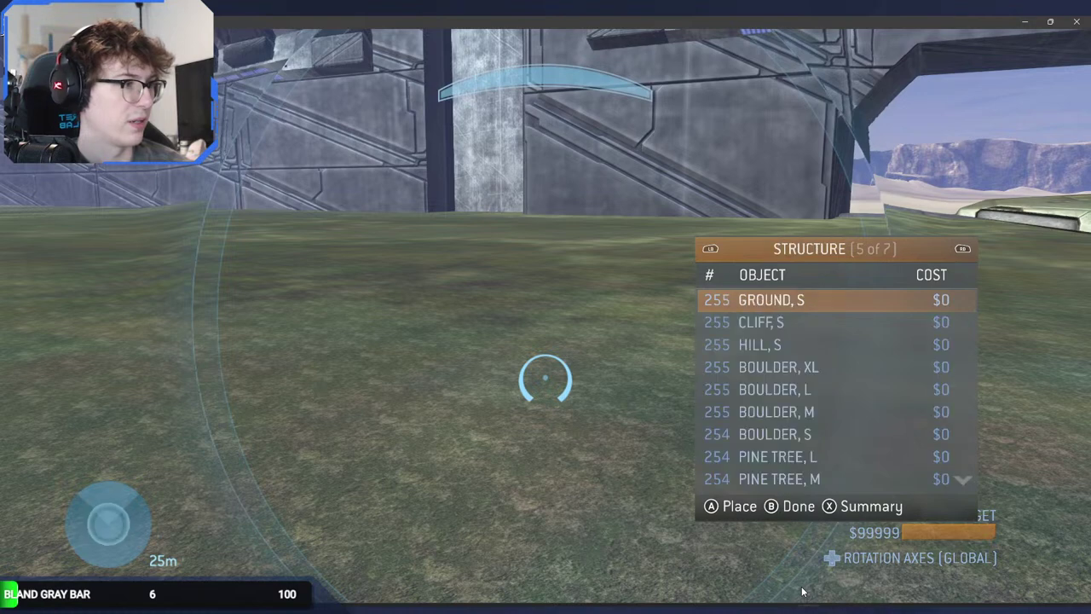
{"action": "key", "text": "Down"}
{"action": "key", "text": "Down"}
{"action": "key", "text": "Down"}
{"action": "key", "text": "Down"}
{"action": "key", "text": "Down"}
{"action": "key", "text": "Down"}
{"action": "key", "text": "Down"}
{"action": "key", "text": "Down"}
{"action": "key", "text": "Down"}
{"action": "key", "text": "Down"}
{"action": "key", "text": "Down"}
{"action": "key", "text": "Down"}
{"action": "key", "text": "Down"}
{"action": "key", "text": "Down"}
{"action": "key", "text": "Down"}
{"action": "key", "text": "Down"}
{"action": "key", "text": "Down"}
{"action": "key", "text": "Down"}
{"action": "key", "text": "Down"}
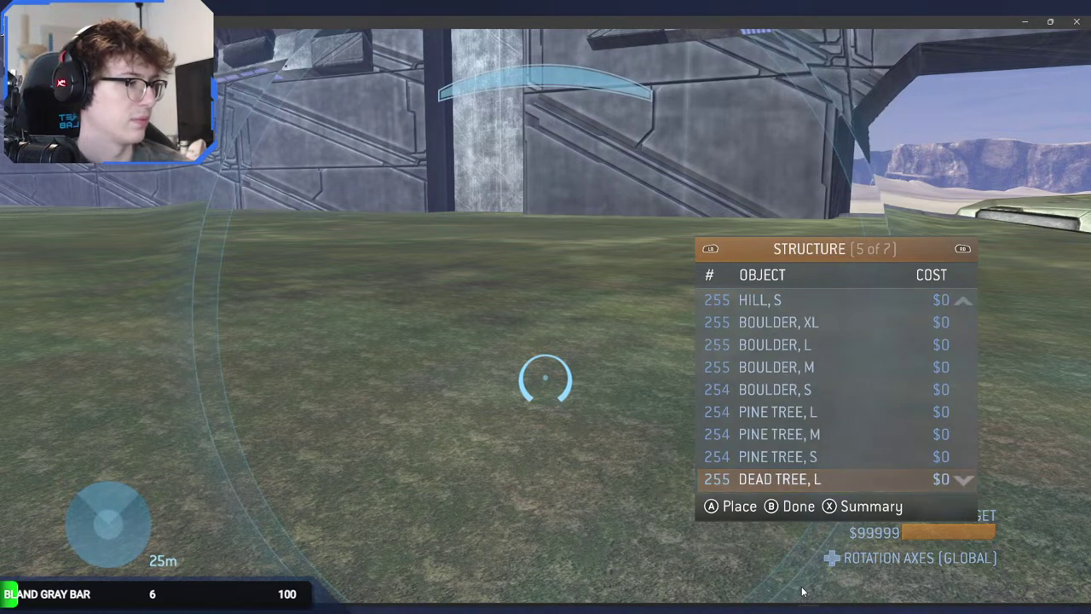
{"action": "key", "text": "Down"}
{"action": "key", "text": "Down"}
{"action": "key", "text": "Down"}
{"action": "key", "text": "Down"}
{"action": "key", "text": "Down"}
{"action": "key", "text": "Down"}
{"action": "key", "text": "Down"}
{"action": "key", "text": "Down"}
{"action": "key", "text": "Down"}
{"action": "key", "text": "Down"}
{"action": "key", "text": "Down"}
{"action": "key", "text": "Down"}
{"action": "key", "text": "Down"}
{"action": "key", "text": "Down"}
{"action": "key", "text": "Down"}
{"action": "key", "text": "Down"}
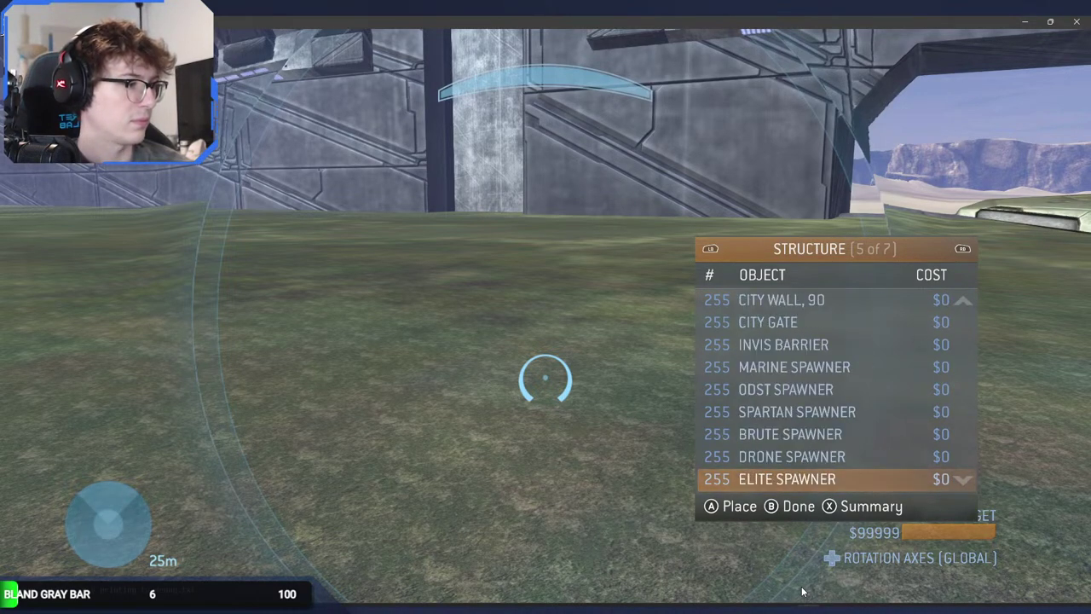
{"action": "key", "text": "Up"}
{"action": "key", "text": "Up"}
{"action": "key", "text": "Up"}
{"action": "key", "text": "Up"}
{"action": "key", "text": "Up"}
{"action": "key", "text": "Up"}
{"action": "key", "text": "Up"}
{"action": "key", "text": "Up"}
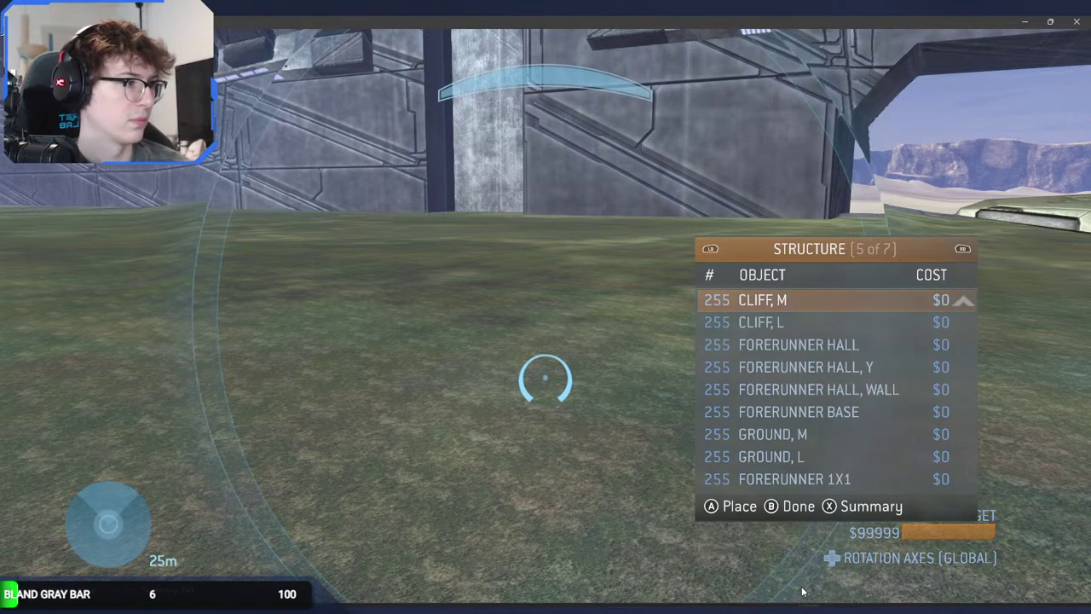
{"action": "key", "text": "Right"}
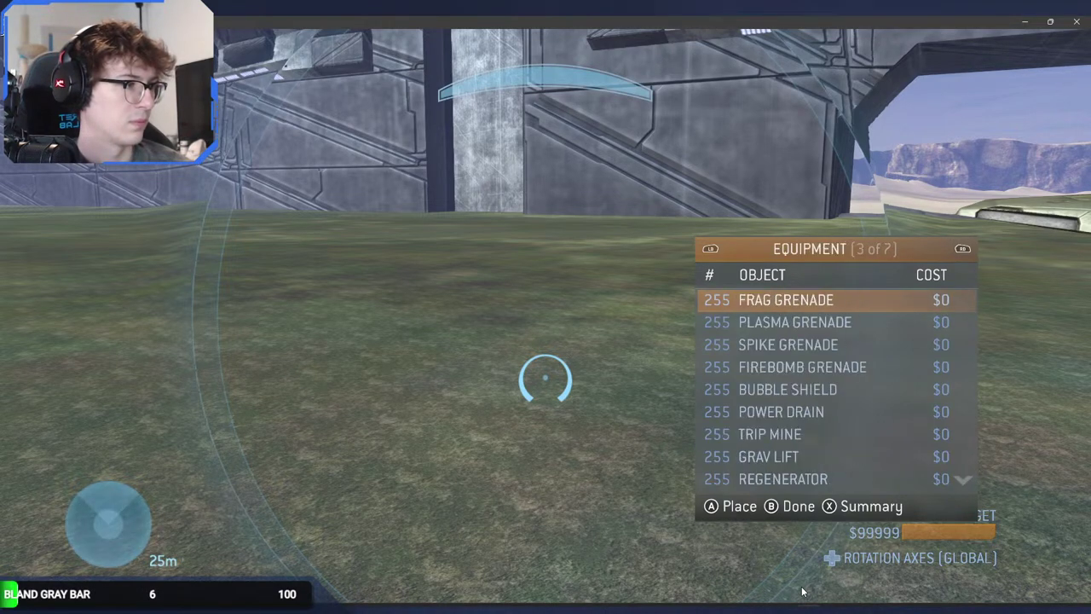
{"action": "key", "text": "Escape"}
Step: Inspect the placed pelican up close from both edit mode and player mode
{"action": "key", "text": "w"}
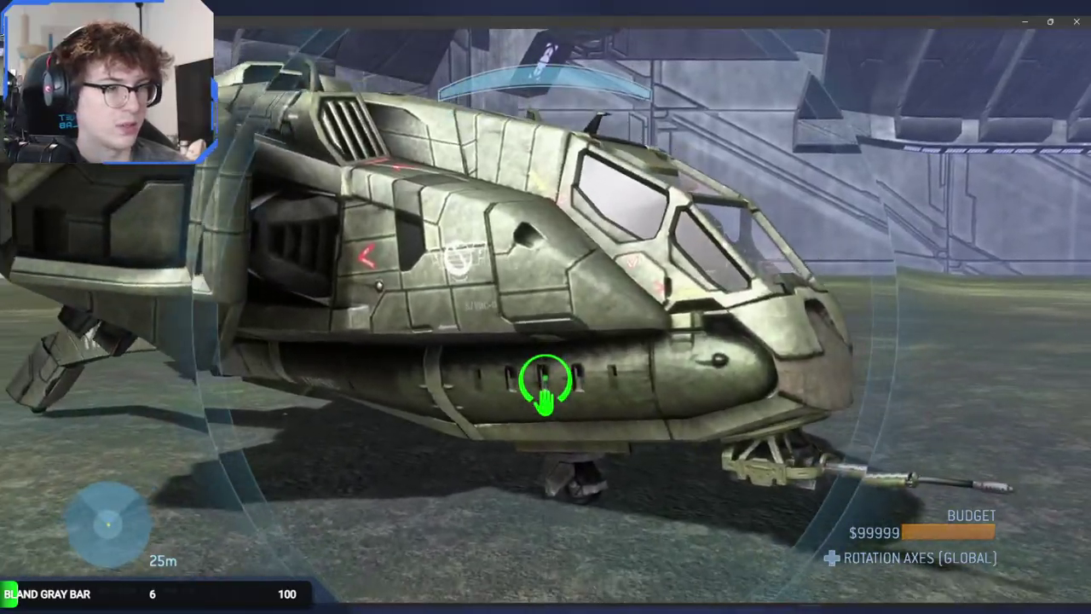
{"action": "key", "text": "w"}
{"action": "key", "text": "space"}
{"action": "key", "text": "w"}
{"action": "key", "text": "Up"}
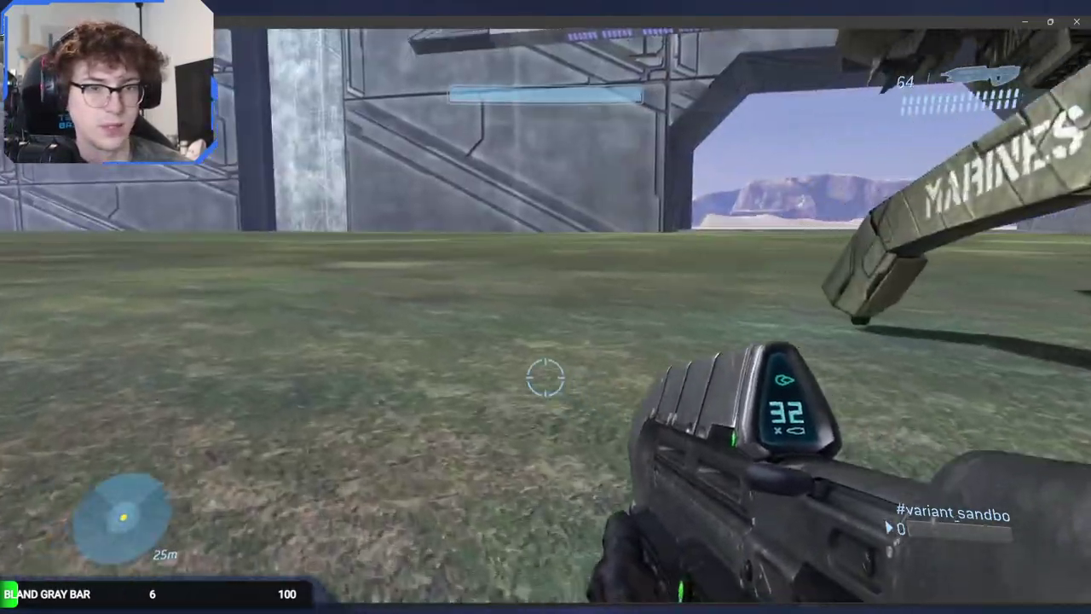
{"action": "key", "text": "Up"}
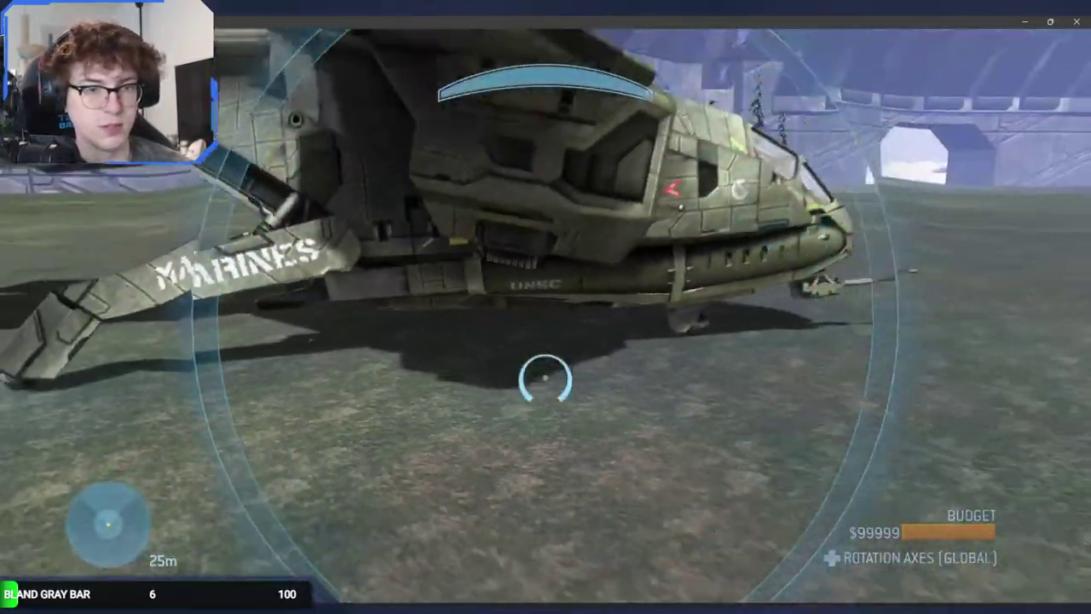
Step: Look through the complete list of placeable objects in the Weapons category of the Forge palette
{"action": "key", "text": "x"}
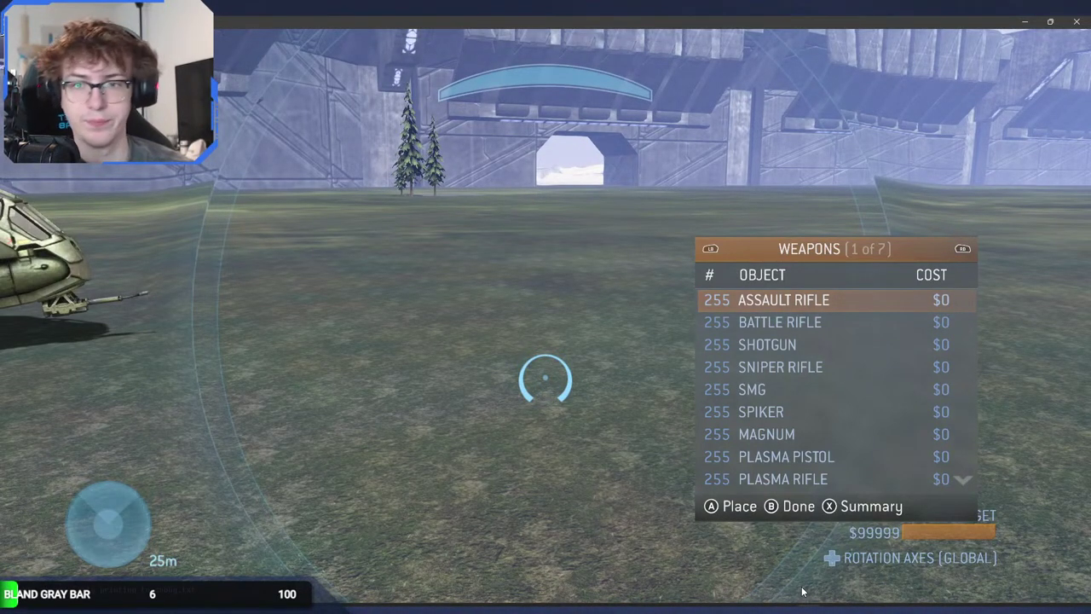
{"action": "key", "text": "Down"}
{"action": "key", "text": "Down"}
{"action": "key", "text": "Down"}
{"action": "key", "text": "Down"}
{"action": "key", "text": "Down"}
{"action": "key", "text": "Down"}
{"action": "key", "text": "Down"}
{"action": "key", "text": "Down"}
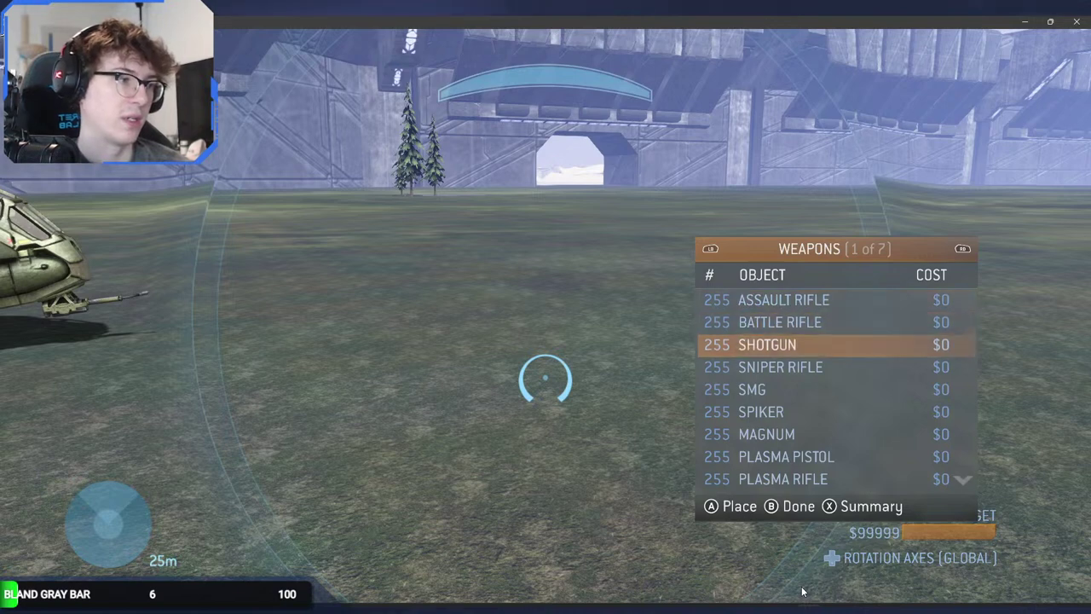
{"action": "key", "text": "Down"}
{"action": "key", "text": "Down"}
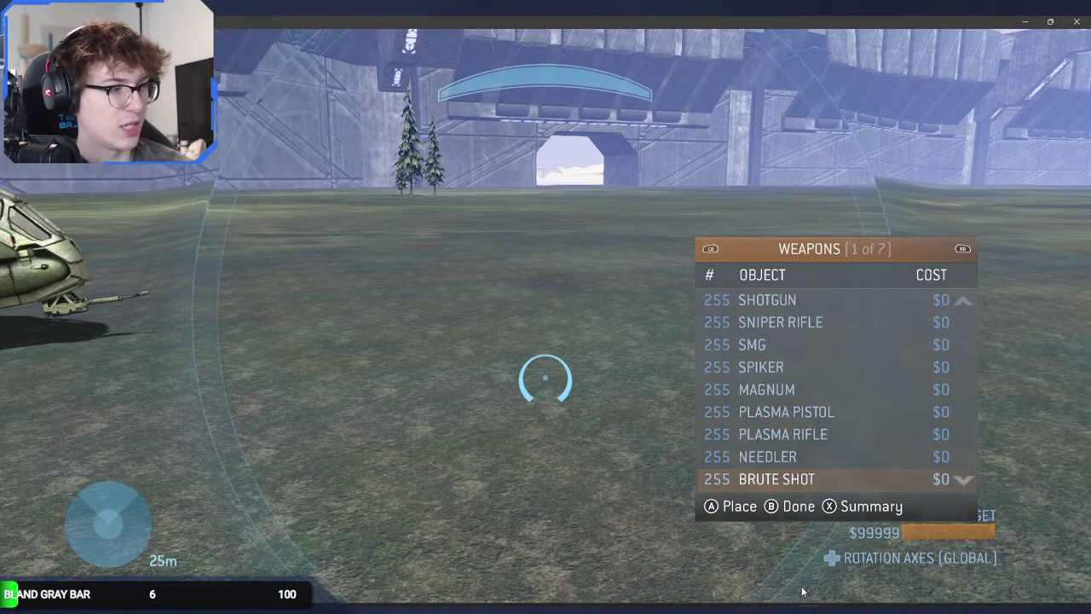
{"action": "key", "text": "Down"}
{"action": "key", "text": "Down"}
{"action": "key", "text": "Down"}
{"action": "key", "text": "Down"}
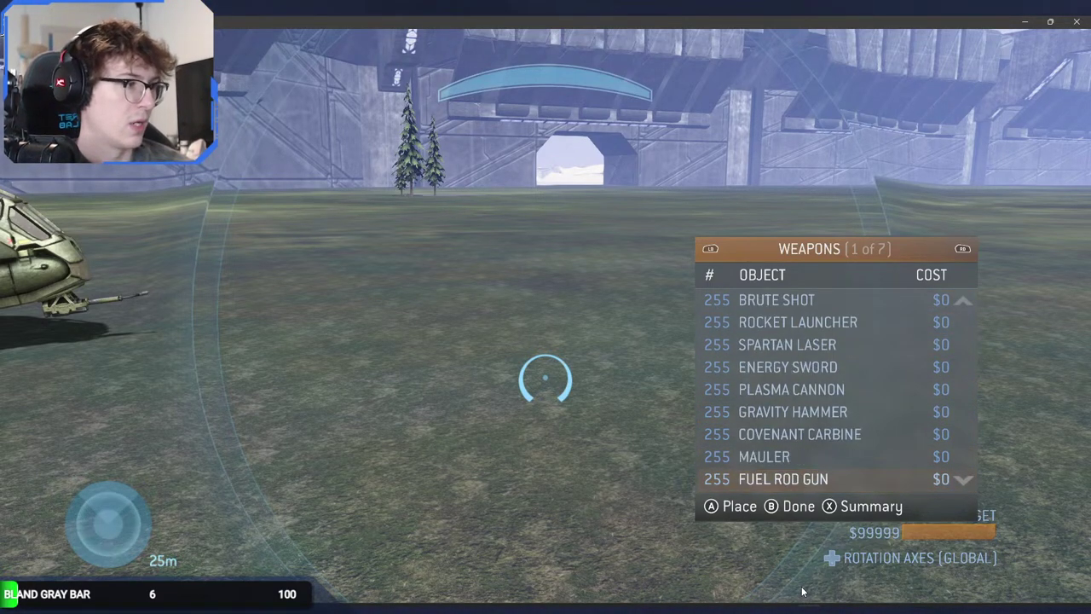
{"action": "key", "text": "Down"}
{"action": "key", "text": "Down"}
{"action": "key", "text": "Down"}
{"action": "key", "text": "Down"}
{"action": "key", "text": "Down"}
{"action": "key", "text": "Down"}
{"action": "key", "text": "Down"}
{"action": "key", "text": "Down"}
{"action": "key", "text": "Down"}
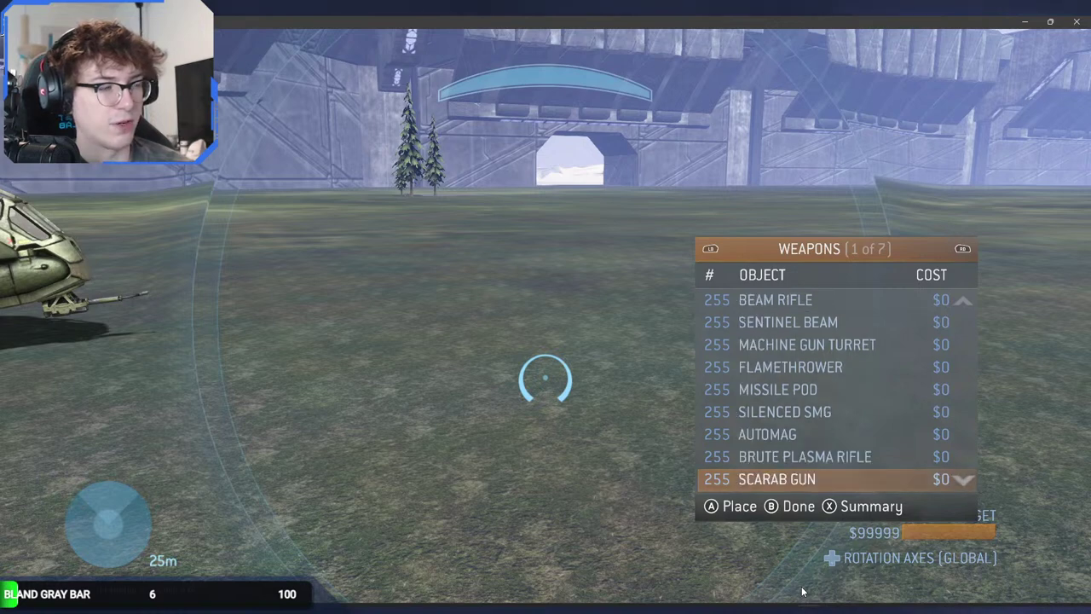
{"action": "key", "text": "Down"}
{"action": "key", "text": "Down"}
{"action": "key", "text": "Down"}
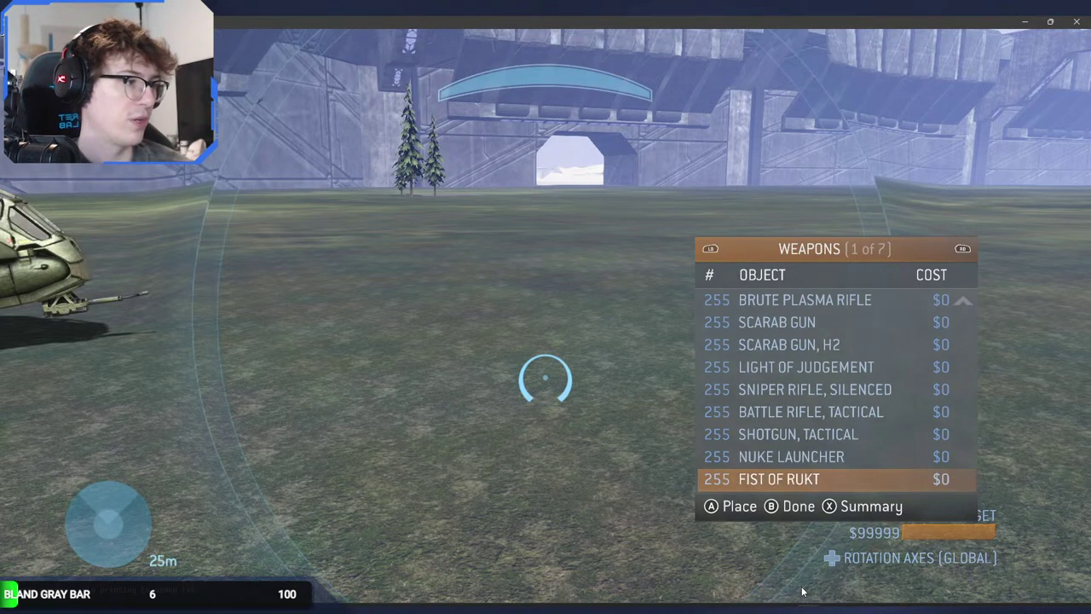
Step: Look back through the Weapons category from the Fist of Rukt up to the Assault Rifle
{"action": "key", "text": "Up"}
{"action": "key", "text": "Down"}
{"action": "key", "text": "Up"}
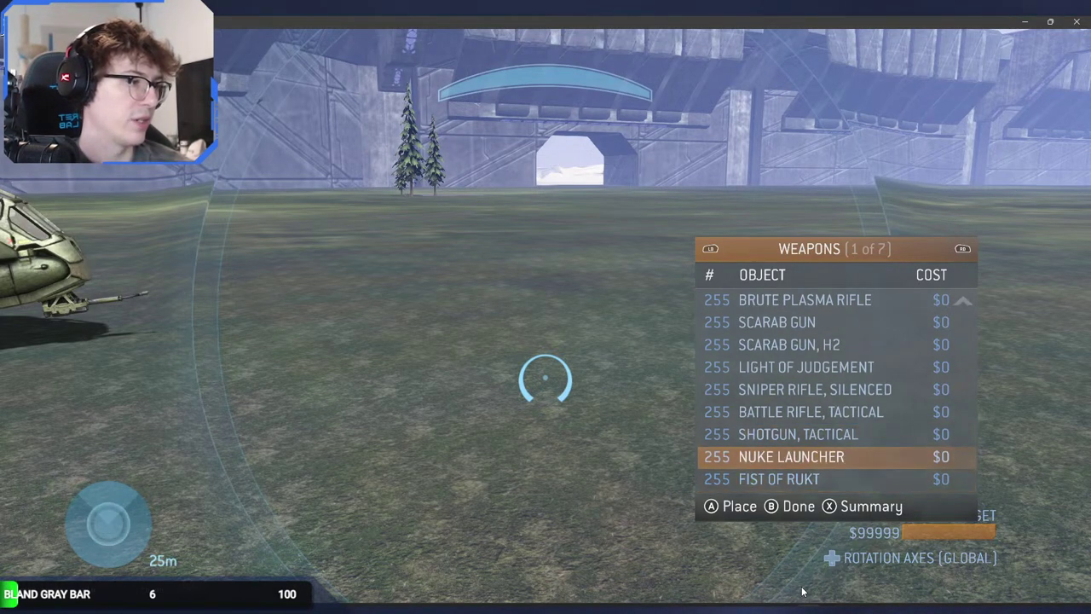
{"action": "key", "text": "Up"}
{"action": "key", "text": "Up"}
{"action": "key", "text": "Up"}
{"action": "key", "text": "Up"}
{"action": "key", "text": "Up"}
{"action": "key", "text": "Up"}
{"action": "key", "text": "Up"}
{"action": "key", "text": "Up"}
{"action": "key", "text": "Up"}
{"action": "key", "text": "Up"}
{"action": "key", "text": "Up"}
{"action": "key", "text": "Up"}
{"action": "key", "text": "Up"}
{"action": "key", "text": "Up"}
{"action": "key", "text": "Up"}
{"action": "key", "text": "Up"}
{"action": "key", "text": "Up"}
{"action": "key", "text": "Up"}
{"action": "key", "text": "Up"}
{"action": "key", "text": "Up"}
{"action": "key", "text": "Up"}
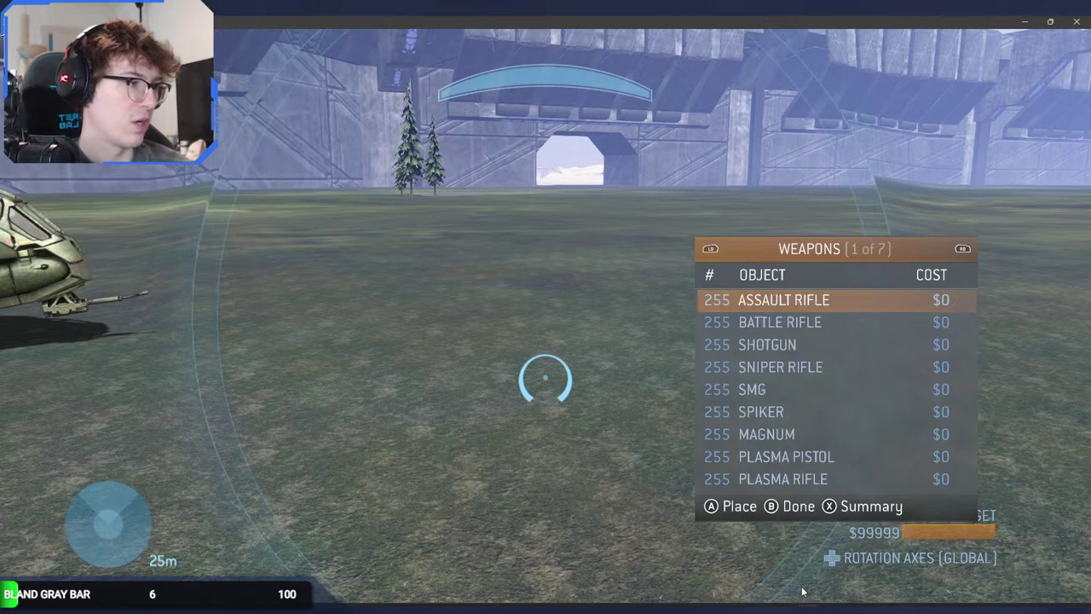
Step: Look through the placeable objects in the Vehicles category down to the wrecked Warthog
{"action": "key", "text": "e"}
{"action": "key", "text": "Down"}
{"action": "key", "text": "Down"}
{"action": "key", "text": "Down"}
{"action": "key", "text": "Down"}
{"action": "key", "text": "Down"}
{"action": "key", "text": "Down"}
{"action": "key", "text": "Down"}
{"action": "key", "text": "Down"}
{"action": "key", "text": "Down"}
{"action": "key", "text": "Down"}
{"action": "key", "text": "Down"}
{"action": "key", "text": "Down"}
{"action": "key", "text": "Down"}
{"action": "key", "text": "Down"}
{"action": "key", "text": "Down"}
{"action": "key", "text": "Down"}
{"action": "key", "text": "Down"}
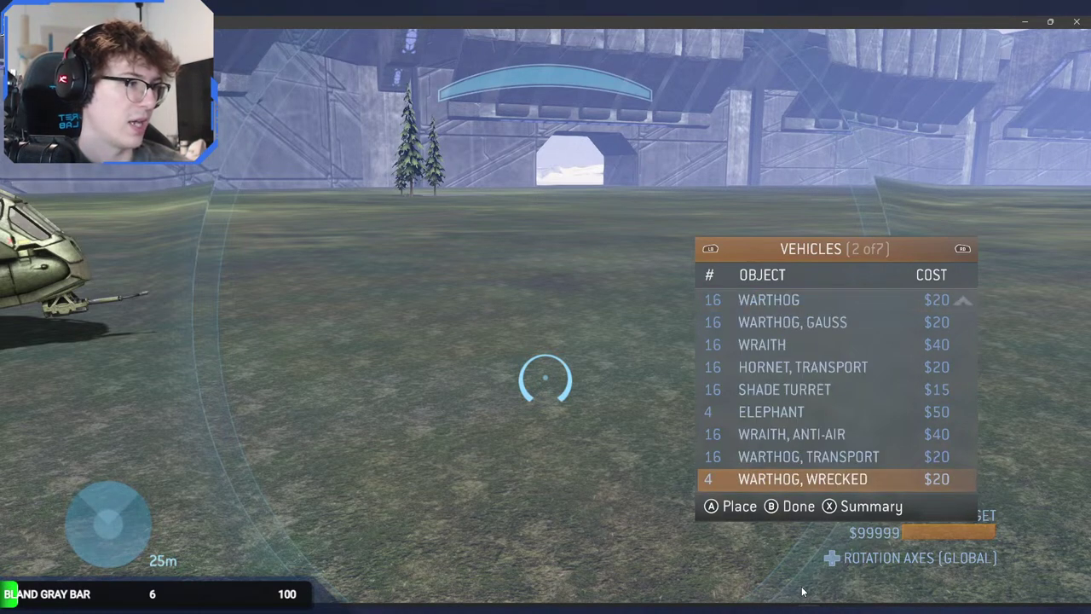
Step: Look through the placeable objects in the Equipment category down to the Spnkr Ammo
{"action": "key", "text": "e"}
{"action": "key", "text": "Down"}
{"action": "key", "text": "Down"}
{"action": "key", "text": "Down"}
{"action": "key", "text": "Down"}
{"action": "key", "text": "Down"}
{"action": "key", "text": "Down"}
{"action": "key", "text": "Down"}
{"action": "key", "text": "Down"}
{"action": "key", "text": "Down"}
{"action": "key", "text": "Down"}
{"action": "key", "text": "Down"}
{"action": "key", "text": "Down"}
{"action": "key", "text": "Down"}
{"action": "key", "text": "Down"}
{"action": "key", "text": "Down"}
{"action": "key", "text": "Down"}
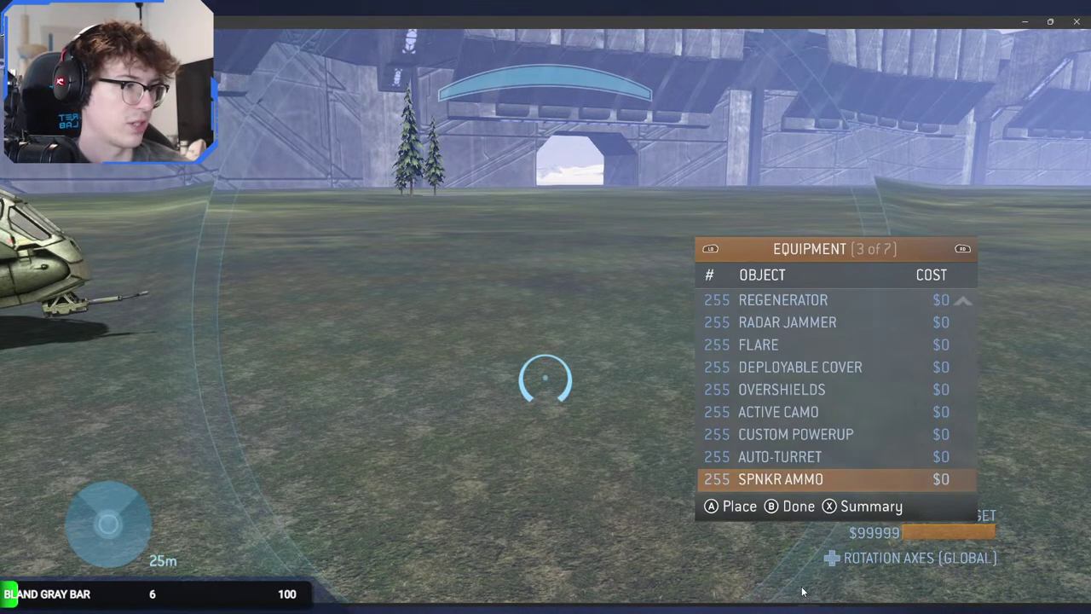
Step: Look through the placeable objects in the Scenery category down to the Drop Pod Clamp
{"action": "key", "text": "e"}
{"action": "key", "text": "Down"}
{"action": "key", "text": "Down"}
{"action": "key", "text": "Down"}
{"action": "key", "text": "Down"}
{"action": "key", "text": "Down"}
{"action": "key", "text": "Down"}
{"action": "key", "text": "Down"}
{"action": "key", "text": "Down"}
{"action": "key", "text": "Down"}
{"action": "key", "text": "Down"}
{"action": "key", "text": "Down"}
{"action": "key", "text": "Down"}
{"action": "key", "text": "Down"}
{"action": "key", "text": "Down"}
{"action": "key", "text": "Down"}
{"action": "key", "text": "Down"}
{"action": "key", "text": "Down"}
{"action": "key", "text": "Down"}
{"action": "key", "text": "Down"}
{"action": "key", "text": "Down"}
{"action": "key", "text": "Down"}
{"action": "key", "text": "Down"}
{"action": "key", "text": "Down"}
{"action": "key", "text": "Down"}
{"action": "key", "text": "Down"}
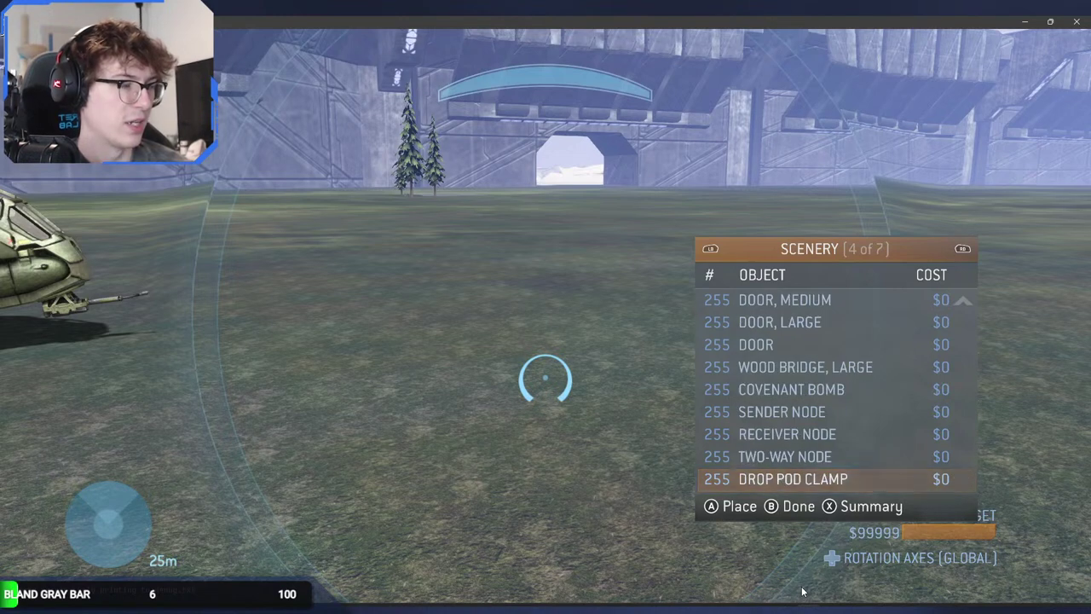
Step: Go to the Structure category of the Forge palette
{"action": "key", "text": "e"}
{"action": "key", "text": "e"}
{"action": "key", "text": "q"}
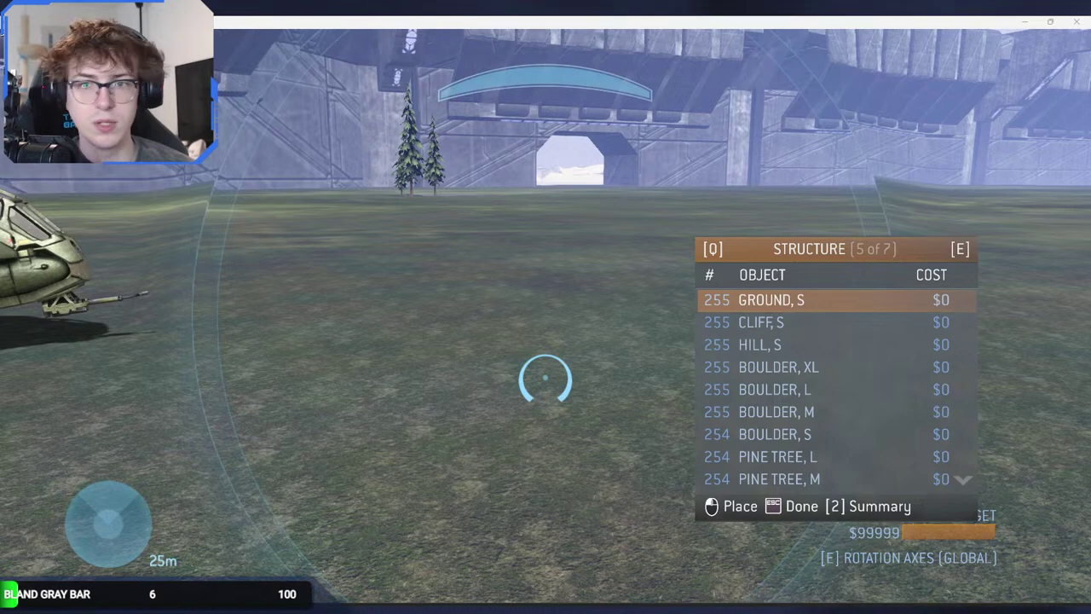
Step: Switch to the browser and show the Halo 3: Arkbound release trailer in full screen at its Structure palette
{"action": "key", "text": "alt+Tab"}
{"action": "left_click", "coordinate": [423, 341]}
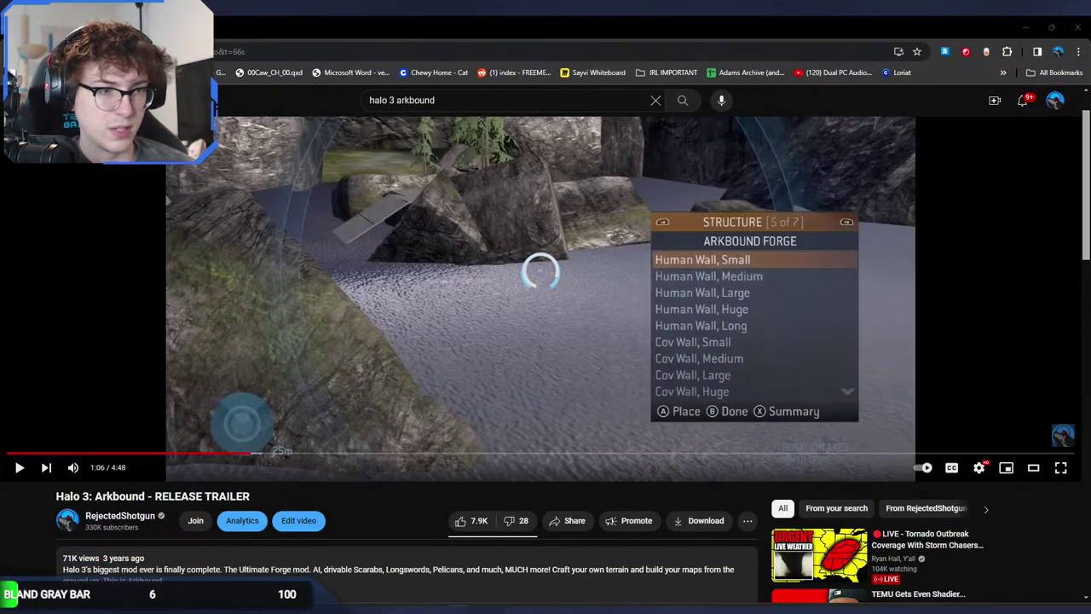
{"action": "scroll", "coordinate": [389, 531], "scroll_direction": "up", "scroll_amount": 1}
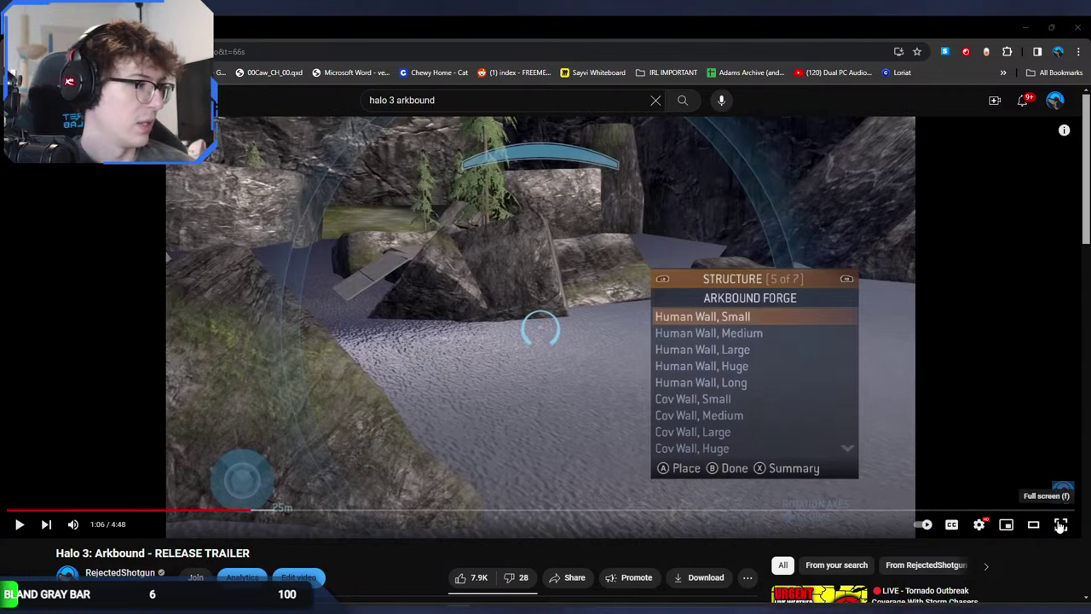
{"action": "left_click", "coordinate": [1061, 524]}
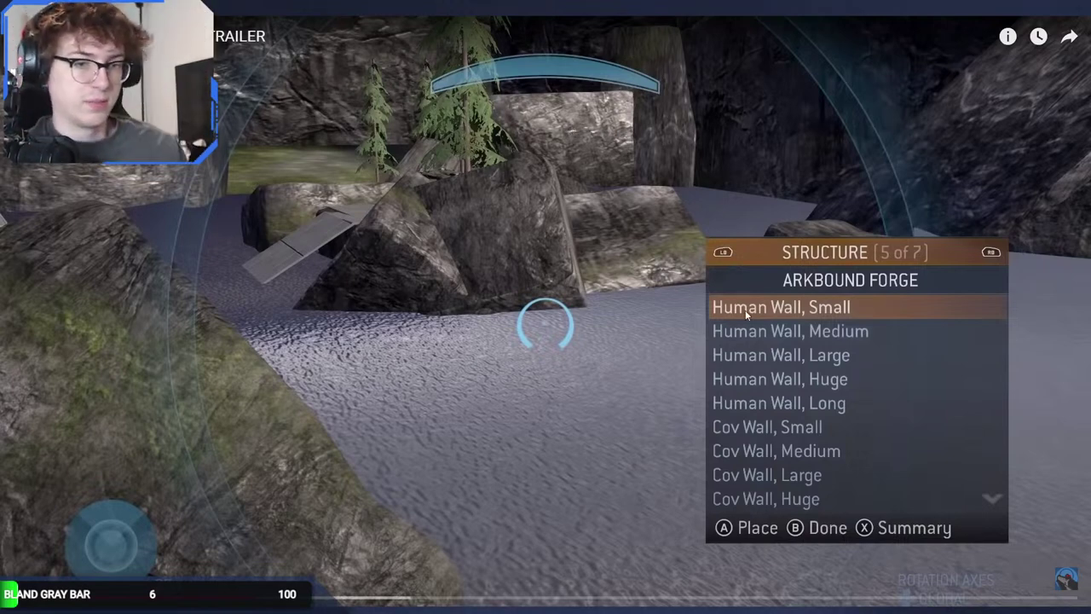
Step: Rewind the Arkbound trailer and replay the Structure palette scene to examine its wall and terrain pieces
{"action": "left_click", "coordinate": [185, 596]}
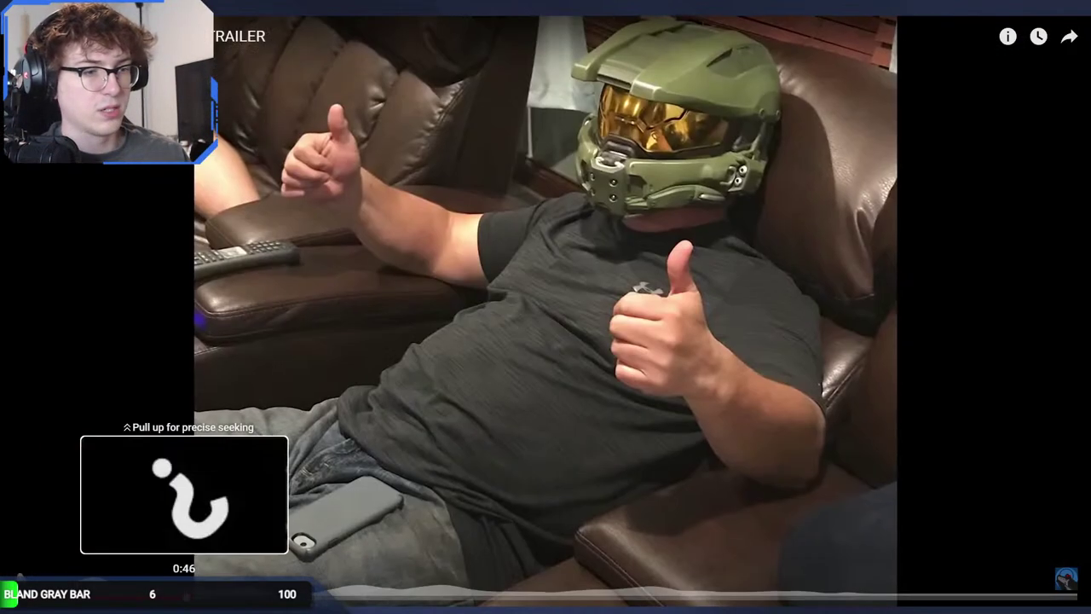
{"action": "left_click_drag", "start_coordinate": [184, 597], "coordinate": [213, 596]}
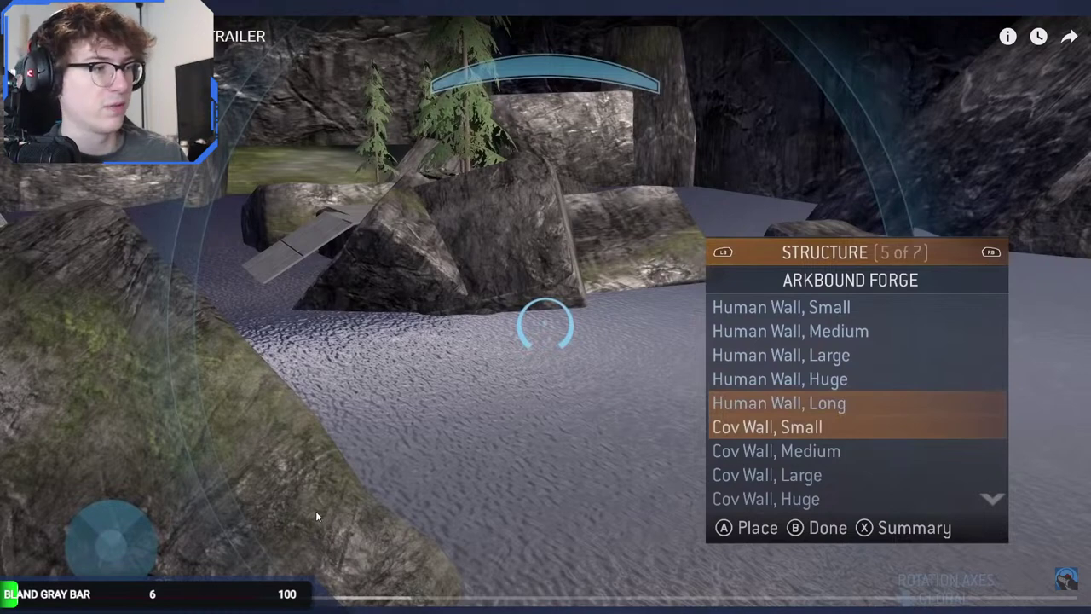
{"action": "left_click", "coordinate": [324, 501]}
{"action": "left_click", "coordinate": [328, 493]}
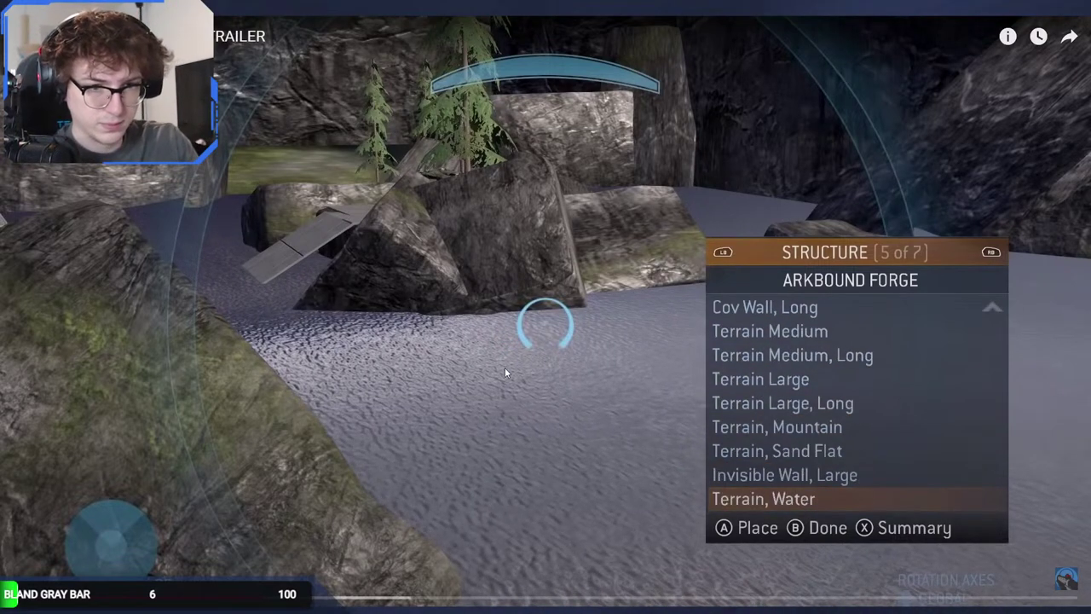
{"action": "left_click", "coordinate": [525, 407]}
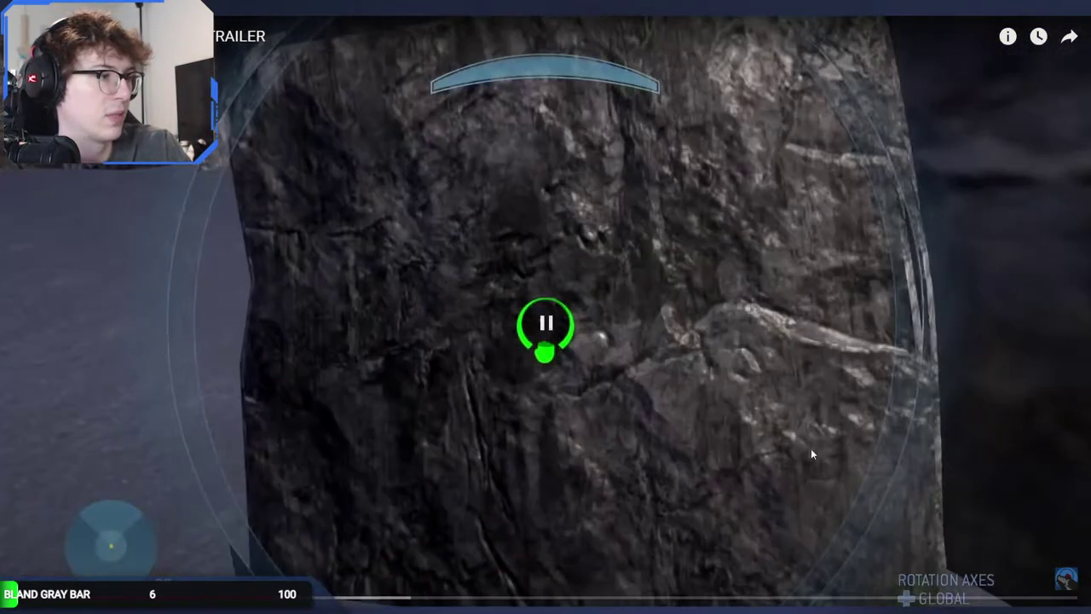
Step: Leave full screen, look through the comments below the Arkbound trailer, and return to the video
{"action": "left_click", "coordinate": [1063, 596]}
{"action": "scroll", "coordinate": [460, 394], "scroll_direction": "down", "scroll_amount": 6}
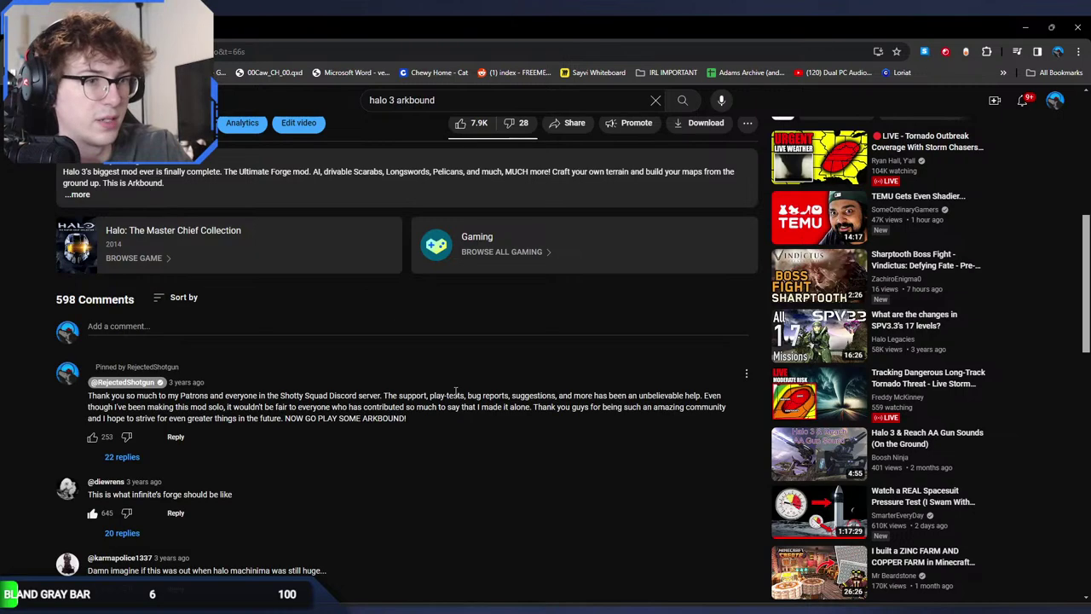
{"action": "scroll", "coordinate": [456, 392], "scroll_direction": "down", "scroll_amount": 2}
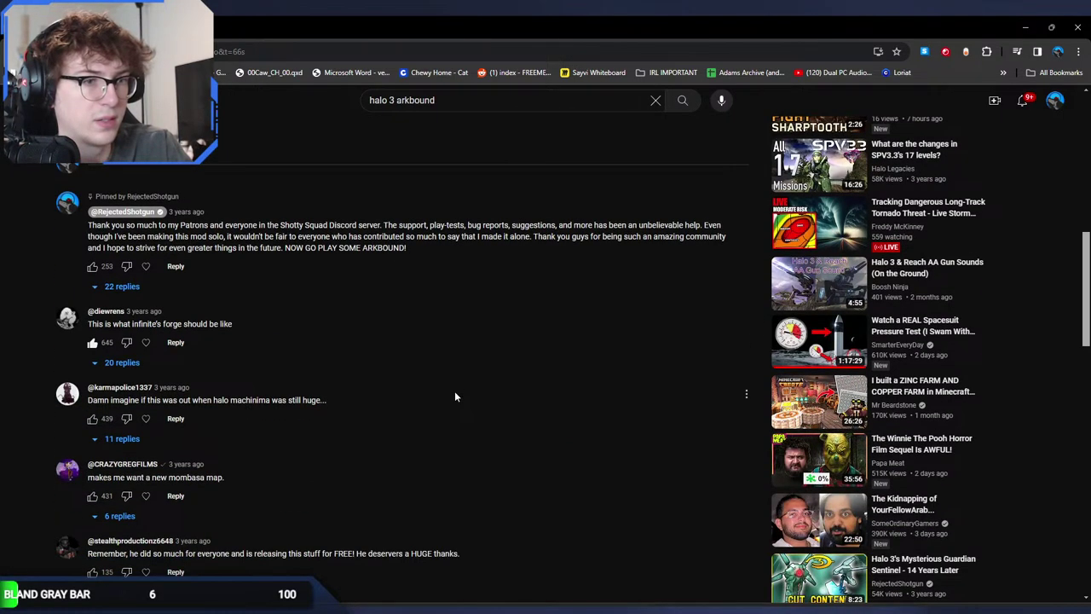
{"action": "scroll", "coordinate": [454, 396], "scroll_direction": "down", "scroll_amount": 2}
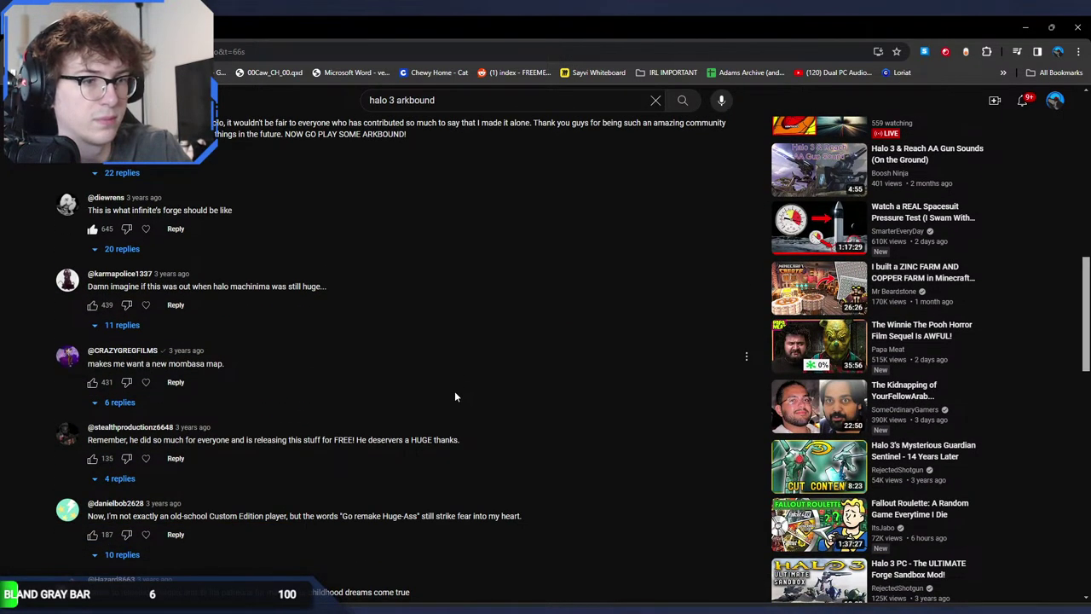
{"action": "scroll", "coordinate": [454, 395], "scroll_direction": "down", "scroll_amount": 2}
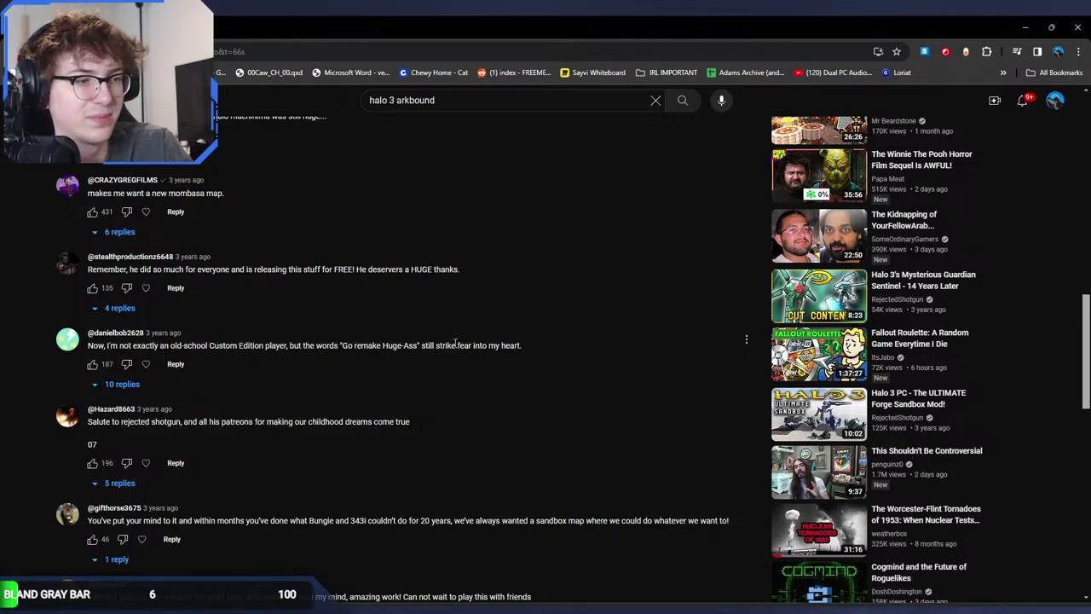
{"action": "scroll", "coordinate": [461, 348], "scroll_direction": "up", "scroll_amount": 10}
Step: Rewind the trailer to 1:11 and examine the water terrain placement in short playbacks
{"action": "left_click", "coordinate": [481, 352]}
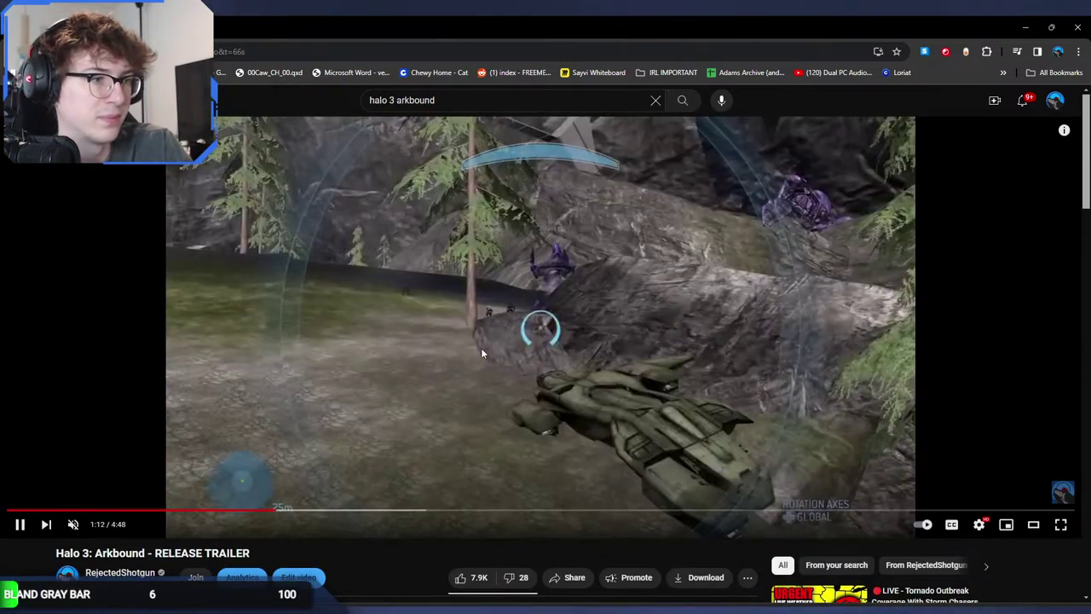
{"action": "left_click", "coordinate": [481, 352]}
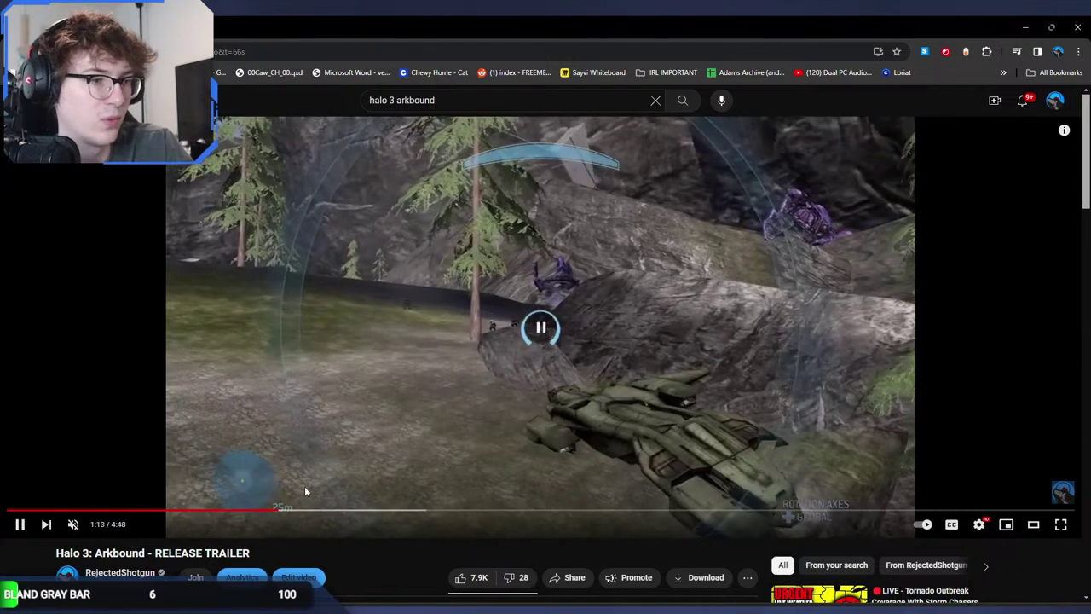
{"action": "left_click", "coordinate": [274, 510]}
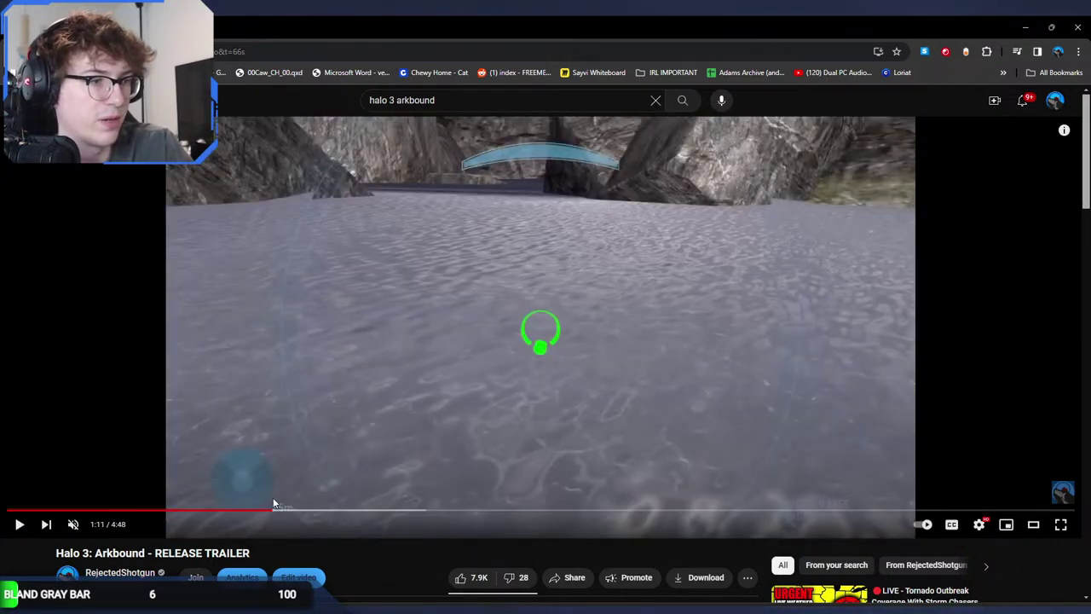
{"action": "left_click", "coordinate": [276, 438]}
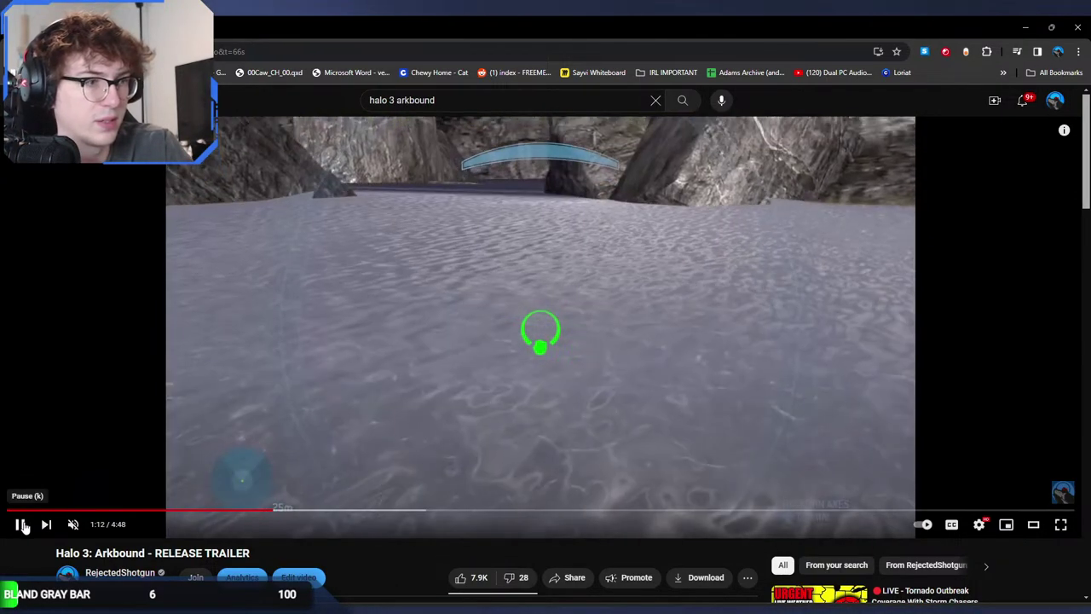
{"action": "left_click", "coordinate": [24, 526]}
{"action": "left_click", "coordinate": [24, 527]}
{"action": "left_click", "coordinate": [24, 527]}
{"action": "left_click", "coordinate": [24, 527]}
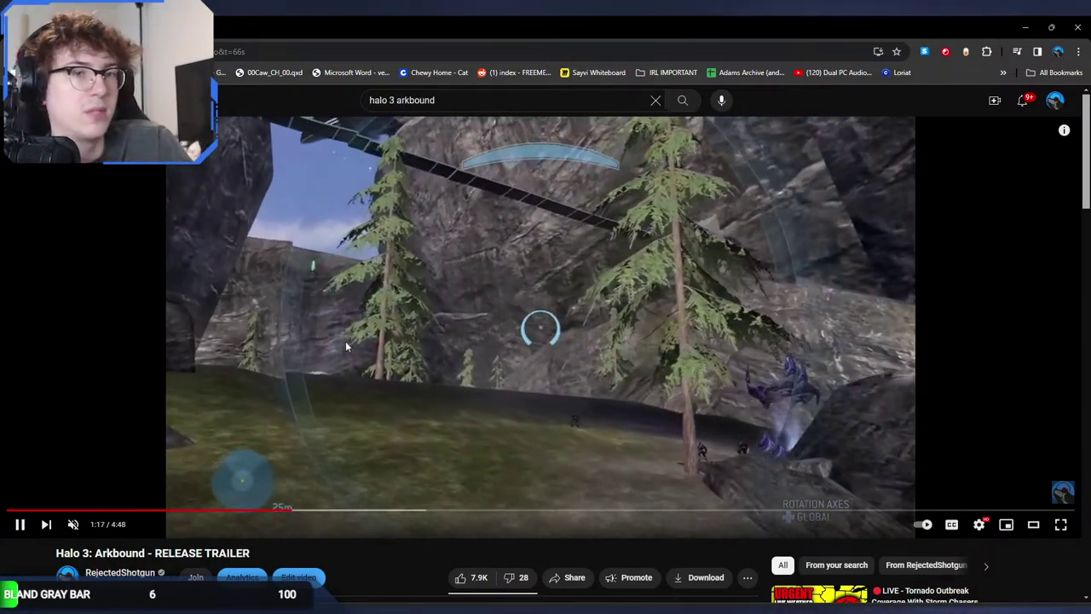
Step: Examine the forged forest scene at 1:18 and the rock-walled Team Slayer scene at 1:22 in the trailer
{"action": "left_click", "coordinate": [515, 183]}
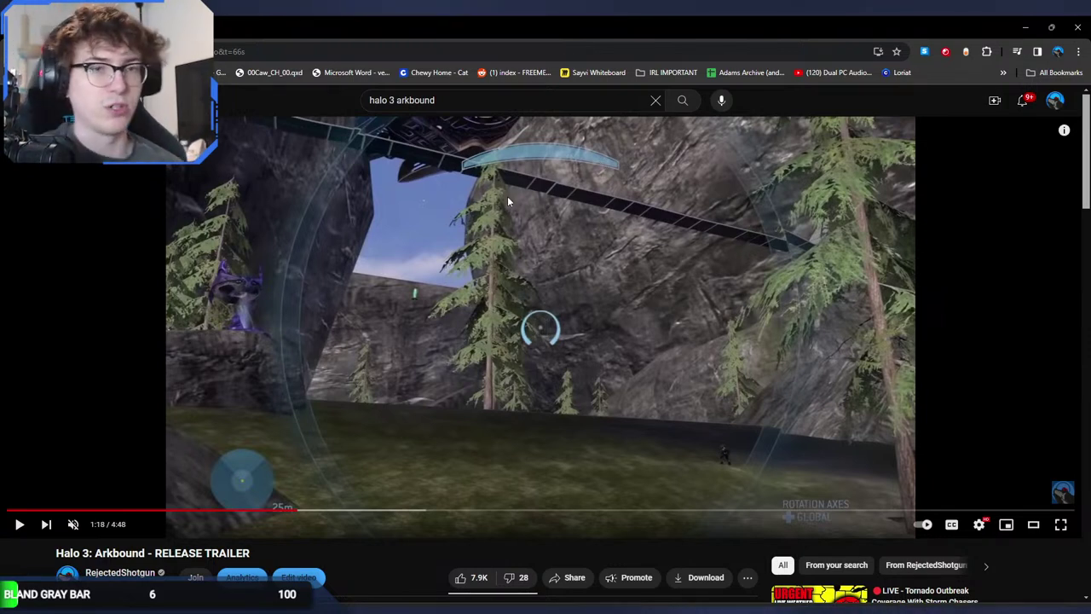
{"action": "left_click", "coordinate": [485, 244]}
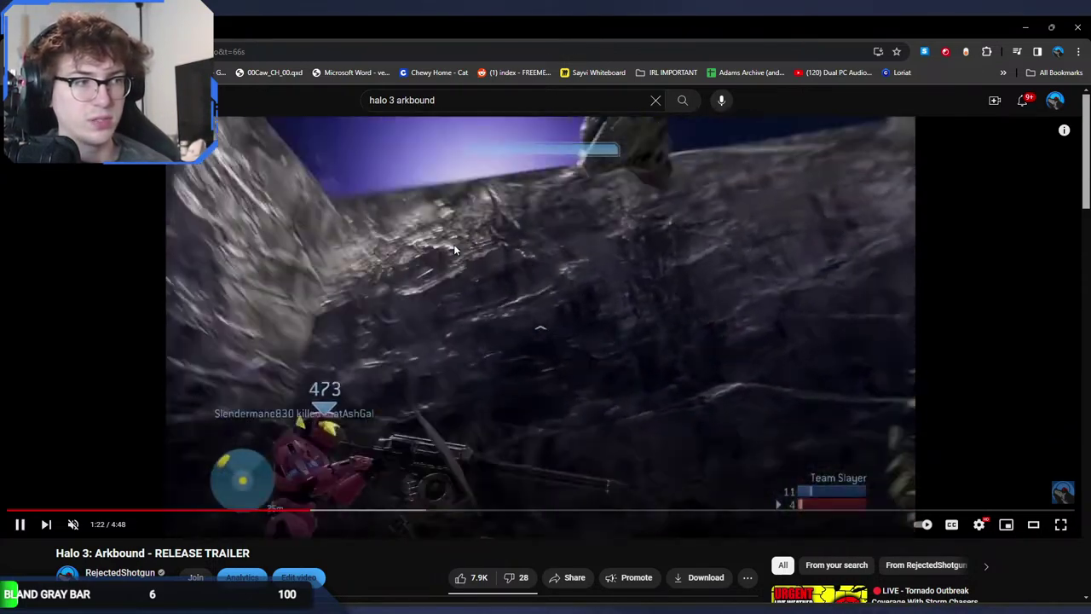
{"action": "left_click", "coordinate": [452, 248]}
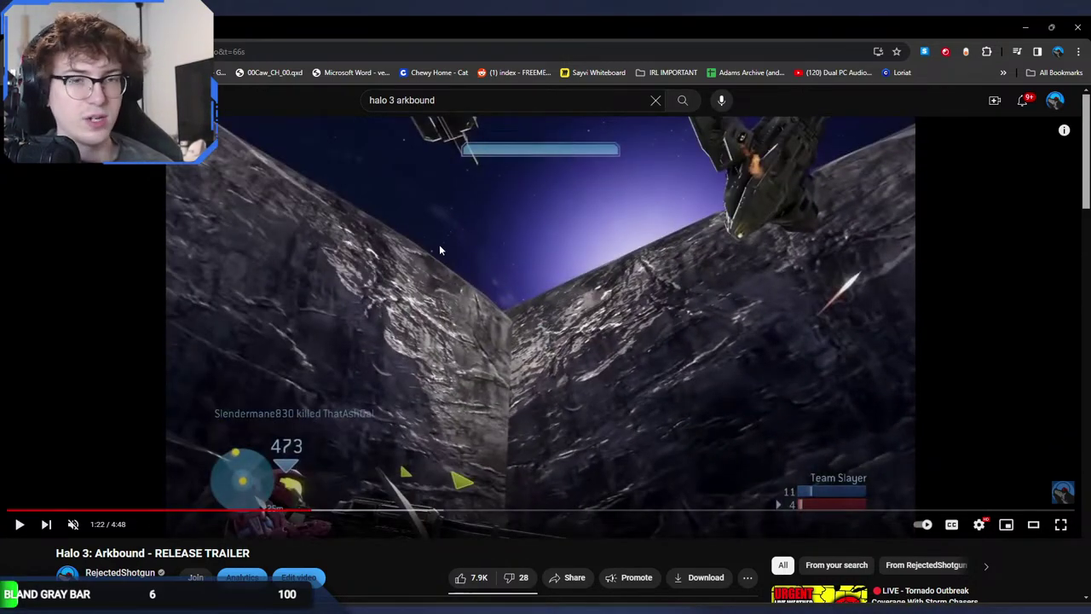
Step: Continue the trailer and examine the pelicans in the scenes at 1:40 and 1:42
{"action": "left_click", "coordinate": [542, 286]}
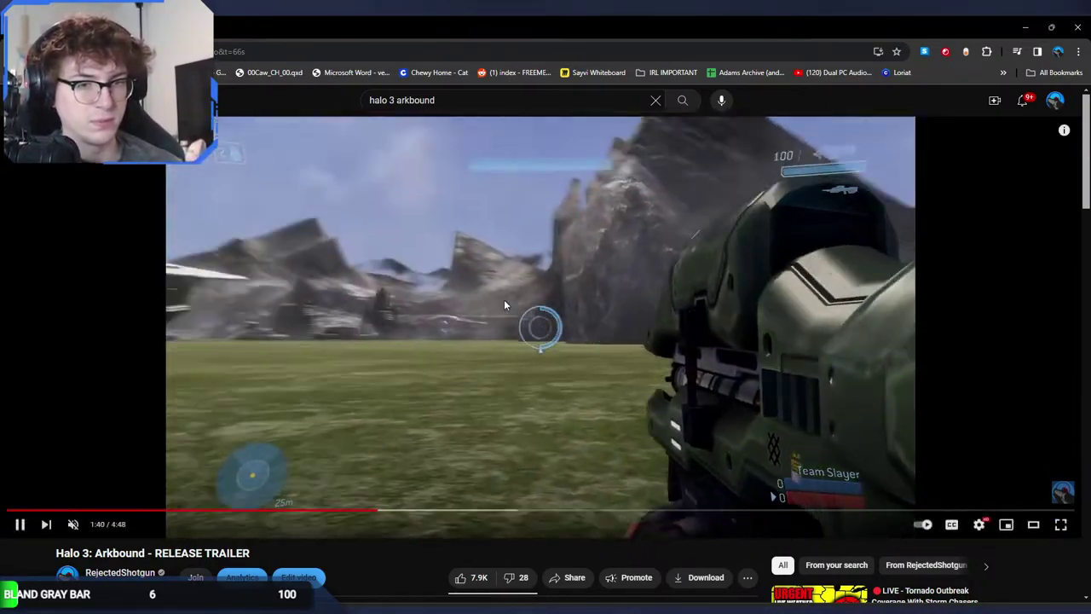
{"action": "left_click", "coordinate": [503, 299]}
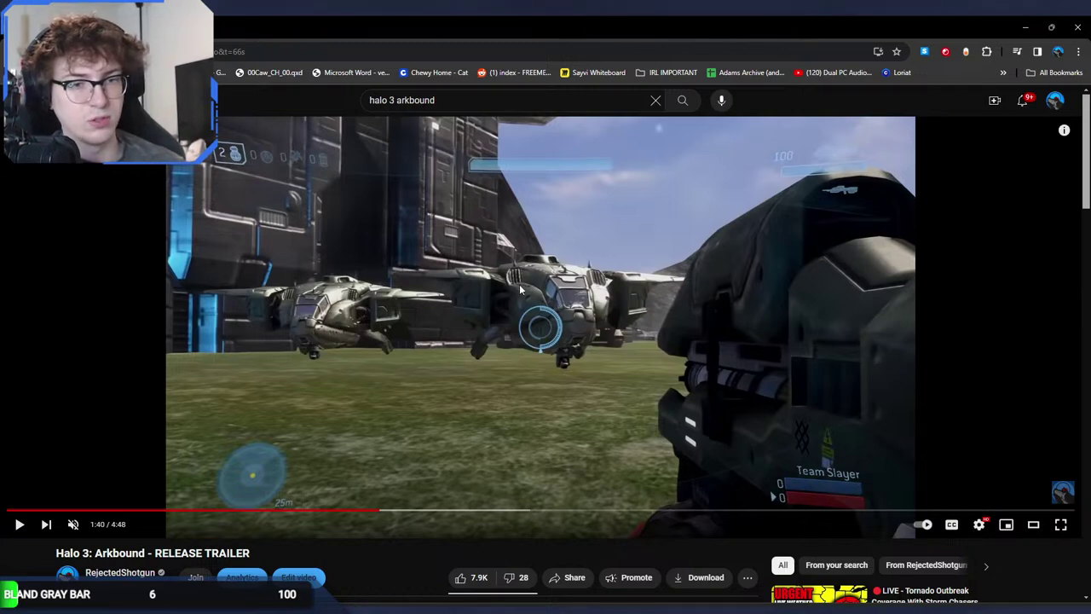
{"action": "left_click", "coordinate": [517, 296]}
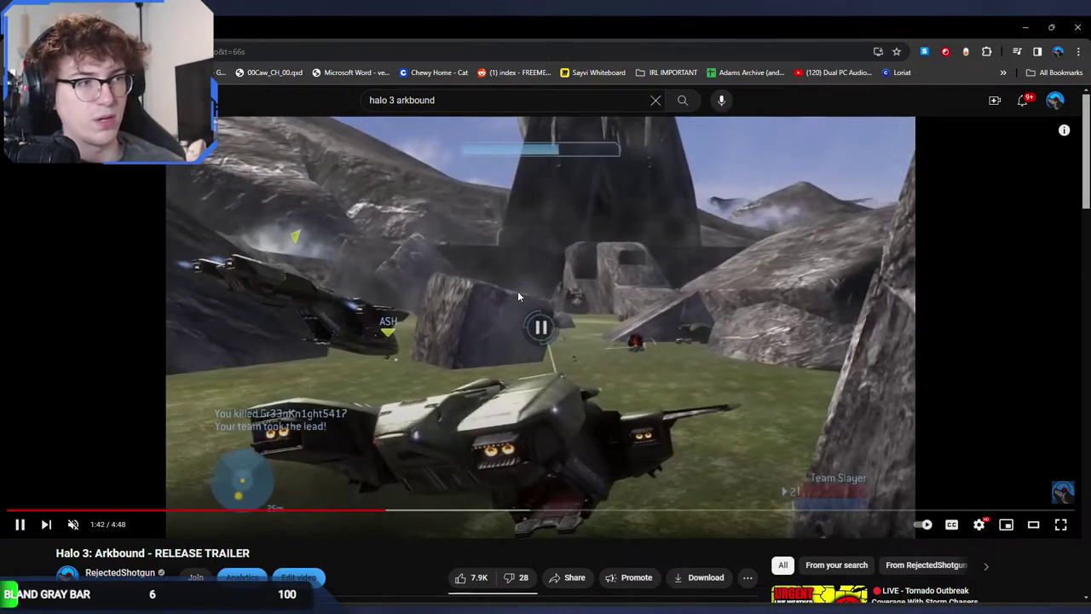
{"action": "left_click", "coordinate": [517, 296]}
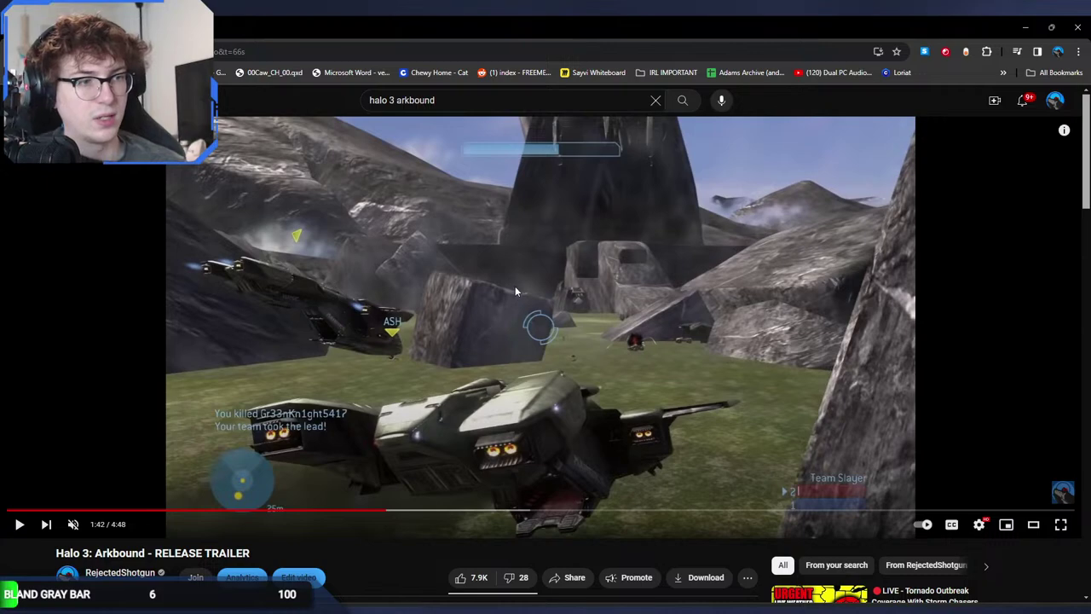
Step: Play the trailer on to the Global Battle clip, and return it to the Structure palette scene at 1:06
{"action": "scroll", "coordinate": [516, 285], "scroll_direction": "down", "scroll_amount": 2}
{"action": "scroll", "coordinate": [516, 287], "scroll_direction": "up", "scroll_amount": 2}
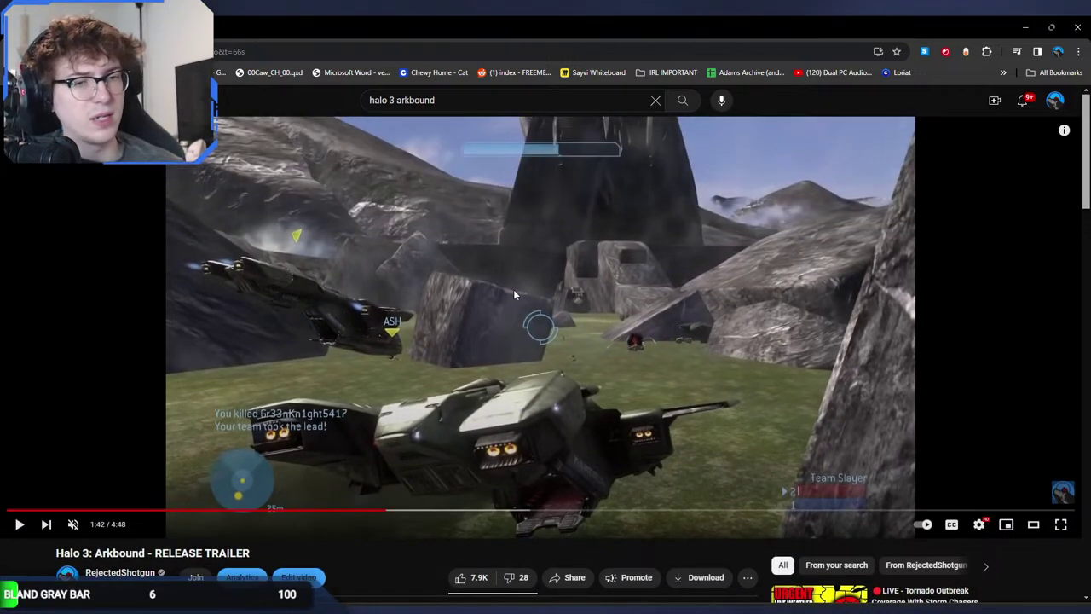
{"action": "left_click", "coordinate": [512, 293]}
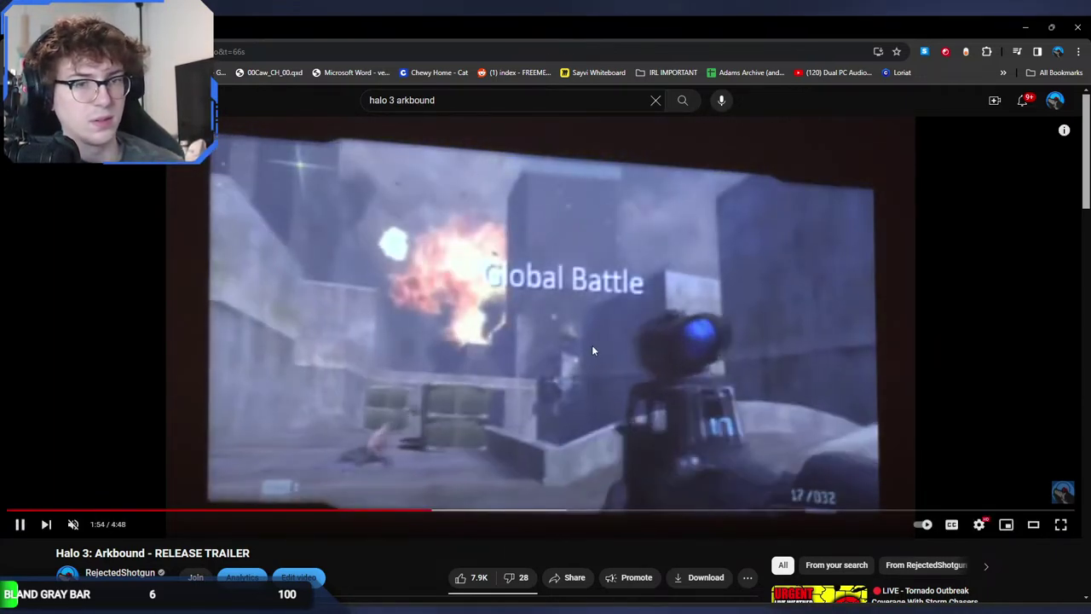
{"action": "left_click", "coordinate": [594, 351]}
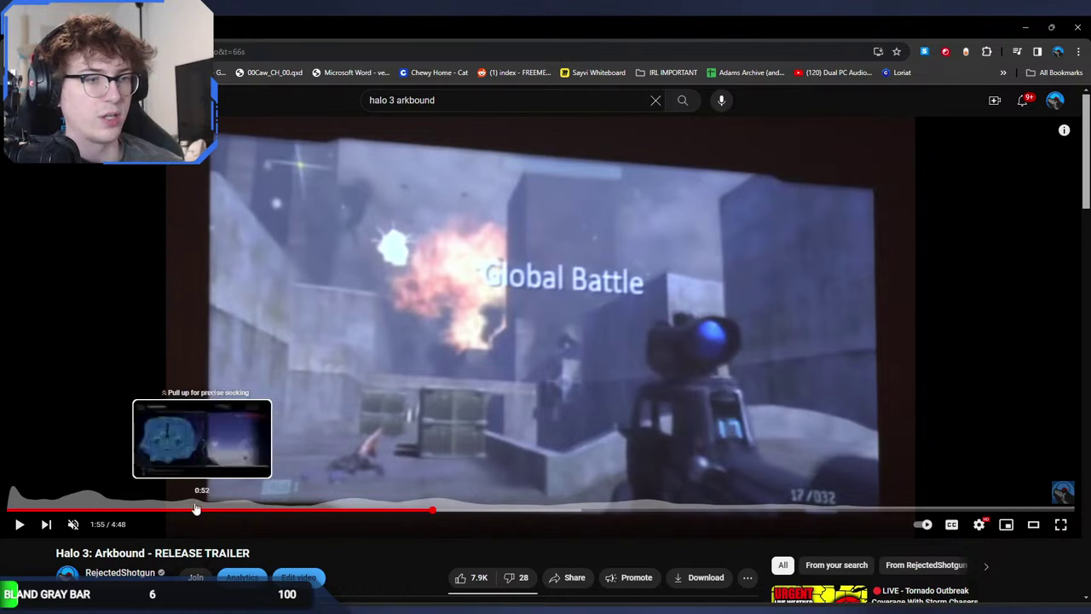
{"action": "left_click", "coordinate": [255, 511]}
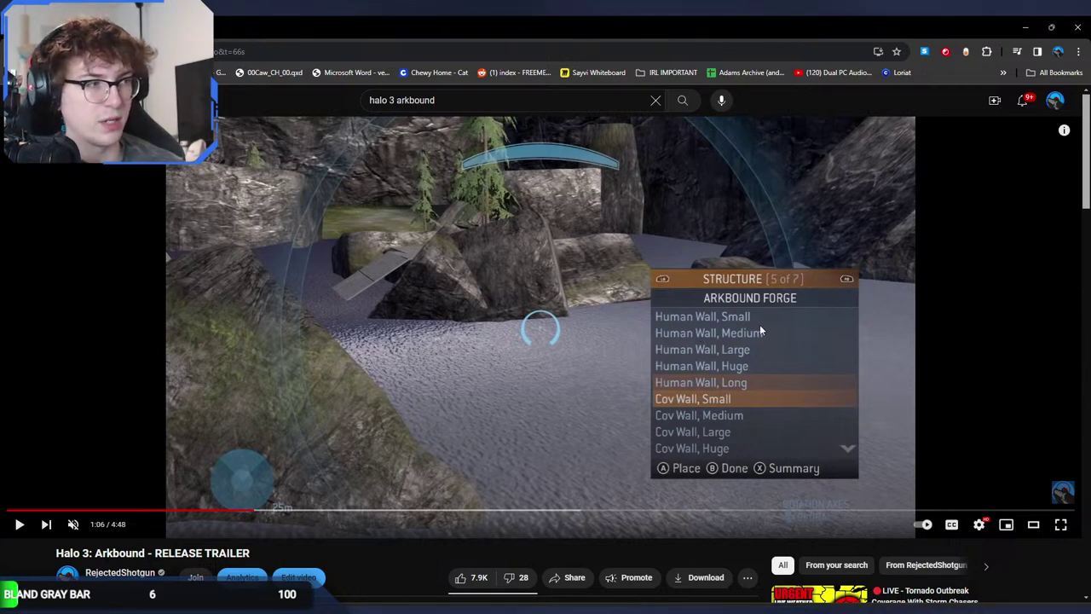
Step: Switch back to the Structure palette of the Forge session in Halo 3
{"action": "key", "text": "alt+Tab"}
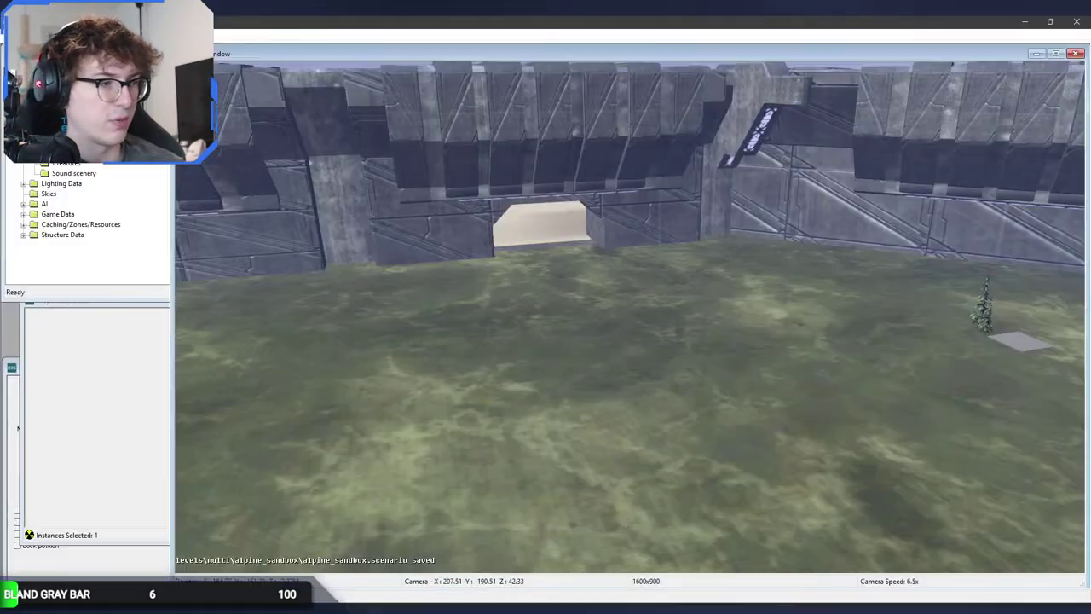
{"action": "left_click", "coordinate": [763, 599]}
{"action": "key", "text": "alt+Tab"}
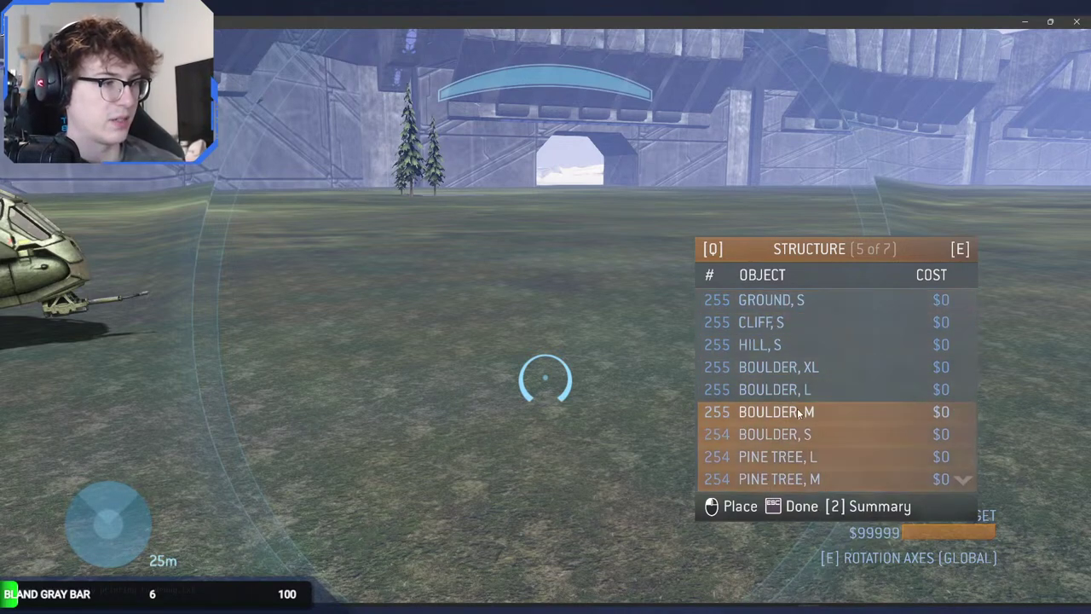
Step: Switch to the Arkbound trailer and examine its Structure palette at 1:06
{"action": "key", "text": "alt+Tab"}
{"action": "key", "text": "alt+Tab"}
{"action": "key", "text": "Tab"}
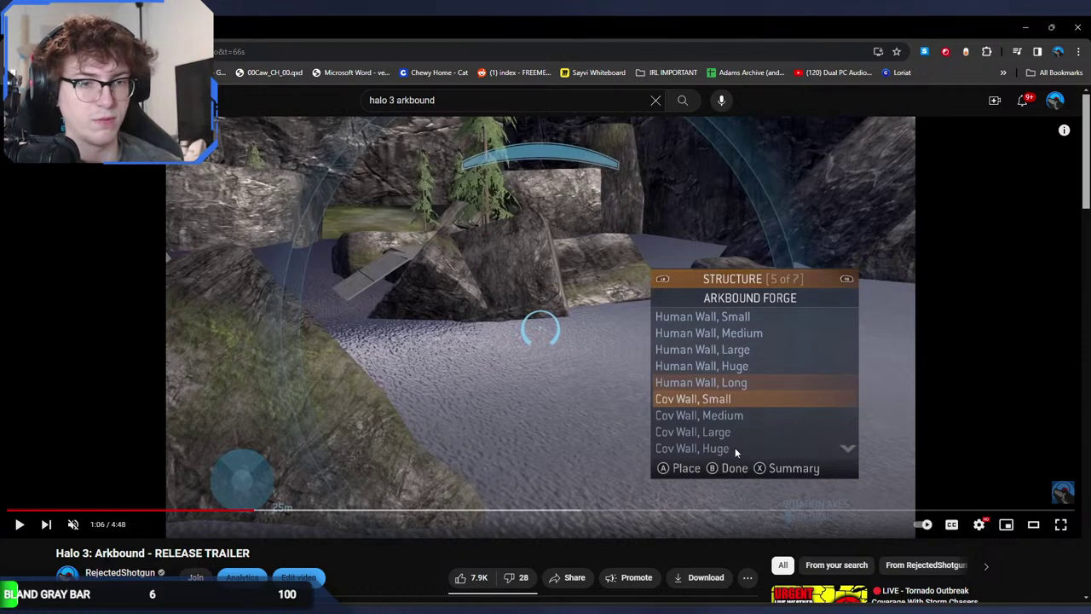
Step: Return to alpine_sandbox.scenario and remove the pelican_flyable entry from the MV vehicle palette
{"action": "key", "text": "alt+Tab"}
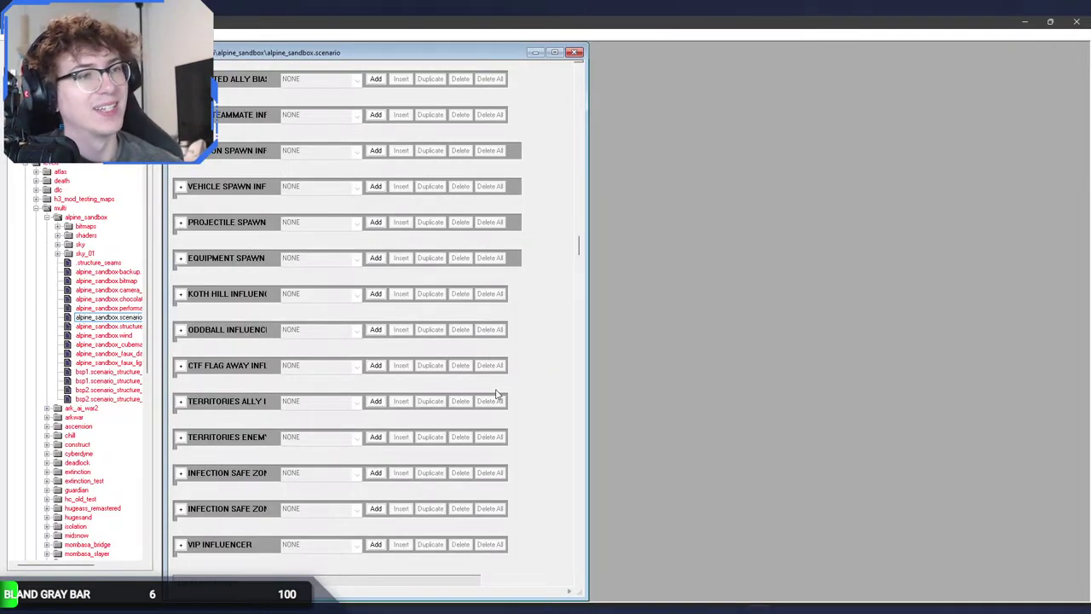
{"action": "scroll", "coordinate": [537, 381], "scroll_direction": "up", "scroll_amount": 15}
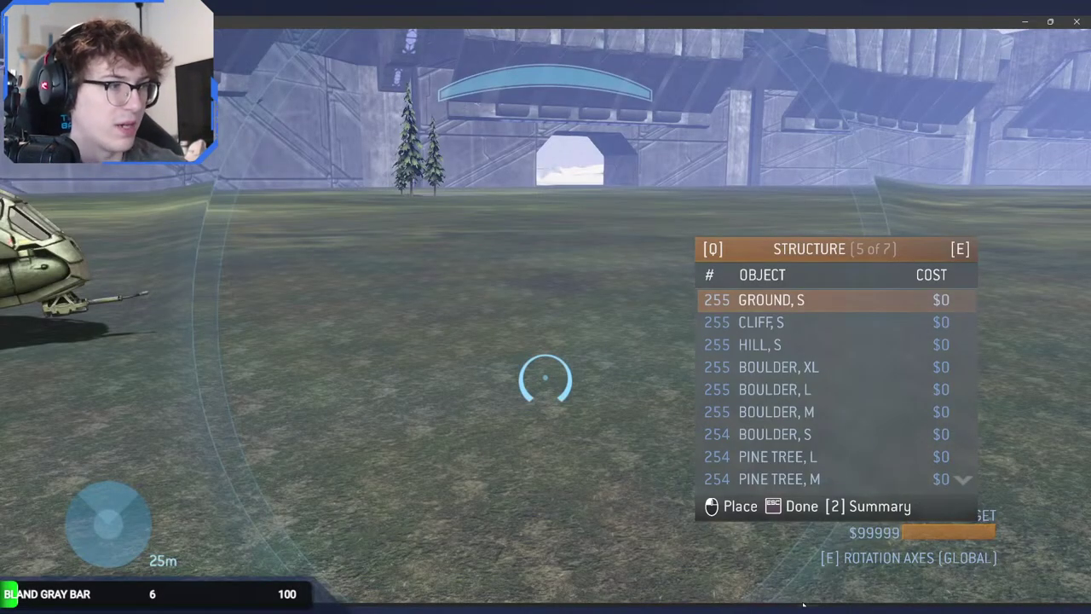
{"action": "key", "text": "alt+Tab"}
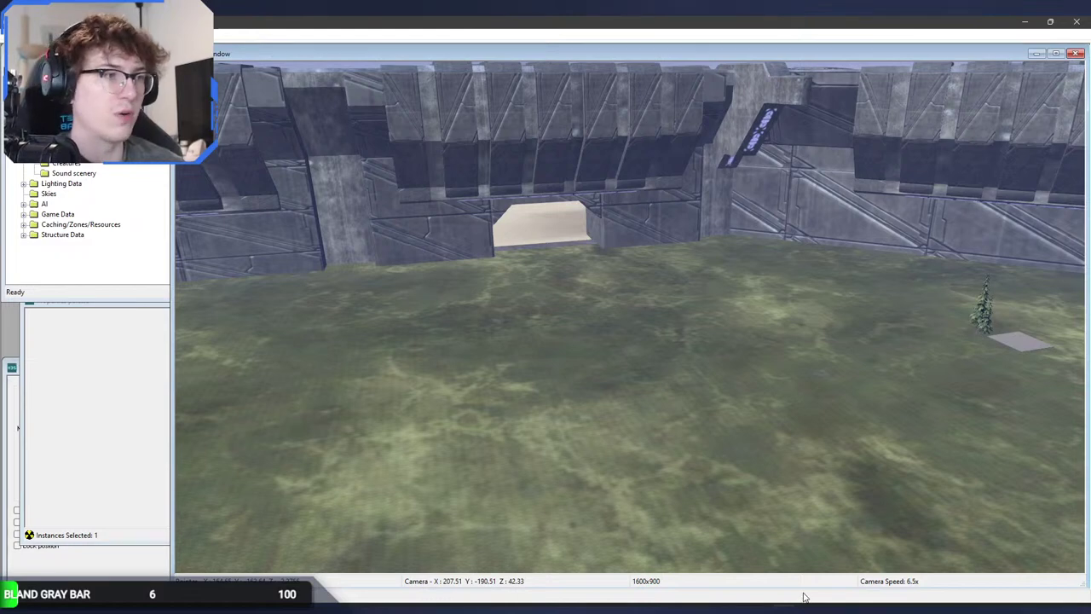
{"action": "key", "text": "alt+Tab"}
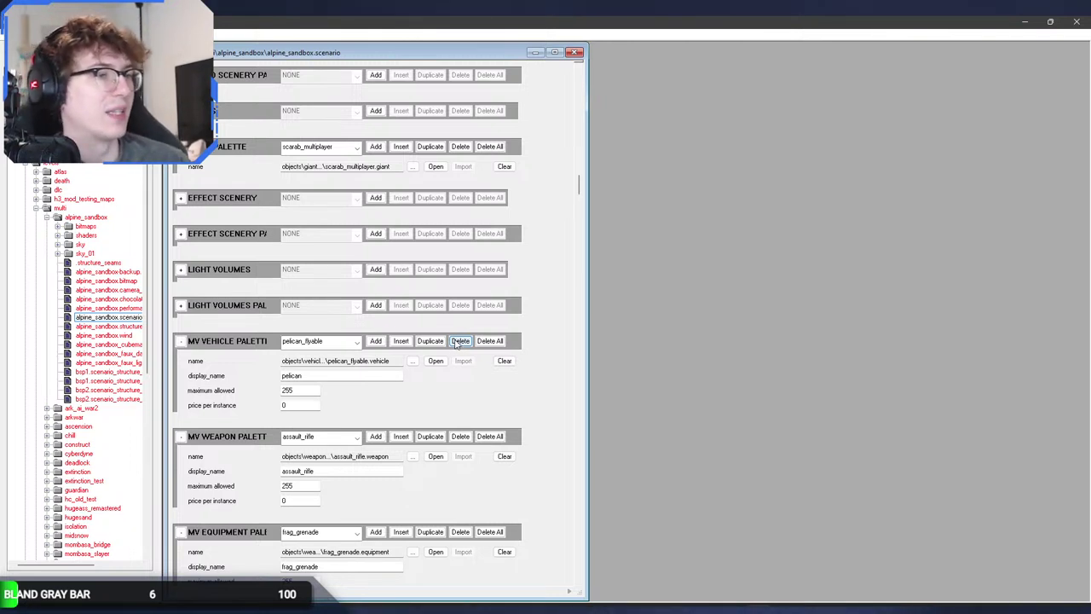
{"action": "left_click", "coordinate": [340, 344]}
{"action": "left_click", "coordinate": [347, 342]}
{"action": "left_click", "coordinate": [461, 341]}
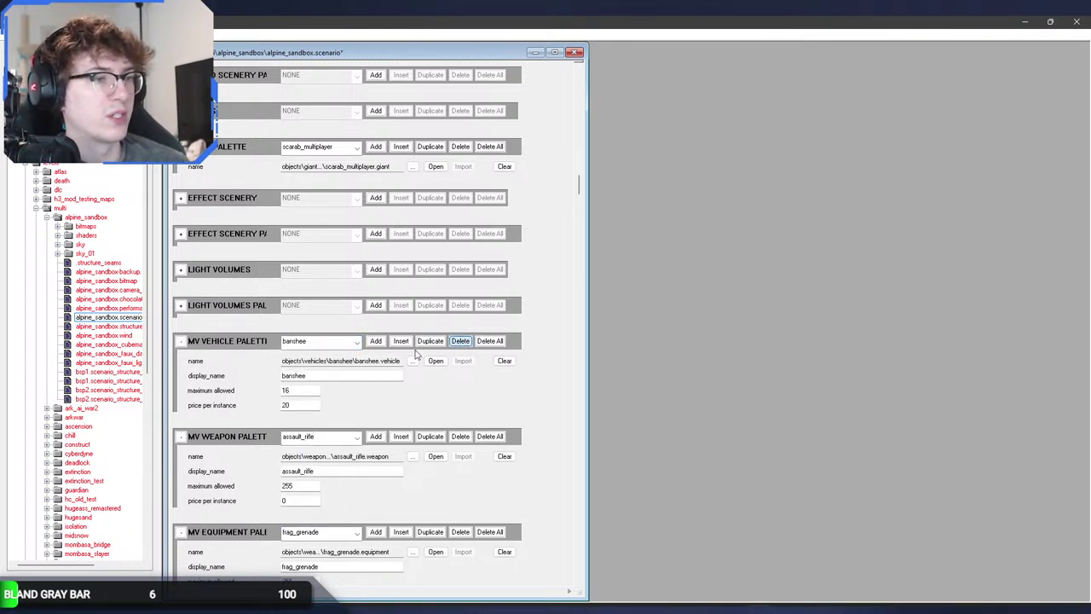
Step: Point the wraith_anti_air entry of the MV vehicle palette to wraith_anti_air_uf.vehicle in the wraith_anti_air_uf folder
{"action": "left_click", "coordinate": [326, 342]}
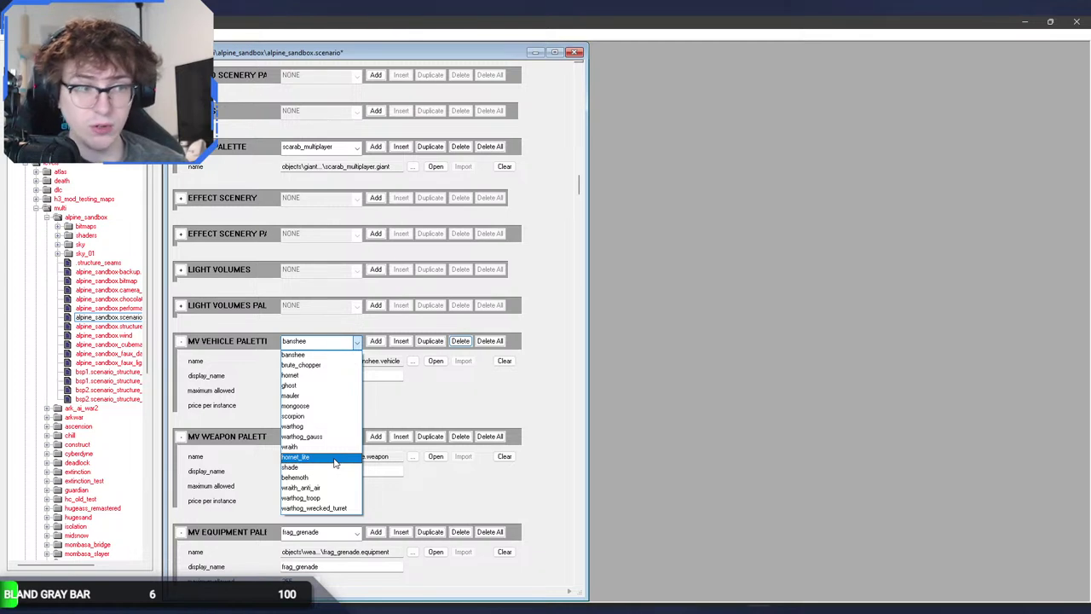
{"action": "left_click", "coordinate": [338, 488]}
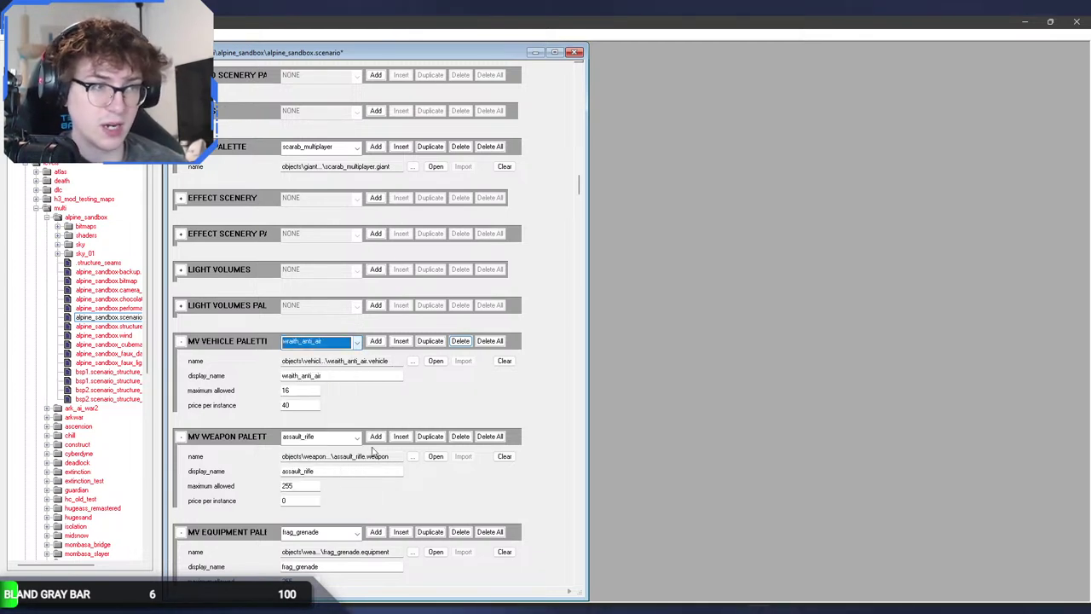
{"action": "left_click", "coordinate": [412, 360]}
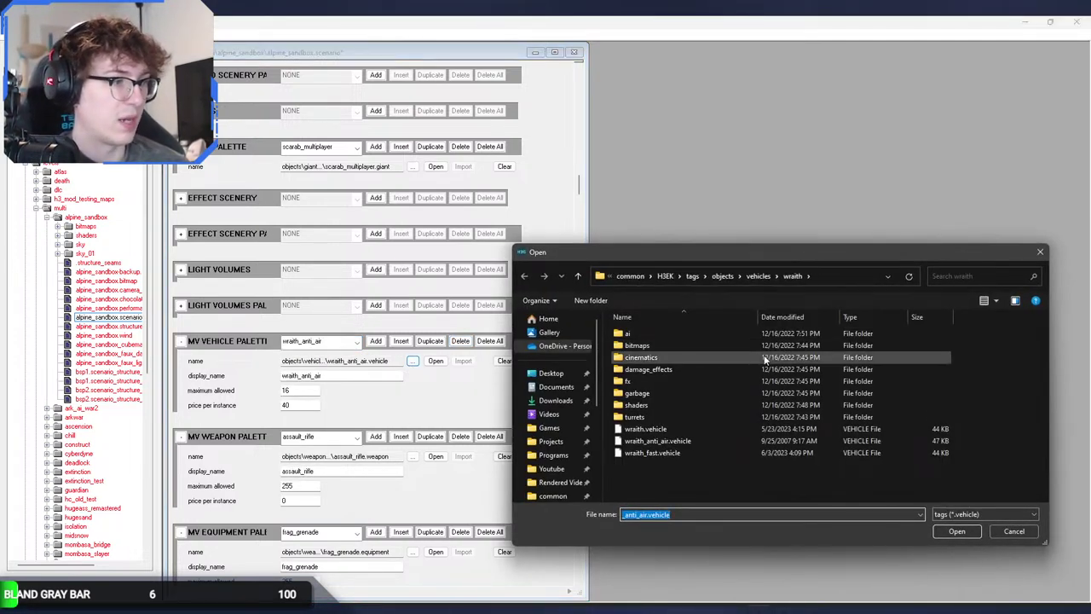
{"action": "left_click", "coordinate": [758, 275]}
{"action": "double_click", "coordinate": [687, 497]}
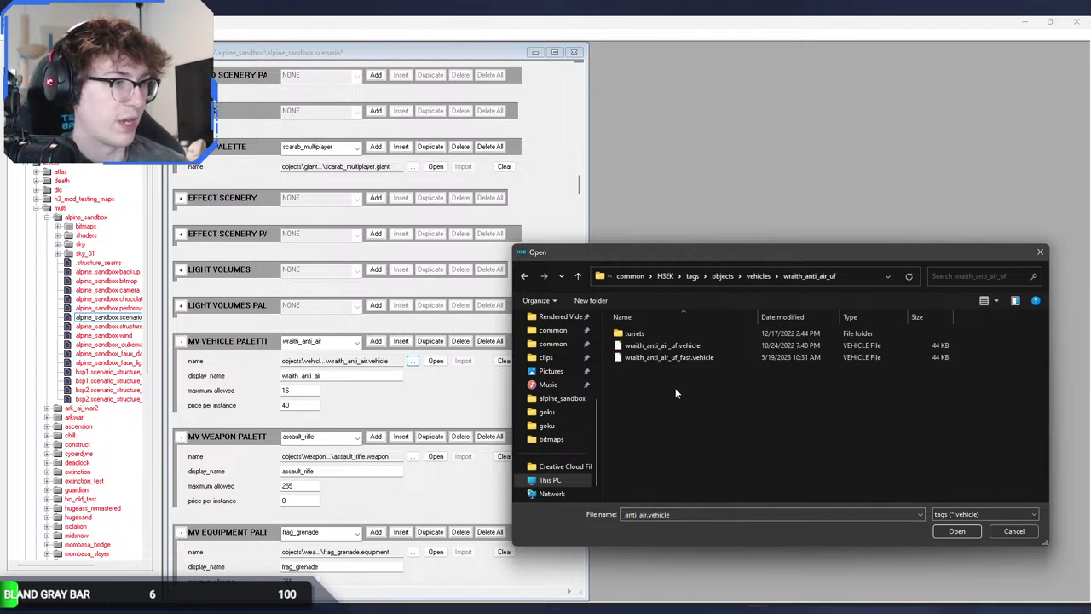
{"action": "double_click", "coordinate": [664, 355]}
Step: Select the warthog_wrecked_turret palette entry, and place a Warthog, Wrecked from the Vehicles palette in the Halo 3 Forge session
{"action": "left_click", "coordinate": [357, 341]}
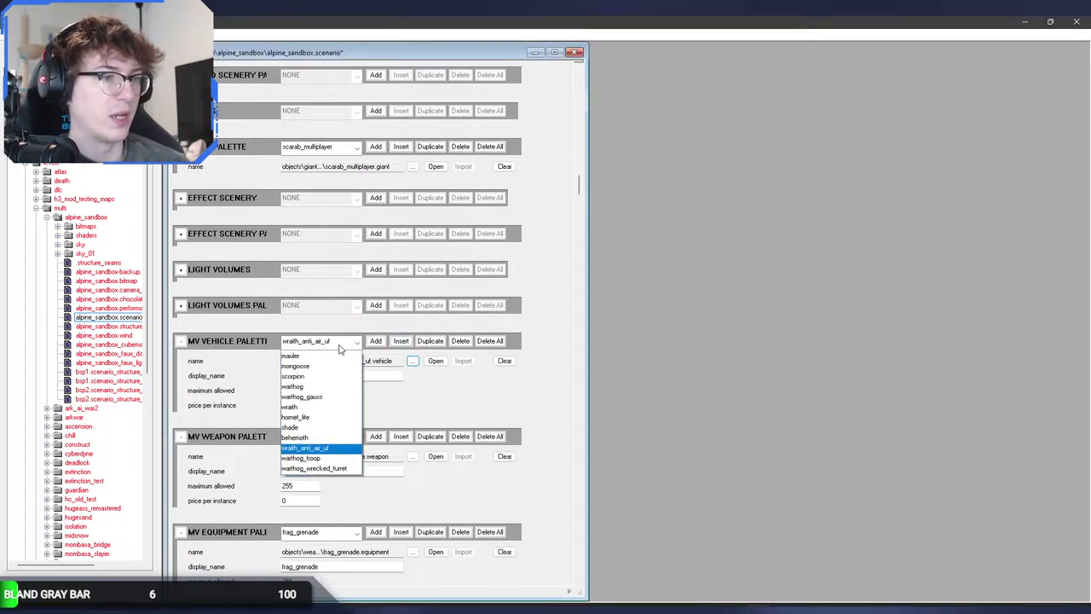
{"action": "left_click", "coordinate": [338, 510]}
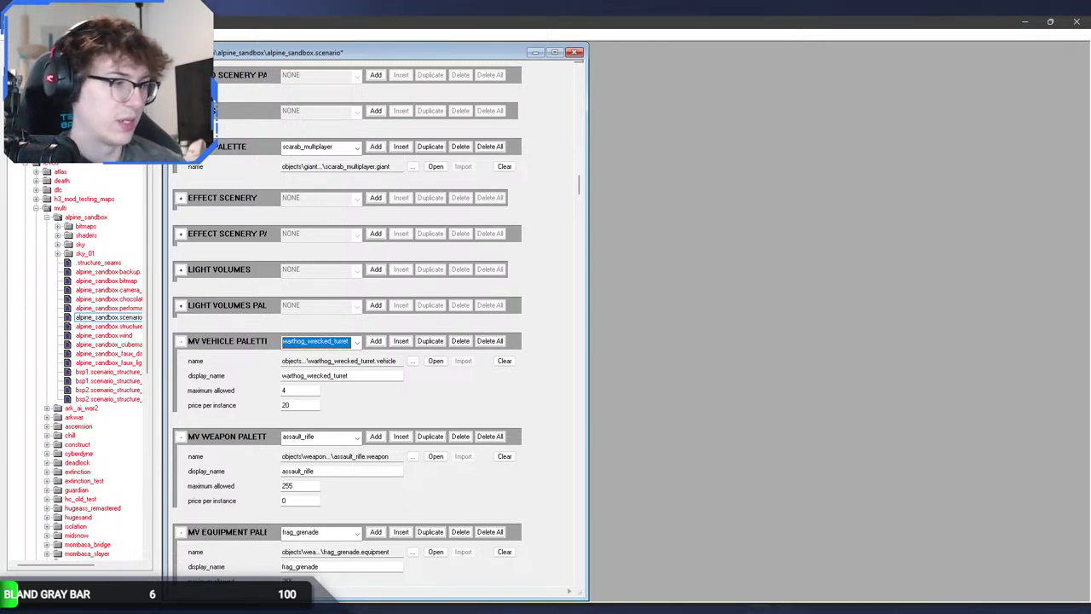
{"action": "left_click", "coordinate": [785, 559]}
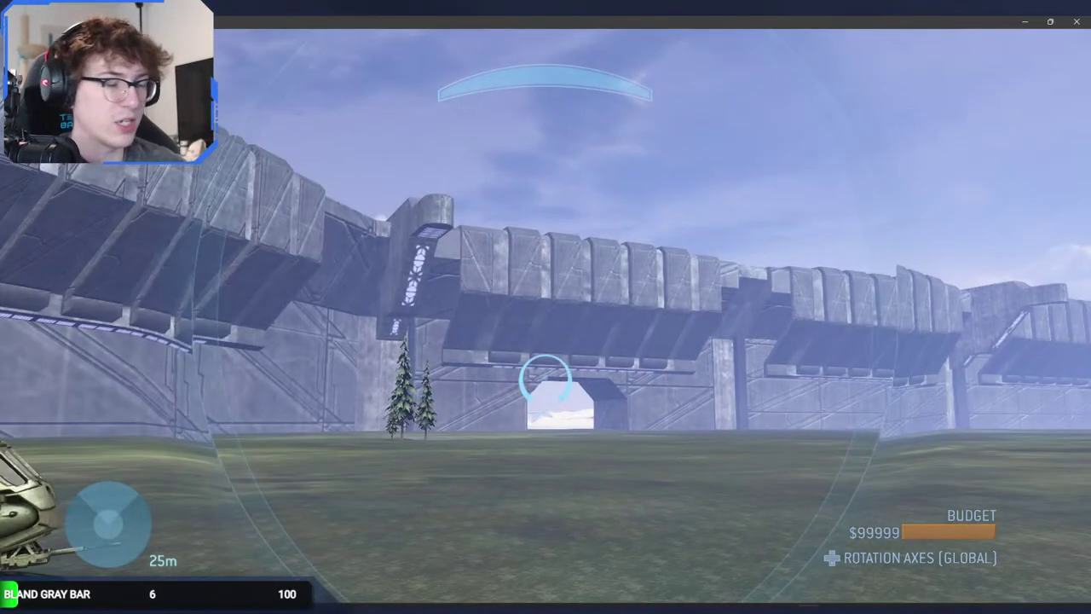
{"action": "key", "text": "x"}
{"action": "key", "text": "Up"}
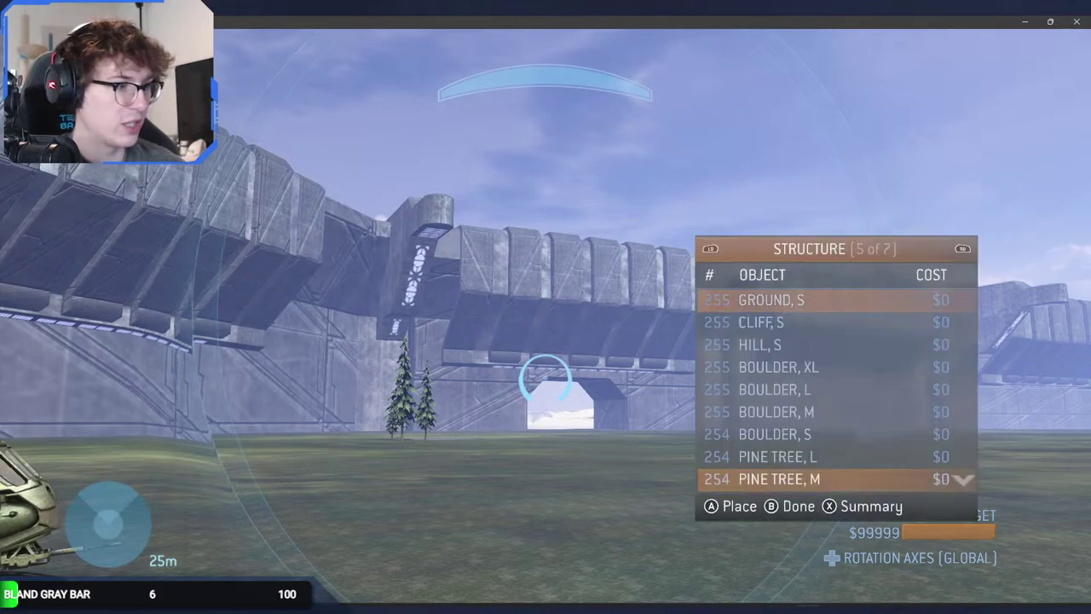
{"action": "key", "text": "e"}
{"action": "key", "text": "Up"}
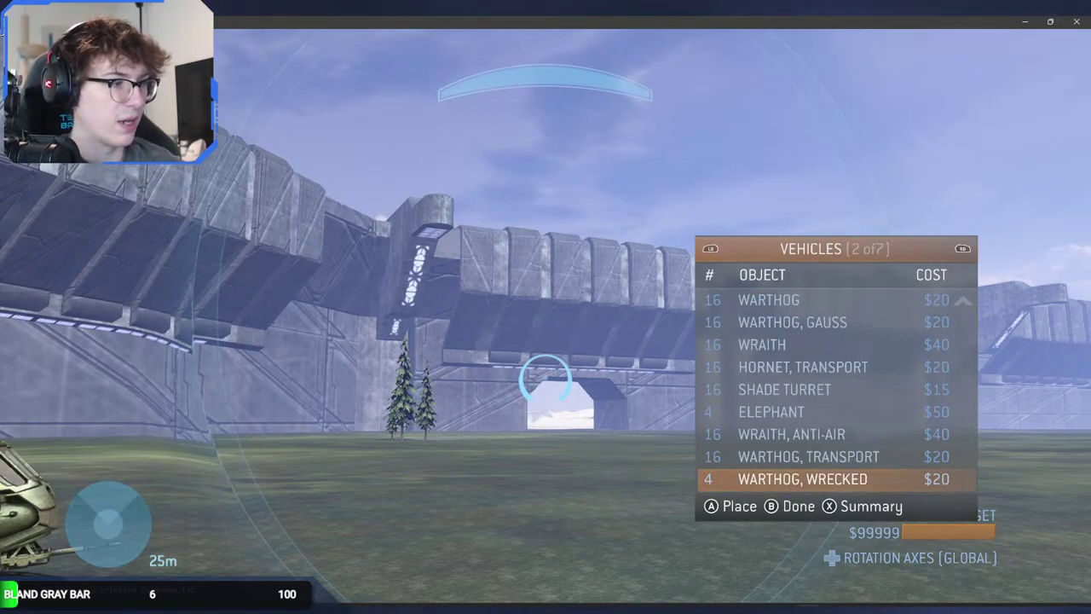
{"action": "key", "text": "Return"}
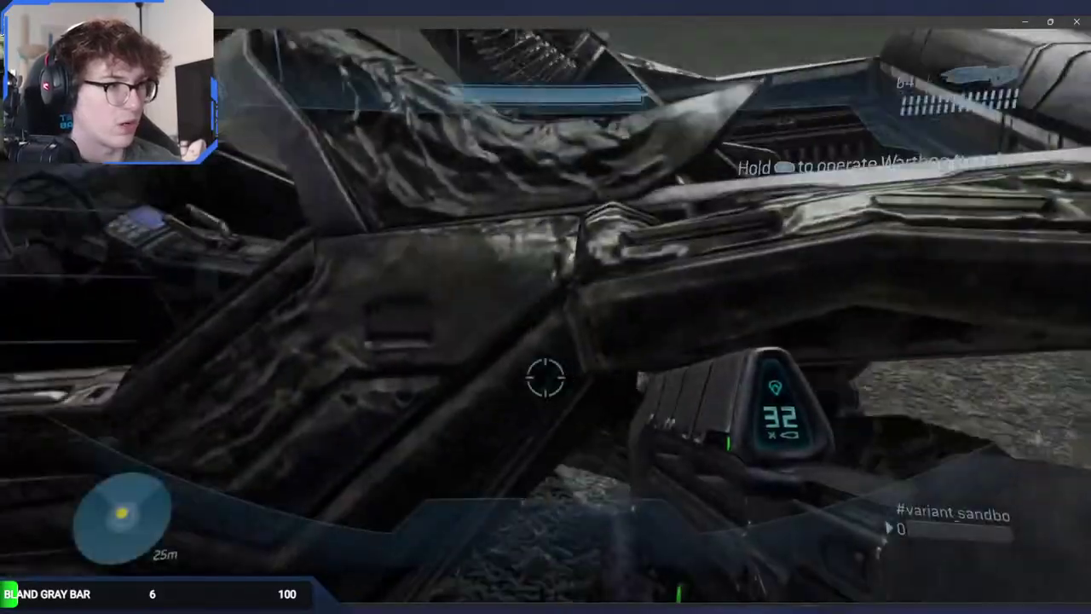
Step: Man the wrecked Warthog's turret, fire it across the field, and get off
{"action": "key", "text": "e"}
{"action": "left_click", "coordinate": [545, 315]}
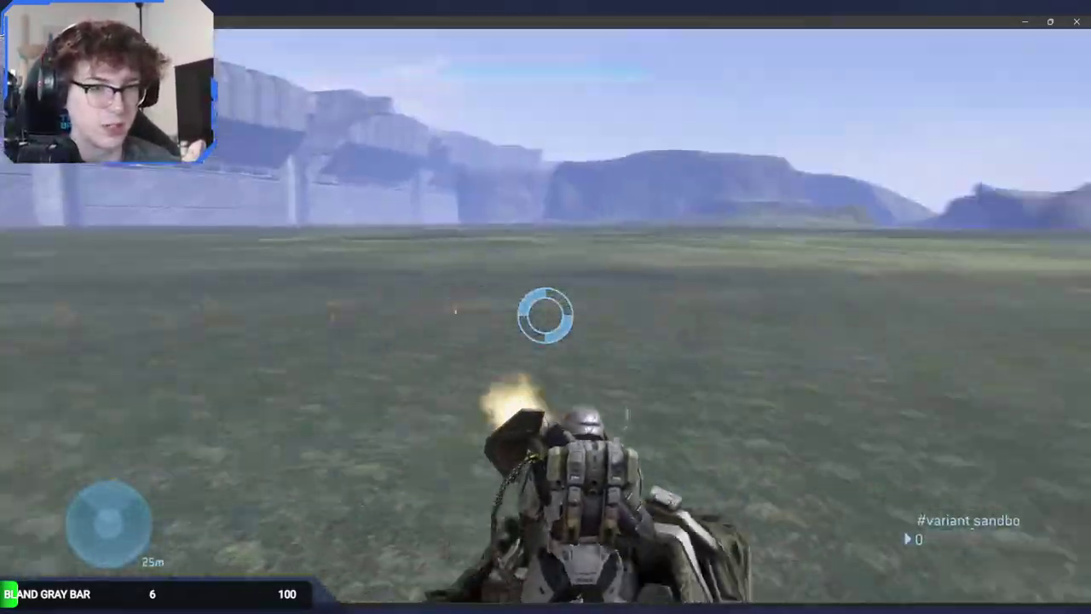
{"action": "left_click_drag", "start_coordinate": [545, 315], "coordinate": [545, 315]}
{"action": "key", "text": "e"}
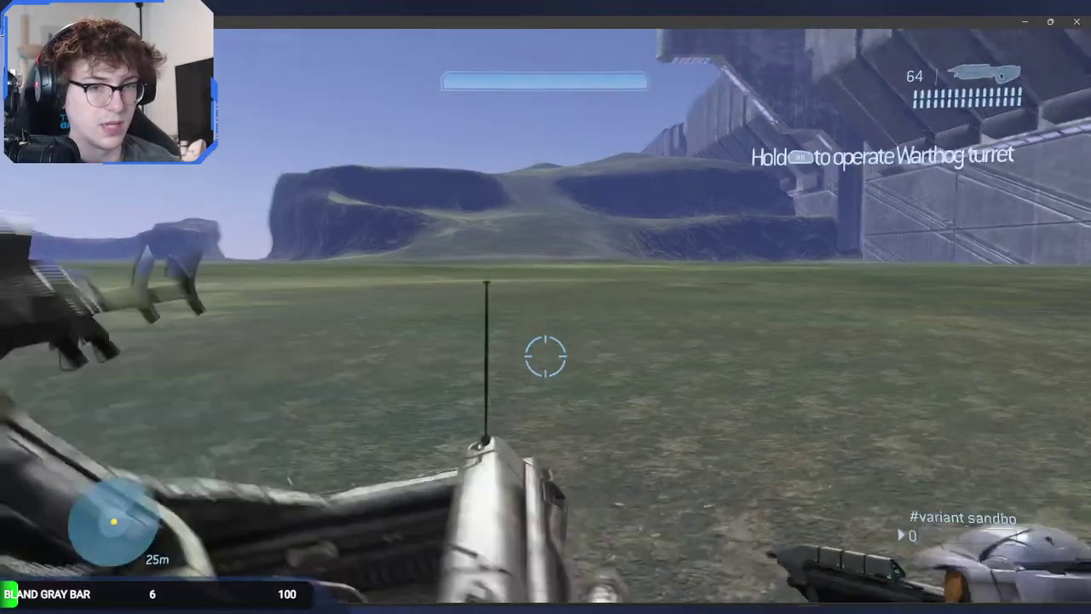
Step: Return to Forge editing mode and delete the wrecked Warthog
{"action": "key", "text": "Up"}
{"action": "key", "text": "x"}
{"action": "key", "text": "Escape"}
{"action": "key", "text": "Delete"}
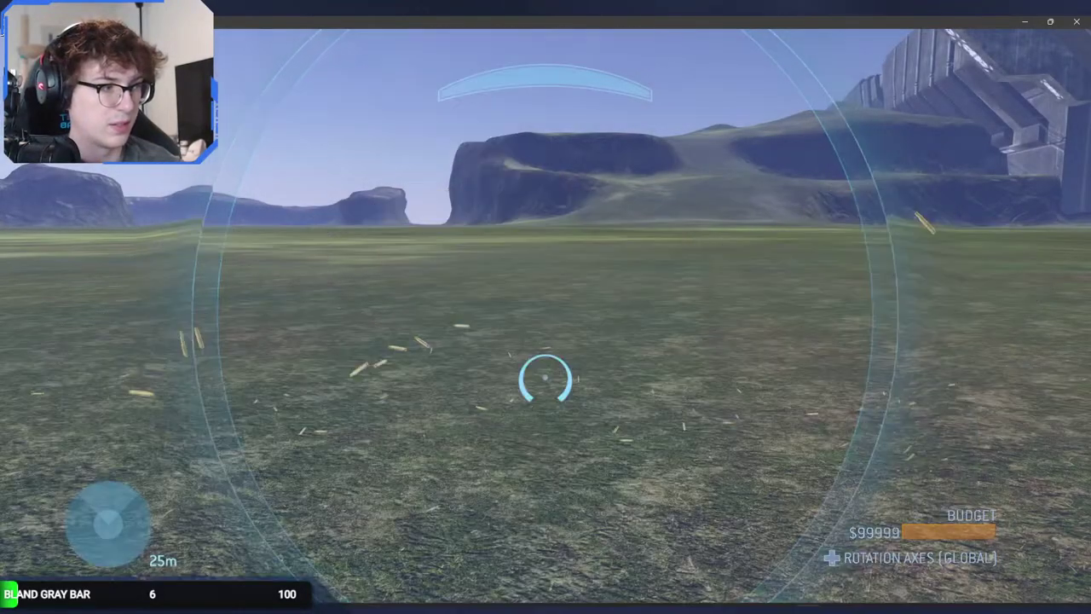
Step: Back in alpine_sandbox.scenario, remove warthog_wrecked_turret from the MV vehicle palette and set warthog_troop's maximum allowed to 255
{"action": "key", "text": "alt+Tab"}
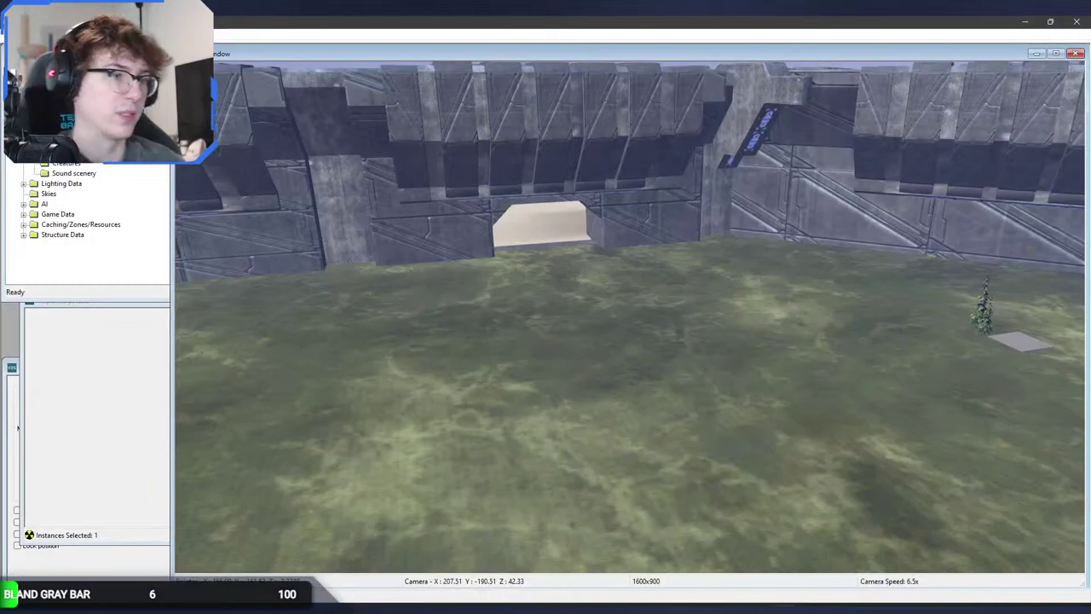
{"action": "key", "text": "alt+Tab"}
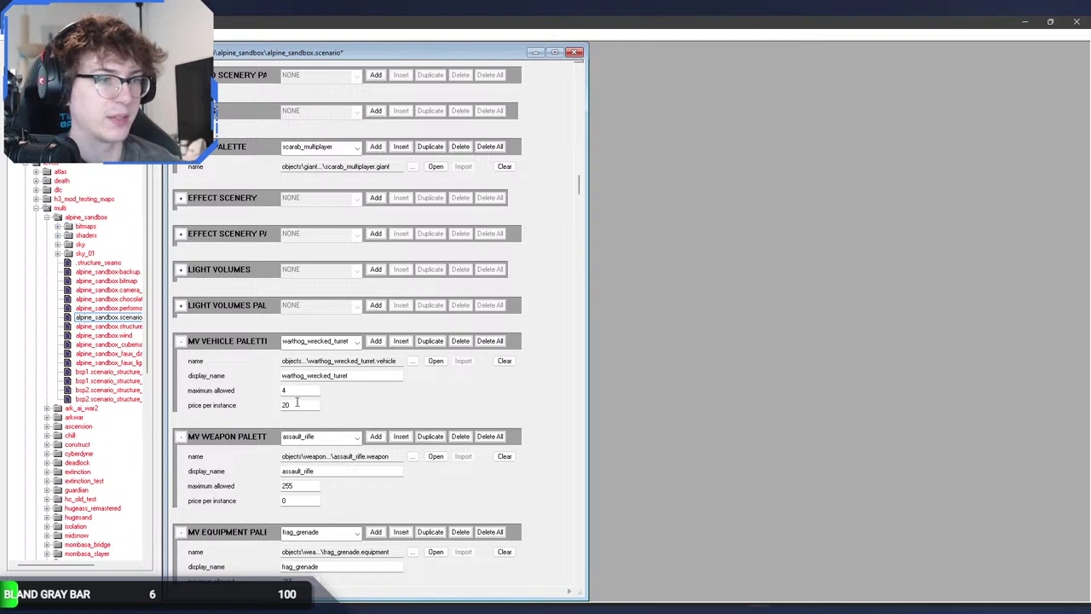
{"action": "left_click", "coordinate": [460, 340]}
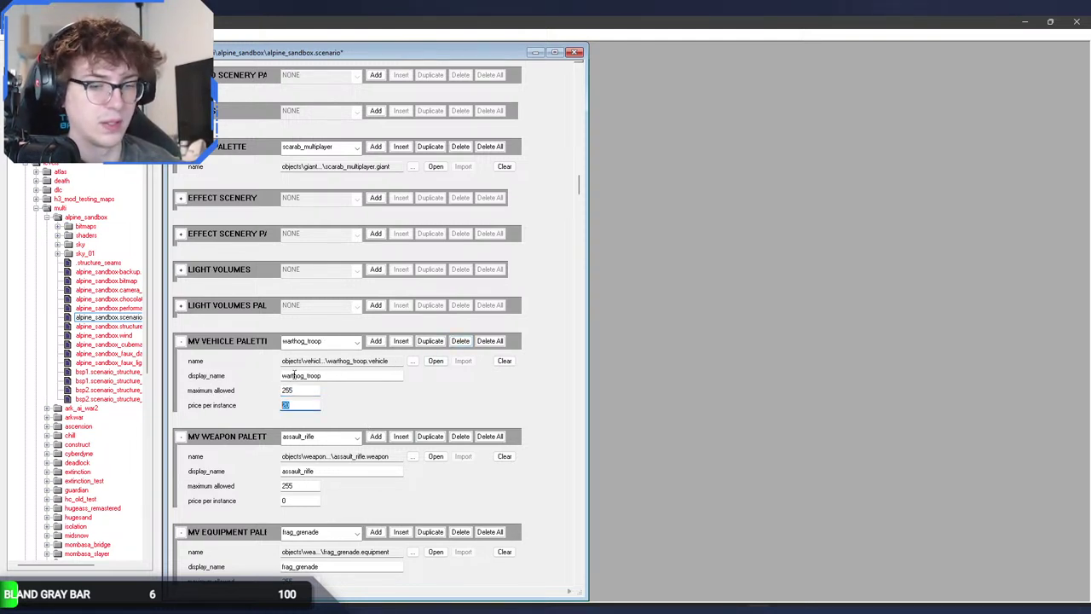
Step: Edit the price per instance of the wraith_anti_air_uf entry, and set behemoth's price per instance to 0
{"action": "left_click", "coordinate": [333, 341]}
{"action": "left_click", "coordinate": [317, 431]}
{"action": "double_click", "coordinate": [294, 406]}
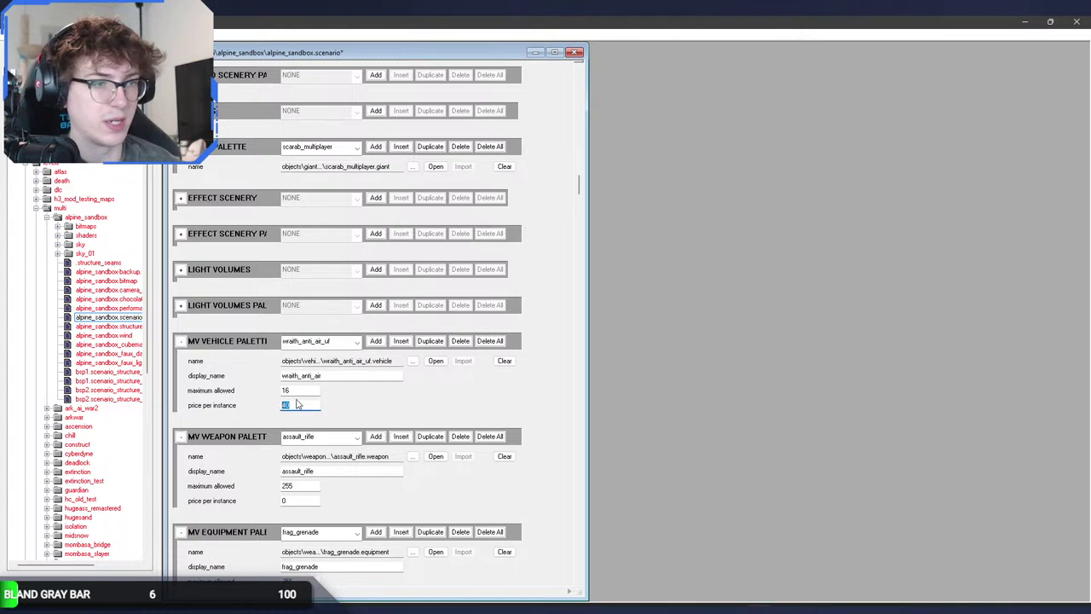
{"action": "left_click", "coordinate": [332, 341]}
{"action": "left_click", "coordinate": [299, 362]}
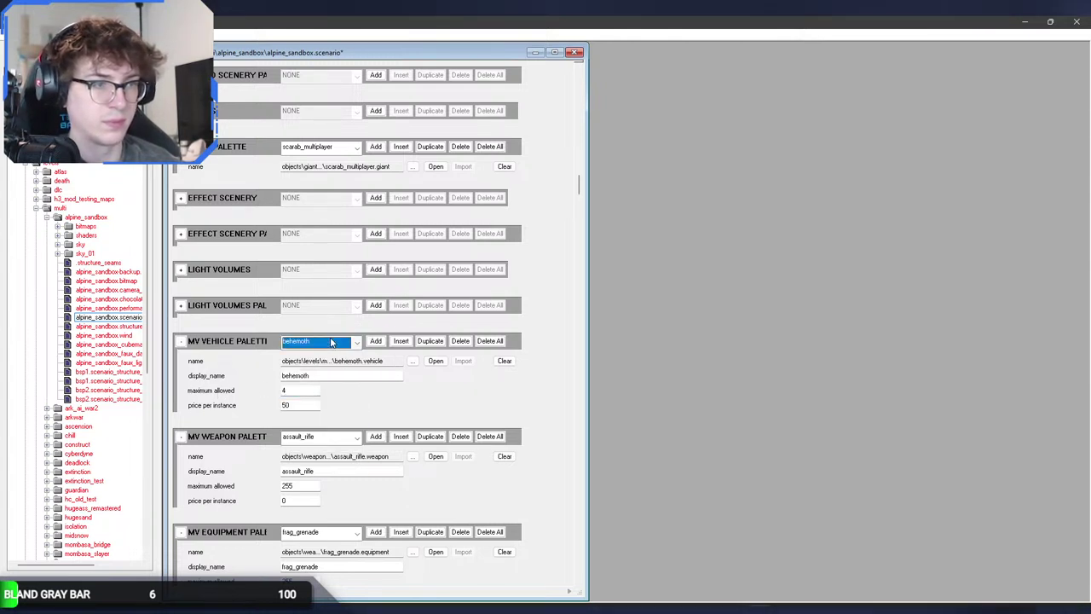
{"action": "double_click", "coordinate": [288, 405]}
{"action": "type", "text": "0"}
Step: Set price per instance 0 and maximum allowed 255 in the vehicle palette between the behemoth and wraith entries
{"action": "left_click", "coordinate": [332, 341]}
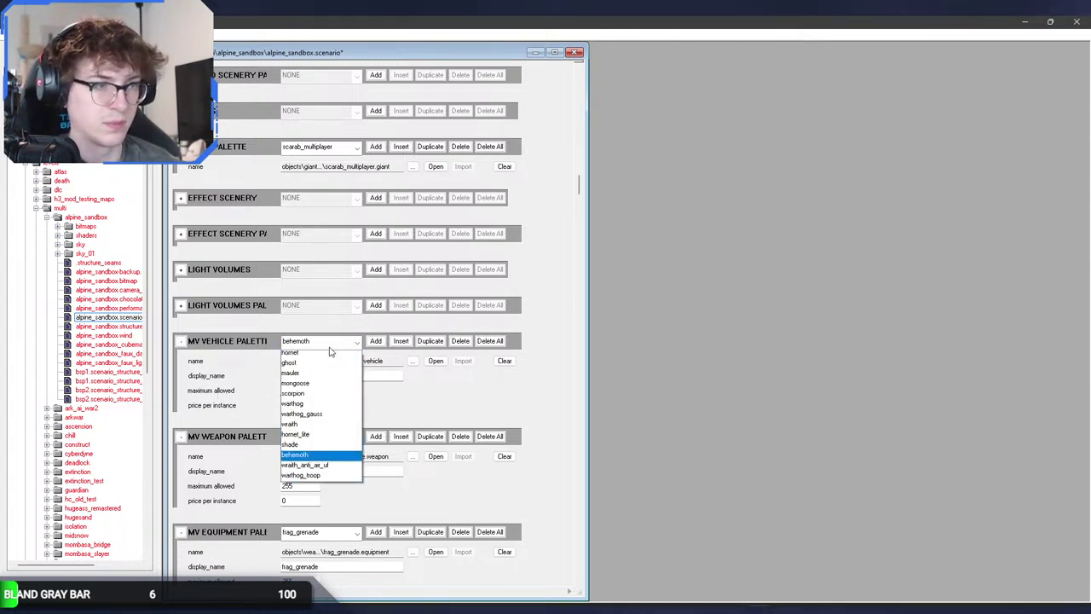
{"action": "left_click", "coordinate": [316, 453]}
{"action": "left_click_drag", "start_coordinate": [306, 404], "coordinate": [224, 402]}
{"action": "type", "text": "0255"}
{"action": "left_click", "coordinate": [314, 346]}
{"action": "left_click", "coordinate": [315, 345]}
{"action": "scroll", "coordinate": [314, 345], "scroll_direction": "down", "scroll_amount": 1}
Step: Set the wraith entry's price per instance to 0 and its maximum allowed to 255
{"action": "left_click", "coordinate": [310, 341]}
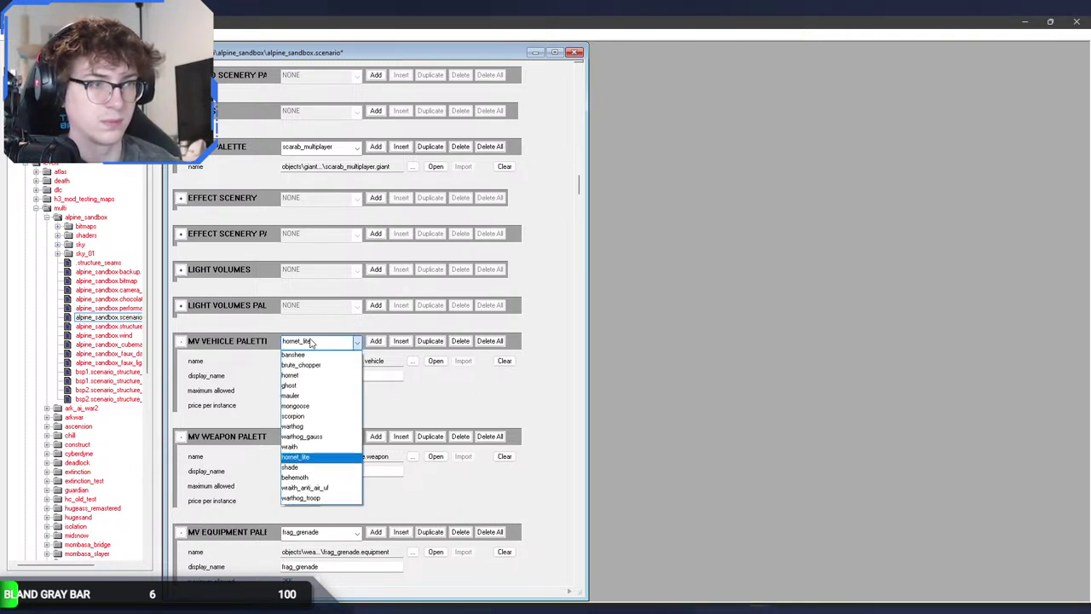
{"action": "left_click", "coordinate": [310, 341]}
{"action": "scroll", "coordinate": [310, 341], "scroll_direction": "up", "scroll_amount": 1}
{"action": "left_click_drag", "start_coordinate": [299, 405], "coordinate": [211, 405]}
{"action": "type", "text": "0"}
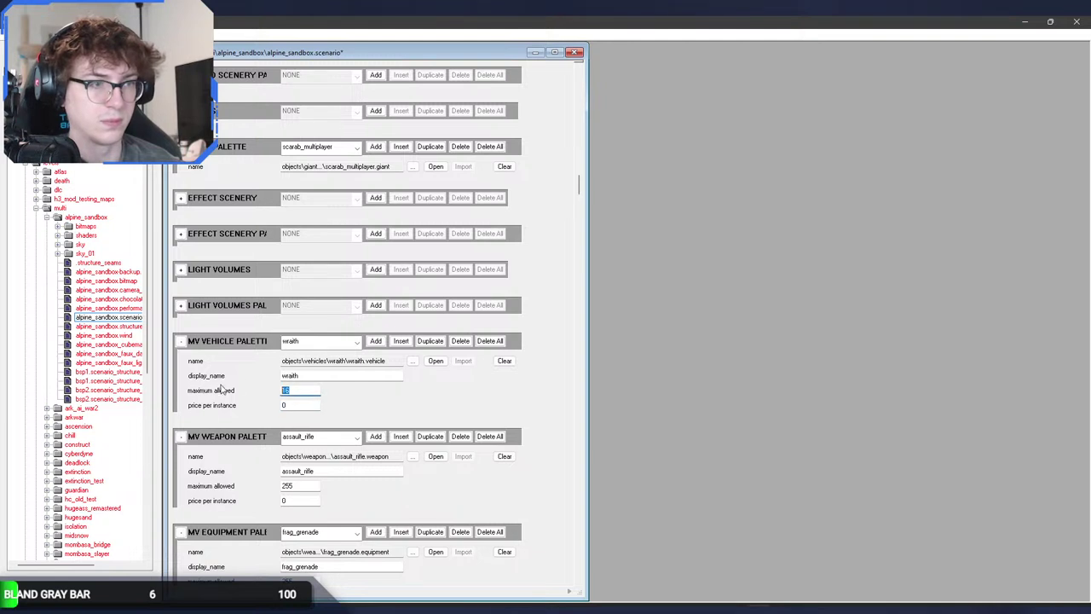
Step: Set the price per instance of the warthog_gauss and warthog entries to 0
{"action": "left_click", "coordinate": [316, 341]}
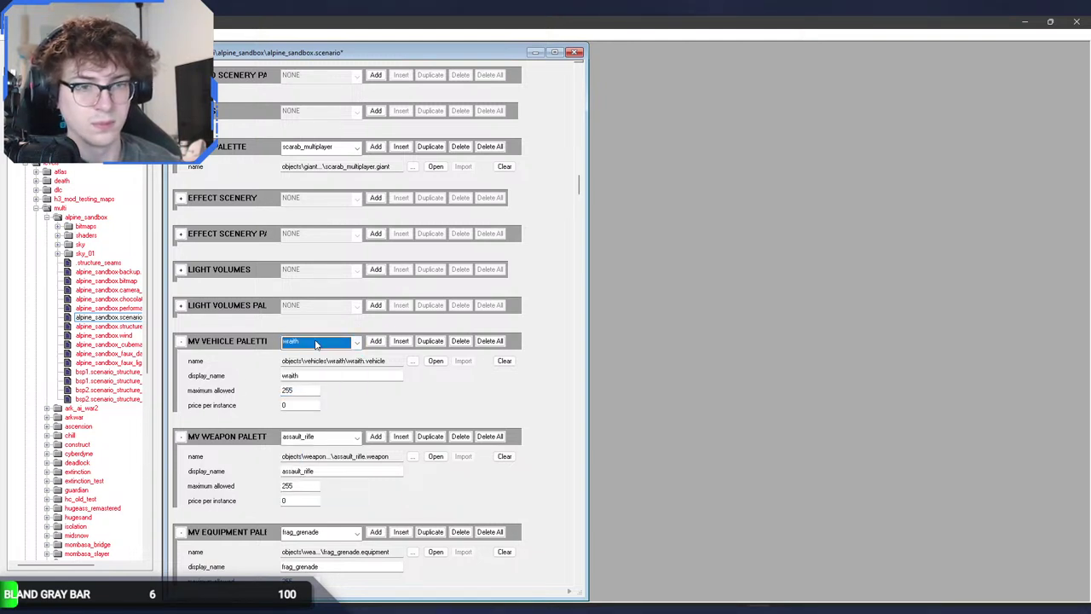
{"action": "scroll", "coordinate": [316, 343], "scroll_direction": "down", "scroll_amount": 1}
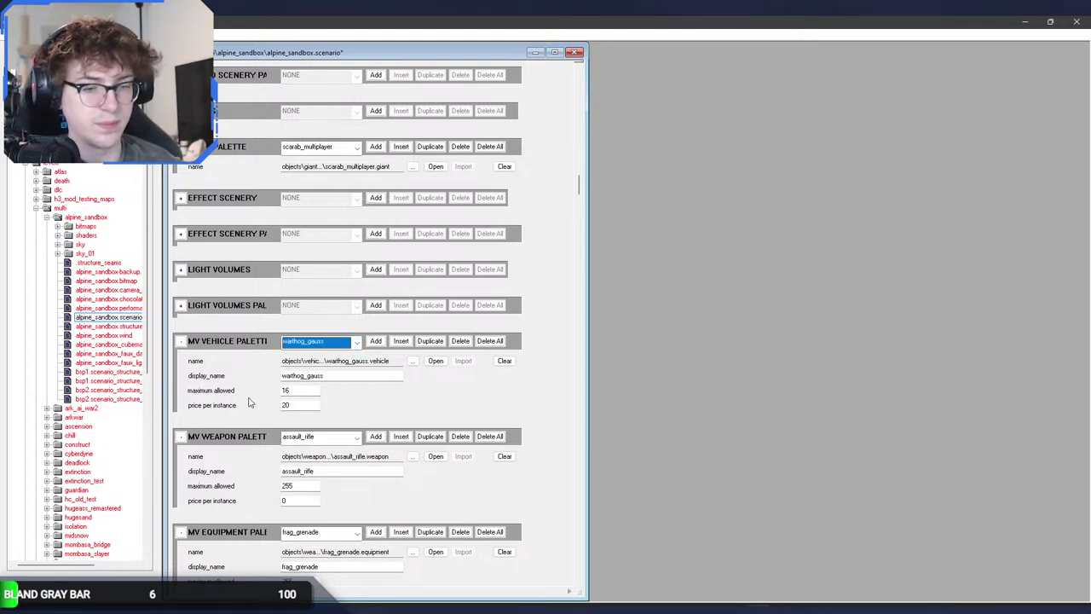
{"action": "left_click", "coordinate": [304, 404]}
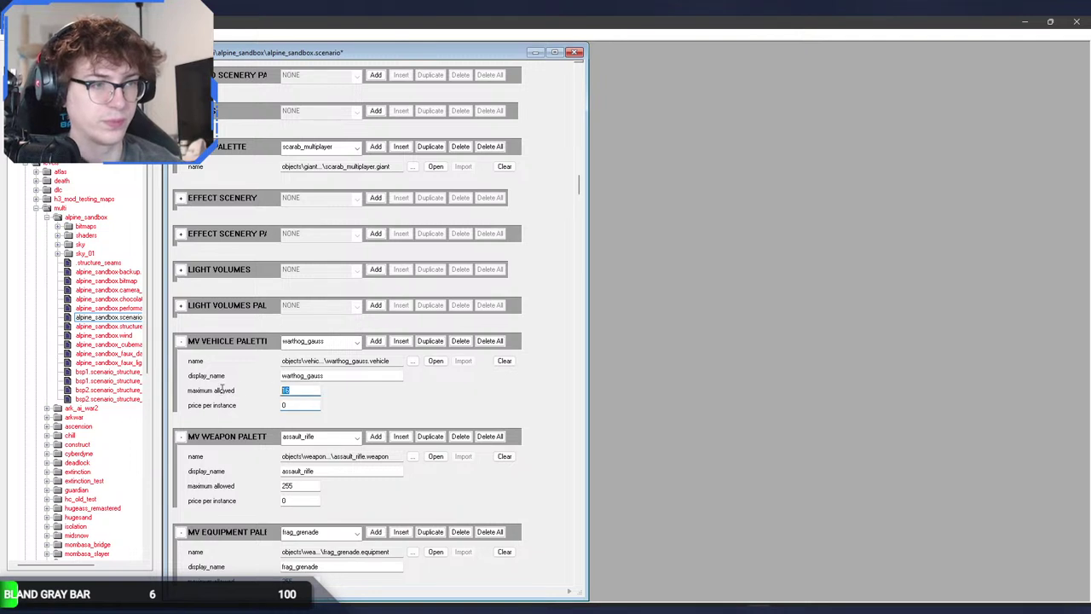
{"action": "left_click", "coordinate": [334, 341]}
{"action": "scroll", "coordinate": [334, 341], "scroll_direction": "down", "scroll_amount": 1}
{"action": "left_click_drag", "start_coordinate": [304, 405], "coordinate": [216, 394]}
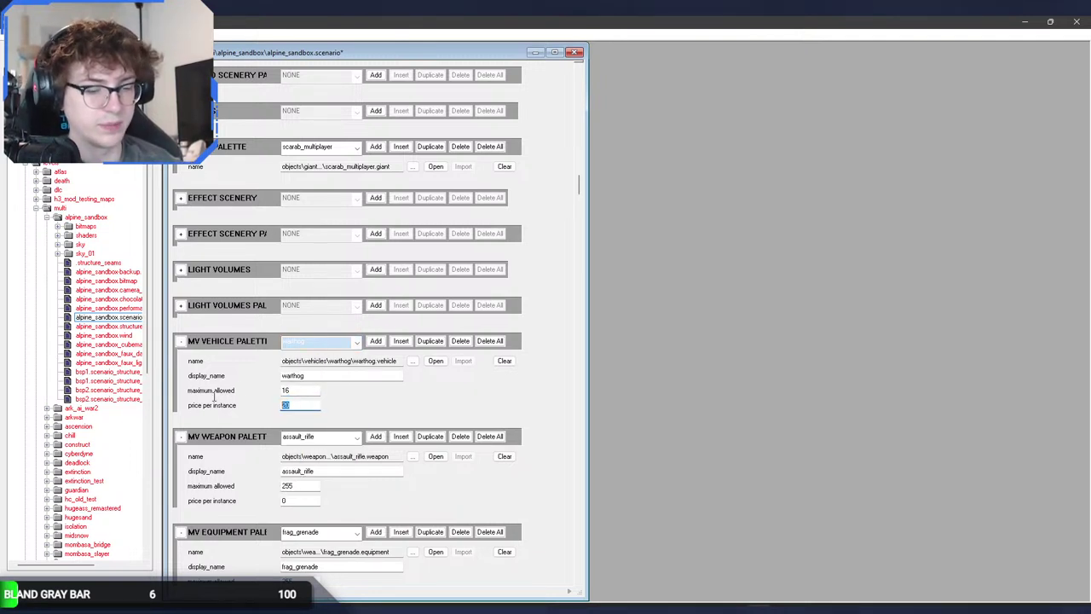
{"action": "type", "text": "0"}
Step: Set the scorpion entry's price per instance to 0 and its maximum allowed to 255
{"action": "left_click", "coordinate": [333, 344]}
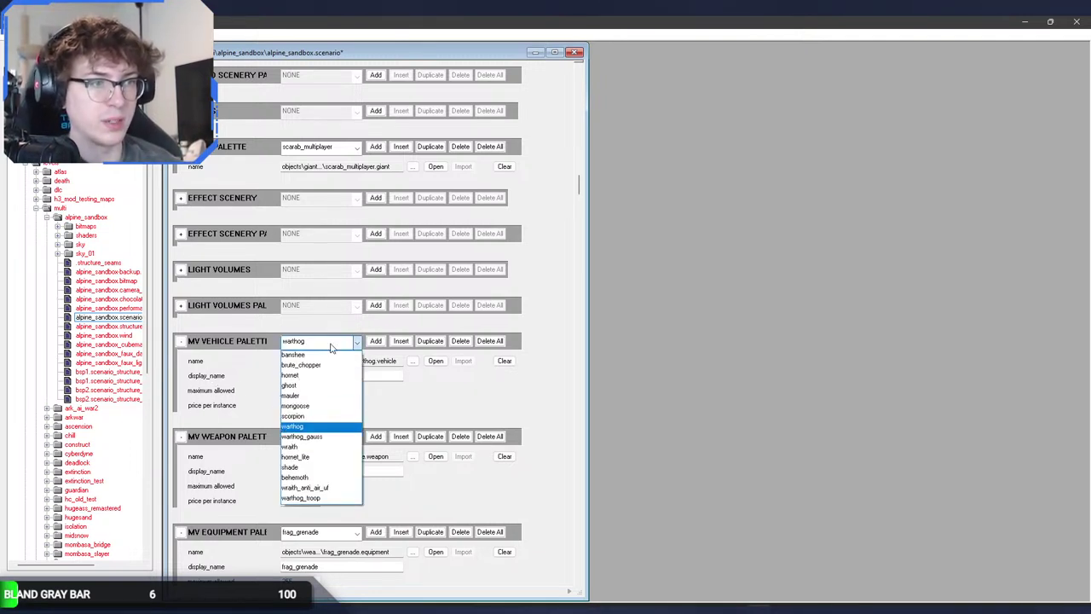
{"action": "scroll", "coordinate": [331, 346], "scroll_direction": "up", "scroll_amount": 1}
{"action": "left_click_drag", "start_coordinate": [301, 405], "coordinate": [205, 404]}
{"action": "type", "text": "0"}
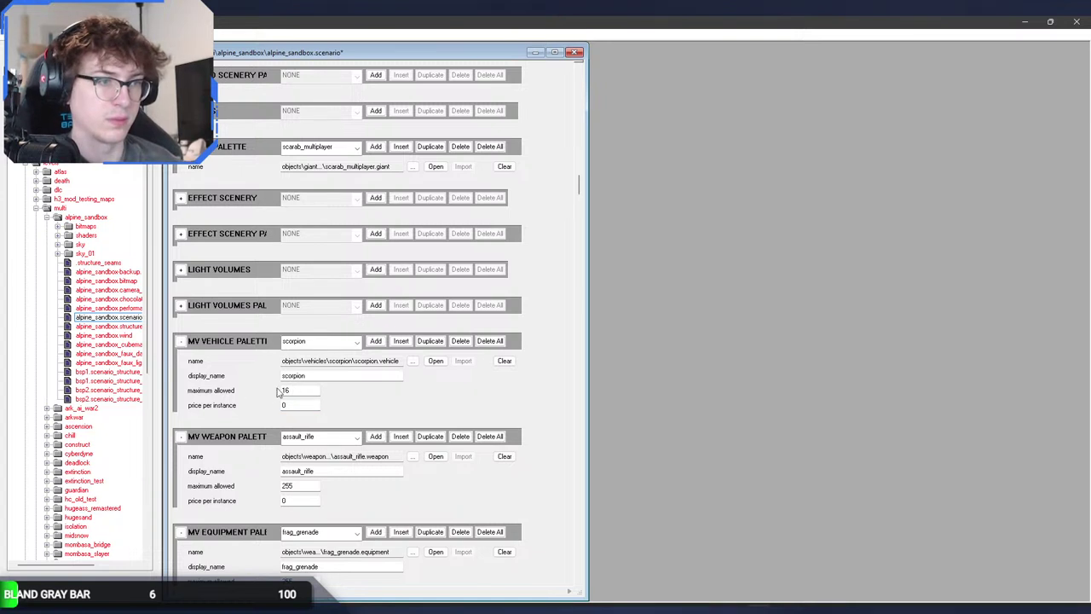
{"action": "type", "text": "255"}
Step: Set the mongoose entry's price per instance to 0 and its maximum allowed to 255
{"action": "left_click", "coordinate": [335, 344]}
{"action": "left_click", "coordinate": [336, 344]}
{"action": "scroll", "coordinate": [336, 343], "scroll_direction": "up", "scroll_amount": 1}
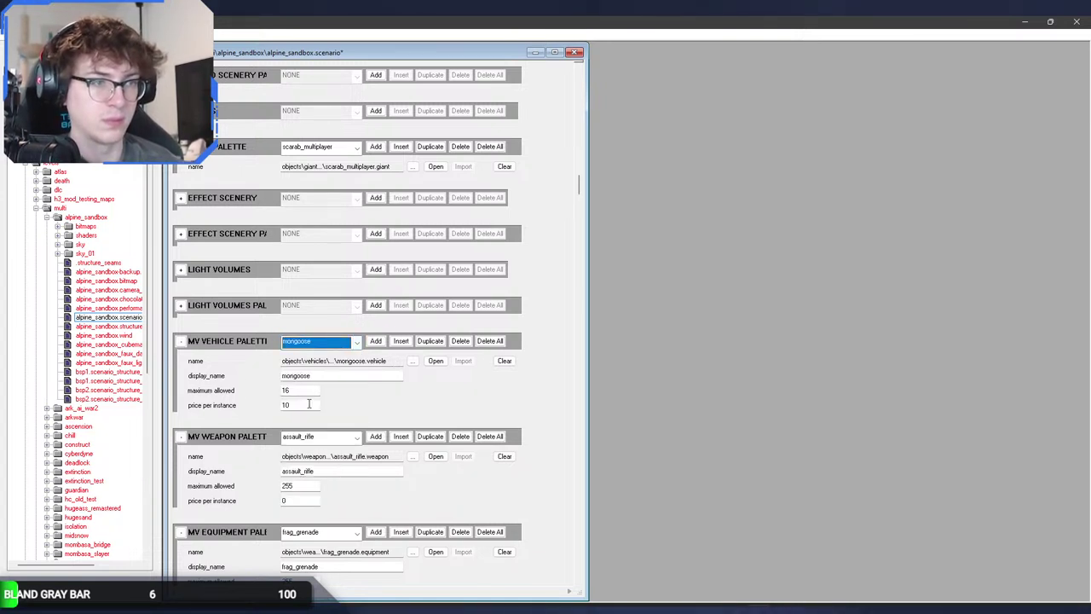
{"action": "left_click_drag", "start_coordinate": [309, 405], "coordinate": [225, 404]}
{"action": "type", "text": "0"}
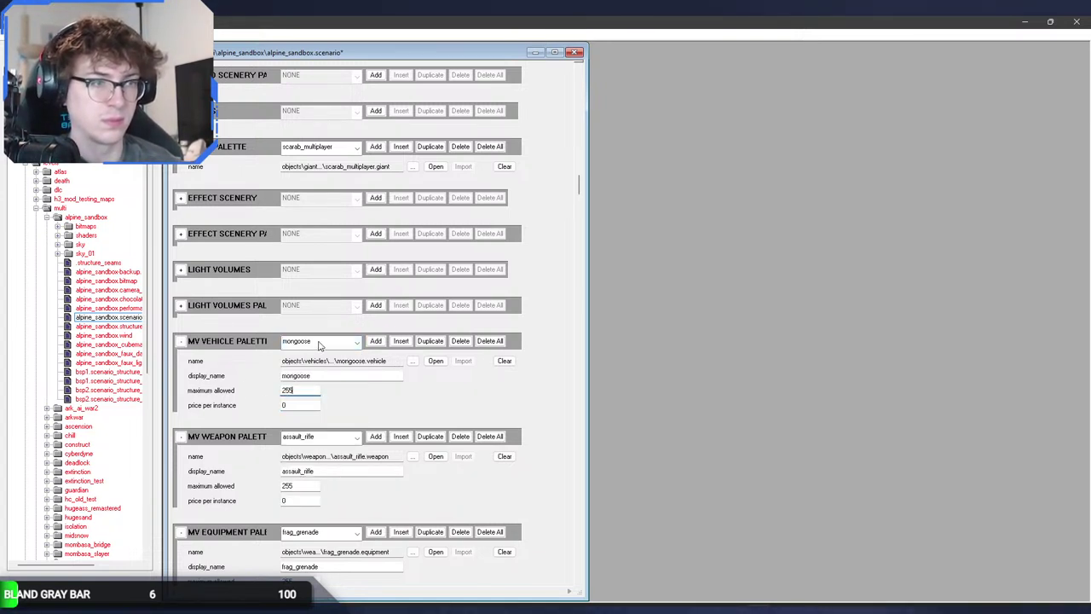
Step: Set the mauler entry's price per instance to 0 and its maximum allowed to 255
{"action": "left_click", "coordinate": [319, 345]}
{"action": "left_click", "coordinate": [320, 346]}
{"action": "scroll", "coordinate": [319, 346], "scroll_direction": "up", "scroll_amount": 1}
{"action": "left_click_drag", "start_coordinate": [300, 404], "coordinate": [210, 392]}
{"action": "type", "text": "0"}
{"action": "left_click", "coordinate": [300, 388]}
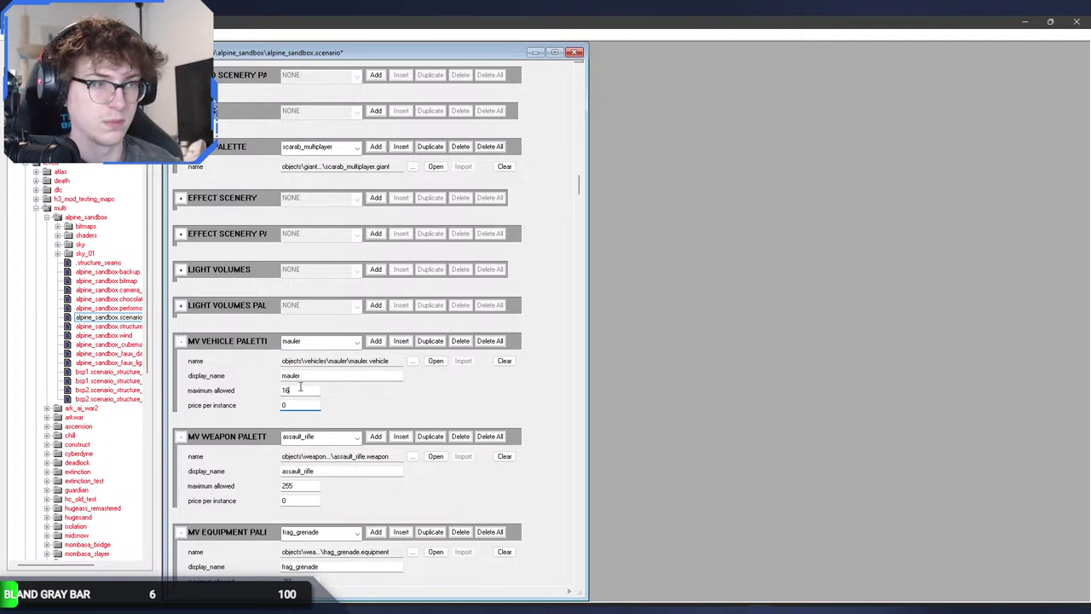
{"action": "type", "text": "255"}
Step: Set the ghost entry's price per instance to 0 and its maximum allowed to 255
{"action": "left_click", "coordinate": [328, 345]}
{"action": "left_click", "coordinate": [328, 344]}
{"action": "scroll", "coordinate": [329, 344], "scroll_direction": "up", "scroll_amount": 1}
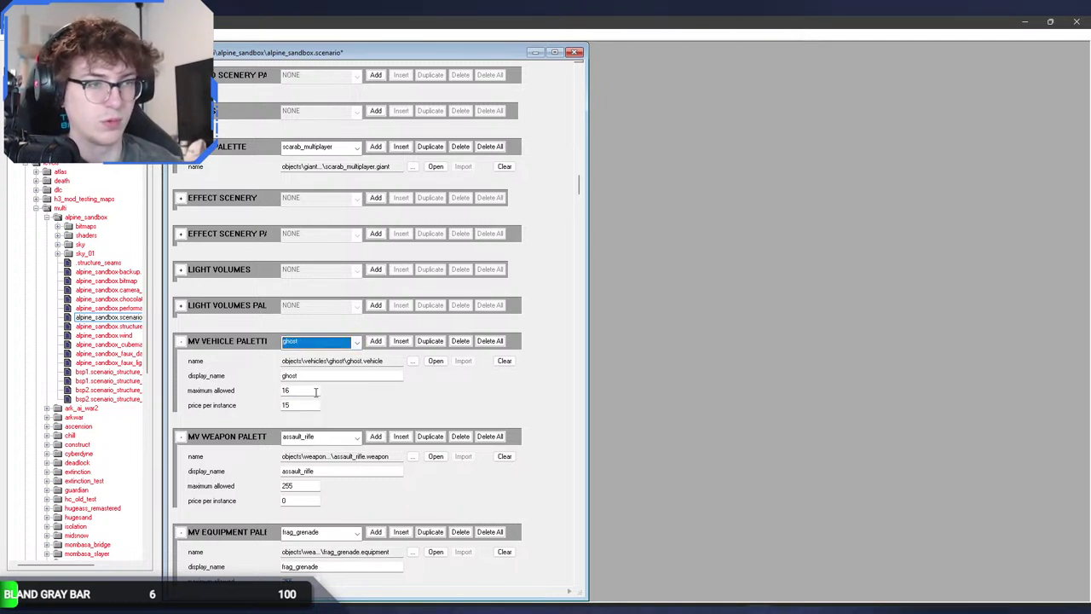
{"action": "left_click_drag", "start_coordinate": [303, 404], "coordinate": [288, 398]}
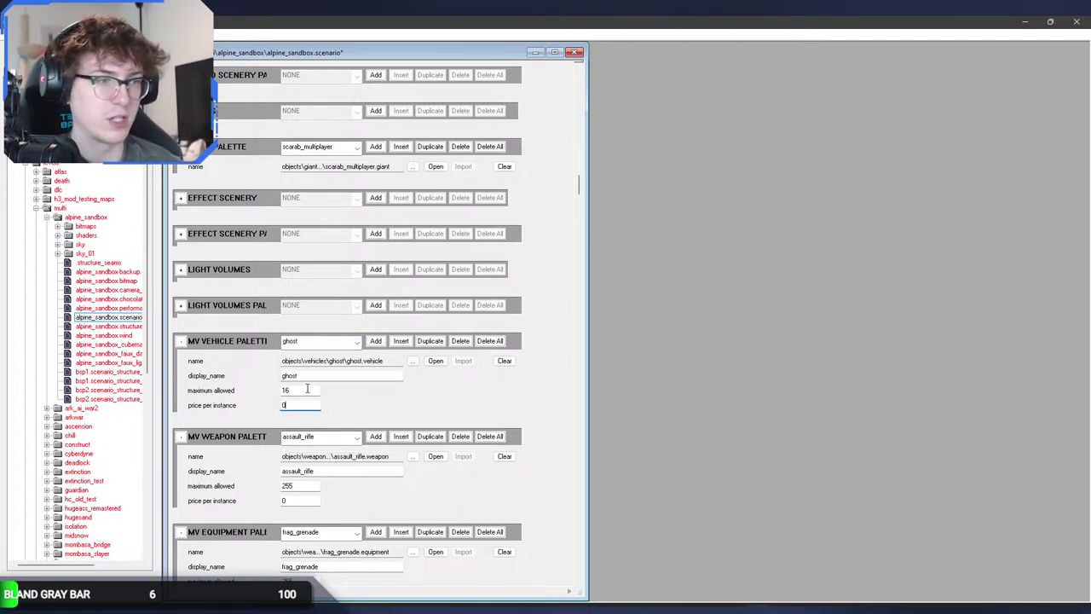
{"action": "type", "text": "255"}
Step: Set the hornet entry's price per instance to 0 and its maximum allowed to 255
{"action": "left_click", "coordinate": [313, 346]}
{"action": "left_click", "coordinate": [314, 348]}
{"action": "scroll", "coordinate": [315, 348], "scroll_direction": "up", "scroll_amount": 1}
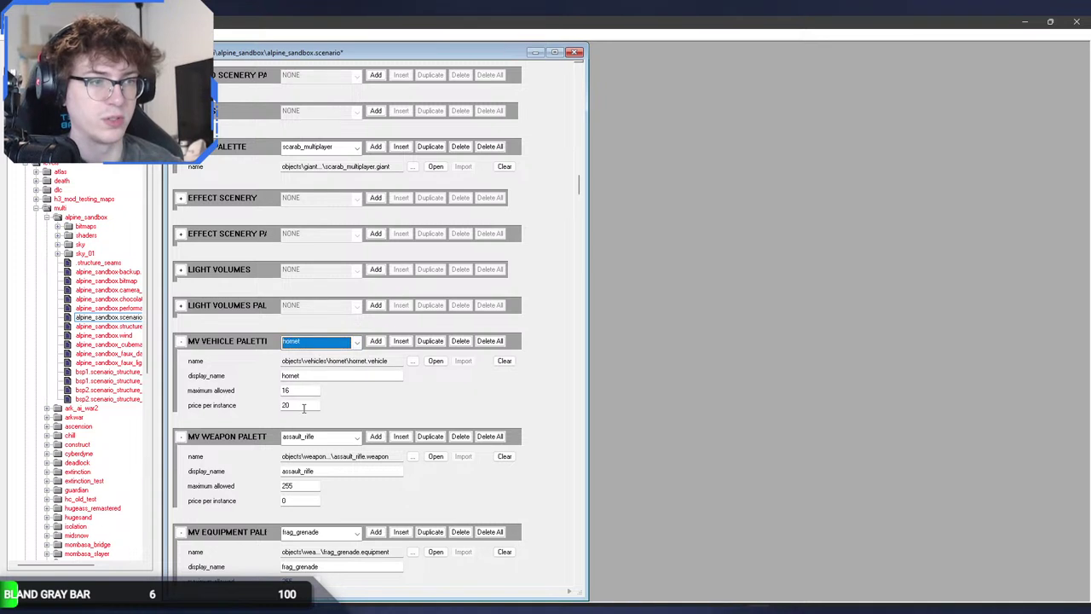
{"action": "left_click_drag", "start_coordinate": [305, 406], "coordinate": [239, 403]}
Step: Set the brute_chopper entry's price per instance to 0 and its maximum allowed to 255
{"action": "left_click", "coordinate": [320, 341]}
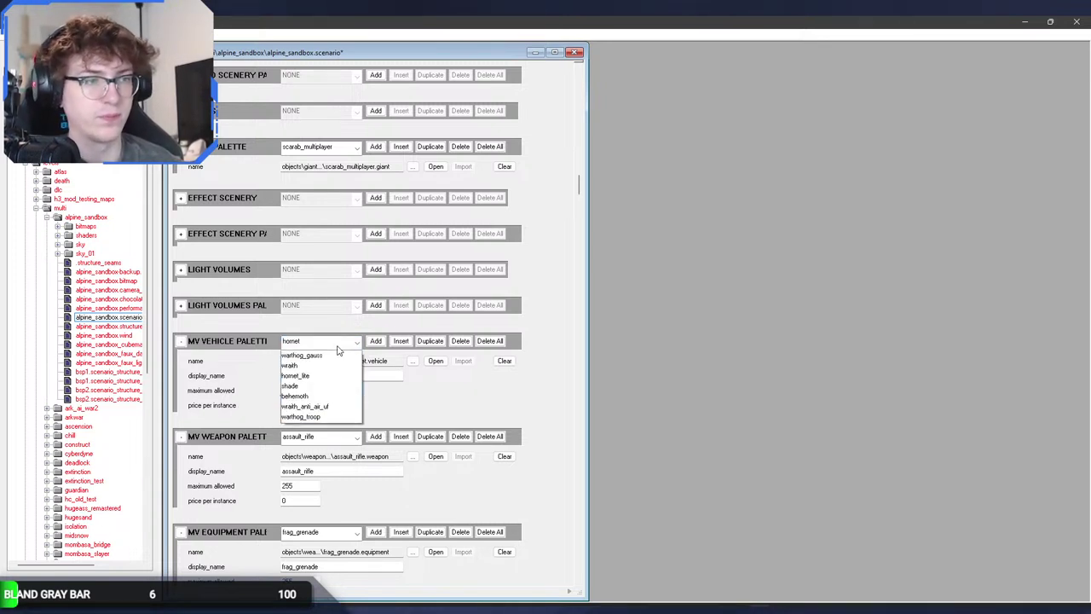
{"action": "left_click", "coordinate": [303, 390]}
{"action": "left_click", "coordinate": [288, 405]}
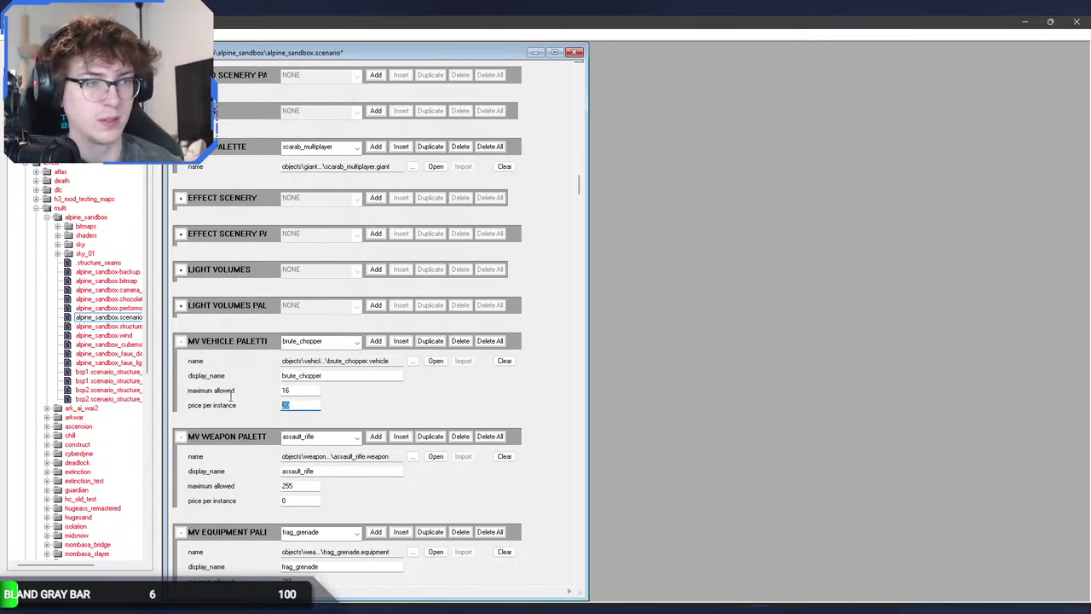
Step: Set the banshee entry's price per instance to 0 and its maximum allowed to 255, and save the scenario
{"action": "left_click", "coordinate": [321, 341]}
{"action": "left_click", "coordinate": [294, 353]}
{"action": "left_click", "coordinate": [289, 405]}
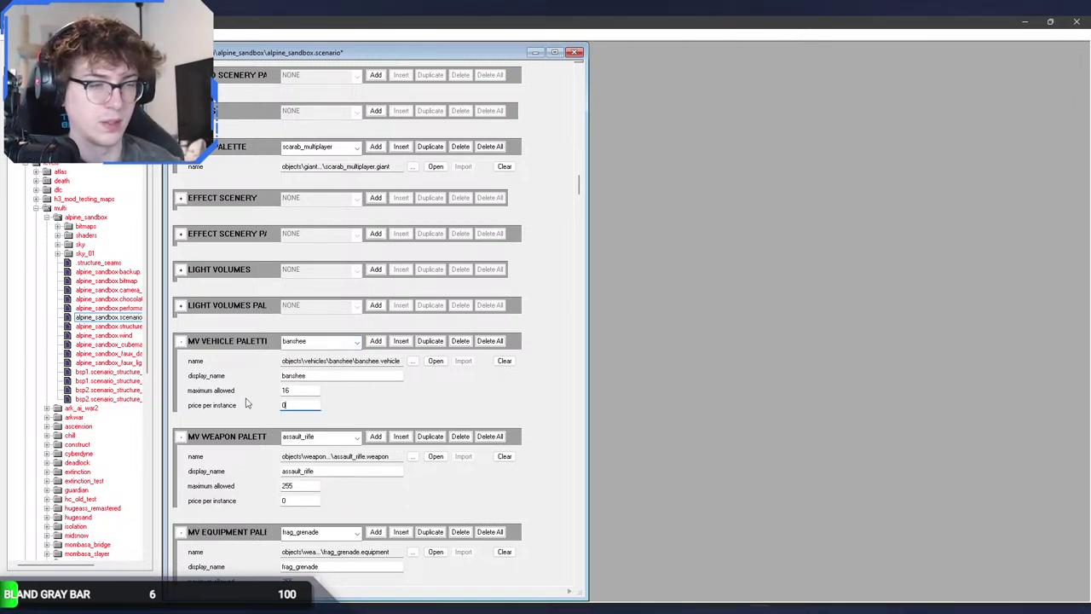
{"action": "left_click_drag", "start_coordinate": [294, 391], "coordinate": [233, 390]}
{"action": "type", "text": "255"}
{"action": "left_click", "coordinate": [421, 403]}
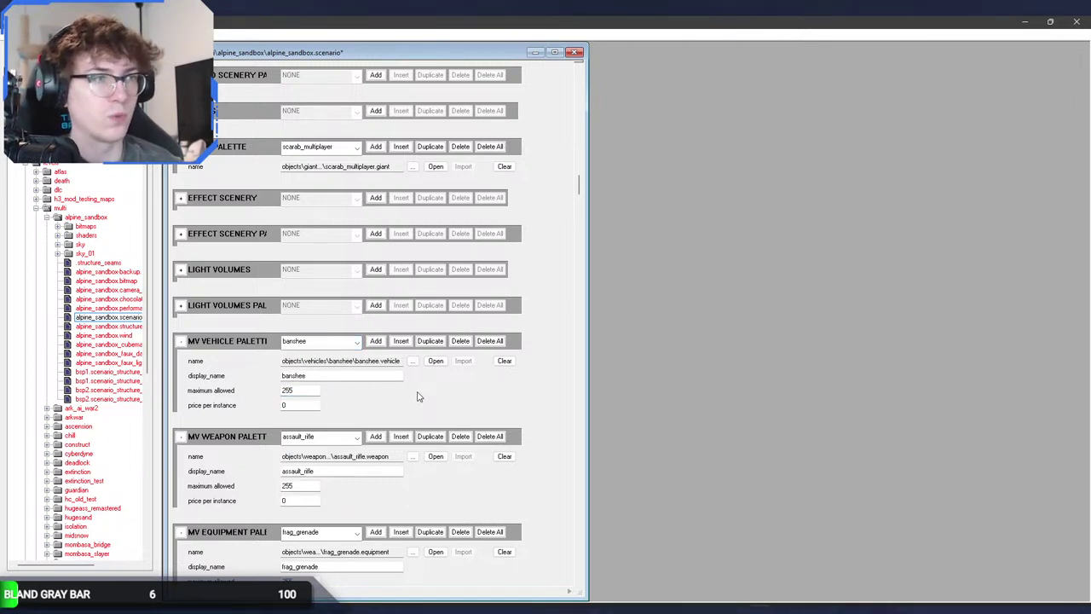
Step: Switch to the running Halo 3 game and open the Forge object menu in edit mode to check the vehicle list
{"action": "left_click", "coordinate": [812, 608]}
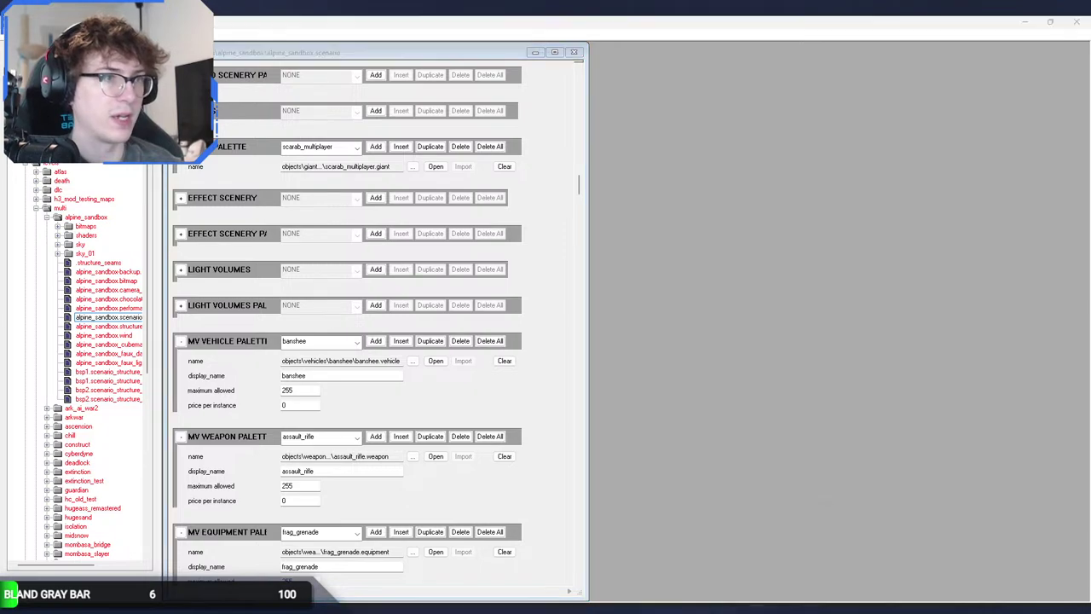
{"action": "mouse_move", "coordinate": [783, 608]}
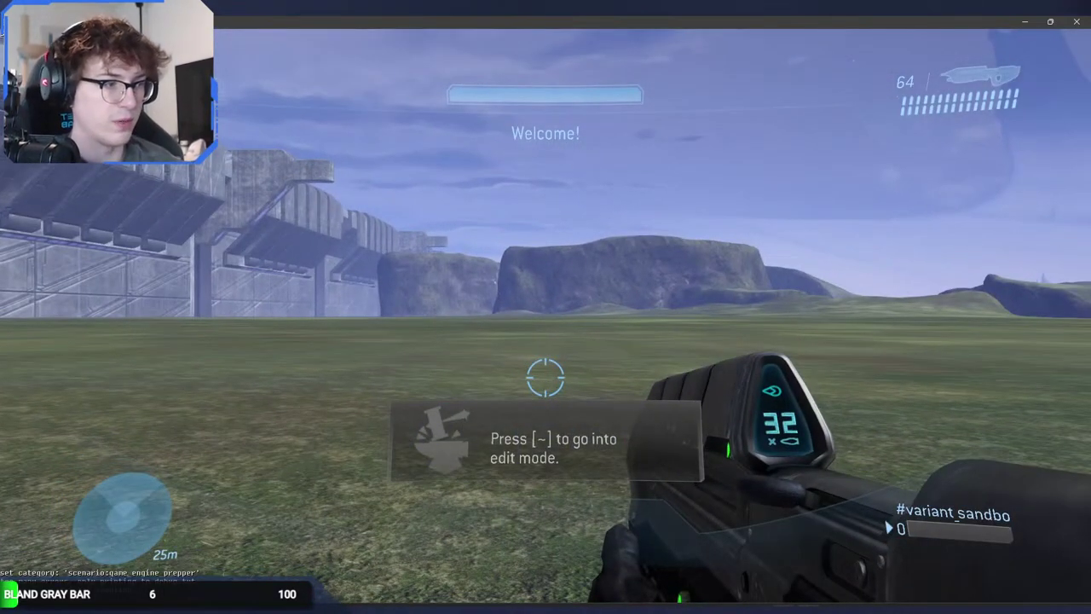
{"action": "key", "text": "grave"}
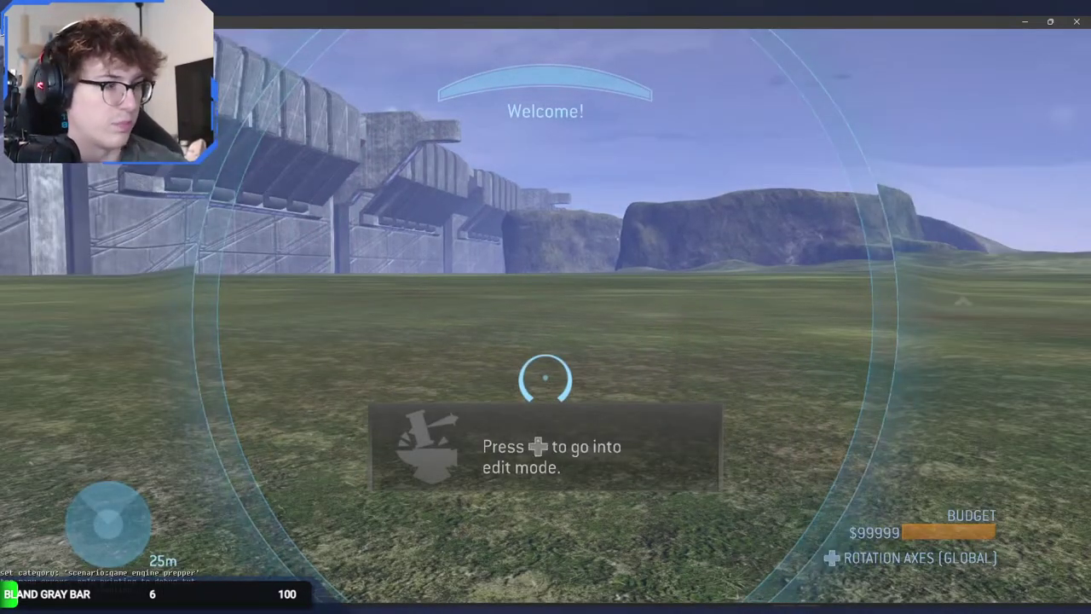
{"action": "key", "text": "x"}
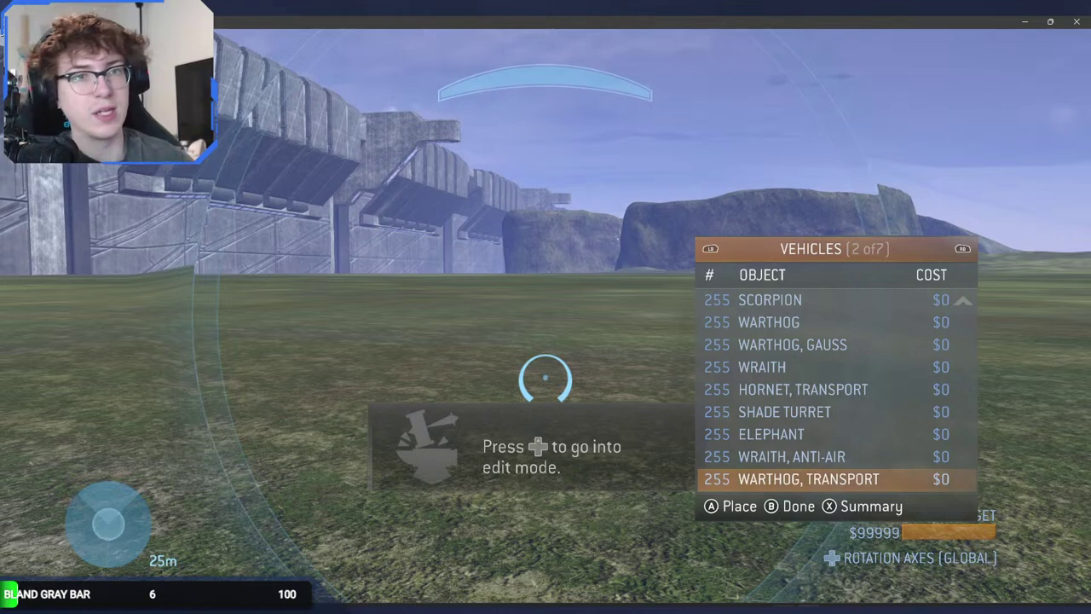
Step: Browse the Forge object categories between Vehicles and Nature to compare each category's name with the objects it lists
{"action": "key", "text": "e"}
{"action": "key", "text": "e"}
{"action": "key", "text": "e"}
{"action": "key", "text": "e"}
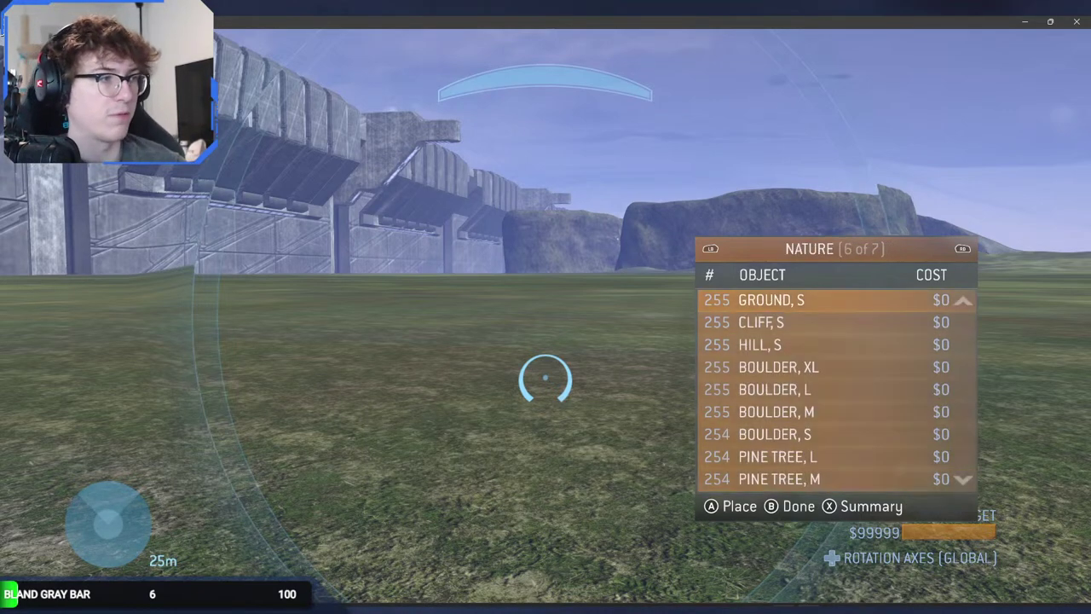
{"action": "key", "text": "q"}
{"action": "key", "text": "e"}
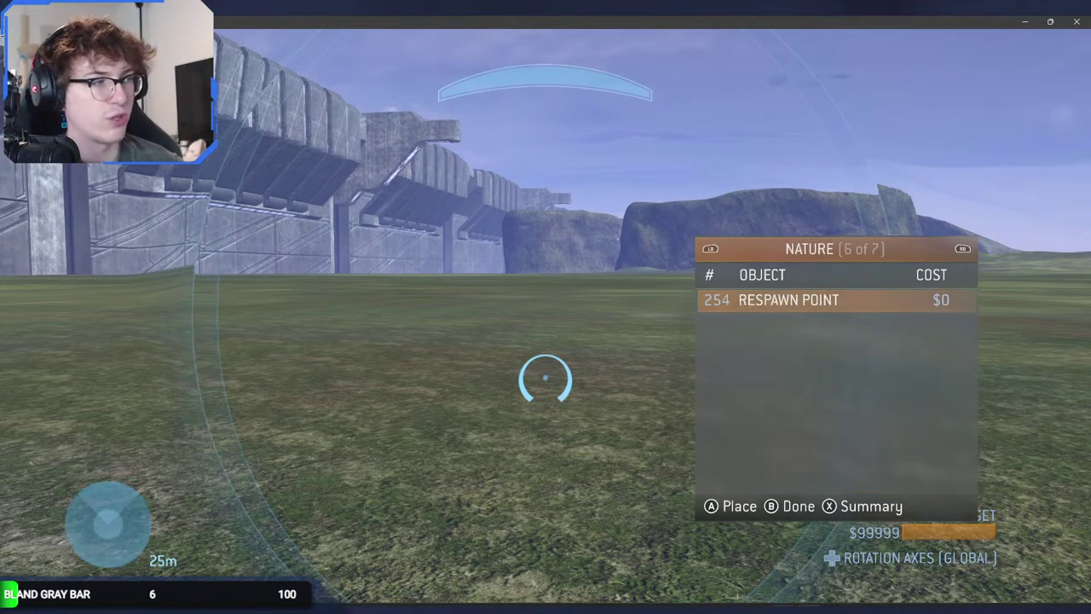
{"action": "key", "text": "q"}
{"action": "key", "text": "q"}
{"action": "key", "text": "q"}
{"action": "key", "text": "q"}
{"action": "key", "text": "q"}
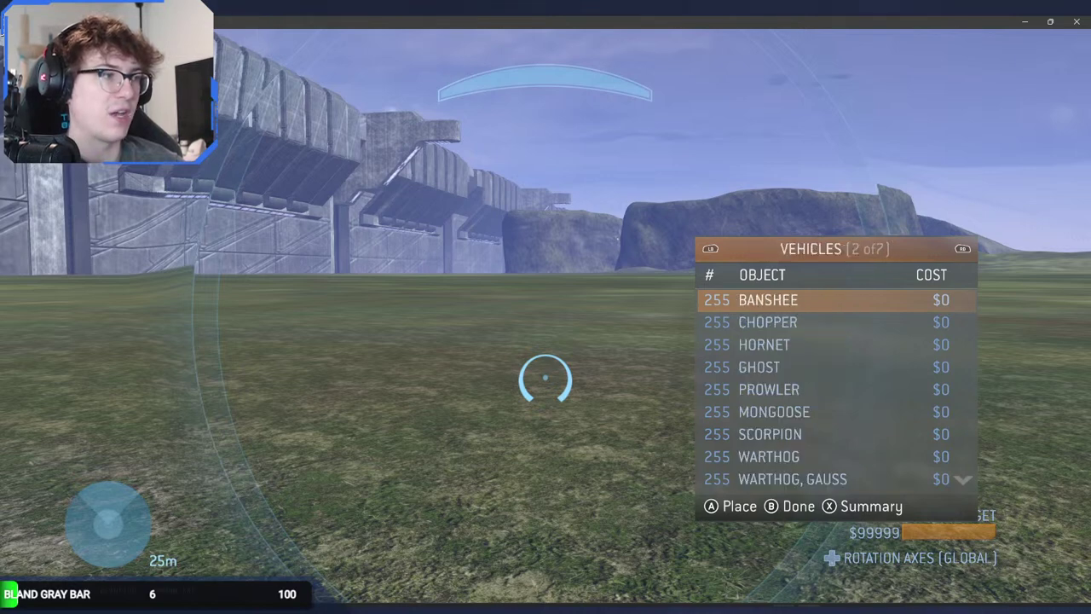
{"action": "key", "text": "e"}
{"action": "key", "text": "e"}
{"action": "key", "text": "e"}
{"action": "key", "text": "e"}
{"action": "key", "text": "e"}
{"action": "key", "text": "e"}
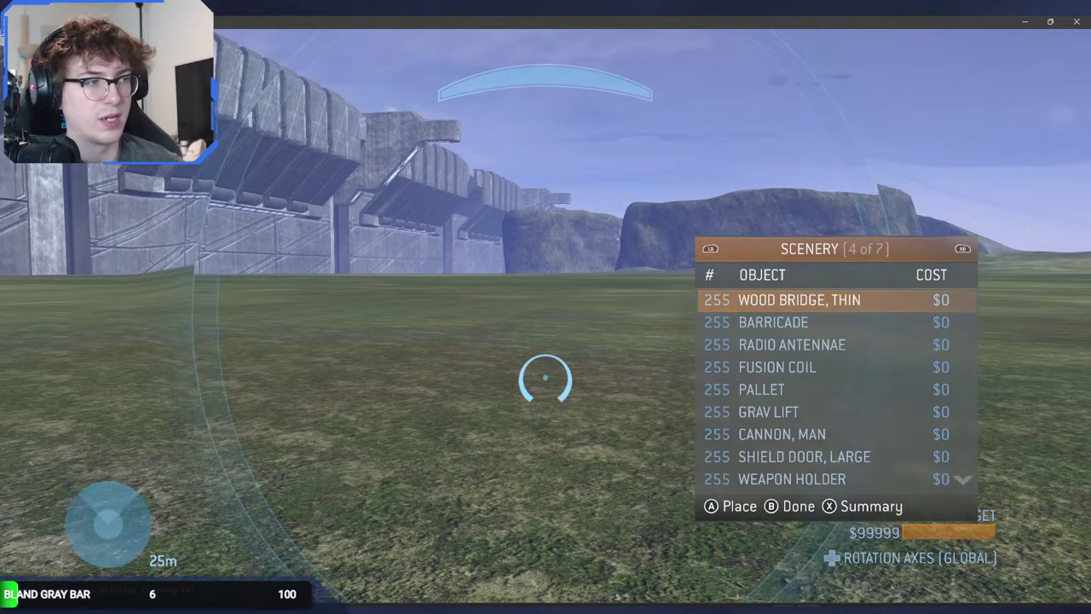
{"action": "key", "text": "q"}
{"action": "key", "text": "q"}
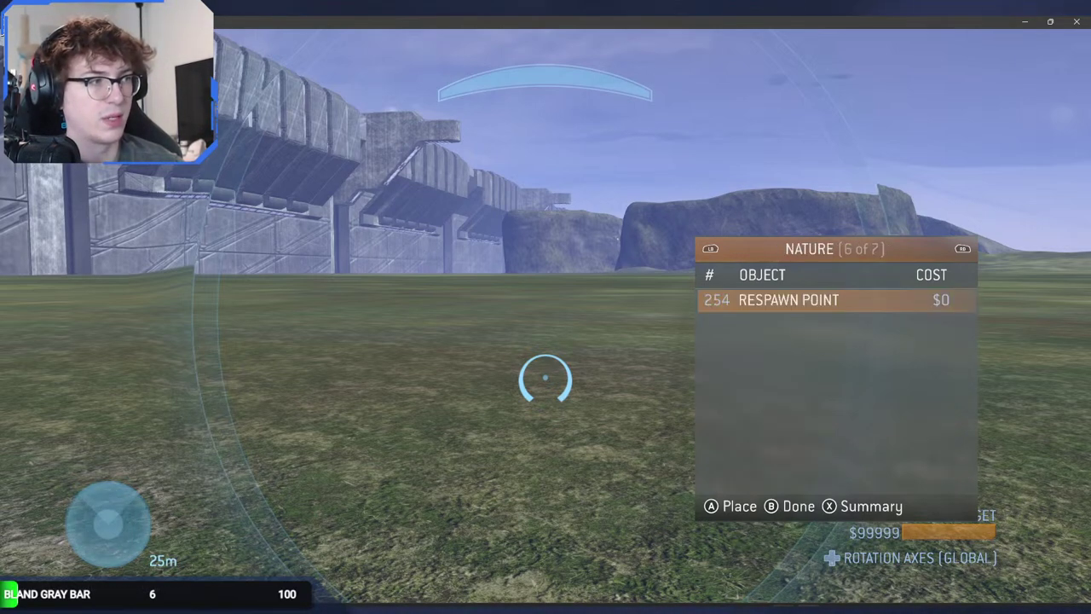
{"action": "key", "text": "e"}
{"action": "key", "text": "q"}
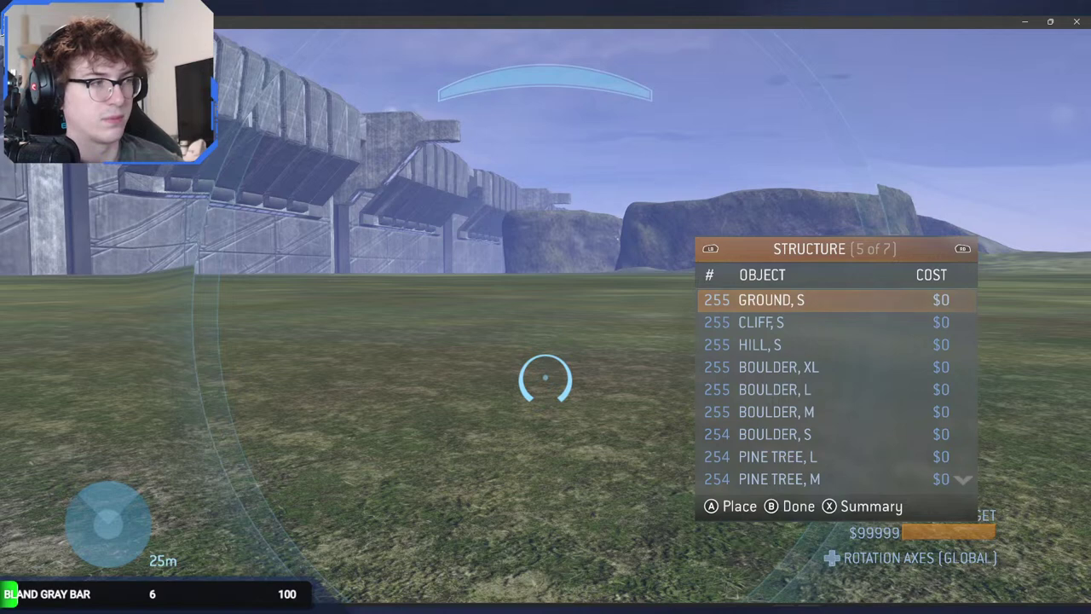
Step: Examine the Structure category's full object list, from the ground and boulder pieces to the AI spawners
{"action": "key", "text": "Down"}
{"action": "key", "text": "Down"}
{"action": "key", "text": "Down"}
{"action": "key", "text": "Down"}
{"action": "key", "text": "Down"}
{"action": "key", "text": "Down"}
{"action": "key", "text": "Down"}
{"action": "key", "text": "Down"}
{"action": "key", "text": "Down"}
{"action": "key", "text": "Down"}
{"action": "key", "text": "Down"}
{"action": "key", "text": "Down"}
{"action": "key", "text": "Down"}
{"action": "key", "text": "Down"}
{"action": "key", "text": "Down"}
{"action": "key", "text": "Down"}
{"action": "key", "text": "Down"}
{"action": "key", "text": "Down"}
{"action": "key", "text": "Down"}
{"action": "key", "text": "Down"}
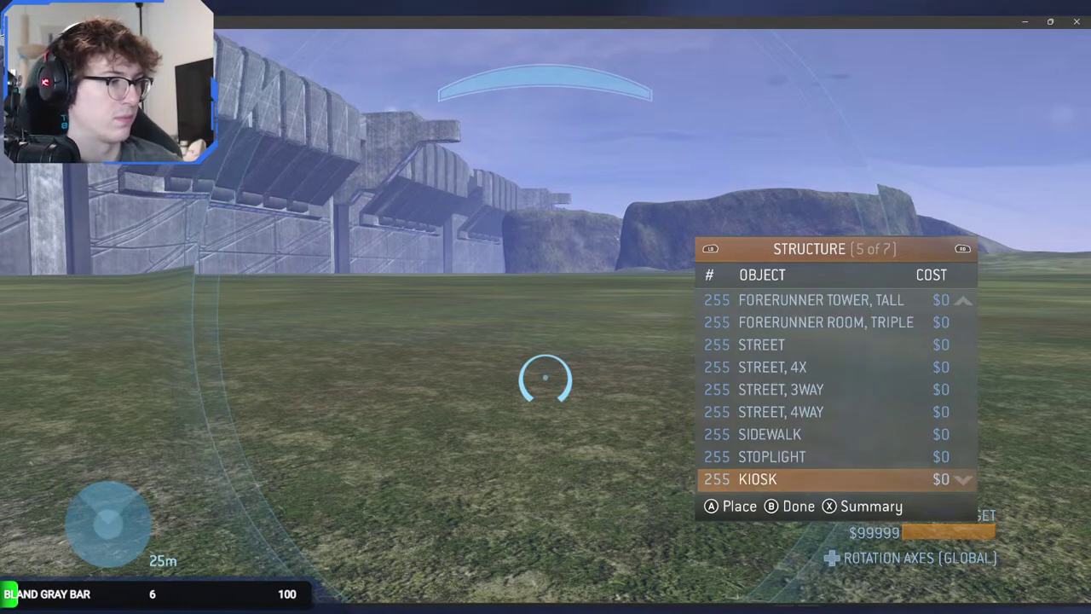
{"action": "key", "text": "Down"}
{"action": "key", "text": "Down"}
{"action": "key", "text": "Down"}
{"action": "key", "text": "Down"}
{"action": "key", "text": "Down"}
{"action": "key", "text": "Down"}
{"action": "key", "text": "Down"}
{"action": "key", "text": "Down"}
{"action": "key", "text": "Down"}
{"action": "key", "text": "Down"}
{"action": "key", "text": "Down"}
{"action": "key", "text": "Down"}
{"action": "key", "text": "Down"}
{"action": "key", "text": "Down"}
{"action": "key", "text": "Down"}
{"action": "key", "text": "Down"}
{"action": "key", "text": "Up"}
{"action": "key", "text": "Up"}
{"action": "key", "text": "Up"}
{"action": "key", "text": "Up"}
{"action": "key", "text": "Up"}
{"action": "key", "text": "Up"}
{"action": "key", "text": "Up"}
{"action": "key", "text": "Up"}
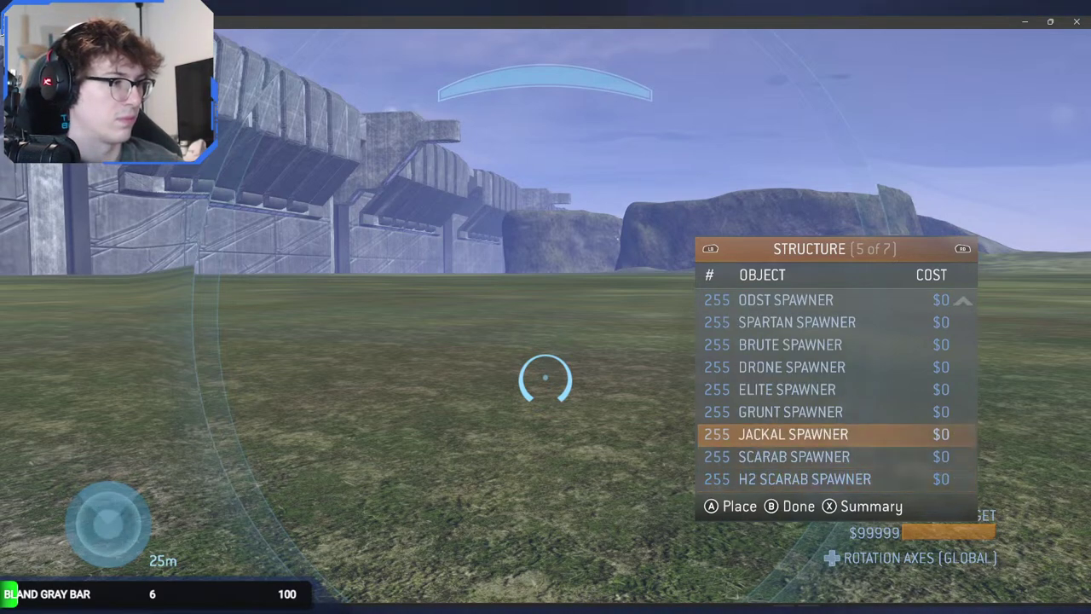
{"action": "key", "text": "Down"}
{"action": "key", "text": "Down"}
{"action": "key", "text": "Down"}
{"action": "key", "text": "Down"}
{"action": "key", "text": "Down"}
{"action": "key", "text": "Down"}
{"action": "key", "text": "Down"}
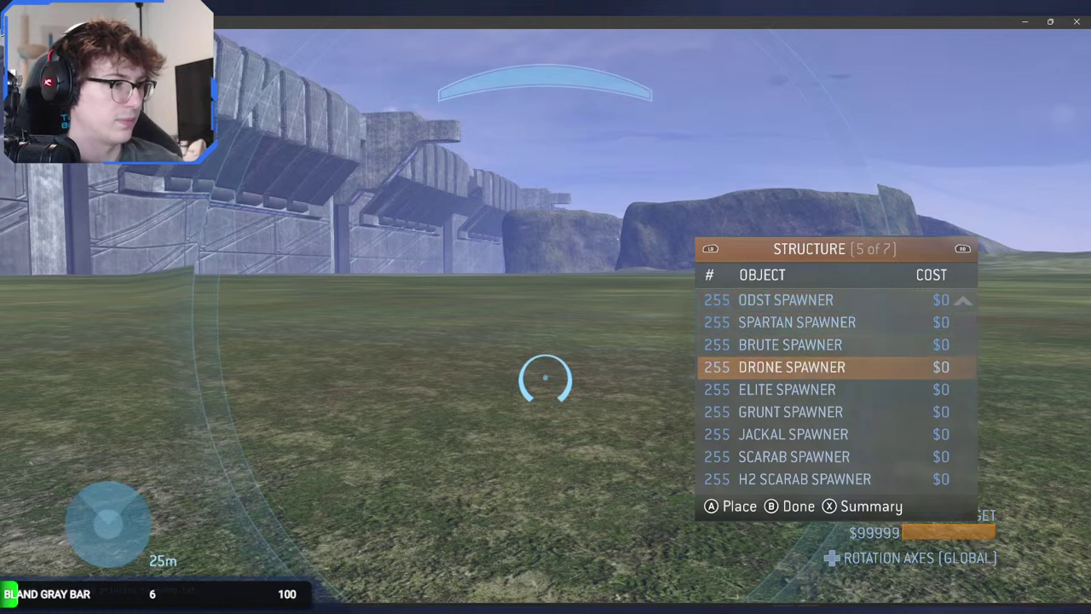
{"action": "key", "text": "Up"}
{"action": "key", "text": "Up"}
{"action": "key", "text": "Up"}
{"action": "key", "text": "Up"}
{"action": "key", "text": "Up"}
{"action": "key", "text": "Up"}
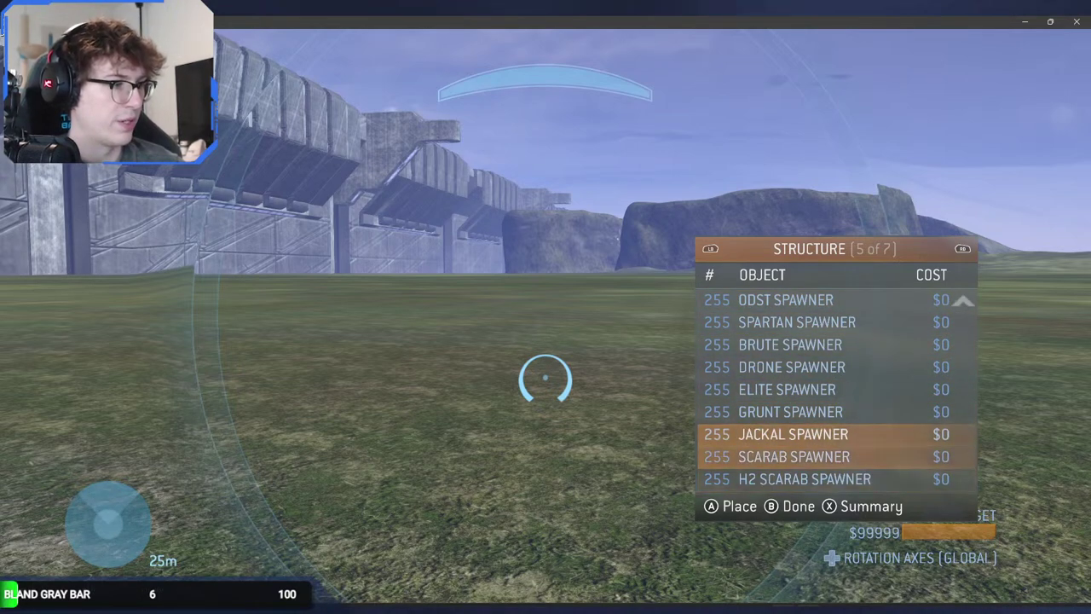
Step: Recheck which objects are listed under the Nature and Structure categories, ending on the Scenery category
{"action": "key", "text": "e"}
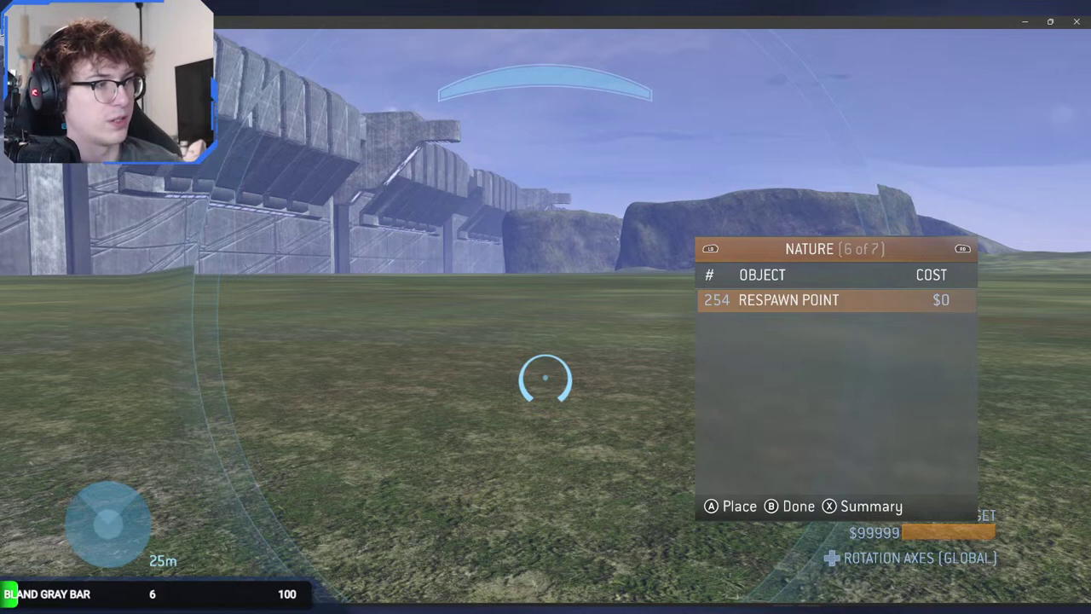
{"action": "key", "text": "e"}
{"action": "key", "text": "q"}
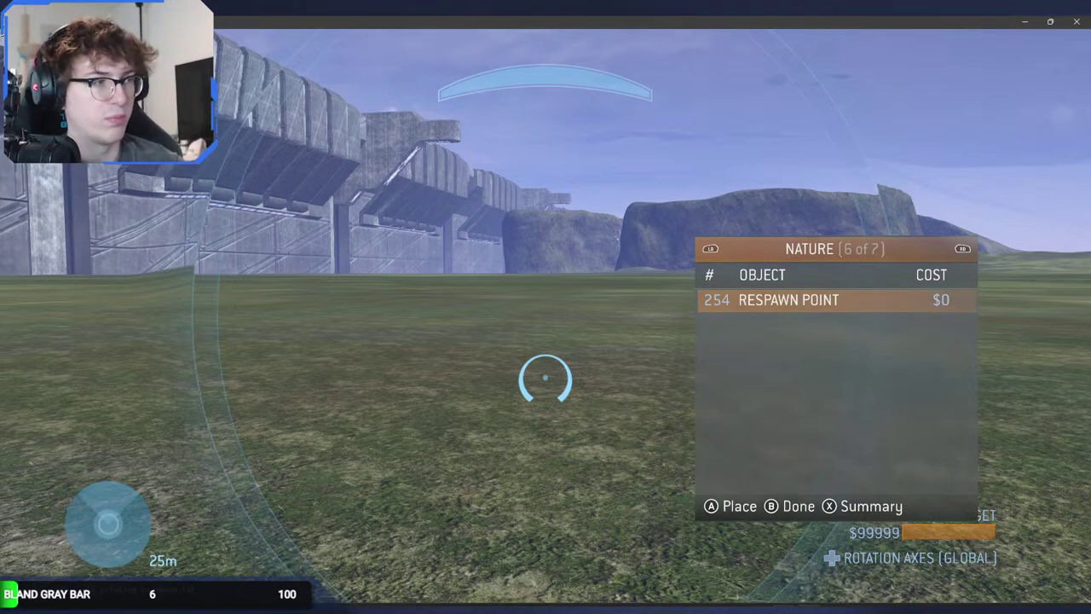
{"action": "key", "text": "q"}
{"action": "key", "text": "Down"}
{"action": "key", "text": "Down"}
{"action": "key", "text": "Down"}
{"action": "key", "text": "Down"}
{"action": "key", "text": "Down"}
{"action": "key", "text": "Down"}
{"action": "key", "text": "Down"}
{"action": "key", "text": "Down"}
{"action": "key", "text": "Down"}
{"action": "key", "text": "Down"}
{"action": "key", "text": "Down"}
{"action": "key", "text": "Down"}
{"action": "key", "text": "Down"}
{"action": "key", "text": "Down"}
{"action": "key", "text": "Down"}
{"action": "key", "text": "Down"}
{"action": "key", "text": "Down"}
{"action": "key", "text": "Down"}
{"action": "key", "text": "Down"}
{"action": "key", "text": "Down"}
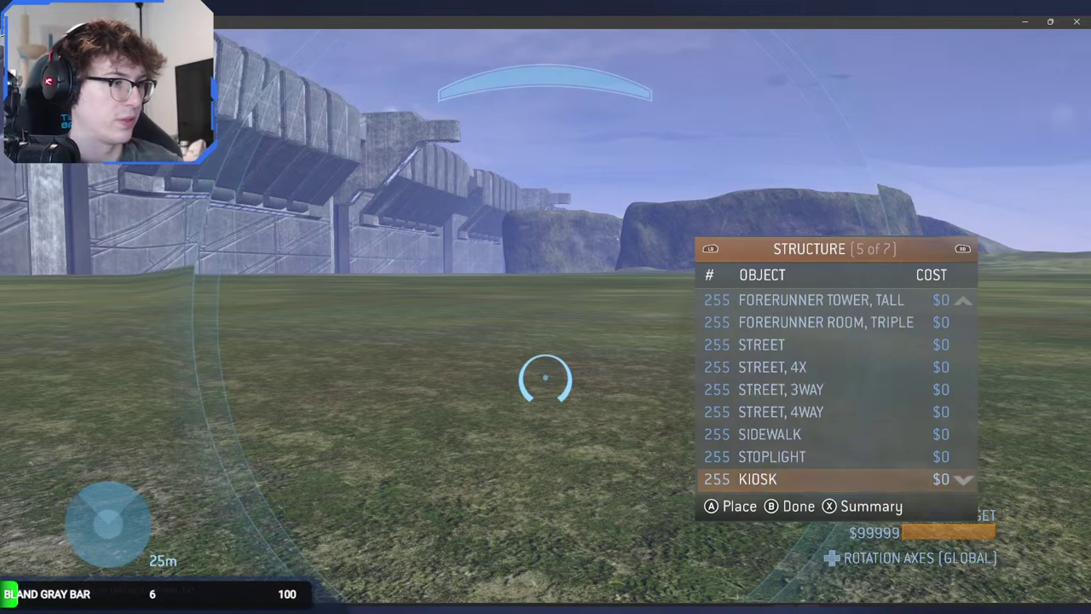
{"action": "key", "text": "Up"}
{"action": "scroll", "coordinate": [835, 389], "scroll_direction": "up", "scroll_amount": 4}
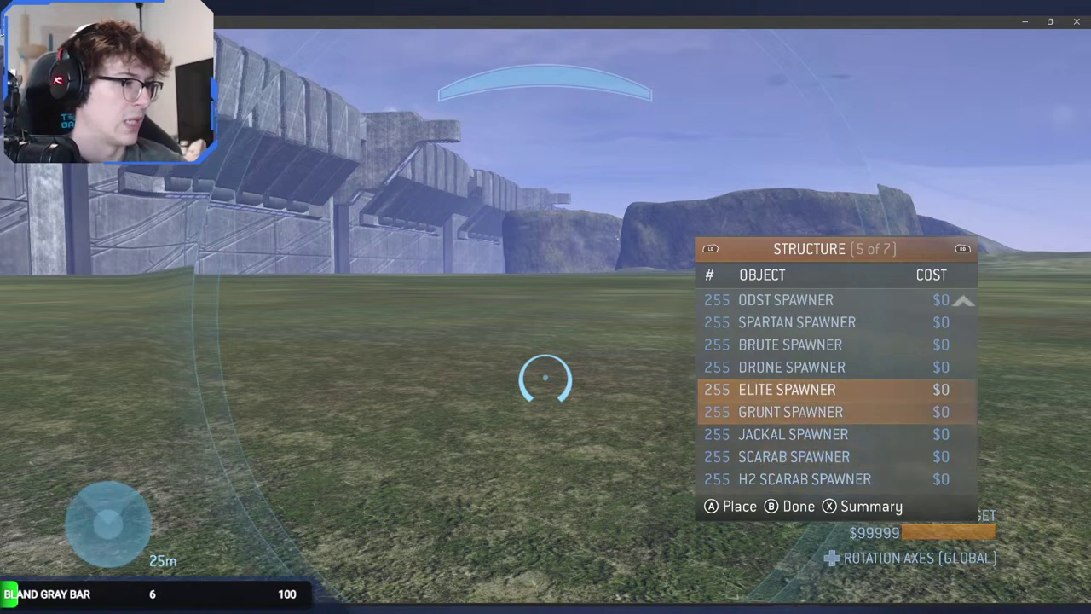
{"action": "key", "text": "q"}
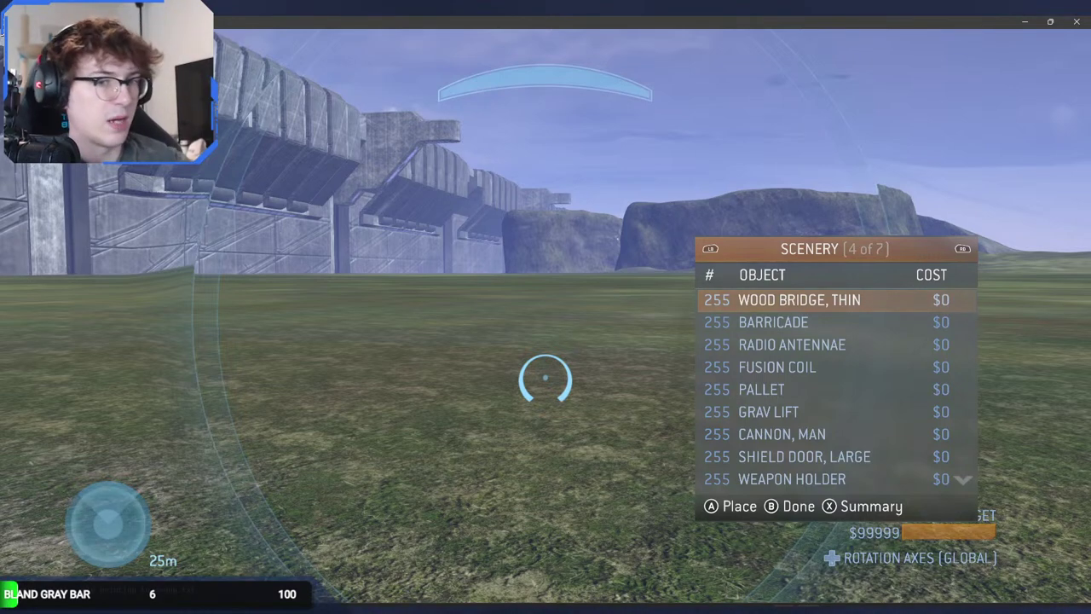
Step: Switch to the tag editor and expand the ui\halox\sandbox_ui tag folder
{"action": "key", "text": "alt+Tab"}
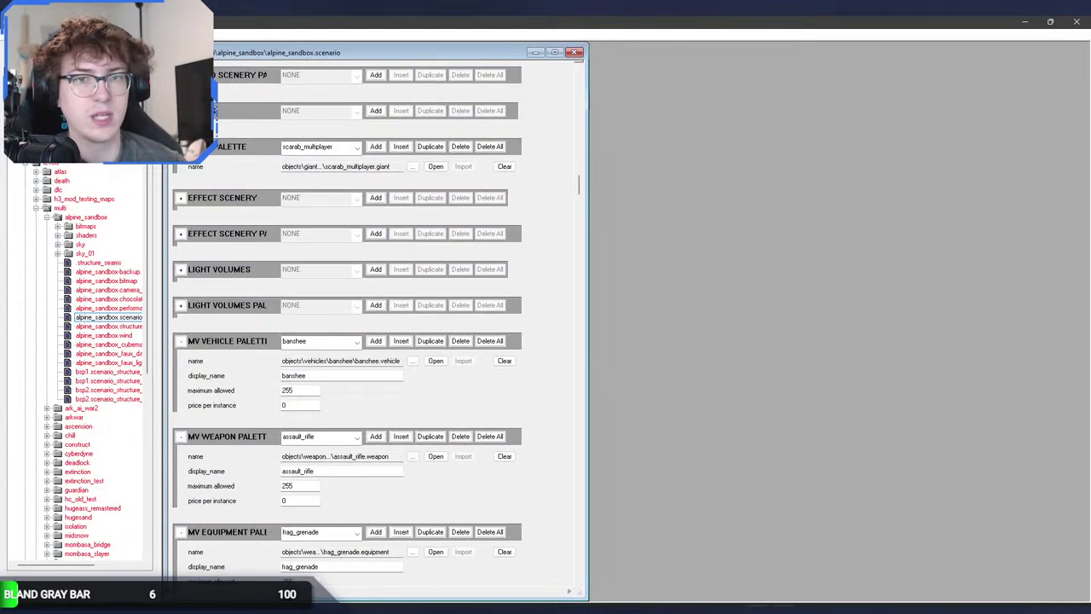
{"action": "left_click", "coordinate": [26, 163]}
{"action": "left_click", "coordinate": [25, 262]}
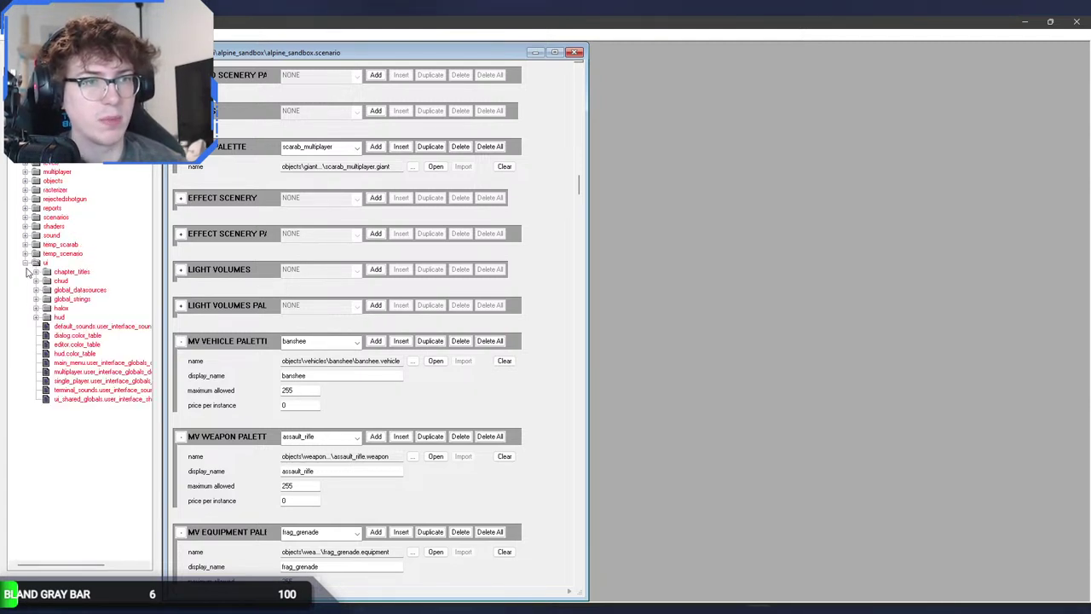
{"action": "left_click", "coordinate": [36, 317]}
{"action": "left_click", "coordinate": [36, 309]}
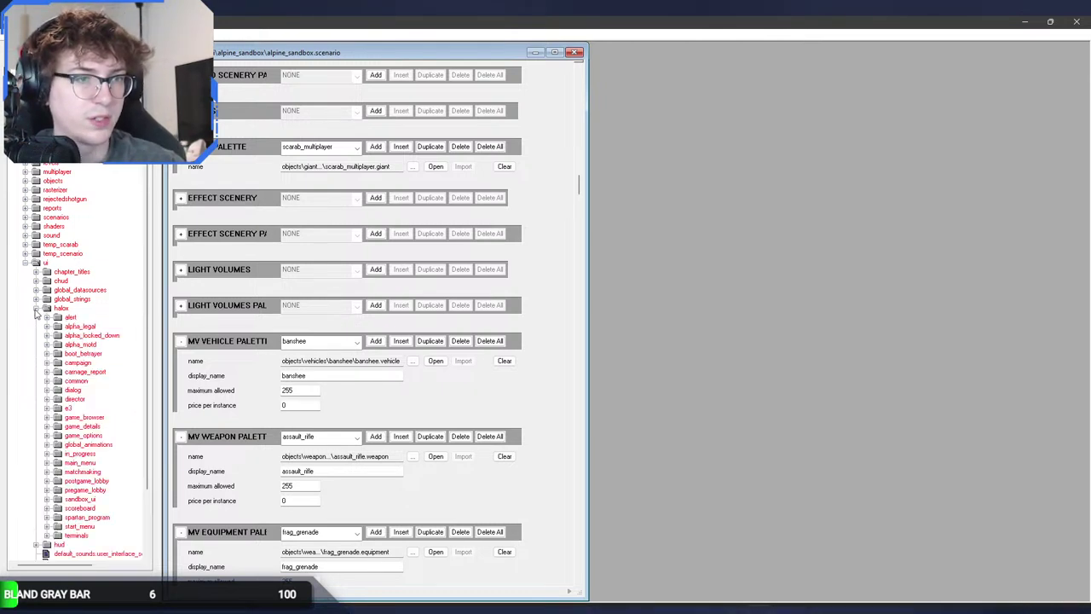
{"action": "left_click", "coordinate": [46, 499]}
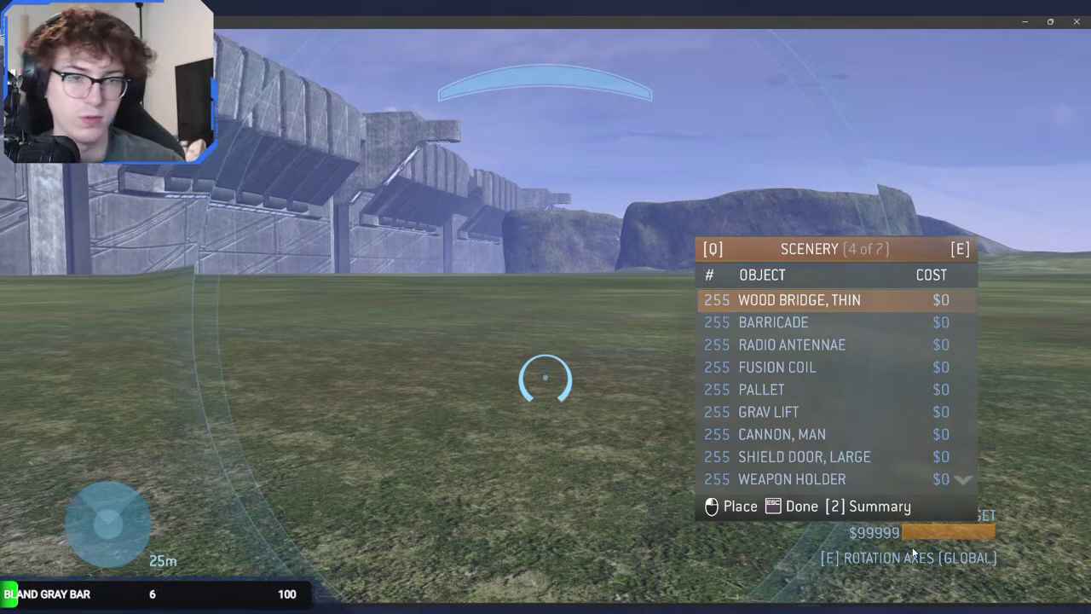
{"action": "key", "text": "alt+Tab"}
{"action": "key", "text": "alt+Tab"}
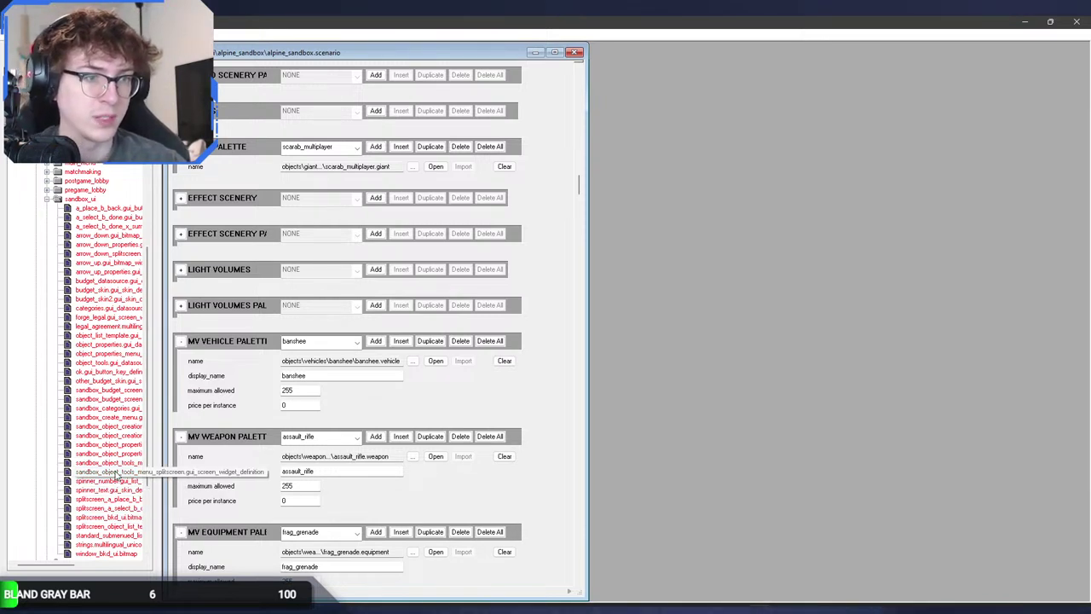
Step: Open the sandbox_create_menu.gui_skin_definition tag and show text_widget_block 1 of its text blocks
{"action": "double_click", "coordinate": [127, 419]}
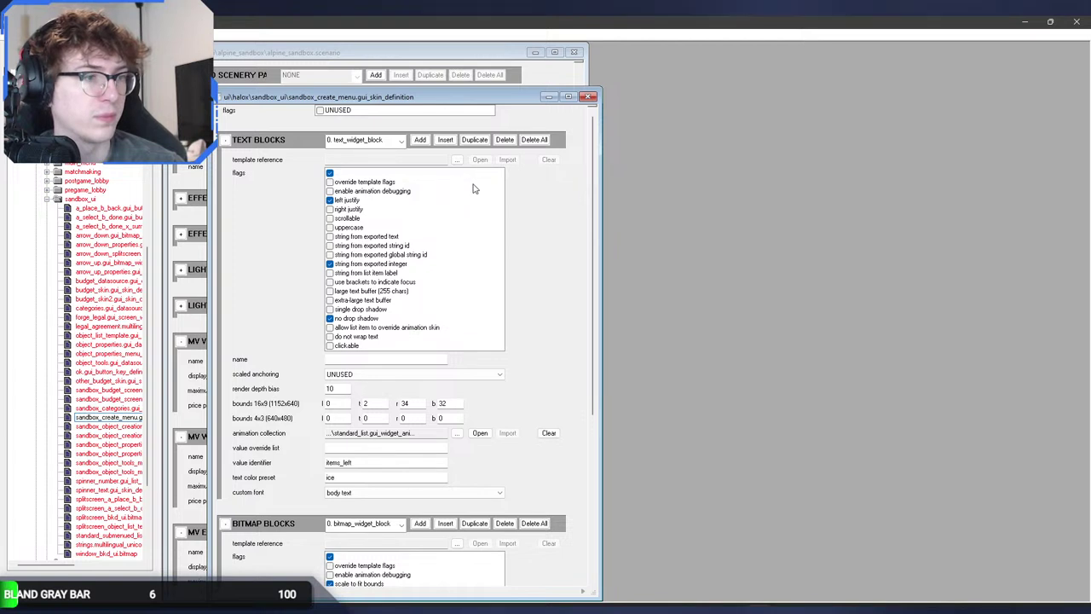
{"action": "left_click", "coordinate": [391, 142]}
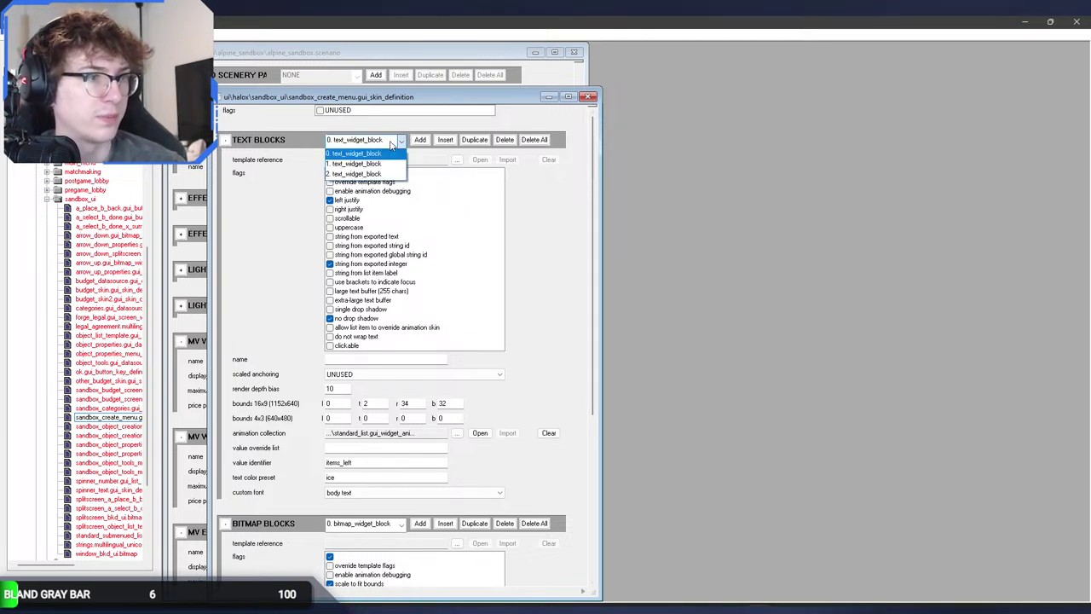
{"action": "left_click", "coordinate": [392, 143]}
{"action": "scroll", "coordinate": [391, 144], "scroll_direction": "down", "scroll_amount": 2}
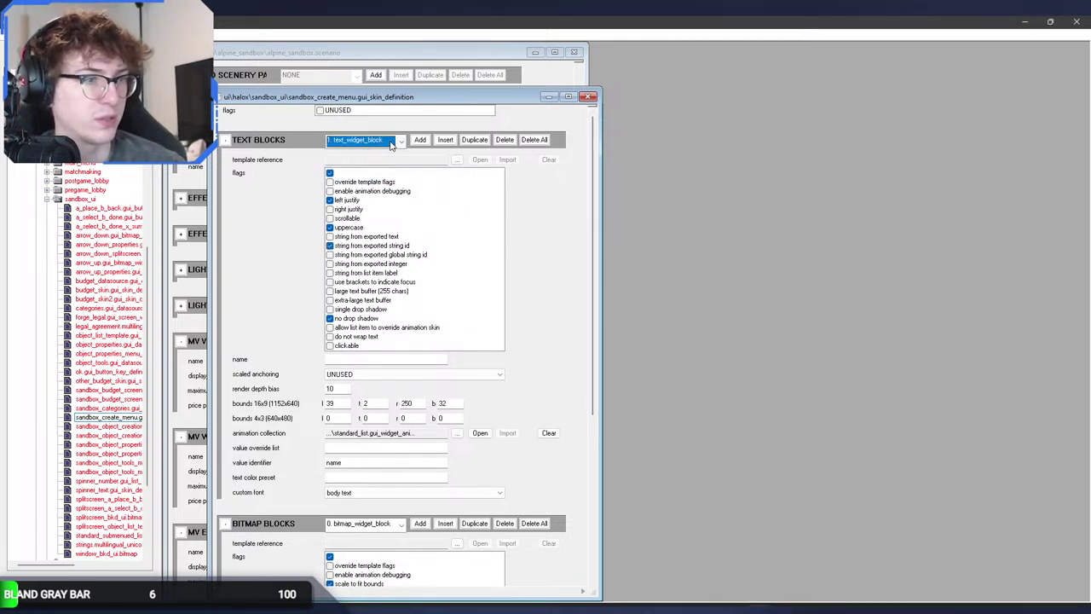
Step: Examine text_widget_block 0 and the bitmap block settings of the sandbox_create_menu skin definition
{"action": "scroll", "coordinate": [392, 144], "scroll_direction": "up", "scroll_amount": 2}
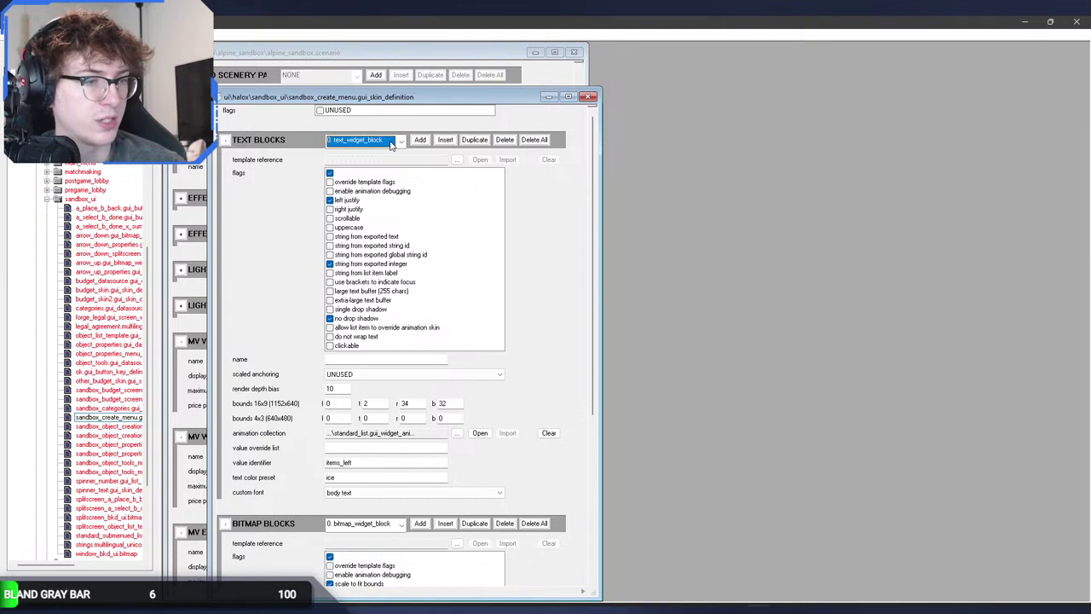
{"action": "left_click_drag", "start_coordinate": [386, 101], "coordinate": [808, 78]}
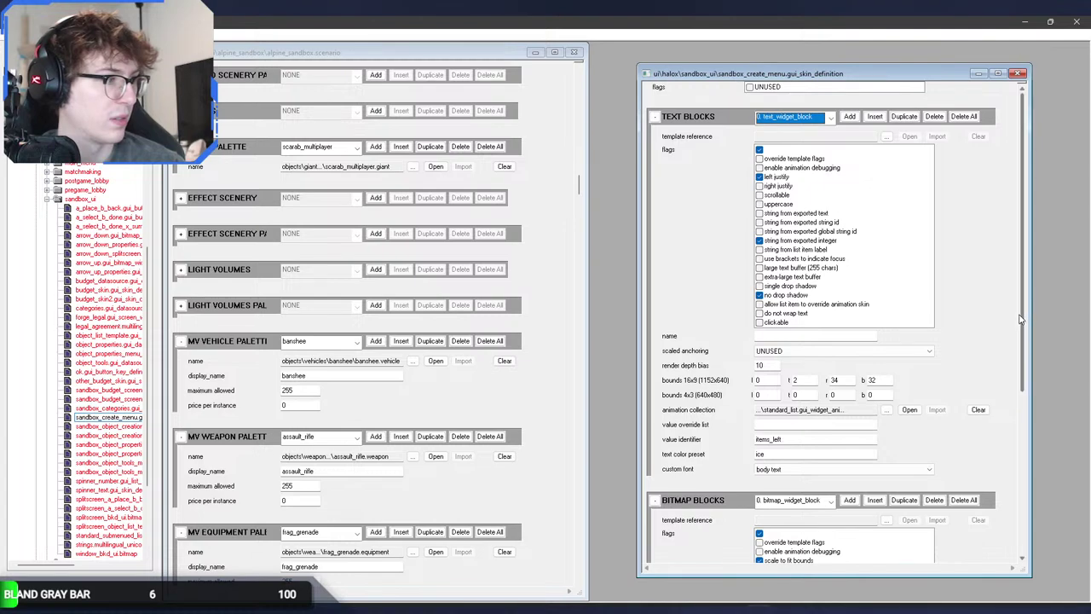
{"action": "scroll", "coordinate": [1016, 364], "scroll_direction": "down", "scroll_amount": 2}
{"action": "scroll", "coordinate": [1016, 364], "scroll_direction": "down", "scroll_amount": 5}
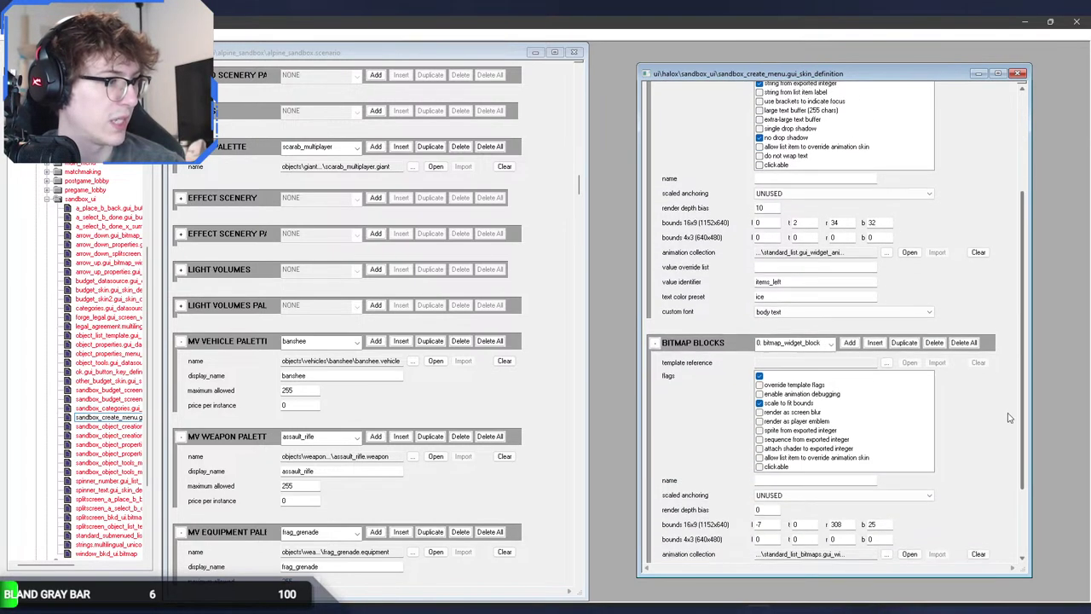
{"action": "scroll", "coordinate": [1010, 472], "scroll_direction": "down", "scroll_amount": 1}
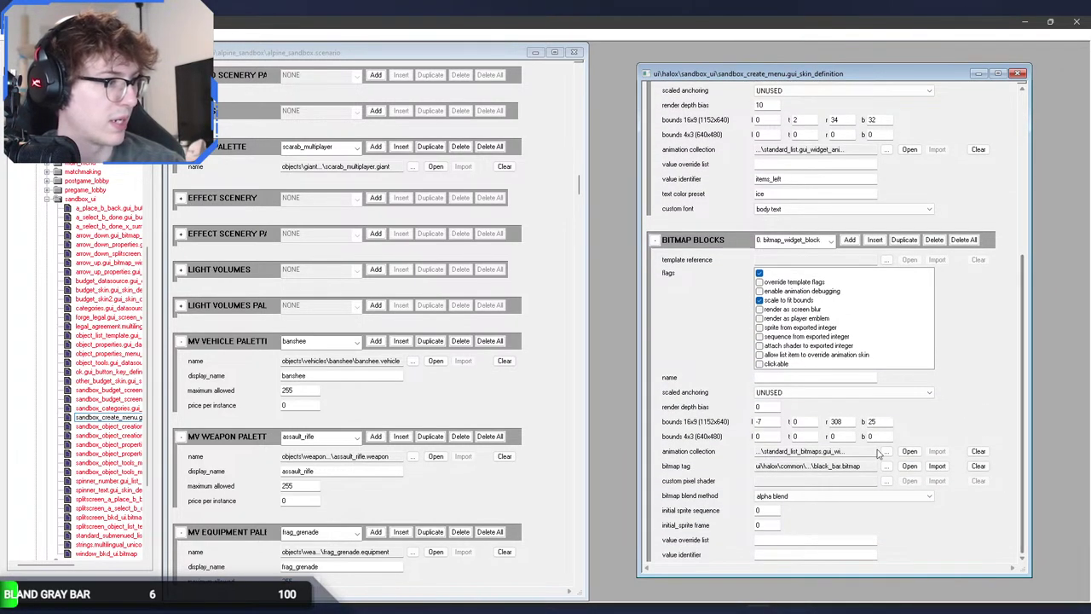
{"action": "left_click", "coordinate": [782, 239]}
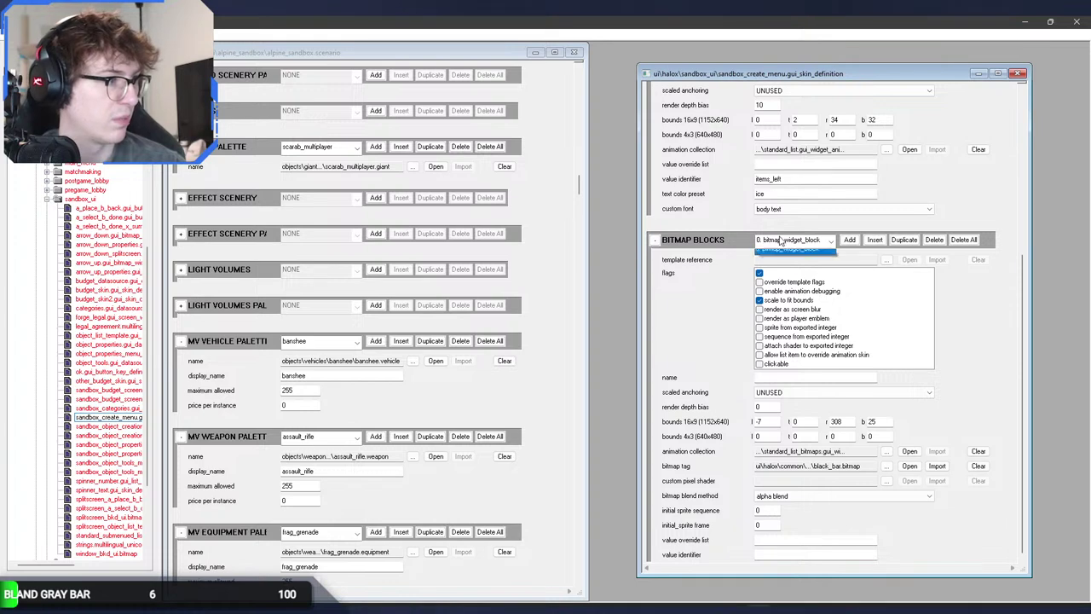
{"action": "left_click", "coordinate": [750, 258]}
{"action": "scroll", "coordinate": [715, 292], "scroll_direction": "up", "scroll_amount": 3}
{"action": "scroll", "coordinate": [715, 294], "scroll_direction": "up", "scroll_amount": 4}
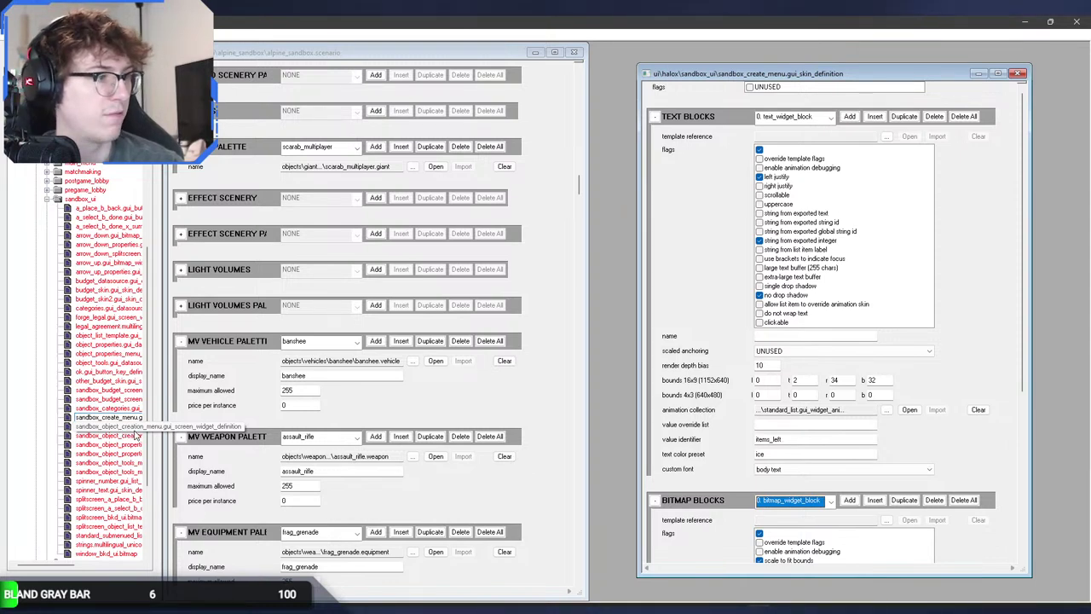
Step: Widen the tag tree to fit the full tag names and inspect object_list_template.gui_list_widget_definition, closing it again
{"action": "left_click_drag", "start_coordinate": [160, 377], "coordinate": [221, 389]}
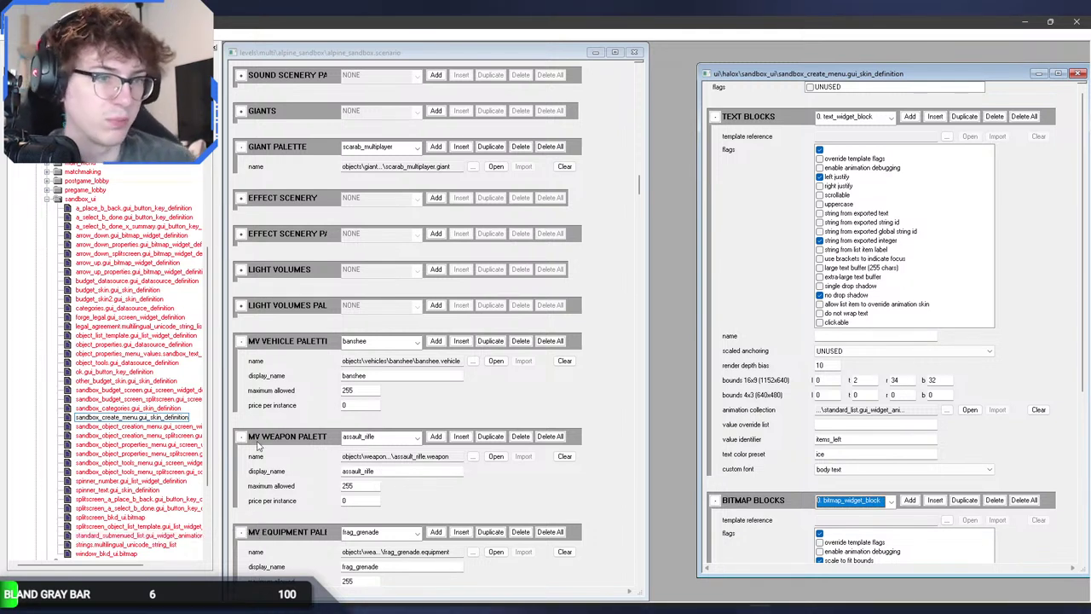
{"action": "double_click", "coordinate": [132, 335]}
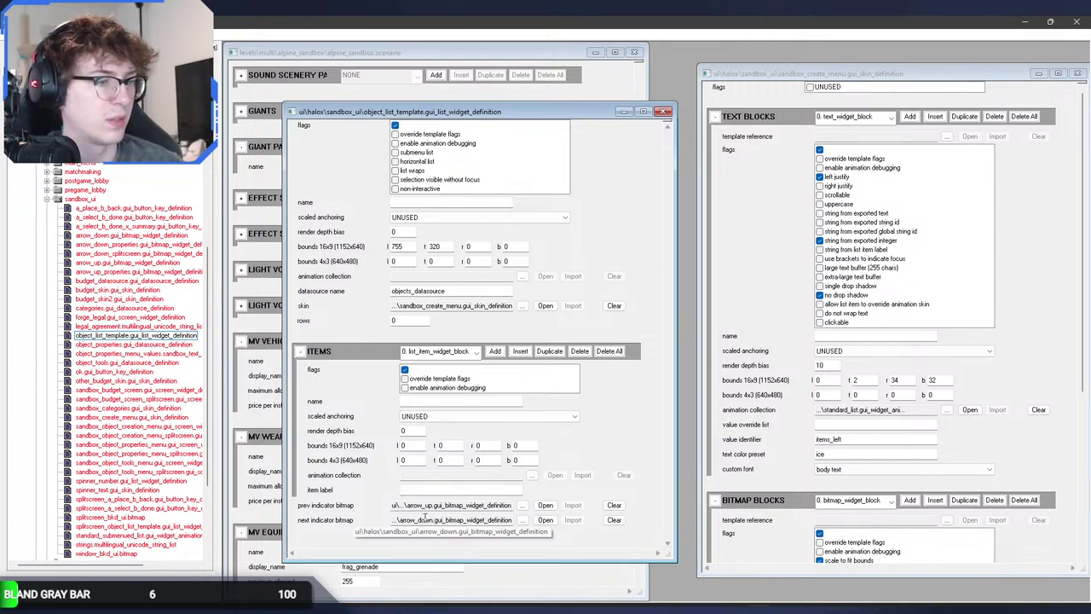
{"action": "left_click", "coordinate": [663, 111]}
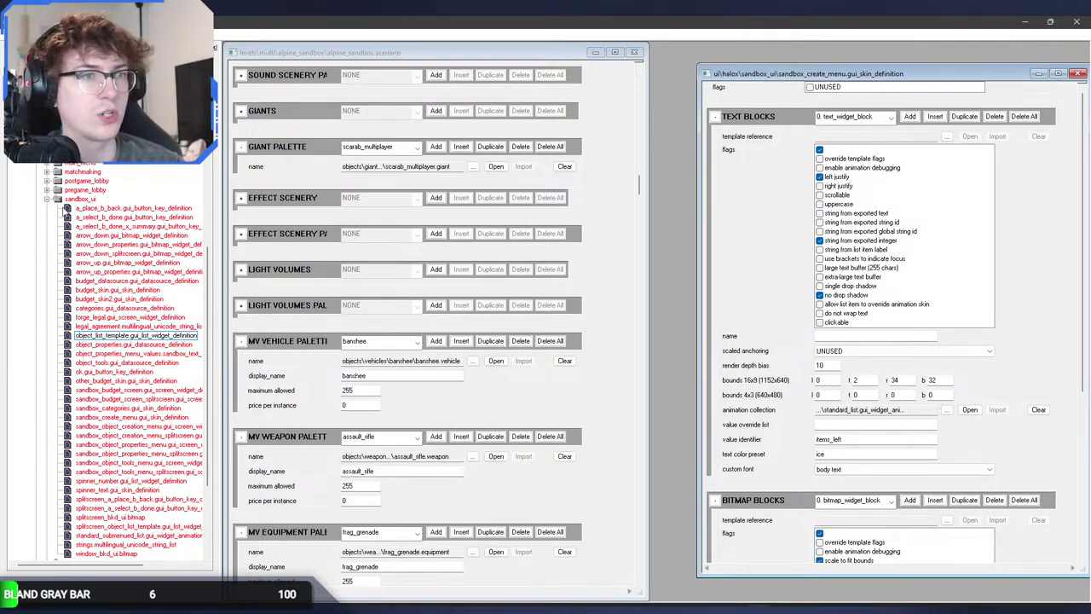
Step: Look through the halox UI folders for related tags, checking inside game_browser and global_animations and returning to sandbox_ui
{"action": "scroll", "coordinate": [67, 204], "scroll_direction": "up", "scroll_amount": 4}
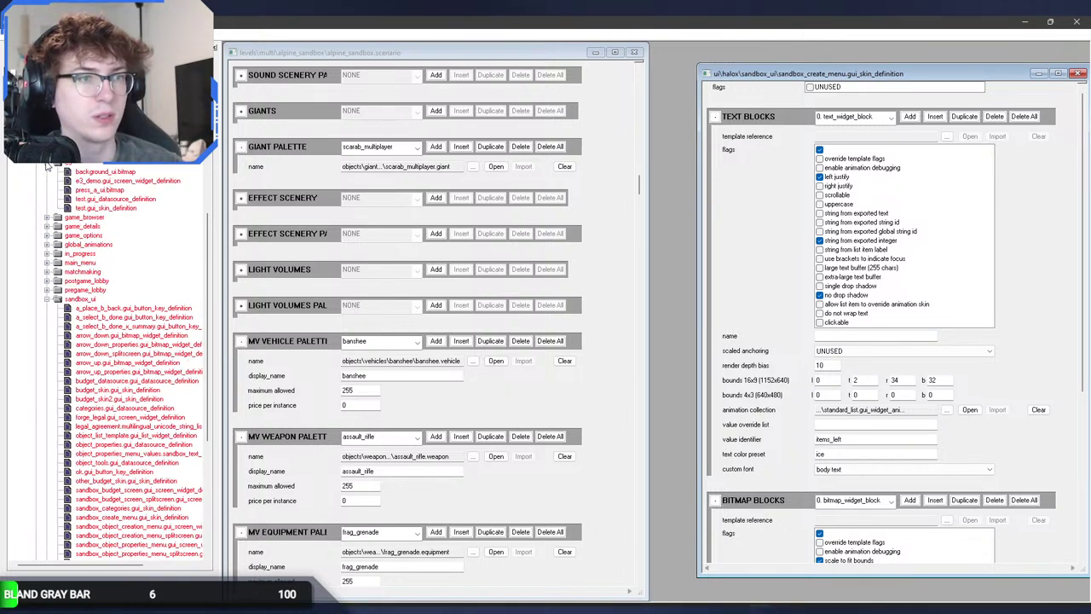
{"action": "scroll", "coordinate": [47, 167], "scroll_direction": "down", "scroll_amount": 2}
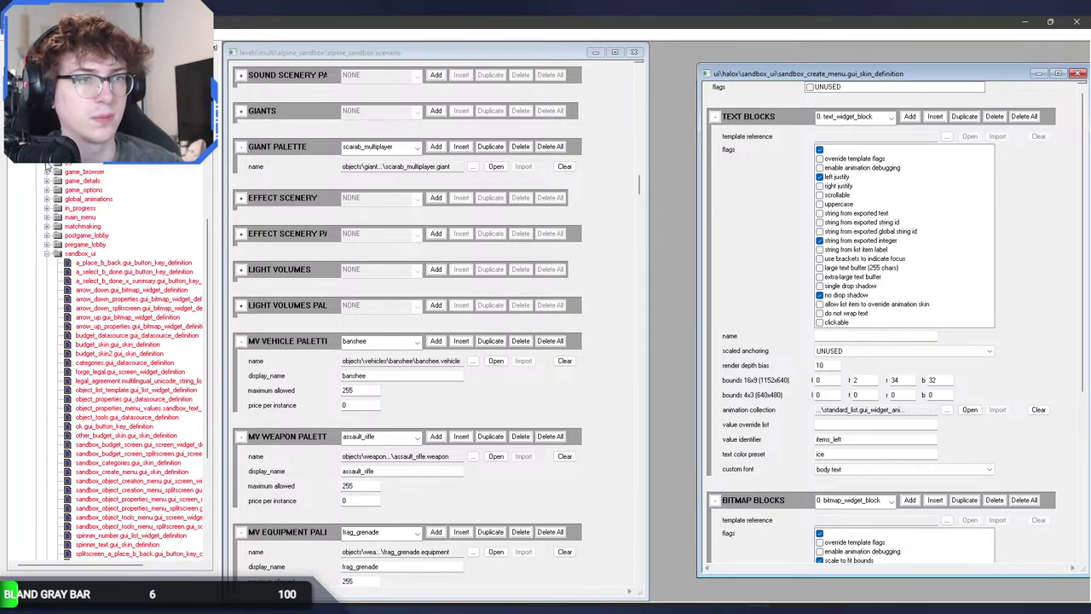
{"action": "left_click", "coordinate": [47, 172]}
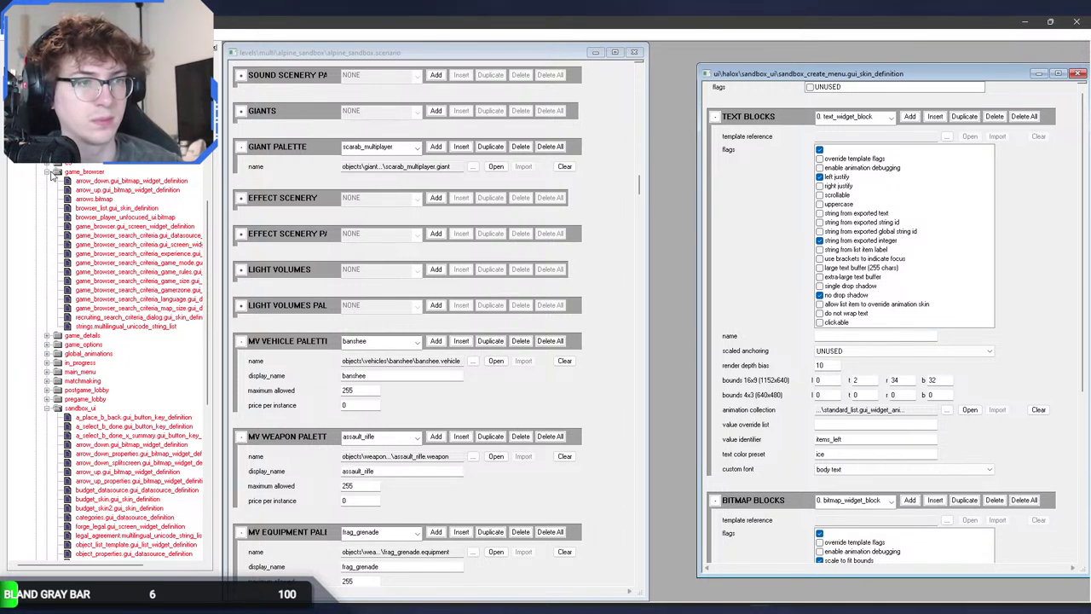
{"action": "left_click", "coordinate": [51, 173]}
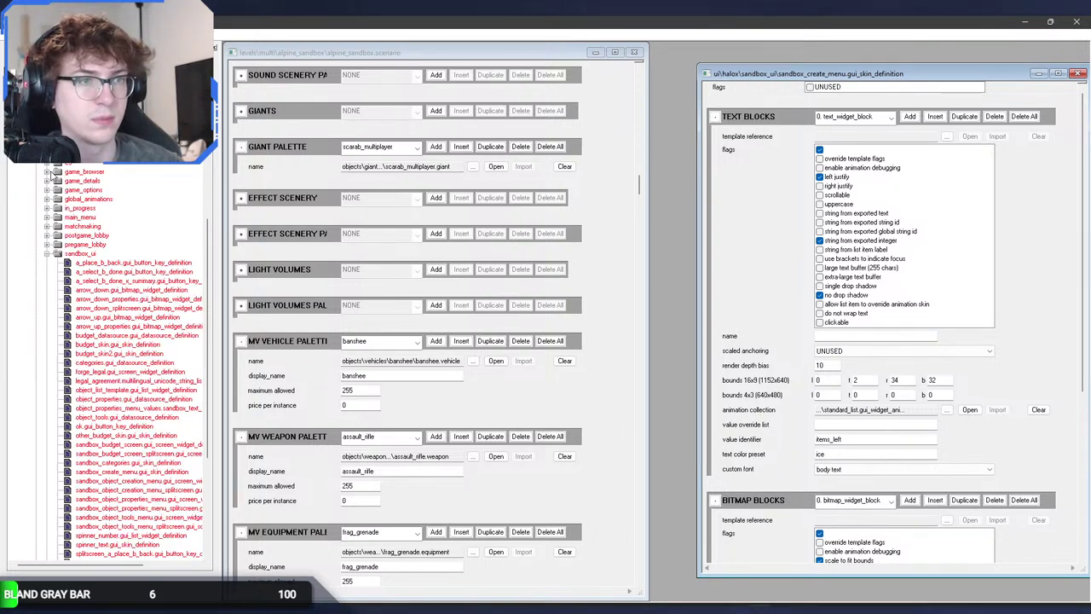
{"action": "left_click", "coordinate": [47, 201]}
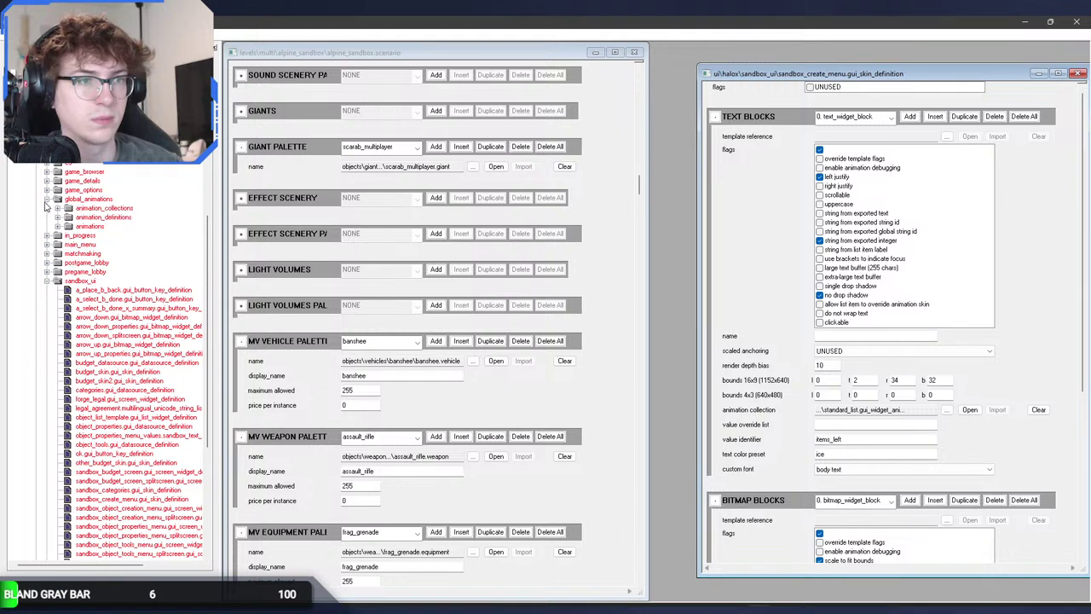
{"action": "left_click", "coordinate": [47, 200]}
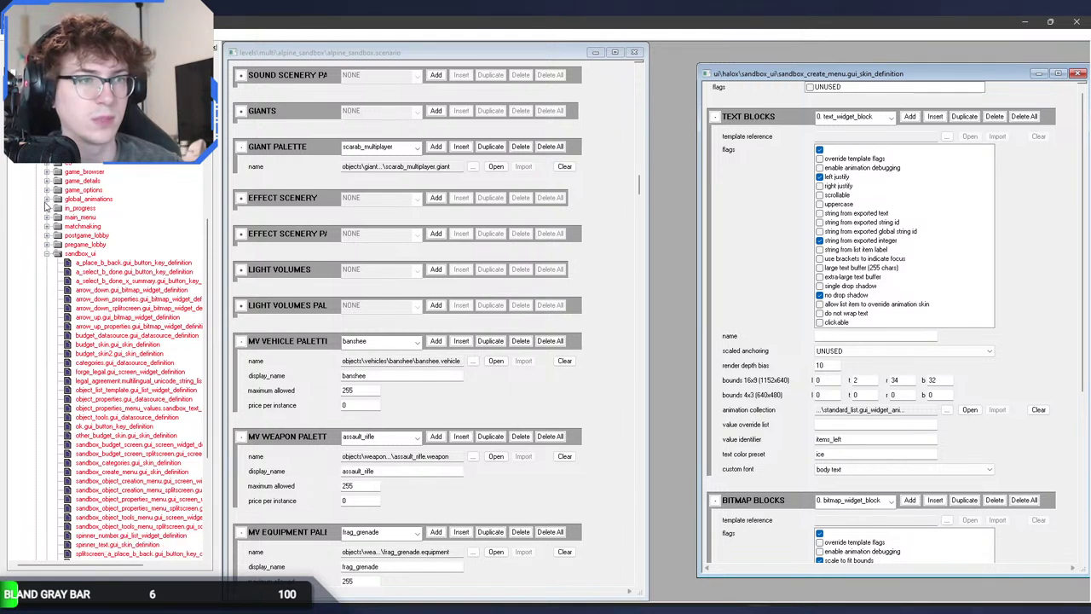
{"action": "scroll", "coordinate": [47, 208], "scroll_direction": "up", "scroll_amount": 4}
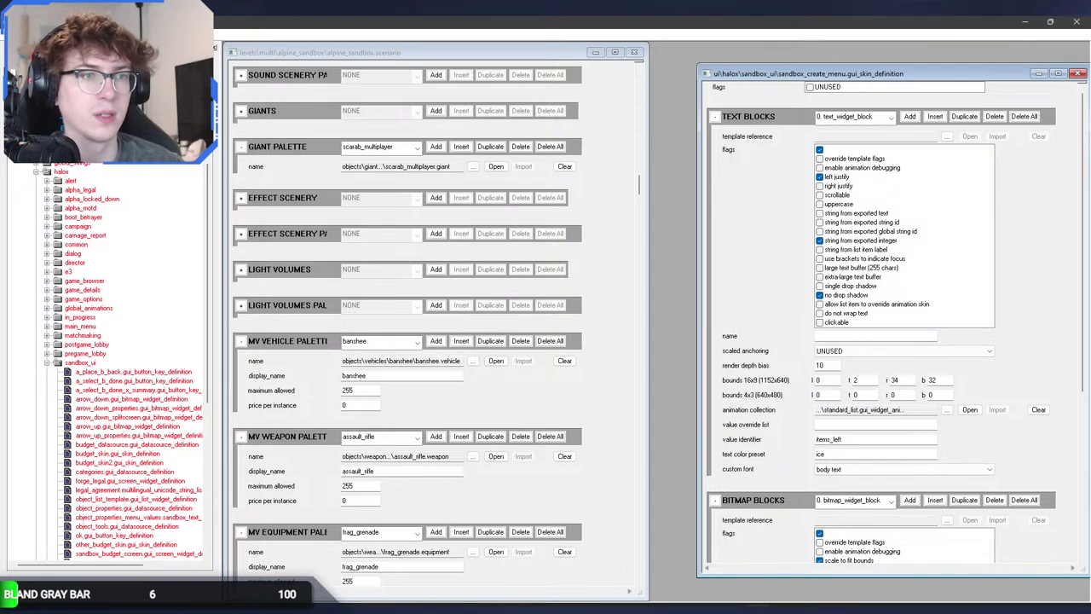
{"action": "scroll", "coordinate": [54, 173], "scroll_direction": "up", "scroll_amount": 15}
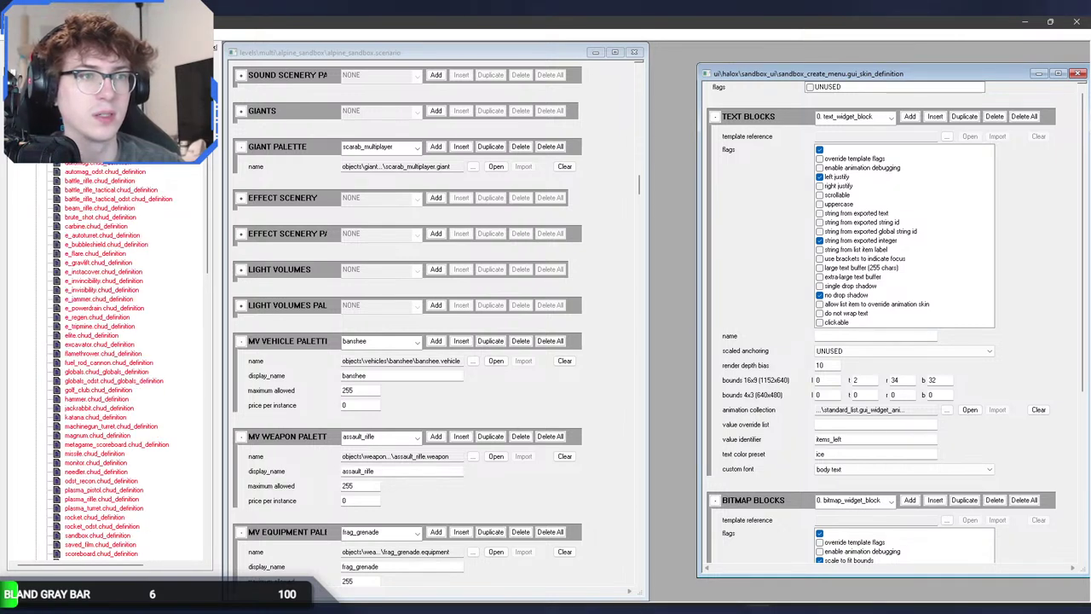
{"action": "scroll", "coordinate": [110, 358], "scroll_direction": "down", "scroll_amount": 15}
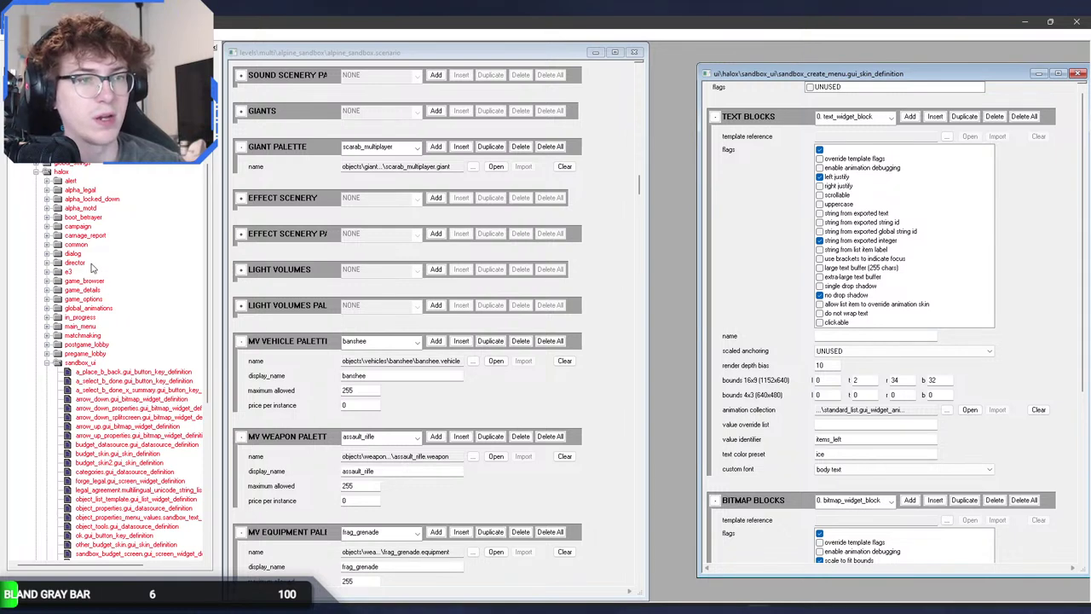
{"action": "scroll", "coordinate": [92, 272], "scroll_direction": "down", "scroll_amount": 4}
{"action": "scroll", "coordinate": [89, 264], "scroll_direction": "down", "scroll_amount": 1}
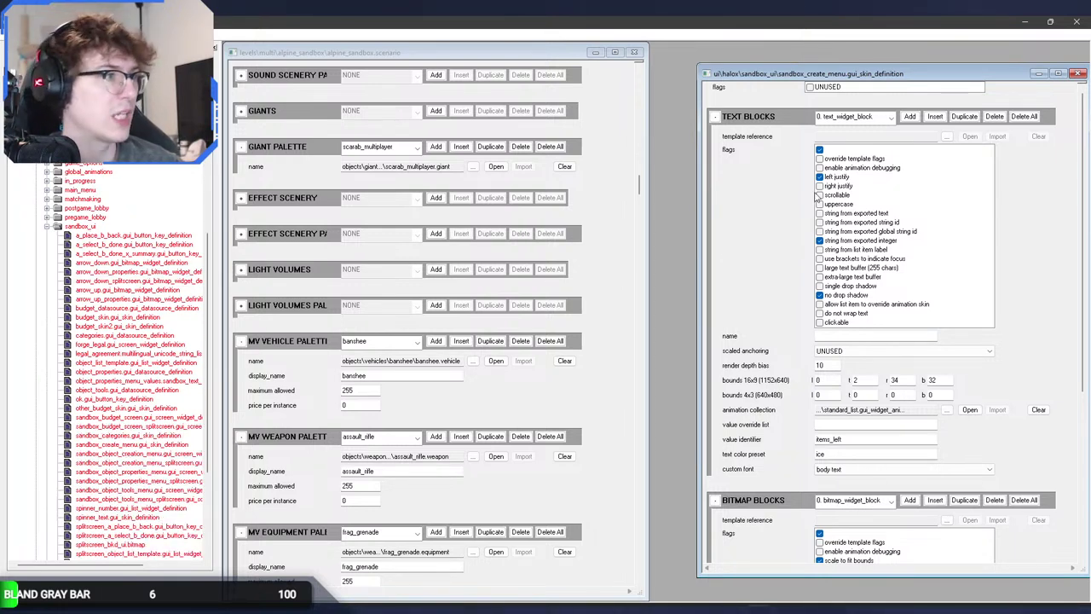
Step: Enlarge the sandbox_create_menu tag window beside the scenario and view text block 0's custom font and scaled anchoring options
{"action": "left_click_drag", "start_coordinate": [872, 79], "coordinate": [825, 59]}
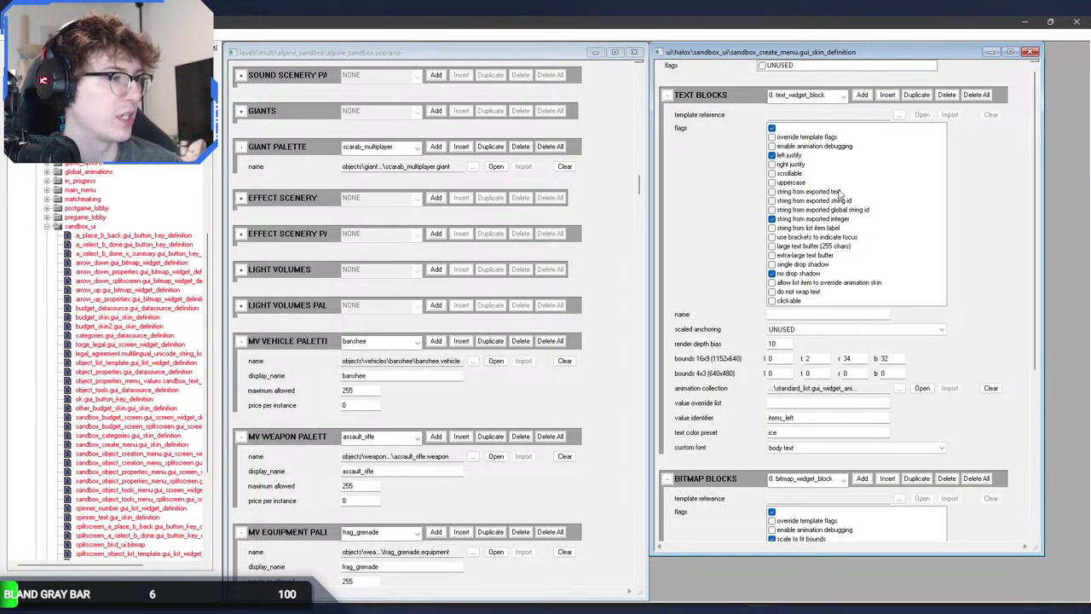
{"action": "left_click_drag", "start_coordinate": [740, 552], "coordinate": [740, 600]}
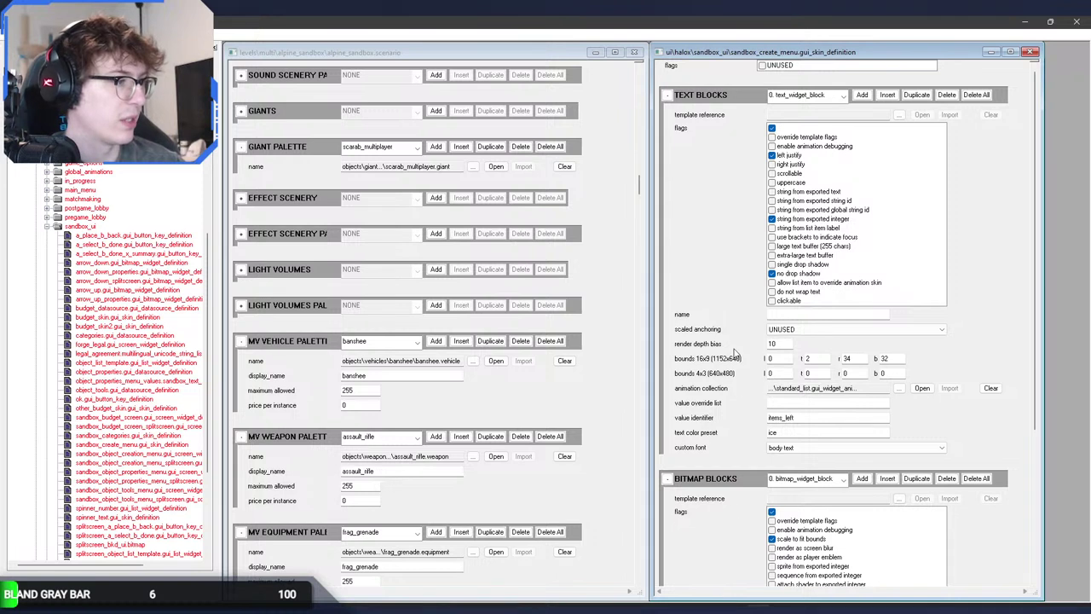
{"action": "left_click", "coordinate": [785, 447]}
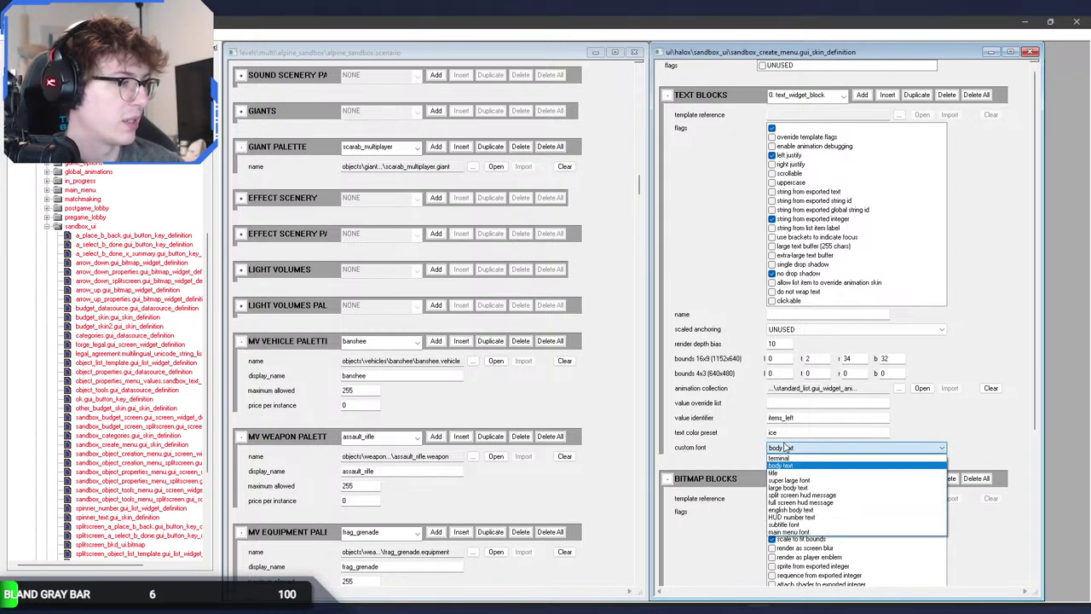
{"action": "left_click", "coordinate": [786, 446]}
{"action": "left_click", "coordinate": [791, 330]}
{"action": "left_click", "coordinate": [791, 336]}
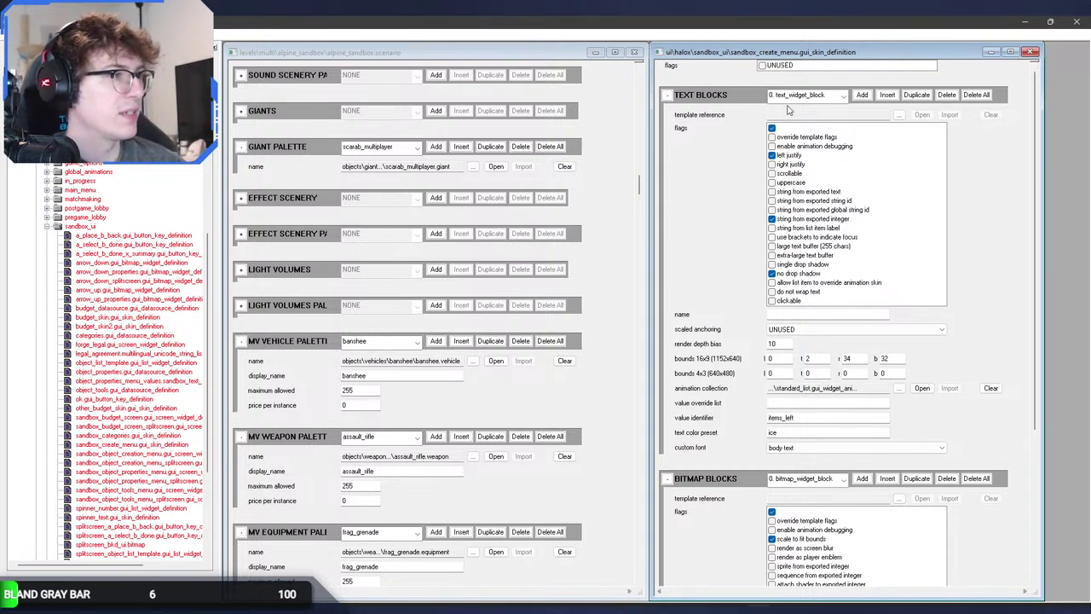
Step: Review text_widget_block 1 and 2 and compare their settings with the object list in the in-game Forge menu
{"action": "left_click", "coordinate": [791, 99]}
{"action": "left_click", "coordinate": [791, 101]}
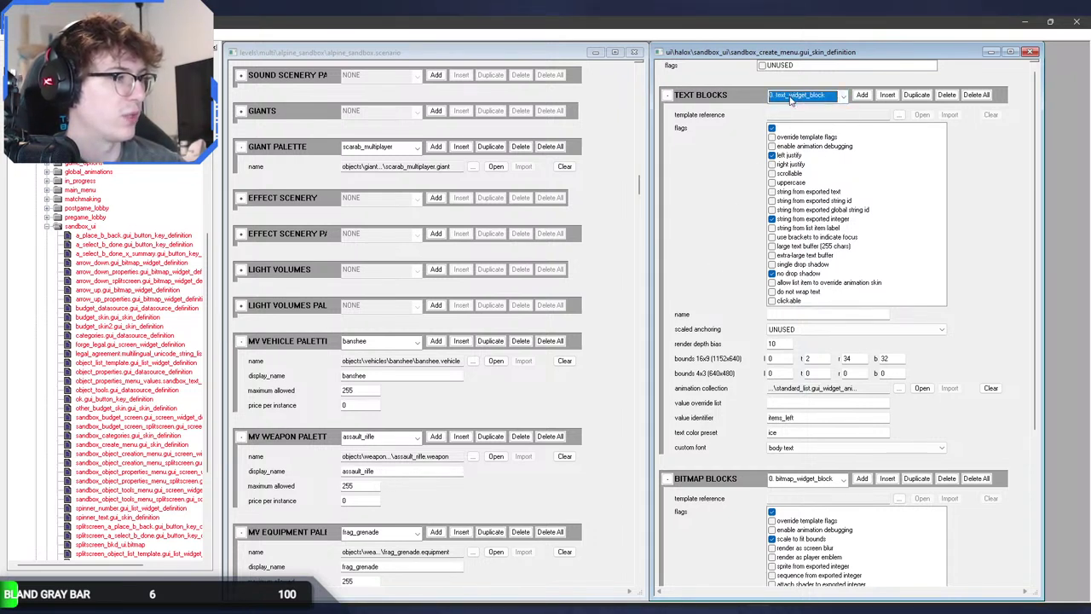
{"action": "key", "text": "Down"}
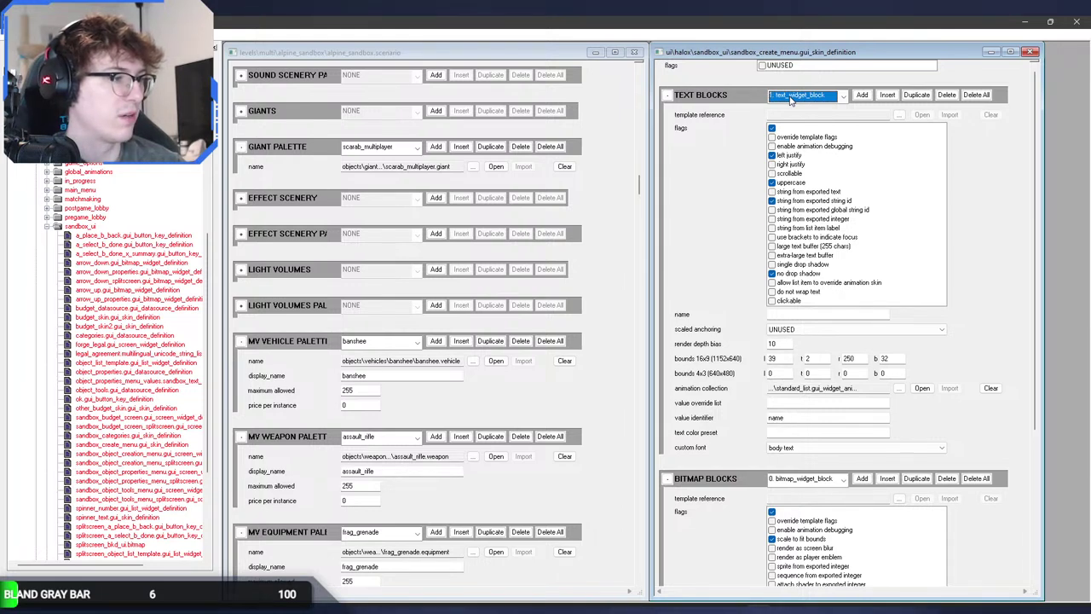
{"action": "key", "text": "Down"}
{"action": "key", "text": "alt+Tab"}
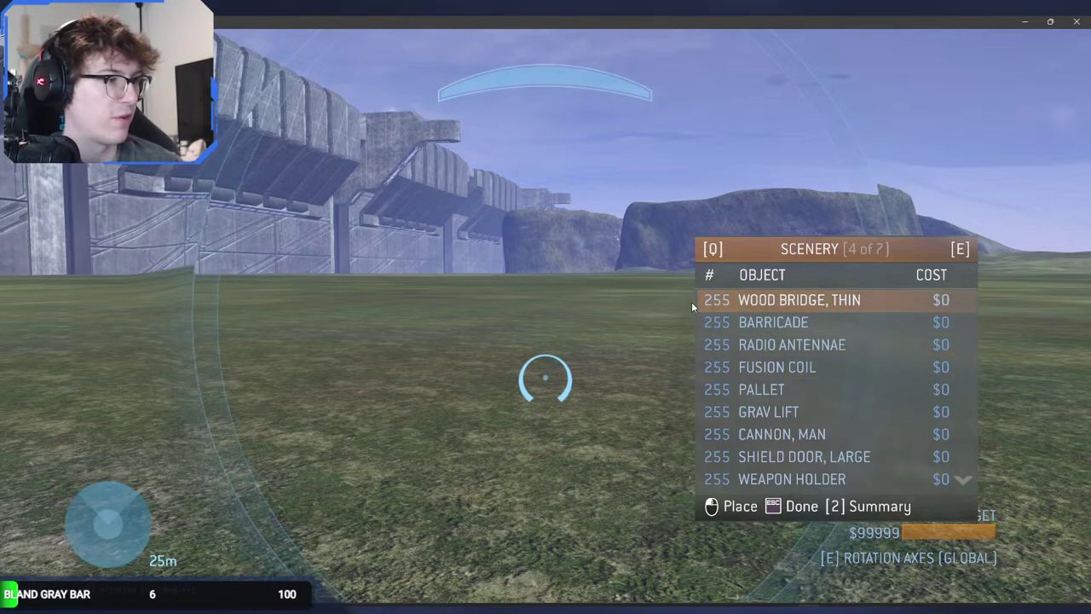
{"action": "key", "text": "alt+Tab"}
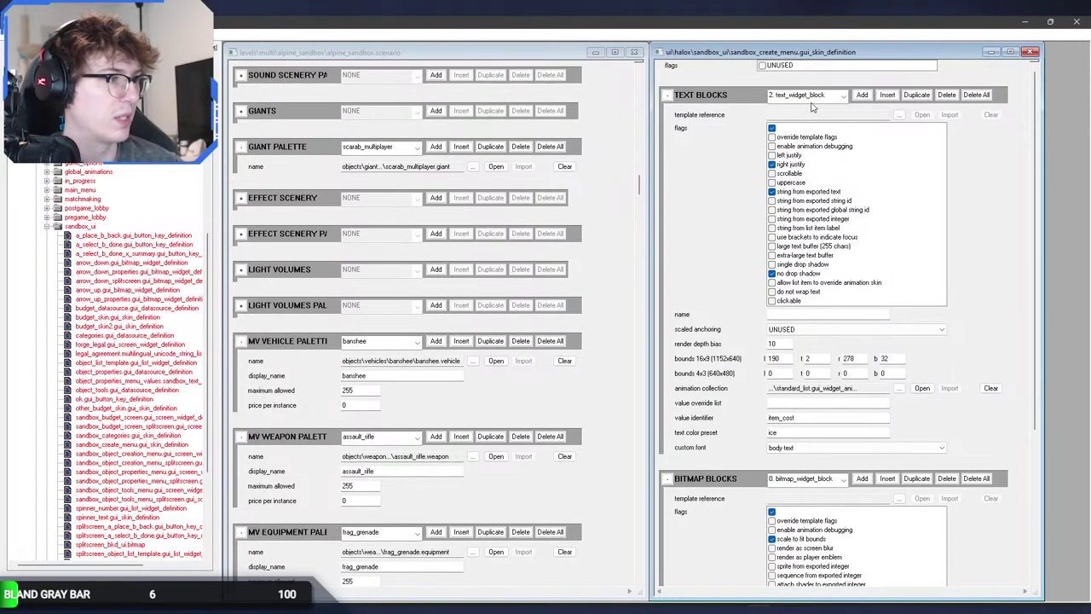
Step: Turn off the uppercase flag for text_widget_block 1, the object name text, and save the tag
{"action": "scroll", "coordinate": [813, 100], "scroll_direction": "up", "scroll_amount": 1}
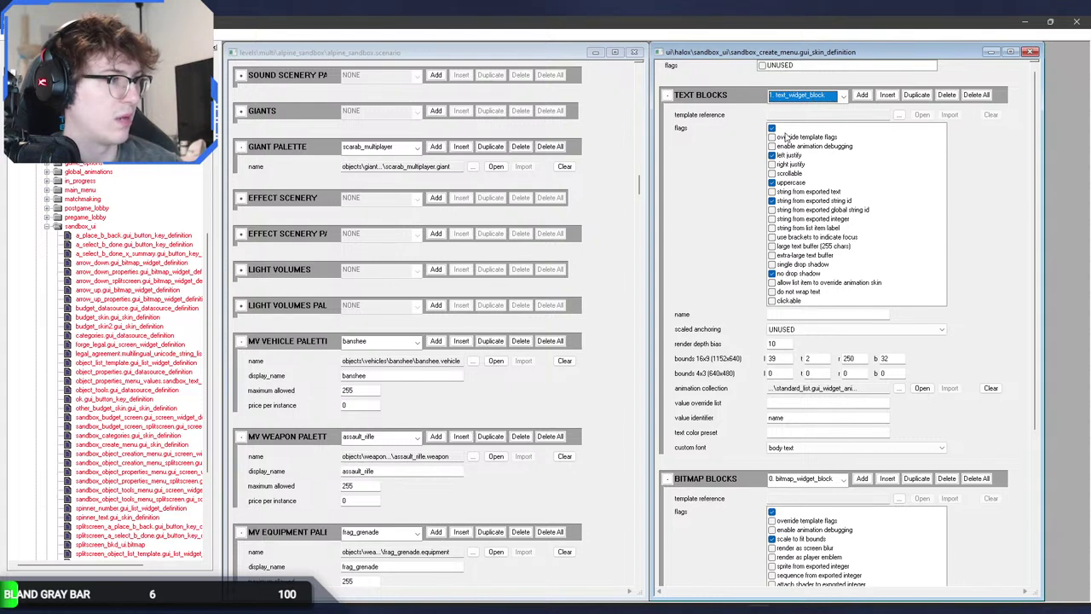
{"action": "left_click", "coordinate": [773, 183]}
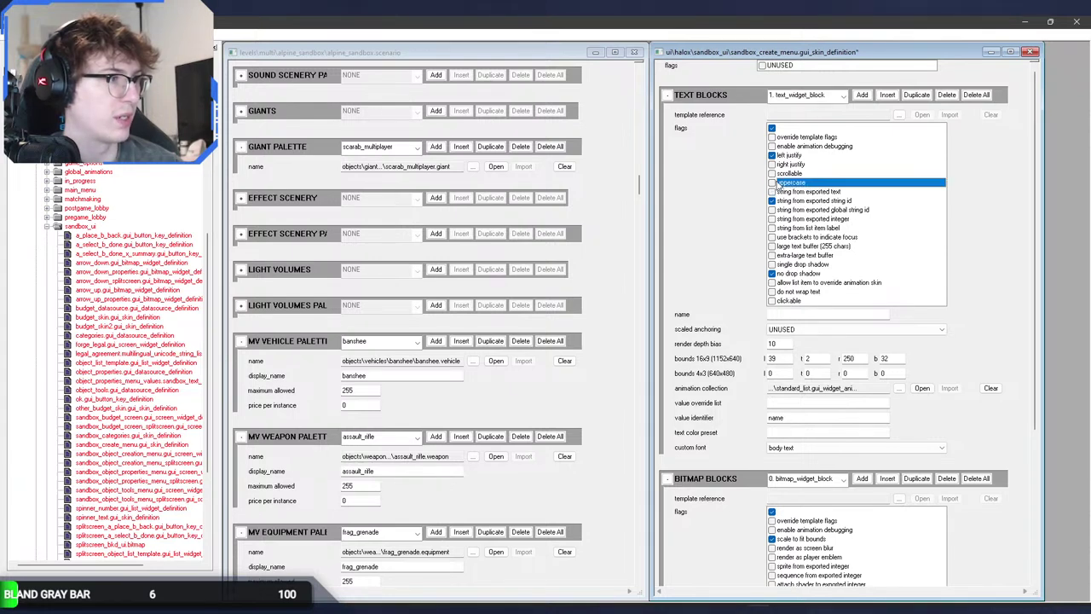
{"action": "key", "text": "ctrl+s"}
Step: Switch to the game, reopen the Forge object menu and check the name capitalisation throughout the Scenery list
{"action": "key", "text": "alt+Tab"}
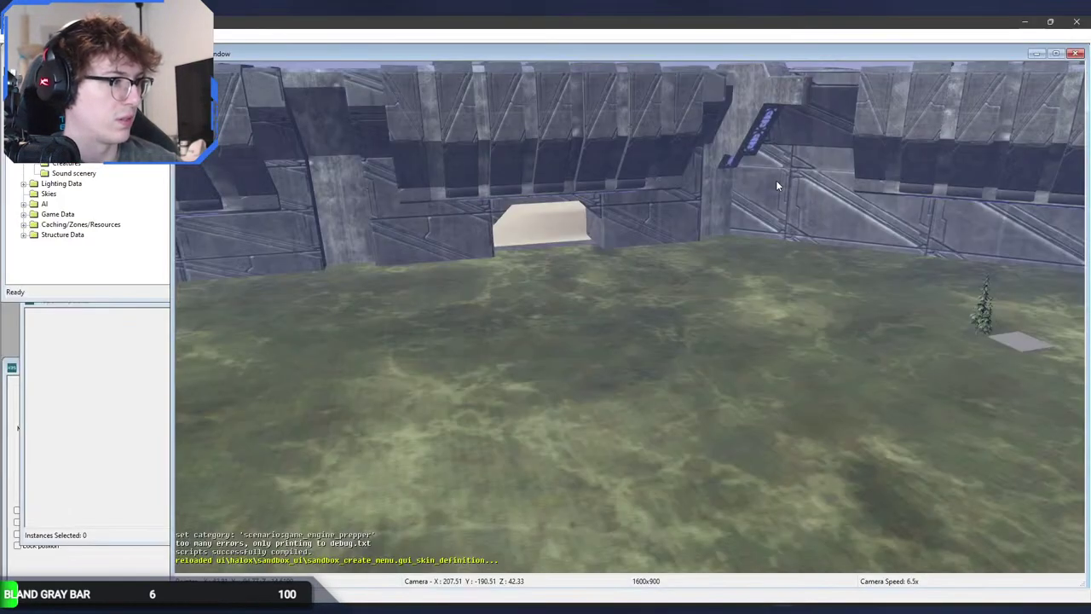
{"action": "key", "text": "alt+Tab"}
{"action": "key", "text": "alt+Tab"}
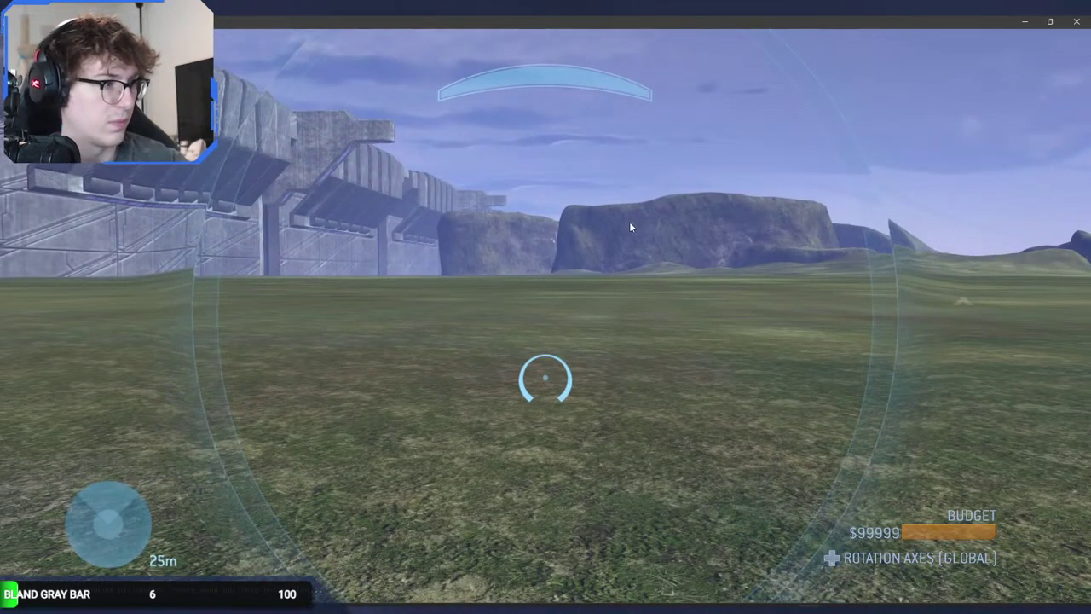
{"action": "key", "text": "q"}
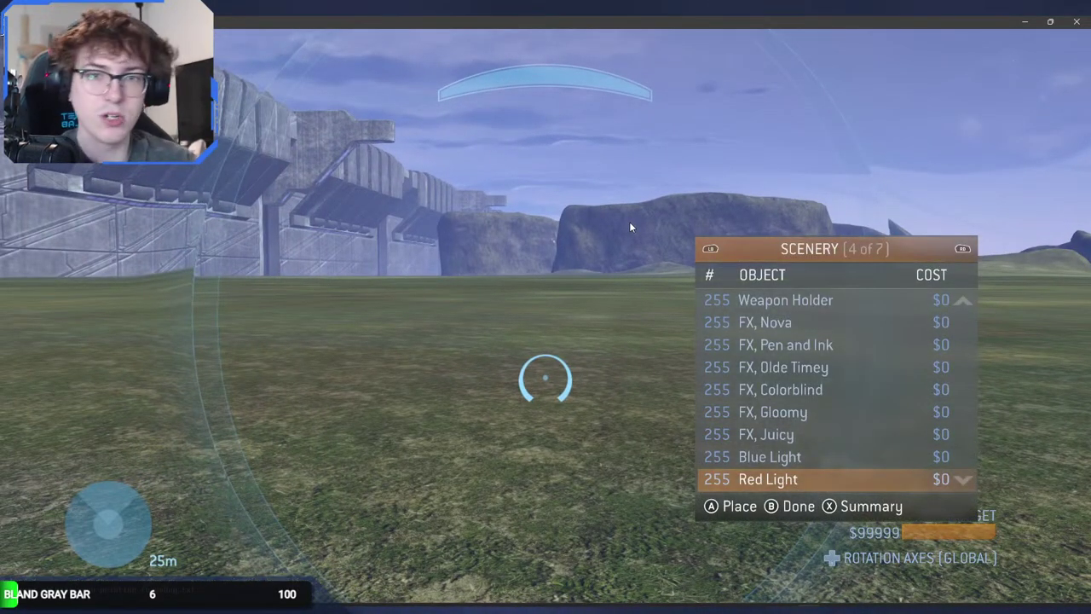
{"action": "key", "text": "Down"}
{"action": "key", "text": "Right"}
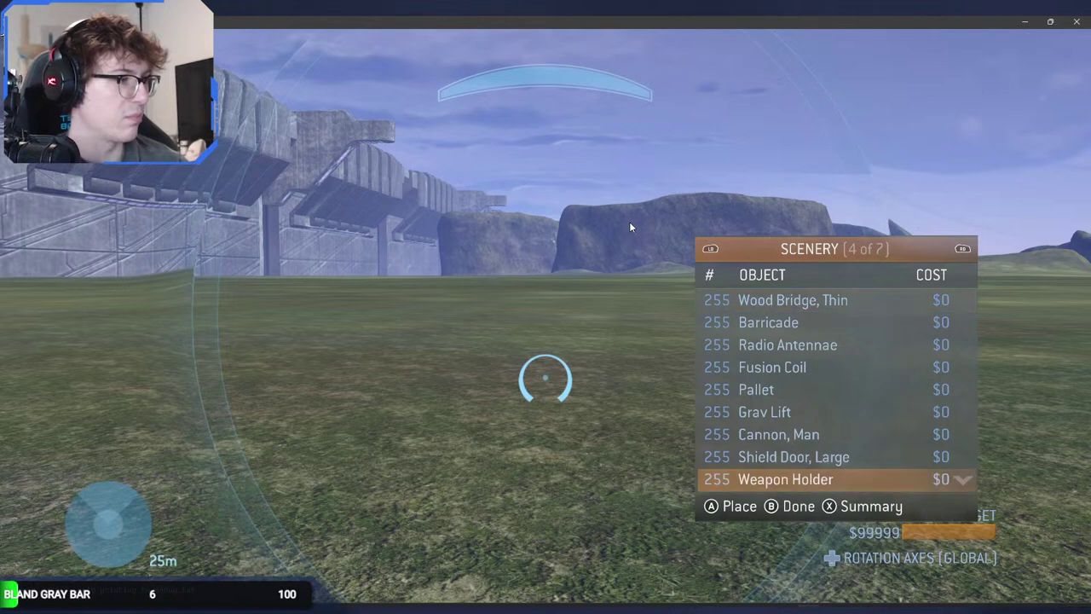
{"action": "key", "text": "Down"}
{"action": "key", "text": "Down"}
{"action": "key", "text": "Down"}
{"action": "key", "text": "Down"}
{"action": "key", "text": "Down"}
{"action": "key", "text": "Down"}
{"action": "key", "text": "Down"}
{"action": "key", "text": "Down"}
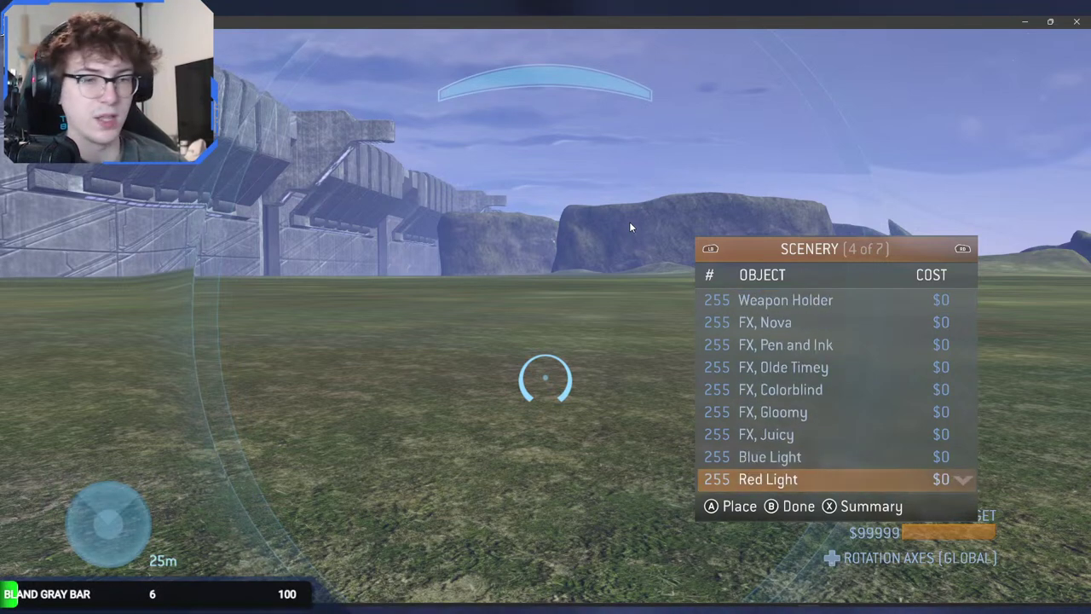
{"action": "key", "text": "Down"}
{"action": "key", "text": "Down"}
{"action": "key", "text": "Down"}
{"action": "key", "text": "Down"}
{"action": "key", "text": "Down"}
{"action": "key", "text": "Down"}
{"action": "key", "text": "Down"}
{"action": "key", "text": "Down"}
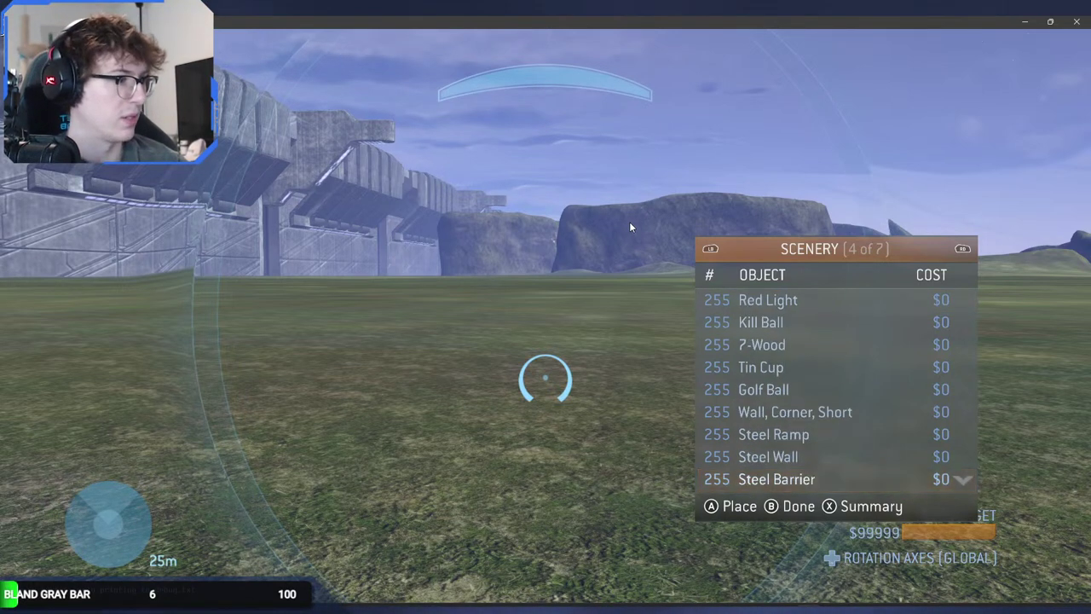
Step: Examine the object names in the rest of the Scenery list through Drop Pod Clamp and return to Shield Door, Large
{"action": "key", "text": "Down"}
{"action": "key", "text": "Down"}
{"action": "key", "text": "Down"}
{"action": "key", "text": "Down"}
{"action": "key", "text": "Down"}
{"action": "key", "text": "Down"}
{"action": "key", "text": "Down"}
{"action": "key", "text": "Down"}
{"action": "key", "text": "Down"}
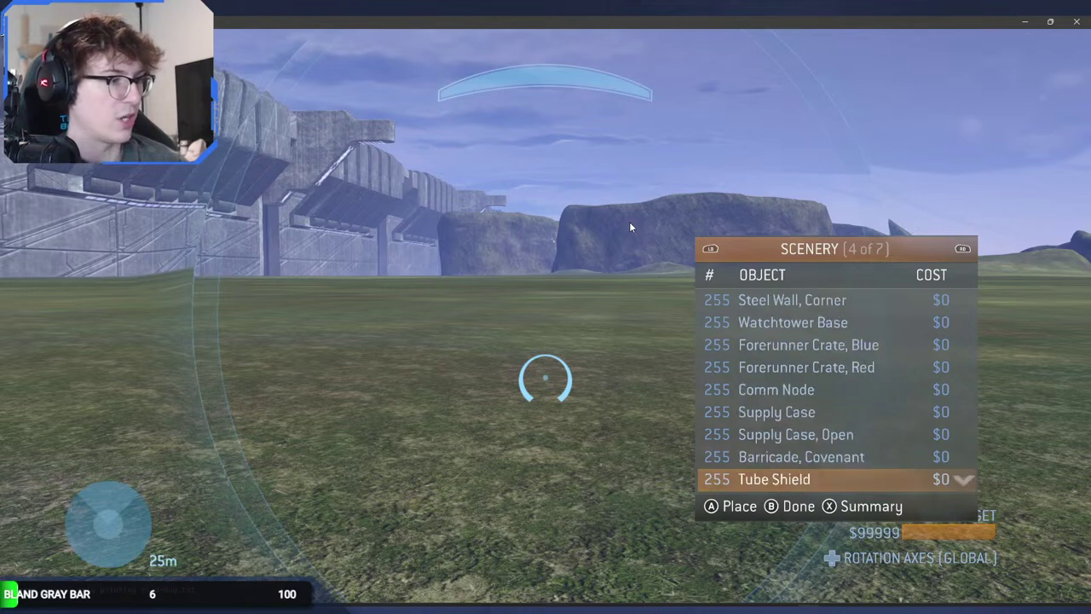
{"action": "key", "text": "Down"}
{"action": "key", "text": "Down"}
{"action": "key", "text": "Down"}
{"action": "key", "text": "Down"}
{"action": "key", "text": "Down"}
{"action": "key", "text": "Down"}
{"action": "key", "text": "Down"}
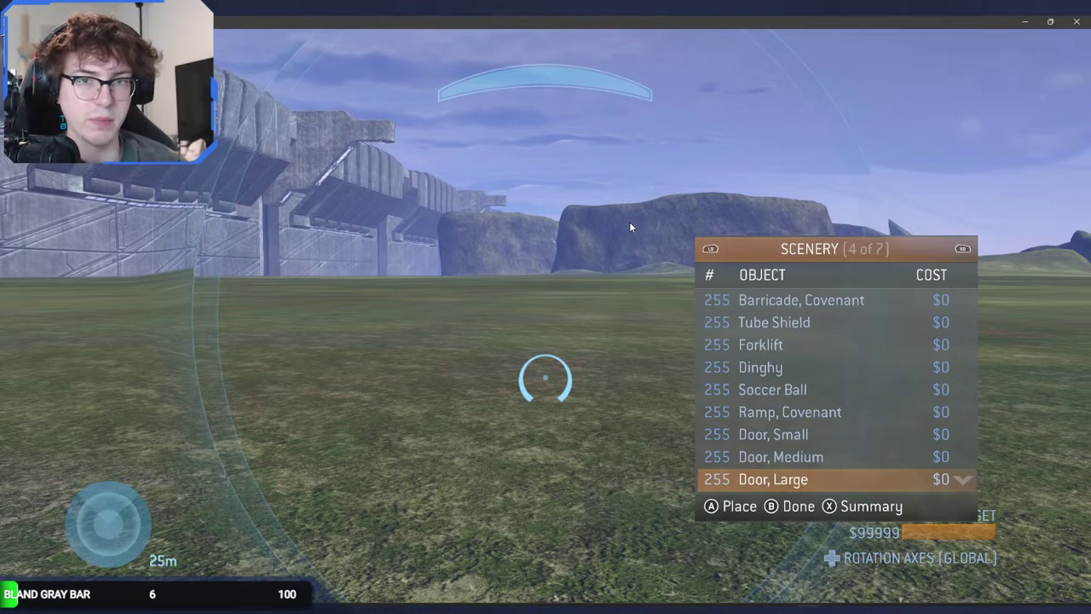
{"action": "key", "text": "Down"}
{"action": "key", "text": "Down"}
{"action": "key", "text": "Down"}
{"action": "key", "text": "Down"}
{"action": "key", "text": "Down"}
{"action": "key", "text": "Down"}
{"action": "key", "text": "Down"}
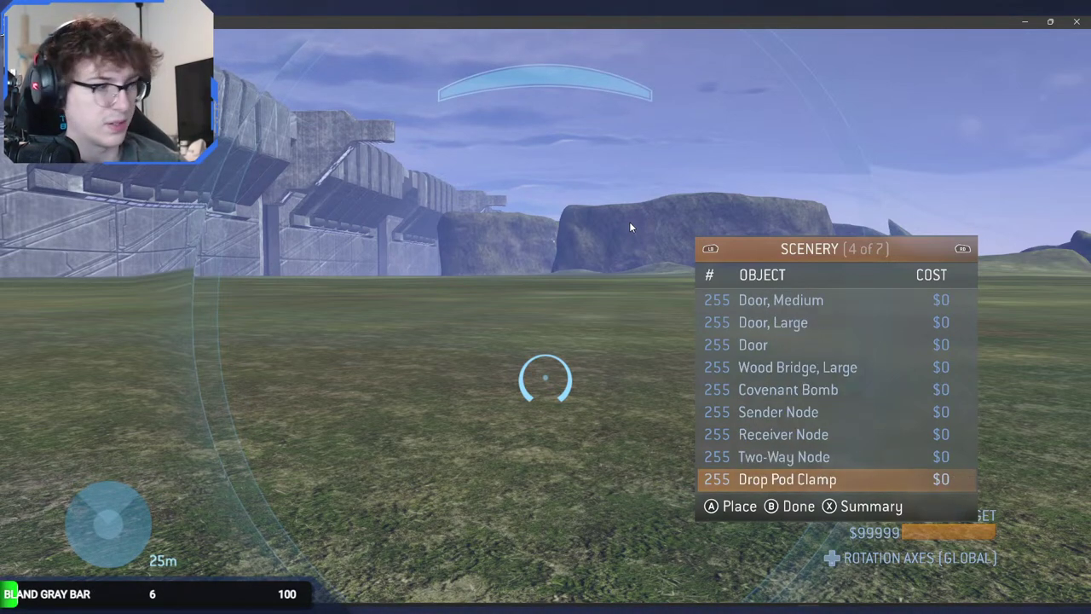
{"action": "key", "text": "Down"}
{"action": "key", "text": "Up"}
{"action": "key", "text": "Up"}
{"action": "key", "text": "Up"}
{"action": "key", "text": "Up"}
{"action": "key", "text": "Up"}
{"action": "key", "text": "Up"}
{"action": "key", "text": "Up"}
{"action": "key", "text": "Up"}
{"action": "key", "text": "Up"}
{"action": "key", "text": "Up"}
{"action": "key", "text": "Up"}
{"action": "key", "text": "Up"}
{"action": "key", "text": "Up"}
{"action": "key", "text": "Up"}
{"action": "key", "text": "Up"}
{"action": "key", "text": "Up"}
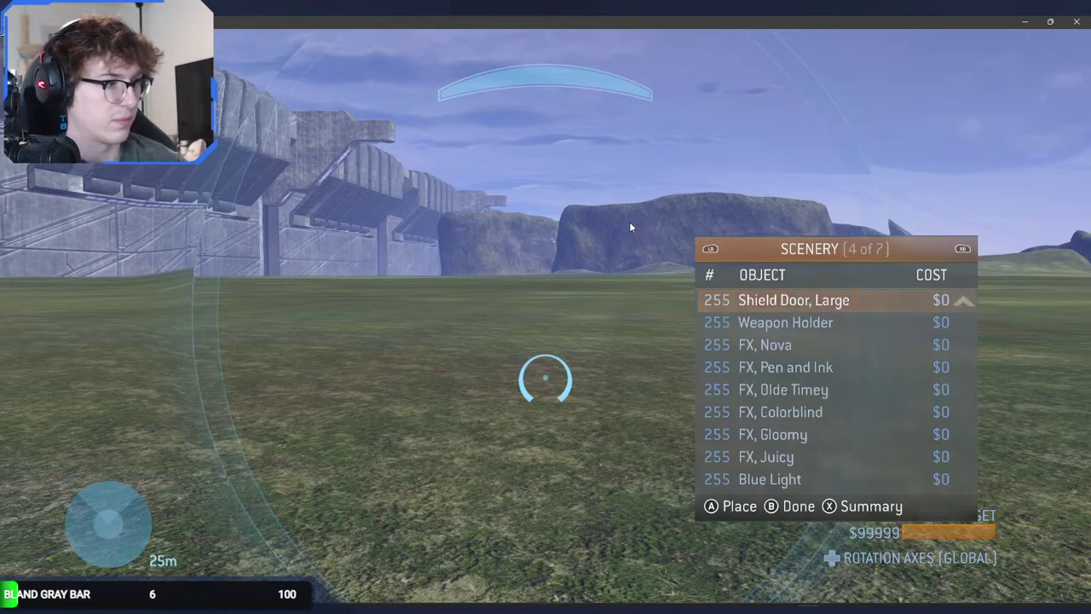
Step: Check the name capitalisation in the Forge Equipment list from Frag Grenade through SPNKR Ammo
{"action": "key", "text": "q"}
{"action": "key", "text": "Down"}
{"action": "key", "text": "Down"}
{"action": "key", "text": "Down"}
{"action": "key", "text": "Down"}
{"action": "key", "text": "Down"}
{"action": "key", "text": "Down"}
{"action": "key", "text": "Down"}
{"action": "key", "text": "Down"}
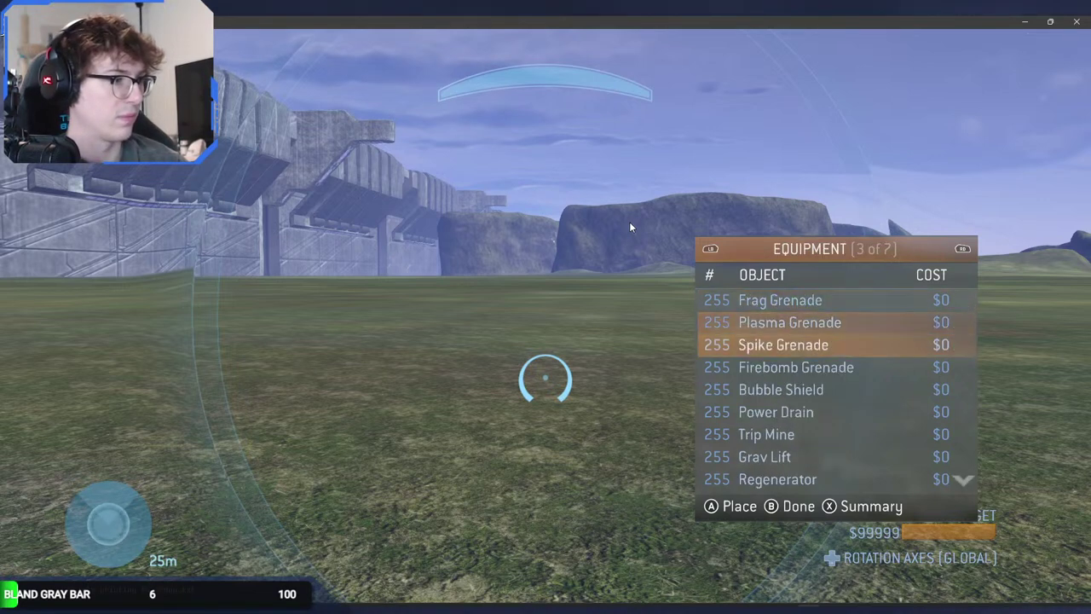
{"action": "key", "text": "Down"}
{"action": "key", "text": "Down"}
{"action": "key", "text": "Down"}
{"action": "key", "text": "Down"}
{"action": "key", "text": "Down"}
{"action": "key", "text": "Down"}
{"action": "key", "text": "Down"}
{"action": "key", "text": "Down"}
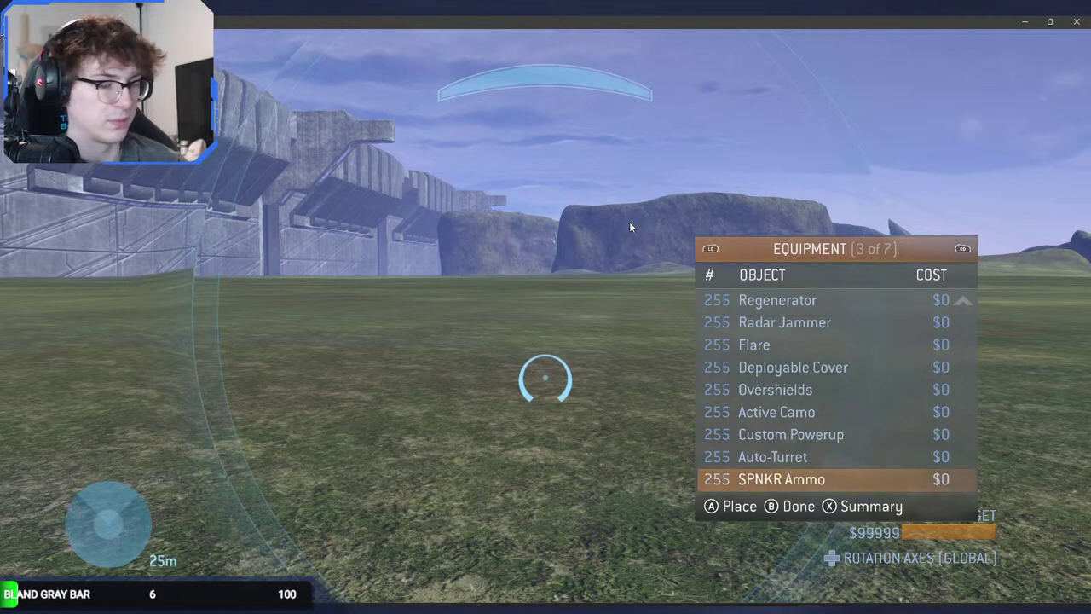
Step: Check the object names in the Forge Vehicles list from Banshee through Warthog, Transport
{"action": "key", "text": "q"}
{"action": "key", "text": "Down"}
{"action": "key", "text": "Down"}
{"action": "key", "text": "Down"}
{"action": "key", "text": "Down"}
{"action": "key", "text": "Down"}
{"action": "key", "text": "Down"}
{"action": "key", "text": "Down"}
{"action": "key", "text": "Down"}
{"action": "key", "text": "Down"}
{"action": "key", "text": "Down"}
{"action": "key", "text": "Down"}
{"action": "key", "text": "Down"}
{"action": "key", "text": "Down"}
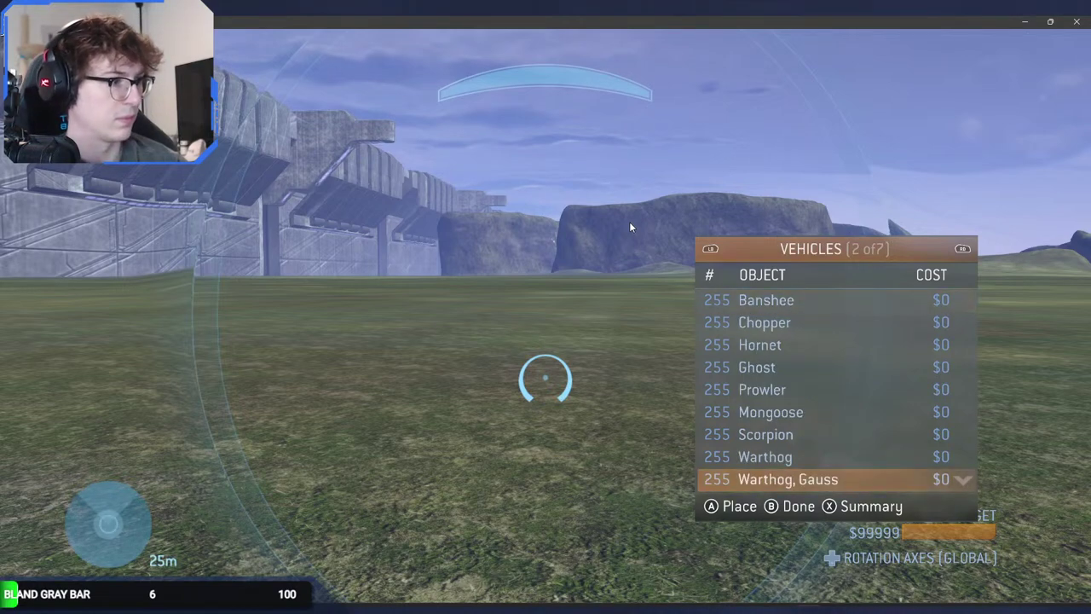
{"action": "key", "text": "Down"}
{"action": "key", "text": "Down"}
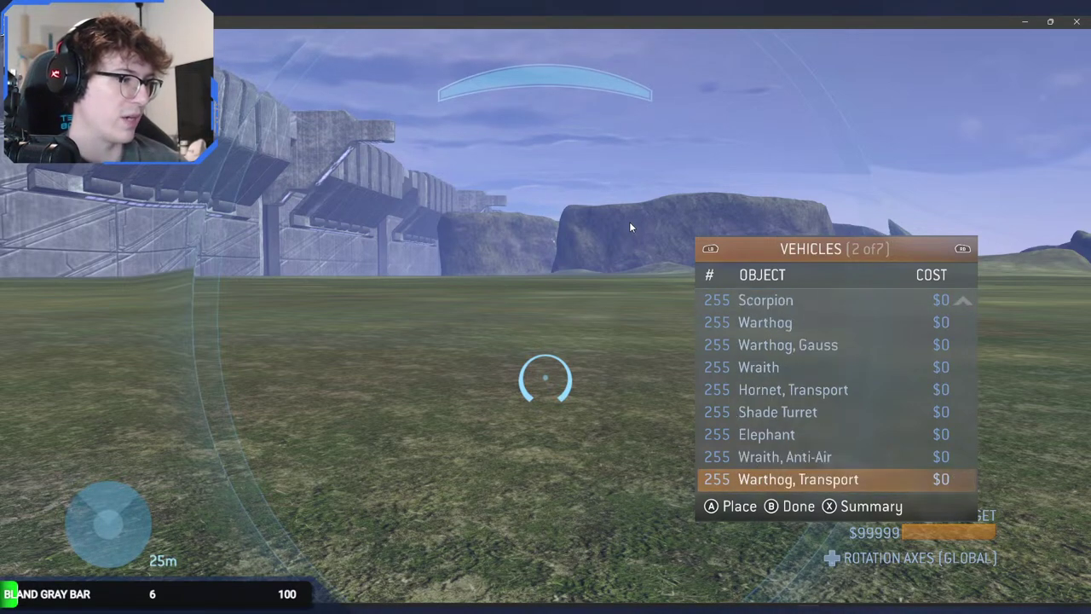
Step: Review the object names throughout the Forge Weapons list, including the Scarab Gun, H2 and Battle Rifle, Tactical entries
{"action": "key", "text": "q"}
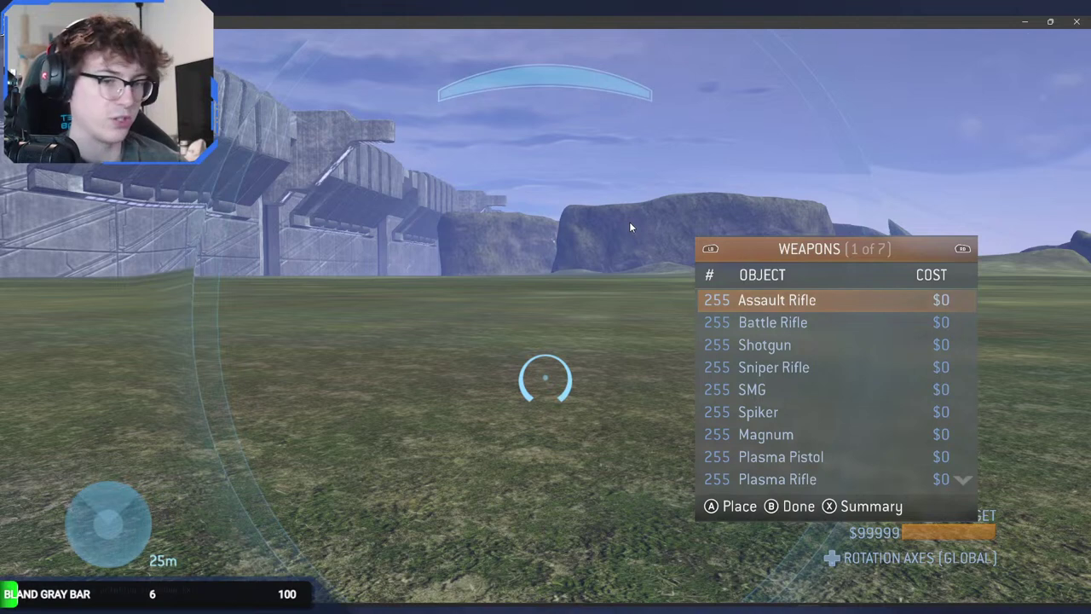
{"action": "key", "text": "Down"}
{"action": "key", "text": "Down"}
{"action": "key", "text": "Down"}
{"action": "key", "text": "Down"}
{"action": "key", "text": "Down"}
{"action": "key", "text": "Down"}
{"action": "key", "text": "Down"}
{"action": "key", "text": "Down"}
{"action": "key", "text": "Down"}
{"action": "key", "text": "Down"}
{"action": "key", "text": "Down"}
{"action": "key", "text": "Down"}
{"action": "key", "text": "Down"}
{"action": "key", "text": "Down"}
{"action": "key", "text": "Down"}
{"action": "key", "text": "Down"}
{"action": "key", "text": "Down"}
{"action": "key", "text": "Down"}
{"action": "key", "text": "Down"}
{"action": "key", "text": "Down"}
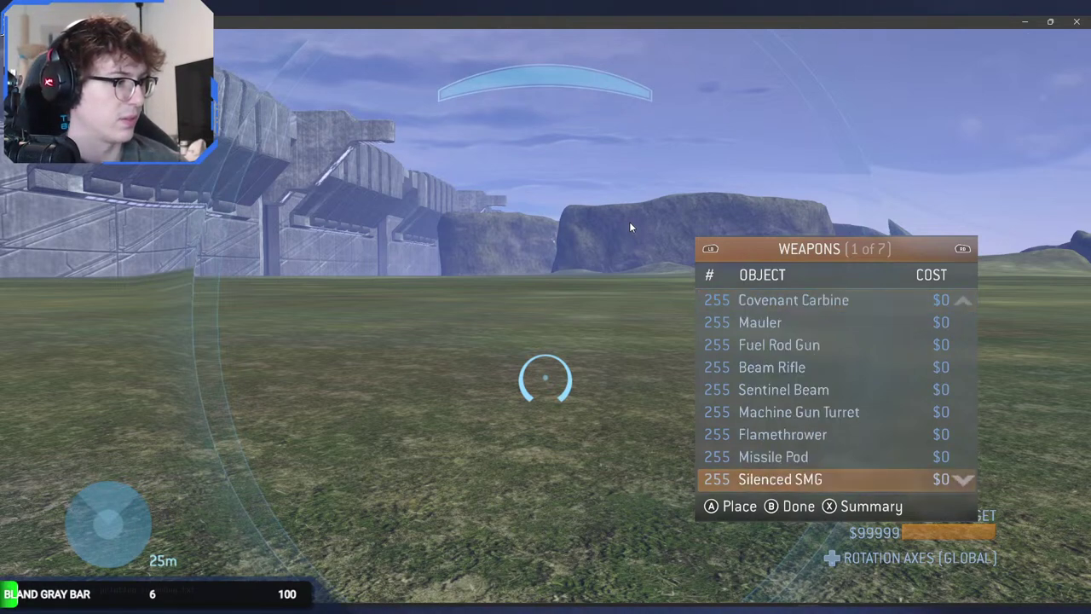
{"action": "key", "text": "Up"}
{"action": "key", "text": "Up"}
{"action": "key", "text": "Up"}
{"action": "key", "text": "Up"}
{"action": "key", "text": "Up"}
{"action": "key", "text": "Up"}
{"action": "key", "text": "Up"}
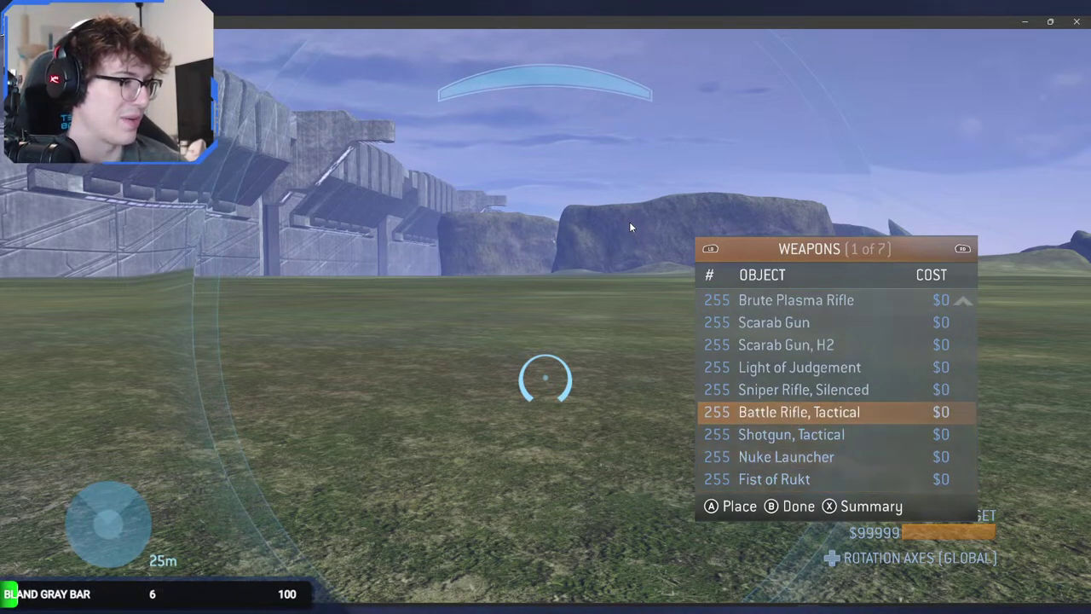
{"action": "key", "text": "Down"}
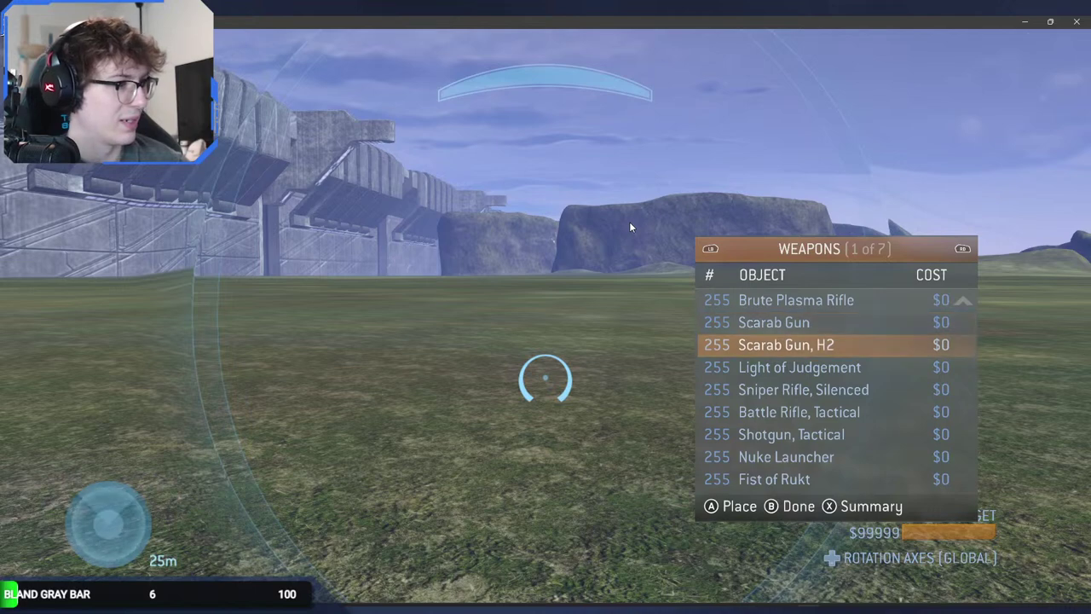
Step: Switch back to the tag editor and display text_widget_block 0 of the sandbox_create_menu tag
{"action": "key", "text": "alt+Tab"}
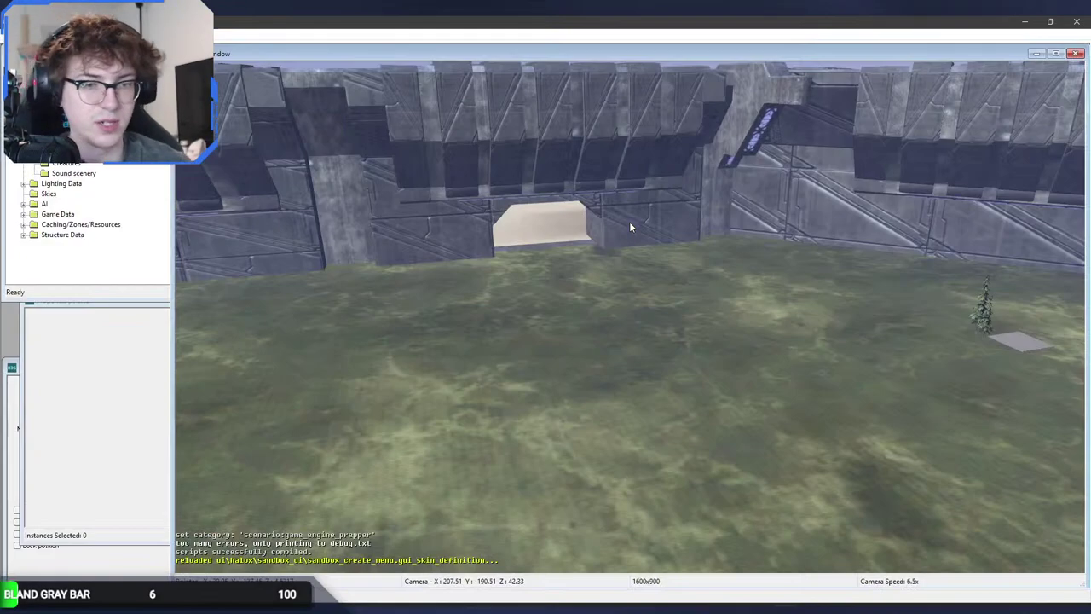
{"action": "key", "text": "alt+Tab"}
{"action": "left_click", "coordinate": [631, 226]}
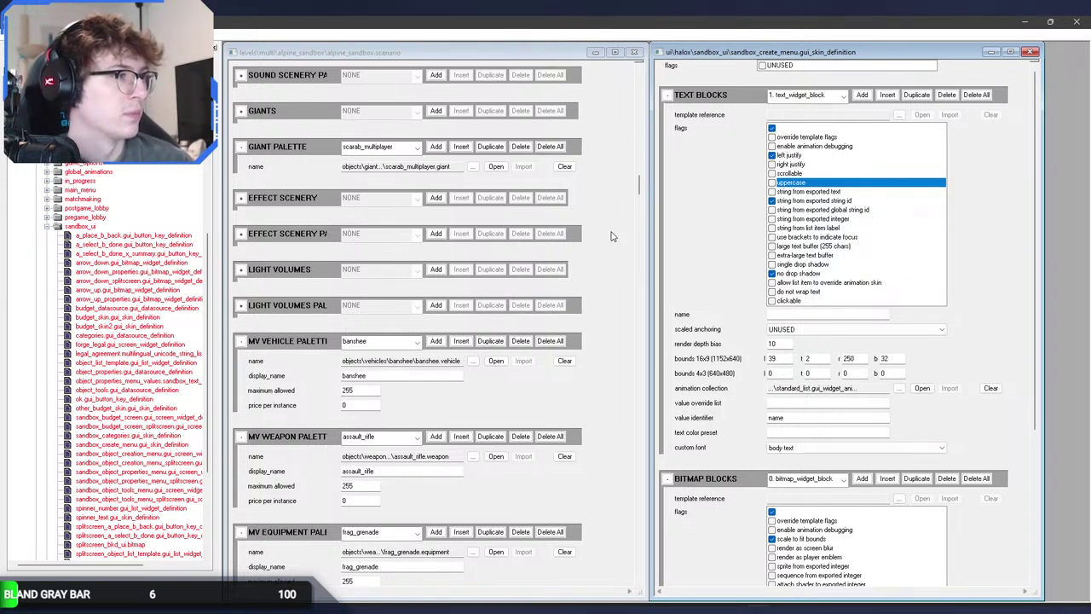
{"action": "left_click", "coordinate": [792, 94]}
{"action": "left_click", "coordinate": [791, 104]}
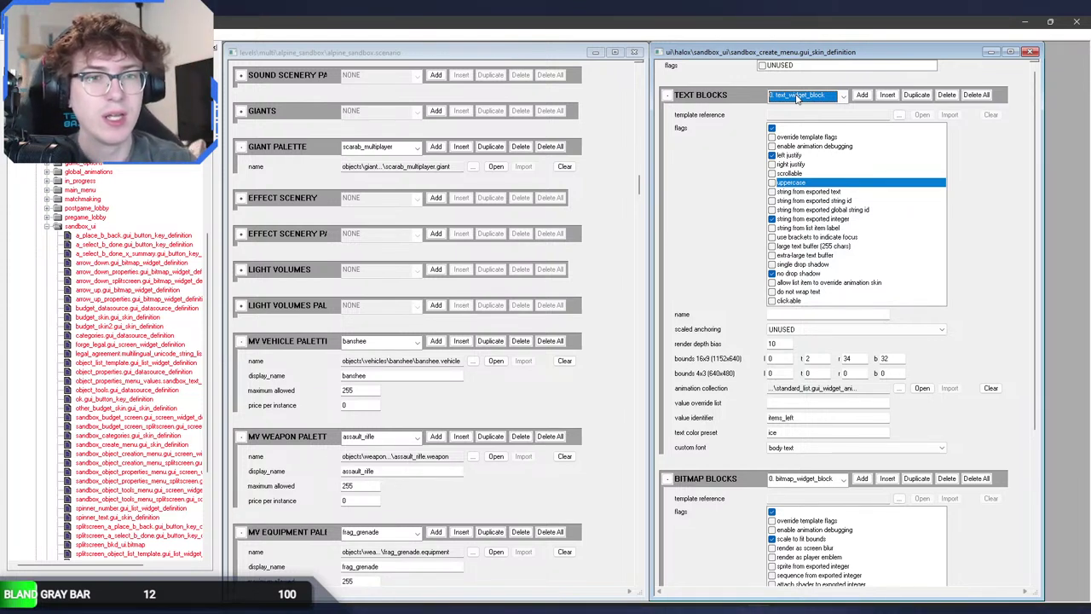
Step: Switch to the browser and look through the gm_bigcity image results in the enlarged preview
{"action": "key", "text": "alt+Tab"}
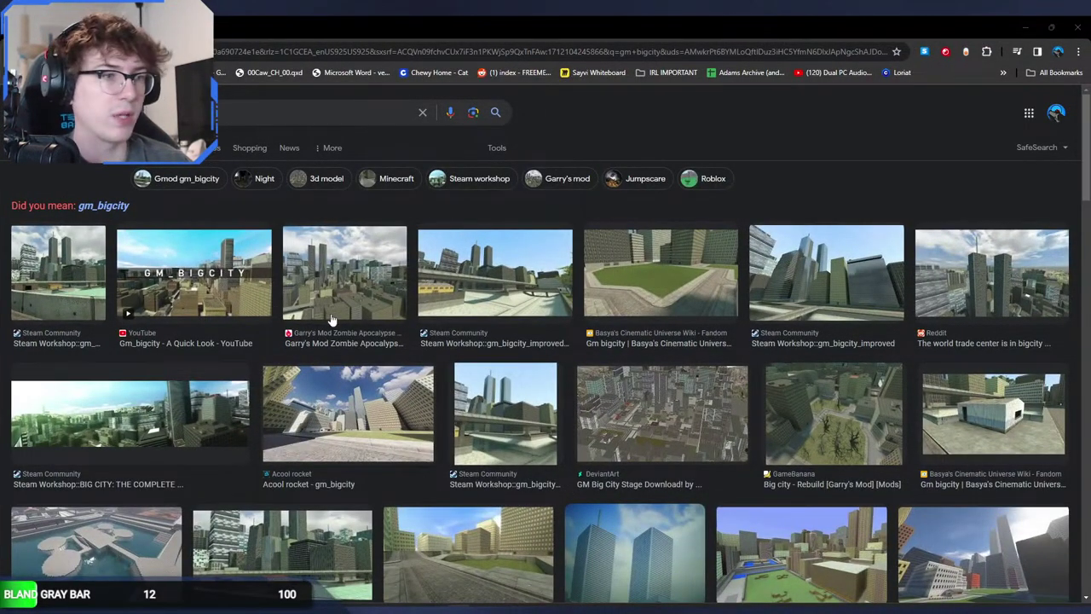
{"action": "left_click", "coordinate": [104, 296]}
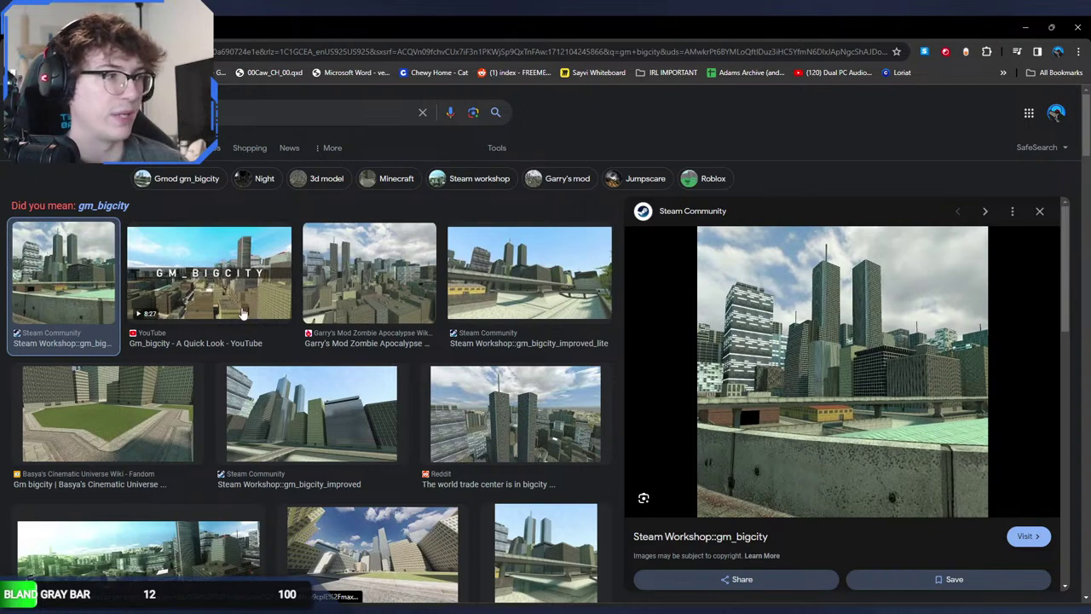
{"action": "left_click", "coordinate": [243, 314]}
{"action": "key", "text": "Right"}
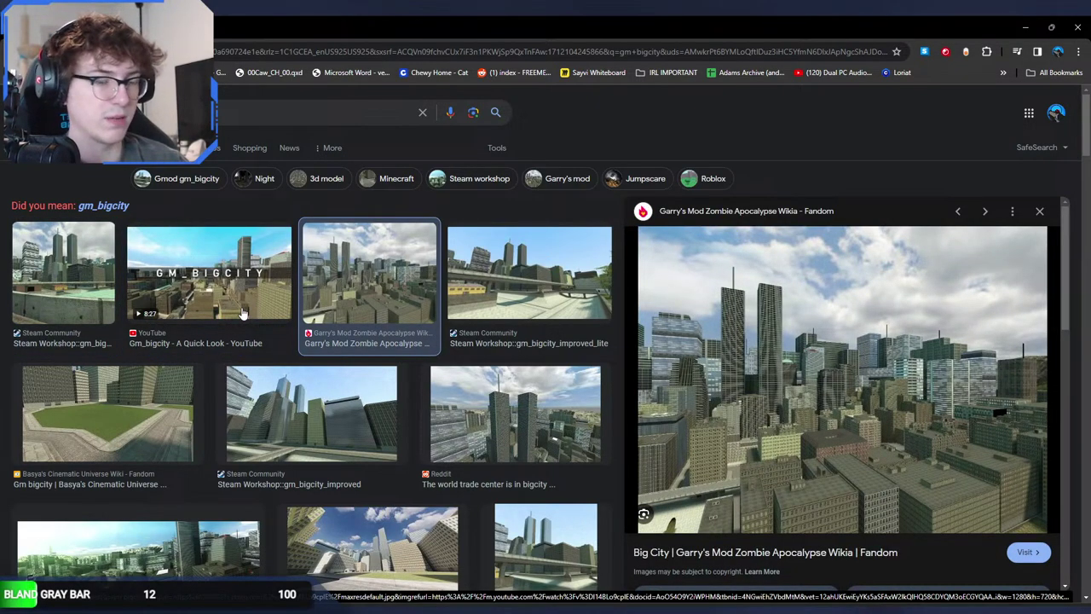
{"action": "key", "text": "Right"}
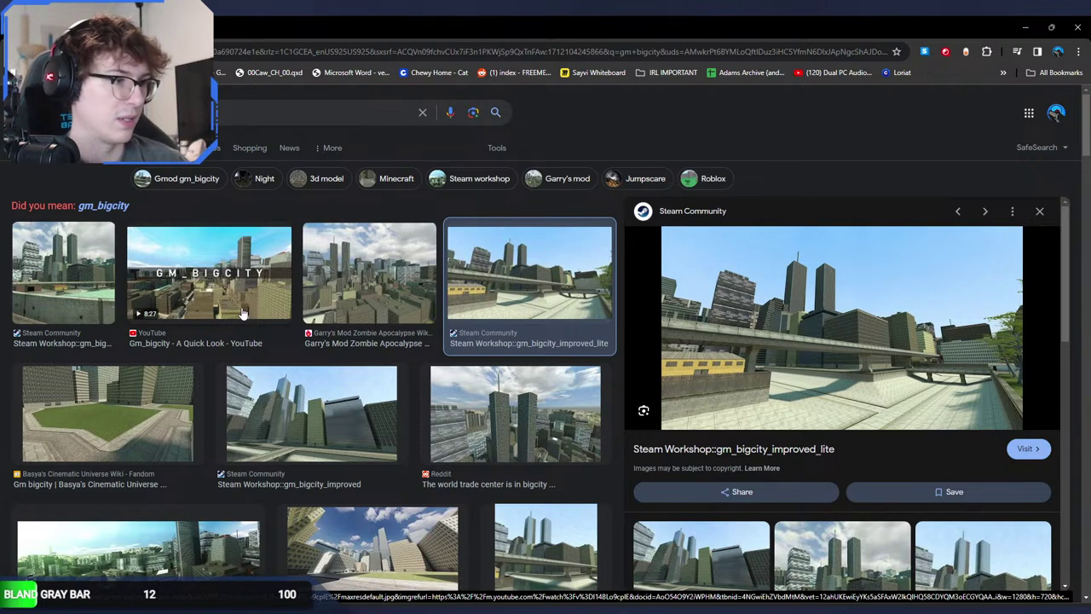
{"action": "key", "text": "Right"}
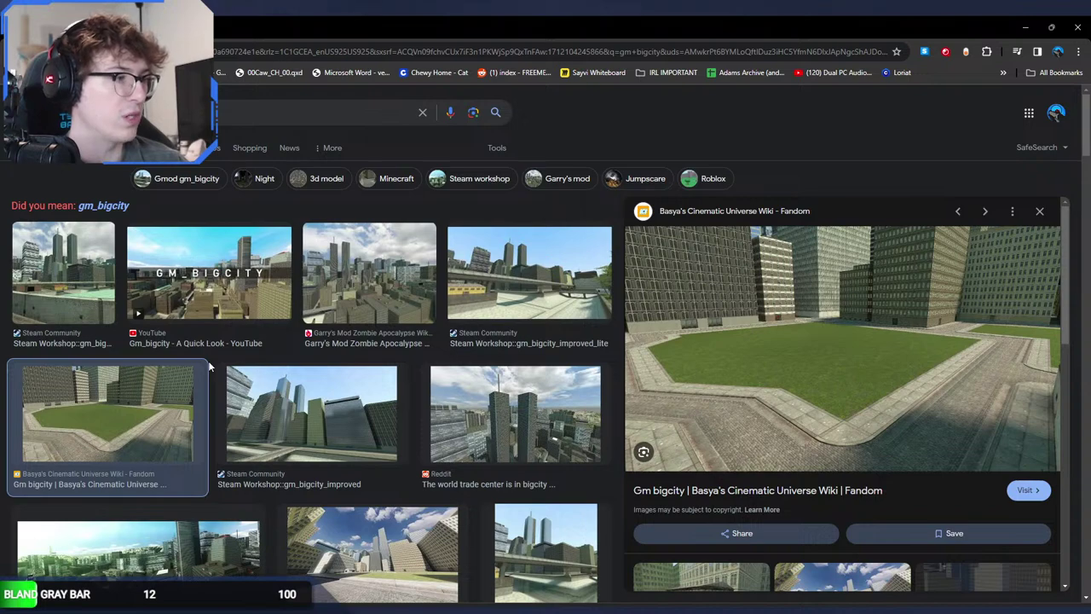
{"action": "key", "text": "Right"}
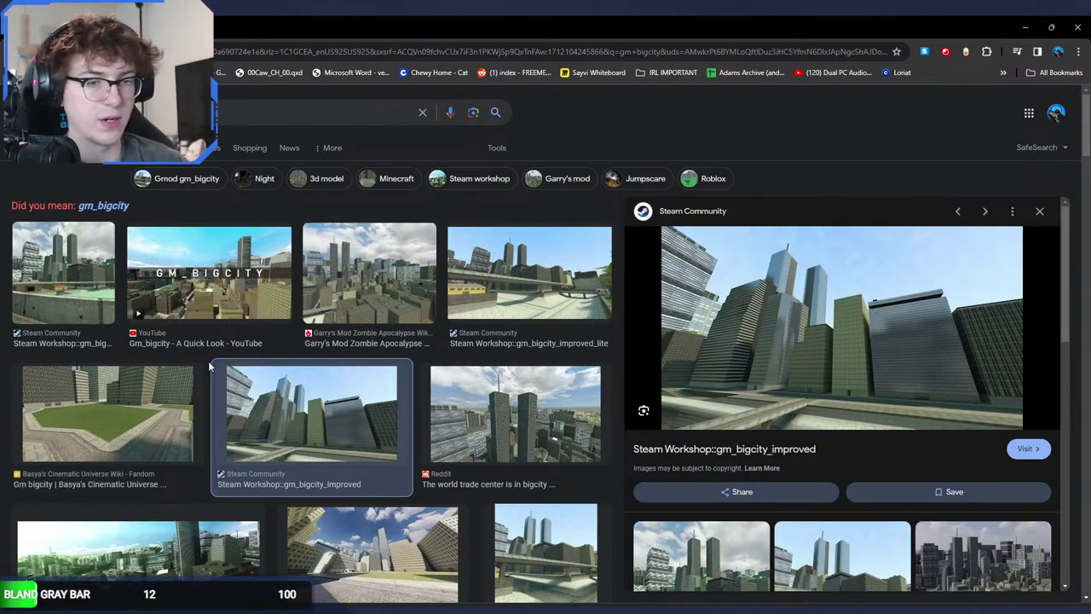
{"action": "key", "text": "Right"}
{"action": "key", "text": "Right"}
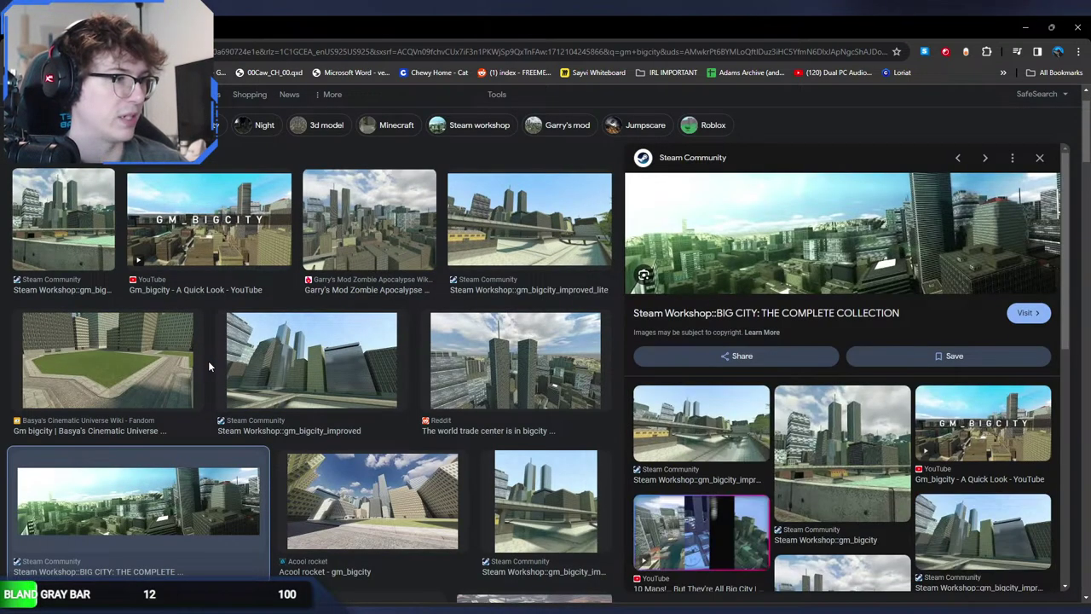
{"action": "key", "text": "Right"}
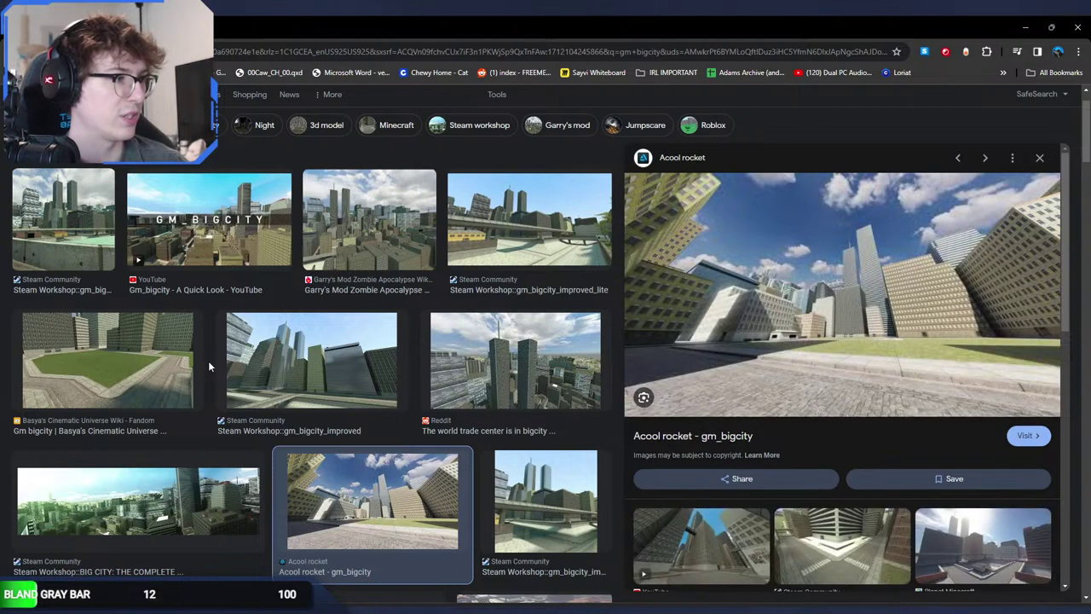
{"action": "key", "text": "Right"}
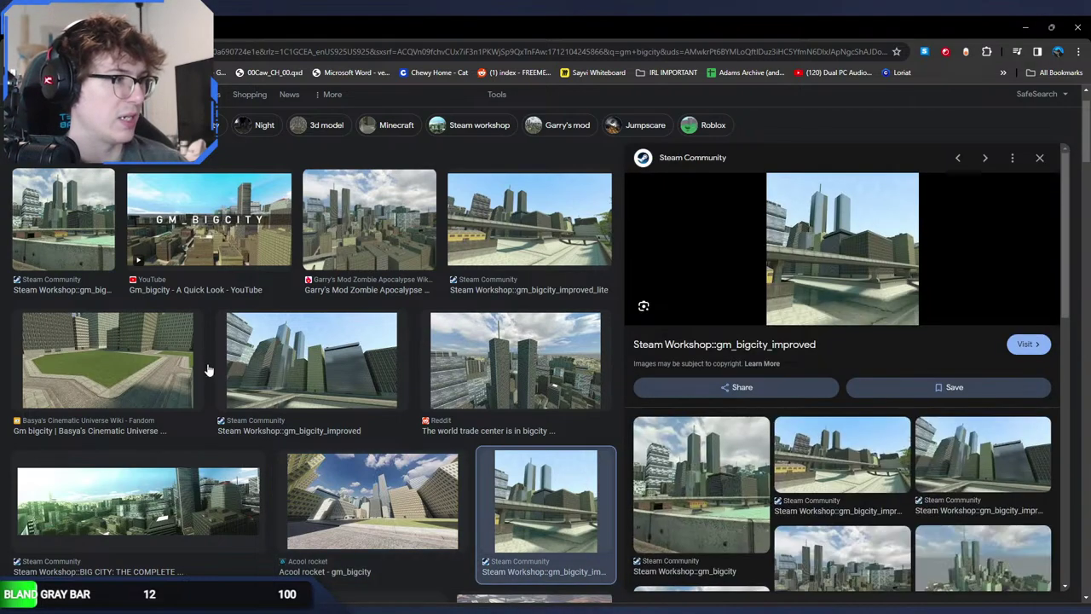
{"action": "key", "text": "Right"}
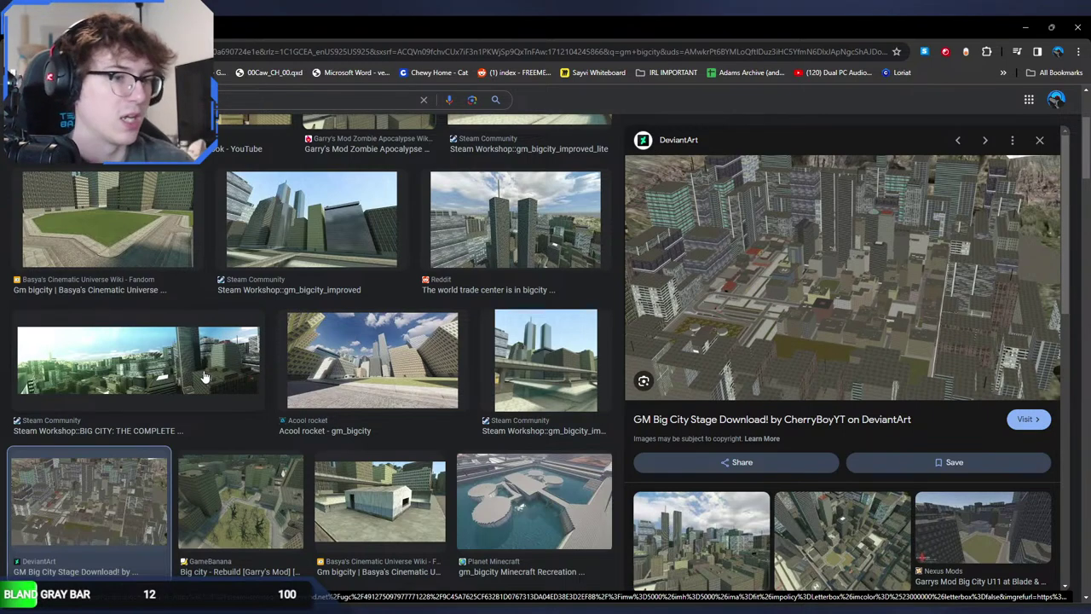
{"action": "key", "text": "Right"}
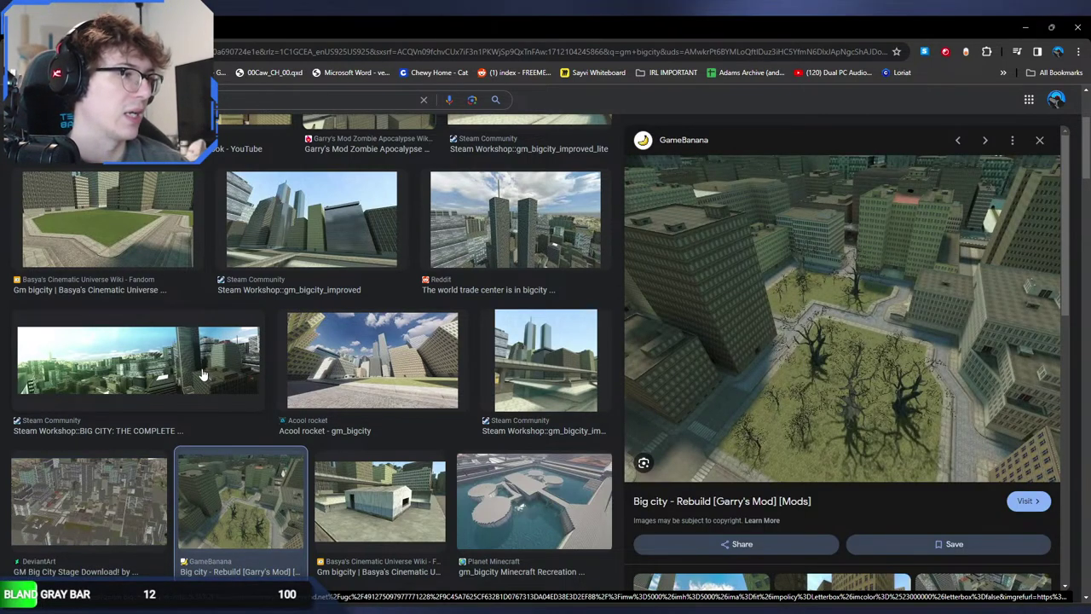
{"action": "key", "text": "Right"}
{"action": "key", "text": "Left"}
{"action": "key", "text": "Left"}
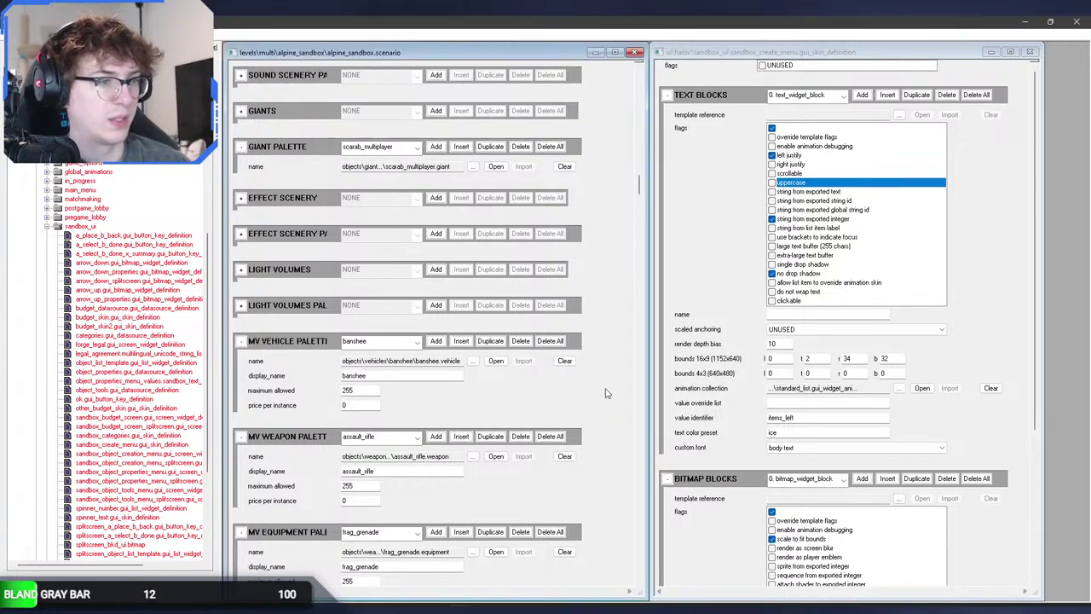
Step: Return to the alpine_sandbox scenario and display the warthog_troop entry of the MV vehicle palette
{"action": "left_click", "coordinate": [403, 342]}
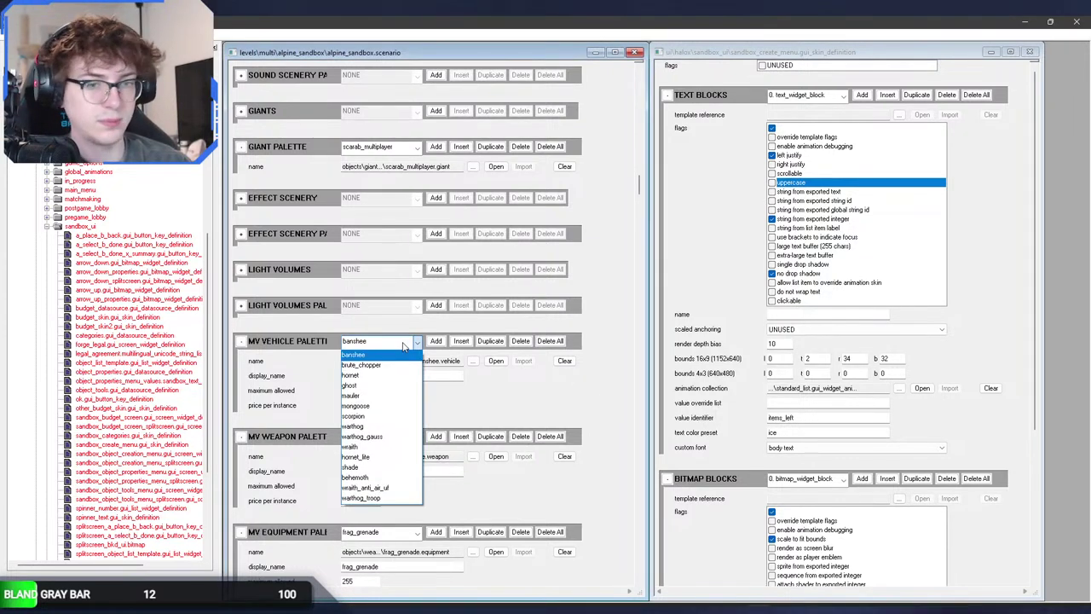
{"action": "left_click", "coordinate": [380, 499]}
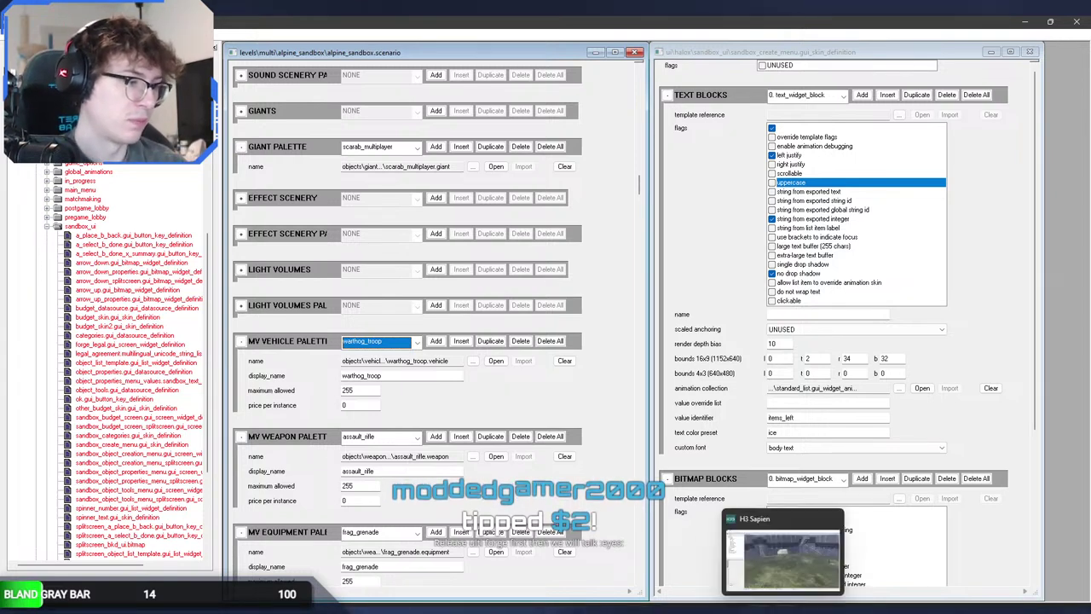
Step: Switch to Notepad++ and review the planned vehicles and the spawnpoint spawner list in ULTIMATE FORGE FINAL TODO3.txt
{"action": "left_click", "coordinate": [783, 558]}
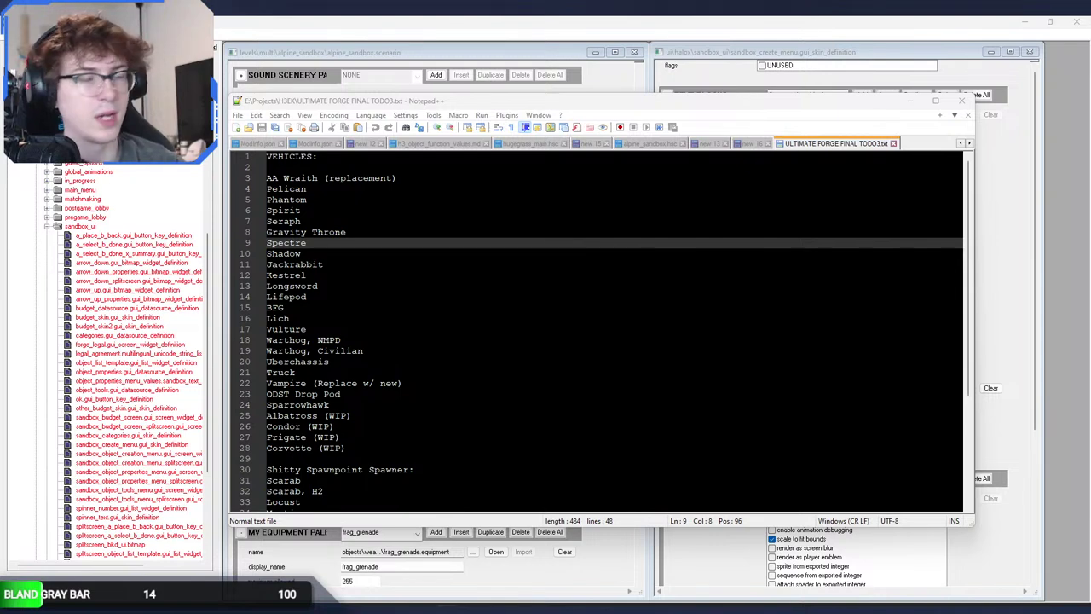
{"action": "left_click_drag", "start_coordinate": [366, 101], "coordinate": [514, 106]}
{"action": "scroll", "coordinate": [569, 268], "scroll_direction": "down", "scroll_amount": 5}
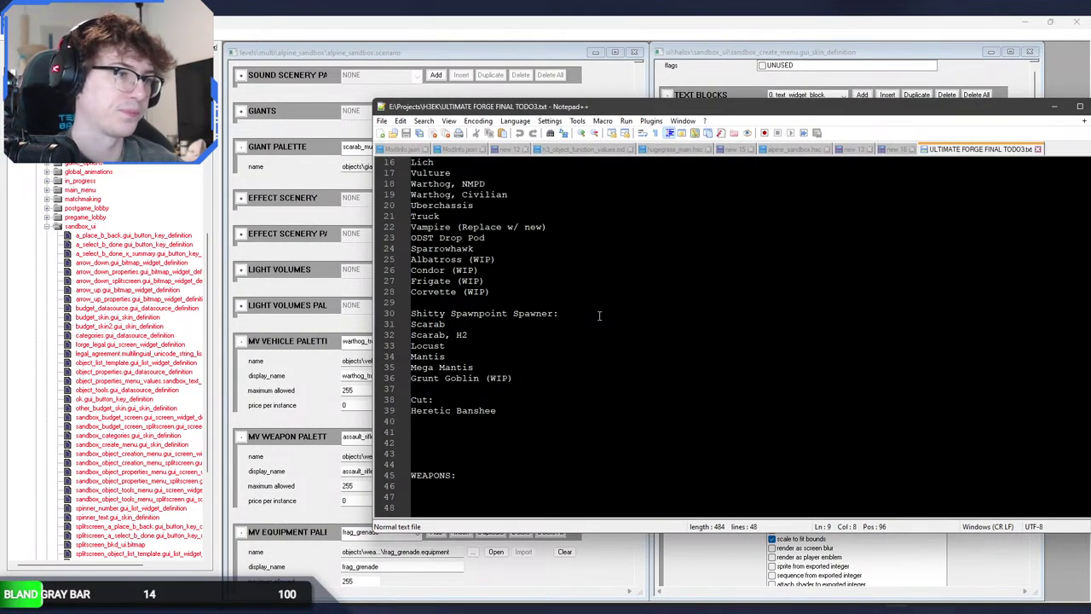
{"action": "scroll", "coordinate": [597, 317], "scroll_direction": "up", "scroll_amount": 5}
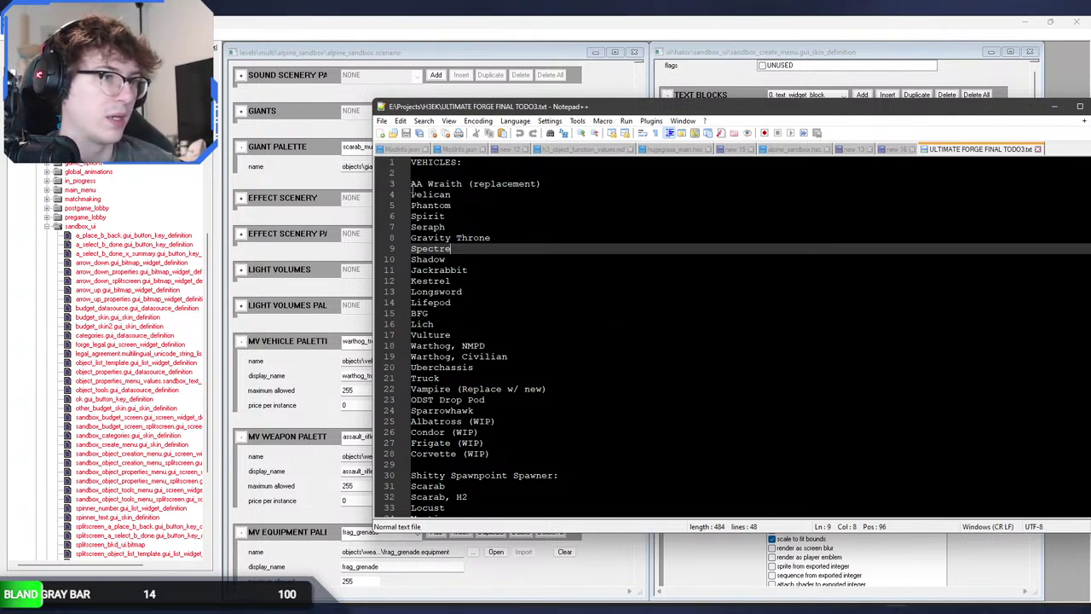
{"action": "left_click_drag", "start_coordinate": [412, 185], "coordinate": [453, 205]}
{"action": "left_click", "coordinate": [469, 196]}
{"action": "left_click", "coordinate": [472, 207]}
{"action": "left_click", "coordinate": [469, 224]}
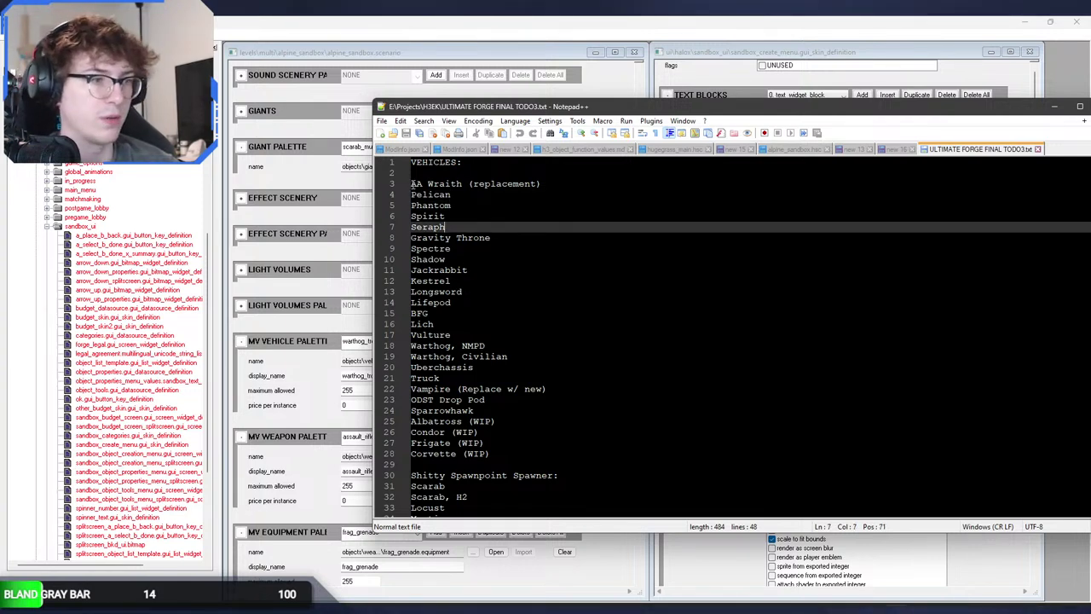
{"action": "scroll", "coordinate": [414, 184], "scroll_direction": "down", "scroll_amount": 5}
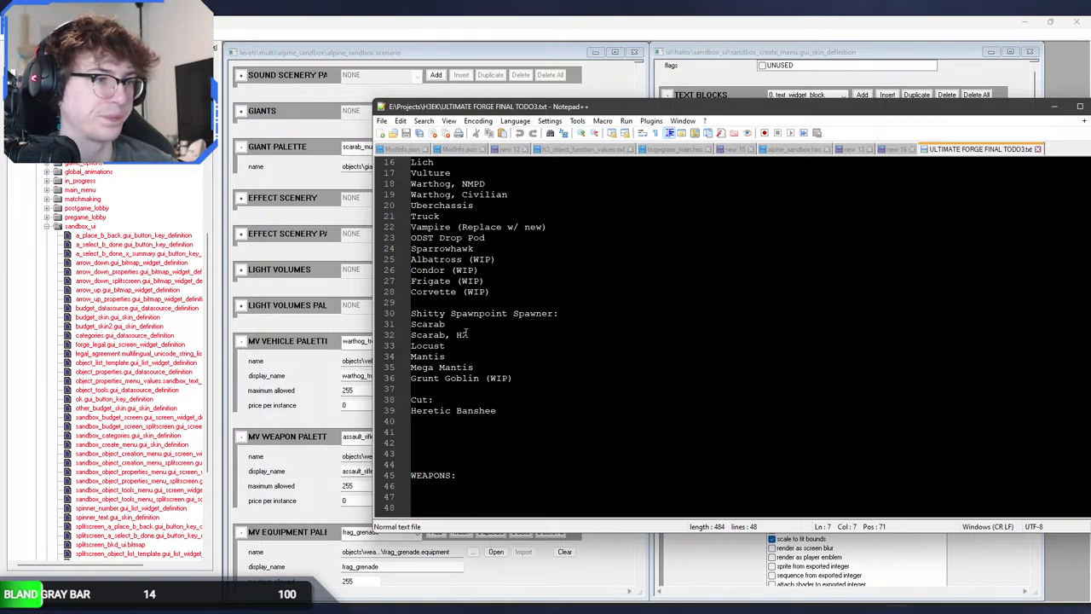
{"action": "left_click_drag", "start_coordinate": [410, 314], "coordinate": [535, 379]}
{"action": "left_click", "coordinate": [535, 379]}
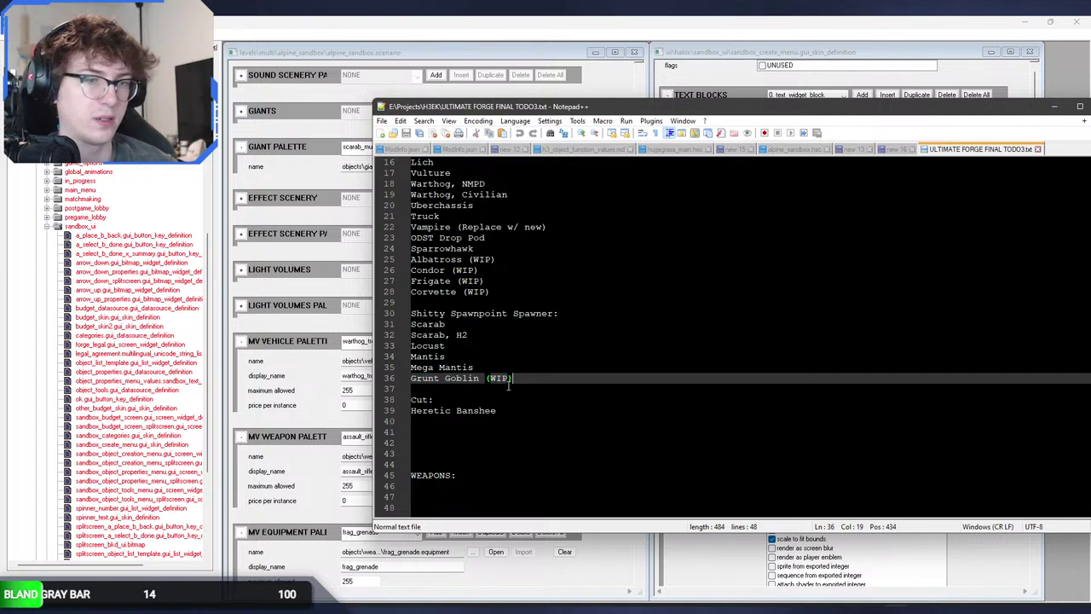
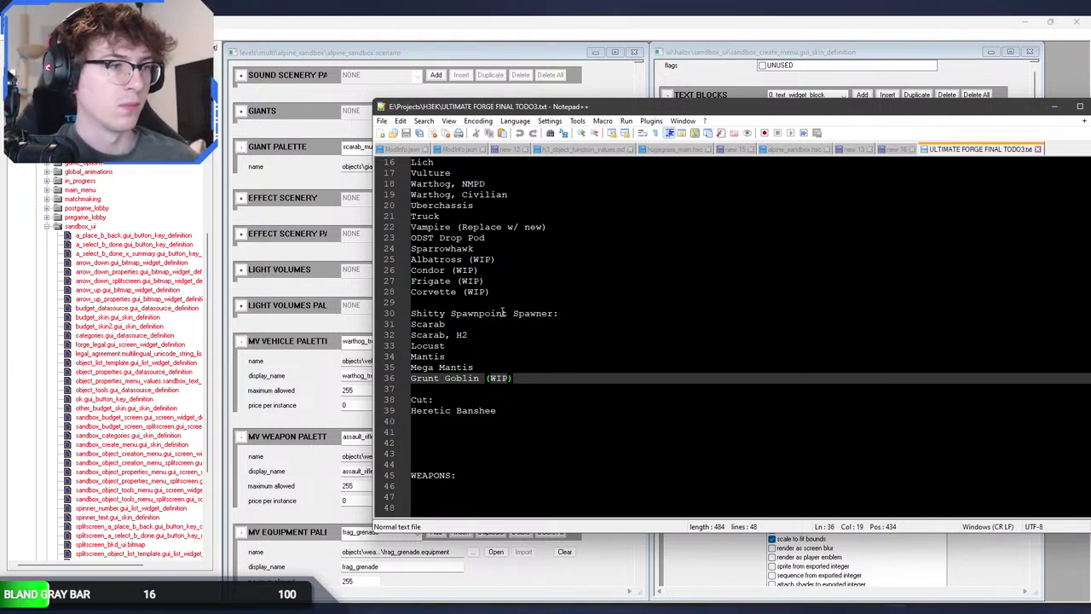
Step: Arrange the tag editor and the Notepad++ to-do list side by side, with the start of the VEHICLES list showing
{"action": "left_click", "coordinate": [508, 293]}
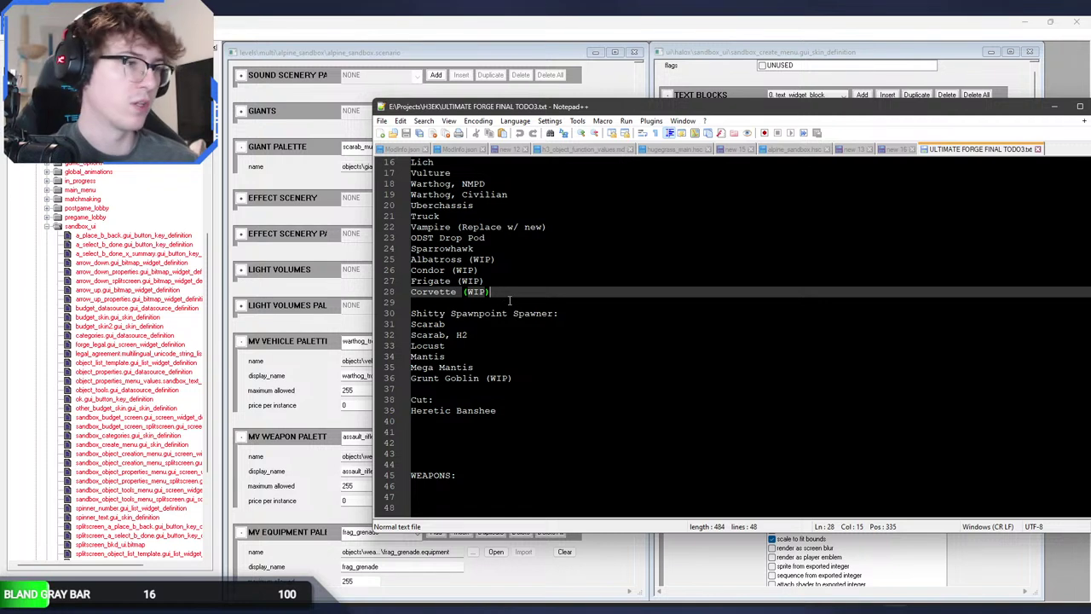
{"action": "scroll", "coordinate": [509, 300], "scroll_direction": "up", "scroll_amount": 2}
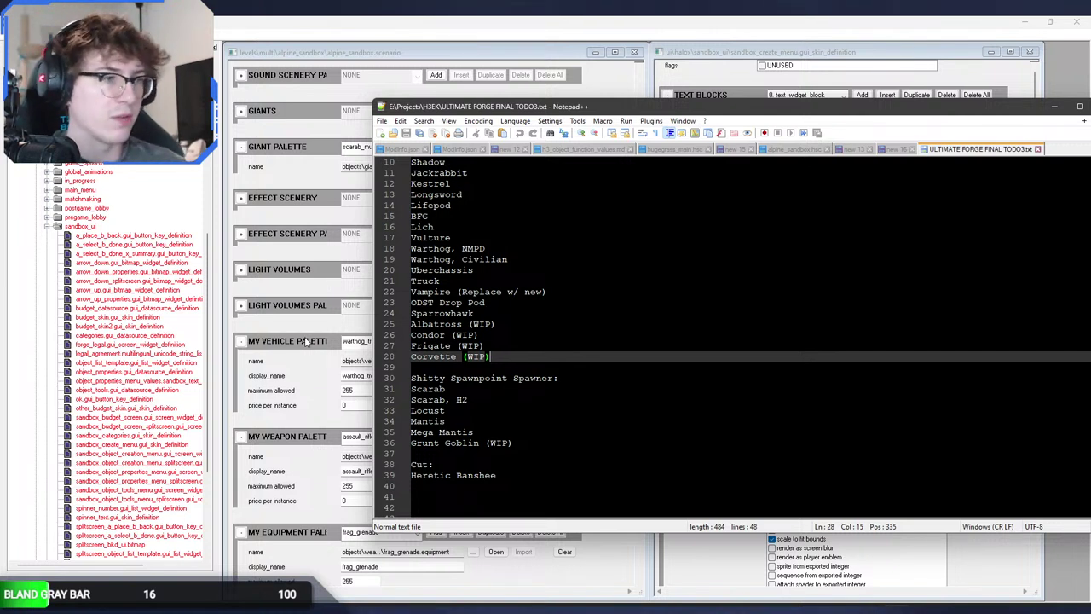
{"action": "scroll", "coordinate": [485, 367], "scroll_direction": "up", "scroll_amount": 3}
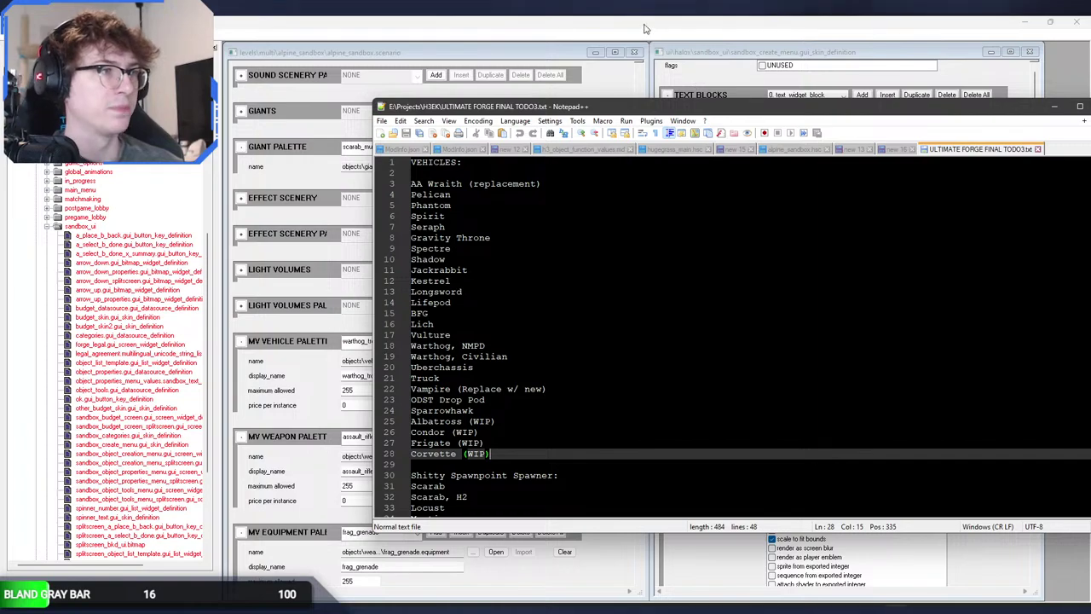
{"action": "left_click_drag", "start_coordinate": [645, 26], "coordinate": [278, 32]}
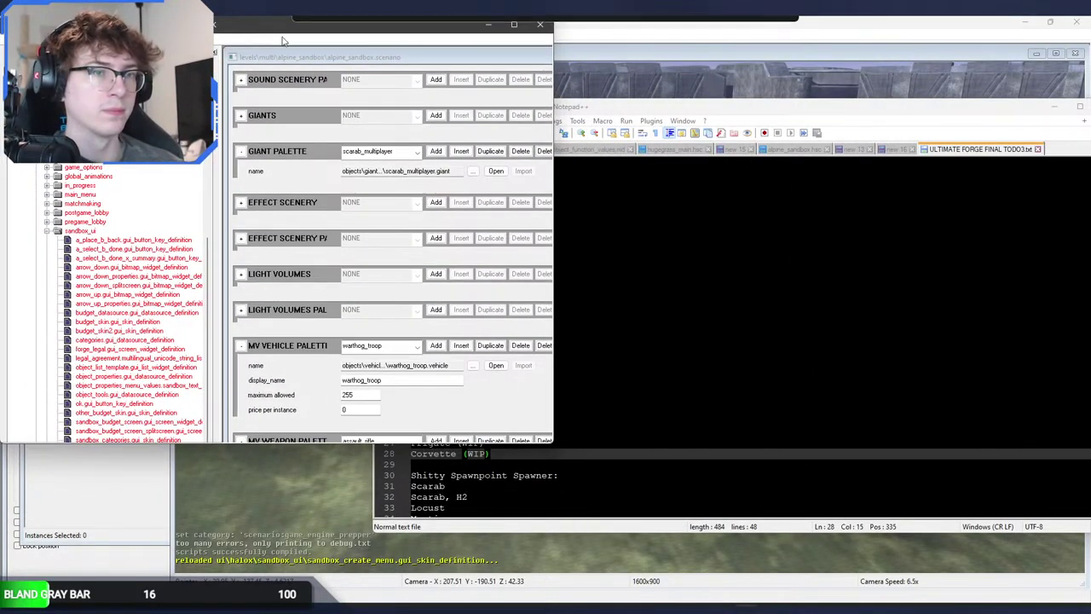
{"action": "left_click_drag", "start_coordinate": [551, 443], "coordinate": [645, 600]}
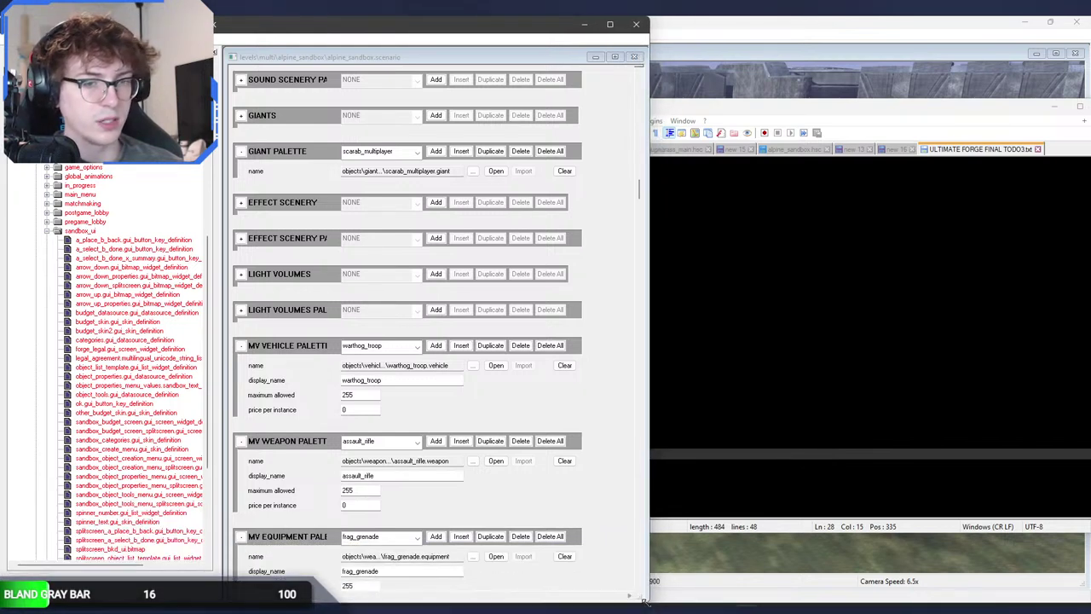
{"action": "left_click_drag", "start_coordinate": [694, 111], "coordinate": [977, 93]}
Step: Add an MV vehicle palette entry with display name pelican and maximum allowed 255
{"action": "left_click", "coordinate": [451, 433]}
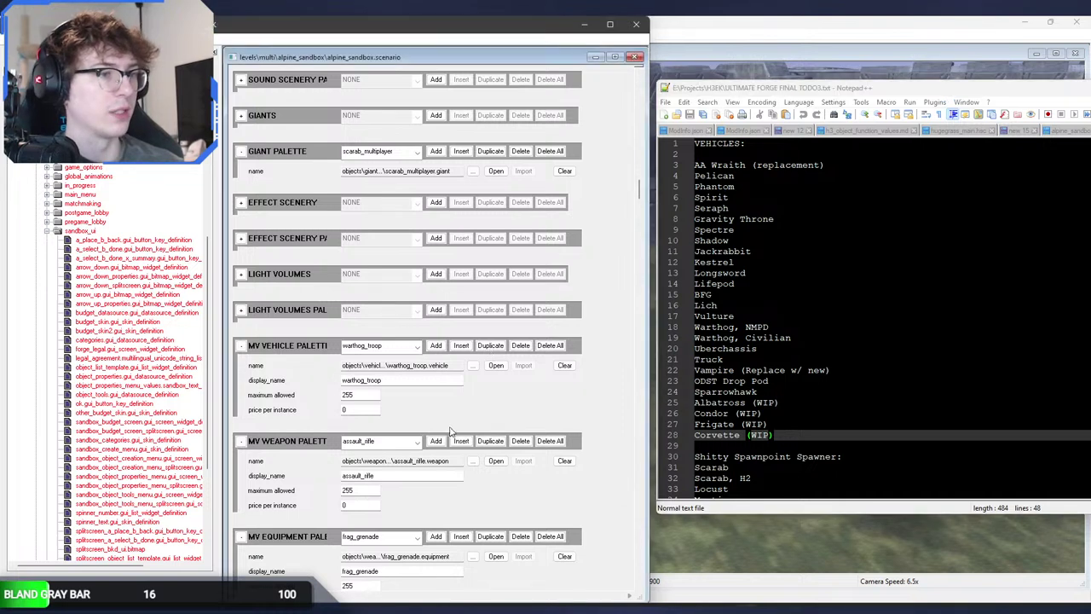
{"action": "left_click", "coordinate": [435, 346]}
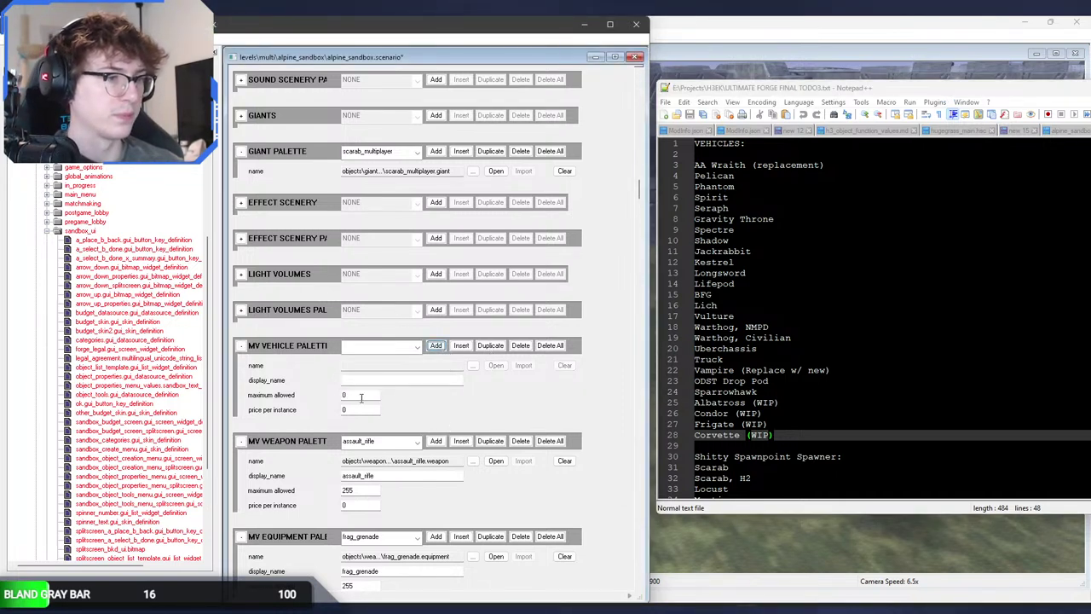
{"action": "left_click", "coordinate": [376, 380]}
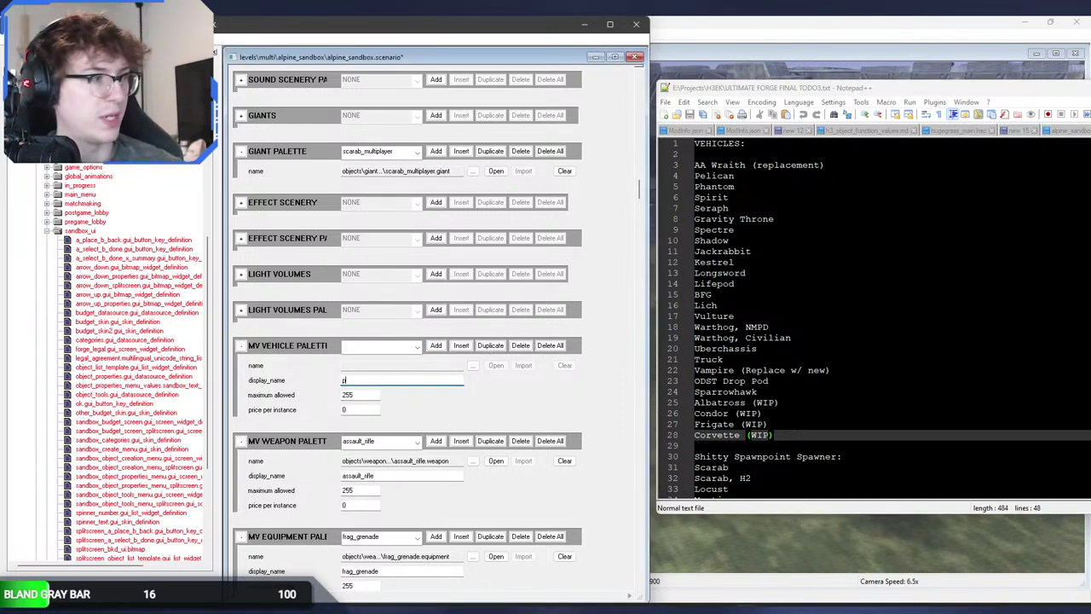
{"action": "type", "text": "pelican"}
Step: Assign pelican_flyable.vehicle from objects\vehicles\pelican_flyable to the new pelican palette entry
{"action": "left_click", "coordinate": [473, 367]}
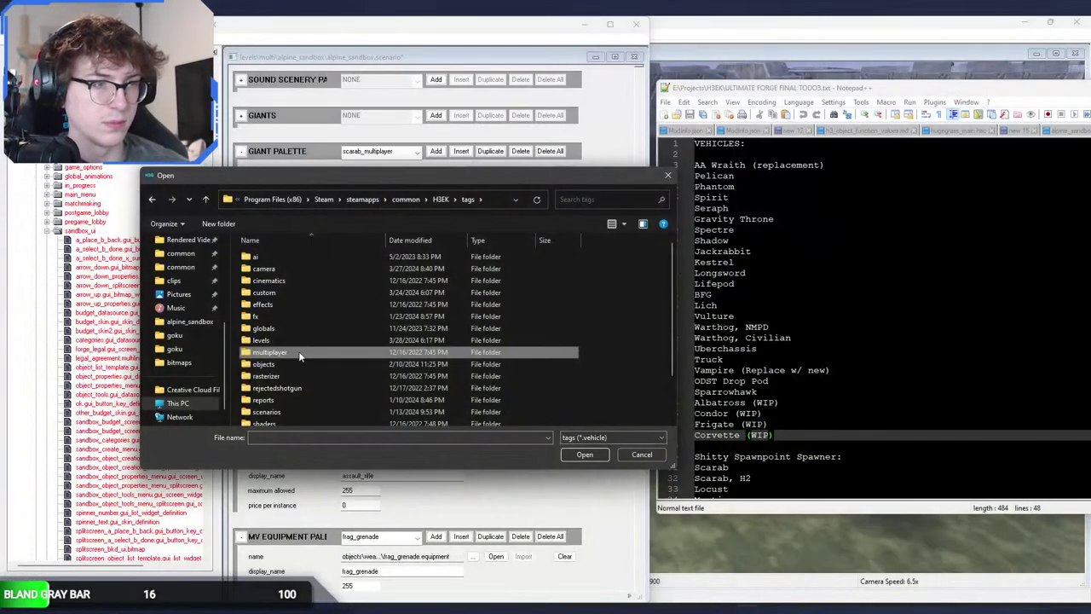
{"action": "double_click", "coordinate": [299, 360]}
{"action": "double_click", "coordinate": [277, 412]}
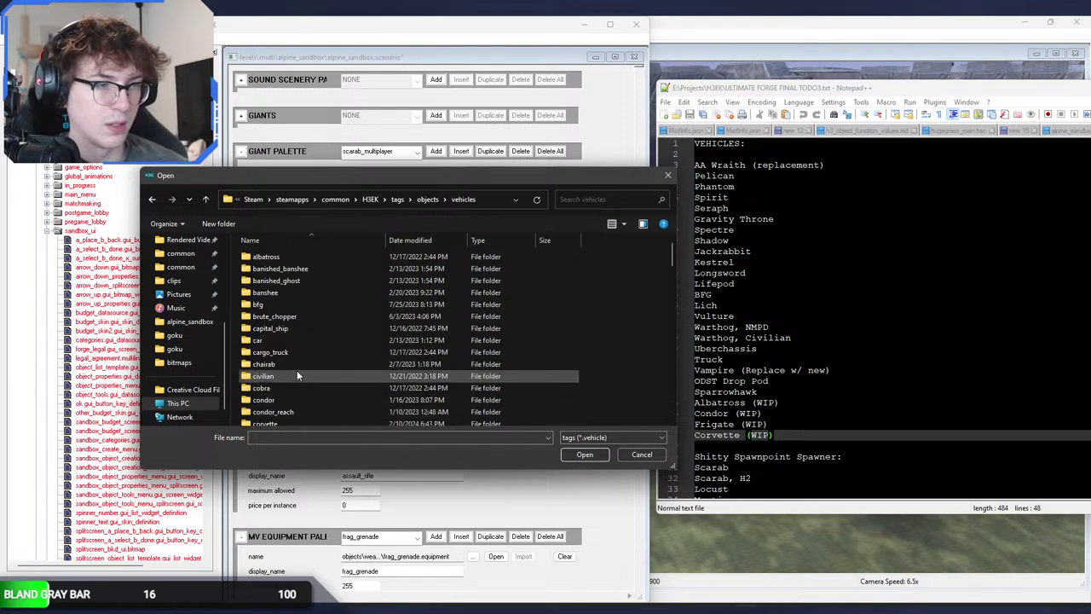
{"action": "scroll", "coordinate": [296, 370], "scroll_direction": "down", "scroll_amount": 5}
{"action": "double_click", "coordinate": [297, 264]}
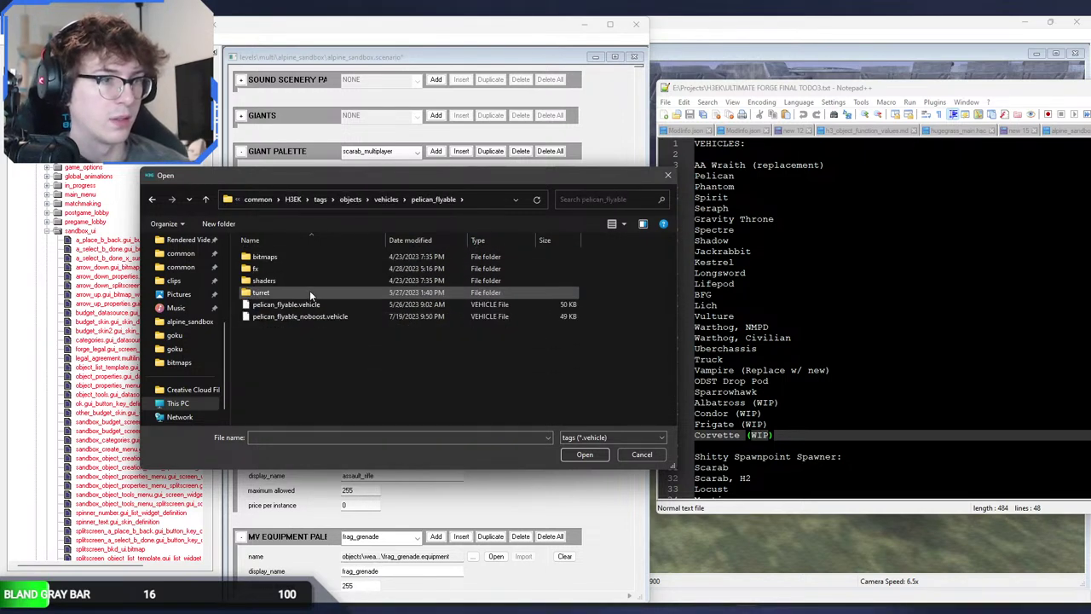
{"action": "double_click", "coordinate": [309, 289]}
{"action": "left_click", "coordinate": [394, 348]}
{"action": "left_click", "coordinate": [394, 349]}
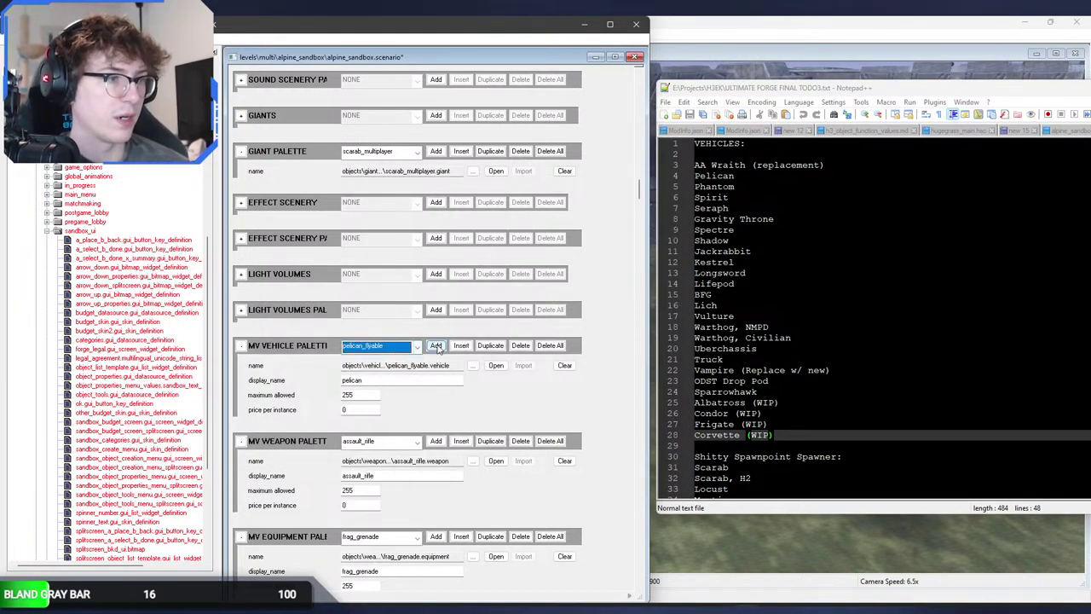
Step: Add another MV vehicle palette entry and assign it phantom_test.vehicle from the objects\vehicles\phantom_test folder
{"action": "left_click", "coordinate": [436, 345]}
{"action": "left_click", "coordinate": [473, 366]}
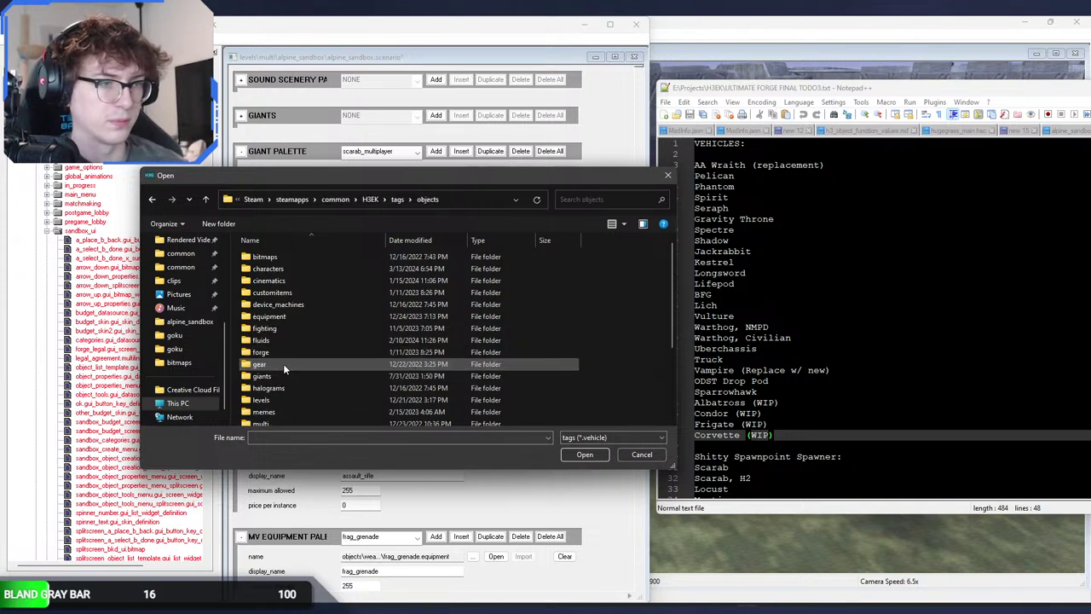
{"action": "scroll", "coordinate": [284, 384], "scroll_direction": "down", "scroll_amount": 5}
{"action": "double_click", "coordinate": [286, 407]}
{"action": "scroll", "coordinate": [293, 355], "scroll_direction": "down", "scroll_amount": 5}
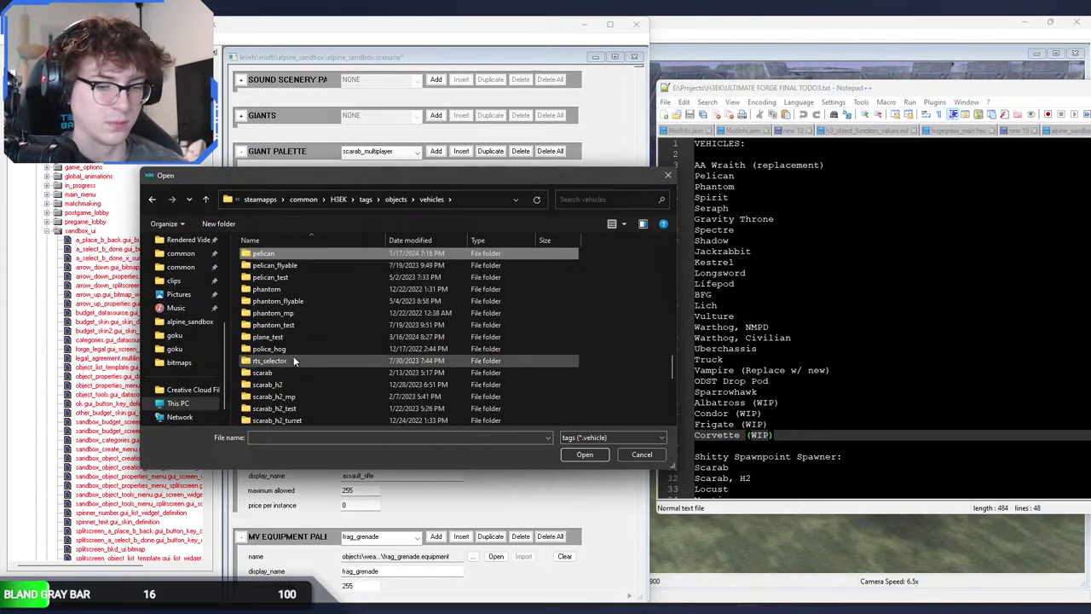
{"action": "double_click", "coordinate": [304, 323]}
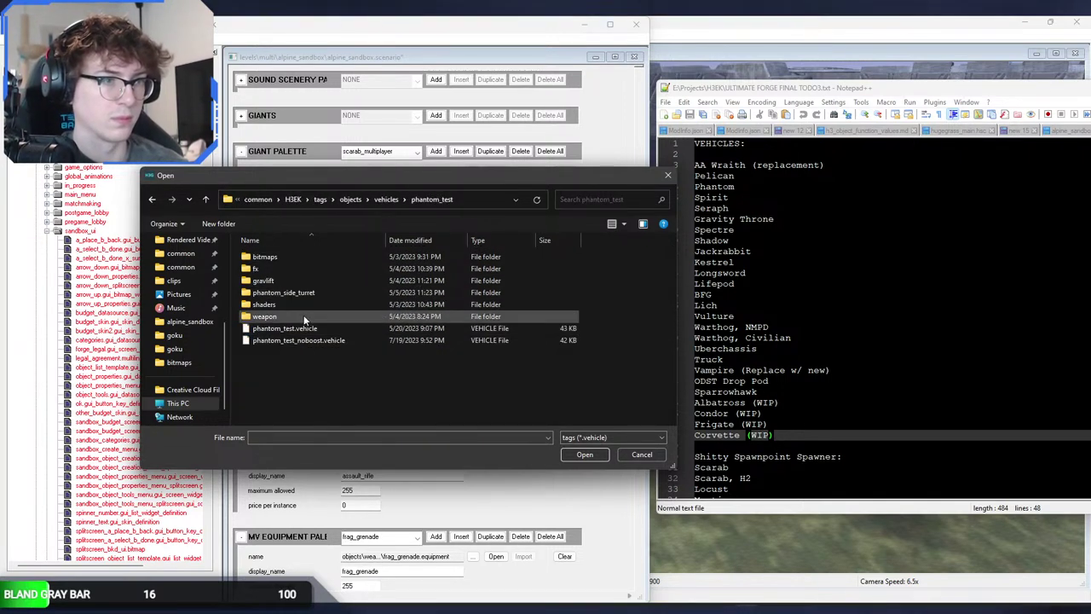
{"action": "left_click", "coordinate": [386, 199]}
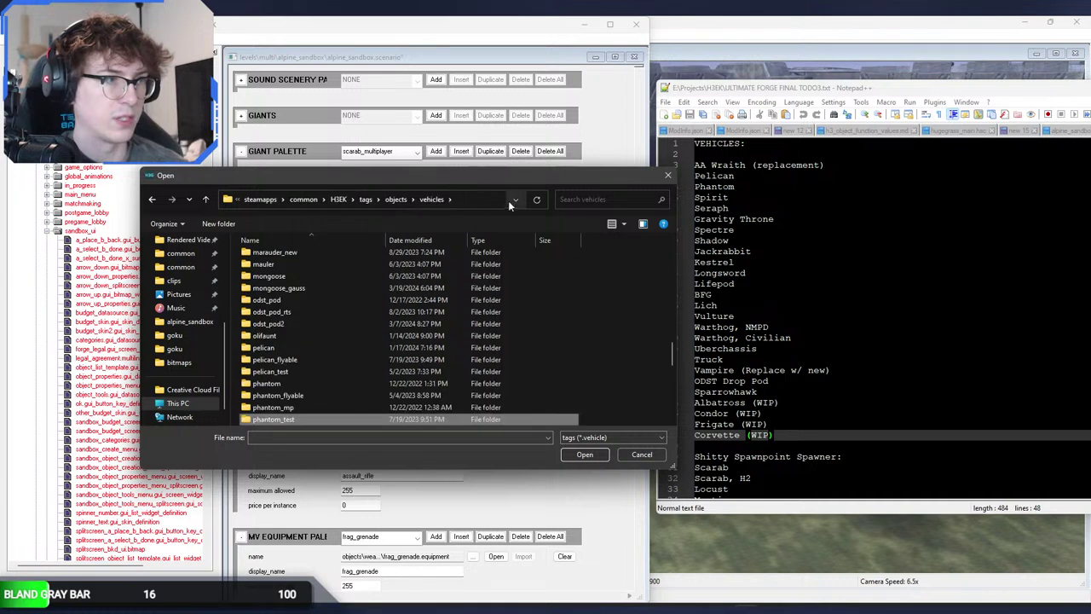
{"action": "left_click", "coordinate": [510, 204]}
{"action": "left_click", "coordinate": [633, 317]}
{"action": "double_click", "coordinate": [351, 418]}
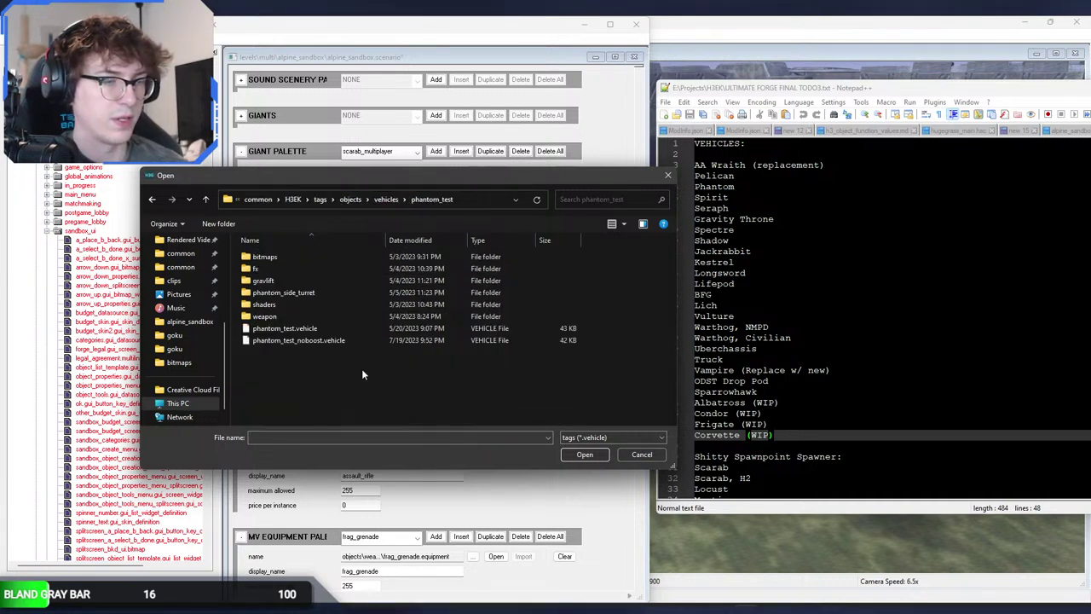
{"action": "double_click", "coordinate": [339, 329]}
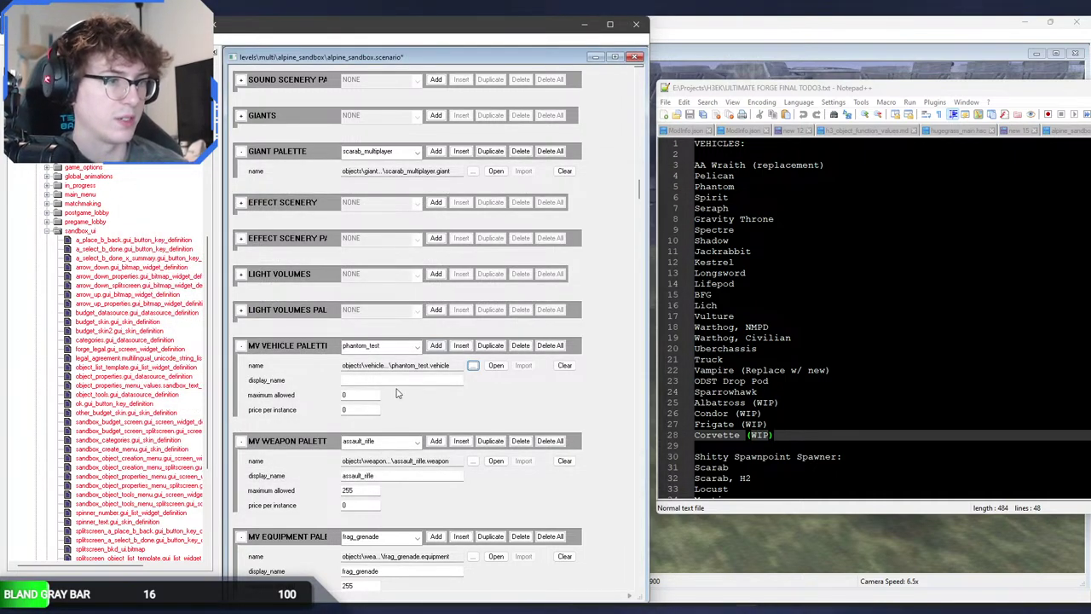
Step: Set the phantom_test entry's display name to phantom and its maximum allowed to 255
{"action": "left_click", "coordinate": [376, 380]}
{"action": "type", "text": "phantom"}
{"action": "key", "text": "Tab"}
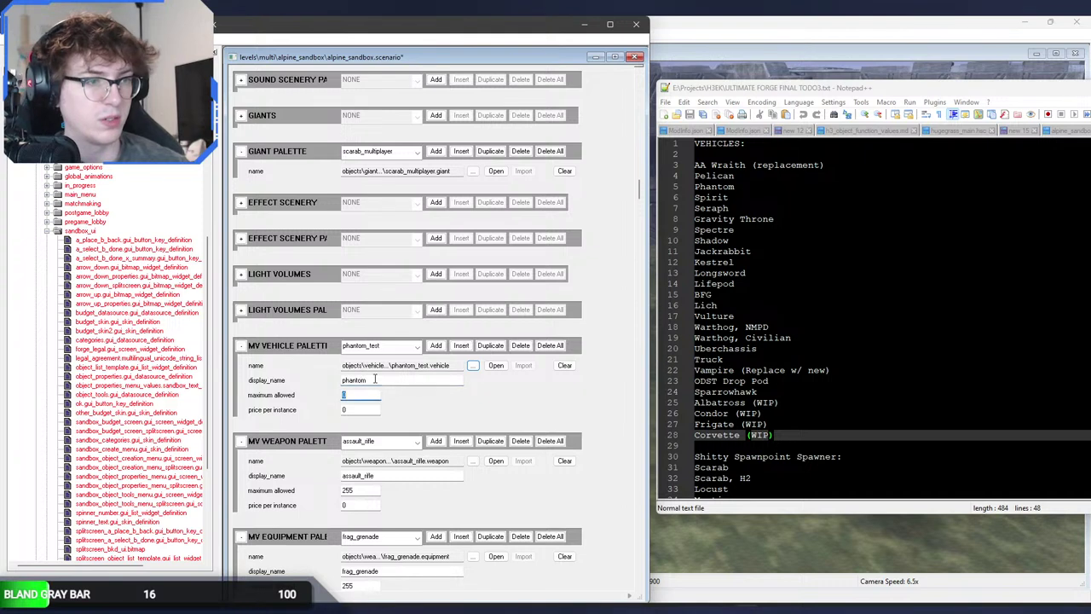
{"action": "type", "text": "255"}
Step: Add a further MV vehicle palette entry and assign it tuning_fork_campaign.vehicle from the objects\vehicles\tuning_fork folder
{"action": "left_click", "coordinate": [440, 347]}
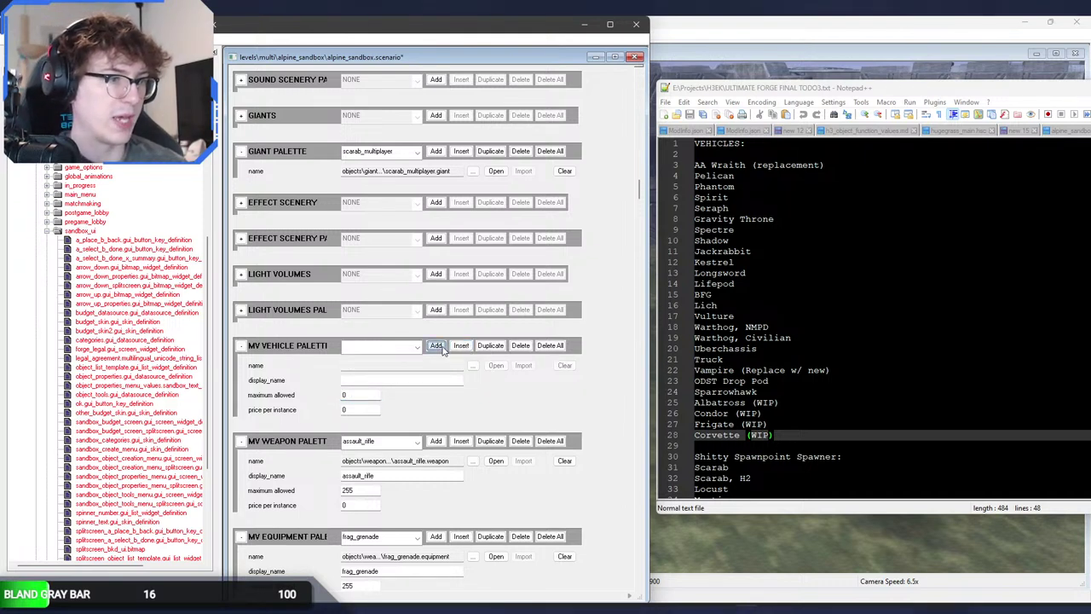
{"action": "left_click", "coordinate": [473, 365]}
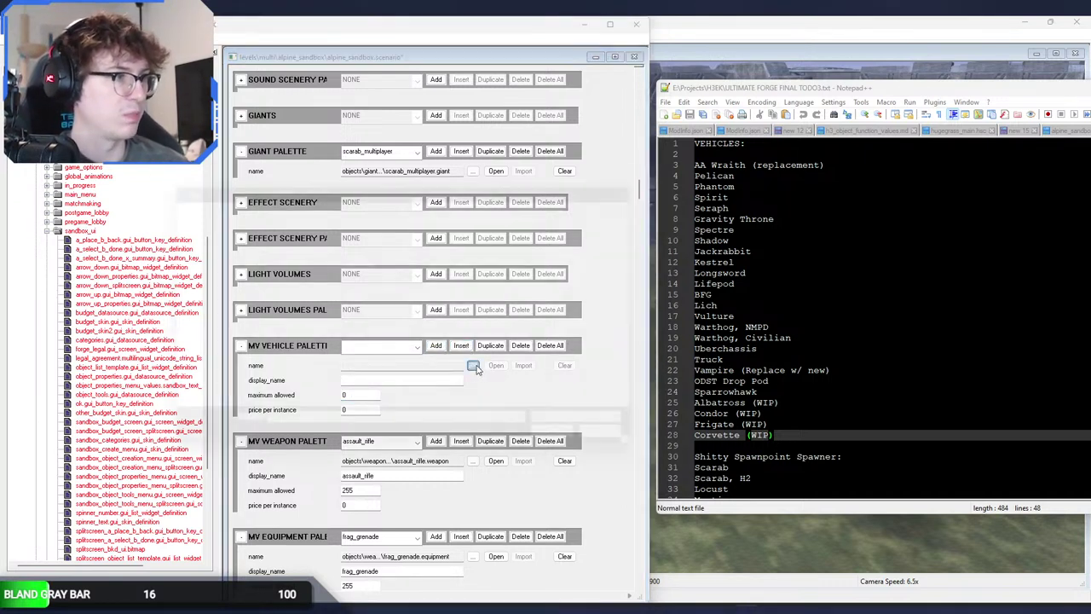
{"action": "left_click", "coordinate": [427, 201]}
{"action": "type", "text": "C:\\Program Files (x86)\\Steam\\steamapps\\common\\H3EK\\tags\\objects\\vehicles"}
{"action": "key", "text": "Return"}
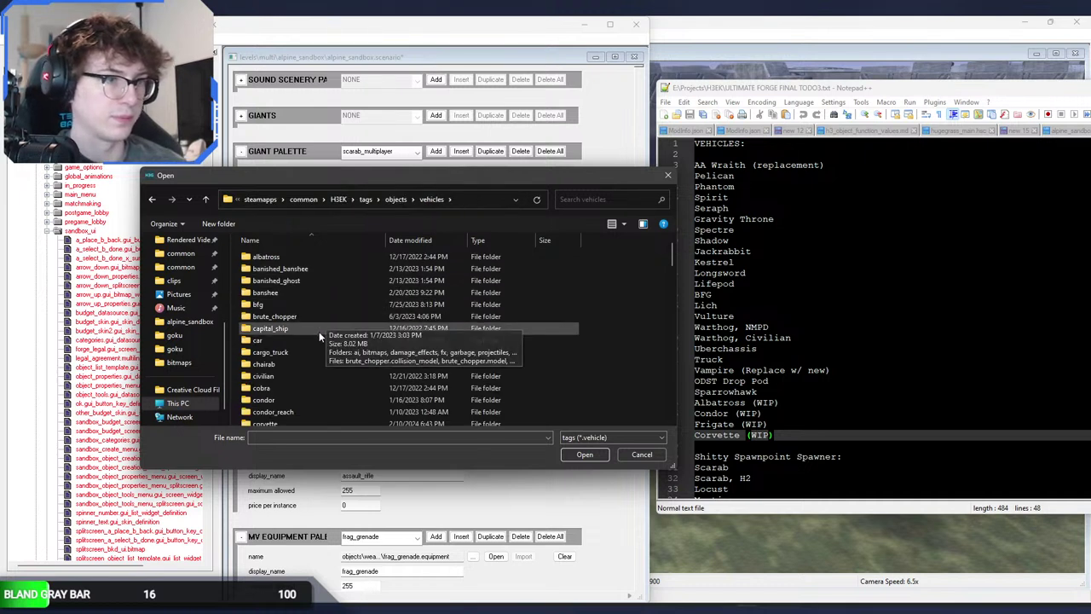
{"action": "key", "text": "t"}
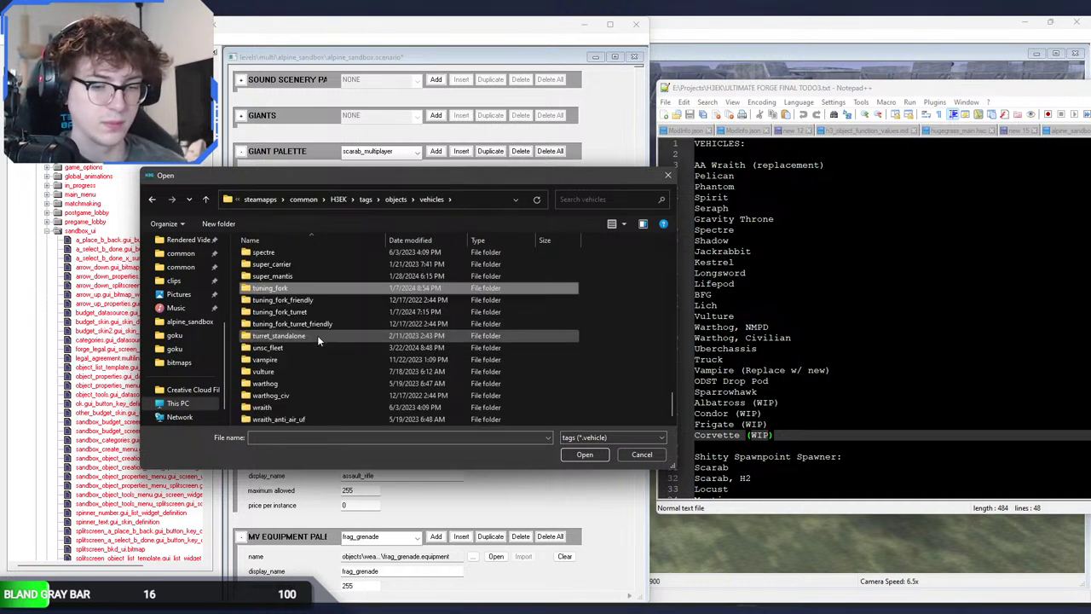
{"action": "double_click", "coordinate": [290, 289]}
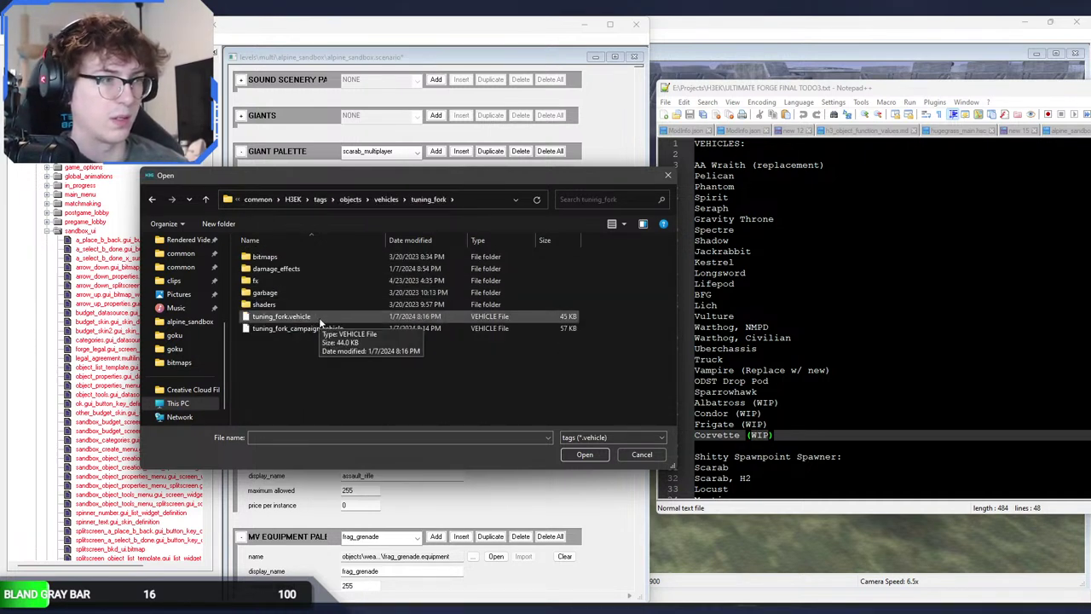
{"action": "left_click", "coordinate": [322, 328]}
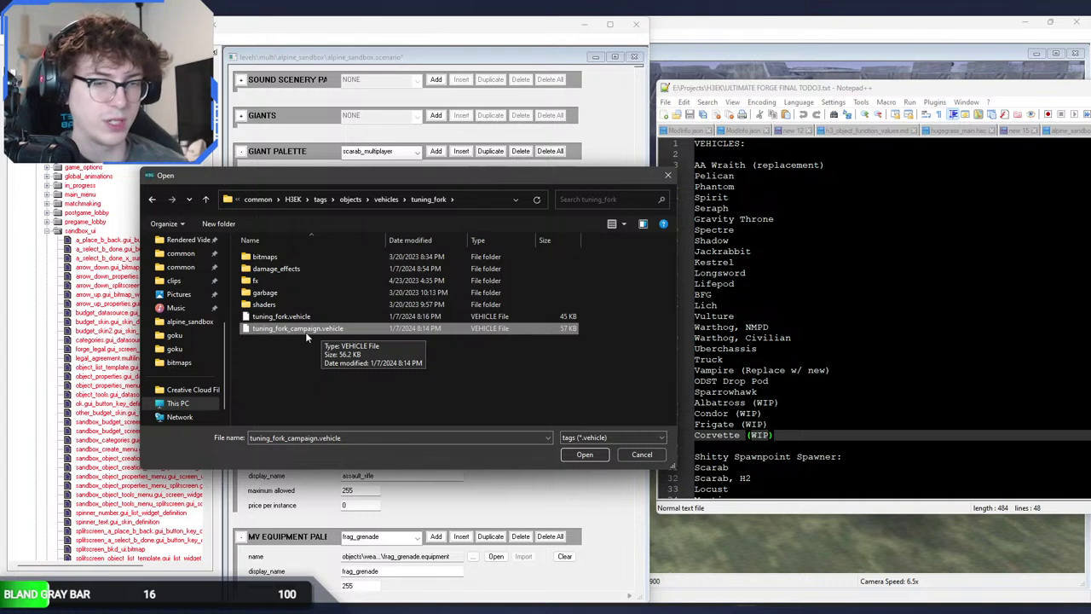
{"action": "double_click", "coordinate": [308, 330]}
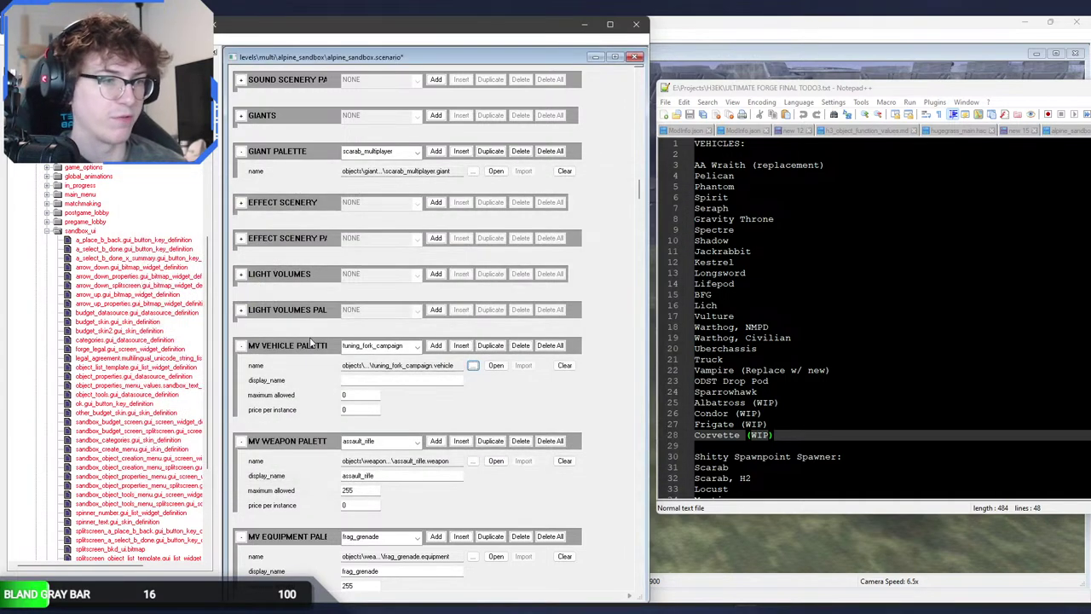
Step: Set the tuning_fork_campaign entry's maximum allowed to 255 and its display name to spirit
{"action": "left_click", "coordinate": [372, 397]}
{"action": "type", "text": "255"}
{"action": "left_click", "coordinate": [371, 380]}
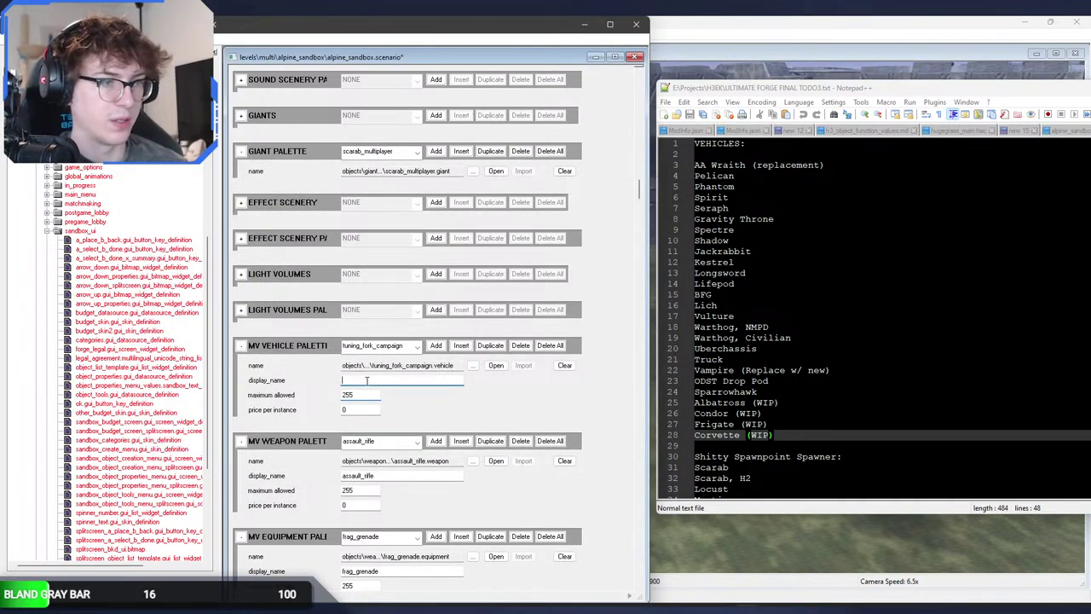
{"action": "type", "text": "spirit"}
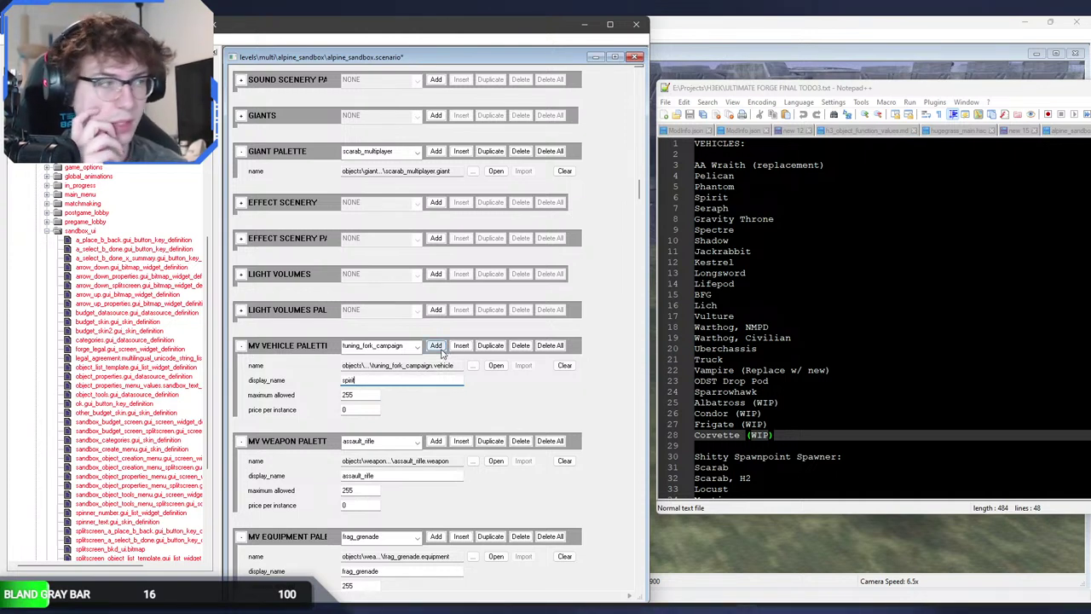
Step: Add an MV vehicle palette entry with maximum allowed 255 and display name seraph
{"action": "left_click", "coordinate": [436, 345]}
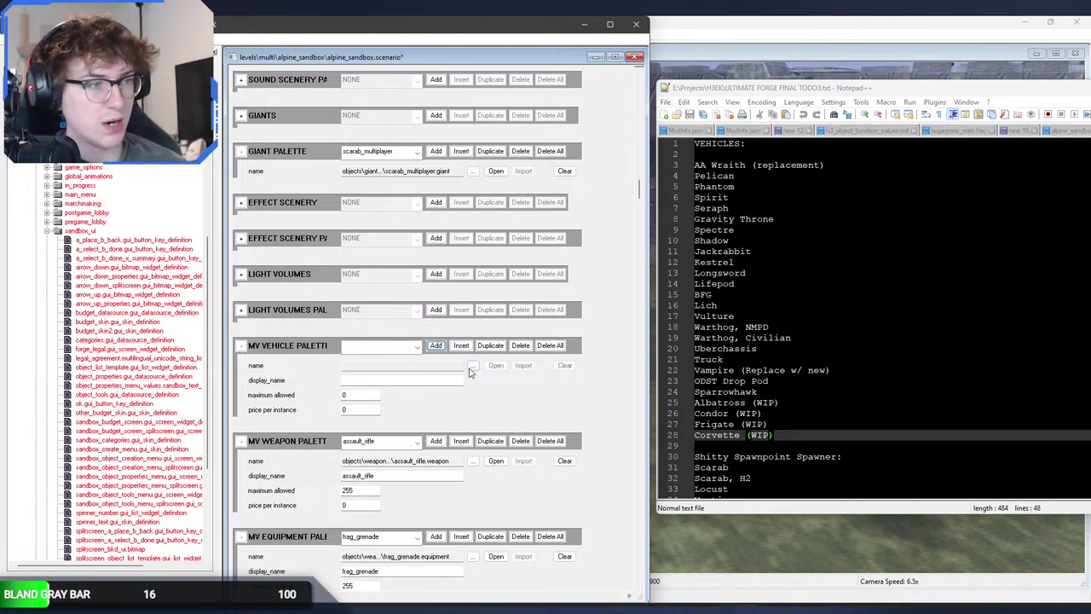
{"action": "left_click", "coordinate": [371, 394]}
{"action": "type", "text": "255"}
{"action": "left_click", "coordinate": [416, 380]}
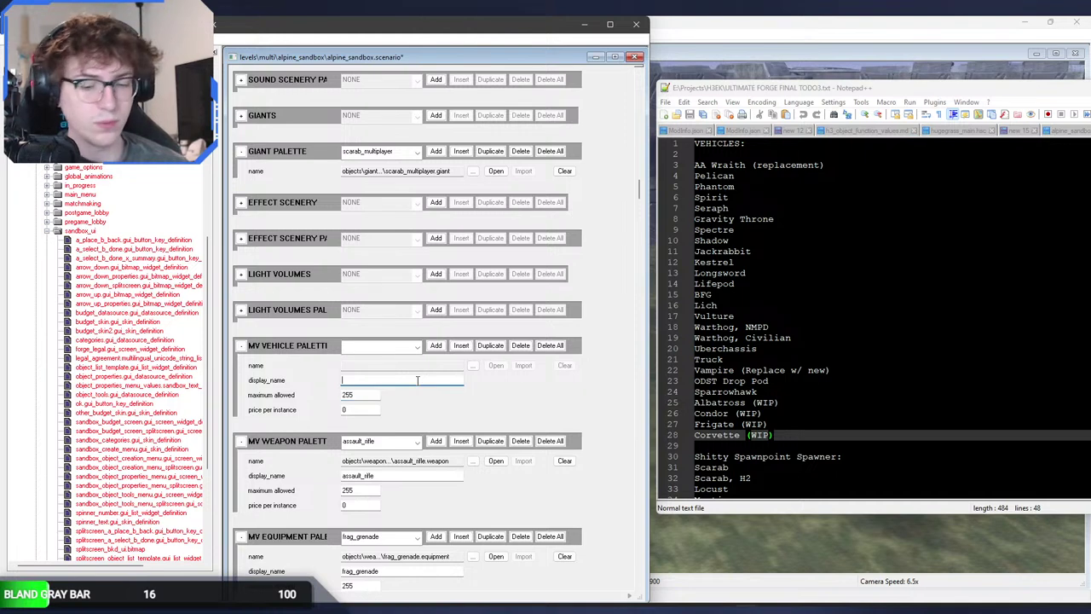
{"action": "type", "text": "seraph"}
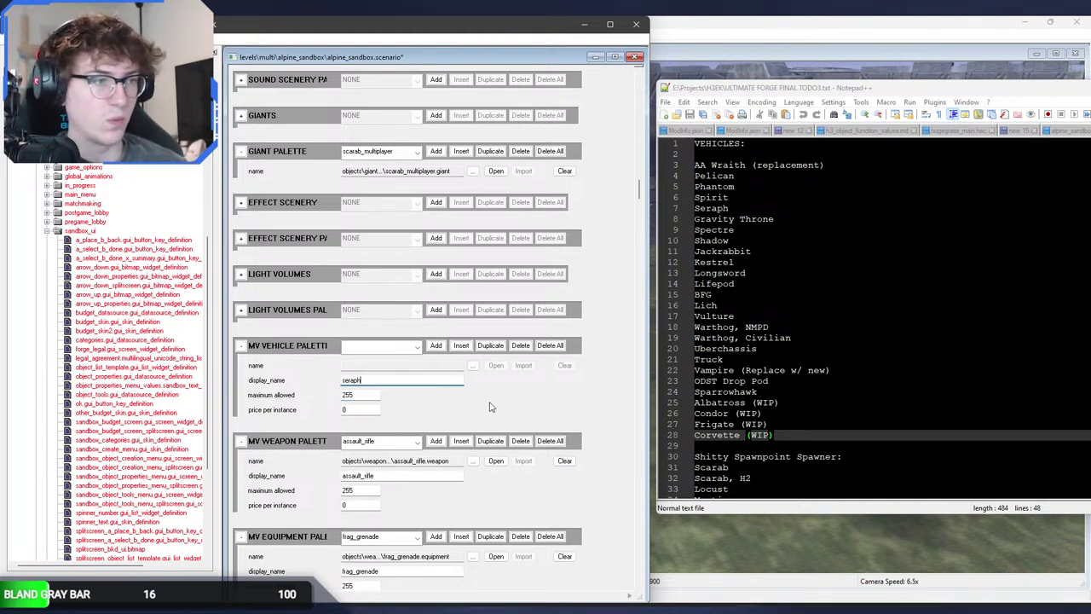
Step: Assign seraph_h3.vehicle from the H3EK objects\vehicles\seraph_h3 folder to the seraph entry
{"action": "left_click", "coordinate": [473, 365]}
{"action": "left_click", "coordinate": [465, 199]}
{"action": "key", "text": "ctrl+v"}
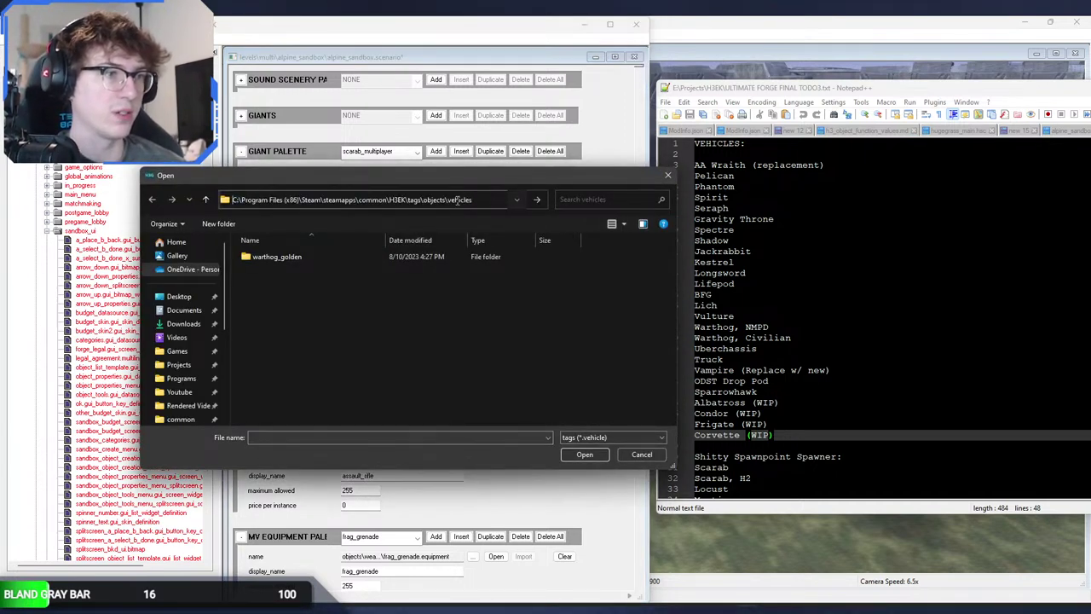
{"action": "key", "text": "Return"}
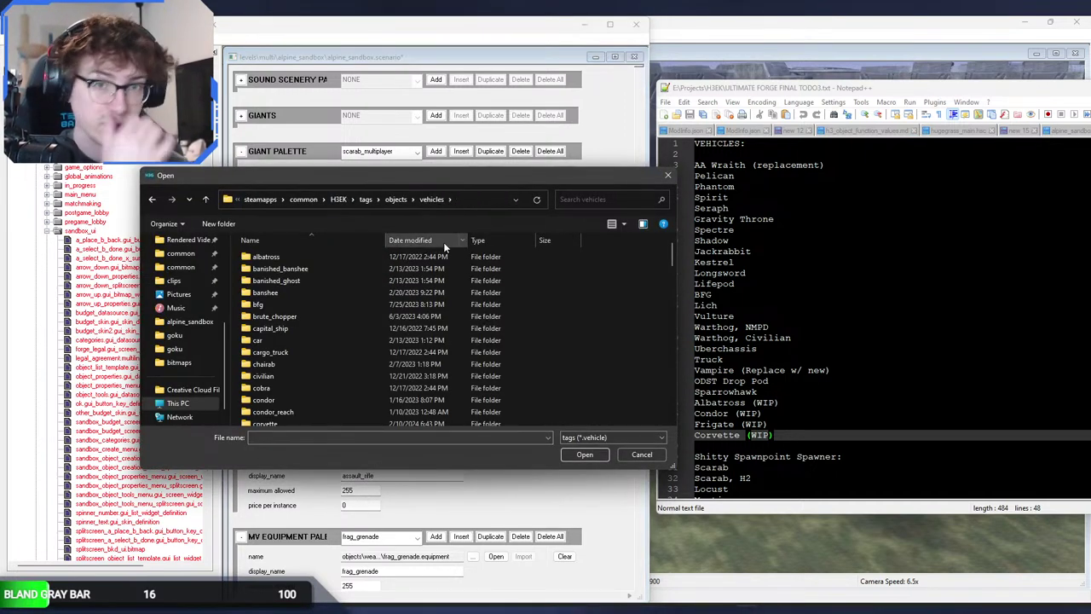
{"action": "left_click", "coordinate": [390, 328]}
{"action": "type", "text": "se"}
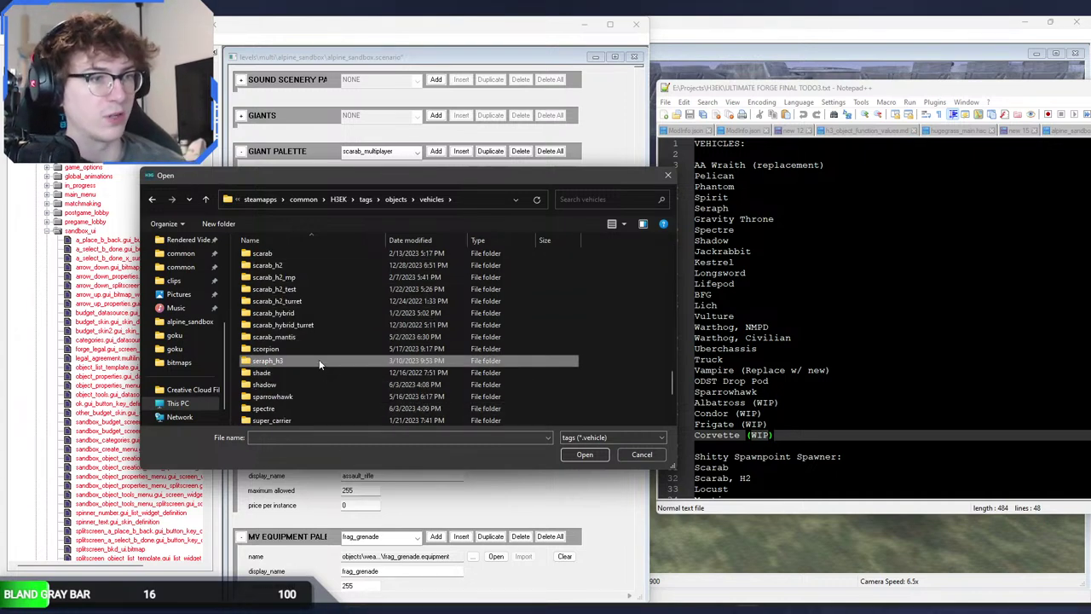
{"action": "key", "text": "Return"}
{"action": "left_click", "coordinate": [317, 328]}
{"action": "double_click", "coordinate": [318, 328]}
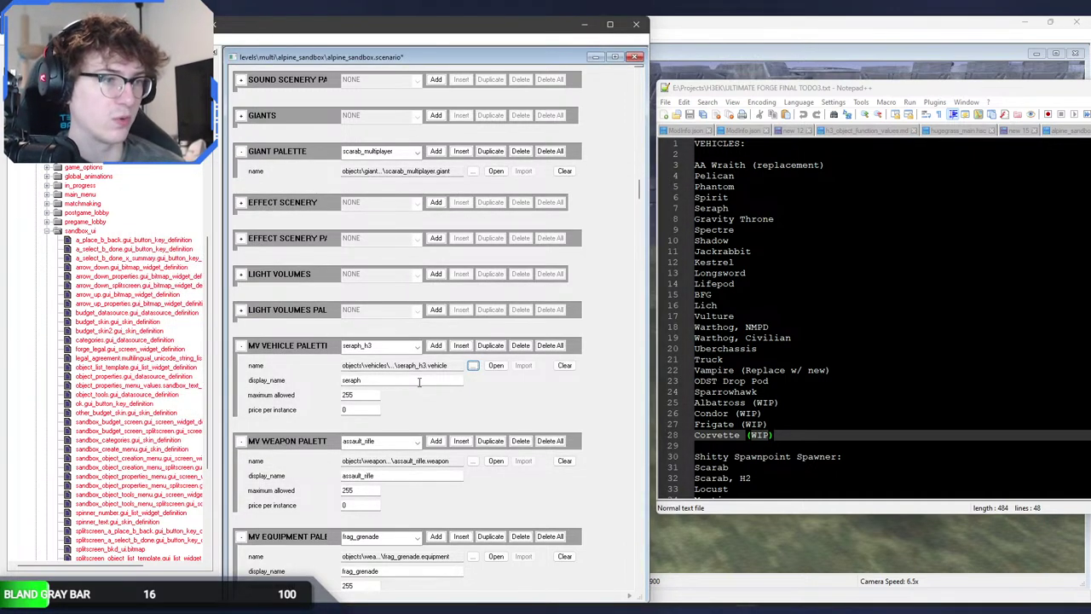
Step: Add an MV vehicle palette entry with maximum allowed 255 and display name gravity_throne
{"action": "left_click", "coordinate": [436, 345]}
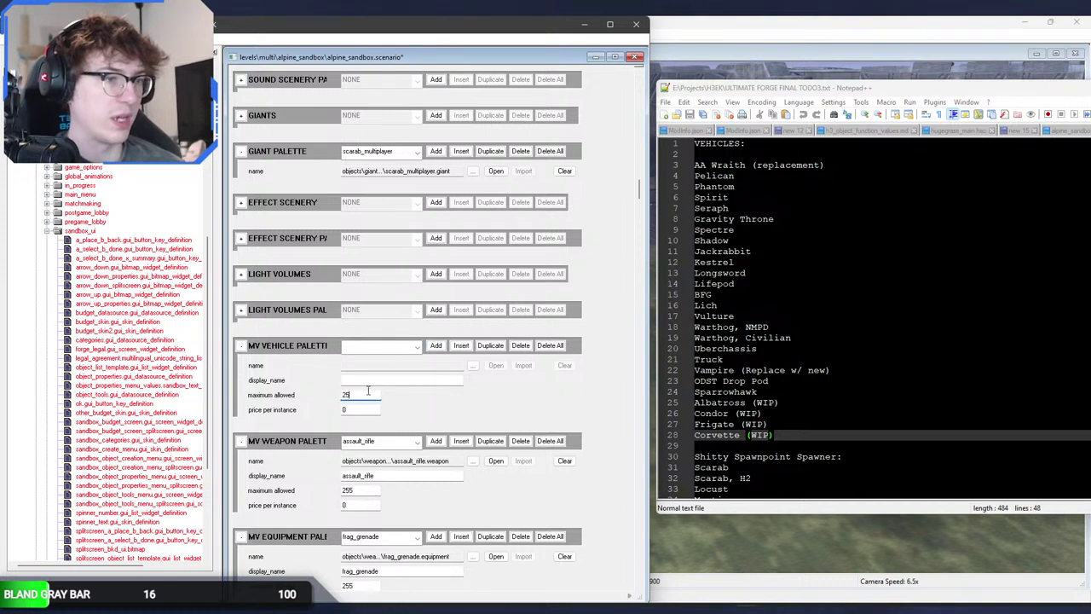
{"action": "left_click", "coordinate": [378, 379]}
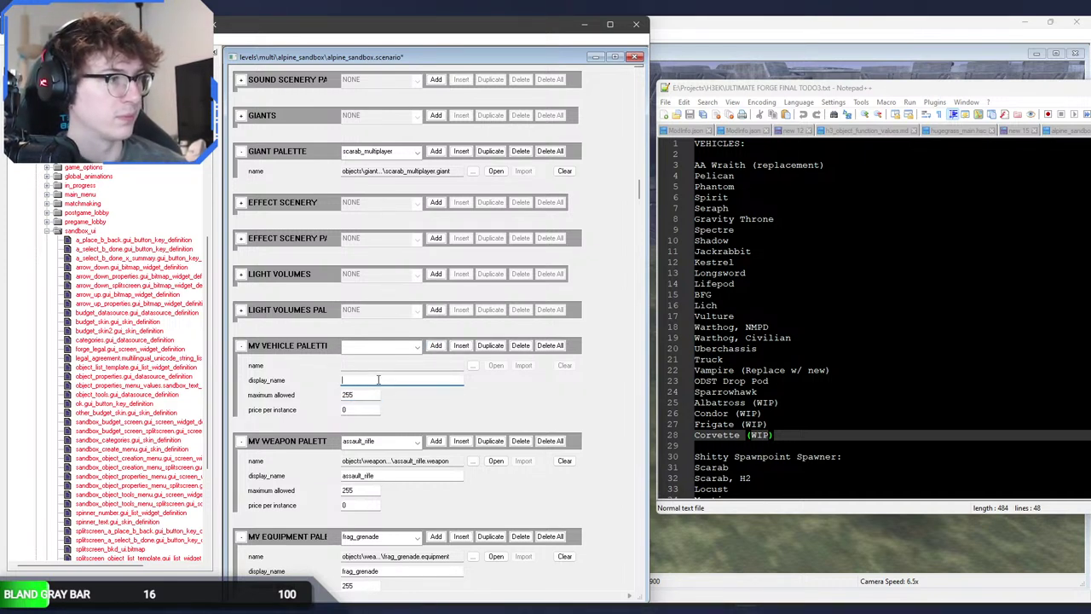
{"action": "type", "text": "gray"}
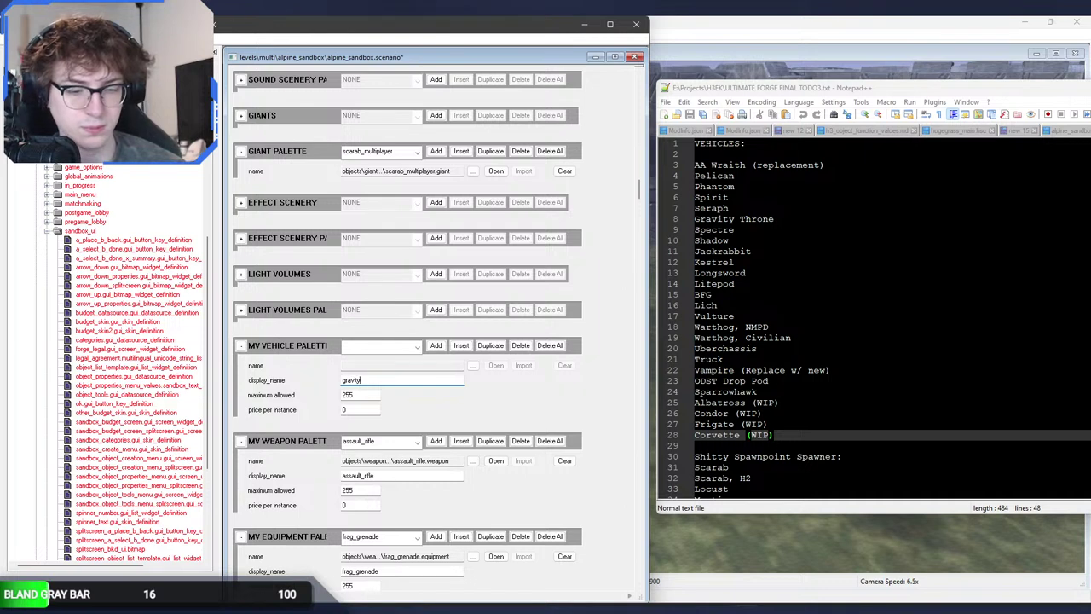
Step: Assign gravity_throne.vehicle from the H3EK objects\vehicles\gravity_throne_drivable folder to the gravity_throne entry
{"action": "left_click", "coordinate": [473, 364]}
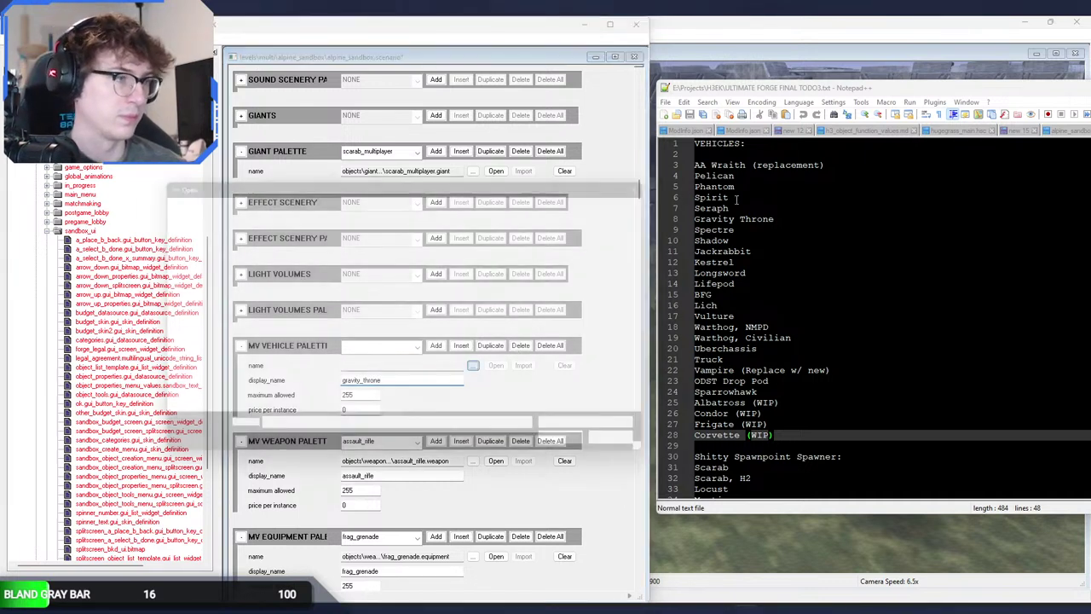
{"action": "left_click", "coordinate": [476, 199]}
{"action": "key", "text": "Return"}
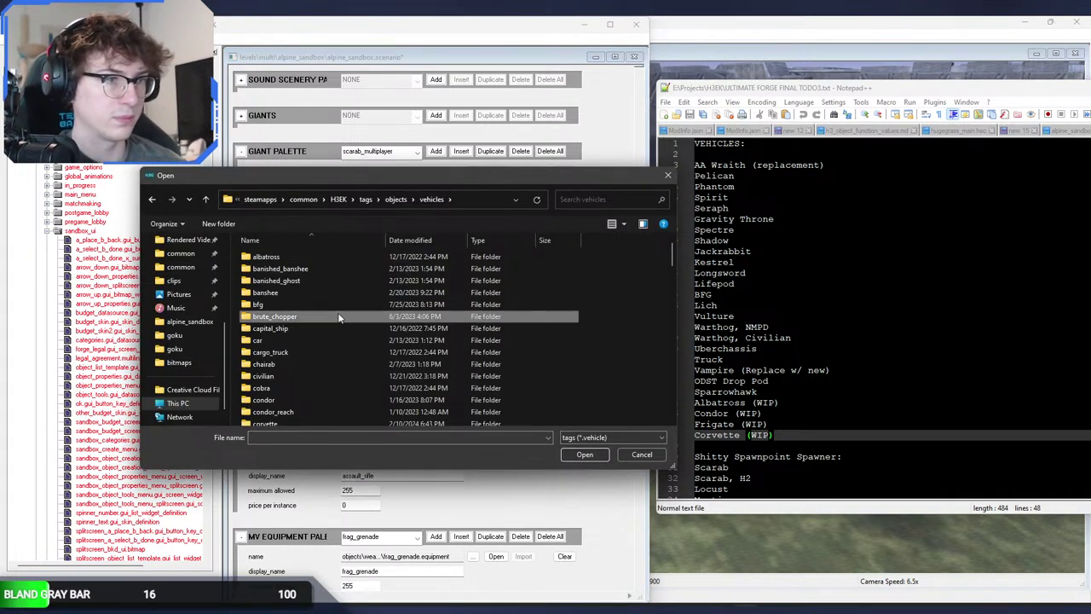
{"action": "scroll", "coordinate": [332, 307], "scroll_direction": "down", "scroll_amount": 20}
{"action": "scroll", "coordinate": [334, 307], "scroll_direction": "up", "scroll_amount": 8}
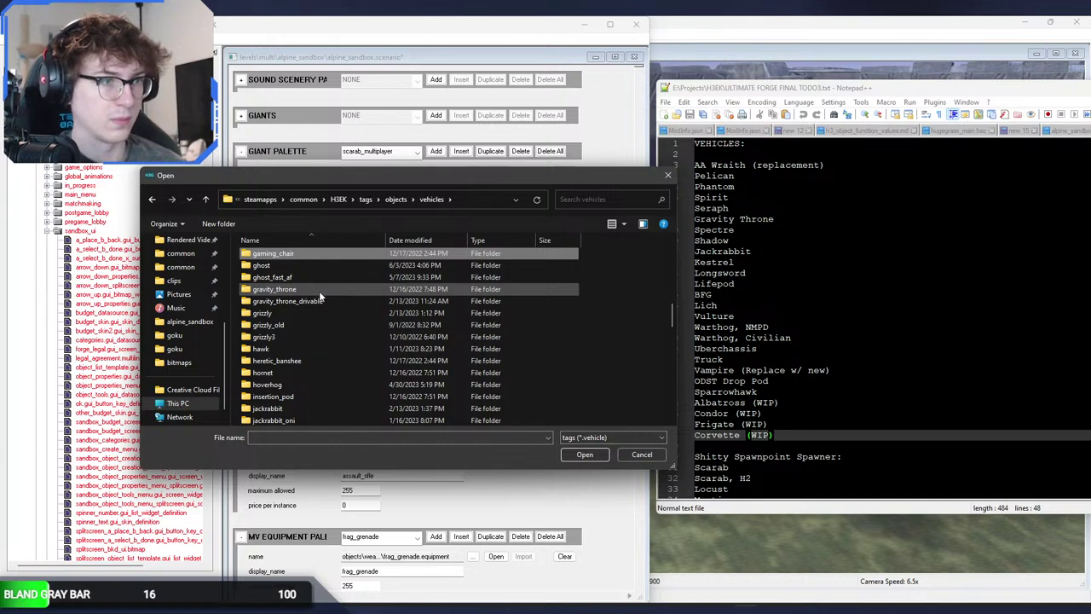
{"action": "double_click", "coordinate": [316, 301]}
{"action": "double_click", "coordinate": [316, 301]}
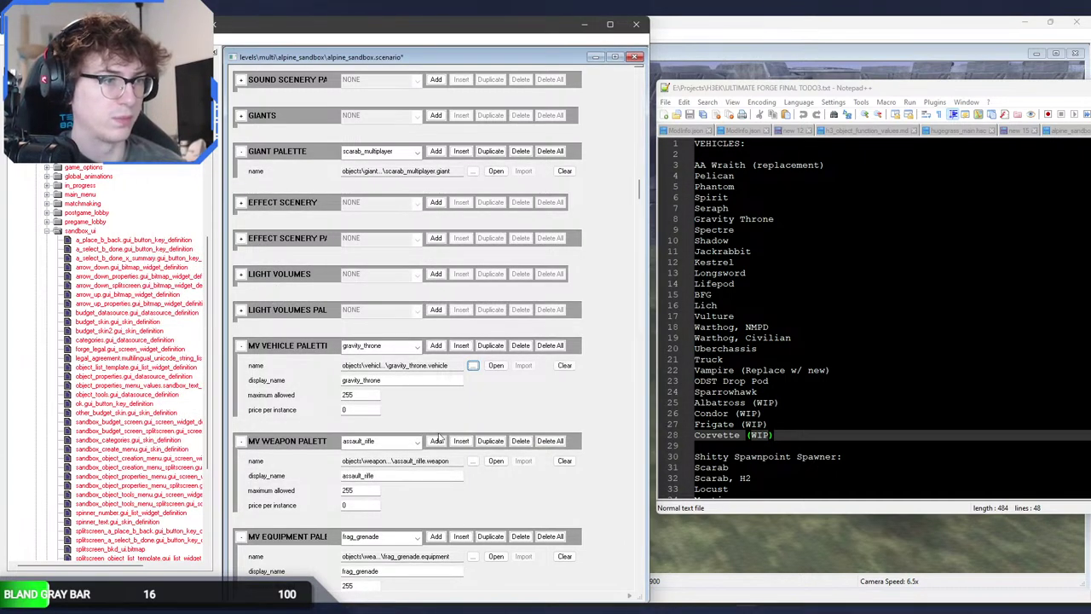
Step: Add an MV vehicle palette entry with maximum allowed 255 and display name spectre
{"action": "left_click", "coordinate": [435, 345]}
{"action": "left_click", "coordinate": [378, 393]}
{"action": "type", "text": "255"}
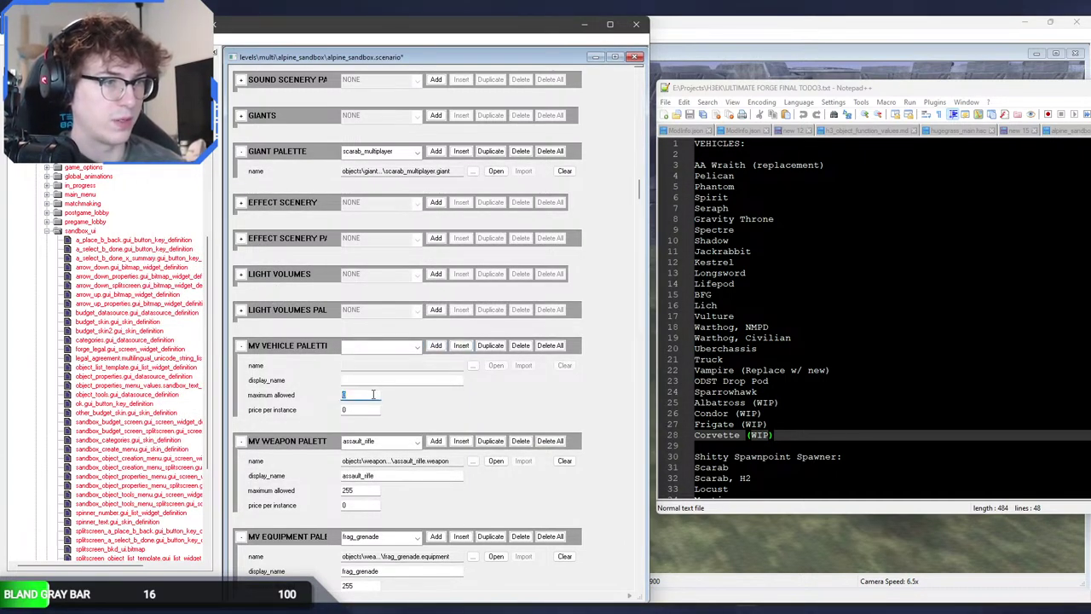
{"action": "left_click", "coordinate": [453, 380]}
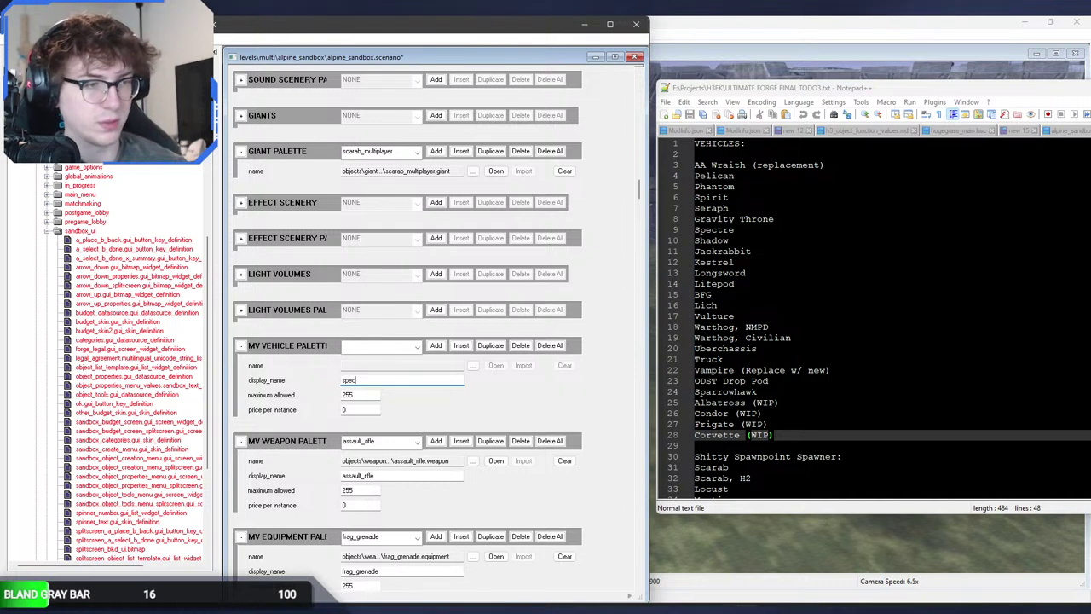
{"action": "type", "text": "spectre"}
Step: Assign spectre.vehicle from the H3EK objects\vehicles\spectre folder to the spectre entry
{"action": "left_click", "coordinate": [473, 365]}
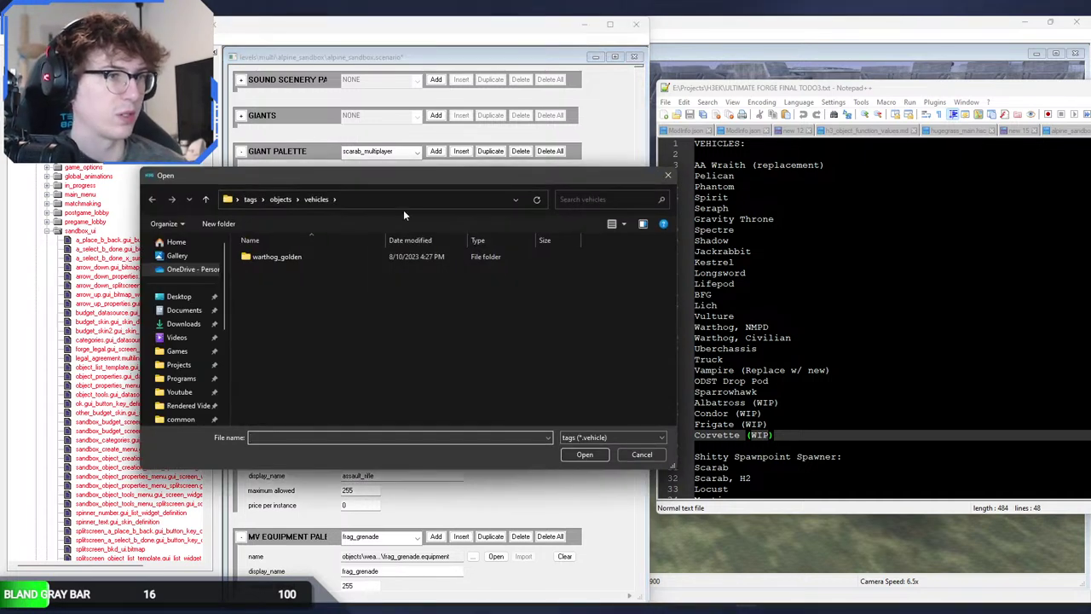
{"action": "left_click", "coordinate": [407, 198]}
{"action": "type", "text": "C:\\Program Files (x86)\\Steam\\steamapps\\common\\H3EK\\tags\\objects\\vehicles"}
{"action": "key", "text": "Return"}
{"action": "scroll", "coordinate": [329, 306], "scroll_direction": "down", "scroll_amount": 10}
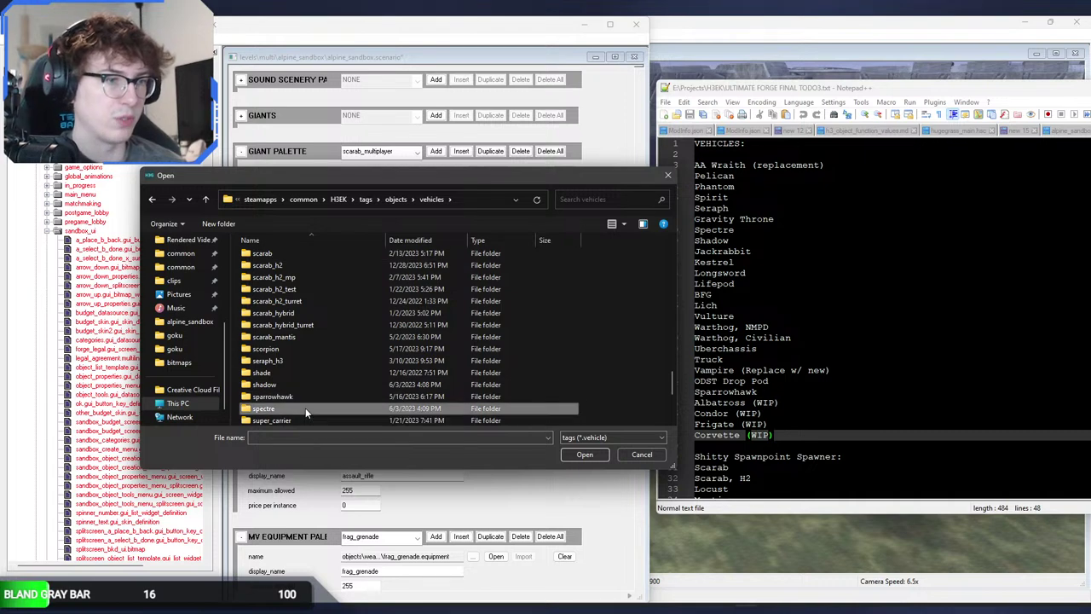
{"action": "double_click", "coordinate": [305, 408]}
{"action": "left_click", "coordinate": [312, 306]}
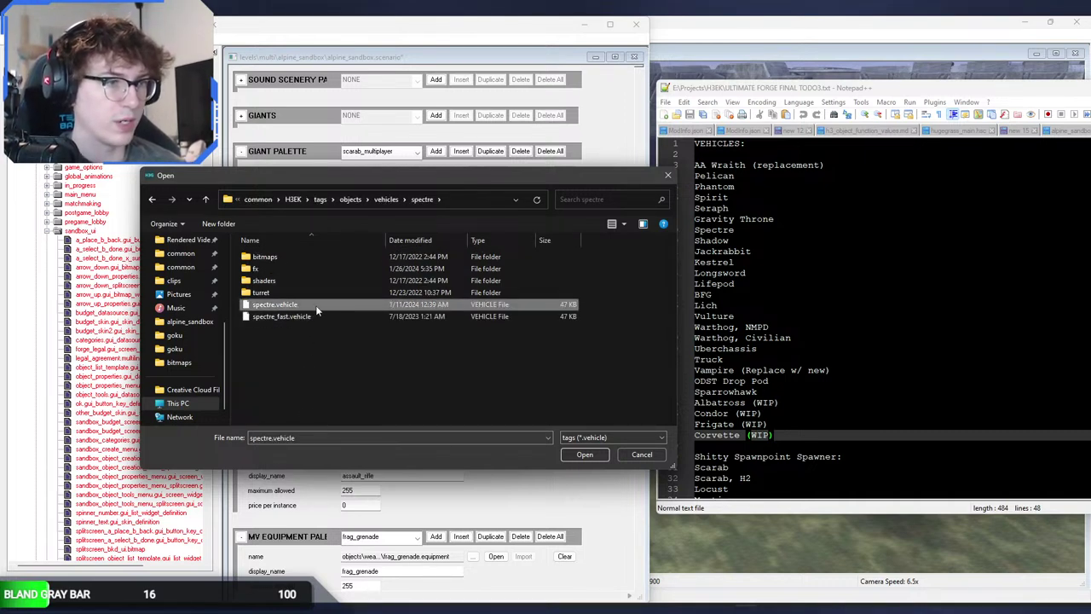
{"action": "double_click", "coordinate": [312, 306]}
Step: Add an MV vehicle palette entry using shadow.vehicle from objects\vehicles\shadow, with display name creep and maximum allowed 255
{"action": "left_click", "coordinate": [435, 345]}
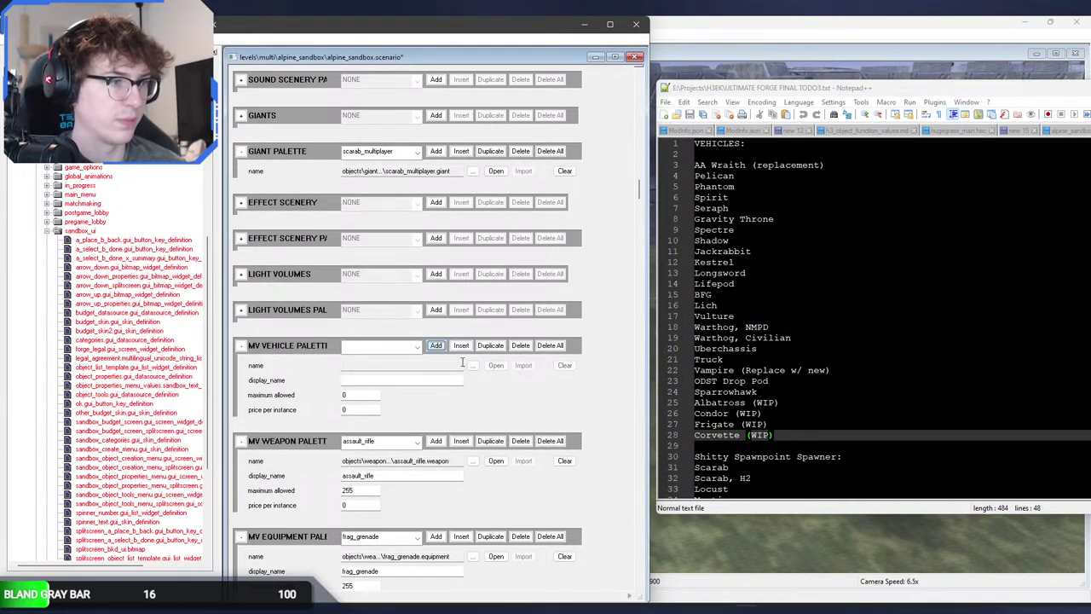
{"action": "left_click", "coordinate": [473, 366]}
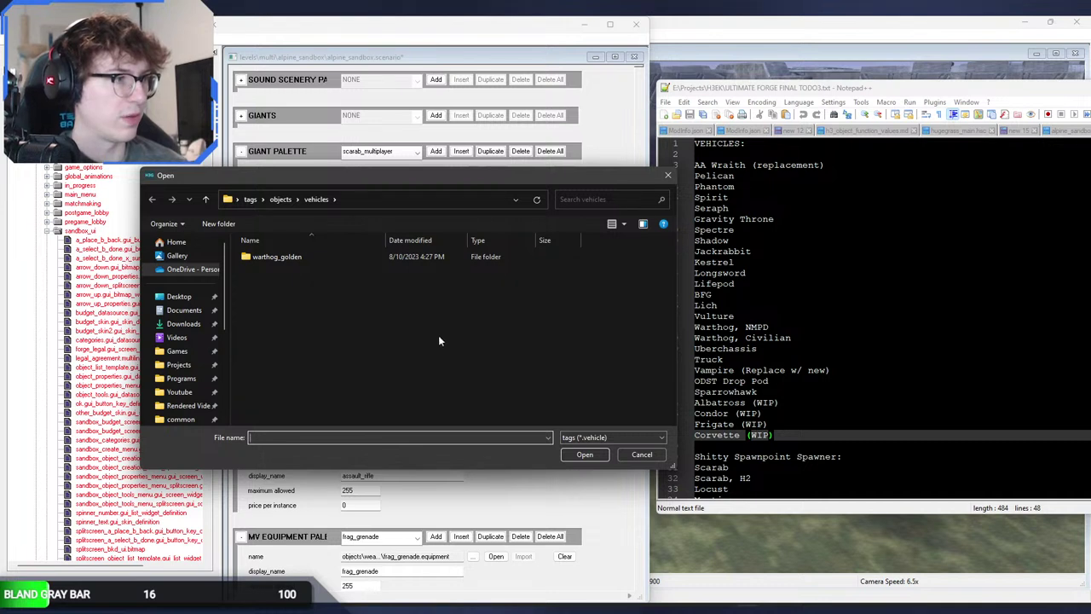
{"action": "left_click", "coordinate": [379, 199]}
{"action": "type", "text": "C:\\Program Files (x86)\\Steam\\steamapps\\common\\H3EK\\tags\\objects\\vehicles"}
{"action": "key", "text": "Return"}
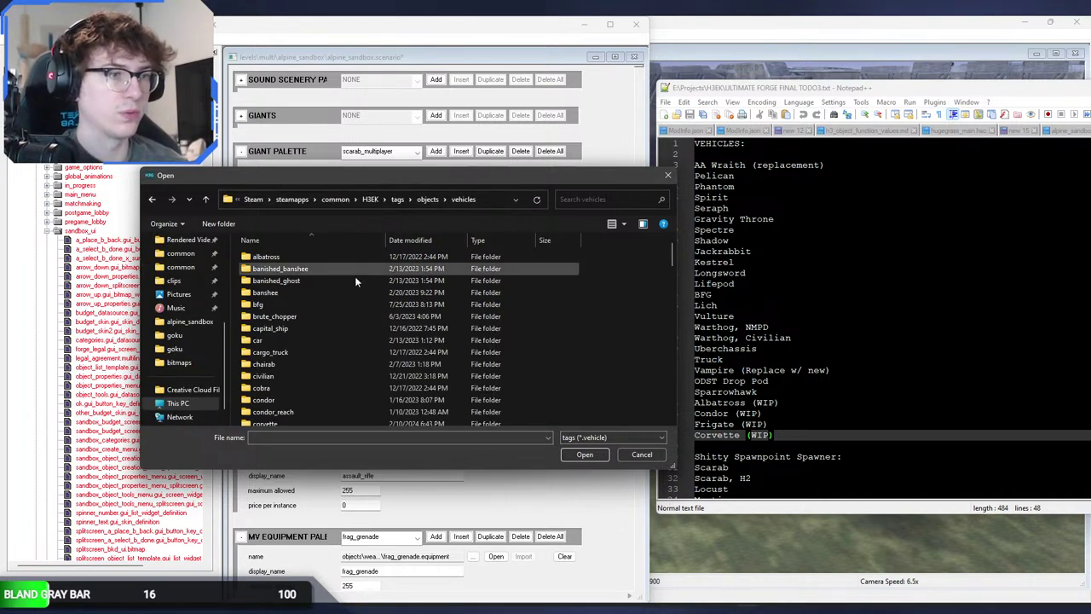
{"action": "scroll", "coordinate": [347, 341], "scroll_direction": "down", "scroll_amount": 2}
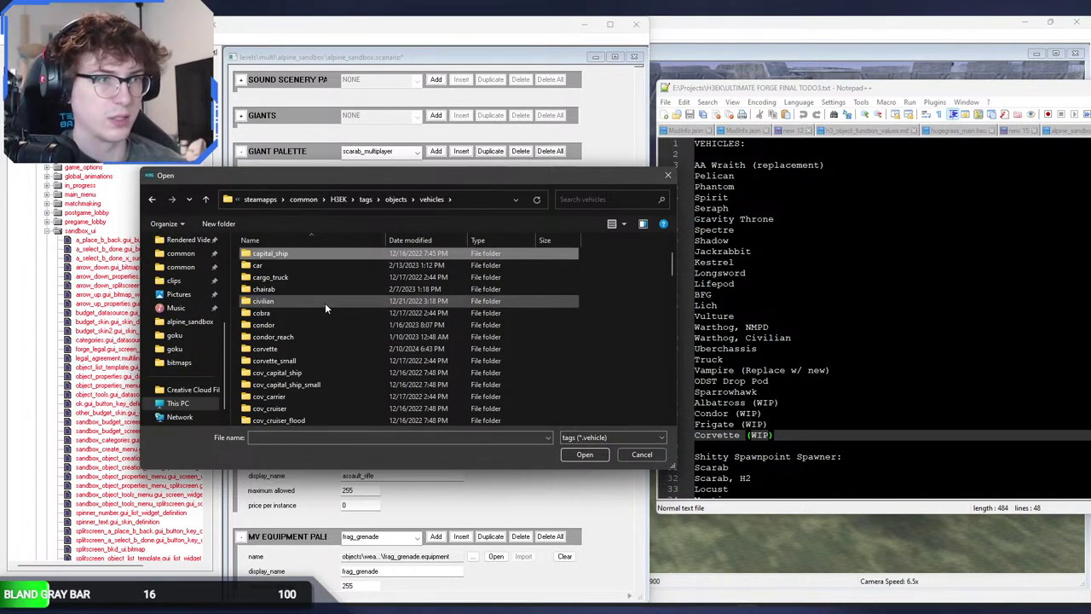
{"action": "scroll", "coordinate": [367, 375], "scroll_direction": "down", "scroll_amount": 5}
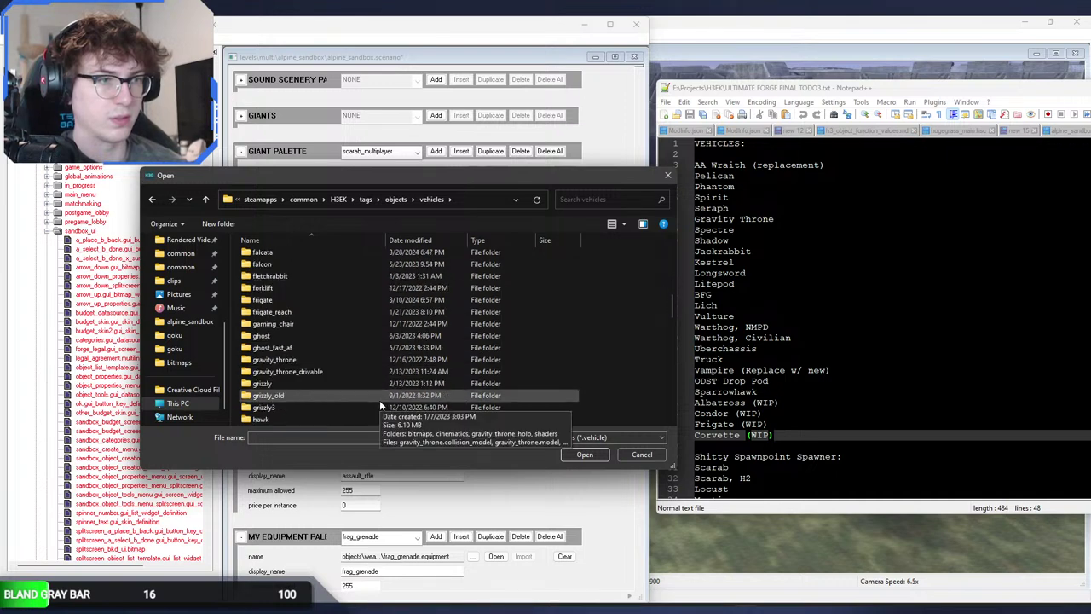
{"action": "scroll", "coordinate": [367, 341], "scroll_direction": "down", "scroll_amount": 8}
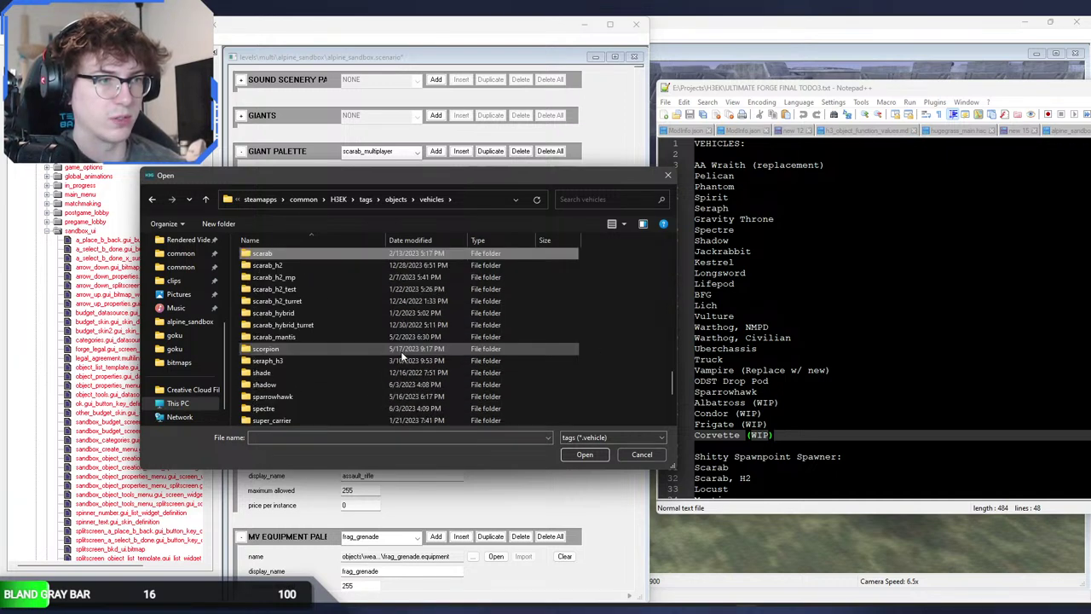
{"action": "double_click", "coordinate": [302, 385]}
{"action": "double_click", "coordinate": [299, 307]}
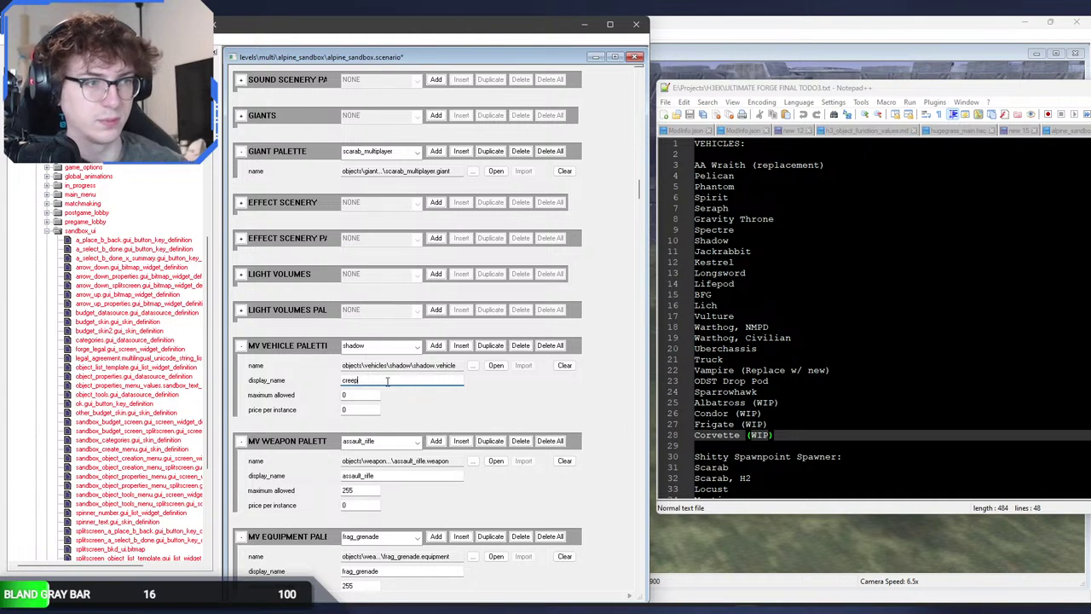
{"action": "key", "text": "Tab"}
{"action": "type", "text": "255"}
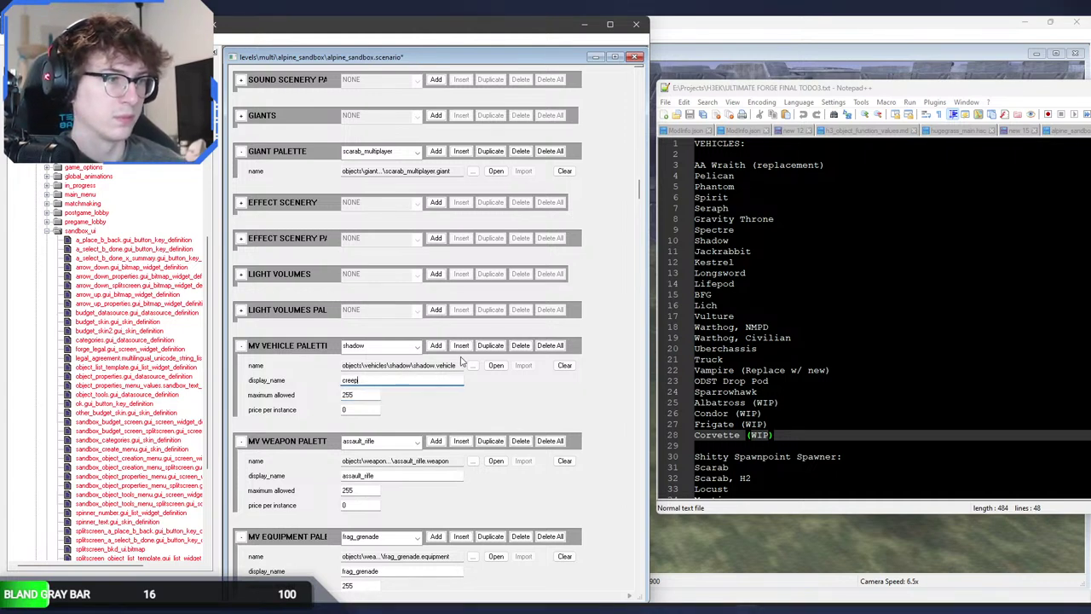
Step: Add an MV vehicle palette entry with maximum allowed 255 and display name jackrabbit
{"action": "left_click", "coordinate": [436, 345]}
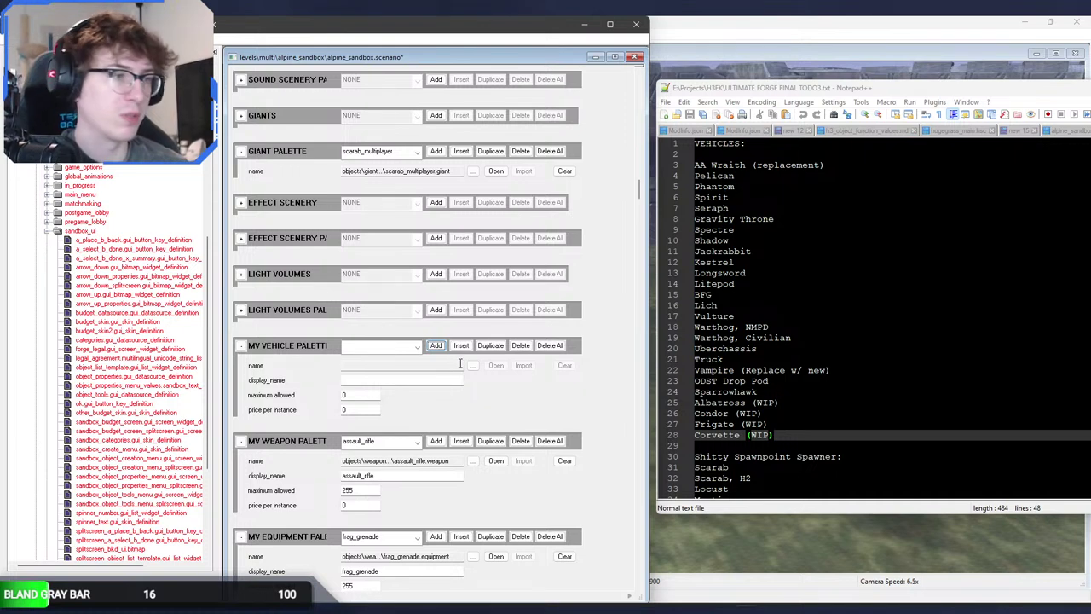
{"action": "double_click", "coordinate": [361, 396]}
{"action": "type", "text": "2"}
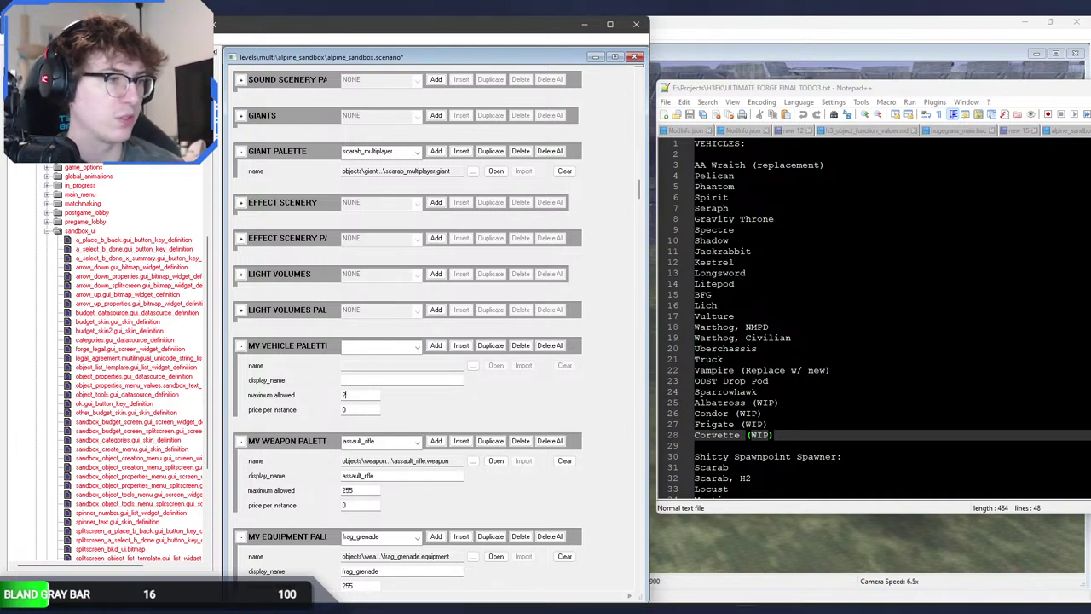
{"action": "type", "text": "55"}
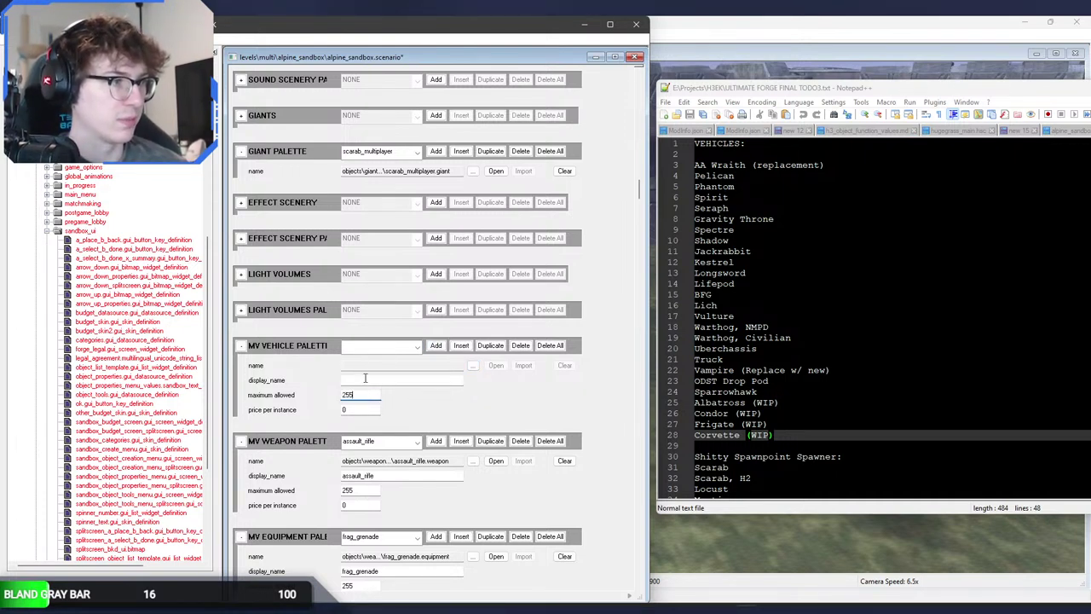
{"action": "left_click", "coordinate": [365, 379]}
{"action": "type", "text": "jackrabbit"}
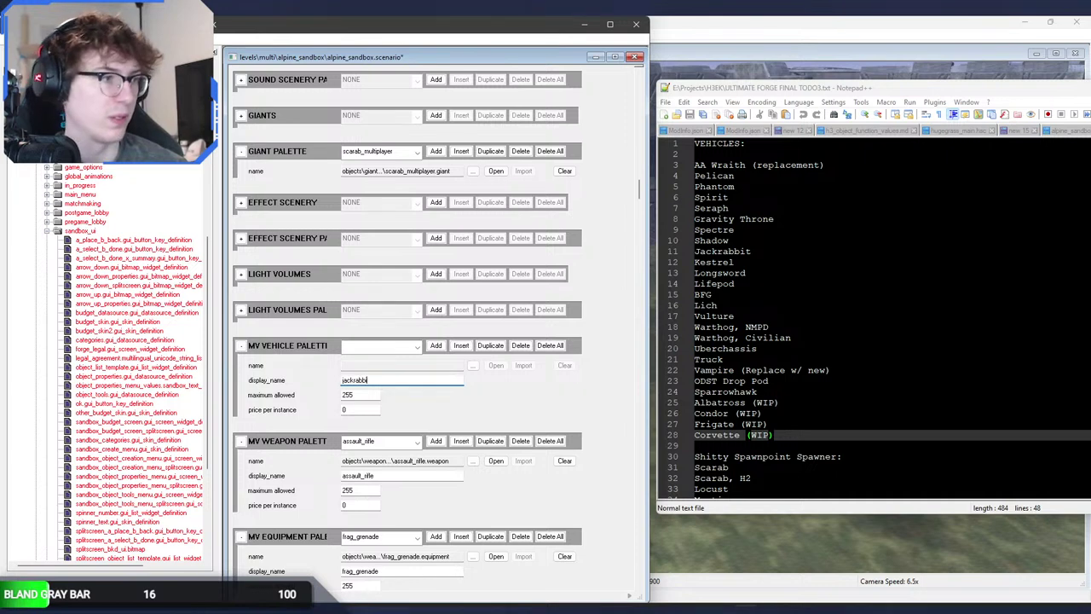
Step: Assign jackrabbit.vehicle from the H3EK objects\vehicles\jackrabbit folder to the jackrabbit entry
{"action": "left_click", "coordinate": [473, 365]}
{"action": "left_click", "coordinate": [404, 200]}
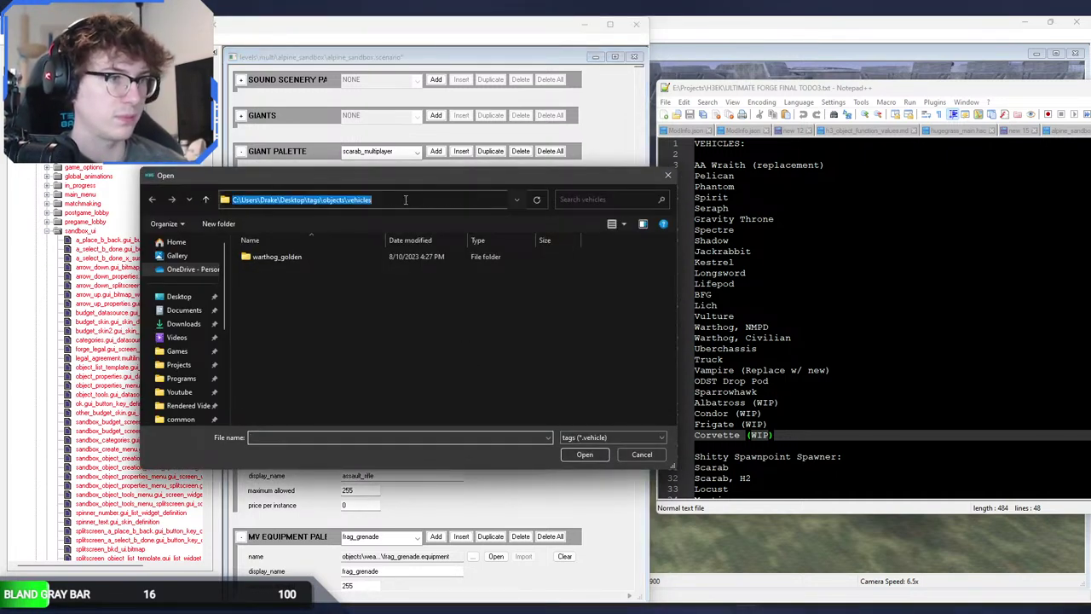
{"action": "type", "text": "C:\\Program Files (x86)\\Steam\\steamapps\\common\\H3EK\\tags\\objects\\vehicles"}
{"action": "key", "text": "Return"}
{"action": "scroll", "coordinate": [361, 288], "scroll_direction": "down", "scroll_amount": 8}
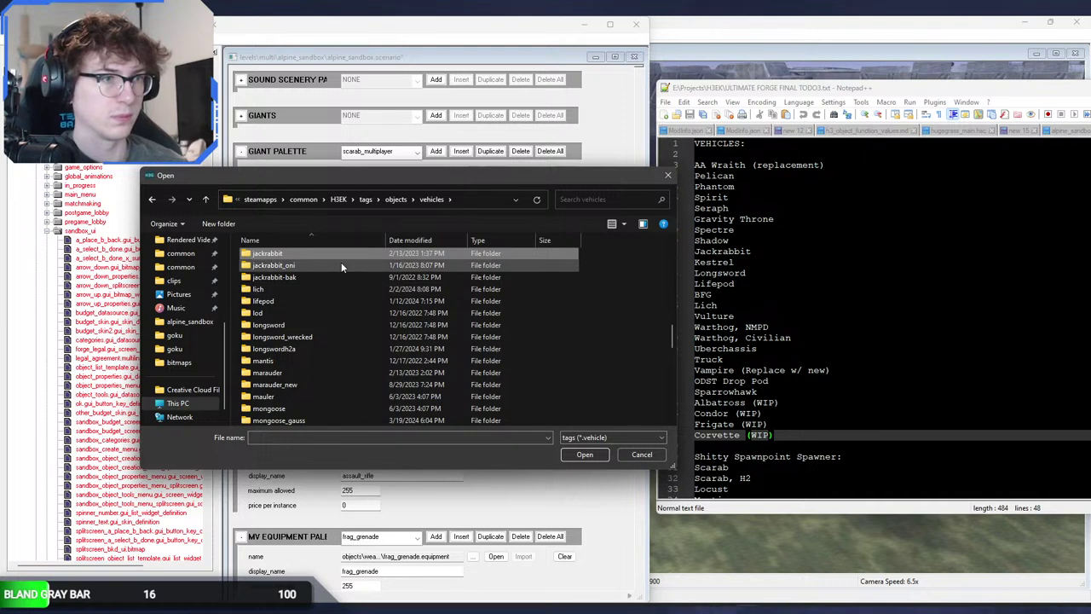
{"action": "double_click", "coordinate": [335, 255]}
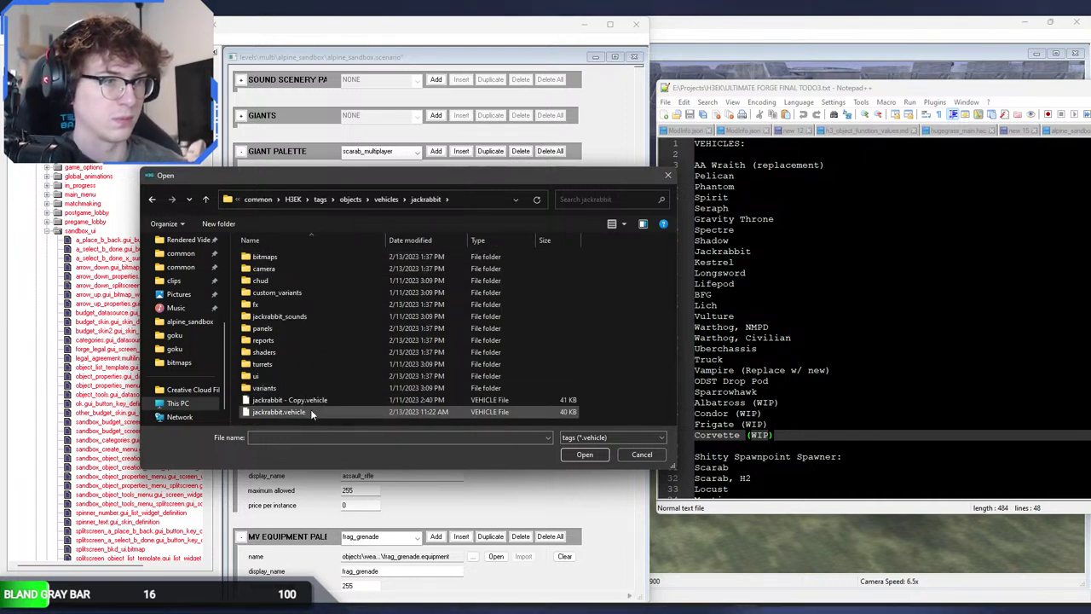
{"action": "double_click", "coordinate": [310, 412]}
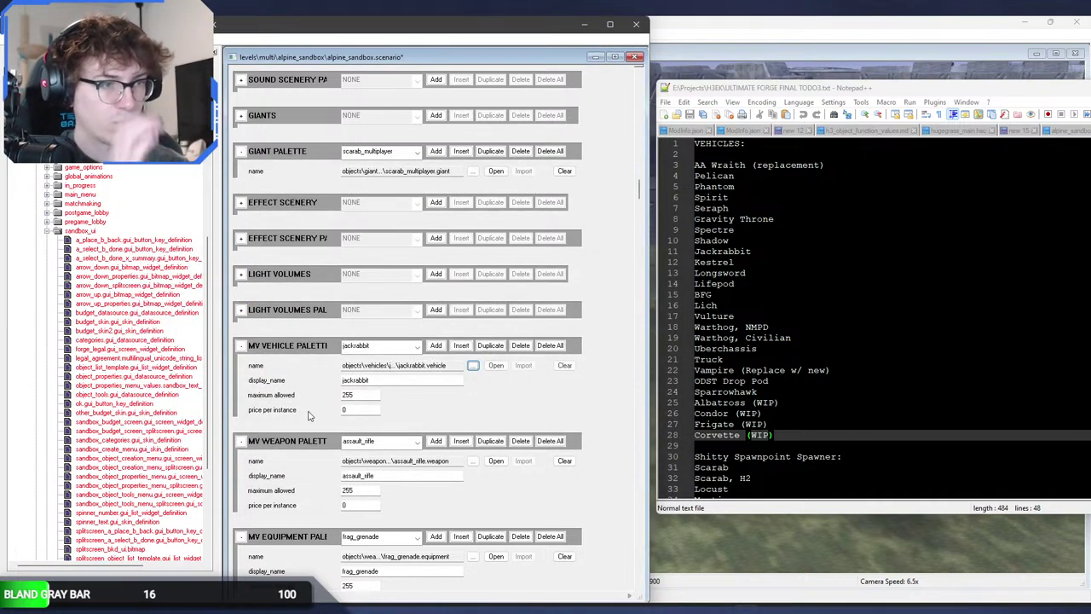
Step: Add an MV vehicle palette entry with maximum allowed 255 and display name kestrel
{"action": "left_click", "coordinate": [431, 350]}
{"action": "left_click", "coordinate": [363, 394]}
{"action": "type", "text": "2"}
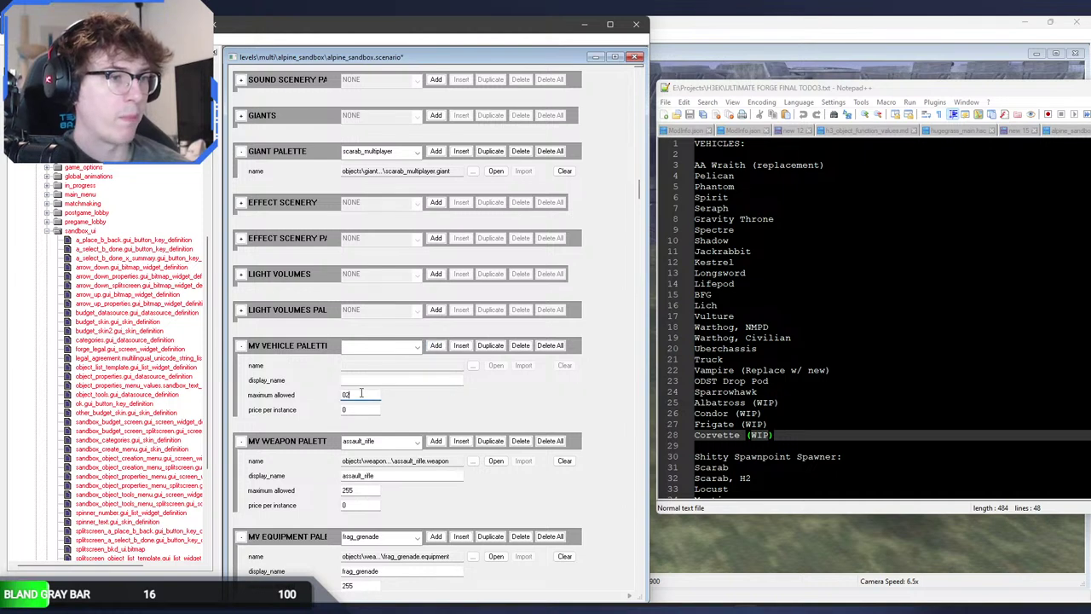
{"action": "left_click_drag", "start_coordinate": [362, 394], "coordinate": [305, 394]}
{"action": "type", "text": "255"}
{"action": "key", "text": "shift+Tab"}
{"action": "type", "text": "kestr"}
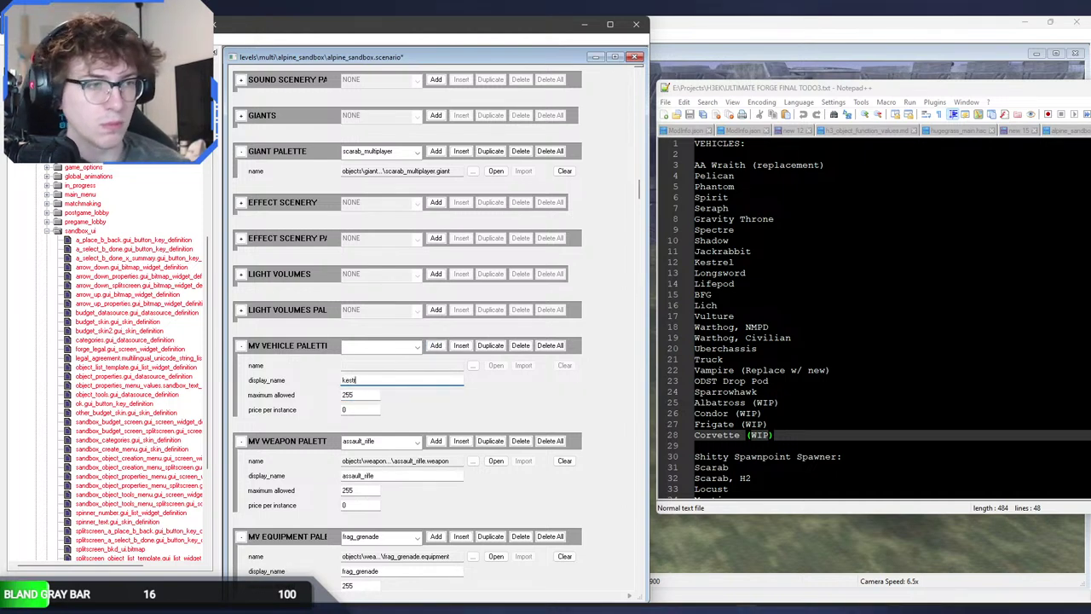
{"action": "type", "text": "el"}
Step: Assign kestrel.vehicle from the H3EK custom\js\objects\vehicles\kestrel tags folder to the kestrel entry
{"action": "left_click", "coordinate": [474, 365]}
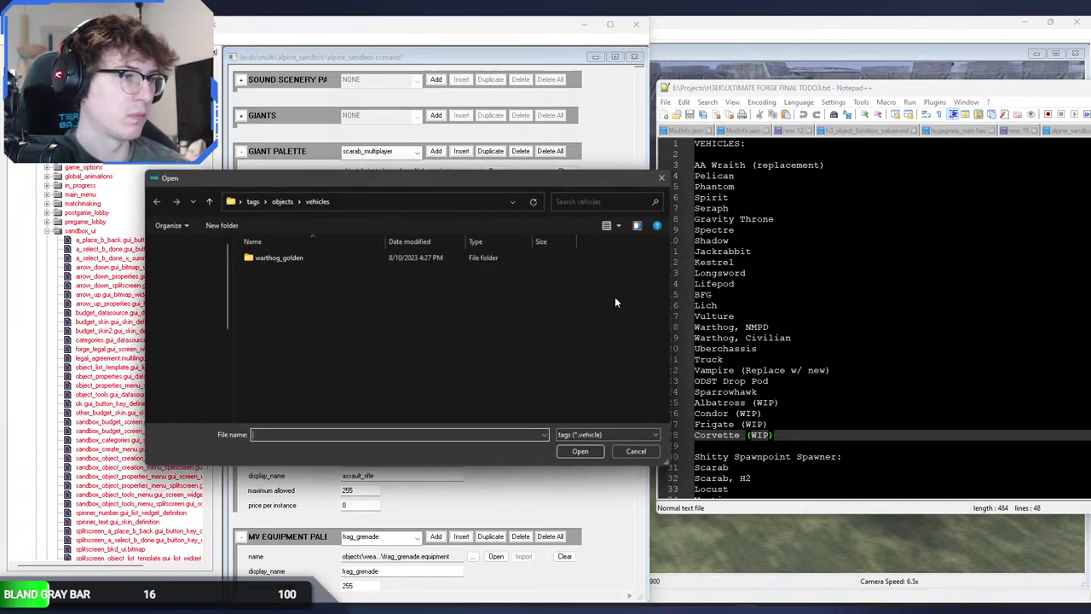
{"action": "left_click", "coordinate": [483, 198]}
{"action": "key", "text": "ctrl+v"}
{"action": "key", "text": "Return"}
{"action": "left_click", "coordinate": [360, 327]}
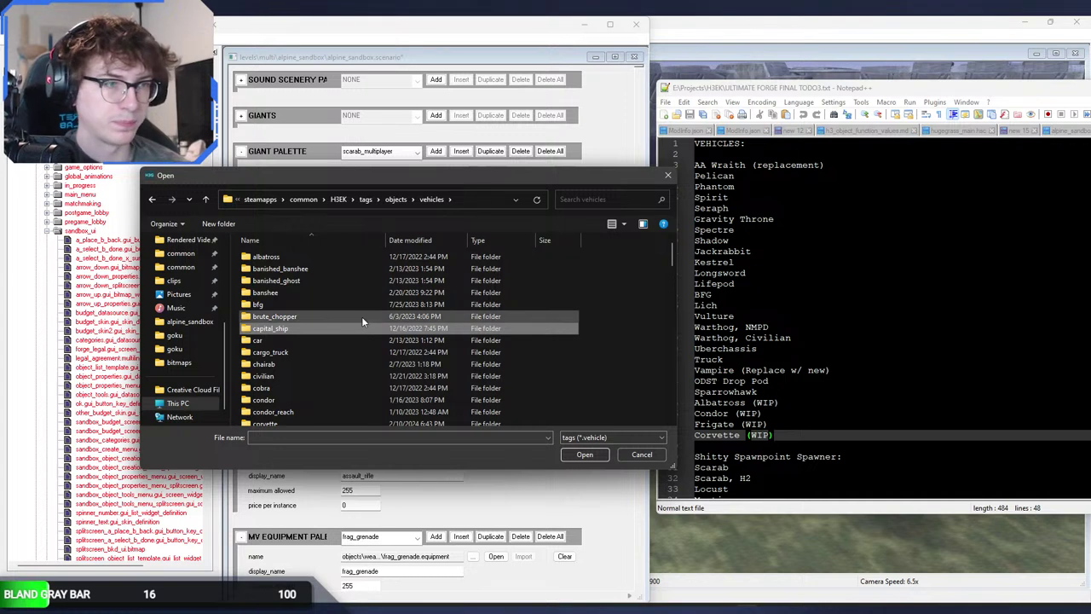
{"action": "left_click", "coordinate": [346, 293]}
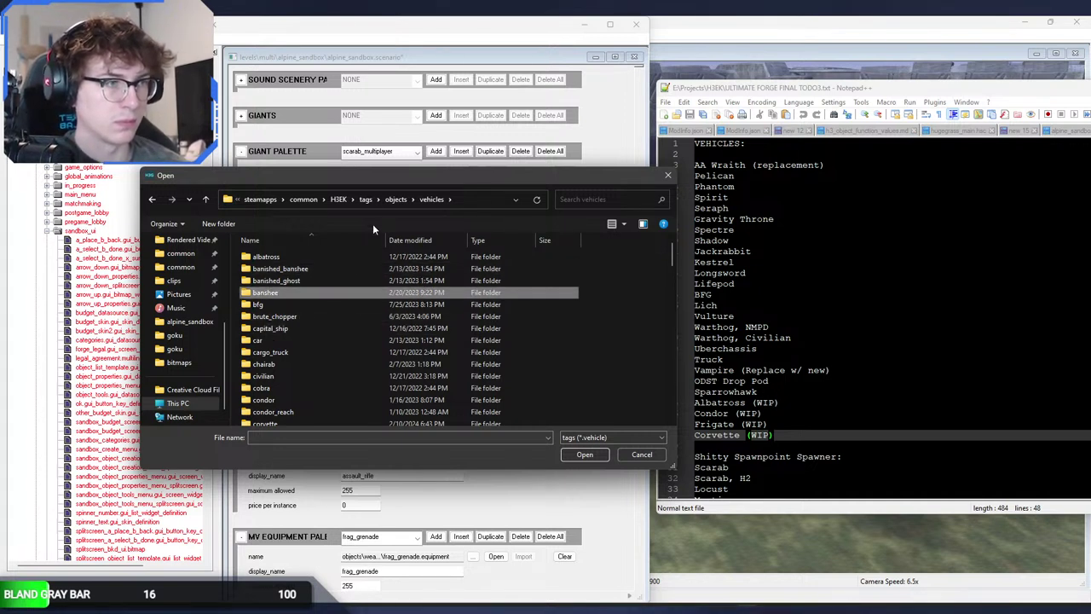
{"action": "left_click", "coordinate": [366, 199]}
{"action": "double_click", "coordinate": [294, 291]}
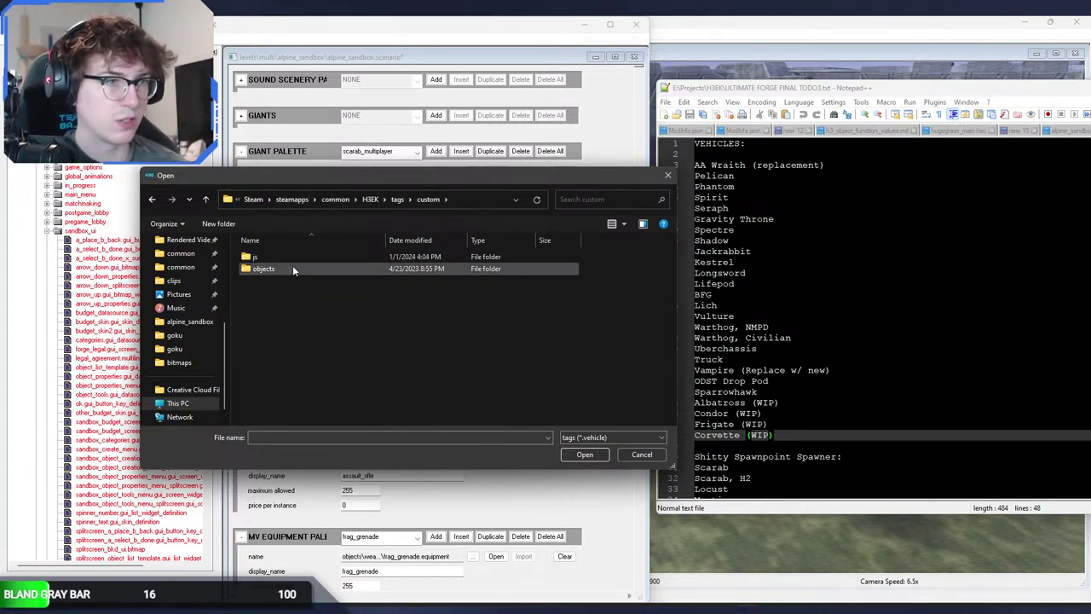
{"action": "double_click", "coordinate": [295, 256]}
{"action": "double_click", "coordinate": [295, 256]}
{"action": "double_click", "coordinate": [295, 256]}
{"action": "double_click", "coordinate": [295, 256]}
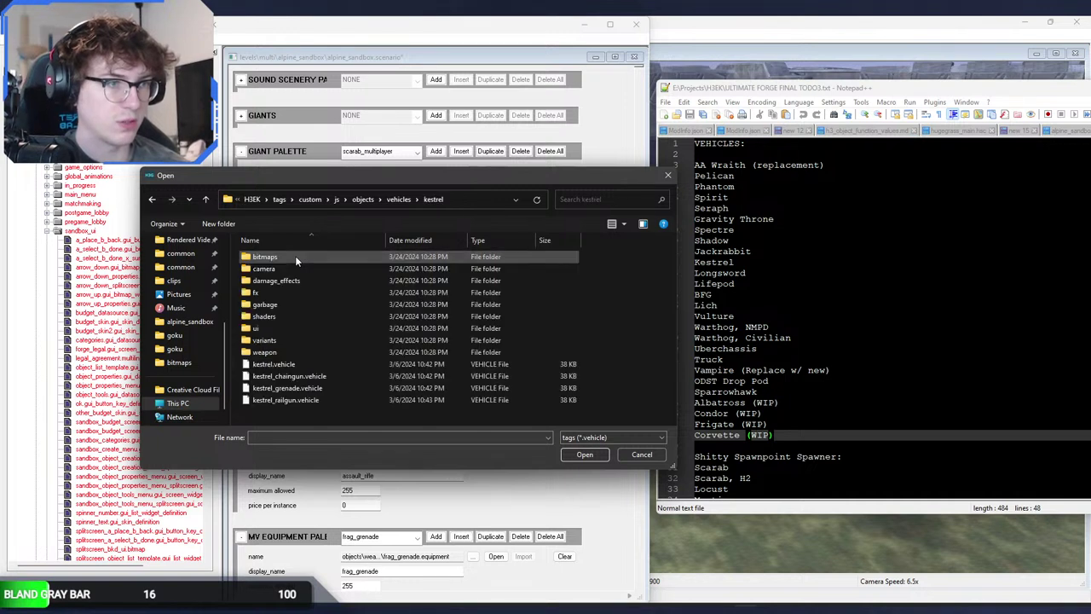
{"action": "double_click", "coordinate": [323, 365]}
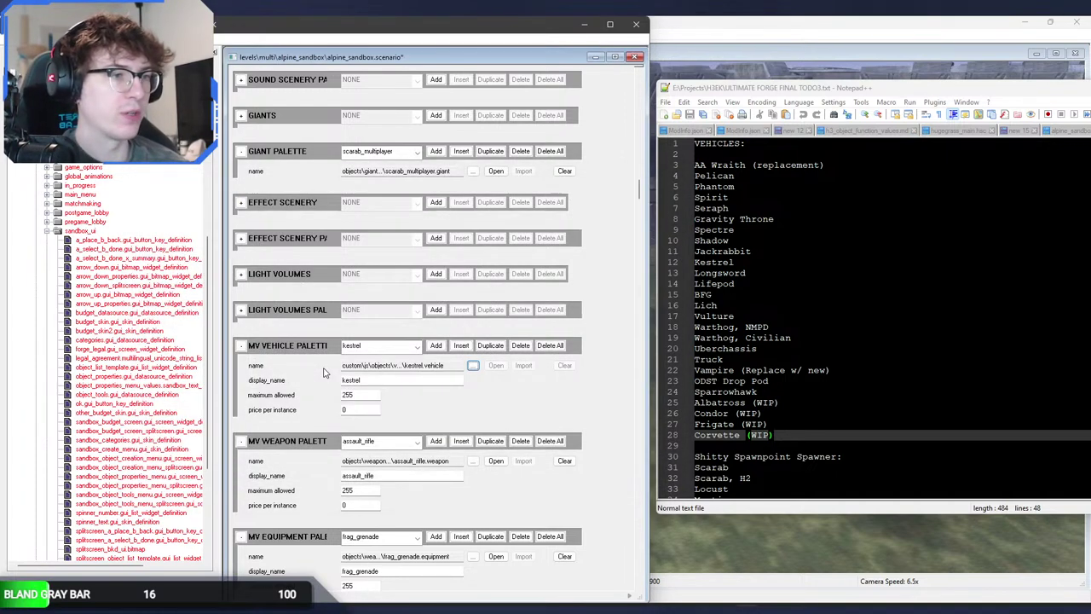
Step: Add an MV vehicle palette entry using longswordh2a.vehicle from H3EK objects\vehicles\longswordh2a, with display name longsword
{"action": "left_click", "coordinate": [437, 345]}
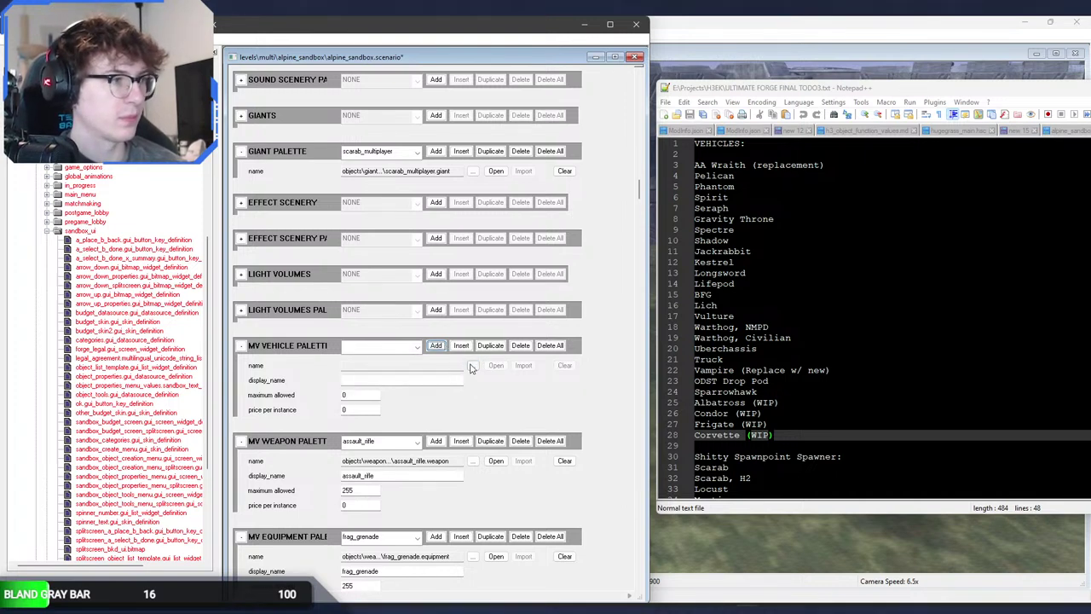
{"action": "left_click", "coordinate": [473, 365]}
{"action": "left_click", "coordinate": [439, 199]}
{"action": "type", "text": "C:\\Program Files (x86)\\Steam\\steamapps\\common\\H3EK\\tags\\objects\\vehicles"}
{"action": "key", "text": "Return"}
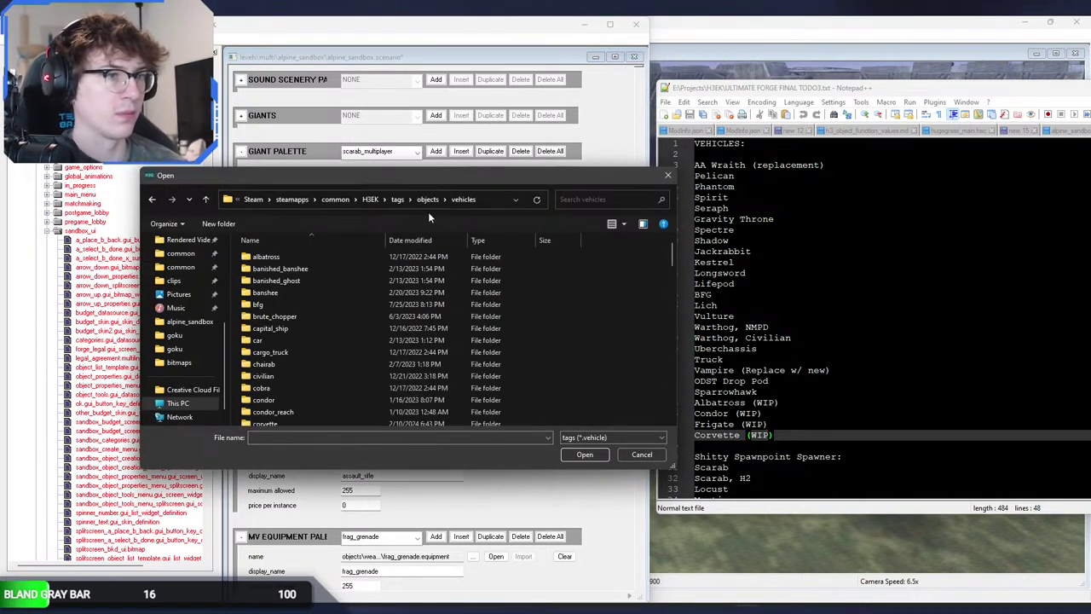
{"action": "key", "text": "l"}
{"action": "double_click", "coordinate": [320, 314]}
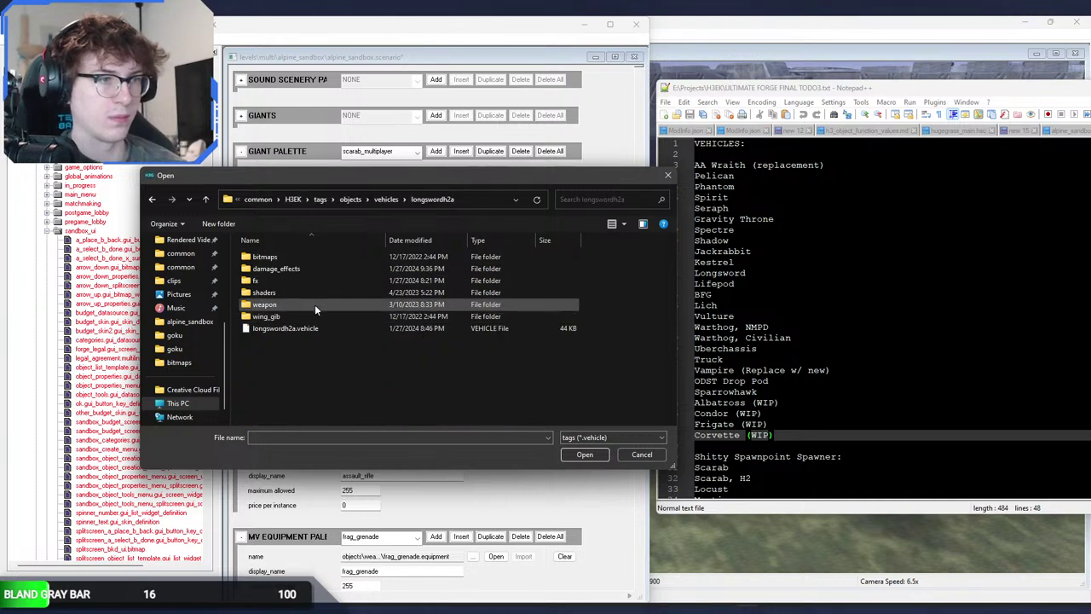
{"action": "double_click", "coordinate": [318, 329]}
{"action": "left_click", "coordinate": [397, 379]}
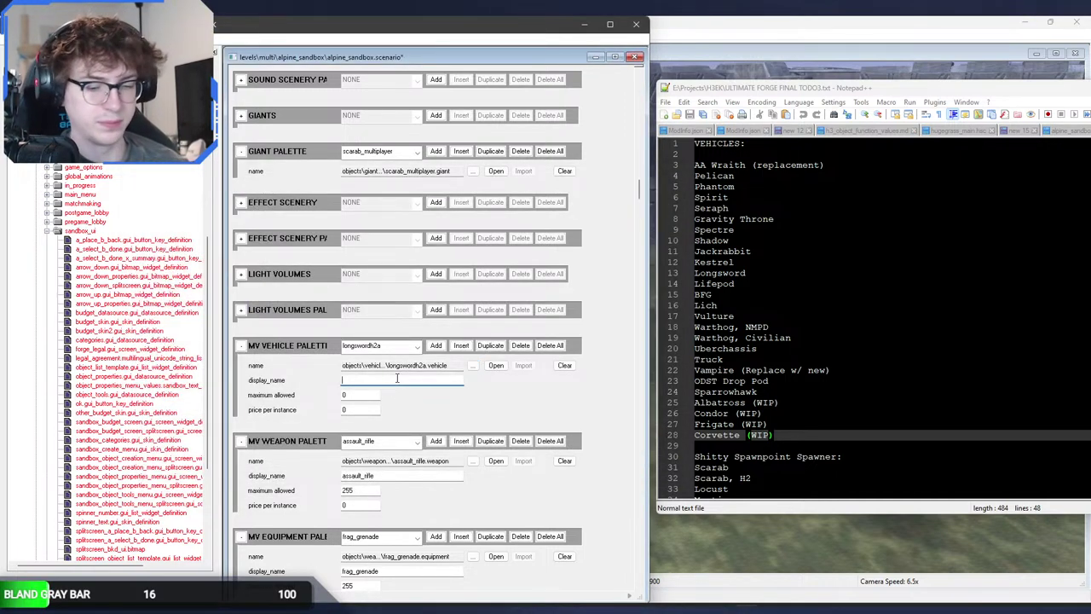
{"action": "type", "text": "longsword"}
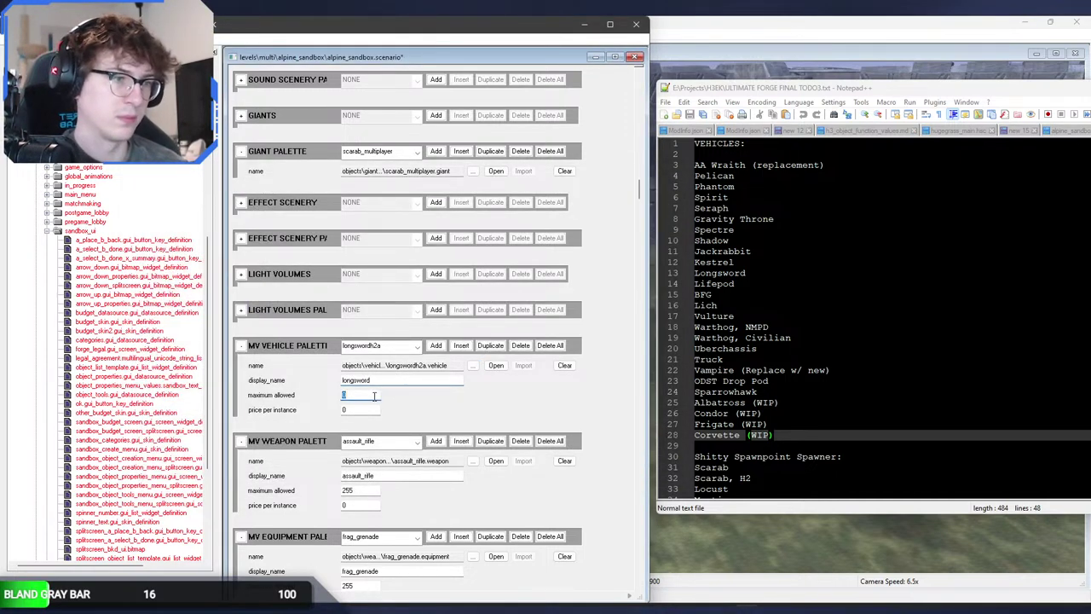
Step: Add an MV vehicle palette entry using lifepod.vehicle from the H3EK objects\vehicles\lifepod folder
{"action": "left_click", "coordinate": [436, 345]}
{"action": "left_click", "coordinate": [473, 366]}
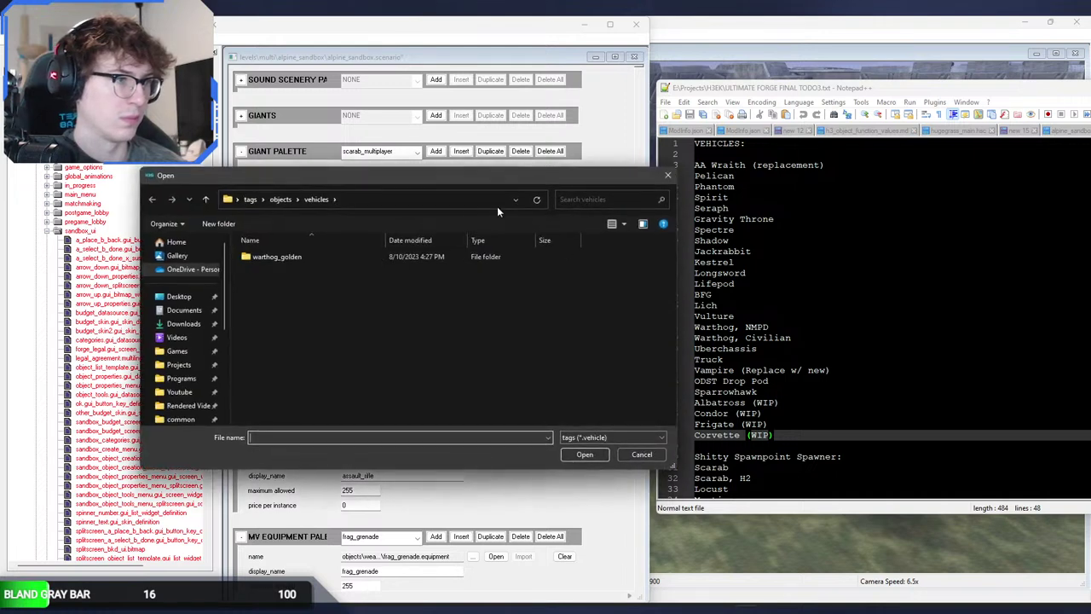
{"action": "left_click", "coordinate": [443, 201]}
{"action": "type", "text": "C:\\Program Files (x86)\\Steam\\steamapps\\common\\H3EK\\tags\\objects\\vehicles"}
{"action": "key", "text": "Return"}
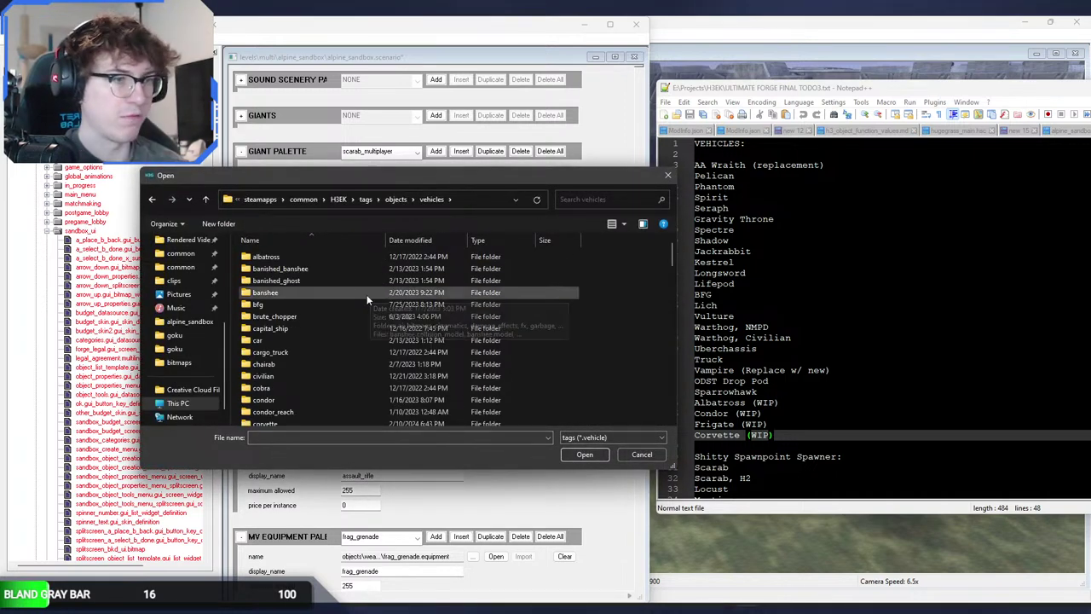
{"action": "scroll", "coordinate": [367, 294], "scroll_direction": "down", "scroll_amount": 6}
{"action": "double_click", "coordinate": [299, 269]}
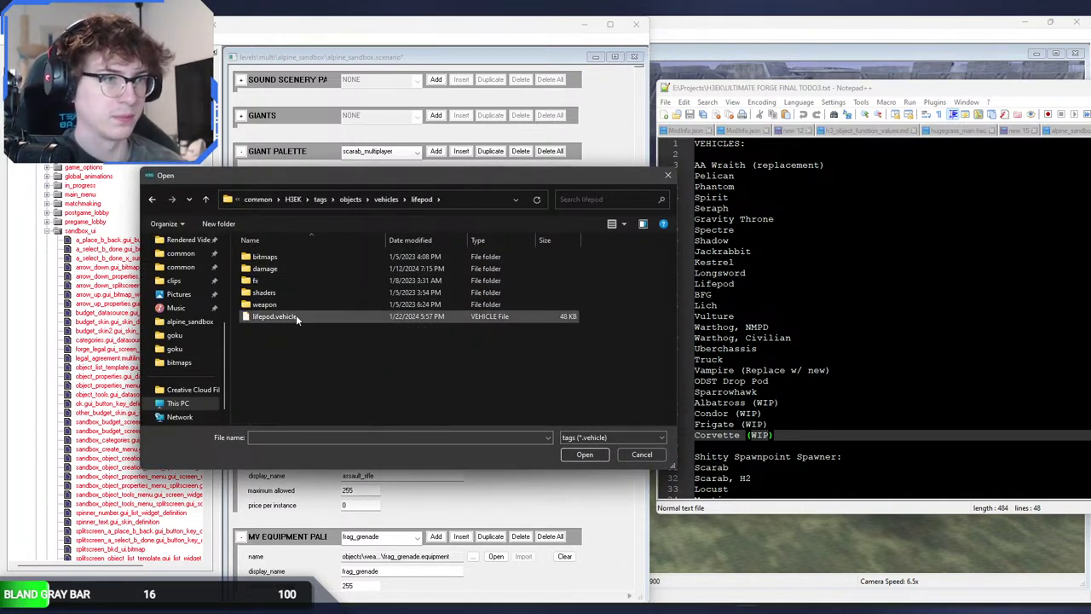
{"action": "double_click", "coordinate": [296, 315]}
Step: Give the lifepod entry the display name lifepod and a maximum allowed of 255
{"action": "left_click", "coordinate": [368, 380]}
{"action": "type", "text": "255"}
{"action": "left_click_drag", "start_coordinate": [368, 397], "coordinate": [274, 374]}
{"action": "type", "text": "255"}
{"action": "type", "text": "liifepod"}
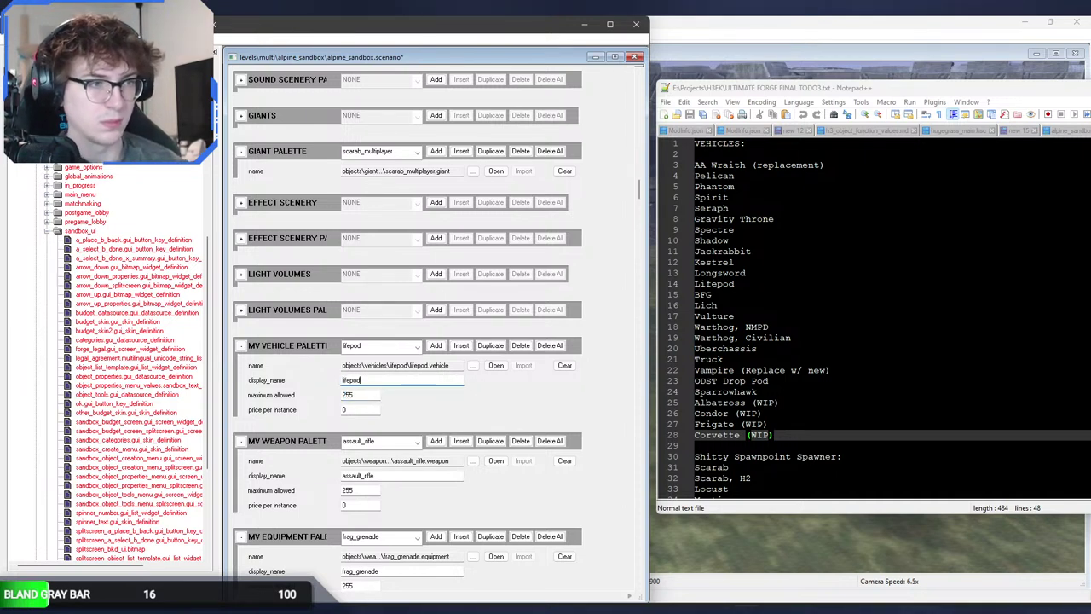
Step: Add an MV vehicle palette entry using bfg.vehicle from H3EK objects\vehicles\bfg, with display name bfg and maximum allowed 255
{"action": "left_click", "coordinate": [436, 346]}
{"action": "left_click", "coordinate": [476, 366]}
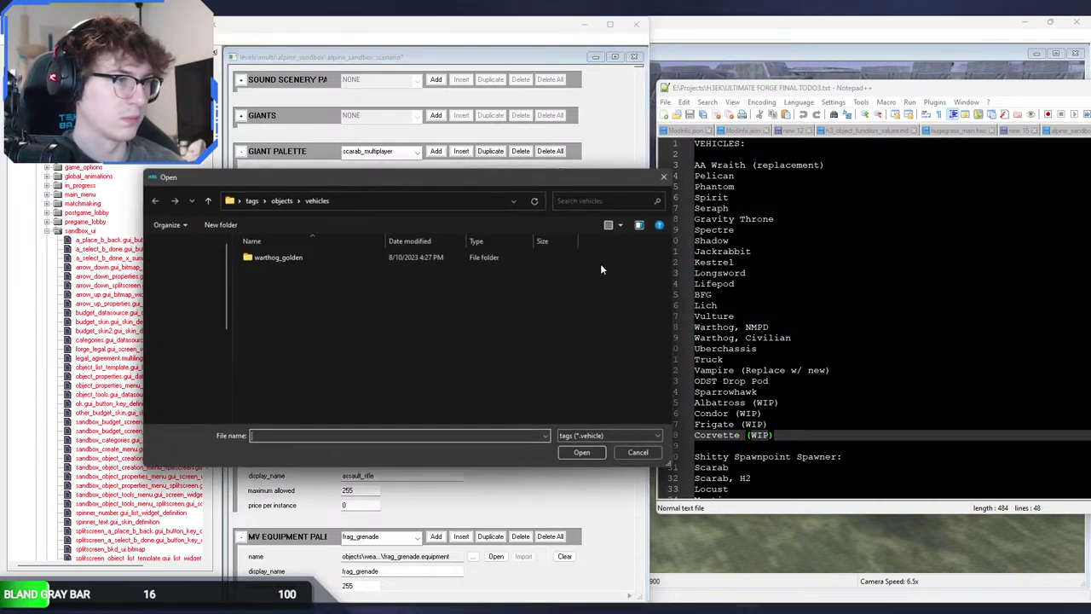
{"action": "left_click", "coordinate": [480, 205]}
{"action": "type", "text": "C:\\Program Files (x86)\\Steam\\steamapps\\common\\H3EK\\tags\\objects\\vehicles"}
{"action": "key", "text": "Return"}
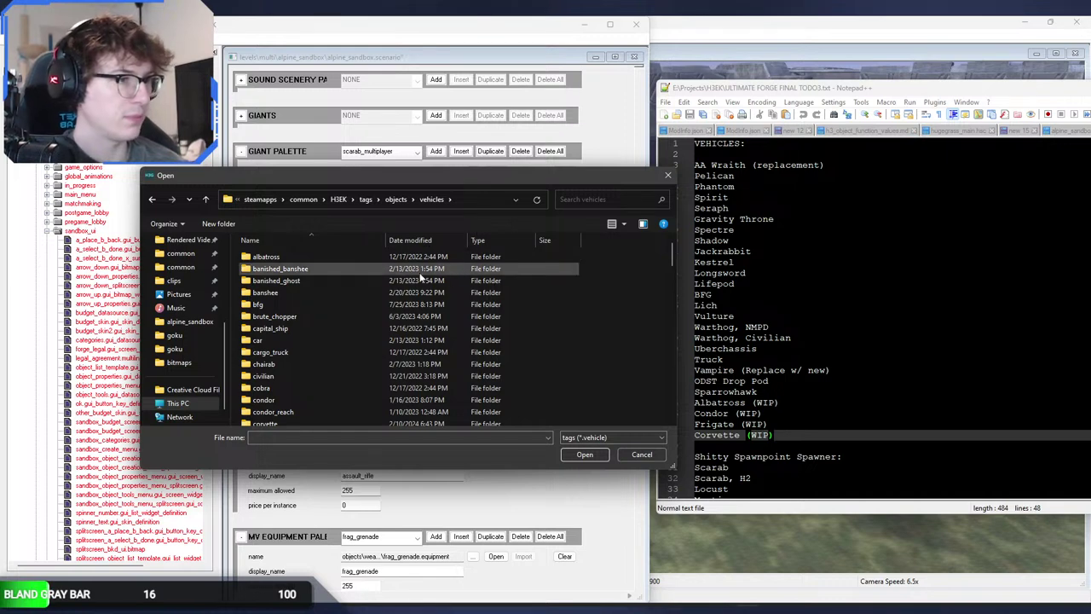
{"action": "double_click", "coordinate": [301, 304]}
{"action": "double_click", "coordinate": [269, 351]}
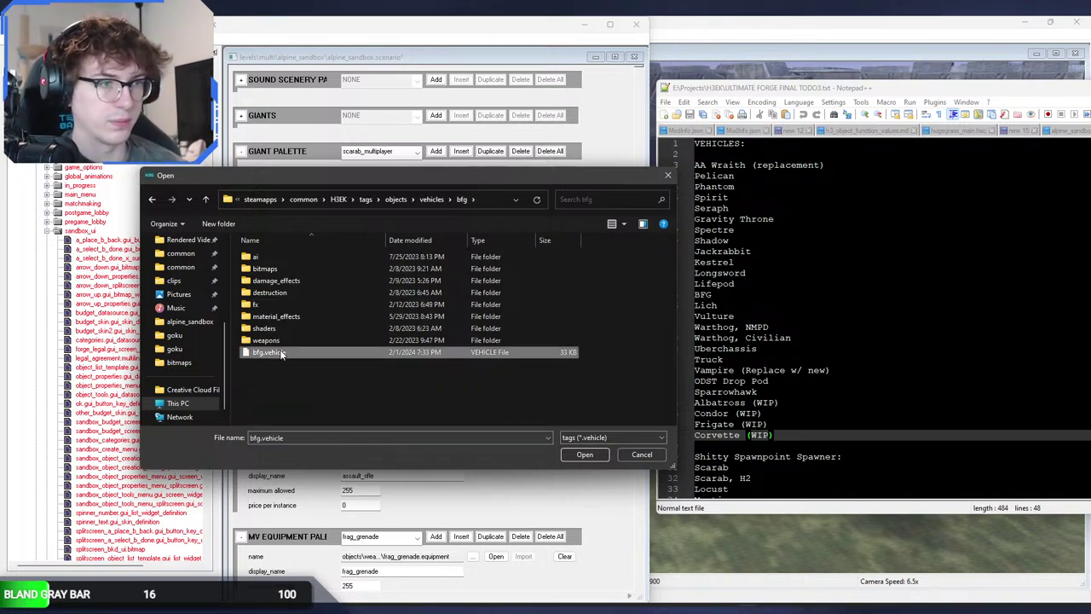
{"action": "left_click", "coordinate": [379, 379]}
{"action": "type", "text": "bfg"}
{"action": "double_click", "coordinate": [377, 395]}
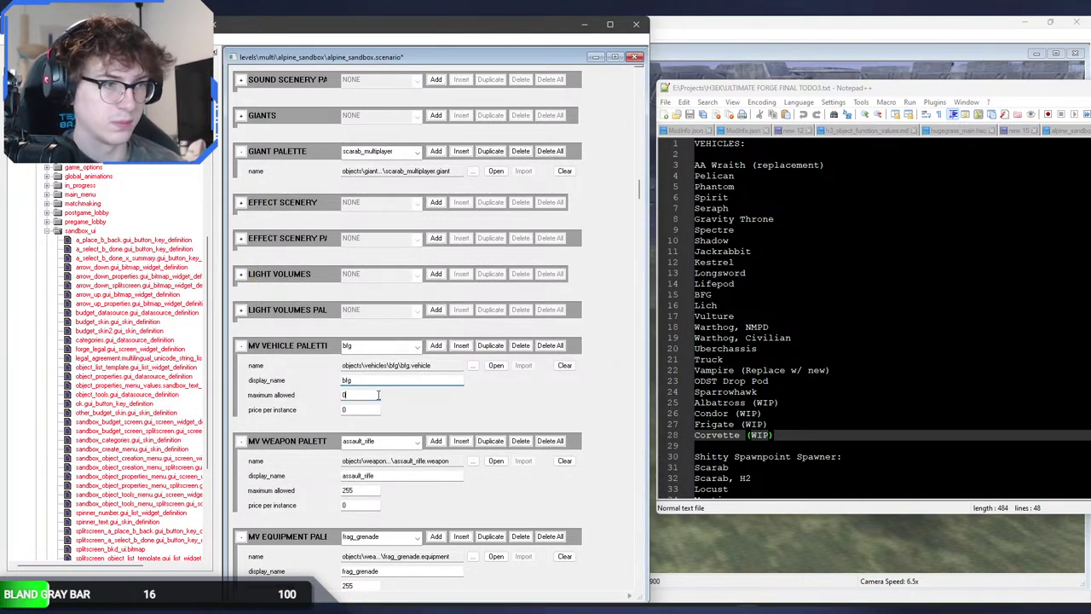
{"action": "type", "text": "255"}
Step: Add an MV vehicle palette entry using lich.vehicle from H3EK objects\vehicles\lich, with display name lich and maximum allowed 255
{"action": "left_click", "coordinate": [438, 345]}
{"action": "left_click", "coordinate": [473, 365]}
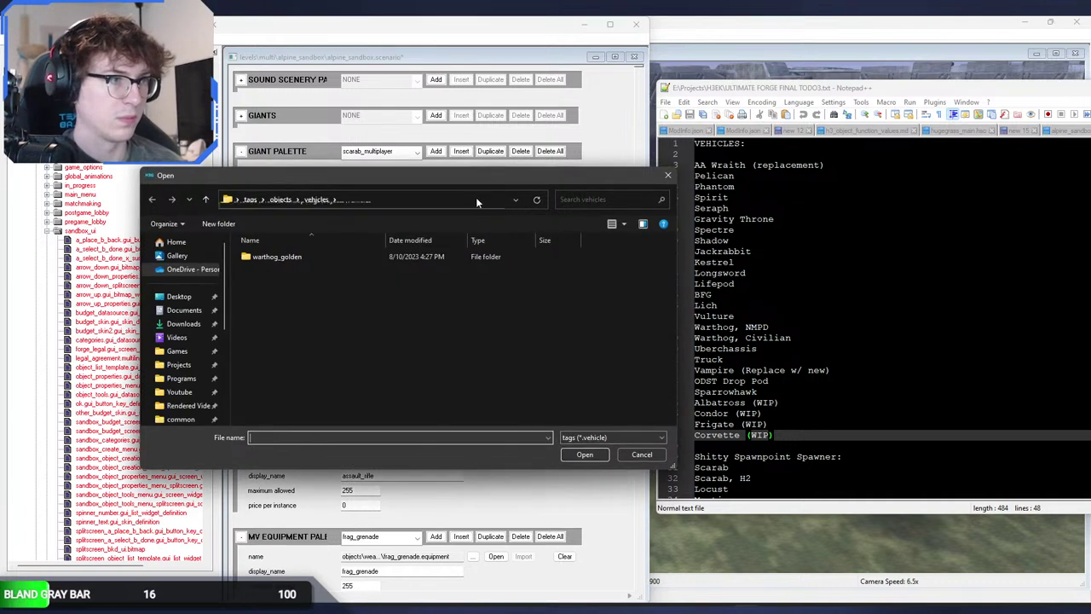
{"action": "left_click", "coordinate": [348, 302]}
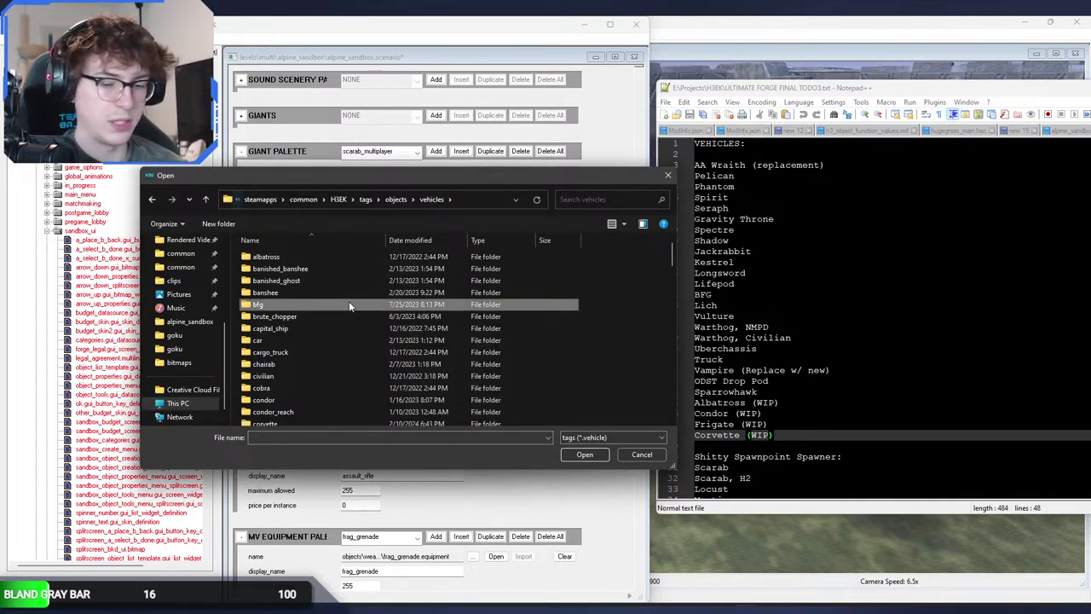
{"action": "key", "text": "l"}
{"action": "double_click", "coordinate": [295, 259]}
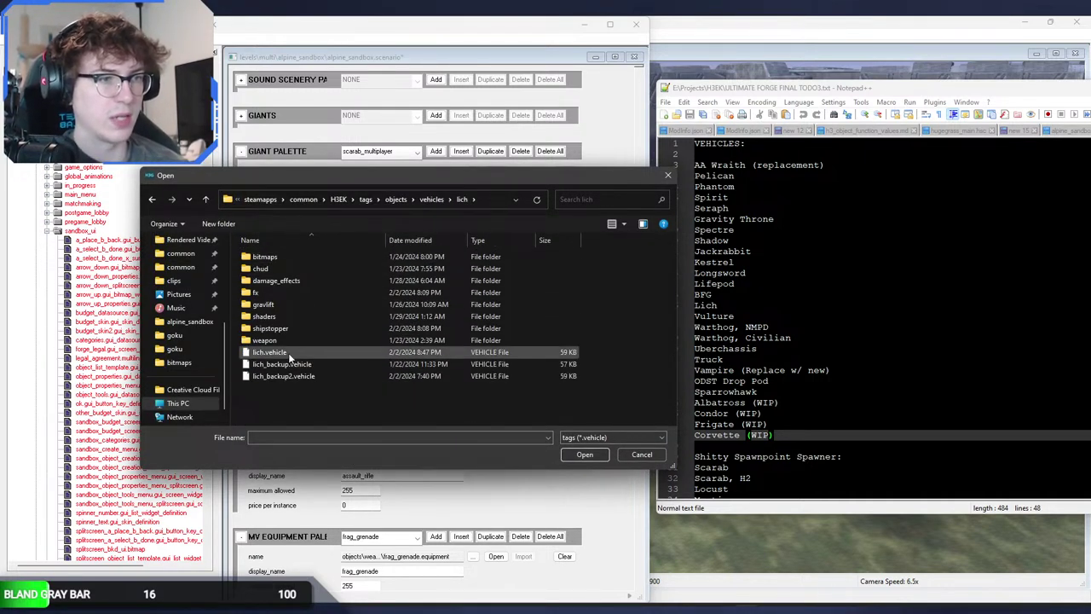
{"action": "double_click", "coordinate": [269, 352]}
{"action": "left_click", "coordinate": [375, 382]}
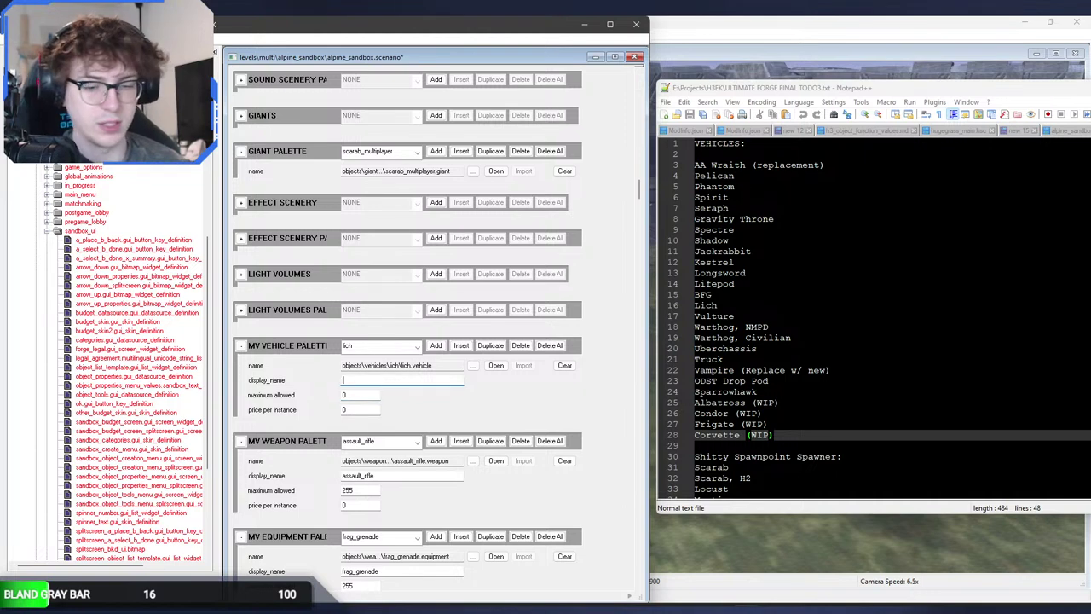
{"action": "left_click_drag", "start_coordinate": [359, 395], "coordinate": [329, 395]}
{"action": "type", "text": "255"}
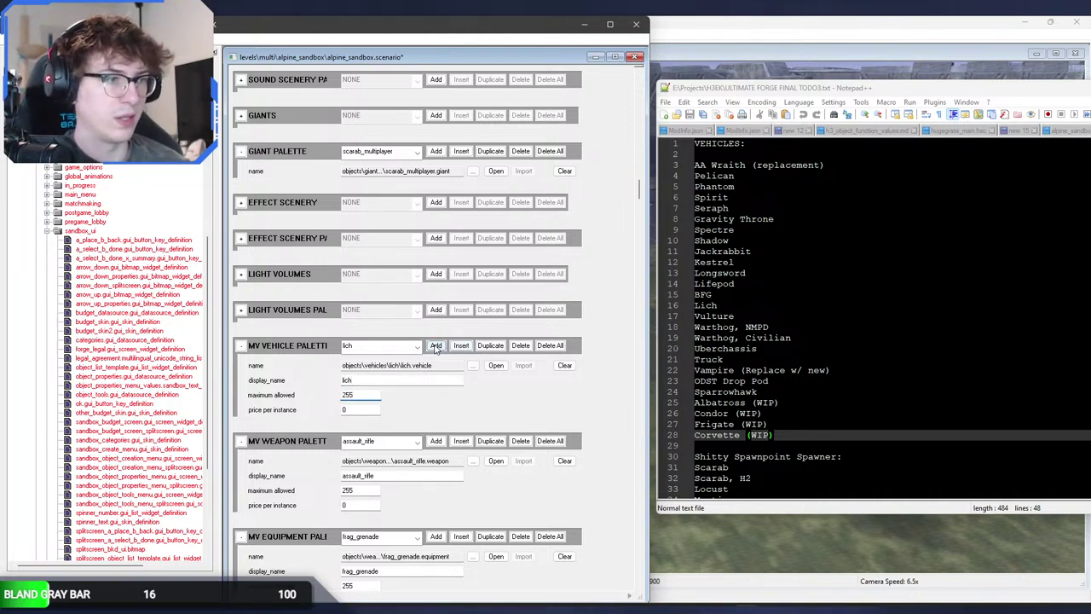
Step: Add an MV vehicle palette entry using vulture.vehicle from H3EK objects\vehicles\vulture, with display name vulture and maximum allowed 255
{"action": "left_click", "coordinate": [435, 345]}
{"action": "left_click", "coordinate": [472, 365]}
{"action": "left_click", "coordinate": [464, 200]}
{"action": "type", "text": "C:\\Program Files (x86)\\Steam\\steamapps\\common\\H3EK\\tags\\objects\\vehicles"}
{"action": "key", "text": "Return"}
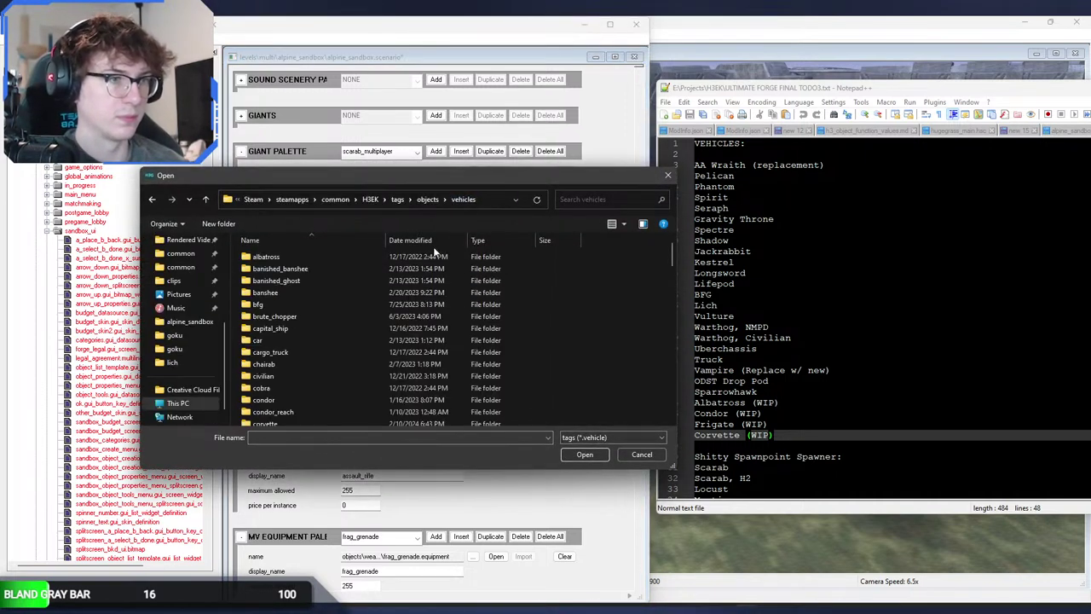
{"action": "scroll", "coordinate": [374, 295], "scroll_direction": "down", "scroll_amount": 10}
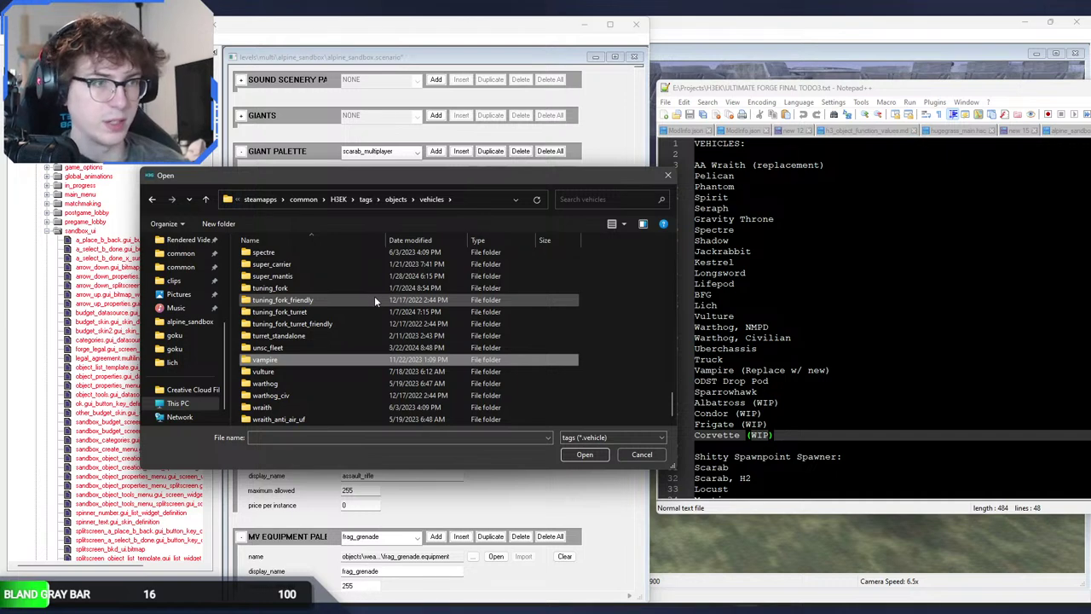
{"action": "double_click", "coordinate": [312, 373]}
{"action": "double_click", "coordinate": [341, 354]}
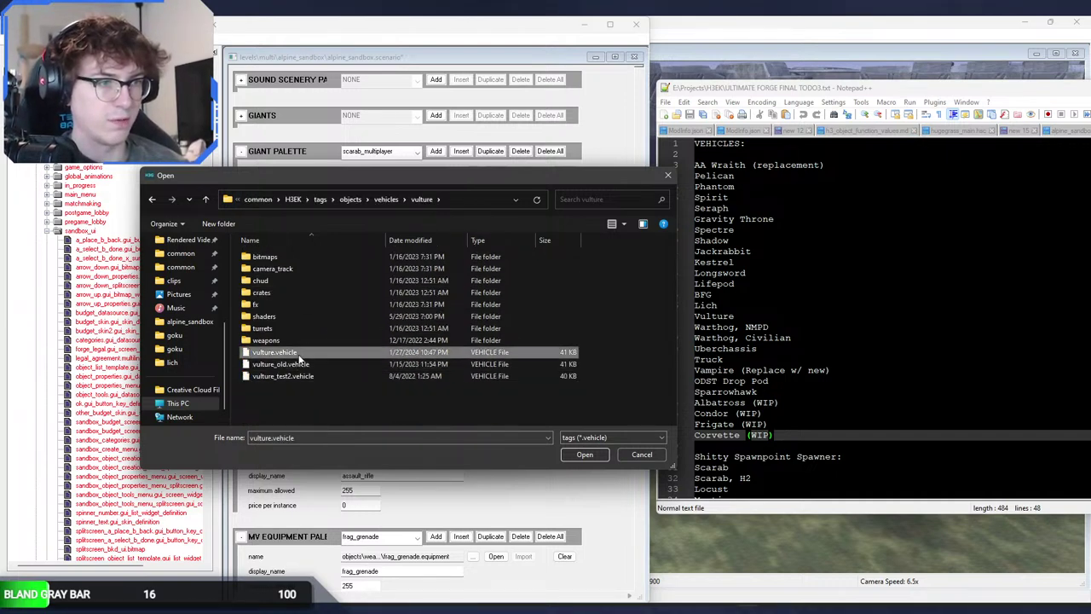
{"action": "left_click", "coordinate": [373, 380]}
{"action": "type", "text": "vulture"}
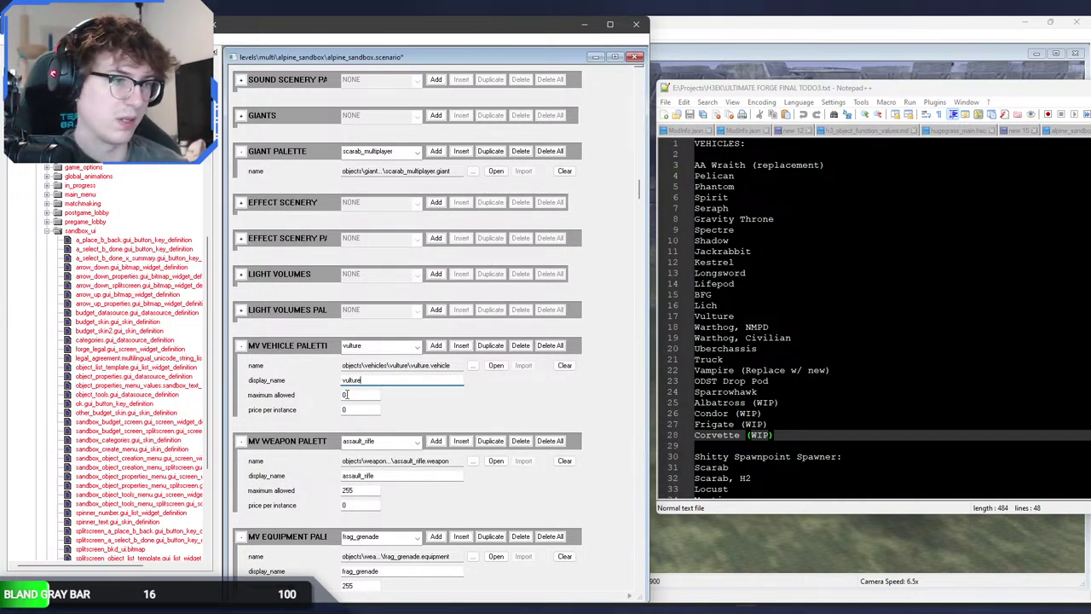
{"action": "left_click", "coordinate": [346, 394]}
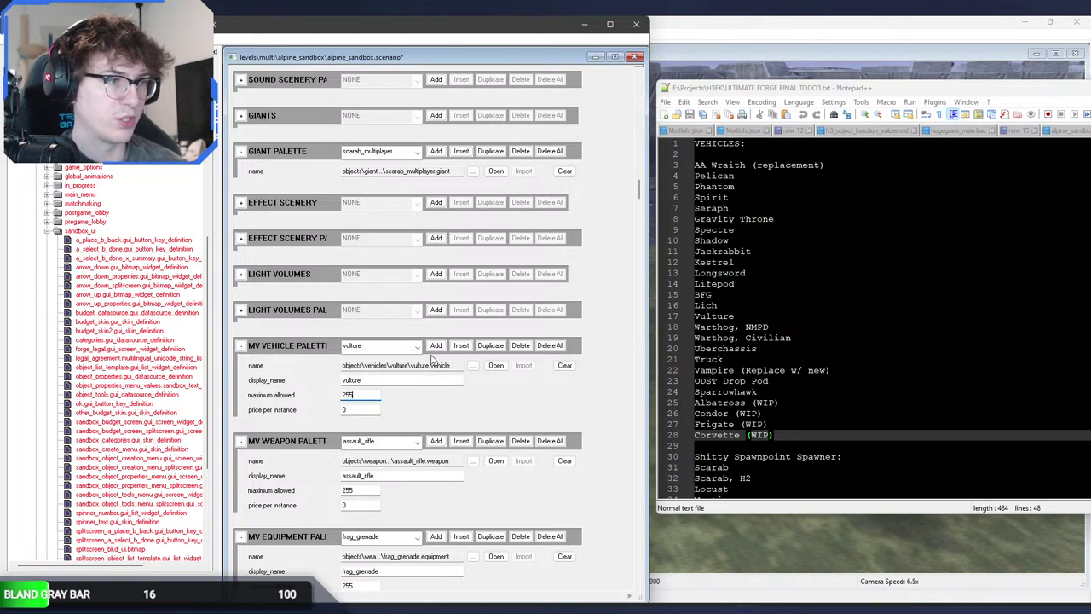
Step: Add an MV vehicle palette entry using police_hog.vehicle from H3EK objects\vehicles\police_hog, with display name warthog_police
{"action": "left_click", "coordinate": [473, 365]}
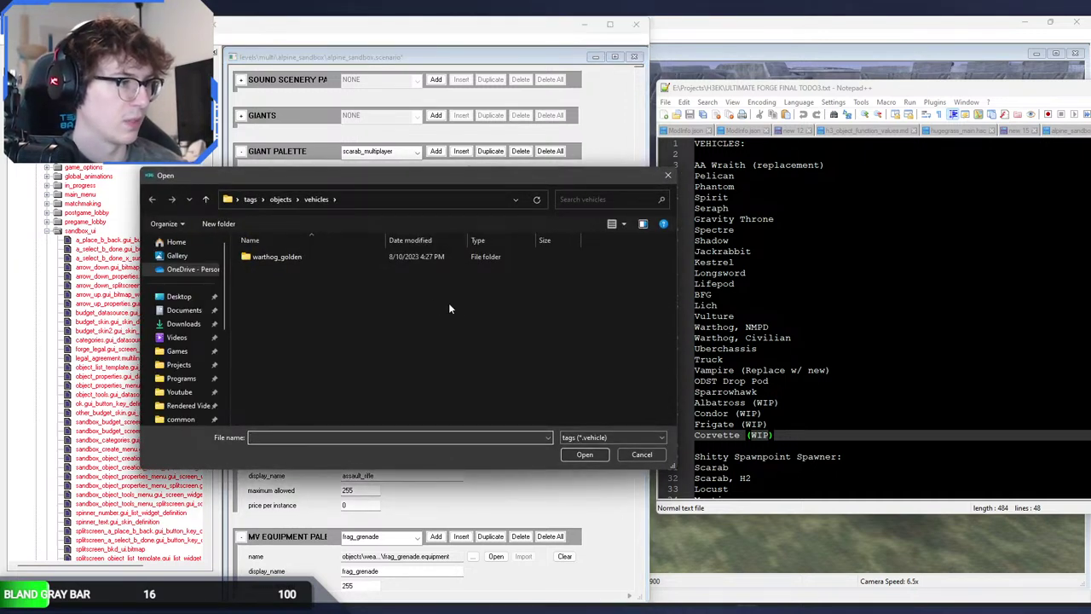
{"action": "left_click", "coordinate": [359, 200]}
{"action": "type", "text": "C:\\Program Files (x86)\\Steam\\steamapps\\common\\H3EK\\tags\\objects\\vehicles"}
{"action": "key", "text": "Return"}
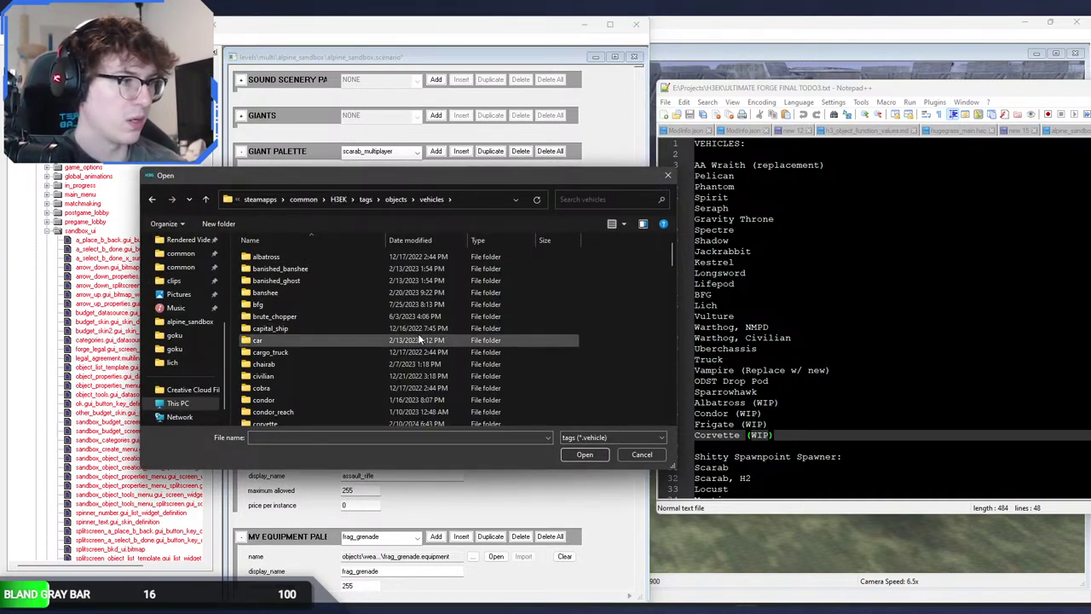
{"action": "scroll", "coordinate": [419, 339], "scroll_direction": "down", "scroll_amount": 10}
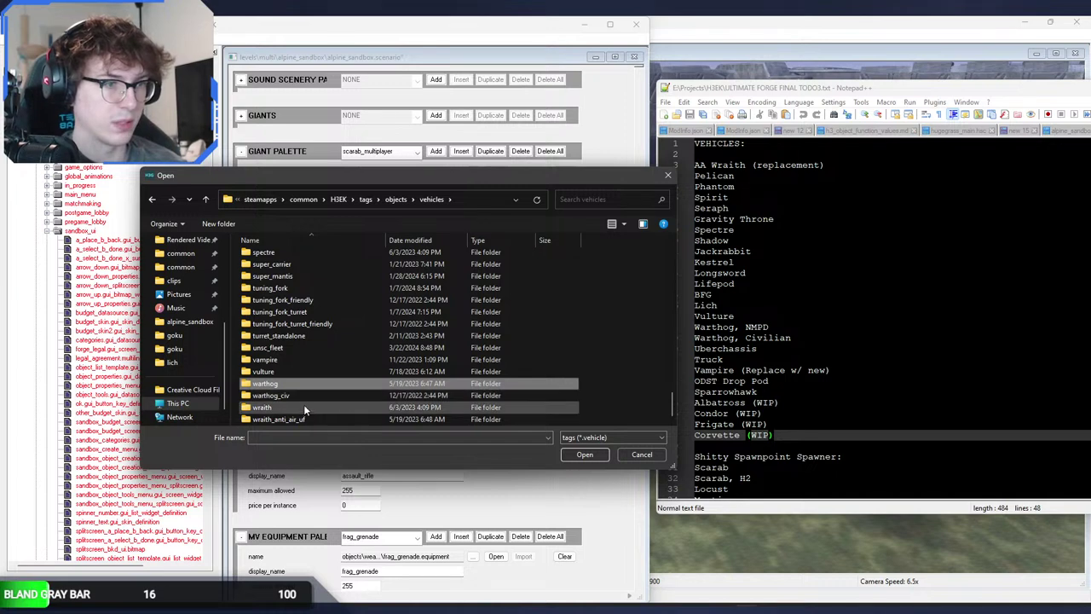
{"action": "scroll", "coordinate": [313, 333], "scroll_direction": "up", "scroll_amount": 5}
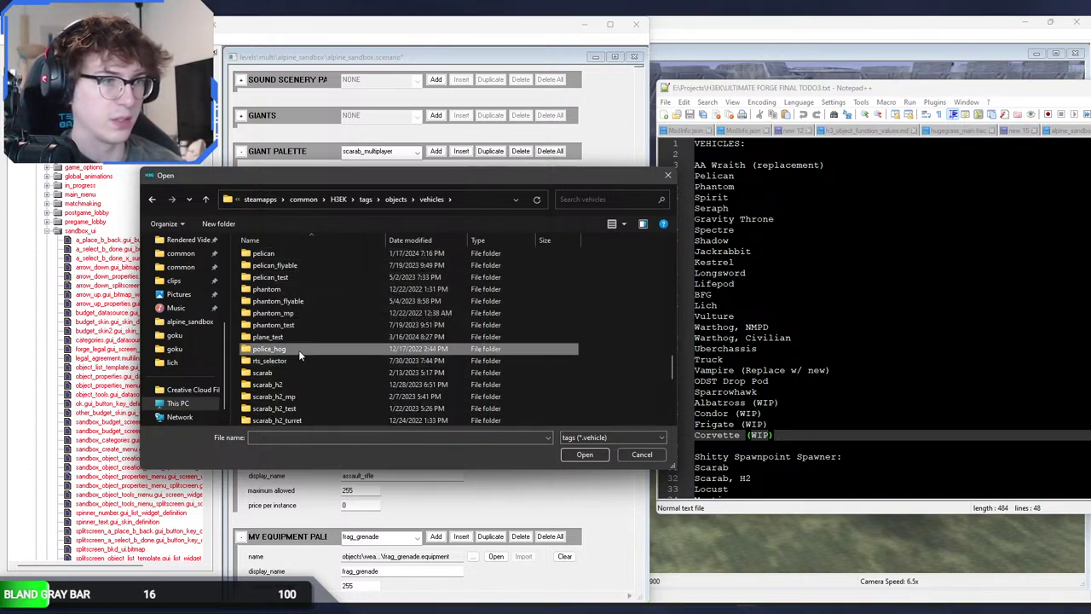
{"action": "double_click", "coordinate": [299, 348]}
{"action": "double_click", "coordinate": [305, 293]}
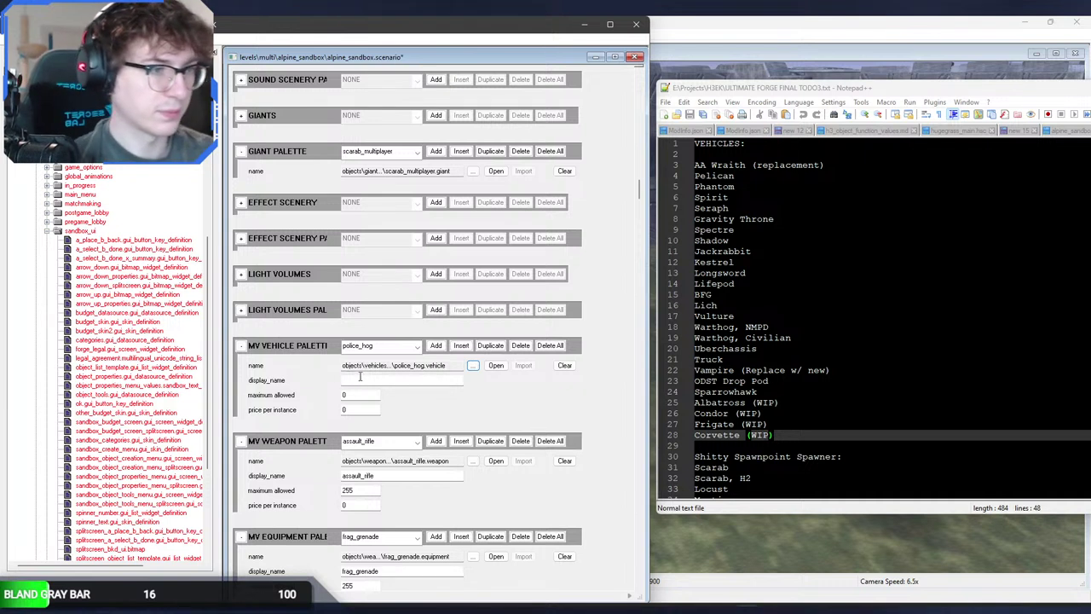
{"action": "left_click", "coordinate": [359, 380]}
{"action": "type", "text": "warthog_police"}
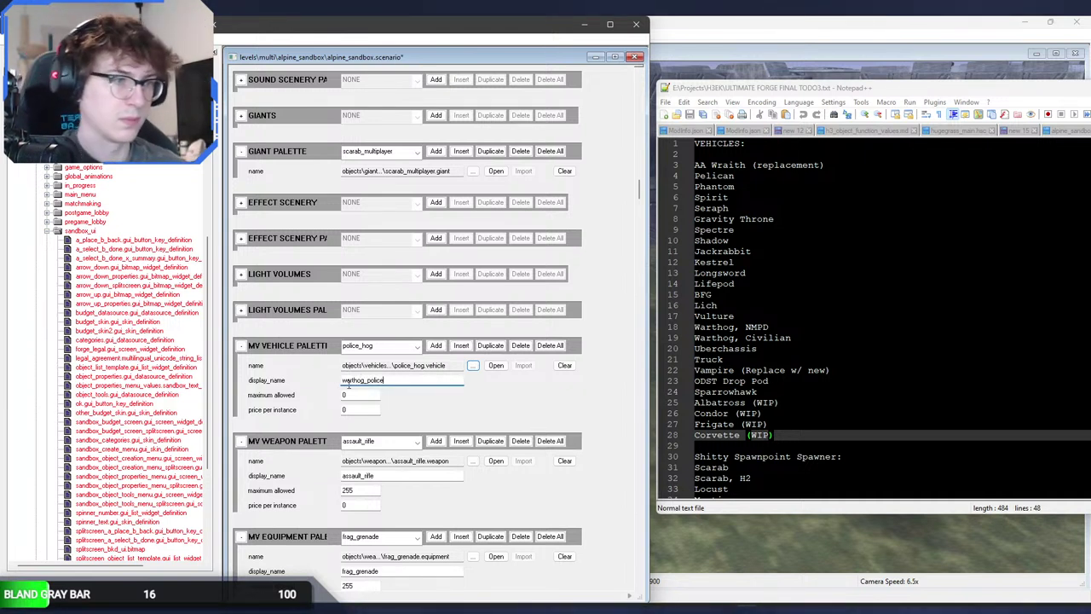
Step: Add an MV vehicle palette entry using warthog_civ.vehicle from H3EK objects\vehicles\warthog_civ, with display name warthog_civ
{"action": "left_click", "coordinate": [435, 345]}
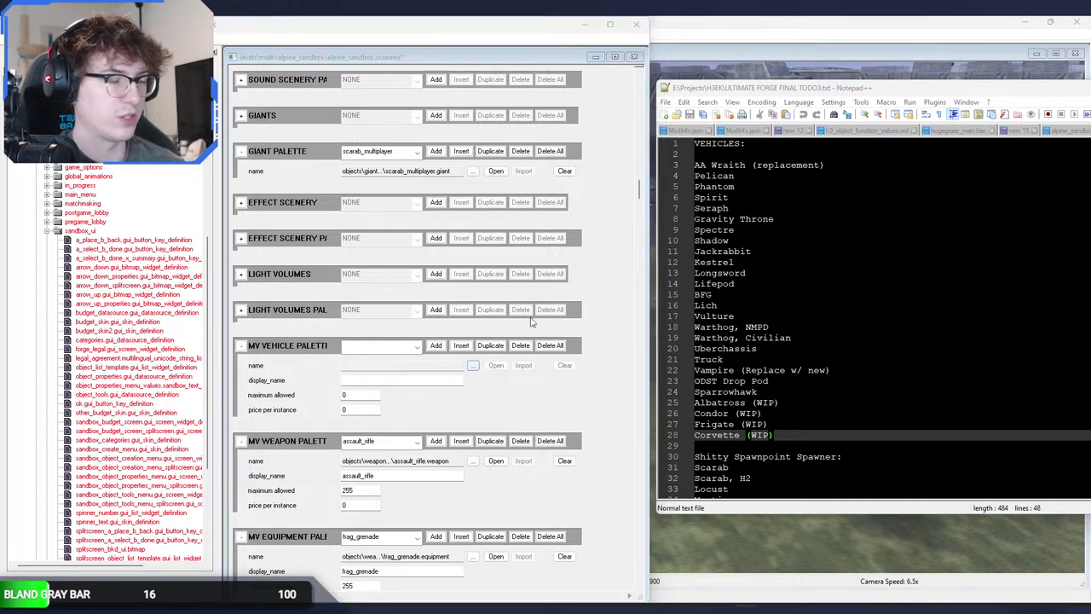
{"action": "left_click", "coordinate": [487, 201]}
{"action": "type", "text": "C:\\Program Files (x86)\\Steam\\steamapps\\common\\H3EK\\tags\\objects\\vehicles"}
{"action": "key", "text": "Return"}
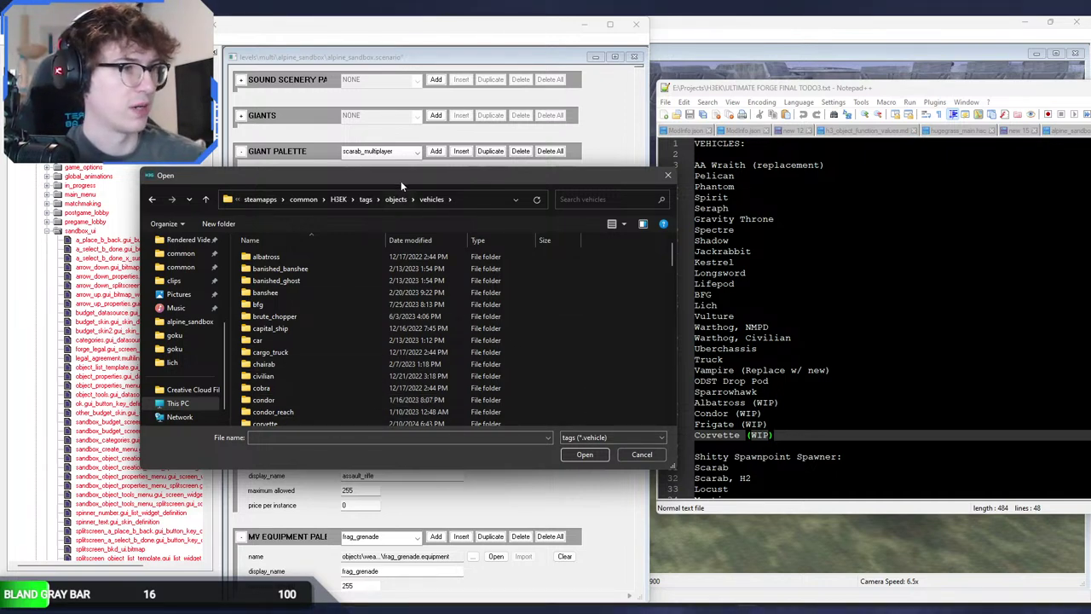
{"action": "left_click_drag", "start_coordinate": [400, 181], "coordinate": [544, 207]}
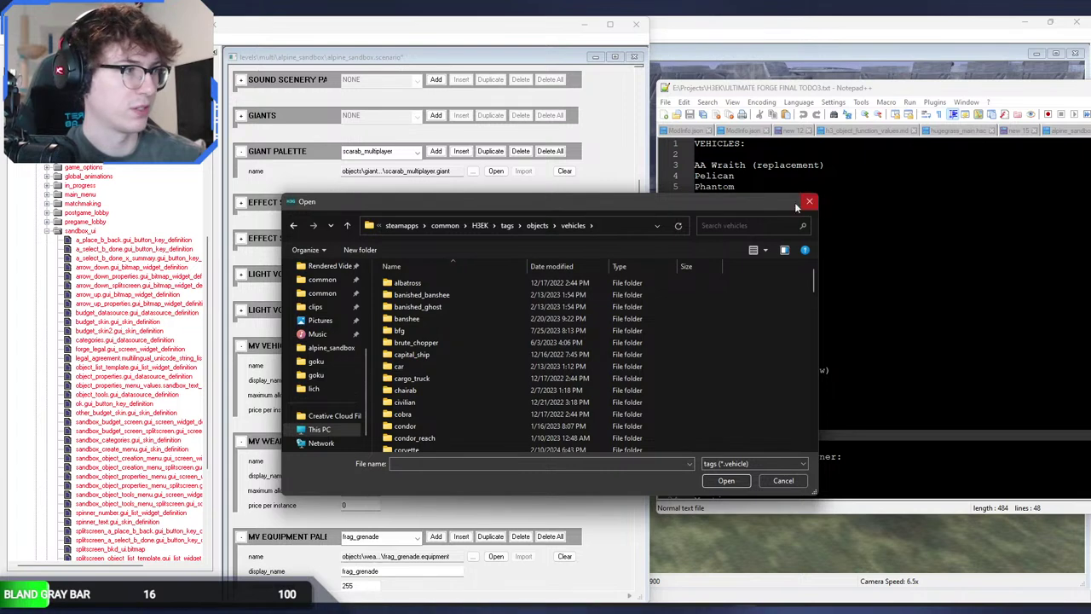
{"action": "left_click_drag", "start_coordinate": [734, 207], "coordinate": [590, 198]}
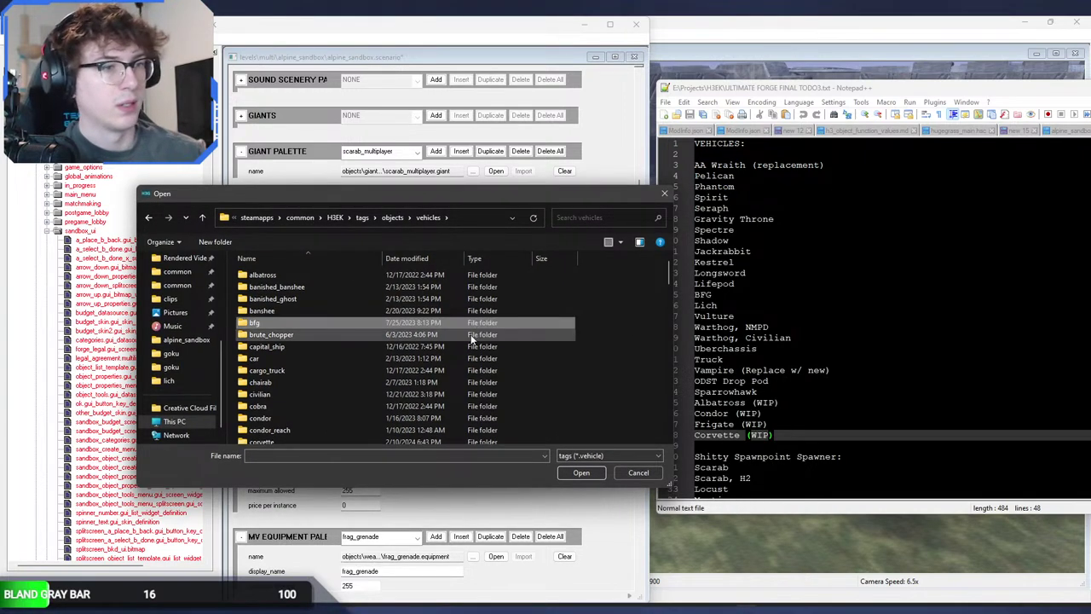
{"action": "scroll", "coordinate": [358, 393], "scroll_direction": "down", "scroll_amount": 5}
{"action": "double_click", "coordinate": [341, 417]}
{"action": "double_click", "coordinate": [288, 299]}
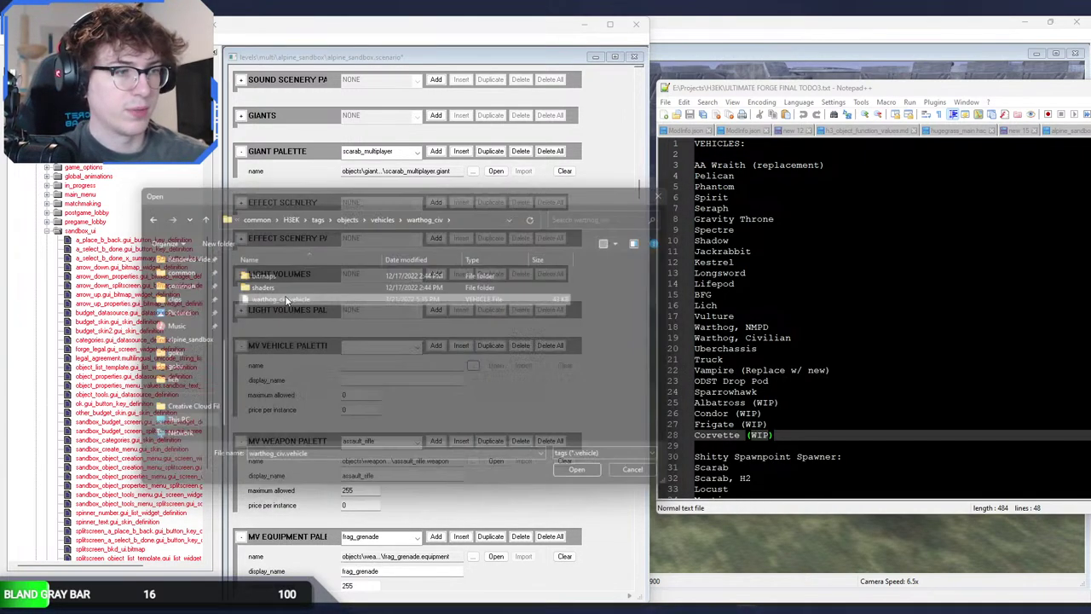
{"action": "left_click", "coordinate": [392, 380]}
{"action": "type", "text": "war"}
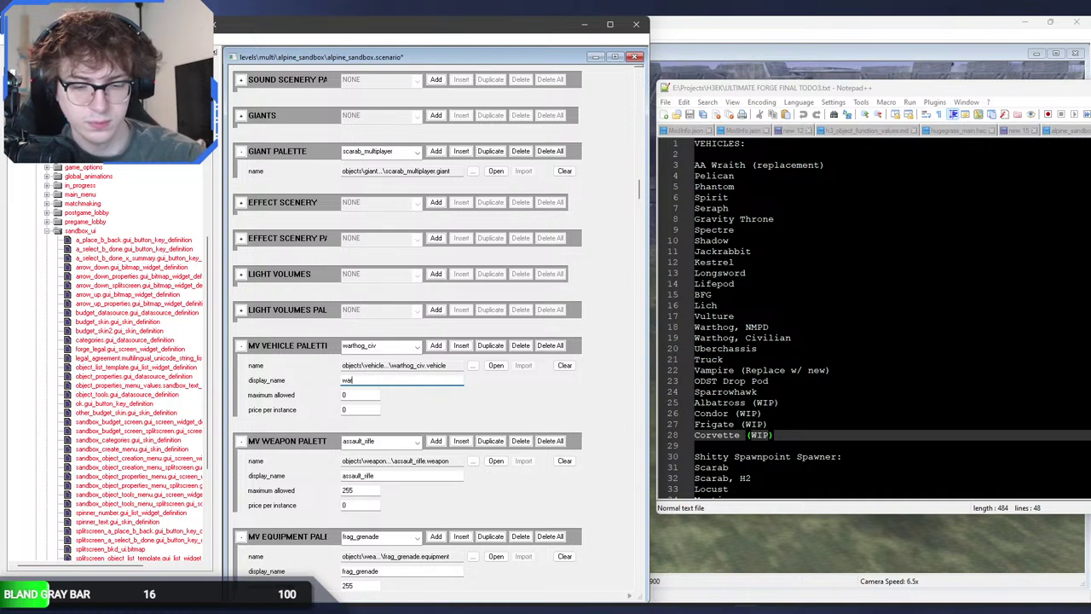
{"action": "type", "text": "thog_civ"}
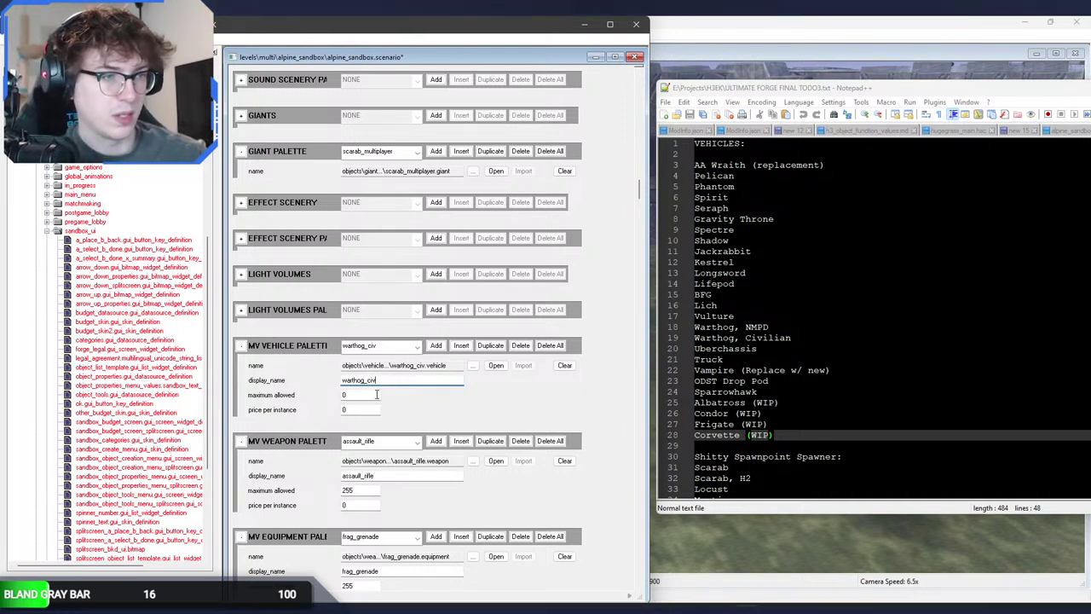
Step: Add an MV vehicle palette entry using car.vehicle from H3EK objects\vehicles\car, with display name car and maximum allowed 255
{"action": "left_click", "coordinate": [436, 345]}
{"action": "left_click", "coordinate": [473, 365]}
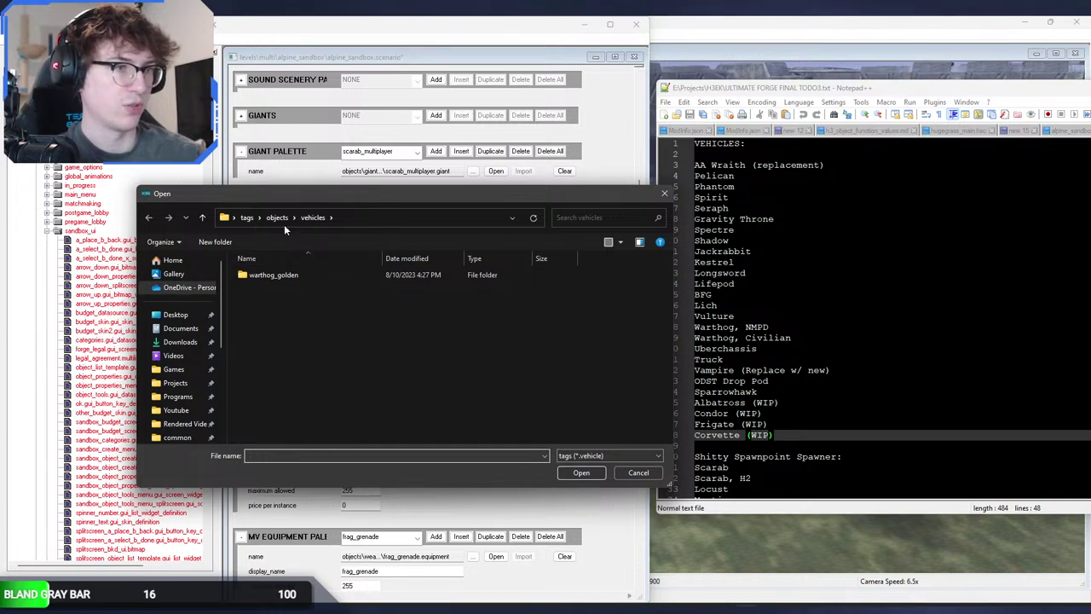
{"action": "left_click", "coordinate": [378, 218]}
{"action": "key", "text": "ctrl+v"}
{"action": "key", "text": "Return"}
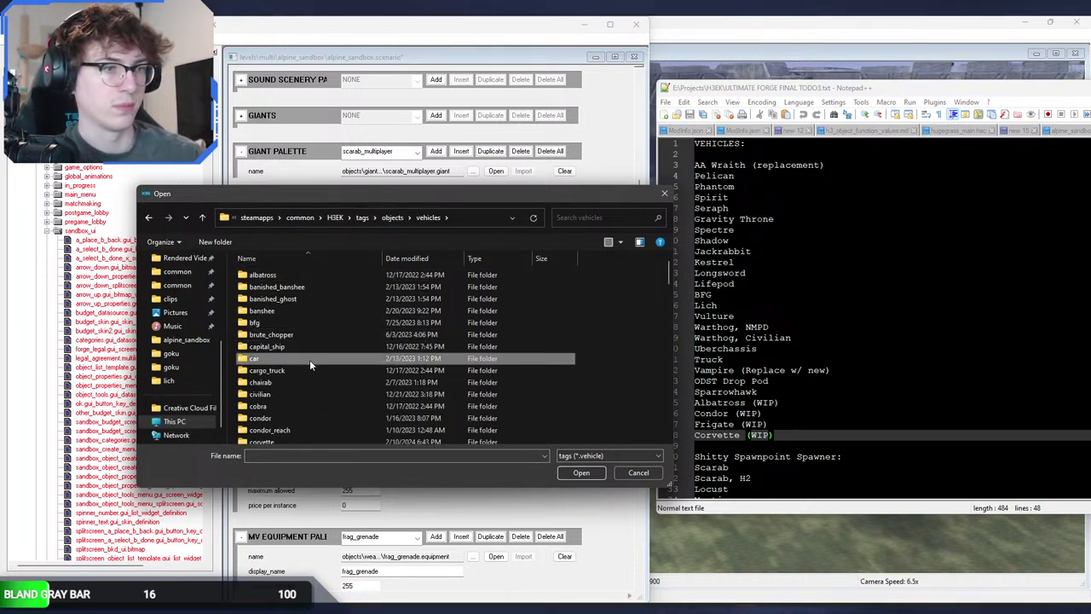
{"action": "double_click", "coordinate": [309, 360]}
{"action": "double_click", "coordinate": [288, 304]}
{"action": "left_click", "coordinate": [372, 380]}
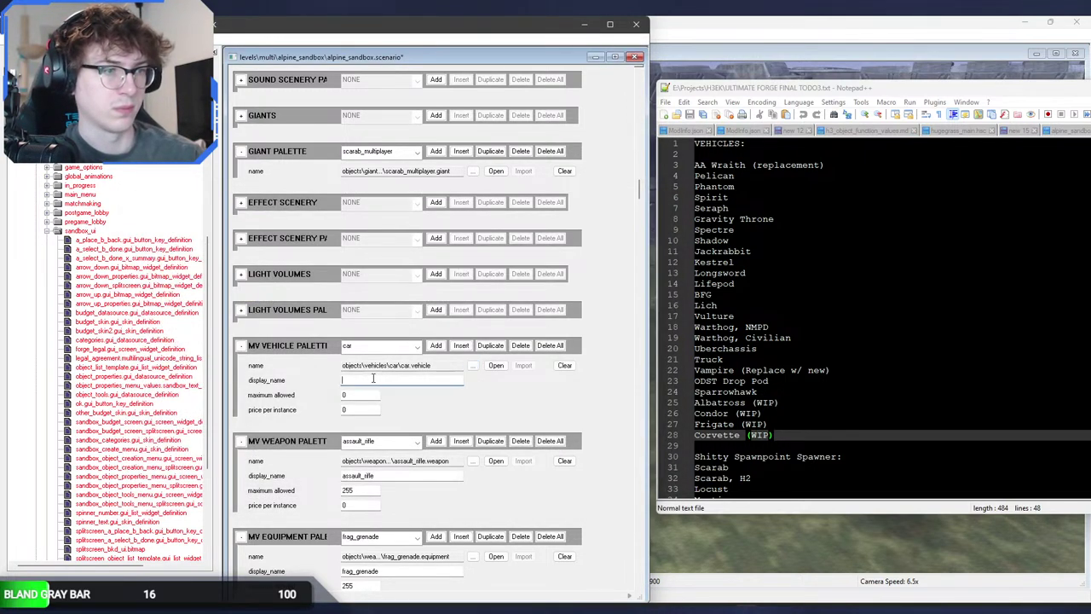
{"action": "type", "text": "car"}
{"action": "key", "text": "Tab"}
{"action": "type", "text": "25"}
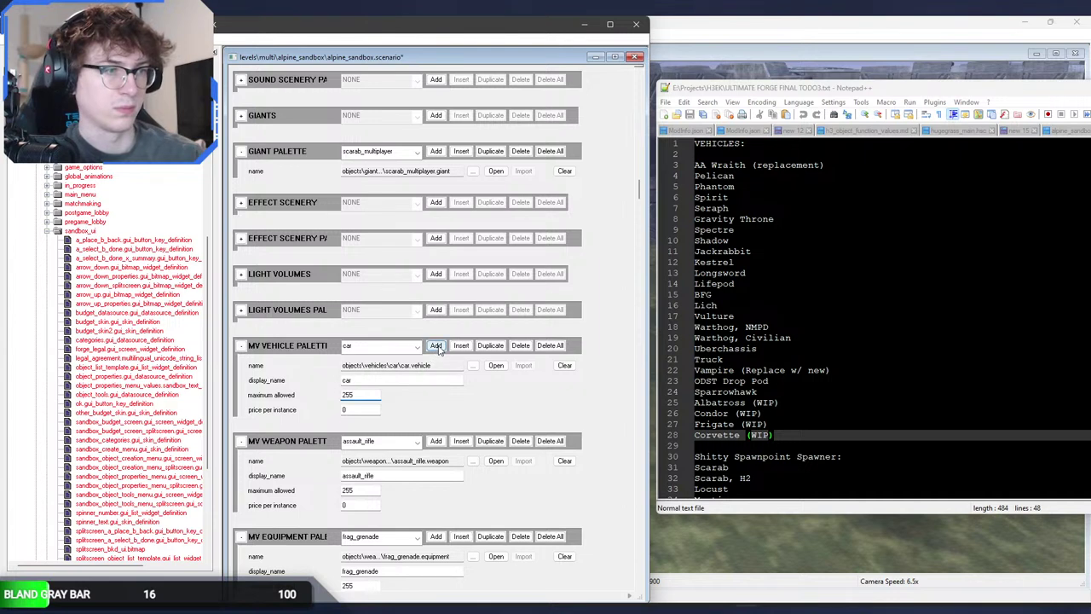
Step: Change the display name of the car entry in the MV vehicle palette to uberchassis
{"action": "double_click", "coordinate": [387, 380]}
{"action": "type", "text": "uberc"}
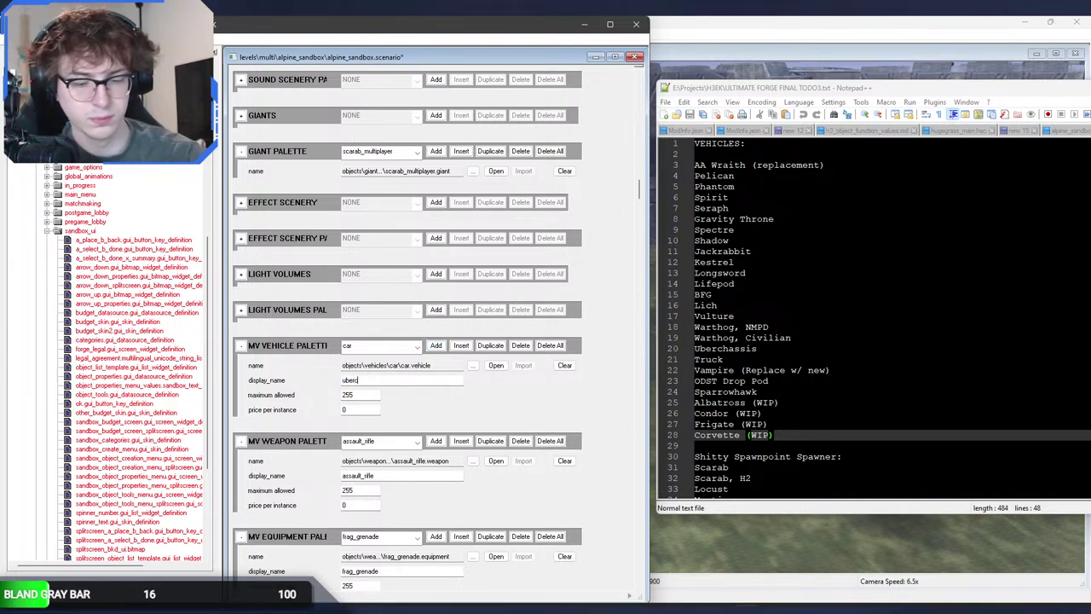
{"action": "type", "text": "hassis"}
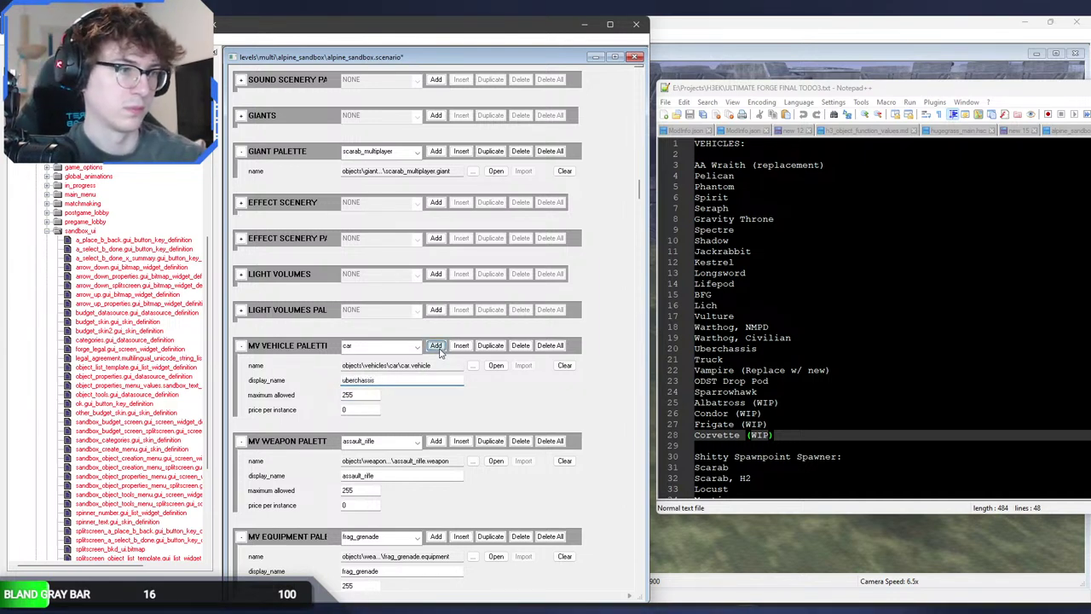
Step: Add an MV vehicle palette entry using cargo_truck.vehicle from H3EK objects\vehicles\cargo_truck, with display name truck and maximum allowed 255
{"action": "left_click", "coordinate": [472, 366]}
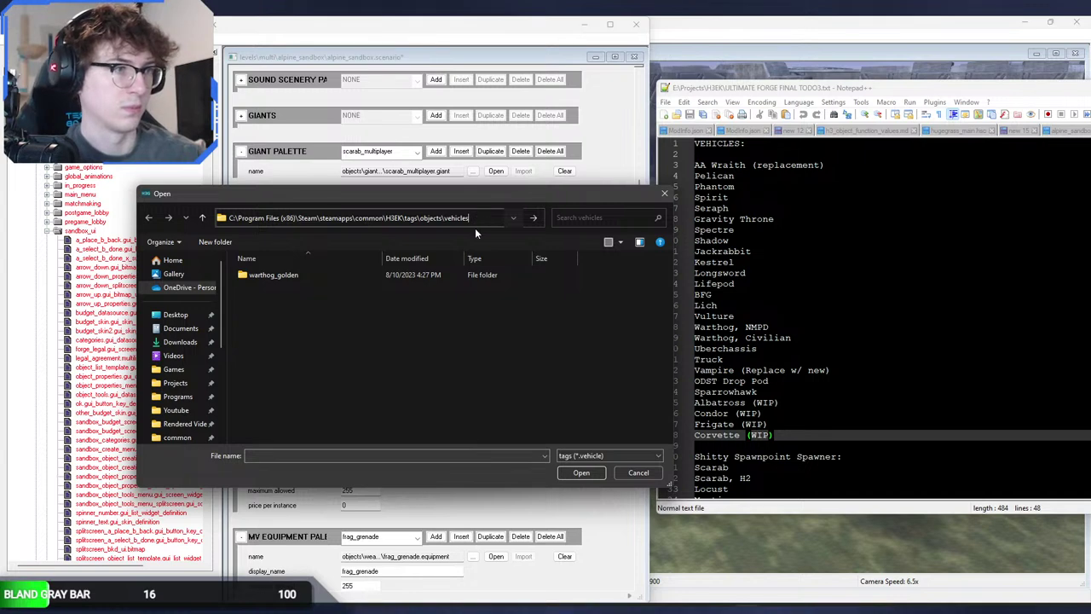
{"action": "scroll", "coordinate": [303, 324], "scroll_direction": "down", "scroll_amount": 10}
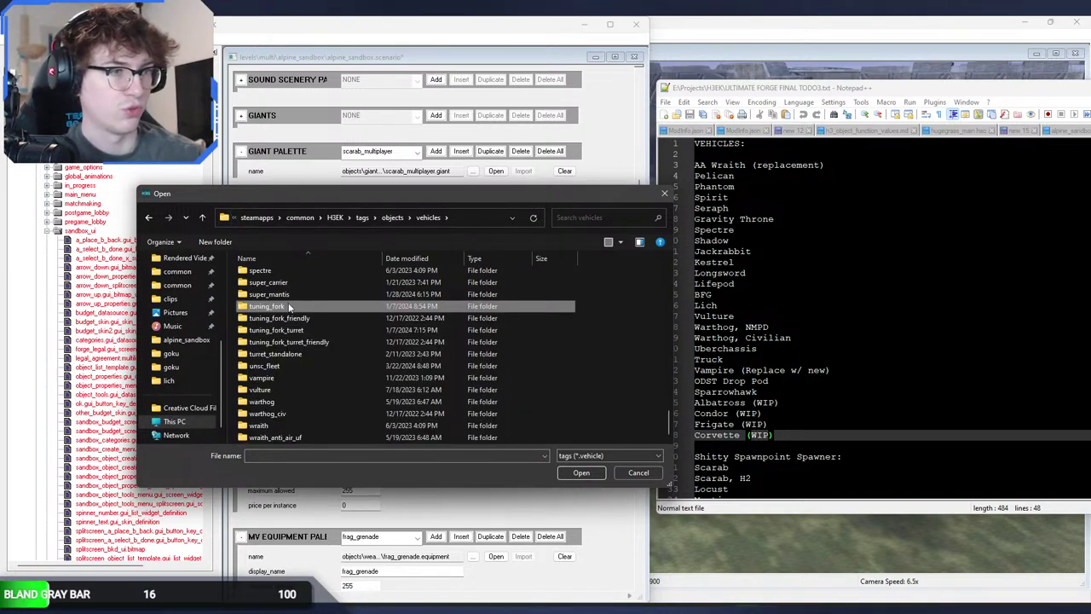
{"action": "scroll", "coordinate": [351, 338], "scroll_direction": "up", "scroll_amount": 10}
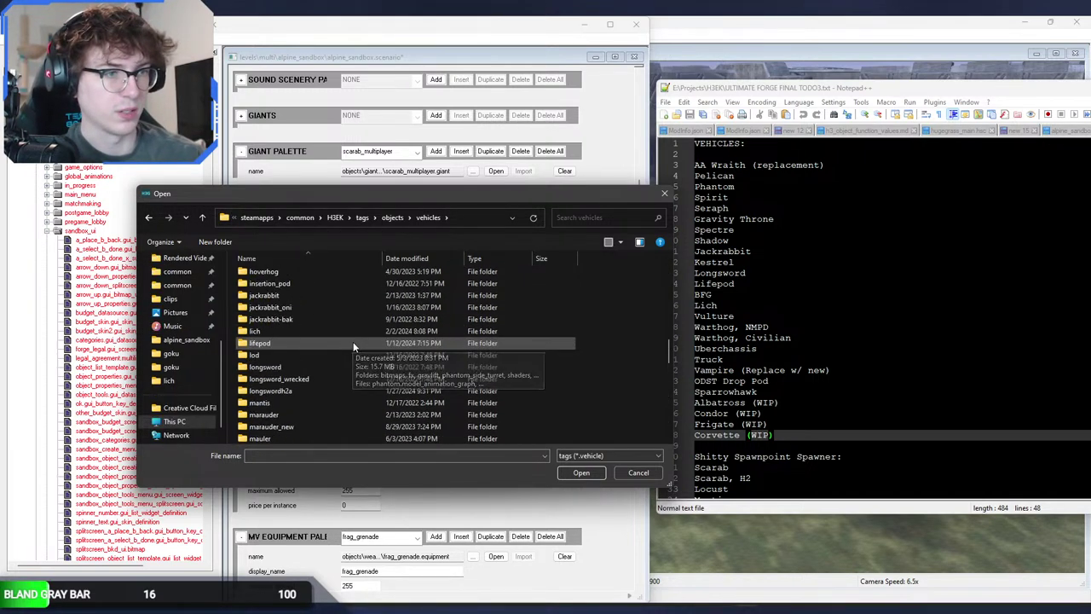
{"action": "scroll", "coordinate": [351, 341], "scroll_direction": "up", "scroll_amount": 3}
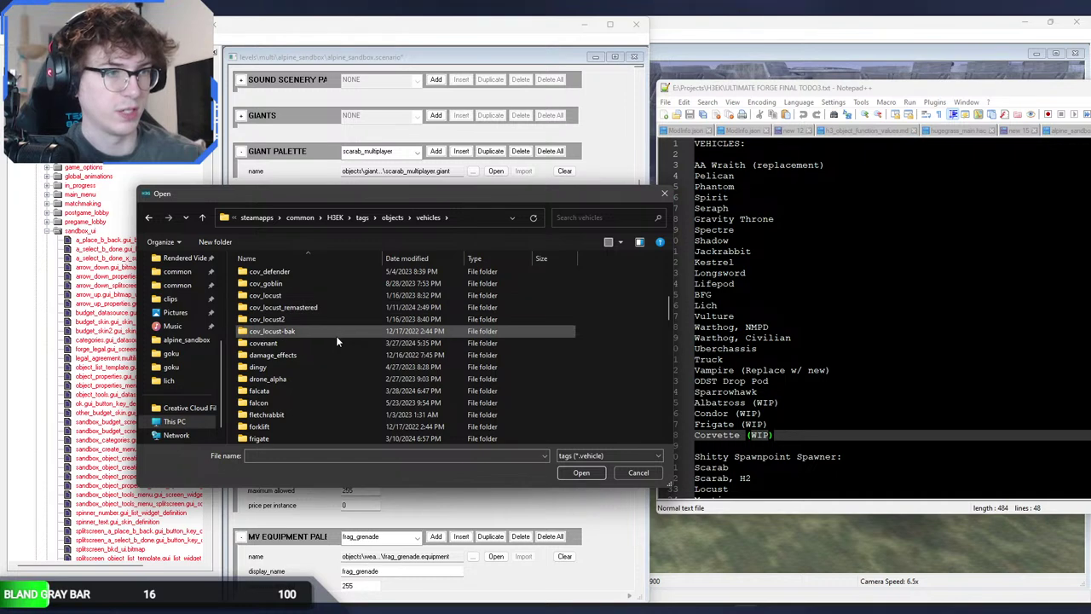
{"action": "scroll", "coordinate": [339, 367], "scroll_direction": "up", "scroll_amount": 2}
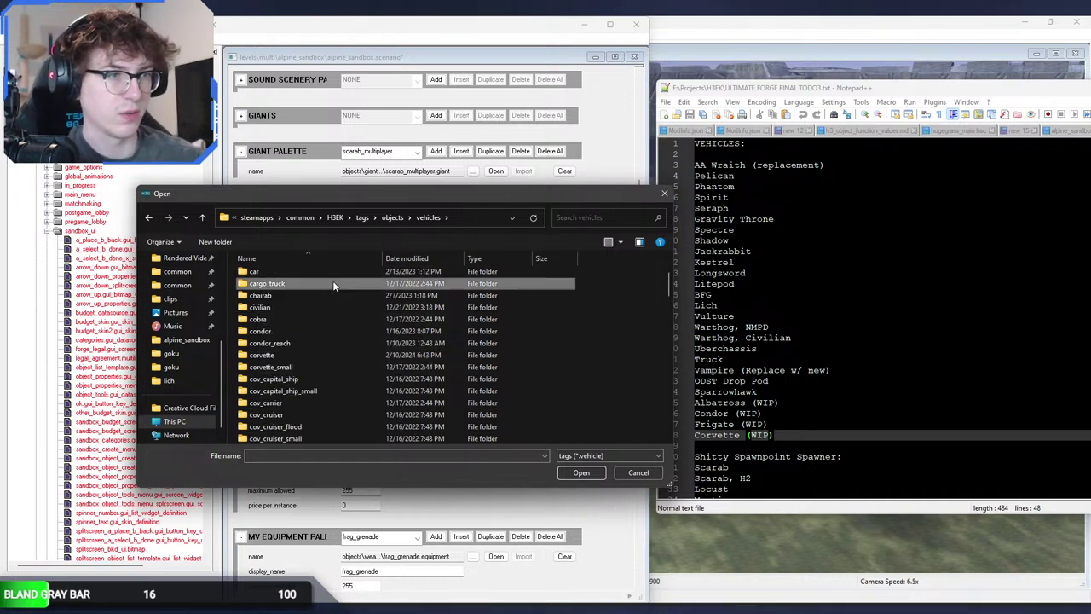
{"action": "double_click", "coordinate": [332, 281]}
{"action": "double_click", "coordinate": [329, 298]}
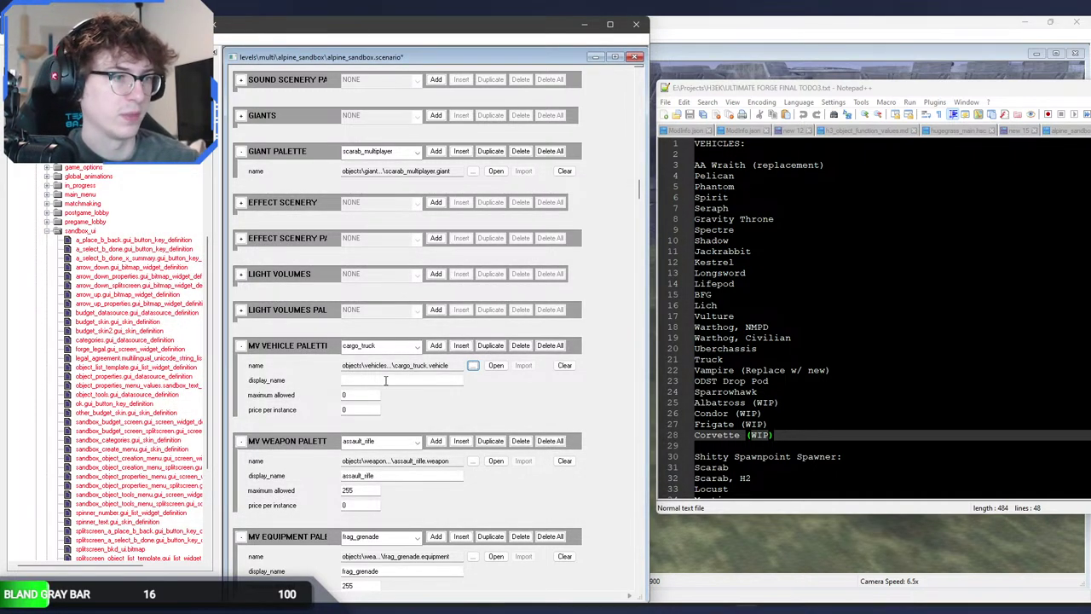
{"action": "double_click", "coordinate": [359, 393]}
{"action": "type", "text": "255"}
{"action": "left_click", "coordinate": [372, 380]}
{"action": "type", "text": "truc"}
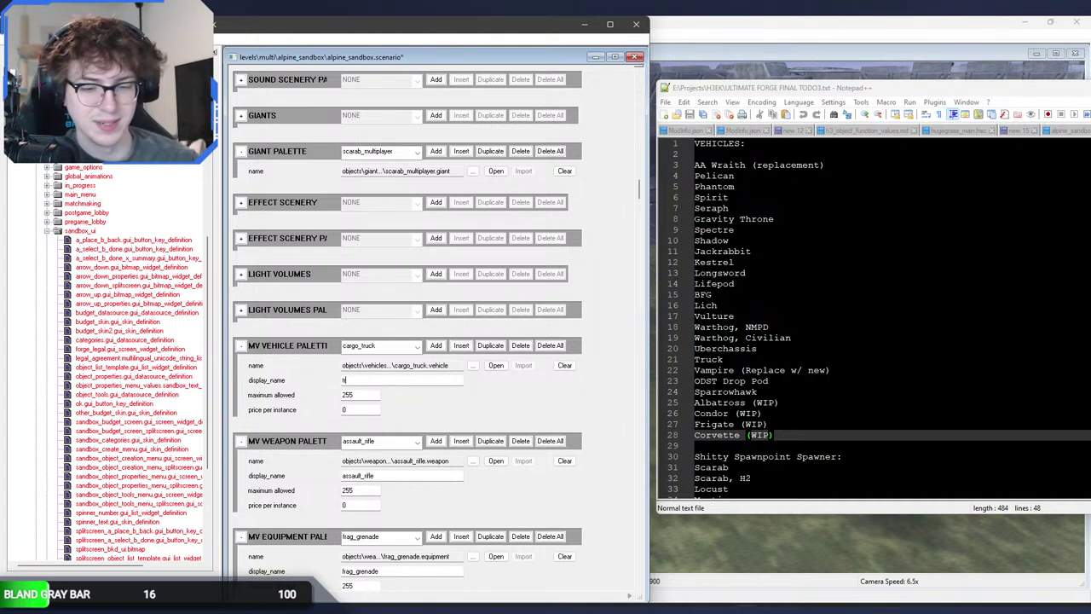
Step: Add an MV vehicle palette entry using odst_pod2.vehicle from H3EK objects\vehicles\odst_pod2 and open its display name for editing
{"action": "left_click", "coordinate": [473, 365]}
{"action": "left_click", "coordinate": [393, 217]}
{"action": "type", "text": "C:\\Program Files (x86)\\Steam\\steamapps\\common\\H3EK\\tags\\objects\\vehicles"}
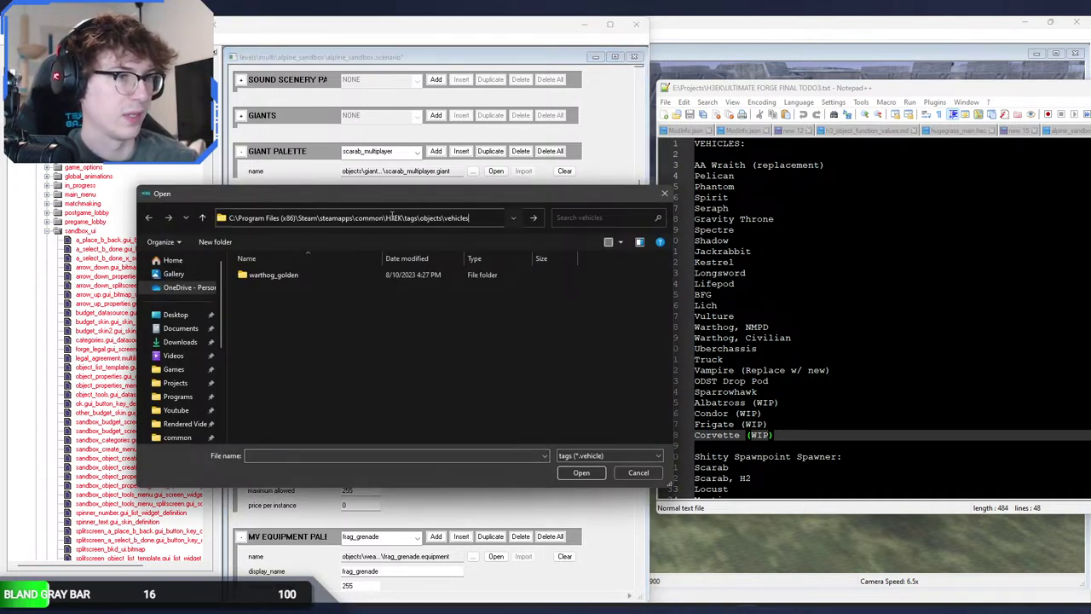
{"action": "key", "text": "Return"}
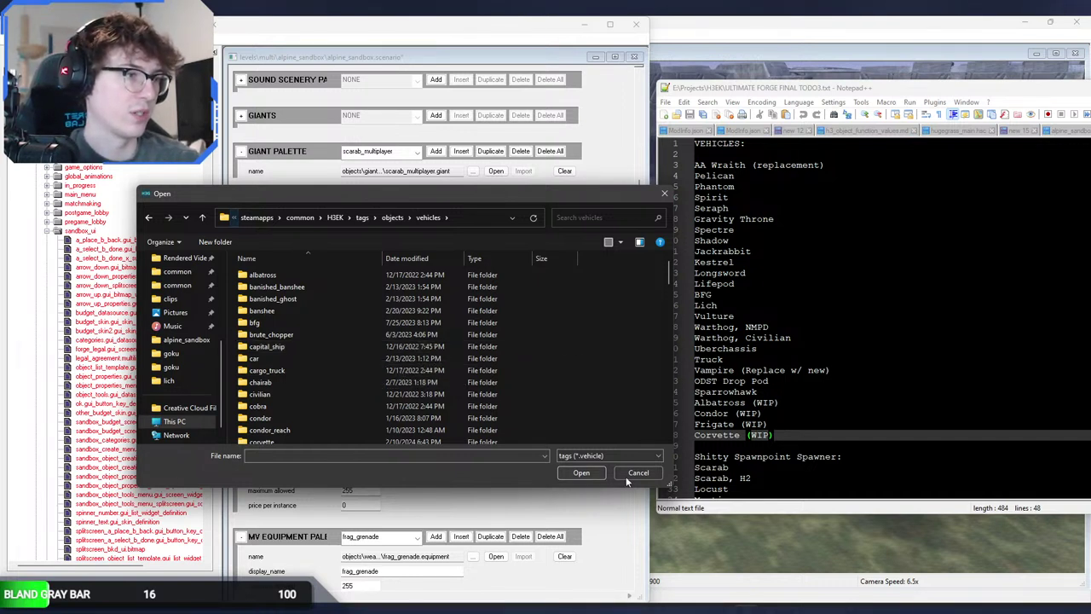
{"action": "left_click", "coordinate": [421, 372]}
{"action": "scroll", "coordinate": [300, 284], "scroll_direction": "down", "scroll_amount": 10}
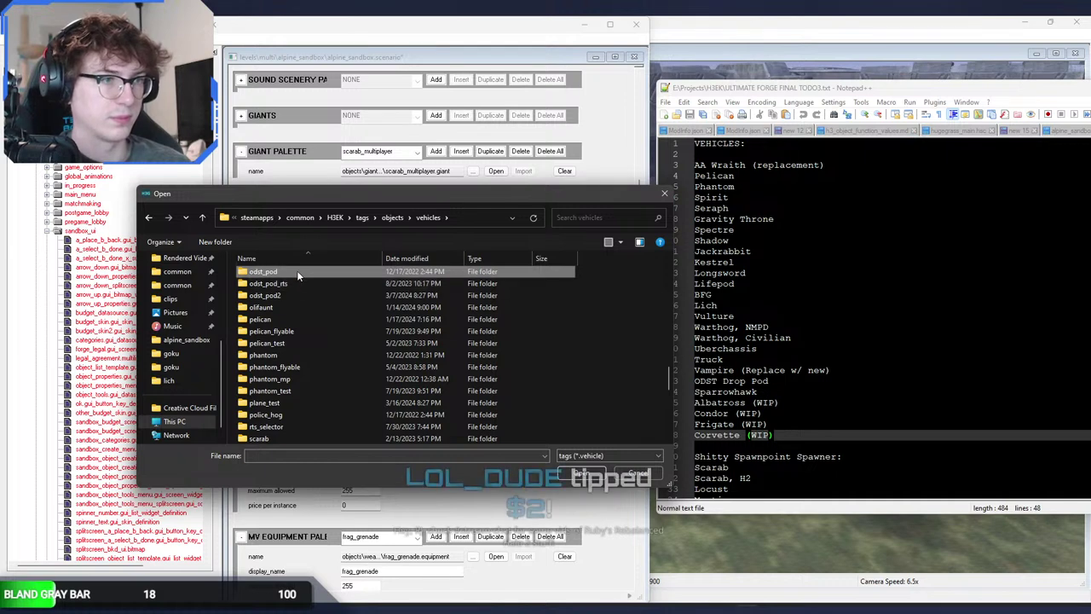
{"action": "double_click", "coordinate": [298, 292]}
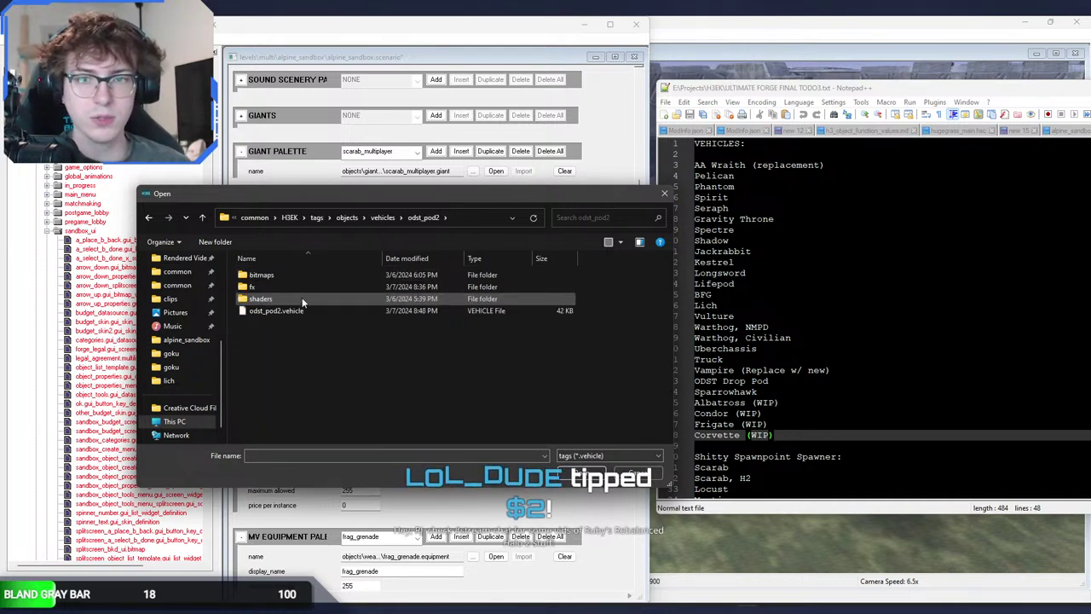
{"action": "double_click", "coordinate": [320, 310]}
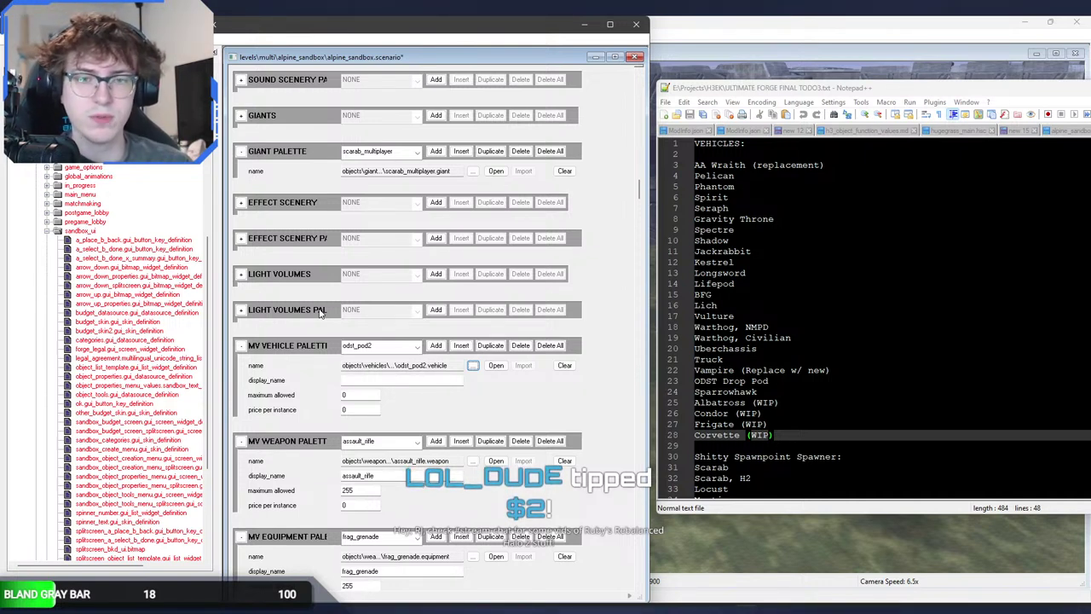
{"action": "left_click", "coordinate": [383, 380]}
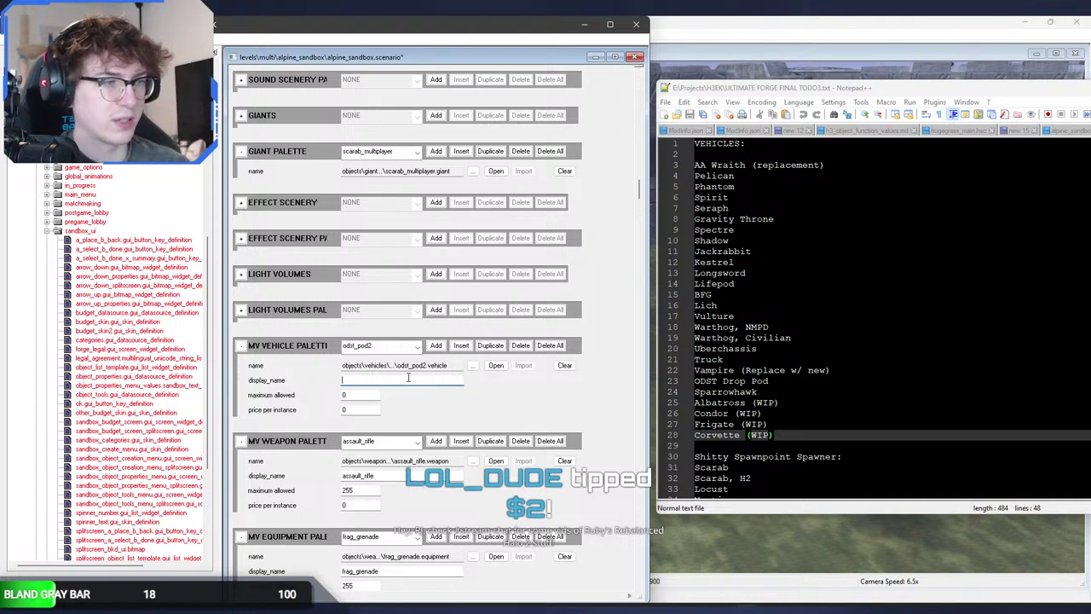
Step: Set the odst_pod2 vehicle palette entry's display name to odst_pod and maximum allowed to 255, and add a blank palette entry
{"action": "type", "text": "odst_pod"}
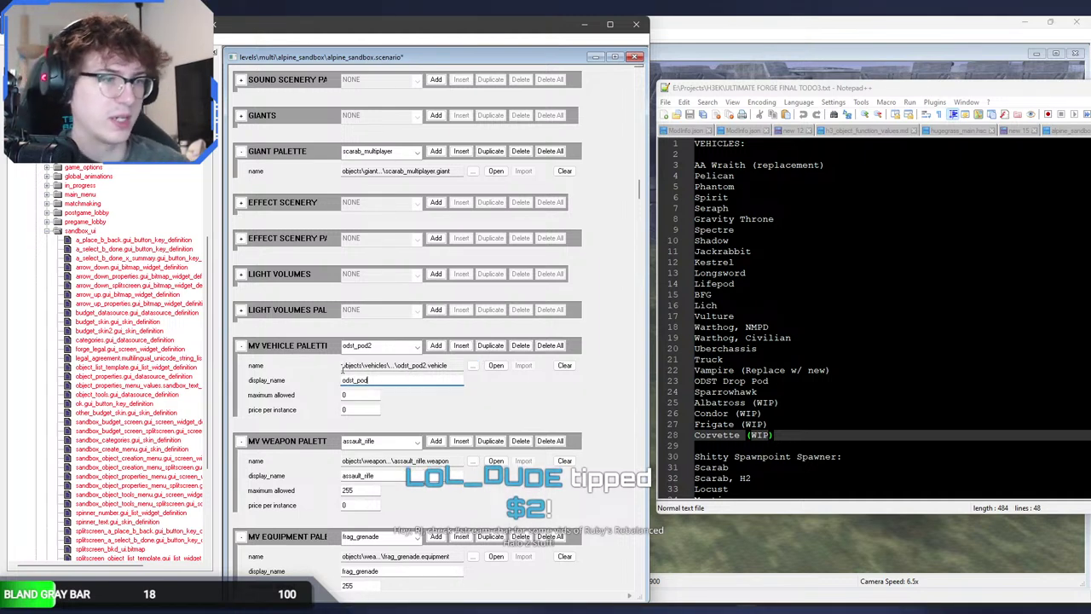
{"action": "key", "text": "Tab"}
{"action": "type", "text": "255"}
{"action": "left_click", "coordinate": [435, 346]}
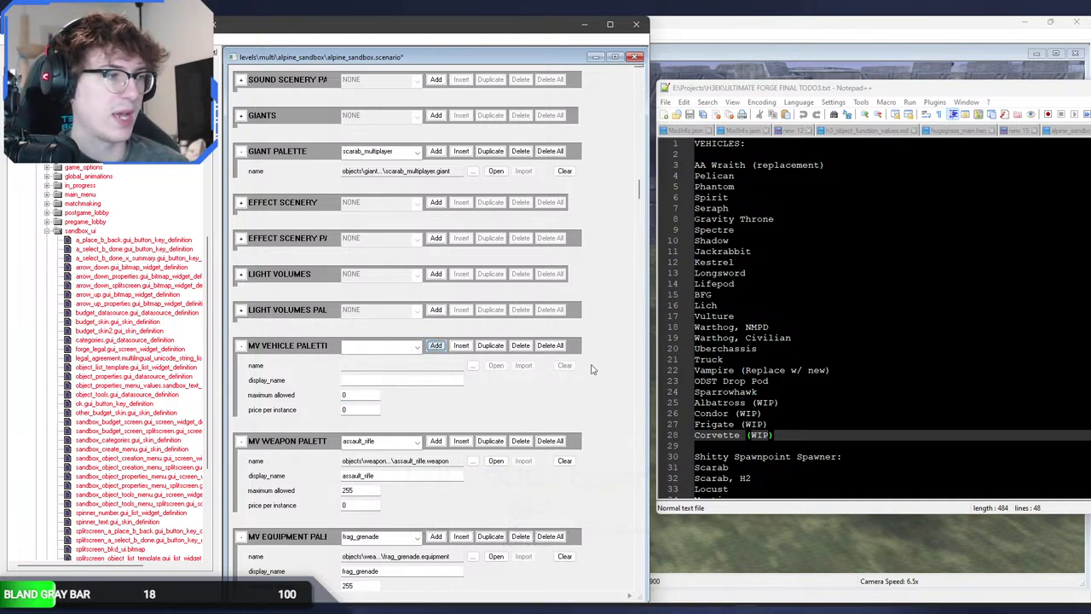
Step: Switch to Notepad++, add a Falcata line below Sparrowhawk in the vehicle list, and save the text file
{"action": "left_click", "coordinate": [791, 390]}
{"action": "key", "text": "Return"}
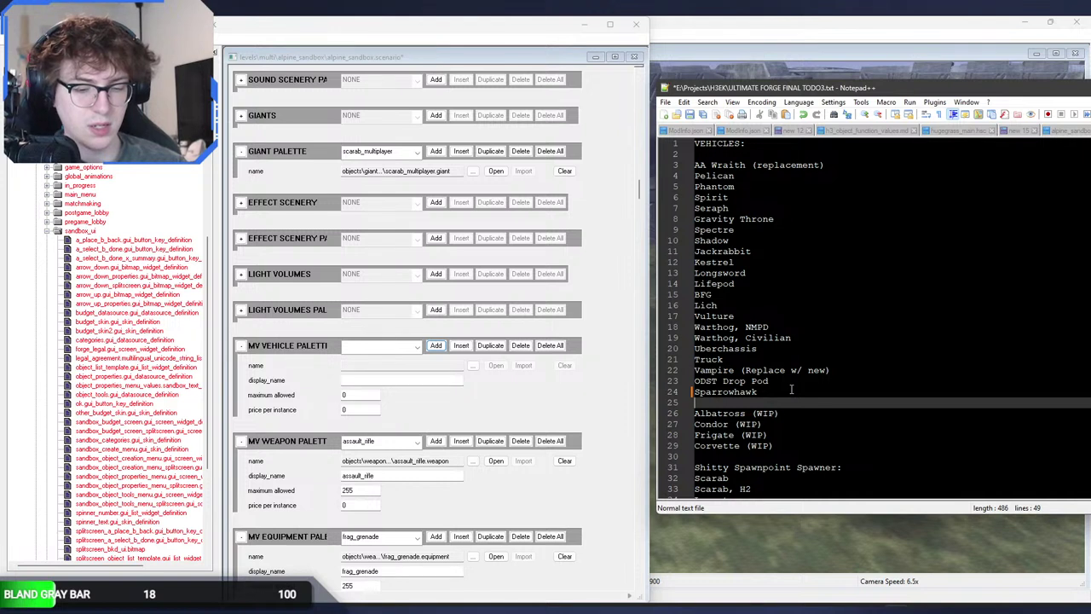
{"action": "type", "text": "Falco"}
{"action": "left_click", "coordinate": [793, 391]}
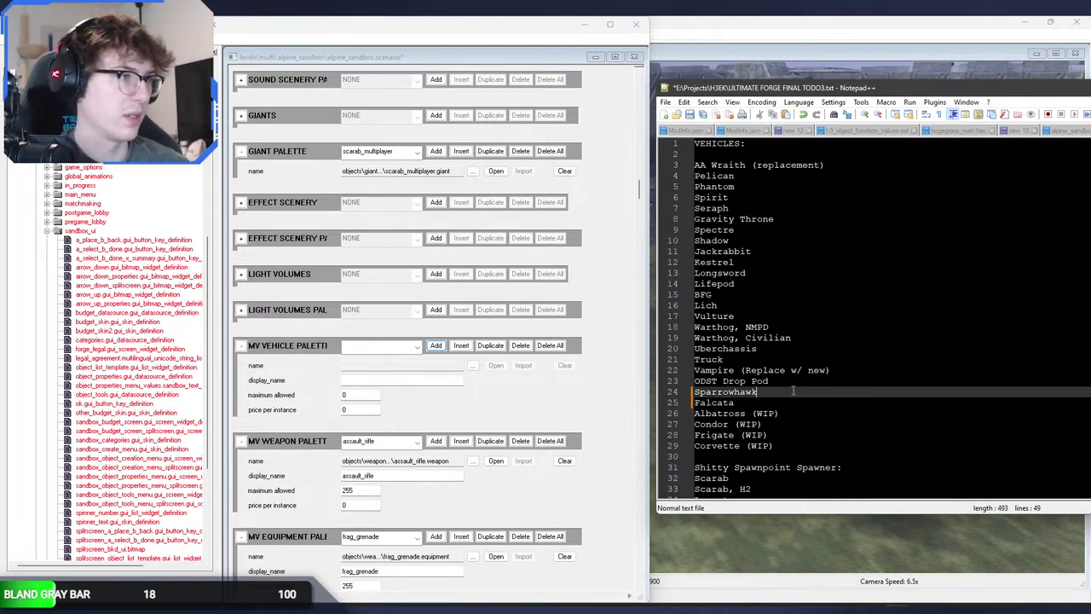
{"action": "key", "text": "ctrl+s"}
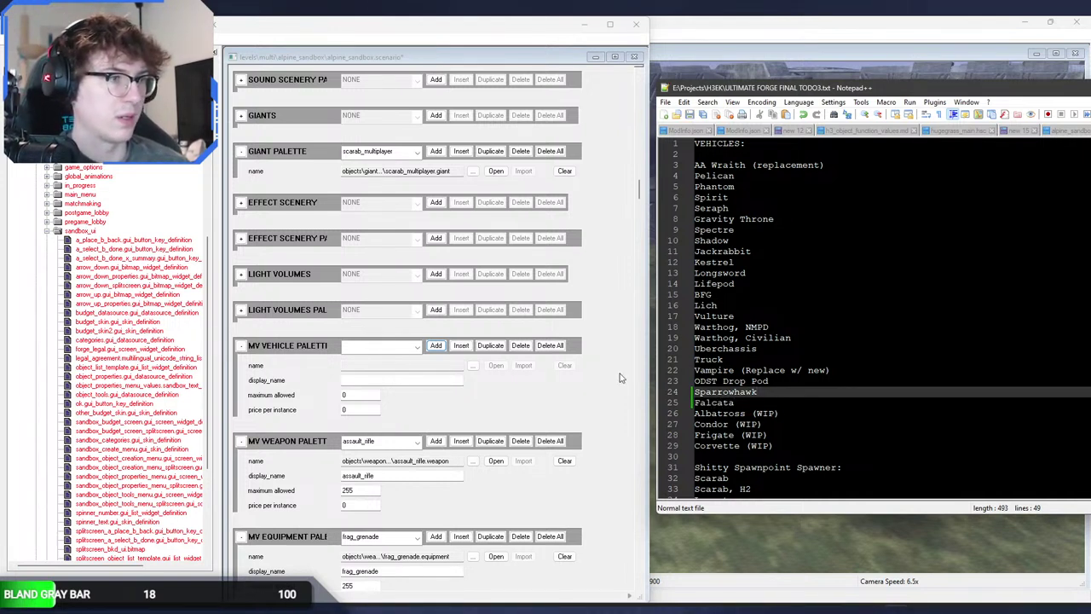
Step: Assign sparrowhawk.vehicle from the H3EK tags\objects\vehicles\sparrowhawk folder to the blank vehicle palette entry in the scenario
{"action": "left_click", "coordinate": [473, 365]}
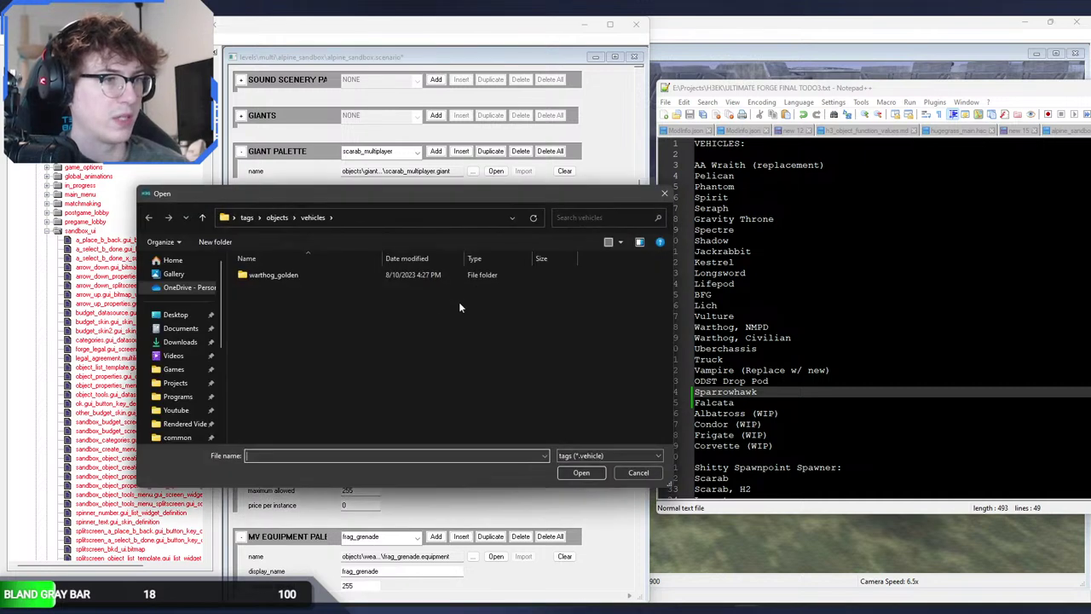
{"action": "left_click", "coordinate": [381, 217]}
{"action": "type", "text": "C:\\Program Files (x86)\\Steam\\steamapps\\common\\H3EK\\tags\\objects\\vehicles"}
{"action": "key", "text": "Return"}
{"action": "left_click", "coordinate": [342, 337]}
{"action": "type", "text": "sp"}
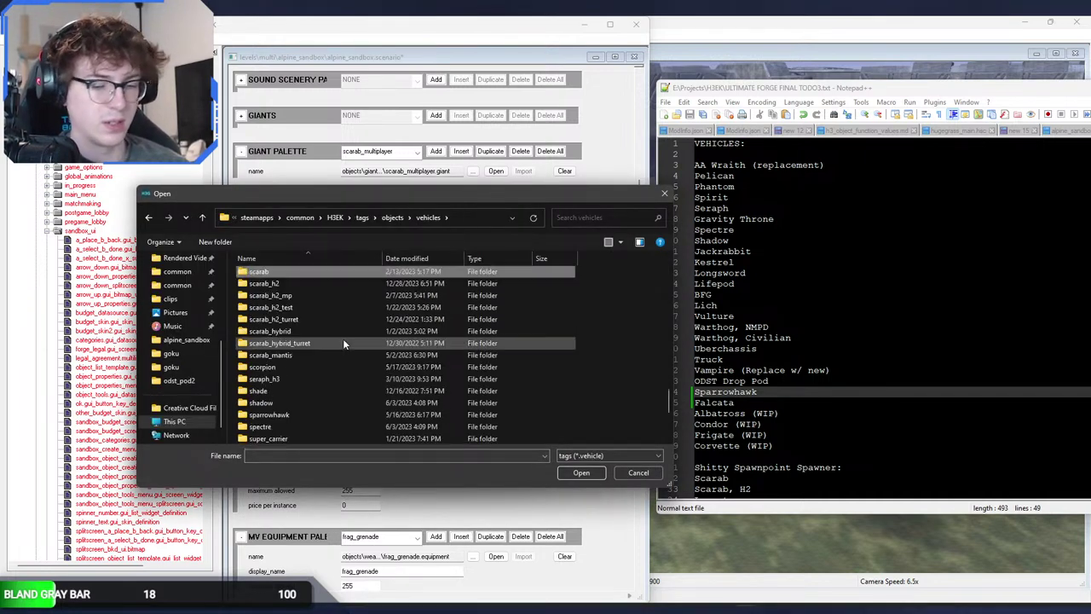
{"action": "double_click", "coordinate": [324, 407]}
{"action": "double_click", "coordinate": [296, 398]}
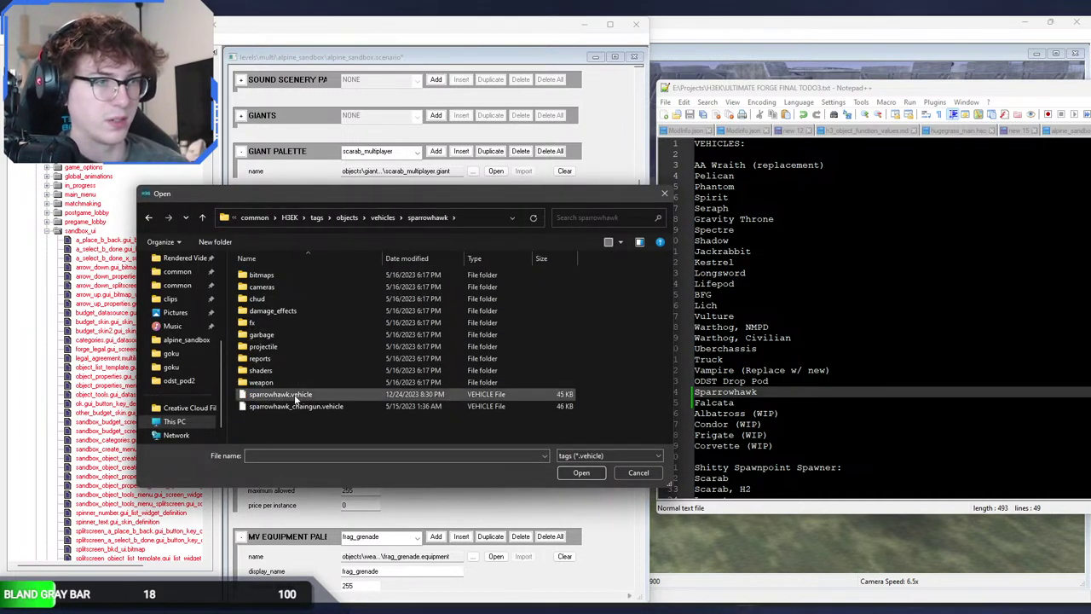
Step: Set the new vehicle palette entry's display name to sparrowhawk
{"action": "left_click", "coordinate": [352, 378]}
{"action": "type", "text": "spar"}
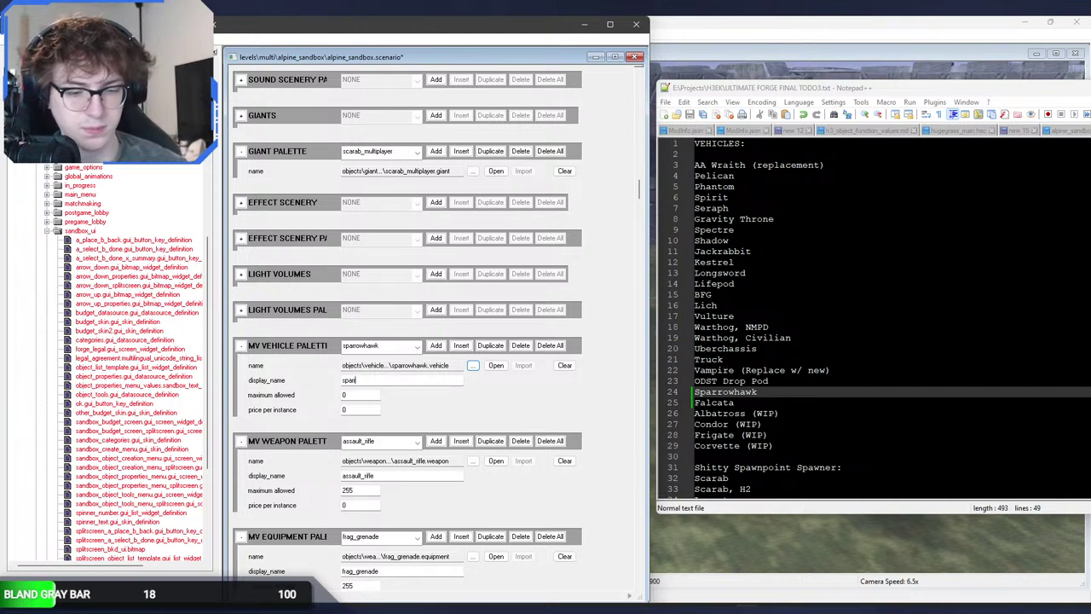
{"action": "type", "text": "rowhawk"}
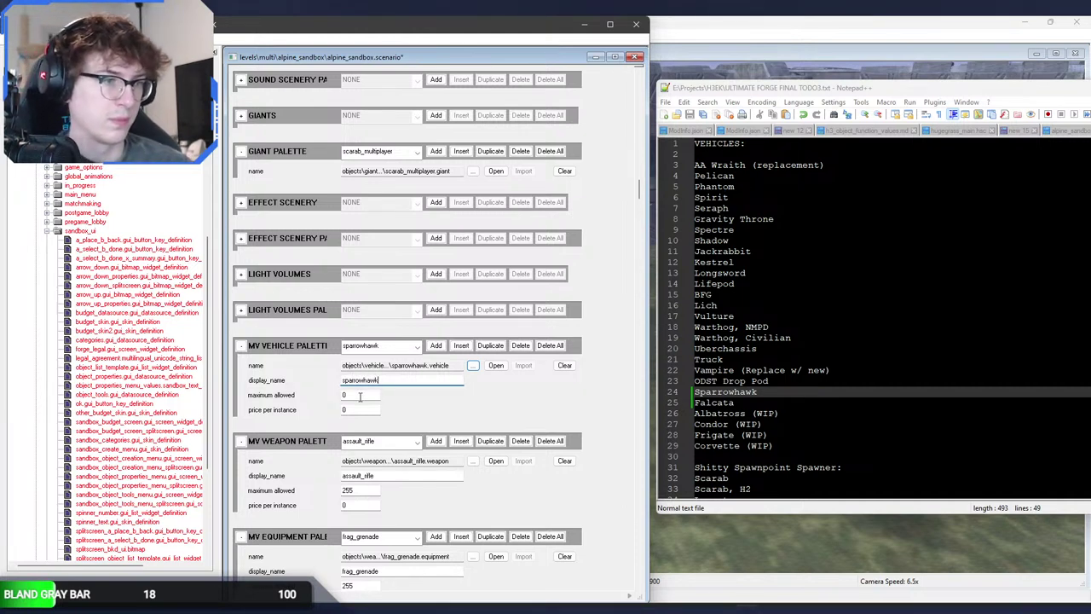
Step: Add a vehicle palette entry with display name falcata and maximum allowed 255
{"action": "left_click", "coordinate": [436, 345]}
{"action": "left_click", "coordinate": [424, 380]}
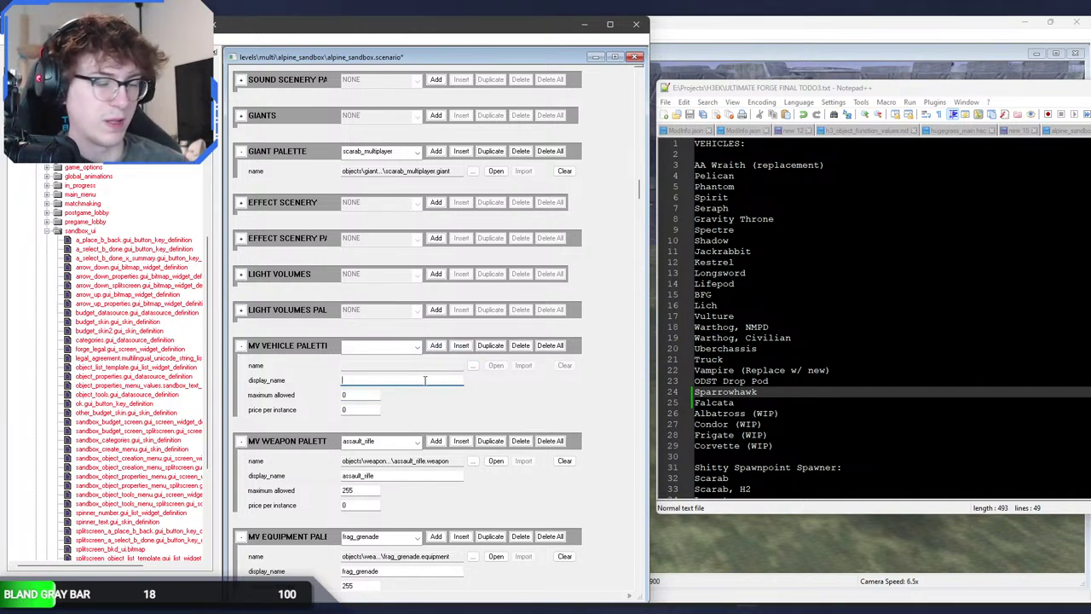
{"action": "type", "text": "falcata"}
{"action": "key", "text": "Tab"}
{"action": "type", "text": "255"}
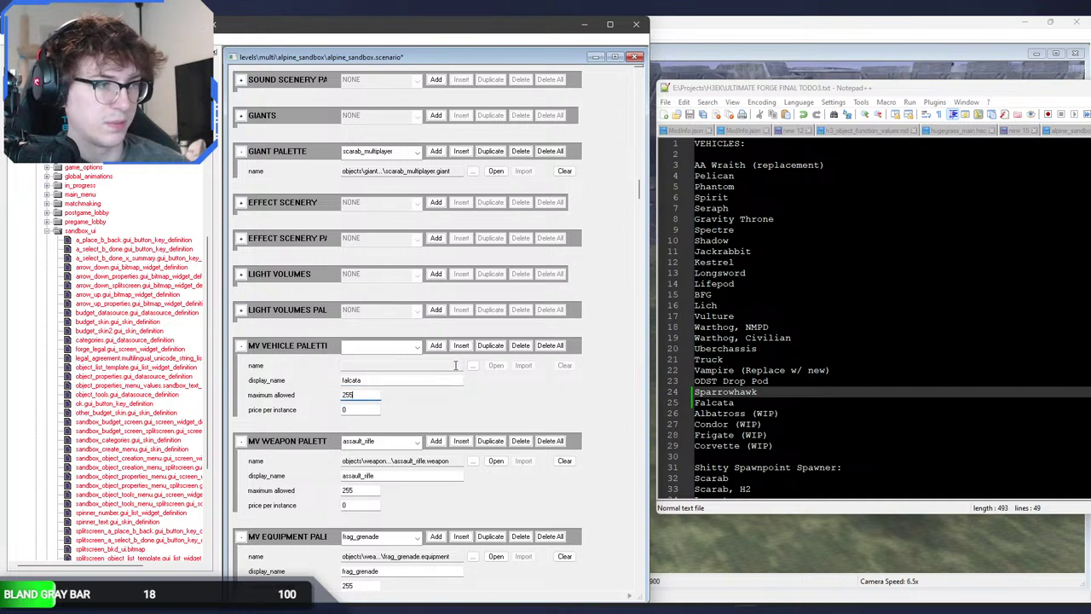
Step: Assign falcata.vehicle from the H3EK vehicles\falcata folder to the falcata palette entry and save the scenario
{"action": "left_click", "coordinate": [472, 364]}
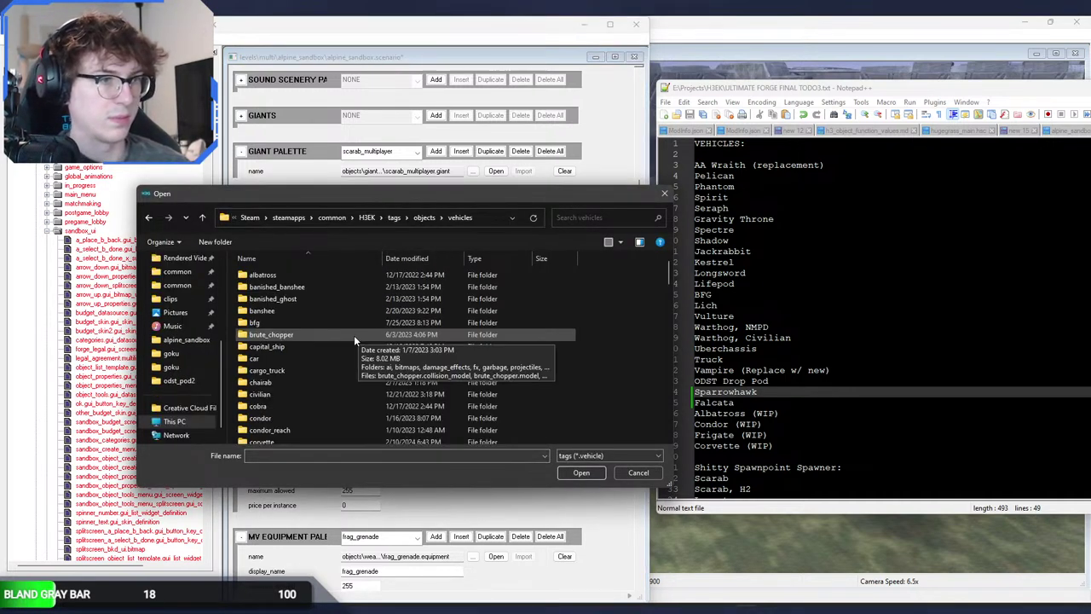
{"action": "double_click", "coordinate": [276, 272]}
{"action": "double_click", "coordinate": [278, 310]}
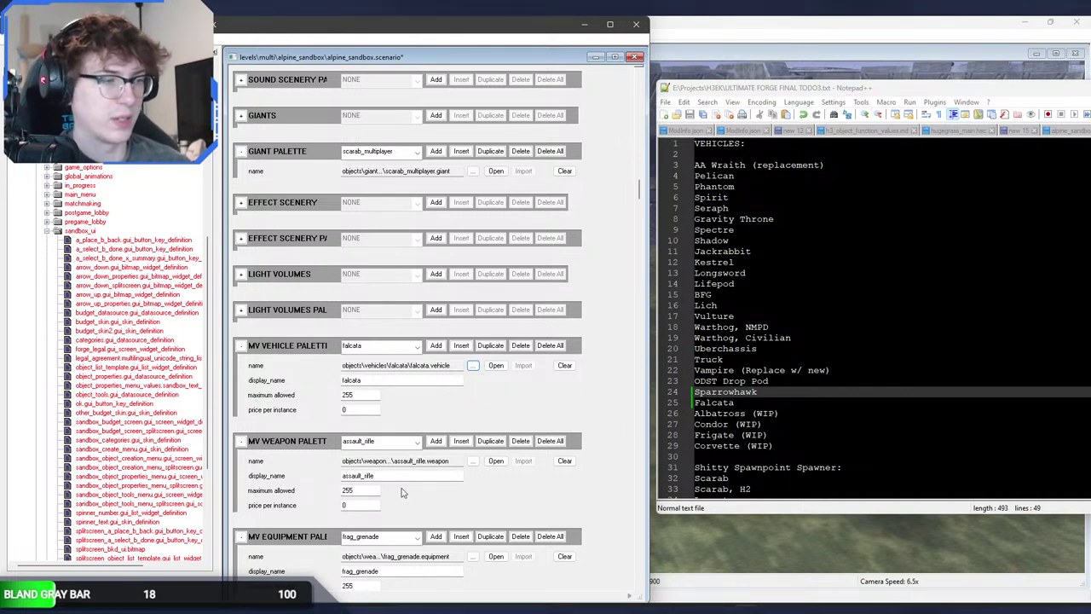
{"action": "key", "text": "ctrl+s"}
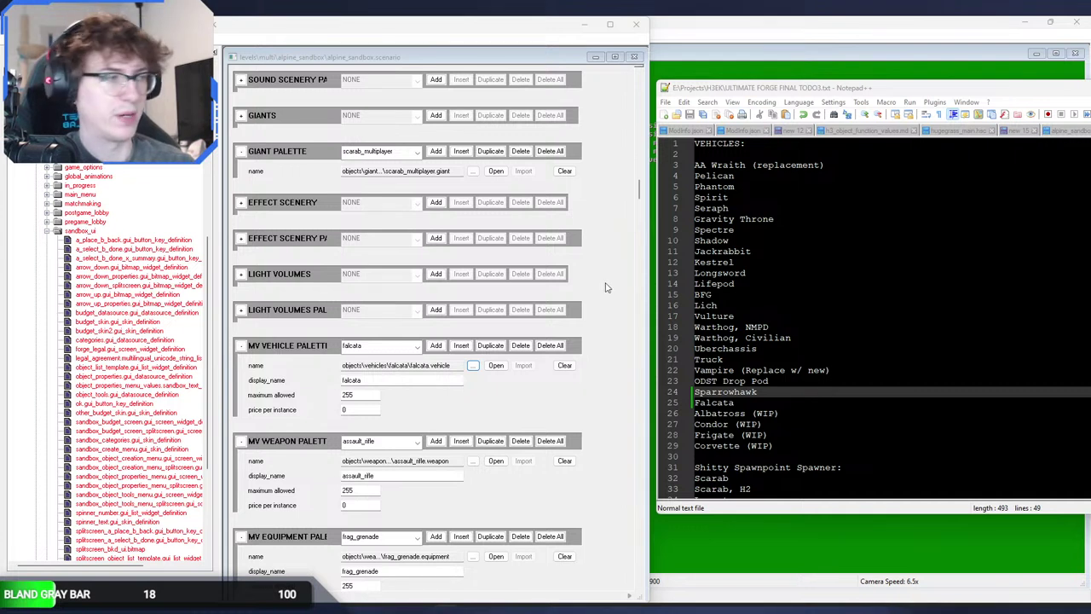
Step: Add a vehicle palette entry with maximum allowed 255 and display name albatross, using albatross.vehicle from the H3EK vehicles\albatross folder
{"action": "left_click", "coordinate": [435, 346]}
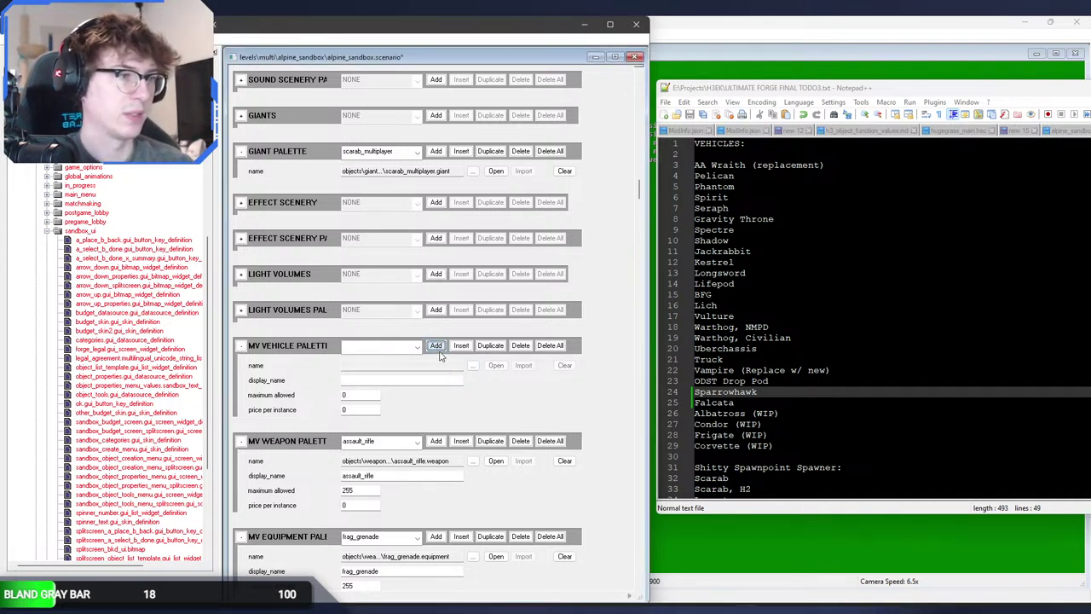
{"action": "double_click", "coordinate": [372, 394]}
{"action": "type", "text": "255"}
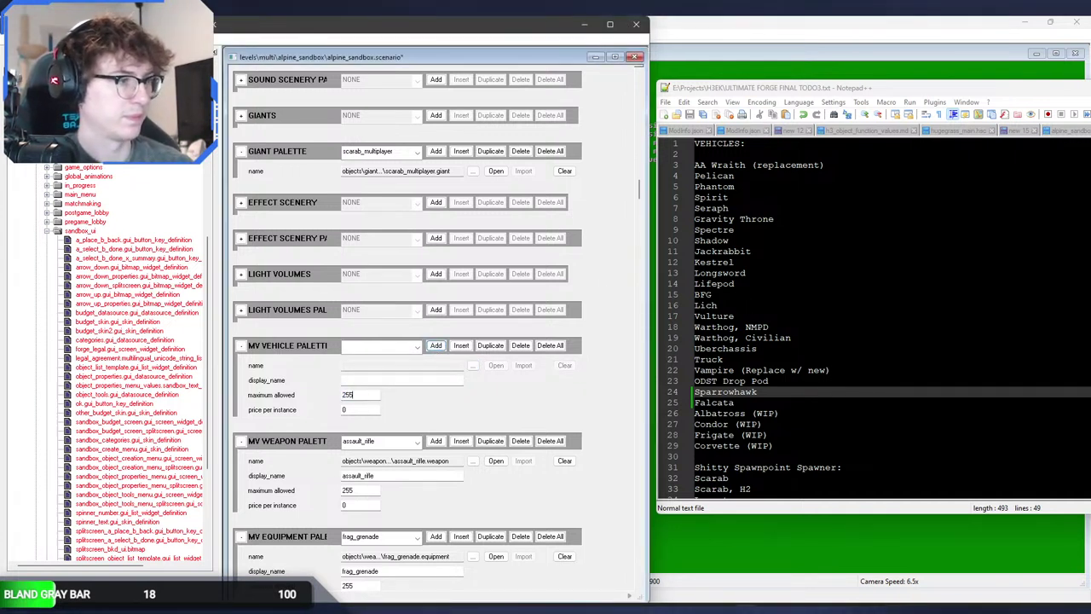
{"action": "left_click", "coordinate": [416, 377]}
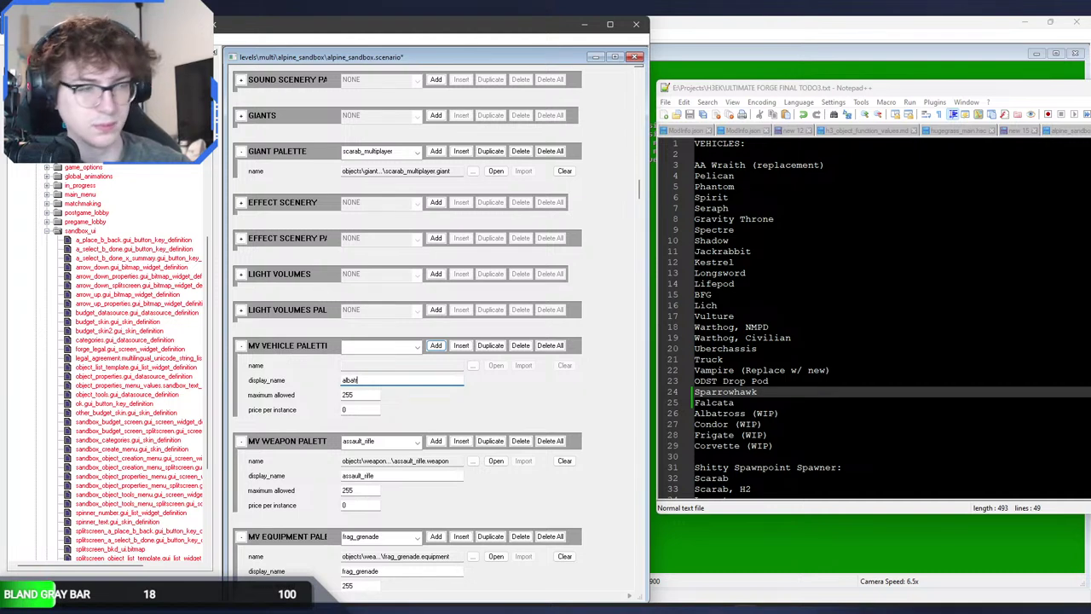
{"action": "left_click", "coordinate": [474, 365]}
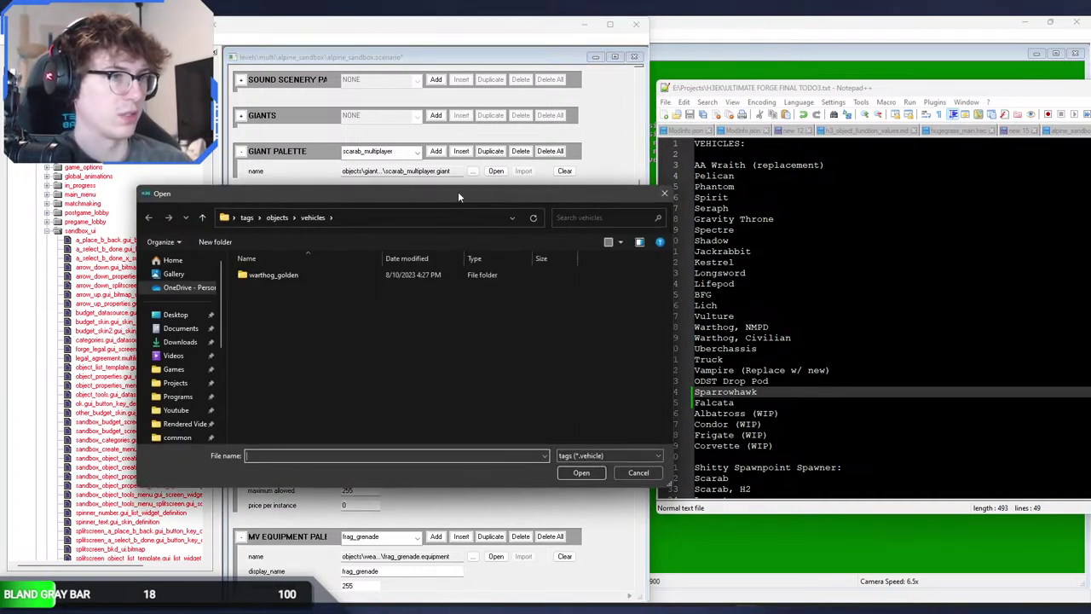
{"action": "double_click", "coordinate": [361, 279]}
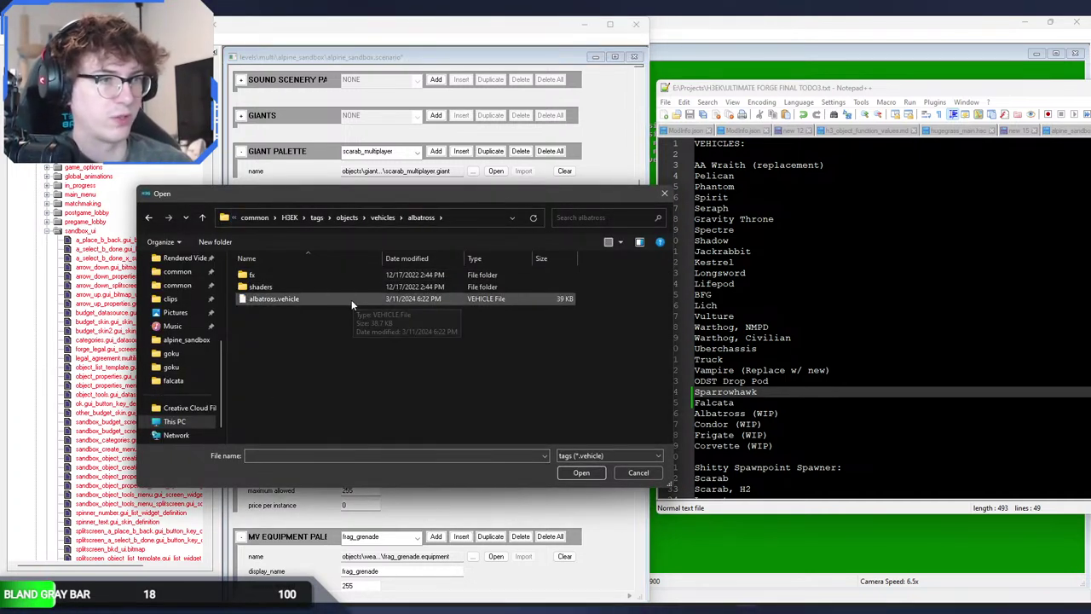
{"action": "double_click", "coordinate": [352, 300]}
Step: Assign condor_reach.vehicle from the H3EK vehicles folder to the blank palette entry, with maximum allowed 255 and display name condor
{"action": "left_click", "coordinate": [474, 365]}
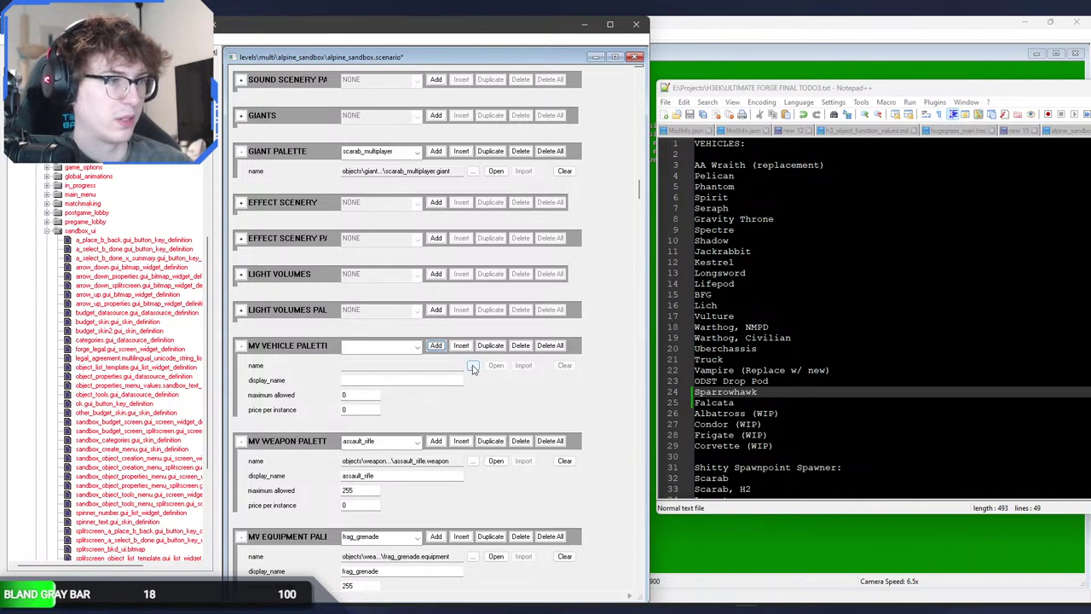
{"action": "left_click", "coordinate": [401, 219]}
{"action": "key", "text": "ctrl+c"}
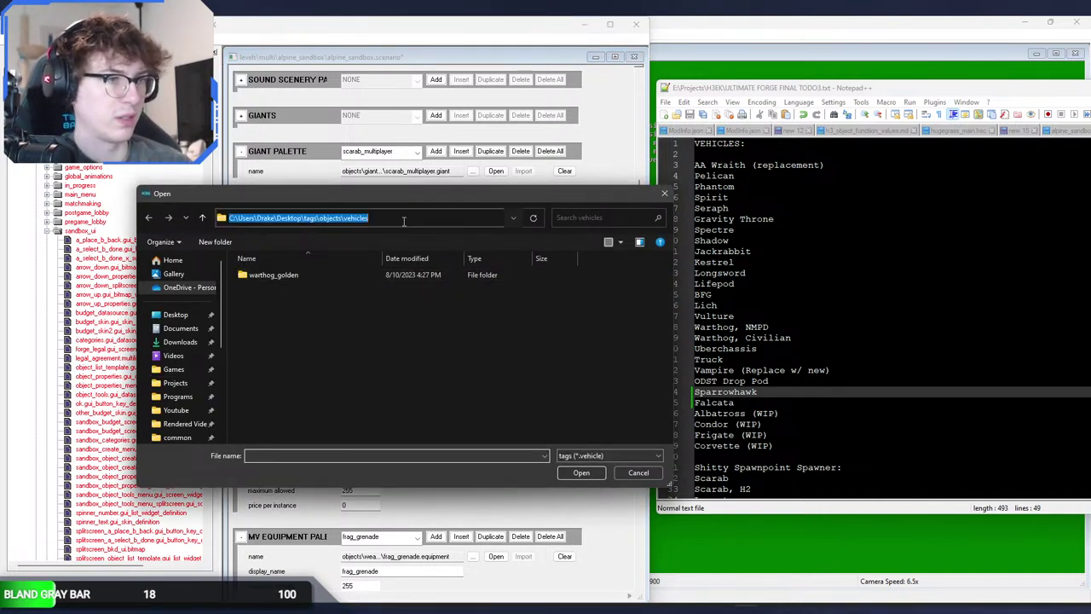
{"action": "scroll", "coordinate": [338, 366], "scroll_direction": "down", "scroll_amount": 1}
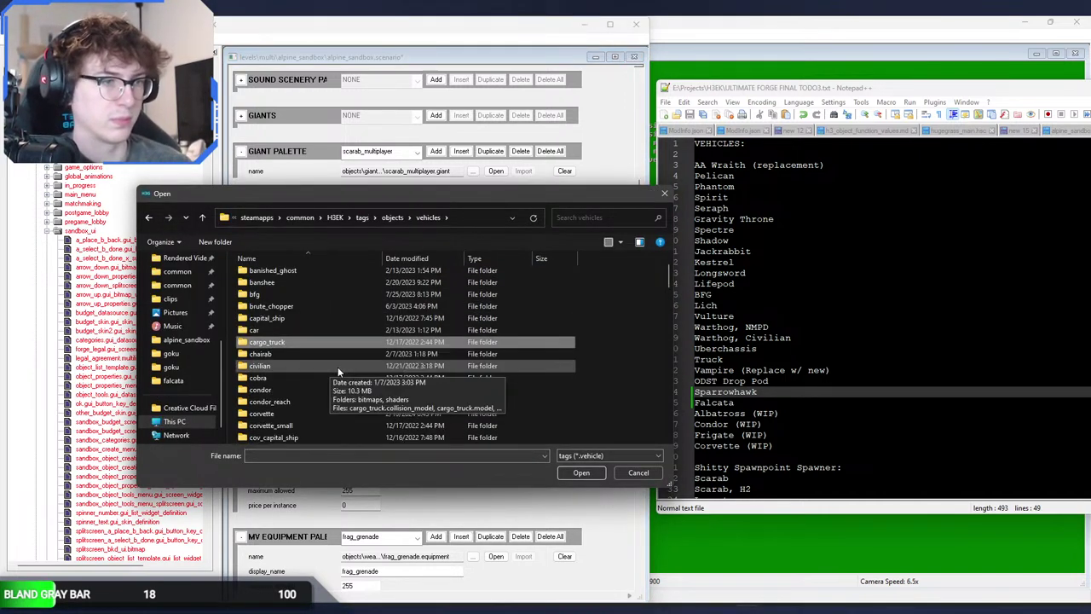
{"action": "double_click", "coordinate": [325, 401]}
{"action": "double_click", "coordinate": [315, 310]}
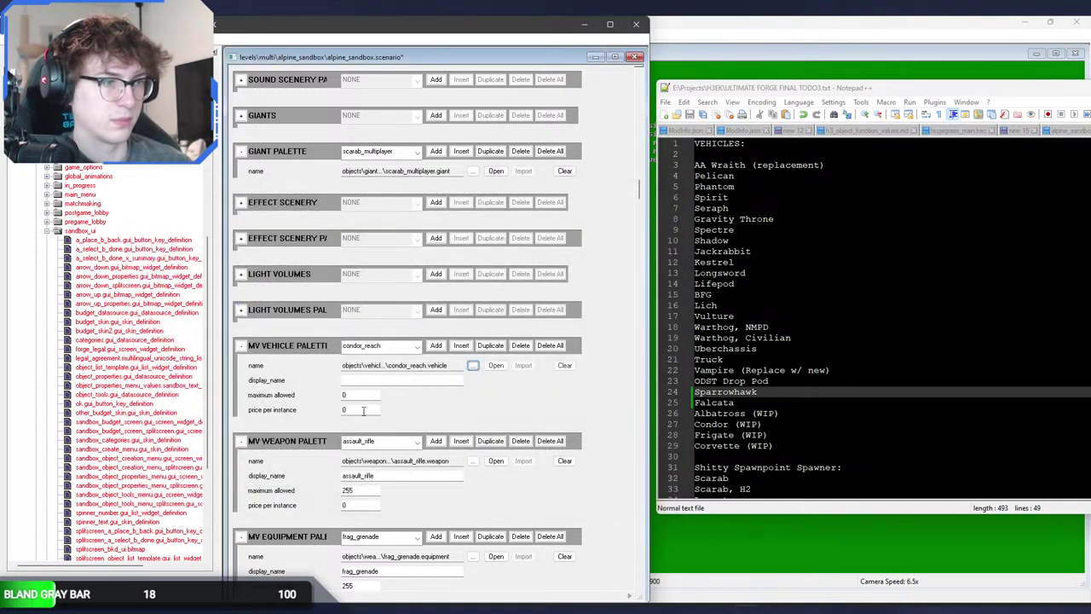
{"action": "type", "text": "255"}
{"action": "left_click", "coordinate": [363, 378]}
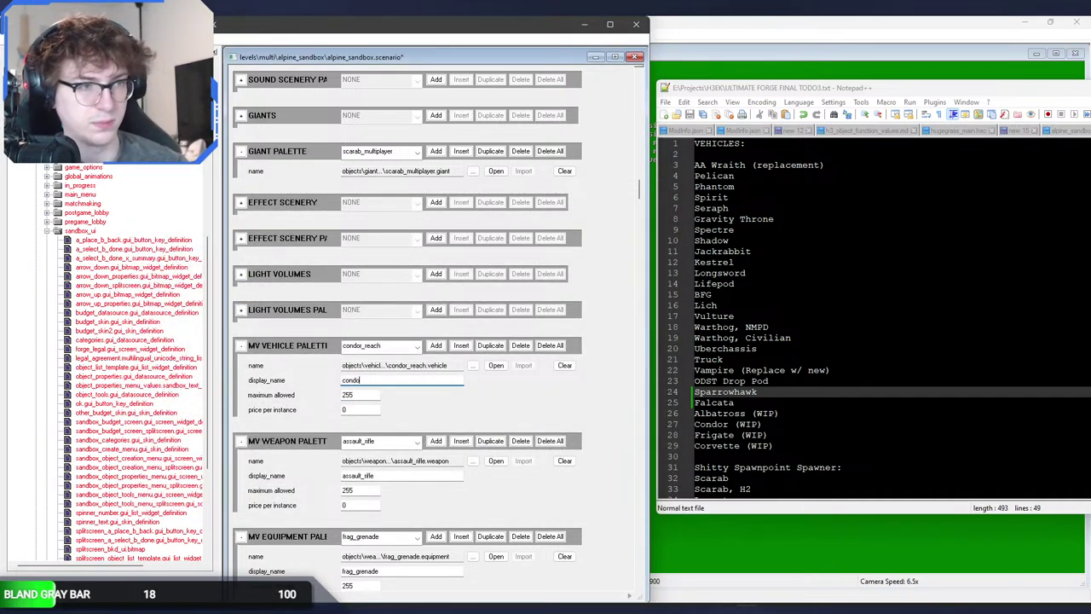
Step: Assign frigate.vehicle from the H3EK vehicles\frigate folder to the next blank palette entry and set its display name to frigate
{"action": "left_click", "coordinate": [472, 365]}
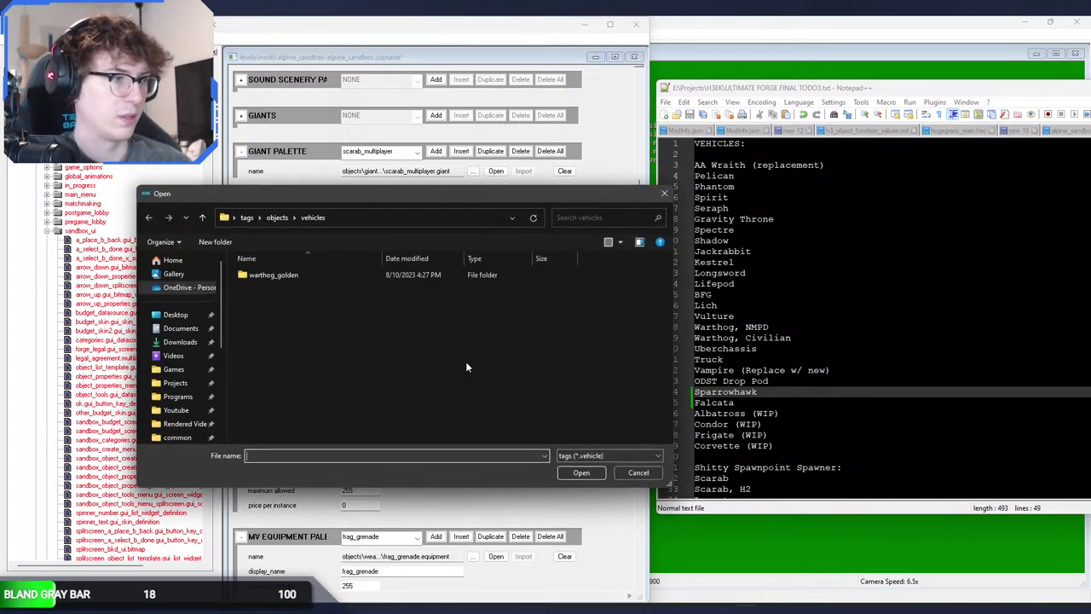
{"action": "left_click", "coordinate": [436, 219]}
{"action": "key", "text": "ctrl+v"}
{"action": "key", "text": "Return"}
{"action": "left_click", "coordinate": [354, 298]}
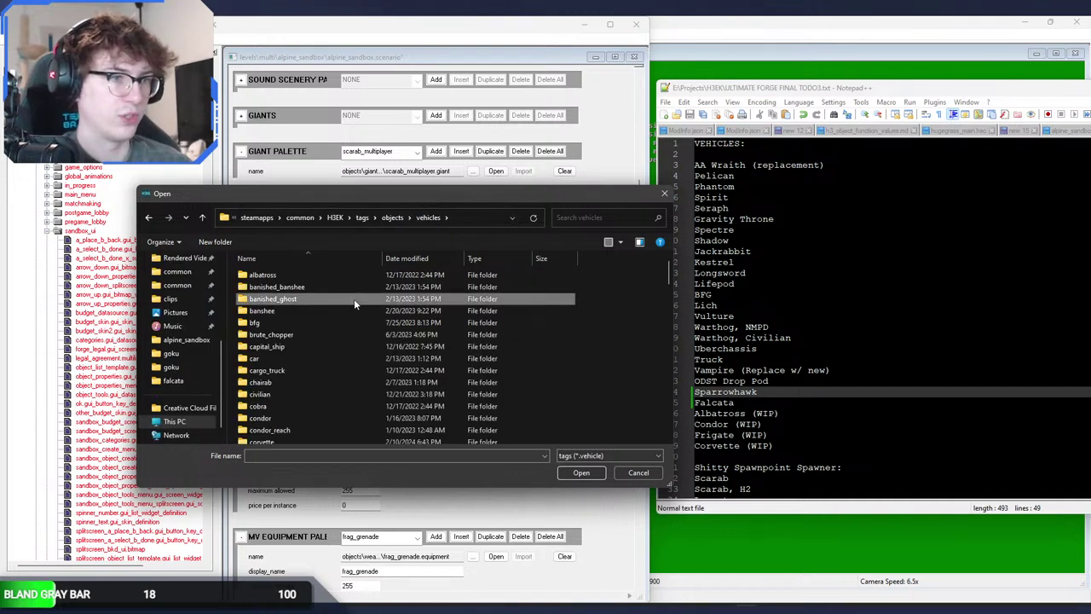
{"action": "type", "text": "fr"}
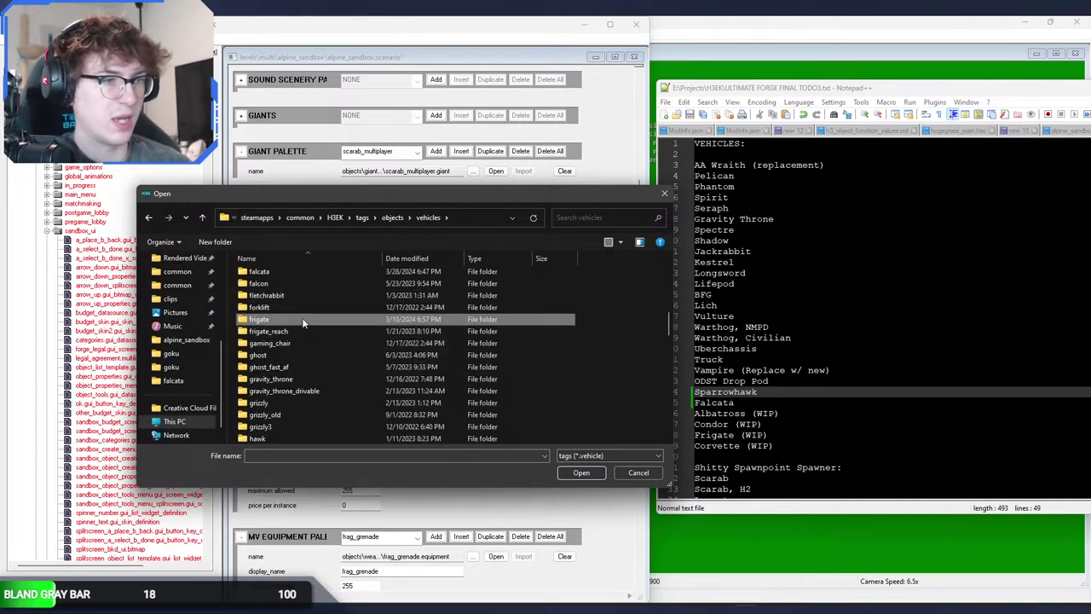
{"action": "double_click", "coordinate": [305, 321]}
{"action": "left_click", "coordinate": [301, 322]}
{"action": "double_click", "coordinate": [302, 322]}
{"action": "left_click", "coordinate": [395, 379]}
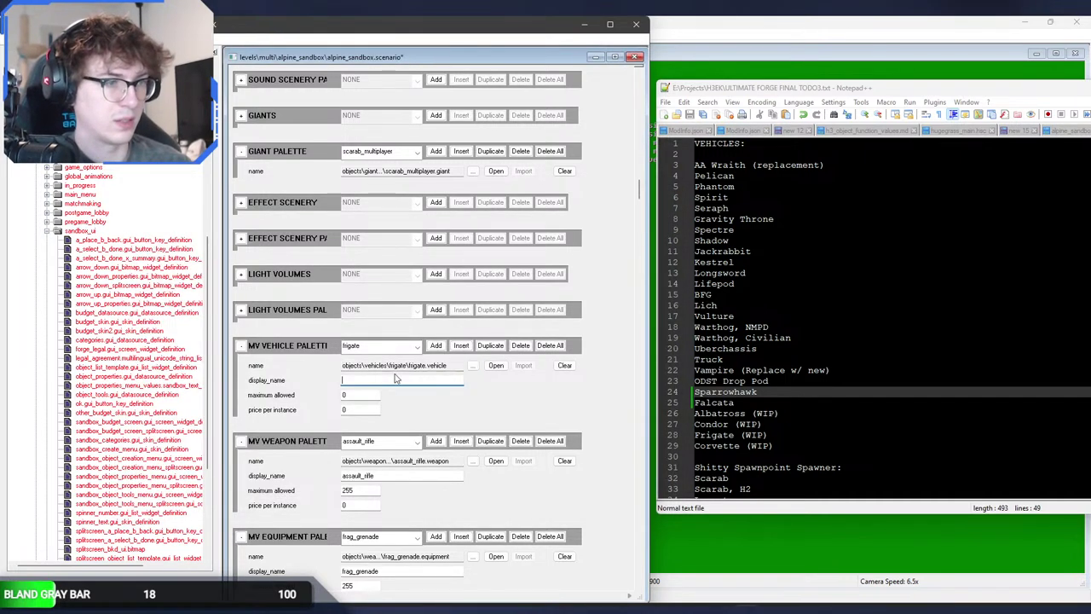
{"action": "key", "text": "Tab"}
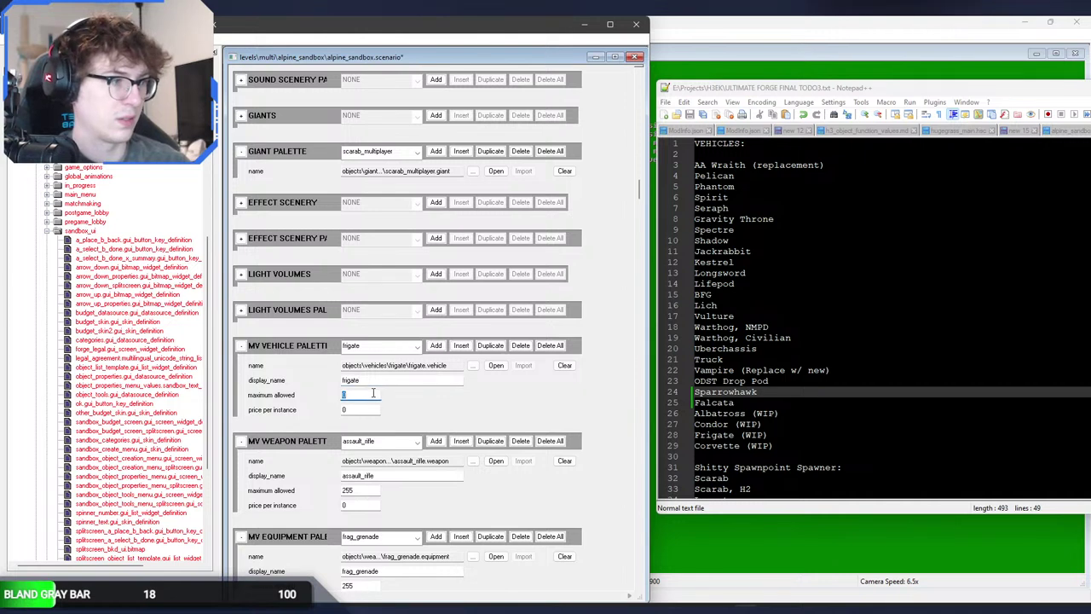
Step: Add a vehicle palette entry with maximum allowed 255 and display name corvette
{"action": "left_click", "coordinate": [435, 346]}
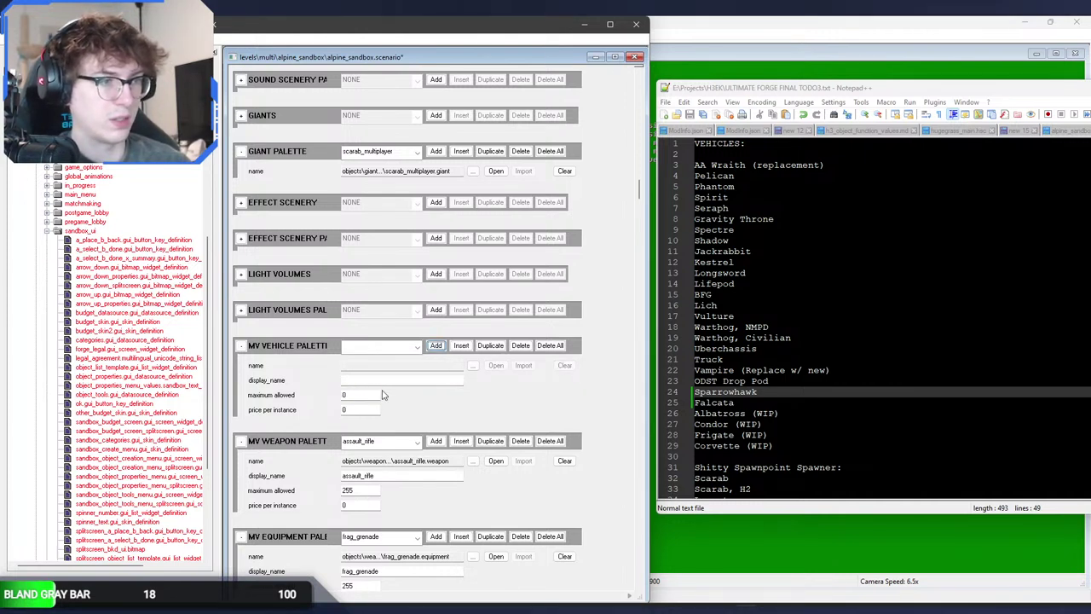
{"action": "left_click", "coordinate": [378, 394]}
{"action": "type", "text": "255"}
{"action": "left_click", "coordinate": [457, 378]}
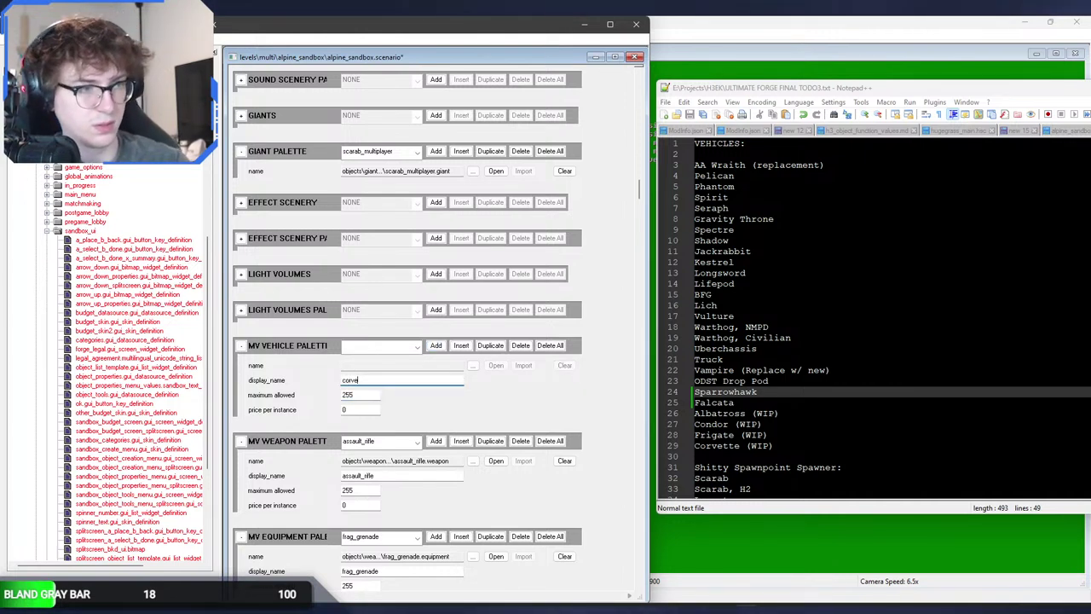
Step: Assign corvette.vehicle from the H3EK vehicles\corvette folder to the corvette palette entry
{"action": "left_click", "coordinate": [475, 366]}
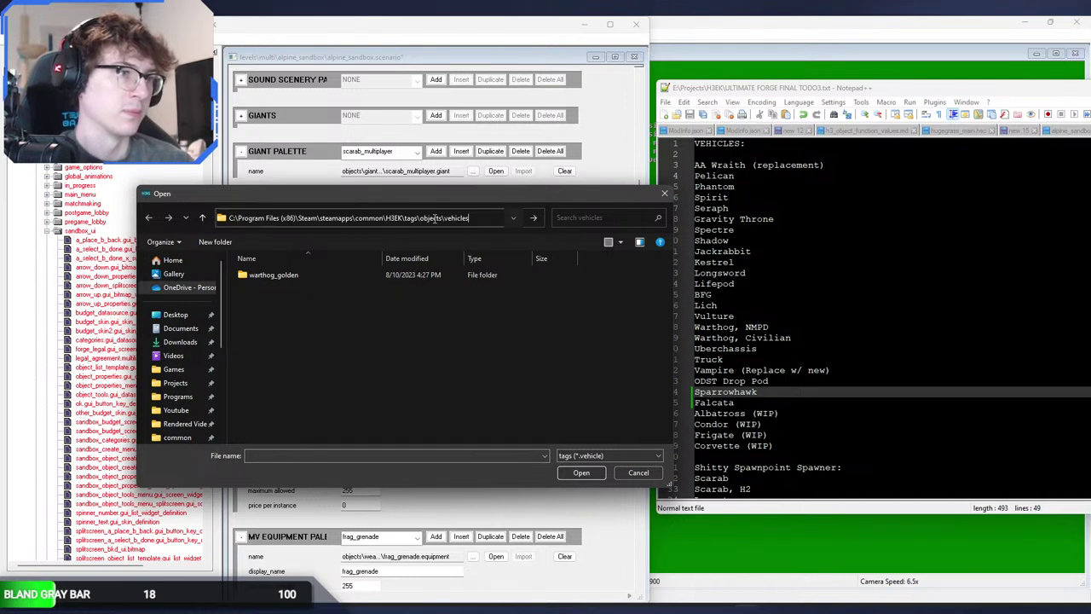
{"action": "left_click", "coordinate": [367, 357]}
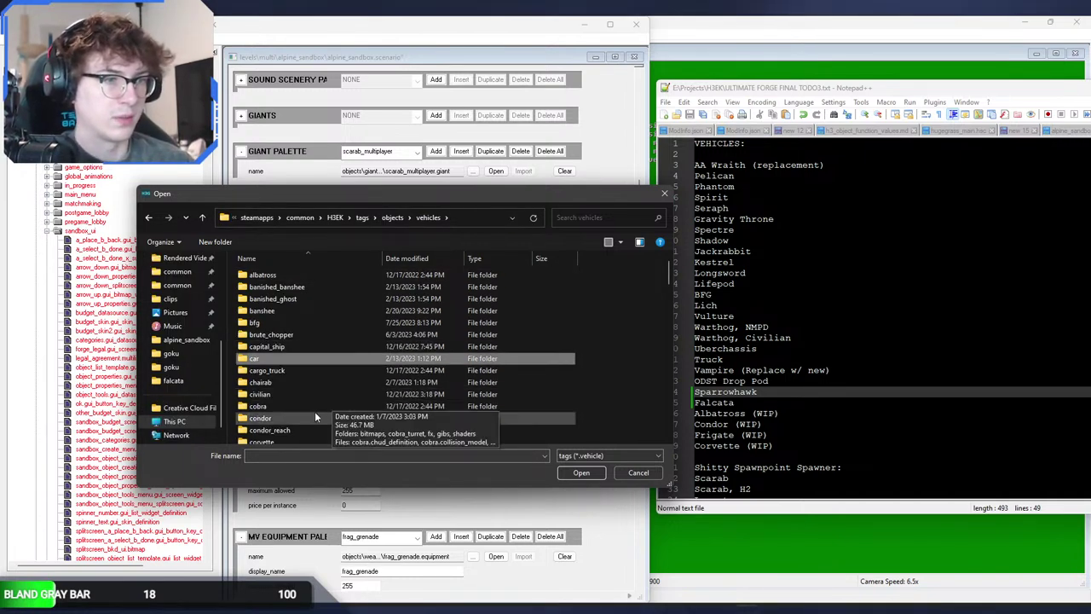
{"action": "scroll", "coordinate": [320, 409], "scroll_direction": "down", "scroll_amount": 1}
{"action": "double_click", "coordinate": [321, 411]}
{"action": "double_click", "coordinate": [323, 330]}
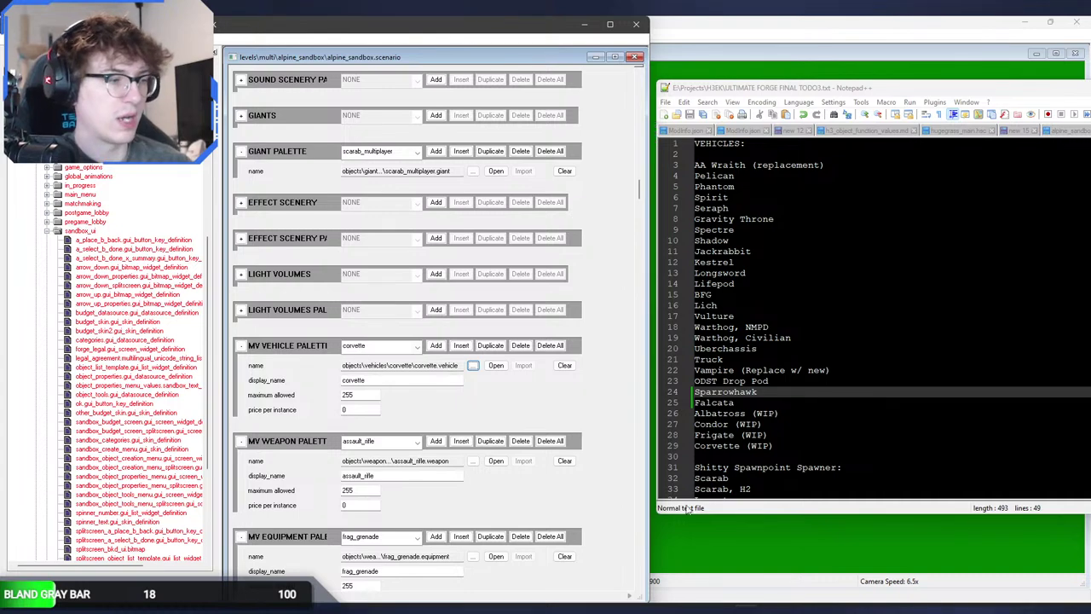
Step: Switch to the running sandbox game, enter Forge edit mode and open the vehicles category of the object list
{"action": "left_click", "coordinate": [790, 608]}
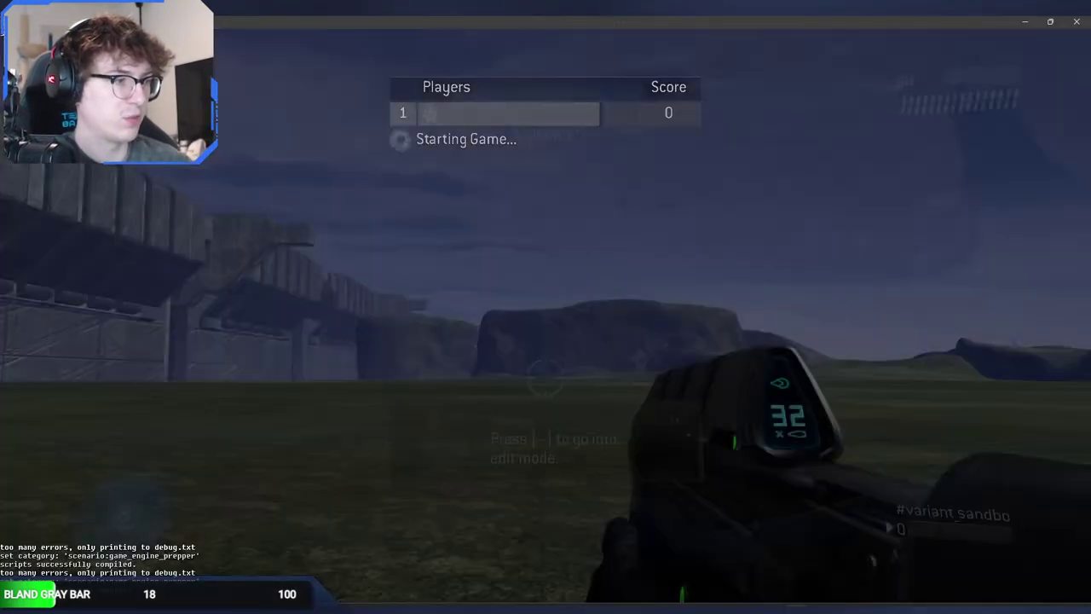
{"action": "key", "text": "grave"}
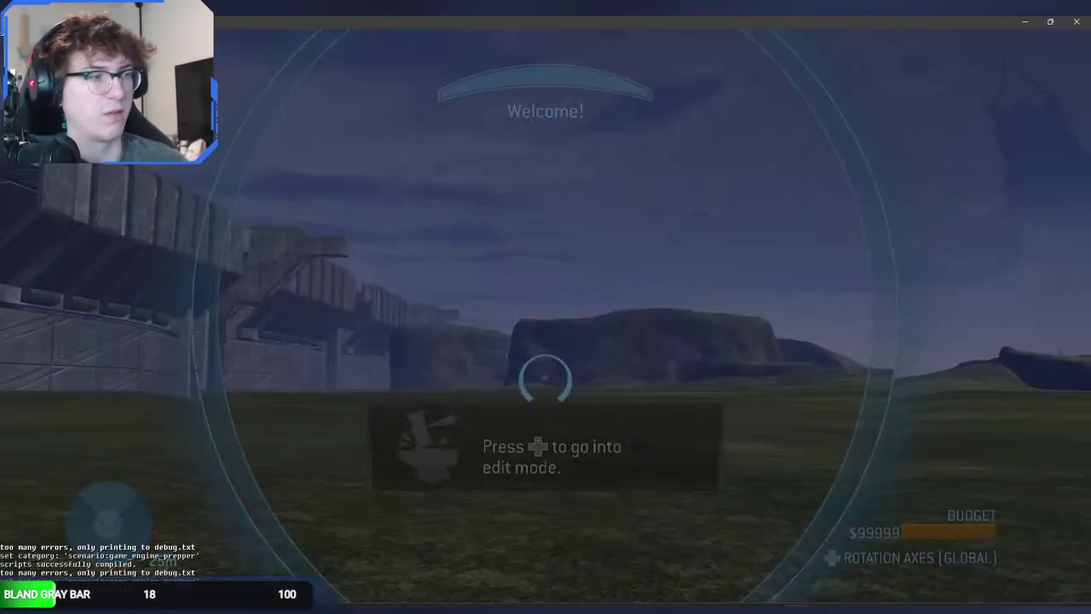
{"action": "key", "text": "x"}
{"action": "key", "text": "e"}
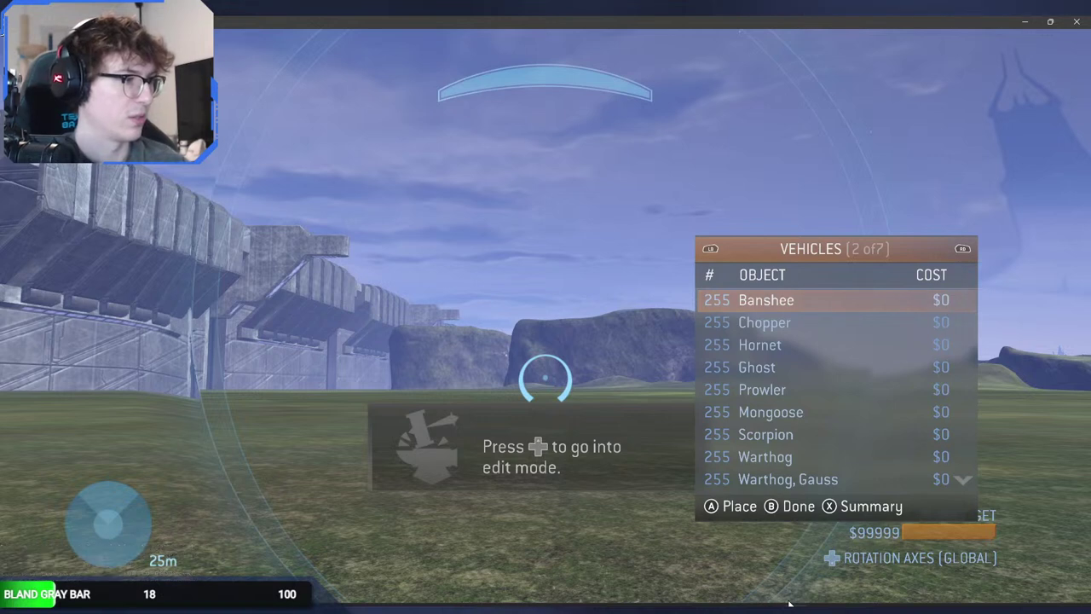
Step: Examine the full Forge vehicles list from Banshee to Covenant Corvette, checking the added entries and their display names
{"action": "key", "text": "Down"}
{"action": "key", "text": "Down"}
{"action": "key", "text": "Down"}
{"action": "key", "text": "Down"}
{"action": "key", "text": "Down"}
{"action": "key", "text": "Down"}
{"action": "key", "text": "Down"}
{"action": "key", "text": "Down"}
{"action": "key", "text": "Down"}
{"action": "key", "text": "Down"}
{"action": "key", "text": "Down"}
{"action": "key", "text": "Down"}
{"action": "key", "text": "Down"}
{"action": "key", "text": "Down"}
{"action": "key", "text": "Down"}
{"action": "key", "text": "Down"}
{"action": "key", "text": "Down"}
{"action": "key", "text": "Down"}
{"action": "key", "text": "Down"}
{"action": "key", "text": "Down"}
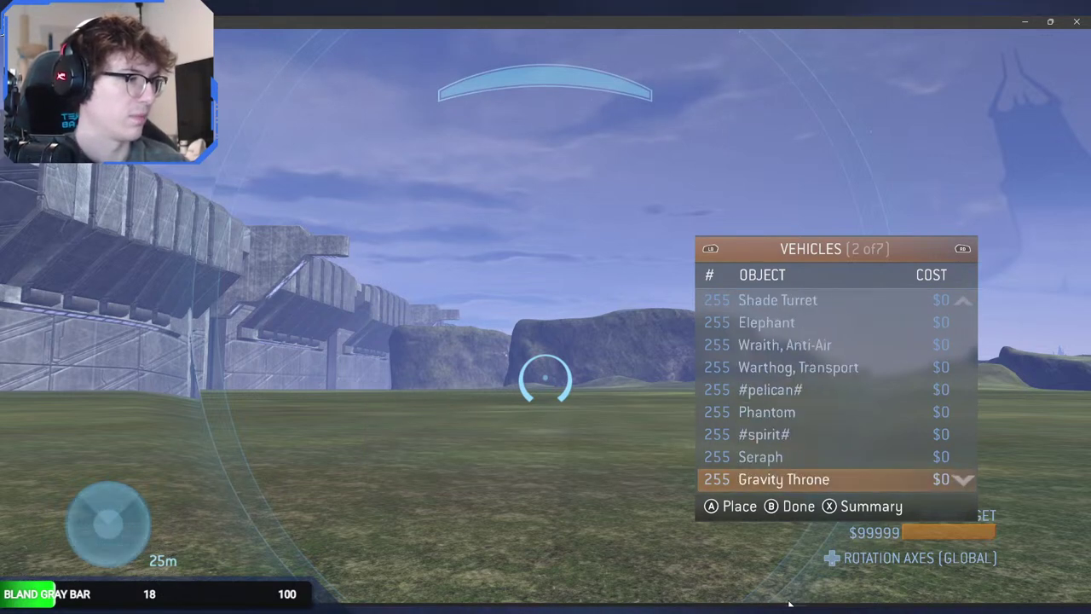
{"action": "key", "text": "Down"}
{"action": "key", "text": "Down"}
{"action": "key", "text": "Down"}
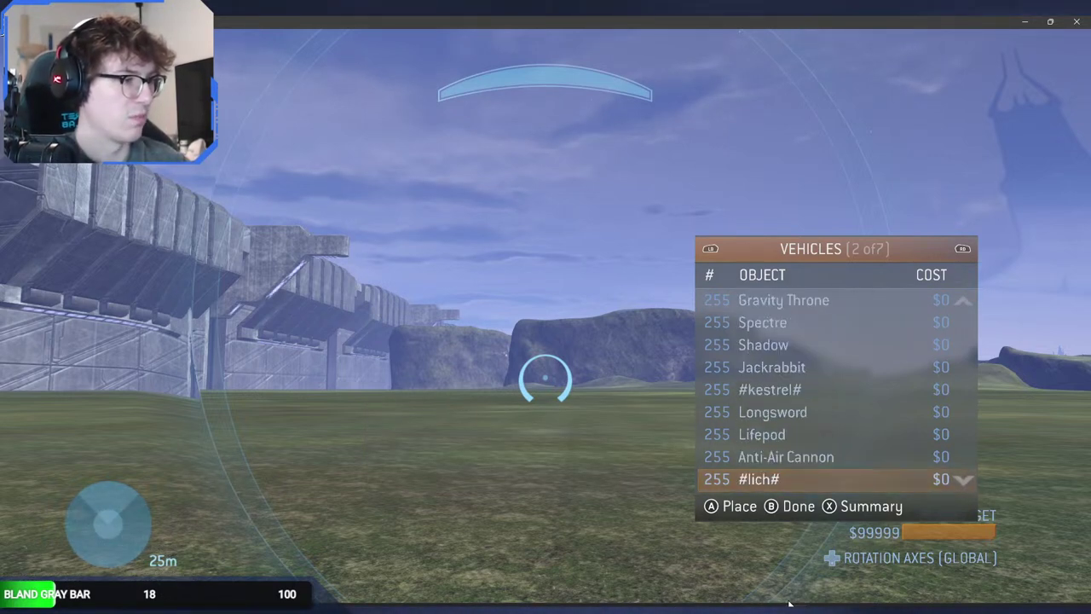
{"action": "key", "text": "Down"}
{"action": "key", "text": "Down"}
{"action": "key", "text": "Down"}
{"action": "key", "text": "Down"}
{"action": "key", "text": "Down"}
{"action": "key", "text": "Down"}
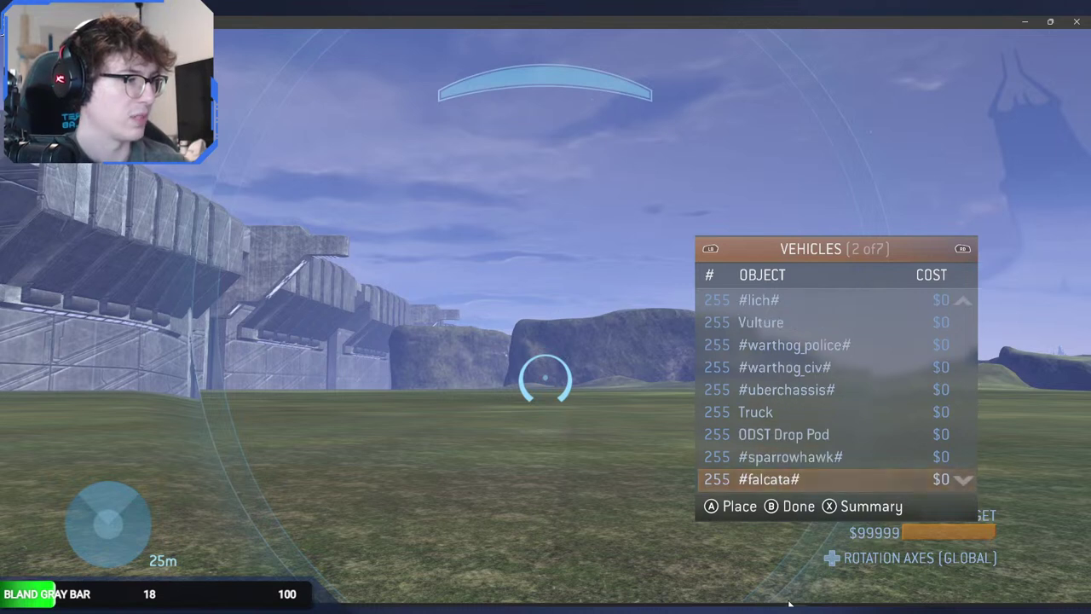
{"action": "key", "text": "Up"}
{"action": "key", "text": "Up"}
{"action": "key", "text": "Up"}
{"action": "key", "text": "Up"}
{"action": "key", "text": "Up"}
{"action": "key", "text": "Up"}
{"action": "key", "text": "Up"}
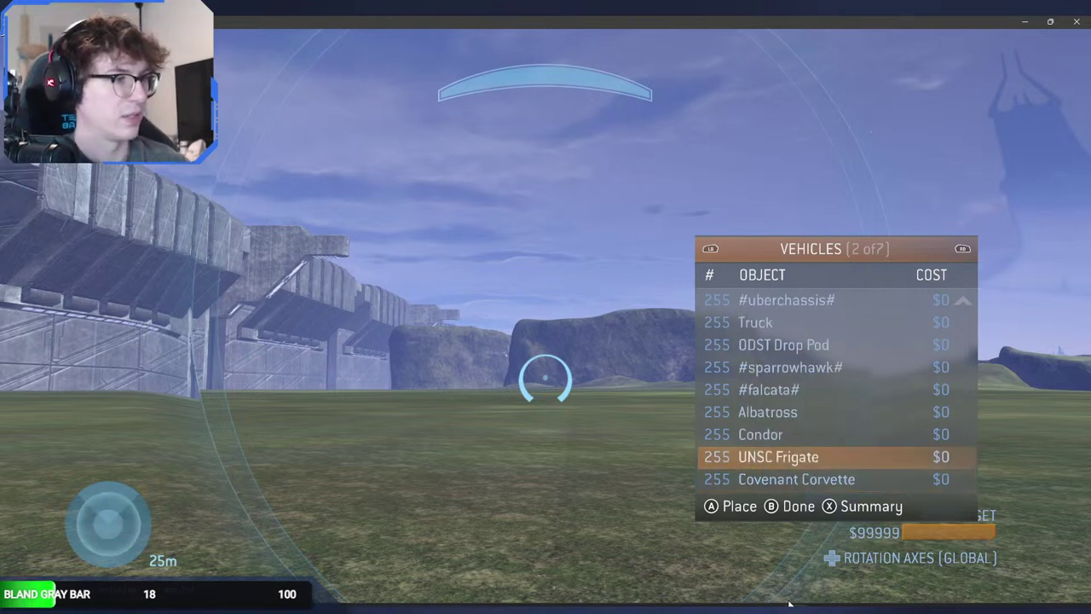
{"action": "key", "text": "Up"}
{"action": "key", "text": "Up"}
{"action": "key", "text": "Up"}
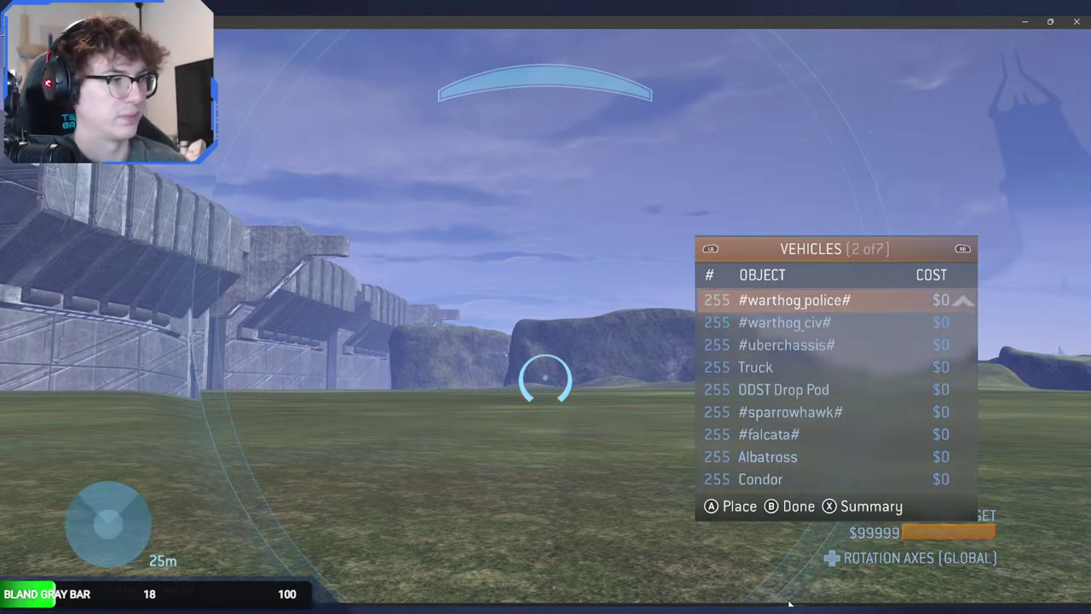
{"action": "key", "text": "Up"}
{"action": "key", "text": "Up"}
{"action": "key", "text": "Up"}
{"action": "key", "text": "Up"}
{"action": "key", "text": "Up"}
{"action": "key", "text": "Up"}
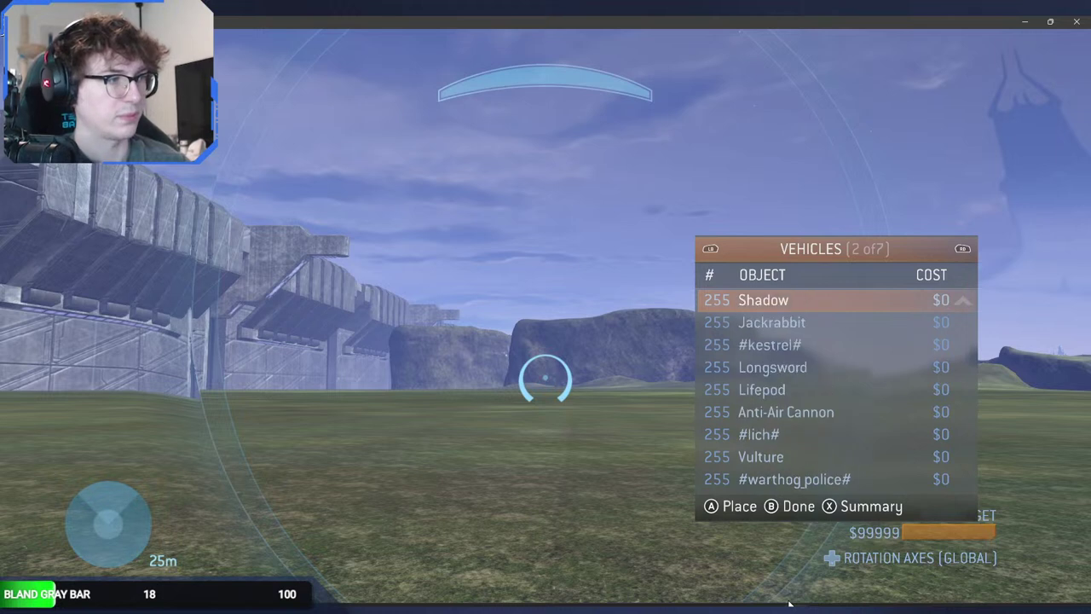
{"action": "key", "text": "Up"}
{"action": "key", "text": "Up"}
{"action": "key", "text": "Up"}
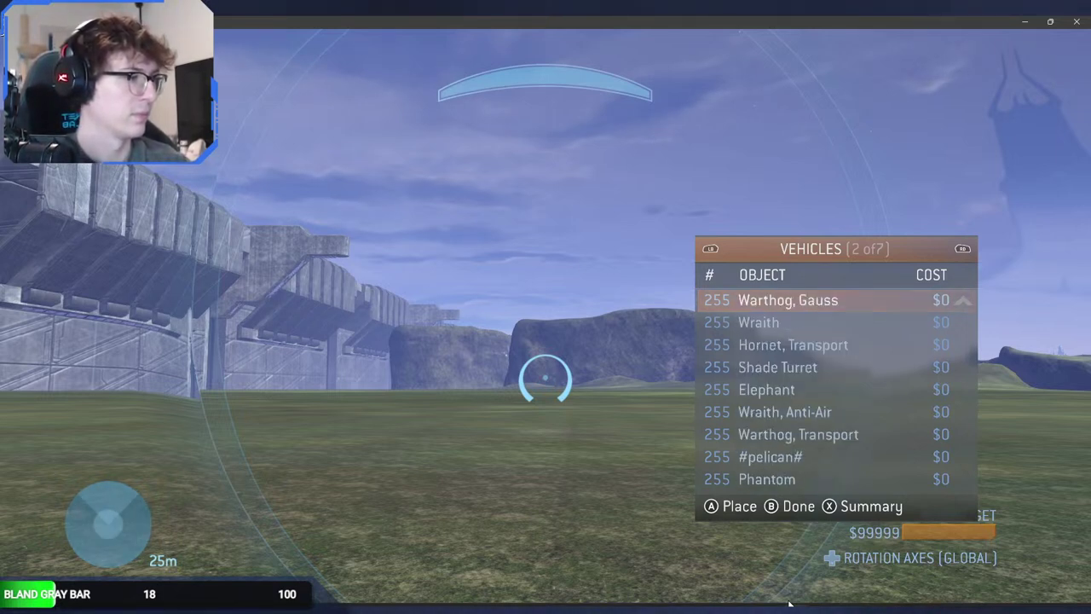
{"action": "key", "text": "Down"}
{"action": "key", "text": "Down"}
{"action": "key", "text": "Down"}
{"action": "key", "text": "Down"}
{"action": "key", "text": "Down"}
{"action": "key", "text": "Down"}
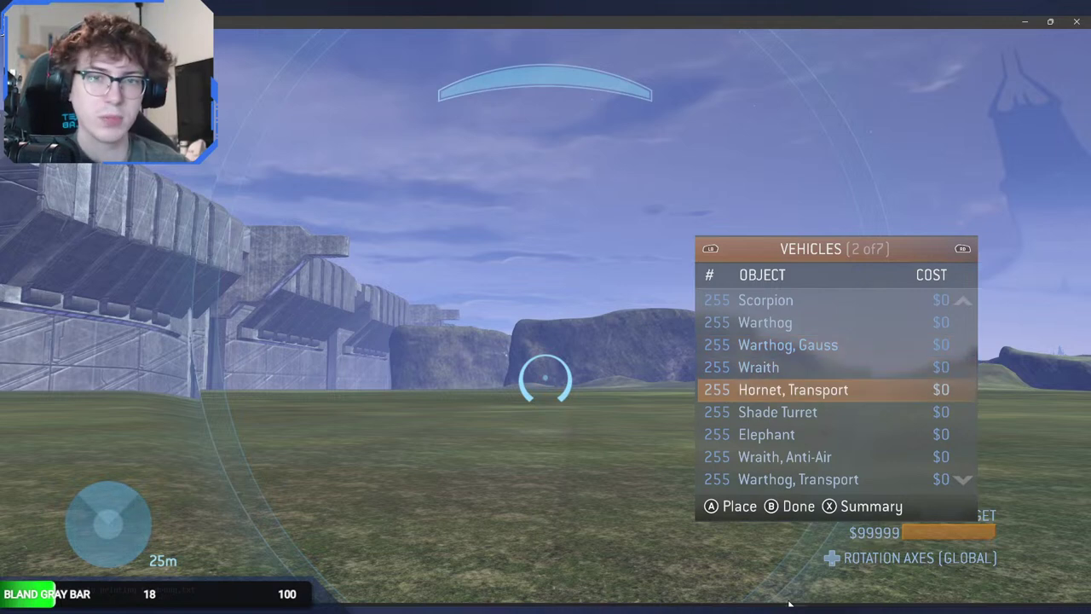
{"action": "key", "text": "Down"}
{"action": "key", "text": "Down"}
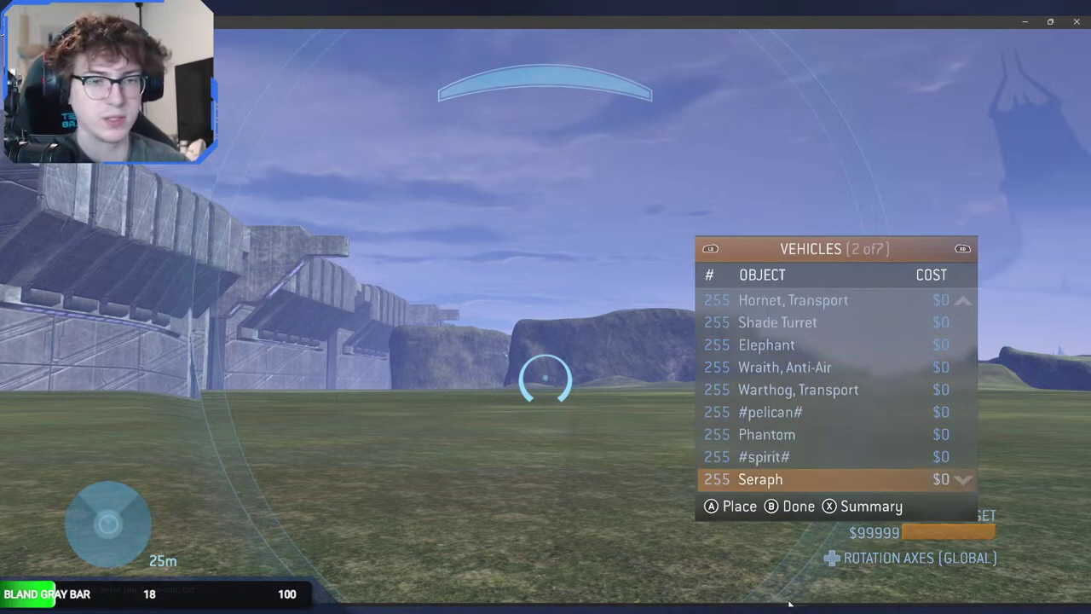
{"action": "key", "text": "Down"}
{"action": "key", "text": "Down"}
{"action": "key", "text": "Down"}
{"action": "key", "text": "Down"}
{"action": "key", "text": "Down"}
{"action": "key", "text": "Down"}
{"action": "key", "text": "Down"}
{"action": "key", "text": "Down"}
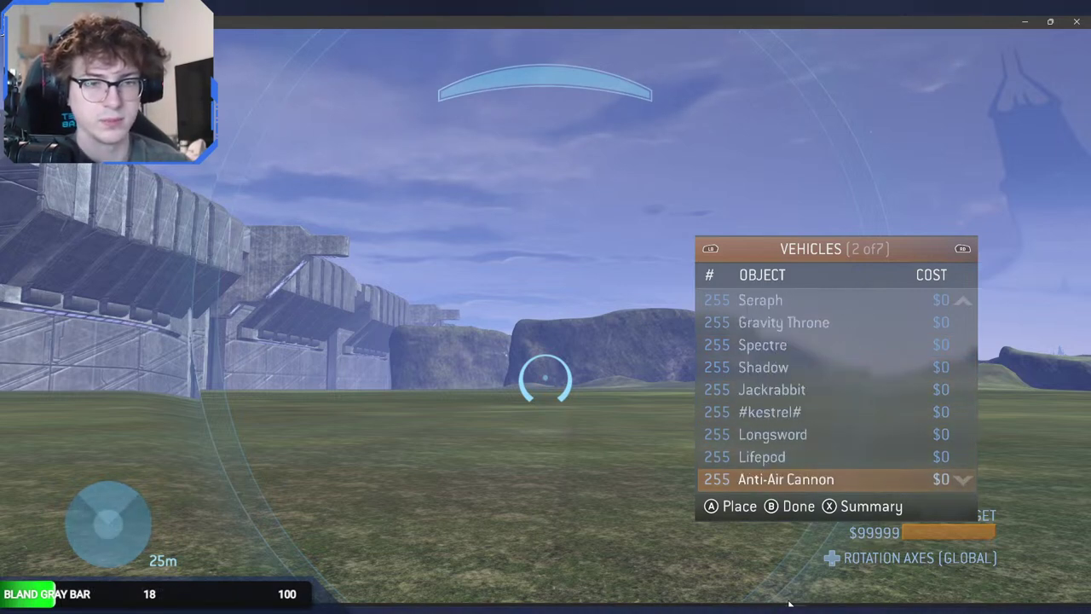
{"action": "key", "text": "Down"}
{"action": "key", "text": "Down"}
{"action": "key", "text": "Down"}
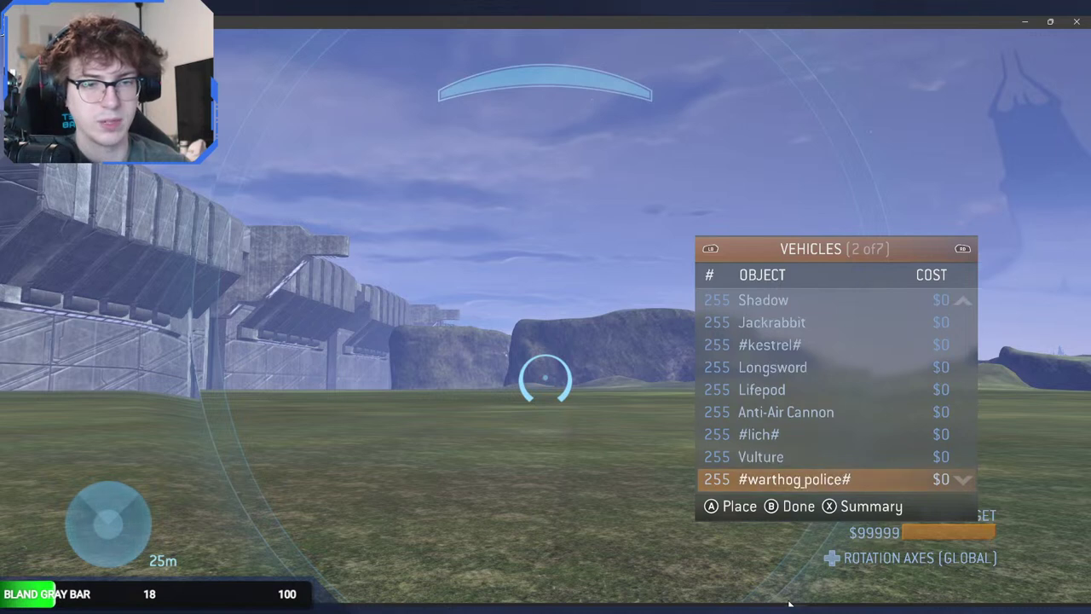
{"action": "key", "text": "Down"}
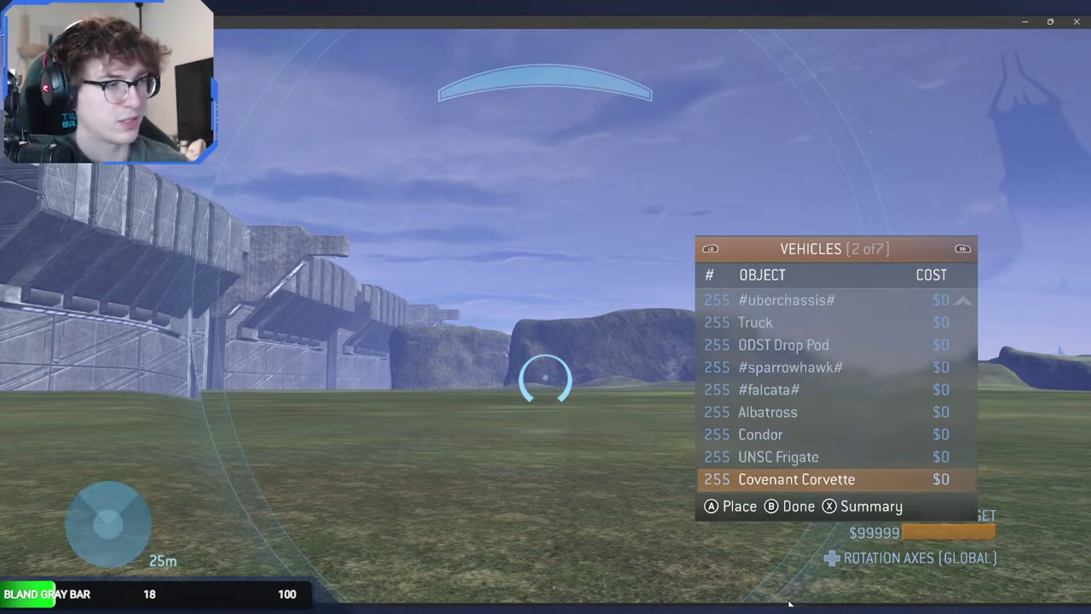
Step: Place the falcata from the Forge vehicles list on the map and inspect it in game
{"action": "key", "text": "Up"}
{"action": "key", "text": "Down"}
{"action": "key", "text": "Up"}
{"action": "key", "text": "Up"}
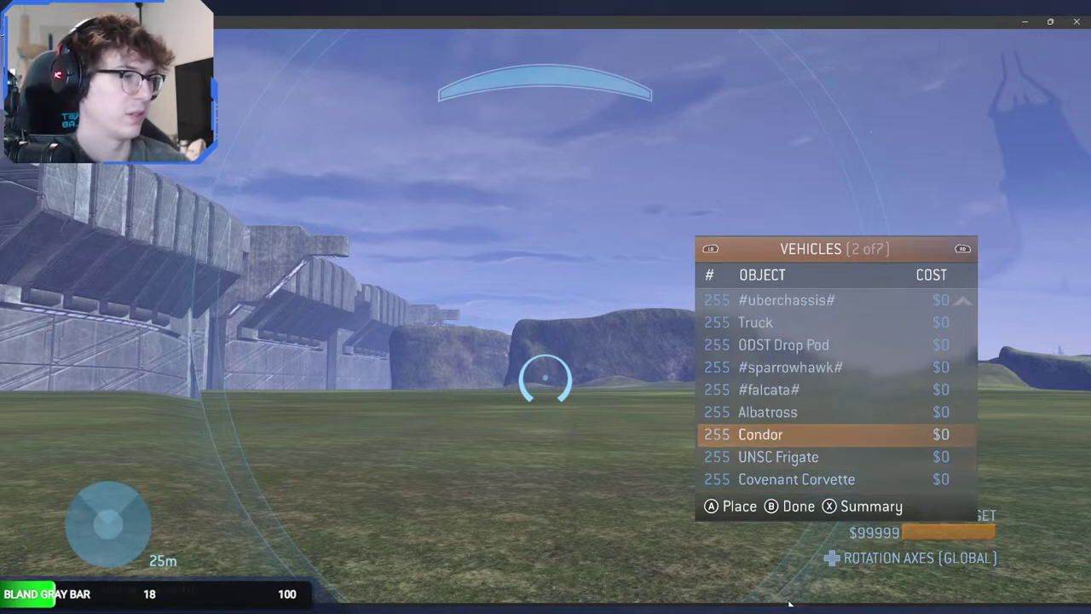
{"action": "key", "text": "Up"}
{"action": "key", "text": "Up"}
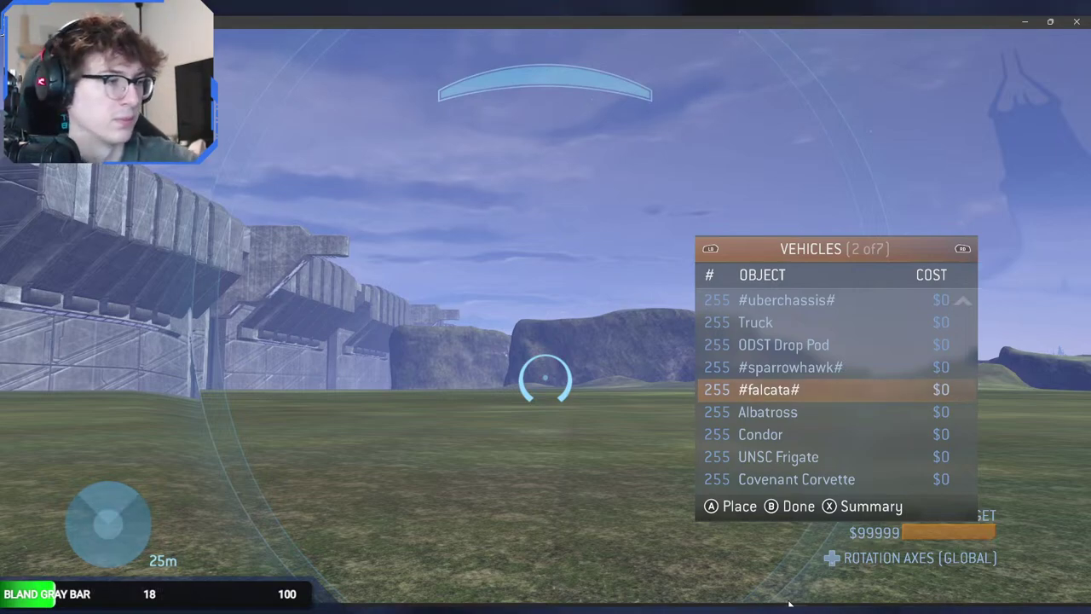
{"action": "key", "text": "Escape"}
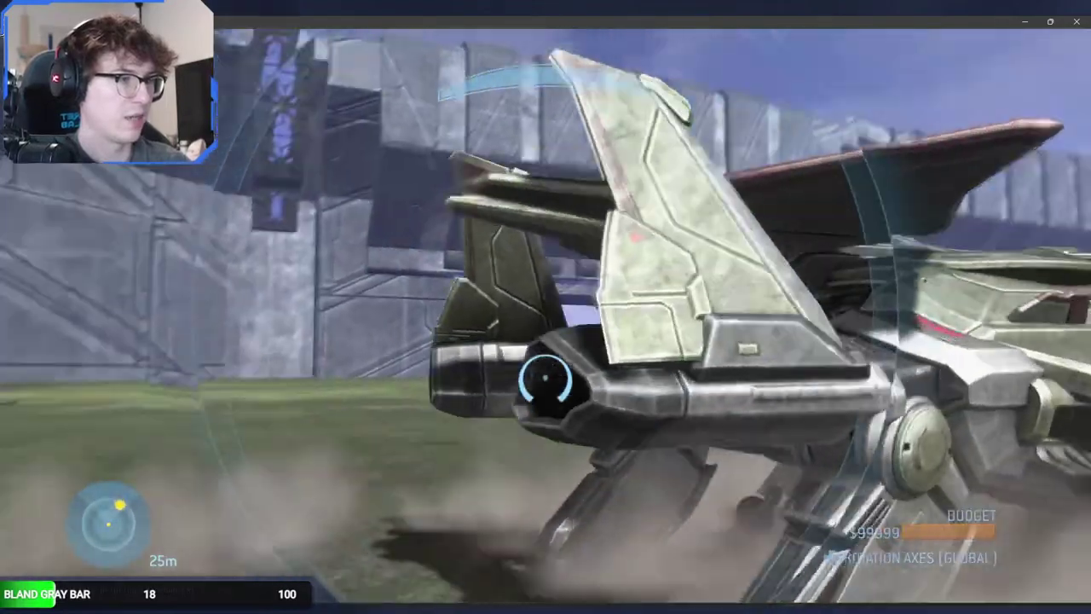
{"action": "key", "text": "x"}
{"action": "key", "text": "Return"}
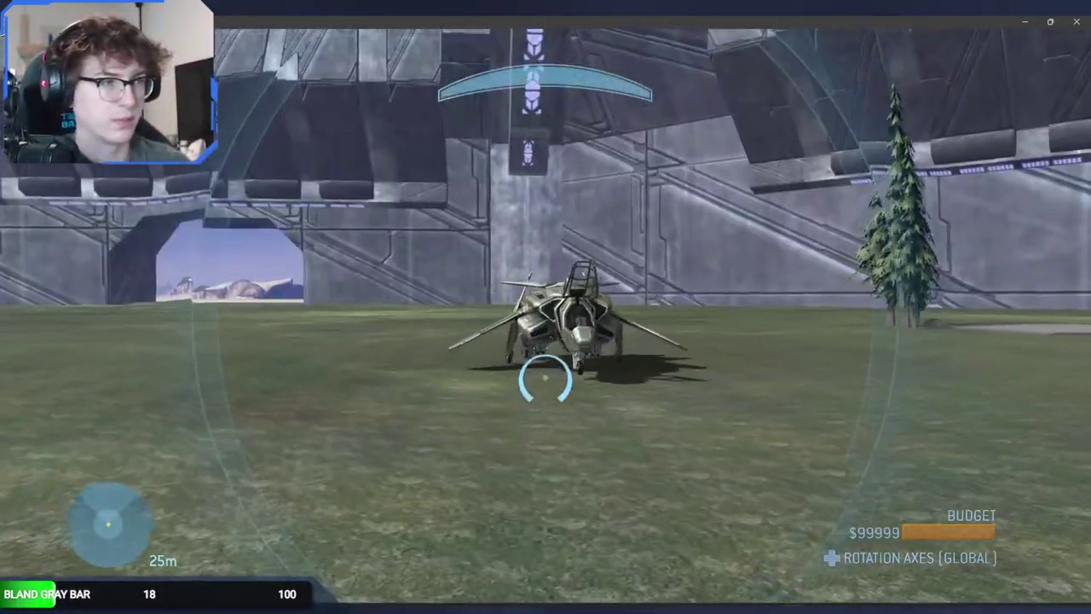
Step: Switch to the tag editor, select the falcata entry in the multiplayer vehicle palette and open falcata.vehicle
{"action": "key", "text": "alt+Tab"}
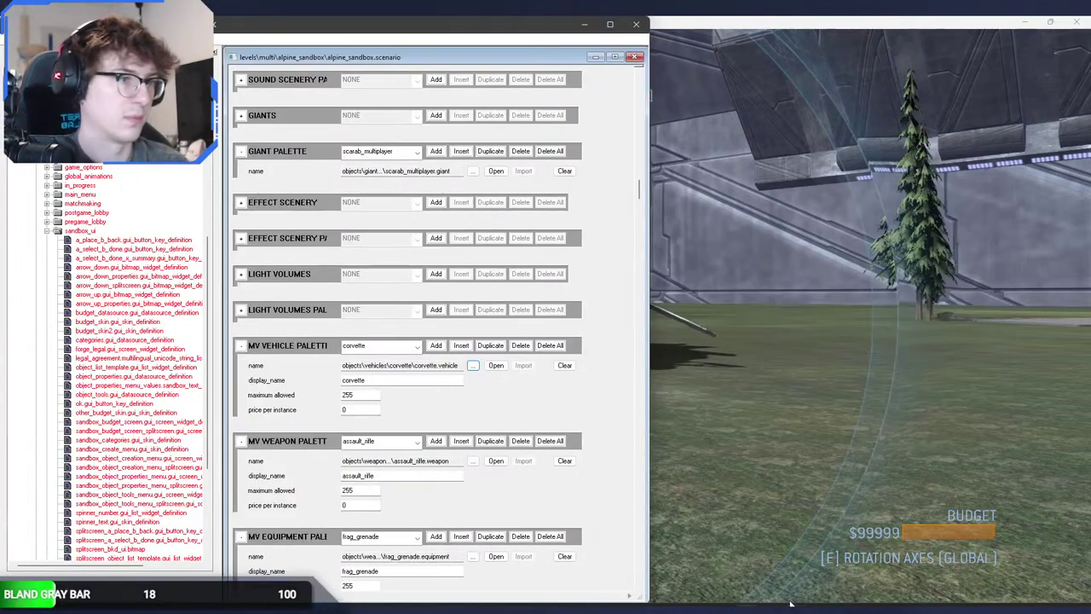
{"action": "left_click", "coordinate": [416, 345]}
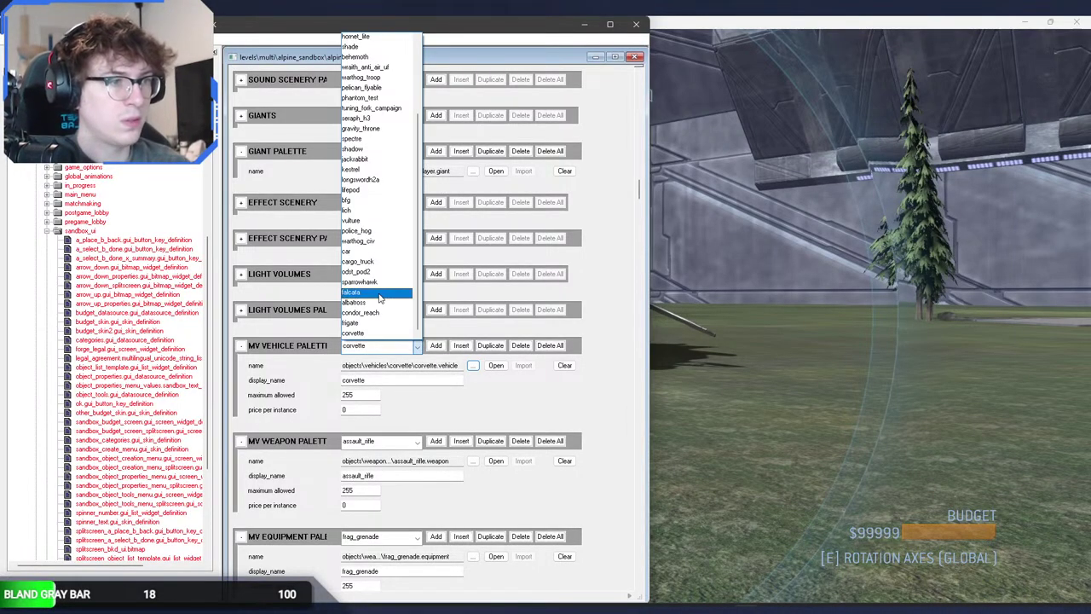
{"action": "left_click", "coordinate": [382, 300]}
{"action": "left_click", "coordinate": [497, 367]}
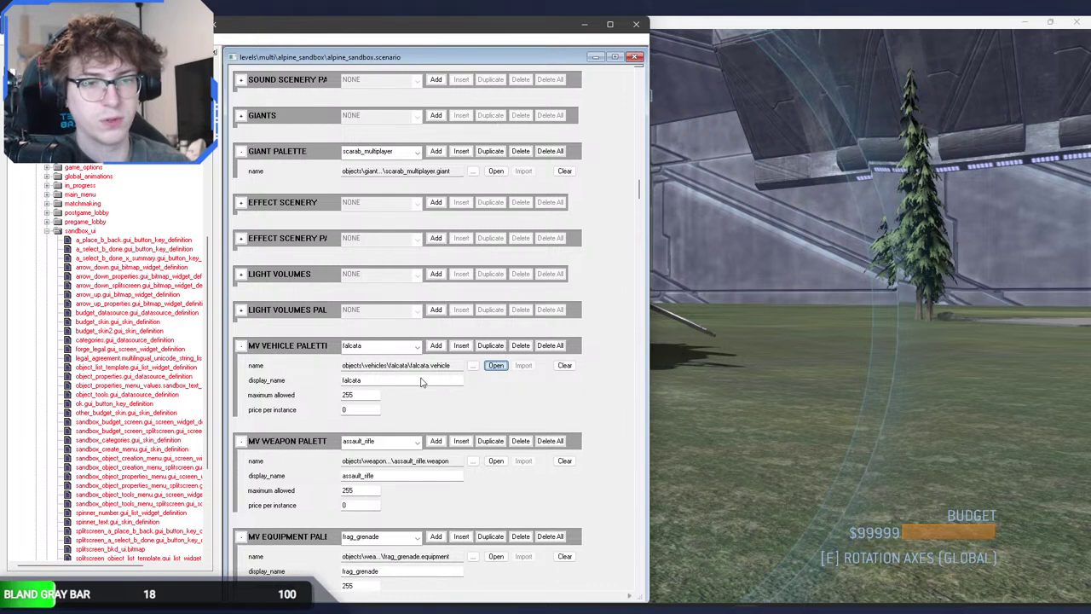
{"action": "key", "text": "alt+Tab"}
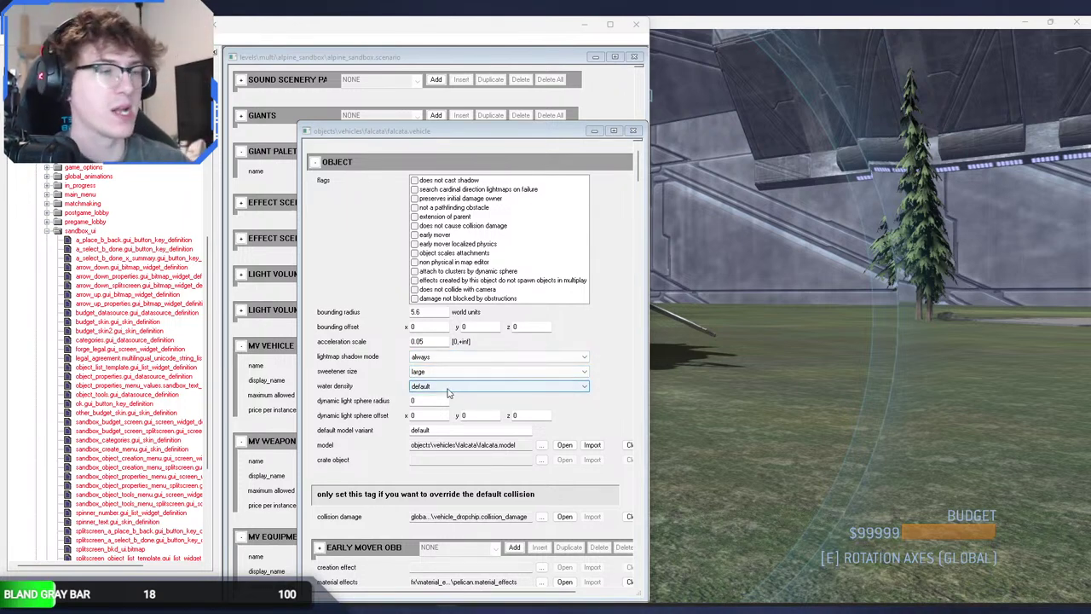
Step: Widen the falcata.vehicle window and add an entry to its empty multiplayer object block
{"action": "scroll", "coordinate": [392, 369], "scroll_direction": "down", "scroll_amount": 10}
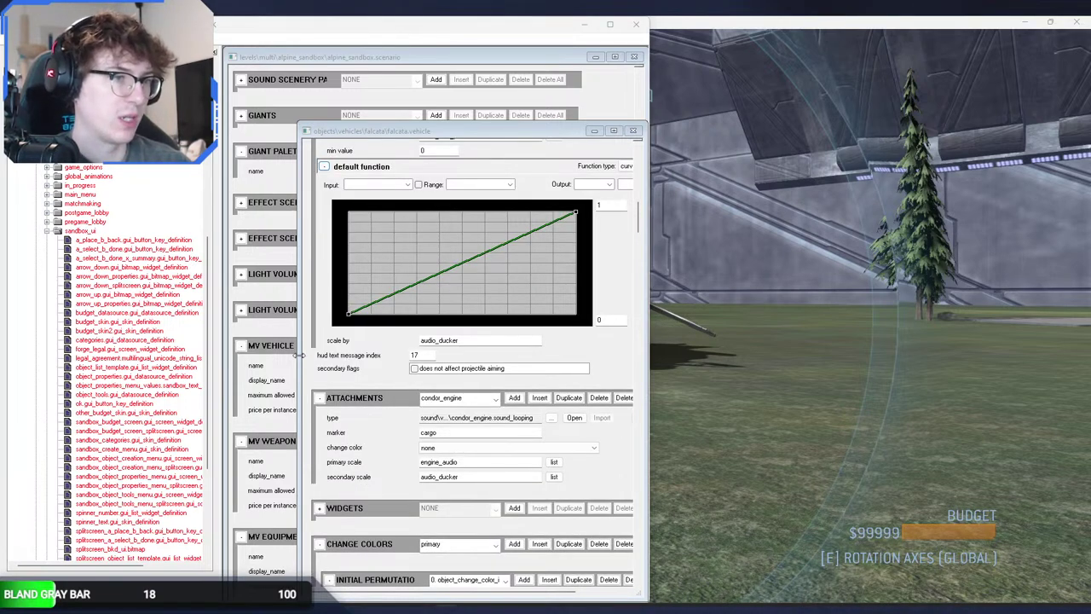
{"action": "left_click_drag", "start_coordinate": [302, 359], "coordinate": [222, 344]}
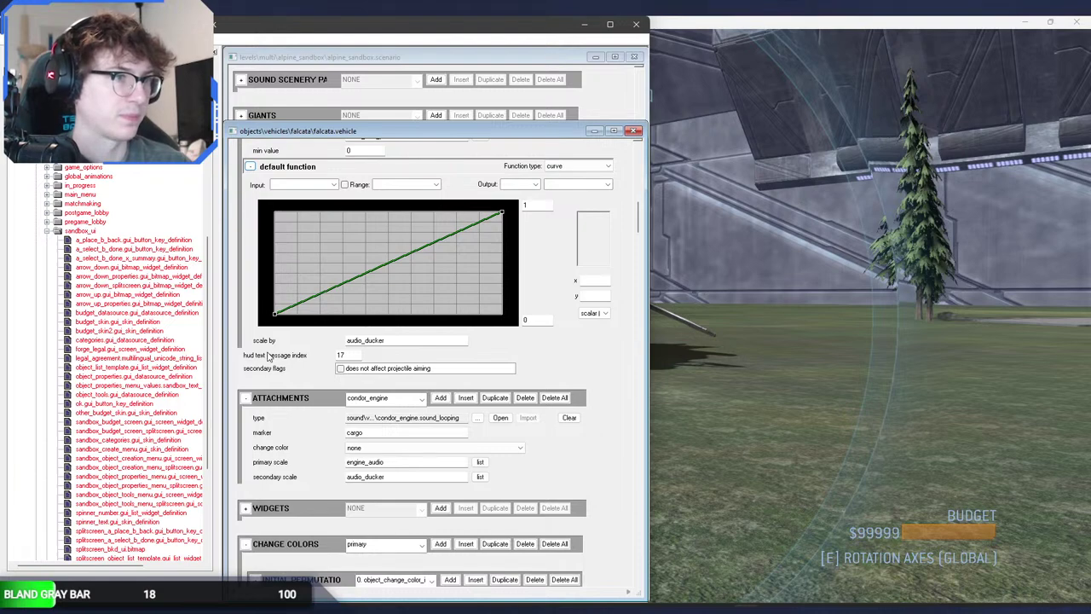
{"action": "scroll", "coordinate": [275, 393], "scroll_direction": "down", "scroll_amount": 5}
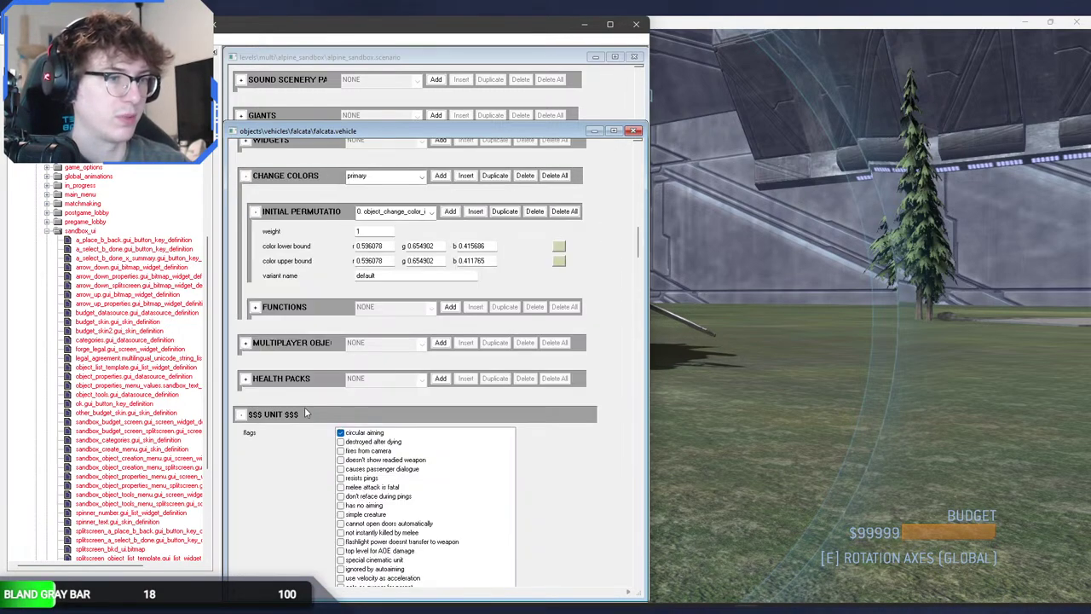
{"action": "scroll", "coordinate": [305, 369], "scroll_direction": "down", "scroll_amount": 5}
{"action": "scroll", "coordinate": [305, 371], "scroll_direction": "up", "scroll_amount": 7}
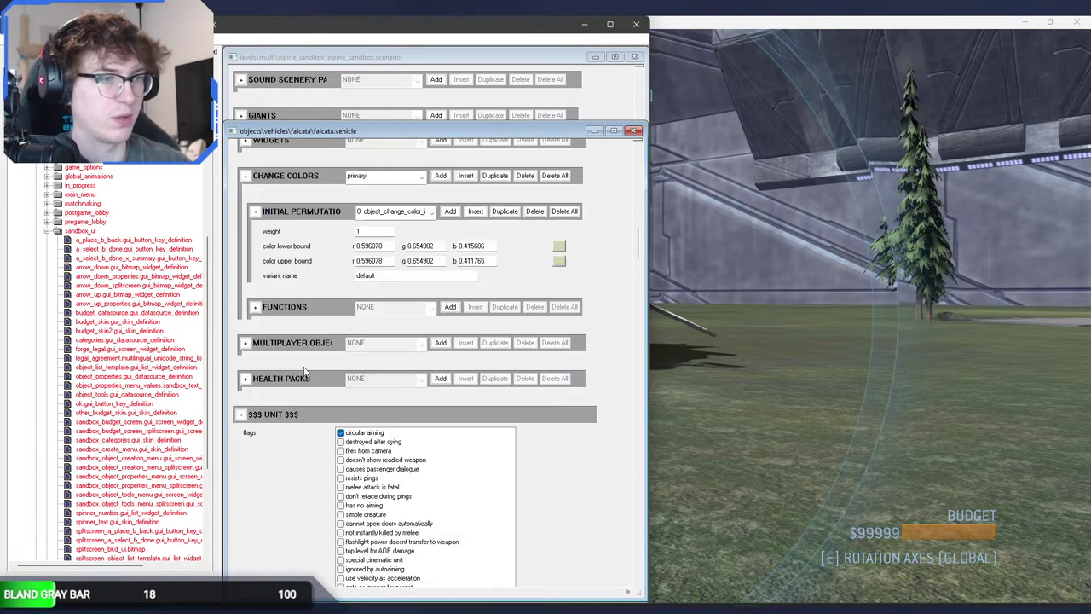
{"action": "scroll", "coordinate": [305, 375], "scroll_direction": "up", "scroll_amount": 4}
{"action": "scroll", "coordinate": [305, 376], "scroll_direction": "down", "scroll_amount": 7}
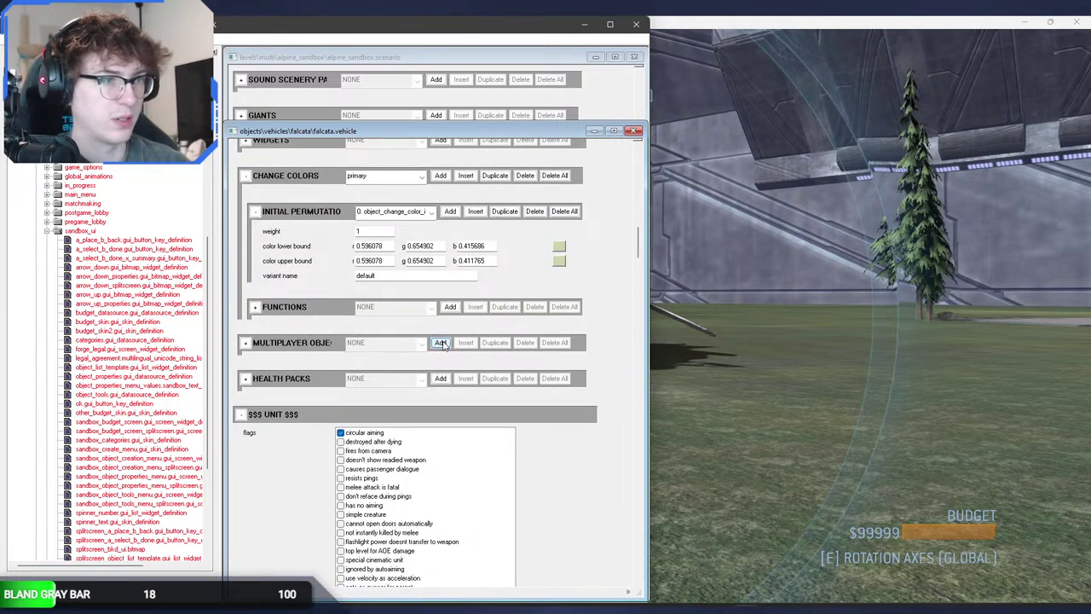
{"action": "left_click", "coordinate": [441, 343]}
Step: Set the falcata's default spawn time to 30 seconds and default abandonment time to 60 seconds
{"action": "scroll", "coordinate": [358, 400], "scroll_direction": "down", "scroll_amount": 5}
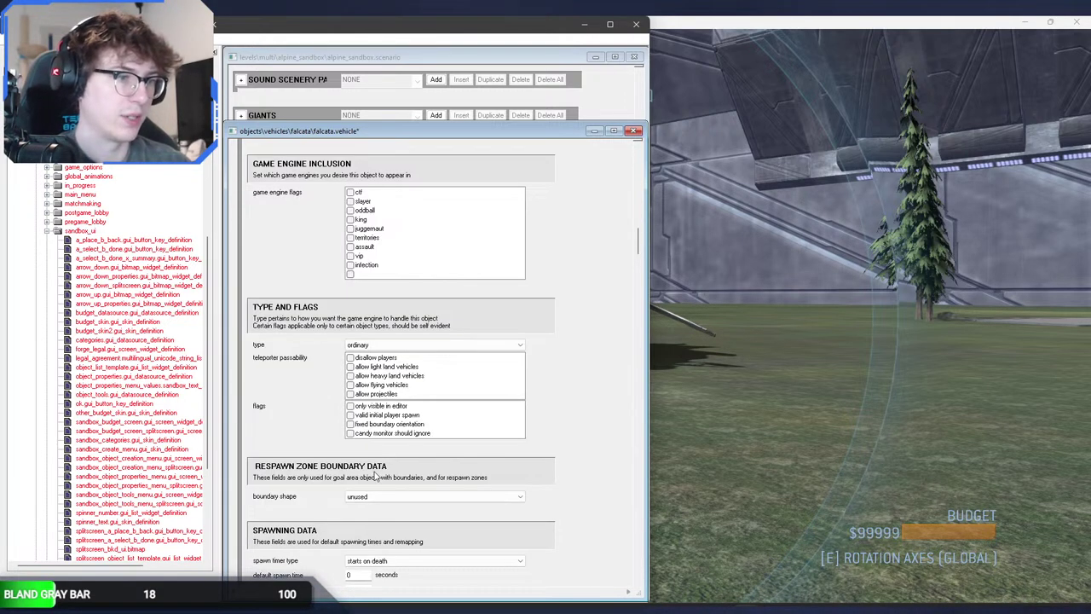
{"action": "scroll", "coordinate": [327, 502], "scroll_direction": "down", "scroll_amount": 5}
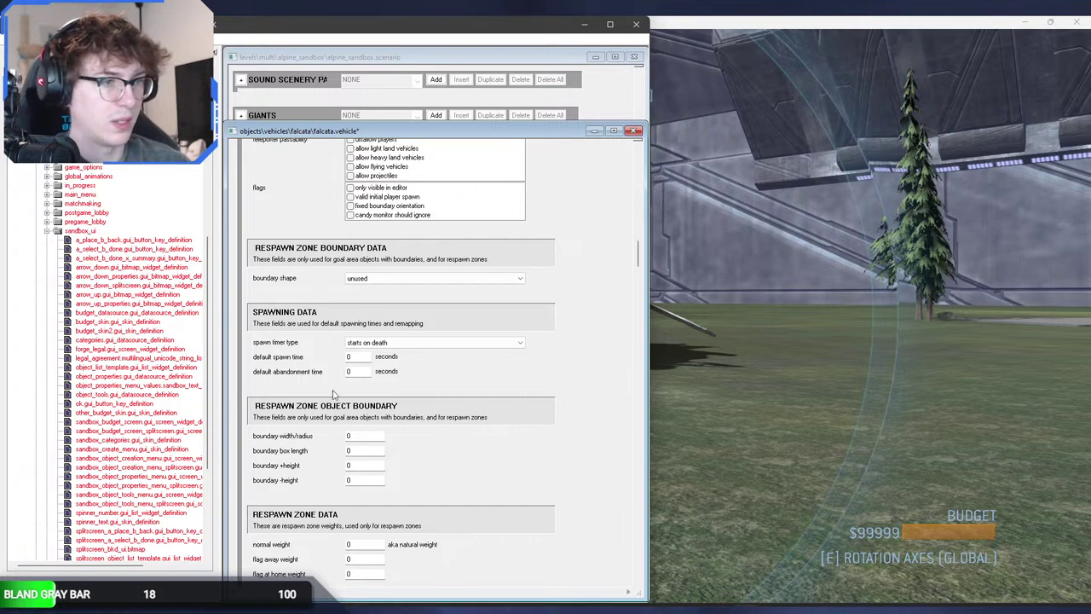
{"action": "type", "text": "30"}
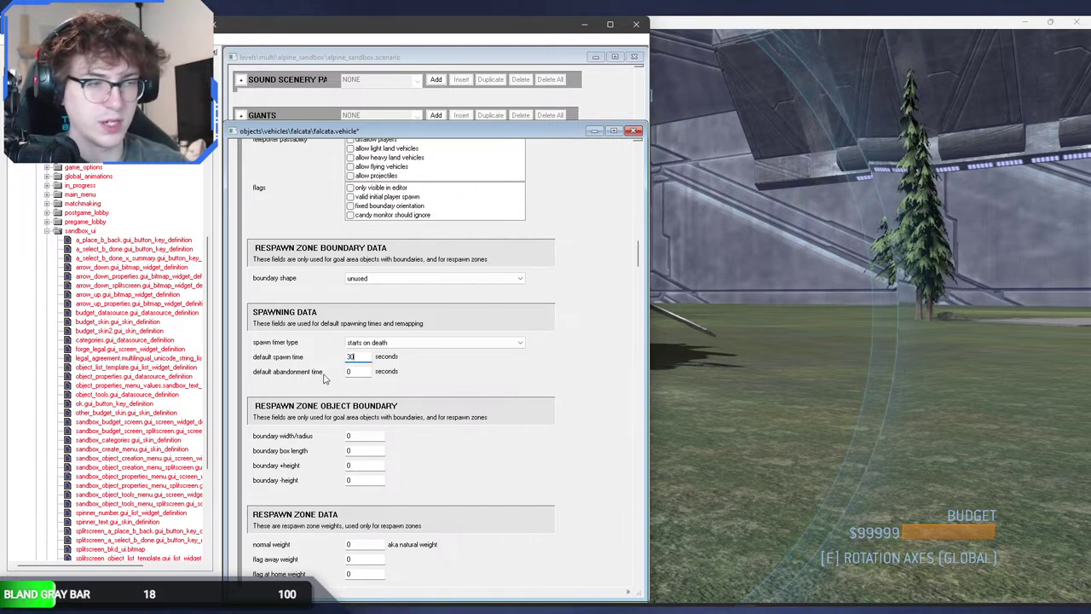
{"action": "left_click", "coordinate": [348, 372]}
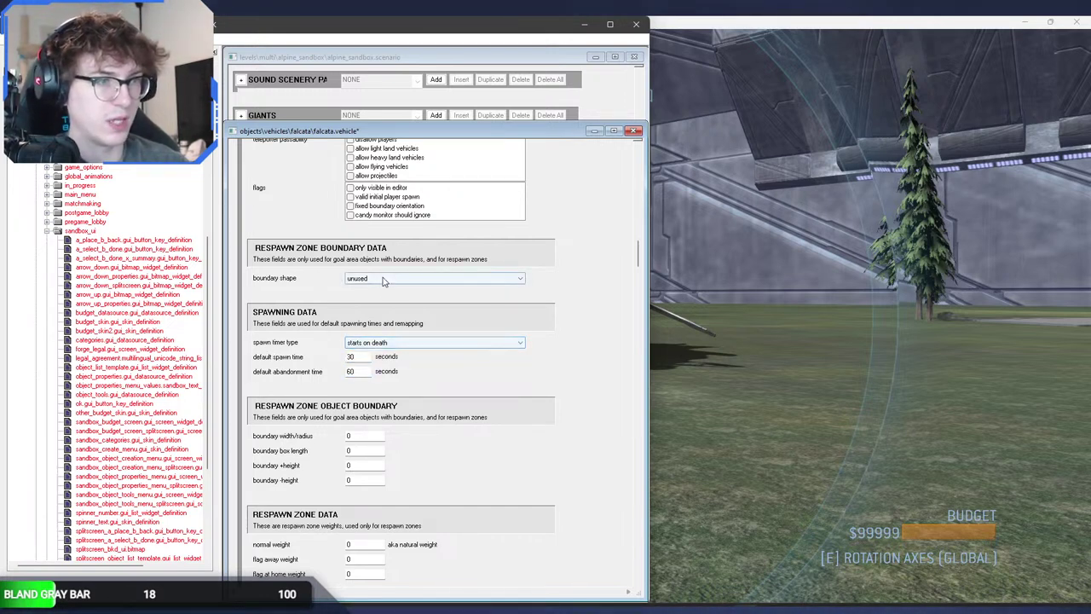
Step: Set the falcata's multiplayer object type to flying vehicle and save falcata.vehicle
{"action": "scroll", "coordinate": [578, 464], "scroll_direction": "up", "scroll_amount": 5}
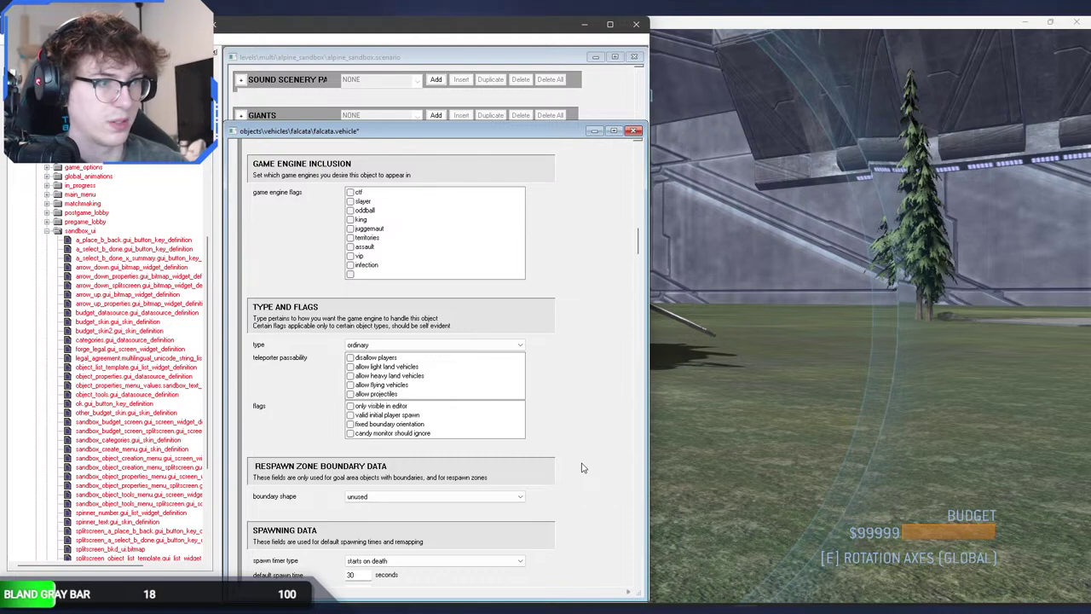
{"action": "left_click", "coordinate": [416, 345]}
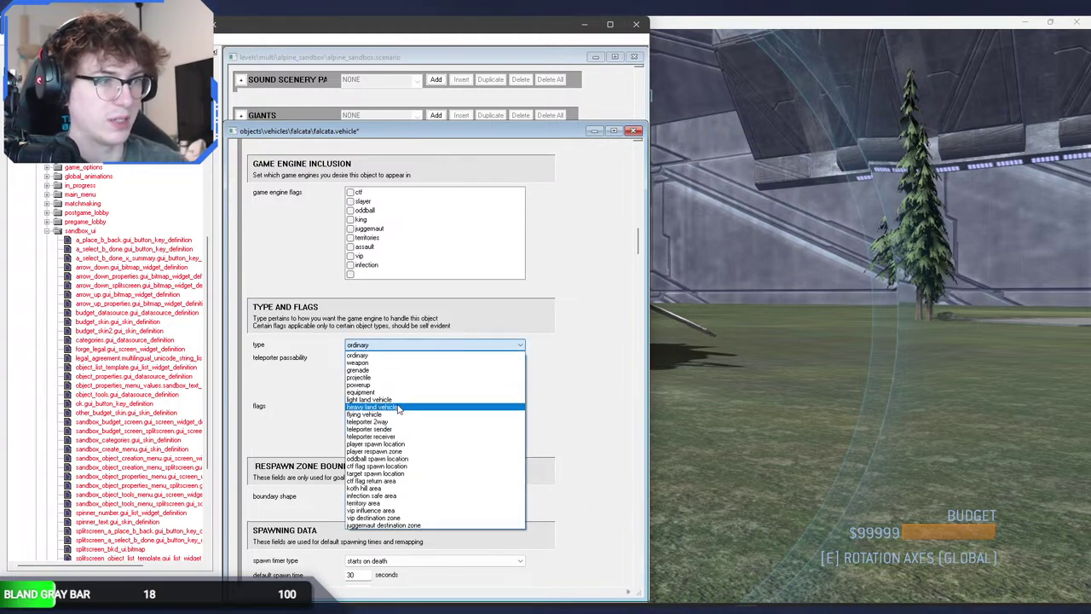
{"action": "left_click", "coordinate": [401, 414]}
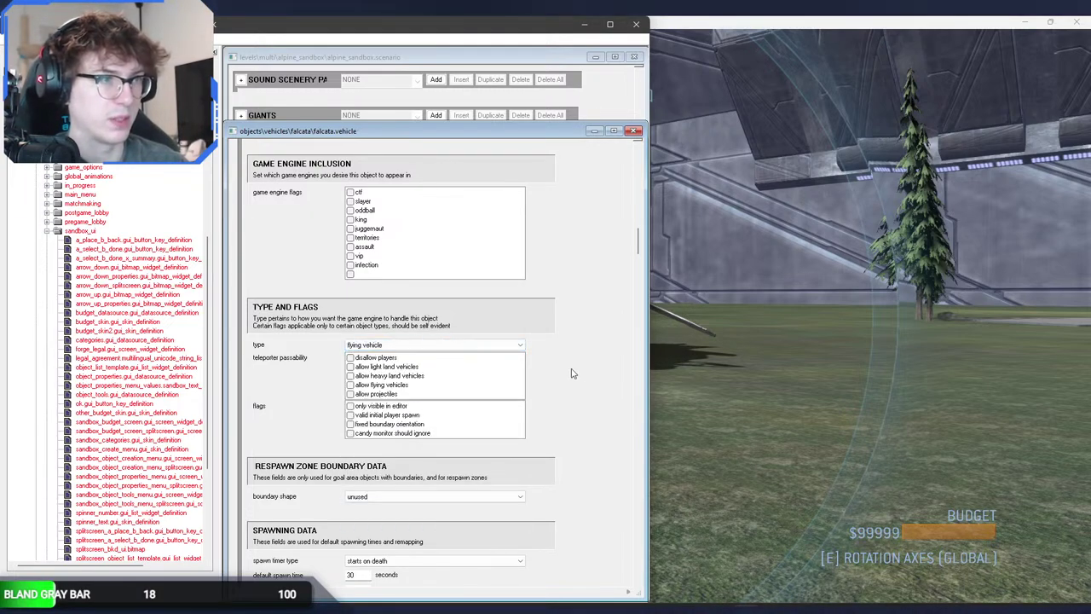
Step: Close falcata.vehicle and set the falcata entry's maximum allowed to 255 in the scenario's multiplayer vehicle palette
{"action": "left_click", "coordinate": [600, 373]}
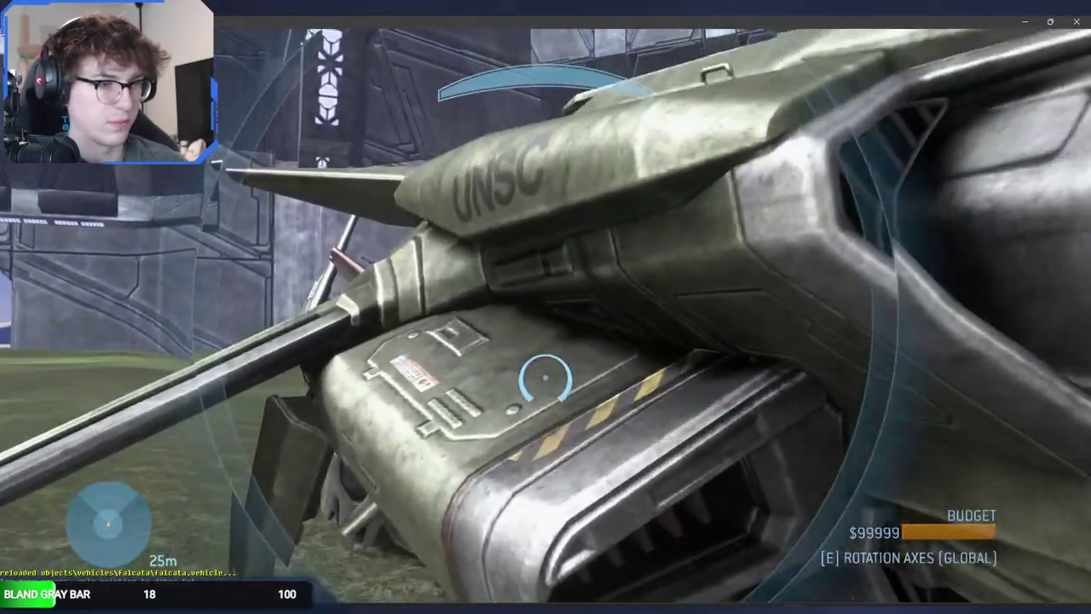
{"action": "key", "text": "alt+Tab"}
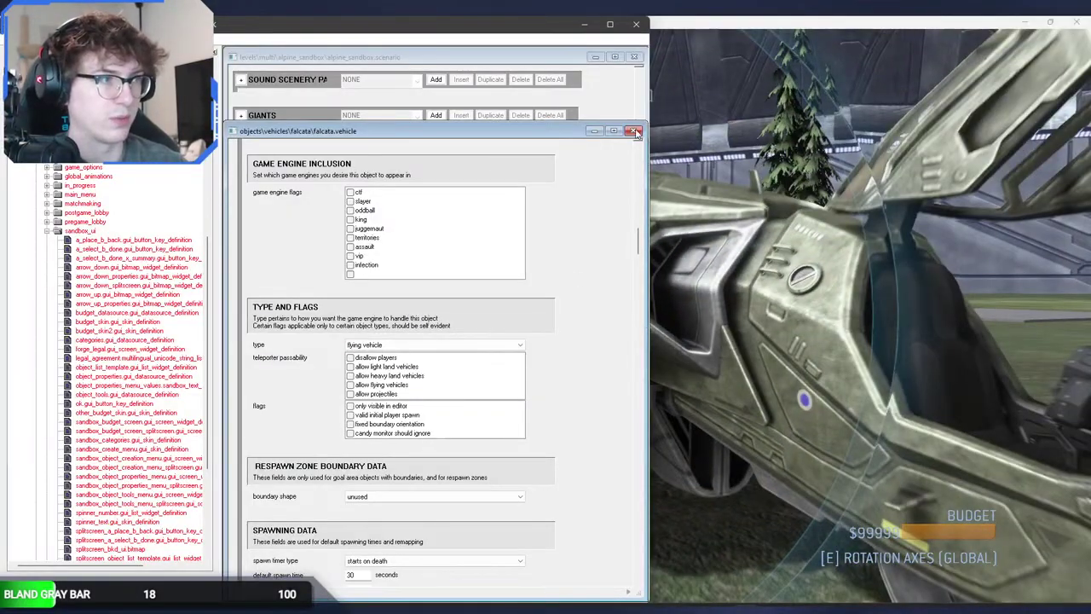
{"action": "left_click", "coordinate": [635, 131]}
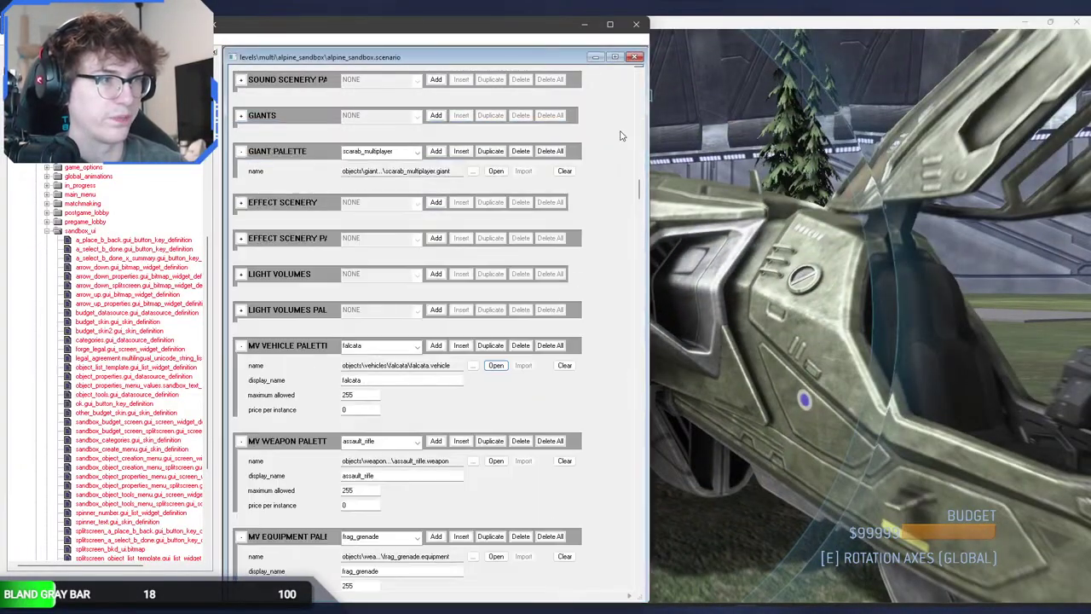
{"action": "left_click", "coordinate": [368, 395]}
{"action": "type", "text": "255"}
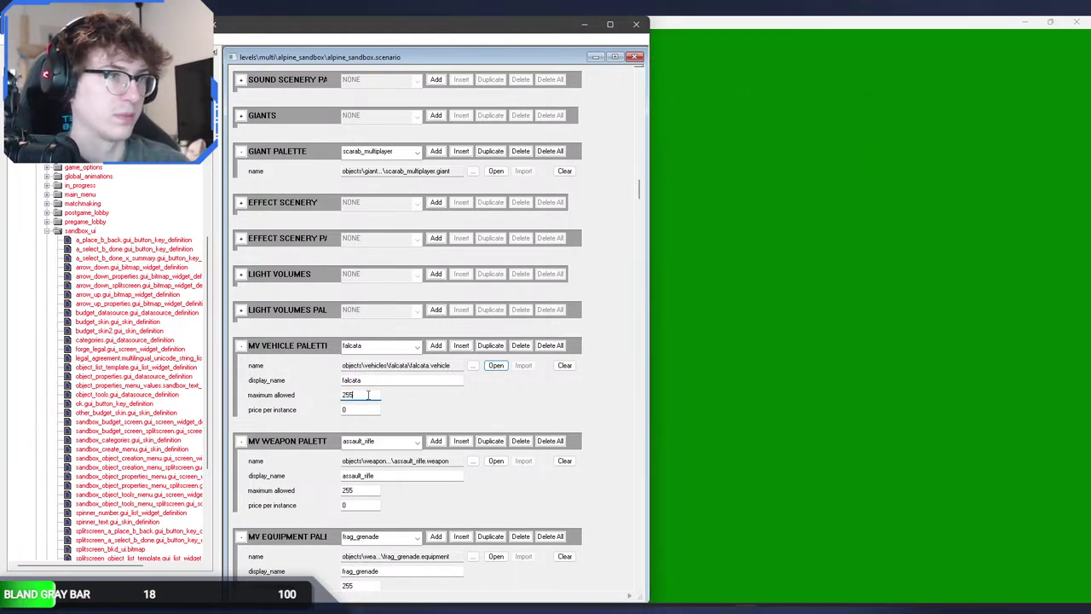
Step: Switch to the Forge game, enter edit mode and browse down the Vehicles object list
{"action": "left_click", "coordinate": [710, 401]}
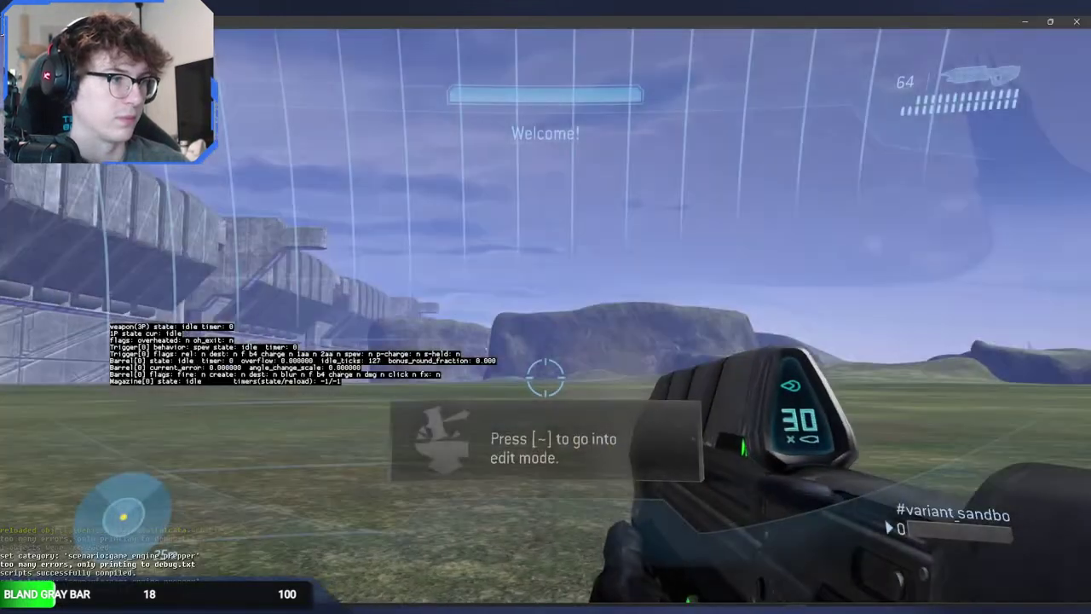
{"action": "key", "text": "grave"}
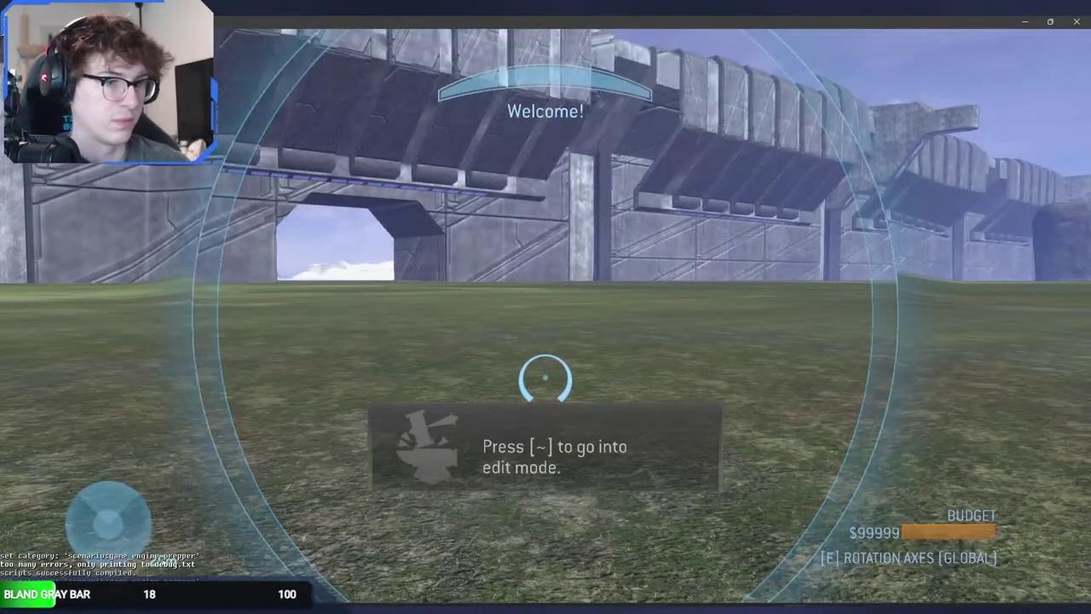
{"action": "key", "text": "x"}
{"action": "key", "text": "Down"}
{"action": "key", "text": "Down"}
{"action": "key", "text": "Down"}
{"action": "key", "text": "Down"}
{"action": "key", "text": "Down"}
{"action": "key", "text": "Down"}
{"action": "key", "text": "Down"}
{"action": "key", "text": "Down"}
{"action": "key", "text": "Down"}
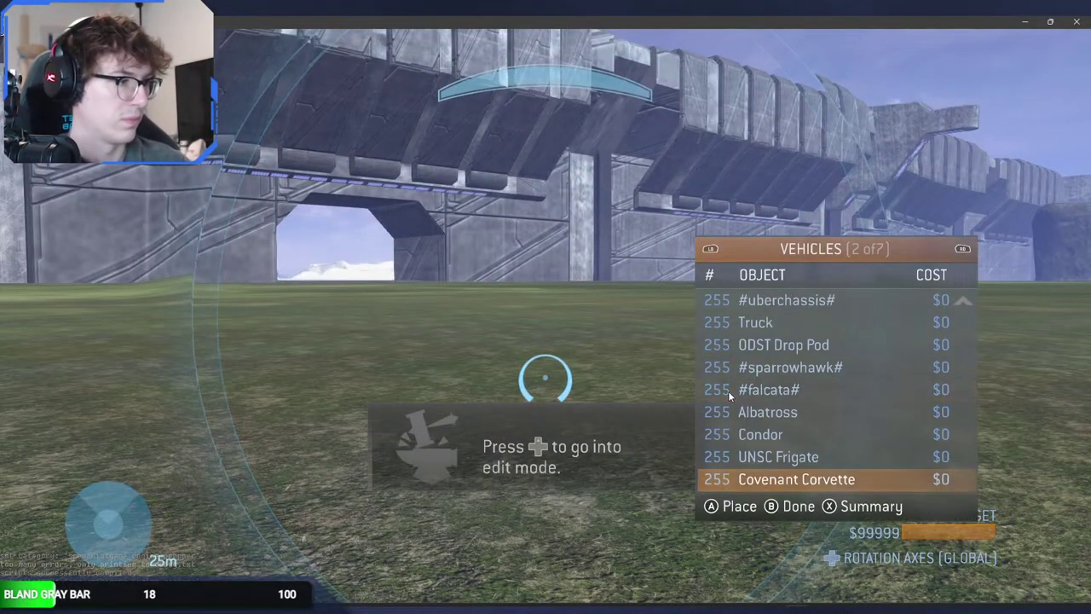
Step: Spawn the falcata from the Vehicles list and set it down on the grass
{"action": "scroll", "coordinate": [728, 390], "scroll_direction": "up", "scroll_amount": 4}
{"action": "left_click", "coordinate": [728, 390]}
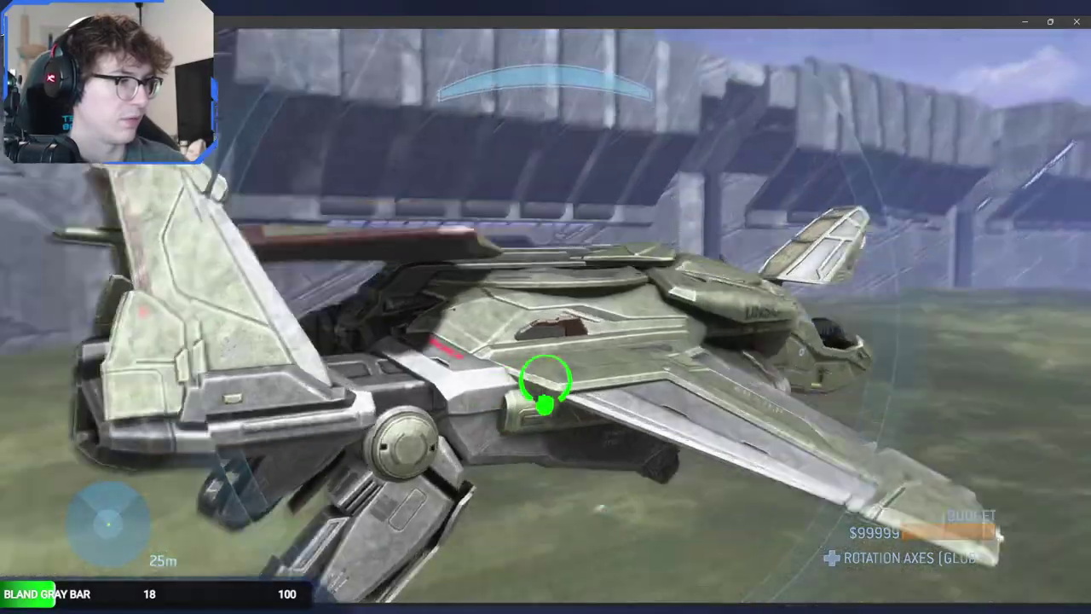
{"action": "key", "text": "d"}
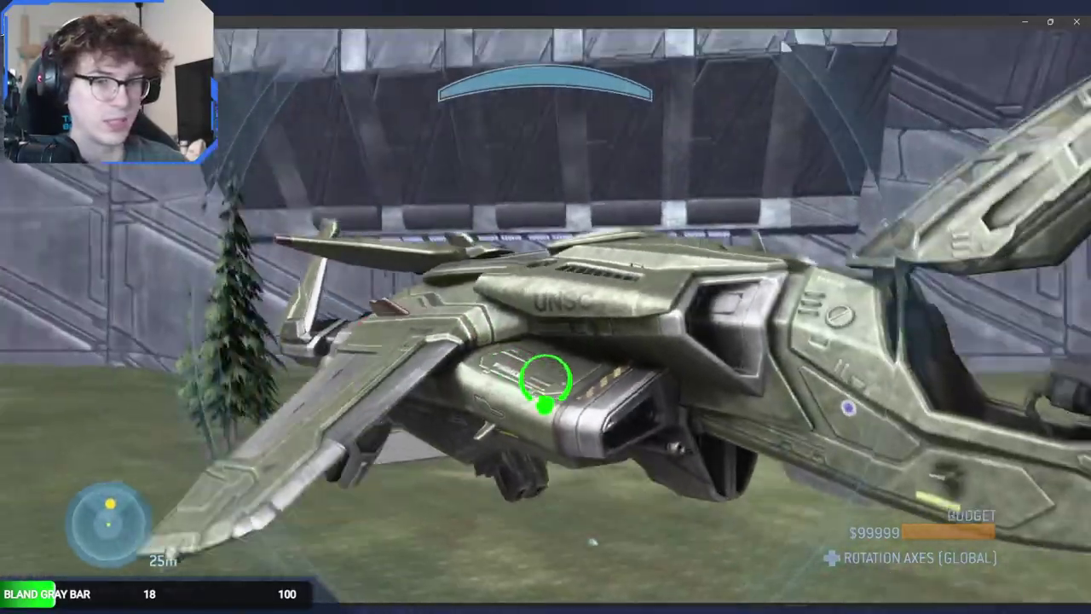
{"action": "key", "text": "a"}
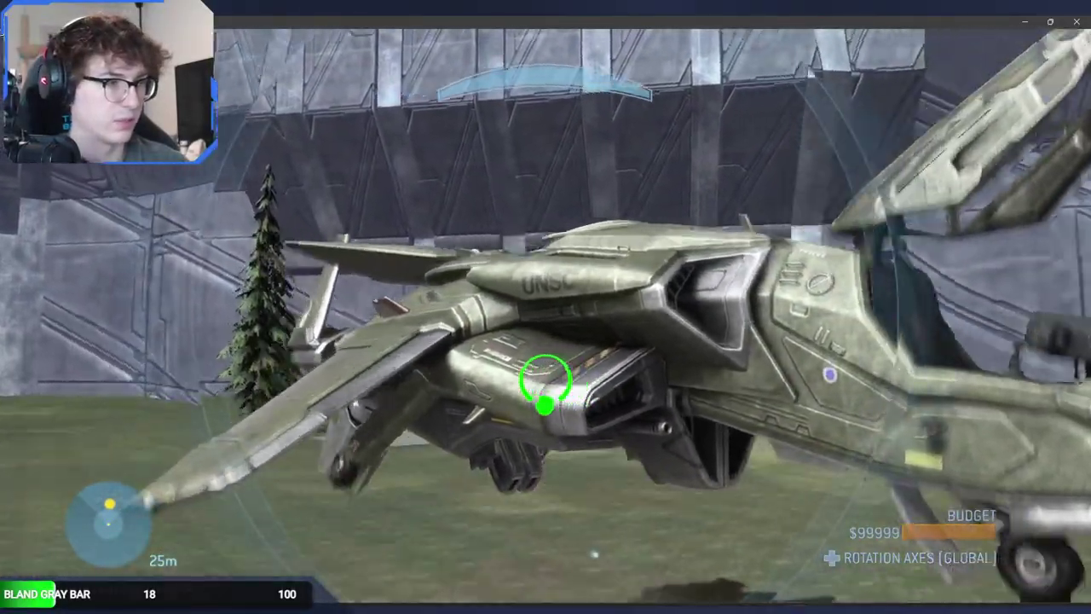
{"action": "key", "text": "d"}
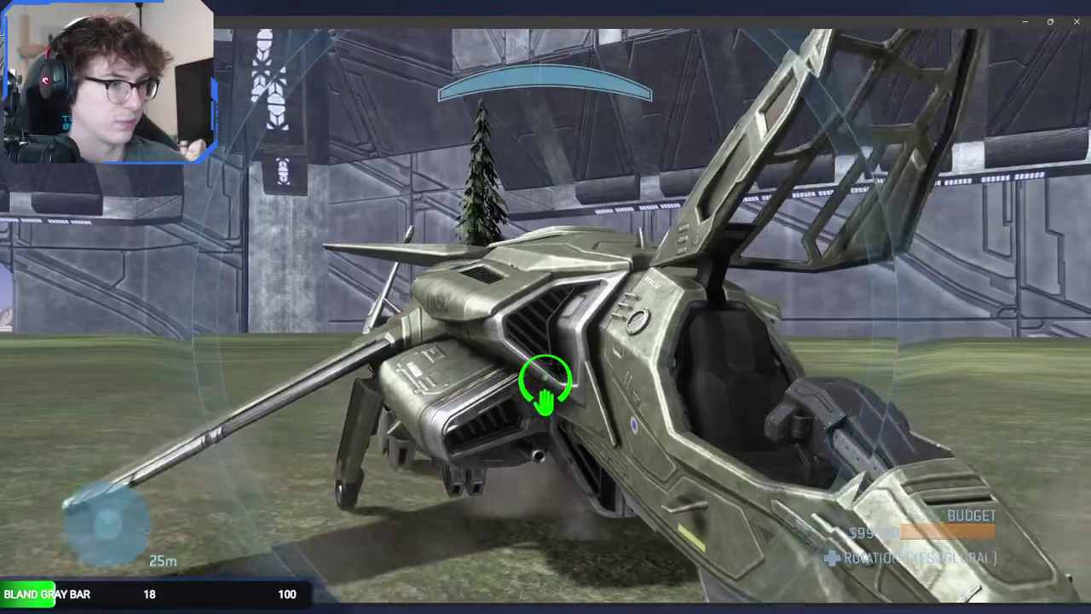
Step: Leave edit mode, board the falcata, test-fly it over the field and get out
{"action": "key", "text": "Up"}
{"action": "key", "text": "w"}
{"action": "key", "text": "e"}
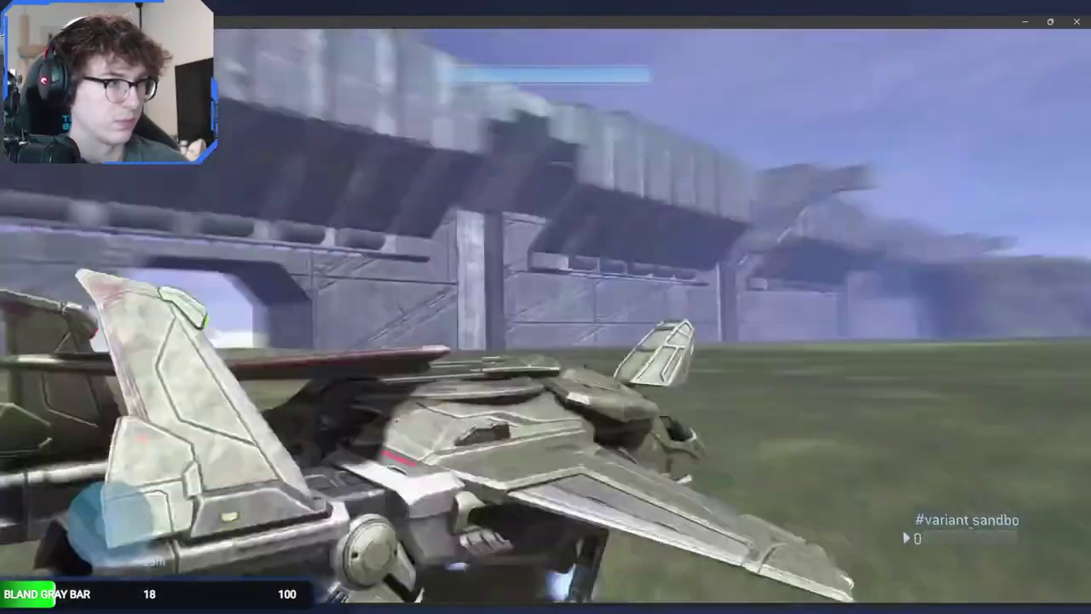
{"action": "key", "text": "w"}
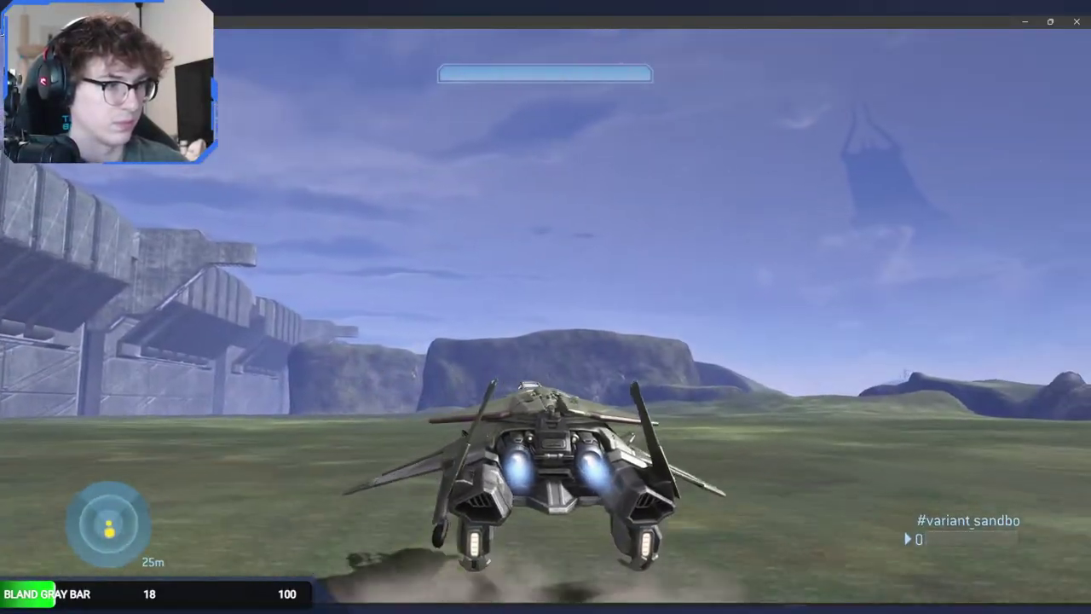
{"action": "key", "text": "w"}
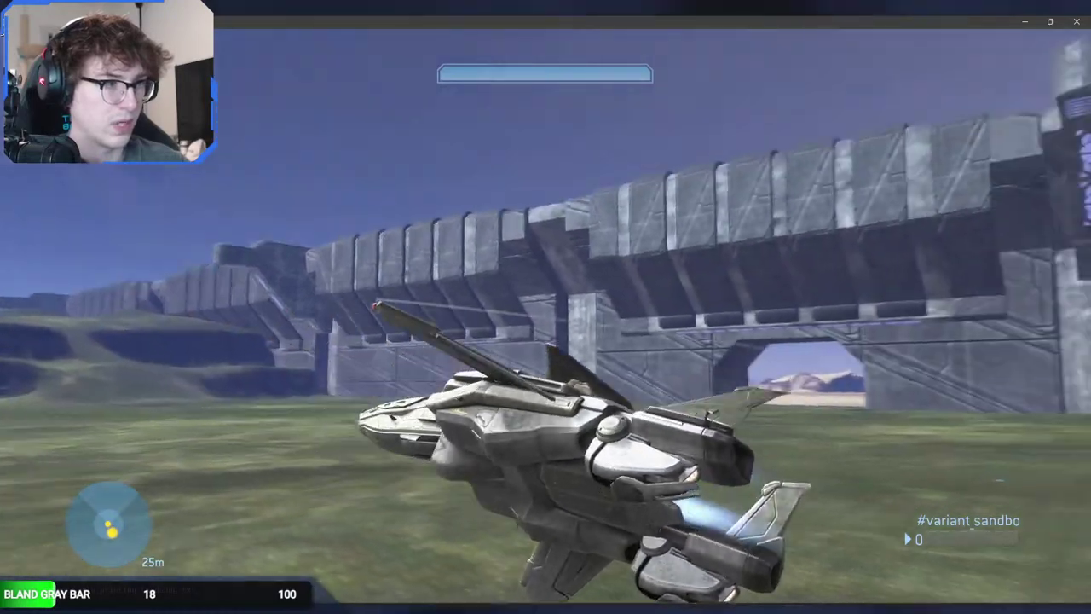
{"action": "key", "text": "w"}
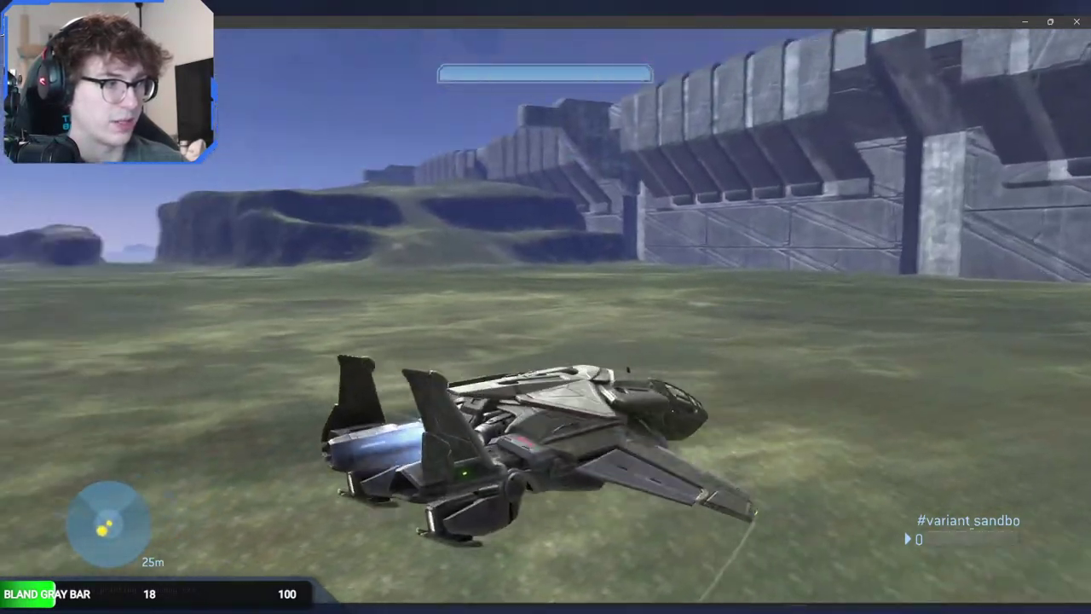
{"action": "key", "text": "w"}
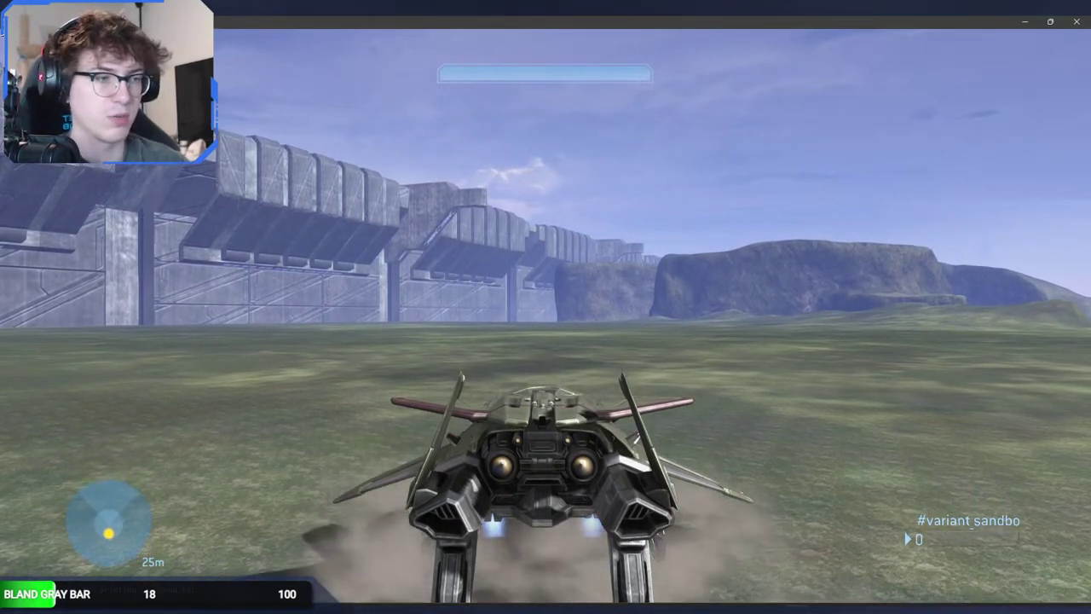
{"action": "key", "text": "e"}
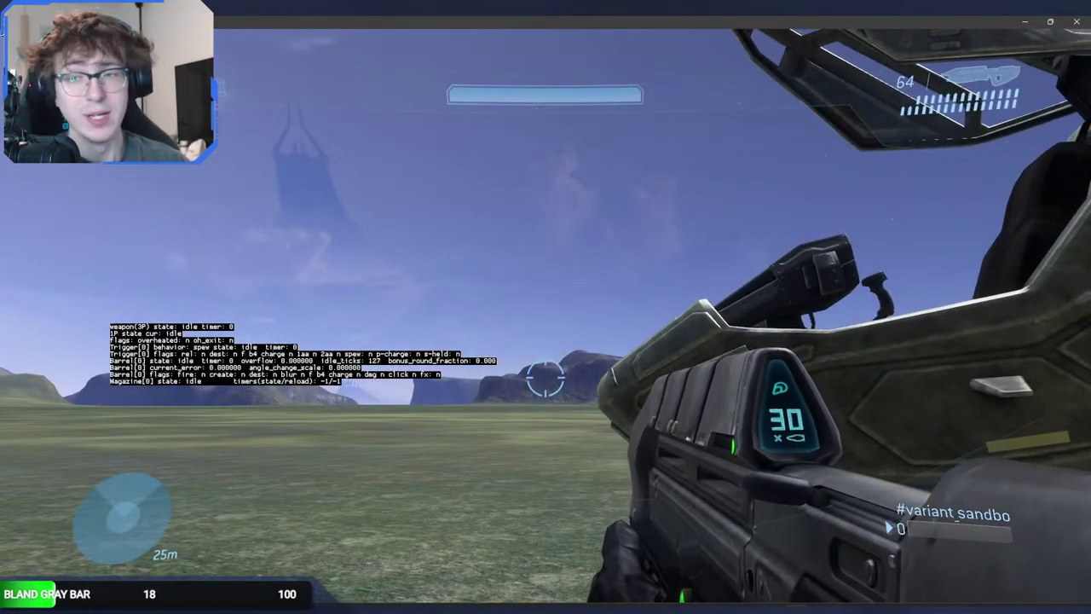
{"action": "key", "text": "alt+Tab"}
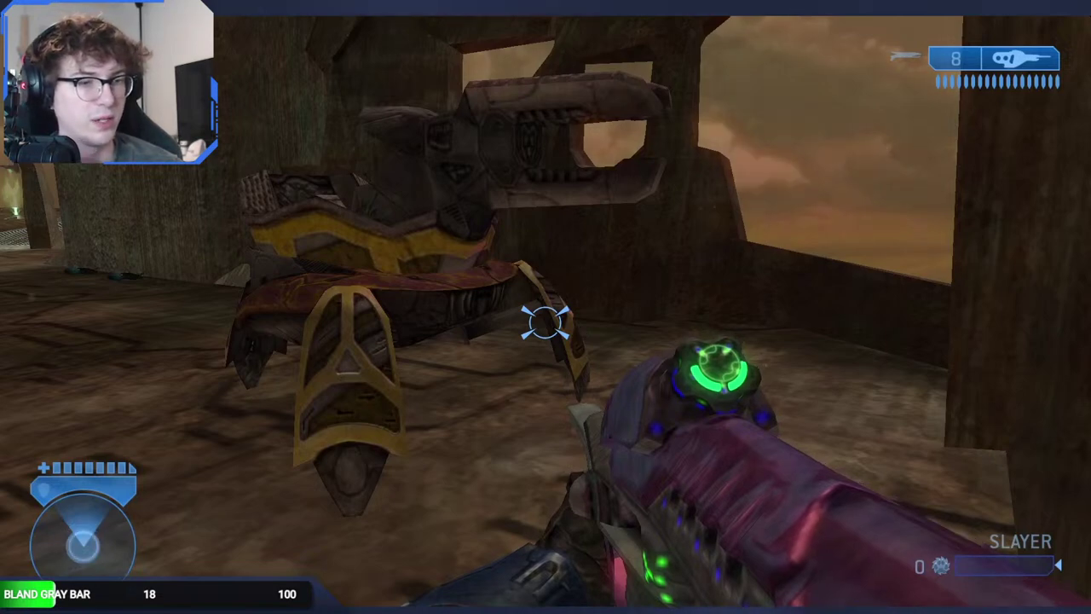
{"action": "key", "text": "w"}
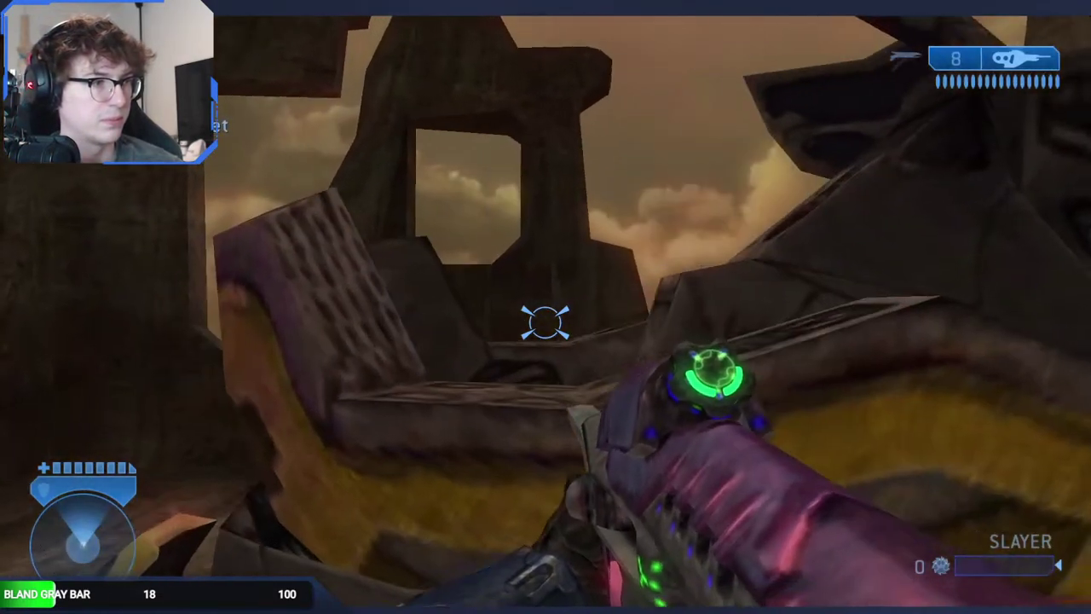
{"action": "key", "text": "e"}
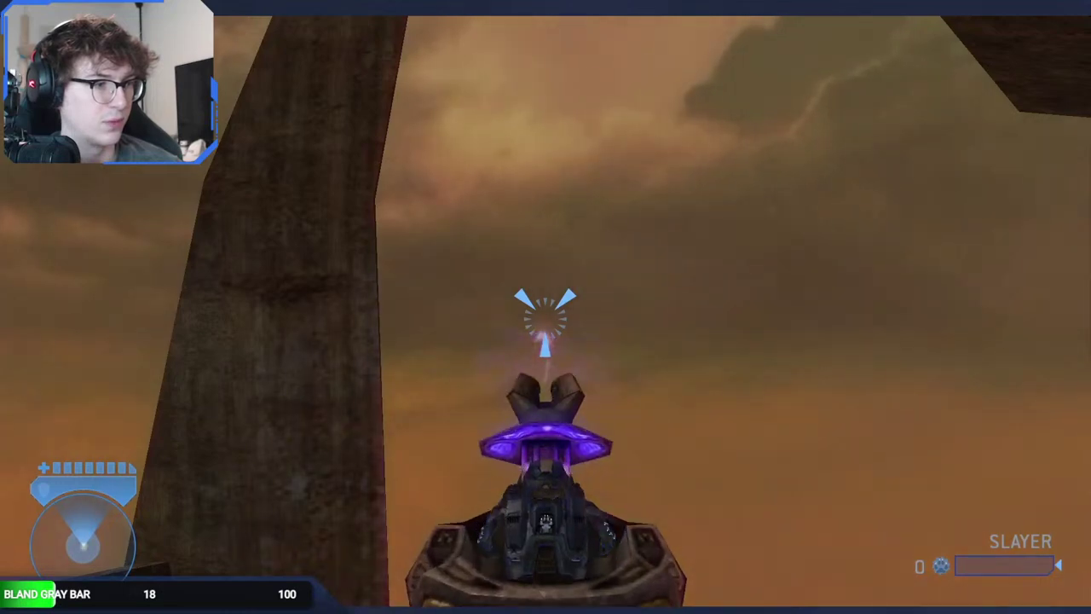
{"action": "left_click", "coordinate": [545, 317]}
{"action": "left_click", "coordinate": [546, 321]}
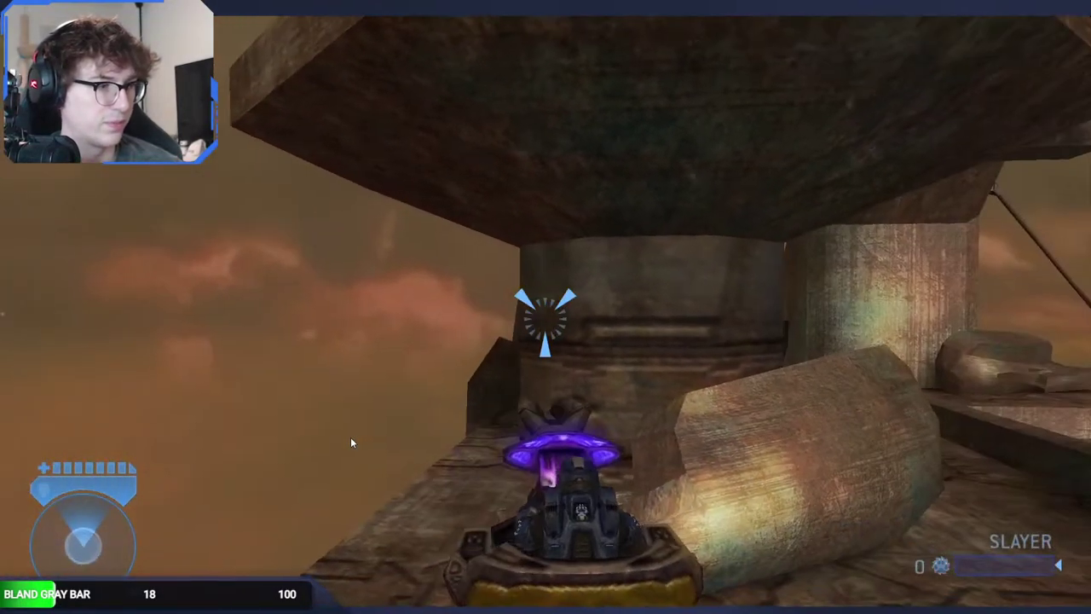
{"action": "left_click", "coordinate": [351, 438]}
{"action": "left_click", "coordinate": [351, 442]}
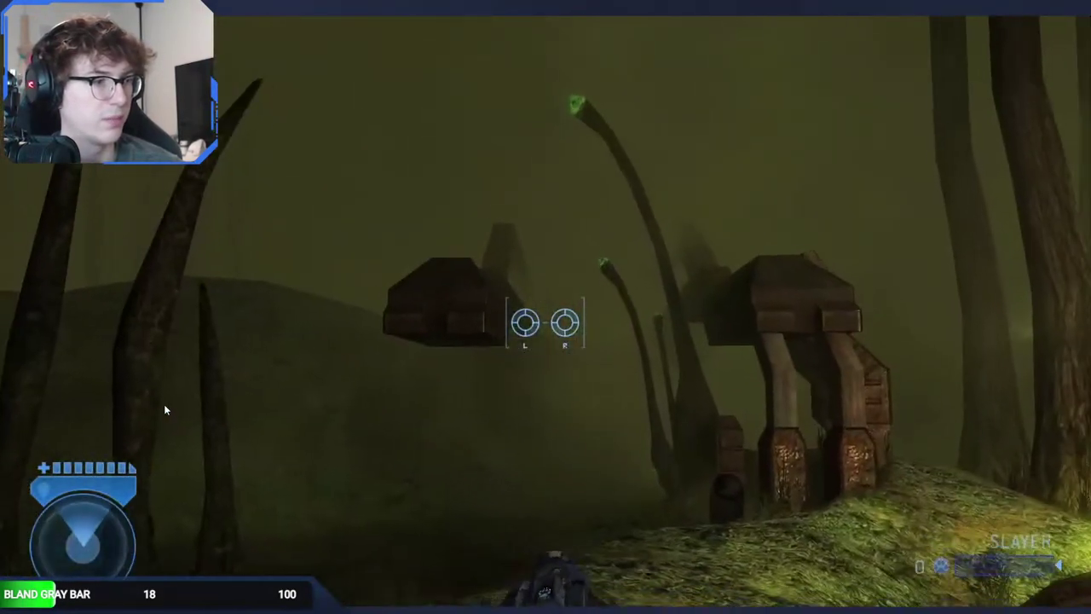
{"action": "left_click_drag", "start_coordinate": [164, 406], "coordinate": [2, 418]}
{"action": "key", "text": "w"}
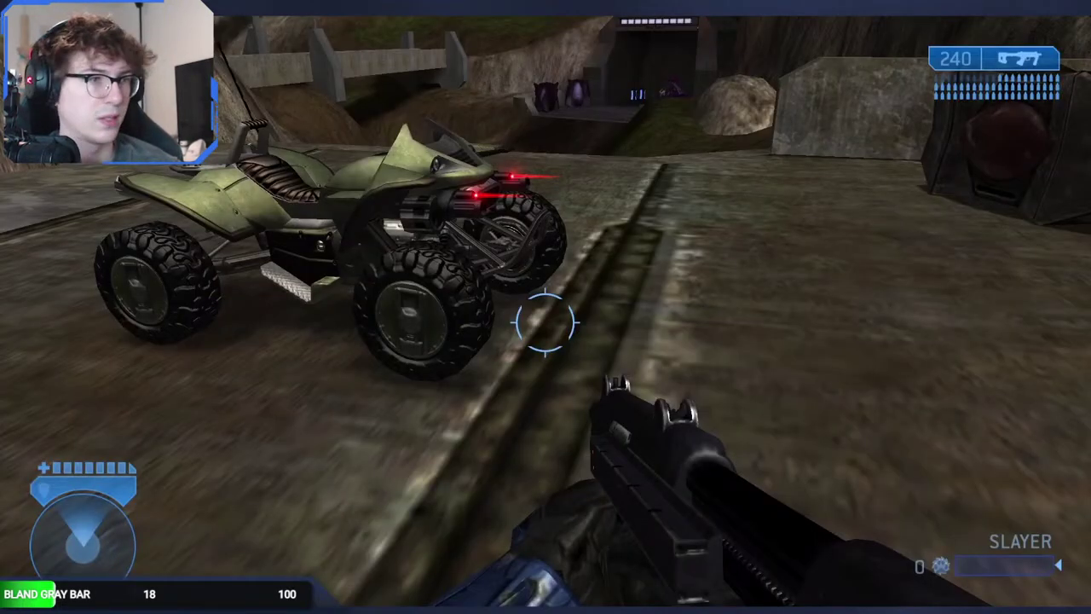
{"action": "key", "text": "w"}
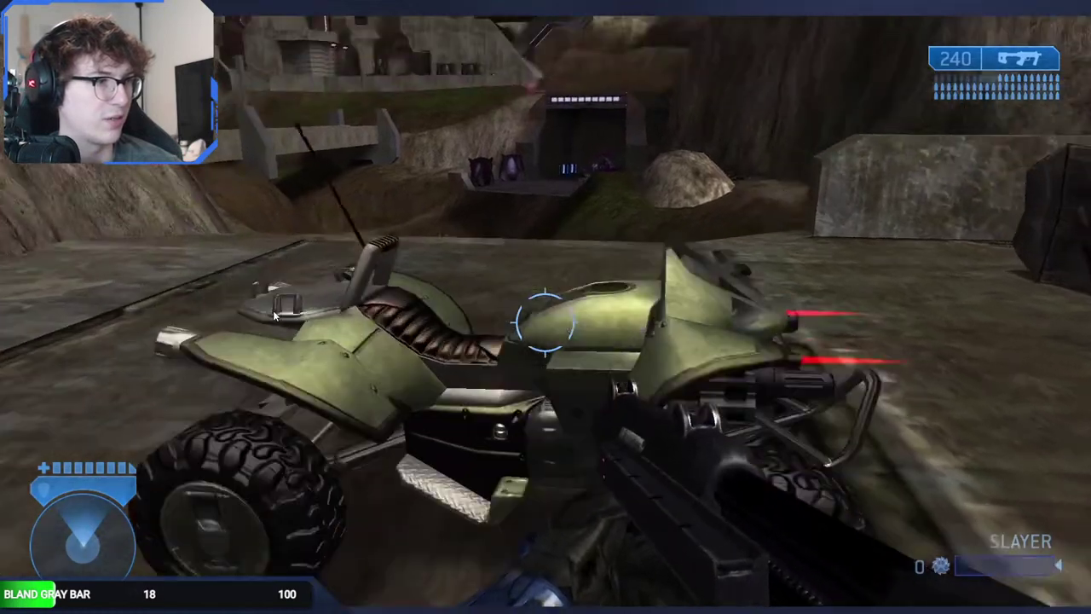
{"action": "key", "text": "e"}
{"action": "left_click", "coordinate": [251, 316]}
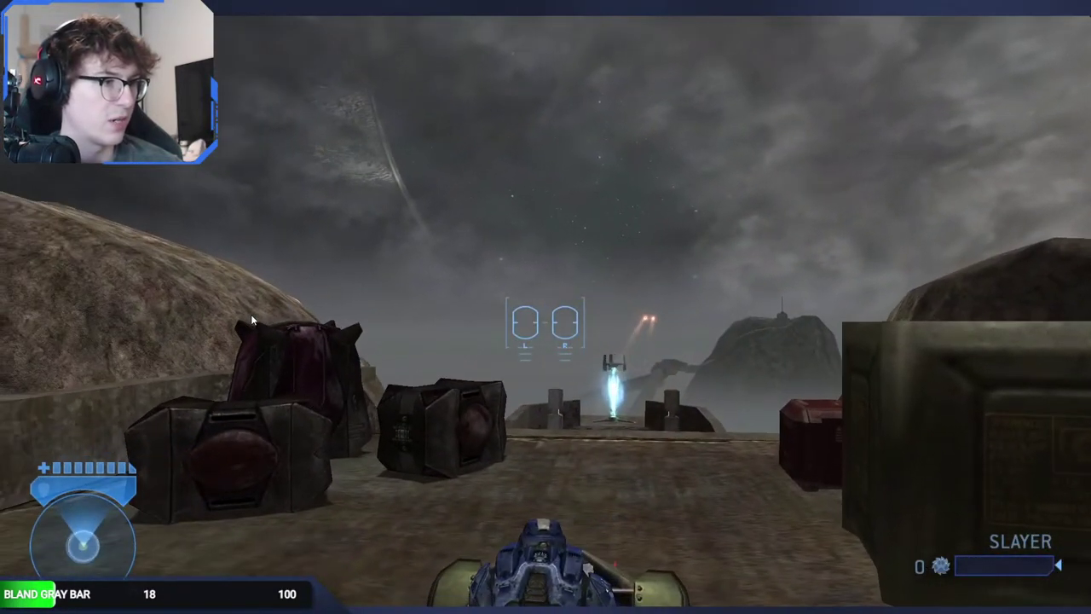
{"action": "left_click", "coordinate": [252, 315]}
{"action": "left_click", "coordinate": [251, 315]}
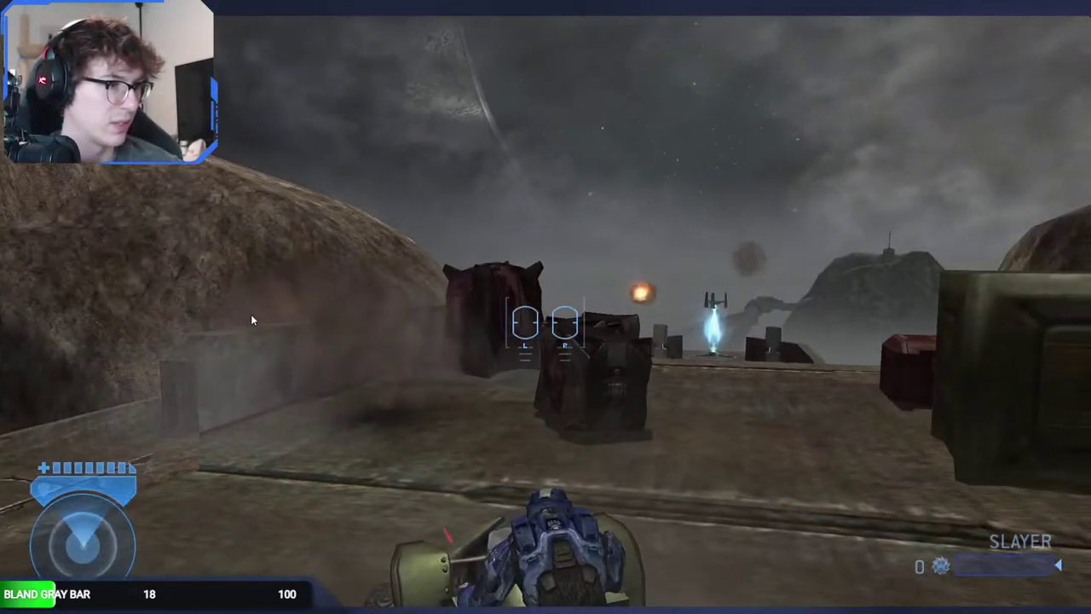
{"action": "left_click", "coordinate": [252, 316]}
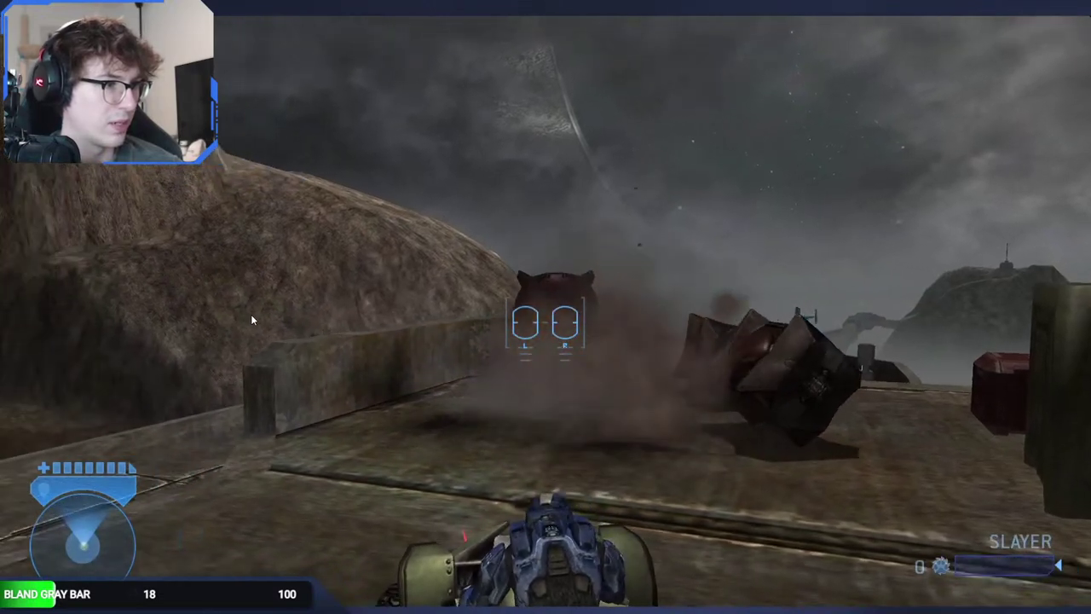
{"action": "left_click", "coordinate": [251, 315]}
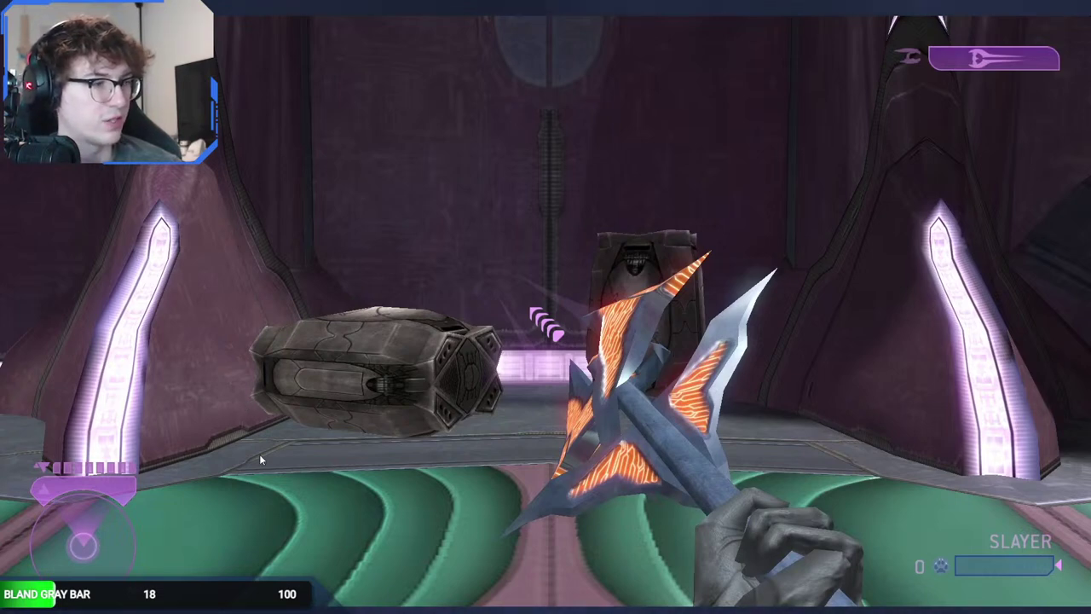
{"action": "scroll", "coordinate": [259, 453], "scroll_direction": "down", "scroll_amount": 2}
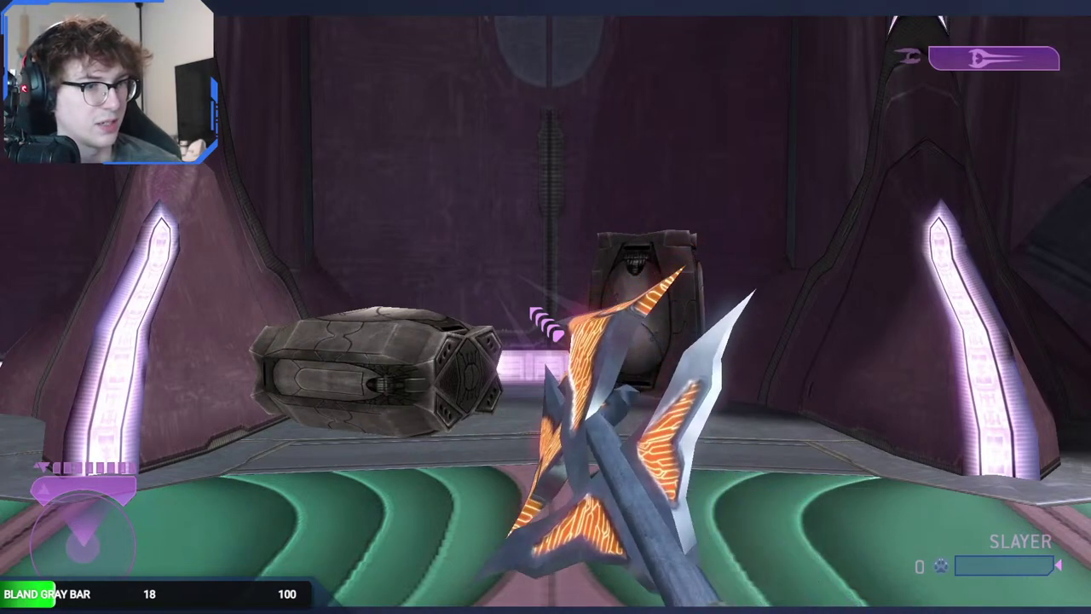
{"action": "key", "text": "q"}
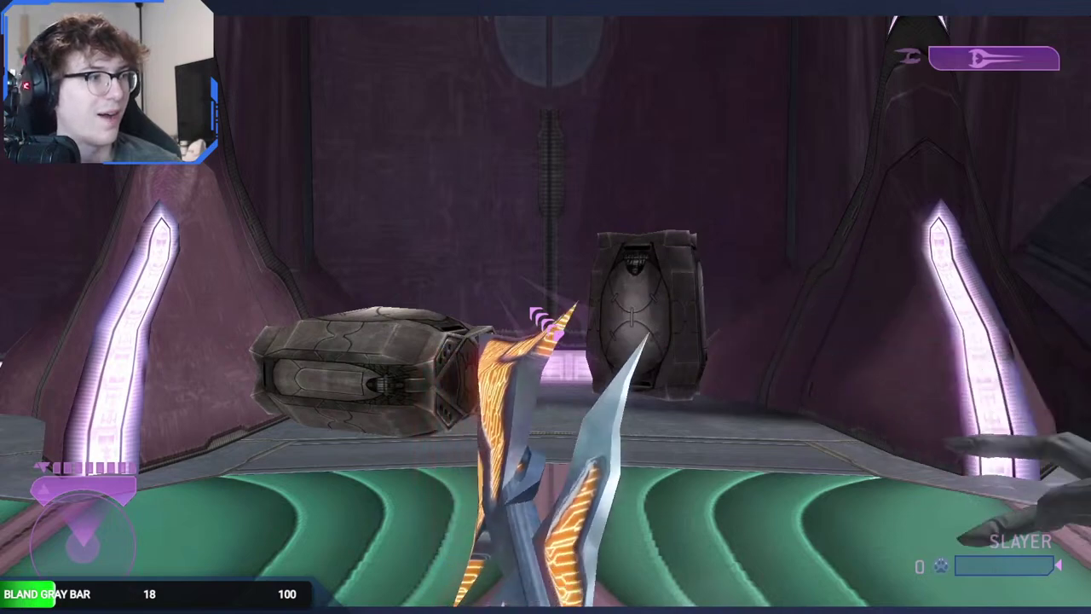
{"action": "key", "text": "q"}
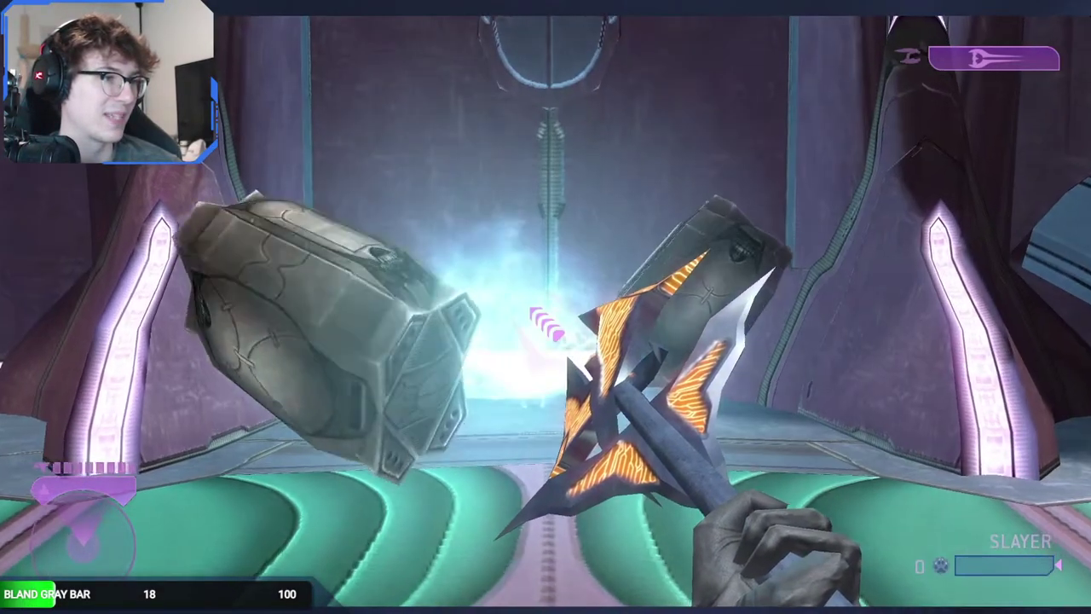
{"action": "key", "text": "q"}
{"action": "key", "text": "q"}
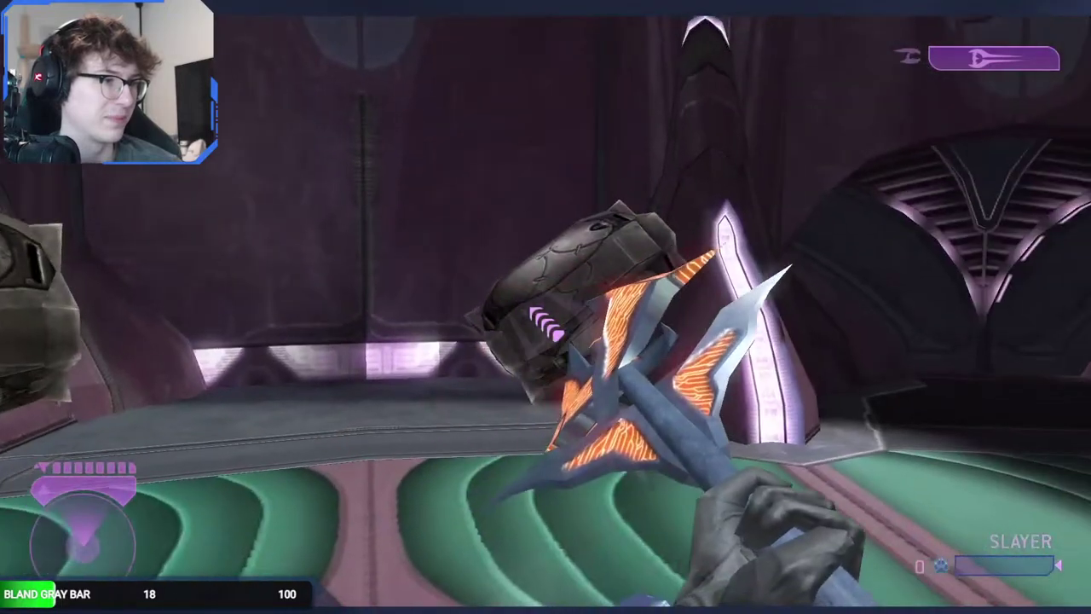
{"action": "key", "text": "q"}
{"action": "key", "text": "q"}
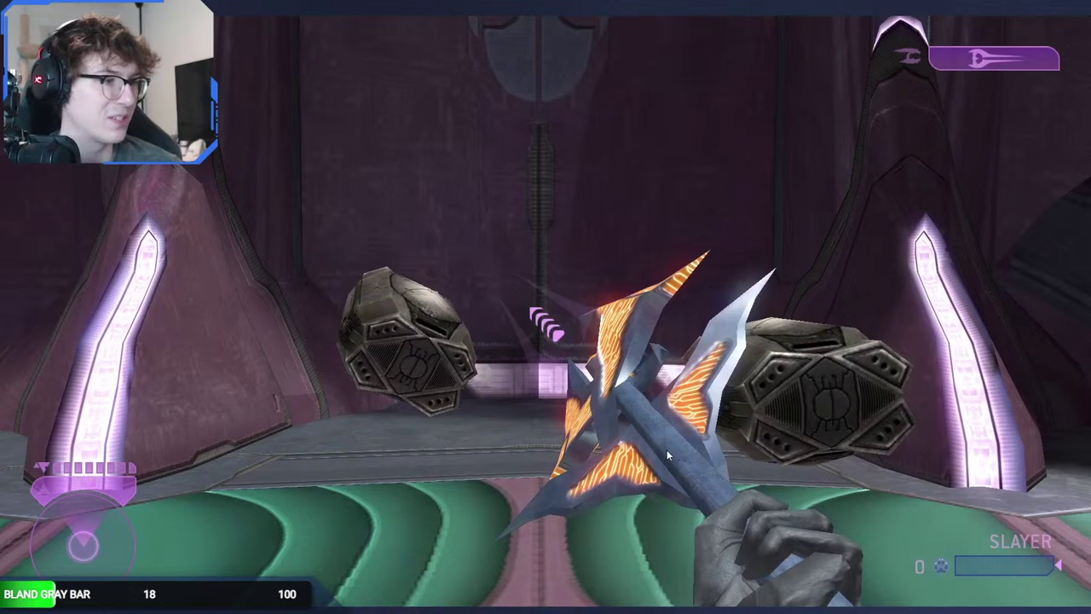
{"action": "left_click", "coordinate": [663, 450]}
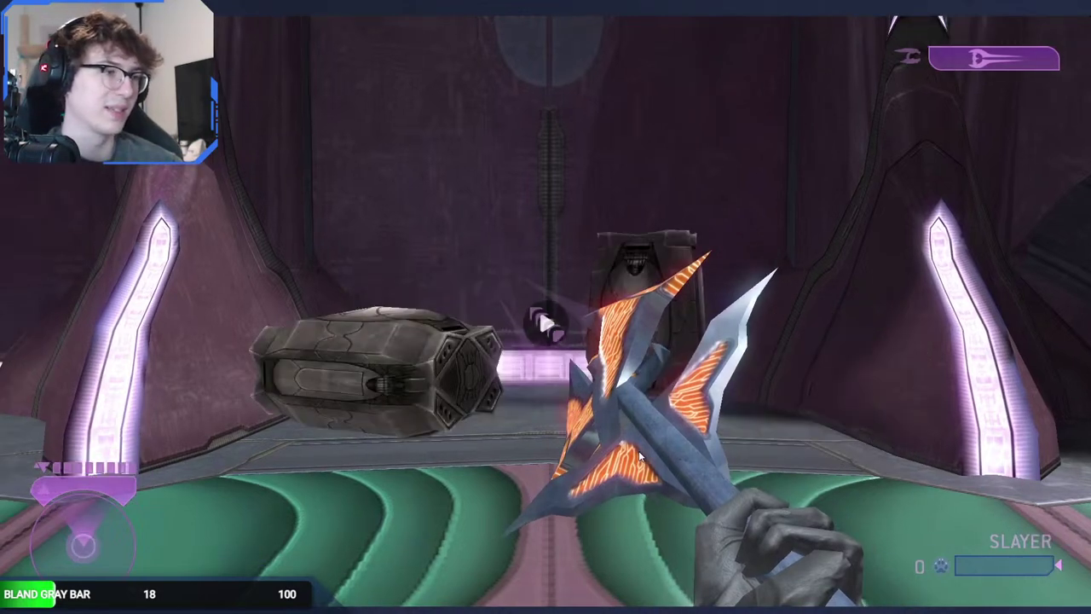
{"action": "key", "text": "Tab"}
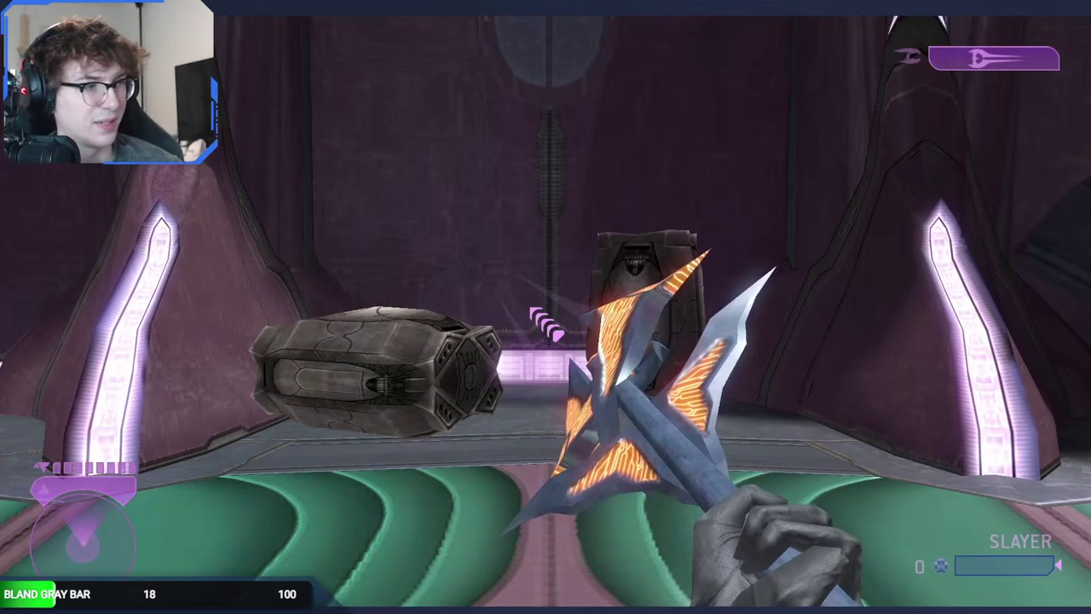
{"action": "key", "text": "q"}
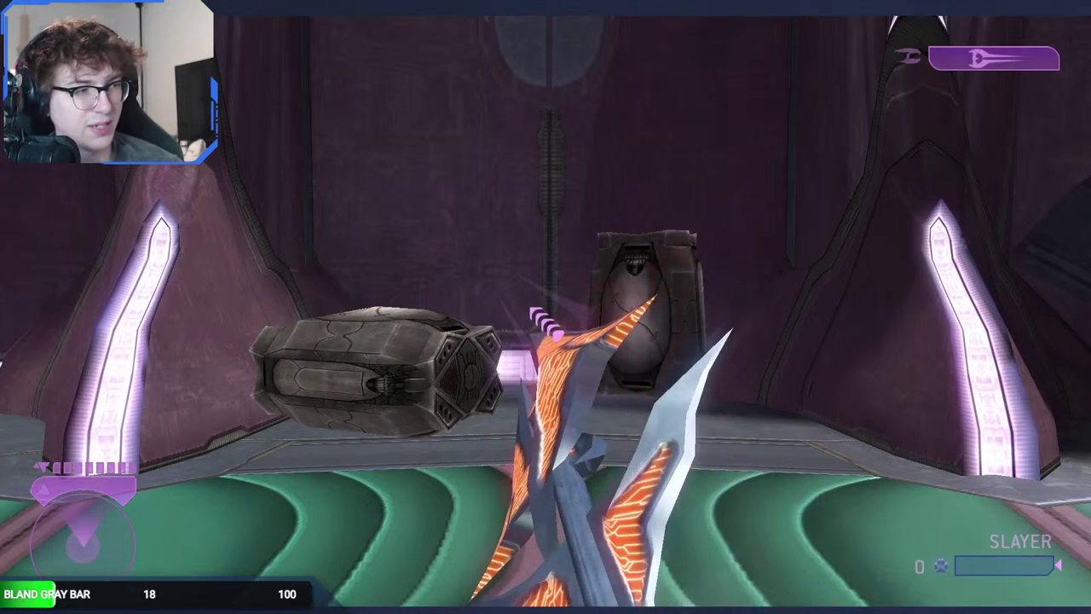
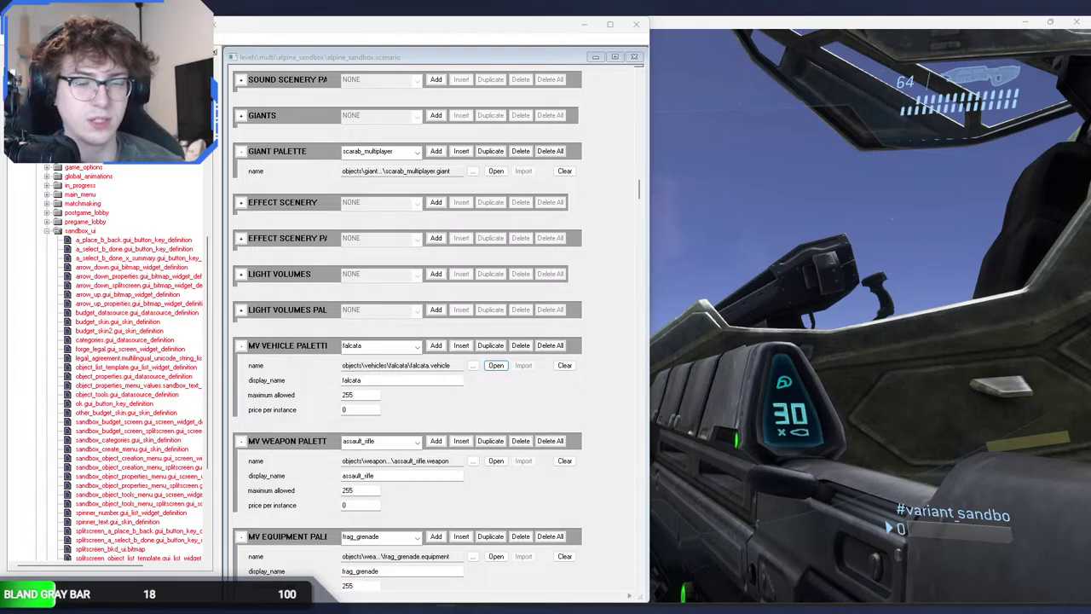
{"action": "left_click", "coordinate": [820, 245]}
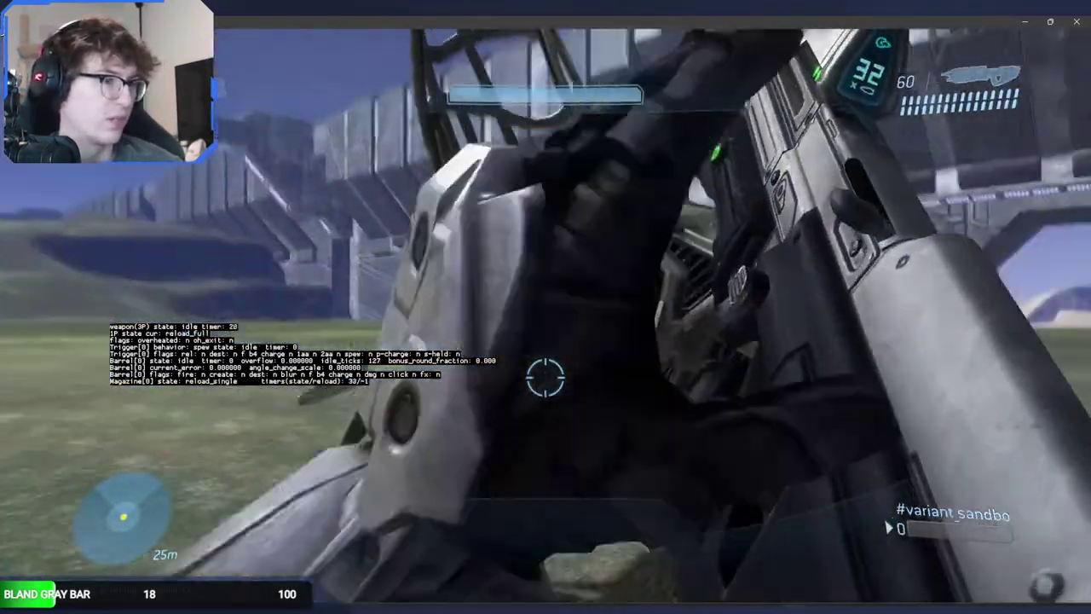
Step: Switch to Guerilla and select the corvette entry in the scenario's multiplayer vehicle palette
{"action": "key", "text": "alt+Tab"}
{"action": "key", "text": "Tab"}
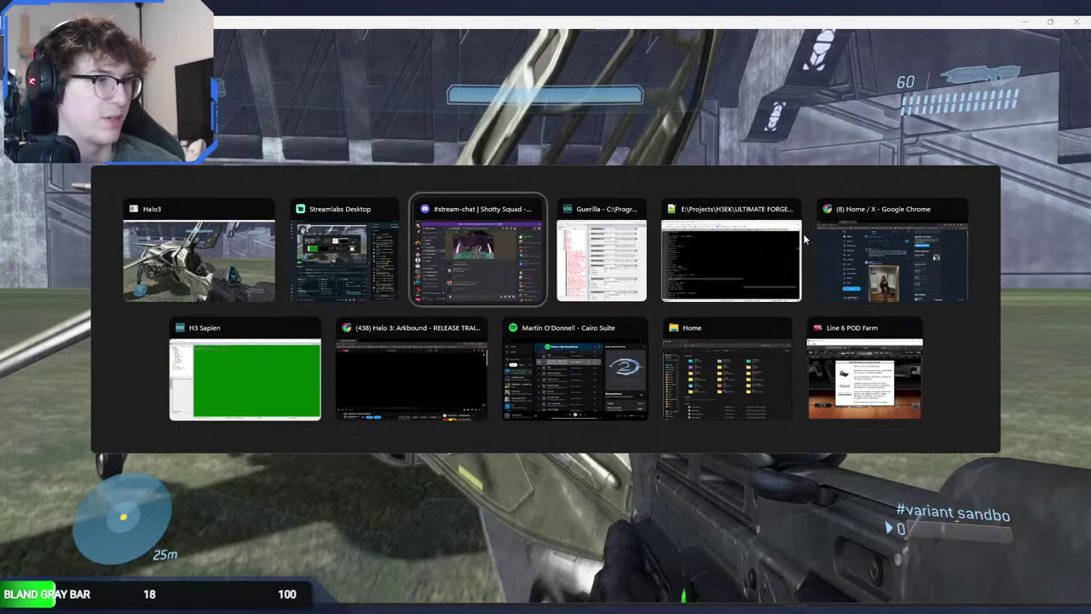
{"action": "left_click", "coordinate": [618, 238]}
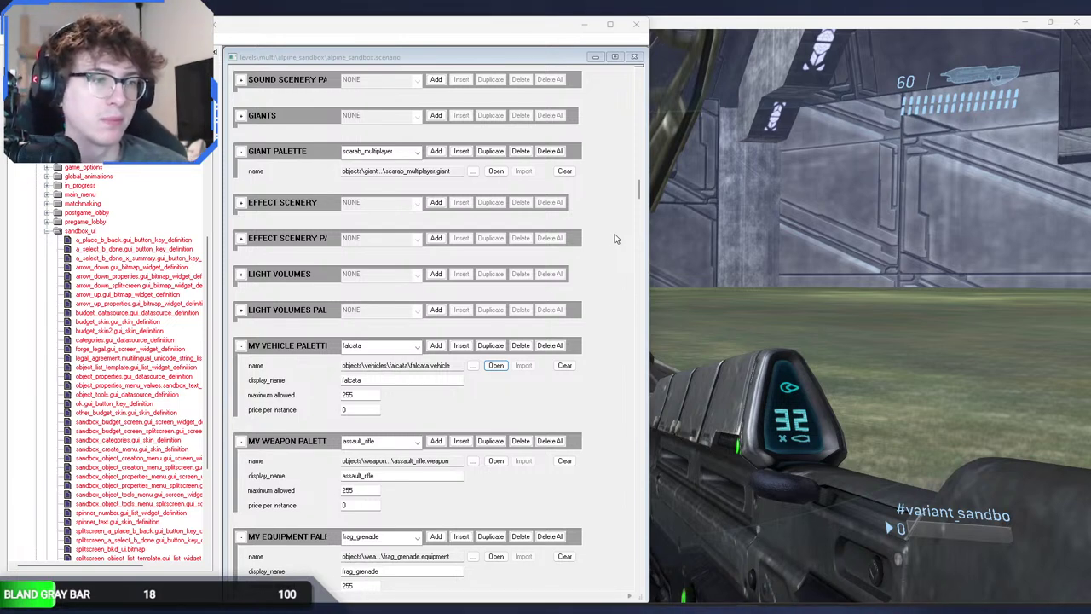
{"action": "left_click", "coordinate": [415, 347]}
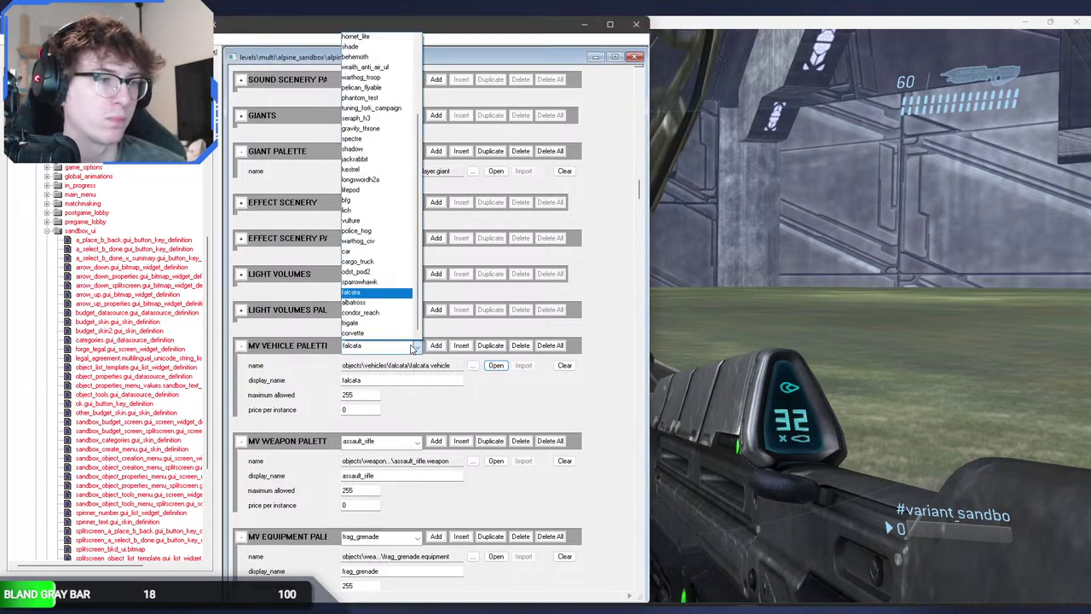
{"action": "left_click", "coordinate": [413, 347]}
{"action": "left_click", "coordinate": [412, 347]}
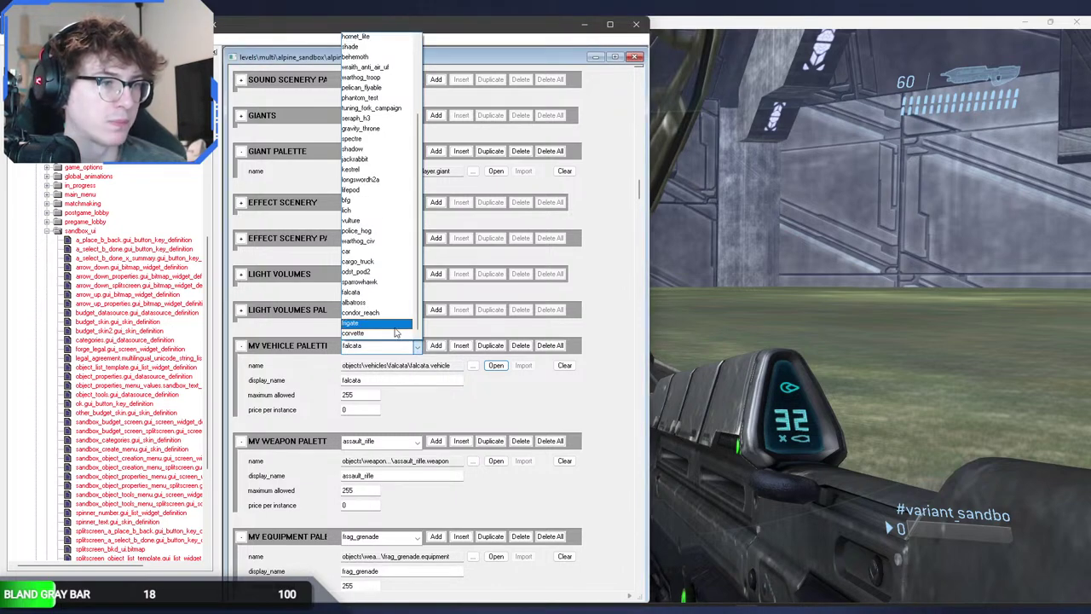
{"action": "left_click", "coordinate": [395, 334]}
{"action": "key", "text": "alt+Tab"}
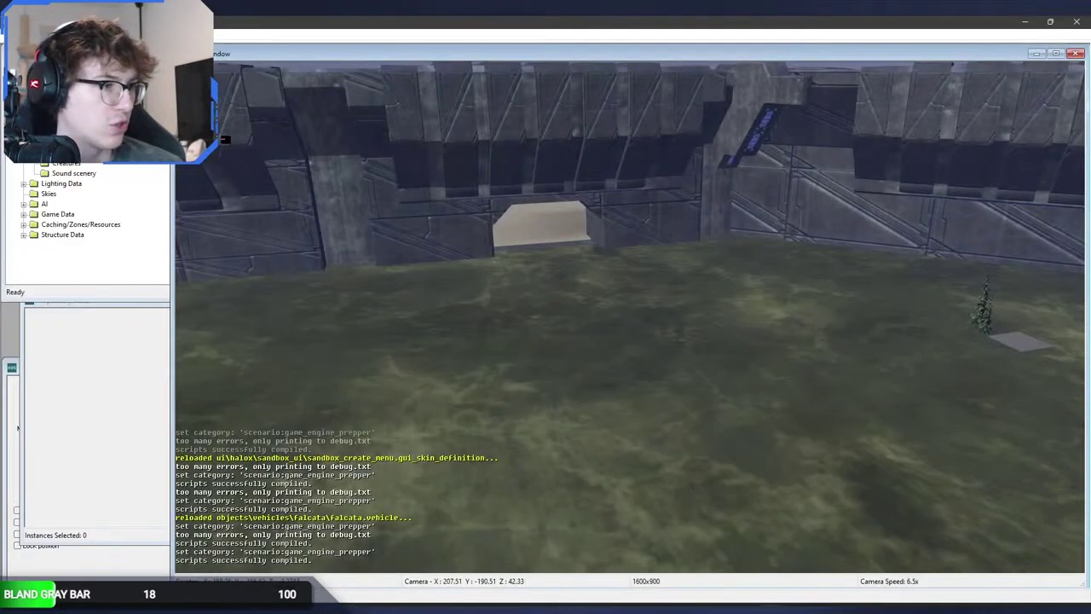
{"action": "key", "text": "shift"}
{"action": "key", "text": "w"}
{"action": "middle_click_drag", "start_coordinate": [777, 533], "coordinate": [781, 525]}
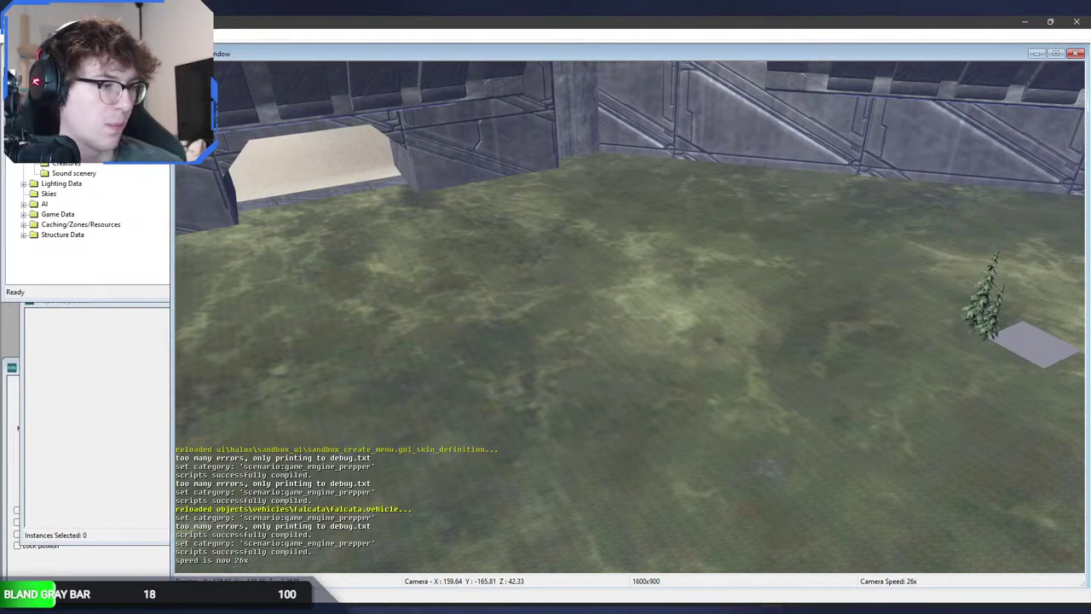
Step: Switch to the Forge game, enter edit mode and browse the end of the Vehicles object list
{"action": "key", "text": "alt+Tab"}
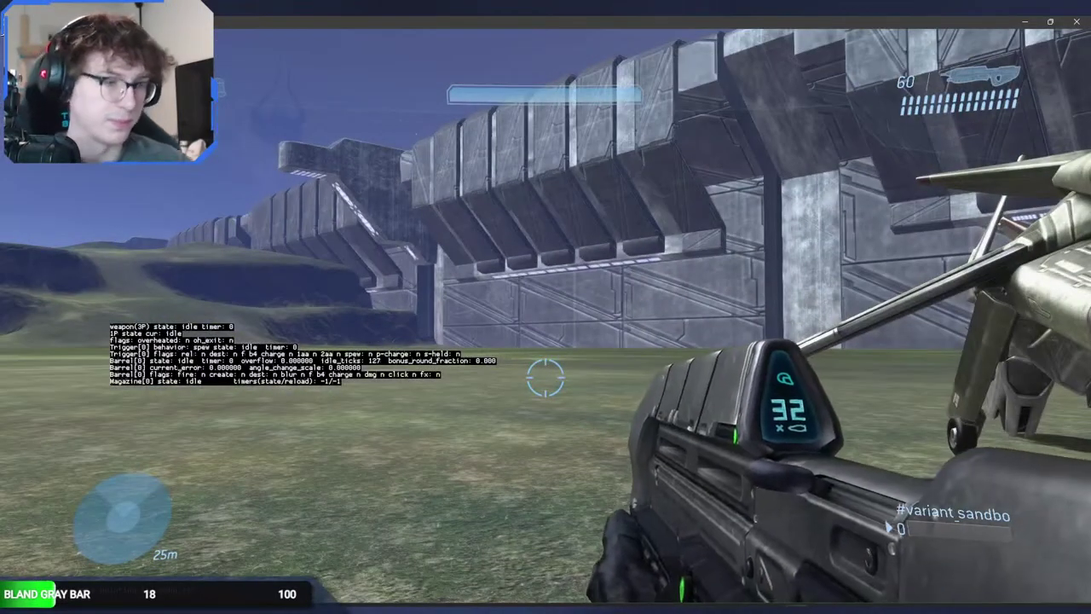
{"action": "key", "text": "Up"}
{"action": "key", "text": "x"}
{"action": "key", "text": "Down"}
{"action": "key", "text": "Down"}
{"action": "key", "text": "Down"}
{"action": "key", "text": "Down"}
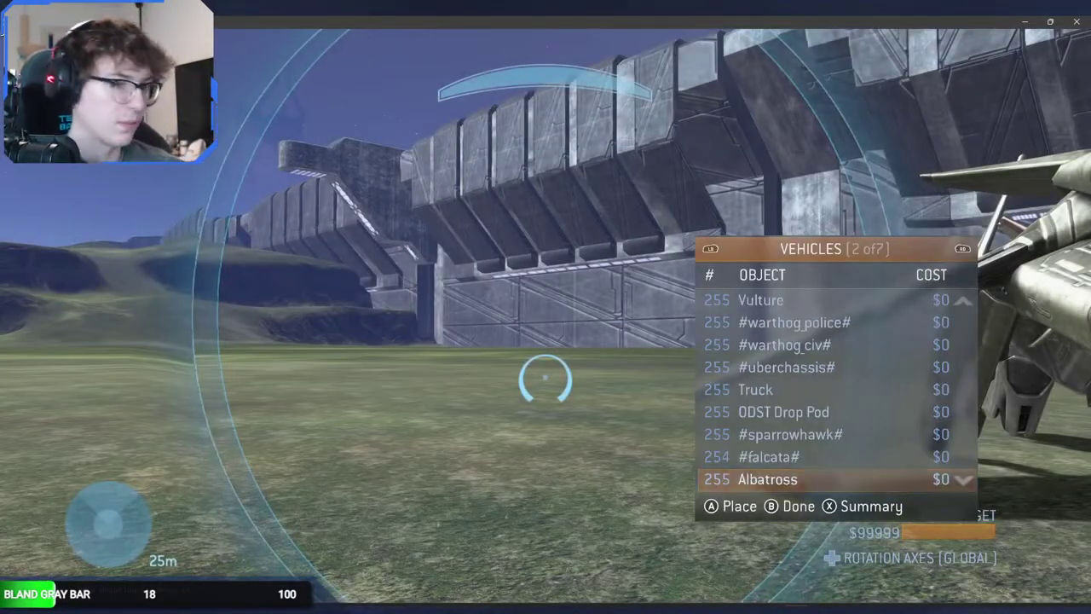
{"action": "key", "text": "Up"}
{"action": "key", "text": "Up"}
{"action": "key", "text": "Up"}
{"action": "key", "text": "Up"}
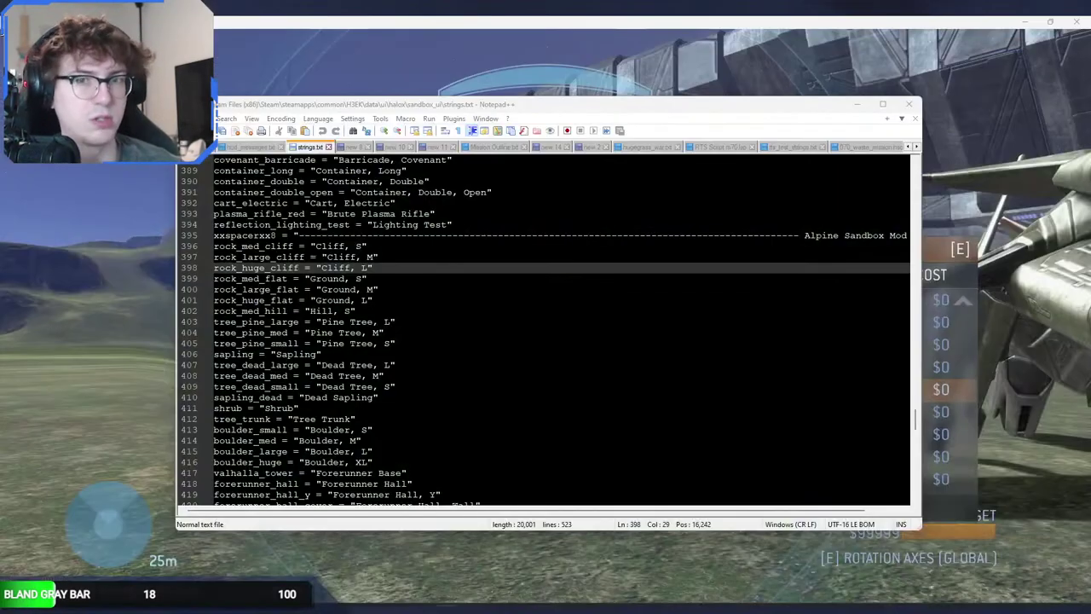
Step: Review the last entries of strings.txt and look back through Forge's Vehicles list as far as the pelican
{"action": "scroll", "coordinate": [487, 297], "scroll_direction": "down", "scroll_amount": 20}
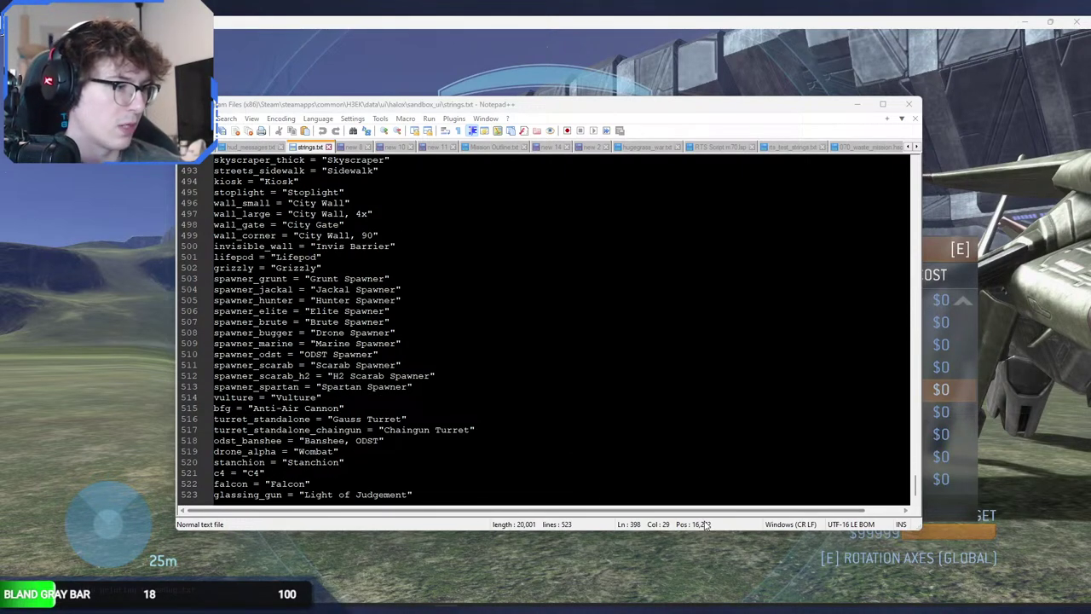
{"action": "key", "text": "alt+Tab"}
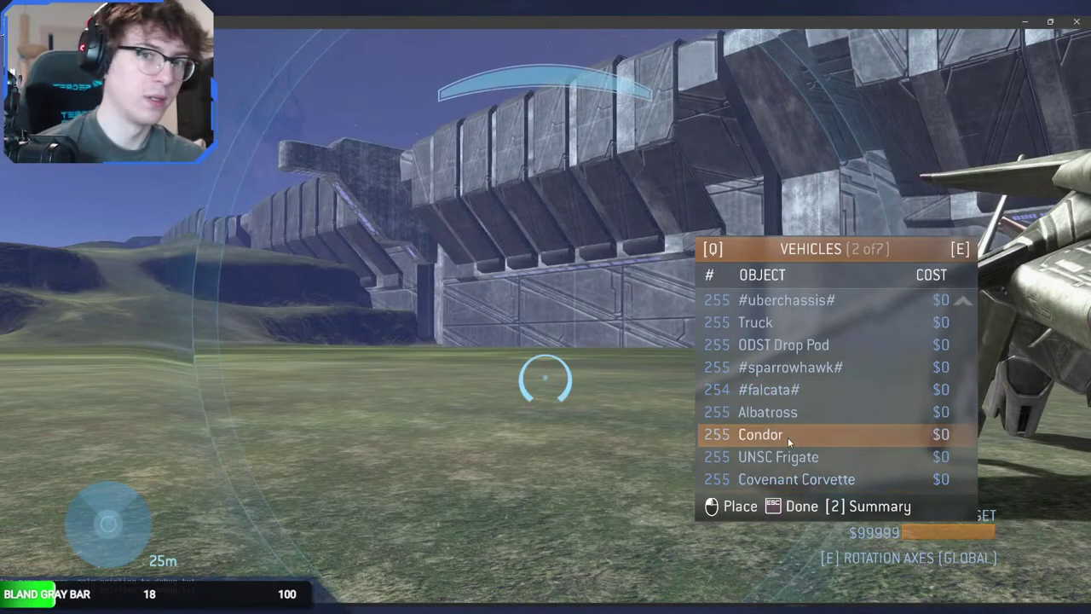
{"action": "scroll", "coordinate": [871, 343], "scroll_direction": "up", "scroll_amount": 6}
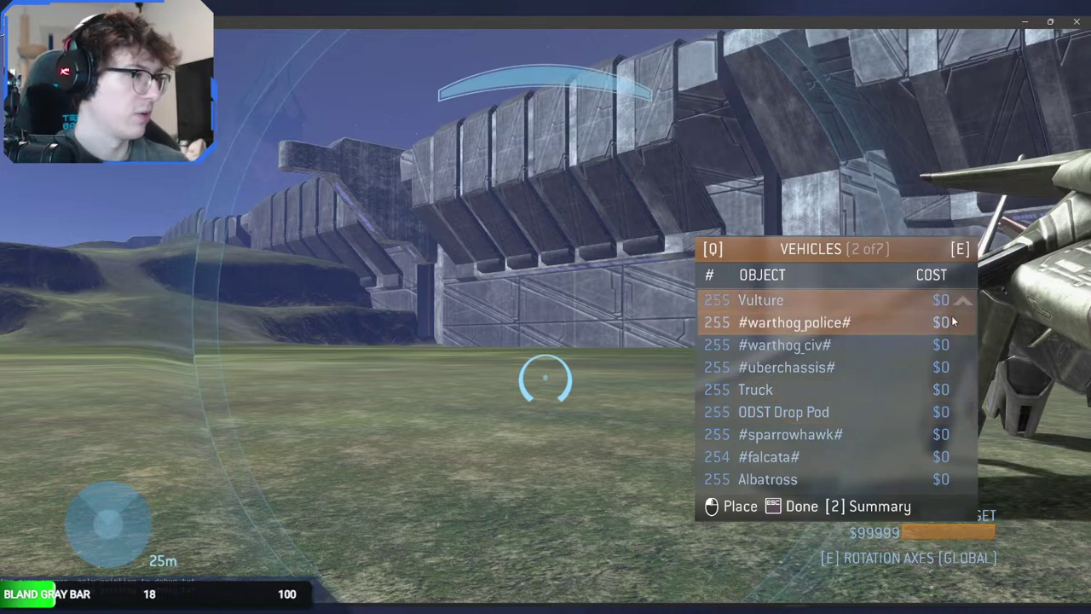
{"action": "scroll", "coordinate": [948, 344], "scroll_direction": "up", "scroll_amount": 13}
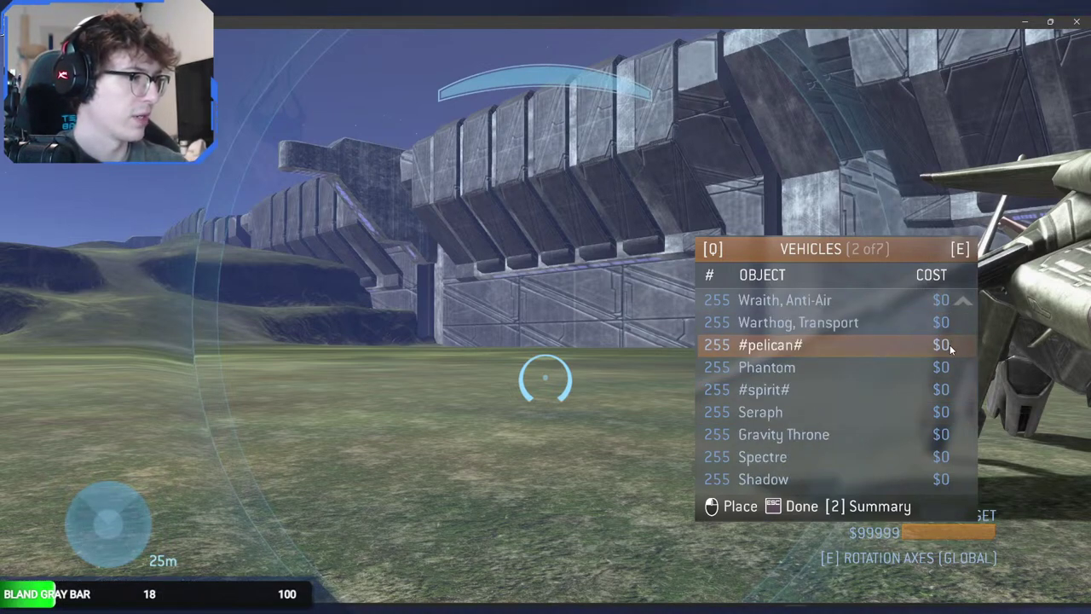
Step: Search strings.txt for "pelican" and copy the pelican_flyable string ID
{"action": "key", "text": "alt+Tab"}
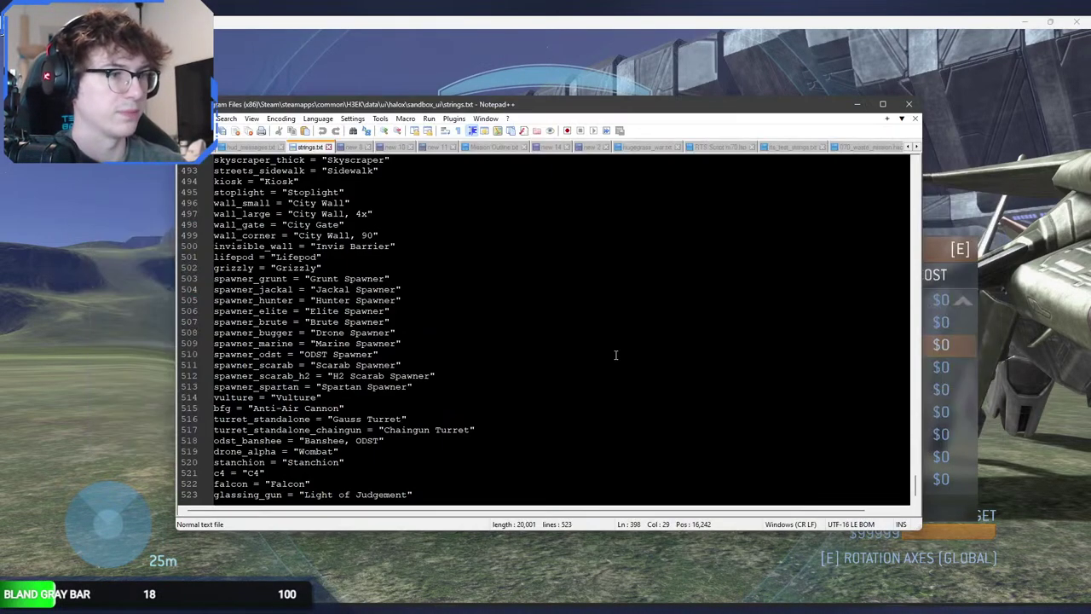
{"action": "left_click", "coordinate": [607, 358]}
{"action": "key", "text": "alt+Tab"}
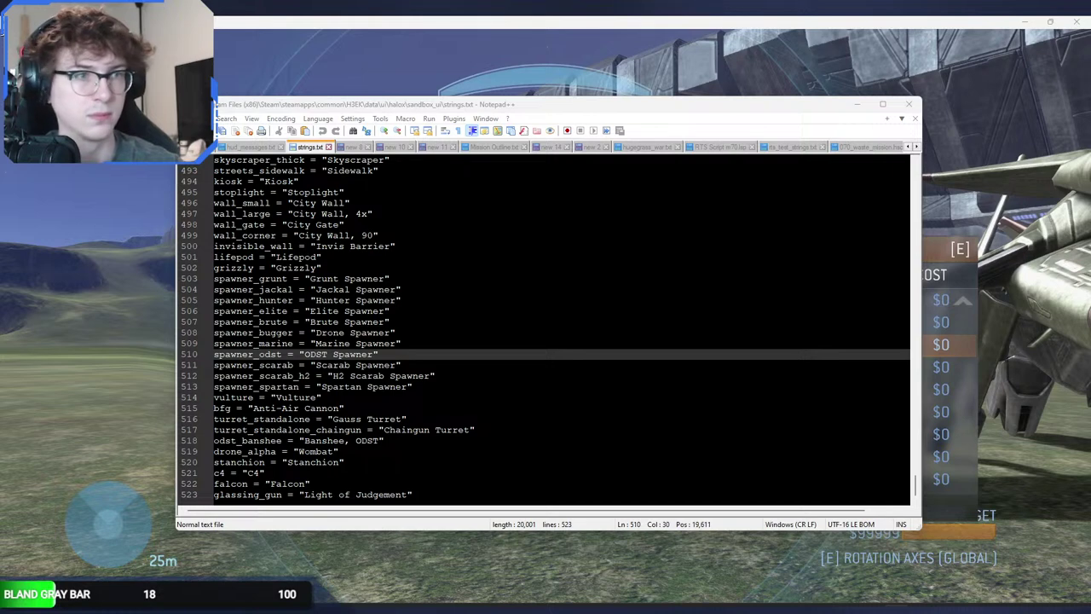
{"action": "key", "text": "Return"}
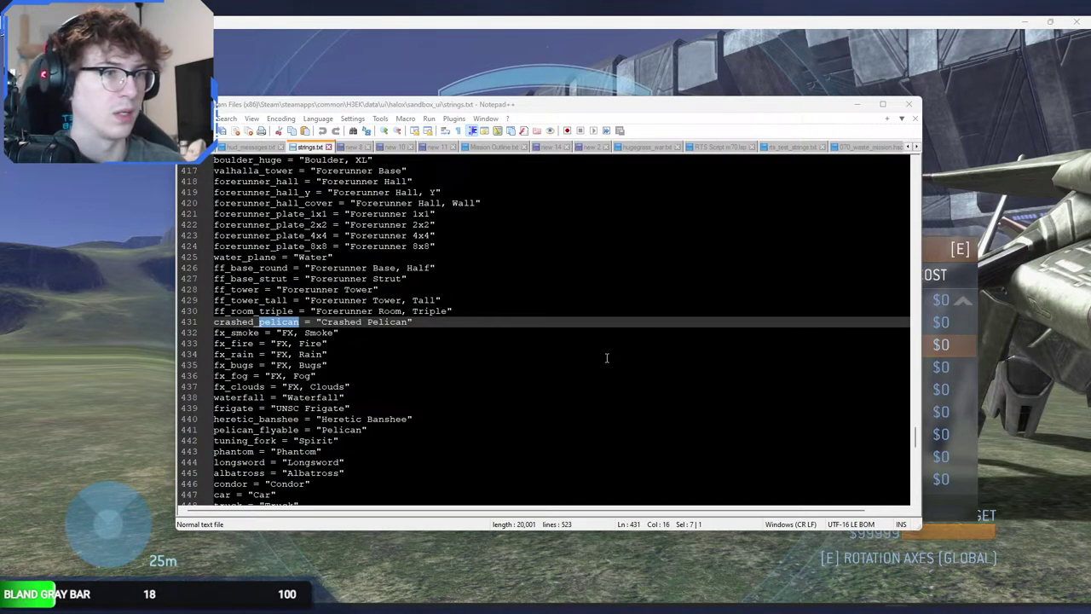
{"action": "key", "text": "F3"}
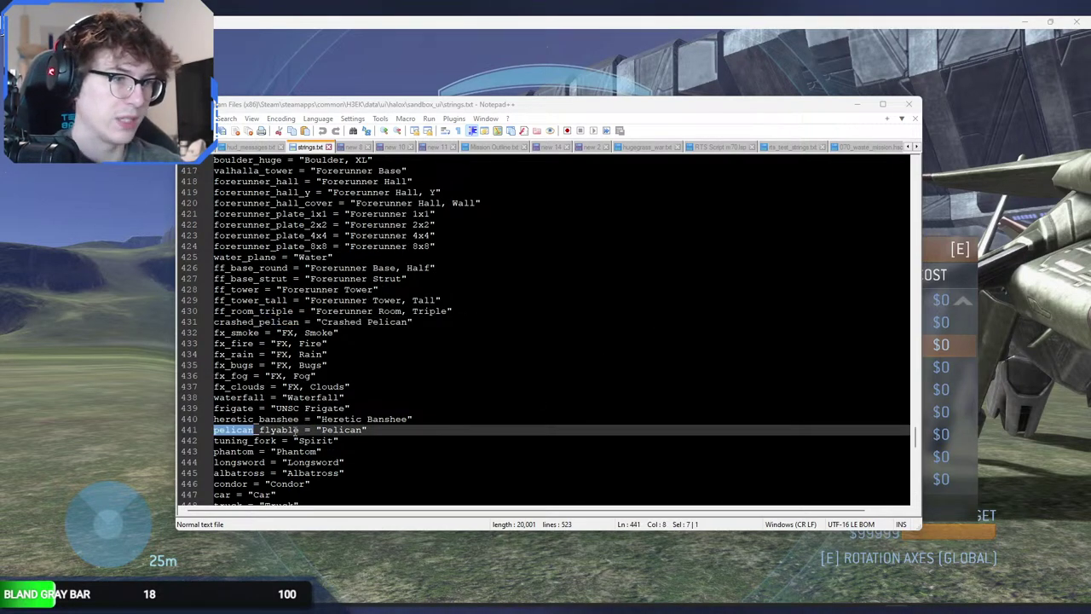
{"action": "left_click_drag", "start_coordinate": [296, 432], "coordinate": [197, 435]}
Step: Switch to Guerilla and set the pelican entry's display_name to pelican_flyable in the multiplayer vehicle palette
{"action": "key", "text": "alt+Tab"}
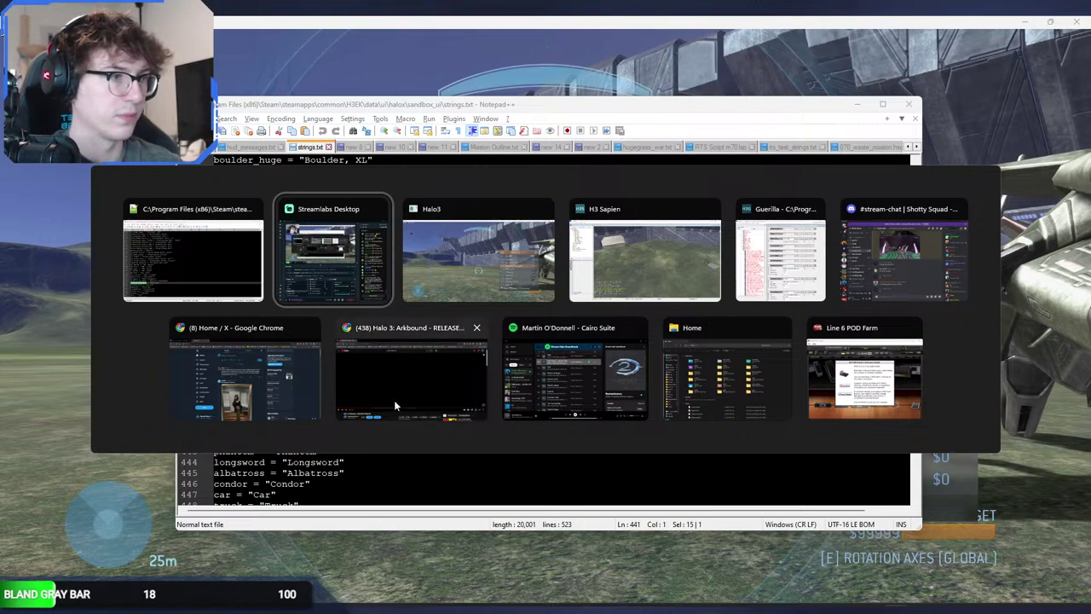
{"action": "key", "text": "alt+Tab"}
{"action": "key", "text": "alt+Tab"}
{"action": "key", "text": "alt+Tab"}
{"action": "left_click", "coordinate": [381, 347]}
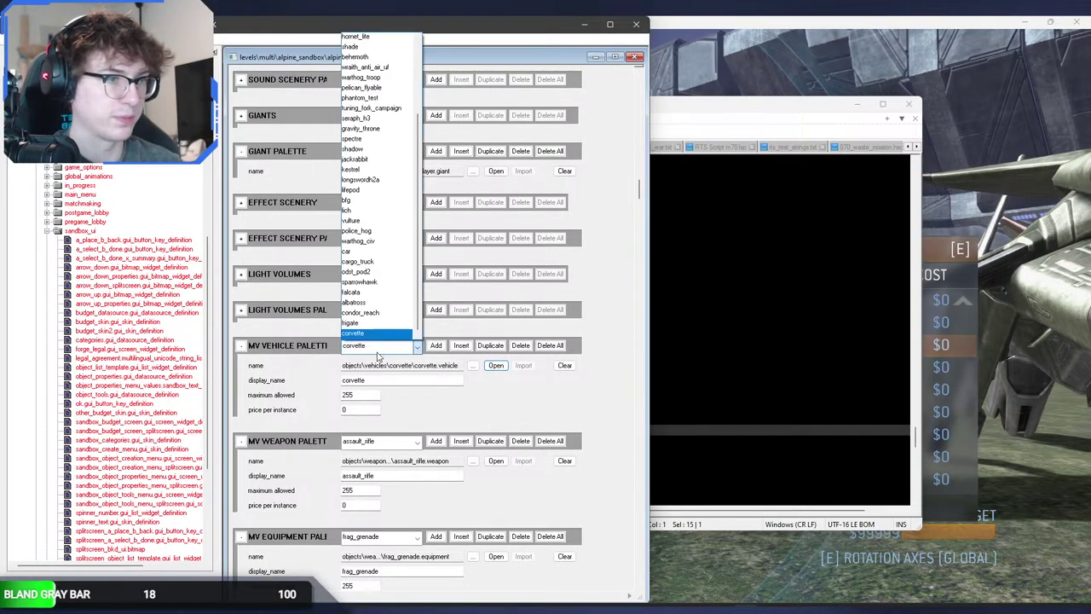
{"action": "scroll", "coordinate": [373, 77], "scroll_direction": "up", "scroll_amount": 5}
{"action": "scroll", "coordinate": [373, 68], "scroll_direction": "up", "scroll_amount": 1}
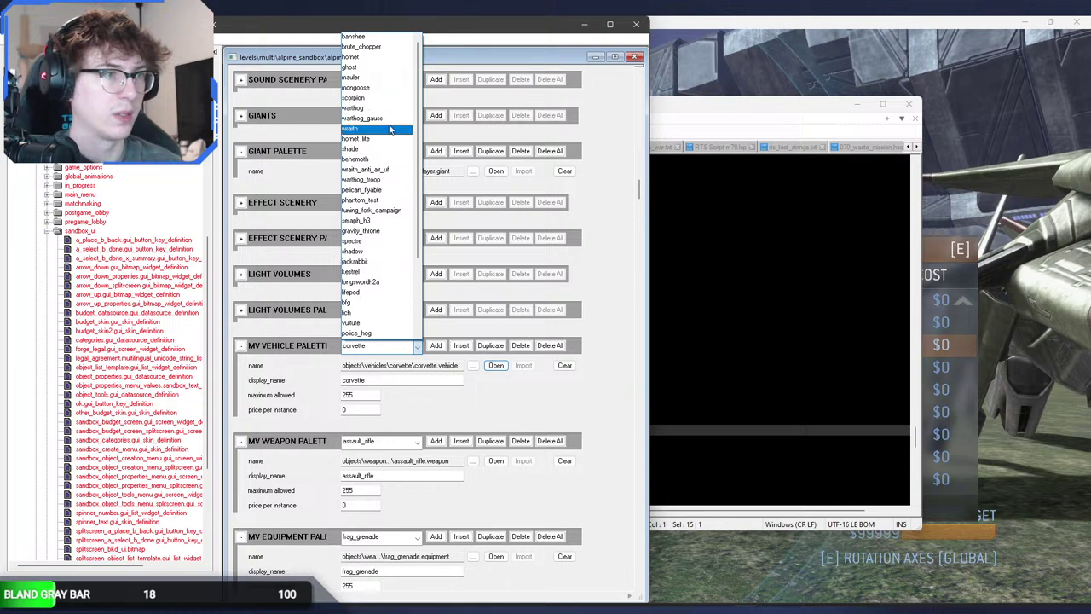
{"action": "left_click", "coordinate": [368, 189]}
Step: Set the display_name of the tuning_fork_campaign vehicle palette entry to tuning_fork
{"action": "left_click", "coordinate": [382, 347]}
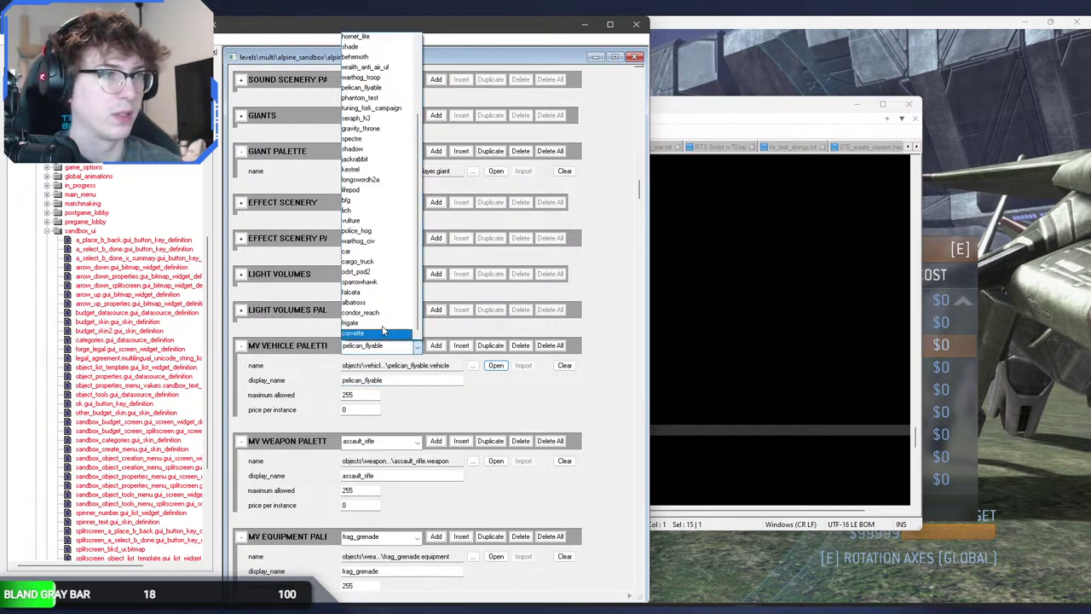
{"action": "left_click", "coordinate": [377, 111]}
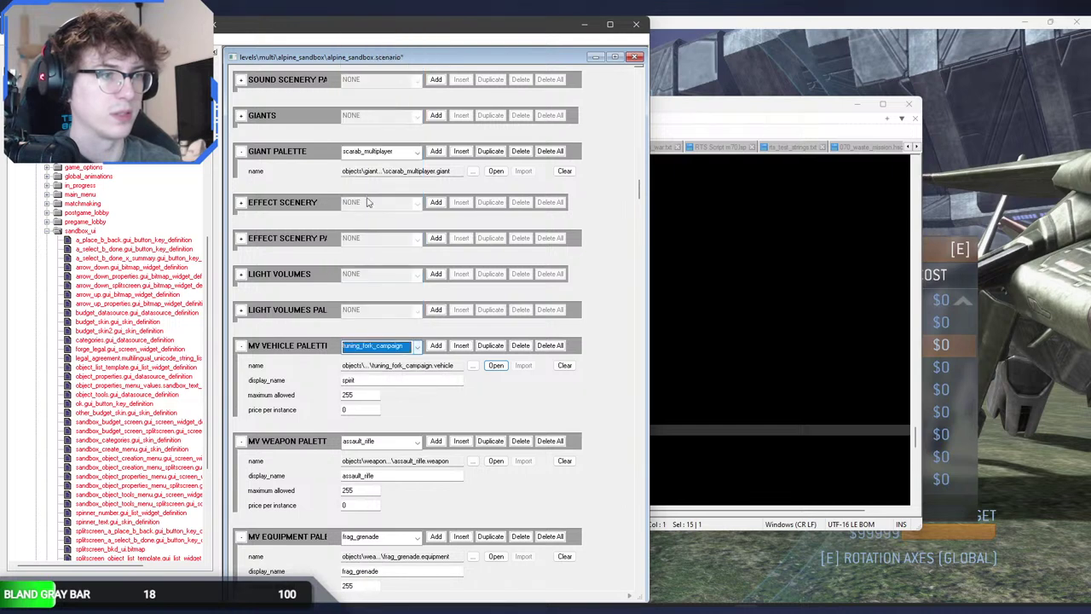
{"action": "double_click", "coordinate": [362, 380]}
{"action": "type", "text": "tuning_fork"}
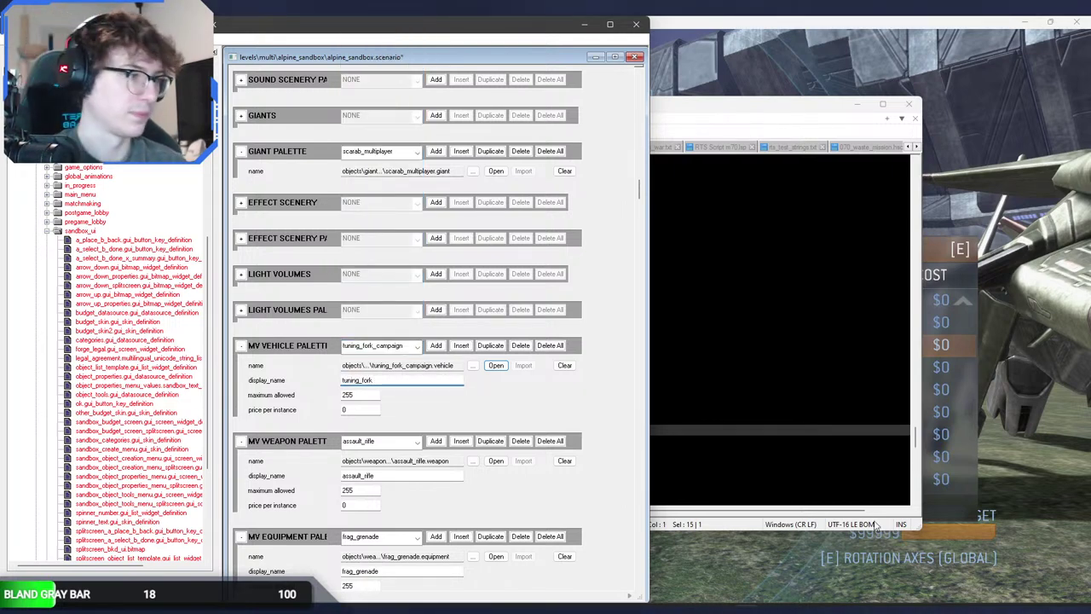
Step: Check Forge's Vehicles list down to the kestrel and add the line kestrel = "Kestrel" at the end of strings.txt
{"action": "left_click", "coordinate": [1028, 413]}
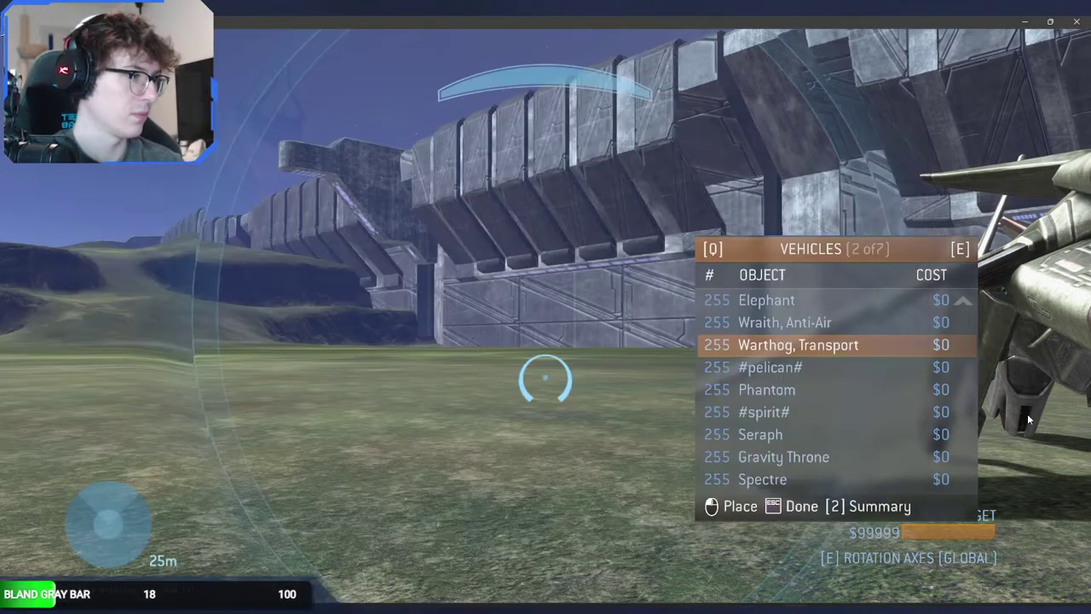
{"action": "scroll", "coordinate": [852, 415], "scroll_direction": "down", "scroll_amount": 2}
{"action": "scroll", "coordinate": [853, 415], "scroll_direction": "down", "scroll_amount": 4}
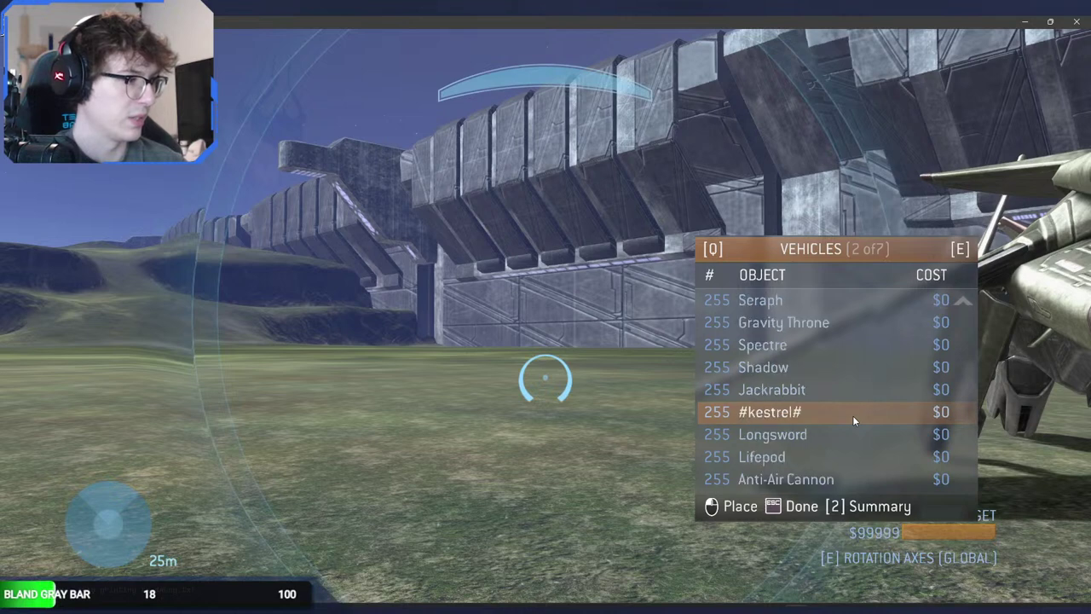
{"action": "key", "text": "alt+Tab"}
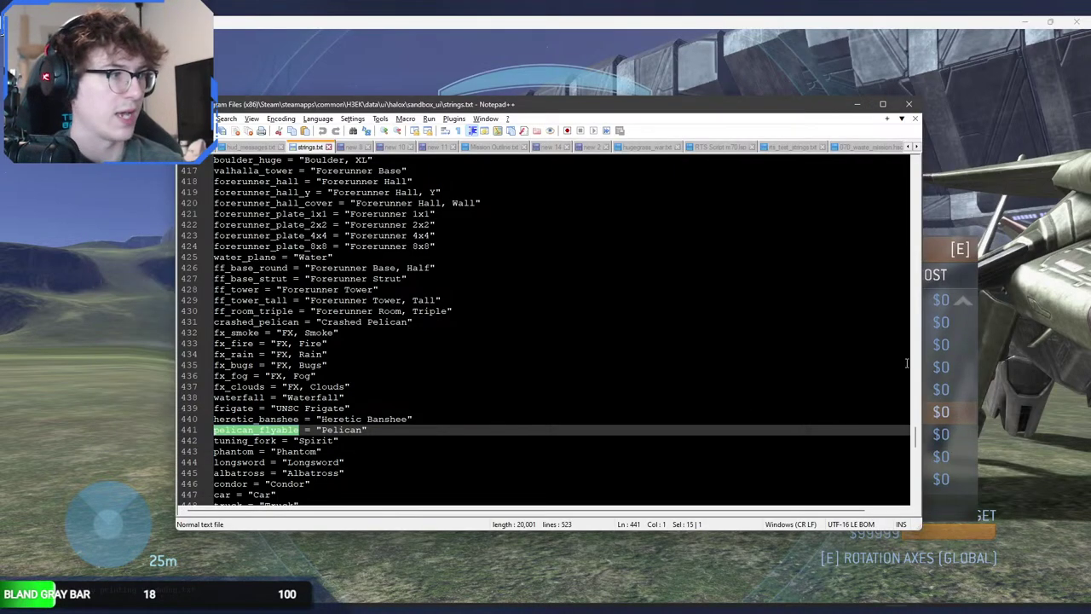
{"action": "left_click_drag", "start_coordinate": [917, 440], "coordinate": [917, 486]}
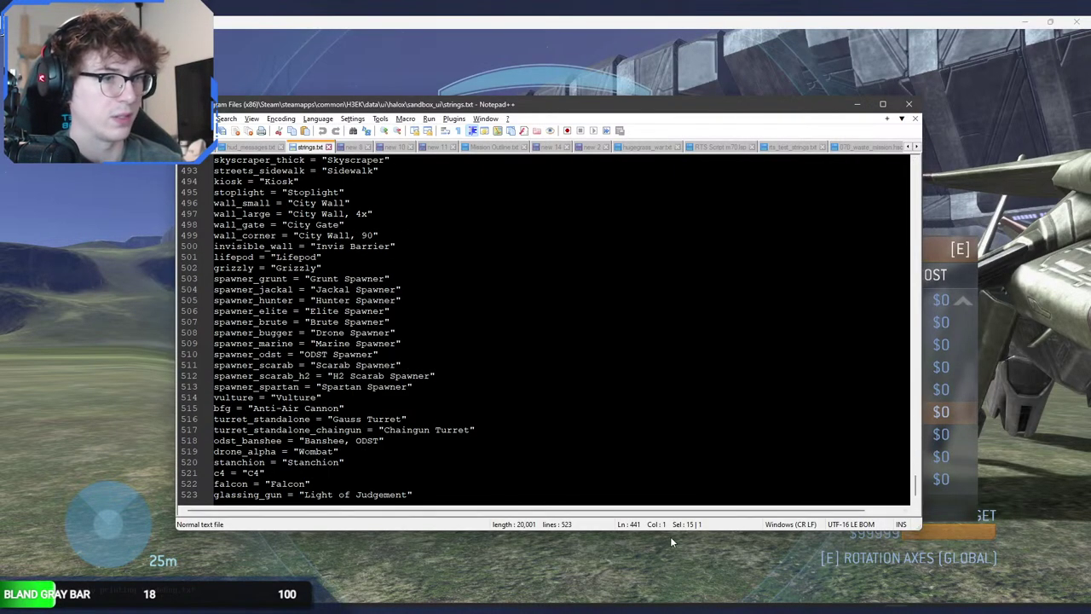
{"action": "left_click", "coordinate": [481, 491]}
{"action": "key", "text": "Return"}
{"action": "type", "text": "kestrel "}
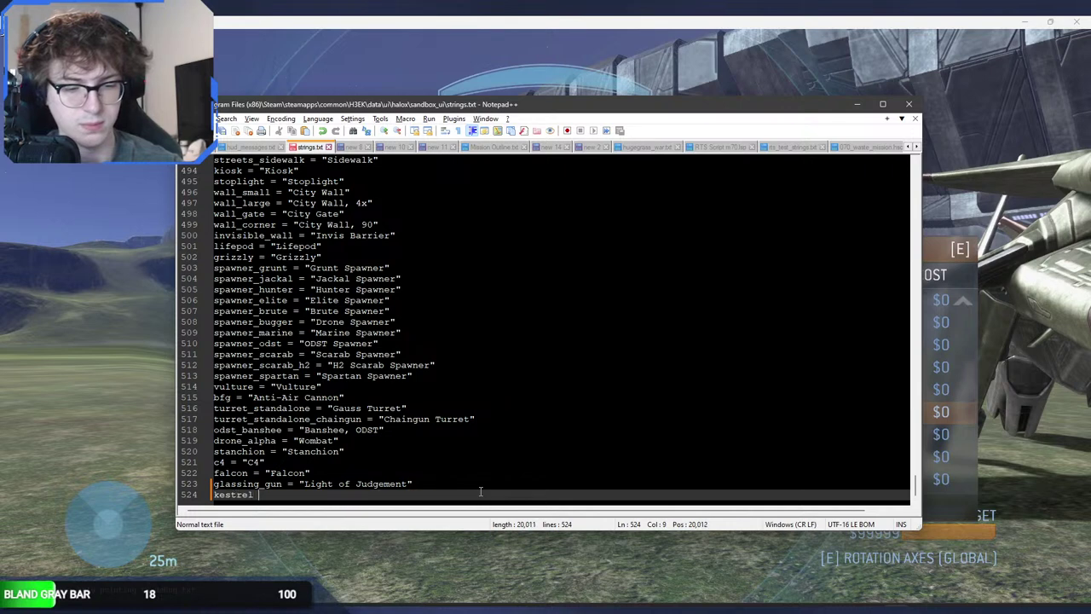
{"action": "type", "text": "= \"Kestrel"}
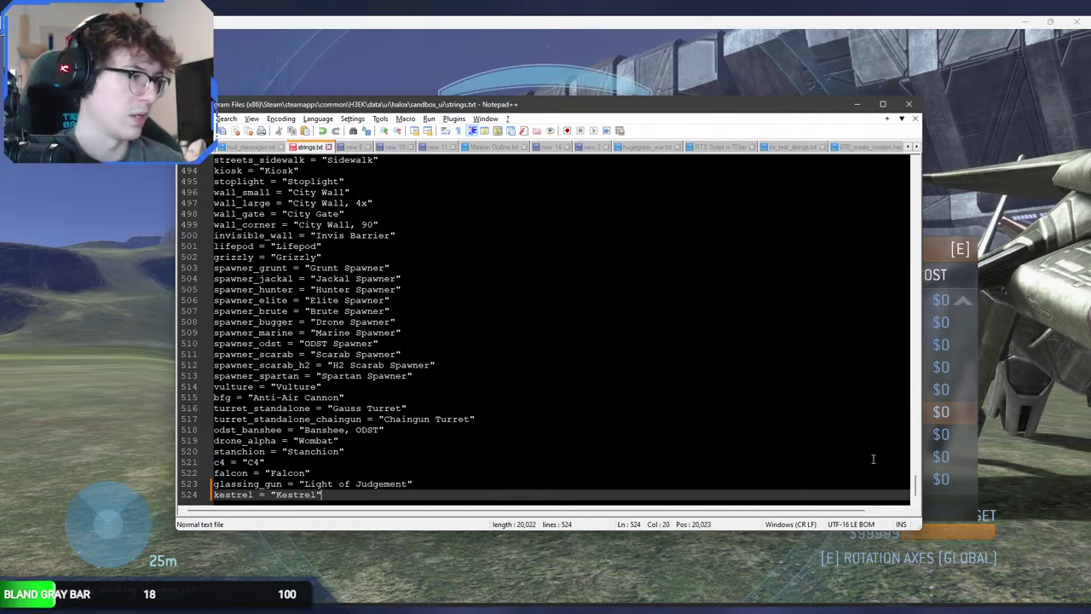
Step: Check Forge's Vehicles list for further unnamed entries and add the line lich = "Lich" at the end of strings.txt
{"action": "key", "text": "alt+Tab"}
{"action": "scroll", "coordinate": [894, 423], "scroll_direction": "down", "scroll_amount": 4}
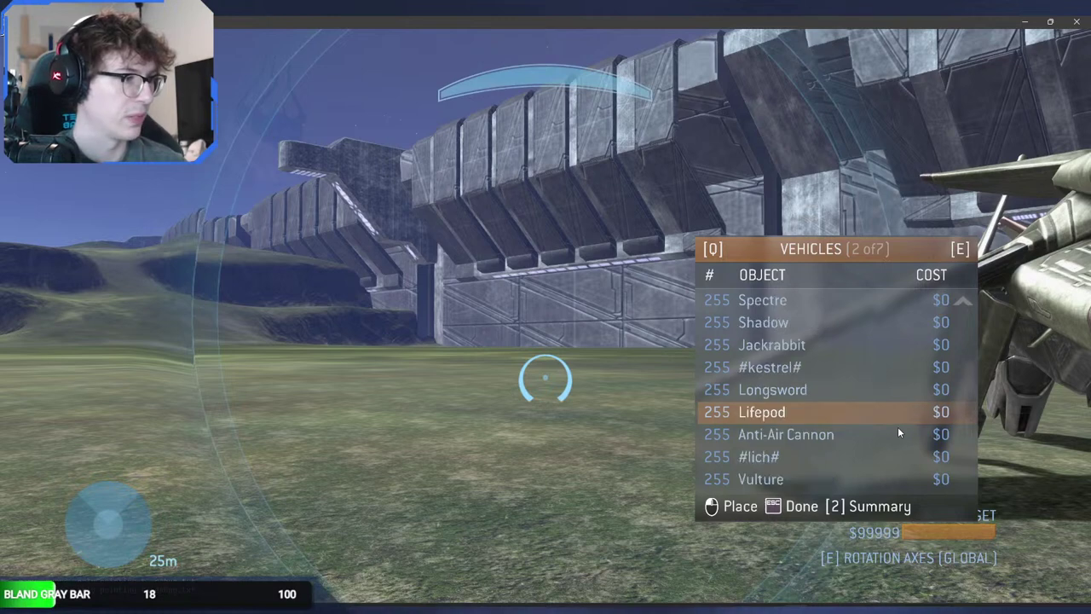
{"action": "key", "text": "alt+Tab"}
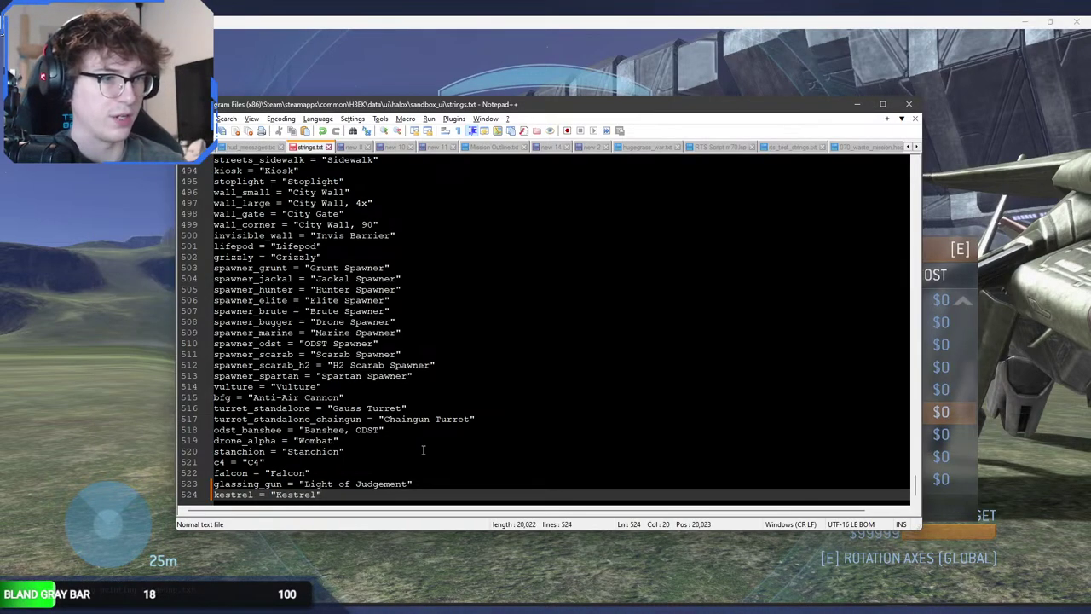
{"action": "key", "text": "Return"}
{"action": "type", "text": "lic"}
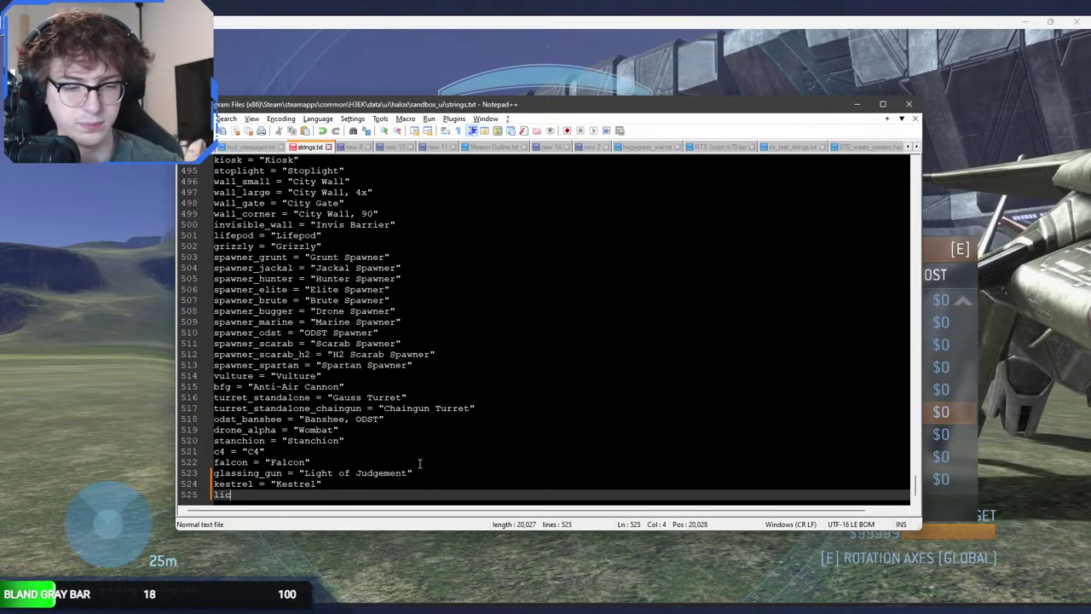
{"action": "type", "text": "h = \"Lich\""}
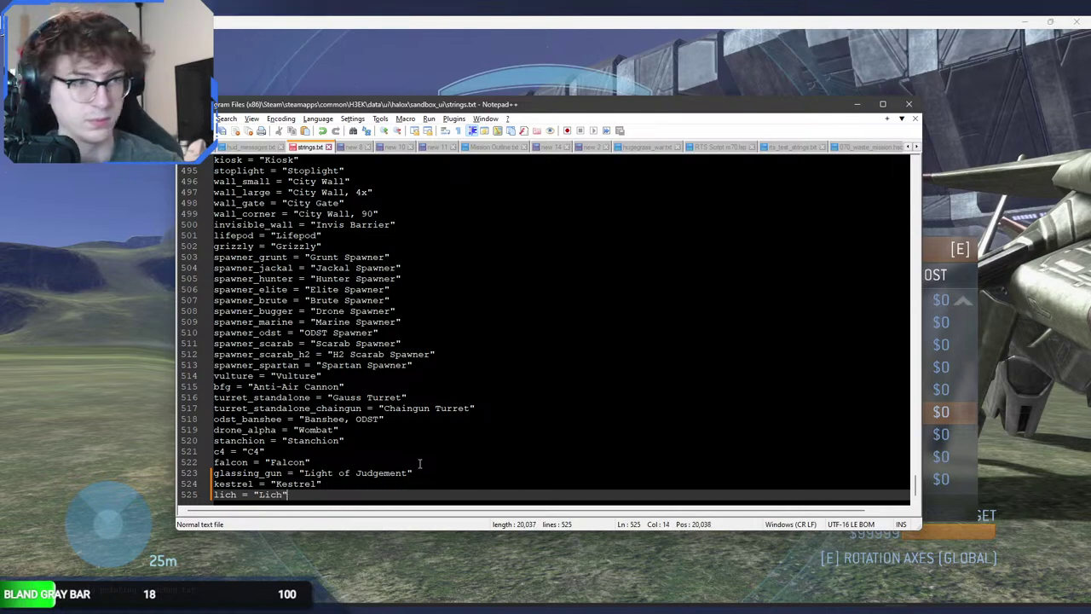
Step: Look up the police Warthog's string ID in strings.txt and set the police_hog vehicle palette entry's display_name to police_hog in Guerilla
{"action": "key", "text": "alt+Tab"}
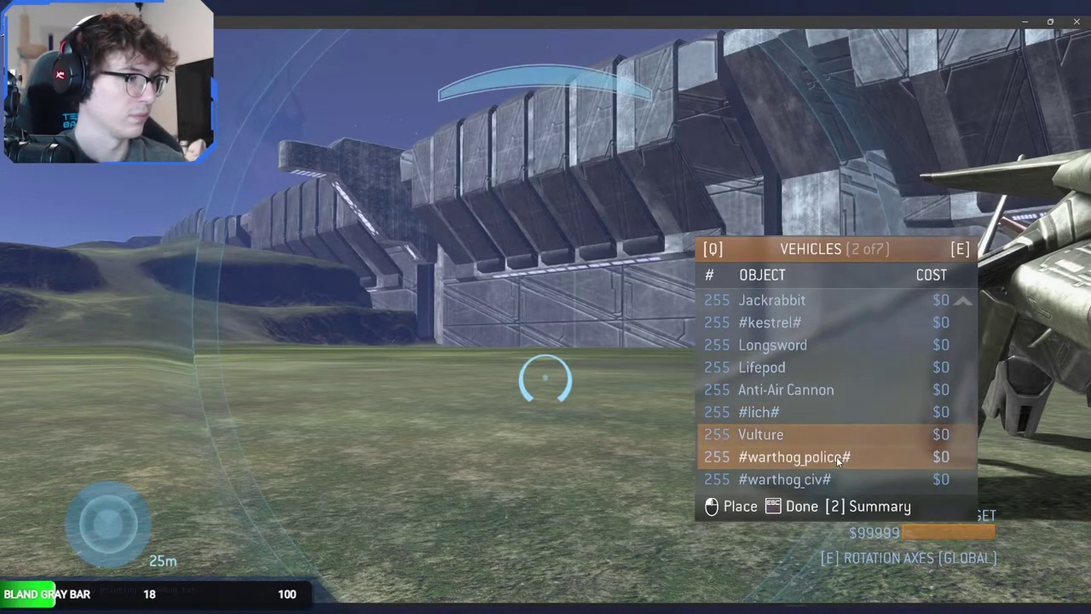
{"action": "key", "text": "alt+Tab"}
{"action": "scroll", "coordinate": [452, 344], "scroll_direction": "up", "scroll_amount": 1}
{"action": "scroll", "coordinate": [451, 345], "scroll_direction": "up", "scroll_amount": 9}
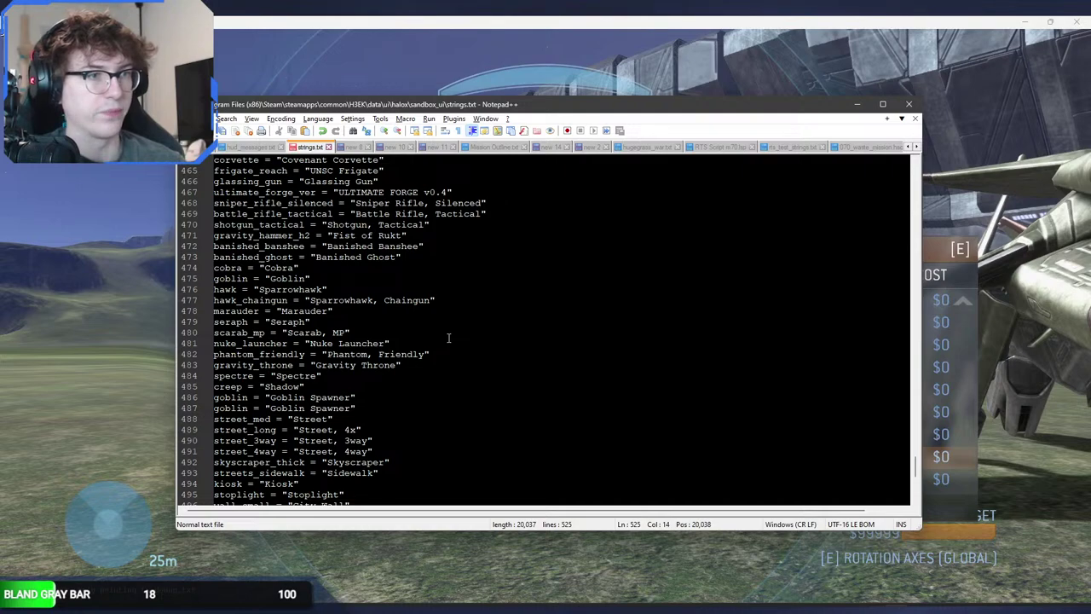
{"action": "scroll", "coordinate": [449, 339], "scroll_direction": "up", "scroll_amount": 6}
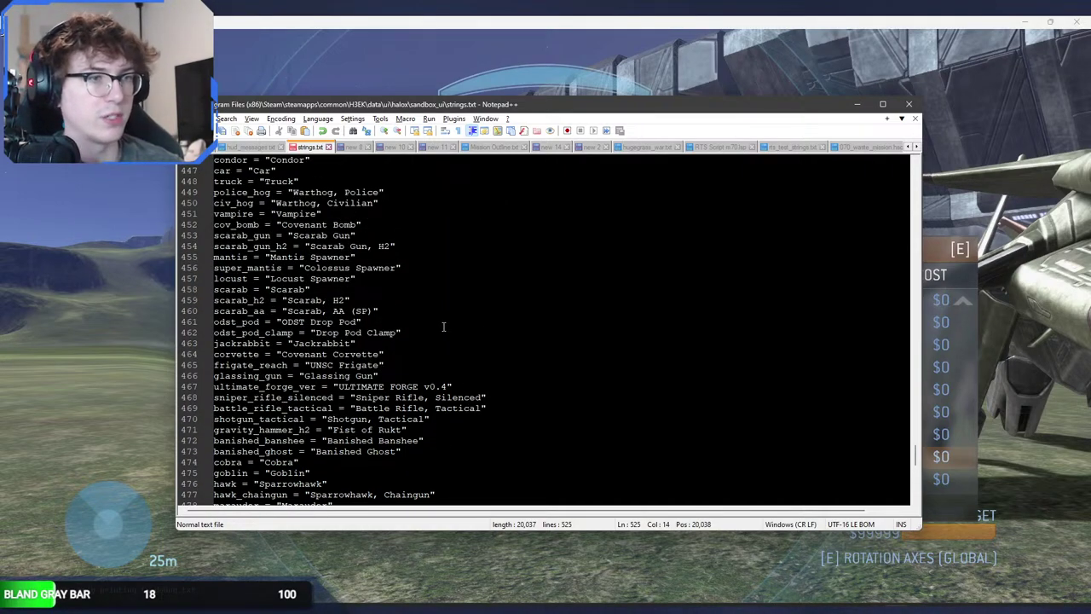
{"action": "key", "text": "alt+Tab"}
{"action": "key", "text": "alt+Tab"}
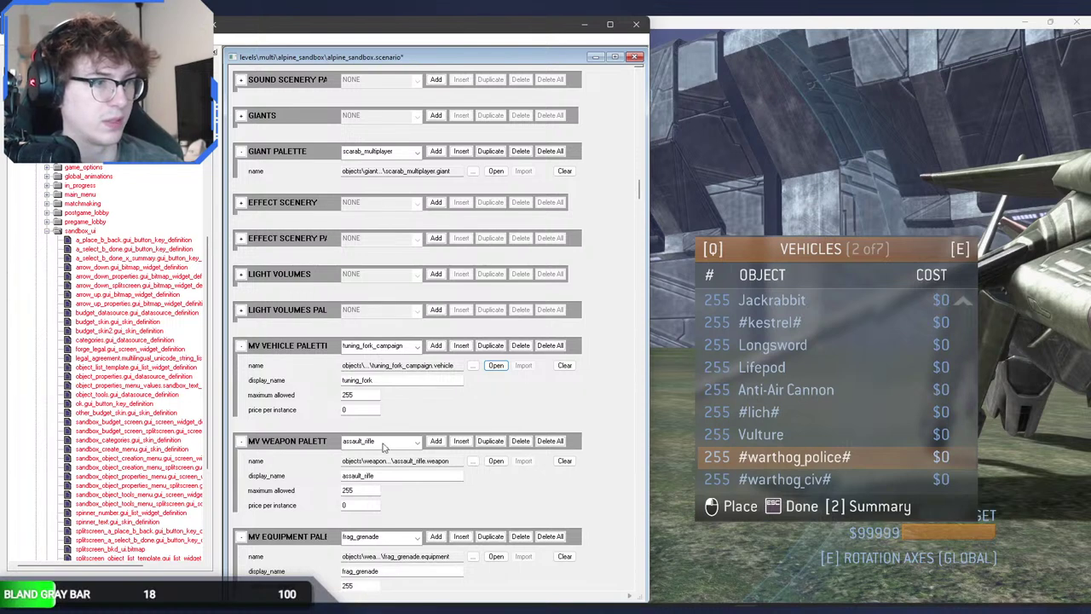
{"action": "left_click", "coordinate": [392, 348]}
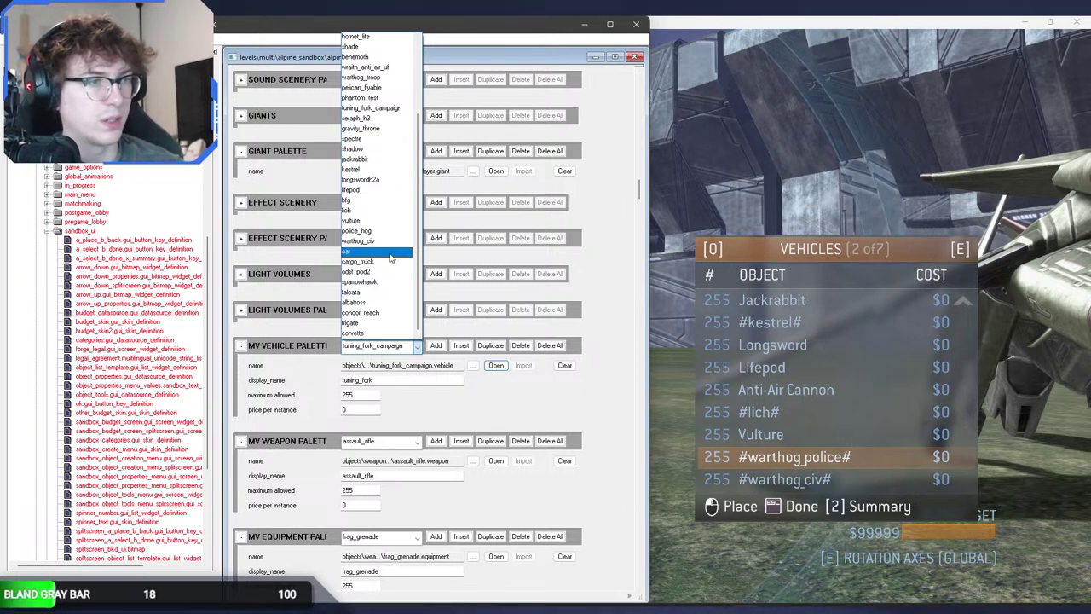
{"action": "left_click", "coordinate": [394, 231]}
{"action": "left_click", "coordinate": [401, 380]}
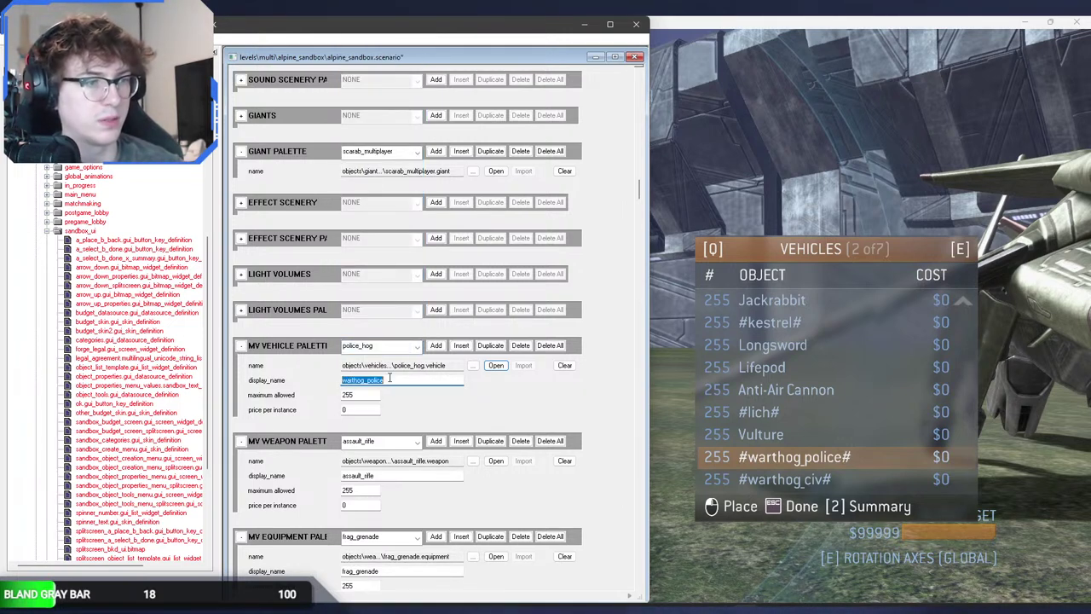
{"action": "type", "text": "p"}
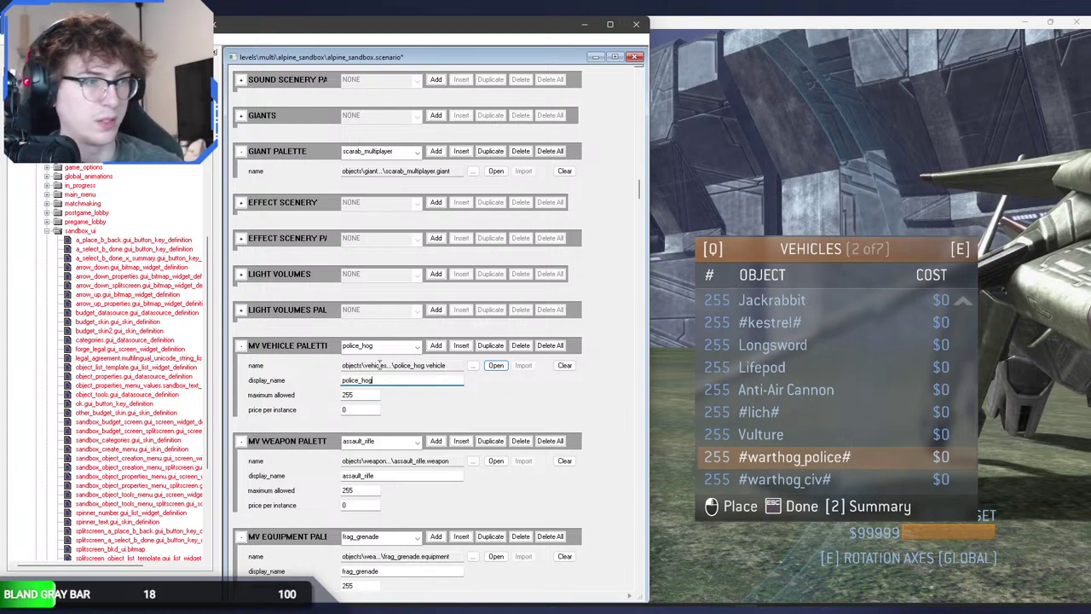
{"action": "type", "text": "olice_hog"}
Step: Set the display_name of the warthog_civ vehicle palette entry to civ_hog
{"action": "left_click", "coordinate": [395, 345]}
{"action": "left_click", "coordinate": [389, 241]}
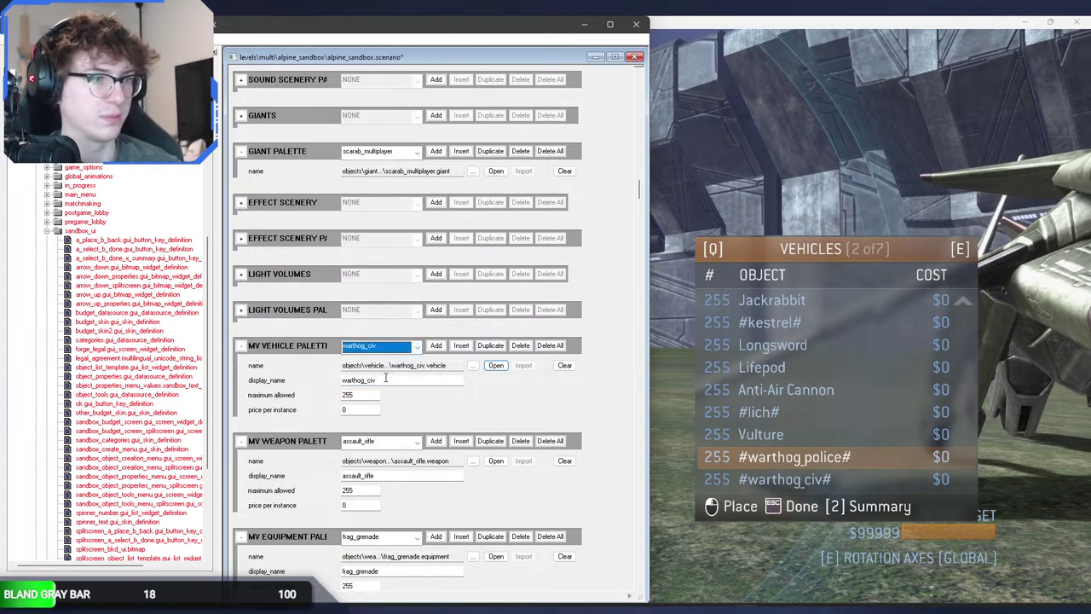
{"action": "double_click", "coordinate": [358, 380]}
{"action": "type", "text": "civ_hog"}
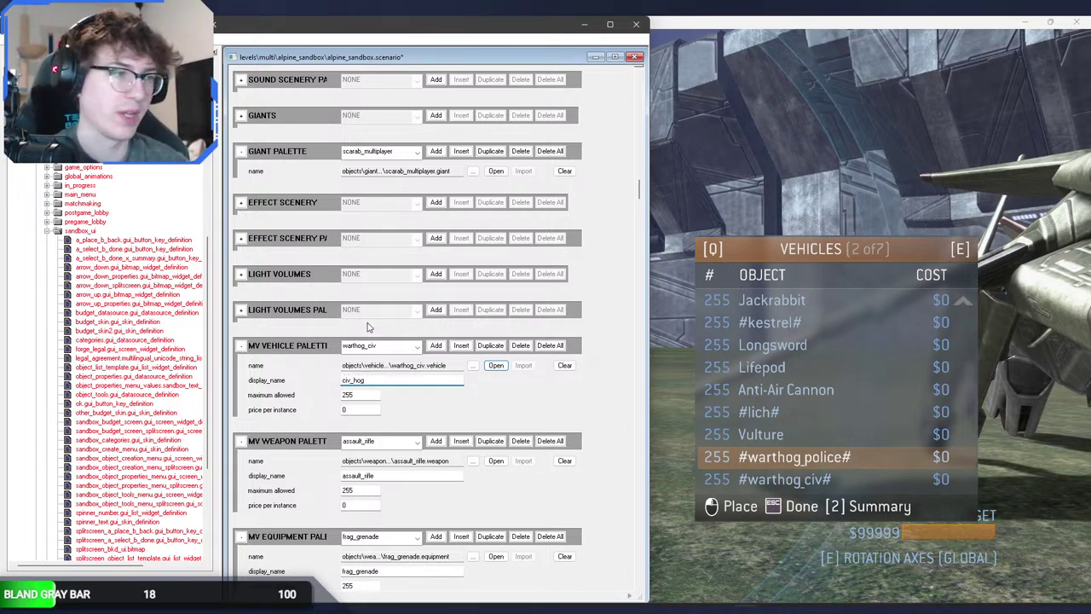
Step: Check Forge's remaining vehicles, look up the Sparrowhawk's string ID in strings.txt and set the sparrowhawk palette entry's display_name to hawk
{"action": "left_click", "coordinate": [705, 333]}
{"action": "scroll", "coordinate": [779, 390], "scroll_direction": "down", "scroll_amount": 8}
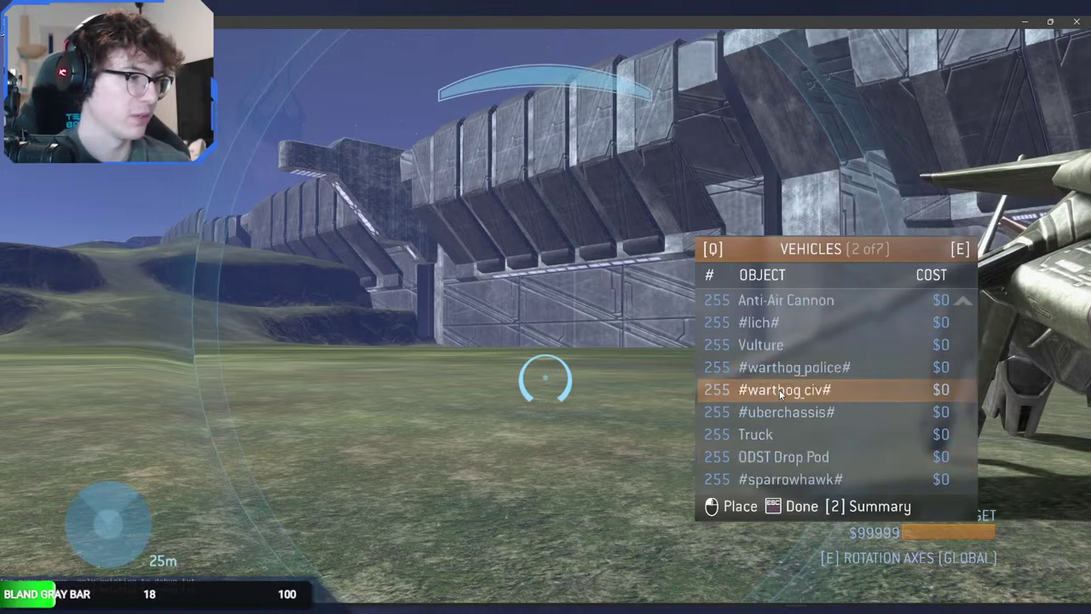
{"action": "key", "text": "alt+Tab"}
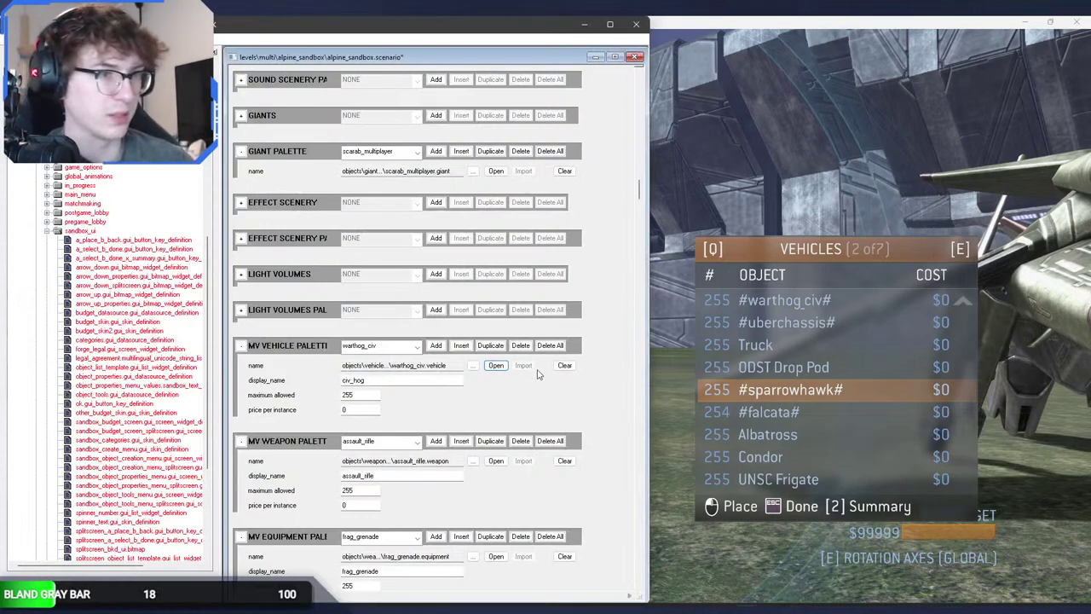
{"action": "key", "text": "alt+Tab"}
{"action": "scroll", "coordinate": [508, 417], "scroll_direction": "down", "scroll_amount": 16}
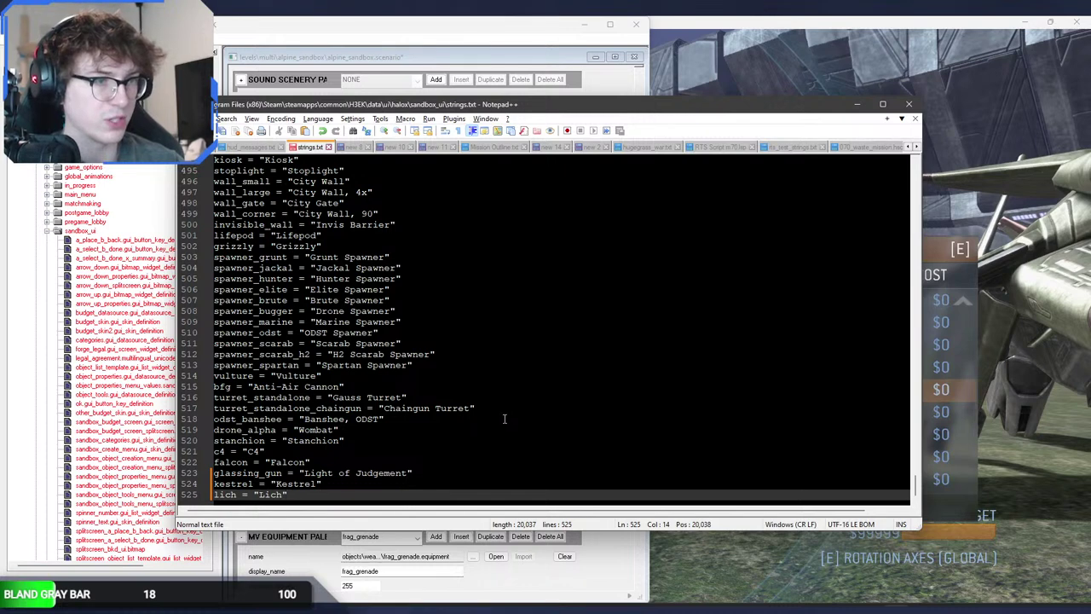
{"action": "scroll", "coordinate": [406, 329], "scroll_direction": "up", "scroll_amount": 4}
{"action": "scroll", "coordinate": [408, 332], "scroll_direction": "down", "scroll_amount": 4}
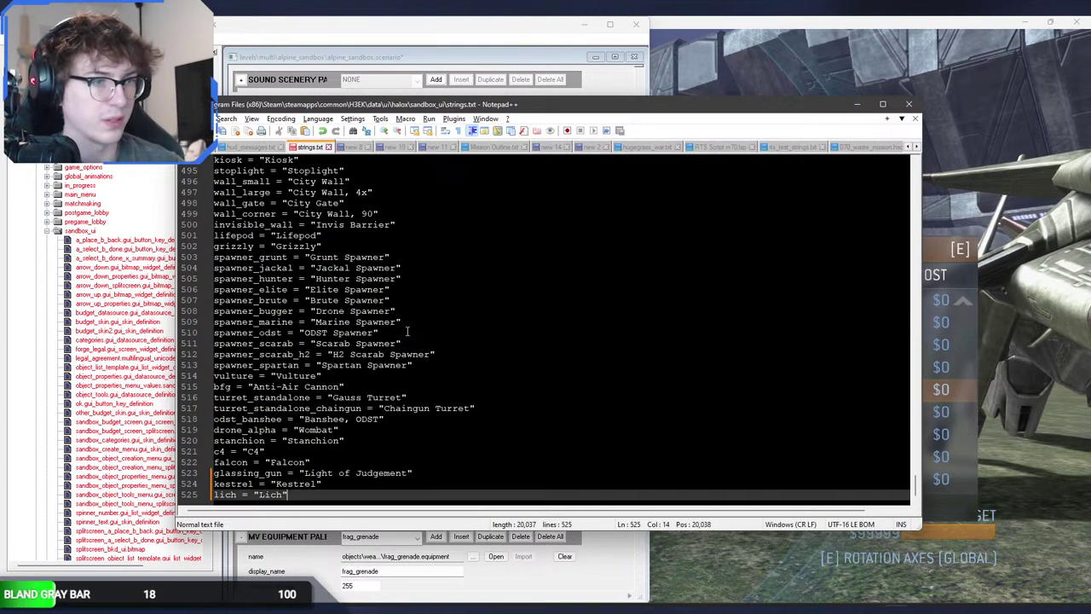
{"action": "left_click", "coordinate": [393, 375]}
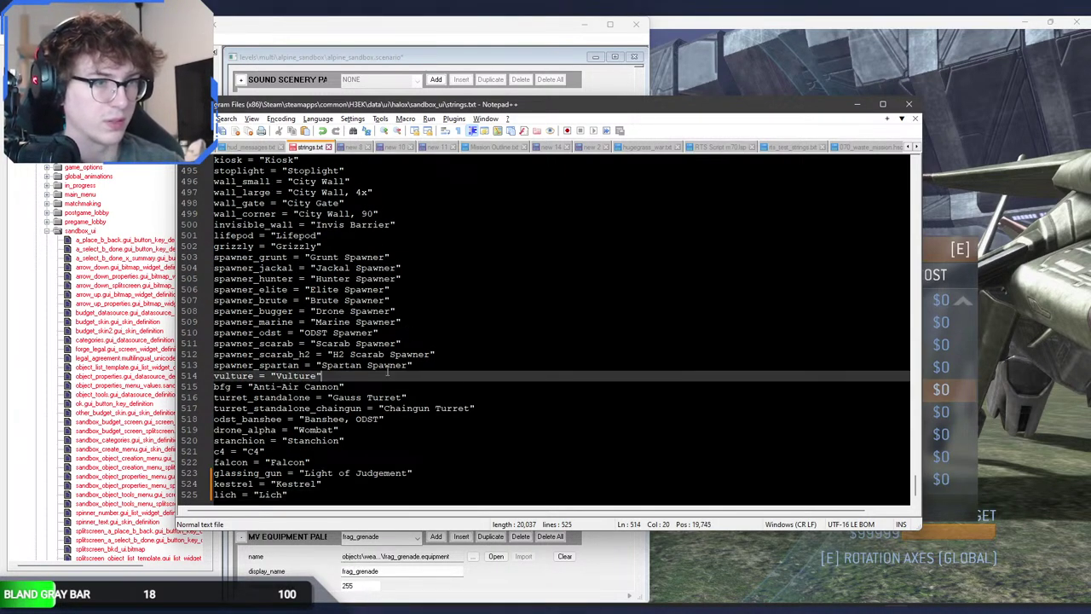
{"action": "scroll", "coordinate": [394, 375], "scroll_direction": "up", "scroll_amount": 8}
{"action": "key", "text": "alt+Tab"}
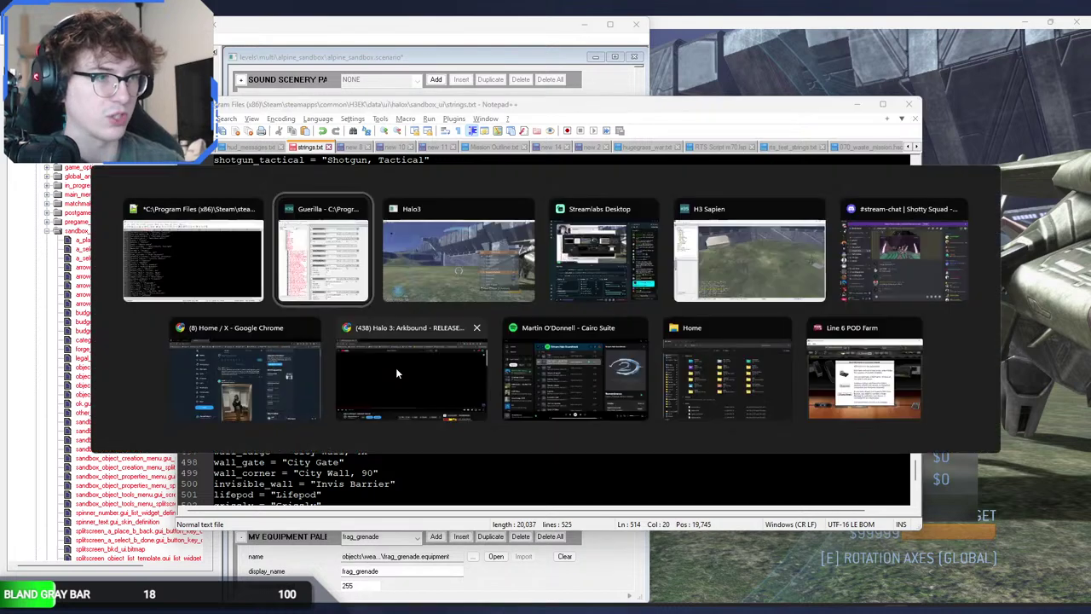
{"action": "left_click", "coordinate": [401, 346]}
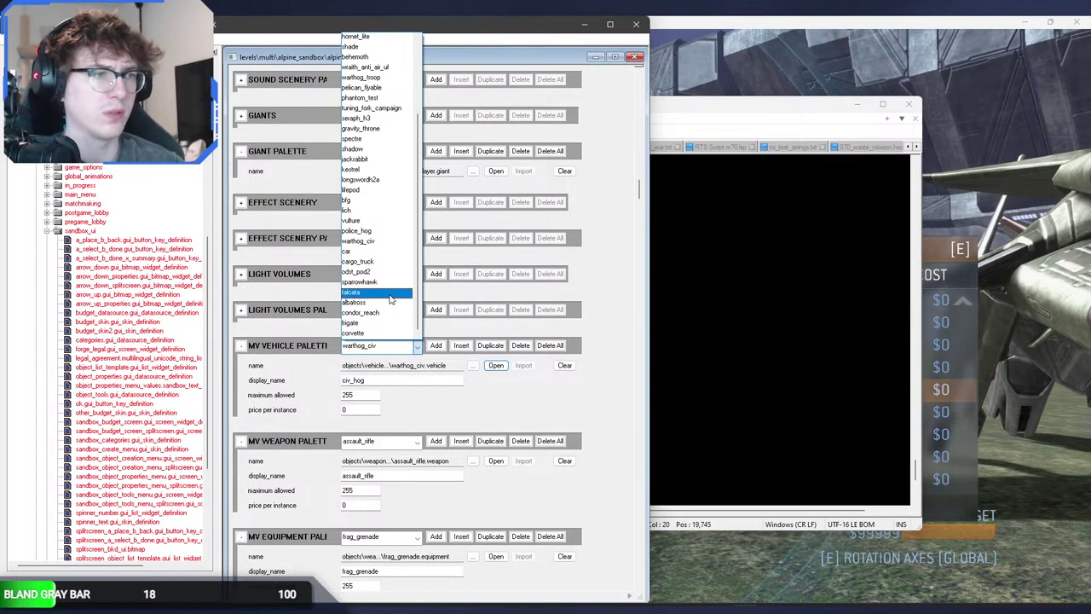
{"action": "left_click", "coordinate": [377, 294]}
{"action": "double_click", "coordinate": [378, 379]}
{"action": "type", "text": "H"}
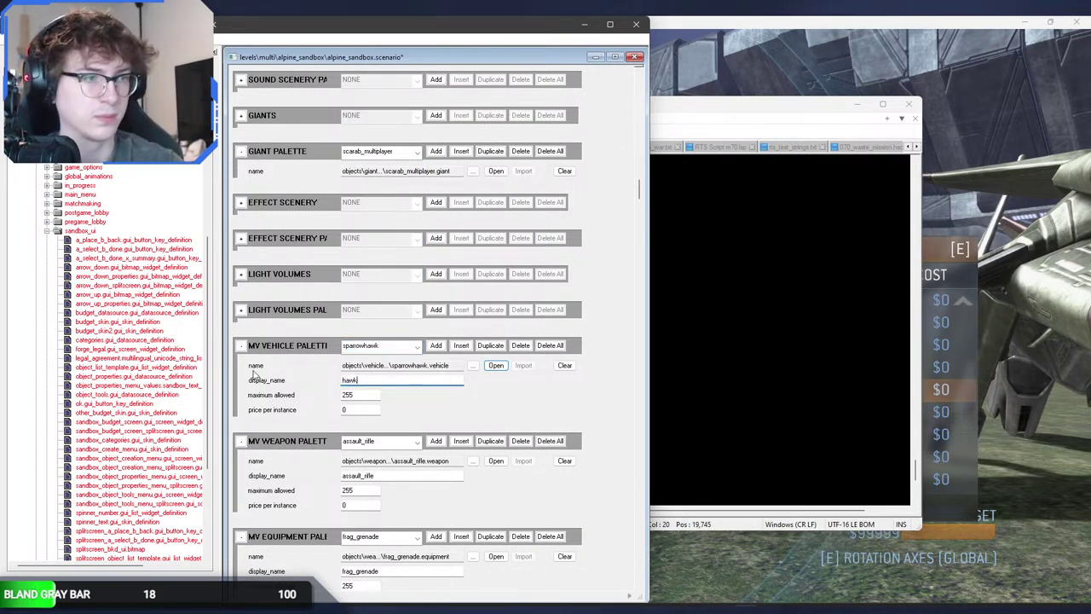
Step: Check the end of Forge's Vehicles list, add the line falcata = "Falcata" at the end of strings.txt and save the file
{"action": "left_click", "coordinate": [1022, 413]}
{"action": "scroll", "coordinate": [888, 407], "scroll_direction": "down", "scroll_amount": 1}
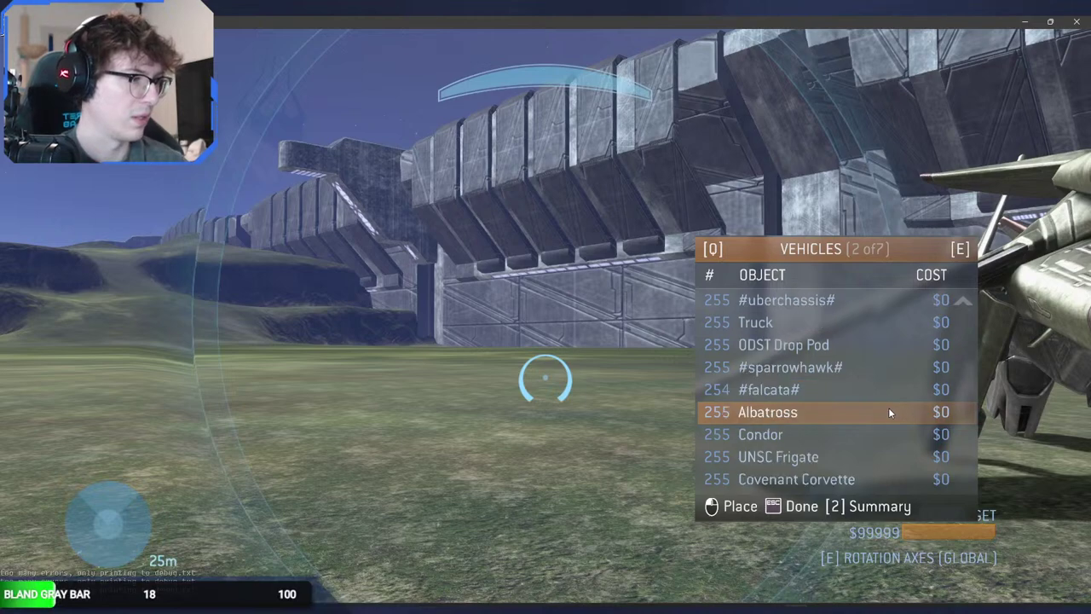
{"action": "key", "text": "alt+Tab"}
{"action": "key", "text": "alt+Tab"}
{"action": "scroll", "coordinate": [417, 478], "scroll_direction": "down", "scroll_amount": 6}
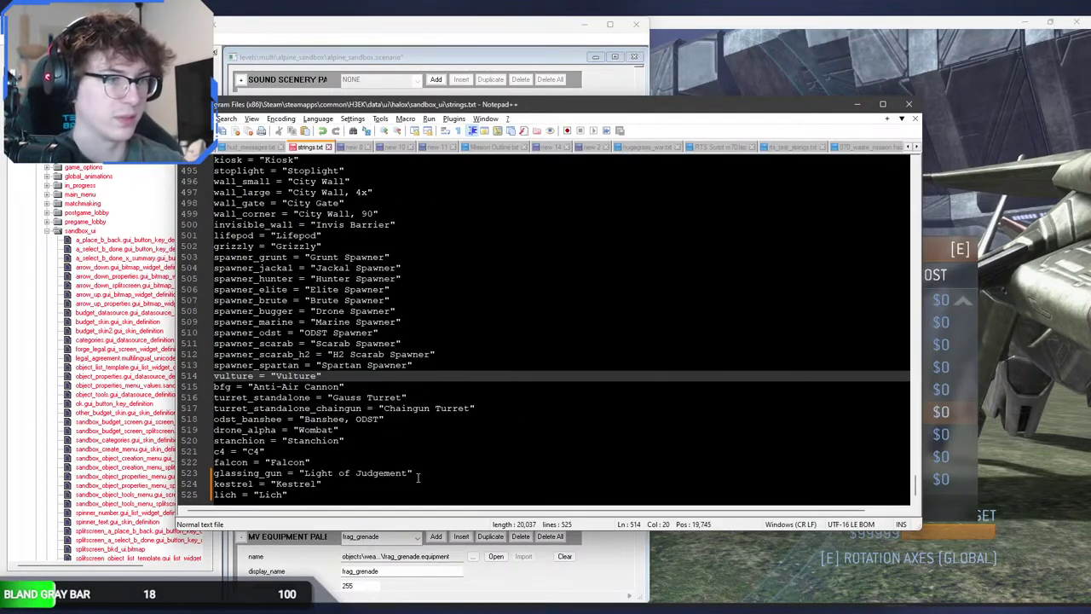
{"action": "left_click", "coordinate": [413, 491]}
{"action": "key", "text": "Return"}
{"action": "type", "text": "falc"}
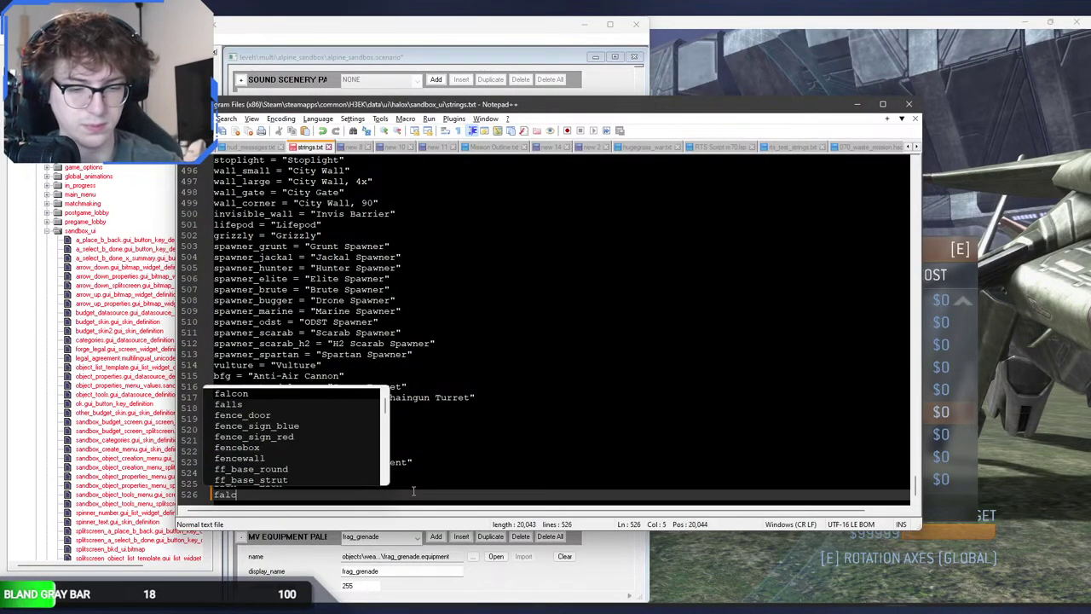
{"action": "type", "text": "ata = \"Fa"}
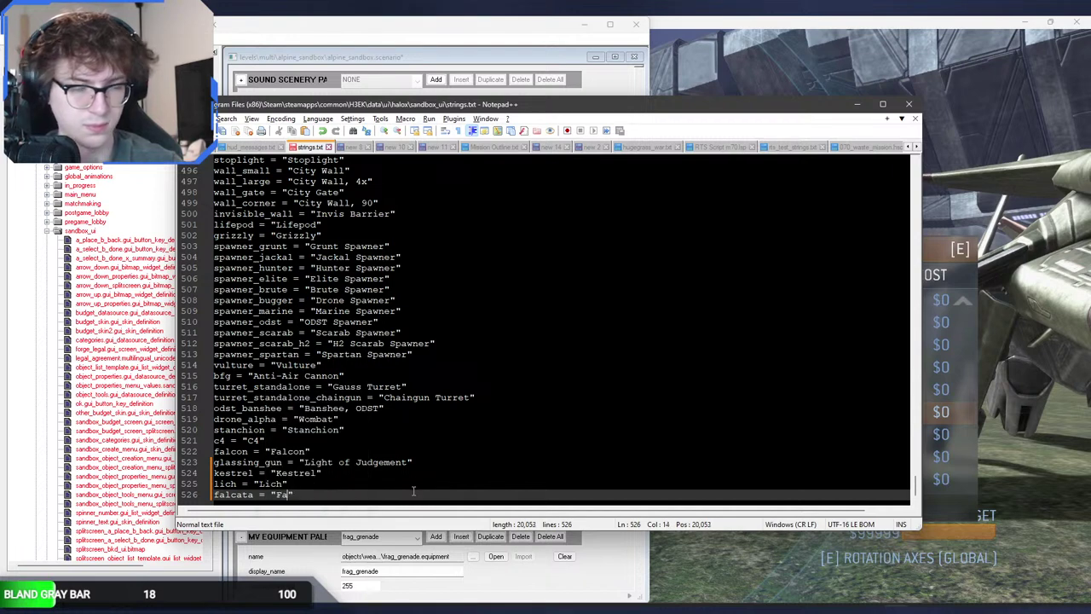
{"action": "type", "text": "lcata"}
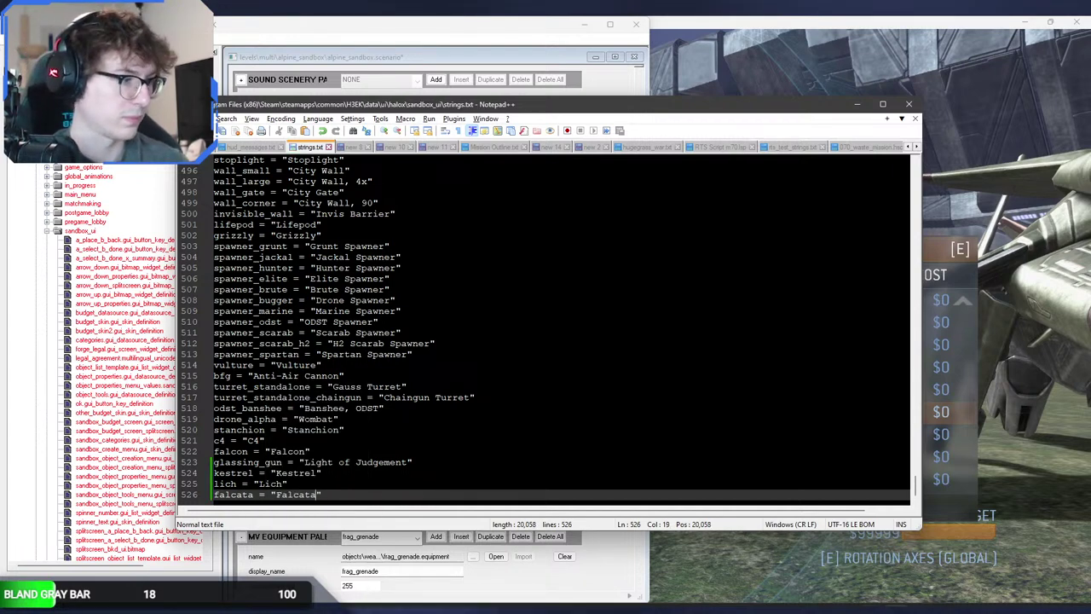
Step: Switch to a command prompt in the H3EK folder and reposition its window
{"action": "key", "text": "alt+Tab"}
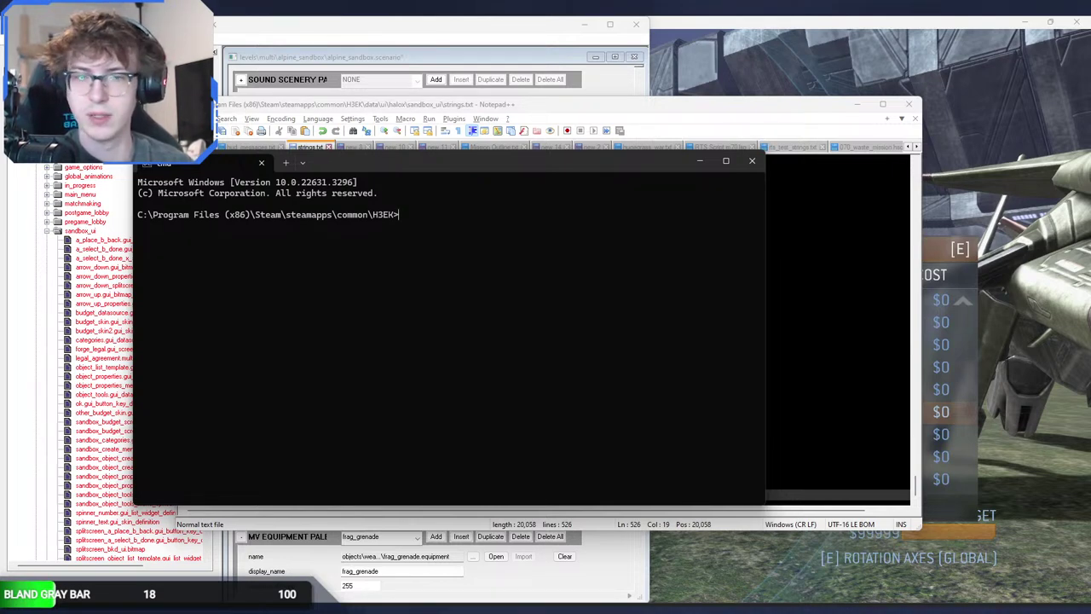
{"action": "key", "text": "alt+Tab"}
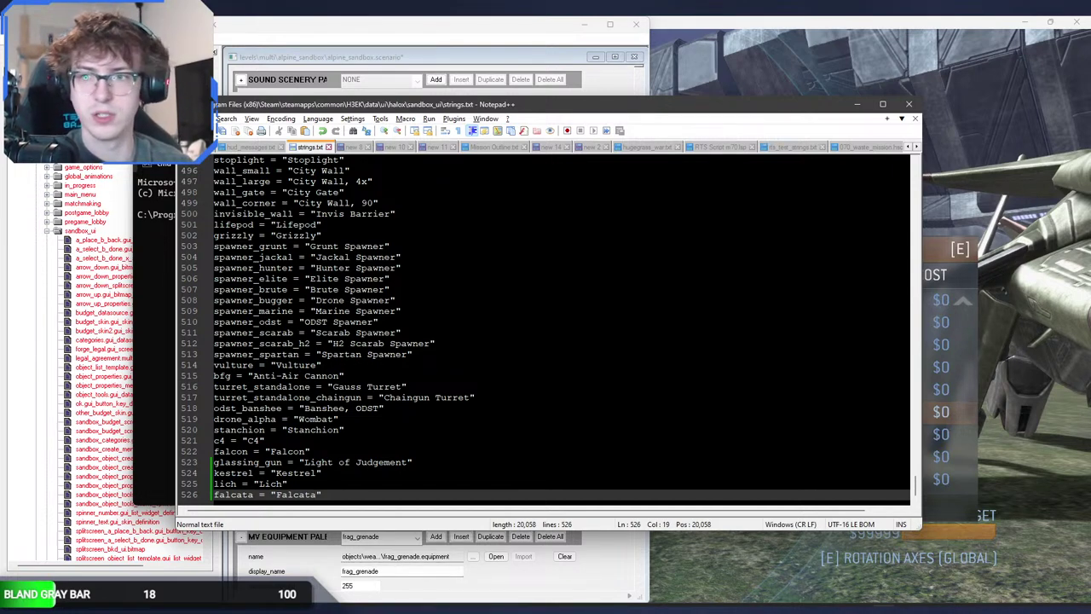
{"action": "key", "text": "alt+Tab"}
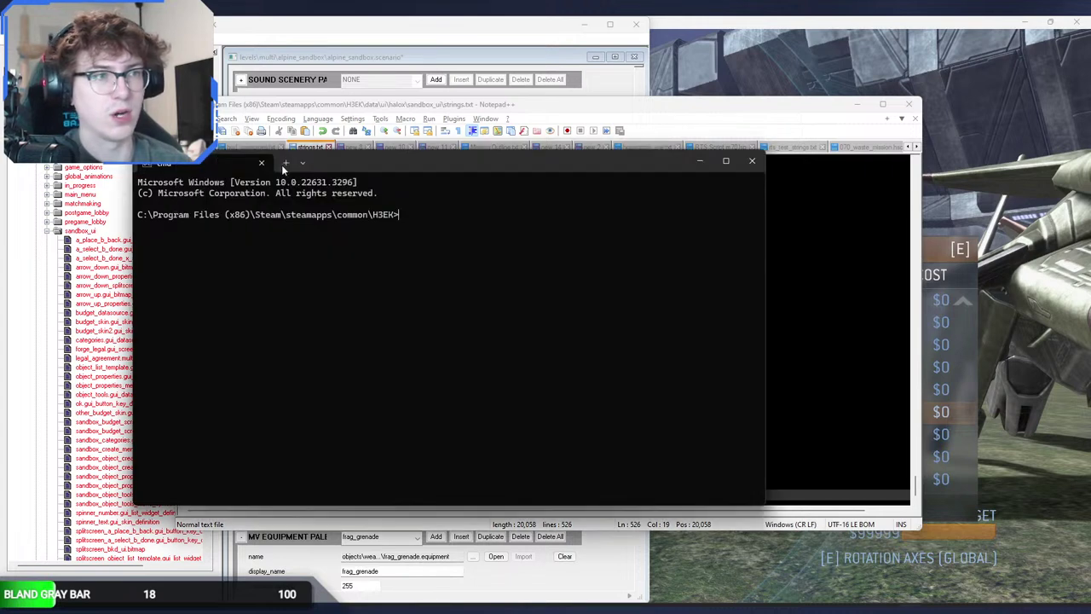
{"action": "left_click_drag", "start_coordinate": [347, 167], "coordinate": [367, 185]}
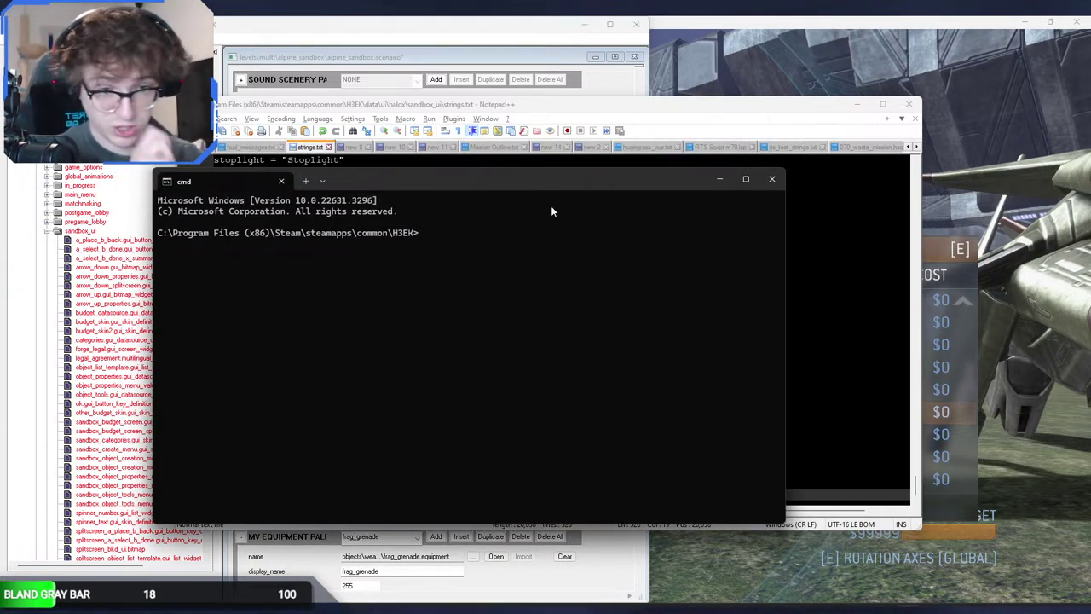
Step: Try to import the strings by running the command tool strings ui\sandbox_ui
{"action": "type", "text": "tool strings ui"}
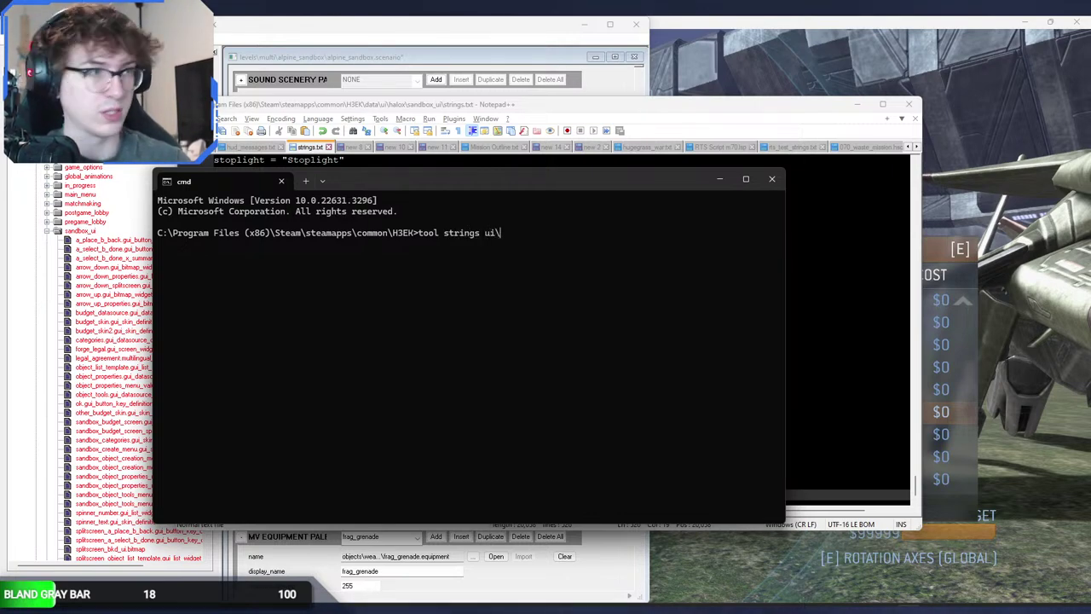
{"action": "type", "text": "\\sandbo"}
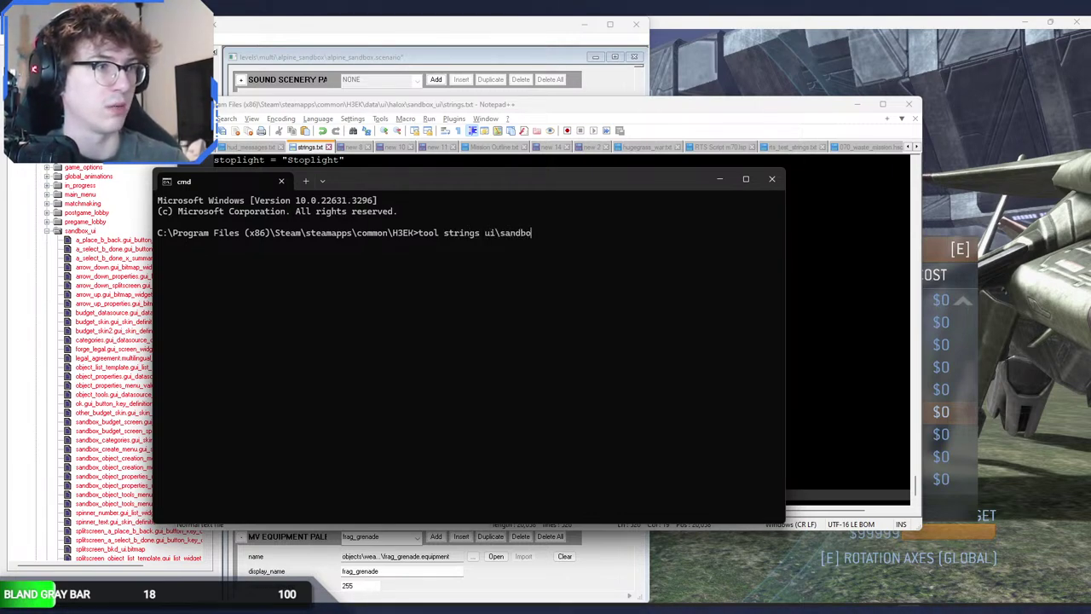
{"action": "type", "text": "x_ui"}
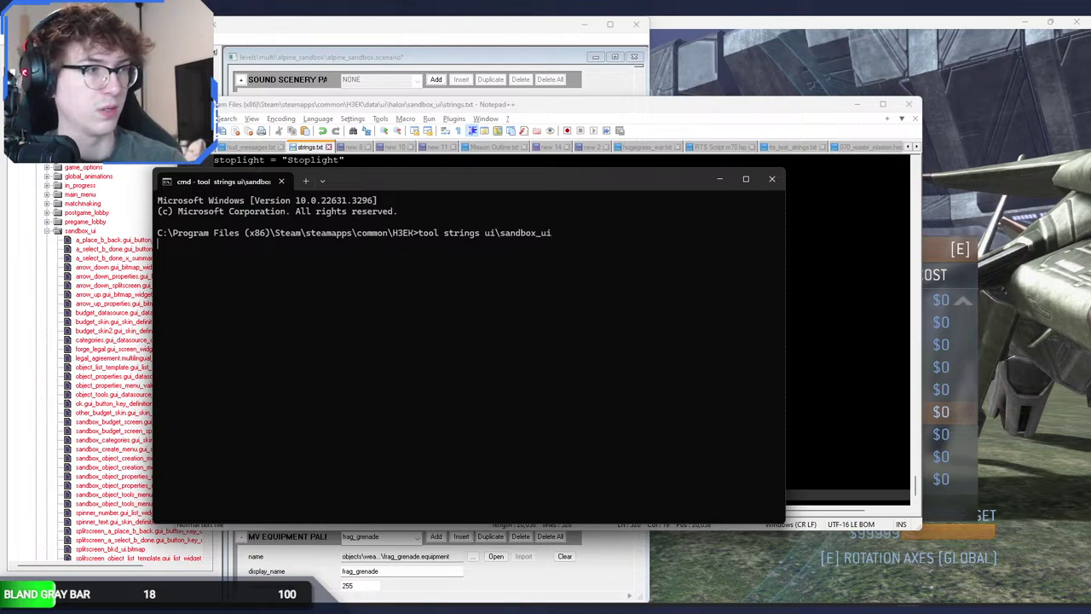
{"action": "key", "text": "Return"}
Step: Import the strings with the corrected path by running tool strings ui\halox\sandbox_ui
{"action": "key", "text": "Up"}
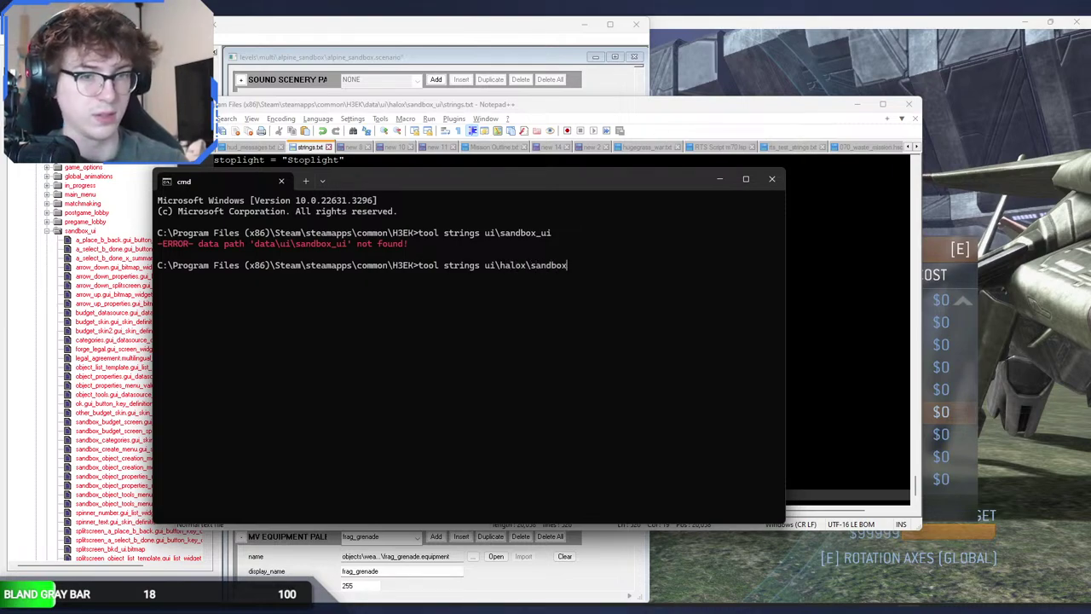
{"action": "key", "text": "Return"}
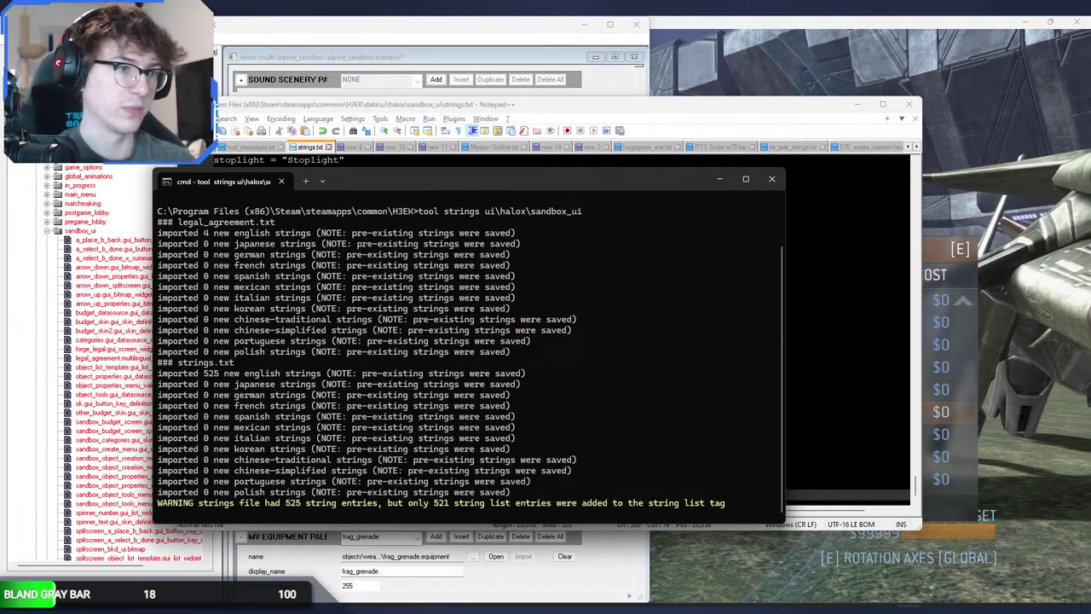
Step: Switch to the game and check in Forge's Vehicles list whether the imported display names are applied
{"action": "left_click", "coordinate": [780, 556]}
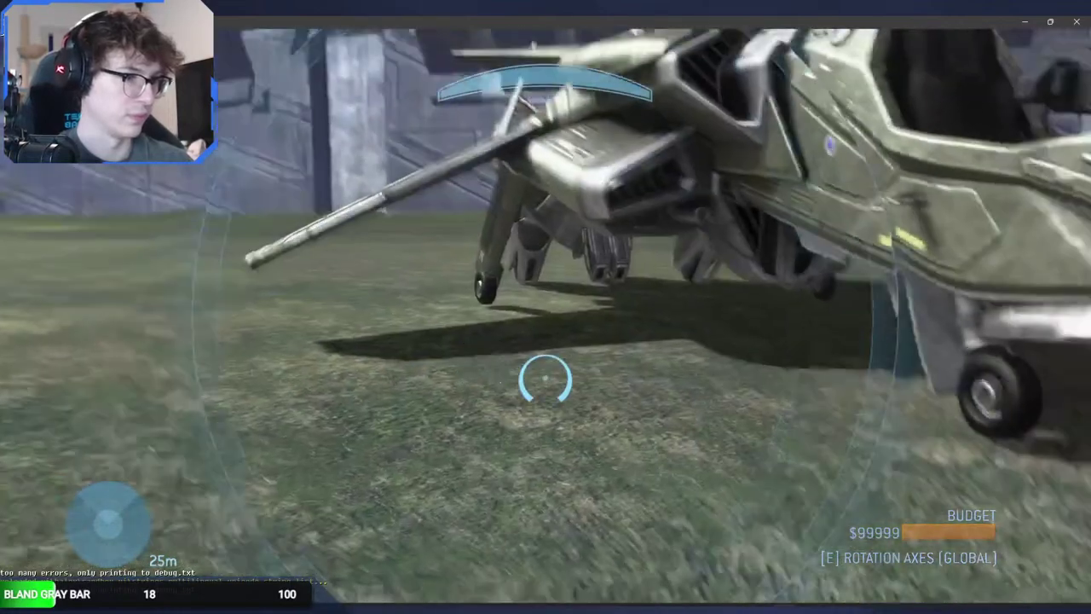
{"action": "key", "text": "x"}
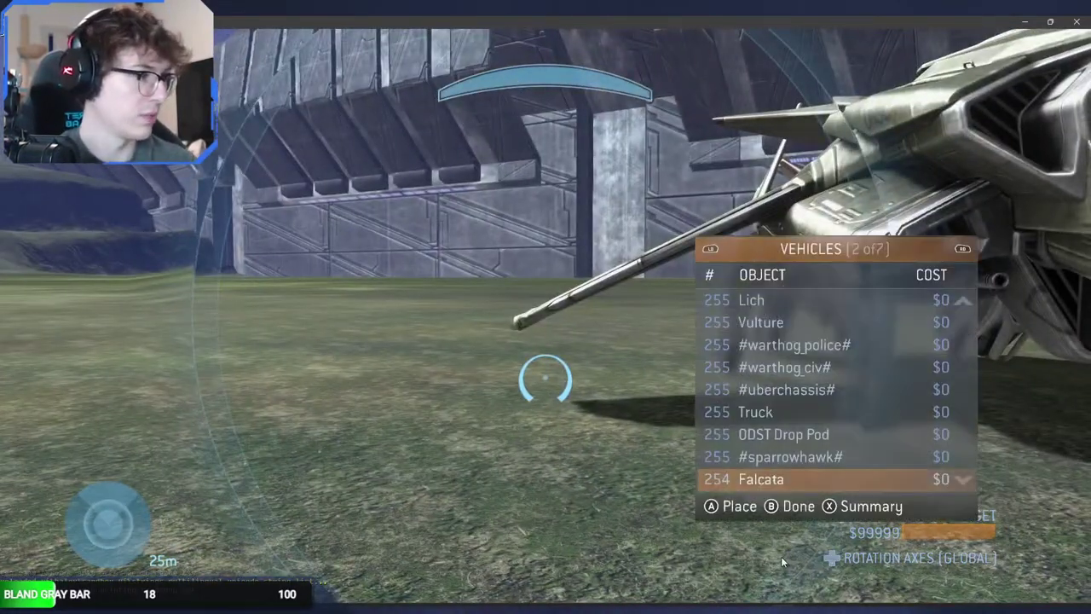
{"action": "key", "text": "Escape"}
{"action": "key", "text": "alt+Tab"}
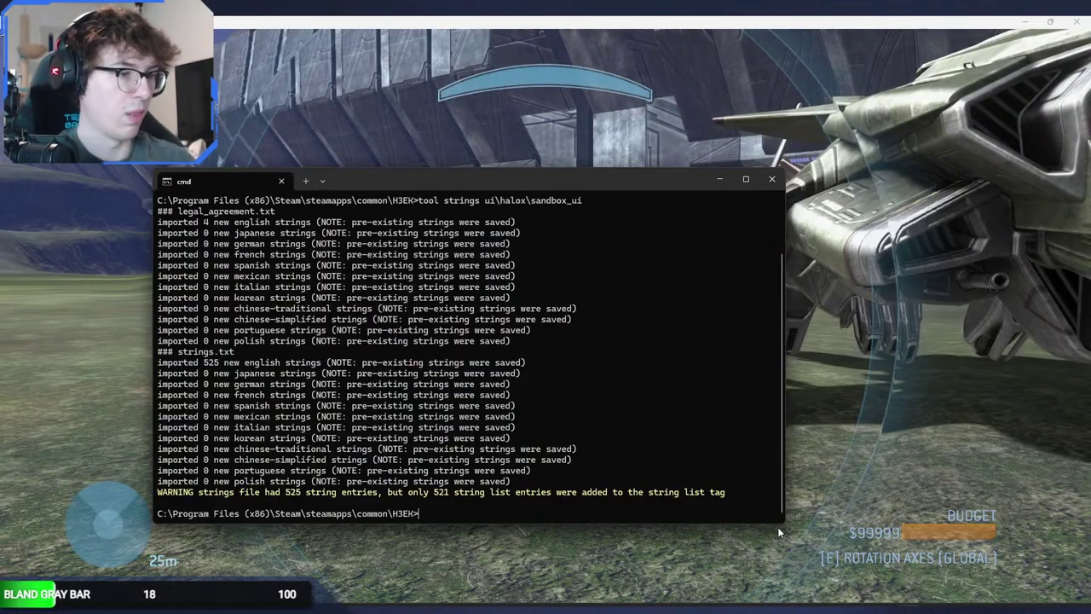
{"action": "left_click", "coordinate": [778, 527]}
{"action": "key", "text": "x"}
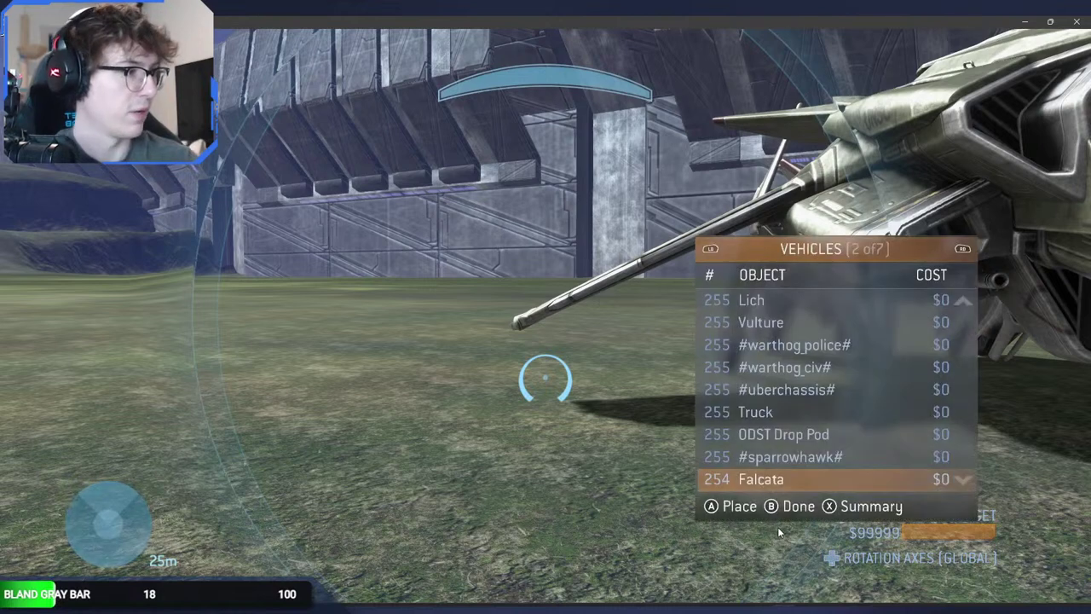
Step: Switch to strings.txt in Notepad++, change the display text of the car entry to "Uberchassis" and save the file
{"action": "key", "text": "alt+Tab"}
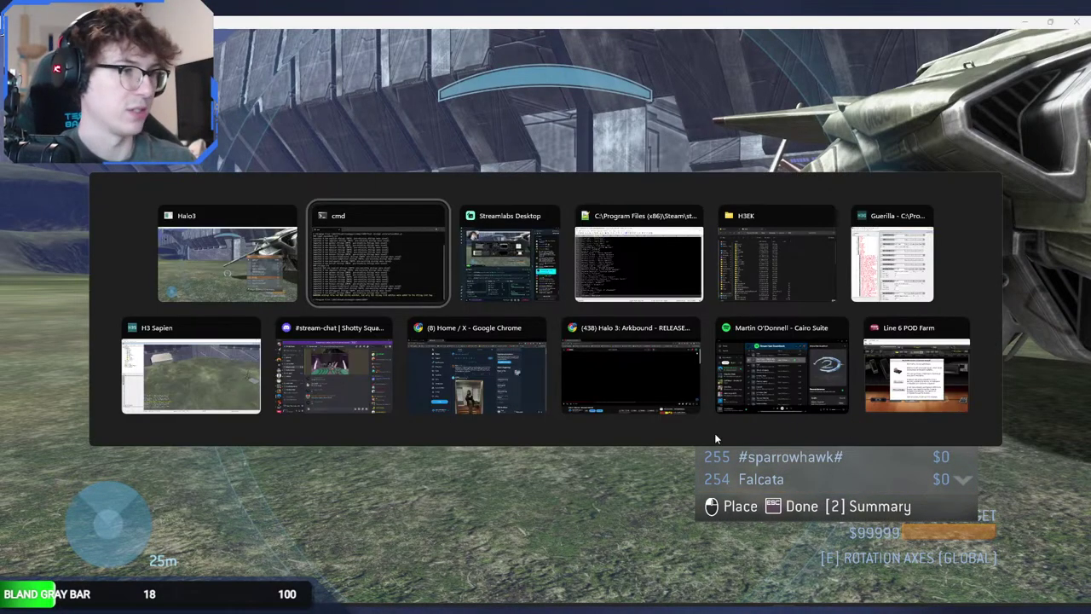
{"action": "left_click", "coordinate": [635, 285]}
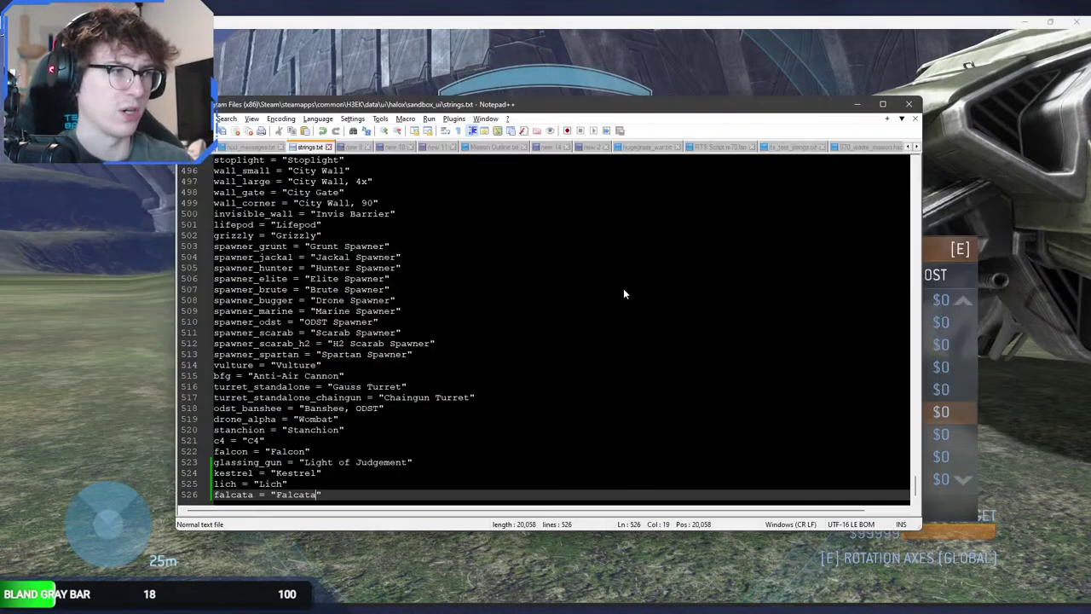
{"action": "scroll", "coordinate": [370, 300], "scroll_direction": "up", "scroll_amount": 16}
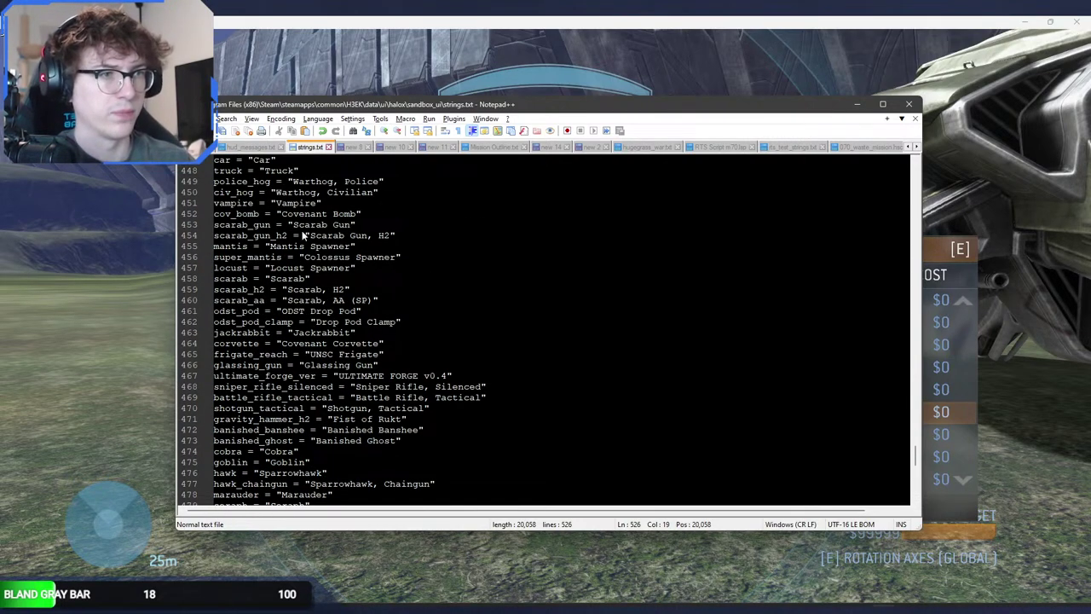
{"action": "double_click", "coordinate": [262, 161]}
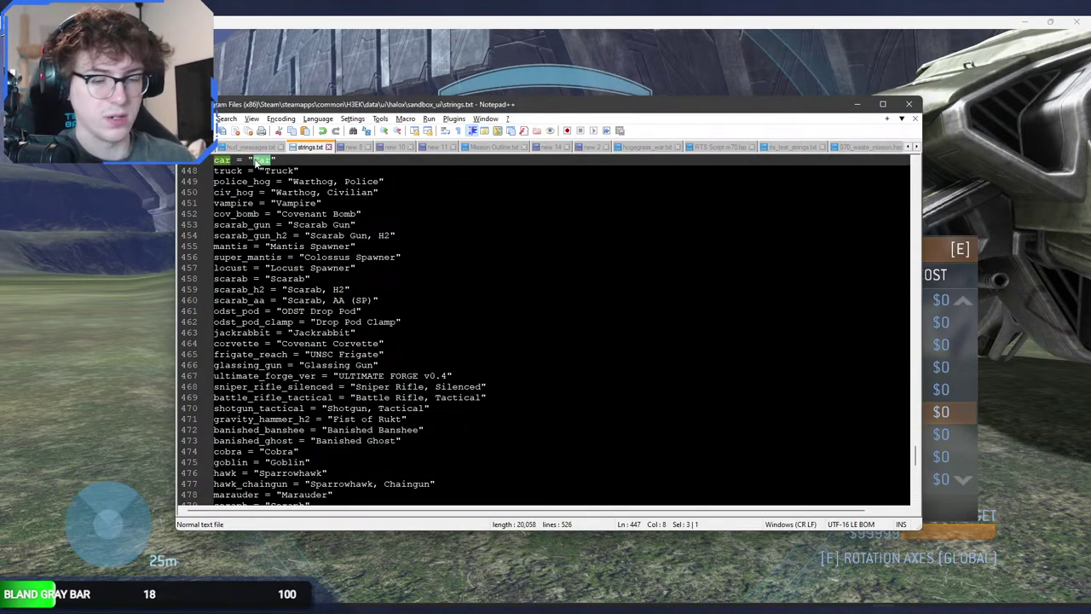
{"action": "type", "text": "Uber"}
{"action": "type", "text": "chassis"}
{"action": "key", "text": "ctrl+s"}
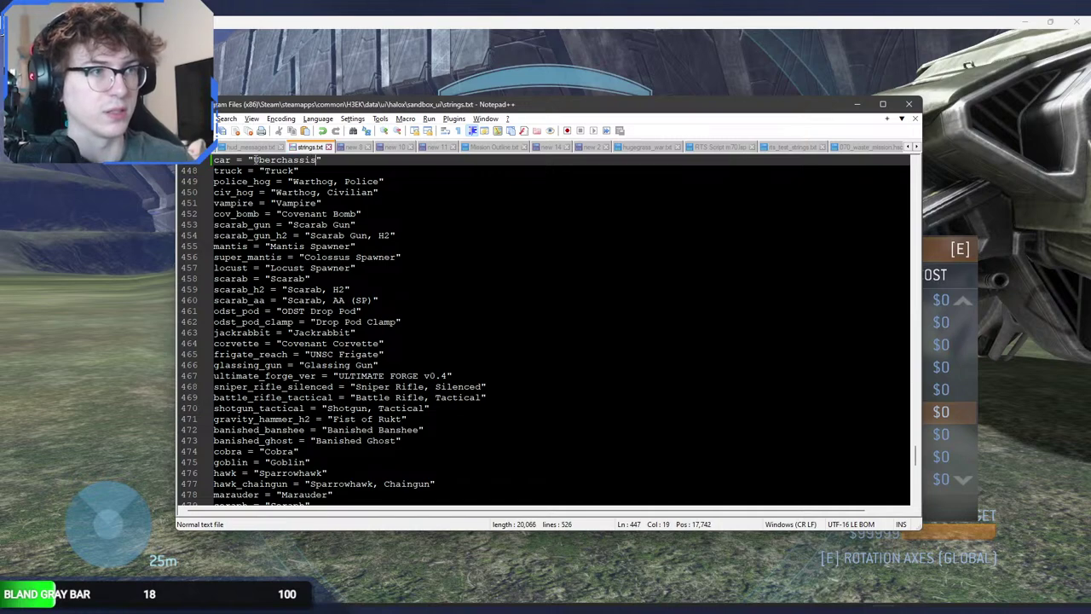
Step: Switch to the command prompt and import the updated strings by running tool strings ui\halox\sandbox_ui again
{"action": "key", "text": "alt+Tab"}
{"action": "key", "text": "Up"}
{"action": "key", "text": "Return"}
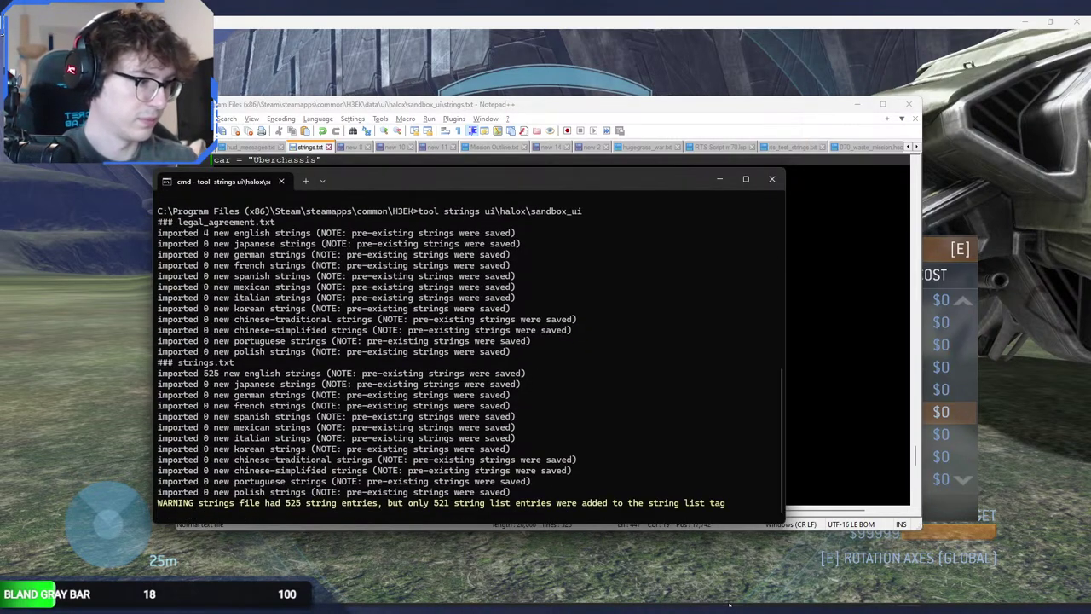
Step: Switch to Guerilla and set the display_name of the car entry in the MV vehicle palette to car
{"action": "key", "text": "alt+Tab"}
{"action": "left_click", "coordinate": [377, 347]}
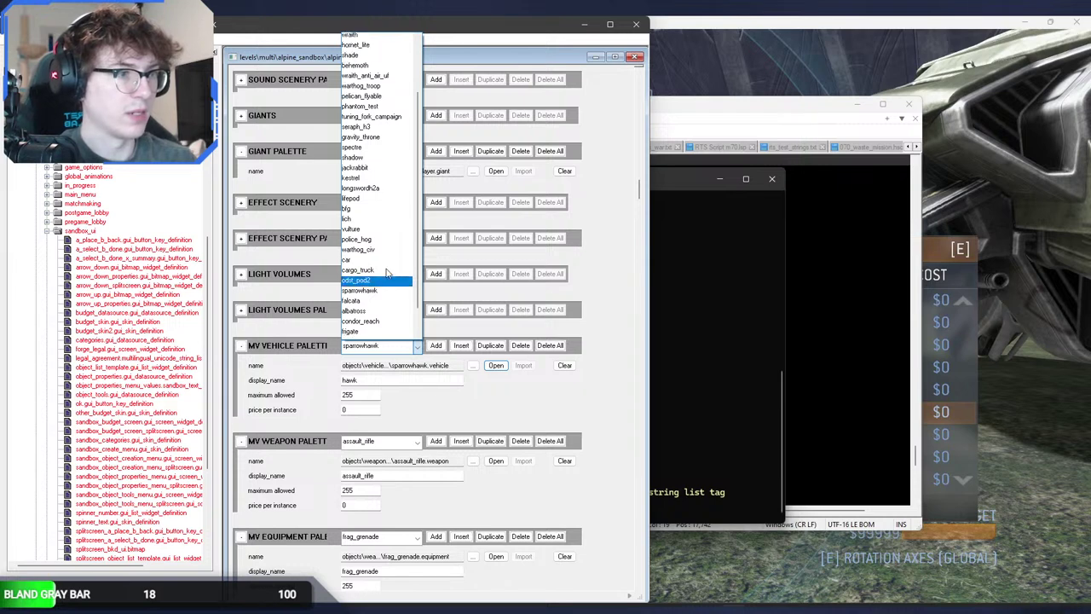
{"action": "scroll", "coordinate": [385, 256], "scroll_direction": "up", "scroll_amount": 2}
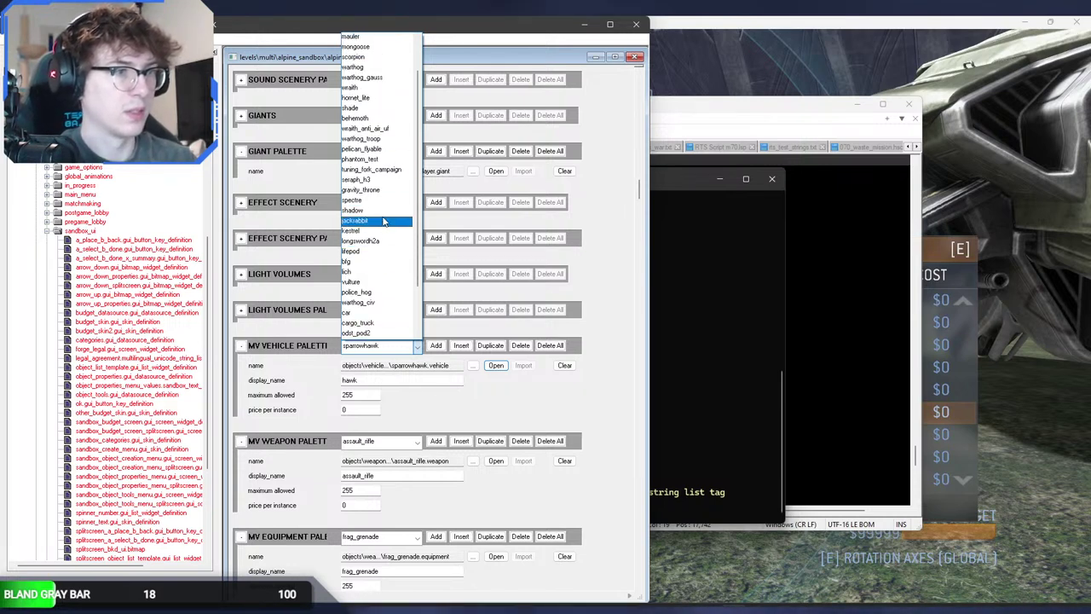
{"action": "left_click", "coordinate": [389, 312]}
{"action": "double_click", "coordinate": [382, 380]}
{"action": "type", "text": "car"}
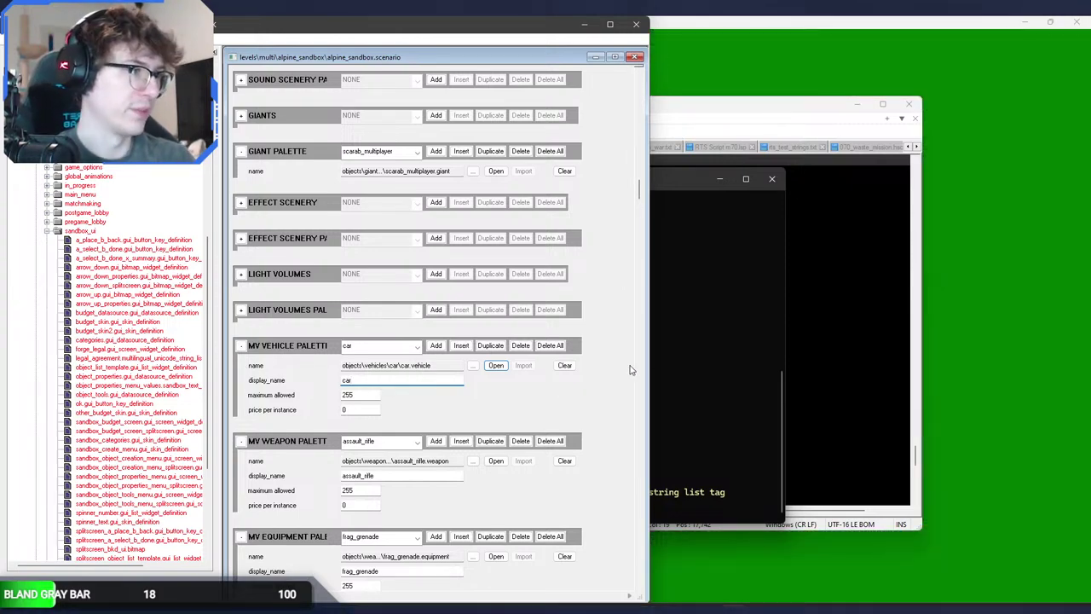
Step: Switch to the game, enter Forge's edit mode and check the display names throughout the Vehicles list
{"action": "left_click", "coordinate": [972, 359]}
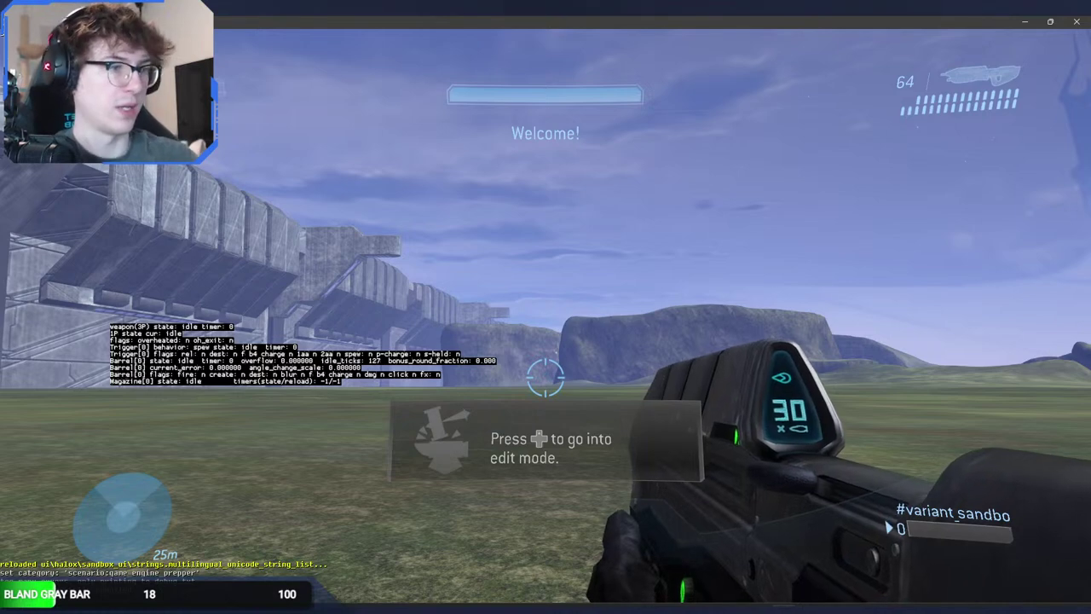
{"action": "key", "text": "grave"}
{"action": "key", "text": "x"}
{"action": "key", "text": "Down"}
{"action": "key", "text": "Down"}
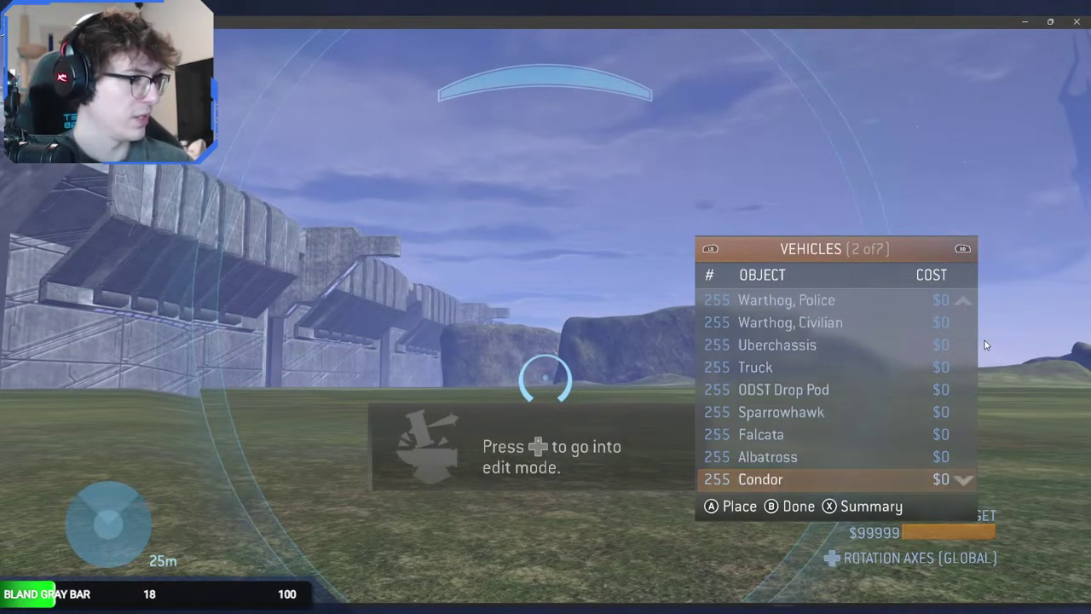
{"action": "key", "text": "Down"}
{"action": "key", "text": "Down"}
{"action": "key", "text": "Up"}
{"action": "key", "text": "Up"}
{"action": "key", "text": "Up"}
{"action": "key", "text": "Up"}
{"action": "key", "text": "Up"}
{"action": "key", "text": "Up"}
{"action": "key", "text": "Up"}
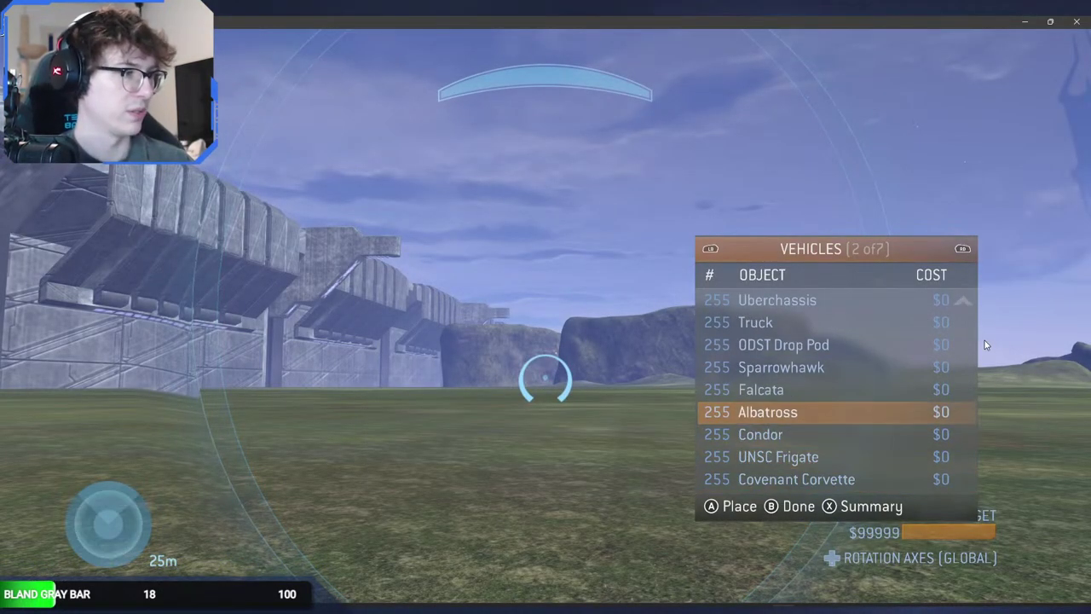
{"action": "key", "text": "Up"}
{"action": "key", "text": "Up"}
{"action": "key", "text": "Up"}
{"action": "key", "text": "Up"}
{"action": "key", "text": "Up"}
{"action": "key", "text": "Up"}
{"action": "key", "text": "Up"}
{"action": "key", "text": "Up"}
{"action": "key", "text": "Up"}
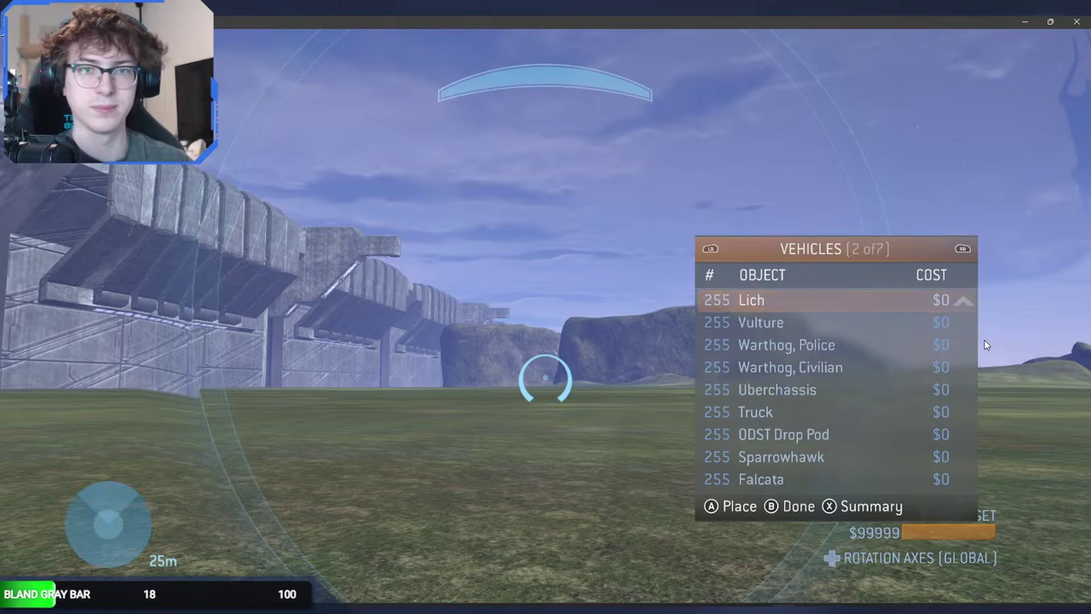
{"action": "key", "text": "Up"}
{"action": "key", "text": "Up"}
{"action": "key", "text": "Up"}
{"action": "key", "text": "Up"}
{"action": "key", "text": "Up"}
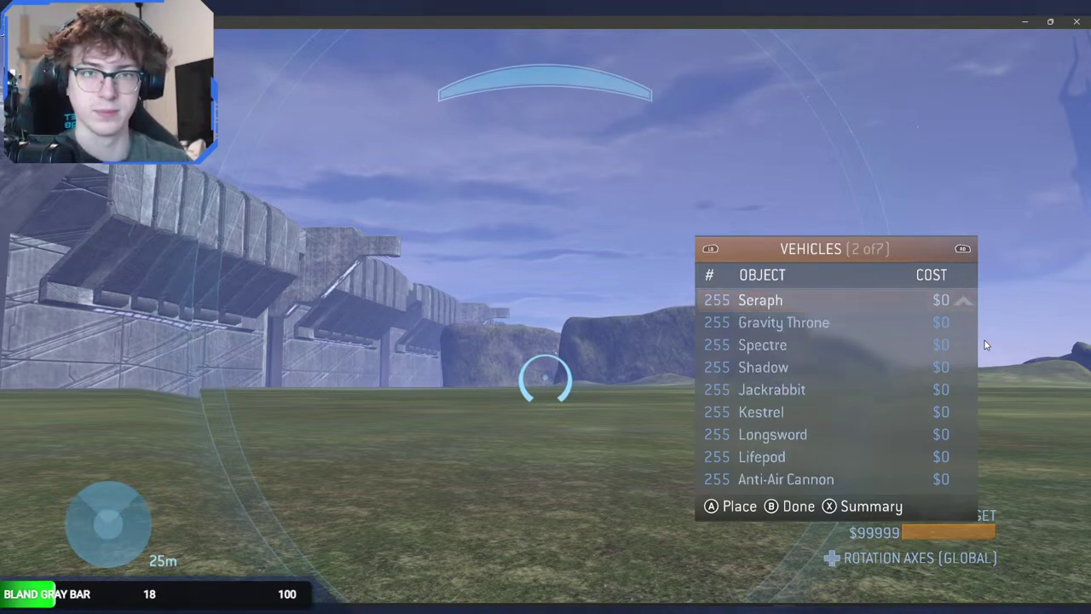
Step: Place a Kestrel from the Vehicles list to inspect it, and delete it again
{"action": "key", "text": "Down"}
{"action": "key", "text": "Down"}
{"action": "key", "text": "Down"}
{"action": "key", "text": "Down"}
{"action": "key", "text": "Return"}
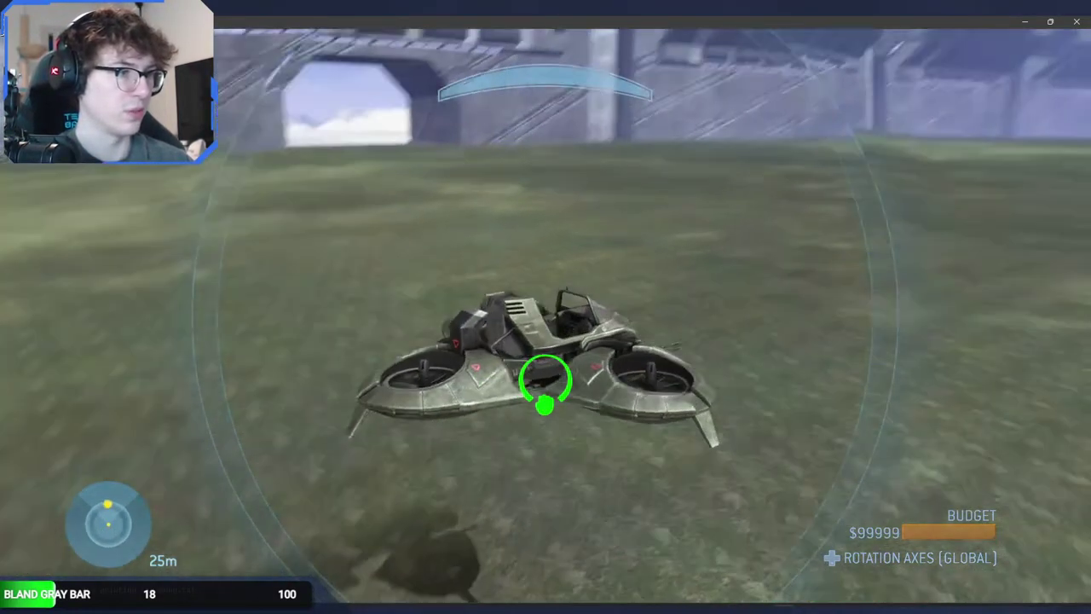
{"action": "key", "text": "Delete"}
Step: Place a Vulture from the Vehicles list to inspect it, and delete it again
{"action": "key", "text": "x"}
{"action": "key", "text": "Down"}
{"action": "key", "text": "Down"}
{"action": "key", "text": "Down"}
{"action": "key", "text": "Down"}
{"action": "key", "text": "Down"}
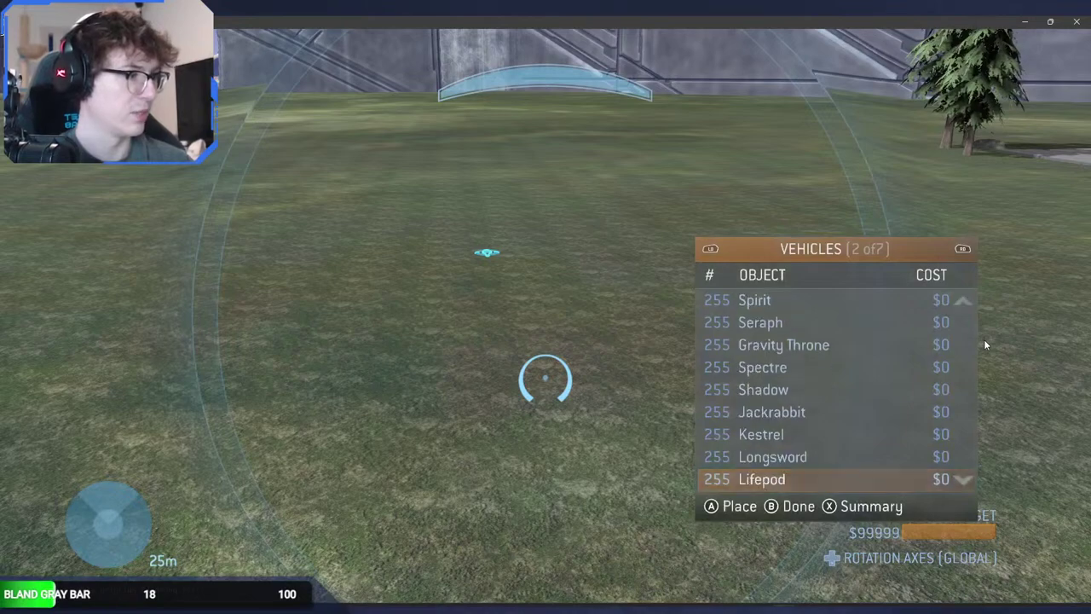
{"action": "key", "text": "Down"}
{"action": "key", "text": "Down"}
{"action": "key", "text": "Up"}
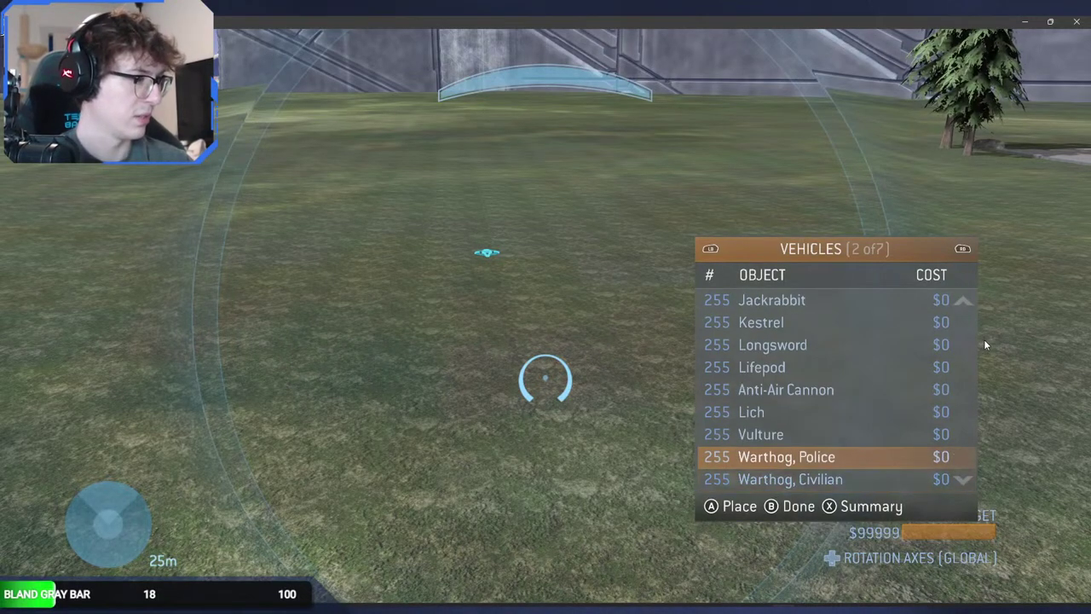
{"action": "key", "text": "Return"}
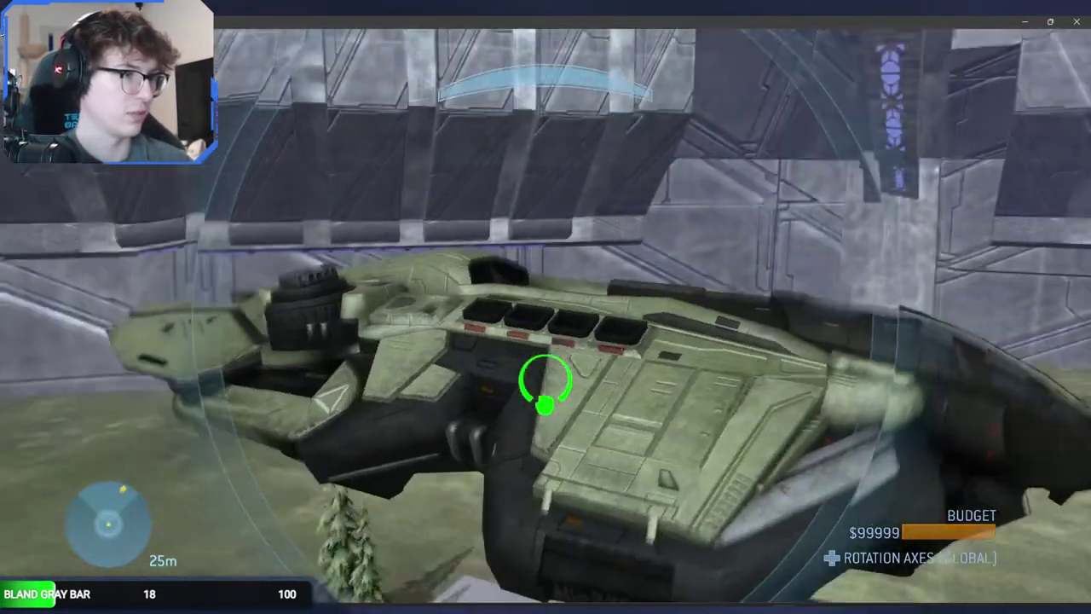
{"action": "key", "text": "Delete"}
Step: Place an Uberchassis from the Vehicles list to inspect the car, and delete it again
{"action": "key", "text": "x"}
{"action": "key", "text": "Down"}
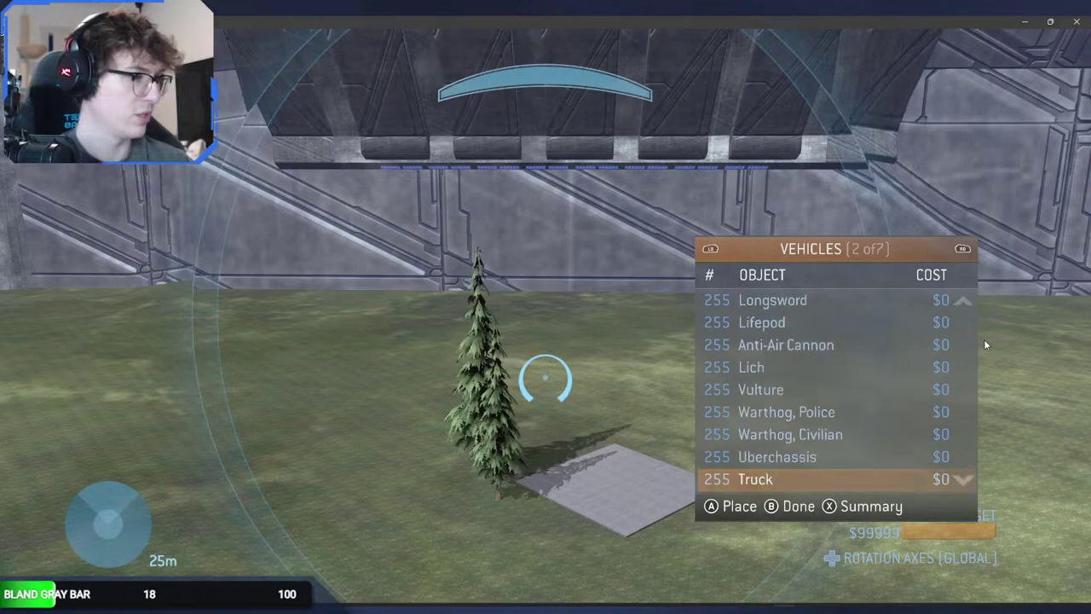
{"action": "key", "text": "Up"}
{"action": "key", "text": "Return"}
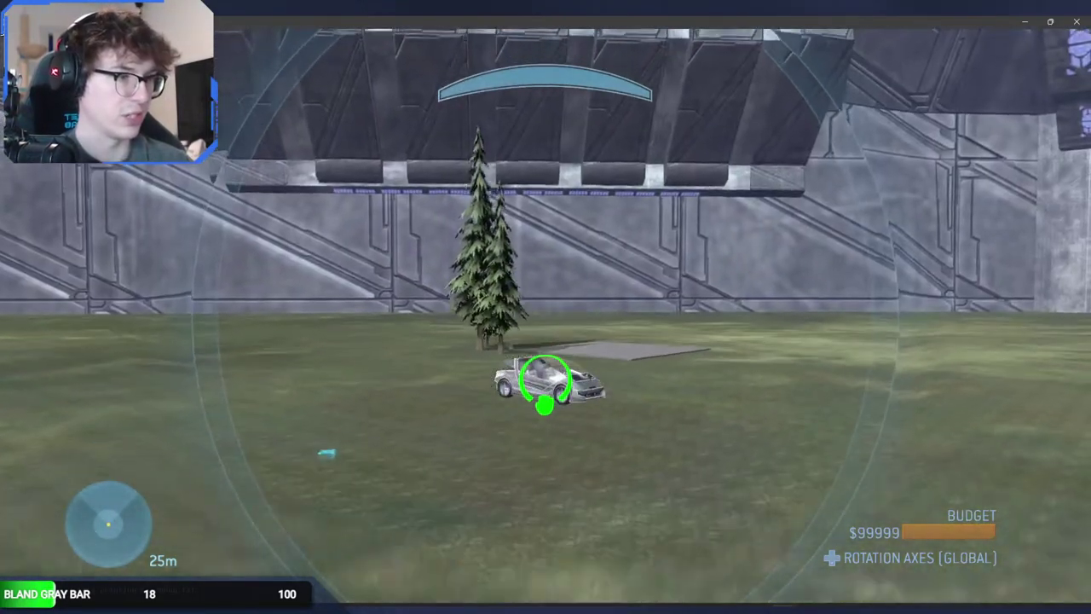
{"action": "key", "text": "Delete"}
Step: Place an ODST Drop Pod from the Vehicles list to inspect it, and delete it again
{"action": "key", "text": "e"}
{"action": "key", "text": "Up"}
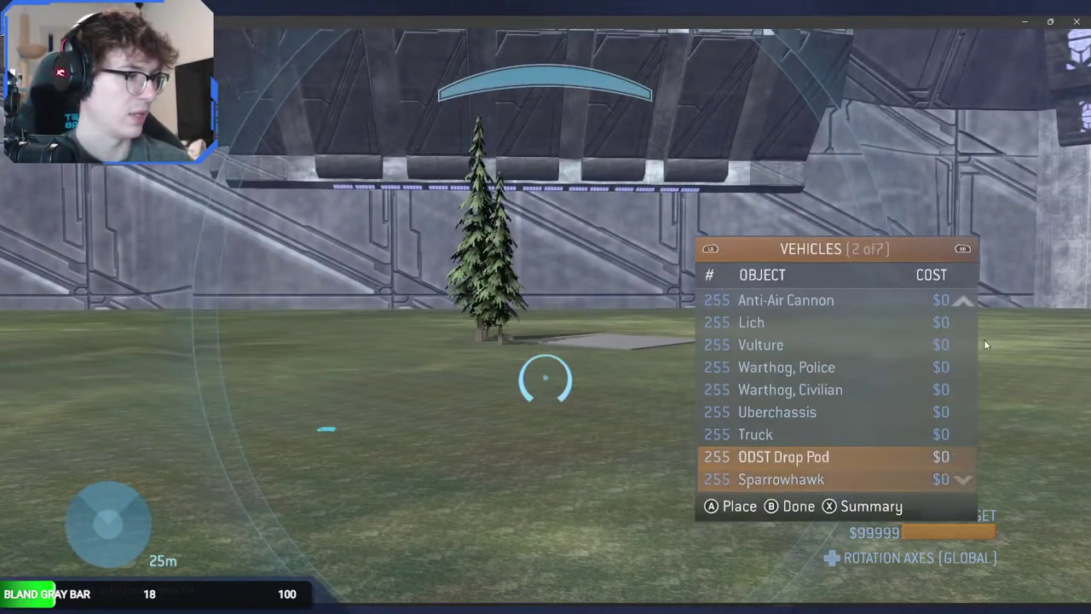
{"action": "key", "text": "Return"}
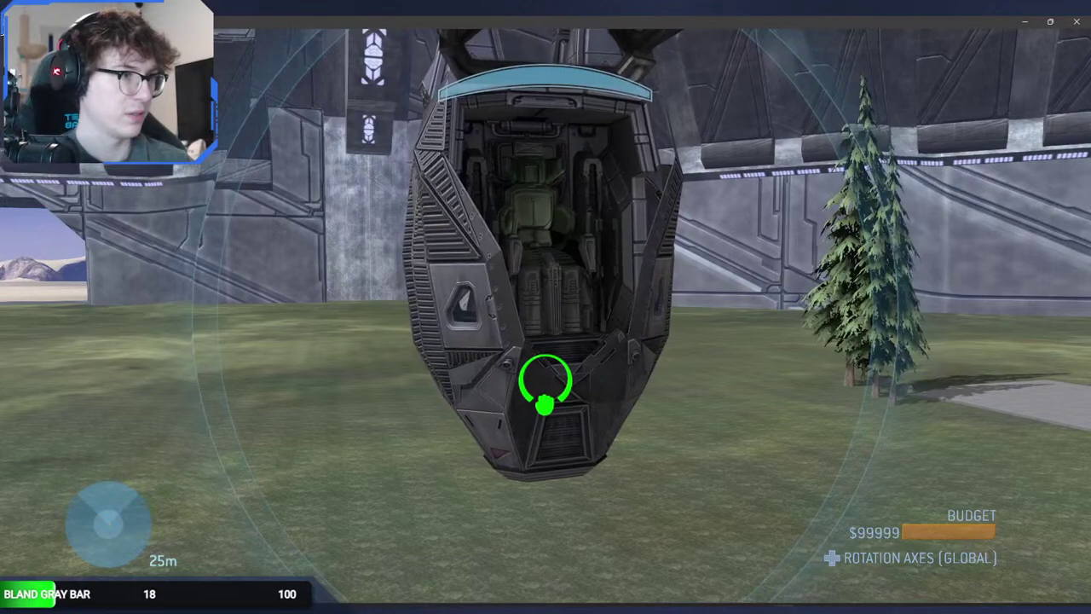
{"action": "key", "text": "Delete"}
Step: Place a Falcata and an Albatross in turn from the Vehicles list to inspect them, deleting each one
{"action": "key", "text": "e"}
{"action": "key", "text": "Down"}
{"action": "key", "text": "Return"}
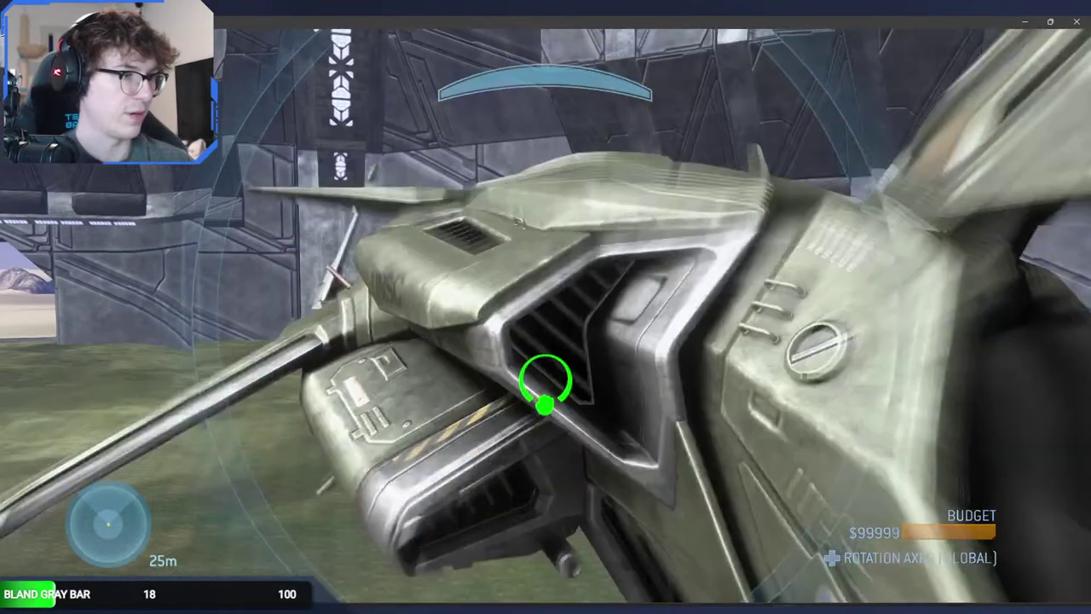
{"action": "key", "text": "Delete"}
{"action": "key", "text": "e"}
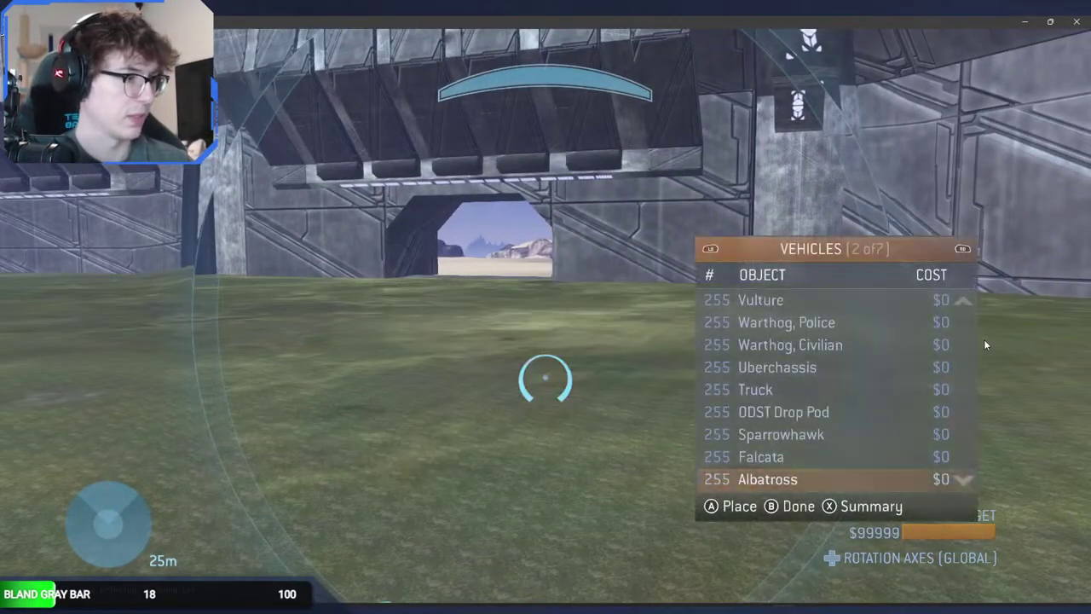
{"action": "key", "text": "Return"}
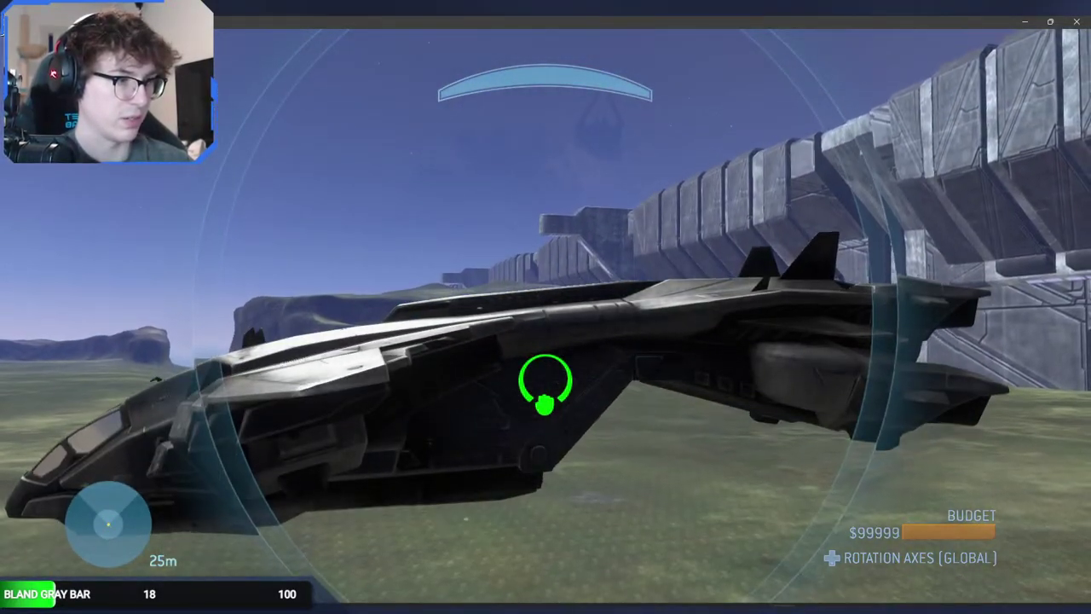
{"action": "key", "text": "Delete"}
Step: Place a UNSC Frigate from the Vehicles list and fly through it to inspect its interior
{"action": "key", "text": "e"}
{"action": "key", "text": "Down"}
{"action": "key", "text": "Down"}
{"action": "key", "text": "Return"}
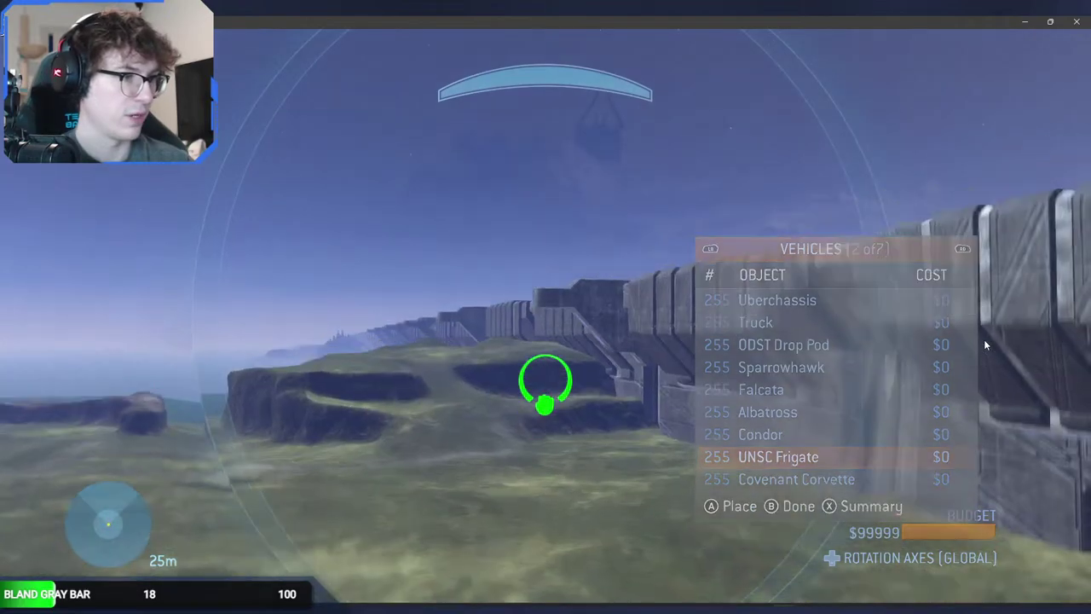
{"action": "key", "text": "w"}
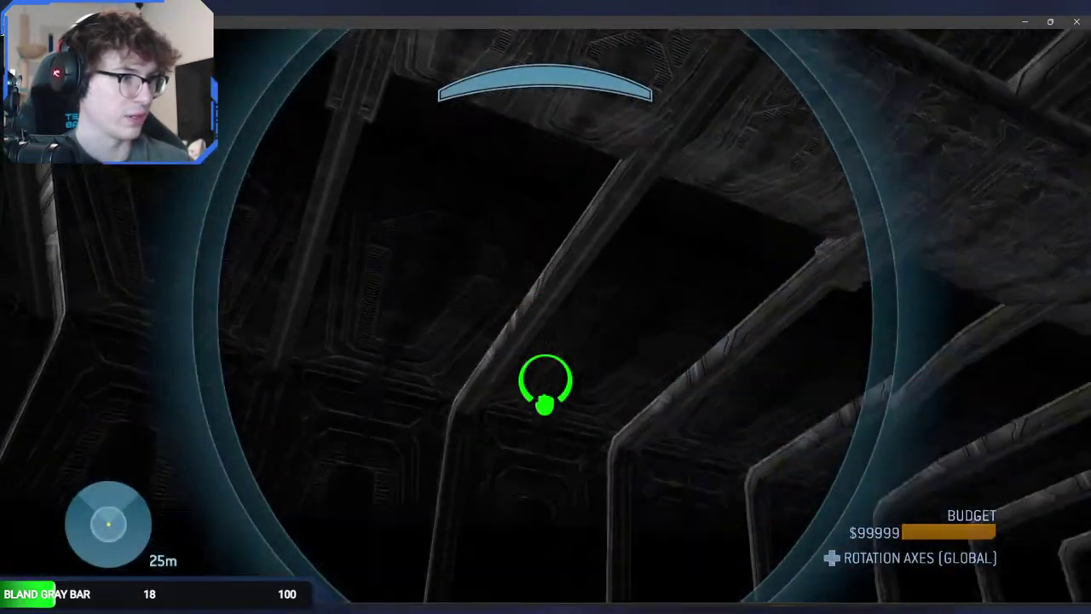
{"action": "key", "text": "w"}
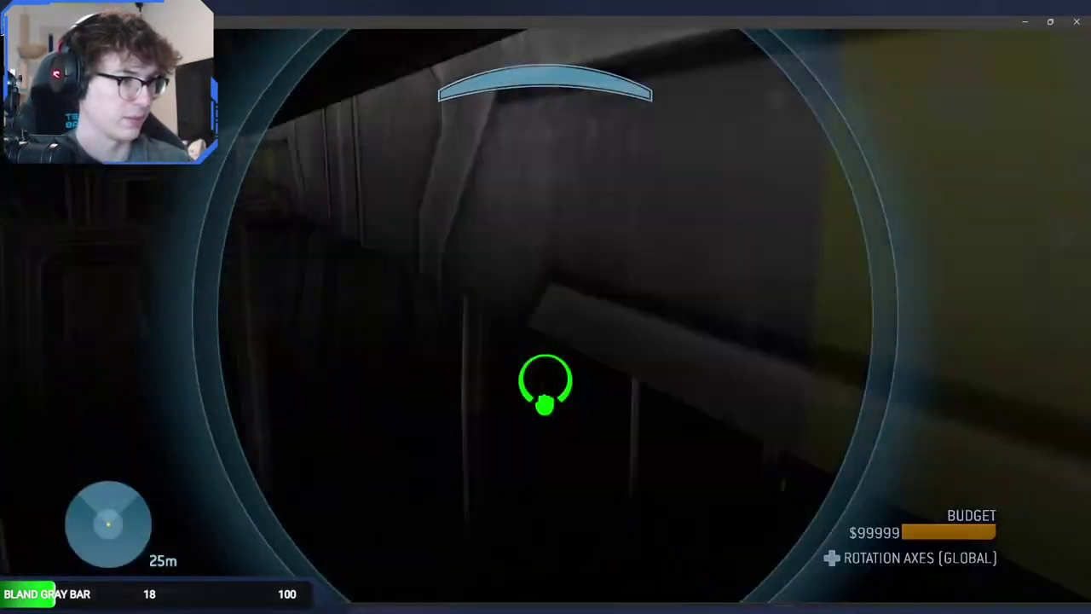
{"action": "key", "text": "w"}
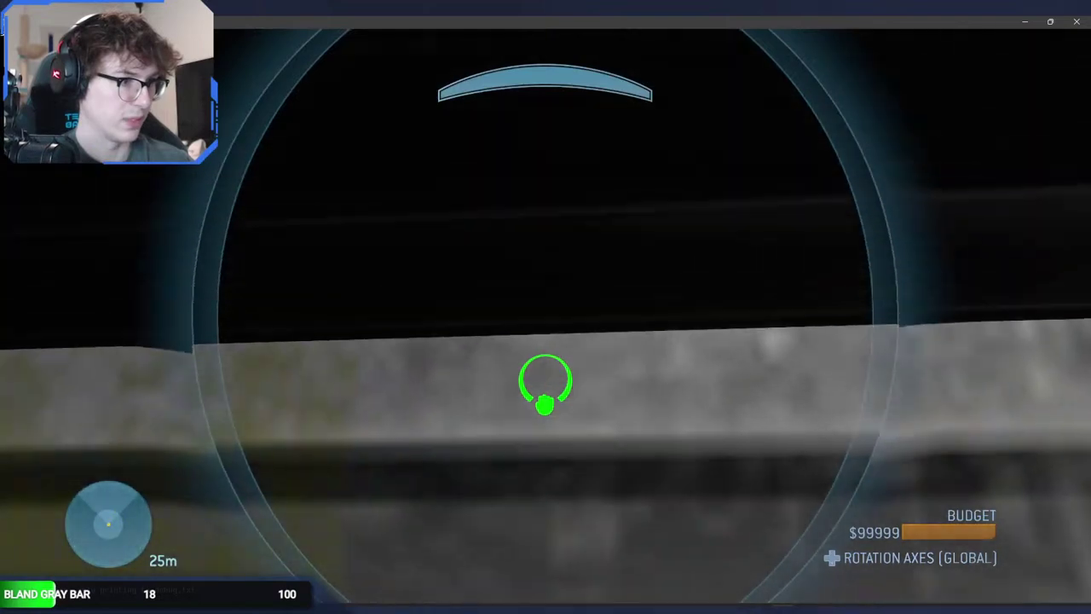
{"action": "key", "text": "w"}
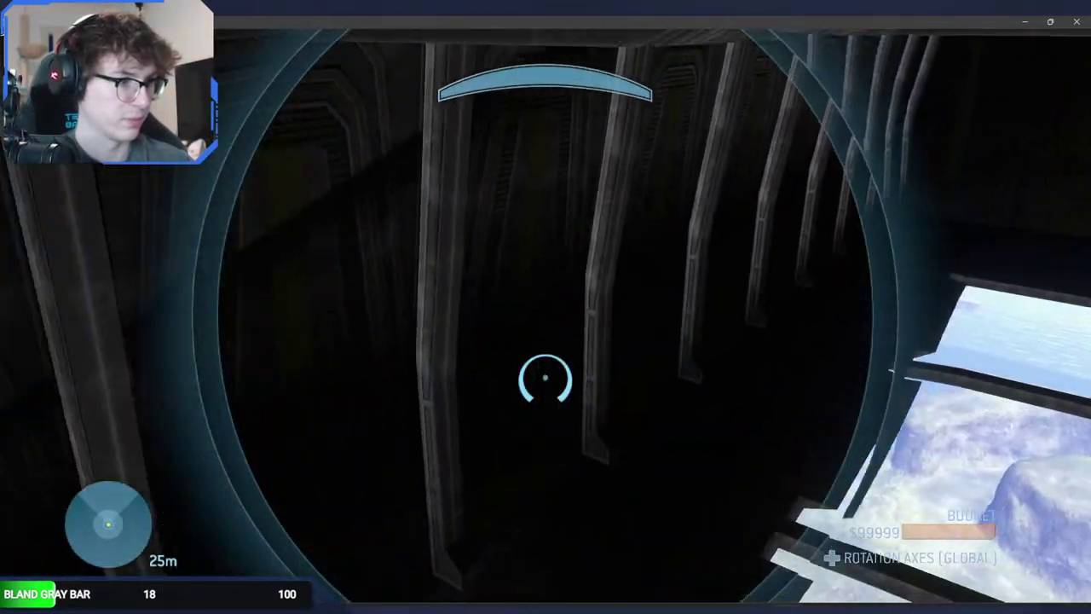
{"action": "key", "text": "w"}
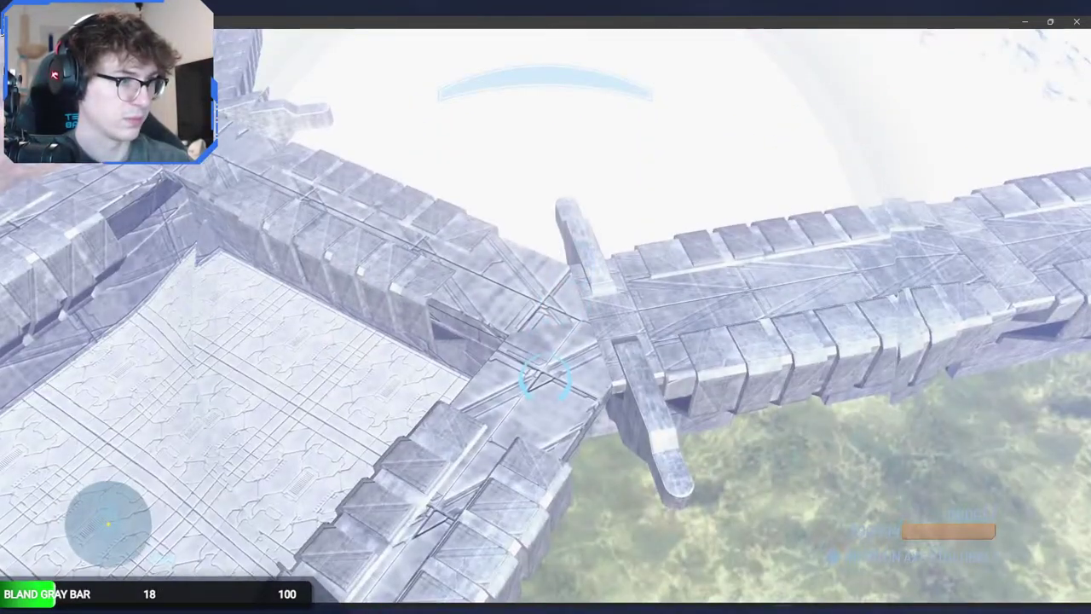
Step: Place a Covenant Corvette from the Vehicles list and fly up close to inspect it
{"action": "key", "text": "w"}
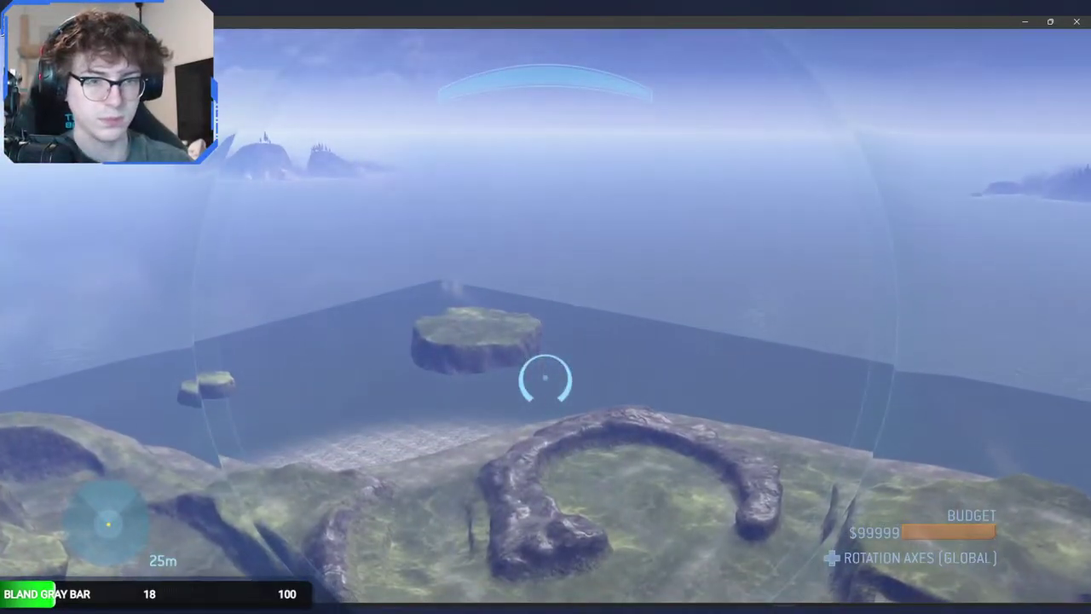
{"action": "key", "text": "Up"}
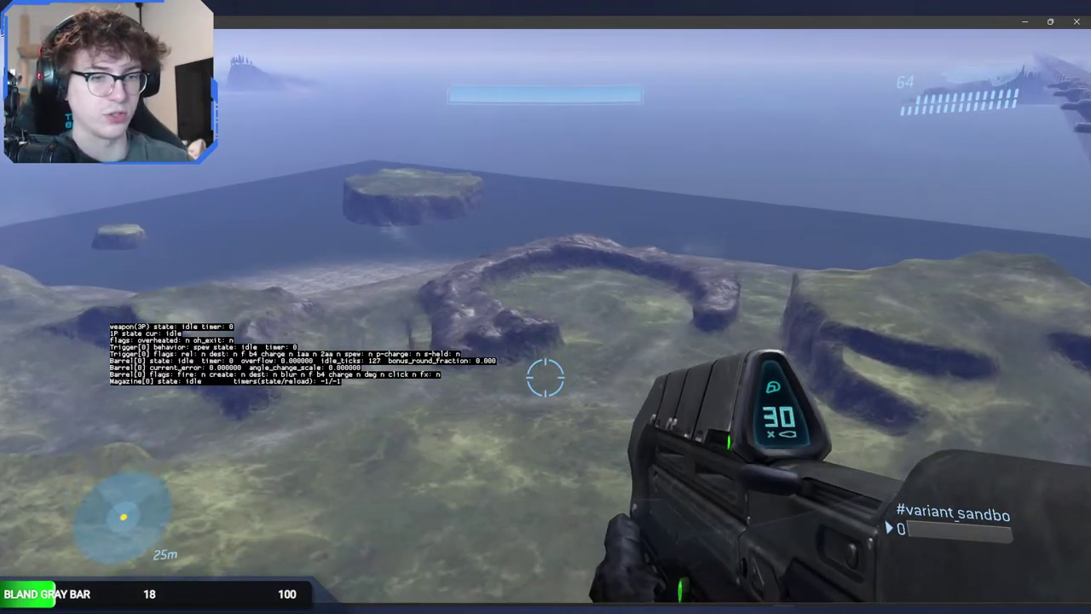
{"action": "key", "text": "z"}
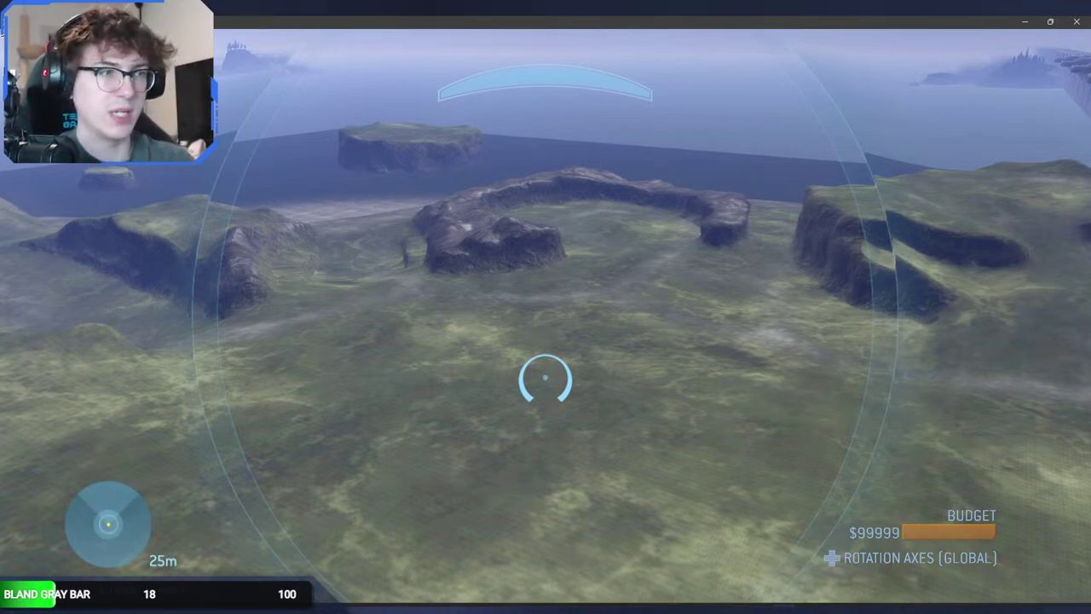
{"action": "key", "text": "w"}
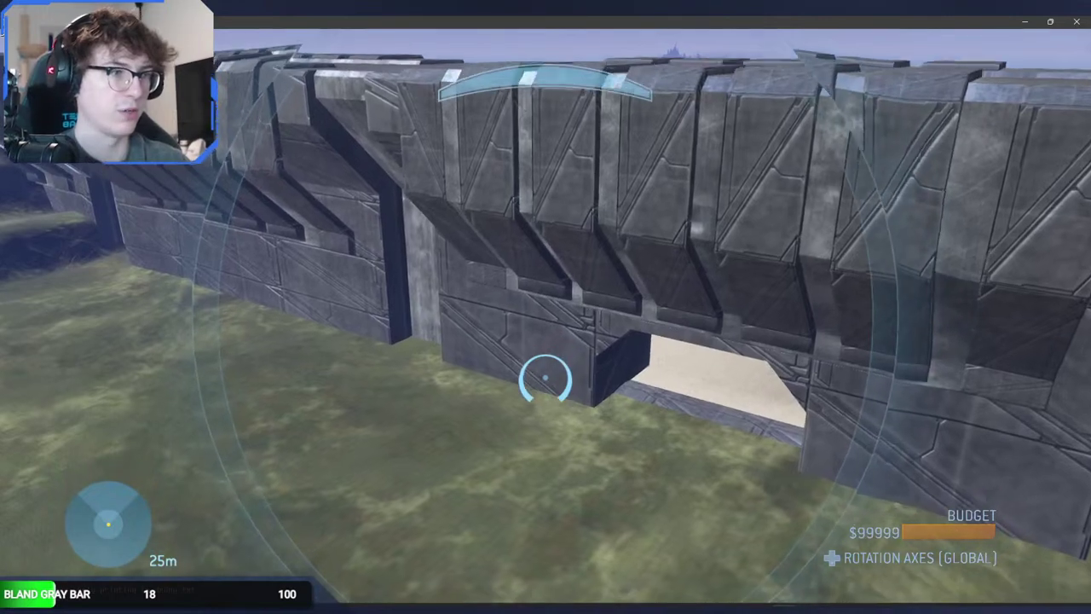
{"action": "key", "text": "w"}
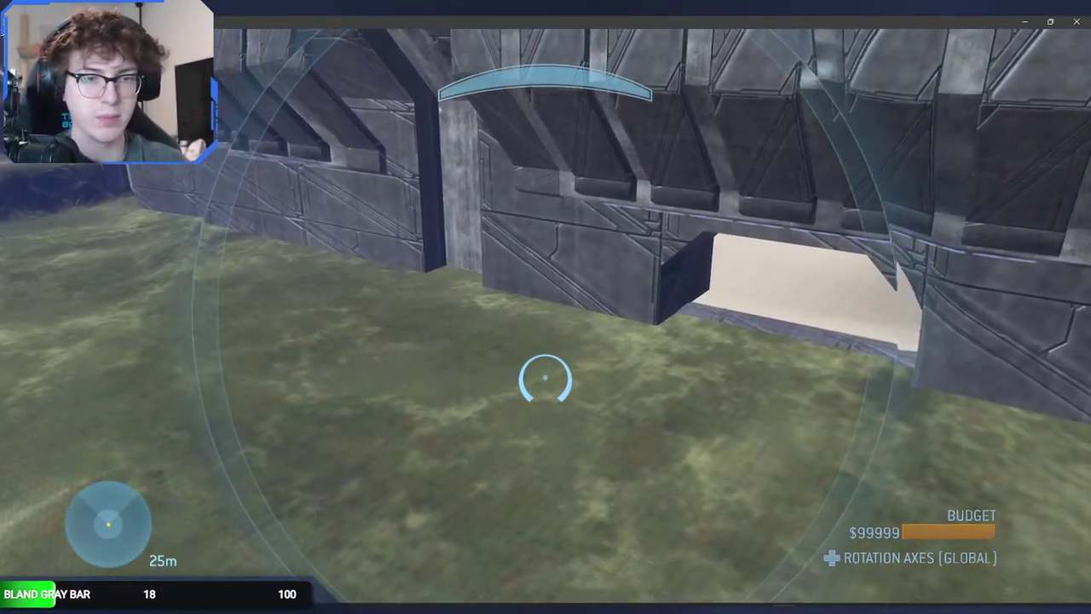
{"action": "key", "text": "x"}
{"action": "key", "text": "Down"}
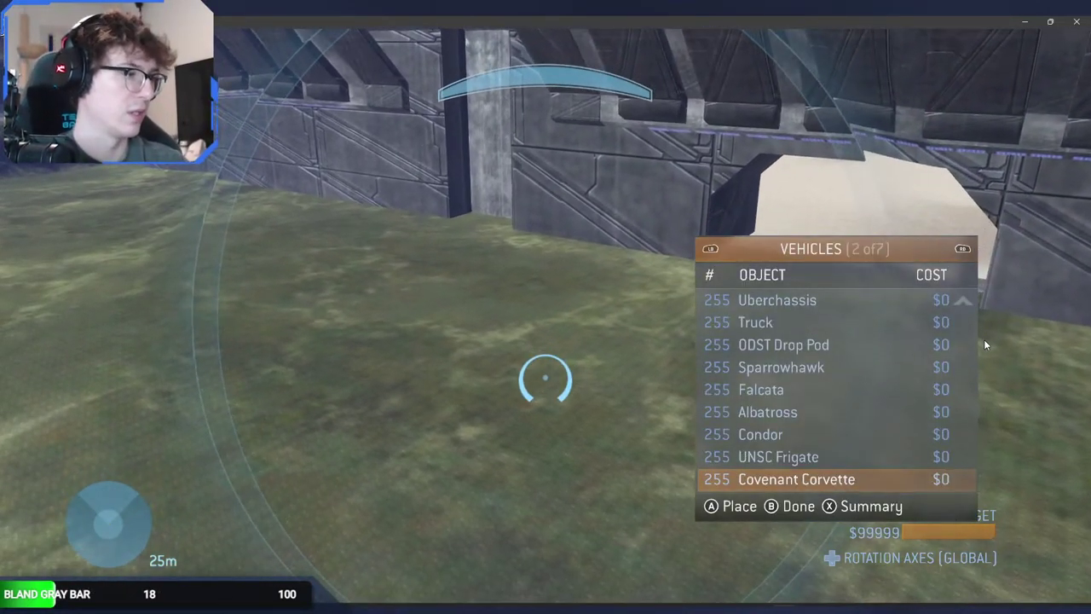
{"action": "key", "text": "Return"}
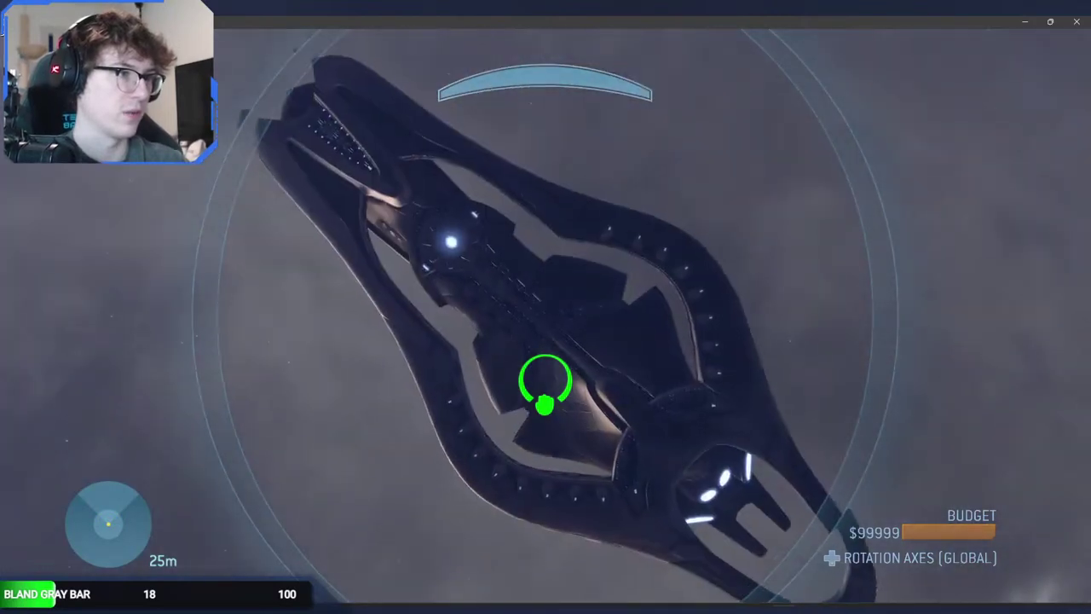
{"action": "key", "text": "w"}
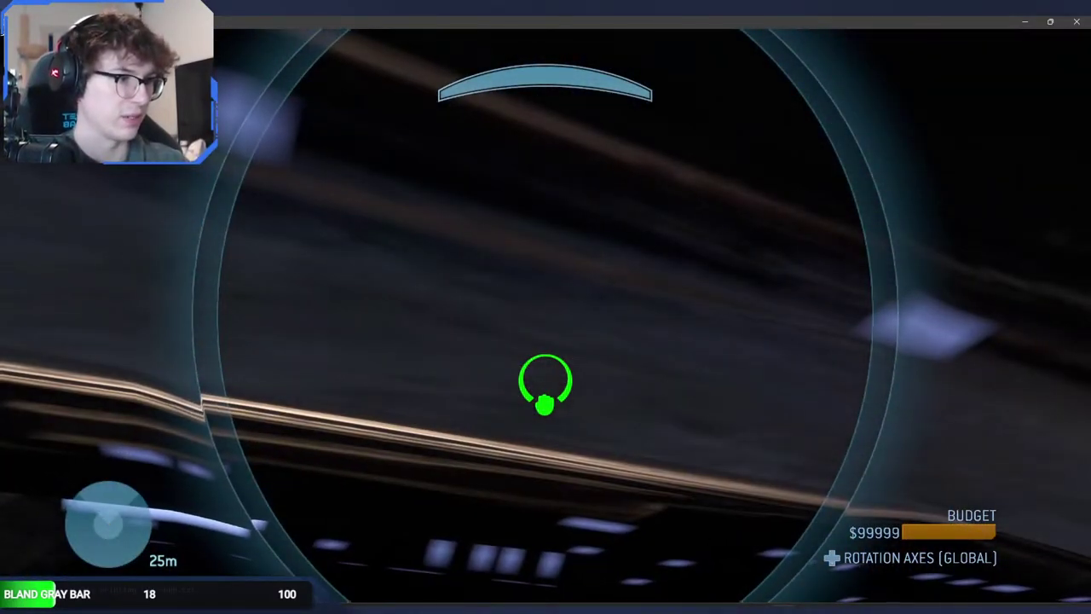
{"action": "key", "text": "w"}
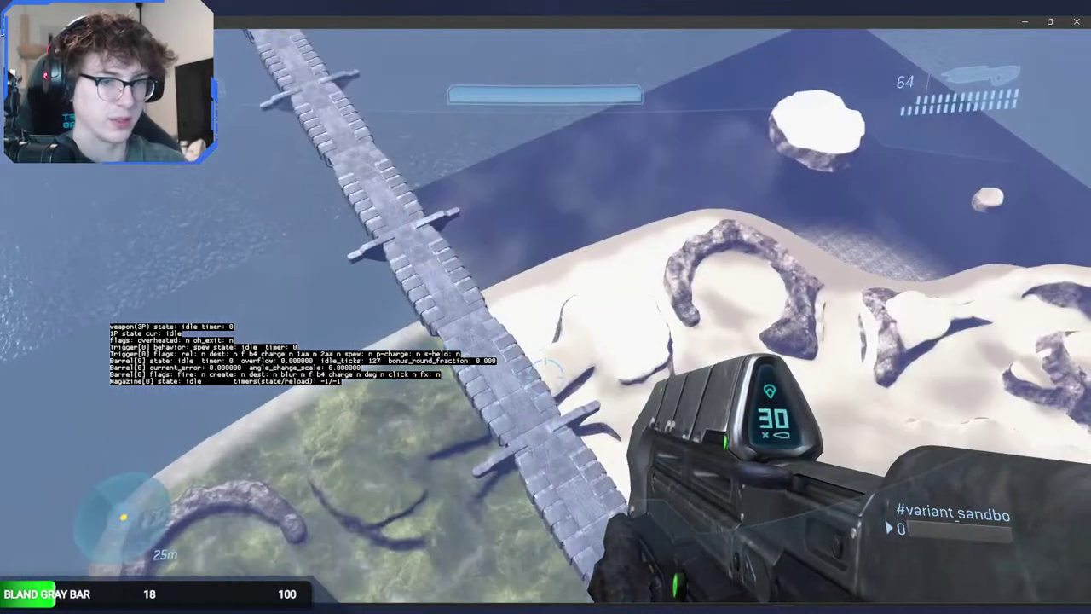
Step: Place another vehicle from the Vehicles list in the sky and inspect it up close and from a distance
{"action": "key", "text": "4"}
{"action": "key", "text": "q"}
{"action": "key", "text": "Up"}
{"action": "key", "text": "Up"}
{"action": "key", "text": "Up"}
{"action": "key", "text": "Up"}
{"action": "key", "text": "Up"}
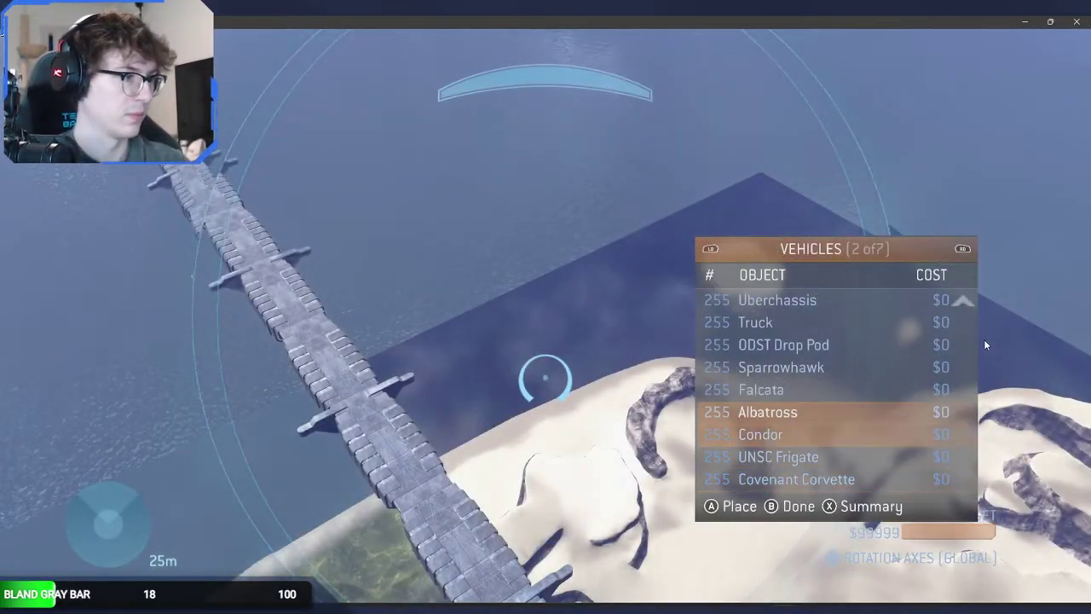
{"action": "key", "text": "Return"}
{"action": "key", "text": "w"}
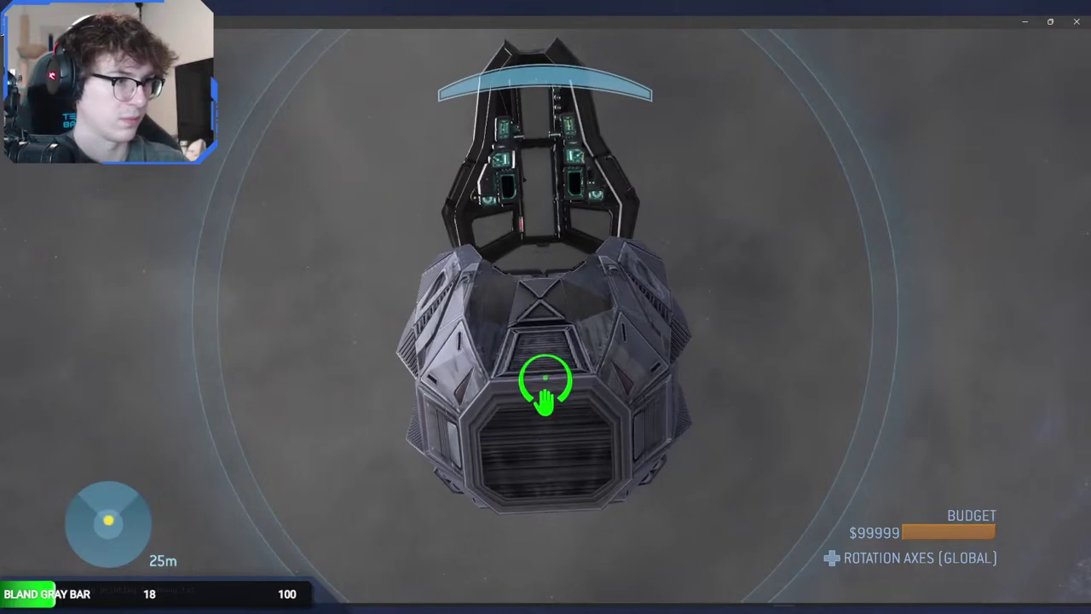
{"action": "key", "text": "Up"}
{"action": "key", "text": "Up"}
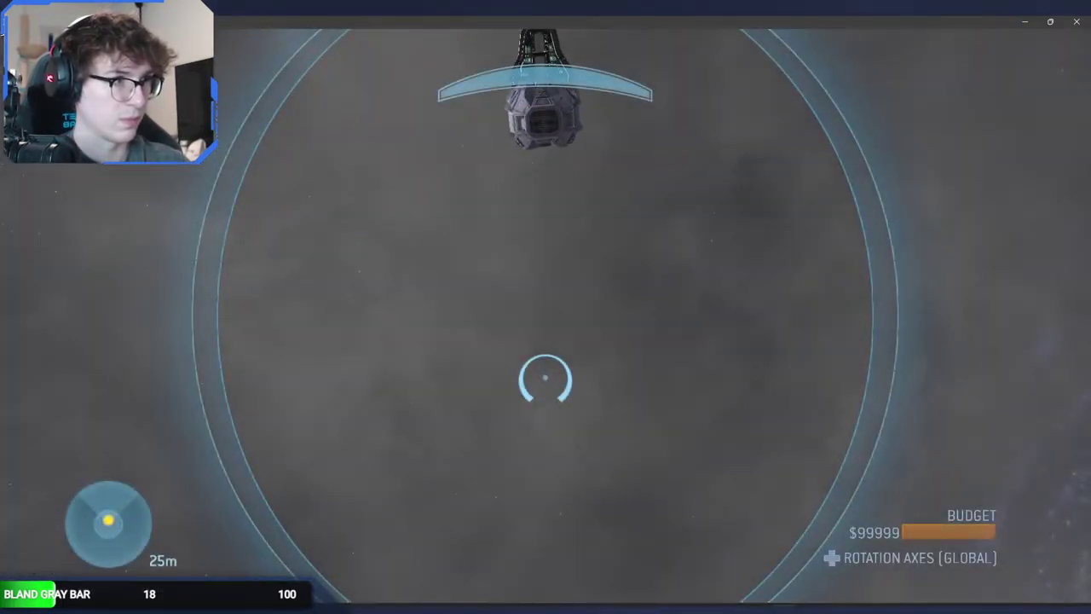
{"action": "key", "text": "Up"}
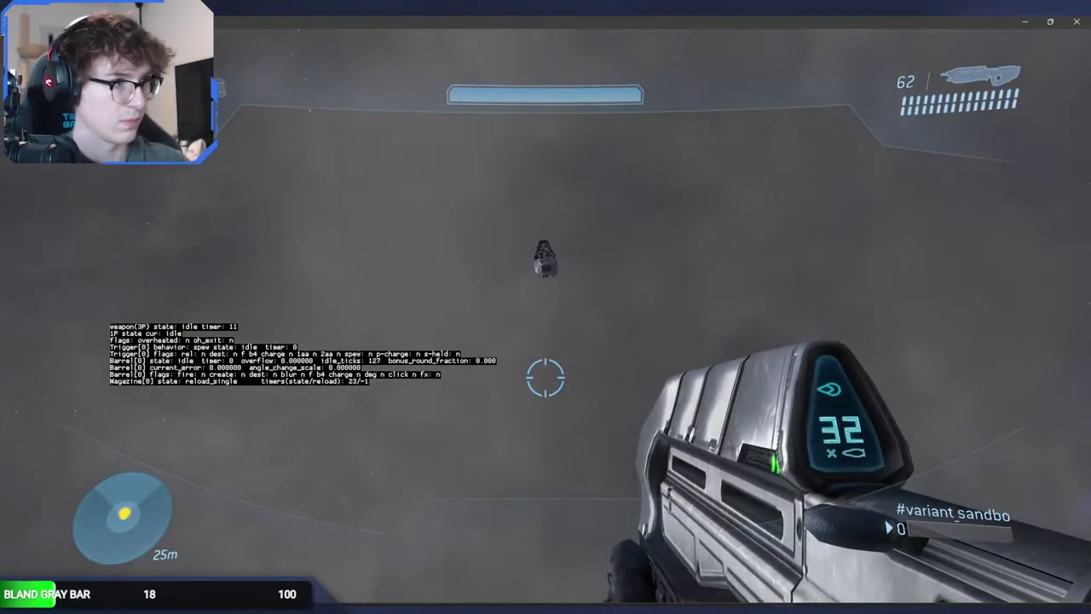
{"action": "key", "text": "Up"}
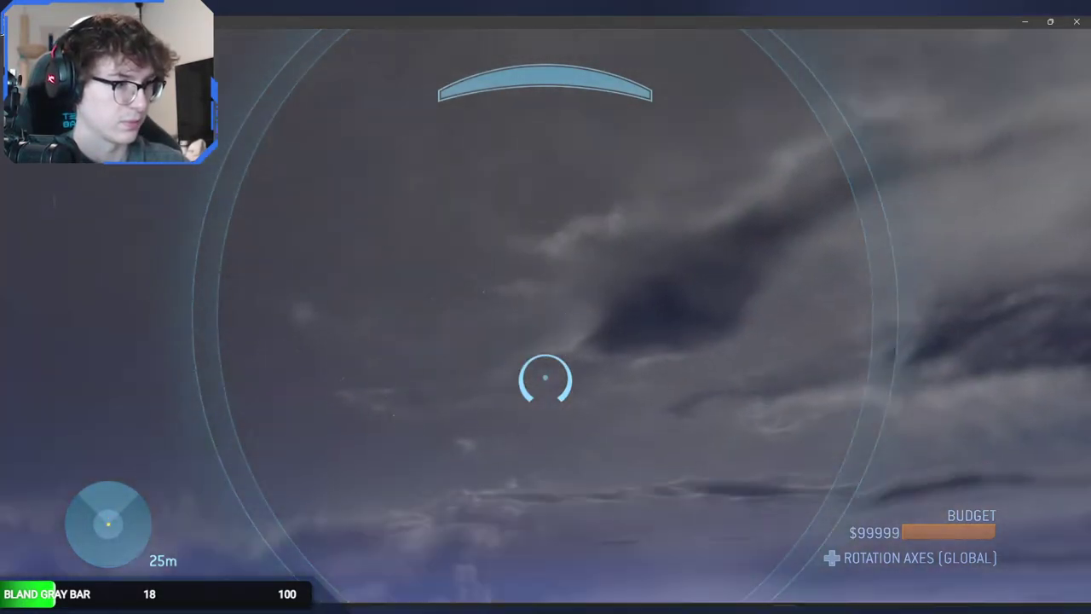
{"action": "key", "text": "Up"}
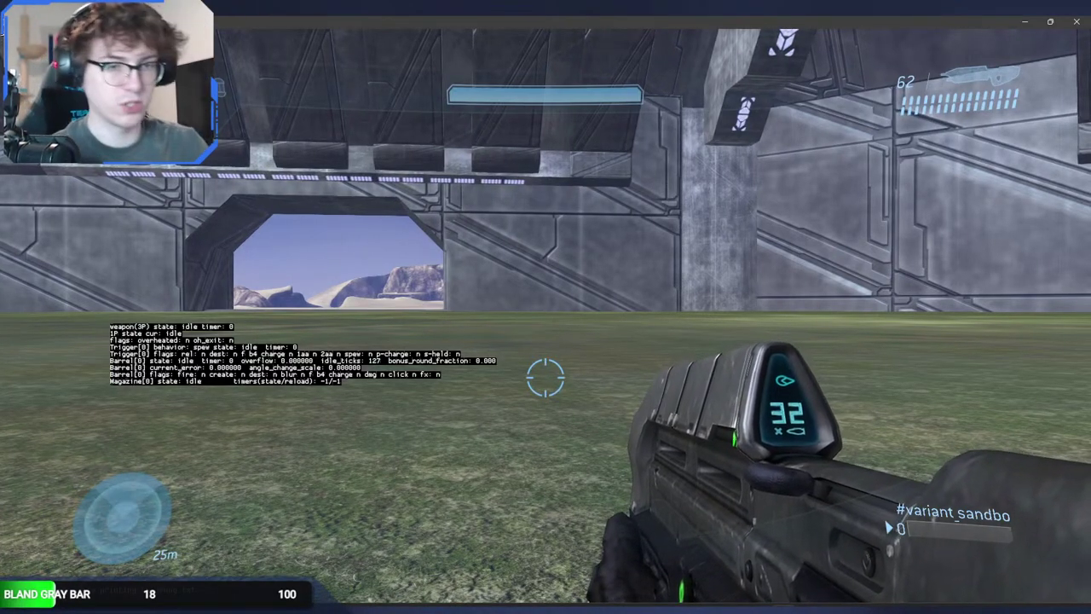
Step: Switch to strings.txt in Notepad++, check the entries at its end, and move its tab next to the ULTIMATE FORGE FINAL TODO3.txt tab
{"action": "key", "text": "alt+Tab"}
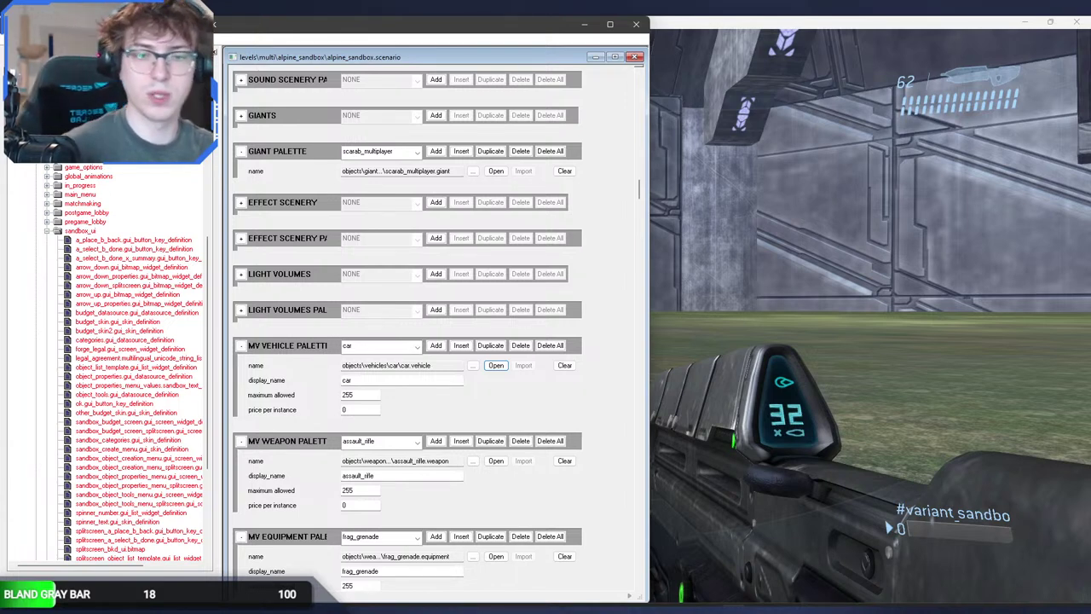
{"action": "key", "text": "alt+Tab"}
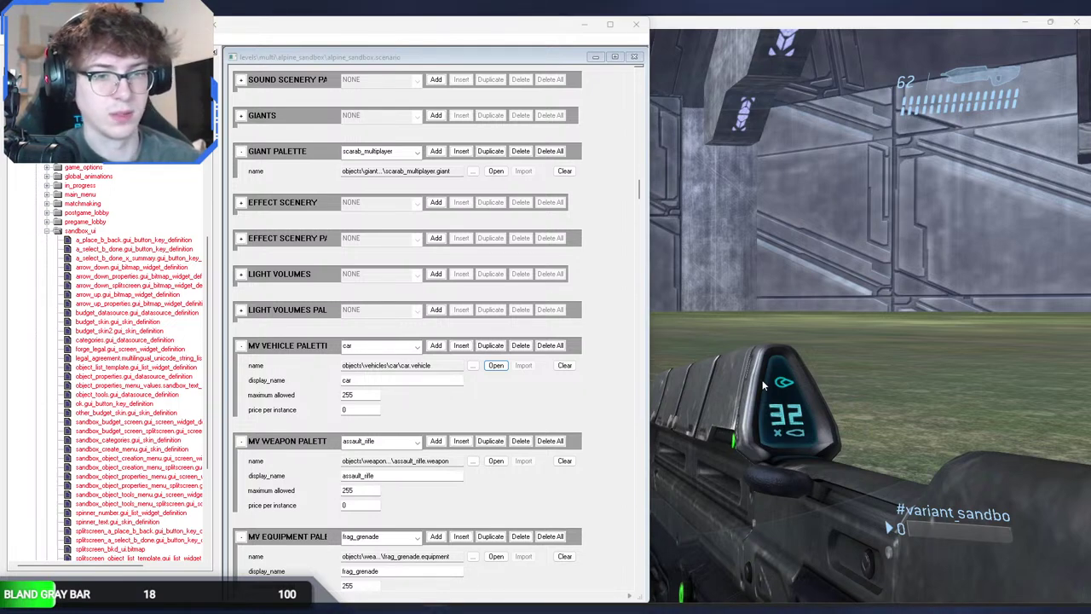
{"action": "key", "text": "alt+Tab"}
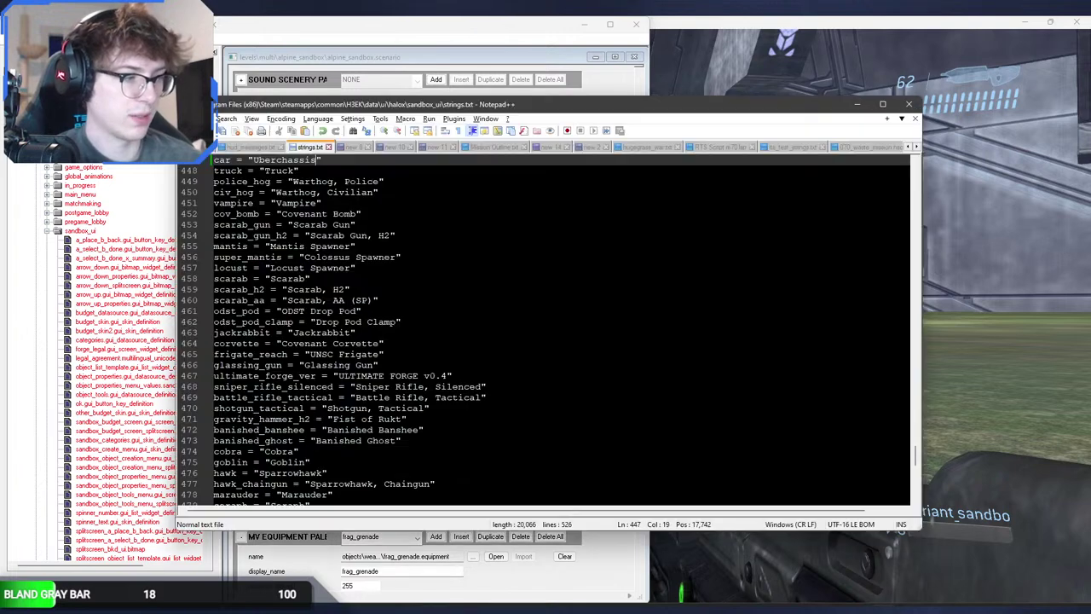
{"action": "scroll", "coordinate": [790, 461], "scroll_direction": "down", "scroll_amount": 16}
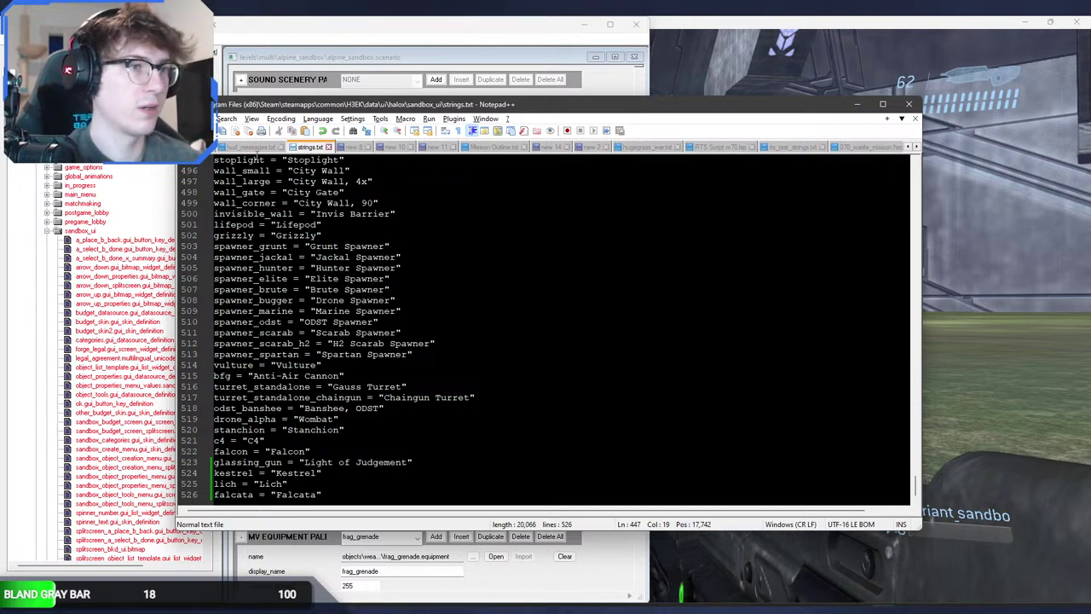
{"action": "left_click_drag", "start_coordinate": [319, 148], "coordinate": [901, 149]}
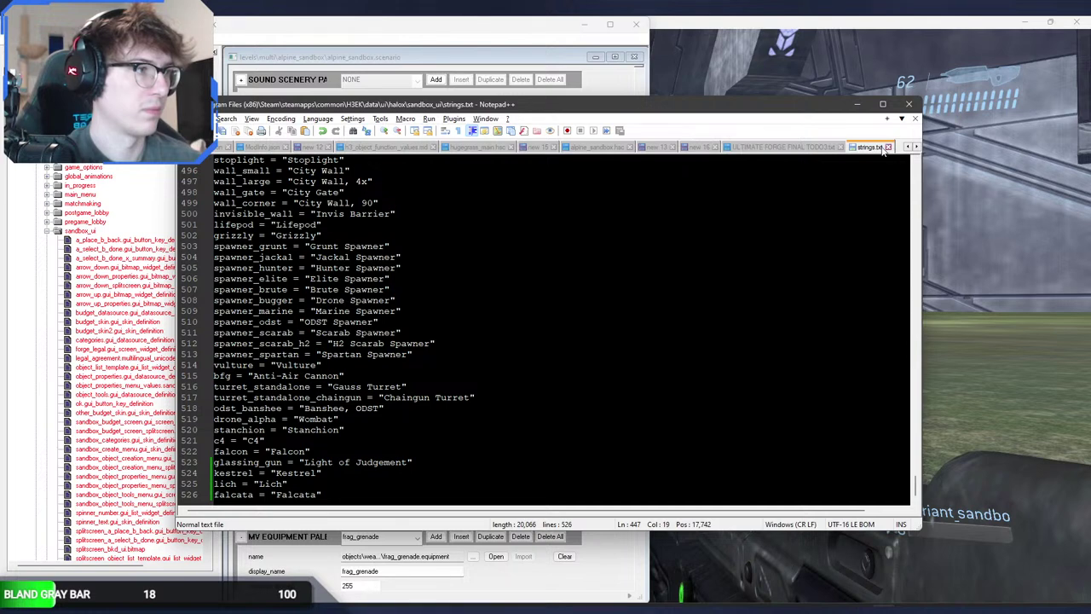
Step: Add Falcon on a new line below Kestrel in the ULTIMATE FORGE FINAL TODO3.txt list, and return to the alpine_sandbox scenario
{"action": "left_click", "coordinate": [825, 148]}
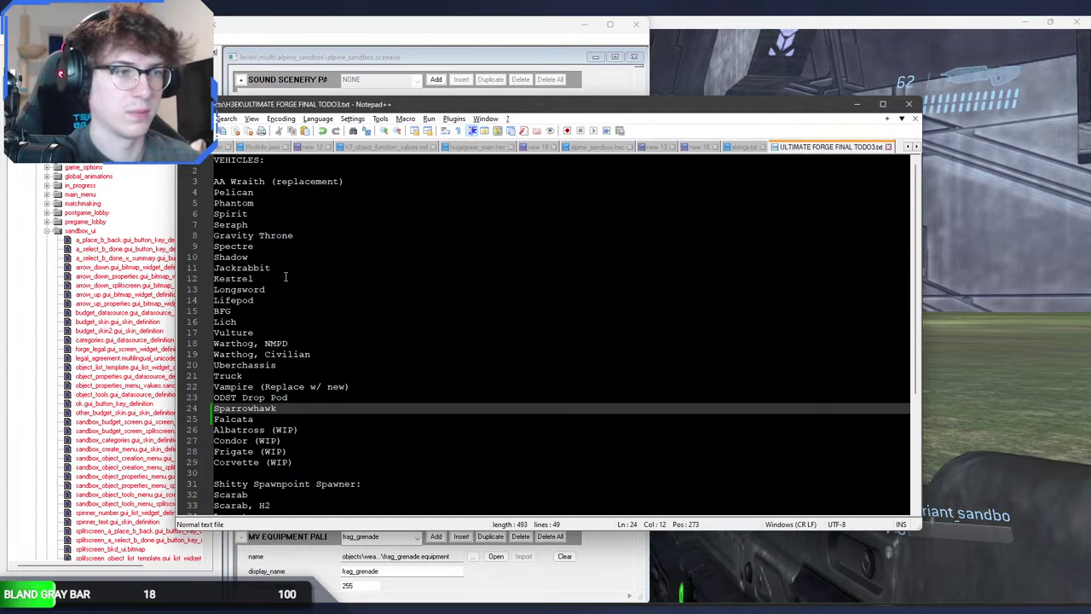
{"action": "left_click", "coordinate": [285, 278]}
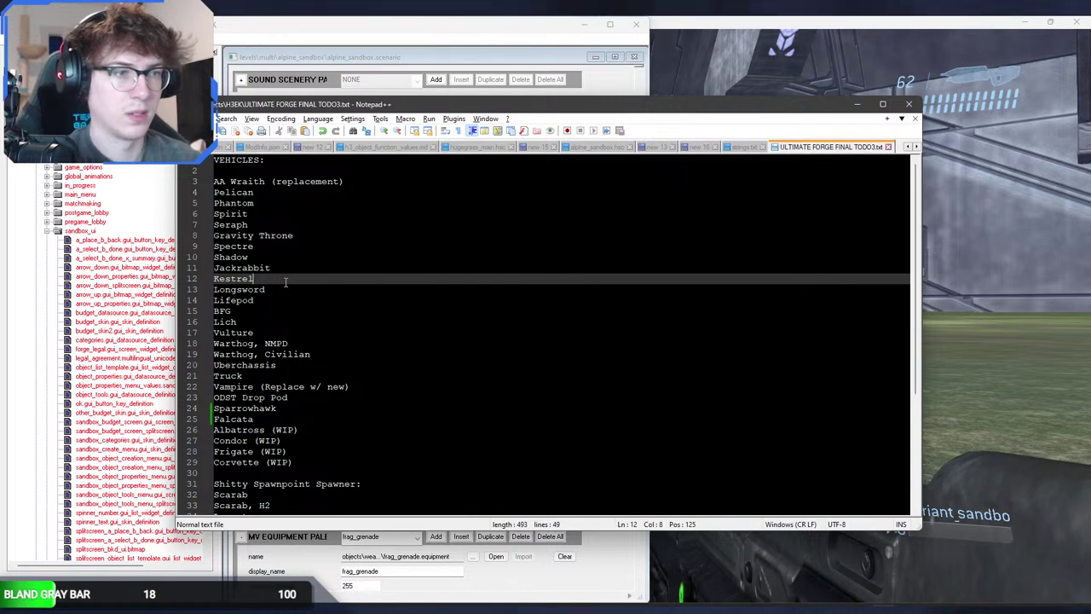
{"action": "key", "text": "Return"}
{"action": "type", "text": "Falcon"}
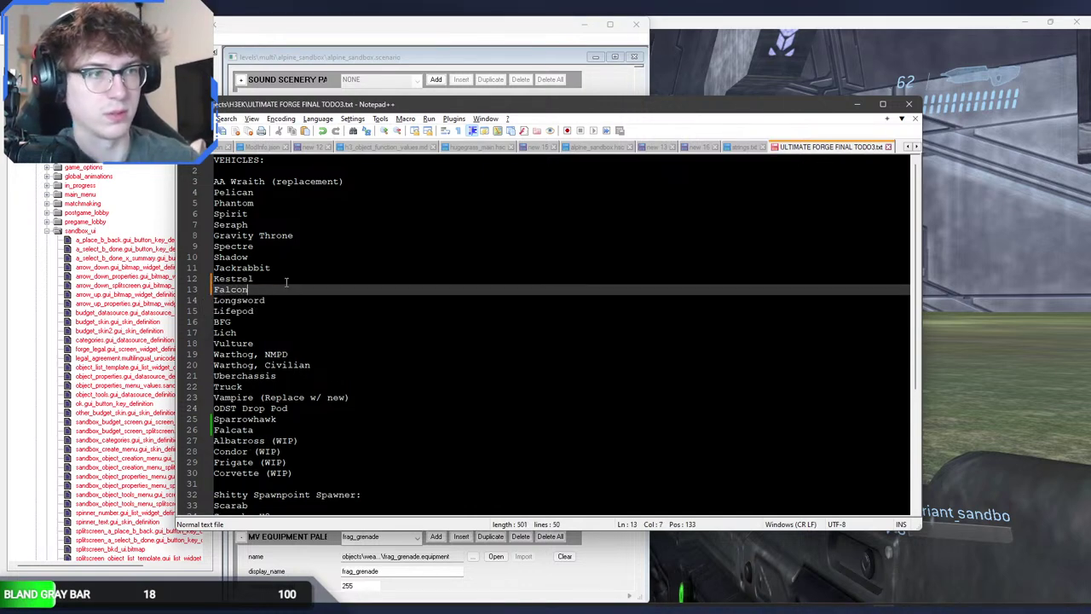
{"action": "left_click", "coordinate": [300, 73]}
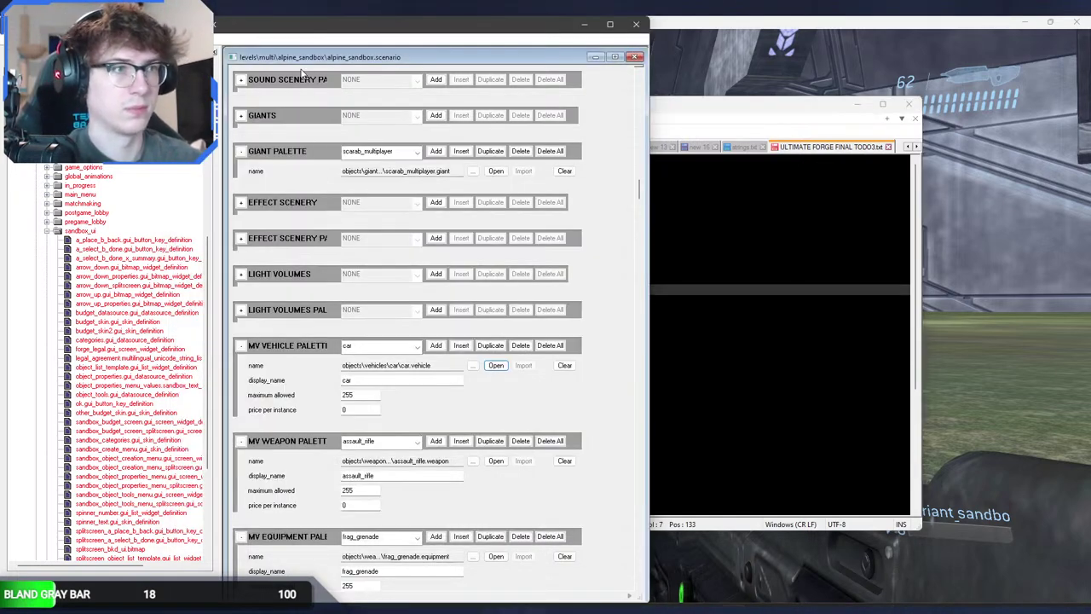
{"action": "left_click", "coordinate": [416, 345]}
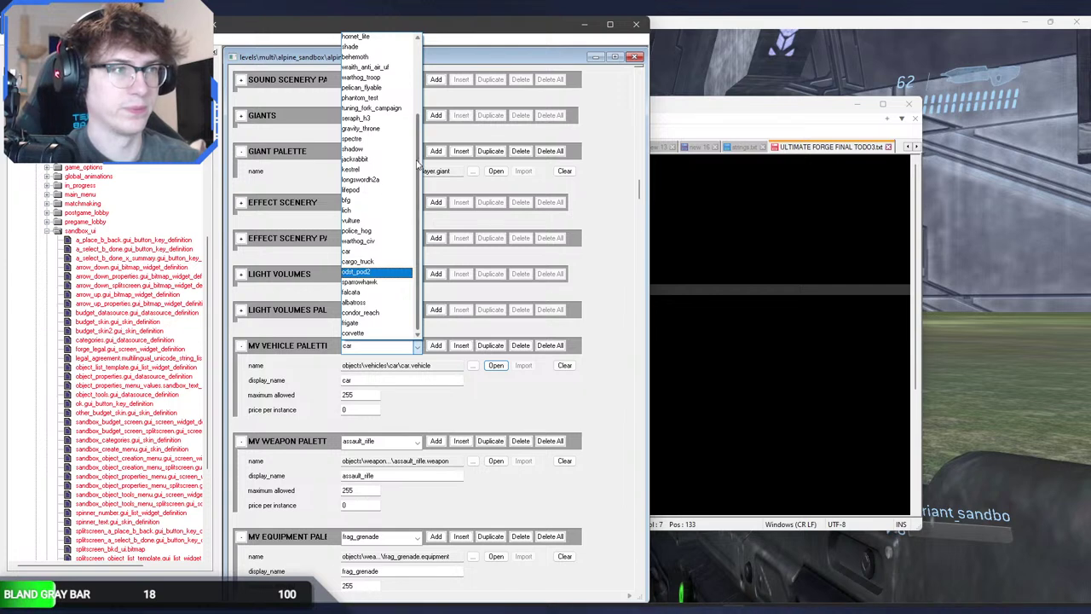
{"action": "scroll", "coordinate": [394, 183], "scroll_direction": "up", "scroll_amount": 3}
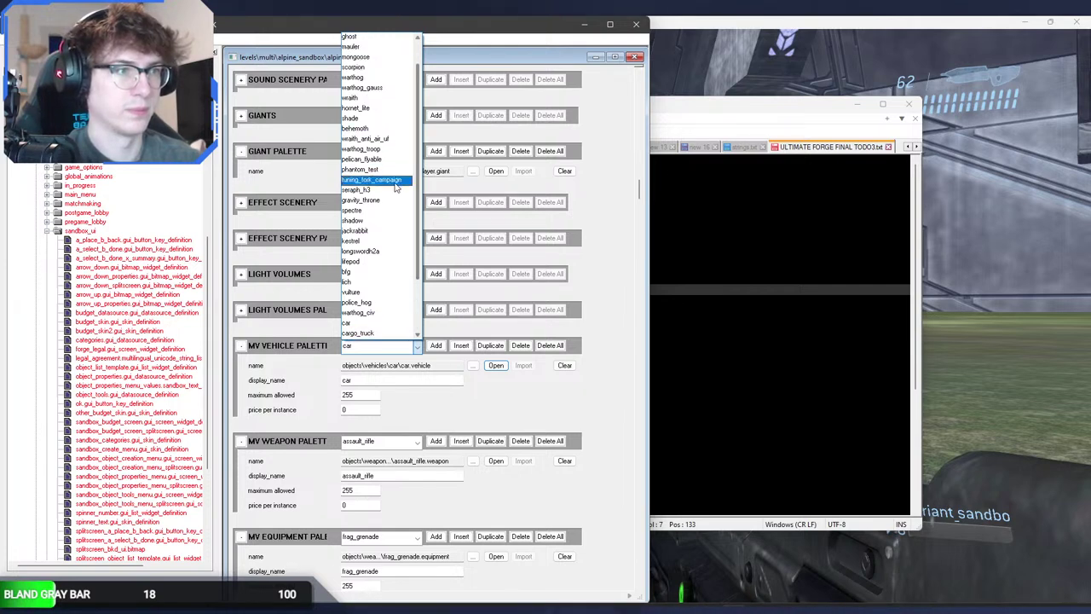
{"action": "left_click", "coordinate": [394, 230]}
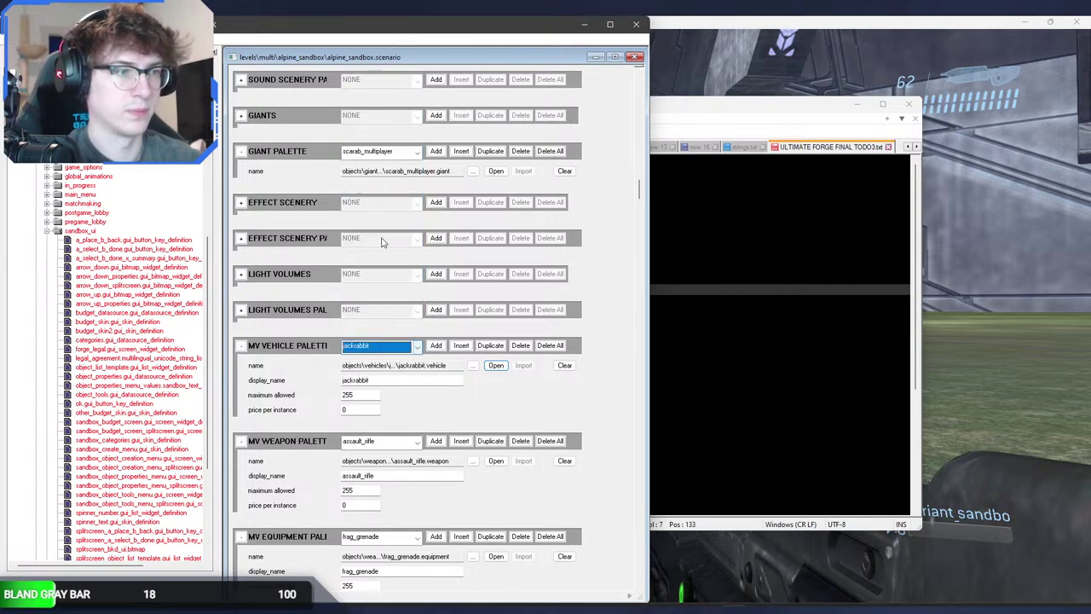
{"action": "left_click", "coordinate": [460, 345]}
{"action": "left_click", "coordinate": [409, 345]}
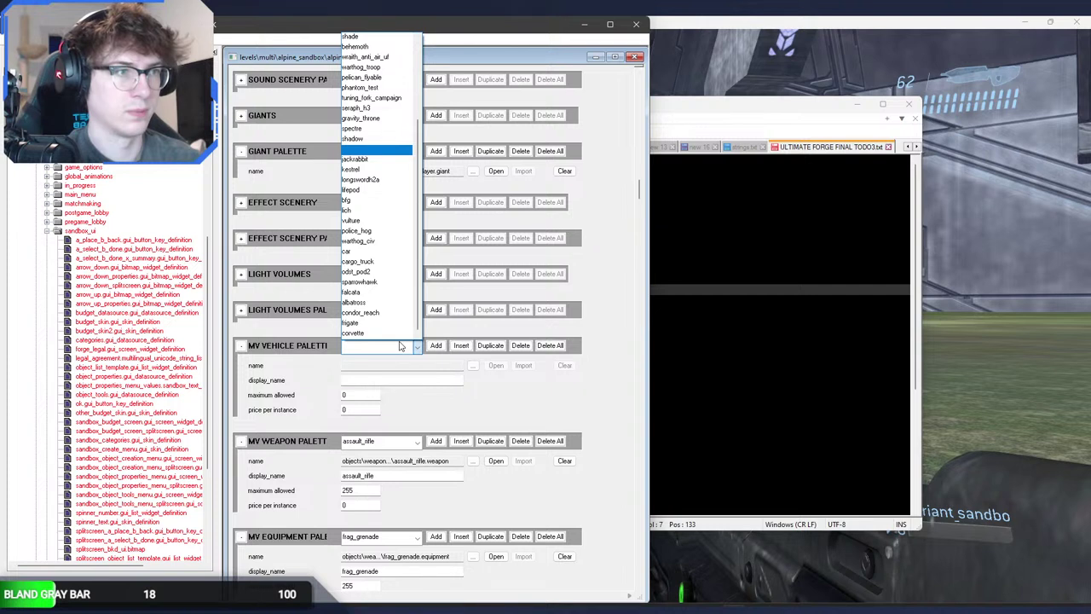
{"action": "left_click", "coordinate": [400, 345]}
{"action": "left_click", "coordinate": [515, 348]}
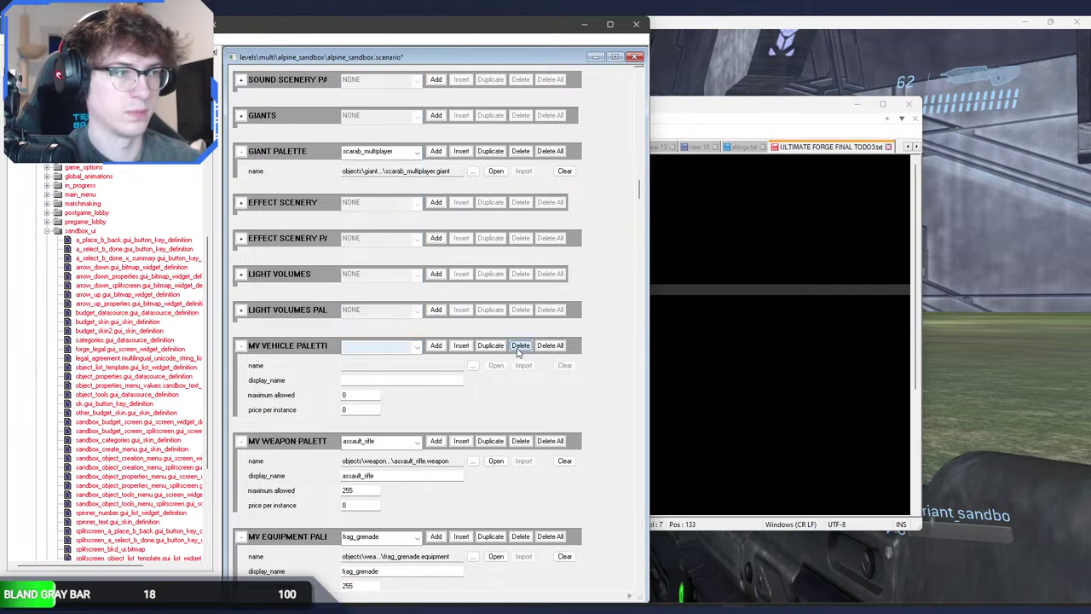
Step: Insert a multiplayer vehicle palette entry beside kestrel with display name falcon, tag objects\vehicles\falcon\falcon.vehicle and maximum allowed 255, and return to the to-do list
{"action": "left_click", "coordinate": [408, 346]}
{"action": "left_click", "coordinate": [412, 338]}
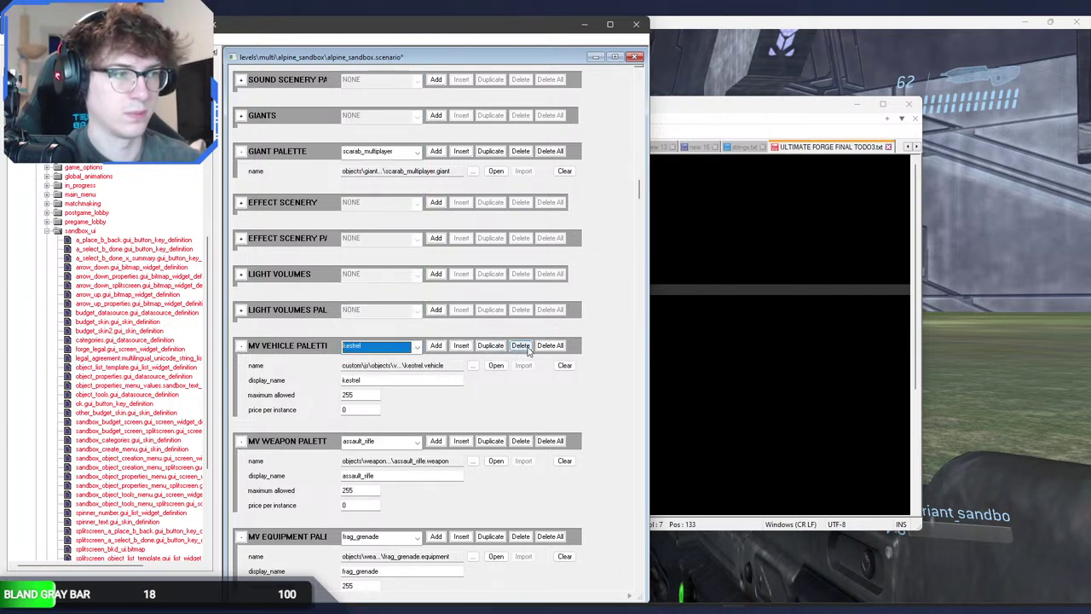
{"action": "left_click", "coordinate": [462, 345]}
{"action": "left_click", "coordinate": [461, 346]}
{"action": "left_click", "coordinate": [383, 380]}
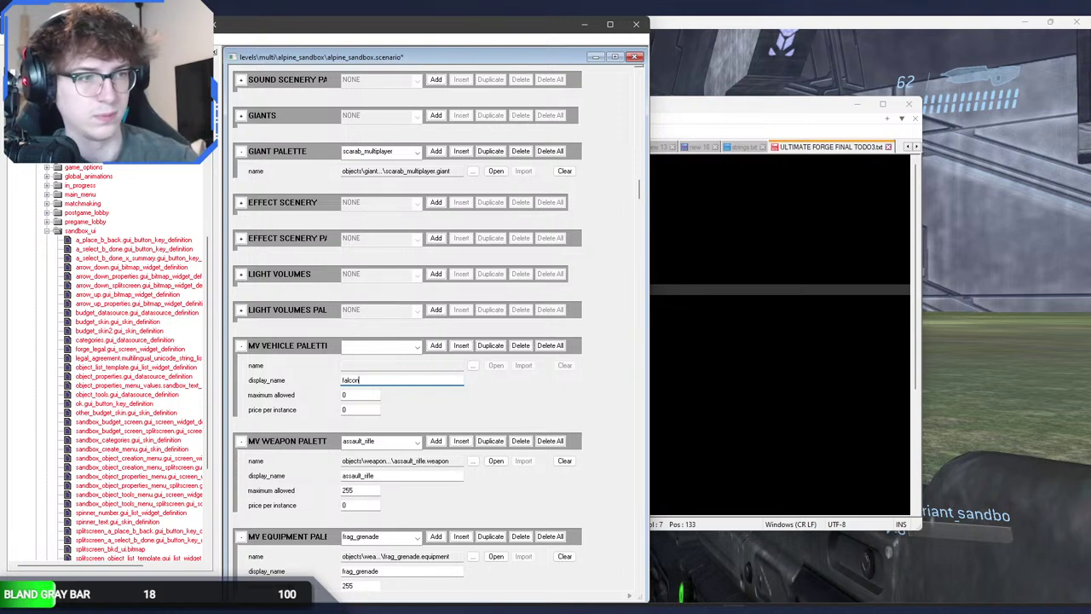
{"action": "left_click", "coordinate": [473, 364]}
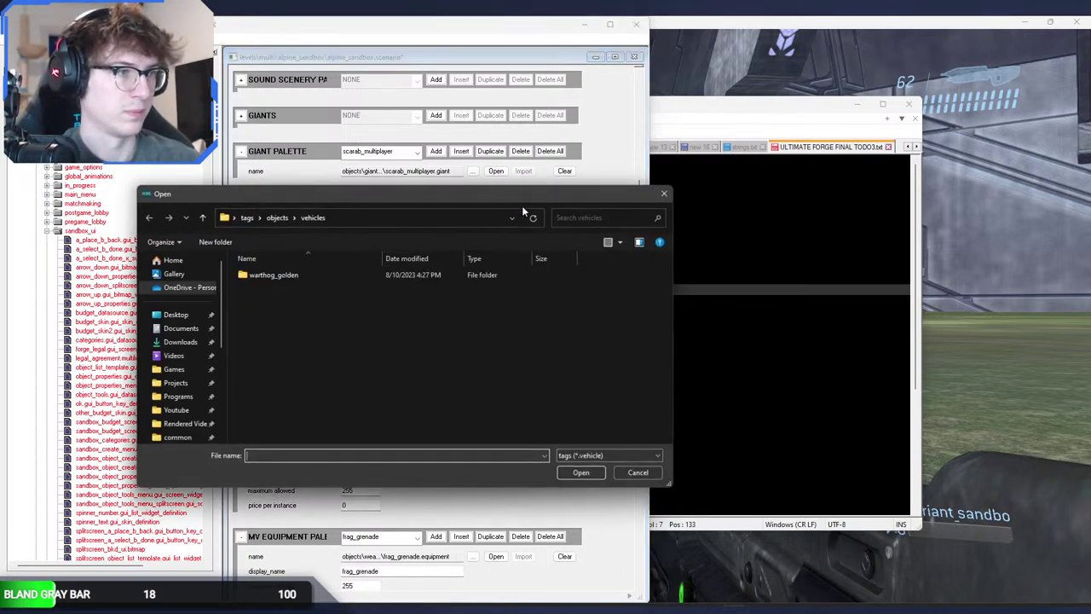
{"action": "left_click", "coordinate": [397, 220]}
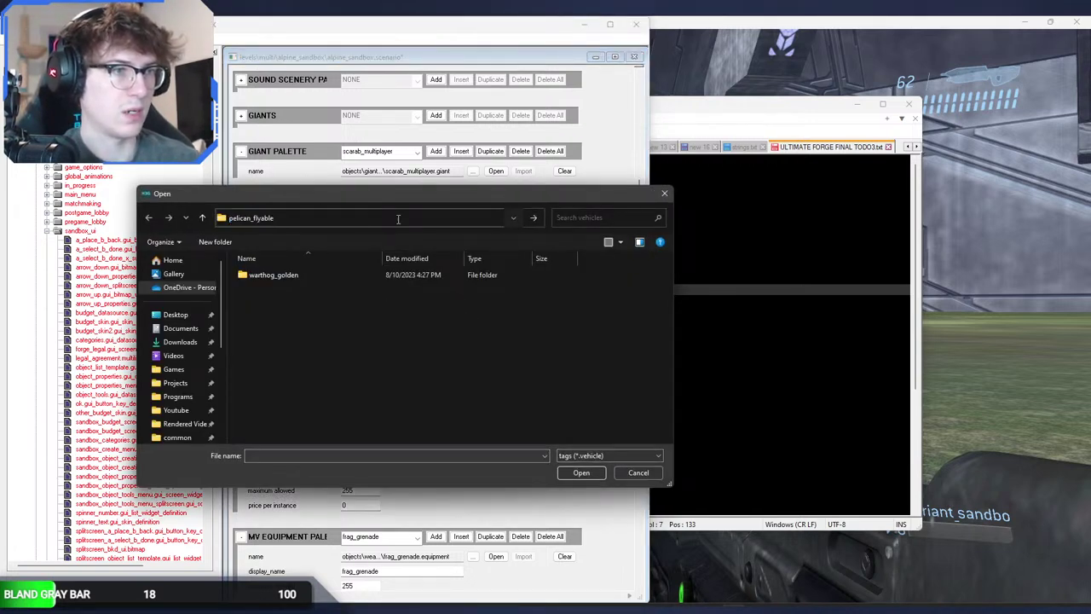
{"action": "left_click", "coordinate": [398, 375]}
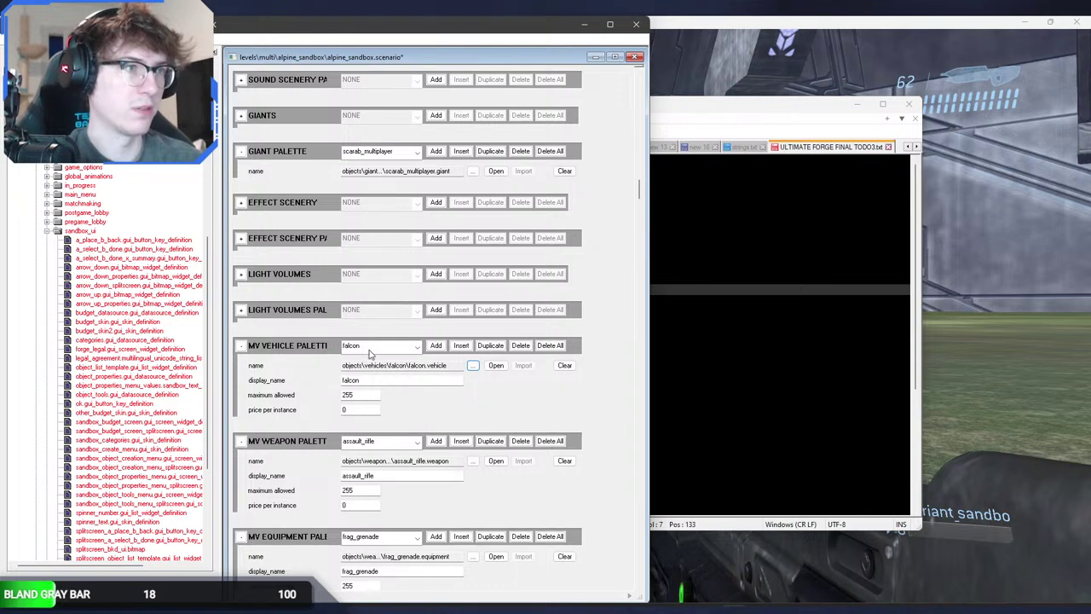
{"action": "left_click", "coordinate": [836, 348]}
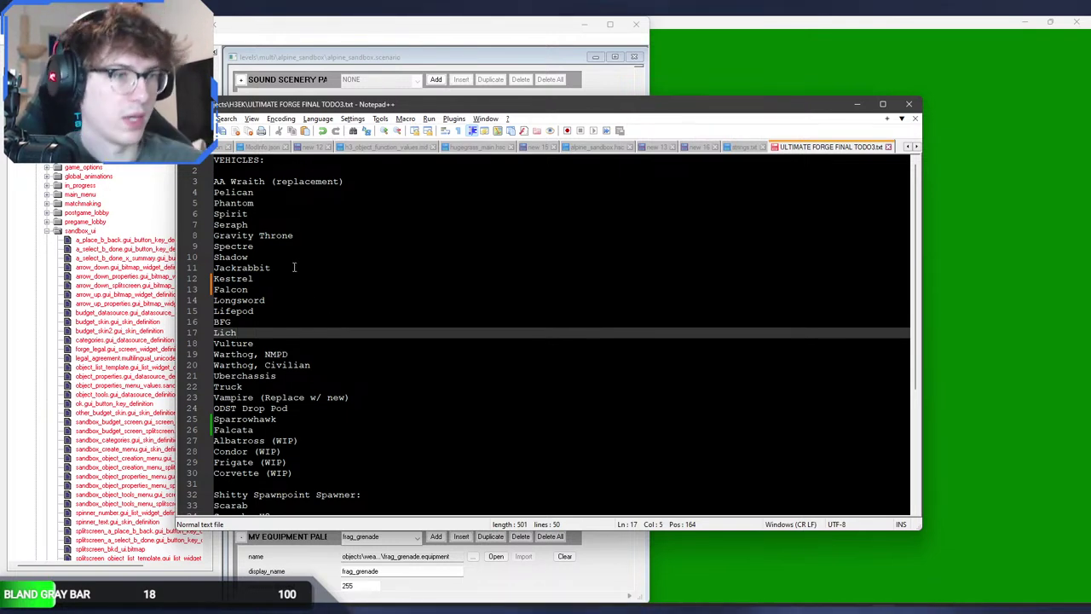
Step: Add Wombat on a new line below Falcon in the to-do list, save the file, and return to the alpine_sandbox scenario
{"action": "left_click", "coordinate": [271, 290]}
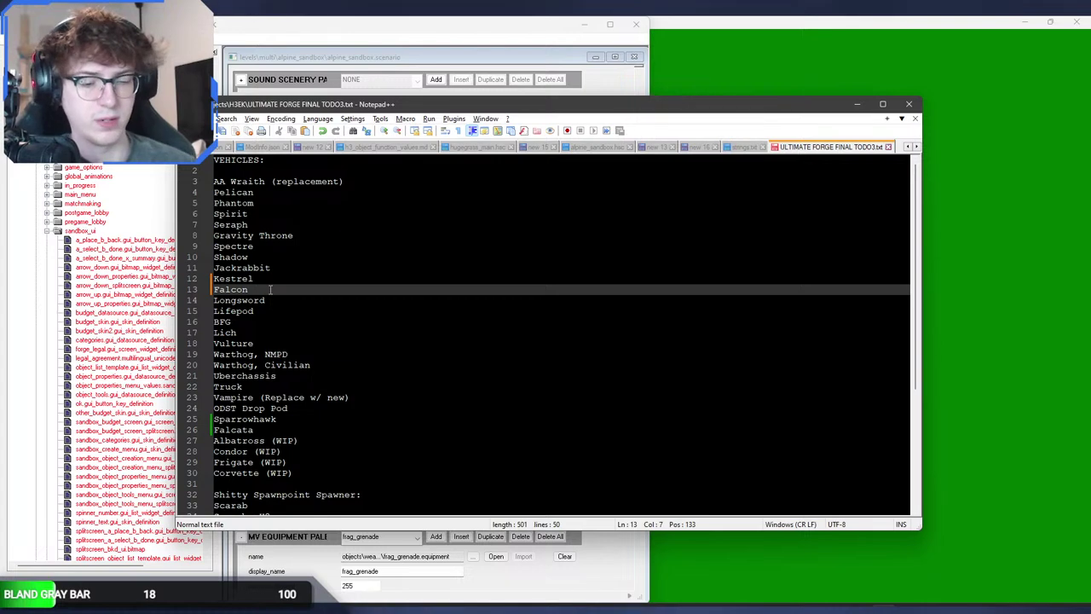
{"action": "key", "text": "Return"}
{"action": "type", "text": "Wombat"}
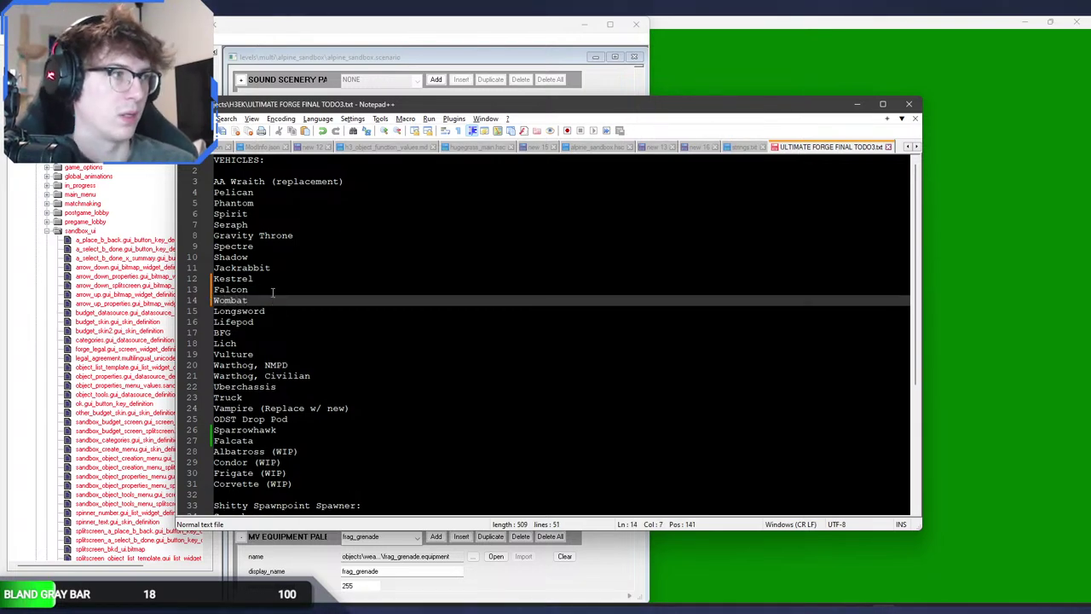
{"action": "key", "text": "ctrl+s"}
{"action": "left_click", "coordinate": [298, 558]}
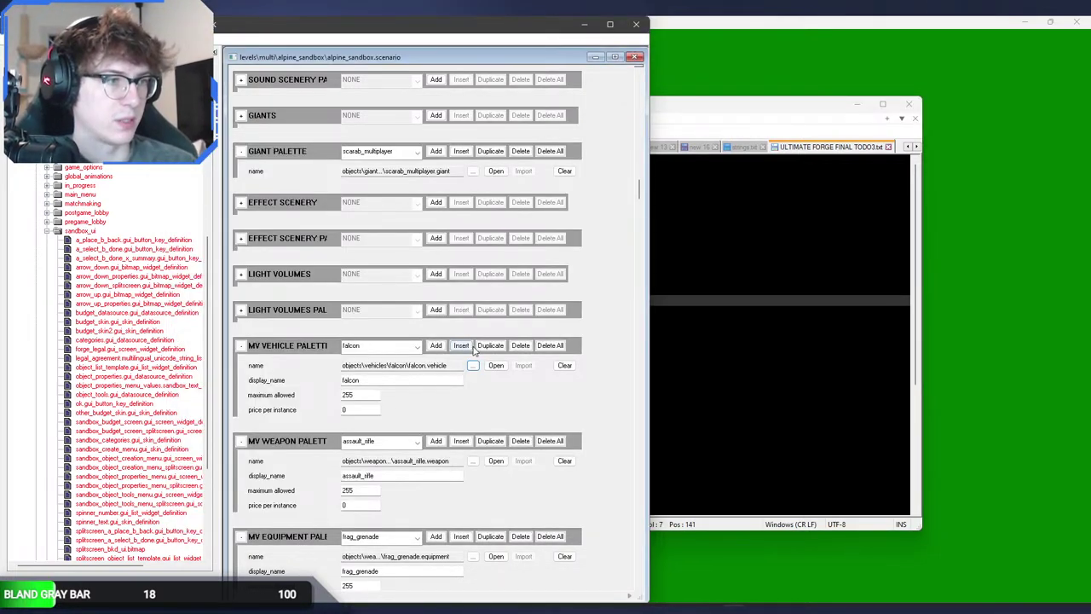
Step: Insert a multiplayer vehicle palette entry before kestrel with display name wombat, maximum allowed 255 and the drone_alpha.vehicle tag
{"action": "left_click", "coordinate": [370, 346]}
{"action": "left_click", "coordinate": [369, 346]}
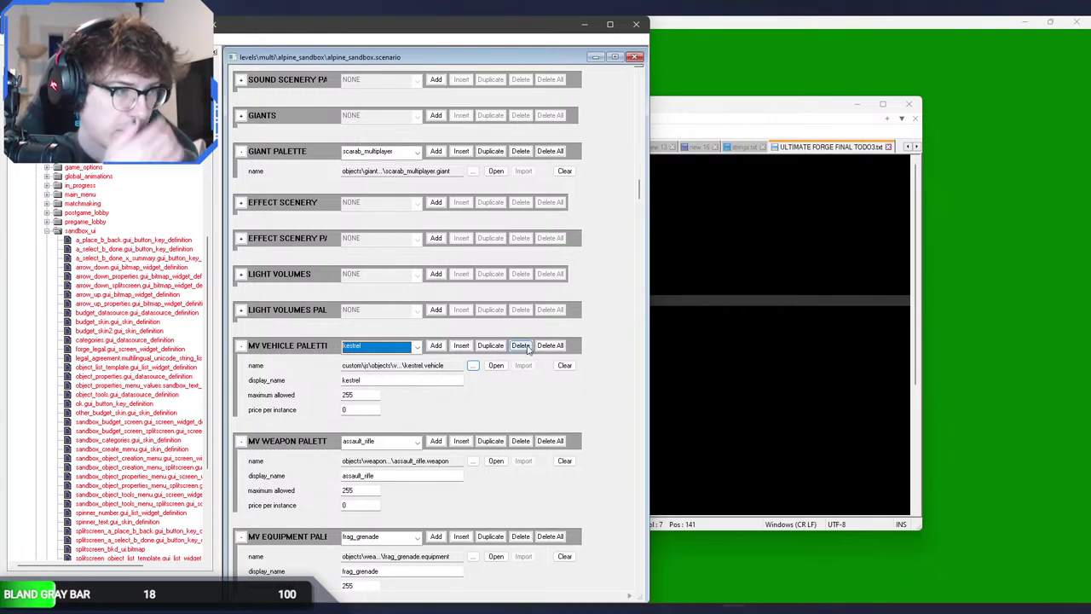
{"action": "left_click", "coordinate": [460, 345]}
{"action": "left_click", "coordinate": [392, 378]}
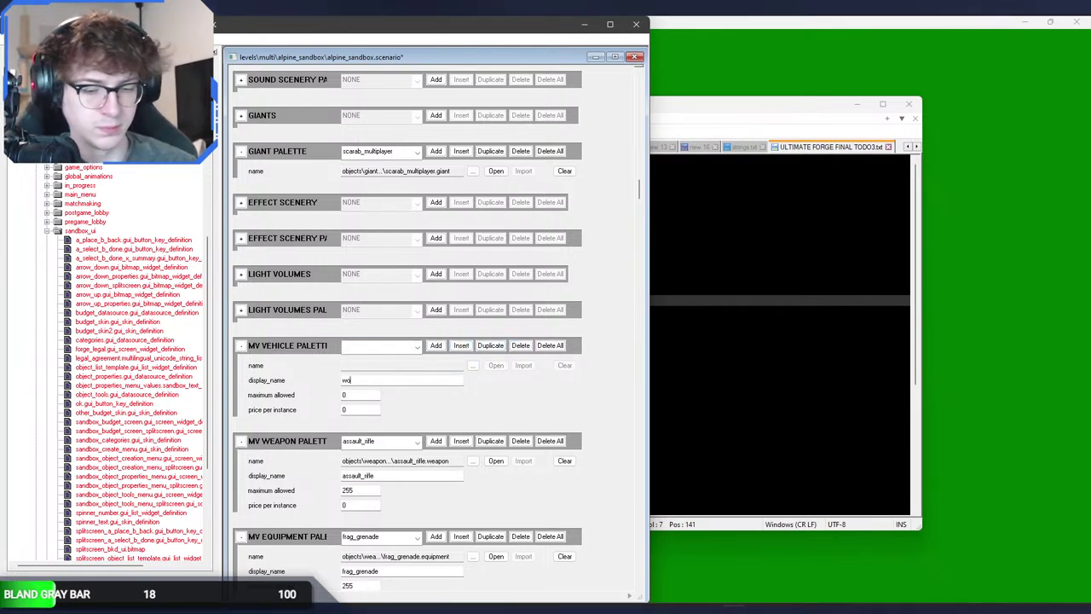
{"action": "key", "text": "Tab"}
{"action": "type", "text": "255"}
{"action": "left_click", "coordinate": [473, 365]}
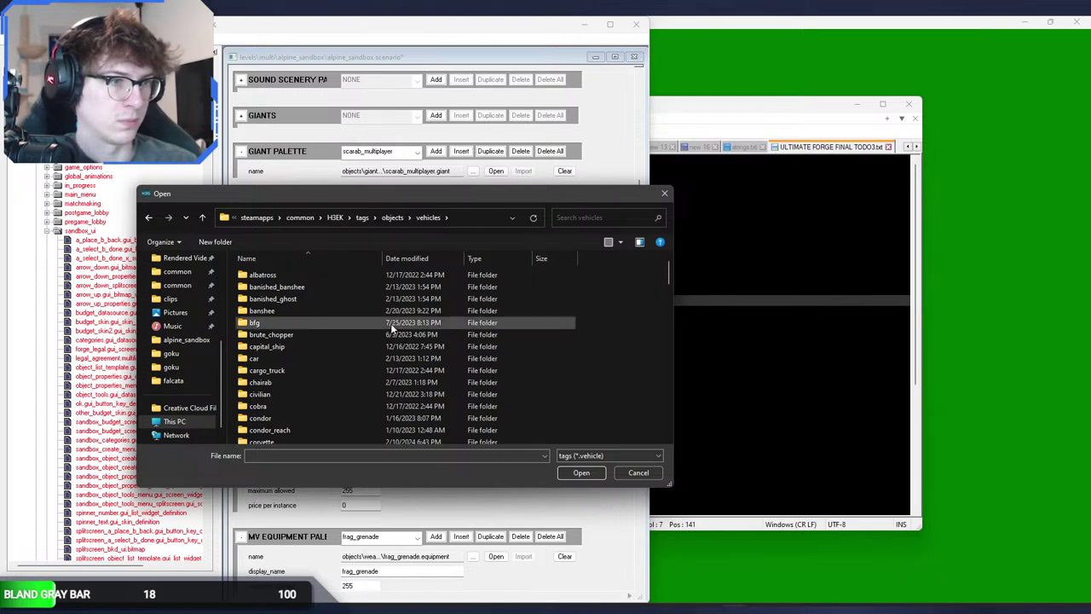
{"action": "double_click", "coordinate": [304, 295]}
{"action": "double_click", "coordinate": [292, 333]}
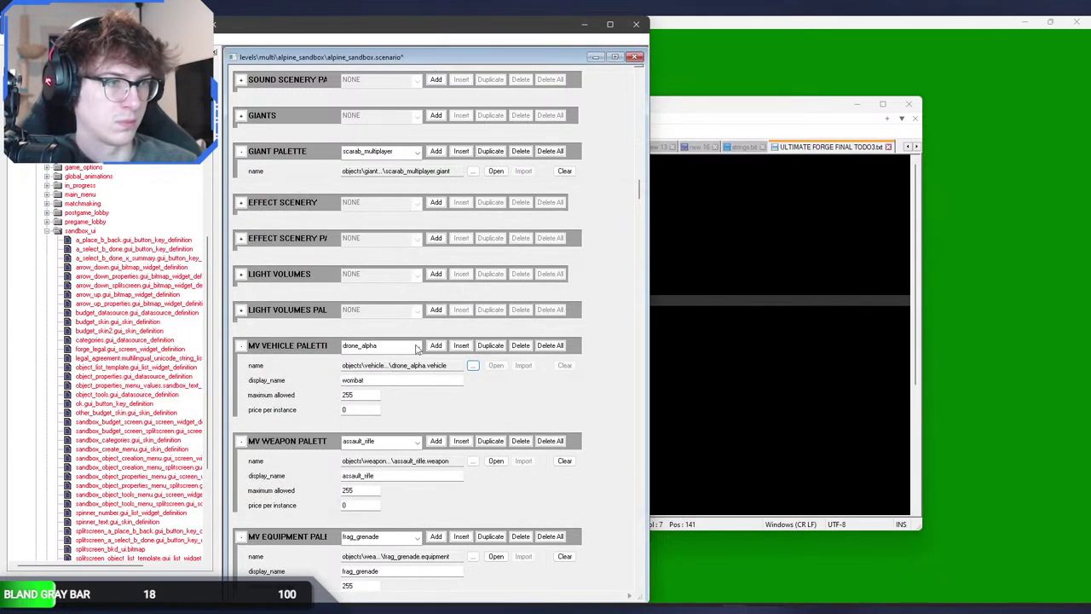
Step: Look up the Wombat key in strings.txt and change the new palette entry's display name to drone_alpha
{"action": "left_click", "coordinate": [761, 323]}
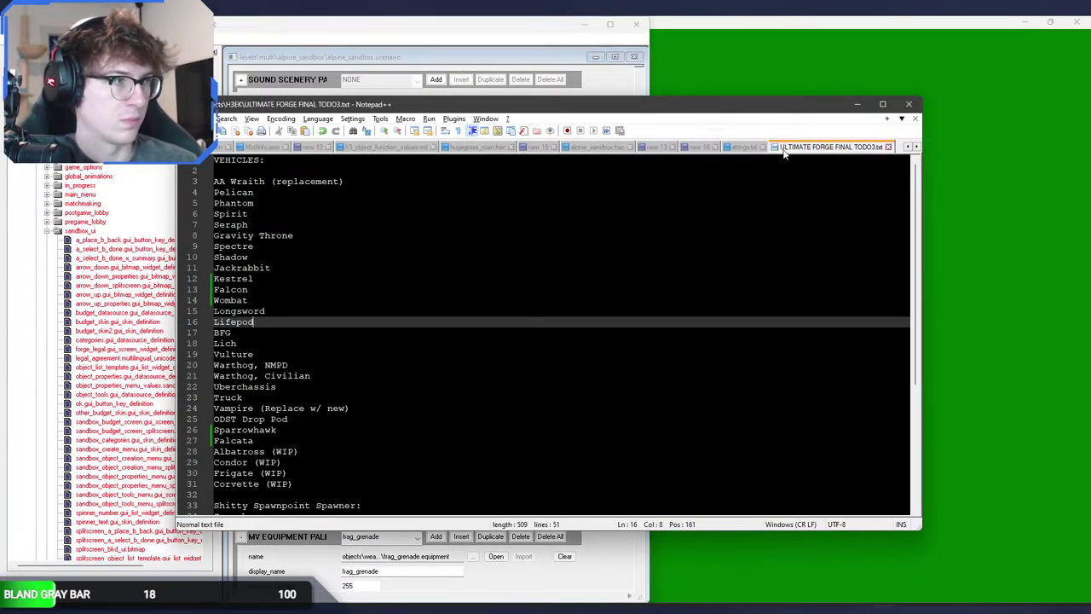
{"action": "left_click", "coordinate": [744, 147]}
{"action": "left_click", "coordinate": [587, 309]}
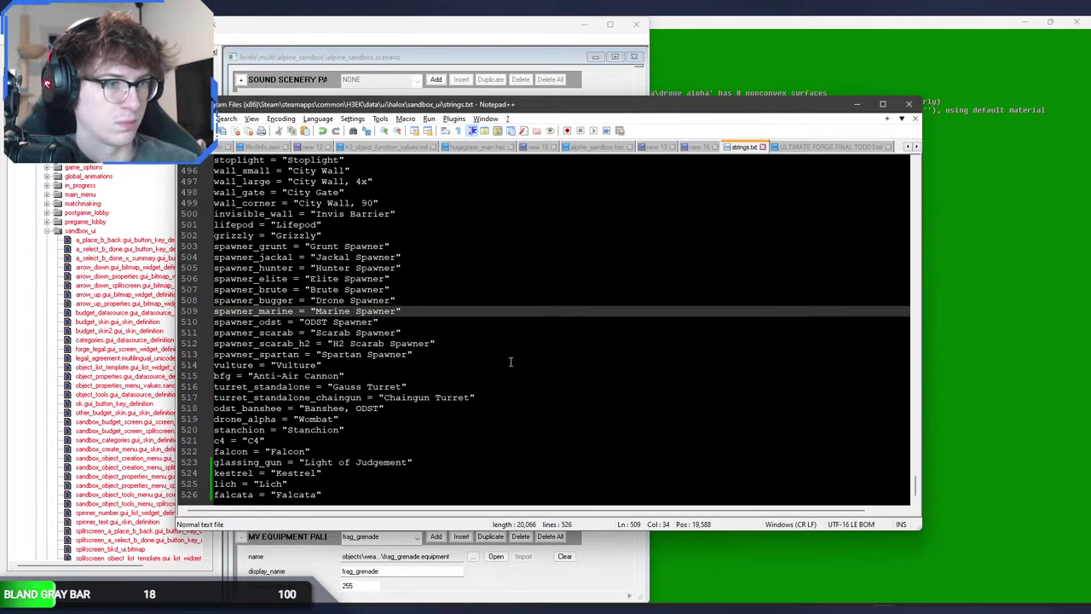
{"action": "scroll", "coordinate": [484, 369], "scroll_direction": "up", "scroll_amount": 1}
{"action": "left_click", "coordinate": [536, 582]}
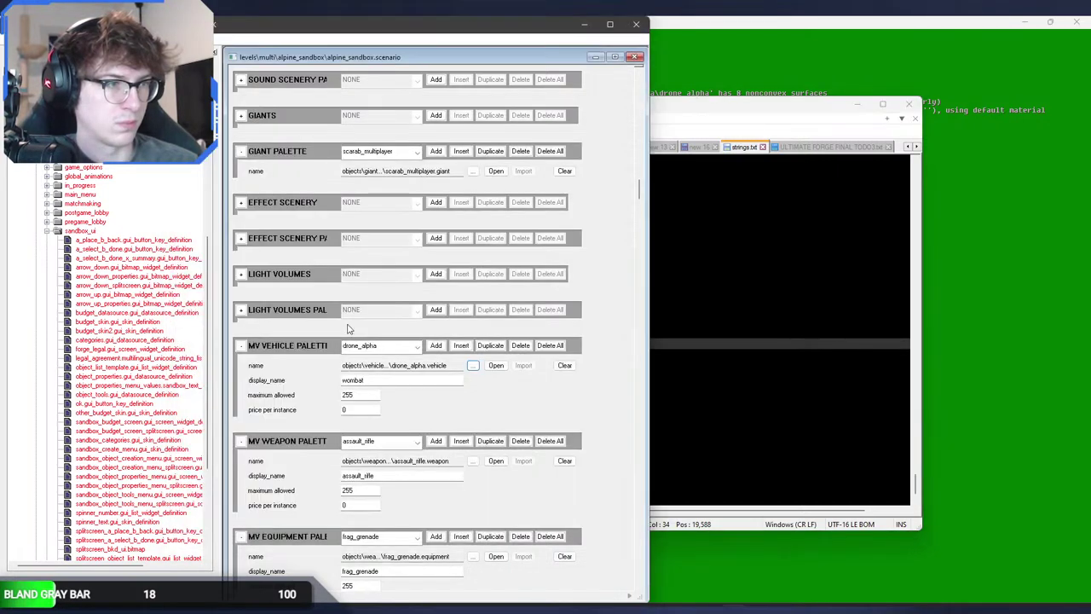
{"action": "left_click_drag", "start_coordinate": [370, 380], "coordinate": [274, 380]}
{"action": "type", "text": "drone_alpha"}
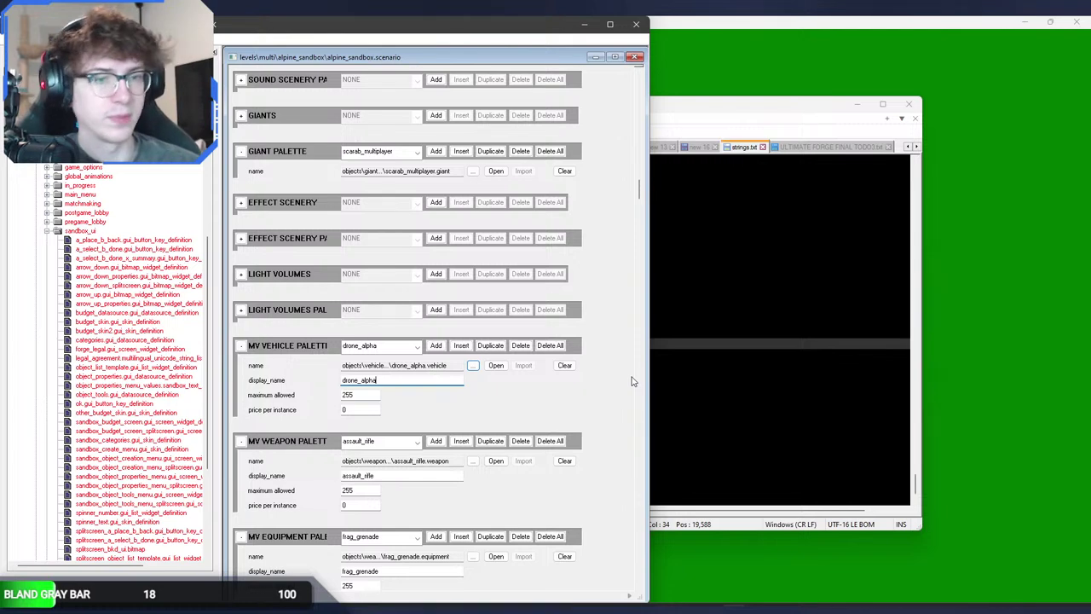
Step: Add the line hoverhog = "Hoverhog" at the end of strings.txt and save the file
{"action": "left_click", "coordinate": [700, 403]}
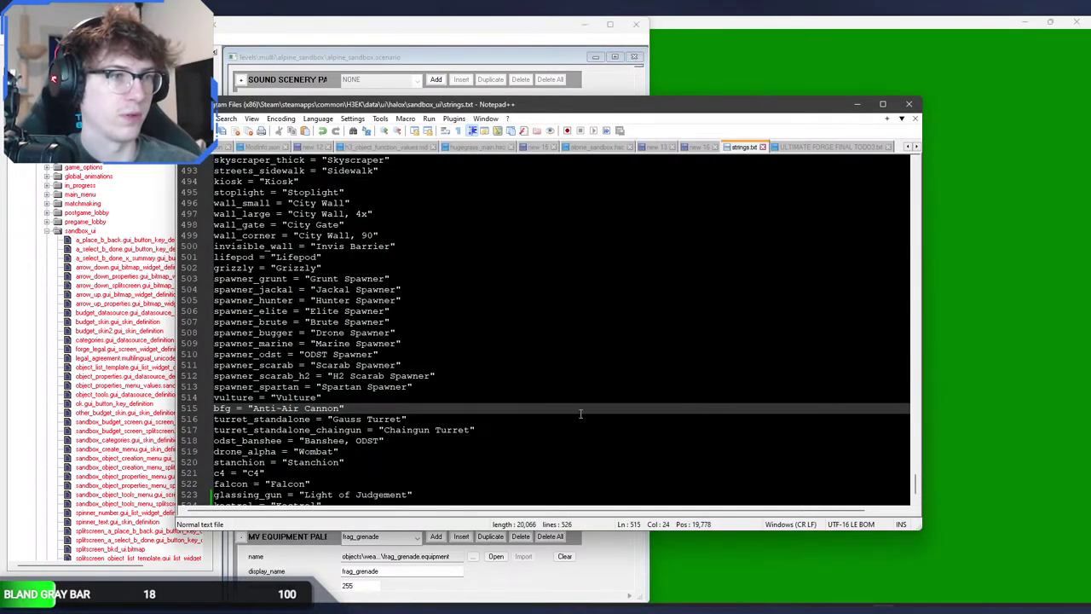
{"action": "scroll", "coordinate": [580, 414], "scroll_direction": "down", "scroll_amount": 1}
{"action": "left_click", "coordinate": [398, 494]}
{"action": "key", "text": "Return"}
{"action": "type", "text": "ho"}
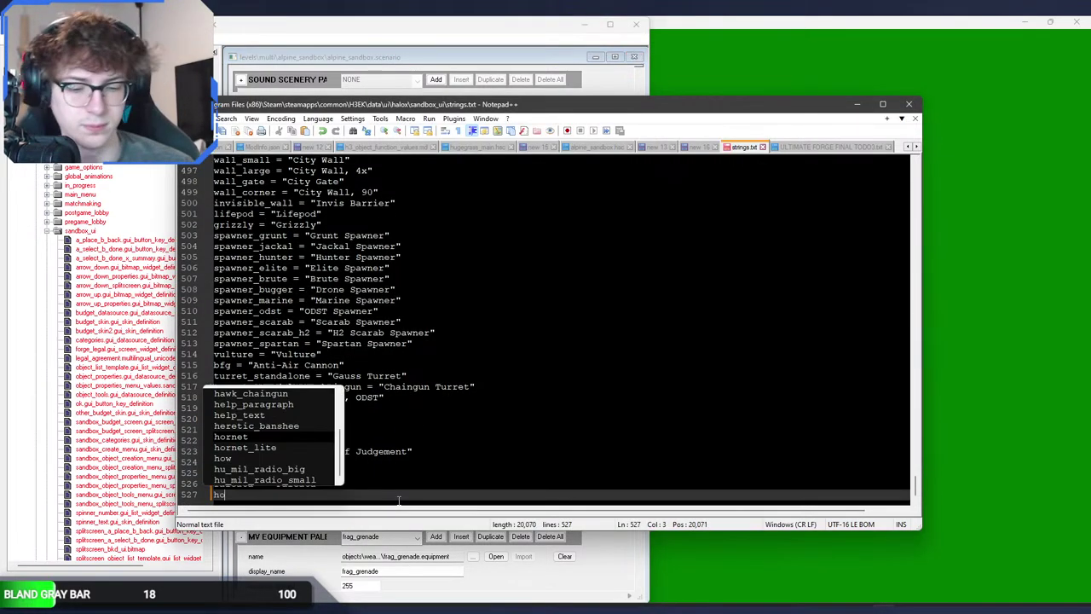
{"action": "type", "text": "verh"}
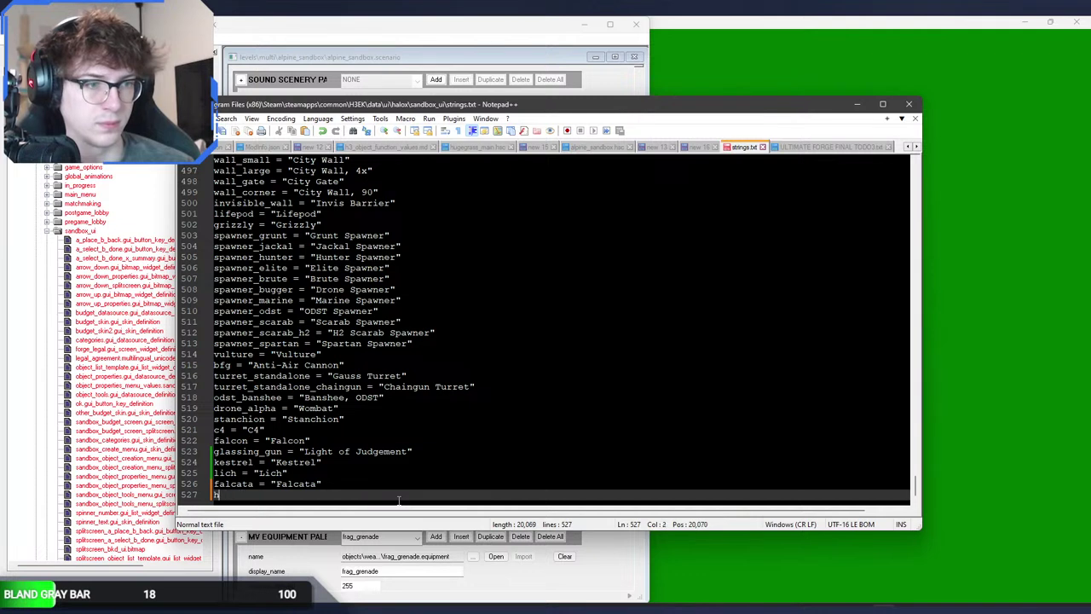
{"action": "key", "text": "alt+Tab"}
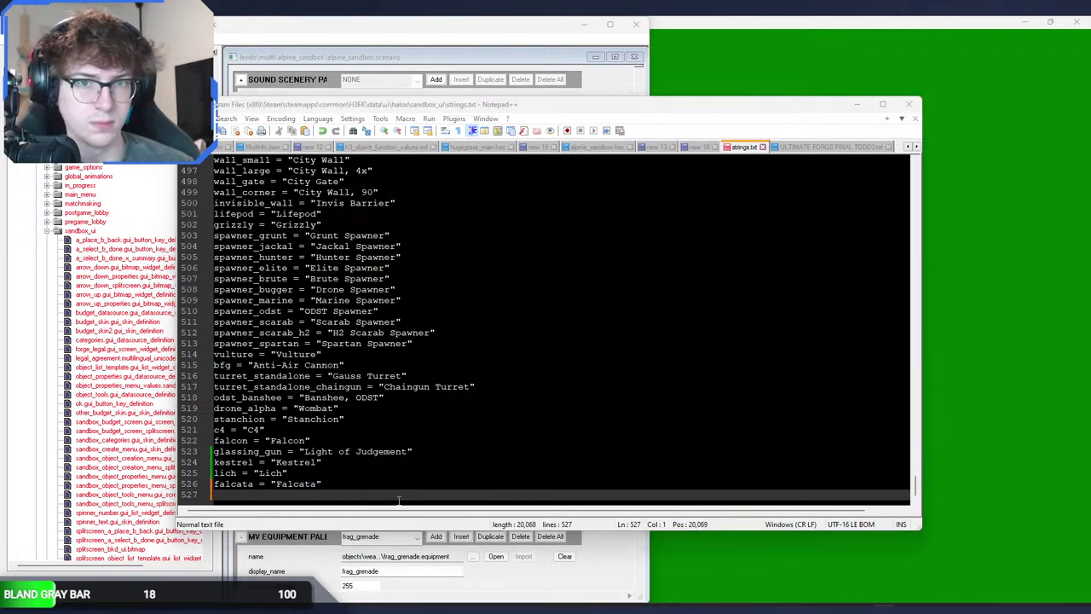
{"action": "left_click", "coordinate": [398, 500]}
{"action": "type", "text": "ho"}
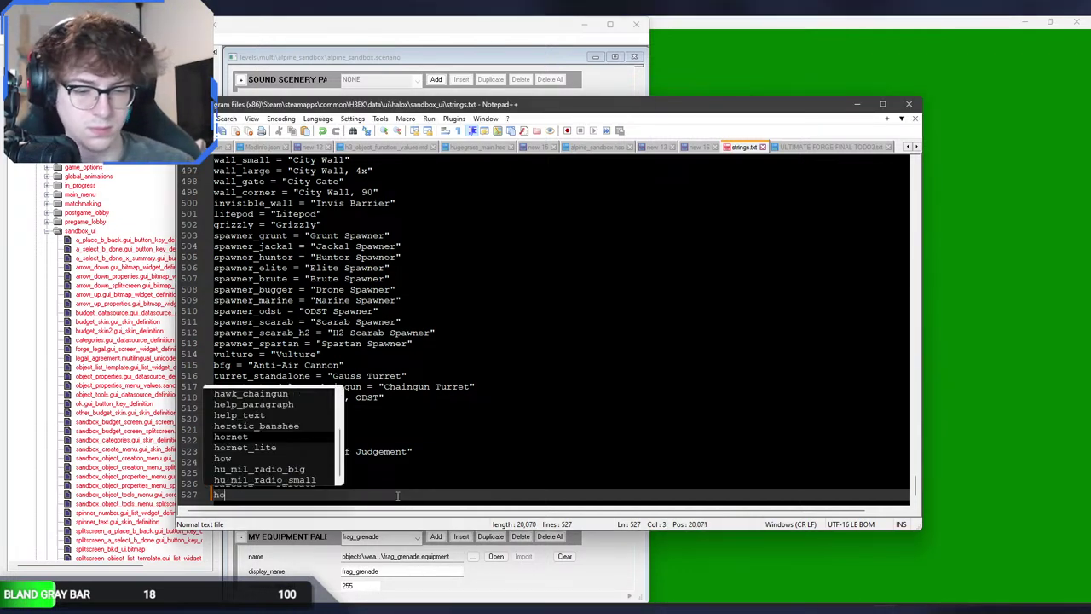
{"action": "type", "text": "verhog "}
{"action": "type", "text": "= \"Hoverhog\""}
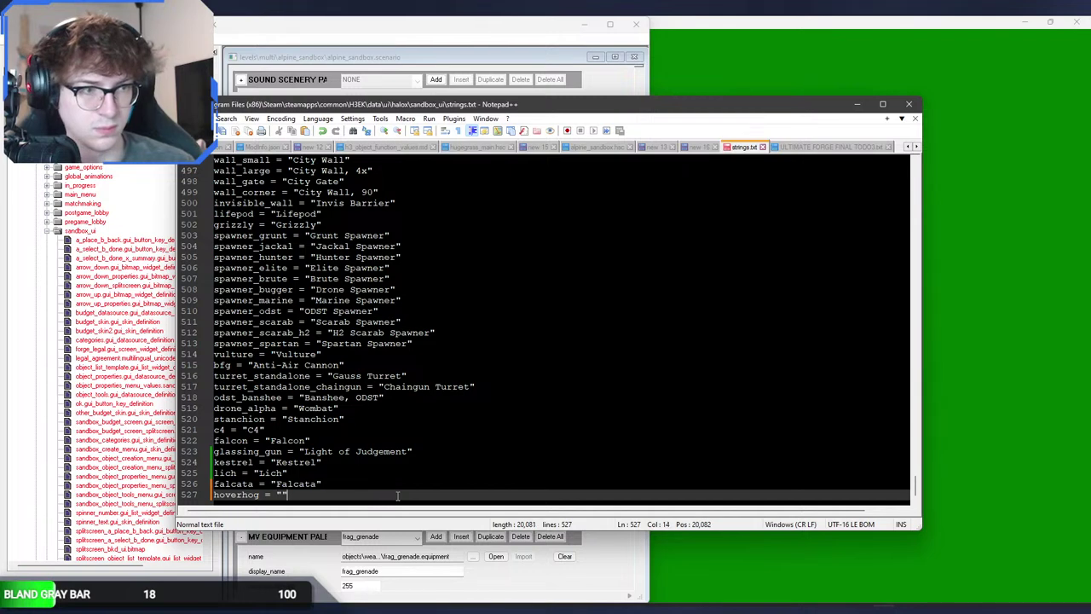
{"action": "key", "text": "Left"}
{"action": "type", "text": "Hoverhog"}
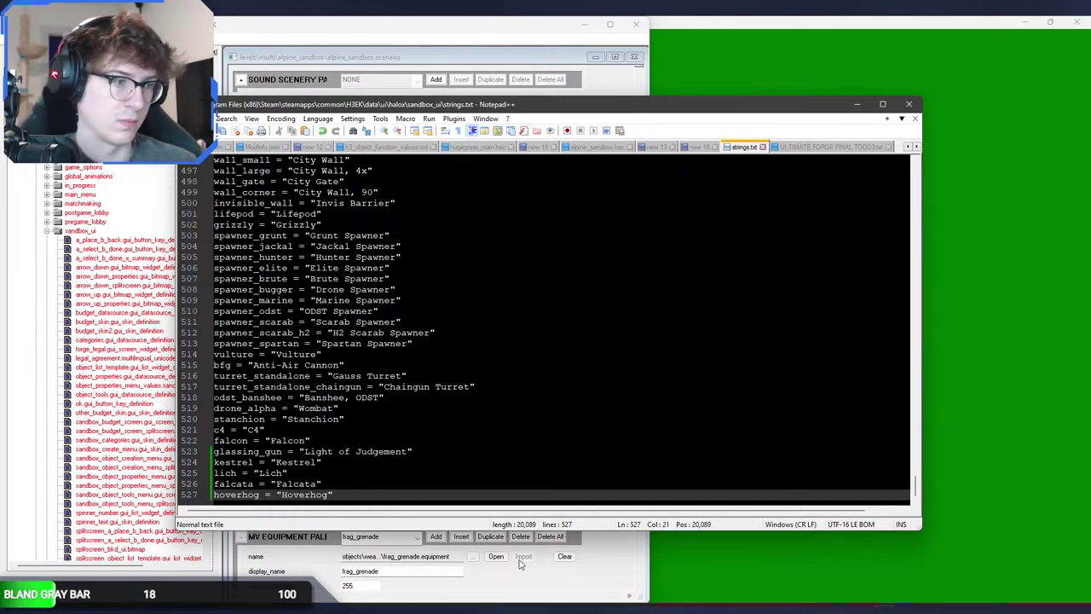
Step: Insert a multiplayer vehicle palette entry before car with maximum allowed 255 and display name hoverhog
{"action": "left_click", "coordinate": [519, 560]}
{"action": "left_click", "coordinate": [384, 351]}
{"action": "scroll", "coordinate": [383, 358], "scroll_direction": "down", "scroll_amount": 5}
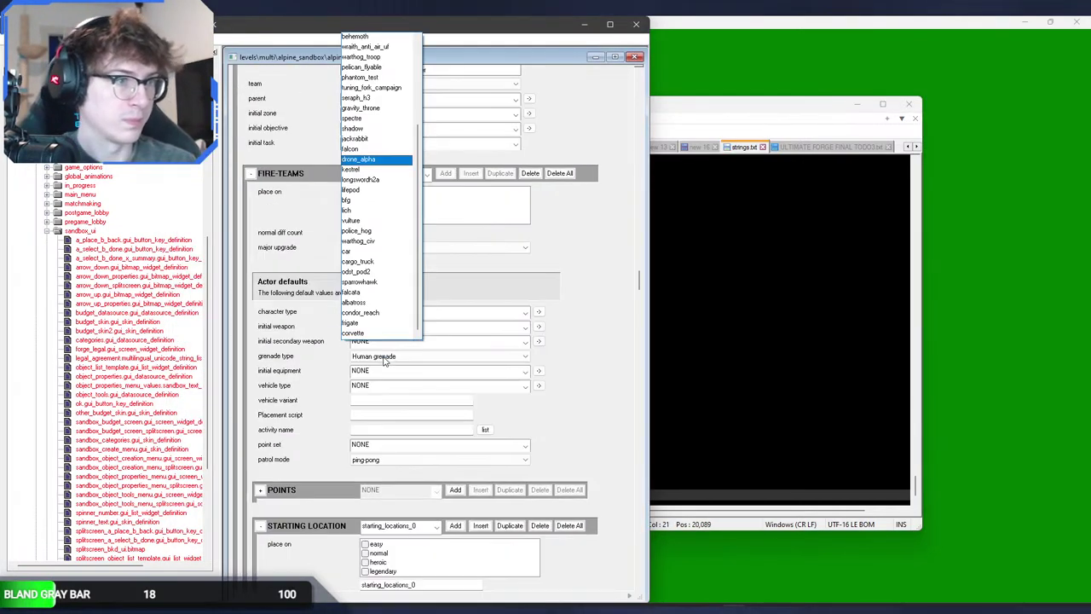
{"action": "scroll", "coordinate": [383, 362], "scroll_direction": "up", "scroll_amount": 15}
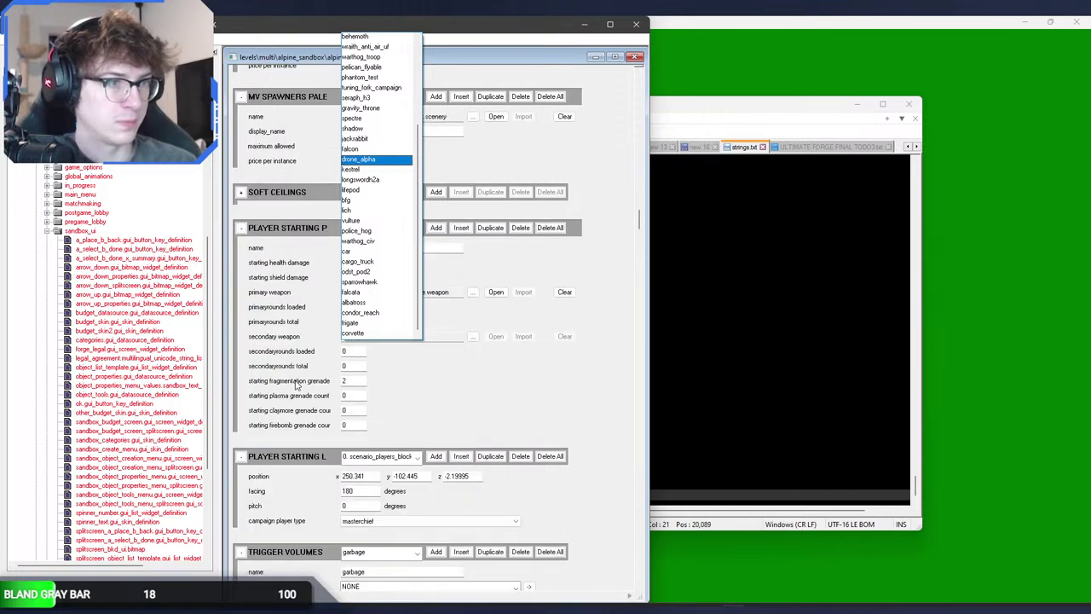
{"action": "scroll", "coordinate": [297, 386], "scroll_direction": "up", "scroll_amount": 5}
{"action": "scroll", "coordinate": [297, 385], "scroll_direction": "up", "scroll_amount": 5}
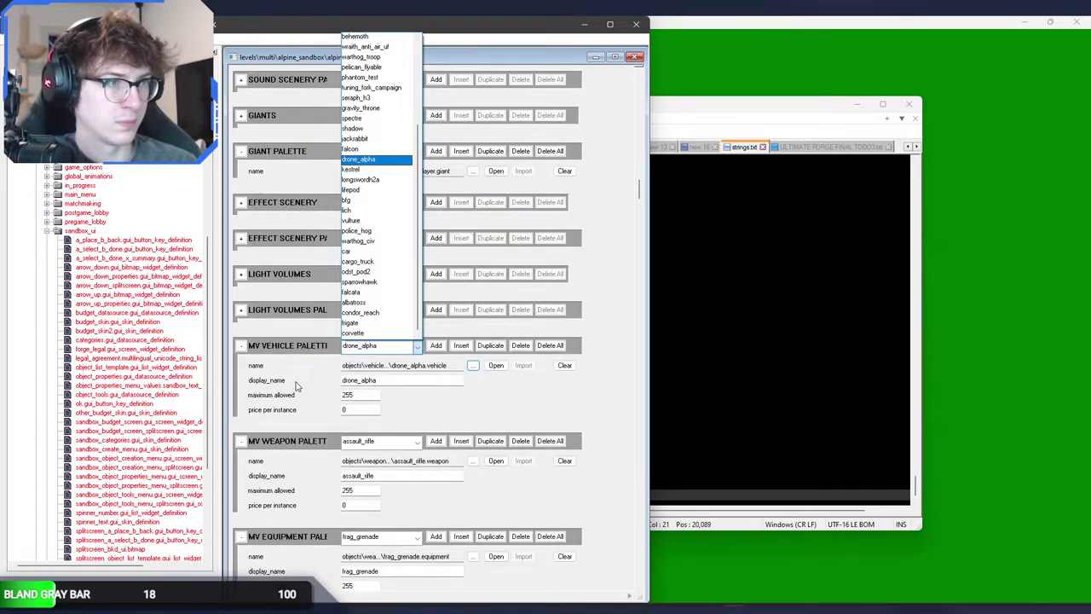
{"action": "left_click", "coordinate": [376, 352]}
{"action": "left_click", "coordinate": [375, 352]}
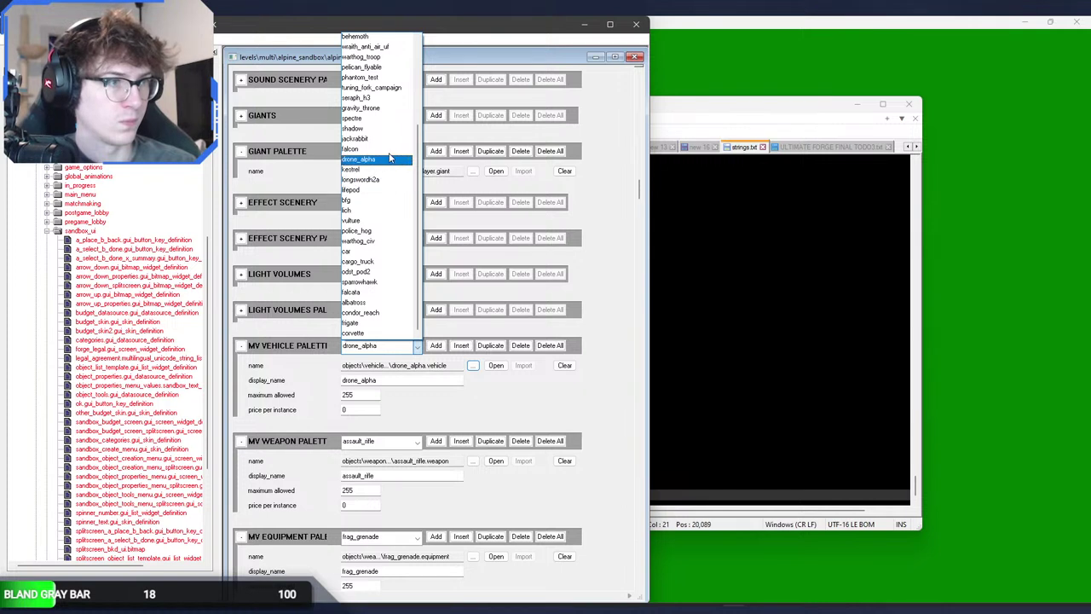
{"action": "left_click", "coordinate": [380, 251]}
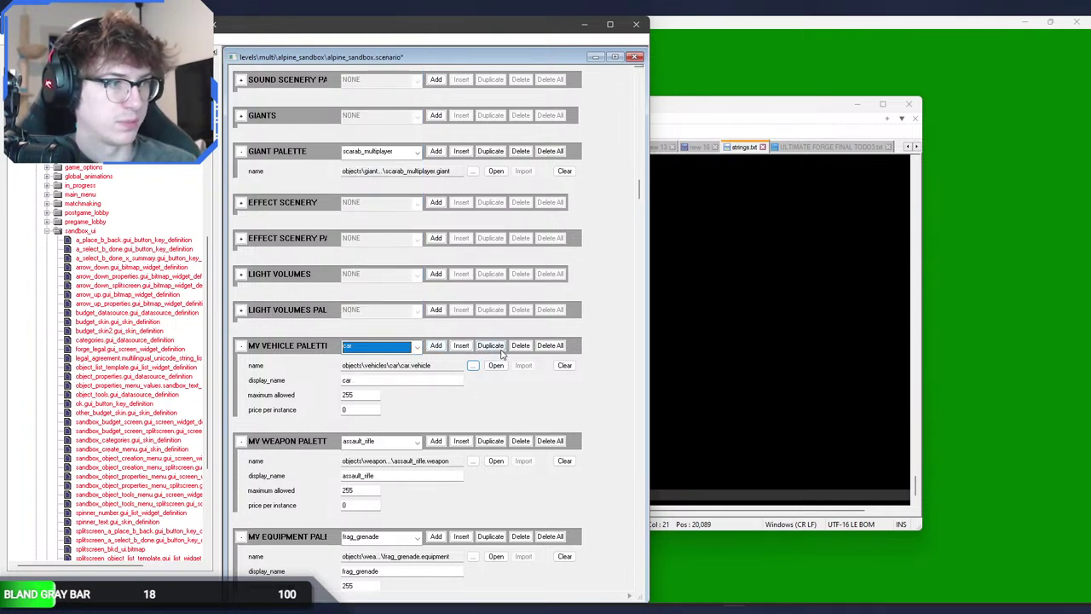
{"action": "left_click", "coordinate": [460, 348]}
{"action": "double_click", "coordinate": [345, 395]}
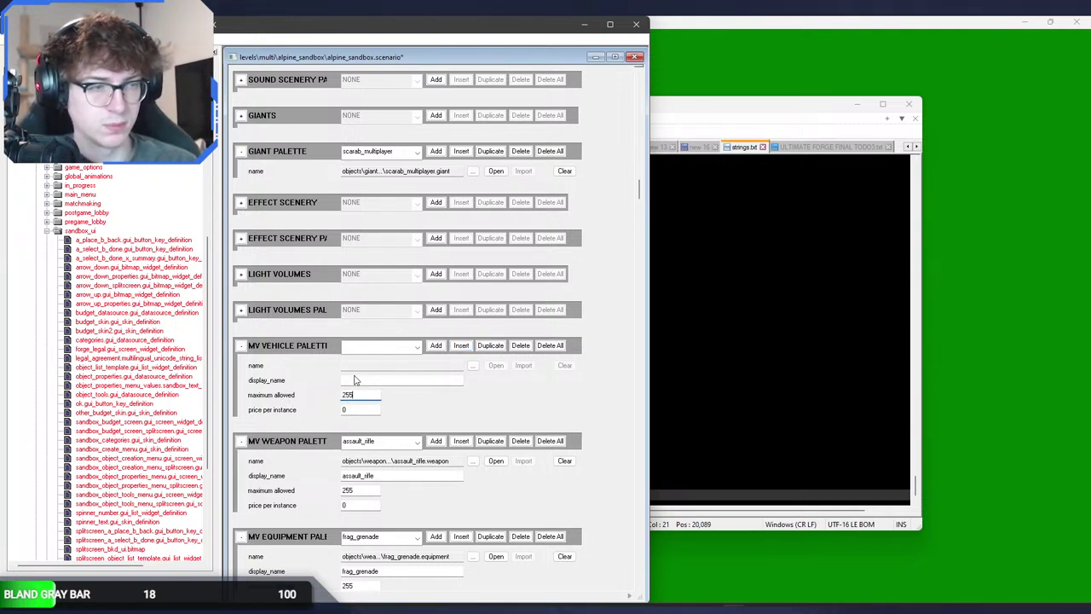
{"action": "left_click", "coordinate": [356, 380]}
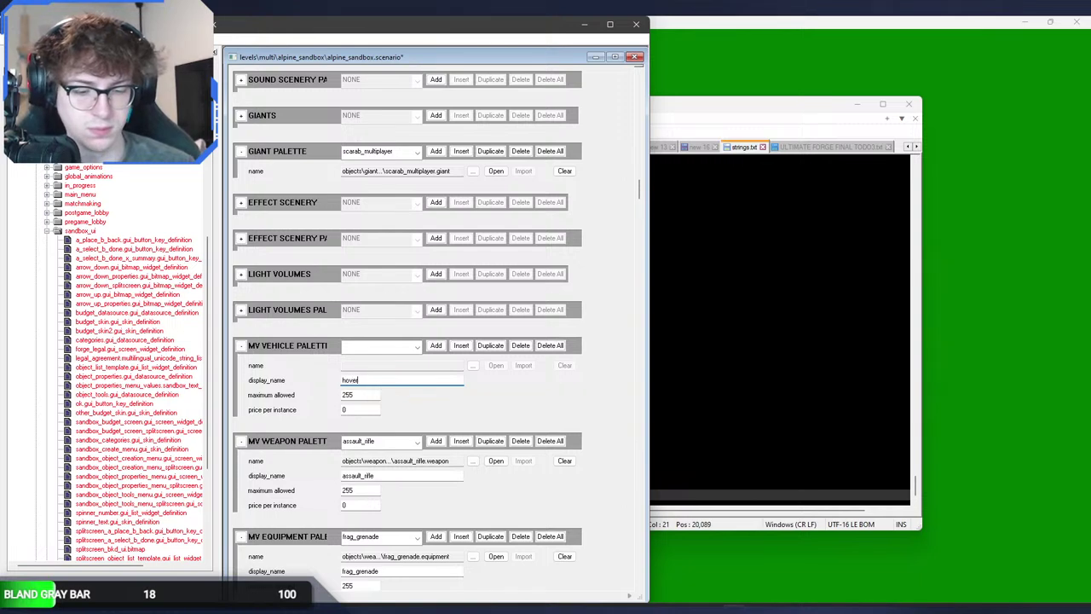
Step: Assign the hoverhog.vehicle tag from the objects\vehicles\hoverhog folder to the new palette entry
{"action": "left_click", "coordinate": [473, 366]}
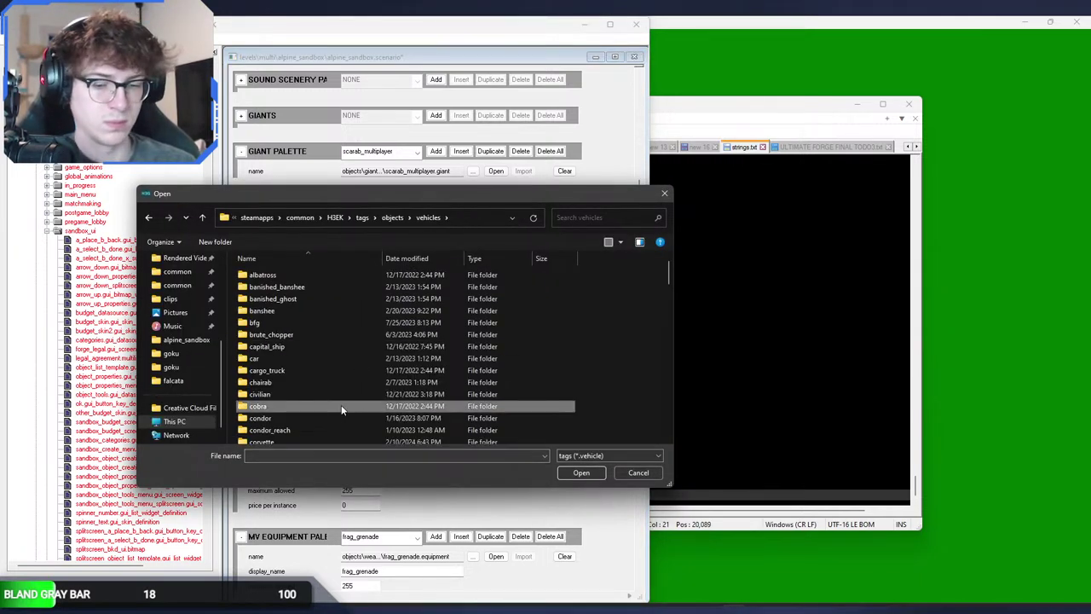
{"action": "key", "text": "h"}
{"action": "double_click", "coordinate": [319, 307]}
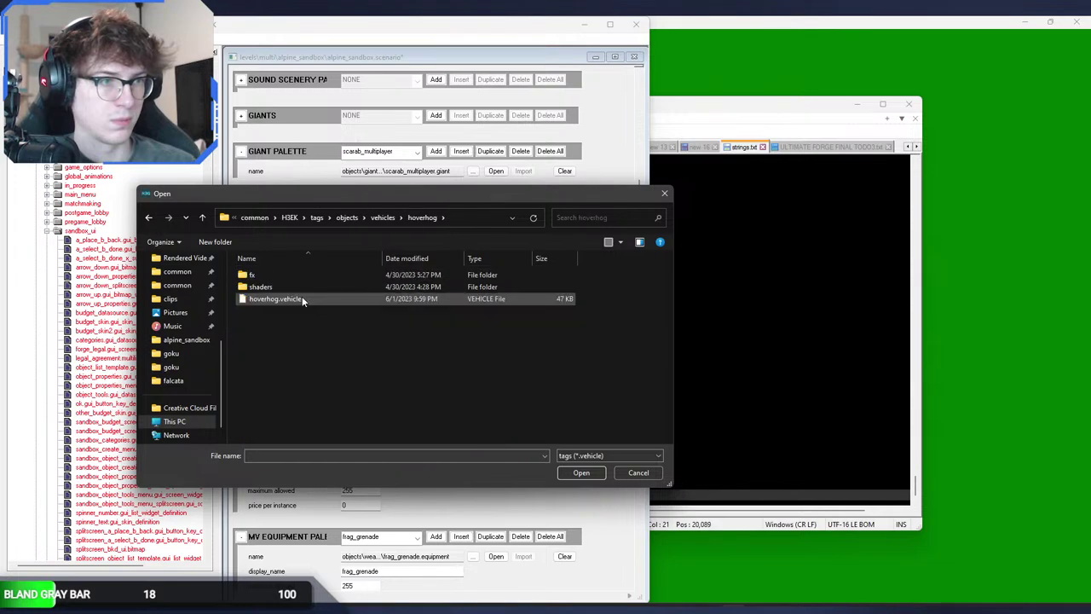
{"action": "double_click", "coordinate": [302, 298]}
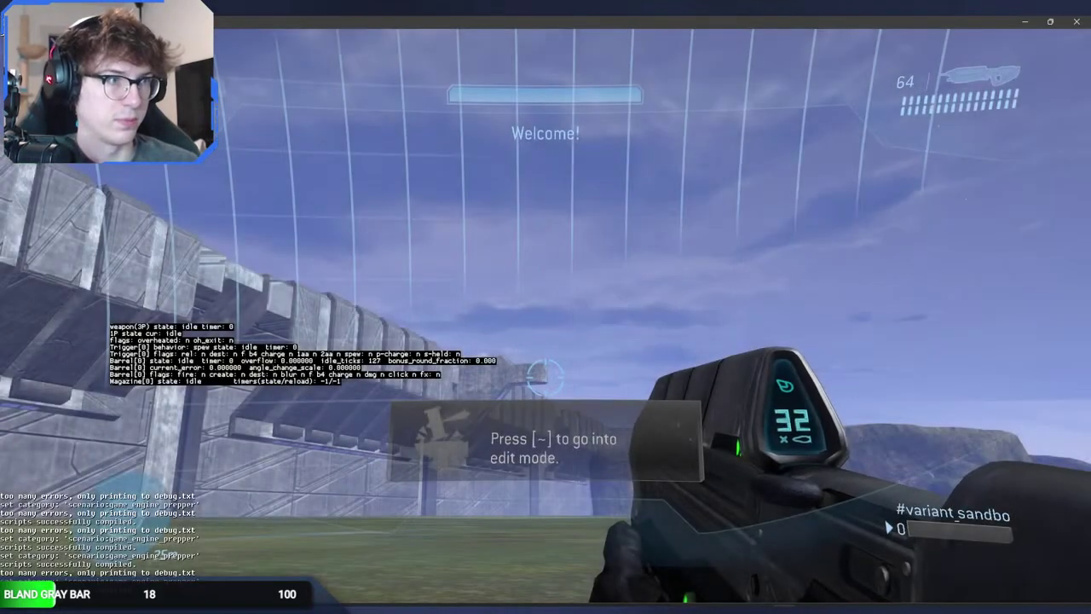
Step: Enter edit mode in Forge and check how the newly added vehicles are named in the Vehicles list
{"action": "key", "text": "grave"}
{"action": "key", "text": "x"}
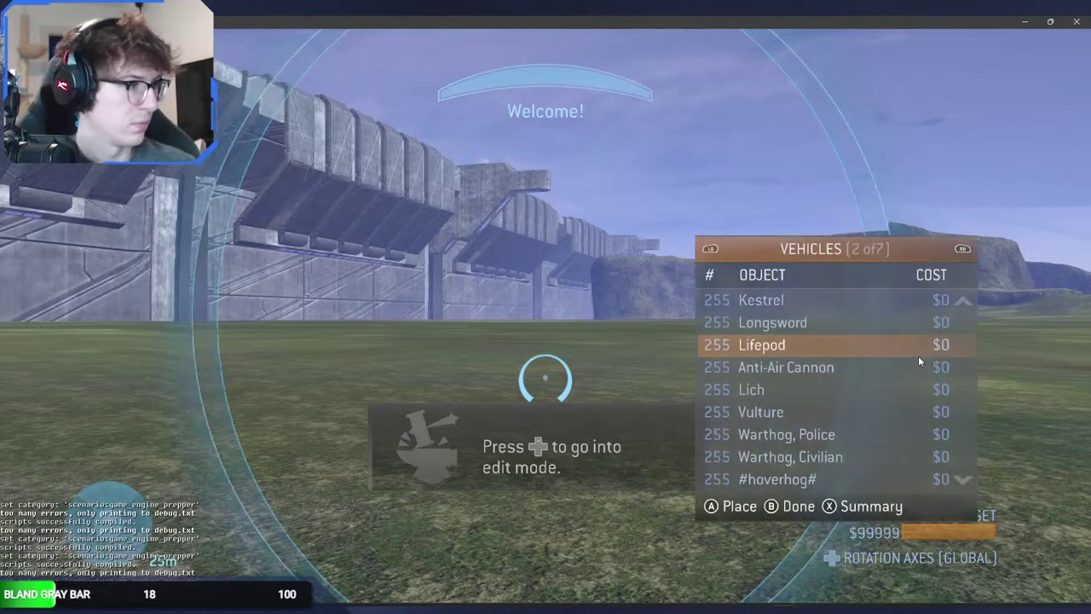
{"action": "key", "text": "q"}
Step: Switch to the command prompt and rerun tool strings ui\halox\sandbox_ui to reimport the sandbox strings
{"action": "key", "text": "alt+Tab"}
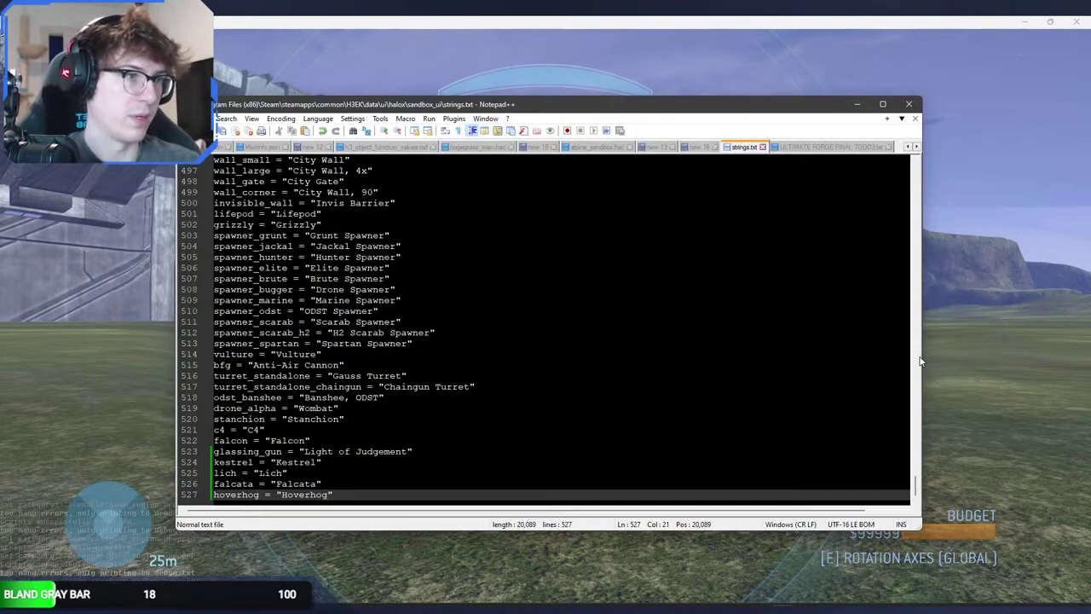
{"action": "key", "text": "alt+Tab"}
{"action": "key", "text": "Up"}
{"action": "key", "text": "Return"}
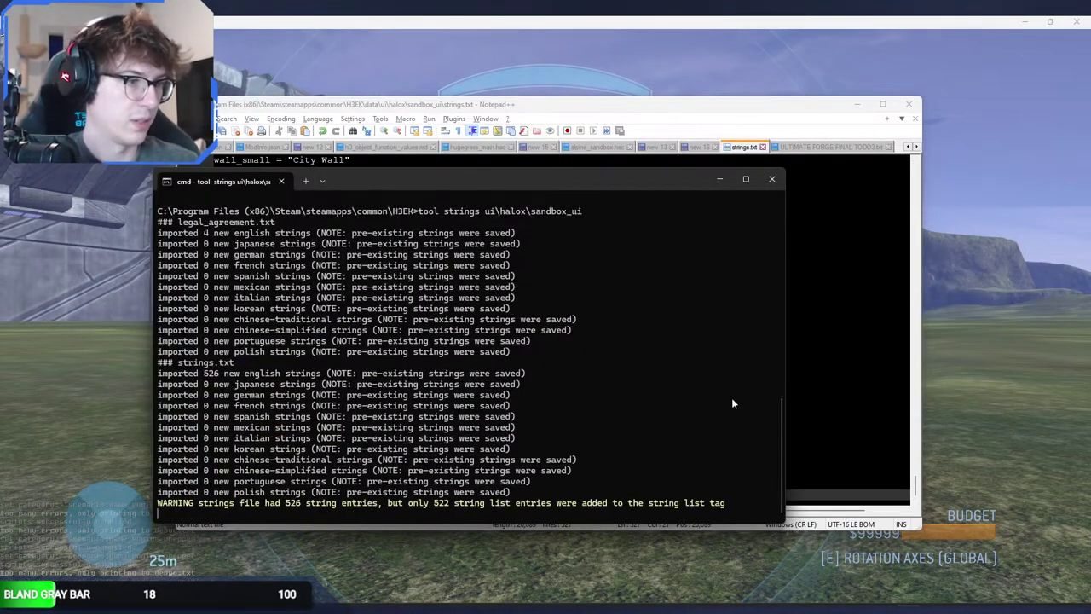
Step: Re-enter the end of the hoverhog display name in the scenario to allow a fresh save, and return to the Forge game
{"action": "key", "text": "alt+Tab"}
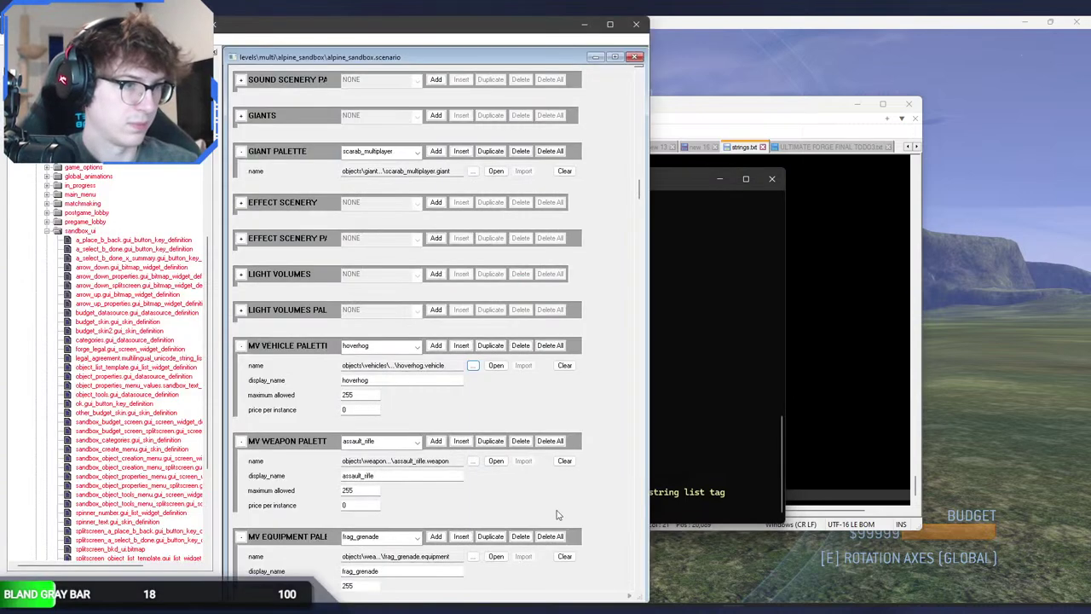
{"action": "left_click", "coordinate": [407, 377]}
{"action": "key", "text": "BackSpace"}
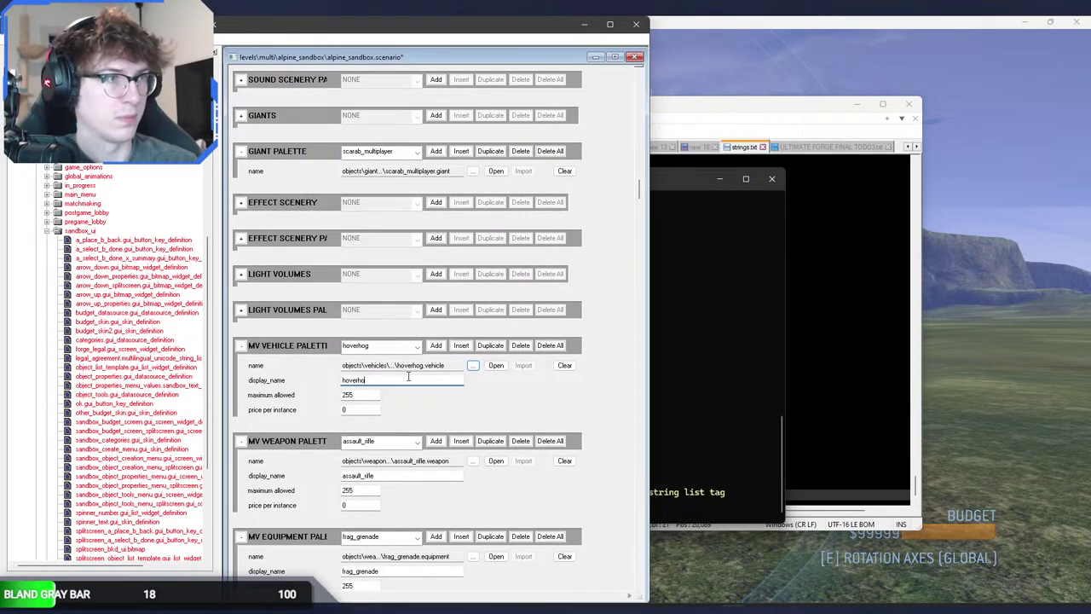
{"action": "type", "text": "g"}
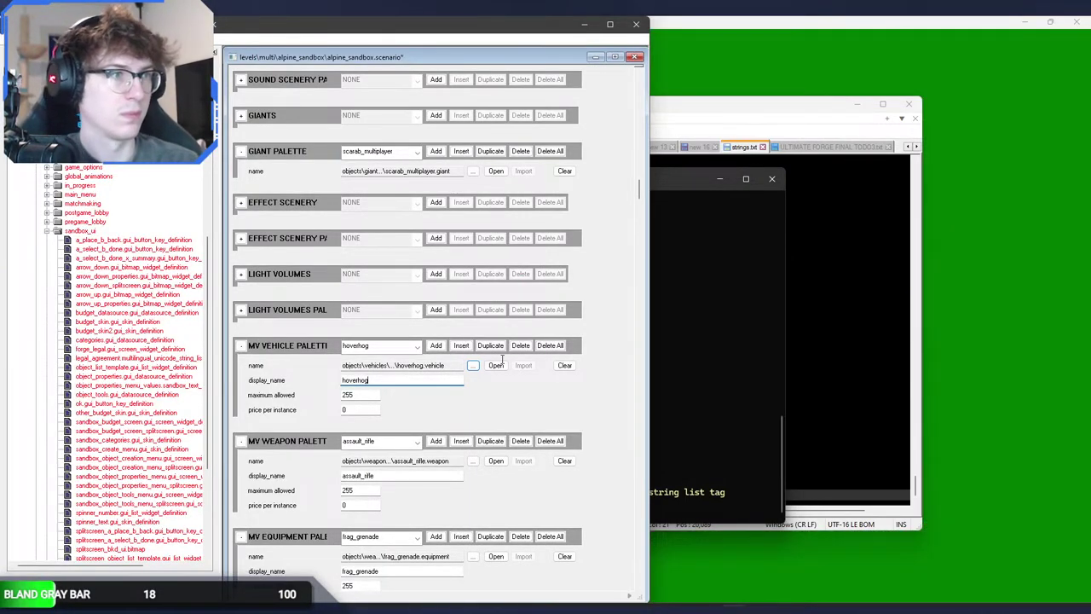
{"action": "left_click", "coordinate": [980, 319]}
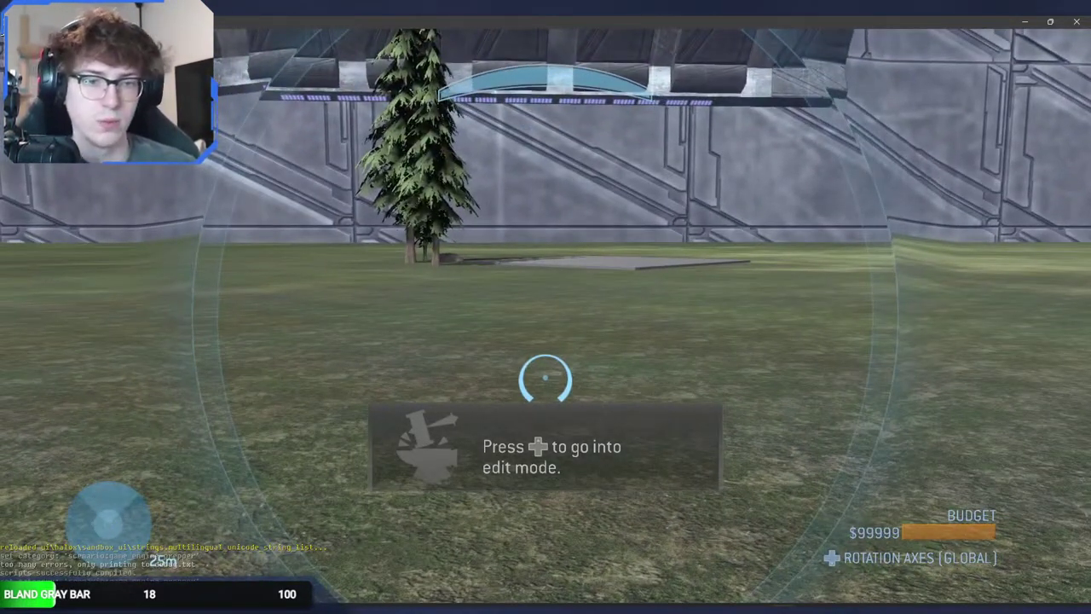
Step: Place a Hoverhog from the Forge Vehicles list onto the grass field
{"action": "key", "text": "q"}
{"action": "key", "text": "Down"}
{"action": "key", "text": "Down"}
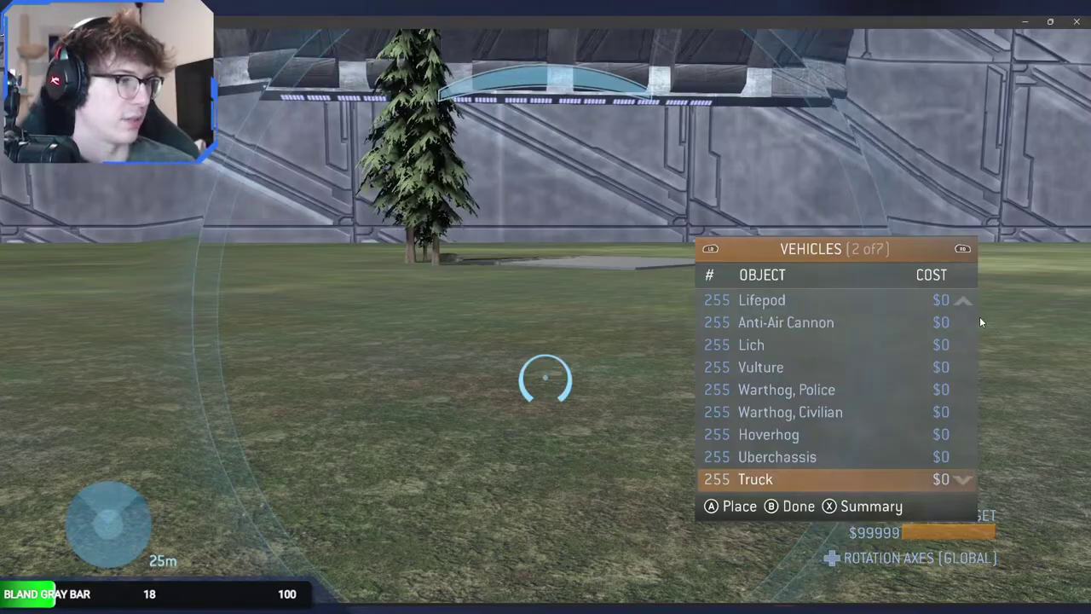
{"action": "key", "text": "Up"}
{"action": "key", "text": "Up"}
{"action": "key", "text": "Return"}
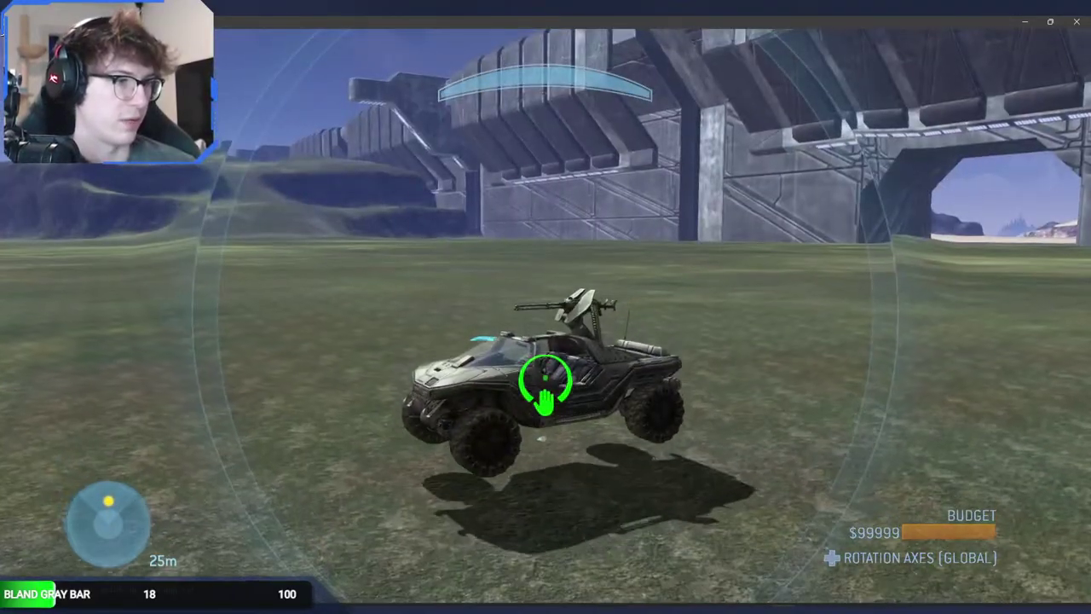
Step: Leave edit mode, test-drive the placed Hoverhog around the field, and return to Forge edit mode
{"action": "key", "text": "Up"}
{"action": "key", "text": "w"}
{"action": "key", "text": "e"}
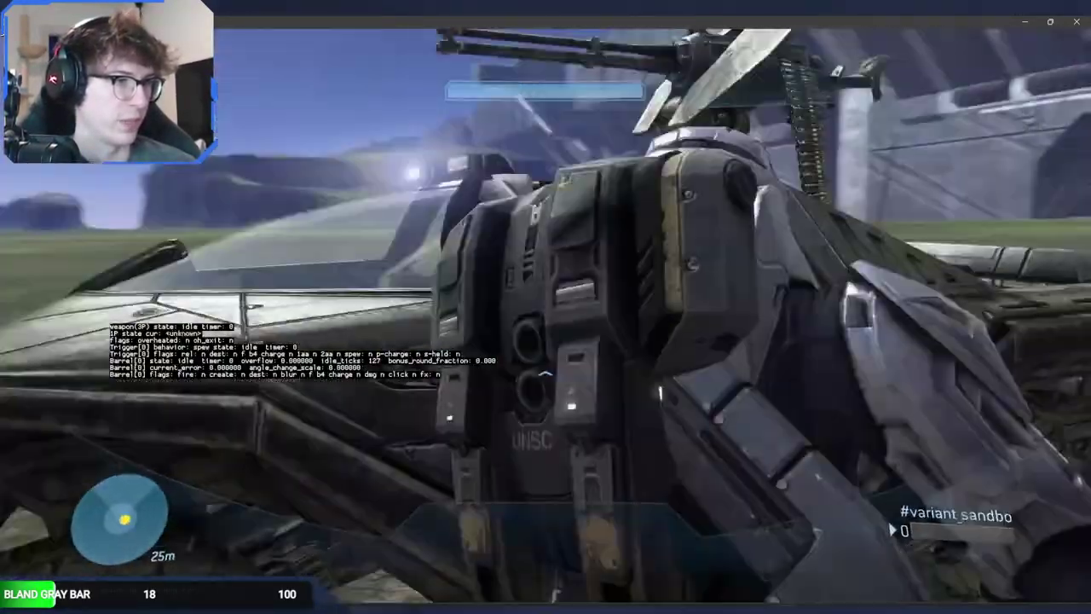
{"action": "key", "text": "w"}
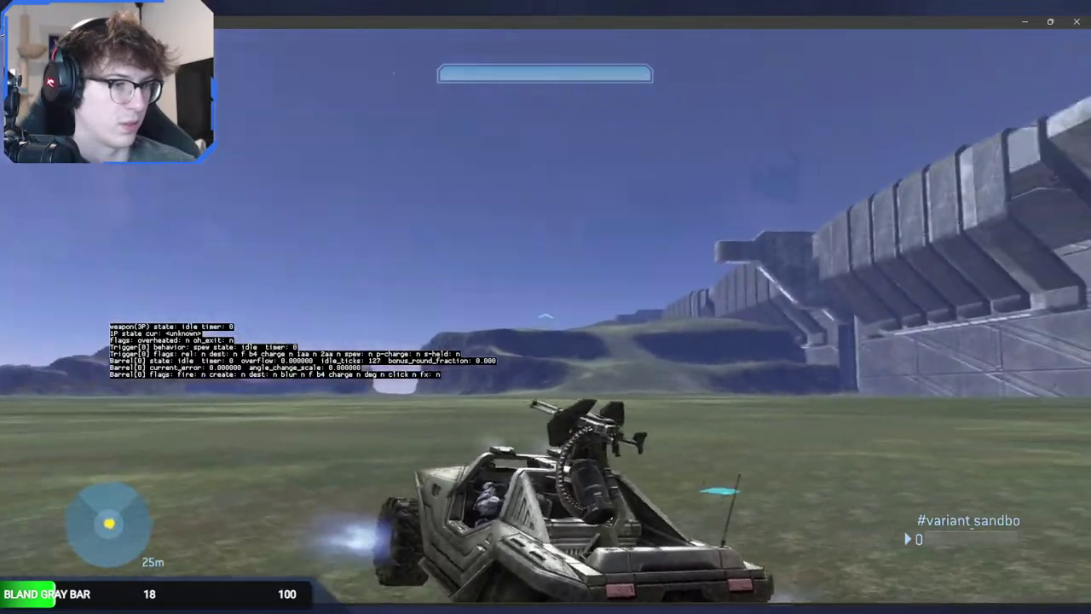
{"action": "key", "text": "w"}
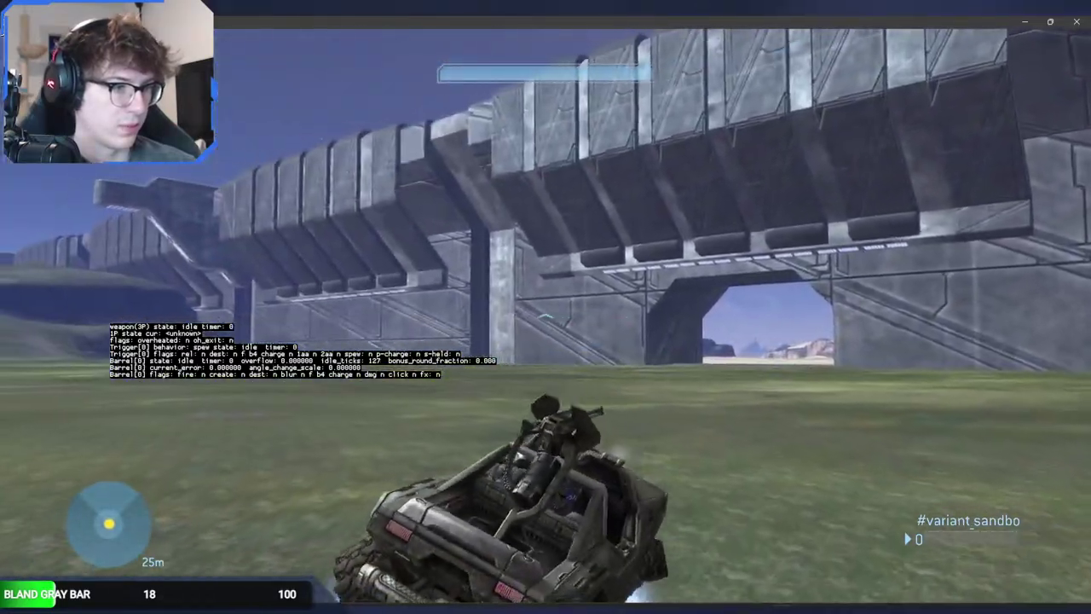
{"action": "key", "text": "w"}
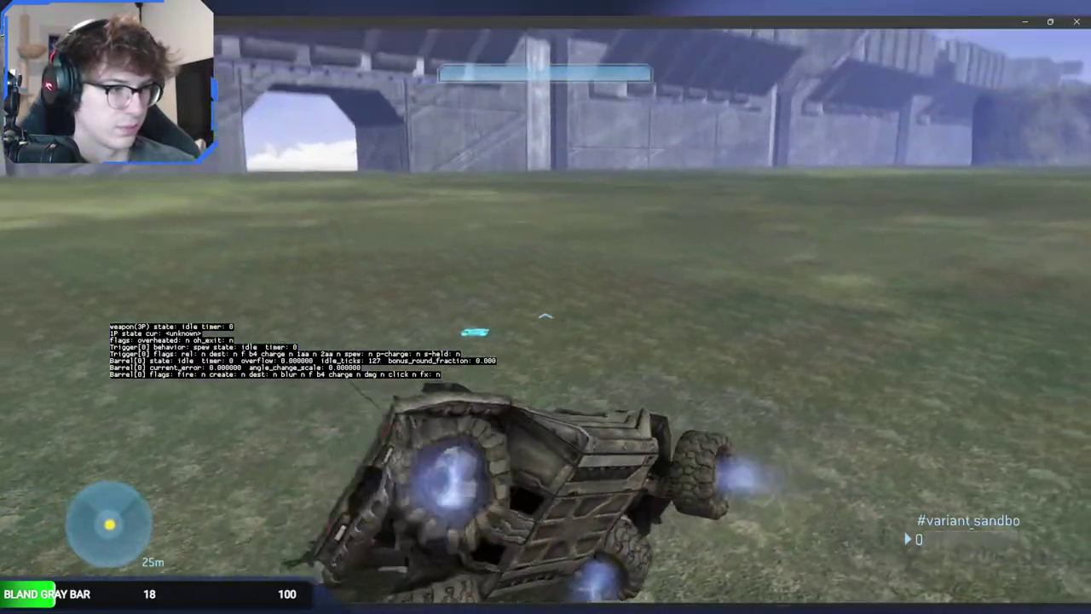
{"action": "key", "text": "w"}
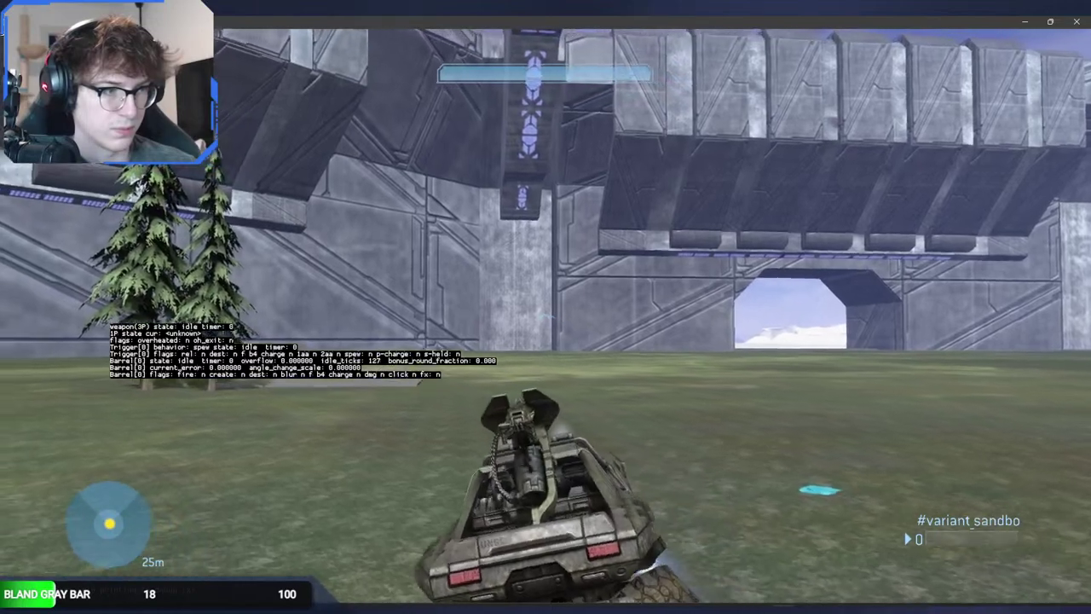
{"action": "key", "text": "w"}
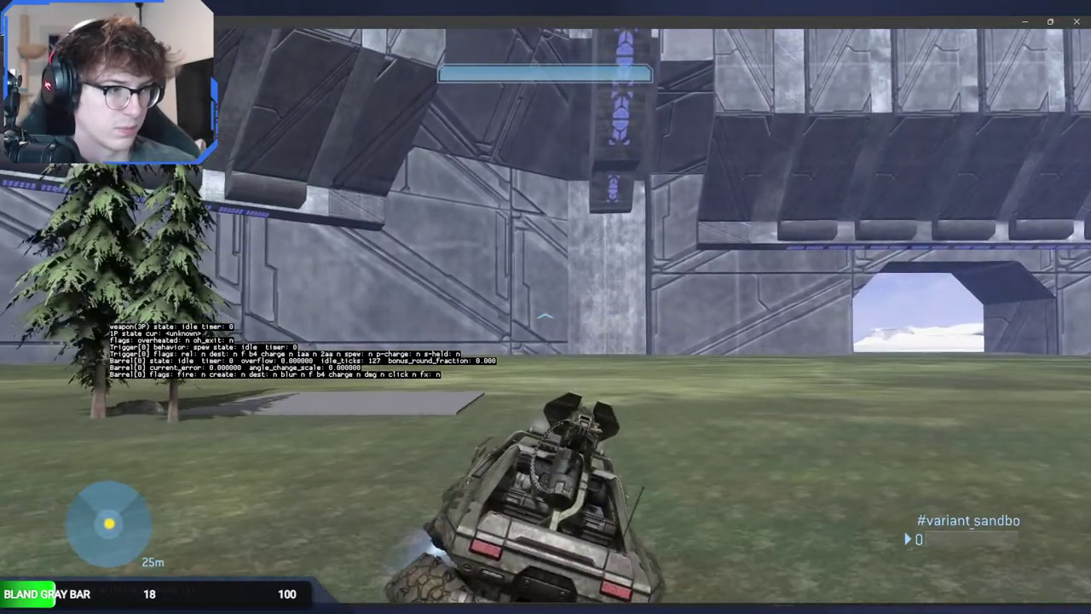
{"action": "key", "text": "w"}
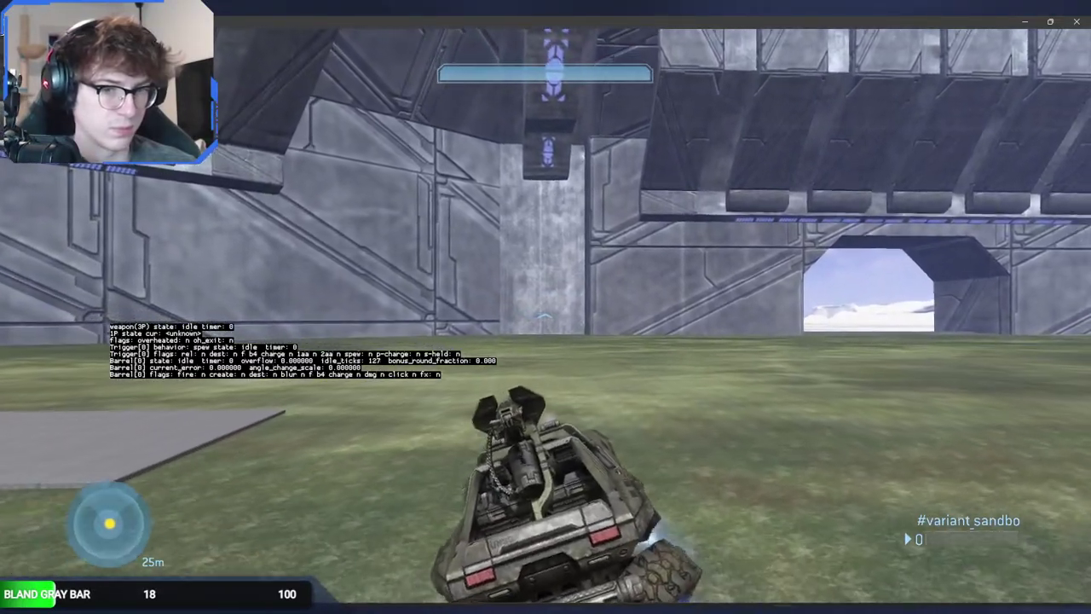
{"action": "key", "text": "w"}
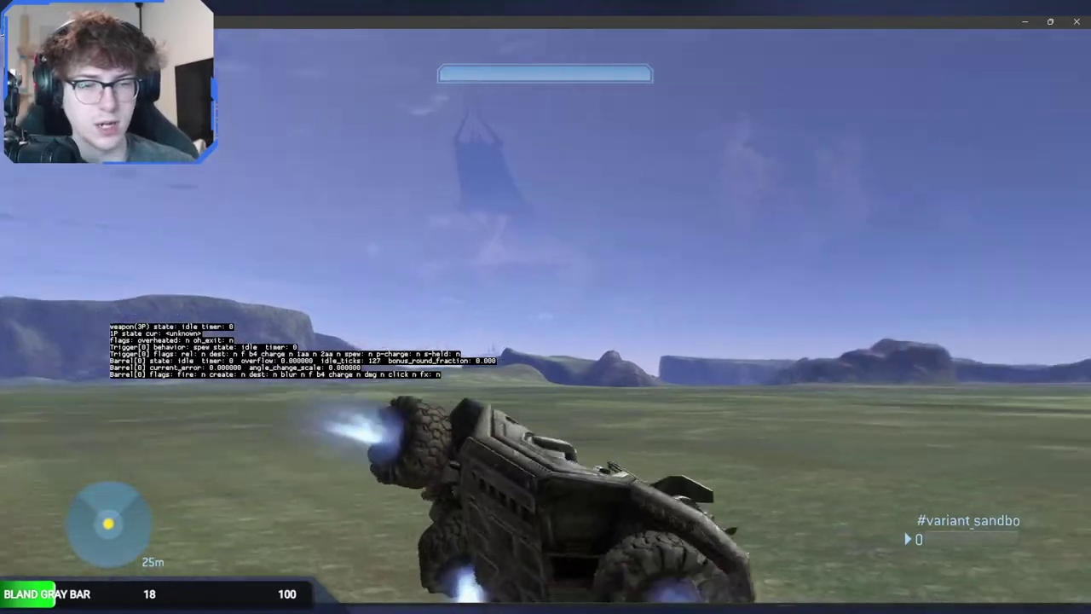
{"action": "key", "text": "w"}
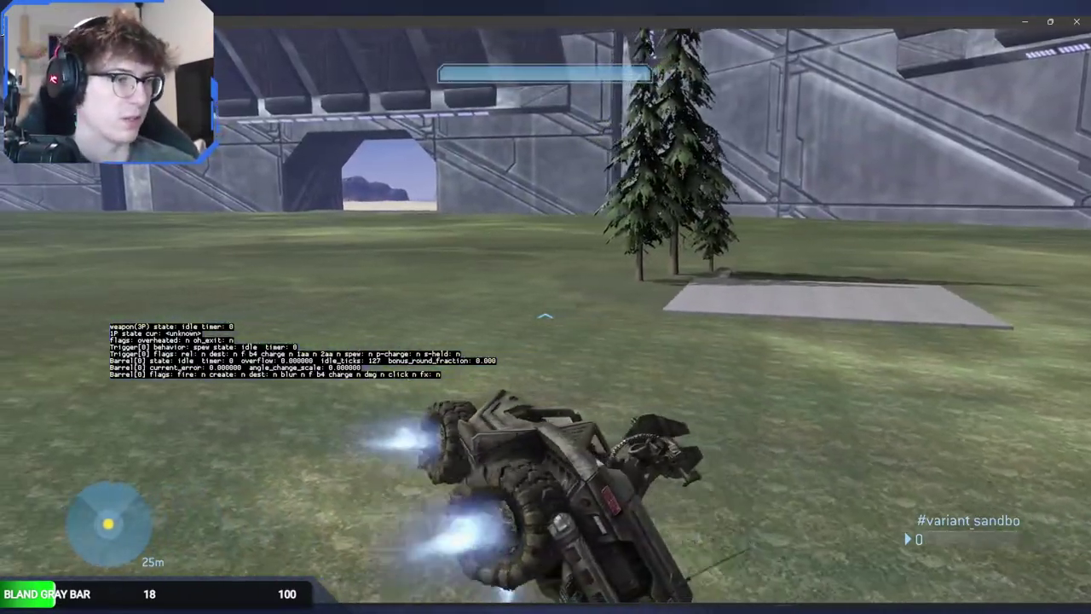
{"action": "key", "text": "w"}
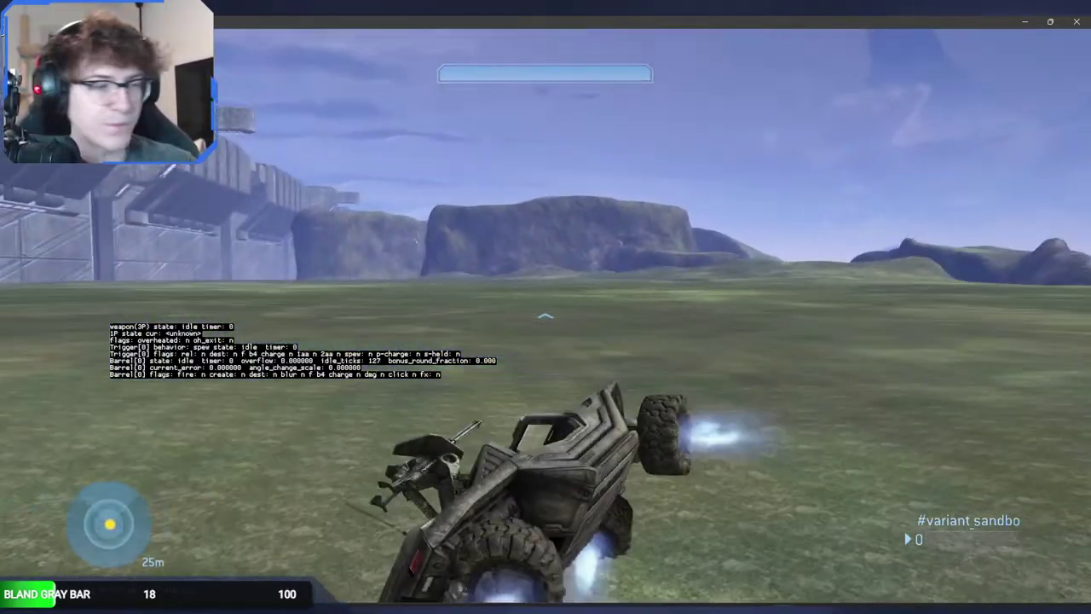
{"action": "key", "text": "e"}
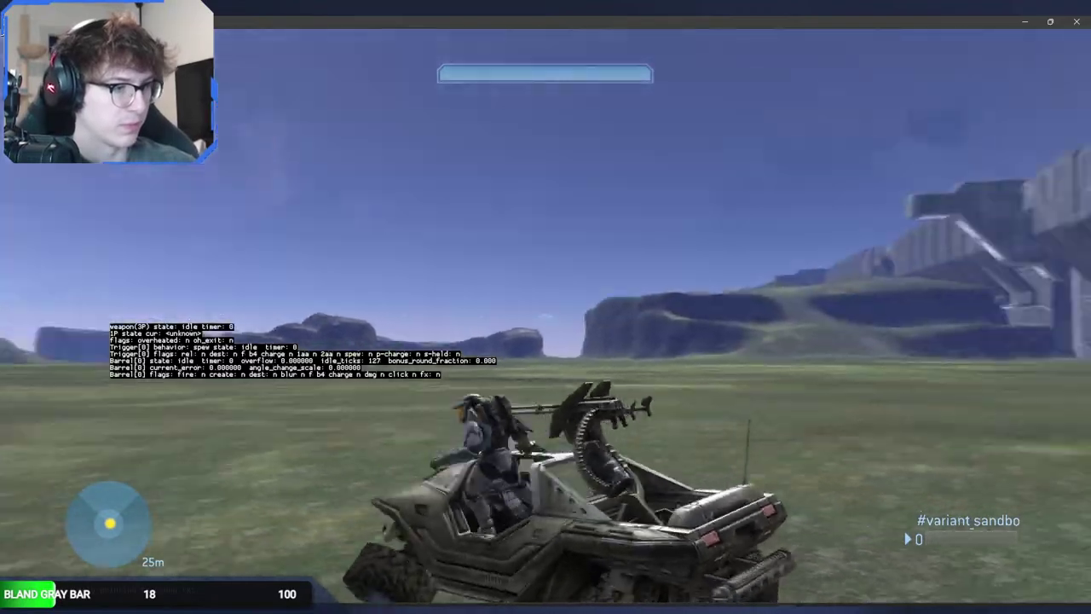
{"action": "key", "text": "e"}
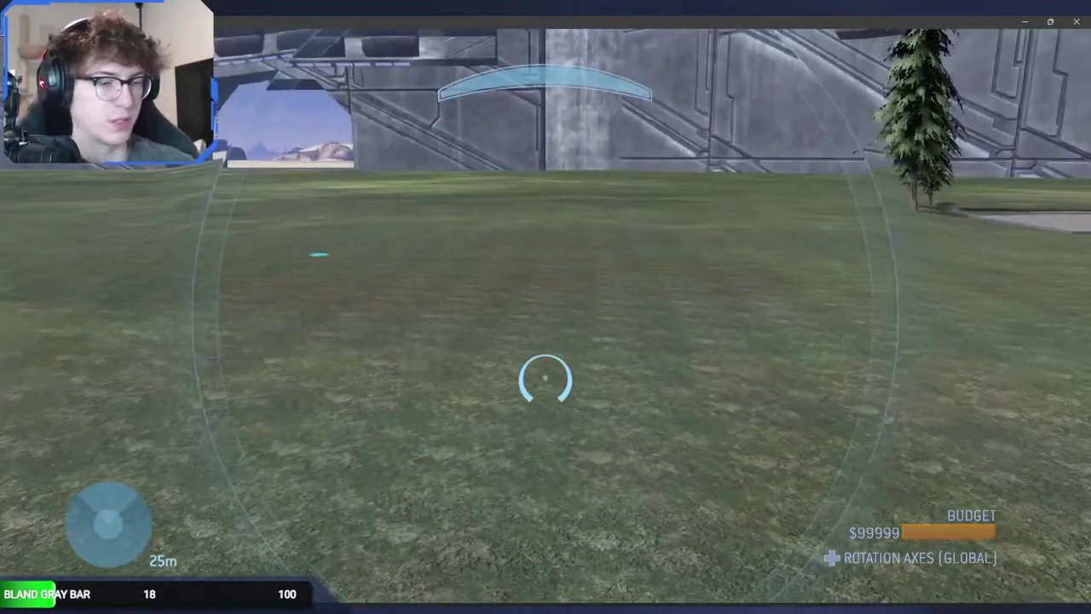
Step: Review the names in the Forge Vehicles list from Banshee through Covenant Corvette
{"action": "key", "text": "alt+Tab"}
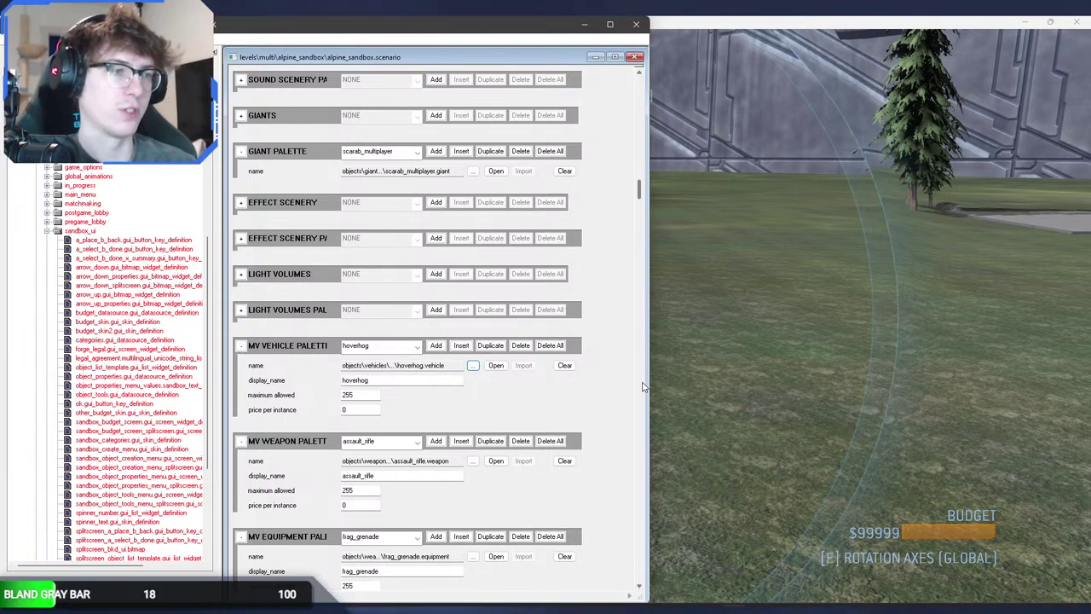
{"action": "left_click", "coordinate": [812, 385]}
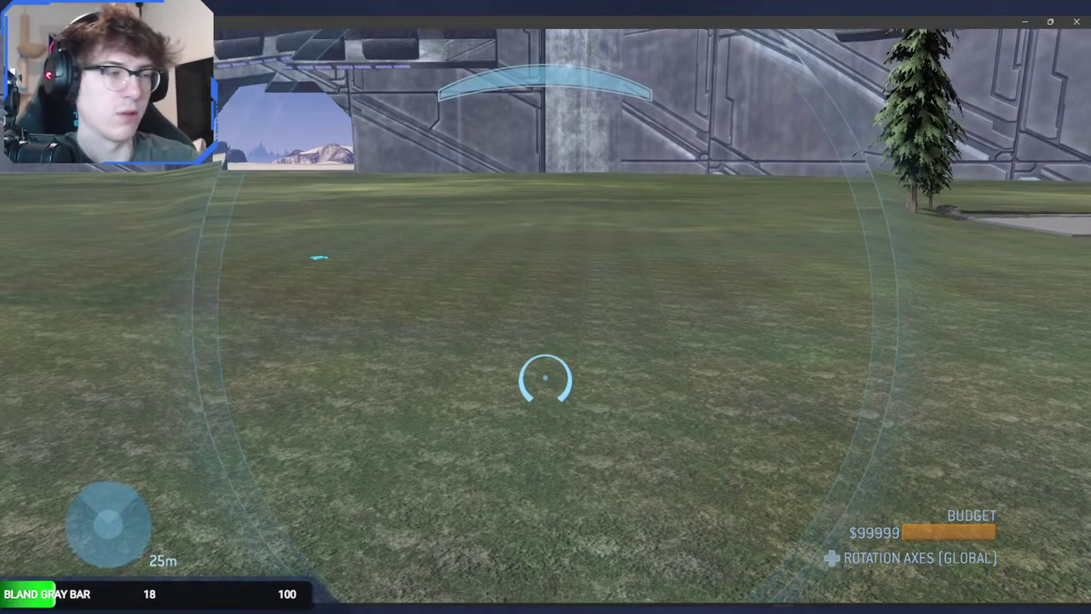
{"action": "key", "text": "q"}
{"action": "scroll", "coordinate": [812, 388], "scroll_direction": "up", "scroll_amount": 5}
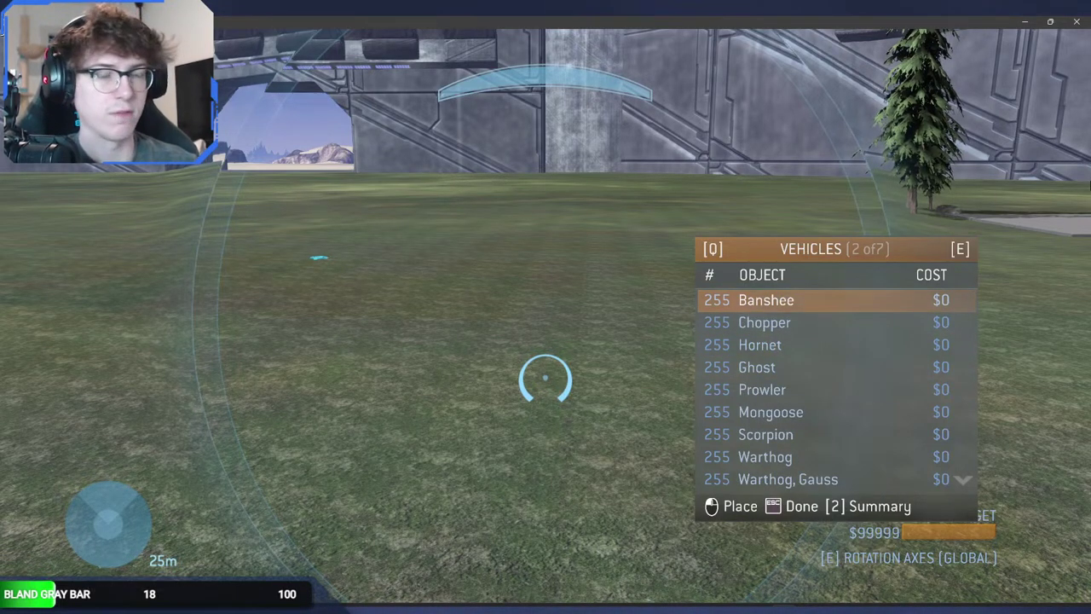
{"action": "key", "text": "Down"}
{"action": "key", "text": "Down"}
{"action": "key", "text": "Down"}
{"action": "key", "text": "Down"}
{"action": "key", "text": "Down"}
{"action": "key", "text": "Down"}
{"action": "key", "text": "Down"}
{"action": "key", "text": "Down"}
{"action": "key", "text": "Down"}
{"action": "key", "text": "Down"}
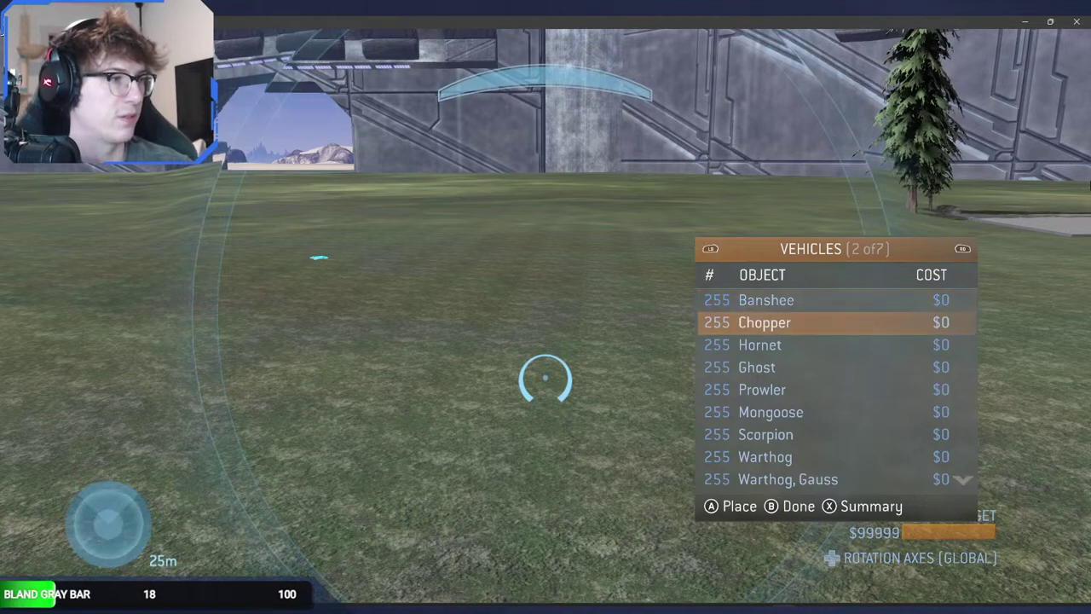
{"action": "key", "text": "Down"}
{"action": "key", "text": "Down"}
{"action": "key", "text": "Down"}
{"action": "key", "text": "Down"}
{"action": "key", "text": "Down"}
{"action": "key", "text": "Down"}
{"action": "key", "text": "Down"}
{"action": "key", "text": "Down"}
{"action": "key", "text": "Down"}
{"action": "key", "text": "Down"}
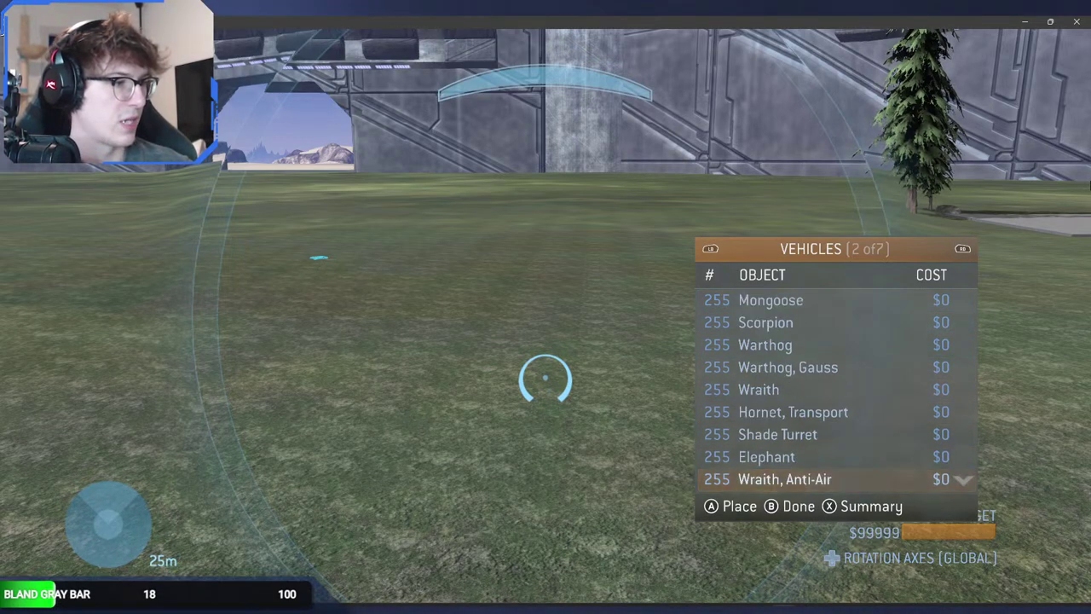
{"action": "key", "text": "Down"}
{"action": "key", "text": "Down"}
{"action": "key", "text": "Down"}
{"action": "key", "text": "Down"}
{"action": "key", "text": "Down"}
{"action": "key", "text": "Down"}
{"action": "key", "text": "Down"}
{"action": "key", "text": "Down"}
{"action": "key", "text": "Down"}
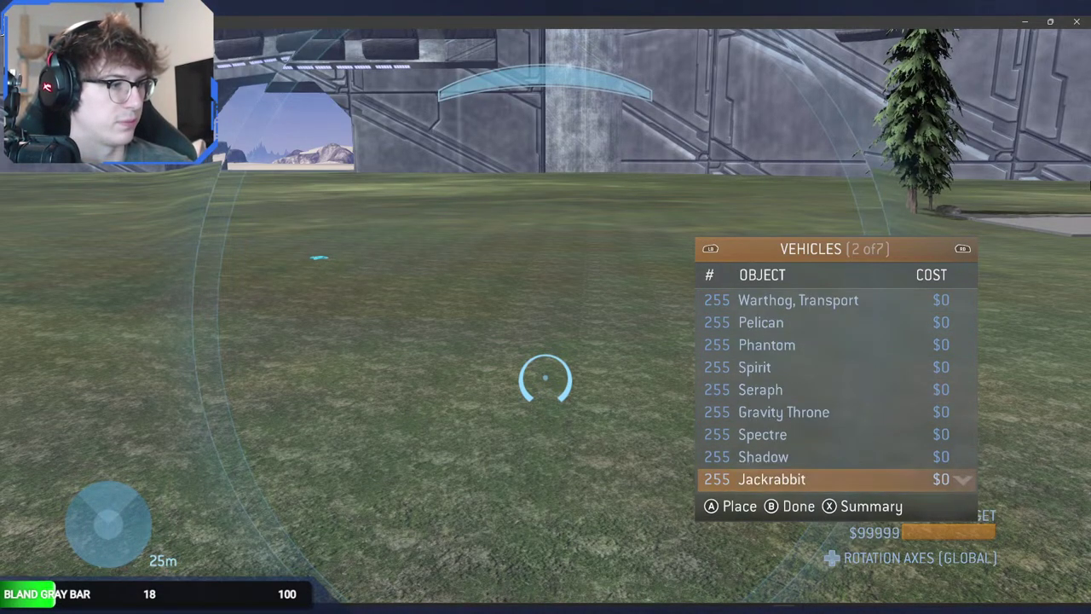
{"action": "key", "text": "Down"}
{"action": "key", "text": "Down"}
{"action": "key", "text": "Down"}
{"action": "key", "text": "Down"}
{"action": "key", "text": "Down"}
{"action": "key", "text": "Down"}
{"action": "key", "text": "Down"}
{"action": "key", "text": "Down"}
{"action": "key", "text": "Down"}
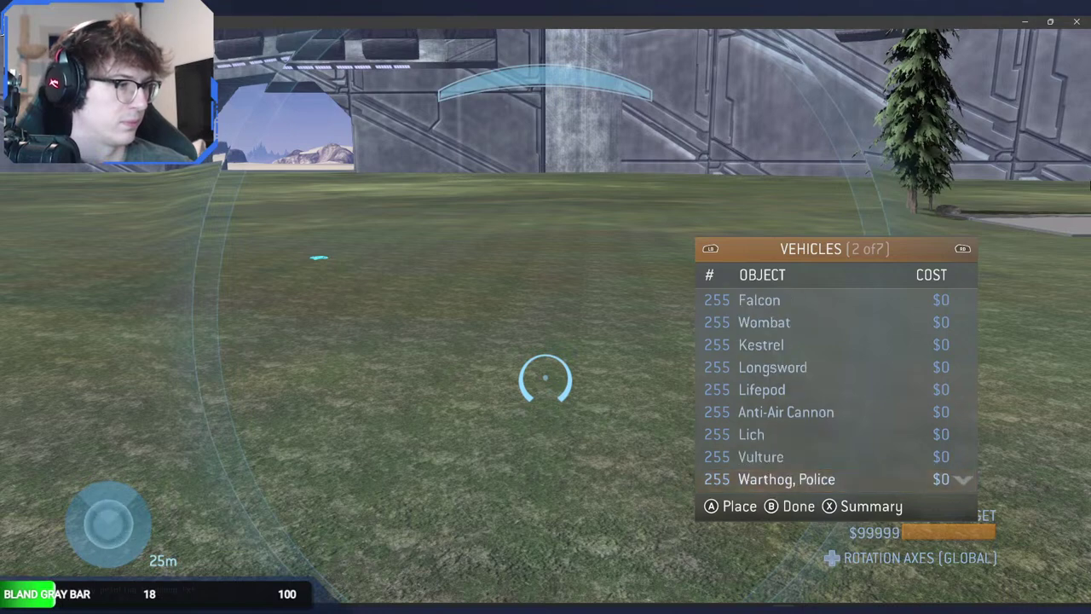
{"action": "key", "text": "Down"}
{"action": "key", "text": "Down"}
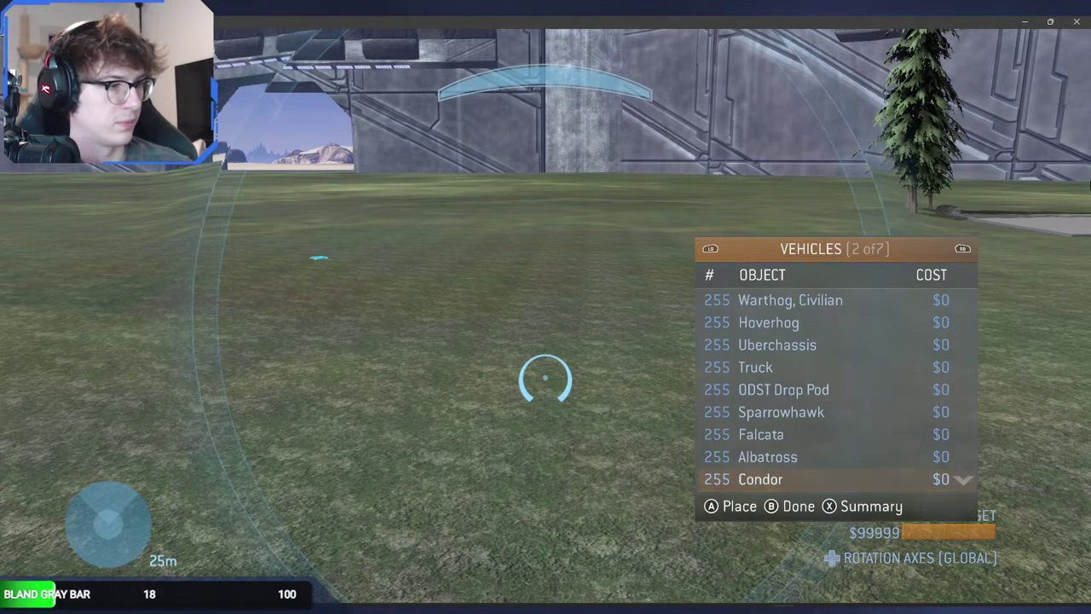
{"action": "key", "text": "Down"}
{"action": "key", "text": "Down"}
{"action": "key", "text": "Page_Up"}
{"action": "key", "text": "Page_Up"}
{"action": "key", "text": "Page_Up"}
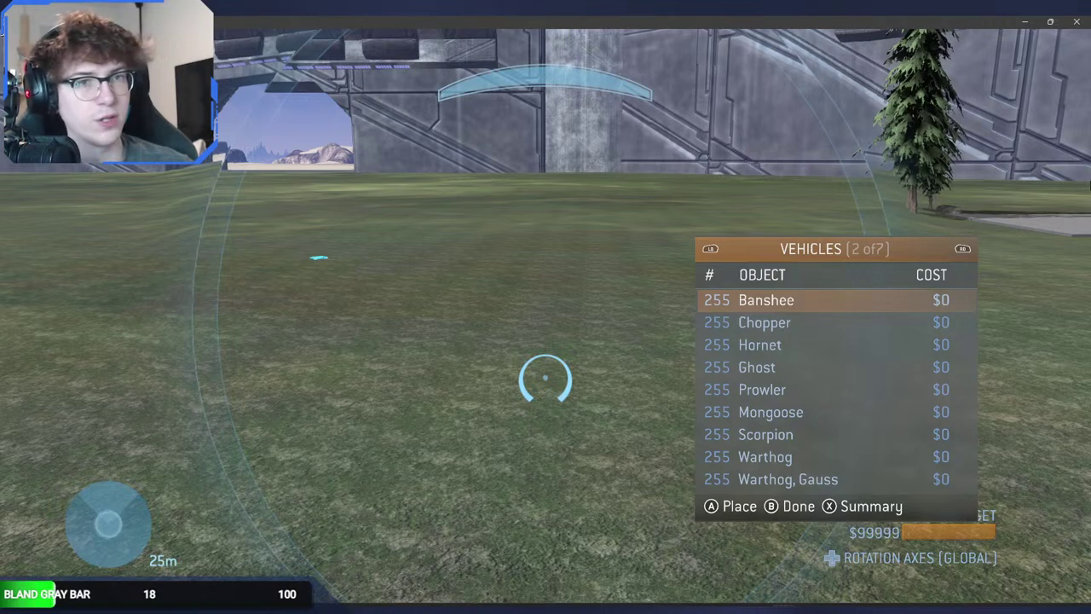
{"action": "key", "text": "Page_Down"}
{"action": "key", "text": "Page_Down"}
{"action": "key", "text": "Page_Down"}
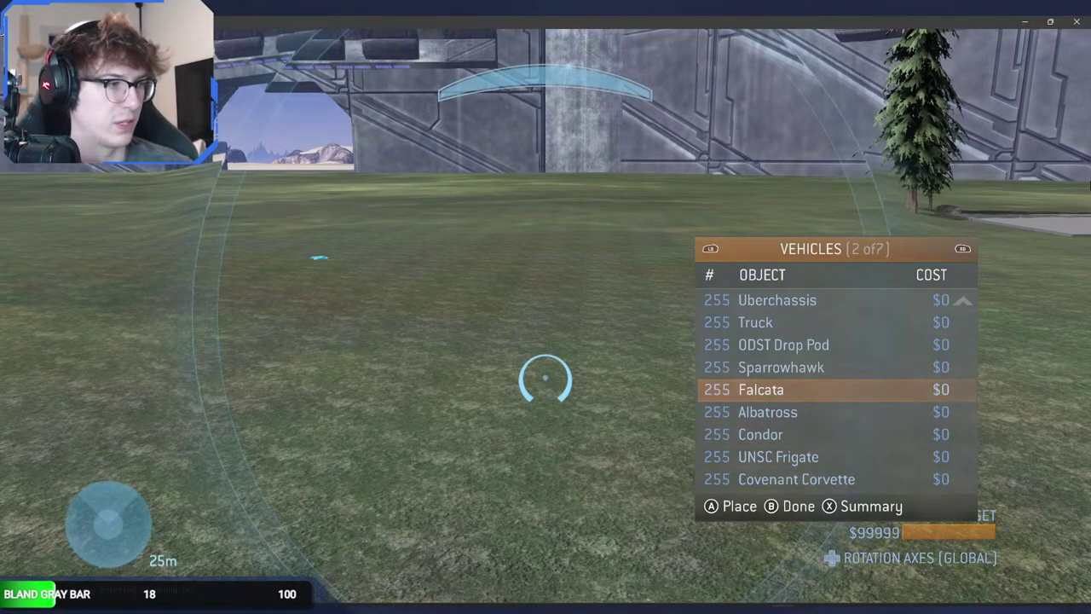
{"action": "key", "text": "Return"}
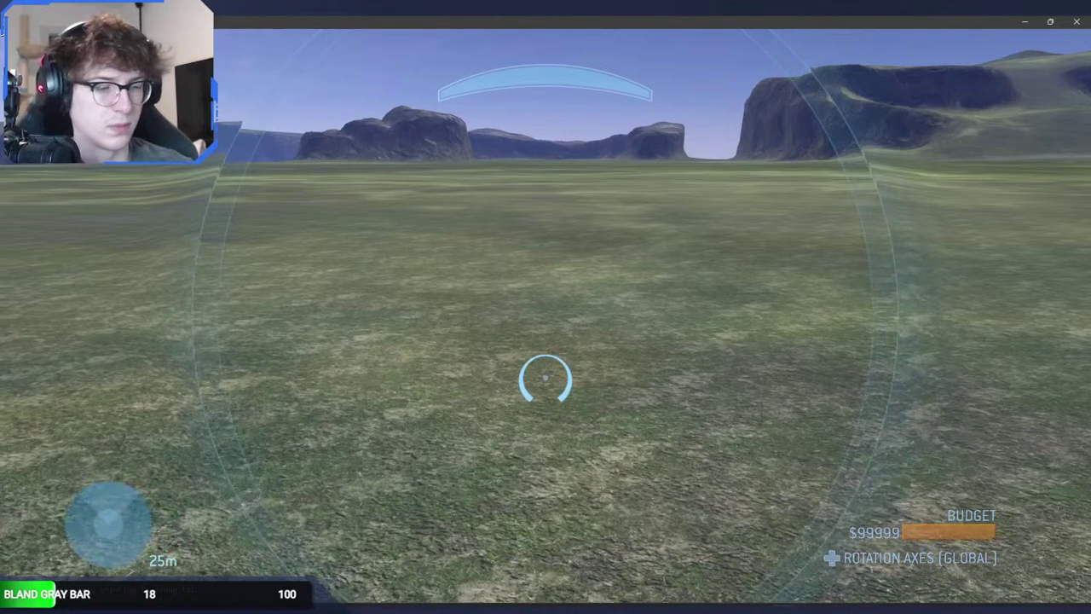
Step: Switch to the alpine_sandbox scenario and check the entries of the multiplayer vehicle palette
{"action": "key", "text": "alt+Tab"}
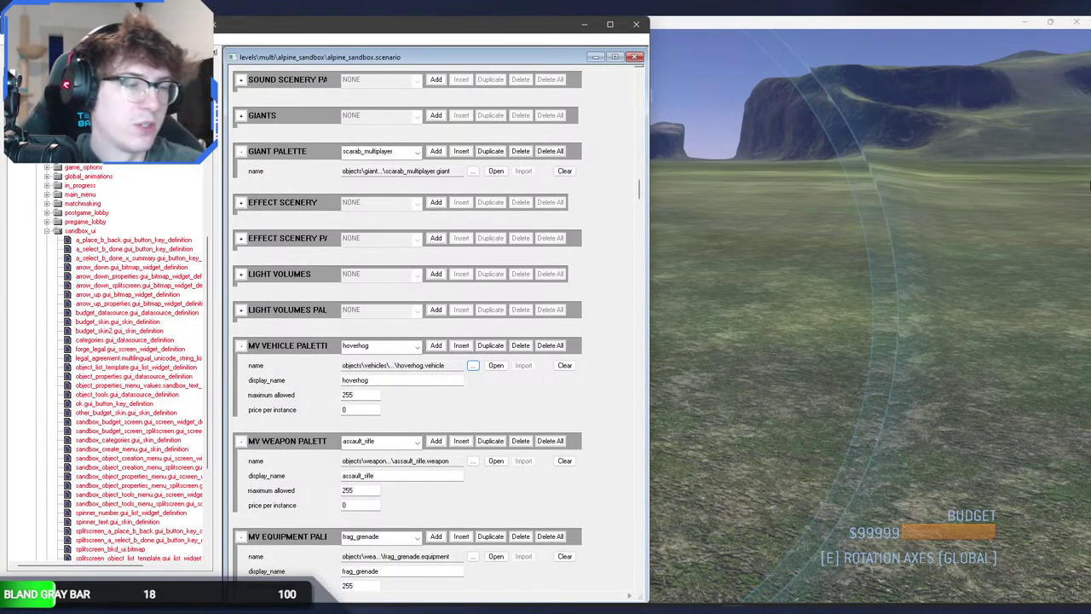
{"action": "left_click", "coordinate": [411, 345]}
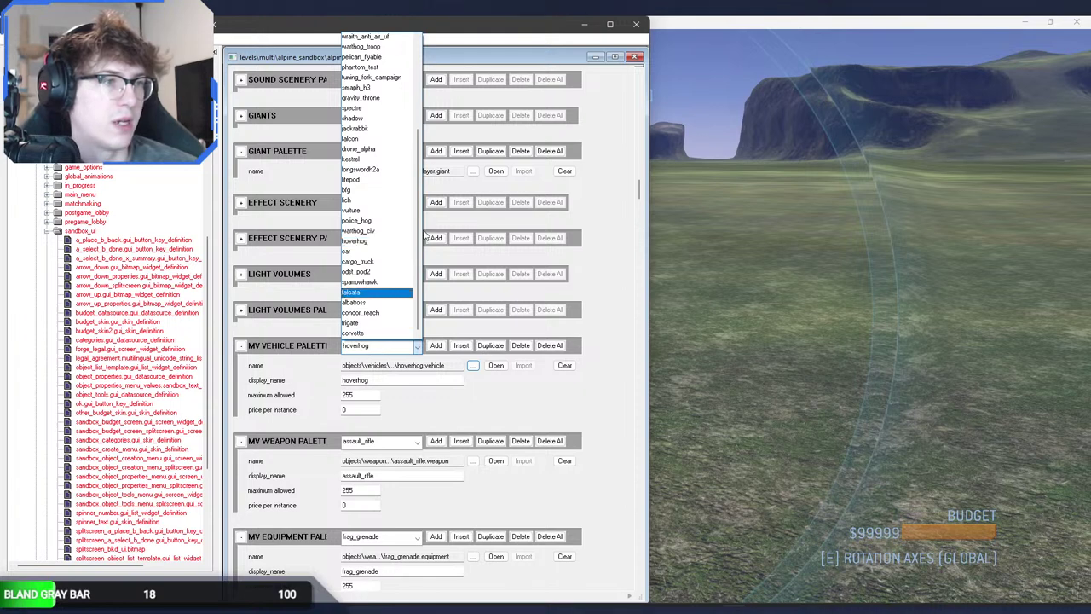
{"action": "mouse_move", "coordinate": [417, 232]}
{"action": "left_mouse_down"}
{"action": "mouse_move", "coordinate": [419, 135]}
{"action": "mouse_move", "coordinate": [420, 239]}
{"action": "left_mouse_up"}
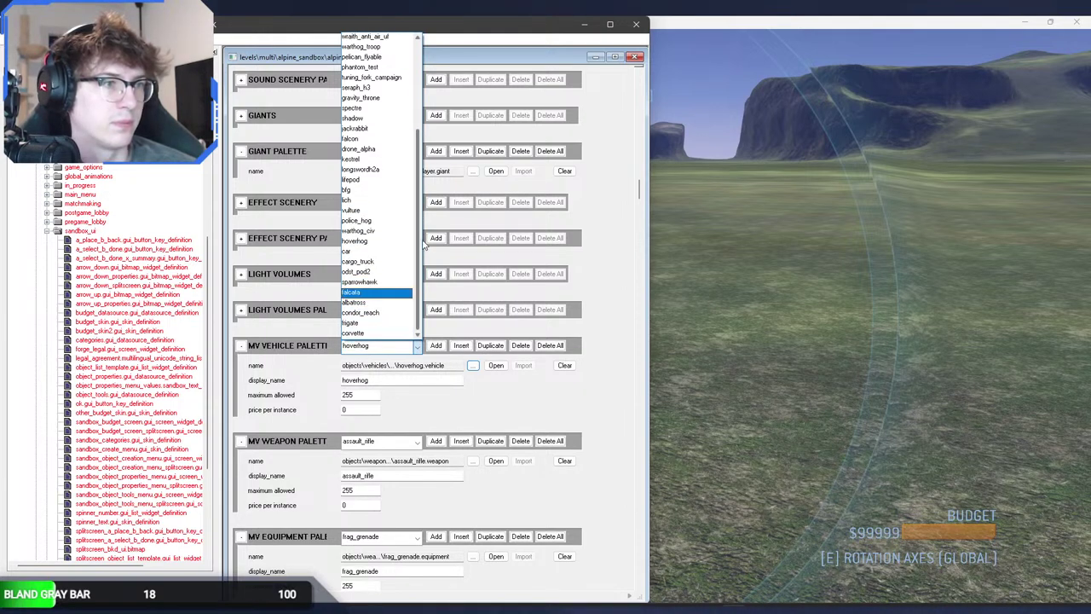
{"action": "left_click", "coordinate": [405, 351]}
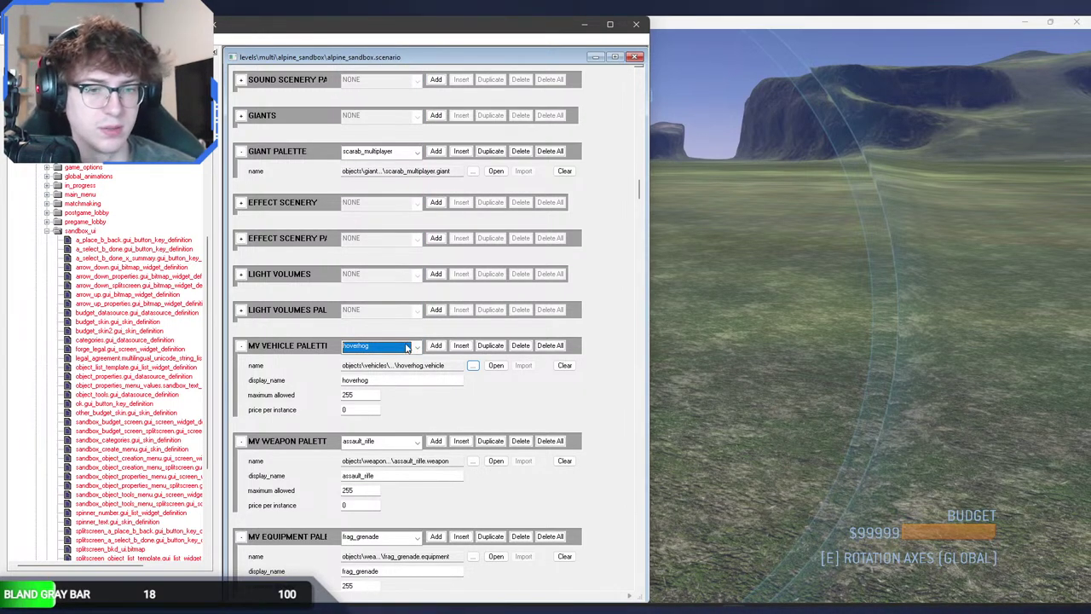
Step: Switch to ULTIMATE FORGE FINAL TODO3.txt in Notepad++ and place the text cursor on line 50, below the WEAPONS heading
{"action": "left_click", "coordinate": [878, 607]}
{"action": "left_click", "coordinate": [826, 147]}
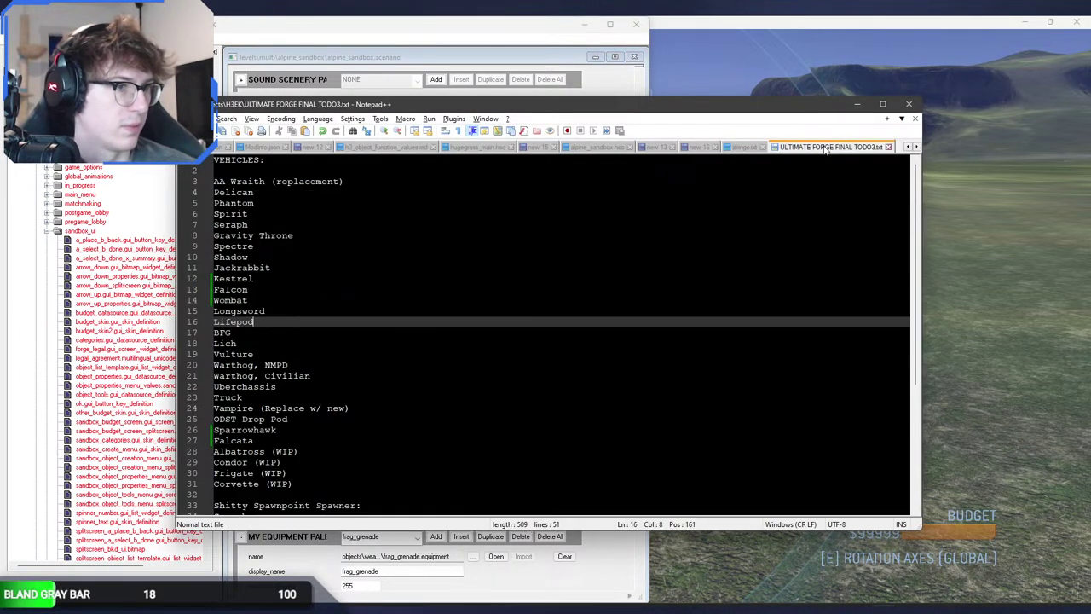
{"action": "scroll", "coordinate": [607, 362], "scroll_direction": "down", "scroll_amount": 8}
{"action": "left_click", "coordinate": [377, 496]}
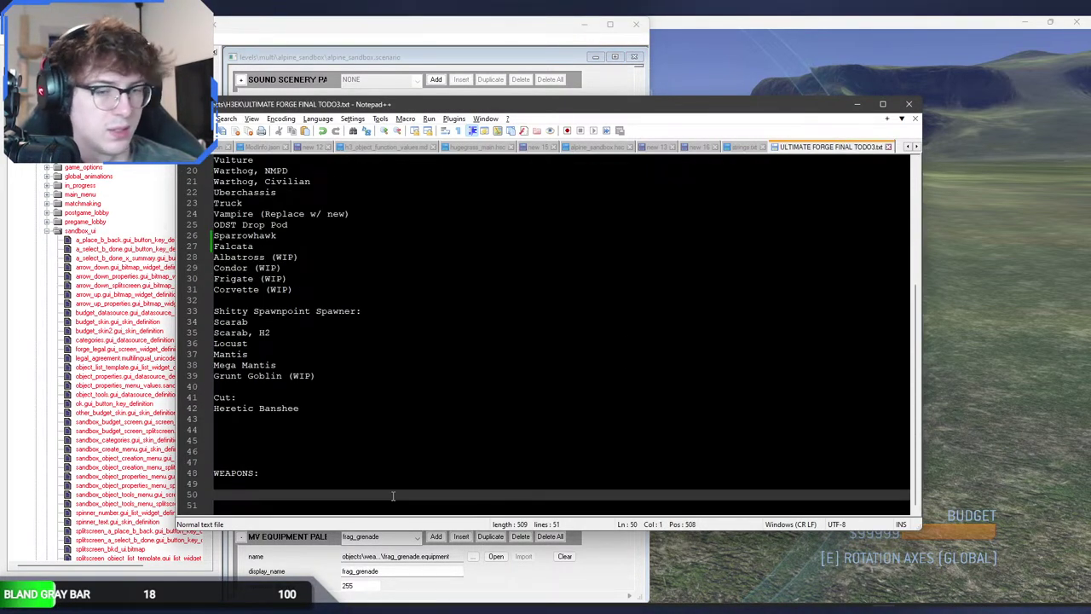
Step: In the alpine_sandbox scenario's multiplayer weapon palette, replace the glassing_beam_handheld tag with target_laser.weapon from the support_high\target_laser folder and save
{"action": "left_click", "coordinate": [304, 574]}
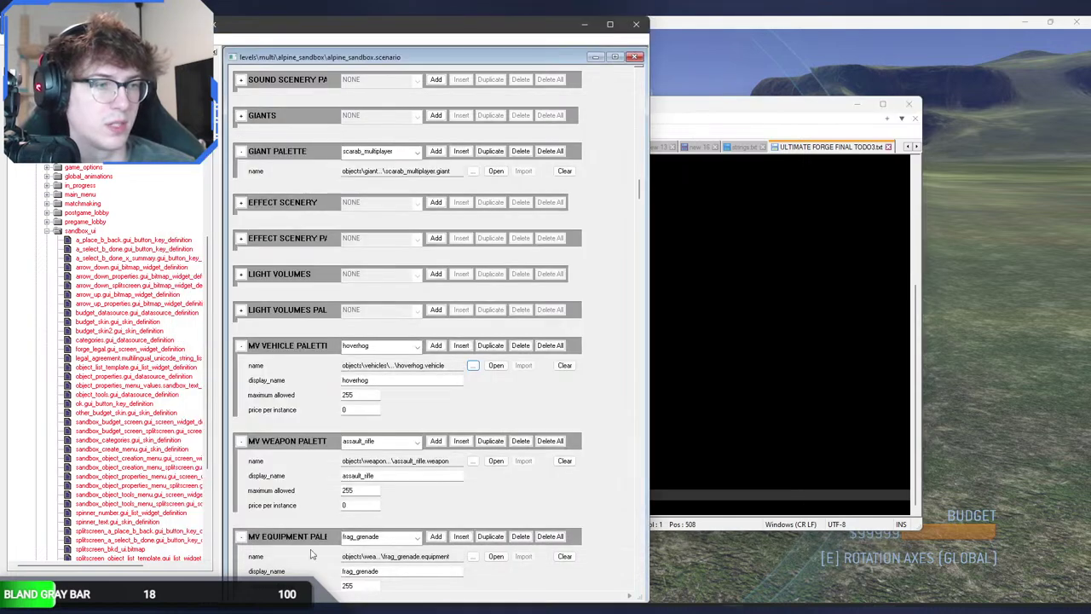
{"action": "left_click", "coordinate": [356, 441]}
{"action": "scroll", "coordinate": [397, 372], "scroll_direction": "down", "scroll_amount": 3}
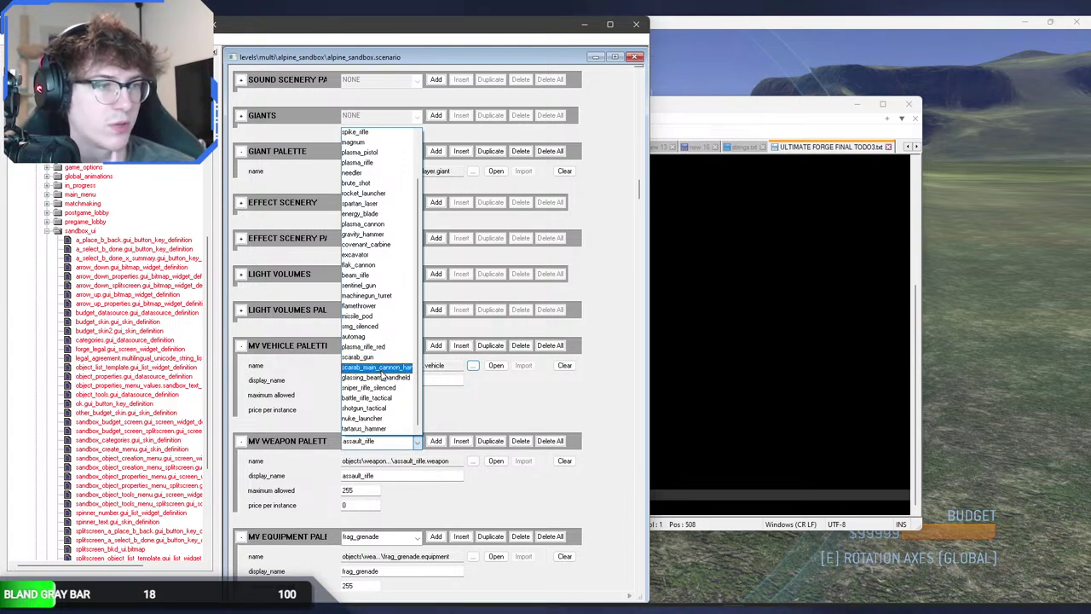
{"action": "left_click", "coordinate": [381, 380]}
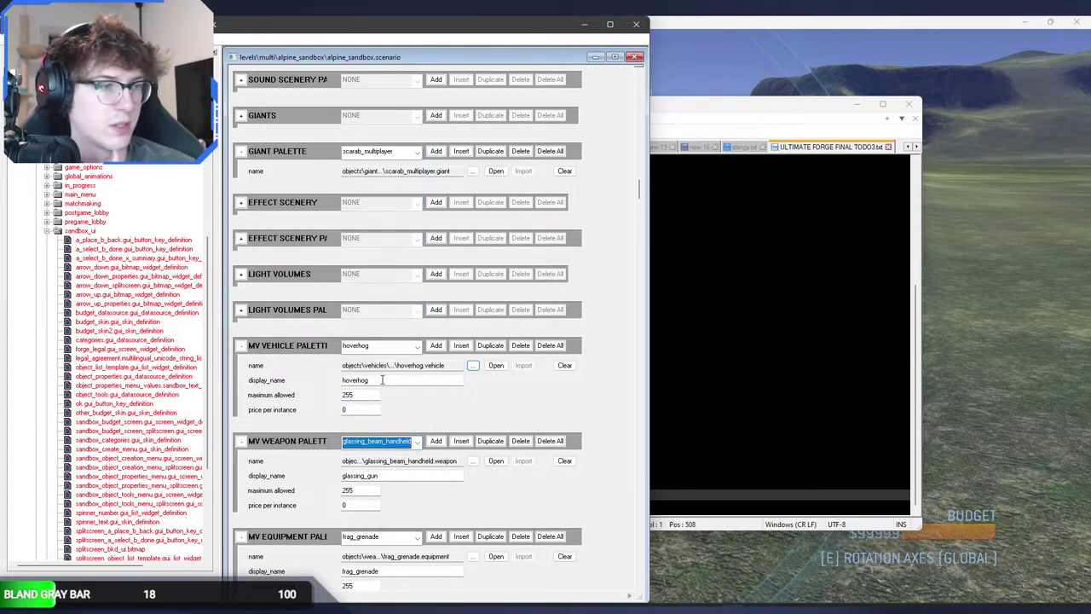
{"action": "left_click", "coordinate": [393, 444]}
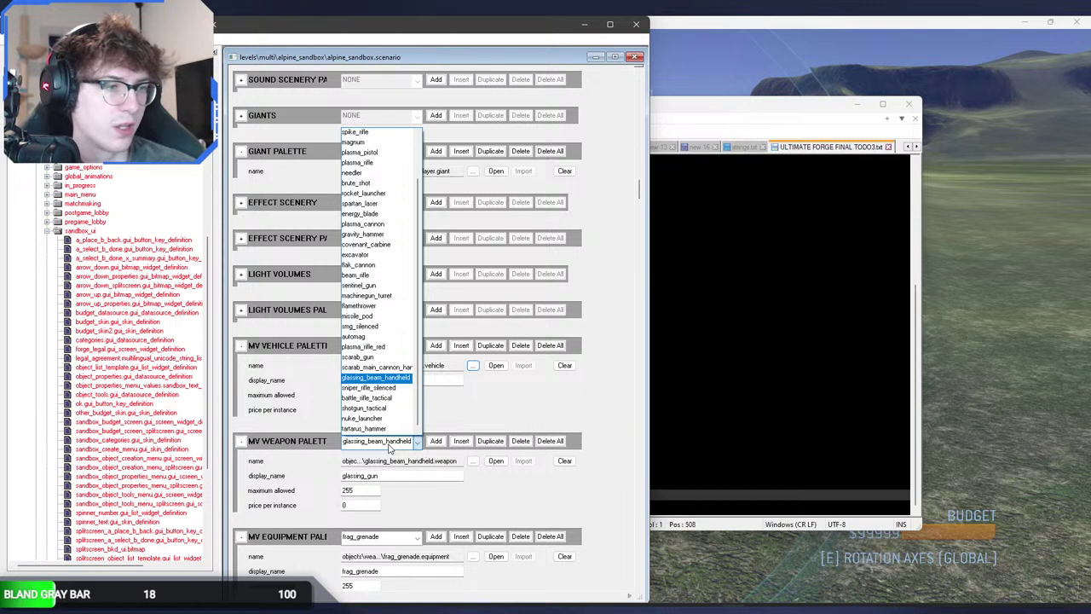
{"action": "left_click", "coordinate": [389, 443]}
{"action": "left_click", "coordinate": [474, 461]}
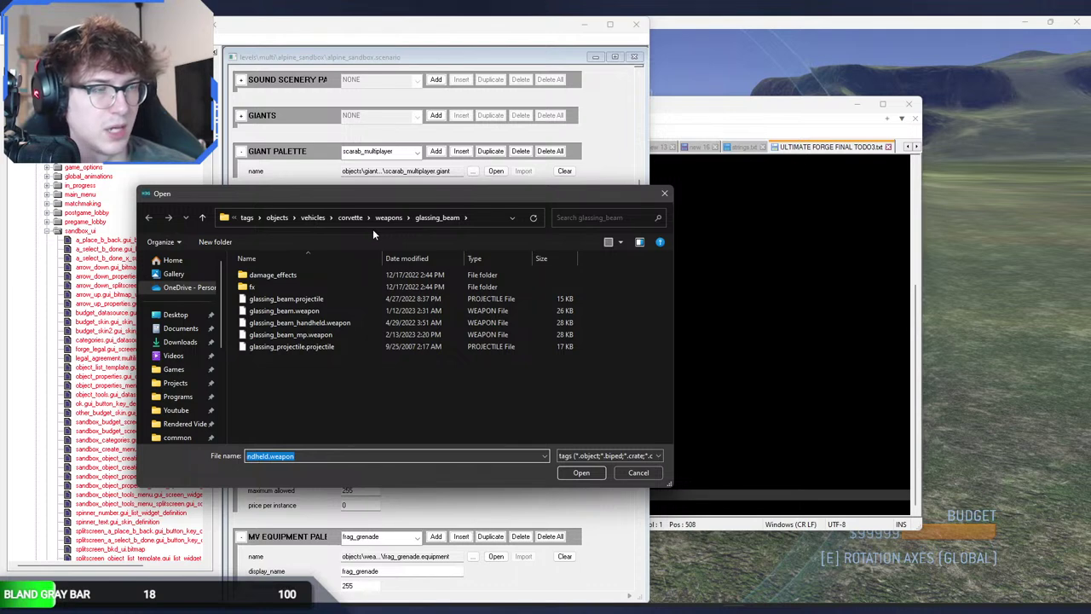
{"action": "left_click", "coordinate": [278, 218]}
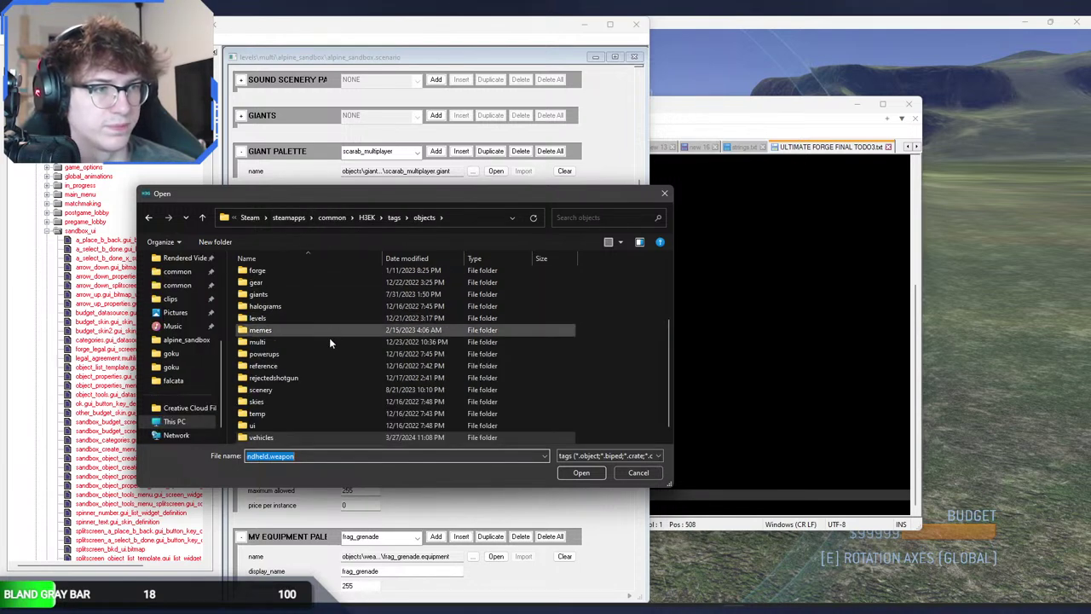
{"action": "double_click", "coordinate": [299, 437]}
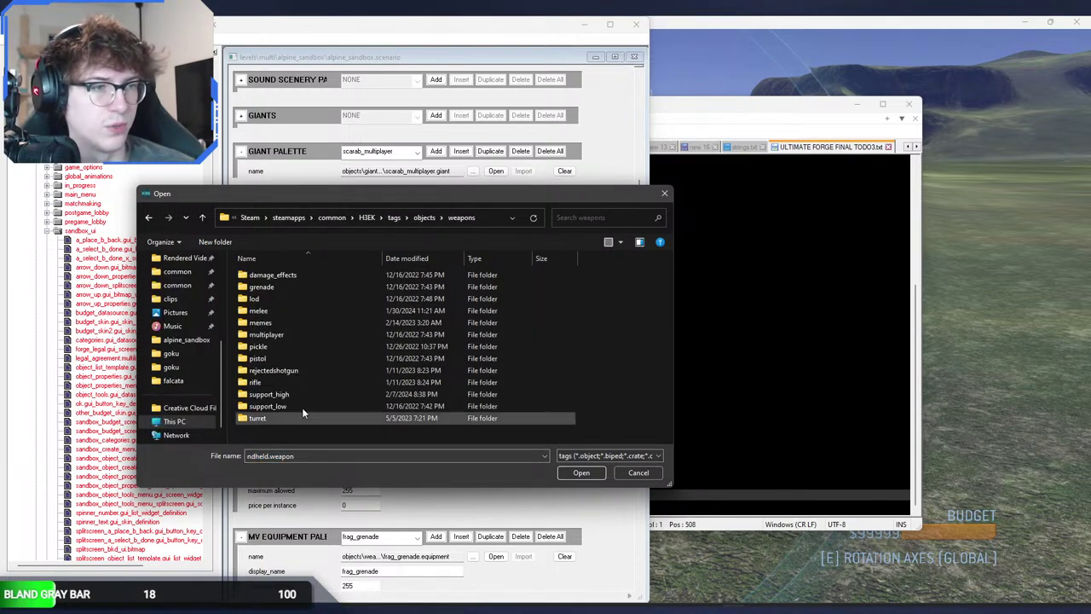
{"action": "double_click", "coordinate": [312, 394]}
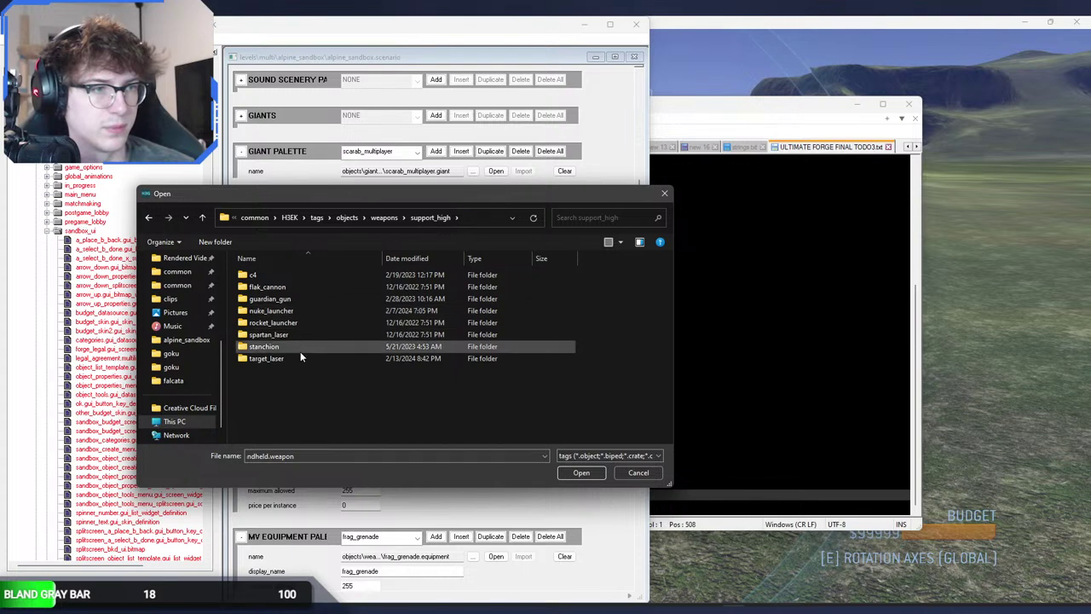
{"action": "double_click", "coordinate": [296, 357]}
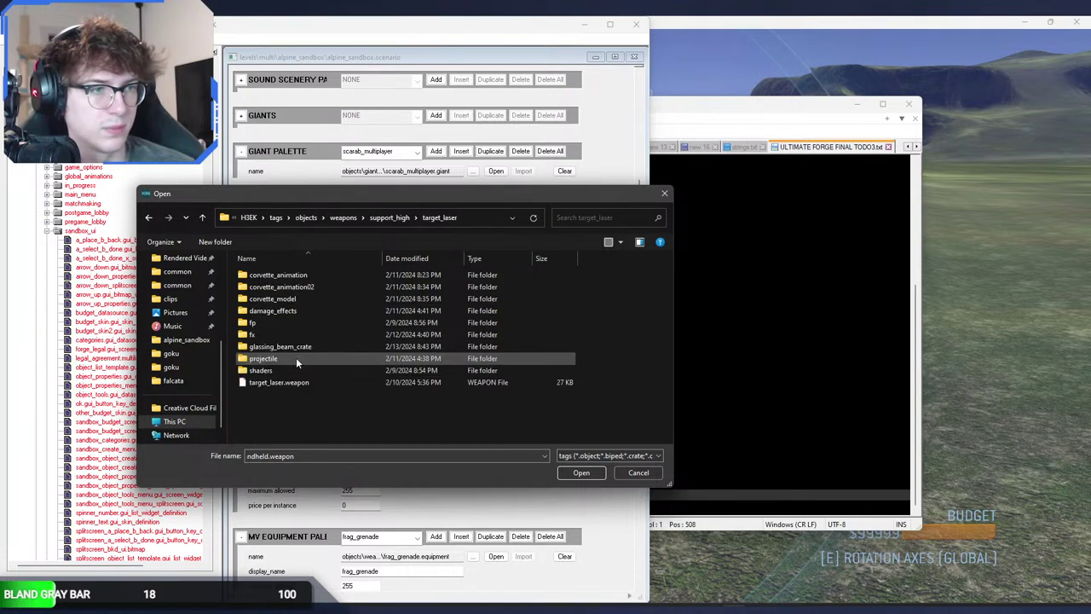
{"action": "double_click", "coordinate": [294, 382]}
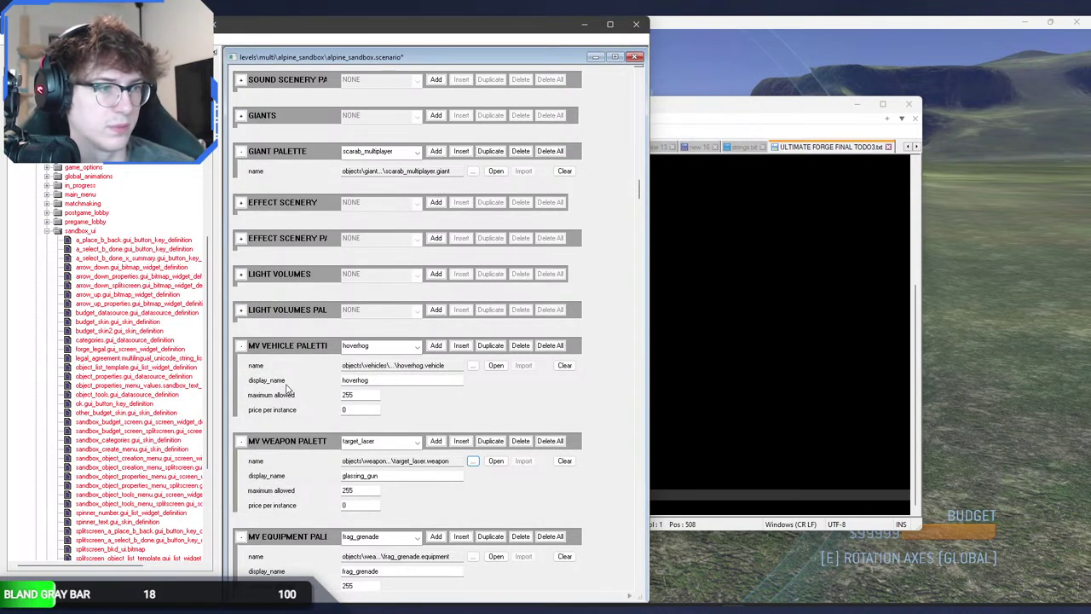
Step: Check the weapon palette entries, and add an entry with display name stanchion and a maximum allowed of 255
{"action": "left_click", "coordinate": [390, 444]}
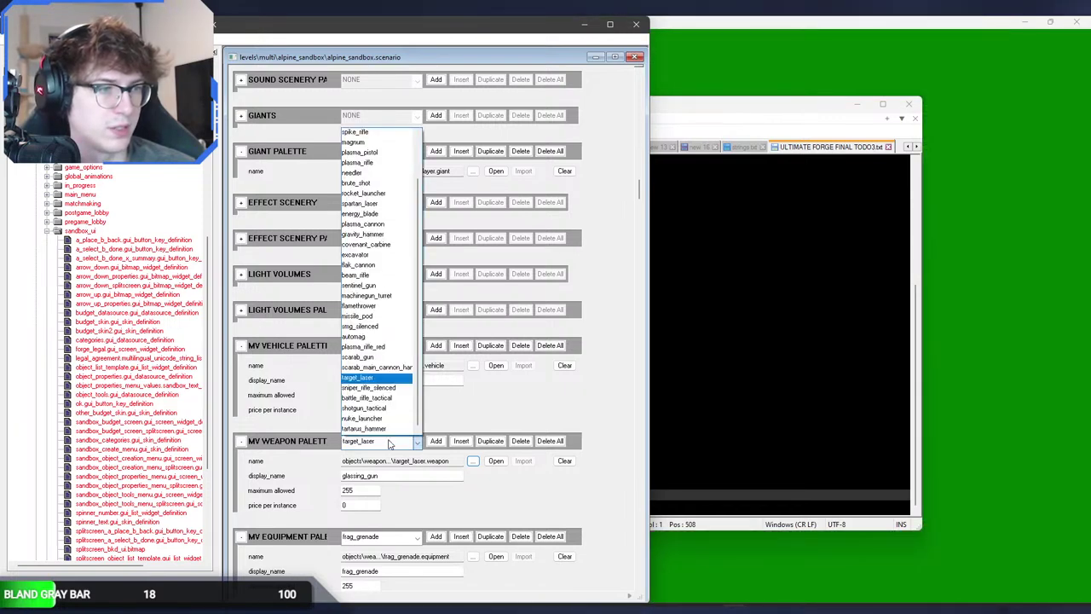
{"action": "left_click", "coordinate": [389, 443]}
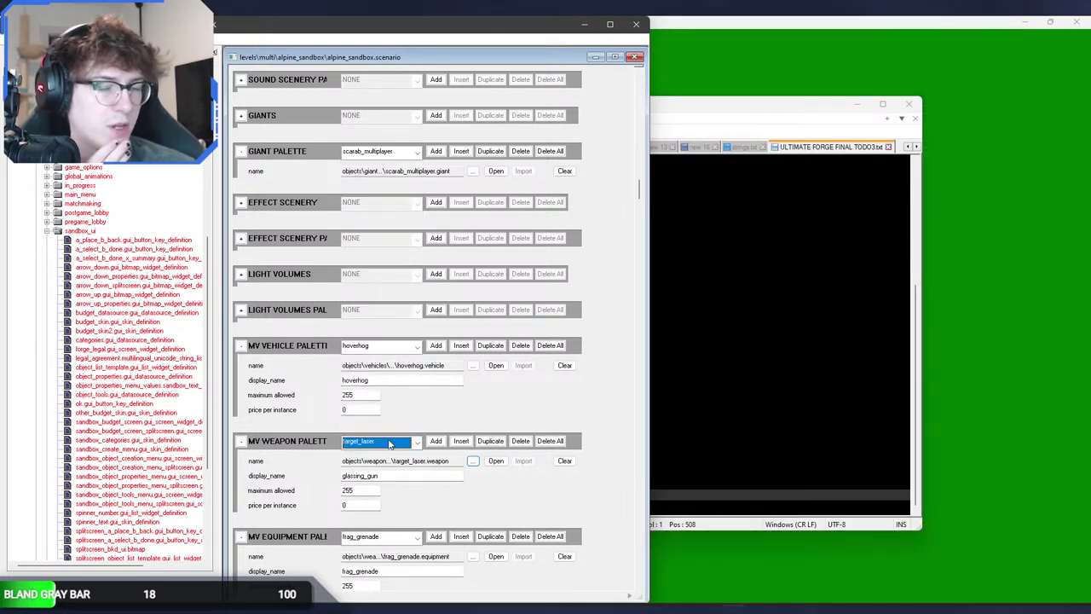
{"action": "left_click", "coordinate": [389, 444]}
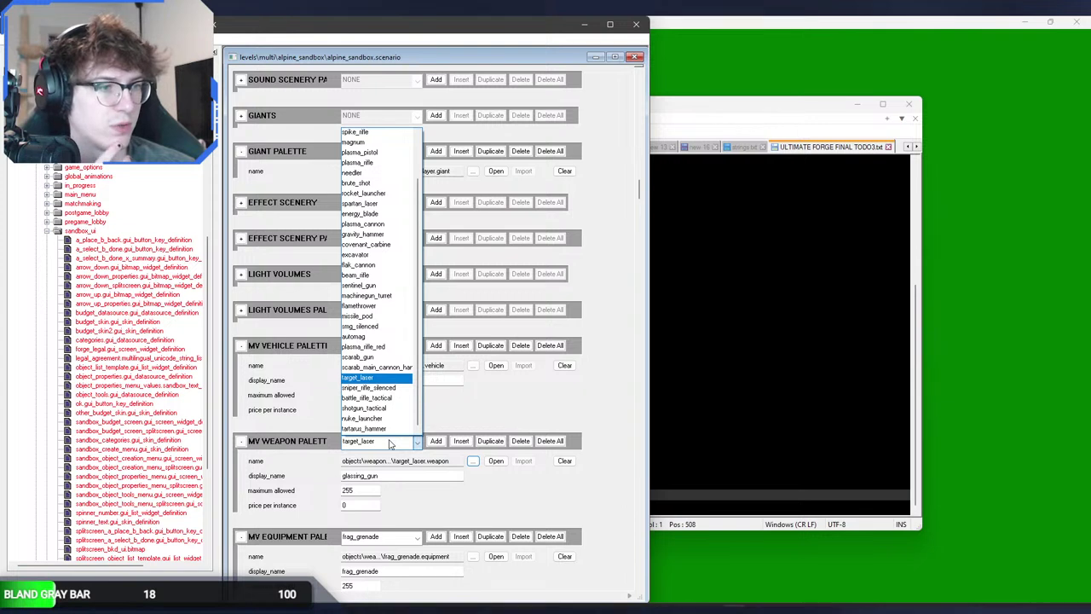
{"action": "left_click", "coordinate": [390, 443]}
{"action": "left_click", "coordinate": [435, 441]}
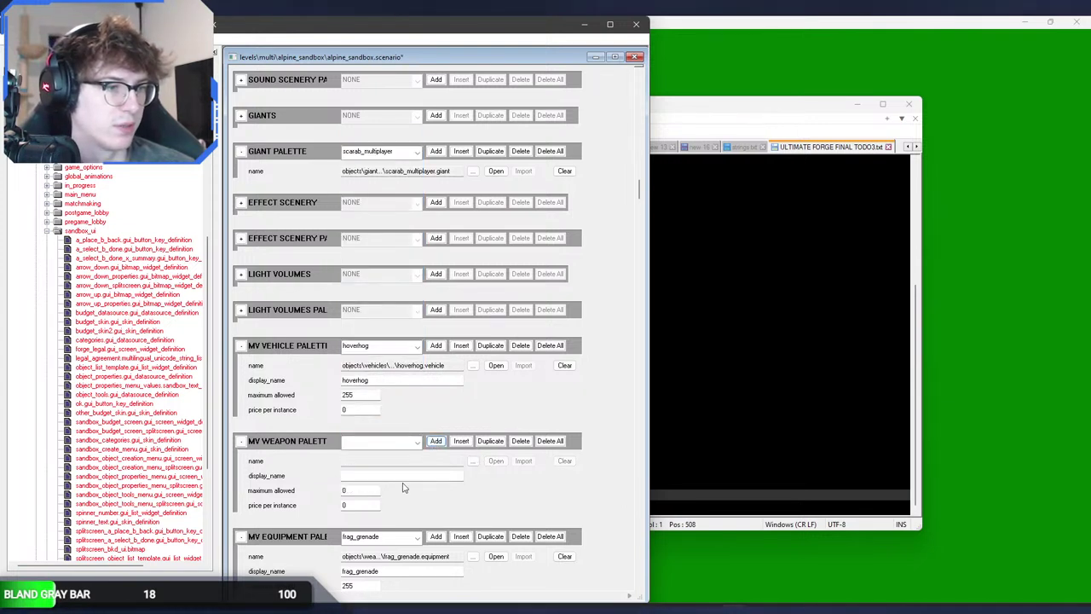
{"action": "left_click", "coordinate": [402, 476]}
{"action": "type", "text": "stand"}
{"action": "type", "text": "hion"}
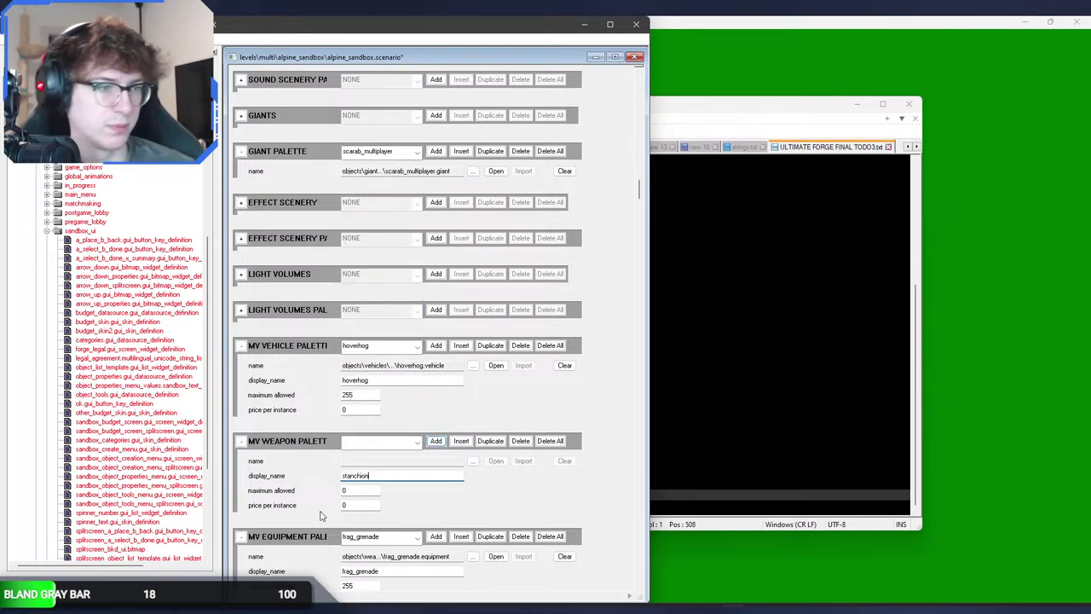
{"action": "double_click", "coordinate": [364, 490]}
{"action": "type", "text": "255"}
Step: Assign stanchion.weapon from the weapons\support_high\stanchion folder to the new weapon palette entry
{"action": "left_click", "coordinate": [474, 460]}
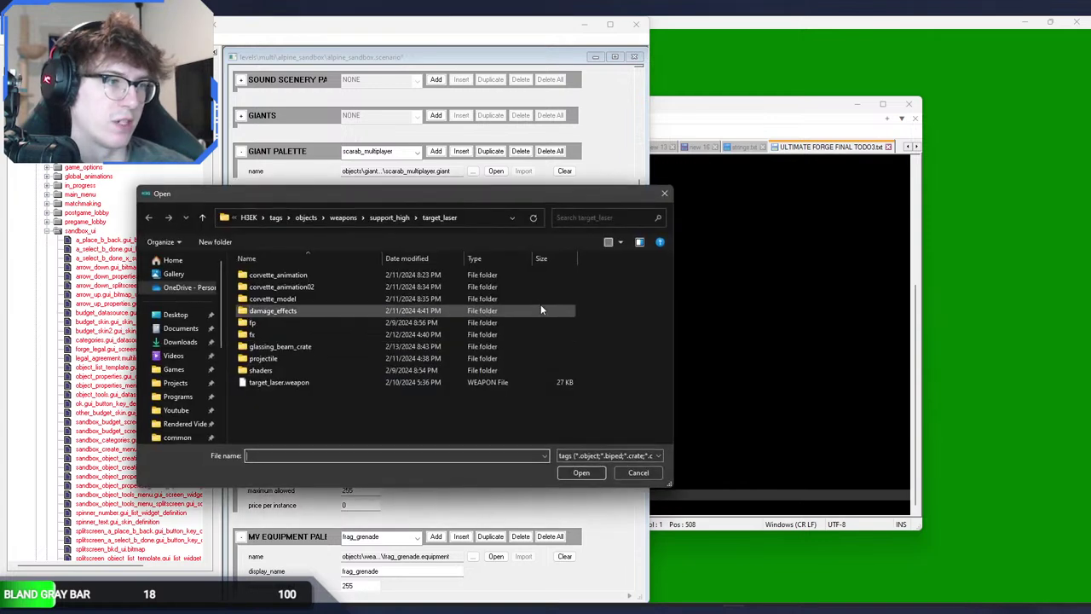
{"action": "left_click", "coordinate": [389, 218]}
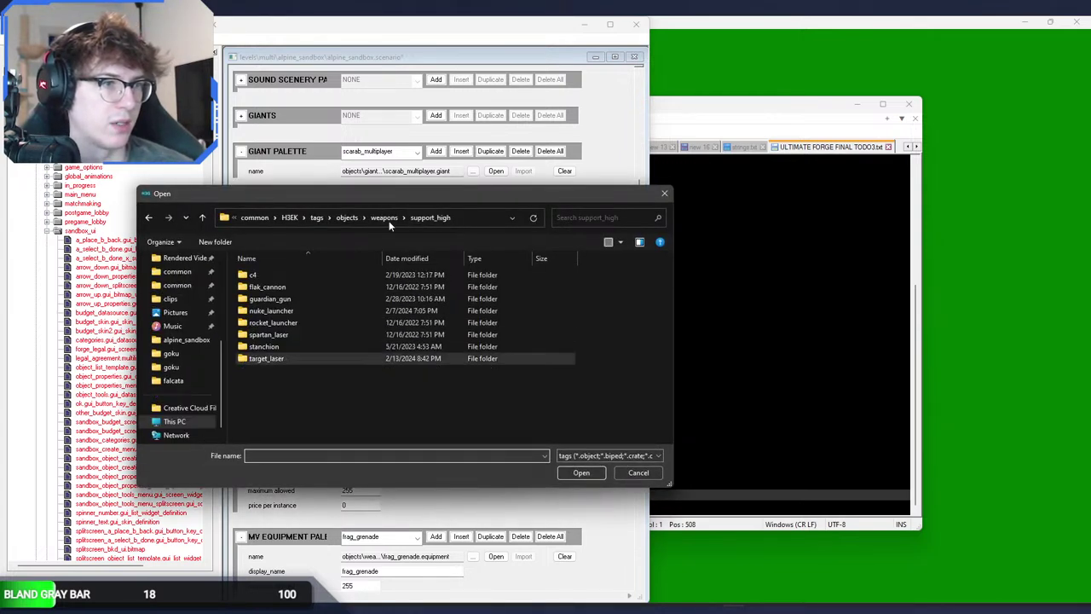
{"action": "double_click", "coordinate": [288, 346]}
{"action": "double_click", "coordinate": [289, 348]}
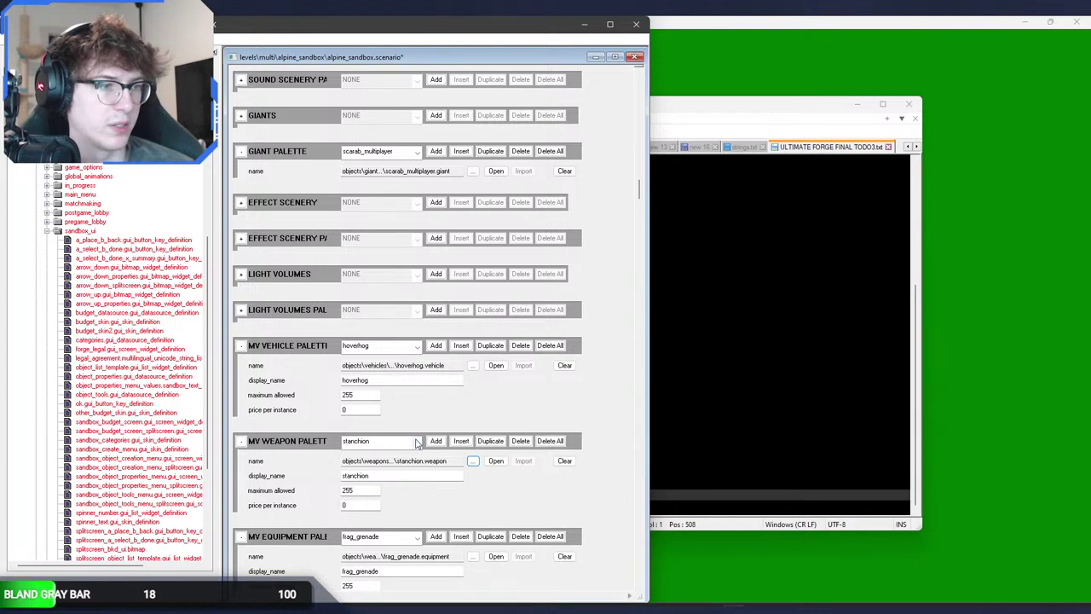
Step: Add a multiplayer equipment palette entry with display name c4 and a maximum allowed of 255
{"action": "left_click", "coordinate": [400, 535]}
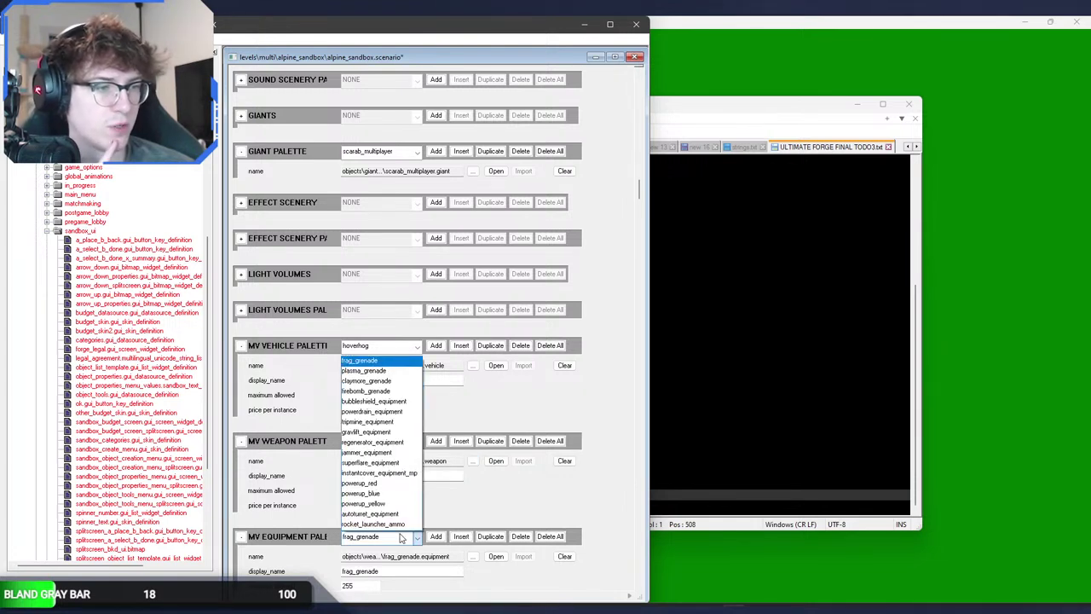
{"action": "left_click", "coordinate": [400, 537]}
{"action": "left_click", "coordinate": [435, 536]}
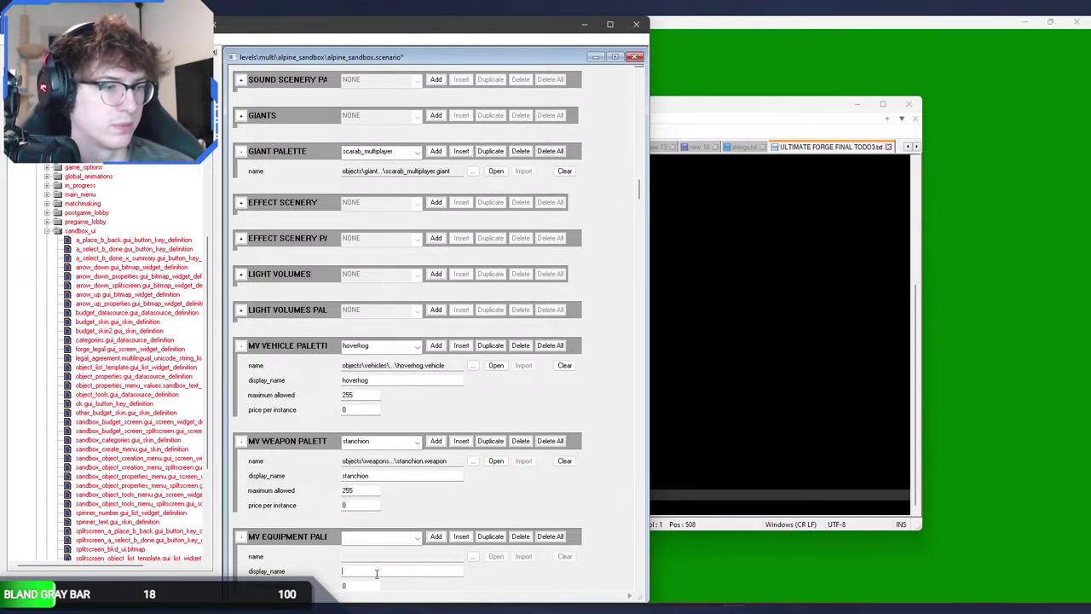
{"action": "left_click", "coordinate": [364, 571]}
{"action": "type", "text": "c4"}
{"action": "key", "text": "Tab"}
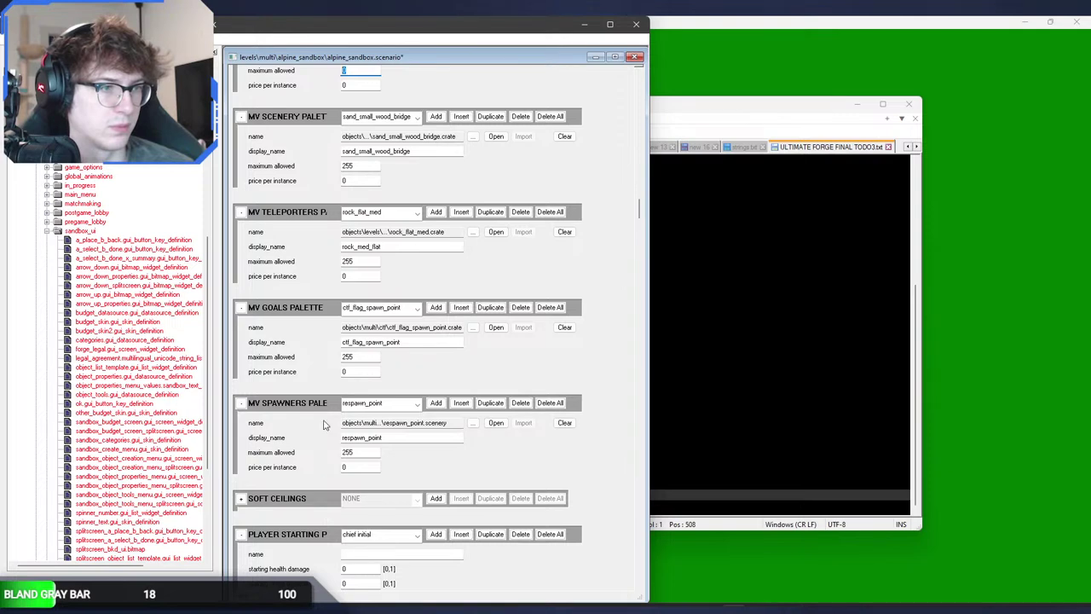
{"action": "type", "text": "255"}
{"action": "scroll", "coordinate": [300, 282], "scroll_direction": "up", "scroll_amount": 5}
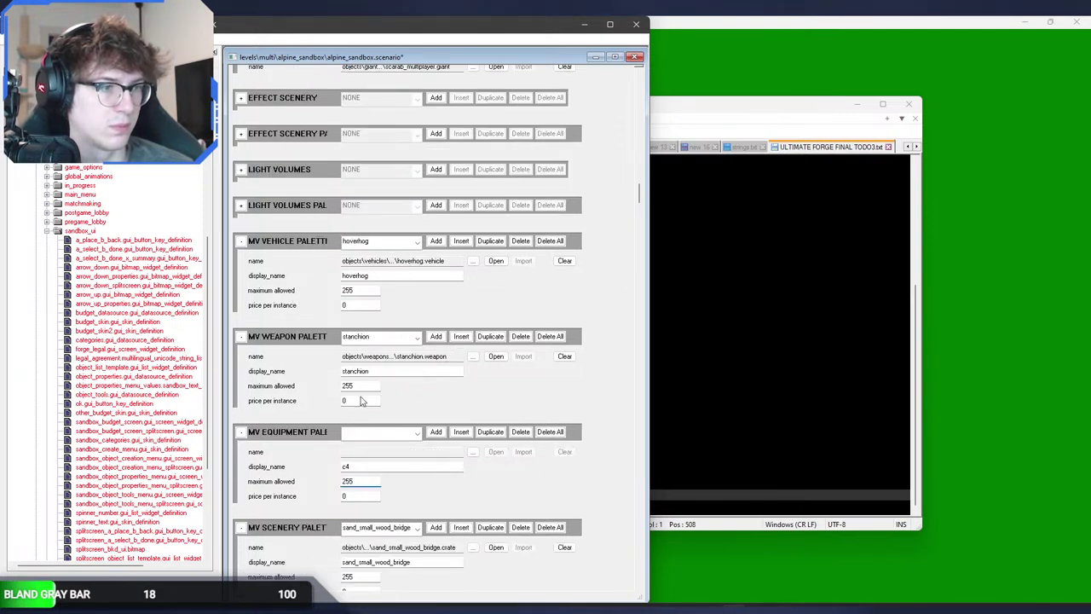
Step: Assign c4_equipment.equipment from the objects\equipment\c4_equipment folder to the c4 palette entry and save the scenario
{"action": "left_click", "coordinate": [473, 452]}
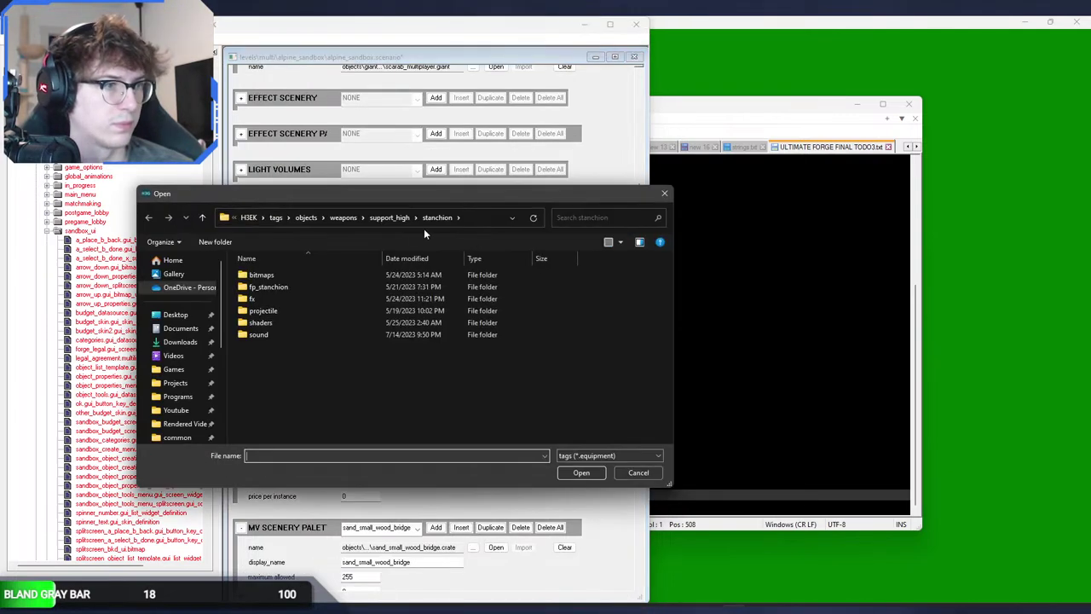
{"action": "left_click", "coordinate": [343, 217]}
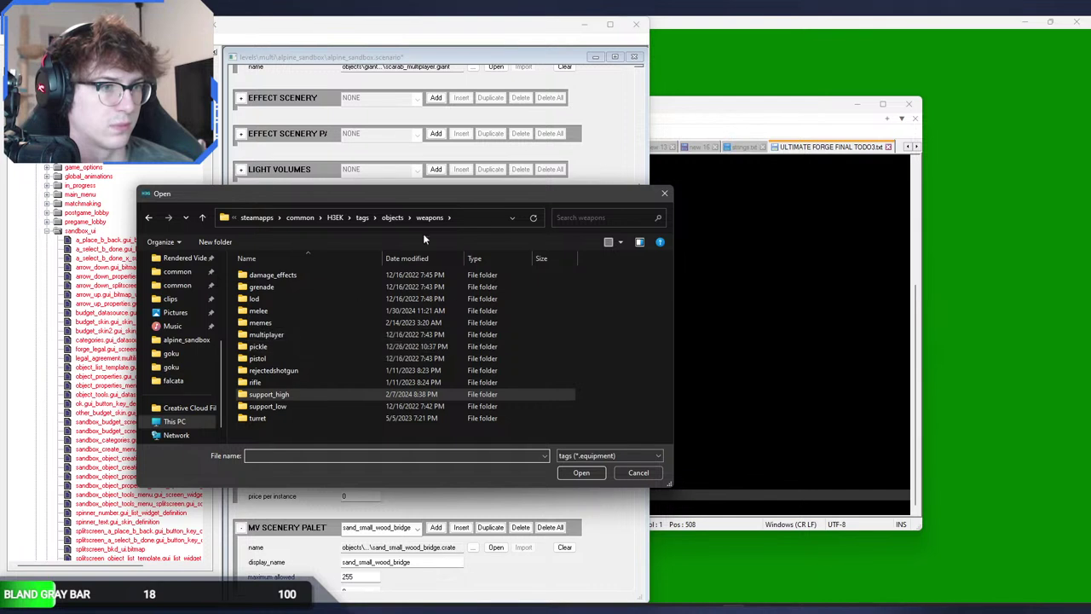
{"action": "left_click", "coordinate": [391, 218]}
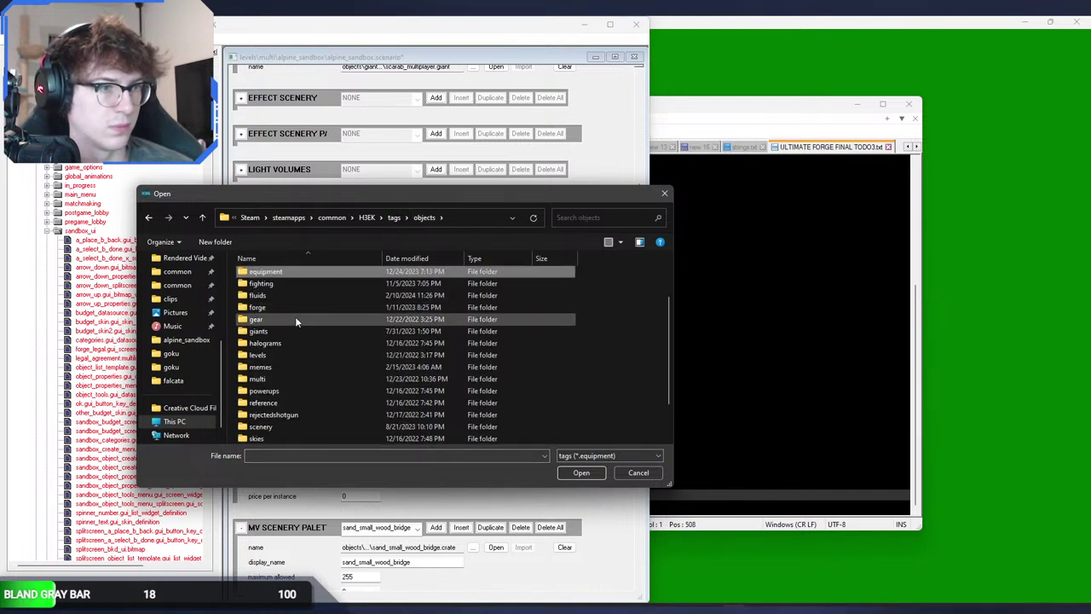
{"action": "double_click", "coordinate": [298, 271]}
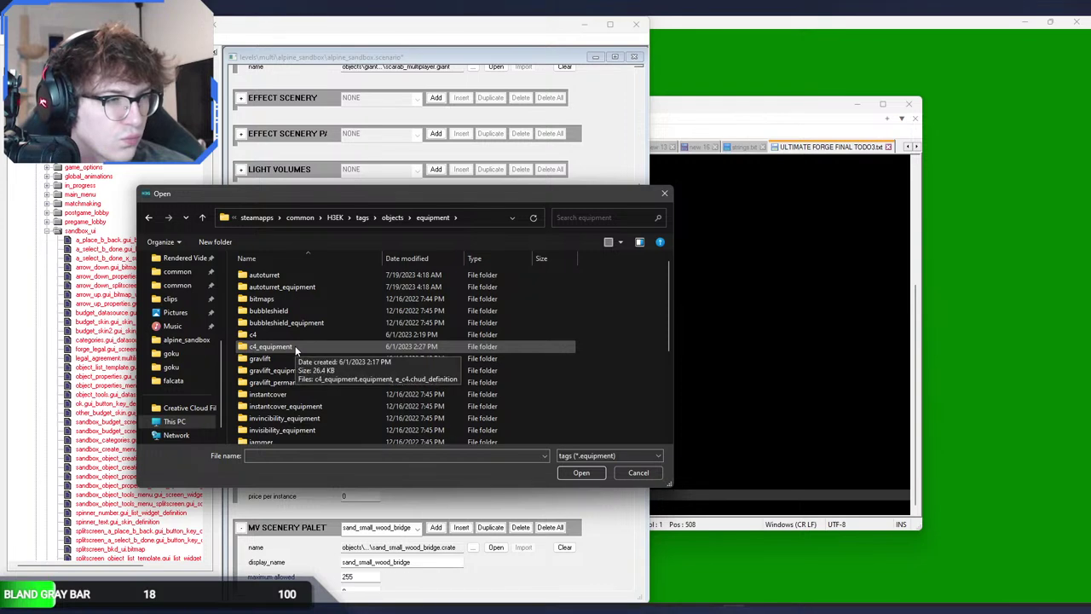
{"action": "double_click", "coordinate": [295, 346]}
{"action": "double_click", "coordinate": [289, 275]}
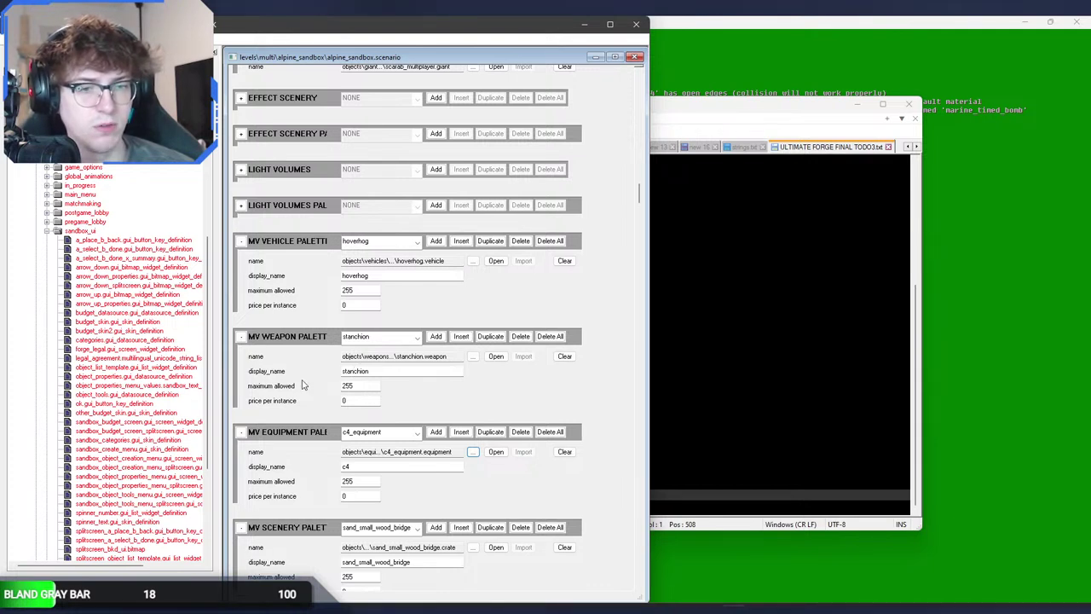
Step: Browse objects\weapons for tags missing from the weapon palette, examining the melee, memes, pistol and rejectedshotgun folders
{"action": "key", "text": "alt+Tab"}
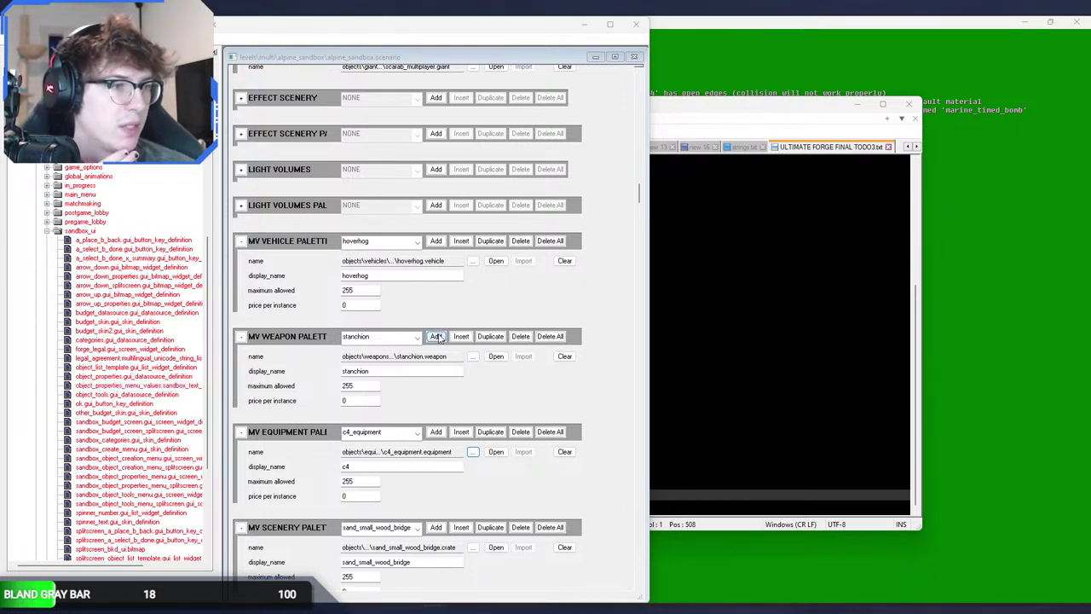
{"action": "left_click", "coordinate": [470, 356]}
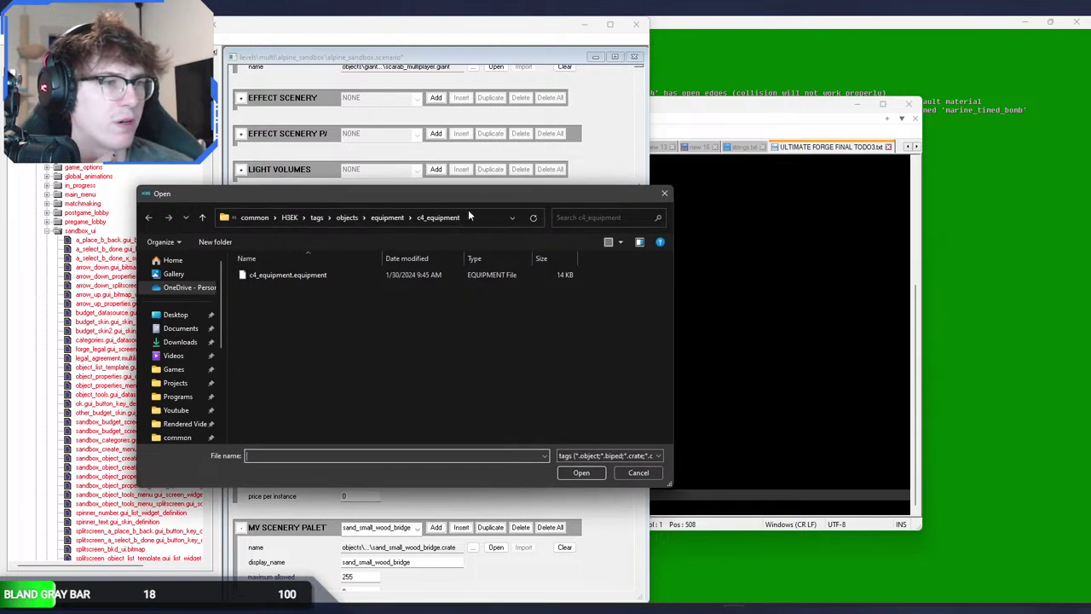
{"action": "left_click", "coordinate": [348, 217]}
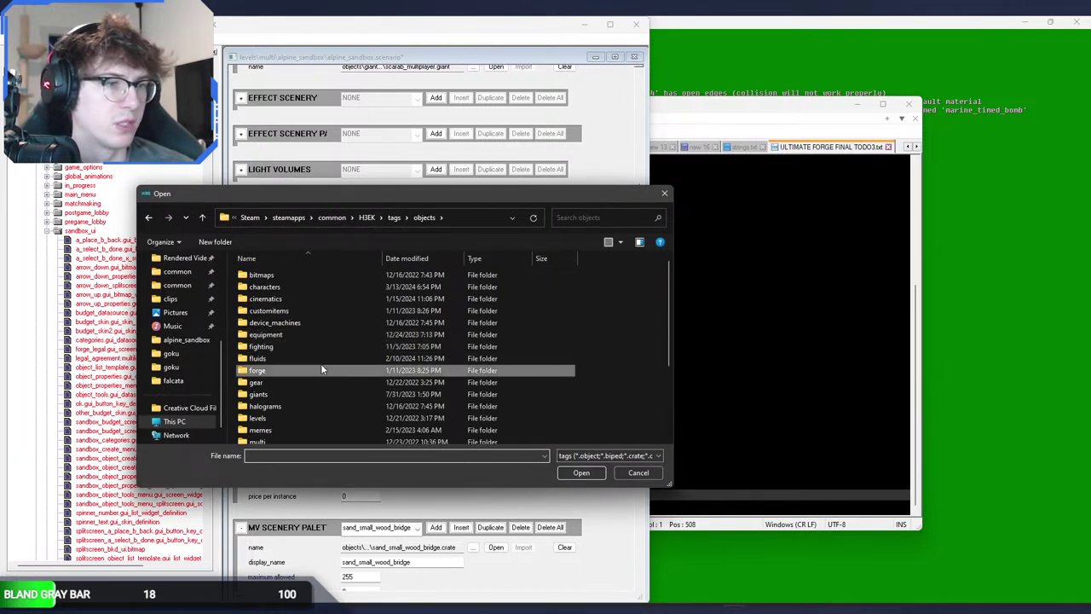
{"action": "scroll", "coordinate": [321, 363], "scroll_direction": "down", "scroll_amount": 5}
{"action": "double_click", "coordinate": [298, 436]}
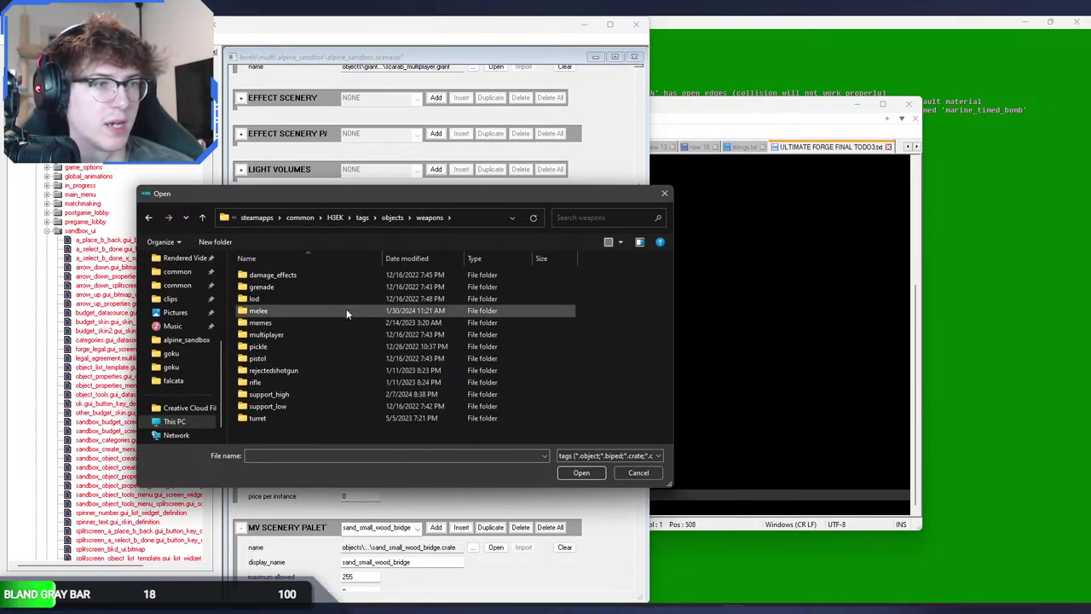
{"action": "double_click", "coordinate": [344, 312]}
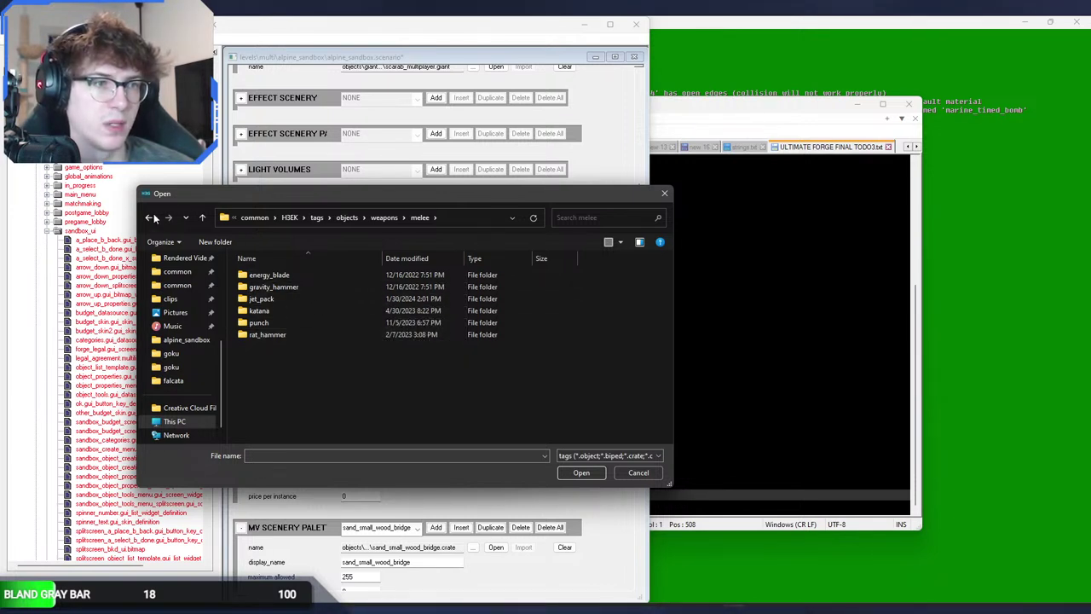
{"action": "left_click", "coordinate": [148, 217]}
{"action": "double_click", "coordinate": [295, 323]}
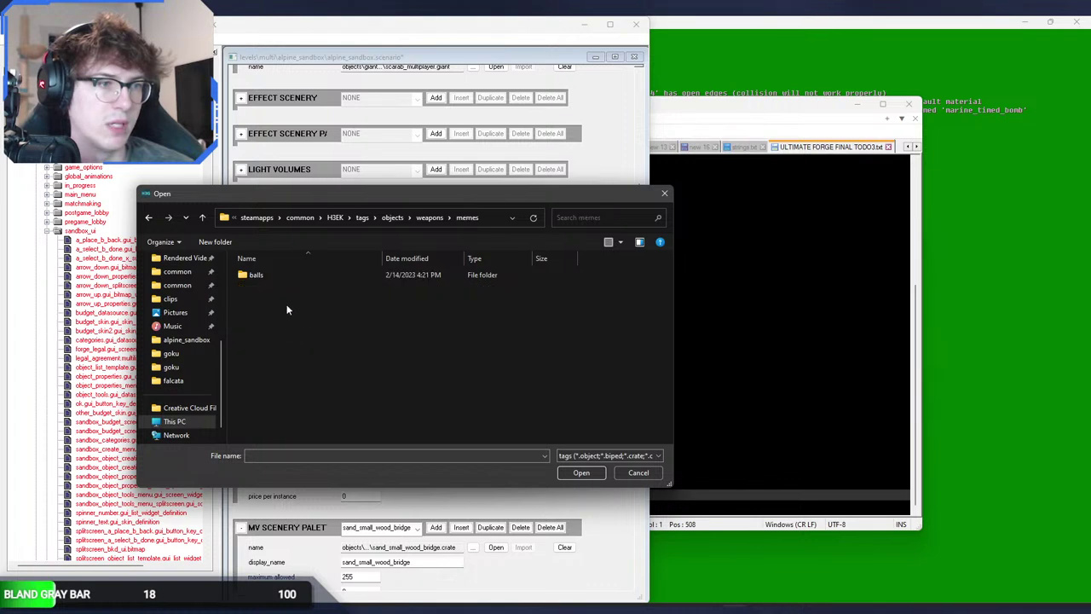
{"action": "left_click", "coordinate": [149, 218]}
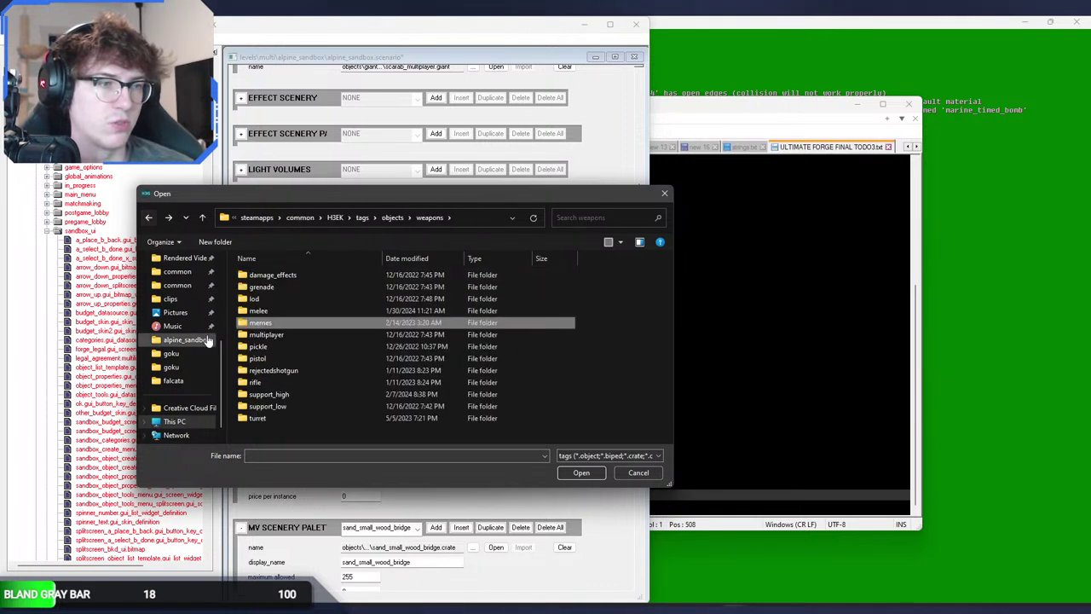
{"action": "double_click", "coordinate": [280, 358]}
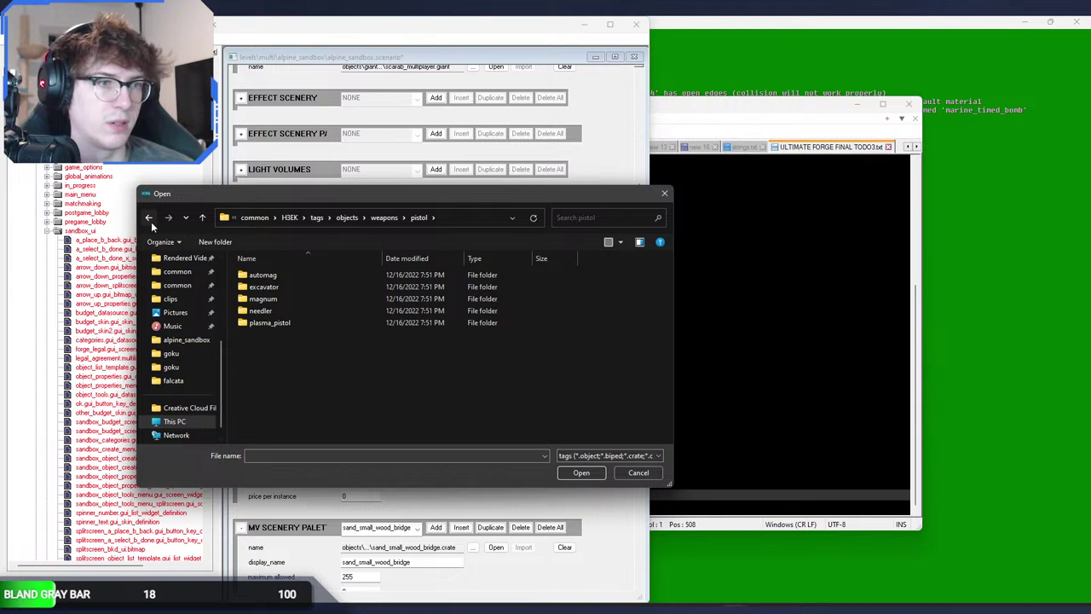
{"action": "left_click", "coordinate": [148, 217]}
{"action": "double_click", "coordinate": [280, 363]}
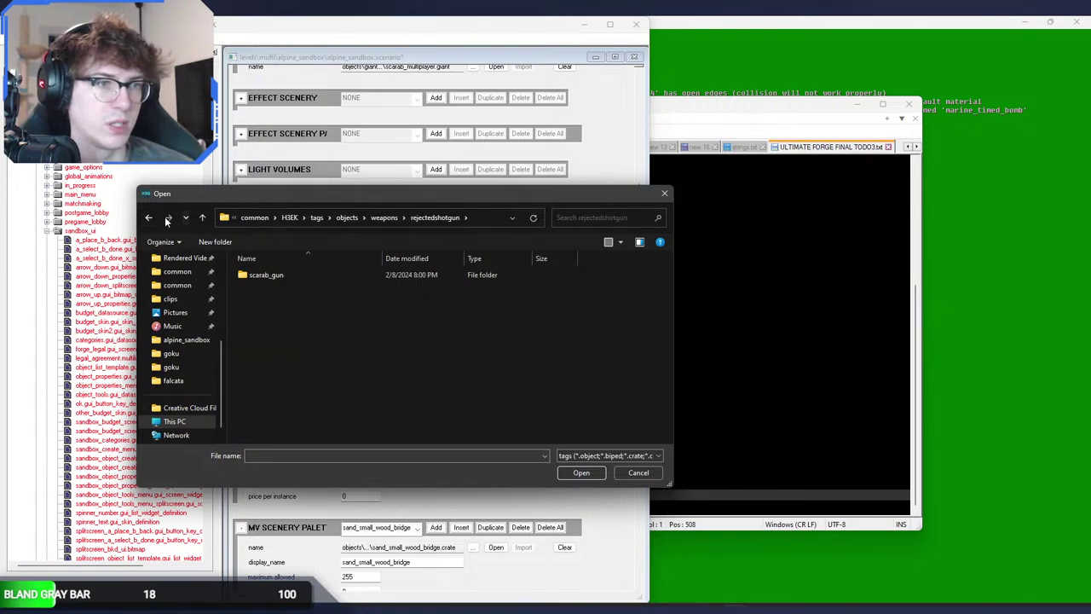
{"action": "left_click", "coordinate": [148, 217]}
Step: Examine the rifle, support_high, support_low and turret weapon folders, then discard the unused new weapon palette entry without assigning a tag
{"action": "double_click", "coordinate": [308, 386]}
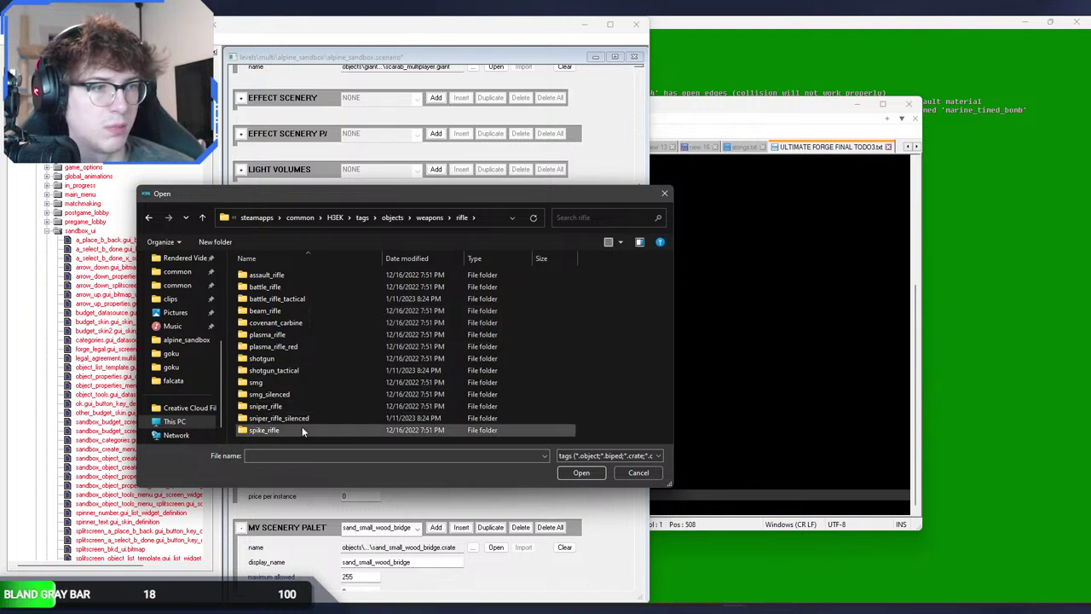
{"action": "left_click", "coordinate": [148, 217]}
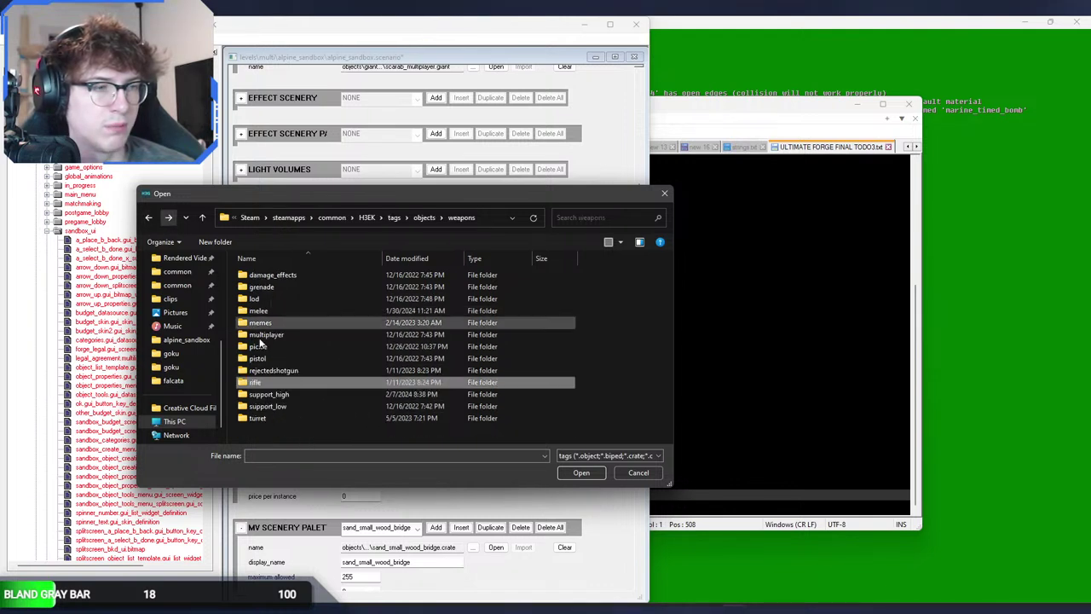
{"action": "double_click", "coordinate": [288, 392]}
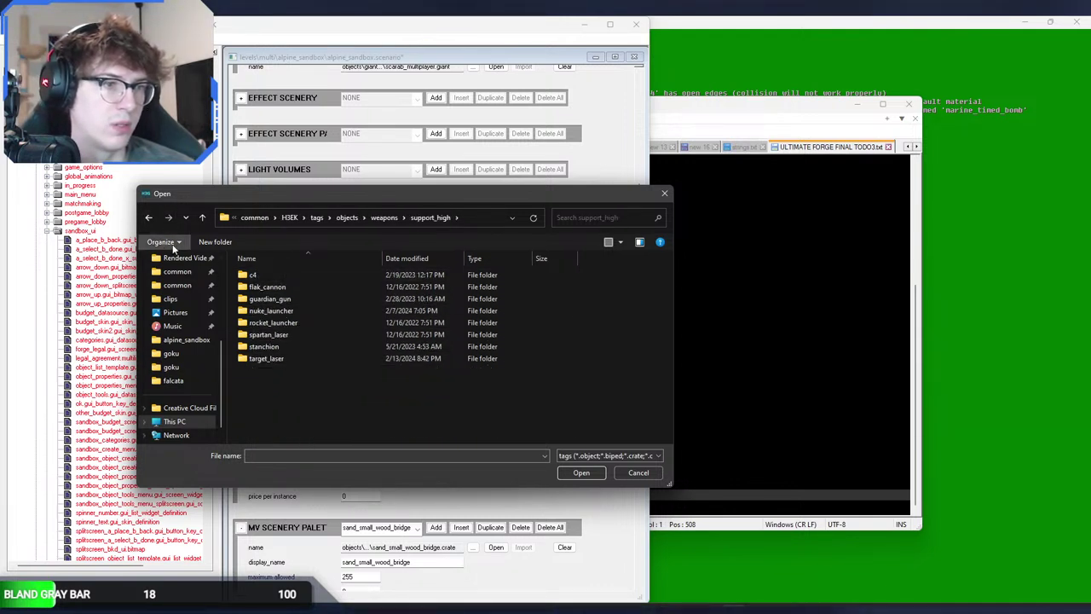
{"action": "left_click", "coordinate": [148, 219]}
{"action": "double_click", "coordinate": [301, 411]}
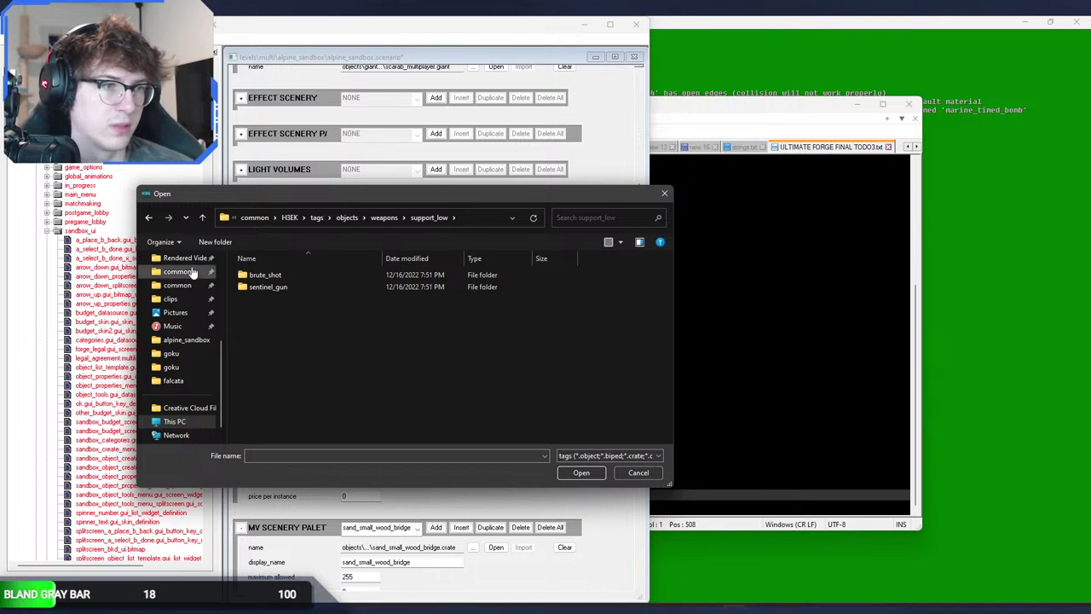
{"action": "left_click", "coordinate": [148, 217]}
{"action": "double_click", "coordinate": [298, 422]}
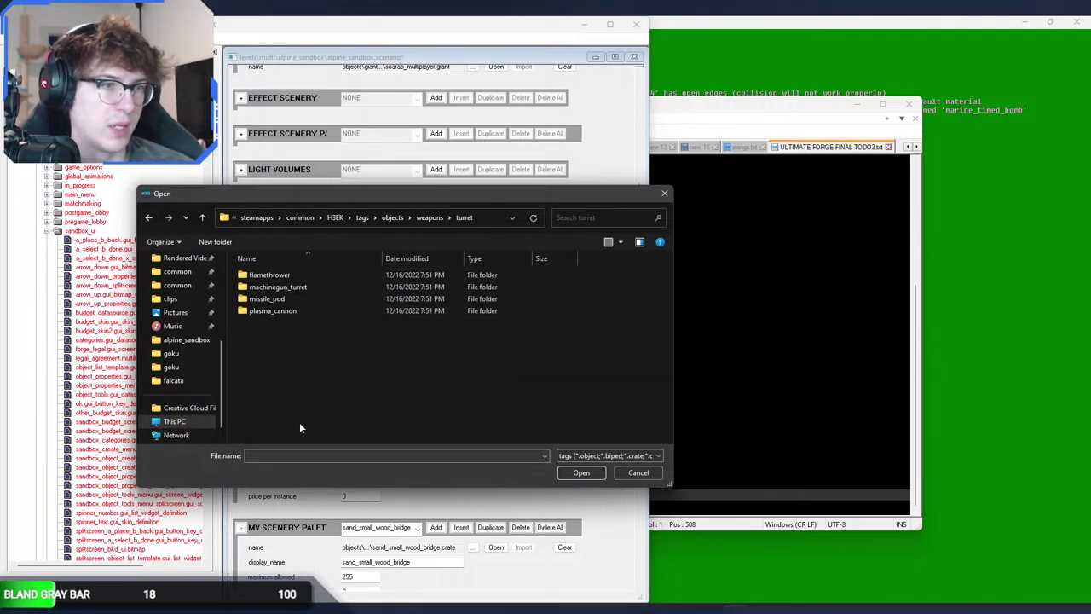
{"action": "left_click", "coordinate": [148, 218]}
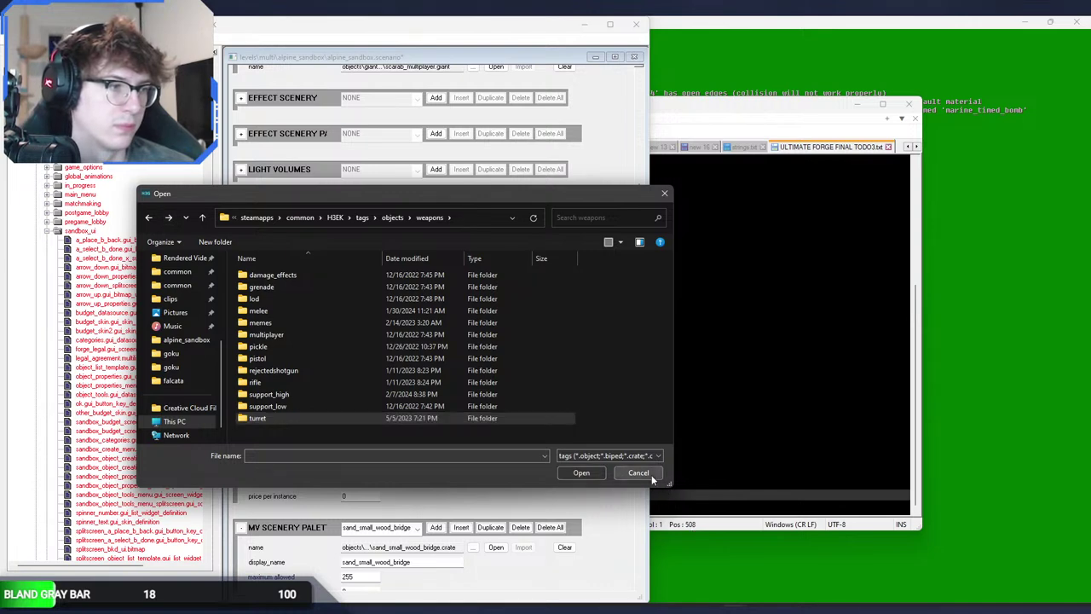
{"action": "left_click", "coordinate": [639, 473]}
{"action": "left_click", "coordinate": [520, 336]}
Step: Check the weapon palette's list of entries and the current equipment palette entry
{"action": "left_click", "coordinate": [376, 337]}
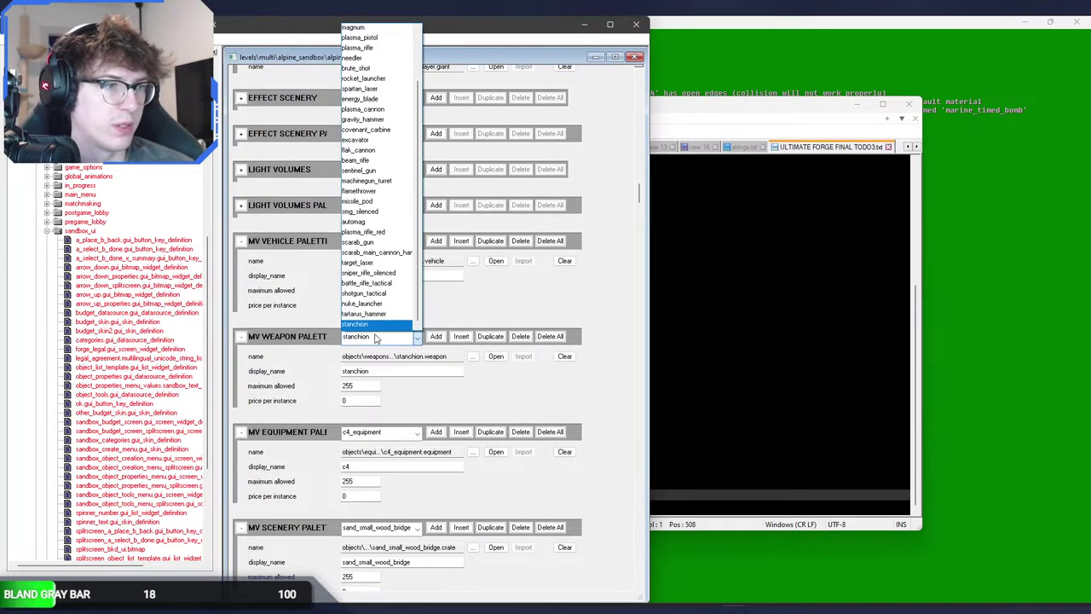
{"action": "left_click", "coordinate": [376, 337]}
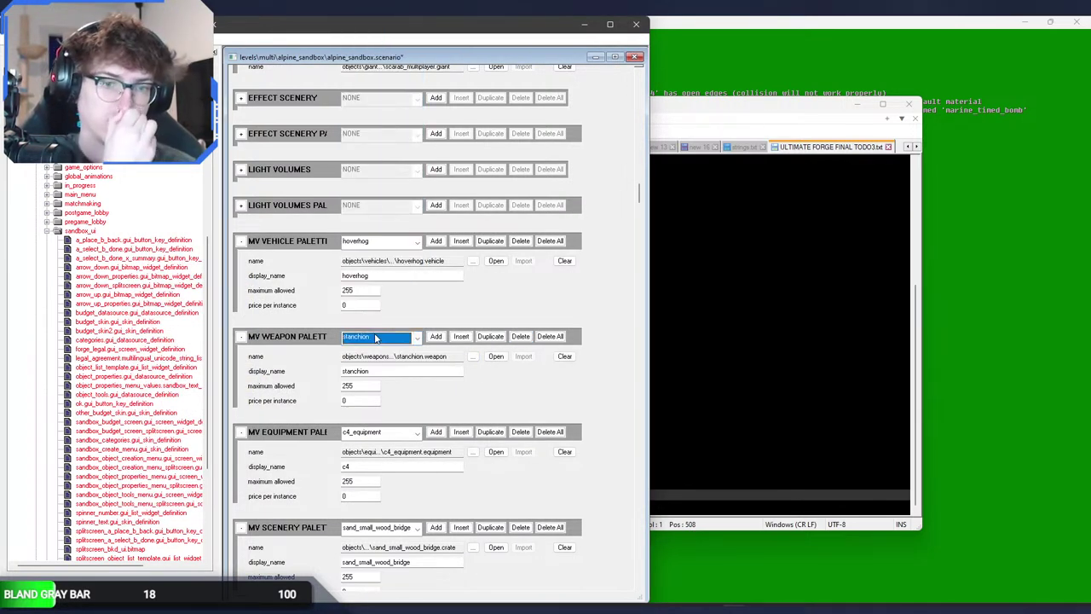
{"action": "left_click", "coordinate": [357, 433]}
{"action": "left_click", "coordinate": [294, 439]}
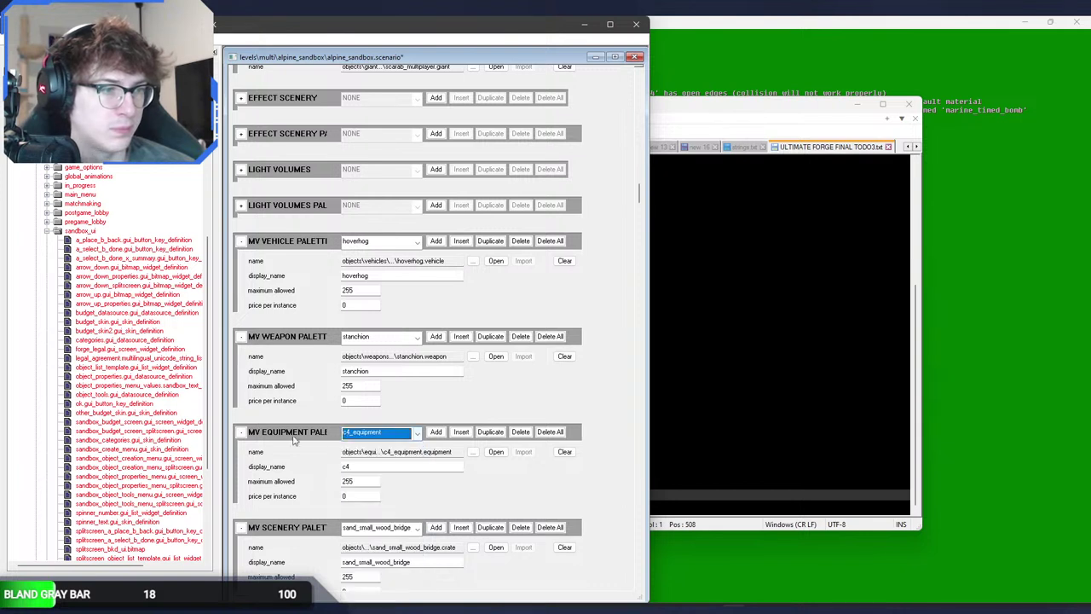
Step: Review all entries of the multiplayer scenery palette, from sand_small_wood_bridge down to odst_pod_clamp
{"action": "scroll", "coordinate": [293, 439], "scroll_direction": "down", "scroll_amount": 5}
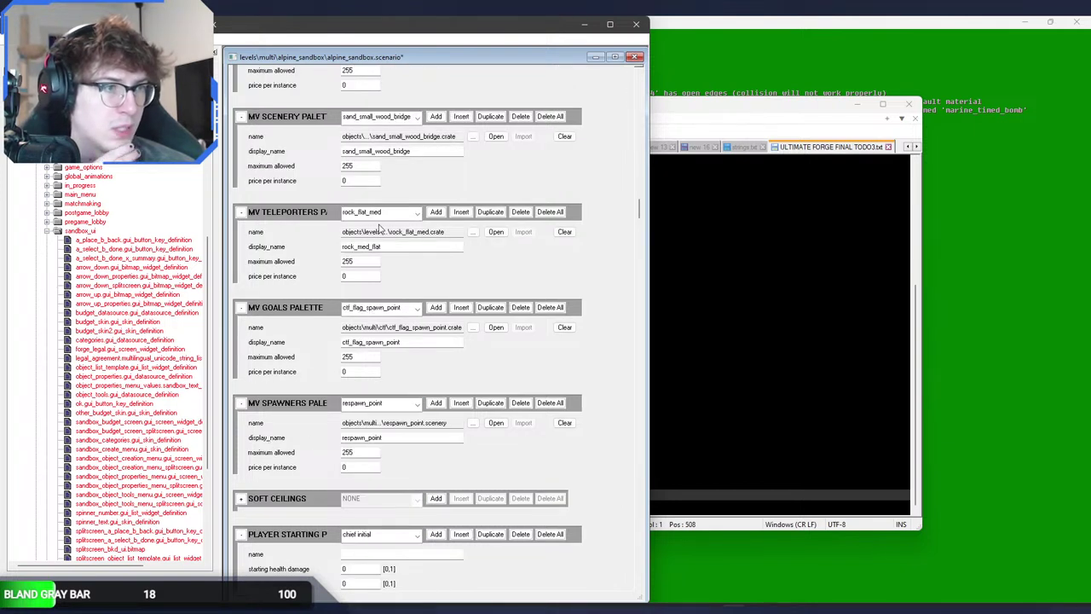
{"action": "left_click", "coordinate": [396, 116]}
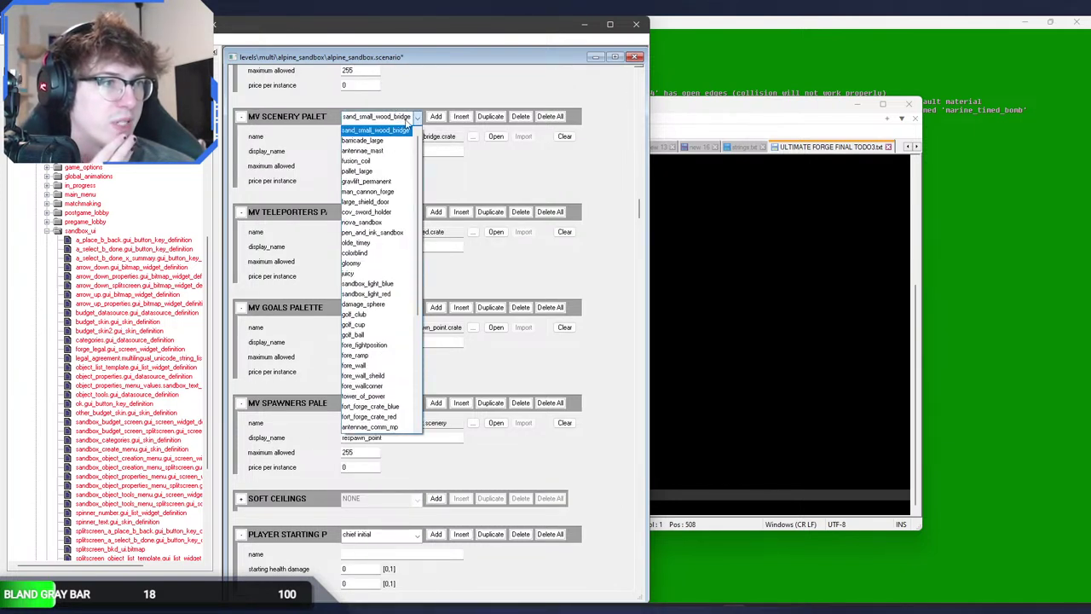
{"action": "scroll", "coordinate": [421, 194], "scroll_direction": "down", "scroll_amount": 1}
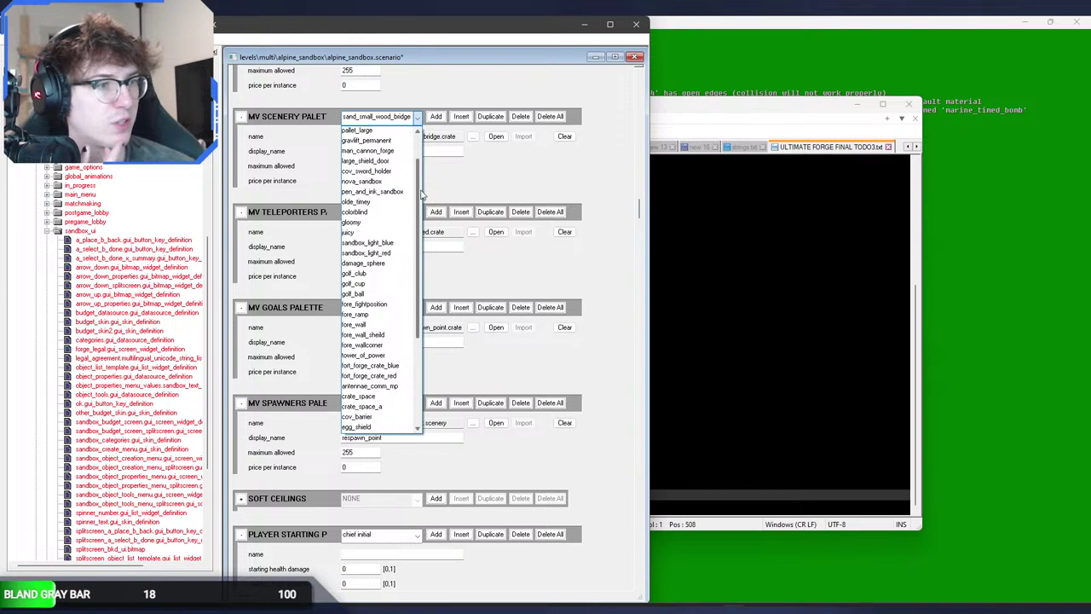
{"action": "left_click_drag", "start_coordinate": [421, 195], "coordinate": [417, 282]}
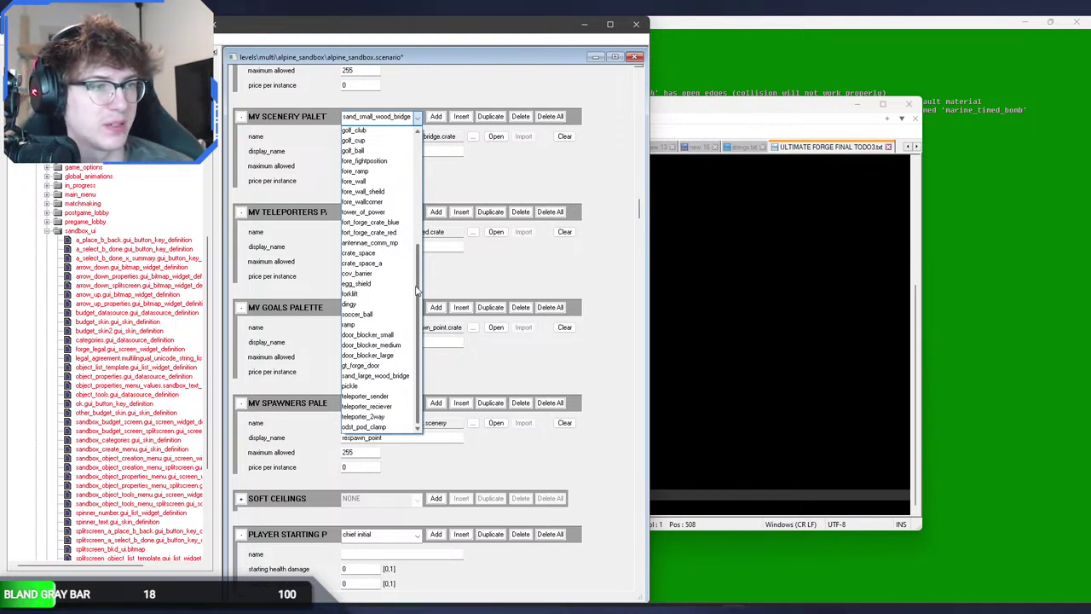
{"action": "left_click_drag", "start_coordinate": [417, 291], "coordinate": [430, 155]}
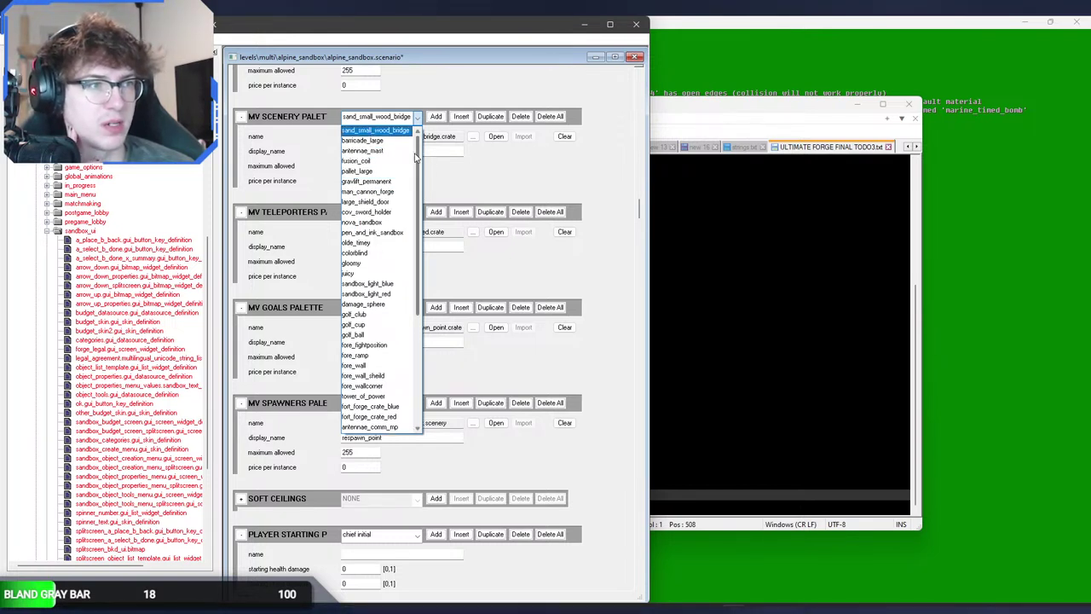
{"action": "left_click", "coordinate": [391, 120]}
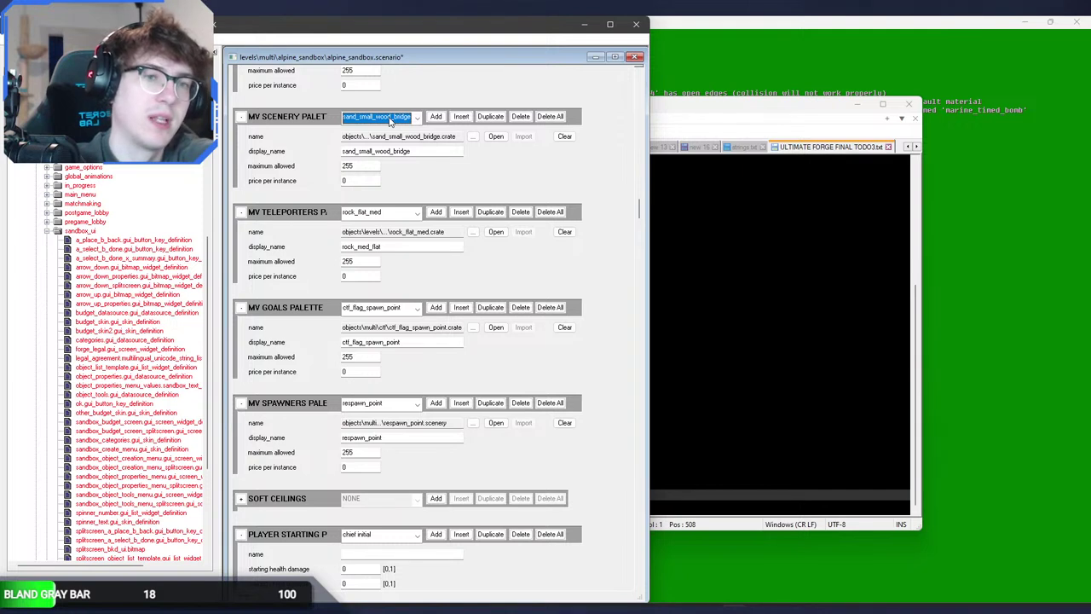
{"action": "left_click", "coordinate": [390, 120]}
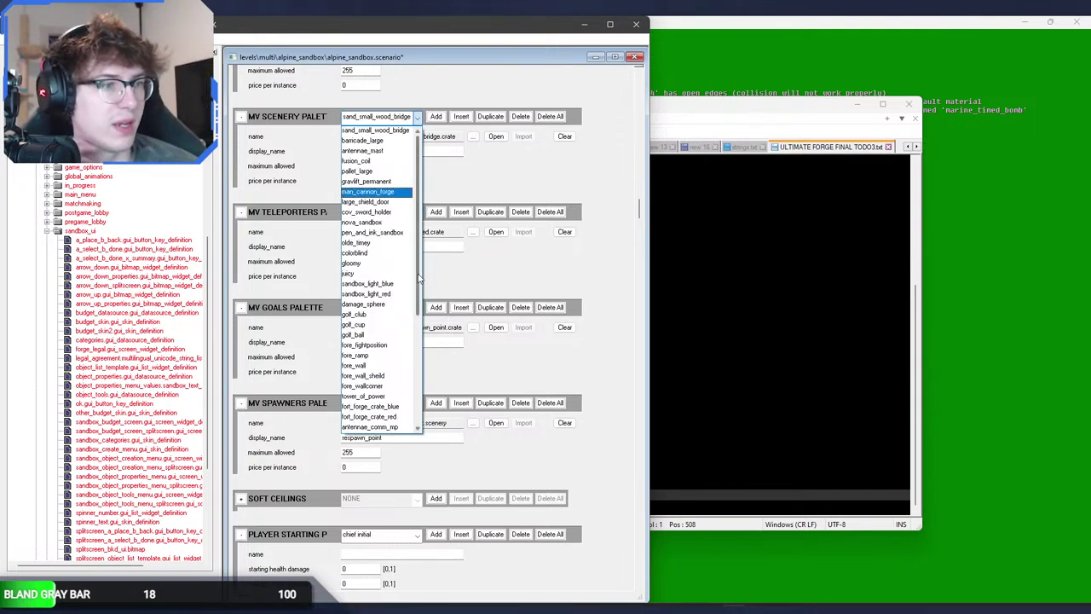
{"action": "left_click_drag", "start_coordinate": [422, 283], "coordinate": [421, 343]}
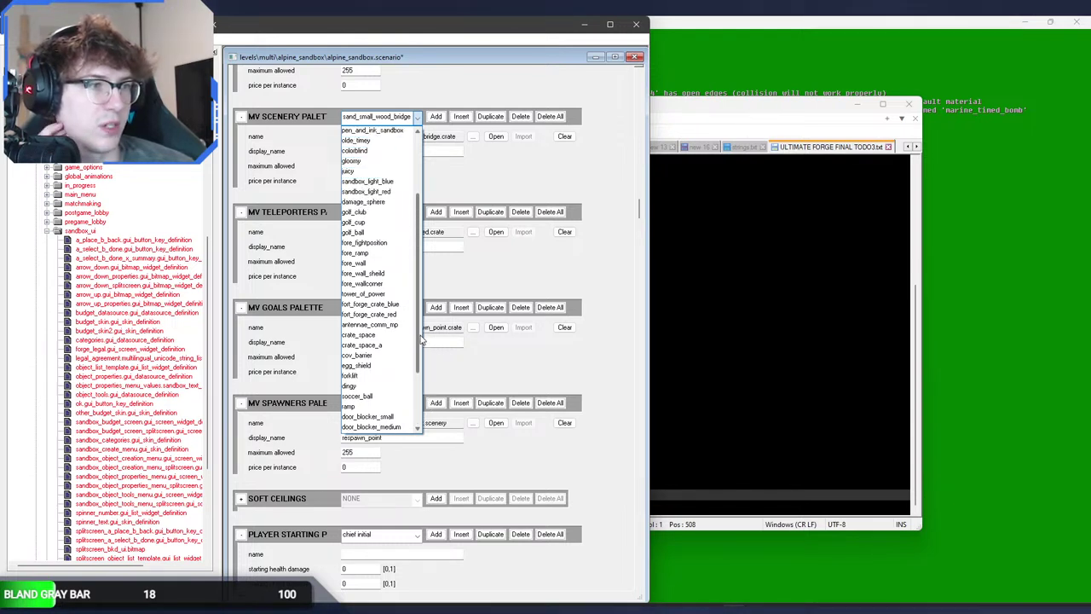
{"action": "left_click_drag", "start_coordinate": [421, 341], "coordinate": [417, 256]}
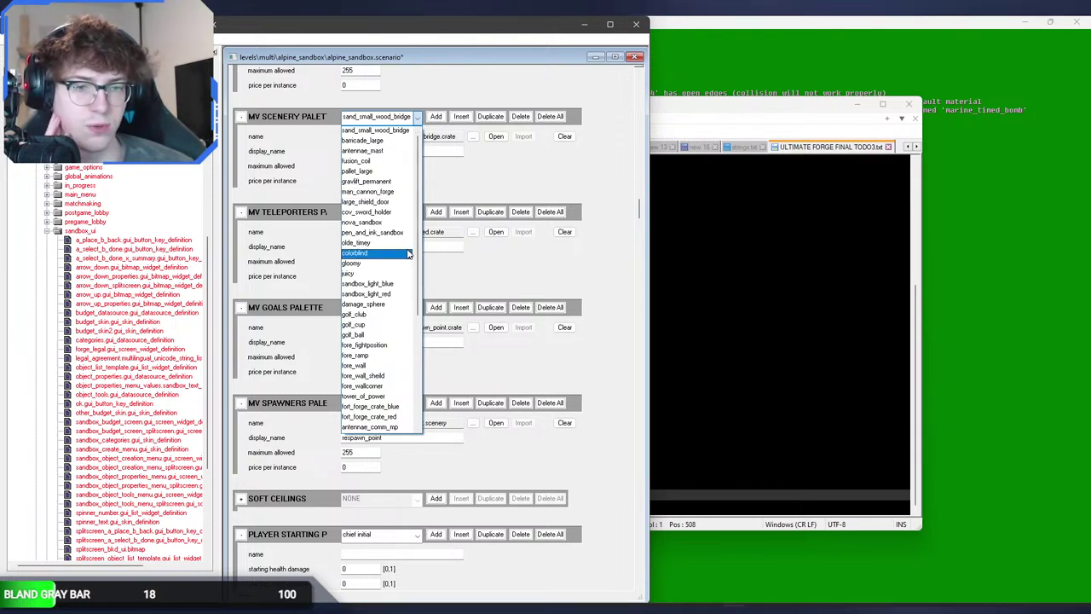
{"action": "left_click", "coordinate": [457, 161]}
{"action": "left_click", "coordinate": [416, 117]}
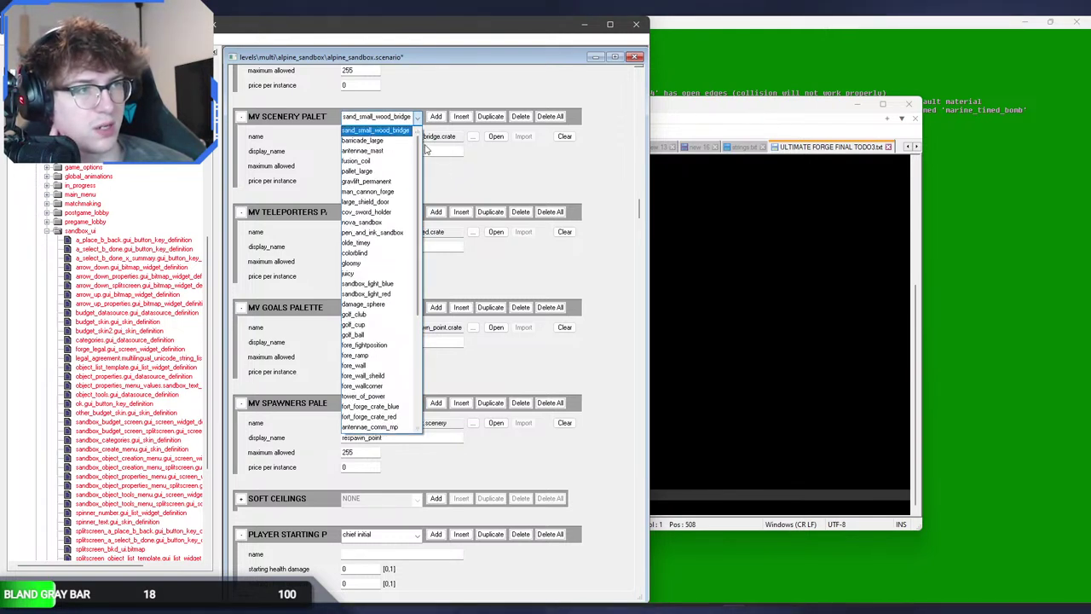
{"action": "left_click_drag", "start_coordinate": [420, 149], "coordinate": [404, 271]}
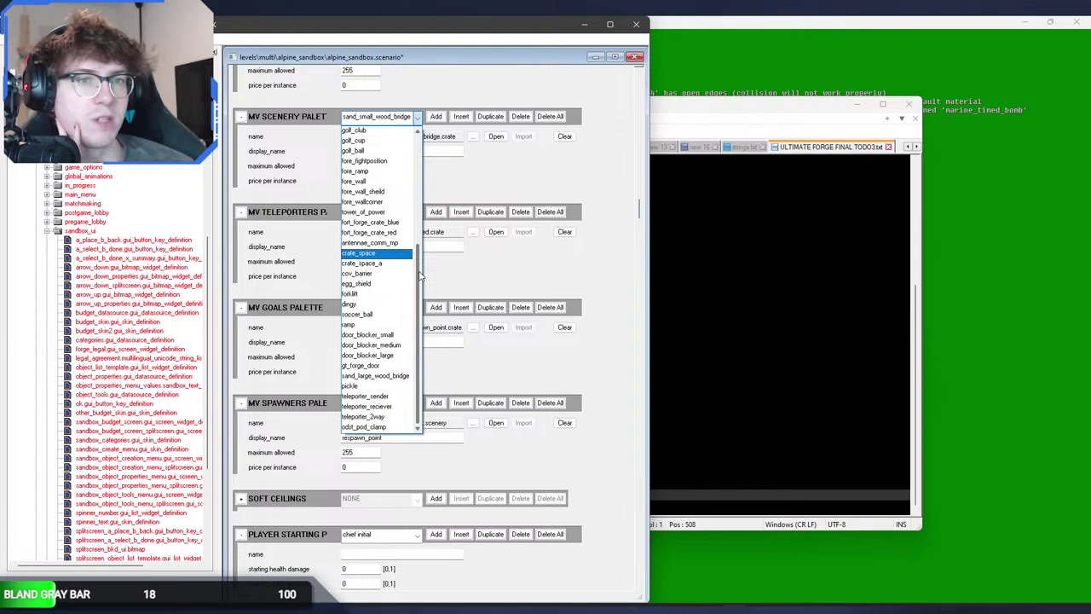
{"action": "scroll", "coordinate": [419, 275], "scroll_direction": "up", "scroll_amount": 6}
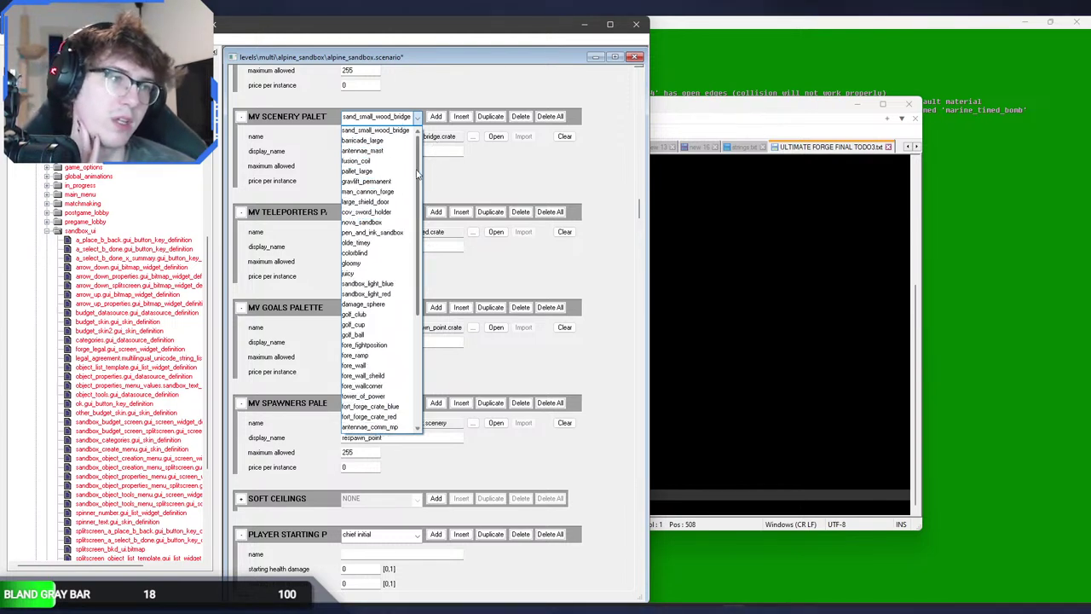
{"action": "left_click_drag", "start_coordinate": [417, 174], "coordinate": [418, 296]}
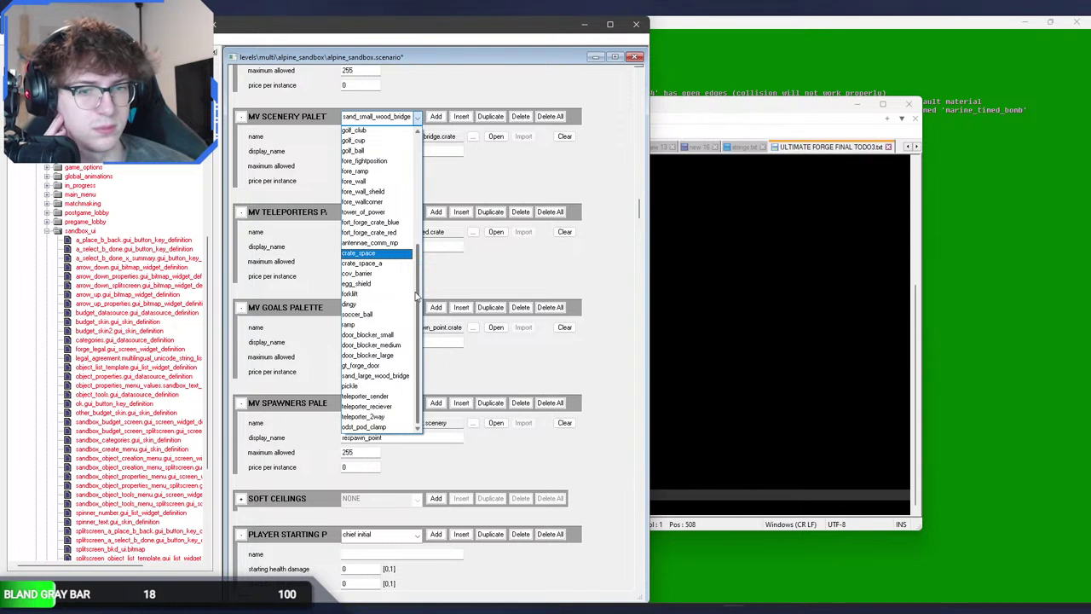
{"action": "left_click", "coordinate": [427, 143]}
Step: Review the entries of the multiplayer teleporters palette, from the rocks and trees to the street pieces
{"action": "left_click", "coordinate": [402, 213]}
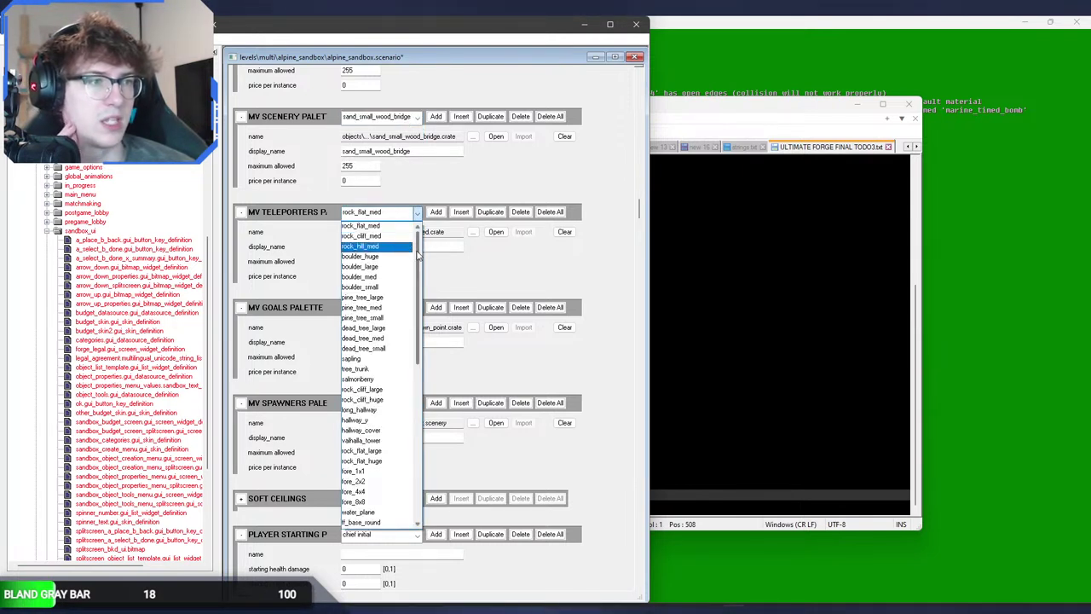
{"action": "left_click_drag", "start_coordinate": [418, 255], "coordinate": [416, 325]}
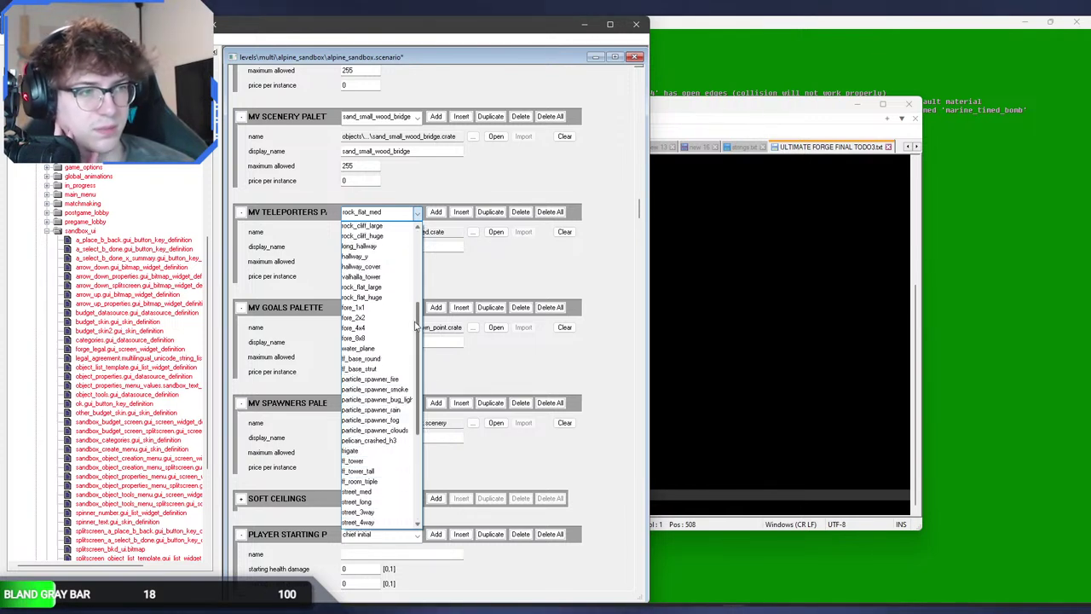
{"action": "left_click_drag", "start_coordinate": [416, 325], "coordinate": [415, 248]}
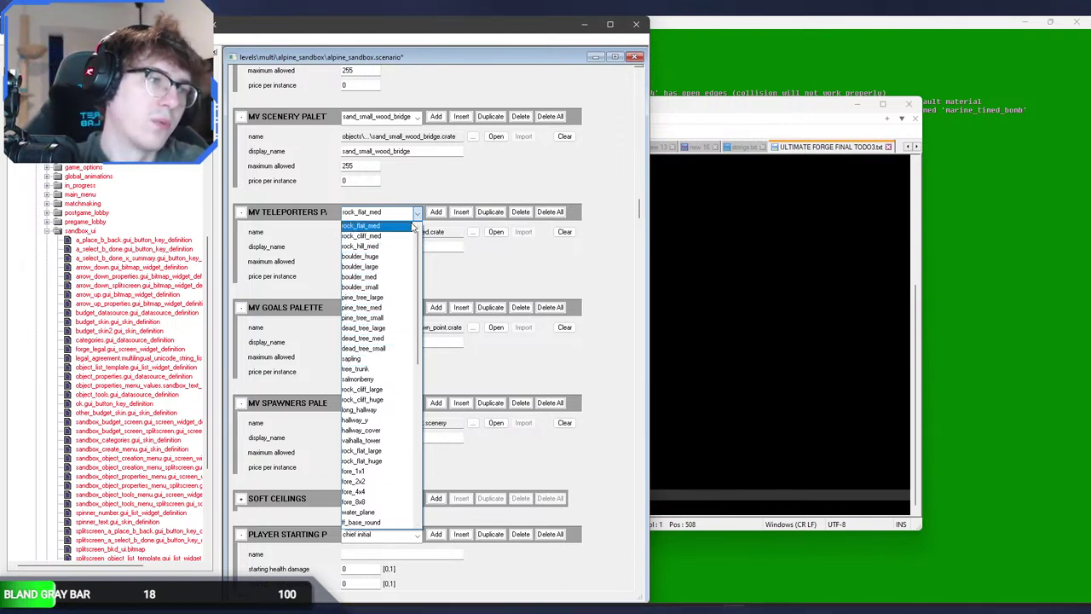
Step: Switch to Notepad++ and read the list of ground, cliff, rock and tree names in the new 13 document
{"action": "left_click", "coordinate": [800, 120]}
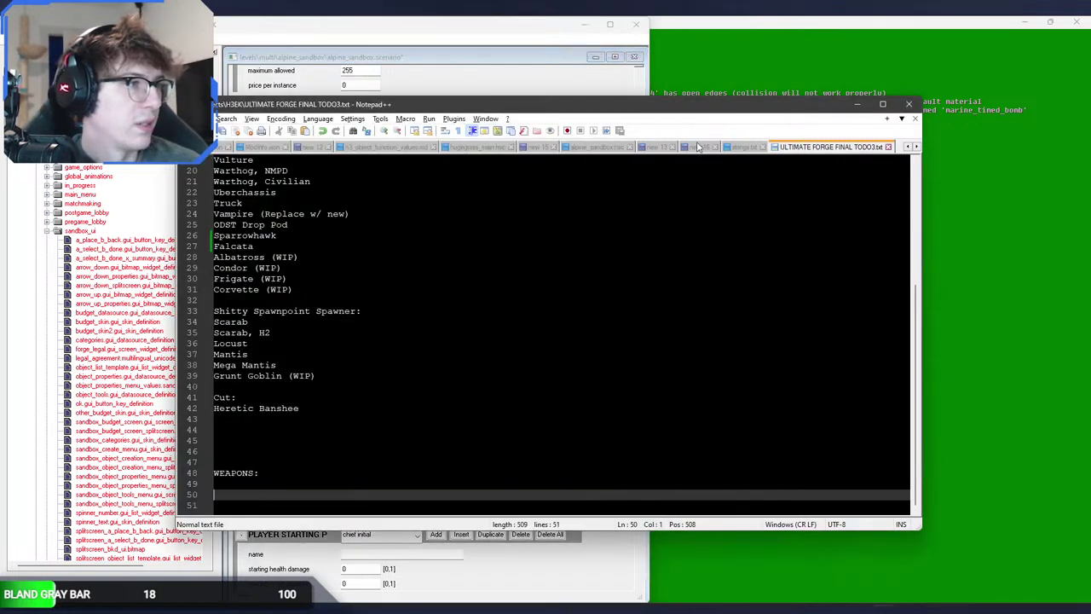
{"action": "left_click", "coordinate": [693, 147]}
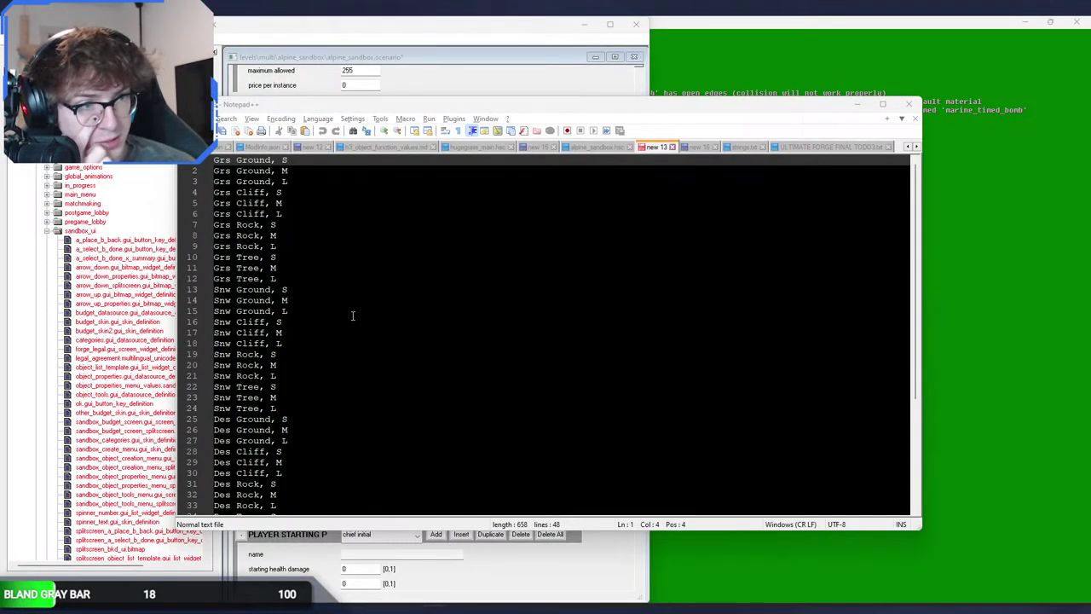
{"action": "scroll", "coordinate": [352, 315], "scroll_direction": "down", "scroll_amount": 3}
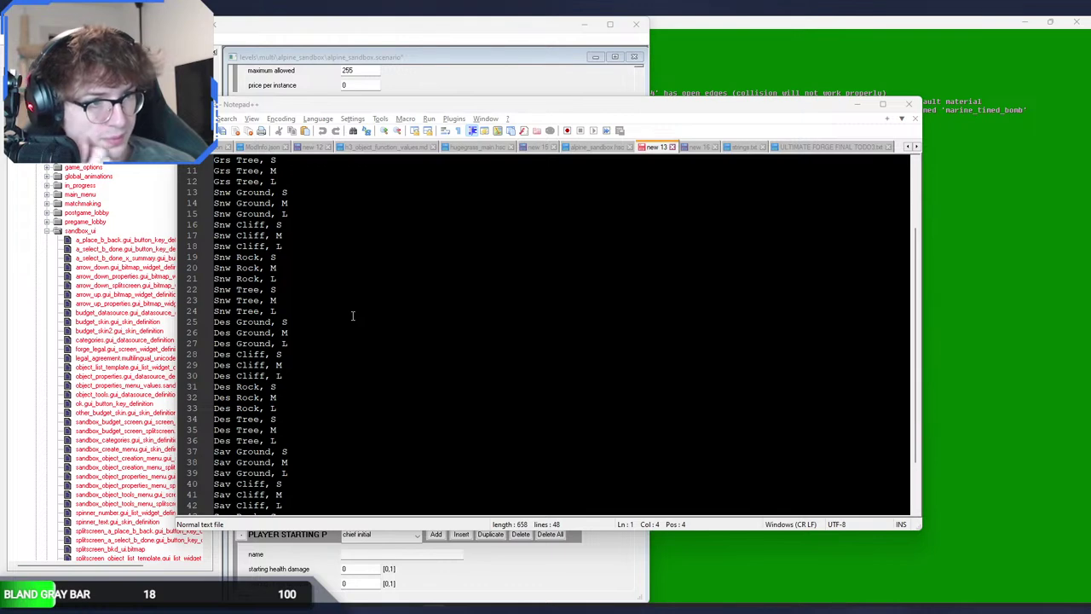
Step: Review the terrain object names in the new 13 notes, and check the Forge to-do file and strings.txt
{"action": "scroll", "coordinate": [352, 316], "scroll_direction": "down", "scroll_amount": 2}
{"action": "scroll", "coordinate": [352, 317], "scroll_direction": "up", "scroll_amount": 5}
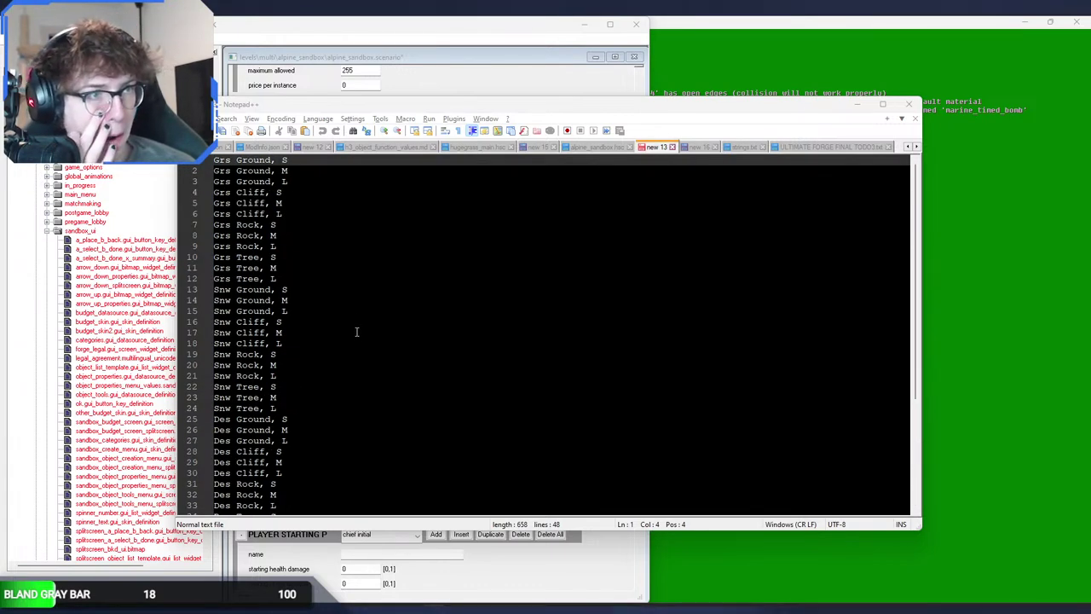
{"action": "scroll", "coordinate": [357, 333], "scroll_direction": "down", "scroll_amount": 5}
{"action": "scroll", "coordinate": [355, 331], "scroll_direction": "up", "scroll_amount": 5}
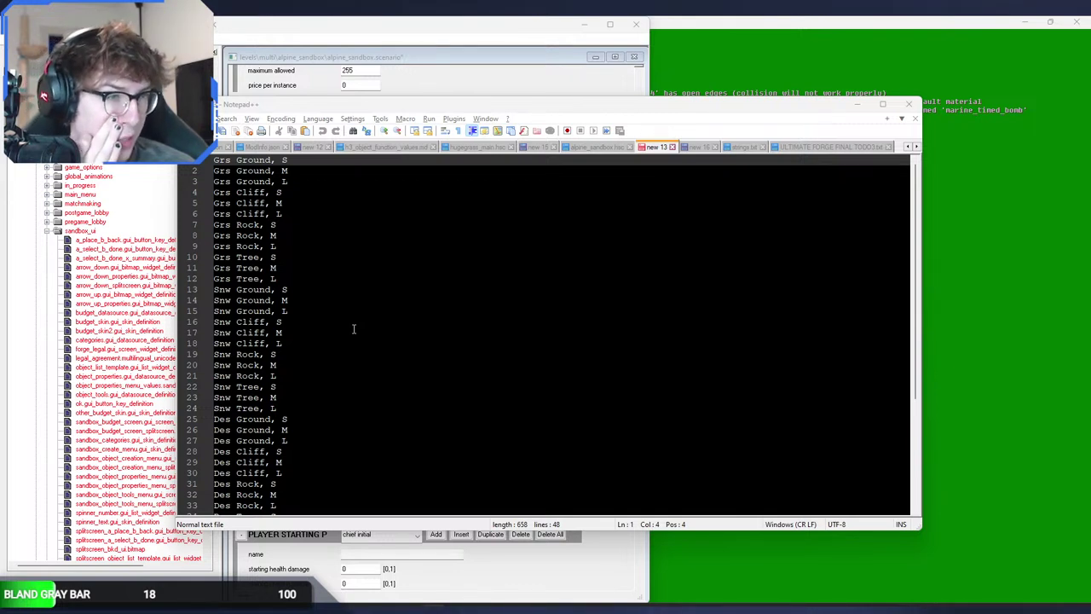
{"action": "left_click", "coordinate": [285, 247]}
{"action": "left_click_drag", "start_coordinate": [284, 247], "coordinate": [213, 224]}
{"action": "left_click", "coordinate": [285, 246]}
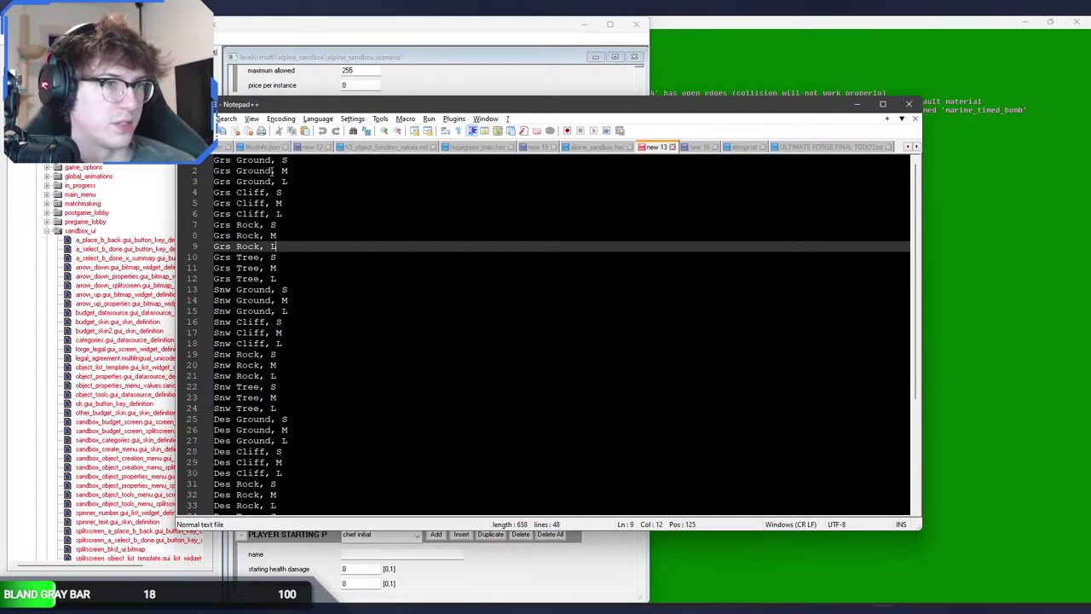
{"action": "left_click_drag", "start_coordinate": [290, 161], "coordinate": [180, 163]}
{"action": "left_click", "coordinate": [827, 150]}
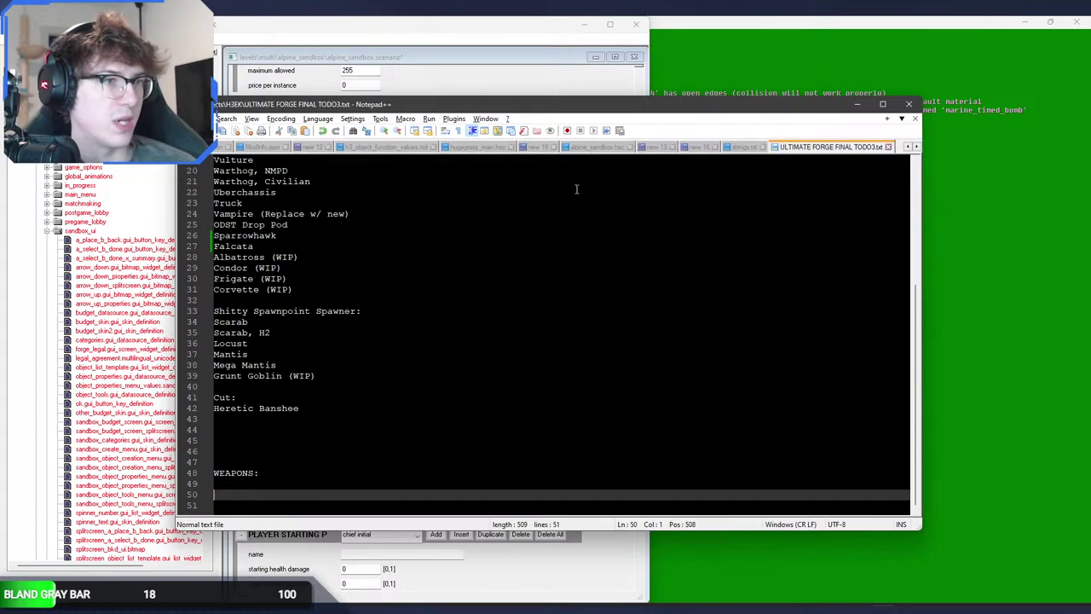
{"action": "left_click", "coordinate": [742, 147]}
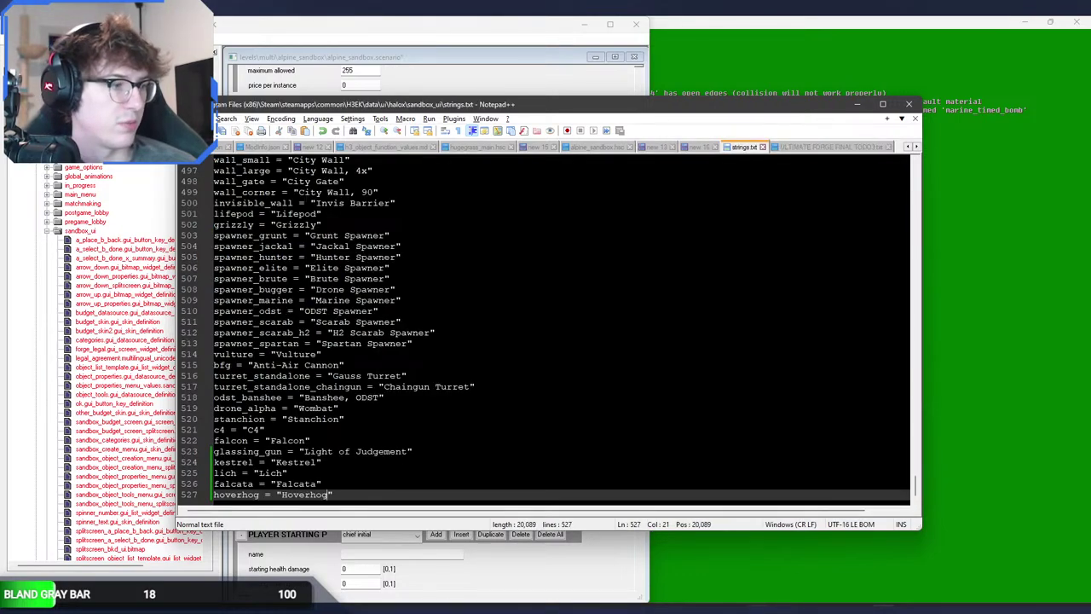
Step: Switch to the game and examine the objects in the Structure category of the Forge list
{"action": "key", "text": "alt+Tab"}
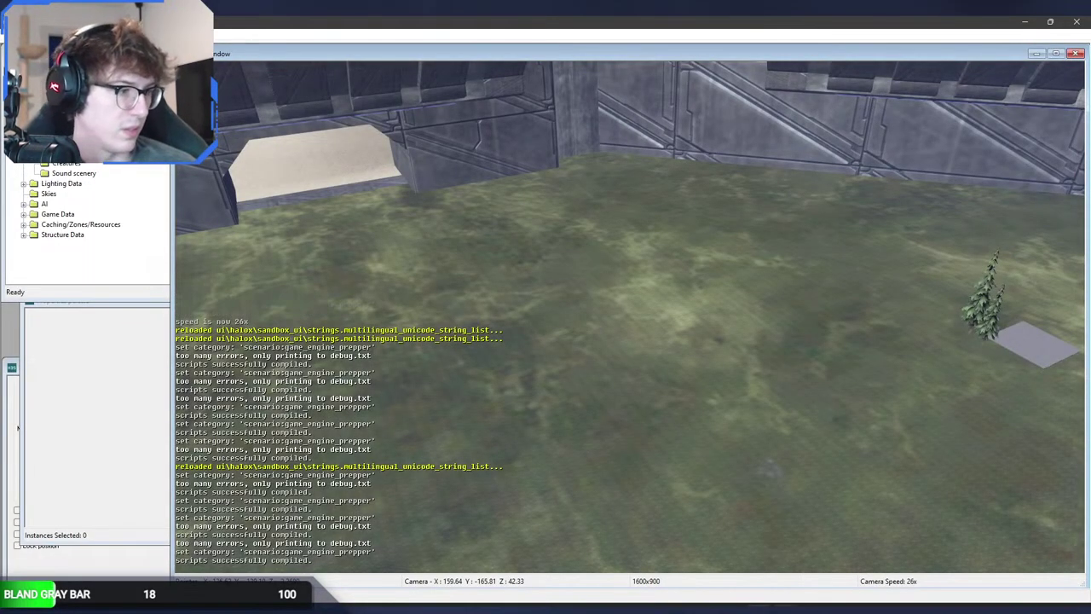
{"action": "key", "text": "alt+Tab"}
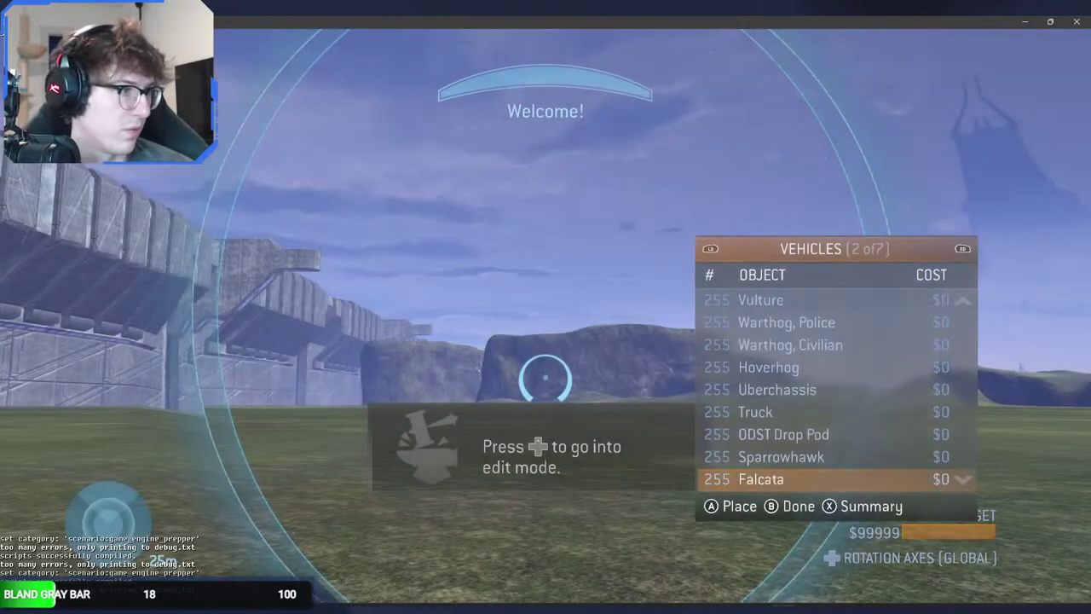
{"action": "key", "text": "e"}
{"action": "key", "text": "e"}
{"action": "key", "text": "e"}
{"action": "key", "text": "Down"}
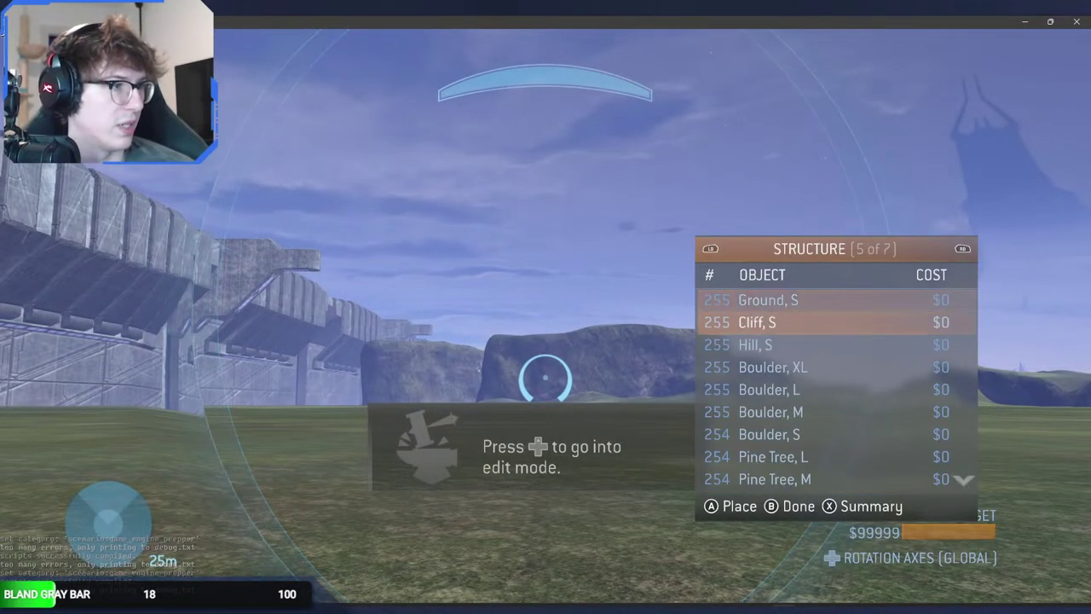
{"action": "key", "text": "Down"}
{"action": "key", "text": "Down"}
{"action": "key", "text": "Up"}
{"action": "key", "text": "Down"}
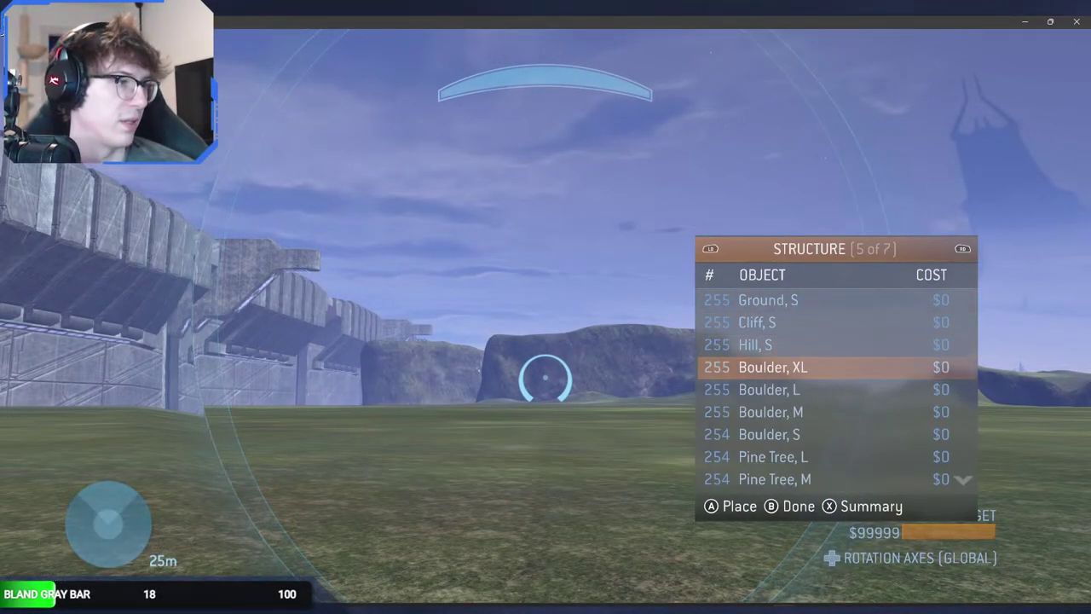
{"action": "key", "text": "Up"}
{"action": "key", "text": "Down"}
{"action": "key", "text": "Down"}
{"action": "key", "text": "Down"}
{"action": "key", "text": "Down"}
{"action": "key", "text": "Down"}
{"action": "key", "text": "Down"}
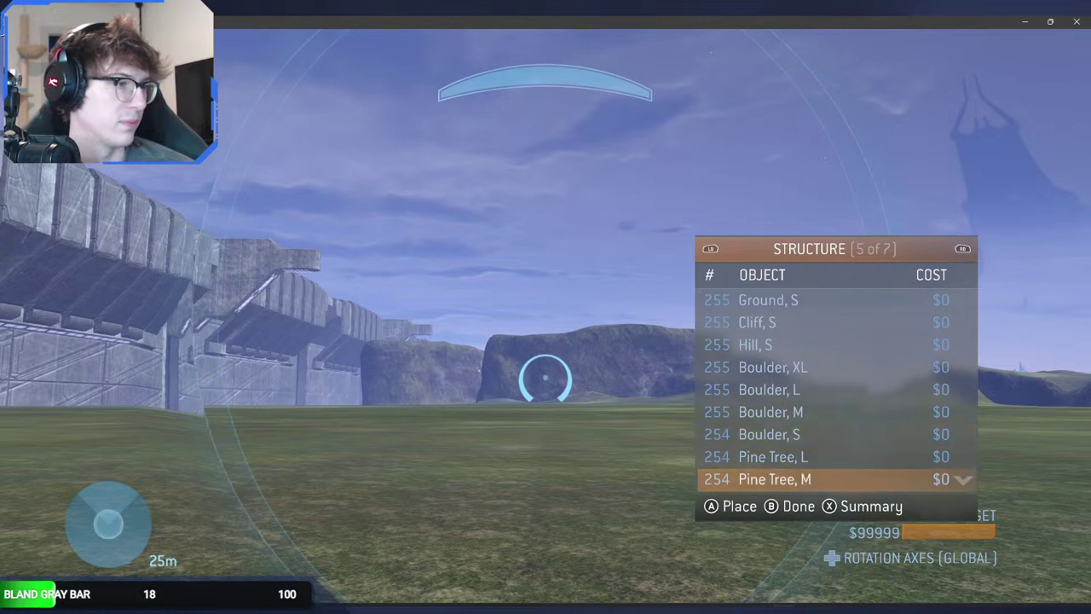
{"action": "key", "text": "Down"}
{"action": "key", "text": "Down"}
{"action": "key", "text": "Down"}
{"action": "key", "text": "Up"}
{"action": "key", "text": "Up"}
{"action": "key", "text": "Up"}
{"action": "key", "text": "Down"}
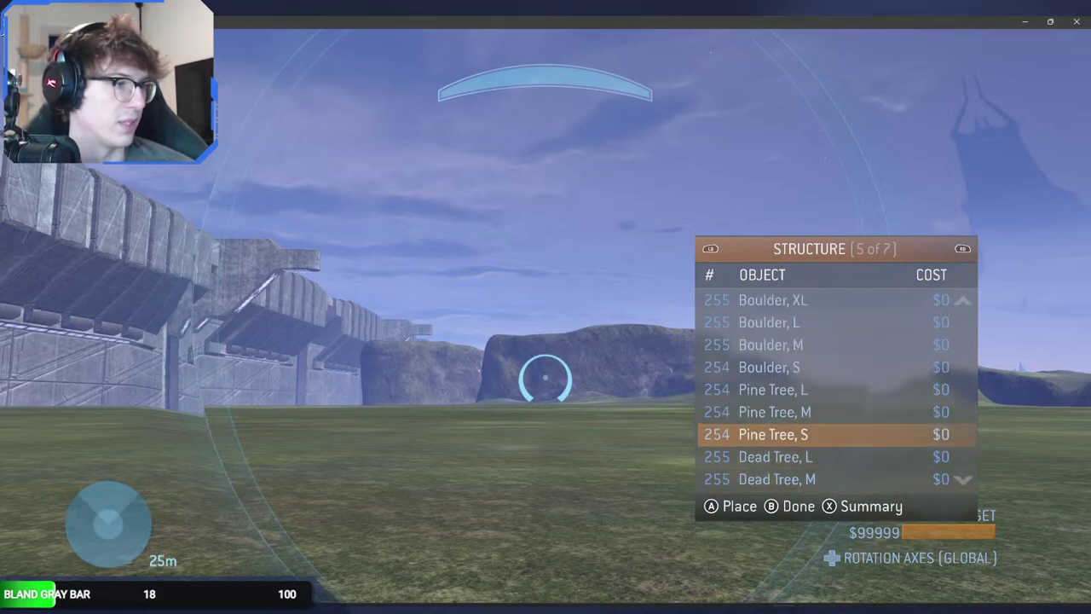
{"action": "key", "text": "Down"}
{"action": "key", "text": "Down"}
{"action": "key", "text": "Down"}
{"action": "key", "text": "Down"}
{"action": "key", "text": "Down"}
{"action": "key", "text": "Down"}
{"action": "key", "text": "Down"}
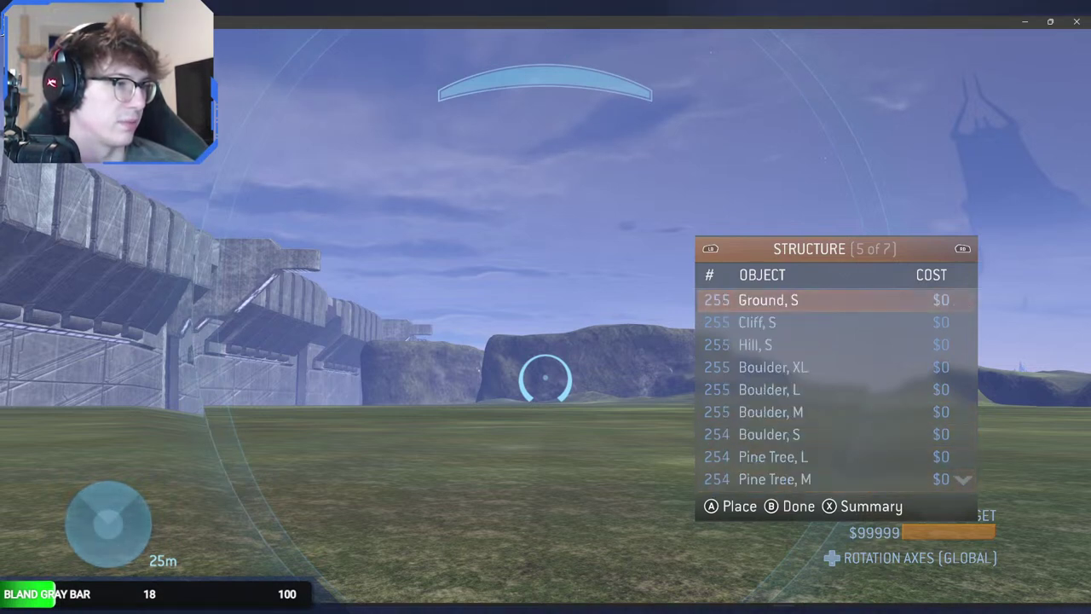
Step: Switch to Notepad++ and compare the new 16 to-do notes and new 13 terrain names with the game's Structure list
{"action": "key", "text": "alt+Tab"}
{"action": "key", "text": "alt+Tab"}
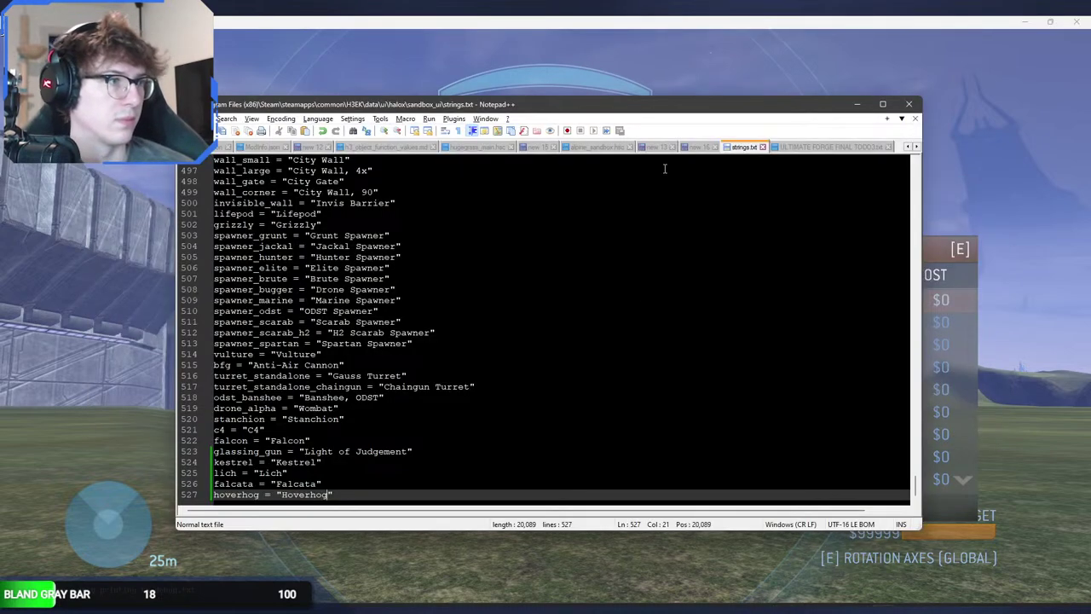
{"action": "left_click", "coordinate": [698, 146]}
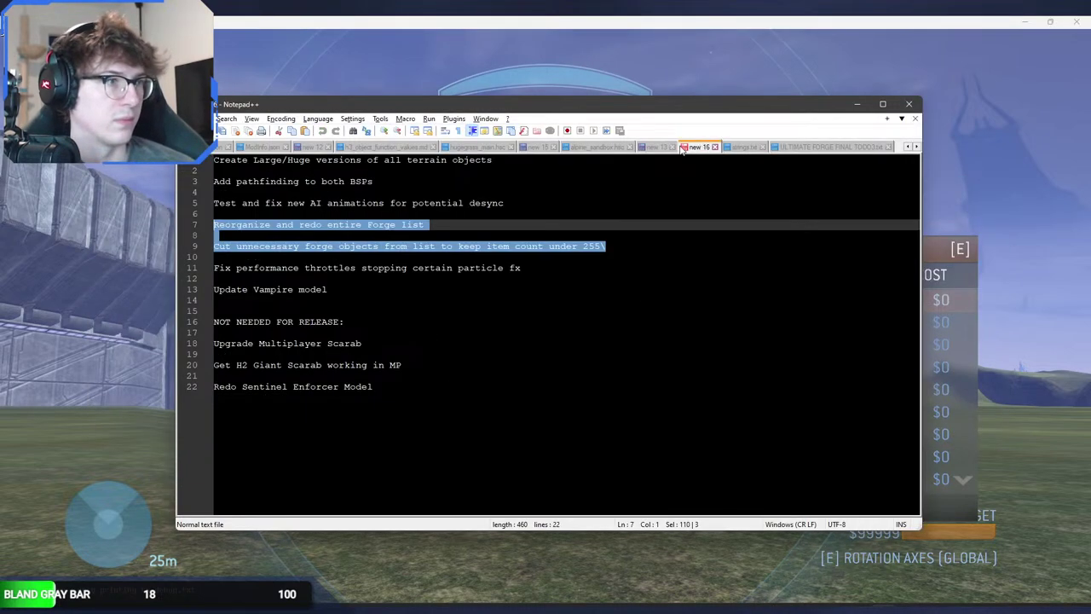
{"action": "left_click", "coordinate": [655, 147]}
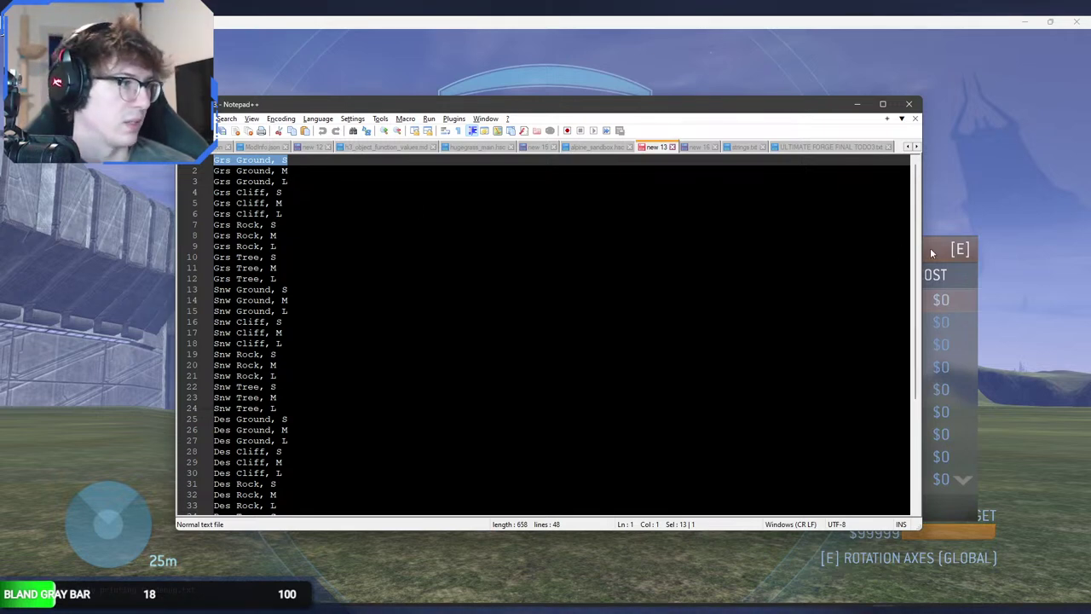
{"action": "left_click", "coordinate": [970, 217]}
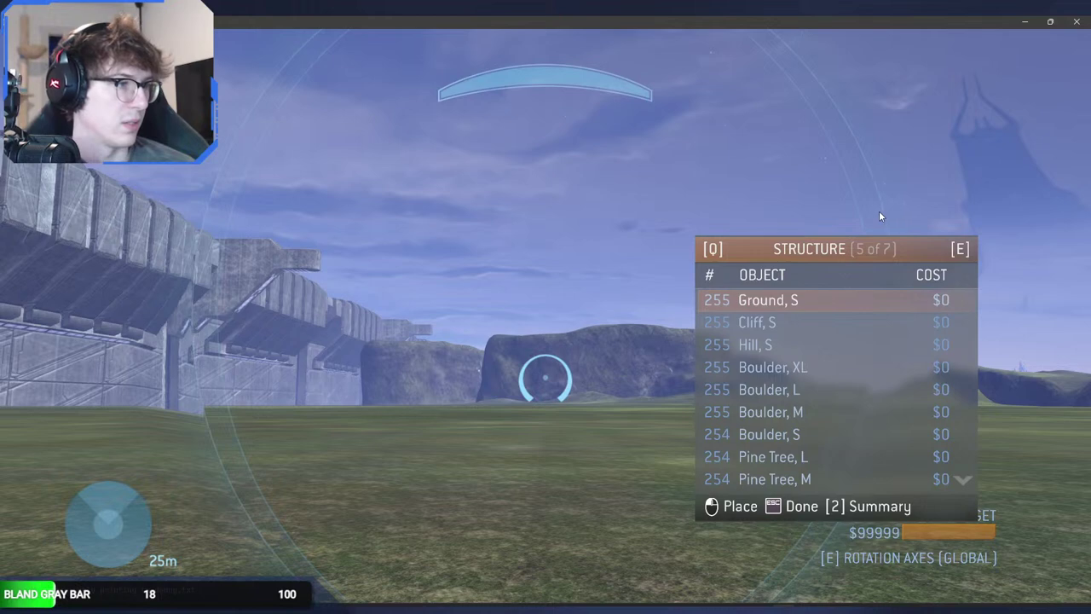
{"action": "scroll", "coordinate": [858, 333], "scroll_direction": "up", "scroll_amount": 1}
{"action": "key", "text": "alt+Tab"}
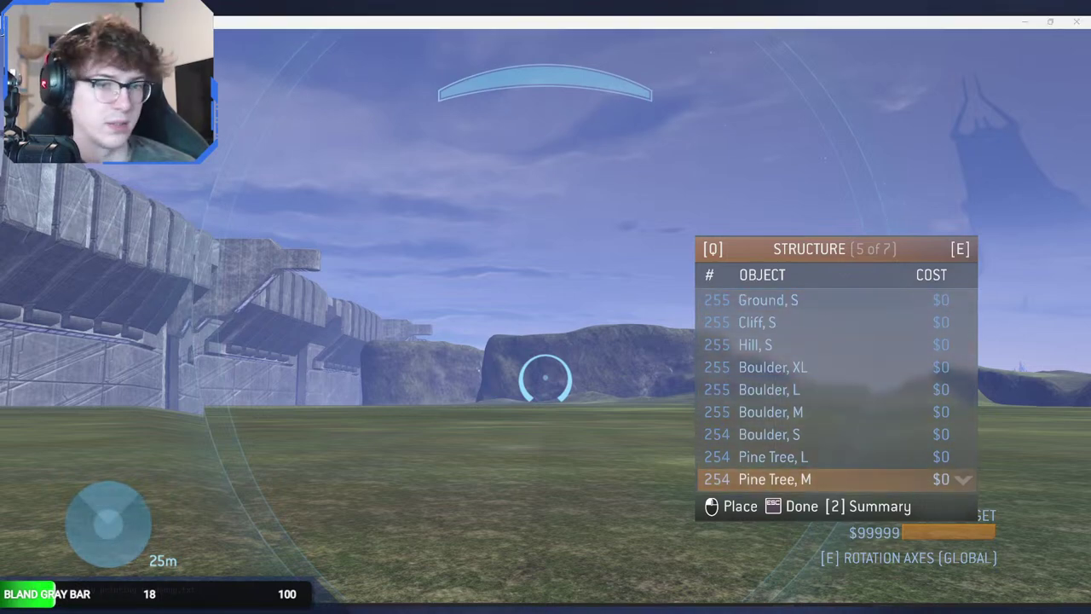
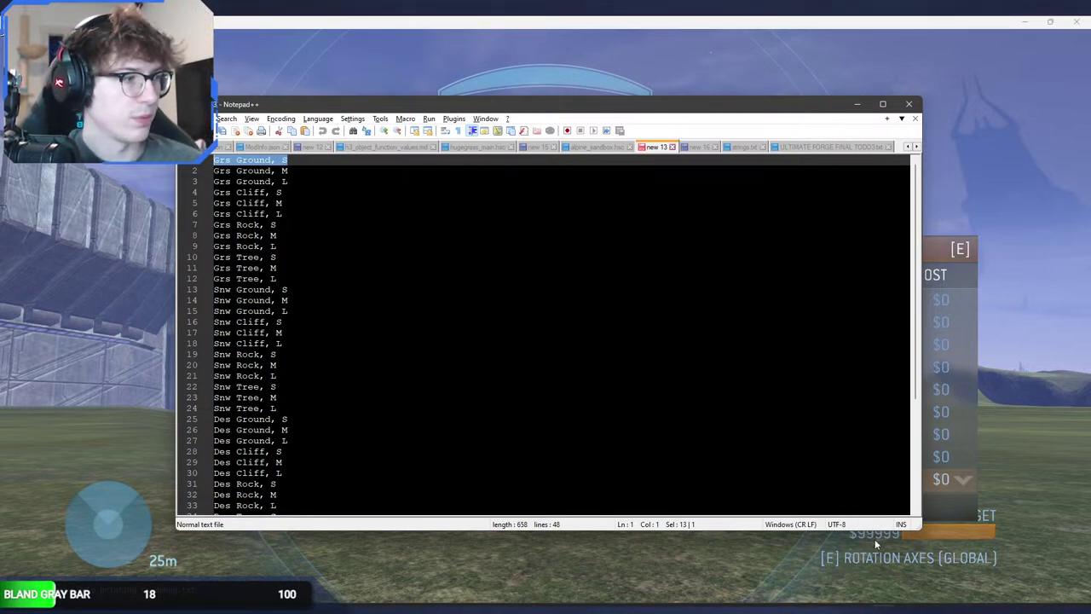
{"action": "scroll", "coordinate": [832, 482], "scroll_direction": "down", "scroll_amount": 5}
{"action": "scroll", "coordinate": [832, 486], "scroll_direction": "up", "scroll_amount": 5}
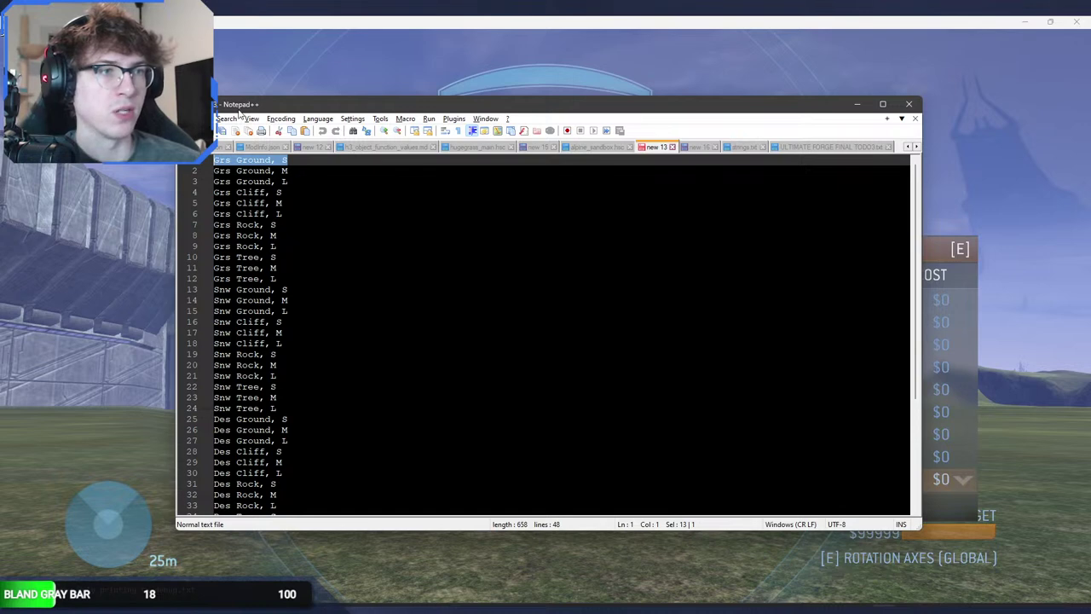
{"action": "left_click_drag", "start_coordinate": [249, 112], "coordinate": [125, 94]}
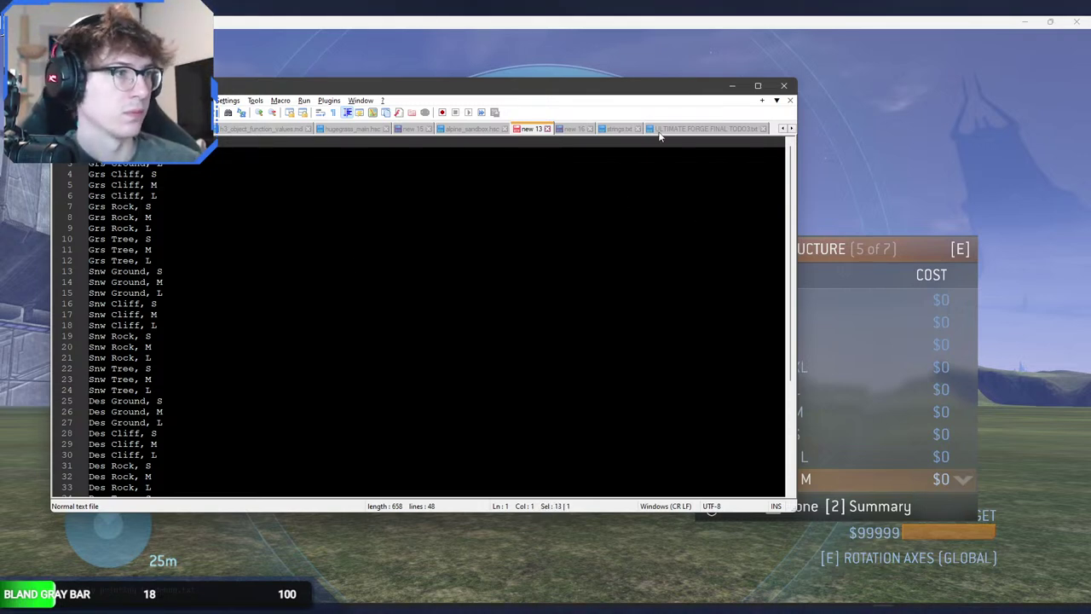
Step: Examine how the existing cliff, ground, tree and boulder names are defined in strings.txt
{"action": "left_click", "coordinate": [623, 129]}
{"action": "scroll", "coordinate": [382, 294], "scroll_direction": "up", "scroll_amount": 10}
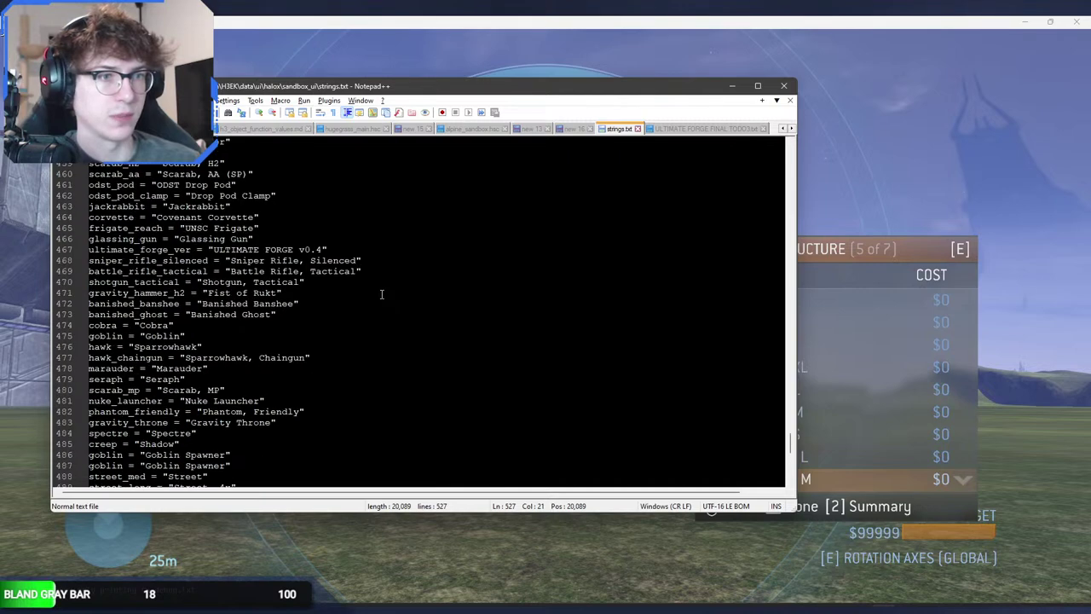
{"action": "scroll", "coordinate": [382, 292], "scroll_direction": "up", "scroll_amount": 20}
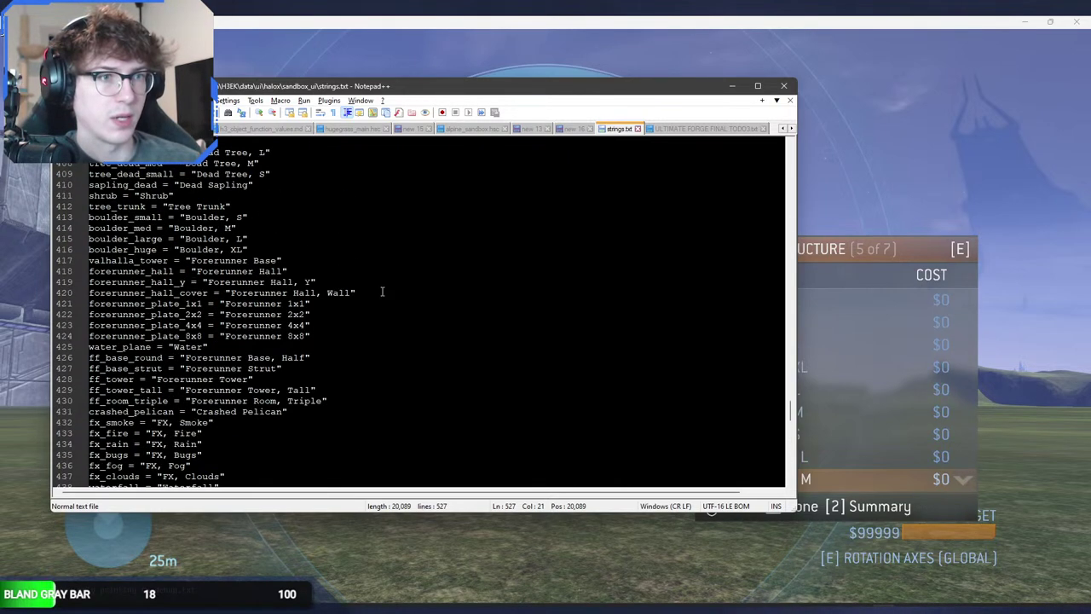
{"action": "scroll", "coordinate": [381, 292], "scroll_direction": "up", "scroll_amount": 2}
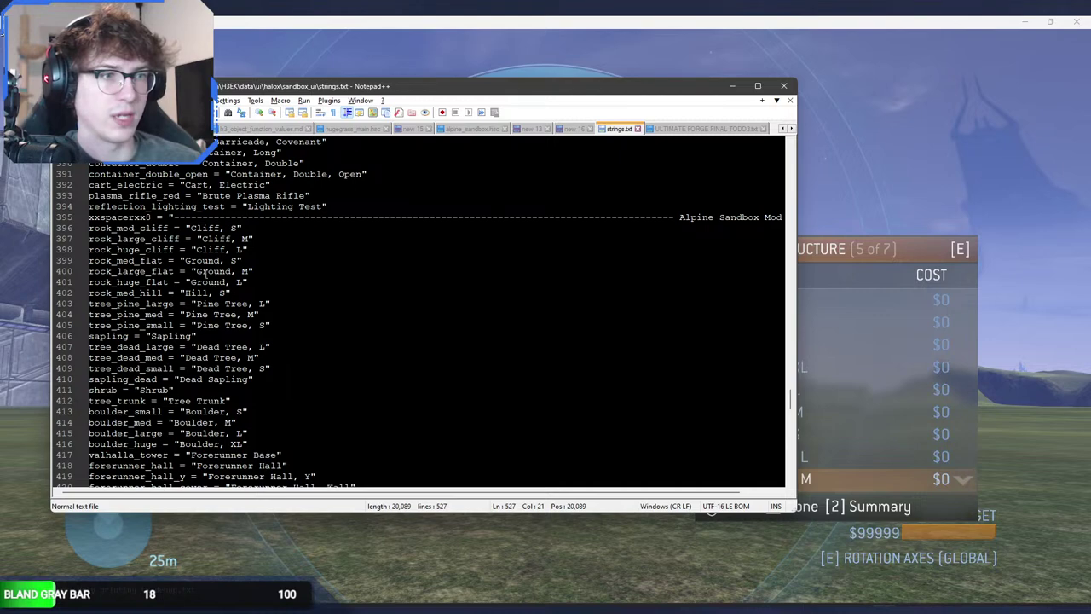
{"action": "scroll", "coordinate": [331, 294], "scroll_direction": "down", "scroll_amount": 20}
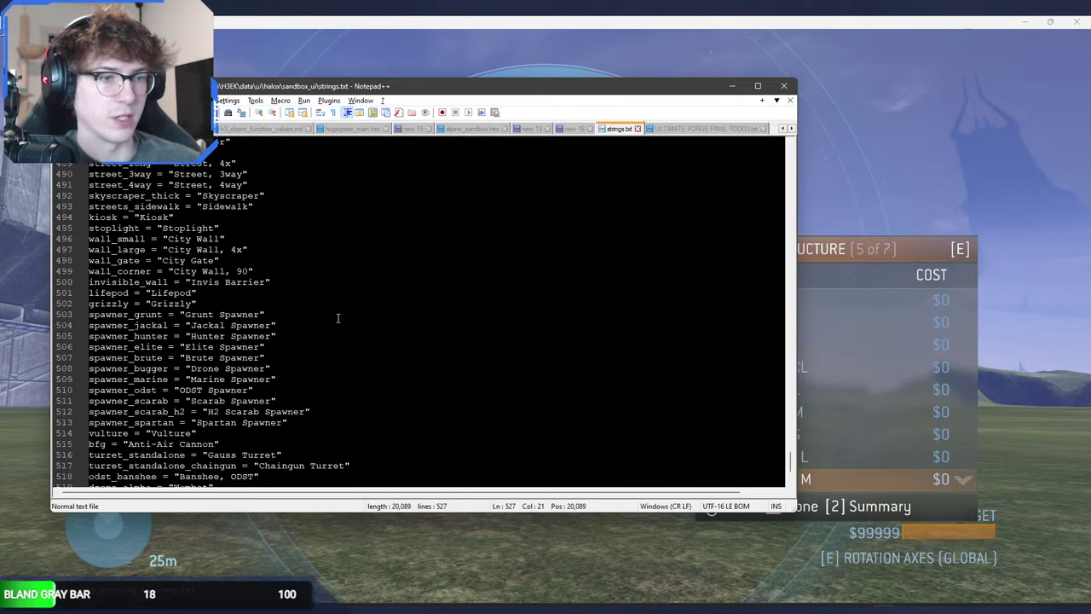
Step: Add the entry grs_ground_s = "Grs Ground, S" on a new line after the hoverhog entry in strings.txt
{"action": "type", "text": "\"Hoverhog"}
{"action": "key", "text": "Return"}
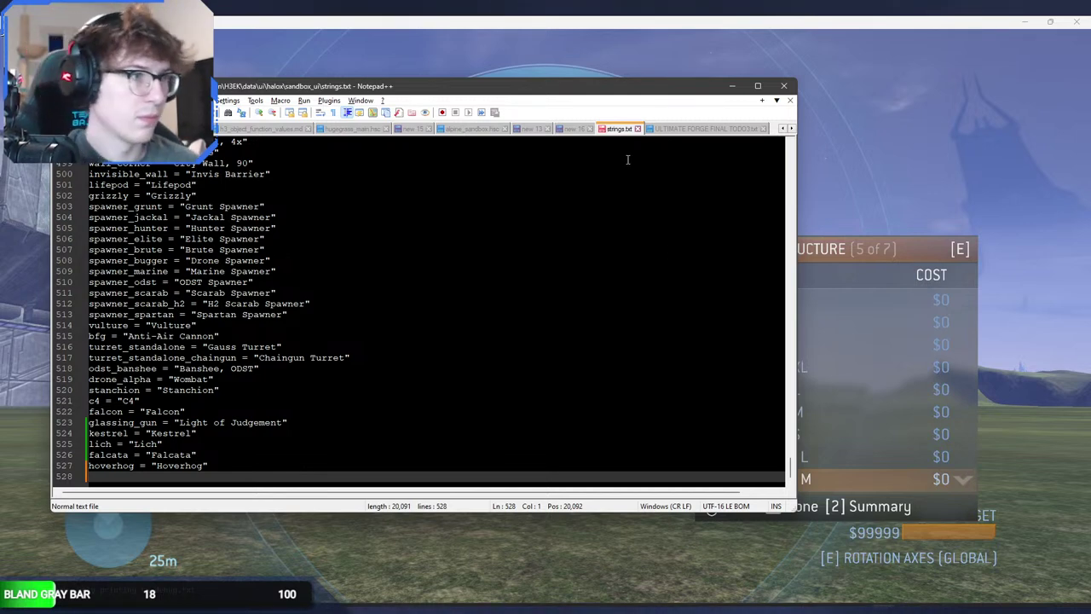
{"action": "left_click", "coordinate": [532, 128]}
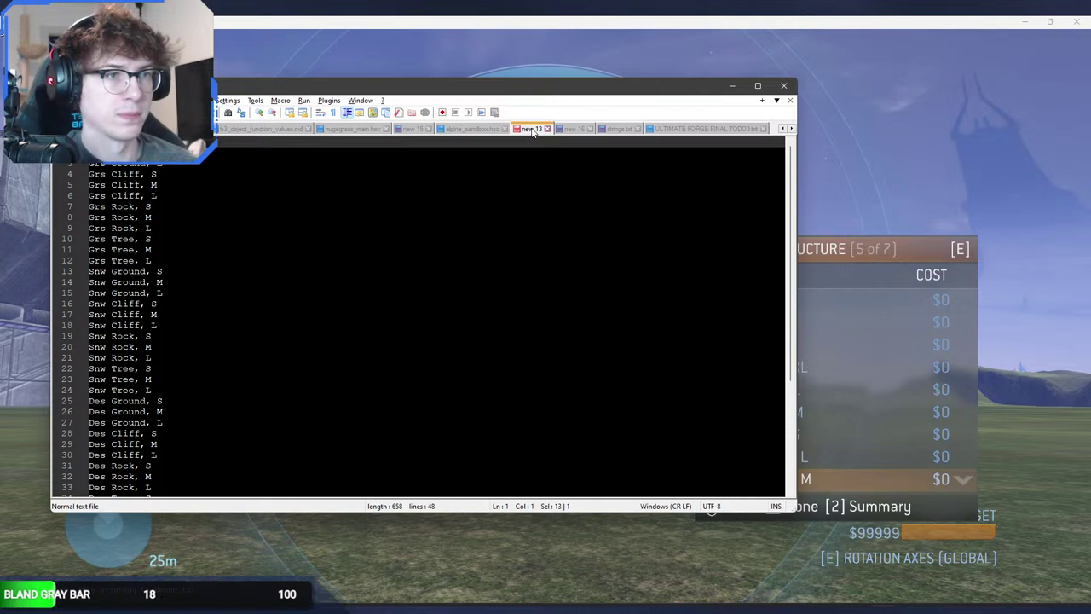
{"action": "left_click", "coordinate": [622, 132]}
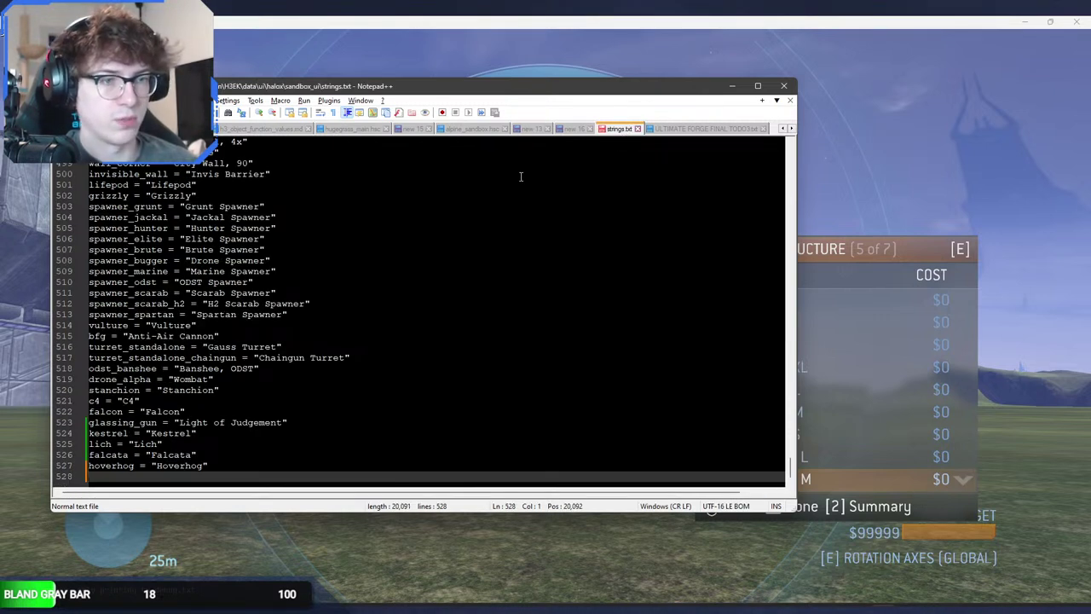
{"action": "type", "text": "grs_ground"}
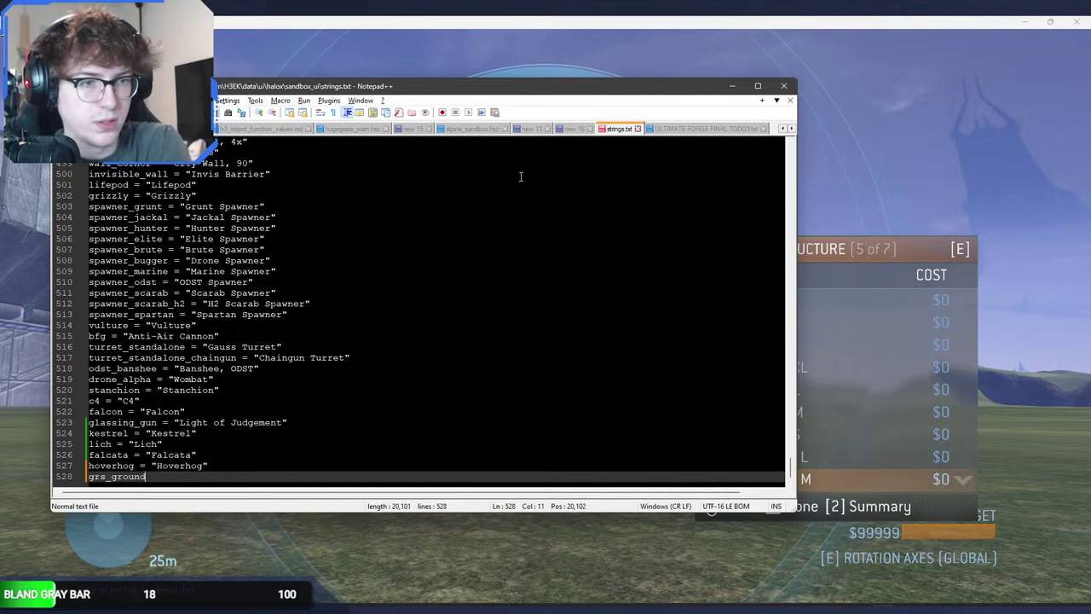
{"action": "type", "text": "_s = "}
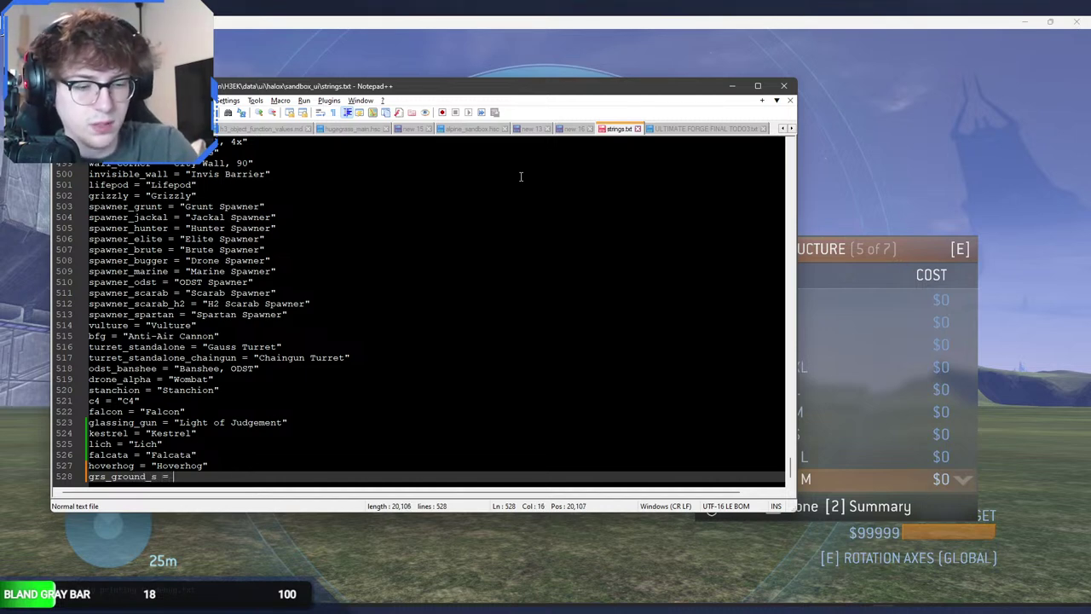
{"action": "type", "text": "\"\"Grs Ground, S"}
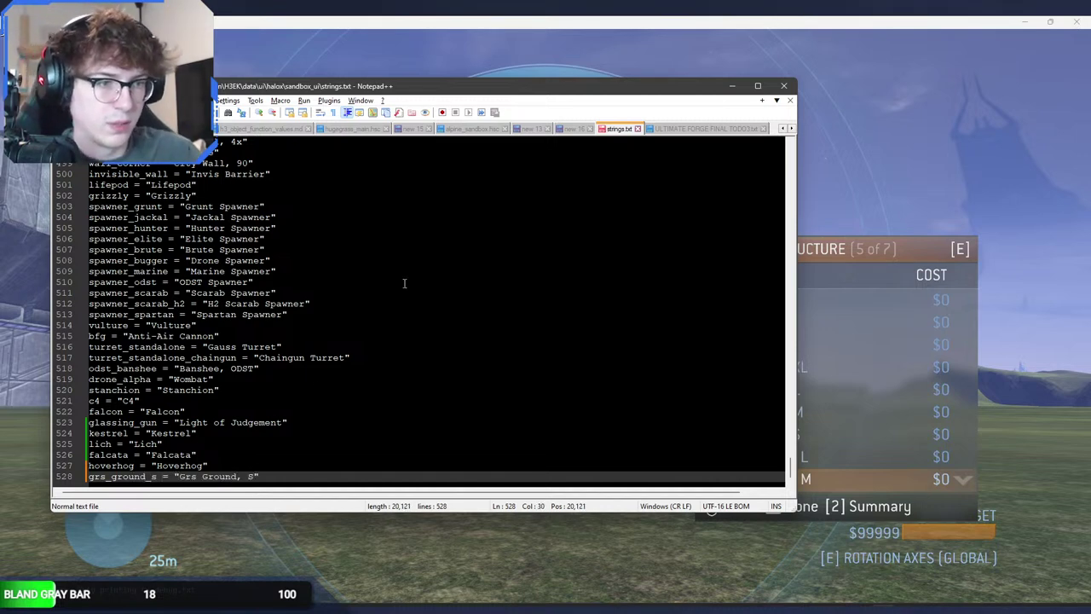
Step: Add the entry grs_ground_m = "Grs Ground, M" below the small ground entry, with a blank line ready beneath it
{"action": "key", "text": "Return"}
{"action": "type", "text": "grs"}
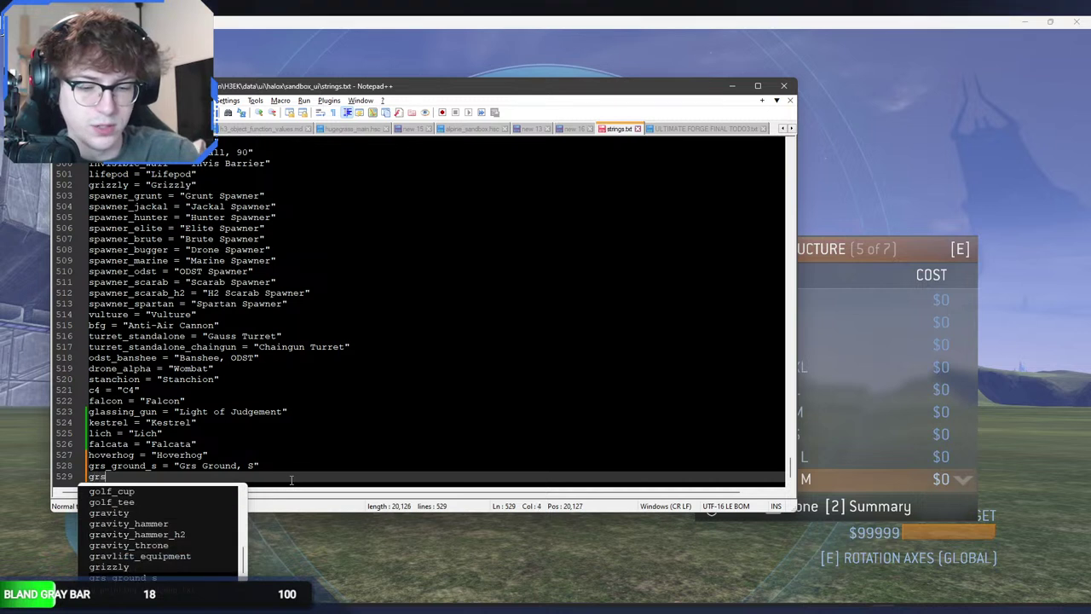
{"action": "type", "text": "_groundm "}
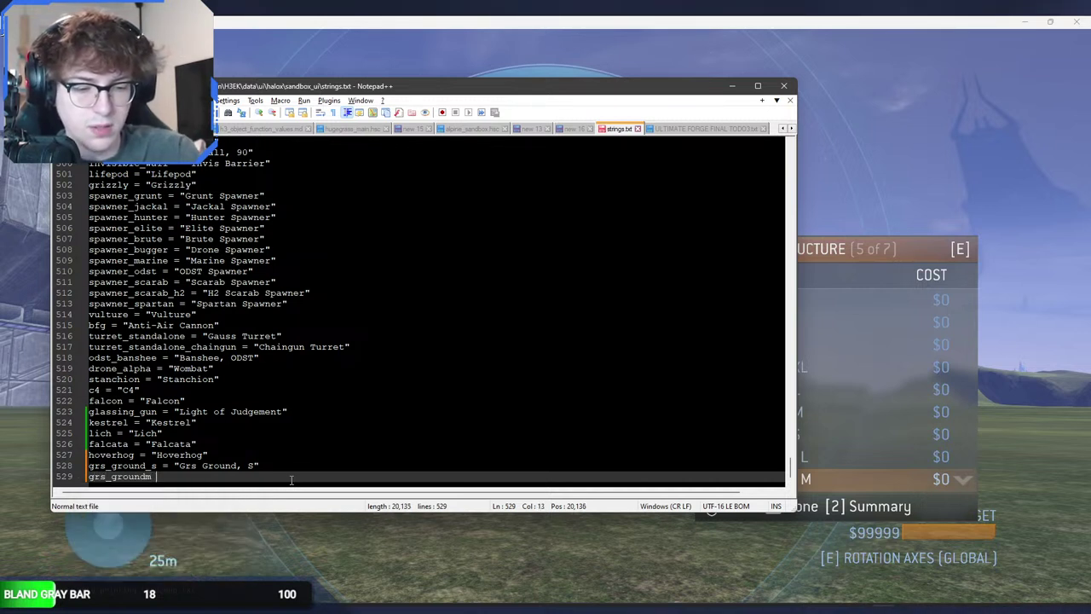
{"action": "type", "text": "= \"Grs Ground, M\""}
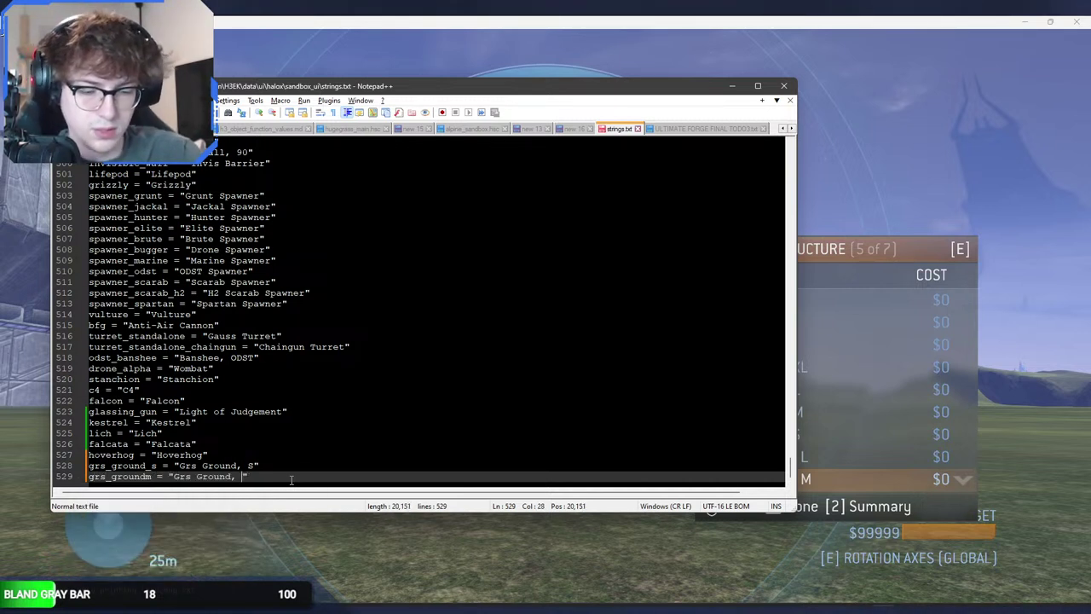
{"action": "key", "text": "Return"}
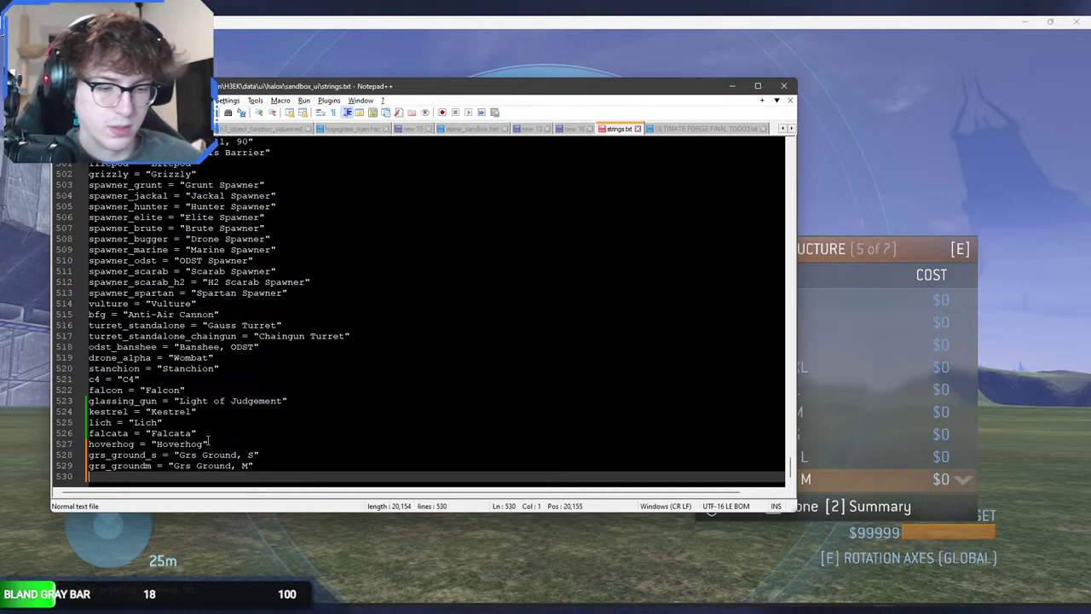
{"action": "left_click", "coordinate": [151, 468]}
{"action": "type", "text": "_"}
{"action": "left_click", "coordinate": [221, 477]}
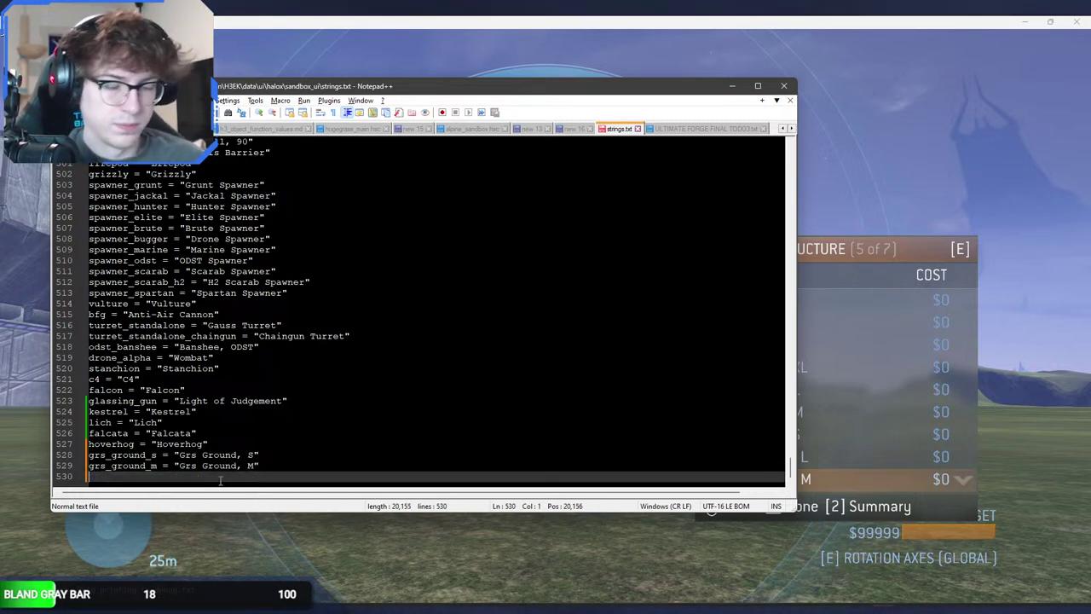
Step: Add the entry grs_ground_l = "Grs Ground, L" below the medium ground entry in strings.txt
{"action": "type", "text": "grs_ground"}
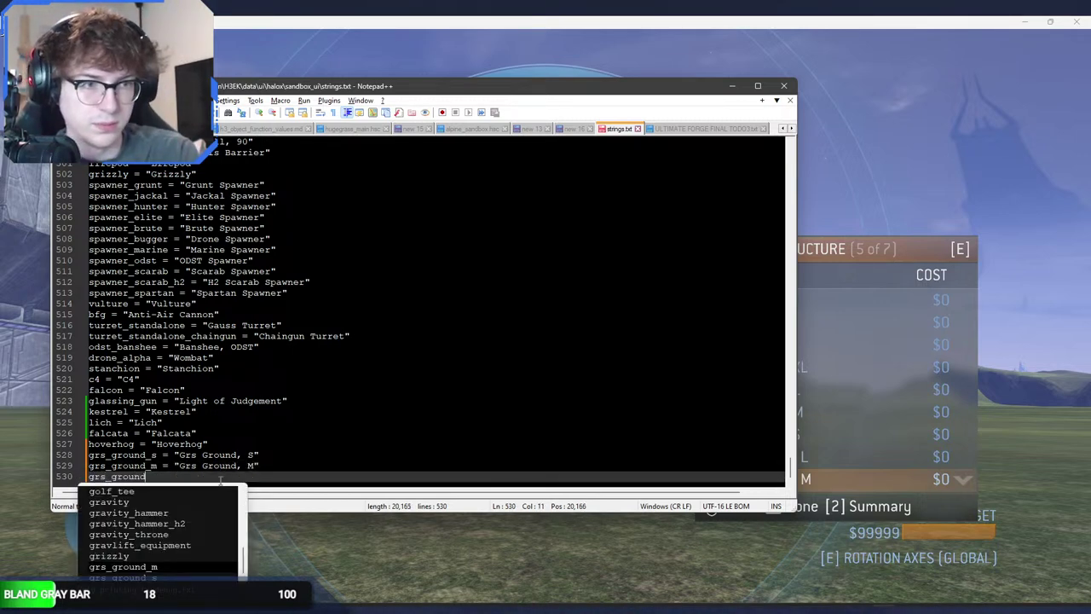
{"action": "type", "text": "_l = "}
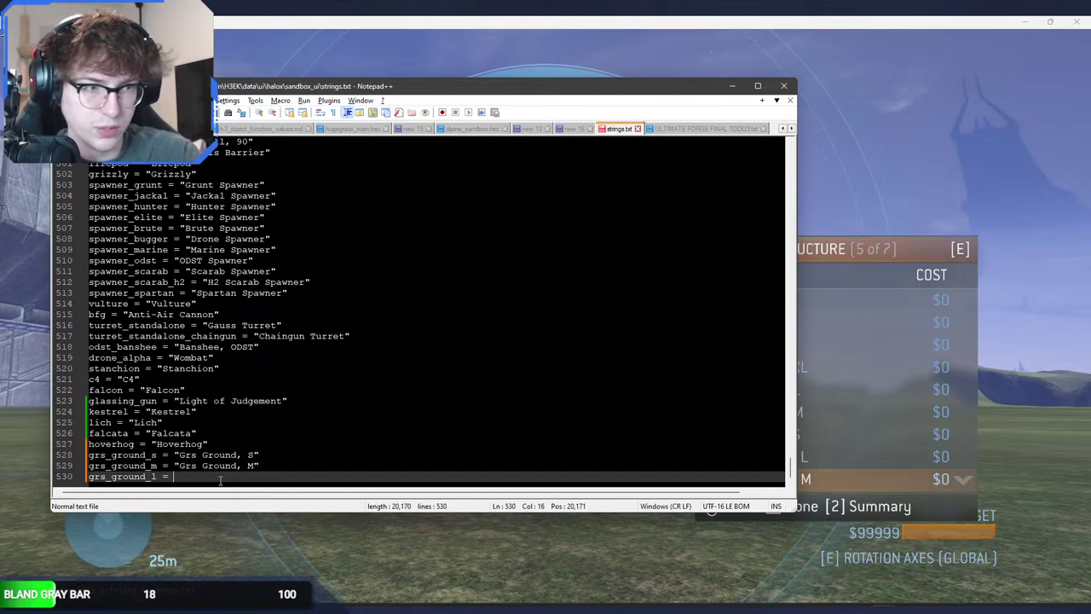
{"action": "type", "text": "\"Grs Ground, L"}
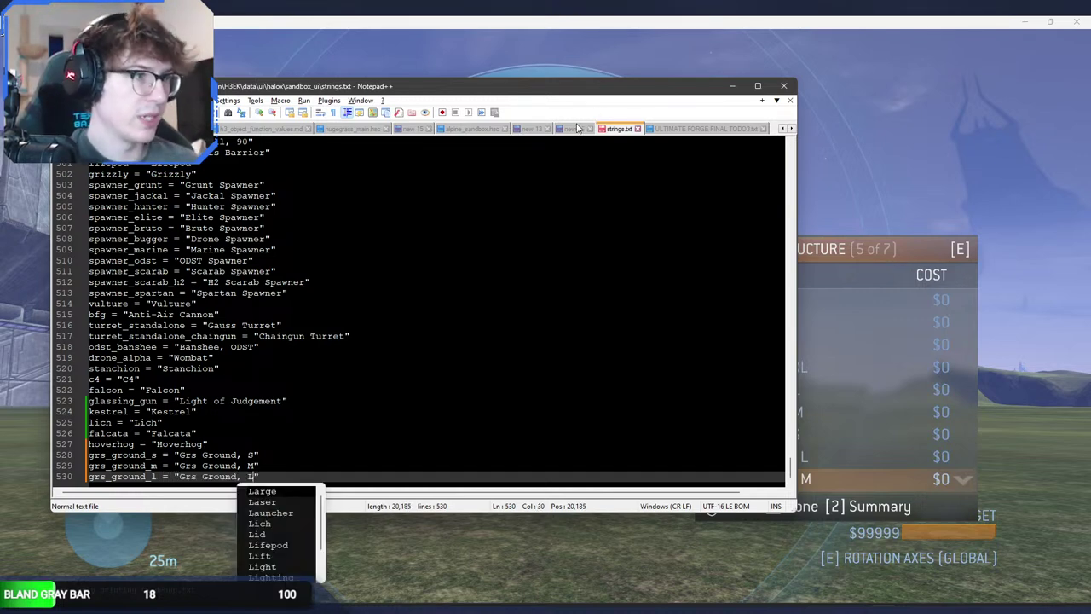
Step: Copy the name "Grs Cliff, S" from the new 13 name list and return to strings.txt
{"action": "left_click", "coordinate": [537, 129]}
{"action": "left_click_drag", "start_coordinate": [158, 174], "coordinate": [87, 172]}
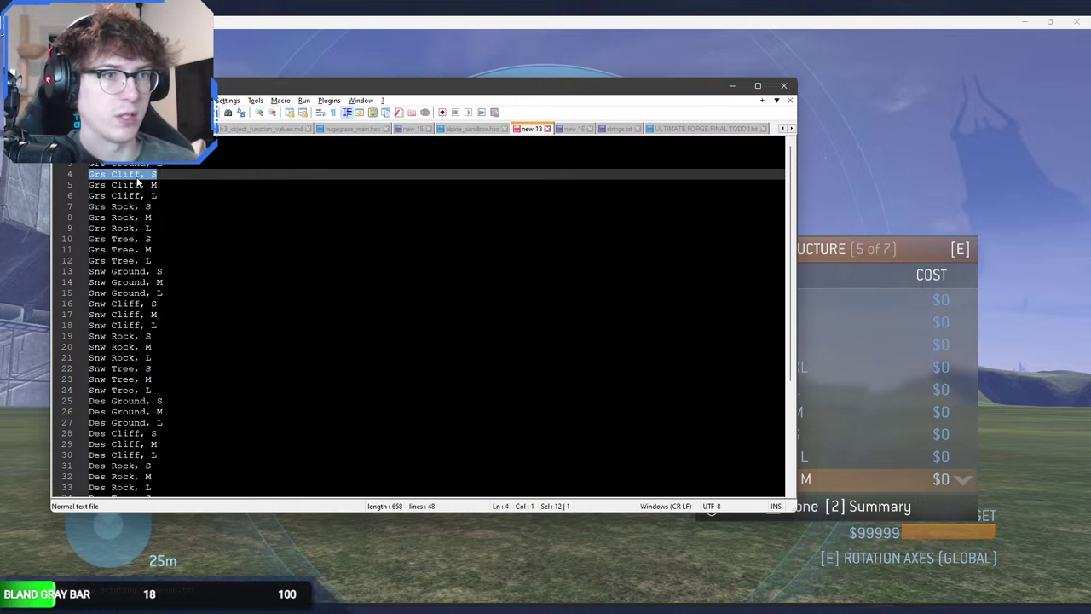
{"action": "left_click", "coordinate": [564, 128]}
{"action": "left_click", "coordinate": [612, 129]}
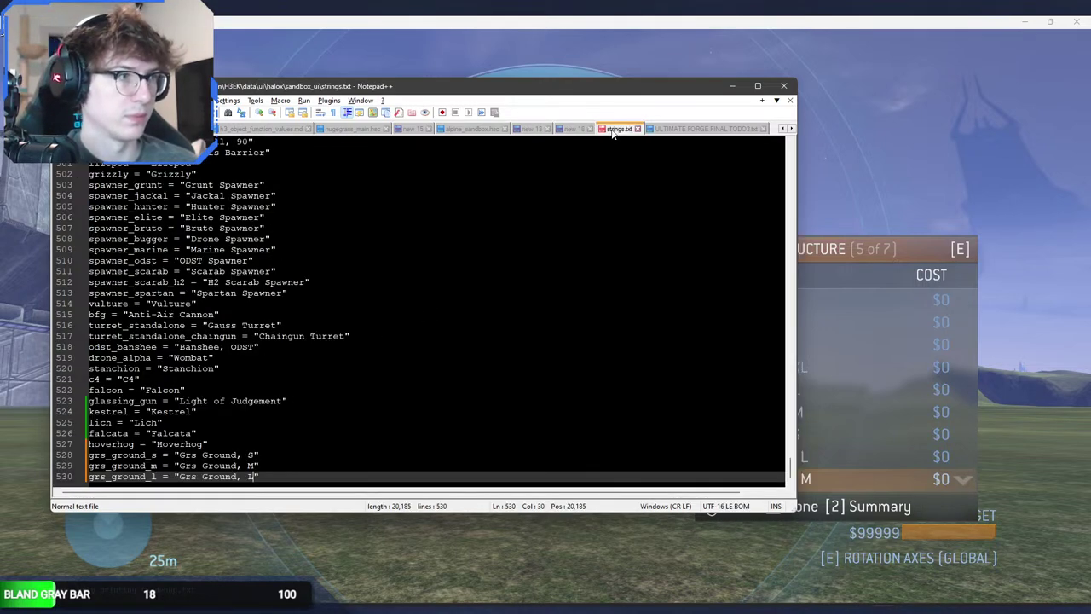
Step: Add the entry grs_cliff_s = "Grs Cliff, S" on a new line after the large ground entry
{"action": "key", "text": "Return"}
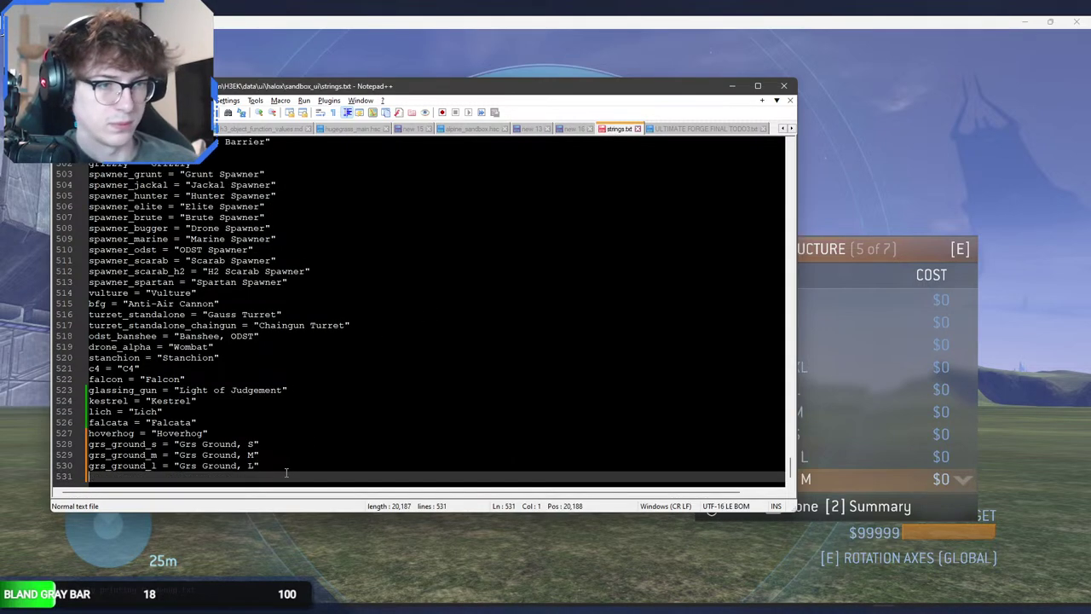
{"action": "type", "text": "grs_cliff"}
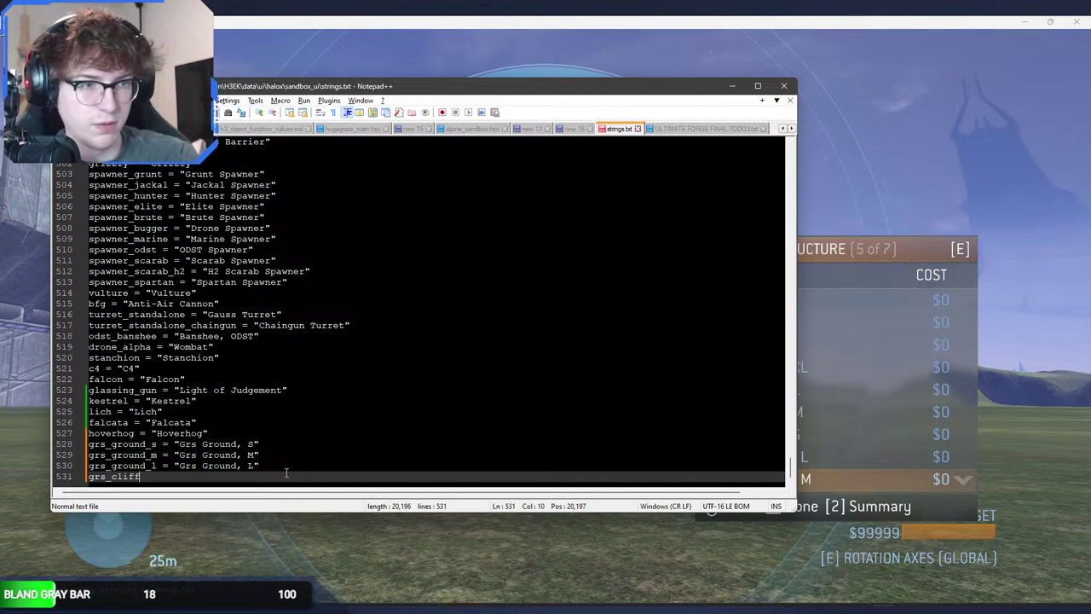
{"action": "type", "text": "_s = \"Grs Cliff, S"}
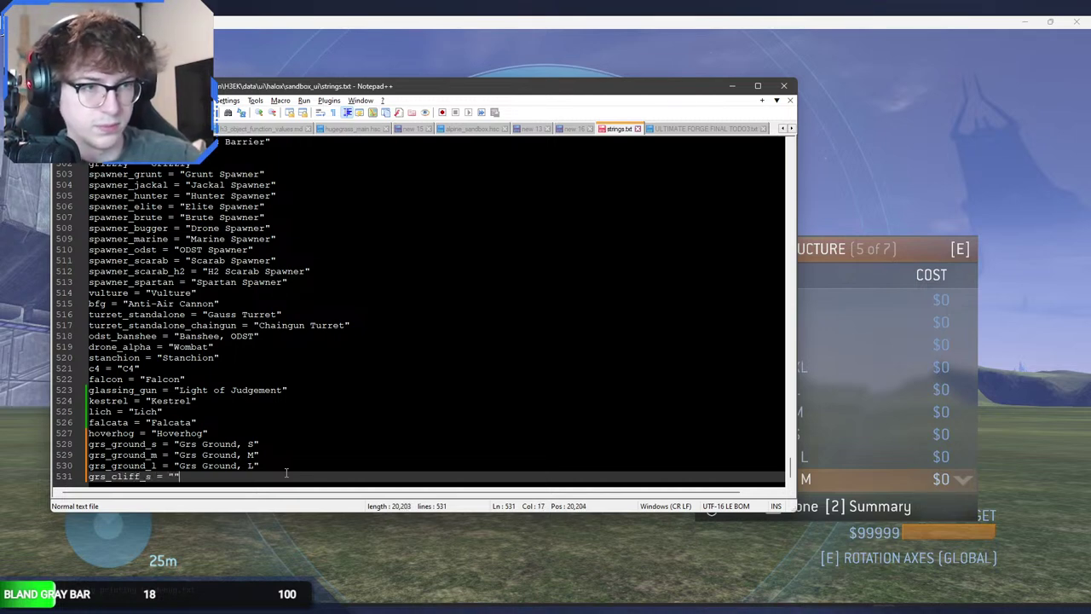
{"action": "type", "text": "\""}
{"action": "key", "text": "Return"}
Step: Add the entry grs_cliff_m = "Grs Cliff, S" below the small cliff entry, with a new line beneath it
{"action": "type", "text": "grs"}
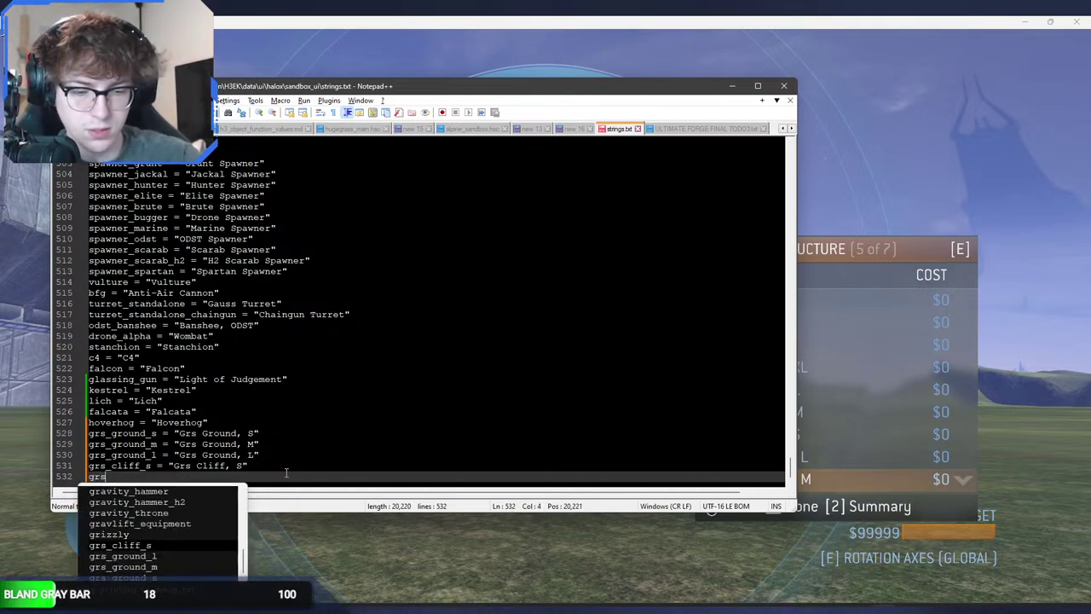
{"action": "type", "text": "_cliff_"}
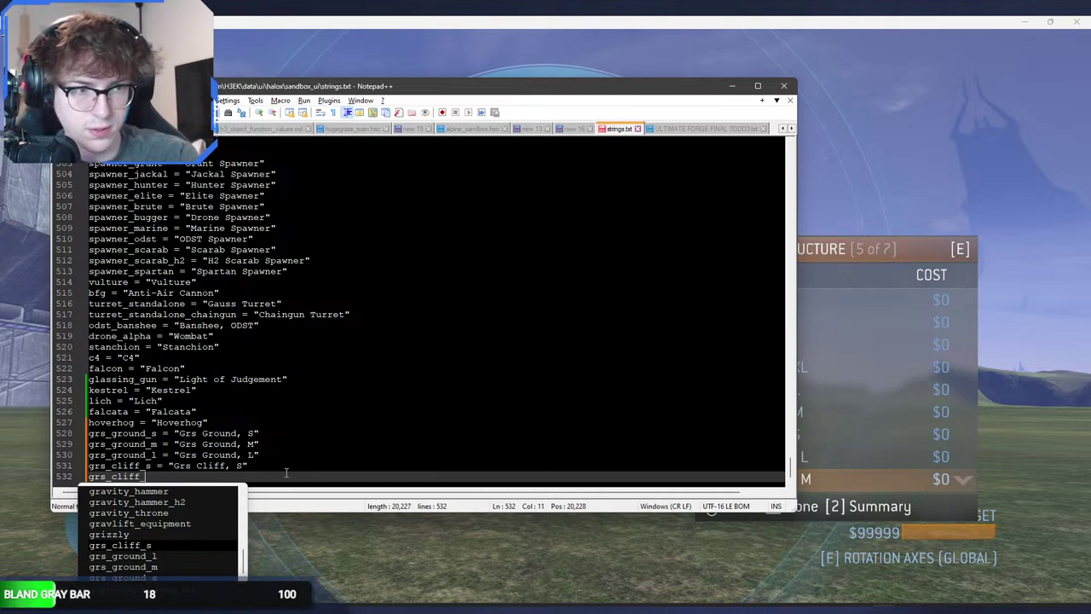
{"action": "type", "text": "m "}
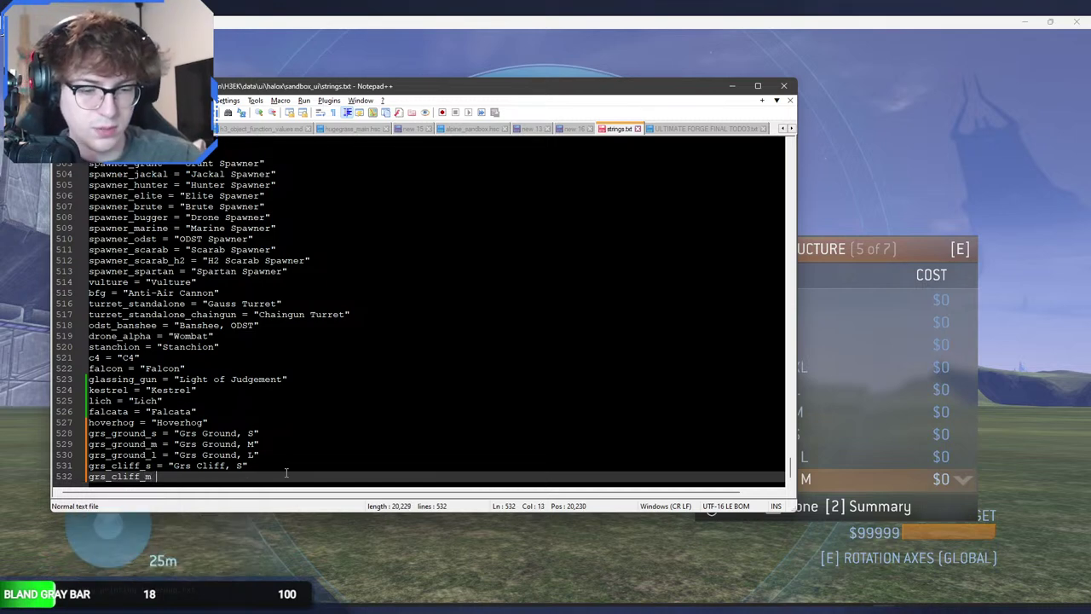
{"action": "type", "text": "= \"Grs Cliff, S\""}
{"action": "key", "text": "Return"}
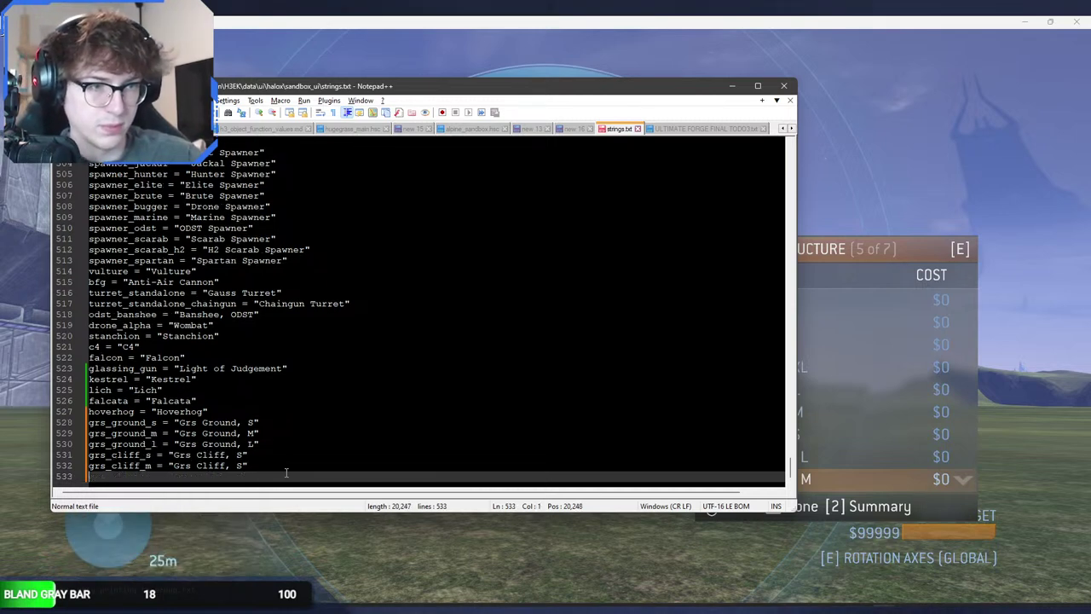
Step: Add the entry grs_cliff_l = "Grs Cliff, L" below the medium cliff entry
{"action": "type", "text": "grs_cliff_"}
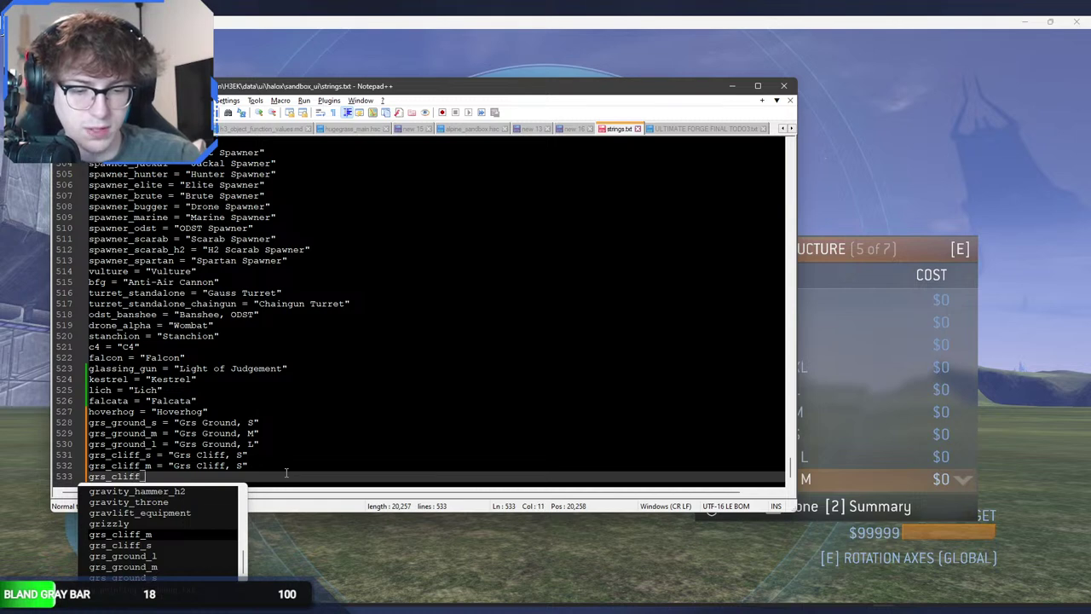
{"action": "type", "text": "l = \"Grs Cliff, "}
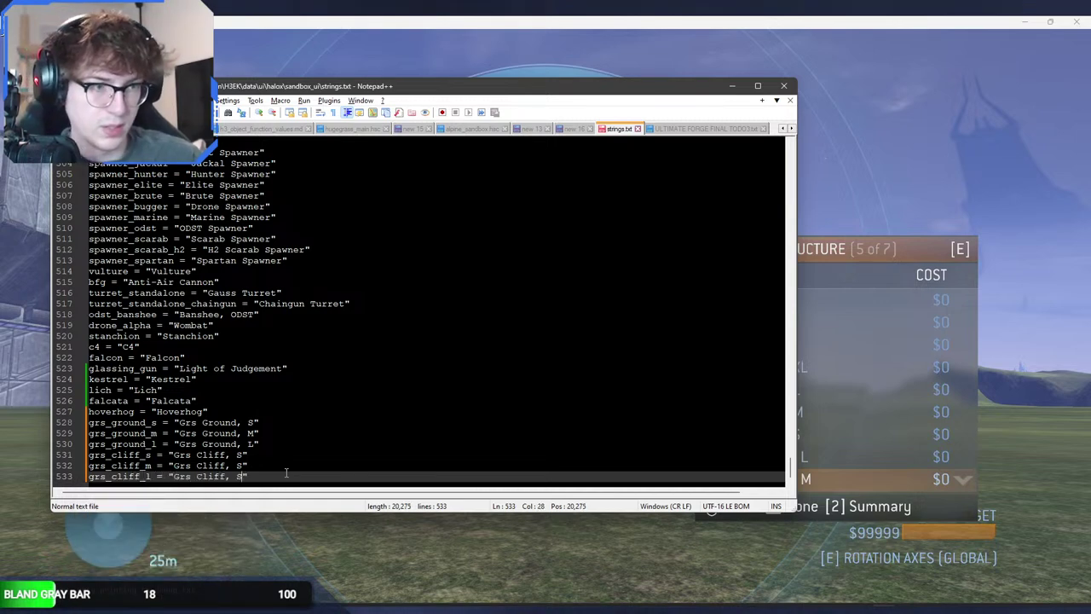
{"action": "type", "text": "L"}
Step: Correct the display name of grs_cliff_m to "Grs Cliff, M" and return to the end of the large cliff entry
{"action": "double_click", "coordinate": [240, 465]}
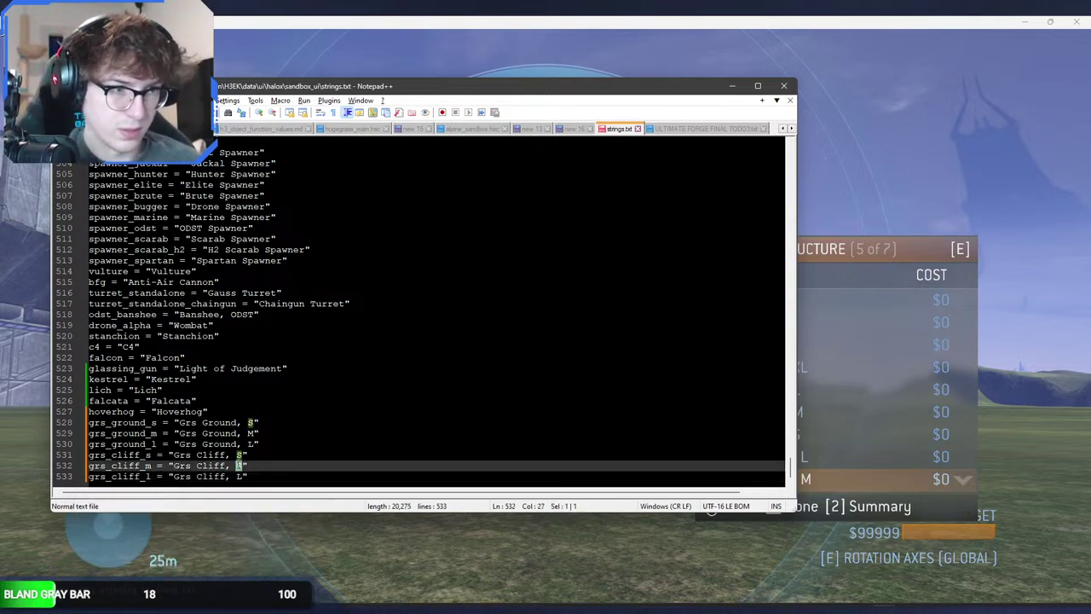
{"action": "type", "text": "/m"}
{"action": "key", "text": "Escape"}
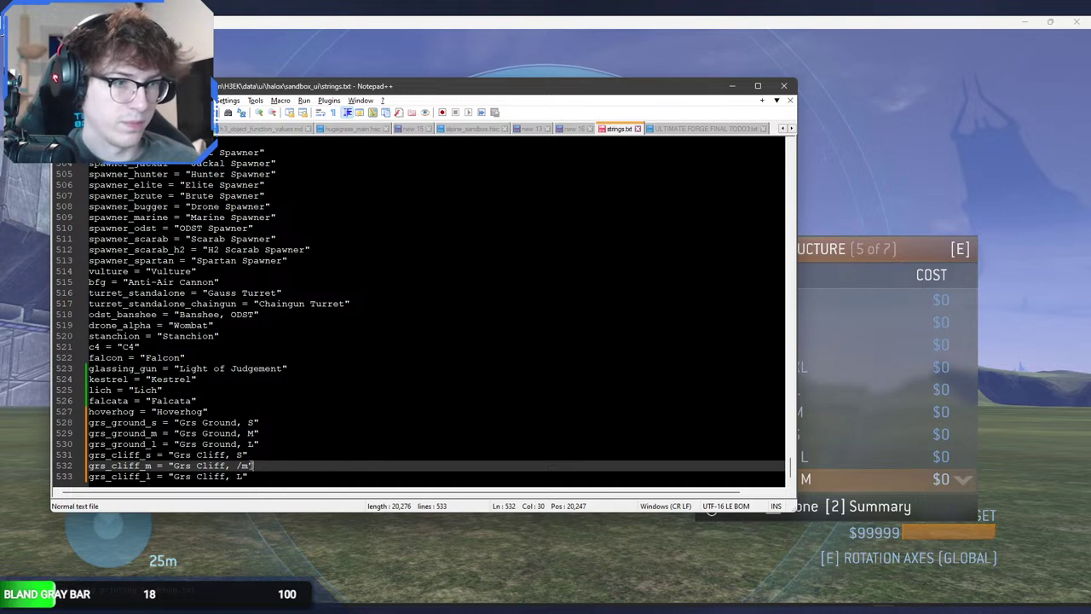
{"action": "key", "text": "BackSpace"}
{"action": "key", "text": "BackSpace"}
{"action": "type", "text": "M"}
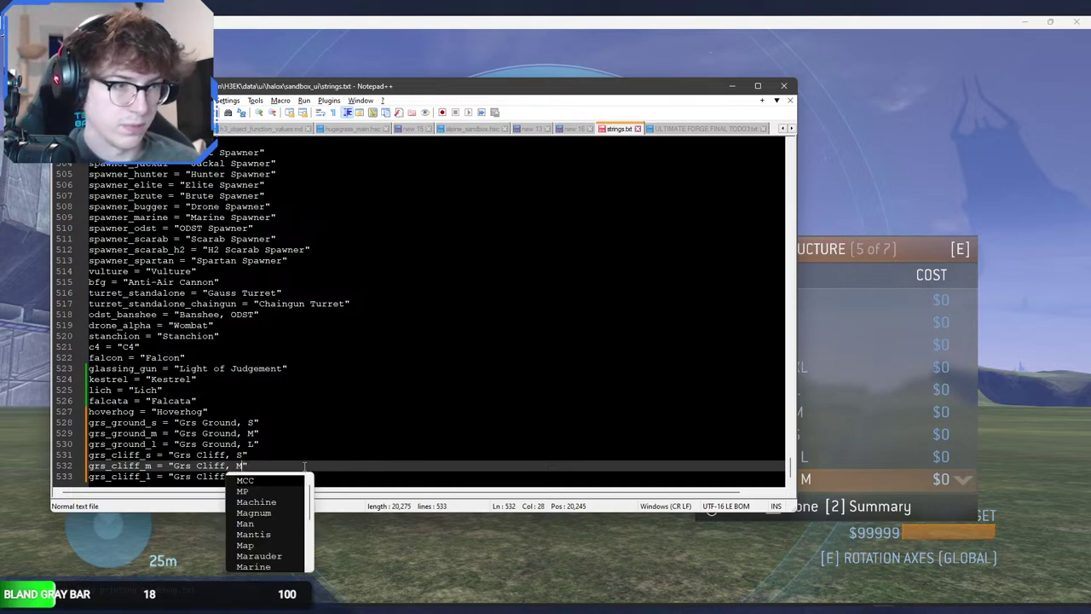
{"action": "key", "text": "Escape"}
{"action": "left_click", "coordinate": [295, 475]}
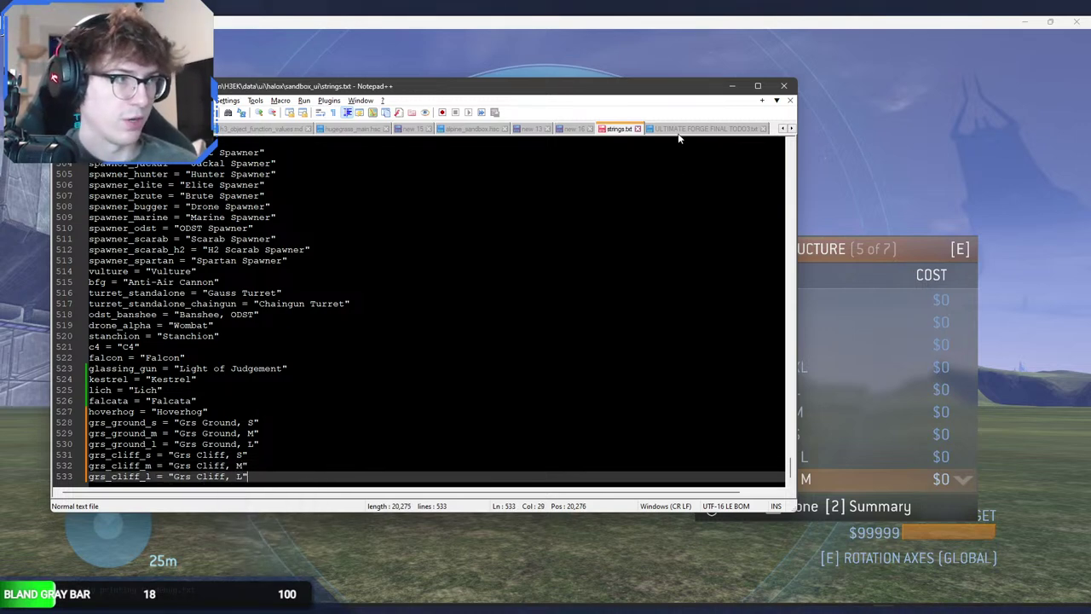
Step: Copy the name "Grs Rock, S" from the new 13 name list and go back to strings.txt
{"action": "left_click", "coordinate": [531, 129]}
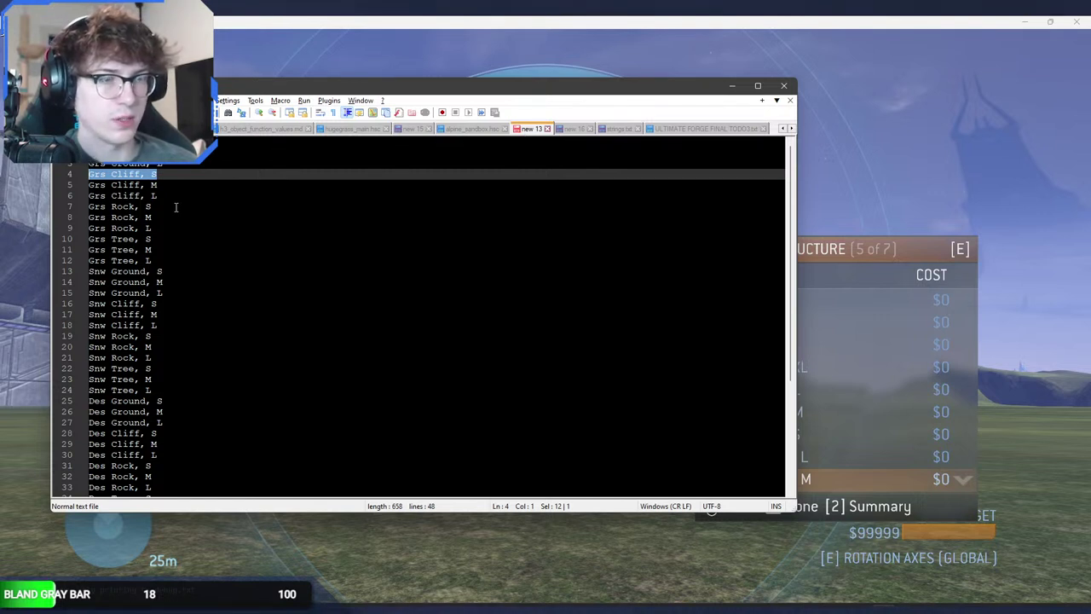
{"action": "left_click_drag", "start_coordinate": [176, 206], "coordinate": [74, 206]}
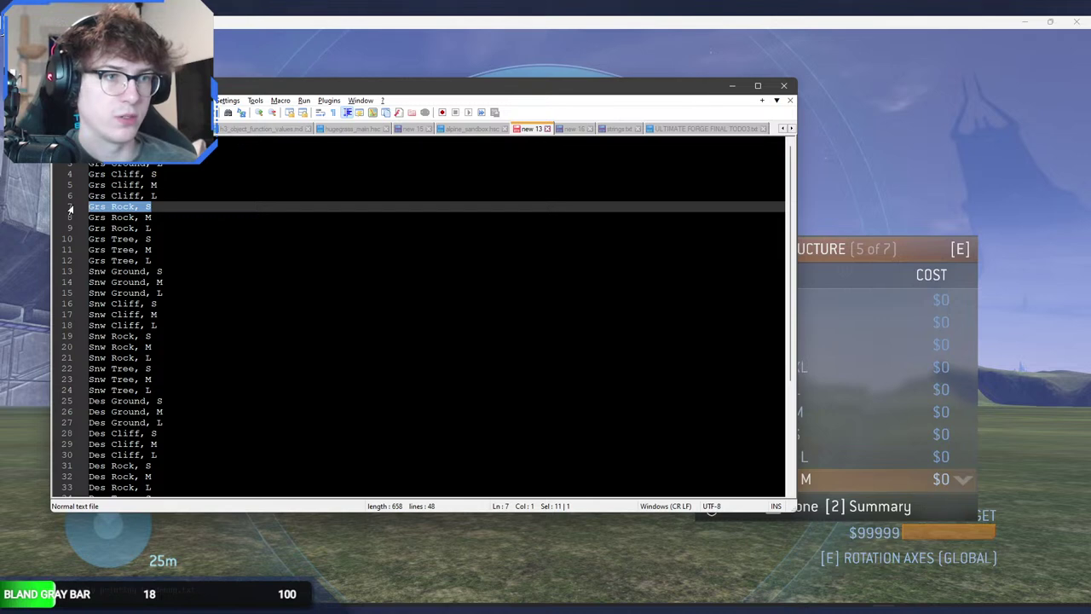
{"action": "left_click", "coordinate": [618, 129]}
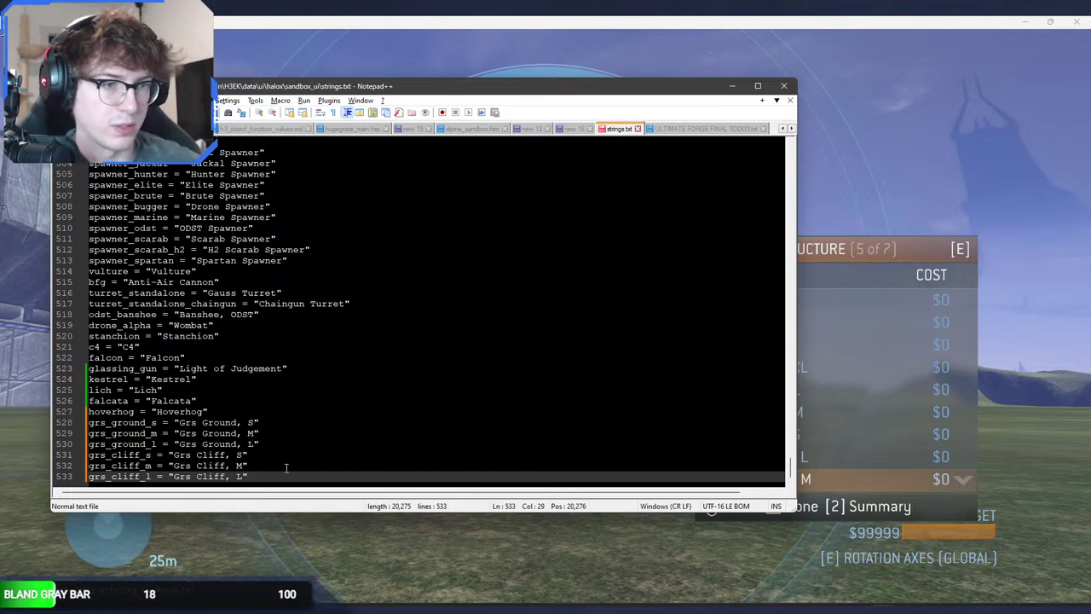
Step: Add the entry grs_rock_s = "Grs Rock, S" on a new line after the large cliff entry
{"action": "key", "text": "Return"}
{"action": "type", "text": "grs_cli"}
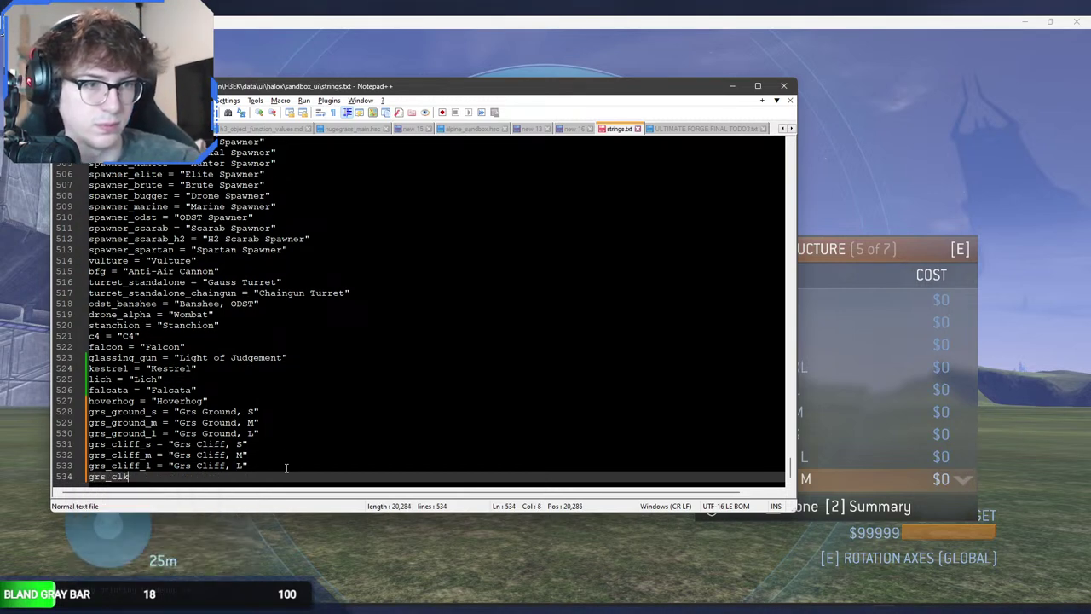
{"action": "key", "text": "BackSpace"}
{"action": "type", "text": "iff_"}
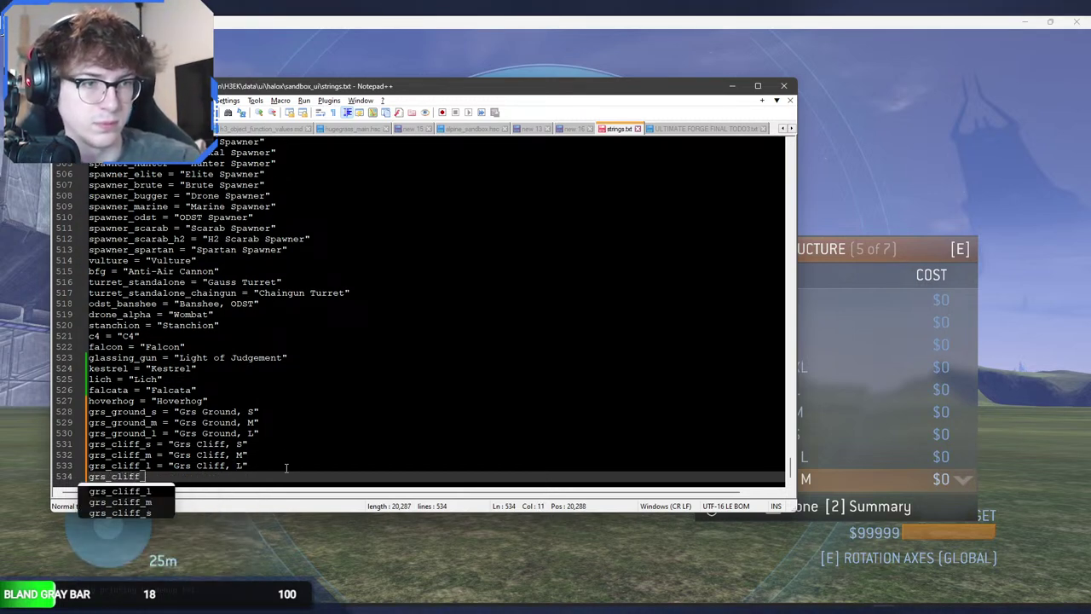
{"action": "key", "text": "BackSpace"}
{"action": "key", "text": "BackSpace"}
{"action": "key", "text": "BackSpace"}
{"action": "key", "text": "BackSpace"}
{"action": "key", "text": "BackSpace"}
{"action": "key", "text": "BackSpace"}
{"action": "type", "text": "rock_"}
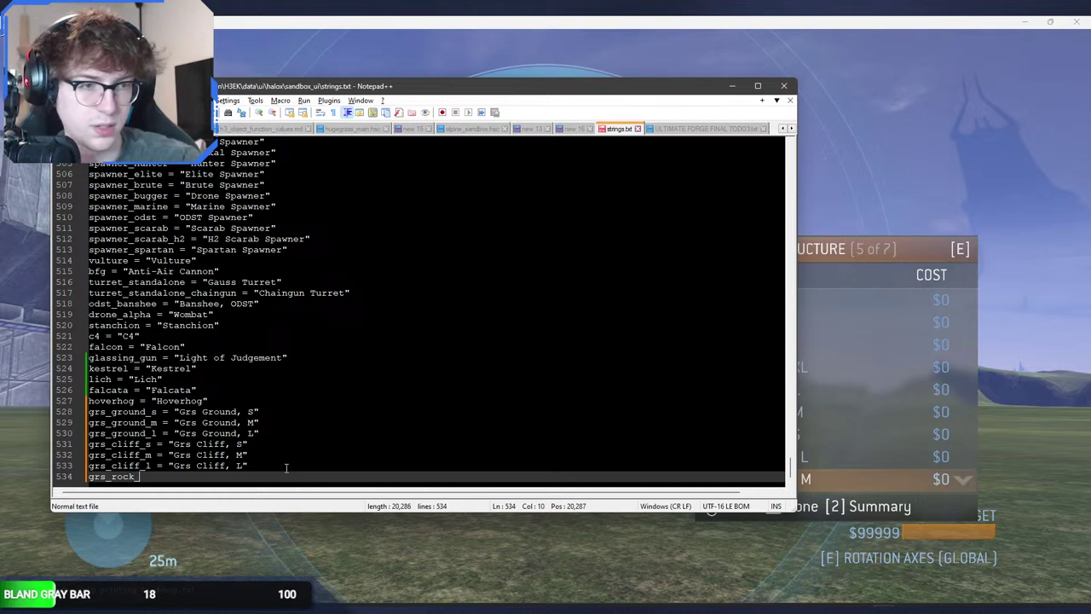
{"action": "type", "text": "s = \"\""}
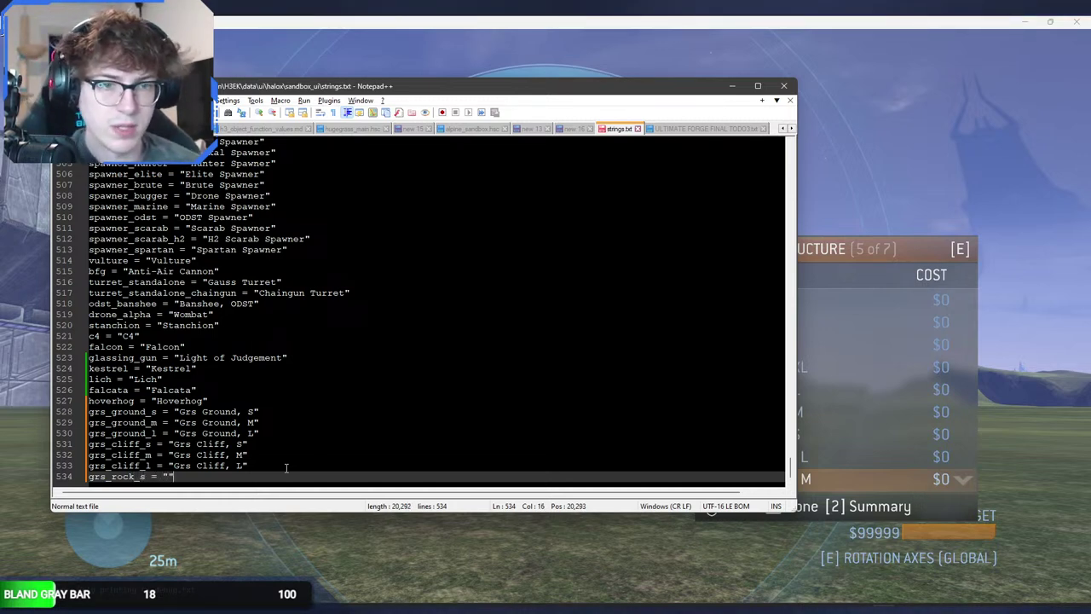
{"action": "type", "text": "Grs Rock, S"}
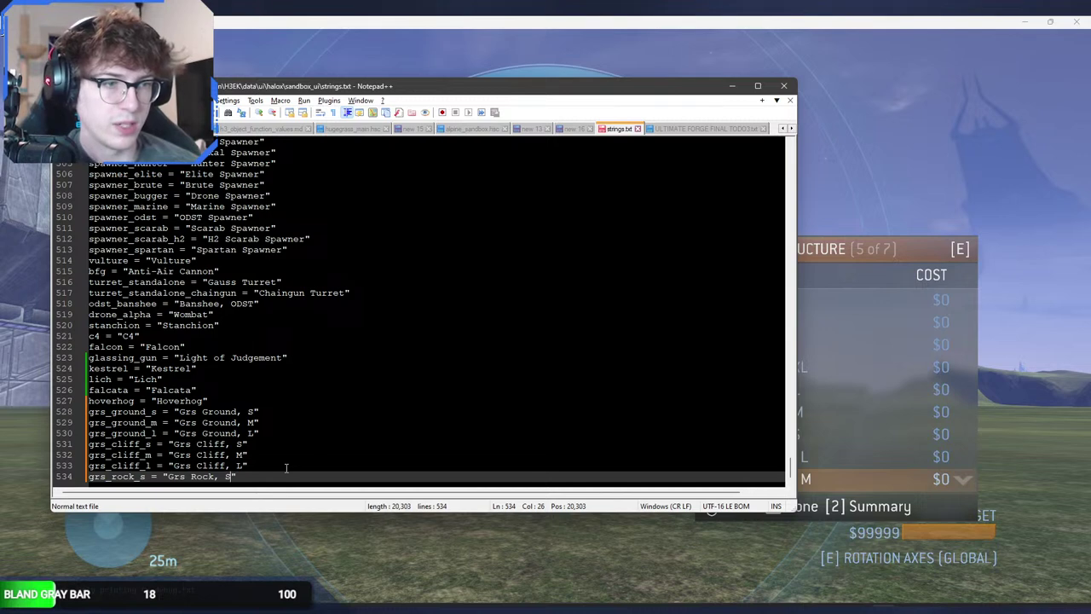
{"action": "key", "text": "End"}
{"action": "key", "text": "Return"}
Step: Add the entry grs_rock_m = "Grs Rock, M" below the small rock entry, with a new line beneath it
{"action": "type", "text": "grs_"}
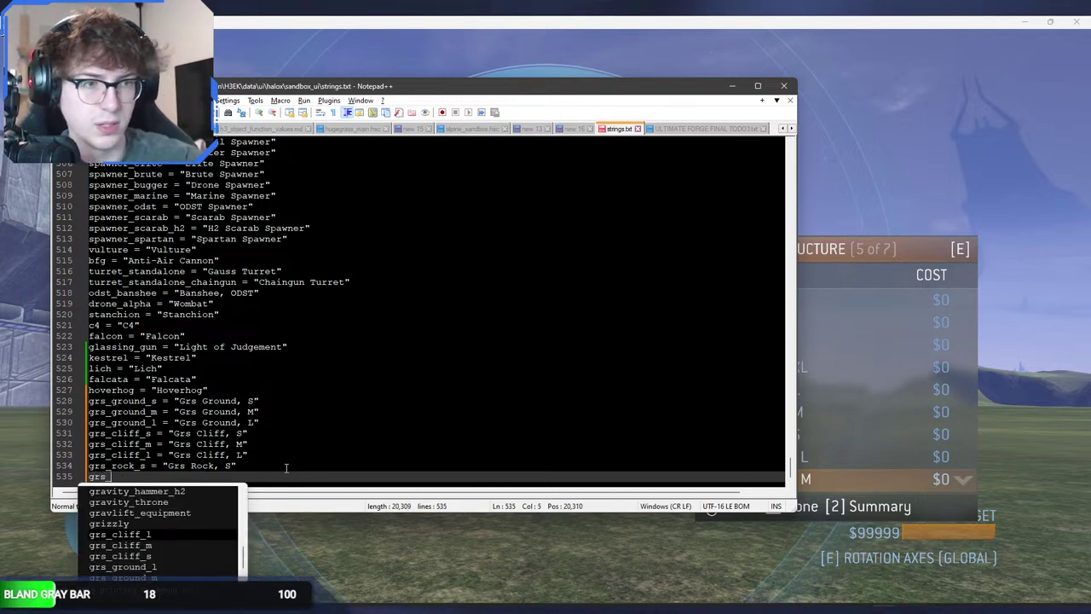
{"action": "type", "text": "rock_m = \"\""}
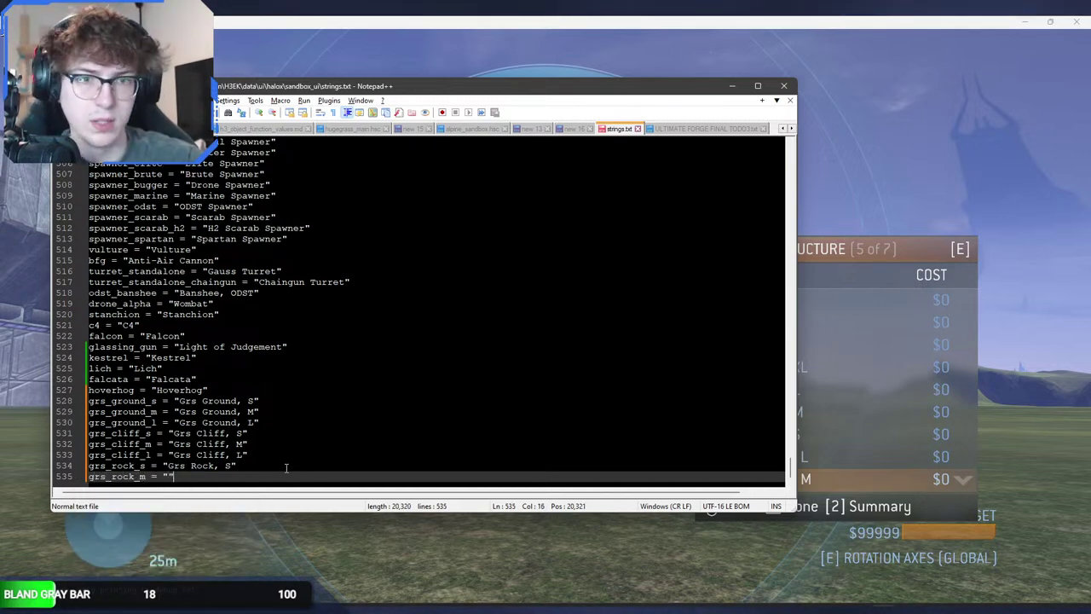
{"action": "key", "text": "Left"}
{"action": "type", "text": "Grs Rock, S"}
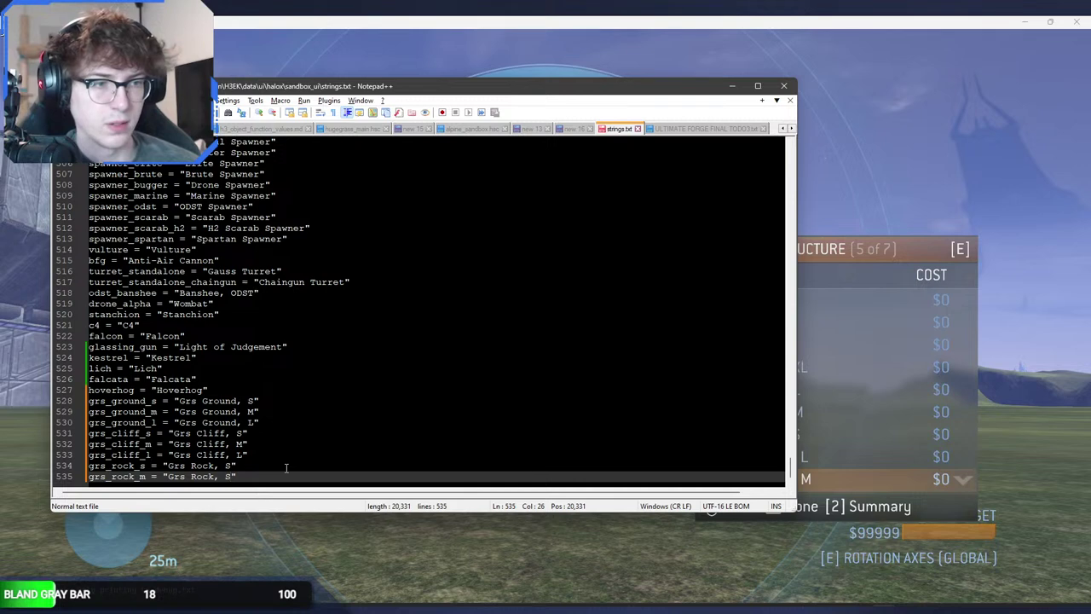
{"action": "key", "text": "BackSpace"}
{"action": "type", "text": "M"}
{"action": "key", "text": "End"}
{"action": "key", "text": "Return"}
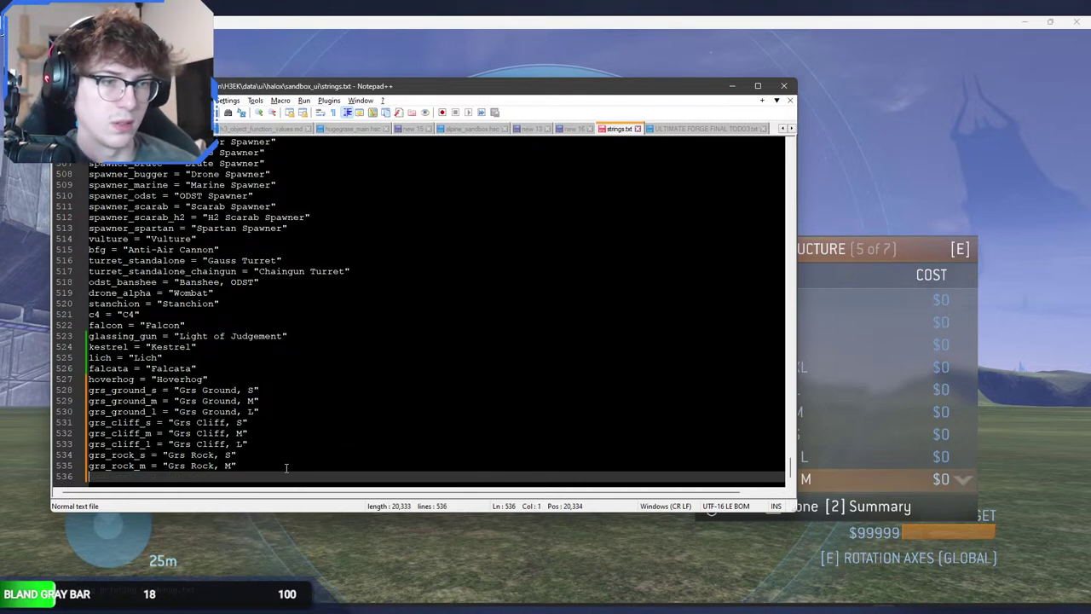
Step: Add the entry grs_rock_l = "Grs Rock, L" below the medium rock entry
{"action": "type", "text": "grs"}
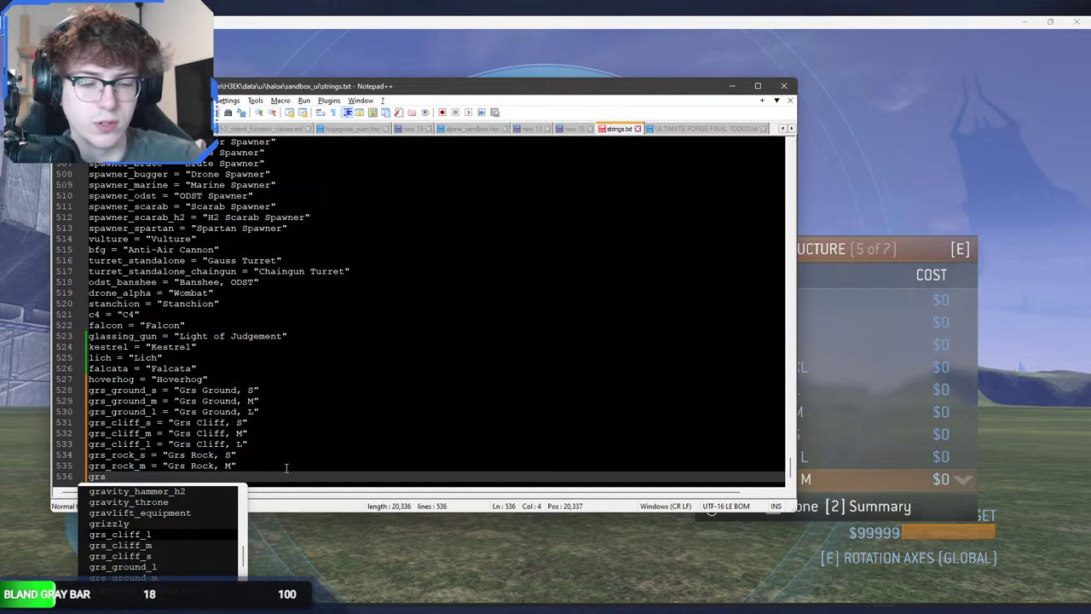
{"action": "type", "text": "_rock_l"}
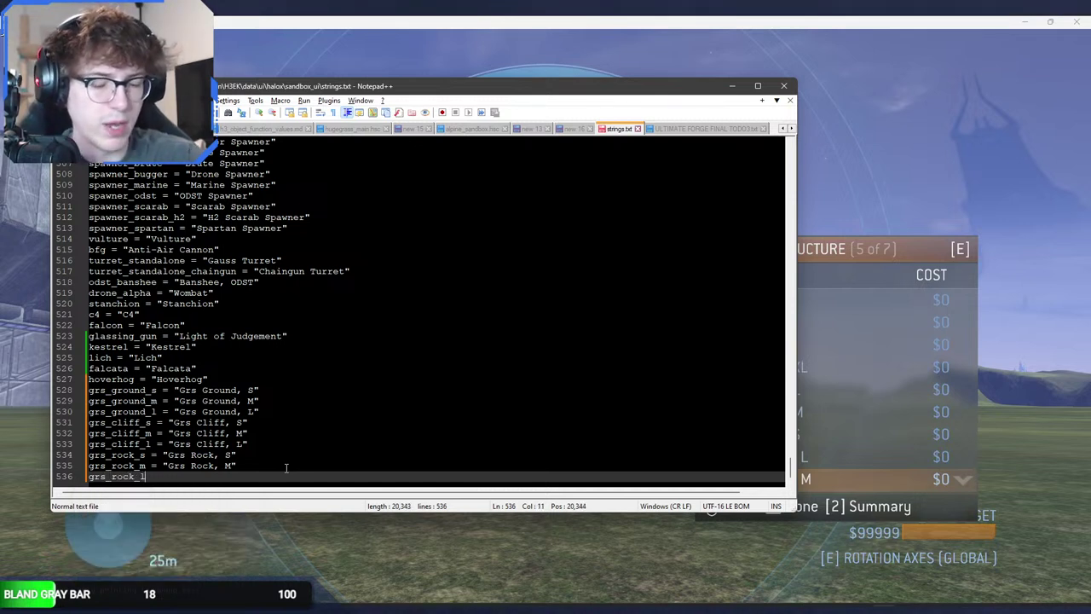
{"action": "type", "text": " = "}
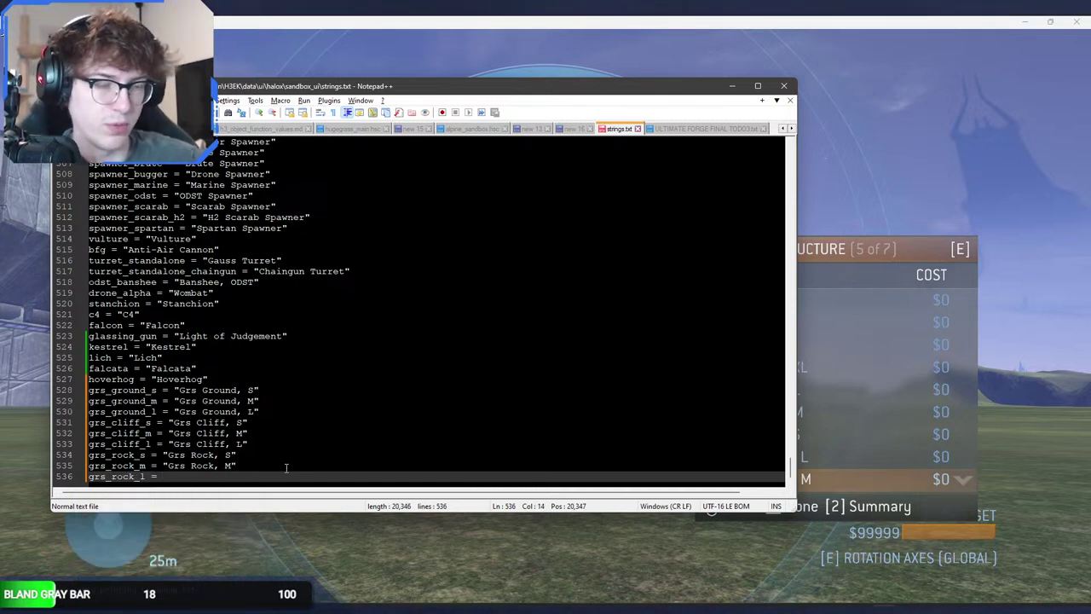
{"action": "type", "text": "\"\""}
{"action": "type", "text": "Grs Rock, S"}
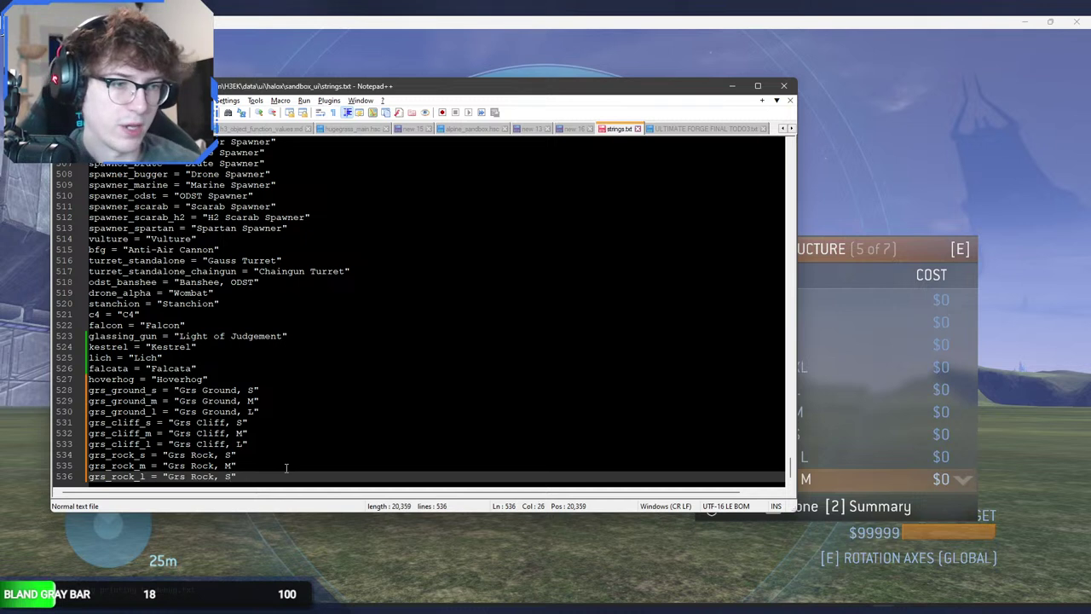
{"action": "key", "text": "BackSpace"}
{"action": "type", "text": "L"}
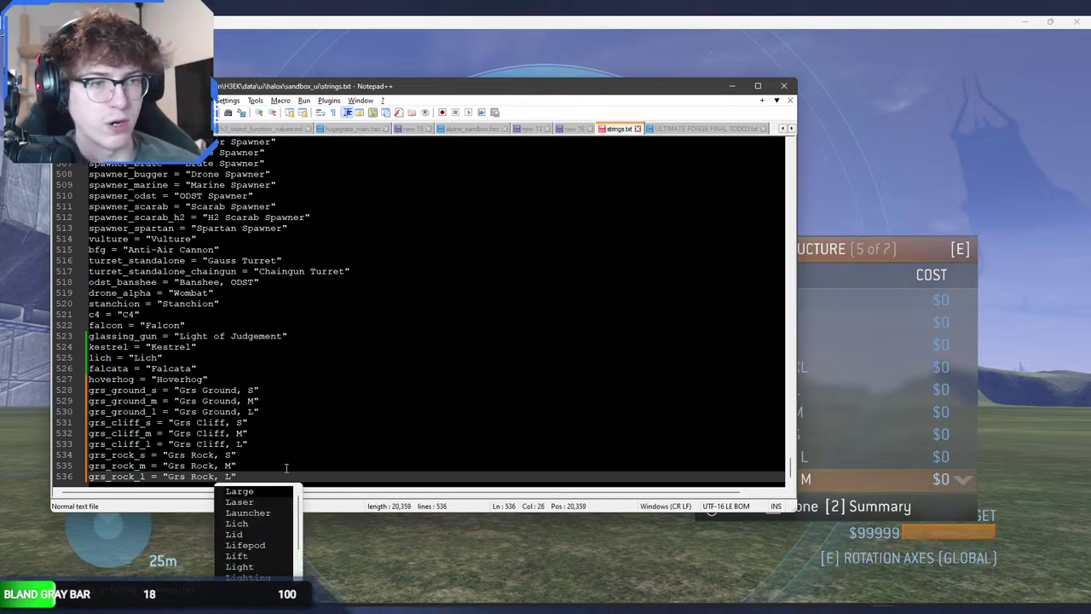
Step: Copy the name "Grs Tree, S" from the new 13 name list and return to strings.txt
{"action": "key", "text": "Escape"}
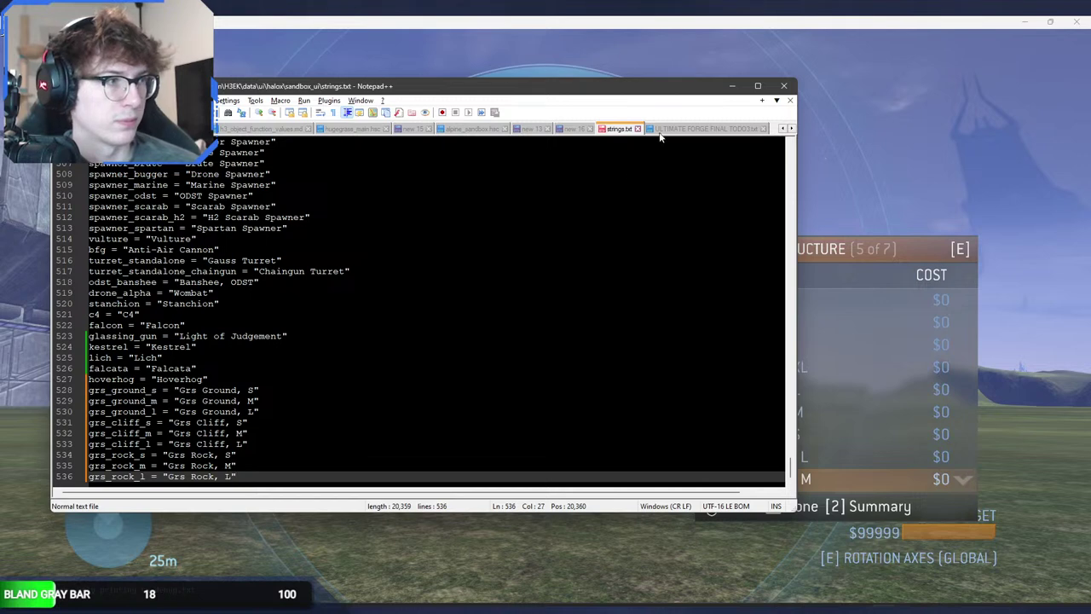
{"action": "left_click", "coordinate": [532, 129]}
{"action": "left_click_drag", "start_coordinate": [154, 239], "coordinate": [89, 240]}
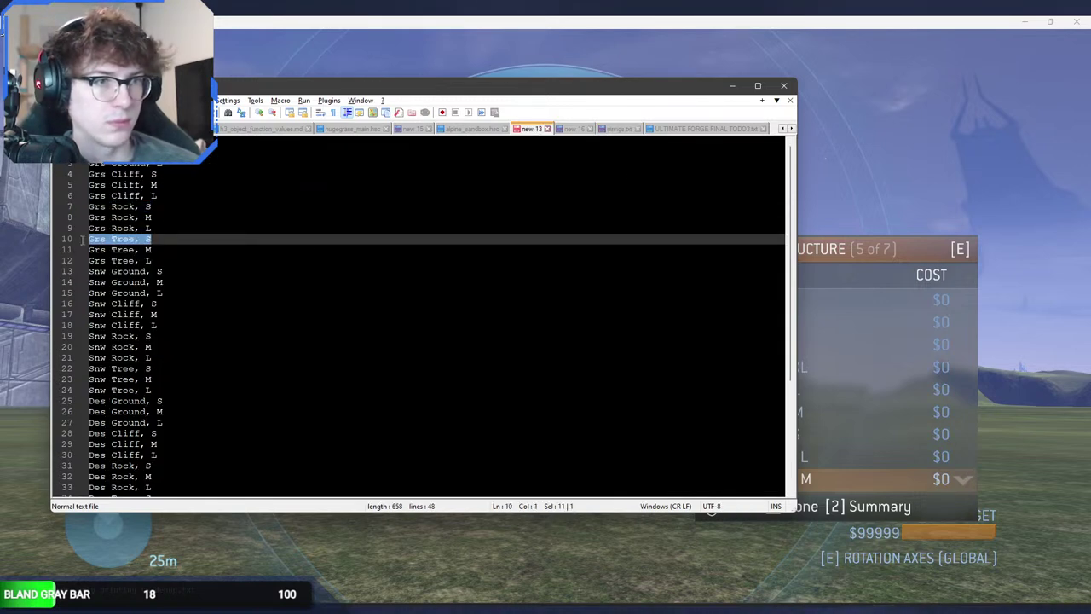
{"action": "left_click", "coordinate": [618, 129]}
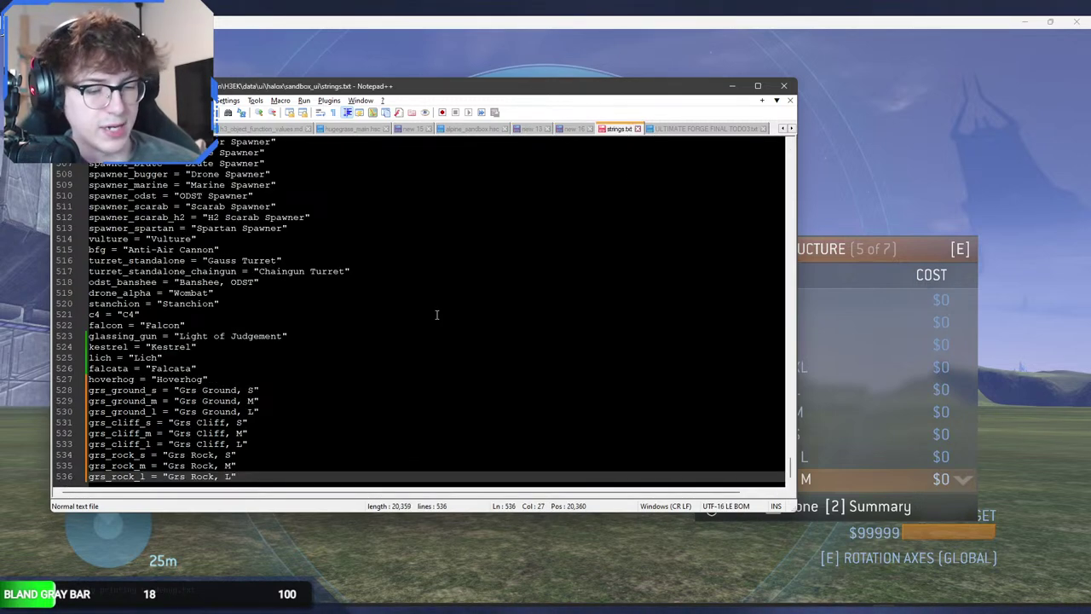
Step: Add the entry grs_tree_s = "Grs Tree, S" on a new line after the large rock entry
{"action": "key", "text": "End"}
{"action": "key", "text": "Return"}
{"action": "type", "text": "grs_tree"}
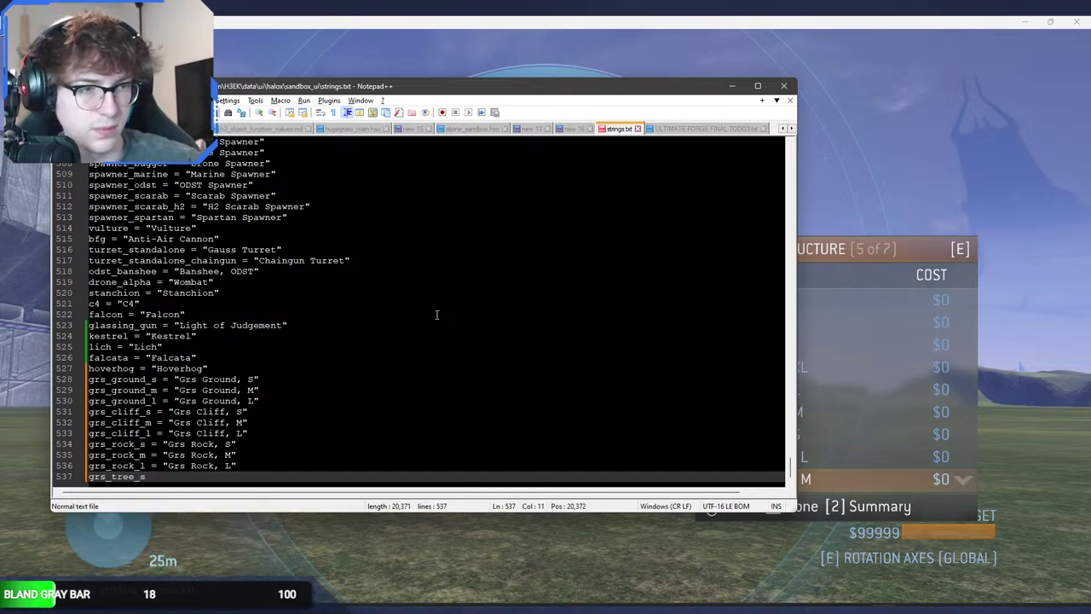
{"action": "type", "text": "= \"Grs Tree, S\""}
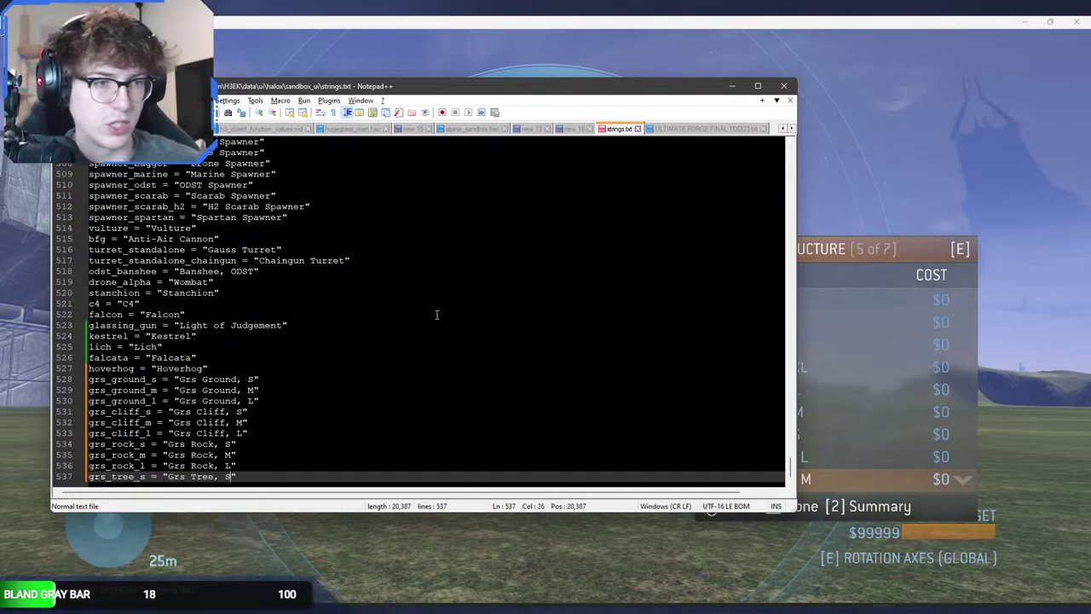
Step: Add the entry grs_tree_m = "Grs Tree, M" below the small tree entry, with a new line beneath it
{"action": "key", "text": "Return"}
{"action": "type", "text": "gr"}
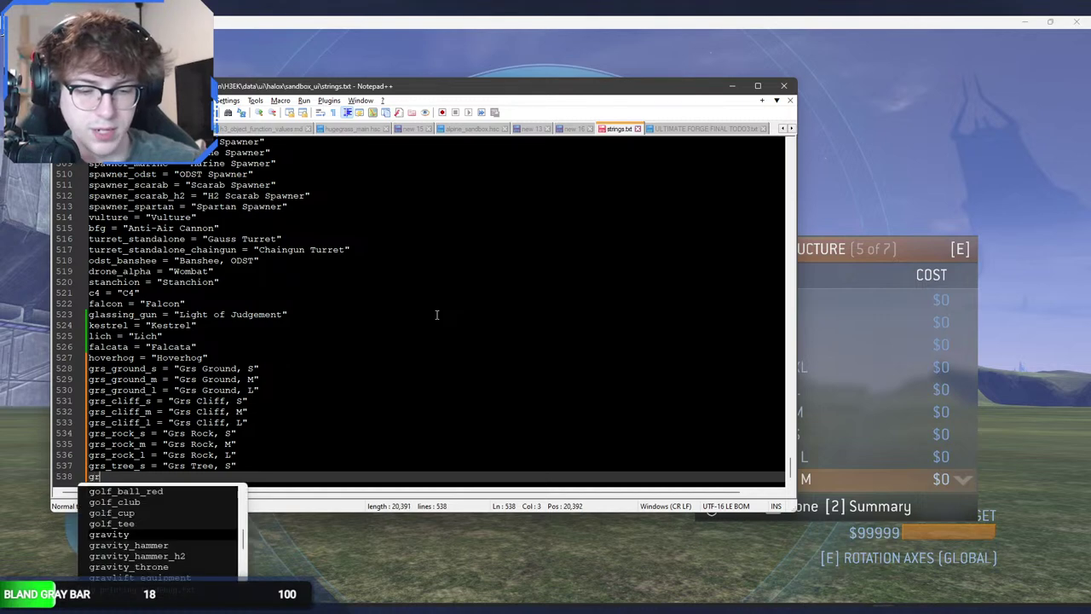
{"action": "type", "text": "s_"}
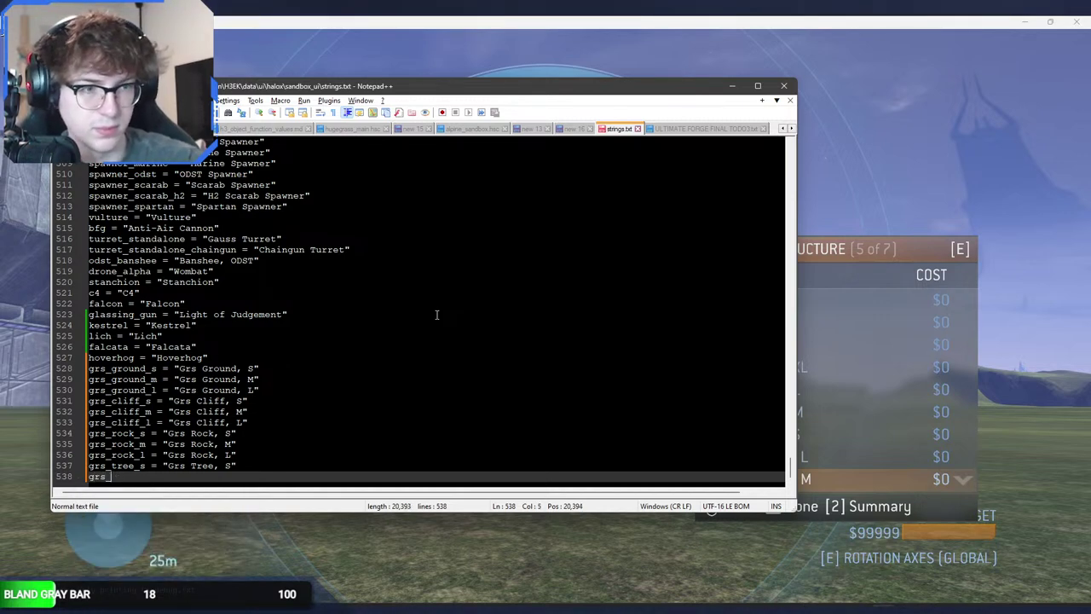
{"action": "type", "text": "gttree_m"}
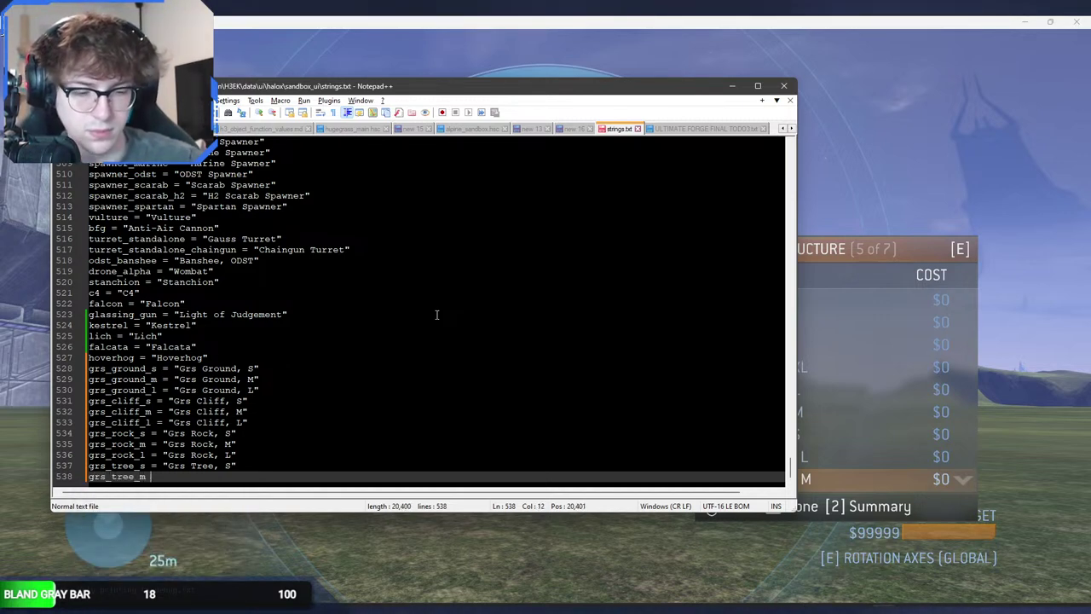
{"action": "type", "text": " = \"\""}
{"action": "key", "text": "Left"}
{"action": "type", "text": "Grs Tree, M"}
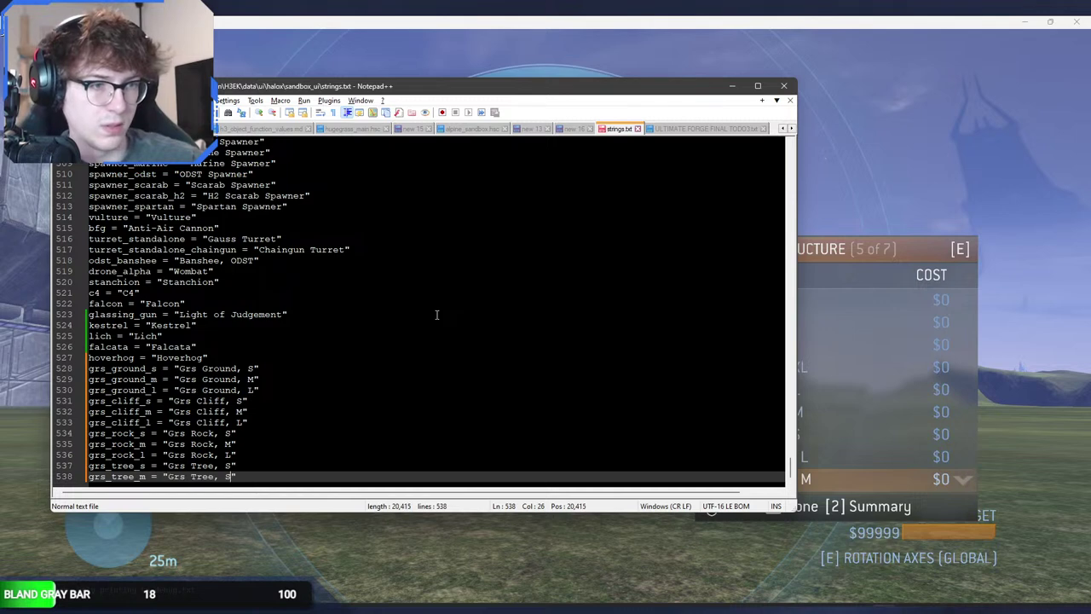
{"action": "key", "text": "End"}
{"action": "key", "text": "Return"}
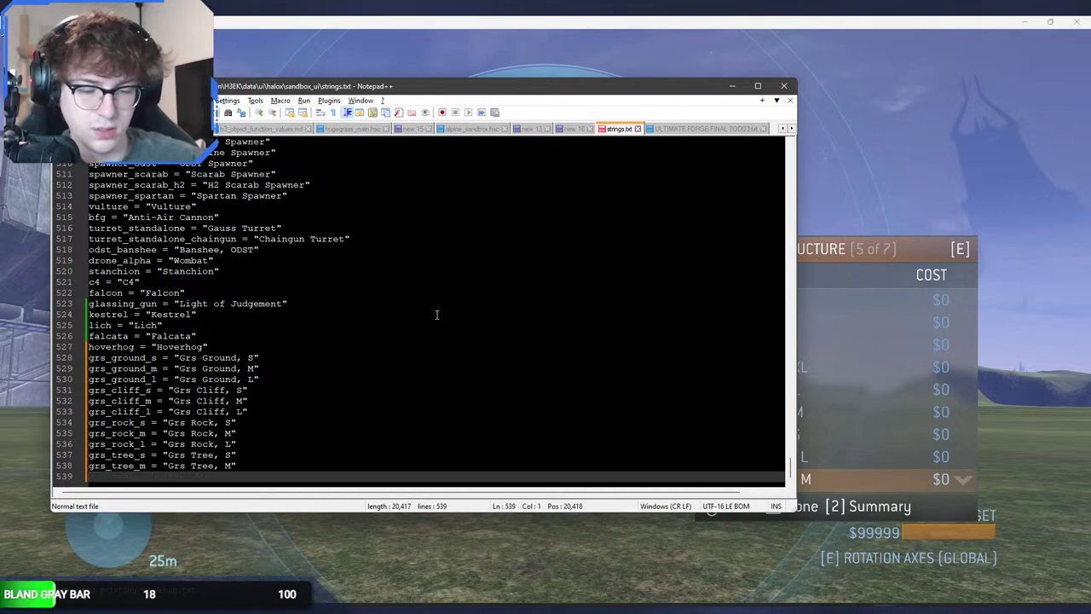
Step: Add the entry grs_tree_l = "Grs Tree, L" below the medium tree entry and save strings.txt
{"action": "type", "text": "Grs Tree, S"}
{"action": "key", "text": "BackSpace"}
{"action": "key", "text": "BackSpace"}
{"action": "key", "text": "BackSpace"}
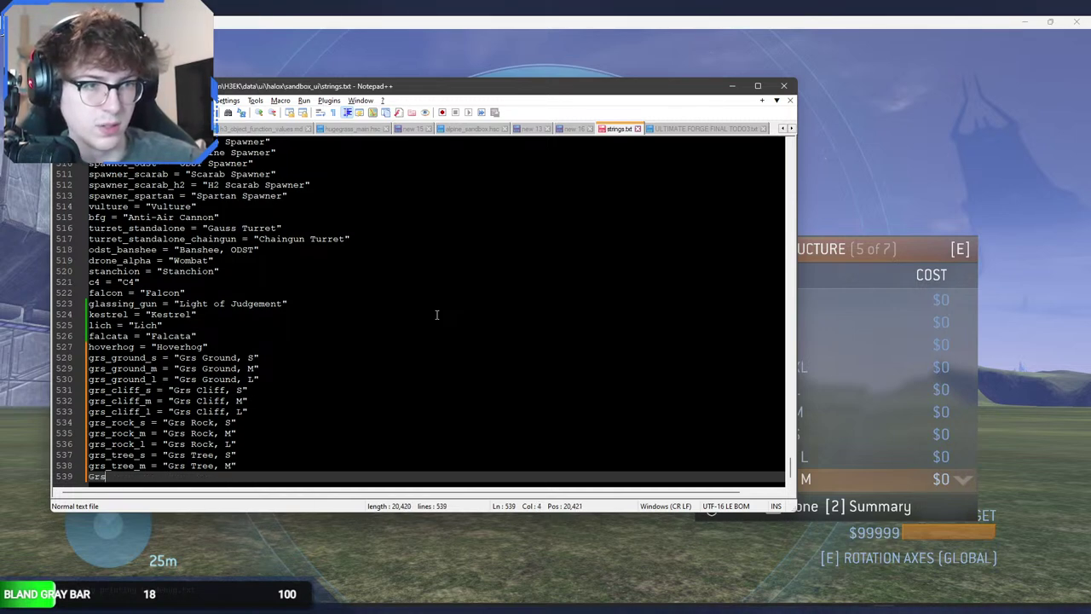
{"action": "type", "text": "grs_tre"}
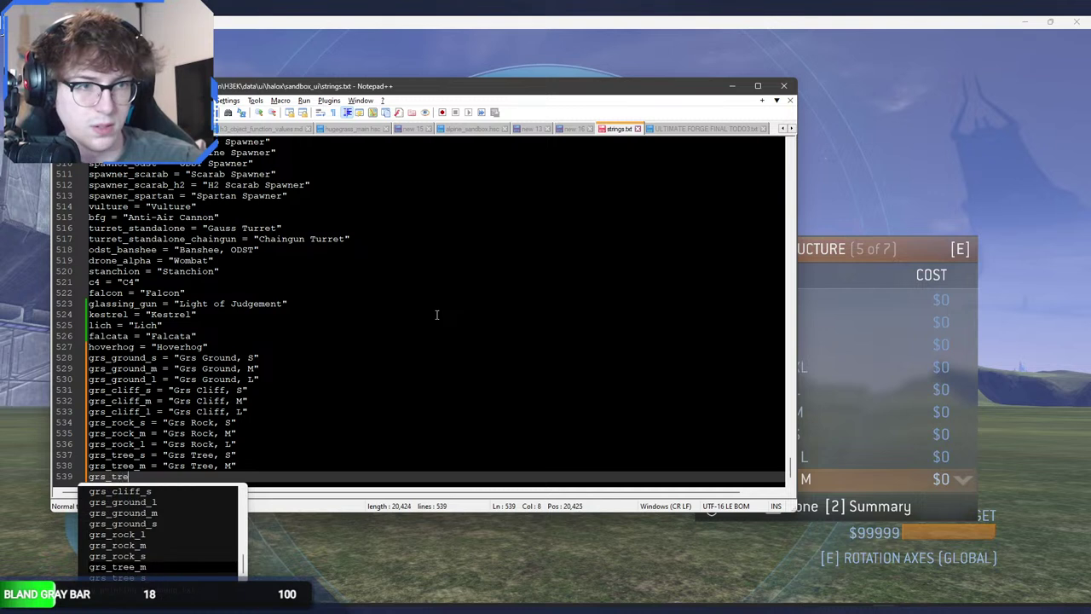
{"action": "type", "text": "e_l "}
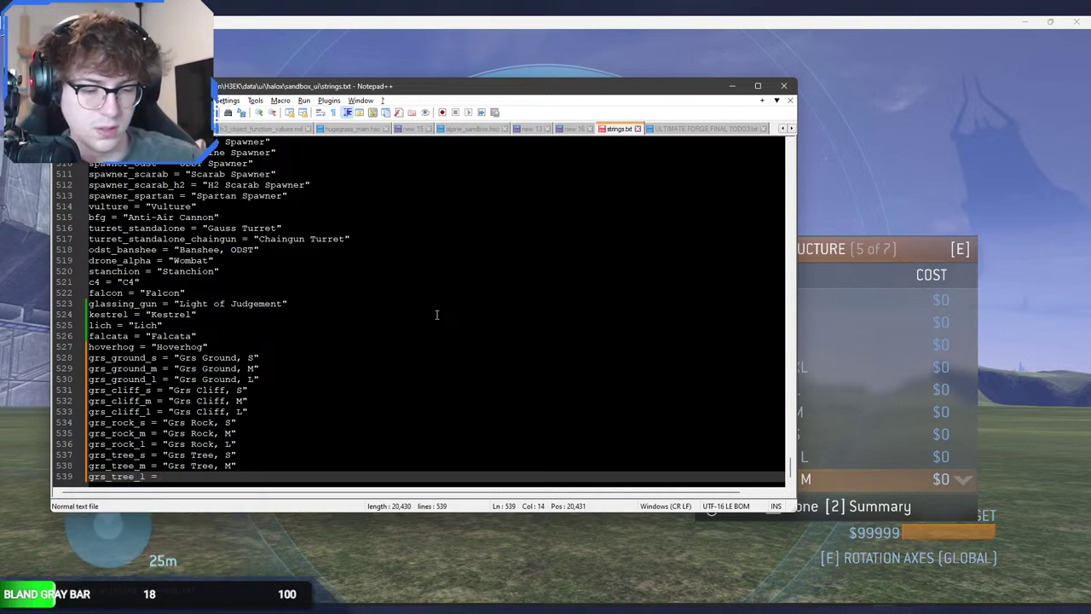
{"action": "type", "text": "= \"Grs Tree, S\""}
{"action": "key", "text": "Left"}
{"action": "type", "text": "Grs Tree, SL"}
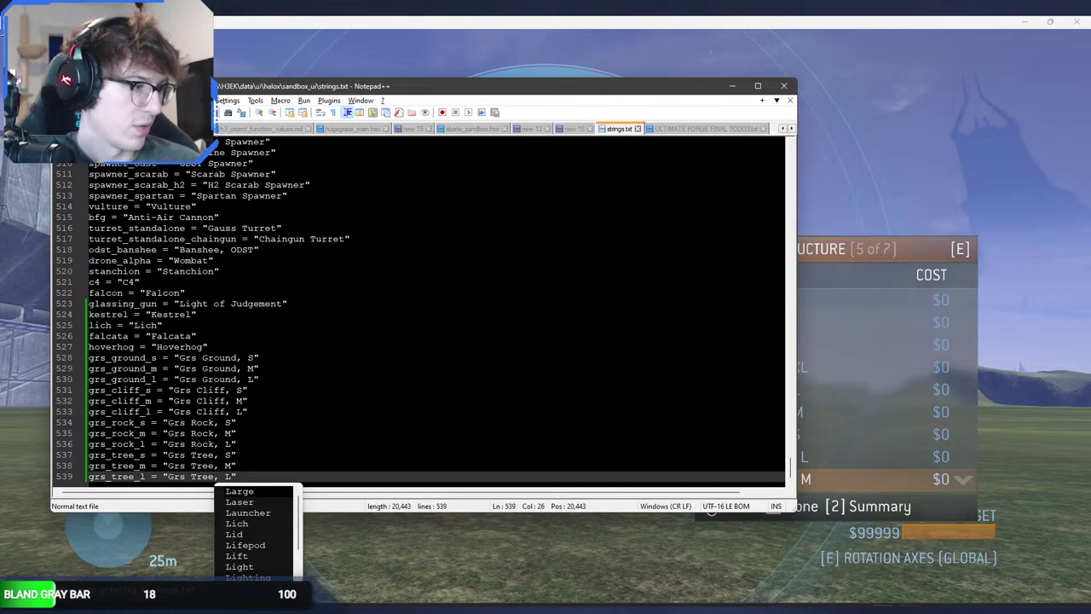
Step: Switch to the command prompt and rerun tool strings ui\halox\sandbox_ui to import the updated strings
{"action": "key", "text": "alt+Tab"}
{"action": "key", "text": "Up"}
{"action": "key", "text": "Return"}
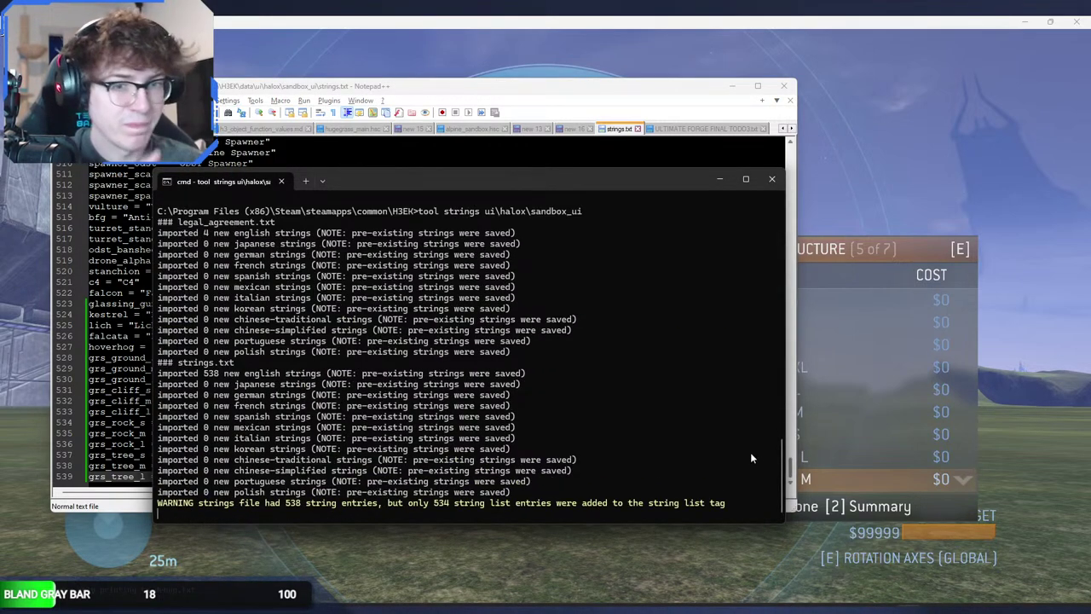
Step: Switch to Halo 3 and open the Forge Structure object list at its first entry
{"action": "key", "text": "alt+Tab"}
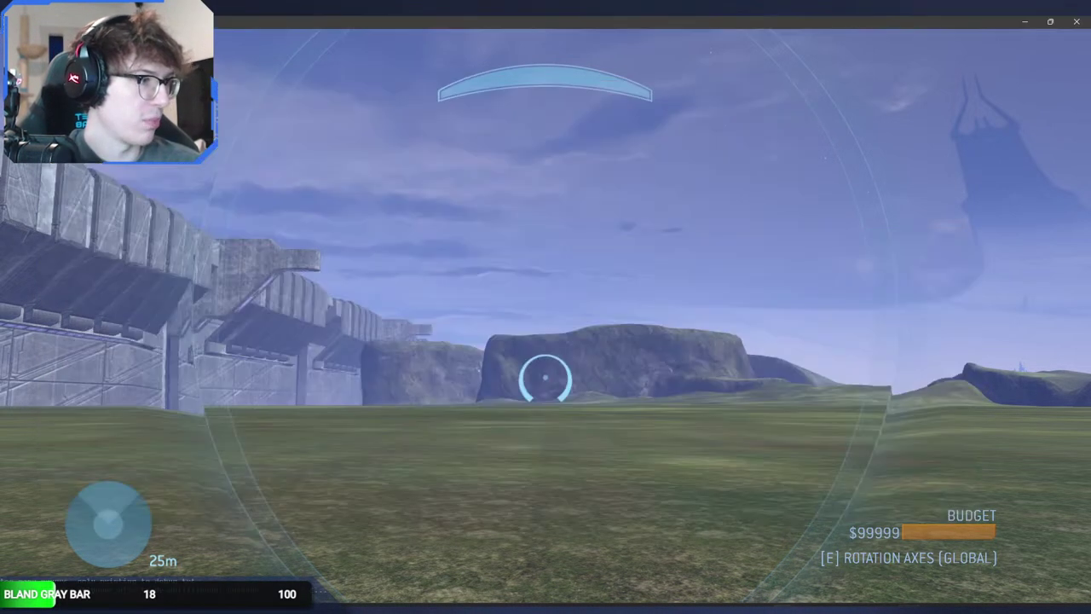
{"action": "key", "text": "x"}
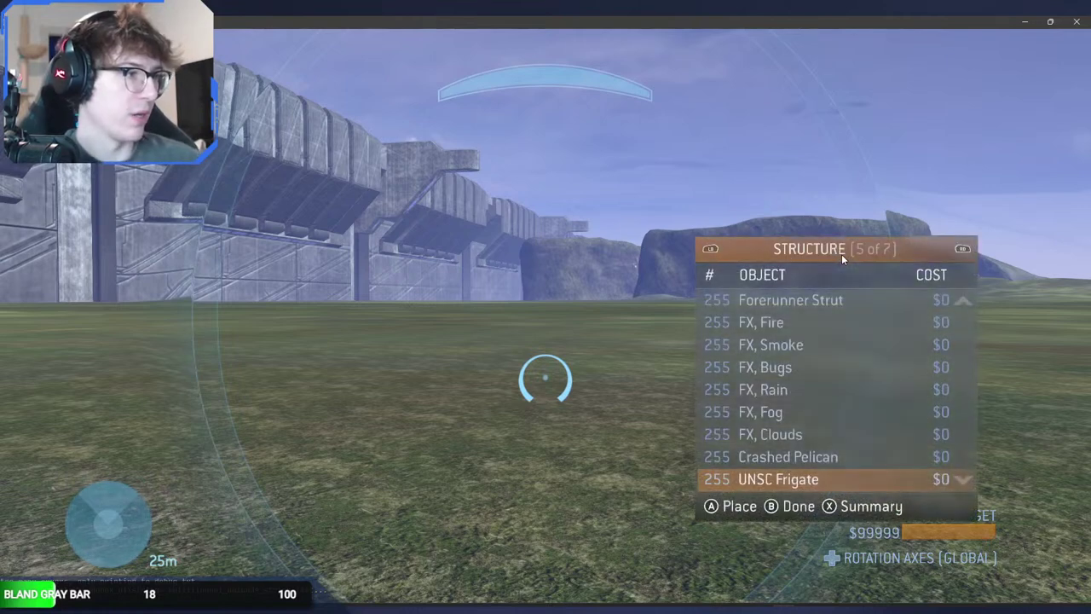
{"action": "key", "text": "Down"}
{"action": "scroll", "coordinate": [842, 255], "scroll_direction": "up", "scroll_amount": 10}
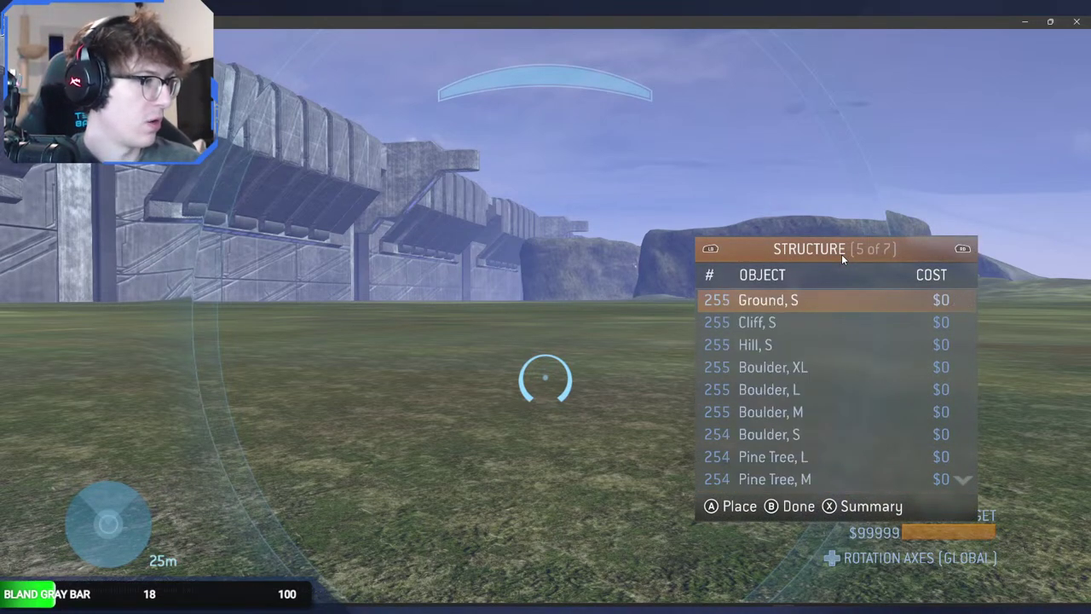
{"action": "scroll", "coordinate": [842, 255], "scroll_direction": "down", "scroll_amount": 1}
{"action": "key", "text": "Up"}
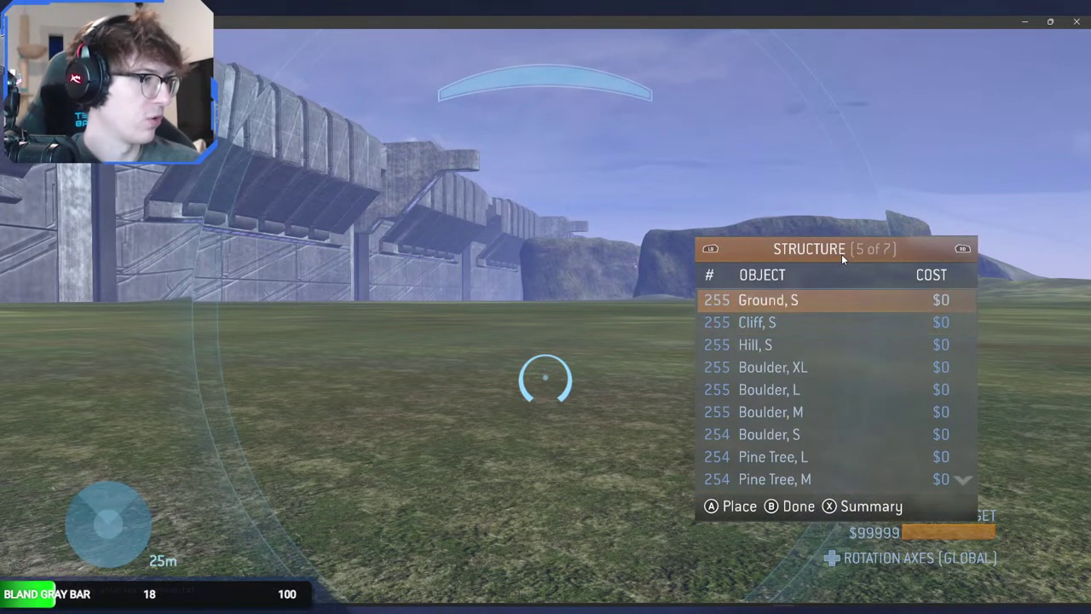
Step: Examine the ground, boulder, pine tree and dead tree entries in the Structure object list
{"action": "key", "text": "Down"}
{"action": "key", "text": "Down"}
{"action": "key", "text": "Down"}
{"action": "key", "text": "Down"}
{"action": "key", "text": "Down"}
{"action": "key", "text": "Down"}
{"action": "key", "text": "Down"}
{"action": "key", "text": "Down"}
{"action": "key", "text": "Down"}
{"action": "key", "text": "Down"}
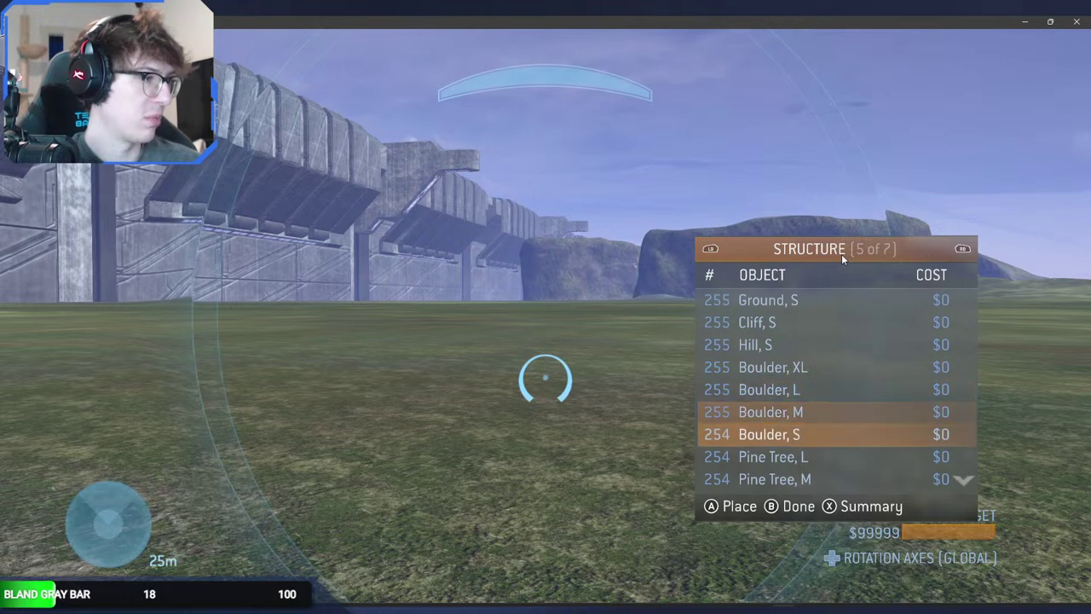
{"action": "key", "text": "Down"}
{"action": "key", "text": "Down"}
{"action": "key", "text": "Down"}
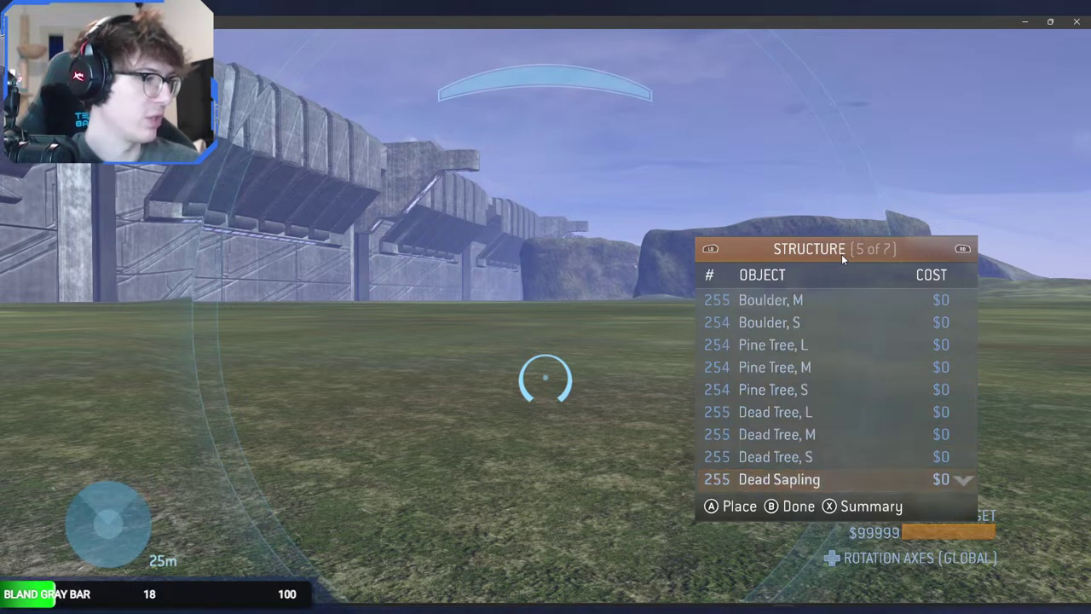
{"action": "key", "text": "Up"}
{"action": "key", "text": "Up"}
{"action": "key", "text": "Down"}
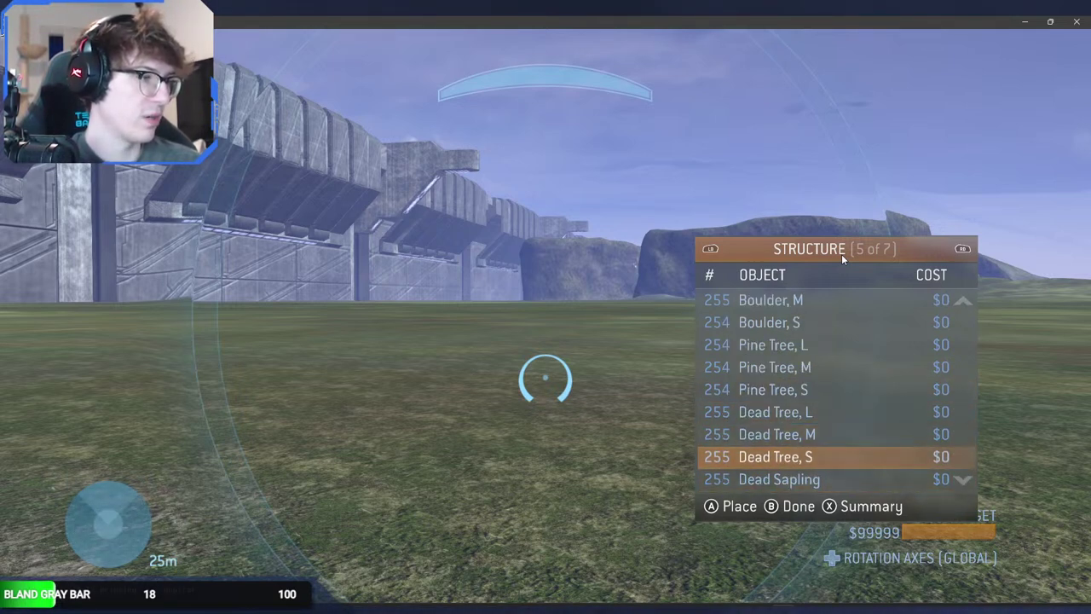
{"action": "key", "text": "Up"}
{"action": "key", "text": "Up"}
{"action": "key", "text": "Down"}
{"action": "key", "text": "Down"}
{"action": "key", "text": "Down"}
{"action": "key", "text": "Down"}
{"action": "key", "text": "Down"}
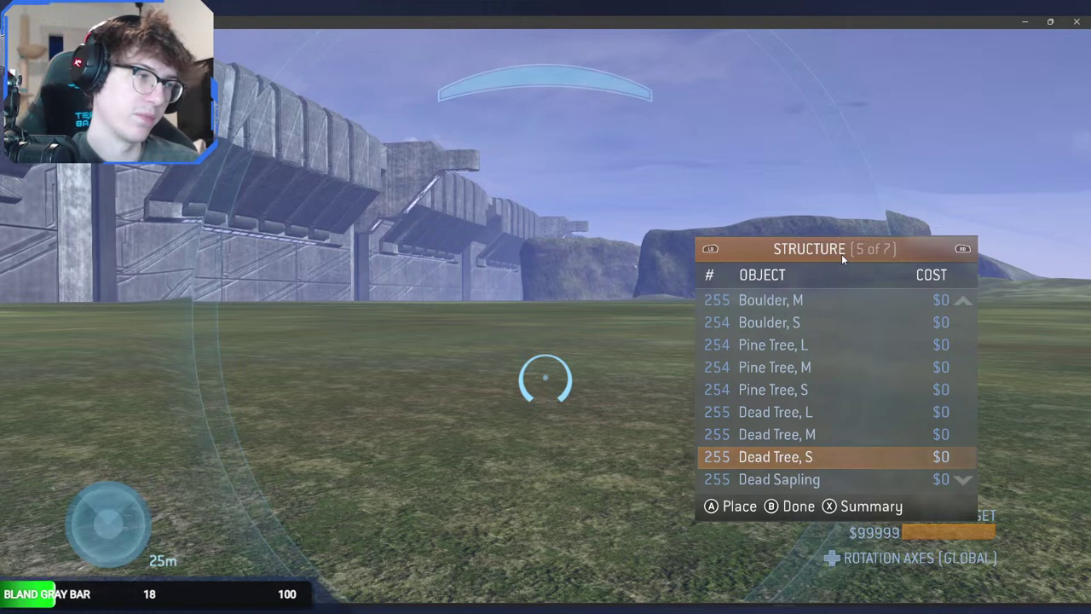
Step: Examine the sapling, trunk, shrub and cliff entries further down the Structure object list
{"action": "key", "text": "Down"}
{"action": "key", "text": "Down"}
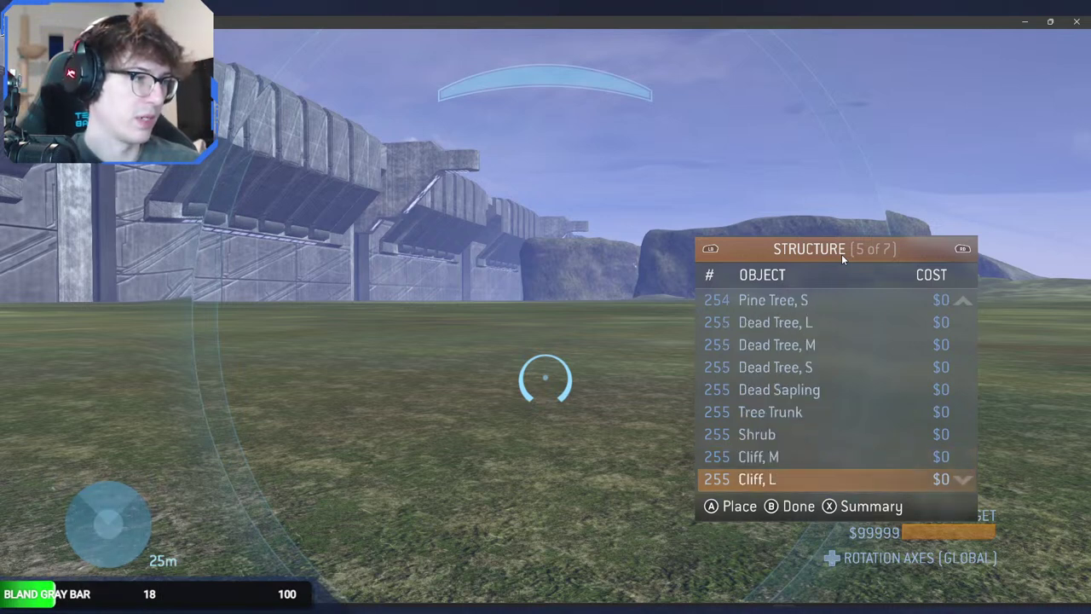
{"action": "key", "text": "Up"}
{"action": "key", "text": "Up"}
{"action": "key", "text": "Up"}
{"action": "key", "text": "Down"}
{"action": "key", "text": "Down"}
{"action": "key", "text": "Up"}
{"action": "key", "text": "Up"}
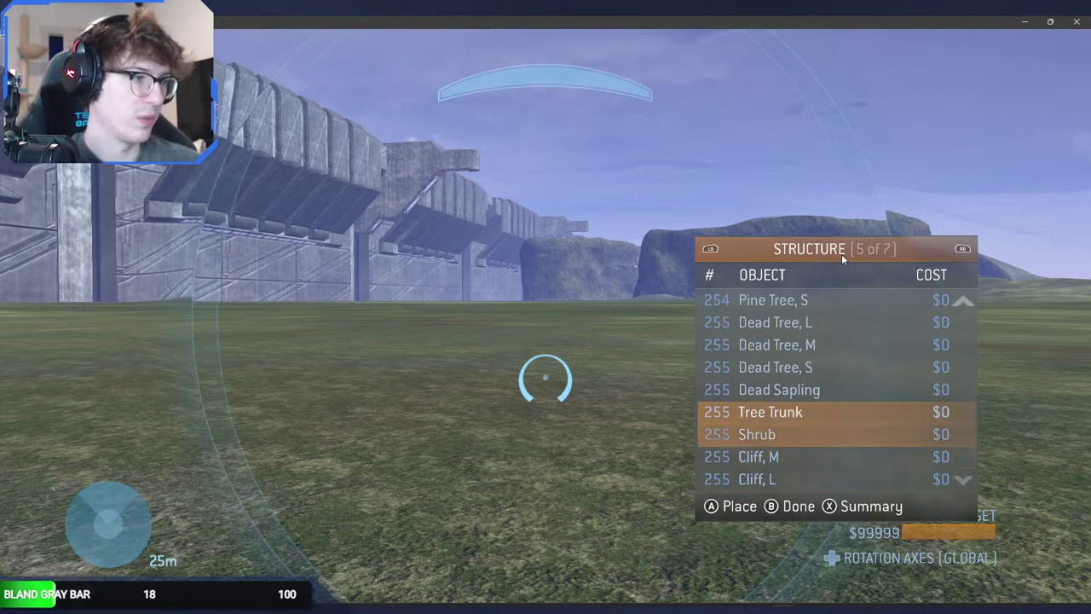
{"action": "key", "text": "Down"}
{"action": "key", "text": "Up"}
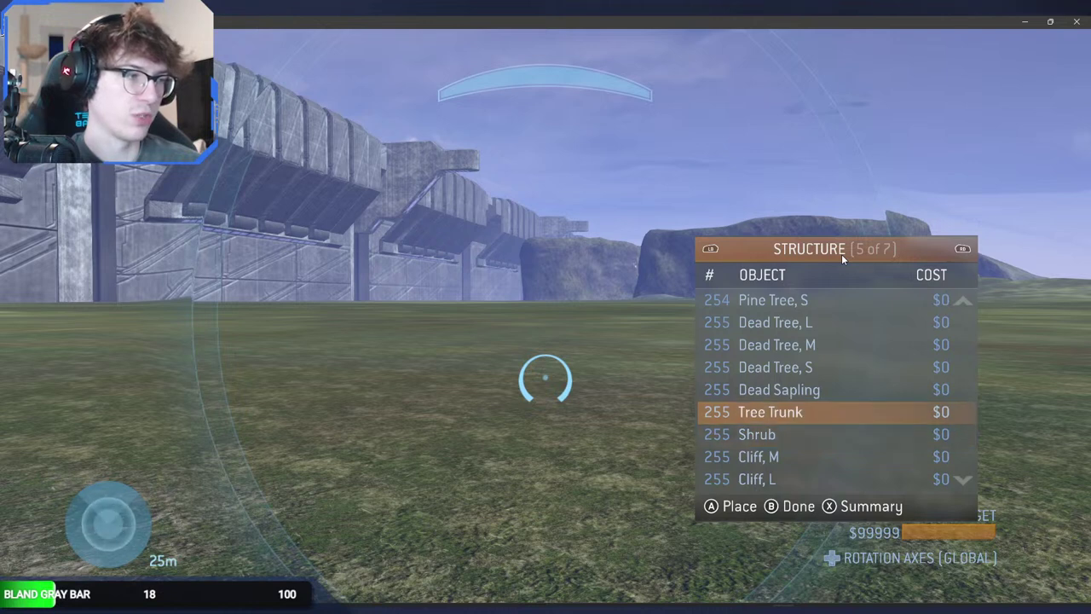
{"action": "key", "text": "Down"}
{"action": "key", "text": "Down"}
{"action": "key", "text": "Down"}
{"action": "key", "text": "Down"}
{"action": "key", "text": "Down"}
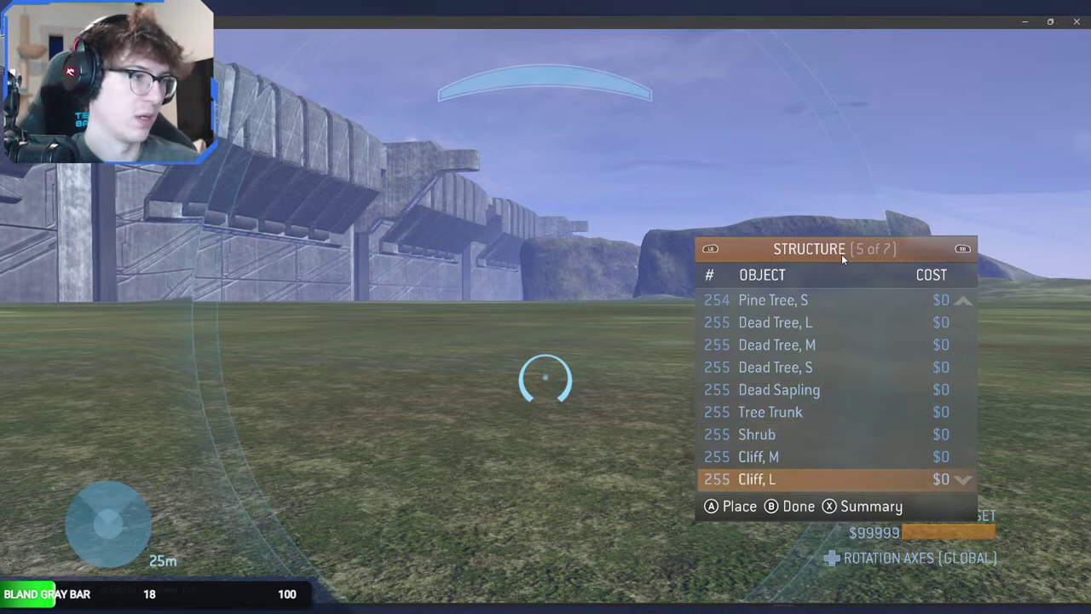
{"action": "key", "text": "Up"}
{"action": "key", "text": "Up"}
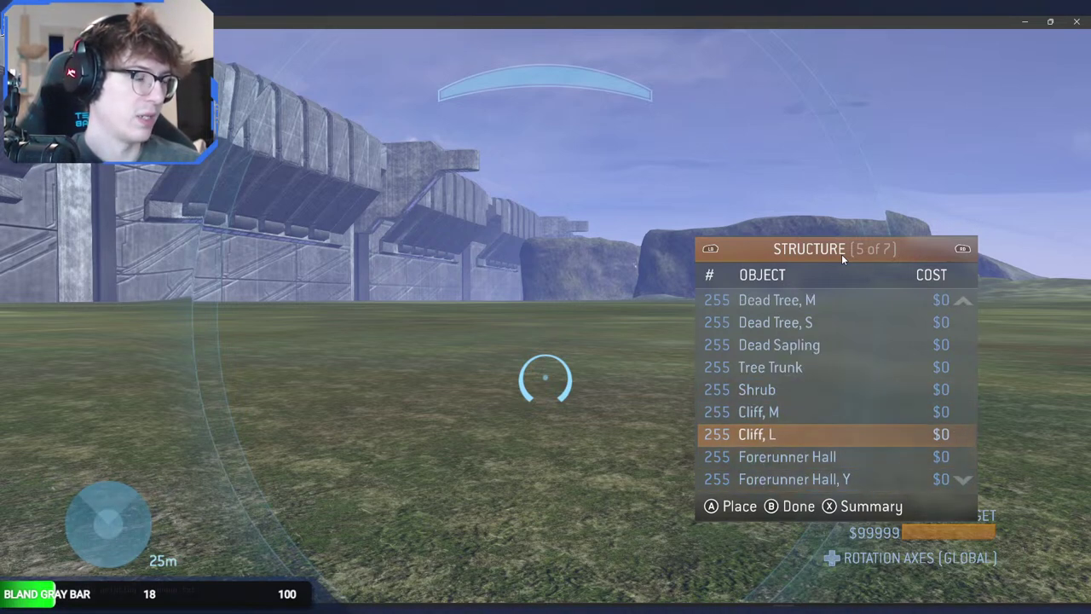
{"action": "key", "text": "Up"}
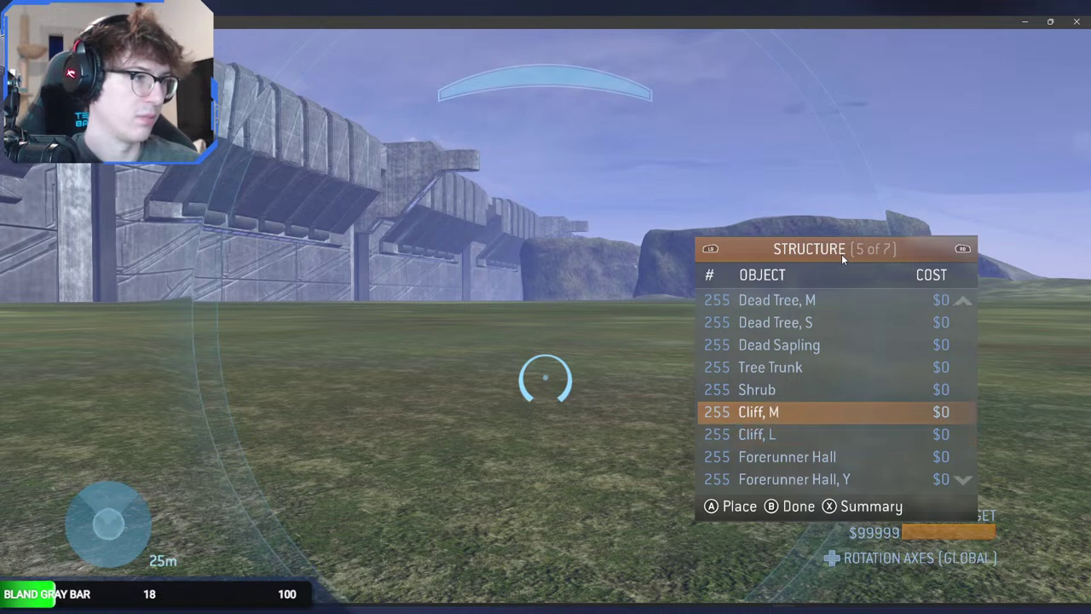
Step: Examine the Forerunner, medium and large ground, water and FX entries, and close the Structure object list
{"action": "key", "text": "Down"}
{"action": "key", "text": "Down"}
{"action": "key", "text": "Down"}
{"action": "key", "text": "Down"}
{"action": "key", "text": "Down"}
{"action": "key", "text": "Down"}
{"action": "key", "text": "Down"}
{"action": "key", "text": "Down"}
{"action": "key", "text": "Down"}
{"action": "key", "text": "Down"}
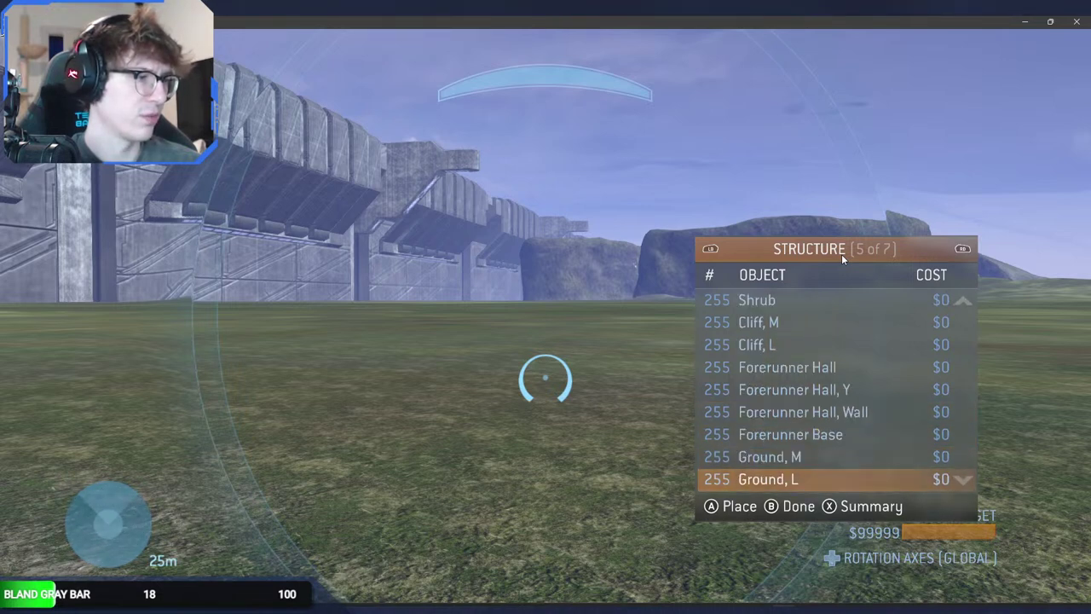
{"action": "key", "text": "Down"}
{"action": "key", "text": "Down"}
{"action": "key", "text": "Down"}
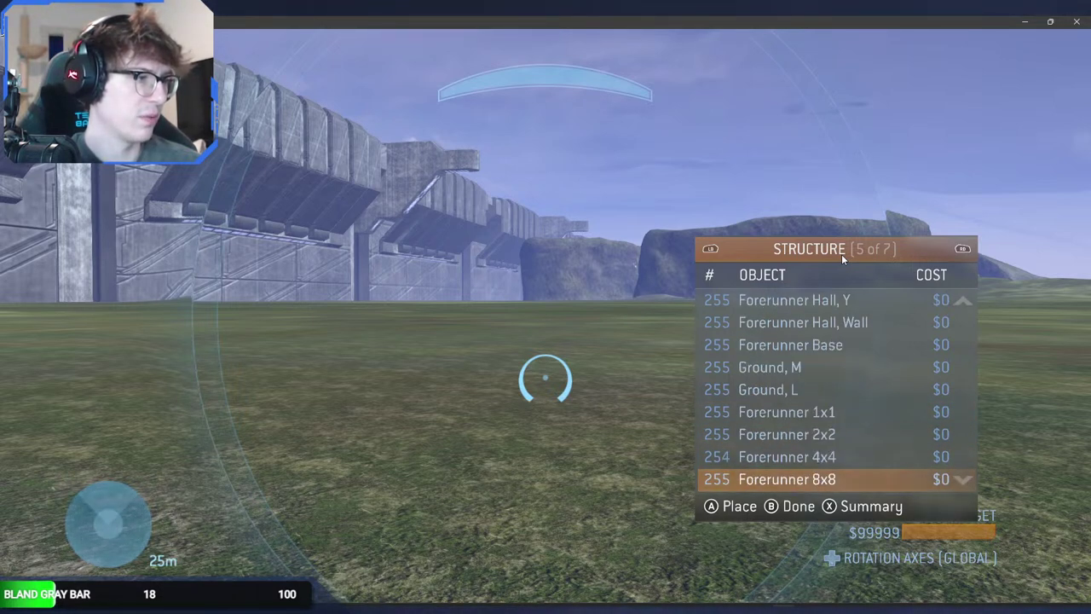
{"action": "key", "text": "Down"}
{"action": "key", "text": "Down"}
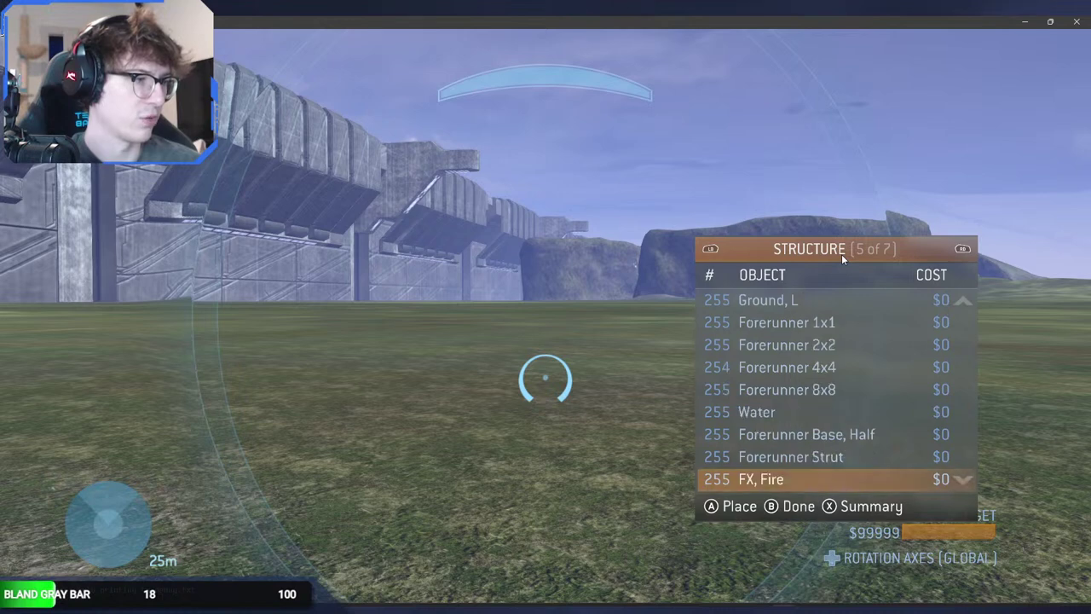
{"action": "key", "text": "Down"}
{"action": "key", "text": "Up"}
{"action": "key", "text": "Up"}
{"action": "key", "text": "Up"}
{"action": "key", "text": "Escape"}
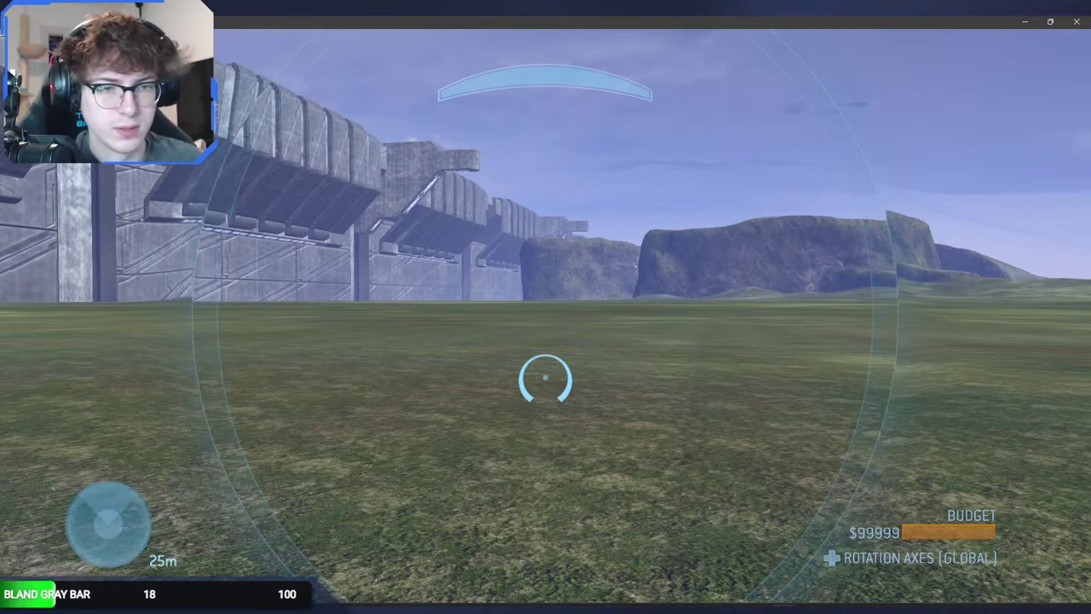
Step: Check the new grs strings in strings.txt and switch to the alpine_sandbox scenario in Guerilla
{"action": "key", "text": "a"}
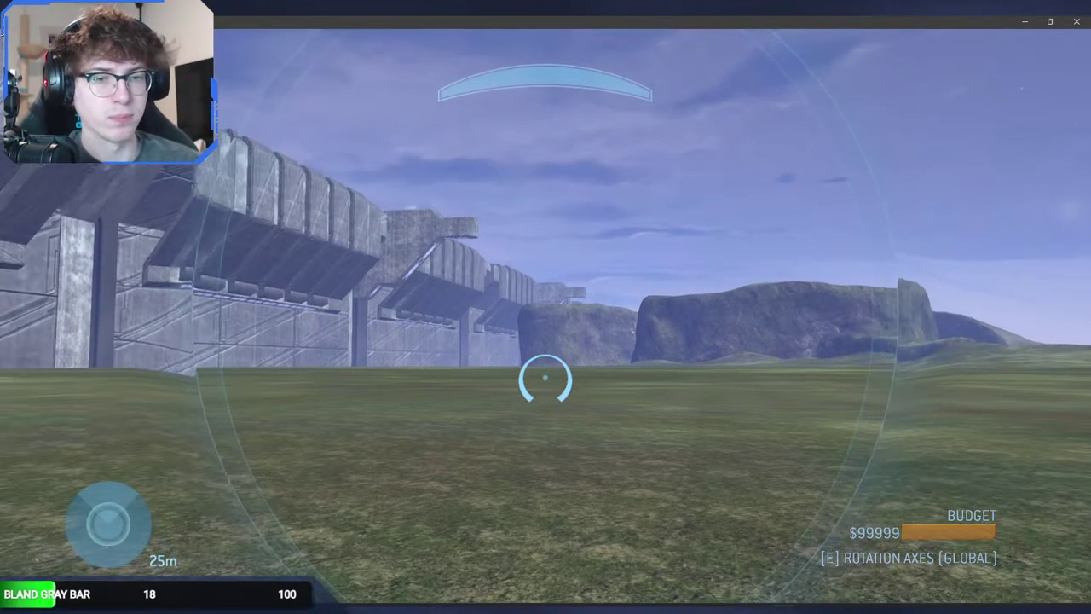
{"action": "key", "text": "alt+Tab"}
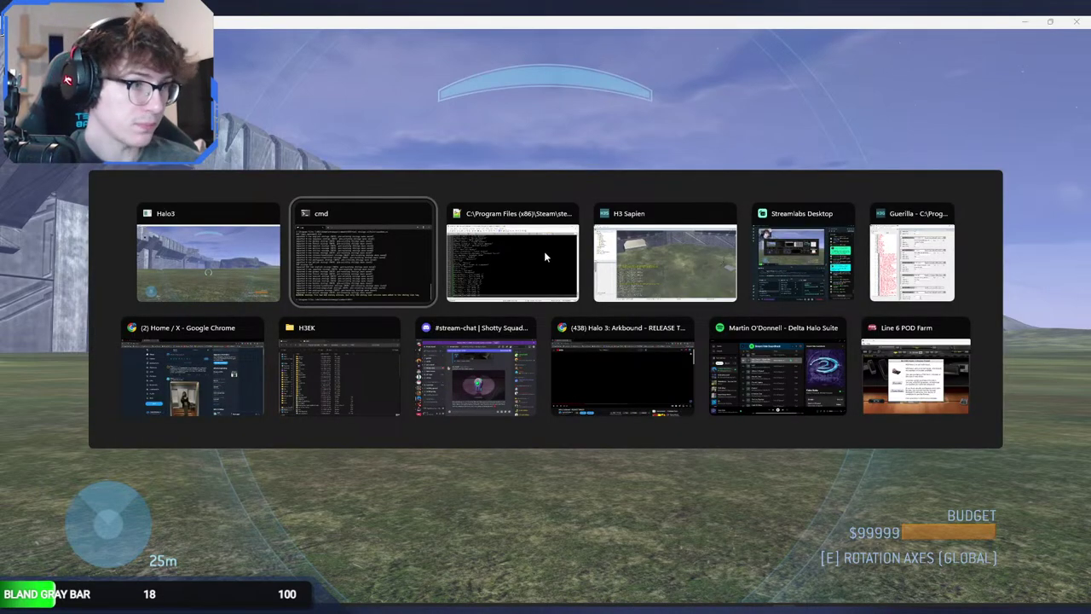
{"action": "left_click", "coordinate": [514, 247]}
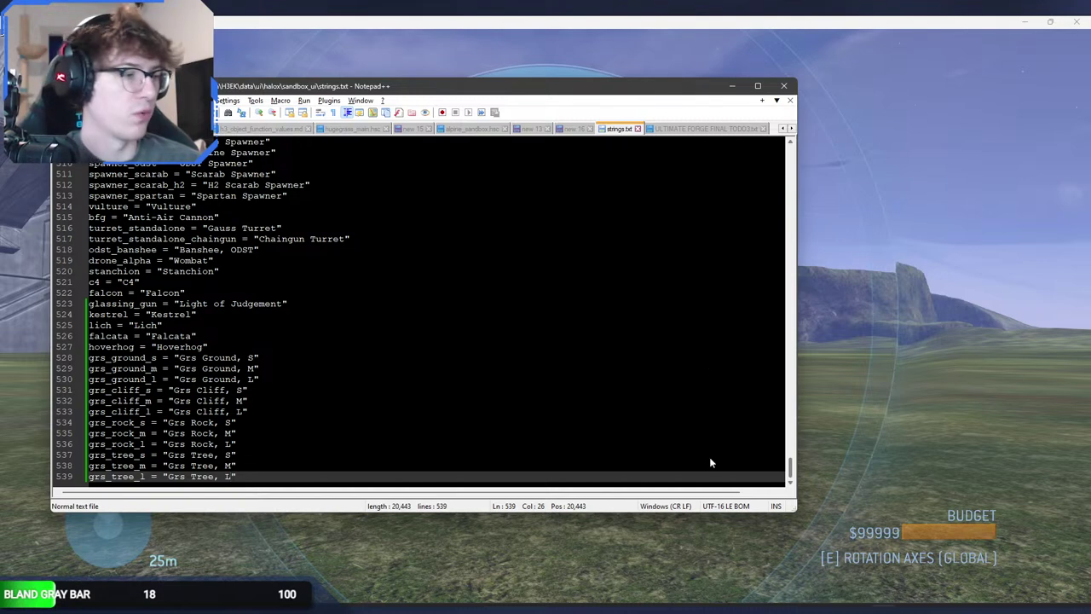
{"action": "key", "text": "alt+Tab"}
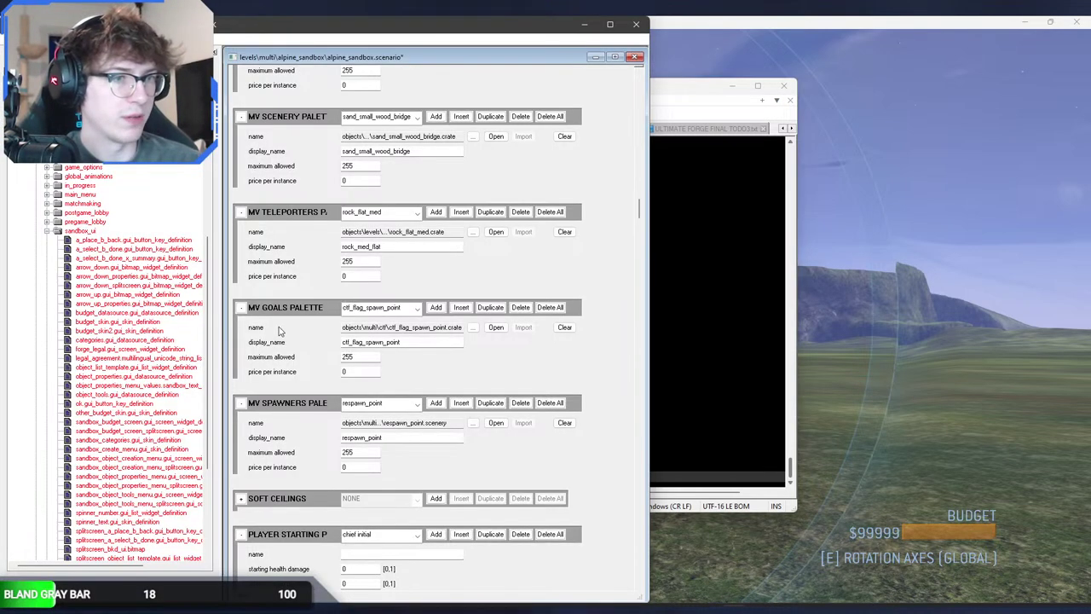
Step: Delete the MV teleporters palette entries from rock_flat_med through pine_tree_small
{"action": "left_click", "coordinate": [359, 213]}
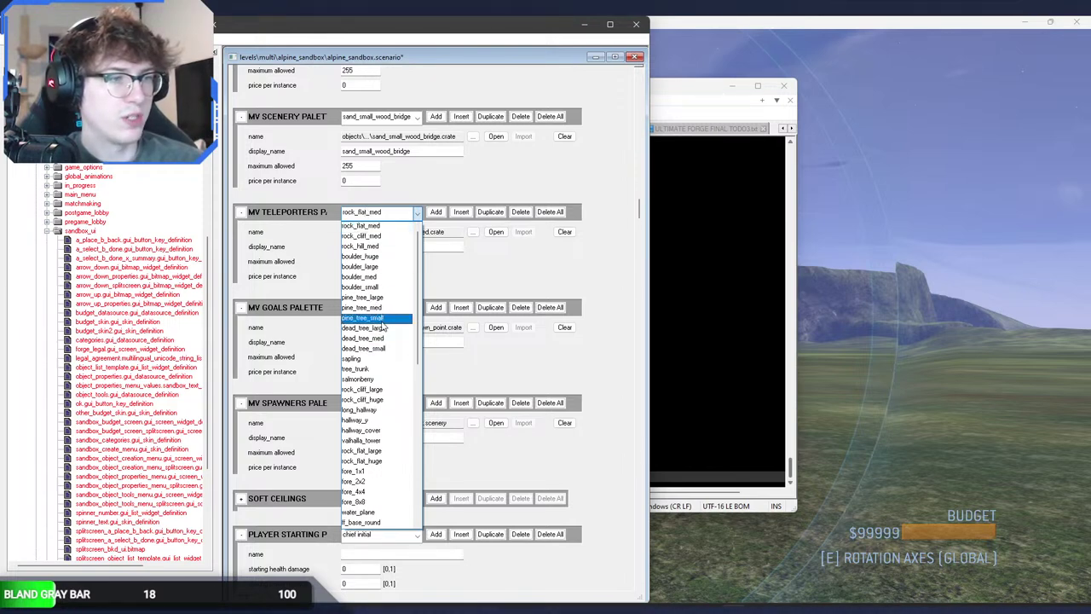
{"action": "left_click", "coordinate": [382, 224]}
{"action": "left_click", "coordinate": [520, 212]}
{"action": "left_click", "coordinate": [520, 212]}
{"action": "left_click", "coordinate": [520, 212]}
{"action": "left_click", "coordinate": [520, 212]}
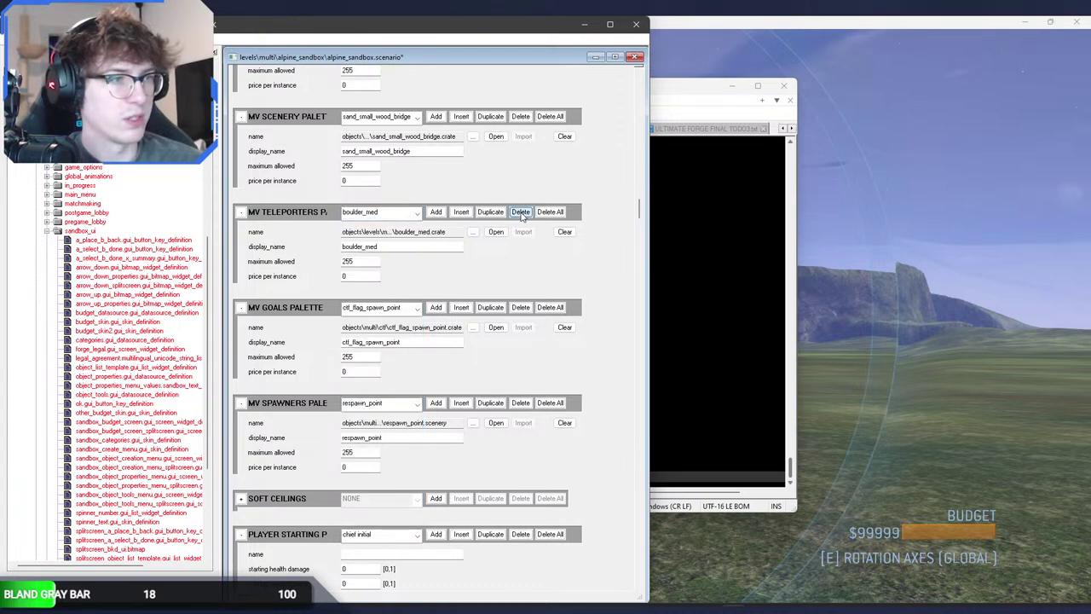
{"action": "left_click", "coordinate": [521, 213]}
{"action": "left_click", "coordinate": [522, 214]}
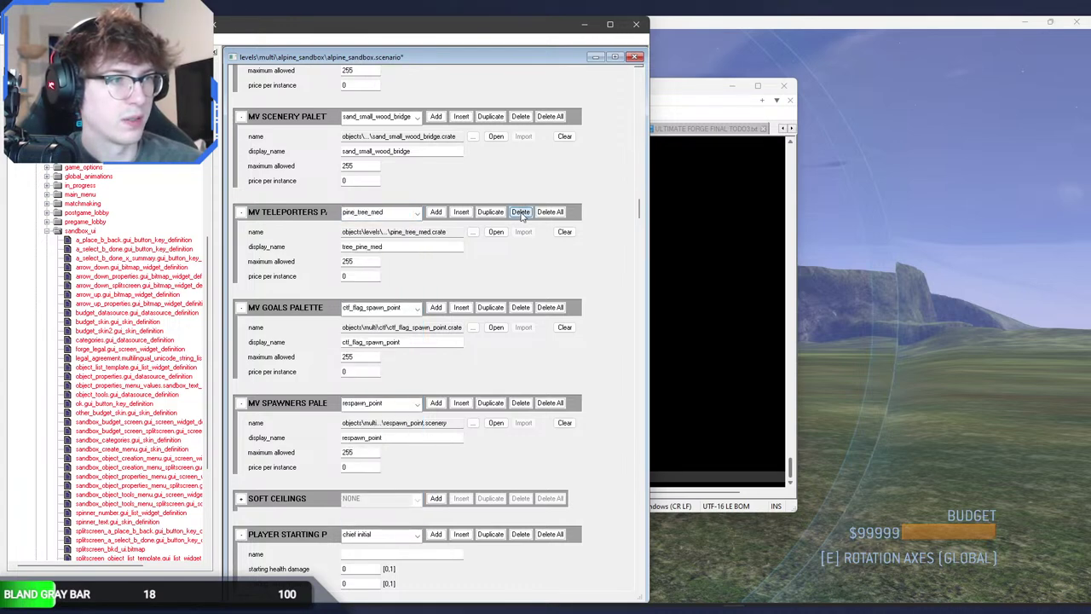
{"action": "left_click", "coordinate": [522, 214]}
{"action": "left_click", "coordinate": [521, 214]}
Step: Delete the sapling, rock_cliff_large and rock_cliff_huge entries from the MV teleporters palette
{"action": "left_click", "coordinate": [391, 214]}
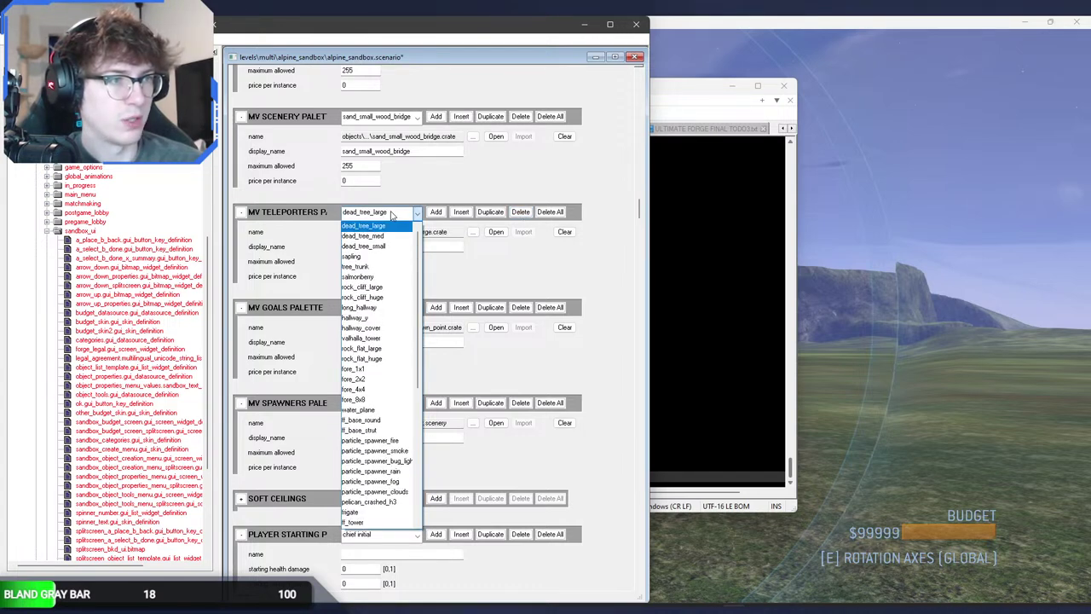
{"action": "left_click", "coordinate": [381, 257]}
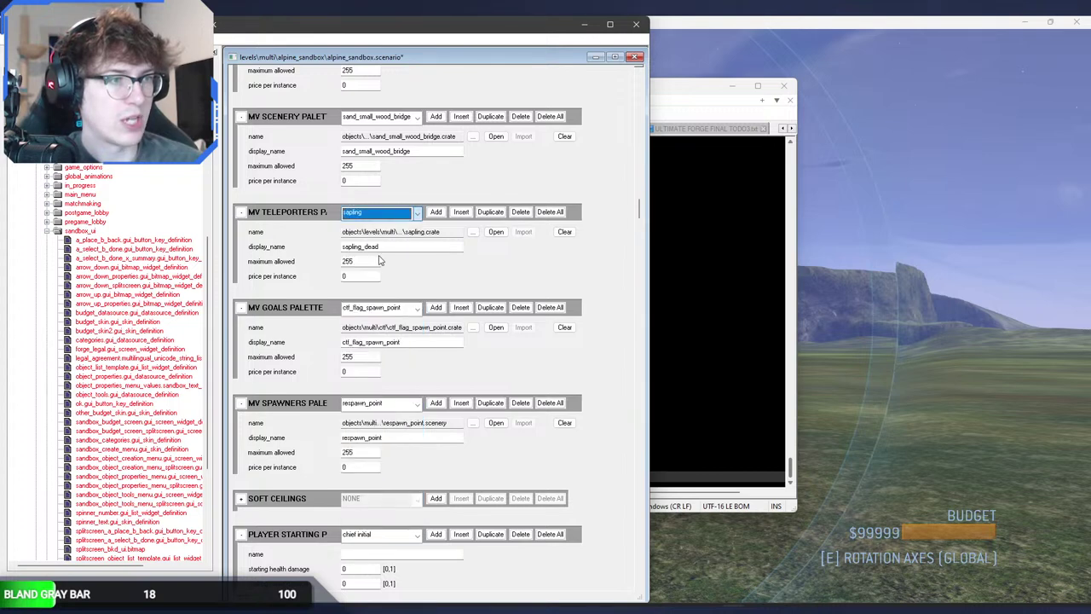
{"action": "left_click", "coordinate": [520, 212]}
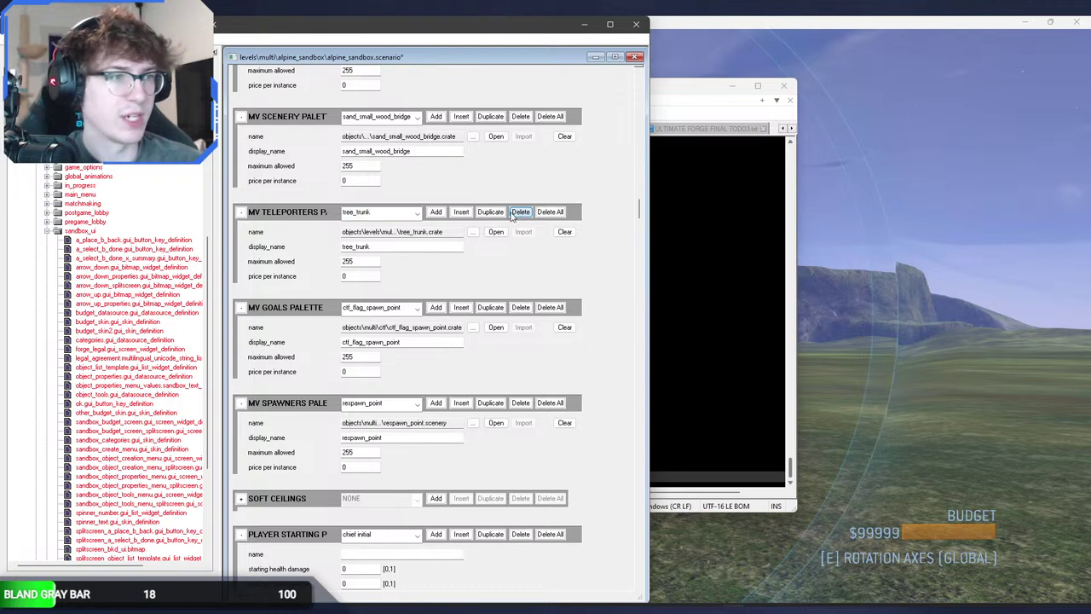
{"action": "left_click", "coordinate": [378, 214]}
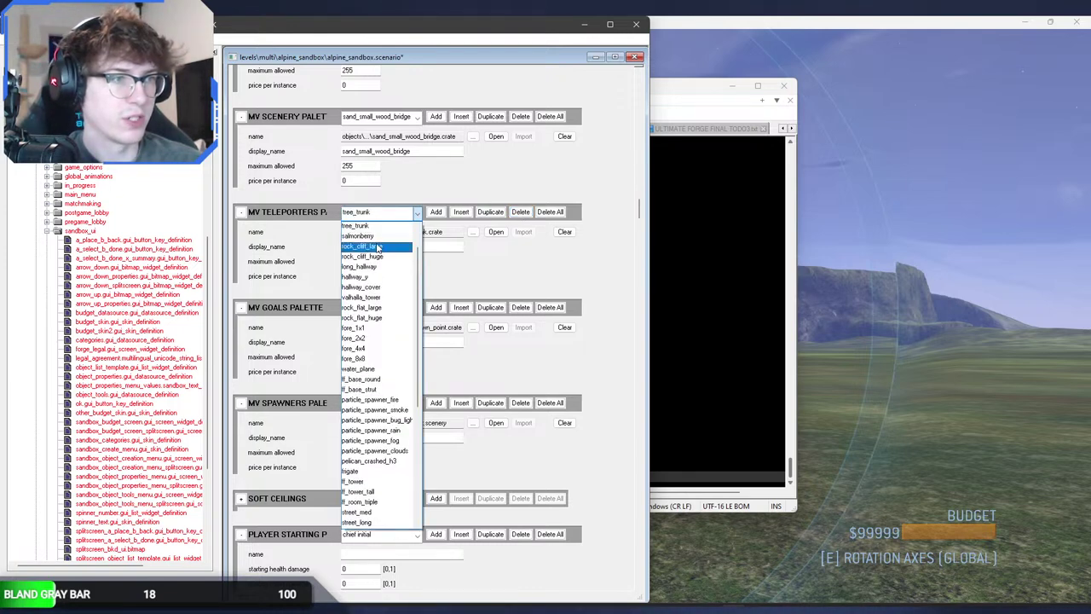
{"action": "left_click", "coordinate": [365, 256]}
{"action": "left_click", "coordinate": [519, 212]}
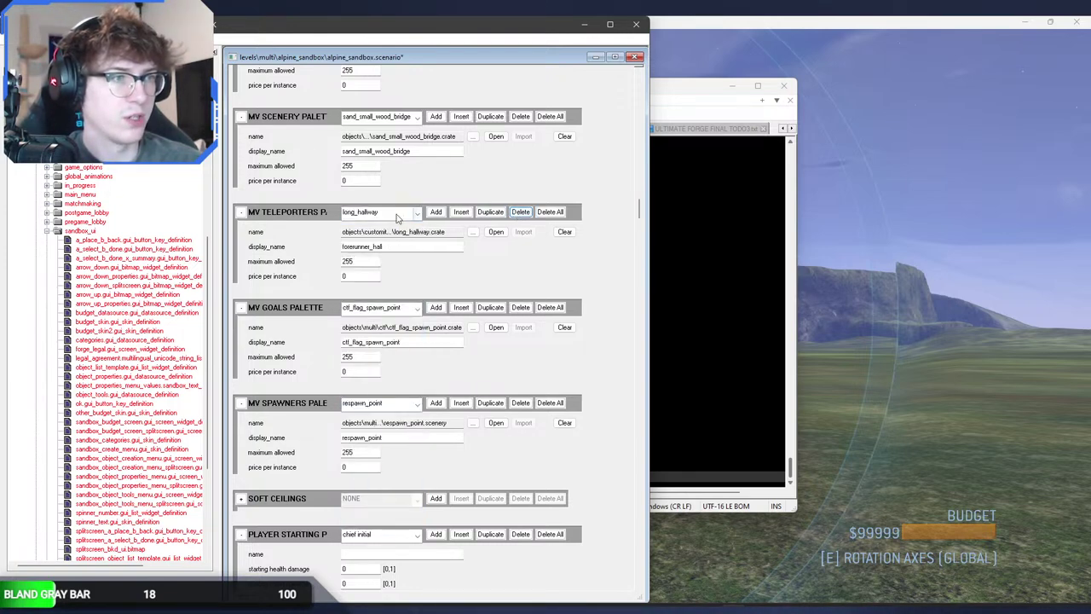
Step: Delete the rock_flat_large and rock_flat_huge entries from the MV teleporters palette
{"action": "left_click", "coordinate": [397, 214]}
{"action": "left_click", "coordinate": [381, 267]}
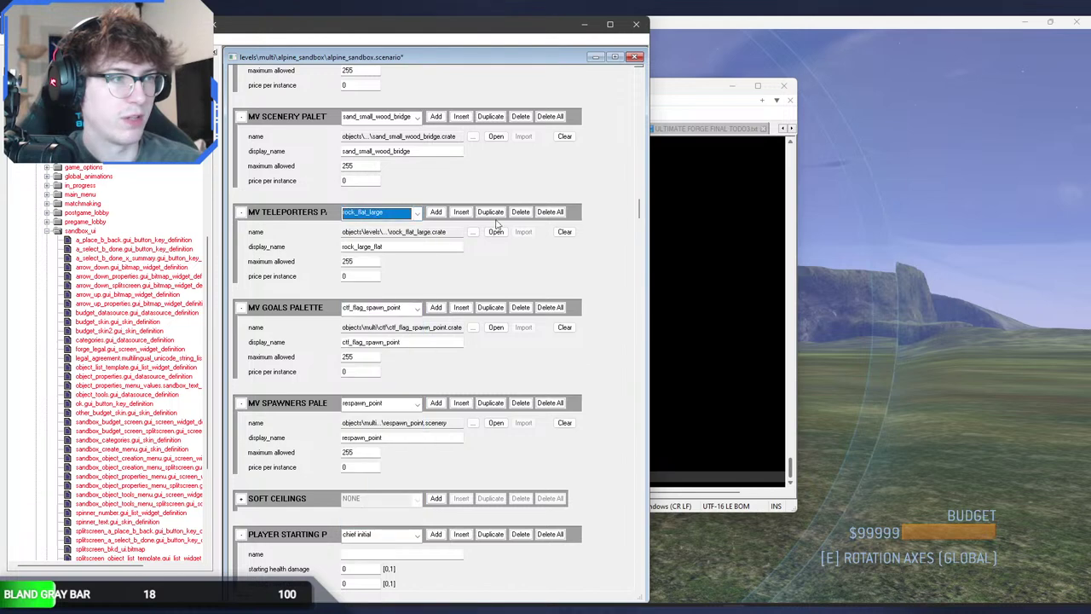
{"action": "left_click", "coordinate": [520, 212]}
{"action": "left_click", "coordinate": [520, 212]}
Step: Select the dead_tree_large entry at the head of the teleporters palette and place the strings.txt window beside the scenario
{"action": "left_click", "coordinate": [386, 215]}
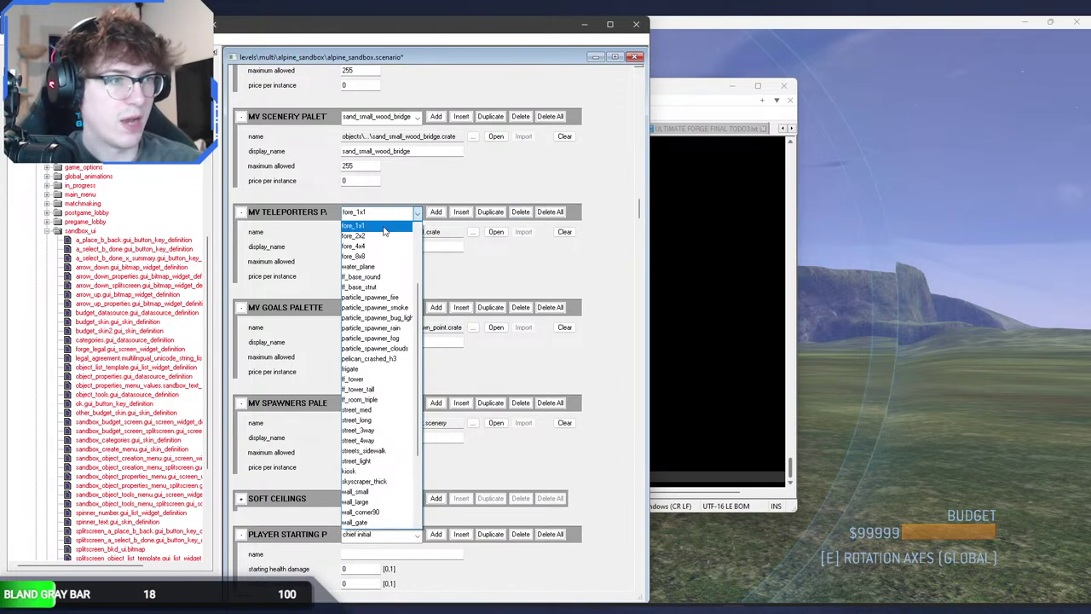
{"action": "left_click", "coordinate": [419, 230]}
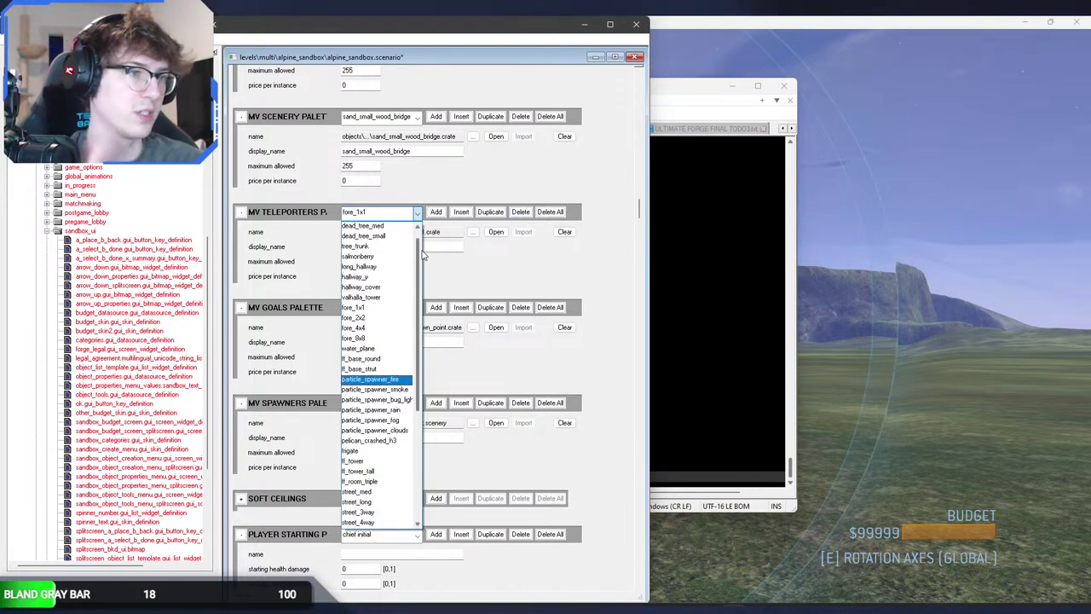
{"action": "left_click", "coordinate": [417, 212]}
{"action": "left_click", "coordinate": [417, 212]}
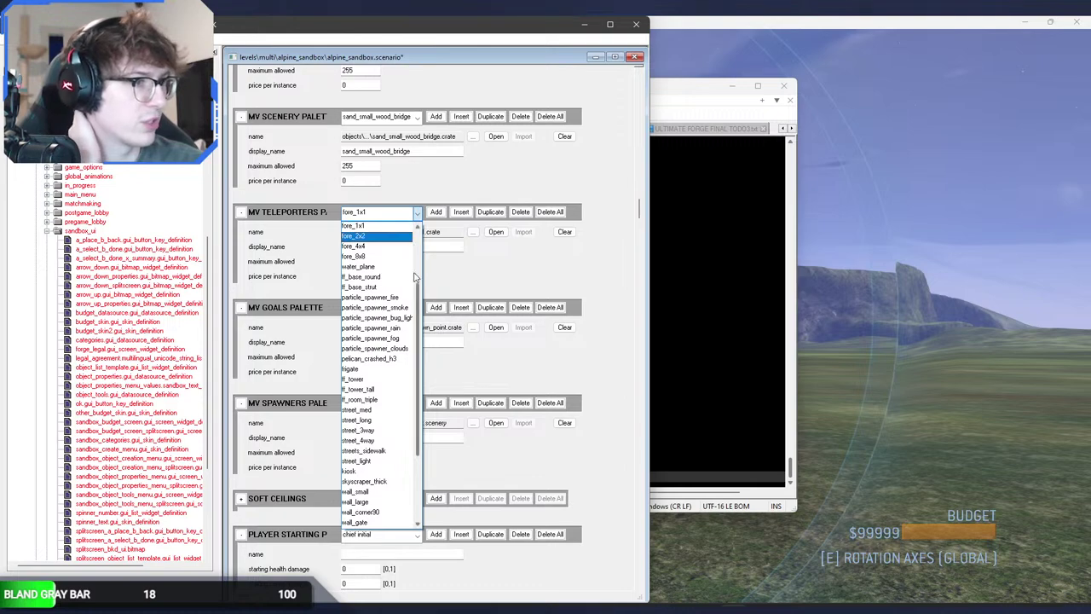
{"action": "left_click_drag", "start_coordinate": [419, 294], "coordinate": [417, 242]}
{"action": "left_click", "coordinate": [399, 227]}
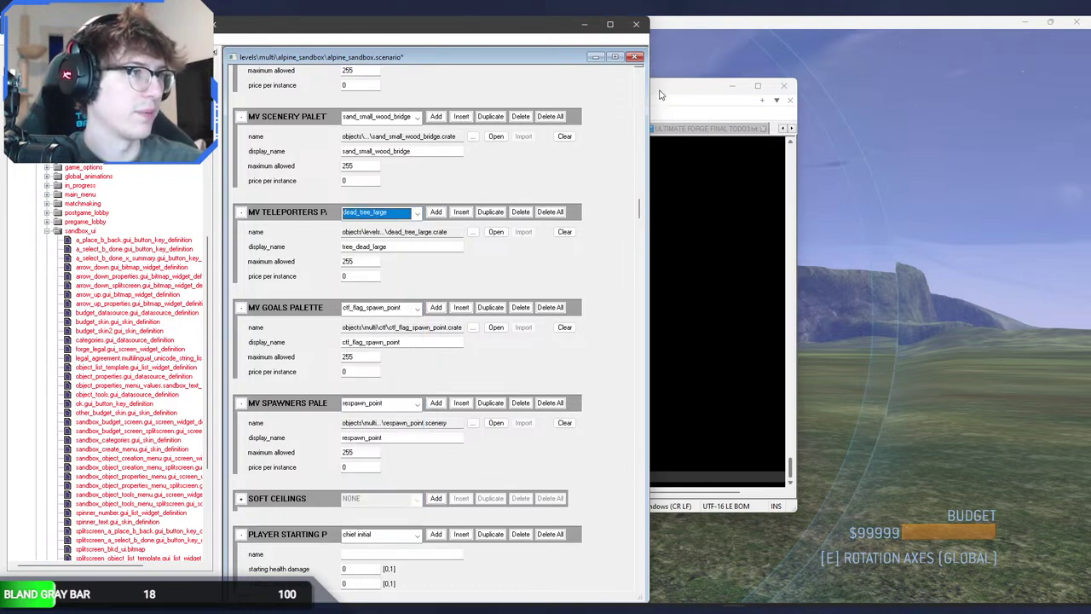
{"action": "left_click_drag", "start_coordinate": [660, 91], "coordinate": [947, 98]}
{"action": "left_click_drag", "start_coordinate": [561, 94], "coordinate": [759, 107]}
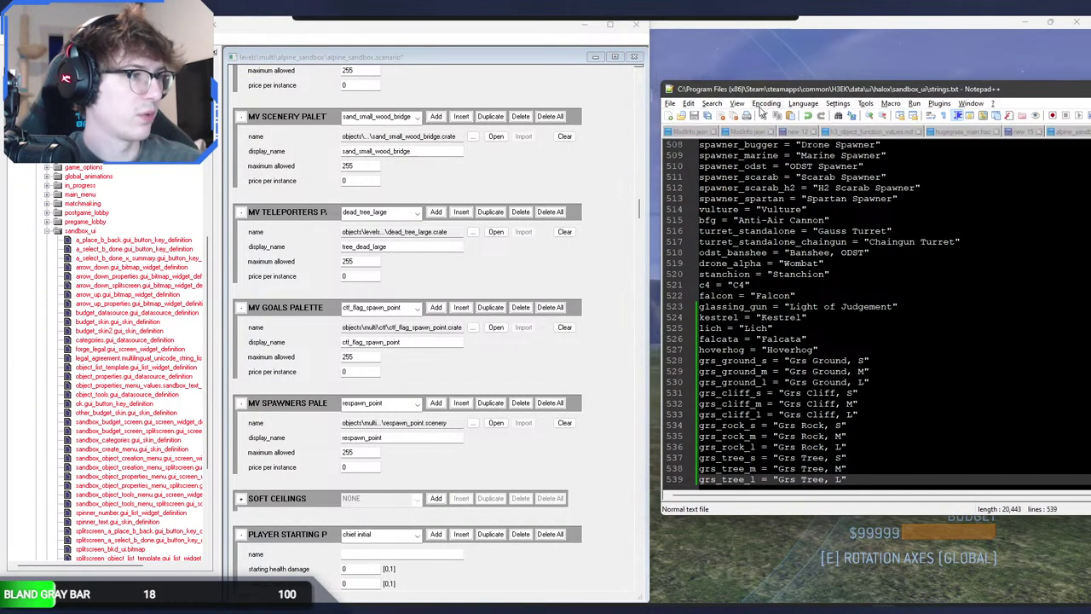
Step: Insert a blank entry before dead_tree_large in the MV teleporters palette and set its maximum allowed to 255
{"action": "left_click", "coordinate": [527, 165]}
{"action": "left_click", "coordinate": [390, 116]}
{"action": "left_click", "coordinate": [391, 115]}
{"action": "left_click", "coordinate": [382, 213]}
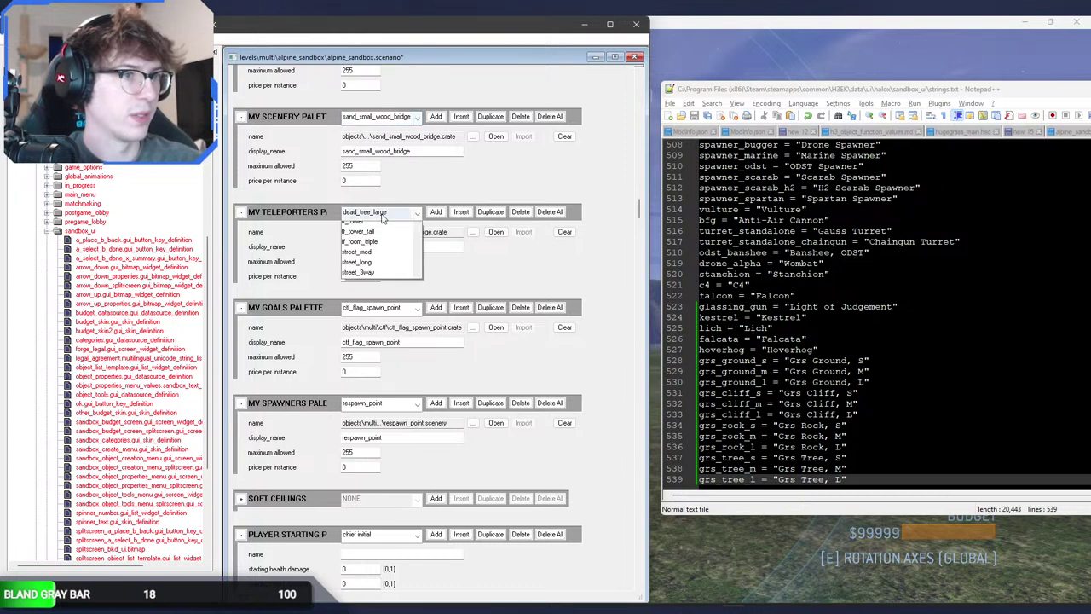
{"action": "left_click", "coordinate": [383, 219]}
{"action": "left_click", "coordinate": [461, 212]}
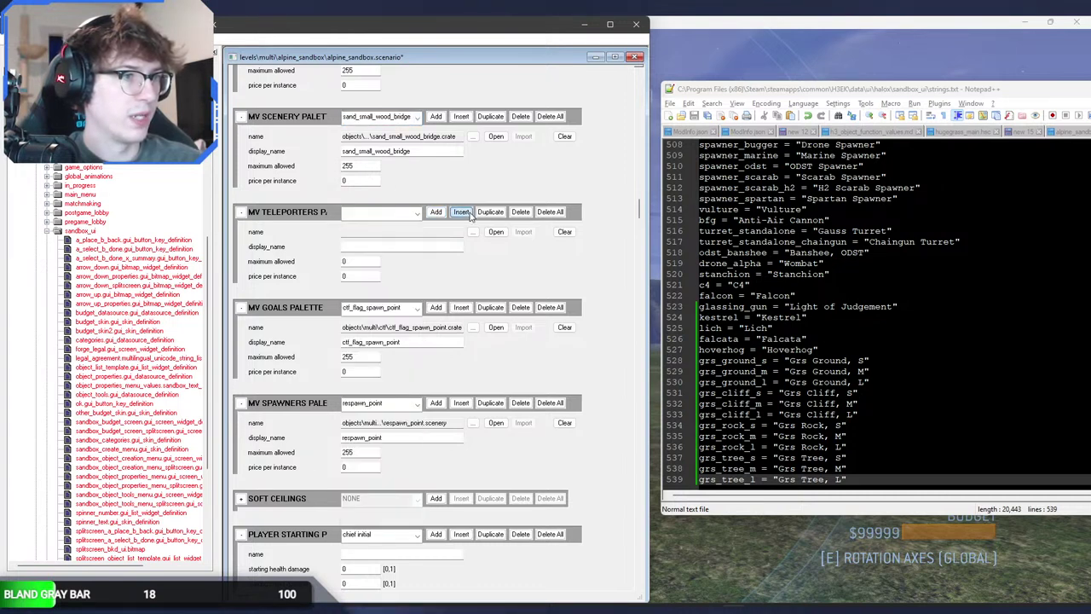
{"action": "double_click", "coordinate": [366, 260]}
{"action": "type", "text": "255"}
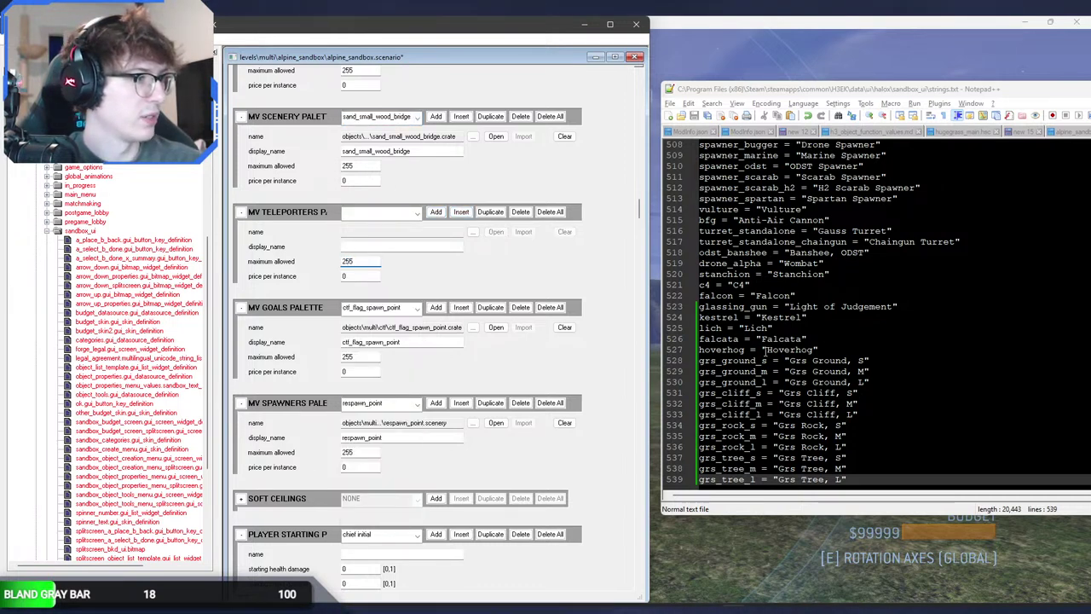
Step: Copy grs_ground_s from strings.txt into the new teleporters palette entry's display_name
{"action": "double_click", "coordinate": [750, 360]}
{"action": "key", "text": "ctrl+c"}
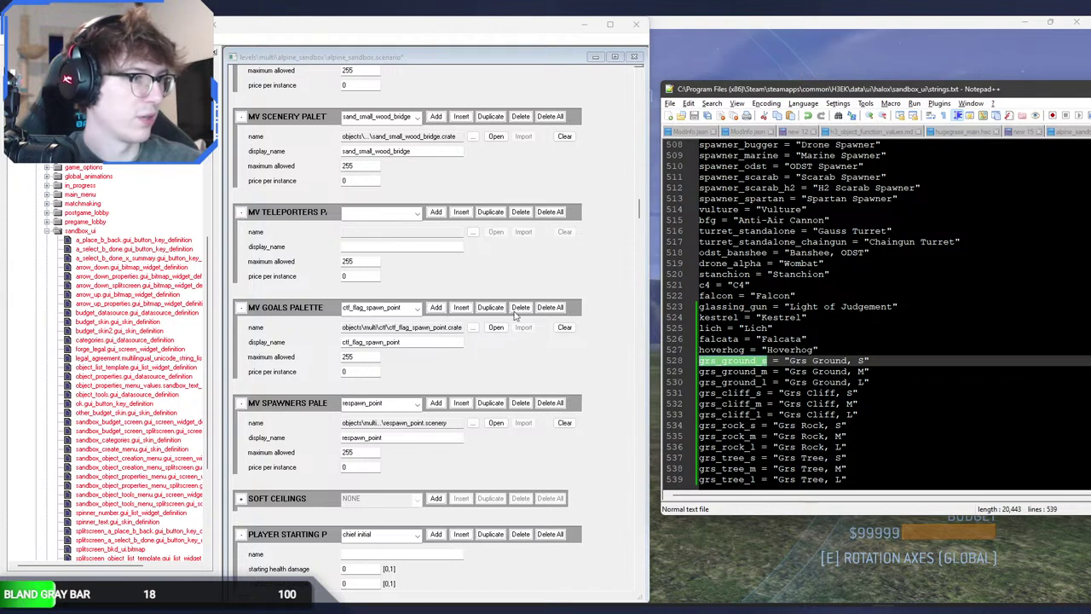
{"action": "left_click", "coordinate": [443, 246]}
{"action": "key", "text": "ctrl+v"}
Step: Assign rock_cliff_med.crate from objects\levels\multi\alpine_sandbox\forge\cliff_med to the grs_ground_s entry
{"action": "left_click", "coordinate": [473, 233]}
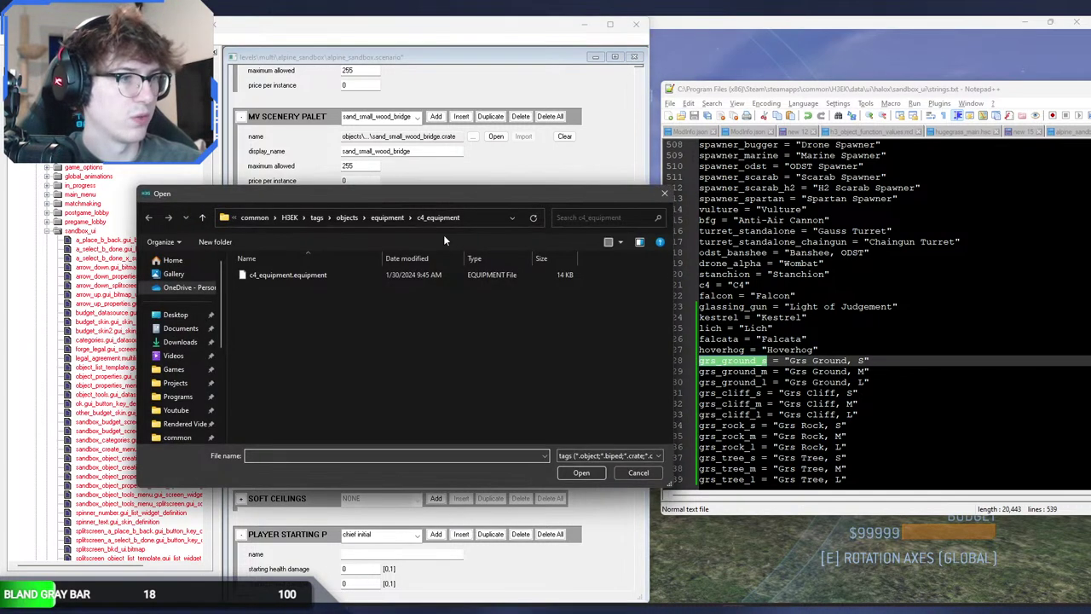
{"action": "left_click", "coordinate": [346, 217]}
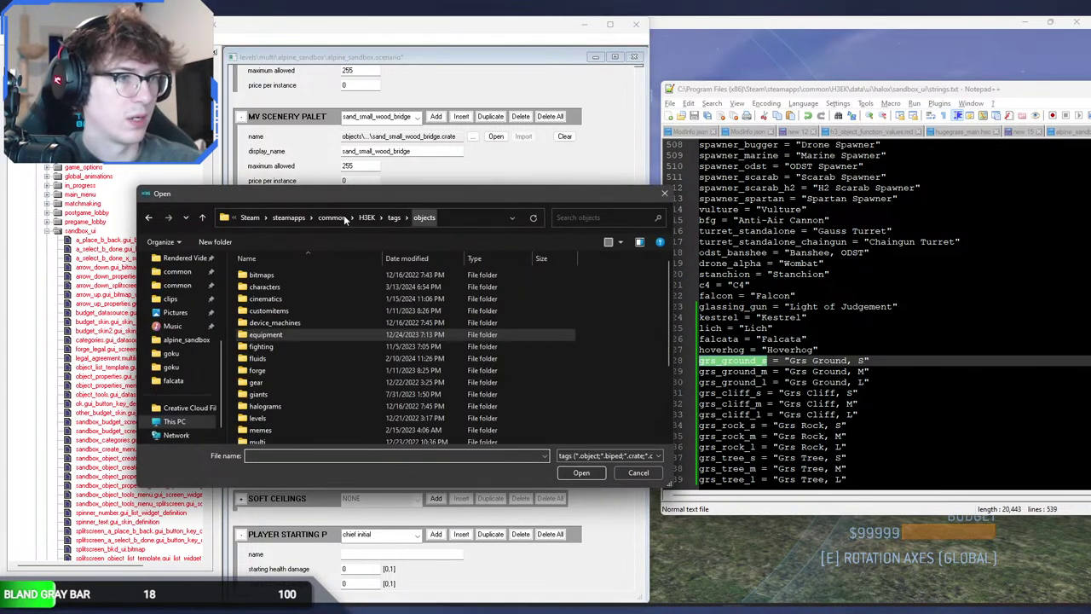
{"action": "double_click", "coordinate": [289, 419]}
{"action": "double_click", "coordinate": [285, 298]}
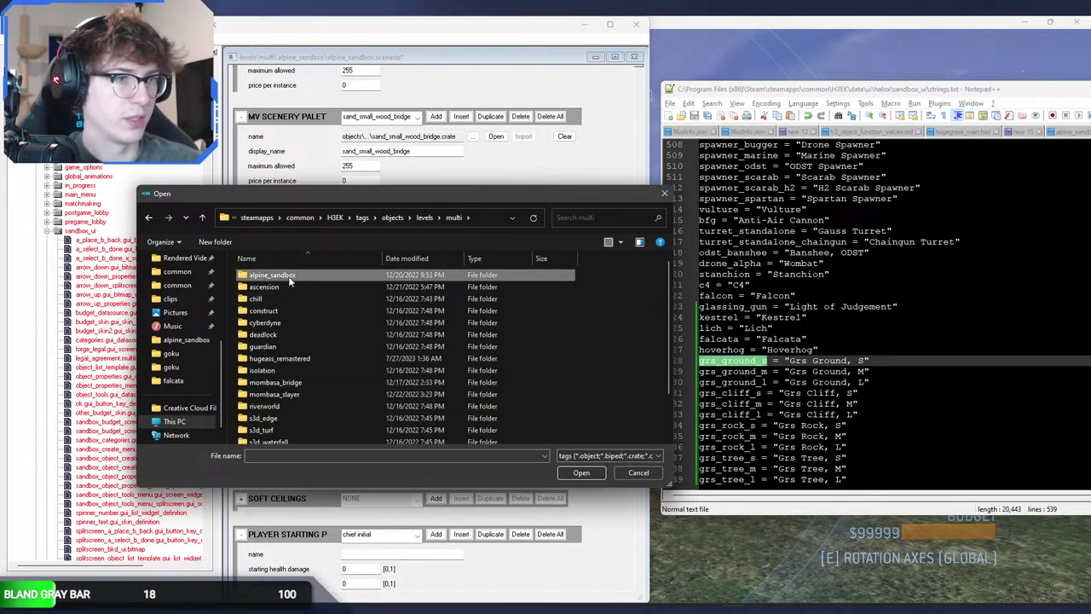
{"action": "double_click", "coordinate": [287, 276]}
{"action": "double_click", "coordinate": [289, 284]}
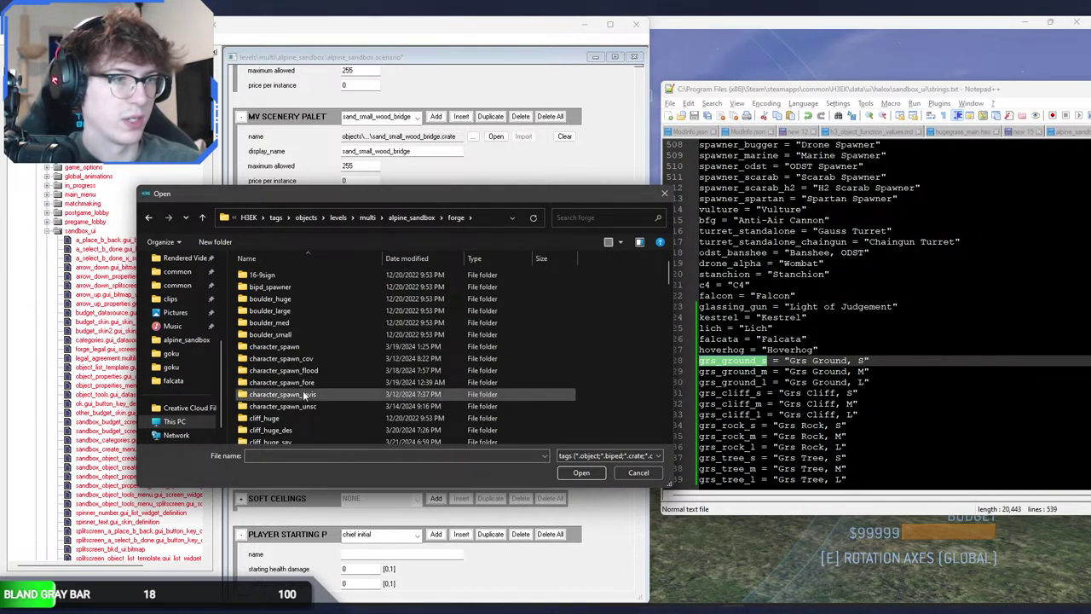
{"action": "scroll", "coordinate": [302, 391], "scroll_direction": "down", "scroll_amount": 3}
{"action": "scroll", "coordinate": [307, 401], "scroll_direction": "down", "scroll_amount": 1}
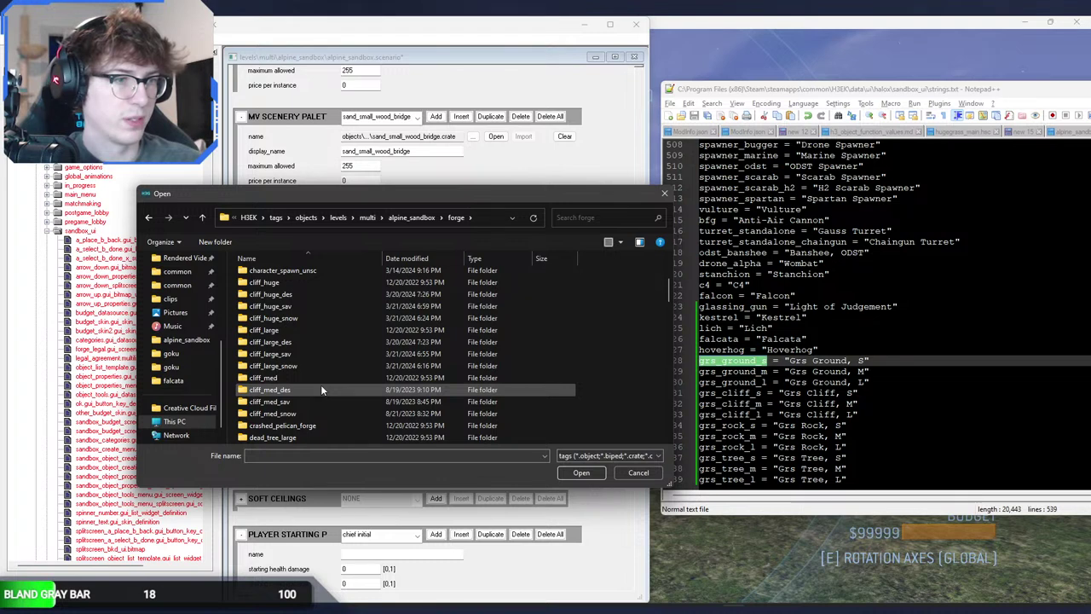
{"action": "double_click", "coordinate": [320, 381]}
{"action": "double_click", "coordinate": [282, 299]}
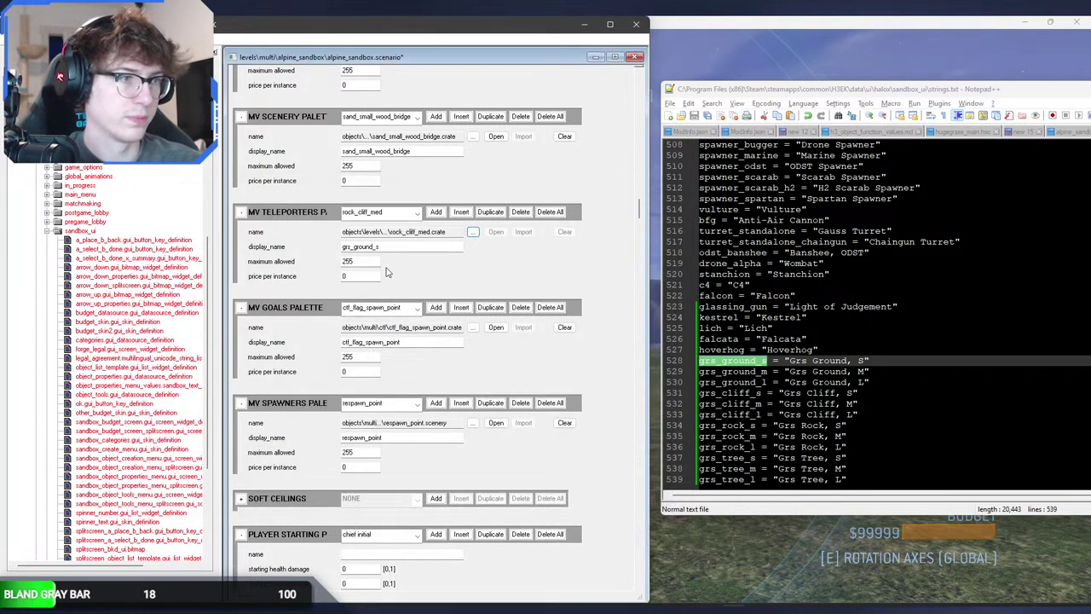
Step: Try duplicating the rock_cliff_med entry with the display name grs_ground_m, and delete the copy
{"action": "left_click", "coordinate": [488, 216]}
{"action": "left_click", "coordinate": [399, 247]}
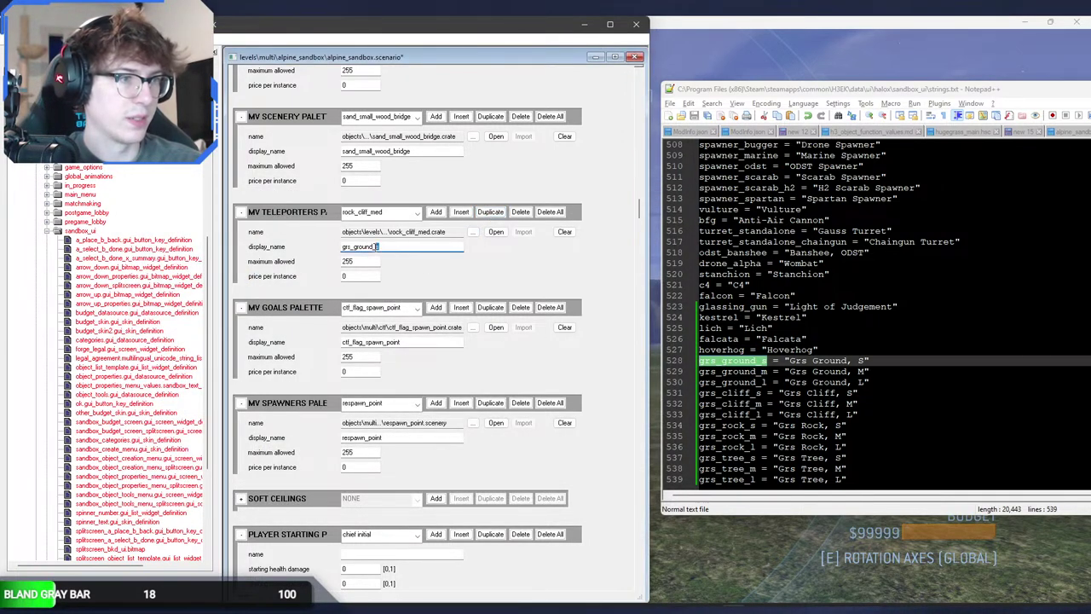
{"action": "key", "text": "BackSpace"}
{"action": "type", "text": "m"}
{"action": "left_click", "coordinate": [385, 212]}
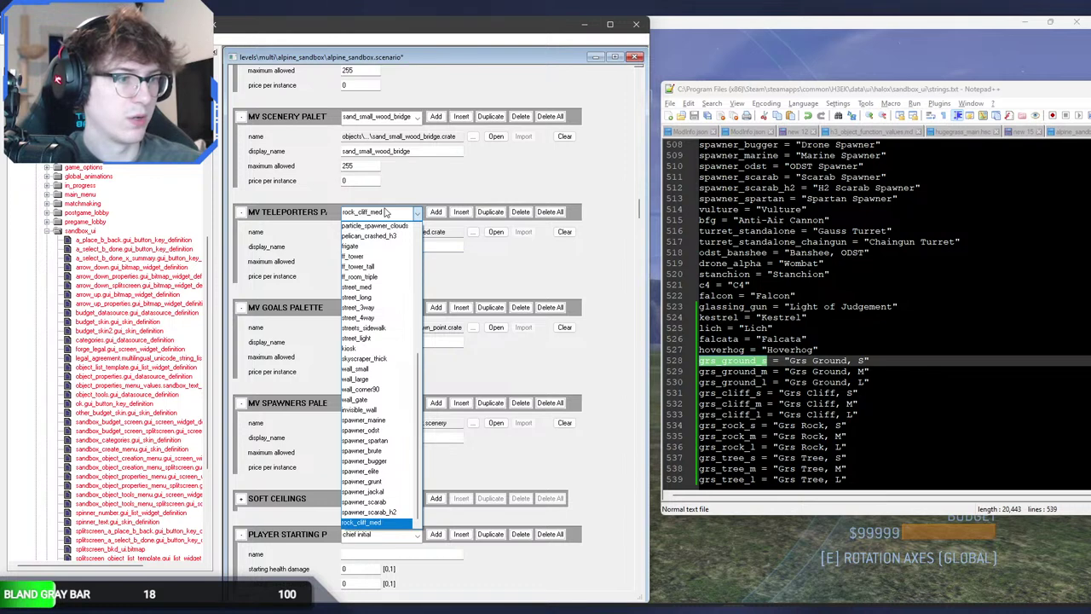
{"action": "left_click", "coordinate": [387, 212]}
{"action": "left_click", "coordinate": [520, 212]}
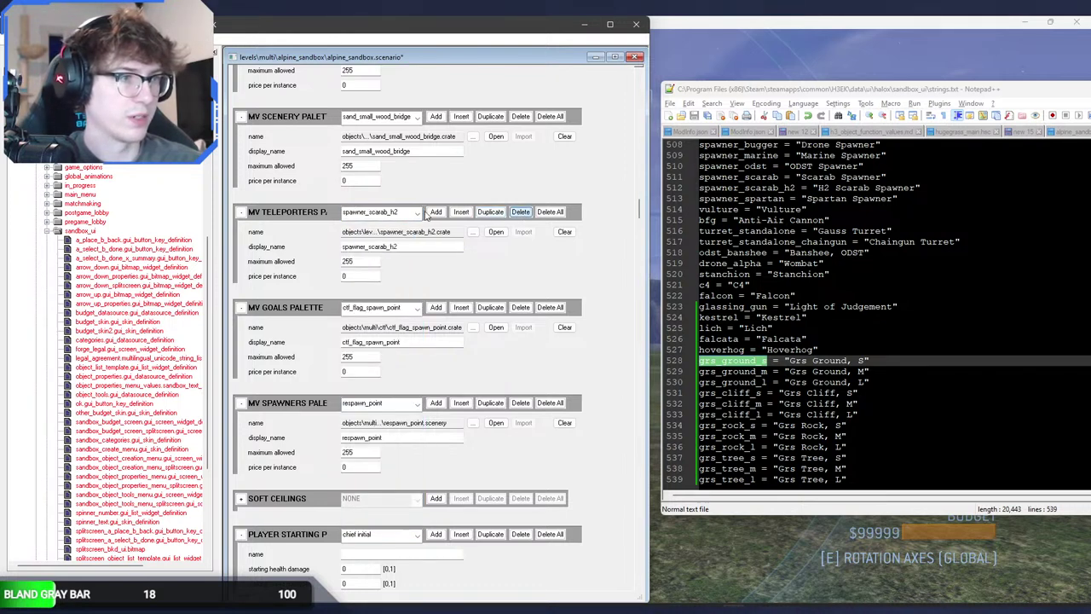
Step: Insert a new entry before dead_tree_large in the MV teleporters palette with the display name grs_ground_m
{"action": "left_click", "coordinate": [417, 212]}
{"action": "scroll", "coordinate": [417, 262], "scroll_direction": "up", "scroll_amount": 10}
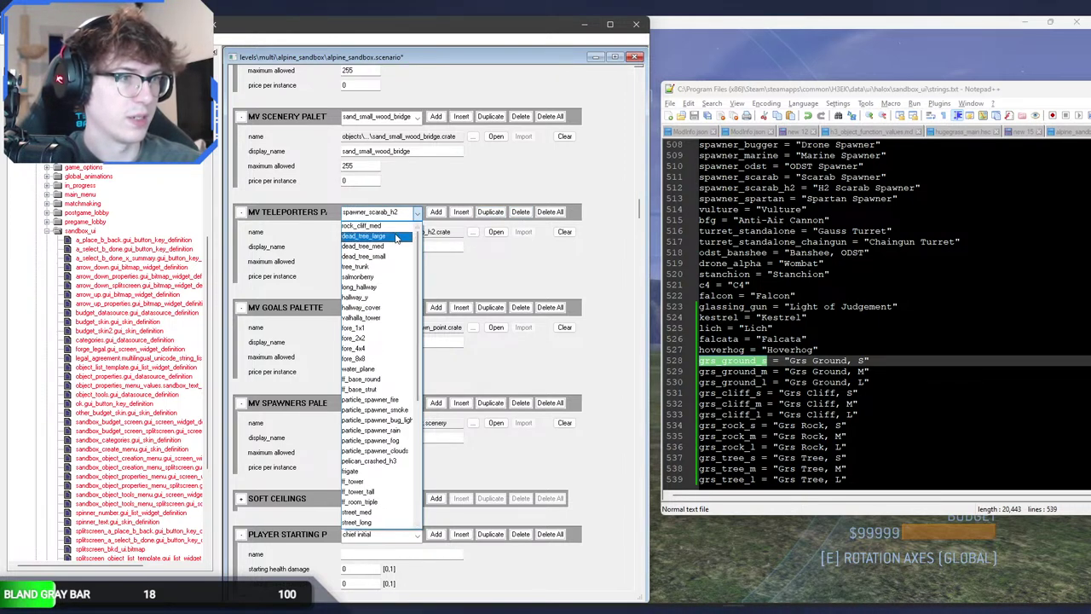
{"action": "left_click", "coordinate": [396, 233]}
{"action": "key", "text": "Delete"}
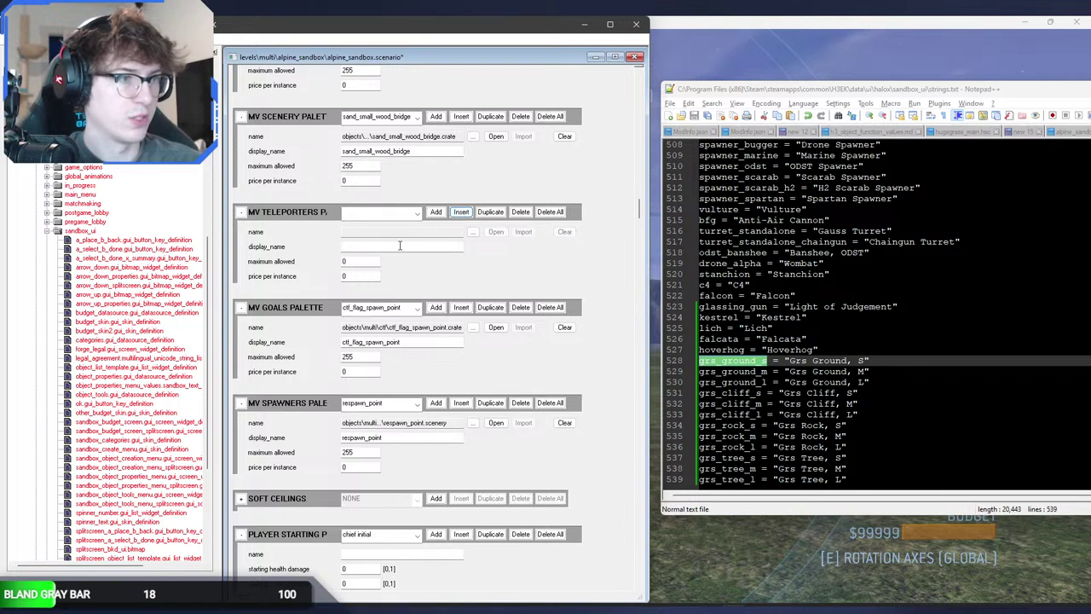
{"action": "left_click", "coordinate": [398, 246]}
{"action": "key", "text": "ctrl+v"}
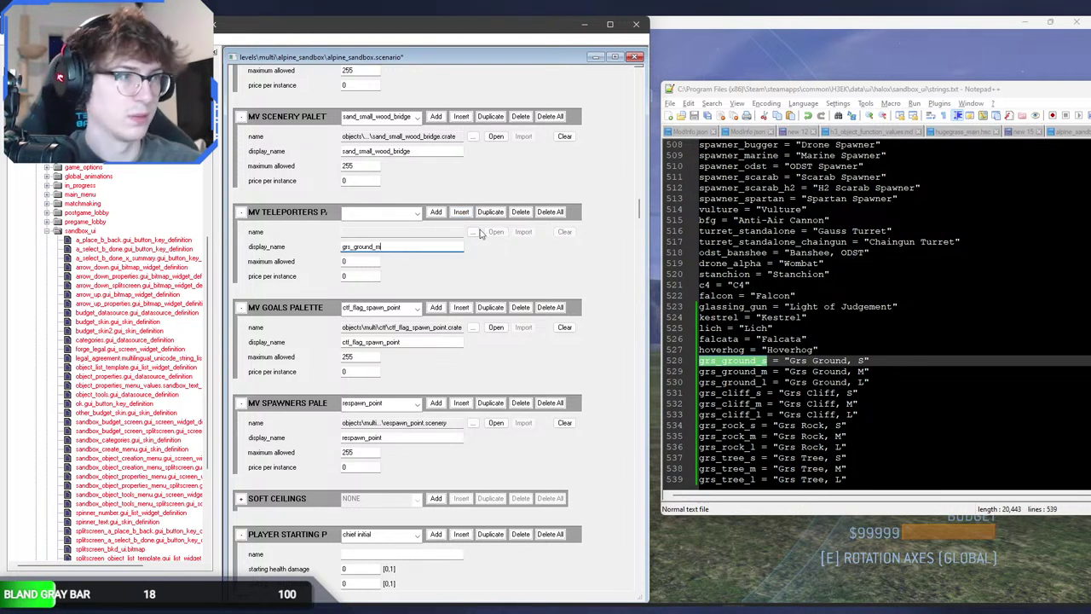
Step: Assign rock_cliff_large.crate from forge\cliff_large to the grs_ground_m entry and set its maximum allowed to 255
{"action": "left_click", "coordinate": [474, 231]}
{"action": "left_click", "coordinate": [409, 219]}
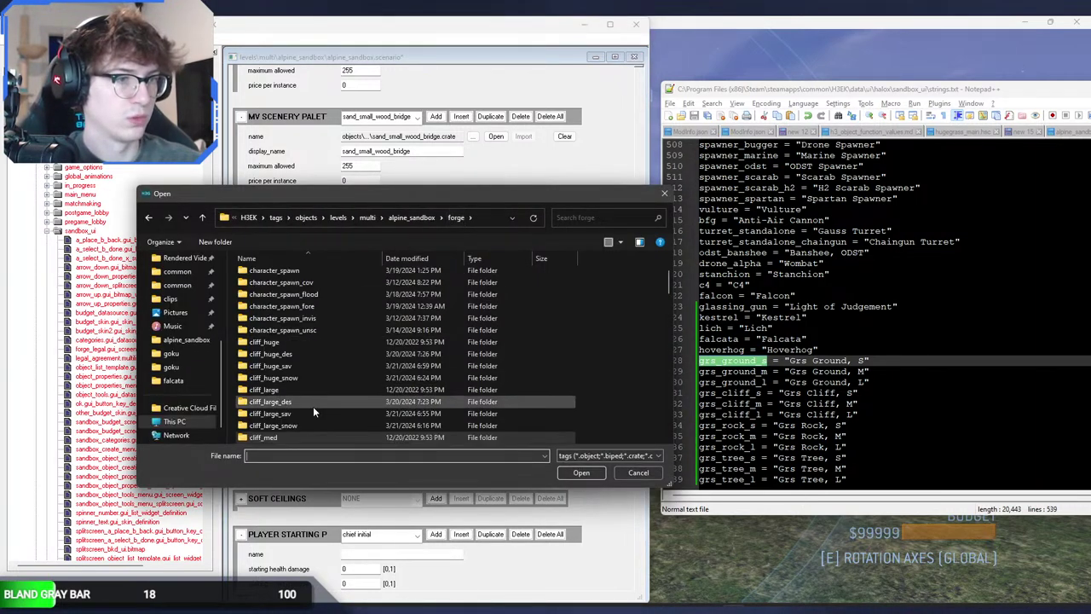
{"action": "double_click", "coordinate": [315, 398]}
{"action": "double_click", "coordinate": [313, 292]}
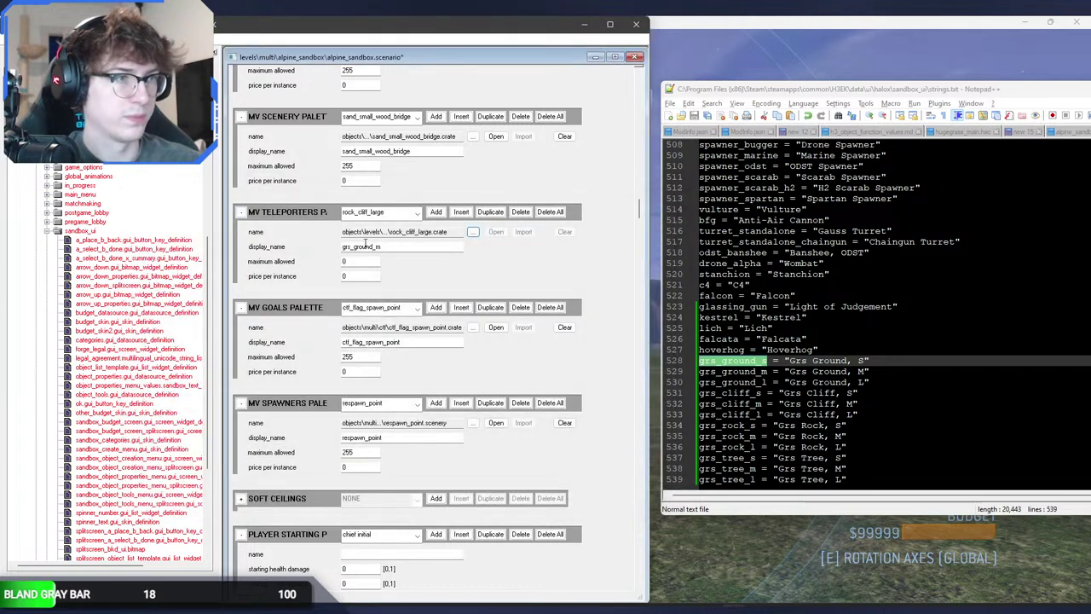
{"action": "left_click_drag", "start_coordinate": [358, 261], "coordinate": [309, 261]}
{"action": "type", "text": "255"}
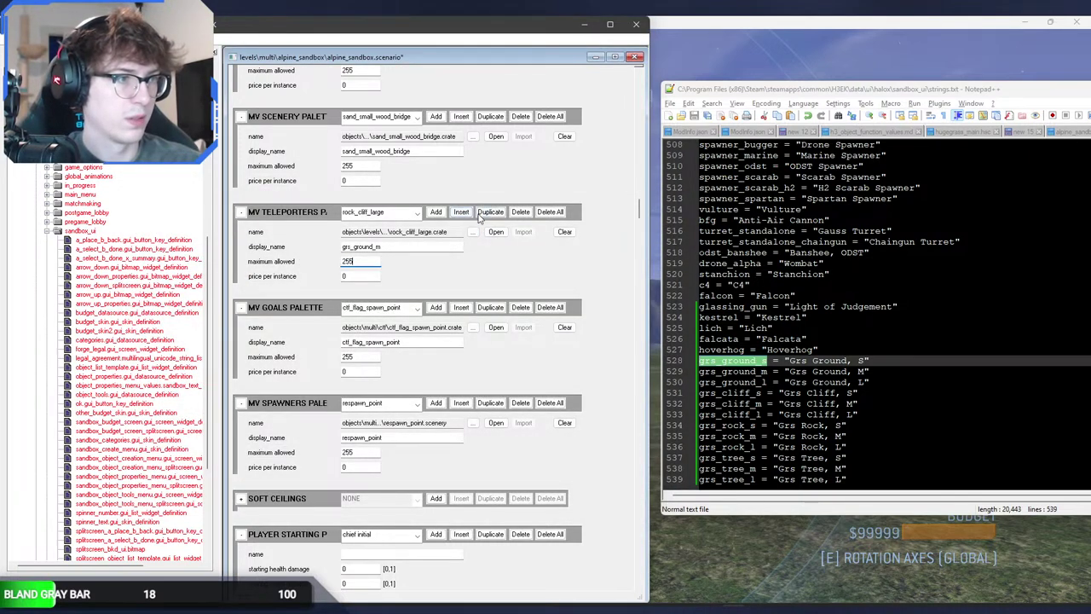
Step: Insert an entry before dead_tree_large in the MV teleporters palette with maximum allowed 255 and the display name grs_ground_l
{"action": "left_click", "coordinate": [403, 212]}
{"action": "scroll", "coordinate": [397, 231], "scroll_direction": "up", "scroll_amount": 1}
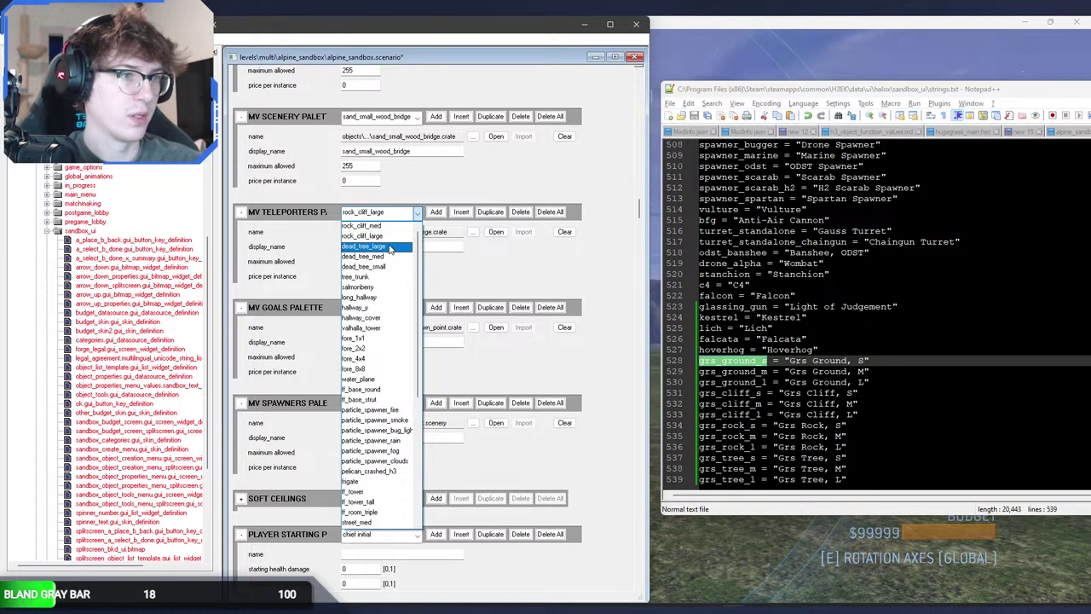
{"action": "left_click", "coordinate": [393, 245]}
{"action": "left_click", "coordinate": [462, 216]}
{"action": "left_click", "coordinate": [402, 247]}
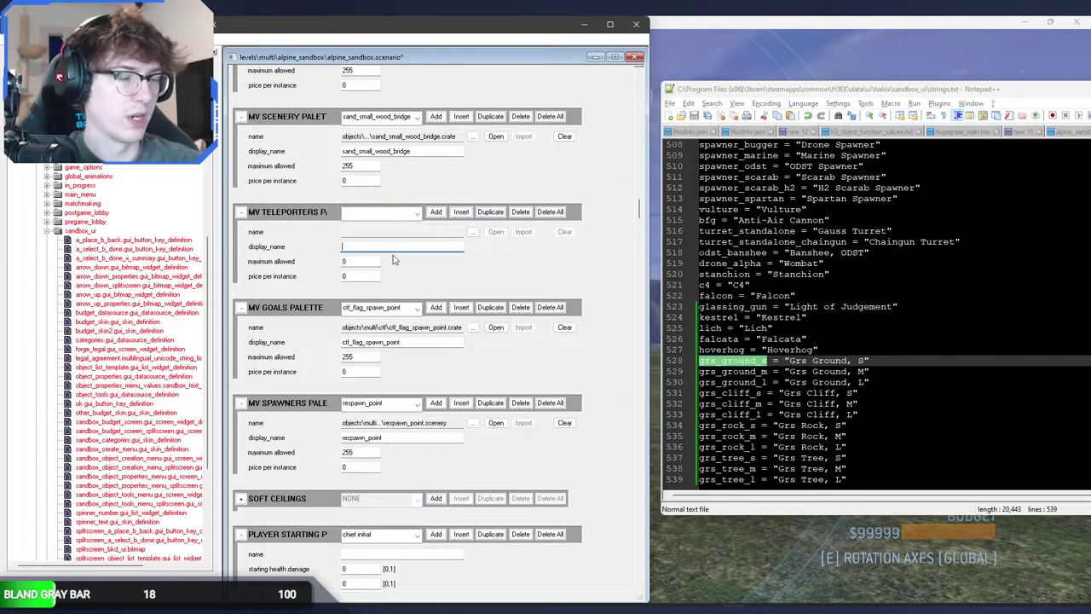
{"action": "double_click", "coordinate": [376, 261]}
{"action": "type", "text": "2"}
{"action": "left_click", "coordinate": [432, 246]}
{"action": "key", "text": "ctrl+v"}
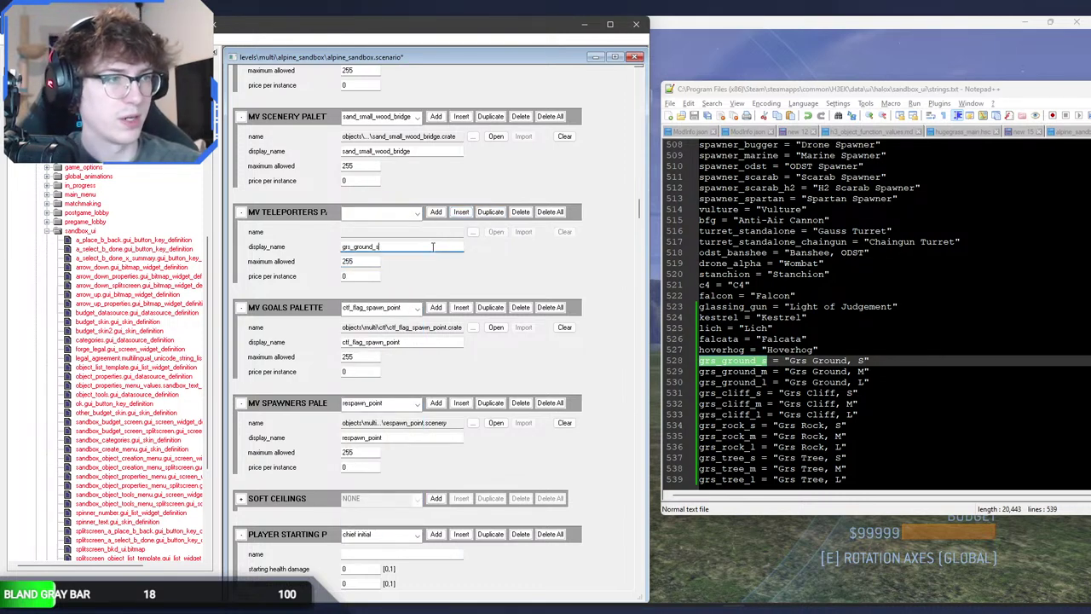
Step: Assign rock_cliff_huge.crate from the forge\cliff_huge folder to the grs_ground_l entry
{"action": "left_click", "coordinate": [473, 232]}
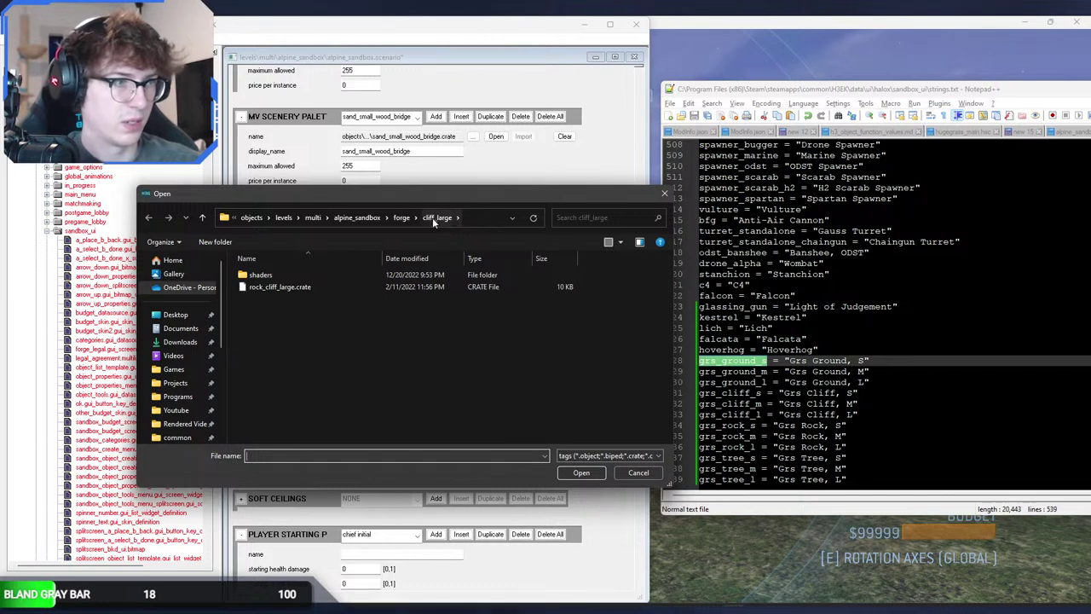
{"action": "left_click", "coordinate": [401, 217]}
{"action": "double_click", "coordinate": [322, 390]}
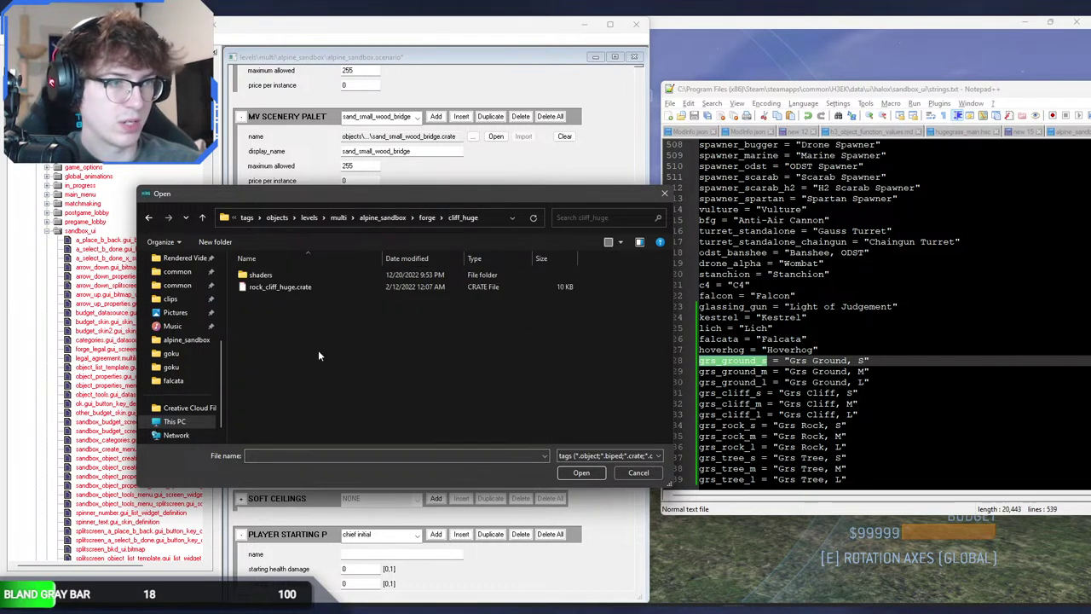
{"action": "double_click", "coordinate": [305, 292]}
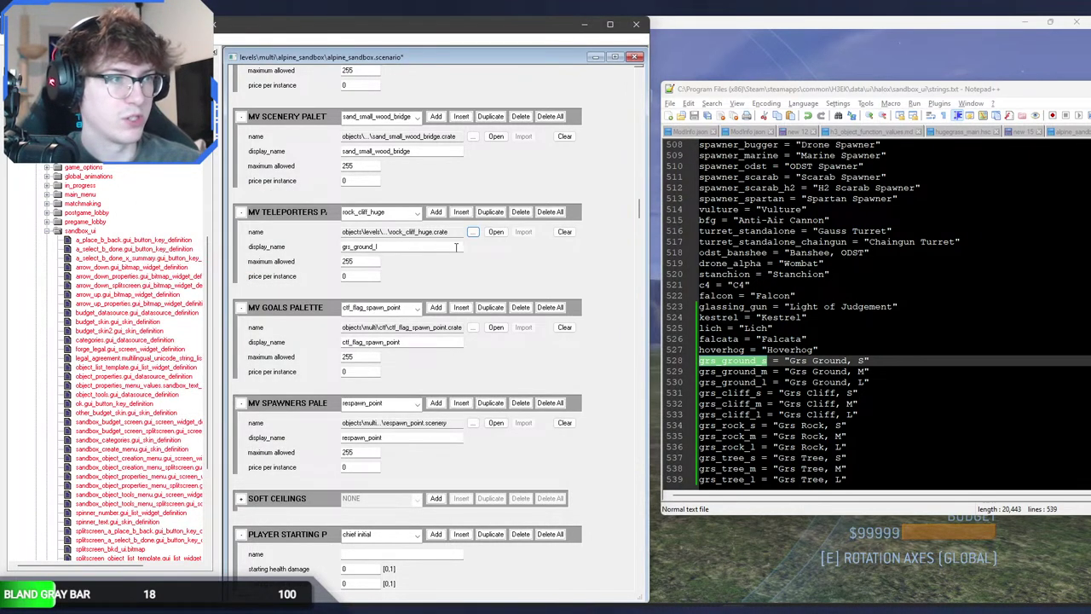
Step: Insert another entry before dead_tree_large in the MV teleporters palette and set its maximum allowed to 255
{"action": "left_click", "coordinate": [402, 210]}
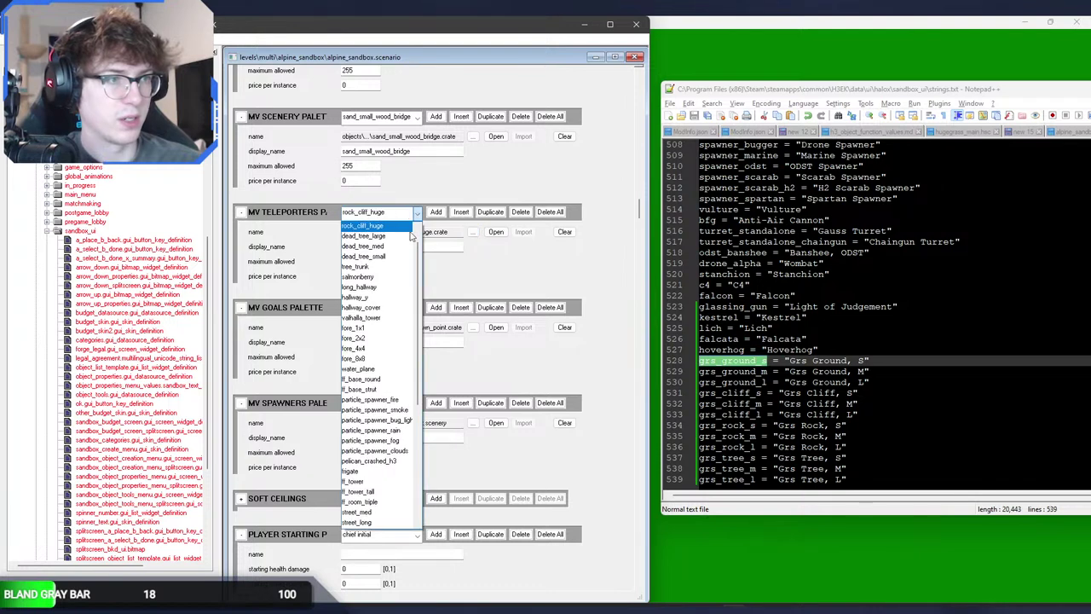
{"action": "scroll", "coordinate": [418, 255], "scroll_direction": "up", "scroll_amount": 1}
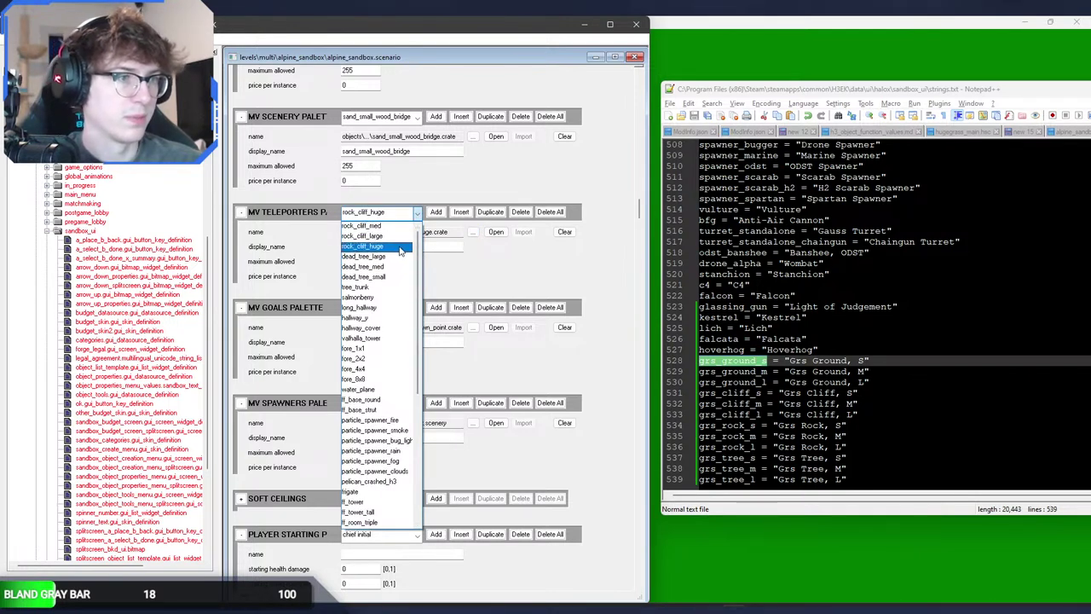
{"action": "left_click", "coordinate": [401, 256]}
{"action": "left_click", "coordinate": [460, 214]}
{"action": "left_click_drag", "start_coordinate": [365, 261], "coordinate": [294, 261]}
{"action": "type", "text": "255"}
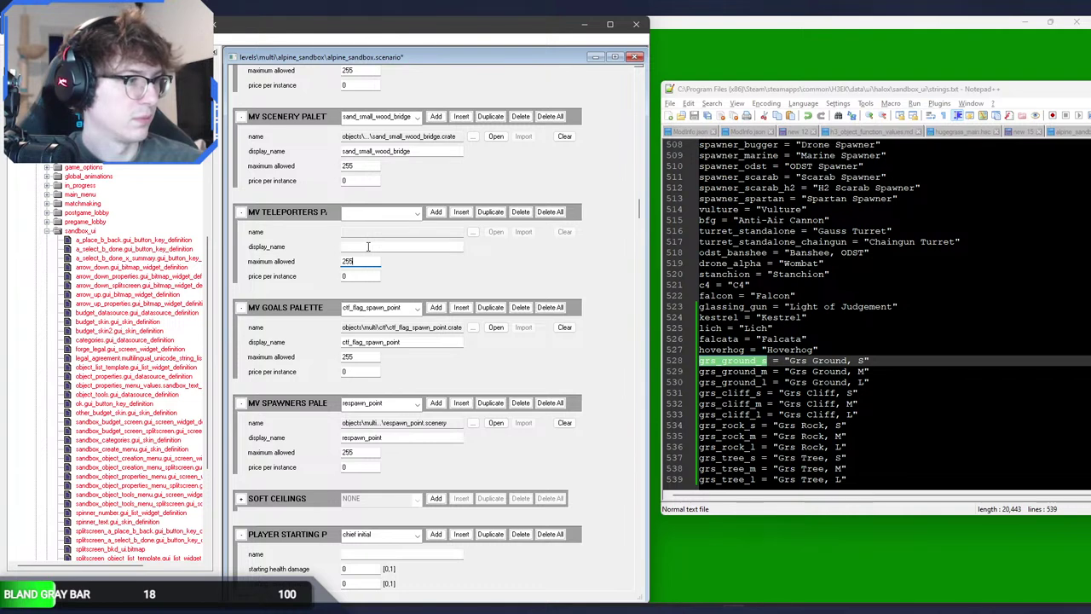
Step: Copy grs_cliff_s from strings.txt into the new teleporters palette entry's display_name
{"action": "double_click", "coordinate": [759, 392]}
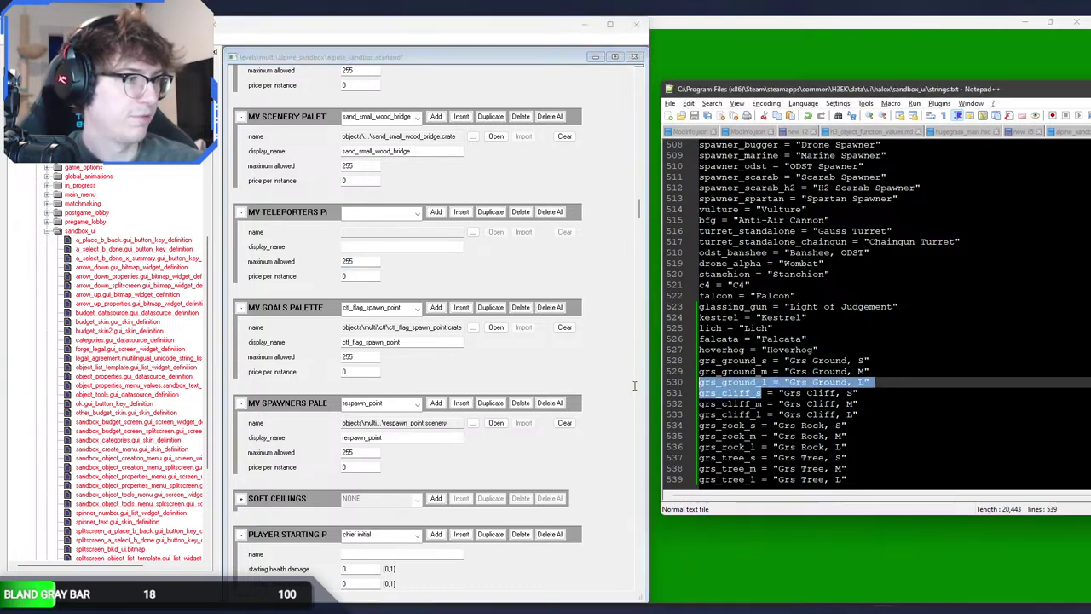
{"action": "key", "text": "ctrl+c"}
{"action": "left_click", "coordinate": [401, 247]}
{"action": "key", "text": "ctrl+v"}
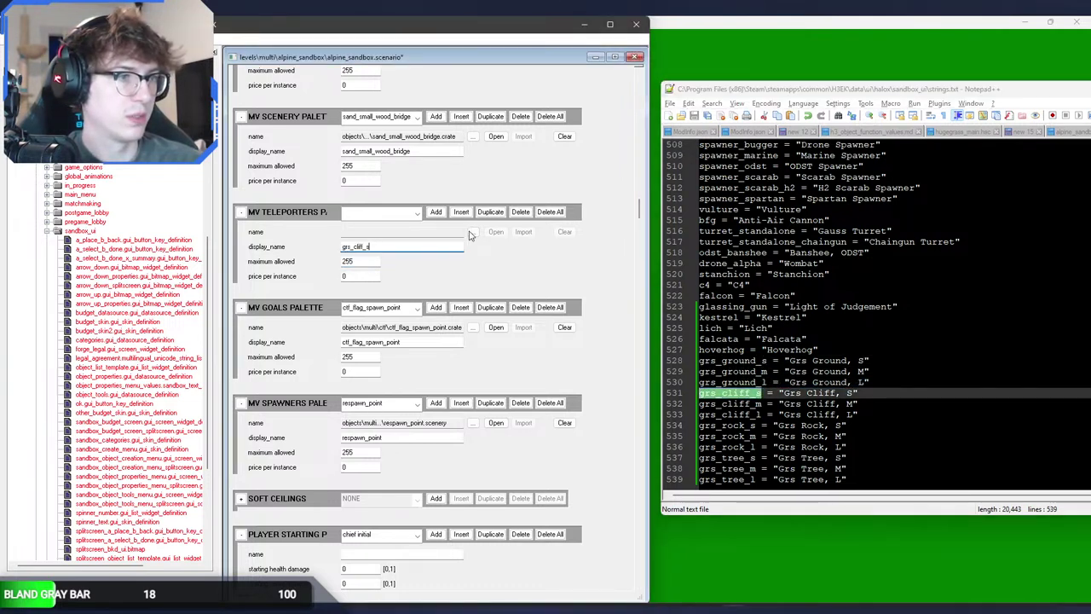
{"action": "left_click", "coordinate": [473, 232]}
{"action": "left_click", "coordinate": [435, 218]}
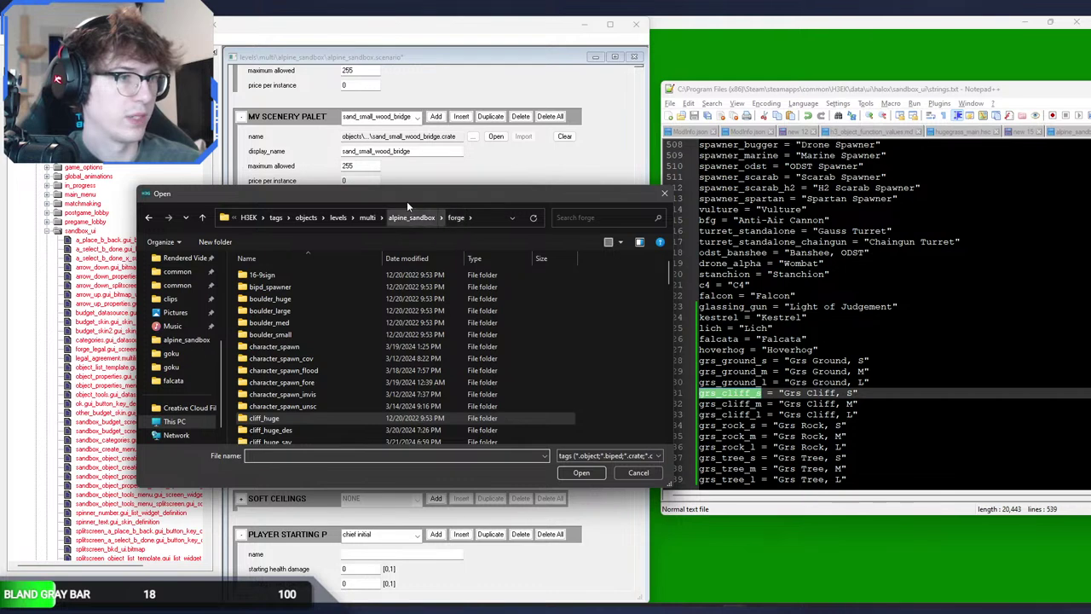
{"action": "left_click", "coordinate": [664, 194]}
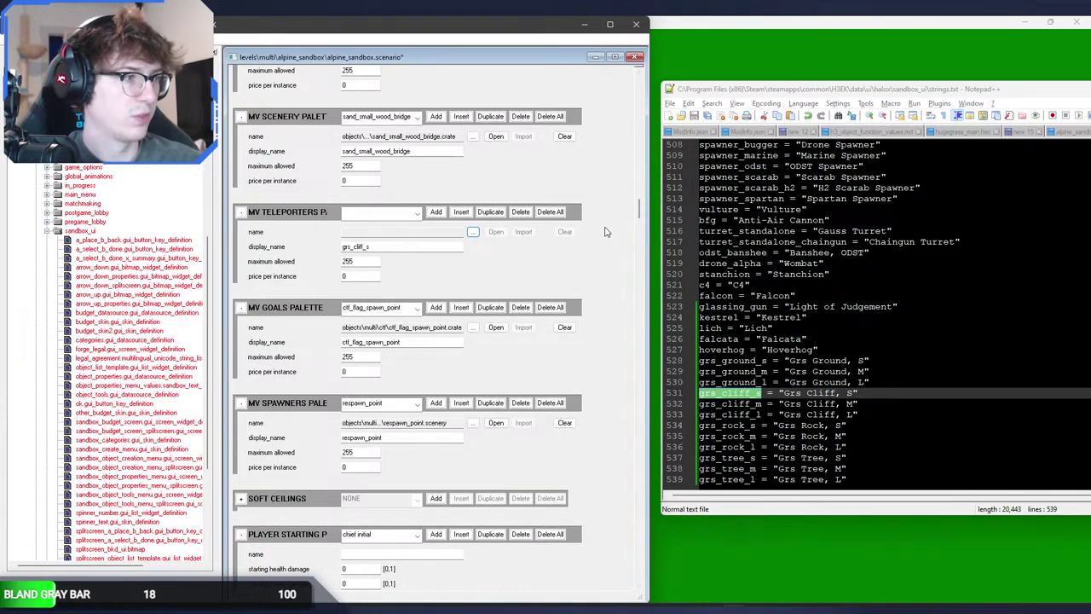
Step: Replace the object of the grs_ground_s entry with rock_flat_med.crate from the forge\flat_med folder
{"action": "left_click", "coordinate": [386, 214]}
{"action": "left_click", "coordinate": [386, 222]}
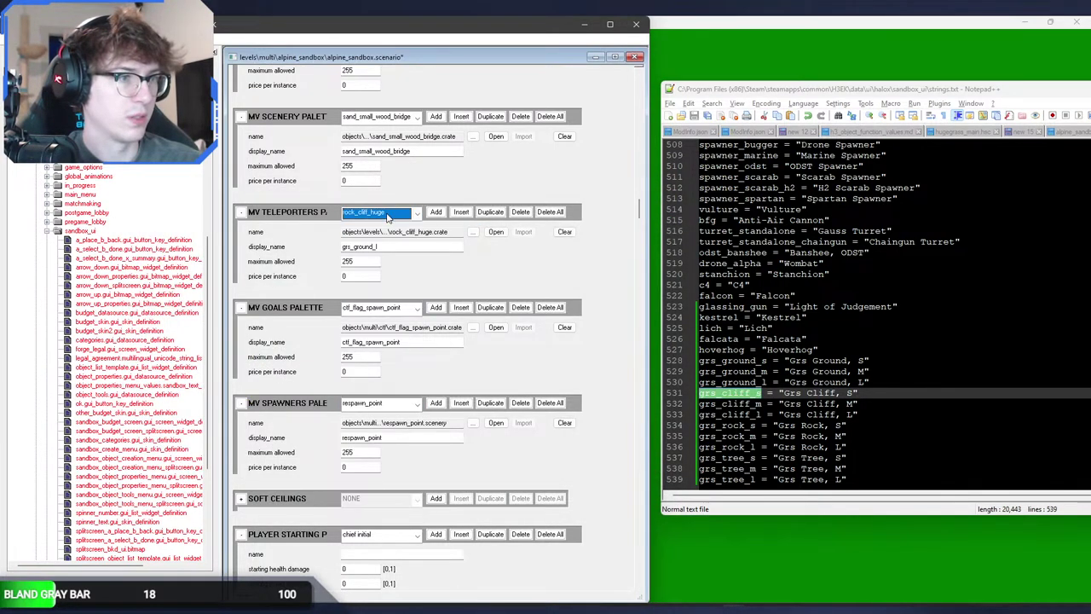
{"action": "left_click", "coordinate": [471, 232]}
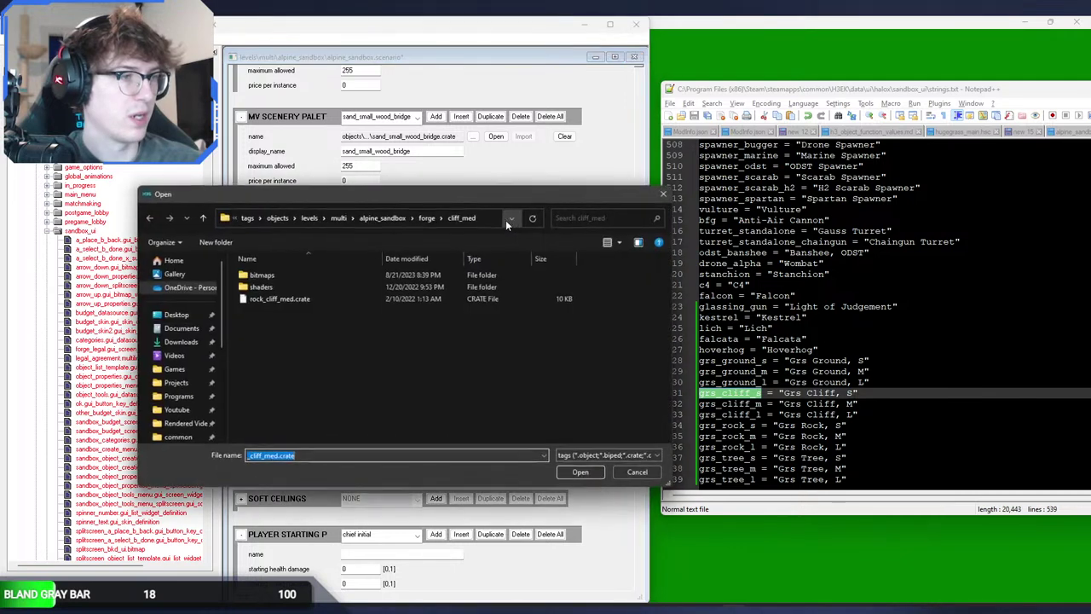
{"action": "scroll", "coordinate": [371, 337], "scroll_direction": "down", "scroll_amount": 5}
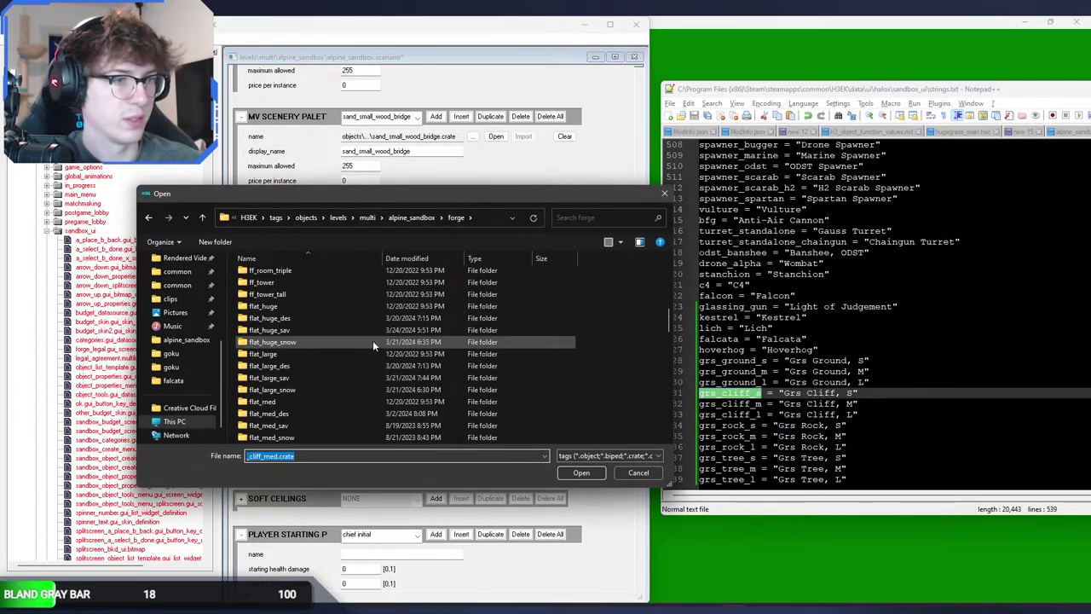
{"action": "scroll", "coordinate": [370, 336], "scroll_direction": "up", "scroll_amount": 4}
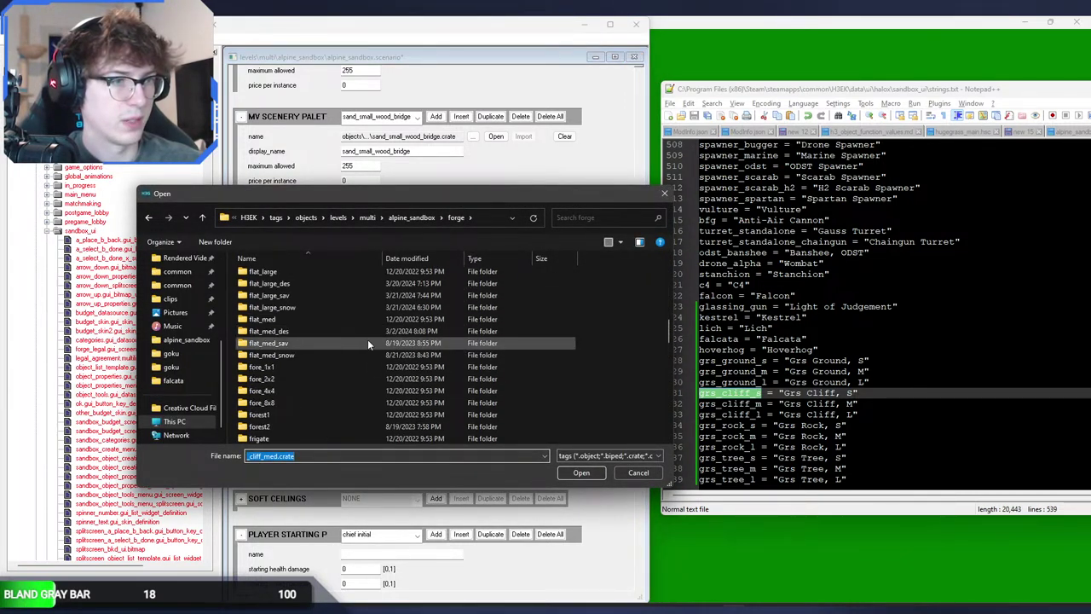
{"action": "double_click", "coordinate": [348, 318]}
{"action": "double_click", "coordinate": [315, 295]}
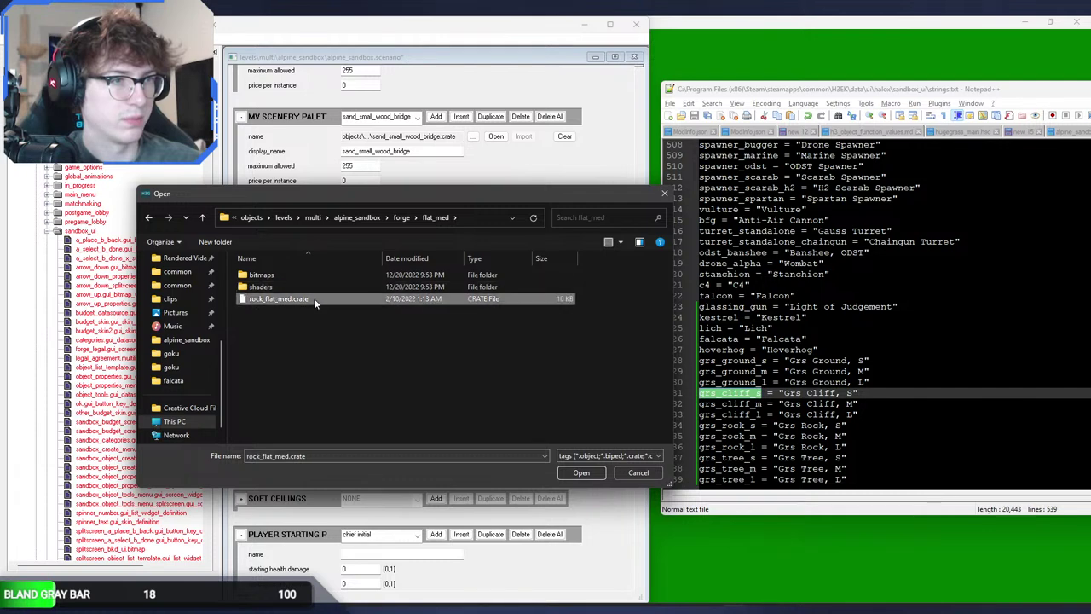
Step: Replace the object of the grs_ground_m entry with rock_flat_large.crate from the forge\flat_large folder
{"action": "left_click", "coordinate": [392, 213]}
{"action": "left_click", "coordinate": [362, 235]}
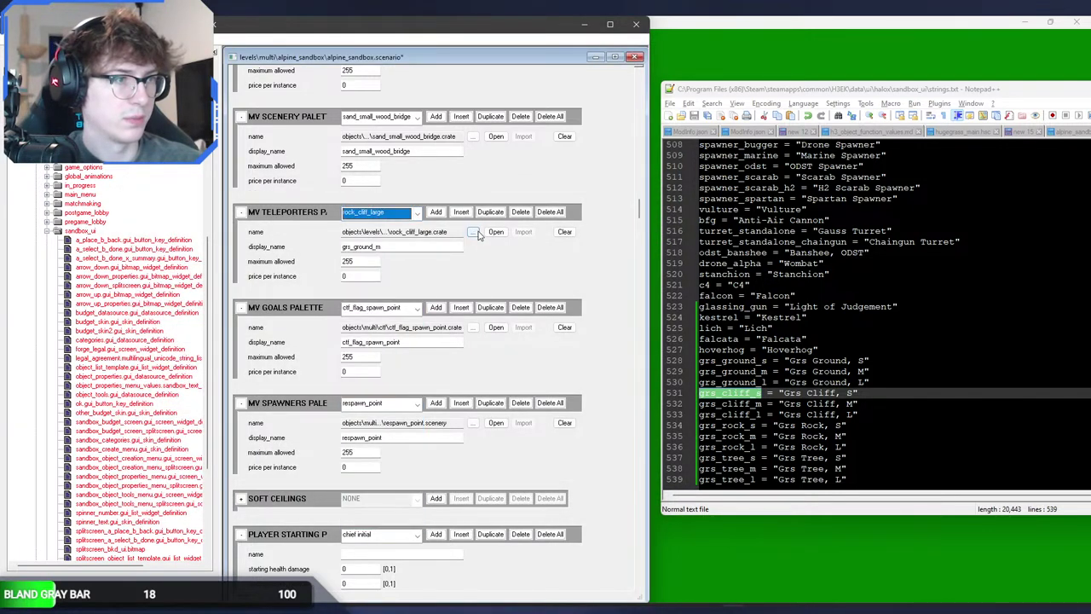
{"action": "left_click", "coordinate": [473, 232]}
{"action": "left_click", "coordinate": [416, 218]}
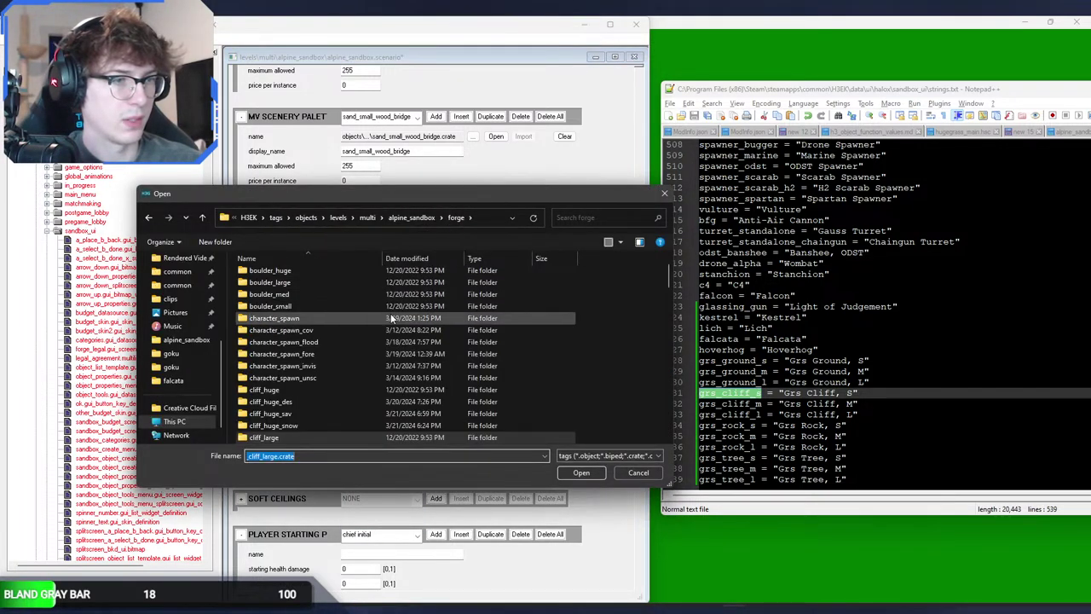
{"action": "scroll", "coordinate": [381, 330], "scroll_direction": "down", "scroll_amount": 3}
{"action": "double_click", "coordinate": [343, 365]}
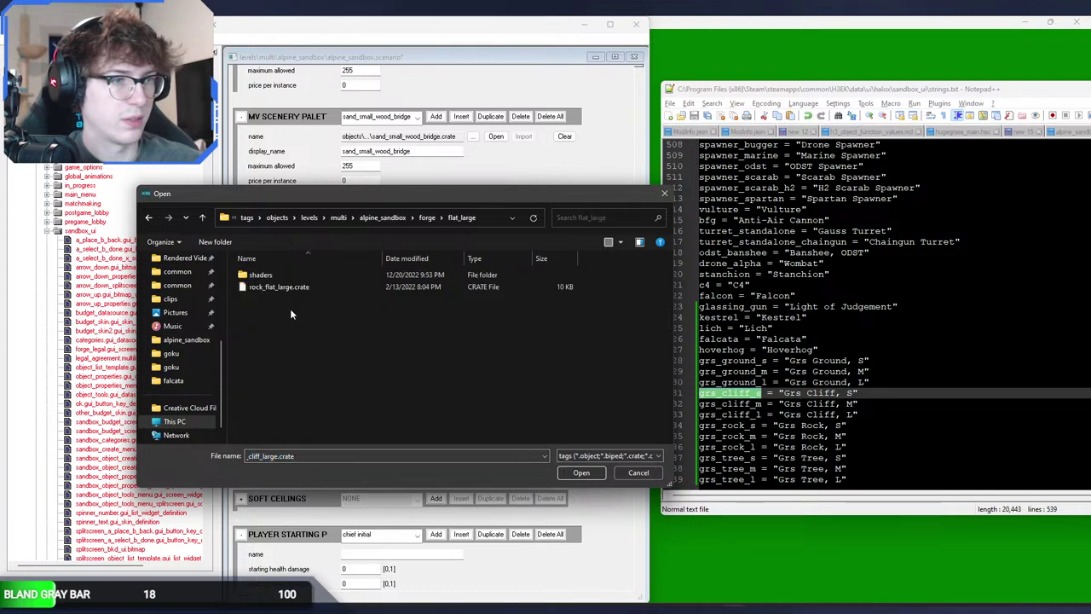
{"action": "double_click", "coordinate": [288, 288]}
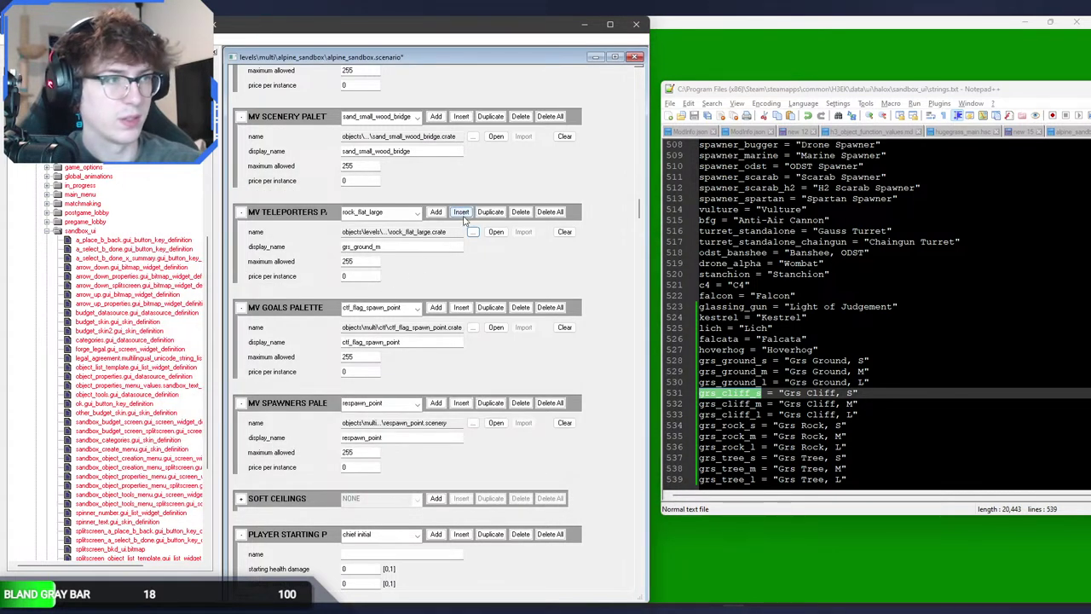
Step: Replace the object of the grs_ground_l entry with rock_flat_huge.crate from the forge\flat_huge folder
{"action": "left_click", "coordinate": [415, 215]}
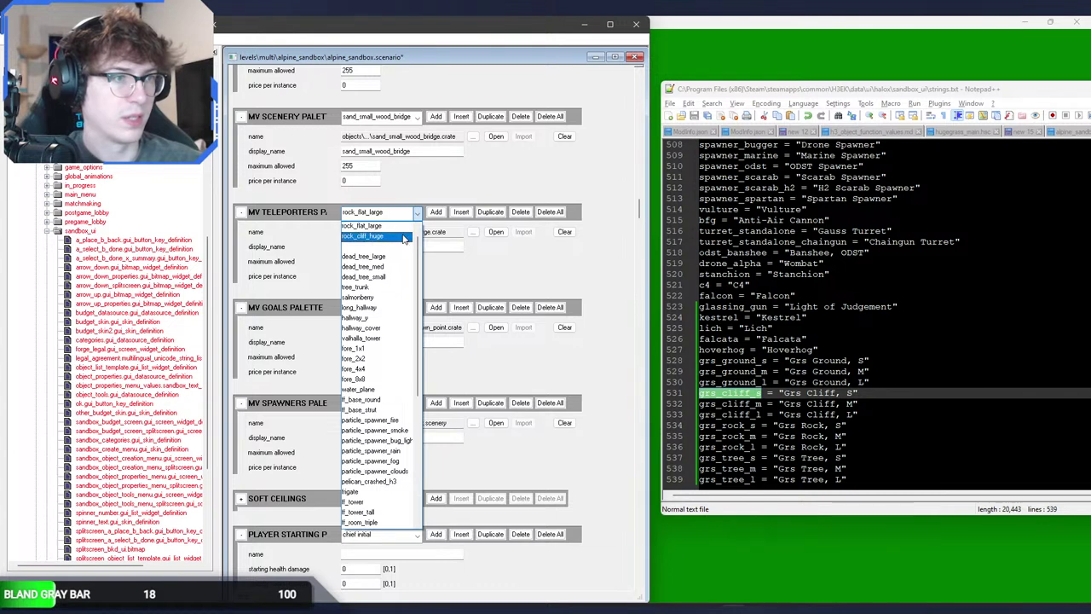
{"action": "left_click", "coordinate": [413, 235]}
{"action": "left_click", "coordinate": [473, 232]}
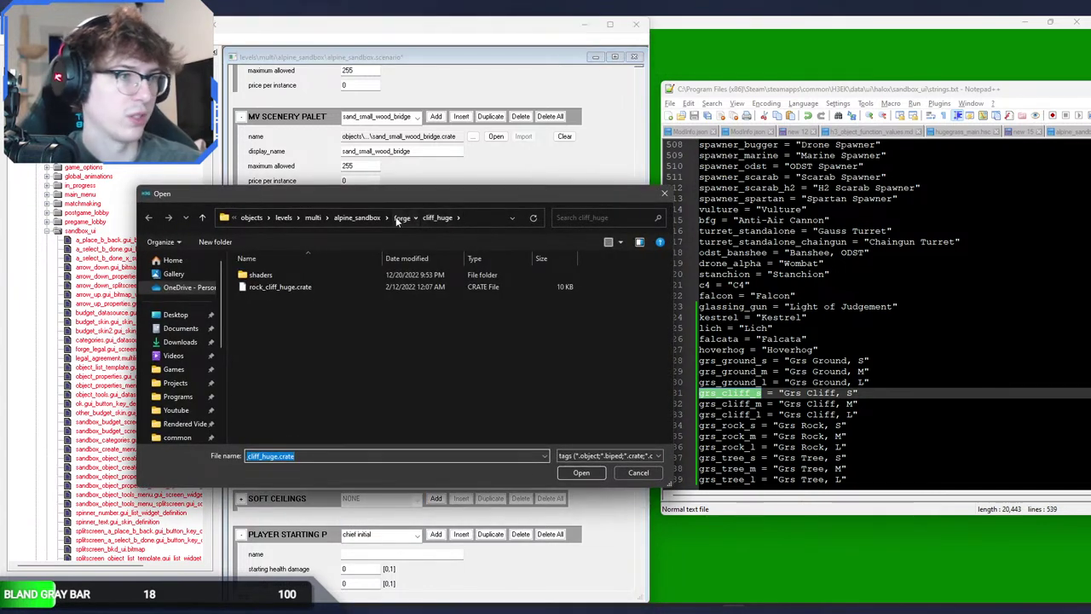
{"action": "scroll", "coordinate": [365, 334], "scroll_direction": "down", "scroll_amount": 6}
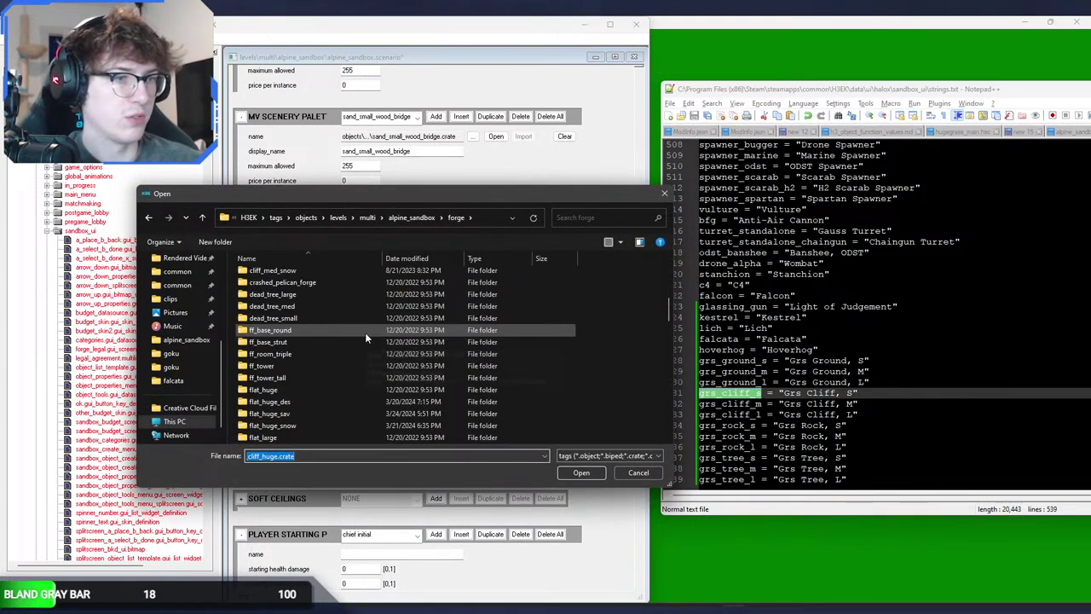
{"action": "double_click", "coordinate": [340, 389]}
{"action": "double_click", "coordinate": [282, 286]}
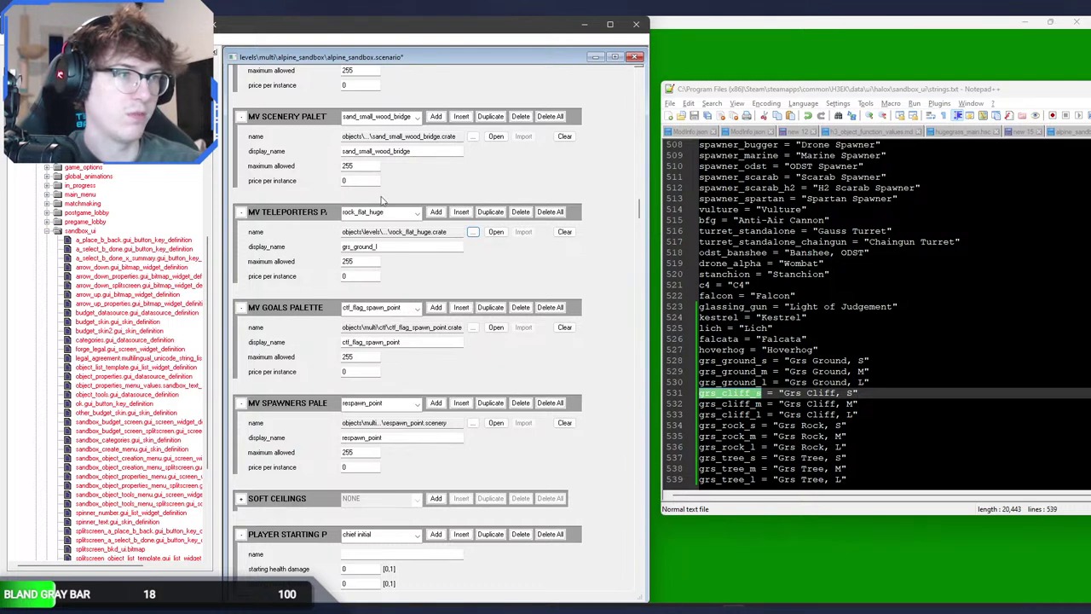
Step: Assign rock_cliff_med.crate from the forge\cliff_med folder to the unassigned grs_cliff_s entry
{"action": "left_click", "coordinate": [384, 215]}
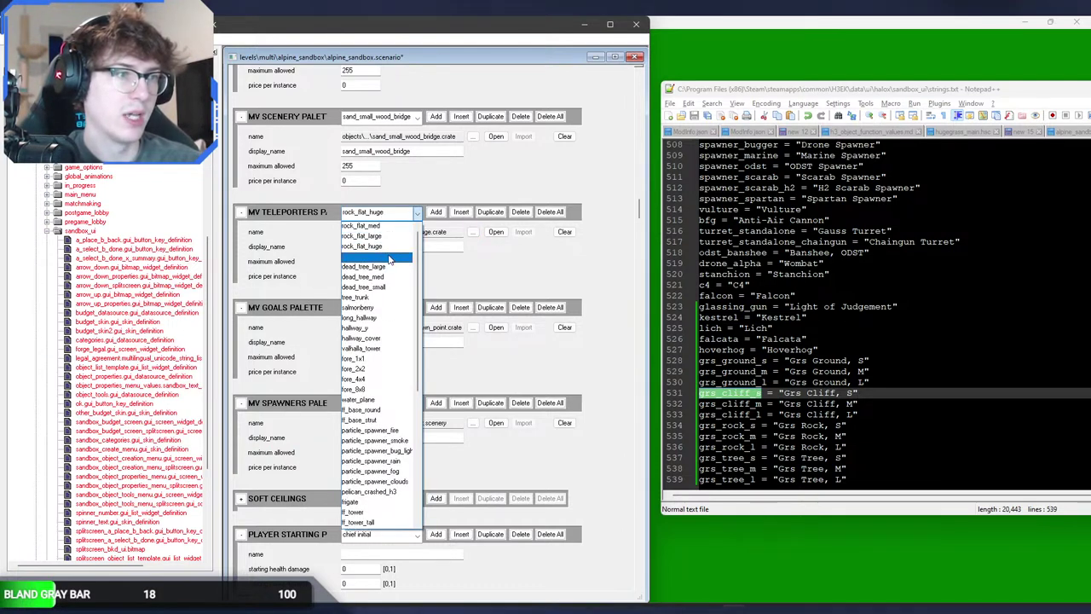
{"action": "left_click", "coordinate": [375, 236]}
{"action": "left_click", "coordinate": [473, 231]}
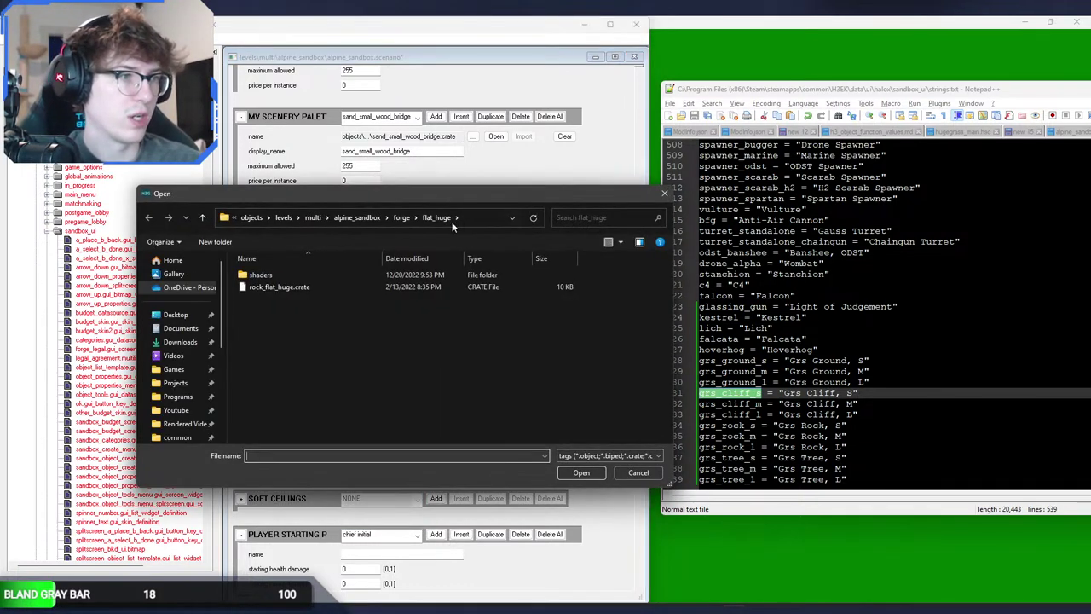
{"action": "left_click", "coordinate": [399, 218]}
{"action": "scroll", "coordinate": [351, 318], "scroll_direction": "up", "scroll_amount": 4}
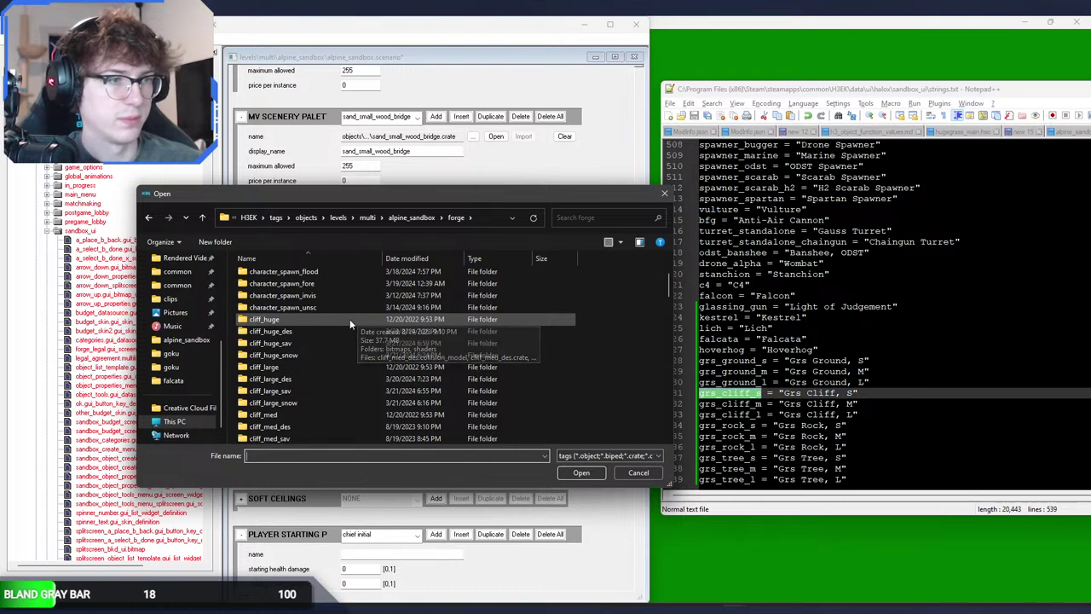
{"action": "double_click", "coordinate": [299, 413]}
{"action": "double_click", "coordinate": [272, 298]}
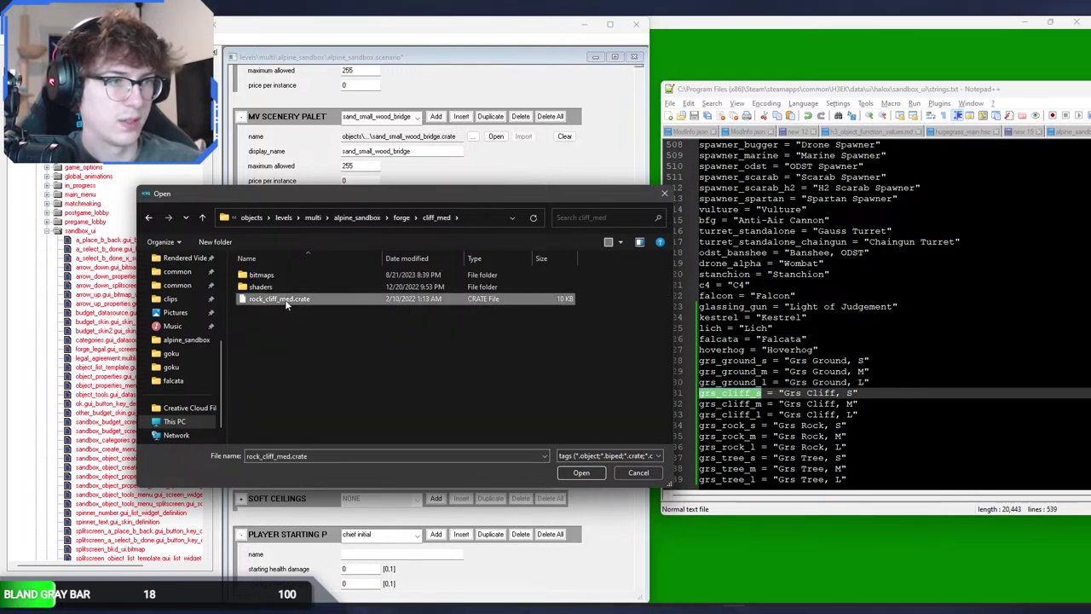
Step: Insert a teleporters palette entry before dead_tree_large with display name grs_cliff_m and a maximum allowed of 255
{"action": "left_click", "coordinate": [398, 215]}
{"action": "left_click", "coordinate": [389, 241]}
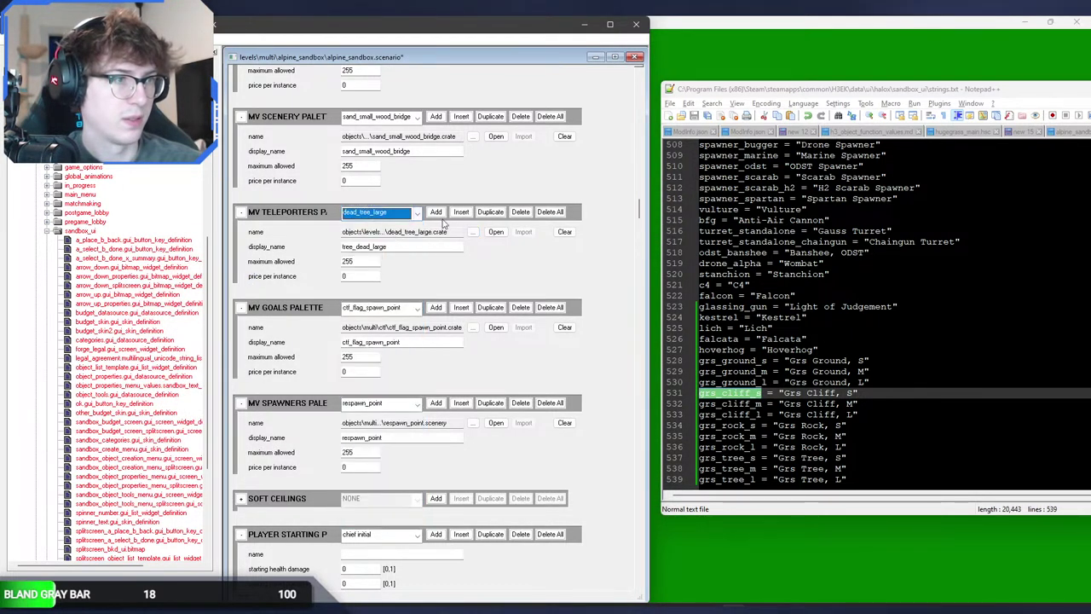
{"action": "left_click", "coordinate": [459, 213]}
{"action": "left_click_drag", "start_coordinate": [371, 261], "coordinate": [297, 259]}
{"action": "left_click", "coordinate": [386, 246]}
{"action": "key", "text": "ctrl+v"}
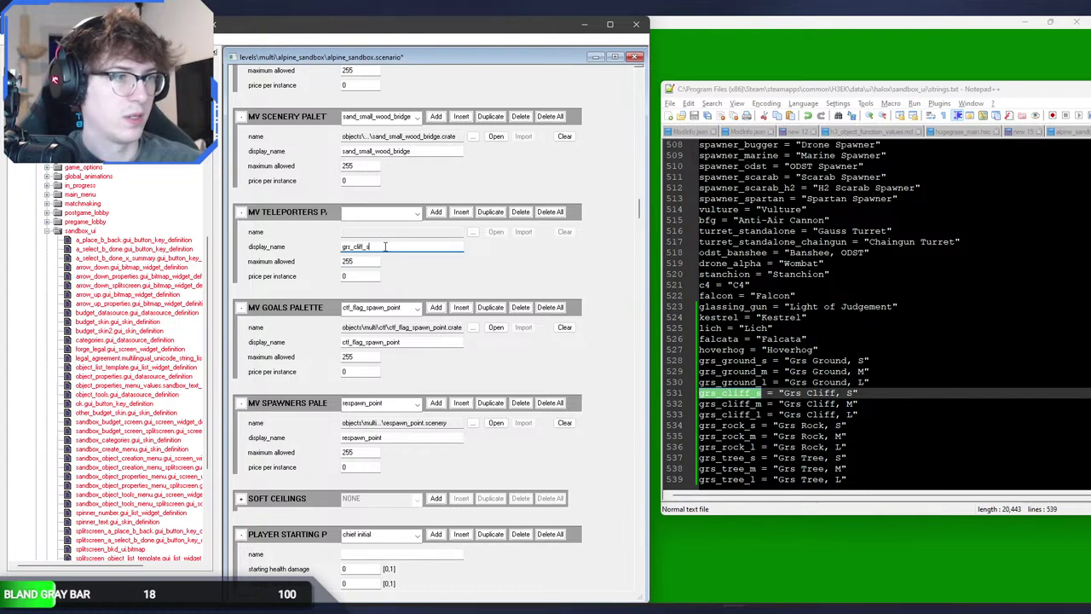
Step: Assign rock_cliff_large.crate from the forge\cliff_large folder to the grs_cliff_m entry
{"action": "left_click", "coordinate": [473, 232]}
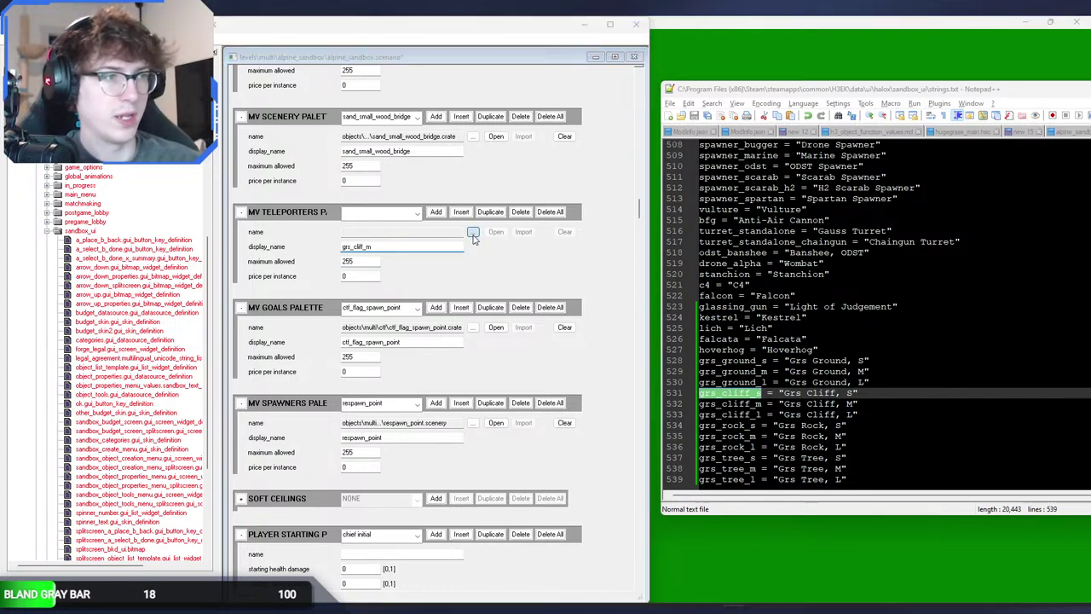
{"action": "left_click", "coordinate": [393, 216]}
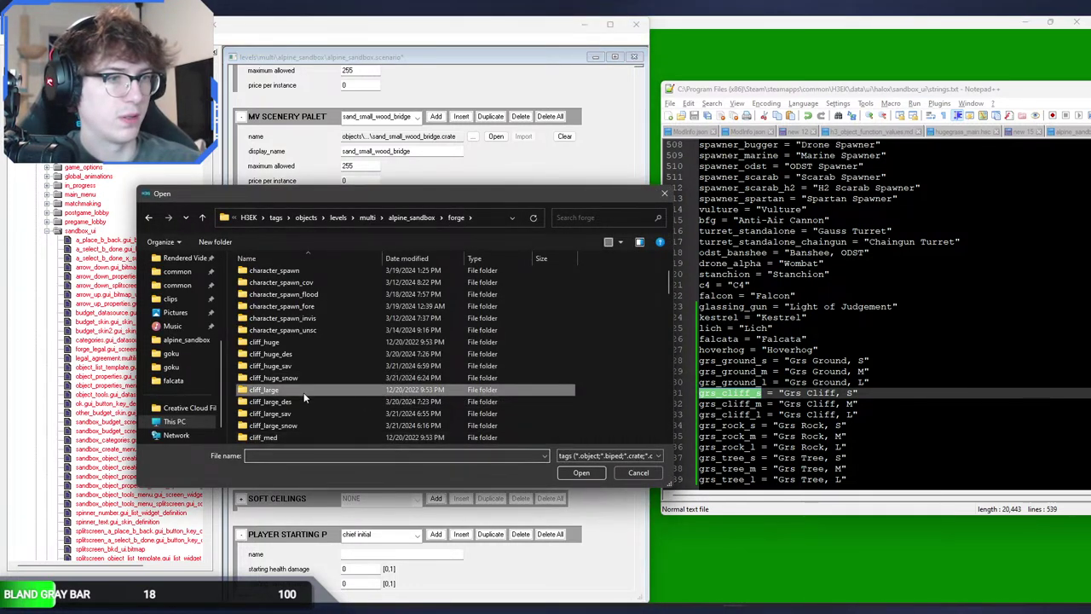
{"action": "double_click", "coordinate": [303, 392]}
{"action": "double_click", "coordinate": [290, 288]}
Step: Insert a teleporters palette entry before dead_tree_large with display name grs_cliff_l and a maximum allowed of 255
{"action": "left_click", "coordinate": [383, 212]}
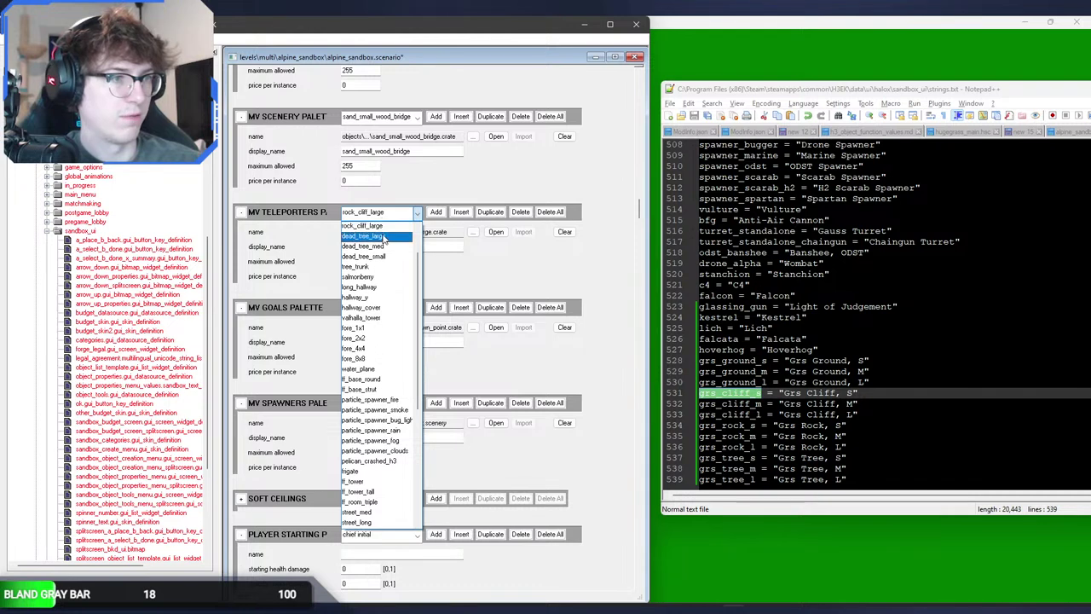
{"action": "left_click", "coordinate": [383, 237]}
{"action": "left_click", "coordinate": [457, 215]}
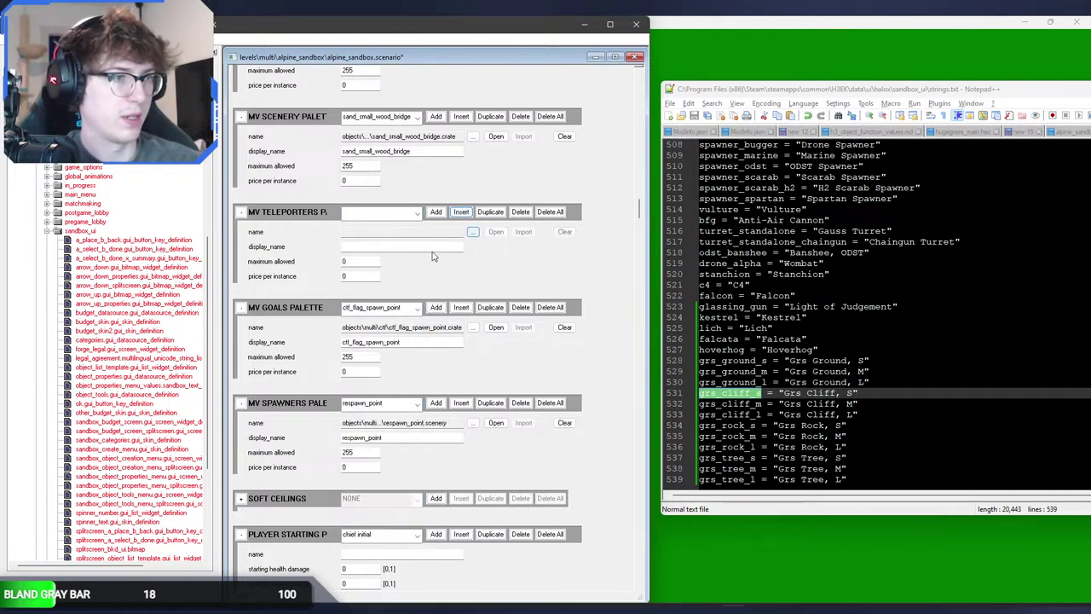
{"action": "double_click", "coordinate": [364, 263]}
{"action": "type", "text": "255"}
{"action": "left_click", "coordinate": [378, 246]}
{"action": "type", "text": "grs_cliff_l"}
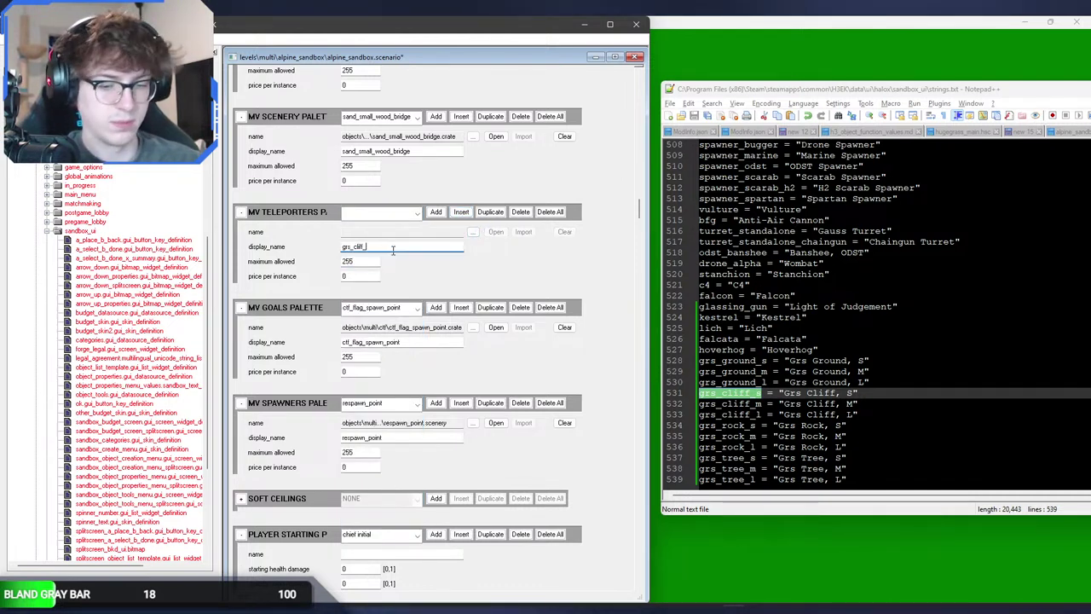
Step: Assign rock_cliff_huge.crate from the forge\cliff_huge folder to the grs_cliff_l entry
{"action": "left_click", "coordinate": [473, 232]}
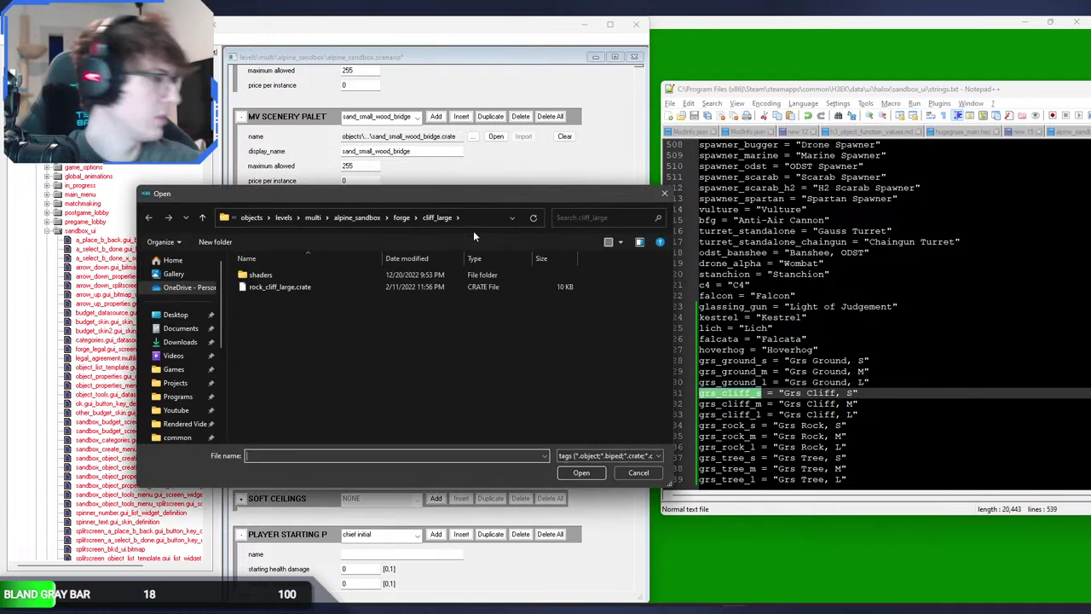
{"action": "left_click", "coordinate": [403, 217]}
{"action": "double_click", "coordinate": [307, 387]}
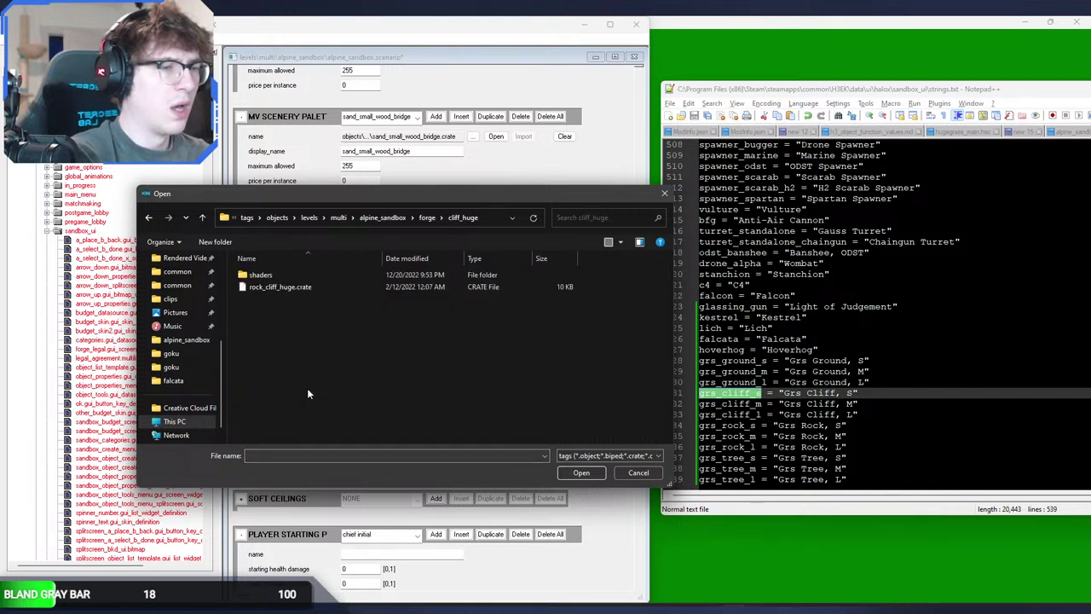
{"action": "double_click", "coordinate": [290, 288]}
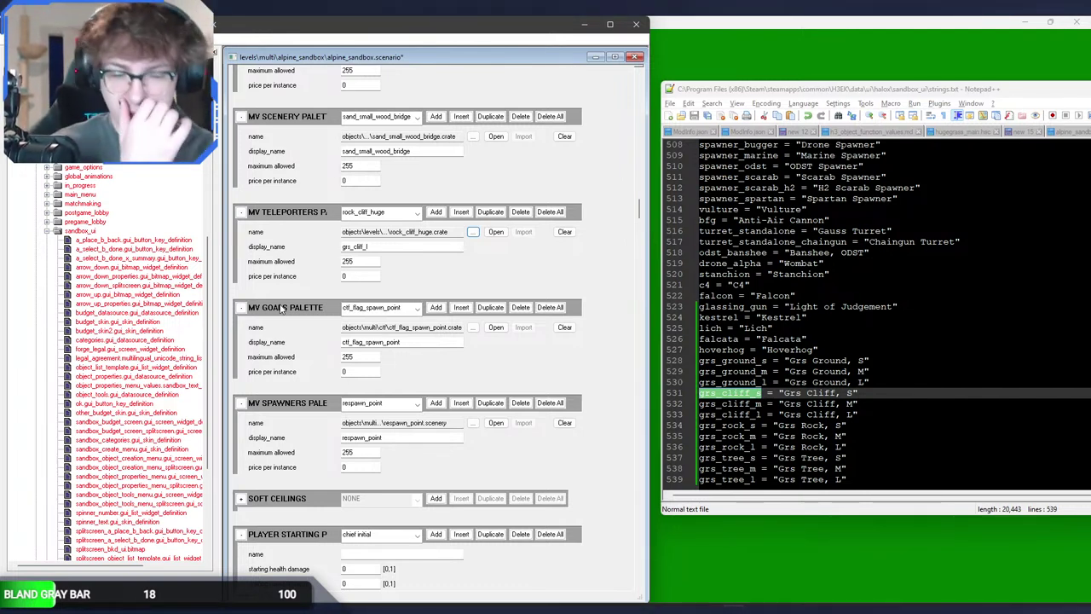
Step: Insert a teleporters palette entry before dead_tree_large with the copied display name grs_rock_s and a maximum allowed of 255
{"action": "left_click", "coordinate": [375, 214]}
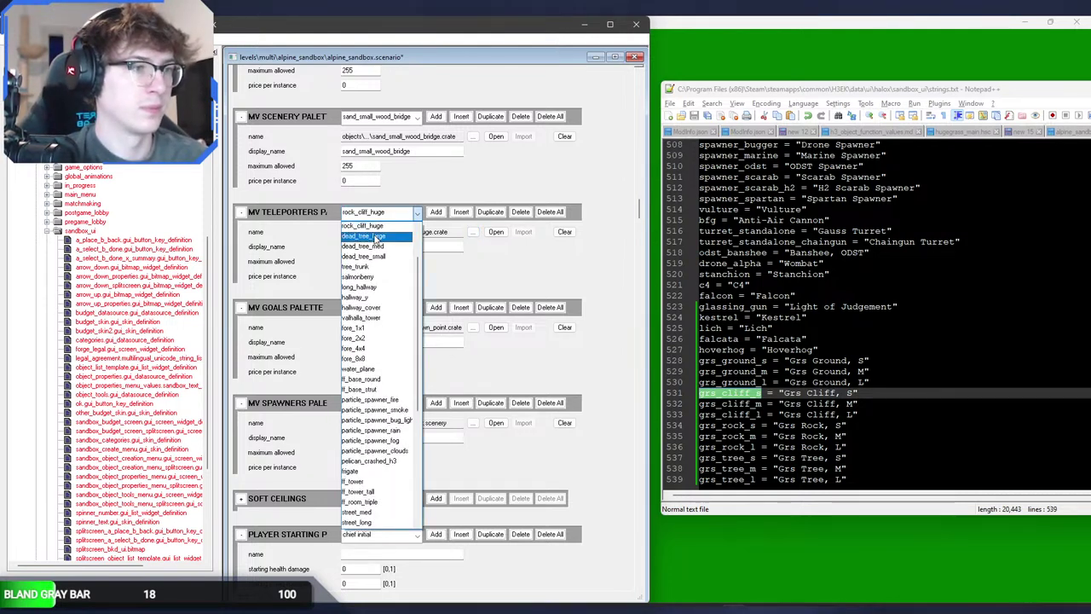
{"action": "left_click", "coordinate": [375, 226]}
{"action": "left_click", "coordinate": [461, 212]}
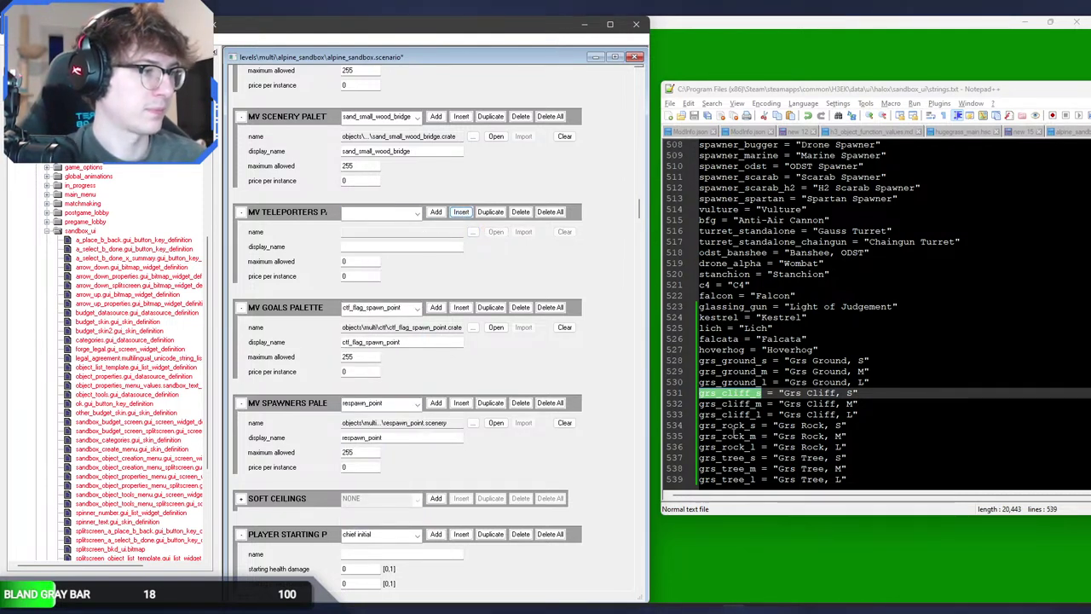
{"action": "left_click_drag", "start_coordinate": [755, 426], "coordinate": [683, 425]}
{"action": "key", "text": "ctrl+c"}
{"action": "left_click", "coordinate": [372, 244]}
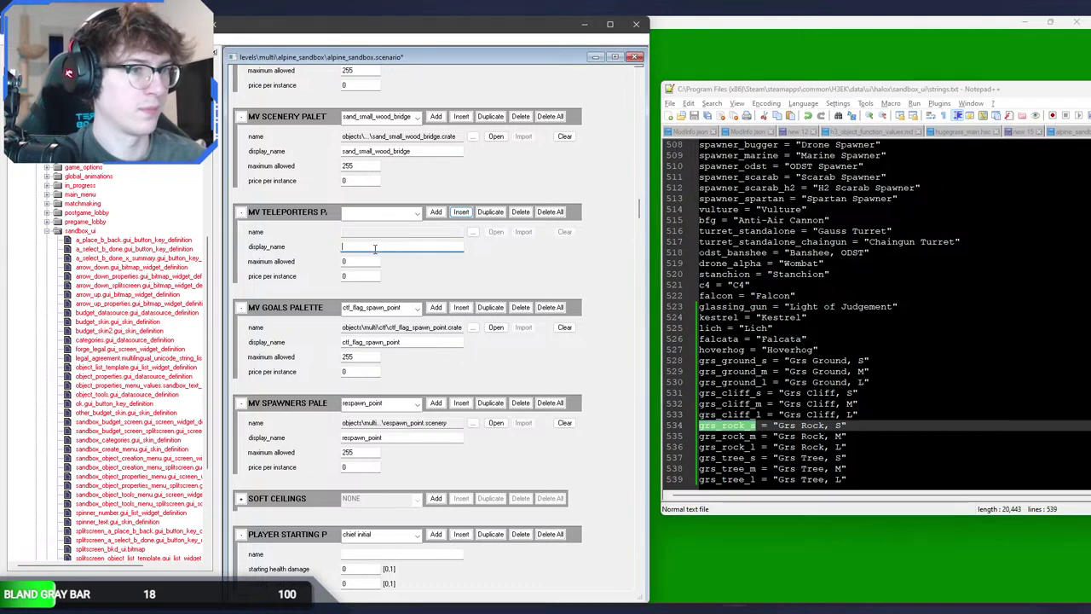
{"action": "key", "text": "ctrl+v"}
{"action": "double_click", "coordinate": [356, 262]}
{"action": "type", "text": "2"}
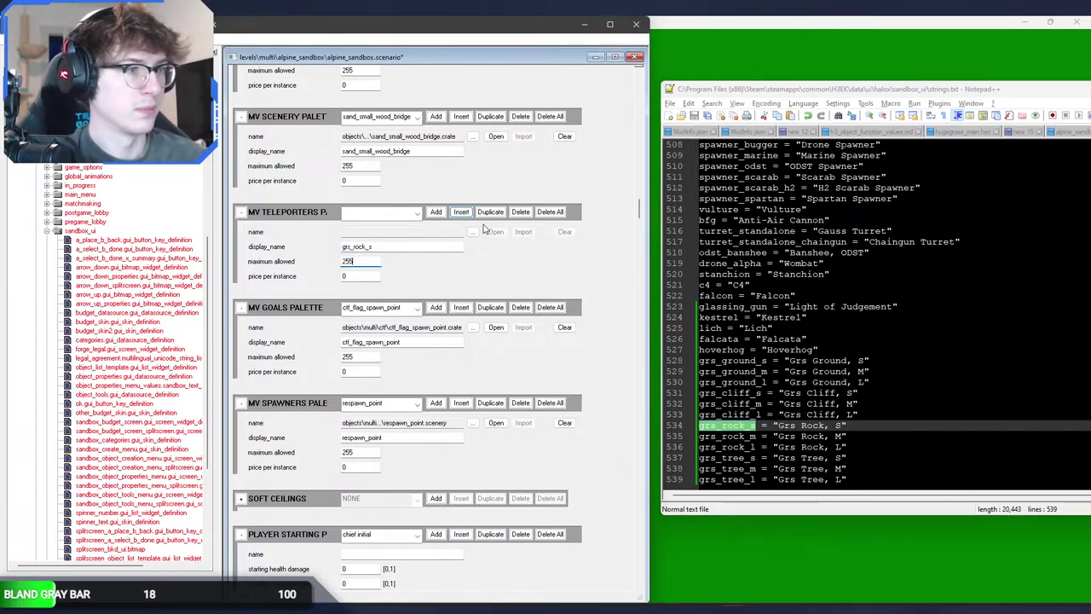
Step: Assign boulder_small.crate from the forge\boulder_small folder to the grs_rock_s entry
{"action": "left_click", "coordinate": [470, 231]}
{"action": "left_click", "coordinate": [402, 217]}
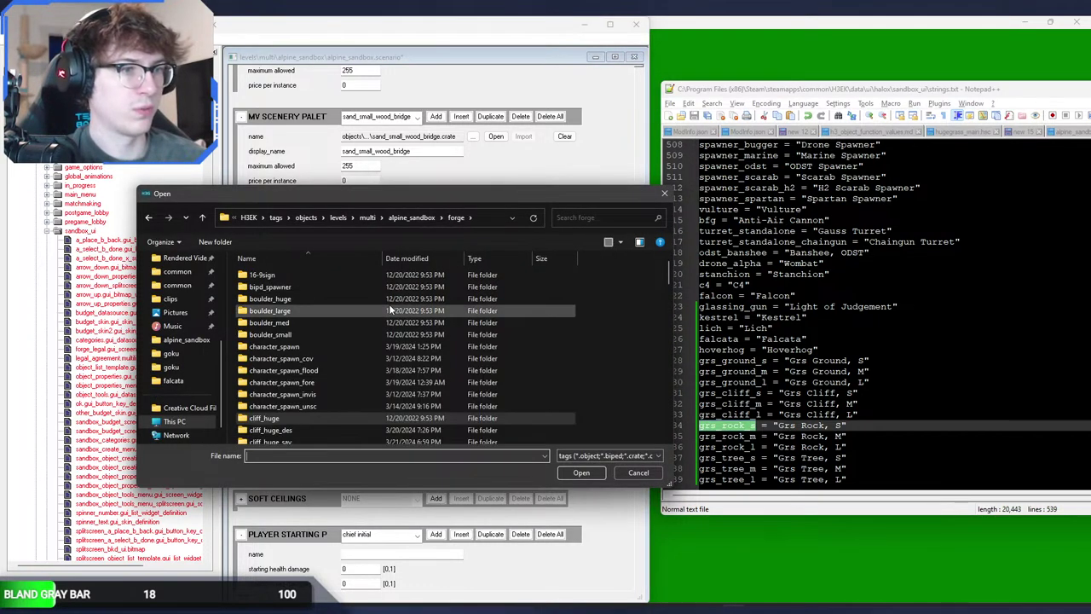
{"action": "scroll", "coordinate": [396, 308], "scroll_direction": "down", "scroll_amount": 10}
{"action": "scroll", "coordinate": [396, 308], "scroll_direction": "up", "scroll_amount": 15}
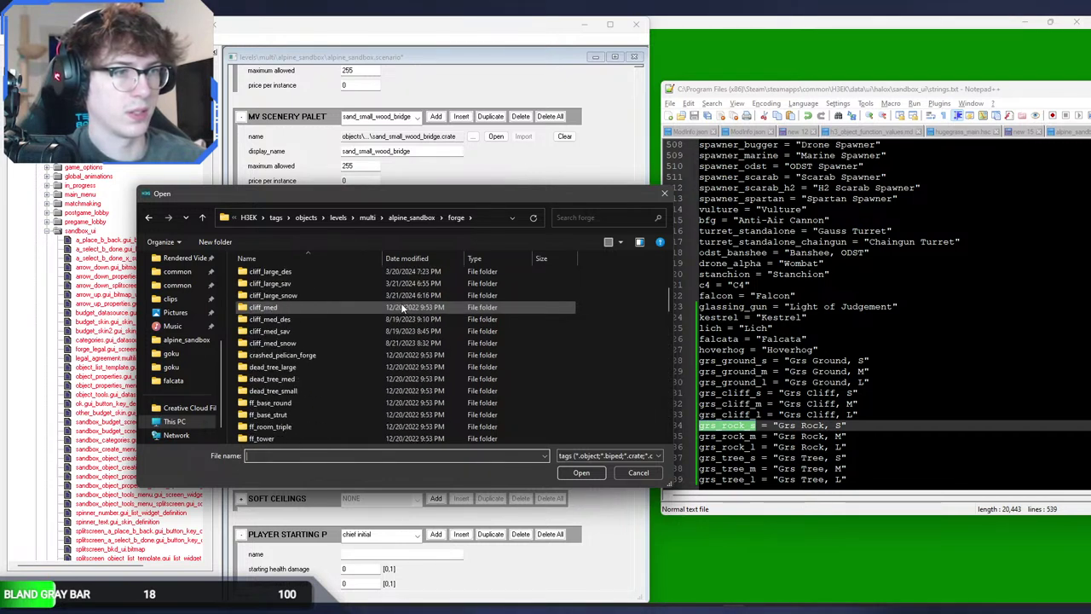
{"action": "scroll", "coordinate": [400, 309], "scroll_direction": "up", "scroll_amount": 8}
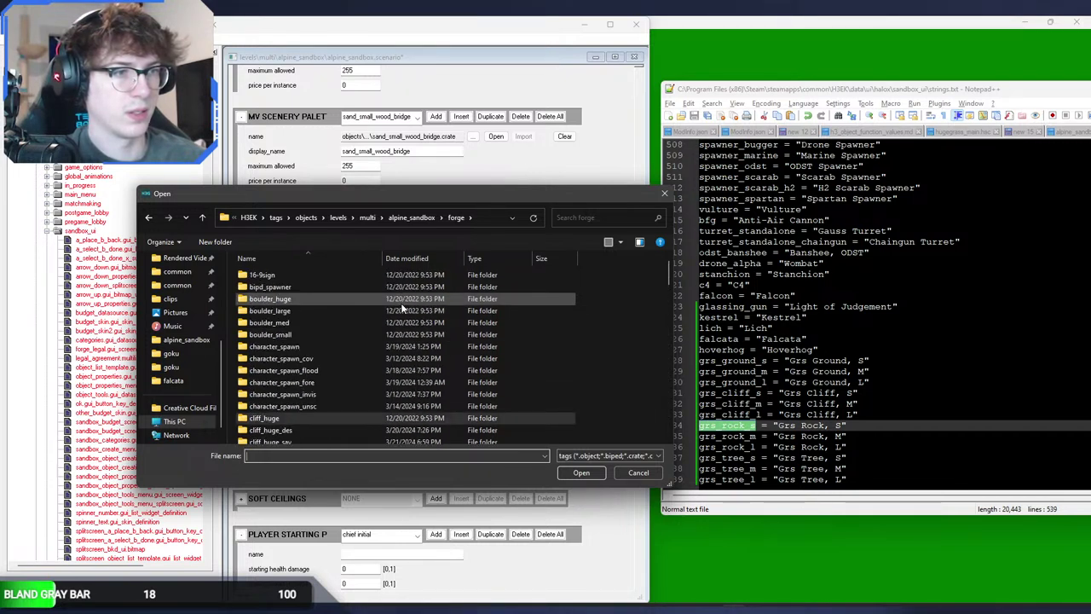
{"action": "double_click", "coordinate": [362, 333]}
{"action": "double_click", "coordinate": [311, 288]}
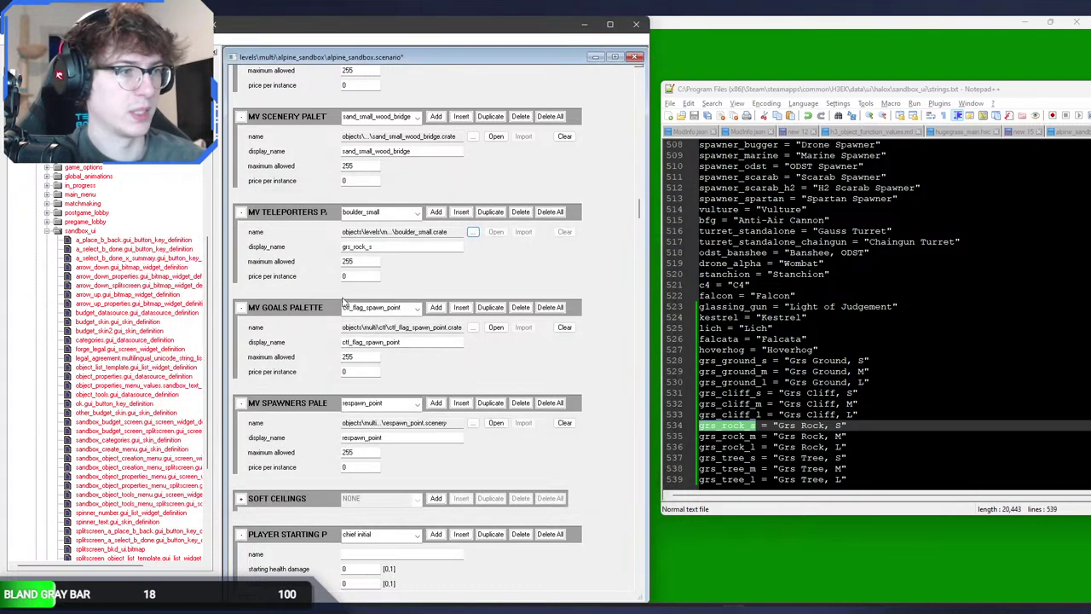
{"action": "left_click", "coordinate": [403, 215]}
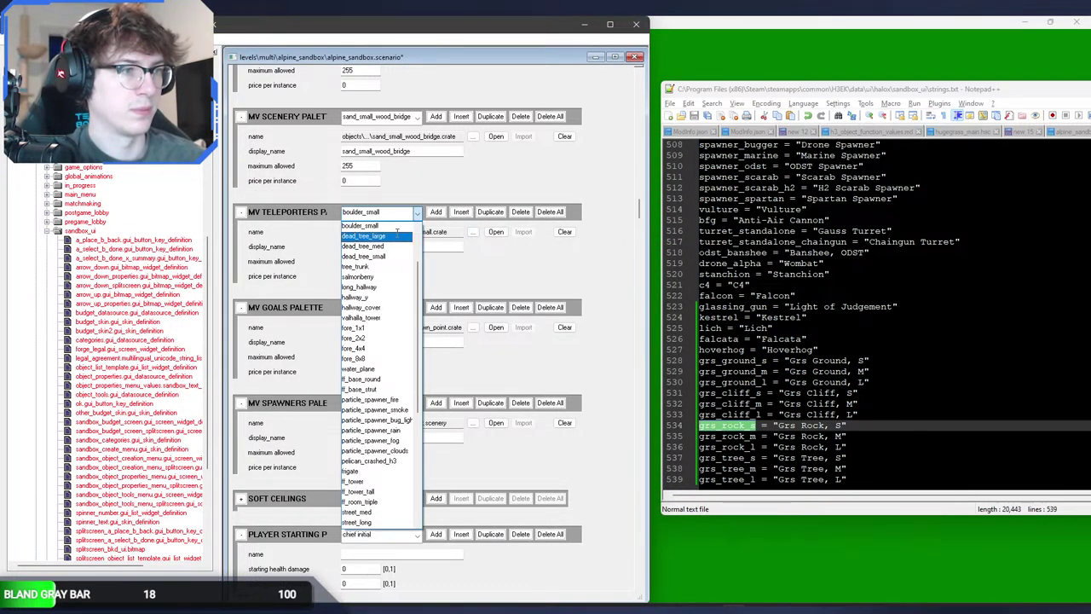
{"action": "left_click", "coordinate": [397, 237]}
{"action": "left_click", "coordinate": [460, 212]}
{"action": "left_click", "coordinate": [397, 244]}
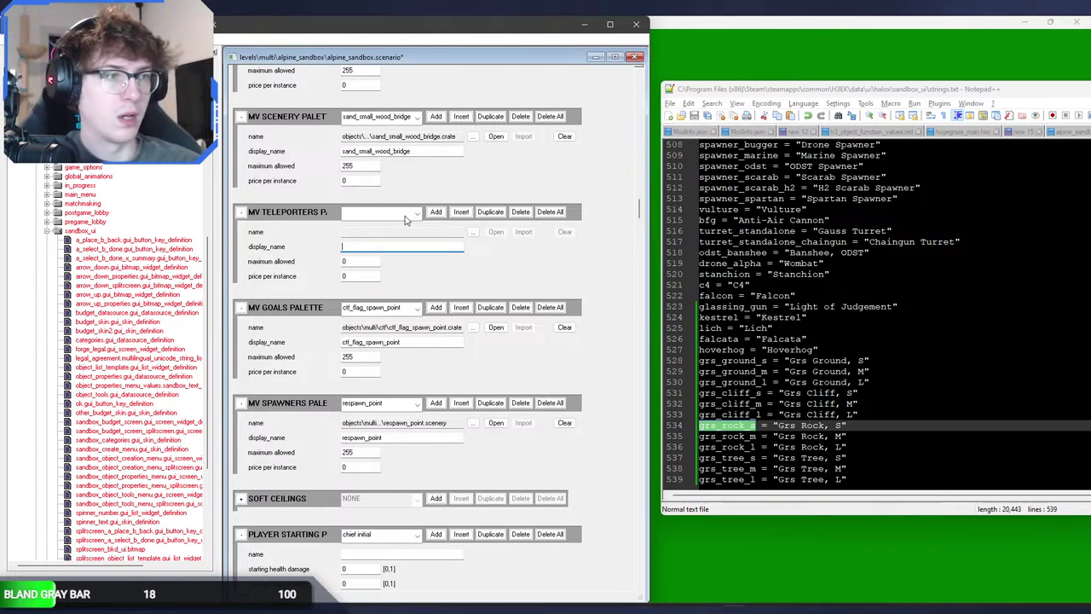
{"action": "left_click", "coordinate": [520, 212]}
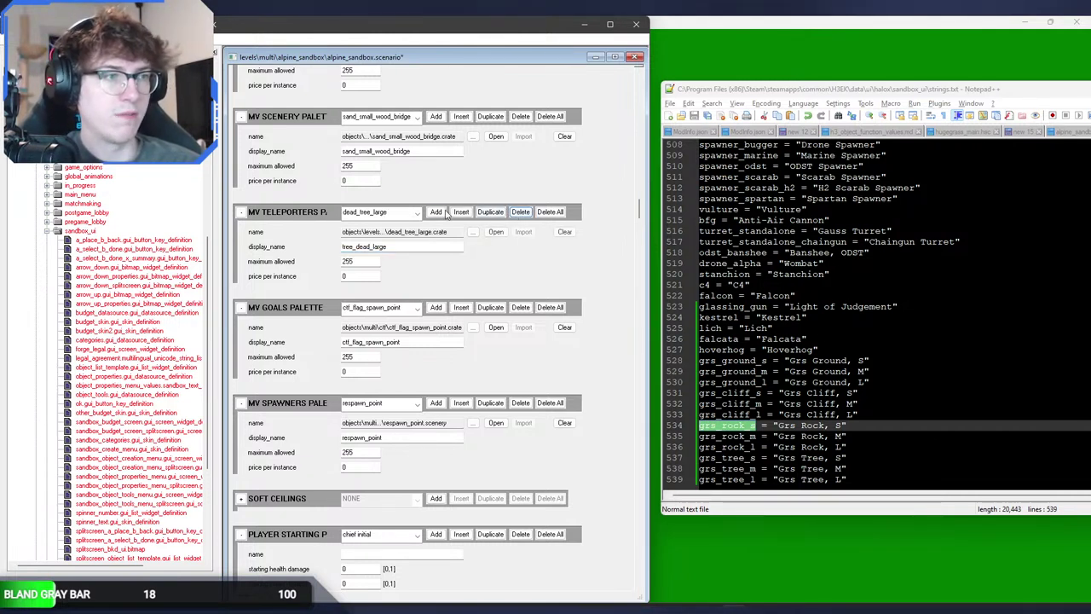
Step: Examine the teleporters palette's entries around dead_tree_large and check the boulder_small entry
{"action": "left_click", "coordinate": [417, 213]}
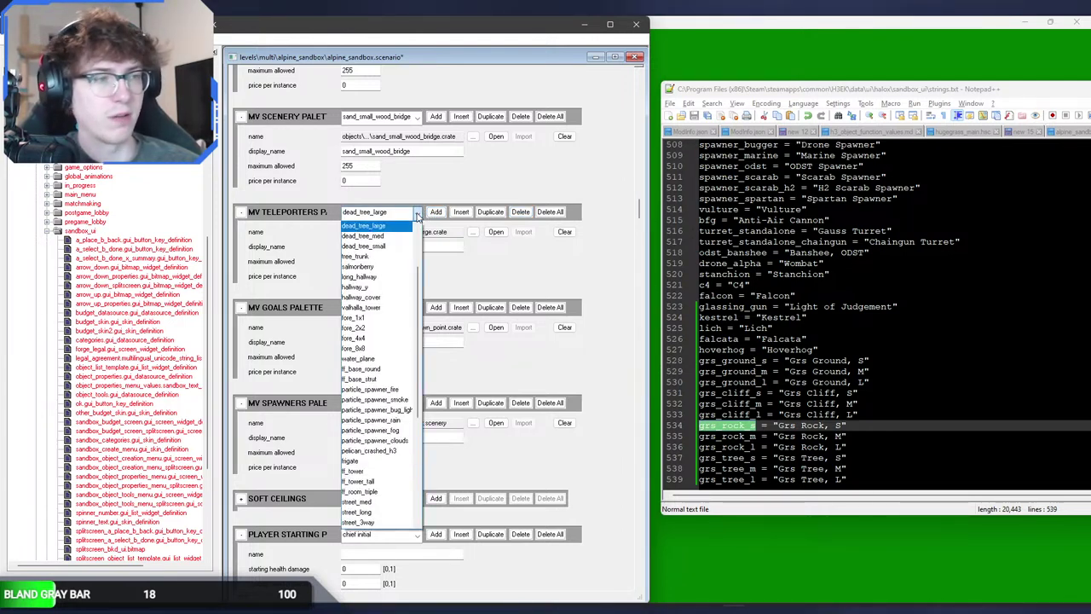
{"action": "scroll", "coordinate": [416, 216], "scroll_direction": "up", "scroll_amount": 3}
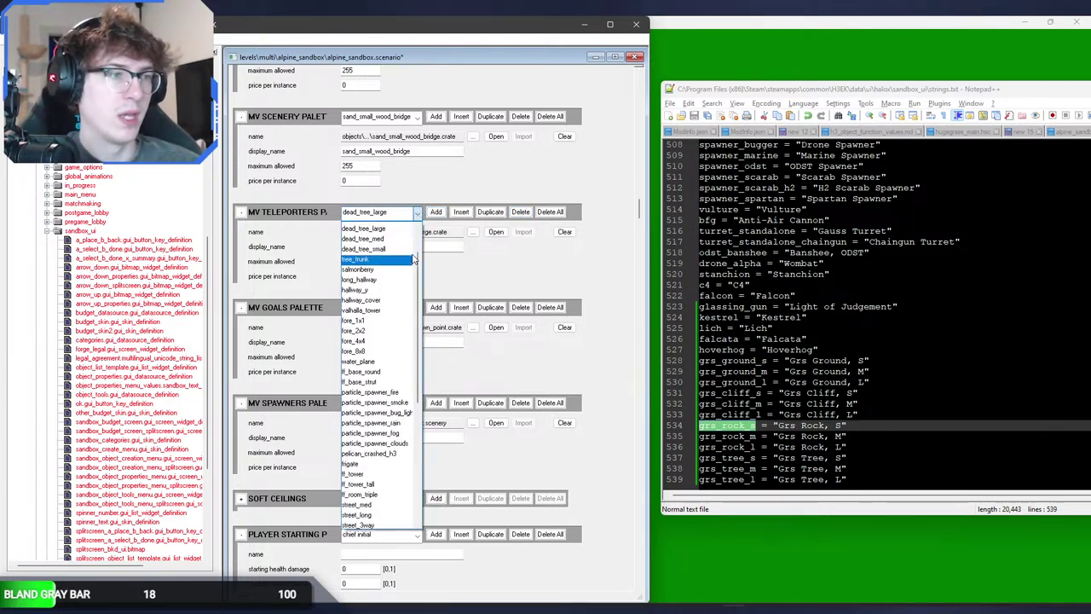
{"action": "left_click", "coordinate": [414, 215]}
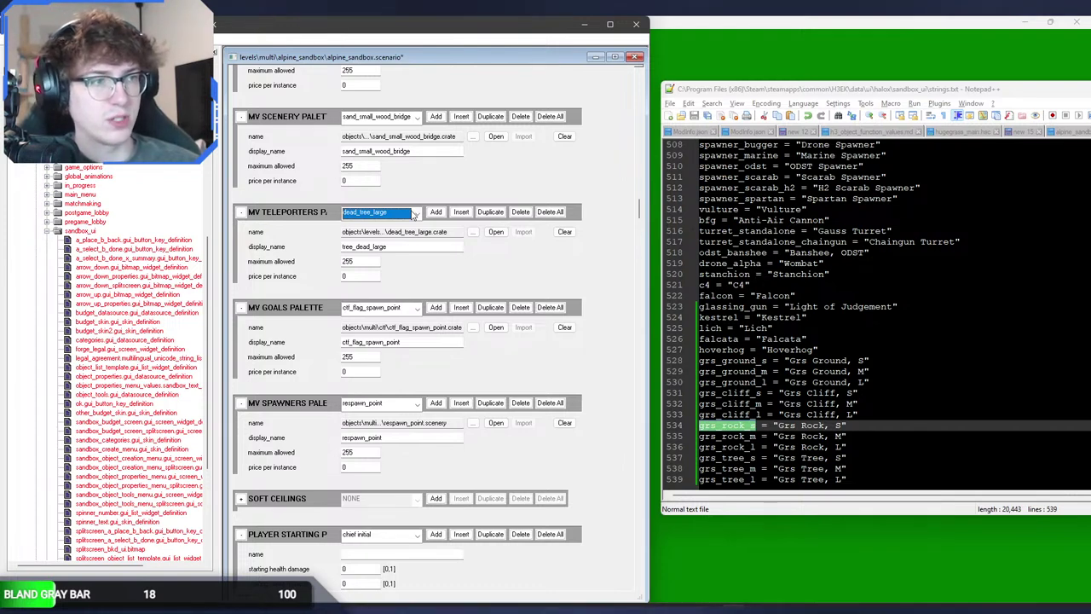
{"action": "left_click", "coordinate": [413, 213]}
{"action": "left_click", "coordinate": [414, 213]}
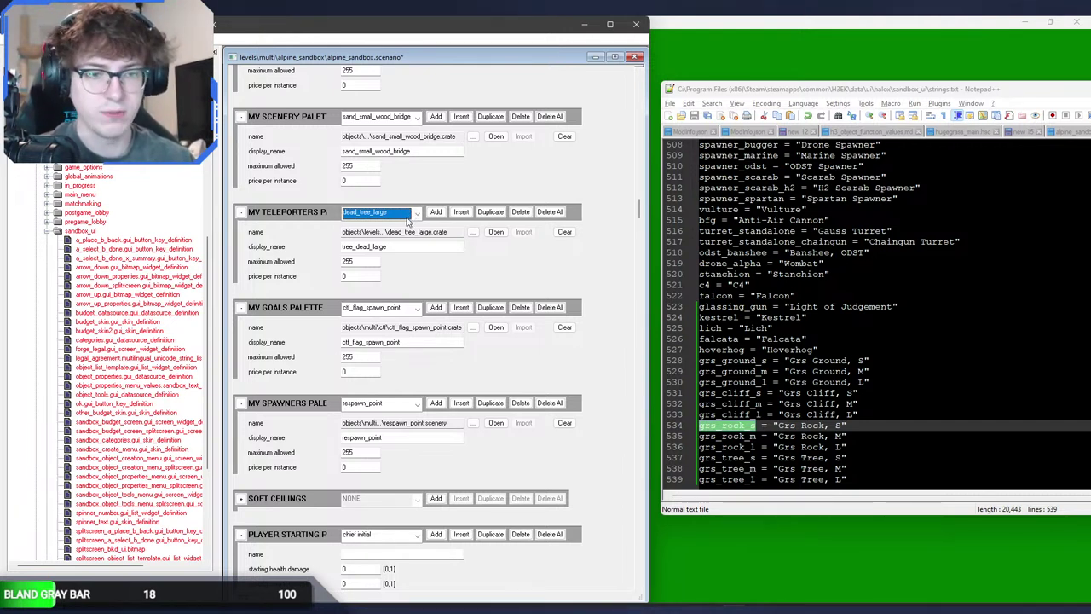
{"action": "left_click", "coordinate": [385, 216]}
{"action": "scroll", "coordinate": [391, 234], "scroll_direction": "up", "scroll_amount": 1}
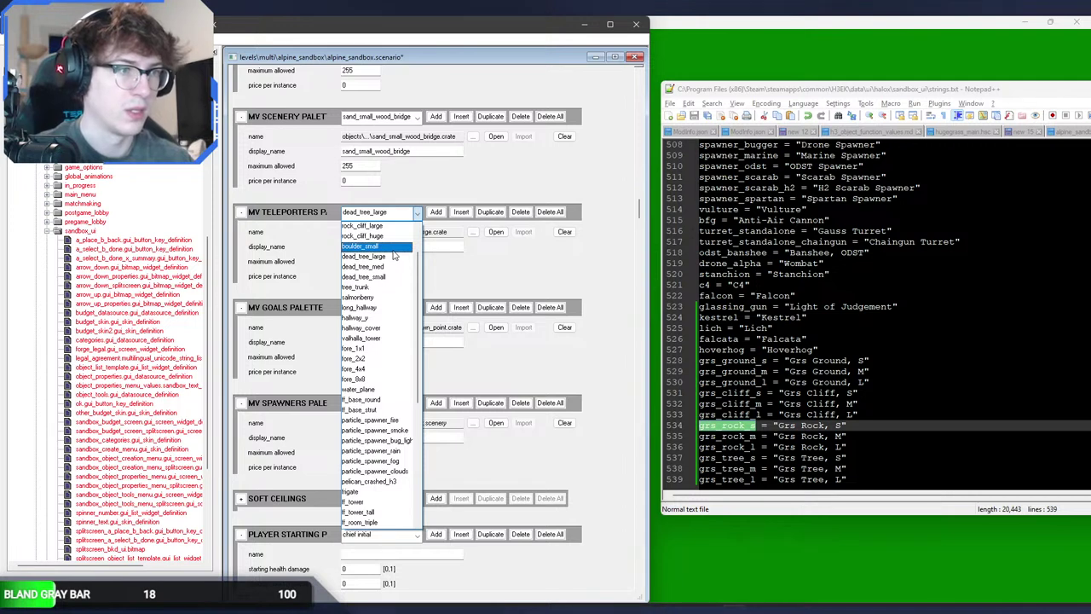
{"action": "left_click", "coordinate": [394, 247]}
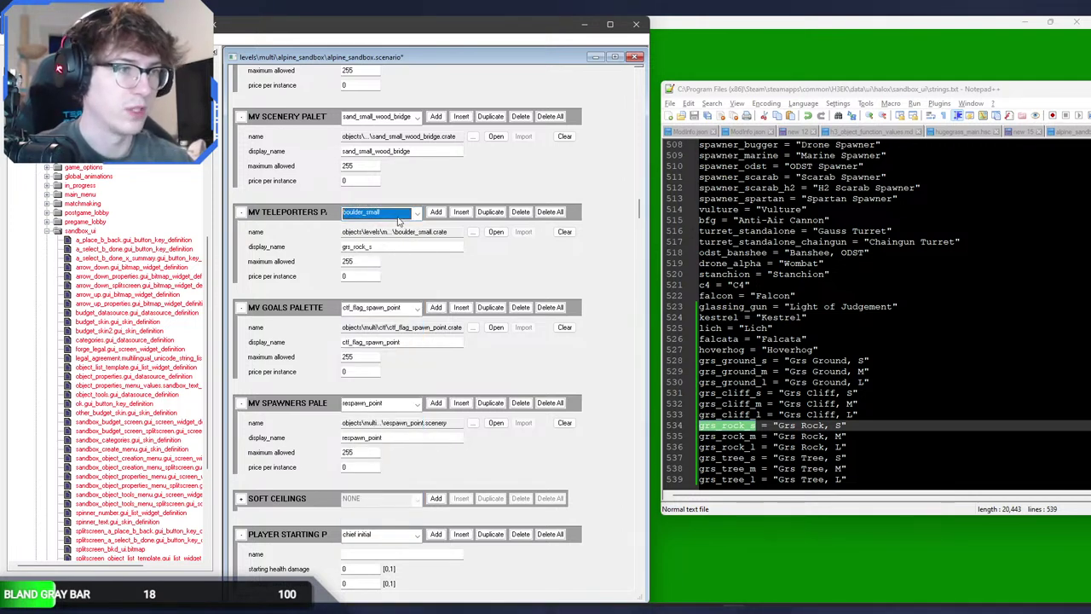
Step: Insert a teleporters palette entry before dead_tree_large using boulder_med.crate from forge\boulder_med, with display name grs_rock_m and a maximum allowed of 255
{"action": "left_click", "coordinate": [397, 220]}
{"action": "left_click", "coordinate": [396, 241]}
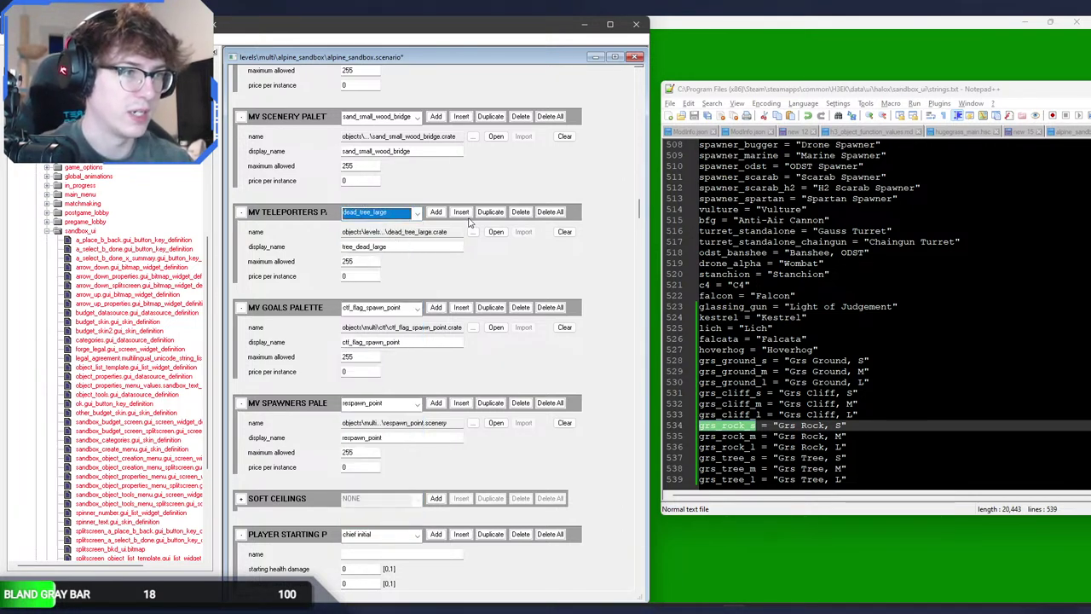
{"action": "left_click", "coordinate": [461, 212]}
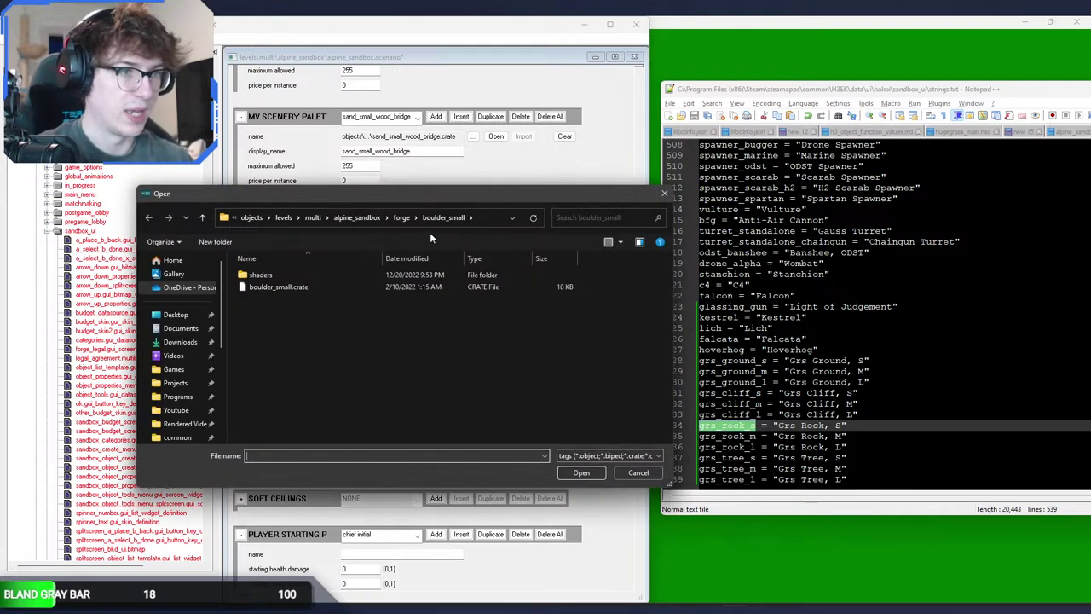
{"action": "left_click", "coordinate": [401, 218]}
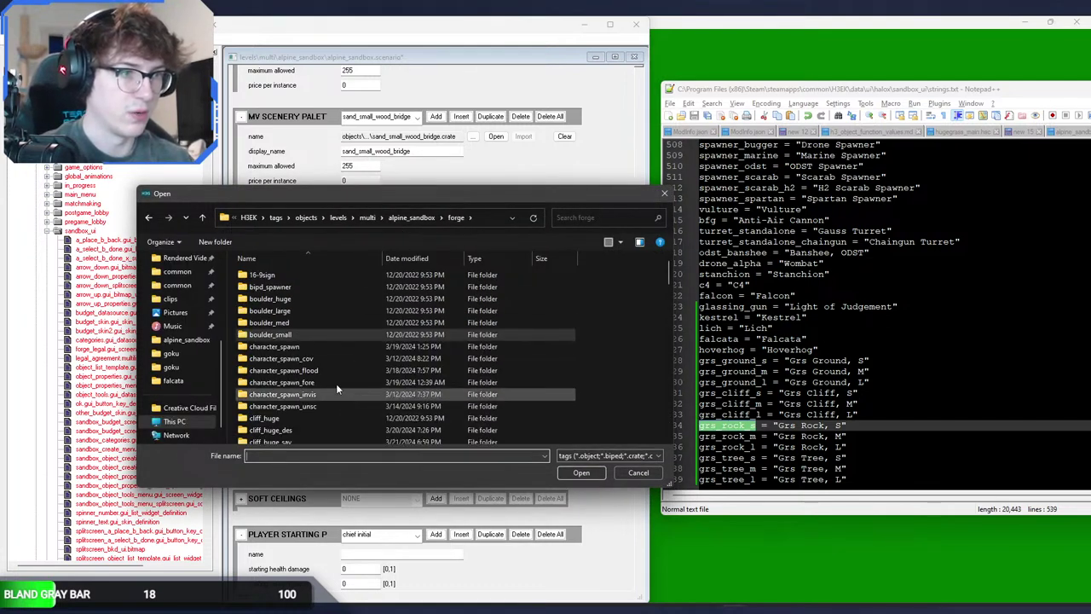
{"action": "double_click", "coordinate": [343, 322]}
{"action": "left_click", "coordinate": [312, 289]}
{"action": "double_click", "coordinate": [312, 289]}
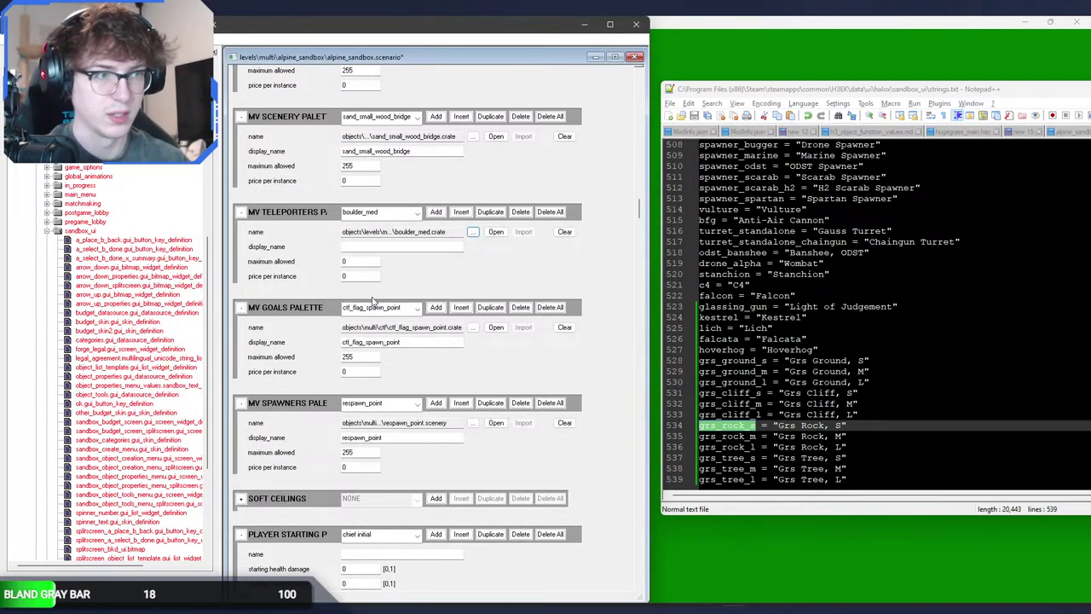
{"action": "left_click", "coordinate": [397, 244]}
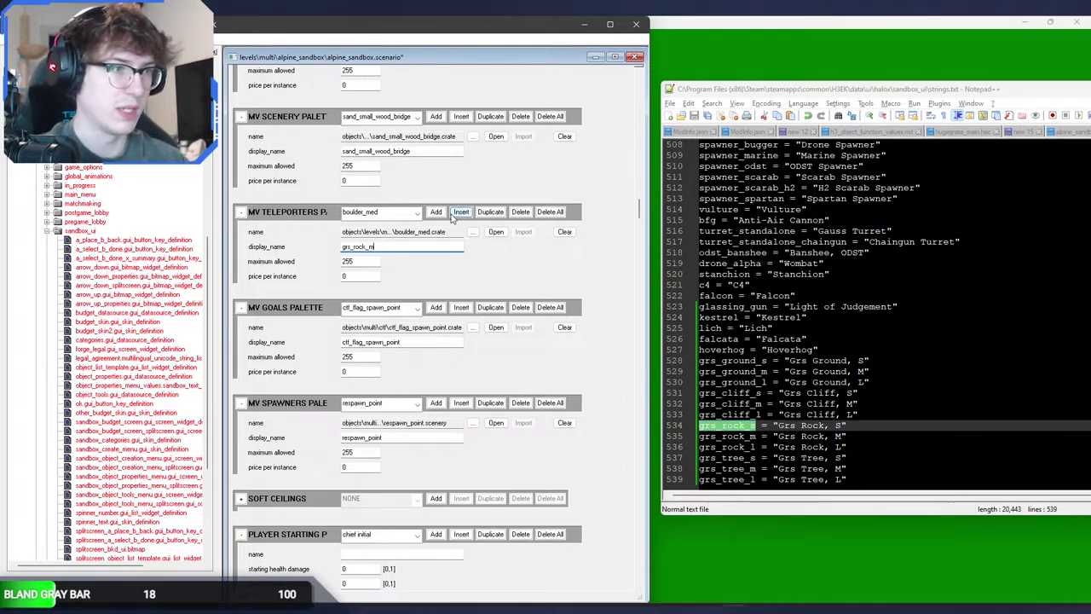
Step: Insert a teleporters palette entry before dead_tree_large using boulder_large.crate from forge\boulder_large, with display name grs_rock_l and a maximum allowed of 255
{"action": "left_click", "coordinate": [405, 213]}
{"action": "left_click", "coordinate": [395, 238]}
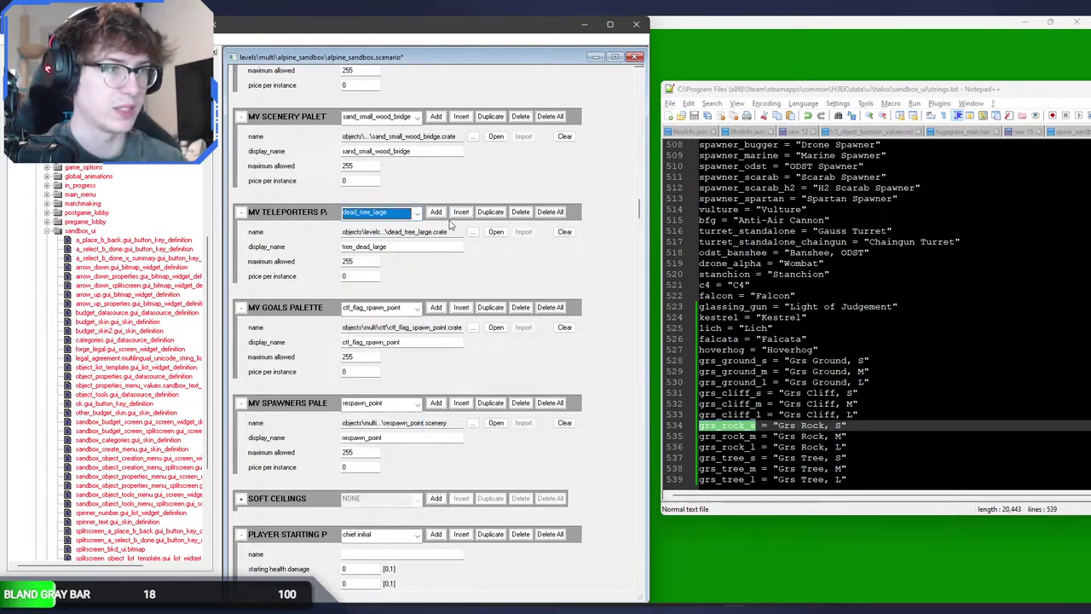
{"action": "left_click", "coordinate": [456, 215]}
{"action": "left_click", "coordinate": [396, 247]}
{"action": "key", "text": "ctrl+v"}
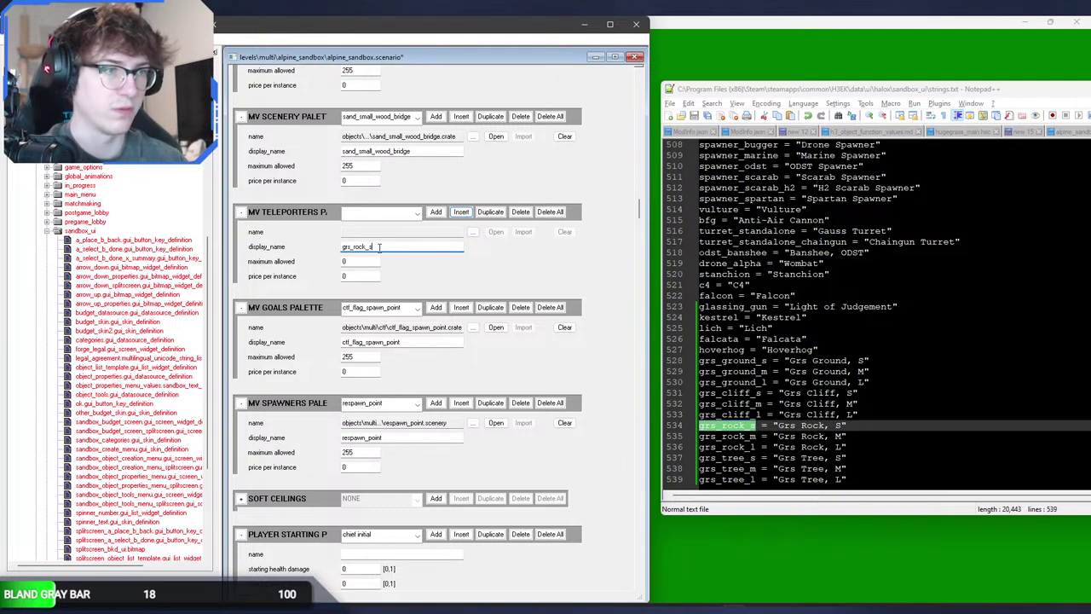
{"action": "left_click", "coordinate": [367, 263]}
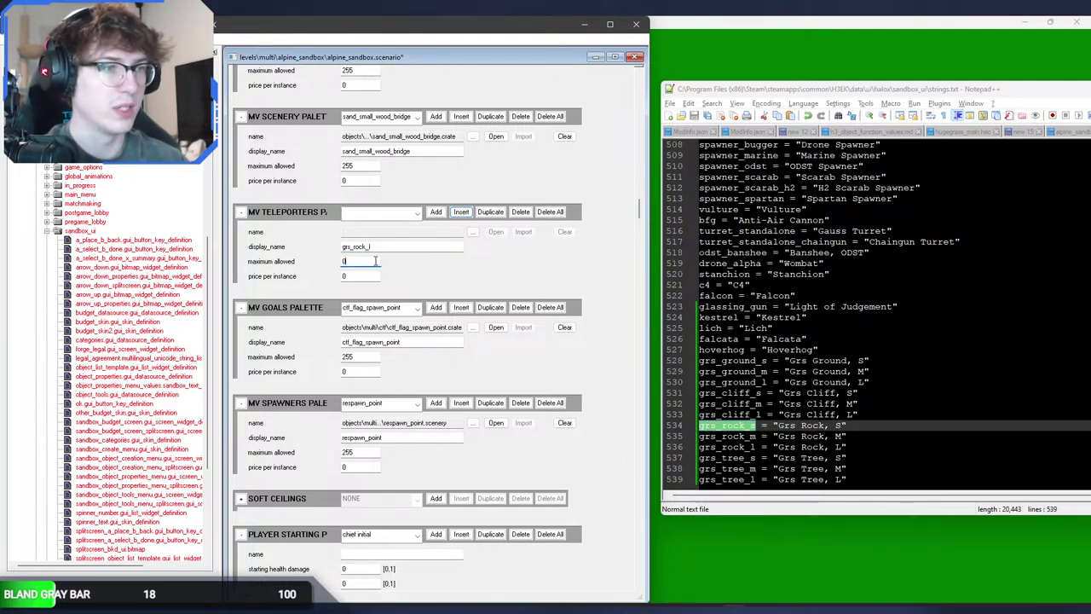
{"action": "left_click", "coordinate": [472, 231]}
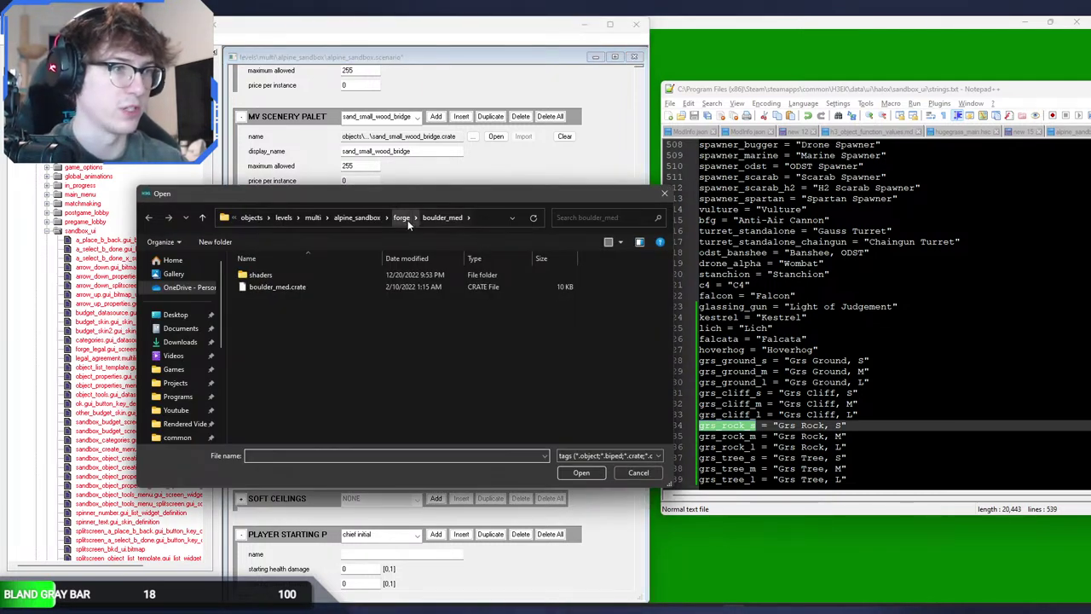
{"action": "double_click", "coordinate": [352, 311]}
{"action": "double_click", "coordinate": [321, 290]}
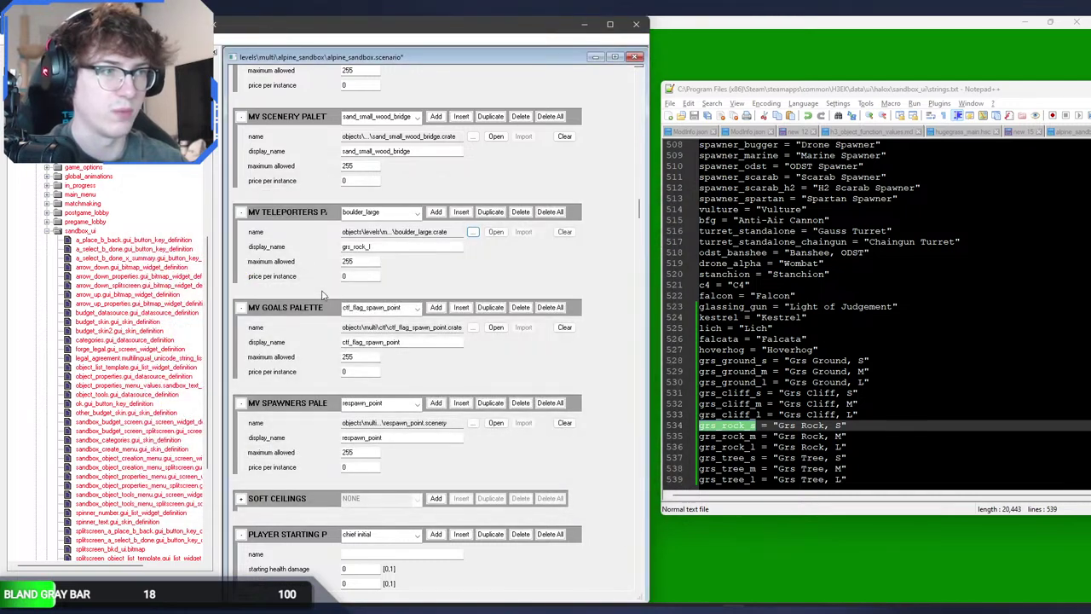
Step: Insert a teleporters palette entry before dead_tree_large with a maximum allowed of 255 and the display name grs_tree_s copied from strings.txt
{"action": "left_click", "coordinate": [380, 211]}
{"action": "left_click", "coordinate": [382, 243]}
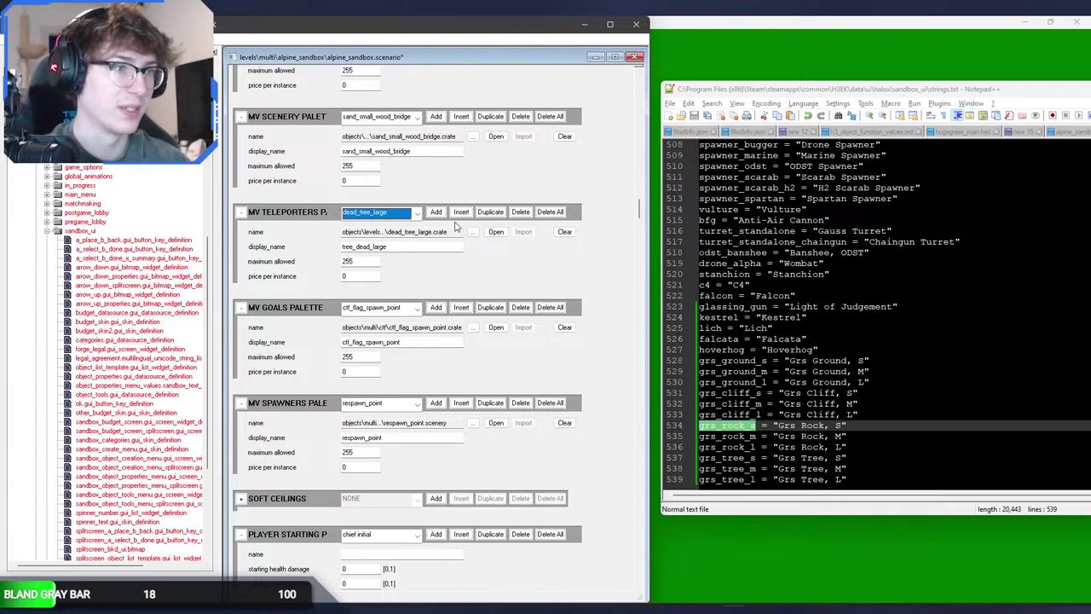
{"action": "left_click", "coordinate": [411, 214]}
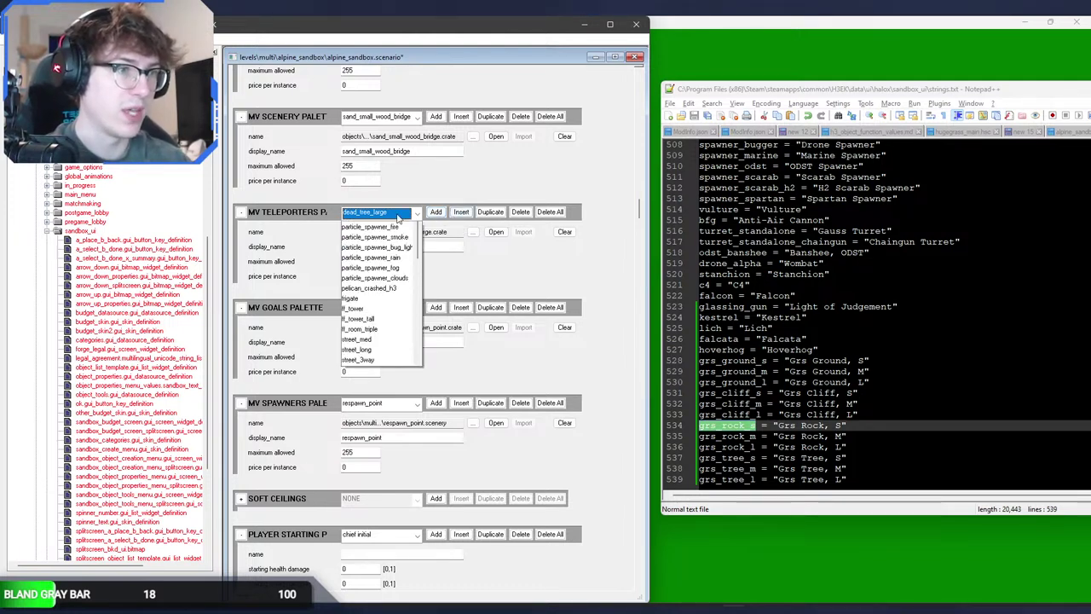
{"action": "left_click", "coordinate": [411, 214]}
{"action": "left_click", "coordinate": [462, 213]}
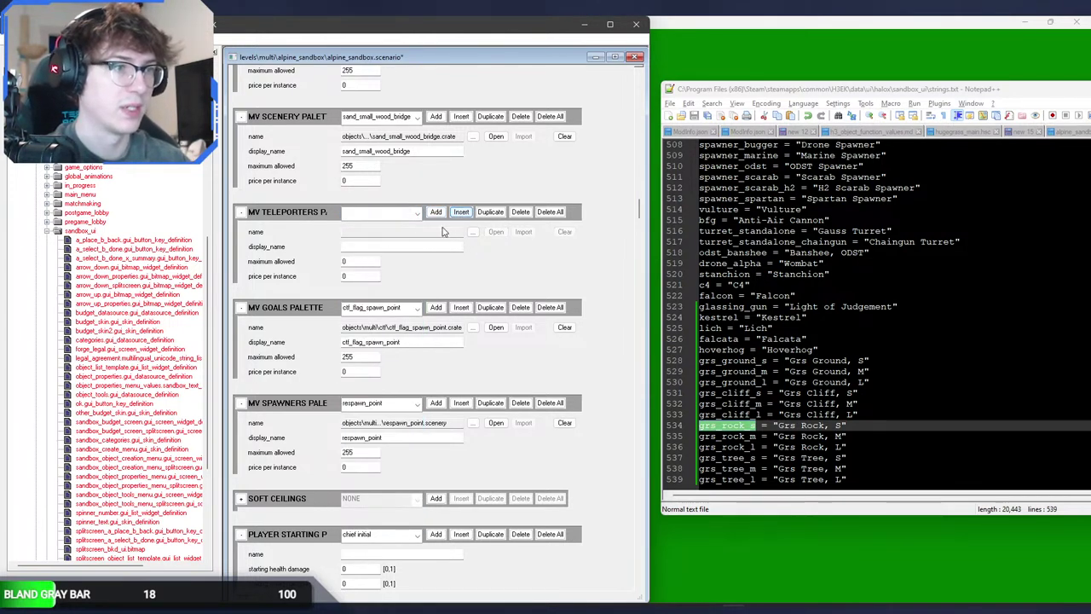
{"action": "left_click", "coordinate": [361, 262]}
{"action": "type", "text": "255"}
{"action": "left_click", "coordinate": [371, 246]}
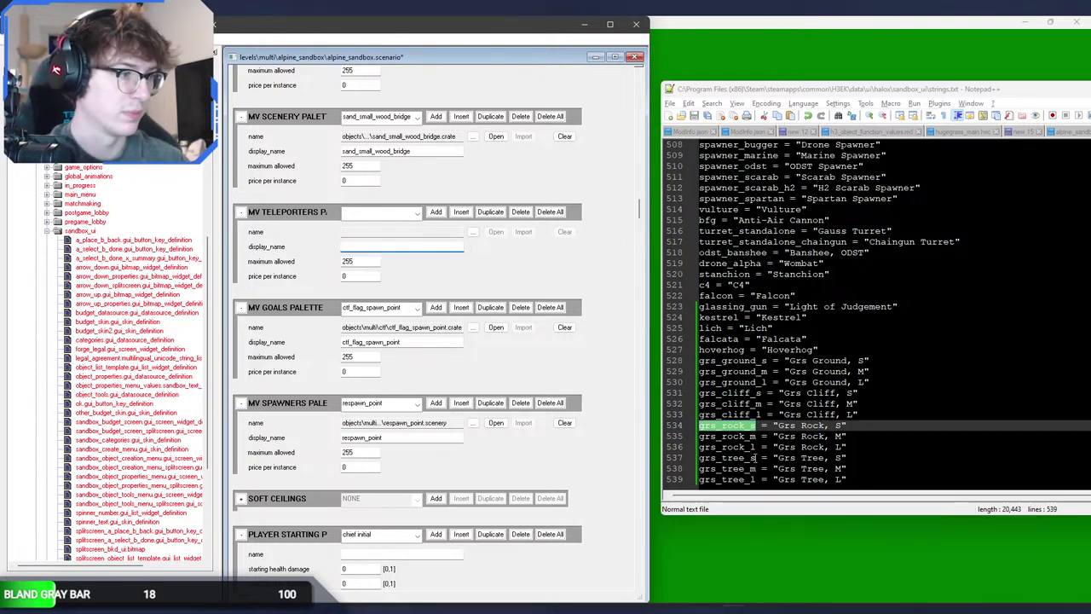
{"action": "left_click_drag", "start_coordinate": [755, 458], "coordinate": [697, 457]}
{"action": "key", "text": "ctrl+c"}
{"action": "left_click", "coordinate": [395, 248]}
{"action": "key", "text": "ctrl+v"}
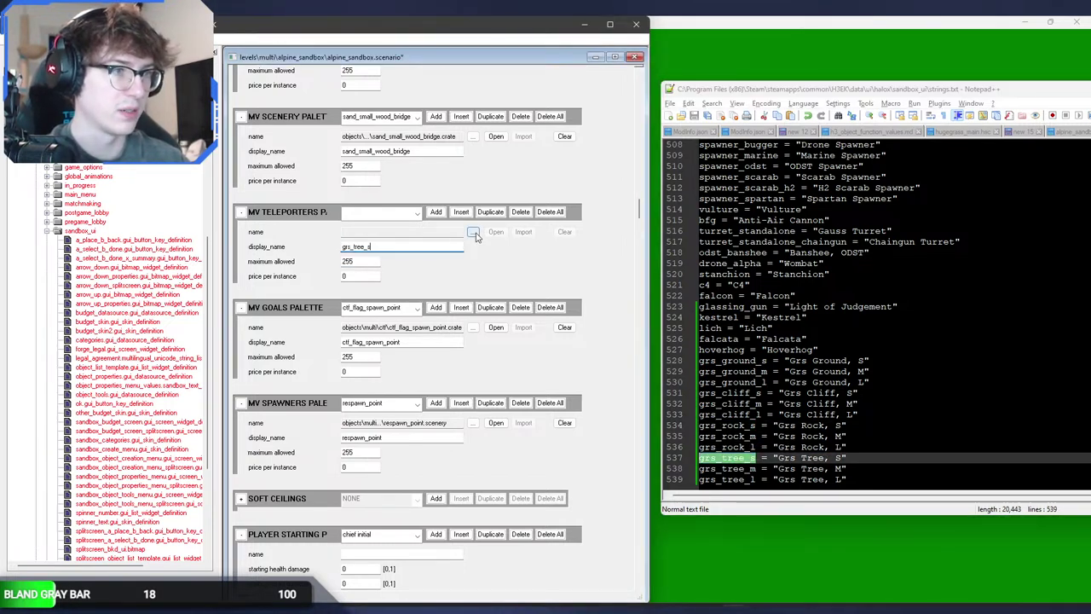
Step: Assign pine_tree_small.crate from the forge\pine_tree_small folder to the grs_tree_s entry
{"action": "left_click", "coordinate": [473, 232]}
{"action": "left_click", "coordinate": [403, 215]}
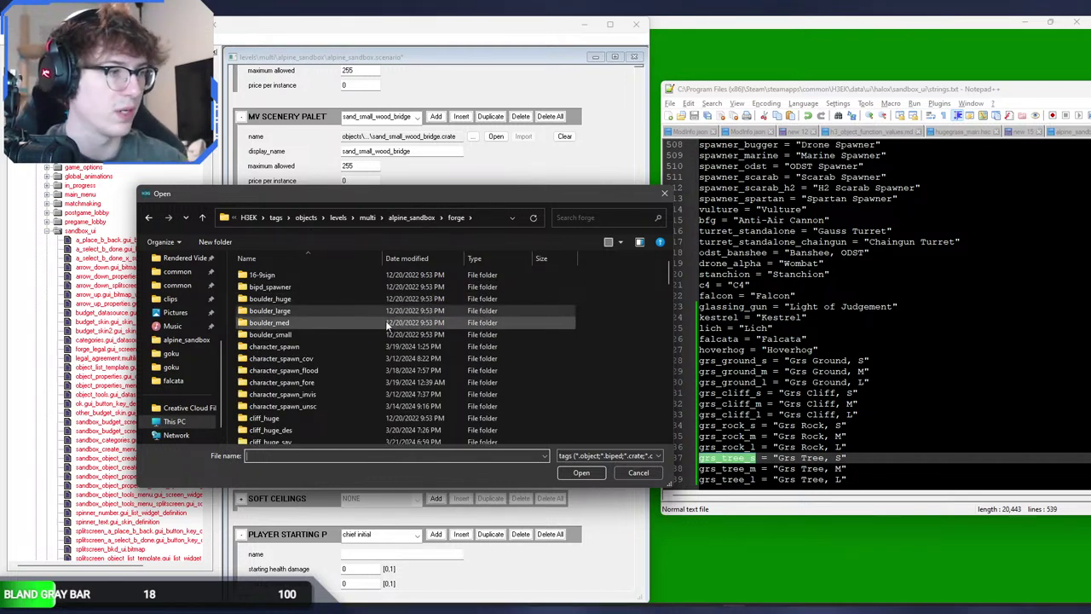
{"action": "scroll", "coordinate": [388, 325], "scroll_direction": "down", "scroll_amount": 10}
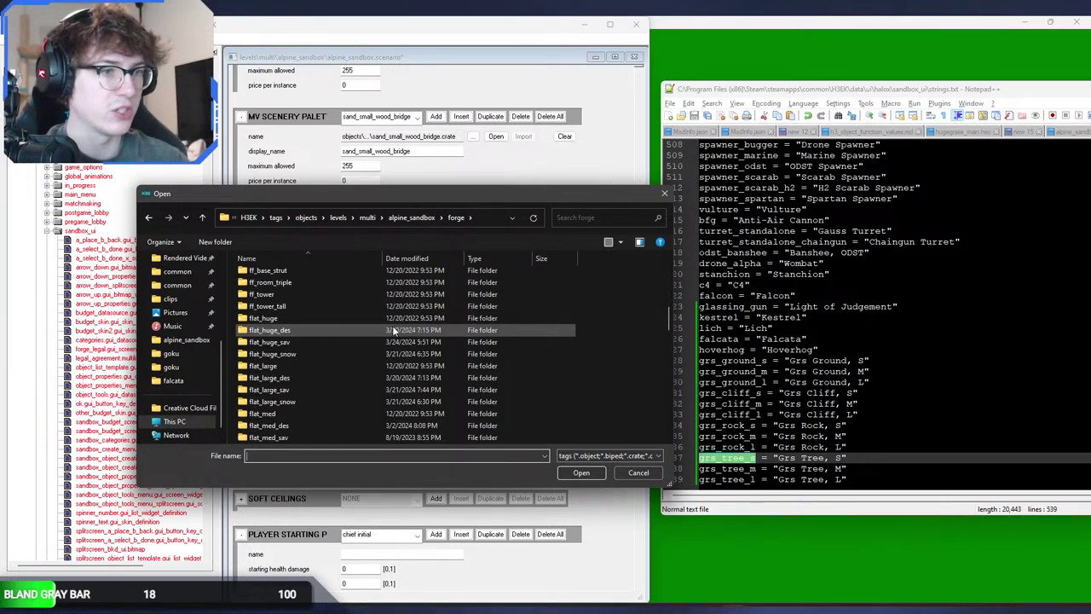
{"action": "scroll", "coordinate": [394, 330], "scroll_direction": "down", "scroll_amount": 12}
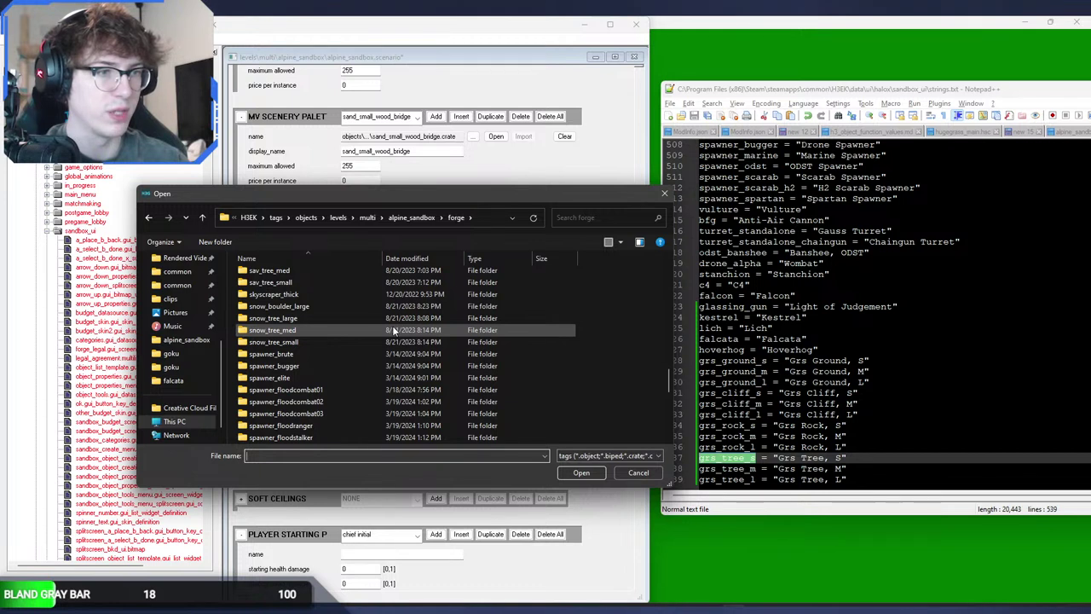
{"action": "scroll", "coordinate": [370, 302], "scroll_direction": "up", "scroll_amount": 1}
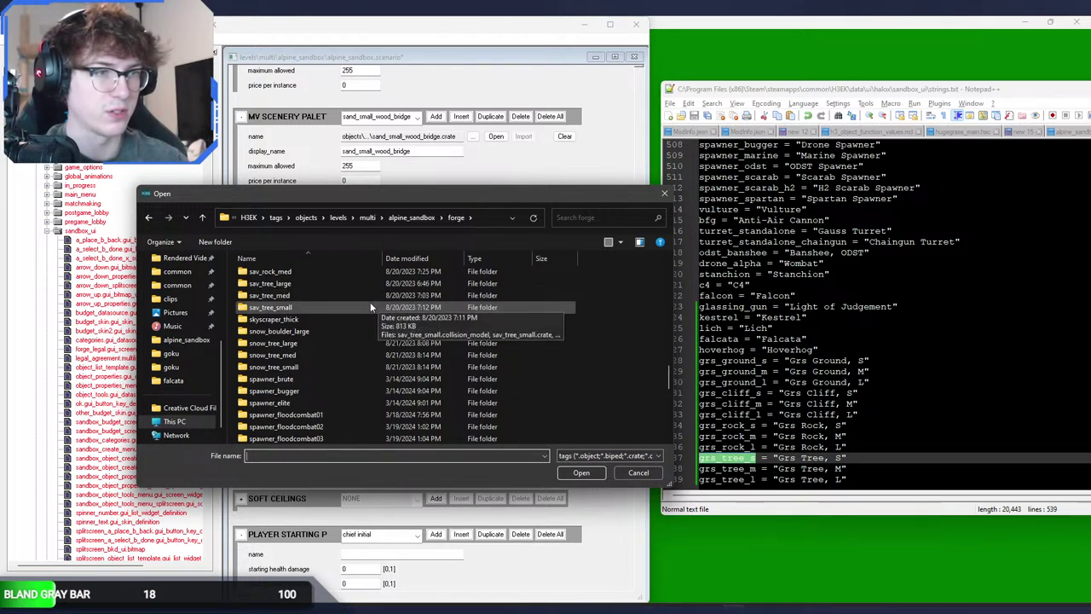
{"action": "scroll", "coordinate": [371, 304], "scroll_direction": "up", "scroll_amount": 3}
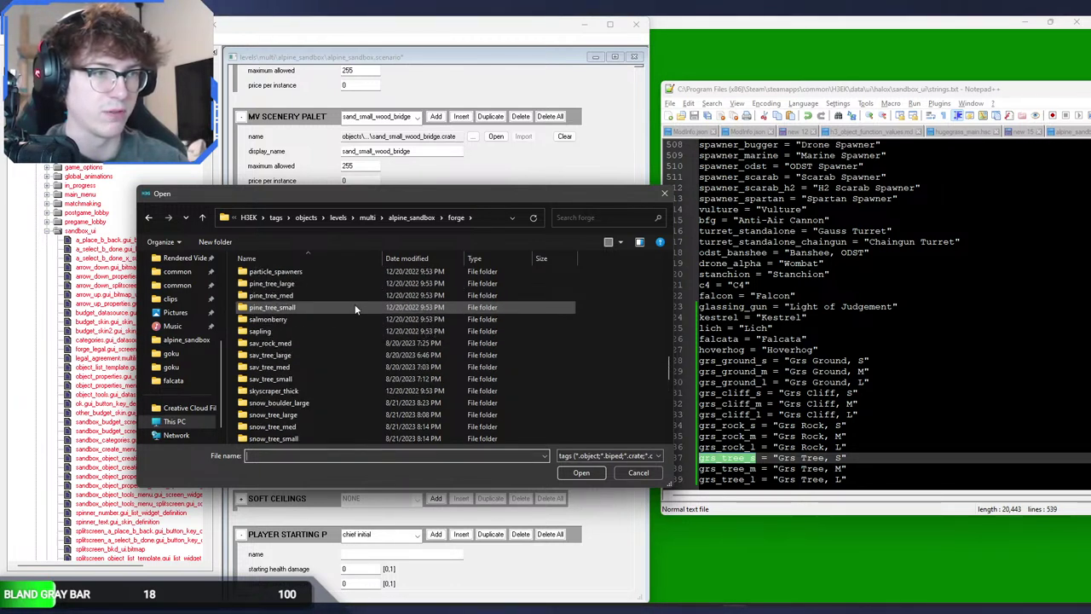
{"action": "left_click", "coordinate": [357, 309]}
{"action": "double_click", "coordinate": [278, 308]}
{"action": "left_click", "coordinate": [286, 290]}
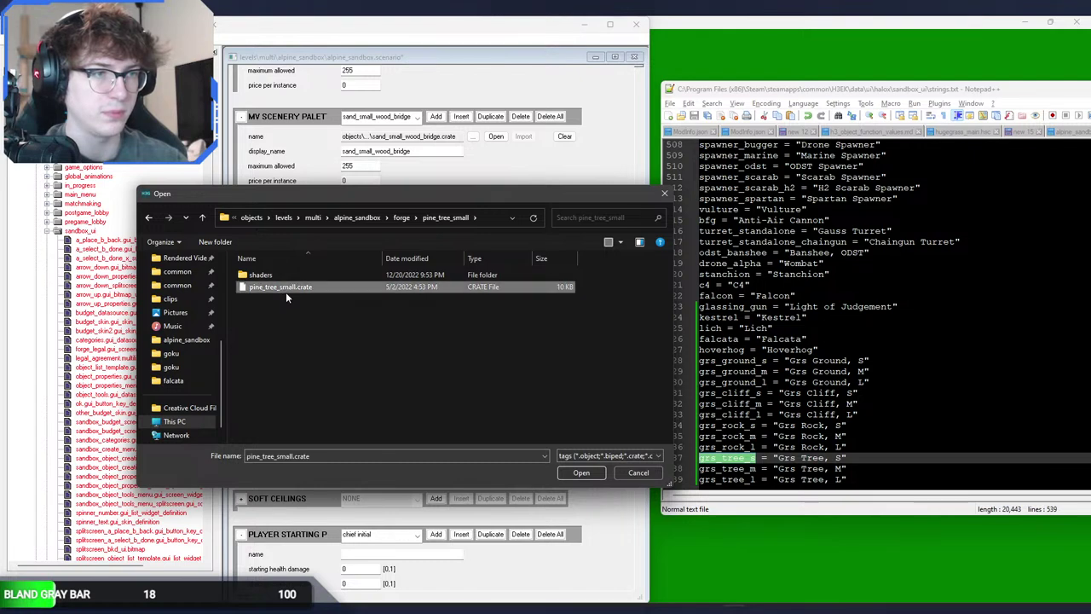
{"action": "double_click", "coordinate": [286, 292]}
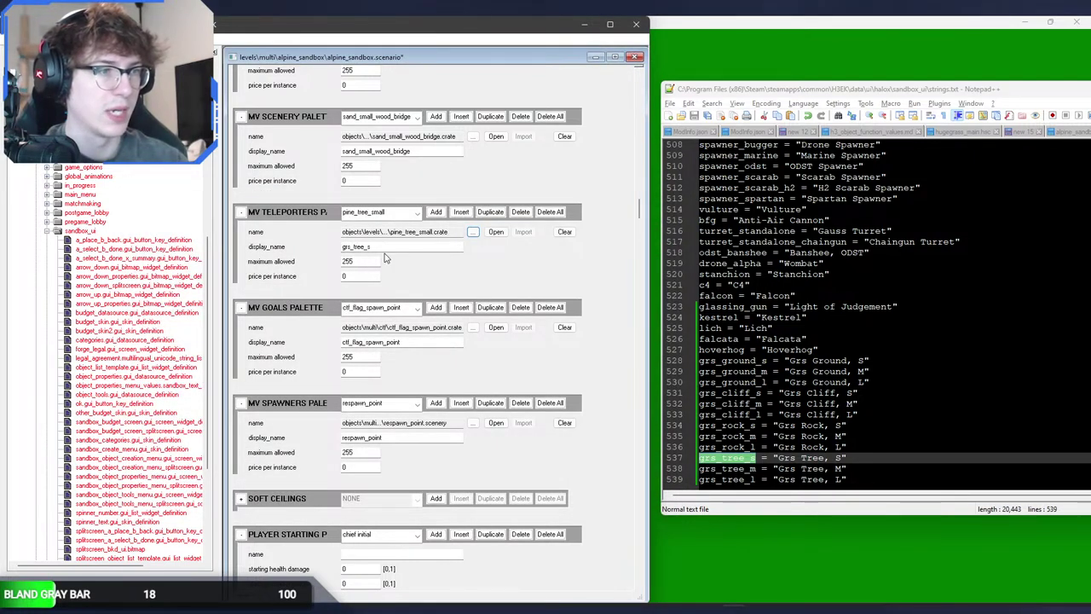
Step: Insert a teleporters palette entry before dead_tree_large with display name grs_tree_m and a maximum allowed of 255
{"action": "left_click", "coordinate": [408, 212]}
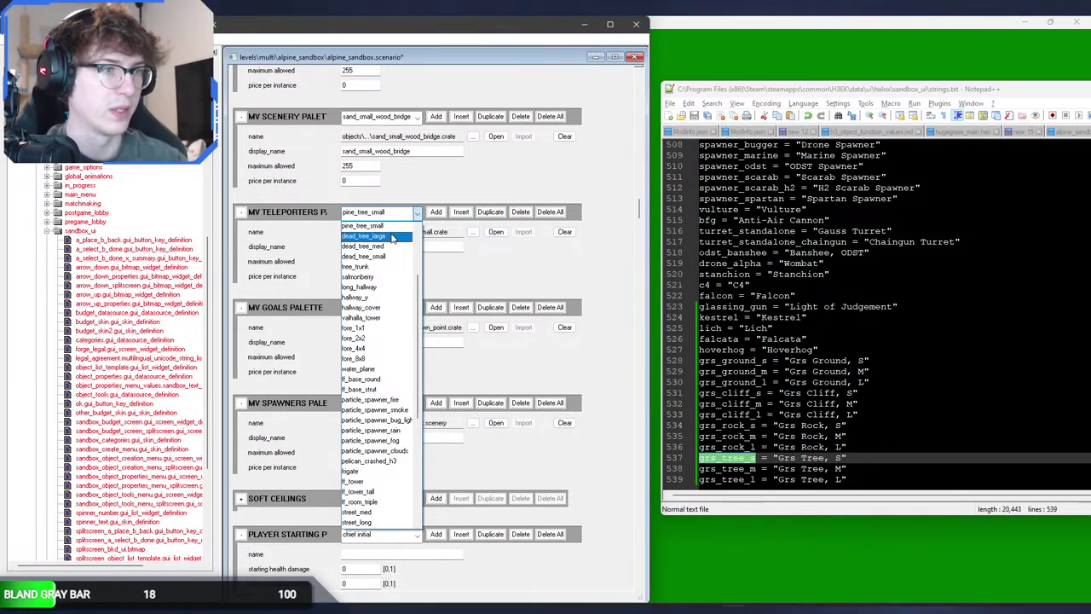
{"action": "left_click", "coordinate": [392, 236]}
{"action": "left_click", "coordinate": [461, 211]}
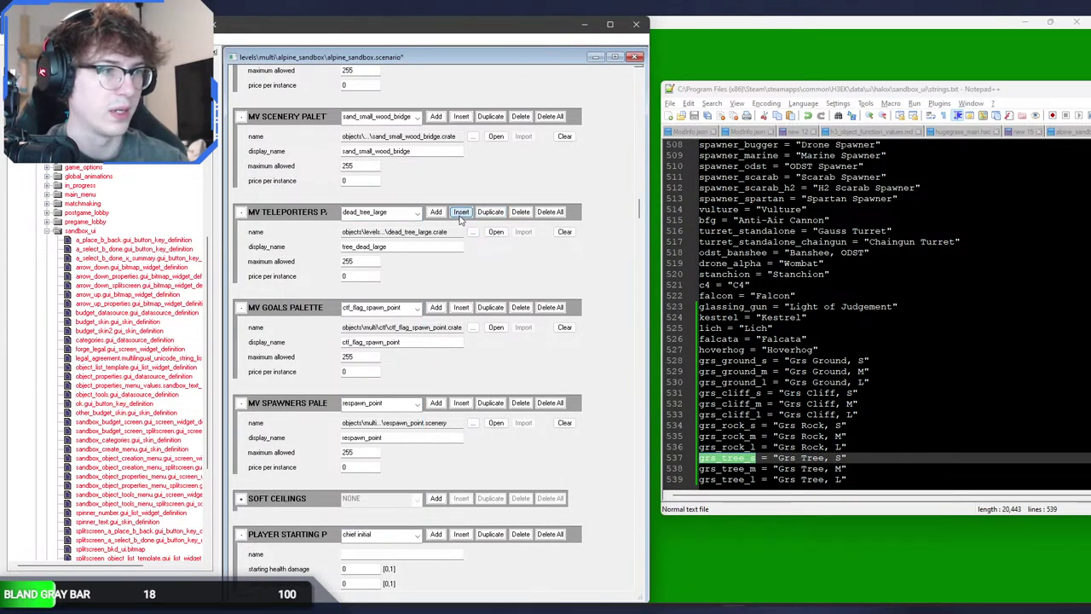
{"action": "left_click", "coordinate": [401, 245]}
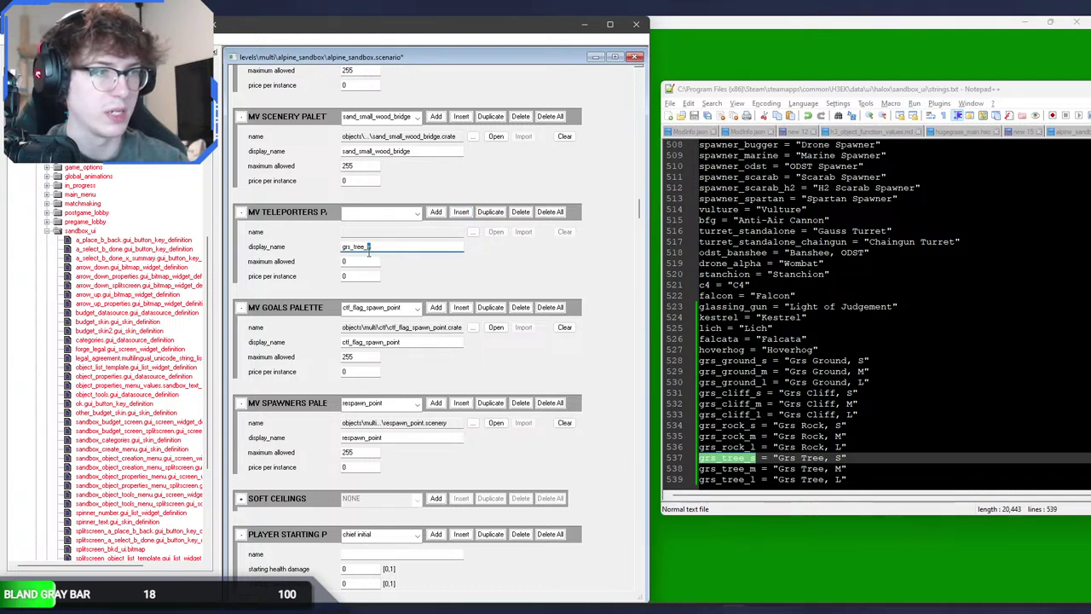
{"action": "type", "text": "grs_tree_m"}
{"action": "key", "text": "Tab"}
{"action": "type", "text": "25"}
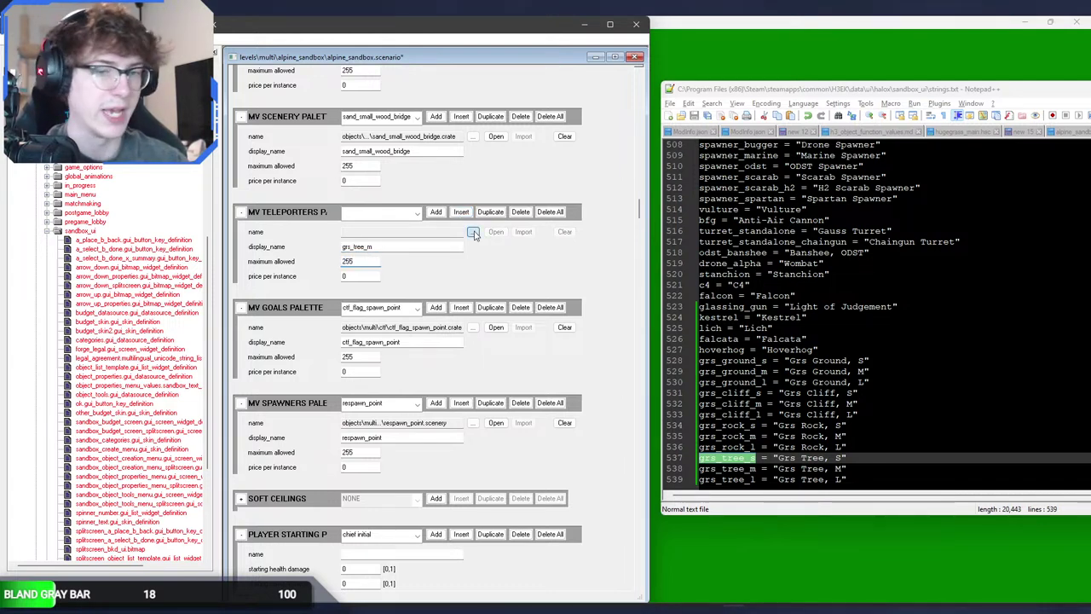
Step: Assign pine_tree_med.crate from the forge\pine_tree_med folder to the grs_tree_m entry
{"action": "left_click", "coordinate": [473, 232]}
{"action": "left_click", "coordinate": [400, 220]}
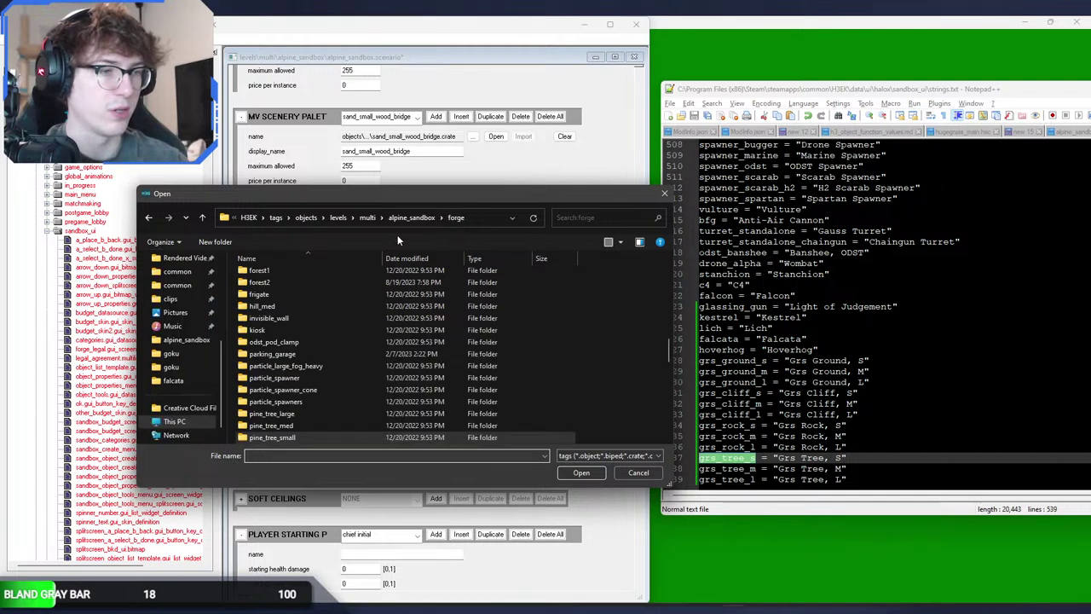
{"action": "double_click", "coordinate": [321, 425]}
{"action": "double_click", "coordinate": [316, 290]}
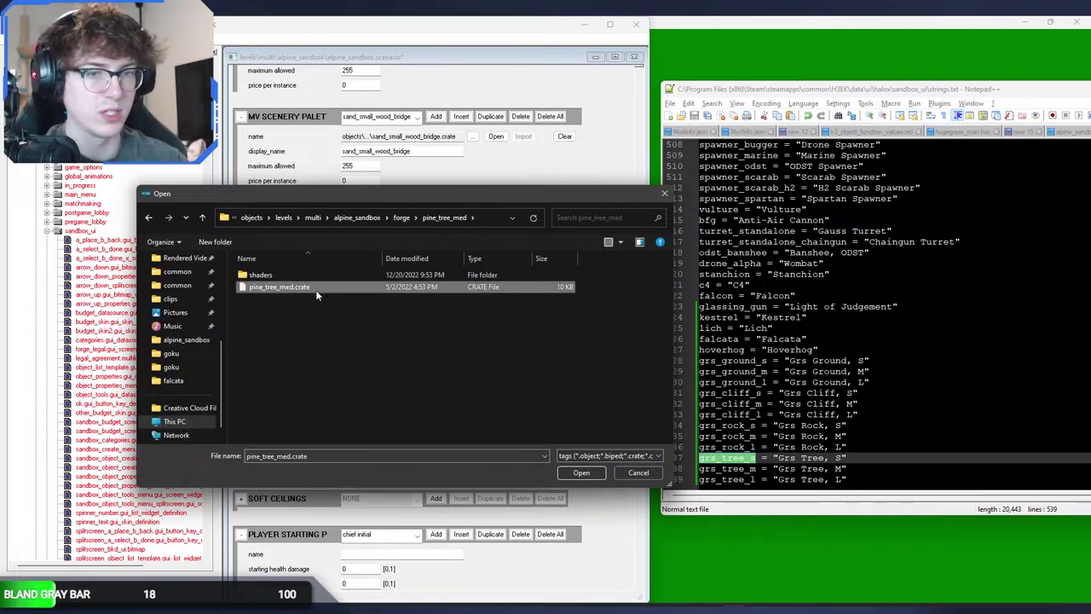
Step: Insert a teleporters palette entry before dead_tree_large with display name grs_tree_l and a maximum allowed of 255
{"action": "left_click", "coordinate": [401, 216]}
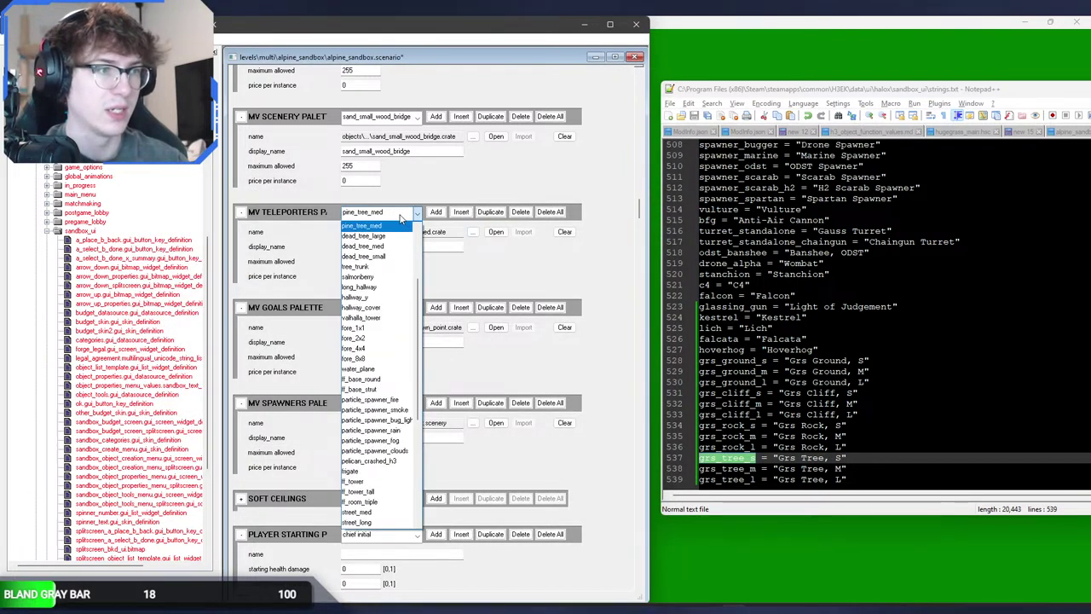
{"action": "left_click", "coordinate": [387, 236]}
{"action": "left_click", "coordinate": [456, 214]}
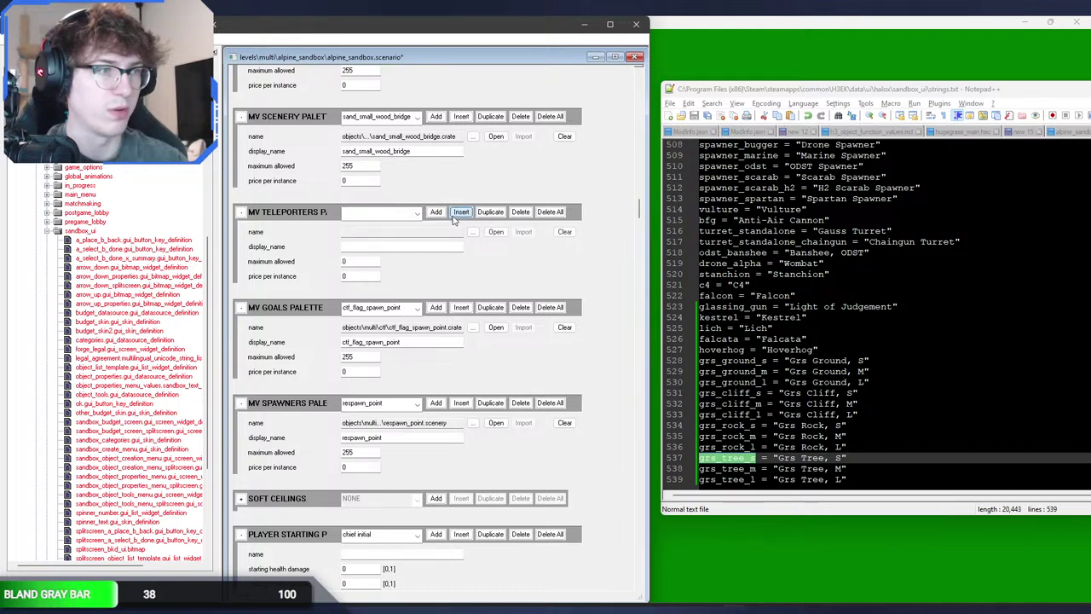
{"action": "left_click", "coordinate": [418, 246]}
{"action": "key", "text": "ctrl+v"}
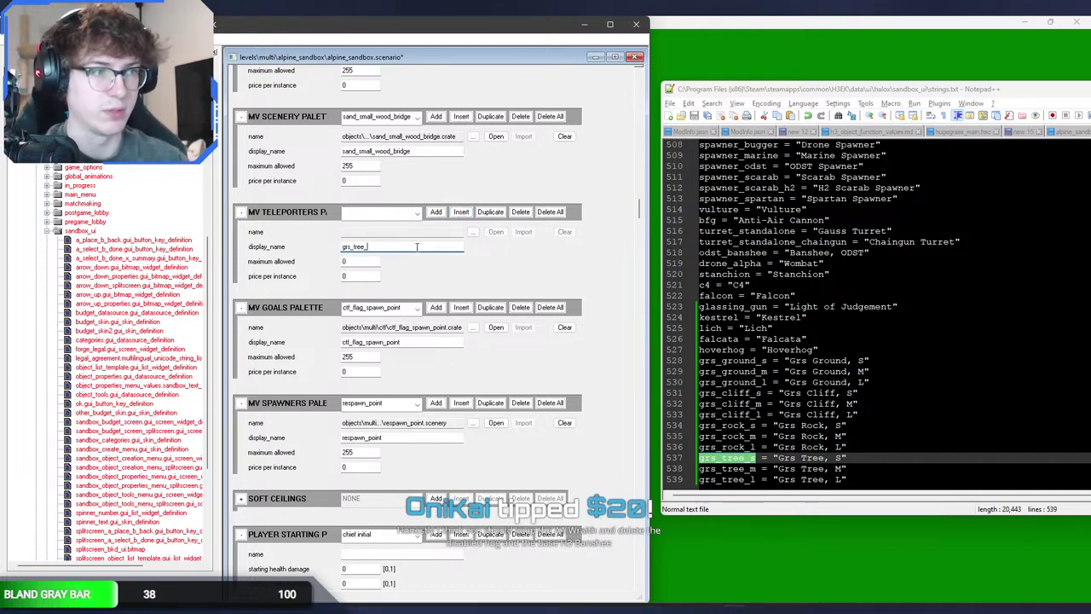
{"action": "type", "text": "l"}
{"action": "double_click", "coordinate": [366, 261]}
{"action": "type", "text": "255"}
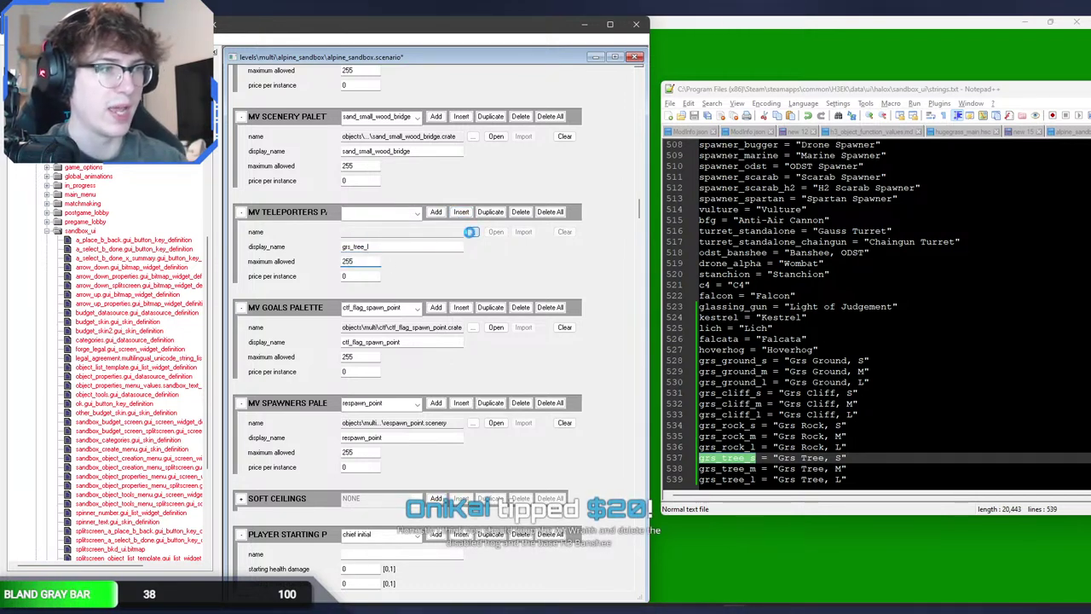
Step: Assign the crate tag from the forge\pine_tree_large folder to the grs_tree_l entry
{"action": "left_click", "coordinate": [473, 231]}
{"action": "left_click", "coordinate": [456, 217]}
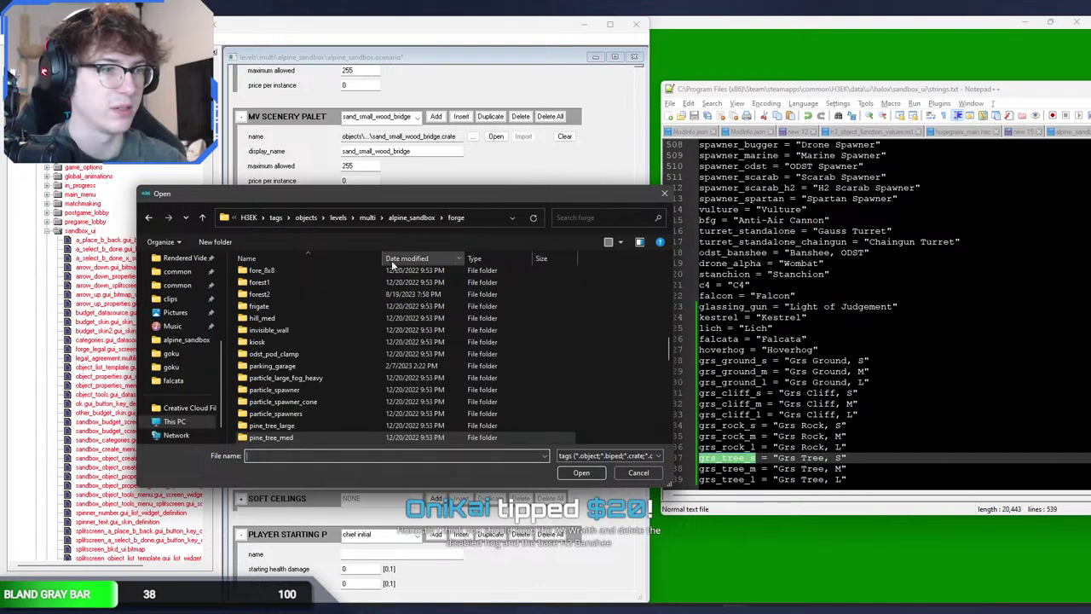
{"action": "double_click", "coordinate": [321, 421]}
{"action": "double_click", "coordinate": [324, 286]}
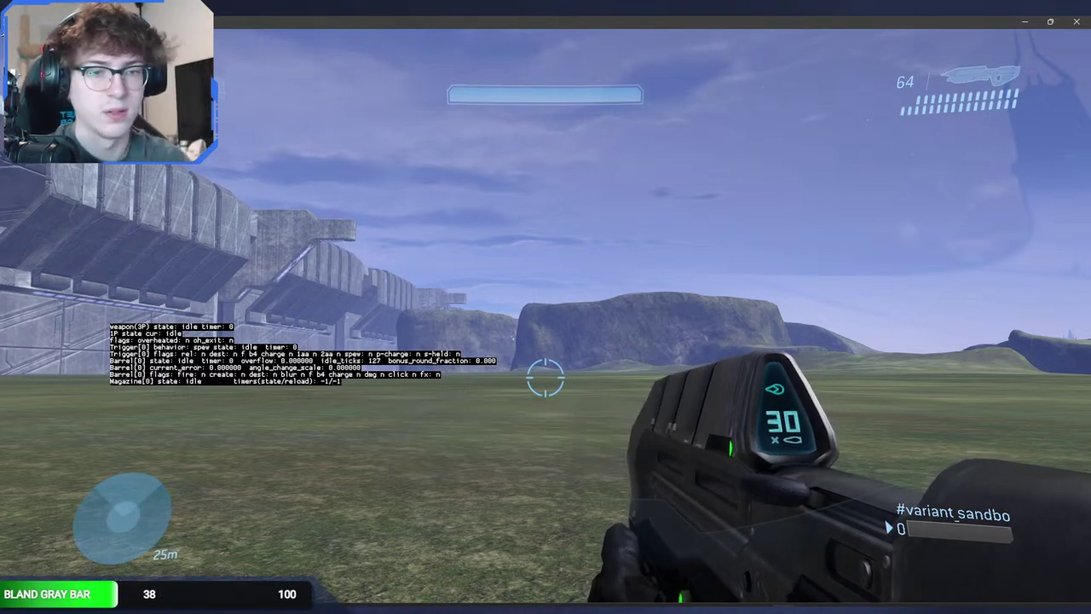
Step: In the running Halo 3 game, open the Forge object list at the Structure category and go back to its first entry, Grs Ground, S
{"action": "key", "text": "grave"}
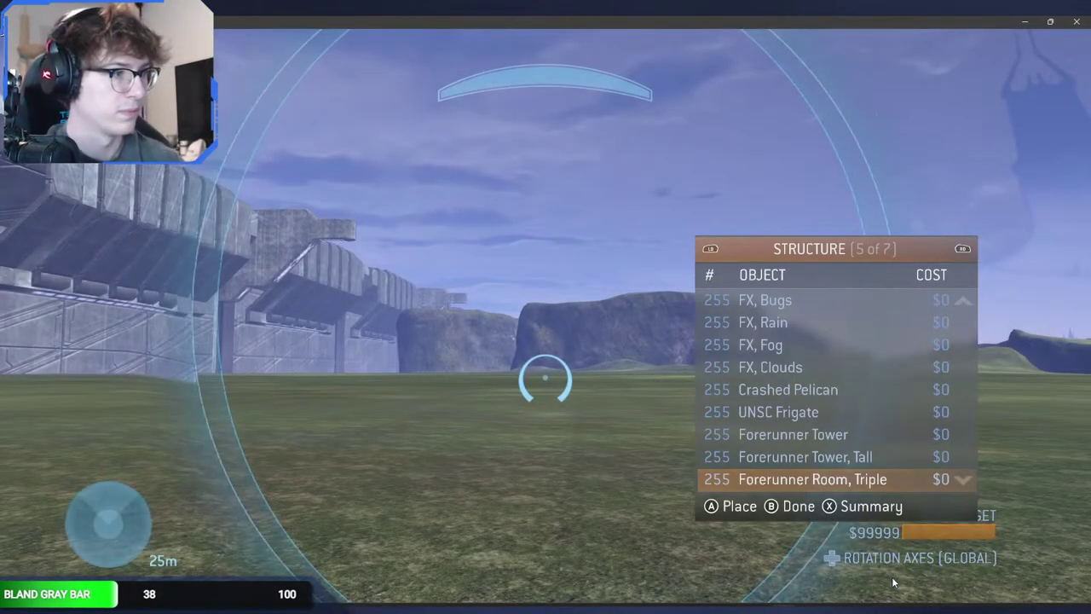
{"action": "key", "text": "Up"}
{"action": "key", "text": "Up"}
{"action": "key", "text": "Up"}
{"action": "key", "text": "Up"}
{"action": "key", "text": "Up"}
{"action": "key", "text": "Up"}
{"action": "key", "text": "Up"}
{"action": "key", "text": "Up"}
{"action": "key", "text": "Up"}
{"action": "key", "text": "Up"}
{"action": "key", "text": "Up"}
{"action": "key", "text": "Up"}
{"action": "key", "text": "Up"}
{"action": "key", "text": "Up"}
{"action": "key", "text": "Up"}
{"action": "key", "text": "Up"}
{"action": "key", "text": "Up"}
{"action": "key", "text": "Up"}
{"action": "key", "text": "Up"}
{"action": "key", "text": "Up"}
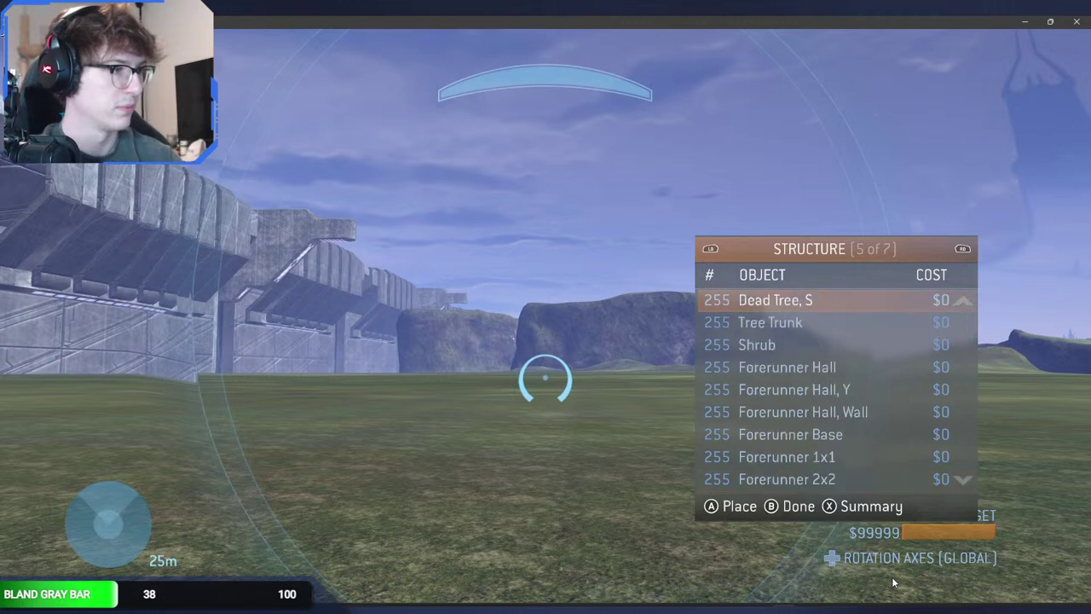
{"action": "key", "text": "Down"}
{"action": "key", "text": "Up"}
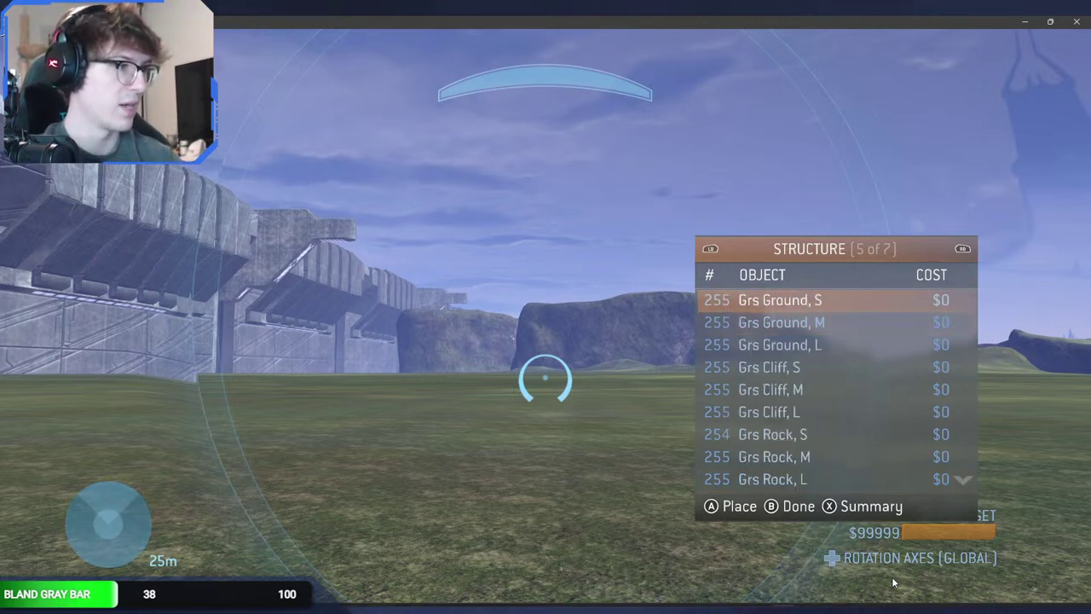
Step: Examine the Structure category's Grs ground, cliff, rock and tree entries, moving through the list to Dead Tree, S
{"action": "key", "text": "Down"}
{"action": "key", "text": "Down"}
{"action": "key", "text": "Down"}
{"action": "key", "text": "Down"}
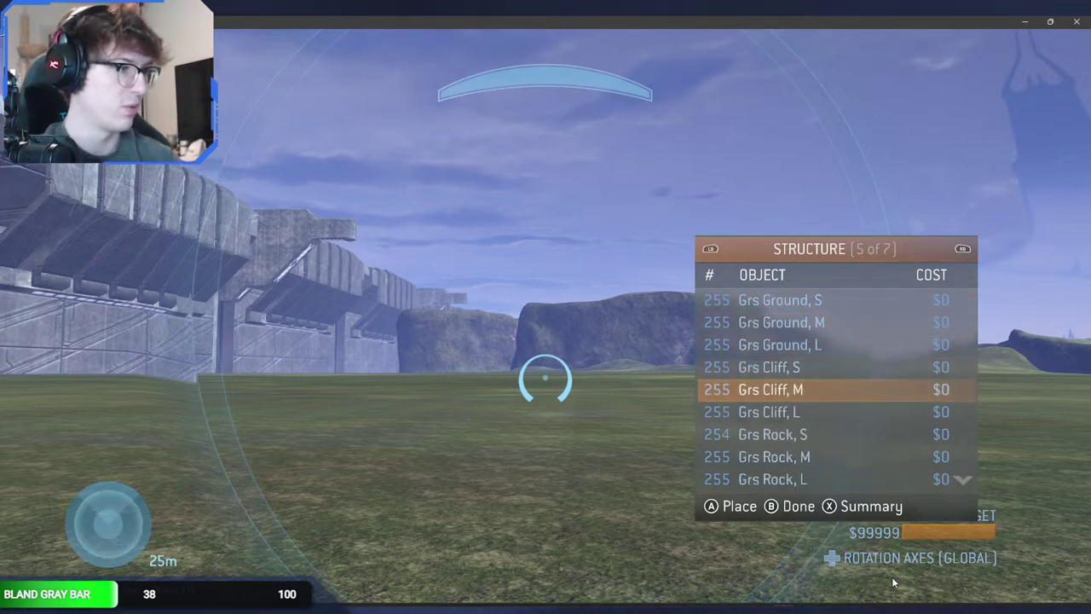
{"action": "key", "text": "Down"}
{"action": "key", "text": "Down"}
{"action": "key", "text": "Down"}
{"action": "key", "text": "Down"}
{"action": "key", "text": "Down"}
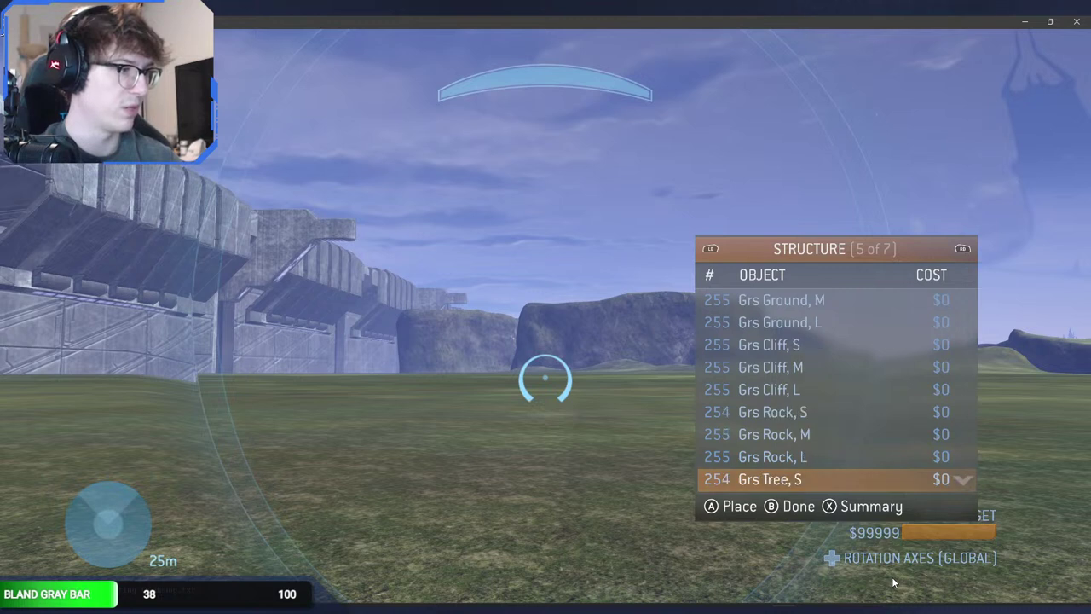
{"action": "key", "text": "Down"}
{"action": "key", "text": "Down"}
{"action": "key", "text": "Down"}
{"action": "key", "text": "Down"}
{"action": "key", "text": "Down"}
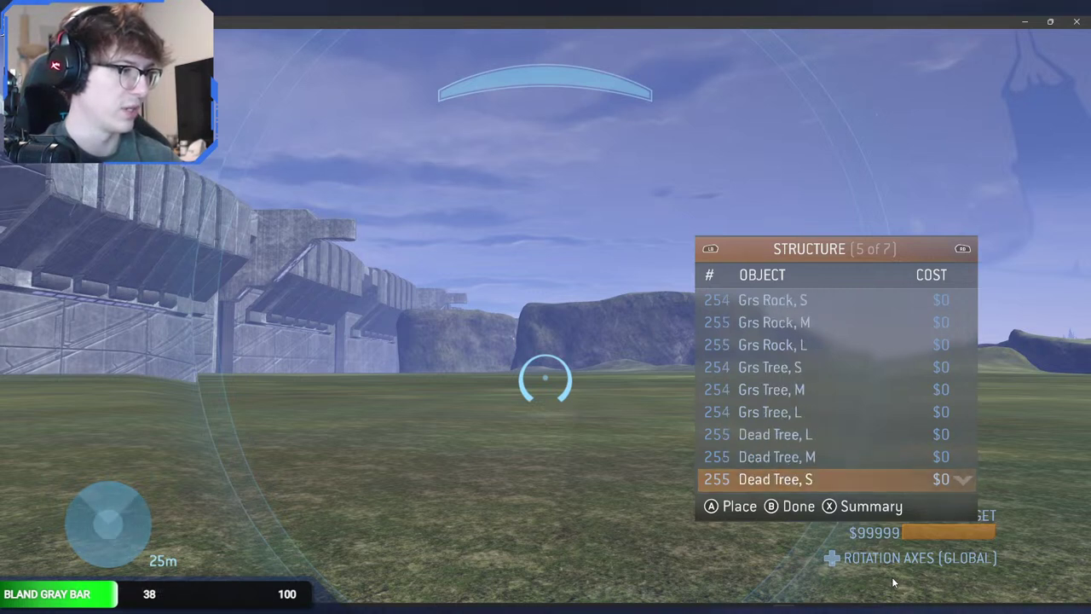
Step: Look over the Structure category's dead tree entries, and go back up to the first entry, Grs Ground, S
{"action": "key", "text": "Up"}
{"action": "key", "text": "Up"}
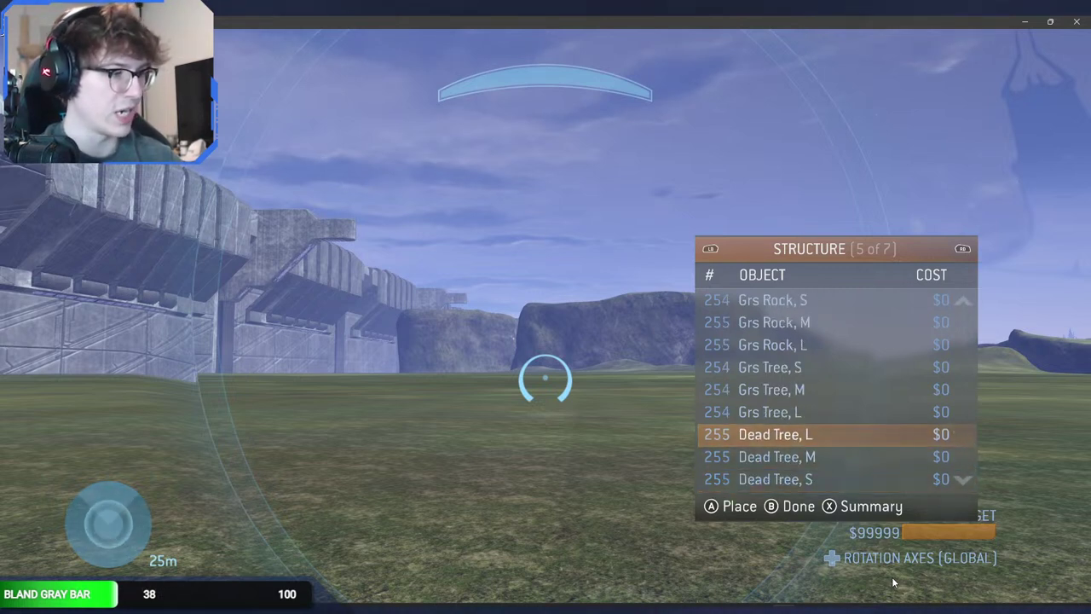
{"action": "key", "text": "Down"}
{"action": "key", "text": "Down"}
{"action": "key", "text": "Up"}
{"action": "key", "text": "Up"}
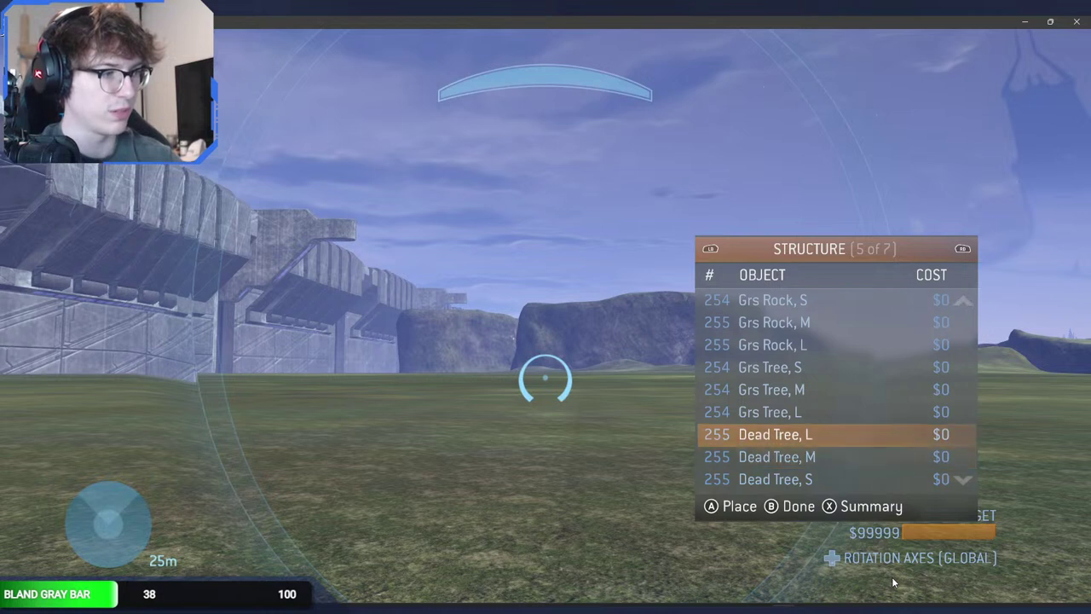
{"action": "key", "text": "Up"}
{"action": "key", "text": "Up"}
{"action": "key", "text": "Up"}
{"action": "key", "text": "Up"}
{"action": "key", "text": "Up"}
{"action": "key", "text": "Up"}
{"action": "key", "text": "Up"}
{"action": "key", "text": "Up"}
{"action": "key", "text": "Up"}
{"action": "key", "text": "Up"}
{"action": "key", "text": "Up"}
{"action": "key", "text": "Up"}
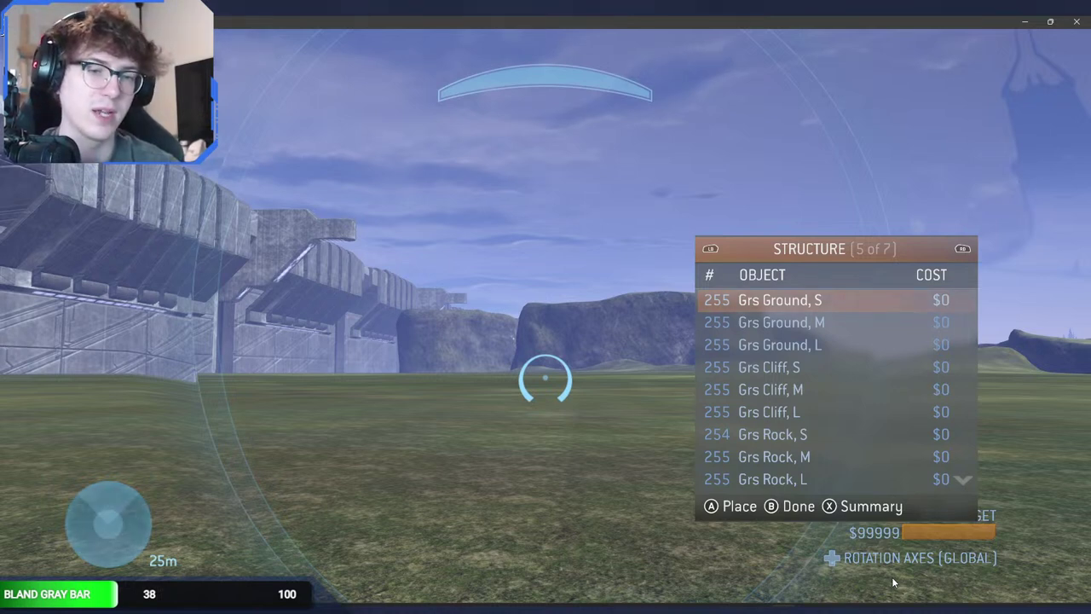
Step: Examine the size ordering of the Structure entries from Grs Ground, S down to Dead Tree, M
{"action": "key", "text": "Down"}
{"action": "key", "text": "Down"}
{"action": "key", "text": "Down"}
{"action": "key", "text": "Down"}
{"action": "key", "text": "Down"}
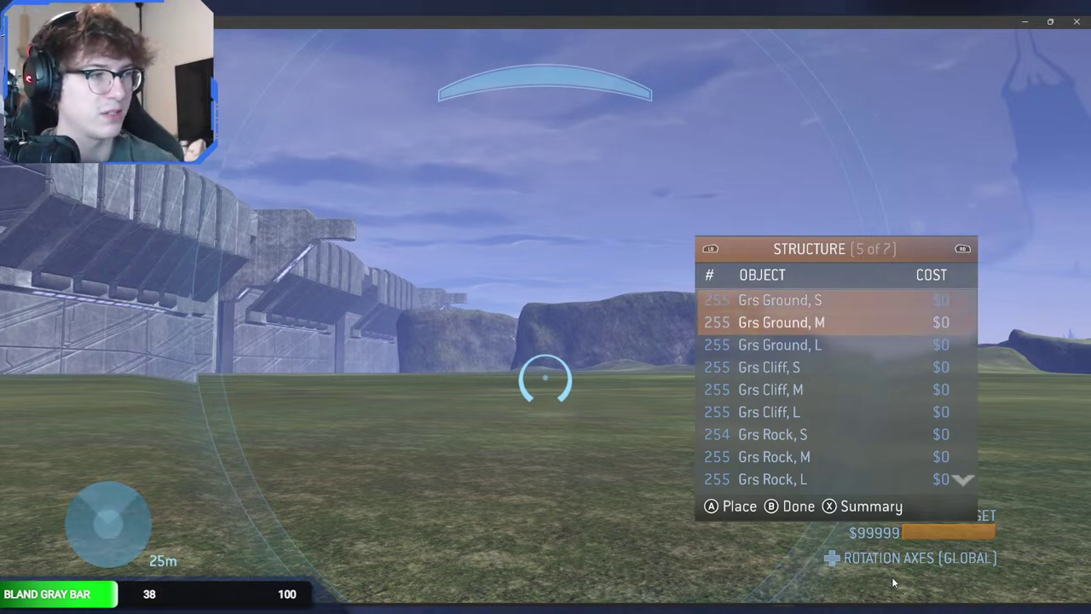
{"action": "key", "text": "Down"}
{"action": "key", "text": "Down"}
{"action": "key", "text": "Down"}
{"action": "key", "text": "Down"}
{"action": "key", "text": "Down"}
{"action": "key", "text": "Down"}
{"action": "key", "text": "Down"}
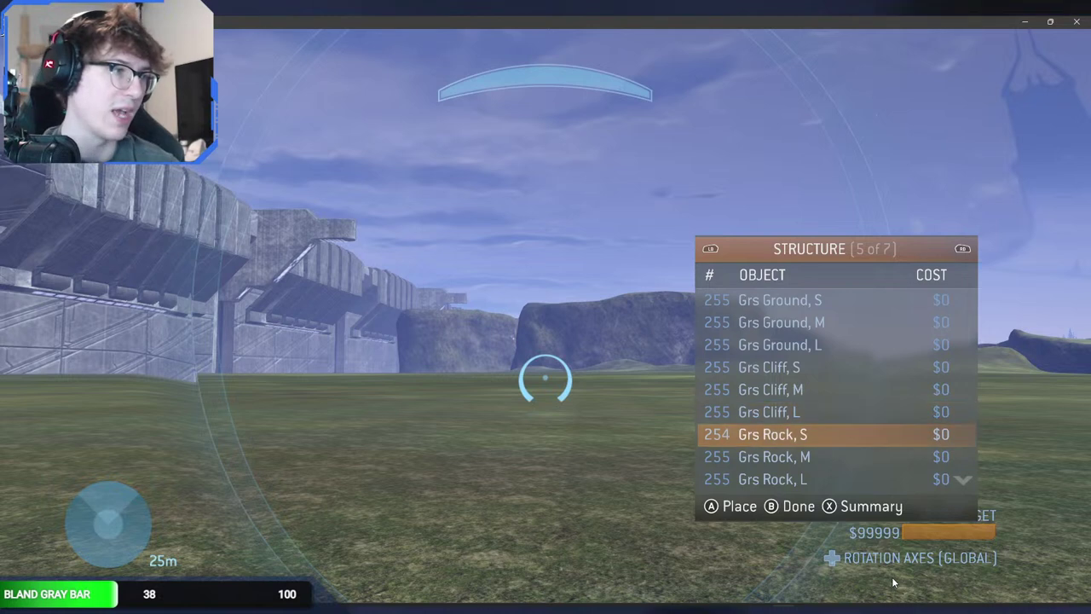
{"action": "key", "text": "Down"}
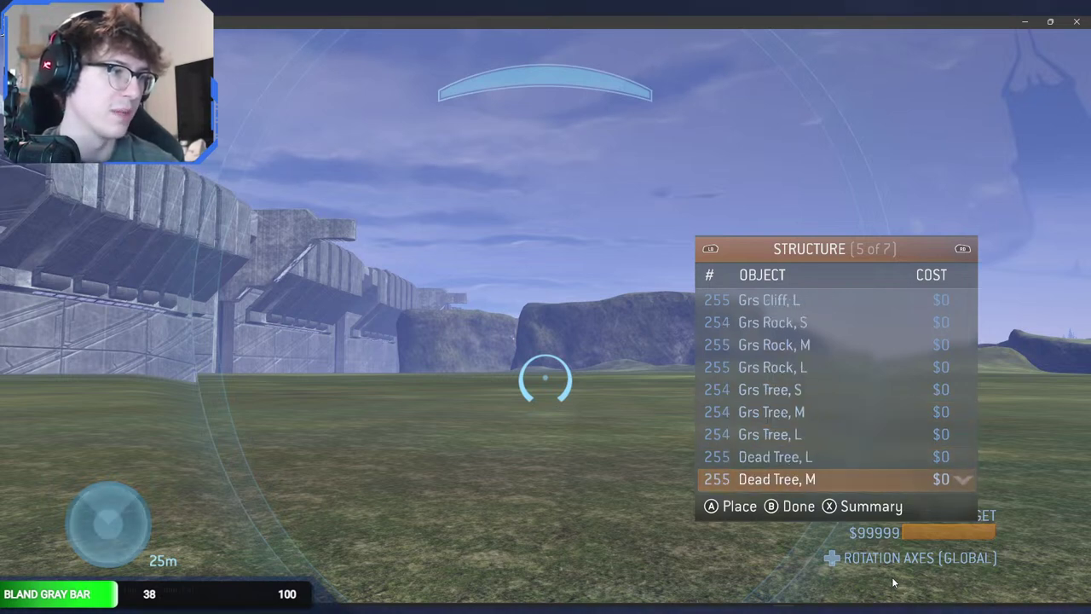
Step: Compare the order of the Grs Rock, Grs Tree and Dead Tree entries in the Structure list, ending on Dead Tree, L
{"action": "key", "text": "Up"}
{"action": "key", "text": "Up"}
{"action": "key", "text": "Up"}
{"action": "key", "text": "Down"}
{"action": "key", "text": "Down"}
{"action": "key", "text": "Up"}
{"action": "key", "text": "Up"}
{"action": "key", "text": "Up"}
{"action": "key", "text": "Up"}
{"action": "key", "text": "Up"}
{"action": "key", "text": "Up"}
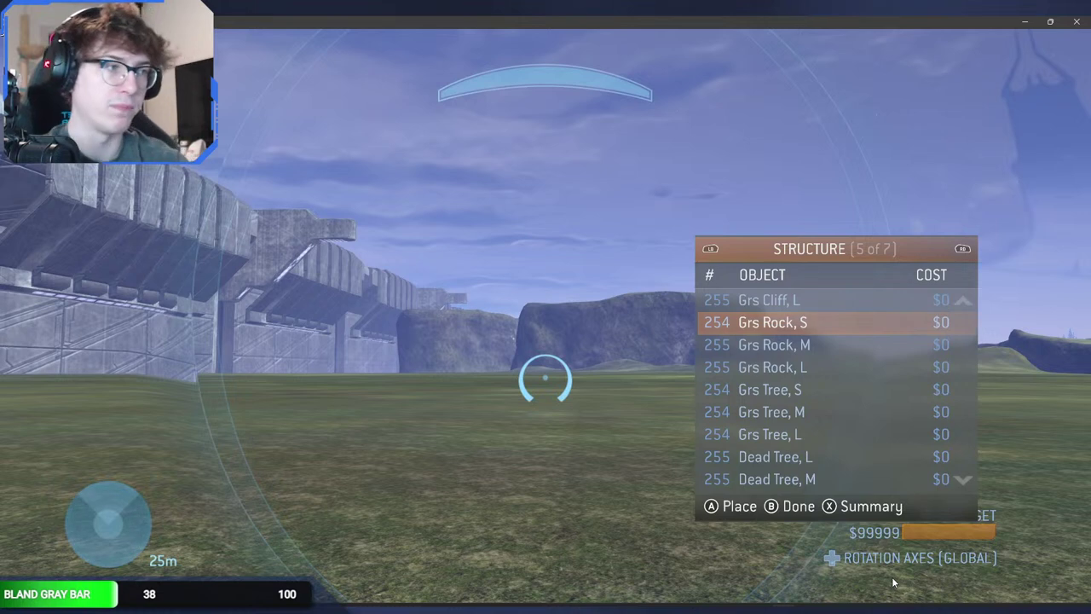
{"action": "key", "text": "Down"}
{"action": "key", "text": "Down"}
{"action": "key", "text": "Down"}
{"action": "key", "text": "Down"}
{"action": "key", "text": "Down"}
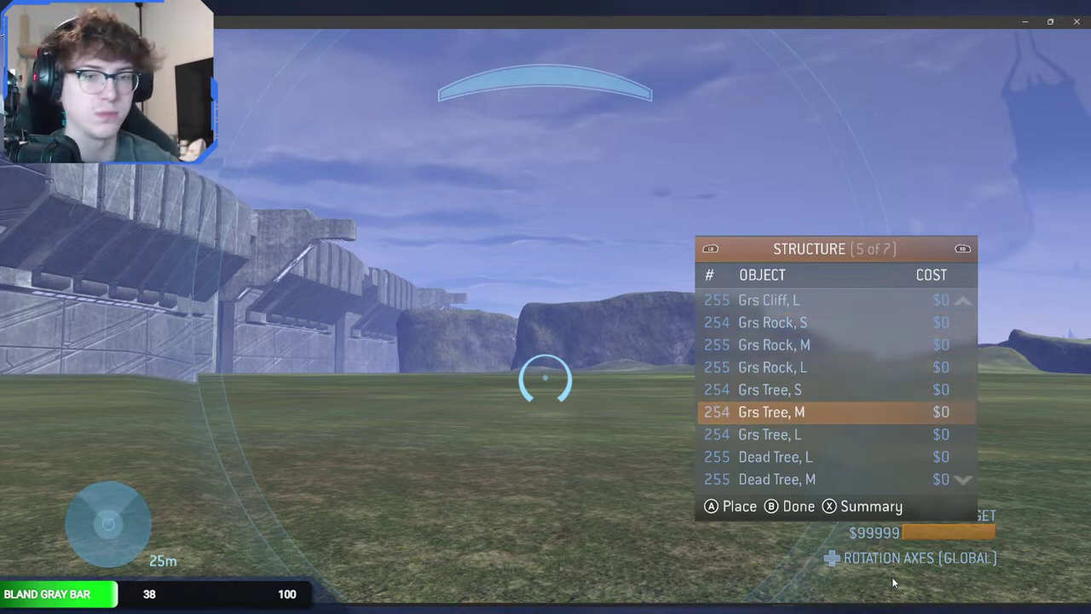
{"action": "key", "text": "Up"}
{"action": "key", "text": "Up"}
{"action": "key", "text": "Up"}
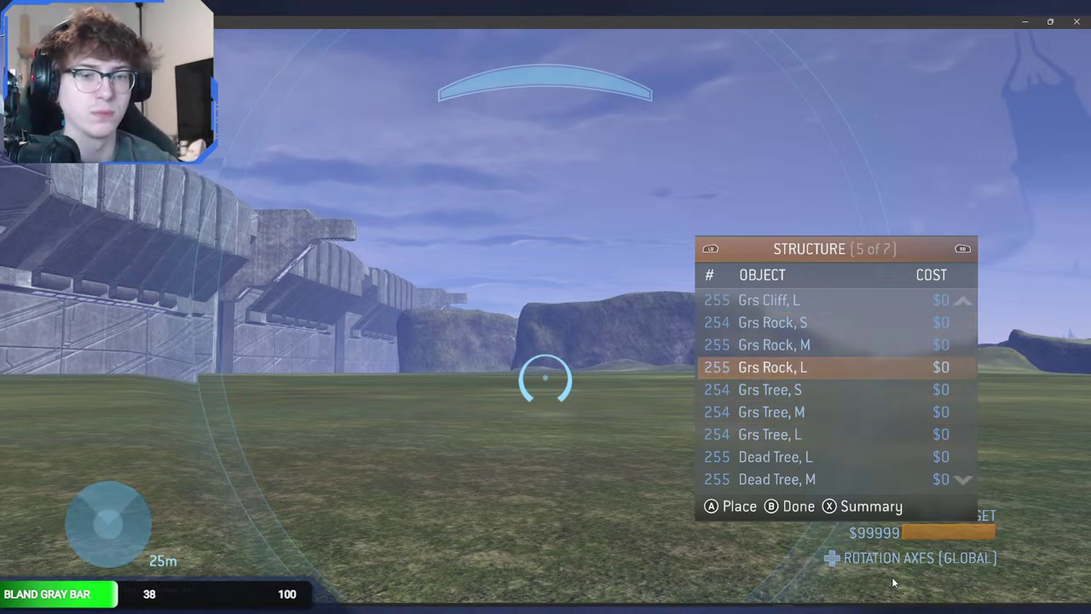
{"action": "key", "text": "Down"}
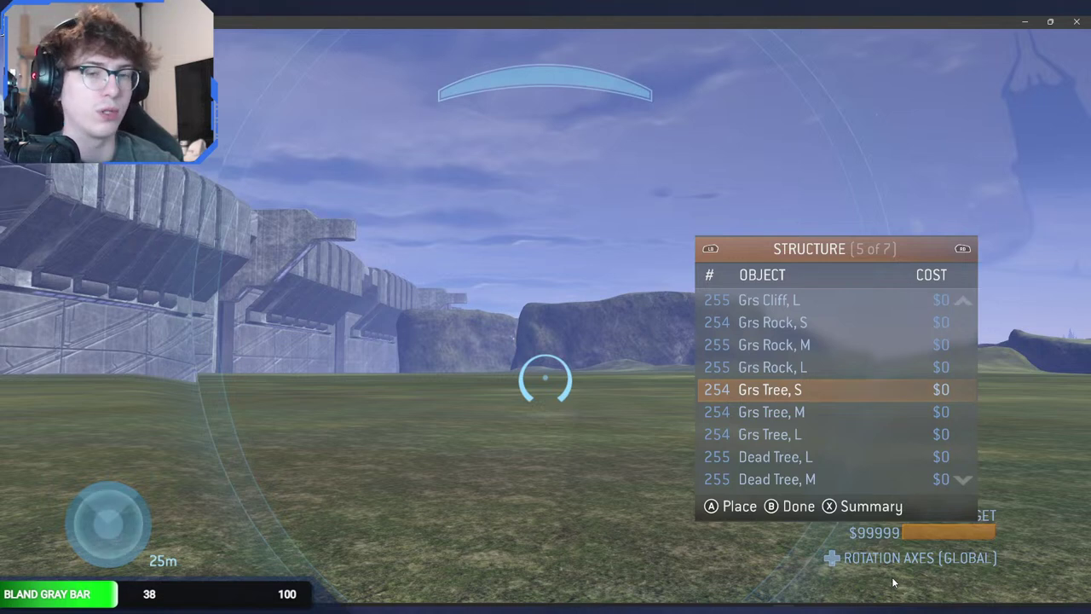
{"action": "key", "text": "Down"}
{"action": "key", "text": "Down"}
{"action": "key", "text": "Down"}
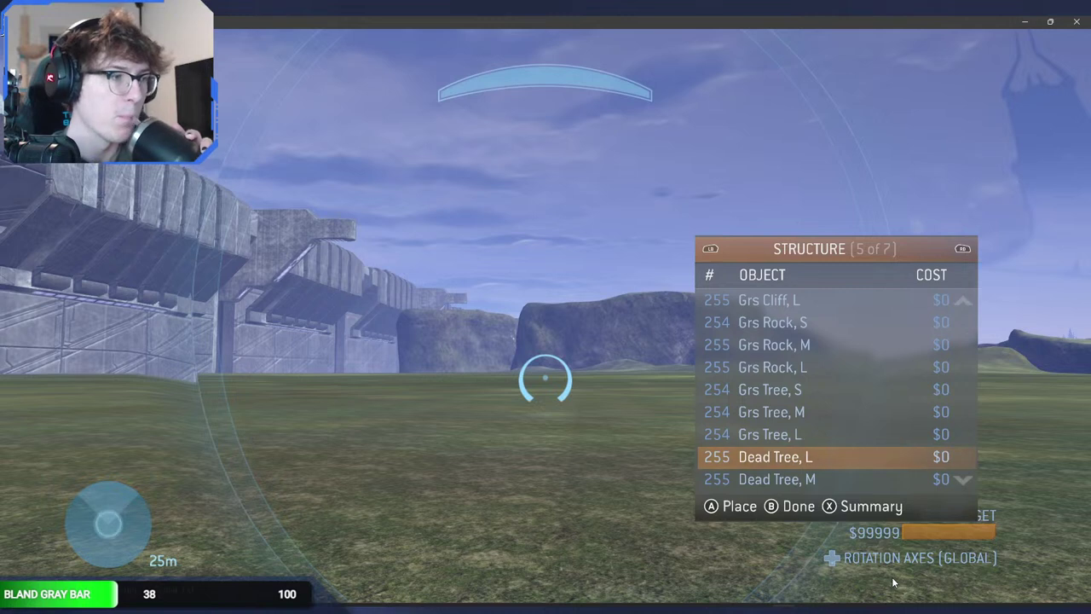
Step: Examine the Structure entries following the dead trees, down to the Forerunner Hall entries, and return to Shrub
{"action": "key", "text": "Down"}
{"action": "key", "text": "Down"}
{"action": "key", "text": "Down"}
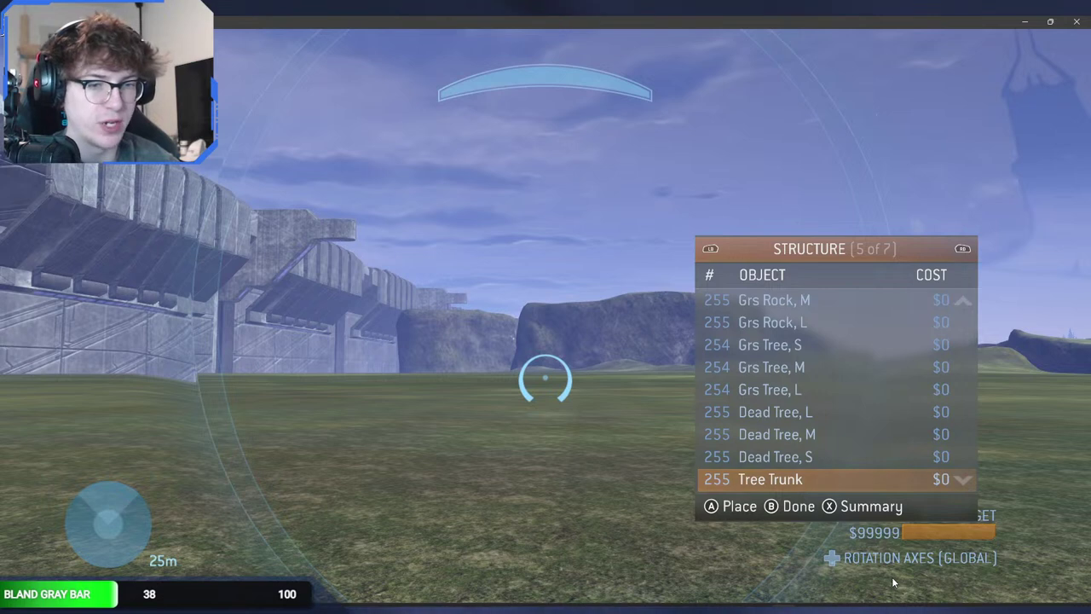
{"action": "key", "text": "Down"}
{"action": "key", "text": "Down"}
{"action": "key", "text": "Down"}
{"action": "key", "text": "Up"}
{"action": "key", "text": "Up"}
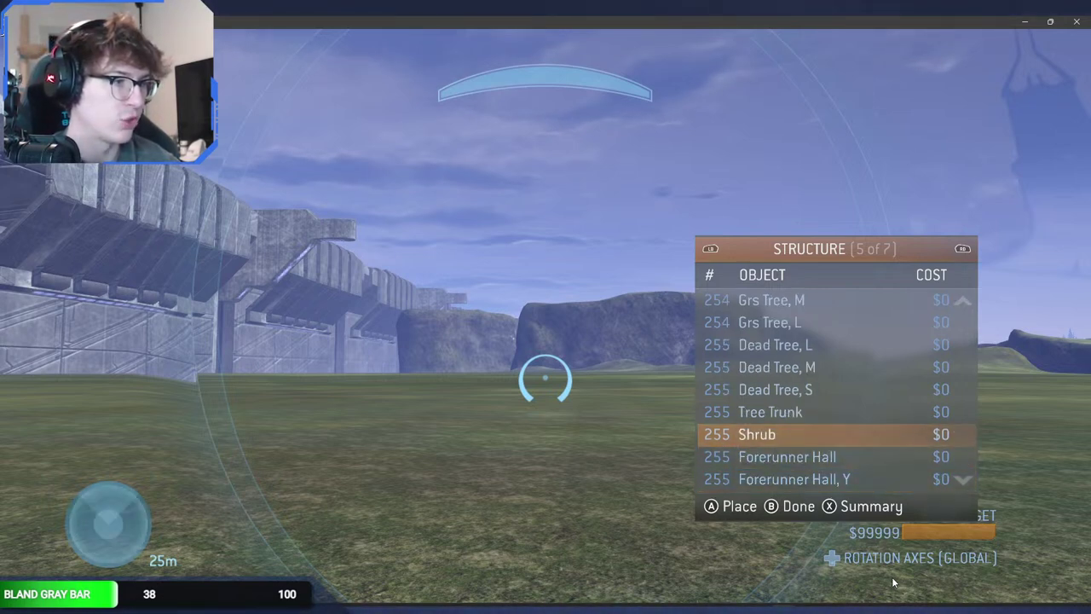
Step: Switch to the alpine_sandbox scenario in the tag editor and delete the salmonberry (shrub) entry from the teleporters palette
{"action": "key", "text": "alt+Tab"}
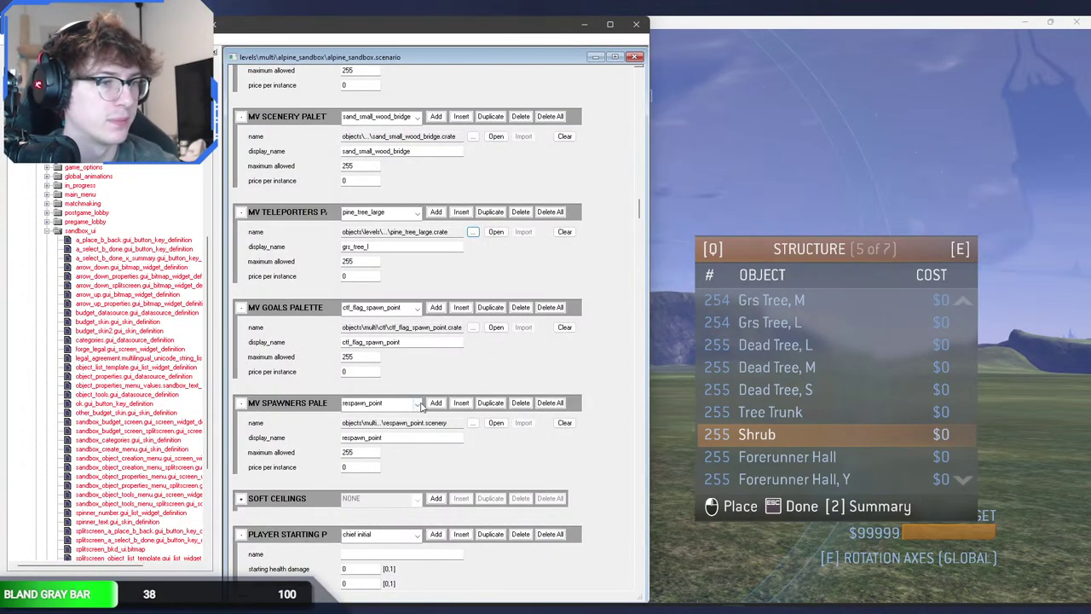
{"action": "left_click", "coordinate": [417, 403]}
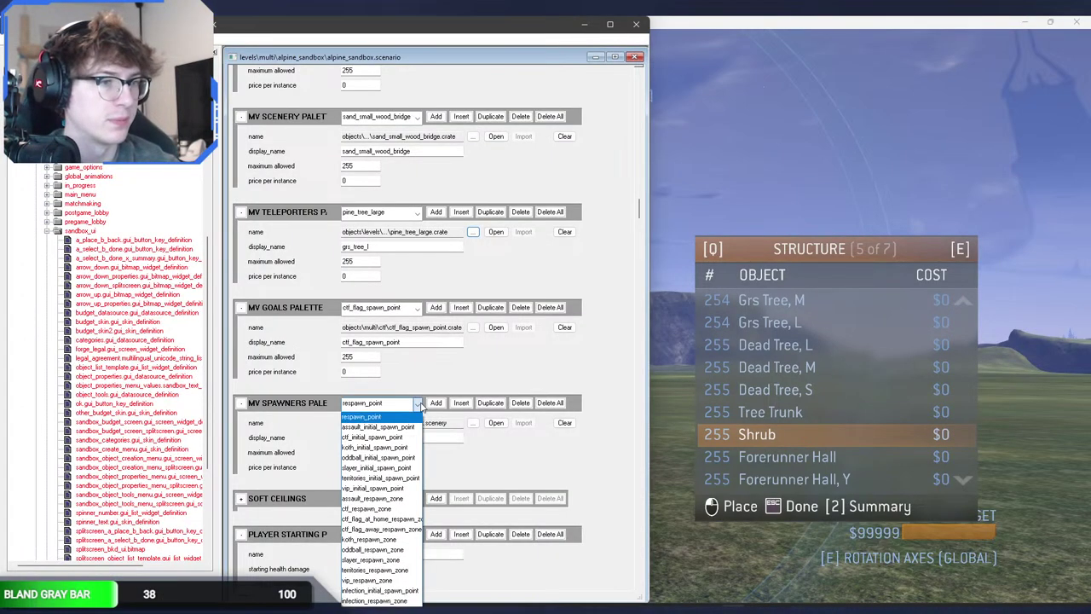
{"action": "left_click", "coordinate": [414, 371]}
{"action": "left_click", "coordinate": [388, 220]}
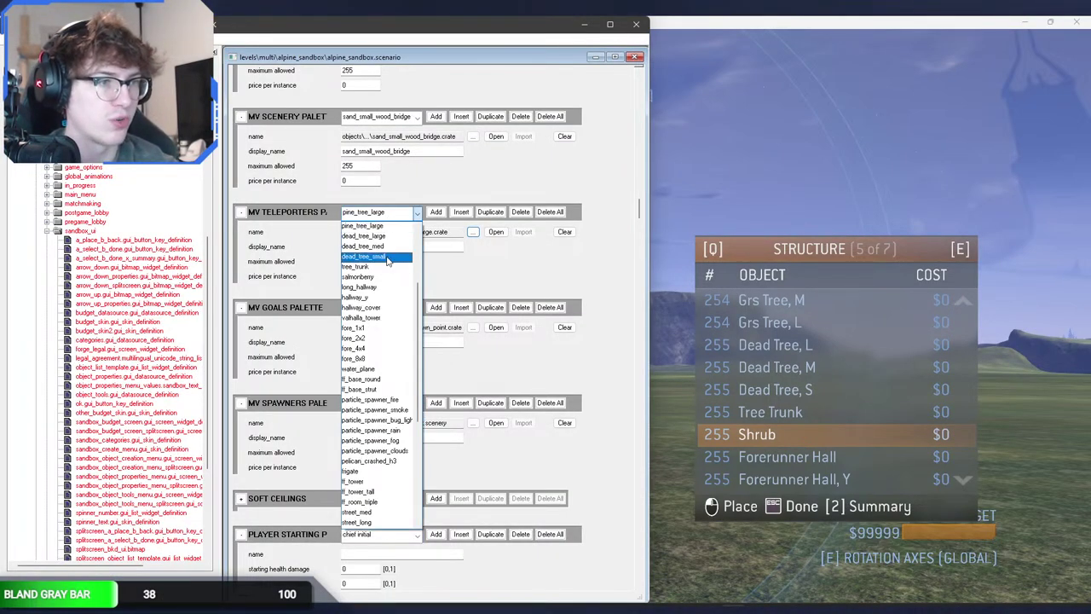
{"action": "left_click", "coordinate": [387, 277]}
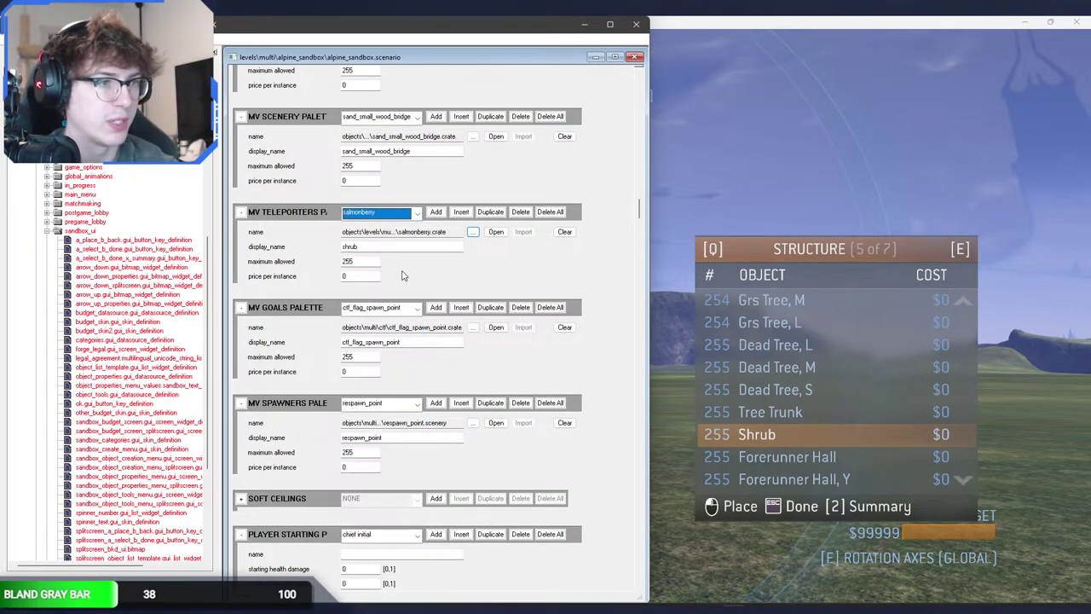
{"action": "left_click", "coordinate": [520, 212]}
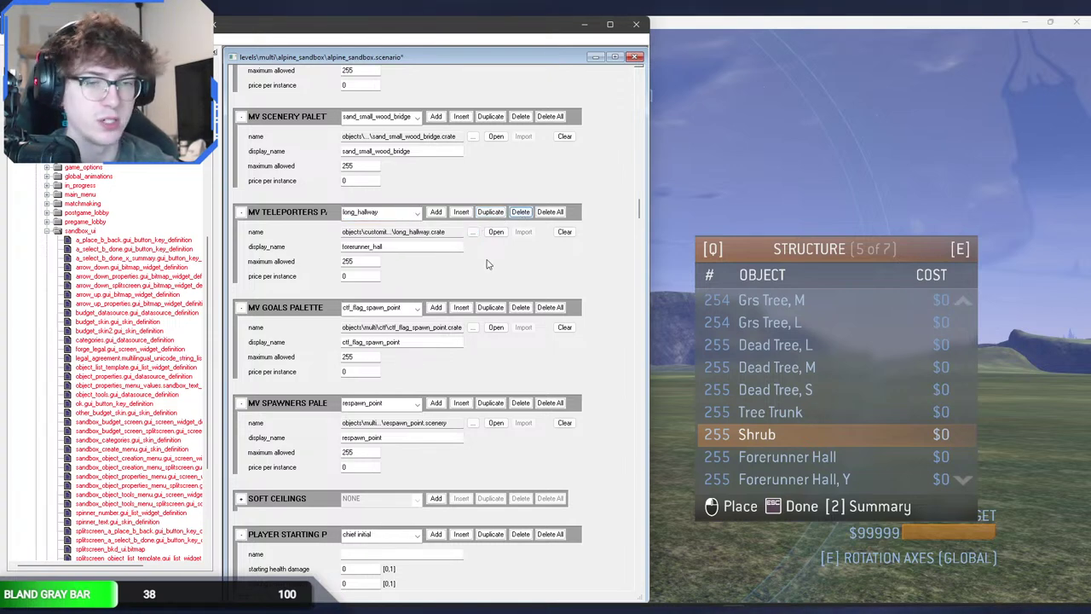
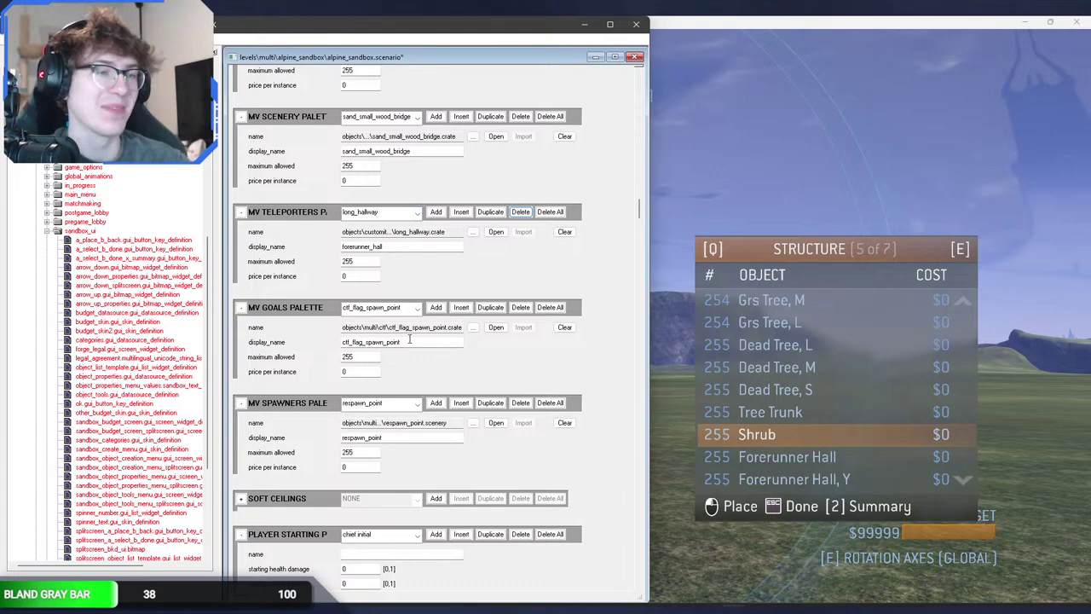
{"action": "left_click", "coordinate": [347, 311]}
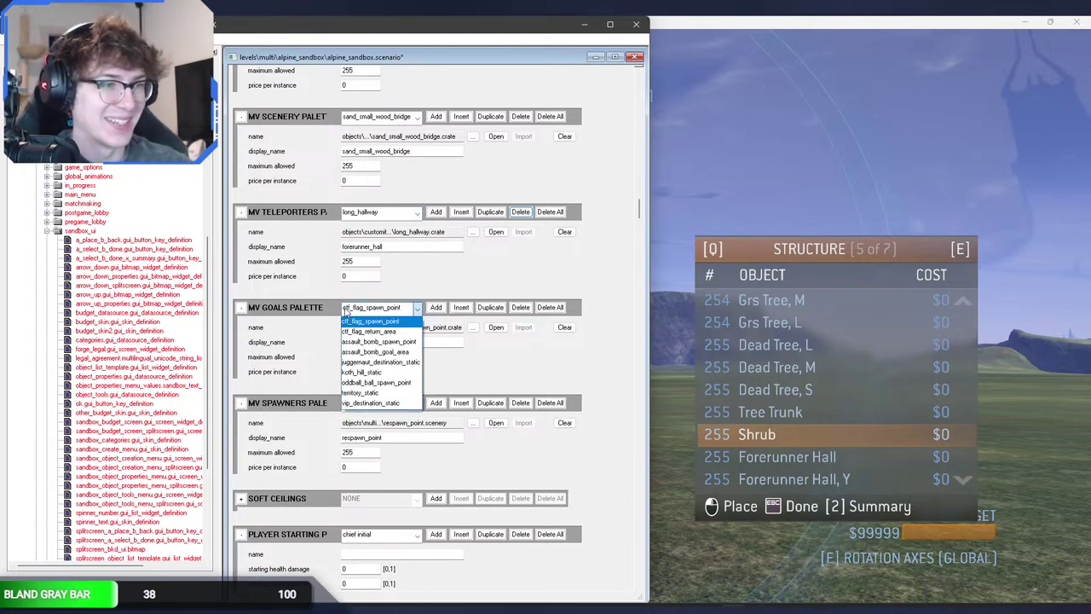
{"action": "left_click", "coordinate": [346, 314]}
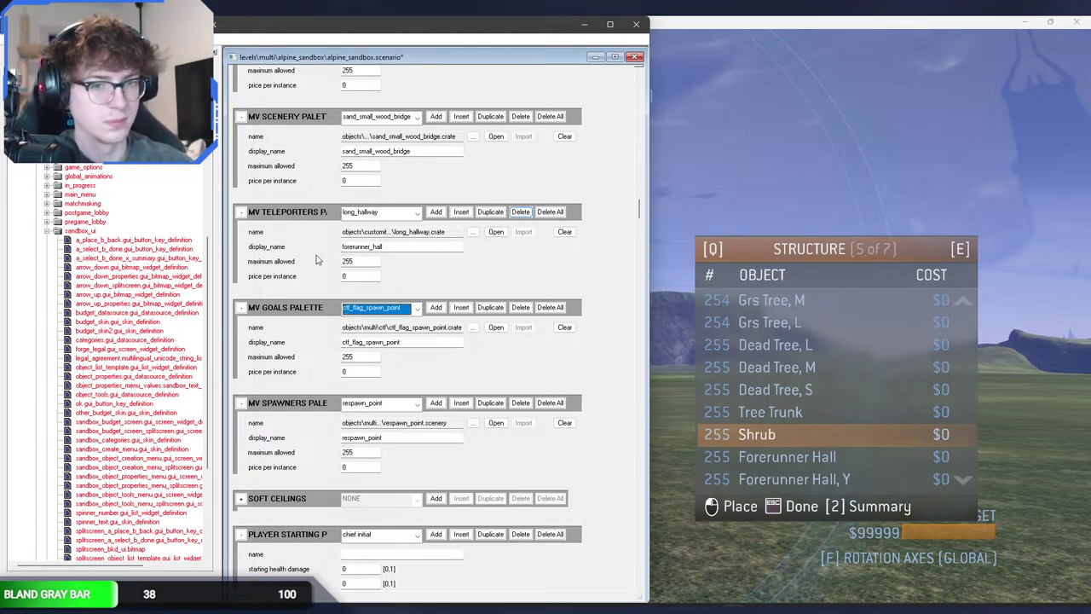
Step: Copy the display name of the teleporters palette's dead_tree_large entry, and delete the dead_tree_large and dead_tree_med entries
{"action": "left_click", "coordinate": [361, 213]}
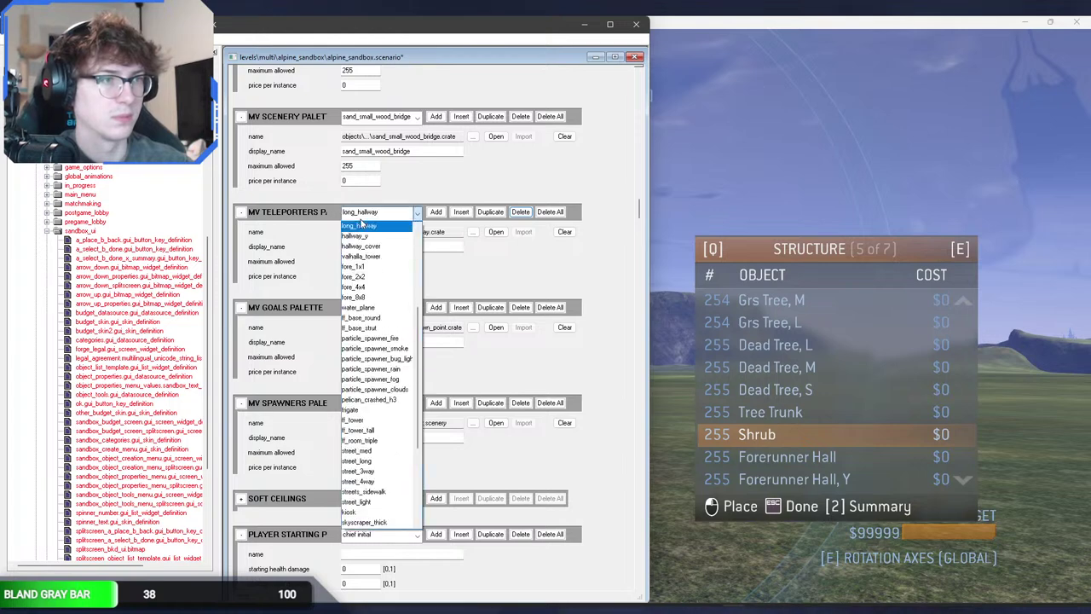
{"action": "scroll", "coordinate": [362, 223], "scroll_direction": "up", "scroll_amount": 5}
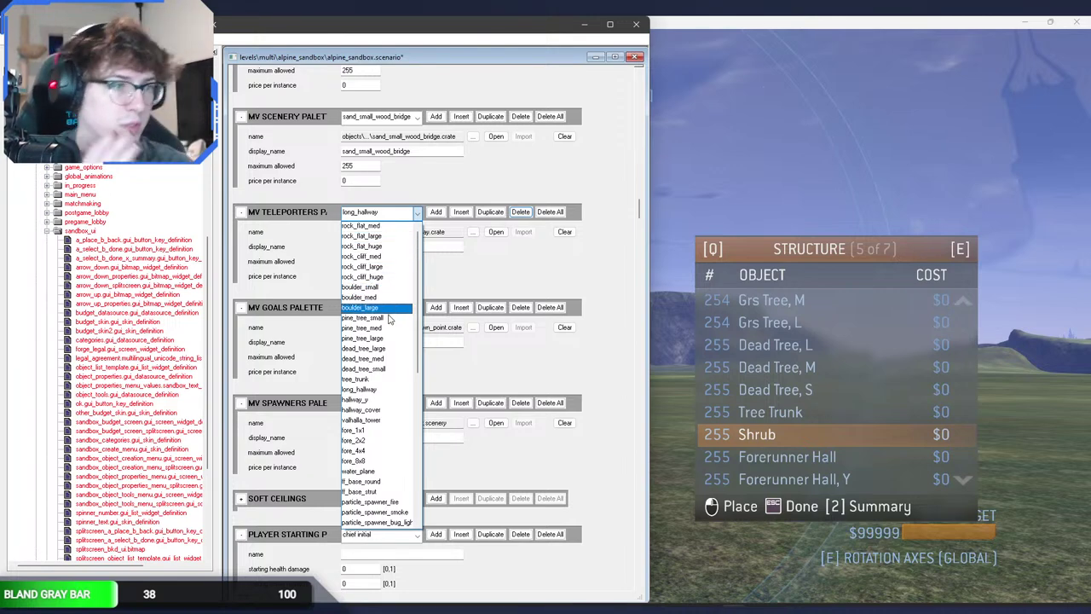
{"action": "left_click", "coordinate": [385, 351]}
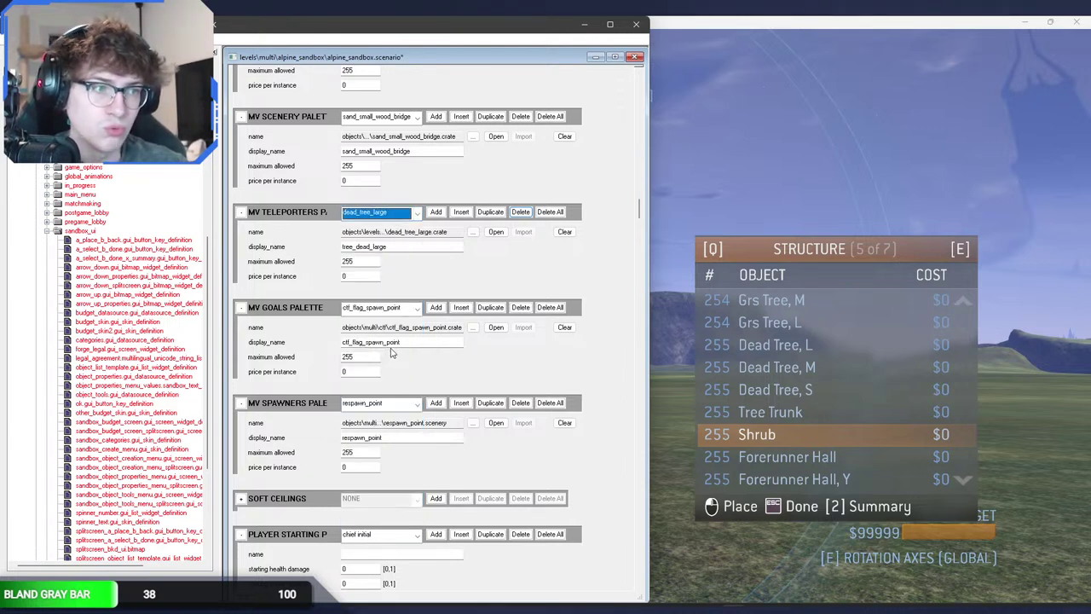
{"action": "left_click", "coordinate": [427, 248]}
{"action": "double_click", "coordinate": [427, 248]}
{"action": "key", "text": "ctrl+c"}
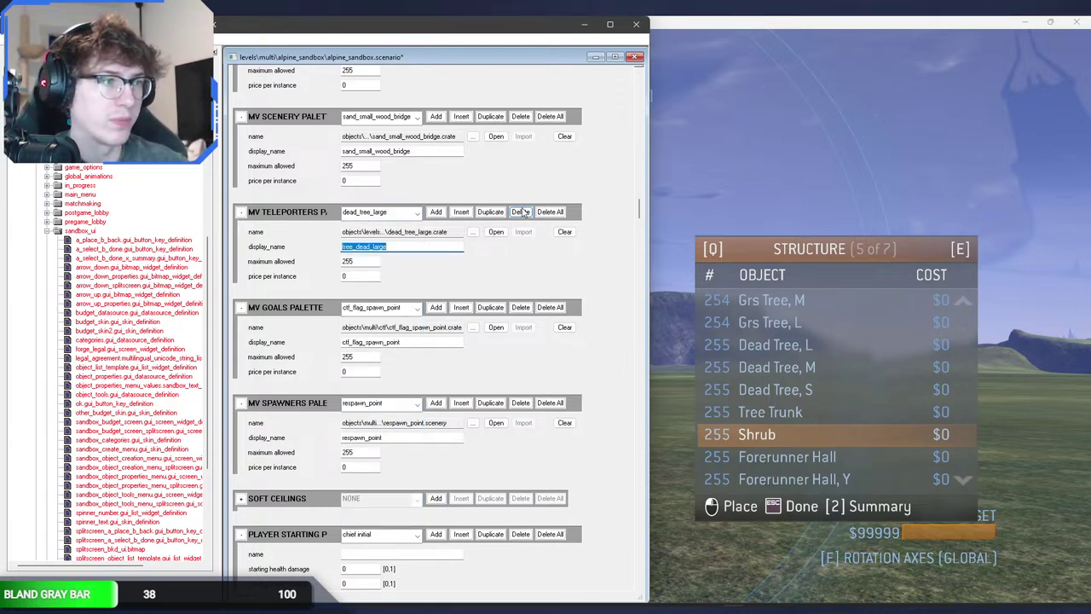
{"action": "left_click", "coordinate": [521, 212]}
{"action": "left_click", "coordinate": [520, 214]}
Step: Insert a teleporters palette entry before tree_trunk with display name tree_dead_med and a maximum allowed of 255
{"action": "left_click", "coordinate": [416, 215]}
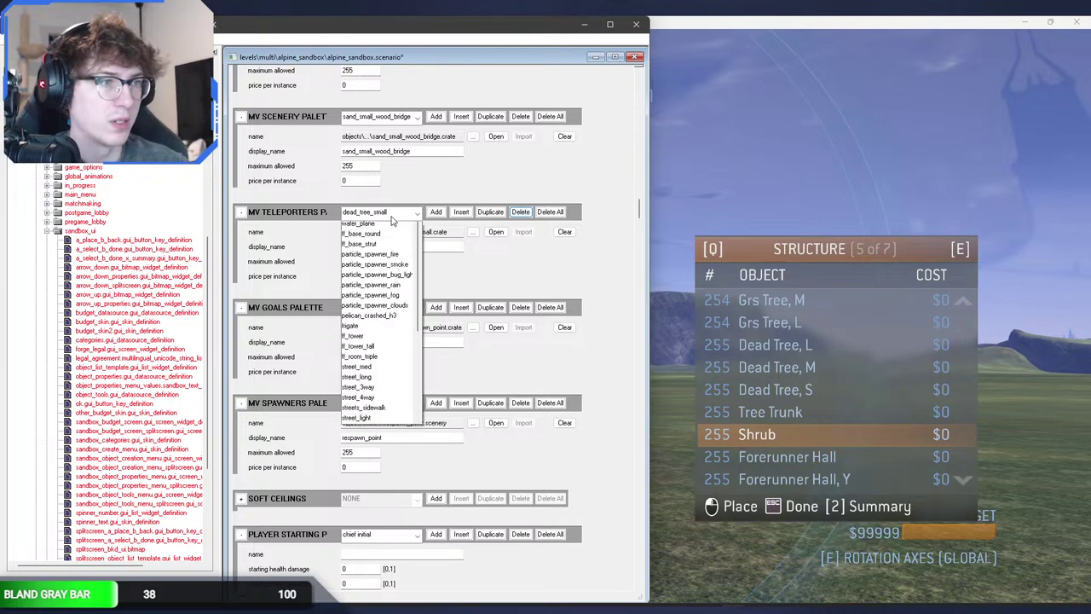
{"action": "left_click", "coordinate": [390, 235]}
{"action": "left_click", "coordinate": [467, 217]}
{"action": "left_click", "coordinate": [461, 212]}
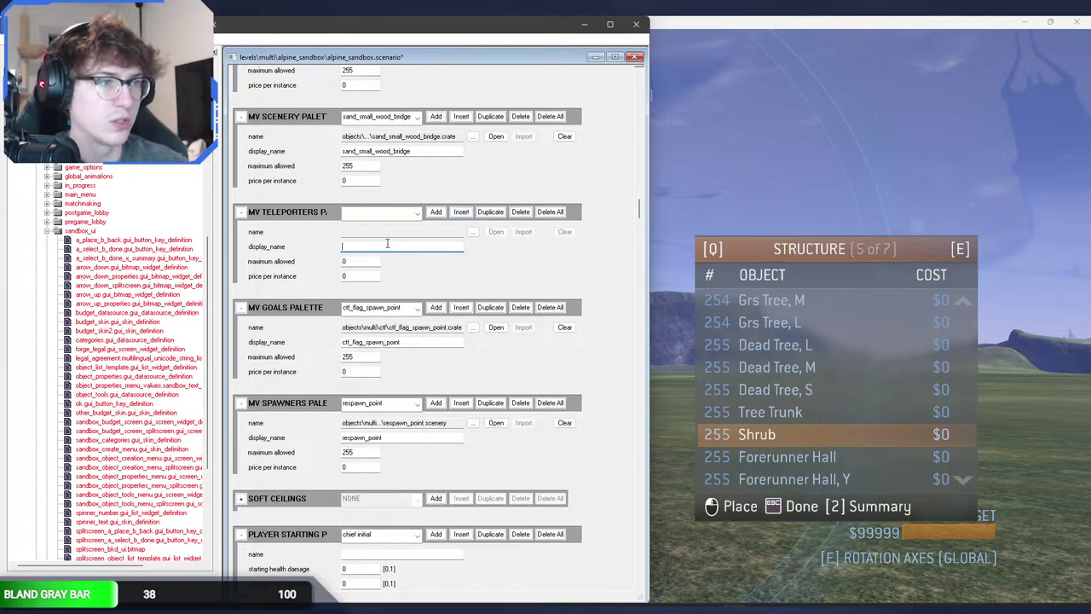
{"action": "left_click", "coordinate": [383, 247]}
{"action": "key", "text": "ctrl+v"}
{"action": "left_click_drag", "start_coordinate": [388, 247], "coordinate": [374, 248]}
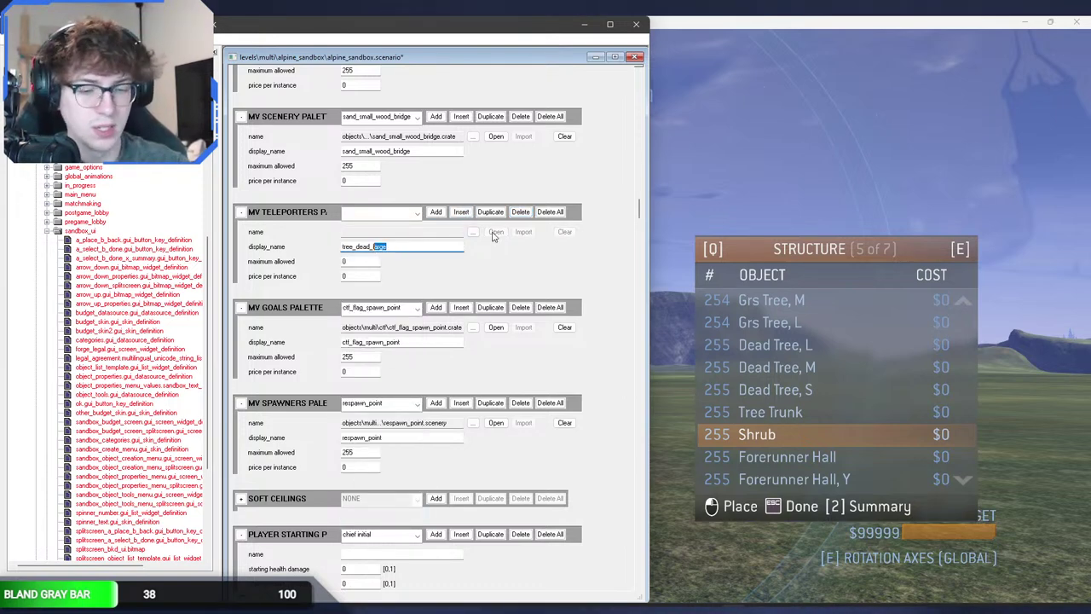
{"action": "type", "text": "med"}
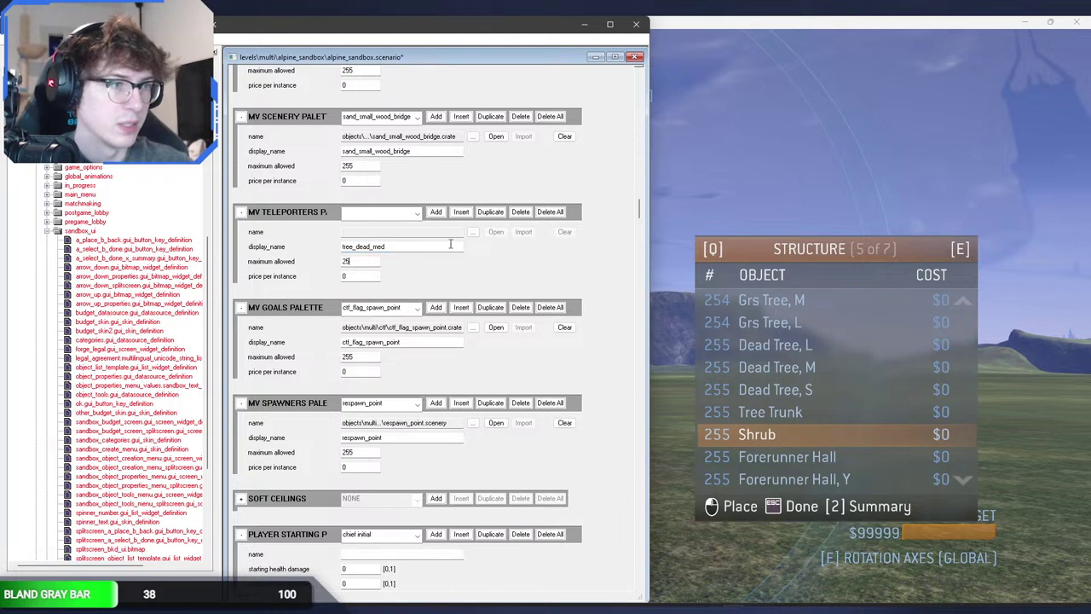
Step: Assign dead_tree_med.crate from the forge\dead_tree_med folder to the tree_dead_med entry
{"action": "left_click", "coordinate": [473, 231]}
{"action": "left_click", "coordinate": [401, 217]}
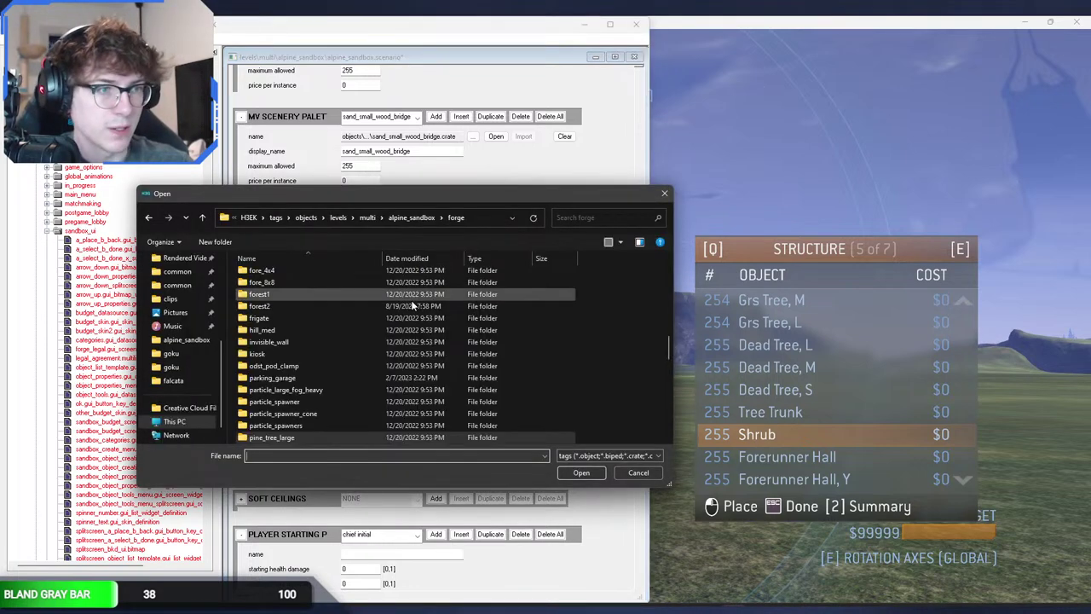
{"action": "double_click", "coordinate": [332, 283]}
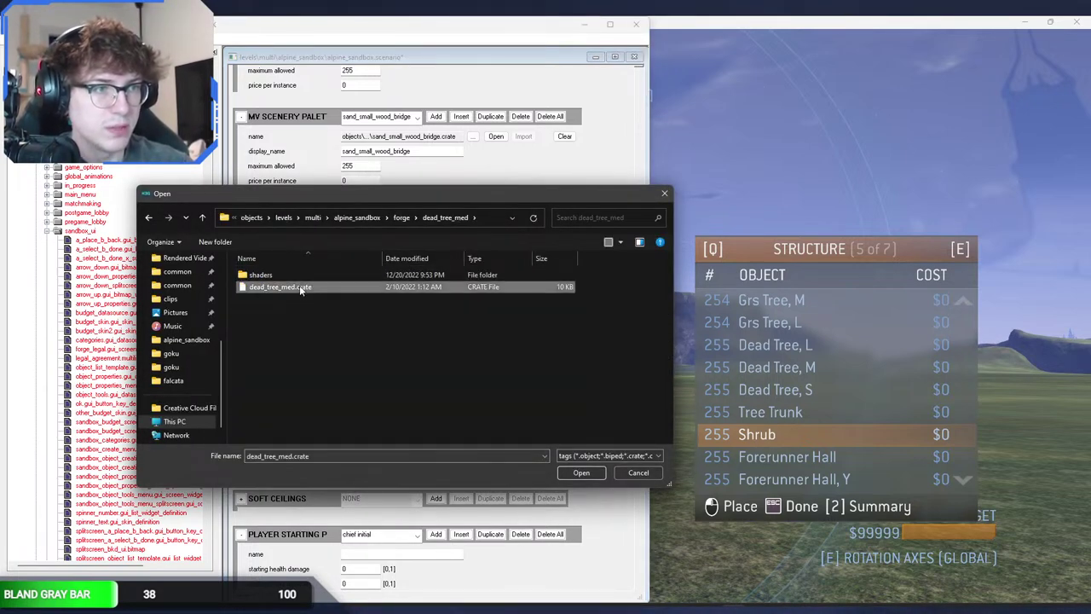
{"action": "double_click", "coordinate": [332, 283]}
Step: Insert another teleporters palette entry before tree_trunk with display name tree_dead_large and a maximum allowed of 255
{"action": "left_click", "coordinate": [414, 213]}
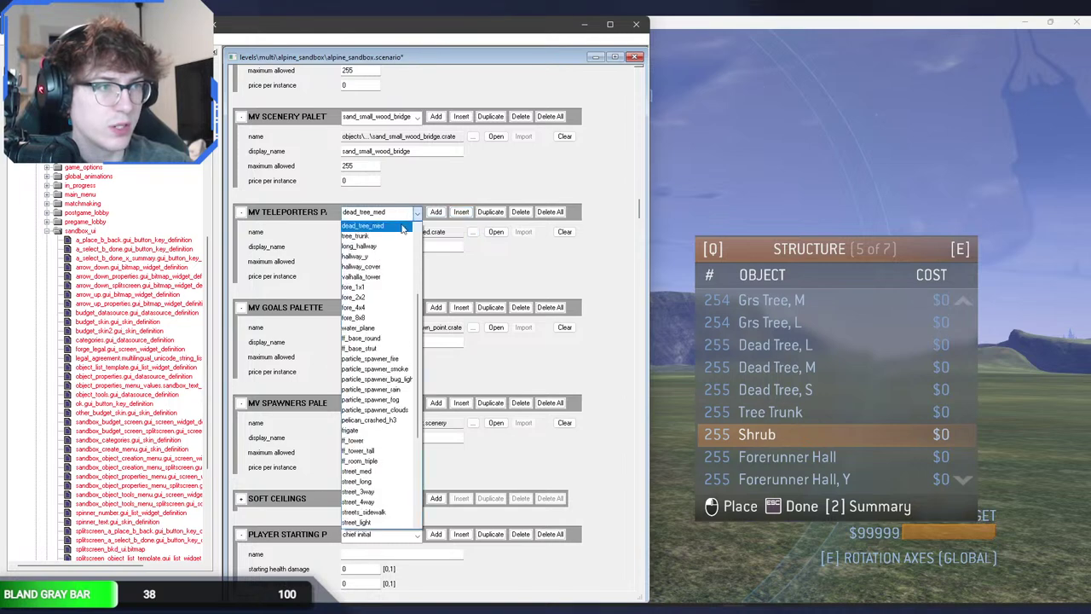
{"action": "left_click", "coordinate": [397, 235]}
{"action": "left_click", "coordinate": [463, 213]}
{"action": "left_click", "coordinate": [393, 244]}
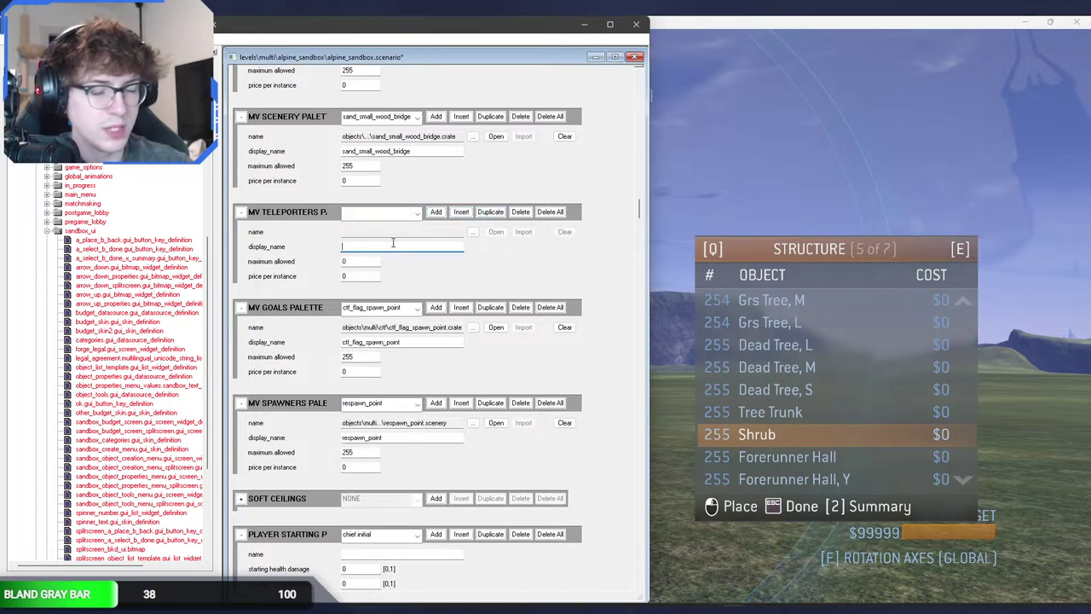
{"action": "type", "text": "tree_dead_large"}
{"action": "double_click", "coordinate": [351, 261]}
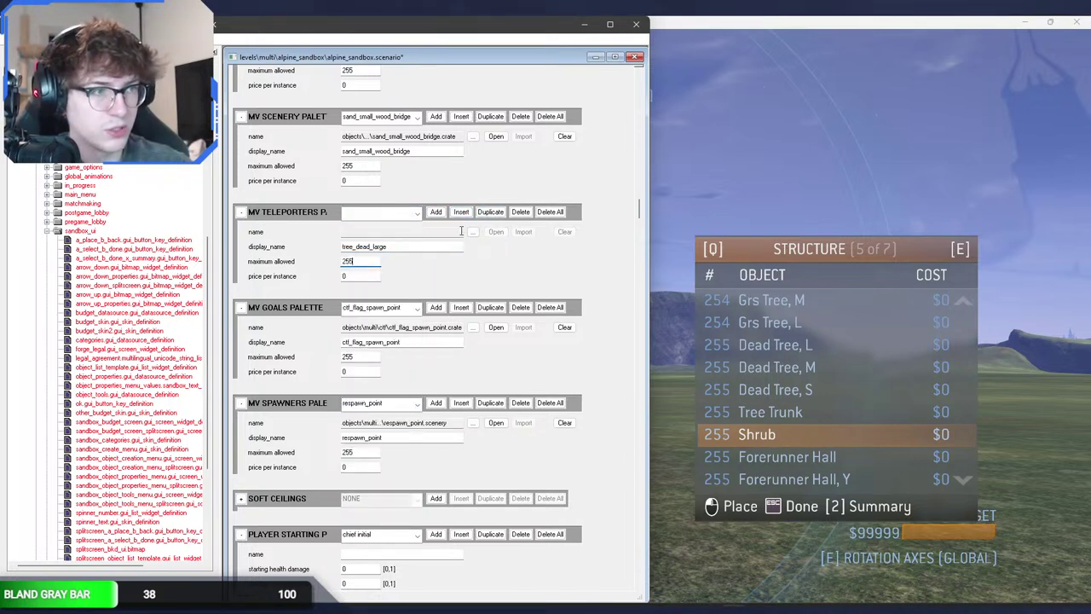
Step: Assign dead_tree_large.crate from the forge\dead_tree_large folder to the teleporters palette's tree_dead_large entry
{"action": "left_click", "coordinate": [473, 231]}
{"action": "left_click", "coordinate": [401, 217]}
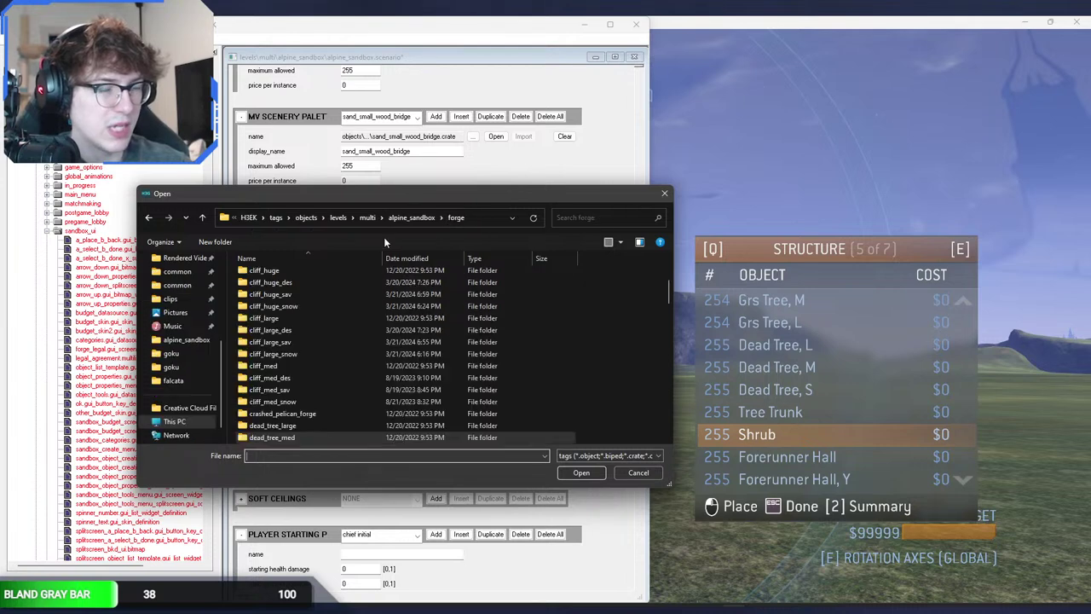
{"action": "scroll", "coordinate": [299, 397], "scroll_direction": "down", "scroll_amount": 1}
{"action": "double_click", "coordinate": [295, 390]}
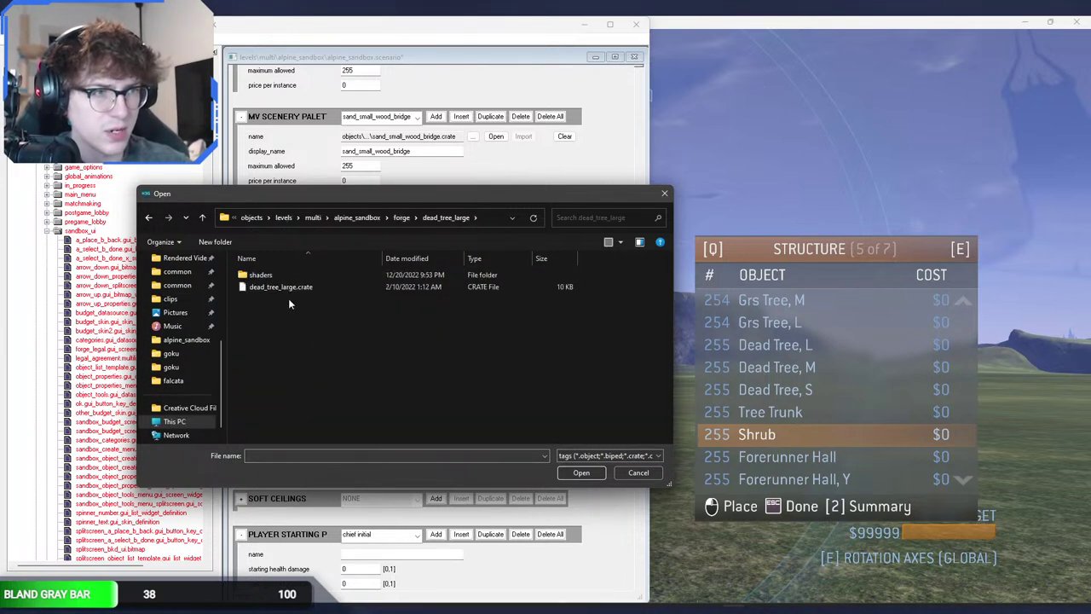
{"action": "double_click", "coordinate": [288, 287]}
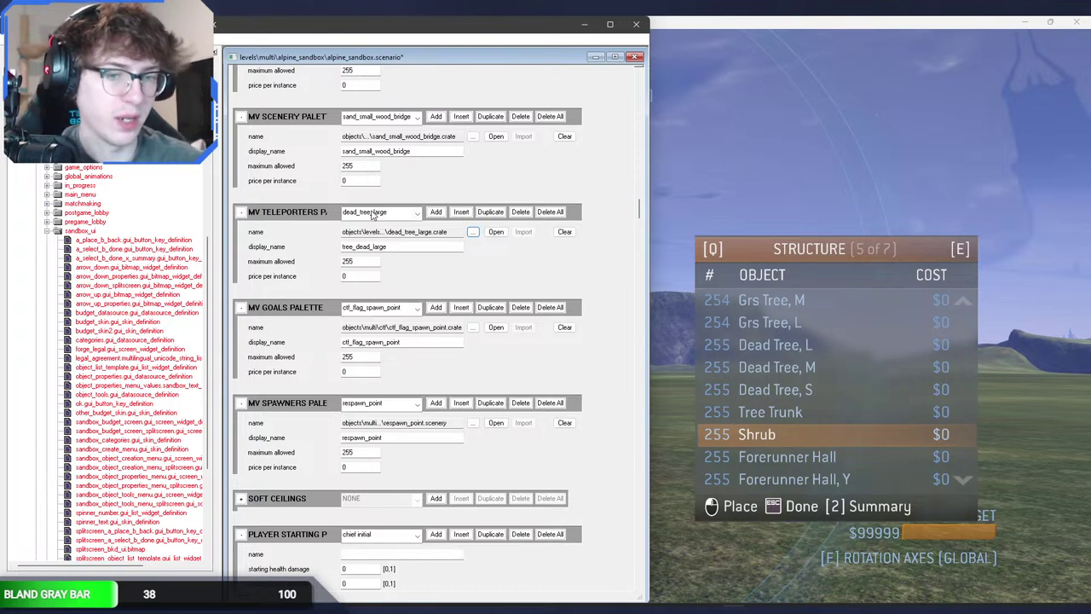
Step: Review the order of the teleporters palette entries and select the long_hallway entry
{"action": "left_click", "coordinate": [372, 215]}
{"action": "left_click", "coordinate": [372, 216]}
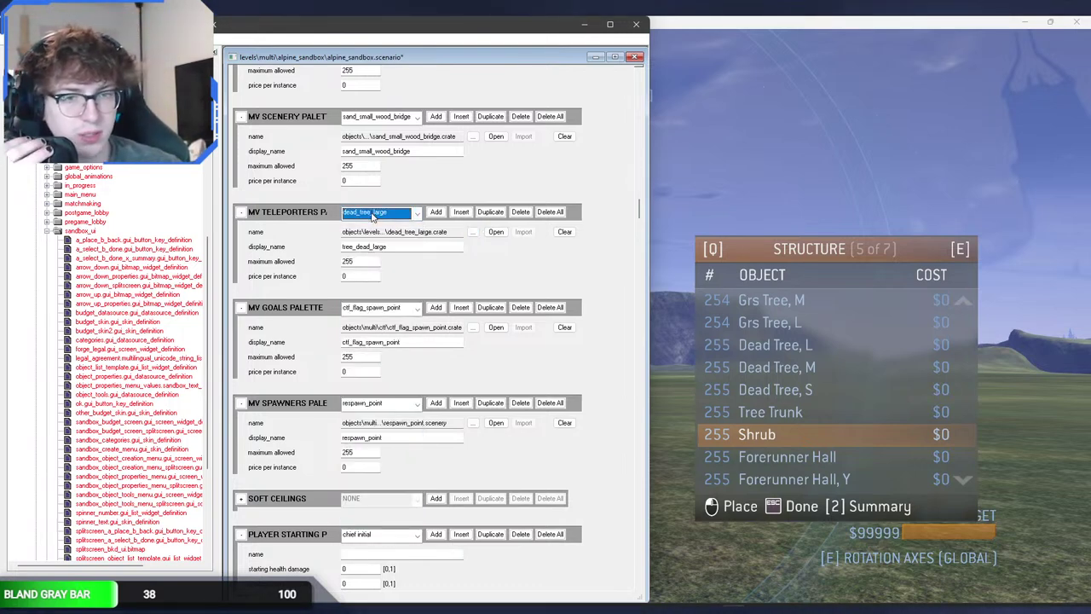
{"action": "left_click", "coordinate": [372, 216]}
{"action": "left_click", "coordinate": [372, 216]}
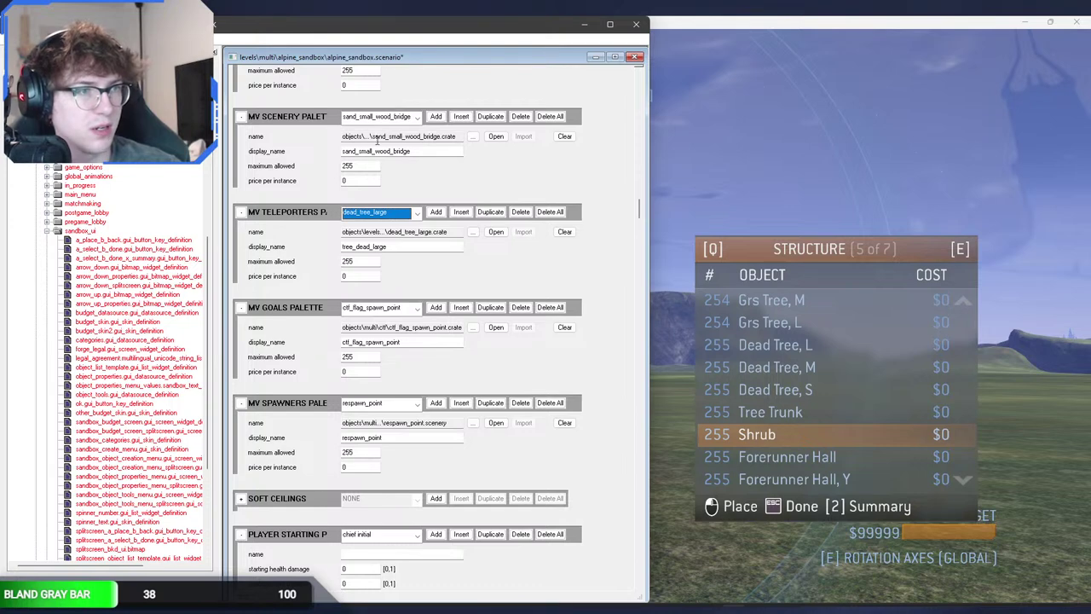
{"action": "left_click", "coordinate": [365, 216]}
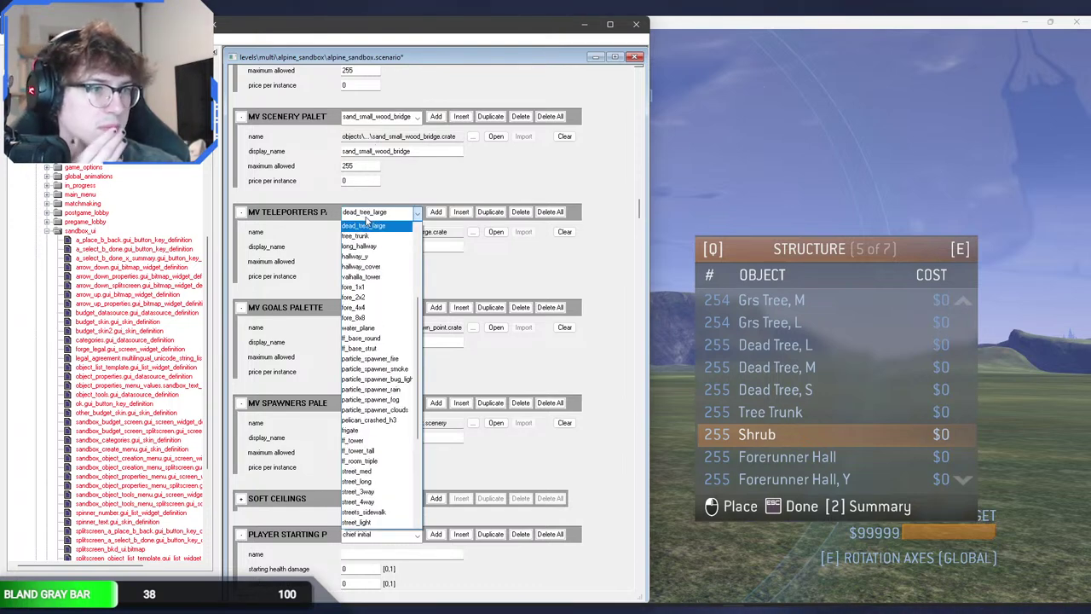
{"action": "scroll", "coordinate": [397, 237], "scroll_direction": "up", "scroll_amount": 1}
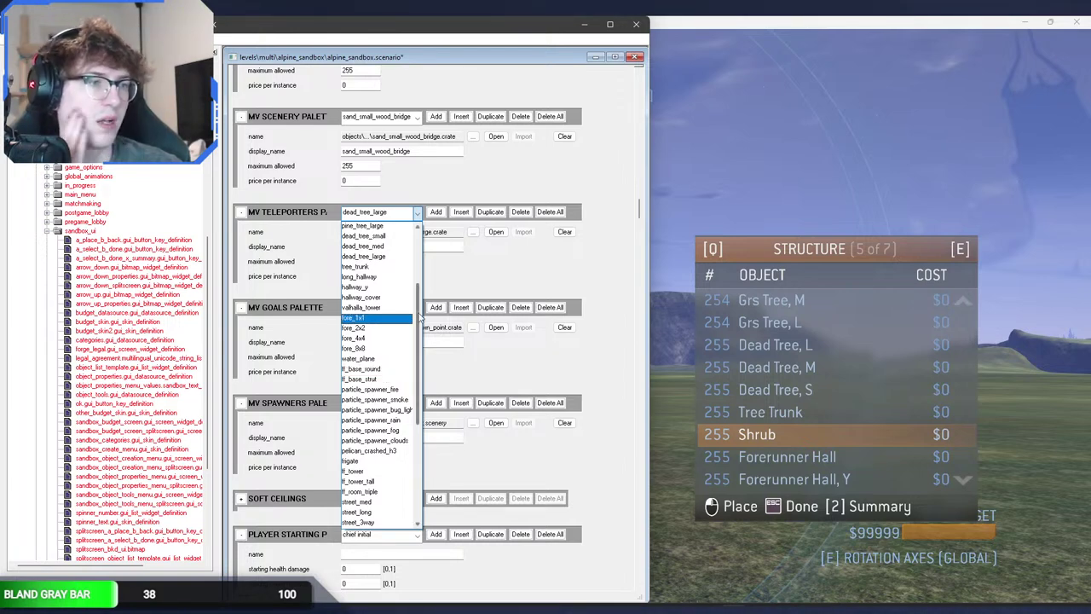
{"action": "left_click_drag", "start_coordinate": [419, 311], "coordinate": [419, 300]}
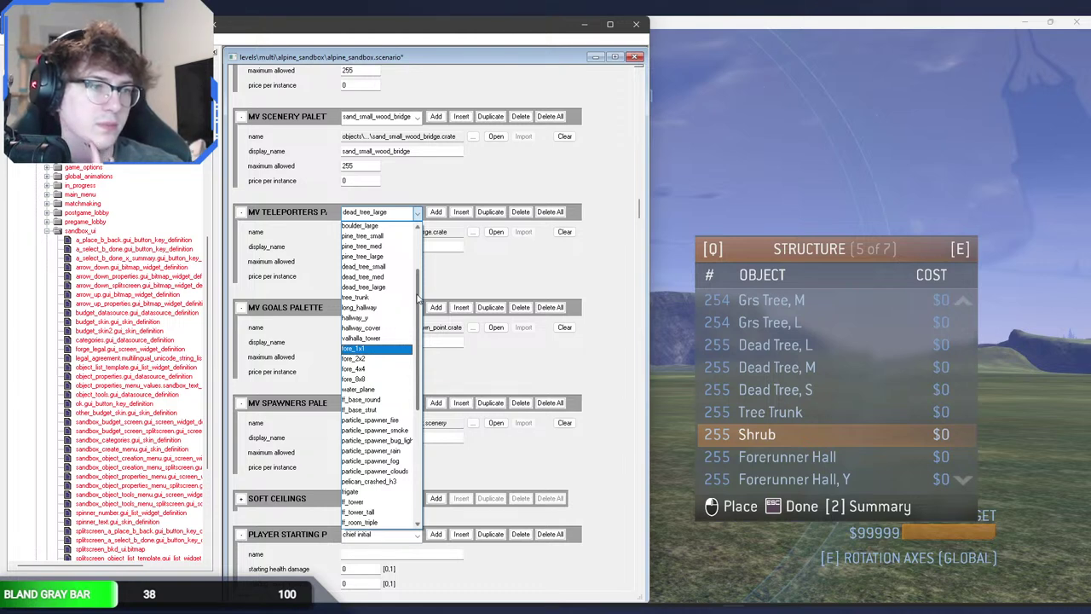
{"action": "left_click_drag", "start_coordinate": [418, 295], "coordinate": [419, 248]}
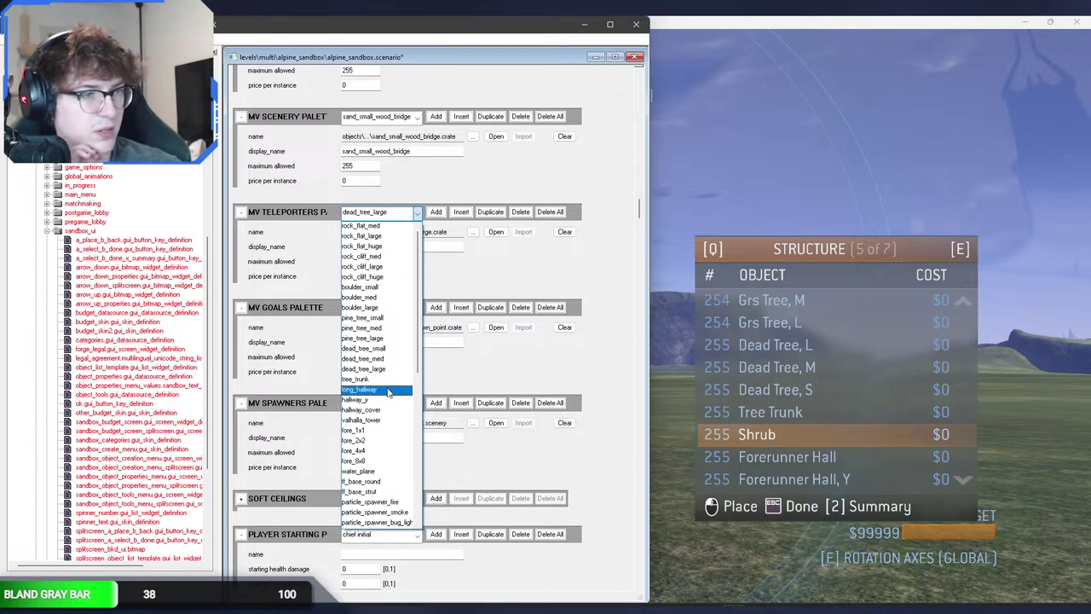
{"action": "left_click", "coordinate": [388, 392]}
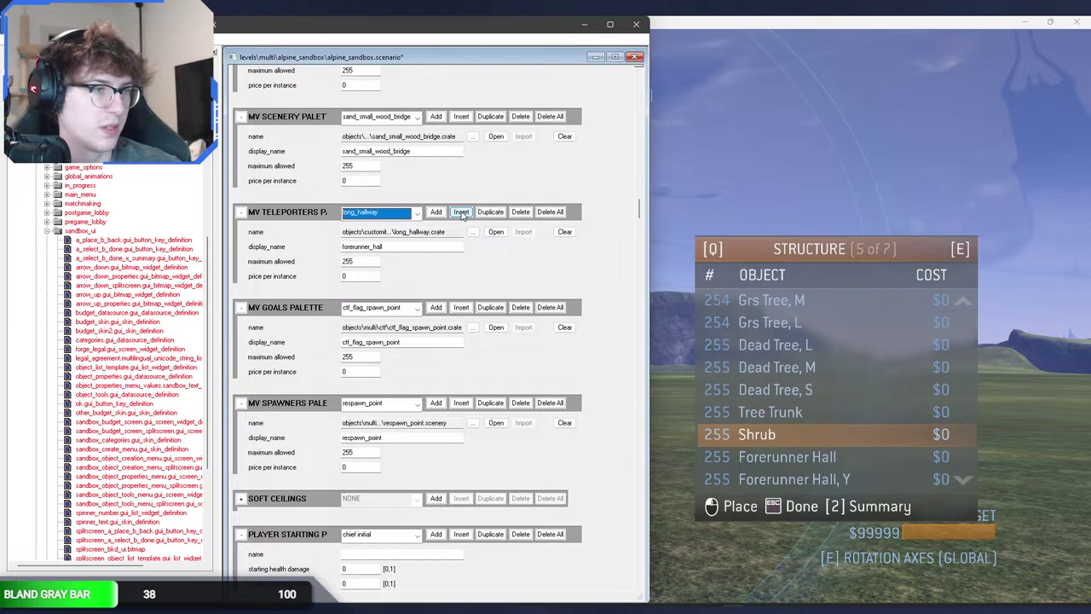
Step: Switch to strings.txt in Notepad++ and copy the grs_ground_s through grs_tree_l definitions into a new document
{"action": "key", "text": "alt+Tab"}
{"action": "key", "text": "alt+Tab"}
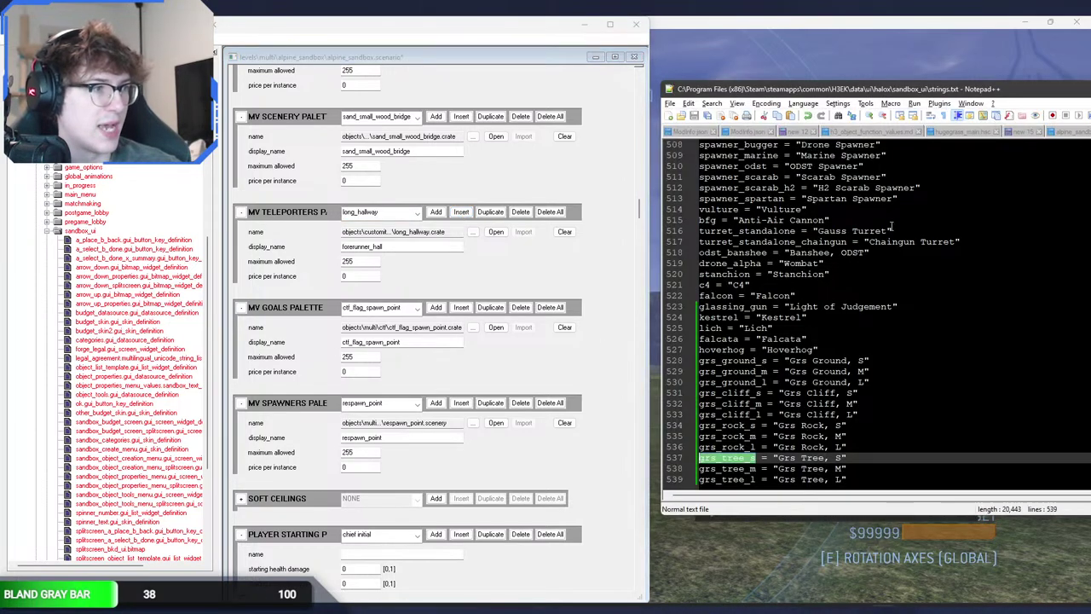
{"action": "left_click_drag", "start_coordinate": [840, 64], "coordinate": [522, 91]}
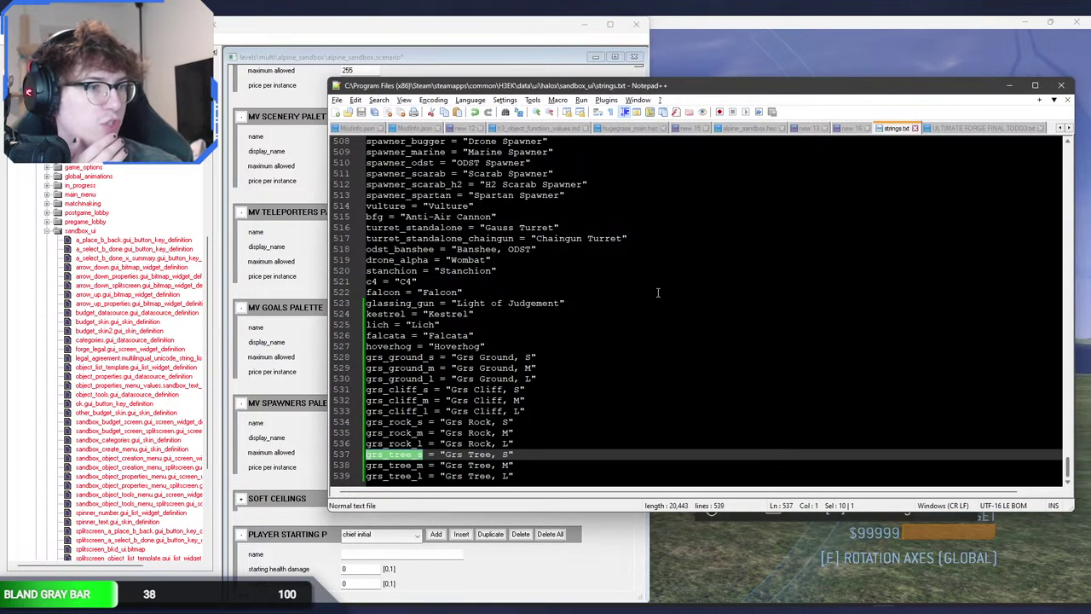
{"action": "left_click_drag", "start_coordinate": [554, 476], "coordinate": [369, 358]}
{"action": "left_click", "coordinate": [556, 475]}
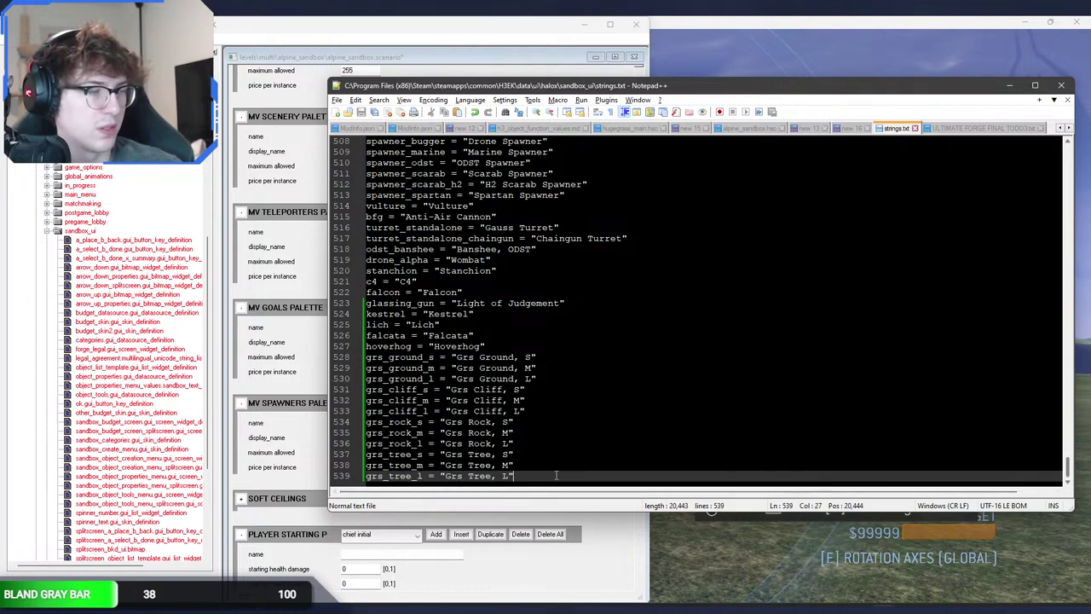
{"action": "left_click", "coordinate": [338, 112]}
{"action": "type", "text": "grs_ground_s = \"Grs Ground, S\" grs_ground_m = \"Grs Ground, M\" grs_ground_l = \"Grs Ground, L\" grs_cliff_s = \"Grs Cliff, S\" grs_cliff_m = \"Grs Cliff, M\" grs_cliff_l = \"Grs Cliff, L\" grs_rock_s = \"Grs Rock, S\" grs_rock_m = \"Grs Rock, M\" grs_rock_l = \"Grs Rock, L\" grs_tree_s = \"Grs Tree, S\" grs_tree_m = \"Grs Tree, M\" grs_tree_l = \"Grs Tree, L\""}
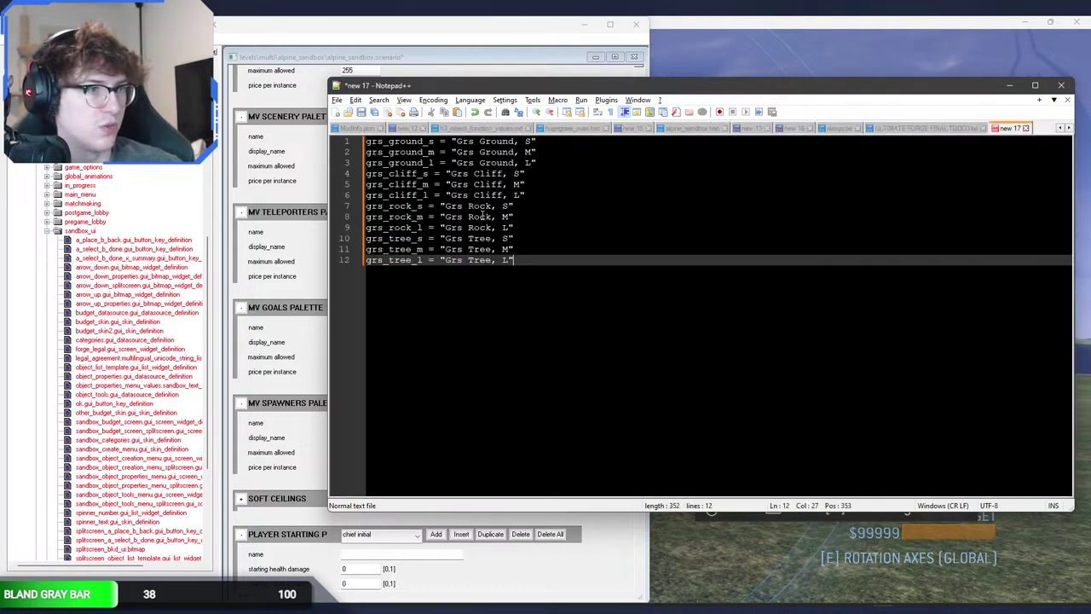
{"action": "key", "text": "alt+Tab"}
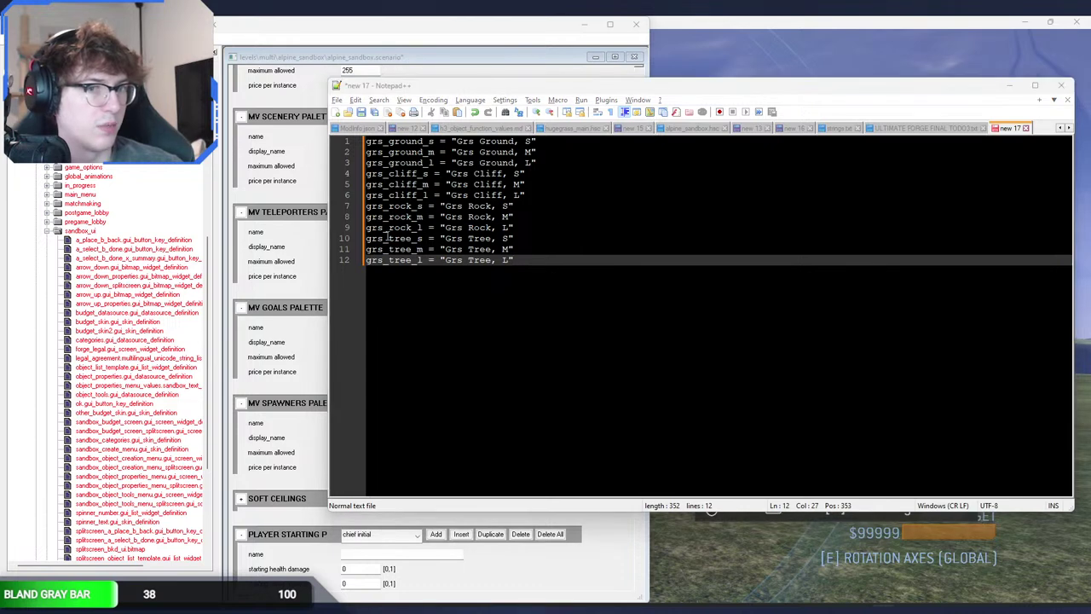
{"action": "key", "text": "ctrl+f"}
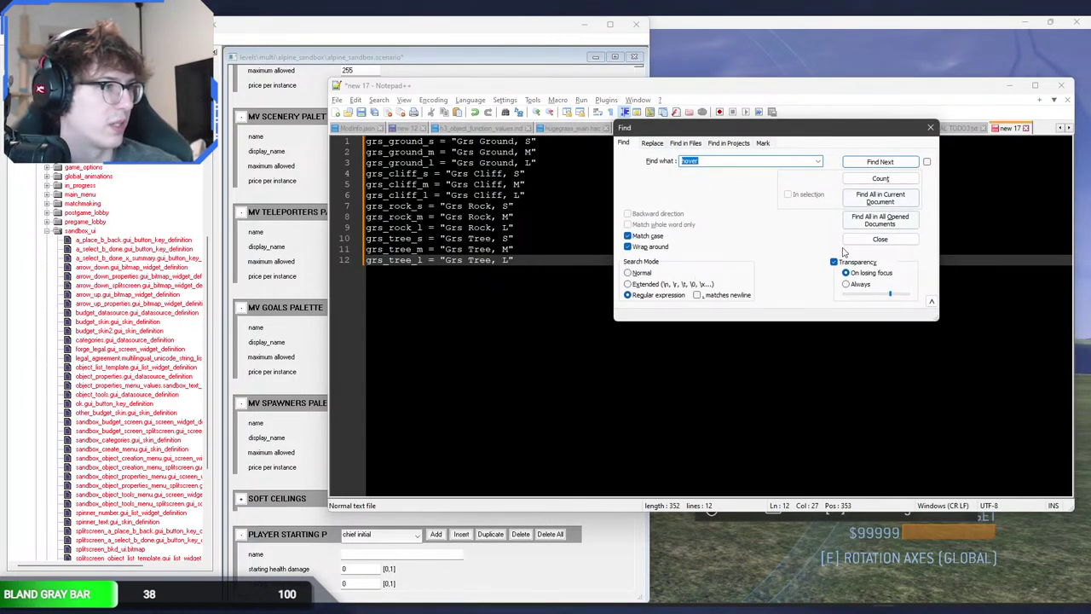
{"action": "left_click", "coordinate": [656, 144]}
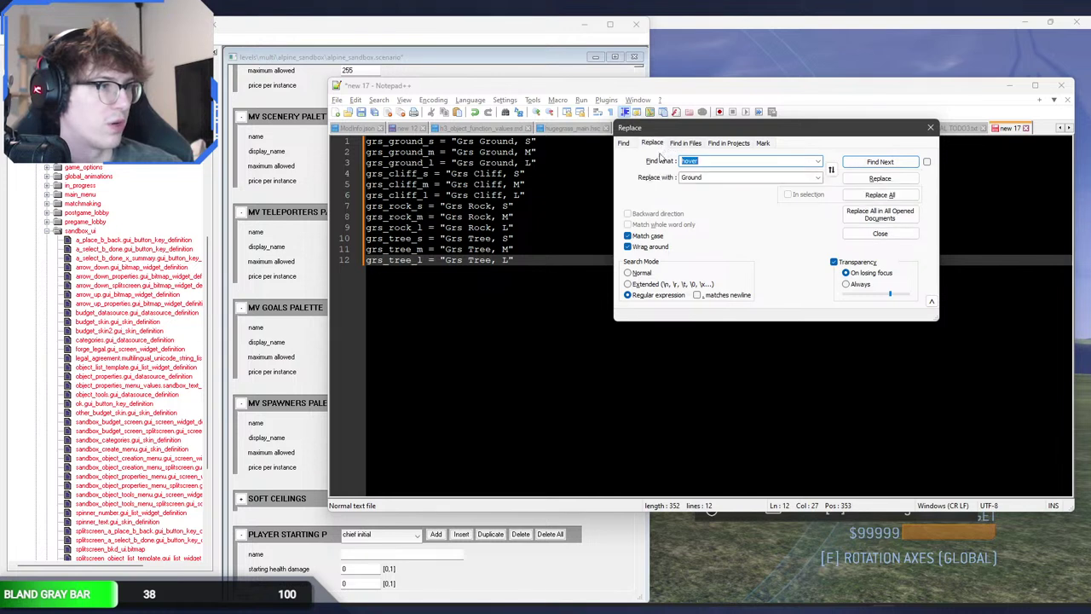
{"action": "type", "text": "grs"}
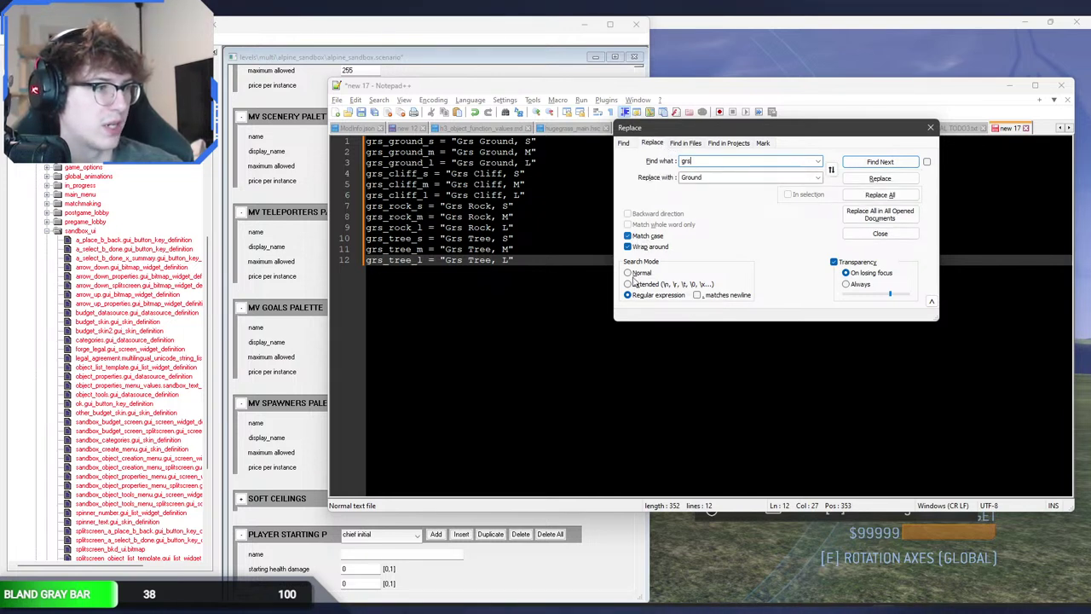
{"action": "double_click", "coordinate": [714, 176]}
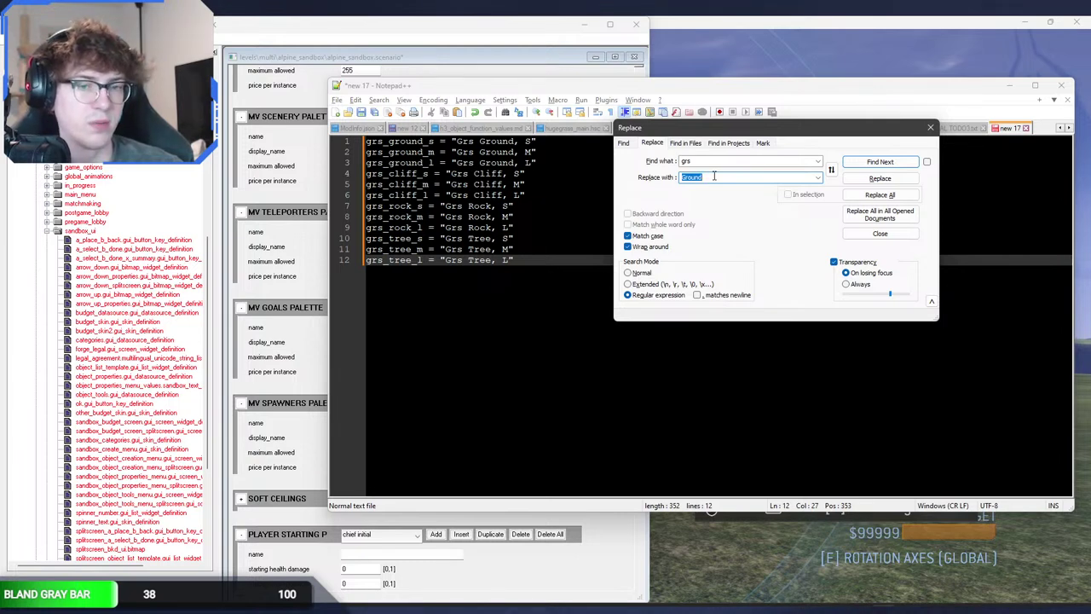
{"action": "left_click", "coordinate": [930, 127]}
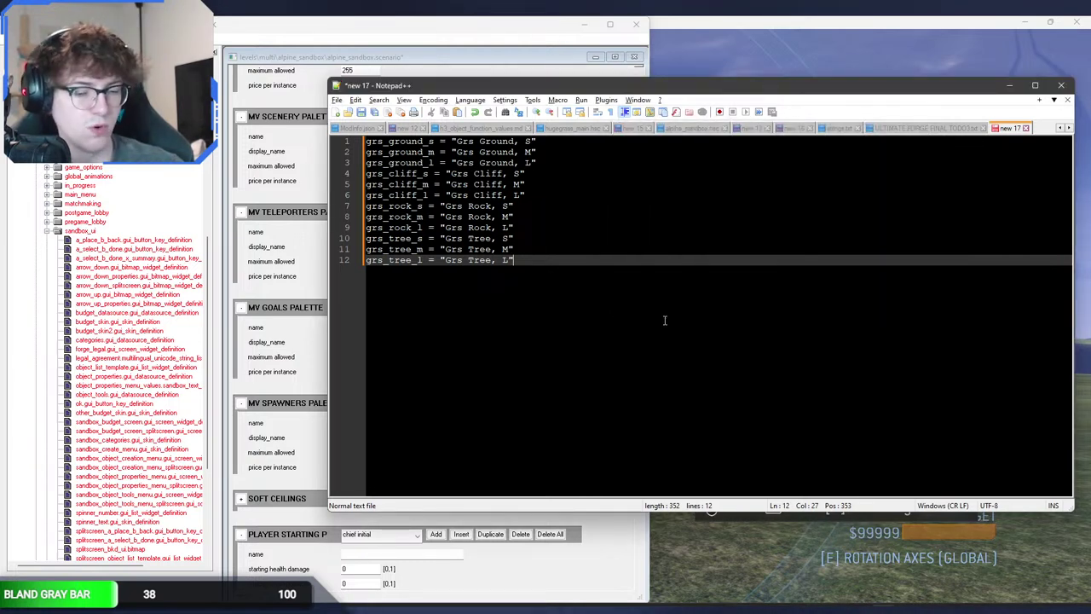
Step: List the biome names grass, desert, snow and savannah below the copied grs definitions
{"action": "key", "text": "Return"}
{"action": "key", "text": "Return"}
{"action": "type", "text": "grass"}
{"action": "key", "text": "Return"}
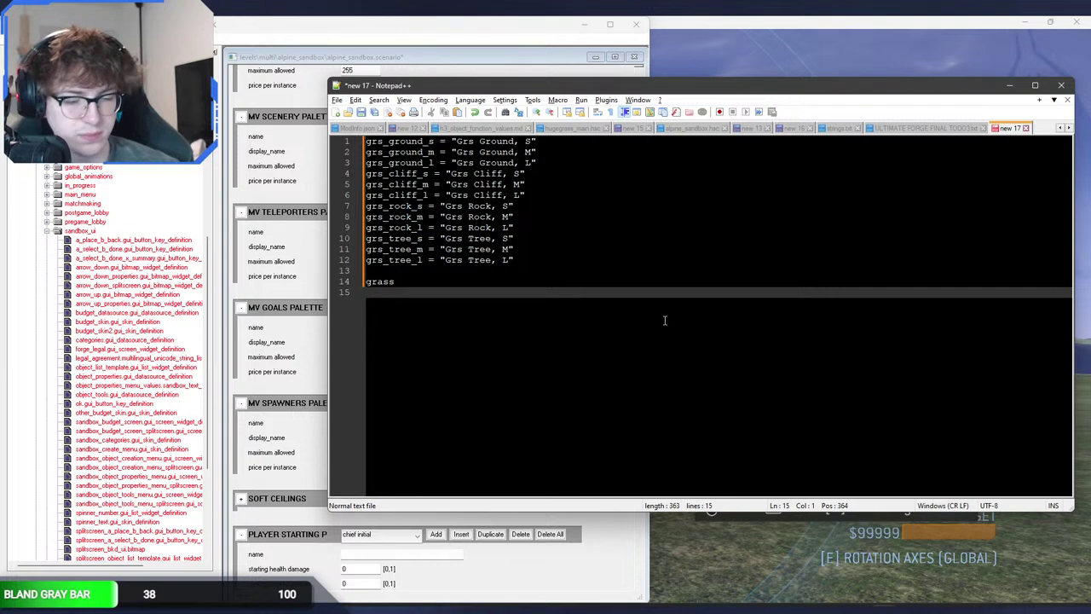
{"action": "type", "text": "sand"}
{"action": "key", "text": "Return"}
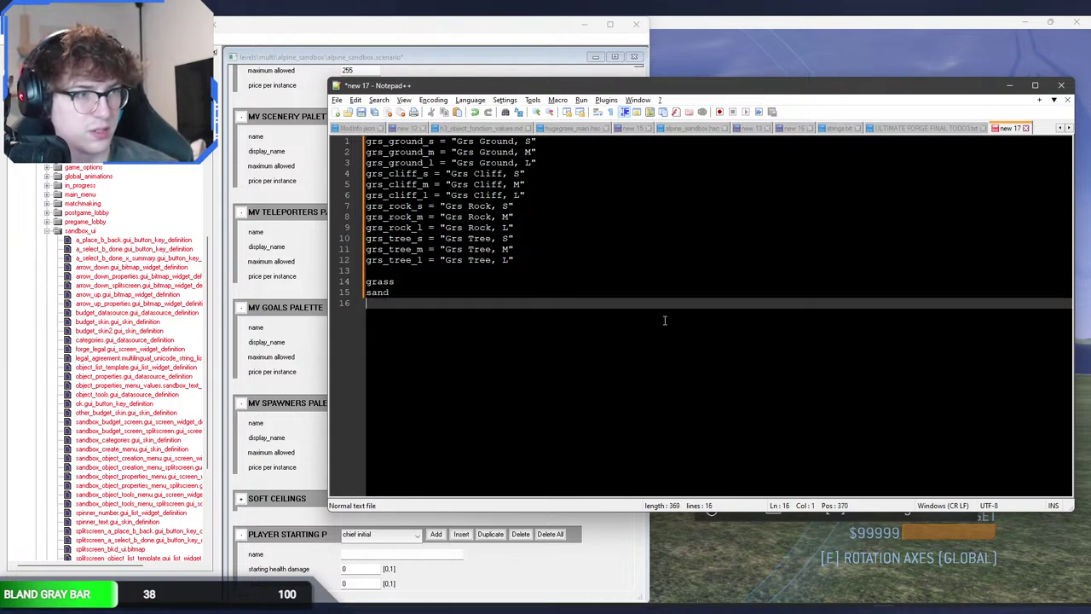
{"action": "key", "text": "BackSpace"}
{"action": "key", "text": "BackSpace"}
{"action": "key", "text": "BackSpace"}
{"action": "key", "text": "BackSpace"}
{"action": "key", "text": "BackSpace"}
{"action": "type", "text": "deser"}
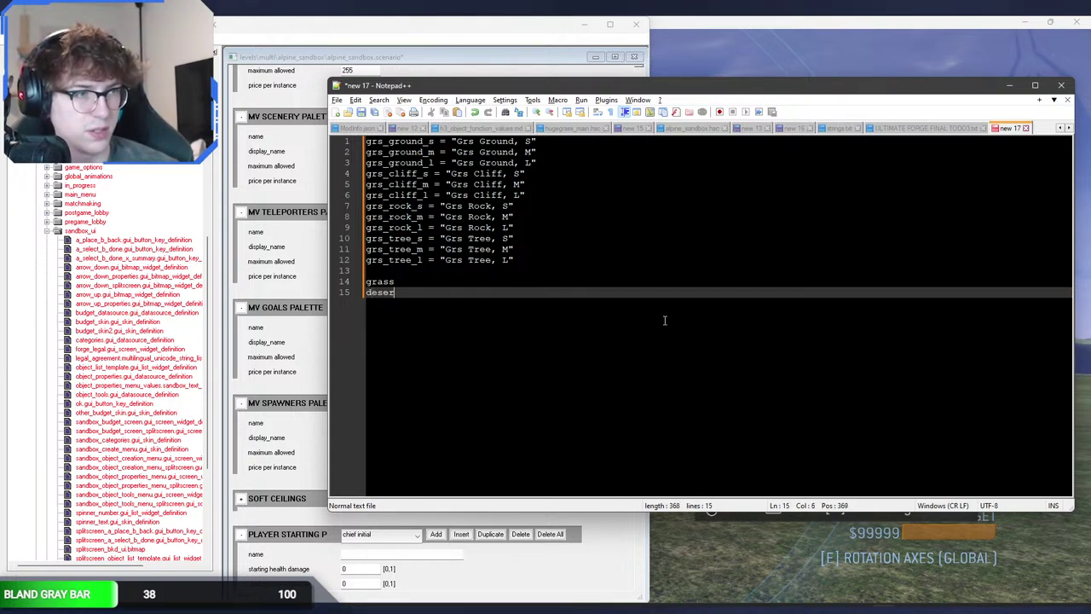
{"action": "type", "text": "t"}
{"action": "key", "text": "Return"}
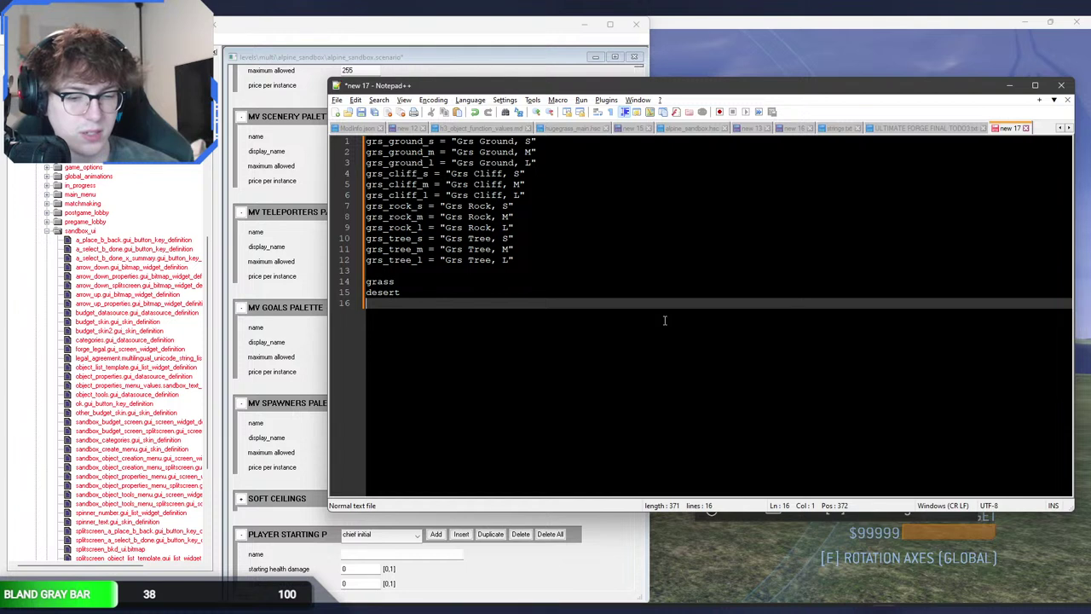
{"action": "type", "text": "snow"}
{"action": "key", "text": "Return"}
{"action": "type", "text": "s"}
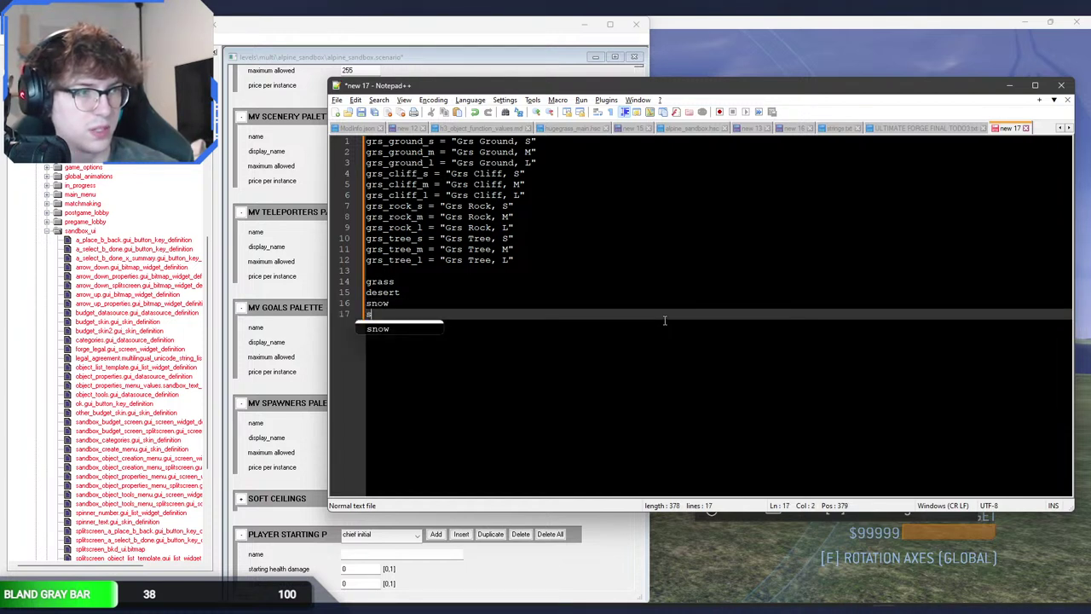
{"action": "type", "text": "avannah"}
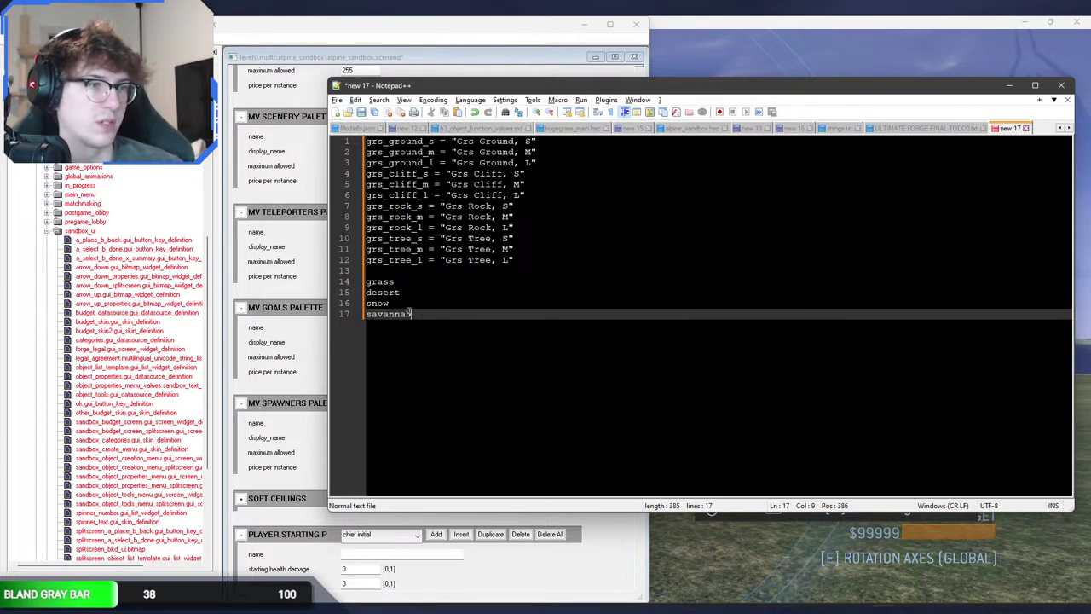
Step: Delete the biome name list and the blank lines below the grs_tree_l definition
{"action": "left_click_drag", "start_coordinate": [411, 314], "coordinate": [365, 281]}
{"action": "key", "text": "BackSpace"}
{"action": "key", "text": "BackSpace"}
{"action": "key", "text": "BackSpace"}
Step: Replace every lowercase grs with des in the new document, matching case
{"action": "key", "text": "ctrl+f"}
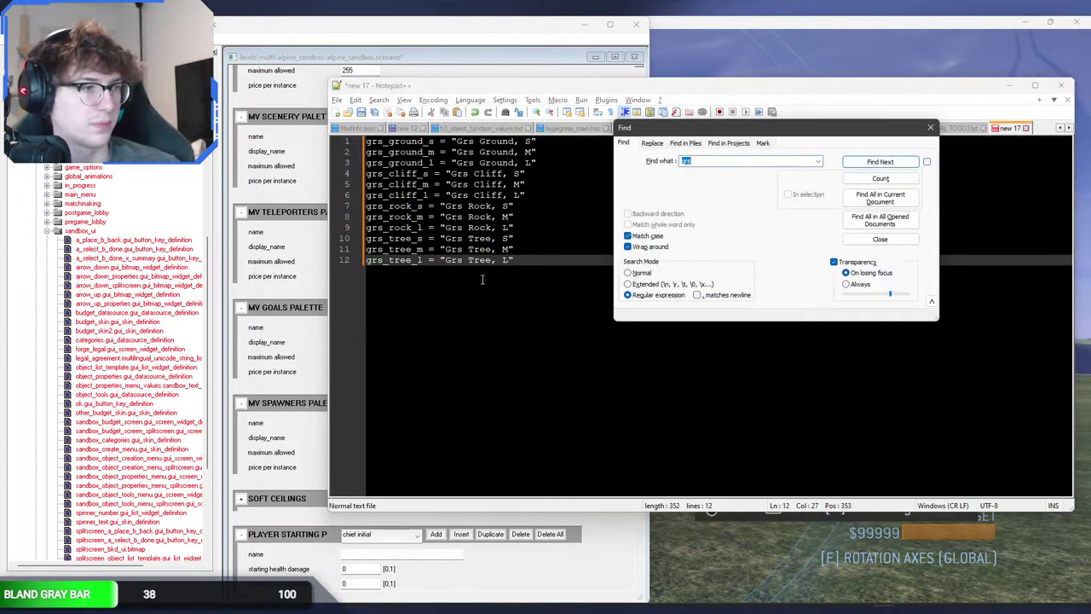
{"action": "left_click", "coordinate": [653, 142]}
{"action": "double_click", "coordinate": [710, 176]}
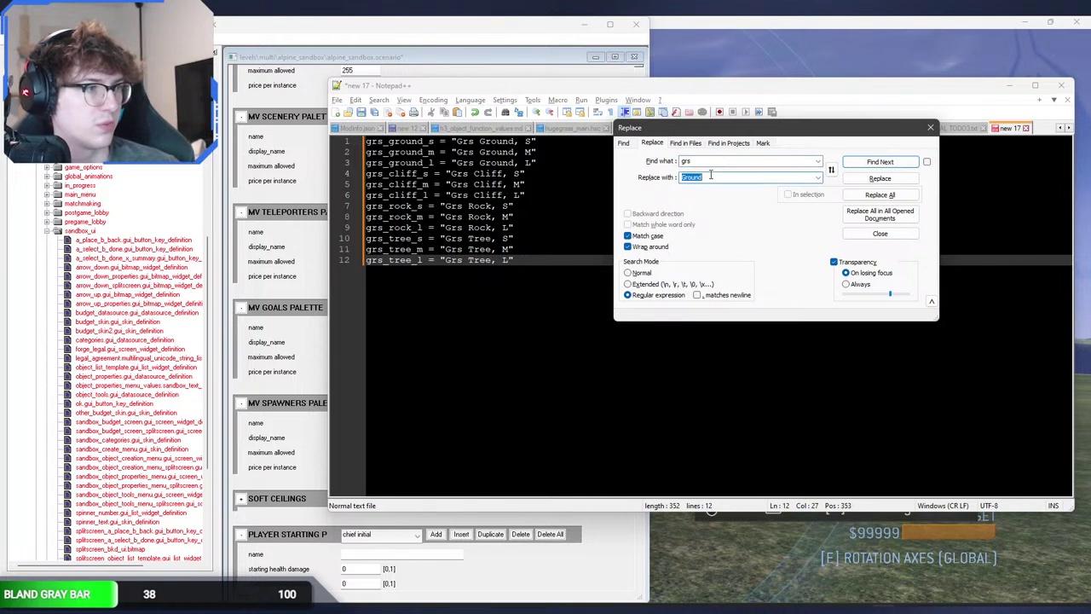
{"action": "type", "text": "des"}
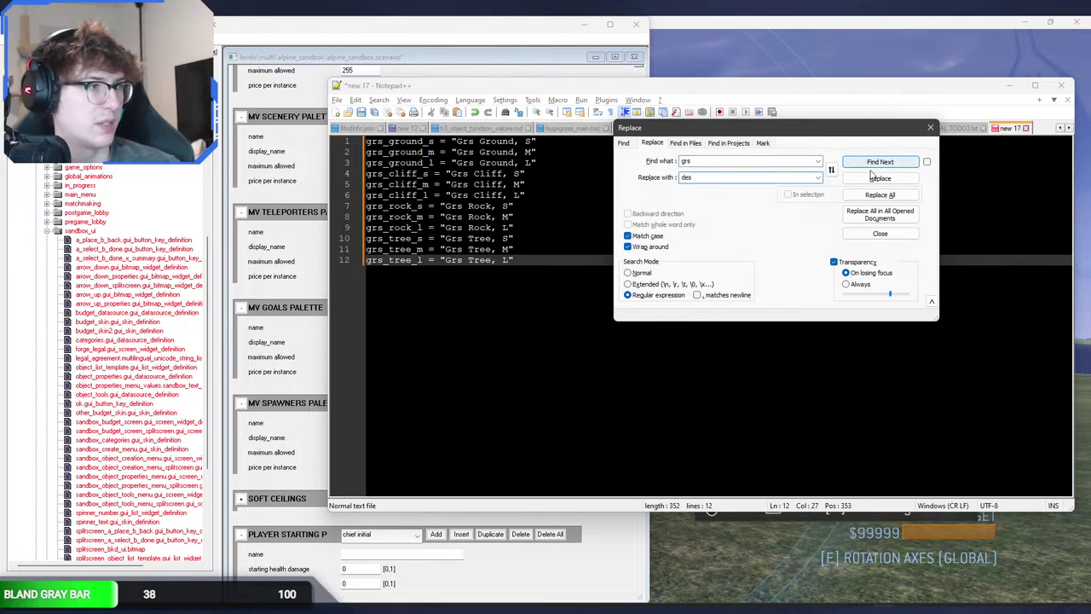
{"action": "left_click", "coordinate": [878, 195]}
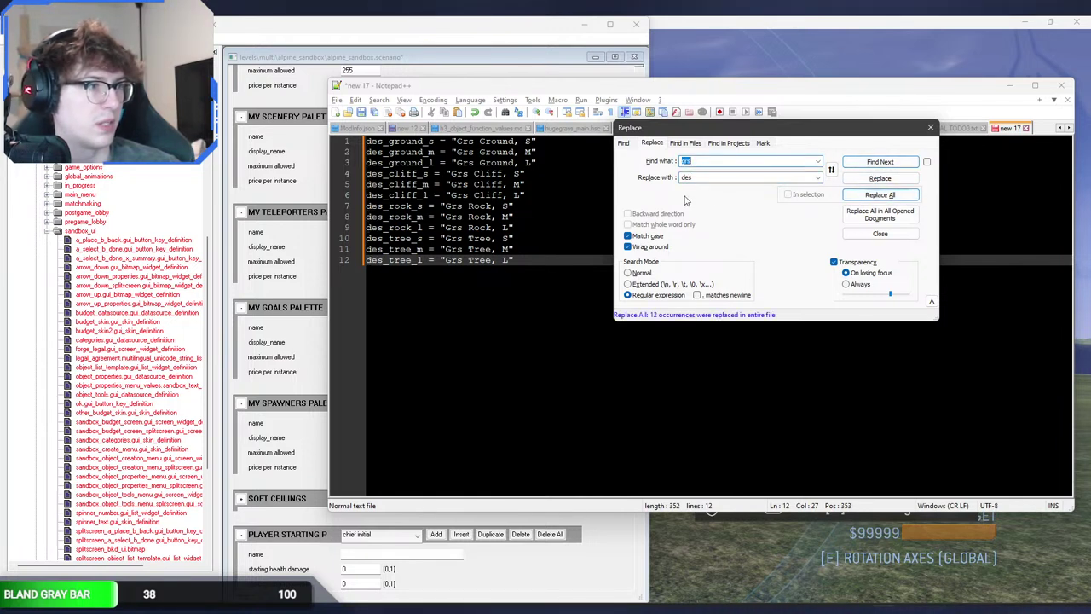
Step: Replace every capitalized Grs with Des in the new document's display strings
{"action": "type", "text": "Grs"}
{"action": "double_click", "coordinate": [711, 177]}
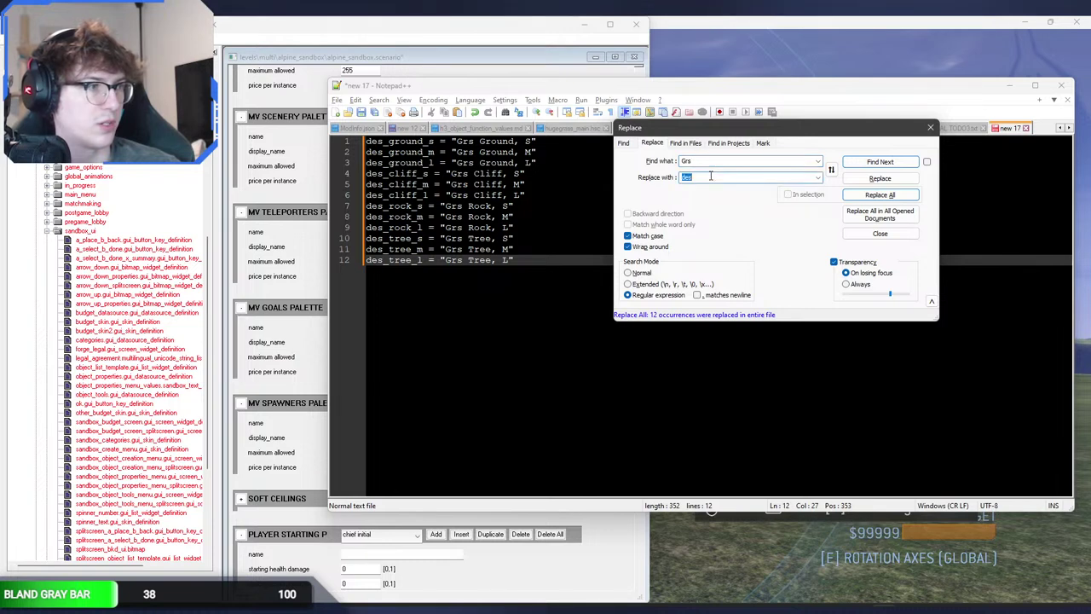
{"action": "type", "text": "Des"}
{"action": "left_click", "coordinate": [878, 195]}
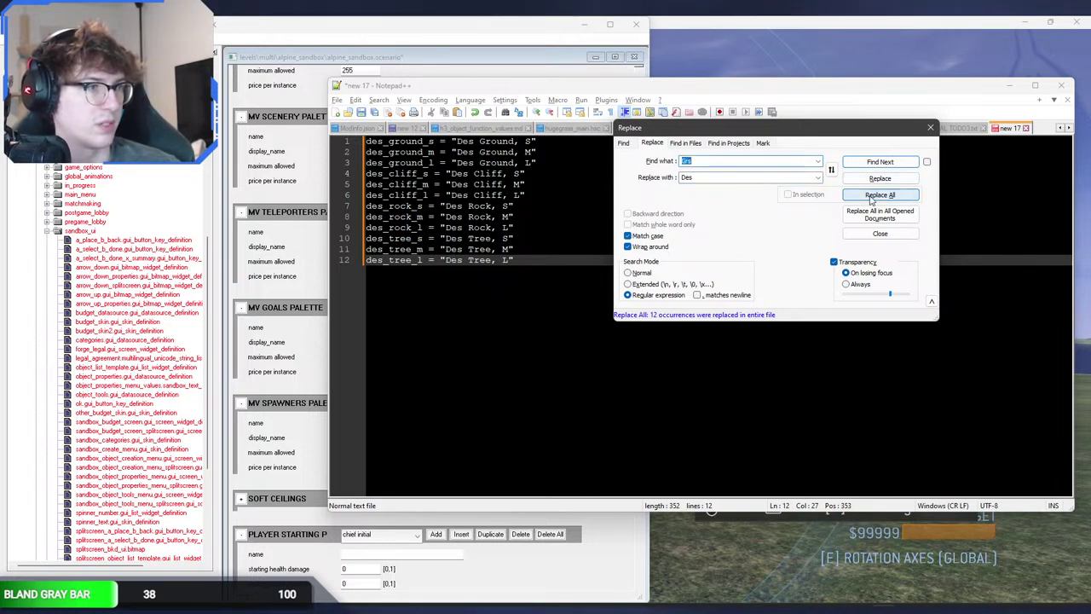
Step: Copy all the des definitions from the new document and append them to strings.txt after the grs_tree_l line
{"action": "key", "text": "Escape"}
{"action": "key", "text": "ctrl+a"}
{"action": "key", "text": "ctrl+c"}
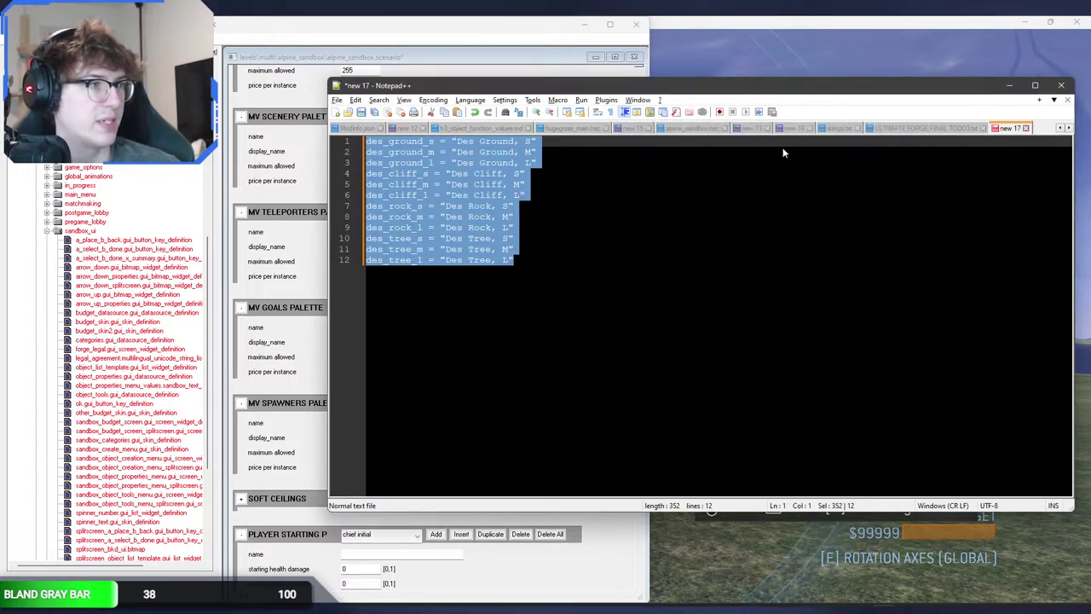
{"action": "left_click", "coordinate": [839, 128]}
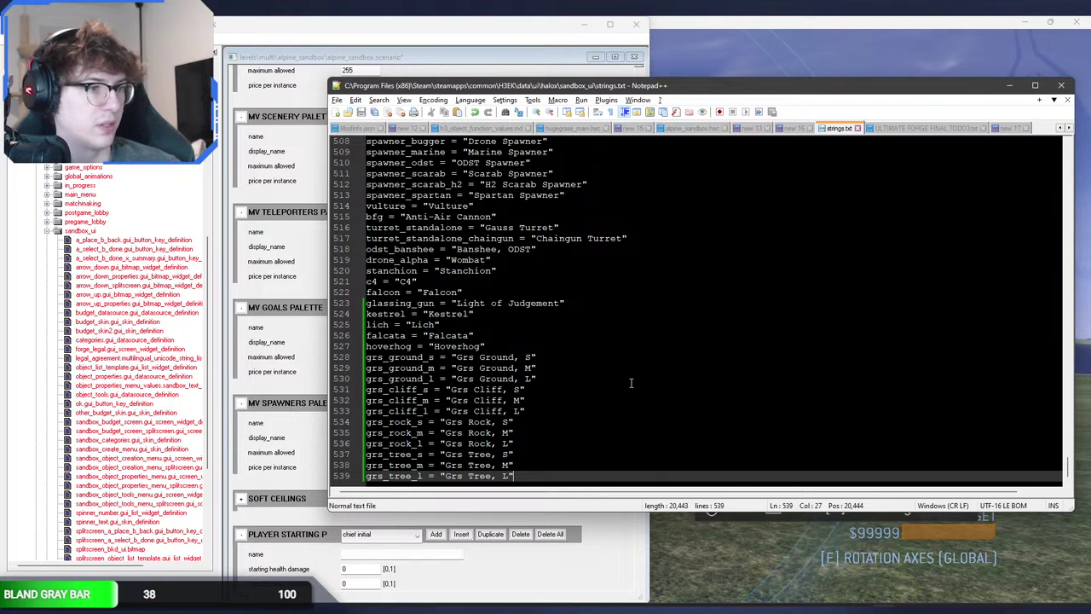
{"action": "key", "text": "ctrl+v"}
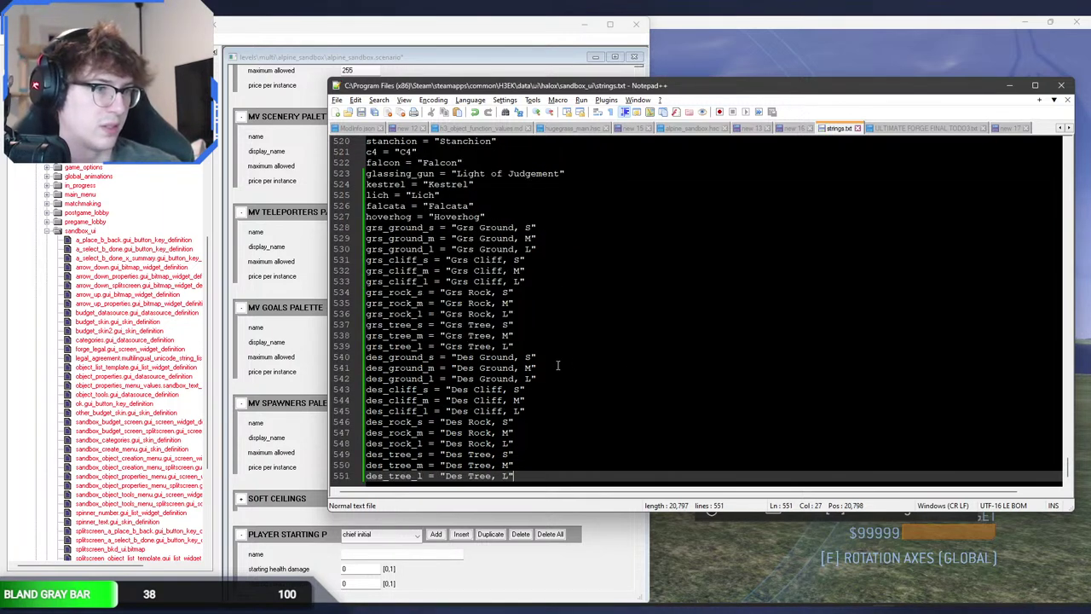
Step: Replace every lowercase des with sav in the new 17 document, matching case
{"action": "left_click", "coordinate": [1006, 128]}
{"action": "left_click", "coordinate": [716, 239]}
{"action": "left_click", "coordinate": [623, 262]}
{"action": "key", "text": "ctrl+a"}
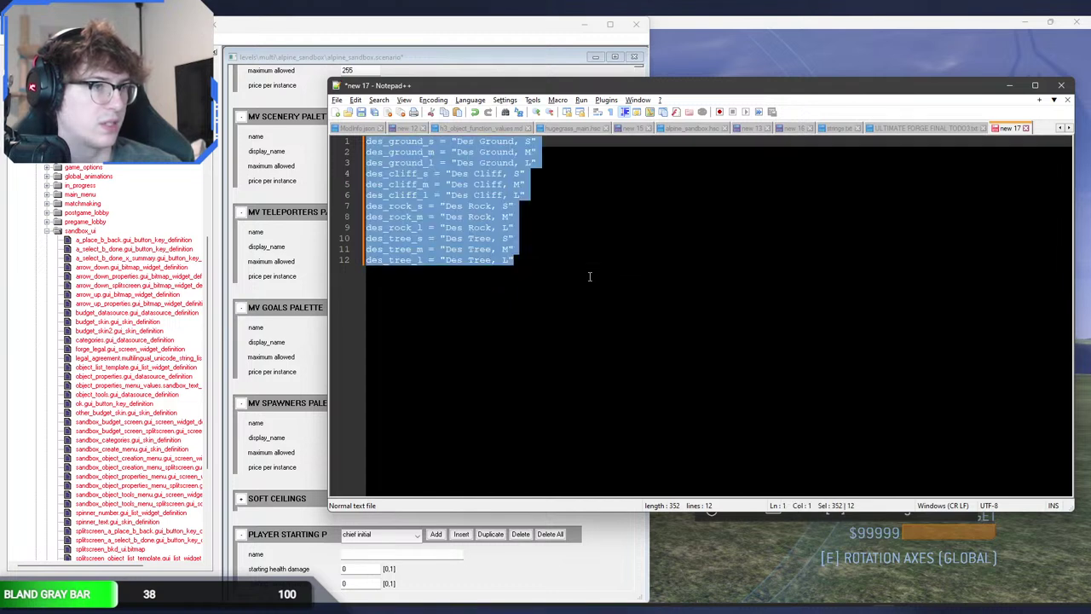
{"action": "key", "text": "ctrl+f"}
{"action": "left_click", "coordinate": [652, 143]}
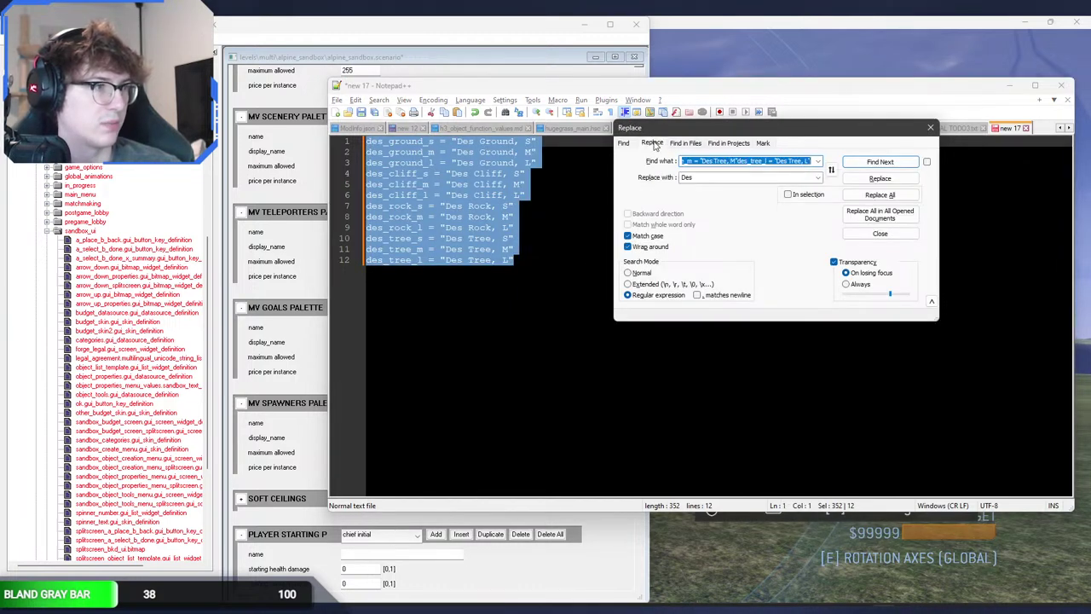
{"action": "type", "text": "des"}
{"action": "left_click", "coordinate": [724, 178]}
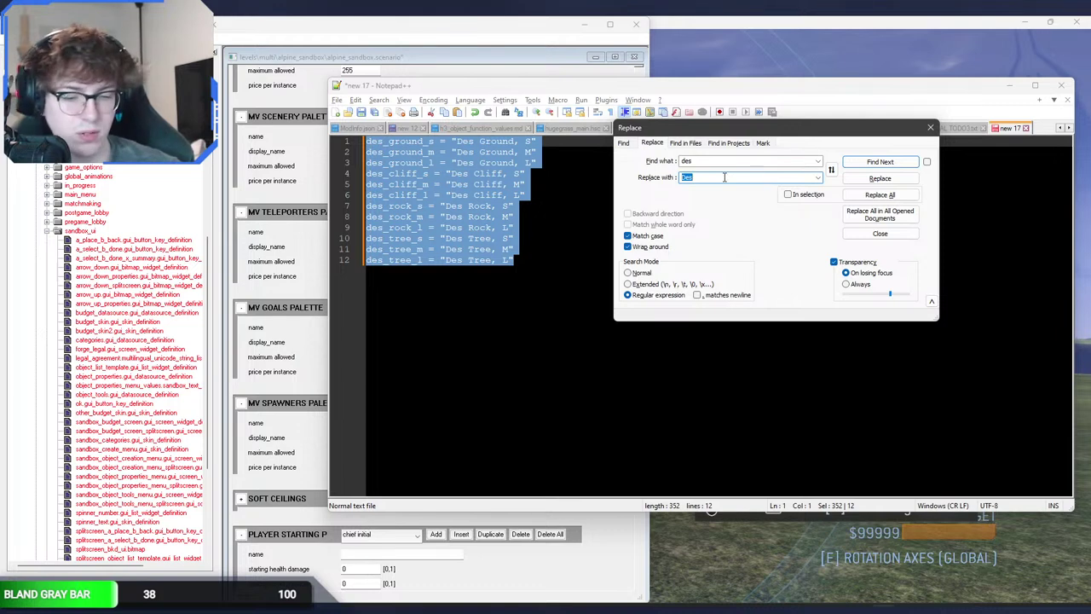
{"action": "type", "text": "sav"}
{"action": "key", "text": "Return"}
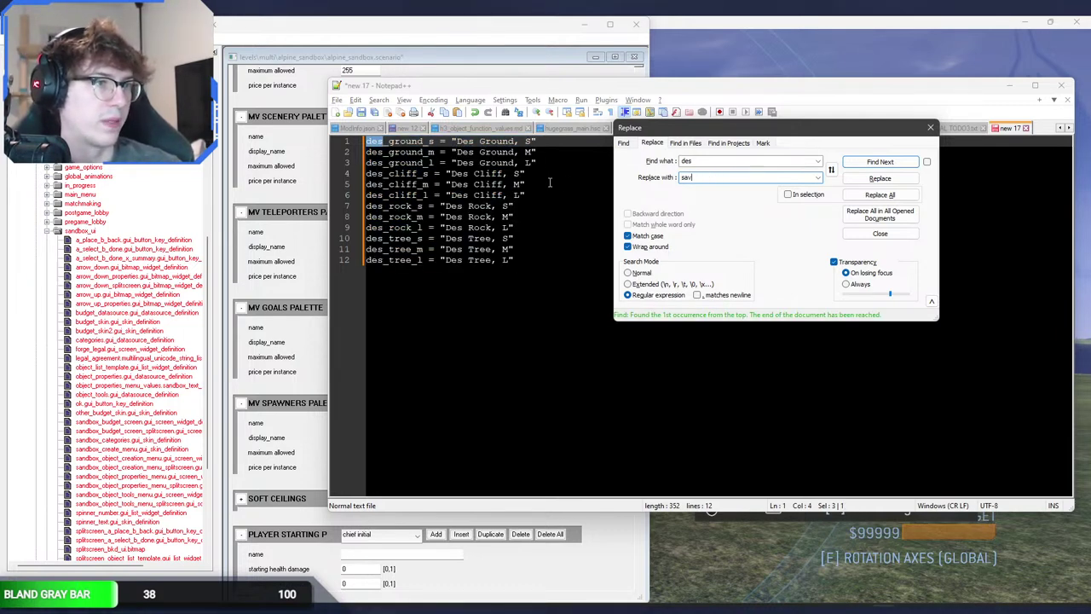
{"action": "left_click", "coordinate": [880, 194]}
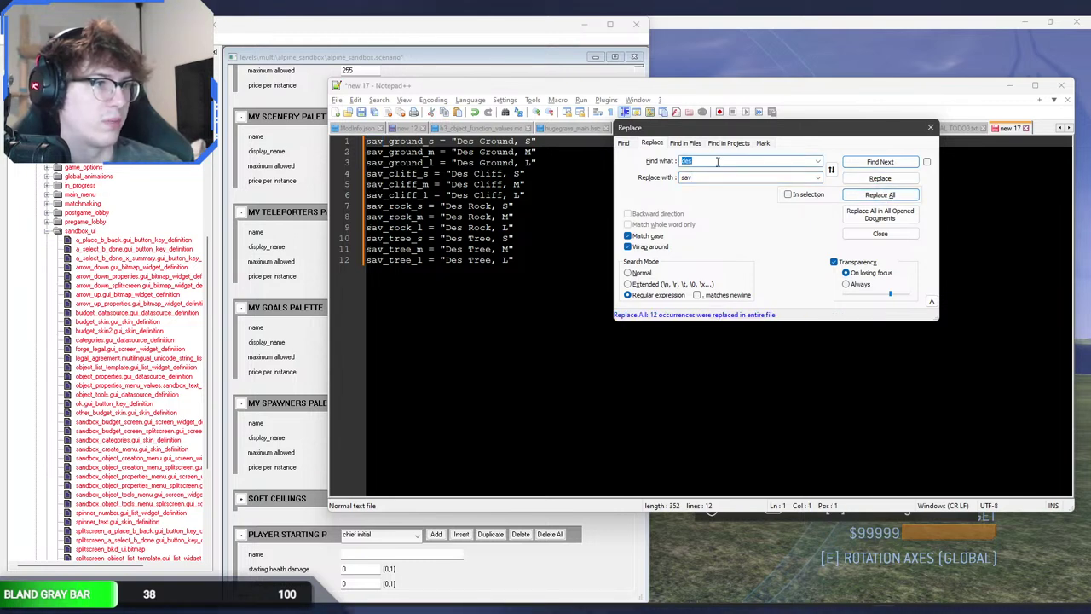
Step: Replace every capitalized Des with Sav in the new 17 document's display strings
{"action": "double_click", "coordinate": [715, 176]}
{"action": "type", "text": "Sav"}
{"action": "left_click", "coordinate": [879, 195]}
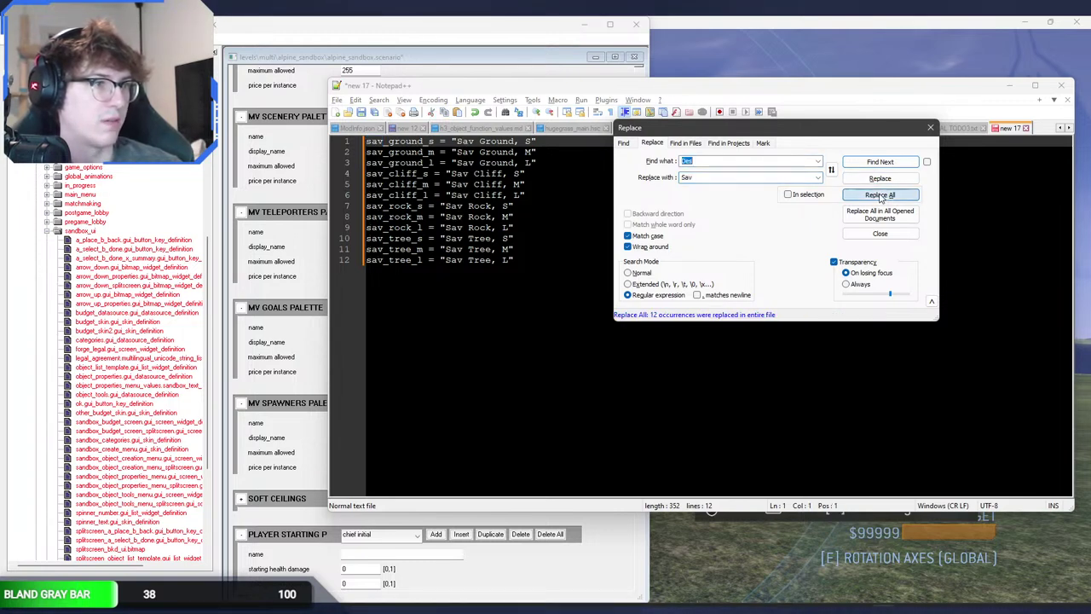
Step: Copy all the sav definitions from new 17 and append them to strings.txt after the des_tree_l line
{"action": "left_click", "coordinate": [580, 213]}
{"action": "key", "text": "ctrl+a"}
{"action": "key", "text": "ctrl+c"}
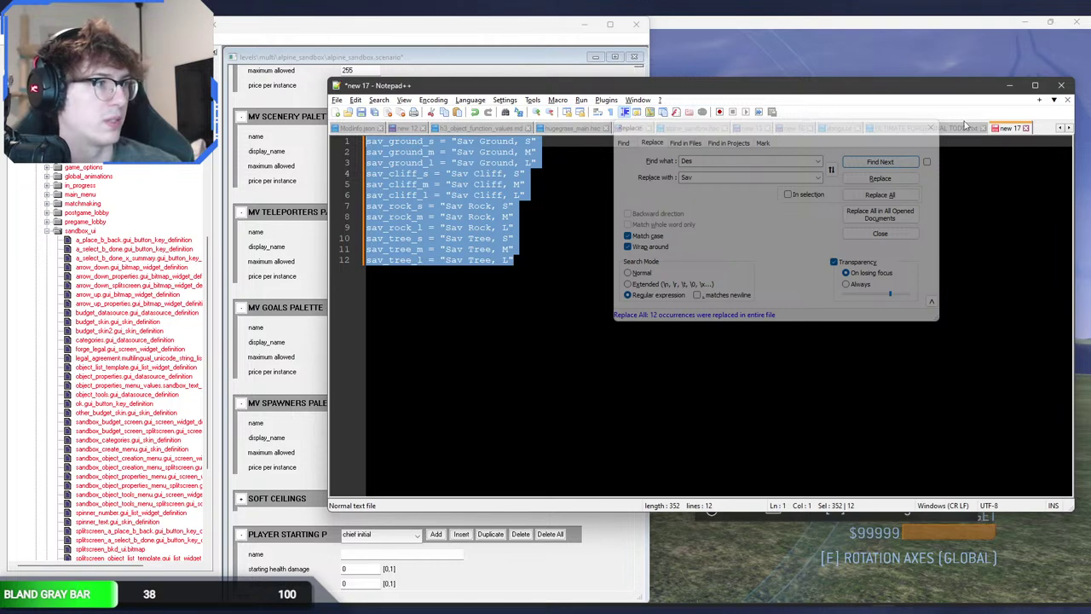
{"action": "left_click", "coordinate": [696, 127]}
{"action": "key", "text": "Escape"}
{"action": "left_click", "coordinate": [834, 128]}
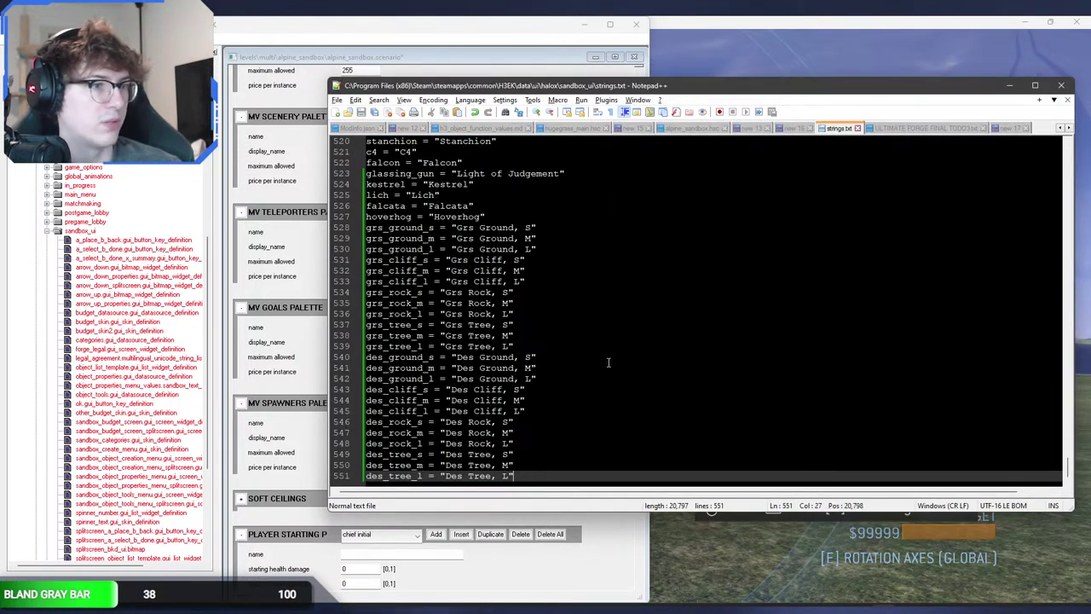
{"action": "key", "text": "Return"}
{"action": "key", "text": "ctrl+v"}
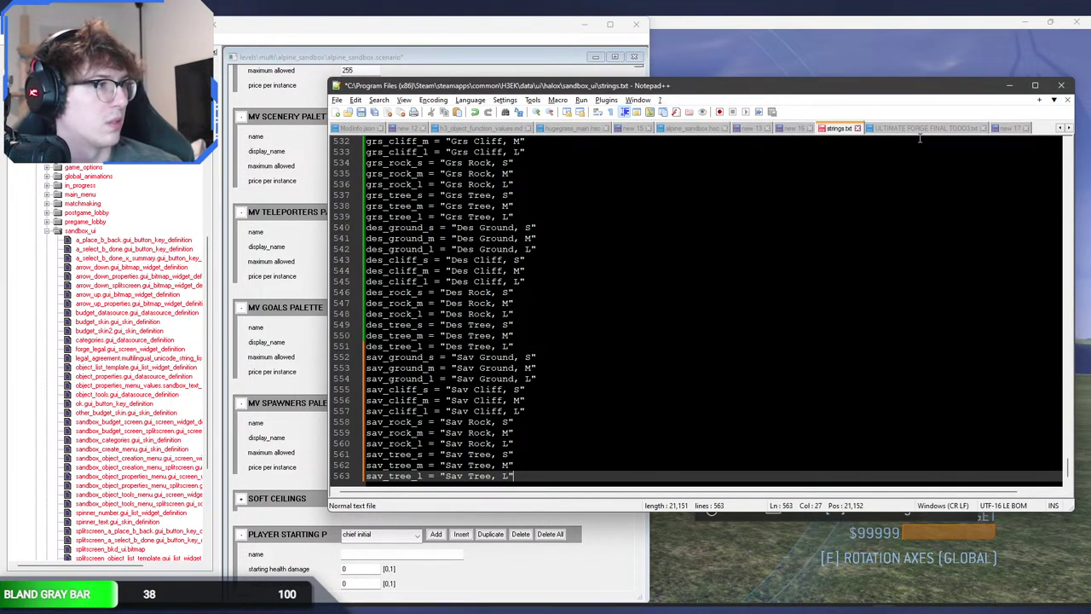
Step: Replace every lowercase sav with snw in the new 17 document, matching case
{"action": "left_click", "coordinate": [1009, 129]}
{"action": "left_click", "coordinate": [760, 227]}
{"action": "key", "text": "ctrl+f"}
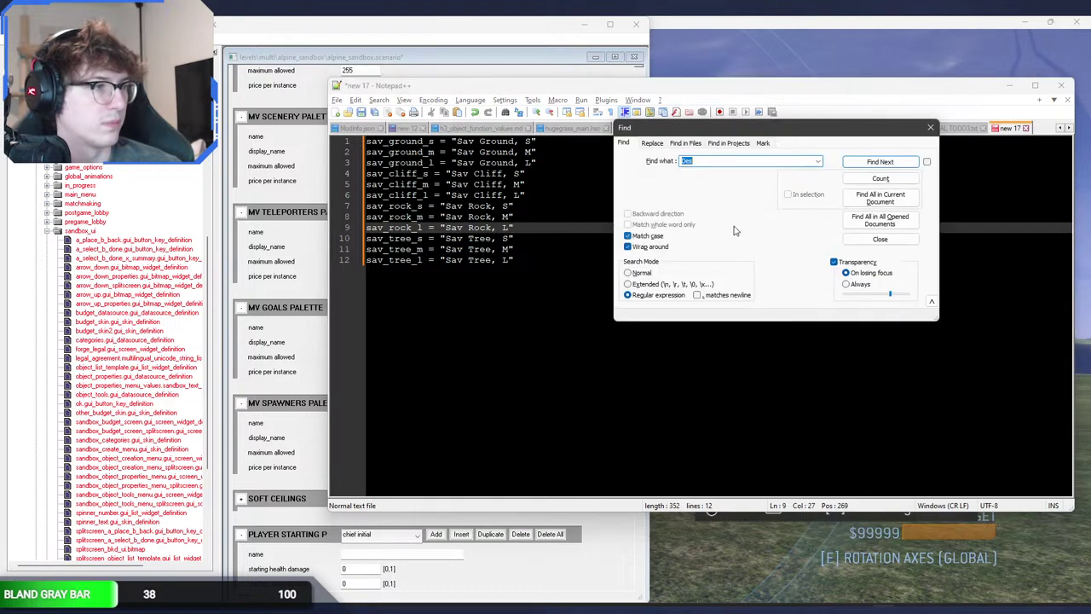
{"action": "left_click", "coordinate": [653, 144]}
{"action": "key", "text": "Tab"}
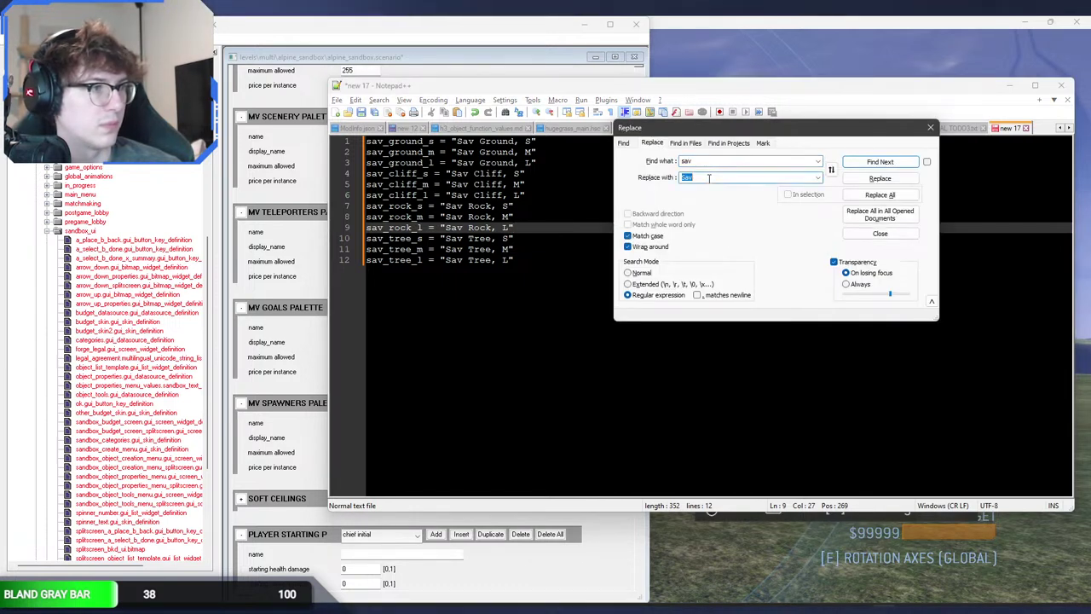
{"action": "type", "text": "snw"}
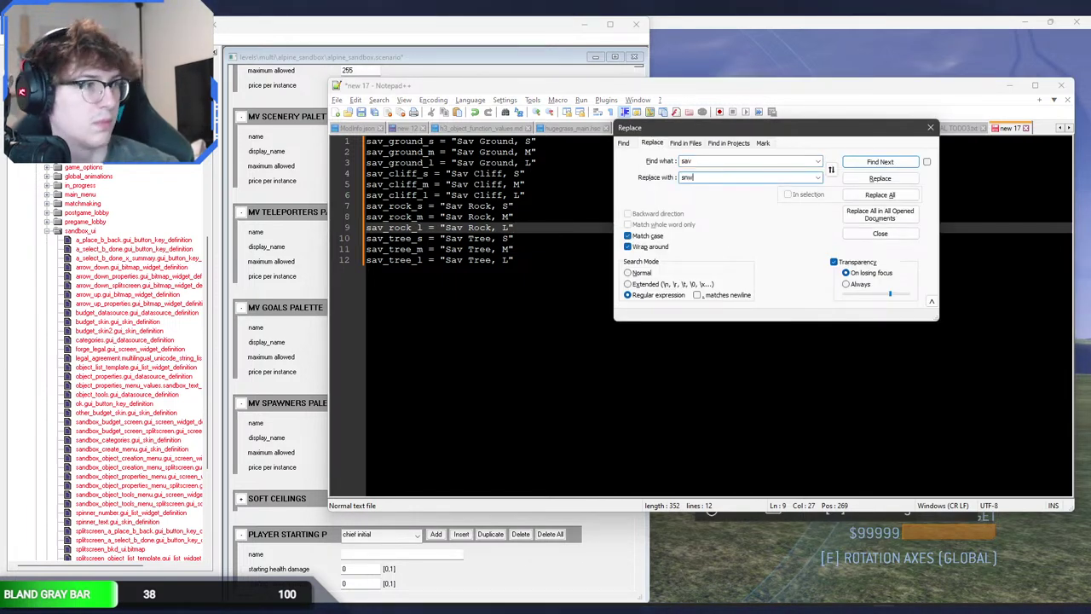
{"action": "left_click", "coordinate": [882, 163]}
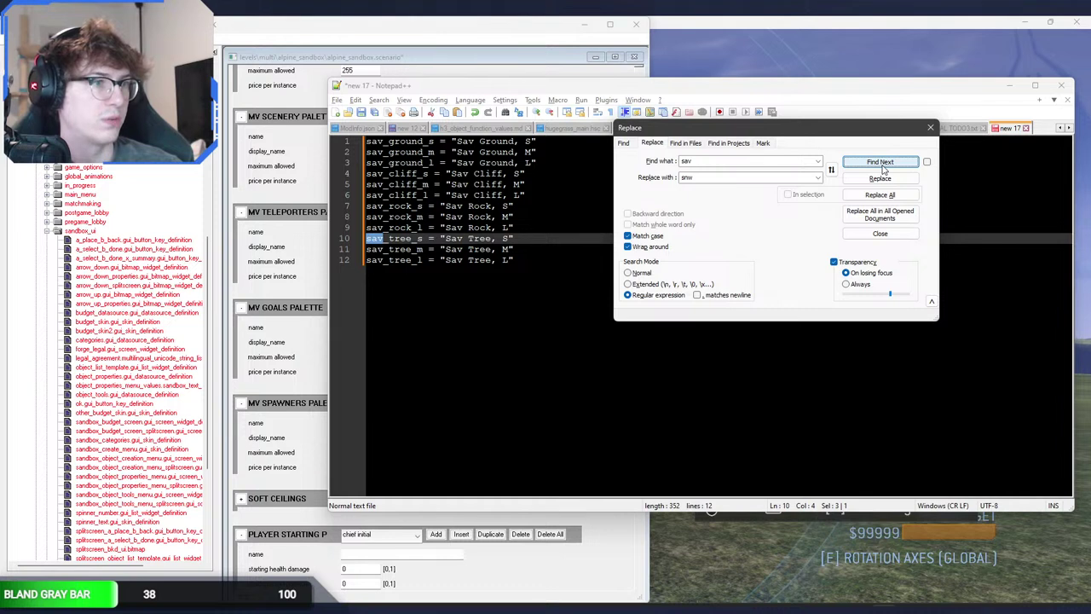
{"action": "left_click", "coordinate": [879, 195]}
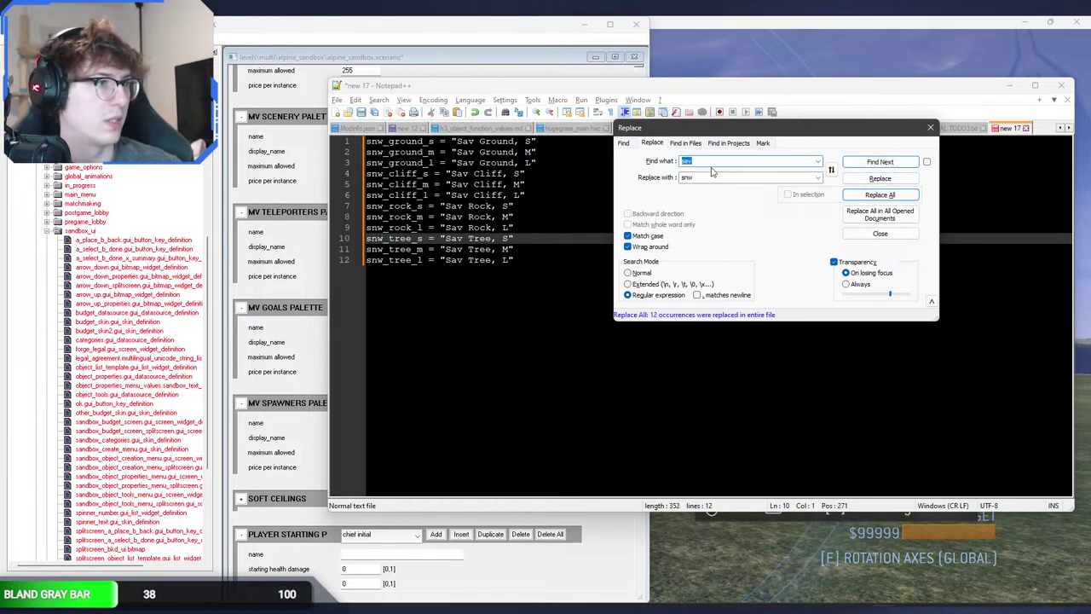
Step: Replace every capitalized Sav with Snw in the new 17 document's display strings
{"action": "type", "text": "Sav"}
{"action": "key", "text": "Tab"}
{"action": "type", "text": "S"}
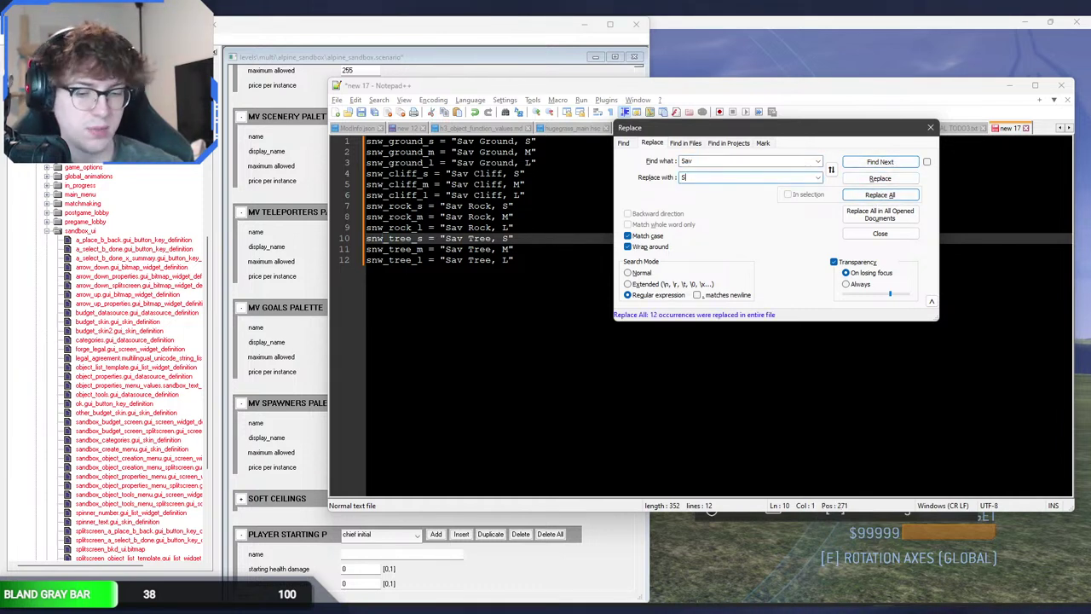
{"action": "left_click", "coordinate": [867, 195]}
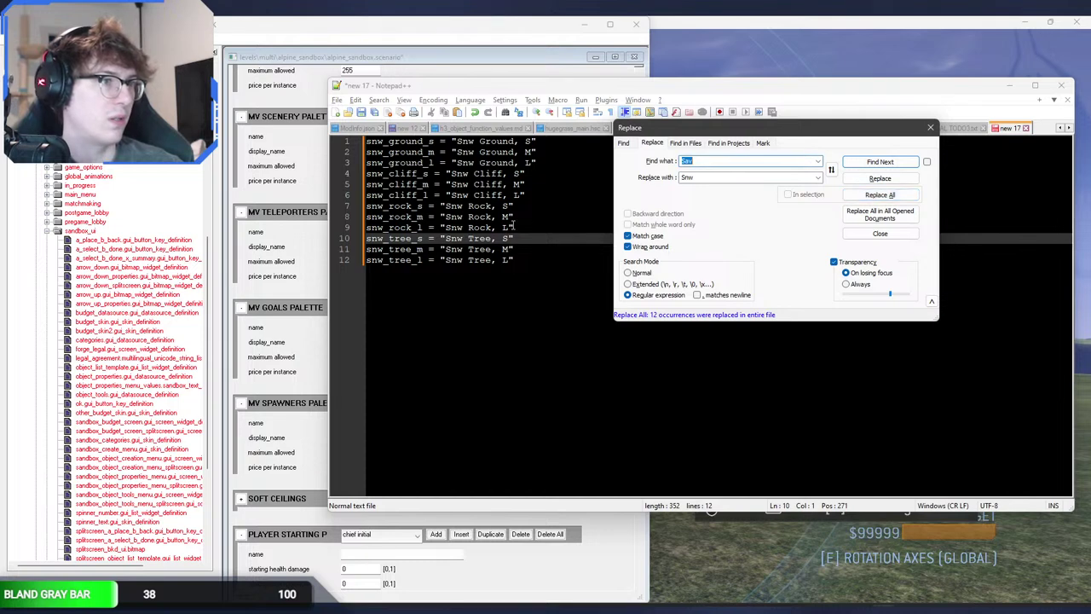
Step: Append all the snw definitions from new 17 to strings.txt after the sav_tree_l line and save the file
{"action": "left_click", "coordinate": [580, 213]}
{"action": "key", "text": "ctrl+a"}
{"action": "key", "text": "ctrl+c"}
{"action": "left_click", "coordinate": [930, 128]}
{"action": "left_click", "coordinate": [837, 129]}
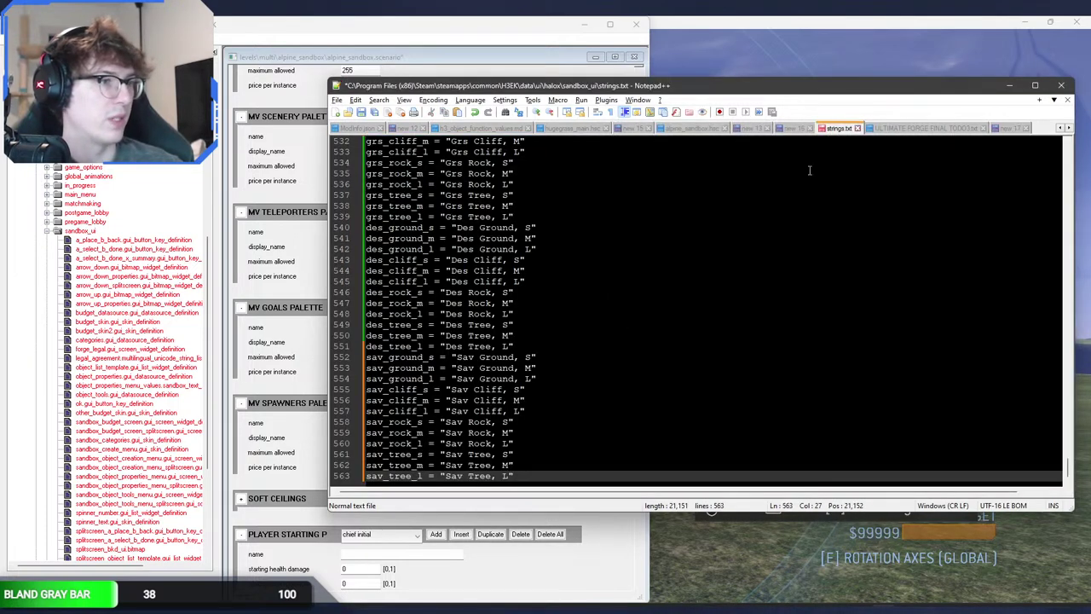
{"action": "key", "text": "Return"}
{"action": "key", "text": "ctrl+v"}
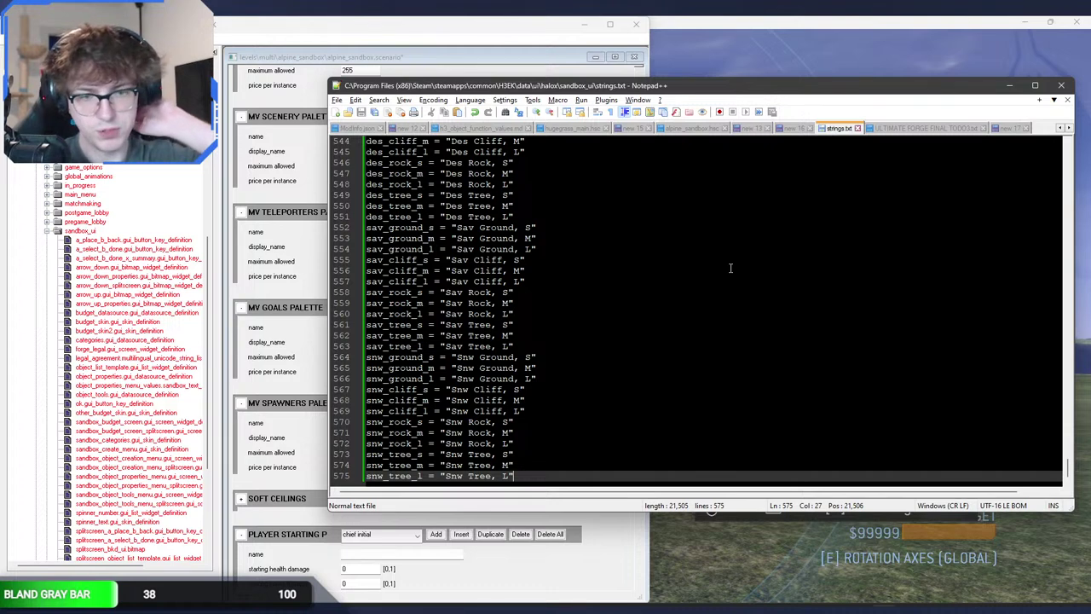
Step: Examine the entries of the scenario's MV Scenery and MV Teleporters palettes to see how the terrain objects are ordered
{"action": "left_click", "coordinate": [279, 323]}
{"action": "left_click", "coordinate": [372, 114]}
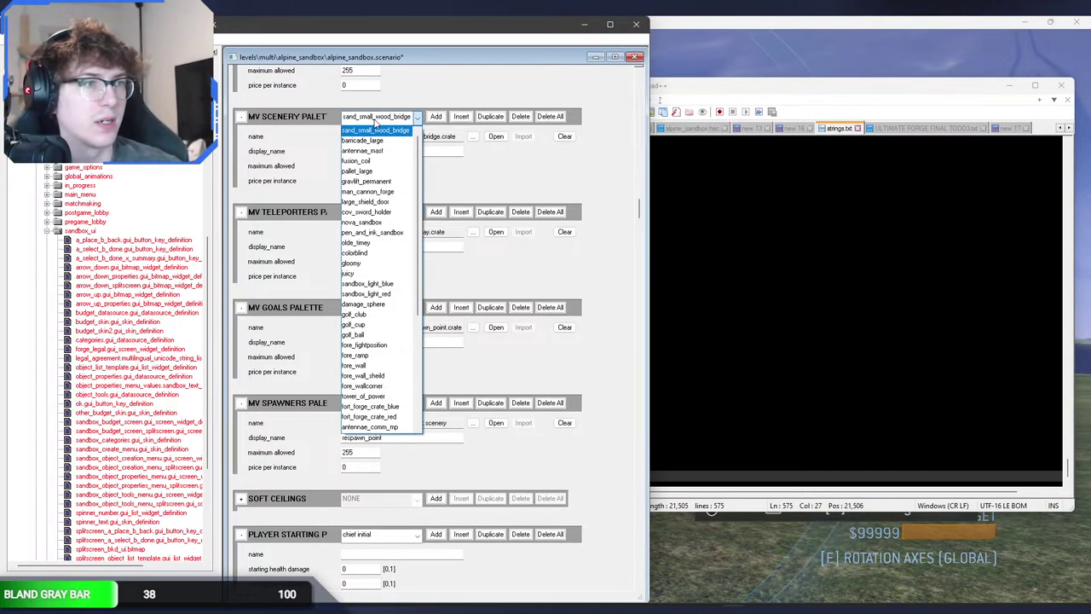
{"action": "left_click", "coordinate": [391, 120]}
{"action": "left_click", "coordinate": [400, 214]}
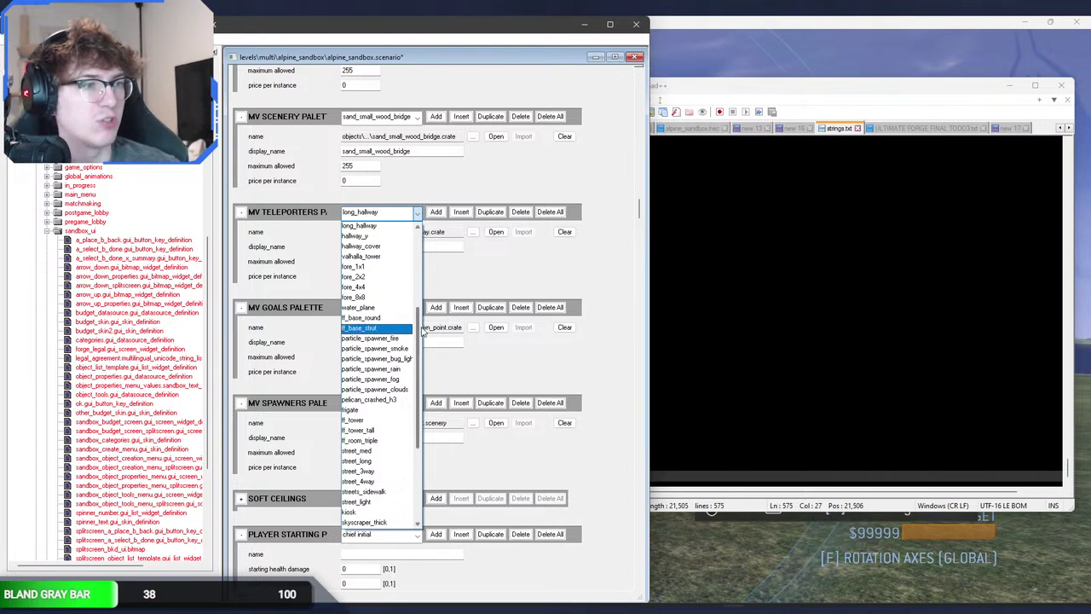
{"action": "left_click_drag", "start_coordinate": [416, 318], "coordinate": [415, 242]}
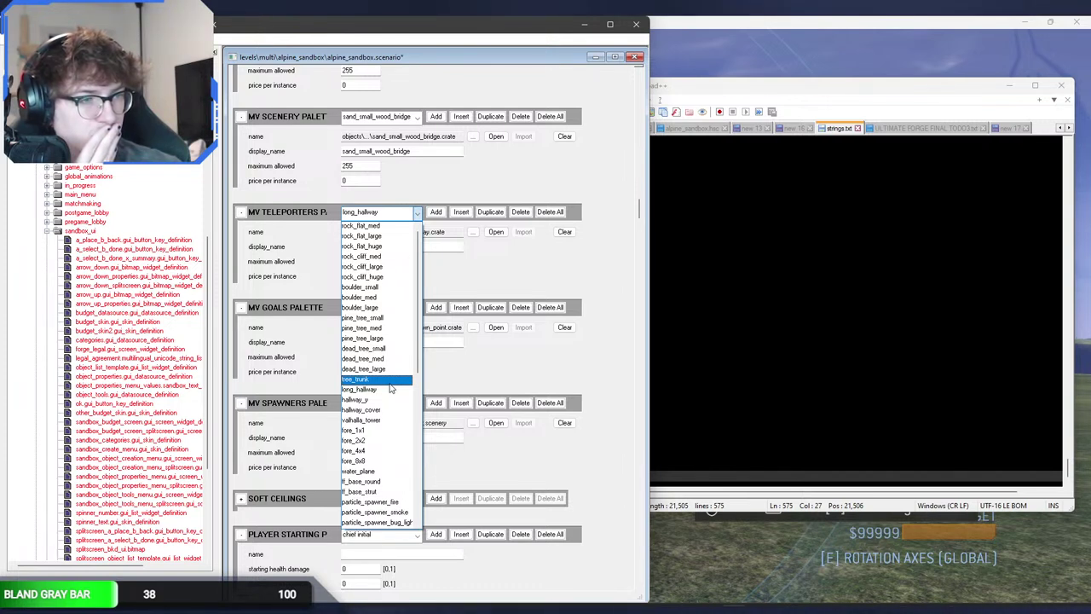
{"action": "left_click", "coordinate": [285, 366]}
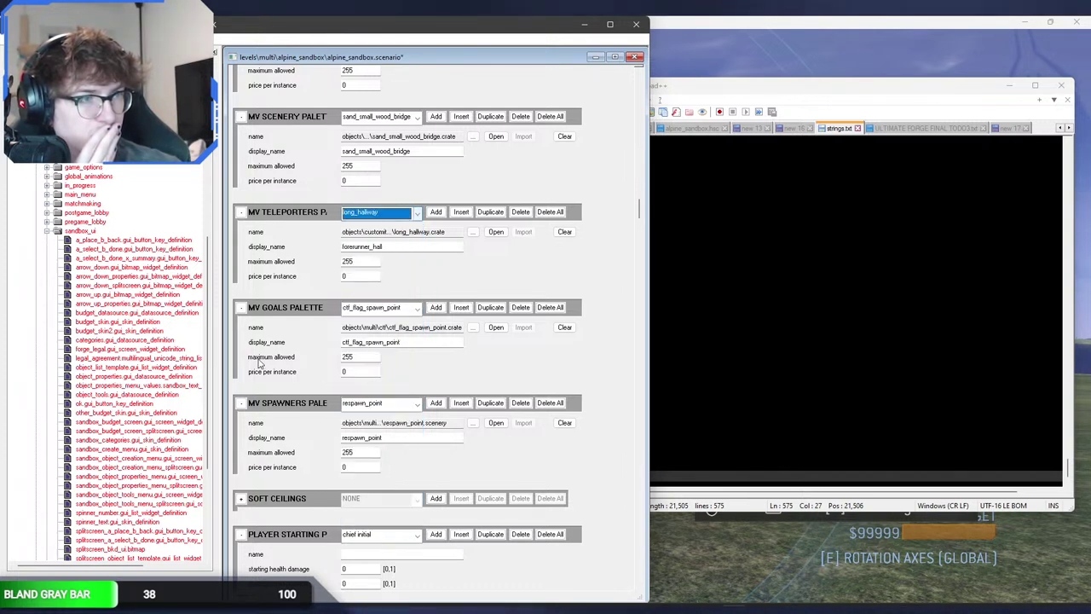
{"action": "left_click", "coordinate": [347, 213]}
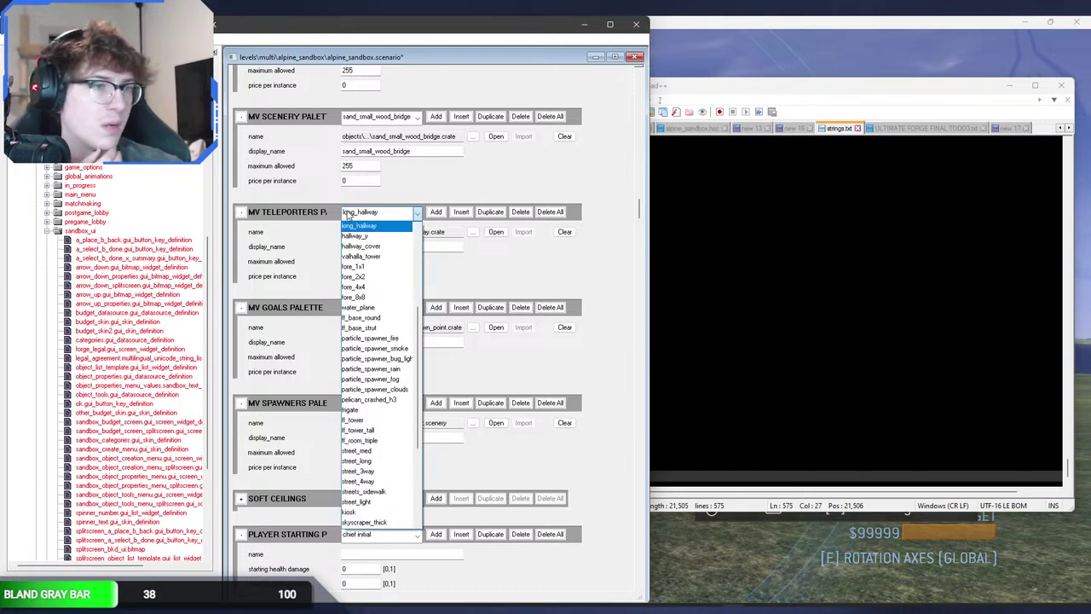
{"action": "left_click", "coordinate": [348, 214]}
{"action": "left_click", "coordinate": [360, 215]}
{"action": "left_click_drag", "start_coordinate": [421, 331], "coordinate": [419, 247]}
{"action": "left_click", "coordinate": [387, 115]}
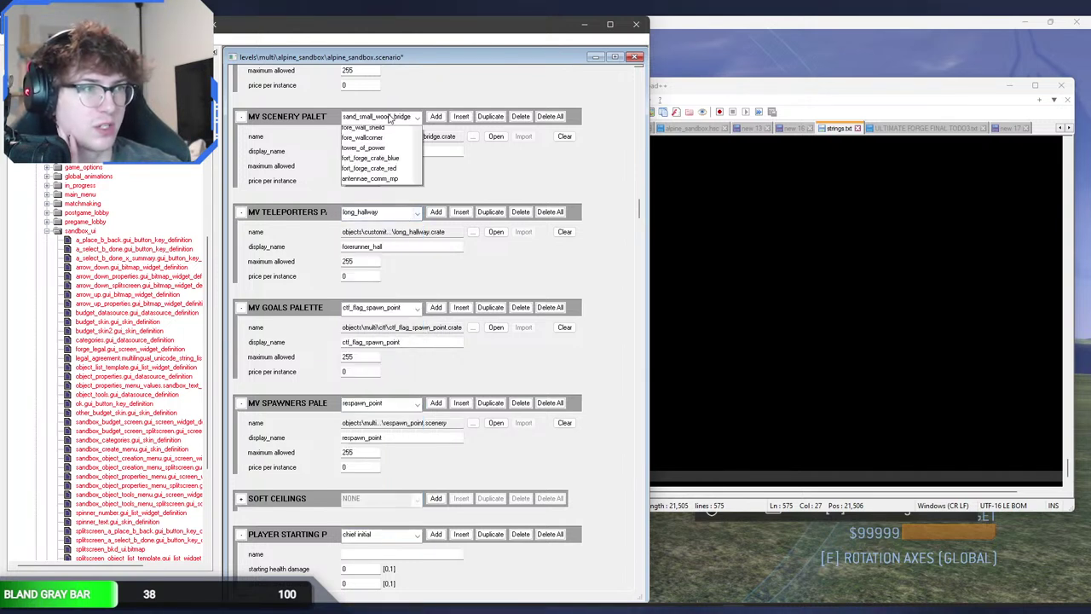
{"action": "mouse_move", "coordinate": [420, 155]}
{"action": "left_mouse_down"}
{"action": "mouse_move", "coordinate": [410, 282]}
{"action": "mouse_move", "coordinate": [427, 162]}
{"action": "left_mouse_up"}
{"action": "left_click", "coordinate": [302, 223]}
Step: Insert a new entry before tree_trunk in the MV Teleporters palette and set its maximum allowed to 255
{"action": "left_click", "coordinate": [387, 214]}
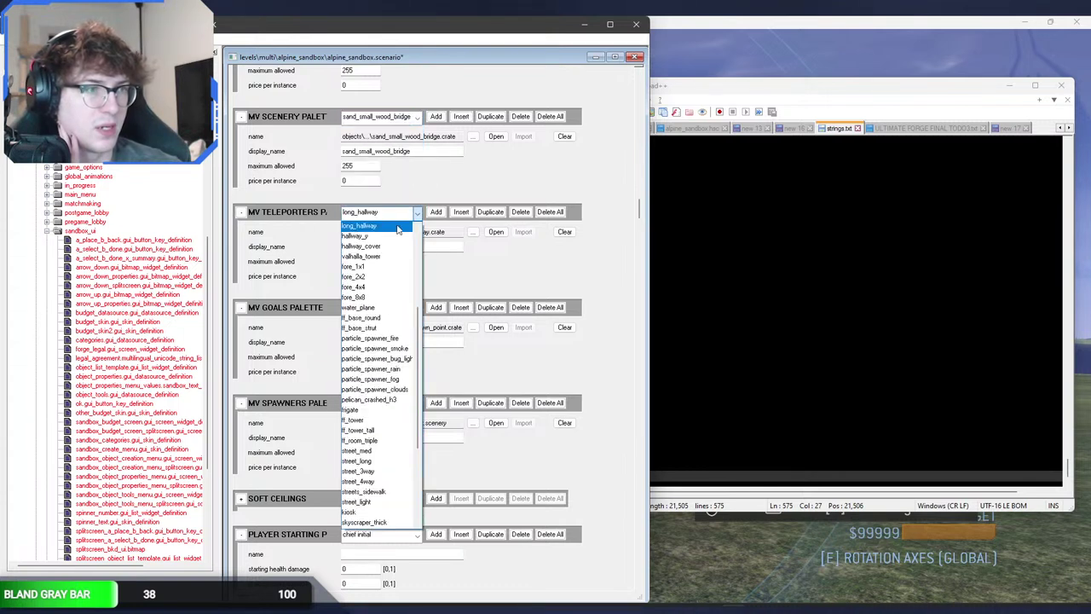
{"action": "left_click_drag", "start_coordinate": [420, 319], "coordinate": [430, 242]}
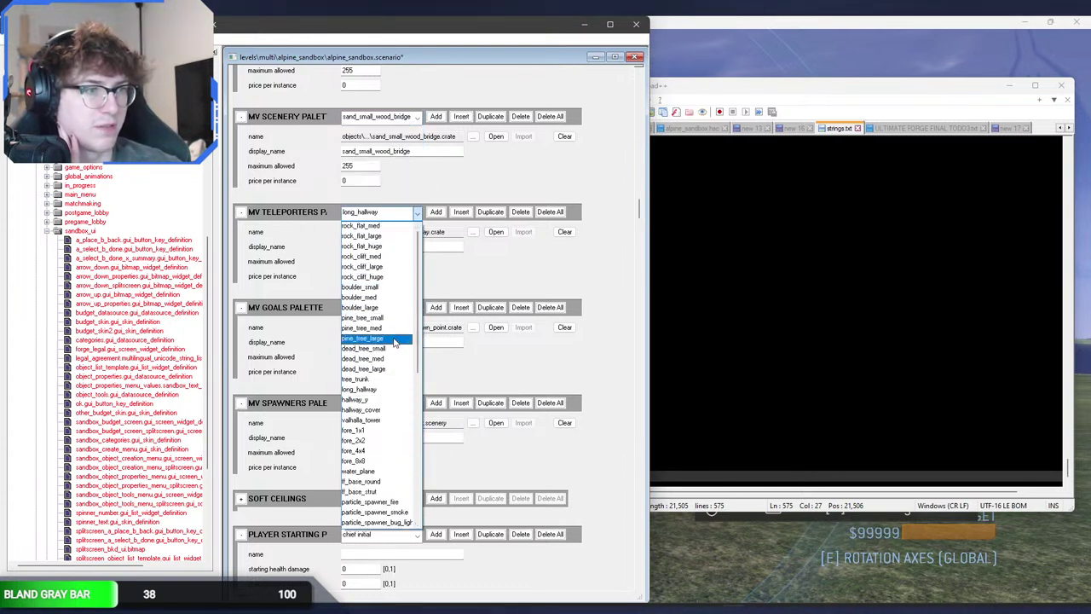
{"action": "left_click", "coordinate": [392, 381]}
{"action": "left_click", "coordinate": [460, 212]}
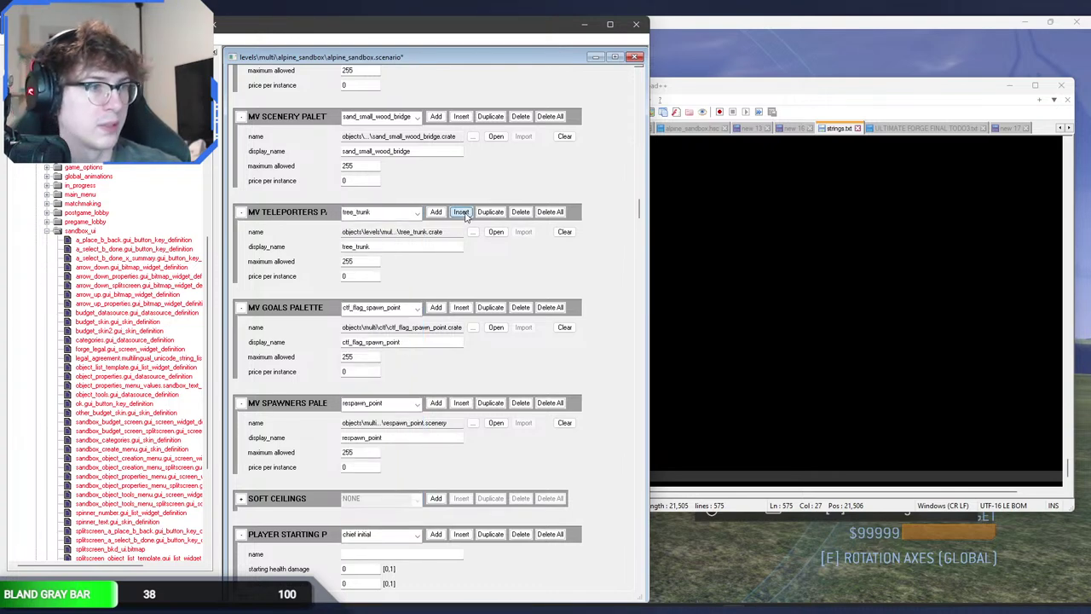
Step: Copy the des_ground_s identifier from strings.txt into the new MV Teleporters entry's display_name
{"action": "left_click", "coordinate": [718, 264]}
{"action": "scroll", "coordinate": [489, 303], "scroll_direction": "up", "scroll_amount": 5}
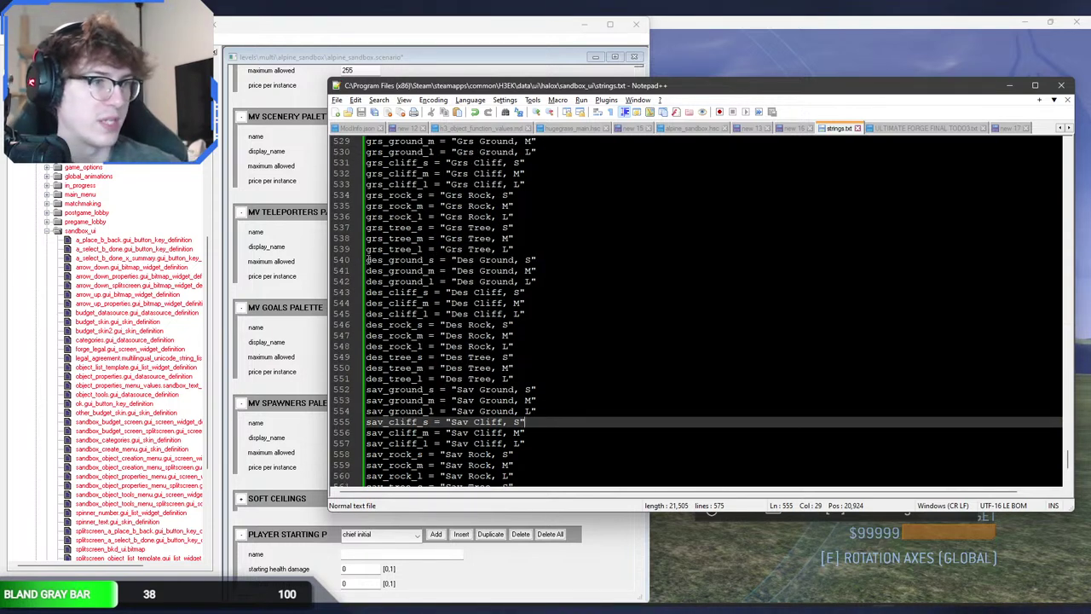
{"action": "double_click", "coordinate": [430, 260]}
{"action": "key", "text": "ctrl+c"}
{"action": "left_click", "coordinate": [274, 275]}
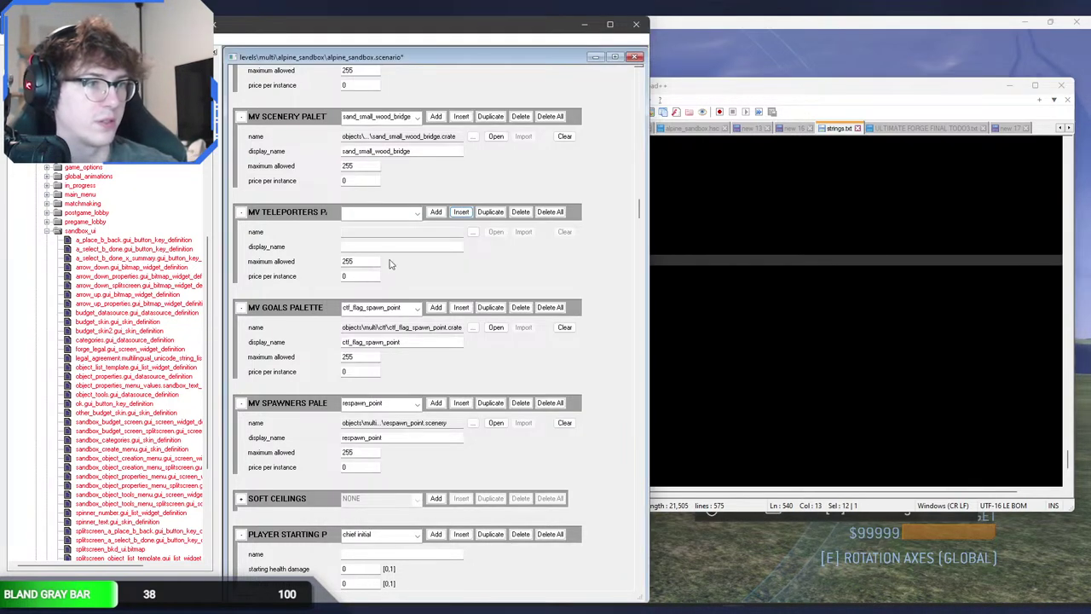
{"action": "left_click", "coordinate": [451, 246]}
{"action": "key", "text": "ctrl+v"}
Step: Assign flat_med_des.crate from the alpine_sandbox forge folder's flat_med_des subfolder as the des_ground_s entry's object
{"action": "left_click", "coordinate": [473, 231]}
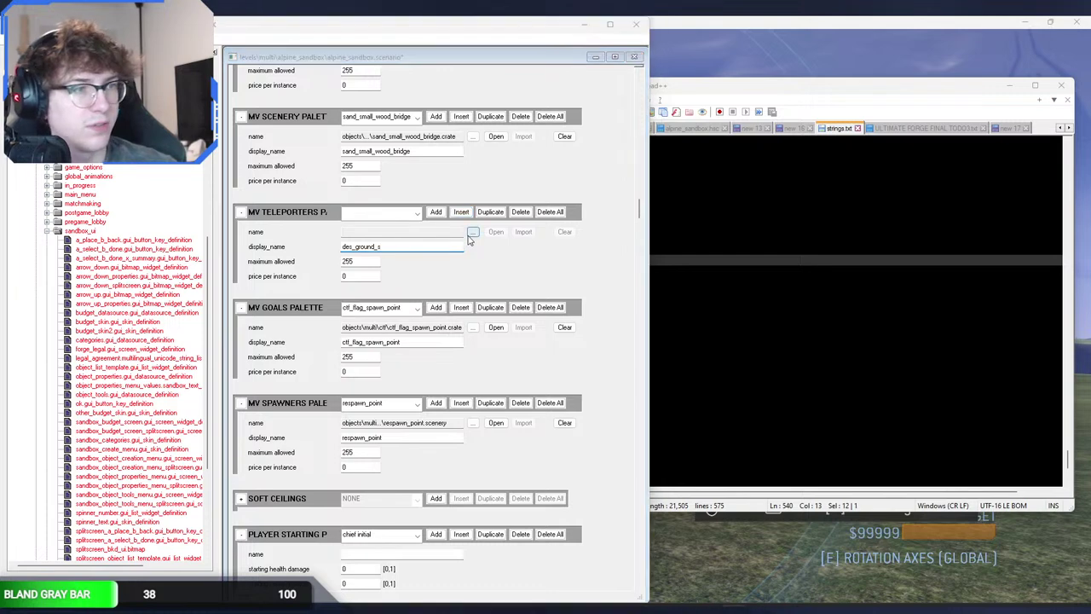
{"action": "left_click", "coordinate": [400, 218]}
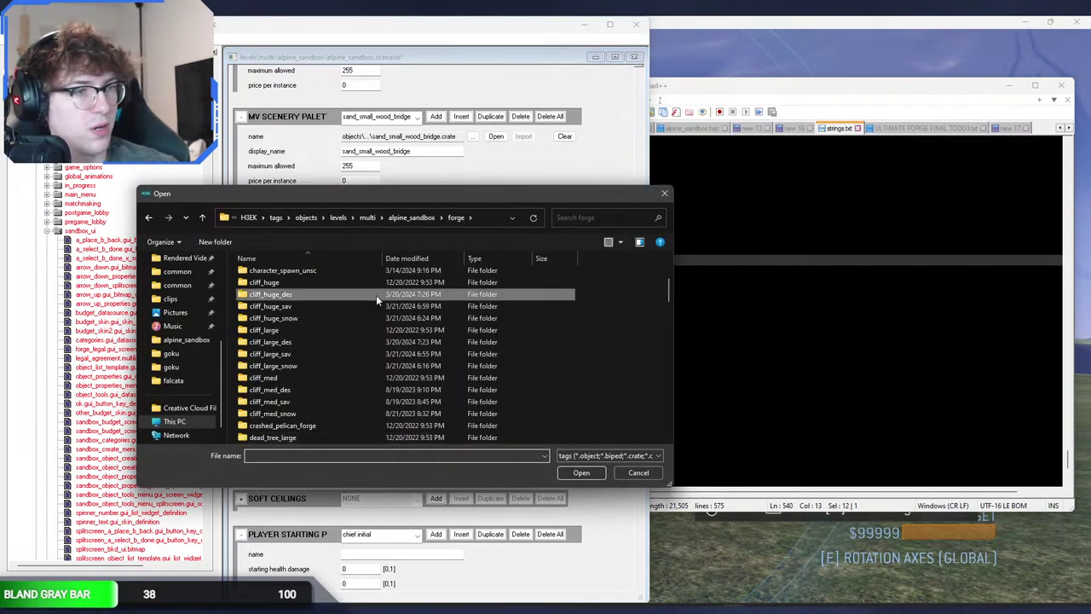
{"action": "scroll", "coordinate": [355, 360], "scroll_direction": "down", "scroll_amount": 5}
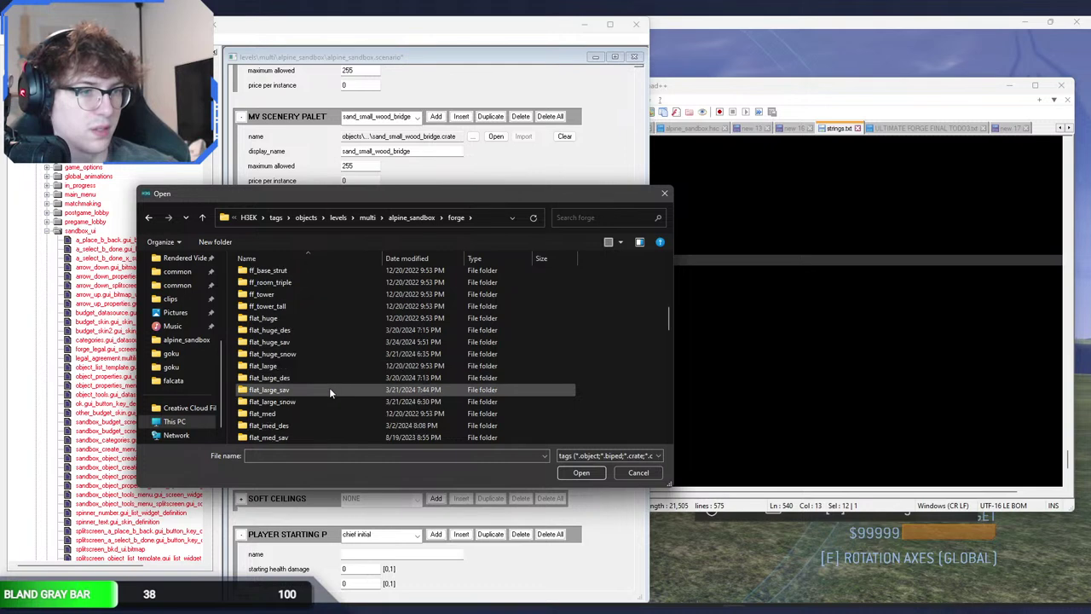
{"action": "scroll", "coordinate": [329, 385], "scroll_direction": "down", "scroll_amount": 1}
{"action": "double_click", "coordinate": [323, 423]}
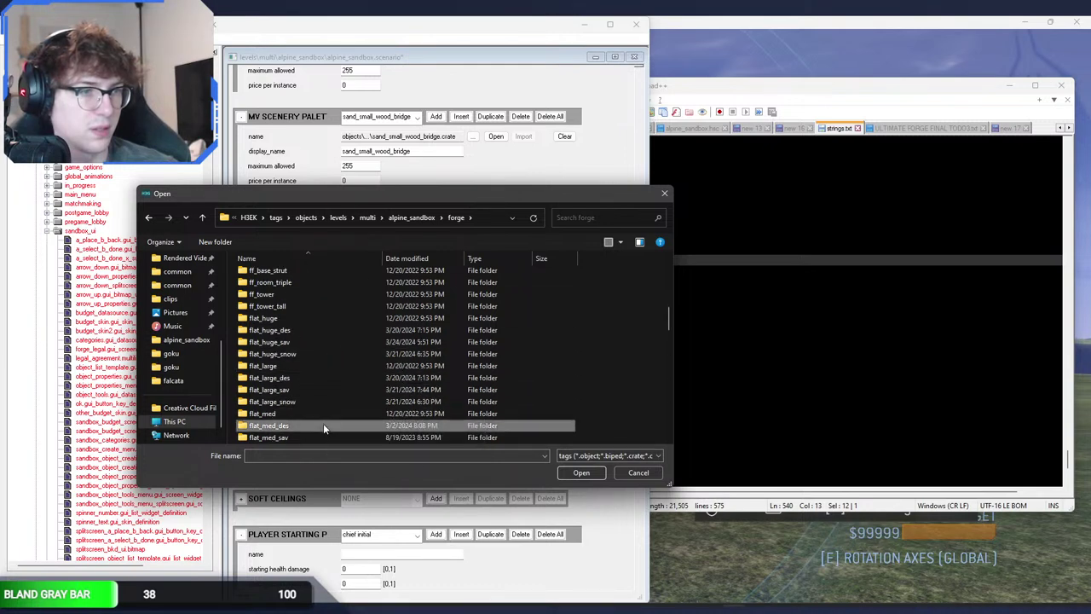
{"action": "double_click", "coordinate": [299, 301]}
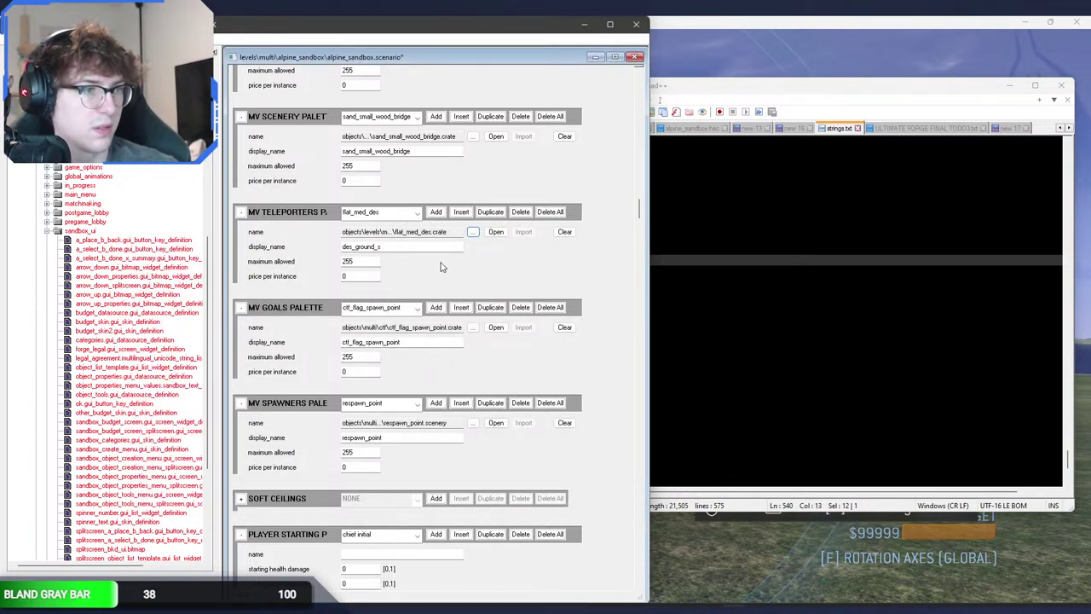
Step: Insert a new MV Teleporters palette entry before tree_trunk with maximum allowed 255 and display_name des_ground_m
{"action": "left_click", "coordinate": [413, 213]}
{"action": "left_click", "coordinate": [413, 213]}
{"action": "scroll", "coordinate": [413, 213], "scroll_direction": "down", "scroll_amount": 1}
{"action": "left_click", "coordinate": [466, 213]}
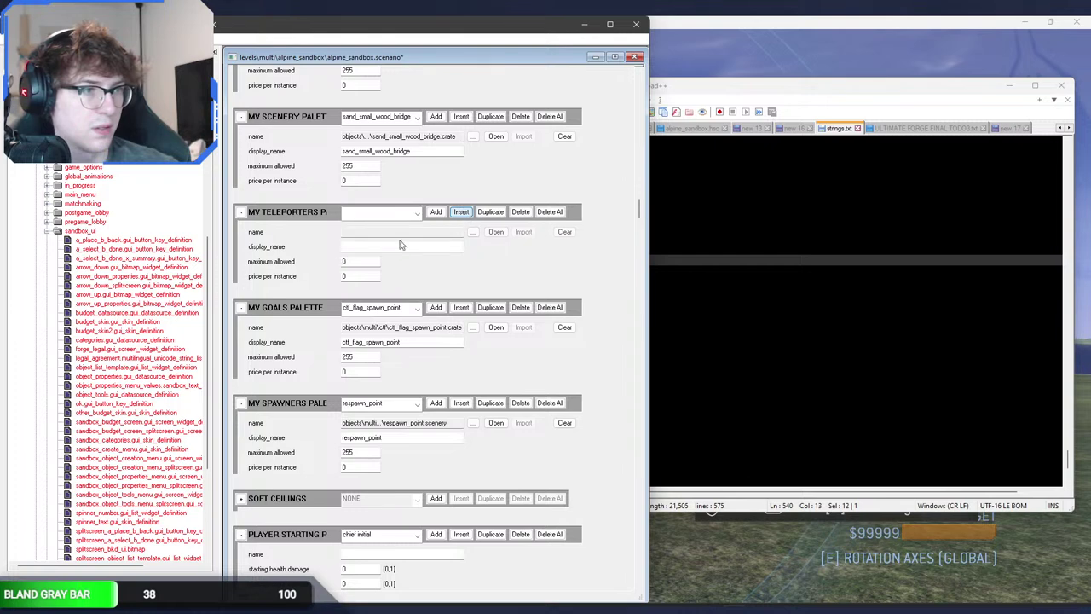
{"action": "double_click", "coordinate": [359, 261]}
{"action": "type", "text": "255"}
{"action": "left_click", "coordinate": [388, 244]}
{"action": "key", "text": "ctrl+v"}
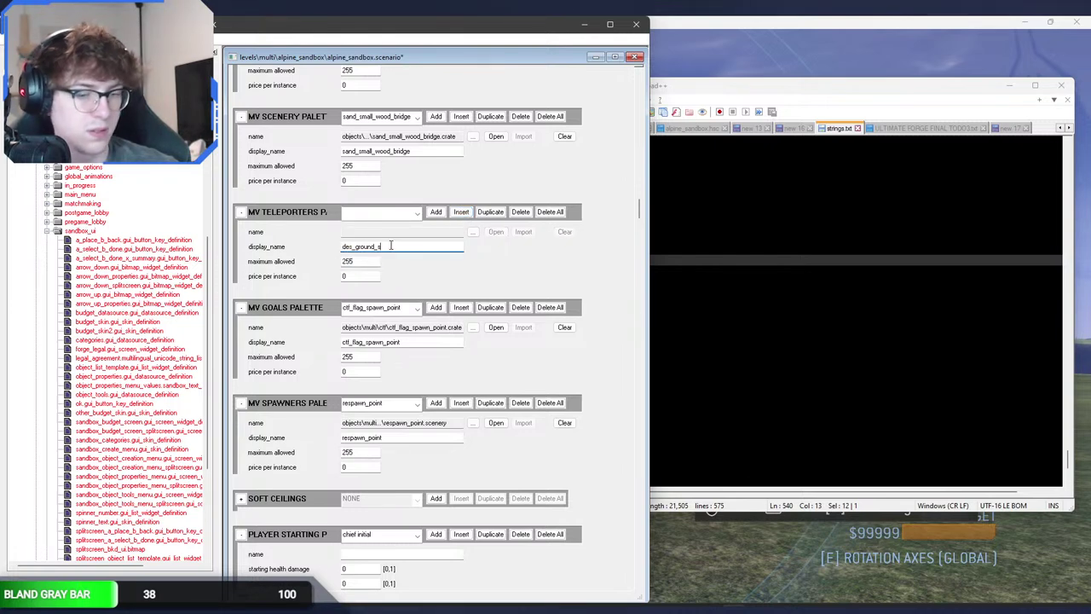
Step: Assign flat_large_des.crate from the forge folder's flat_large_des subfolder as the des_ground_m entry's object
{"action": "left_click", "coordinate": [473, 232]}
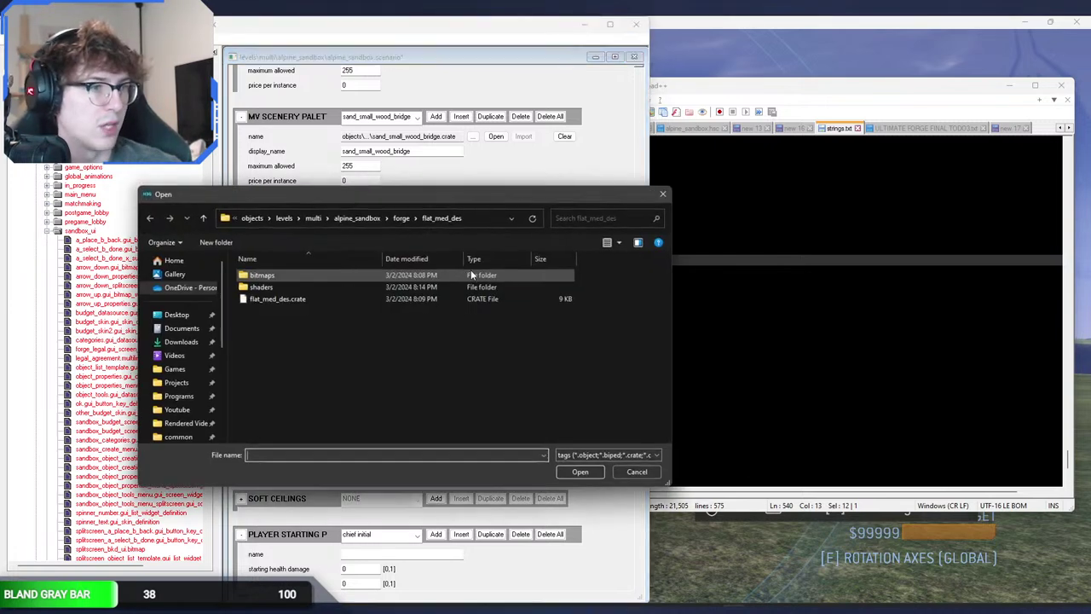
{"action": "left_click", "coordinate": [410, 221]}
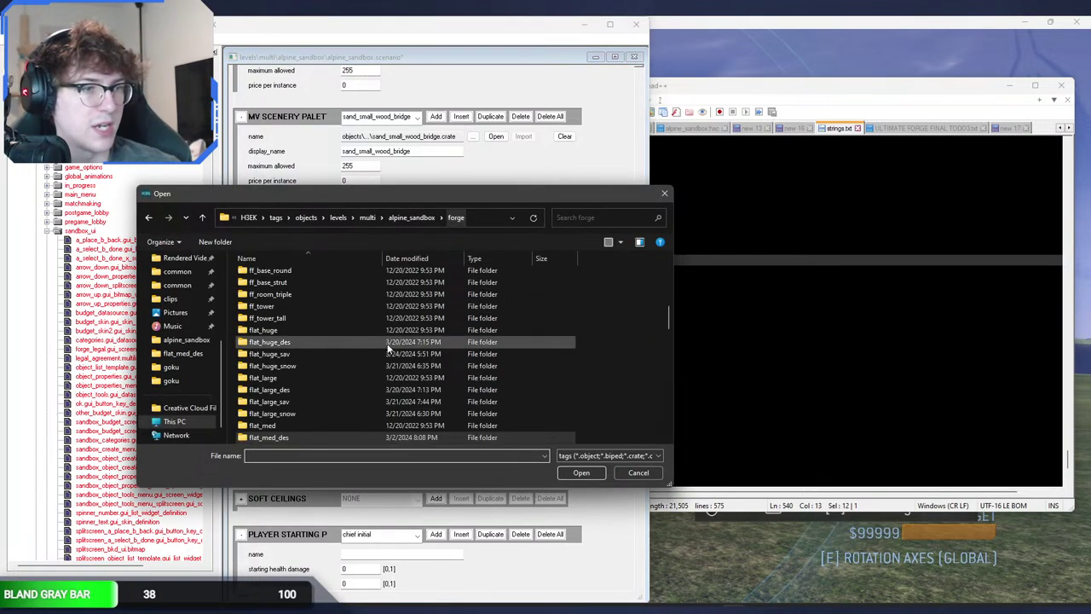
{"action": "double_click", "coordinate": [334, 392]}
{"action": "double_click", "coordinate": [306, 290]}
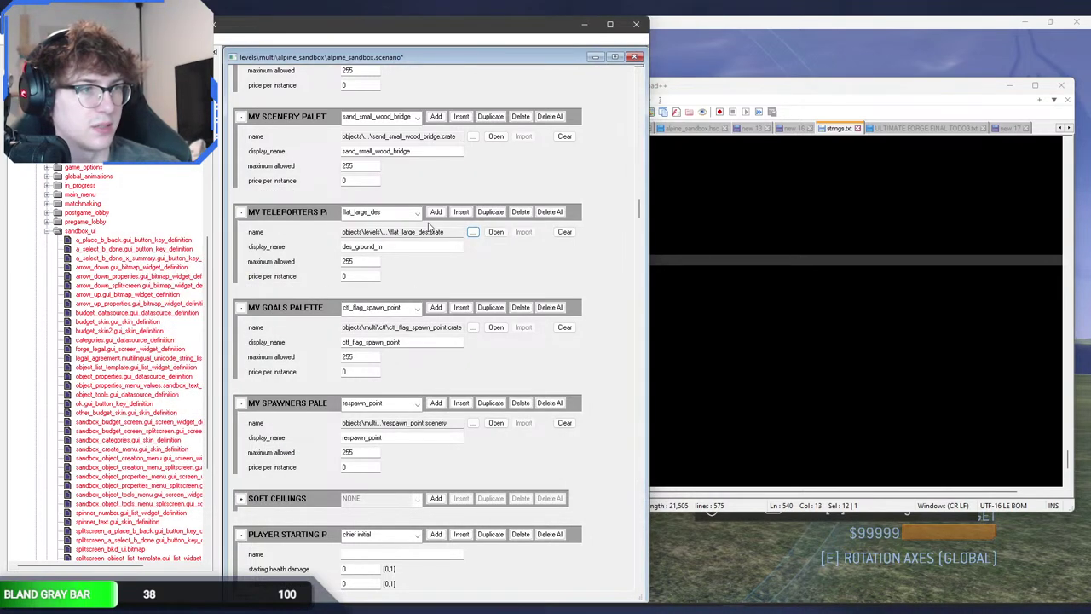
Step: Insert another MV Teleporters entry before tree_trunk with maximum allowed 255 and display_name des_ground_l
{"action": "scroll", "coordinate": [399, 215], "scroll_direction": "down", "scroll_amount": 1}
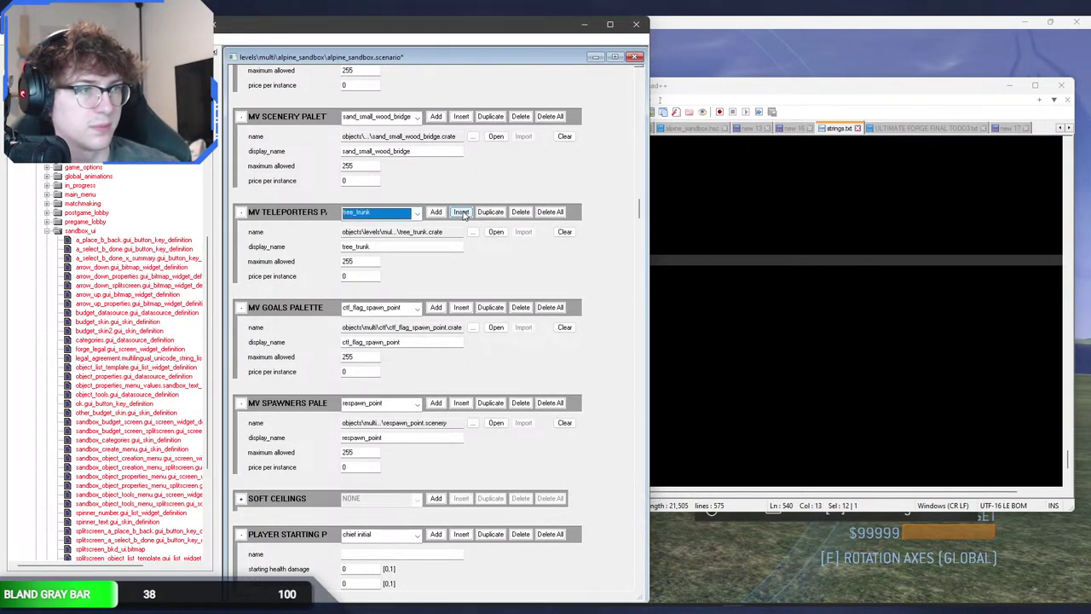
{"action": "left_click", "coordinate": [461, 212]}
{"action": "double_click", "coordinate": [372, 263]}
{"action": "type", "text": "255"}
{"action": "left_click", "coordinate": [425, 246]}
{"action": "type", "text": "des_ground_s"}
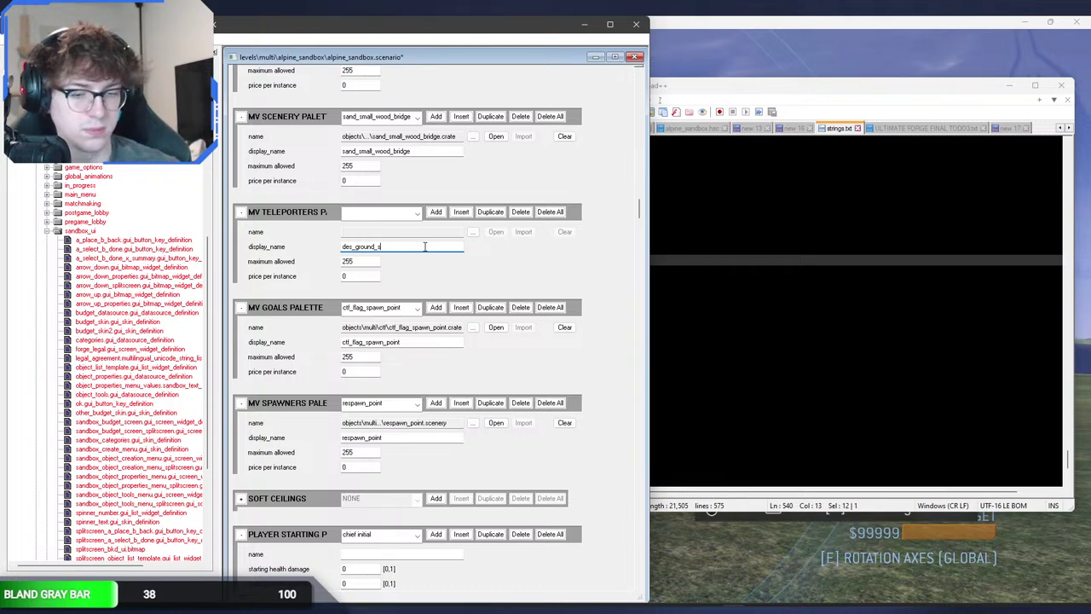
Step: Assign flat_huge_des.crate from the forge folder's flat_huge_des subfolder as the des_ground_l entry's object
{"action": "left_click", "coordinate": [472, 231]}
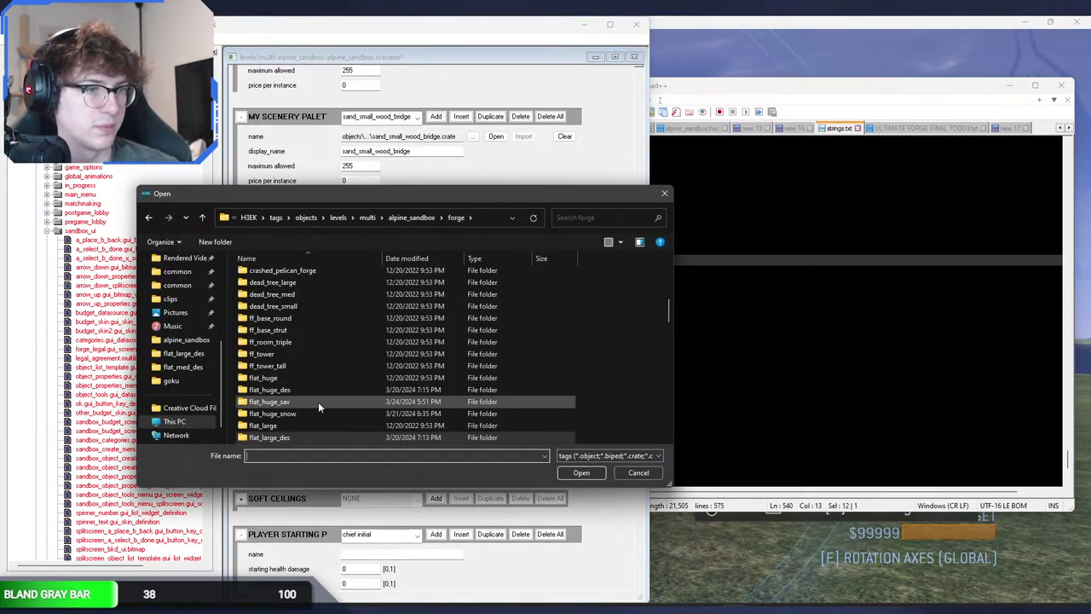
{"action": "double_click", "coordinate": [316, 390]}
{"action": "double_click", "coordinate": [273, 287]}
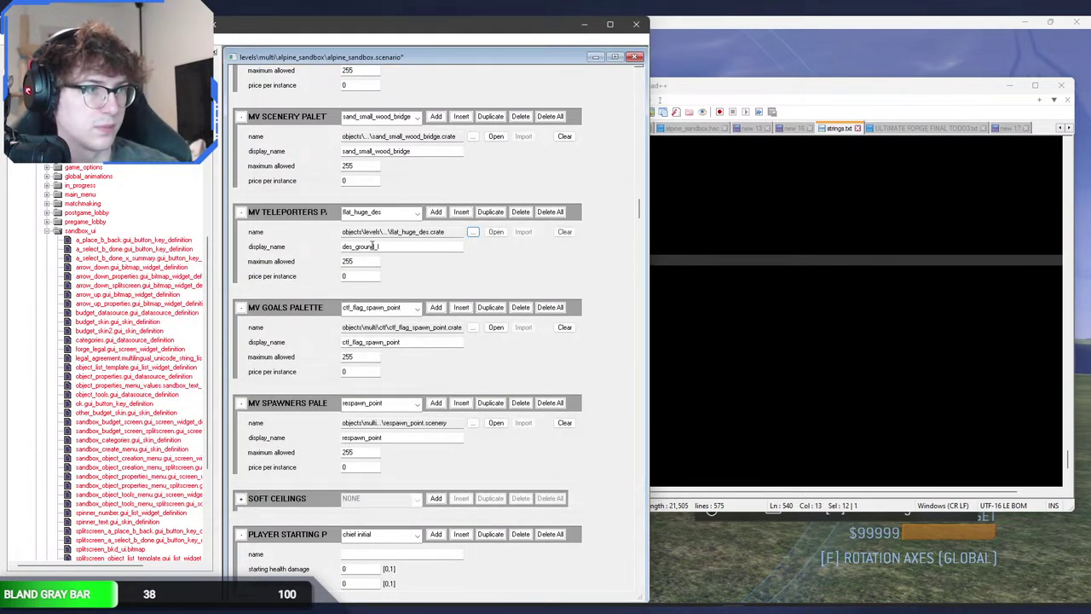
Step: Insert an MV Teleporters entry before tree_trunk, using des_cliff_s copied from strings.txt as display_name and 255 as maximum allowed
{"action": "left_click", "coordinate": [409, 213]}
{"action": "left_click", "coordinate": [395, 214]}
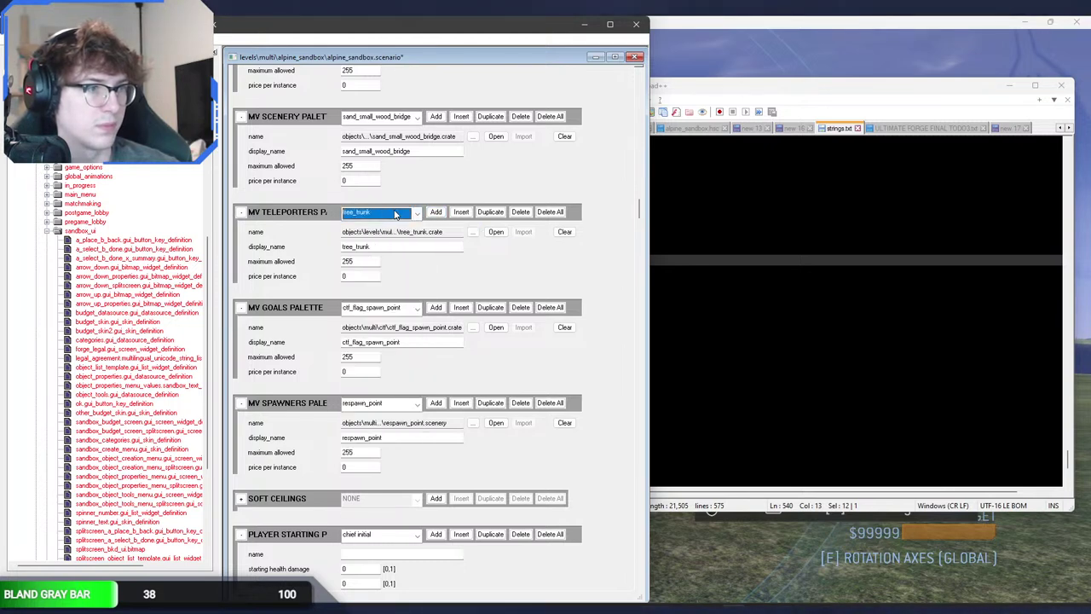
{"action": "left_click", "coordinate": [719, 271]}
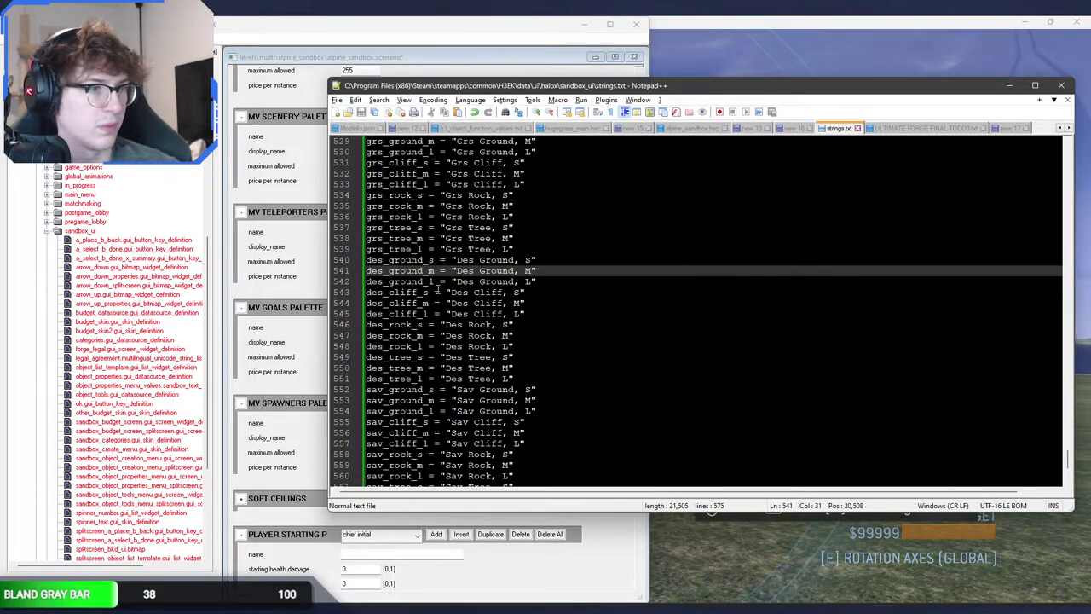
{"action": "left_click_drag", "start_coordinate": [368, 292], "coordinate": [426, 294]}
{"action": "key", "text": "ctrl+c"}
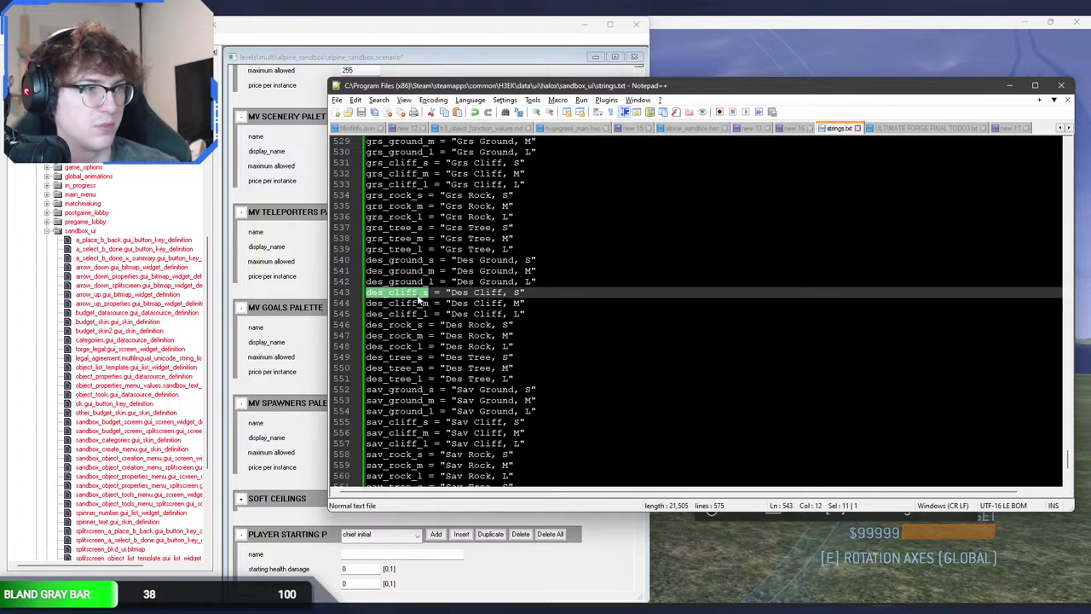
{"action": "left_click", "coordinate": [347, 275]}
{"action": "left_click", "coordinate": [374, 248]}
{"action": "key", "text": "ctrl+v"}
{"action": "double_click", "coordinate": [356, 263]}
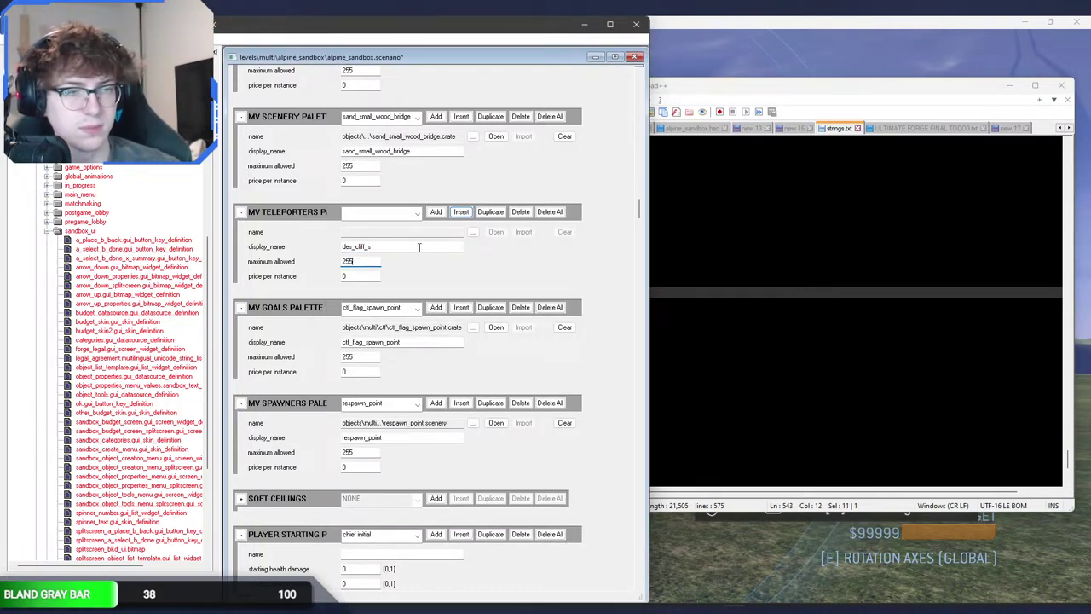
Step: Assign cliff_med_des.crate from the forge folder's cliff_med_des subfolder as the des_cliff_s entry's object
{"action": "left_click", "coordinate": [474, 232]}
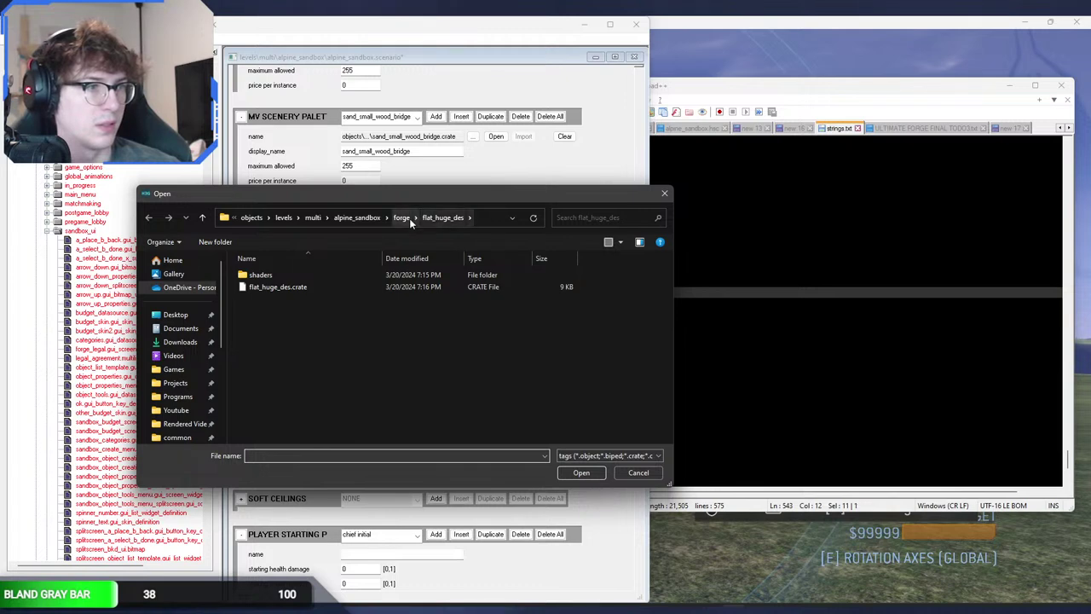
{"action": "left_click", "coordinate": [402, 217]}
{"action": "scroll", "coordinate": [353, 371], "scroll_direction": "down", "scroll_amount": 3}
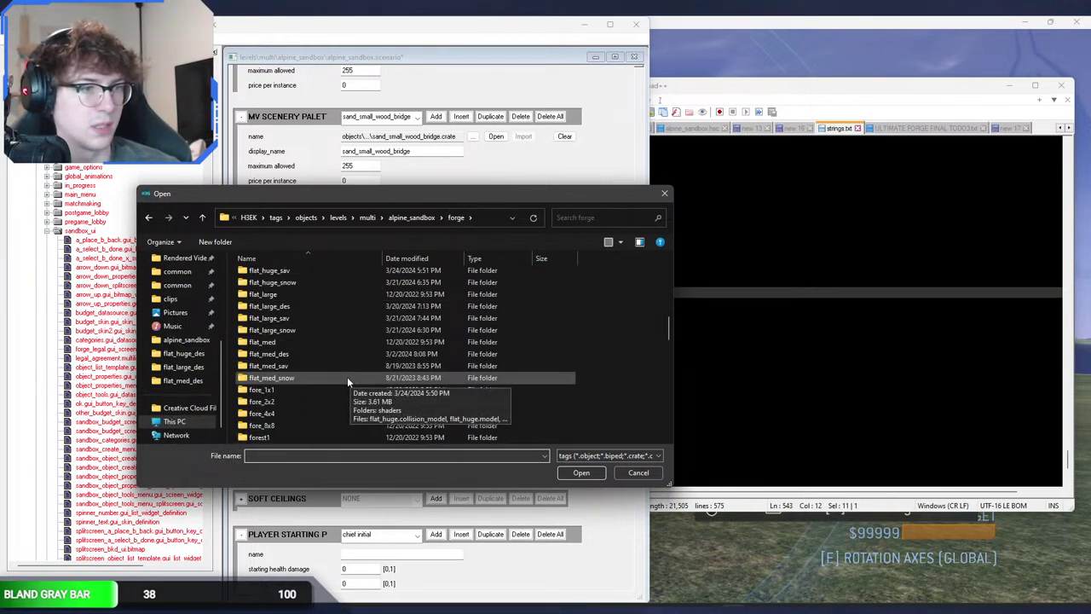
{"action": "scroll", "coordinate": [346, 366], "scroll_direction": "up", "scroll_amount": 5}
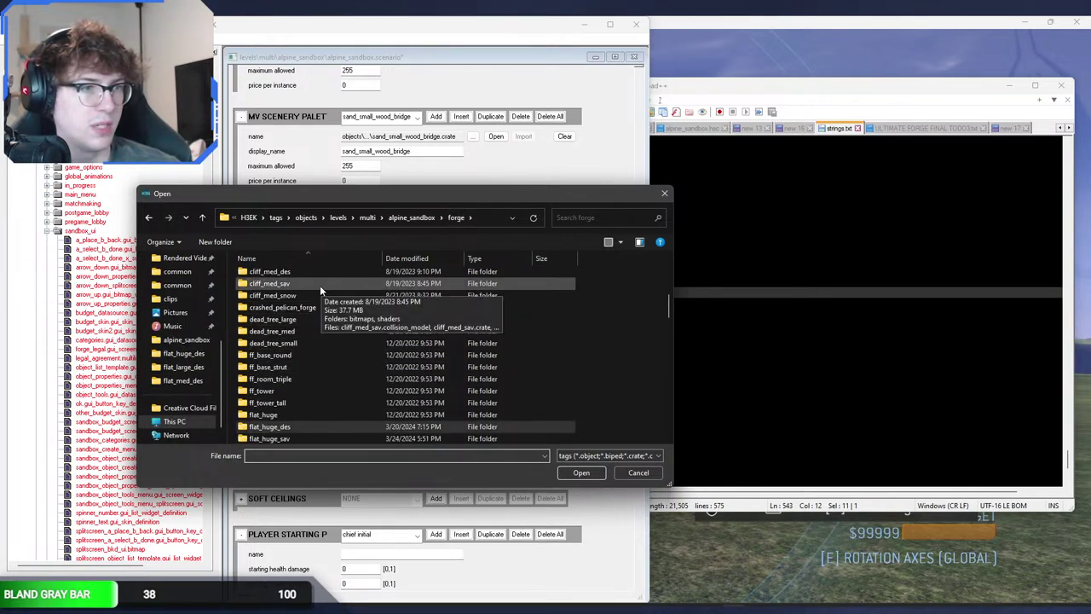
{"action": "double_click", "coordinate": [319, 272]}
{"action": "double_click", "coordinate": [319, 295]}
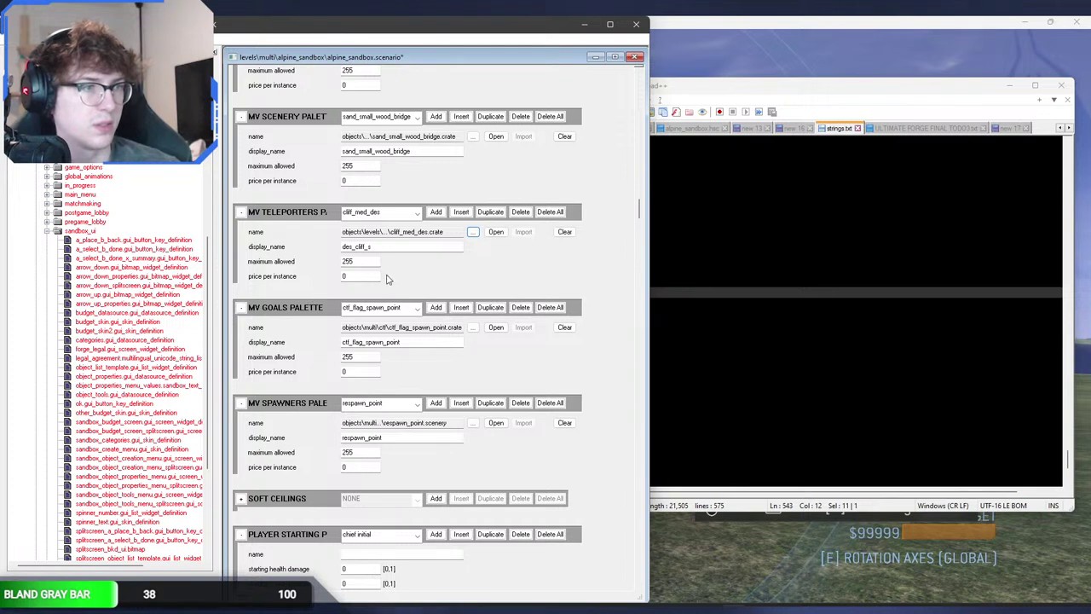
Step: Insert an MV Teleporters entry before tree_trunk with display_name des_cliff_m and maximum allowed 255
{"action": "double_click", "coordinate": [397, 216]}
{"action": "scroll", "coordinate": [395, 217], "scroll_direction": "up", "scroll_amount": 2}
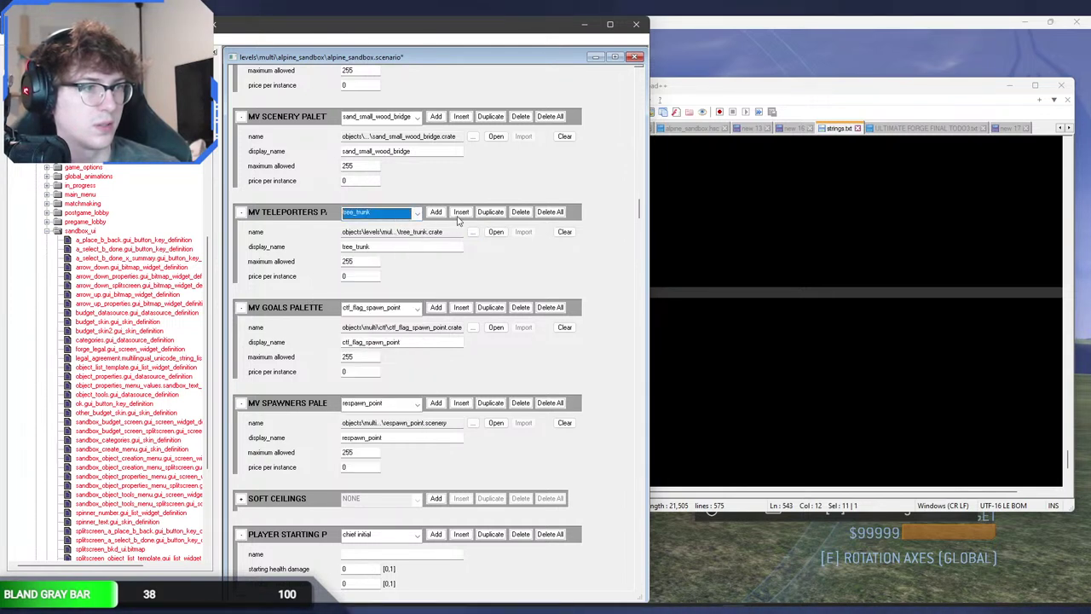
{"action": "left_click", "coordinate": [460, 212]}
{"action": "left_click", "coordinate": [392, 246]}
{"action": "type", "text": "des_cliff_"}
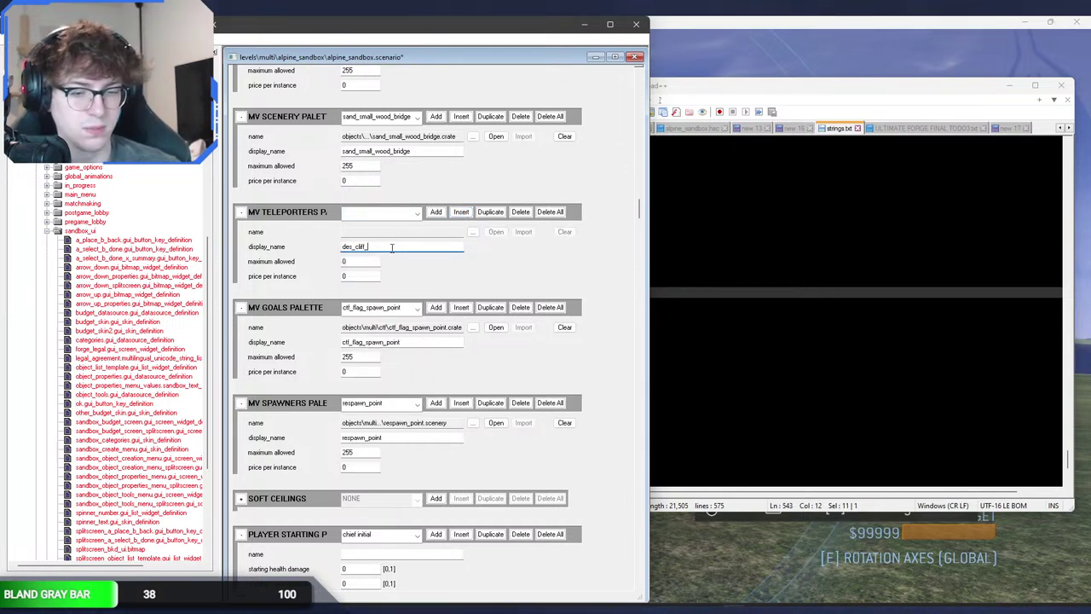
{"action": "type", "text": "m"}
Step: Assign cliff_large_des.crate from the forge folder's cliff_large_des subfolder as the des_cliff_m entry's object
{"action": "left_click", "coordinate": [473, 231]}
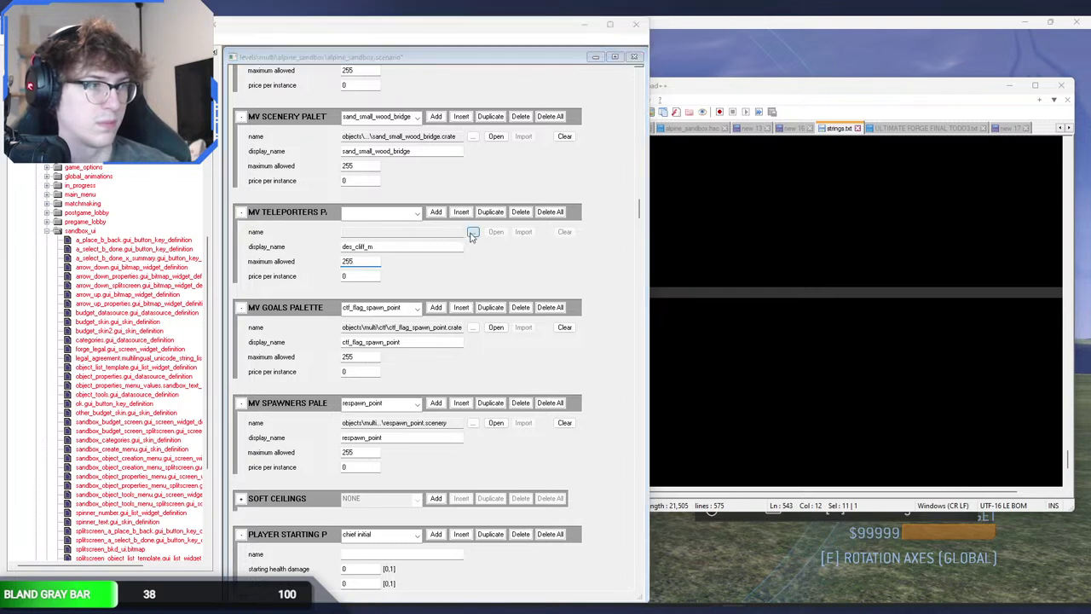
{"action": "left_click", "coordinate": [386, 218]}
{"action": "left_click", "coordinate": [400, 217]}
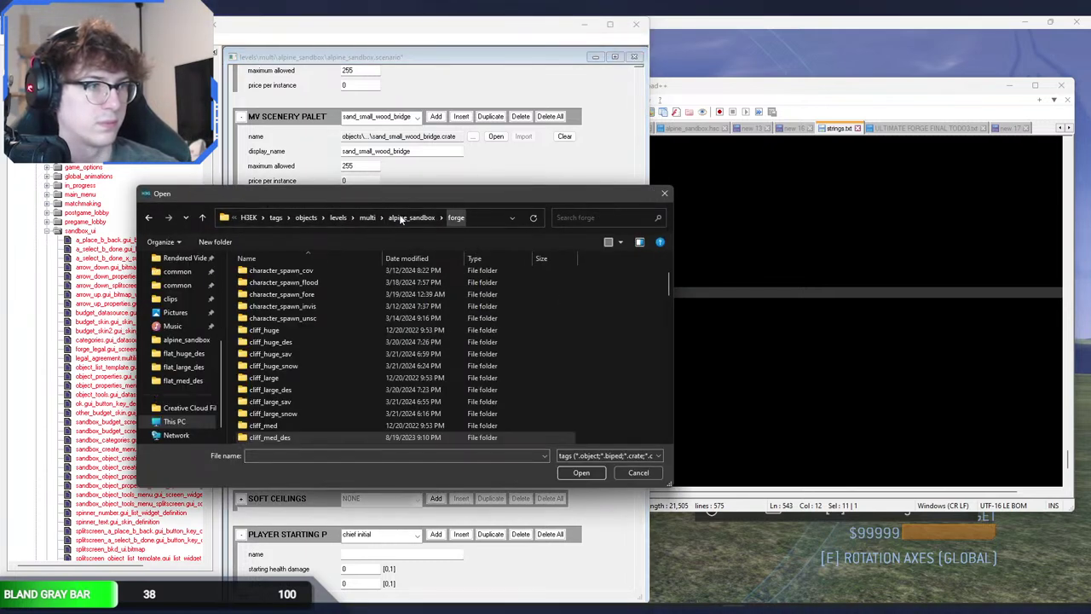
{"action": "double_click", "coordinate": [310, 390]}
{"action": "double_click", "coordinate": [281, 285]}
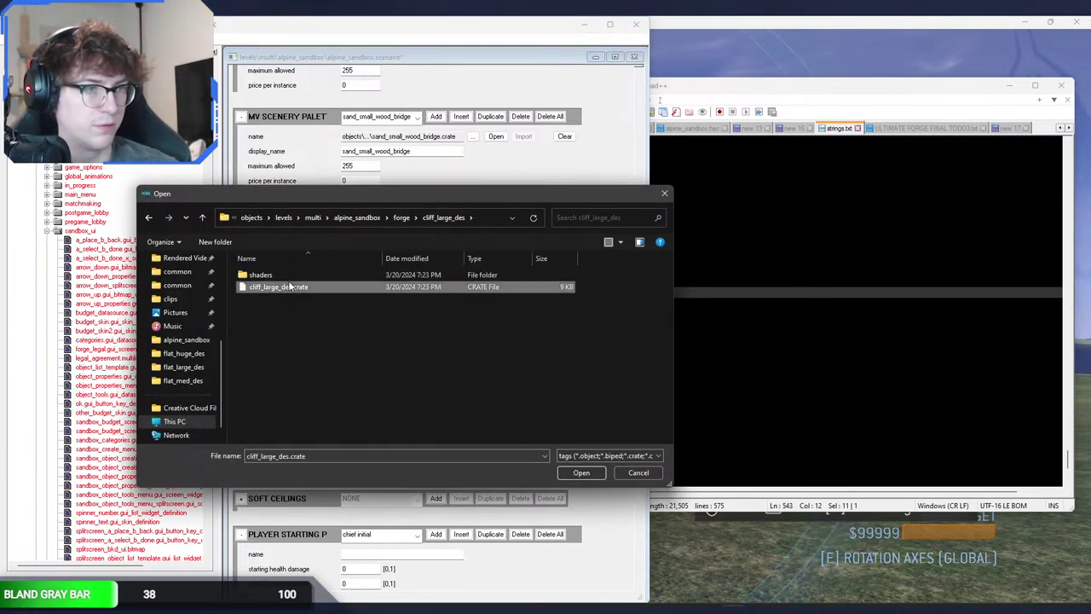
Step: Insert an MV Teleporters entry before tree_trunk with maximum allowed 255 and display_name des_cliff_l
{"action": "left_click", "coordinate": [393, 218]}
{"action": "scroll", "coordinate": [395, 219], "scroll_direction": "down", "scroll_amount": 1}
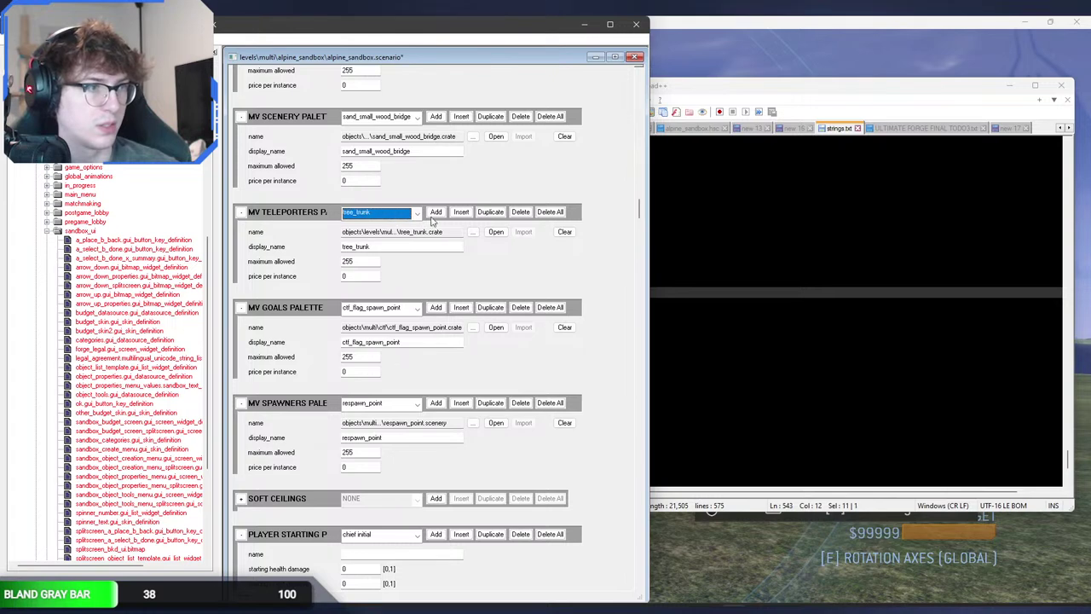
{"action": "left_click", "coordinate": [463, 214]}
{"action": "left_click", "coordinate": [365, 262]}
{"action": "type", "text": "255"}
{"action": "left_click", "coordinate": [393, 246]}
{"action": "type", "text": "des_cliff_l"}
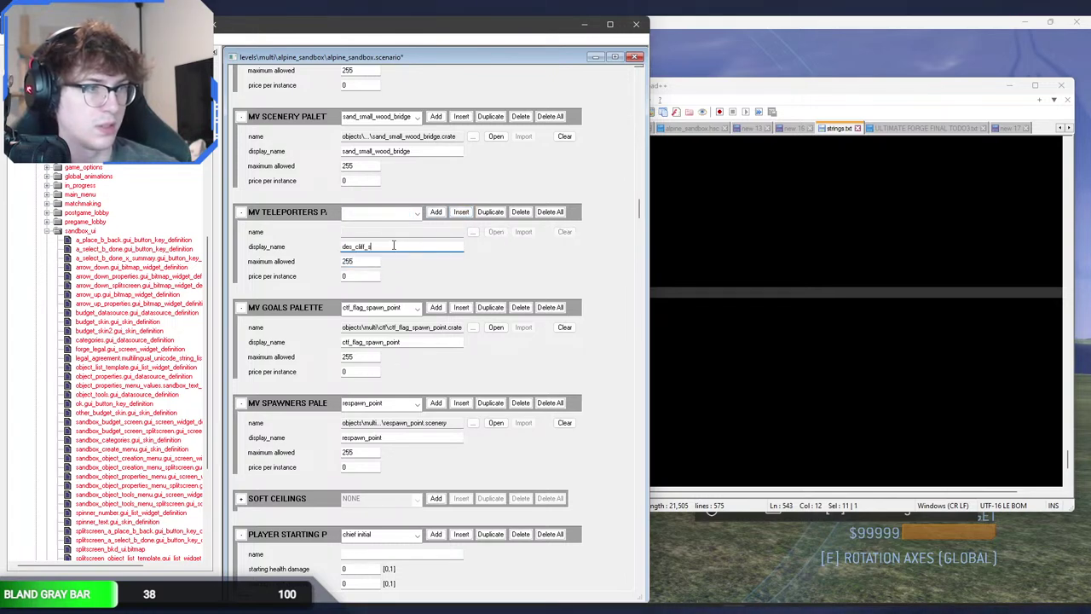
Step: Assign cliff_huge_des.crate from the forge folder's cliff_huge_des subfolder as the des_cliff_l entry's object
{"action": "left_click", "coordinate": [474, 231]}
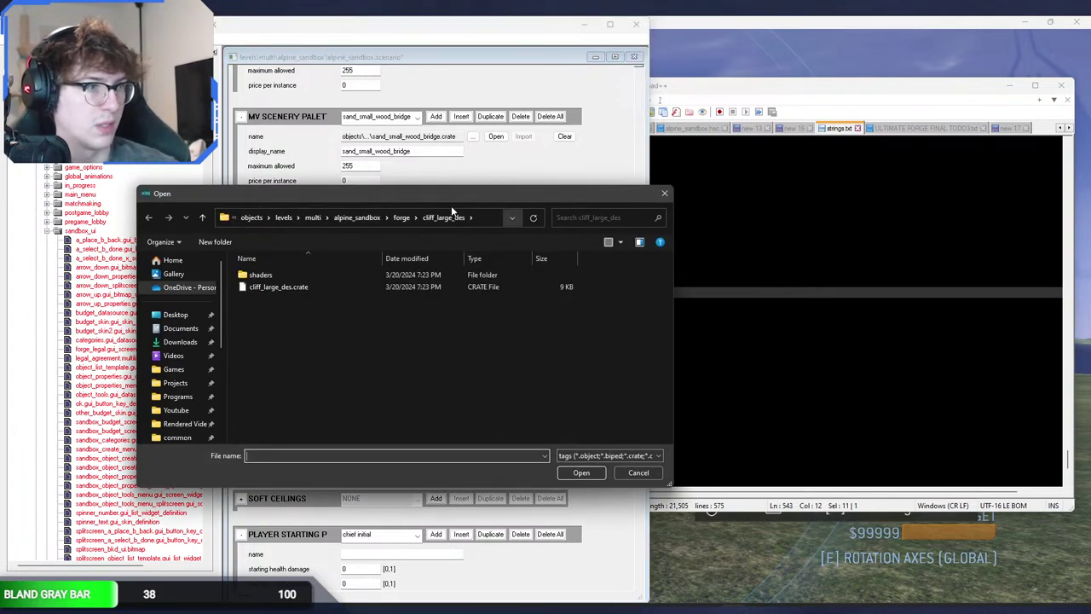
{"action": "left_click", "coordinate": [389, 218]}
{"action": "left_click", "coordinate": [401, 218]}
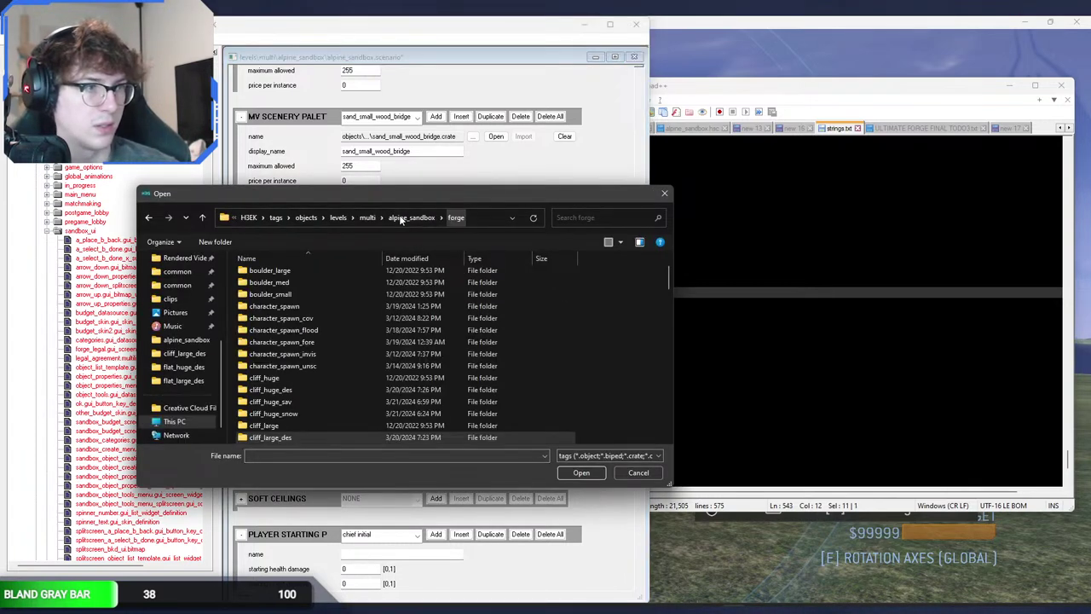
{"action": "double_click", "coordinate": [320, 389]}
{"action": "double_click", "coordinate": [278, 286]}
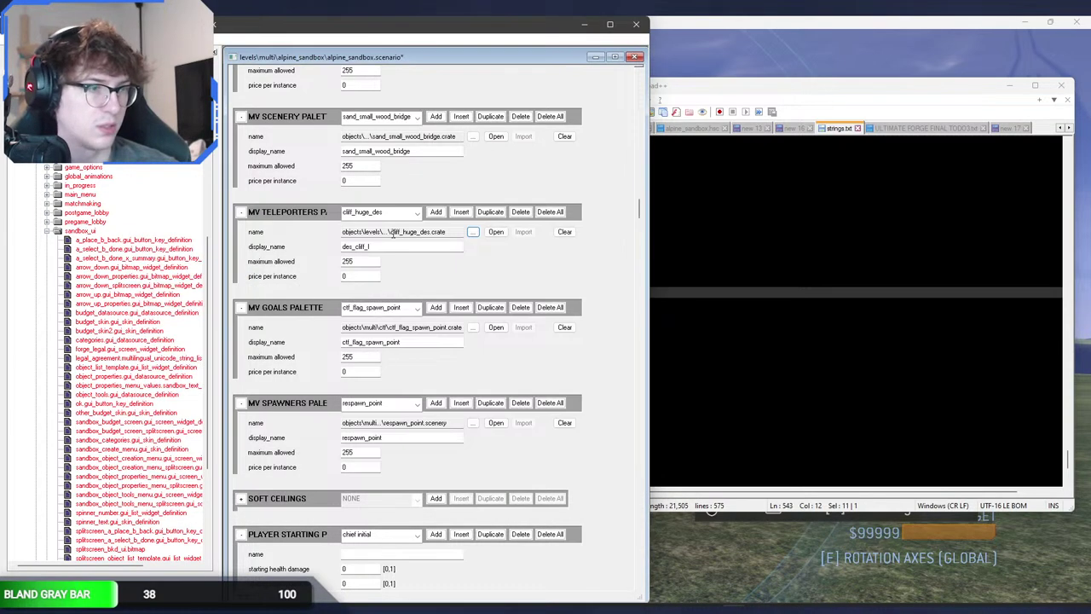
Step: Copy the des_rock_s identifier from strings.txt for the display_name of a new MV Teleporters entry inserted before tree_trunk
{"action": "left_click", "coordinate": [396, 213]}
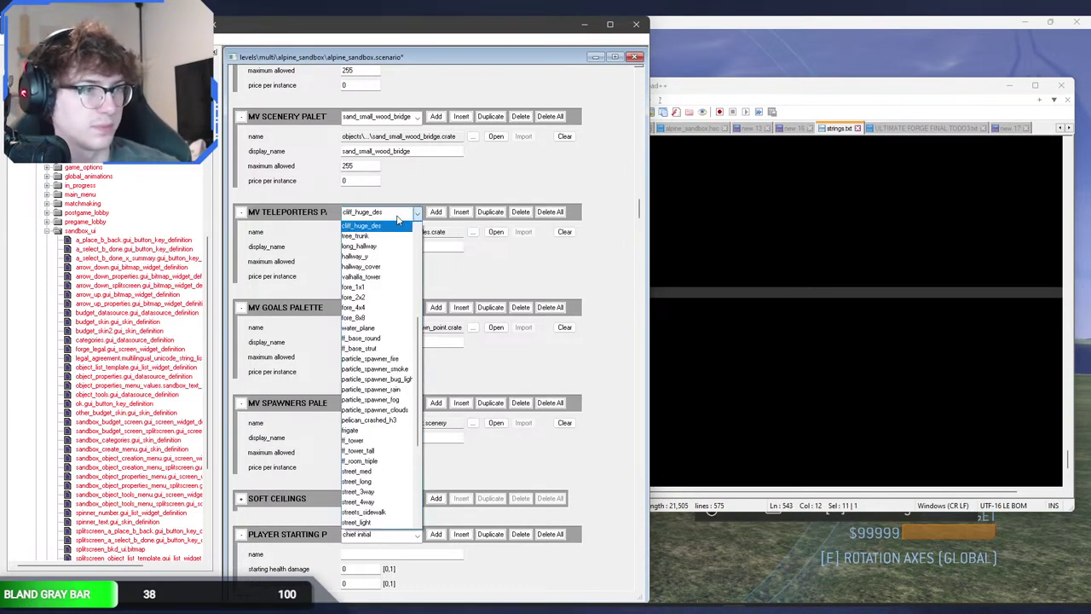
{"action": "left_click", "coordinate": [396, 213]}
{"action": "scroll", "coordinate": [398, 220], "scroll_direction": "down", "scroll_amount": 1}
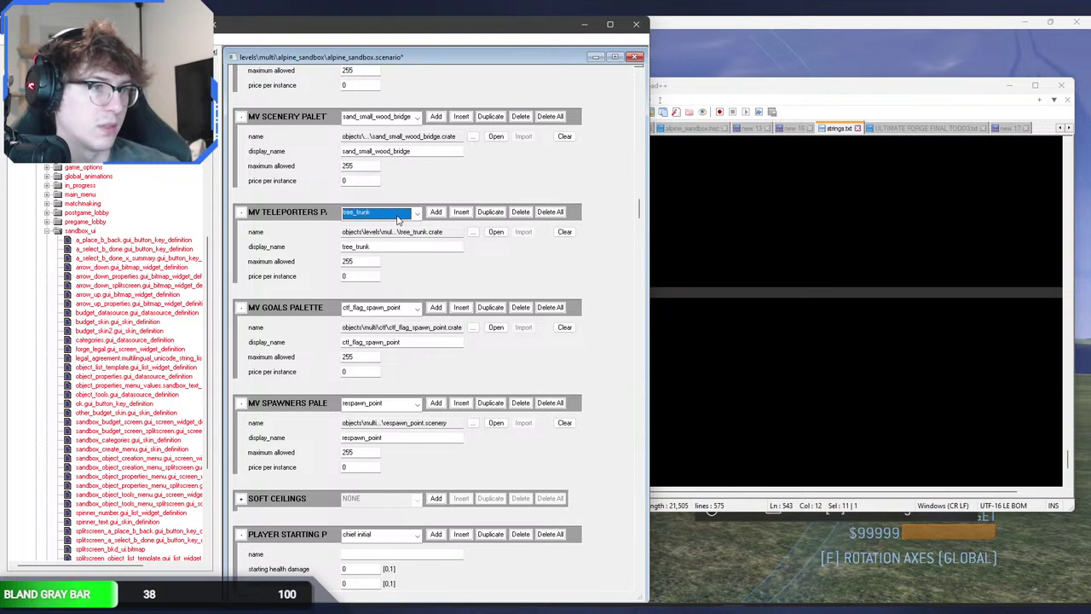
{"action": "left_click", "coordinate": [716, 282]}
{"action": "left_click", "coordinate": [538, 323]}
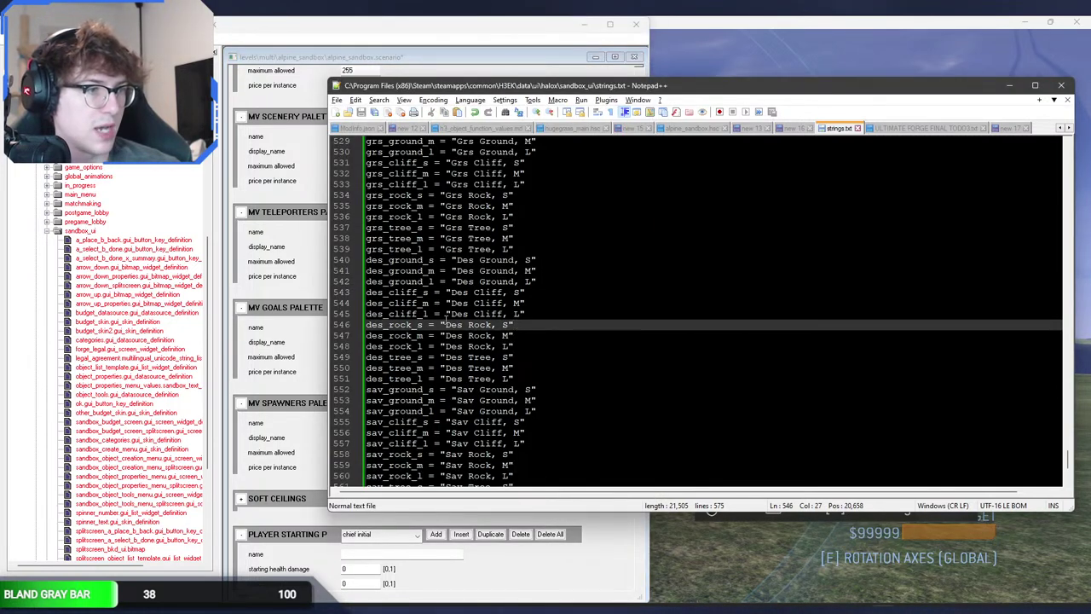
{"action": "left_click_drag", "start_coordinate": [420, 325], "coordinate": [337, 329]}
{"action": "key", "text": "ctrl+c"}
{"action": "key", "text": "alt+Tab"}
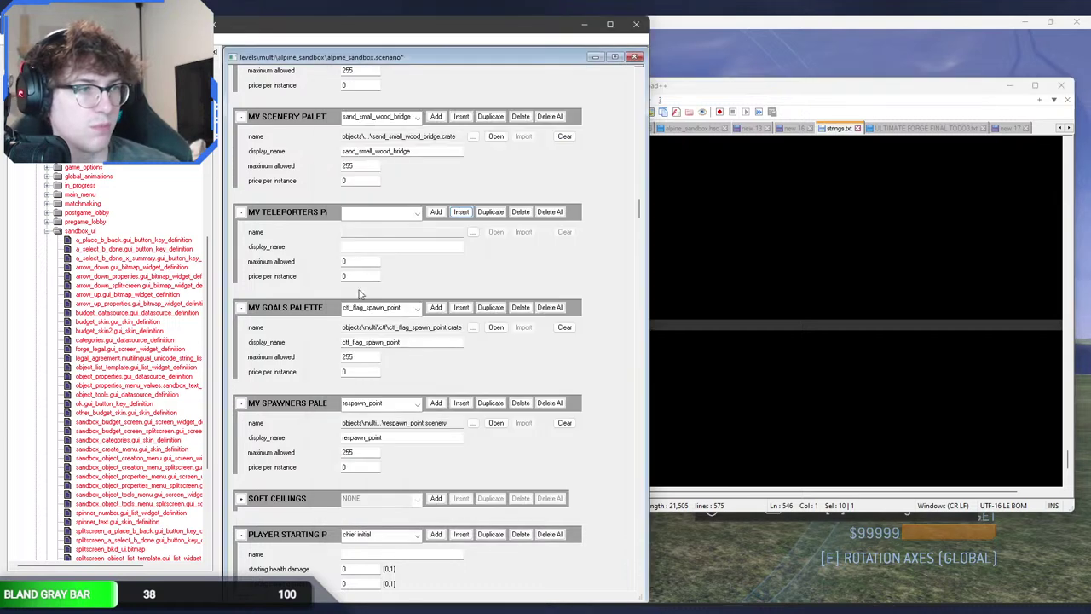
{"action": "left_click", "coordinate": [389, 248]}
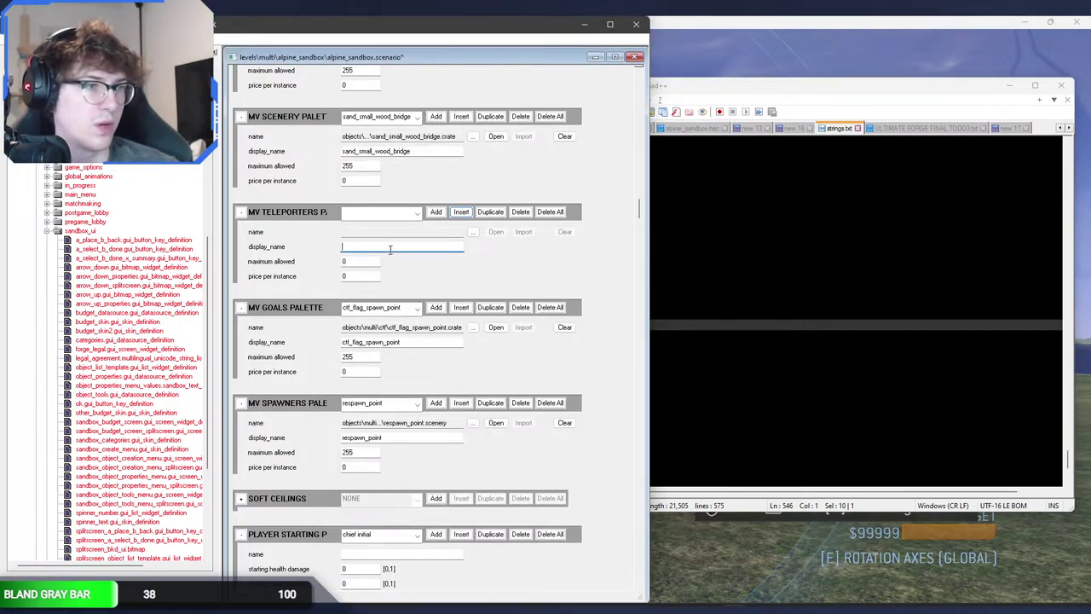
Step: Give the new MV teleporters palette entry the display name des_rock_m and a maximum allowed of 255
{"action": "key", "text": "ctrl+v"}
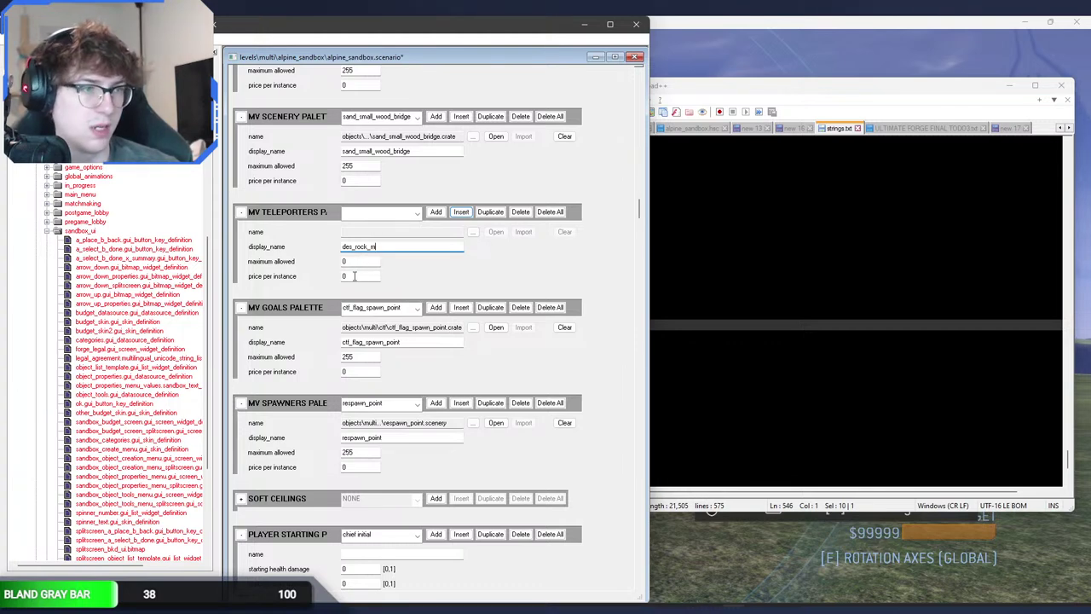
Step: Look through the alpine_sandbox forge tag folders for a matching rock object and check the desert rock names in strings.txt
{"action": "left_click", "coordinate": [473, 232]}
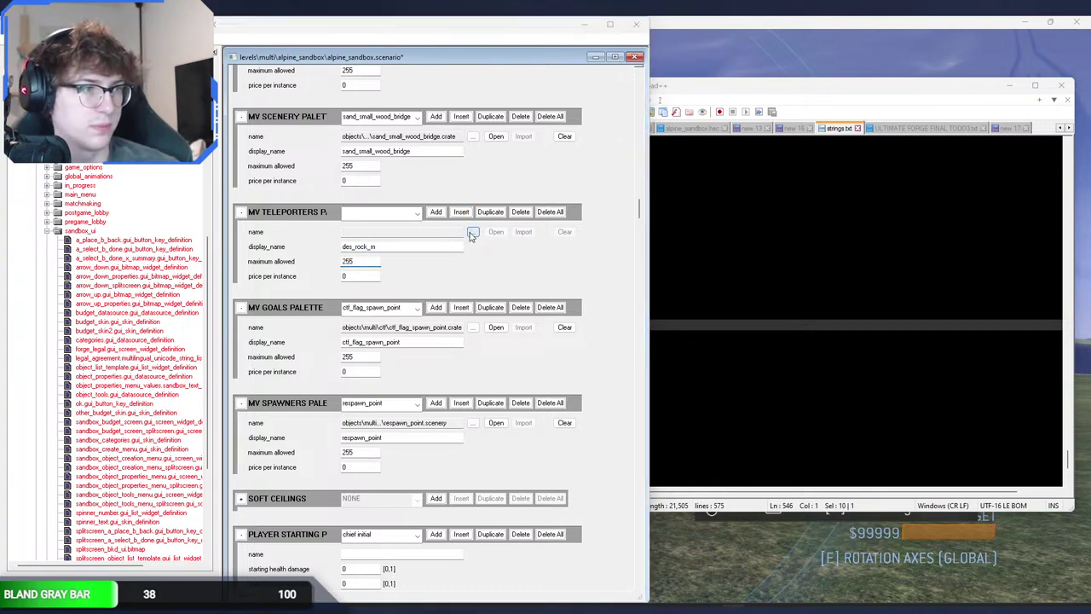
{"action": "left_click", "coordinate": [403, 220]}
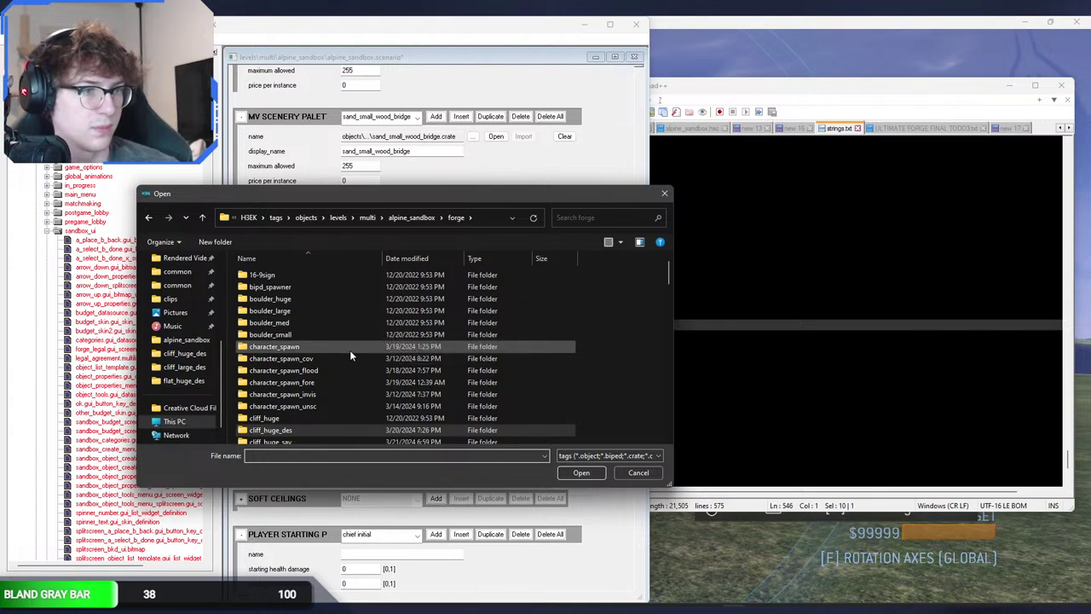
{"action": "scroll", "coordinate": [348, 382], "scroll_direction": "down", "scroll_amount": 3}
{"action": "scroll", "coordinate": [349, 385], "scroll_direction": "down", "scroll_amount": 15}
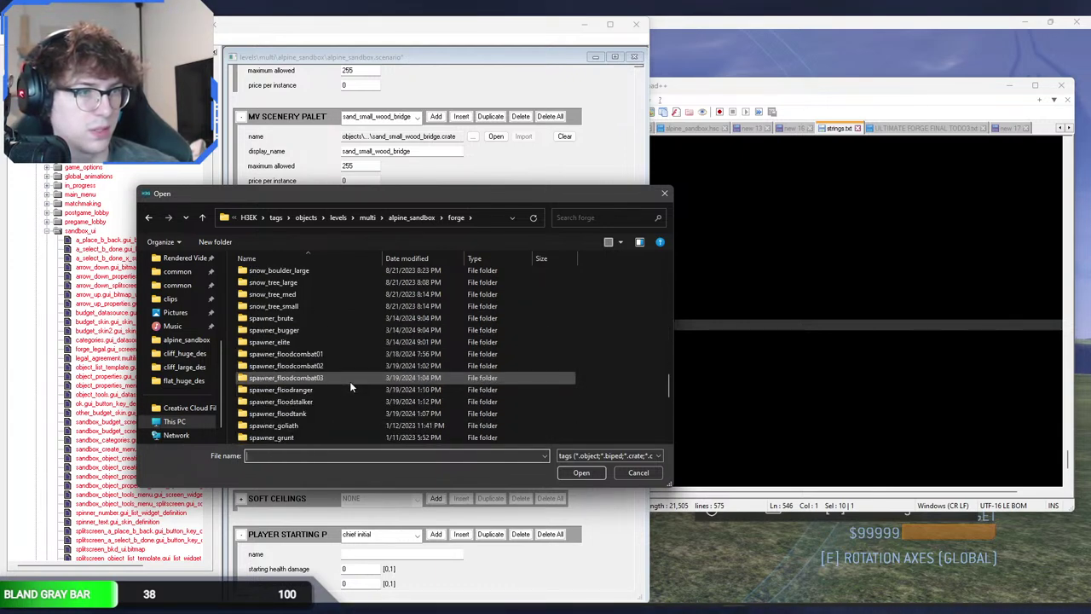
{"action": "scroll", "coordinate": [350, 381], "scroll_direction": "down", "scroll_amount": 3}
{"action": "scroll", "coordinate": [355, 381], "scroll_direction": "down", "scroll_amount": 5}
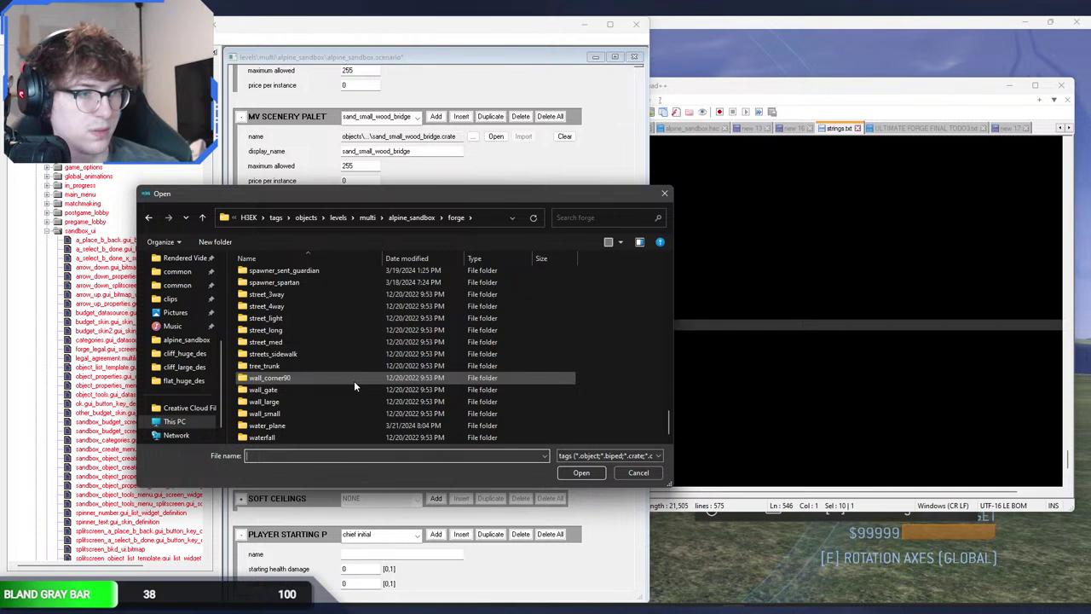
{"action": "scroll", "coordinate": [354, 381], "scroll_direction": "up", "scroll_amount": 15}
{"action": "scroll", "coordinate": [354, 382], "scroll_direction": "up", "scroll_amount": 10}
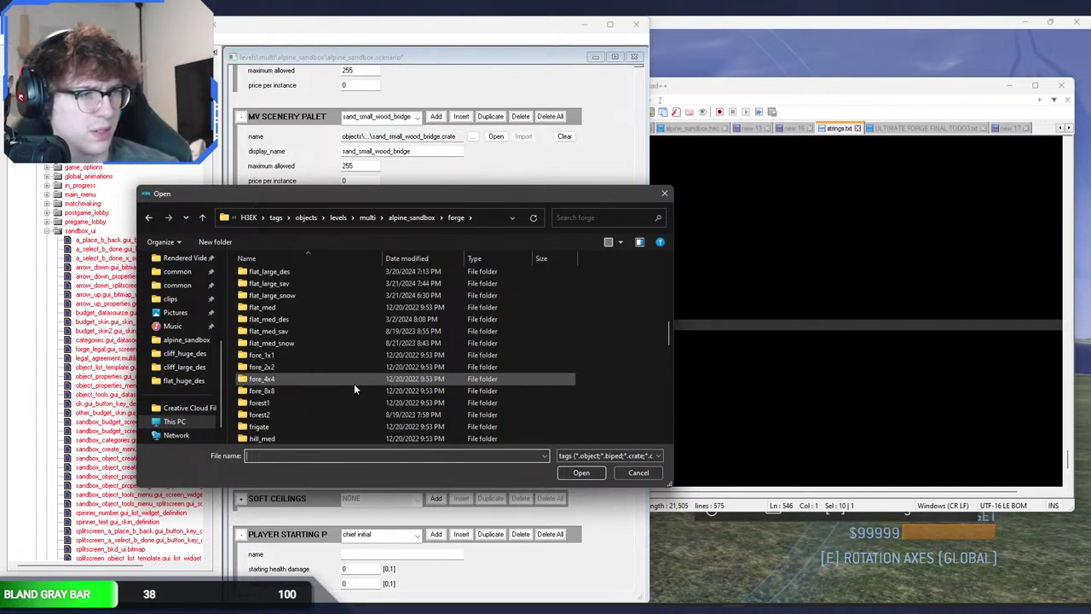
{"action": "scroll", "coordinate": [355, 389], "scroll_direction": "up", "scroll_amount": 8}
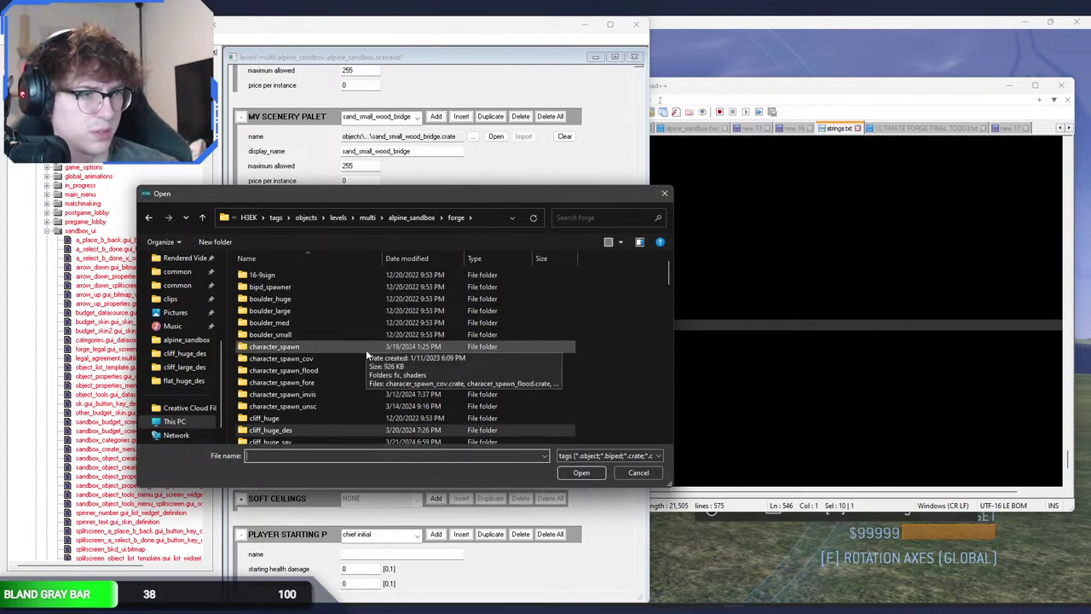
{"action": "scroll", "coordinate": [367, 355], "scroll_direction": "down", "scroll_amount": 4}
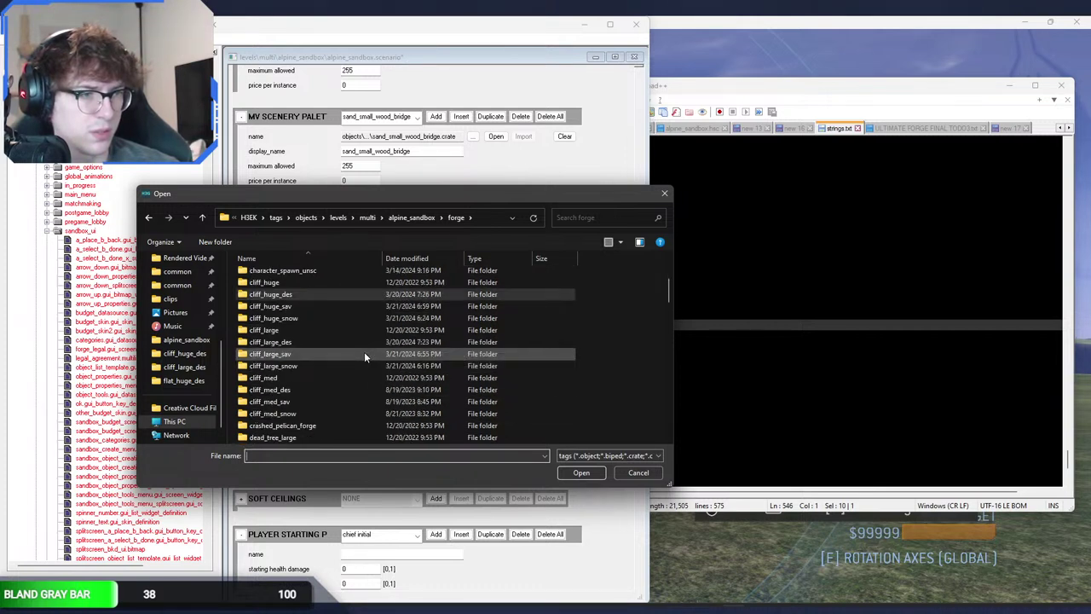
{"action": "scroll", "coordinate": [365, 356], "scroll_direction": "down", "scroll_amount": 4}
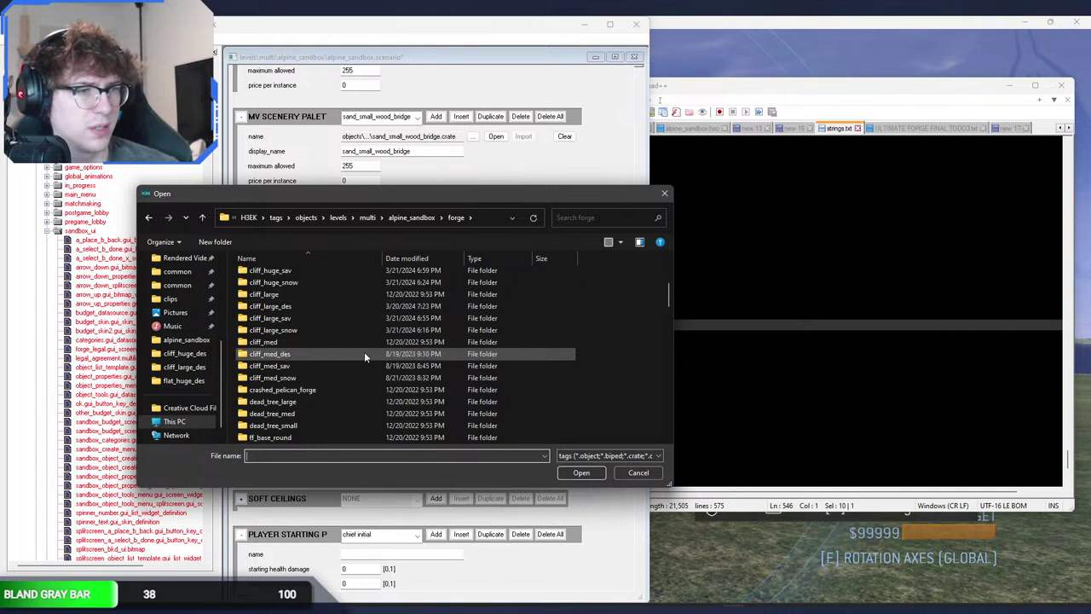
{"action": "scroll", "coordinate": [364, 352], "scroll_direction": "down", "scroll_amount": 5}
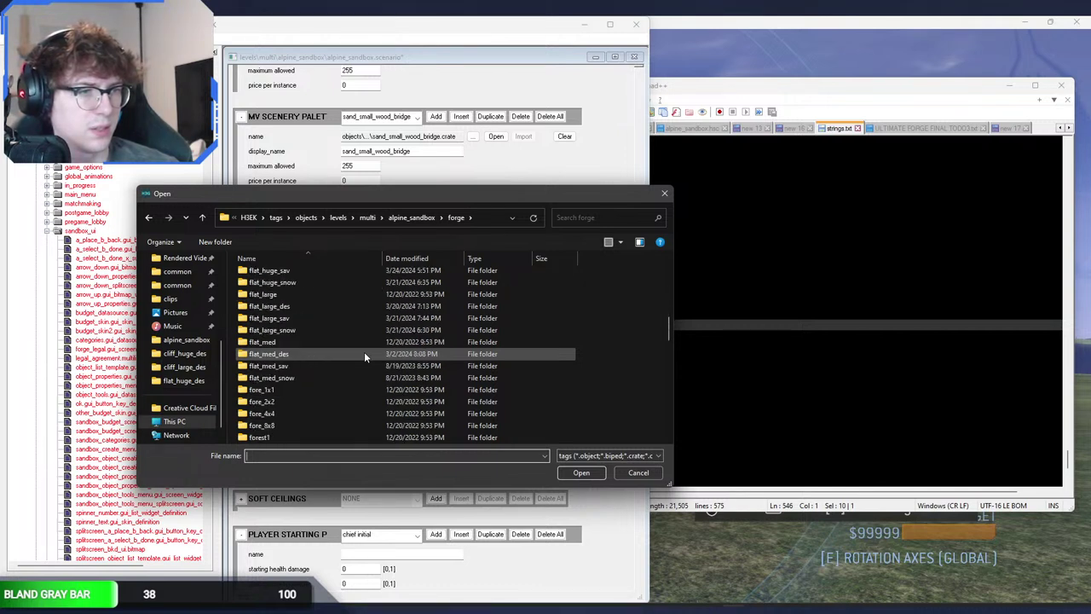
{"action": "scroll", "coordinate": [364, 352], "scroll_direction": "down", "scroll_amount": 3}
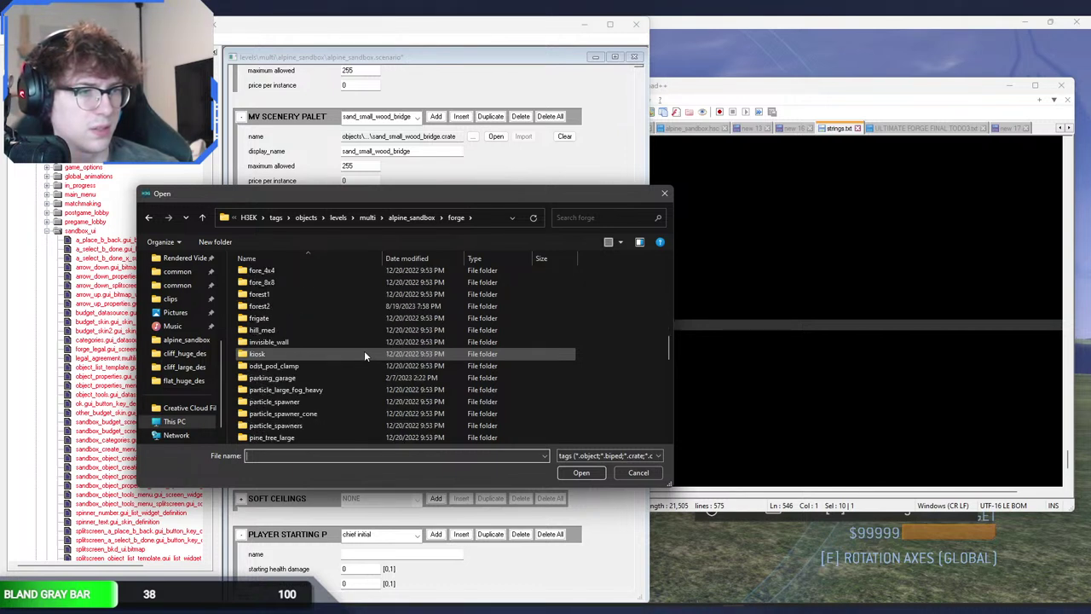
{"action": "scroll", "coordinate": [364, 354], "scroll_direction": "down", "scroll_amount": 1}
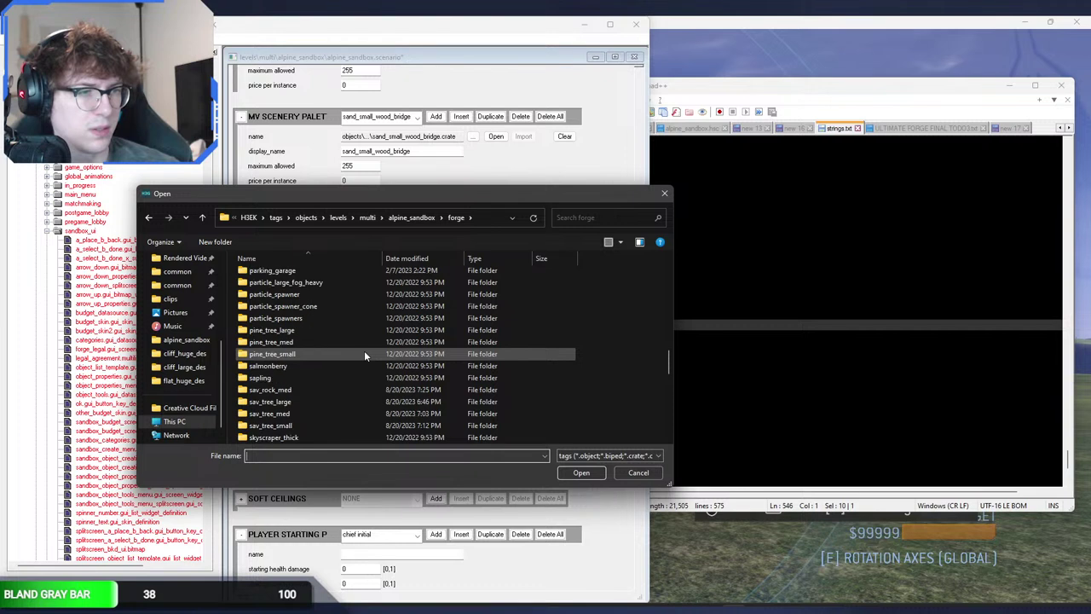
{"action": "left_click", "coordinate": [329, 390]}
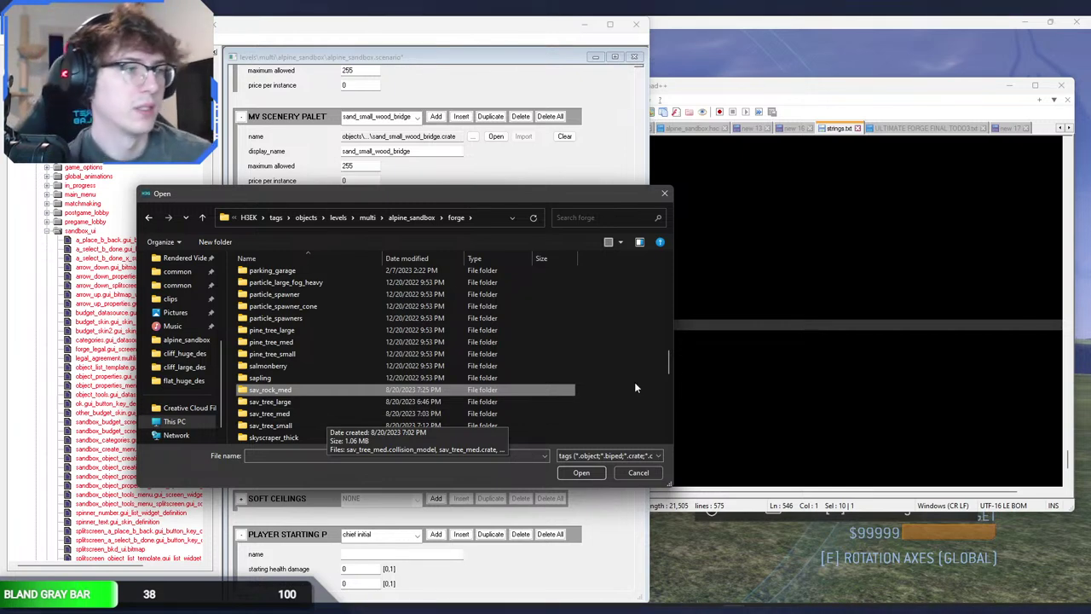
{"action": "left_click", "coordinate": [707, 371]}
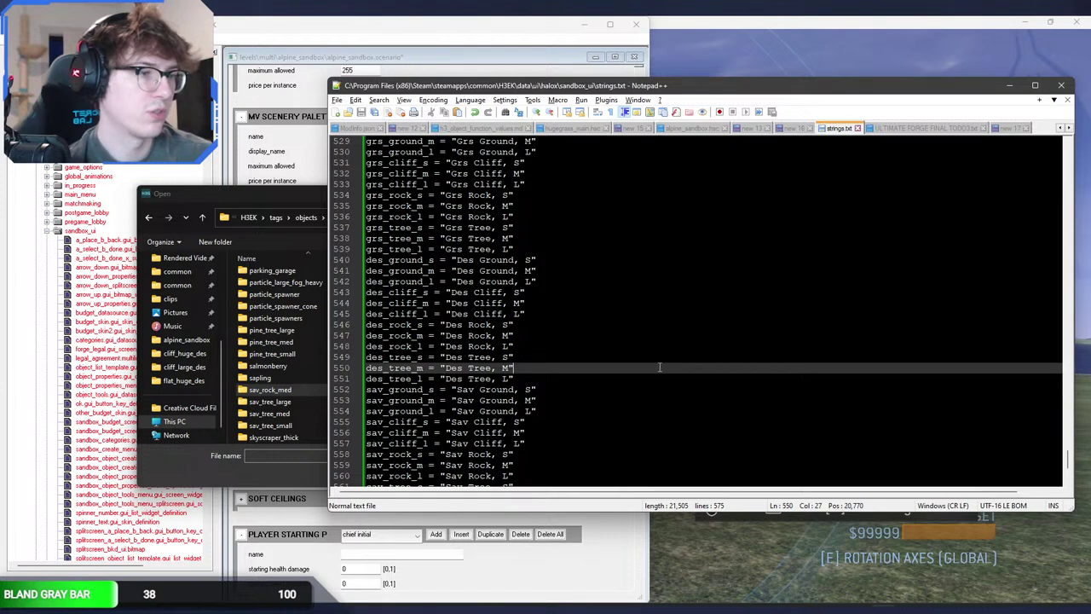
{"action": "left_click", "coordinate": [284, 166]}
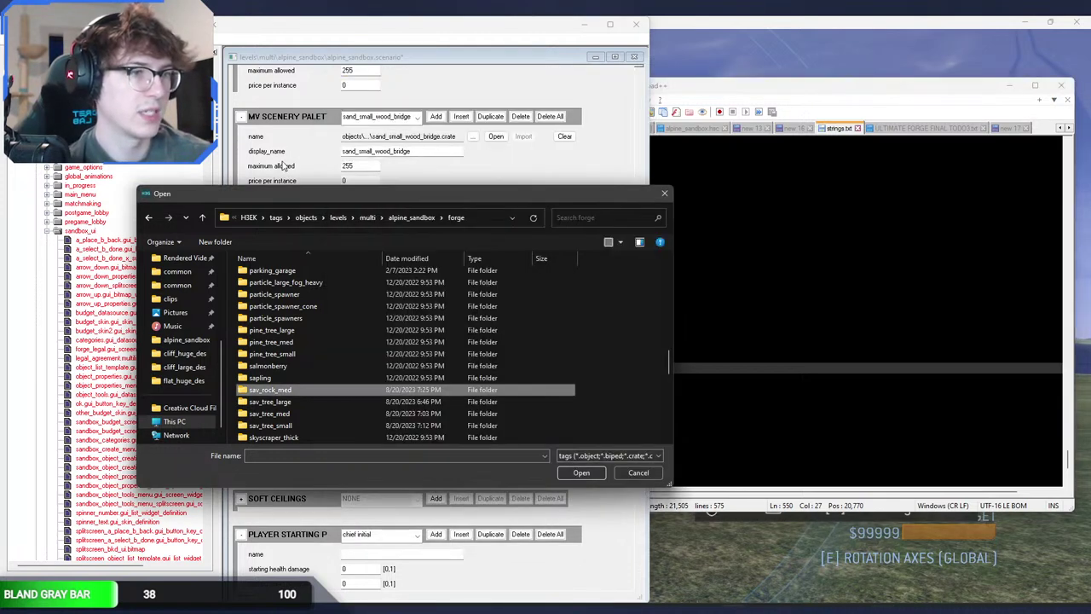
{"action": "left_click", "coordinate": [664, 193]}
Step: Change the unnamed teleporters palette entry's display name to des_rock_s
{"action": "left_click", "coordinate": [386, 215]}
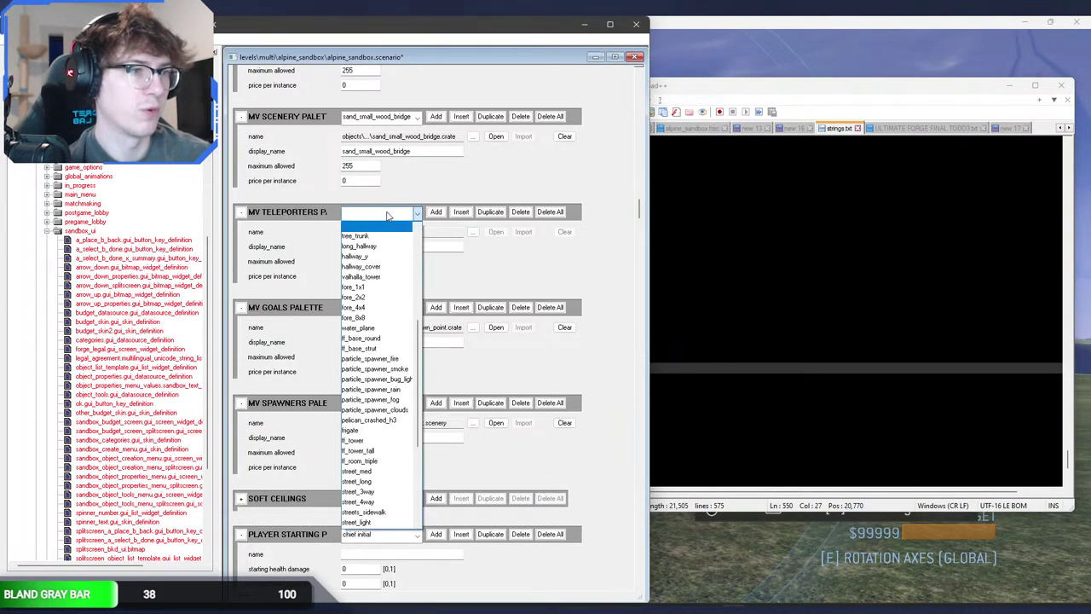
{"action": "left_click", "coordinate": [388, 225]}
{"action": "left_click", "coordinate": [372, 247]}
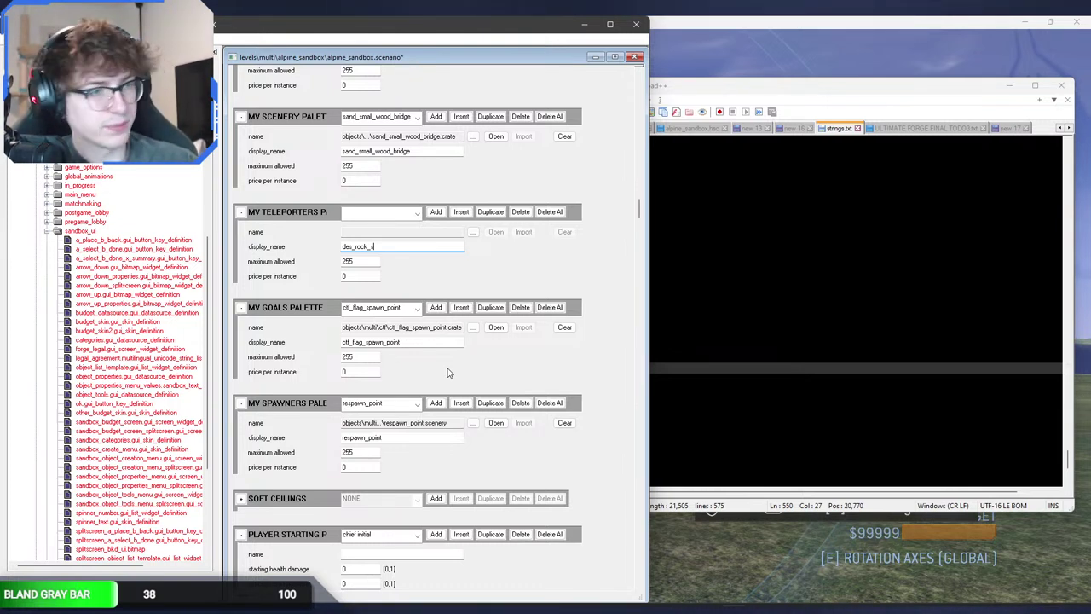
{"action": "key", "text": "Return"}
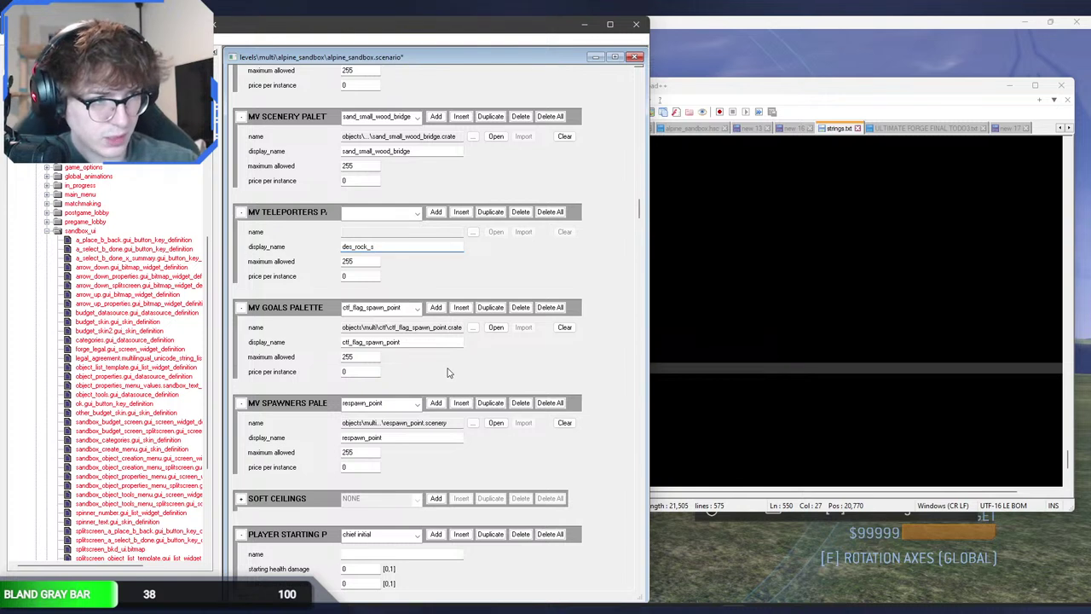
{"action": "left_click", "coordinate": [385, 247]}
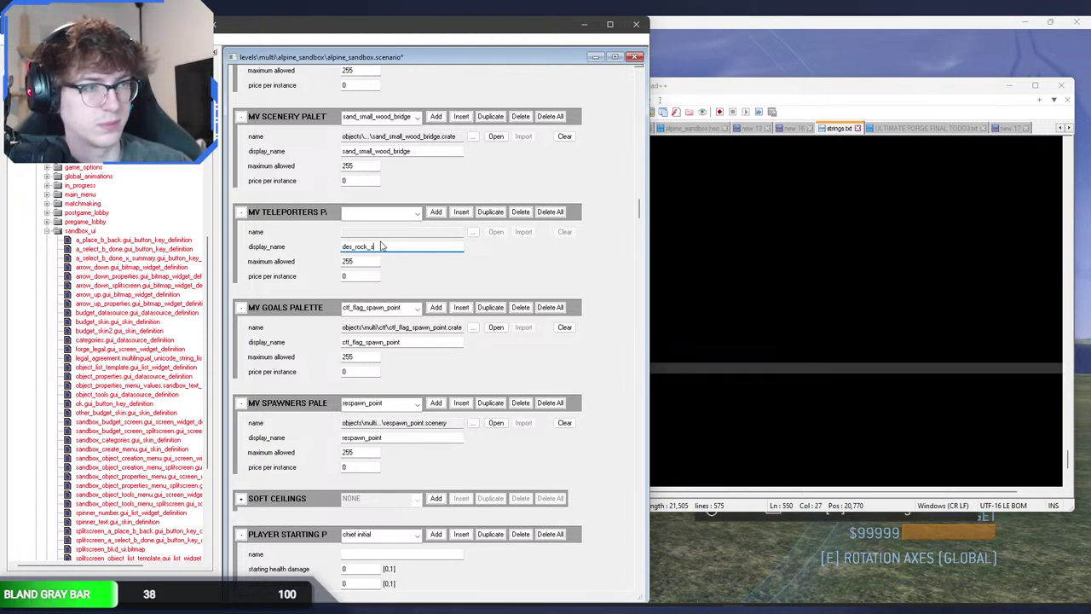
{"action": "left_click", "coordinate": [474, 232]}
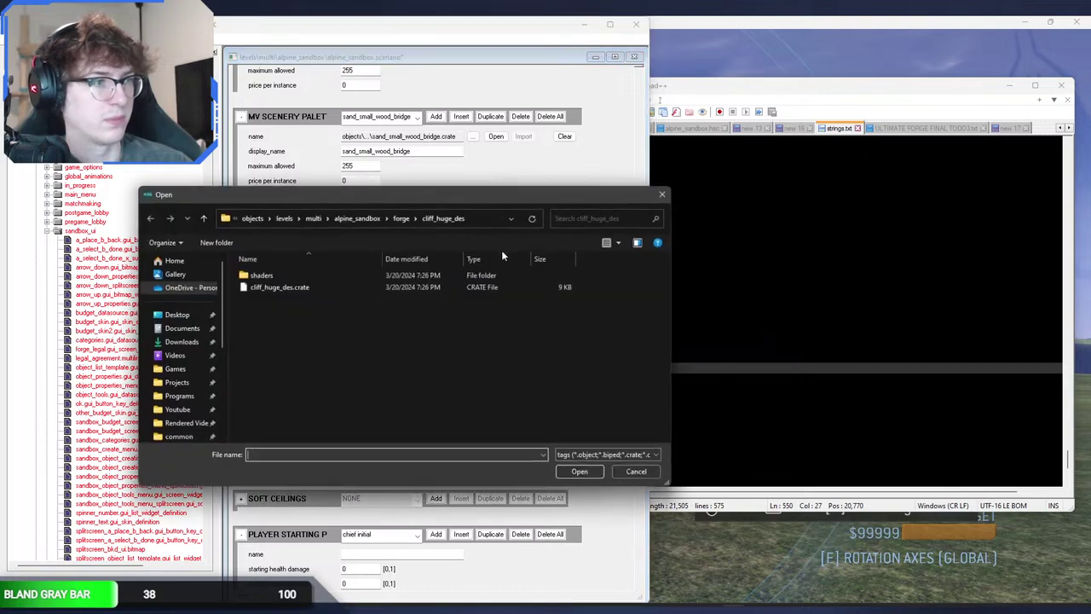
{"action": "left_click", "coordinate": [409, 220]}
{"action": "left_click_drag", "start_coordinate": [365, 192], "coordinate": [681, 108]}
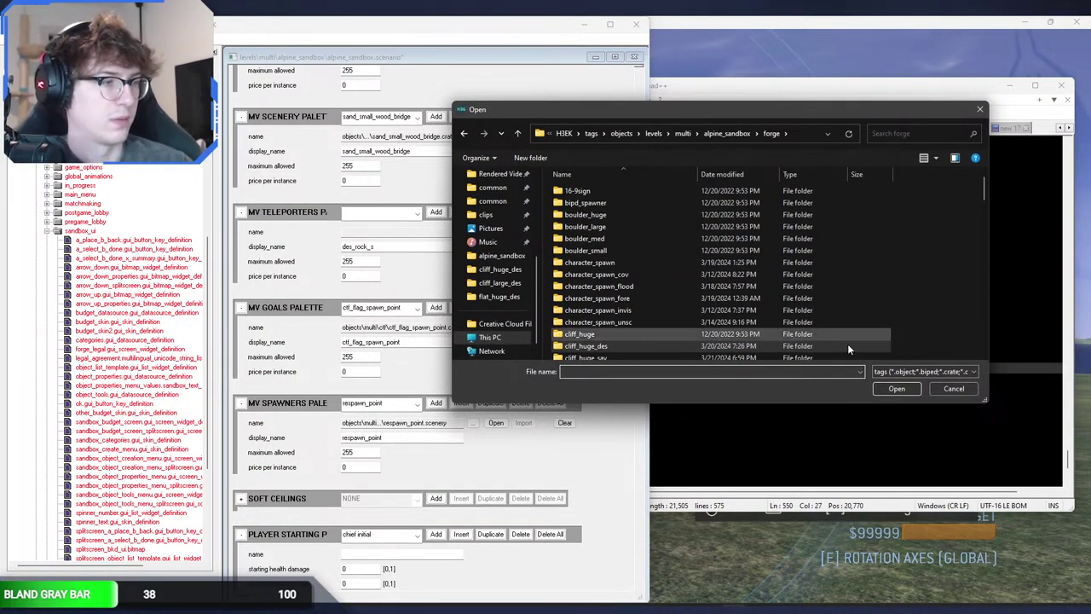
{"action": "left_click", "coordinate": [952, 389]}
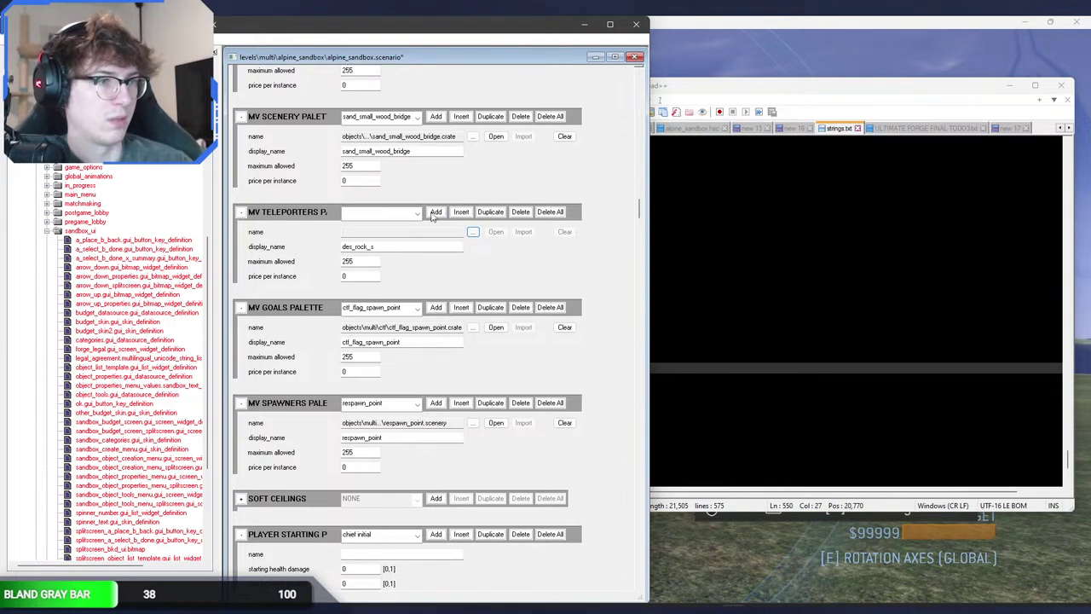
Step: Insert a teleporters palette entry before tree_trunk with display name des_rock_m and maximum allowed 255
{"action": "left_click", "coordinate": [416, 213]}
{"action": "left_click", "coordinate": [416, 213]}
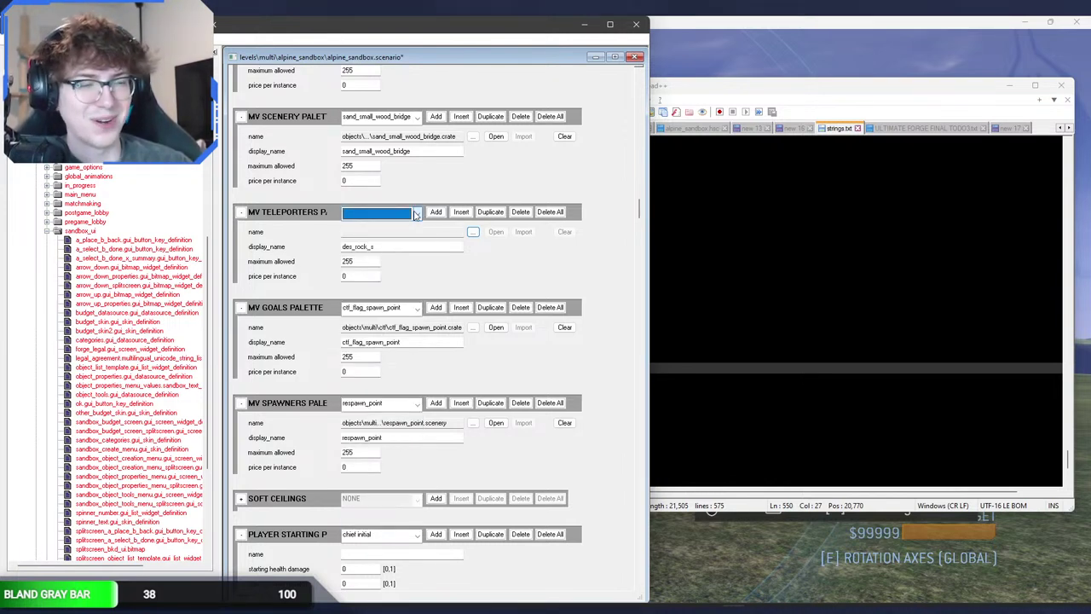
{"action": "left_click", "coordinate": [461, 211]}
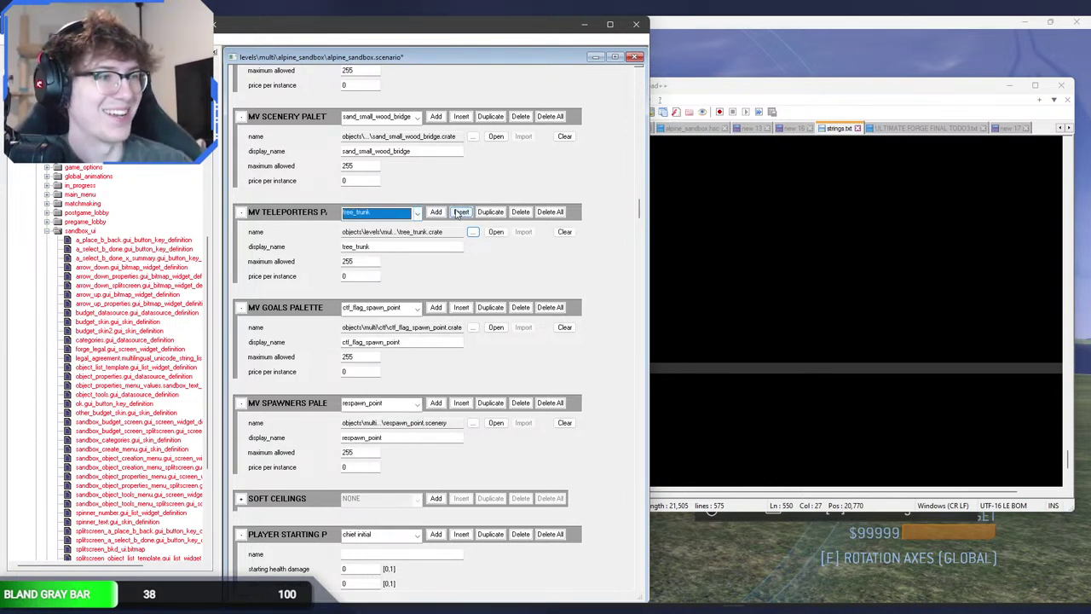
{"action": "double_click", "coordinate": [360, 262]}
{"action": "type", "text": "255"}
{"action": "left_click", "coordinate": [372, 247]}
{"action": "type", "text": "des_rock_s"}
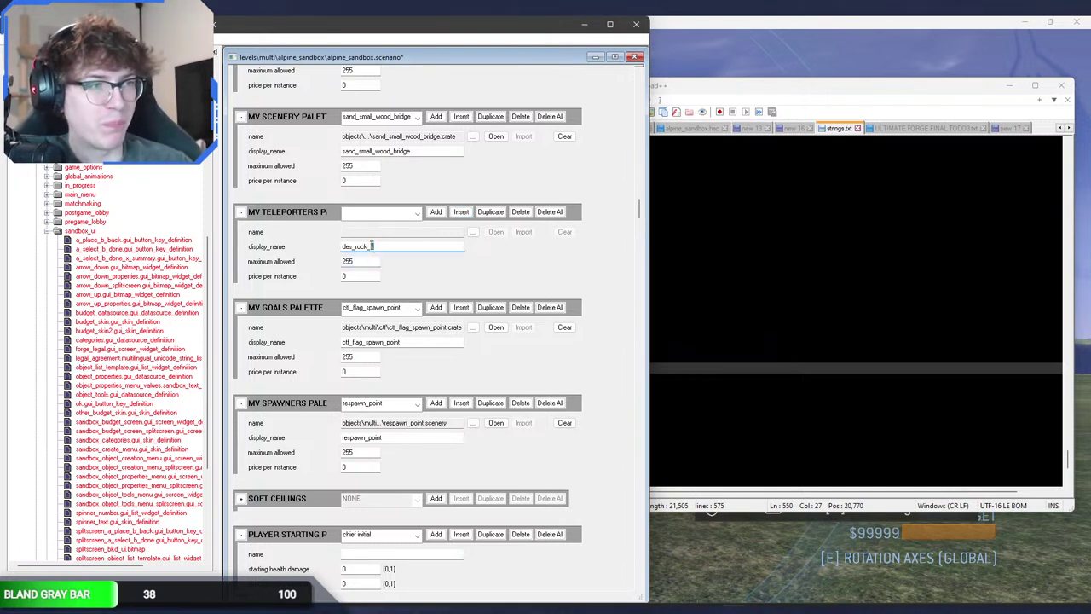
{"action": "key", "text": "BackSpace"}
{"action": "type", "text": "m"}
Step: Insert another teleporters palette entry before tree_trunk with display name des_rock_l and maximum allowed 255
{"action": "left_click", "coordinate": [389, 215]}
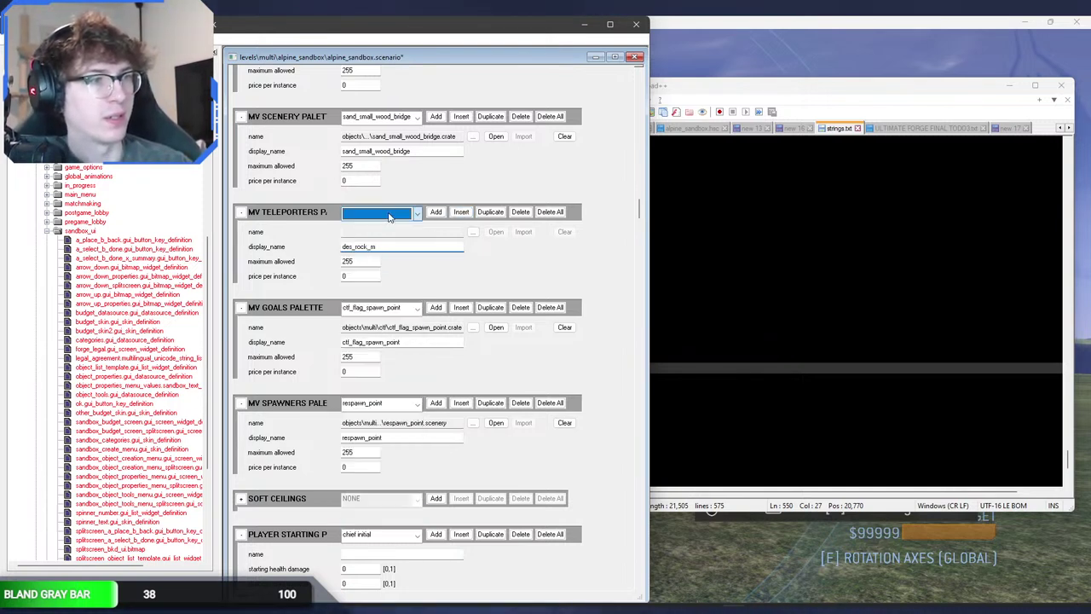
{"action": "scroll", "coordinate": [389, 216], "scroll_direction": "down", "scroll_amount": 1}
{"action": "left_click", "coordinate": [465, 216]}
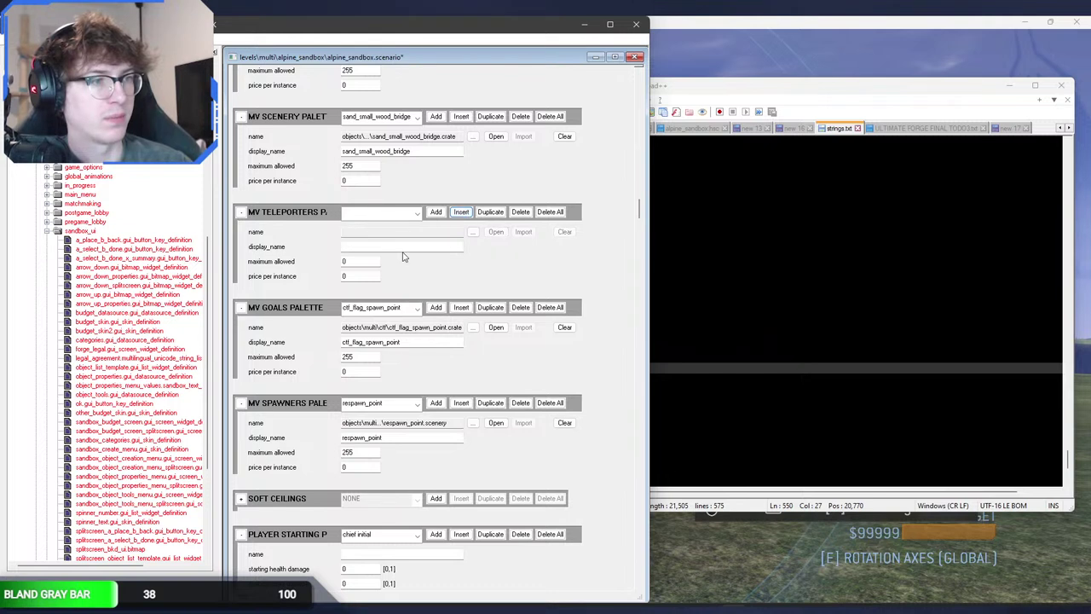
{"action": "left_click", "coordinate": [397, 247]}
{"action": "type", "text": "des_rock_l"}
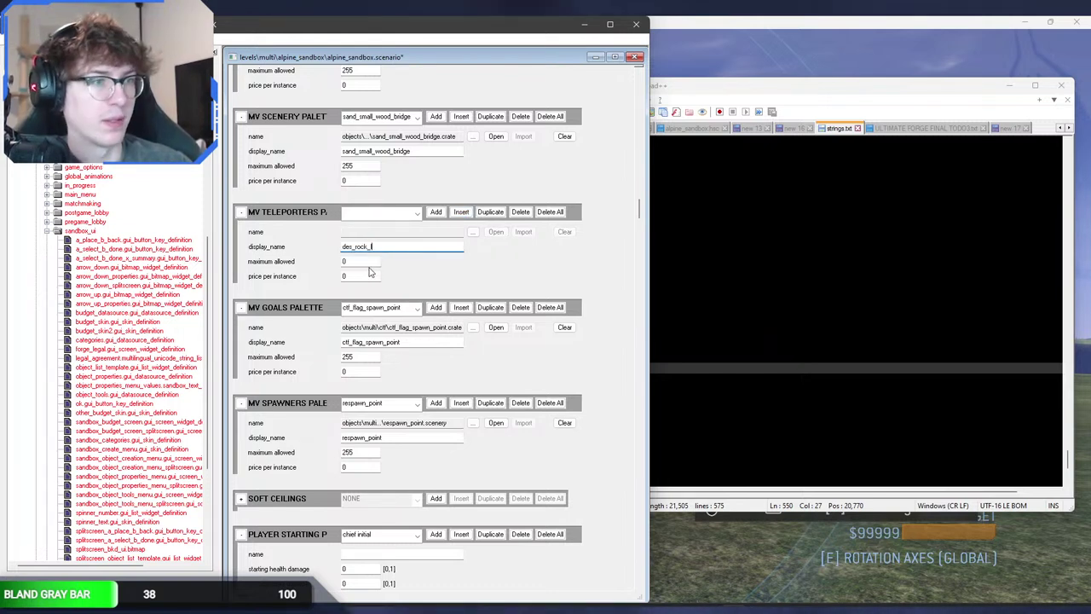
Step: Insert a palette entry before tree_trunk using the name des_tree_s copied from strings.txt as display name, with maximum allowed 255
{"action": "left_click", "coordinate": [402, 214]}
{"action": "left_click", "coordinate": [402, 215]}
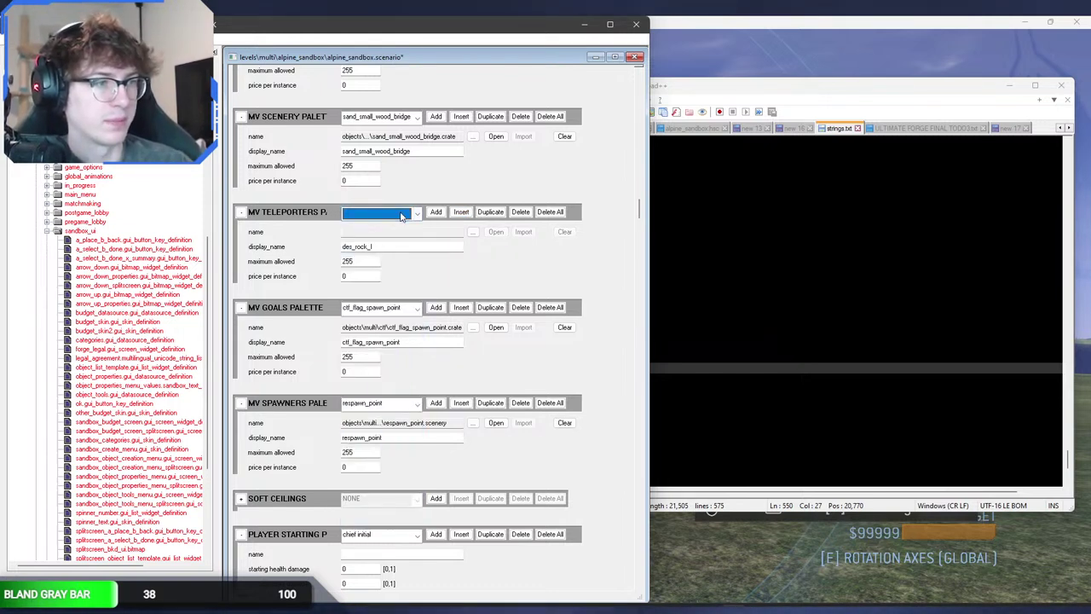
{"action": "scroll", "coordinate": [402, 215], "scroll_direction": "down", "scroll_amount": 1}
{"action": "left_click", "coordinate": [461, 212]}
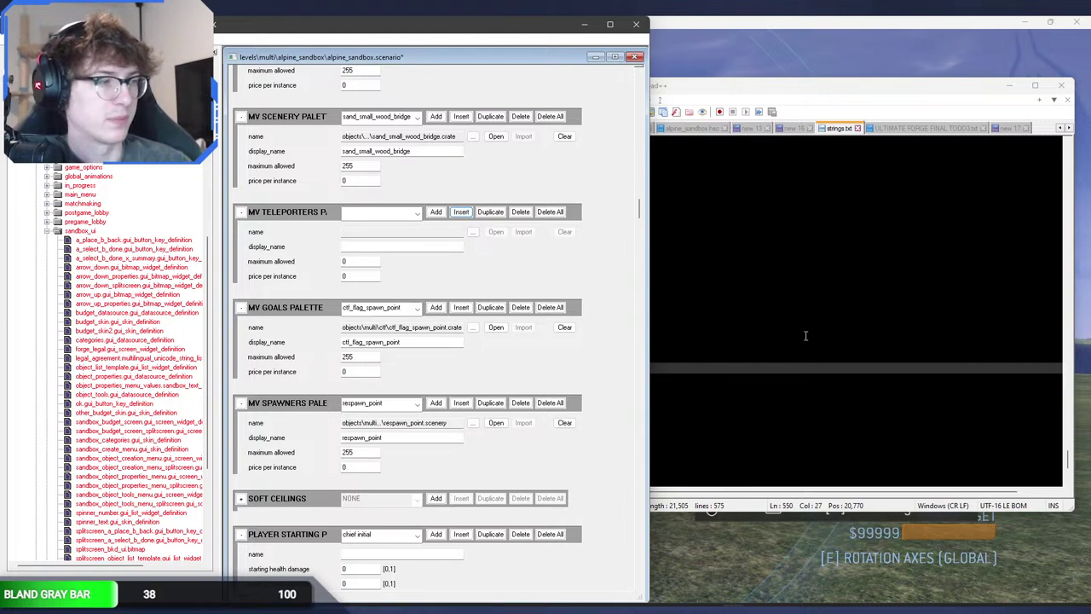
{"action": "left_click", "coordinate": [805, 335]}
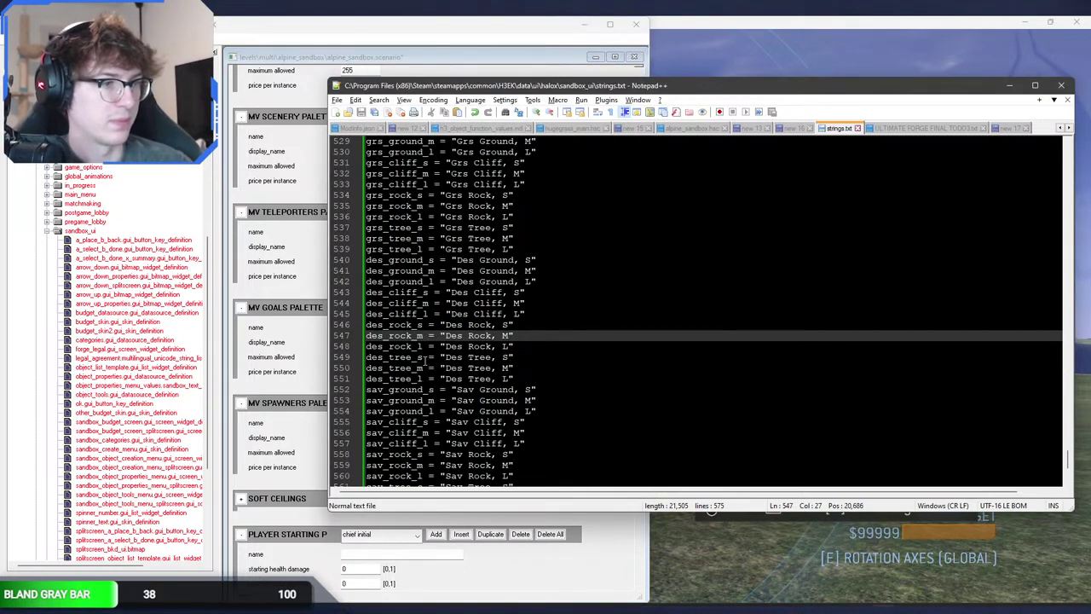
{"action": "left_click_drag", "start_coordinate": [423, 358], "coordinate": [365, 358]}
{"action": "key", "text": "ctrl+c"}
{"action": "left_click", "coordinate": [297, 262]}
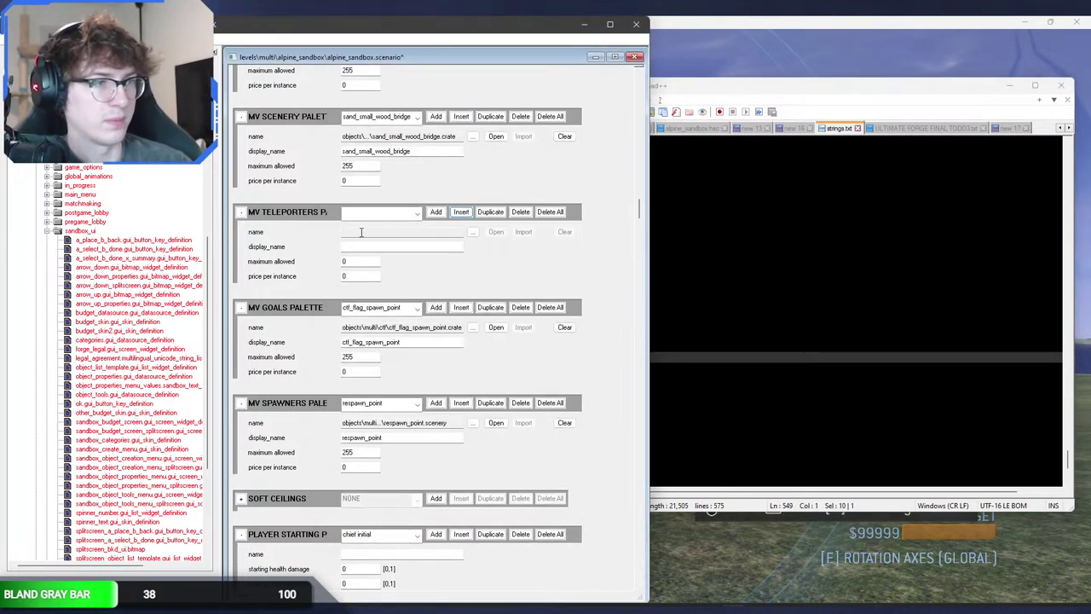
{"action": "left_click", "coordinate": [362, 232]}
{"action": "left_click", "coordinate": [363, 246]}
{"action": "key", "text": "ctrl+v"}
{"action": "double_click", "coordinate": [348, 261]}
{"action": "type", "text": "255"}
Step: Insert a further teleporters palette entry before tree_trunk with display name des_tree_m and maximum allowed 255
{"action": "left_click", "coordinate": [417, 217]}
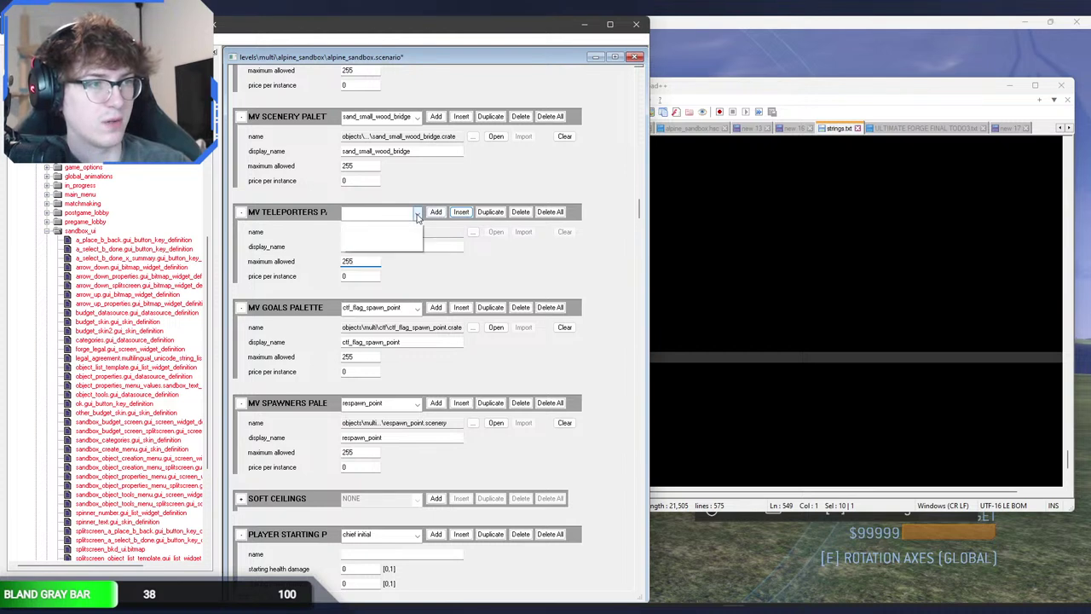
{"action": "left_click", "coordinate": [417, 217]}
{"action": "scroll", "coordinate": [416, 217], "scroll_direction": "down", "scroll_amount": 1}
{"action": "left_click", "coordinate": [456, 214]}
{"action": "left_click", "coordinate": [382, 246]}
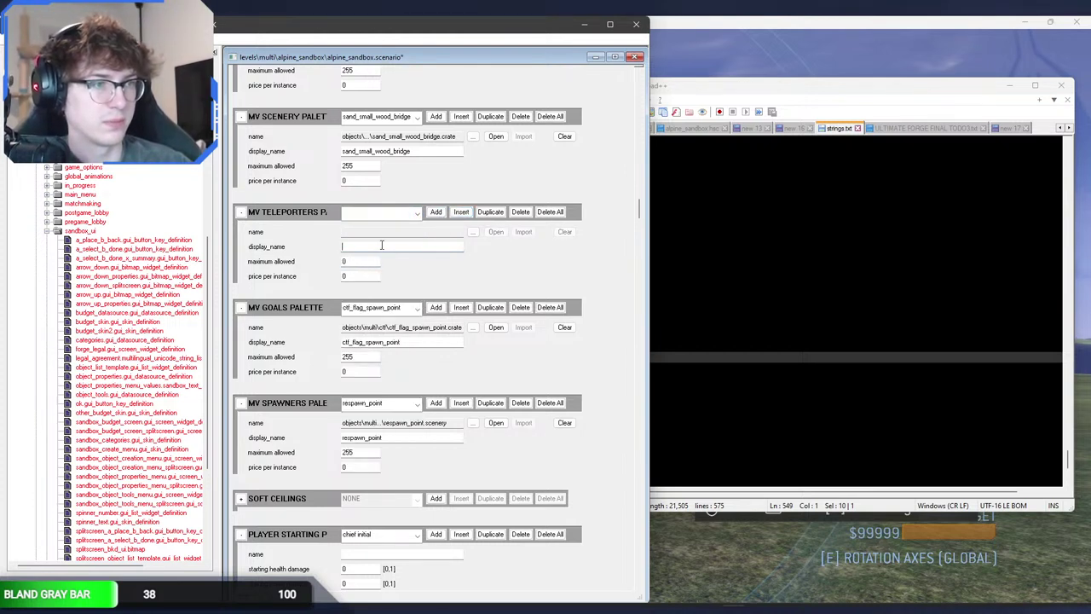
{"action": "key", "text": "ctrl+v"}
{"action": "double_click", "coordinate": [370, 263]}
{"action": "type", "text": "255"}
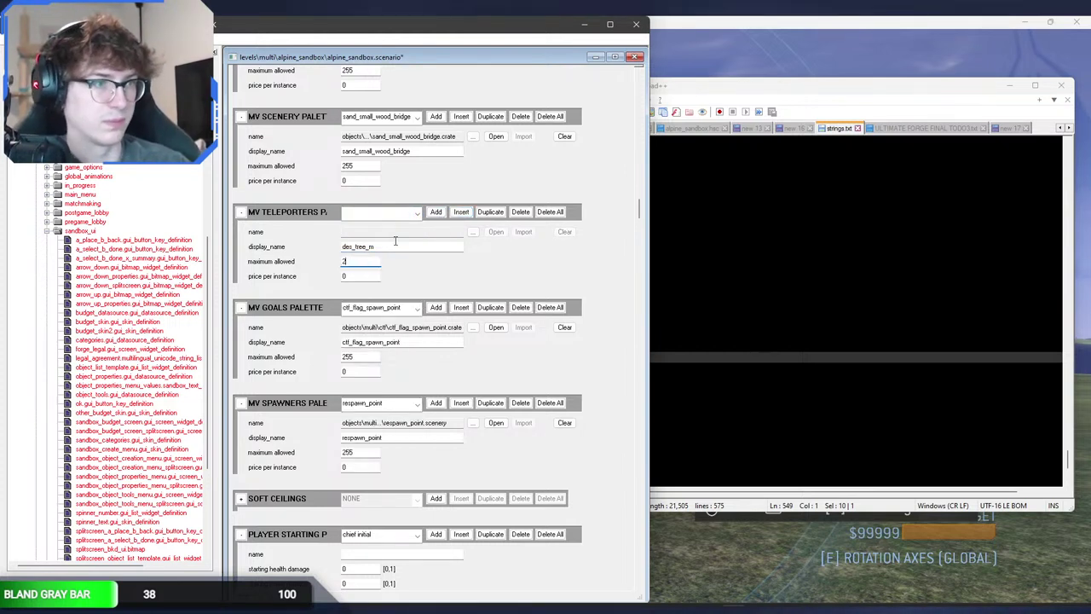
Step: Insert a teleporters palette entry before tree_trunk with display name des_tree_l and maximum allowed 255, and save the scenario
{"action": "left_click", "coordinate": [417, 217]}
{"action": "left_click", "coordinate": [417, 216]}
{"action": "scroll", "coordinate": [417, 214], "scroll_direction": "down", "scroll_amount": 1}
{"action": "left_click", "coordinate": [455, 213]}
{"action": "left_click", "coordinate": [373, 261]}
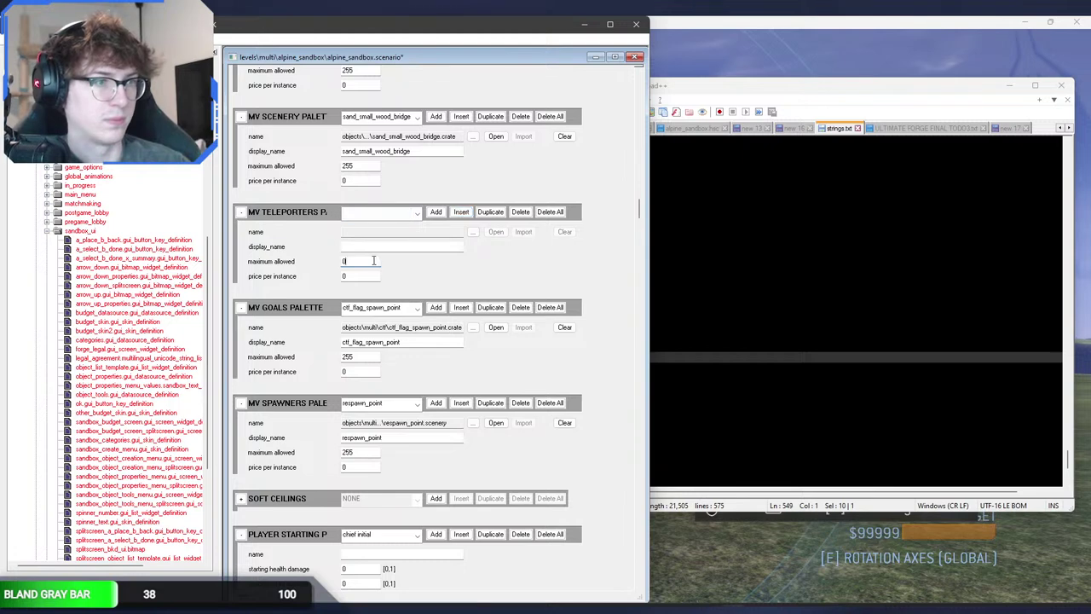
{"action": "type", "text": "255"}
{"action": "left_click", "coordinate": [380, 249]}
{"action": "key", "text": "ctrl+v"}
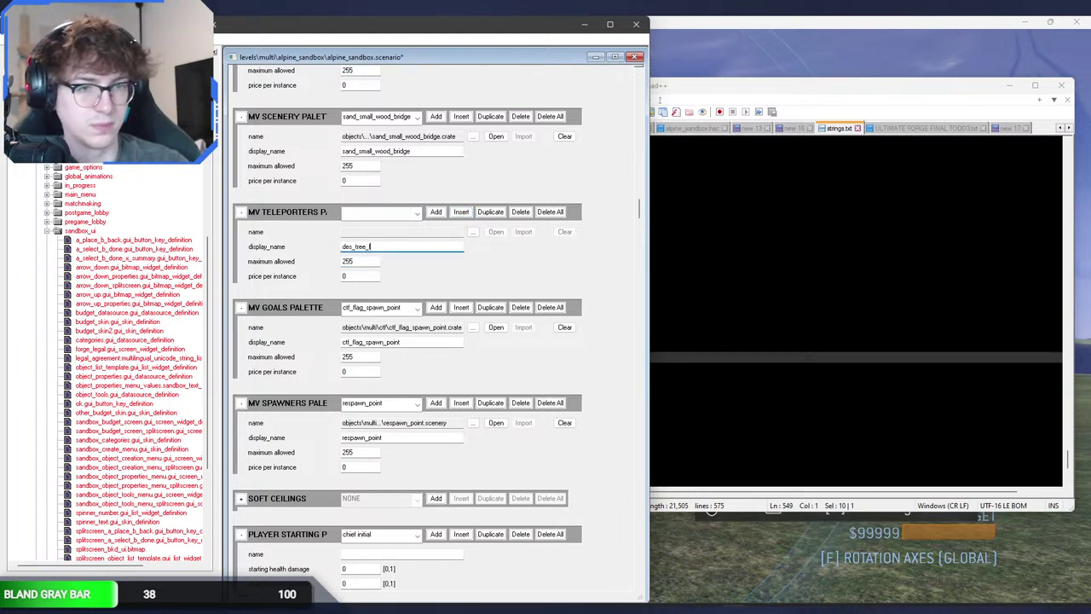
{"action": "key", "text": "ctrl+s"}
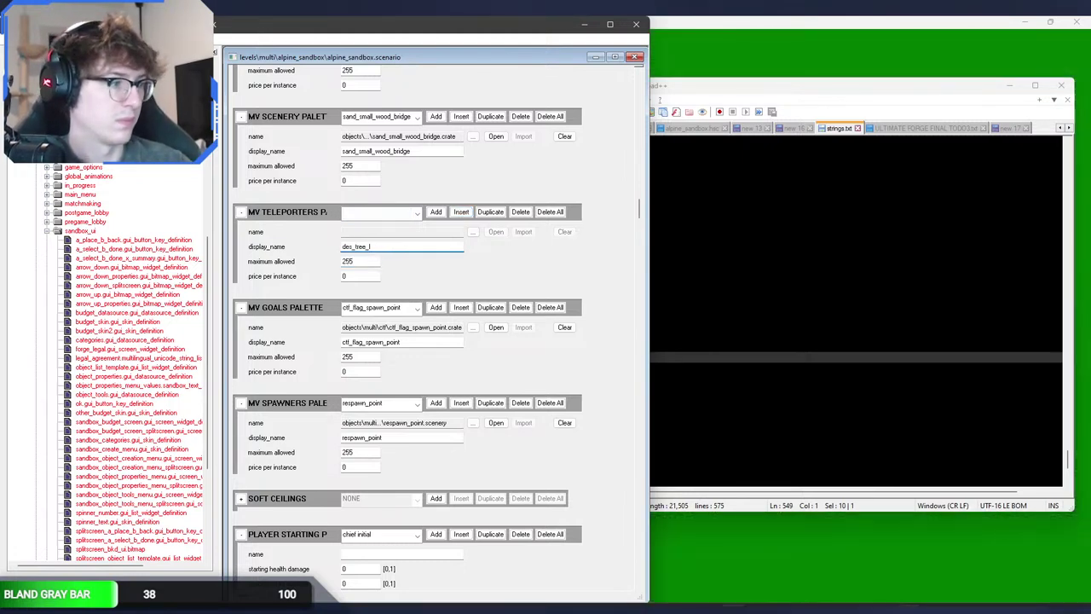
Step: Switch to the Halo 3 test build, rerun the last console command to reload the map, and open the Forge object palette
{"action": "key", "text": "alt+Tab"}
{"action": "key", "text": "Up"}
{"action": "key", "text": "Return"}
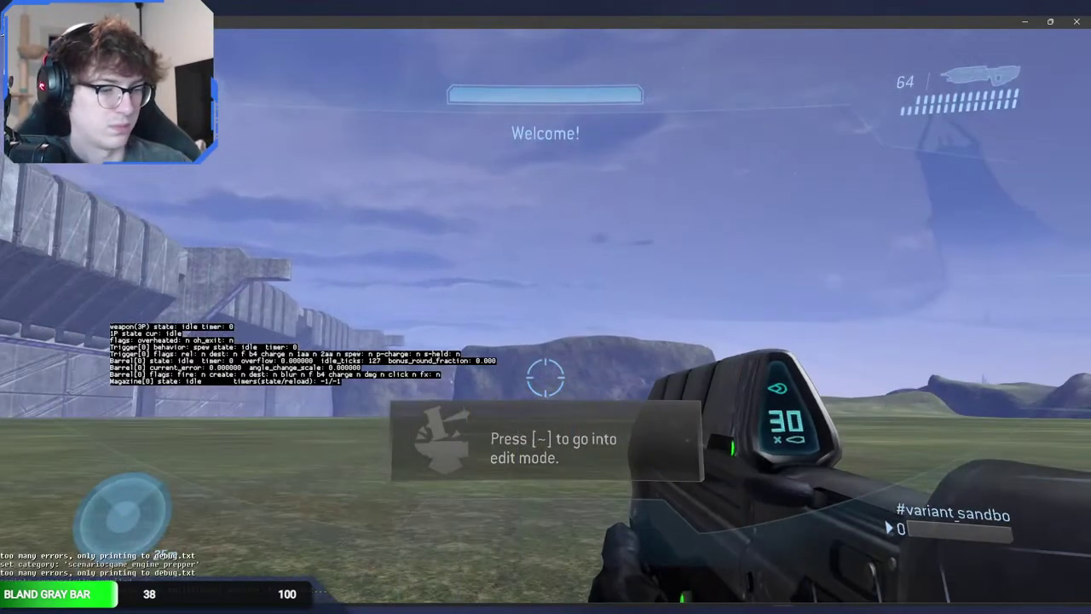
{"action": "key", "text": "grave"}
{"action": "key", "text": "x"}
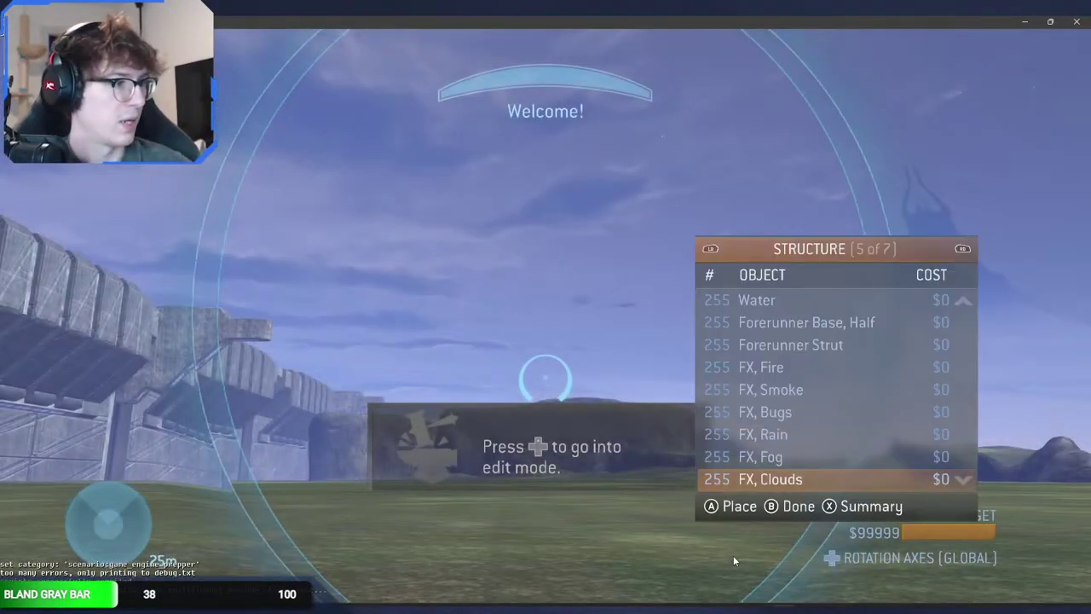
Step: Look through the Structure category for the newly added desert rock and desert tree entries
{"action": "key", "text": "Down"}
{"action": "key", "text": "Left"}
{"action": "key", "text": "Left"}
{"action": "key", "text": "Left"}
{"action": "key", "text": "Left"}
{"action": "key", "text": "Right"}
{"action": "key", "text": "Right"}
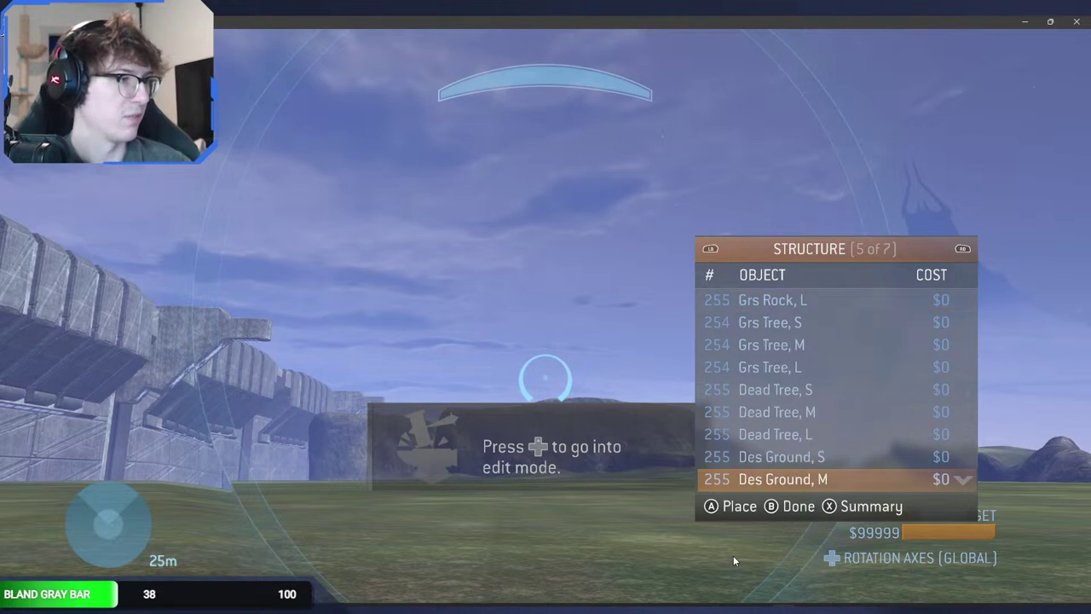
{"action": "key", "text": "Up"}
{"action": "key", "text": "Up"}
{"action": "key", "text": "Down"}
{"action": "key", "text": "Down"}
{"action": "key", "text": "Down"}
{"action": "key", "text": "Down"}
{"action": "key", "text": "Down"}
{"action": "key", "text": "Down"}
{"action": "key", "text": "Down"}
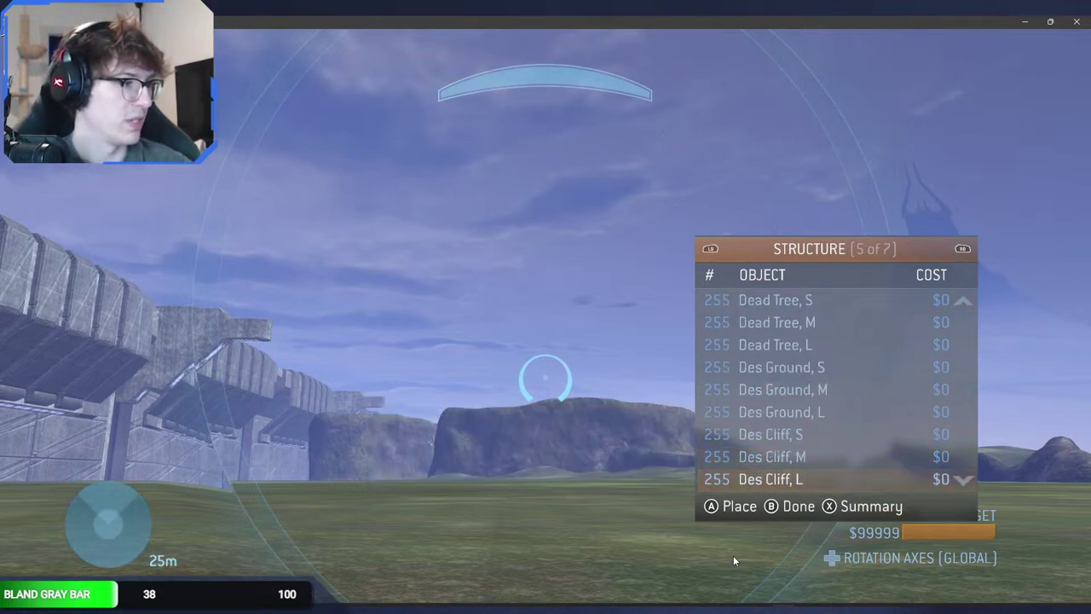
{"action": "key", "text": "Down"}
{"action": "key", "text": "Down"}
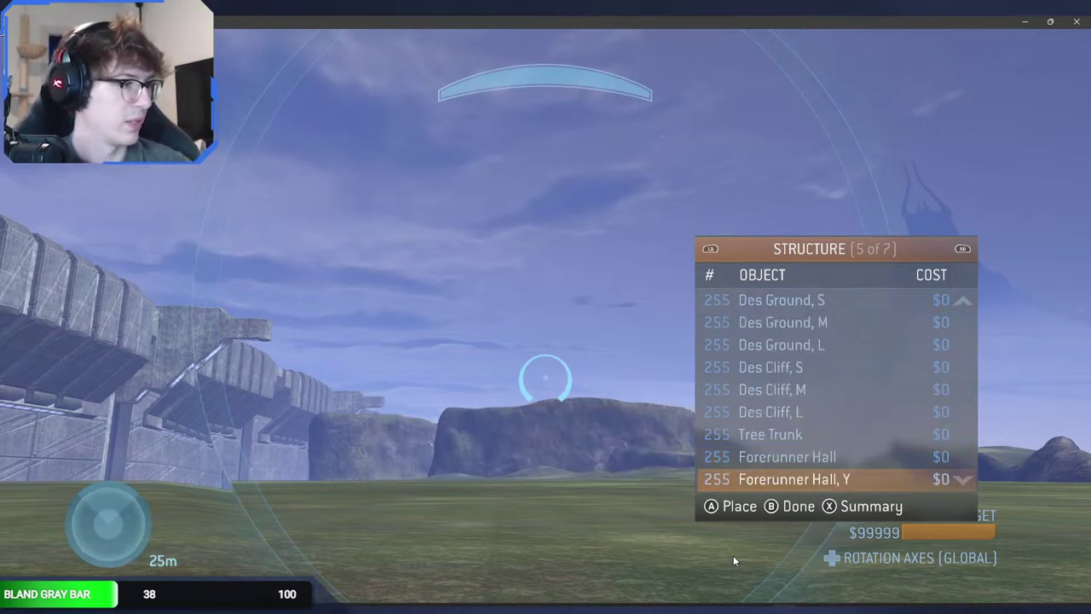
{"action": "key", "text": "Up"}
{"action": "key", "text": "Up"}
{"action": "key", "text": "Up"}
{"action": "key", "text": "Up"}
{"action": "key", "text": "Up"}
{"action": "key", "text": "Up"}
{"action": "key", "text": "Up"}
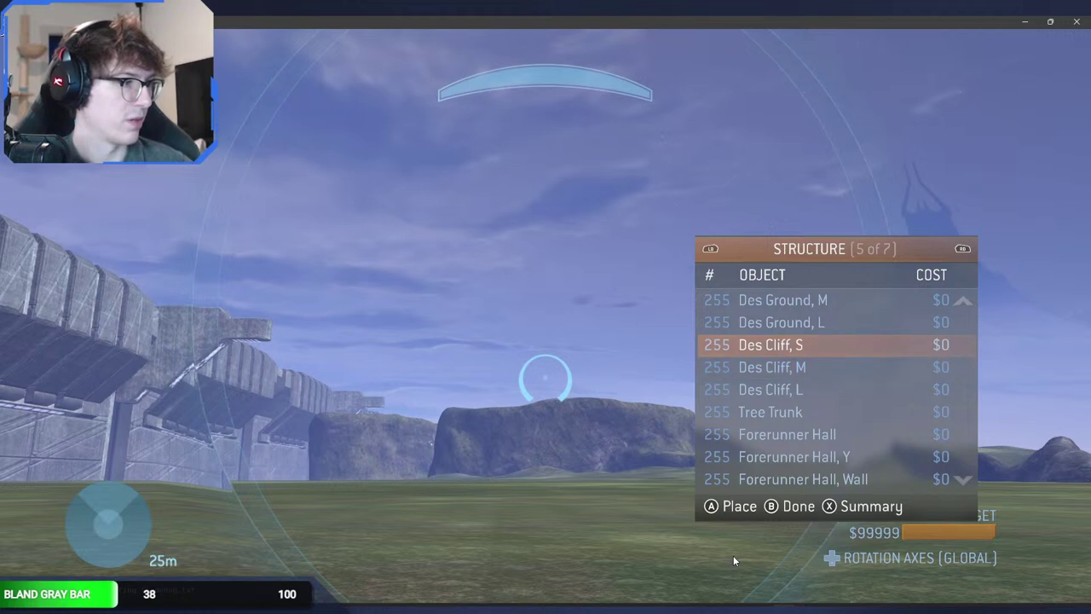
{"action": "key", "text": "Up"}
{"action": "key", "text": "Down"}
{"action": "key", "text": "Down"}
{"action": "key", "text": "Down"}
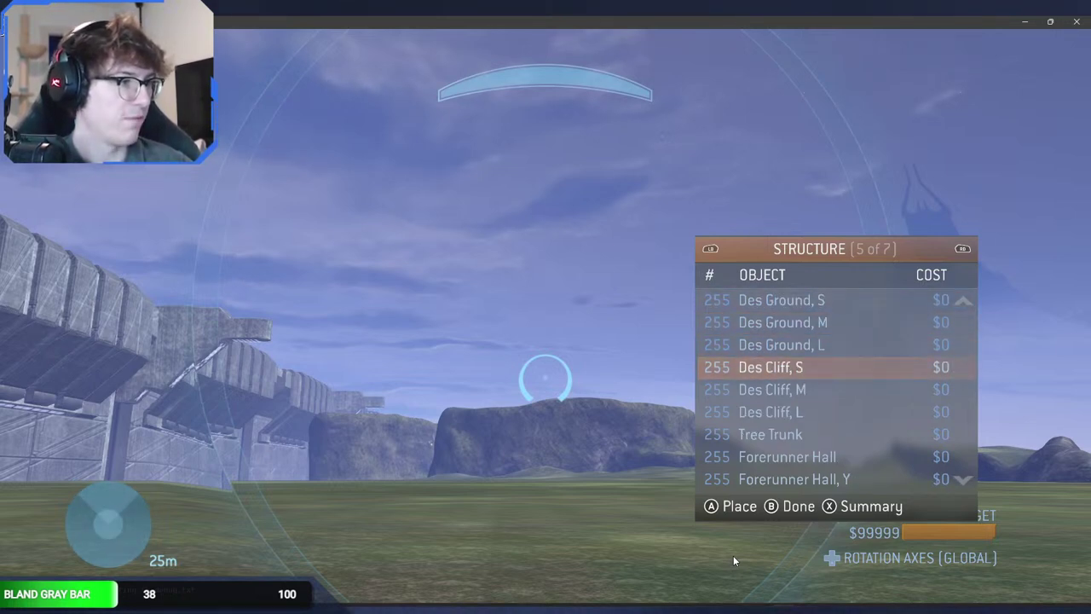
Step: Return to the scenario editor and assign sav_rock_med.crate from the forge folder as the des_rock_s entry's name
{"action": "key", "text": "alt+Tab"}
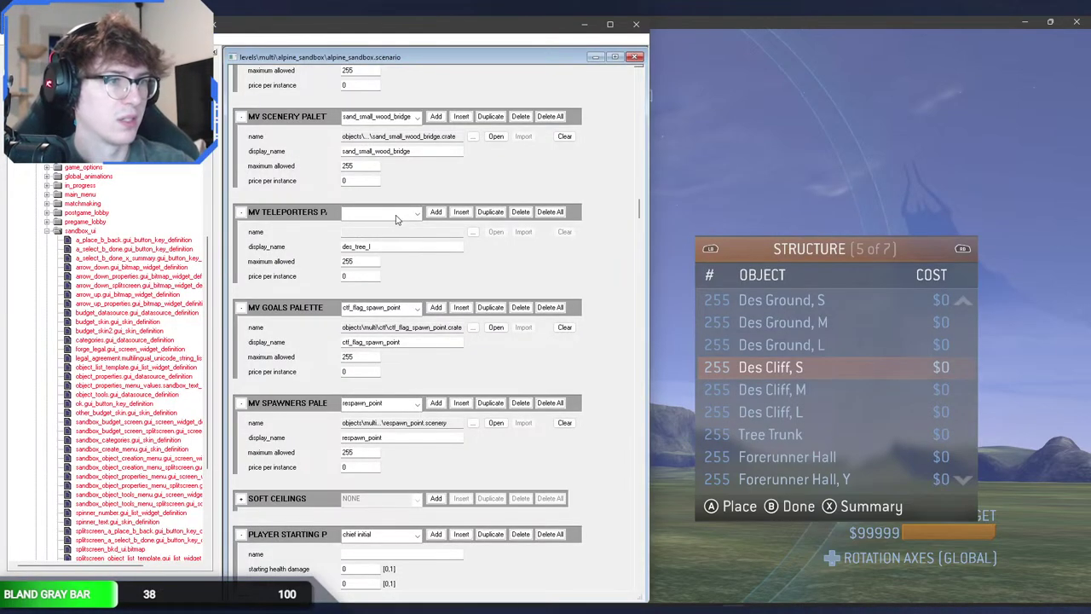
{"action": "left_click", "coordinate": [395, 216]}
{"action": "left_click", "coordinate": [398, 217]}
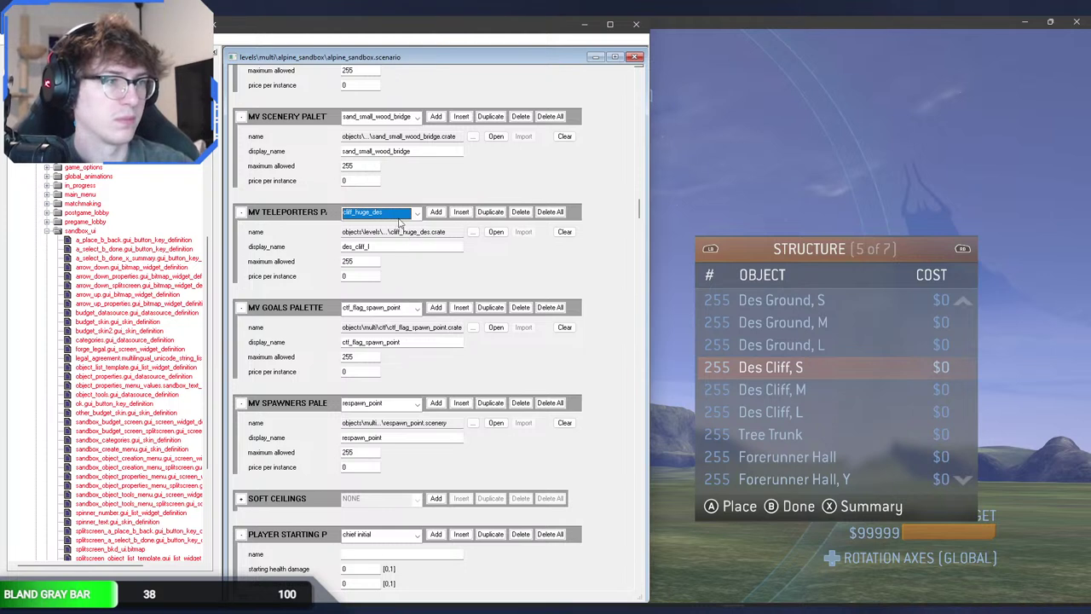
{"action": "key", "text": "Down"}
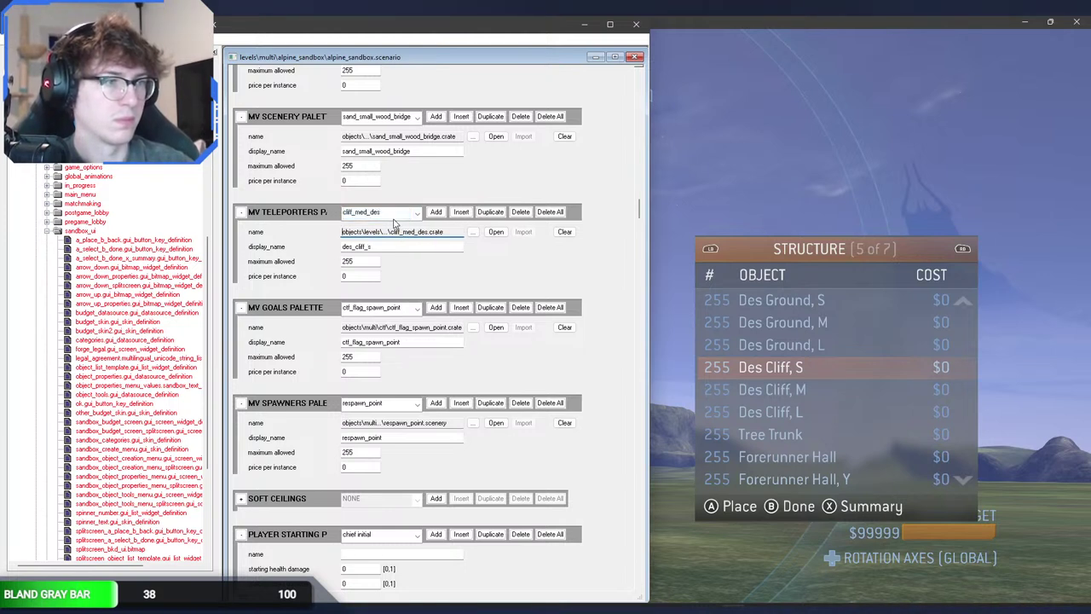
{"action": "left_click", "coordinate": [397, 218]}
{"action": "left_click", "coordinate": [396, 218]}
{"action": "scroll", "coordinate": [395, 222], "scroll_direction": "down", "scroll_amount": 3}
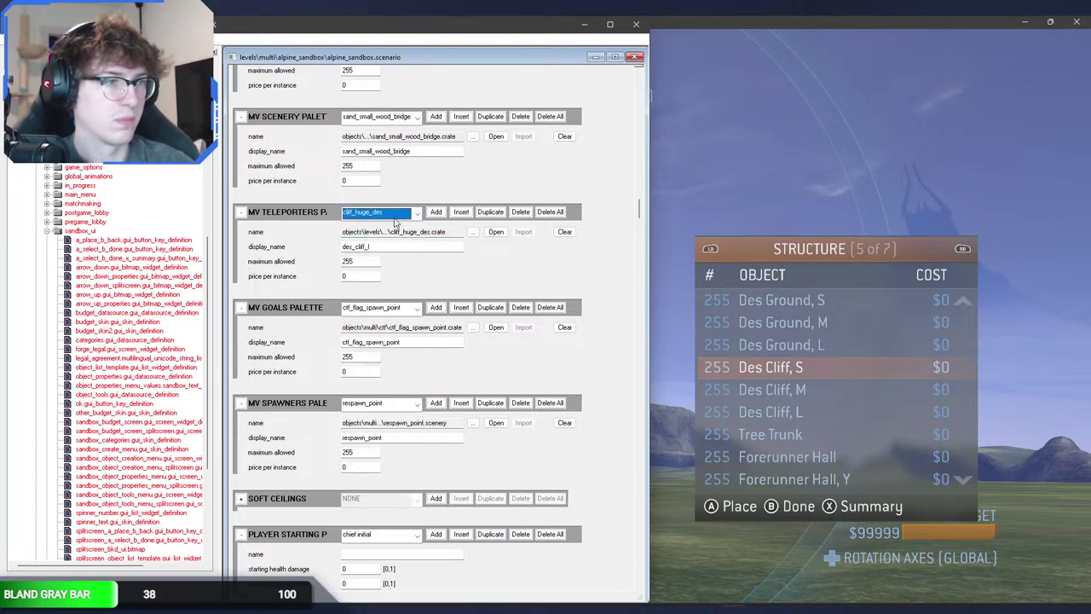
{"action": "left_click", "coordinate": [471, 234]}
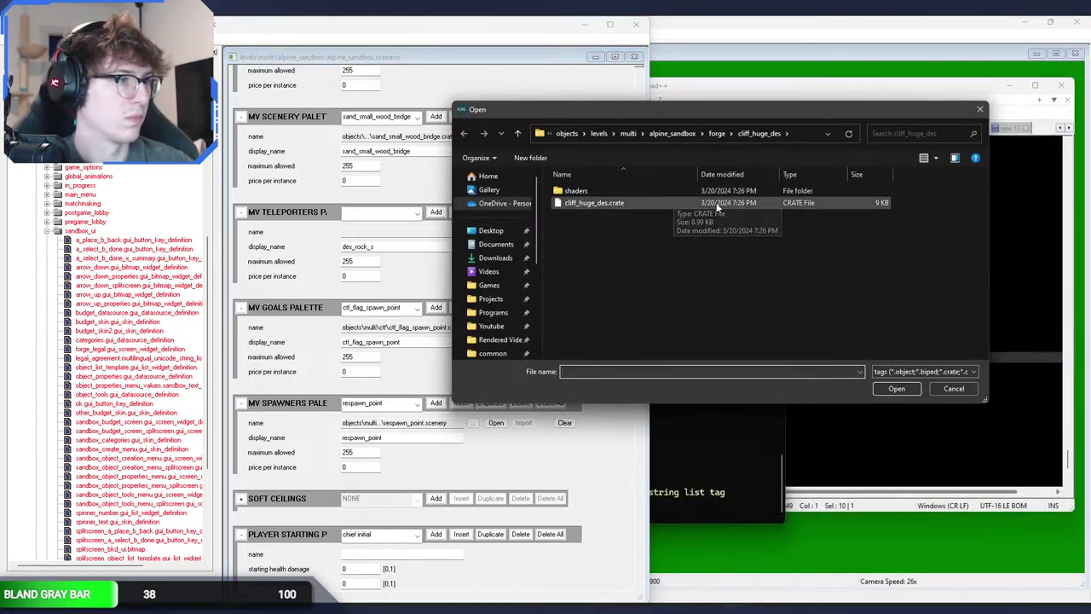
{"action": "left_click", "coordinate": [715, 137]}
{"action": "scroll", "coordinate": [626, 296], "scroll_direction": "down", "scroll_amount": 1}
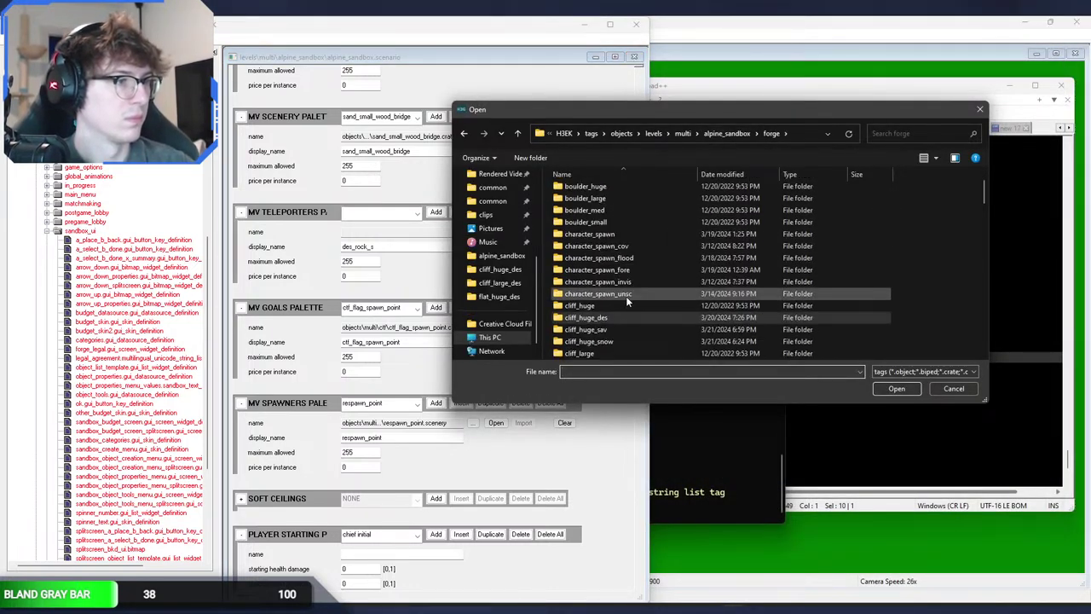
{"action": "scroll", "coordinate": [615, 332], "scroll_direction": "down", "scroll_amount": 1}
{"action": "scroll", "coordinate": [617, 331], "scroll_direction": "down", "scroll_amount": 10}
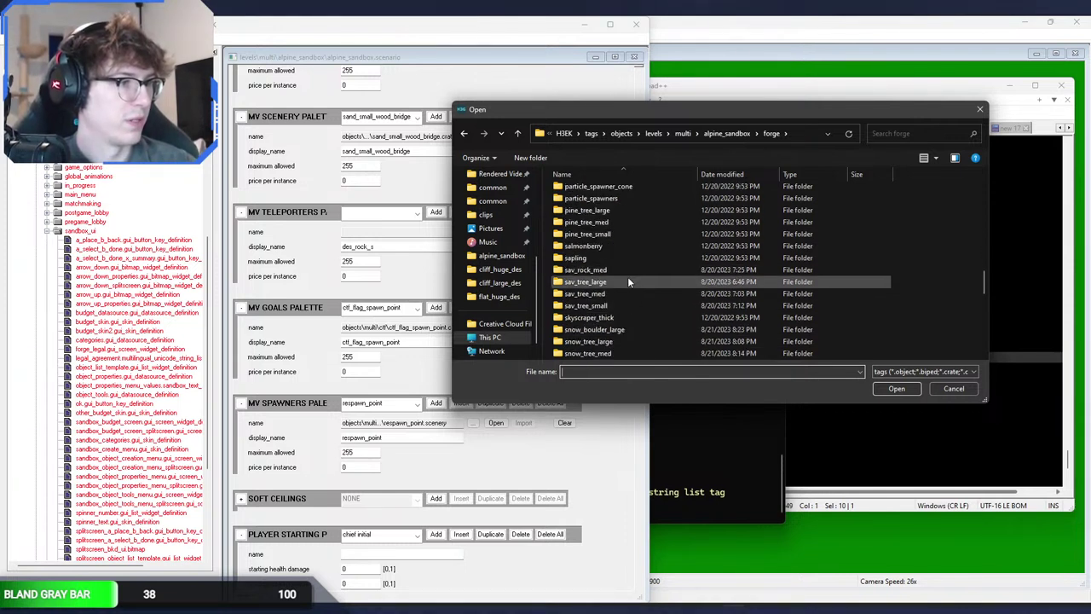
{"action": "left_click", "coordinate": [627, 269]}
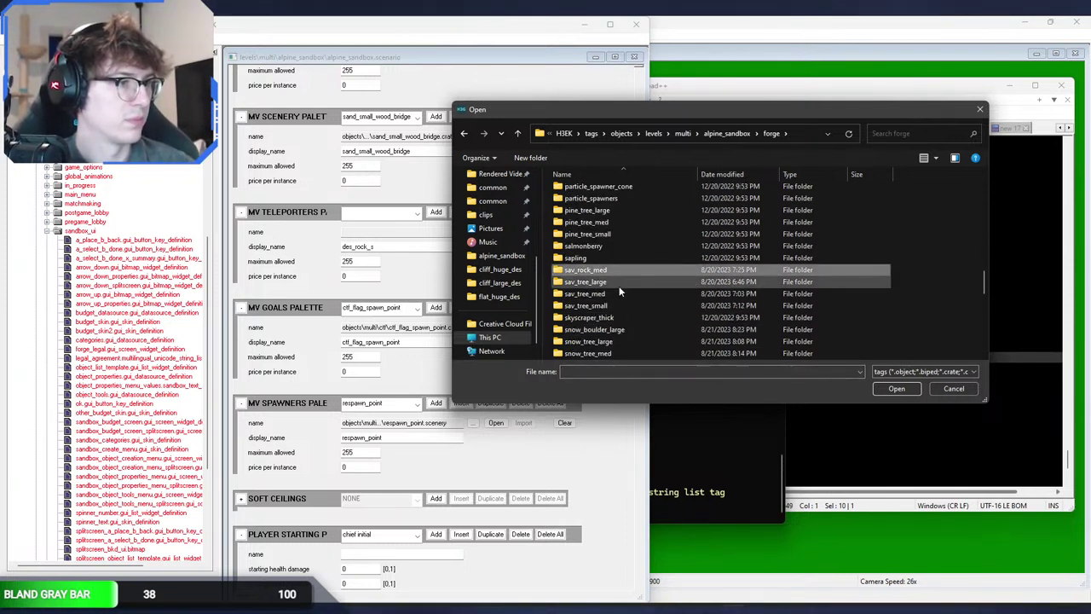
{"action": "double_click", "coordinate": [623, 271]}
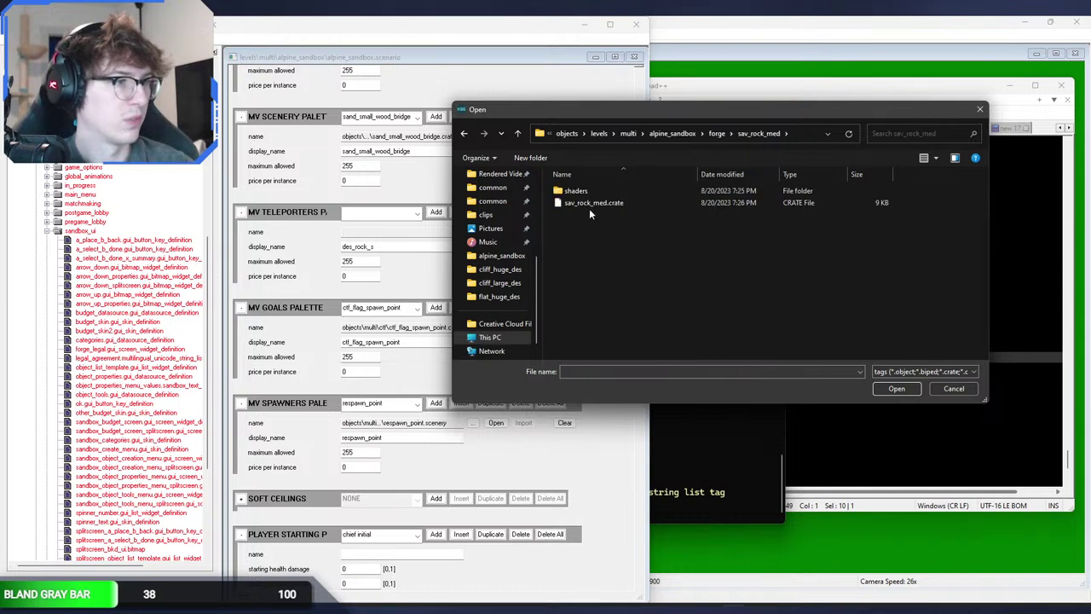
{"action": "double_click", "coordinate": [589, 204]}
Step: Assign the same sav_rock_med.crate reference to the des_rock_m, des_rock_l and des_tree_s palette entries
{"action": "left_click", "coordinate": [391, 213]}
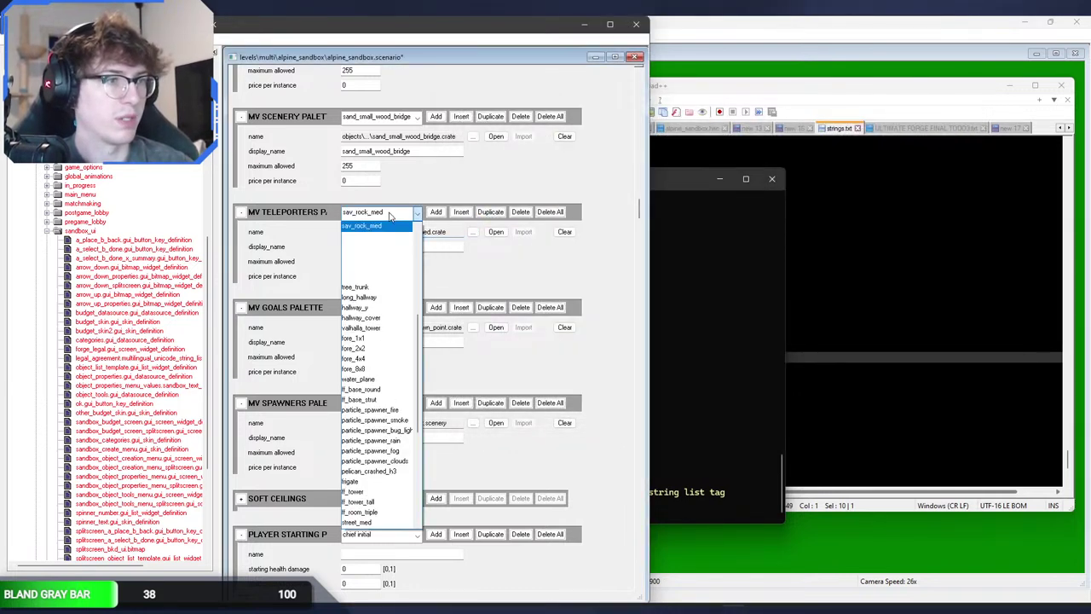
{"action": "left_click", "coordinate": [387, 223]}
{"action": "type", "text": "objects\\levels\\...\\sav_rock_med.crate"}
{"action": "left_click", "coordinate": [380, 213]}
{"action": "left_click", "coordinate": [389, 227]}
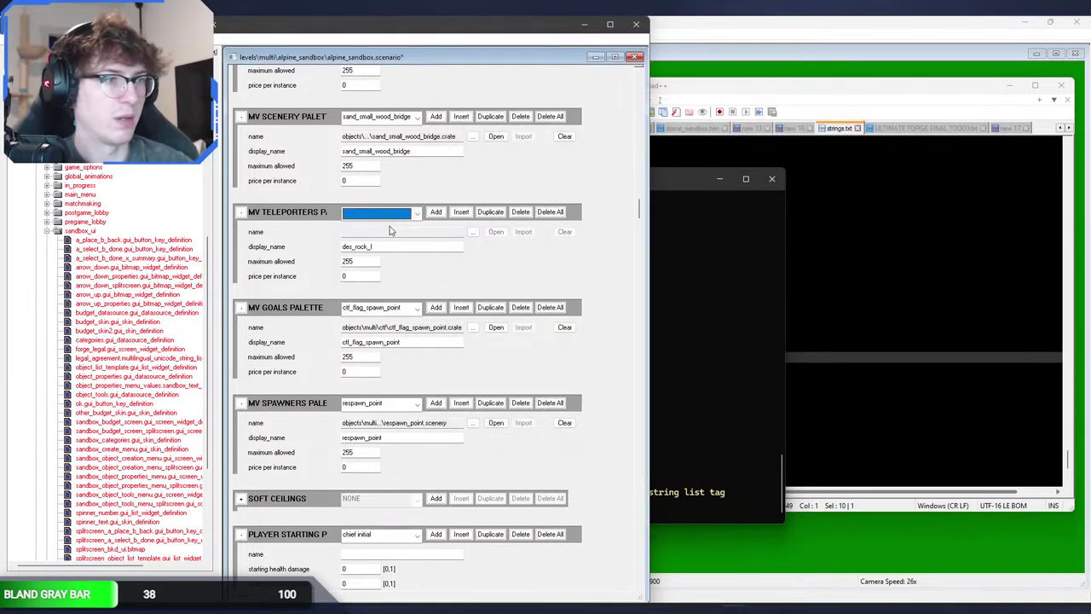
{"action": "left_click", "coordinate": [391, 231]}
{"action": "type", "text": "objects\\levels\\...\\sav_rock_med.crate"}
{"action": "scroll", "coordinate": [387, 218], "scroll_direction": "down", "scroll_amount": 1}
{"action": "left_click", "coordinate": [390, 230]}
{"action": "type", "text": "objects\\levels\\...\\sav_rock_med.crate"}
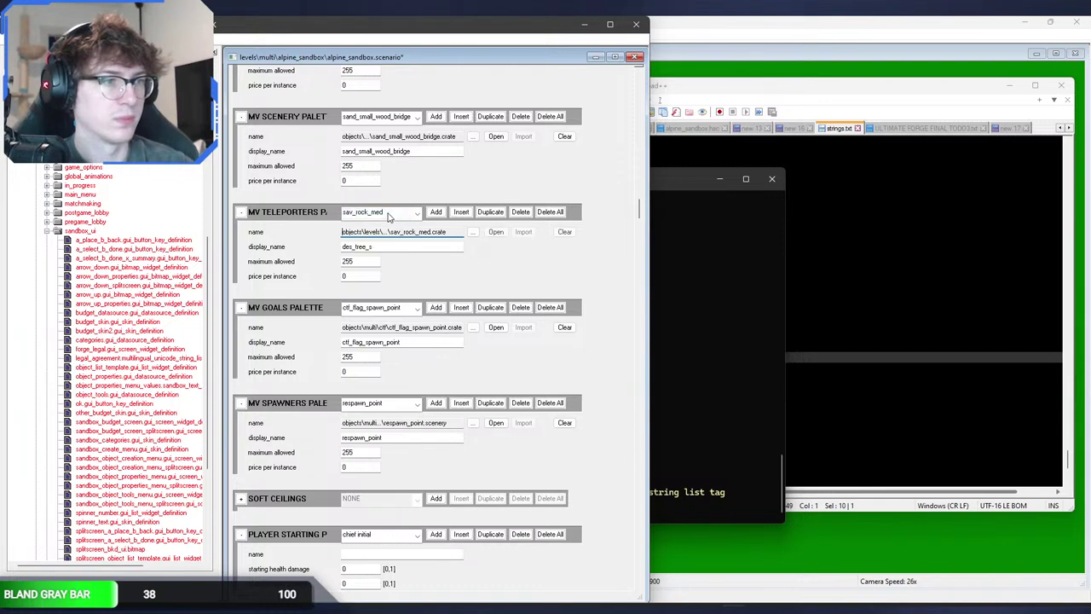
Step: Assign the sav_rock_med.crate reference to the des_tree_m and des_tree_l palette entries and save the scenario
{"action": "scroll", "coordinate": [390, 218], "scroll_direction": "down", "scroll_amount": 1}
{"action": "left_click", "coordinate": [381, 230]}
{"action": "key", "text": "Up"}
{"action": "key", "text": "Down"}
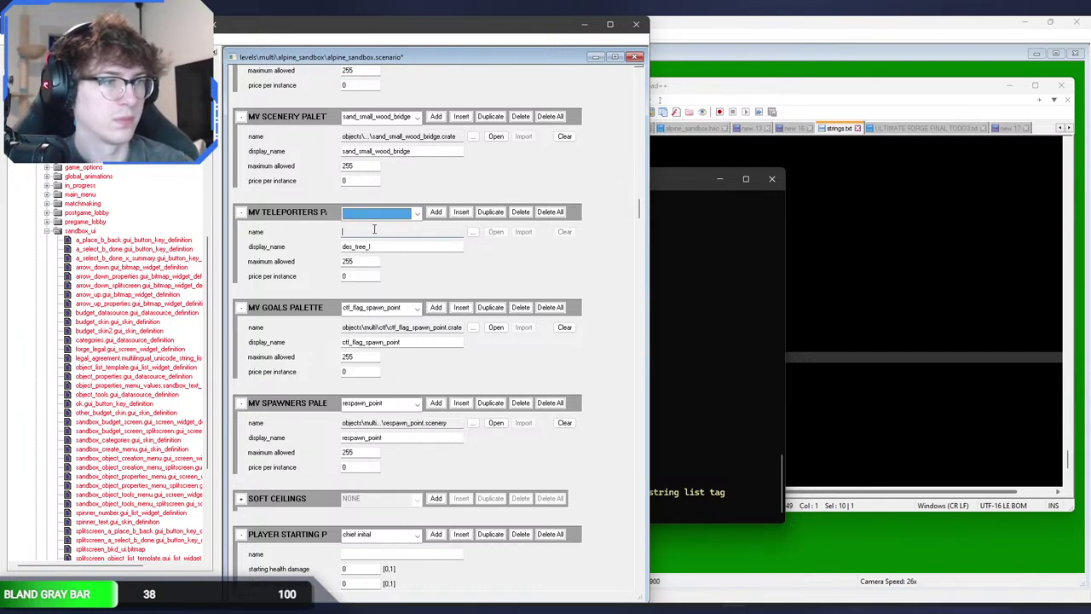
{"action": "key", "text": "Up"}
Step: Launch the Halo 3 test build again and maximize its window
{"action": "left_click", "coordinate": [785, 607]}
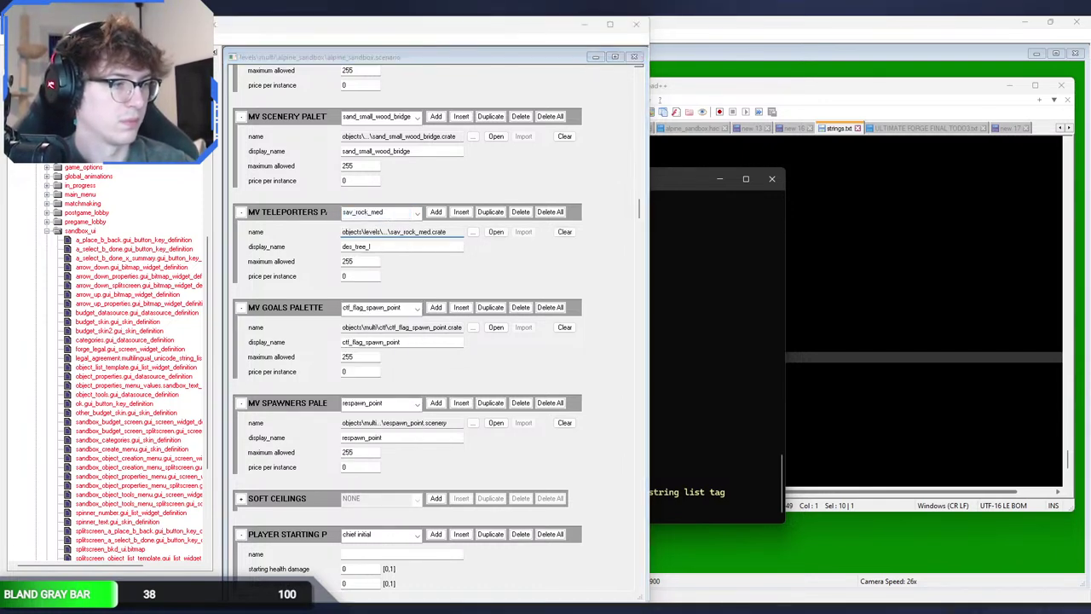
{"action": "key", "text": "super"}
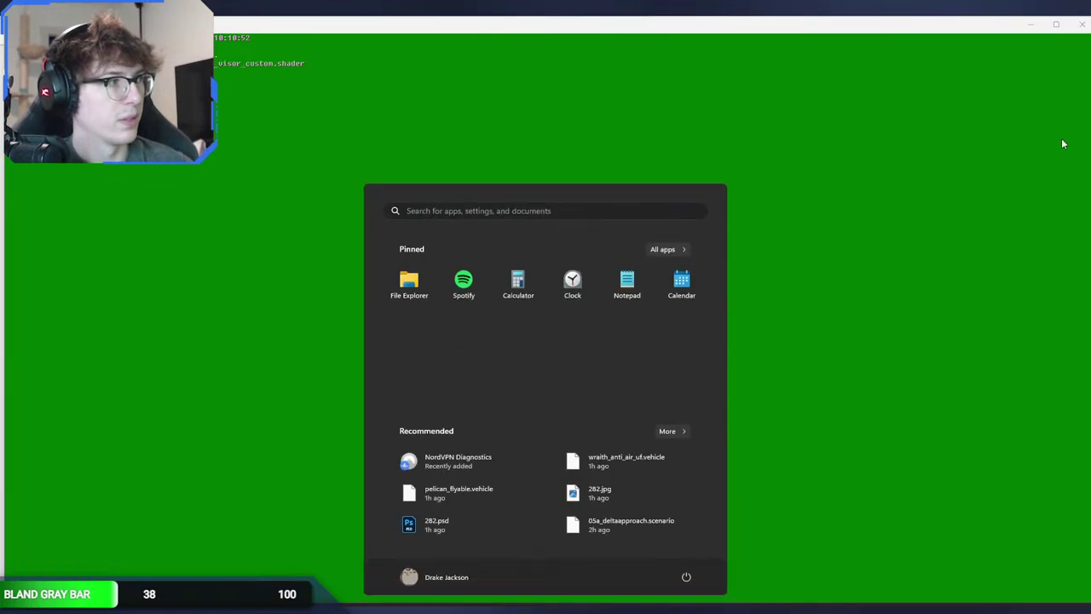
{"action": "left_click", "coordinate": [1056, 24]}
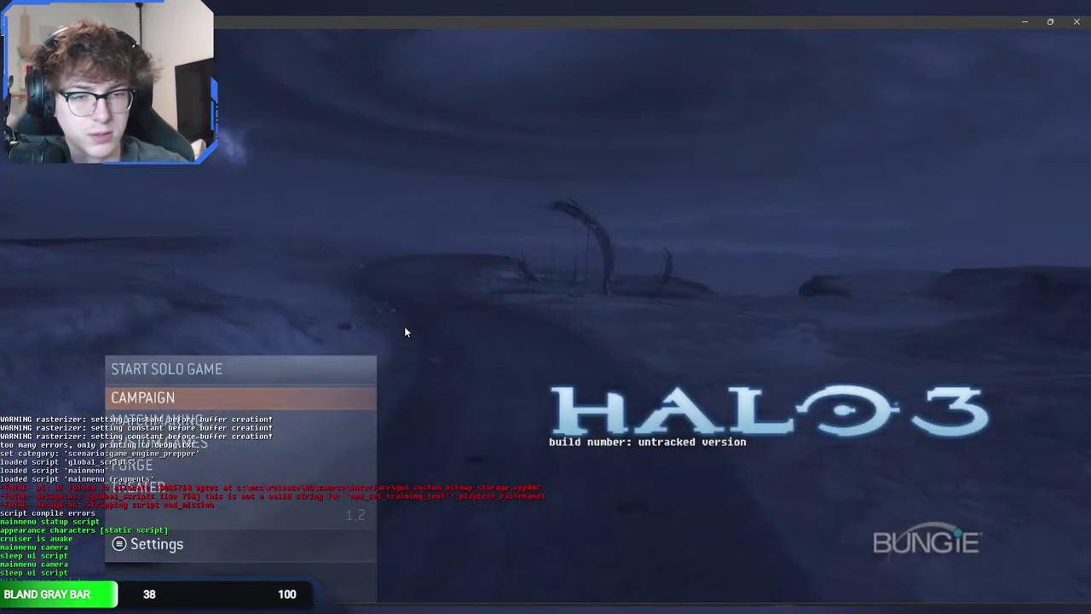
Step: Hide all error geometry and turn the events display off in the game's debug menu
{"action": "key", "text": "Home"}
{"action": "key", "text": "Down"}
{"action": "key", "text": "Return"}
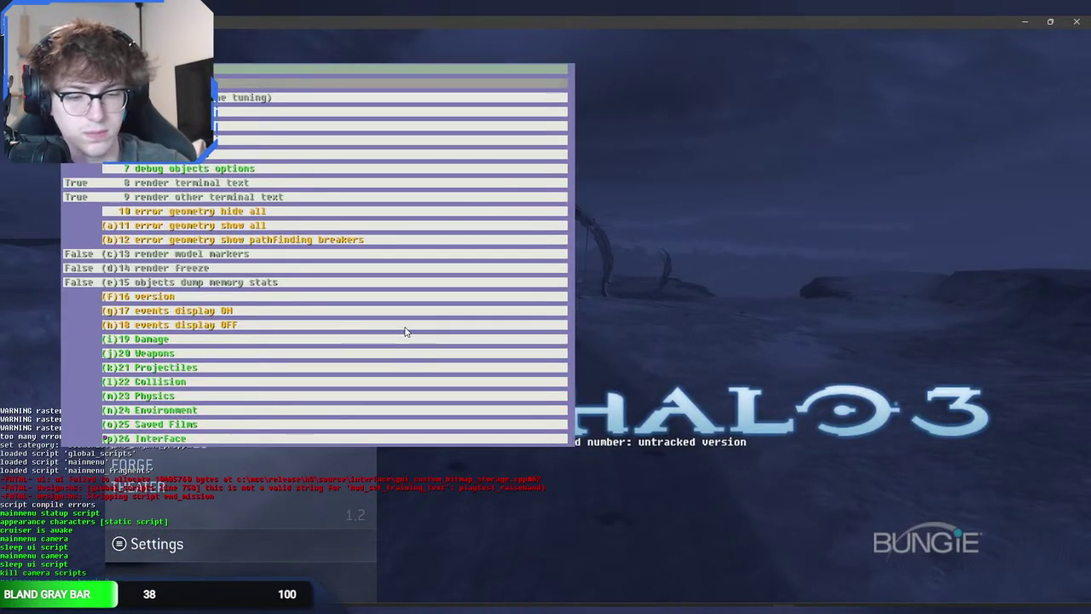
{"action": "key", "text": "Down"}
{"action": "key", "text": "Return"}
{"action": "key", "text": "BackSpace"}
{"action": "key", "text": "Home"}
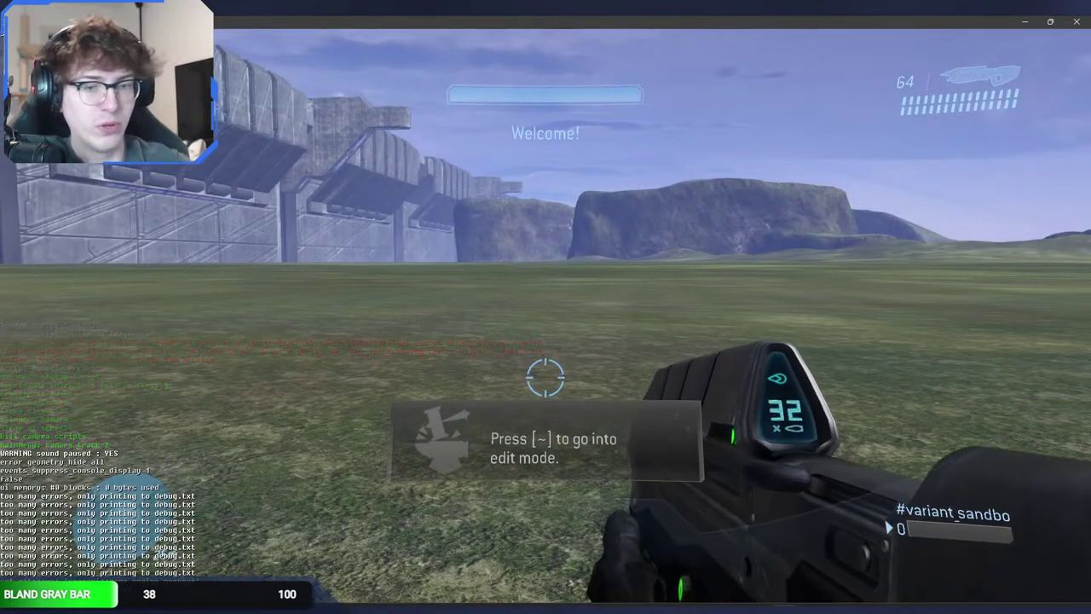
Step: Enter Forge edit mode, go through the palette to the Structure category, and spawn and remove a test object
{"action": "key", "text": "grave"}
{"action": "key", "text": "x"}
{"action": "key", "text": "e"}
{"action": "key", "text": "e"}
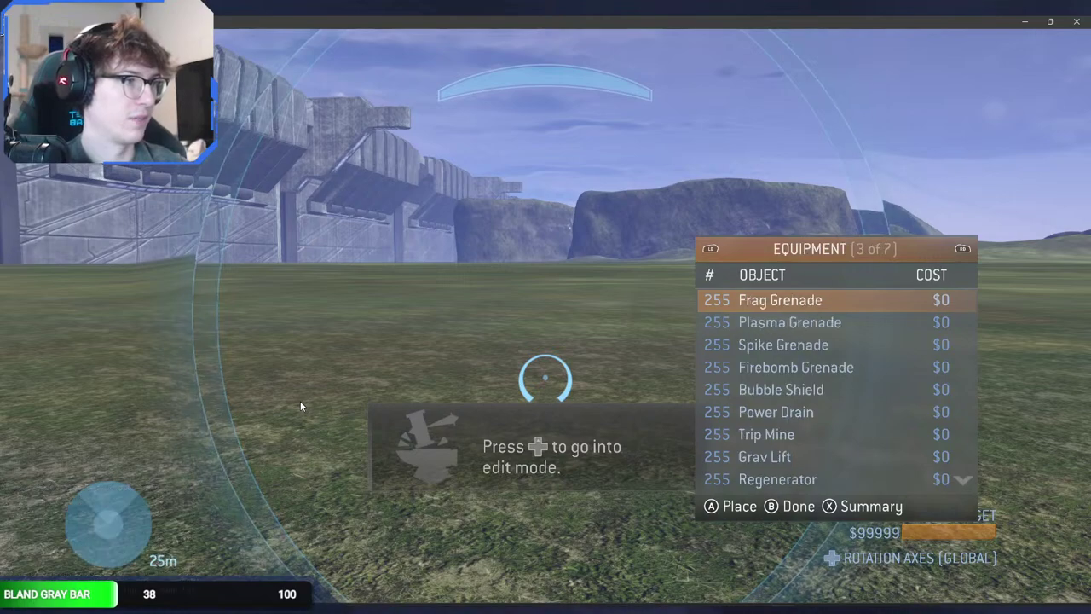
{"action": "key", "text": "Return"}
{"action": "key", "text": "Delete"}
{"action": "key", "text": "x"}
{"action": "key", "text": "e"}
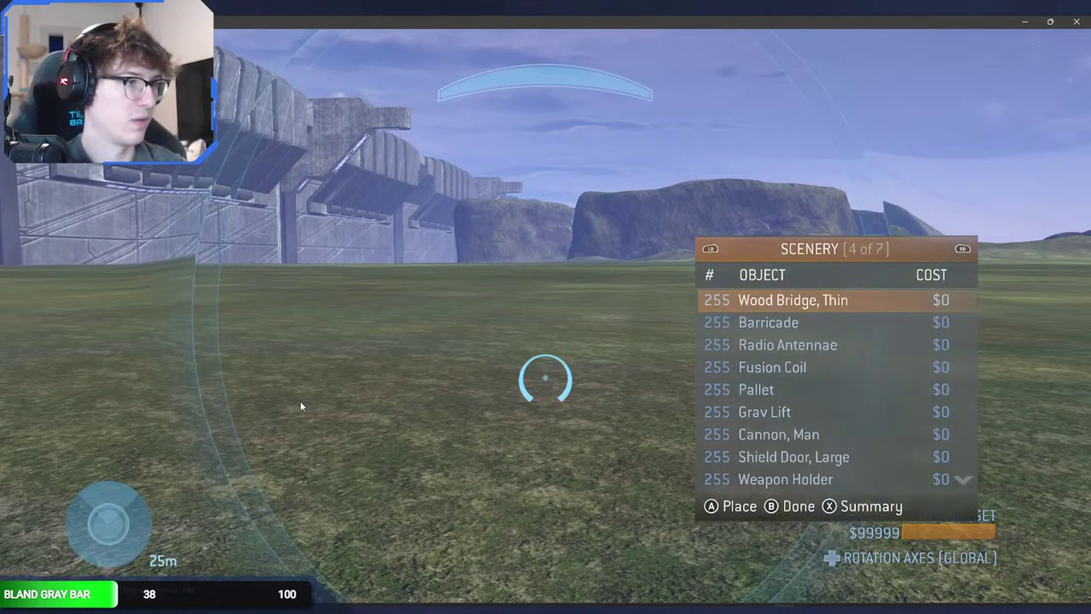
{"action": "key", "text": "e"}
{"action": "key", "text": "Return"}
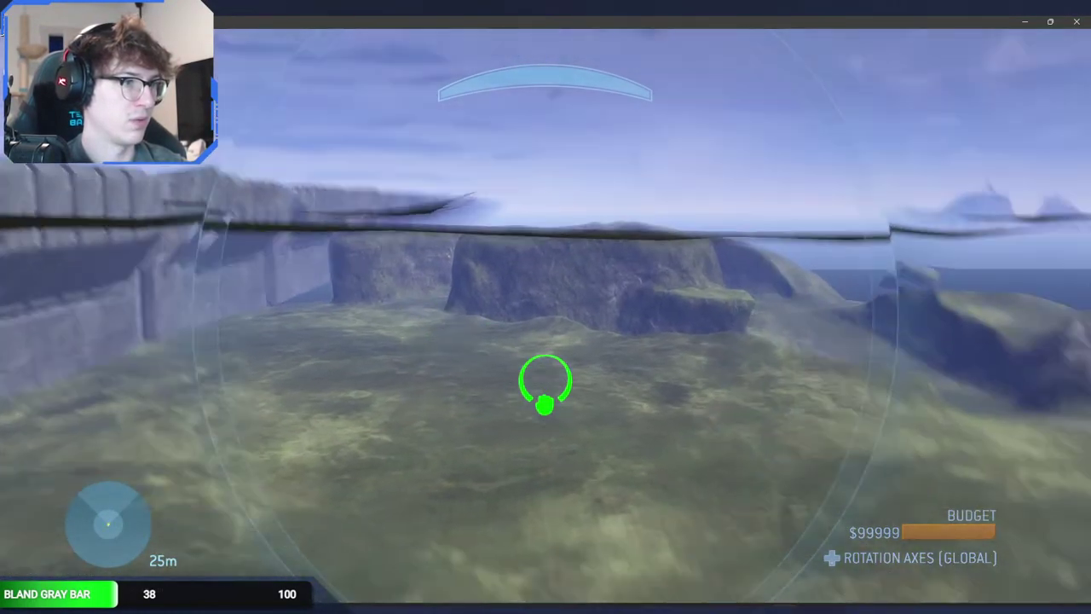
{"action": "key", "text": "Delete"}
Step: Spawn a Grs Tree, M from Forge's Structure list and examine it over the grass field
{"action": "key", "text": "x"}
{"action": "key", "text": "Down"}
{"action": "key", "text": "Down"}
{"action": "key", "text": "Down"}
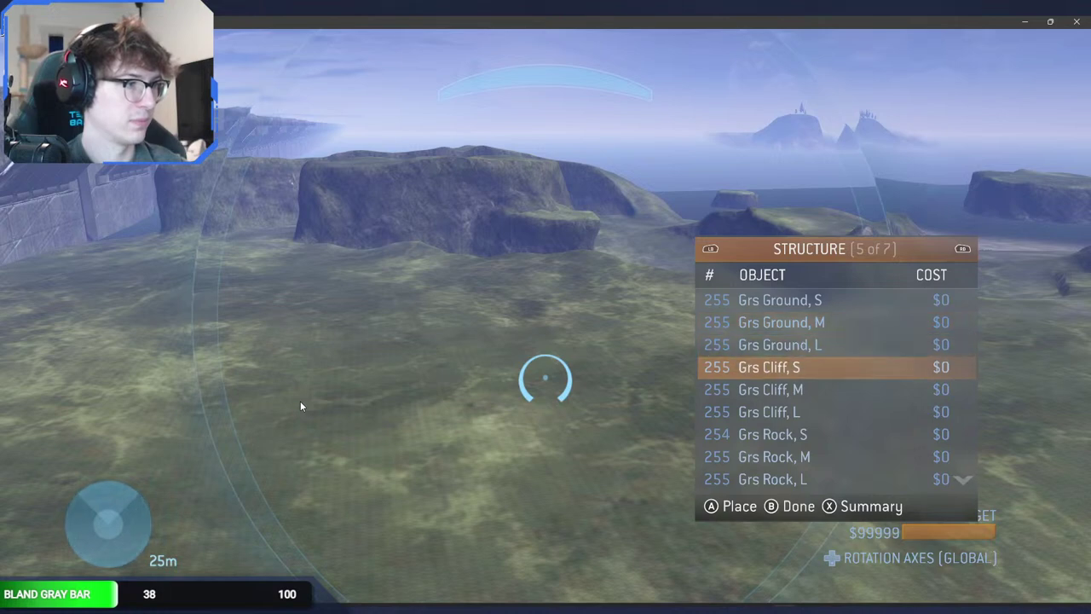
{"action": "key", "text": "Down"}
{"action": "key", "text": "Down"}
{"action": "key", "text": "Down"}
{"action": "key", "text": "Down"}
{"action": "key", "text": "Down"}
{"action": "key", "text": "Down"}
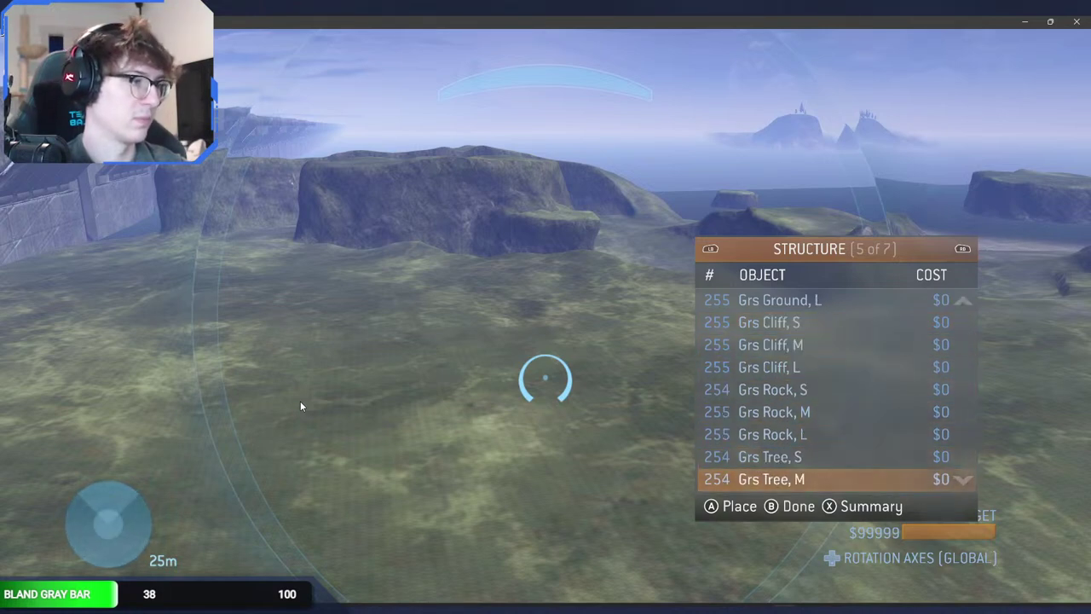
{"action": "key", "text": "Return"}
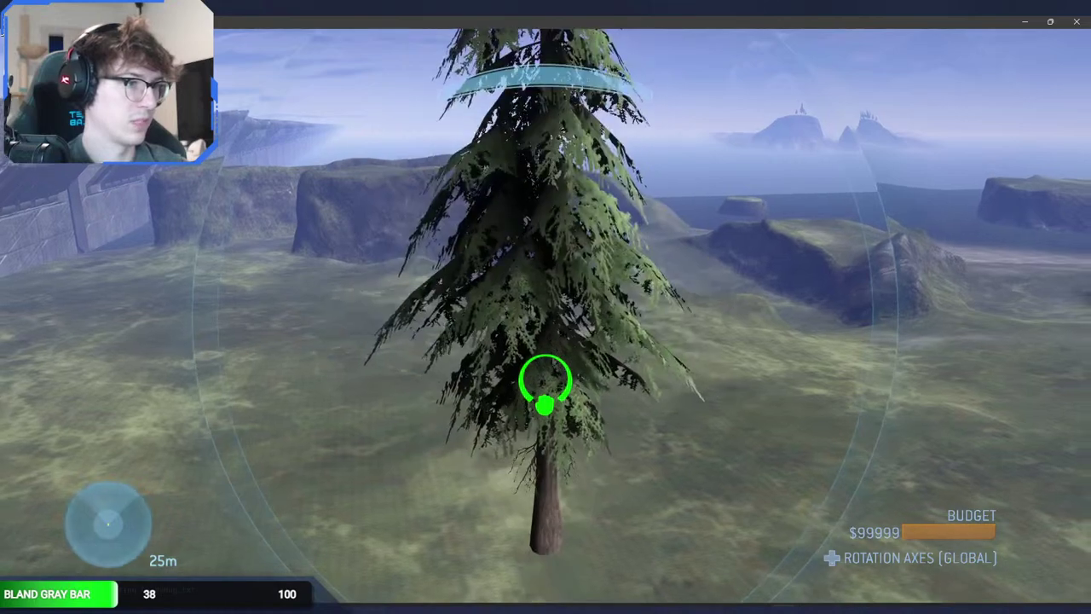
{"action": "key", "text": "Return"}
Step: Test-spawn and remove Dead Tree, S and Des Ground, S from the Structure list
{"action": "key", "text": "x"}
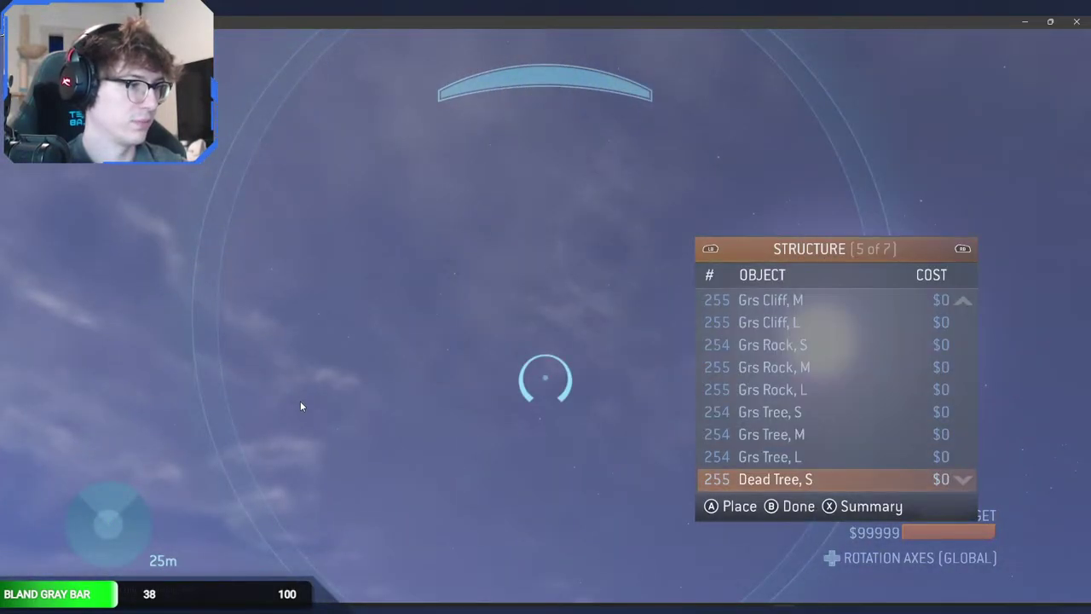
{"action": "key", "text": "Return"}
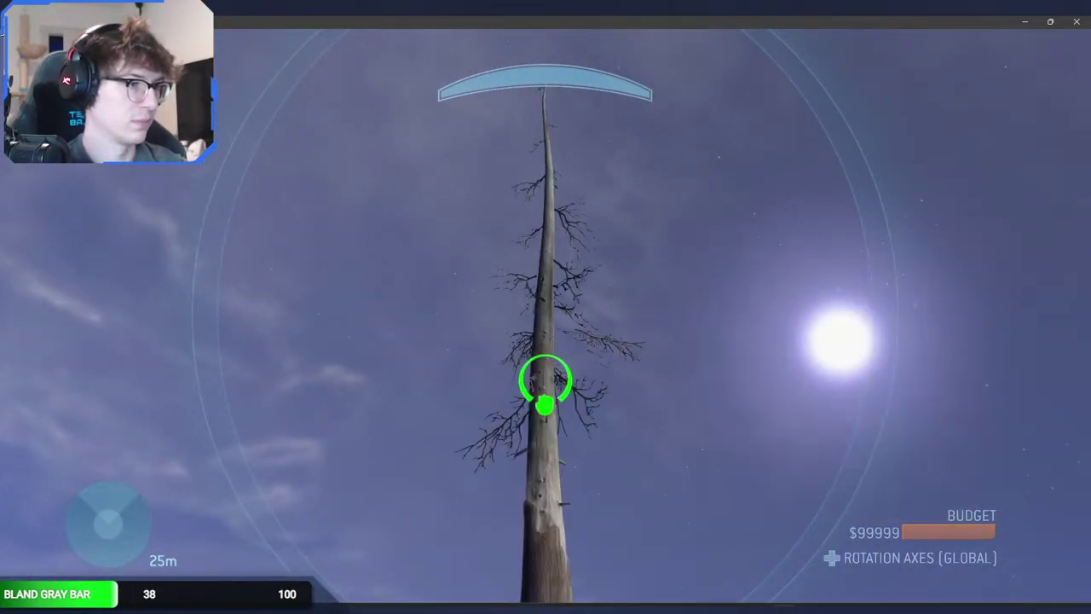
{"action": "key", "text": "Delete"}
{"action": "key", "text": "x"}
{"action": "key", "text": "Down"}
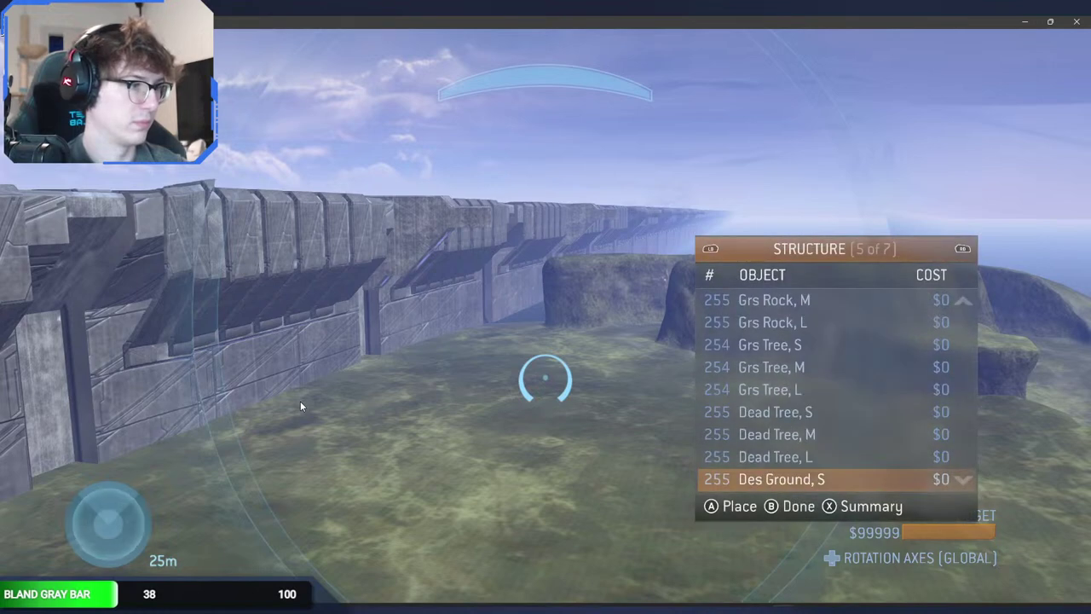
{"action": "key", "text": "Return"}
{"action": "key", "text": "Delete"}
Step: Test-spawn and remove the Des Cliff, S object from the Structure list
{"action": "key", "text": "x"}
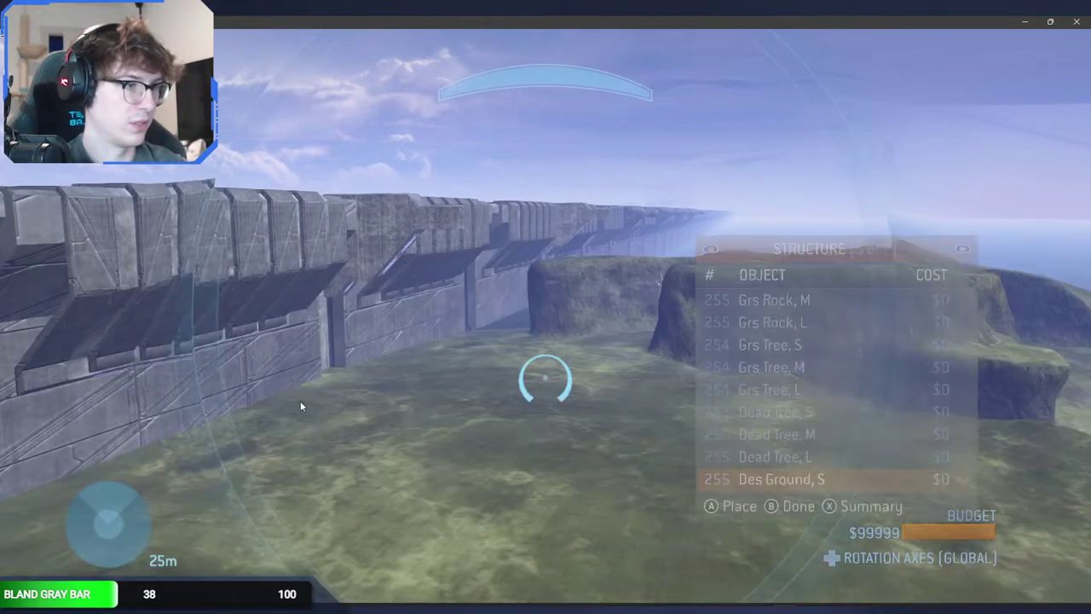
{"action": "key", "text": "Down"}
{"action": "key", "text": "Down"}
{"action": "key", "text": "Down"}
{"action": "key", "text": "Return"}
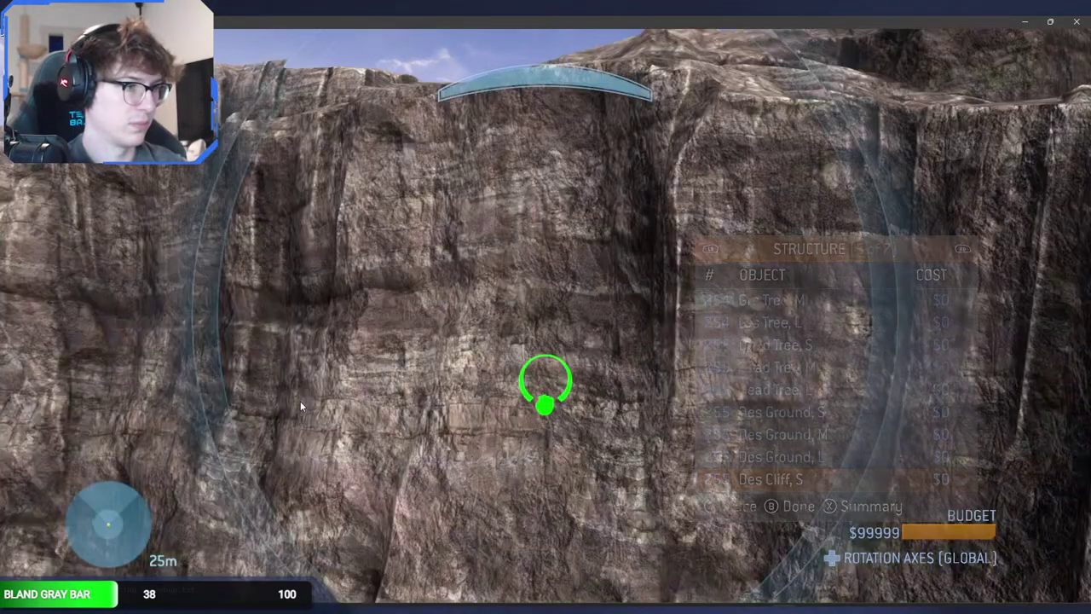
{"action": "key", "text": "Delete"}
Step: Spawn Des Rock, S from the Structure list, examine its model, and remove it
{"action": "key", "text": "x"}
{"action": "key", "text": "Down"}
{"action": "key", "text": "Down"}
{"action": "key", "text": "Down"}
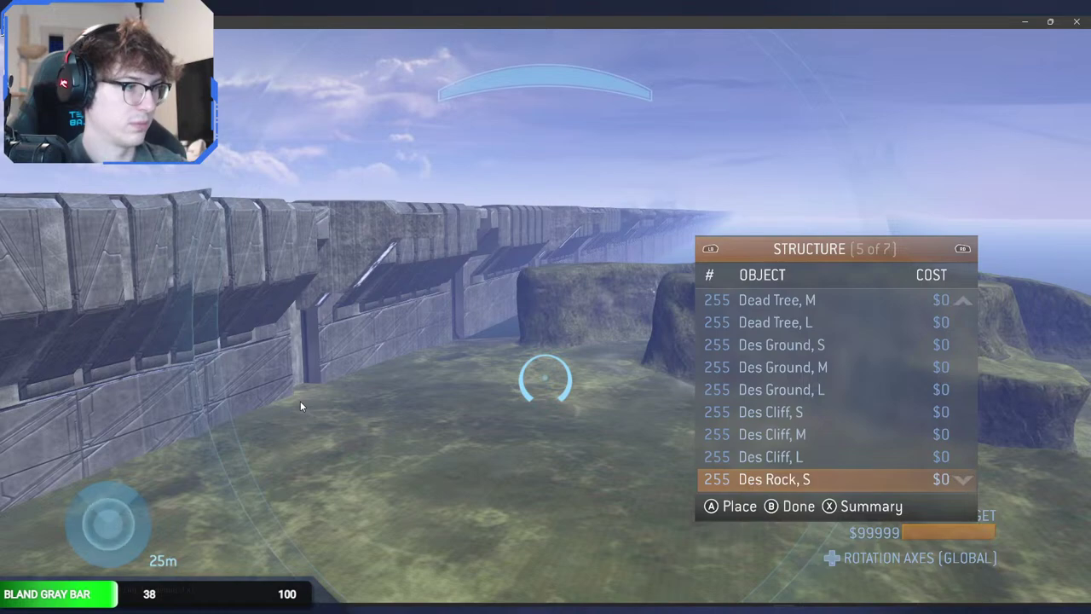
{"action": "key", "text": "Return"}
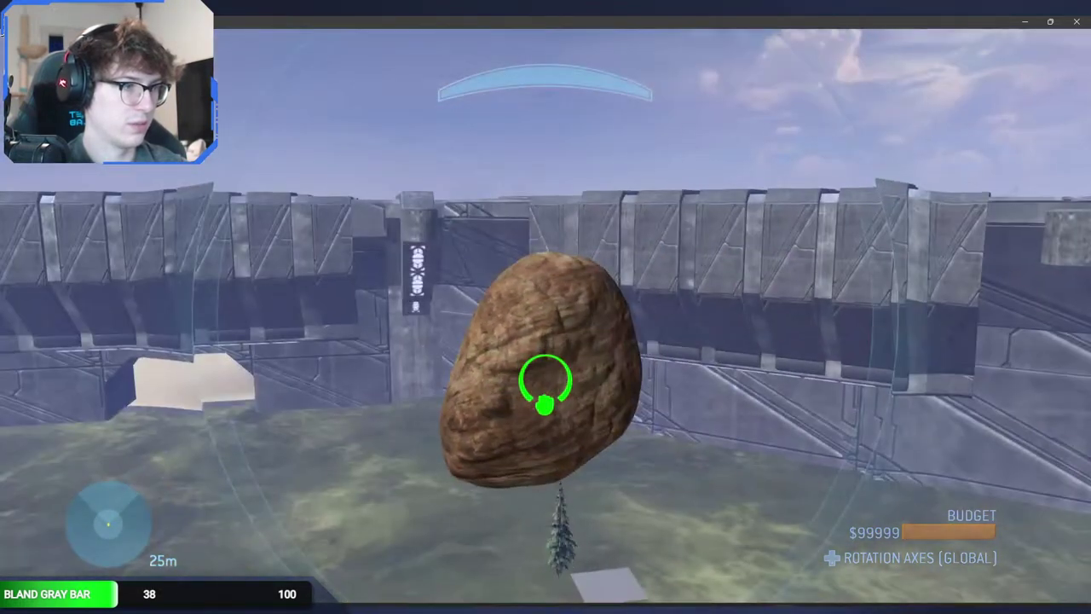
{"action": "key", "text": "Delete"}
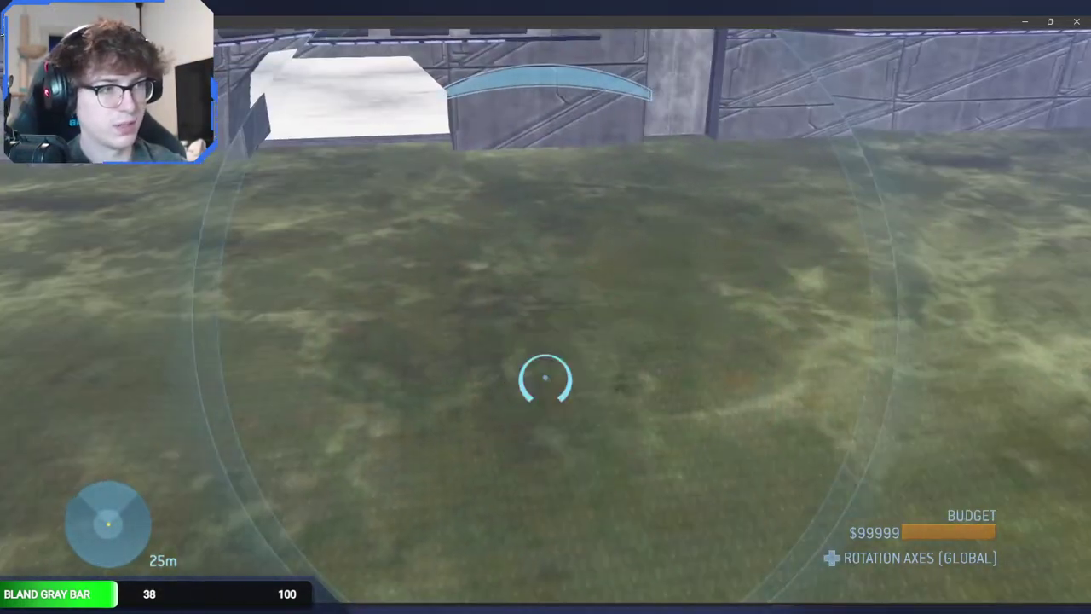
Step: Review the Structure list's grass and desert entries through to the Forerunner Hall items
{"action": "key", "text": "x"}
{"action": "key", "text": "Down"}
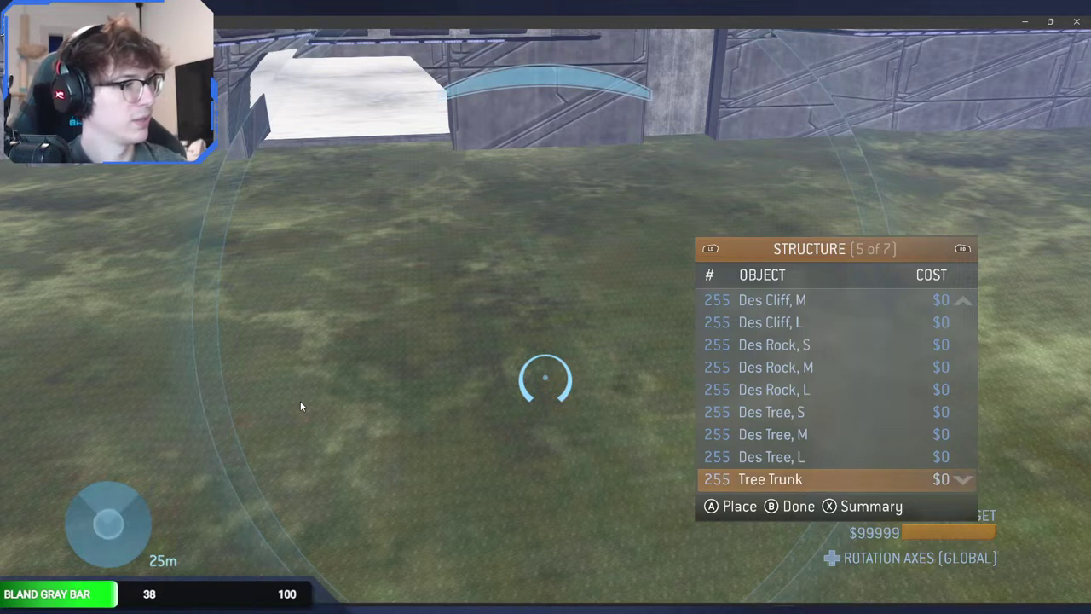
{"action": "key", "text": "Down"}
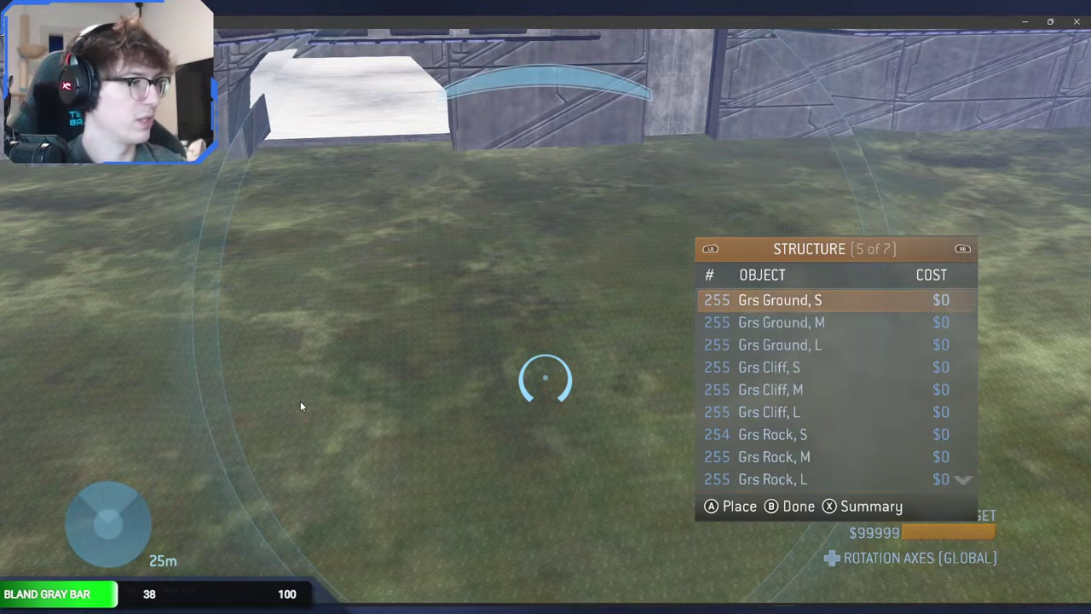
{"action": "key", "text": "Down"}
{"action": "key", "text": "Down"}
{"action": "key", "text": "Down"}
{"action": "key", "text": "Down"}
{"action": "key", "text": "Down"}
{"action": "key", "text": "Down"}
{"action": "key", "text": "Down"}
{"action": "key", "text": "Down"}
{"action": "key", "text": "Down"}
{"action": "key", "text": "Down"}
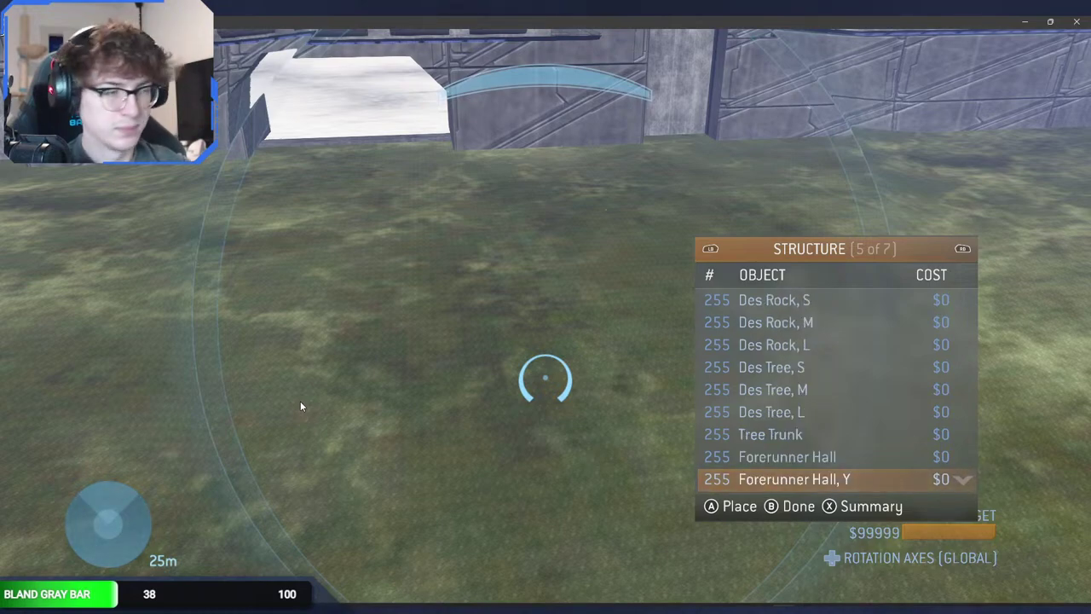
Step: Spawn a Tree Trunk with Phased physics and place it on the grass to examine it
{"action": "key", "text": "Up"}
{"action": "key", "text": "Up"}
{"action": "key", "text": "Return"}
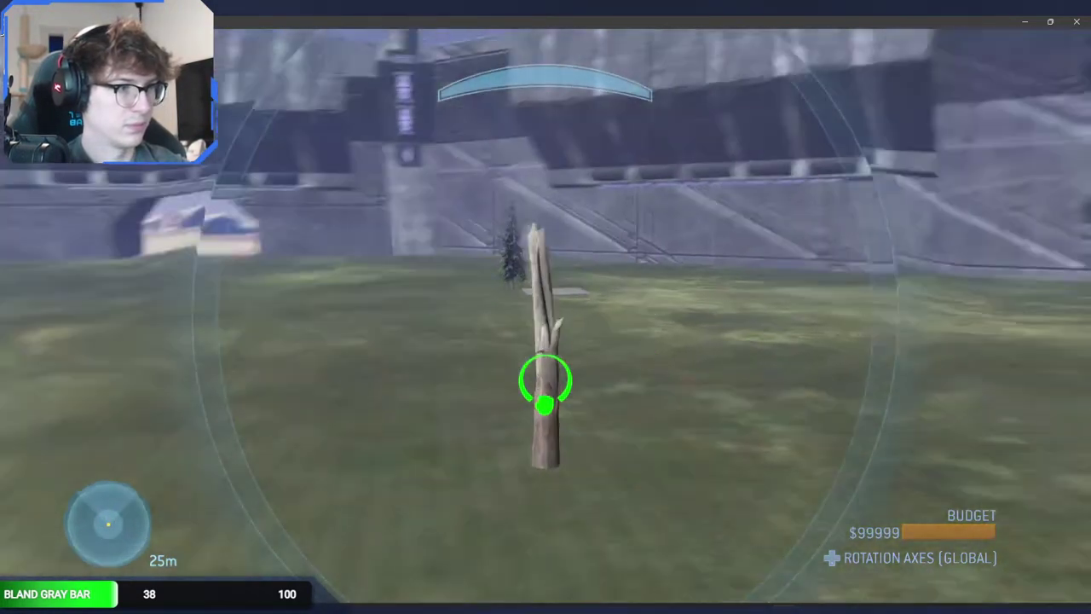
{"action": "key", "text": "Right"}
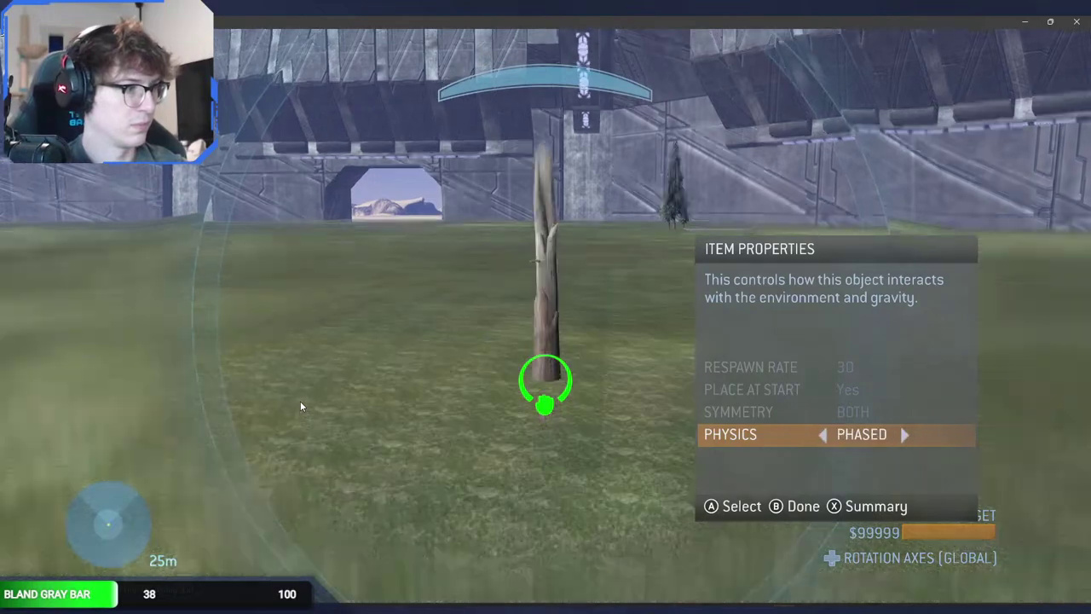
{"action": "key", "text": "Escape"}
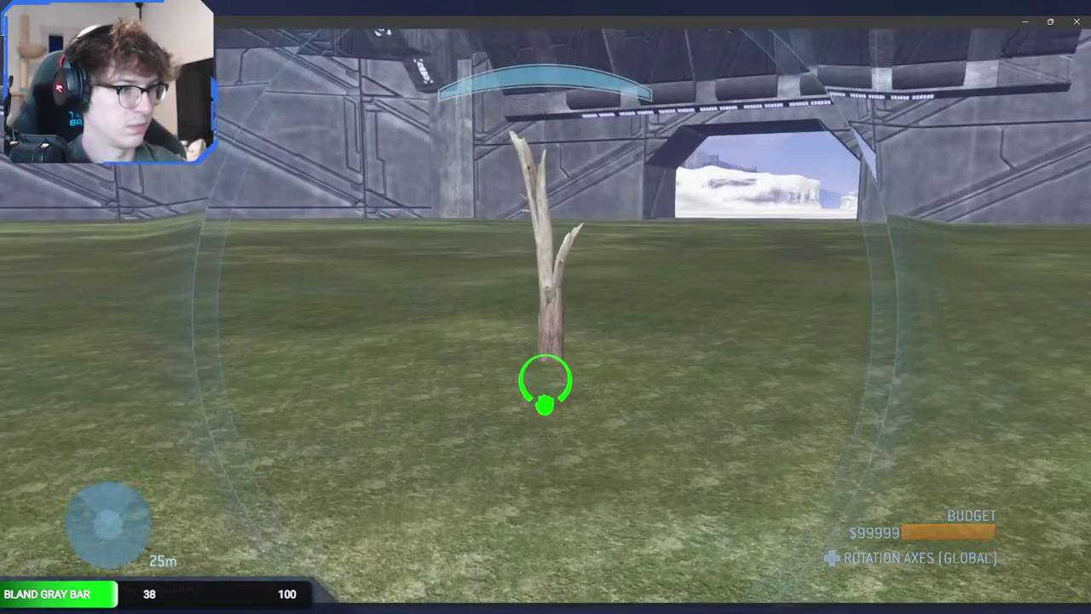
{"action": "key", "text": "Return"}
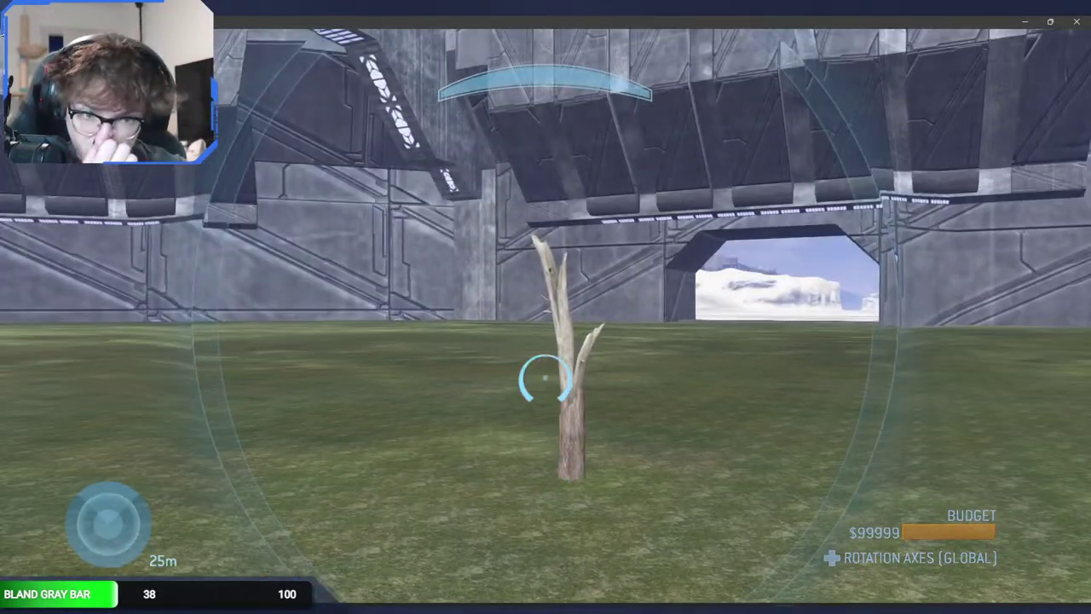
{"action": "key", "text": "w"}
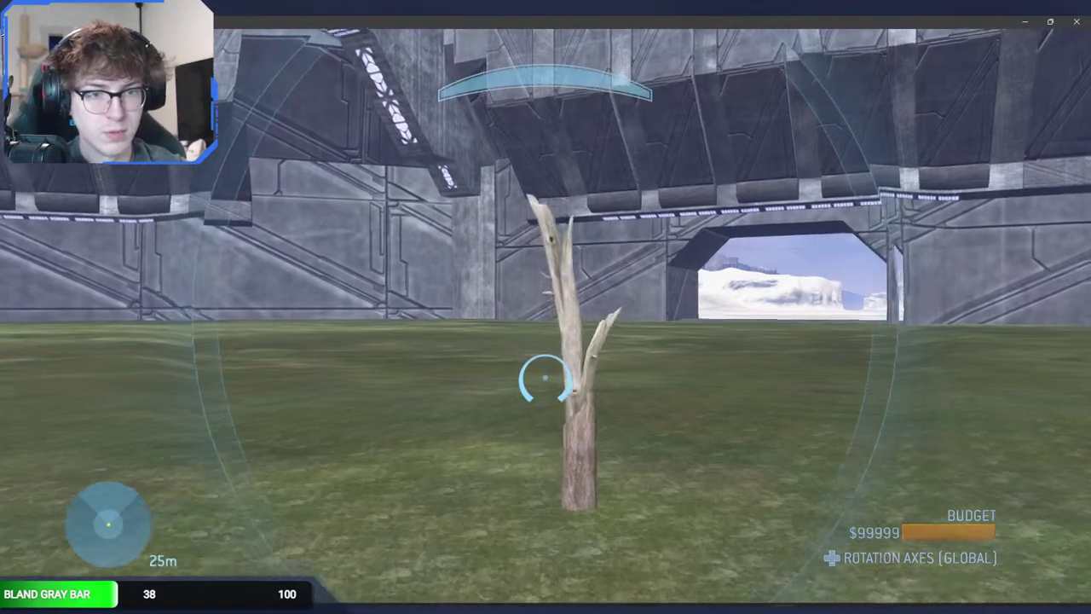
{"action": "key", "text": "w"}
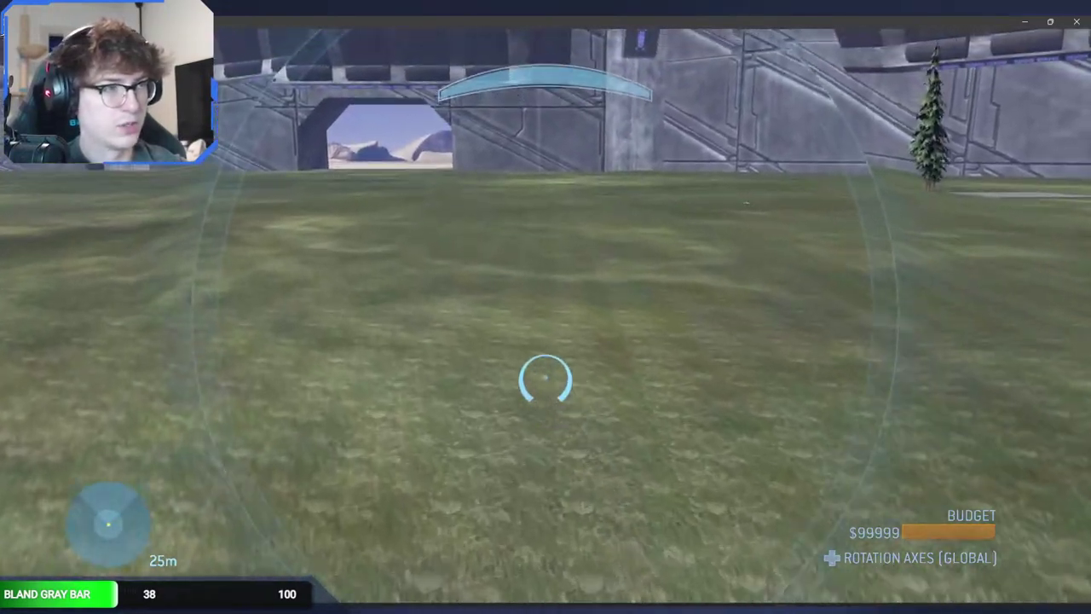
Step: Check the order of the entries around Tree Trunk and Forerunner Hall in the Structure list and close it
{"action": "key", "text": "x"}
{"action": "key", "text": "Down"}
{"action": "key", "text": "Up"}
{"action": "key", "text": "Up"}
{"action": "key", "text": "Up"}
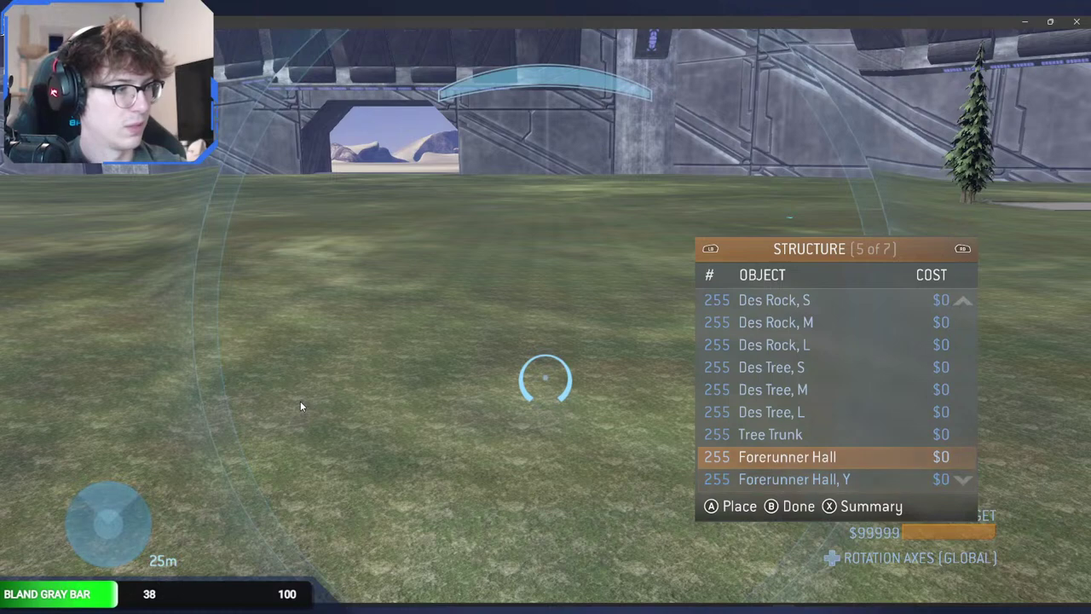
{"action": "key", "text": "Down"}
{"action": "key", "text": "Escape"}
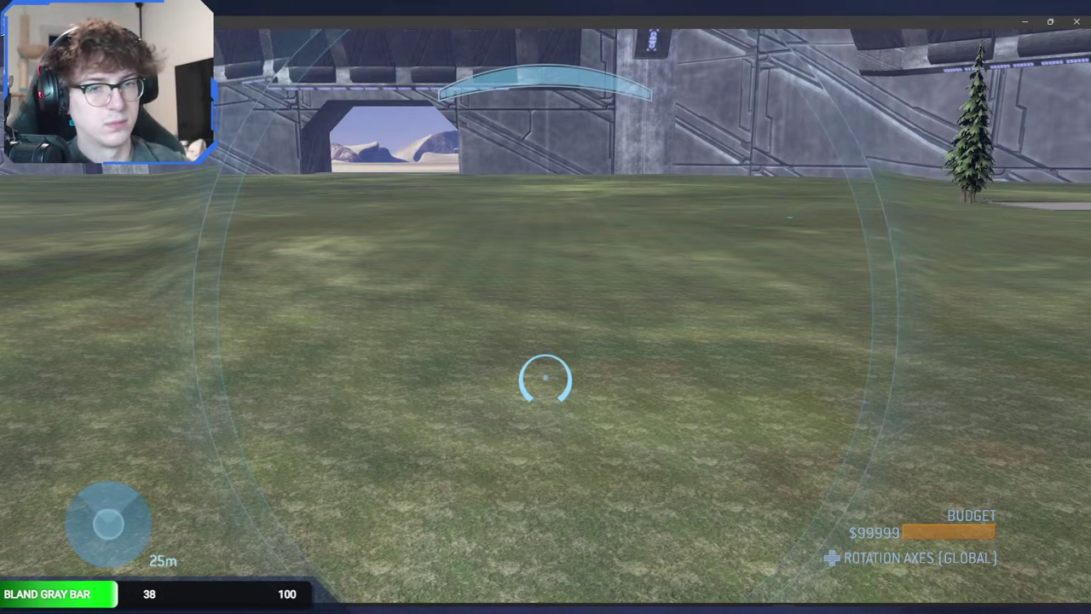
Step: Switch to the alpine_sandbox scenario in Guerilla and insert a blank MV teleporters palette entry before tree_trunk
{"action": "key", "text": "alt+Tab"}
{"action": "key", "text": "alt+Tab"}
{"action": "key", "text": "alt+Tab"}
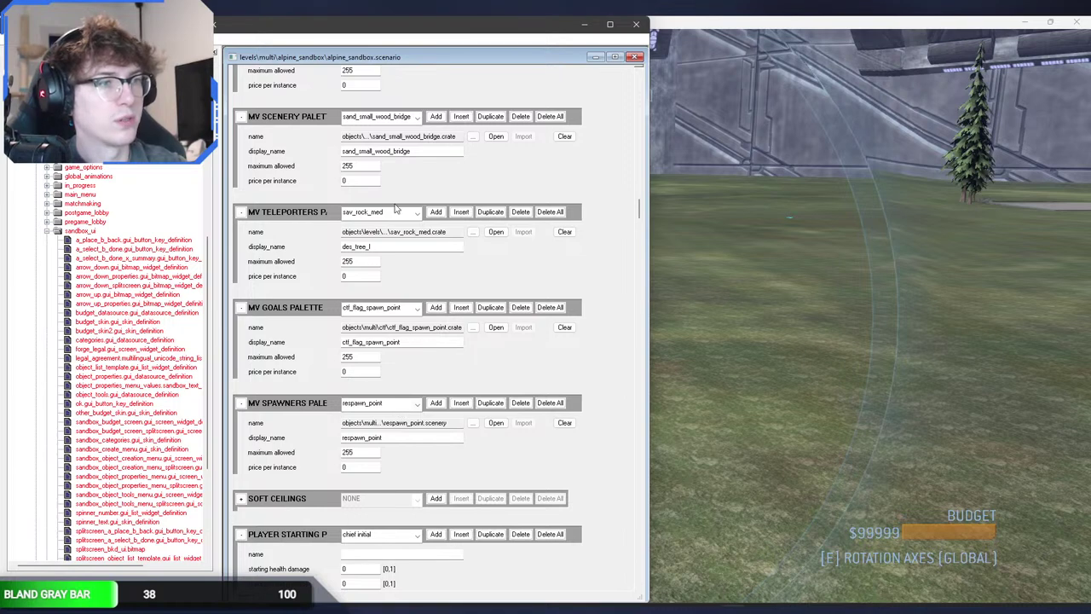
{"action": "left_click", "coordinate": [395, 211]}
{"action": "left_click", "coordinate": [393, 236]}
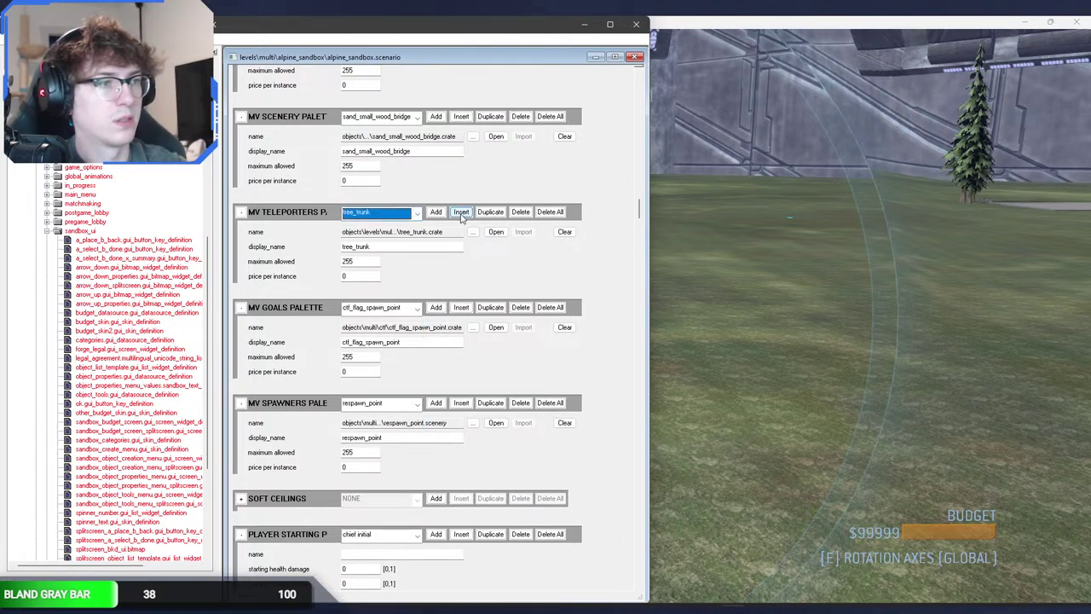
{"action": "left_click", "coordinate": [461, 212]}
Step: Fill the blank entry with display name sav_ground_s from strings.txt, maximum allowed 255, and the flat_med_sav.crate reference
{"action": "key", "text": "alt+Tab"}
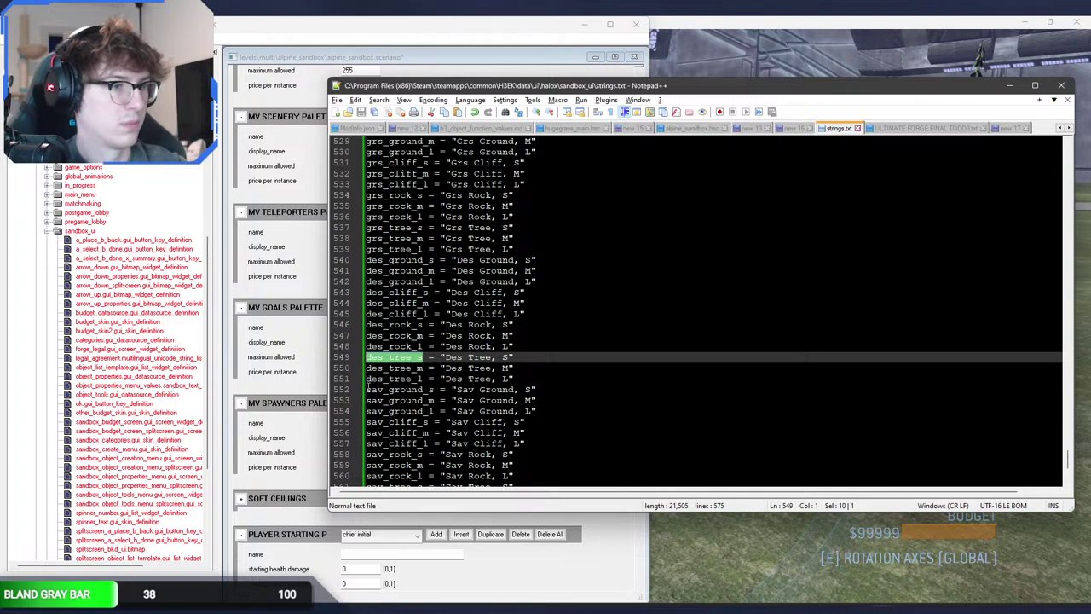
{"action": "left_click_drag", "start_coordinate": [367, 390], "coordinate": [431, 390]}
{"action": "left_click", "coordinate": [283, 353]}
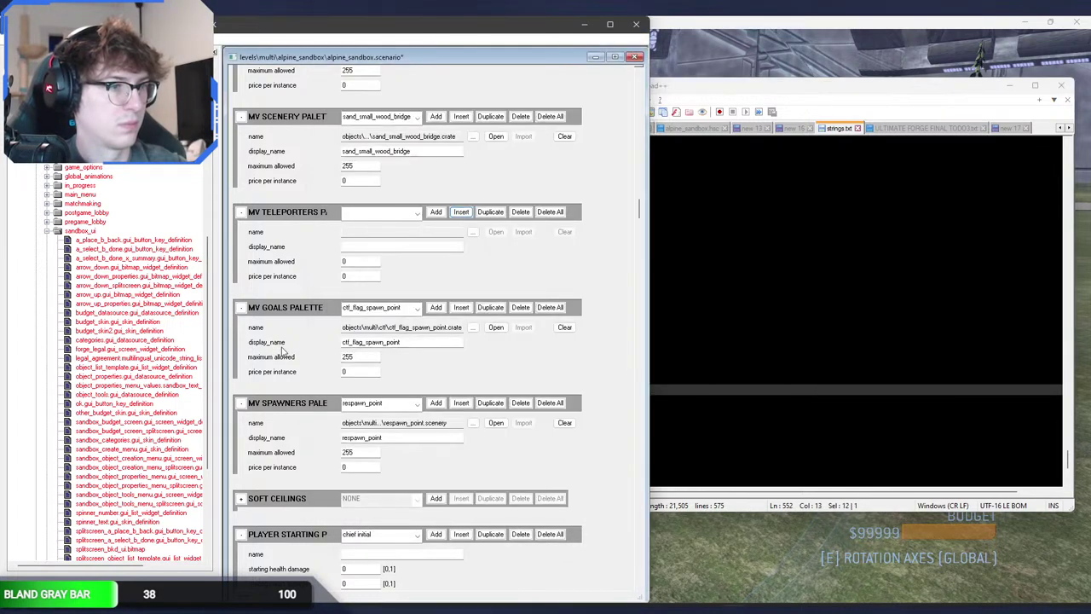
{"action": "left_click", "coordinate": [475, 233]}
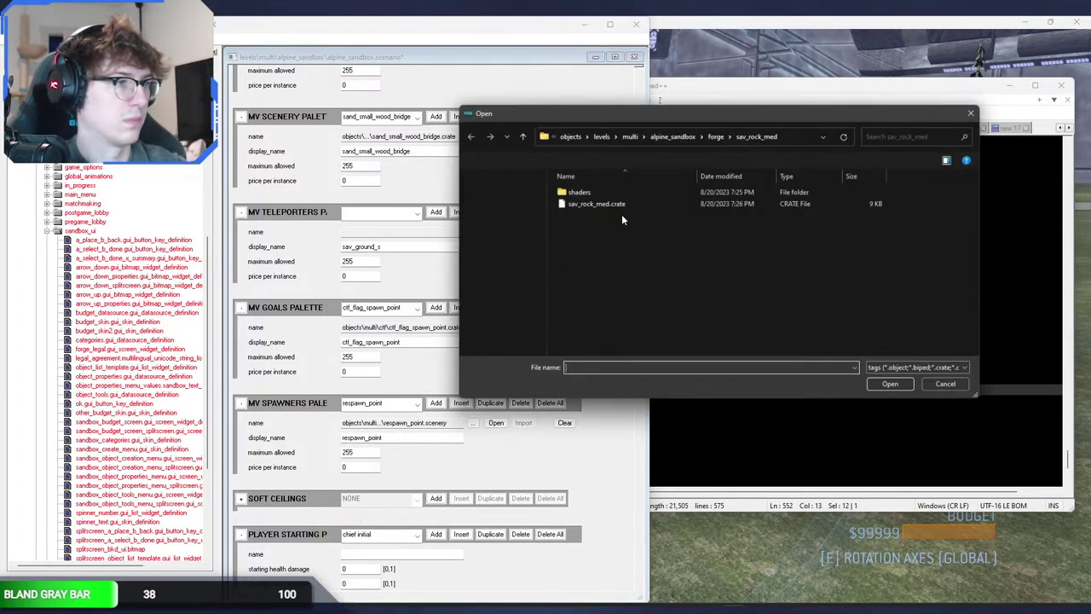
{"action": "left_click", "coordinate": [704, 136]}
{"action": "scroll", "coordinate": [629, 261], "scroll_direction": "down", "scroll_amount": 2}
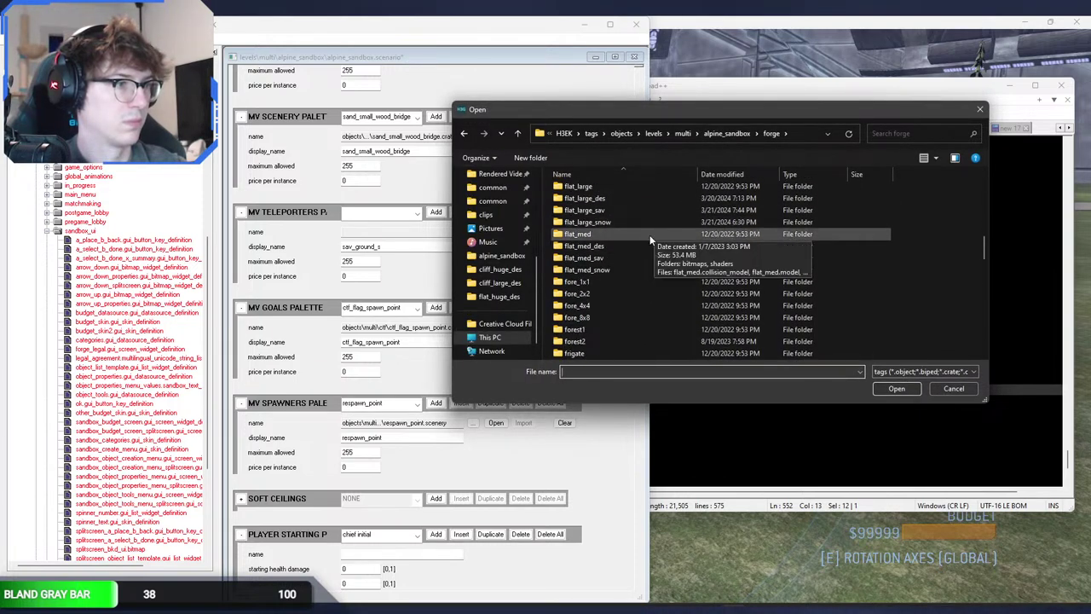
{"action": "double_click", "coordinate": [628, 256]}
{"action": "double_click", "coordinate": [592, 214]}
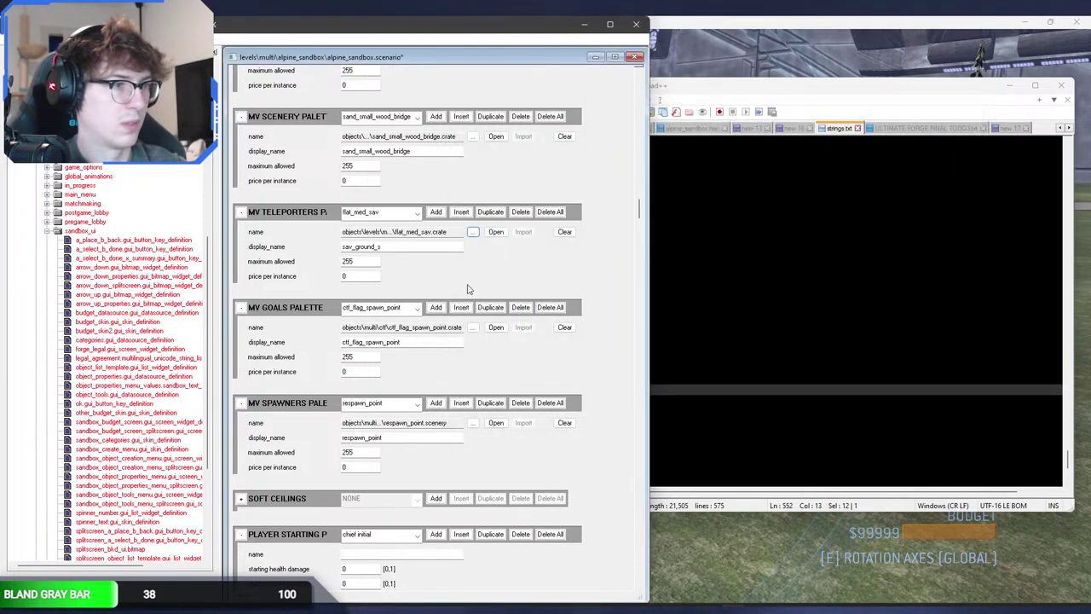
Step: Insert another MV teleporters palette entry referencing flat_large_sav.crate with the display name sav_ground_m
{"action": "left_click", "coordinate": [459, 214]}
{"action": "left_click", "coordinate": [473, 232]}
{"action": "left_click", "coordinate": [716, 134]}
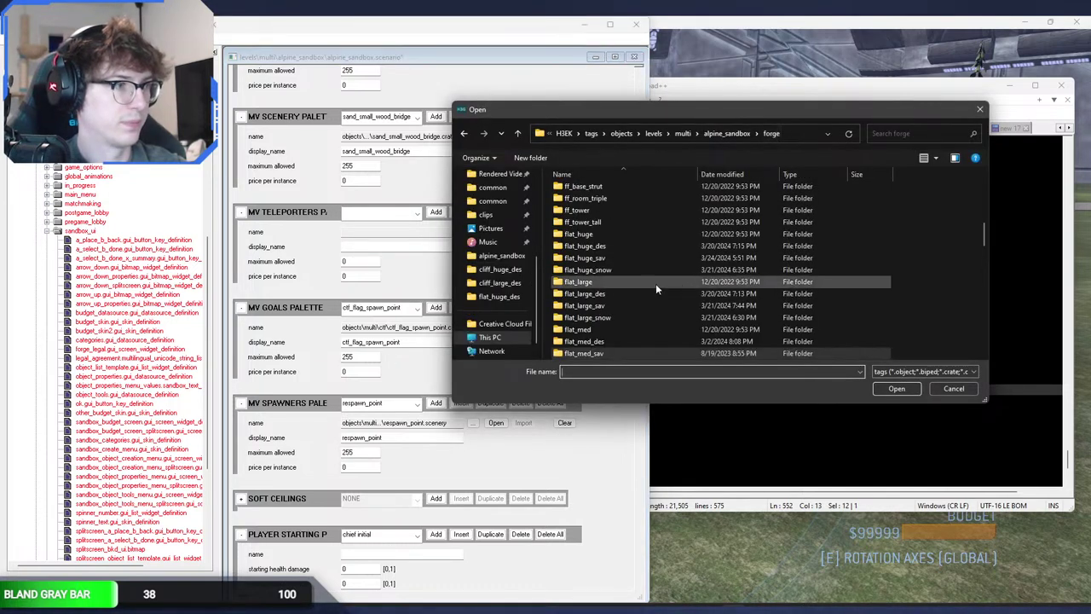
{"action": "double_click", "coordinate": [614, 306]}
{"action": "double_click", "coordinate": [579, 204]}
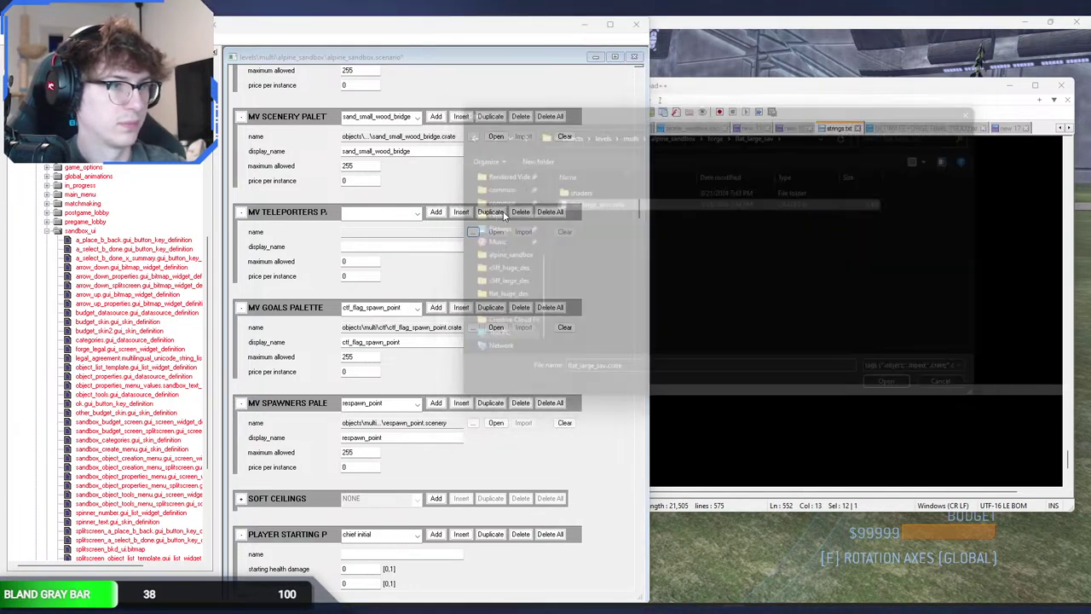
{"action": "left_click", "coordinate": [375, 246]}
{"action": "type", "text": "sav_ground_m"}
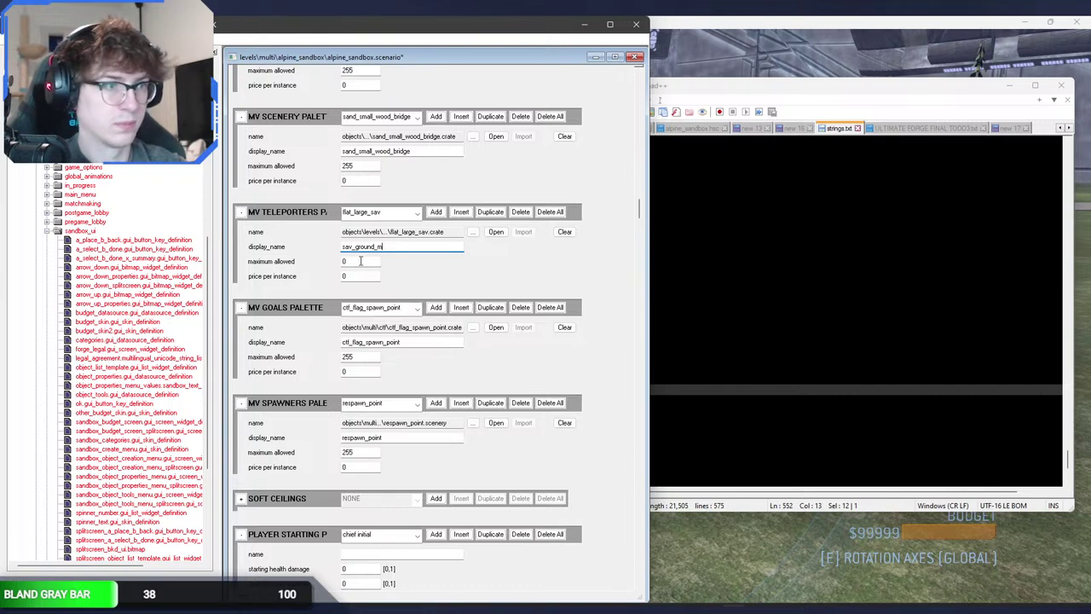
Step: Insert an MV teleporters palette entry with display name sav_ground_l, maximum allowed 255, and the flat_huge_sav.crate reference
{"action": "left_click", "coordinate": [460, 212]}
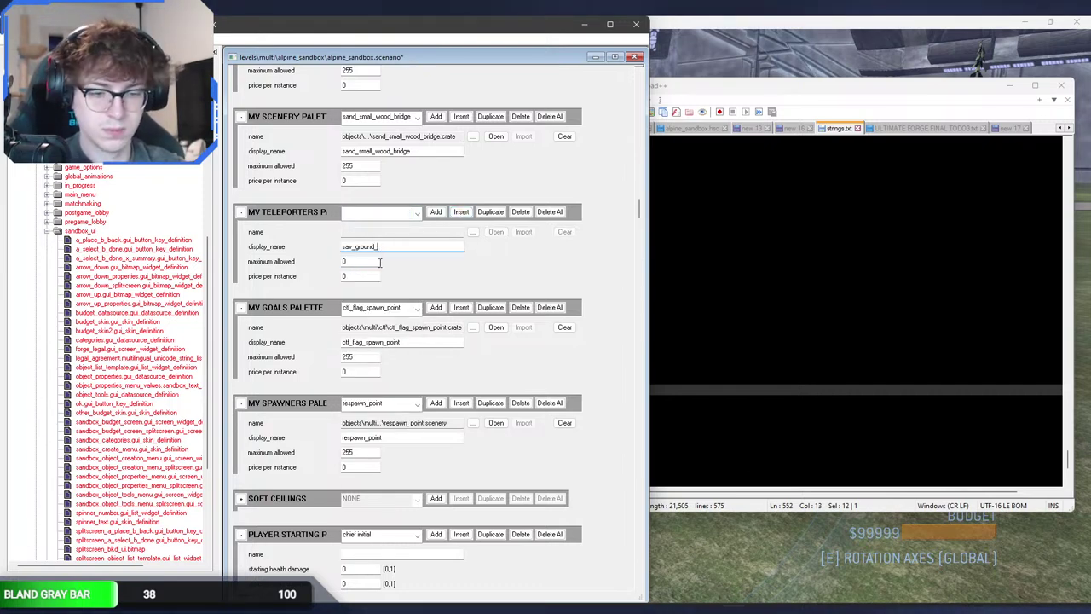
{"action": "left_click", "coordinate": [471, 231]}
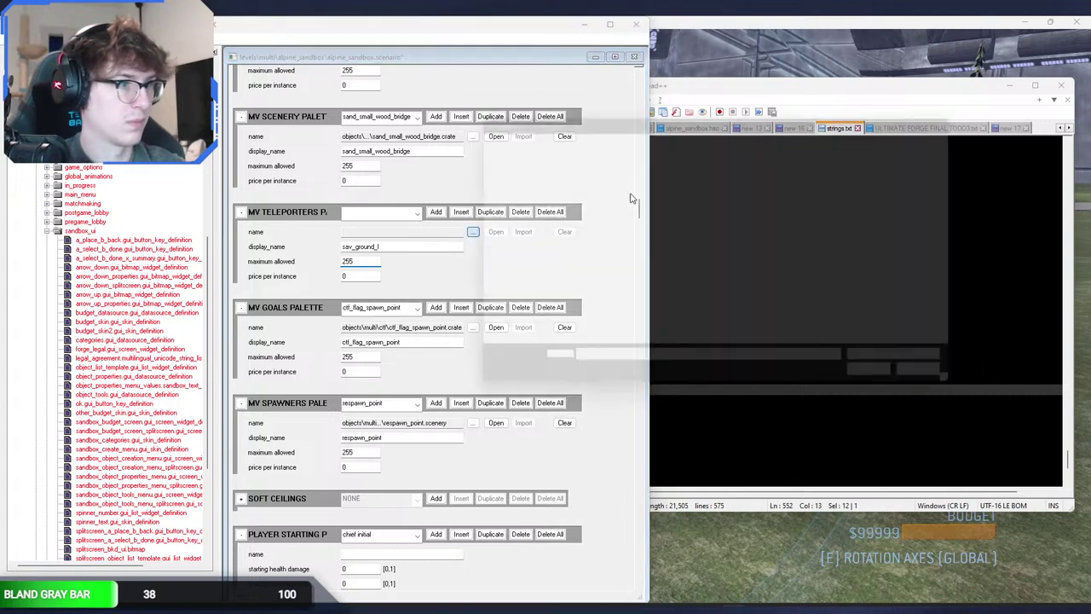
{"action": "left_click", "coordinate": [712, 134]}
{"action": "double_click", "coordinate": [608, 307]}
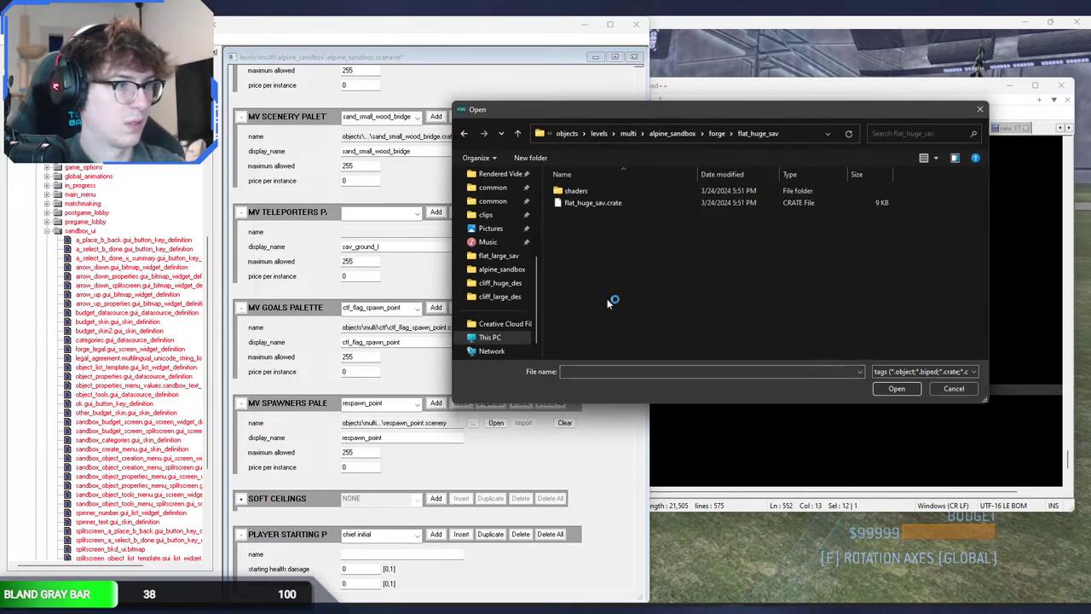
{"action": "double_click", "coordinate": [601, 202]}
Step: Insert an entry before tree_trunk with the display name sav_cliff_s copied from strings.txt and maximum allowed 255
{"action": "left_click", "coordinate": [400, 213]}
{"action": "left_click", "coordinate": [399, 219]}
{"action": "scroll", "coordinate": [399, 218], "scroll_direction": "down", "scroll_amount": 1}
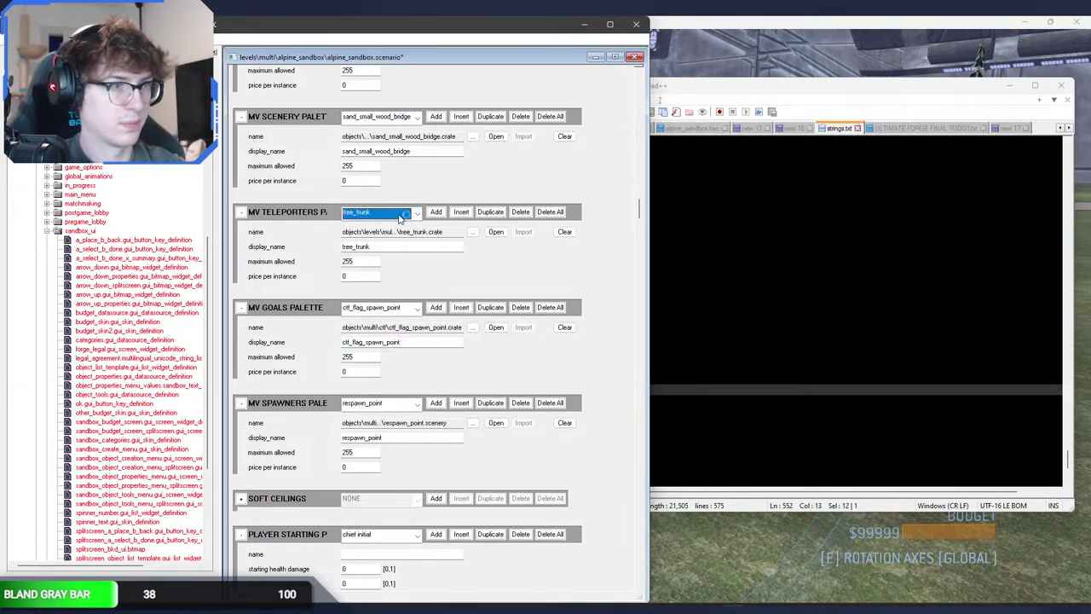
{"action": "left_click", "coordinate": [799, 312]}
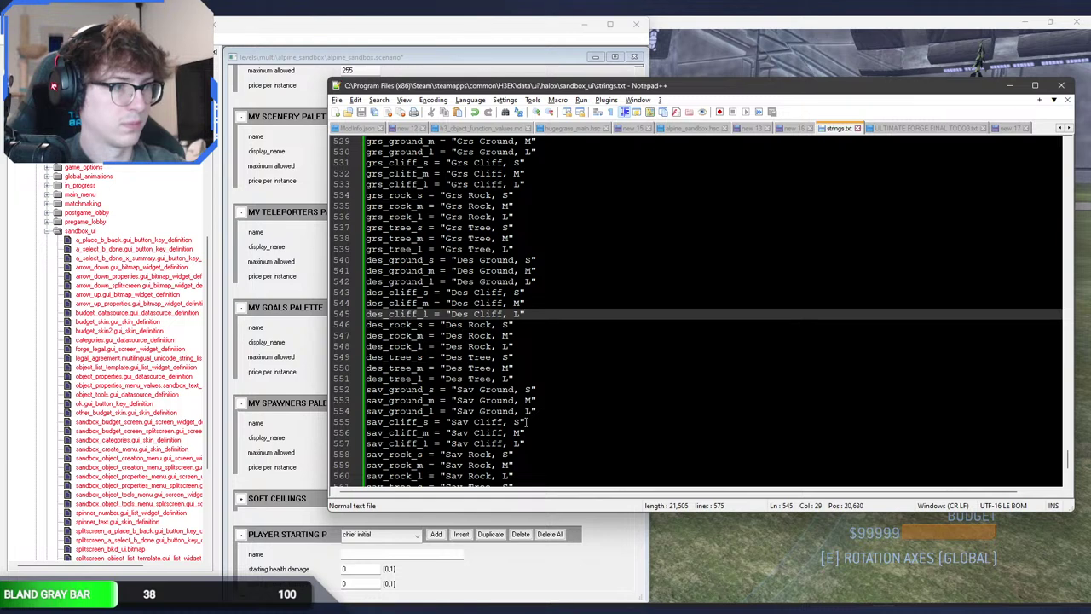
{"action": "left_click_drag", "start_coordinate": [430, 422], "coordinate": [349, 419]}
{"action": "key", "text": "ctrl+c"}
{"action": "left_click", "coordinate": [268, 257]}
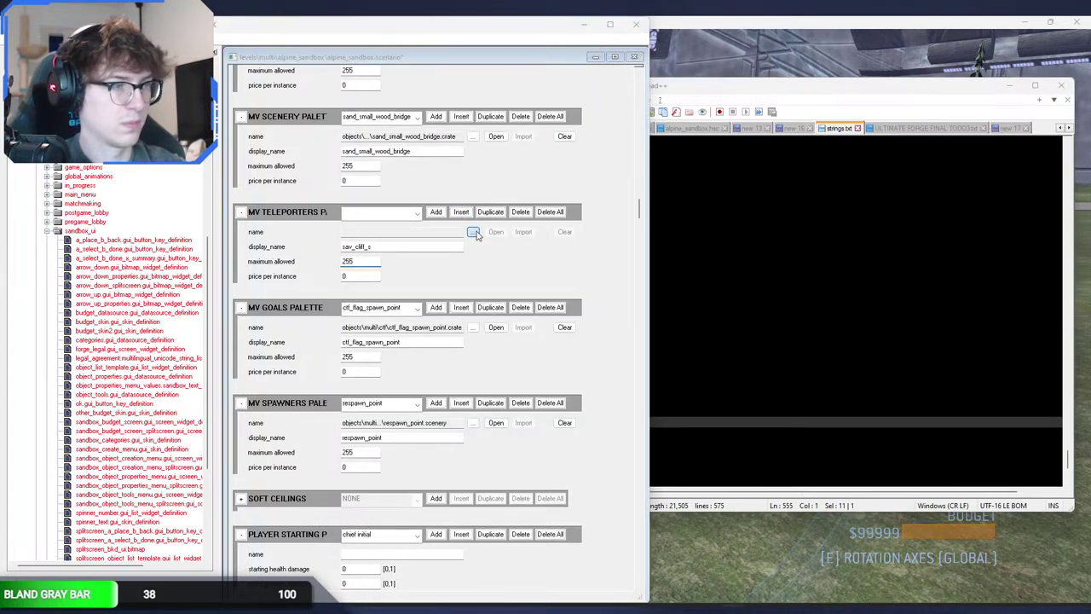
Step: Reference cliff_med_sav.crate from the alpine_sandbox forge folder in the sav_cliff_s entry
{"action": "left_click", "coordinate": [474, 232]}
{"action": "left_click", "coordinate": [713, 134]}
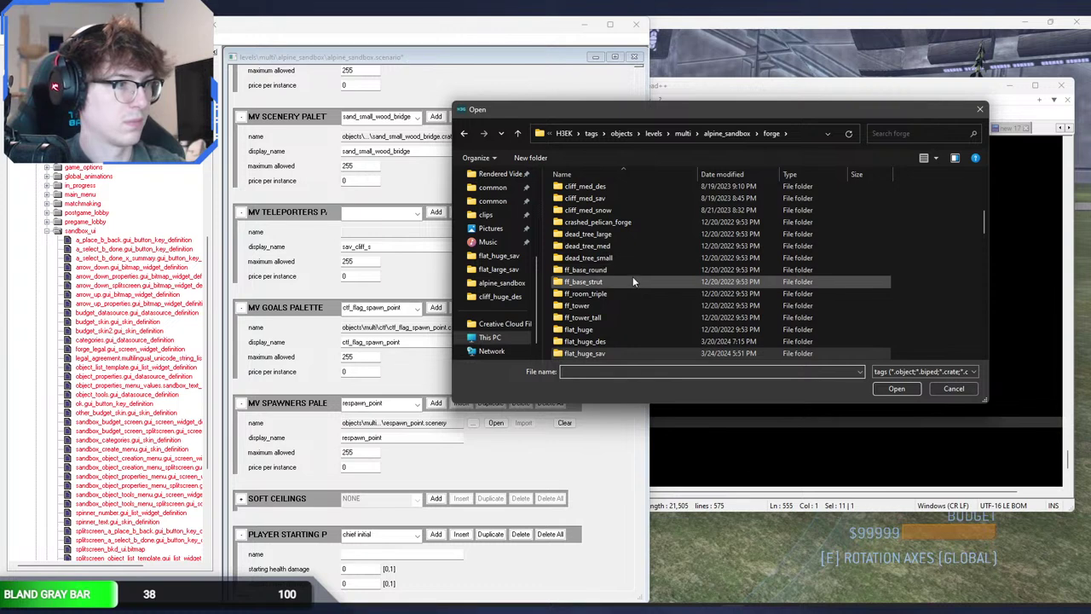
{"action": "scroll", "coordinate": [633, 256], "scroll_direction": "up", "scroll_amount": 1}
{"action": "double_click", "coordinate": [618, 222]}
{"action": "double_click", "coordinate": [606, 216]}
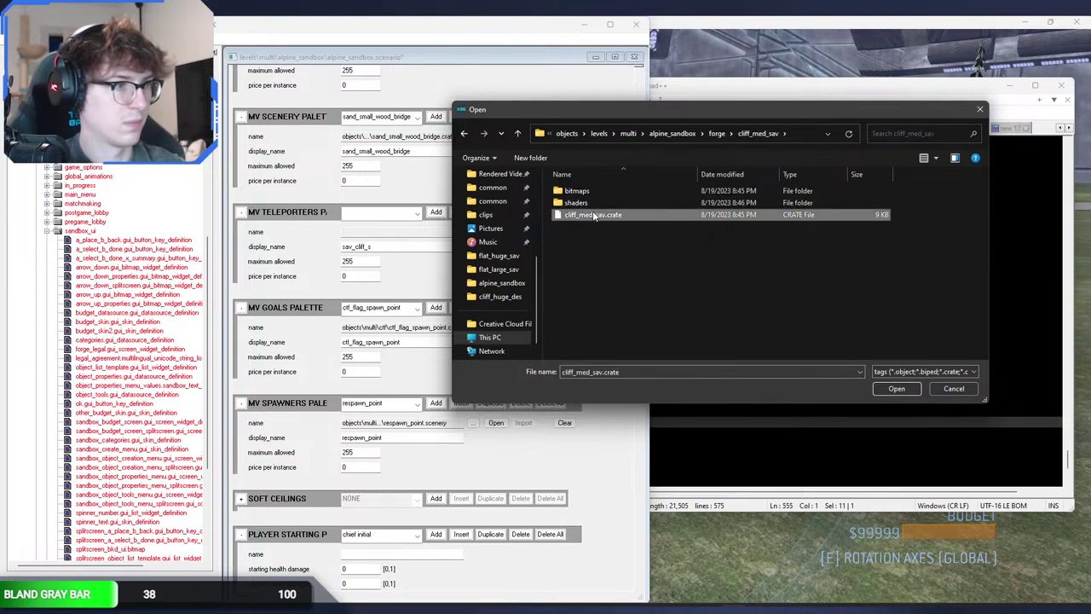
Step: Insert an entry before tree_trunk with display name sav_cliff_m, maximum allowed 255, and the cliff_large_sav.crate reference
{"action": "left_click", "coordinate": [417, 213]}
{"action": "left_click", "coordinate": [419, 217]}
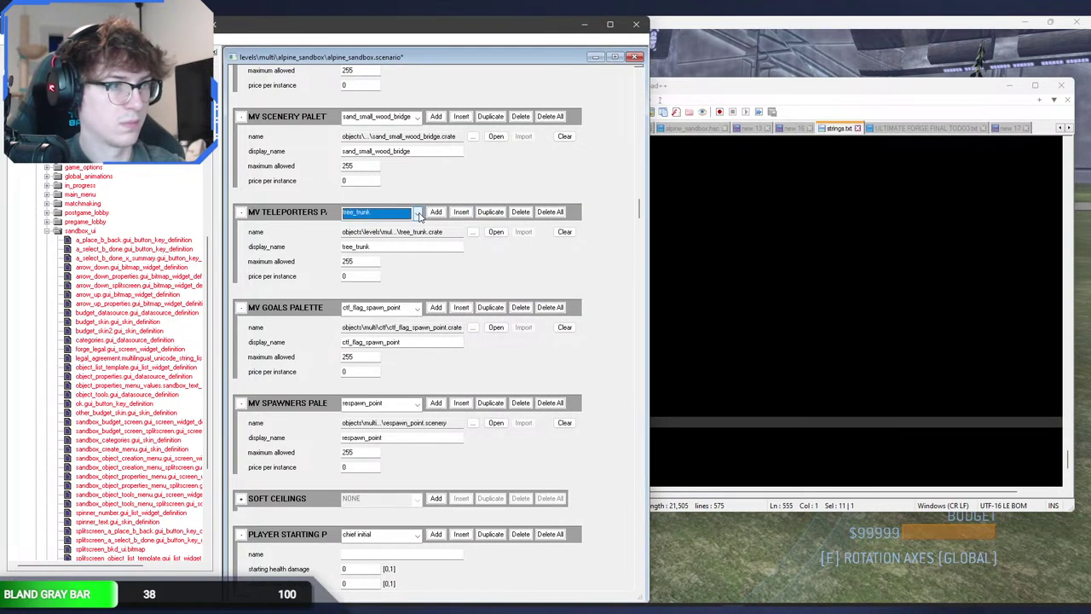
{"action": "left_click", "coordinate": [461, 212]}
{"action": "left_click", "coordinate": [395, 247]}
{"action": "type", "text": "sav_cliff_m"}
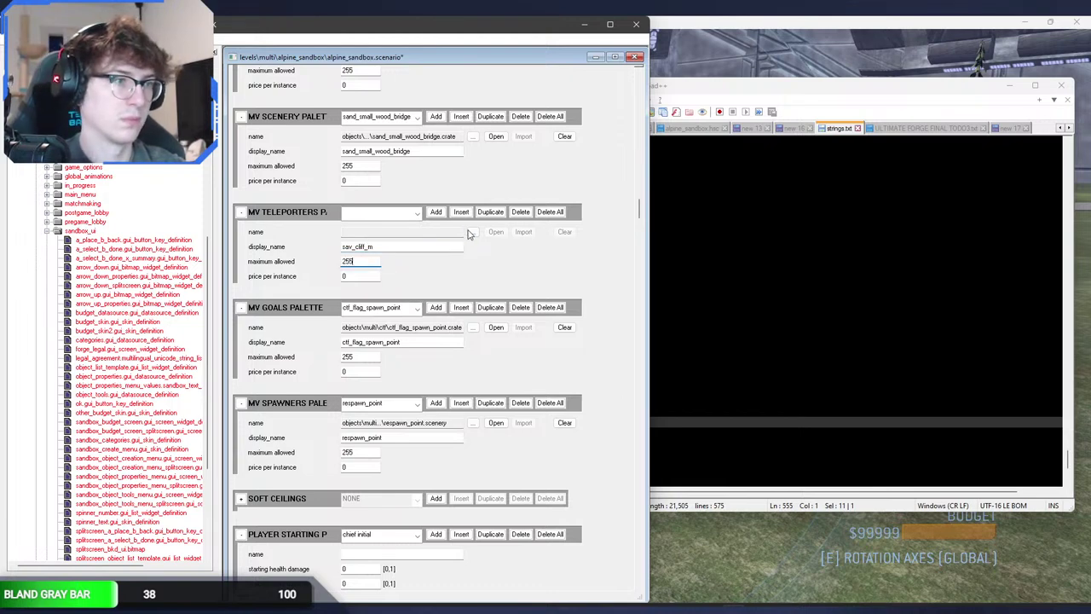
{"action": "left_click", "coordinate": [468, 233]}
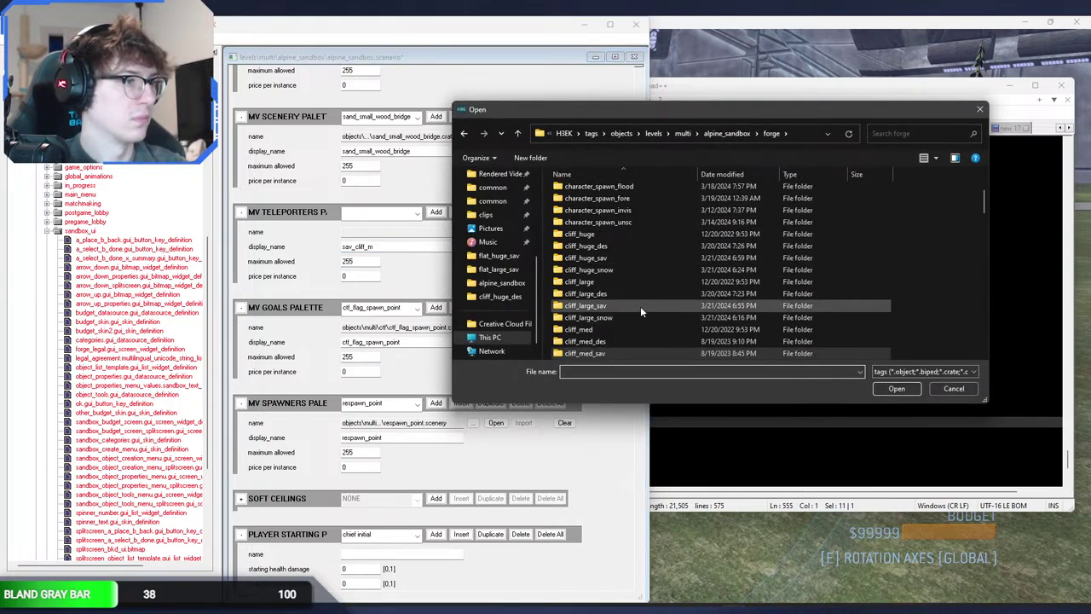
{"action": "double_click", "coordinate": [641, 305]}
{"action": "double_click", "coordinate": [601, 203]}
Step: Insert an entry before tree_trunk with display name sav_cliff_l, maximum allowed 255, and the cliff_huge_sav.crate reference
{"action": "left_click", "coordinate": [405, 214]}
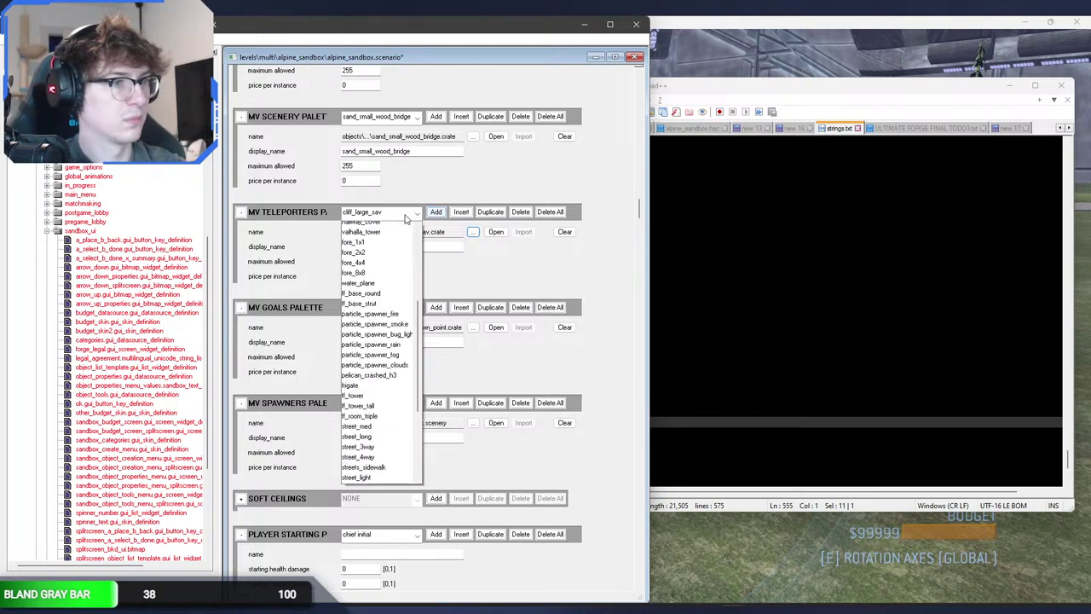
{"action": "left_click", "coordinate": [404, 225]}
{"action": "left_click", "coordinate": [459, 212]}
{"action": "left_click", "coordinate": [388, 246]}
{"action": "key", "text": "ctrl+v"}
{"action": "type", "text": "s"}
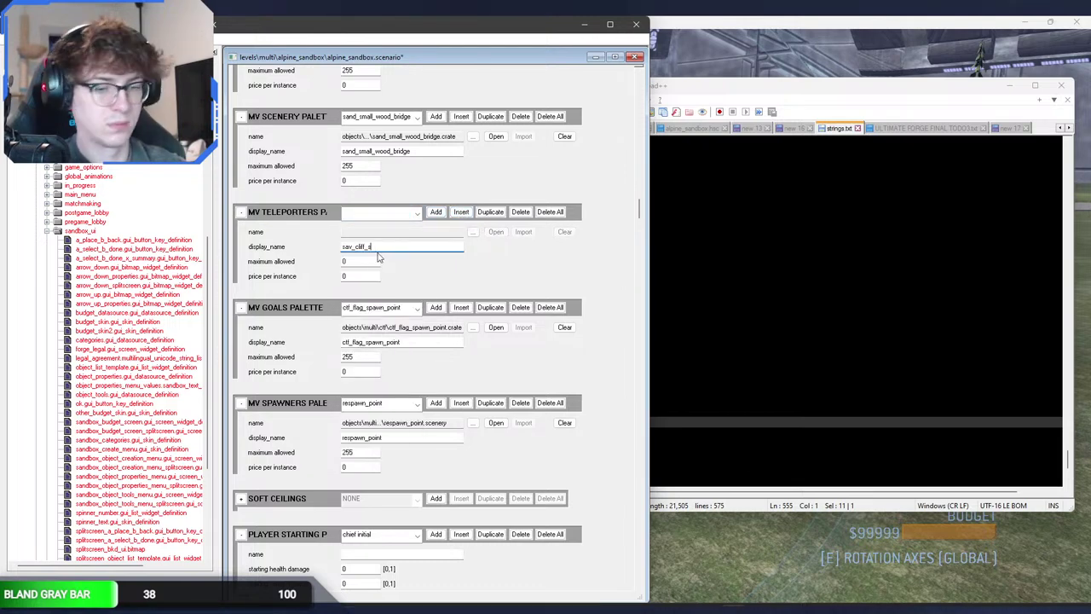
{"action": "left_click", "coordinate": [468, 232]}
{"action": "left_click", "coordinate": [735, 134]}
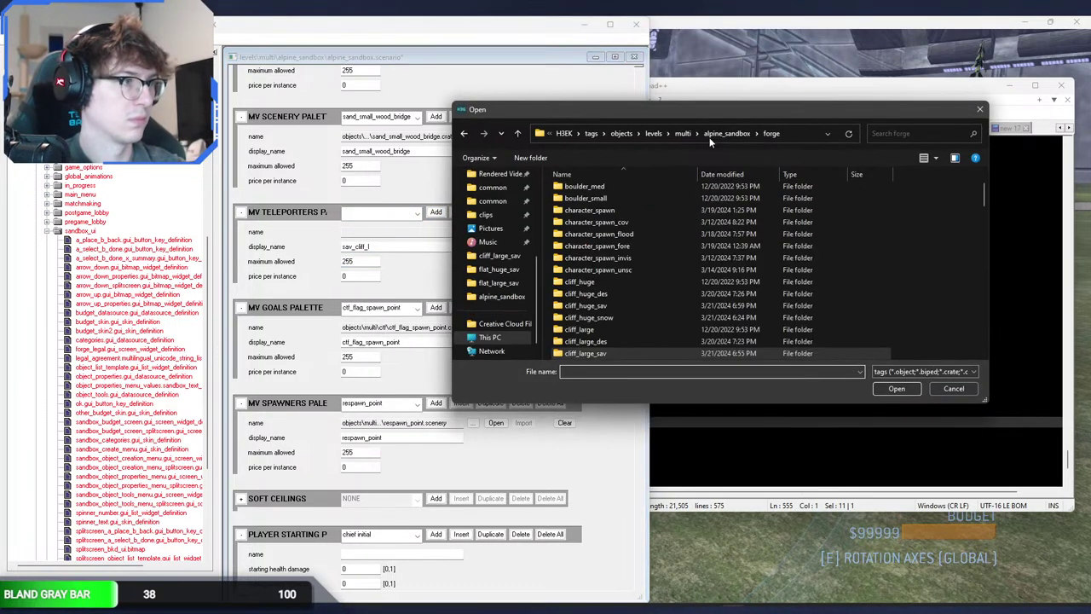
{"action": "double_click", "coordinate": [622, 301]}
{"action": "double_click", "coordinate": [593, 204]}
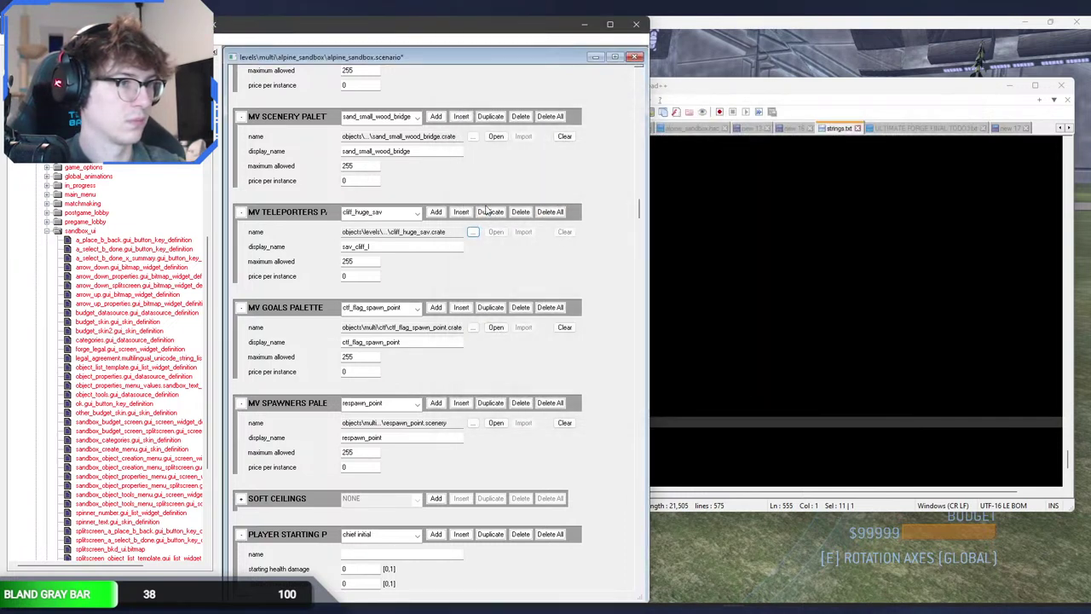
Step: Insert an entry before tree_trunk with maximum allowed 255 and the display name sav_rock_s copied from strings.txt
{"action": "left_click", "coordinate": [397, 213]}
{"action": "left_click", "coordinate": [398, 213]}
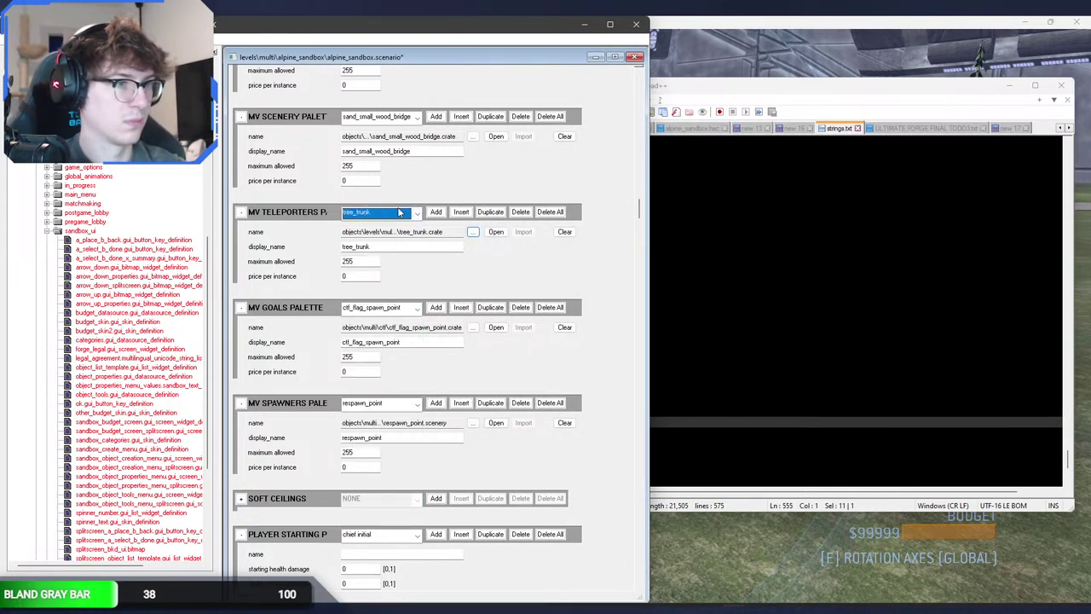
{"action": "left_click", "coordinate": [461, 211]}
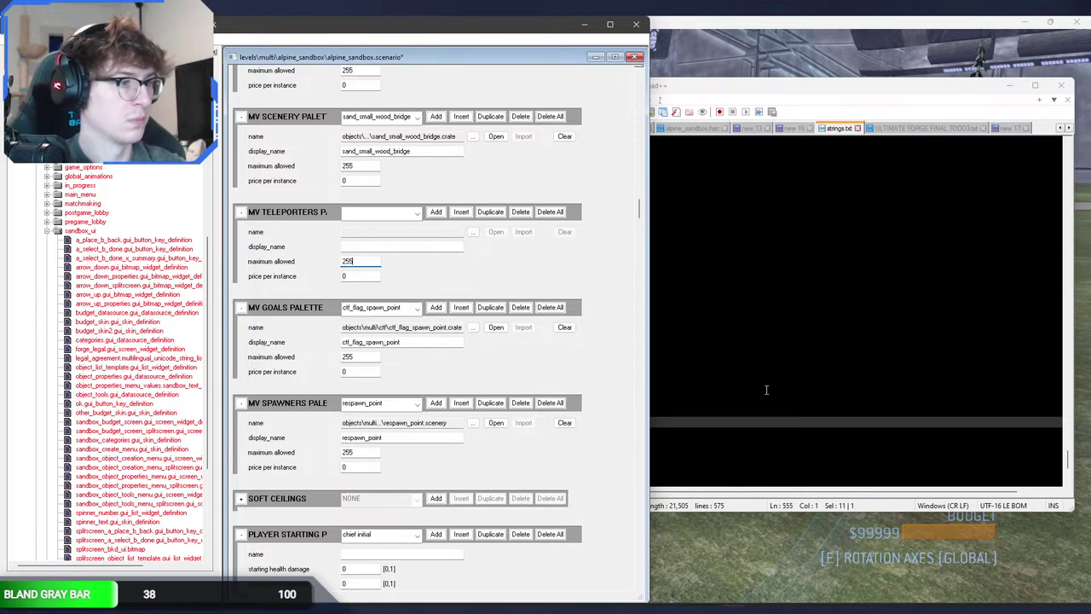
{"action": "left_click", "coordinate": [647, 415]}
{"action": "scroll", "coordinate": [588, 401], "scroll_direction": "down", "scroll_amount": 2}
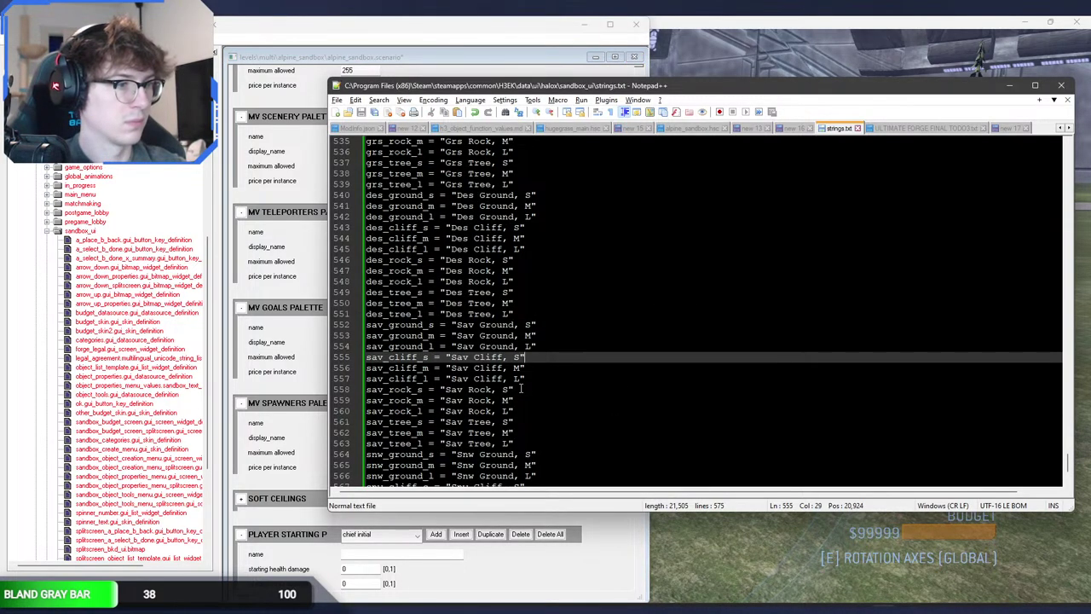
{"action": "left_click_drag", "start_coordinate": [521, 389], "coordinate": [348, 385]}
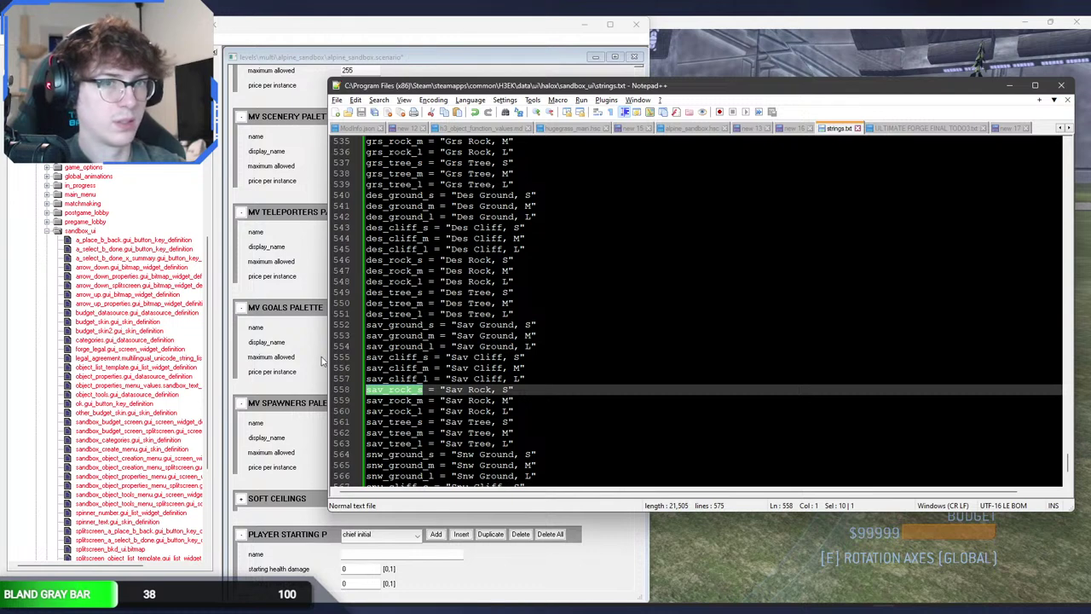
{"action": "left_click", "coordinate": [322, 362]}
Step: Reference sav_rock_med.crate from the forge folder in the sav_rock_s entry
{"action": "left_click", "coordinate": [468, 233]}
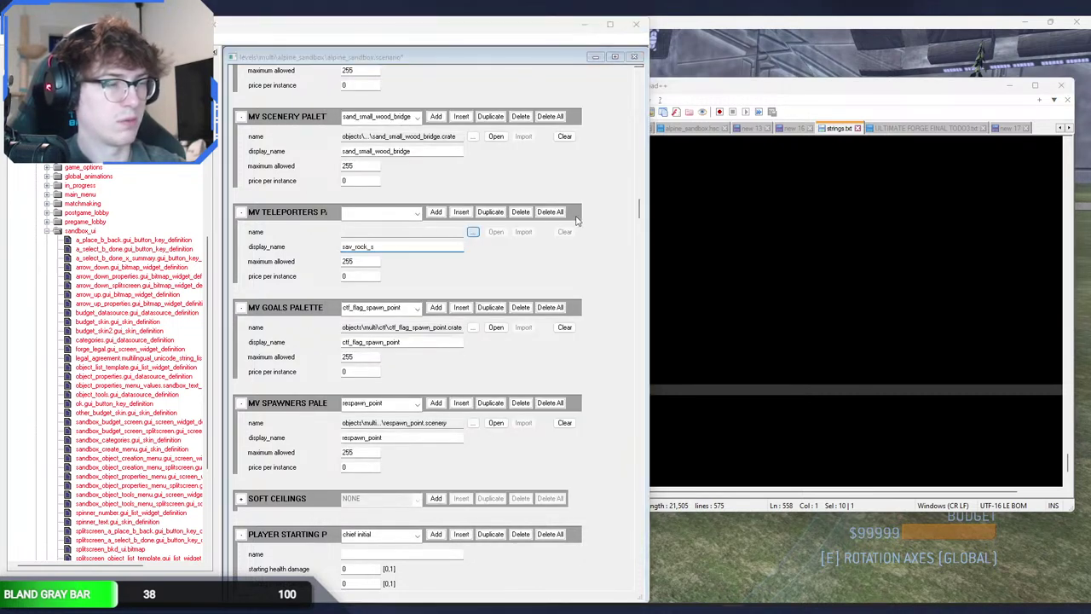
{"action": "left_click", "coordinate": [702, 137]}
{"action": "scroll", "coordinate": [663, 290], "scroll_direction": "down", "scroll_amount": 10}
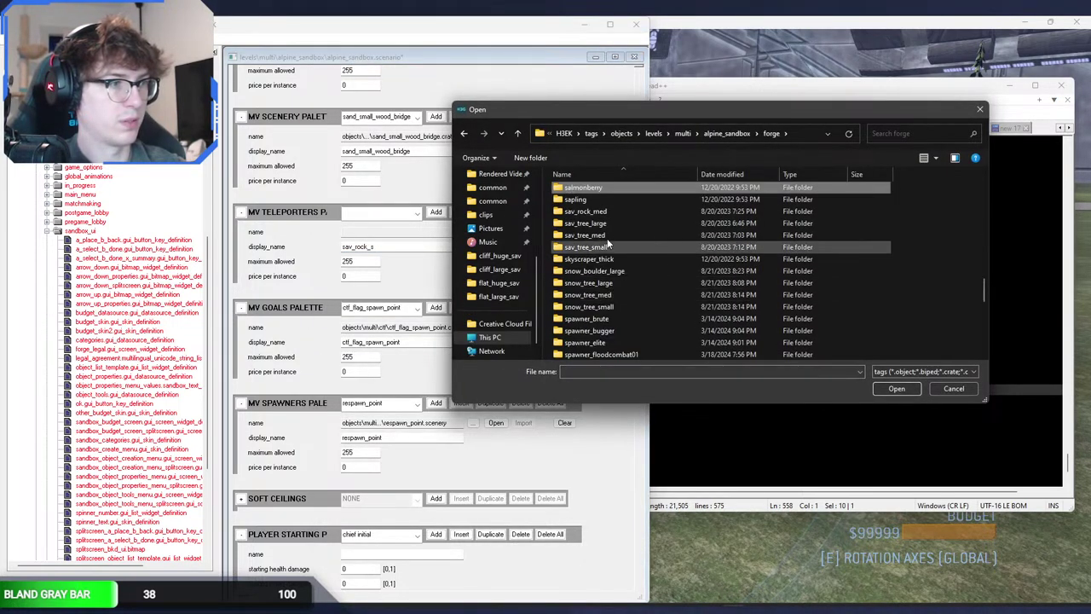
{"action": "double_click", "coordinate": [616, 211]}
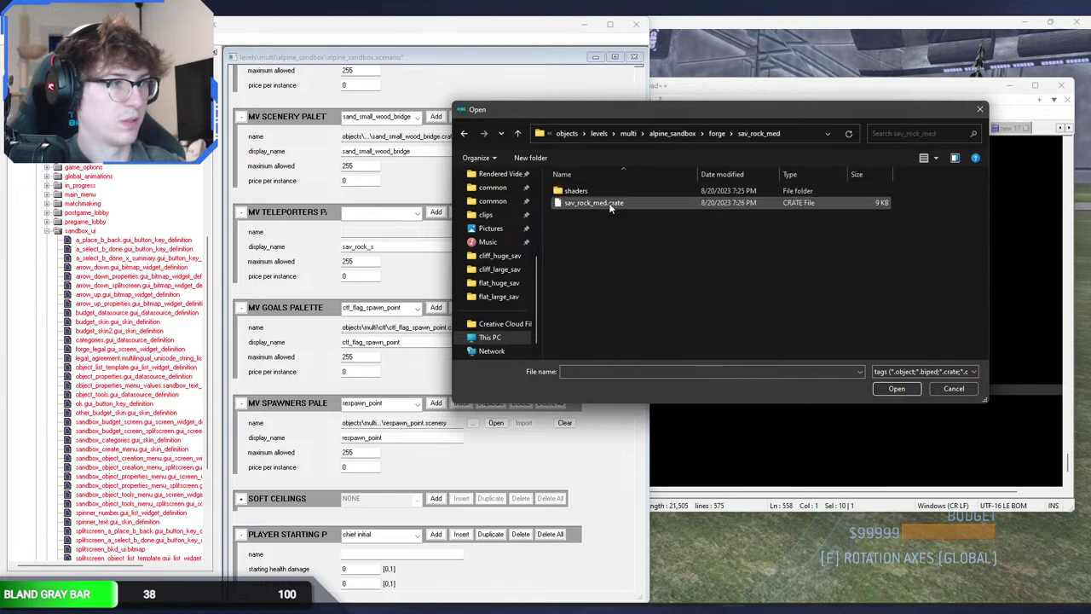
{"action": "double_click", "coordinate": [593, 212]}
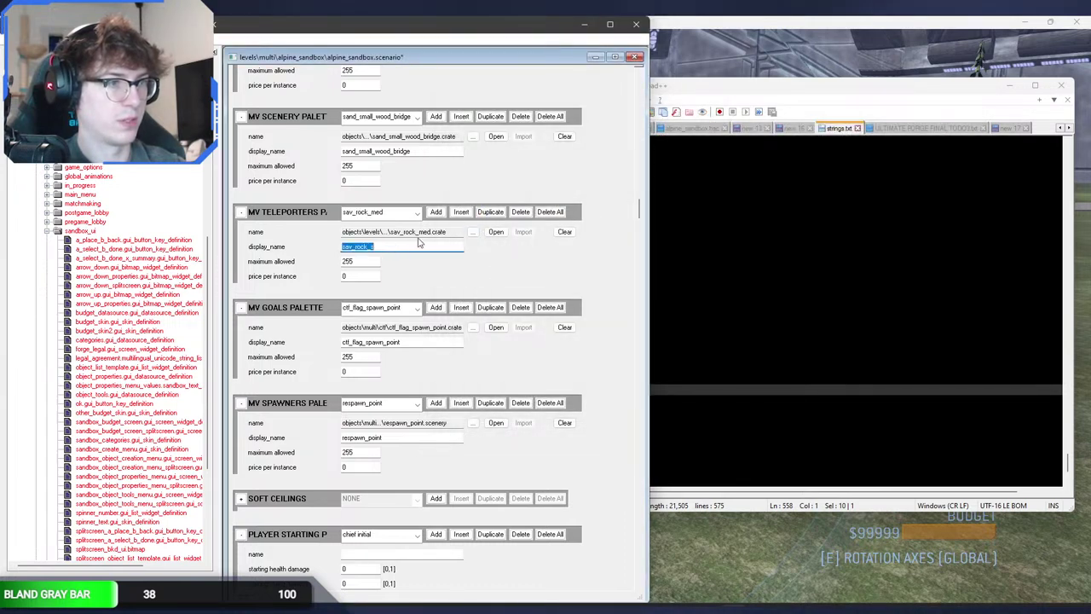
Step: Insert an entry before tree_trunk with display name sav_rock_m, maximum allowed 255, and the same sav_rock_med.crate reference as sav_rock_s
{"action": "left_click", "coordinate": [401, 212]}
{"action": "left_click", "coordinate": [402, 212]}
{"action": "scroll", "coordinate": [402, 212], "scroll_direction": "up", "scroll_amount": 1}
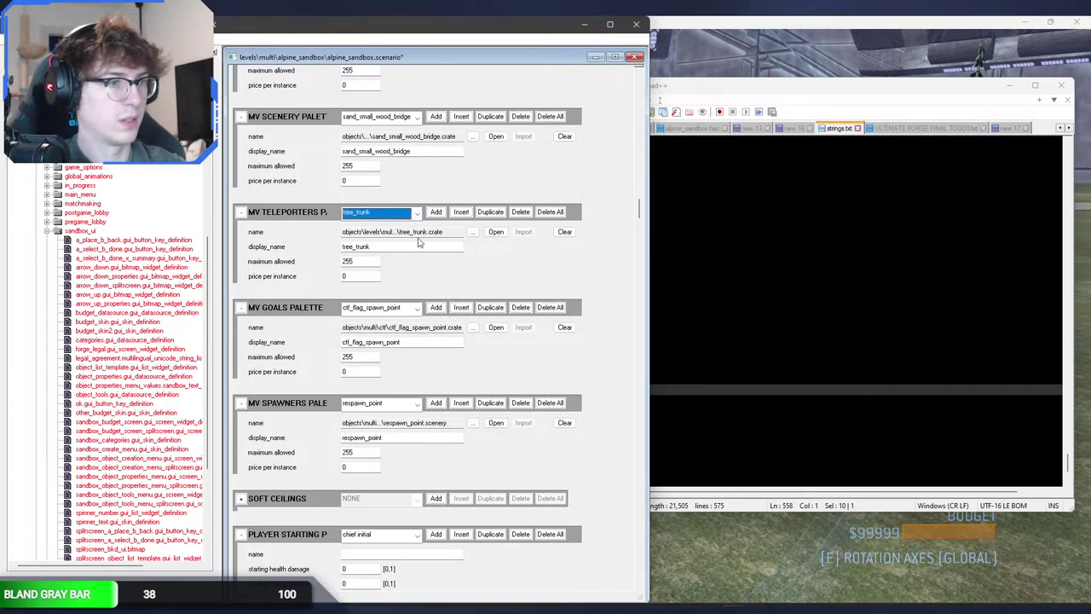
{"action": "left_click", "coordinate": [418, 245]}
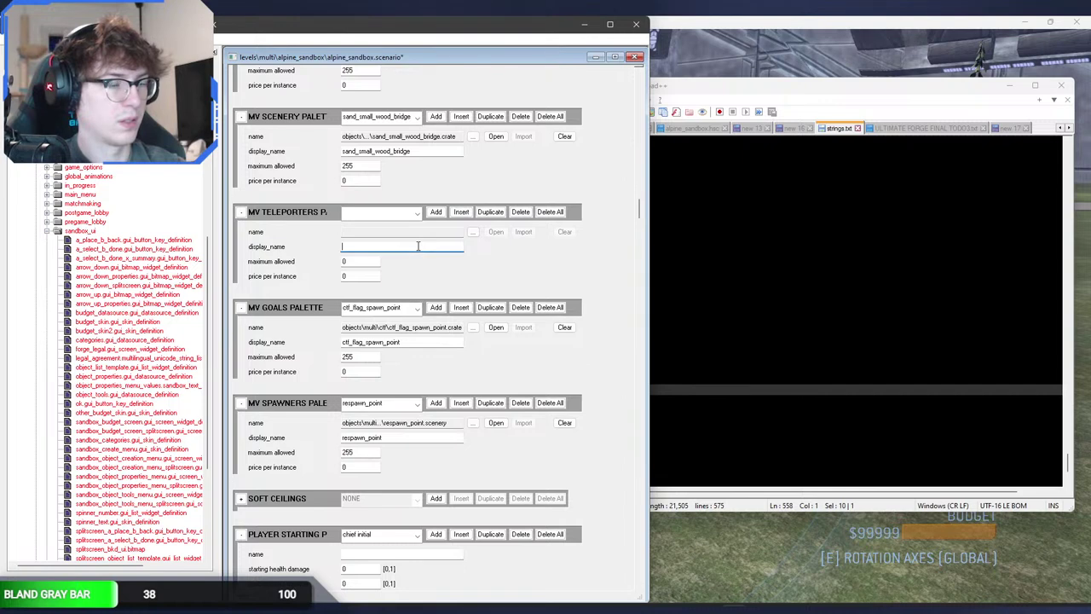
{"action": "type", "text": "sav_rock_"}
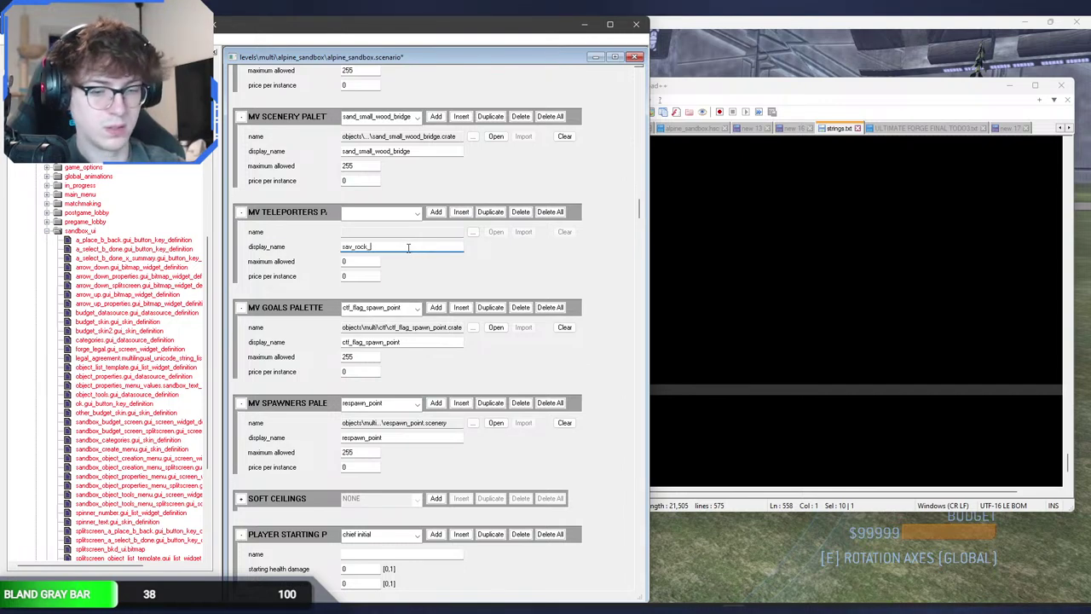
{"action": "type", "text": "sm"}
{"action": "key", "text": "Tab"}
{"action": "type", "text": "255"}
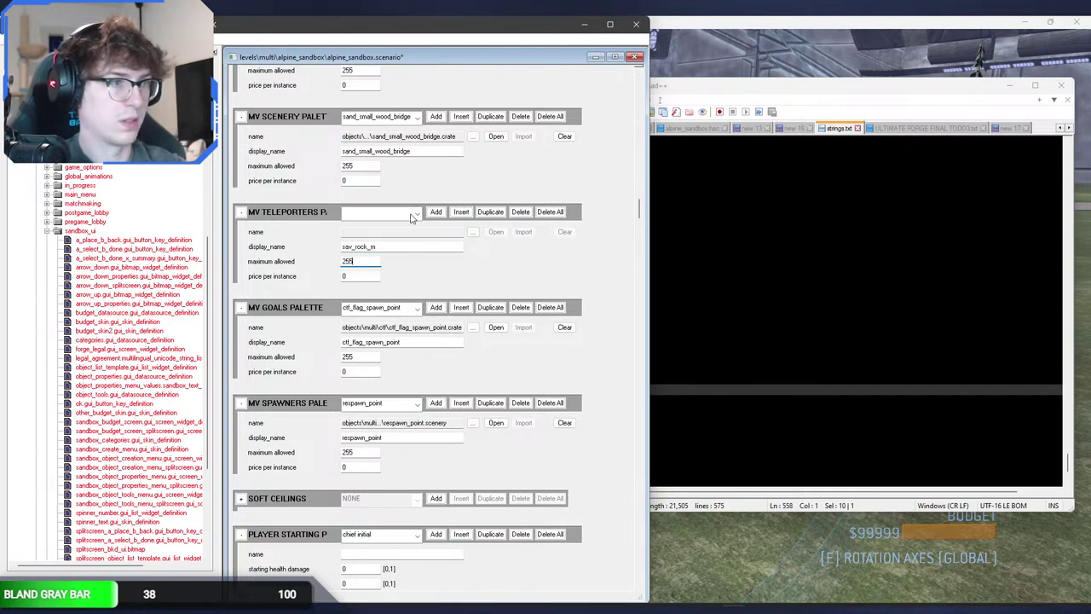
{"action": "left_click", "coordinate": [411, 218]}
{"action": "left_click", "coordinate": [408, 217]}
{"action": "scroll", "coordinate": [407, 217], "scroll_direction": "up", "scroll_amount": 1}
{"action": "scroll", "coordinate": [403, 218], "scroll_direction": "down", "scroll_amount": 1}
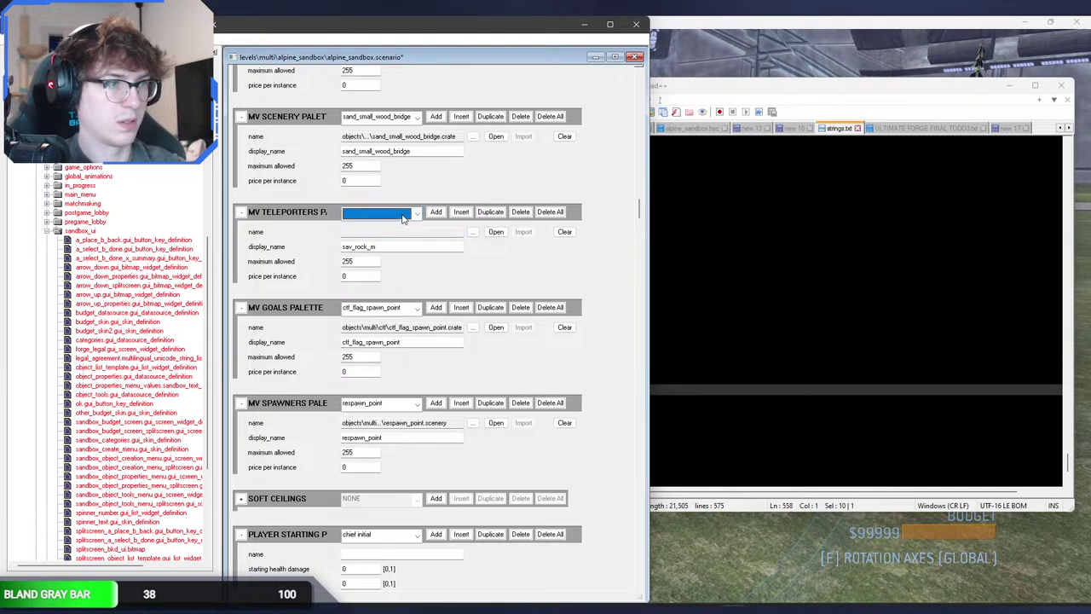
Step: Insert another entry before tree_trunk and name it sav_rock_l, reusing the display name text of the sav_rock_m entry
{"action": "double_click", "coordinate": [393, 246]}
{"action": "key", "text": "ctrl+c"}
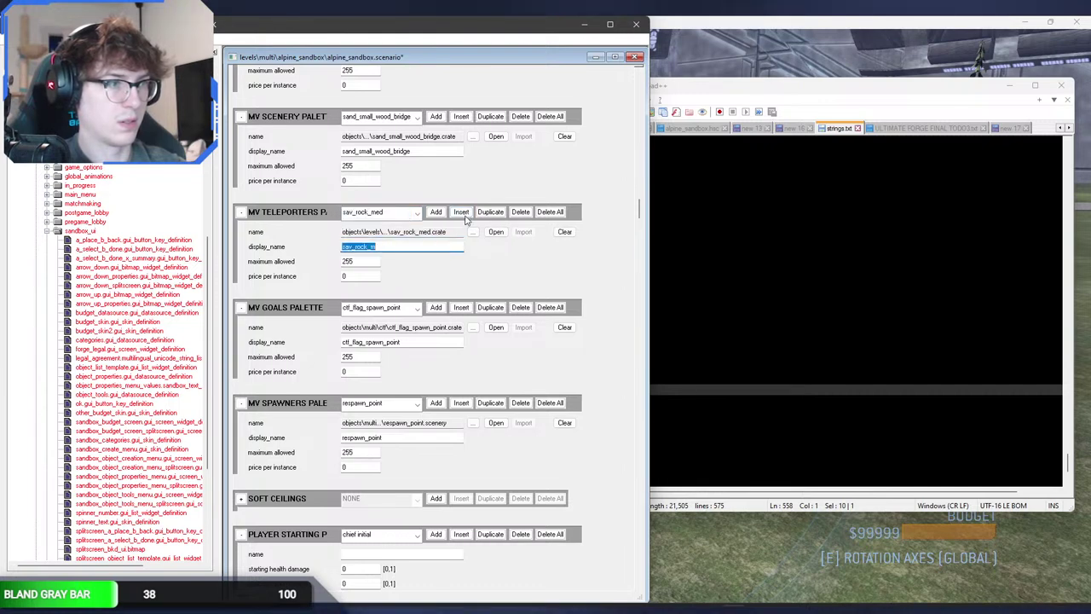
{"action": "left_click", "coordinate": [412, 216]}
{"action": "left_click", "coordinate": [412, 216]}
{"action": "scroll", "coordinate": [412, 217], "scroll_direction": "down", "scroll_amount": 1}
{"action": "left_click", "coordinate": [456, 215]}
{"action": "left_click", "coordinate": [402, 245]}
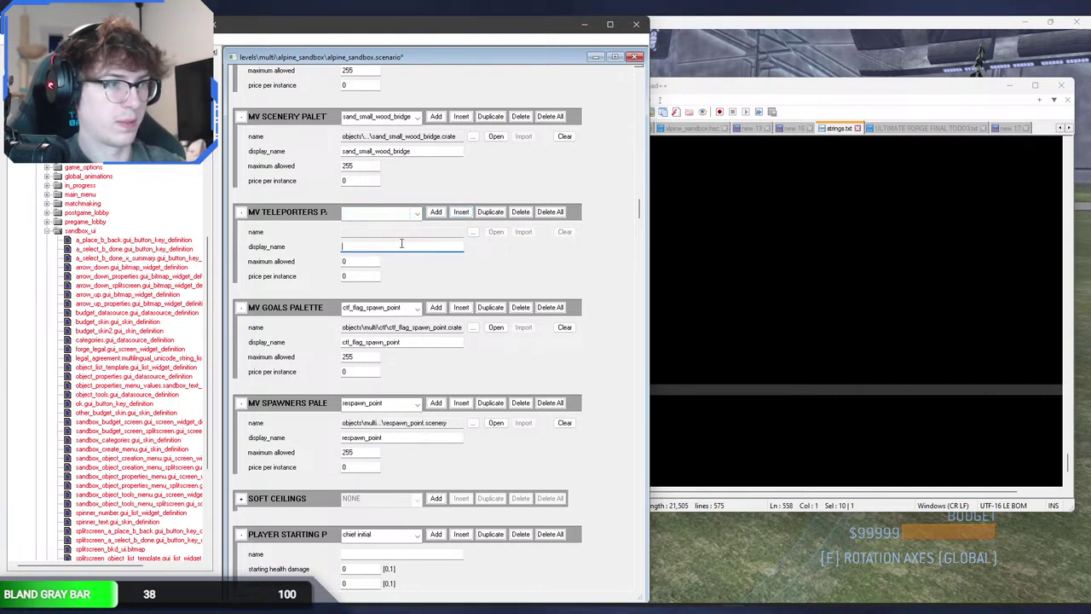
{"action": "key", "text": "ctrl+v"}
{"action": "key", "text": "BackSpace"}
{"action": "type", "text": "l"}
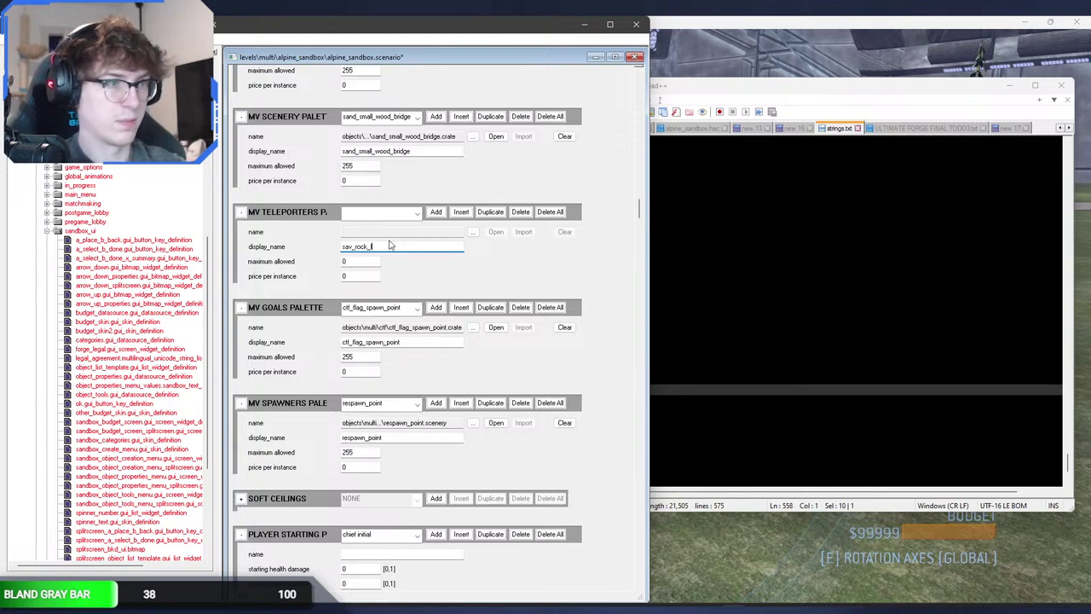
Step: Copy the sav_rock_med.crate reference from sav_rock_m into the sav_rock_l entry, set its maximum allowed to 255, and select tree_trunk
{"action": "left_click", "coordinate": [388, 231]}
{"action": "left_click", "coordinate": [417, 213]}
{"action": "left_click", "coordinate": [414, 227]}
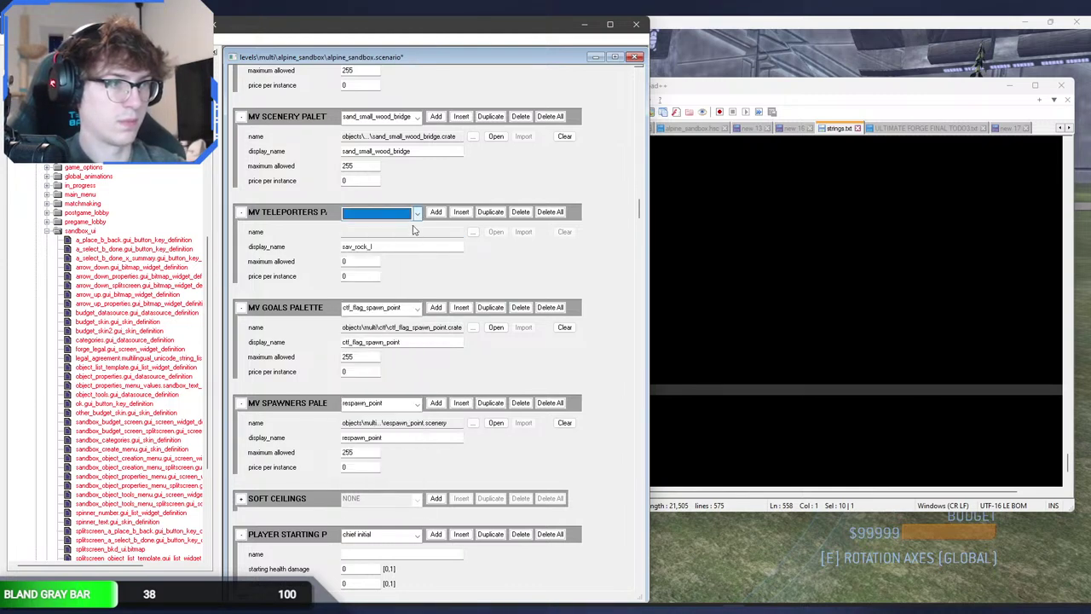
{"action": "scroll", "coordinate": [409, 217], "scroll_direction": "up", "scroll_amount": 1}
{"action": "left_click", "coordinate": [409, 231]}
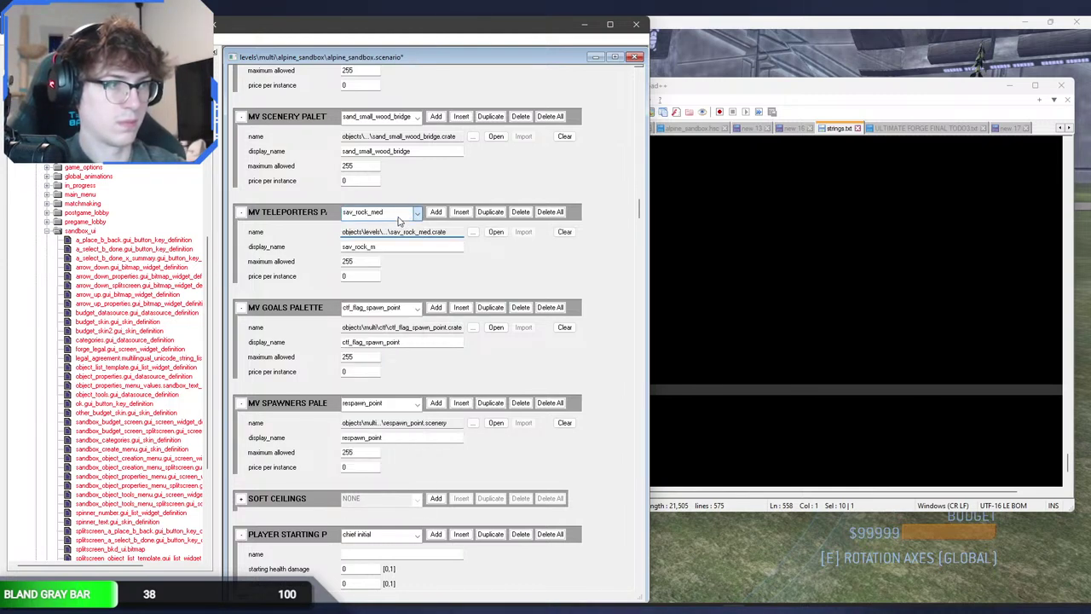
{"action": "left_click", "coordinate": [397, 218]}
{"action": "left_click", "coordinate": [399, 231]}
{"action": "type", "text": "objects\\levels\\...\\sav_rock_med.crate"}
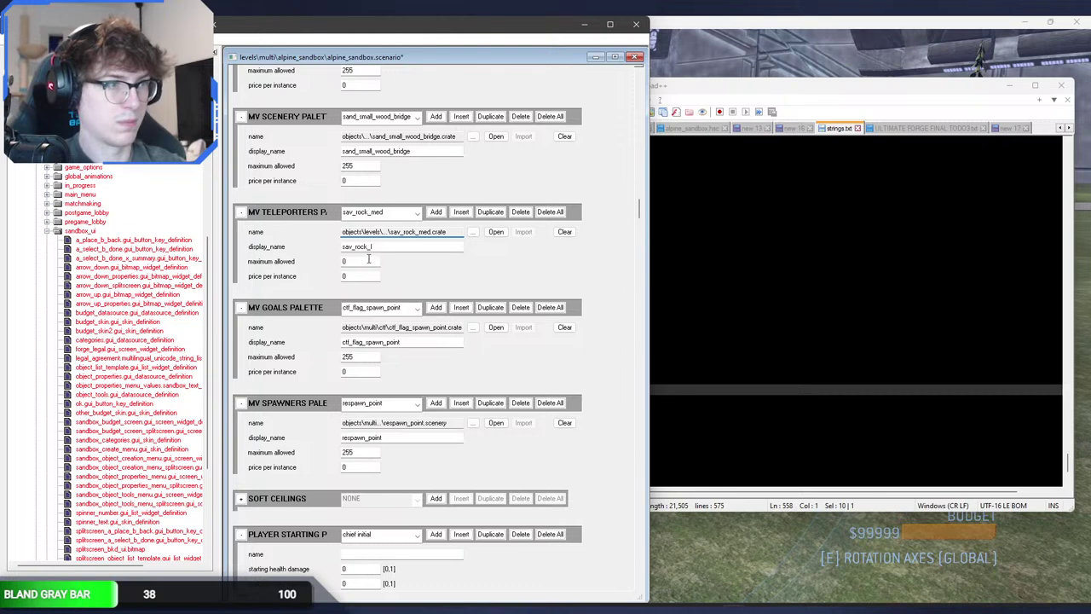
{"action": "double_click", "coordinate": [368, 260]}
{"action": "type", "text": "255"}
{"action": "left_click", "coordinate": [381, 213]}
{"action": "left_click", "coordinate": [383, 216]}
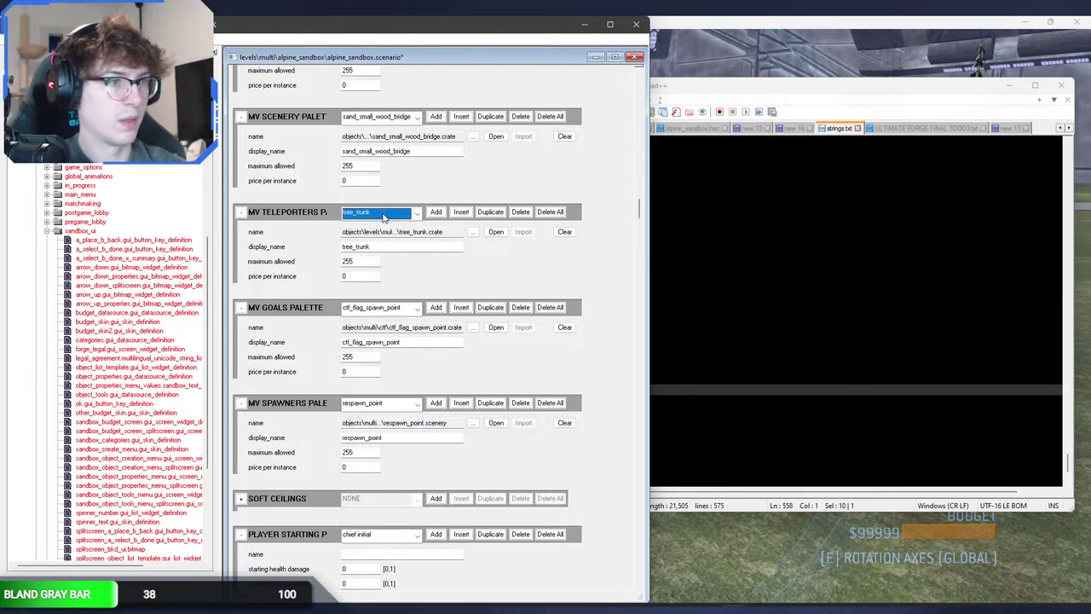
Step: Insert an entry before tree_trunk with display name sav_tree_s, copied from strings.txt, and maximum allowed 255
{"action": "left_click", "coordinate": [688, 389]}
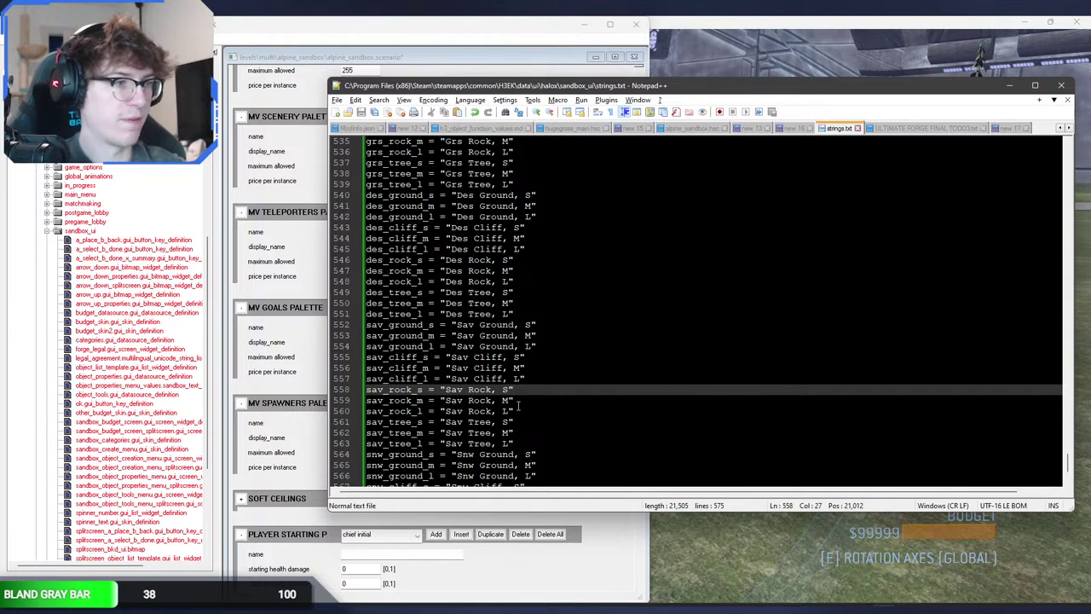
{"action": "left_click_drag", "start_coordinate": [514, 422], "coordinate": [366, 422]}
{"action": "key", "text": "ctrl+c"}
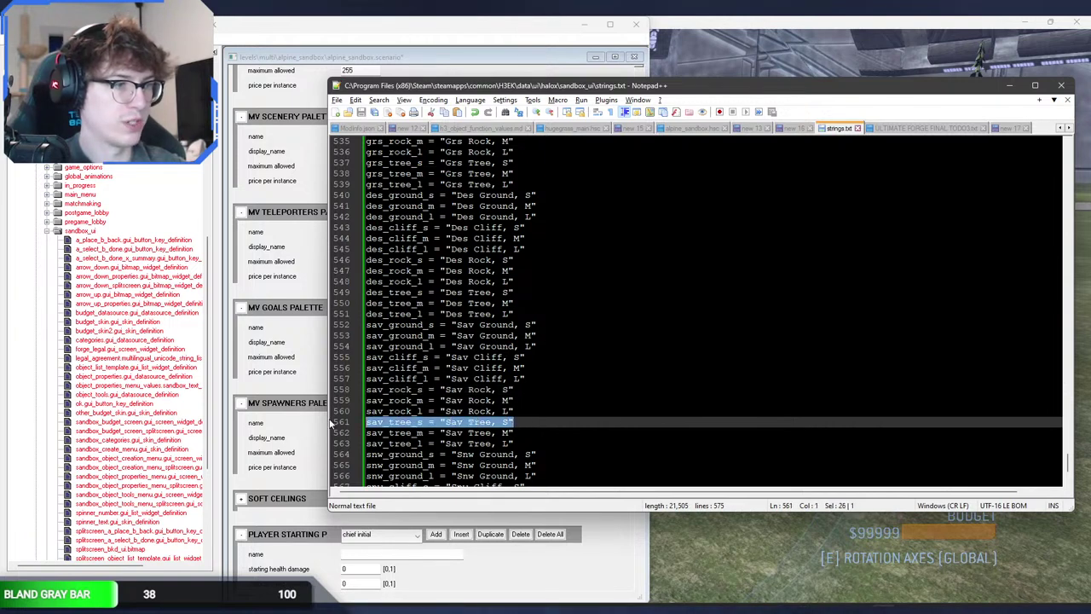
{"action": "left_click", "coordinate": [270, 344]}
{"action": "left_click", "coordinate": [362, 247]}
{"action": "key", "text": "ctrl+v"}
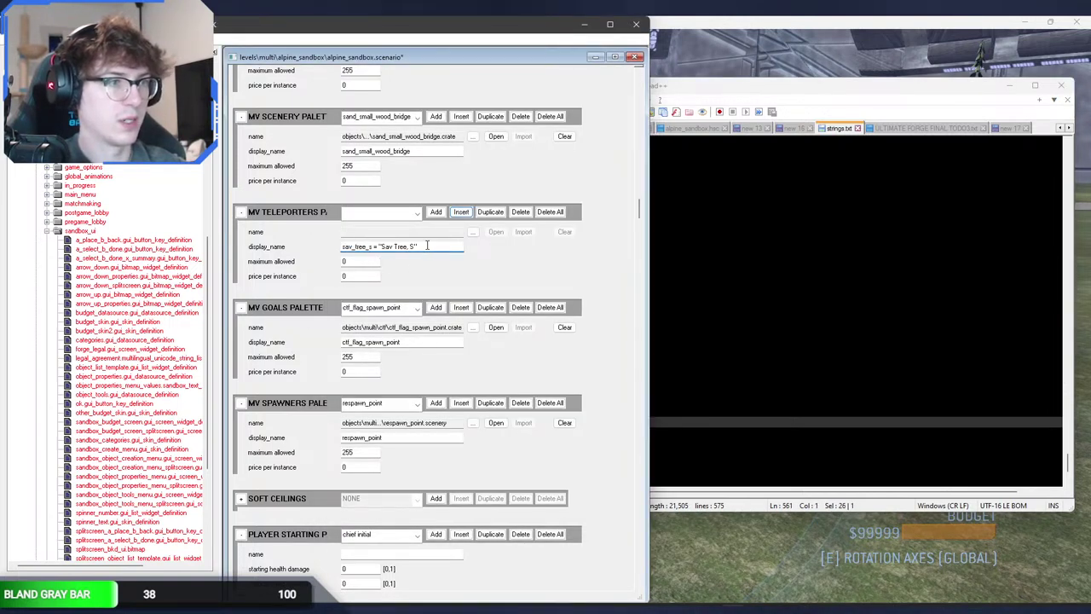
{"action": "key", "text": "shift+Left"}
{"action": "key", "text": "shift+Left"}
{"action": "key", "text": "shift+Left"}
{"action": "key", "text": "shift+Left"}
{"action": "key", "text": "shift+Left"}
{"action": "key", "text": "shift+Left"}
{"action": "key", "text": "shift+Left"}
{"action": "key", "text": "shift+Left"}
{"action": "key", "text": "shift+Left"}
{"action": "key", "text": "shift+Left"}
{"action": "key", "text": "shift+Left"}
{"action": "key", "text": "shift+Left"}
{"action": "key", "text": "shift+Left"}
{"action": "key", "text": "shift+Left"}
{"action": "key", "text": "shift+Left"}
{"action": "key", "text": "shift+Left"}
{"action": "key", "text": "BackSpace"}
{"action": "key", "text": "Tab"}
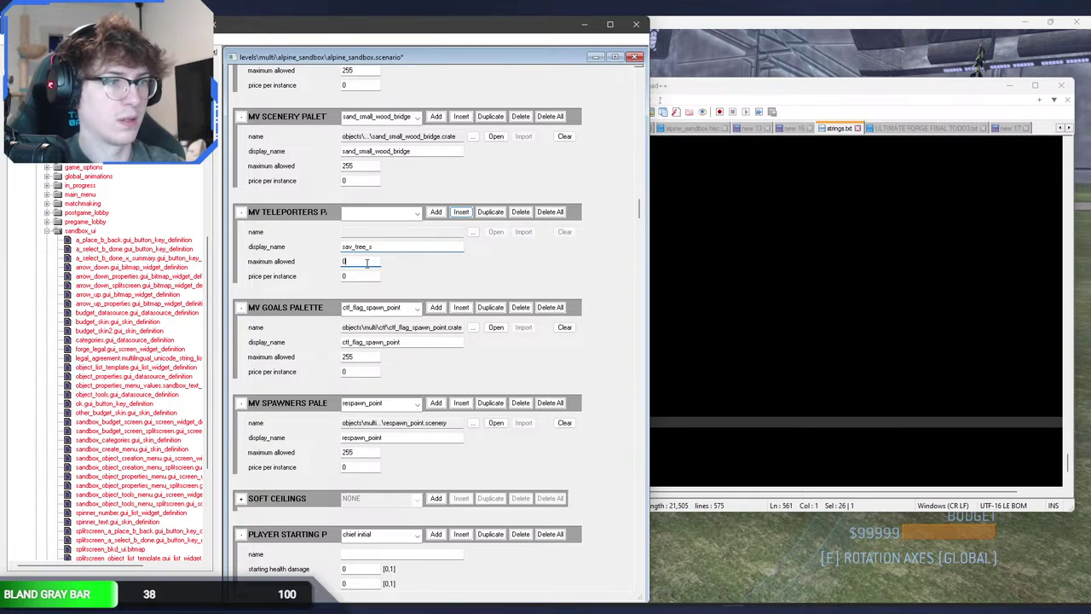
{"action": "type", "text": "255"}
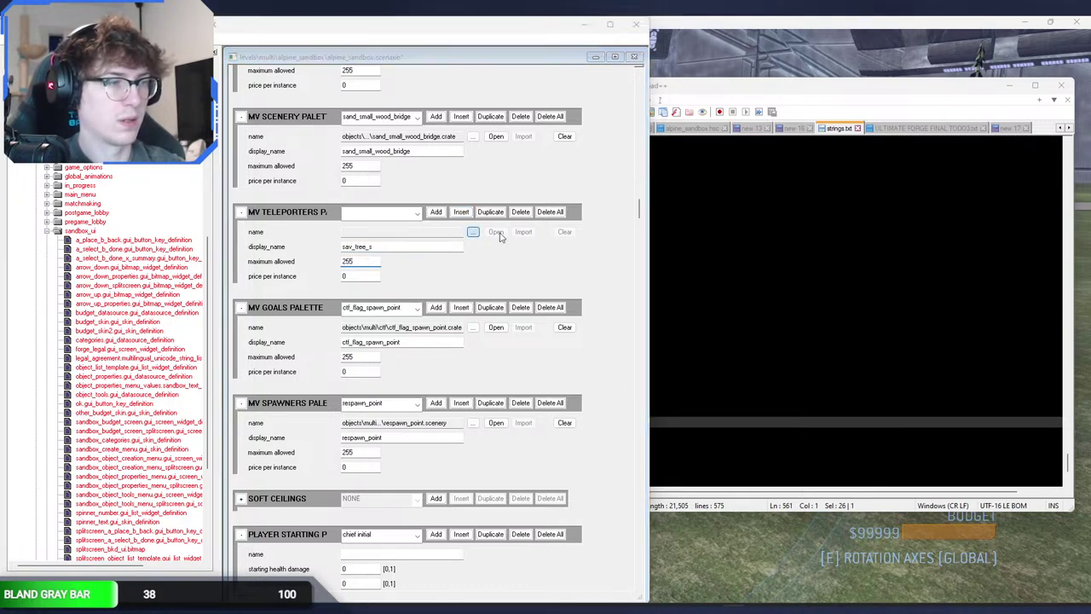
Step: Reference sav_tree_small.crate from the forge folder in the sav_tree_s entry
{"action": "left_click", "coordinate": [473, 232]}
{"action": "left_click", "coordinate": [716, 135]}
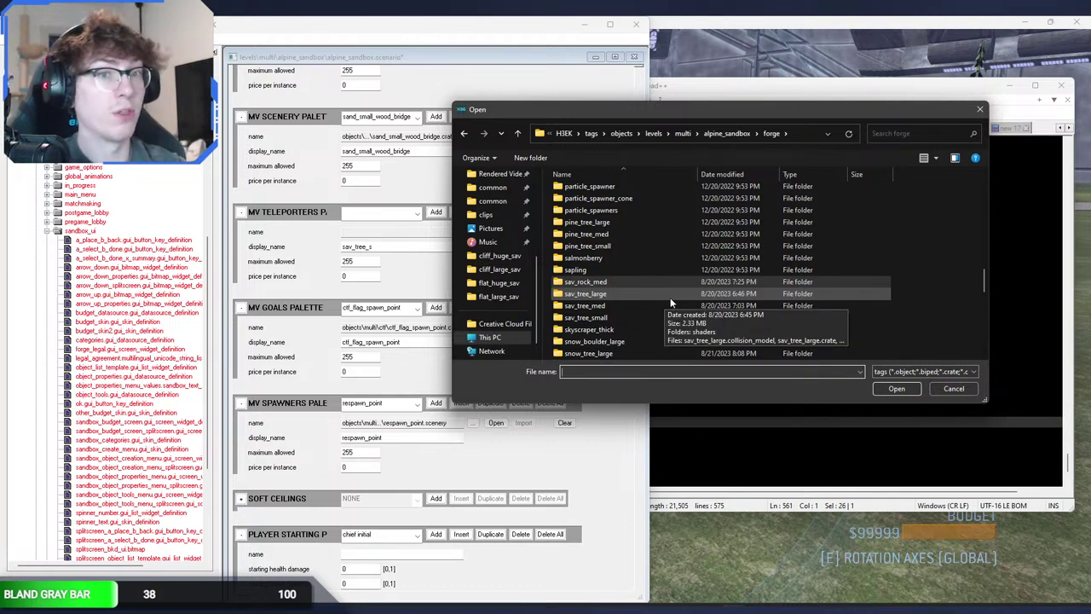
{"action": "left_click", "coordinate": [604, 295]}
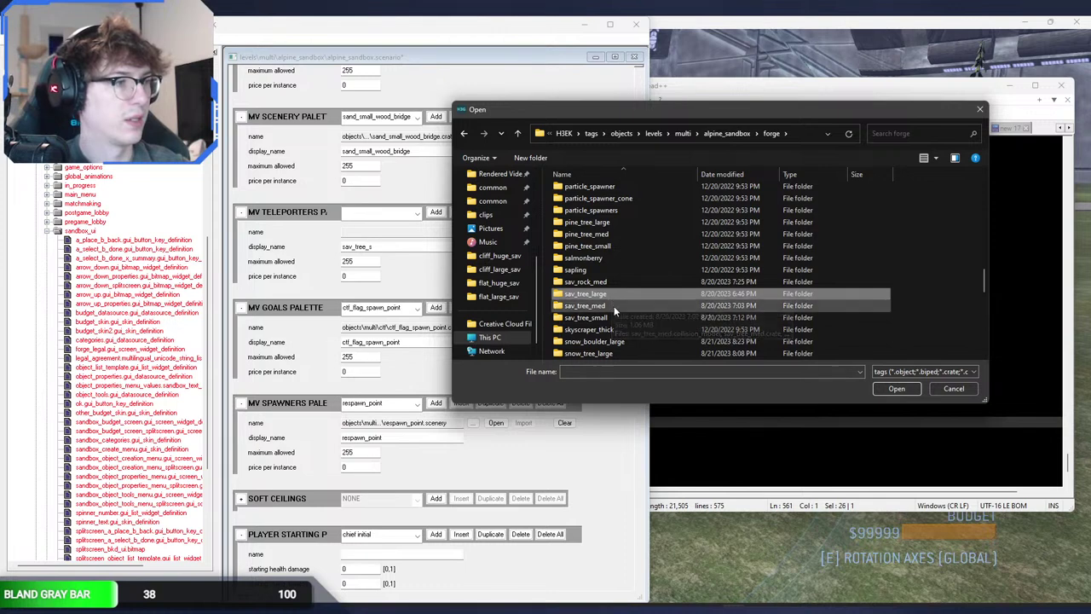
{"action": "left_click", "coordinate": [609, 318]}
{"action": "double_click", "coordinate": [610, 317]}
{"action": "double_click", "coordinate": [588, 193]}
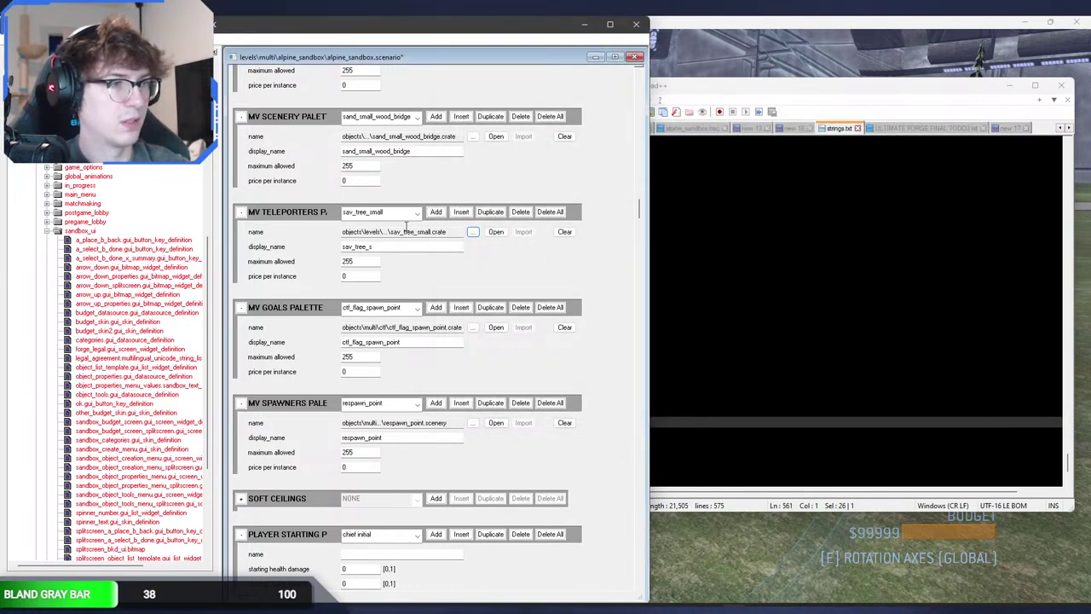
Step: Insert another teleporters palette entry before tree_trunk with display name sav_tree_m and maximum allowed 255
{"action": "left_click", "coordinate": [408, 213]}
{"action": "left_click", "coordinate": [405, 218]}
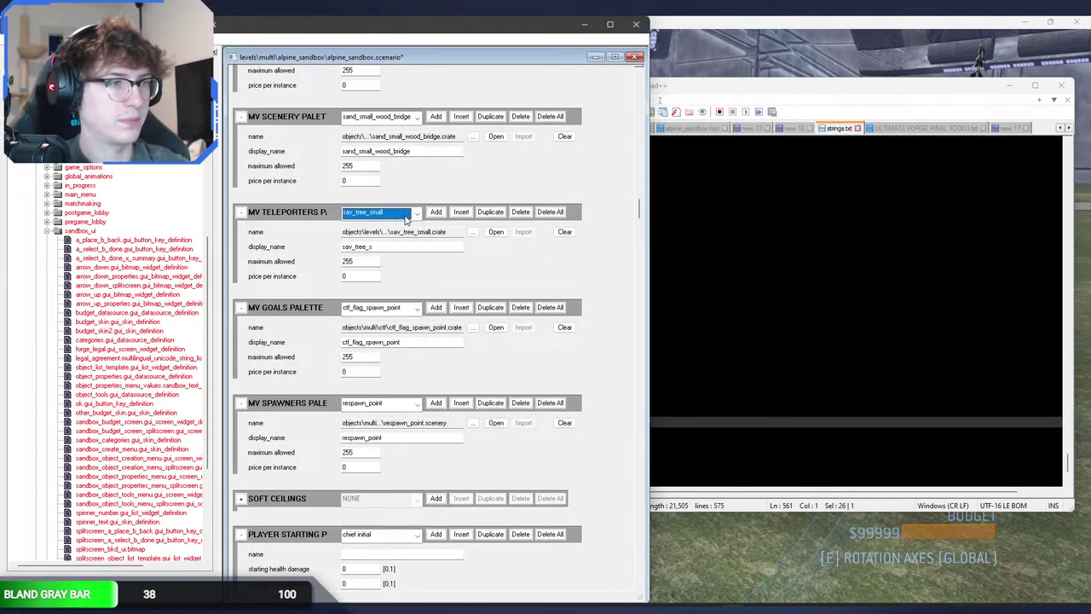
{"action": "left_click", "coordinate": [407, 215]}
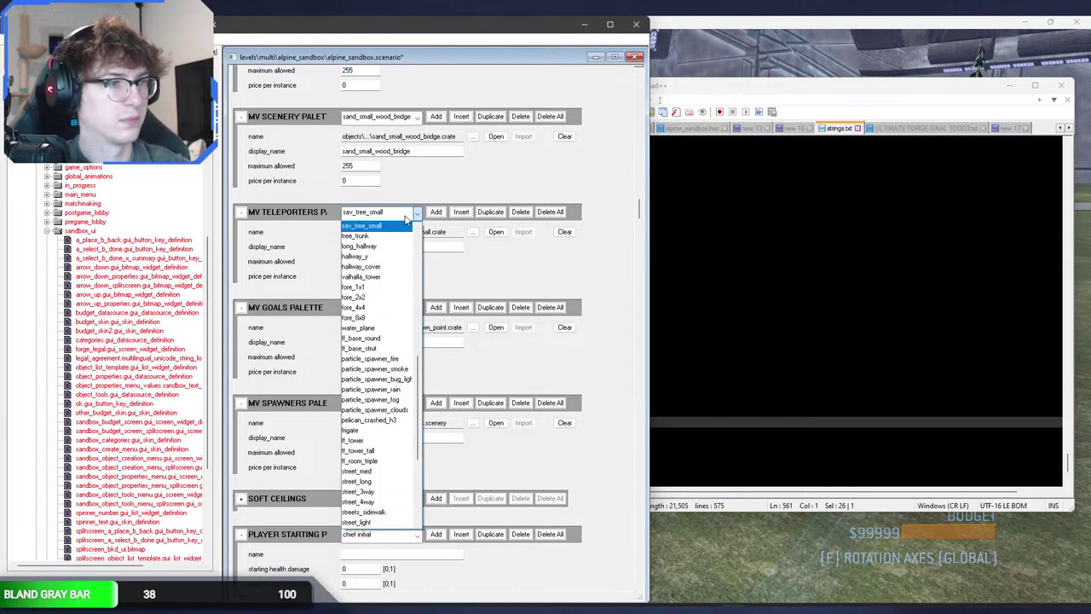
{"action": "left_click", "coordinate": [408, 215]}
{"action": "left_click", "coordinate": [414, 215]}
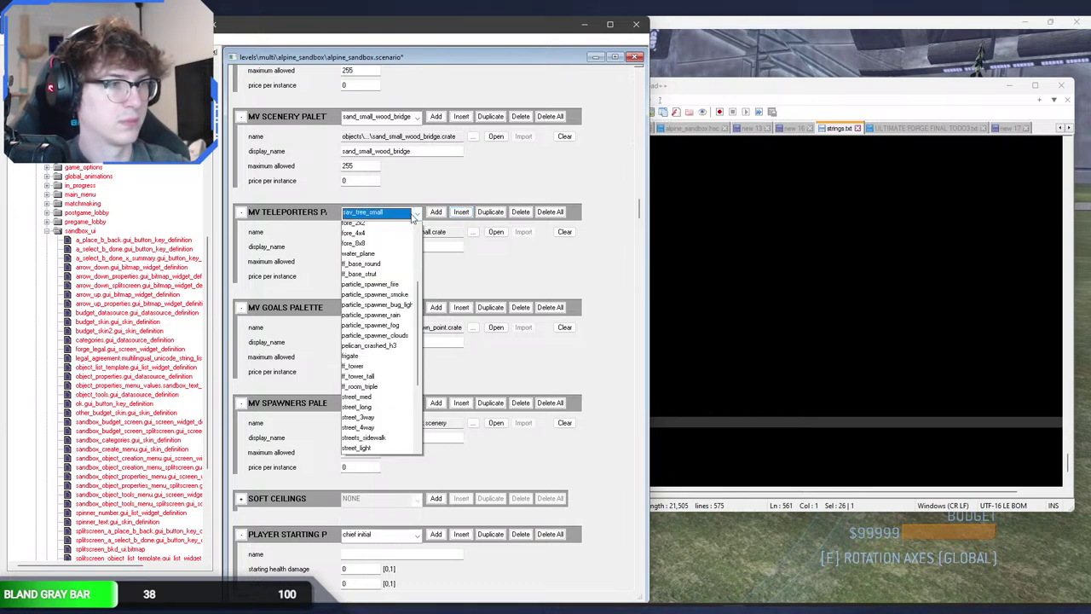
{"action": "left_click", "coordinate": [414, 219]}
{"action": "left_click", "coordinate": [471, 216]}
{"action": "left_click", "coordinate": [421, 245]}
{"action": "type", "text": "sav_tree_m"}
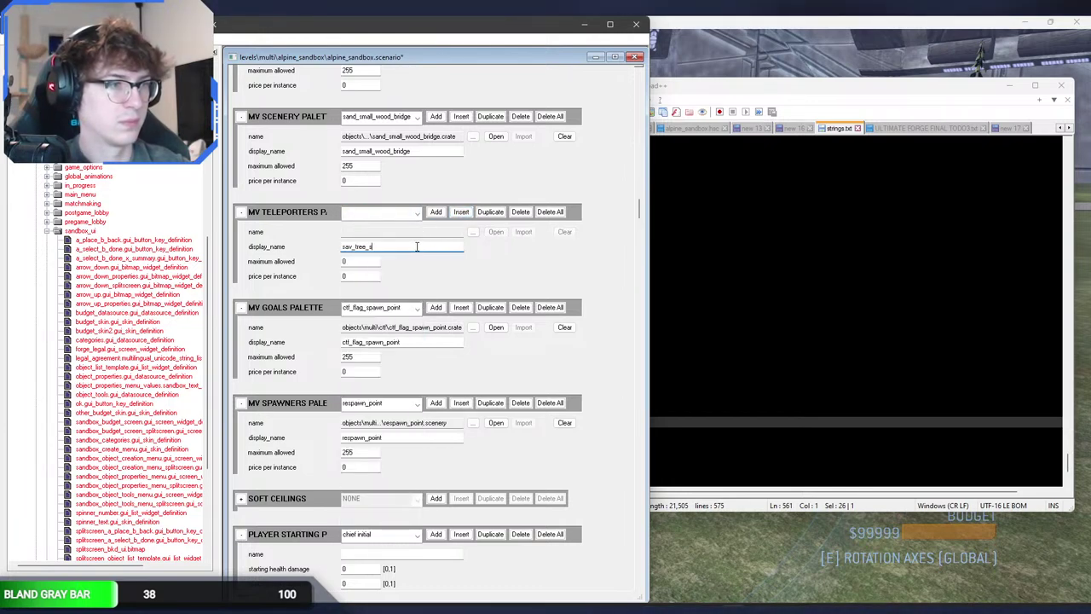
{"action": "left_click", "coordinate": [365, 261]}
{"action": "type", "text": "255"}
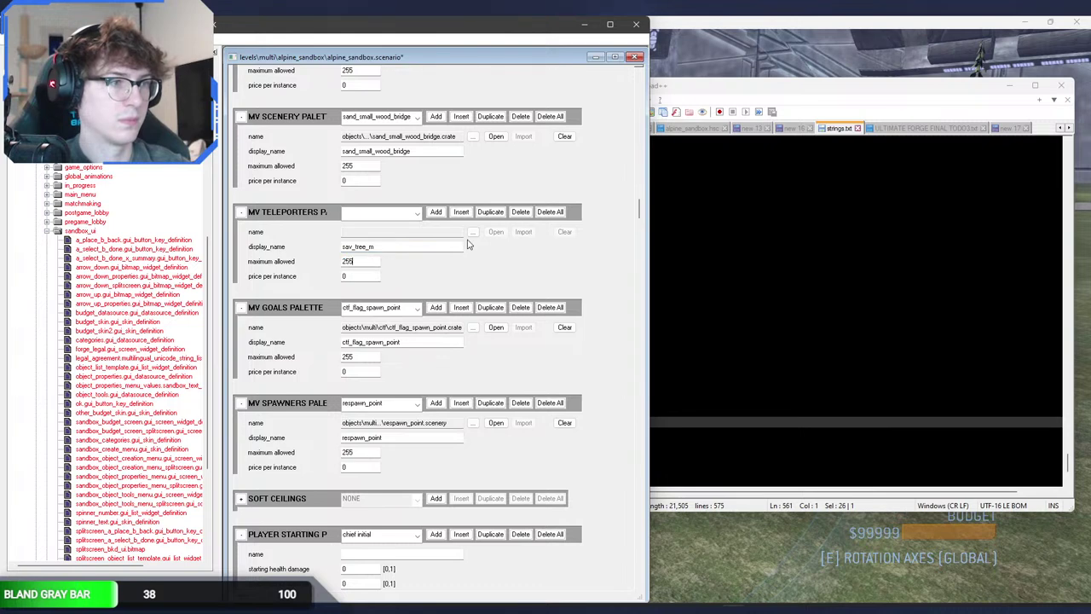
Step: Reference sav_tree_med.crate from its forge subfolder in the sav_tree_m entry
{"action": "left_click", "coordinate": [473, 232]}
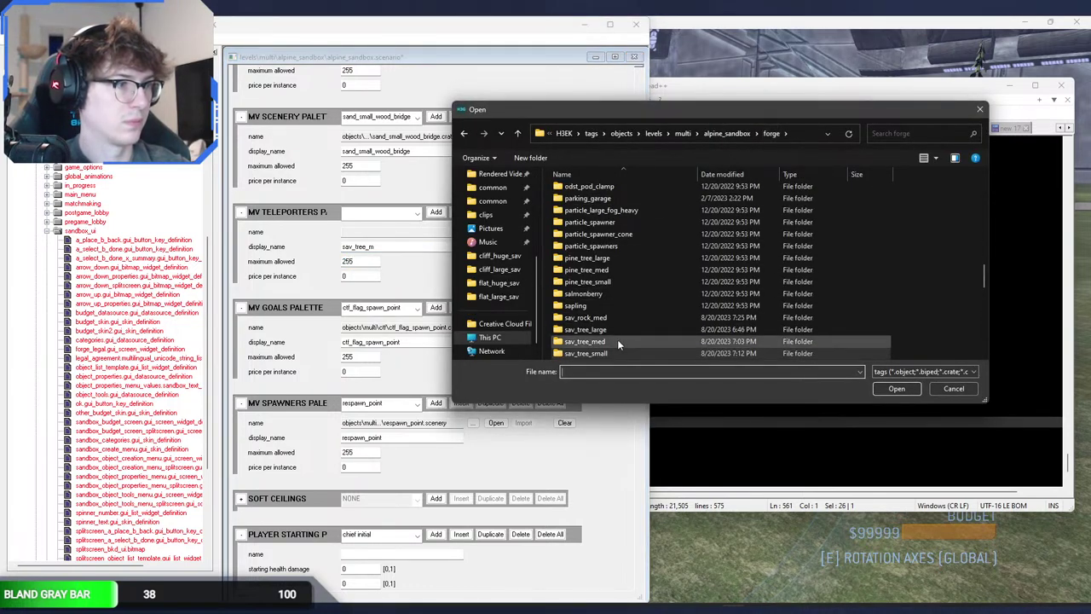
{"action": "double_click", "coordinate": [617, 341]}
{"action": "double_click", "coordinate": [594, 196]}
Step: Insert an entry before tree_trunk in the teleporters palette with display name sav_tree_l and maximum allowed 255
{"action": "left_click", "coordinate": [407, 213]}
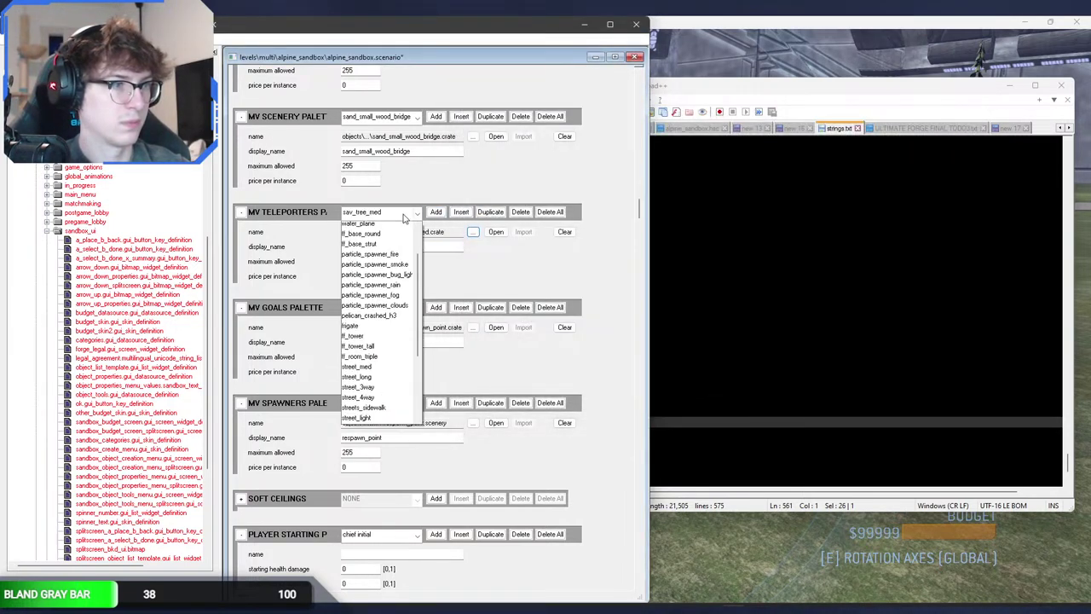
{"action": "left_click", "coordinate": [407, 213]}
{"action": "left_click", "coordinate": [461, 211]}
{"action": "left_click", "coordinate": [439, 246]}
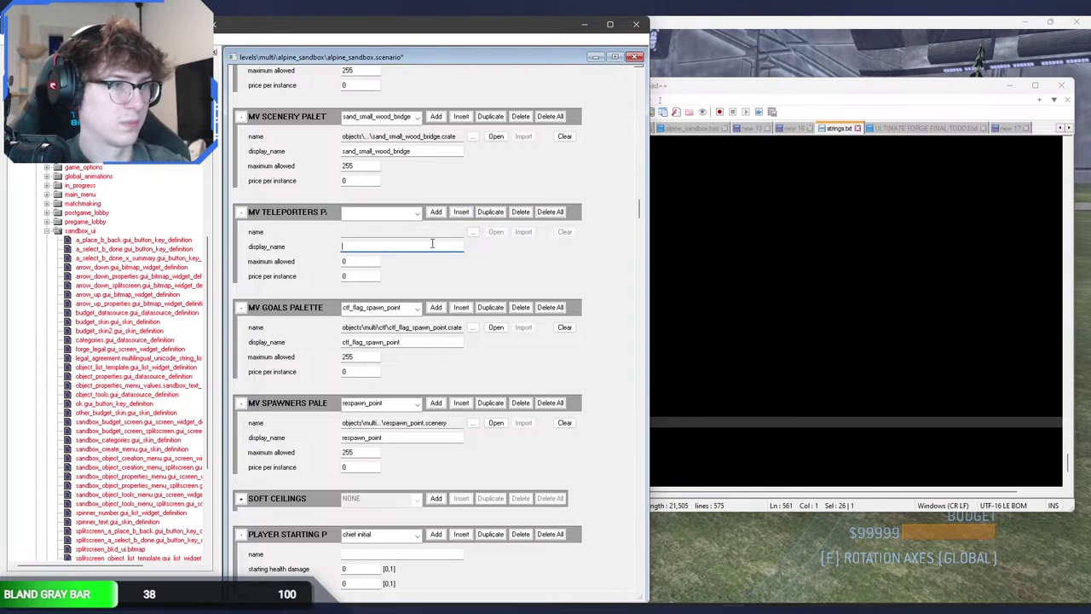
{"action": "type", "text": "sav_tree_l"}
{"action": "double_click", "coordinate": [372, 260]}
{"action": "type", "text": "255"}
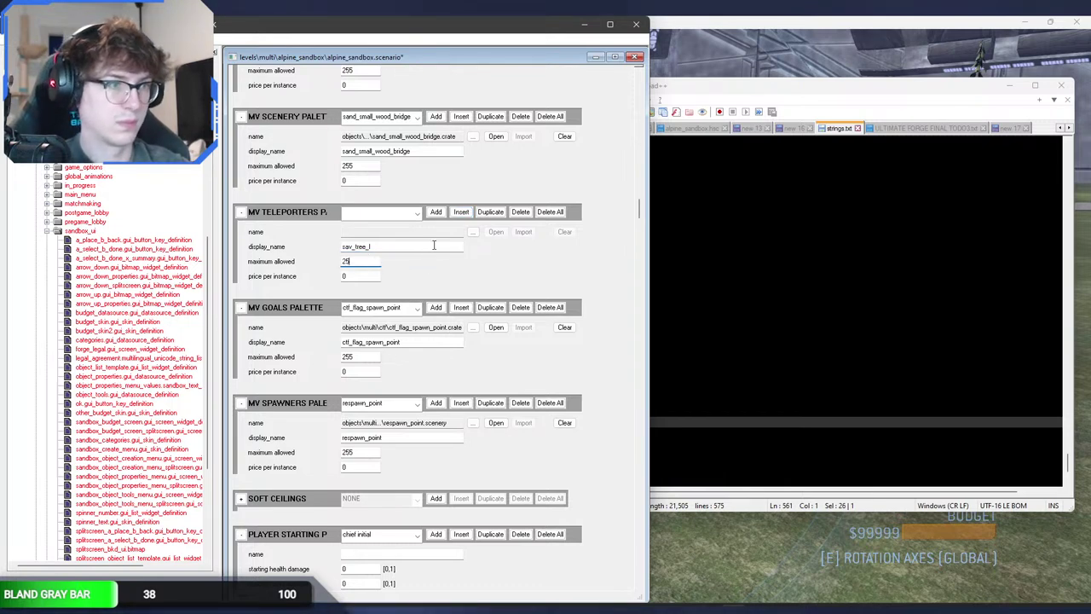
Step: Reference sav_tree_large.crate from the forge folder in the sav_tree_l entry
{"action": "left_click", "coordinate": [473, 231]}
{"action": "left_click", "coordinate": [716, 133]}
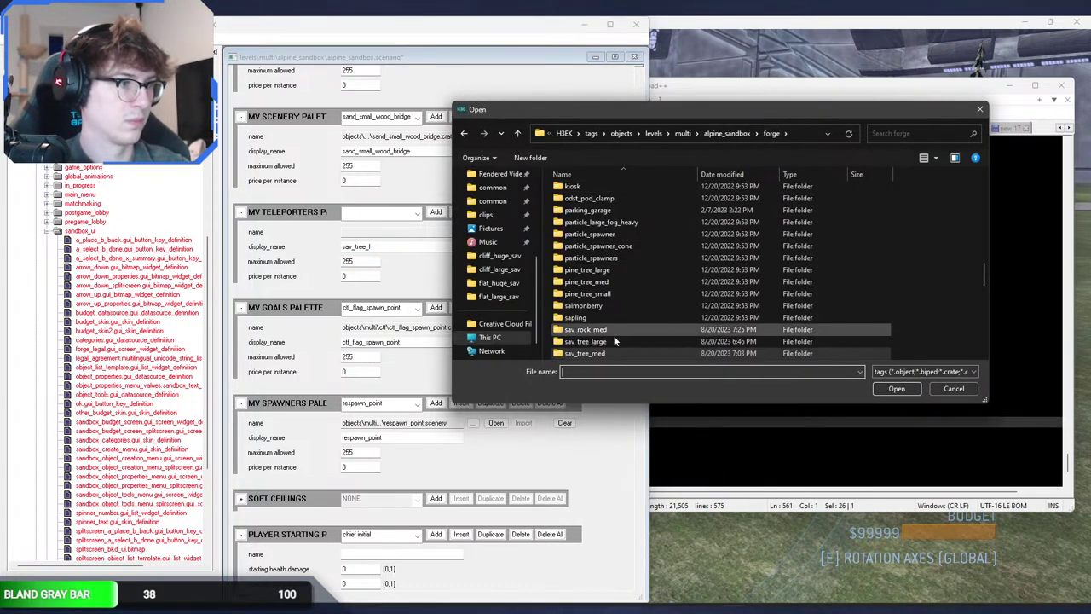
{"action": "double_click", "coordinate": [612, 338]}
{"action": "double_click", "coordinate": [589, 203]}
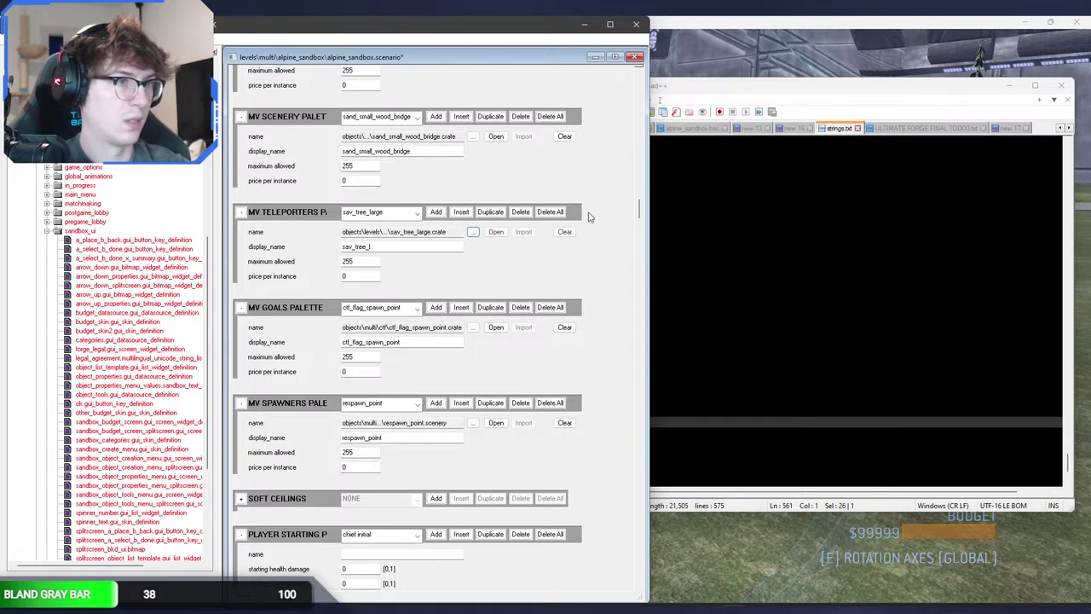
{"action": "left_click", "coordinate": [751, 247]}
{"action": "scroll", "coordinate": [687, 319], "scroll_direction": "down", "scroll_amount": 3}
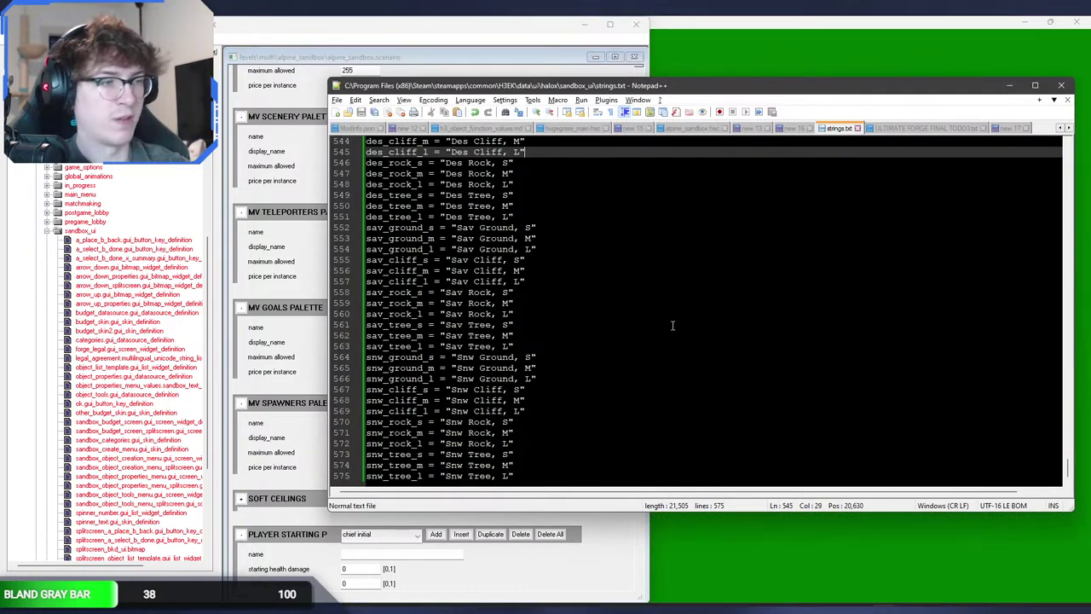
{"action": "left_click", "coordinate": [741, 556]}
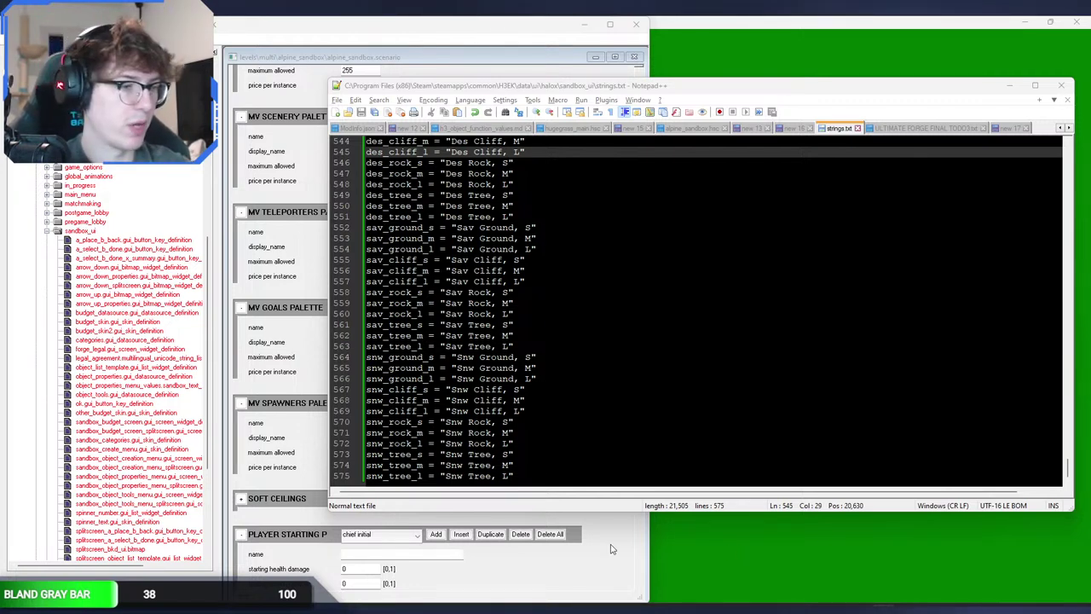
{"action": "mouse_move", "coordinate": [433, 611]}
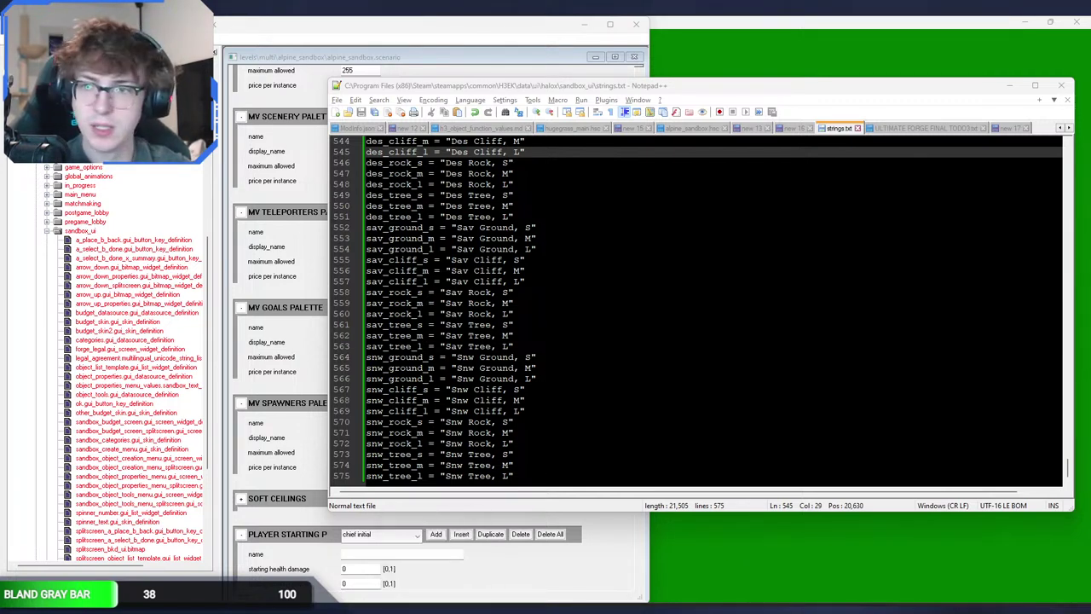
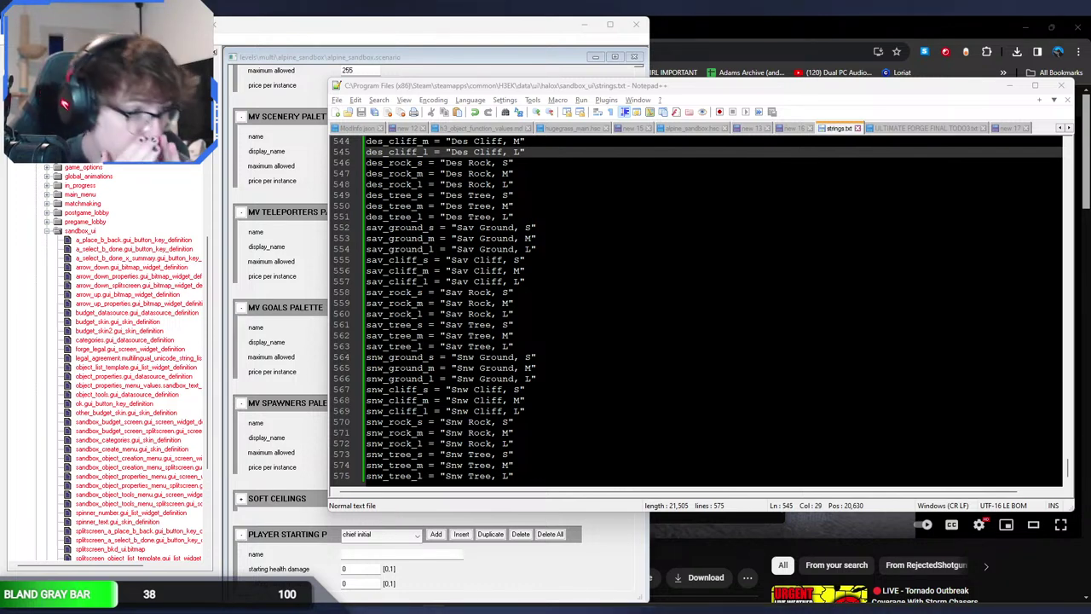
Step: Insert an entry before tree_trunk with display name snw_ground_s, copied from strings.txt, and maximum allowed 255
{"action": "left_click", "coordinate": [270, 398]}
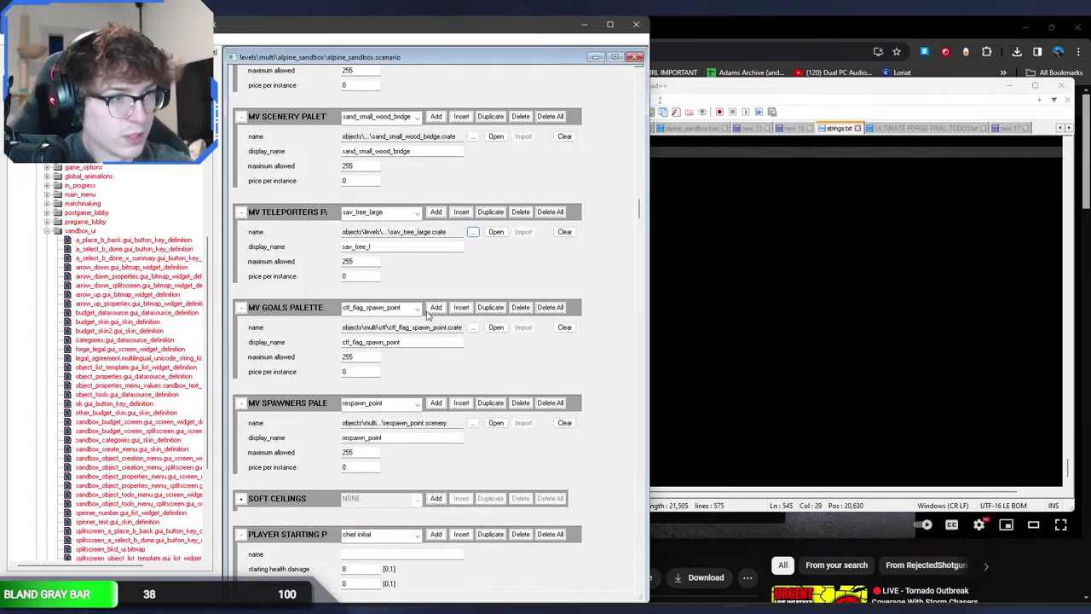
{"action": "left_click", "coordinate": [363, 214]}
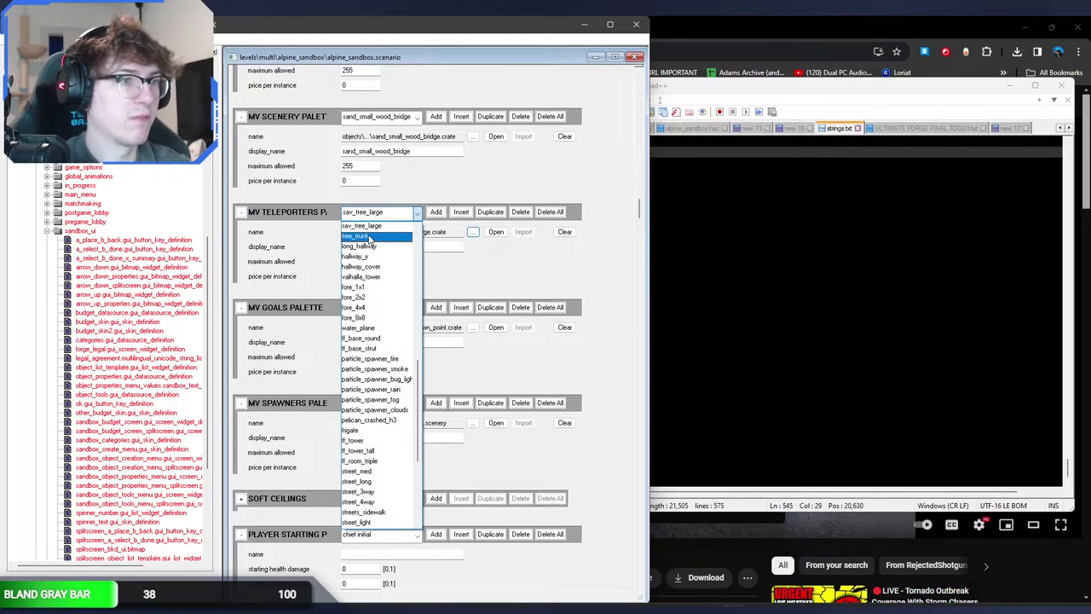
{"action": "left_click", "coordinate": [368, 236]}
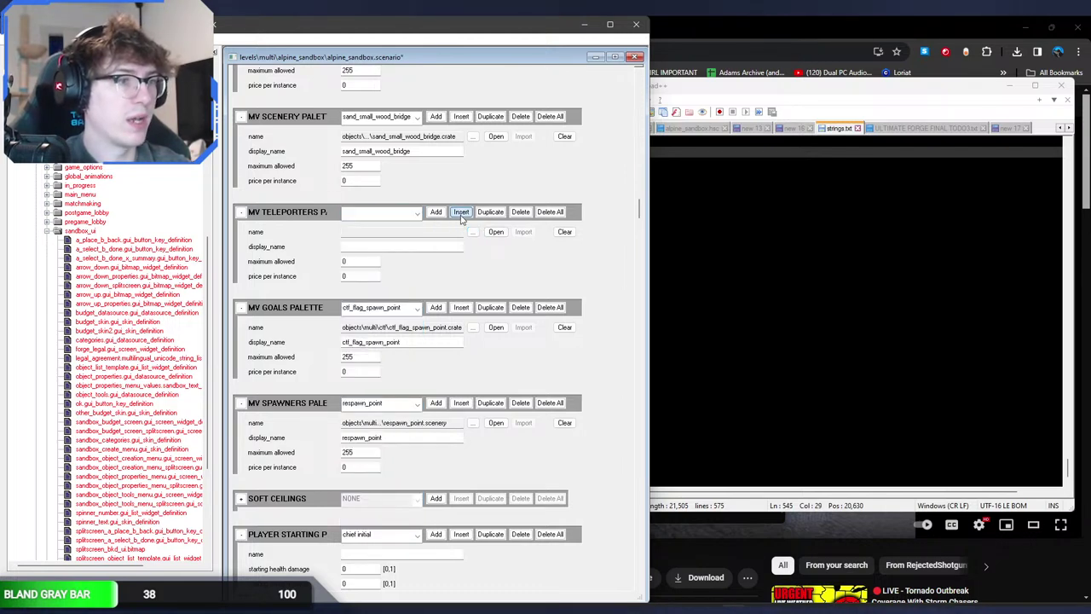
{"action": "left_click", "coordinate": [762, 325]}
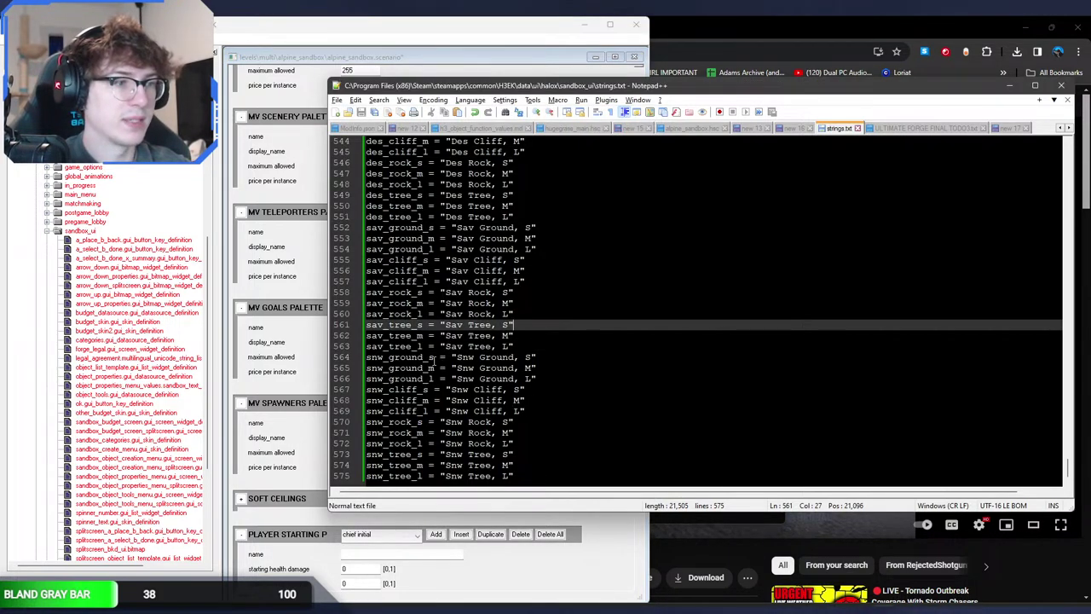
{"action": "left_click_drag", "start_coordinate": [434, 358], "coordinate": [361, 359]}
{"action": "key", "text": "ctrl+c"}
{"action": "left_click", "coordinate": [304, 331]}
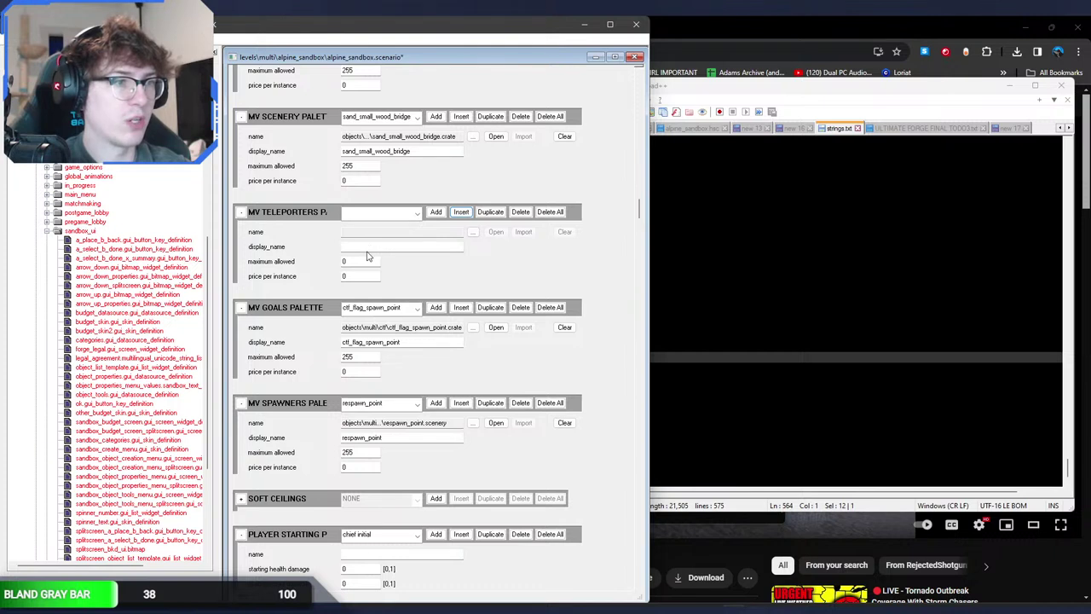
{"action": "left_click", "coordinate": [371, 248]}
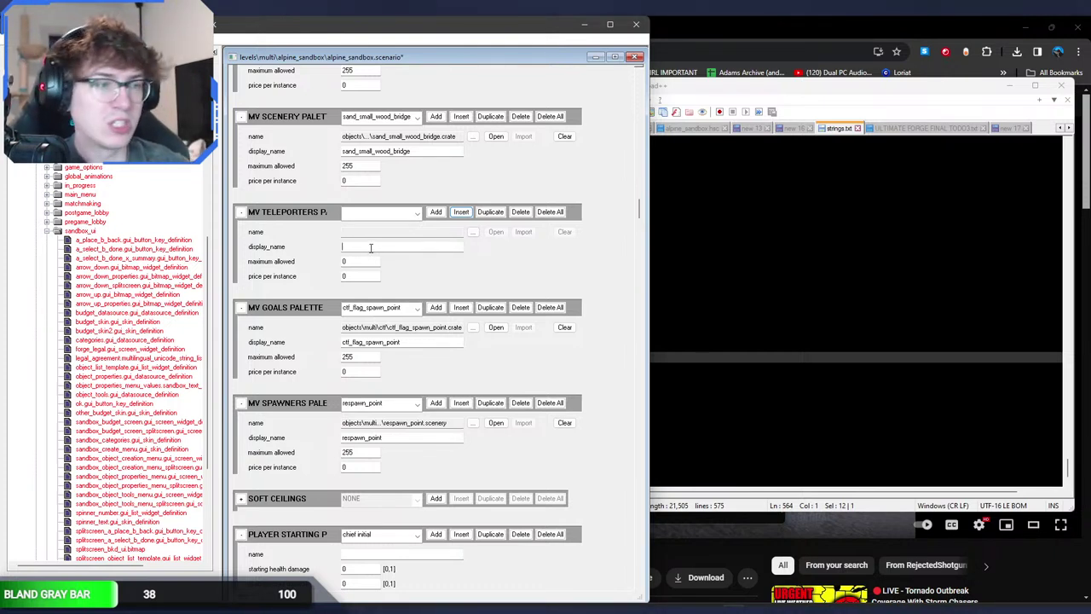
{"action": "key", "text": "ctrl+v"}
{"action": "key", "text": "Tab"}
{"action": "type", "text": "255"}
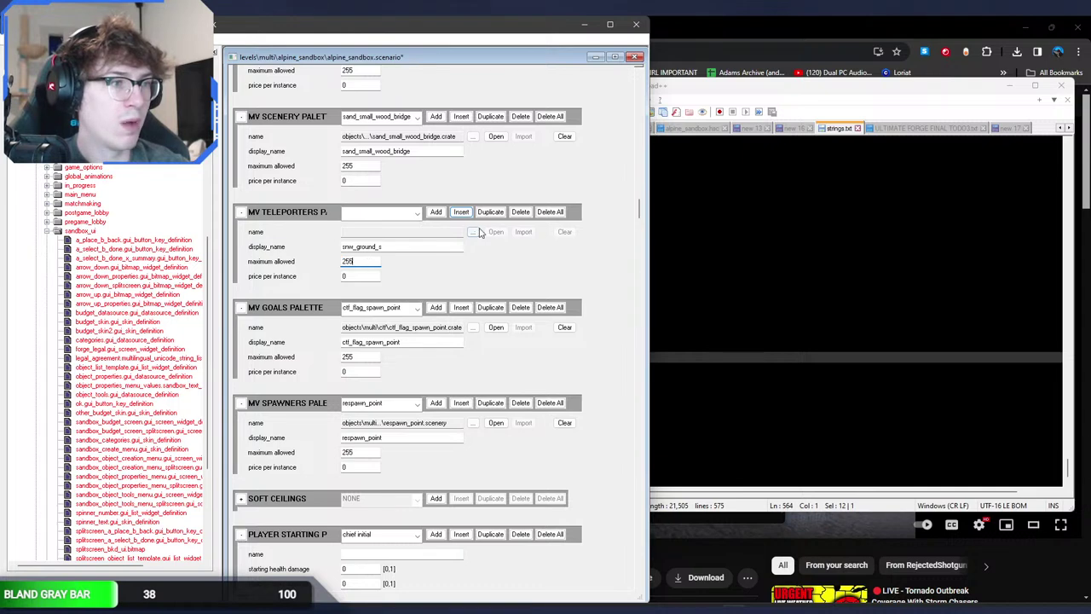
Step: Reference flat_med_snow.crate from the forge folder in the snw_ground_s entry
{"action": "left_click", "coordinate": [473, 233]}
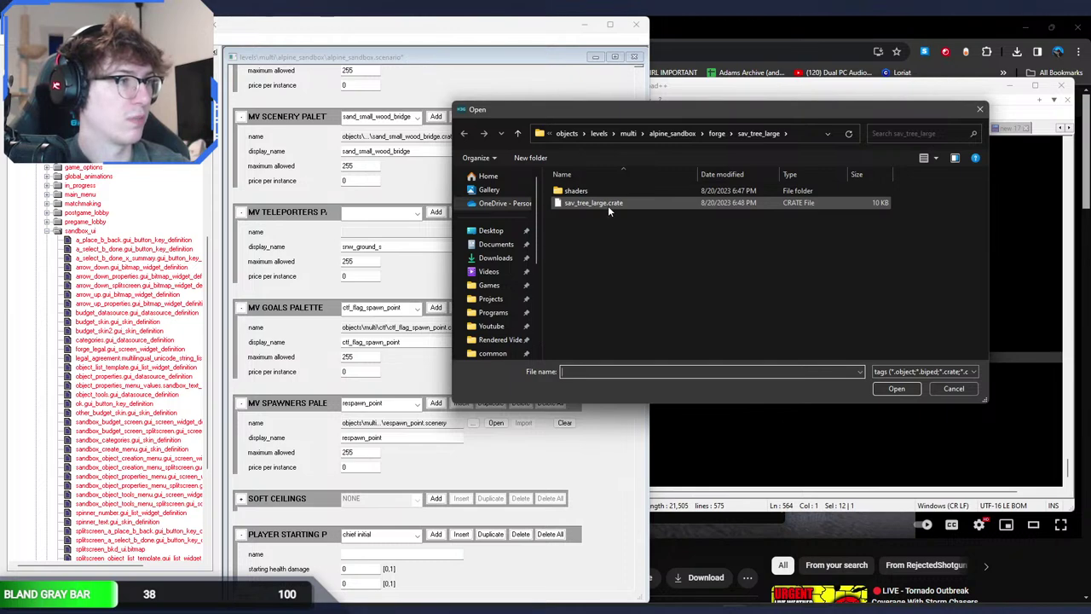
{"action": "left_click", "coordinate": [717, 133]}
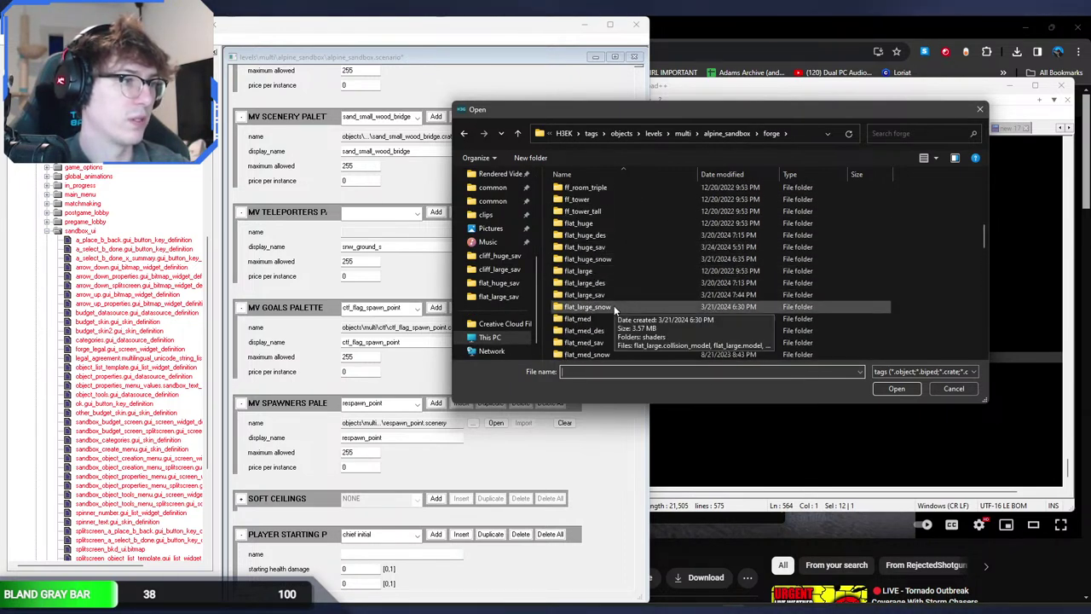
{"action": "double_click", "coordinate": [597, 352]}
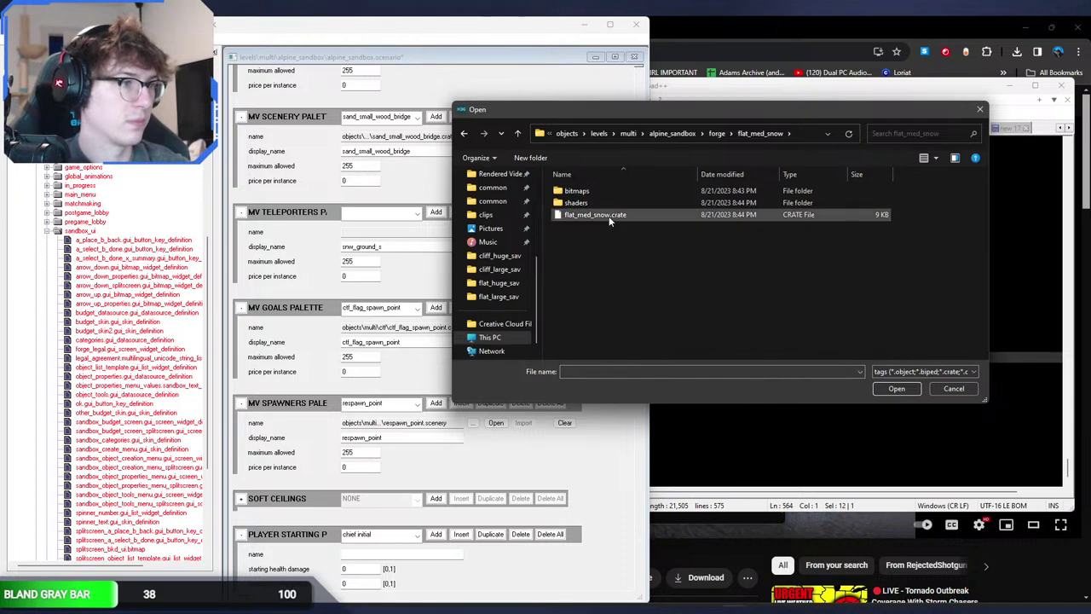
{"action": "double_click", "coordinate": [597, 217]}
Step: Insert an entry before tree_trunk in the teleporters palette with display name snw_ground_m and maximum allowed 255
{"action": "scroll", "coordinate": [401, 215], "scroll_direction": "down", "scroll_amount": 1}
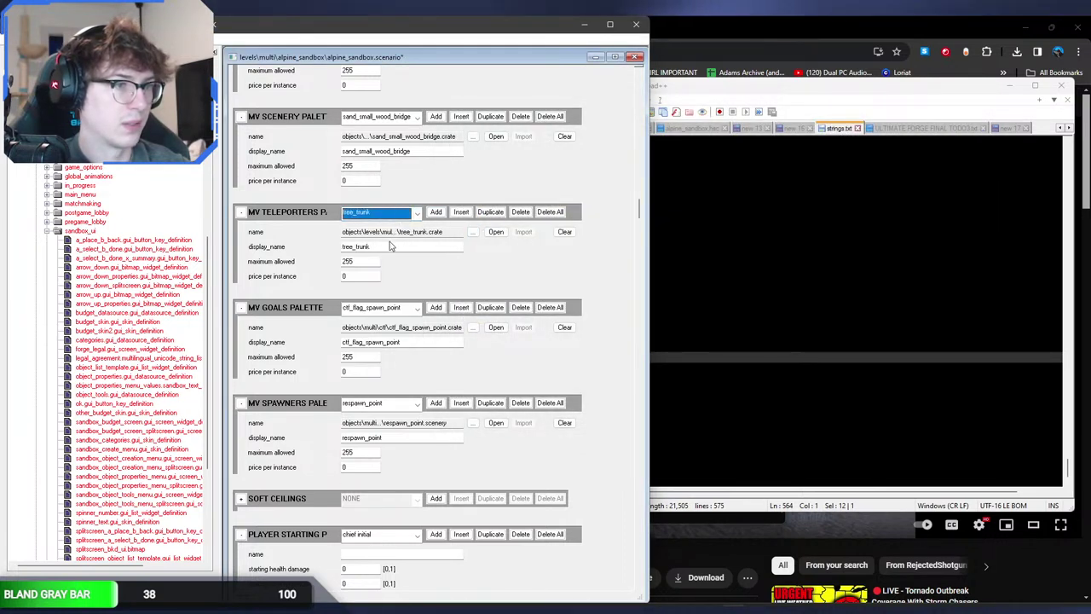
{"action": "left_click", "coordinate": [461, 212]}
{"action": "left_click", "coordinate": [376, 245]}
{"action": "key", "text": "ctrl+v"}
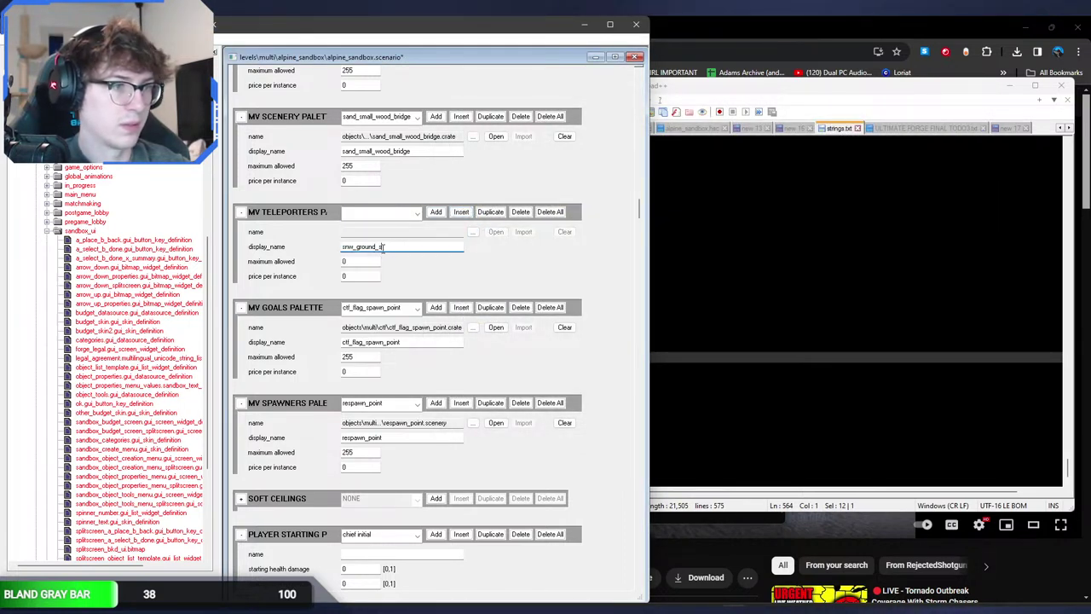
{"action": "type", "text": "snw_ground_m"}
{"action": "double_click", "coordinate": [355, 262]}
{"action": "type", "text": "255"}
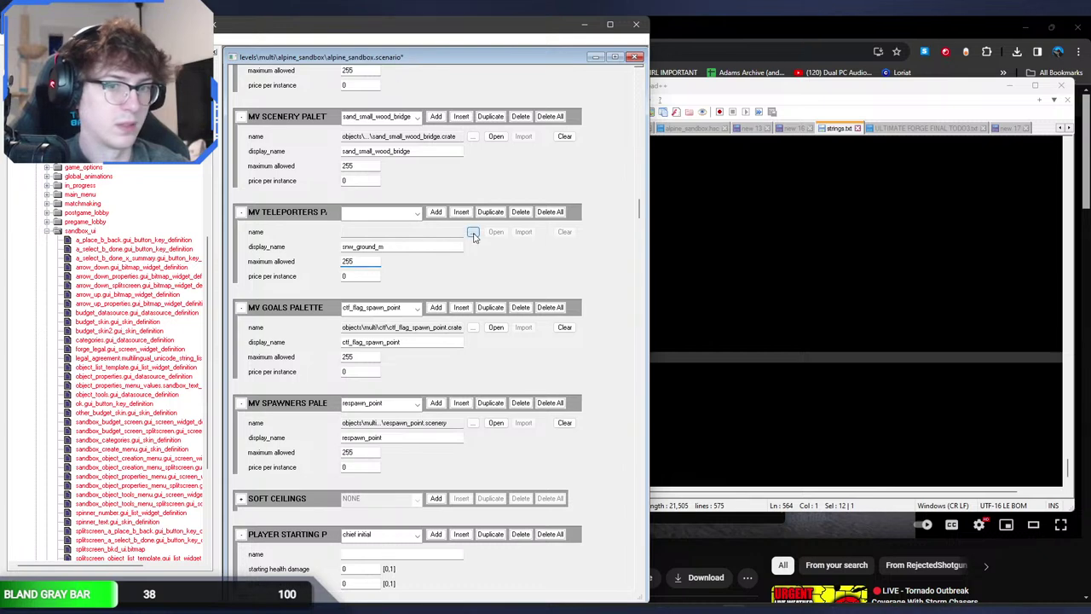
Step: Reference rock_flat_large_snow.crate from the flat_large_snow forge folder in the snw_ground_m entry
{"action": "left_click", "coordinate": [473, 232]}
{"action": "left_click", "coordinate": [717, 133]}
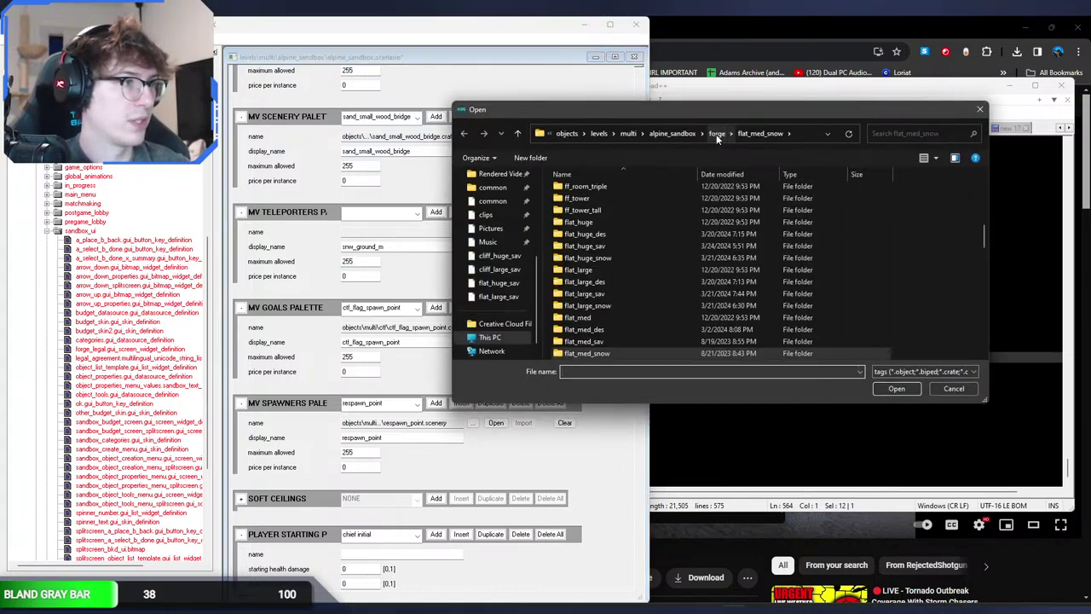
{"action": "double_click", "coordinate": [625, 294]}
{"action": "left_click", "coordinate": [464, 133]}
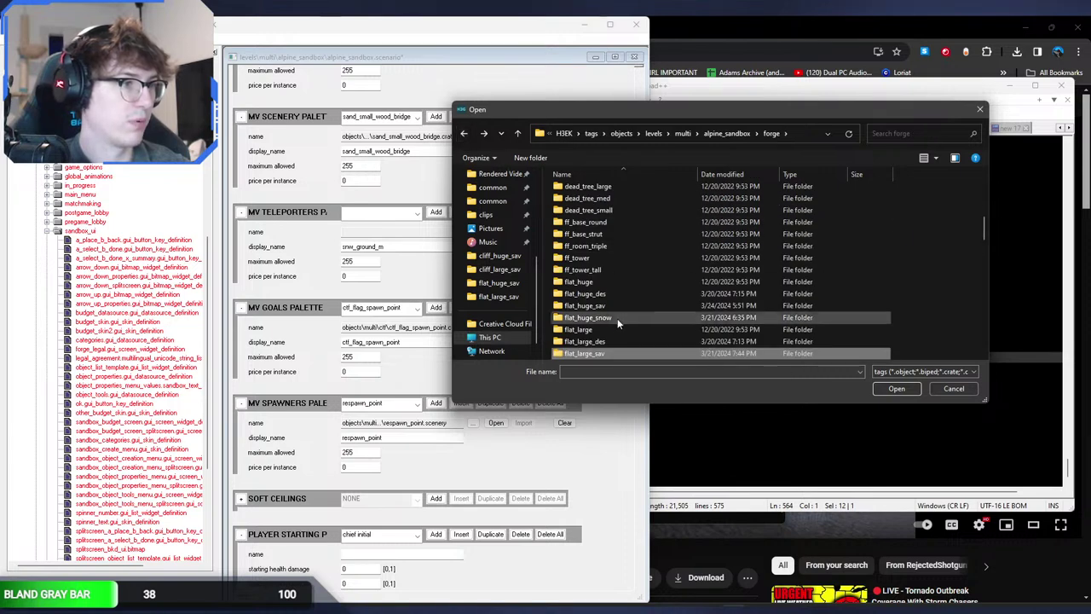
{"action": "double_click", "coordinate": [613, 329]}
{"action": "double_click", "coordinate": [596, 203]}
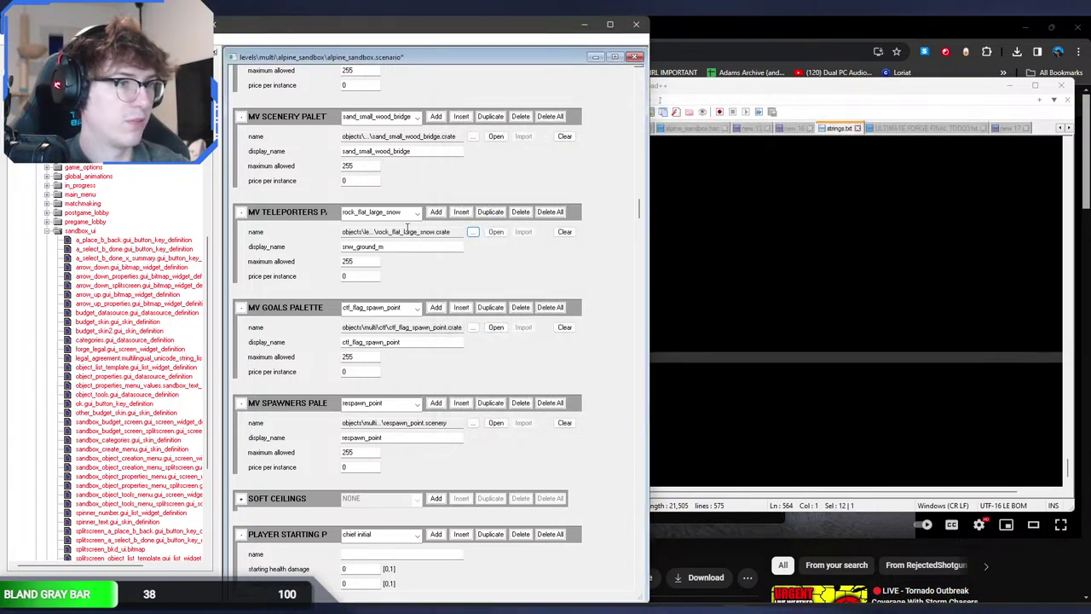
Step: Compare the names and crates of the snow ground entries next to tree_trunk in the teleporters palette
{"action": "left_click", "coordinate": [400, 212]}
{"action": "left_click", "coordinate": [404, 219]}
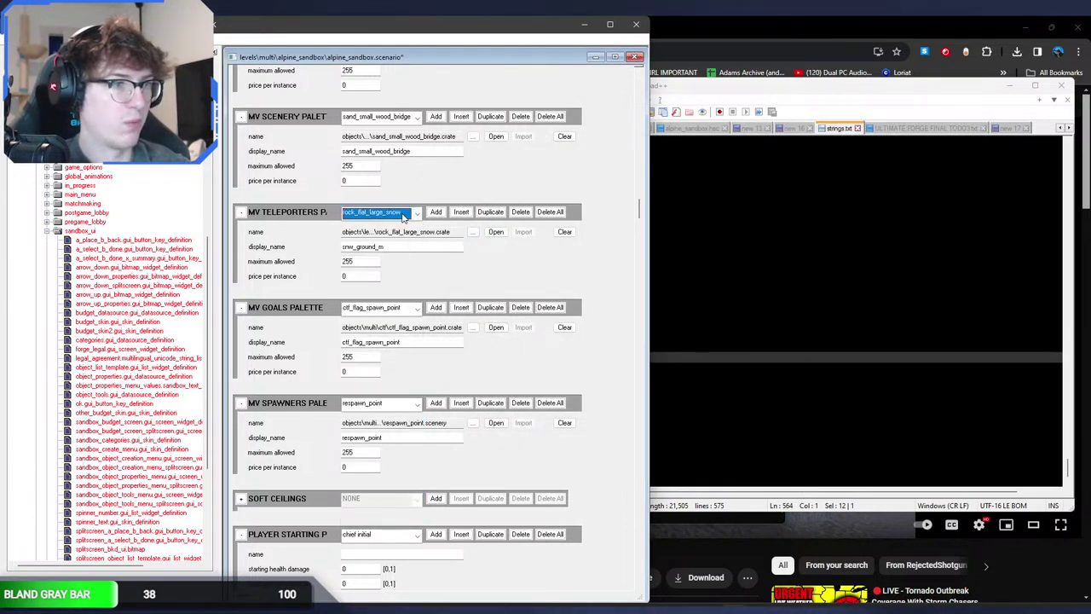
{"action": "scroll", "coordinate": [403, 216], "scroll_direction": "down", "scroll_amount": 1}
{"action": "scroll", "coordinate": [403, 217], "scroll_direction": "up", "scroll_amount": 1}
{"action": "scroll", "coordinate": [403, 216], "scroll_direction": "down", "scroll_amount": 1}
{"action": "scroll", "coordinate": [403, 216], "scroll_direction": "up", "scroll_amount": 1}
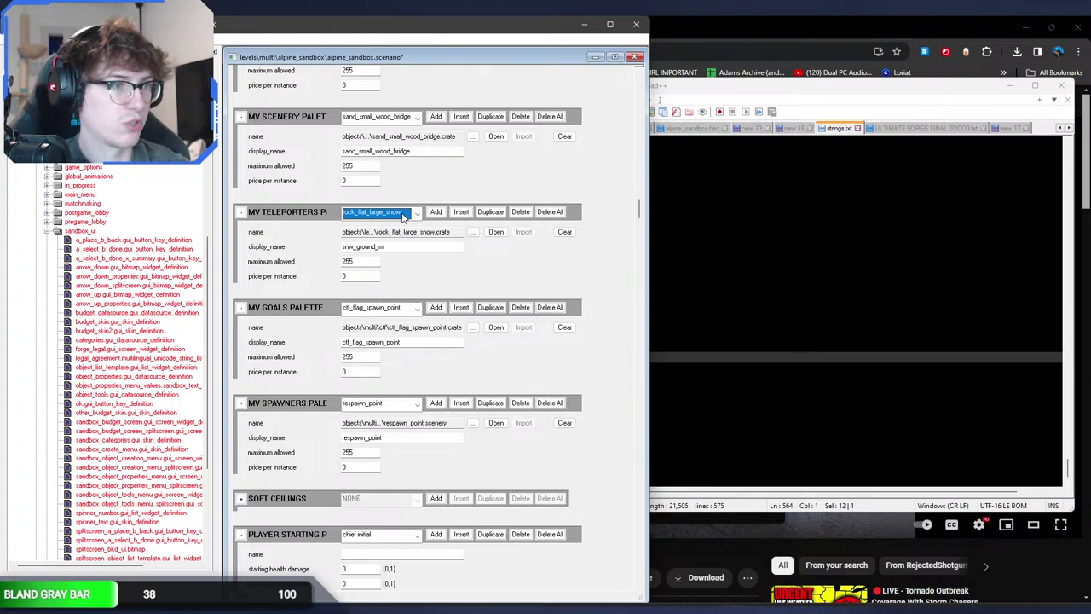
{"action": "scroll", "coordinate": [404, 217], "scroll_direction": "up", "scroll_amount": 1}
{"action": "scroll", "coordinate": [404, 217], "scroll_direction": "down", "scroll_amount": 1}
{"action": "scroll", "coordinate": [404, 217], "scroll_direction": "up", "scroll_amount": 1}
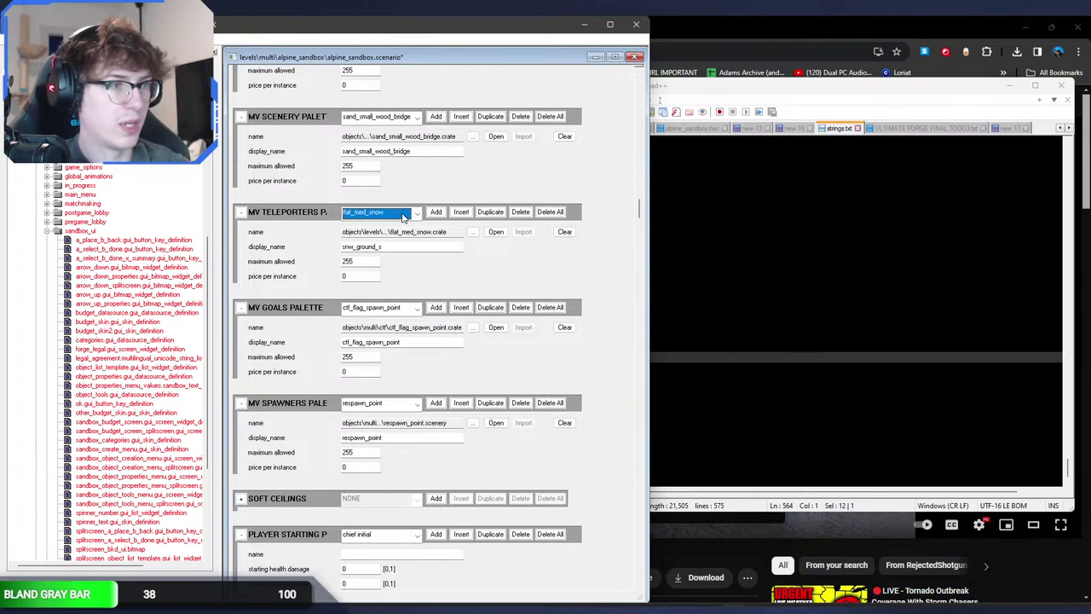
{"action": "scroll", "coordinate": [404, 217], "scroll_direction": "down", "scroll_amount": 1}
{"action": "scroll", "coordinate": [403, 215], "scroll_direction": "down", "scroll_amount": 1}
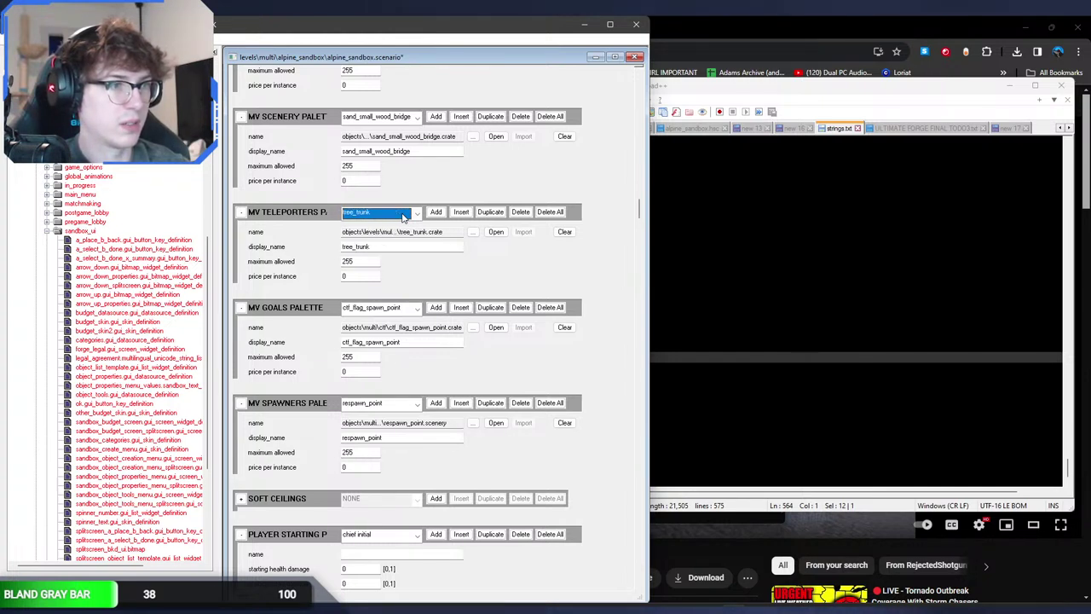
Step: Insert an entry before tree_trunk with display name snw_ground_l and maximum allowed 255
{"action": "left_click", "coordinate": [462, 213]}
{"action": "double_click", "coordinate": [369, 259]}
{"action": "type", "text": "2"}
{"action": "left_click", "coordinate": [391, 246]}
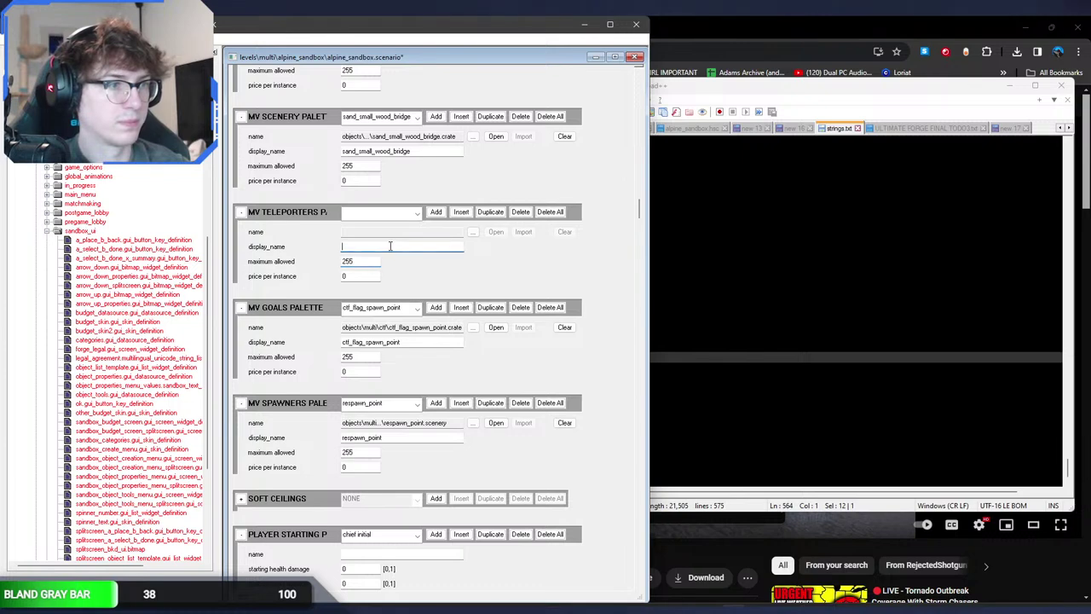
{"action": "type", "text": "snw_ground_d"}
Step: Reference flat_huge_snow.crate from the forge folder in the snw_ground_l entry
{"action": "left_click", "coordinate": [473, 231]}
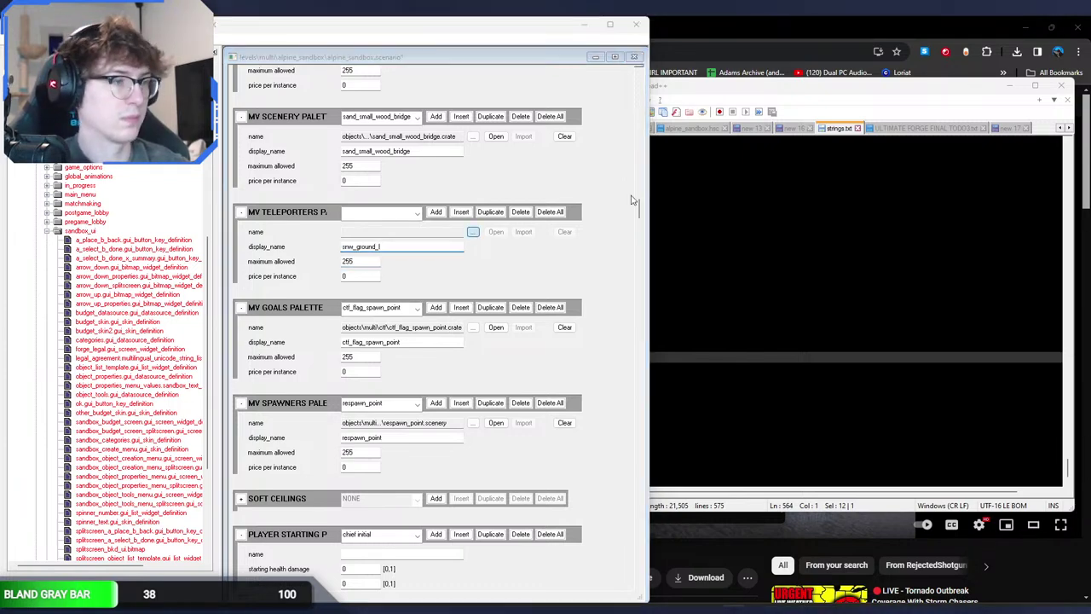
{"action": "left_click", "coordinate": [717, 133]}
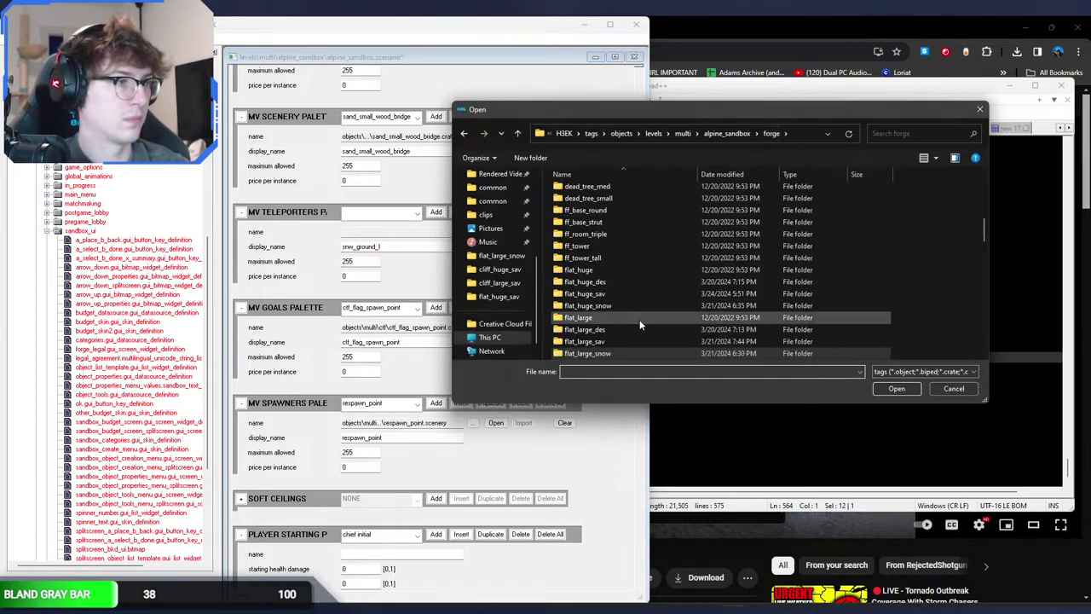
{"action": "double_click", "coordinate": [625, 304]}
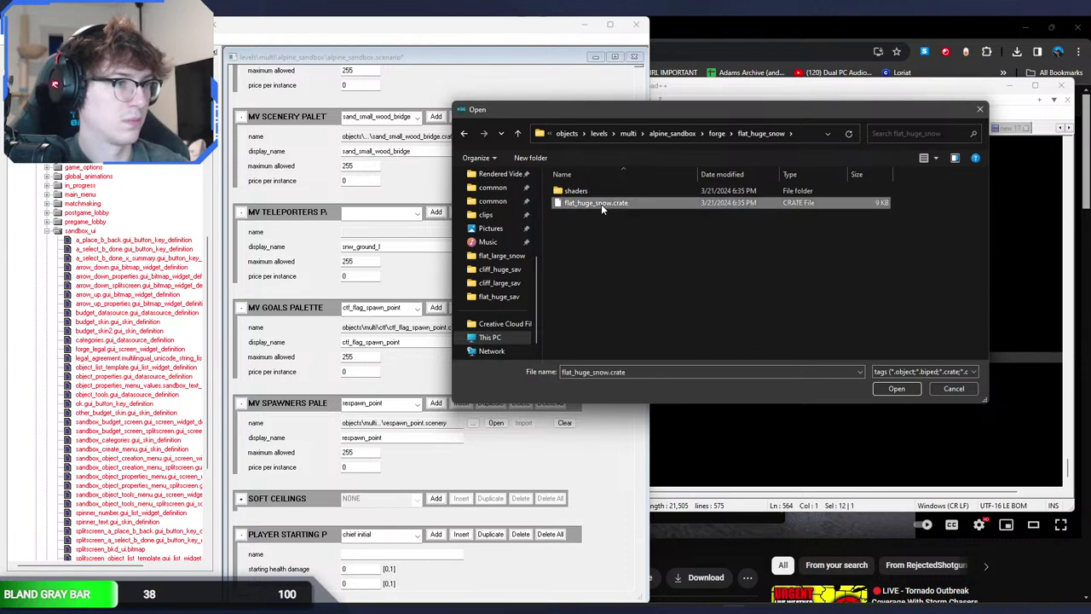
{"action": "double_click", "coordinate": [601, 202]}
Step: Insert an entry before tree_trunk with display name snw_cliff_s, copied from strings.txt, and maximum allowed 255
{"action": "left_click", "coordinate": [395, 213]}
{"action": "left_click", "coordinate": [394, 213]}
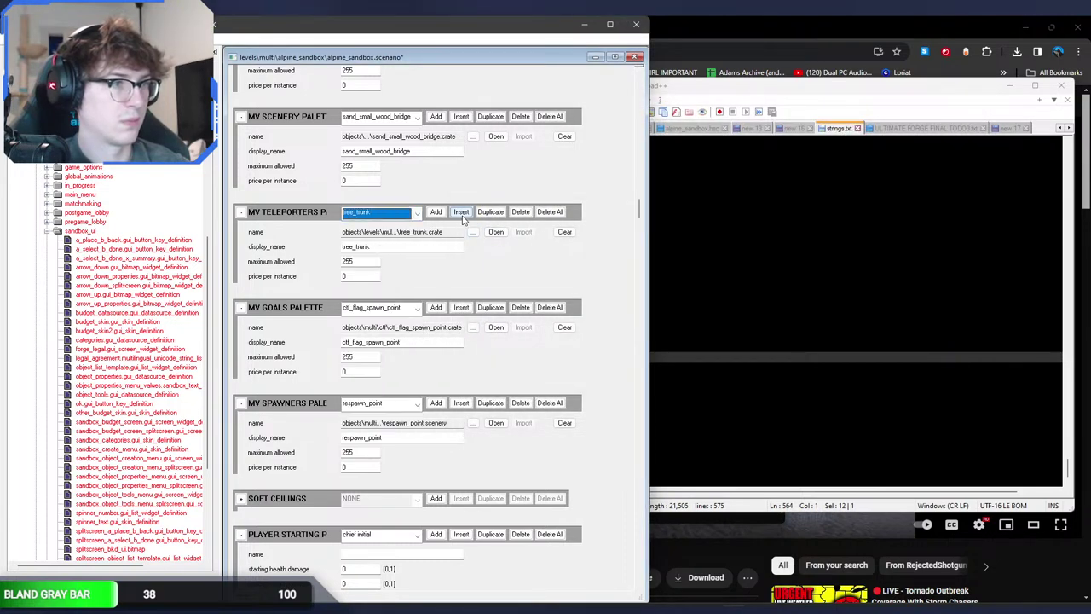
{"action": "left_click", "coordinate": [461, 212]}
{"action": "left_click", "coordinate": [400, 246]}
{"action": "left_click", "coordinate": [713, 358]}
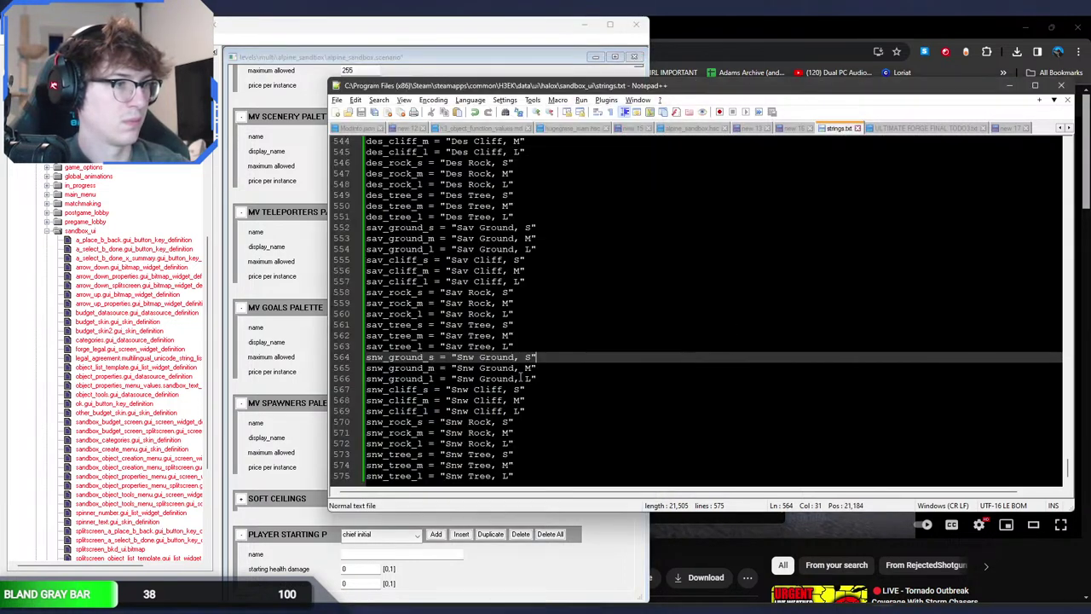
{"action": "left_click_drag", "start_coordinate": [430, 389], "coordinate": [366, 390]}
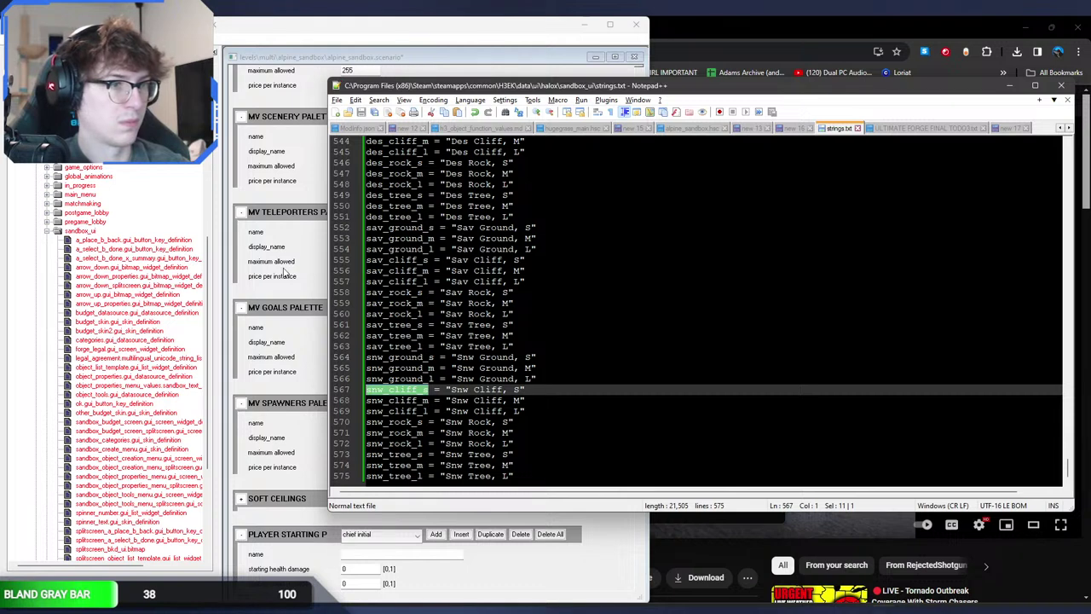
{"action": "key", "text": "ctrl+c"}
{"action": "key", "text": "alt+Tab"}
{"action": "key", "text": "ctrl+v"}
{"action": "left_click", "coordinate": [360, 260]}
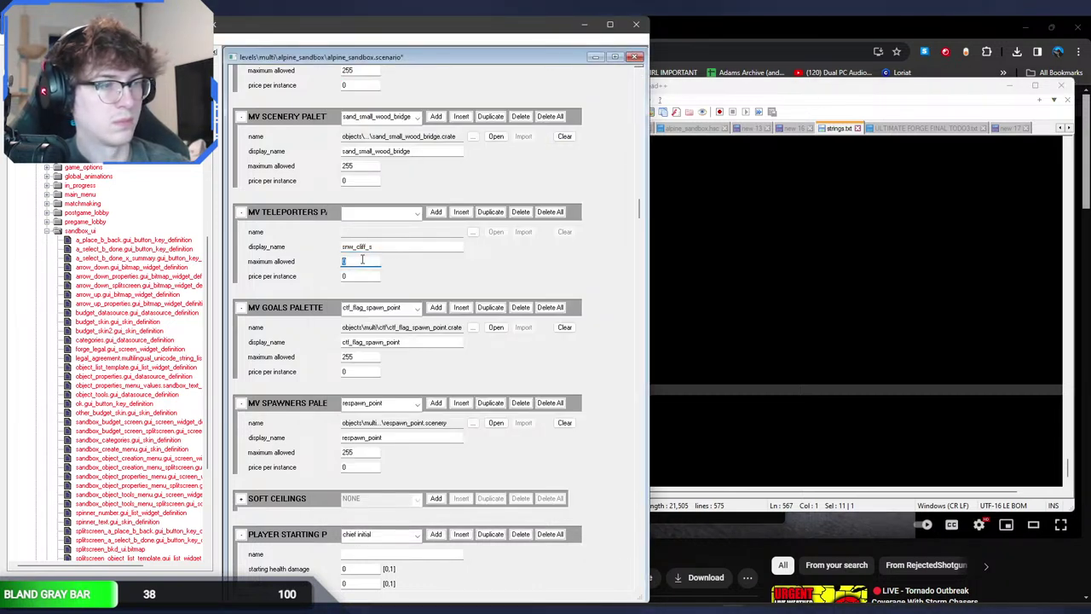
{"action": "type", "text": "255"}
Step: Reference cliff_med_snow.crate from the forge folder in the snw_cliff_s entry
{"action": "left_click", "coordinate": [495, 231]}
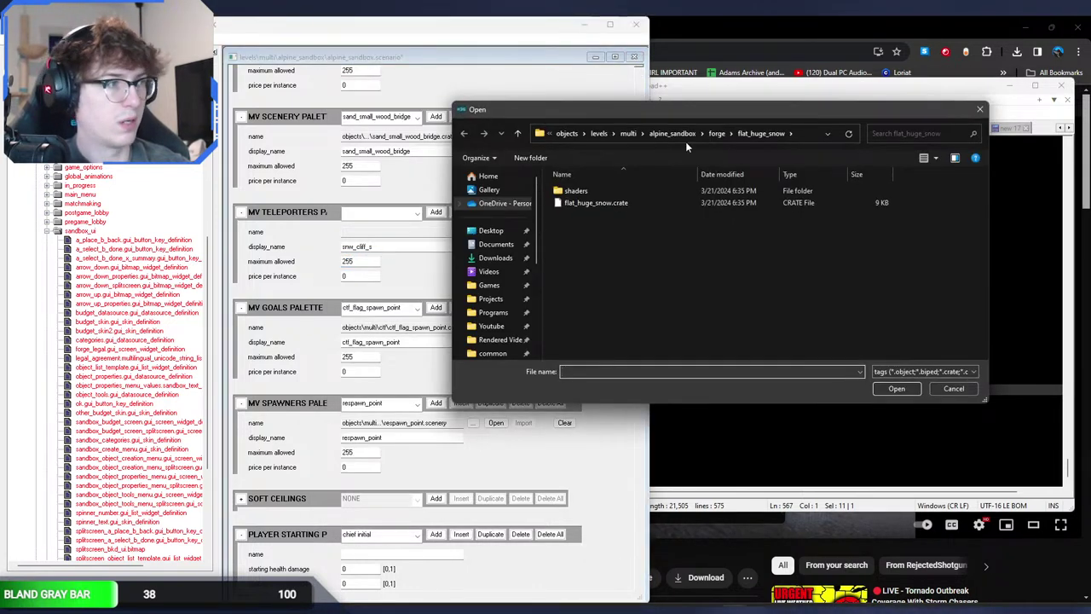
{"action": "left_click", "coordinate": [716, 134]}
{"action": "scroll", "coordinate": [611, 220], "scroll_direction": "up", "scroll_amount": 2}
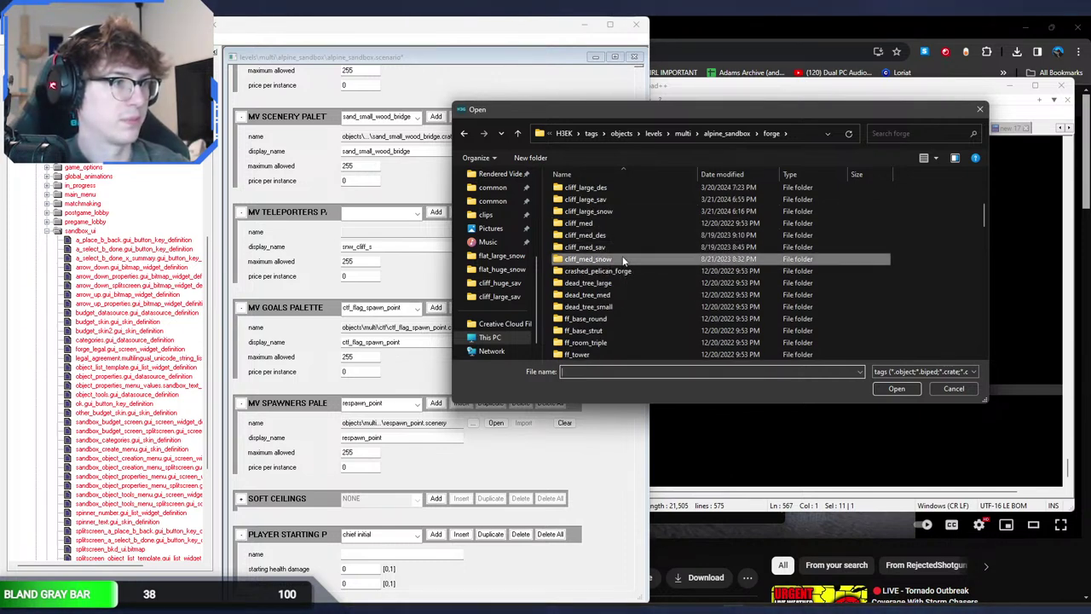
{"action": "double_click", "coordinate": [622, 258]}
{"action": "double_click", "coordinate": [620, 217]}
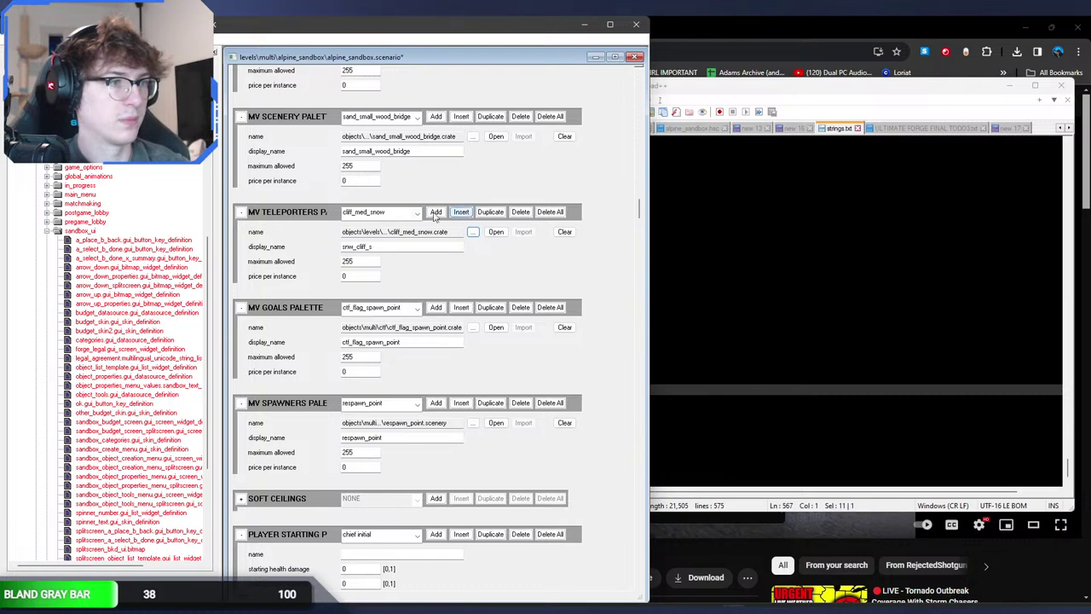
Step: Insert an entry before tree_trunk with display name snw_cliff_m and maximum allowed 255
{"action": "left_click", "coordinate": [389, 214]}
{"action": "scroll", "coordinate": [390, 216], "scroll_direction": "down", "scroll_amount": 1}
{"action": "left_click", "coordinate": [461, 212]}
{"action": "left_click", "coordinate": [388, 247]}
{"action": "key", "text": "ctrl+v"}
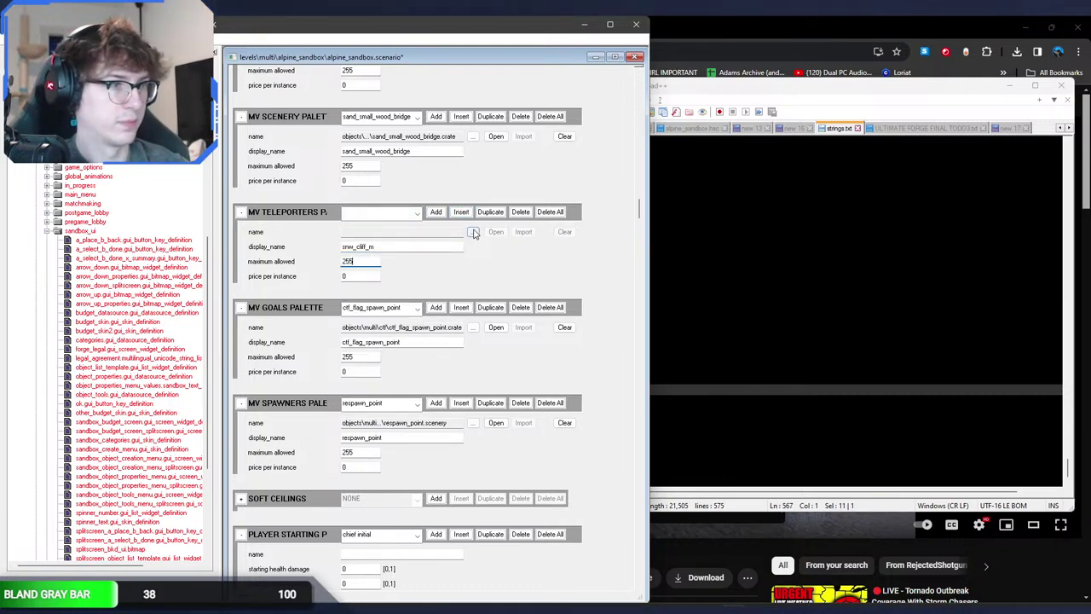
Step: Reference cliff_large_snow.crate from the forge folder in the snw_cliff_m entry
{"action": "left_click", "coordinate": [473, 231]}
{"action": "left_click", "coordinate": [716, 134]}
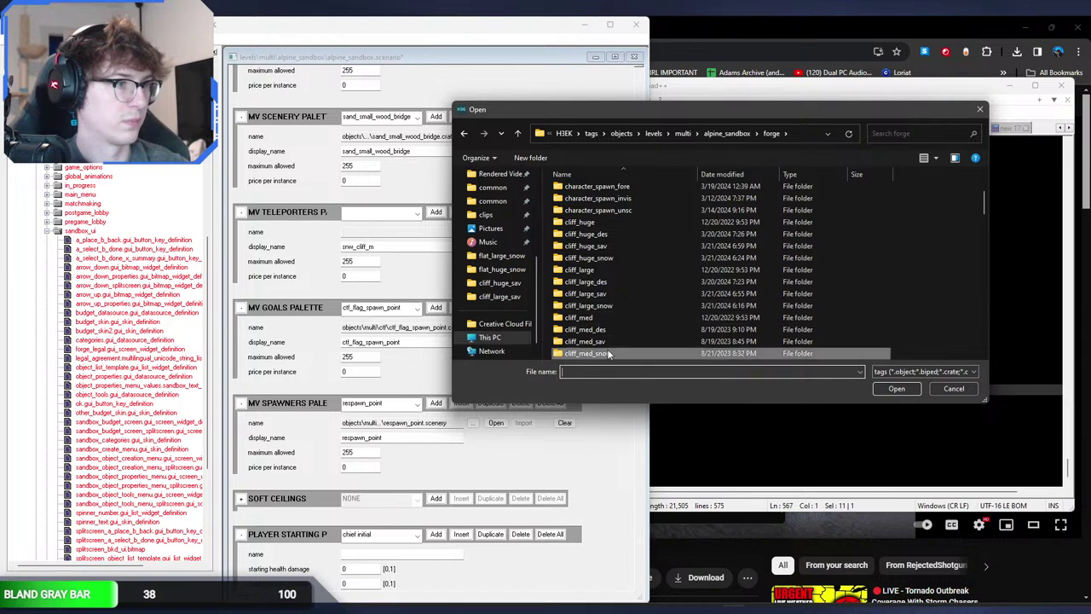
{"action": "double_click", "coordinate": [610, 295]}
{"action": "left_click", "coordinate": [463, 133]}
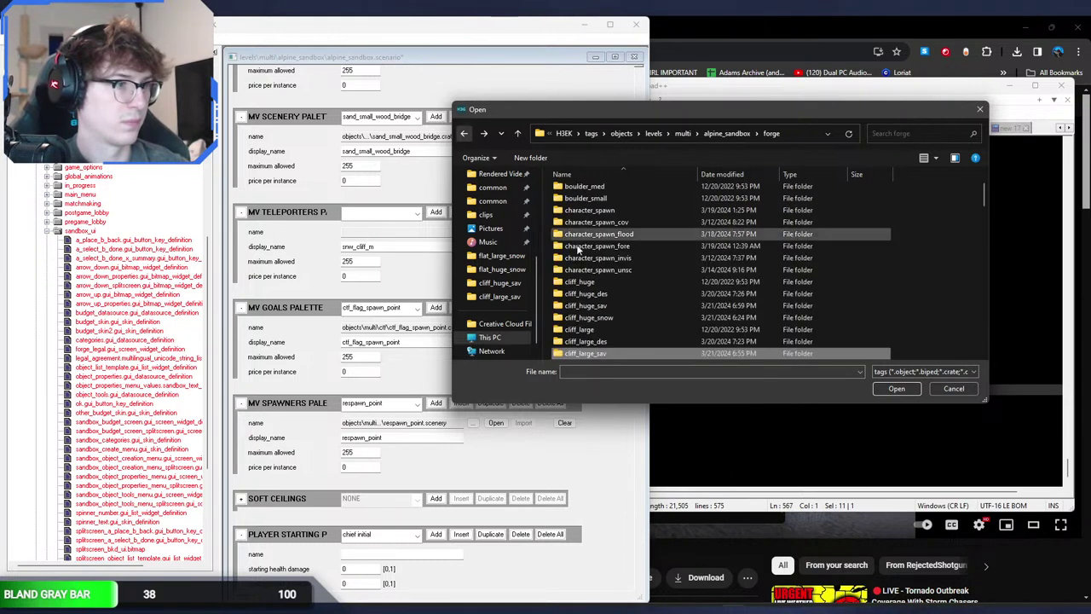
{"action": "double_click", "coordinate": [589, 306]}
{"action": "double_click", "coordinate": [590, 203]}
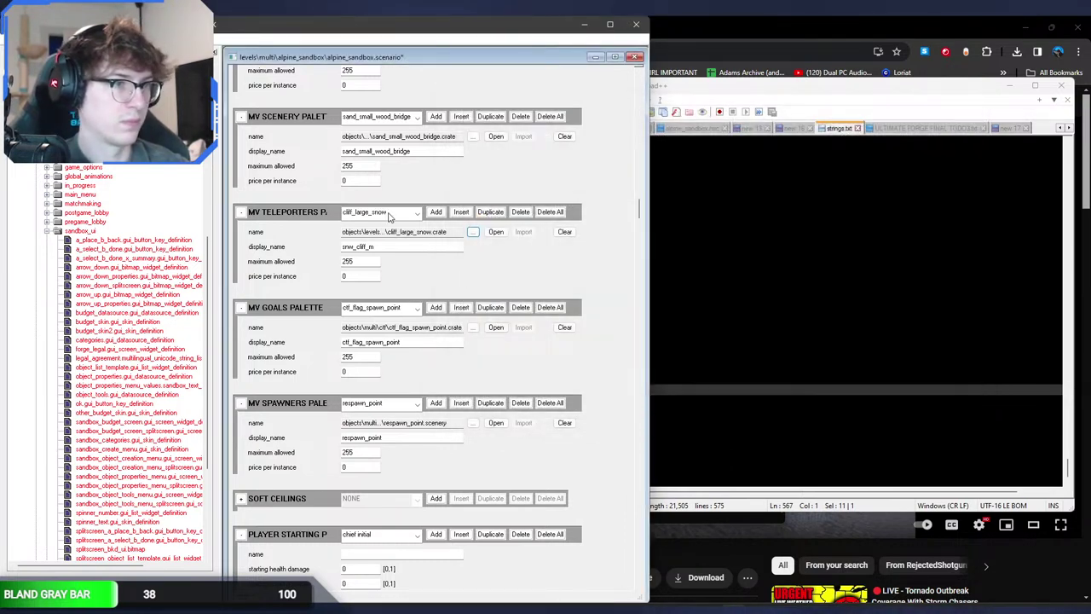
Step: Insert an entry before tree_trunk with display name snw_cliff_l and maximum allowed 255
{"action": "left_click", "coordinate": [389, 212]}
{"action": "left_click", "coordinate": [388, 213]}
{"action": "scroll", "coordinate": [389, 212], "scroll_direction": "down", "scroll_amount": 1}
{"action": "left_click", "coordinate": [463, 213]}
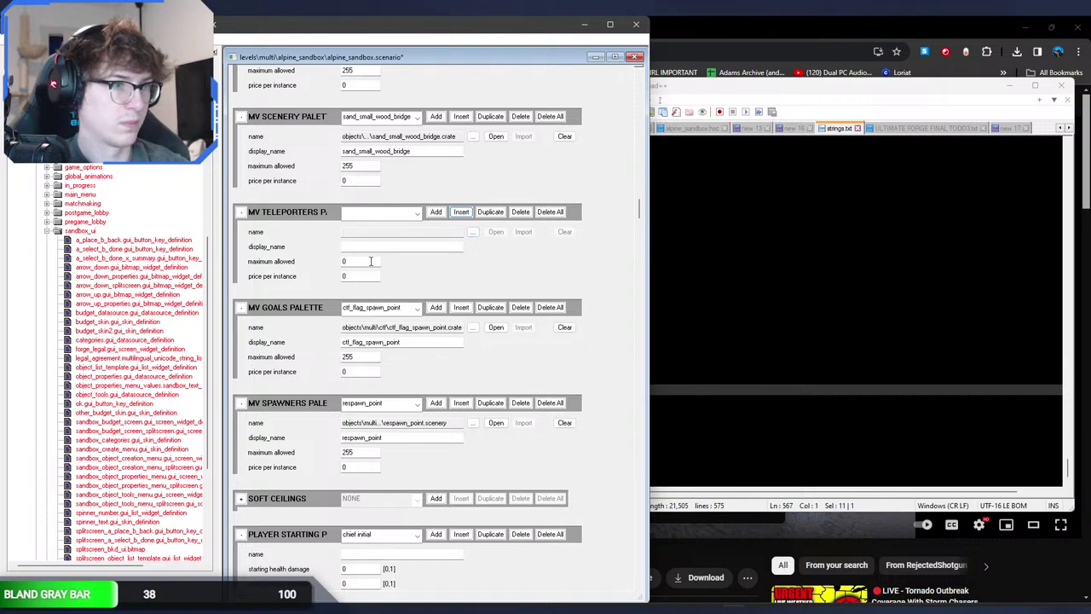
{"action": "left_click", "coordinate": [395, 246]}
{"action": "type", "text": "snw_cliff_s"}
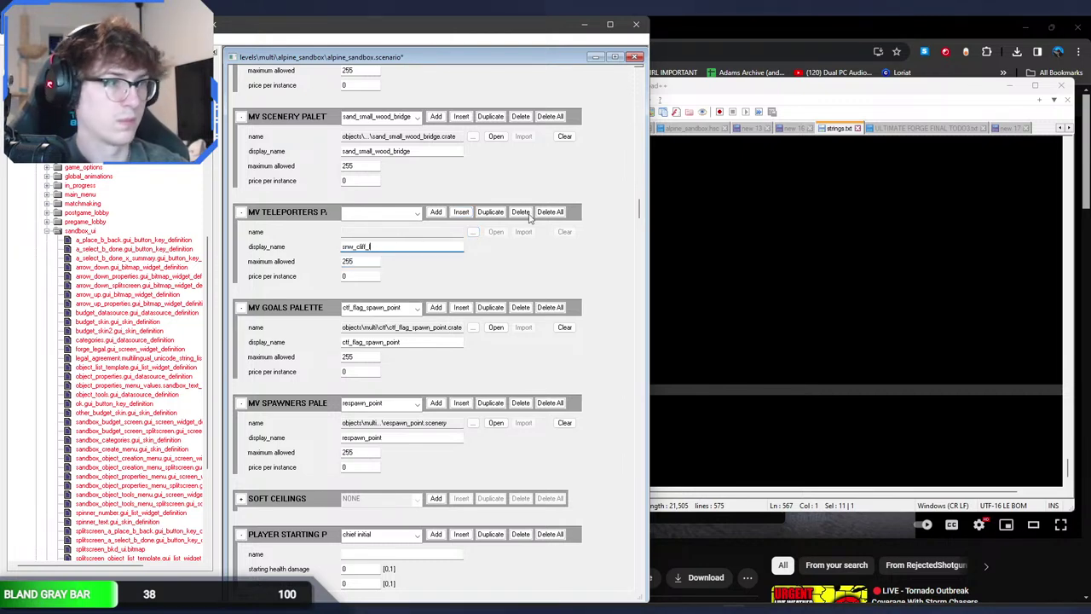
Step: Reference cliff_huge_snow.crate from the forge folder in the snw_cliff_l entry
{"action": "left_click", "coordinate": [473, 233]}
{"action": "left_click", "coordinate": [718, 133]}
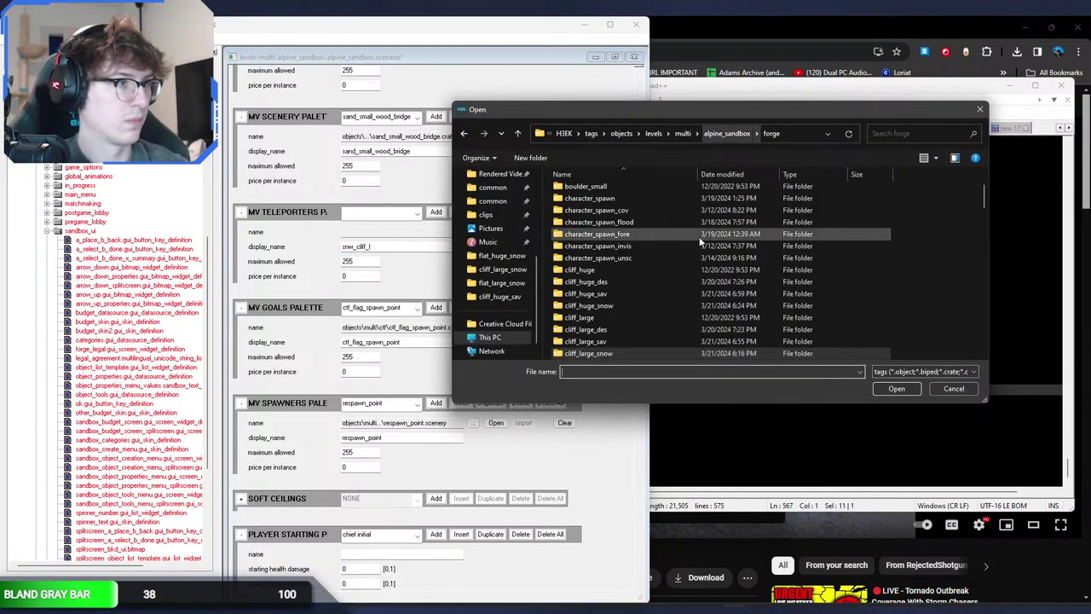
{"action": "double_click", "coordinate": [623, 306]}
{"action": "double_click", "coordinate": [592, 203]}
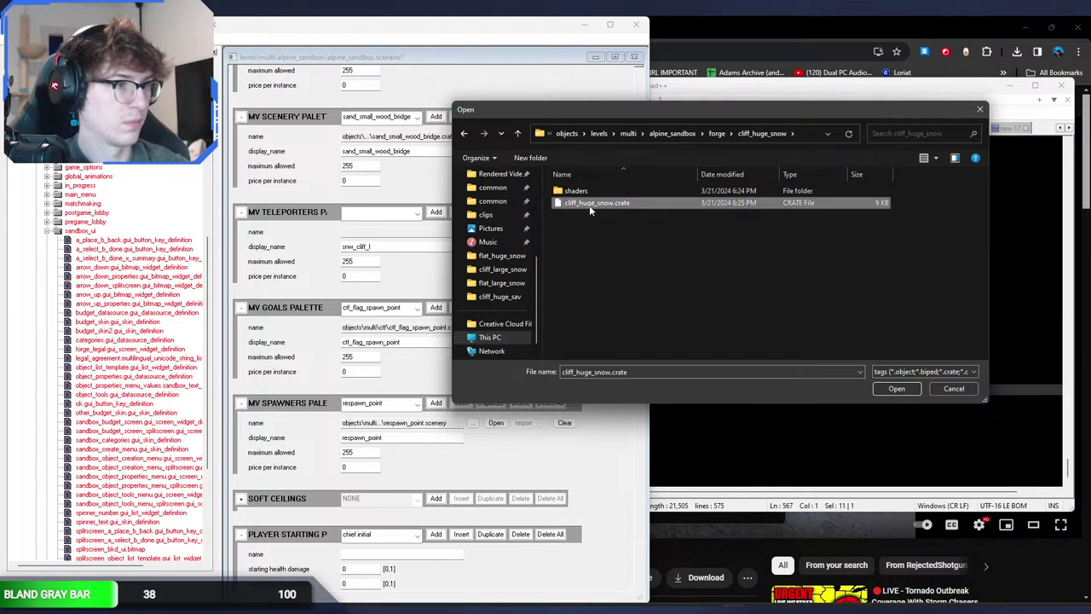
Step: Copy the snw_rock_s string name from strings.txt in Notepad++
{"action": "left_click", "coordinate": [395, 213]}
{"action": "left_click", "coordinate": [395, 214]}
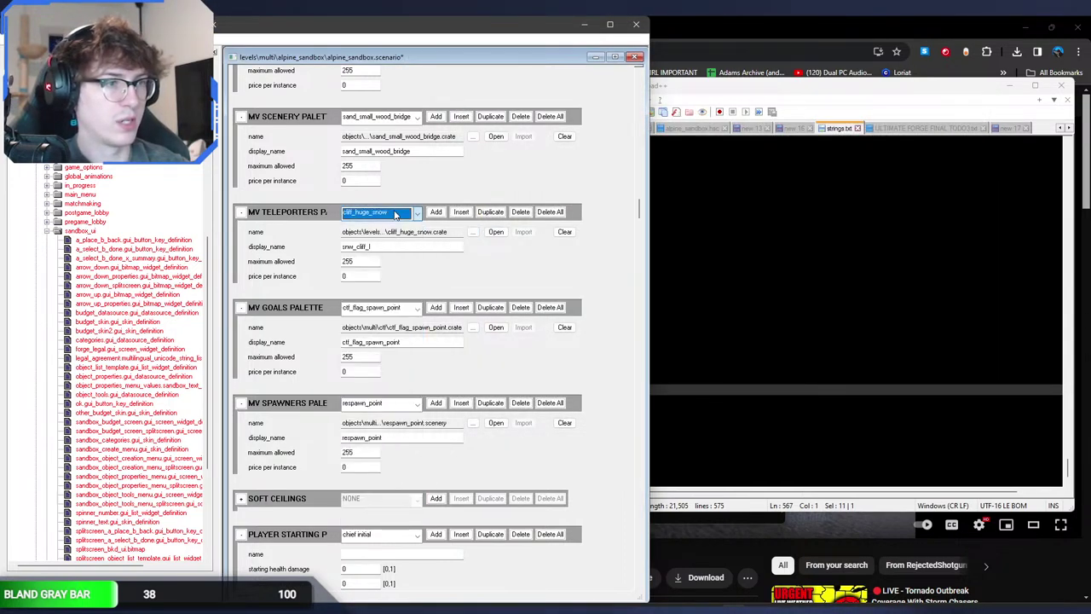
{"action": "left_click", "coordinate": [732, 390]}
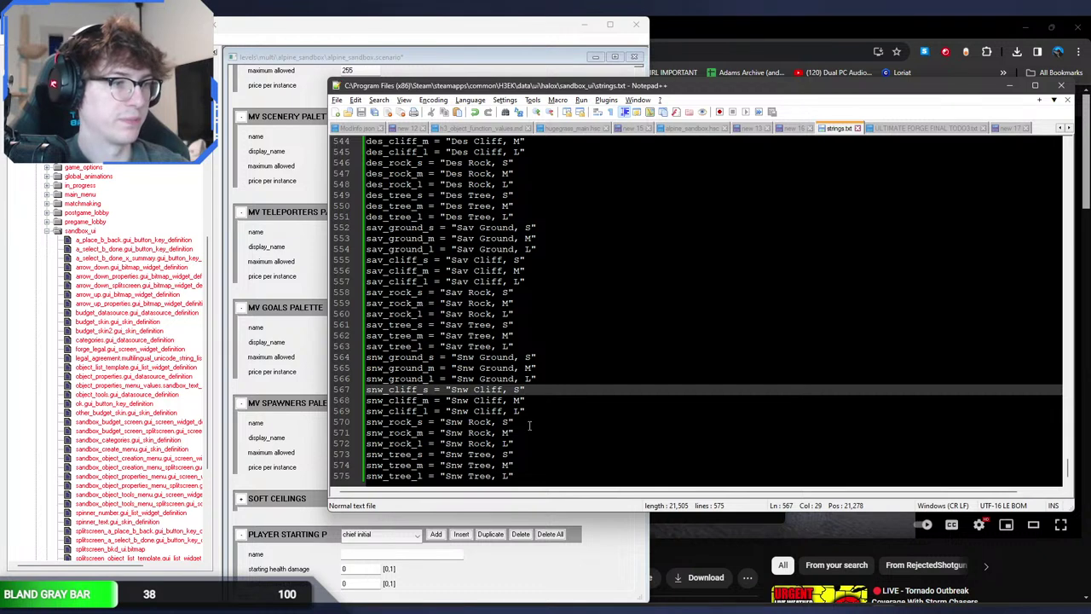
{"action": "left_click_drag", "start_coordinate": [422, 424], "coordinate": [297, 421]}
{"action": "key", "text": "ctrl+c"}
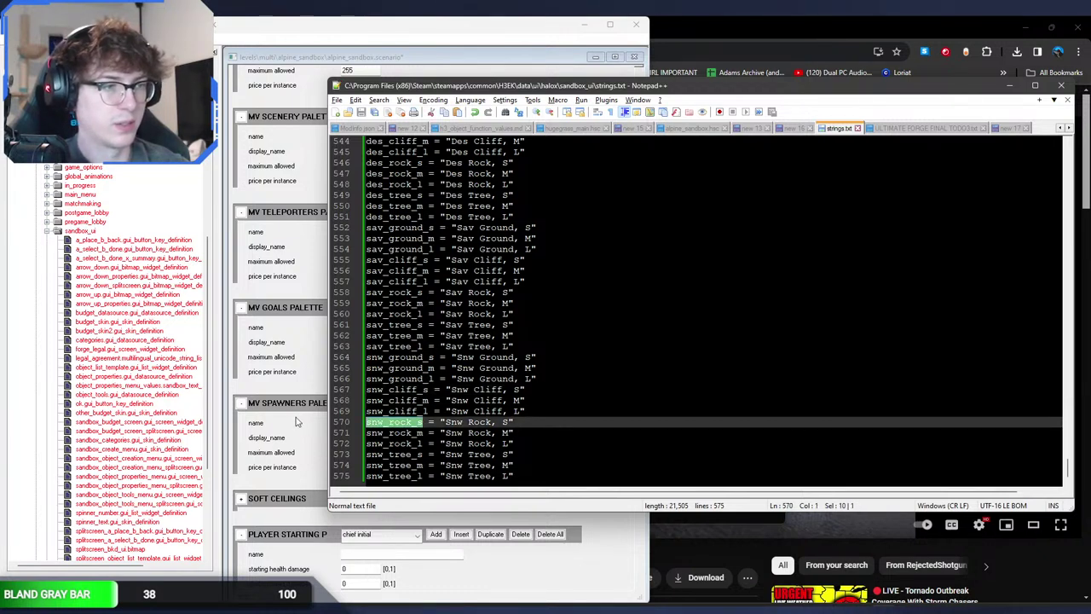
Step: Back in the alpine_sandbox scenario, insert an MV teleporters entry before tree_trunk with display name snw_rock_s and maximum allowed 255
{"action": "left_click", "coordinate": [259, 315]}
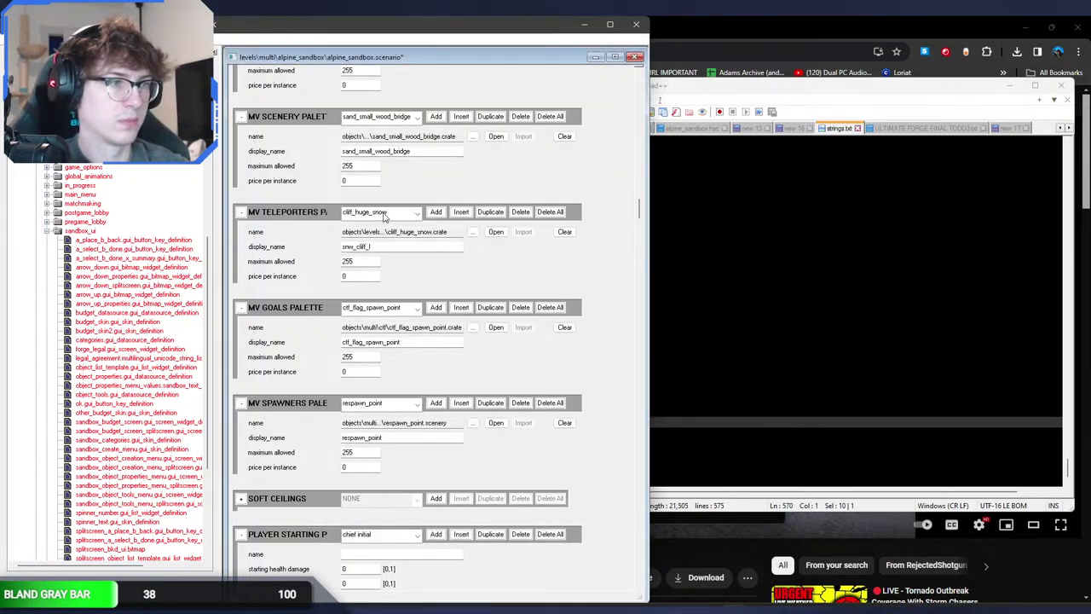
{"action": "left_click", "coordinate": [410, 213]}
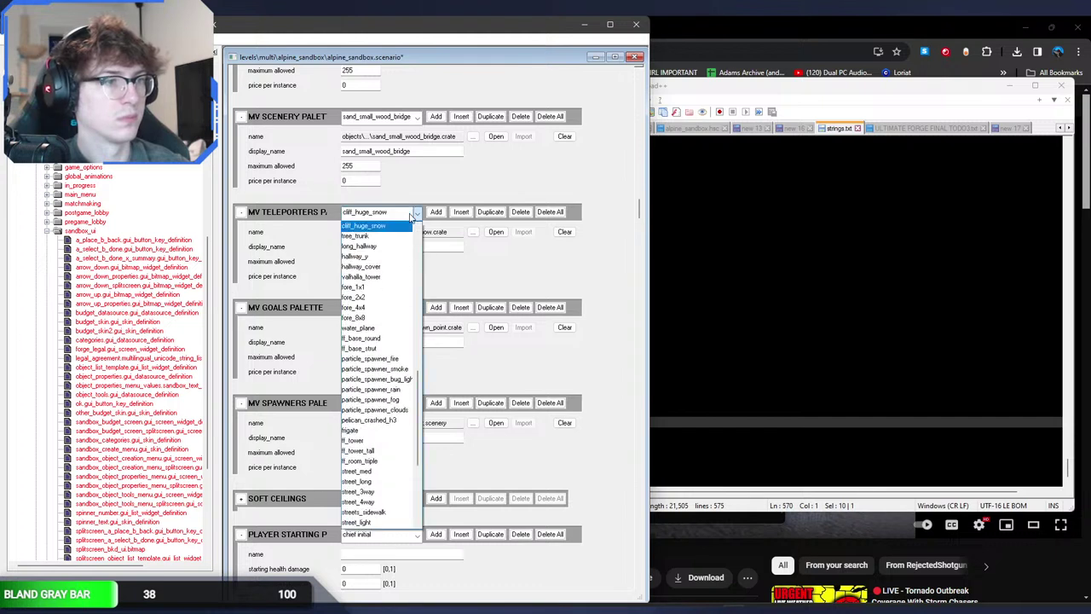
{"action": "left_click", "coordinate": [411, 216]}
{"action": "scroll", "coordinate": [411, 215], "scroll_direction": "down", "scroll_amount": 1}
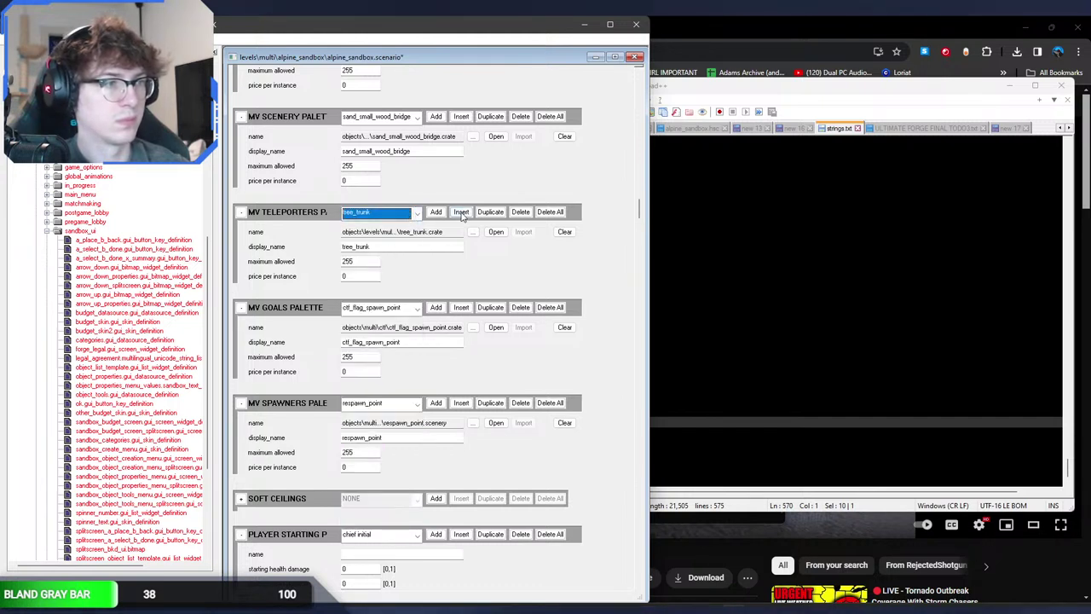
{"action": "left_click", "coordinate": [460, 212]}
{"action": "left_click", "coordinate": [361, 260]}
{"action": "type", "text": "25"}
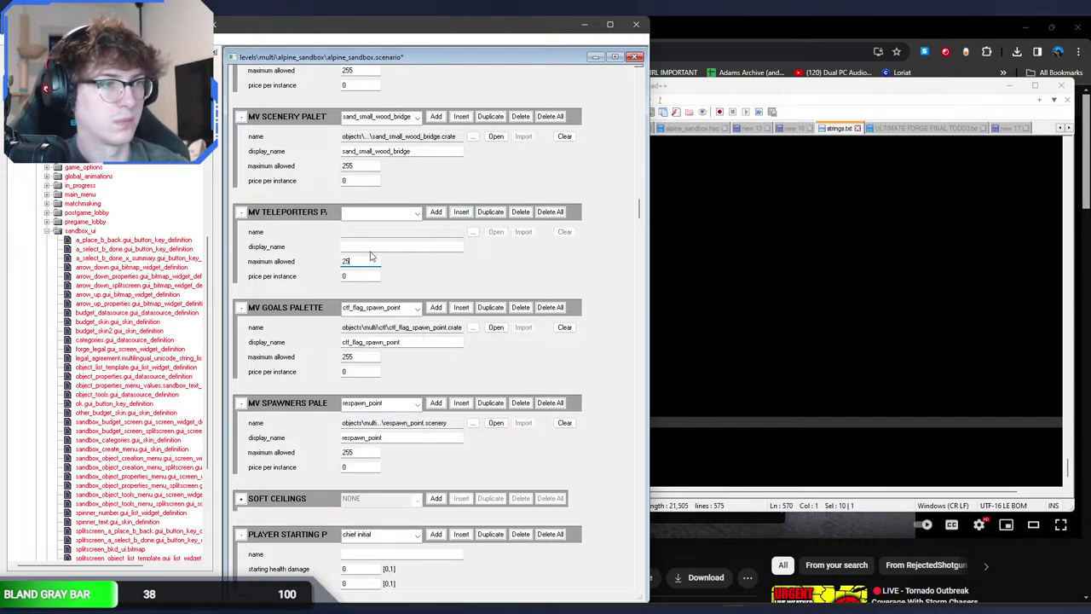
{"action": "type", "text": "5"}
{"action": "left_click", "coordinate": [388, 246]}
{"action": "key", "text": "ctrl+v"}
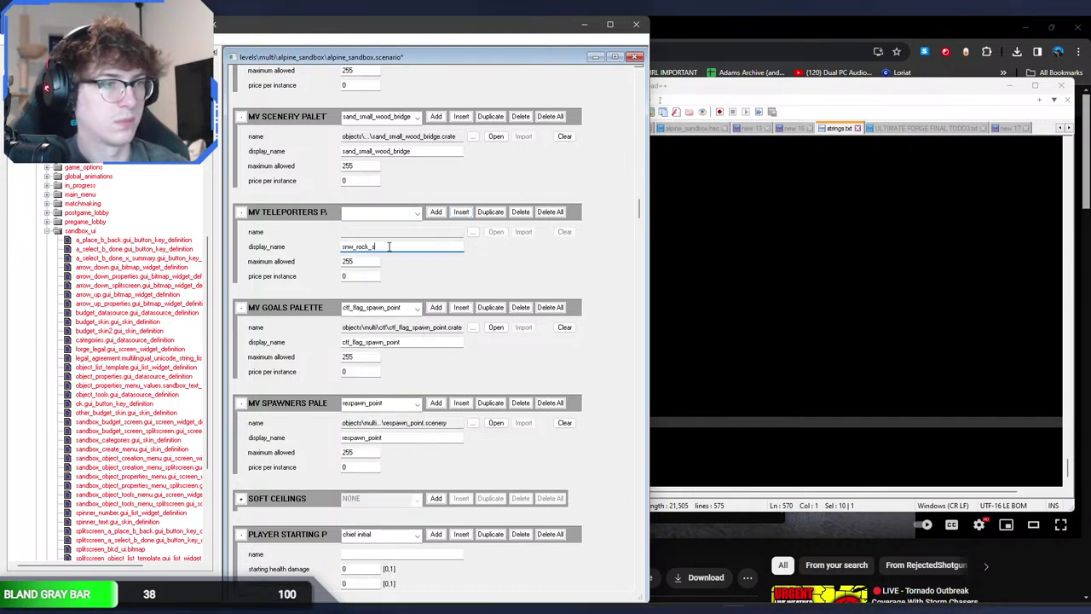
Step: Reference snow_boulder_large.crate from the forge folder in the snw_rock_s entry
{"action": "left_click", "coordinate": [474, 231]}
{"action": "left_click", "coordinate": [722, 134]}
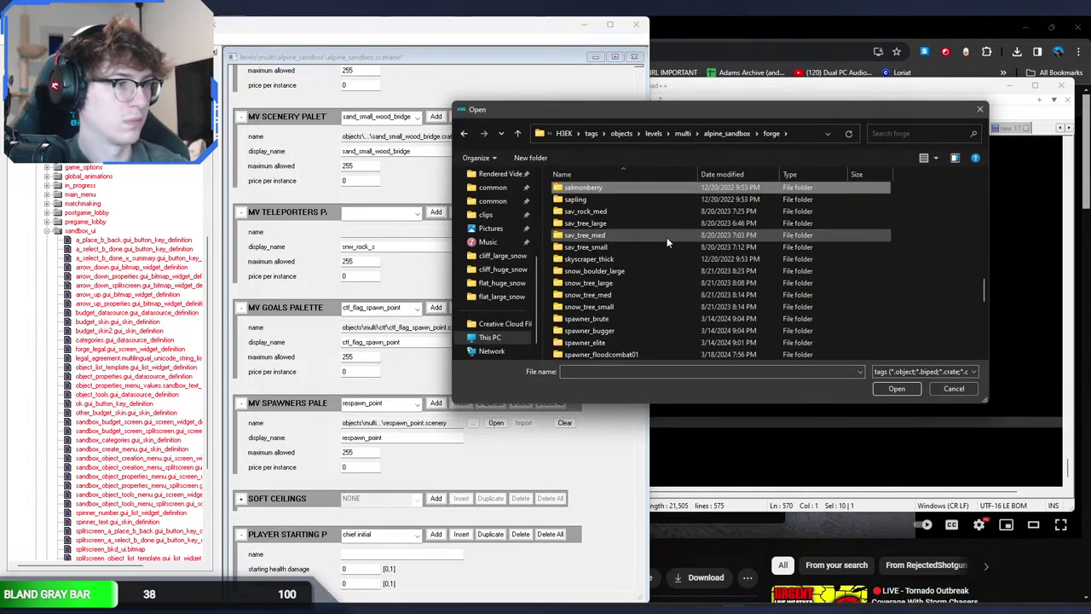
{"action": "scroll", "coordinate": [646, 251], "scroll_direction": "down", "scroll_amount": 1}
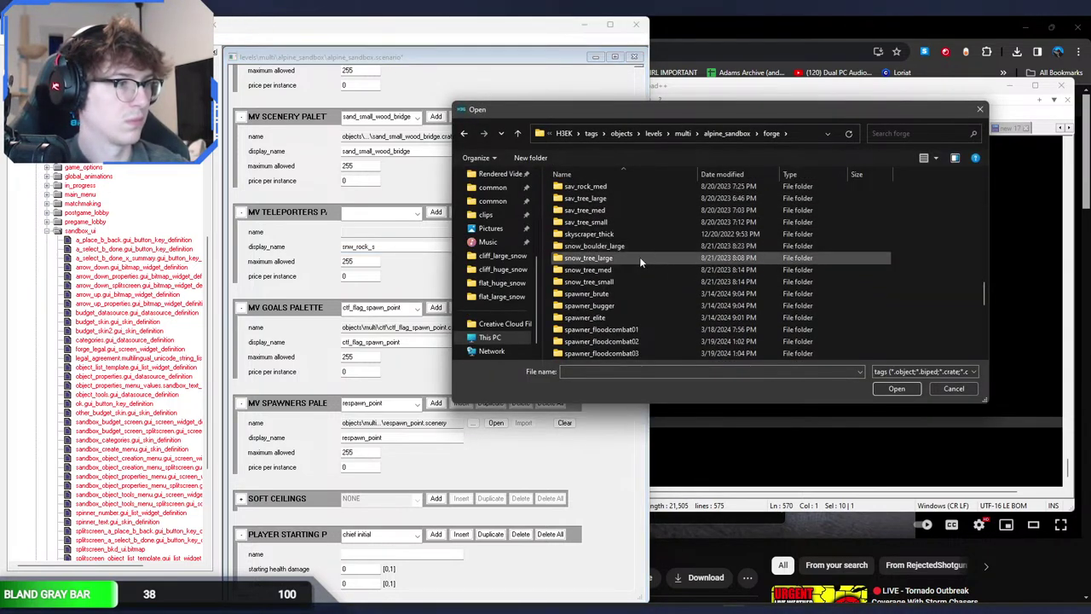
{"action": "double_click", "coordinate": [627, 246]}
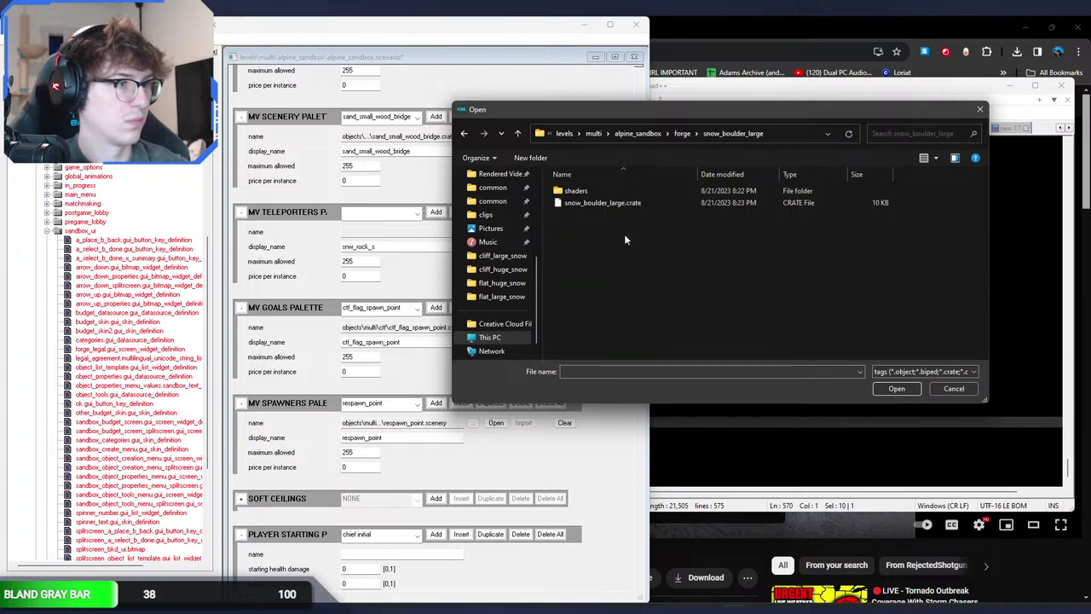
{"action": "double_click", "coordinate": [607, 203]}
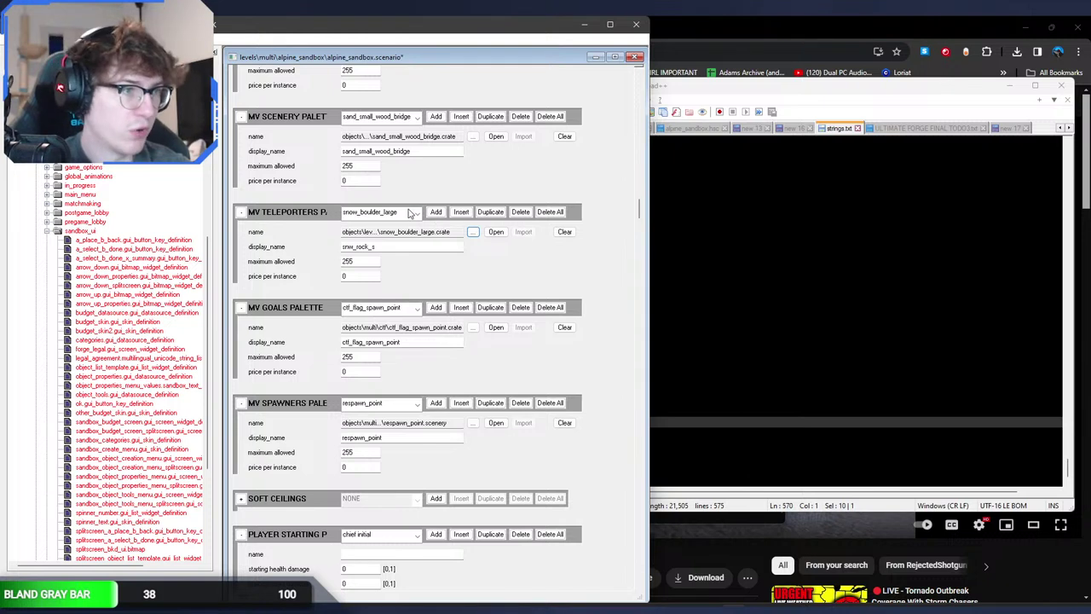
{"action": "double_click", "coordinate": [411, 245]}
Step: Insert an entry before tree_trunk with display name snw_rock_m, maximum allowed 255 and snow_boulder_large.crate as its reference
{"action": "left_click", "coordinate": [409, 212]}
{"action": "left_click", "coordinate": [409, 212]}
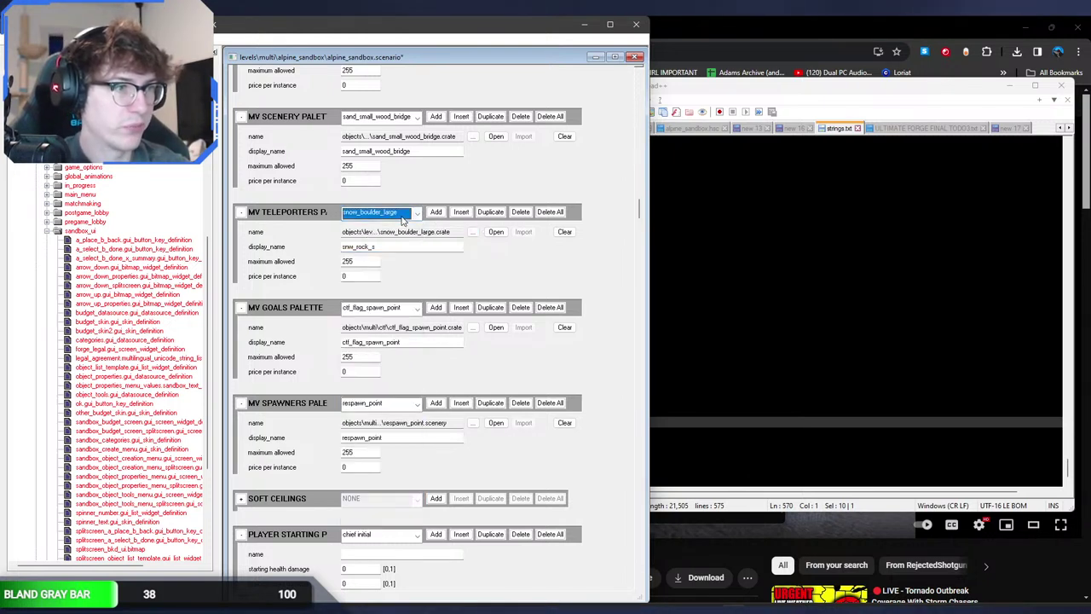
{"action": "scroll", "coordinate": [400, 218], "scroll_direction": "down", "scroll_amount": 1}
{"action": "left_click", "coordinate": [468, 213]}
{"action": "left_click", "coordinate": [399, 247]}
{"action": "key", "text": "ctrl+v"}
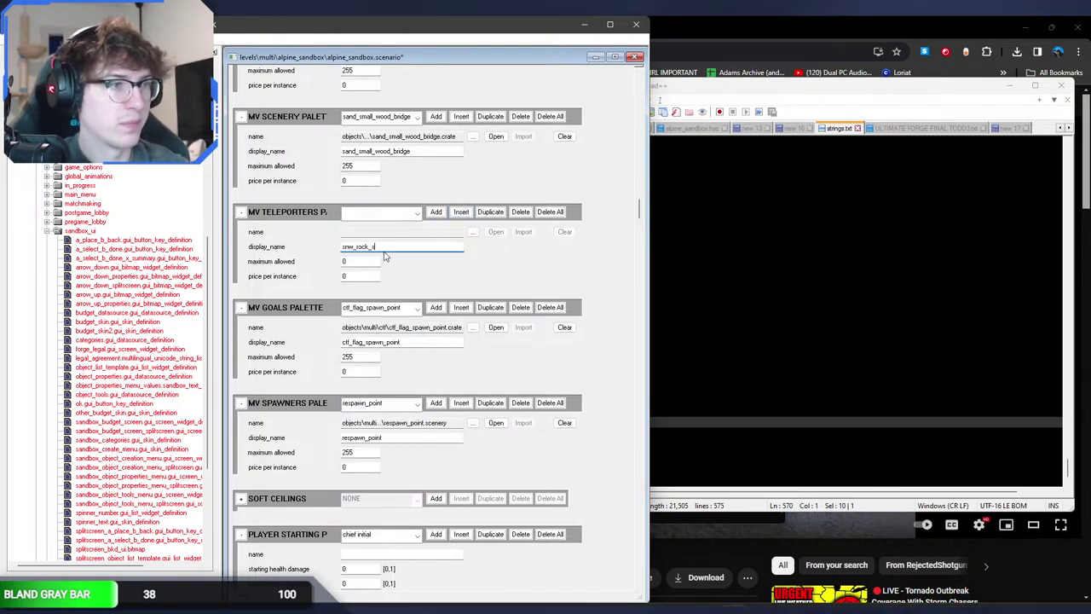
{"action": "left_click", "coordinate": [371, 262]}
{"action": "type", "text": "255"}
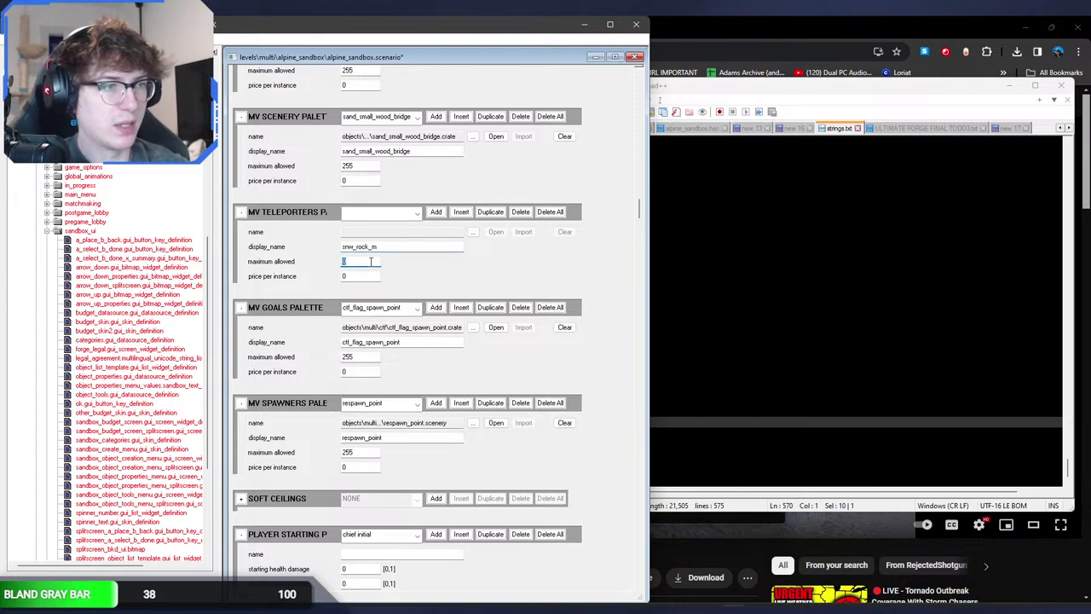
{"action": "left_click", "coordinate": [473, 232]}
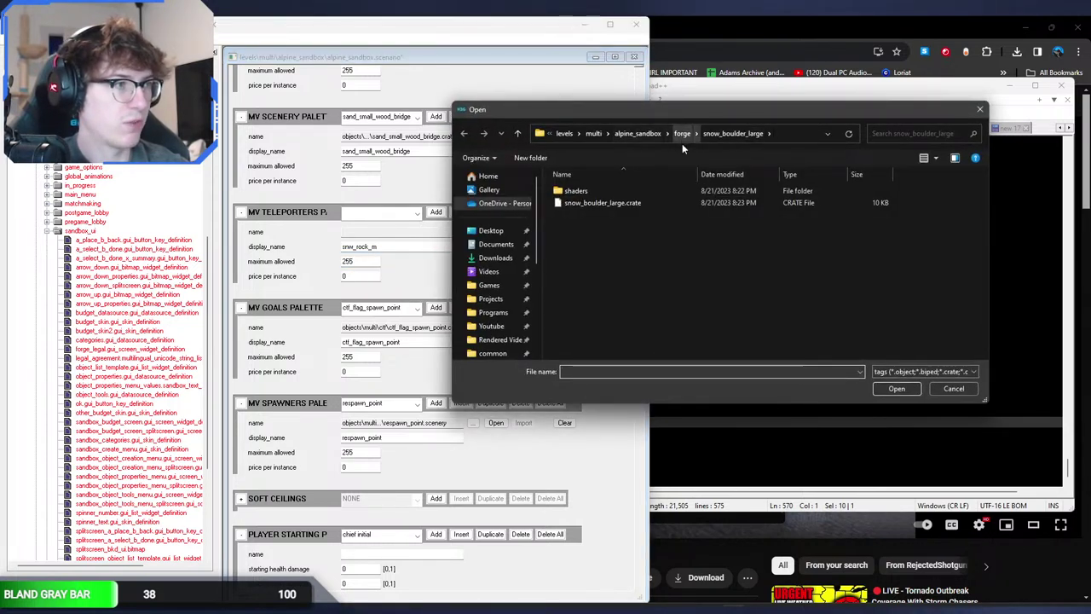
{"action": "double_click", "coordinate": [602, 202]}
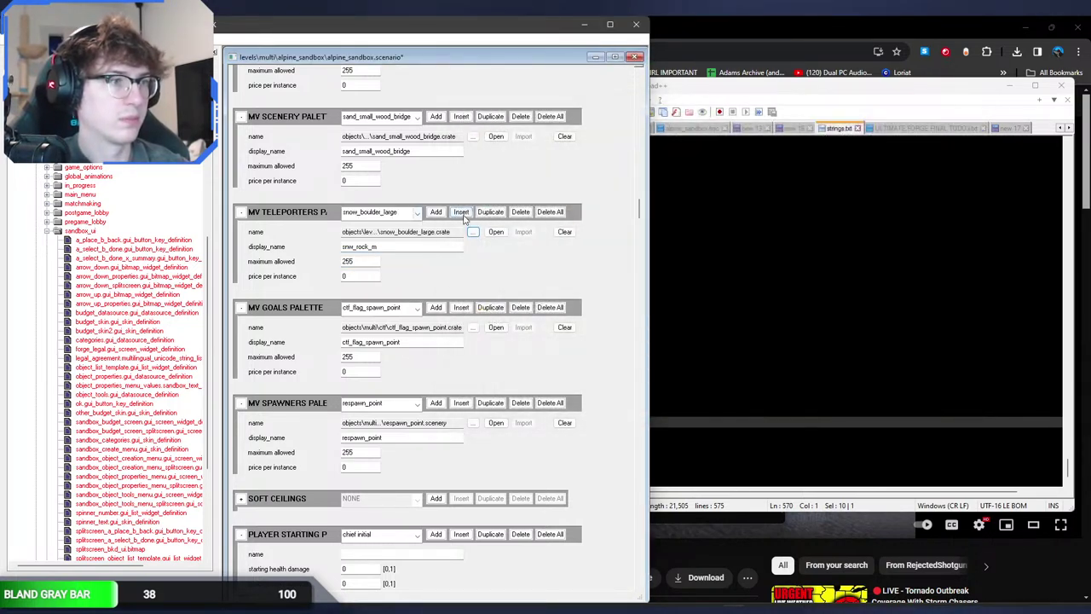
Step: Insert an entry before tree_trunk with display name snw_rock_l, maximum allowed 255 and snow_boulder_large.crate as its reference
{"action": "left_click", "coordinate": [408, 212]}
{"action": "left_click", "coordinate": [407, 212]}
{"action": "scroll", "coordinate": [407, 212], "scroll_direction": "down", "scroll_amount": 1}
{"action": "left_click", "coordinate": [464, 213]}
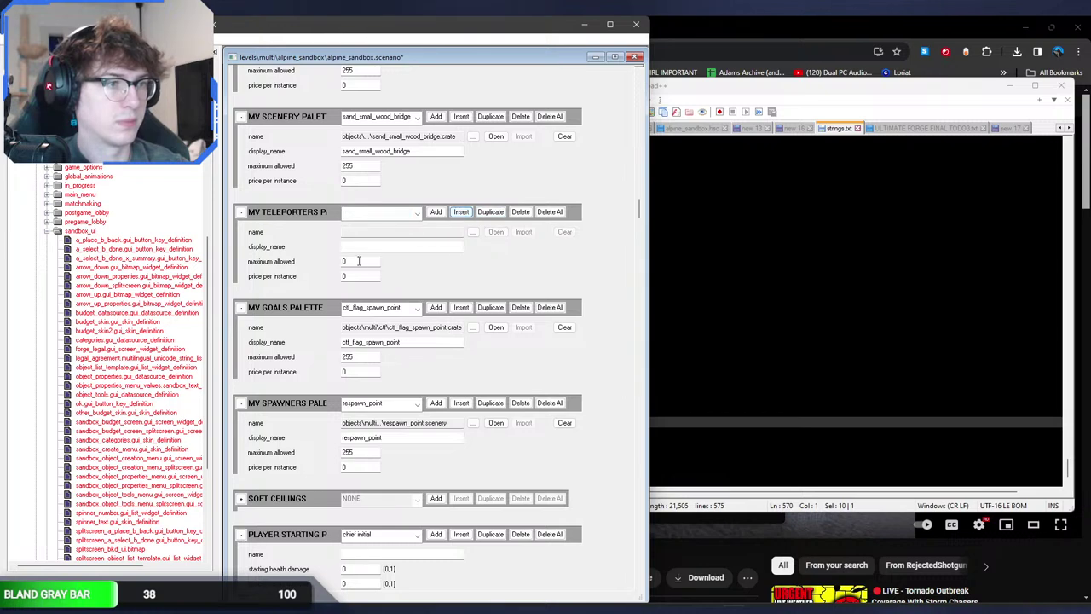
{"action": "double_click", "coordinate": [360, 261]}
{"action": "type", "text": "255"}
{"action": "left_click", "coordinate": [397, 247]}
{"action": "key", "text": "ctrl+v"}
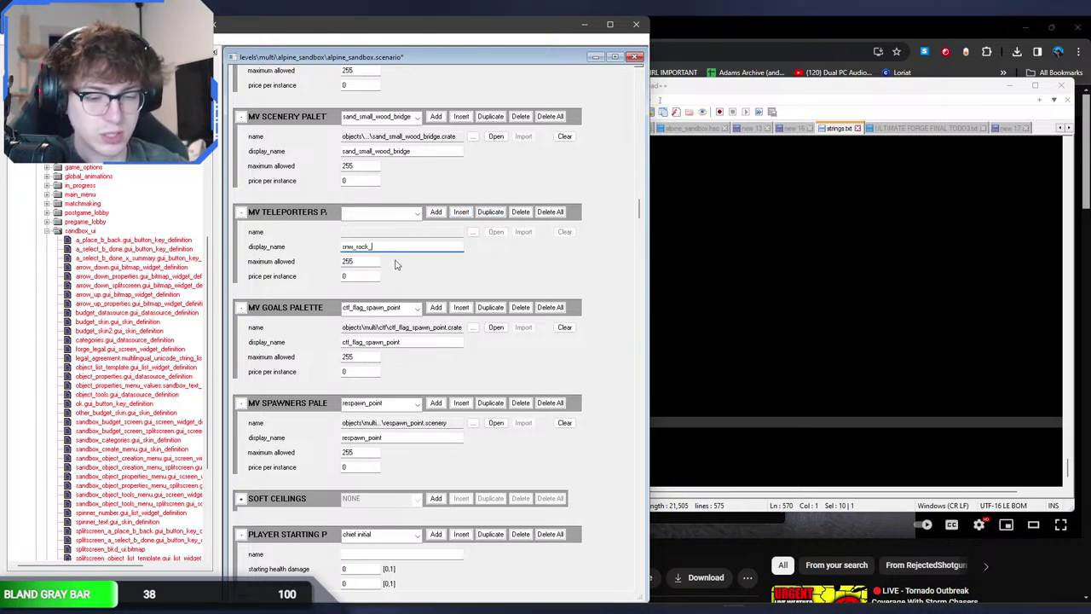
{"action": "left_click", "coordinate": [473, 232]}
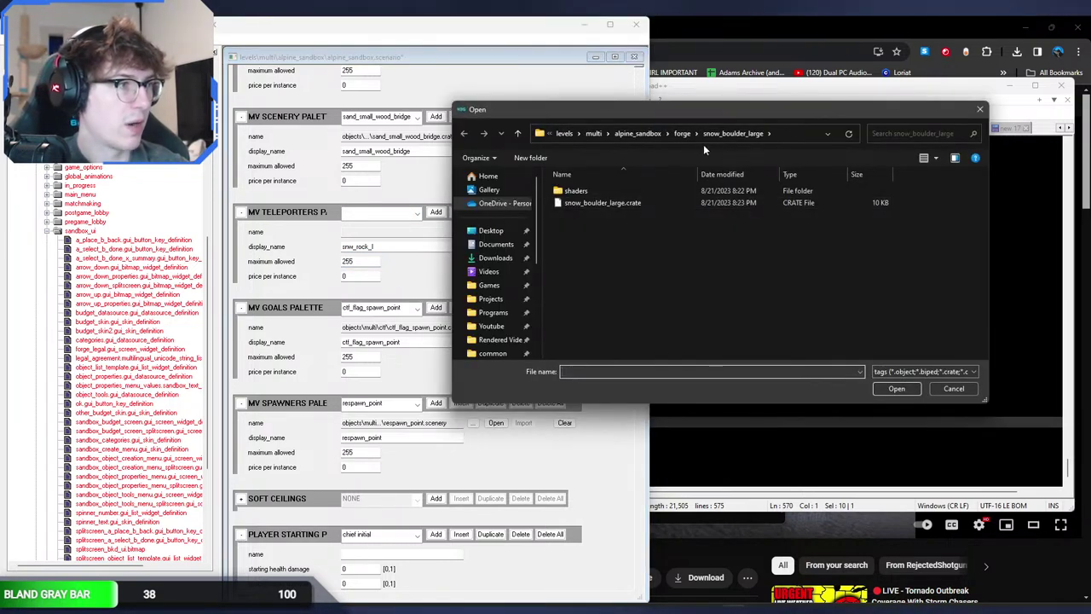
{"action": "double_click", "coordinate": [627, 203]}
Step: Insert another entry before tree_trunk with maximum allowed 255 and check the display name of the preceding snow_boulder_large entry
{"action": "left_click", "coordinate": [403, 214]}
{"action": "left_click", "coordinate": [404, 214]}
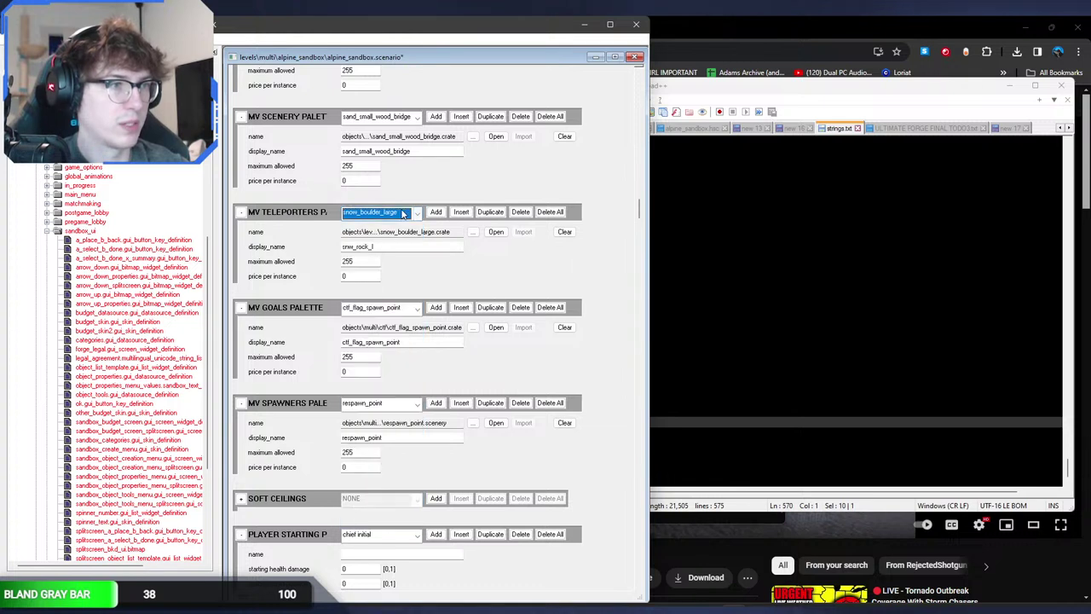
{"action": "scroll", "coordinate": [404, 213], "scroll_direction": "down", "scroll_amount": 1}
{"action": "left_click", "coordinate": [461, 212]}
{"action": "left_click", "coordinate": [358, 262]}
{"action": "type", "text": "255"}
{"action": "left_click", "coordinate": [372, 246]}
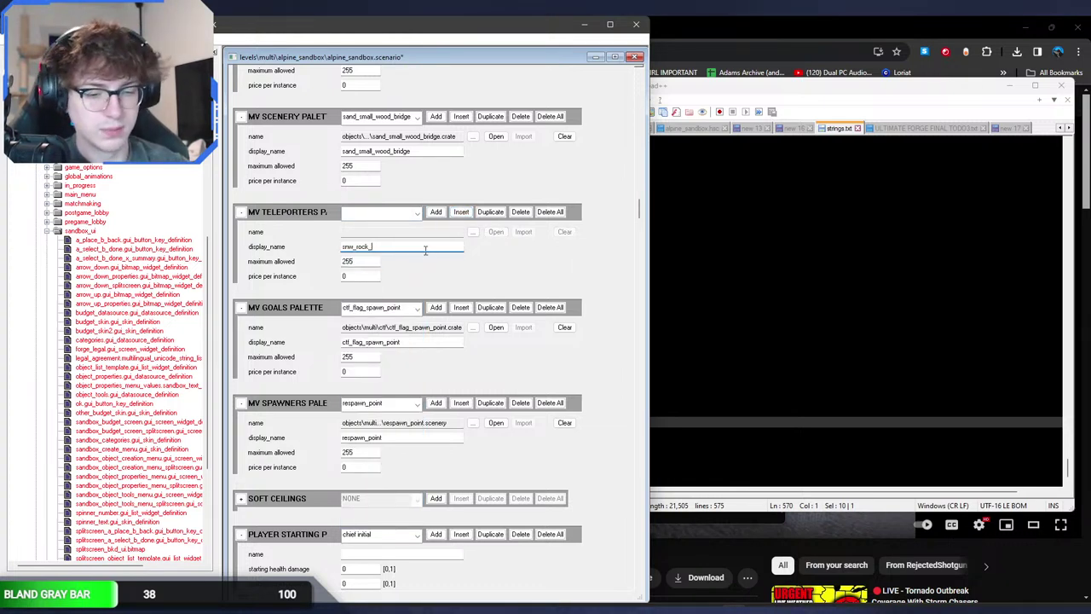
{"action": "left_click", "coordinate": [416, 219]}
{"action": "scroll", "coordinate": [416, 219], "scroll_direction": "up", "scroll_amount": 1}
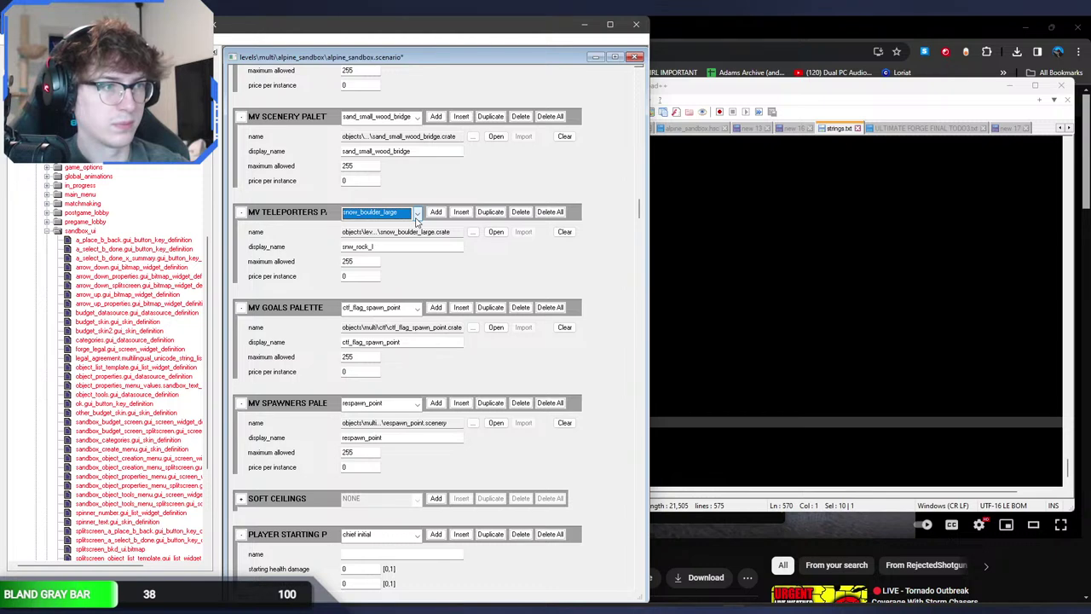
Step: Copy snw_tree_s from strings.txt in Notepad++ and set it as the new scenario entry's display name
{"action": "left_click", "coordinate": [687, 420]}
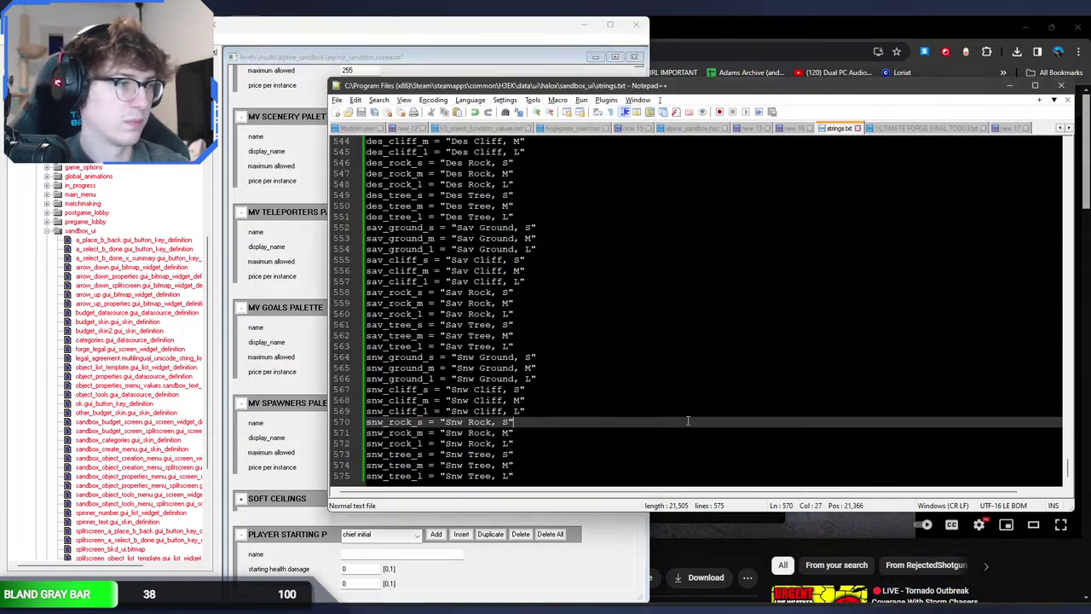
{"action": "left_click_drag", "start_coordinate": [424, 454], "coordinate": [366, 454]}
{"action": "key", "text": "ctrl+c"}
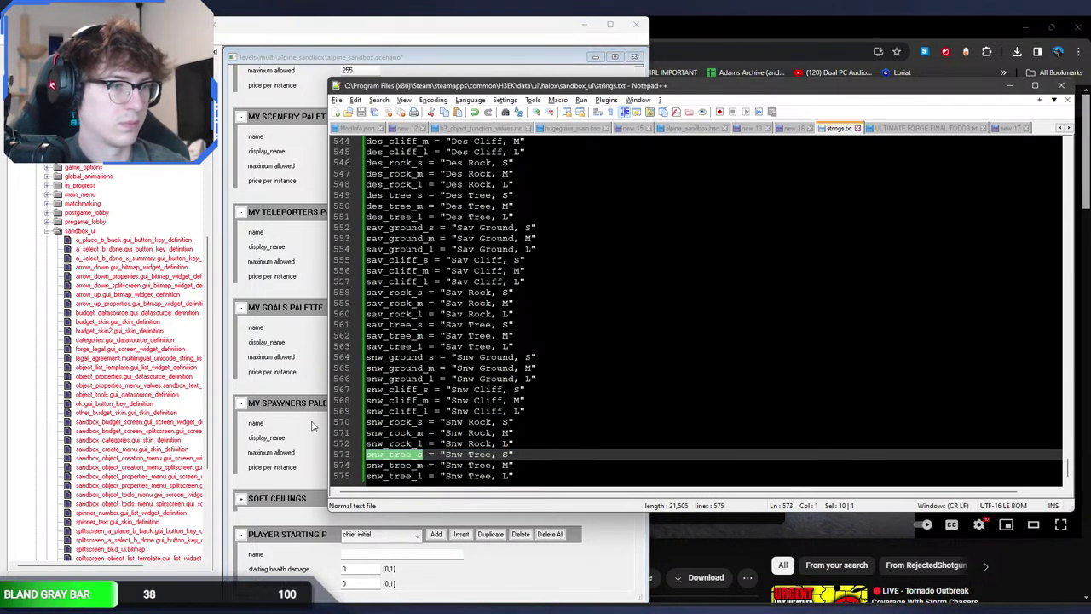
{"action": "left_click", "coordinate": [300, 286]}
{"action": "double_click", "coordinate": [379, 247]}
{"action": "key", "text": "ctrl+v"}
Step: Reference snow_tree_small.crate from the forge folder in the snw_tree_s entry
{"action": "left_click", "coordinate": [473, 232]}
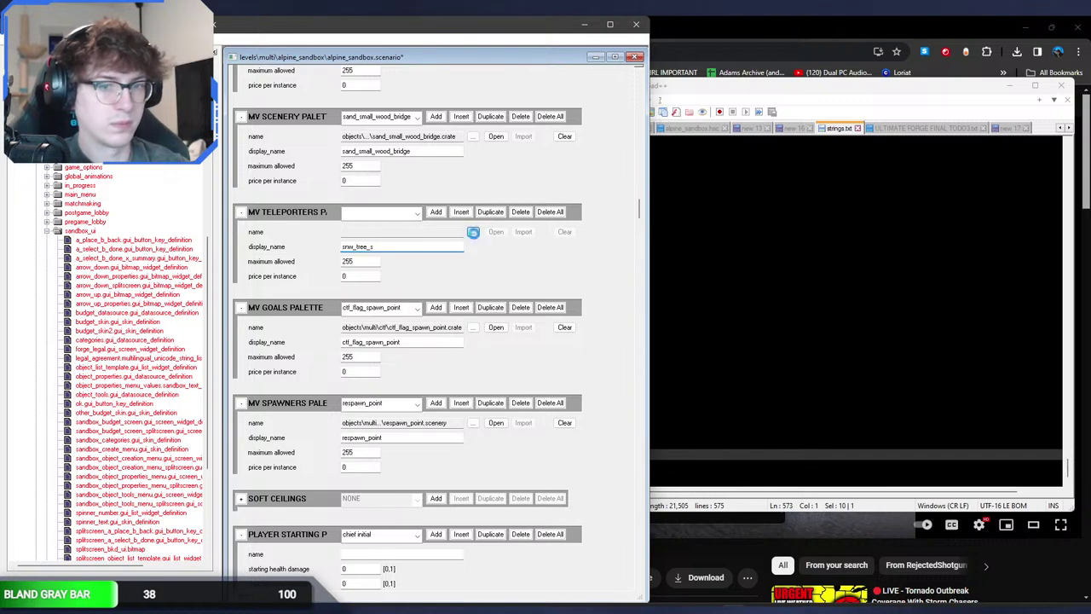
{"action": "left_click", "coordinate": [680, 134]}
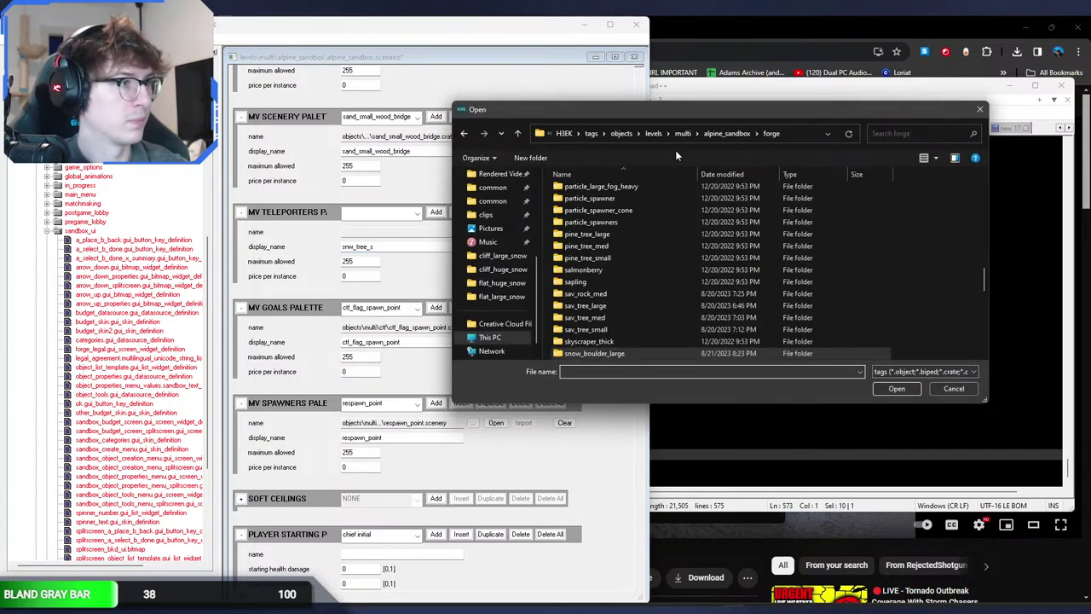
{"action": "scroll", "coordinate": [636, 330], "scroll_direction": "down", "scroll_amount": 1}
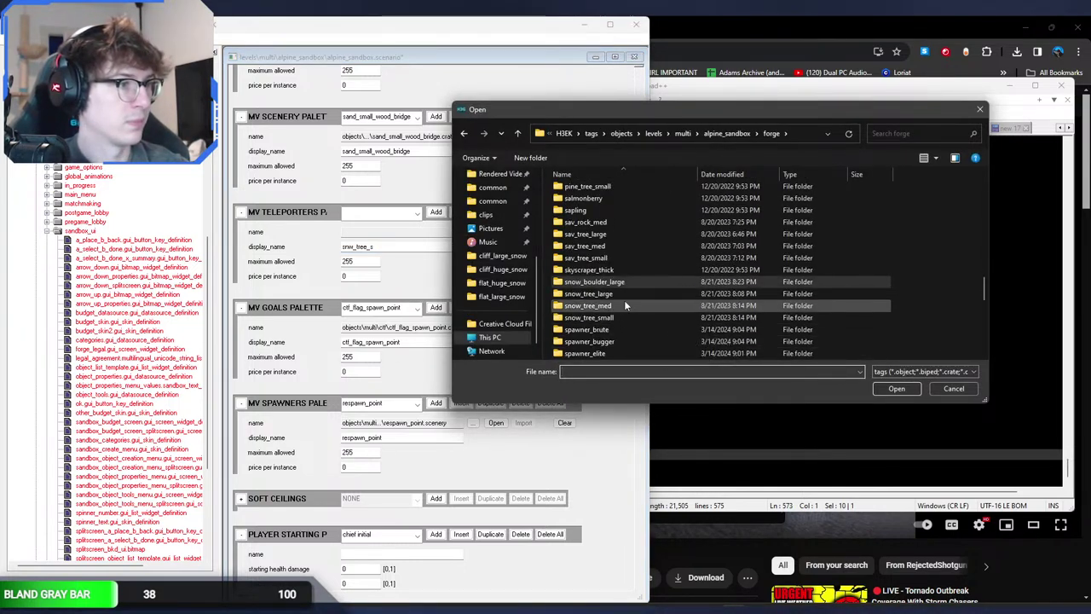
{"action": "double_click", "coordinate": [621, 317]}
{"action": "double_click", "coordinate": [598, 203]}
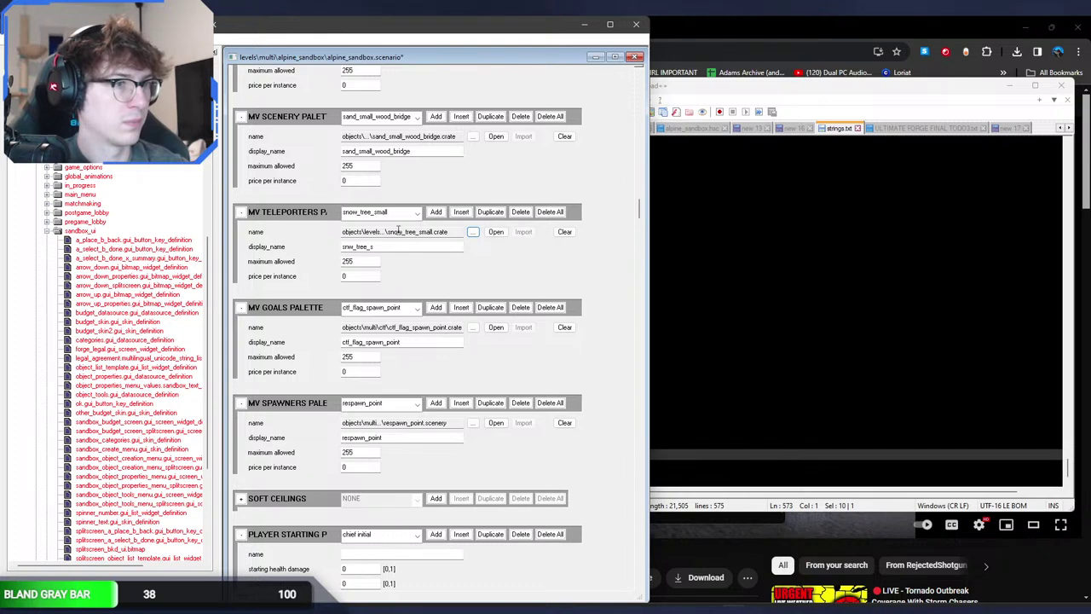
Step: Insert an entry before tree_trunk with display name snw_tree_m and maximum allowed 255
{"action": "left_click", "coordinate": [408, 212]}
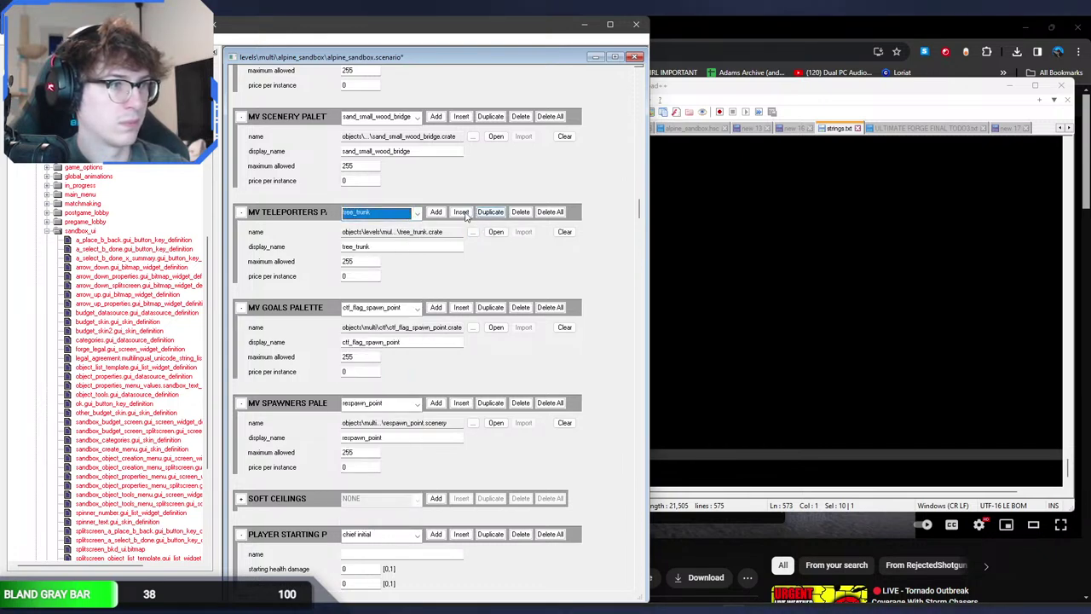
{"action": "left_click", "coordinate": [460, 211]}
{"action": "double_click", "coordinate": [364, 260]}
{"action": "type", "text": "255"}
{"action": "left_click", "coordinate": [373, 246]}
{"action": "key", "text": "ctrl+v"}
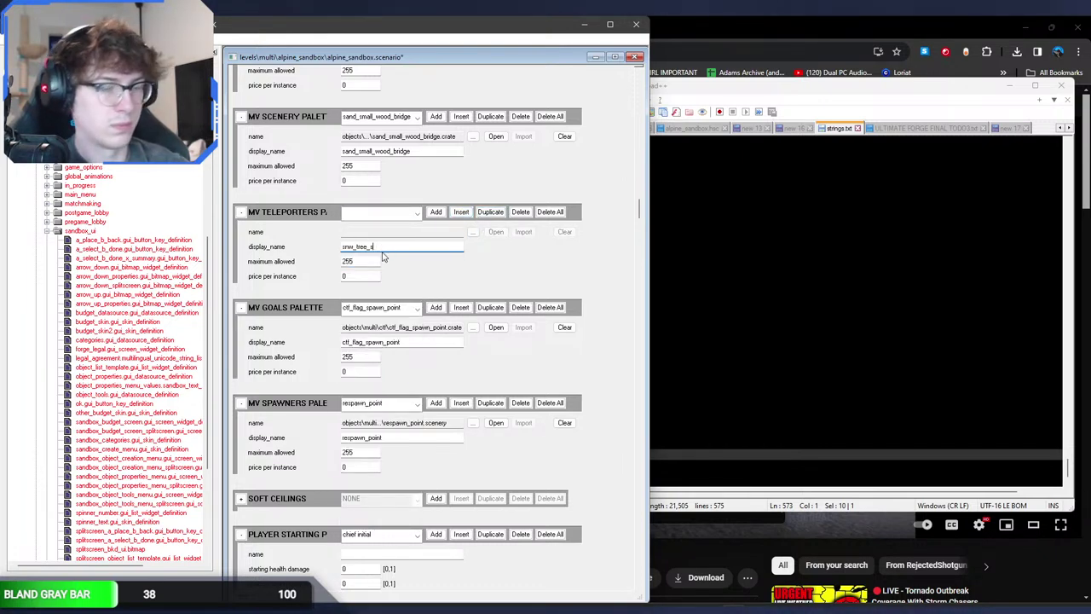
Step: Reference snow_tree_med.crate from the forge folder in the snw_tree_m entry
{"action": "left_click", "coordinate": [473, 233]}
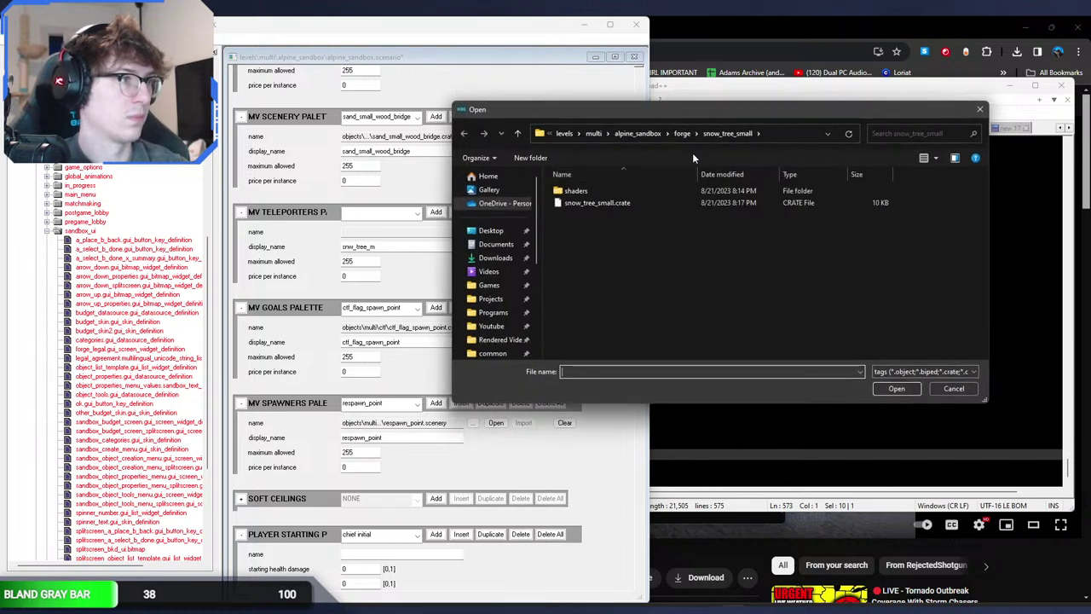
{"action": "left_click", "coordinate": [721, 133]}
{"action": "double_click", "coordinate": [612, 341]}
{"action": "double_click", "coordinate": [588, 205]}
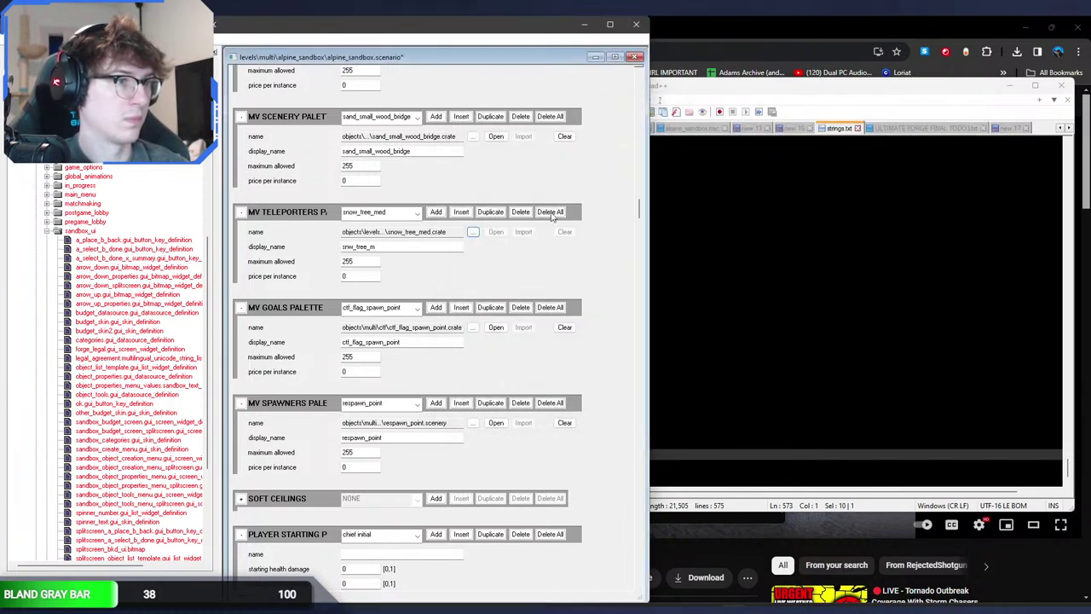
Step: Insert an entry before tree_trunk in the MV teleporters palette with display name snw_tree_l and maximum allowed 255
{"action": "left_click", "coordinate": [398, 214]}
{"action": "scroll", "coordinate": [398, 218], "scroll_direction": "up", "scroll_amount": 1}
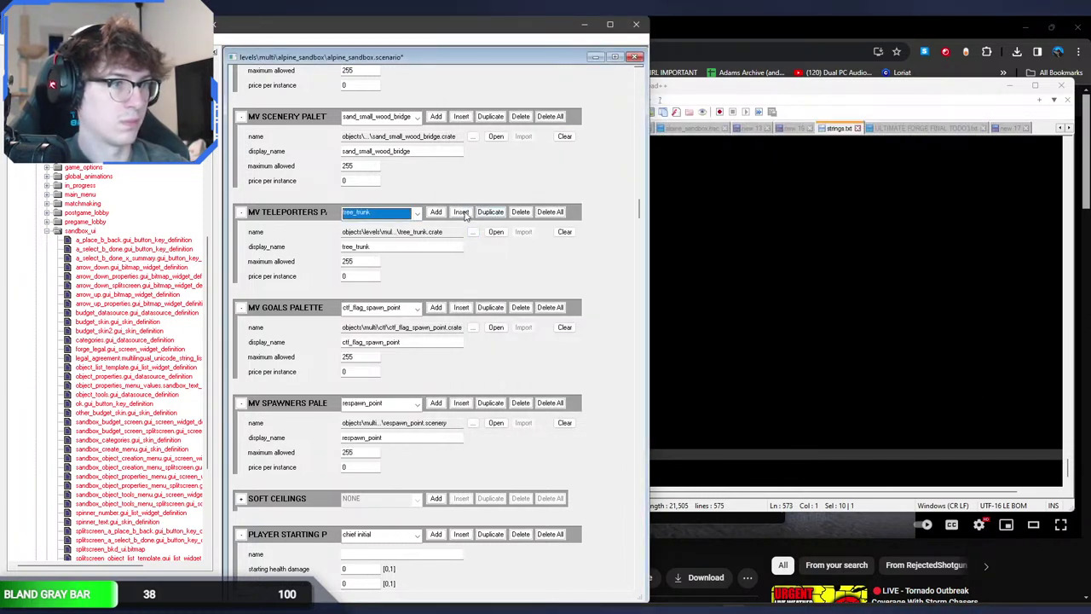
{"action": "left_click", "coordinate": [463, 213]}
{"action": "left_click", "coordinate": [392, 246]}
{"action": "key", "text": "ctrl+v"}
{"action": "key", "text": "BackSpace"}
{"action": "type", "text": "l"}
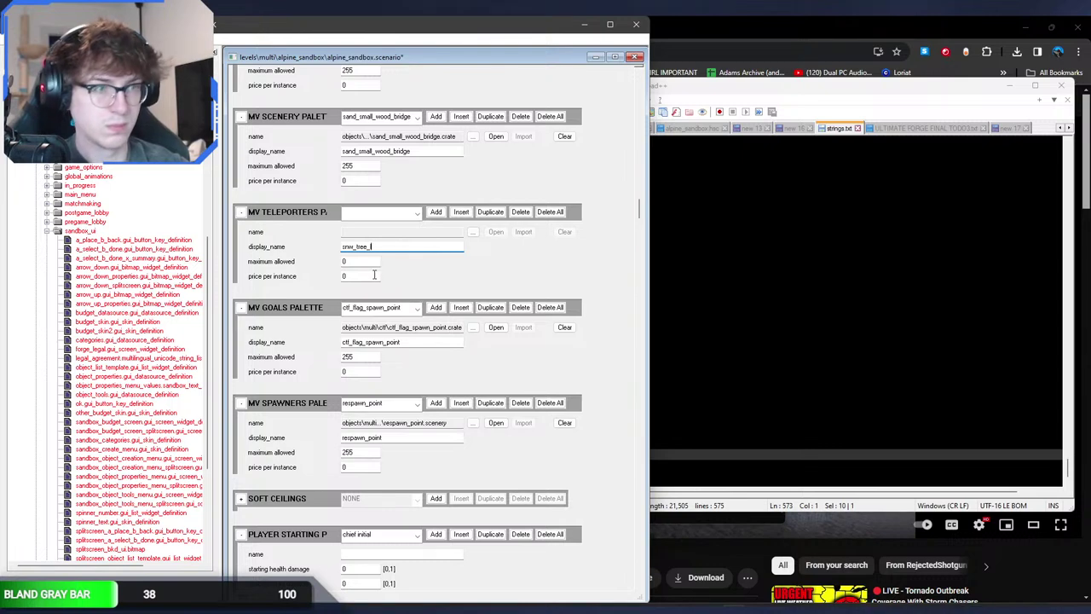
{"action": "double_click", "coordinate": [375, 276]}
{"action": "double_click", "coordinate": [374, 261]}
{"action": "type", "text": "255"}
Step: Reference snow_tree_large.crate from the forge folder in the snw_tree_l entry and save the scenario
{"action": "left_click", "coordinate": [473, 231]}
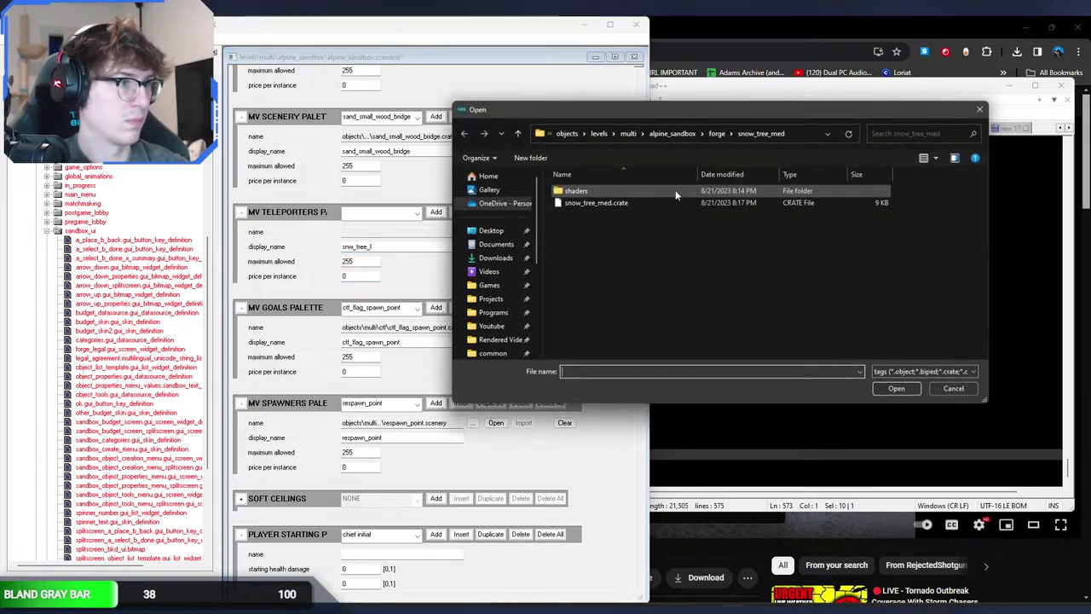
{"action": "left_click", "coordinate": [717, 133]}
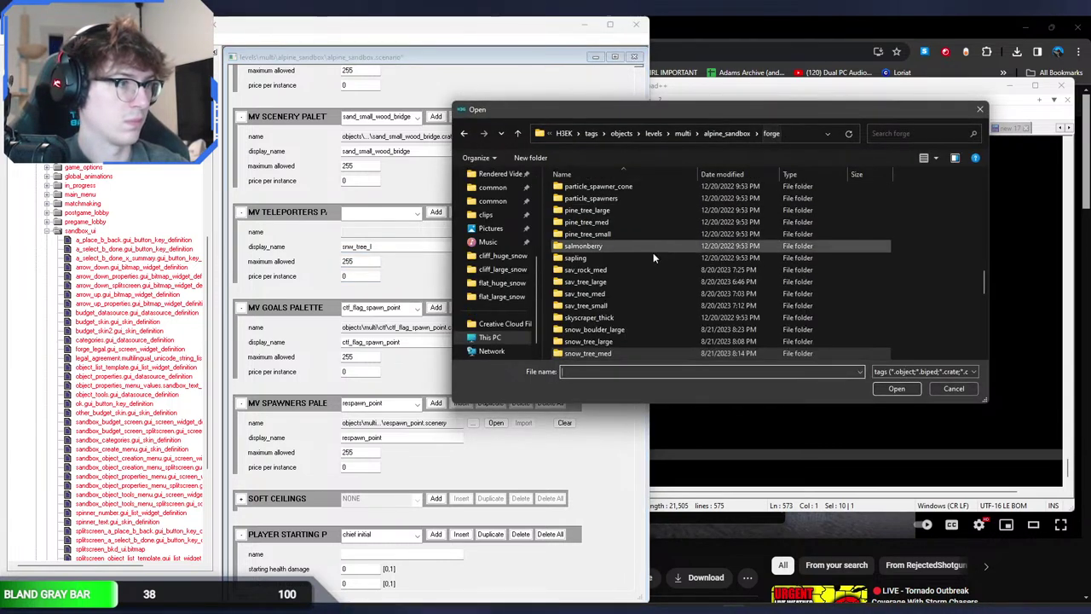
{"action": "double_click", "coordinate": [622, 341]}
{"action": "double_click", "coordinate": [608, 205]}
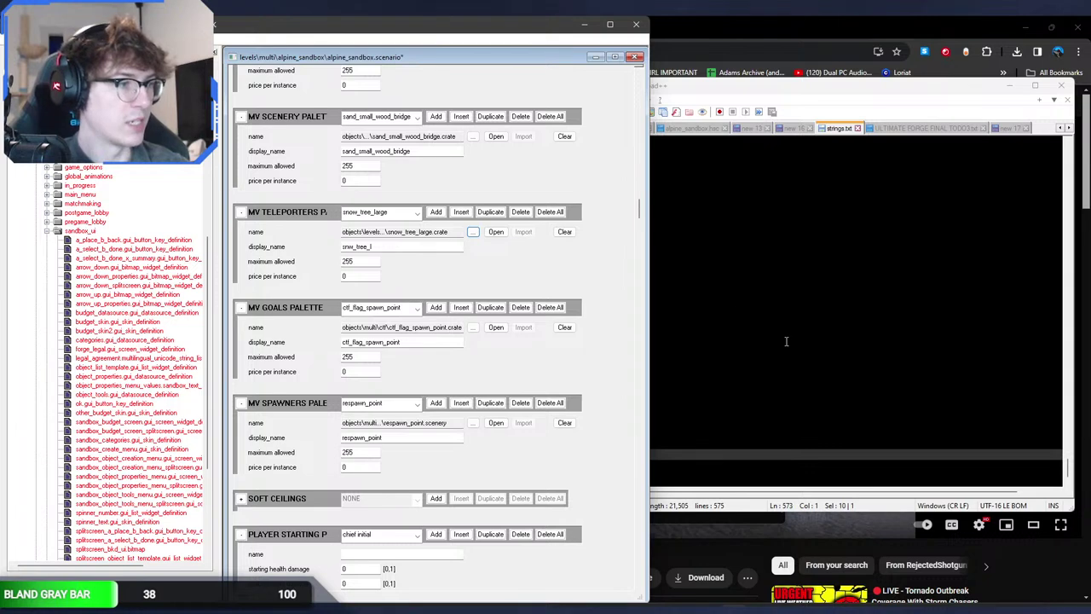
Step: Switch to the Halo 3 test build, maximize its window and load alpine_sandbox through the debug menu
{"action": "left_click", "coordinate": [786, 341]}
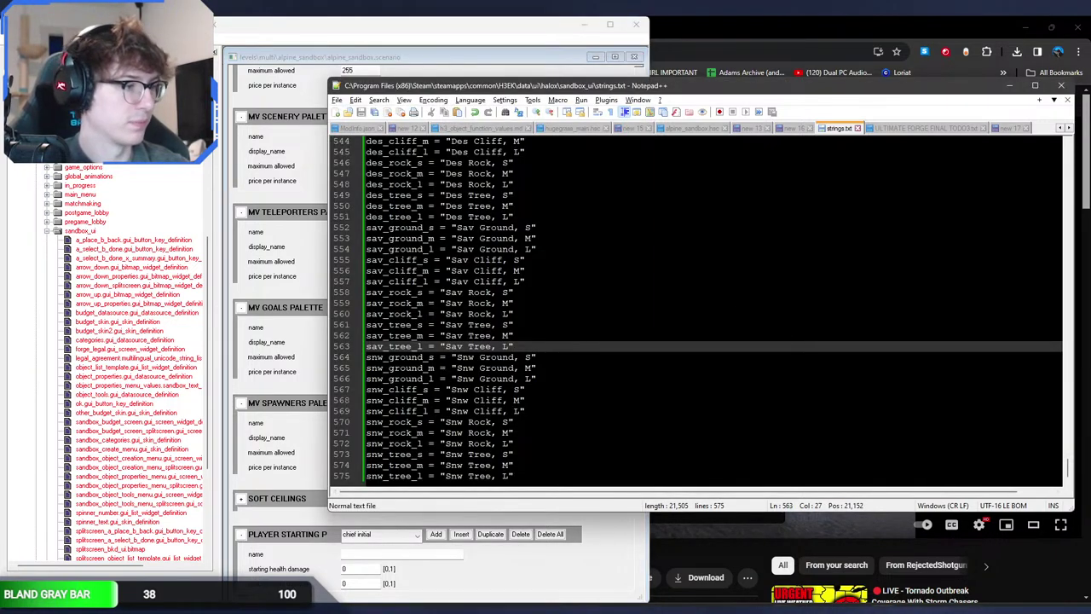
{"action": "key", "text": "alt+Tab"}
{"action": "key", "text": "super"}
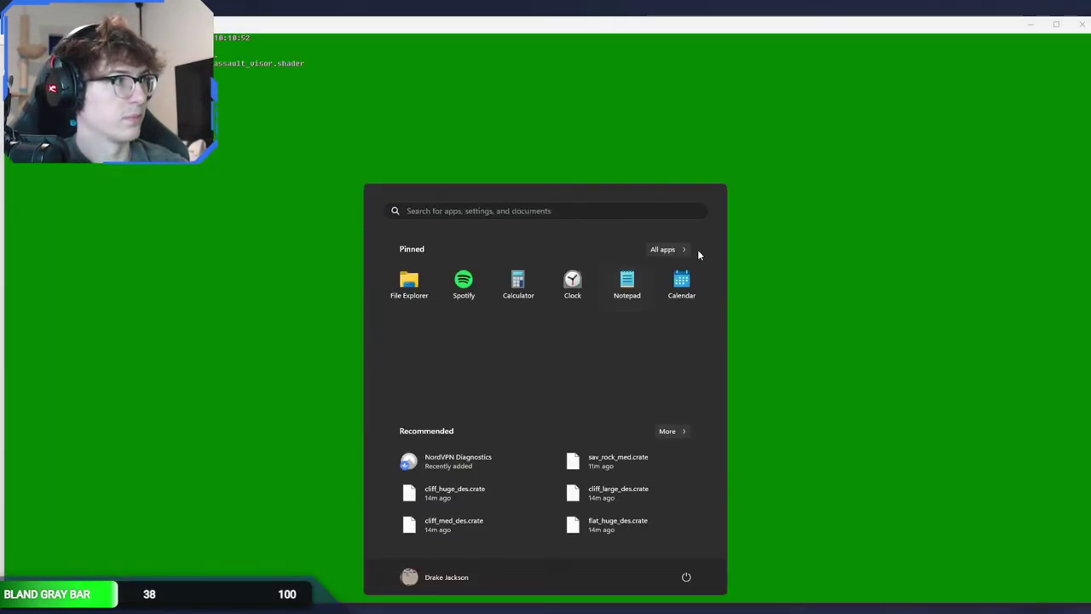
{"action": "left_click", "coordinate": [1056, 24]}
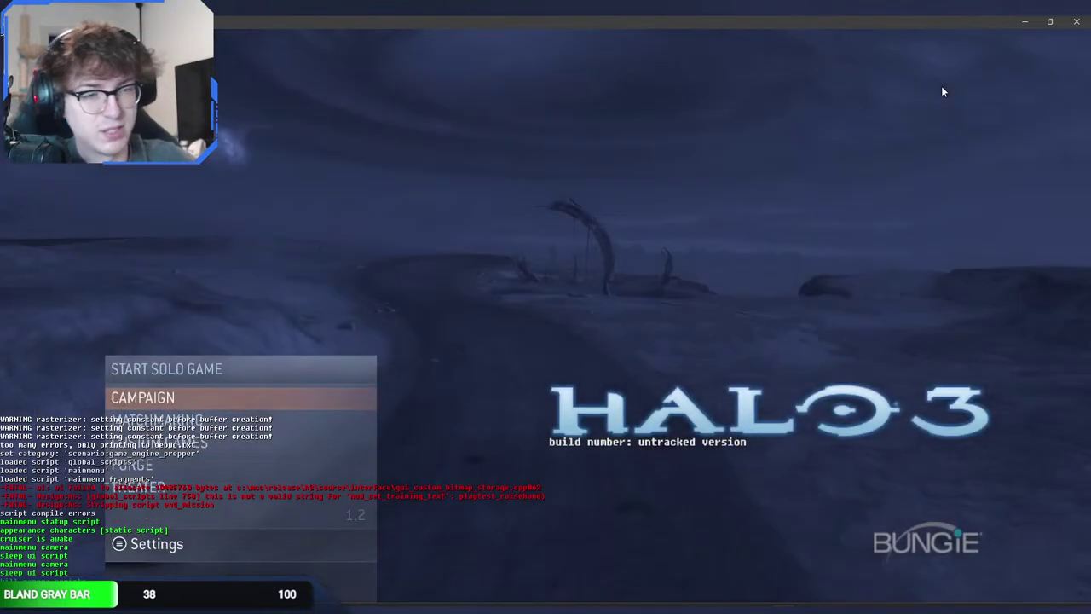
{"action": "key", "text": "Home"}
{"action": "key", "text": "Down"}
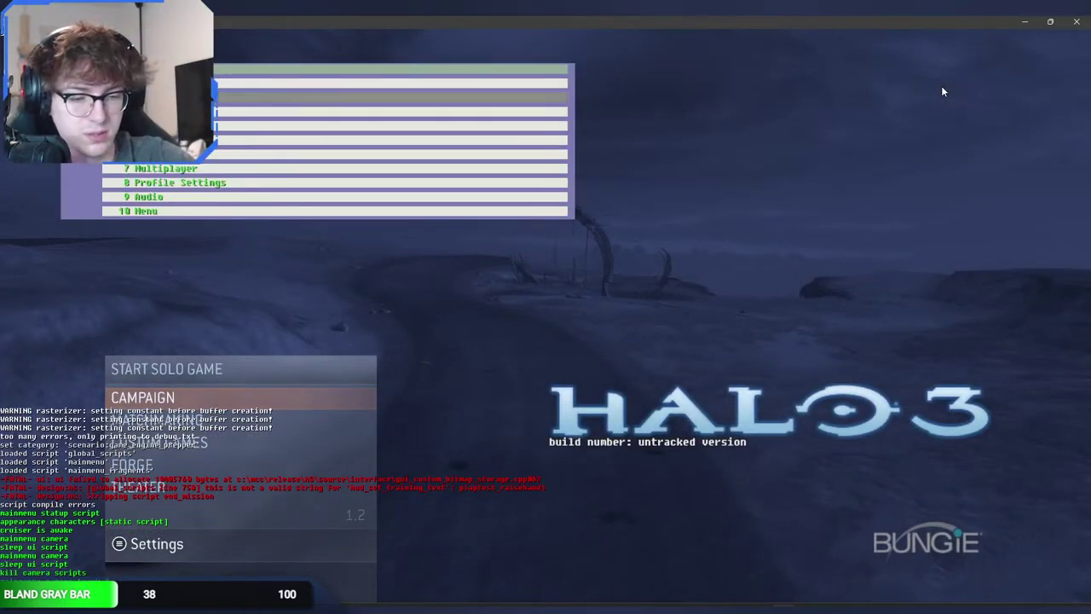
{"action": "key", "text": "Return"}
{"action": "key", "text": "Return"}
{"action": "key", "text": "Escape"}
{"action": "key", "text": "Escape"}
{"action": "key", "text": "Escape"}
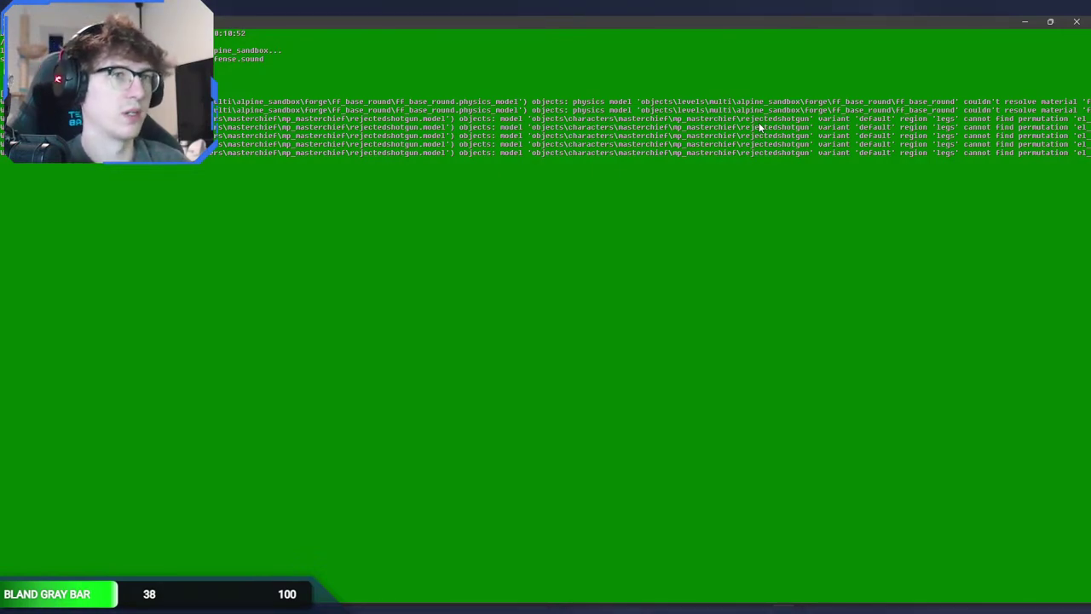
Step: Launch Sapien, open alpine_sandbox.scenario and maximize the window
{"action": "key", "text": "alt+Tab"}
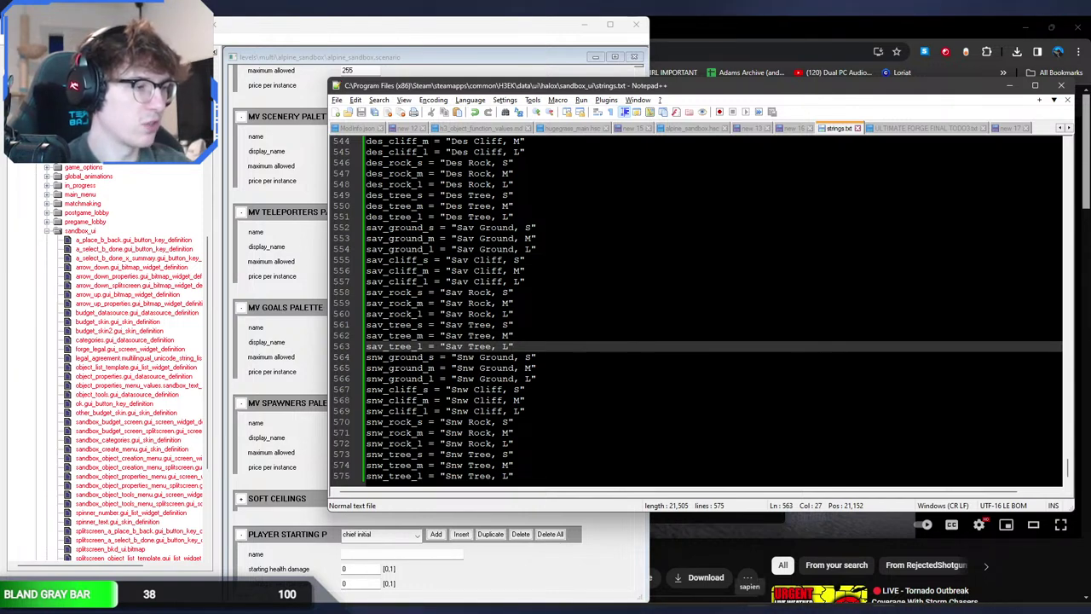
{"action": "left_click", "coordinate": [750, 605]}
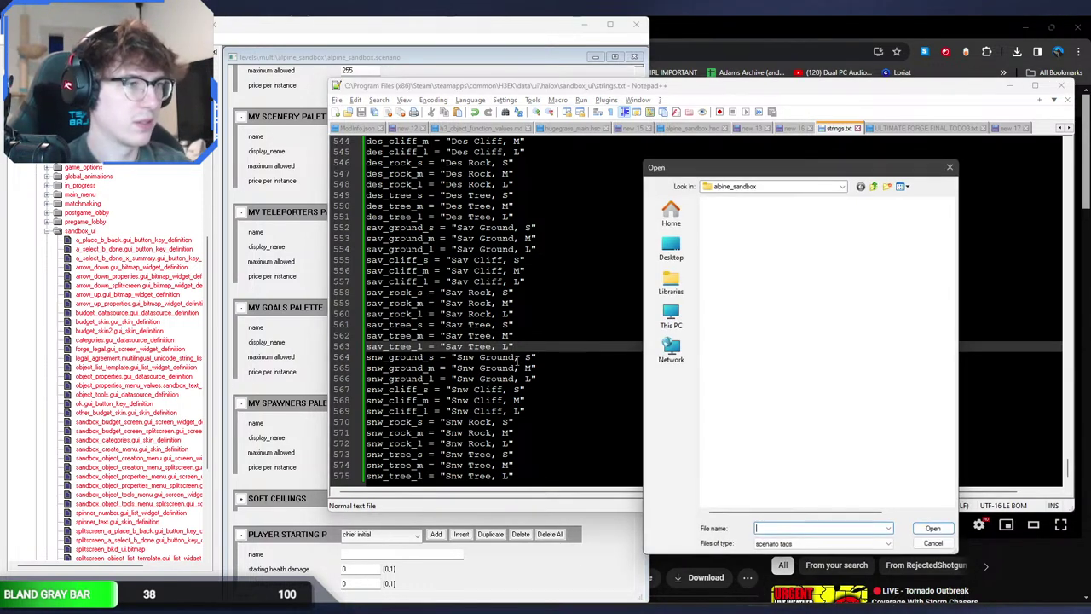
{"action": "double_click", "coordinate": [759, 262]}
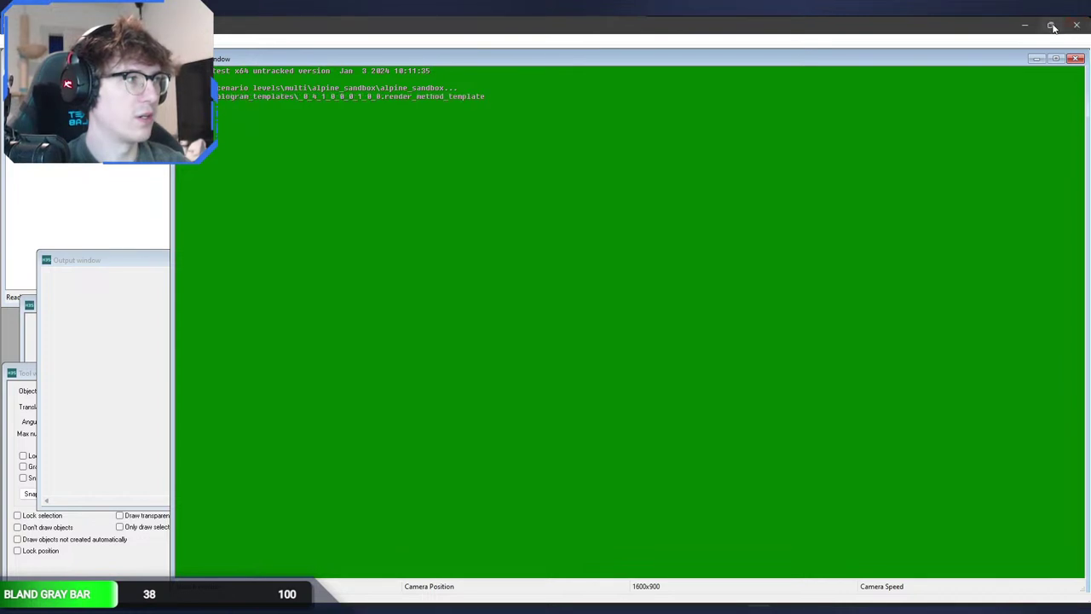
{"action": "left_click", "coordinate": [1052, 27]}
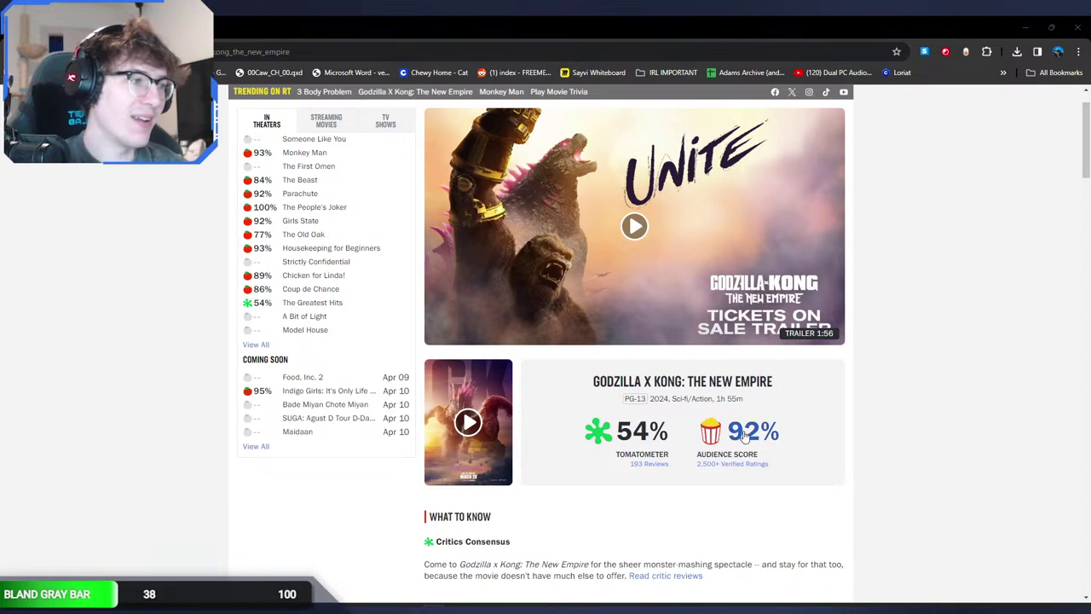
{"action": "scroll", "coordinate": [748, 442], "scroll_direction": "up", "scroll_amount": 1}
{"action": "scroll", "coordinate": [768, 443], "scroll_direction": "down", "scroll_amount": 1}
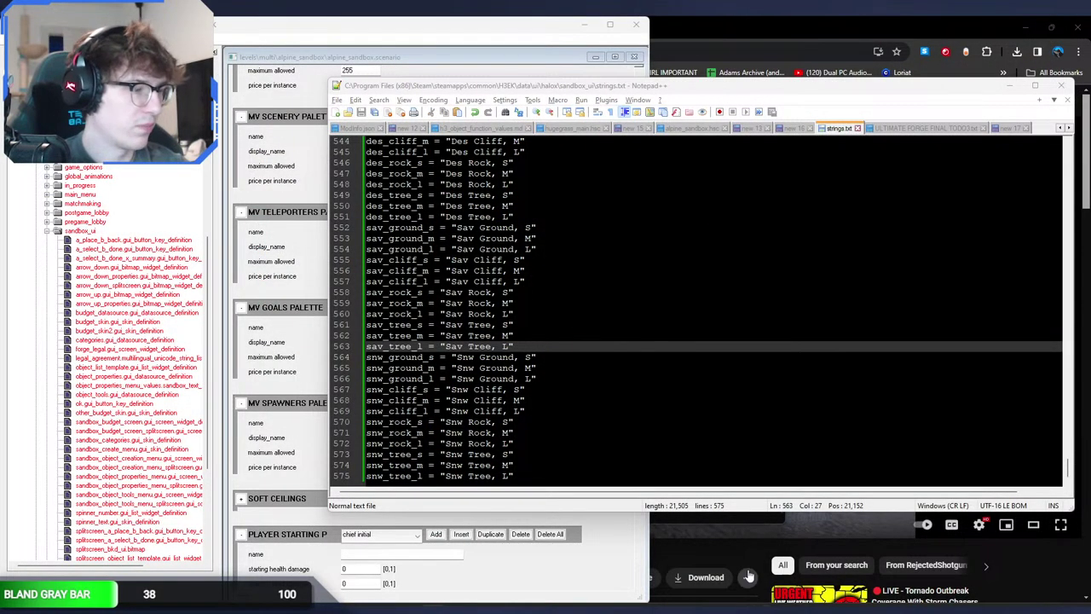
Step: Back in the scenario tag, delete the sav_rock_l and sav_rock_s entries from the MV teleporters palette
{"action": "left_click", "coordinate": [288, 381]}
{"action": "left_click", "coordinate": [381, 213]}
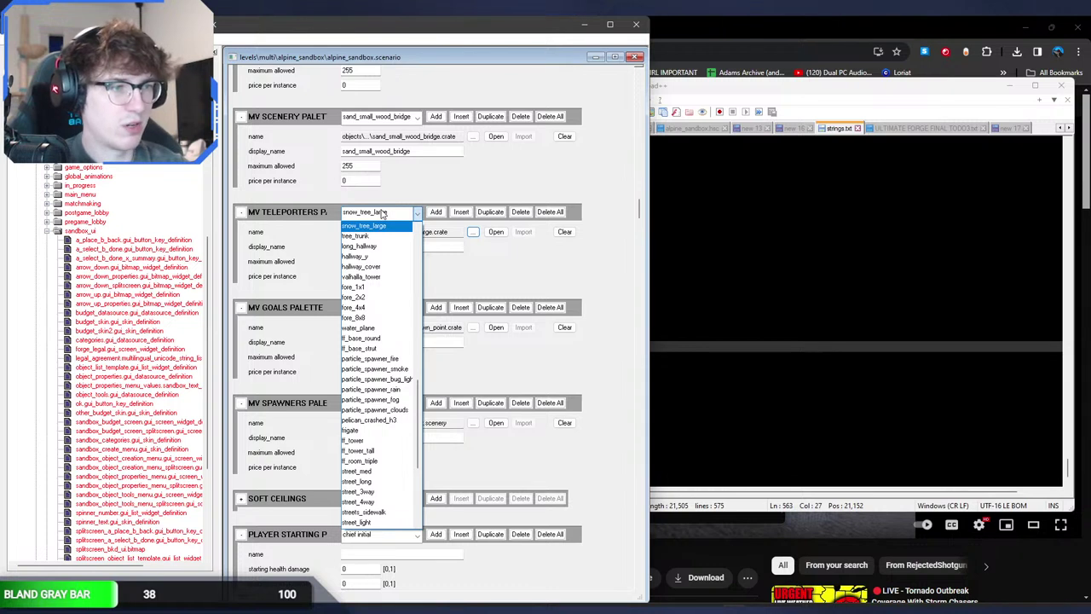
{"action": "scroll", "coordinate": [415, 341], "scroll_direction": "up", "scroll_amount": 4}
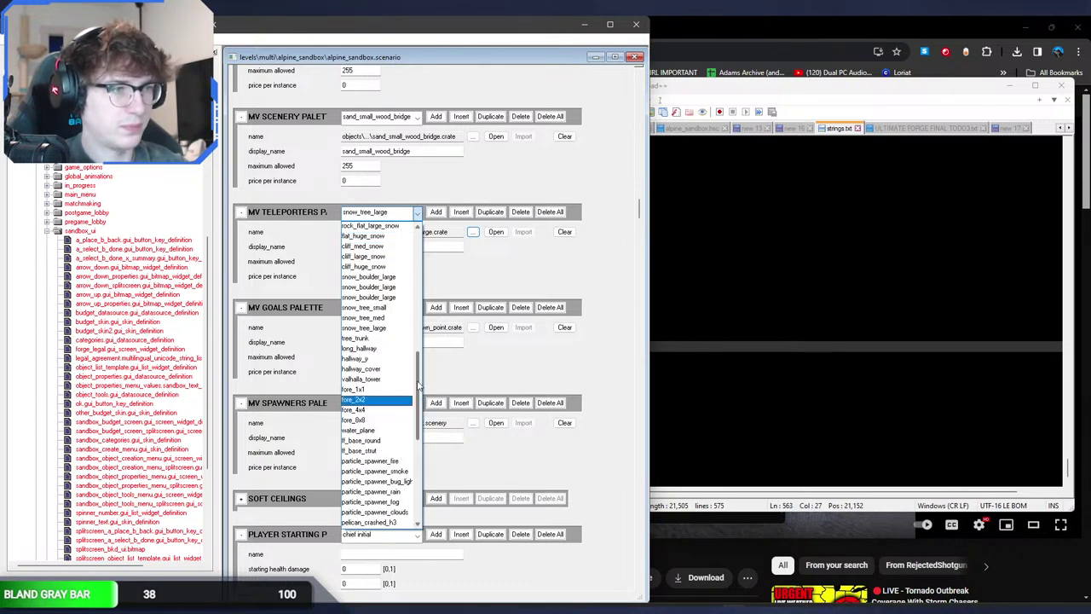
{"action": "scroll", "coordinate": [418, 427], "scroll_direction": "down", "scroll_amount": 9}
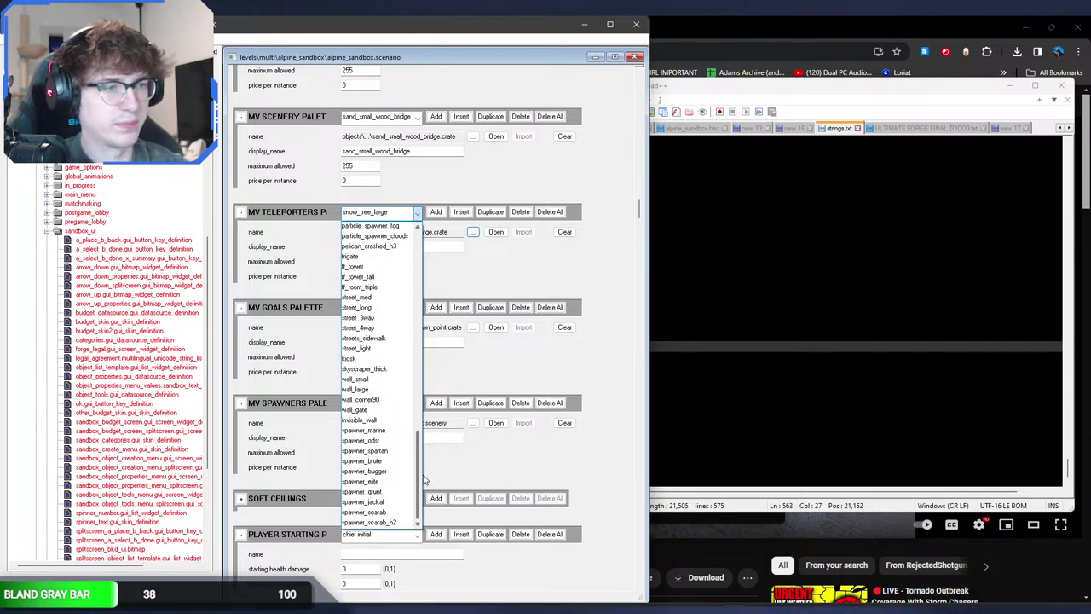
{"action": "left_click_drag", "start_coordinate": [417, 466], "coordinate": [416, 343]}
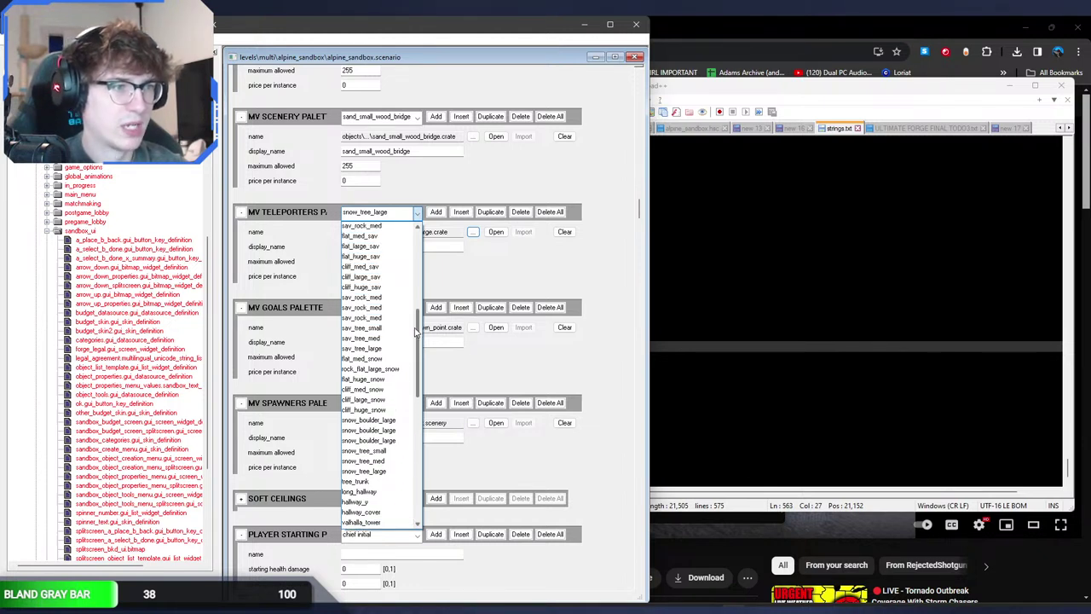
{"action": "left_click", "coordinate": [379, 225]}
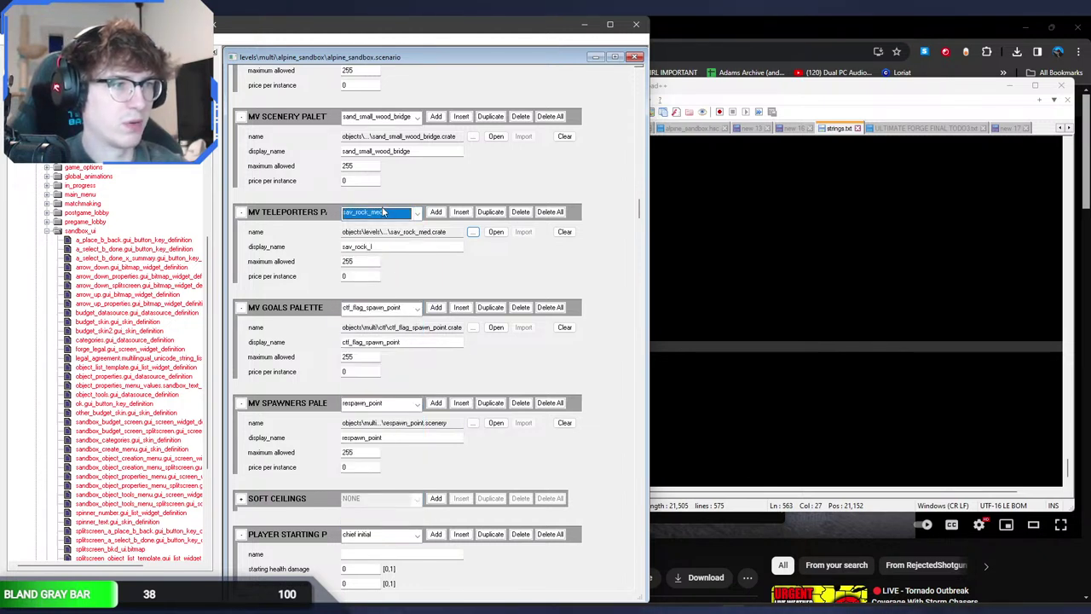
{"action": "left_click", "coordinate": [520, 213]}
{"action": "left_click", "coordinate": [405, 215]}
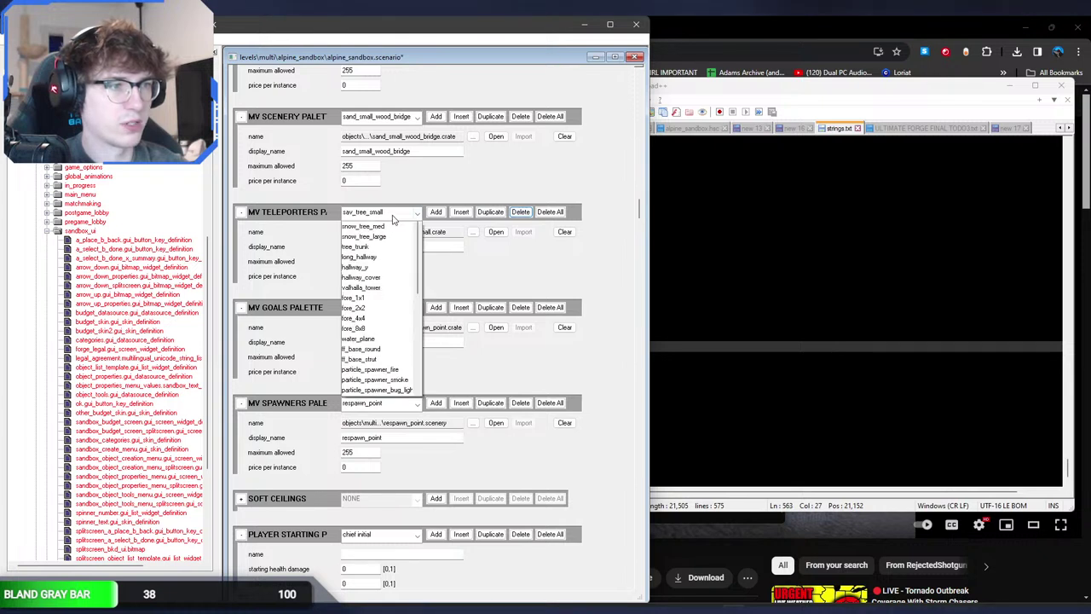
{"action": "left_click", "coordinate": [392, 220]}
{"action": "left_click", "coordinate": [517, 213]}
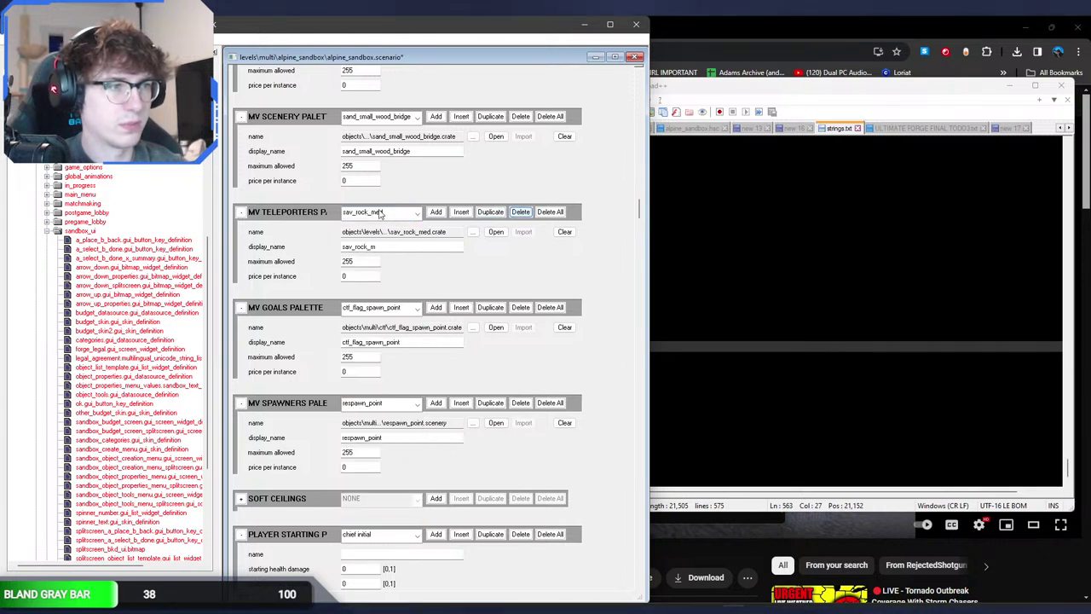
Step: Delete the des_rock_l and des_rock_s entries from the MV teleporters palette
{"action": "left_click", "coordinate": [376, 213]}
{"action": "left_click", "coordinate": [374, 215]}
{"action": "scroll", "coordinate": [374, 215], "scroll_direction": "down", "scroll_amount": 4}
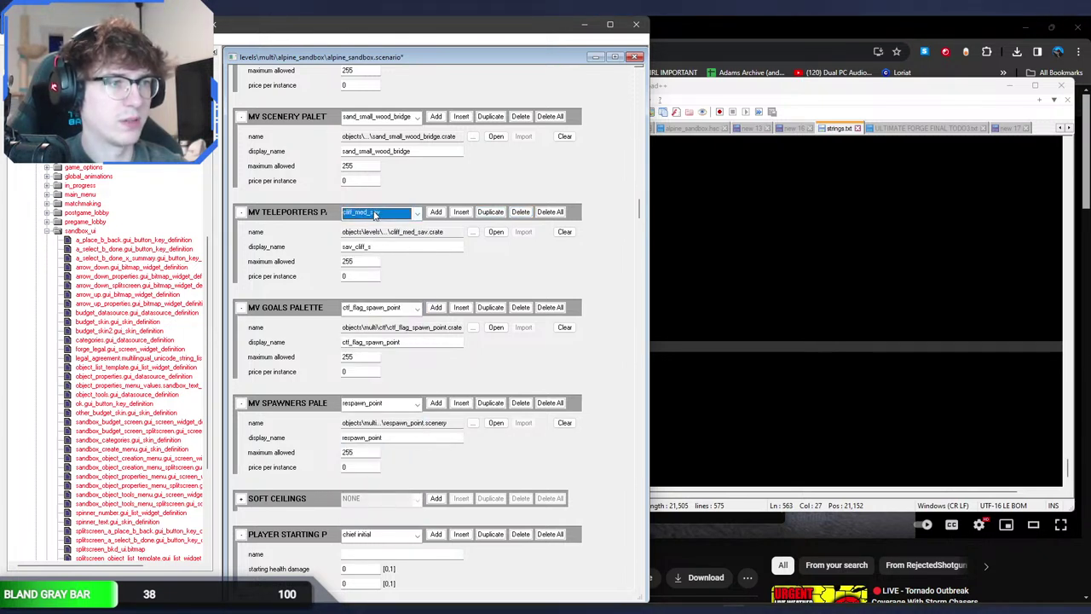
{"action": "scroll", "coordinate": [373, 215], "scroll_direction": "up", "scroll_amount": 4}
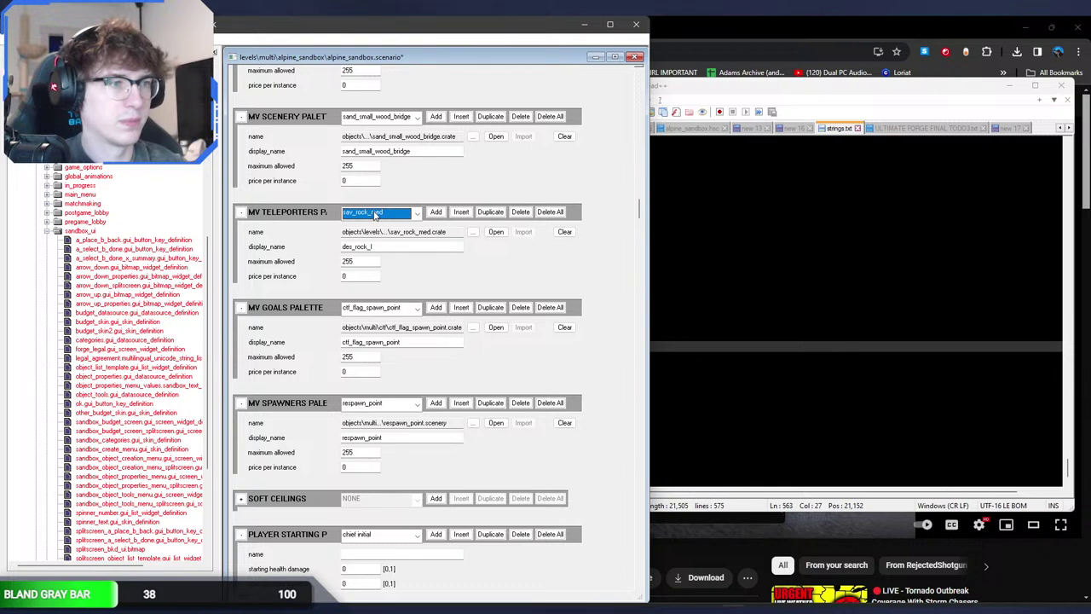
{"action": "left_click", "coordinate": [519, 217]}
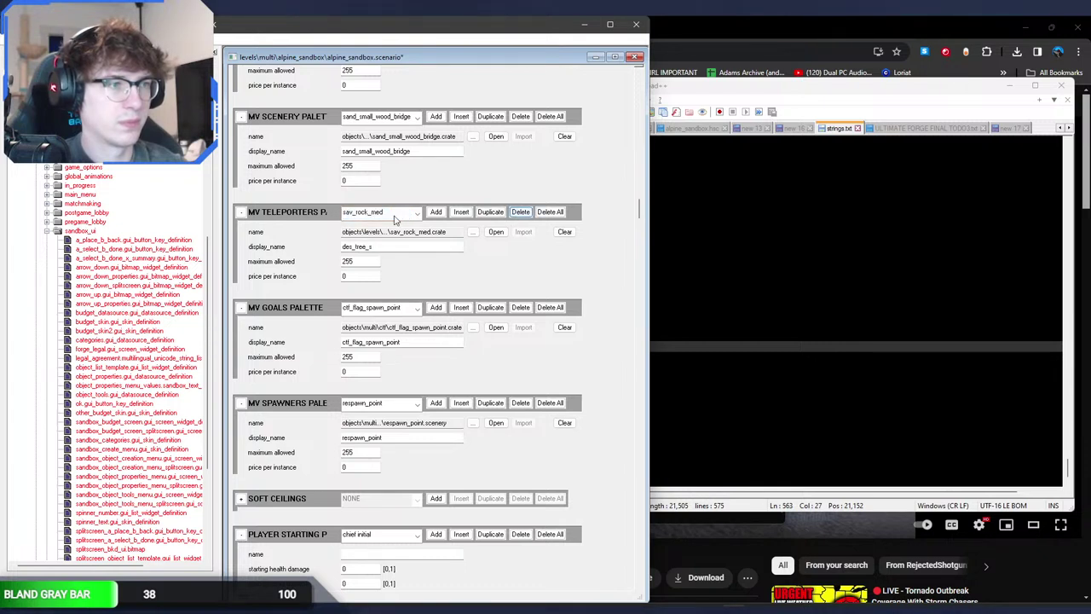
{"action": "left_click", "coordinate": [393, 217]}
{"action": "left_click", "coordinate": [393, 217]}
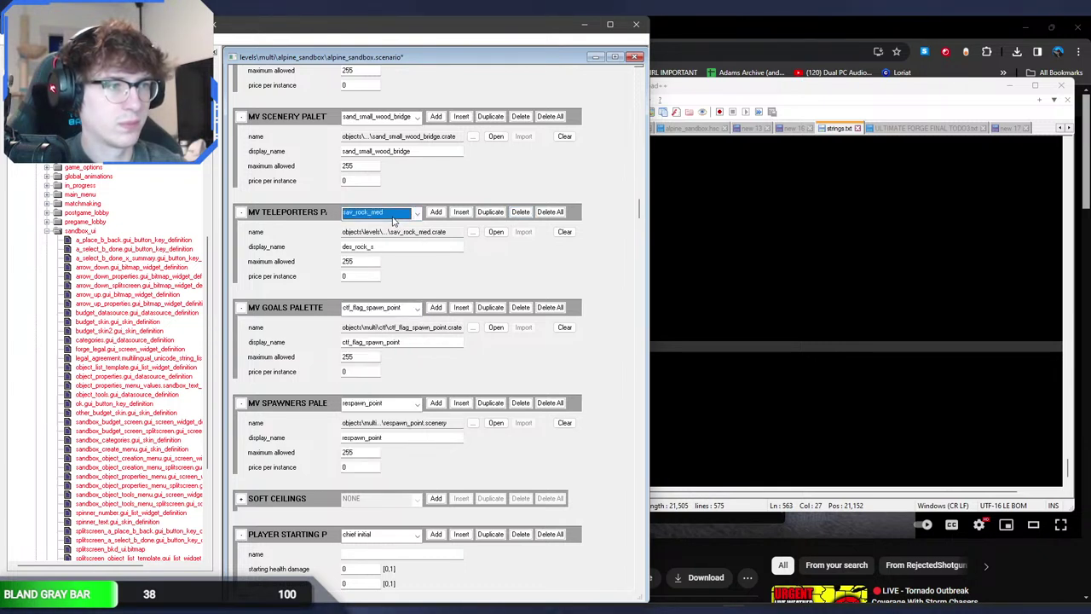
{"action": "left_click", "coordinate": [517, 213]}
Step: Delete two of the three snow_boulder_large rock entries from the MV teleporters palette
{"action": "left_click", "coordinate": [401, 214]}
{"action": "left_click", "coordinate": [400, 215]}
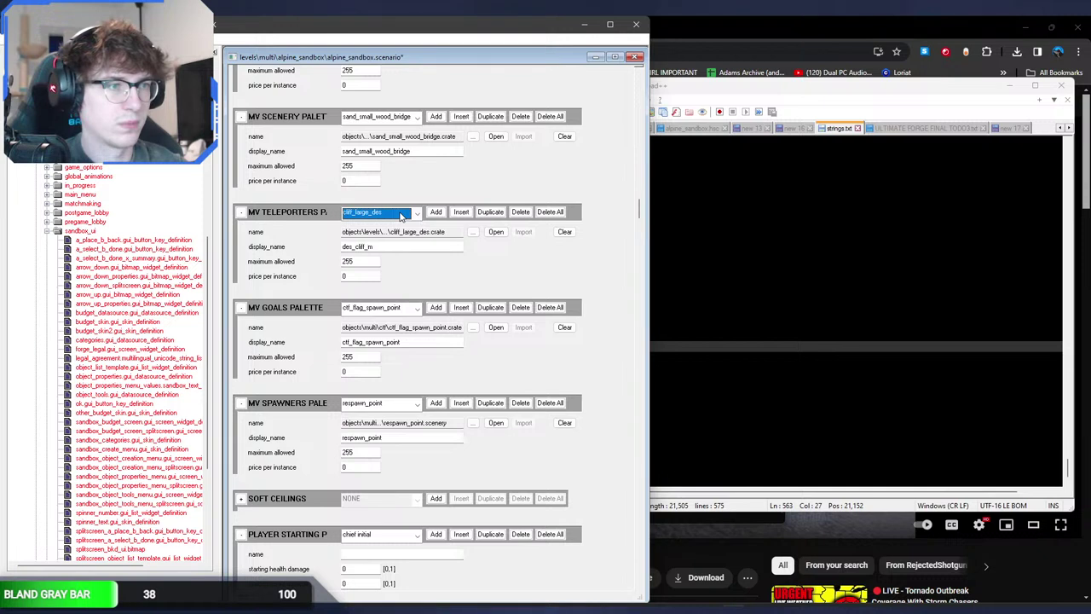
{"action": "scroll", "coordinate": [401, 217], "scroll_direction": "down", "scroll_amount": 1}
{"action": "scroll", "coordinate": [401, 217], "scroll_direction": "down", "scroll_amount": 2}
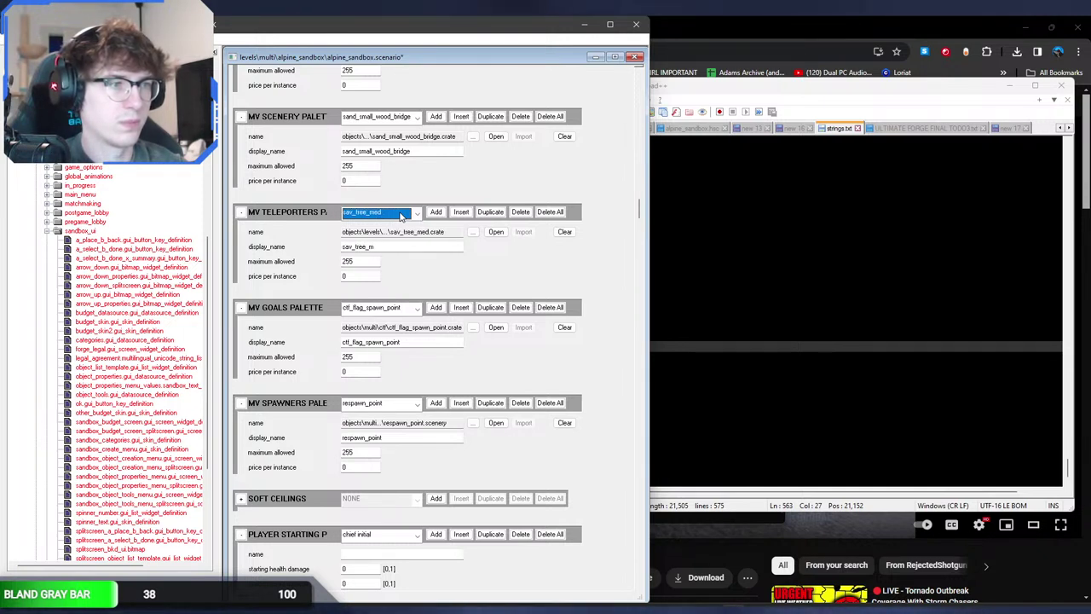
{"action": "scroll", "coordinate": [401, 217], "scroll_direction": "down", "scroll_amount": 1}
{"action": "scroll", "coordinate": [401, 216], "scroll_direction": "down", "scroll_amount": 3}
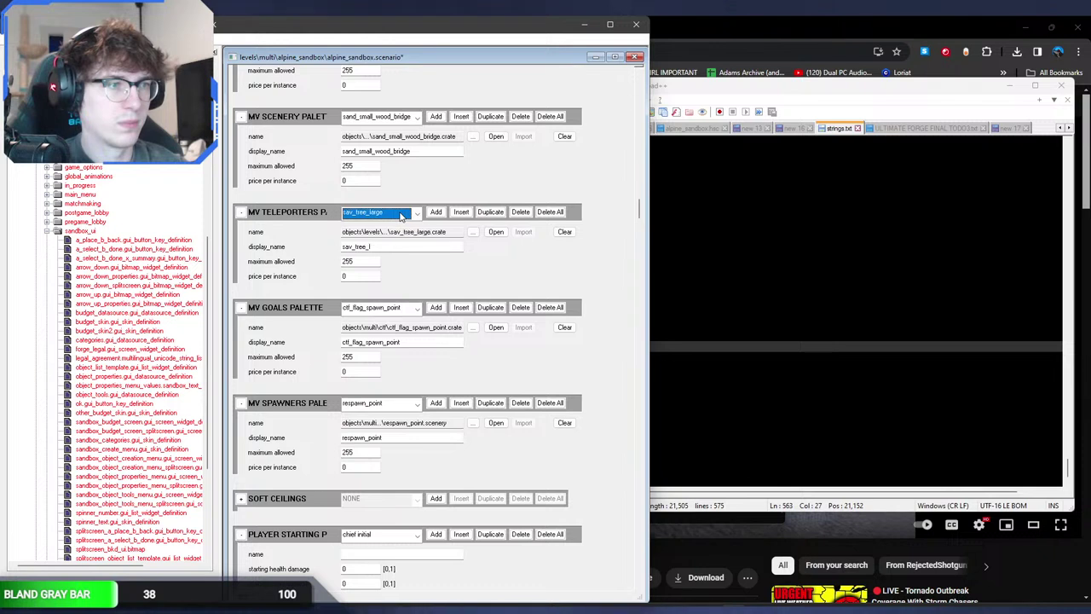
{"action": "scroll", "coordinate": [401, 216], "scroll_direction": "down", "scroll_amount": 3}
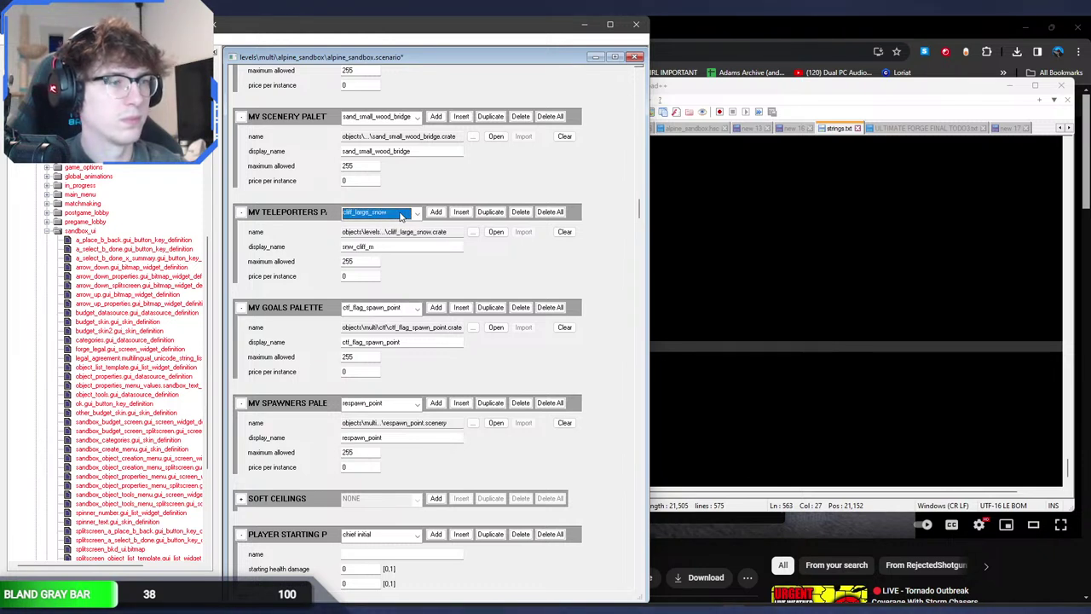
{"action": "left_click", "coordinate": [518, 213]}
{"action": "left_click", "coordinate": [404, 214]}
{"action": "scroll", "coordinate": [404, 214], "scroll_direction": "down", "scroll_amount": 1}
{"action": "left_click", "coordinate": [517, 212]}
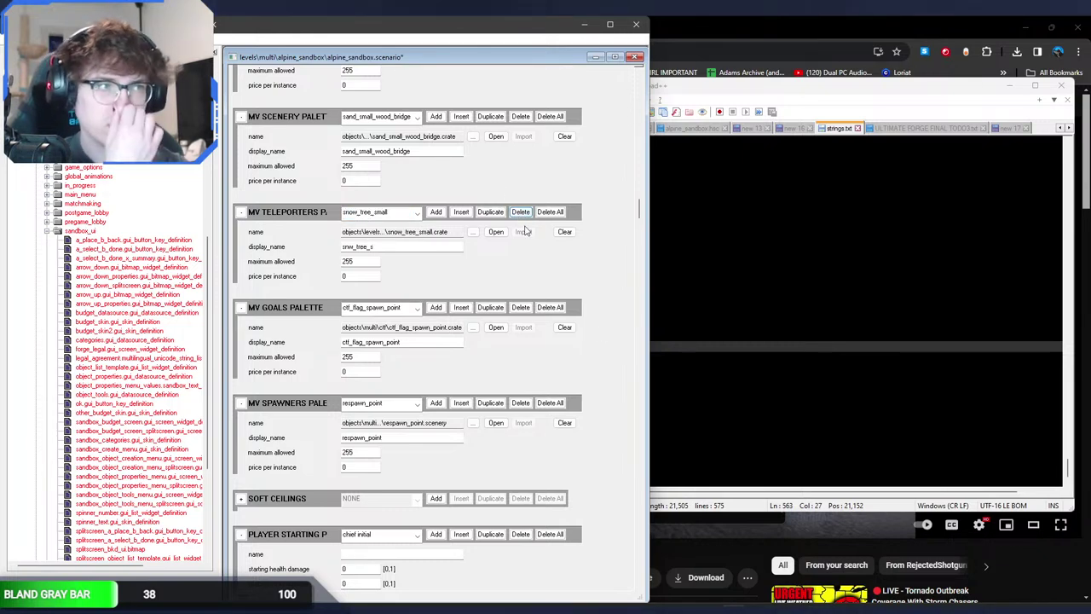
Step: Save the scenario tag and open alpine_sandbox.scenario in Sapien
{"action": "key", "text": "ctrl+o"}
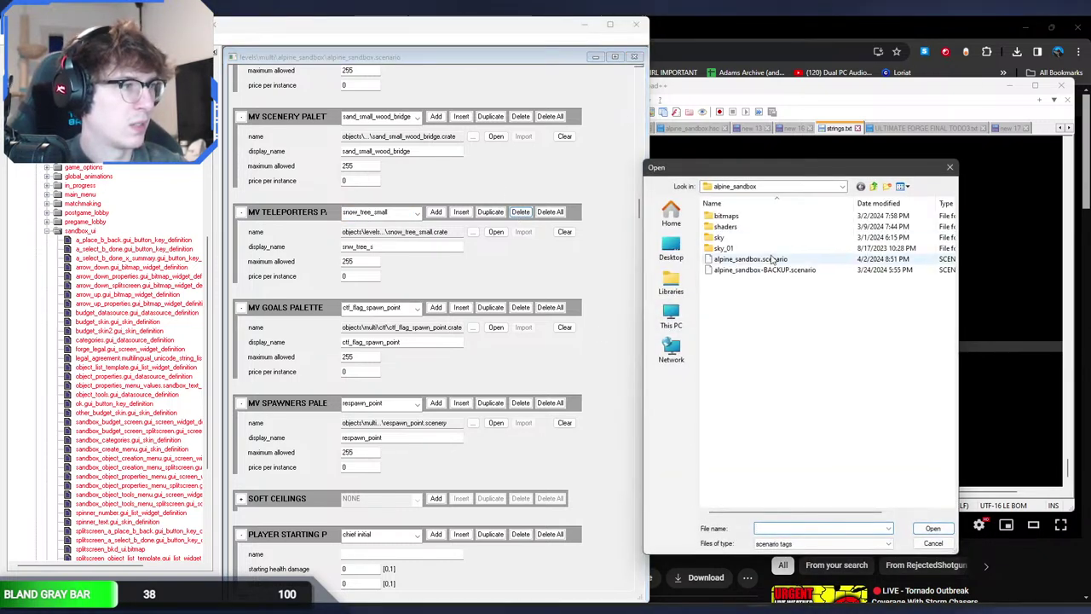
{"action": "double_click", "coordinate": [769, 257]}
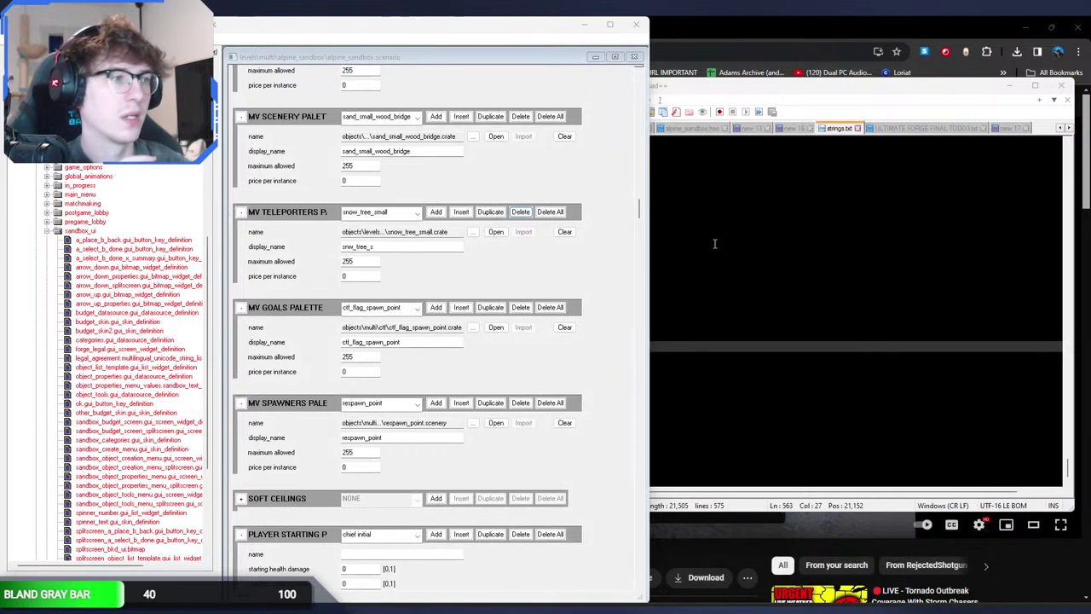
Step: Look through the remaining entries of alpine_sandbox's MV teleporters palette, down to the spawner objects at its end
{"action": "left_click", "coordinate": [417, 215]}
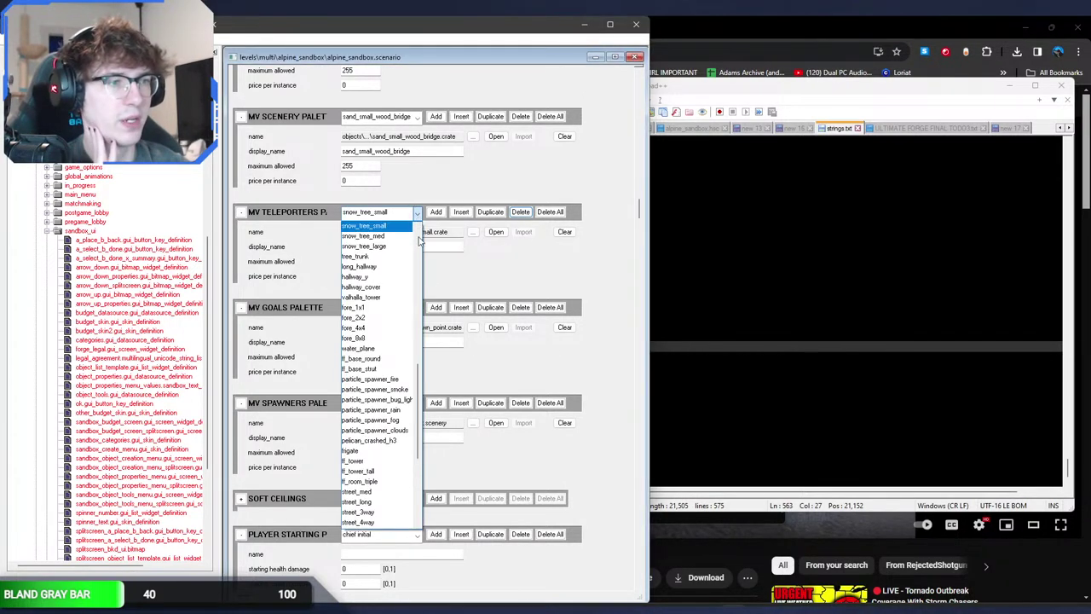
{"action": "left_click", "coordinate": [427, 406]}
{"action": "left_click", "coordinate": [417, 213]}
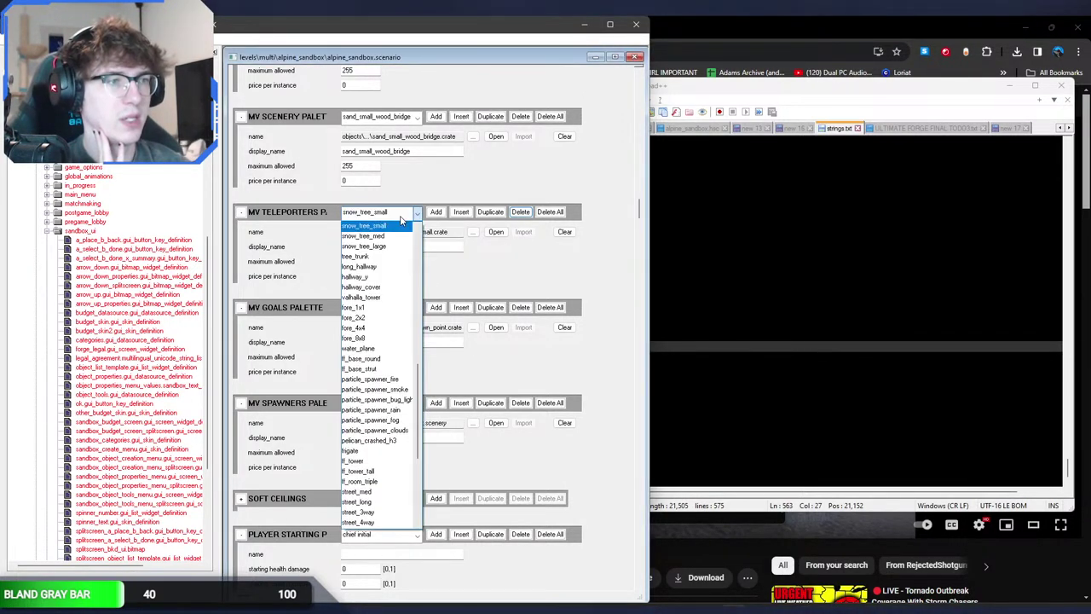
{"action": "left_click_drag", "start_coordinate": [421, 385], "coordinate": [418, 457]}
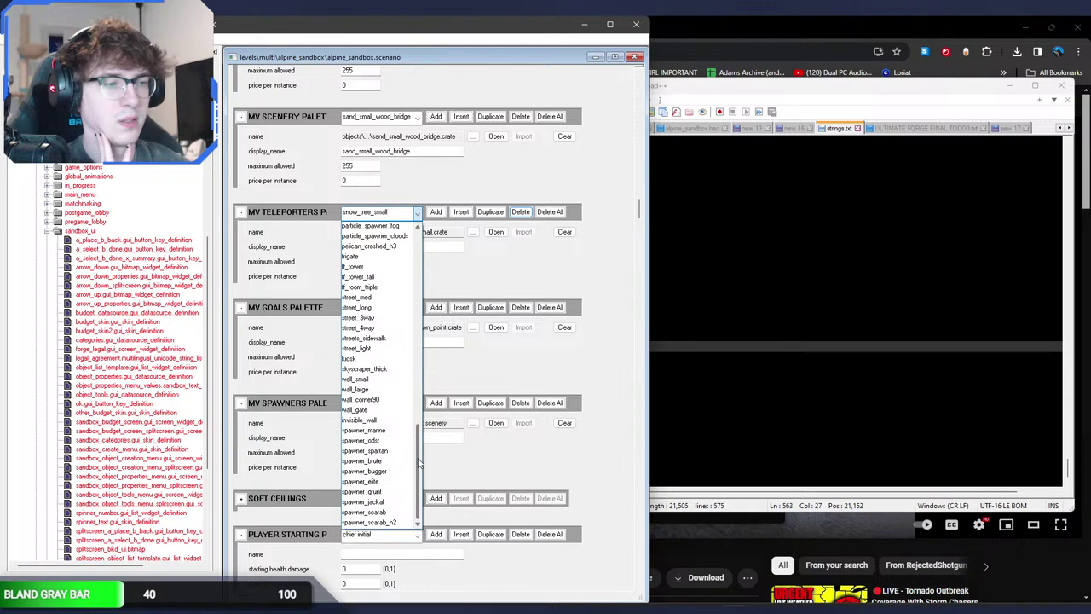
{"action": "scroll", "coordinate": [426, 430], "scroll_direction": "up", "scroll_amount": 1}
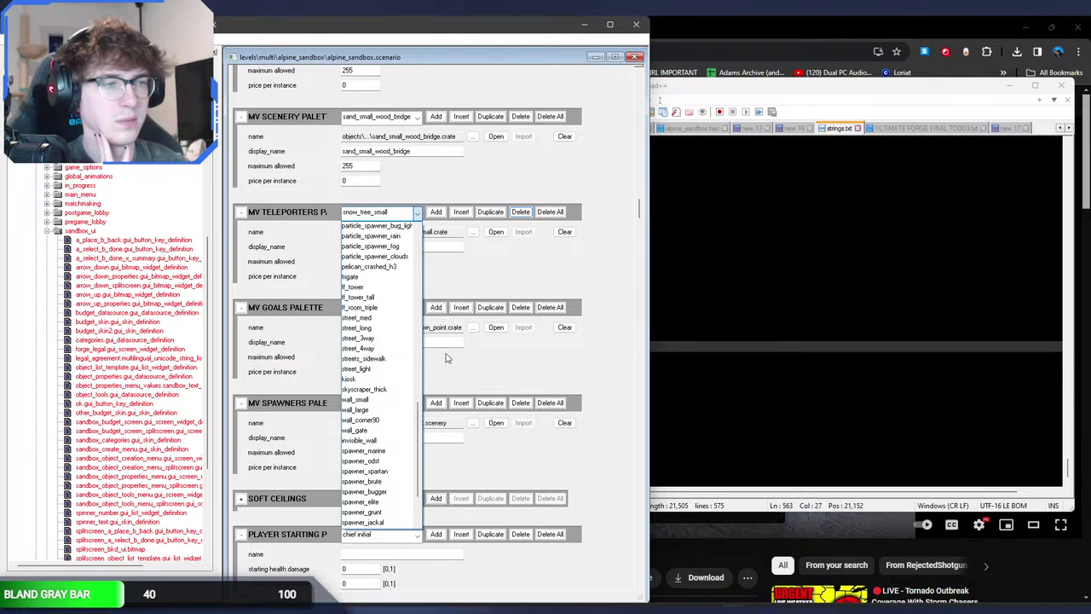
{"action": "left_click", "coordinate": [448, 356]}
Step: Review the entries of alpine_sandbox's MV goals, spawners, vehicle and scenery palettes
{"action": "left_click", "coordinate": [397, 308]}
{"action": "left_click", "coordinate": [397, 311]}
{"action": "left_click", "coordinate": [397, 405]}
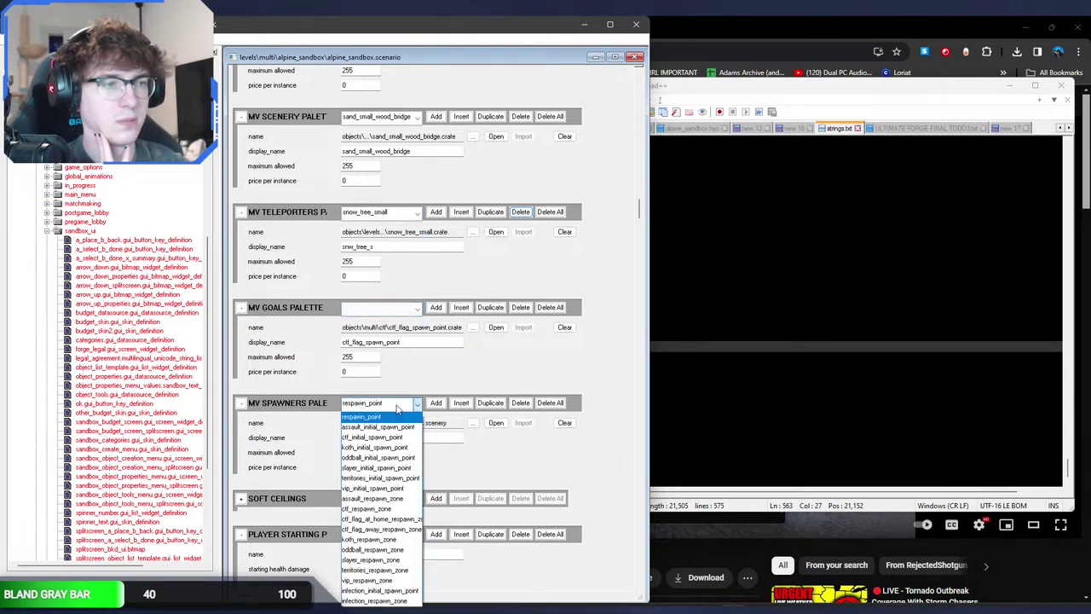
{"action": "left_click", "coordinate": [398, 405]}
{"action": "scroll", "coordinate": [367, 255], "scroll_direction": "up", "scroll_amount": 5}
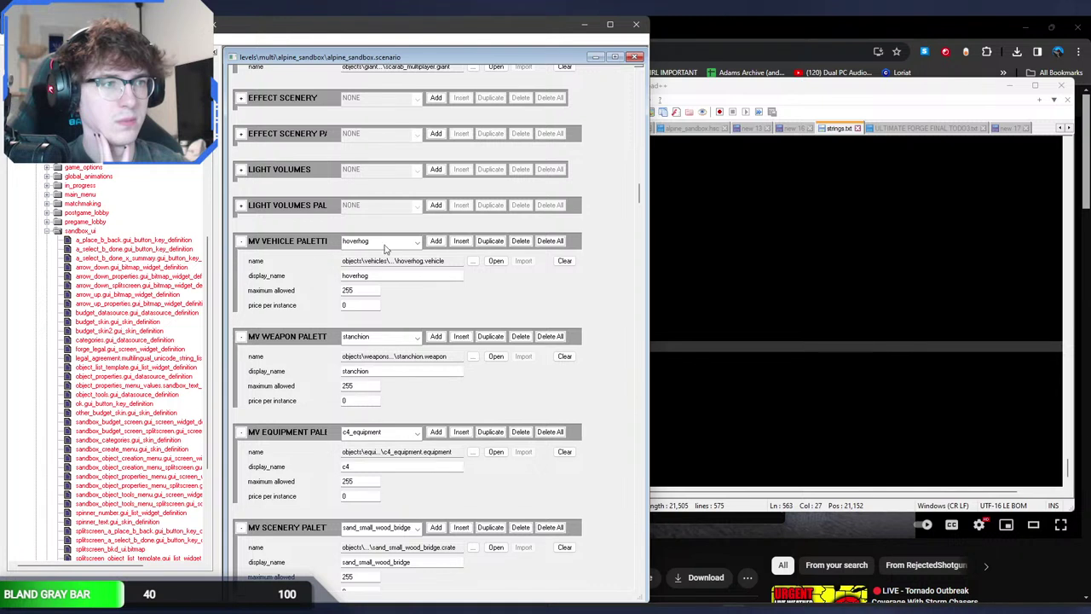
{"action": "left_click", "coordinate": [382, 242]}
{"action": "left_click", "coordinate": [382, 242]}
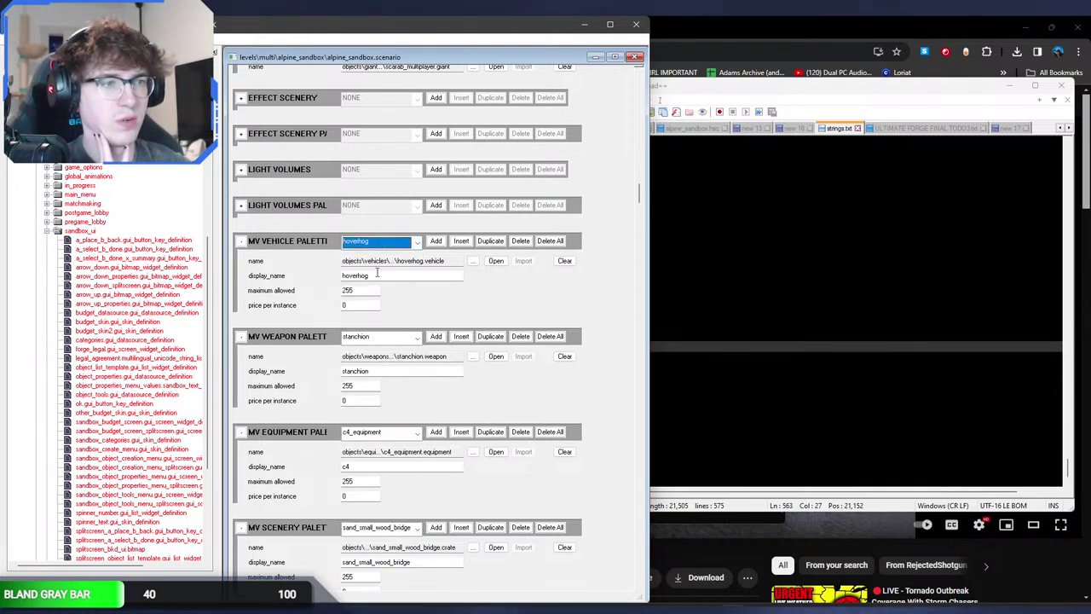
{"action": "left_click", "coordinate": [392, 527]}
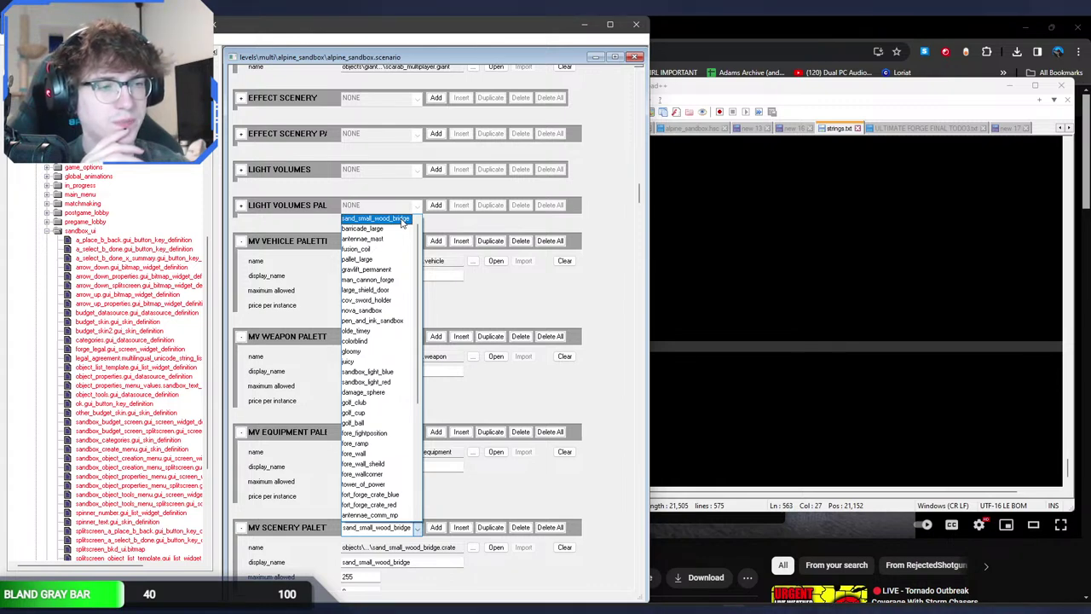
{"action": "left_click", "coordinate": [286, 309]}
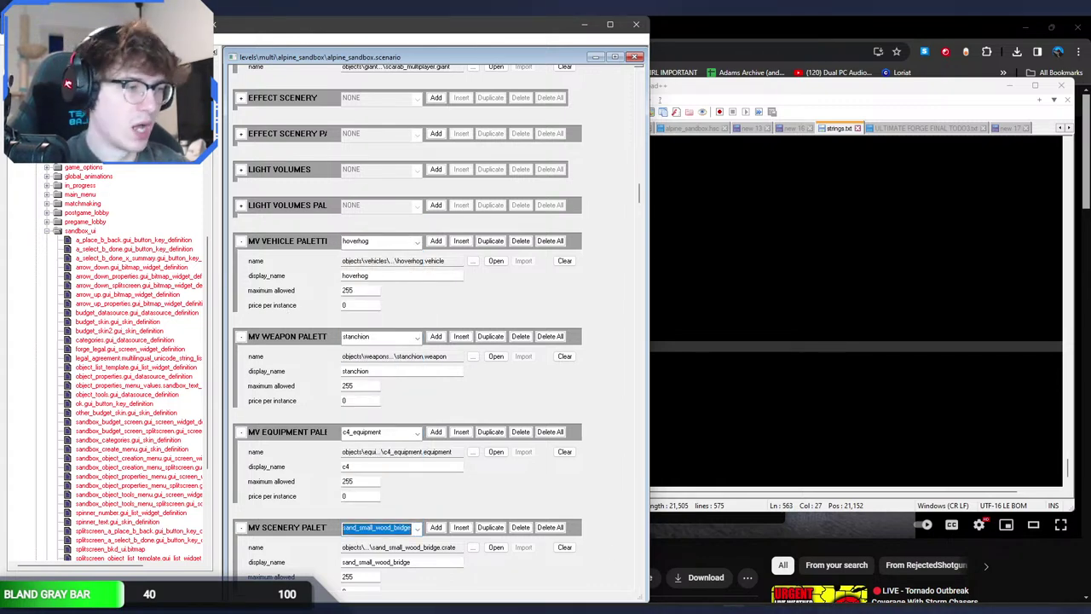
Step: Switch to the other tag editor window and close falcata.vehicle and the tag open behind it
{"action": "key", "text": "alt+Tab"}
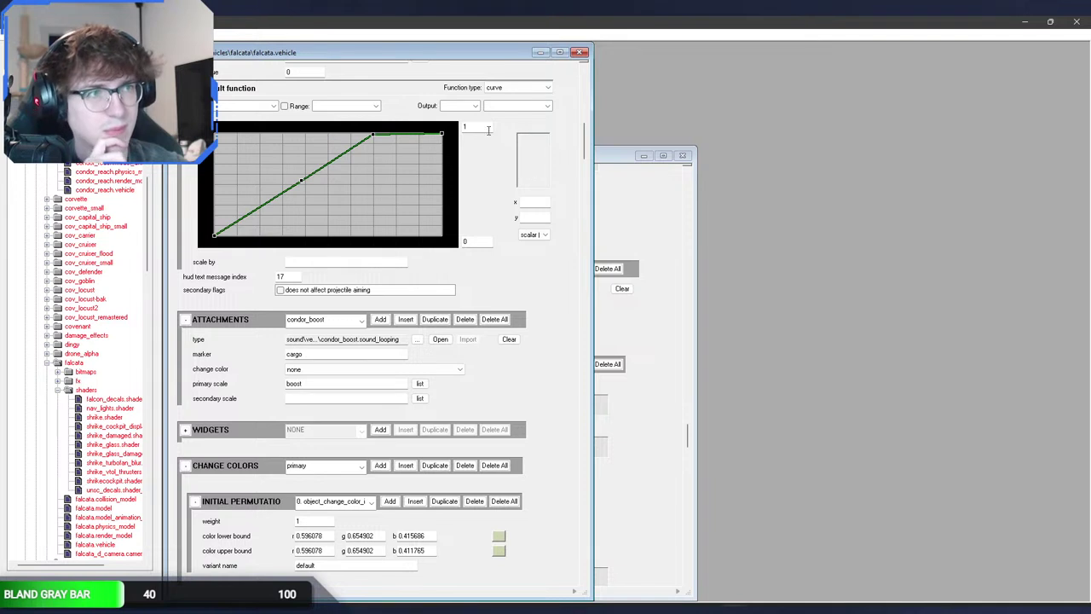
{"action": "left_click", "coordinate": [582, 54]}
{"action": "left_click", "coordinate": [692, 162]}
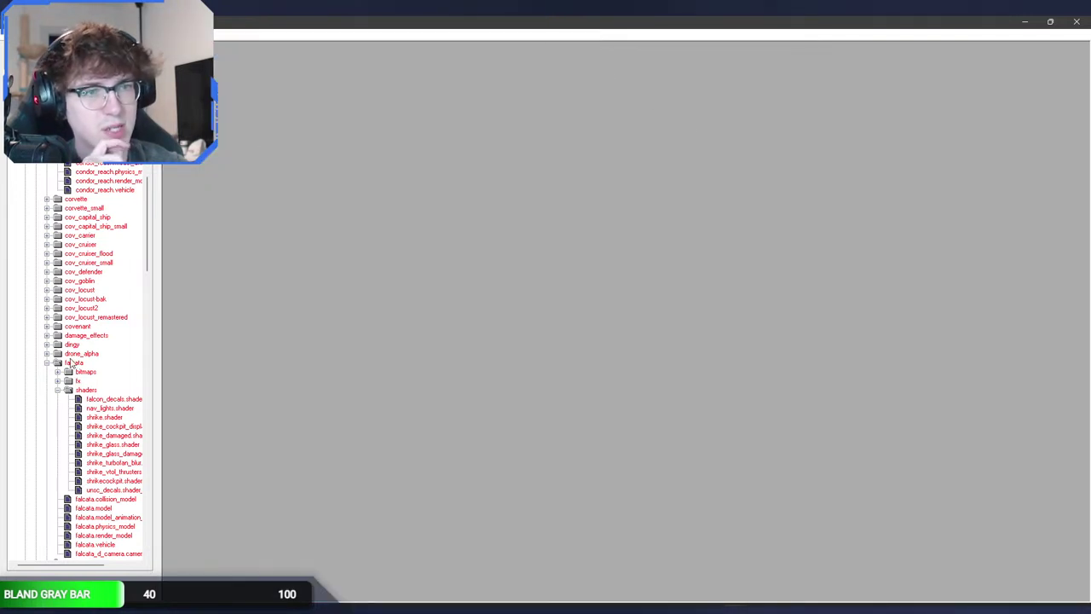
Step: Collapse the falcata, hornet and condor_reach folders, the vehicles folder and its parent in the tag tree
{"action": "left_click", "coordinate": [47, 363]}
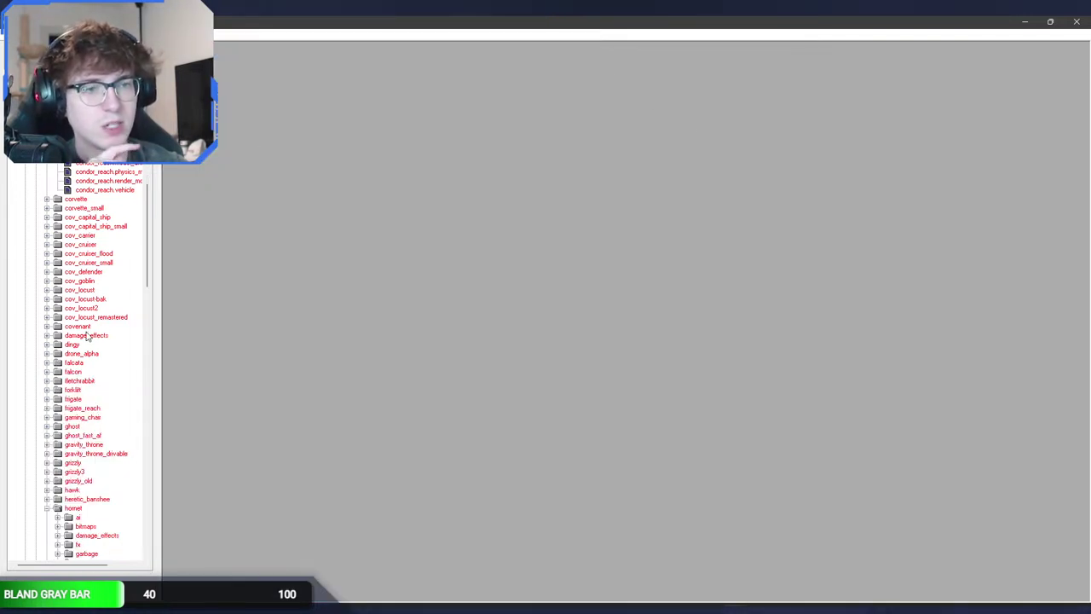
{"action": "left_click", "coordinate": [47, 508]}
{"action": "scroll", "coordinate": [48, 270], "scroll_direction": "up", "scroll_amount": 7}
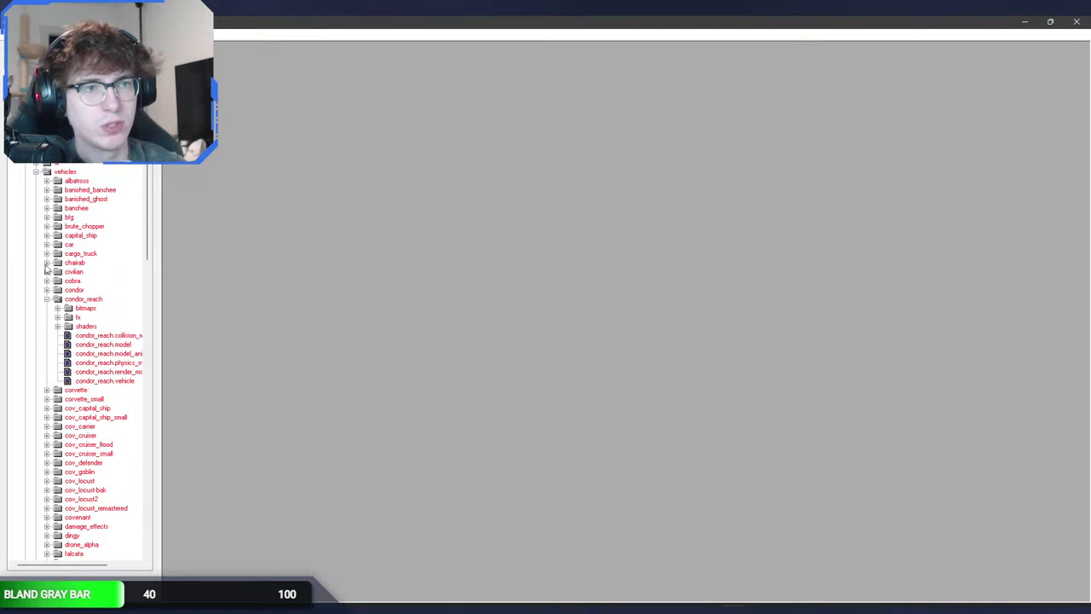
{"action": "left_click", "coordinate": [47, 299]}
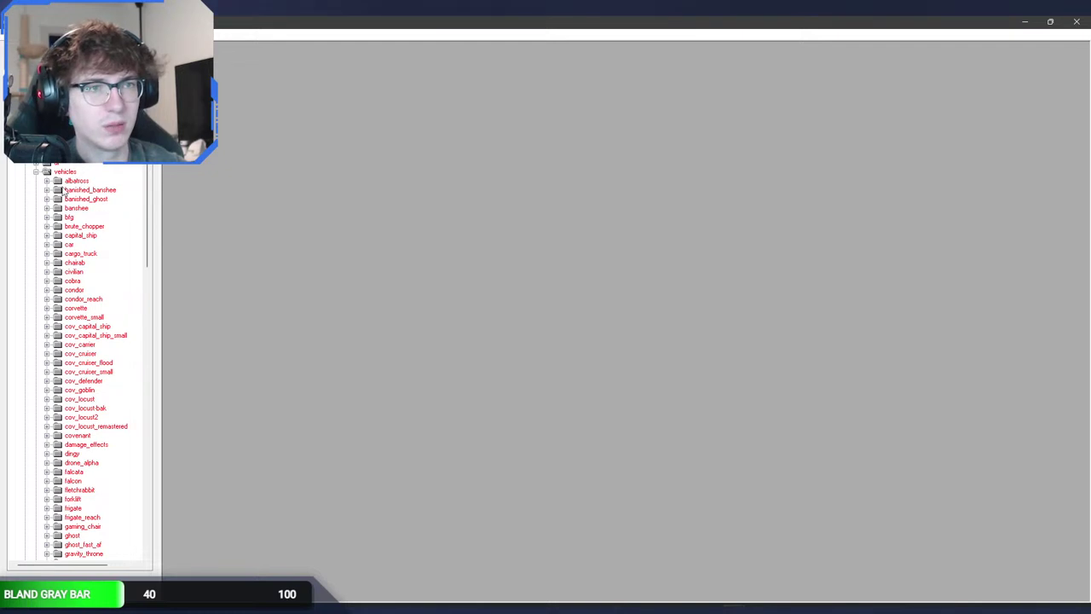
{"action": "left_click", "coordinate": [36, 171]}
{"action": "left_click", "coordinate": [26, 180]}
Step: Open warehouse.scenario from the levels\dlc\warehouse folder
{"action": "left_click", "coordinate": [25, 163]}
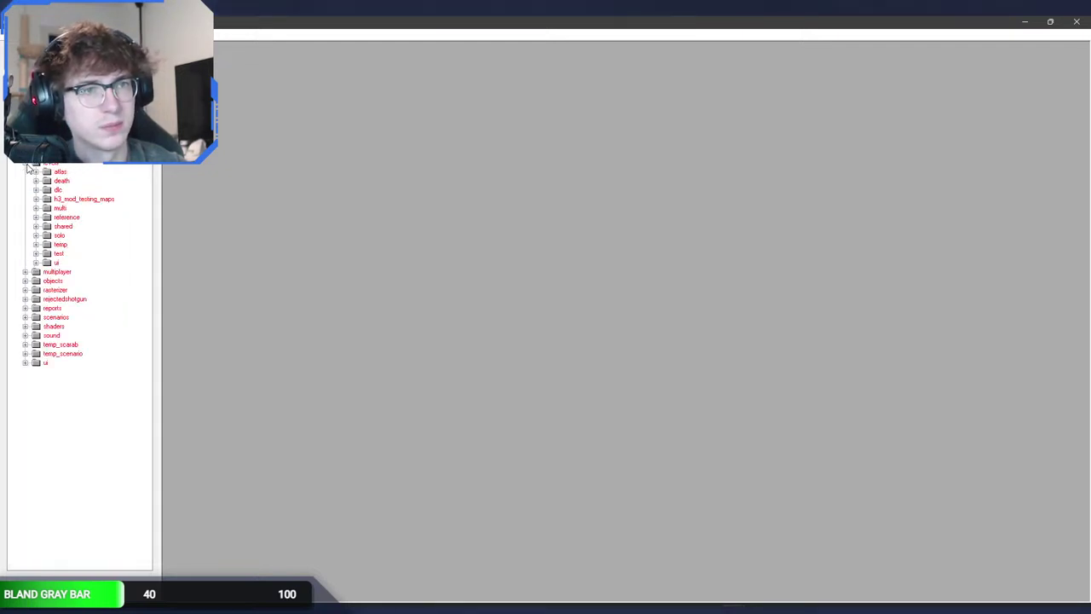
{"action": "left_click", "coordinate": [36, 208]}
{"action": "left_click", "coordinate": [36, 208]}
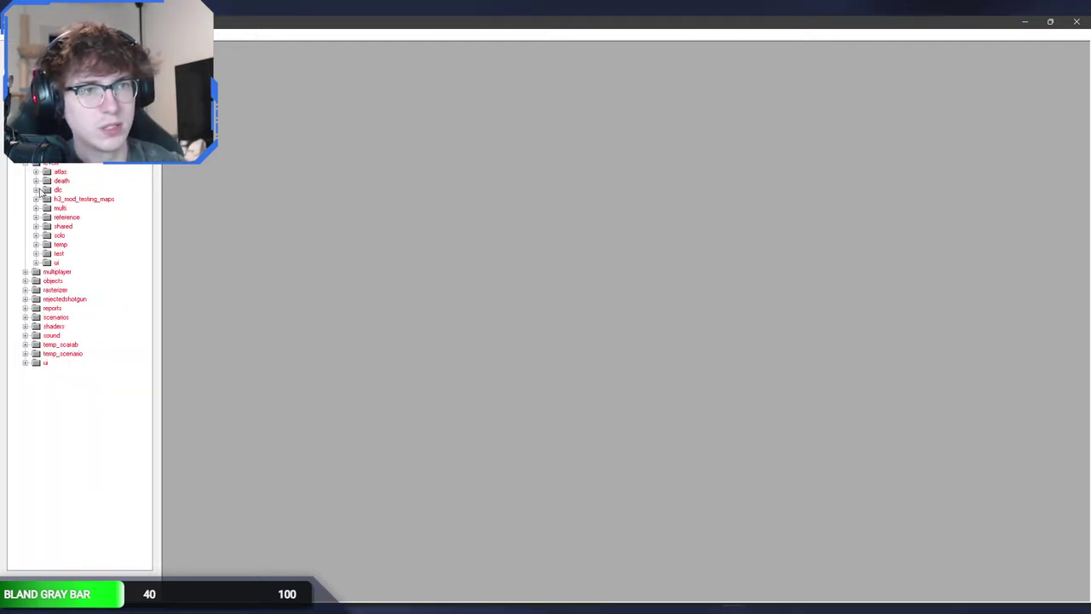
{"action": "left_click", "coordinate": [36, 189]}
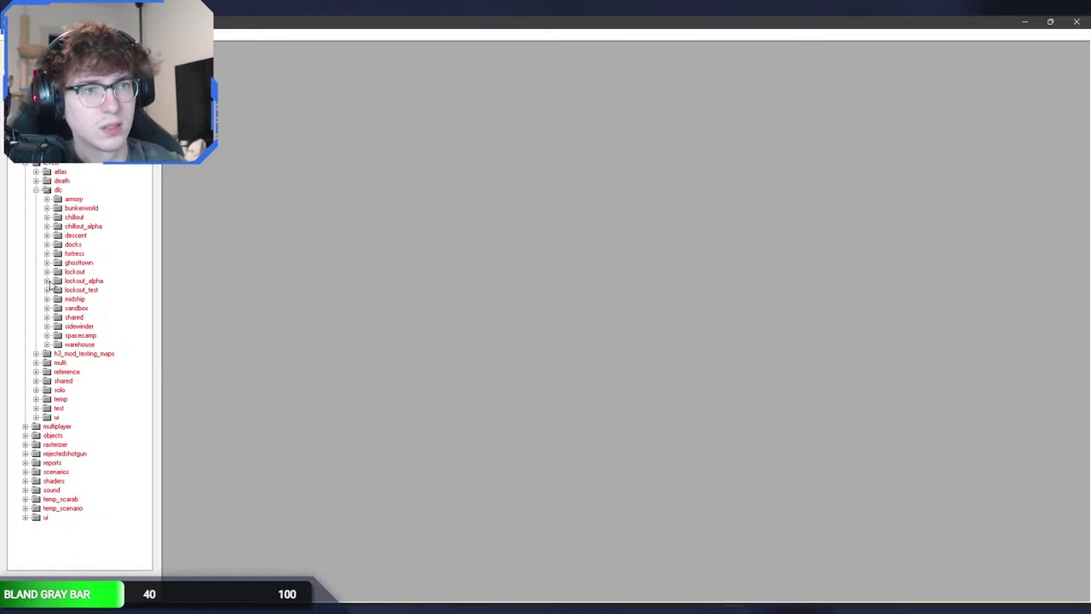
{"action": "left_click", "coordinate": [47, 344]}
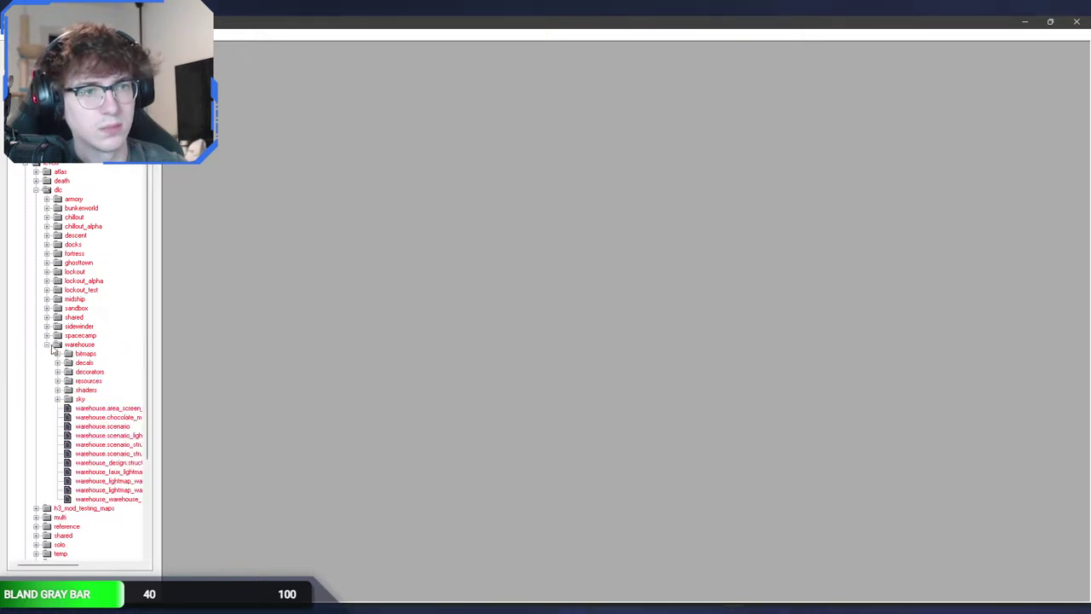
{"action": "left_click", "coordinate": [127, 428]}
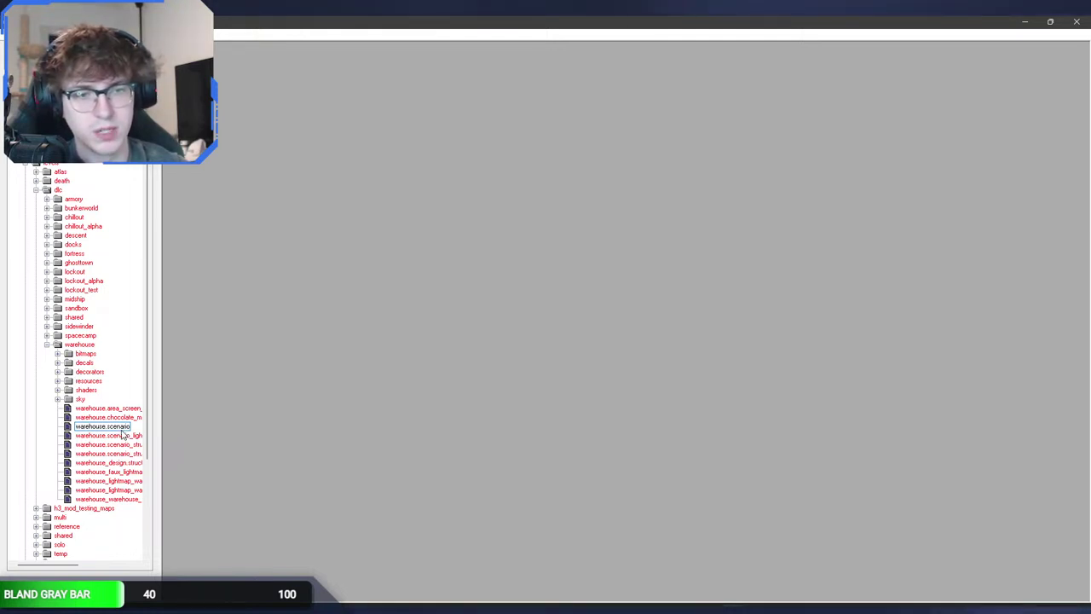
{"action": "double_click", "coordinate": [121, 431]}
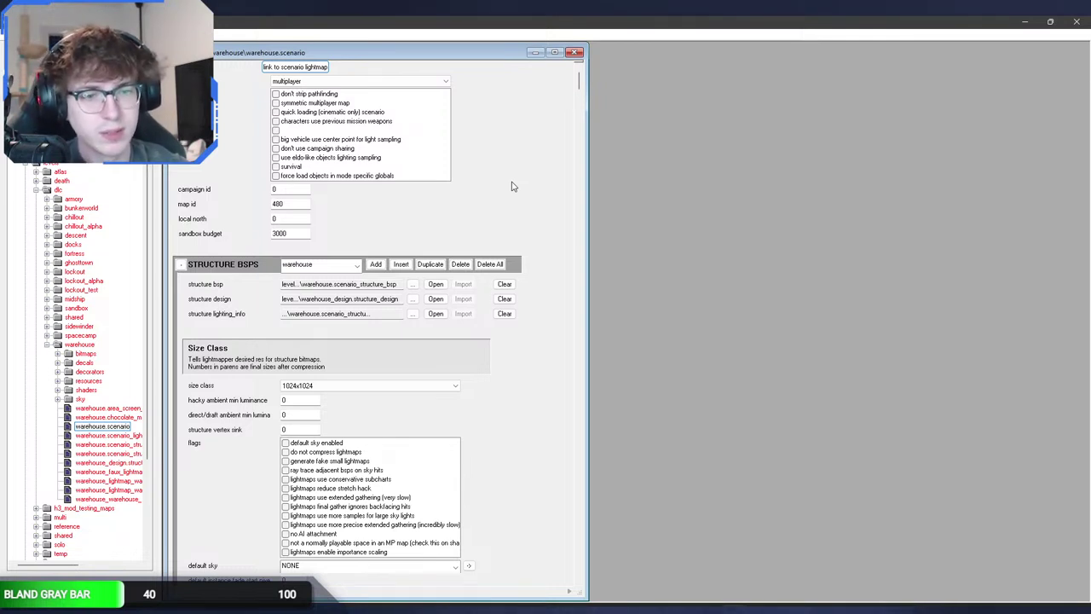
Step: Examine the MV palettes of warehouse.scenario, including the full weapon and scenery object lists
{"action": "left_click_drag", "start_coordinate": [579, 82], "coordinate": [580, 84]}
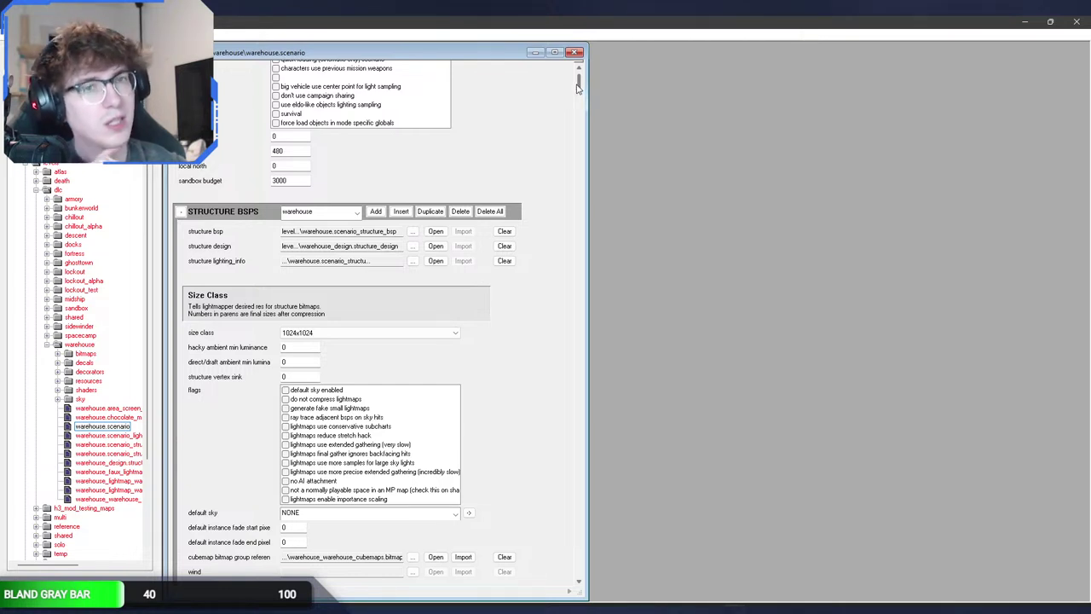
{"action": "left_click_drag", "start_coordinate": [577, 85], "coordinate": [580, 92]}
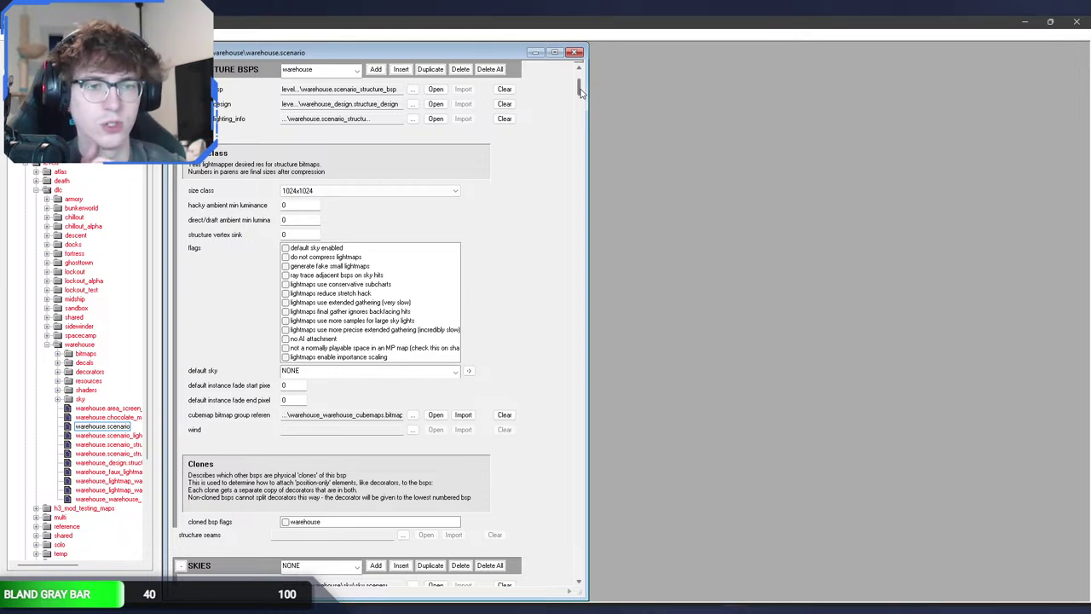
{"action": "left_click_drag", "start_coordinate": [579, 92], "coordinate": [574, 323]}
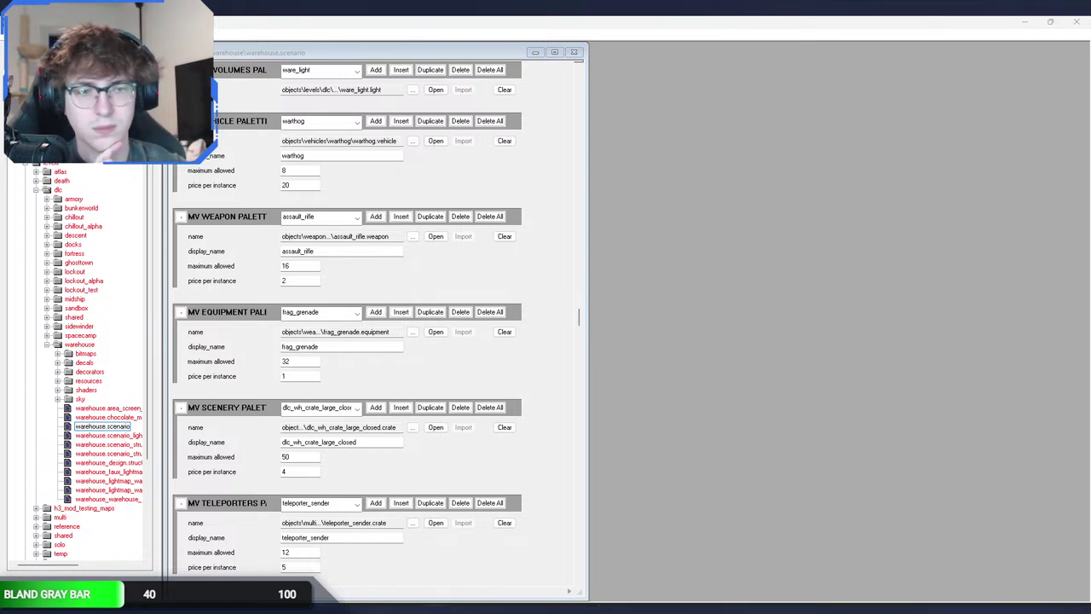
{"action": "left_click", "coordinate": [561, 272]}
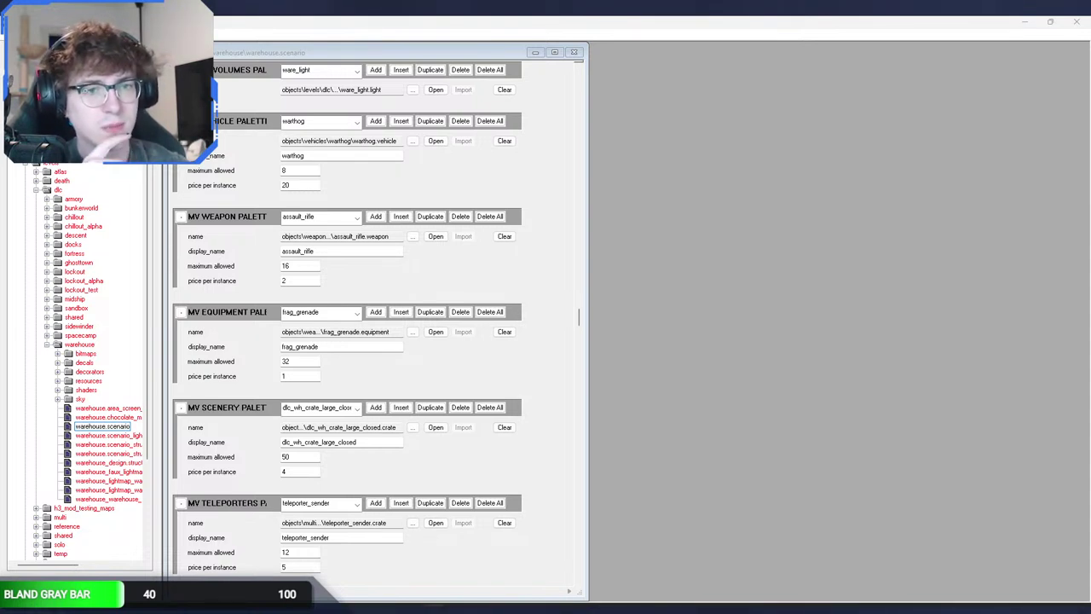
{"action": "left_click", "coordinate": [403, 278]}
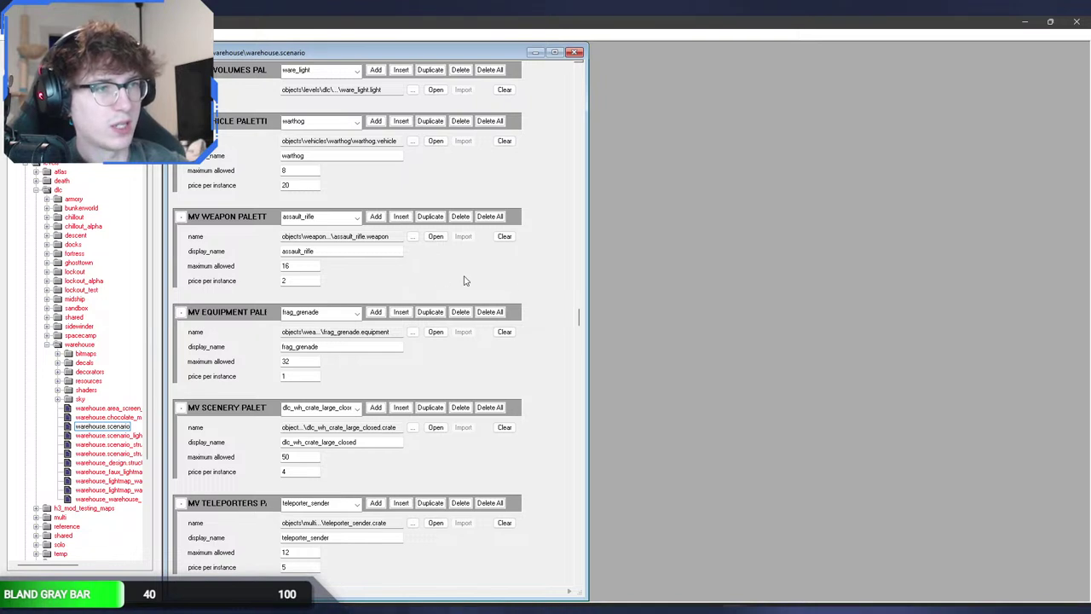
{"action": "scroll", "coordinate": [579, 318], "scroll_direction": "up", "scroll_amount": 1}
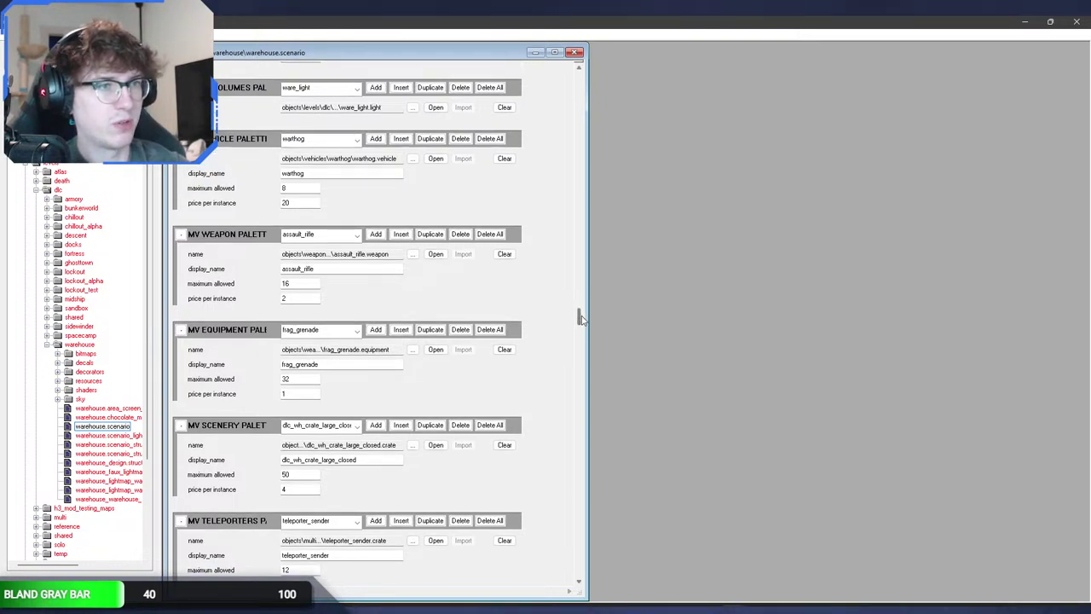
{"action": "scroll", "coordinate": [581, 319], "scroll_direction": "down", "scroll_amount": 4}
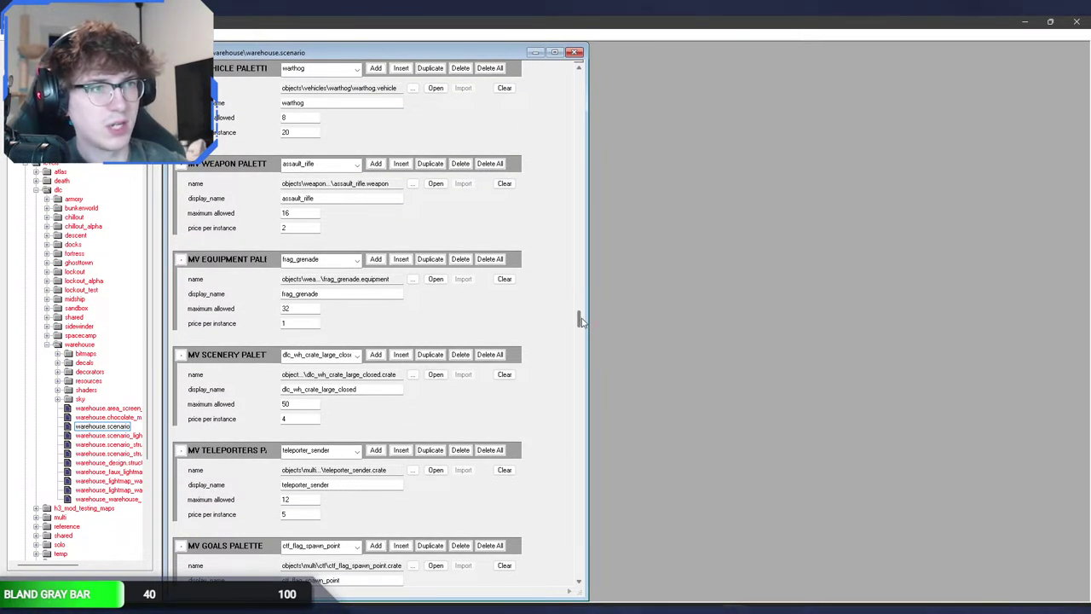
{"action": "scroll", "coordinate": [580, 319], "scroll_direction": "up", "scroll_amount": 1}
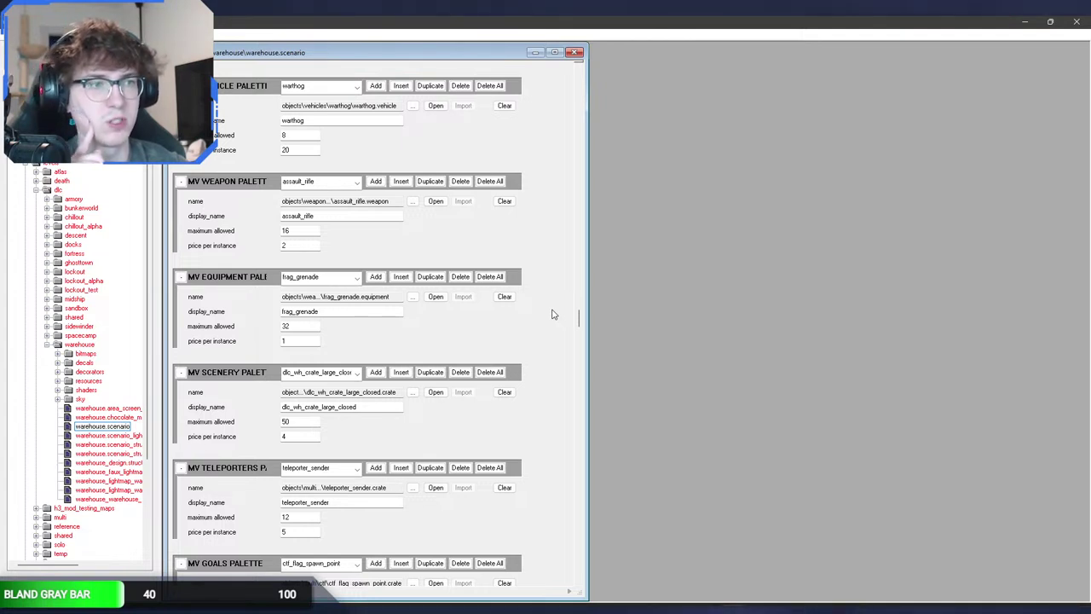
{"action": "left_click", "coordinate": [323, 182]}
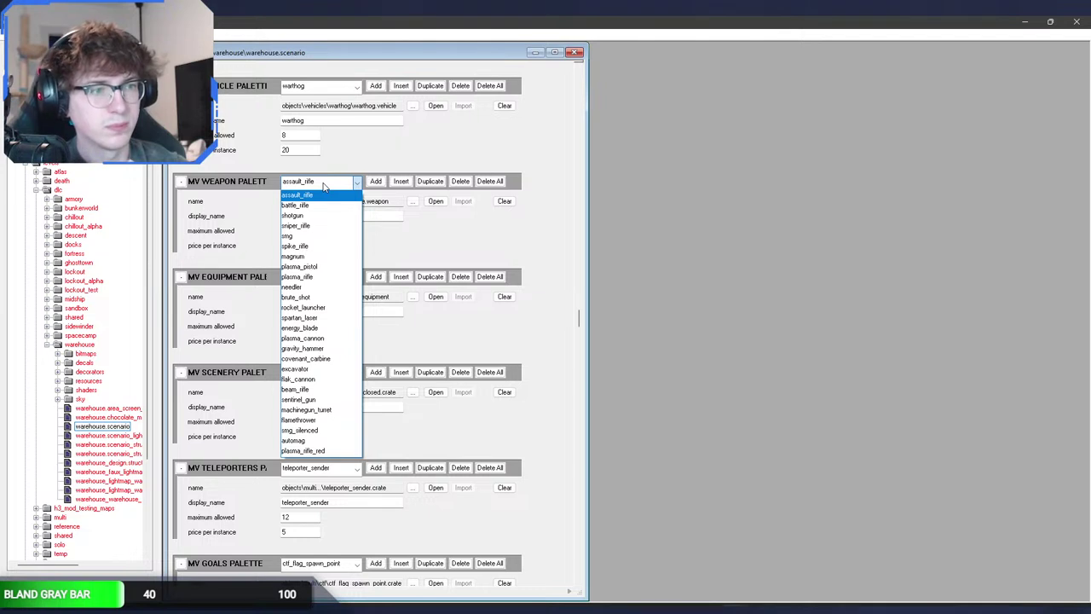
{"action": "left_click", "coordinate": [323, 182]}
{"action": "left_click", "coordinate": [289, 373]}
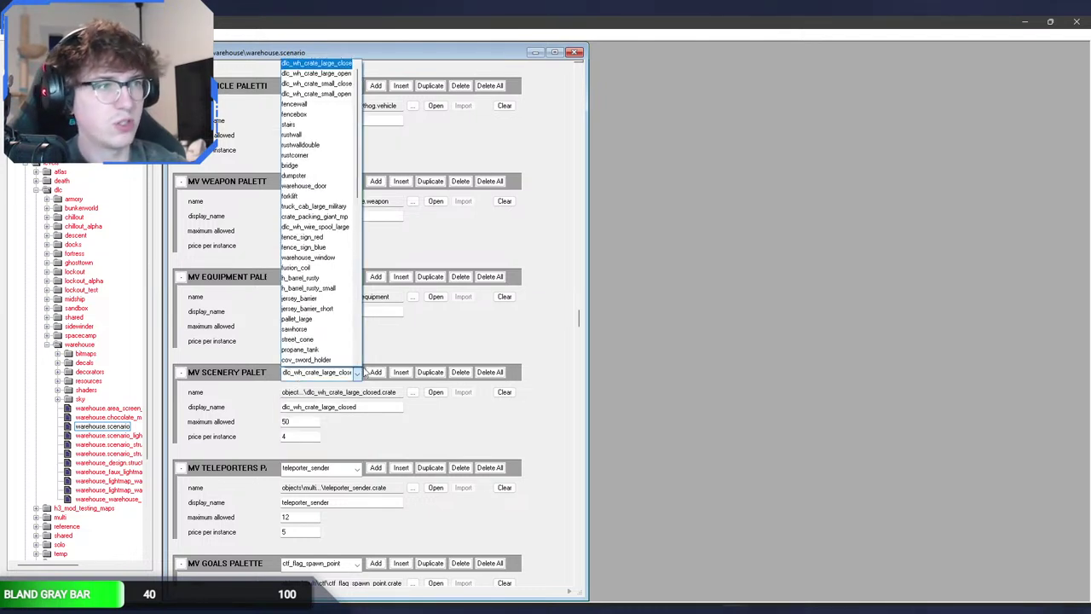
{"action": "left_click_drag", "start_coordinate": [358, 180], "coordinate": [349, 348]}
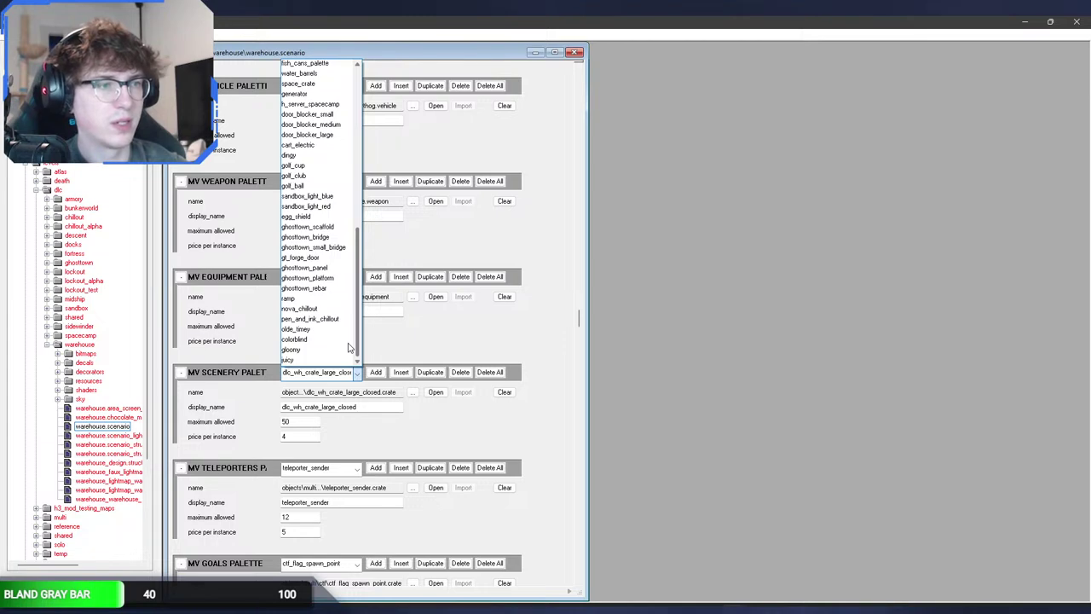
{"action": "mouse_move", "coordinate": [356, 341]}
{"action": "left_mouse_down"}
{"action": "mouse_move", "coordinate": [362, 296]}
{"action": "mouse_move", "coordinate": [363, 341]}
{"action": "left_mouse_up"}
{"action": "left_click", "coordinate": [437, 332]}
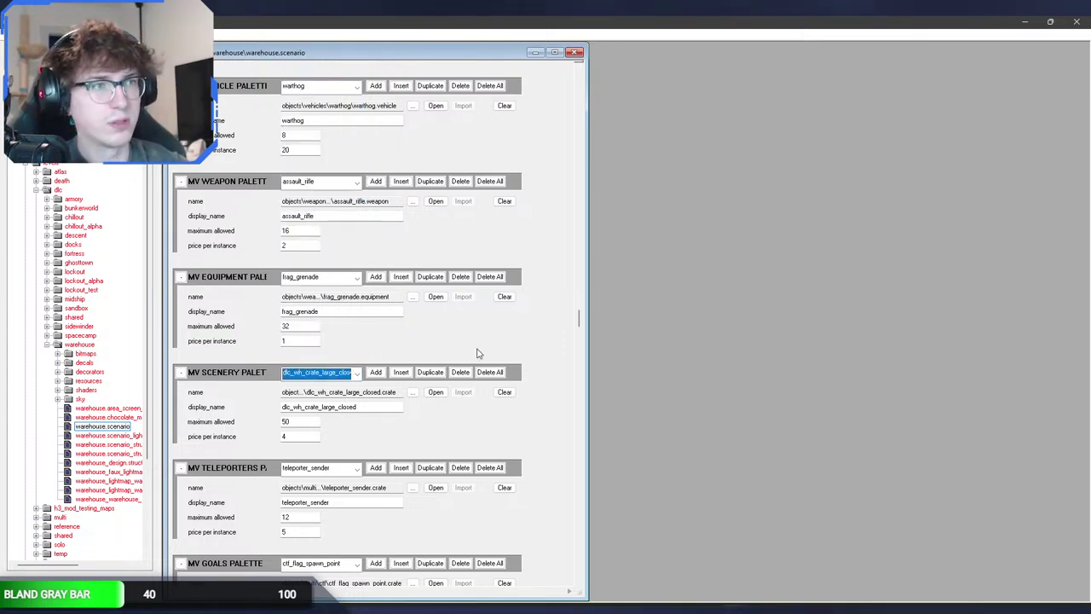
Step: Switch to the alpine_sandbox.scenario window and examine the full object list of its MV scenery palette
{"action": "left_click", "coordinate": [657, 548]}
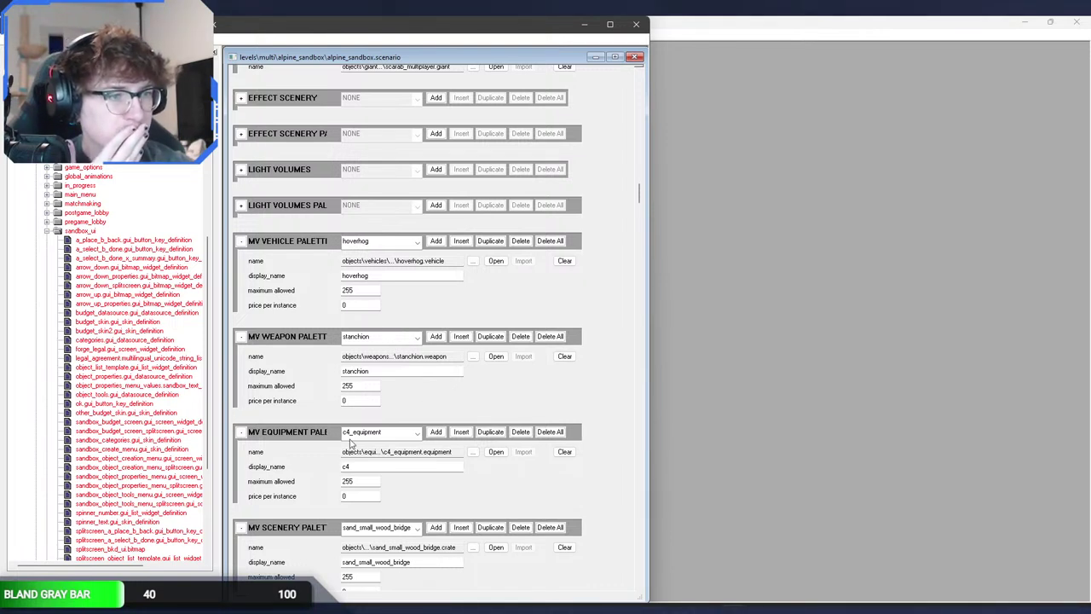
{"action": "left_click", "coordinate": [375, 529]}
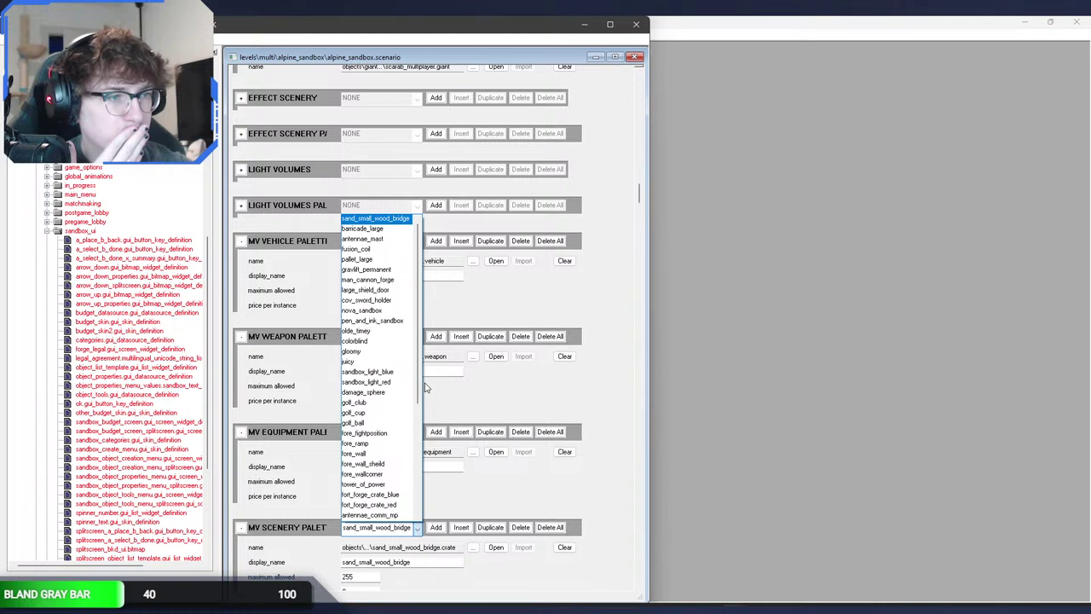
{"action": "left_click_drag", "start_coordinate": [418, 395], "coordinate": [419, 512]}
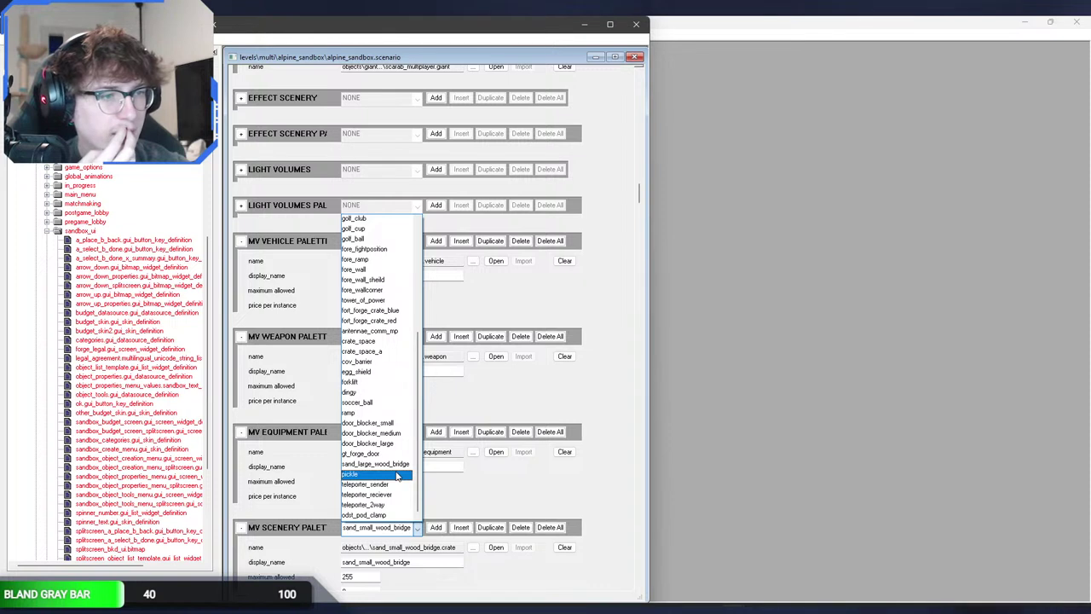
{"action": "left_click_drag", "start_coordinate": [421, 460], "coordinate": [424, 360]}
{"action": "left_click", "coordinate": [416, 527]}
{"action": "right_click", "coordinate": [308, 528]}
{"action": "key", "text": "Escape"}
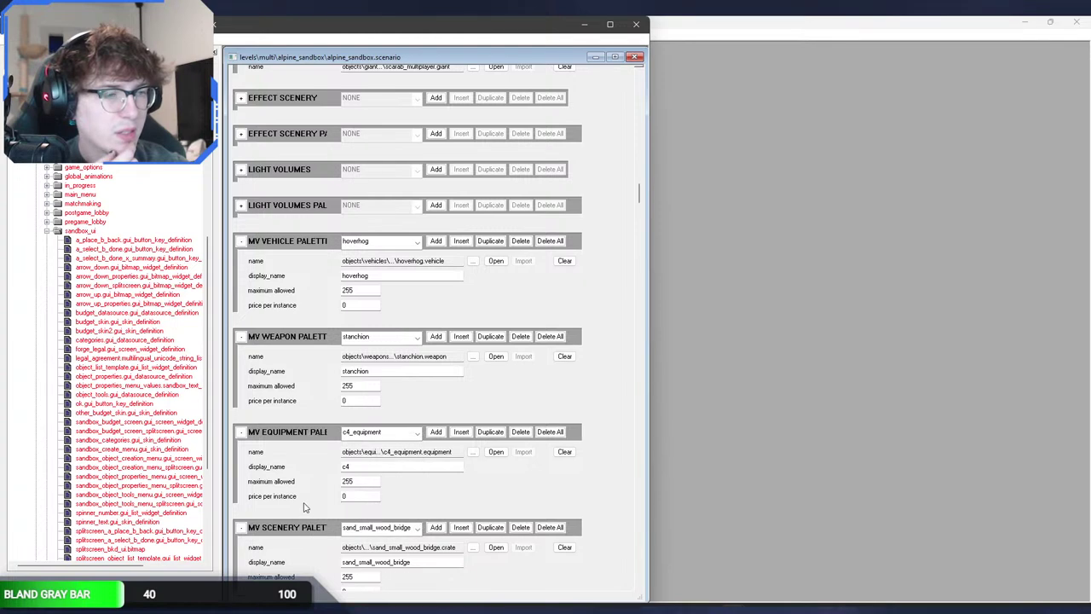
Step: Check the object lists of alpine_sandbox's MV spawners, goals and teleporters palettes
{"action": "scroll", "coordinate": [307, 507], "scroll_direction": "down", "scroll_amount": 5}
{"action": "left_click", "coordinate": [363, 403]}
{"action": "left_click", "coordinate": [359, 404]}
{"action": "left_click", "coordinate": [378, 311]}
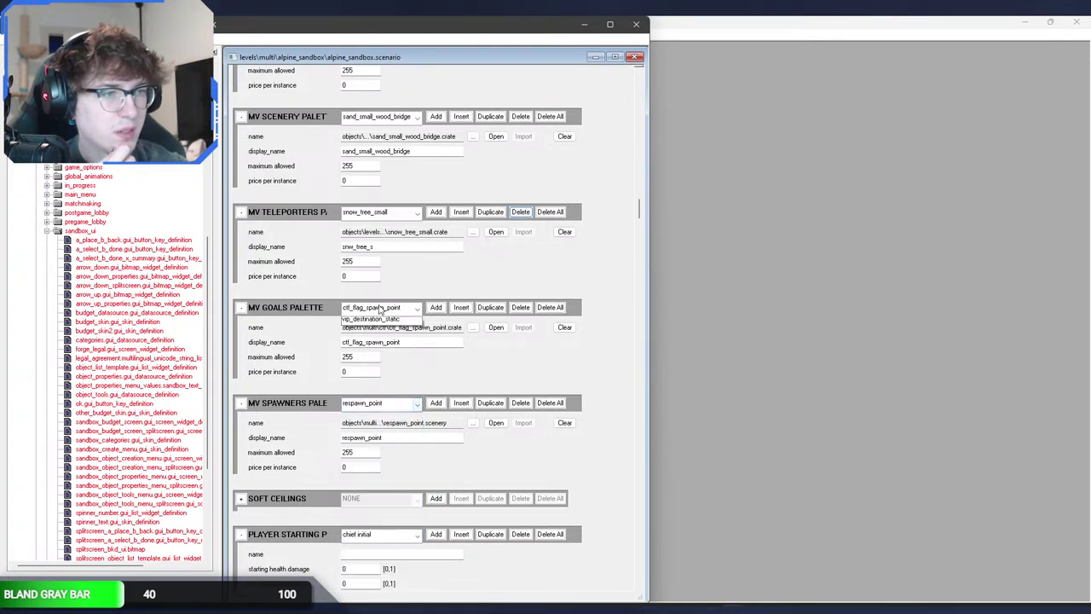
{"action": "left_click", "coordinate": [380, 310]}
{"action": "left_click", "coordinate": [387, 216]}
{"action": "left_click", "coordinate": [381, 212]}
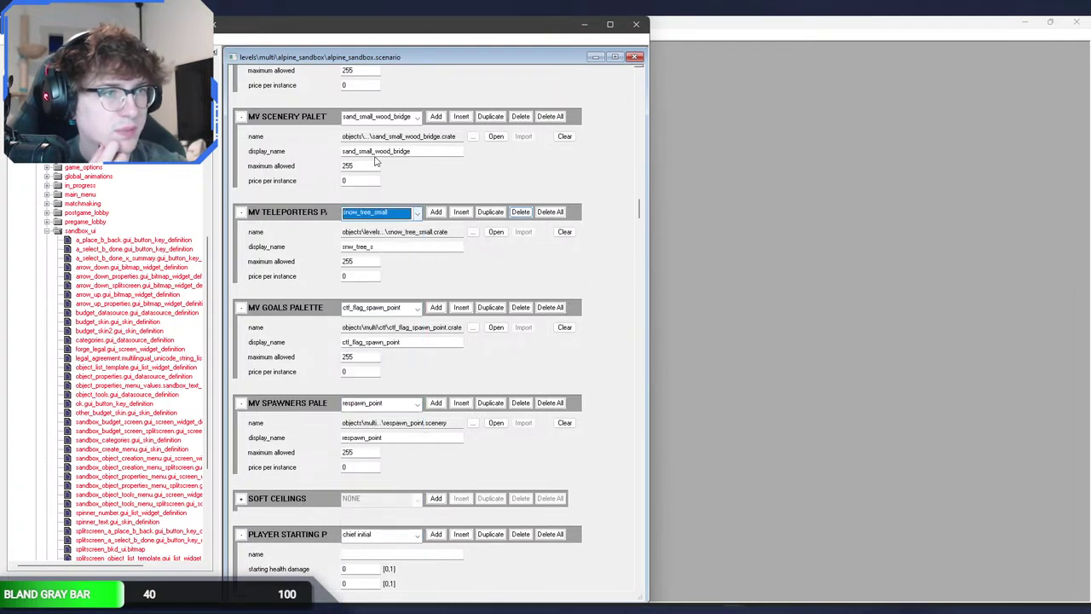
Step: Reread alpine_sandbox's MV scenery palette list through to its last entries
{"action": "left_click", "coordinate": [378, 116]}
{"action": "left_click_drag", "start_coordinate": [418, 181], "coordinate": [408, 287]}
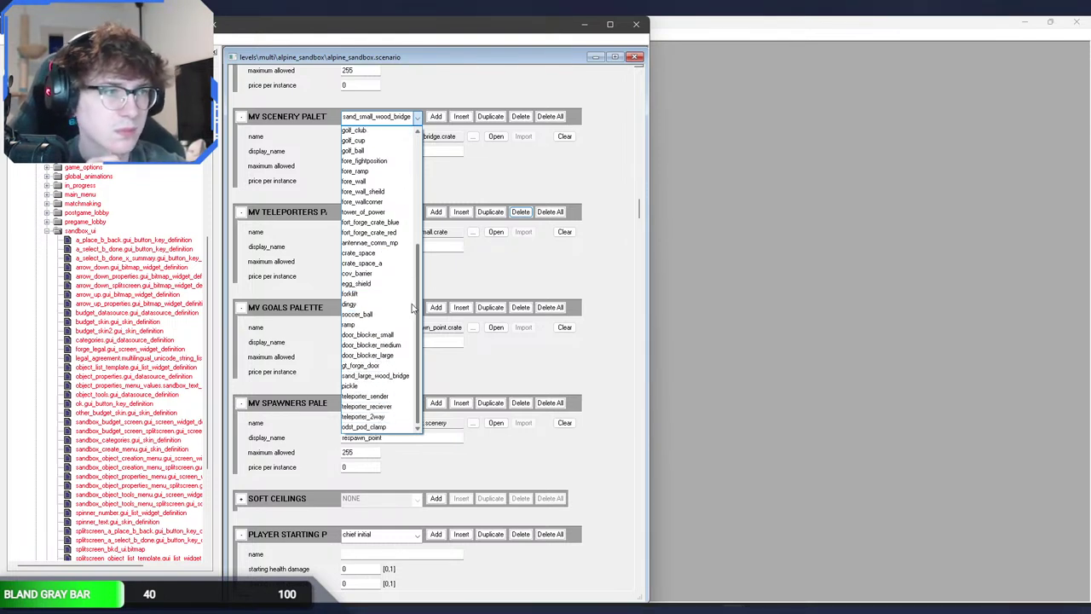
{"action": "left_click", "coordinate": [478, 199]}
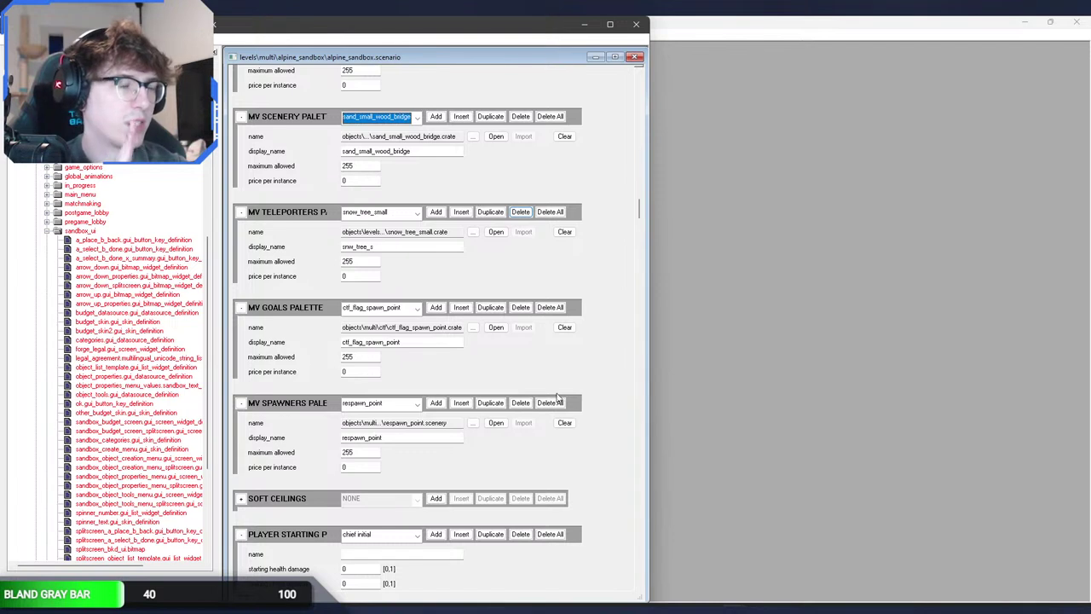
{"action": "left_click", "coordinate": [392, 117]}
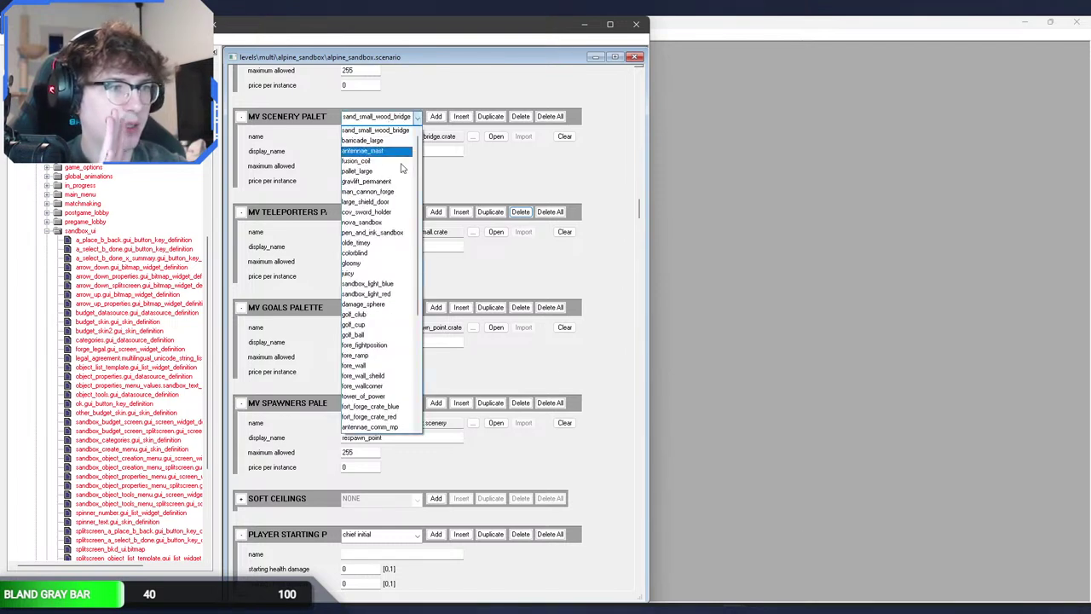
{"action": "scroll", "coordinate": [412, 301], "scroll_direction": "down", "scroll_amount": 3}
{"action": "scroll", "coordinate": [411, 302], "scroll_direction": "down", "scroll_amount": 2}
{"action": "left_click", "coordinate": [480, 195]}
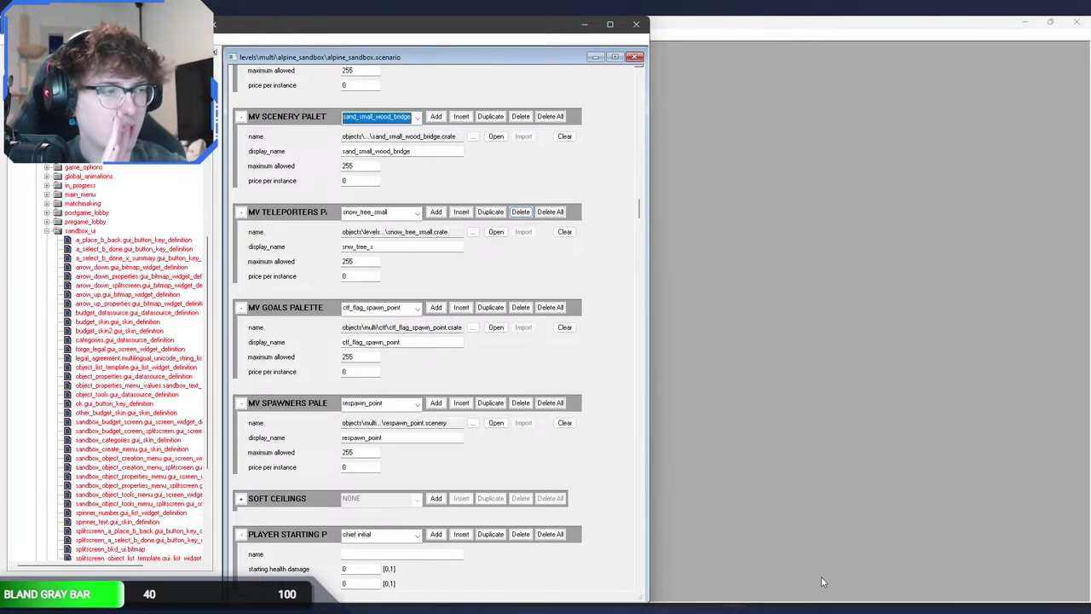
Step: Switch to the warehouse.scenario window and read through its entire MV scenery palette list
{"action": "mouse_move", "coordinate": [732, 608]}
{"action": "left_click", "coordinate": [758, 572]}
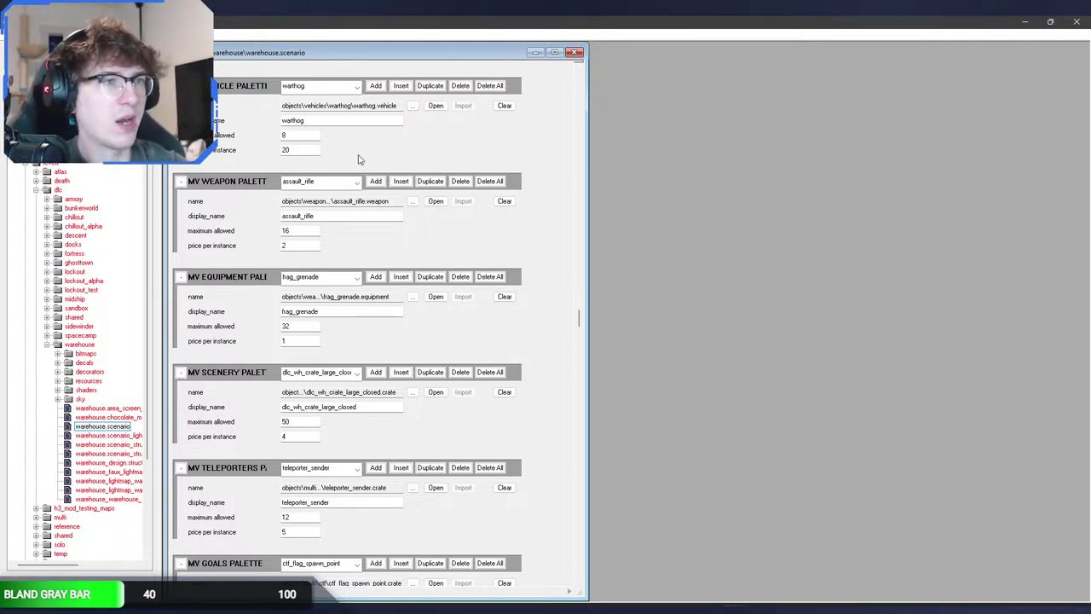
{"action": "left_click", "coordinate": [320, 374]}
{"action": "left_click_drag", "start_coordinate": [358, 181], "coordinate": [358, 351]}
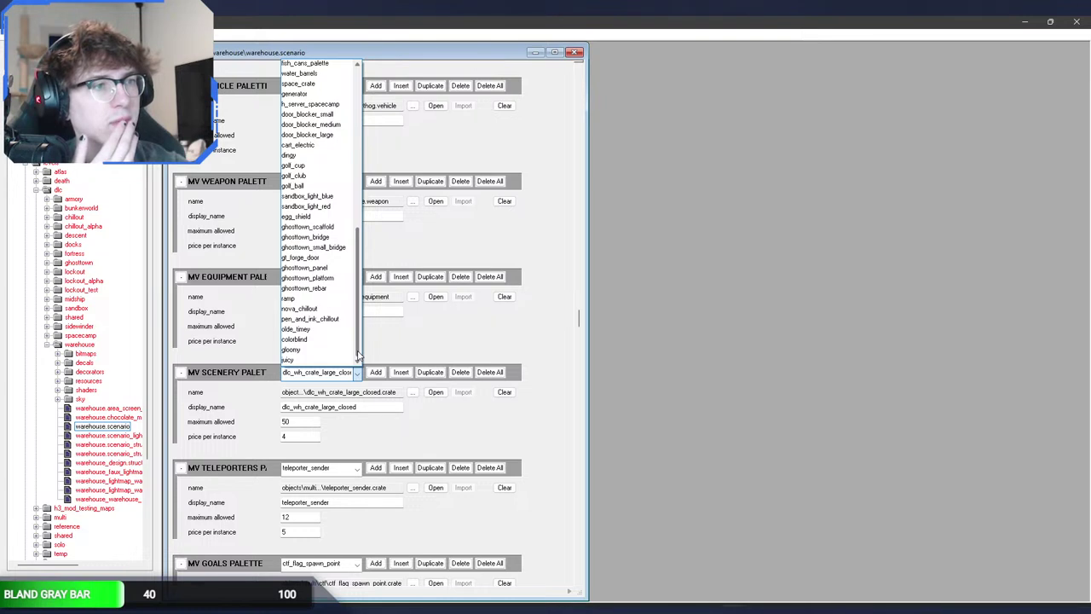
{"action": "left_click_drag", "start_coordinate": [358, 350], "coordinate": [368, 175]}
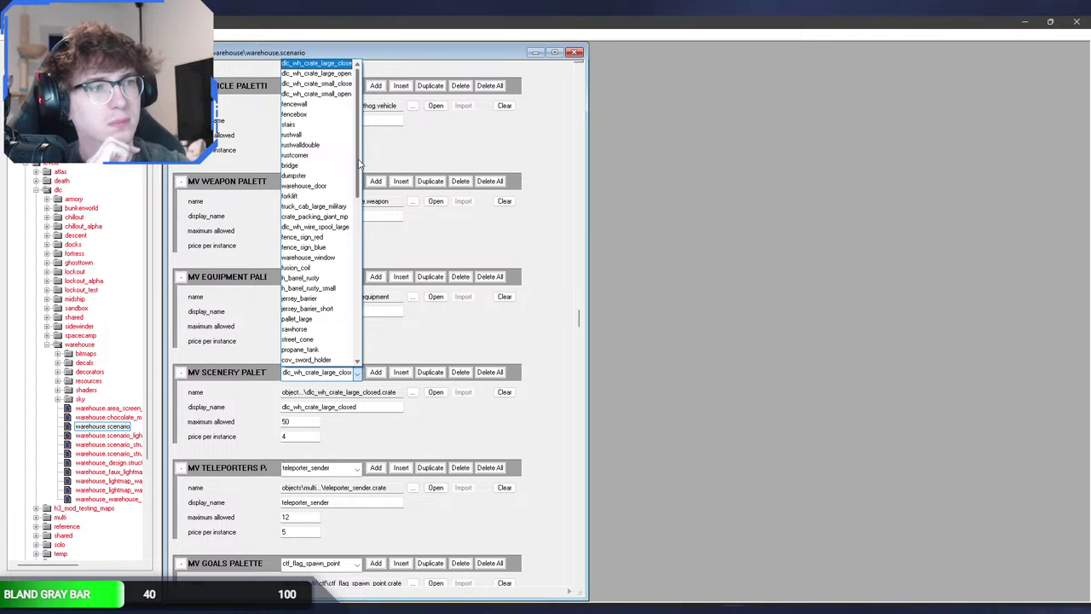
{"action": "left_click_drag", "start_coordinate": [359, 163], "coordinate": [487, 233]}
{"action": "left_click", "coordinate": [557, 350]}
Step: Return to alpine_sandbox.scenario and review the first entries of its MV scenery palette against warehouse's
{"action": "mouse_move", "coordinate": [733, 610]}
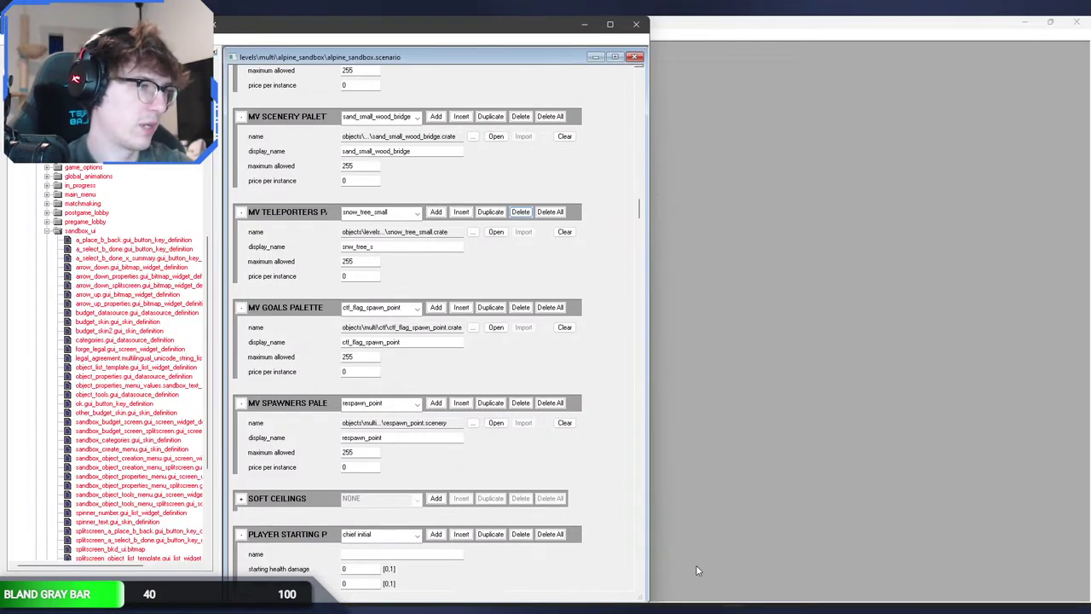
{"action": "left_click", "coordinate": [759, 554]}
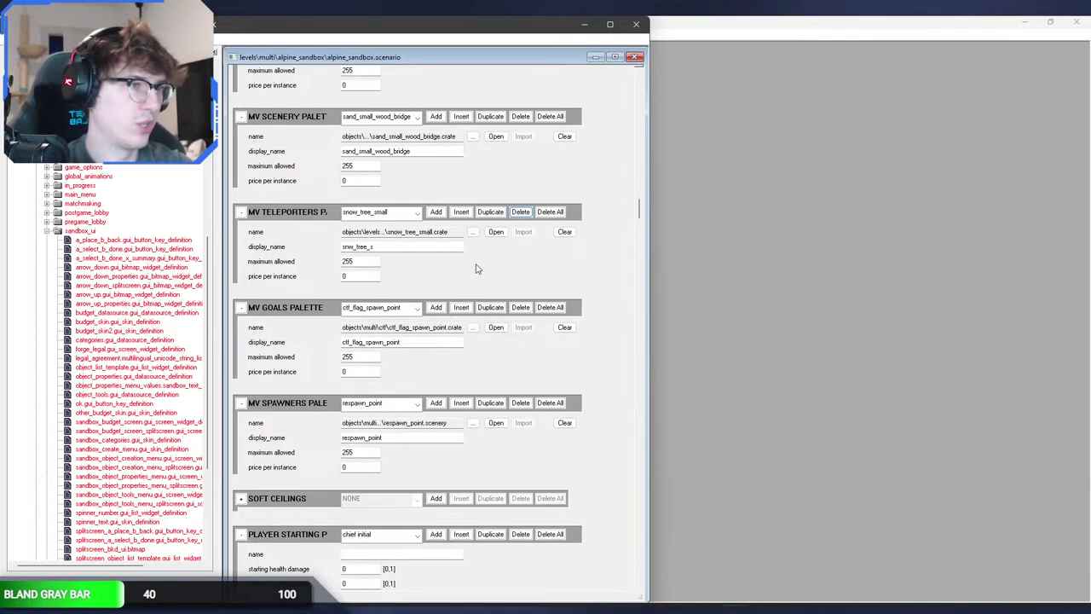
{"action": "left_click", "coordinate": [372, 118]}
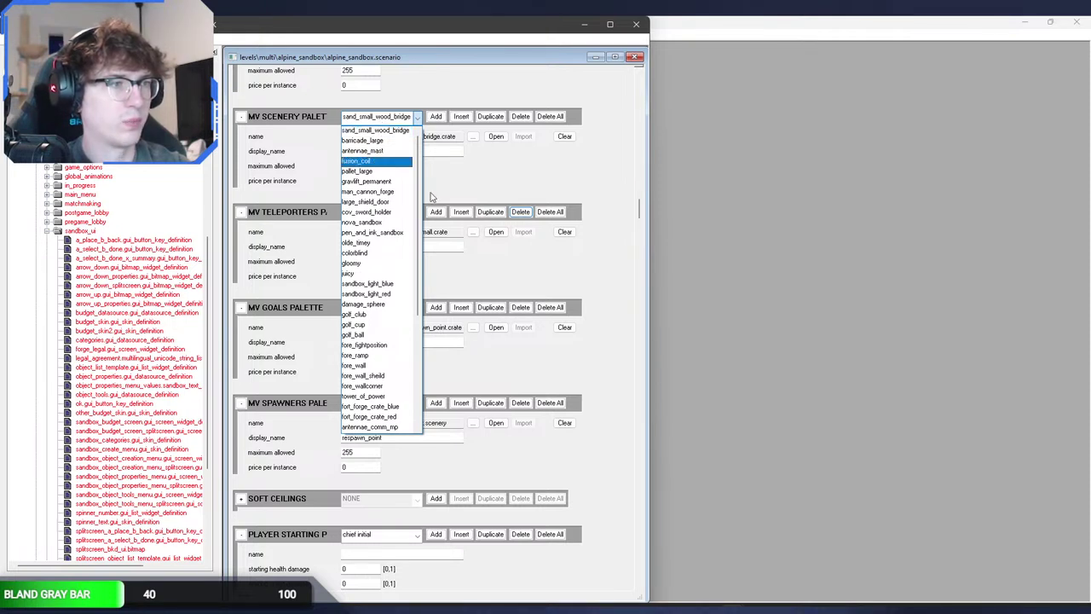
{"action": "left_click_drag", "start_coordinate": [417, 194], "coordinate": [416, 162]}
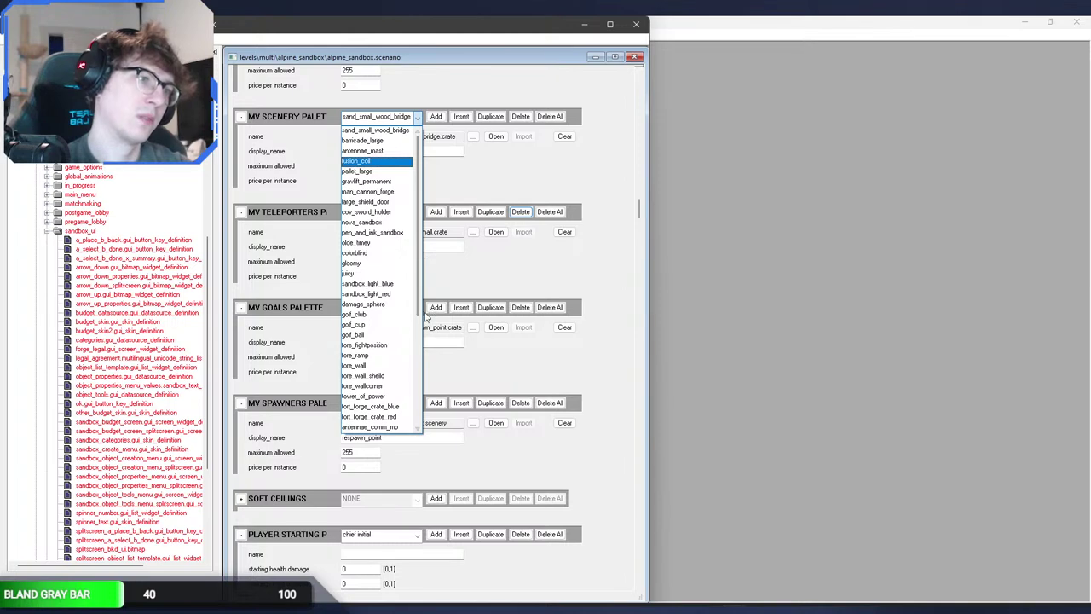
{"action": "left_click", "coordinate": [482, 309]}
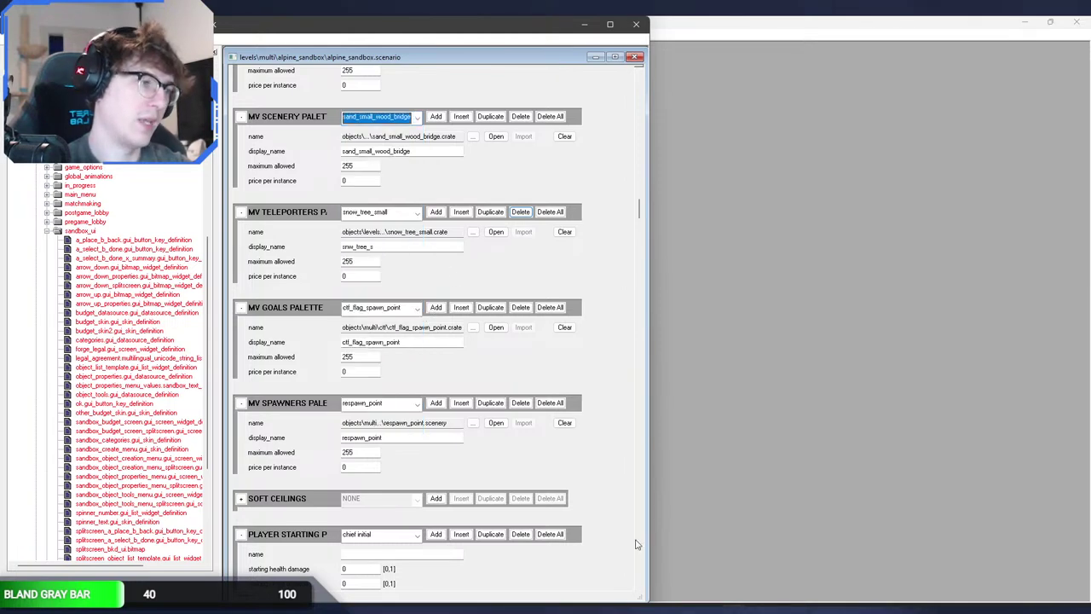
Step: Switch back to warehouse.scenario, dismiss the file Open dialog and inspect the start of its MV scenery palette list
{"action": "left_click", "coordinate": [730, 610]}
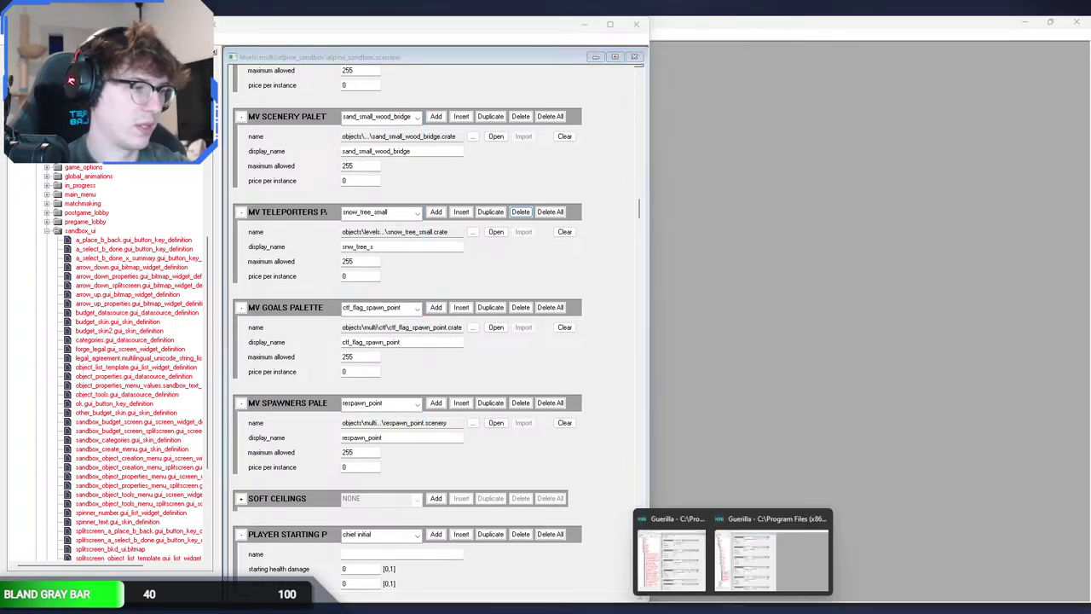
{"action": "left_click", "coordinate": [774, 559]}
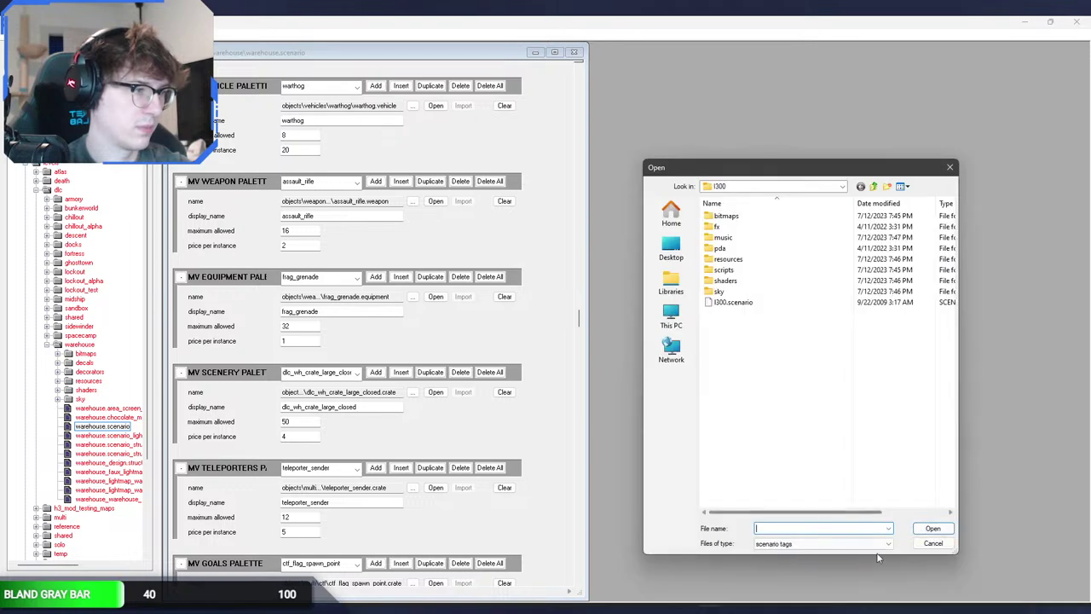
{"action": "left_click", "coordinate": [920, 543]}
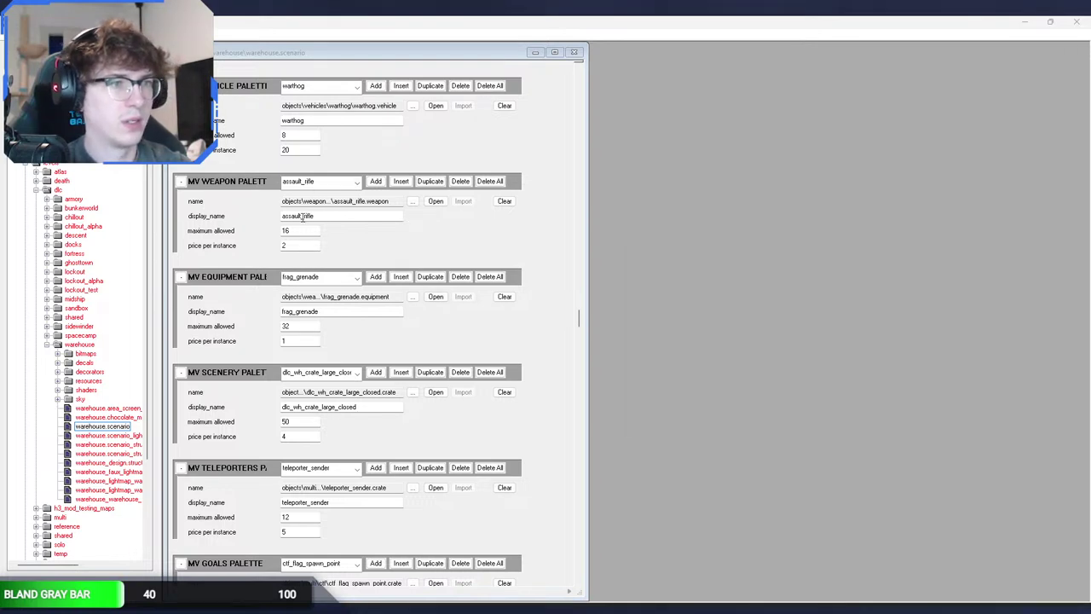
{"action": "left_click", "coordinate": [327, 376]}
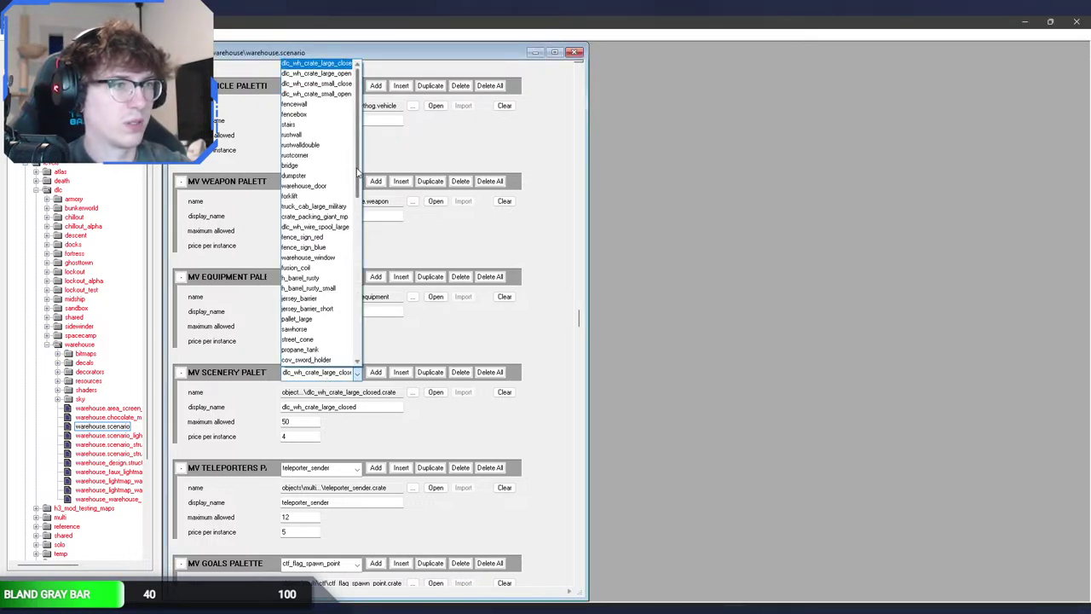
{"action": "left_click_drag", "start_coordinate": [362, 174], "coordinate": [364, 167]}
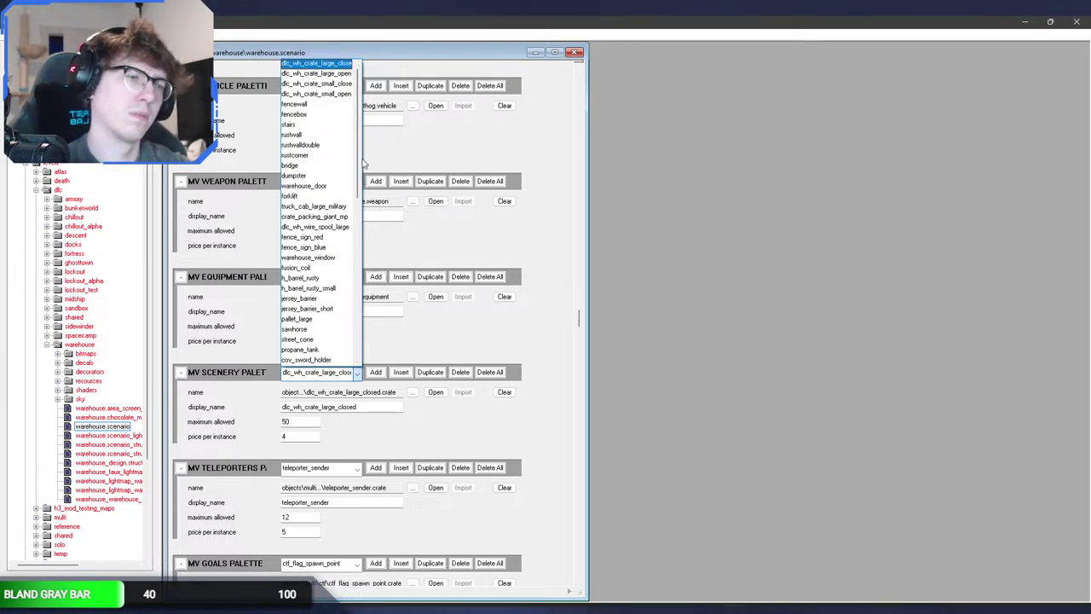
Step: Alternate between both scenarios and bring warehouse's MV scenery palette into view to compare its entries with alpine_sandbox's
{"action": "key", "text": "alt+Tab"}
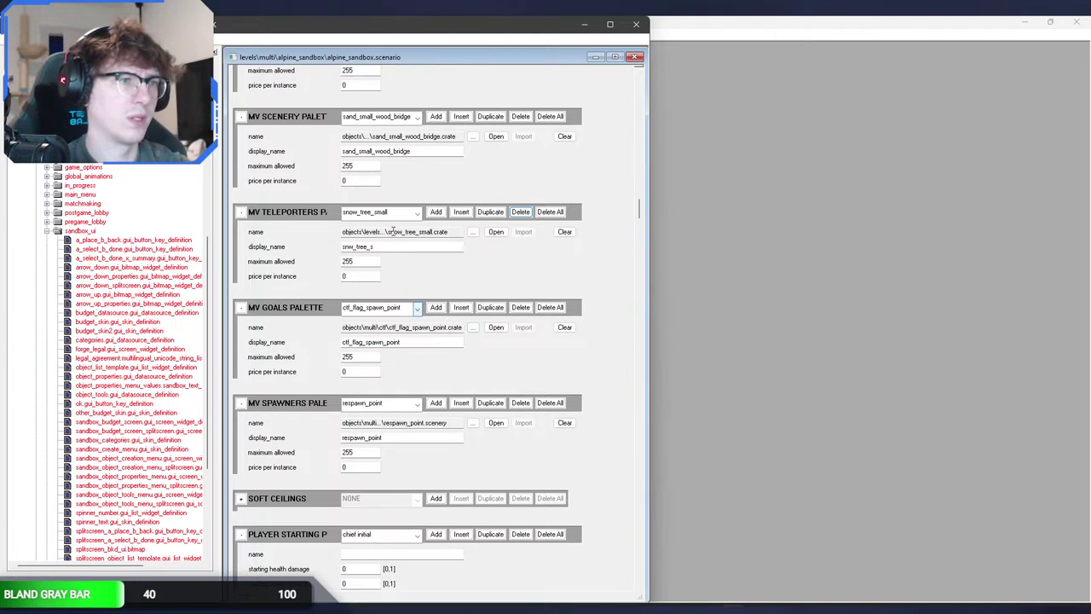
{"action": "left_click", "coordinate": [358, 117]}
{"action": "left_click", "coordinate": [360, 117]}
{"action": "key", "text": "alt+Tab"}
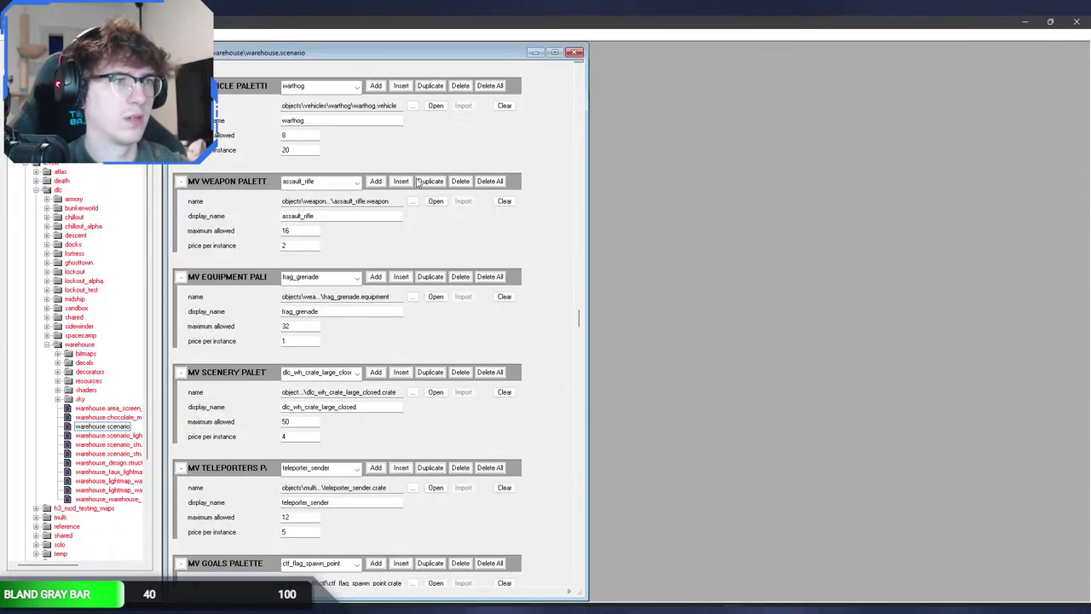
{"action": "scroll", "coordinate": [575, 324], "scroll_direction": "down", "scroll_amount": 5}
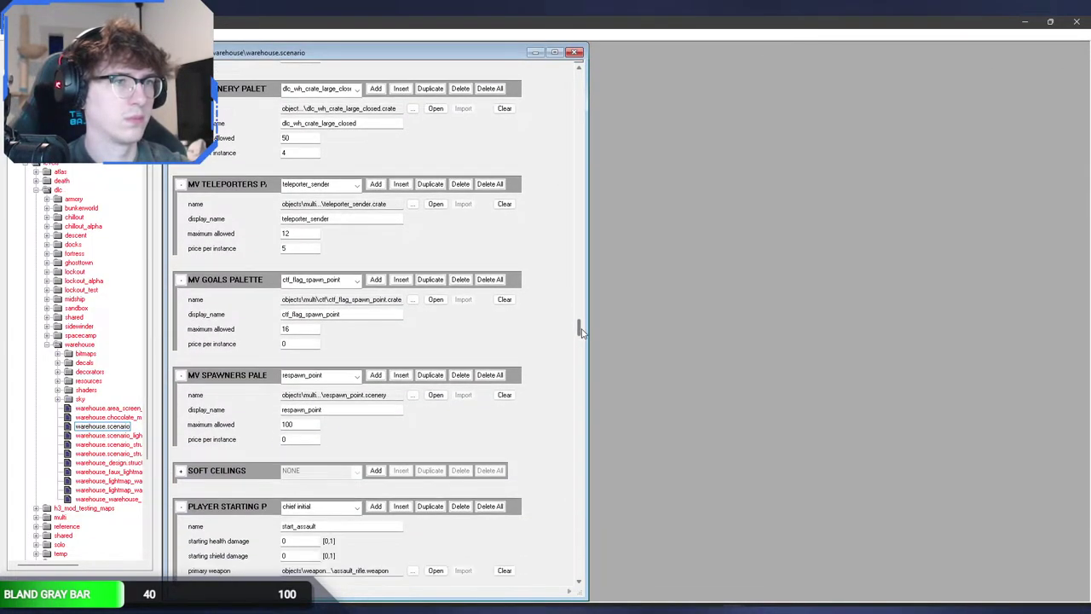
{"action": "left_click", "coordinate": [340, 88]}
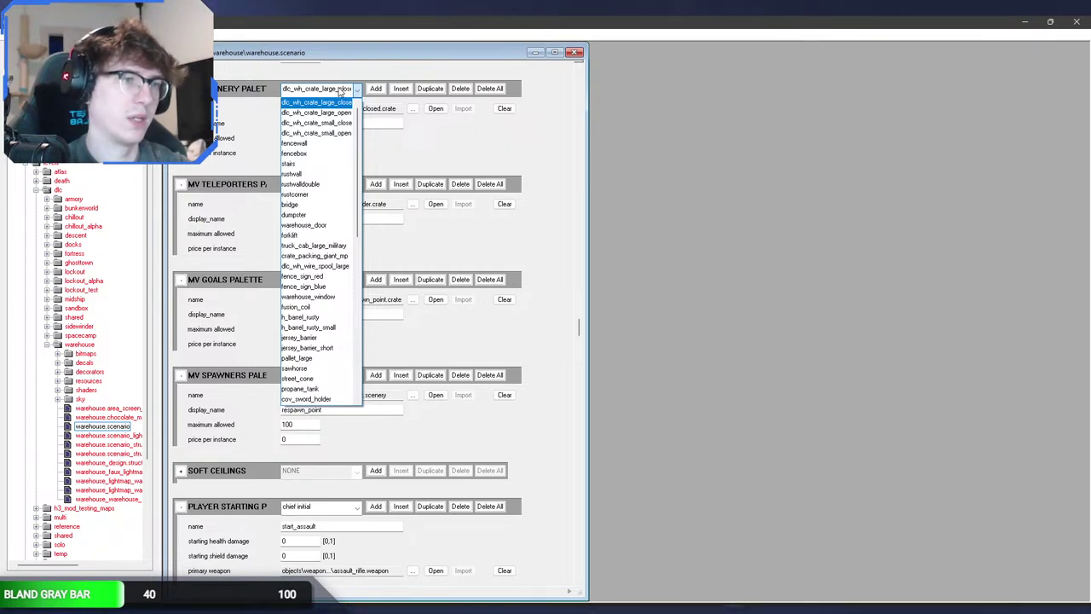
{"action": "left_click", "coordinate": [339, 89]}
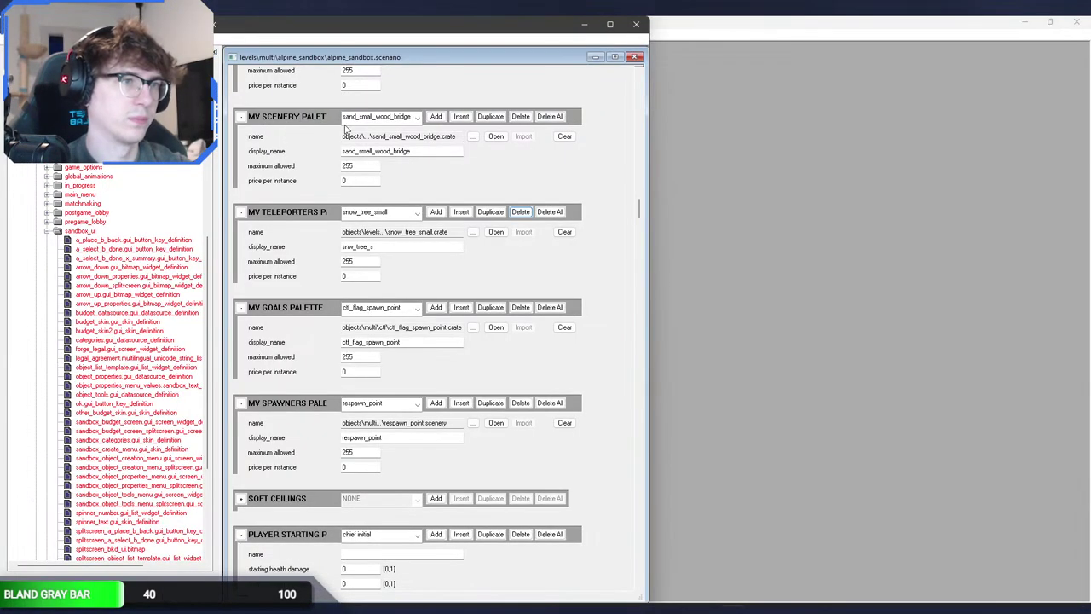
Step: Inspect alpine_sandbox's MV scenery palette around the nova_sandbox and pen_and_ink_sandbox entries
{"action": "left_click", "coordinate": [355, 119]}
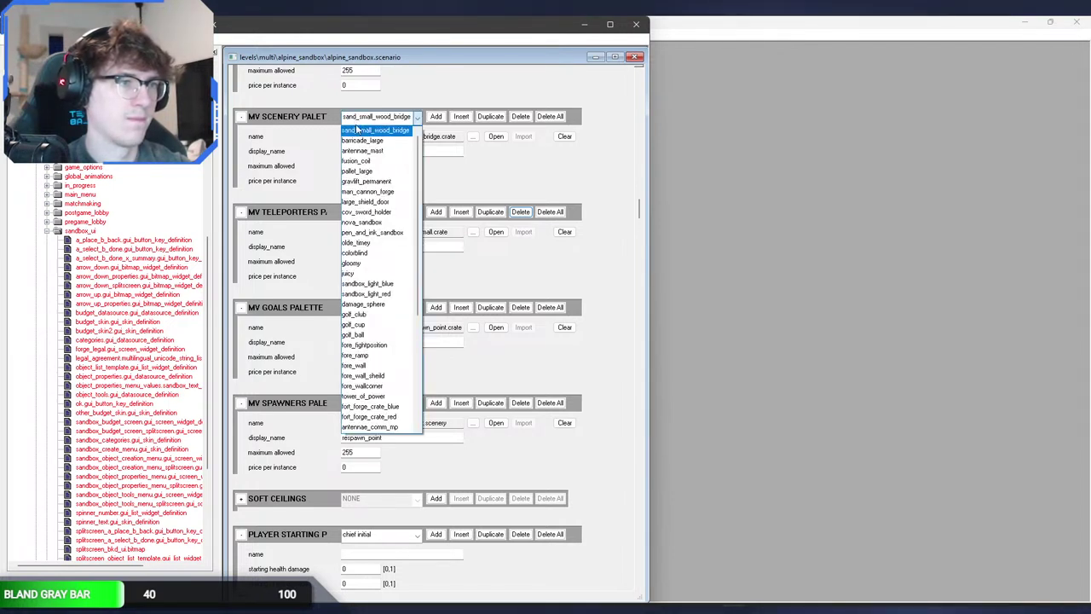
{"action": "left_click", "coordinate": [361, 222]}
{"action": "left_click", "coordinate": [395, 120]}
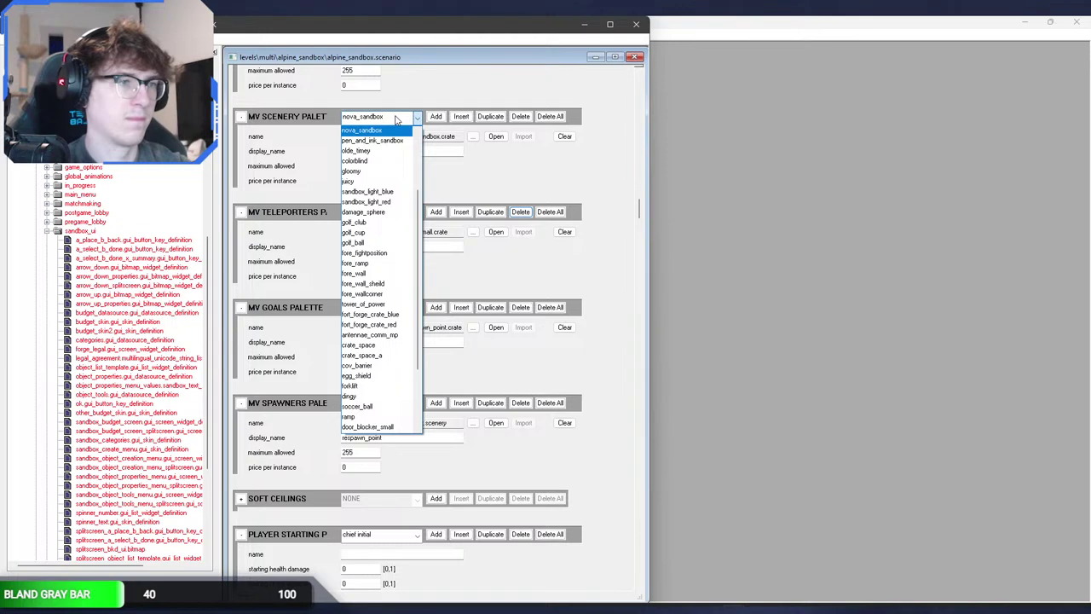
{"action": "left_click", "coordinate": [396, 139]}
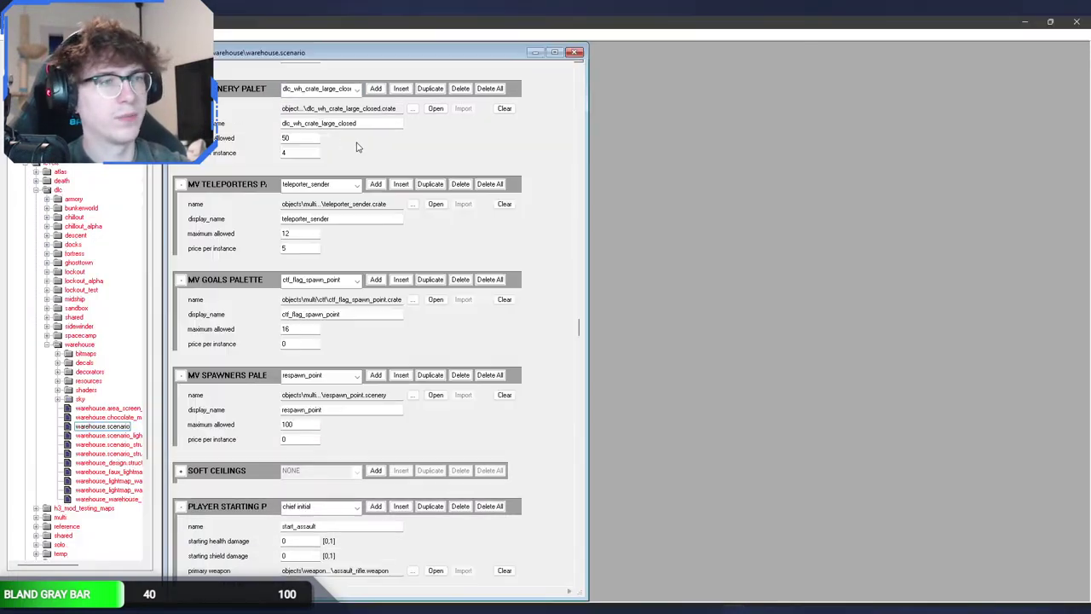
Step: Copy warehouse's entire MV scenery palette block and snip the entries from pickle to odst_pod_clamp in alpine_sandbox's scenery palette list for reference
{"action": "right_click", "coordinate": [240, 89]}
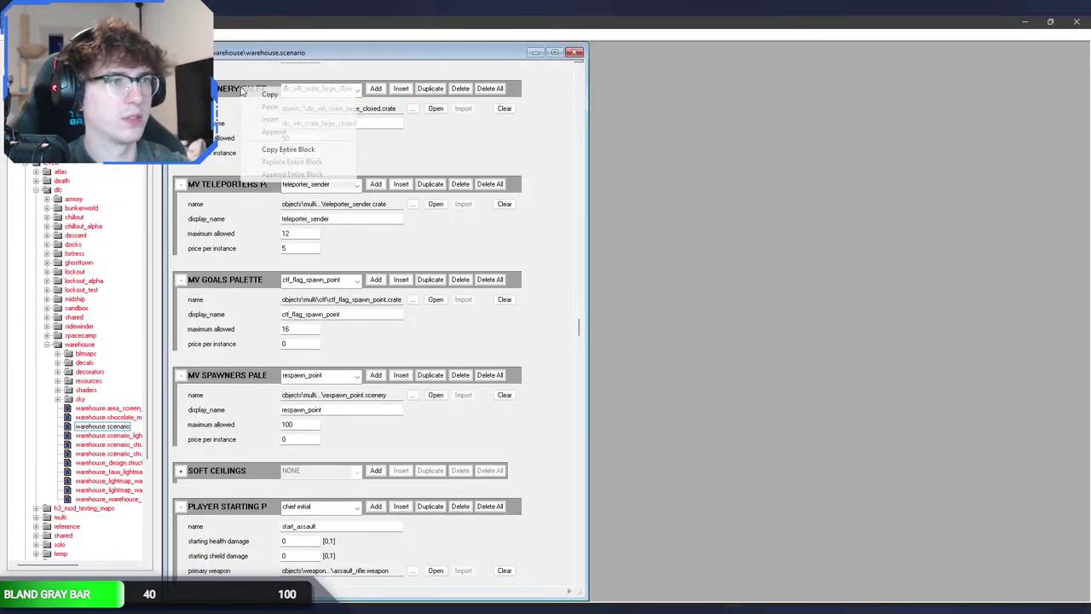
{"action": "left_click", "coordinate": [285, 149]}
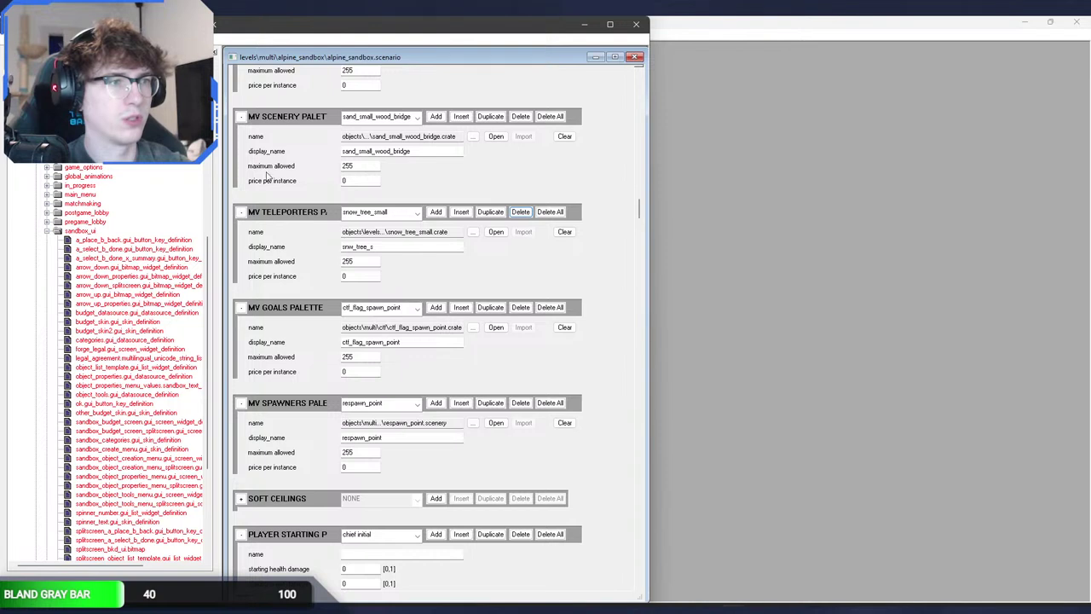
{"action": "left_click", "coordinate": [368, 116]}
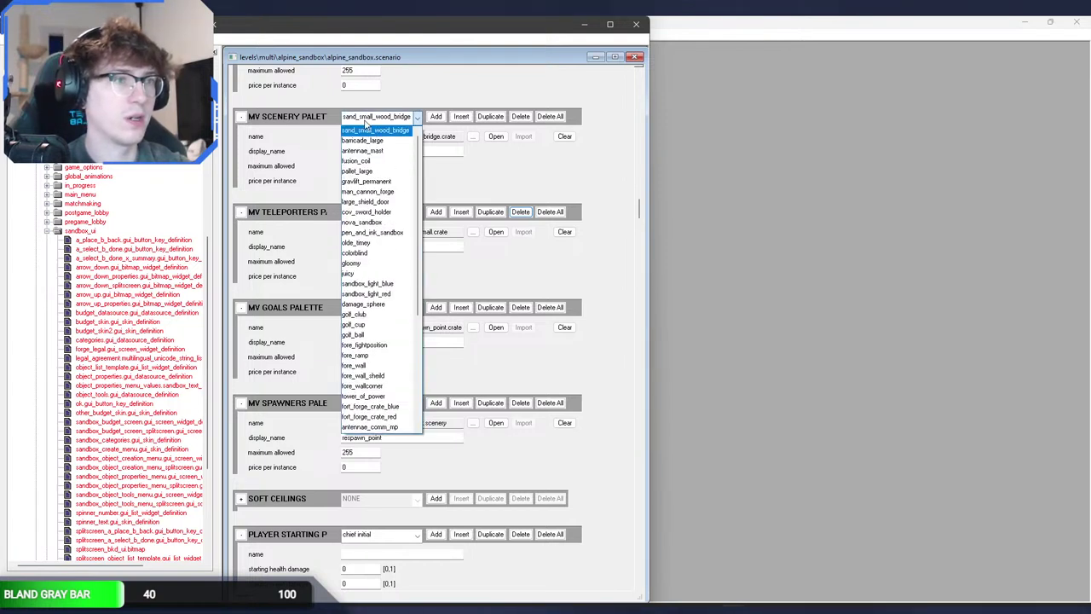
{"action": "scroll", "coordinate": [418, 352], "scroll_direction": "down", "scroll_amount": 2}
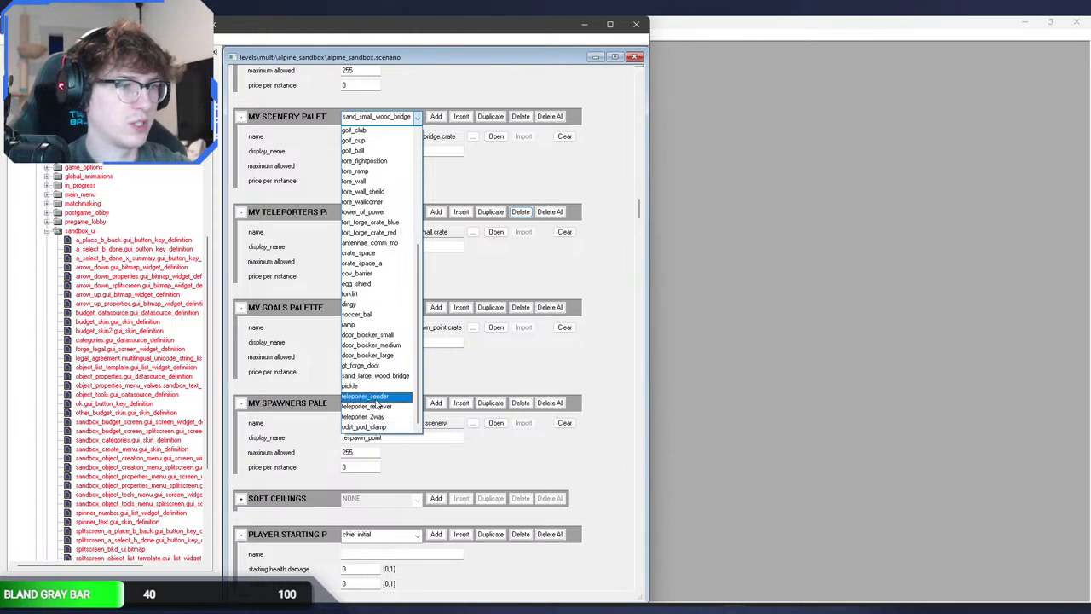
{"action": "key", "text": "ctrl+Print"}
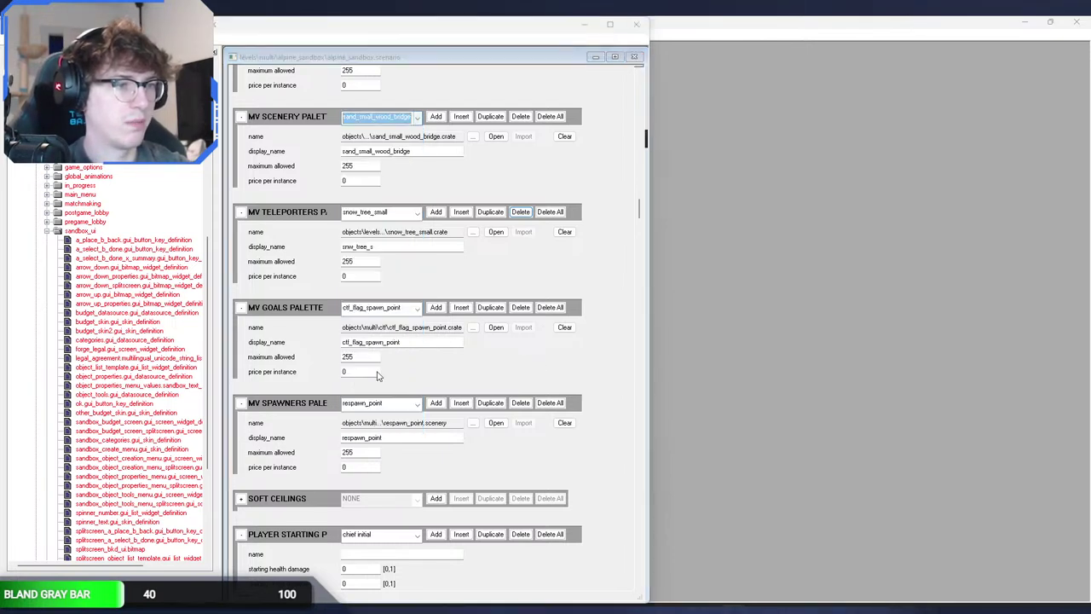
{"action": "left_click_drag", "start_coordinate": [339, 376], "coordinate": [426, 438]}
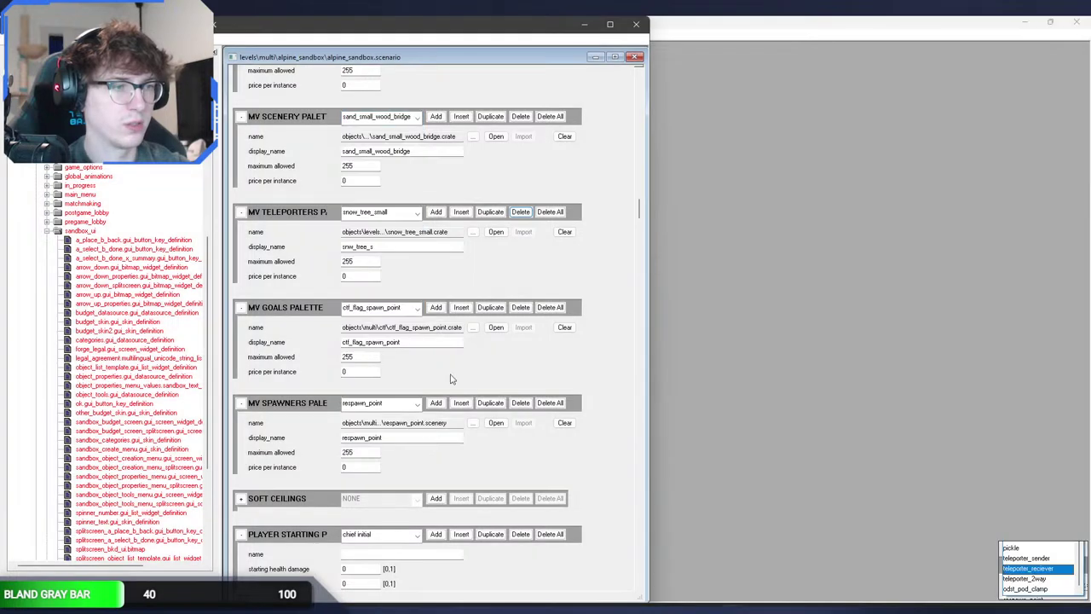
Step: Check the entries of alpine_sandbox's MV goals palette and copy its entire MV scenery palette block
{"action": "left_click", "coordinate": [401, 309]}
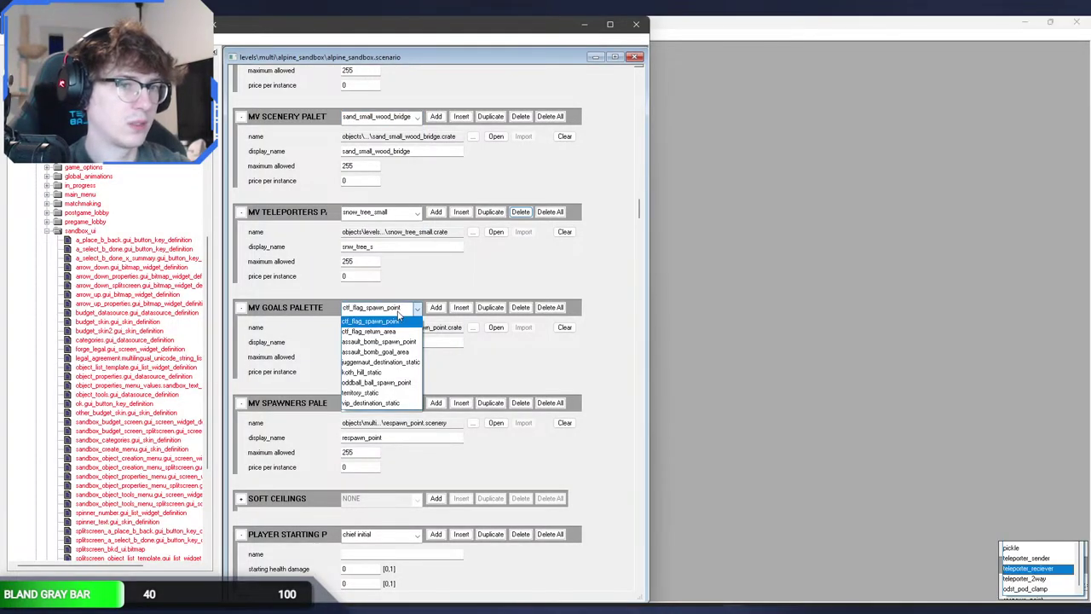
{"action": "left_click", "coordinate": [397, 320]}
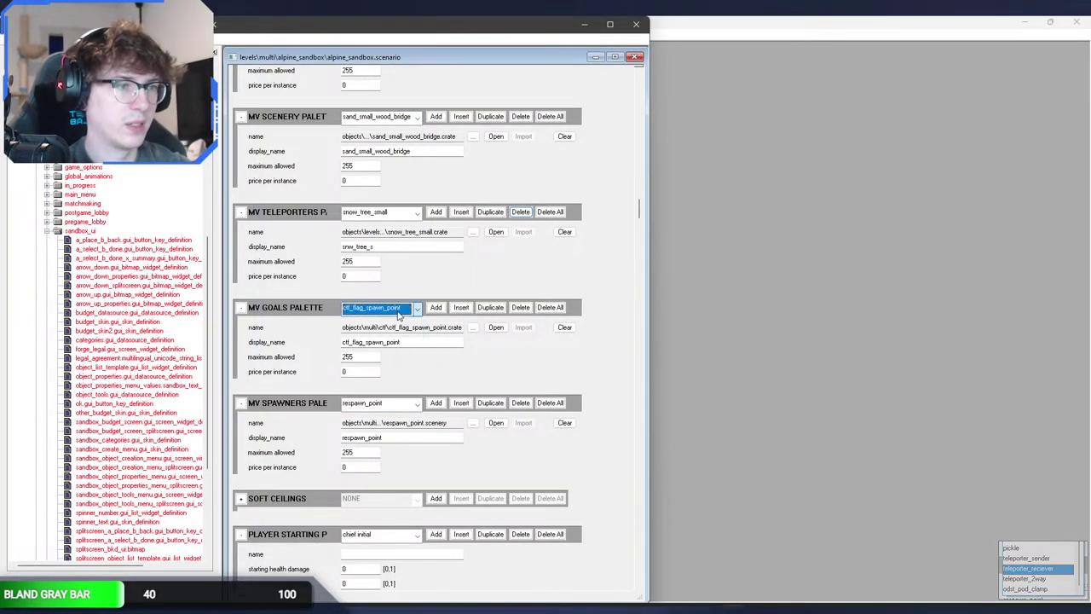
{"action": "left_click", "coordinate": [366, 213]}
{"action": "right_click", "coordinate": [313, 115]}
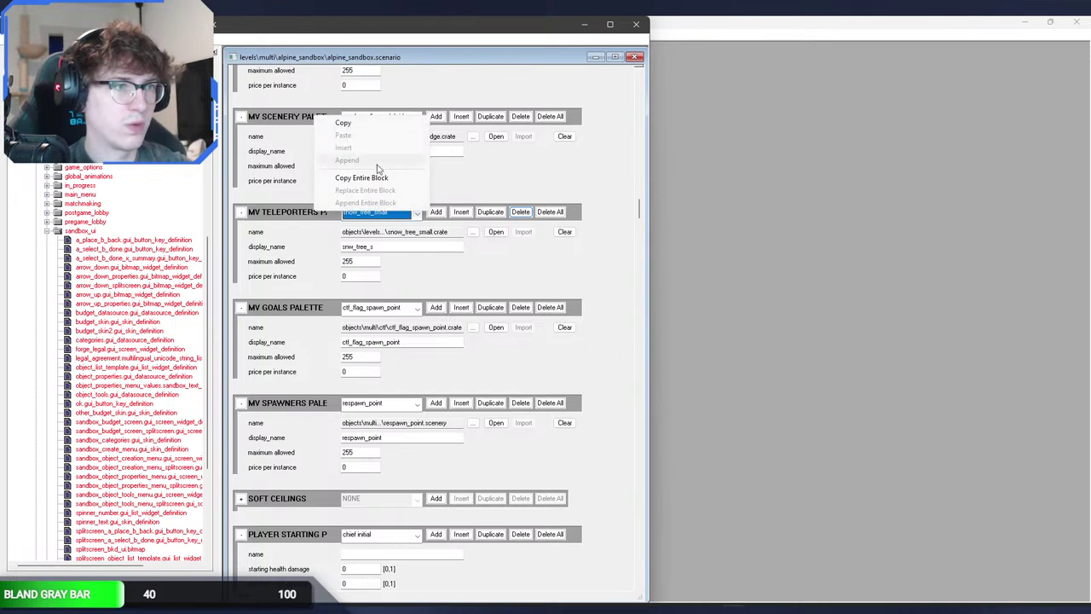
{"action": "left_click", "coordinate": [378, 177]}
Step: Copy the entire MV scenery palette block from warehouse.scenario and replace alpine_sandbox's MV scenery palette block with it
{"action": "key", "text": "alt+Tab"}
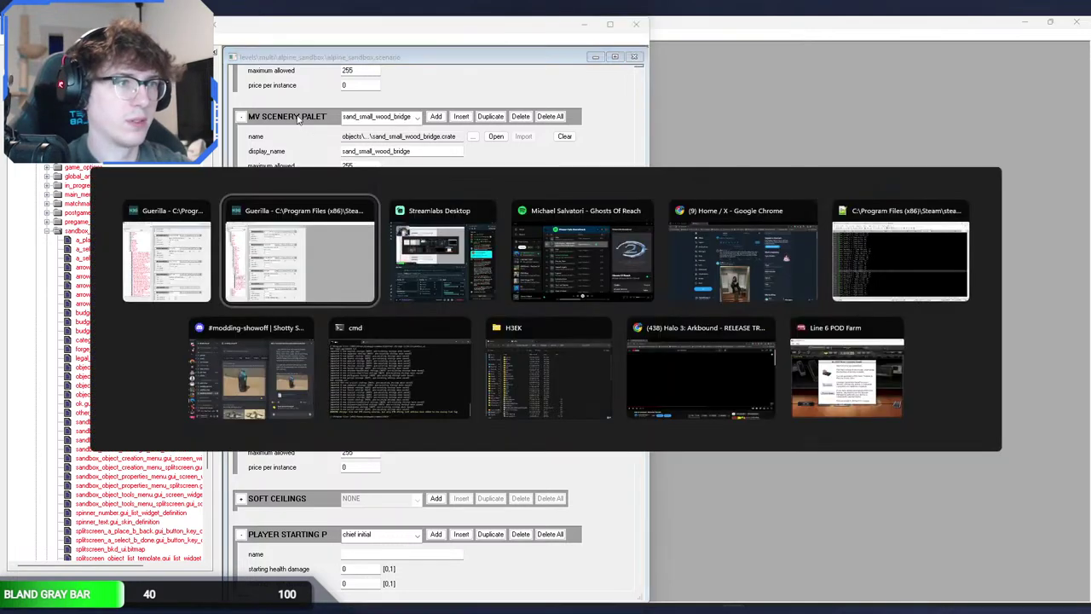
{"action": "right_click", "coordinate": [239, 88]}
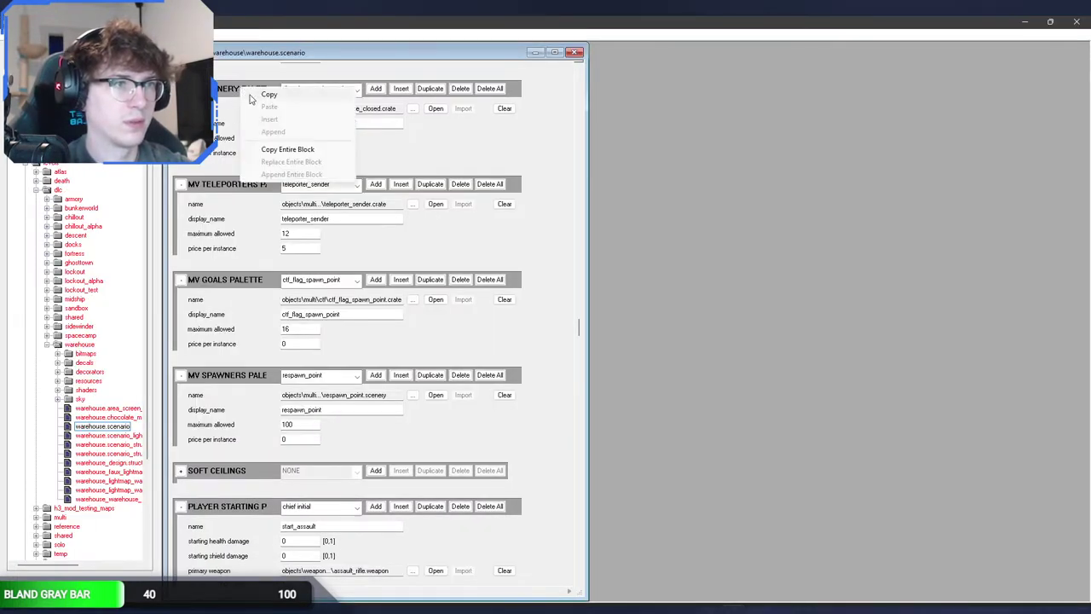
{"action": "left_click", "coordinate": [281, 150]}
{"action": "key", "text": "alt+Tab"}
{"action": "right_click", "coordinate": [286, 117]}
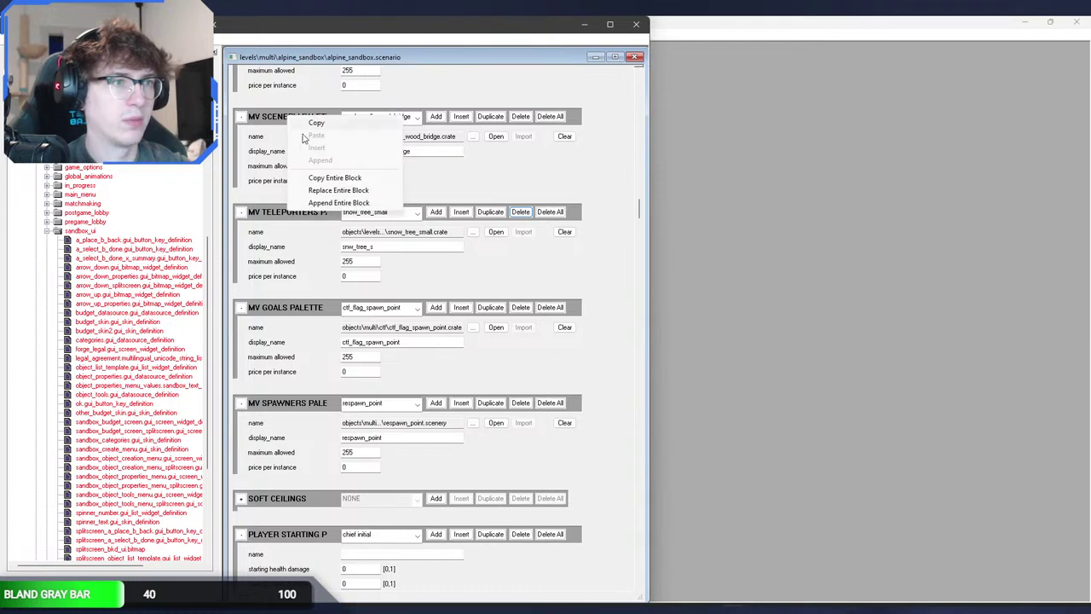
{"action": "left_click", "coordinate": [339, 190]}
Step: Delete the forklift and truck_cab_large_military entries from alpine_sandbox's MV scenery palette
{"action": "left_click", "coordinate": [417, 117]}
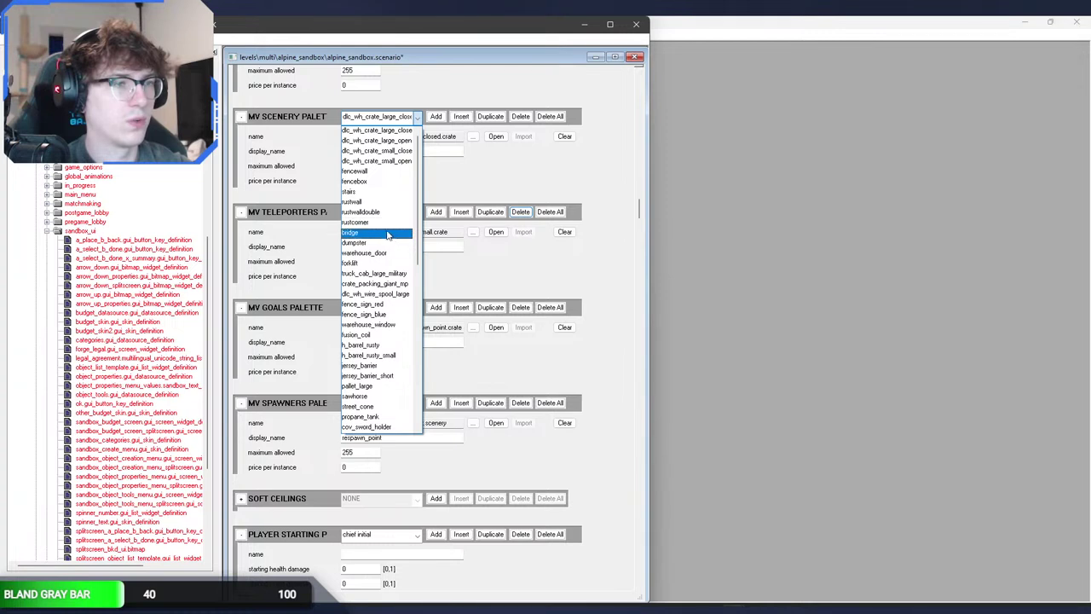
{"action": "left_click", "coordinate": [375, 262]}
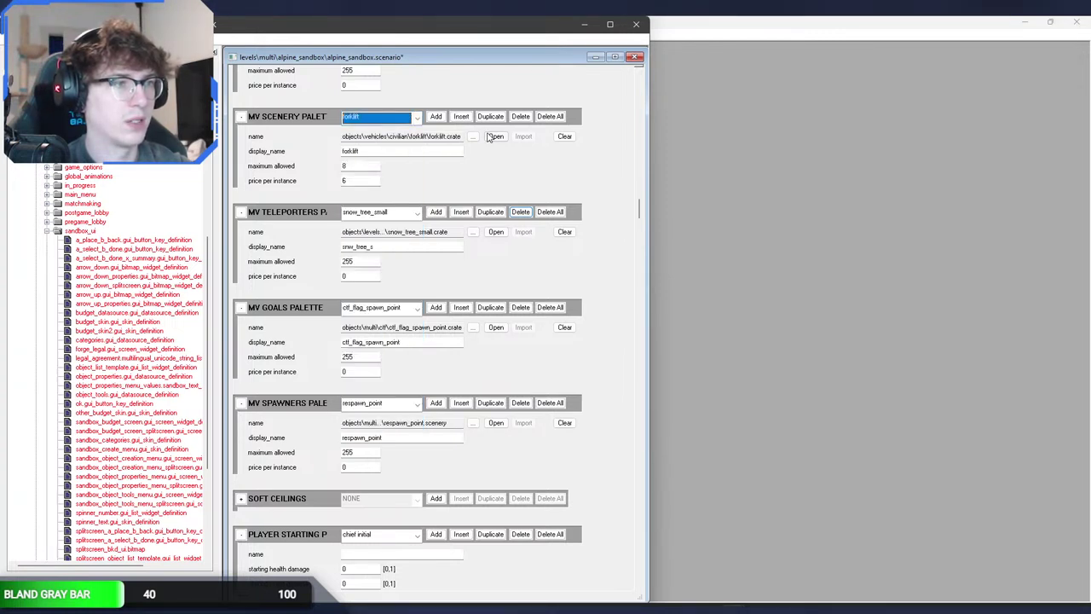
{"action": "left_click", "coordinate": [521, 116]}
{"action": "left_click", "coordinate": [382, 120]}
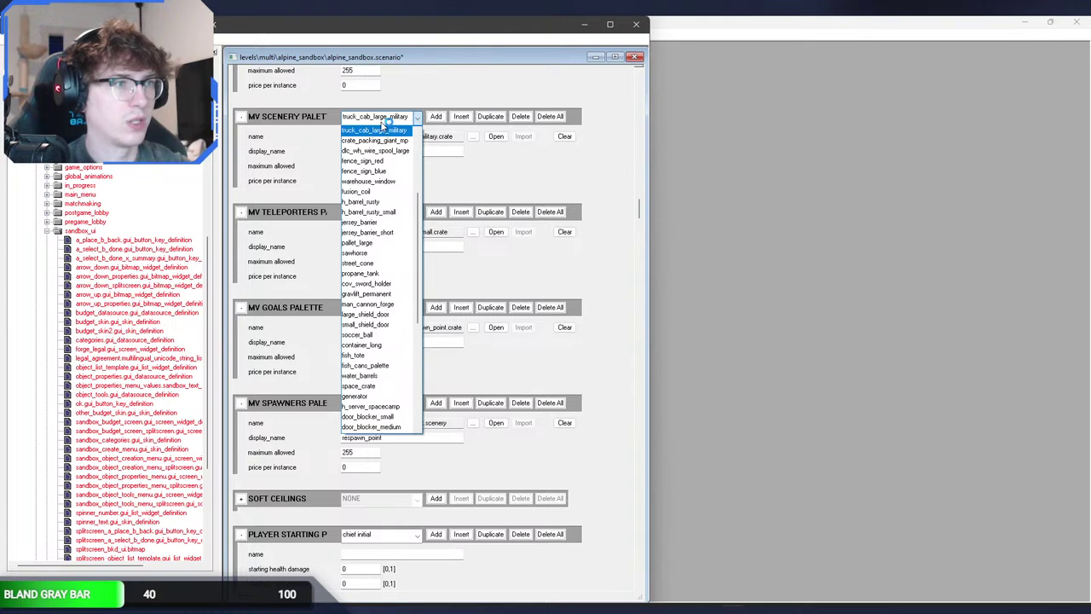
{"action": "left_click", "coordinate": [382, 123]}
{"action": "left_click", "coordinate": [520, 117]}
Step: Delete the fence_sign_red and fence_sign_blue entries from the MV scenery palette
{"action": "left_click", "coordinate": [406, 119]}
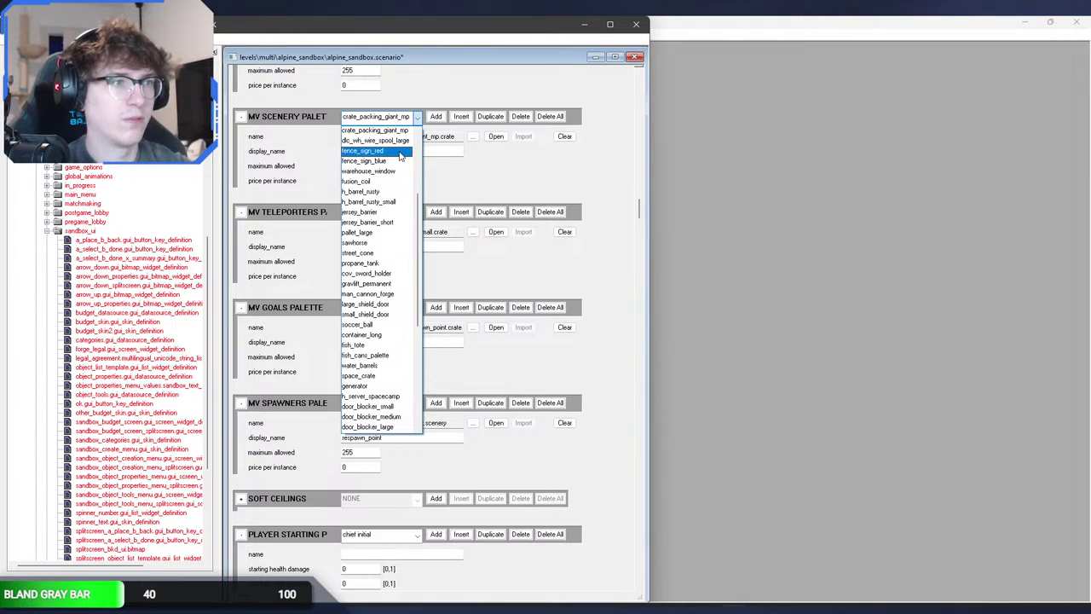
{"action": "left_click", "coordinate": [400, 152]}
{"action": "left_click", "coordinate": [520, 116]}
{"action": "left_click", "coordinate": [383, 121]}
{"action": "left_click", "coordinate": [384, 120]}
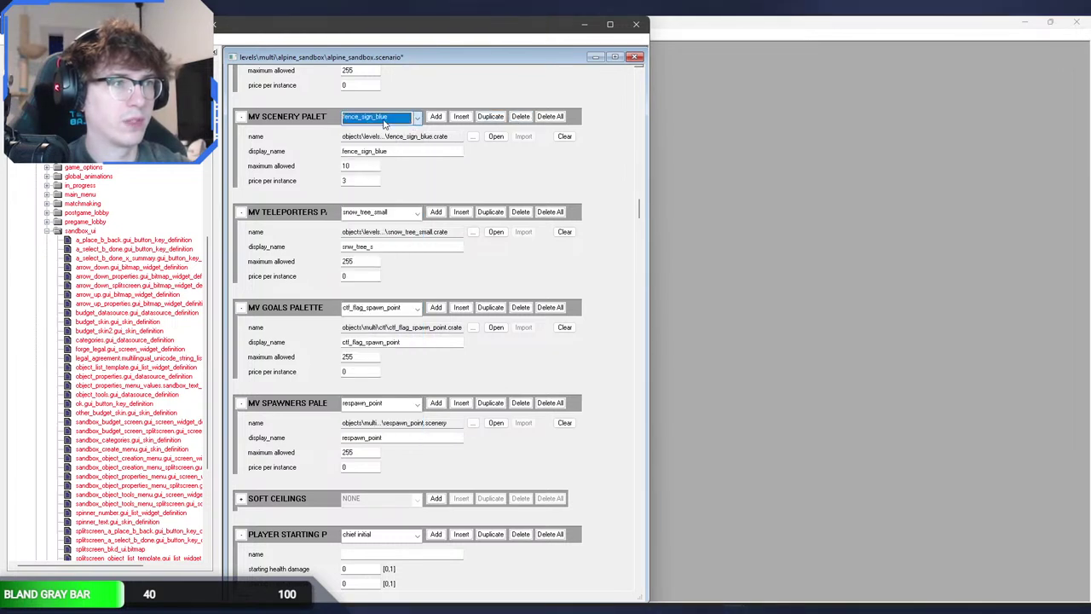
{"action": "left_click", "coordinate": [520, 116]}
Step: Review the start of the MV scenery palette list and delete its warehouse_window entry
{"action": "left_click", "coordinate": [389, 119]}
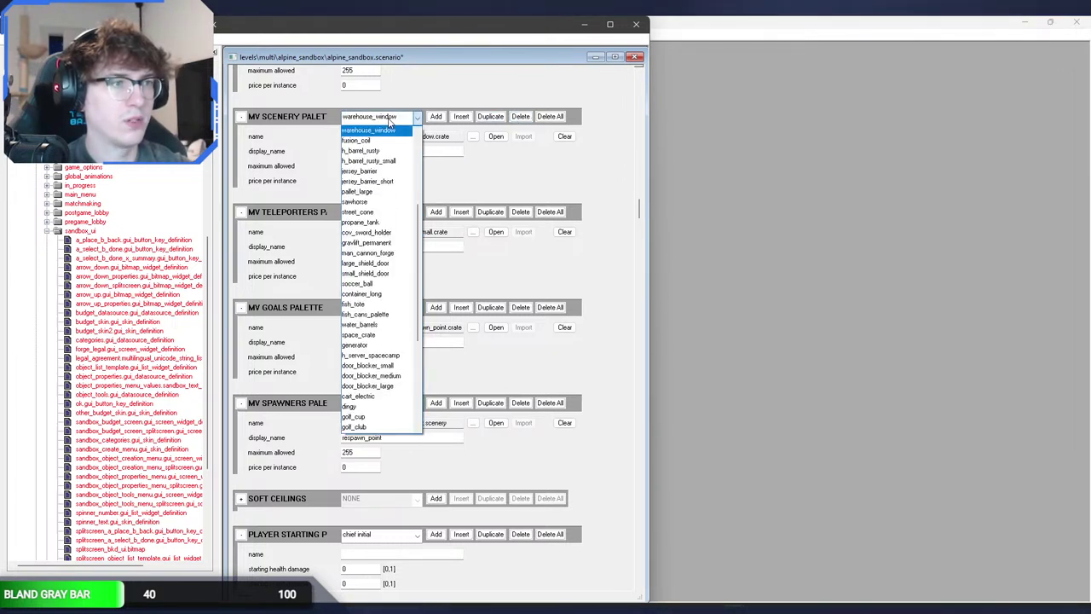
{"action": "scroll", "coordinate": [400, 171], "scroll_direction": "up", "scroll_amount": 5}
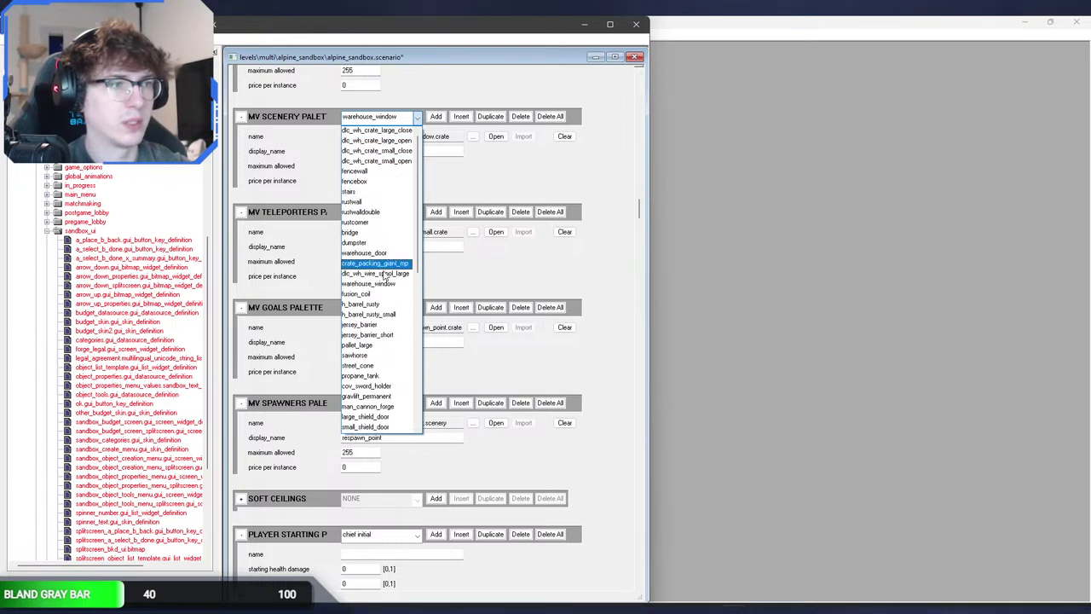
{"action": "left_click", "coordinate": [384, 284]}
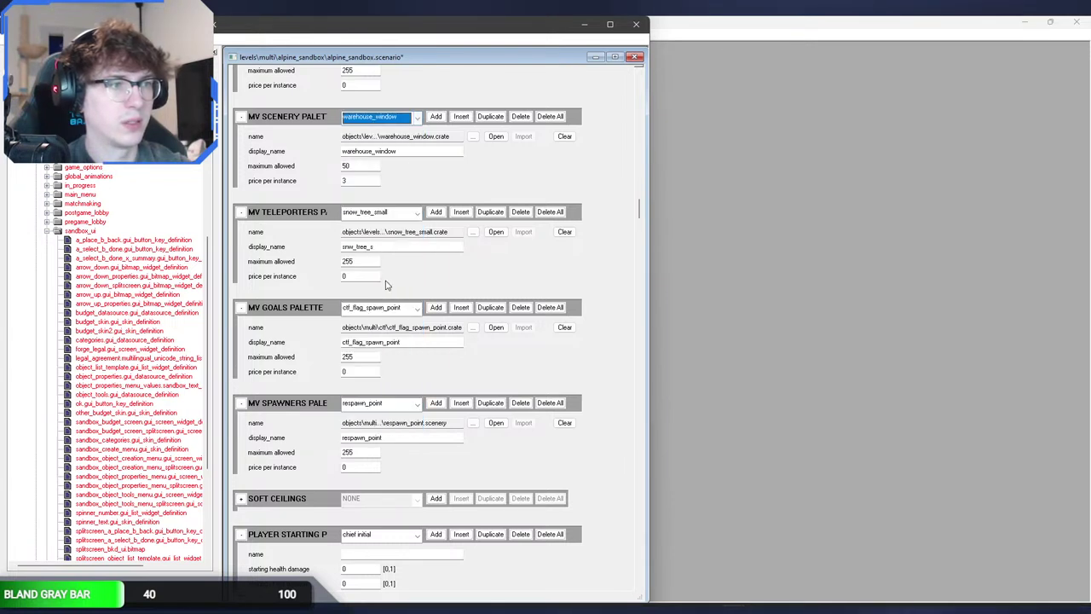
{"action": "left_click", "coordinate": [522, 117]}
Step: Delete the h_barrel_rusty and h_barrel_rusty_small entries from the MV scenery palette
{"action": "left_click", "coordinate": [380, 116]}
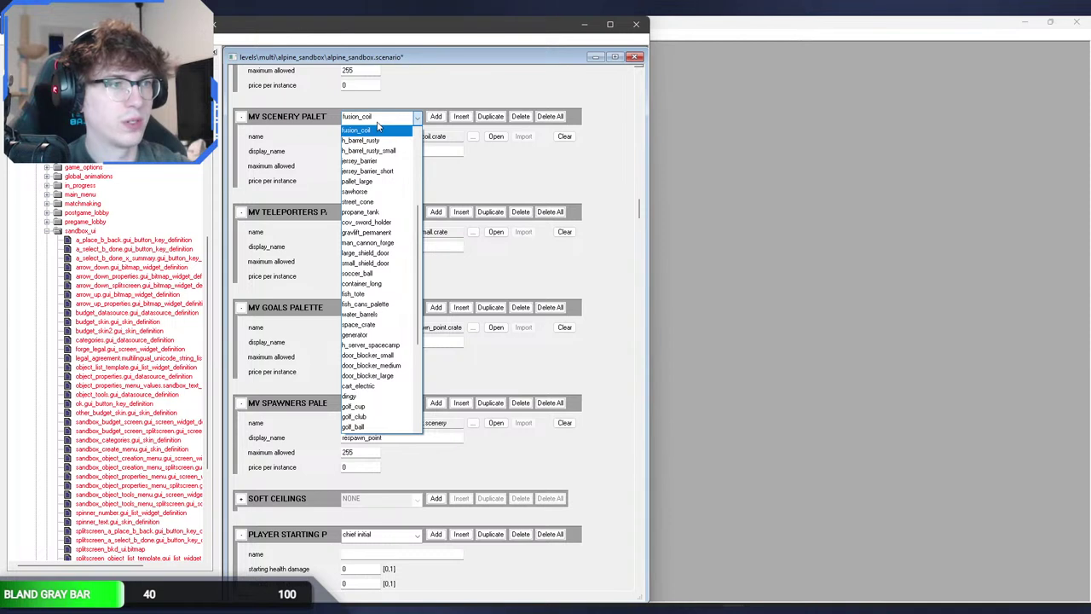
{"action": "left_click", "coordinate": [382, 144]}
{"action": "left_click", "coordinate": [521, 117]}
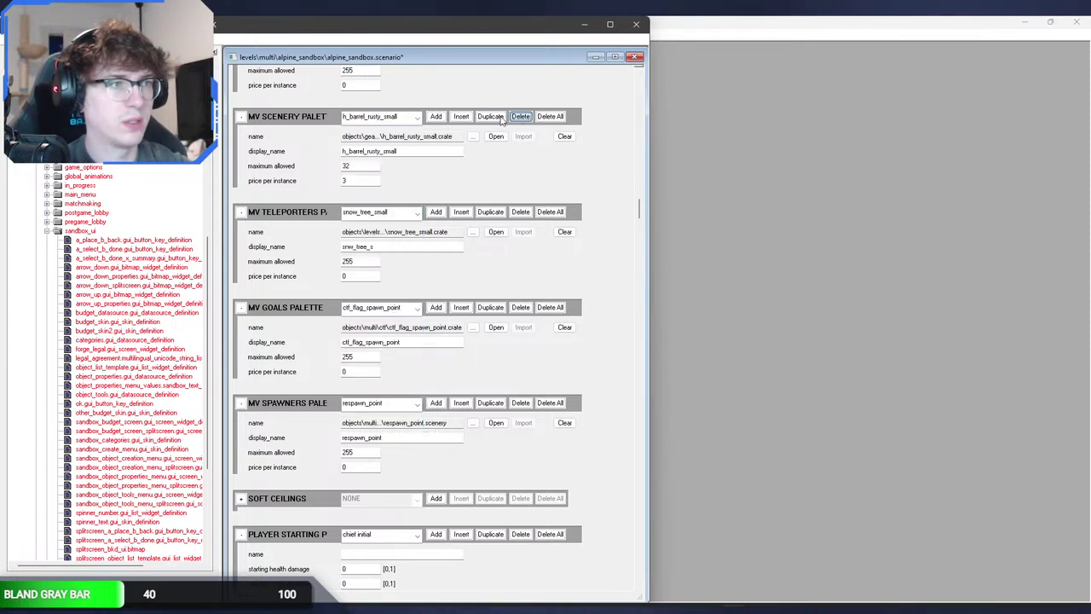
{"action": "left_click", "coordinate": [516, 117]}
Step: Delete the jersey_barrier and jersey_barrier_short entries from the MV scenery palette
{"action": "left_click", "coordinate": [403, 116]}
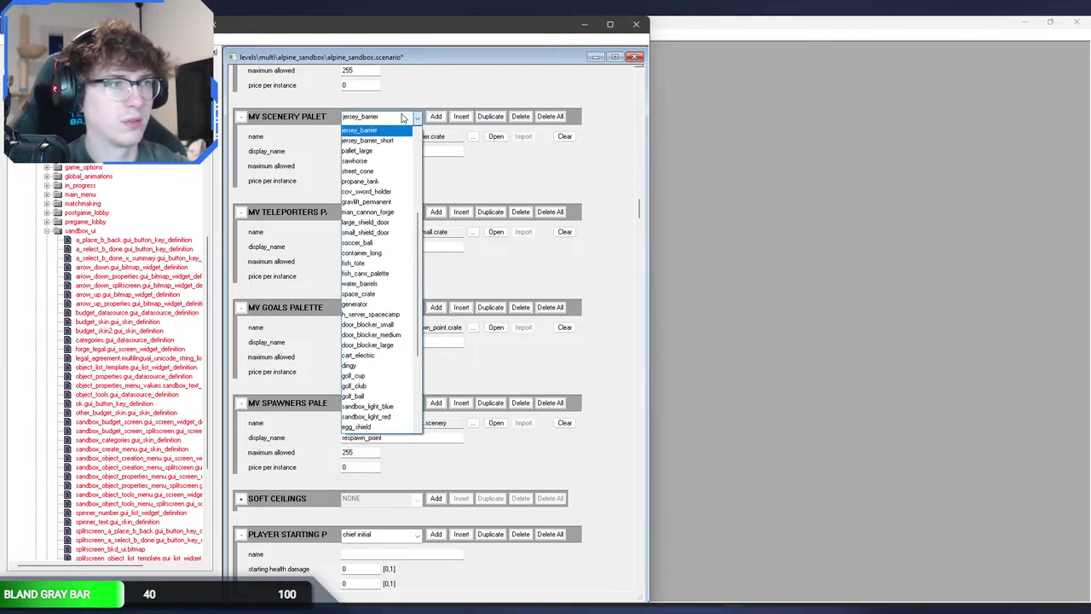
{"action": "left_click", "coordinate": [397, 141]}
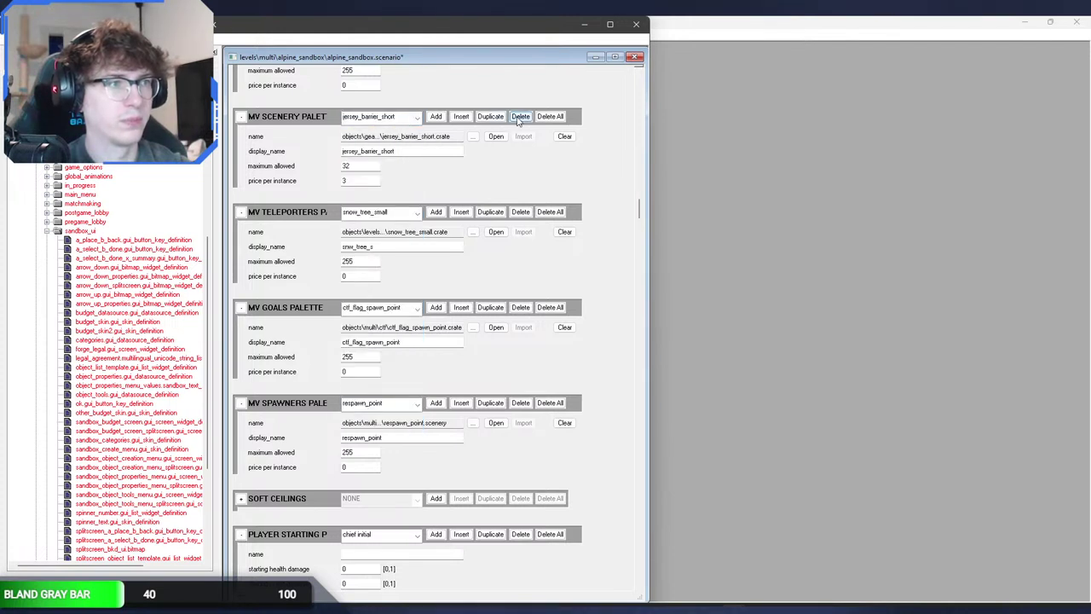
{"action": "left_click", "coordinate": [518, 117]}
Step: Delete the pallet_large and sawhorse entries from the MV scenery palette
{"action": "left_click", "coordinate": [402, 118]}
{"action": "left_click", "coordinate": [400, 121]}
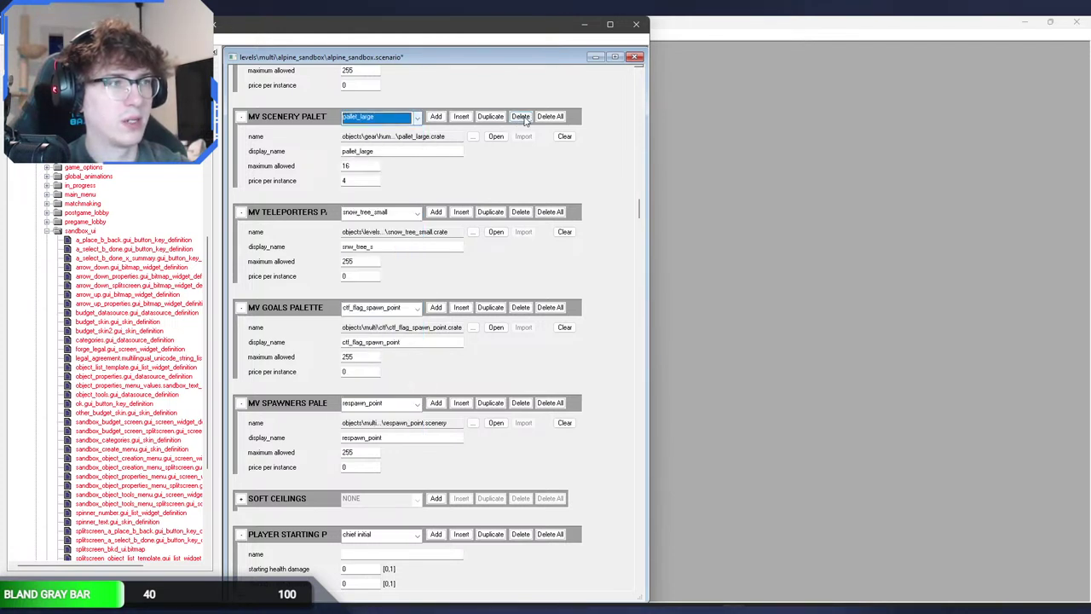
{"action": "left_click", "coordinate": [519, 117]}
{"action": "left_click", "coordinate": [526, 120]}
Step: Delete the street_cone and propane_tank entries from the MV scenery palette
{"action": "left_click", "coordinate": [393, 118]}
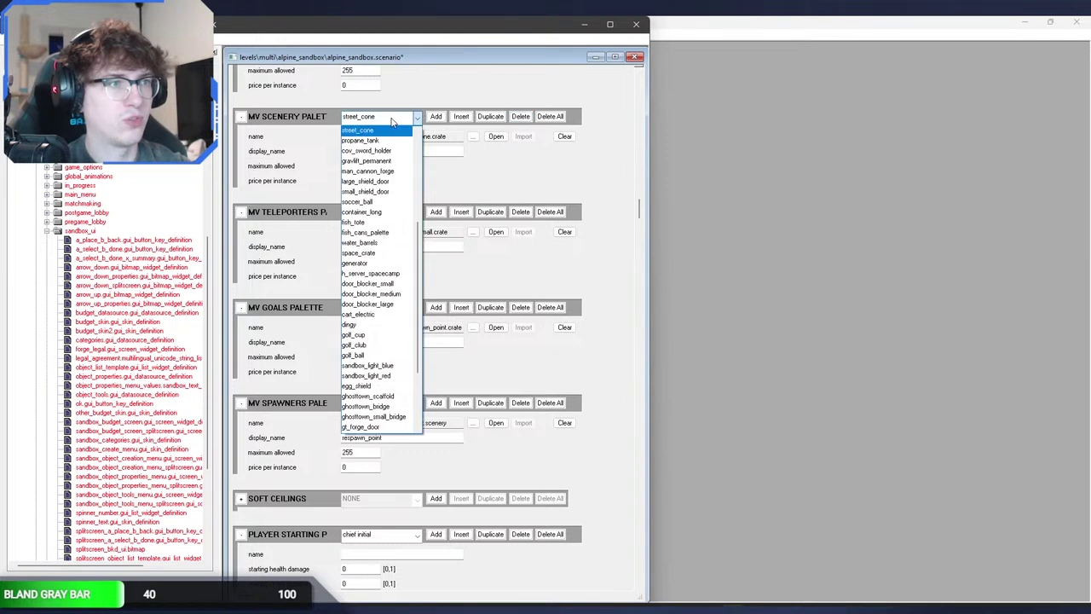
{"action": "left_click", "coordinate": [392, 119]}
{"action": "left_click", "coordinate": [521, 117]}
{"action": "left_click", "coordinate": [410, 118]}
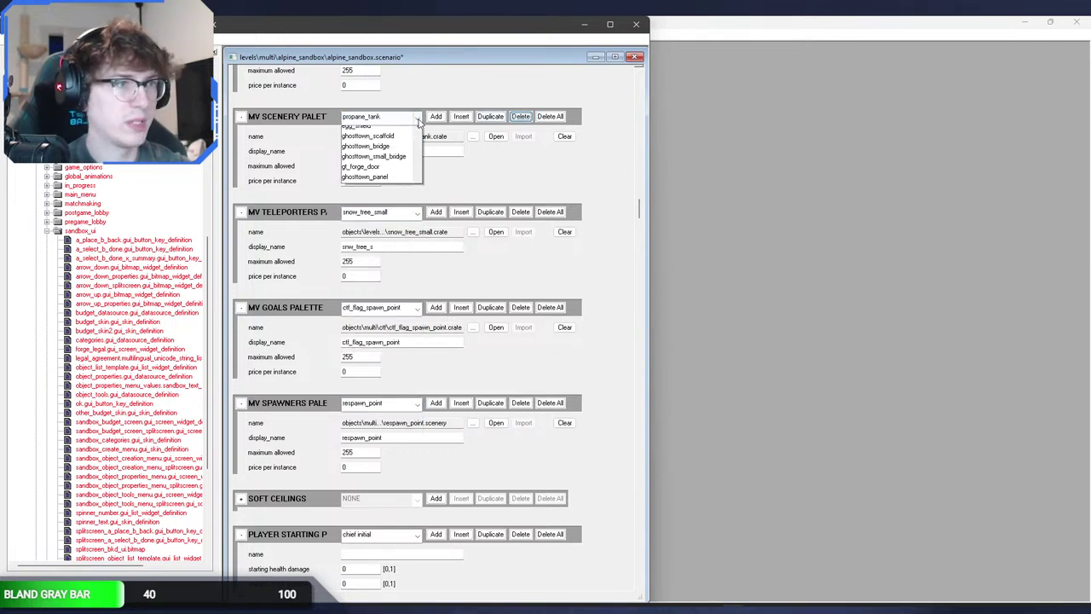
{"action": "left_click", "coordinate": [412, 118]}
{"action": "left_click", "coordinate": [524, 119]}
Step: Delete the small_shield_door entry from the MV scenery palette, keeping large_shield_door
{"action": "left_click", "coordinate": [388, 119]}
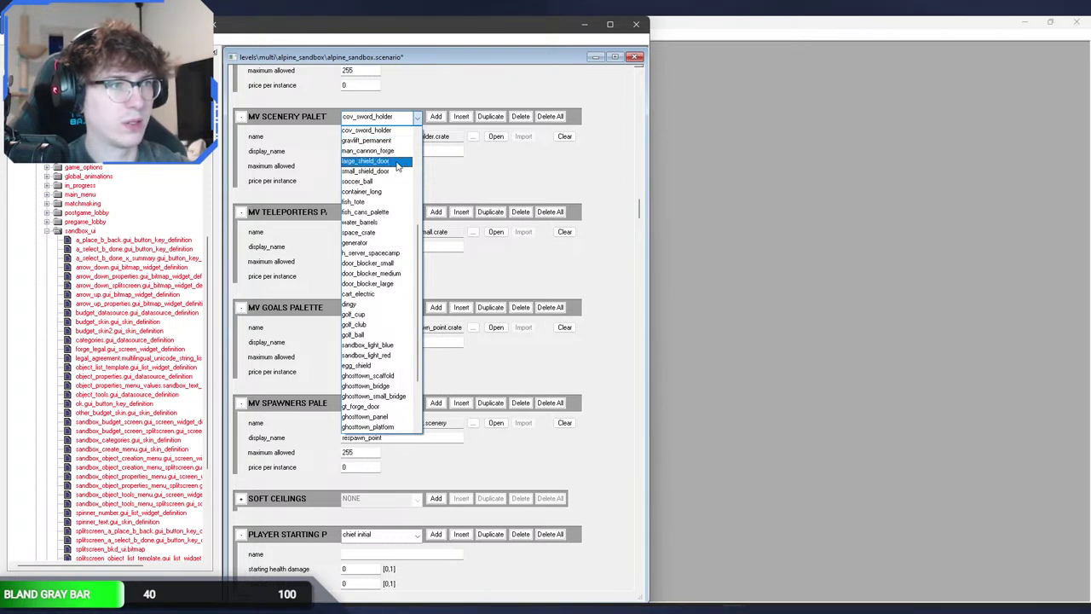
{"action": "left_click", "coordinate": [396, 172]}
{"action": "left_click", "coordinate": [520, 120]}
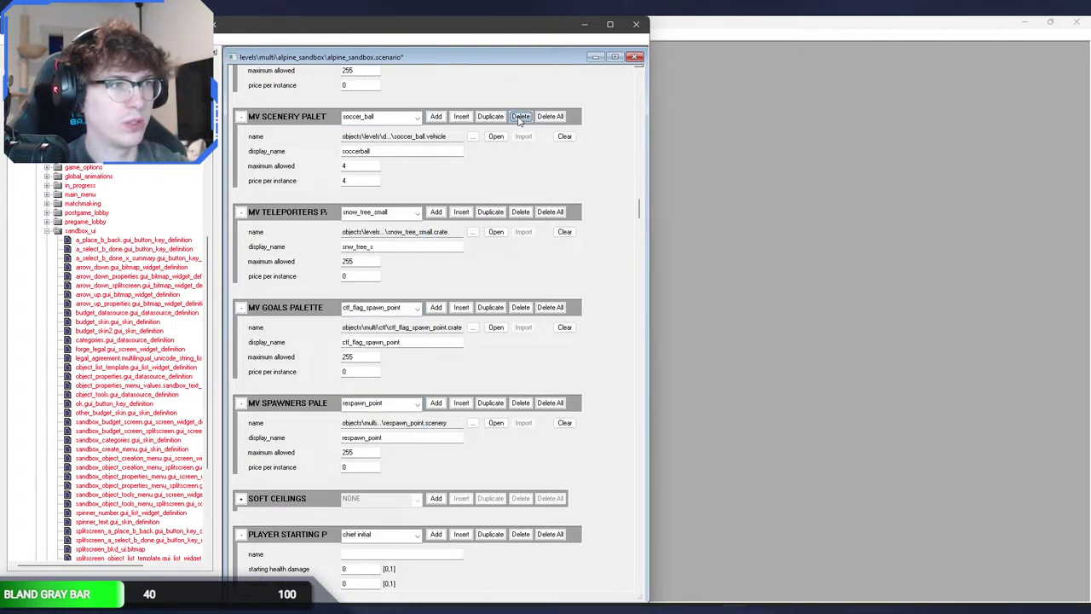
Step: Delete the fish_tote and fish_cans_palette entries from the MV scenery palette
{"action": "left_click", "coordinate": [365, 121]}
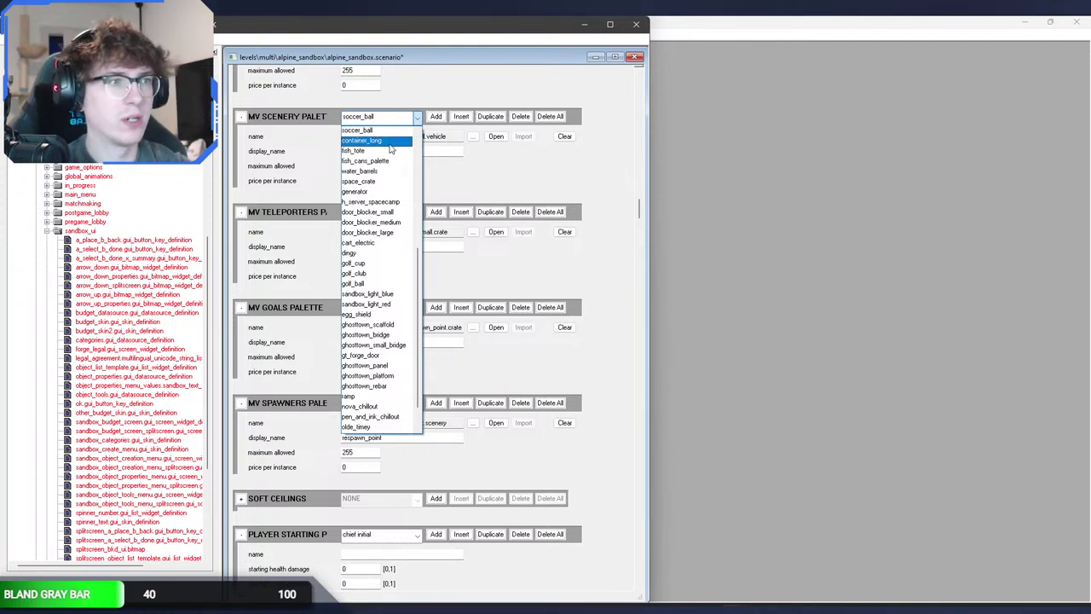
{"action": "left_click", "coordinate": [367, 160]}
{"action": "left_click", "coordinate": [520, 116]}
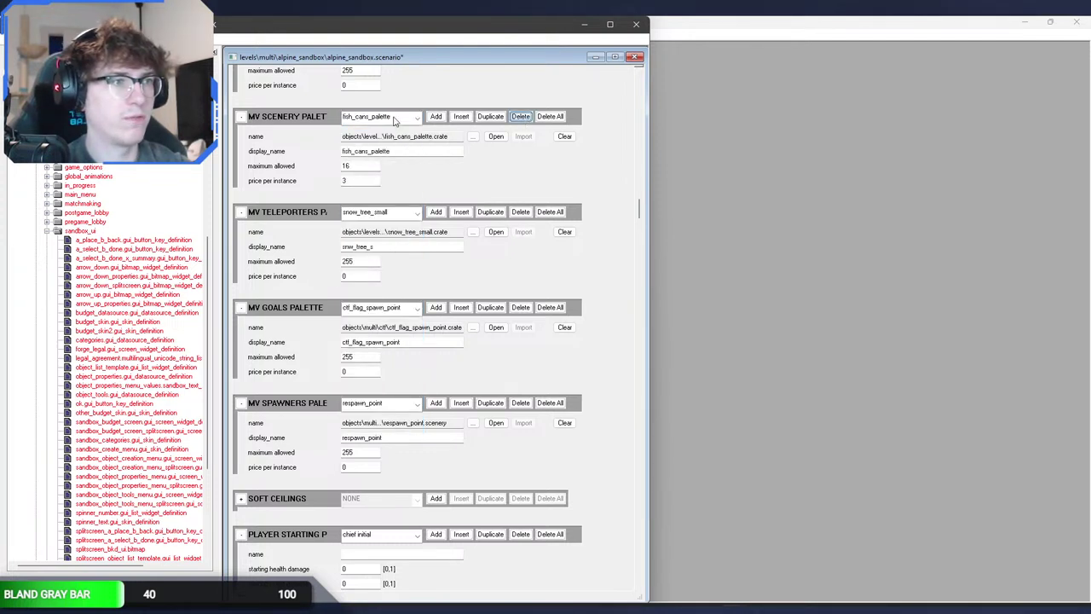
{"action": "left_click", "coordinate": [395, 121]}
{"action": "left_click", "coordinate": [395, 121]}
{"action": "left_click", "coordinate": [520, 117]}
Step: Delete the water_barrels and space_crate entries from the MV scenery palette
{"action": "left_click", "coordinate": [387, 122]}
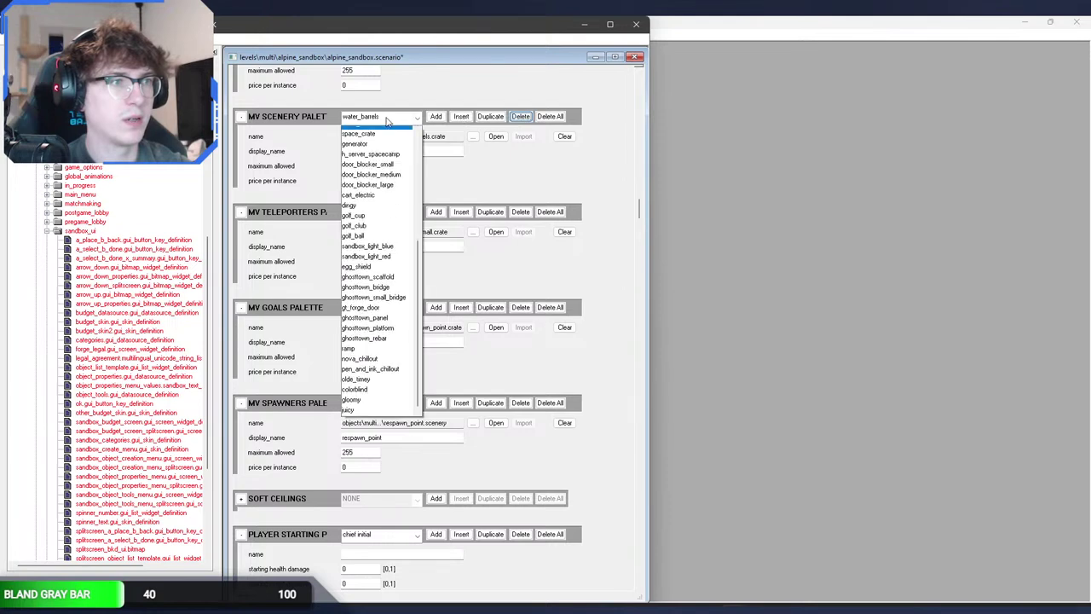
{"action": "left_click", "coordinate": [388, 120]}
{"action": "left_click", "coordinate": [520, 117]}
{"action": "left_click", "coordinate": [381, 117]}
{"action": "left_click", "coordinate": [381, 117]}
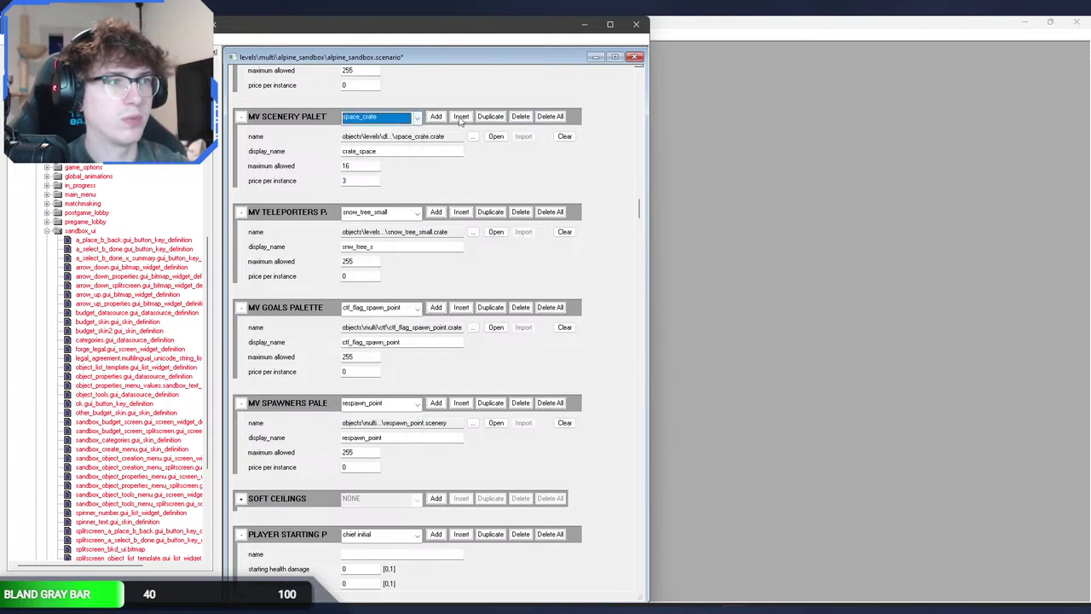
{"action": "left_click", "coordinate": [520, 117]}
Step: Delete the generator and h_server_spacecamp entries from the MV scenery palette
{"action": "left_click", "coordinate": [388, 122]}
{"action": "left_click", "coordinate": [388, 122]}
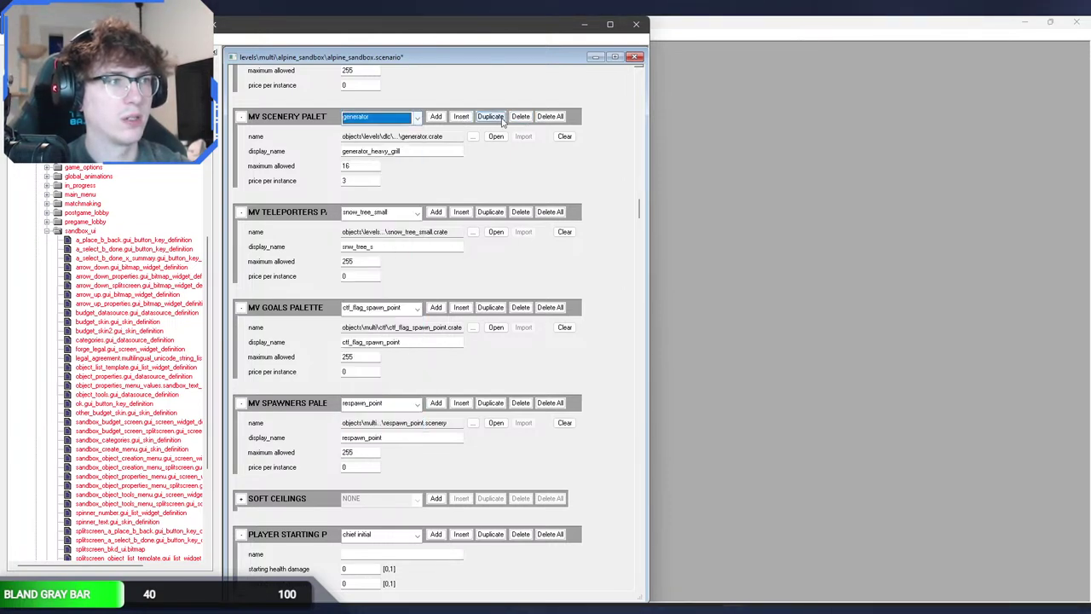
{"action": "left_click", "coordinate": [520, 117]}
{"action": "left_click", "coordinate": [388, 122]}
{"action": "left_click", "coordinate": [388, 122]}
{"action": "left_click", "coordinate": [520, 117]}
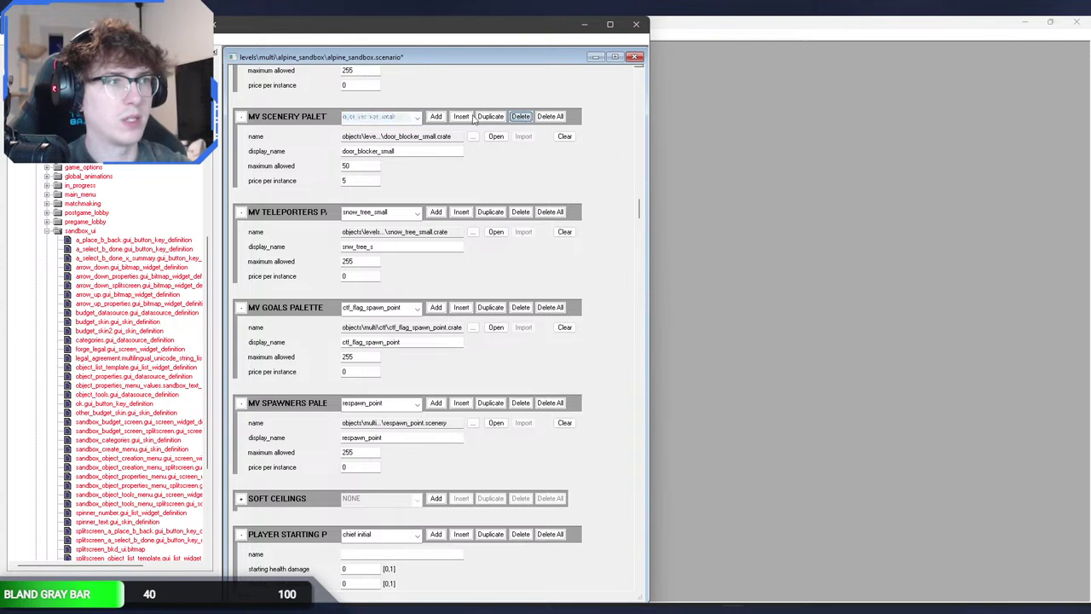
Step: Delete the door_blocker_small, door_blocker_large and dingy entries from the MV scenery palette
{"action": "left_click", "coordinate": [384, 116]}
{"action": "left_click", "coordinate": [383, 117]}
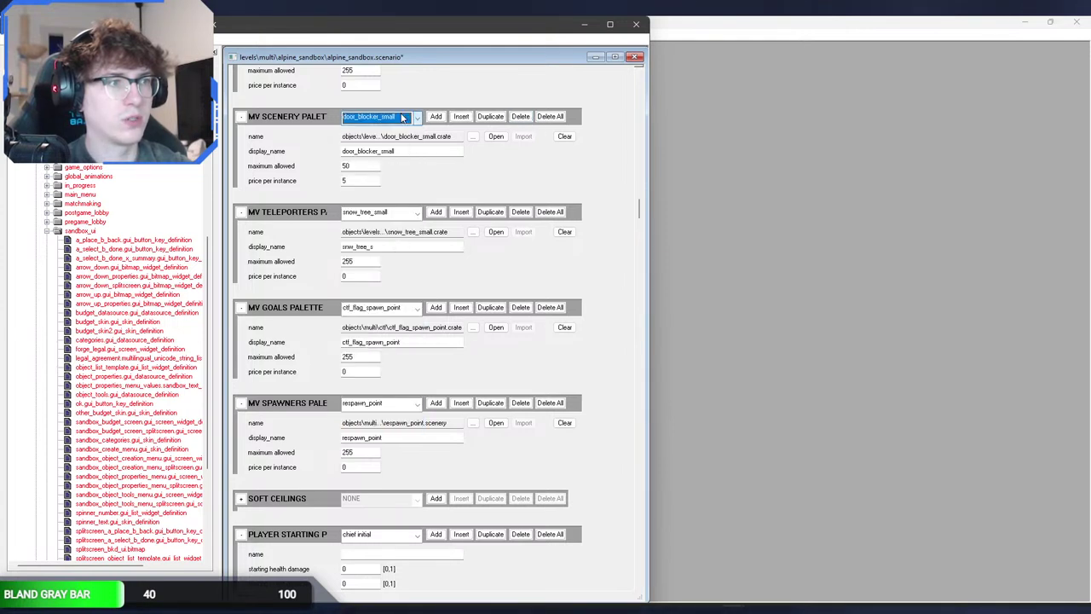
{"action": "left_click", "coordinate": [522, 117]}
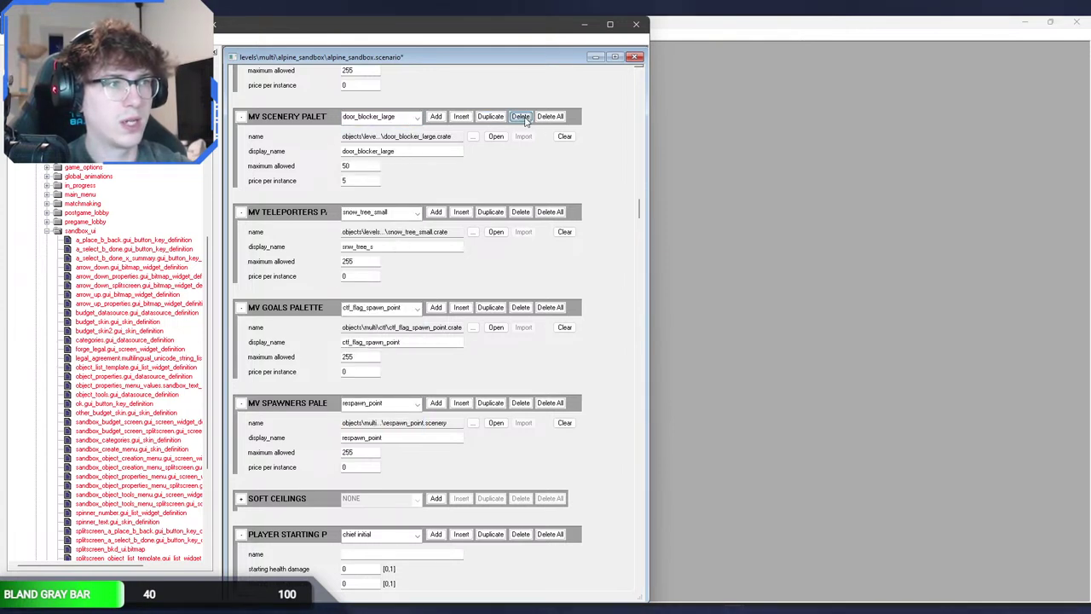
{"action": "left_click", "coordinate": [525, 121]}
{"action": "left_click", "coordinate": [372, 120]}
{"action": "left_click", "coordinate": [372, 120]}
{"action": "left_click", "coordinate": [520, 117]}
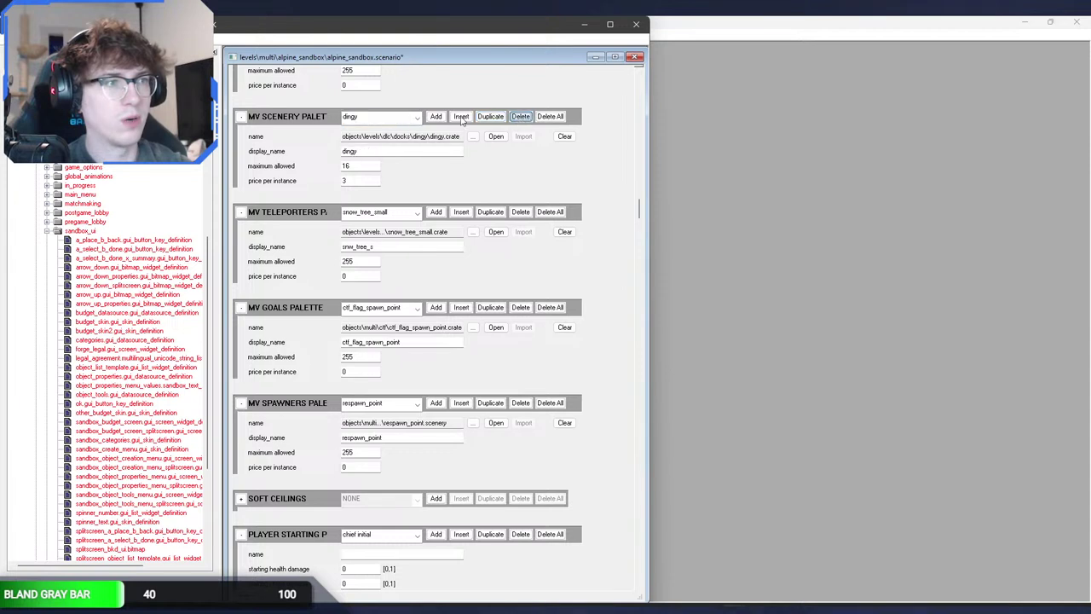
{"action": "left_click", "coordinate": [521, 117]}
Step: Delete the egg_shield and ghosttown_scaffold entries from the MV scenery palette, keeping the golf and sandbox_light entries
{"action": "left_click", "coordinate": [390, 120]}
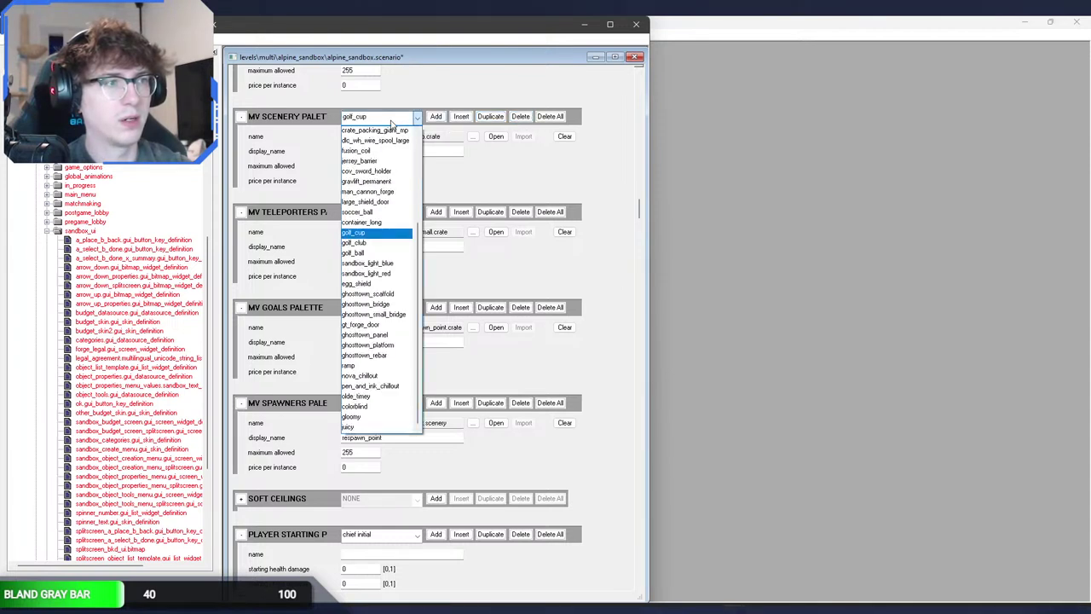
{"action": "left_click", "coordinate": [387, 283]}
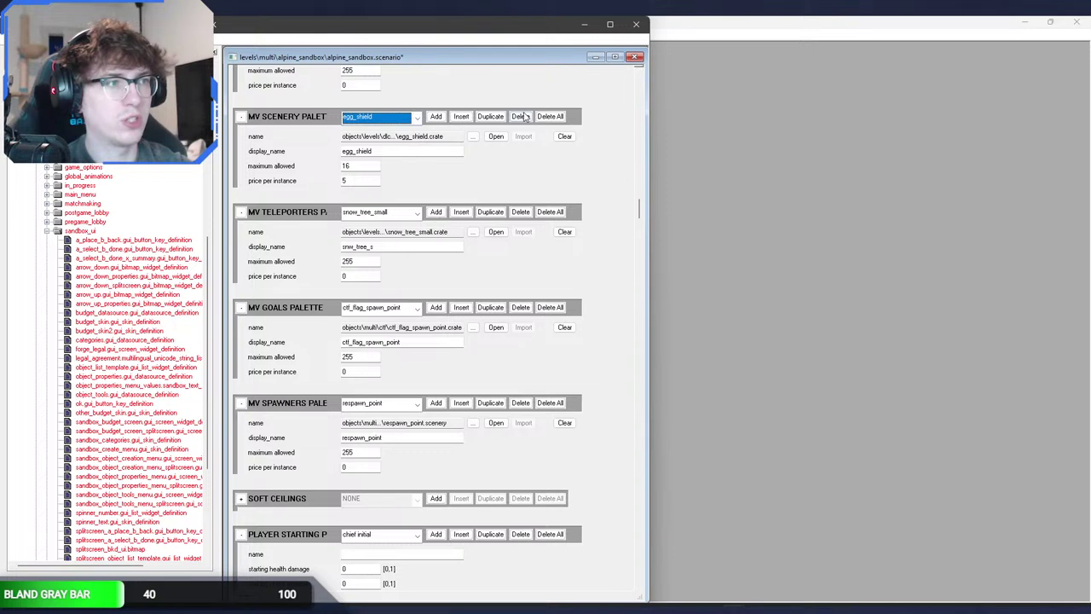
{"action": "left_click", "coordinate": [520, 117]}
{"action": "left_click", "coordinate": [394, 120]}
{"action": "left_click", "coordinate": [394, 292]}
{"action": "left_click", "coordinate": [520, 117]}
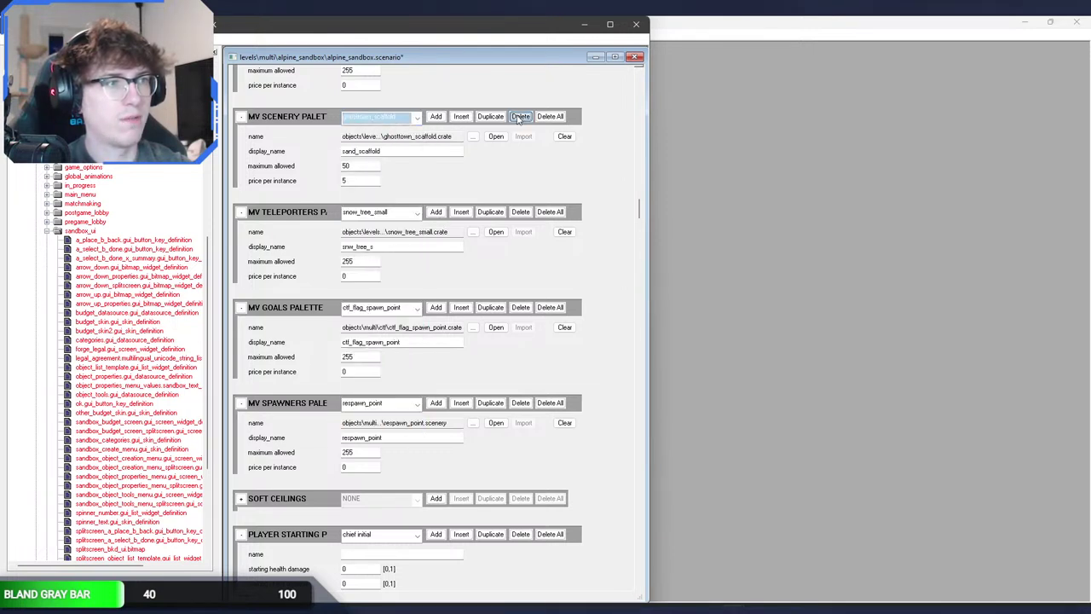
Step: Delete the remaining Ghost Town entries from the MV scenery palette, from ghosttown_bridge through ghosttown_rebar including gt_forge_door, keeping ramp
{"action": "left_click", "coordinate": [396, 119]}
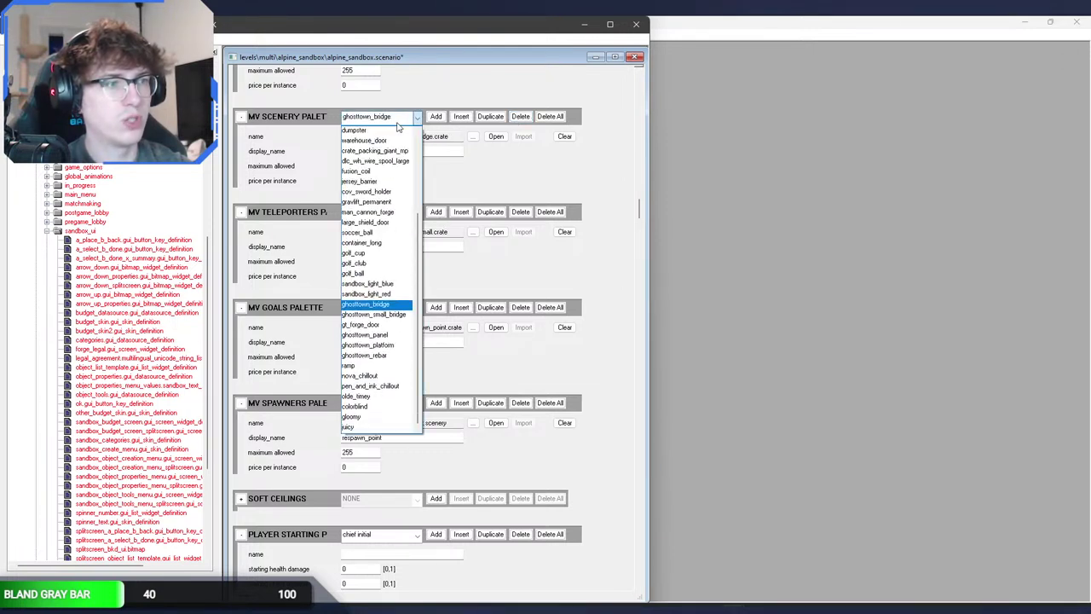
{"action": "left_click", "coordinate": [397, 123]}
{"action": "left_click", "coordinate": [520, 117]}
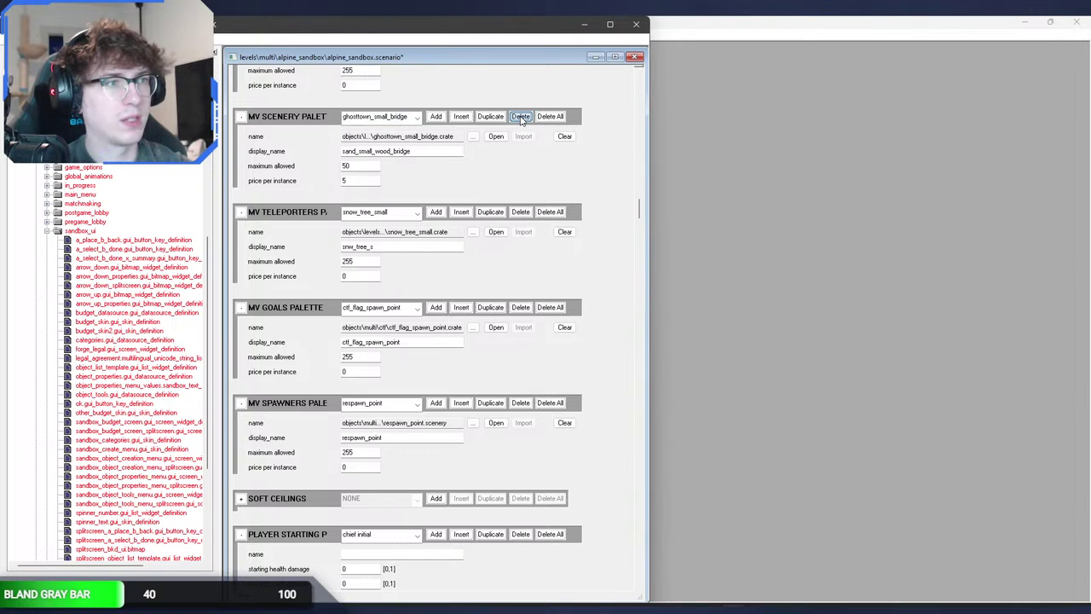
{"action": "left_click", "coordinate": [520, 116]}
{"action": "left_click", "coordinate": [520, 117]}
{"action": "left_click", "coordinate": [520, 116]}
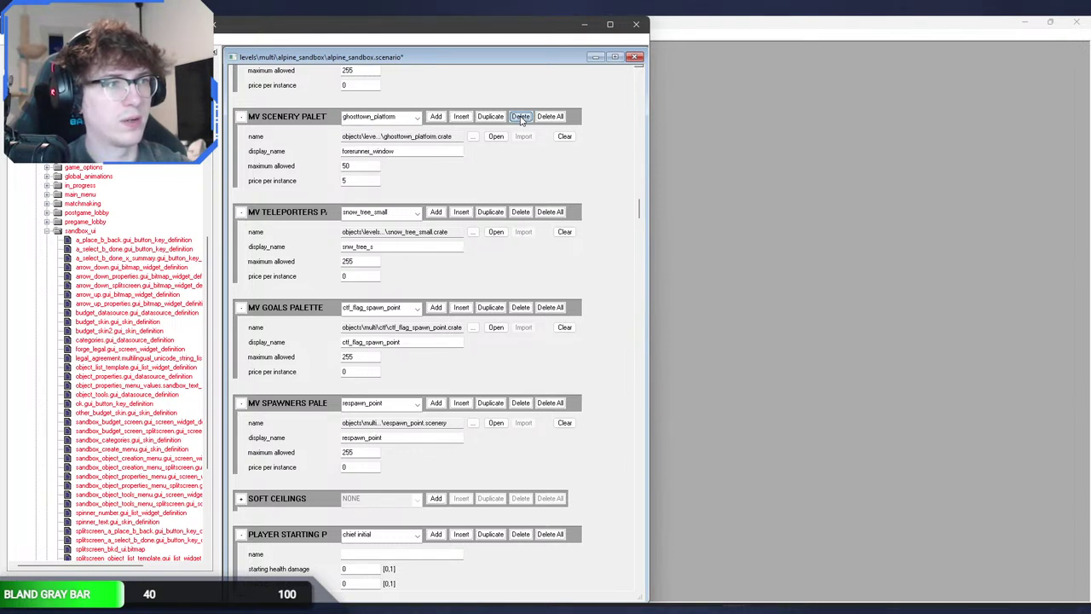
{"action": "left_click", "coordinate": [520, 117]}
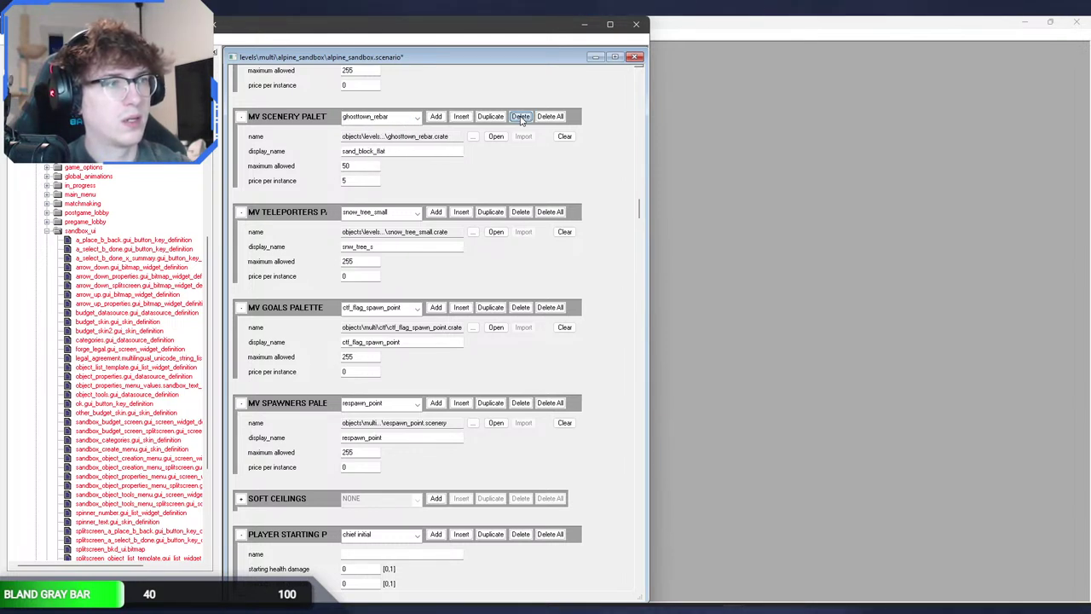
{"action": "left_click", "coordinate": [520, 117]}
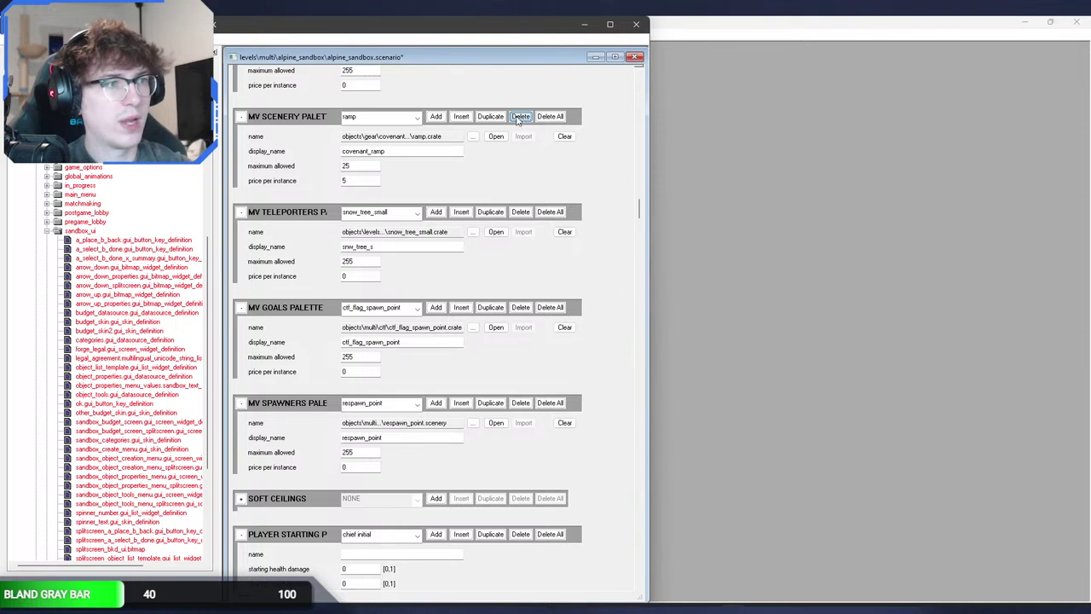
Step: Display the nova_chillout entry of the MV scenery palette
{"action": "left_click", "coordinate": [385, 119]}
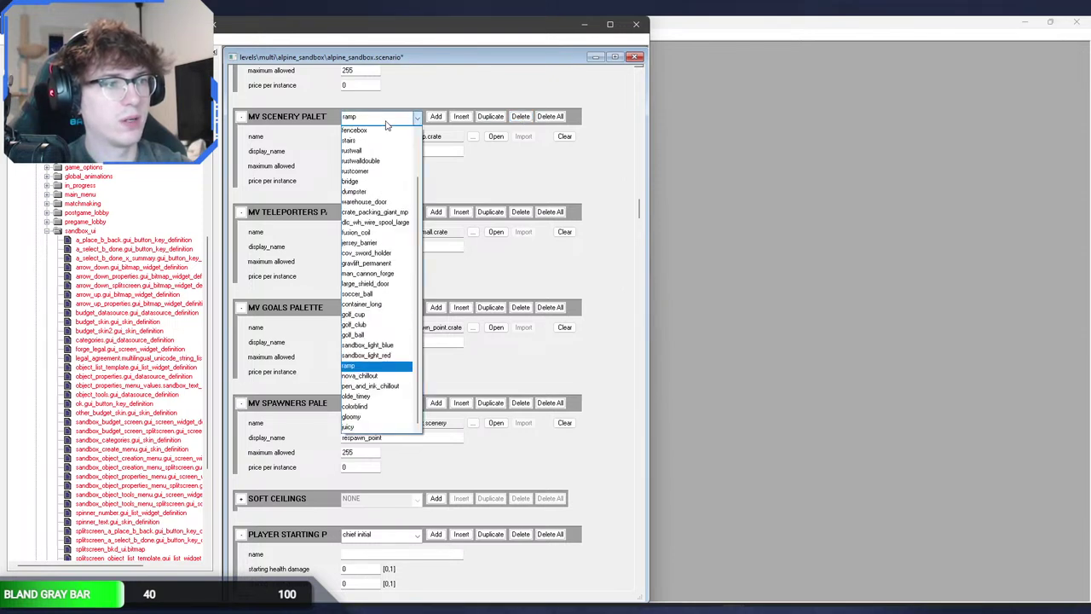
{"action": "left_click", "coordinate": [359, 376]}
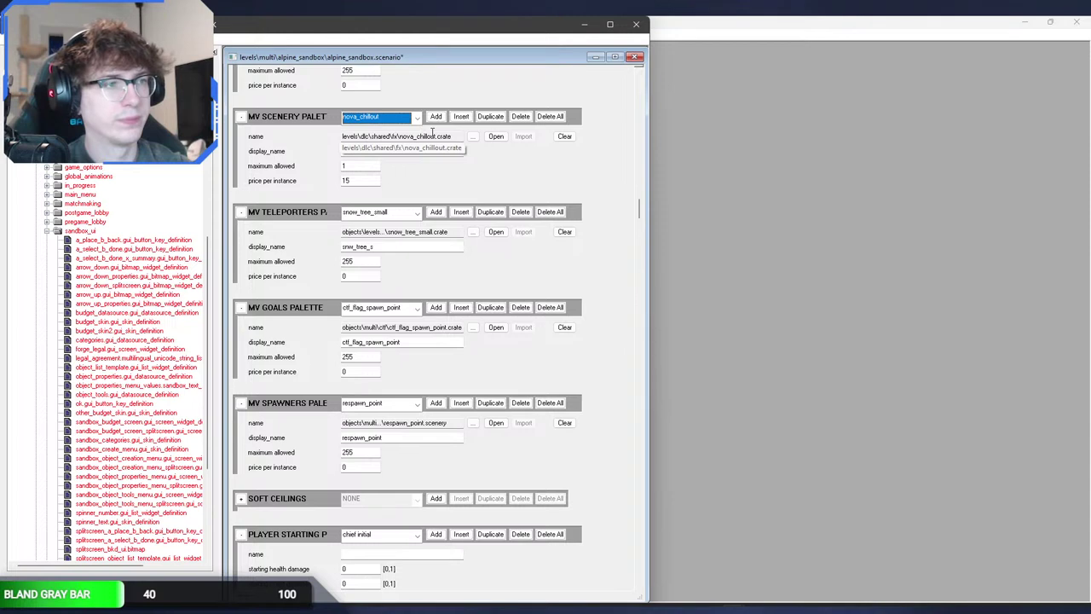
Step: Replace the nova_chillout tag reference in the MV Scenery palette with nova.crate
{"action": "left_click", "coordinate": [408, 118]}
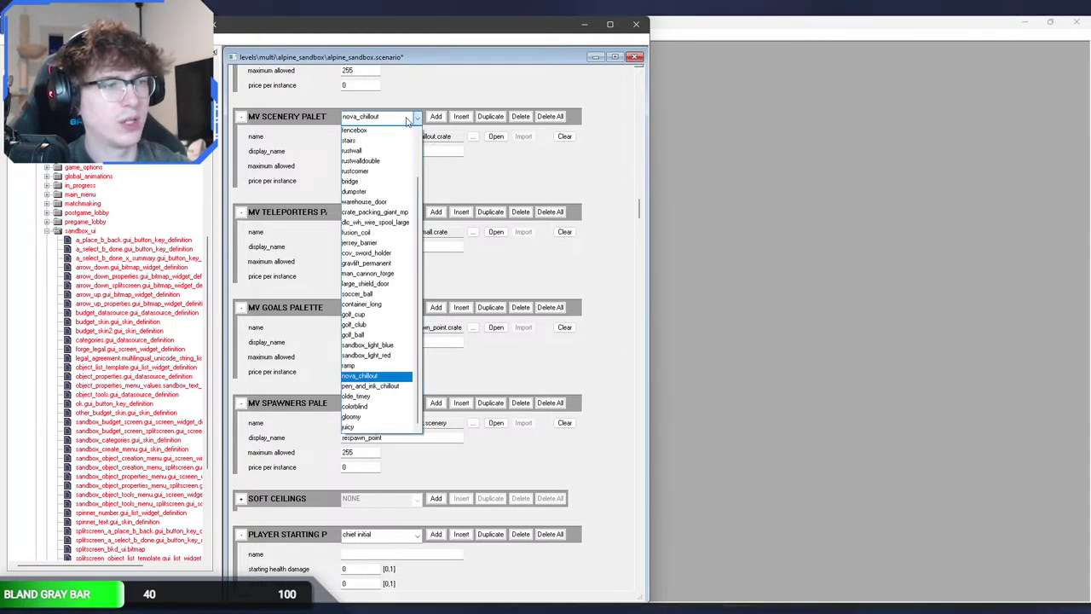
{"action": "left_click", "coordinate": [407, 119]}
{"action": "left_click", "coordinate": [473, 136]}
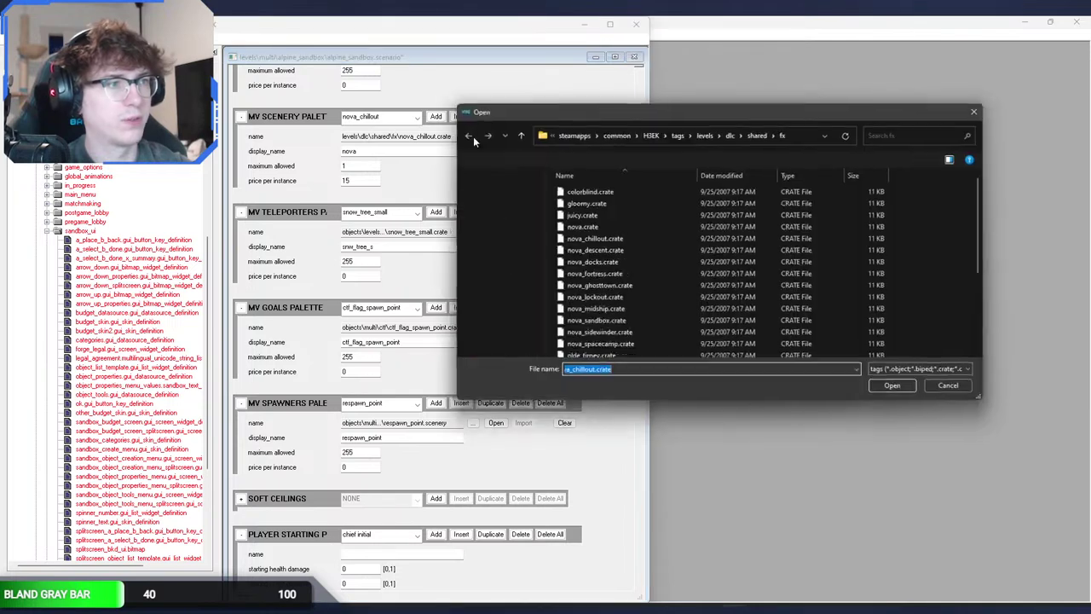
{"action": "double_click", "coordinate": [640, 227]}
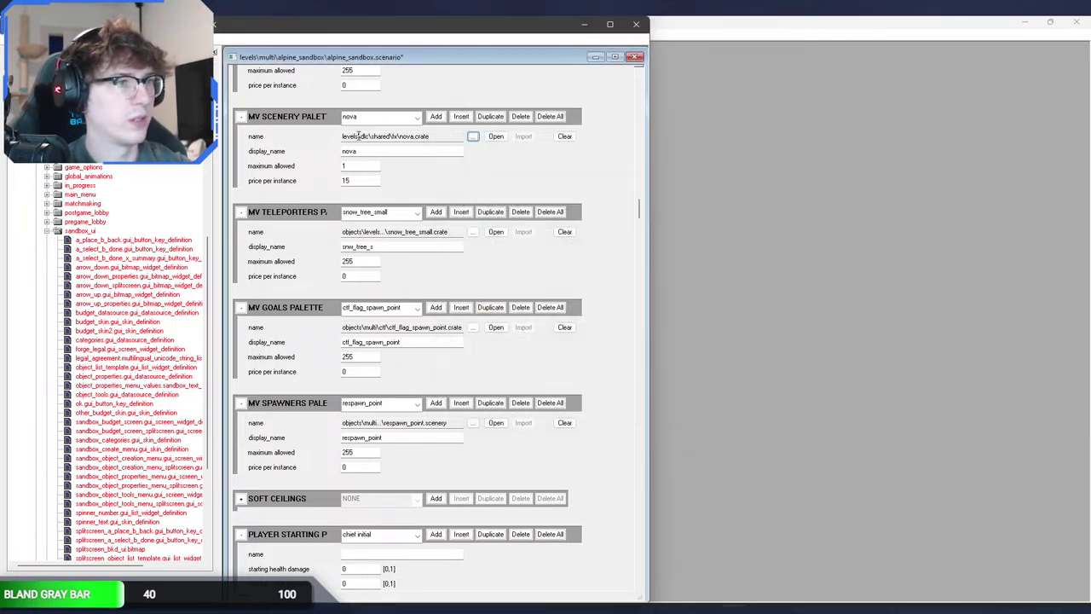
Step: Change the pen_and_ink_chillout entry of the MV Scenery palette to reference pen_and_ink.crate
{"action": "left_click", "coordinate": [374, 118]}
{"action": "left_click", "coordinate": [370, 385]}
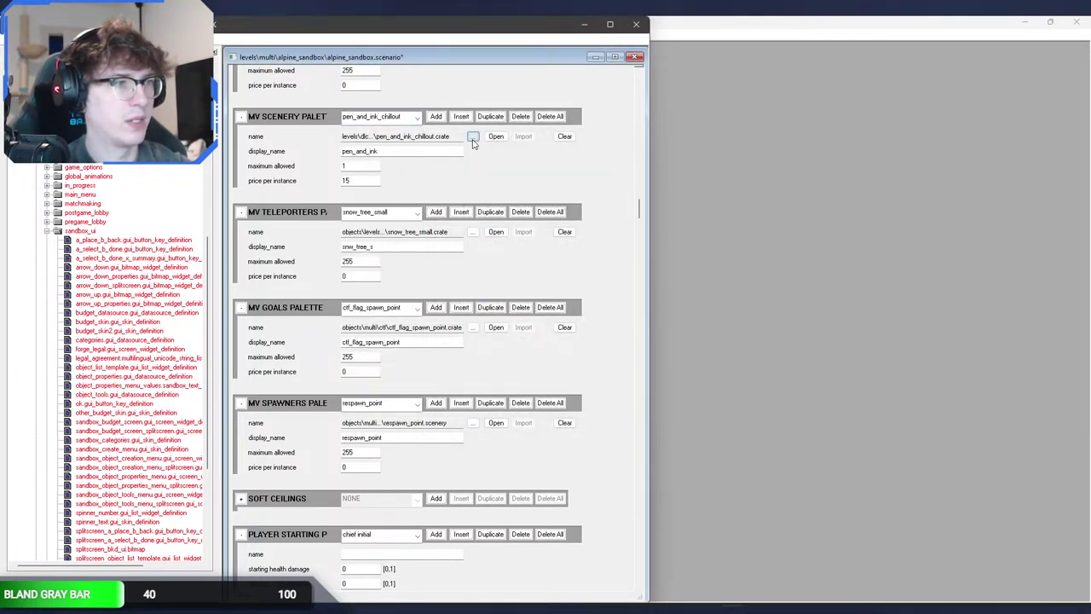
{"action": "left_click", "coordinate": [473, 137]}
{"action": "scroll", "coordinate": [644, 300], "scroll_direction": "down", "scroll_amount": 4}
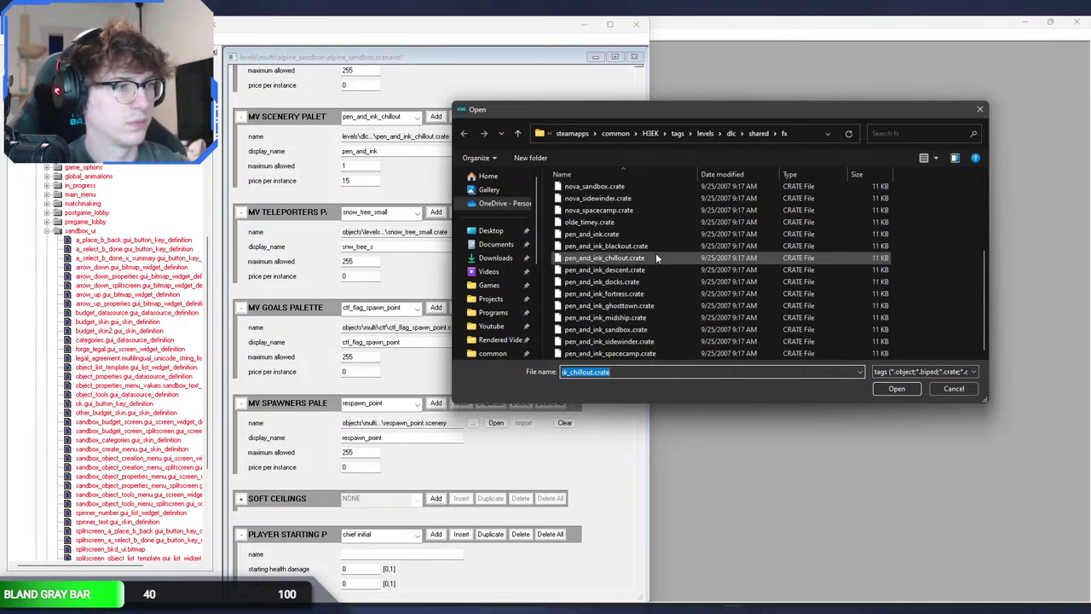
{"action": "double_click", "coordinate": [655, 235]}
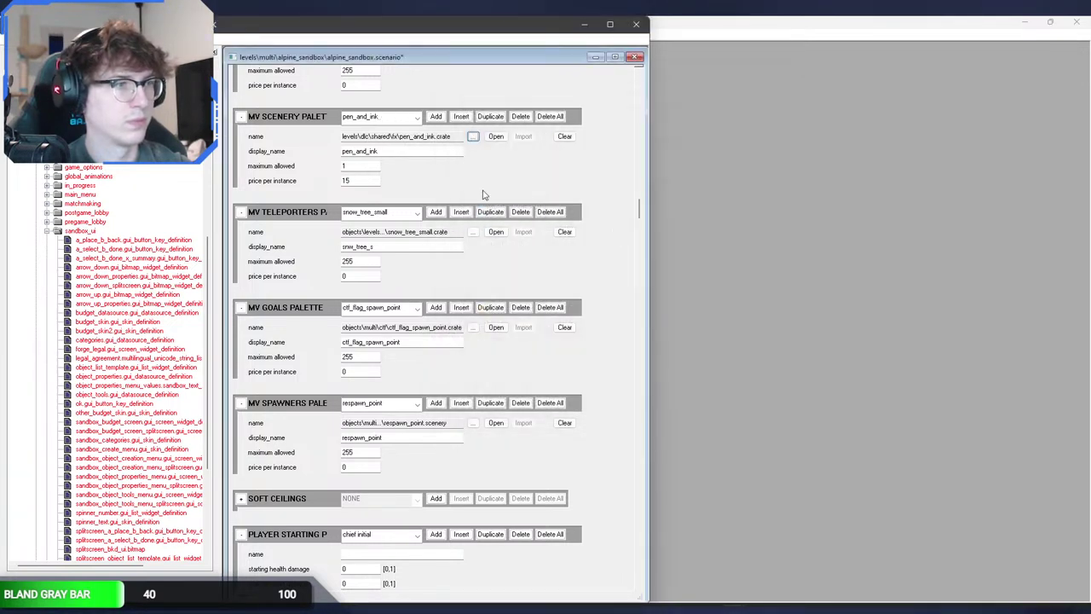
Step: Review the MV Scenery palette's entry list and save the alpine_sandbox scenario
{"action": "left_click", "coordinate": [404, 120]}
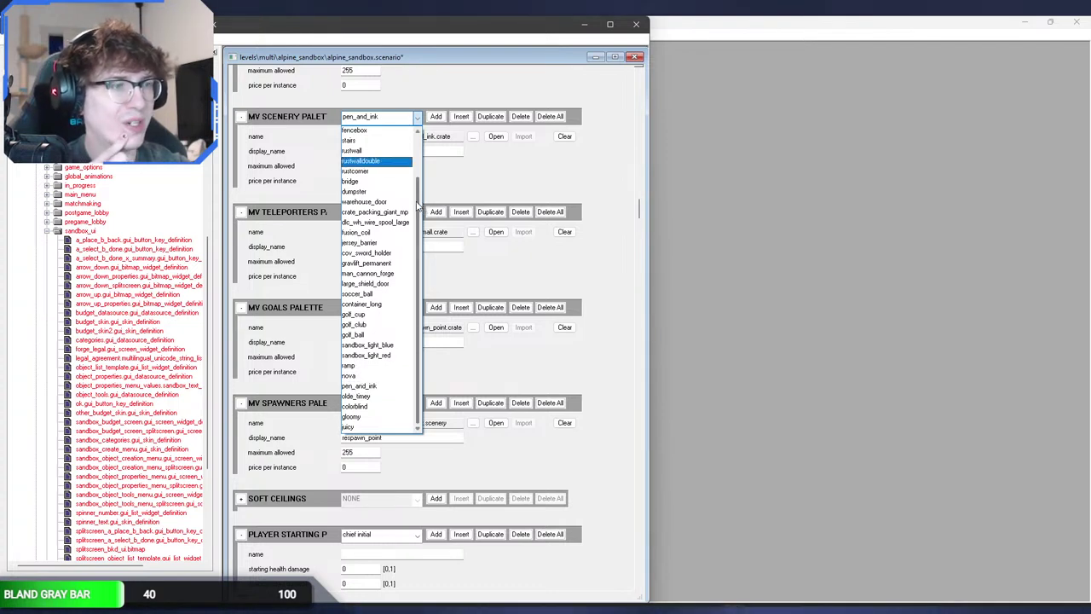
{"action": "mouse_move", "coordinate": [417, 206]}
{"action": "left_mouse_down"}
{"action": "mouse_move", "coordinate": [426, 155]}
{"action": "mouse_move", "coordinate": [424, 212]}
{"action": "left_mouse_up"}
{"action": "left_click", "coordinate": [462, 177]}
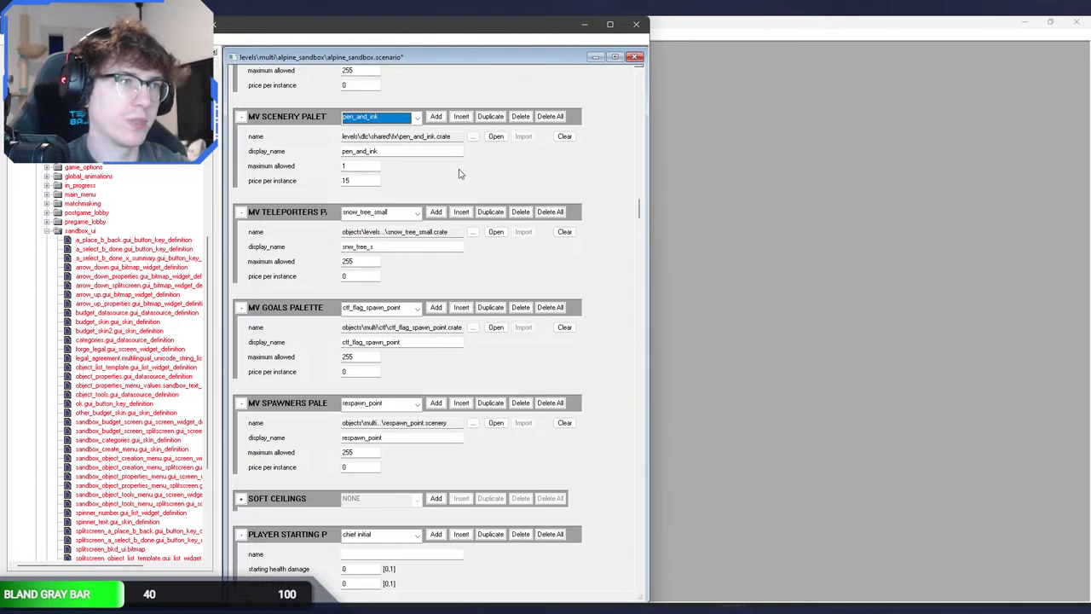
{"action": "key", "text": "ctrl+s"}
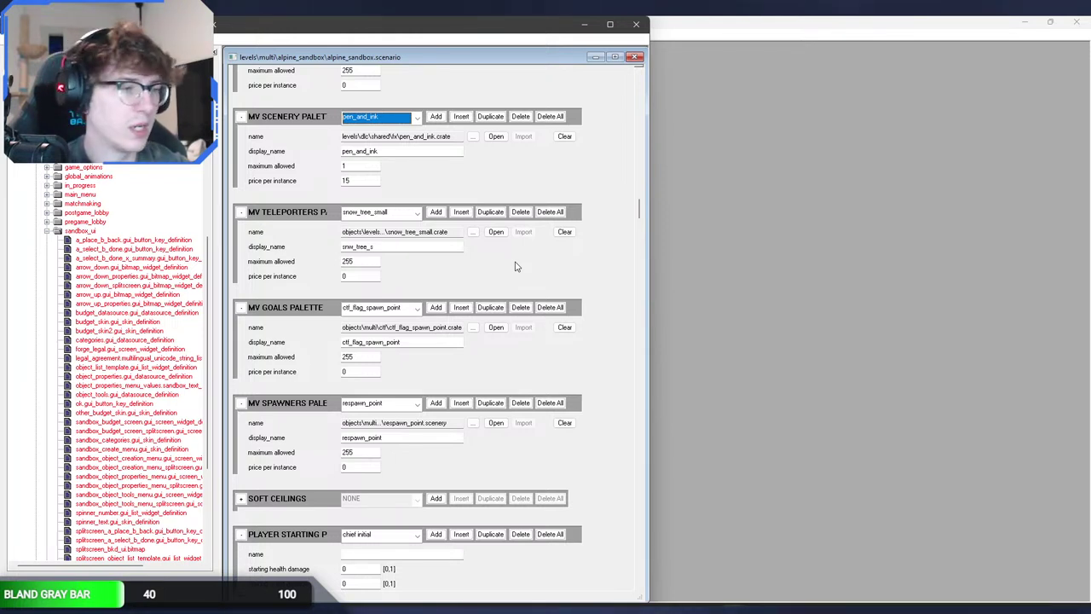
Step: Switch to the Sapien level editor and open the alpine_sandbox scenario
{"action": "key", "text": "ctrl+o"}
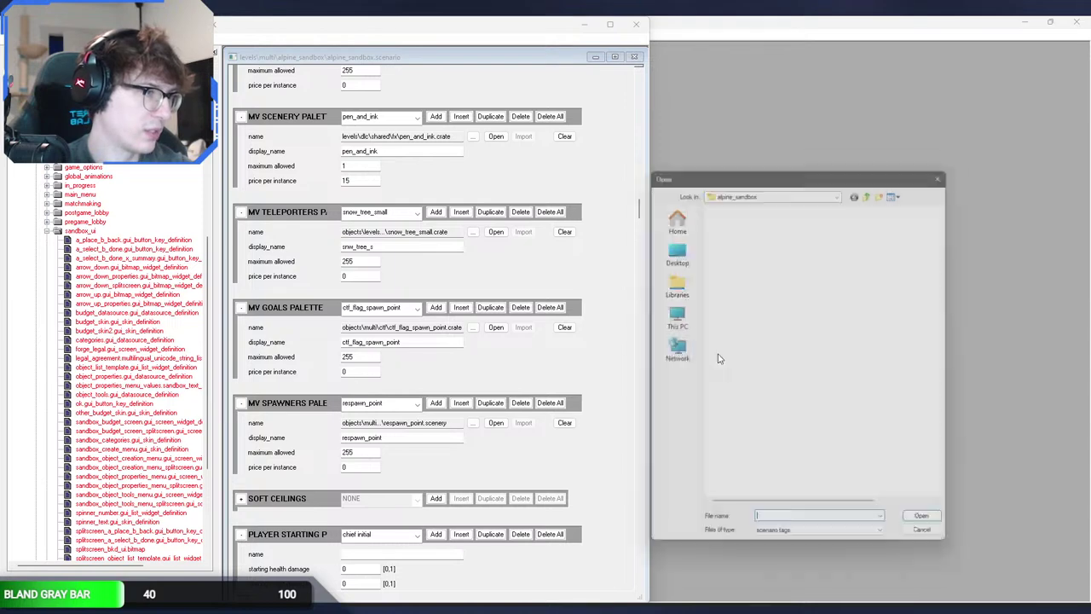
{"action": "left_click", "coordinate": [784, 260]}
{"action": "double_click", "coordinate": [784, 260]}
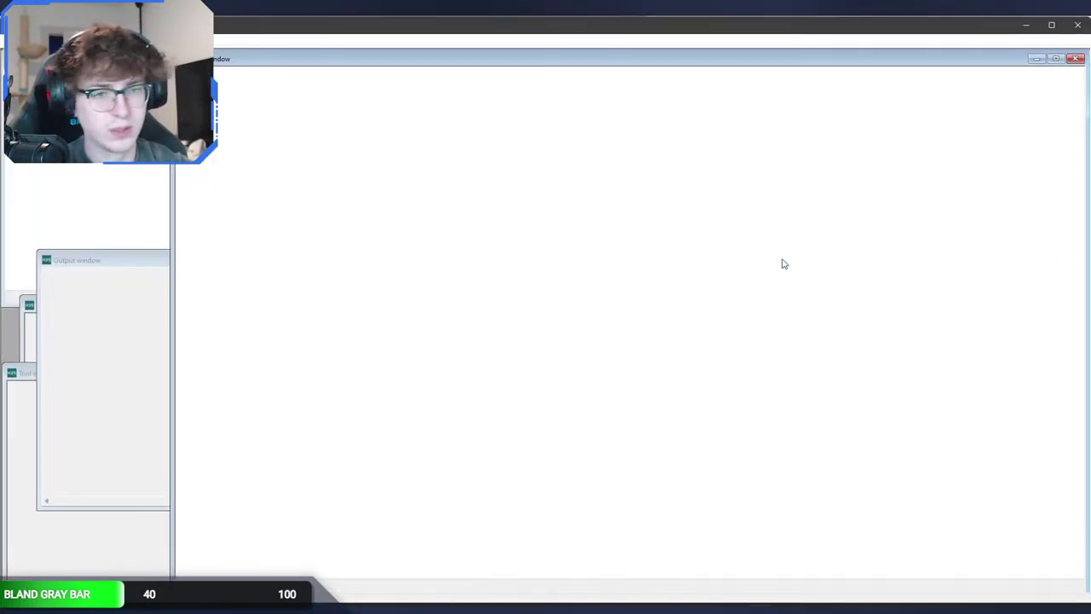
{"action": "left_click", "coordinate": [1054, 29]}
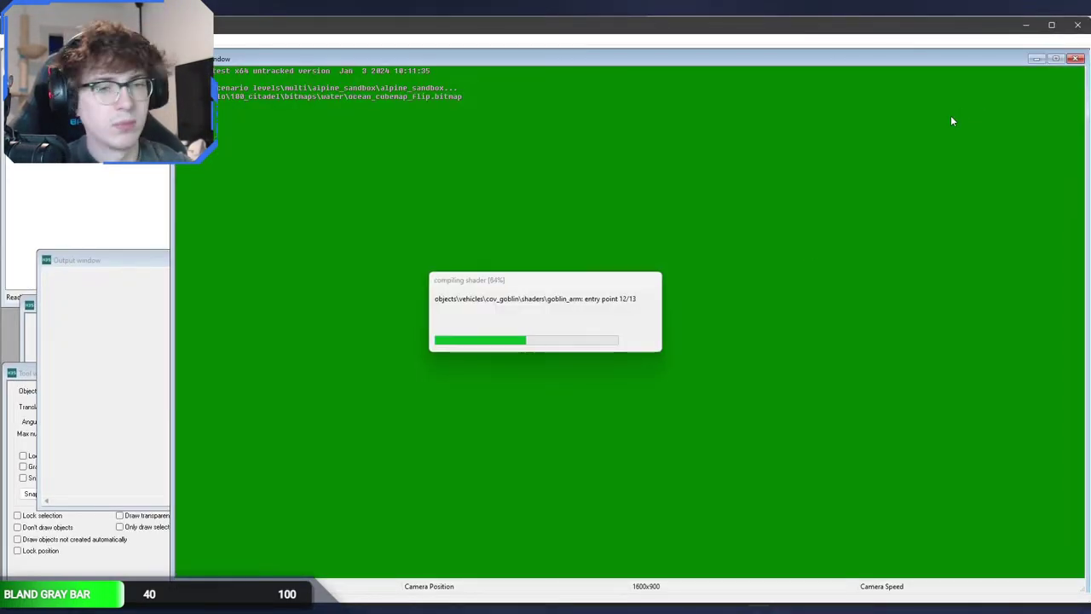
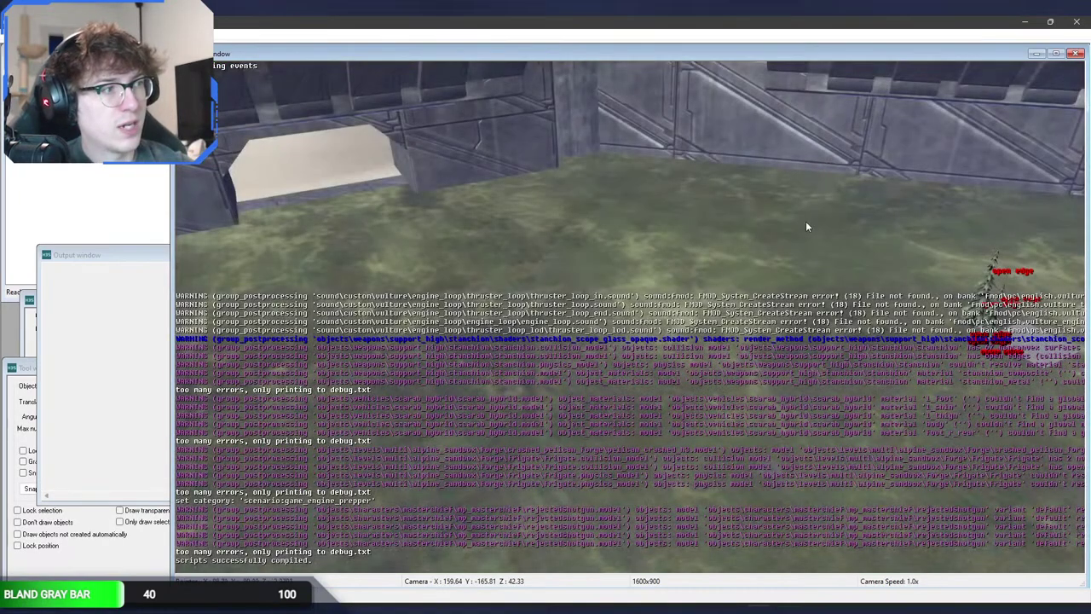
Step: Raise the camera speed to 20x and inspect the pine trees and flat grey slab on the grass area up close
{"action": "middle_click_drag", "start_coordinate": [806, 222], "coordinate": [925, 311]}
{"action": "key", "text": "shift"}
{"action": "key", "text": "shift"}
{"action": "key", "text": "w"}
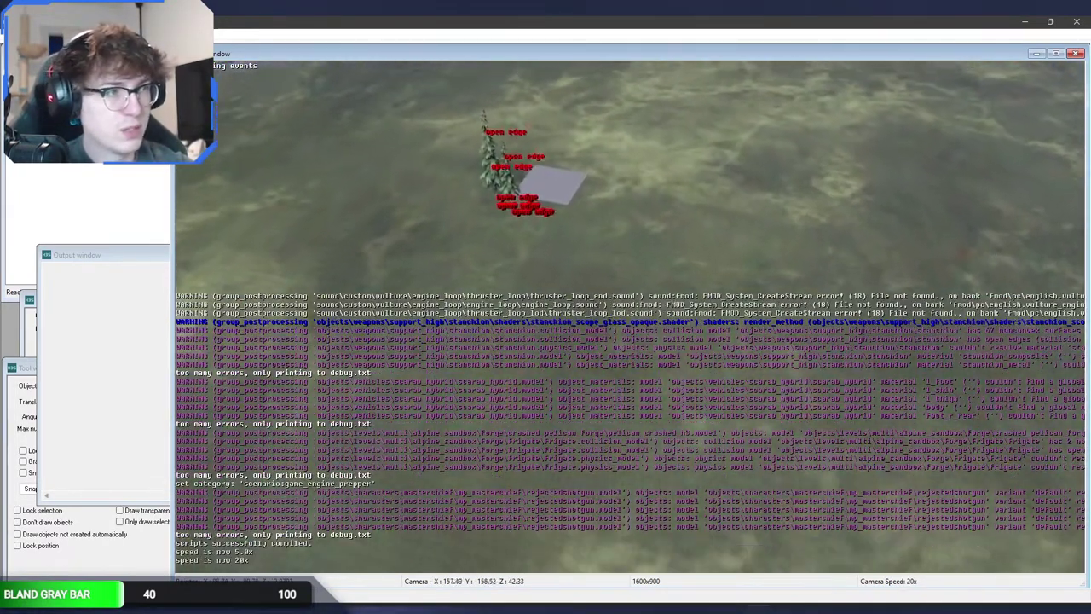
{"action": "key", "text": "w"}
{"action": "middle_click_drag", "start_coordinate": [630, 316], "coordinate": [537, 388]}
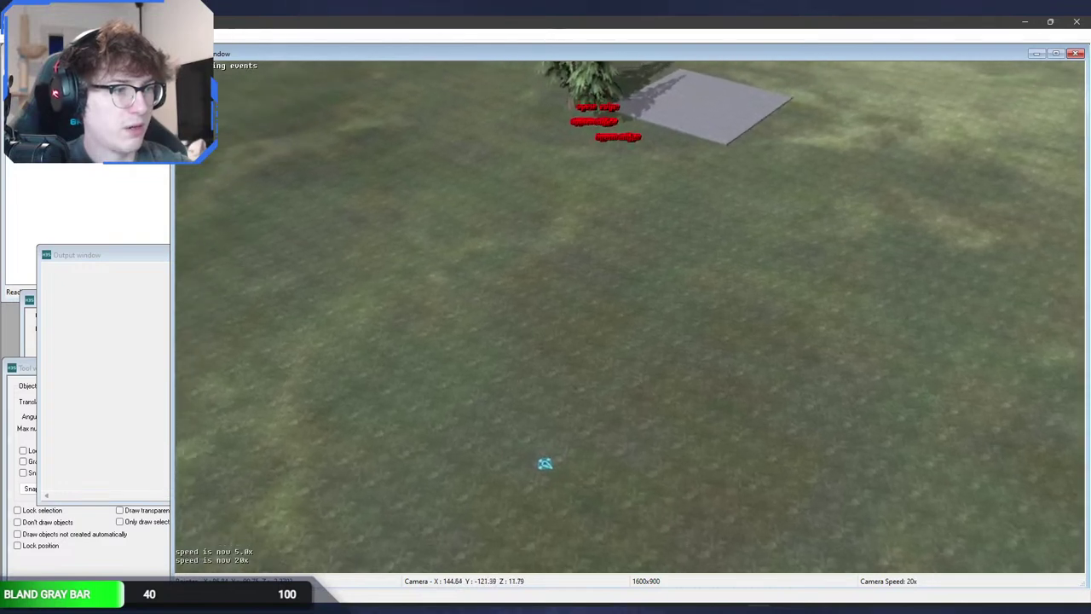
{"action": "key", "text": "w"}
{"action": "middle_click_drag", "start_coordinate": [878, 317], "coordinate": [806, 228]}
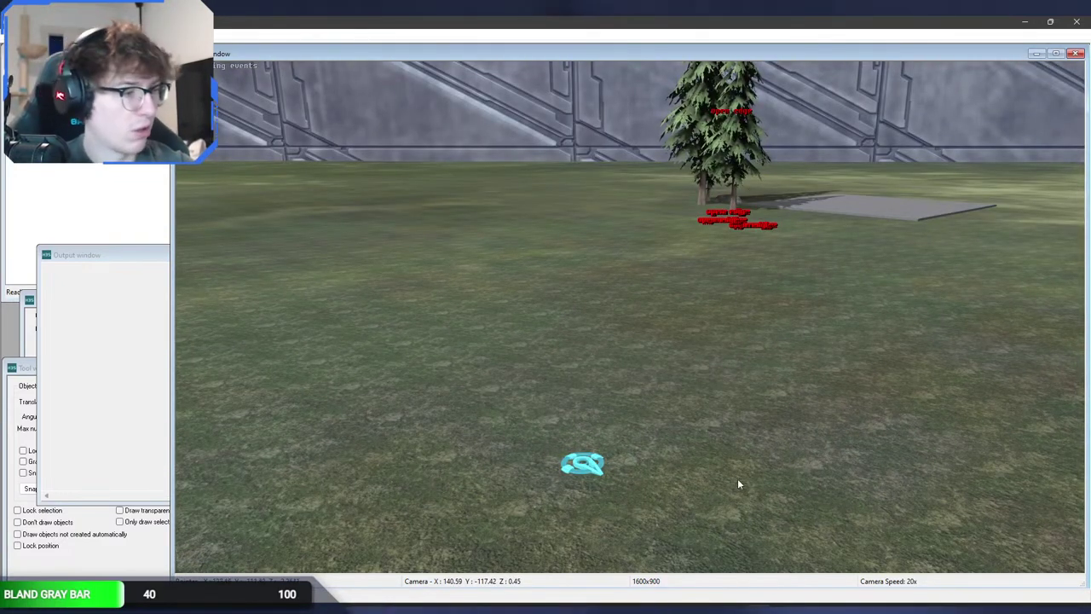
Step: Inspect the sandy desert area with its dunes and rock cliffs in the level view
{"action": "mouse_move", "coordinate": [731, 608]}
{"action": "left_click", "coordinate": [733, 512]}
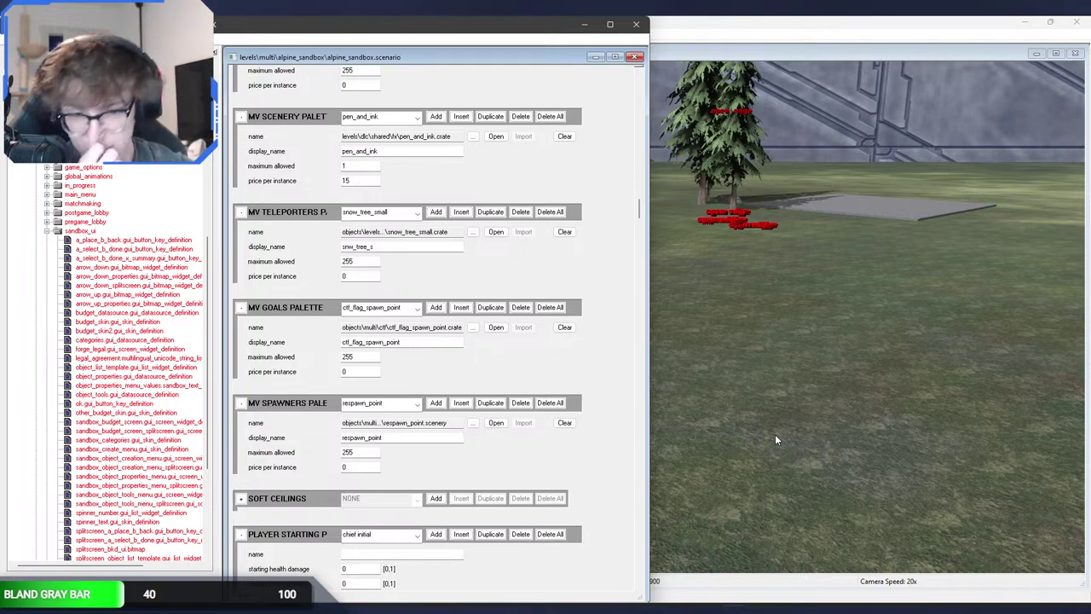
{"action": "left_click", "coordinate": [782, 429]}
{"action": "middle_click_drag", "start_coordinate": [782, 429], "coordinate": [431, 426]}
{"action": "key", "text": "w"}
{"action": "key", "text": "r"}
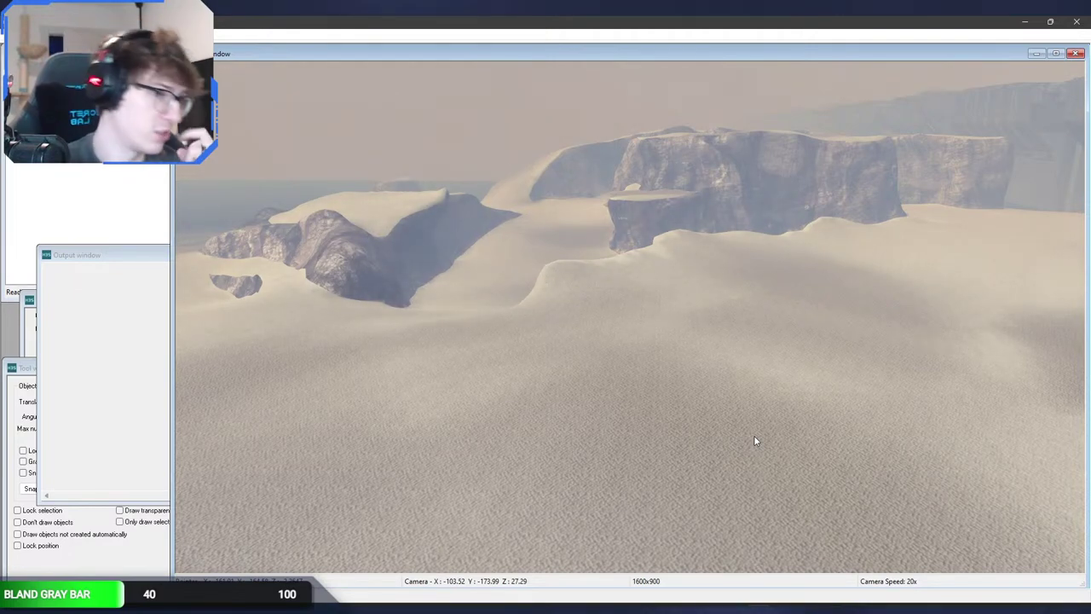
Step: Switch to the Guerilla tag editor and review the MV Teleporters palette's rock, tree, ground and boulder entries with their display names
{"action": "left_click", "coordinate": [729, 609]}
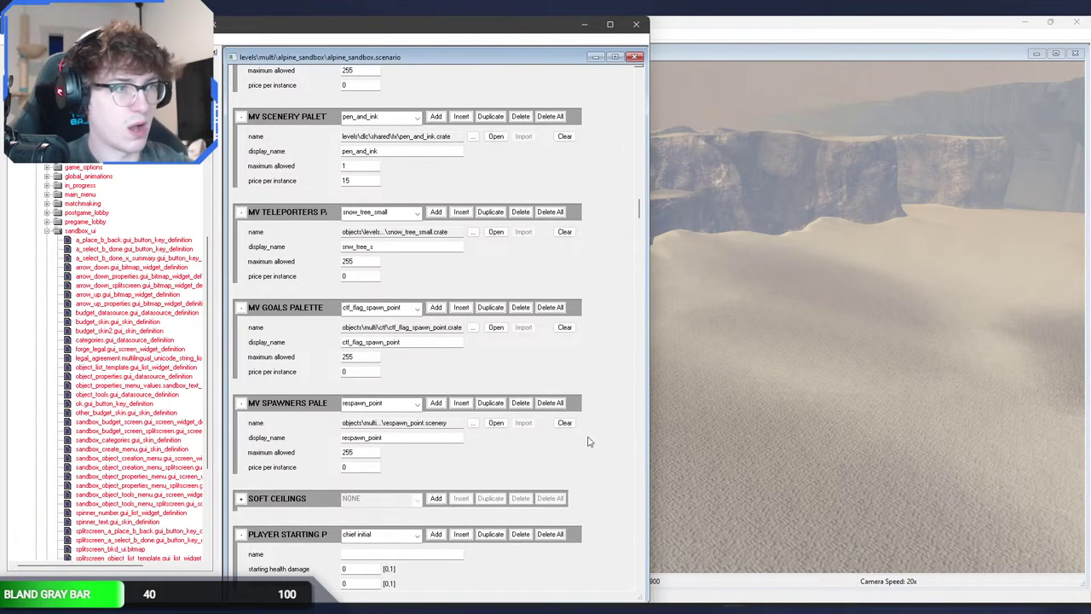
{"action": "left_click", "coordinate": [380, 218]}
{"action": "scroll", "coordinate": [388, 241], "scroll_direction": "up", "scroll_amount": 13}
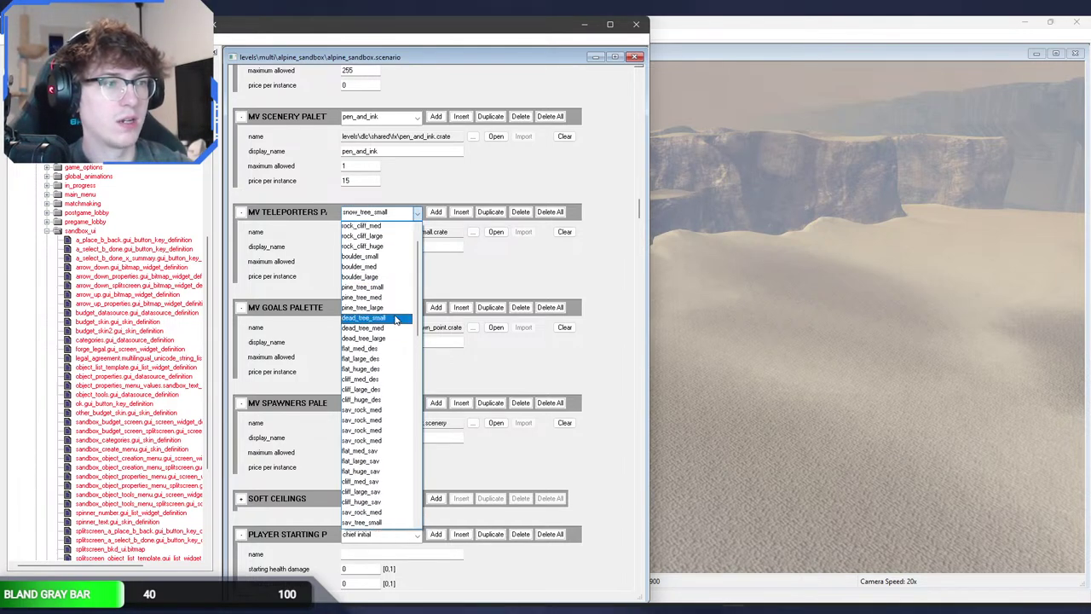
{"action": "left_click", "coordinate": [391, 413]}
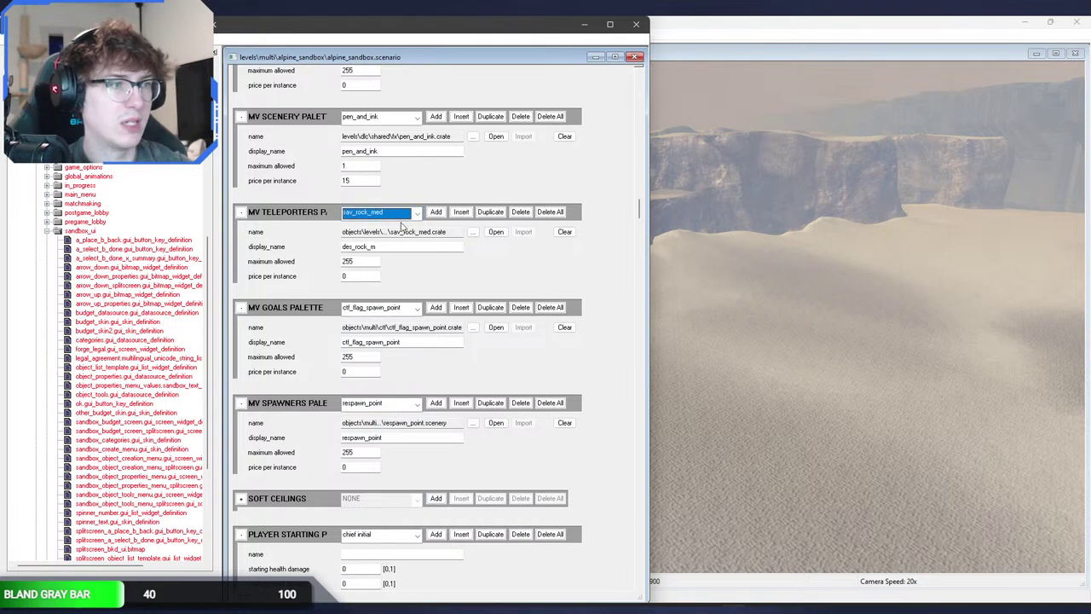
{"action": "key", "text": "Down"}
{"action": "key", "text": "Down"}
{"action": "key", "text": "Down"}
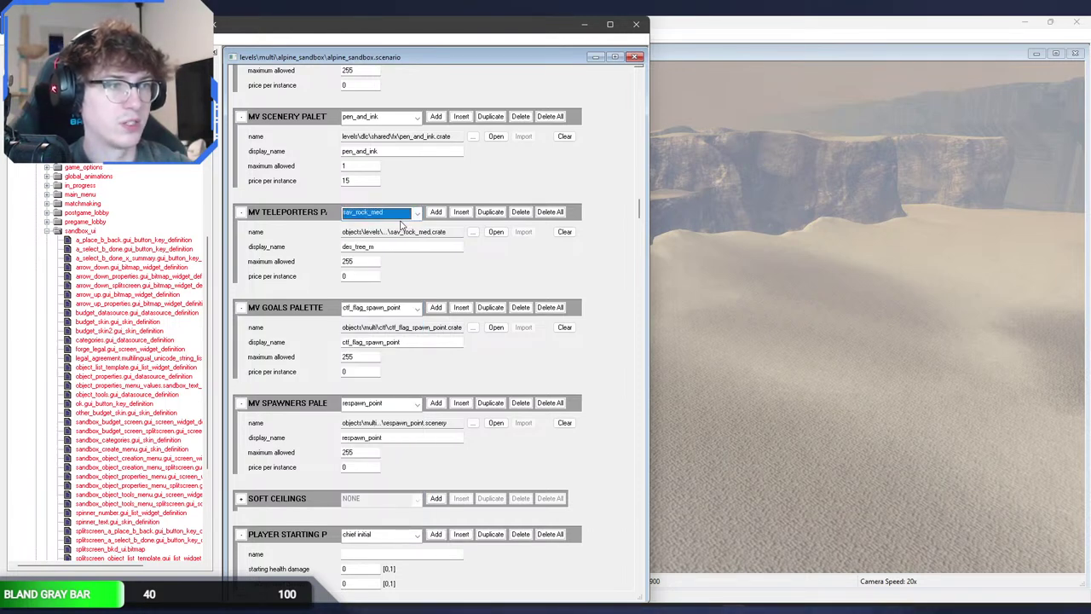
{"action": "key", "text": "Down"}
{"action": "key", "text": "Down"}
{"action": "key", "text": "Down"}
{"action": "key", "text": "Down"}
{"action": "key", "text": "Down"}
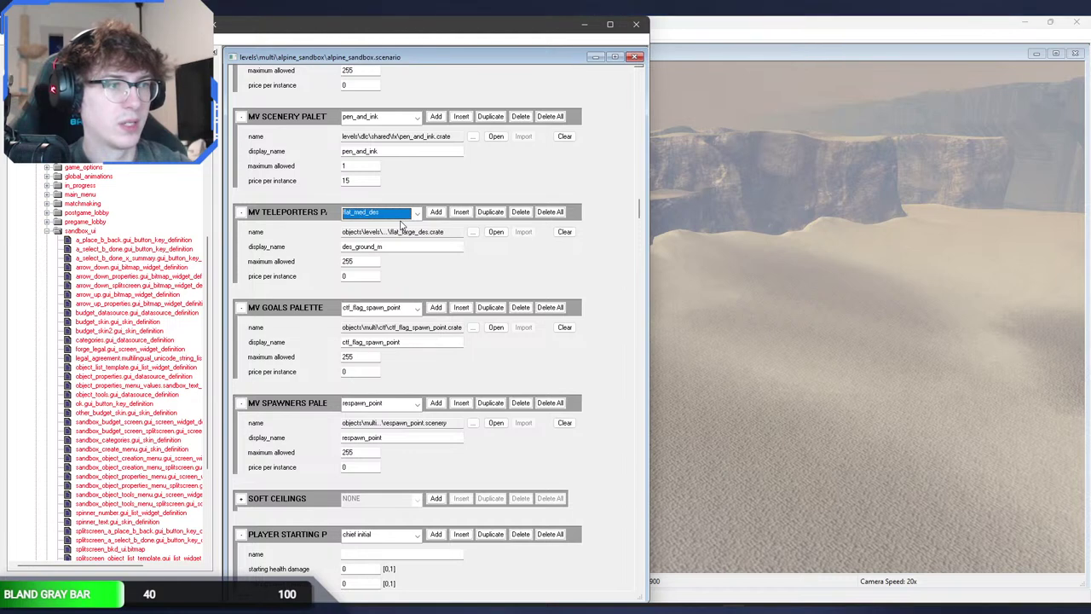
{"action": "scroll", "coordinate": [400, 223], "scroll_direction": "down", "scroll_amount": 2}
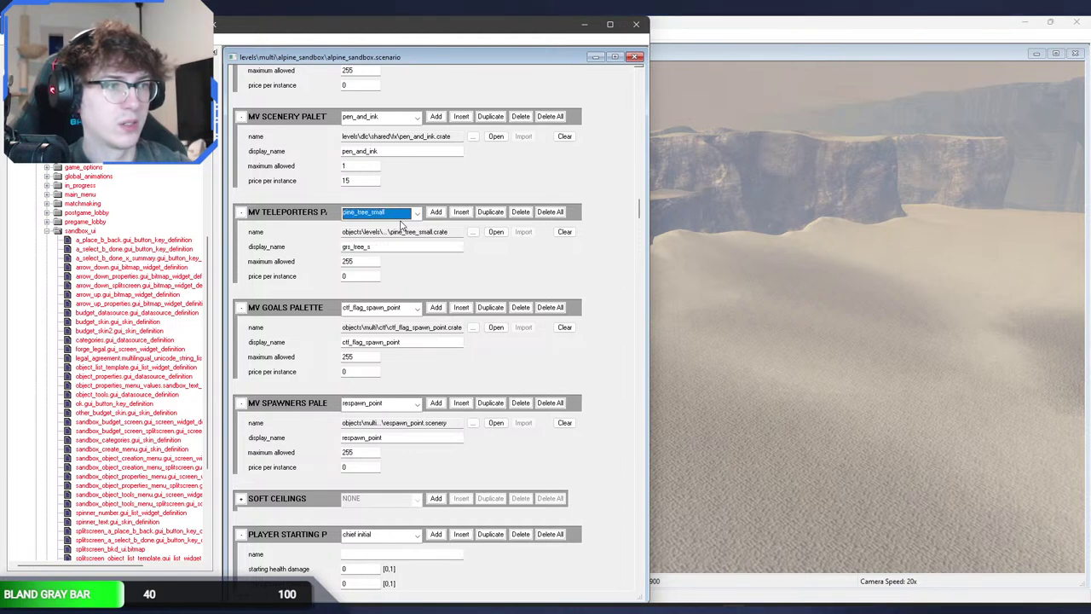
{"action": "scroll", "coordinate": [401, 224], "scroll_direction": "down", "scroll_amount": 1}
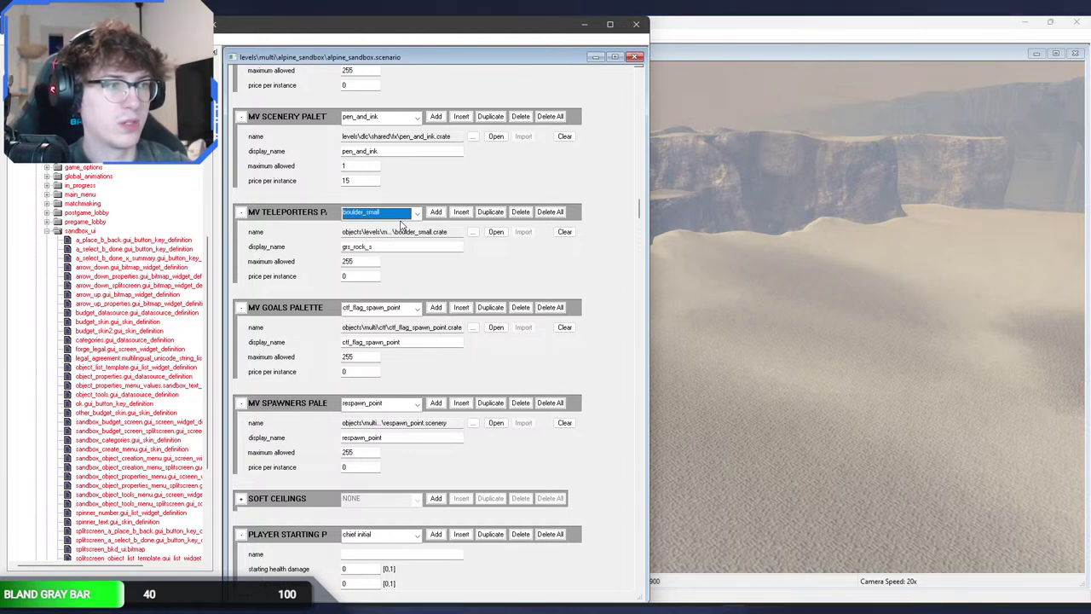
{"action": "scroll", "coordinate": [400, 223], "scroll_direction": "up", "scroll_amount": 2}
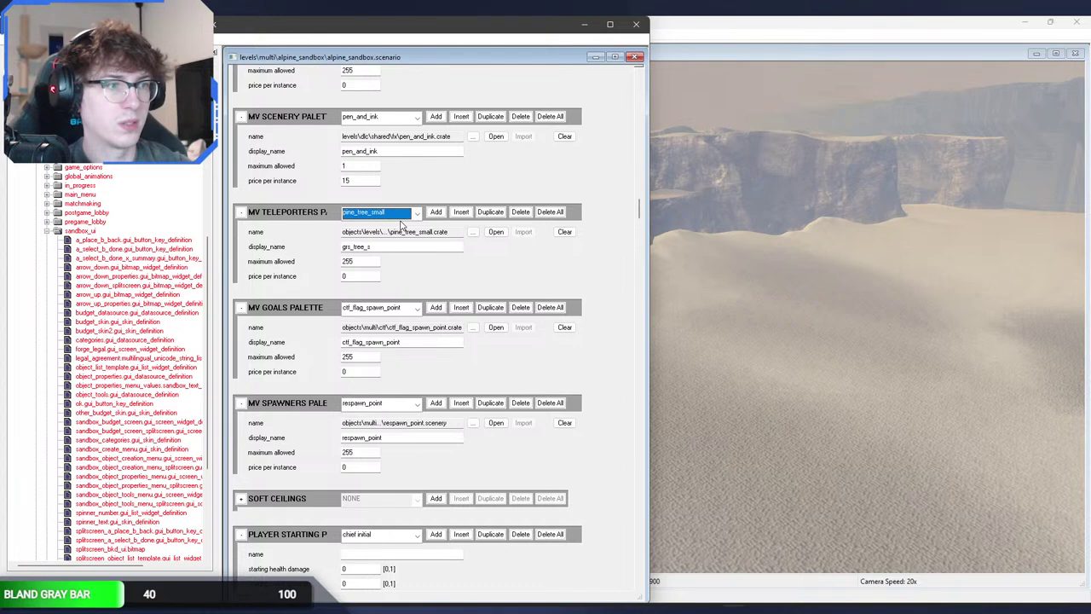
{"action": "scroll", "coordinate": [401, 224], "scroll_direction": "down", "scroll_amount": 1}
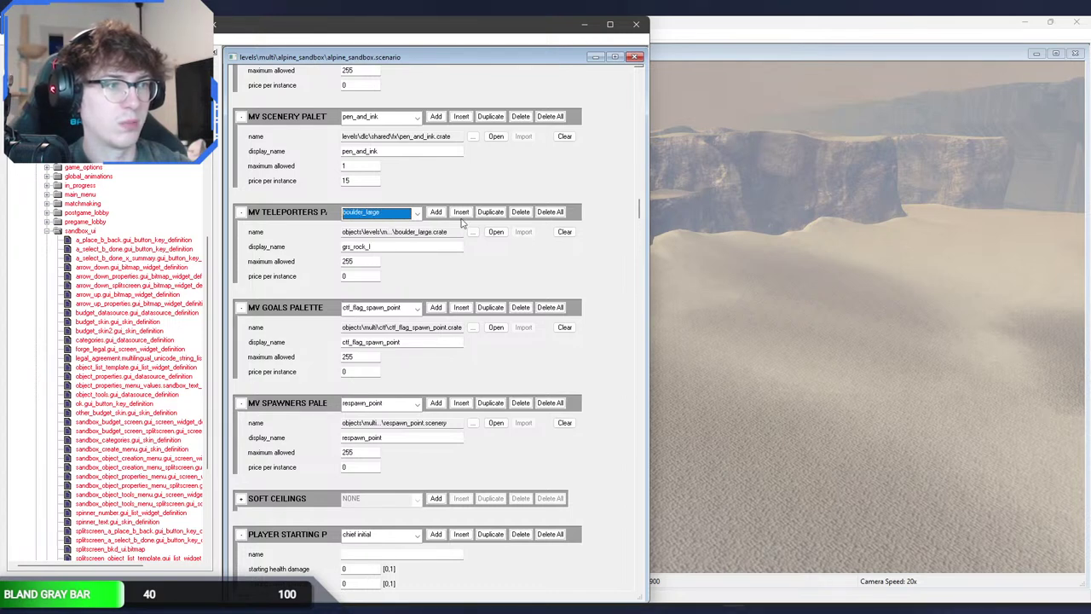
Step: Delete the large and small boulder entries from the MV Teleporters palette, keeping boulder_med, and save the scenario
{"action": "scroll", "coordinate": [512, 213], "scroll_direction": "down", "scroll_amount": 1}
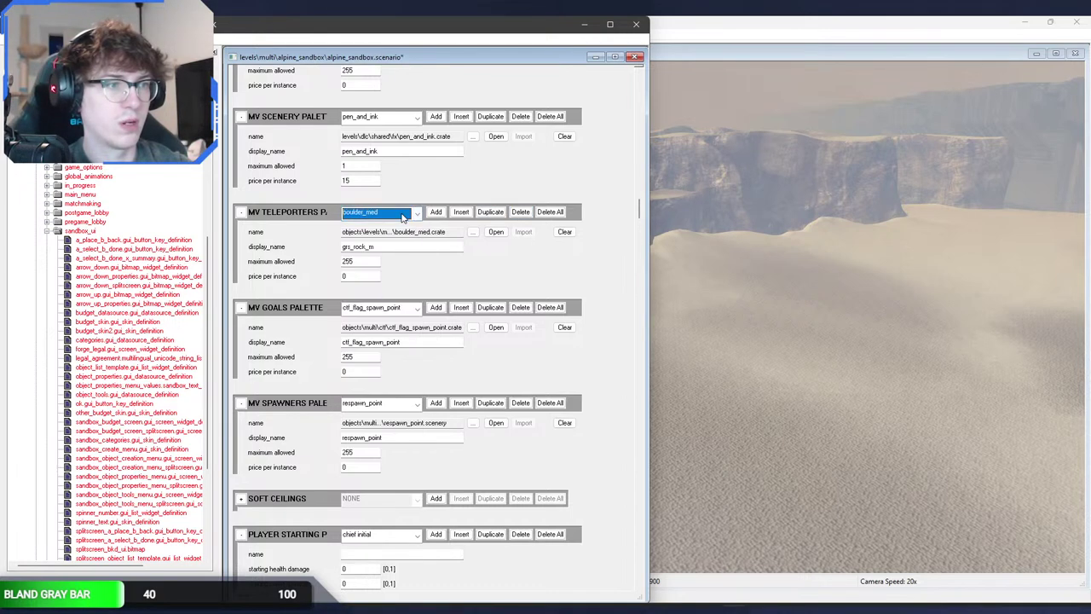
{"action": "scroll", "coordinate": [520, 213], "scroll_direction": "up", "scroll_amount": 1}
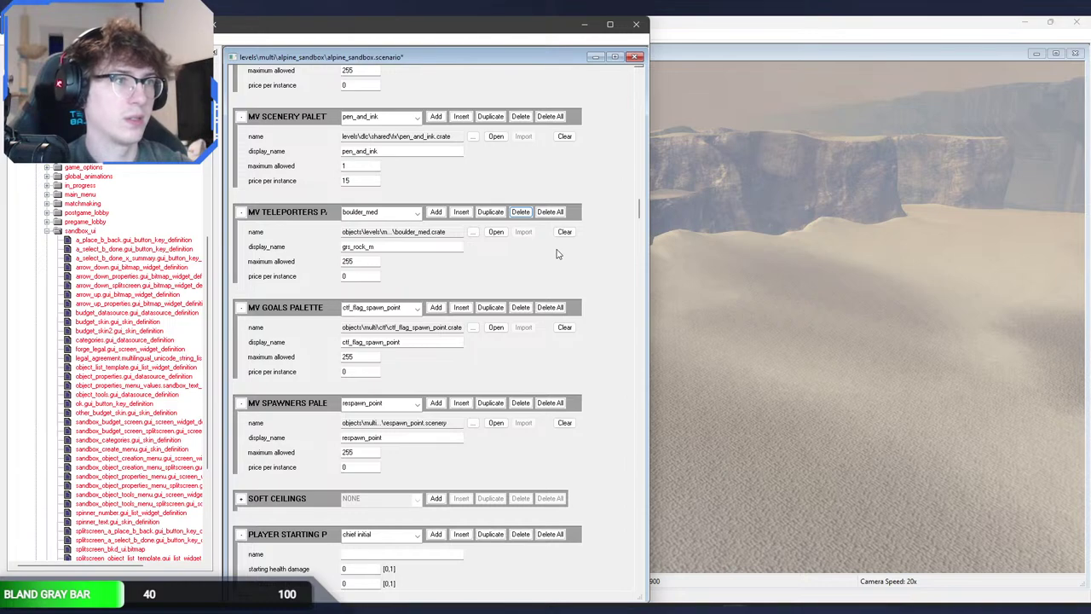
{"action": "key", "text": "ctrl+s"}
Step: Switch between the Sapien level view and the Halo 3 test build to check how both have loaded
{"action": "left_click", "coordinate": [740, 268]}
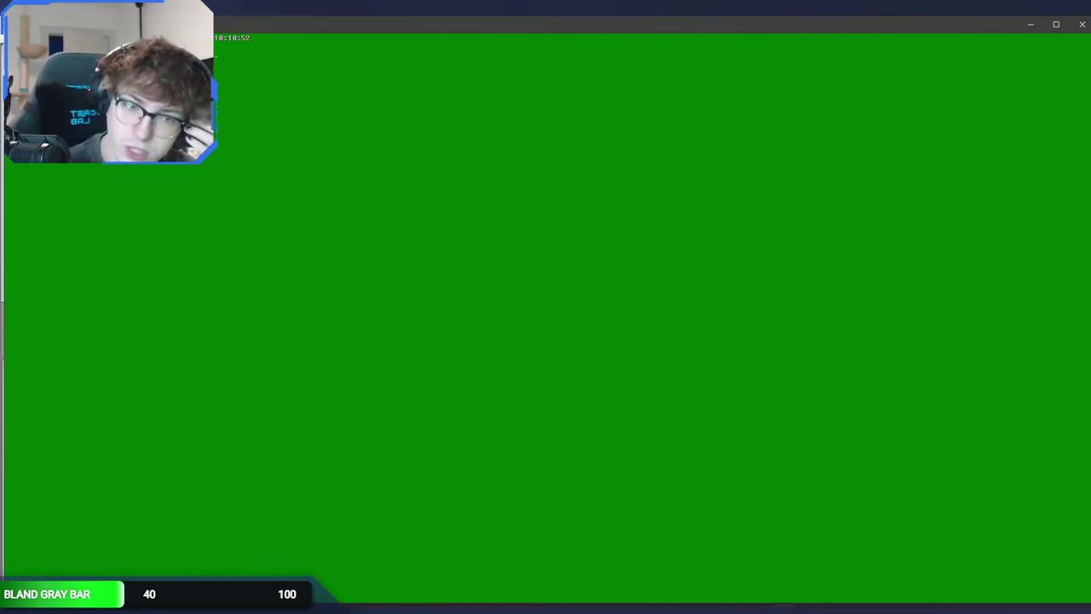
{"action": "key", "text": "alt+Tab"}
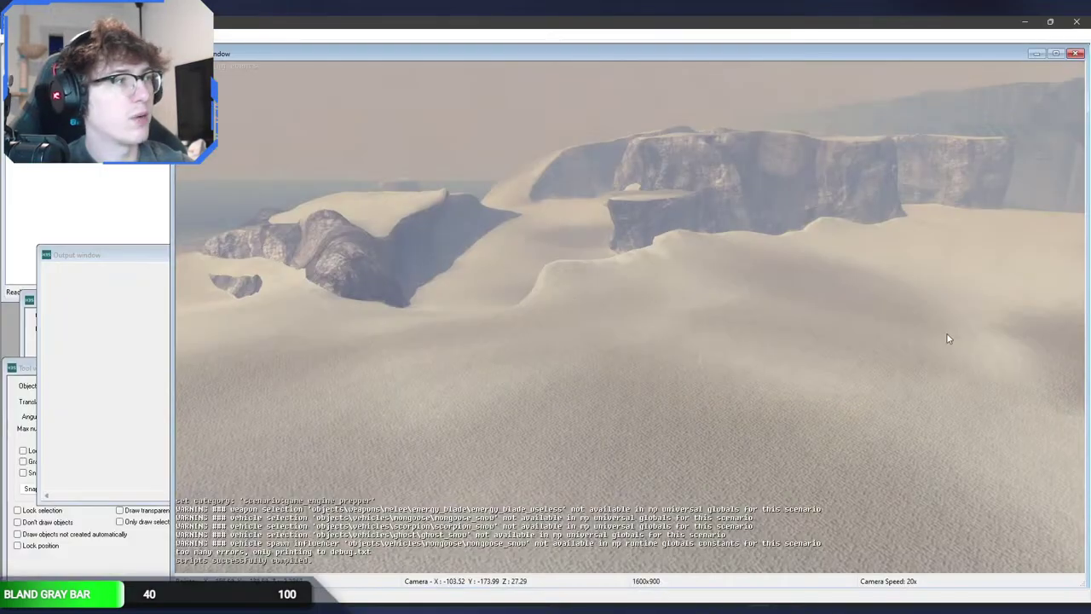
{"action": "key", "text": "alt+Tab"}
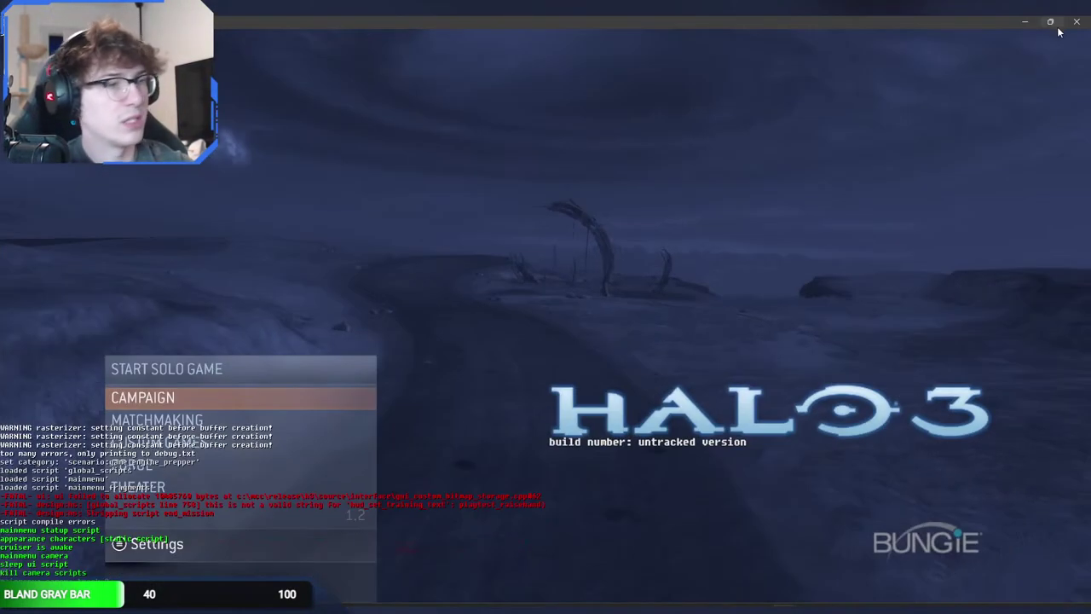
{"action": "mouse_move", "coordinate": [1059, 30]}
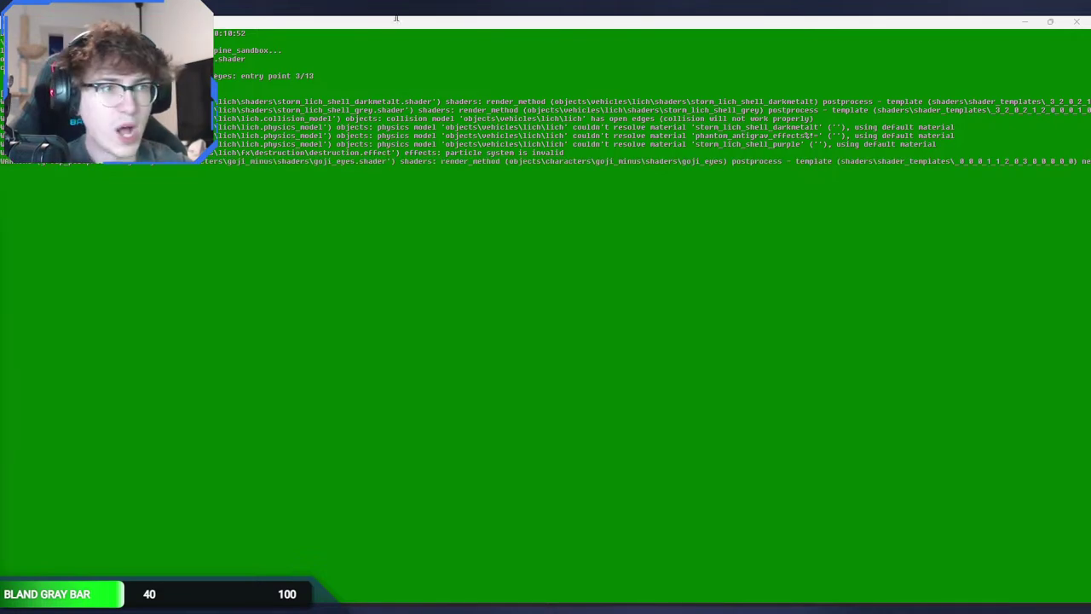
Step: Switch to the browser and view the YouTube live stream "H2A Modding Stream - Adding the Pelican" down to its description
{"action": "left_click_drag", "start_coordinate": [395, 17], "coordinate": [375, 59]}
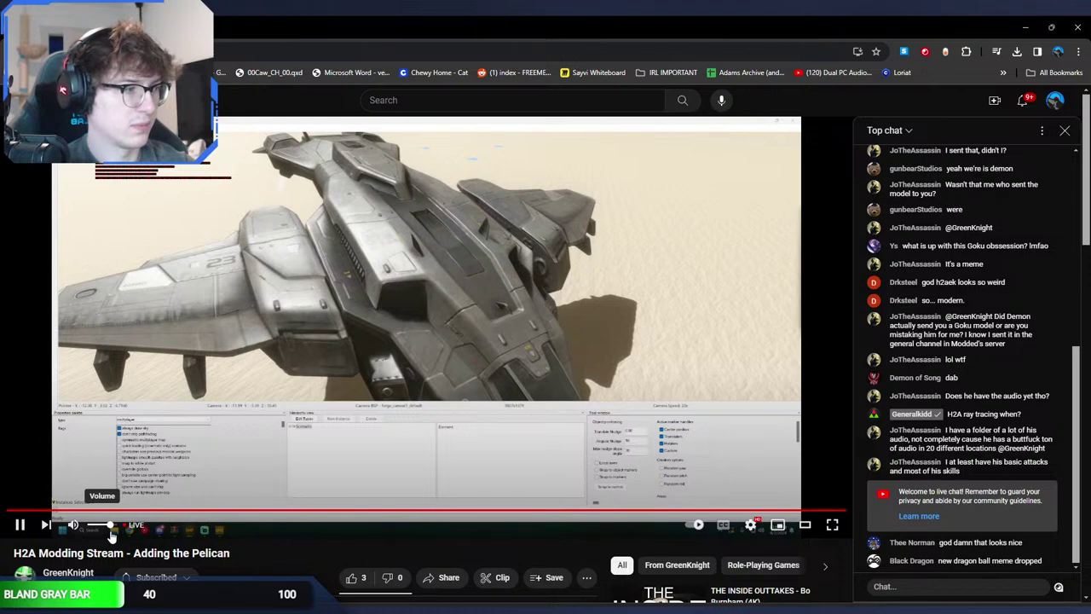
{"action": "scroll", "coordinate": [111, 535], "scroll_direction": "down", "scroll_amount": 1}
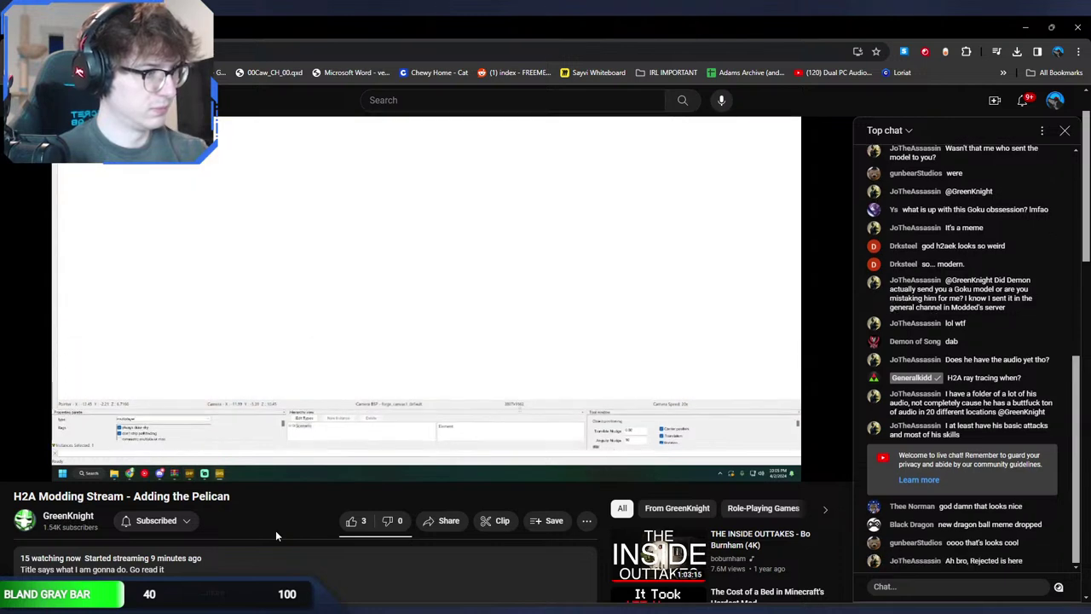
Step: Switch from the live stream to the Halo 3 test build, enter Forge edit mode and open the Scenery palette
{"action": "scroll", "coordinate": [312, 595], "scroll_direction": "up", "scroll_amount": 1}
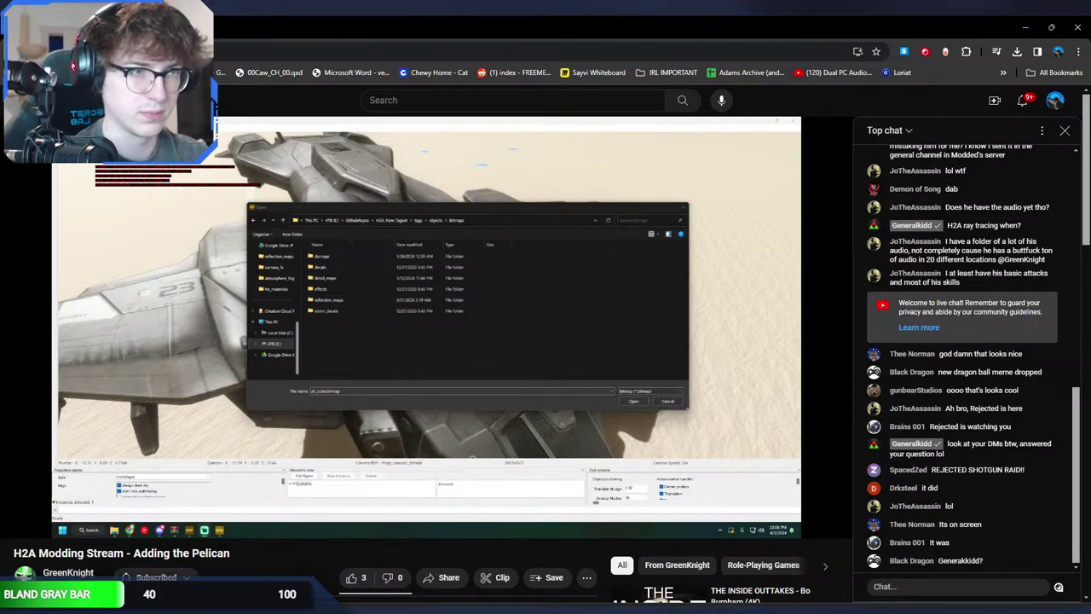
{"action": "key", "text": "alt+Tab"}
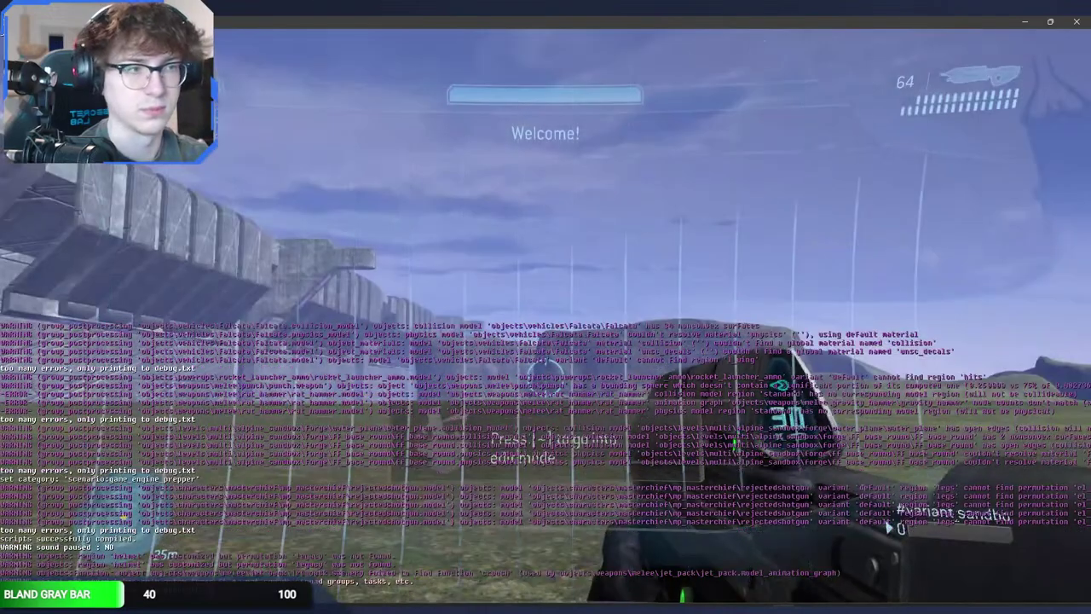
{"action": "key", "text": "grave"}
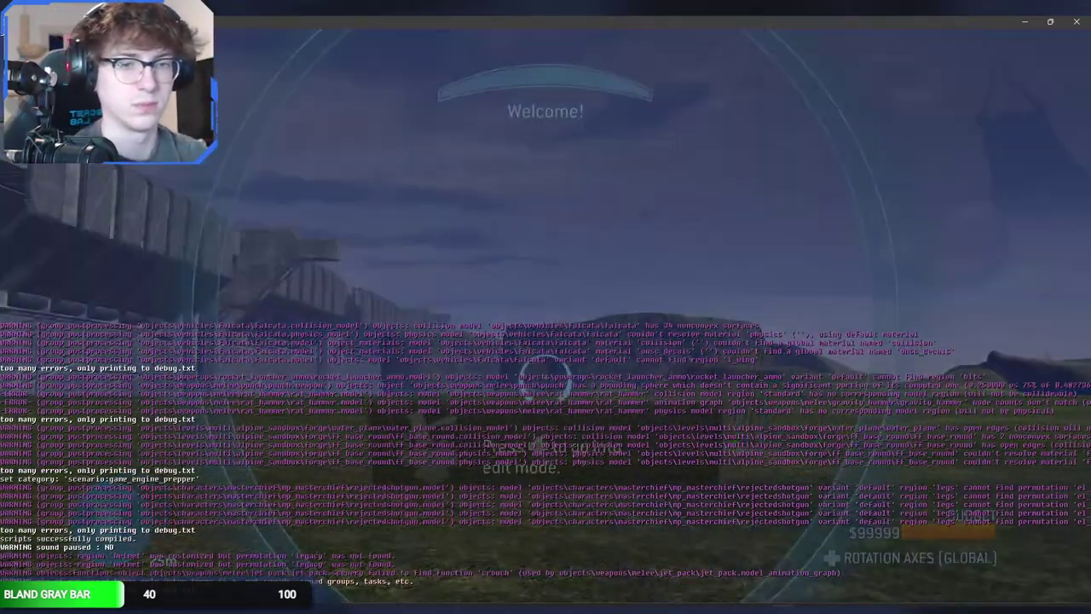
{"action": "key", "text": "x"}
{"action": "key", "text": "e"}
{"action": "key", "text": "e"}
{"action": "key", "text": "e"}
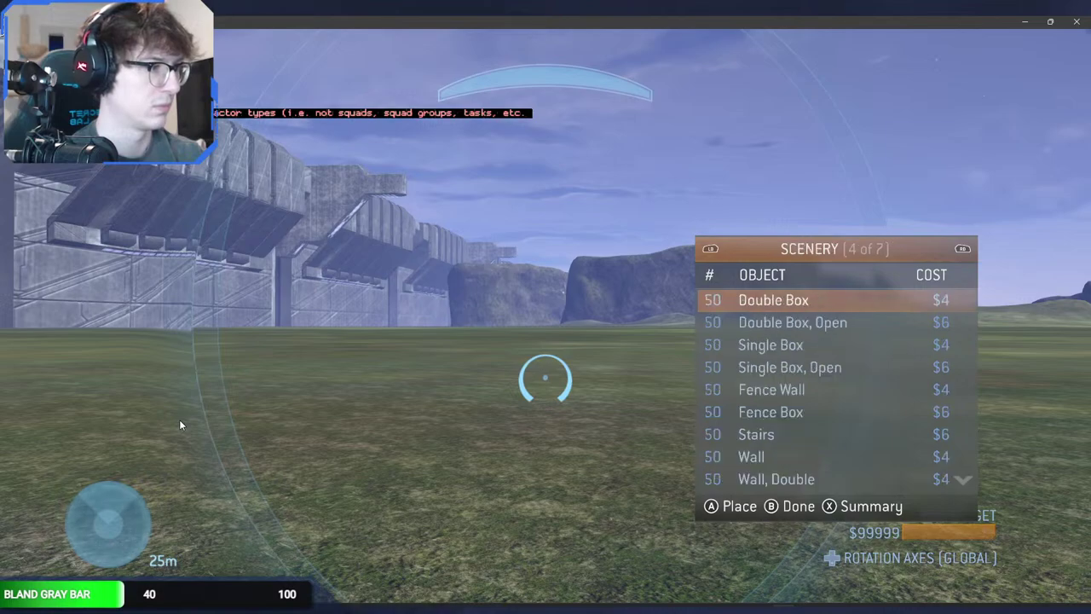
Step: Spawn a Double Box on the grass to check its model, and delete it again
{"action": "key", "text": "space"}
{"action": "key", "text": "s"}
{"action": "key", "text": "d"}
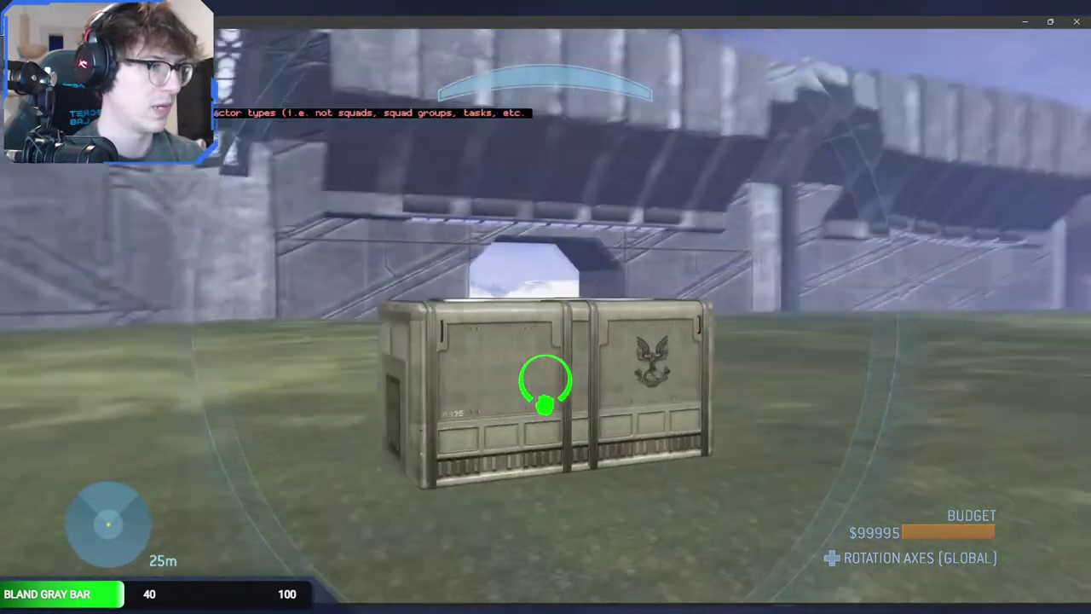
{"action": "key", "text": "d"}
{"action": "key", "text": "Delete"}
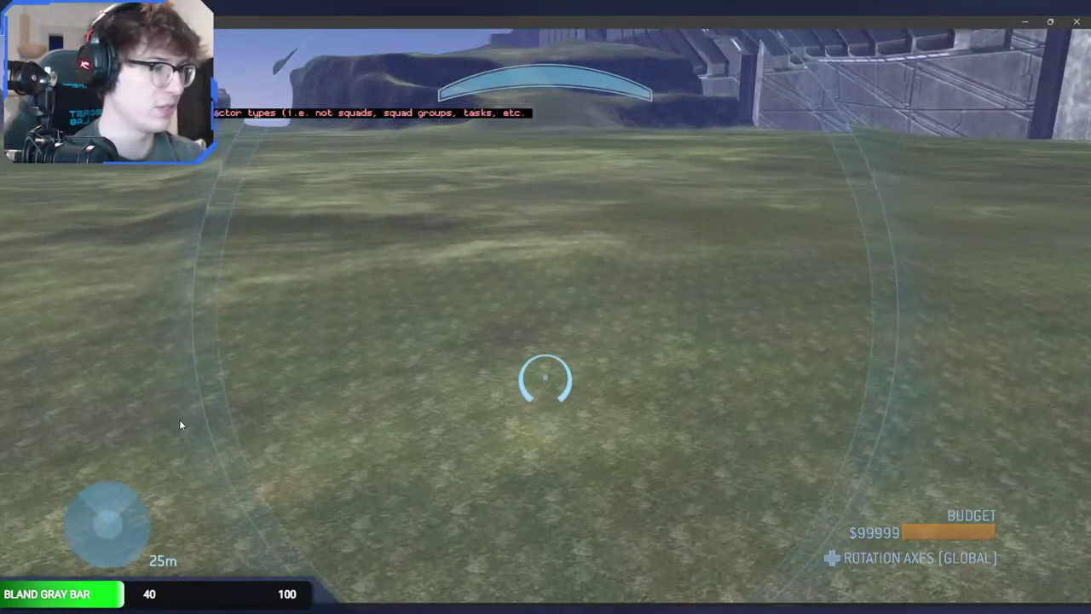
Step: Spawn a Single Box from the Scenery palette, look it over and delete it
{"action": "key", "text": "x"}
{"action": "key", "text": "Down"}
{"action": "key", "text": "Down"}
{"action": "key", "text": "space"}
{"action": "key", "text": "a"}
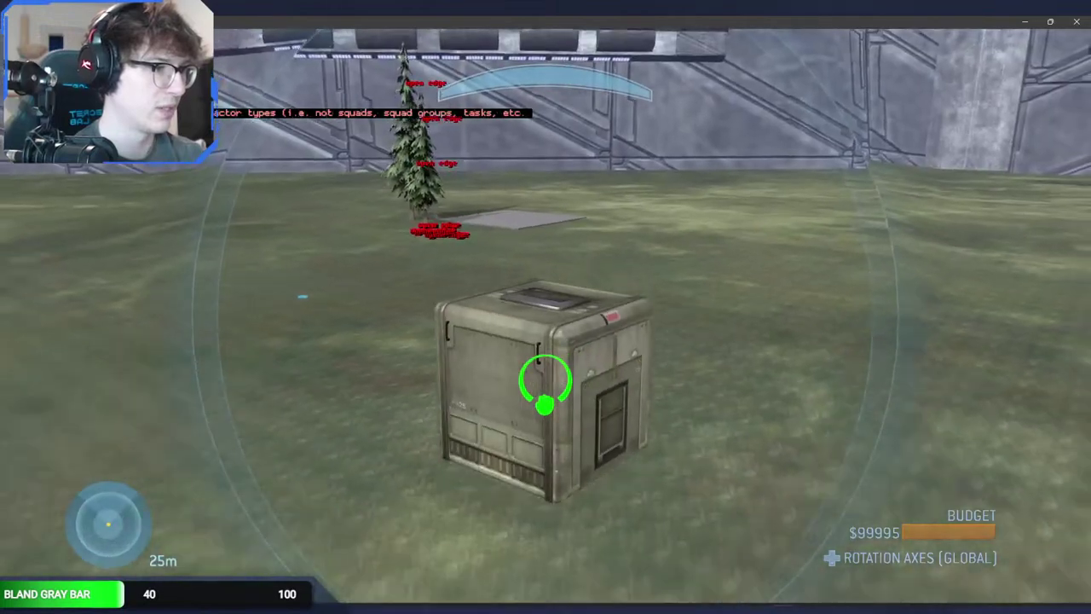
{"action": "key", "text": "Delete"}
Step: Test-spawn the Fence Wall and the Fence Box from the Scenery palette, deleting each one after checking it
{"action": "key", "text": "x"}
{"action": "key", "text": "Return"}
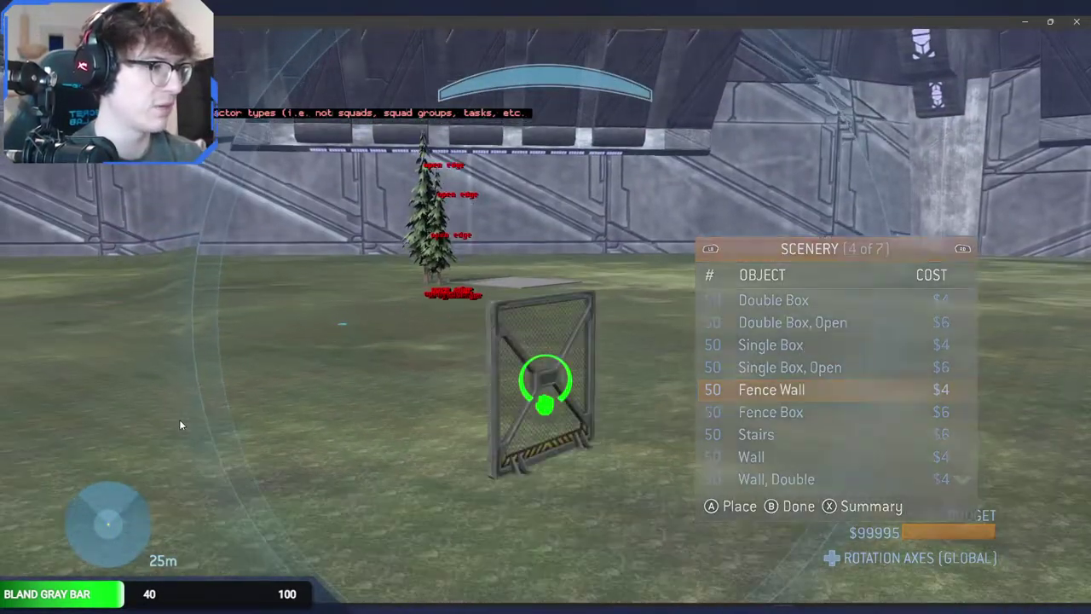
{"action": "key", "text": "Delete"}
{"action": "key", "text": "q"}
{"action": "key", "text": "Down"}
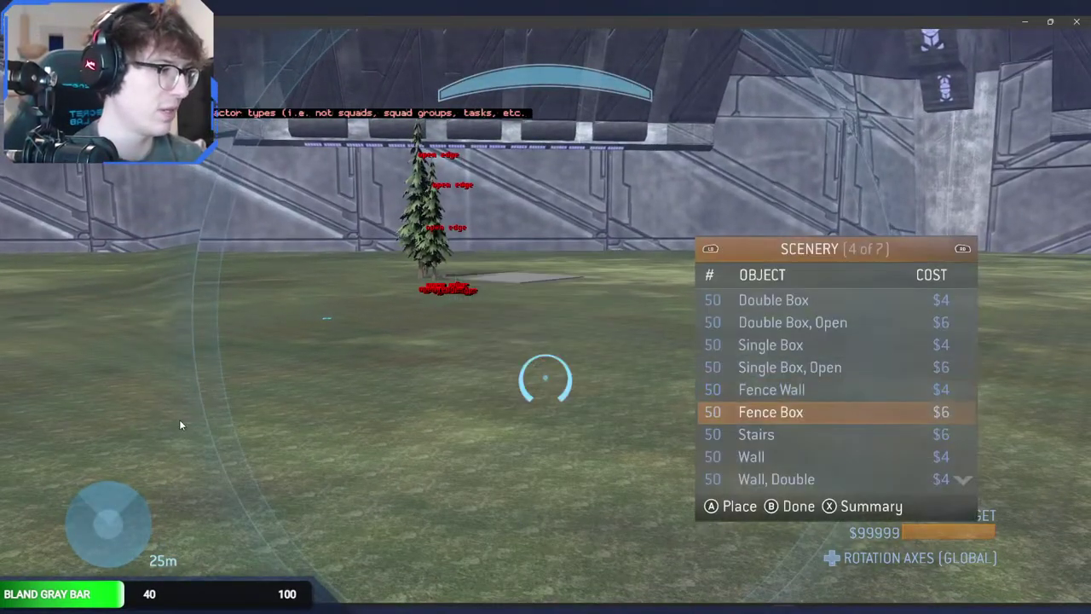
{"action": "key", "text": "Return"}
{"action": "key", "text": "Delete"}
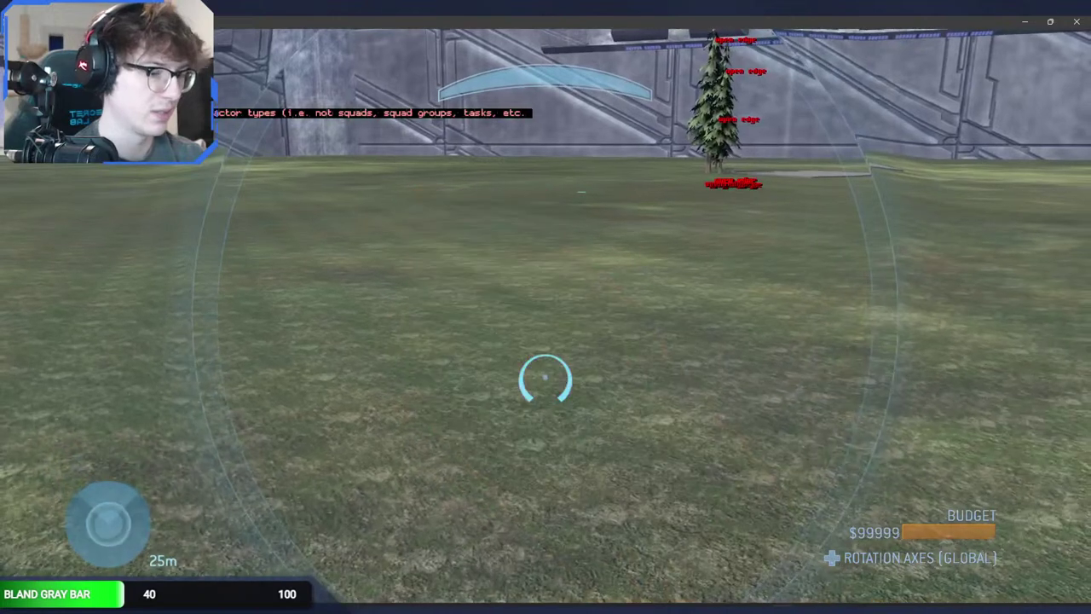
Step: Hide all error geometry using the debug option and return to Forge edit mode
{"action": "key", "text": "q"}
{"action": "key", "text": "Return"}
{"action": "key", "text": "0"}
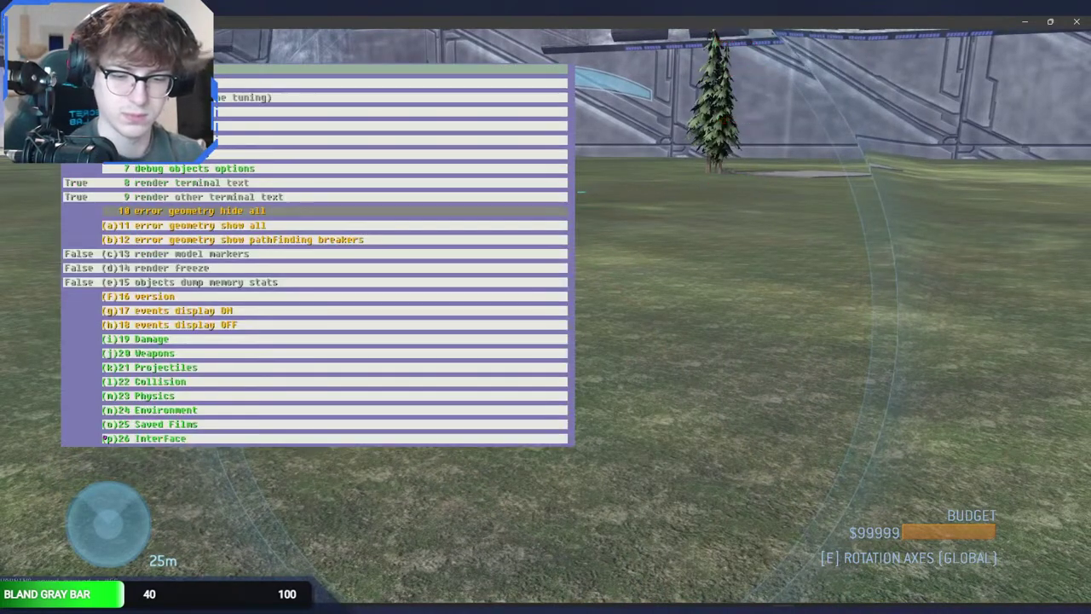
{"action": "key", "text": "h"}
{"action": "key", "text": "n"}
{"action": "key", "text": "Down"}
{"action": "key", "text": "Down"}
{"action": "key", "text": "Down"}
{"action": "key", "text": "Escape"}
{"action": "key", "text": "Escape"}
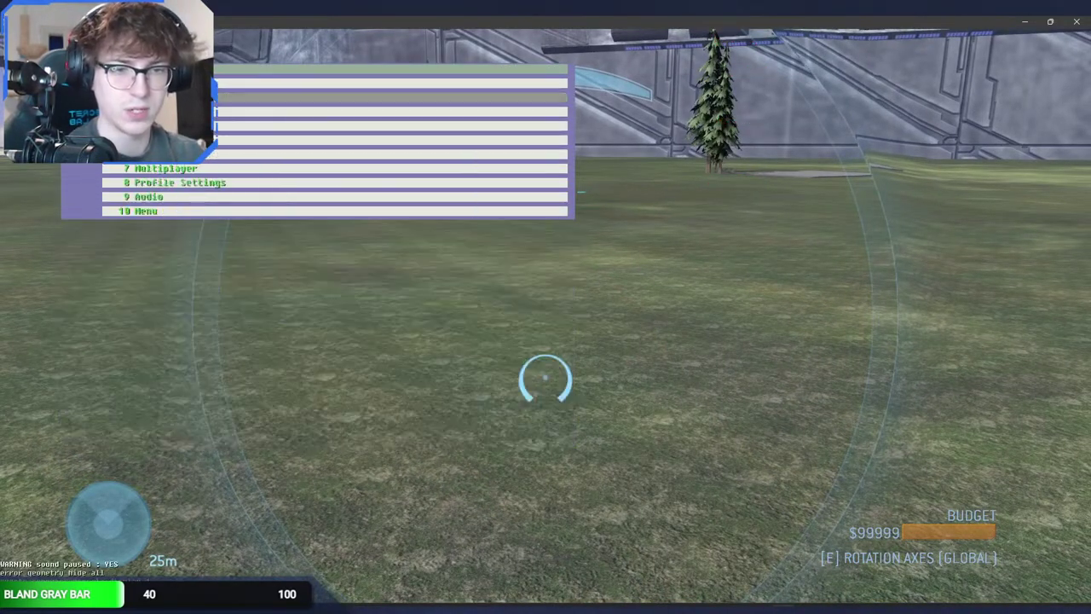
{"action": "key", "text": "Escape"}
Step: Spawn a wall piece from the Scenery palette to check how it looks on the map
{"action": "key", "text": "q"}
{"action": "key", "text": "Down"}
{"action": "key", "text": "Down"}
{"action": "key", "text": "Return"}
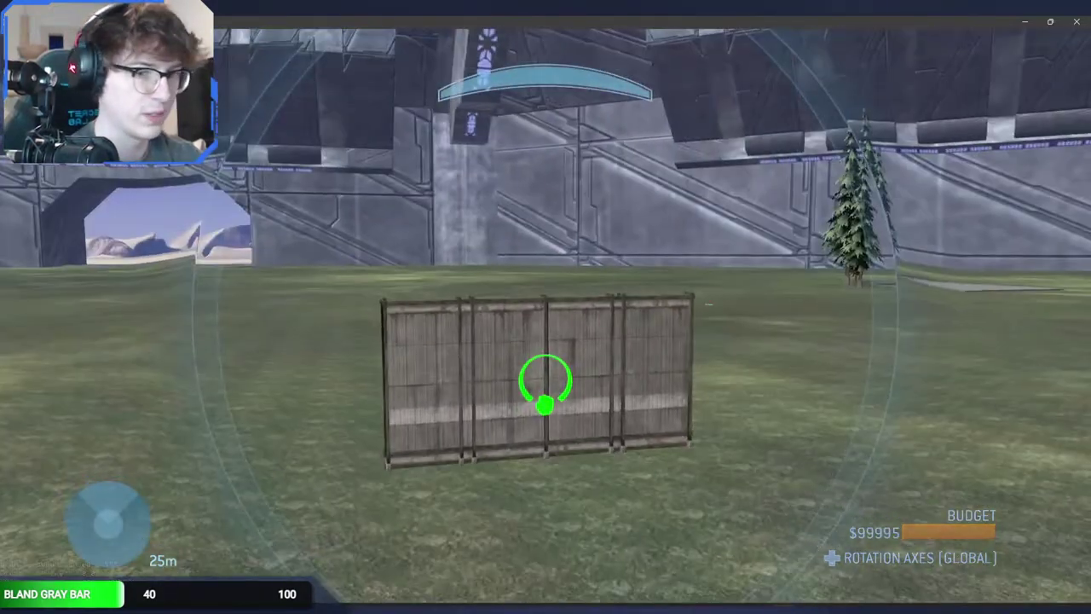
Step: Browse the Scenery palette down to Golf Ball to review its entries, and return to the top at Double Box
{"action": "key", "text": "q"}
{"action": "key", "text": "Down"}
{"action": "key", "text": "Down"}
{"action": "key", "text": "Down"}
{"action": "key", "text": "Down"}
{"action": "key", "text": "Down"}
{"action": "key", "text": "Down"}
{"action": "key", "text": "Down"}
{"action": "key", "text": "Down"}
{"action": "key", "text": "Down"}
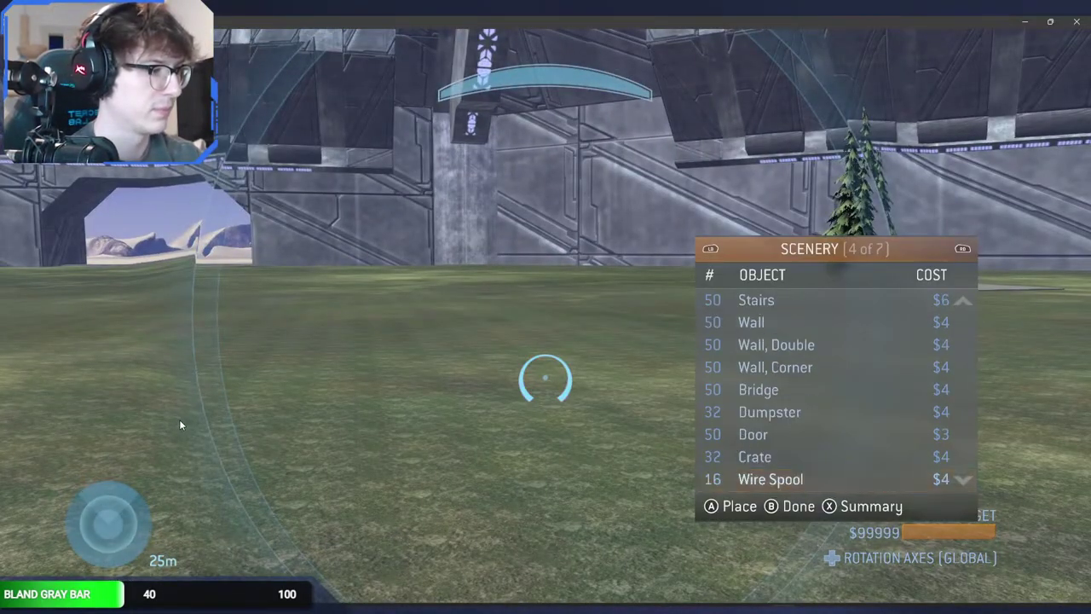
{"action": "key", "text": "Down"}
{"action": "key", "text": "Down"}
{"action": "key", "text": "Down"}
{"action": "key", "text": "Down"}
{"action": "key", "text": "Down"}
{"action": "key", "text": "Down"}
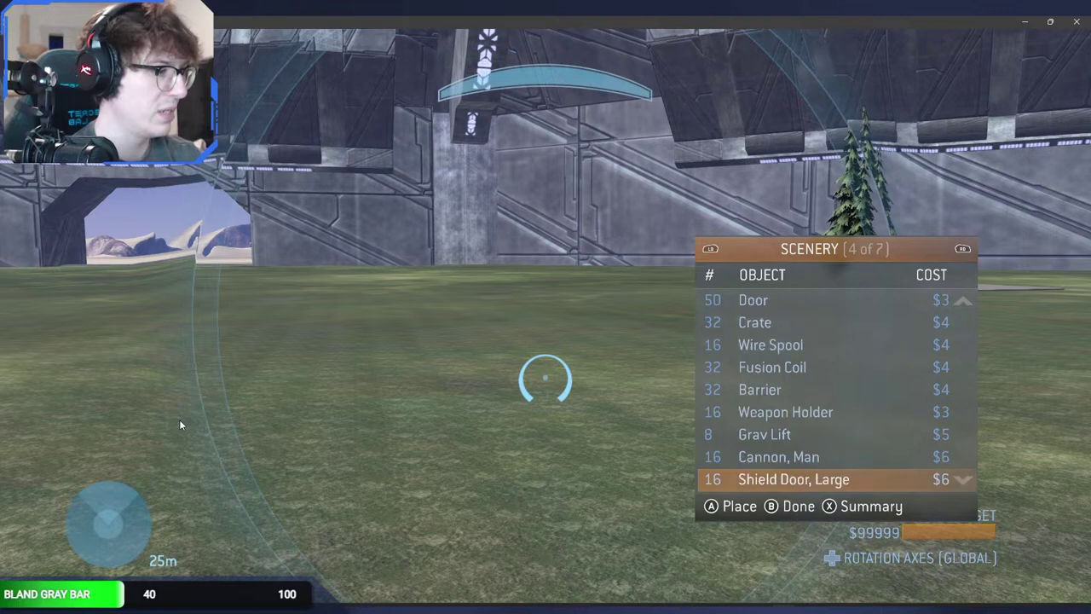
{"action": "key", "text": "Down"}
{"action": "key", "text": "Down"}
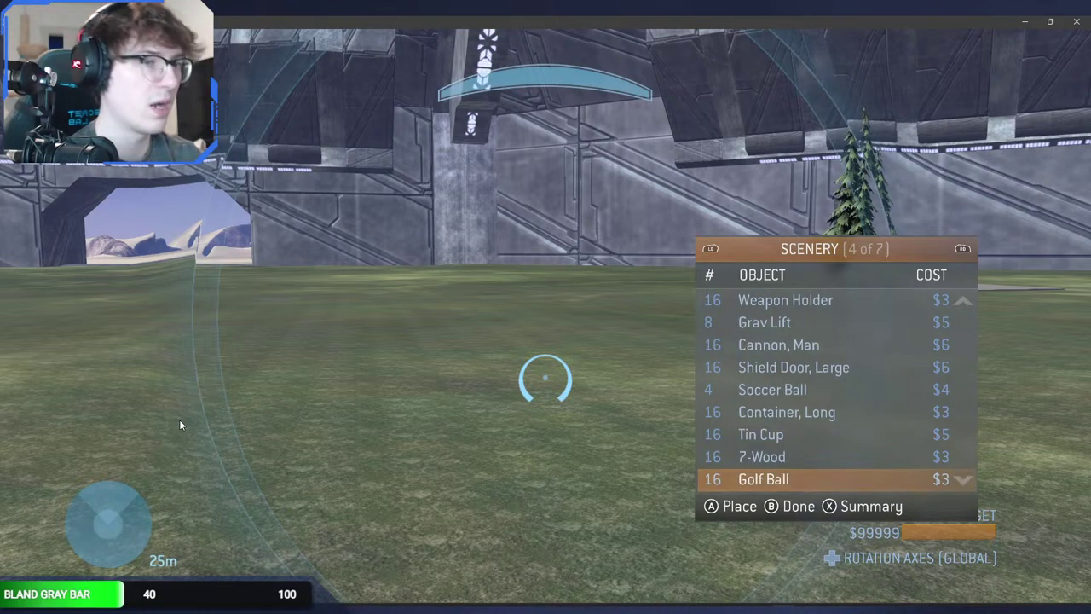
{"action": "key", "text": "Page_Up"}
{"action": "key", "text": "Page_Up"}
{"action": "key", "text": "Page_Up"}
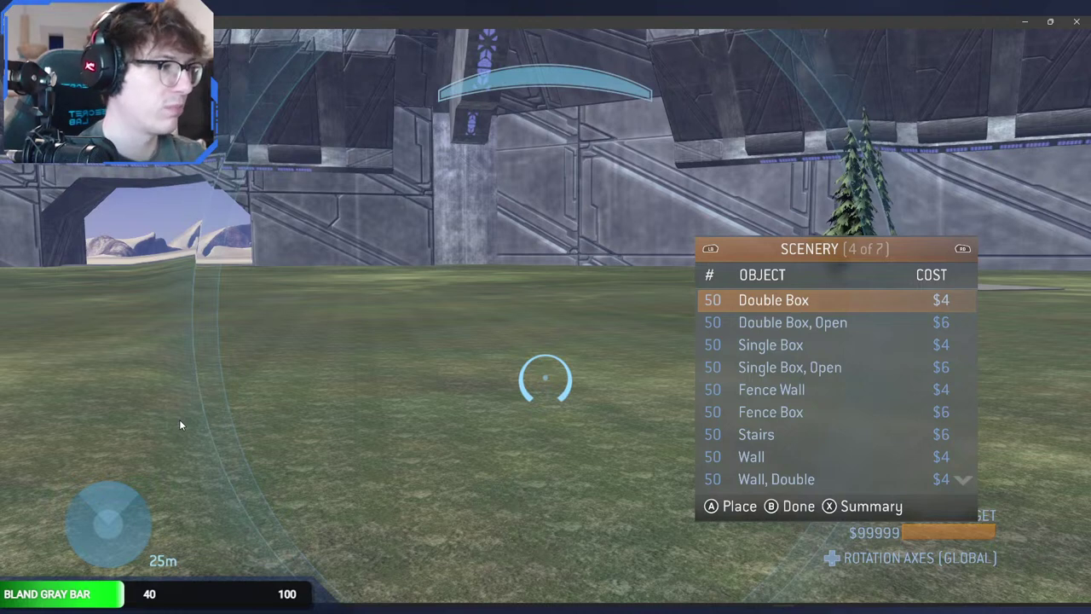
Step: Review the Scenery entries again from Double Box through the walls, Bridge, Door and Fusion Coil to Cannon, Man
{"action": "key", "text": "Down"}
{"action": "key", "text": "Down"}
{"action": "key", "text": "Down"}
{"action": "key", "text": "Down"}
{"action": "key", "text": "Down"}
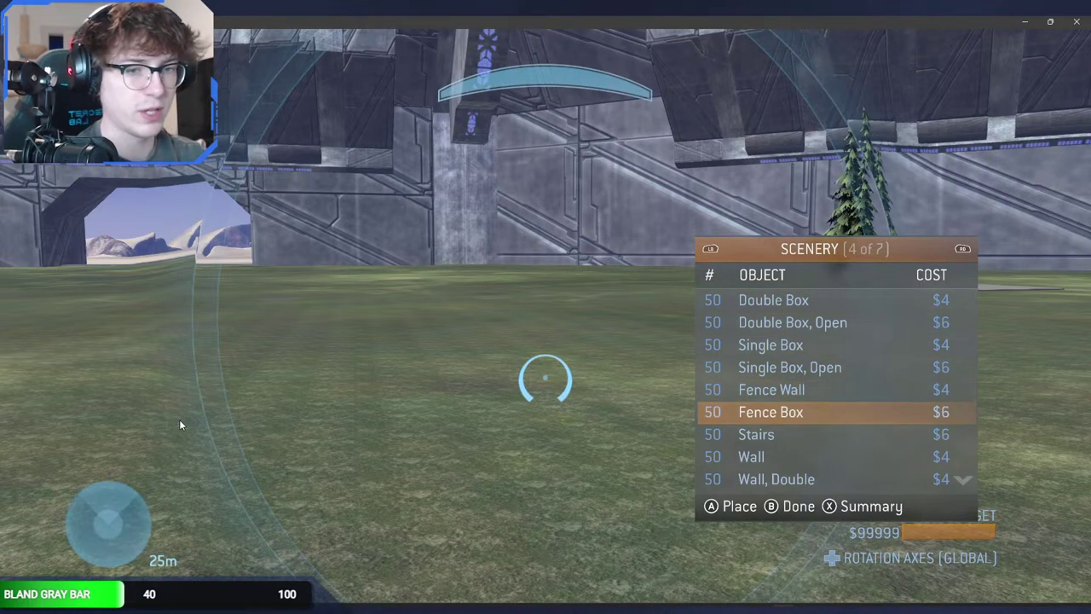
{"action": "key", "text": "Down"}
{"action": "key", "text": "Down"}
{"action": "key", "text": "Down"}
{"action": "key", "text": "Down"}
{"action": "key", "text": "Down"}
{"action": "key", "text": "Down"}
{"action": "key", "text": "Down"}
{"action": "key", "text": "Down"}
{"action": "key", "text": "Down"}
{"action": "key", "text": "Down"}
{"action": "key", "text": "Down"}
{"action": "key", "text": "Down"}
{"action": "key", "text": "Down"}
{"action": "key", "text": "Down"}
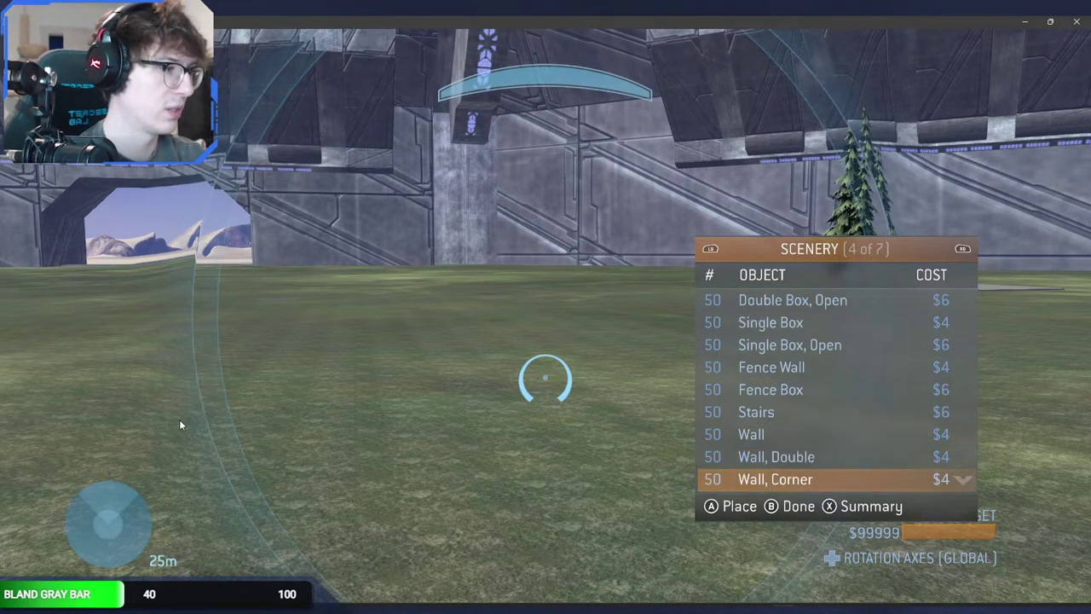
{"action": "key", "text": "Up"}
{"action": "key", "text": "Down"}
{"action": "key", "text": "Down"}
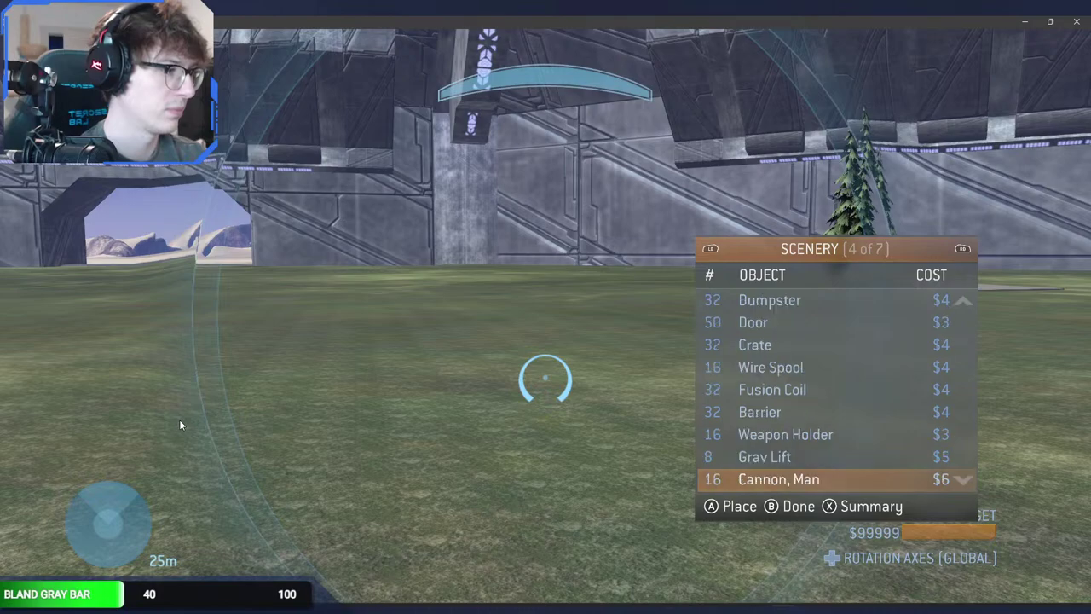
Step: Spawn a Wire Spool from the Scenery palette to inspect its model, and delete it
{"action": "key", "text": "Up"}
{"action": "key", "text": "Up"}
{"action": "key", "text": "Up"}
{"action": "key", "text": "Up"}
{"action": "key", "text": "Up"}
{"action": "key", "text": "Return"}
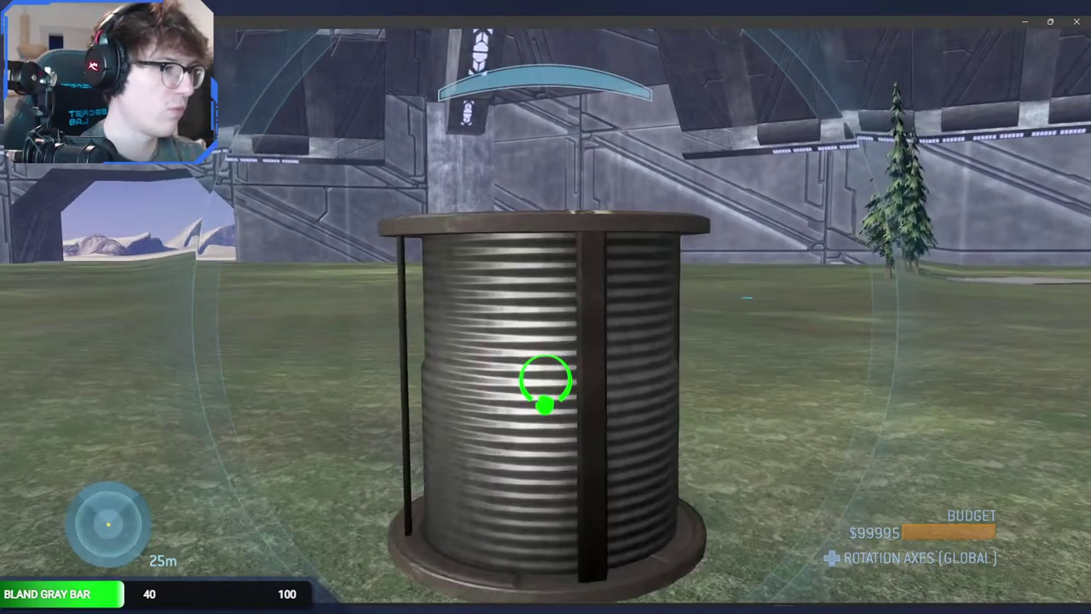
{"action": "key", "text": "Delete"}
Step: Spawn the Crate listed just above Wire Spool in the Scenery palette and delete it again
{"action": "key", "text": "x"}
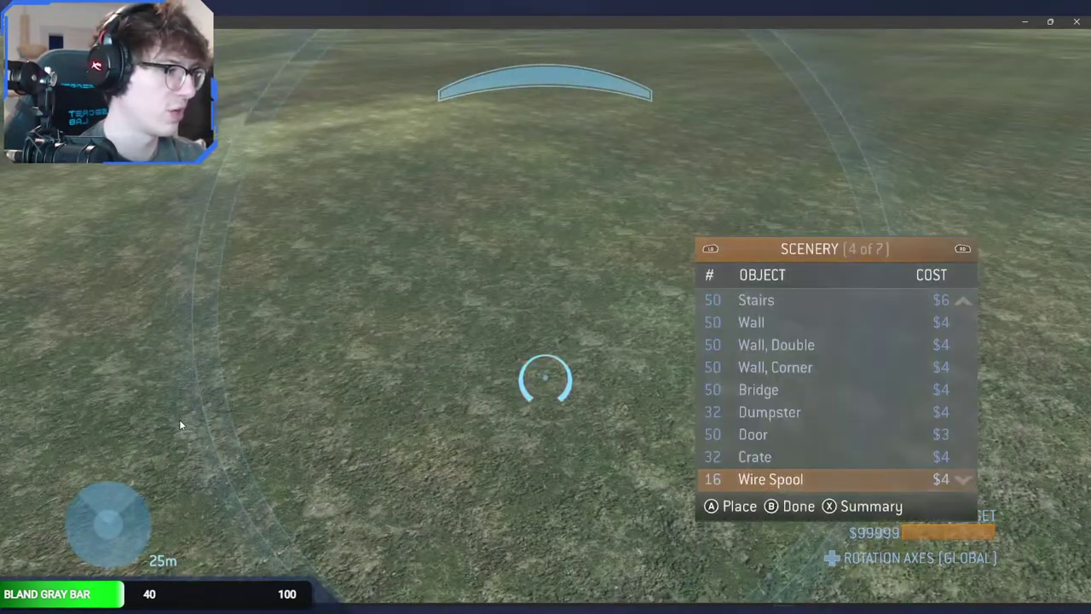
{"action": "key", "text": "Down"}
{"action": "key", "text": "Up"}
{"action": "key", "text": "Up"}
{"action": "key", "text": "Return"}
{"action": "key", "text": "Delete"}
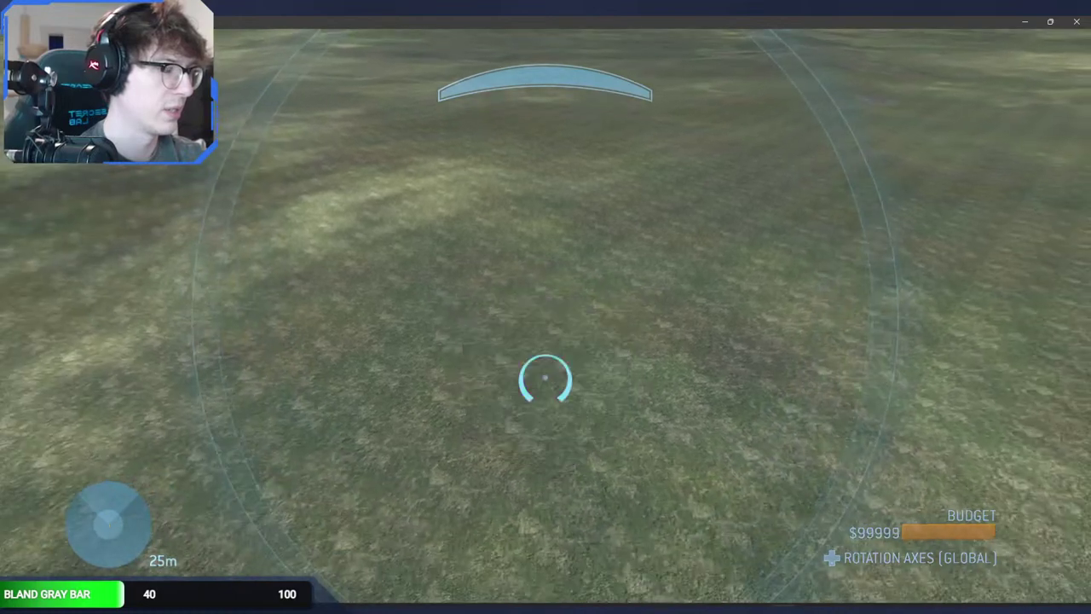
Step: Spawn a Shield Door, Large to check its energy effect, and delete it
{"action": "key", "text": "Down"}
{"action": "key", "text": "Down"}
{"action": "key", "text": "Down"}
{"action": "key", "text": "Down"}
{"action": "key", "text": "Down"}
{"action": "key", "text": "Down"}
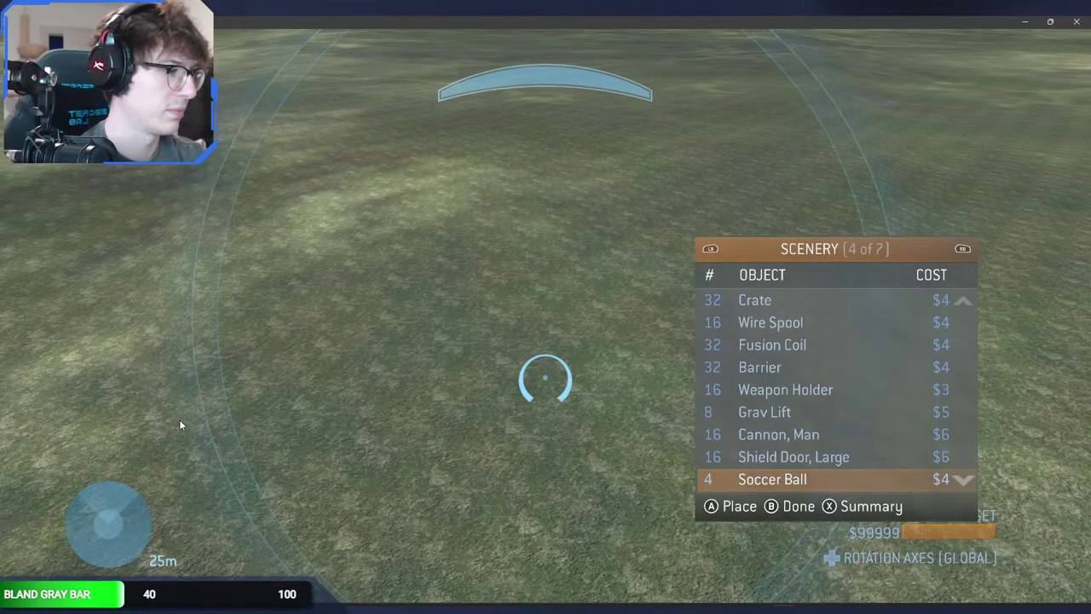
{"action": "key", "text": "Up"}
{"action": "key", "text": "Return"}
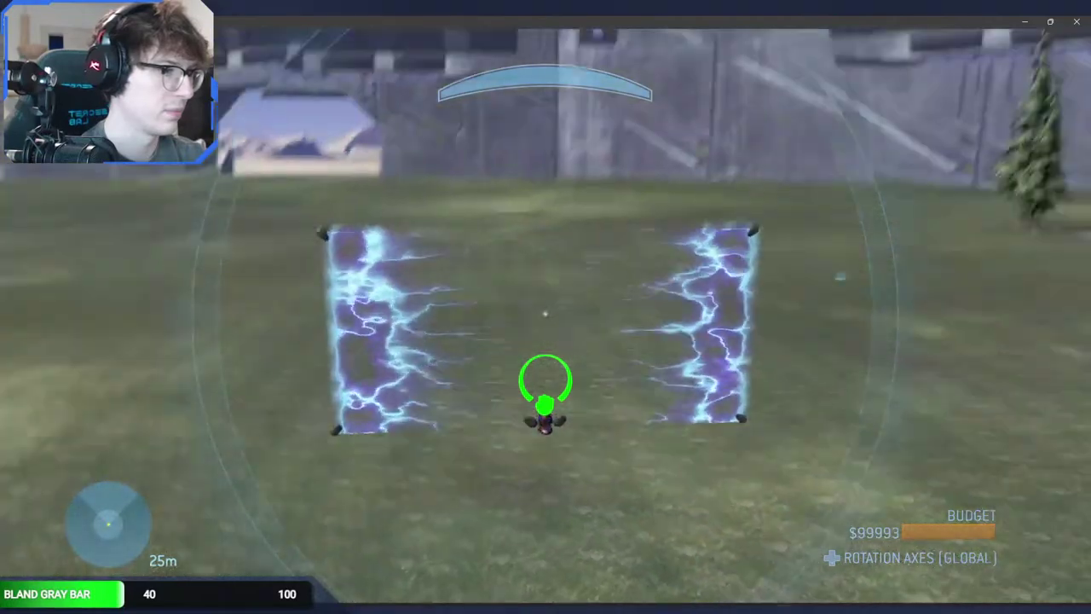
{"action": "key", "text": "Delete"}
Step: Spawn a Container, Long from the Scenery palette, examine it and delete it
{"action": "key", "text": "x"}
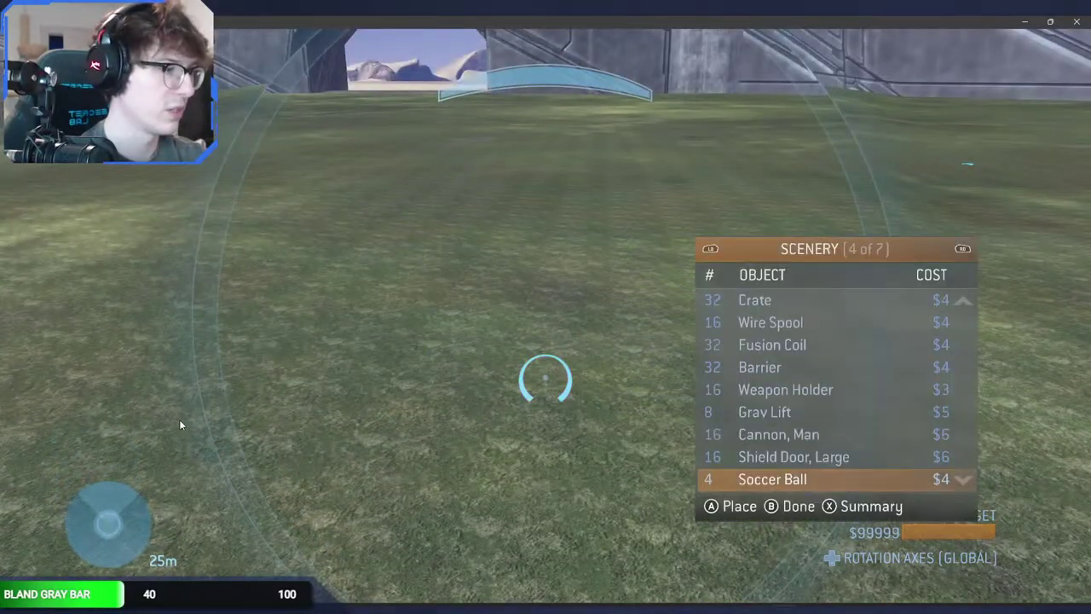
{"action": "key", "text": "Down"}
{"action": "key", "text": "Return"}
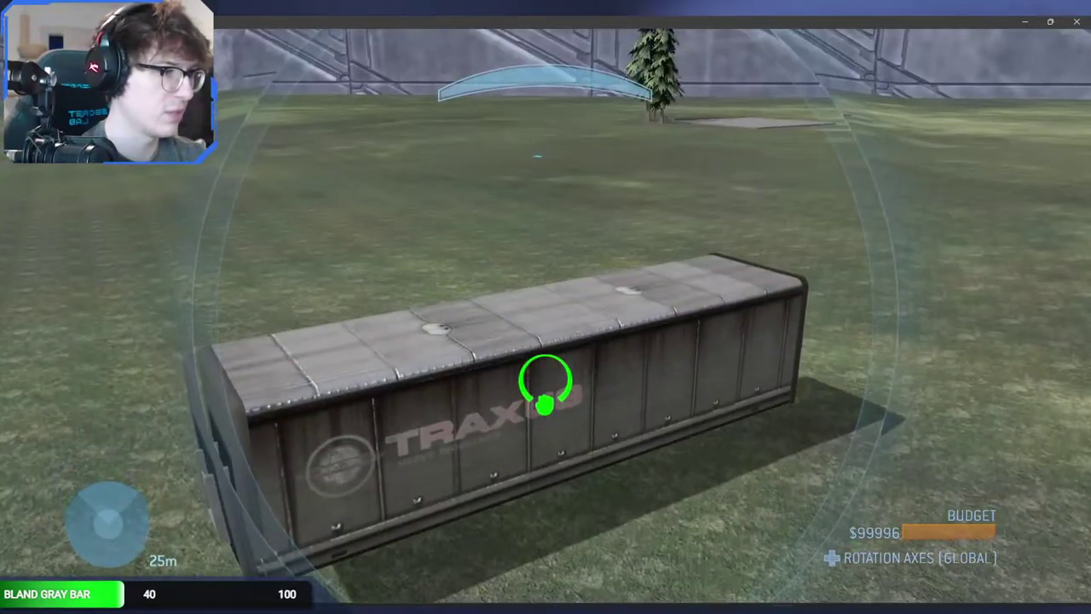
{"action": "key", "text": "Delete"}
Step: Go back to the start of the Scenery palette, spawn the Double Box for a second check and delete it
{"action": "key", "text": "x"}
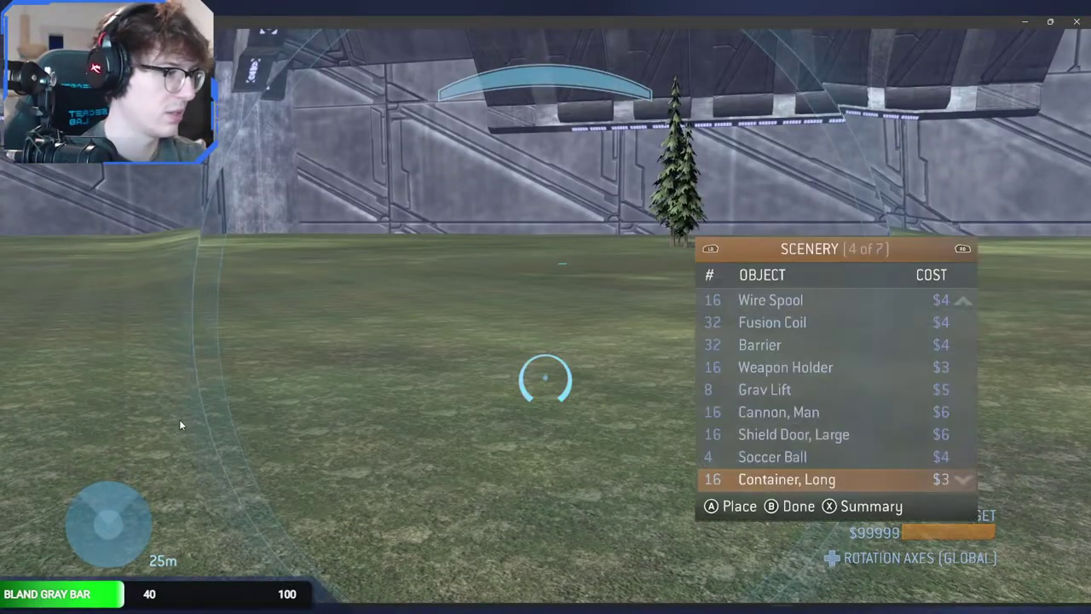
{"action": "key", "text": "Up"}
{"action": "key", "text": "Up"}
{"action": "key", "text": "Up"}
{"action": "key", "text": "Up"}
{"action": "key", "text": "Up"}
{"action": "key", "text": "Up"}
{"action": "key", "text": "Up"}
{"action": "key", "text": "Up"}
{"action": "key", "text": "Up"}
{"action": "key", "text": "Up"}
{"action": "key", "text": "Up"}
{"action": "key", "text": "Up"}
{"action": "key", "text": "Up"}
{"action": "key", "text": "Up"}
{"action": "key", "text": "Up"}
{"action": "key", "text": "Up"}
{"action": "key", "text": "Down"}
{"action": "key", "text": "Up"}
{"action": "key", "text": "Return"}
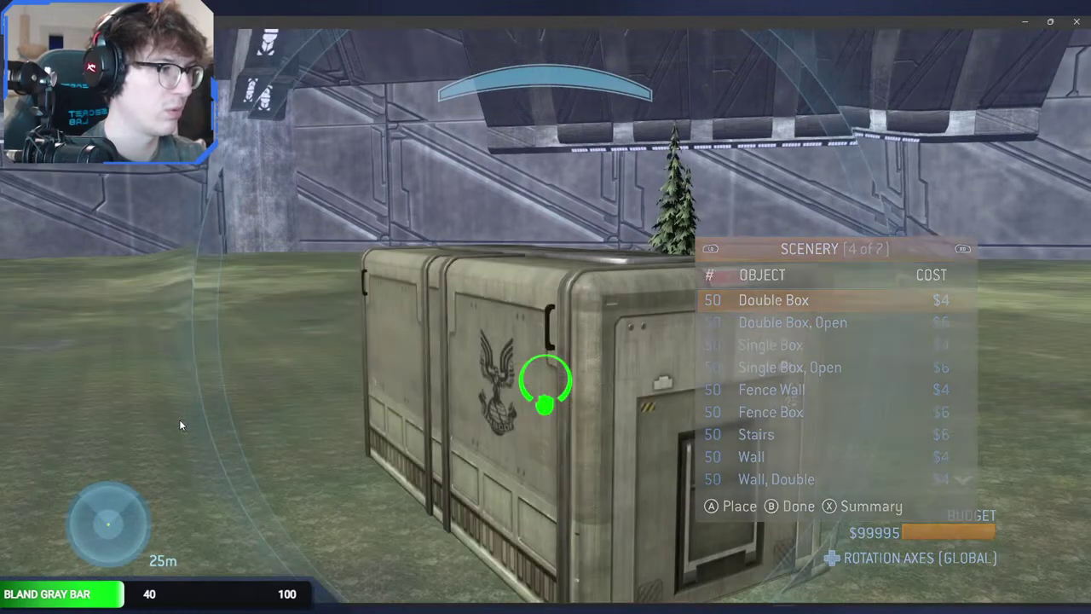
{"action": "key", "text": "Delete"}
Step: Spawn a Double Box, Open, look through its interior and delete it
{"action": "key", "text": "x"}
{"action": "key", "text": "Down"}
{"action": "key", "text": "Return"}
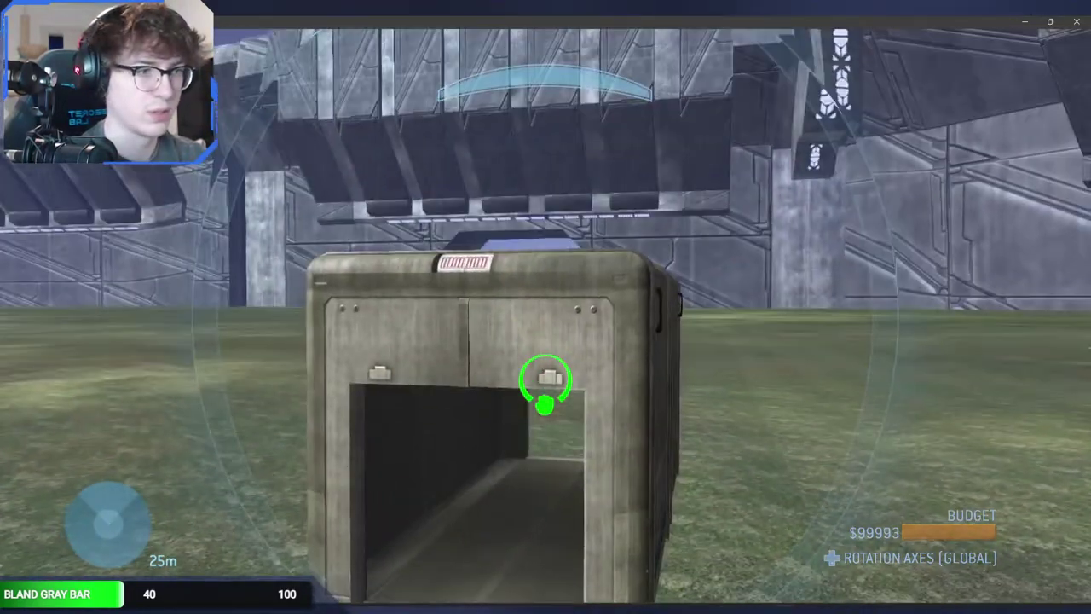
{"action": "key", "text": "Delete"}
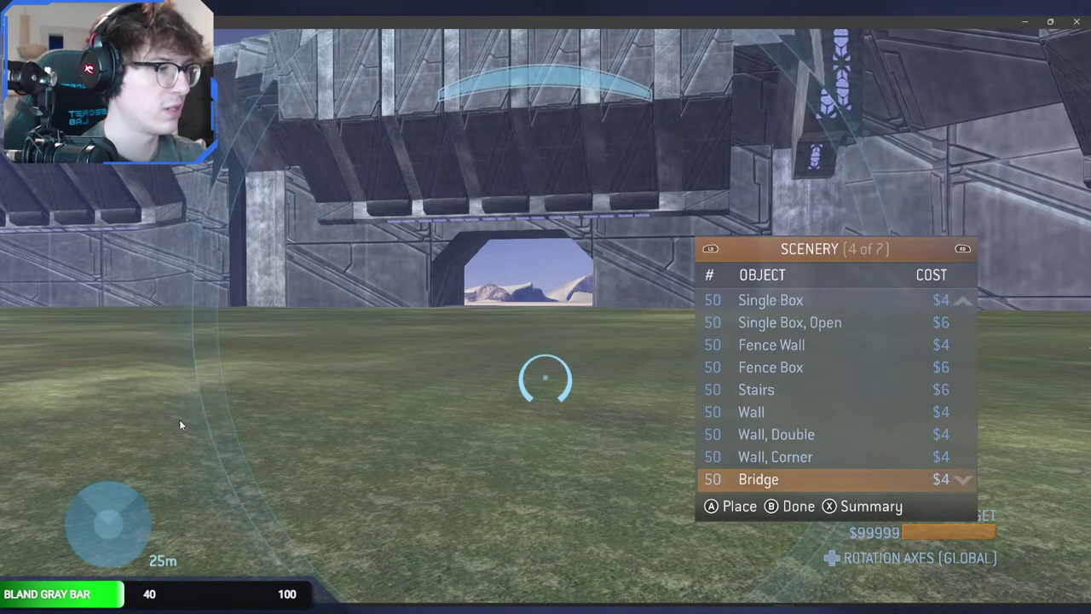
Step: Review the remaining Scenery entries from Bridge down to the FX filters, ending at FX, Juicy
{"action": "key", "text": "Down"}
{"action": "key", "text": "Down"}
{"action": "key", "text": "Down"}
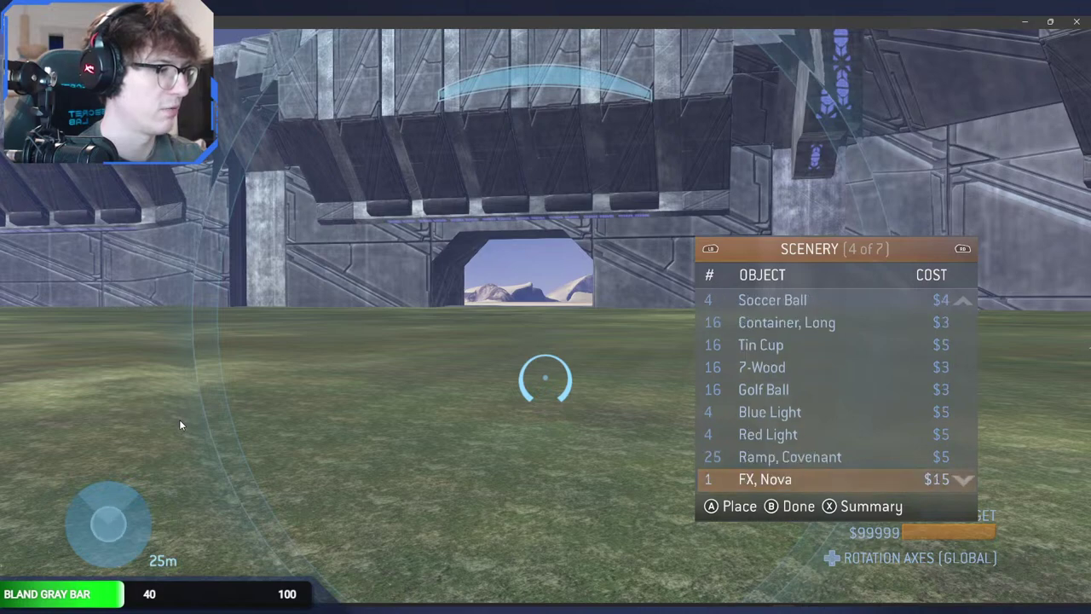
{"action": "key", "text": "Down"}
{"action": "key", "text": "Down"}
{"action": "key", "text": "Down"}
{"action": "key", "text": "Down"}
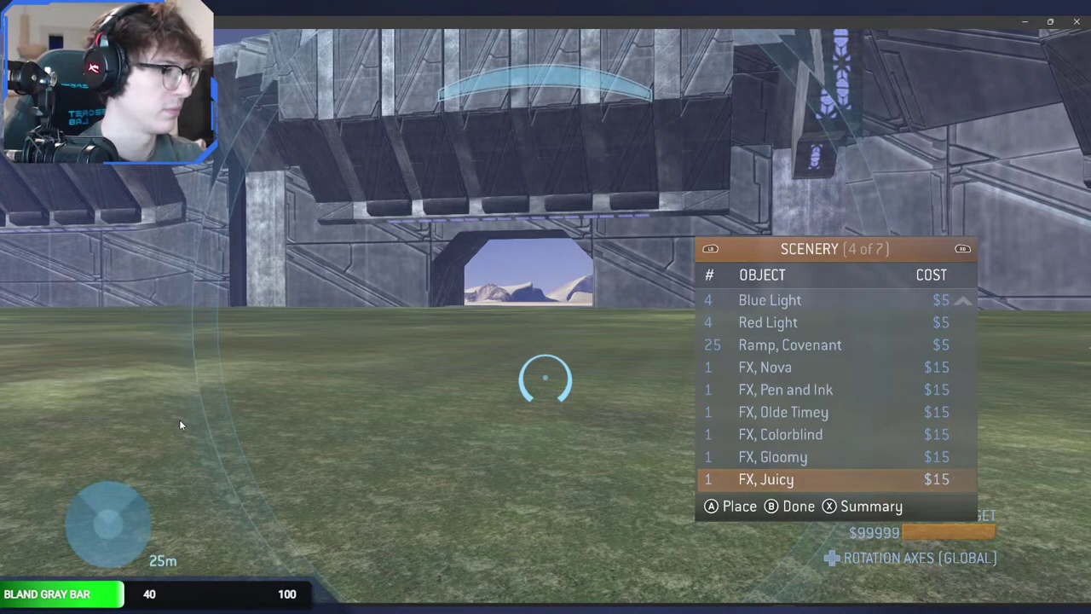
Step: Spawn a Ramp, Covenant from the Scenery palette, switch to player mode and shoot its power core
{"action": "key", "text": "Up"}
{"action": "key", "text": "Return"}
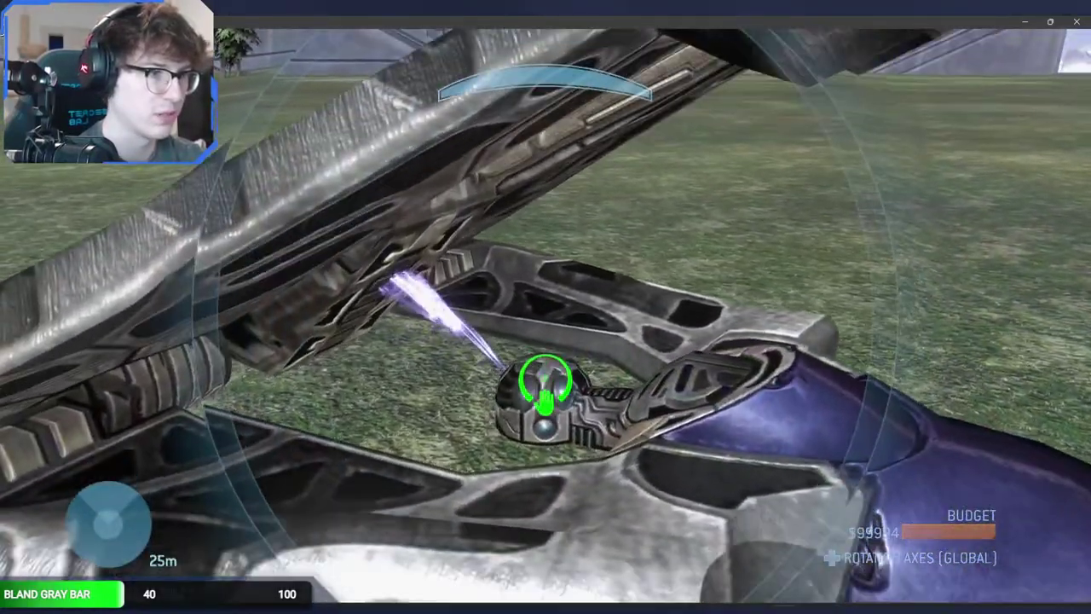
{"action": "key", "text": "Up"}
{"action": "left_click", "coordinate": [546, 378]}
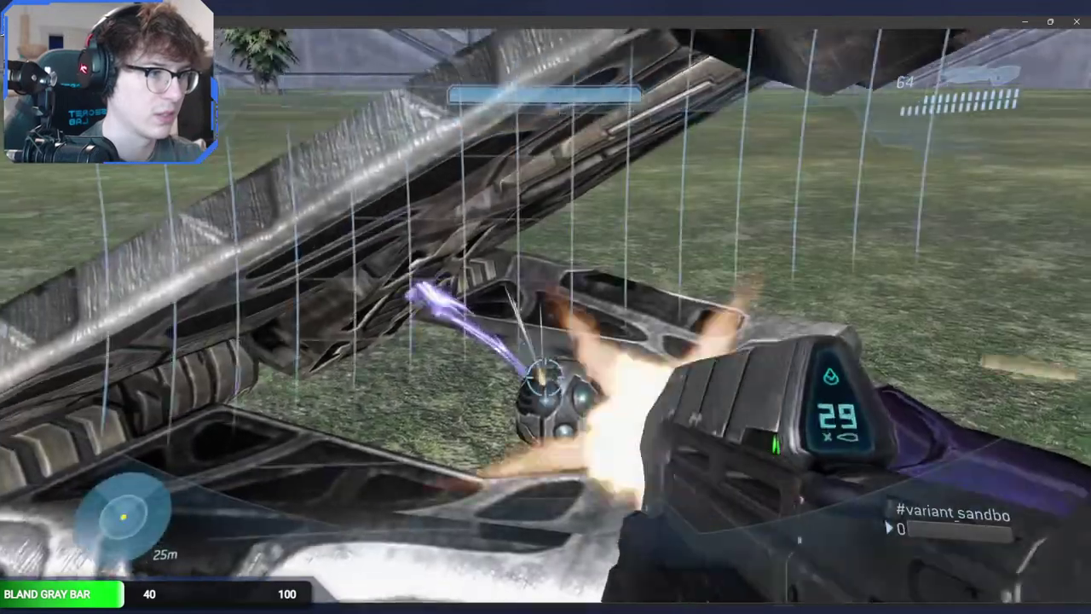
{"action": "key", "text": "s"}
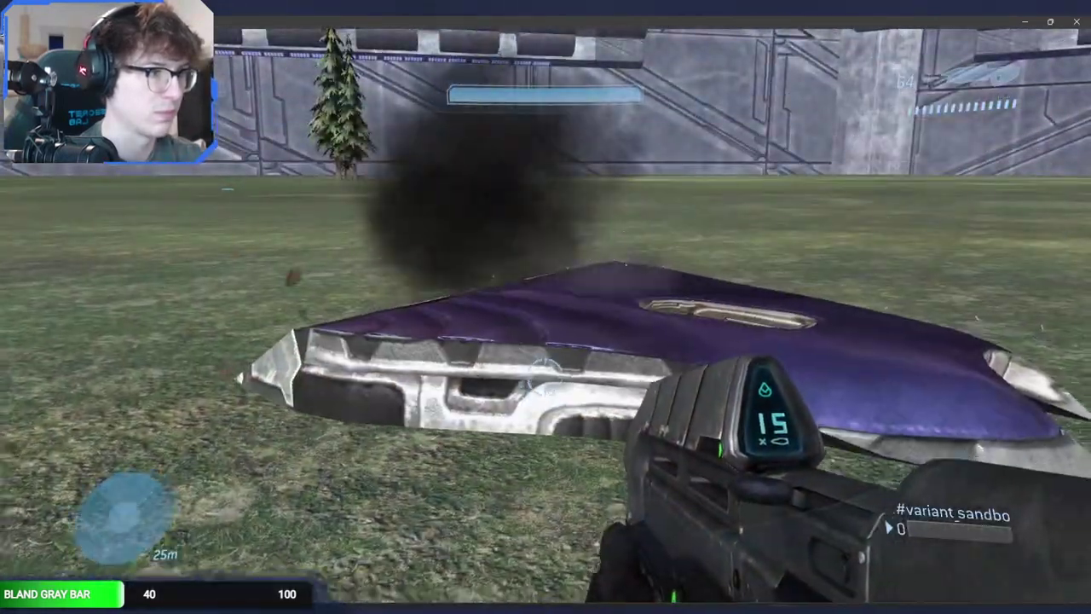
Step: Return to editing mode and examine the Covenant ramp from several sides
{"action": "key", "text": "4"}
{"action": "key", "text": "a"}
{"action": "key", "text": "s"}
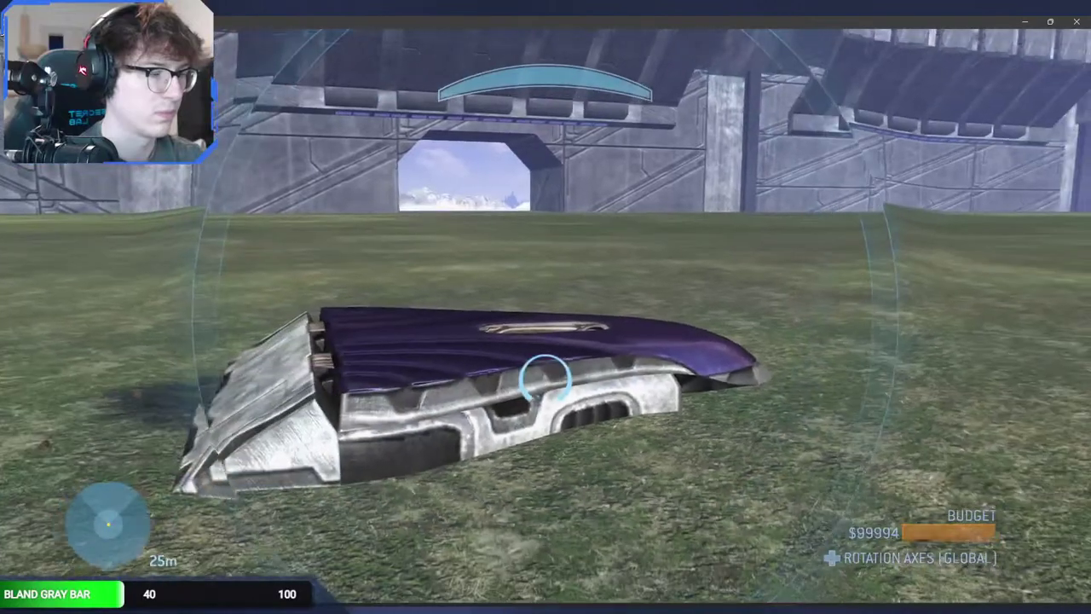
{"action": "key", "text": "w"}
{"action": "key", "text": "a"}
{"action": "key", "text": "s"}
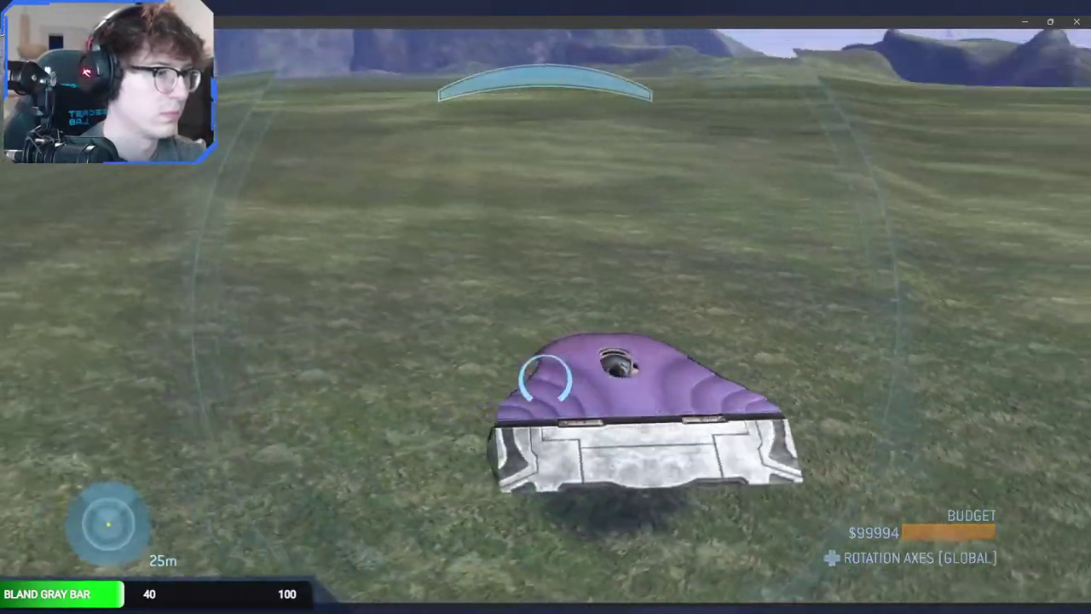
{"action": "key", "text": "a"}
{"action": "key", "text": "s"}
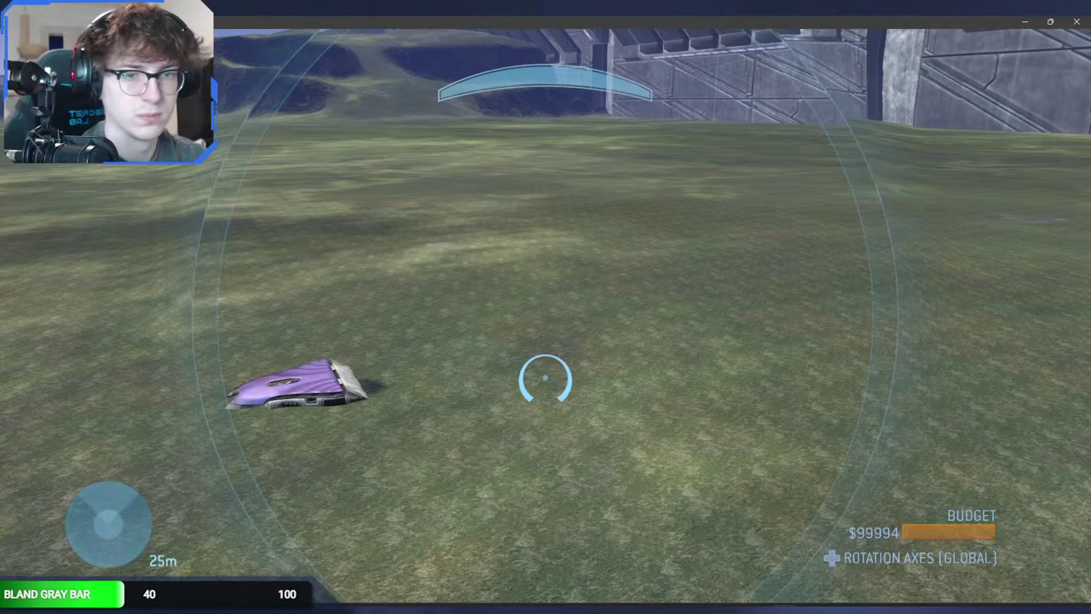
{"action": "key", "text": "ctrl"}
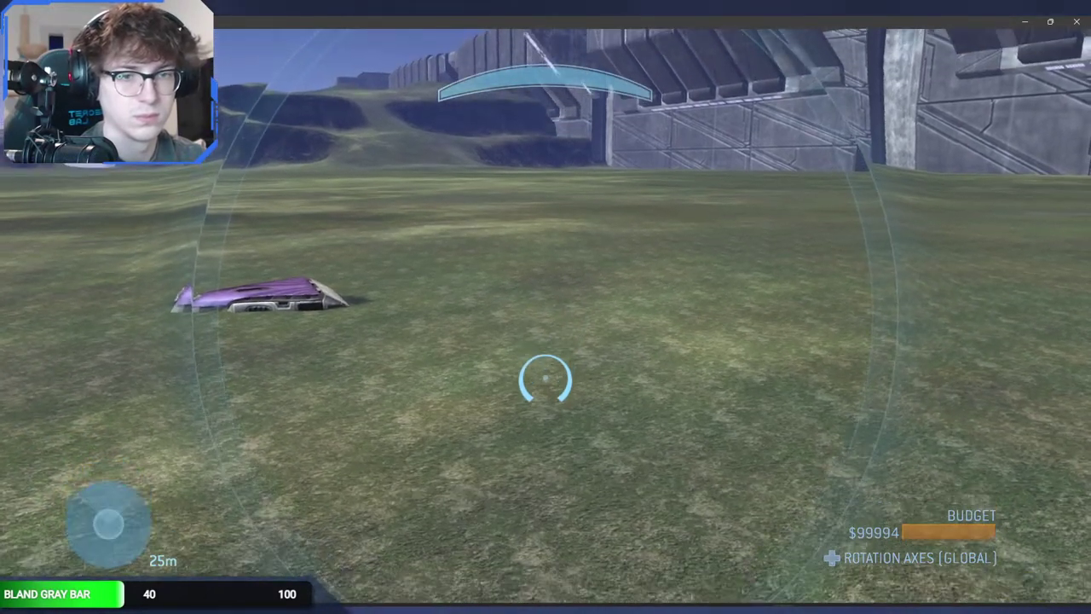
Step: Spawn a 7-Wood from the Scenery palette and pick it up in player mode
{"action": "key", "text": "x"}
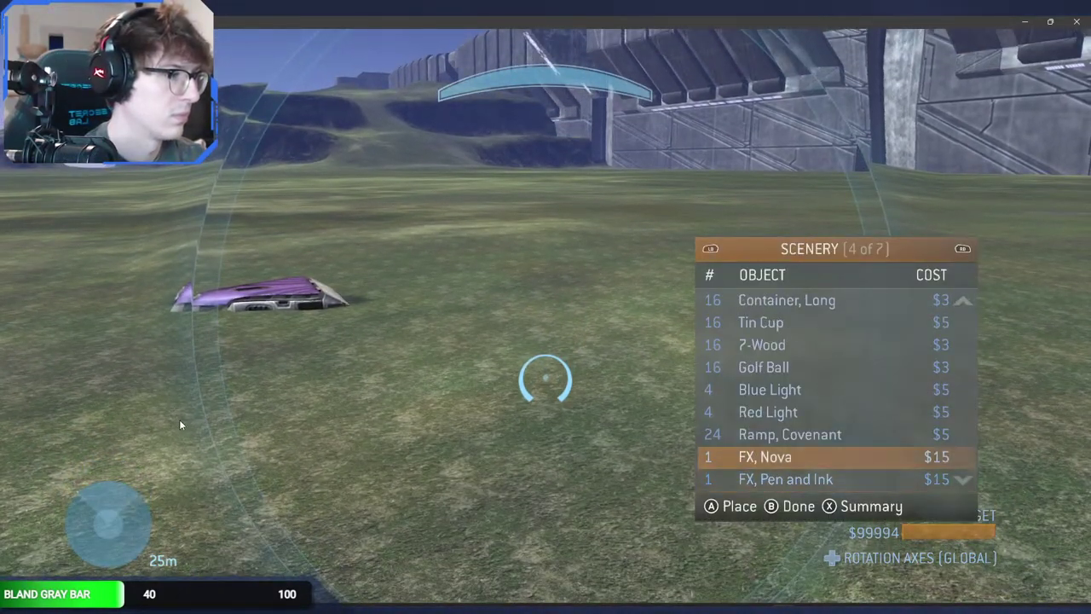
{"action": "key", "text": "Return"}
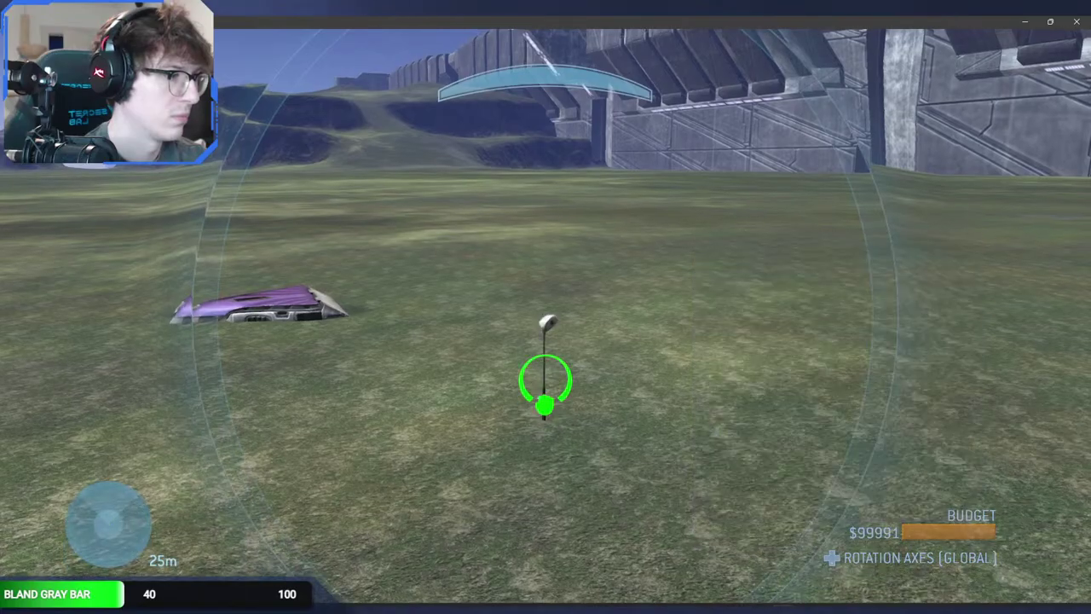
{"action": "key", "text": "s"}
{"action": "key", "text": "w"}
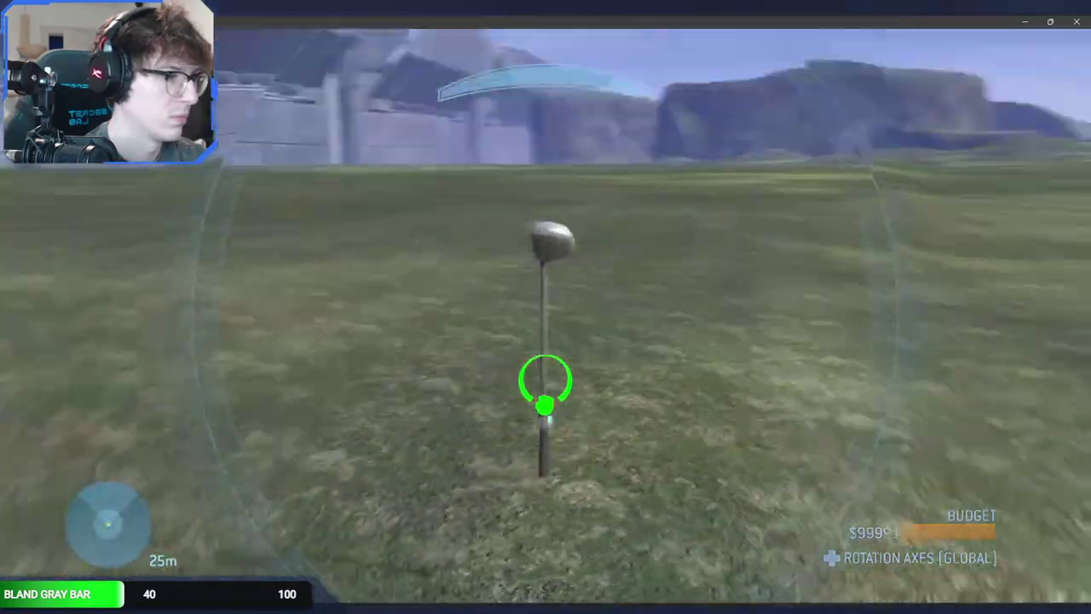
{"action": "key", "text": "Up"}
{"action": "key", "text": "w"}
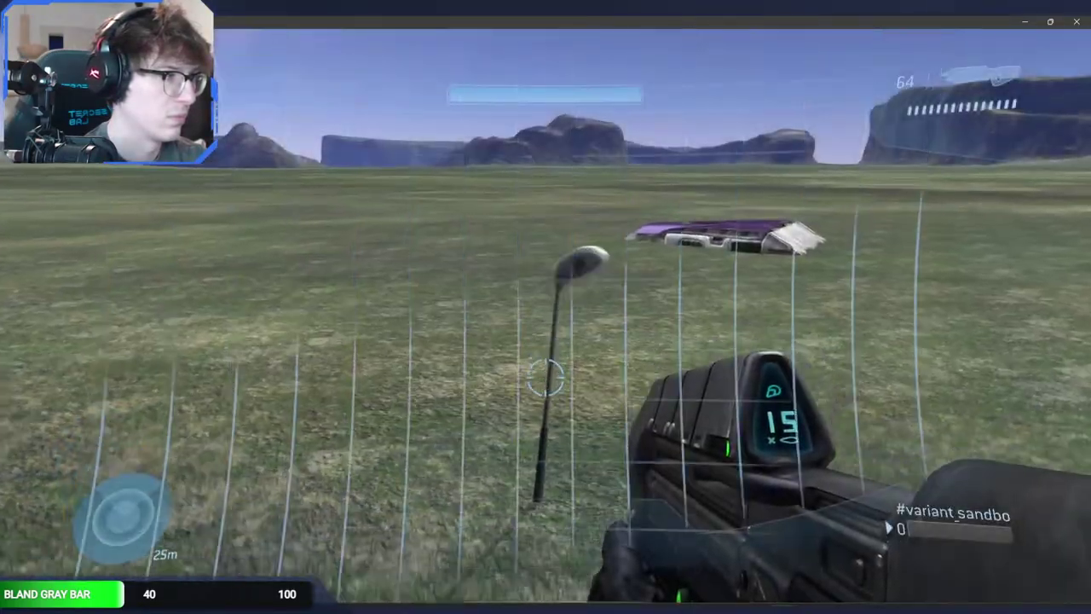
{"action": "key", "text": "e"}
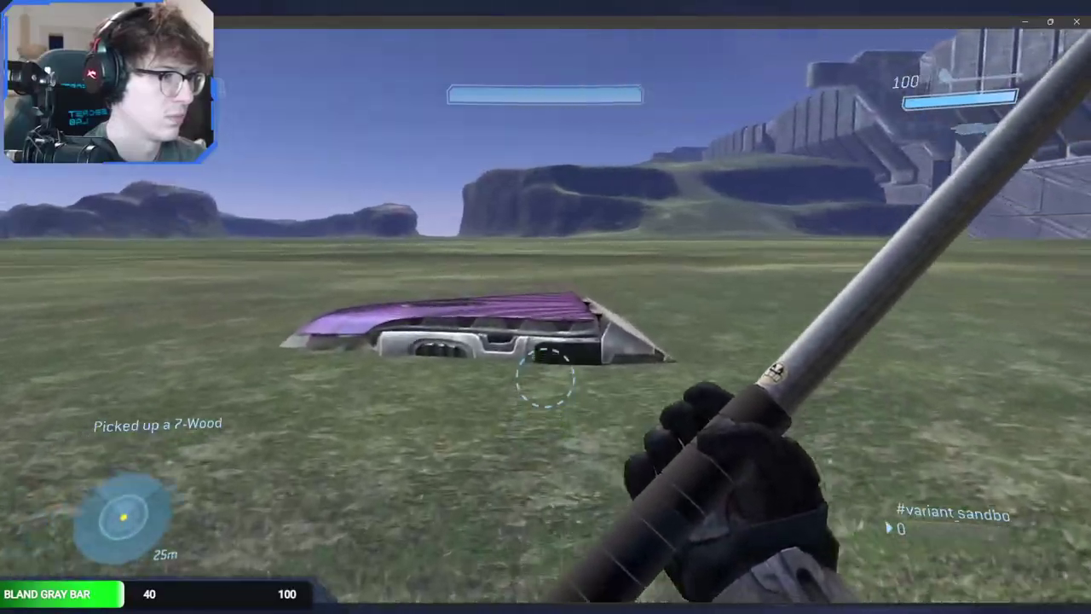
Step: Test the 7-Wood by swinging it twice near the Covenant ramp
{"action": "key", "text": "w"}
{"action": "left_click", "coordinate": [546, 378]}
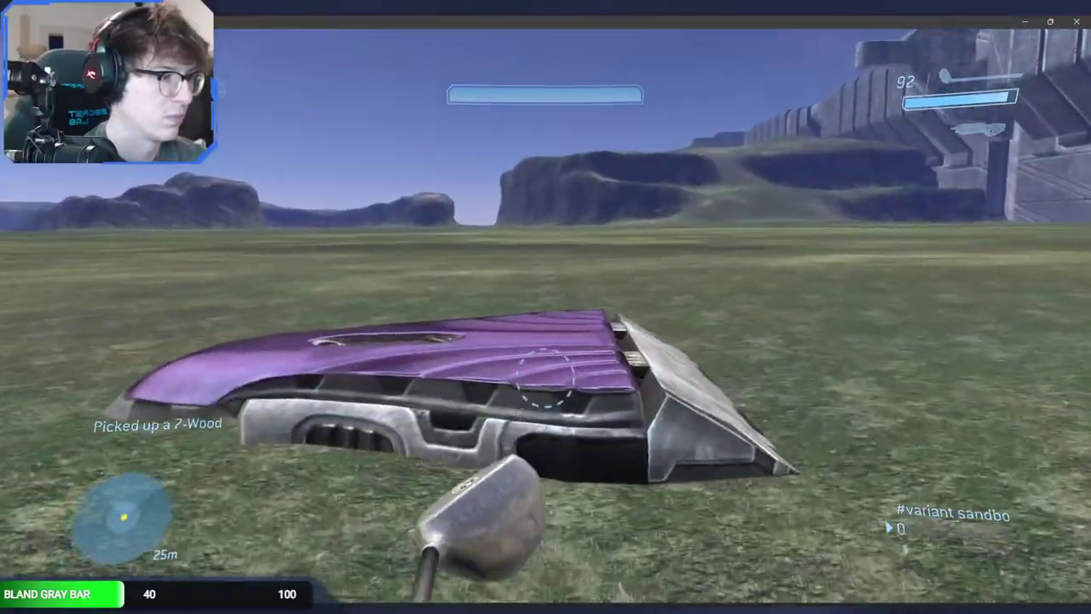
{"action": "key", "text": "d"}
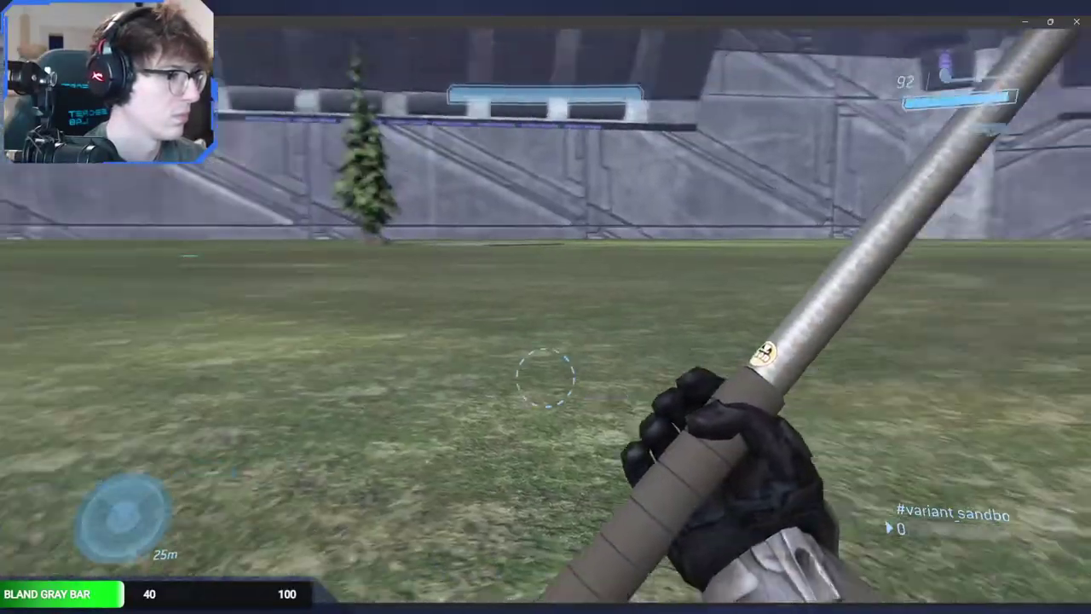
{"action": "key", "text": "s"}
{"action": "left_click", "coordinate": [546, 378]}
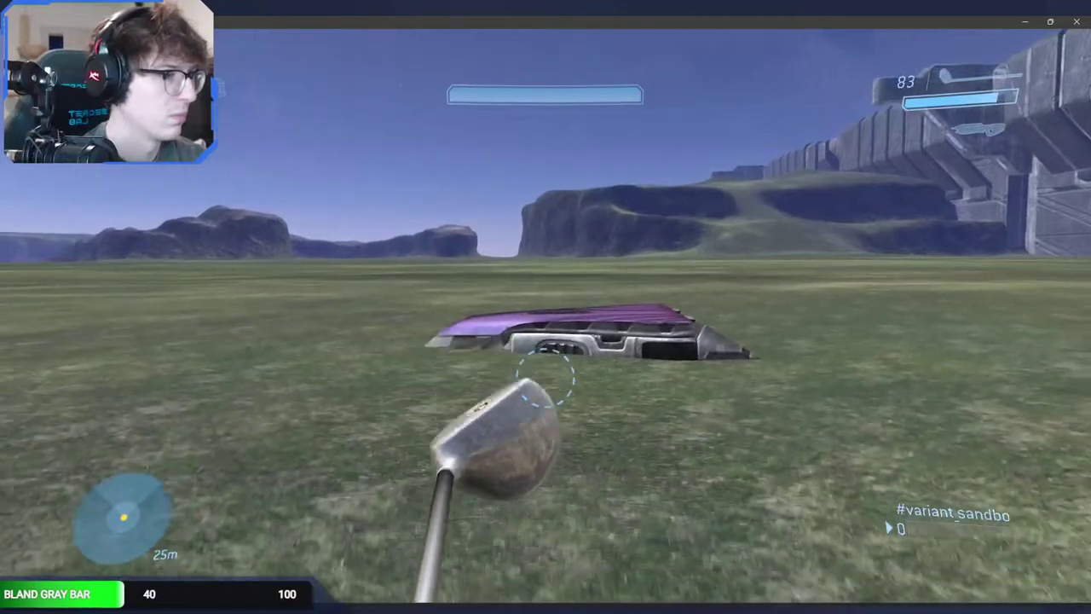
Step: Return to editing mode and try to place a Grs Ground, S from the Structure palette
{"action": "key", "text": "Up"}
{"action": "key", "text": "x"}
{"action": "key", "text": "e"}
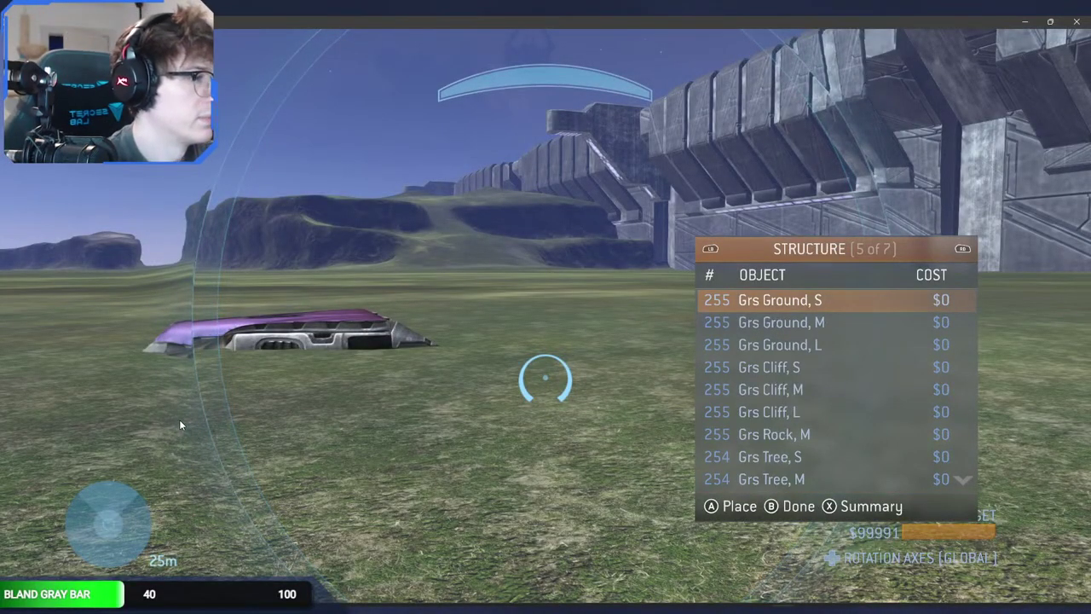
{"action": "key", "text": "Return"}
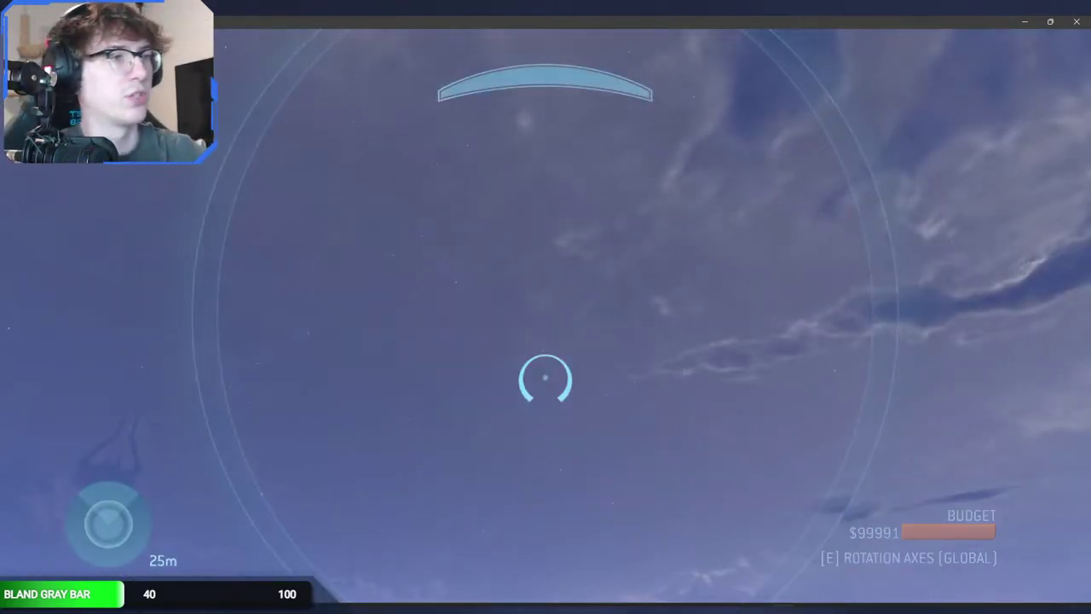
Step: Switch to Sapien, add a new crate instance to the scenario and set its type to rock_flat_large
{"action": "key", "text": "alt+Tab"}
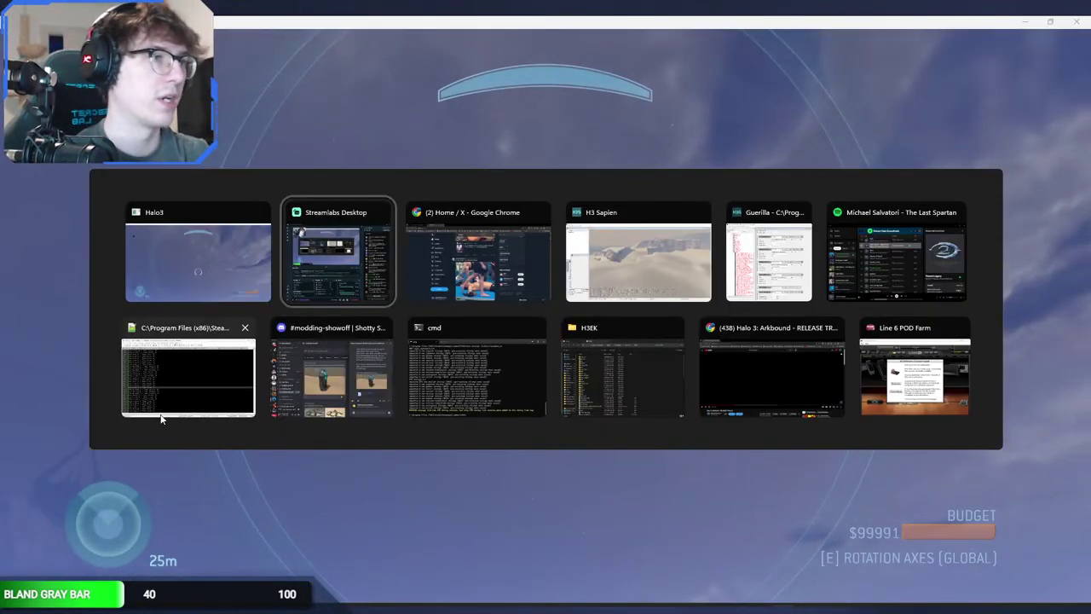
{"action": "left_click", "coordinate": [606, 330]}
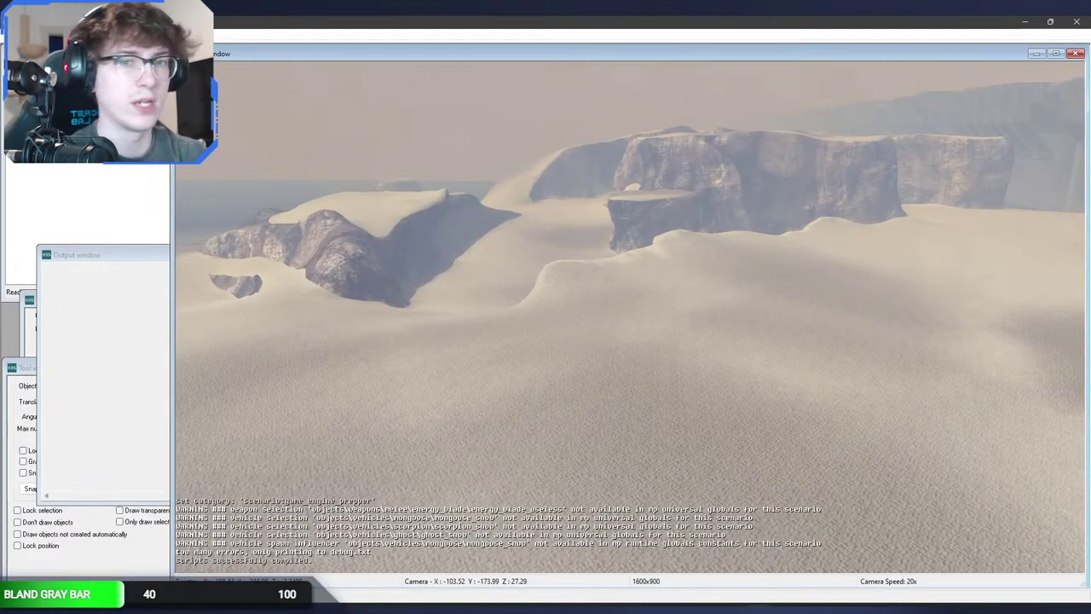
{"action": "key", "text": "alt+Tab"}
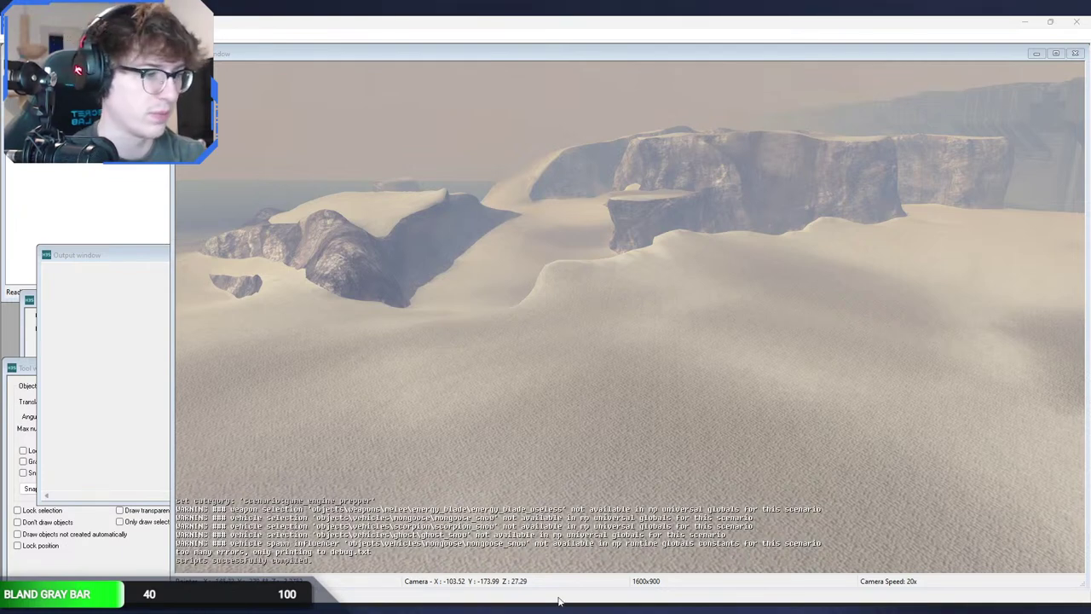
{"action": "double_click", "coordinate": [51, 91]}
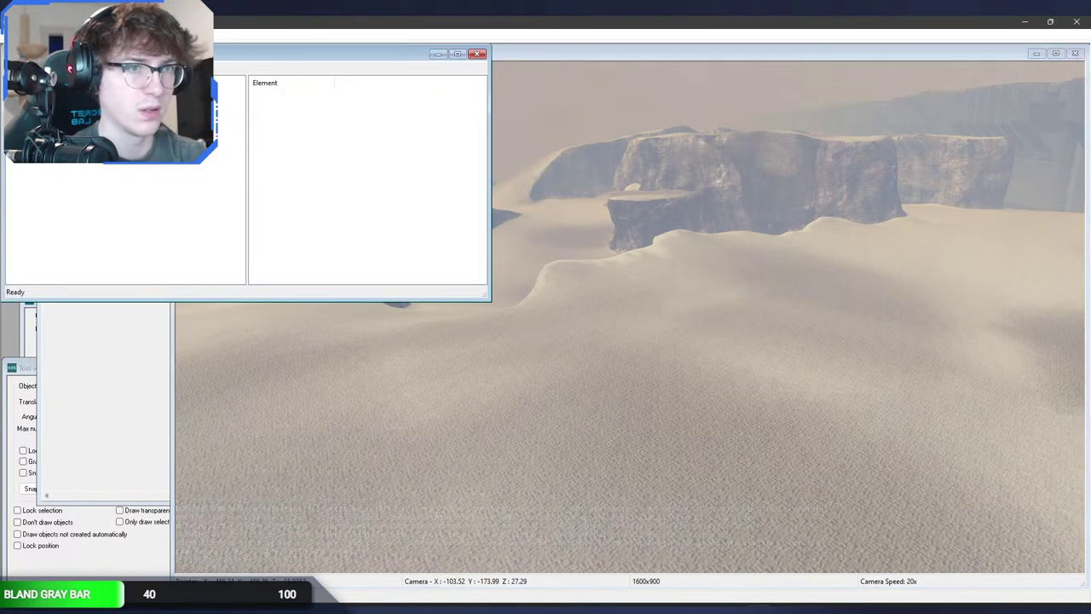
{"action": "double_click", "coordinate": [61, 102]}
{"action": "left_click", "coordinate": [49, 185]}
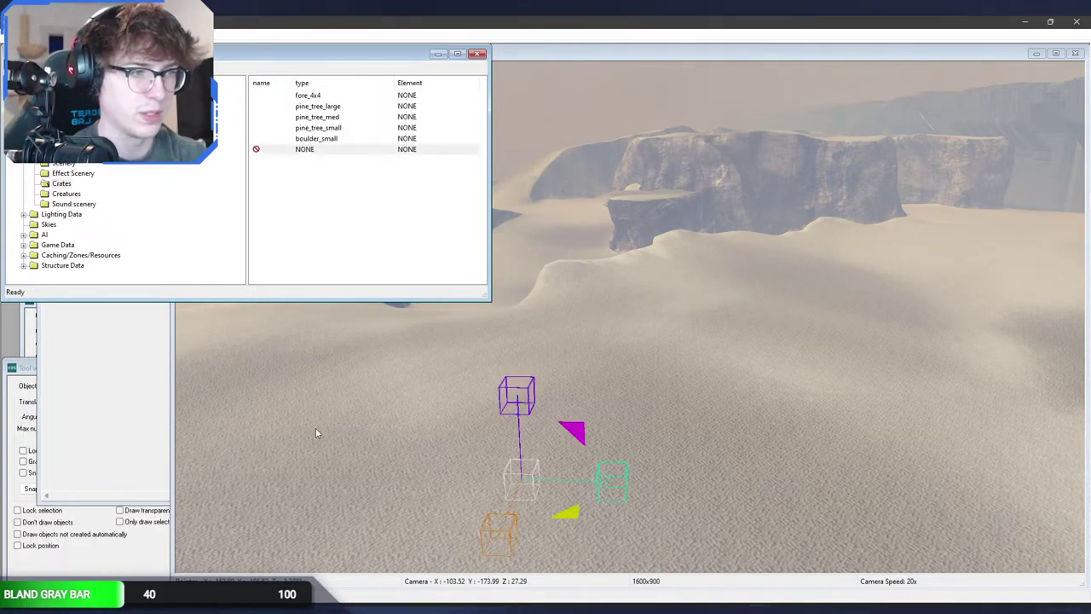
{"action": "left_click", "coordinate": [36, 337]}
{"action": "left_click", "coordinate": [166, 322]}
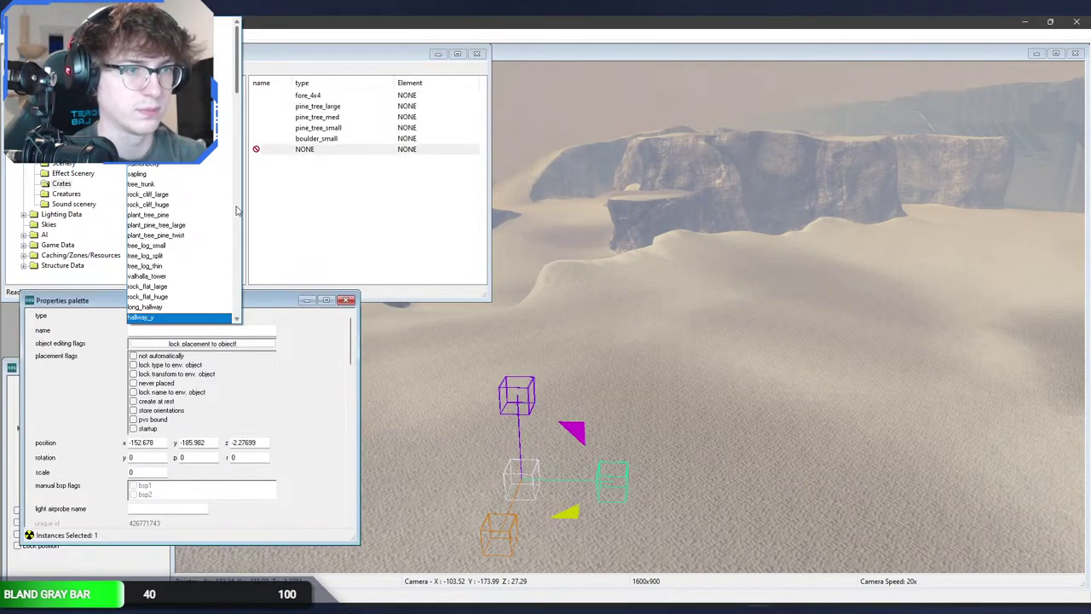
{"action": "left_click", "coordinate": [213, 287]}
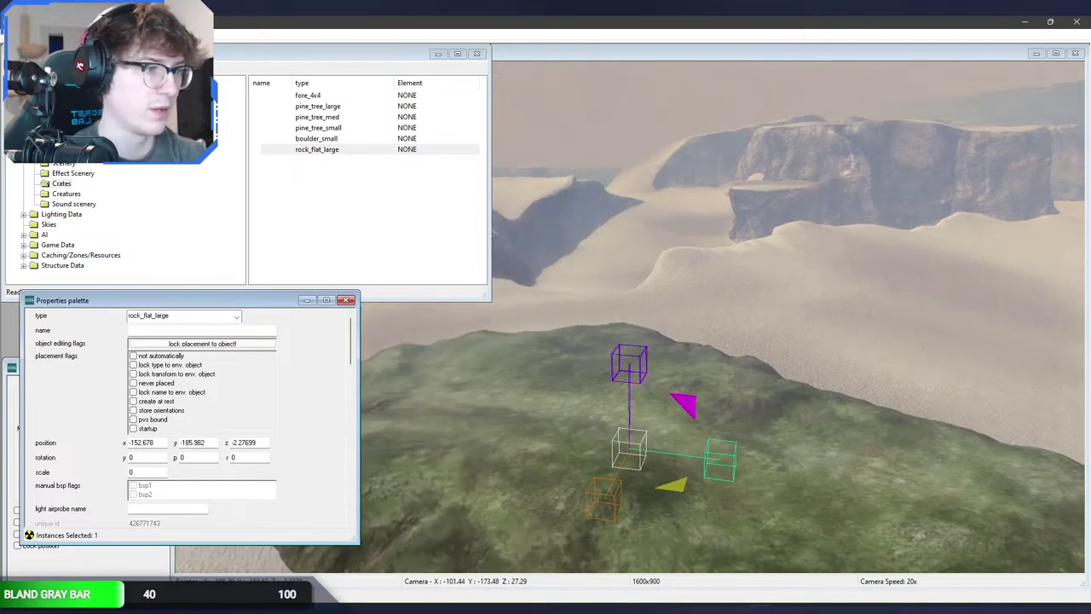
Step: Inspect the large flat rock, change the crate's type to rock_flat_huge and look it over
{"action": "key", "text": "a"}
{"action": "middle_click_drag", "start_coordinate": [631, 358], "coordinate": [546, 298]}
{"action": "key", "text": "d"}
{"action": "key", "text": "s"}
{"action": "left_click", "coordinate": [222, 317]}
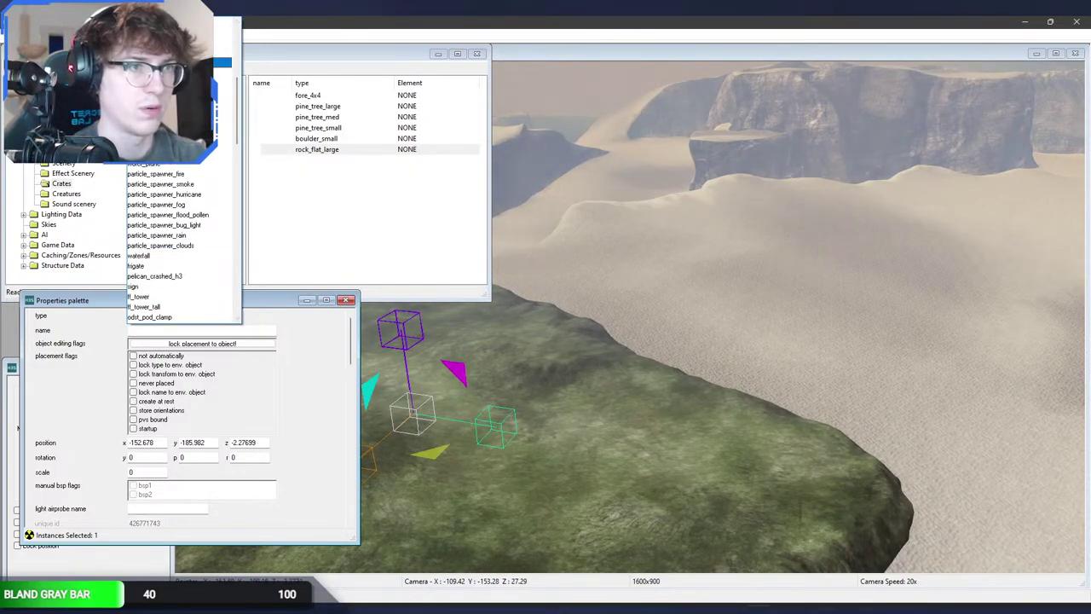
{"action": "left_click", "coordinate": [179, 246]}
{"action": "key", "text": "s"}
{"action": "middle_click_drag", "start_coordinate": [656, 318], "coordinate": [489, 279]}
{"action": "key", "text": "w"}
Step: Set the crate's type to rock_flat_med and inspect the whole rock in the viewport
{"action": "left_click", "coordinate": [201, 317]}
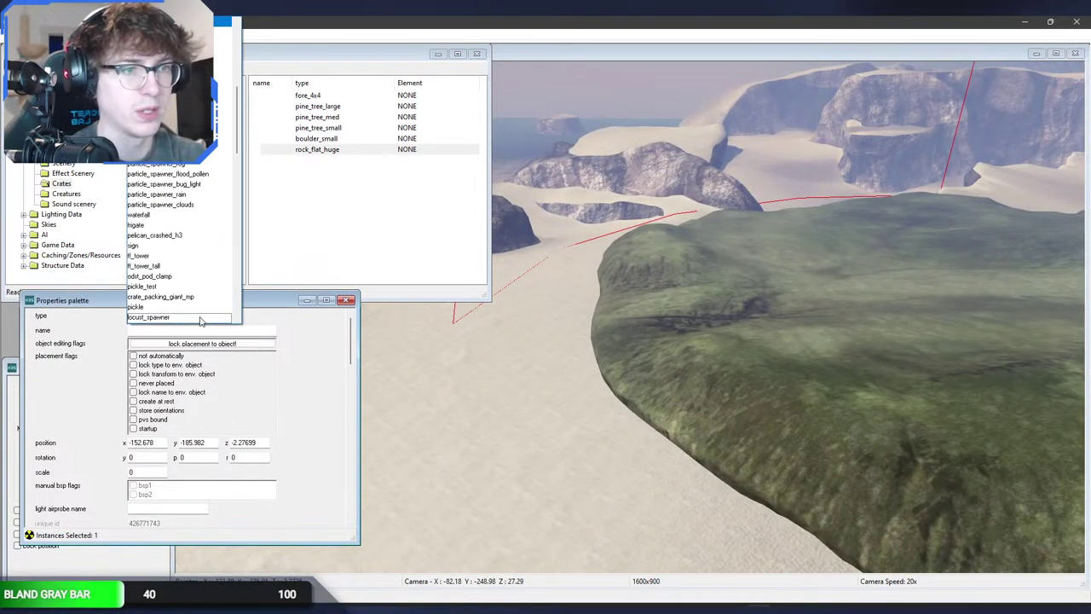
{"action": "left_click_drag", "start_coordinate": [237, 146], "coordinate": [246, 81]}
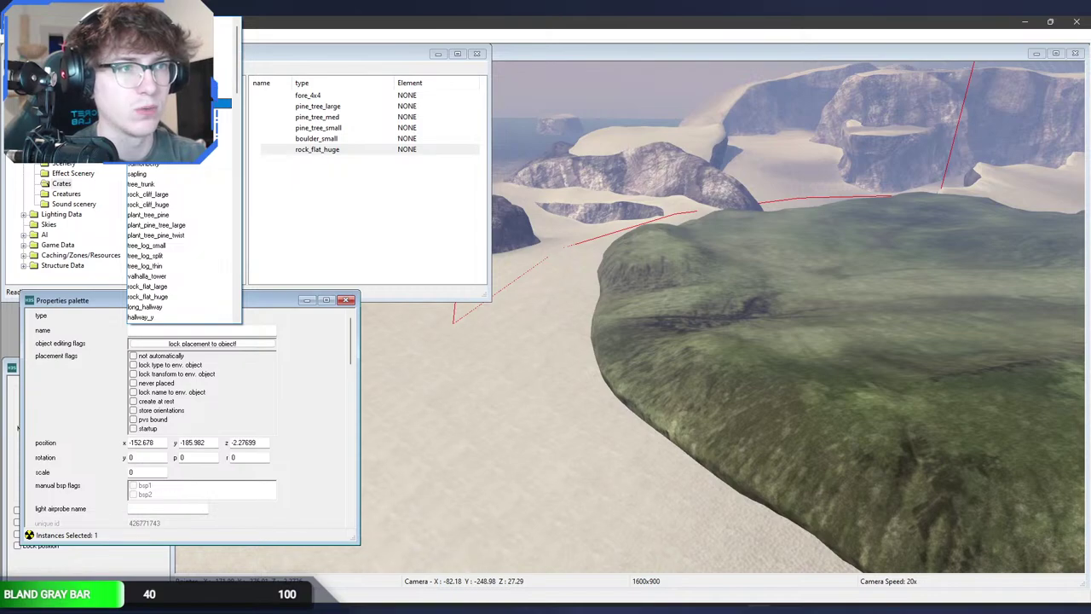
{"action": "left_click", "coordinate": [223, 103]}
{"action": "key", "text": "w"}
{"action": "mouse_move", "coordinate": [630, 317]}
{"action": "middle_mouse_down"}
{"action": "mouse_move", "coordinate": [751, 392]}
{"action": "mouse_move", "coordinate": [708, 380]}
{"action": "mouse_move", "coordinate": [618, 388]}
{"action": "mouse_move", "coordinate": [627, 298]}
{"action": "middle_mouse_up"}
{"action": "key", "text": "d"}
{"action": "key", "text": "d"}
{"action": "key", "text": "w"}
{"action": "key", "text": "f"}
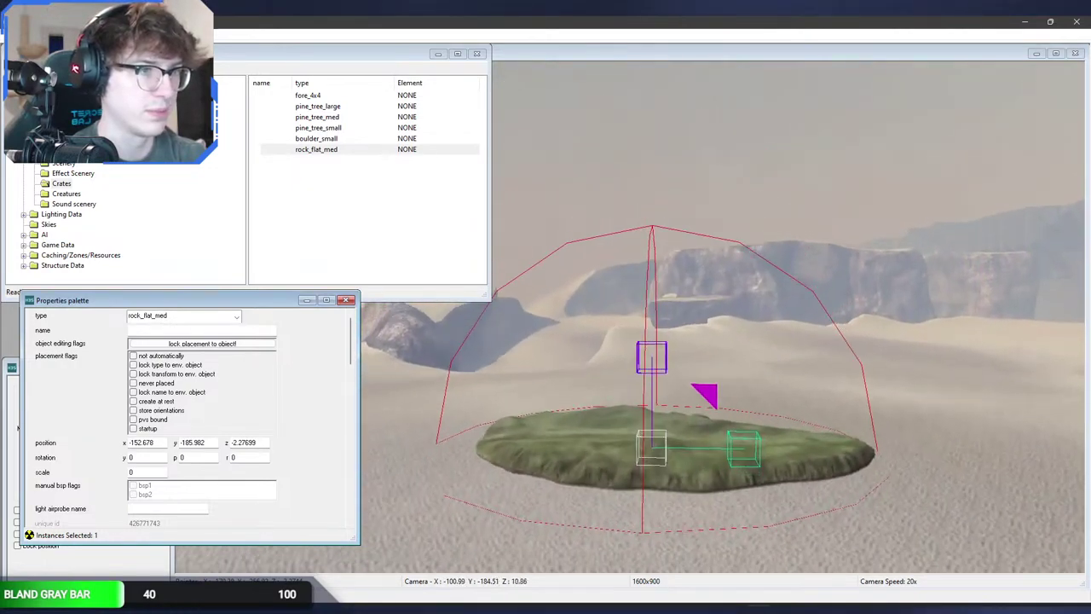
Step: Switch back to the game and place a Grs Ground, S from the Structure palette in editing mode
{"action": "key", "text": "alt+Tab"}
{"action": "key", "text": "alt+Tab"}
{"action": "key", "text": "alt+Tab"}
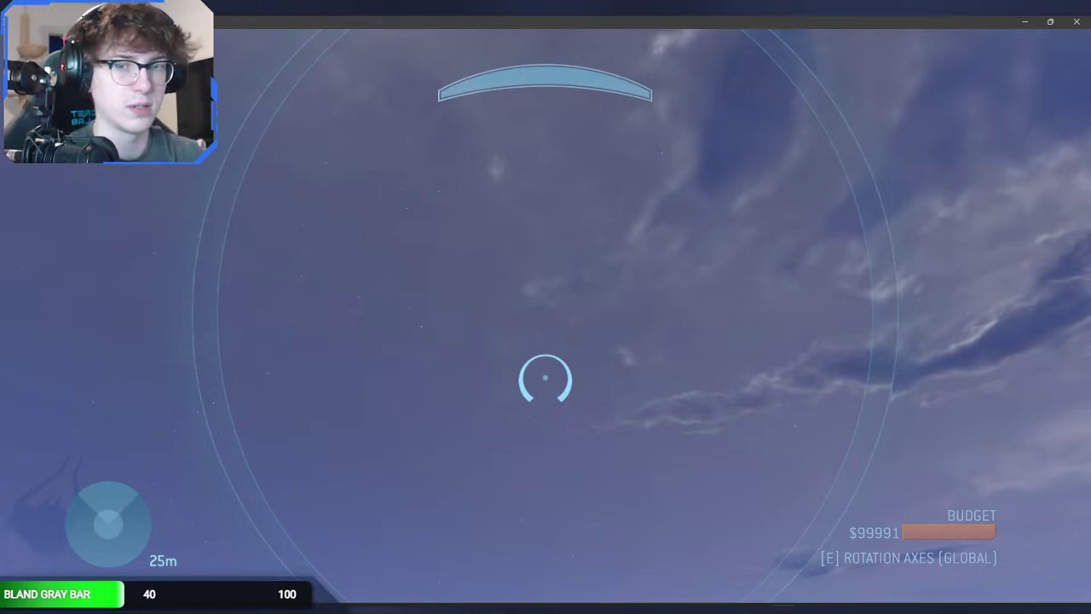
{"action": "key", "text": "Up"}
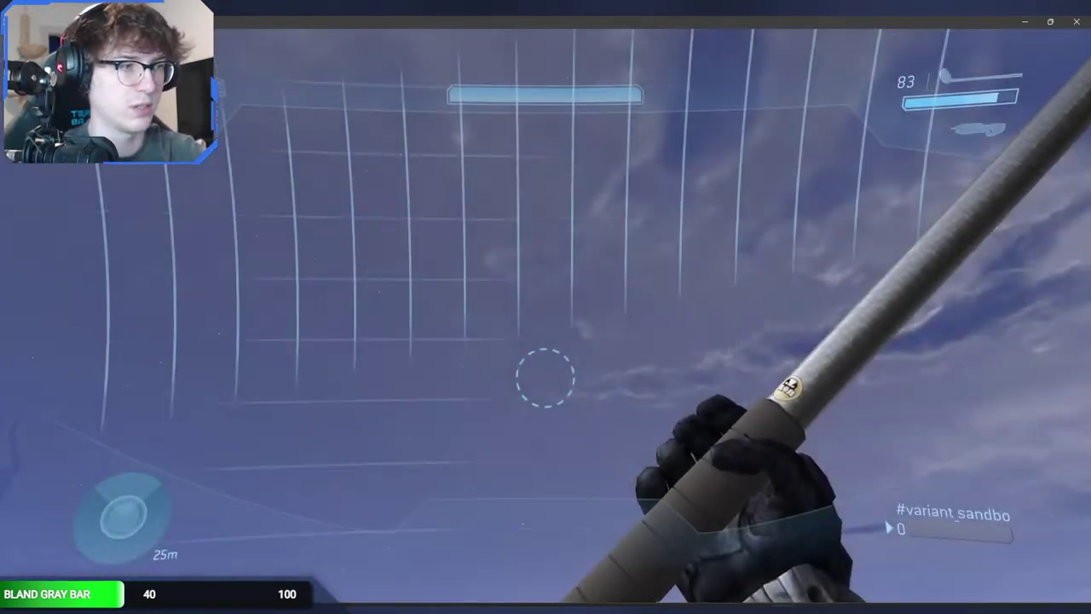
{"action": "key", "text": "Up"}
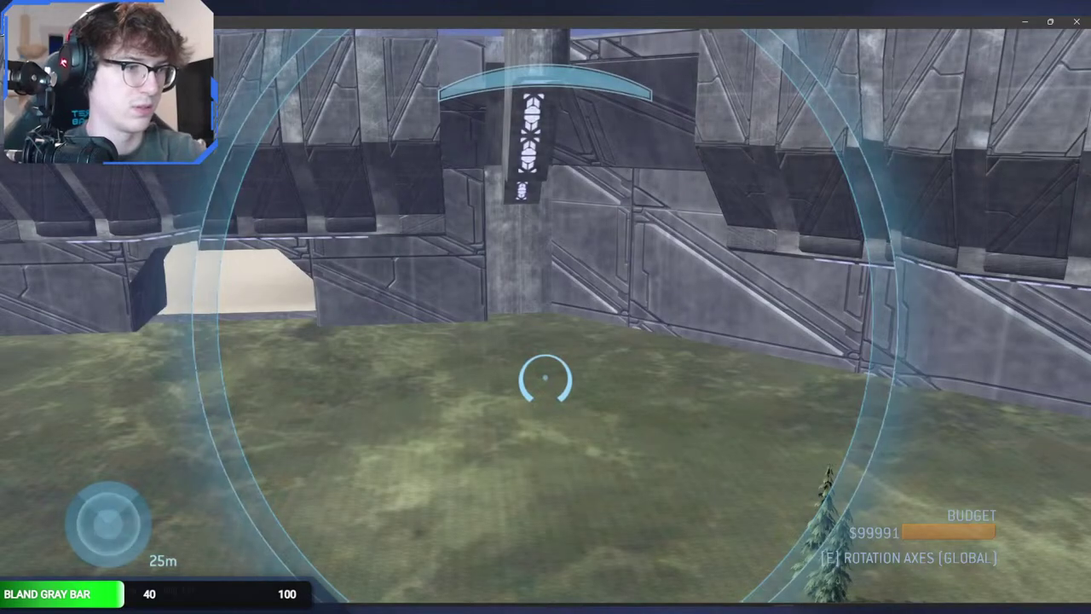
{"action": "key", "text": "x"}
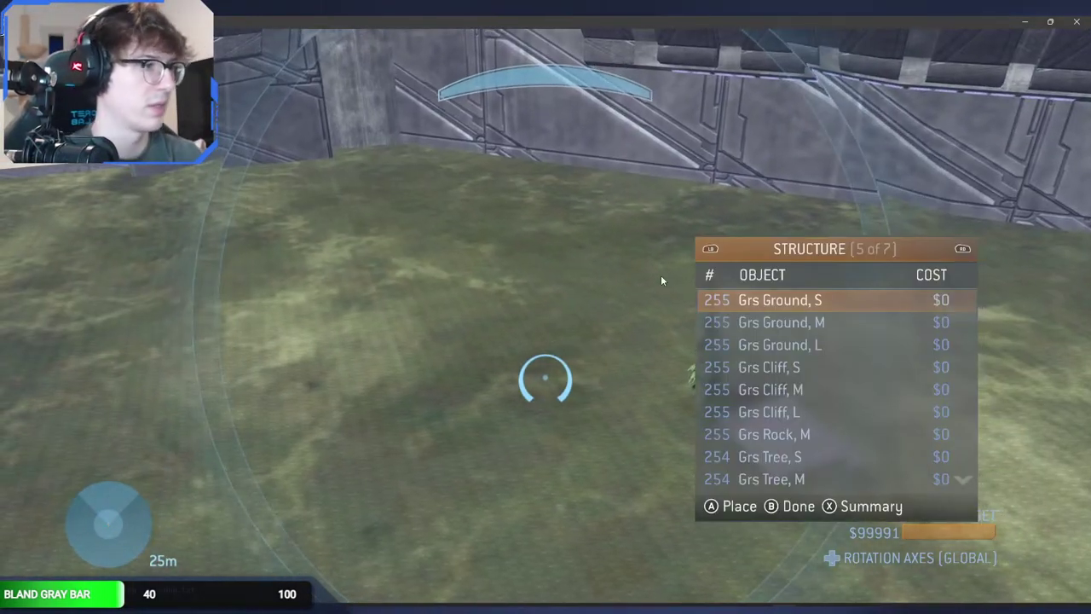
{"action": "key", "text": "Return"}
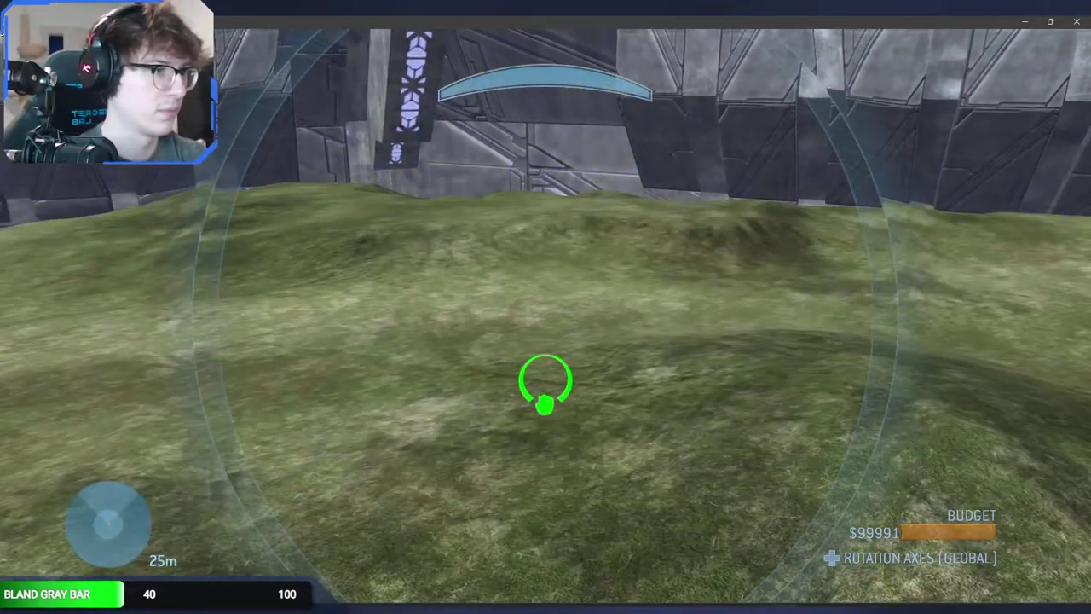
Step: Check the ground pieces of the Structure palette in the game and switch back to Sapien
{"action": "key", "text": "x"}
{"action": "key", "text": "Return"}
{"action": "key", "text": "Right"}
{"action": "key", "text": "Escape"}
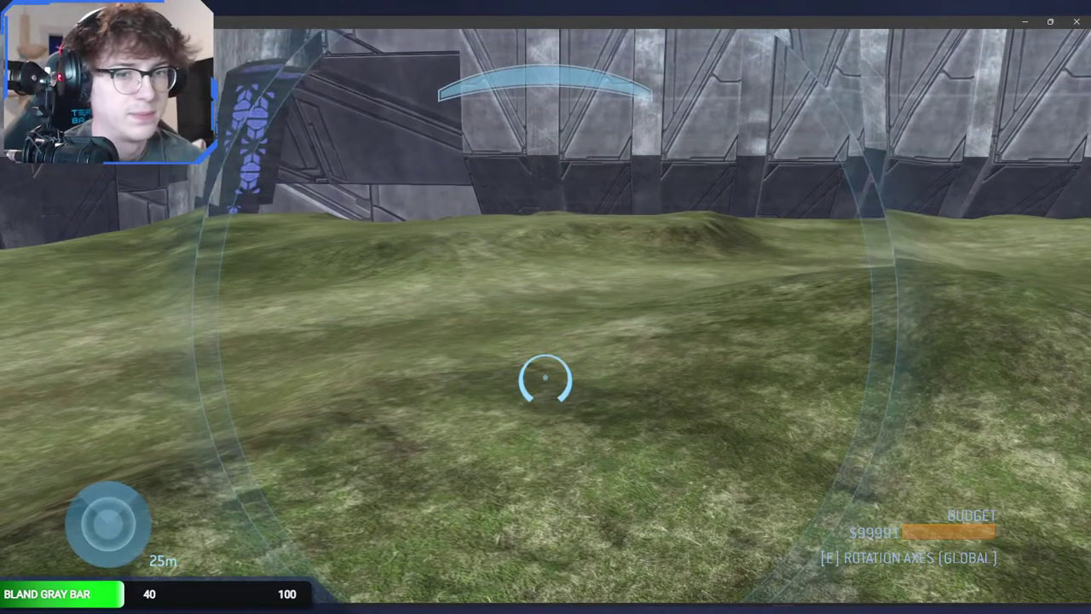
{"action": "key", "text": "alt+Tab"}
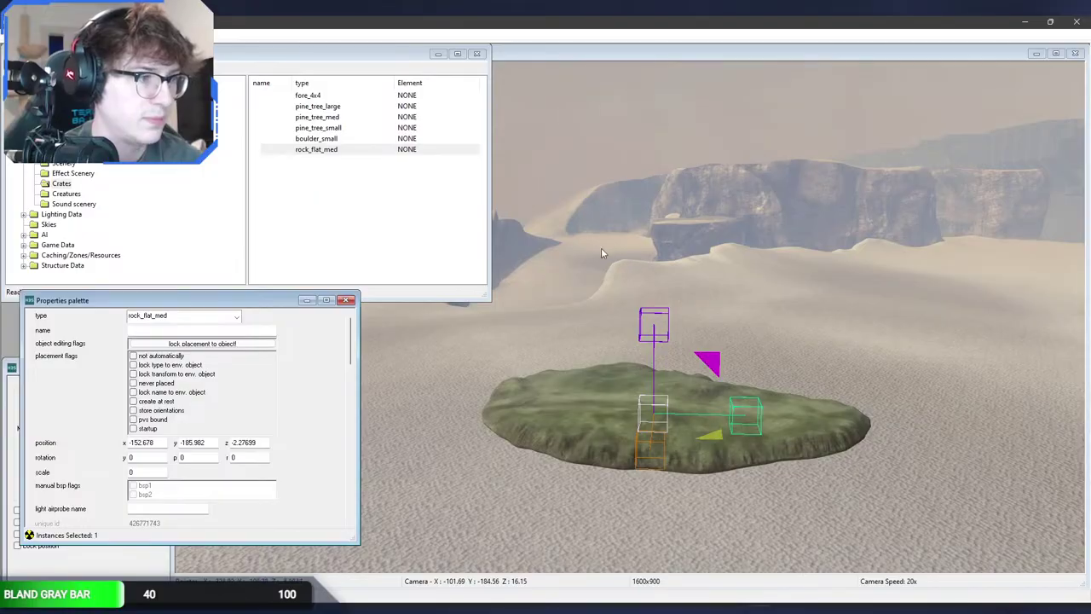
Step: Look over the placed ground in the game, then switch to Guerilla and close the alpine_sandbox scenario tag
{"action": "key", "text": "alt+Tab"}
{"action": "key", "text": "w"}
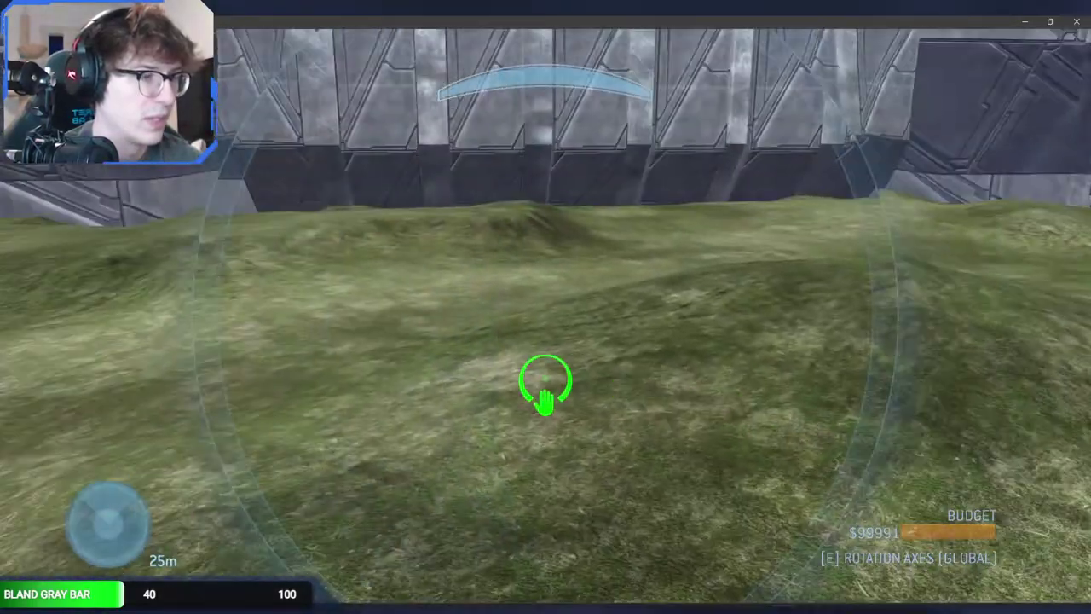
{"action": "key", "text": "alt+Tab"}
{"action": "left_click", "coordinate": [738, 223]}
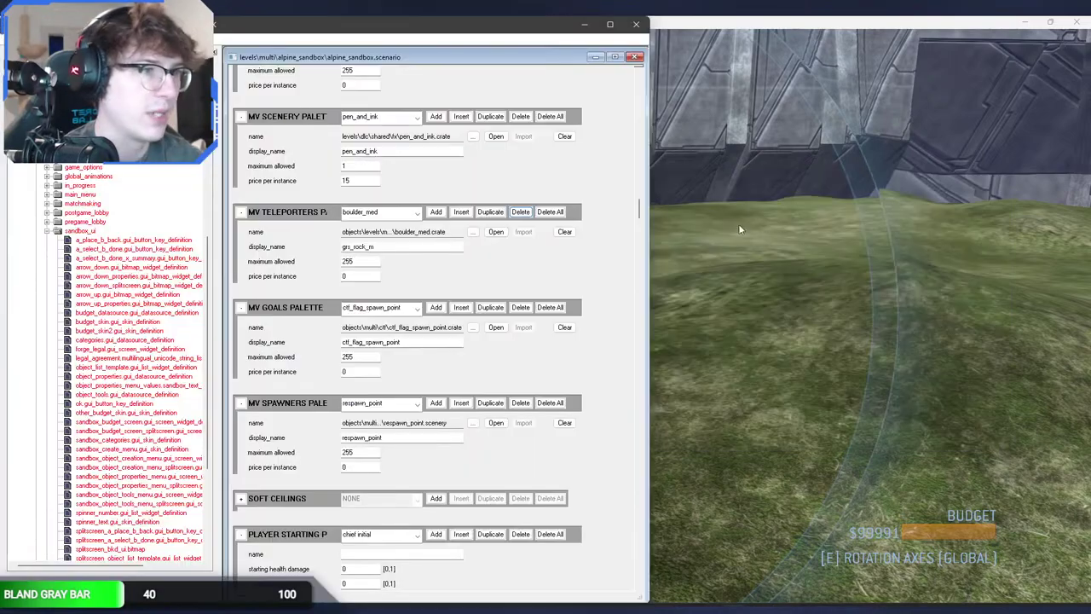
{"action": "double_click", "coordinate": [355, 33]}
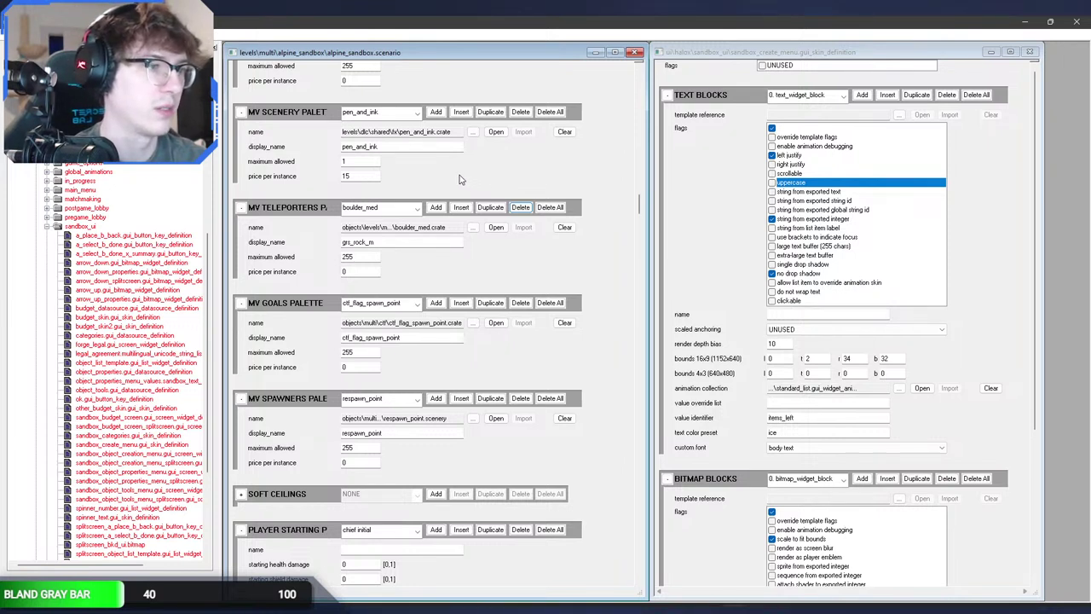
{"action": "scroll", "coordinate": [141, 238], "scroll_direction": "up", "scroll_amount": 10}
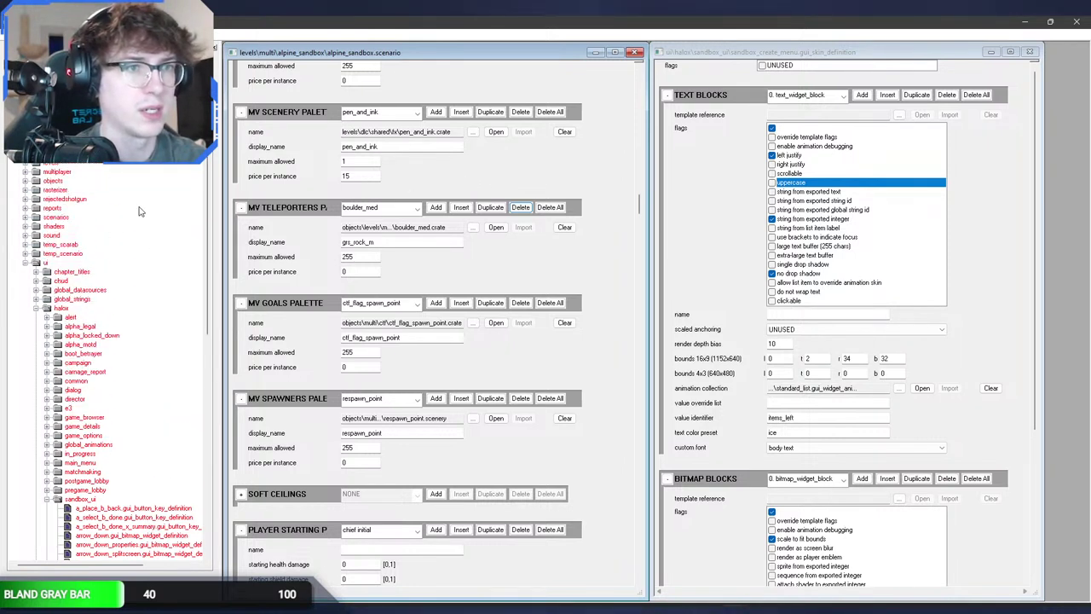
{"action": "scroll", "coordinate": [111, 358], "scroll_direction": "up", "scroll_amount": 9}
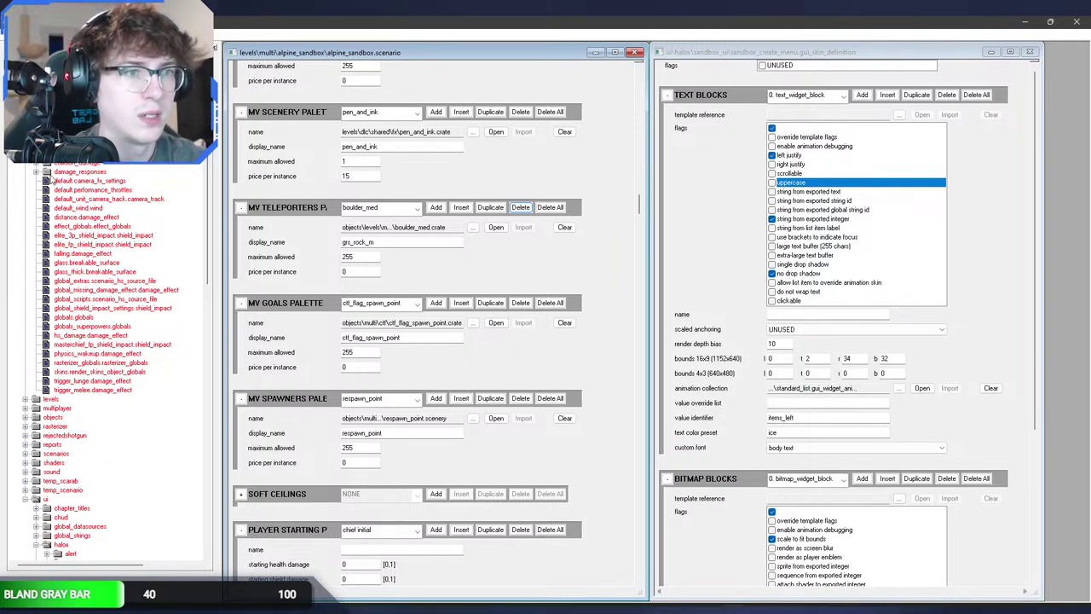
{"action": "left_click", "coordinate": [635, 53]}
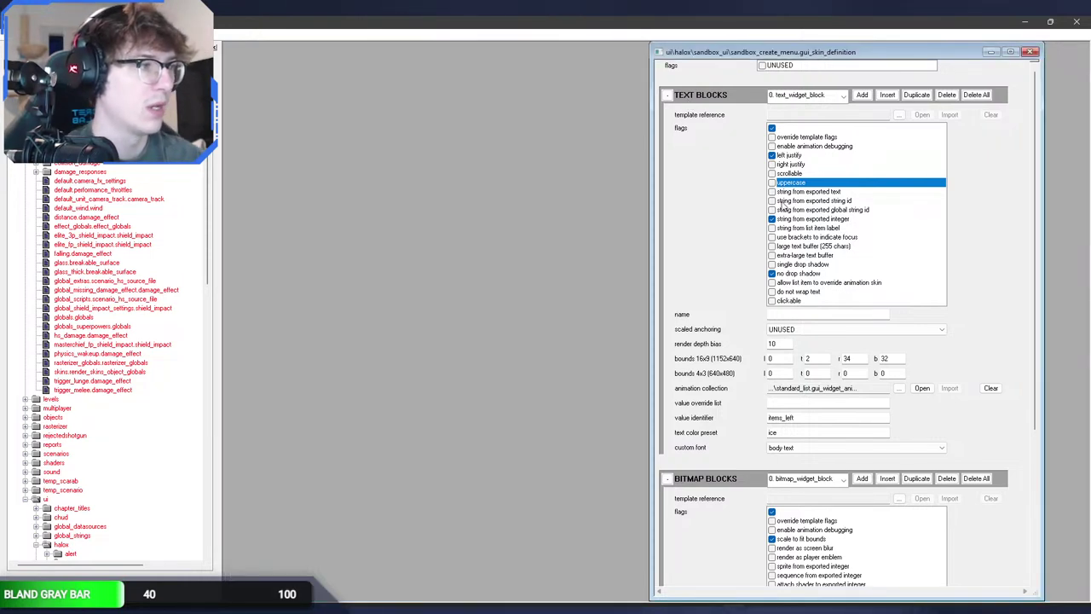
Step: Check the item counts of the Structure palette in the game and switch back to Guerilla
{"action": "key", "text": "alt+Tab"}
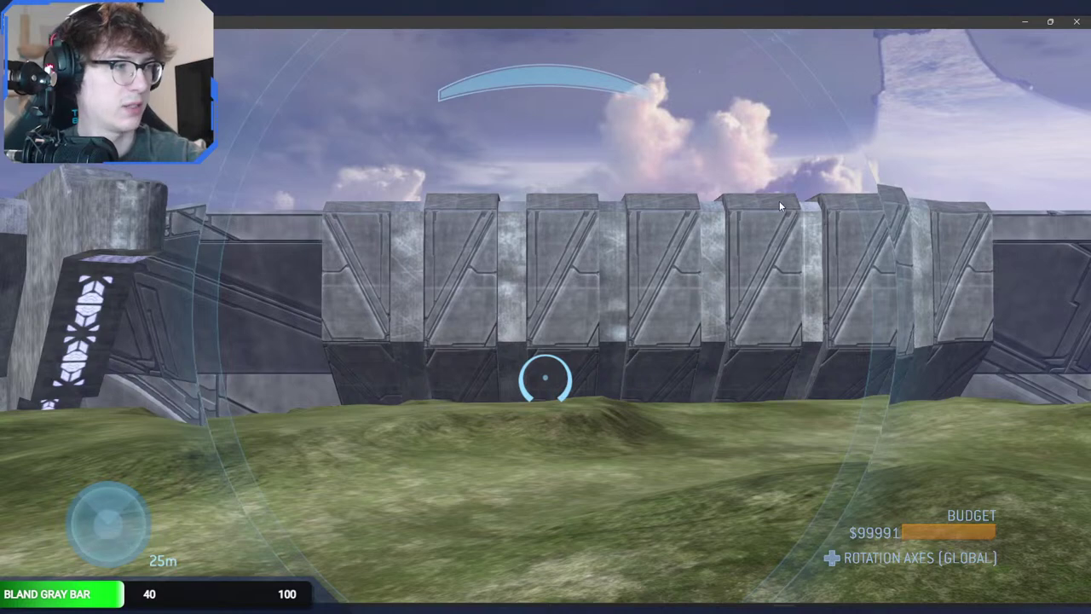
{"action": "key", "text": "x"}
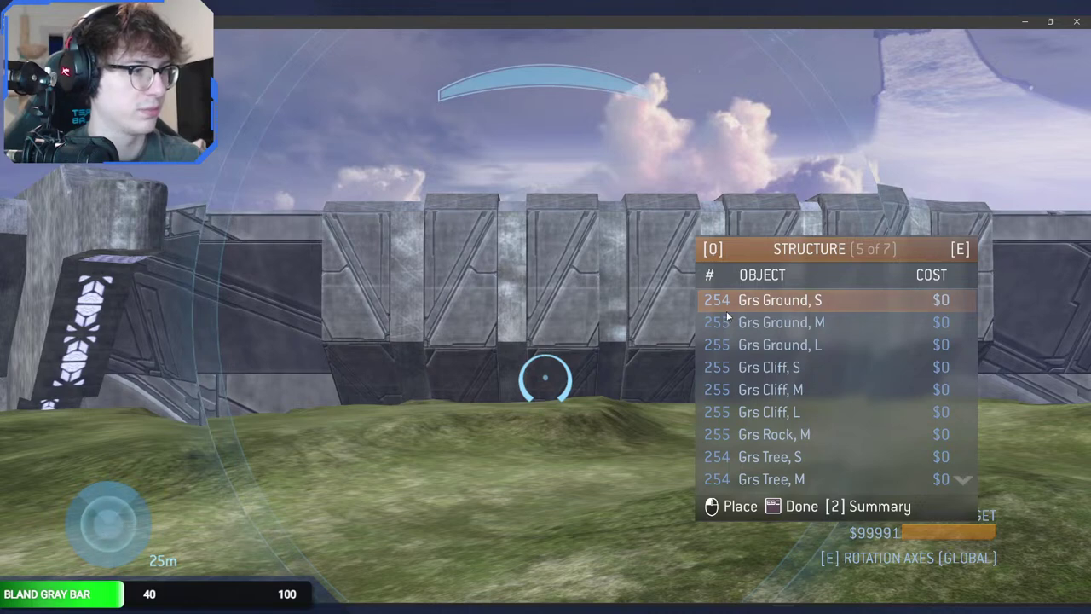
{"action": "key", "text": "alt+Tab"}
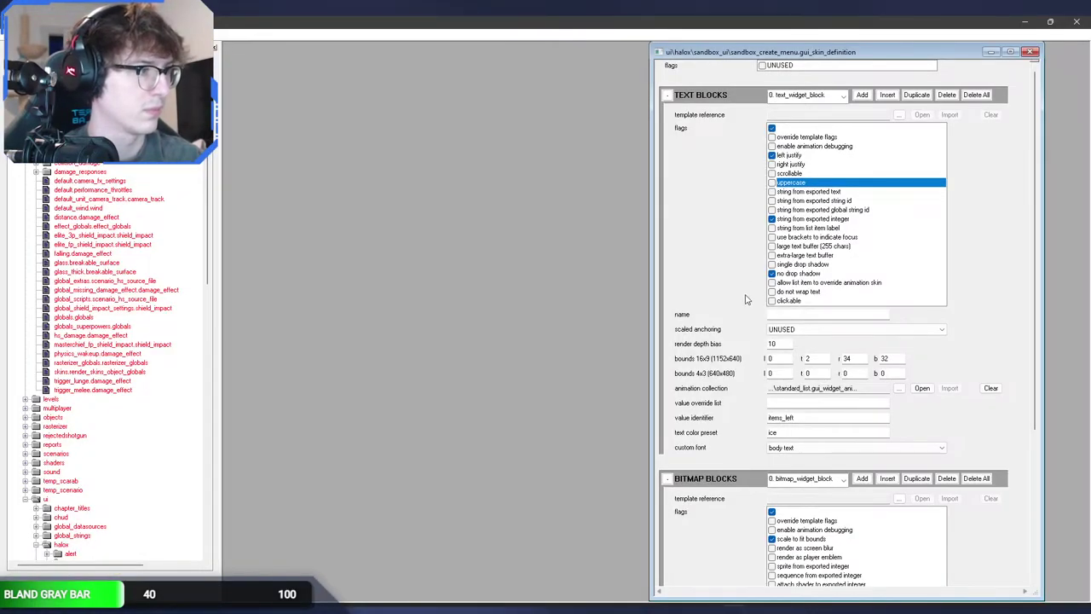
Step: Clear the value identifier of text block 0 in sandbox_create_menu and check the Structure palette in the game
{"action": "left_click", "coordinate": [809, 99]}
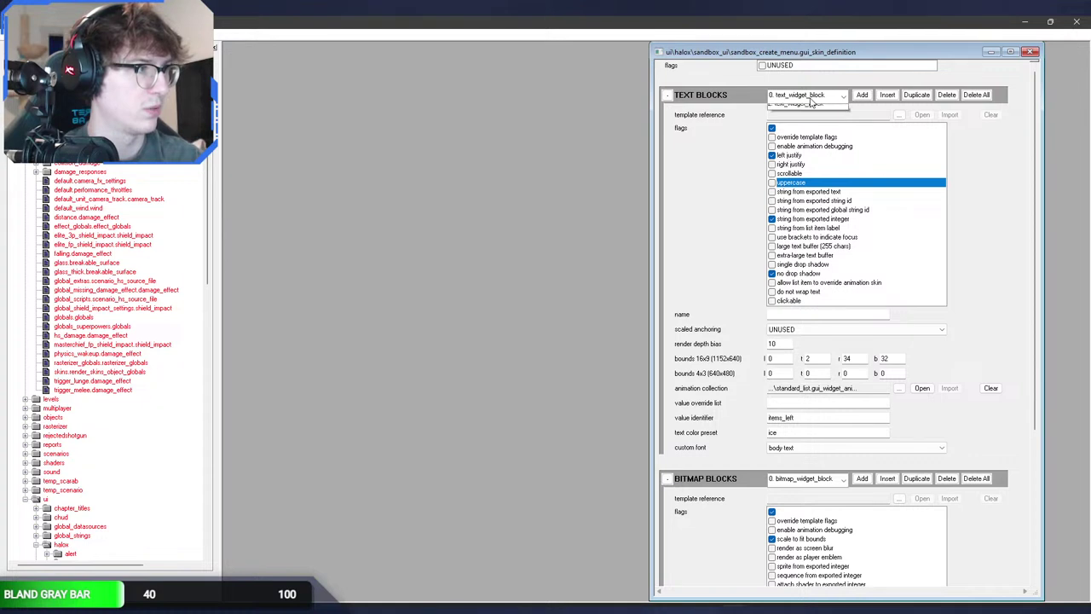
{"action": "left_click", "coordinate": [811, 101]}
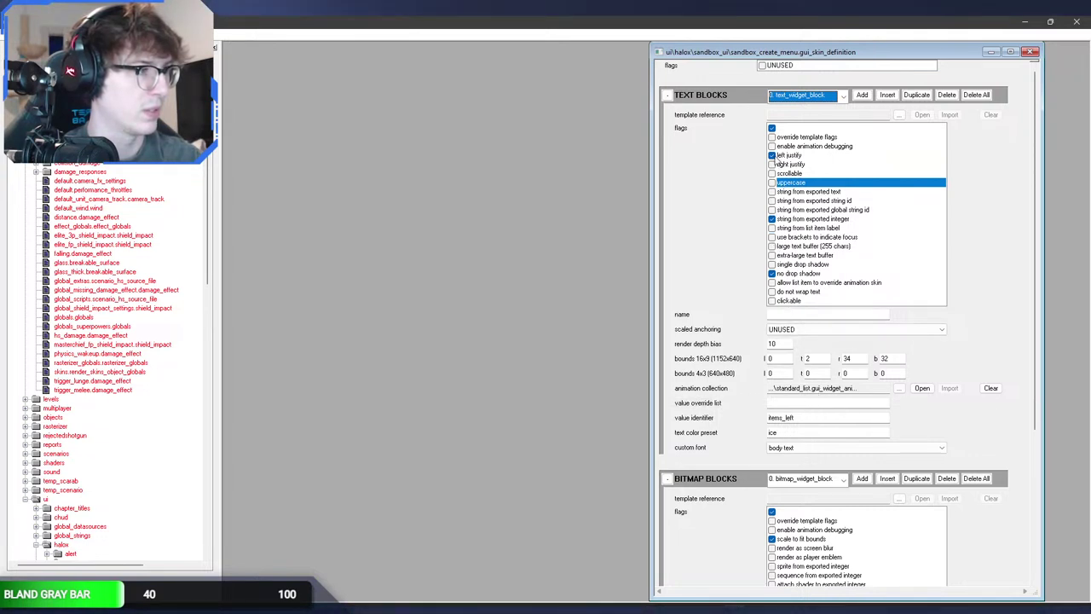
{"action": "left_click", "coordinate": [786, 433]}
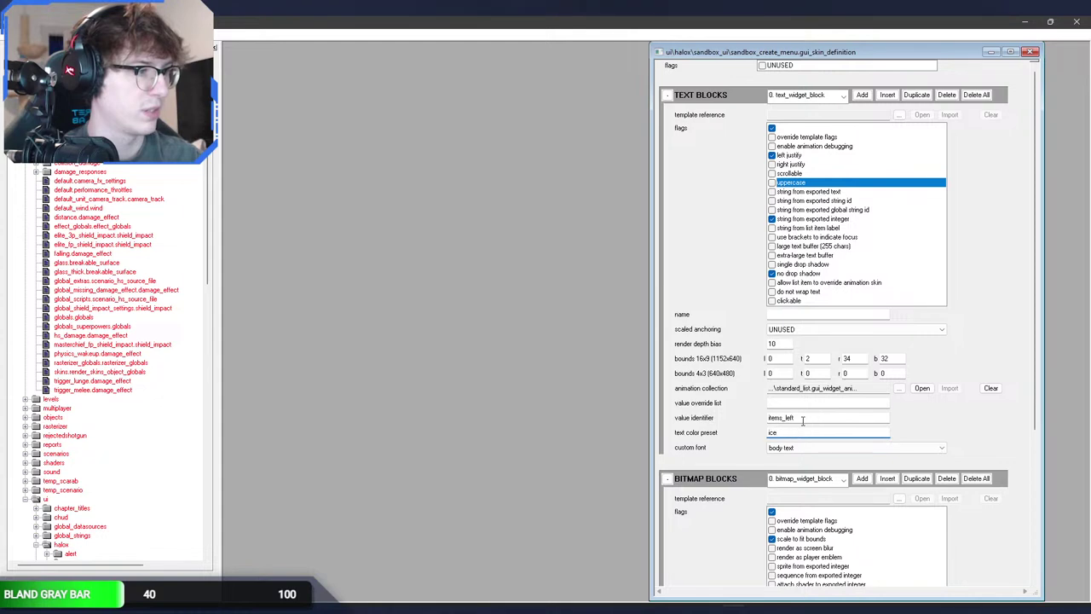
{"action": "double_click", "coordinate": [802, 418]}
{"action": "key", "text": "BackSpace"}
{"action": "key", "text": "alt+Tab"}
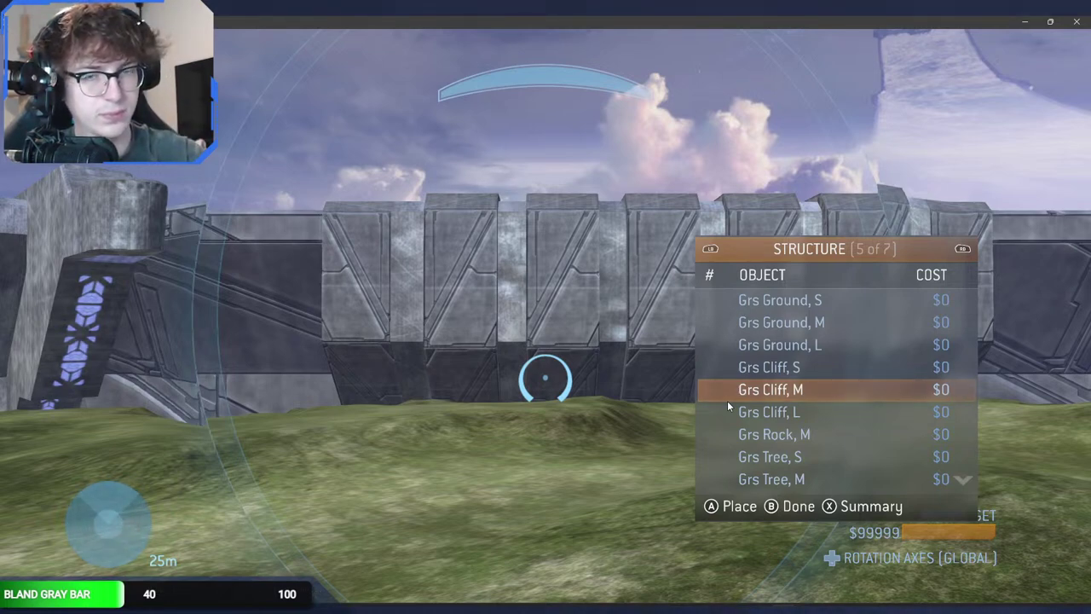
{"action": "key", "text": "Escape"}
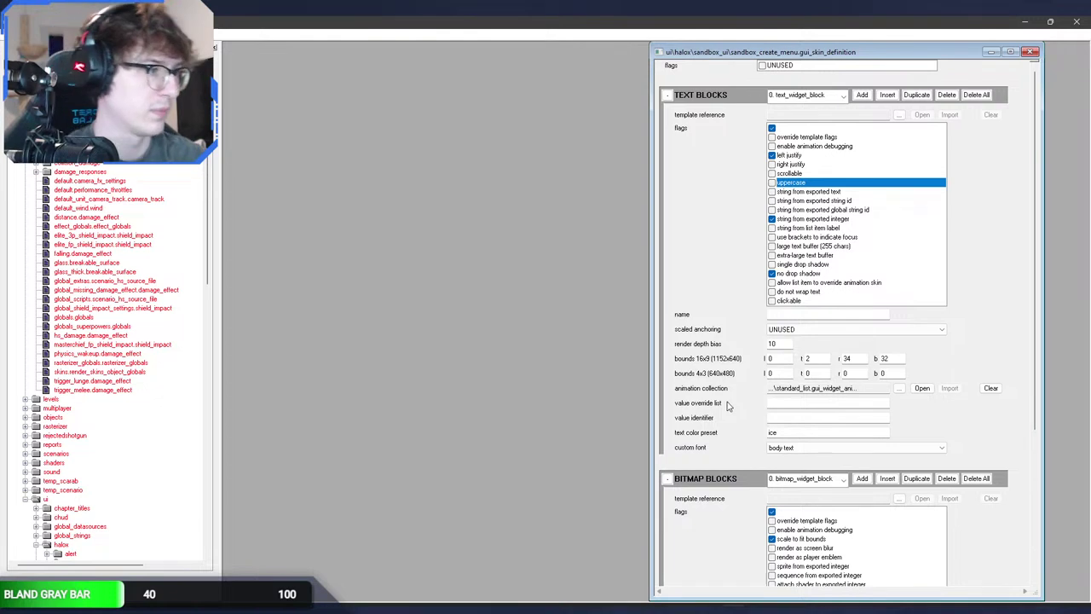
Step: Copy and clear the value identifier of text block 2, then check the cost column of the Structure palette in the game
{"action": "left_click", "coordinate": [774, 416]}
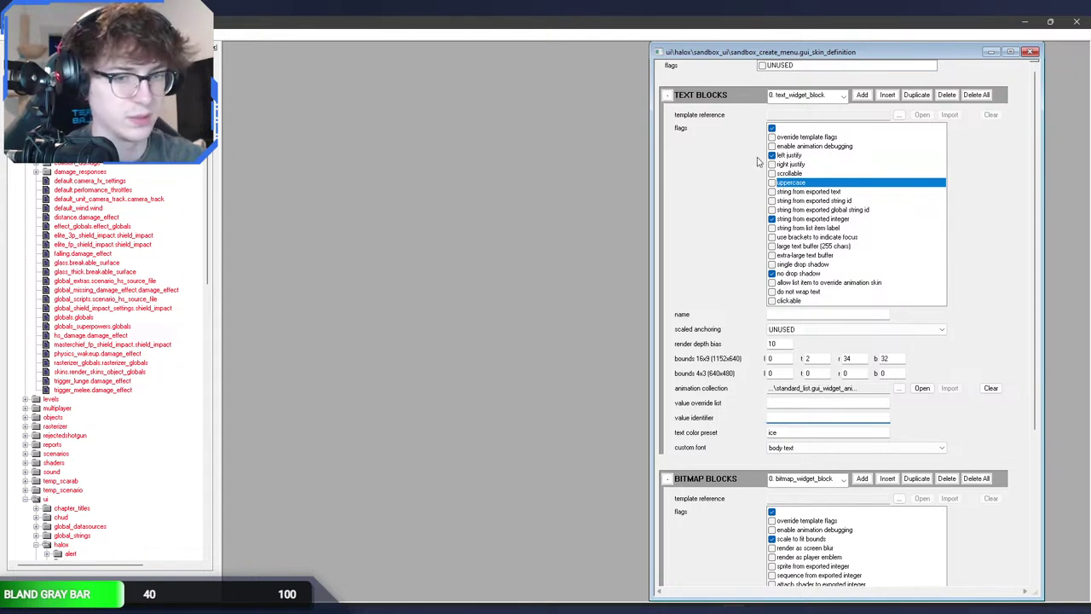
{"action": "left_click", "coordinate": [805, 95]}
{"action": "left_click", "coordinate": [797, 123]}
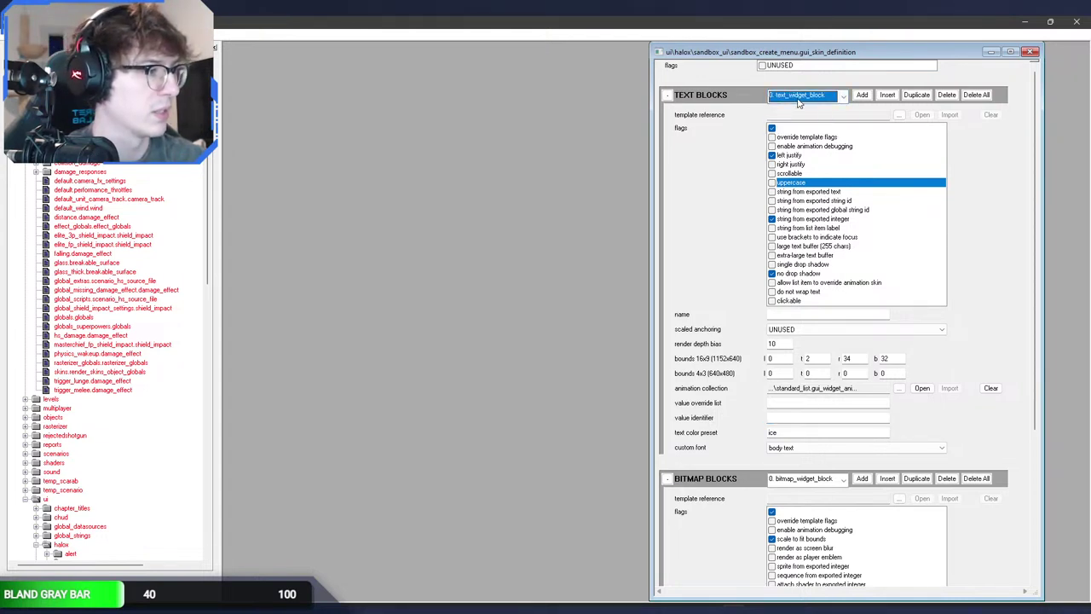
{"action": "left_click_drag", "start_coordinate": [804, 417], "coordinate": [714, 420]}
{"action": "key", "text": "ctrl+c"}
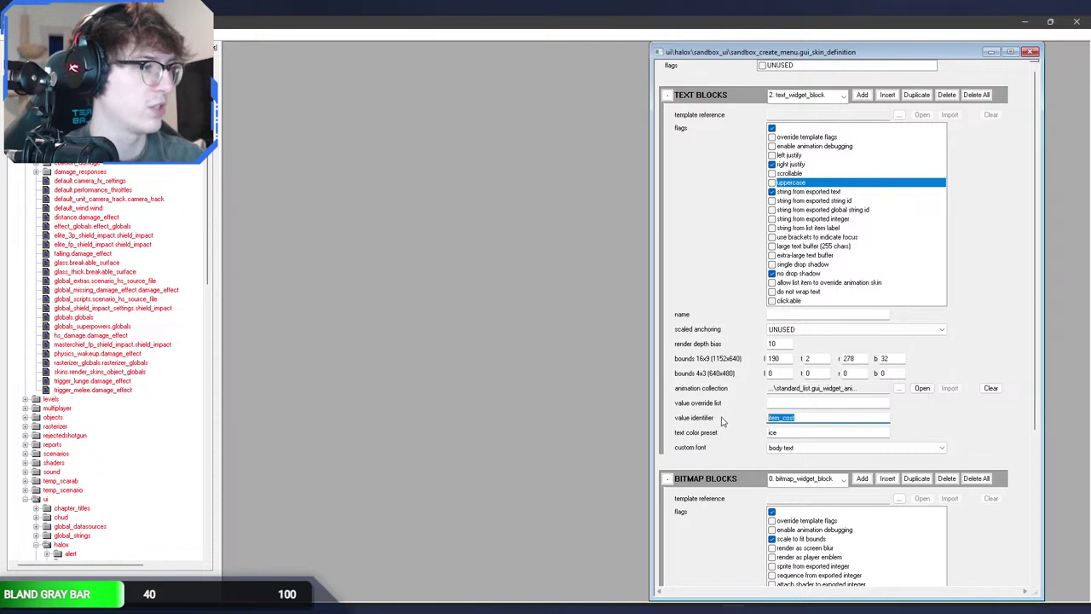
{"action": "key", "text": "alt+Tab"}
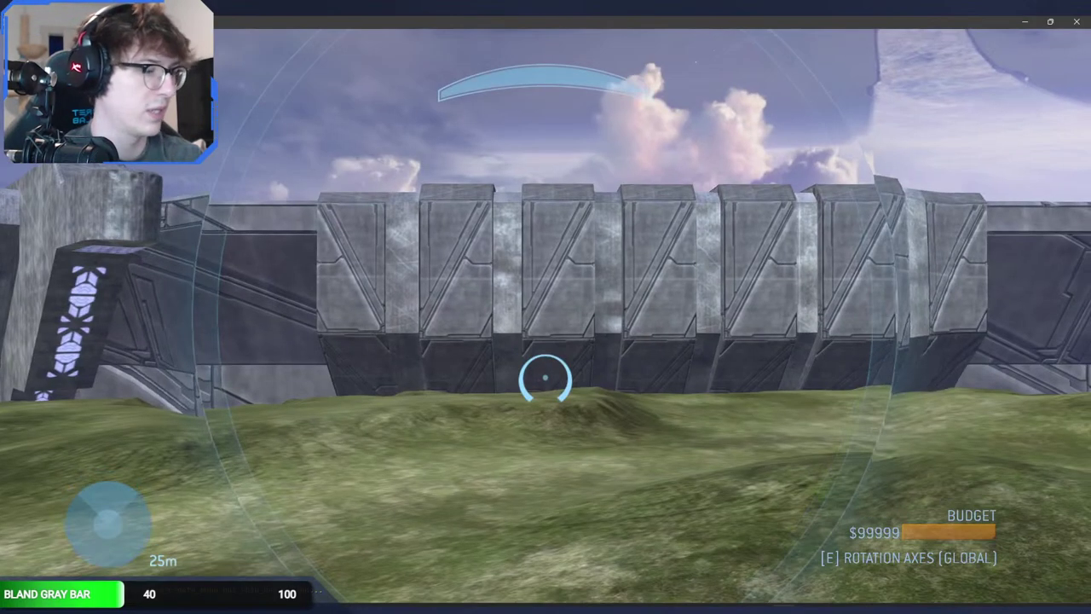
{"action": "key", "text": "x"}
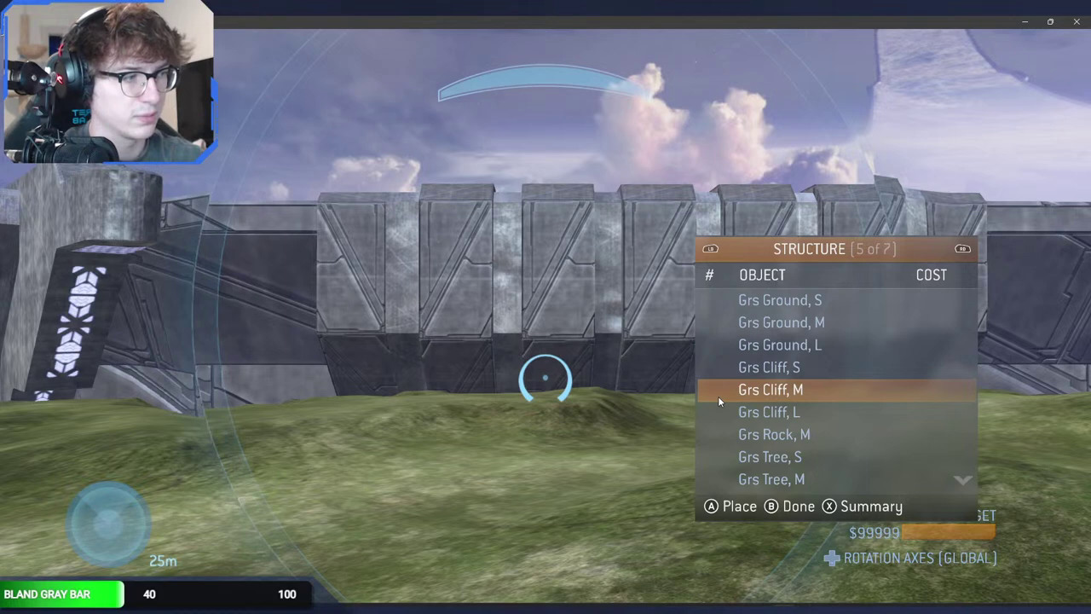
{"action": "key", "text": "alt+Tab"}
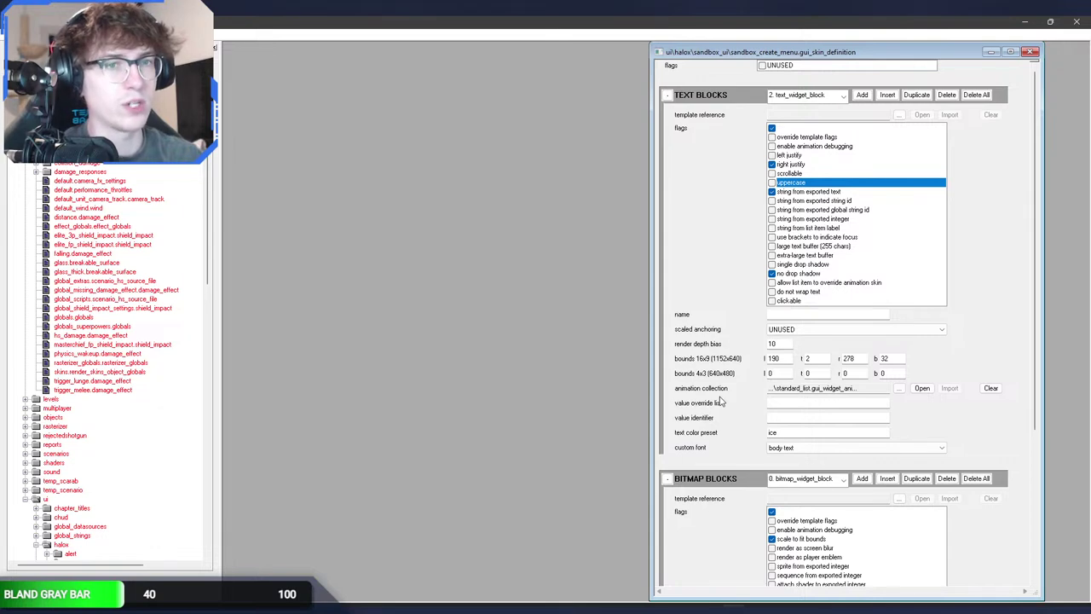
{"action": "key", "text": "alt+Tab"}
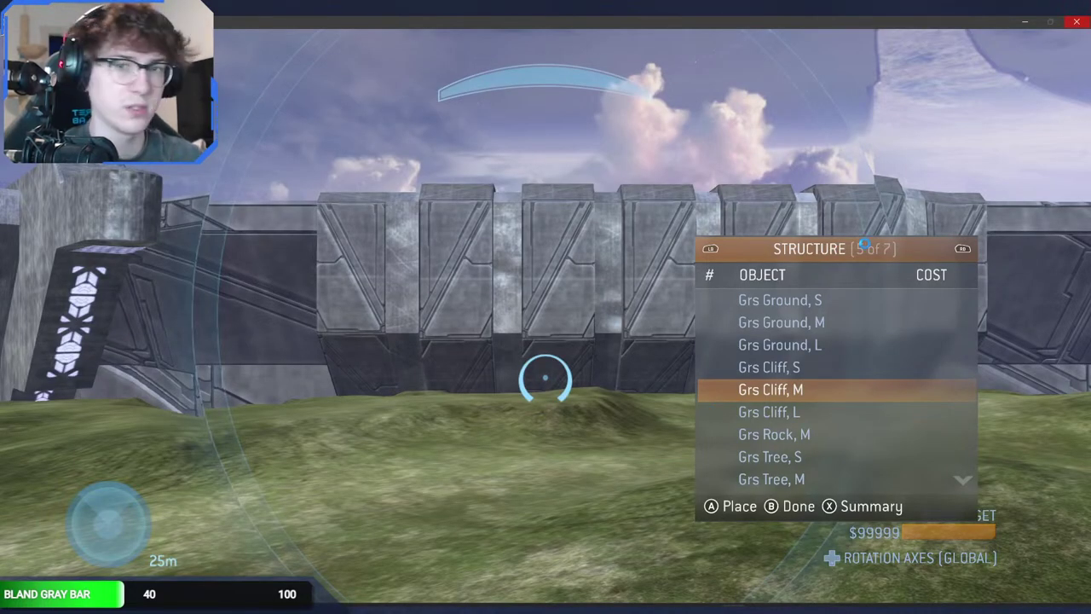
{"action": "key", "text": "alt+Tab"}
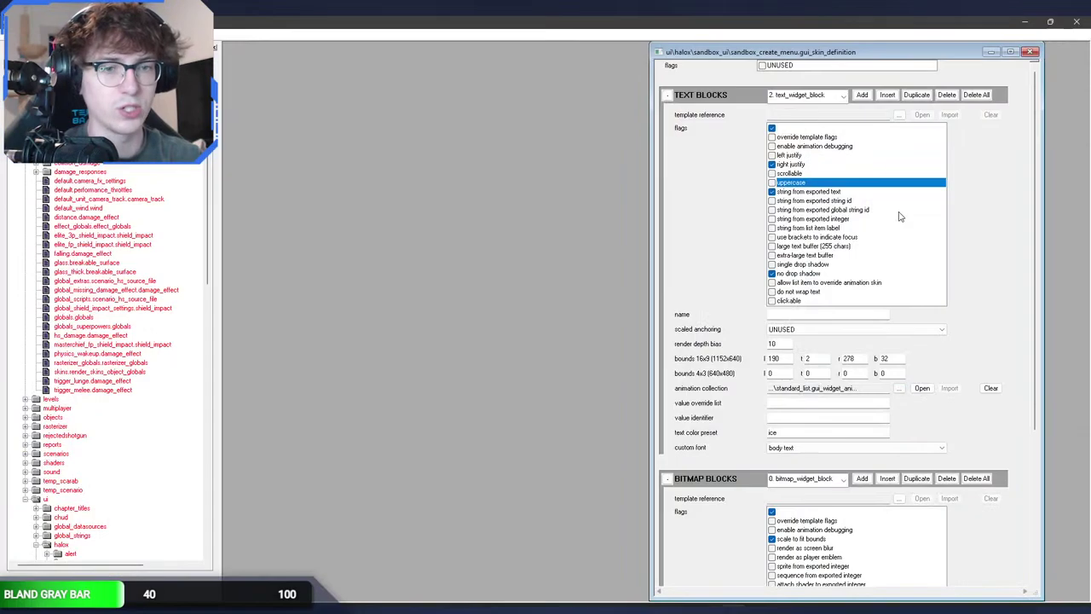
Step: Restore the value identifiers item_cost in text block 2 and items_left in text block 0
{"action": "left_click", "coordinate": [802, 417]}
{"action": "key", "text": "ctrl+v"}
{"action": "left_click", "coordinate": [782, 97]}
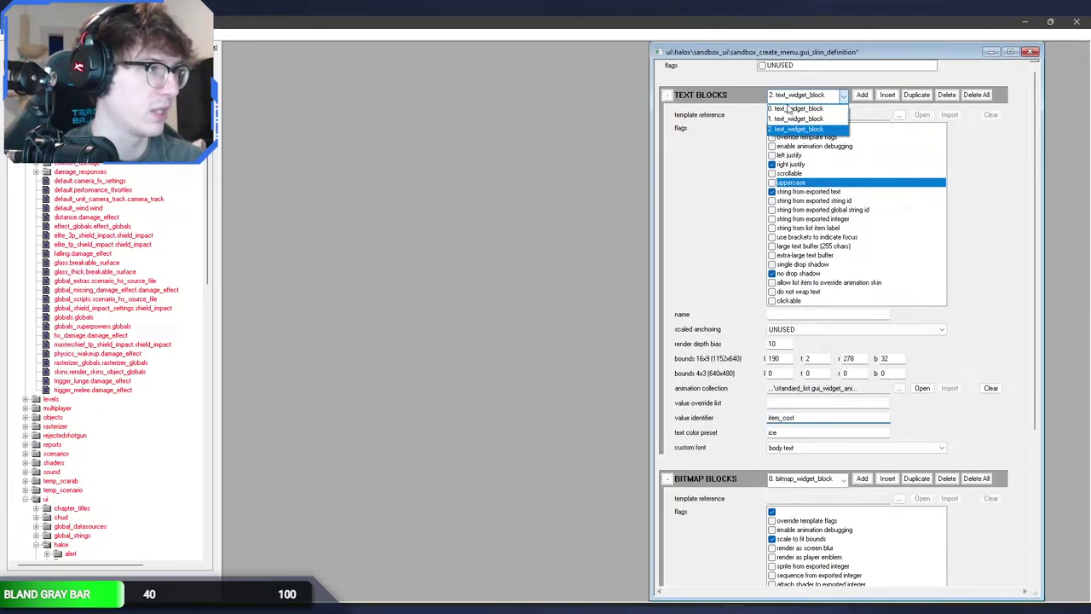
{"action": "left_click", "coordinate": [787, 108]}
{"action": "left_click", "coordinate": [794, 418]}
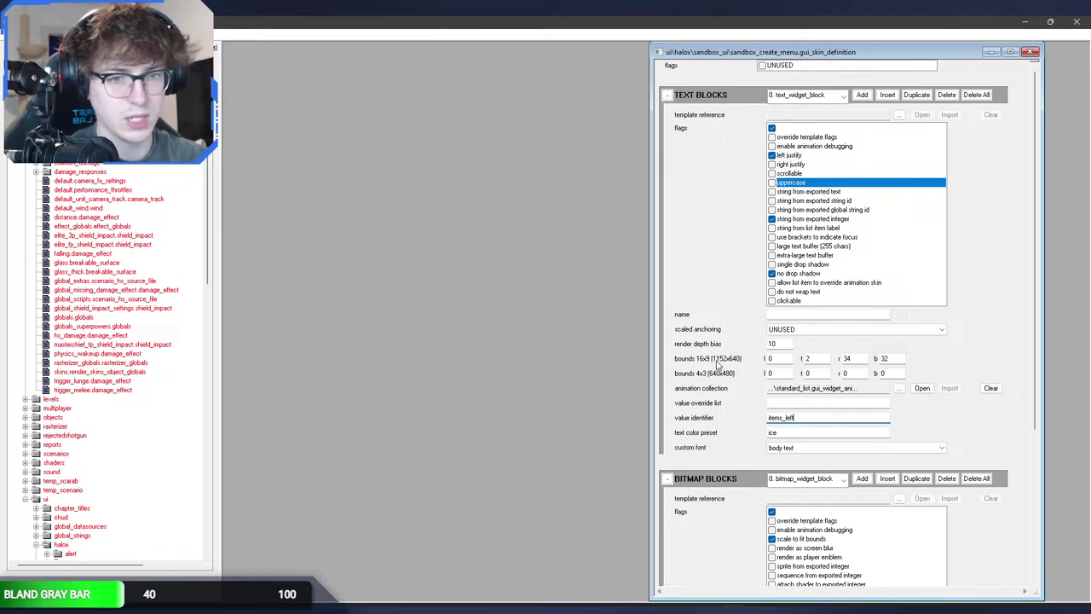
Step: Switch to Chrome, examine the Forge Structure menu of the Halo 3: Arkbound trailer in full screen and return to Sapien
{"action": "left_click", "coordinate": [789, 606]}
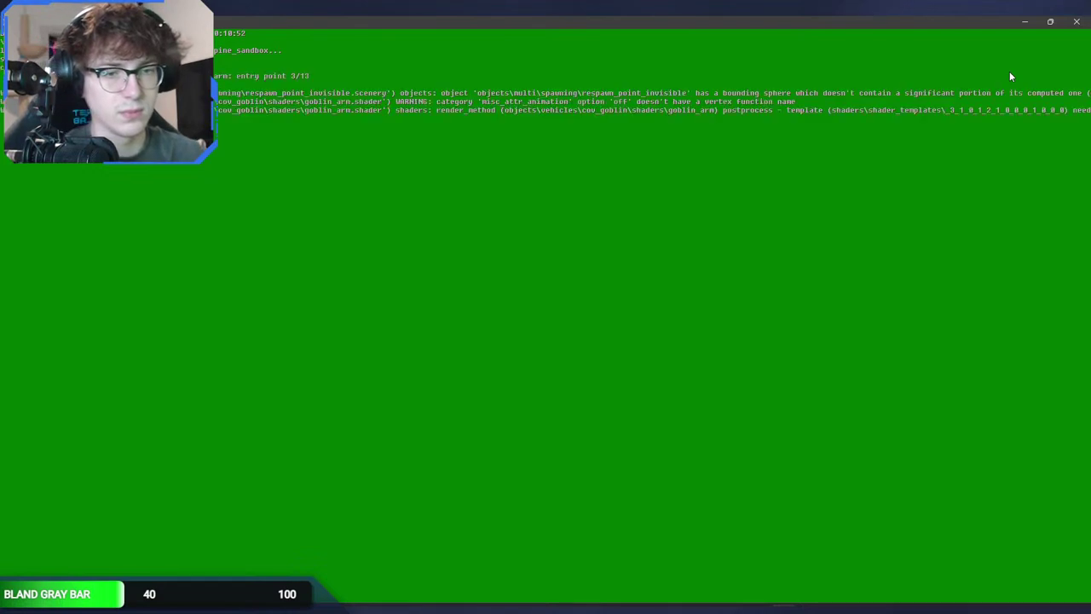
{"action": "key", "text": "alt+Tab"}
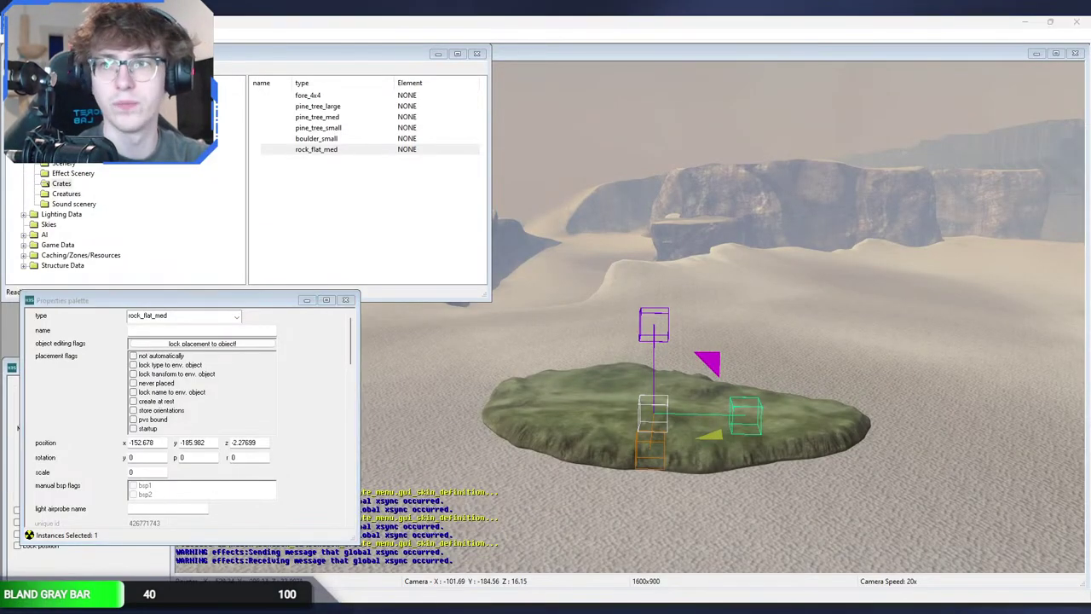
{"action": "key", "text": "alt+Tab"}
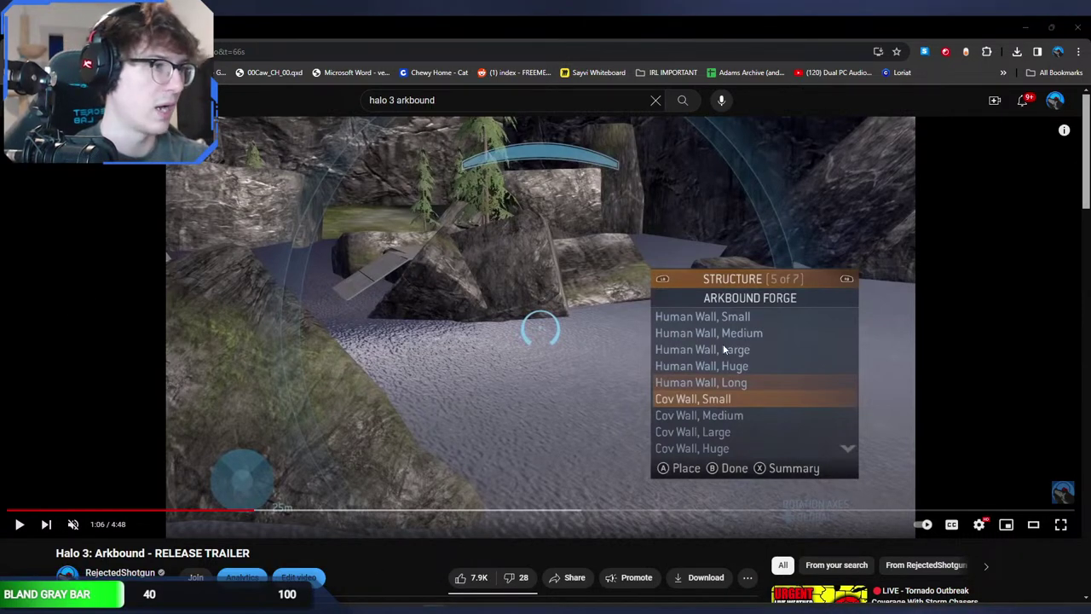
{"action": "left_click", "coordinate": [1060, 525]}
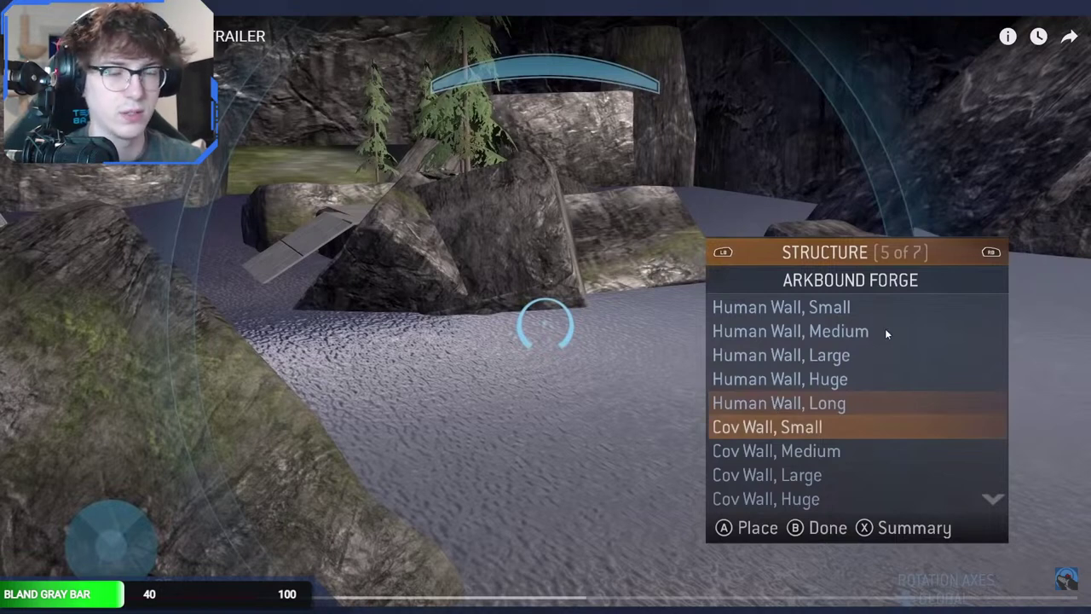
{"action": "left_click", "coordinate": [1069, 592]}
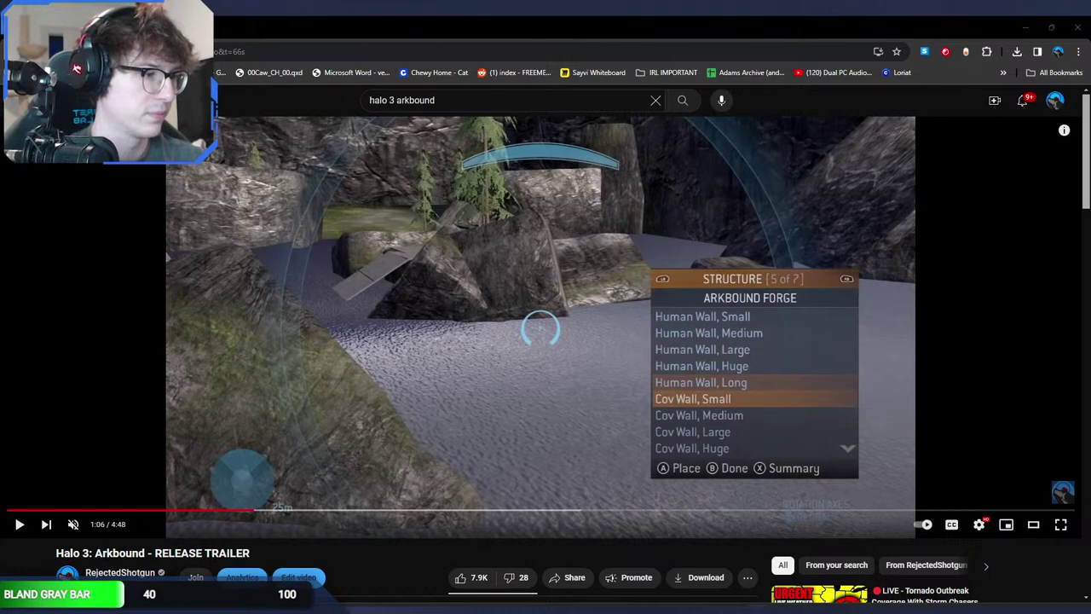
{"action": "key", "text": "alt+Tab"}
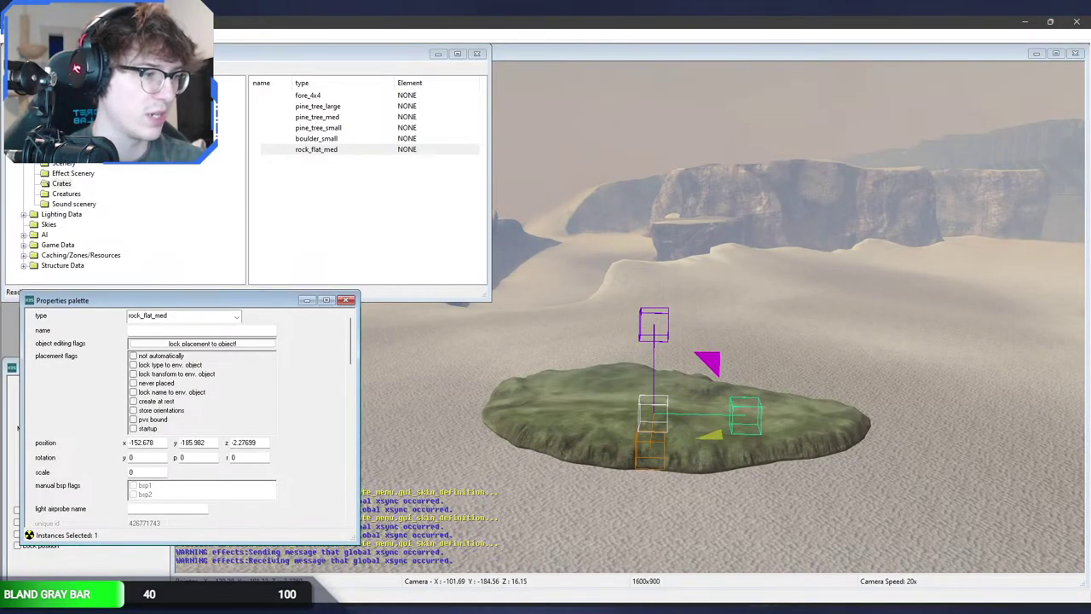
Step: Switch to the game, hide all error geometry and enter Forge edit mode
{"action": "key", "text": "alt+Tab"}
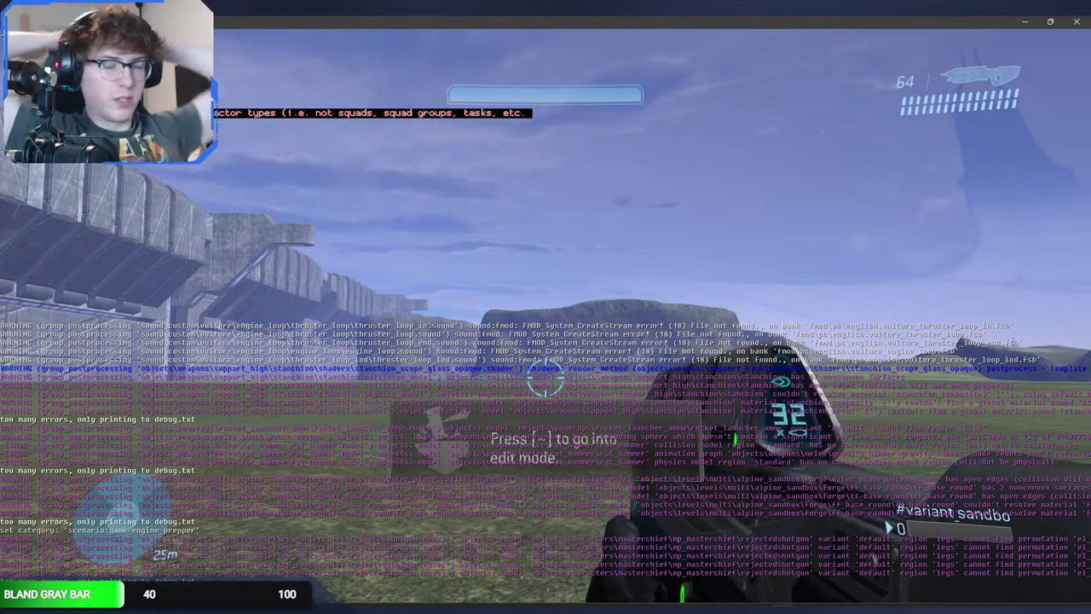
{"action": "key", "text": "Home"}
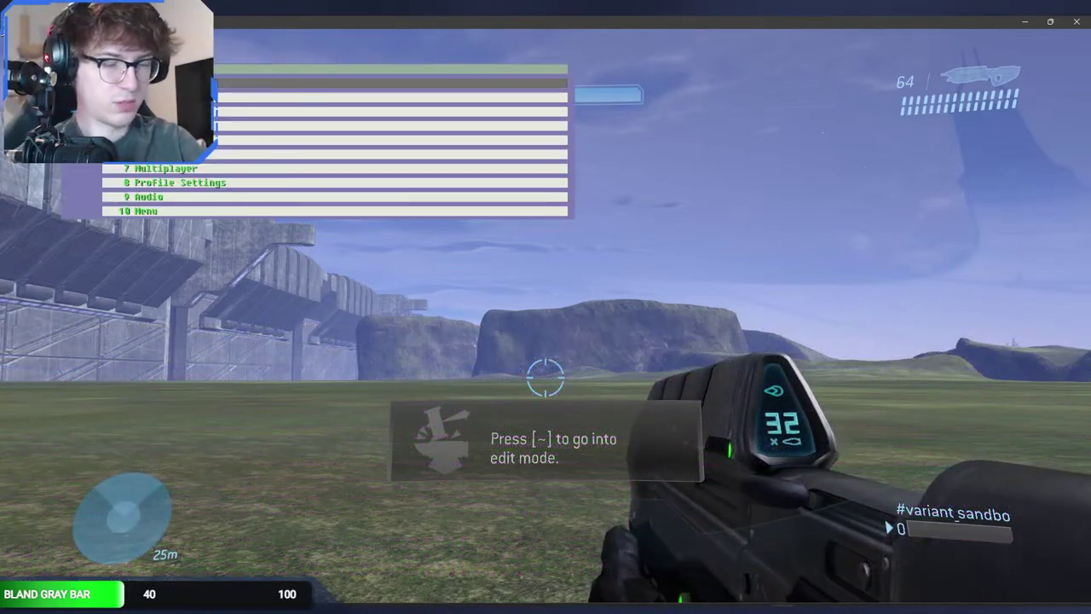
{"action": "key", "text": "0"}
{"action": "key", "text": "0"}
{"action": "key", "text": "n"}
{"action": "key", "text": "4"}
{"action": "key", "text": "BackSpace"}
{"action": "key", "text": "BackSpace"}
{"action": "key", "text": "BackSpace"}
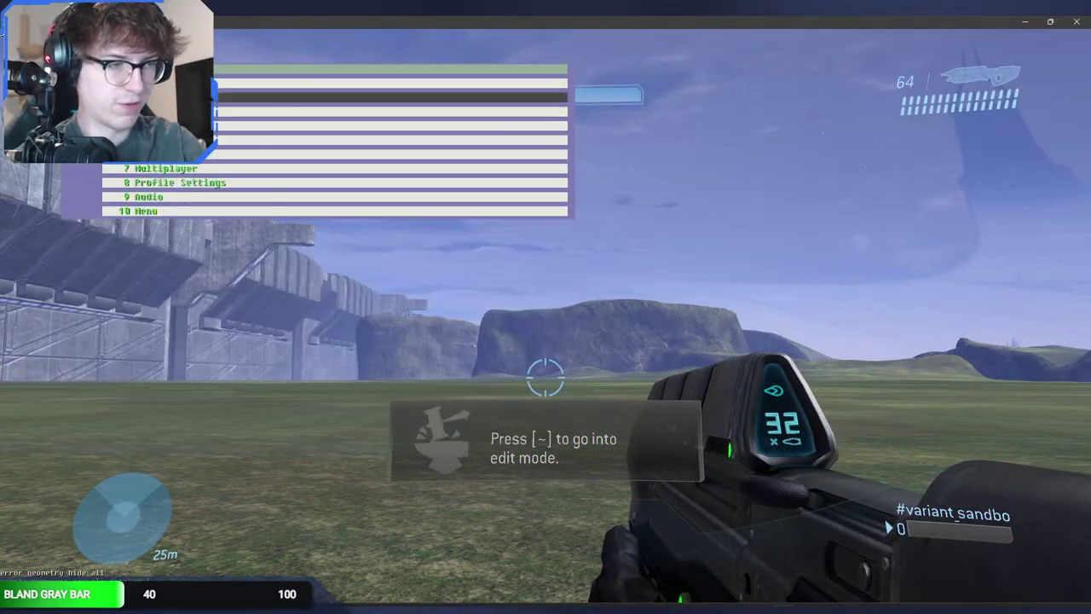
{"action": "key", "text": "grave"}
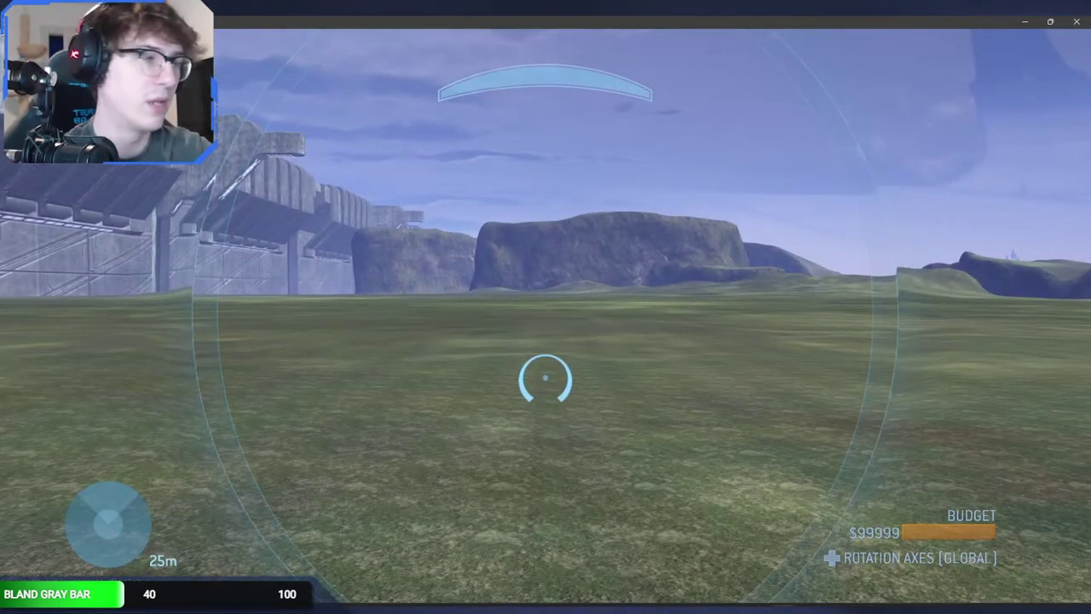
Step: Switch to Guerilla, clear the value identifiers of text blocks 0 and 2 in the create menu skin definition, and save it
{"action": "key", "text": "alt+Tab"}
{"action": "key", "text": "alt+Tab"}
{"action": "key", "text": "alt+Tab"}
{"action": "key", "text": "alt+Tab"}
{"action": "key", "text": "alt+Tab"}
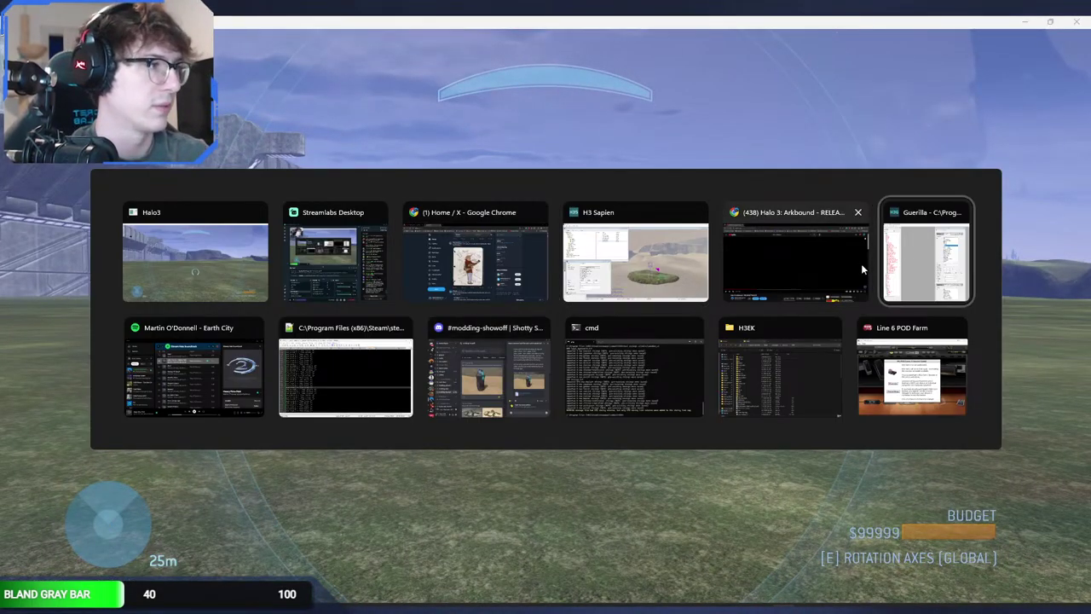
{"action": "double_click", "coordinate": [797, 417]}
{"action": "key", "text": "BackSpace"}
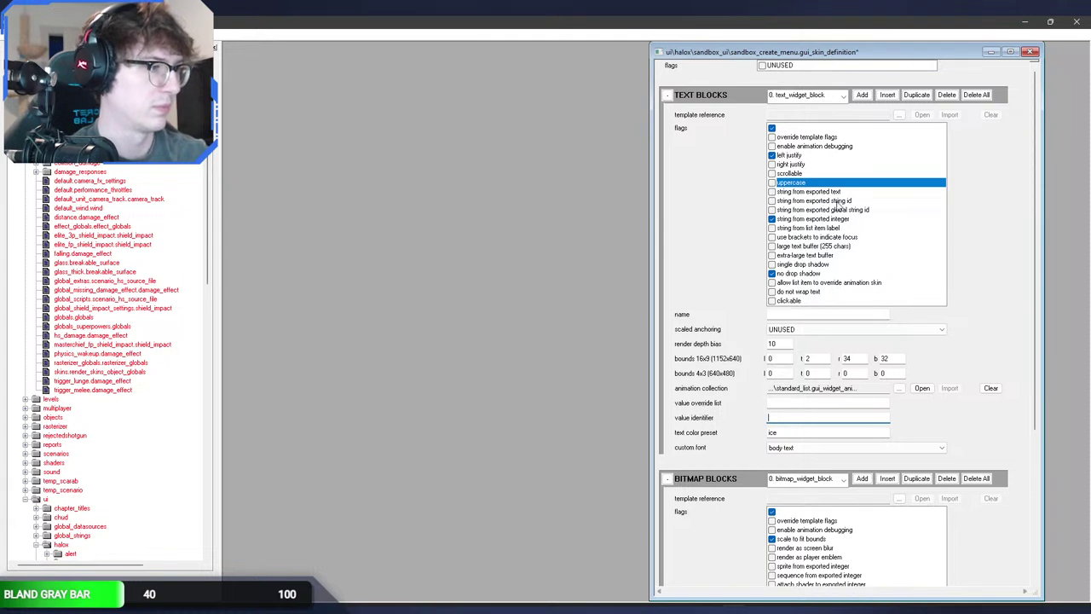
{"action": "left_click", "coordinate": [804, 96]}
{"action": "left_click", "coordinate": [801, 129]}
{"action": "left_click_drag", "start_coordinate": [810, 418], "coordinate": [709, 404]}
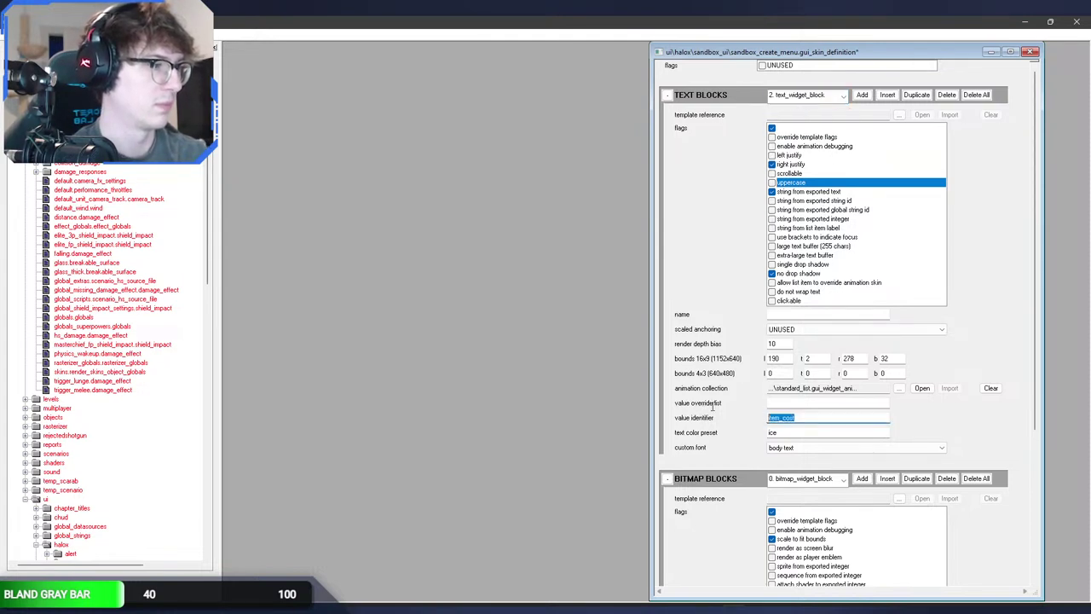
{"action": "key", "text": "BackSpace"}
{"action": "left_click", "coordinate": [711, 377]}
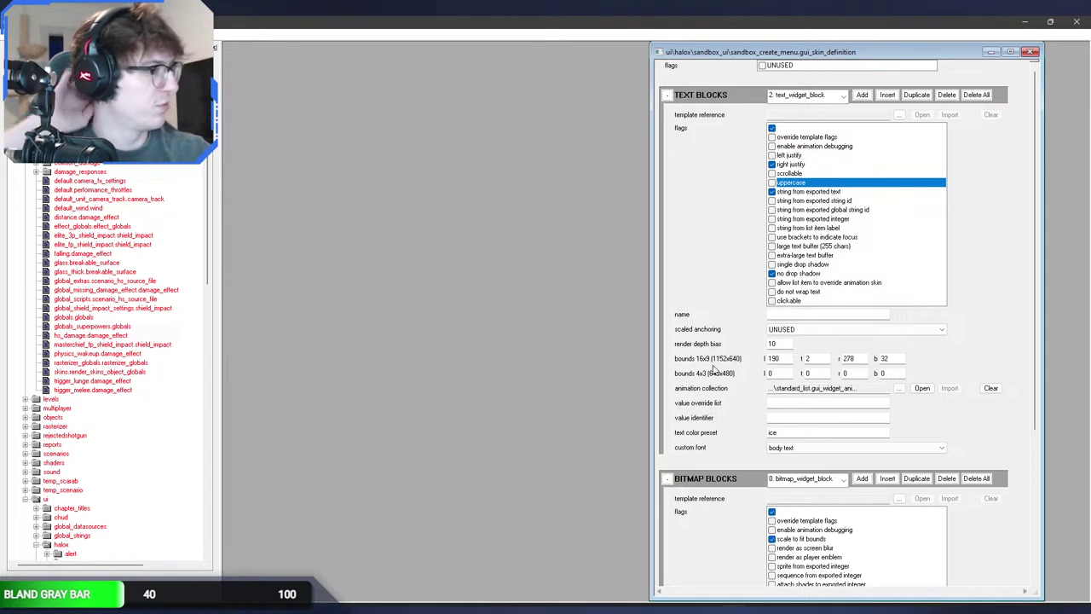
Step: Display text block 1, then switch to the game and check the columns of the Weapons palette in the create menu
{"action": "left_click", "coordinate": [793, 97]}
{"action": "left_click", "coordinate": [788, 118]}
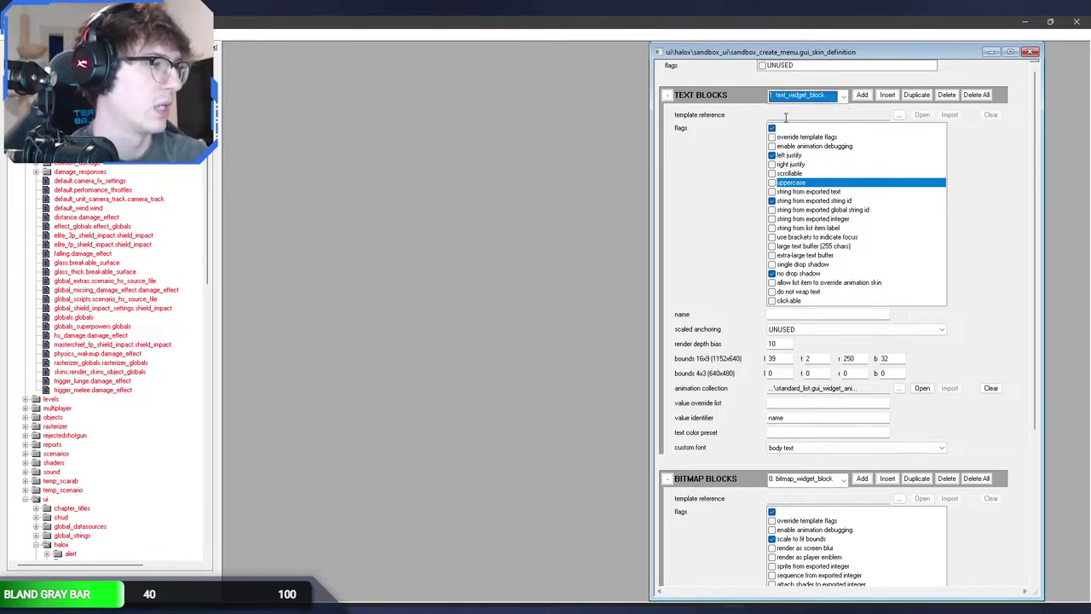
{"action": "left_click", "coordinate": [793, 95]}
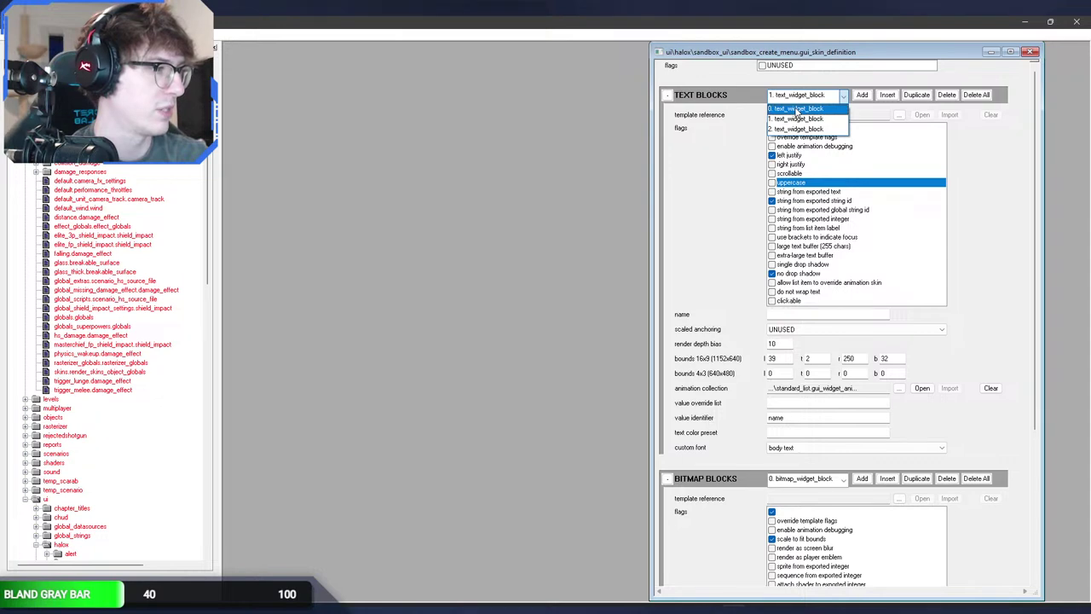
{"action": "left_click", "coordinate": [682, 150]}
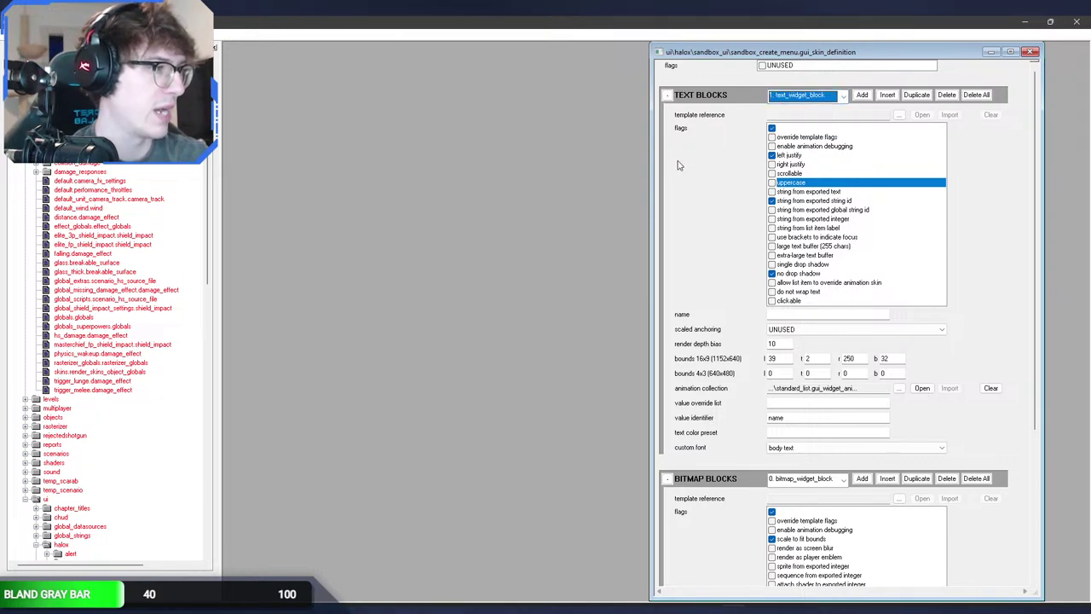
{"action": "key", "text": "alt+Tab"}
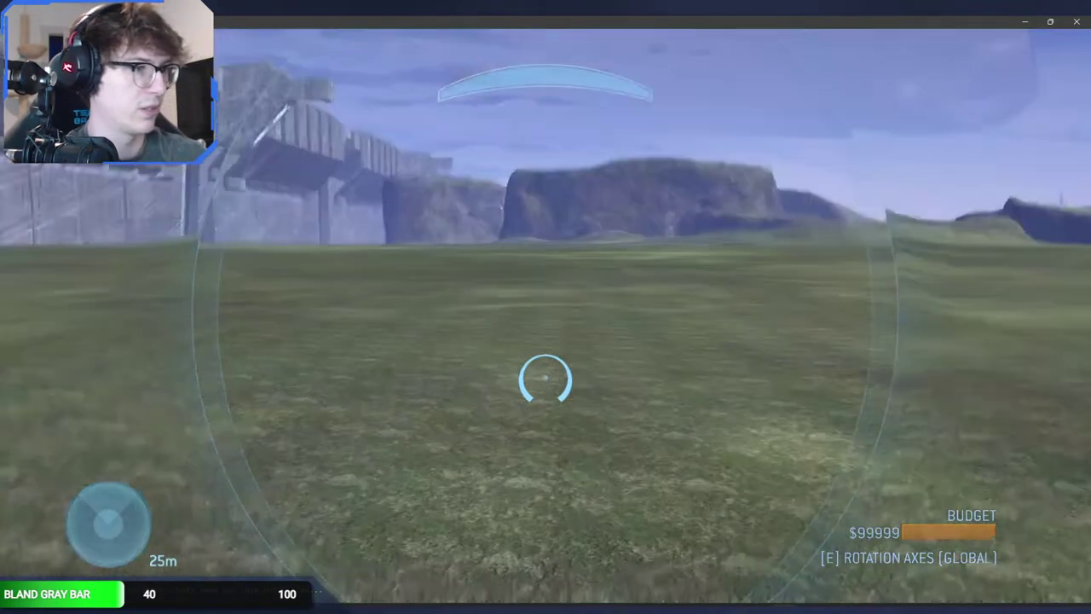
{"action": "key", "text": "x"}
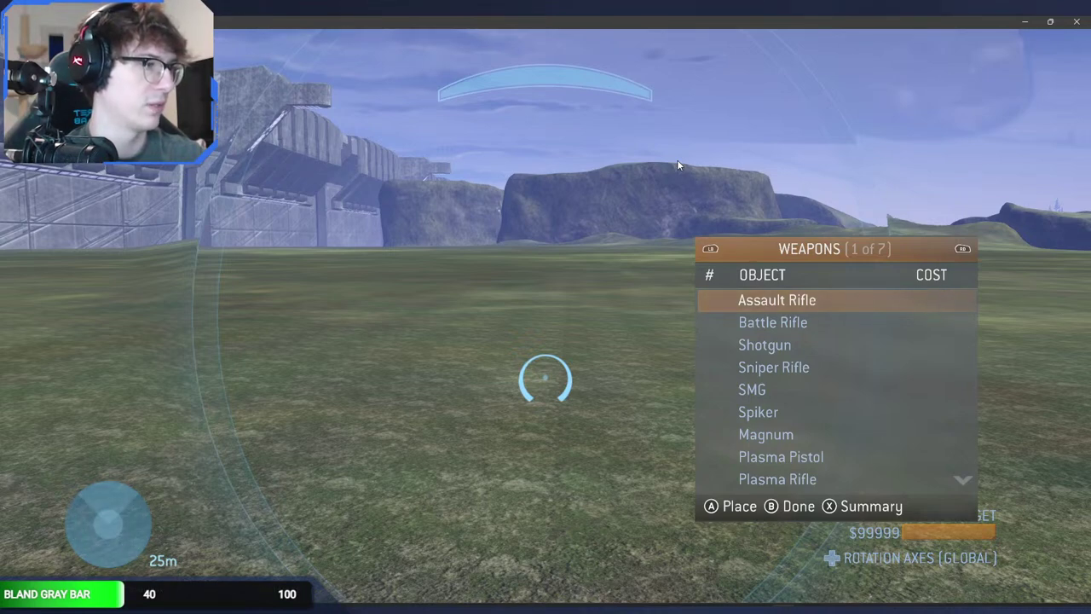
{"action": "key", "text": "Escape"}
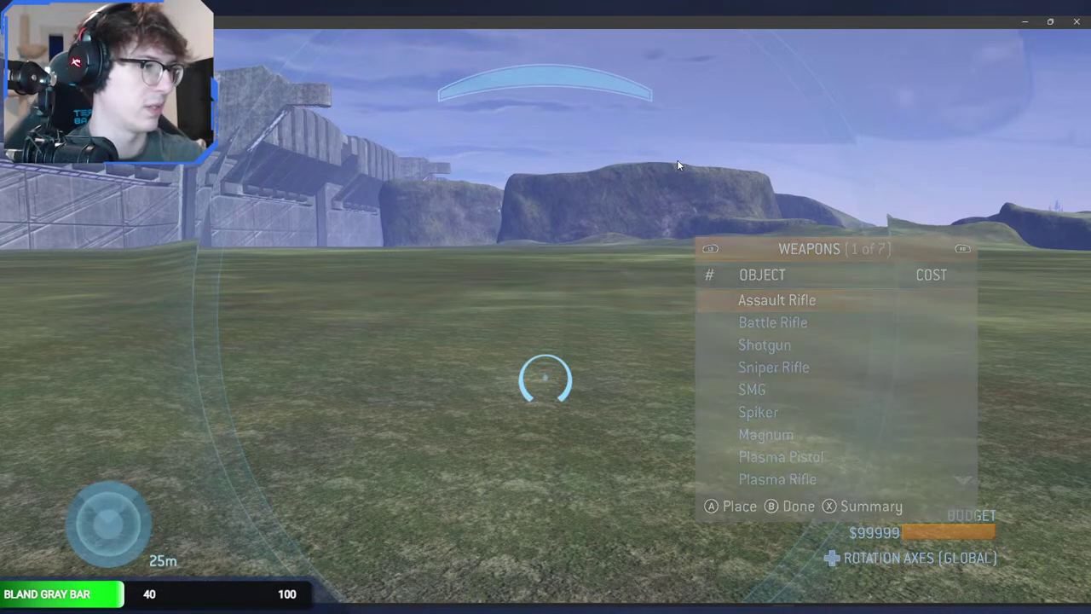
Step: Return to Guerilla, compare text blocks 0 and 1, set the left 16x9 bound of text block 1 to 0, and save
{"action": "key", "text": "alt+Tab"}
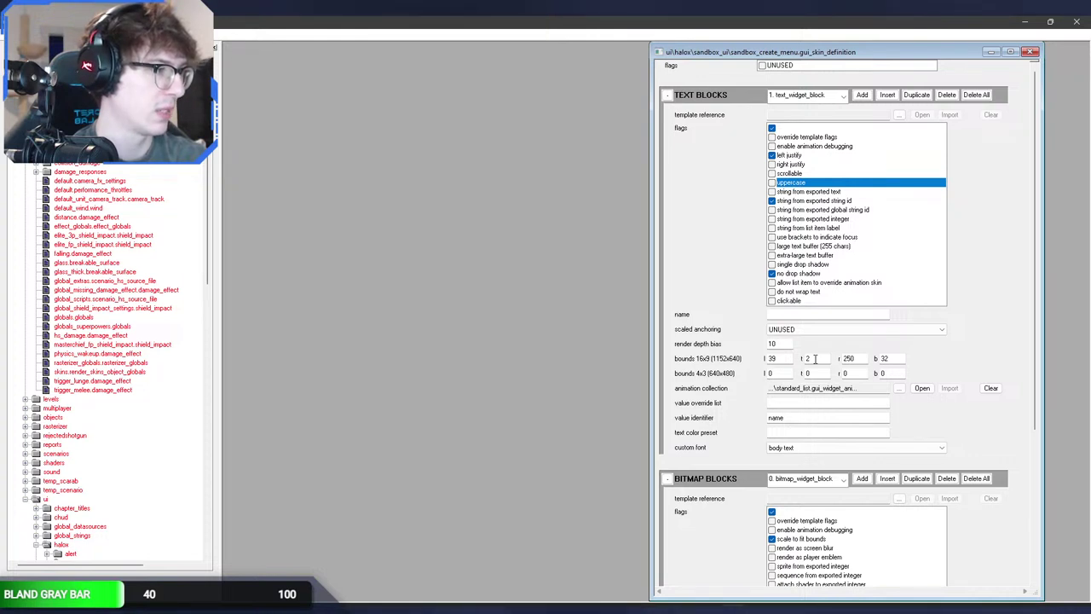
{"action": "left_click", "coordinate": [812, 96]}
{"action": "scroll", "coordinate": [812, 98], "scroll_direction": "up", "scroll_amount": 1}
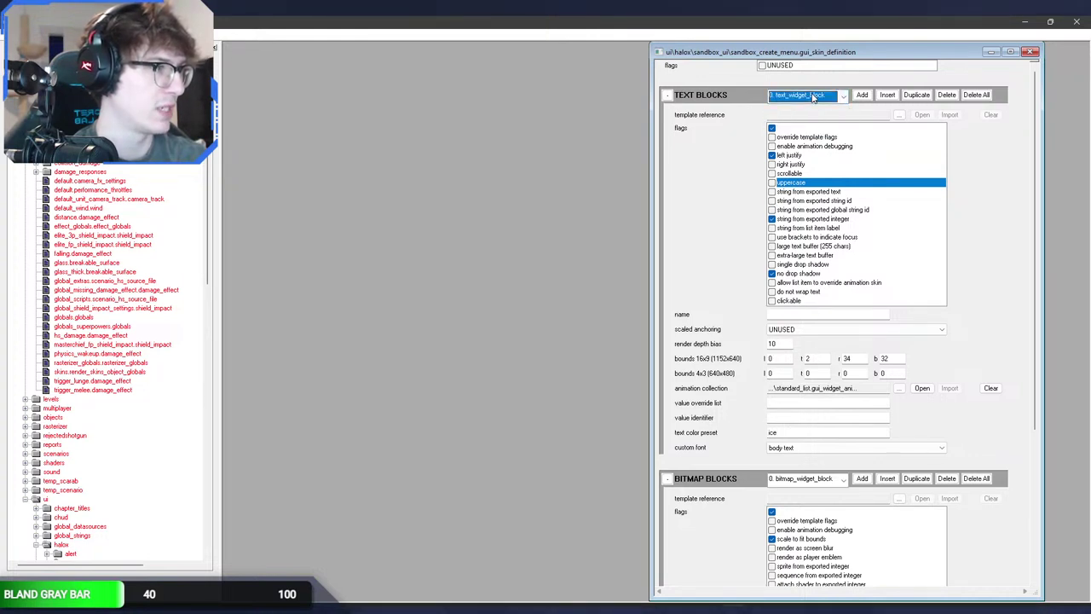
{"action": "scroll", "coordinate": [813, 98], "scroll_direction": "down", "scroll_amount": 1}
{"action": "scroll", "coordinate": [813, 98], "scroll_direction": "up", "scroll_amount": 1}
{"action": "scroll", "coordinate": [814, 97], "scroll_direction": "down", "scroll_amount": 1}
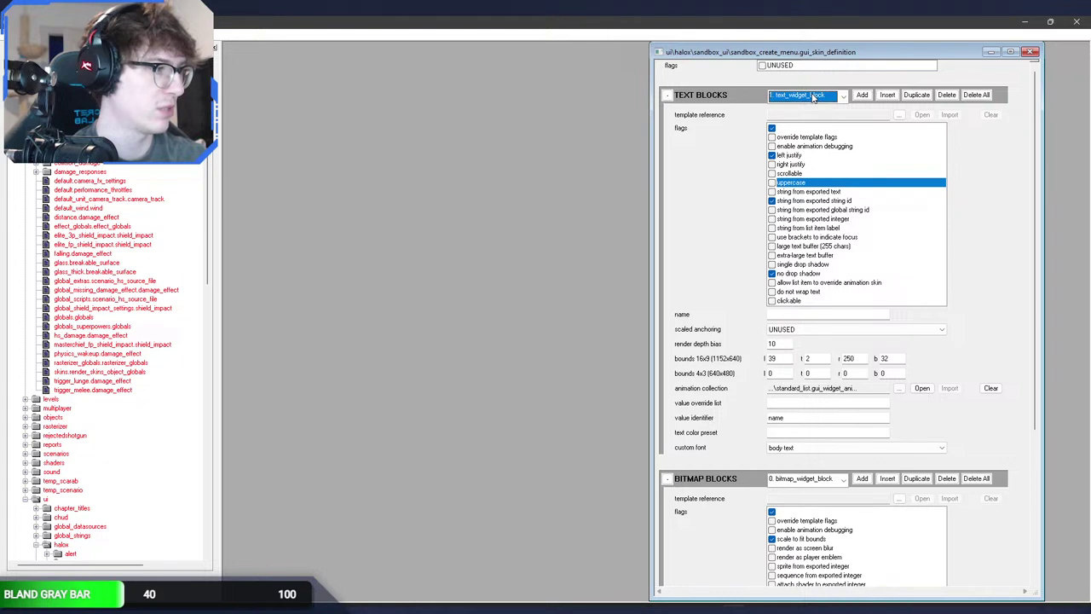
{"action": "scroll", "coordinate": [813, 97], "scroll_direction": "up", "scroll_amount": 1}
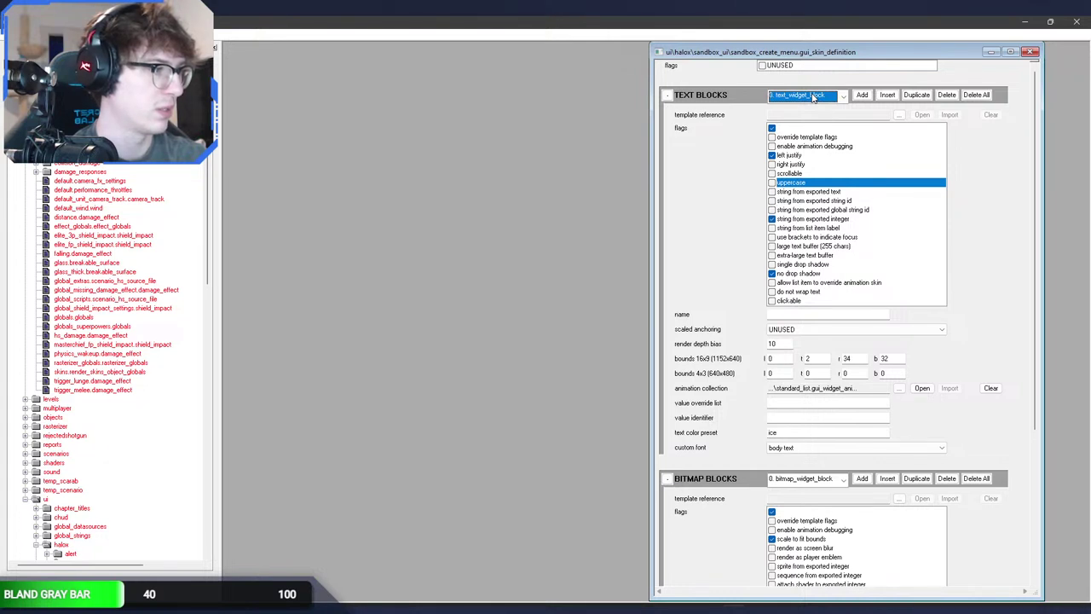
{"action": "scroll", "coordinate": [813, 97], "scroll_direction": "down", "scroll_amount": 1}
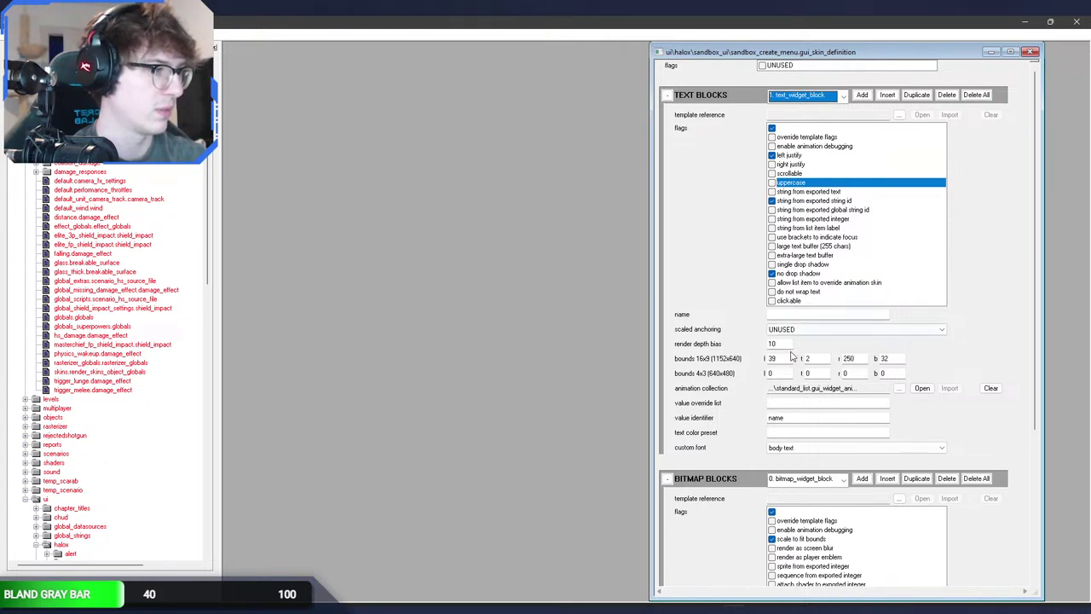
{"action": "left_click_drag", "start_coordinate": [791, 357], "coordinate": [729, 353]}
{"action": "type", "text": "0"}
{"action": "left_click", "coordinate": [687, 272]}
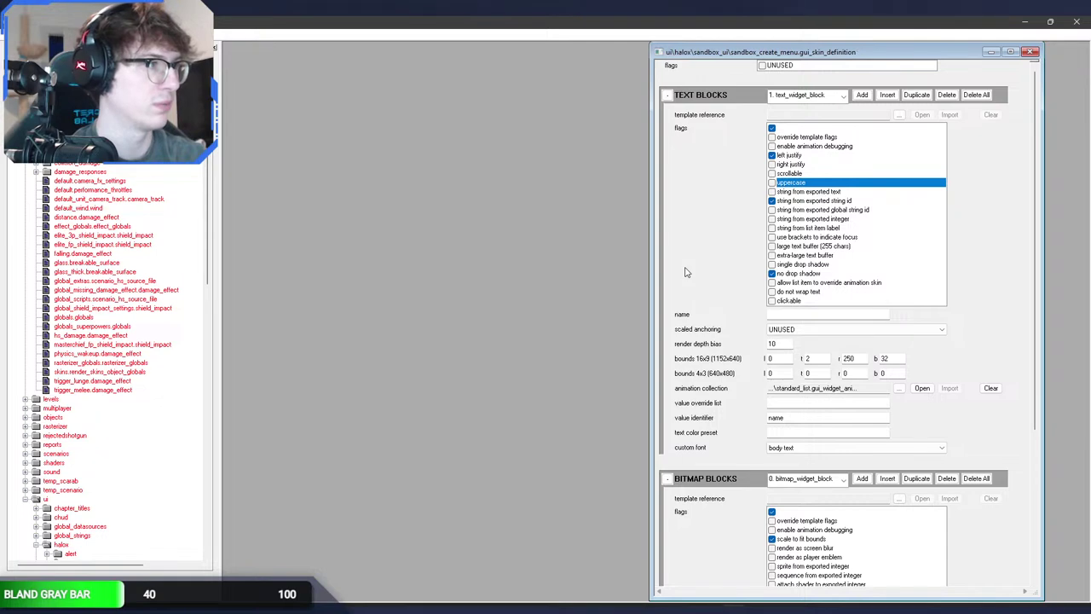
Step: Switch to the game and examine the object name alignment through the whole Weapons palette
{"action": "key", "text": "alt+Tab"}
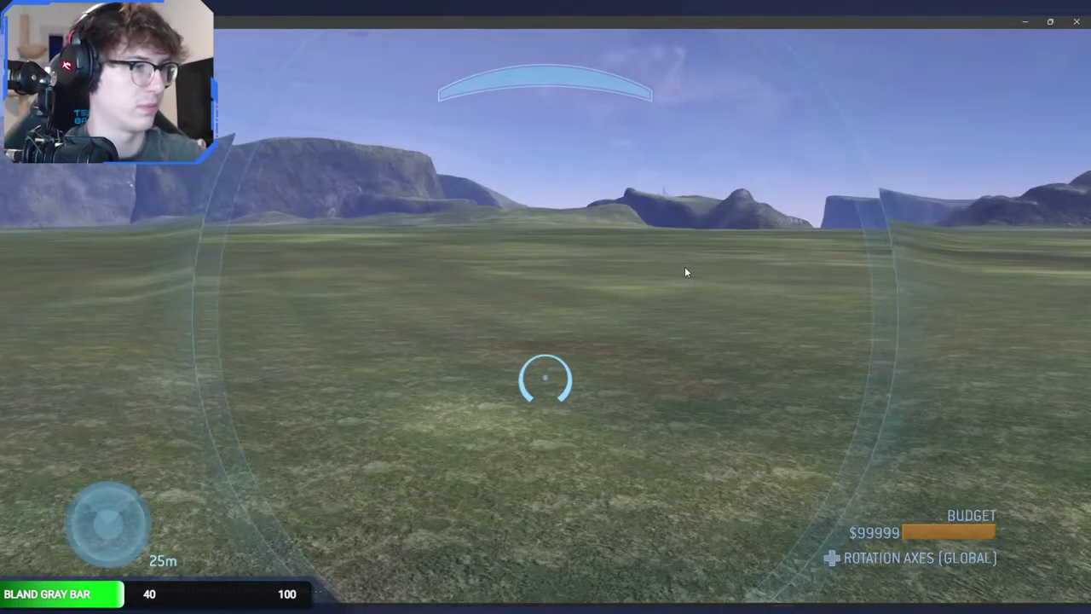
{"action": "key", "text": "x"}
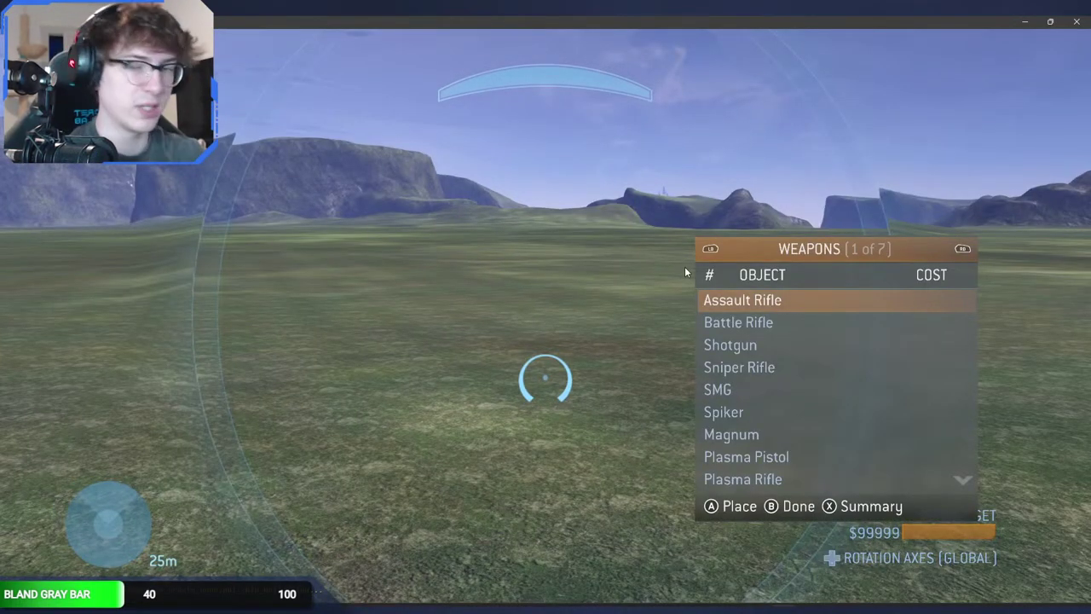
{"action": "key", "text": "Down"}
{"action": "key", "text": "Down"}
{"action": "key", "text": "Down"}
{"action": "key", "text": "Down"}
{"action": "key", "text": "Down"}
{"action": "key", "text": "Down"}
{"action": "key", "text": "Up"}
{"action": "key", "text": "Up"}
{"action": "key", "text": "Up"}
{"action": "key", "text": "Up"}
{"action": "key", "text": "Up"}
{"action": "key", "text": "Up"}
{"action": "key", "text": "Up"}
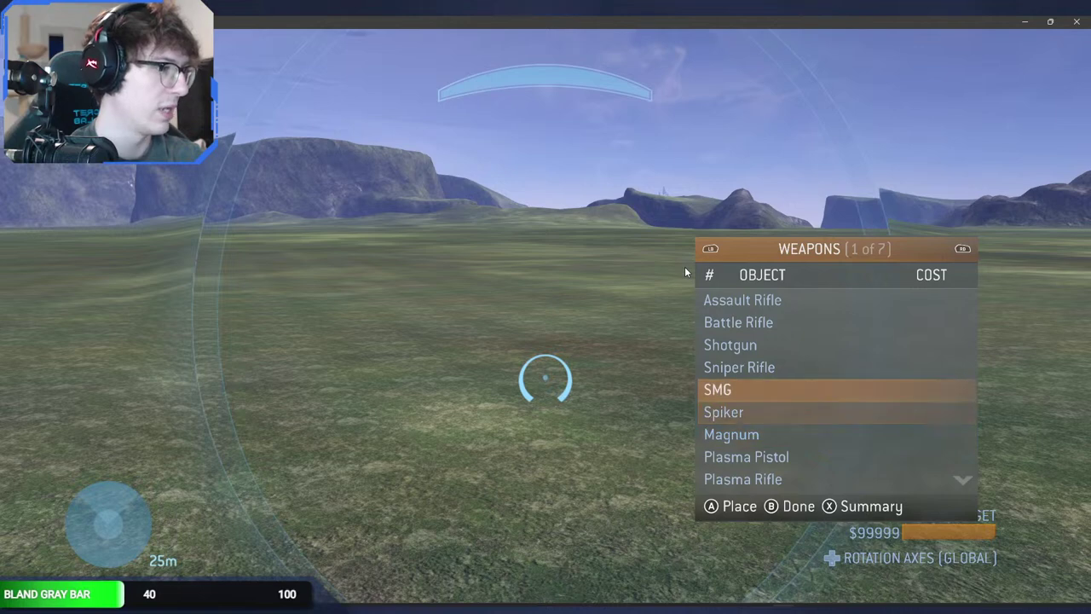
{"action": "key", "text": "Down"}
{"action": "key", "text": "Down"}
{"action": "key", "text": "Down"}
{"action": "key", "text": "Down"}
{"action": "key", "text": "Down"}
{"action": "key", "text": "Down"}
{"action": "key", "text": "Down"}
{"action": "key", "text": "Down"}
{"action": "key", "text": "Down"}
{"action": "key", "text": "Down"}
{"action": "key", "text": "Down"}
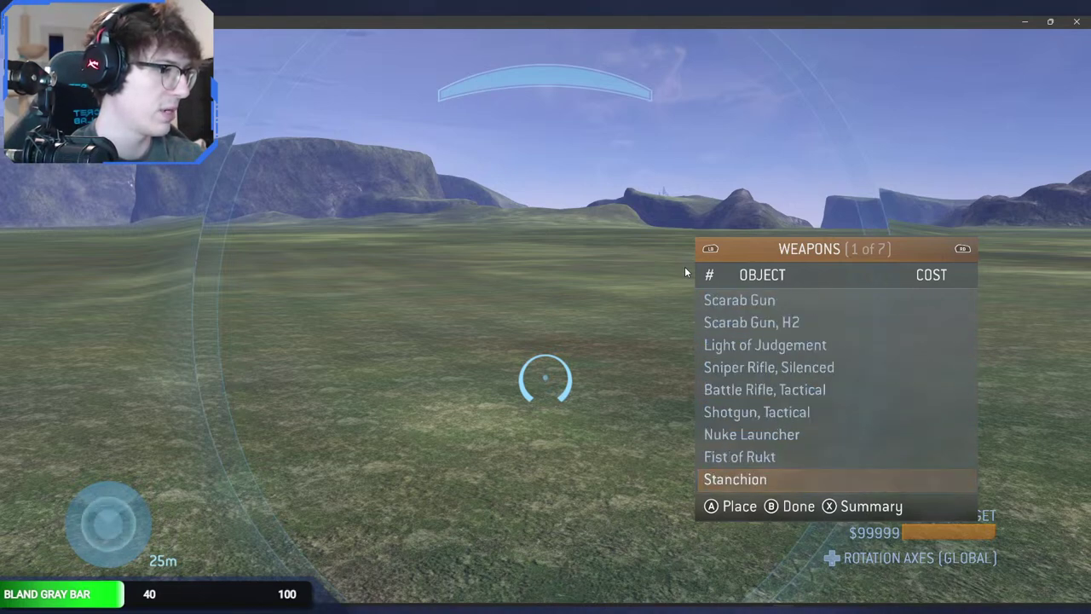
{"action": "key", "text": "Up"}
{"action": "key", "text": "Up"}
{"action": "key", "text": "Up"}
{"action": "key", "text": "Up"}
{"action": "key", "text": "Up"}
{"action": "key", "text": "Up"}
{"action": "key", "text": "Up"}
{"action": "key", "text": "Up"}
{"action": "key", "text": "Up"}
{"action": "key", "text": "Up"}
{"action": "key", "text": "Up"}
{"action": "key", "text": "Up"}
{"action": "key", "text": "Up"}
{"action": "key", "text": "Up"}
{"action": "key", "text": "Up"}
{"action": "key", "text": "Up"}
{"action": "key", "text": "Up"}
{"action": "key", "text": "Up"}
{"action": "key", "text": "Up"}
{"action": "key", "text": "Up"}
Step: Go to the Vehicles palette and look through its object names down to Wombat
{"action": "key", "text": "Right"}
{"action": "key", "text": "Down"}
{"action": "key", "text": "Down"}
{"action": "key", "text": "Down"}
{"action": "key", "text": "Down"}
{"action": "key", "text": "Down"}
{"action": "key", "text": "Down"}
{"action": "key", "text": "Down"}
{"action": "key", "text": "Down"}
{"action": "key", "text": "Down"}
{"action": "key", "text": "Down"}
{"action": "key", "text": "Down"}
{"action": "key", "text": "Down"}
{"action": "key", "text": "Down"}
{"action": "key", "text": "Down"}
{"action": "key", "text": "Down"}
{"action": "key", "text": "Down"}
{"action": "key", "text": "Down"}
{"action": "key", "text": "Down"}
{"action": "key", "text": "Down"}
{"action": "key", "text": "Down"}
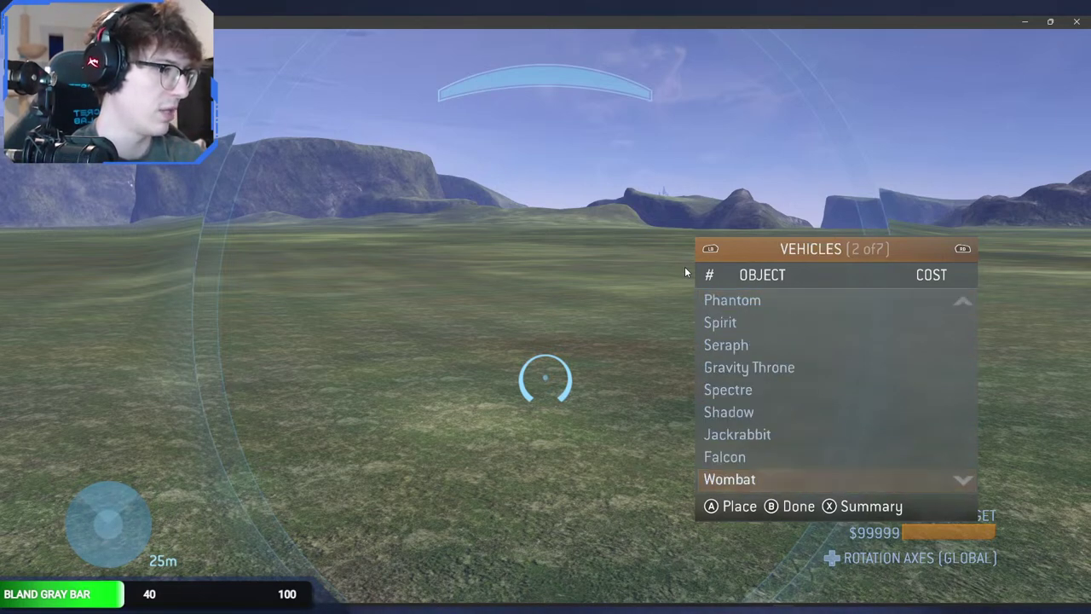
Step: Go to the Equipment palette and look through its object names down to C4
{"action": "key", "text": "e"}
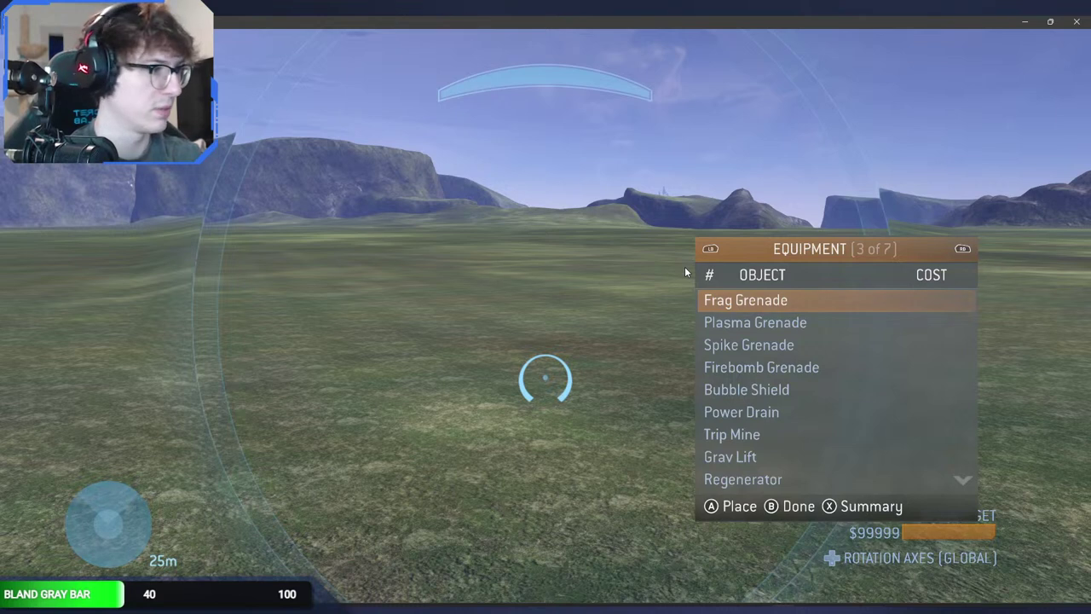
{"action": "key", "text": "Down"}
{"action": "key", "text": "Down"}
{"action": "key", "text": "Down"}
{"action": "key", "text": "Down"}
{"action": "key", "text": "Down"}
{"action": "key", "text": "Down"}
{"action": "key", "text": "Down"}
{"action": "key", "text": "Down"}
{"action": "key", "text": "Down"}
{"action": "key", "text": "Down"}
{"action": "key", "text": "Down"}
{"action": "key", "text": "Down"}
{"action": "key", "text": "Down"}
{"action": "key", "text": "Down"}
{"action": "key", "text": "Down"}
{"action": "key", "text": "Down"}
{"action": "key", "text": "Down"}
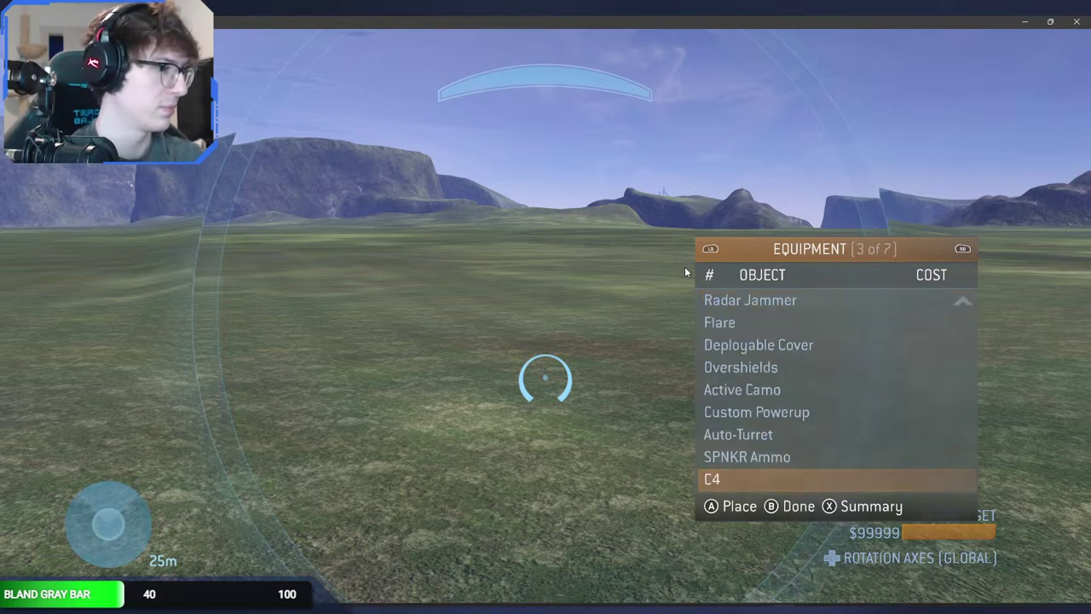
{"action": "key", "text": "Up"}
{"action": "key", "text": "Up"}
Step: Go to the Structure palette, examine how its object names line up under the column headers, and close the create menu
{"action": "key", "text": "e"}
{"action": "key", "text": "e"}
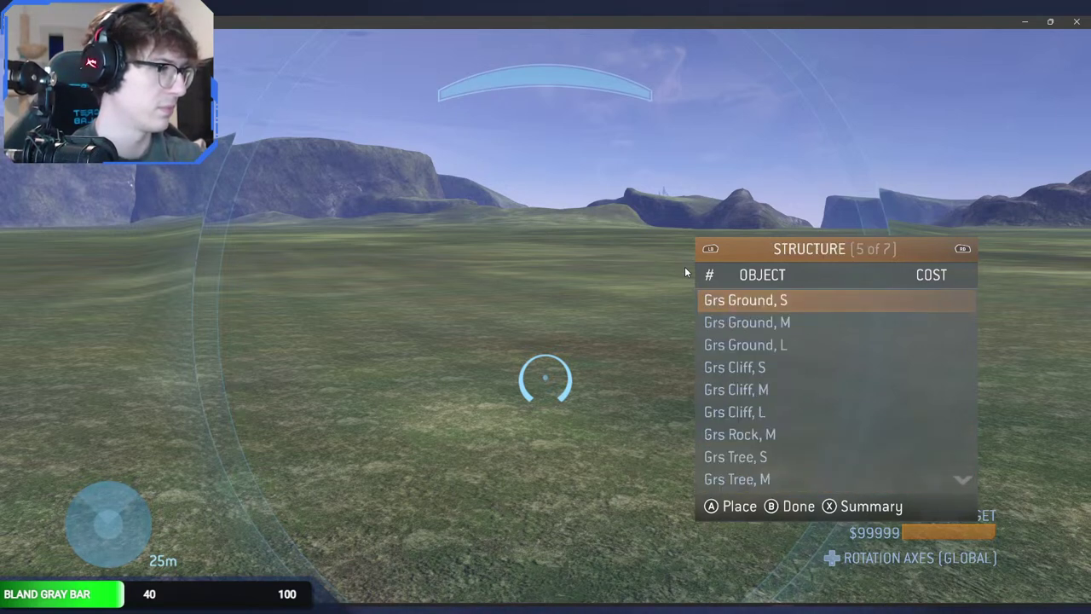
{"action": "key", "text": "Down"}
{"action": "key", "text": "Down"}
{"action": "key", "text": "Down"}
{"action": "key", "text": "Down"}
{"action": "key", "text": "Down"}
{"action": "key", "text": "Up"}
{"action": "key", "text": "Up"}
{"action": "key", "text": "Up"}
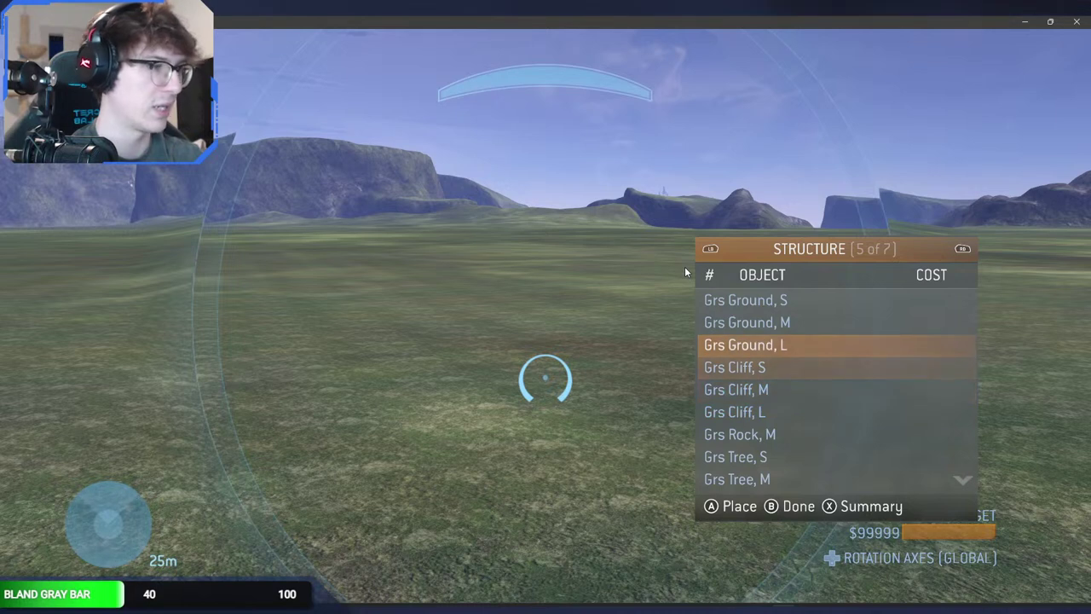
{"action": "key", "text": "Down"}
{"action": "key", "text": "Down"}
{"action": "key", "text": "Down"}
{"action": "key", "text": "Down"}
{"action": "key", "text": "Down"}
{"action": "key", "text": "Up"}
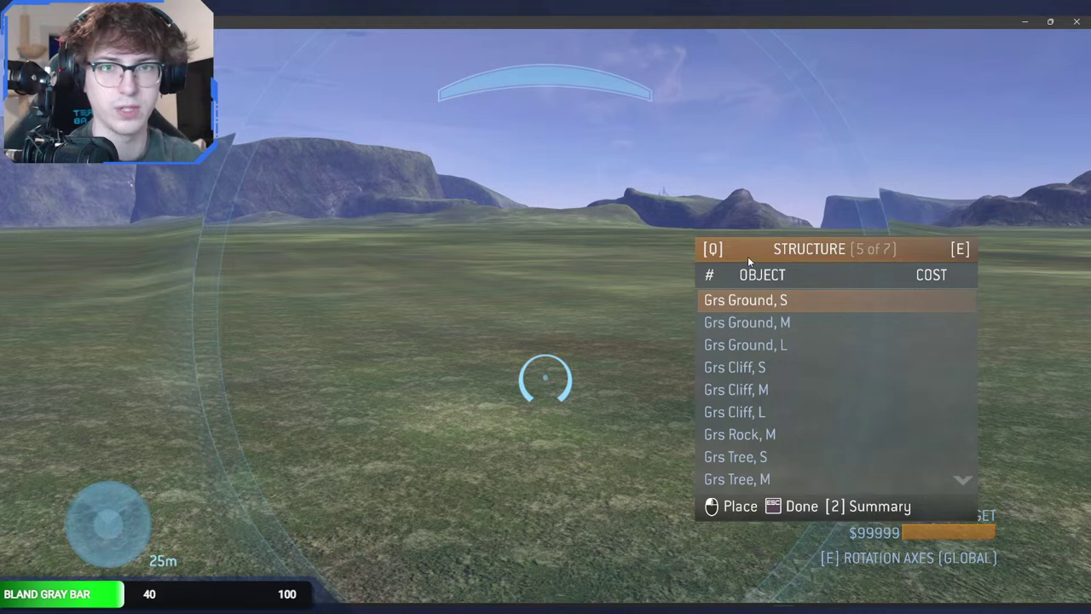
{"action": "key", "text": "Escape"}
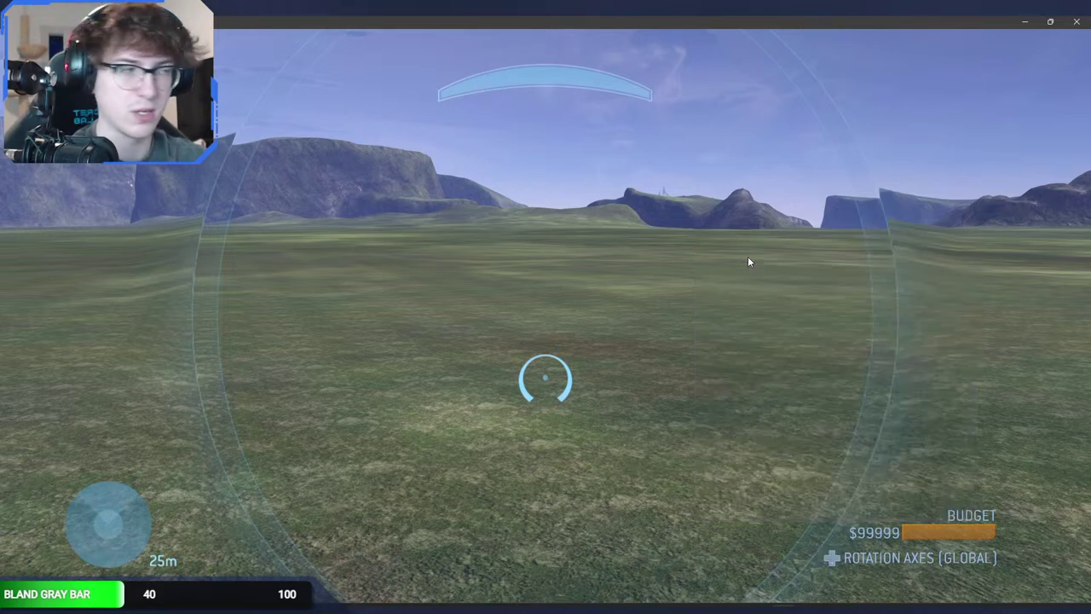
Step: Return to Guerilla and review the settings of text block 0 and the bitmap block in the create menu skin definition
{"action": "key", "text": "alt+Tab"}
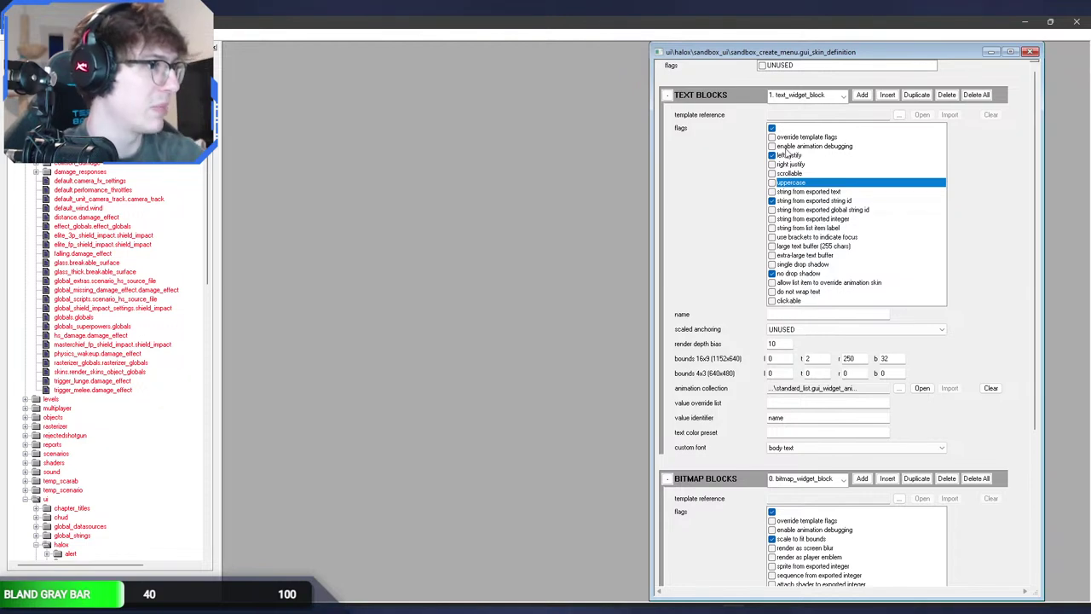
{"action": "left_click", "coordinate": [774, 96]}
{"action": "left_click", "coordinate": [776, 97]}
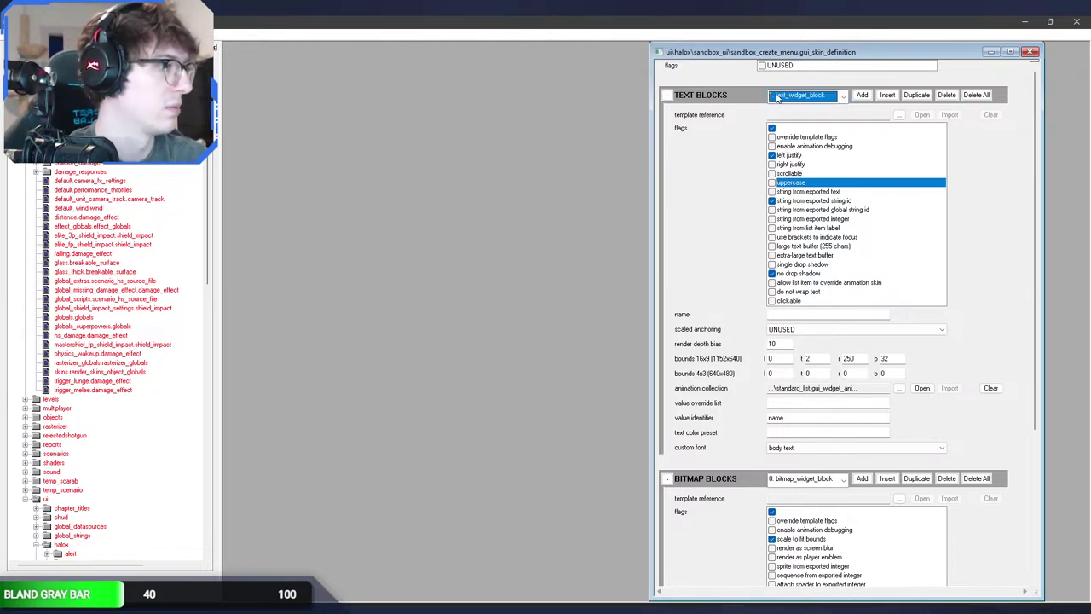
{"action": "key", "text": "Up"}
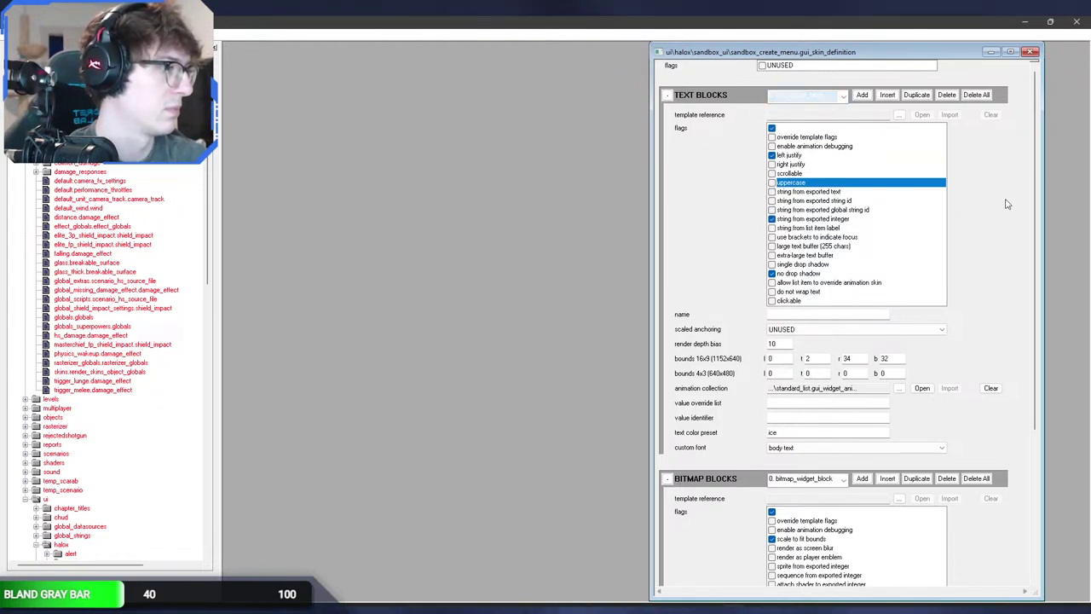
{"action": "scroll", "coordinate": [1040, 136], "scroll_direction": "down", "scroll_amount": 5}
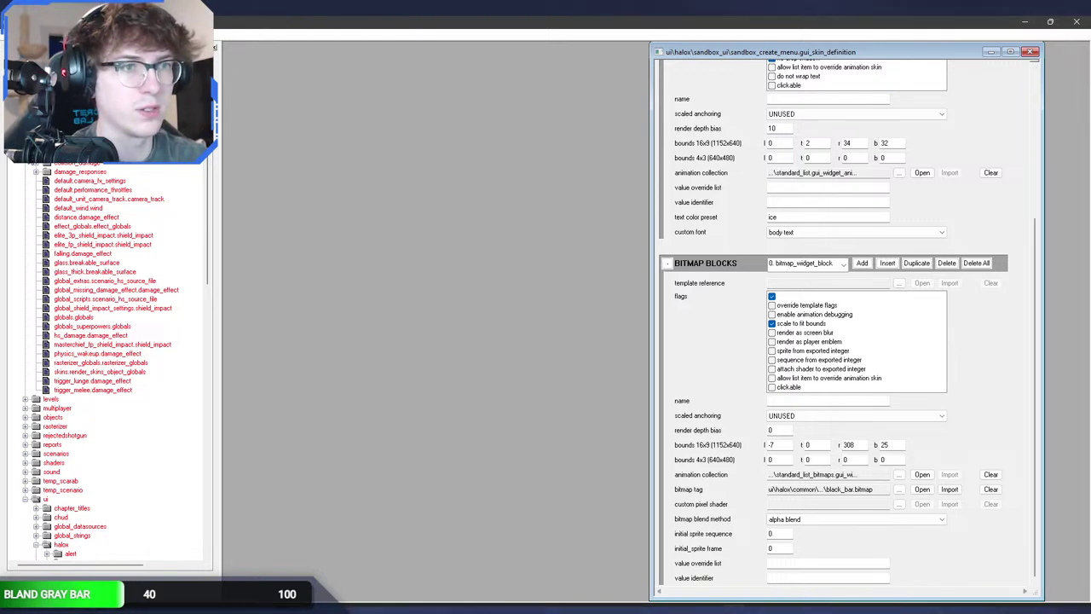
Step: Open sandbox_categories.gui_skin_definition from the sandbox_ui folder and check its list of text blocks
{"action": "scroll", "coordinate": [53, 294], "scroll_direction": "down", "scroll_amount": 7}
{"action": "scroll", "coordinate": [53, 269], "scroll_direction": "down", "scroll_amount": 8}
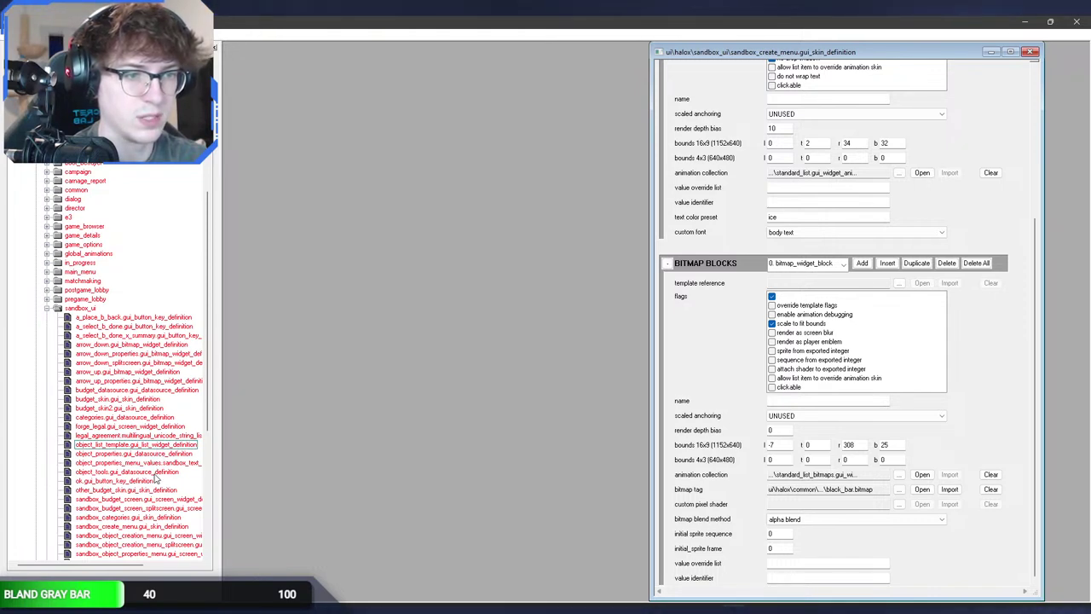
{"action": "left_click", "coordinate": [136, 527]}
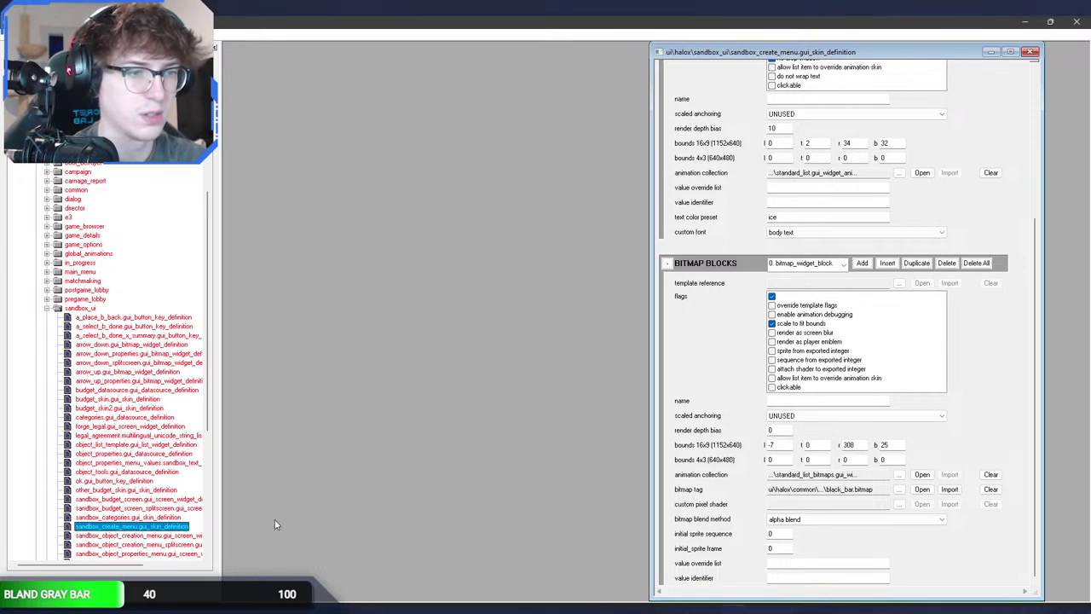
{"action": "double_click", "coordinate": [127, 516]}
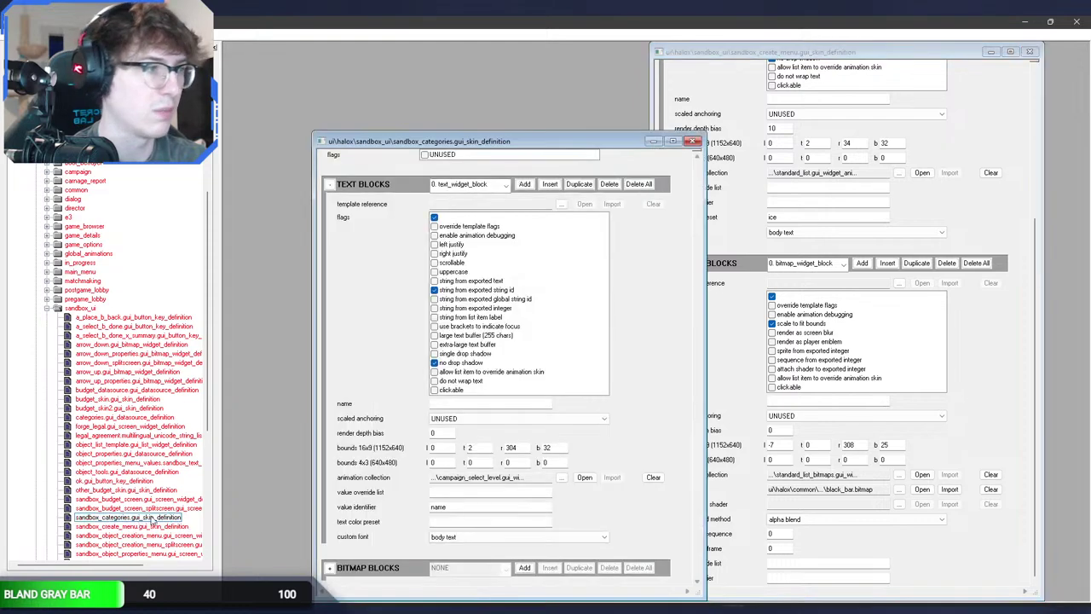
{"action": "left_click", "coordinate": [457, 185]}
{"action": "left_click", "coordinate": [458, 186]}
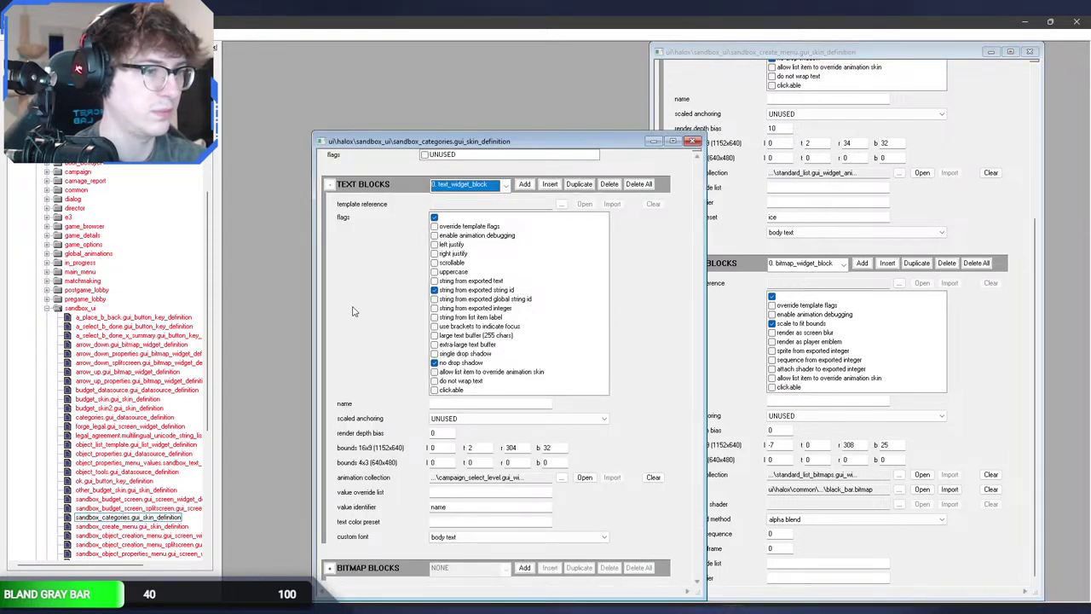
Step: Switch to the game to check the Structure palette's category title, close the create menu, and return to Guerilla
{"action": "key", "text": "alt+Tab"}
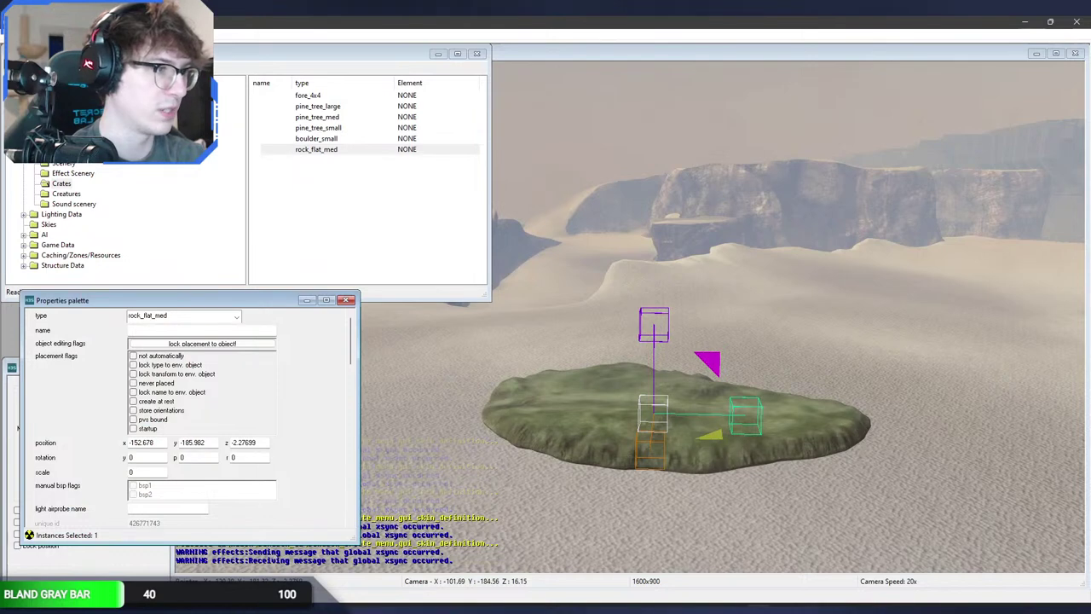
{"action": "key", "text": "alt+Tab"}
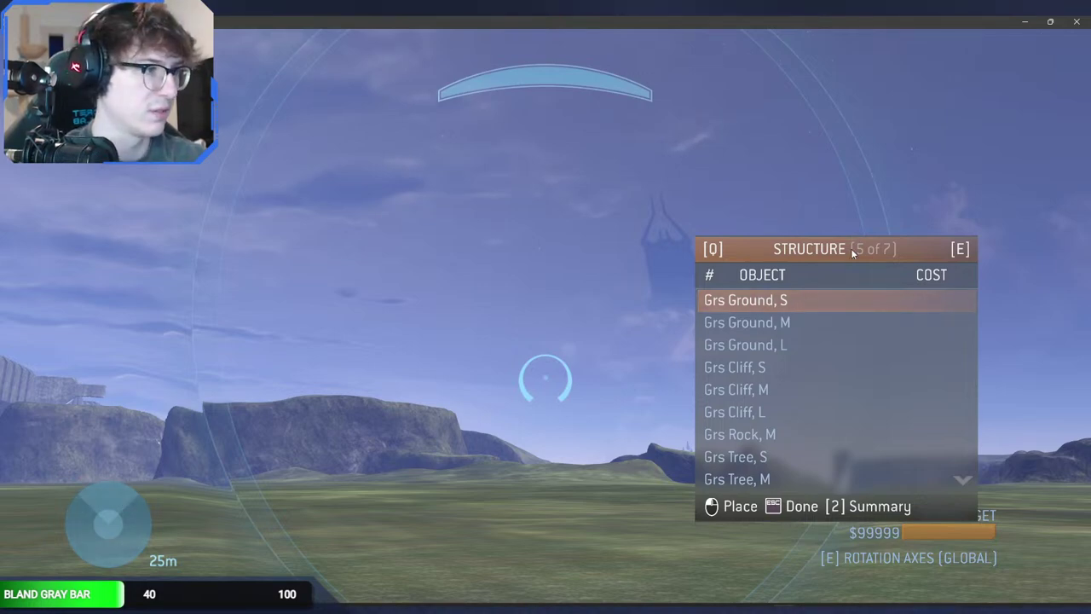
{"action": "key", "text": "Escape"}
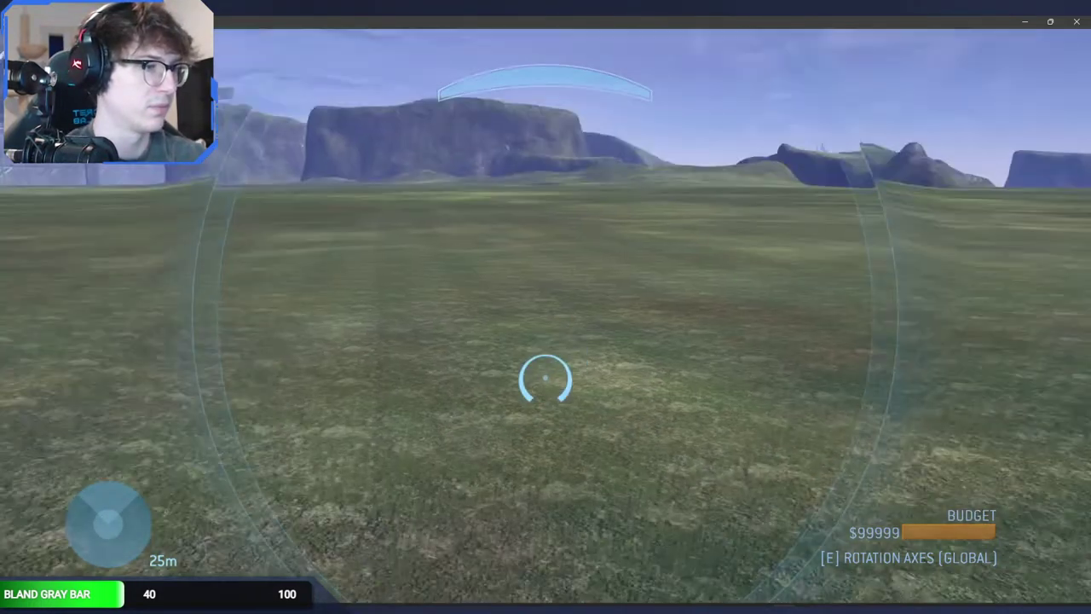
{"action": "key", "text": "alt+Tab"}
{"action": "key", "text": "alt+Tab"}
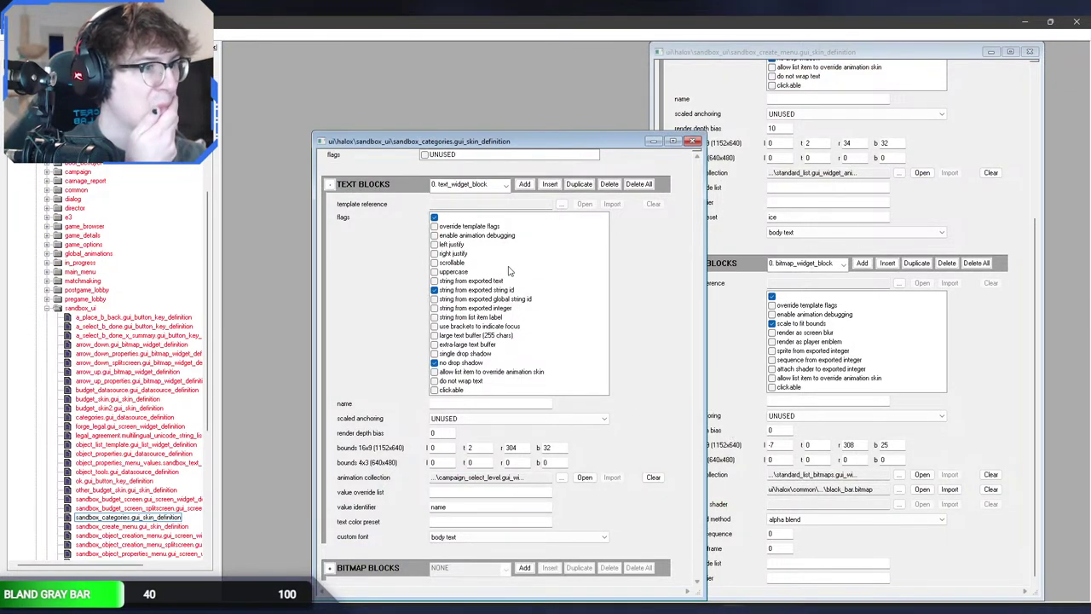
Step: Review the text block settings in the sandbox_categories skin definition and close the tag
{"action": "left_click", "coordinate": [476, 186]}
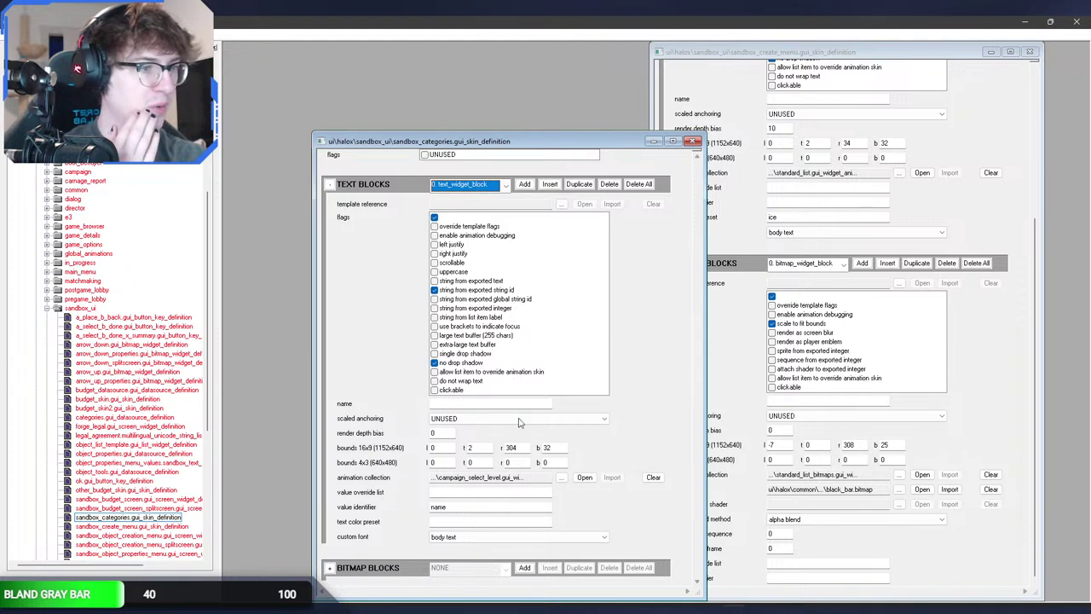
{"action": "left_click", "coordinate": [678, 409]}
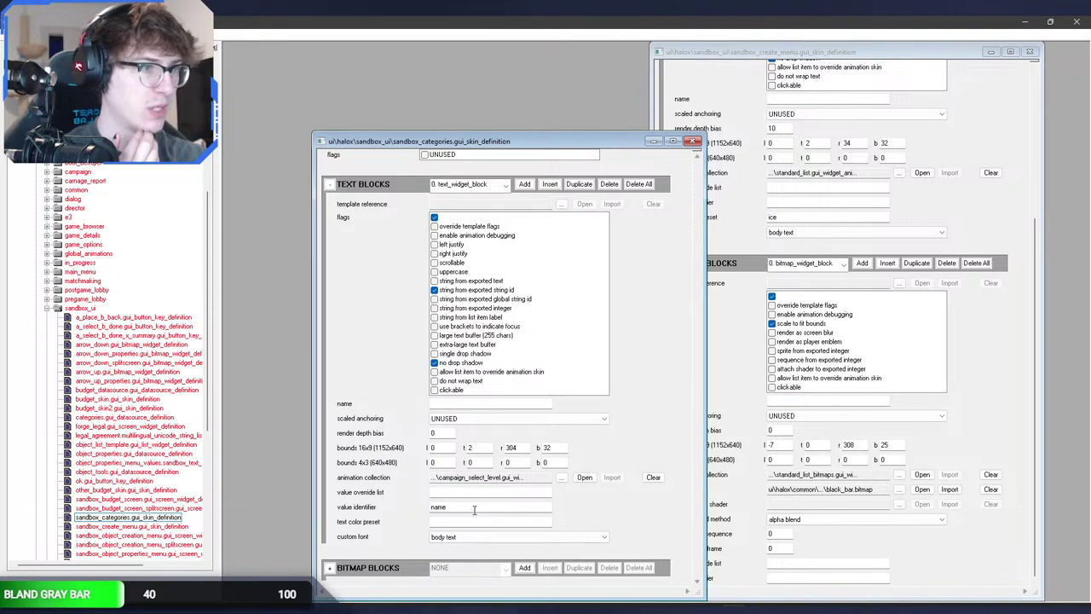
{"action": "left_click", "coordinate": [694, 143]}
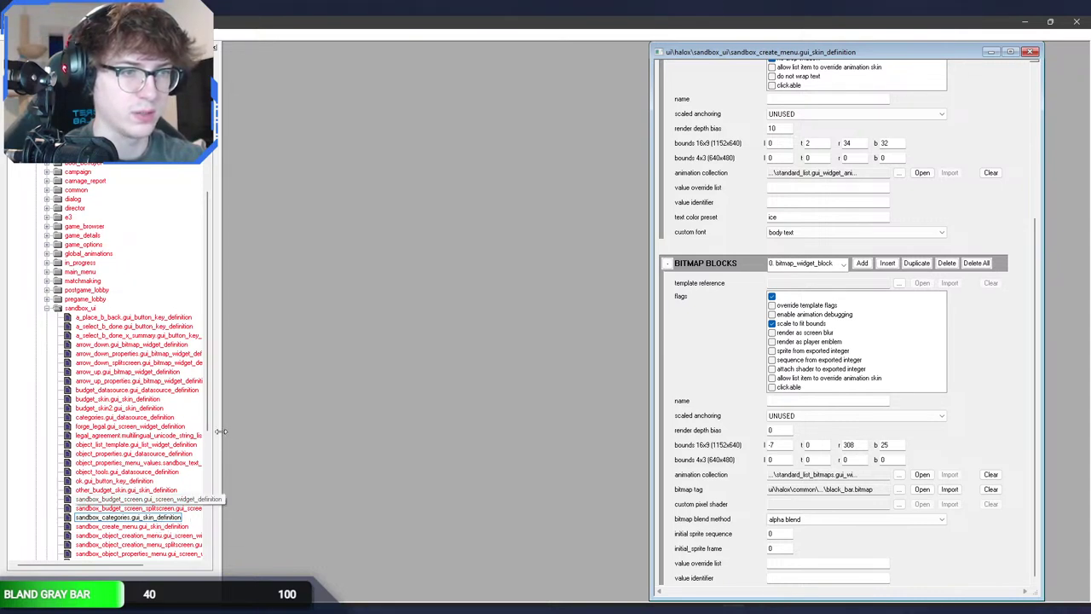
Step: Widen the tag tree to show full names and open sandbox_object_creation_menu.gui_screen_widget_definition
{"action": "left_click_drag", "start_coordinate": [220, 431], "coordinate": [290, 431]}
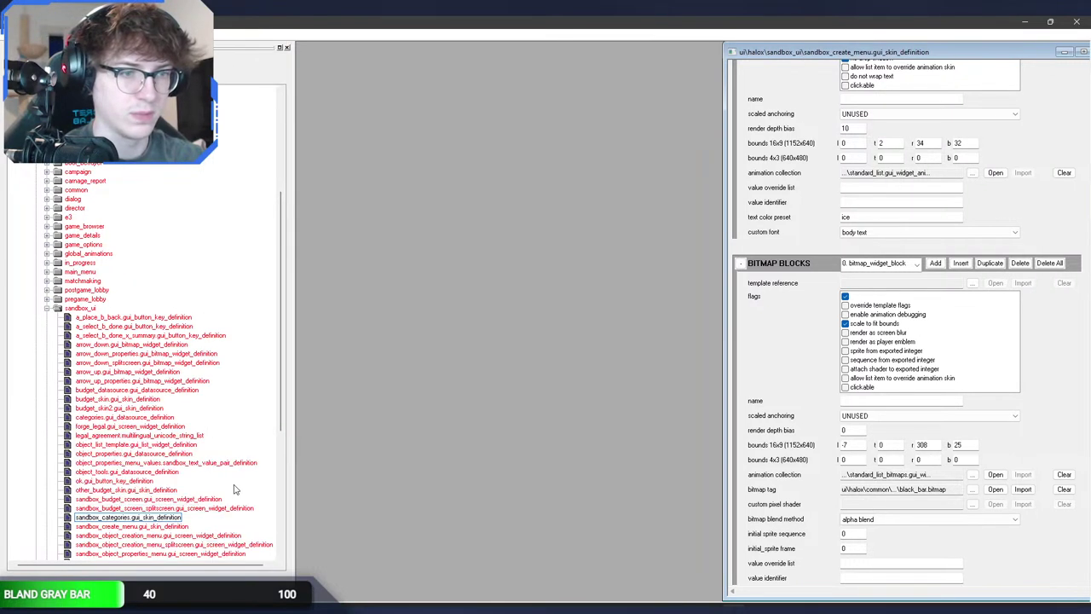
{"action": "left_click", "coordinate": [166, 518]}
{"action": "left_click", "coordinate": [181, 537]}
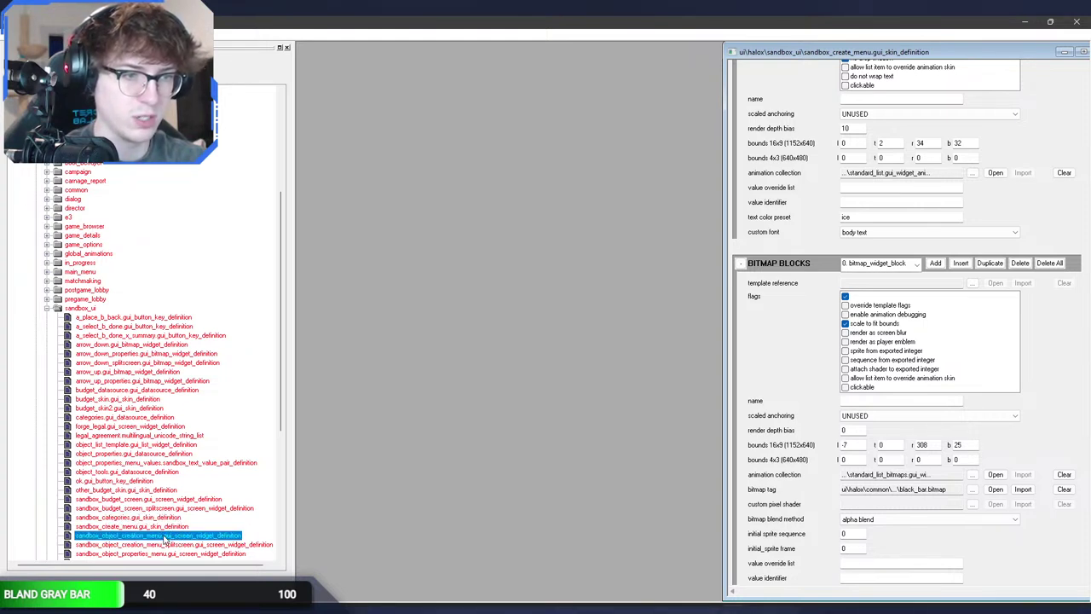
{"action": "double_click", "coordinate": [166, 540]}
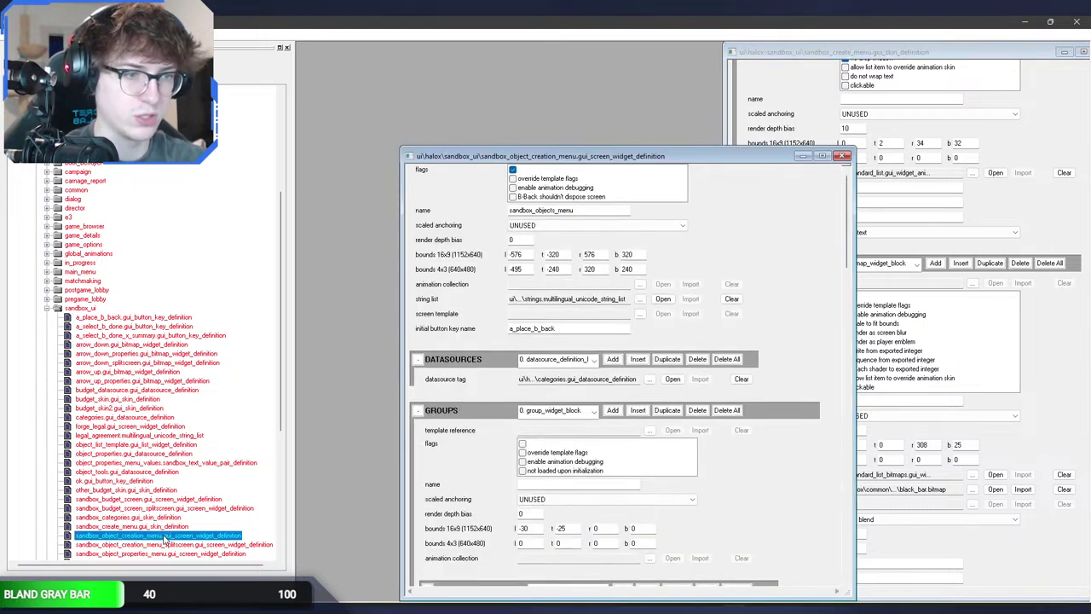
Step: Examine the name, datasource list, and group and list widget blocks of the object creation menu definition
{"action": "left_click", "coordinate": [535, 361]}
{"action": "left_click", "coordinate": [535, 360]}
{"action": "left_click", "coordinate": [542, 411]}
{"action": "left_click", "coordinate": [542, 413]}
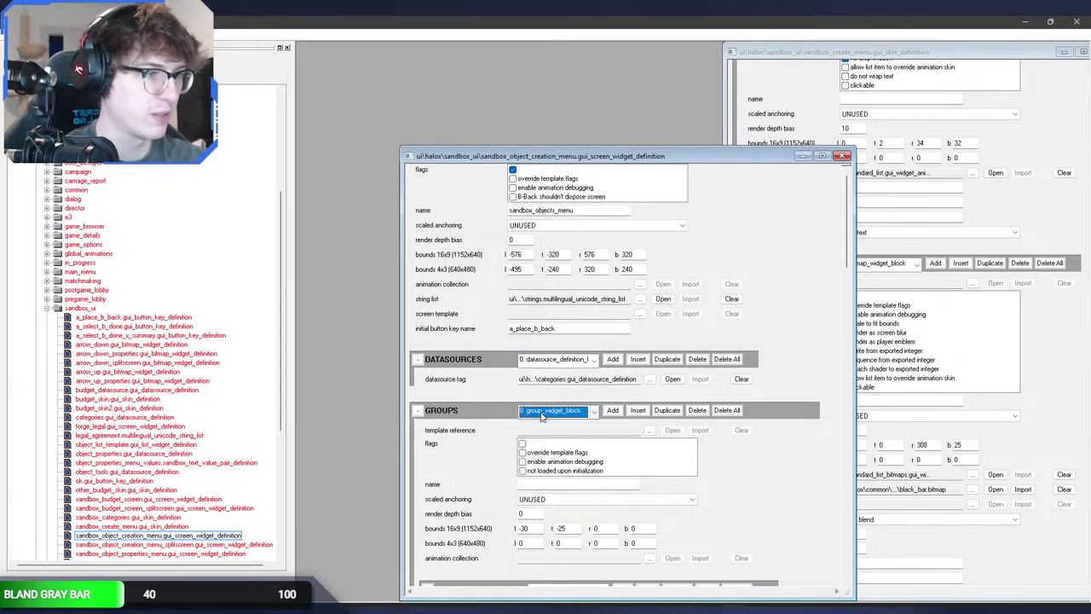
{"action": "scroll", "coordinate": [467, 414], "scroll_direction": "down", "scroll_amount": 3}
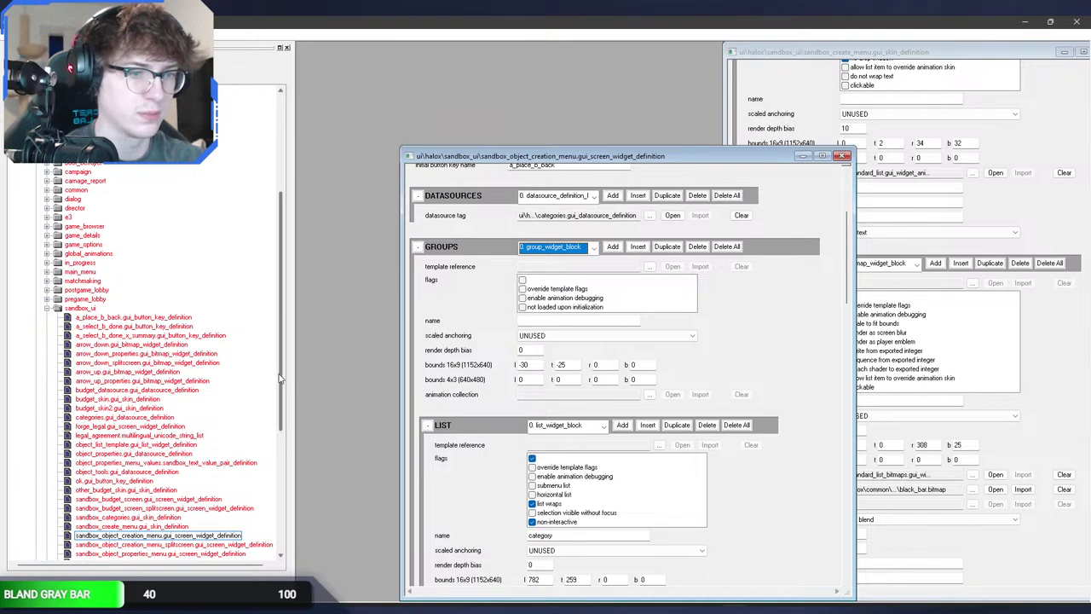
{"action": "left_click_drag", "start_coordinate": [276, 381], "coordinate": [281, 415]}
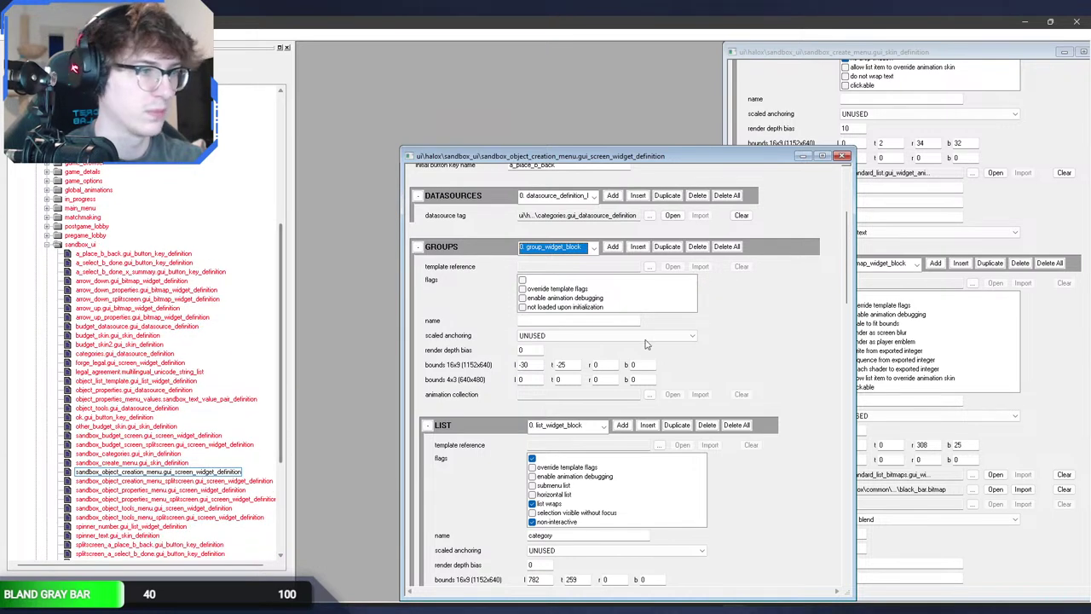
{"action": "scroll", "coordinate": [518, 293], "scroll_direction": "up", "scroll_amount": 3}
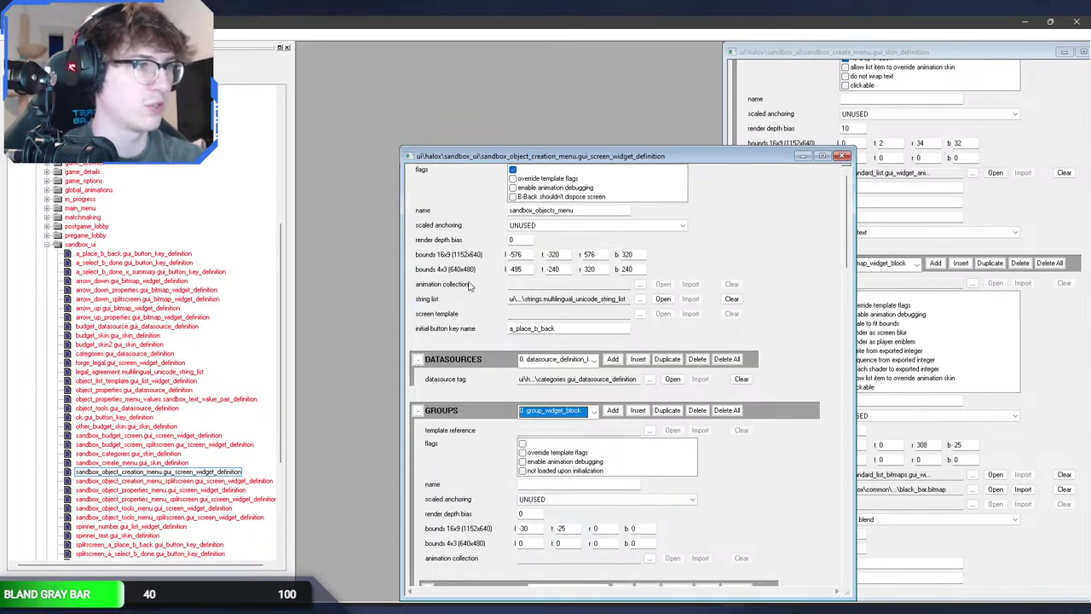
{"action": "double_click", "coordinate": [584, 210]}
{"action": "left_click", "coordinate": [455, 213]}
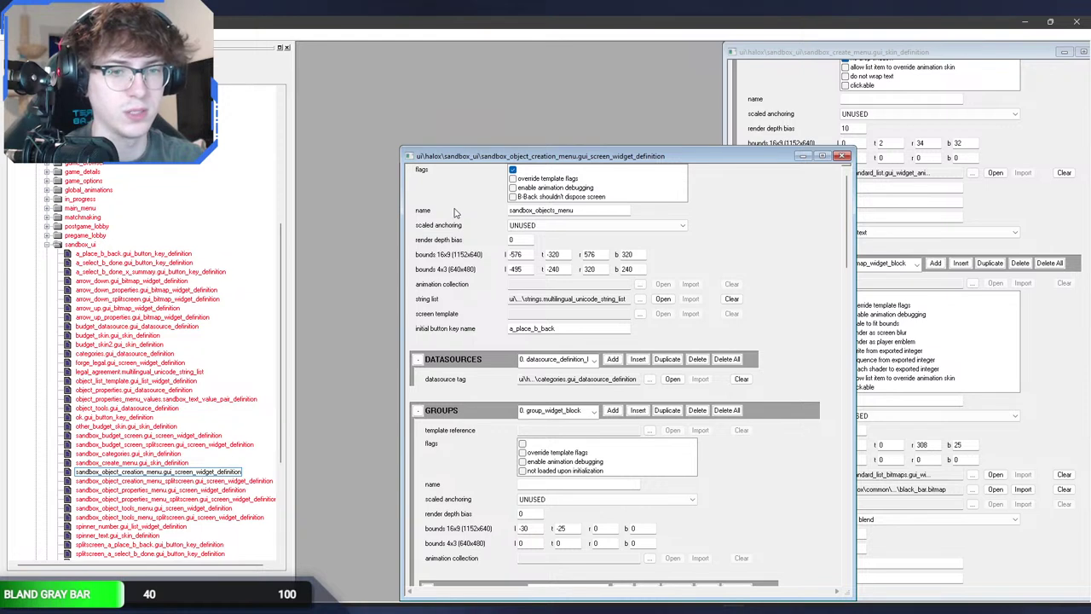
{"action": "left_click", "coordinate": [562, 359]}
{"action": "left_click", "coordinate": [561, 373]}
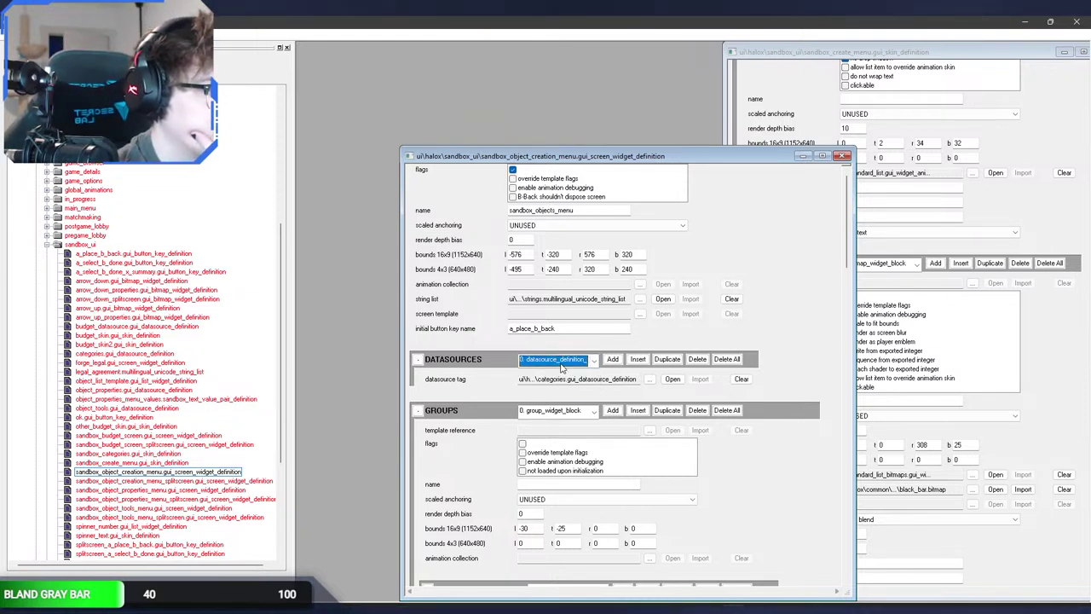
Step: Open the categories datasource tag, check the string ID values of its first elements, and close it
{"action": "left_click", "coordinate": [671, 380]}
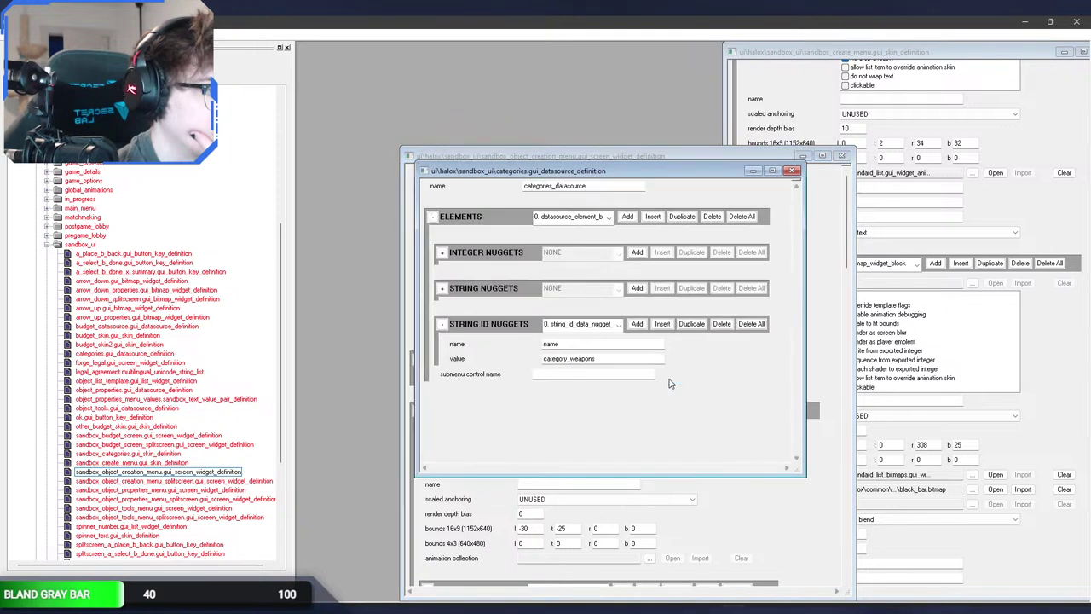
{"action": "left_click", "coordinate": [595, 323]}
{"action": "left_click", "coordinate": [594, 323]}
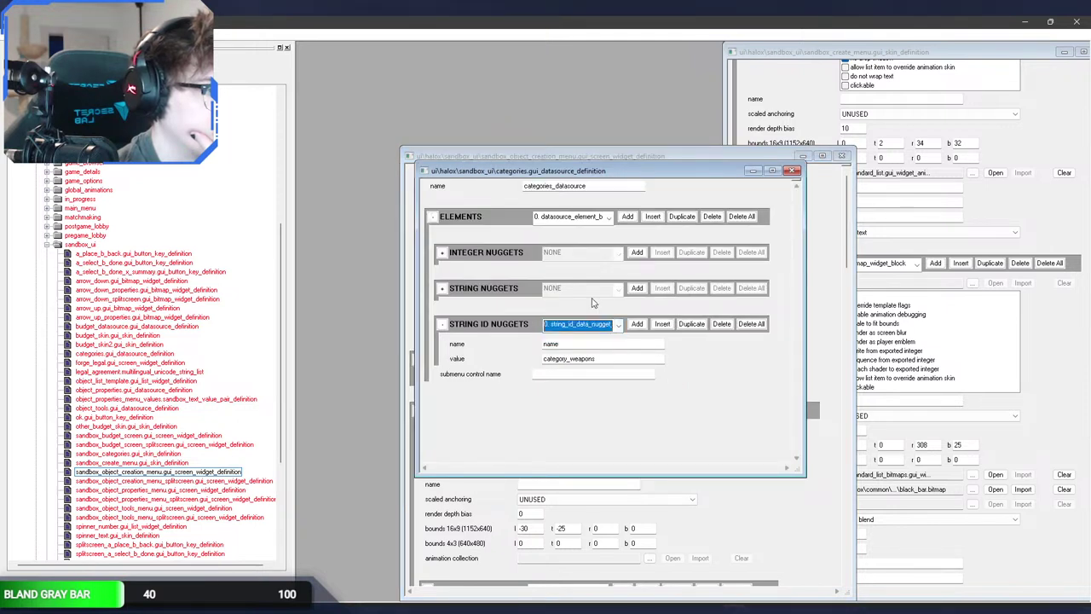
{"action": "left_click", "coordinate": [590, 218]}
{"action": "left_click", "coordinate": [588, 243]}
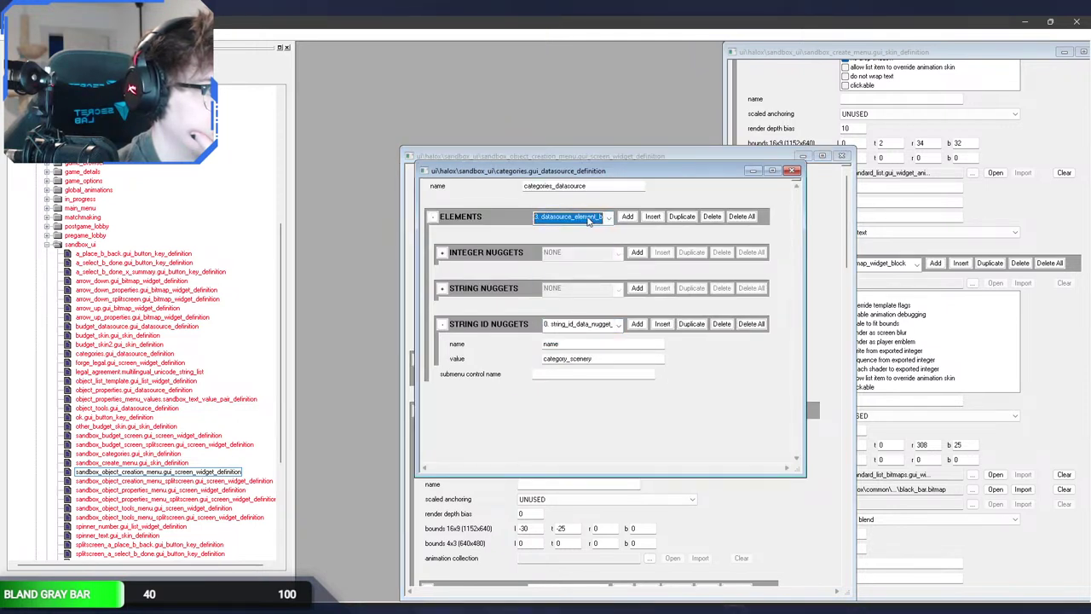
{"action": "scroll", "coordinate": [587, 220], "scroll_direction": "down", "scroll_amount": 1}
{"action": "scroll", "coordinate": [587, 220], "scroll_direction": "up", "scroll_amount": 3}
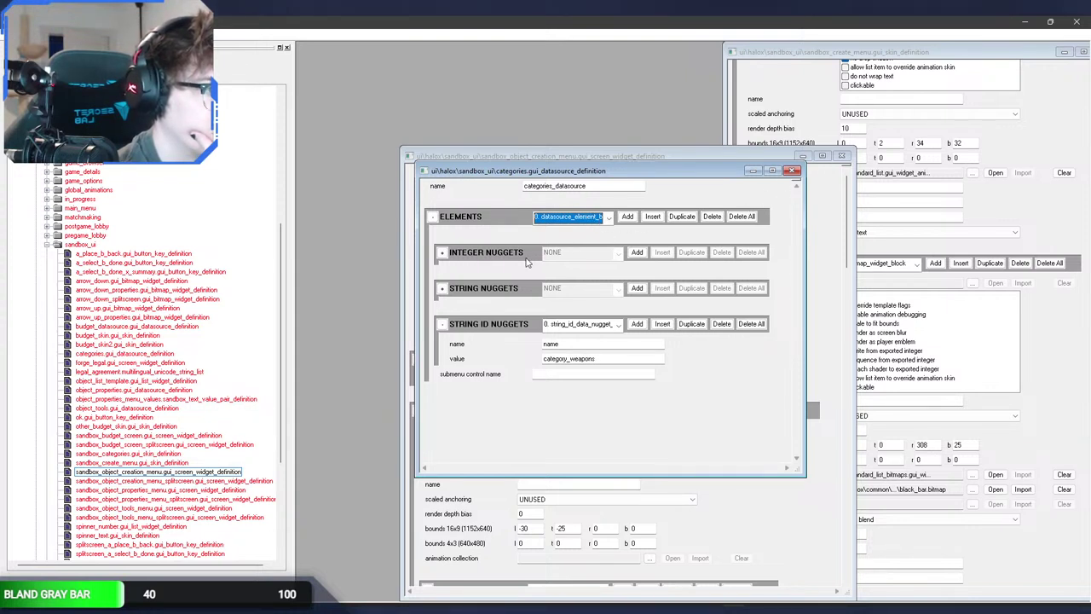
{"action": "left_click", "coordinate": [791, 172]}
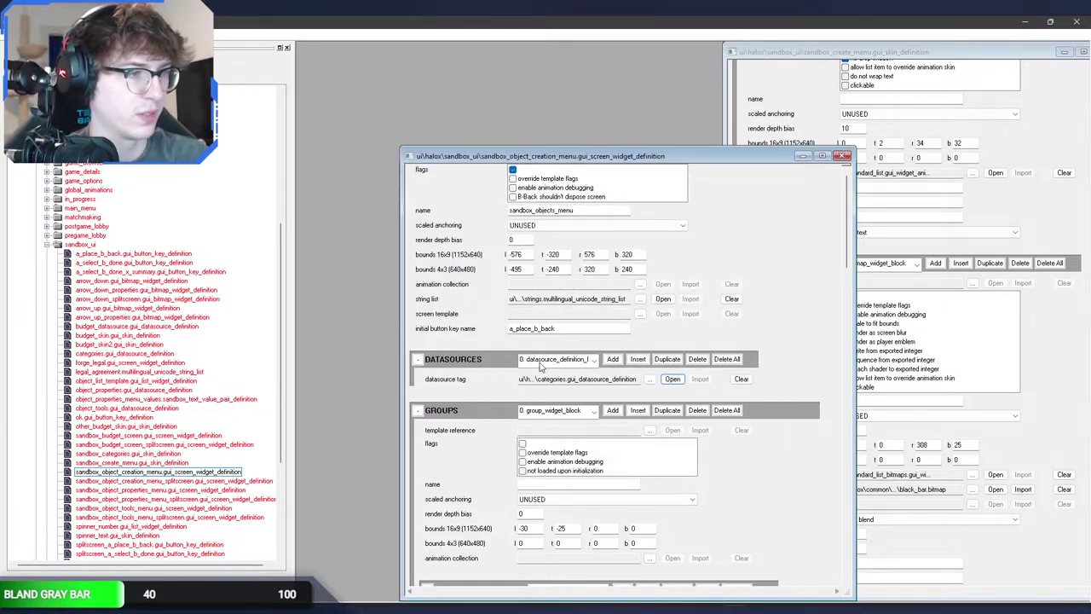
Step: Reopen the categories datasource tag and go through the category string ID of every element, ending on element 0
{"action": "left_click", "coordinate": [672, 378]}
{"action": "left_click", "coordinate": [607, 339]}
{"action": "left_click", "coordinate": [606, 339]}
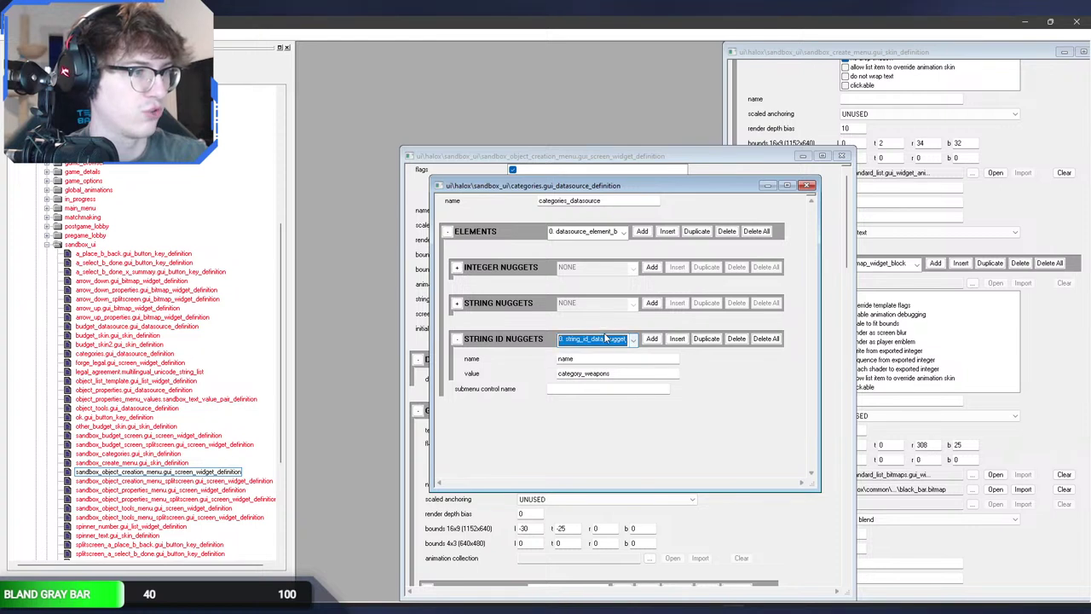
{"action": "left_click", "coordinate": [594, 235]}
{"action": "left_click", "coordinate": [593, 246]}
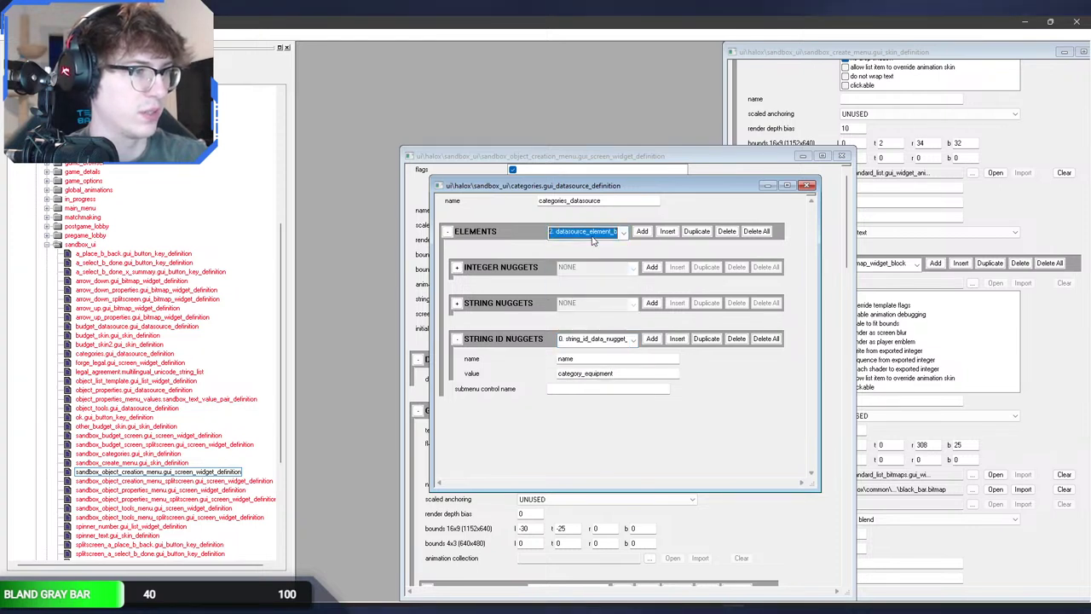
{"action": "scroll", "coordinate": [593, 241], "scroll_direction": "down", "scroll_amount": 2}
{"action": "scroll", "coordinate": [593, 240], "scroll_direction": "up", "scroll_amount": 5}
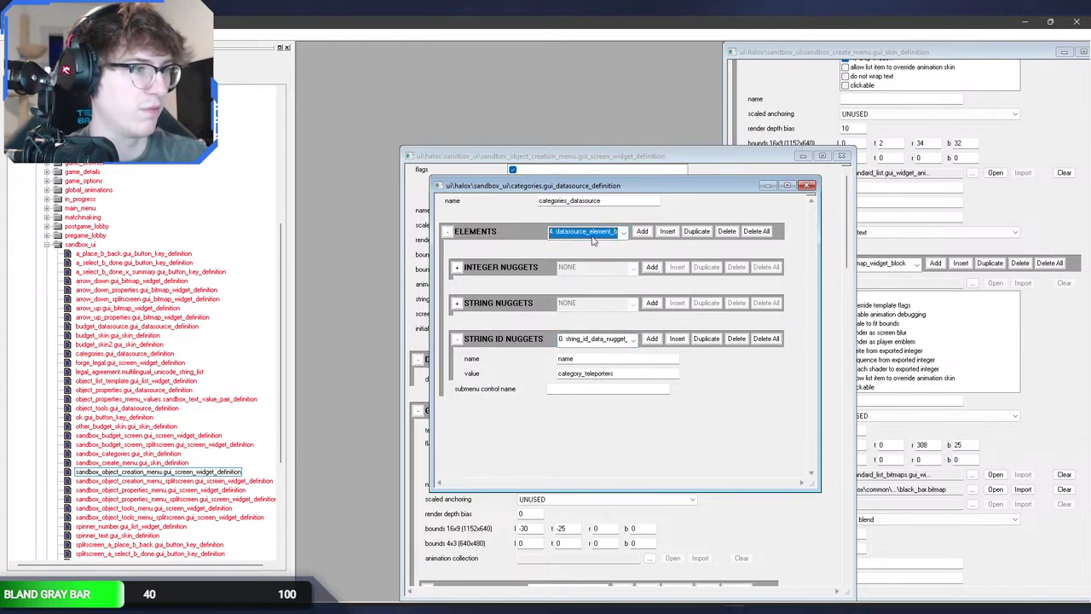
{"action": "scroll", "coordinate": [593, 240], "scroll_direction": "down", "scroll_amount": 5}
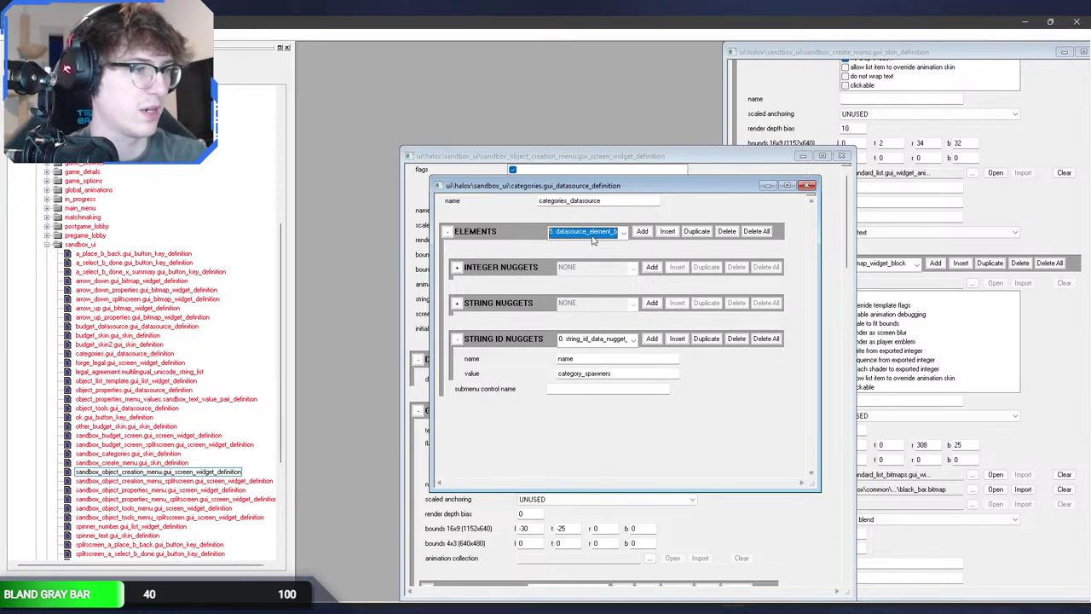
{"action": "scroll", "coordinate": [593, 240], "scroll_direction": "up", "scroll_amount": 1}
{"action": "scroll", "coordinate": [593, 240], "scroll_direction": "up", "scroll_amount": 3}
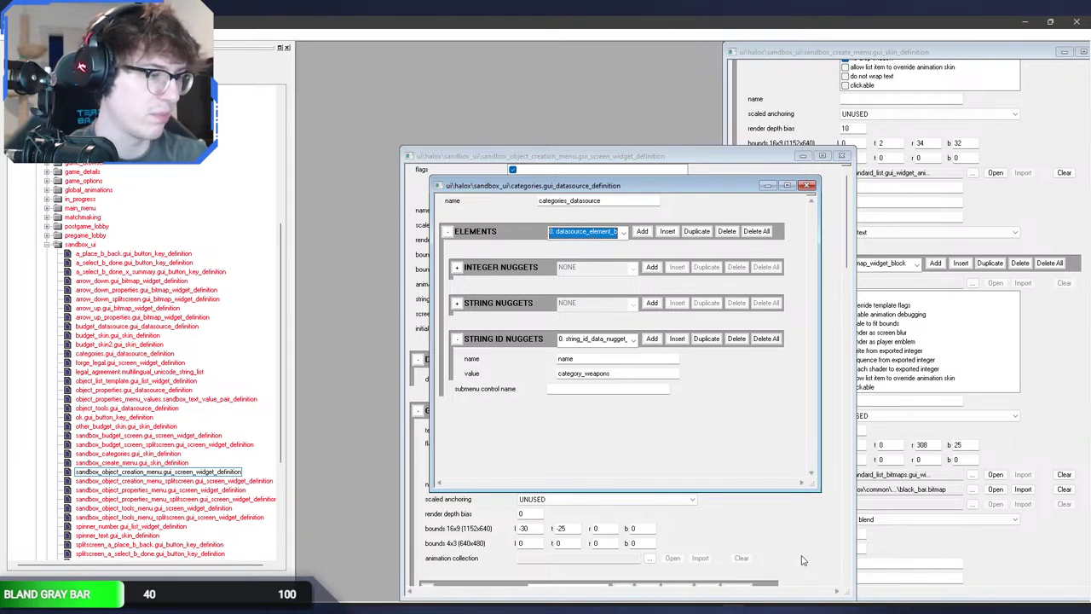
Step: Switch to strings.txt in Notepad++ and add the line category_structure = "STRUCTURE" at the end of the file
{"action": "key", "text": "alt+Tab"}
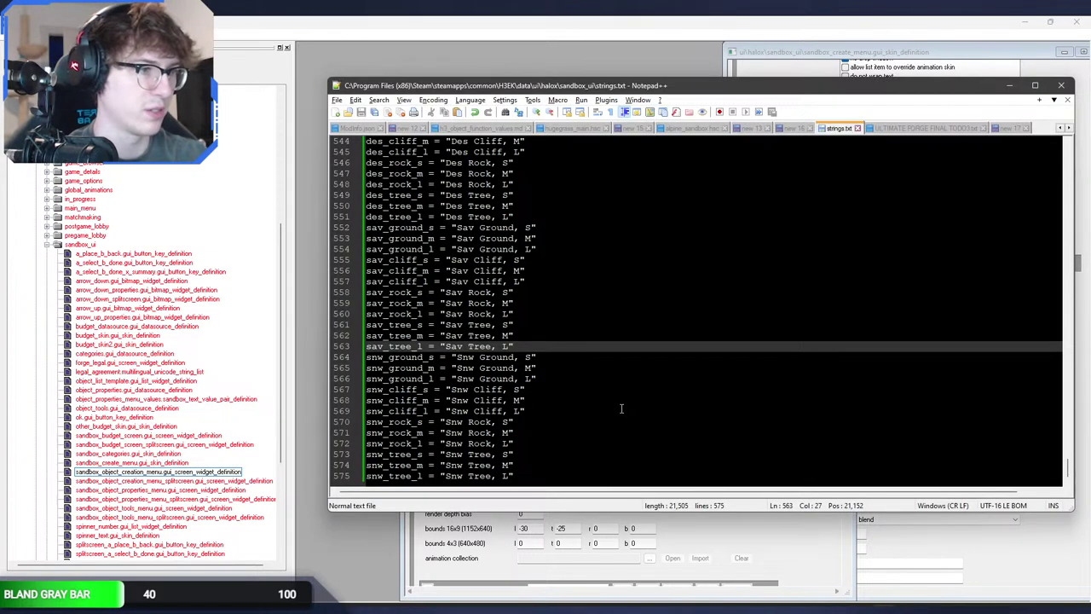
{"action": "left_click", "coordinate": [571, 474]}
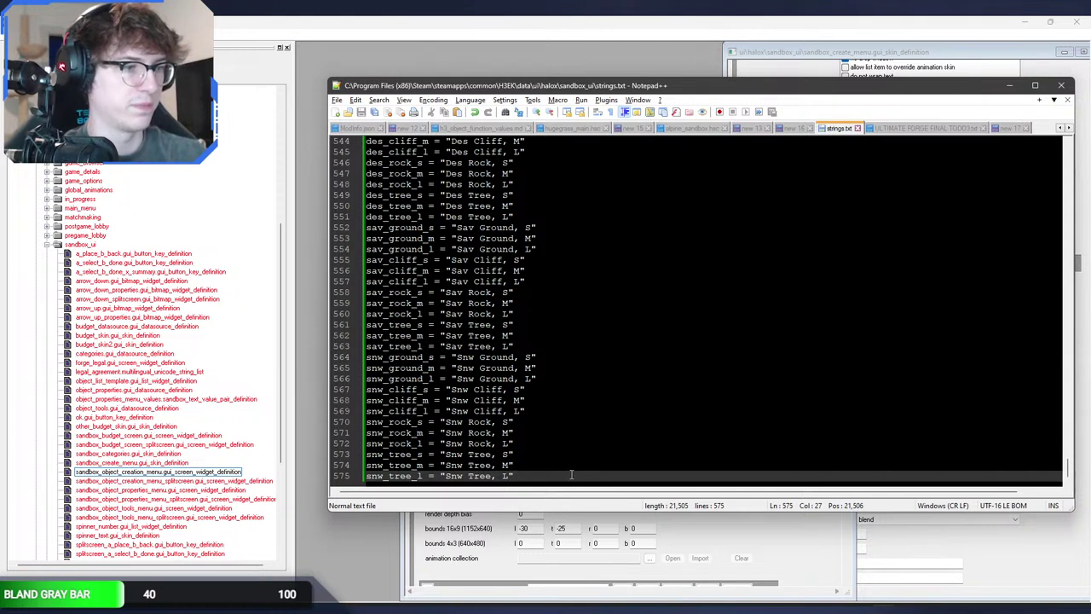
{"action": "key", "text": "Return"}
{"action": "type", "text": "c"}
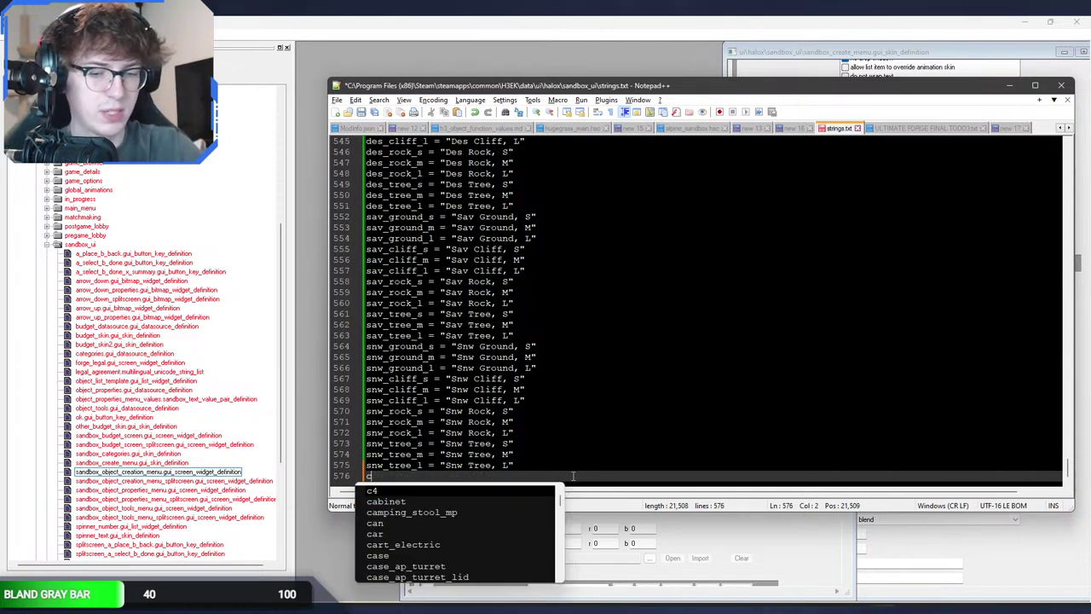
{"action": "type", "text": "ategor"}
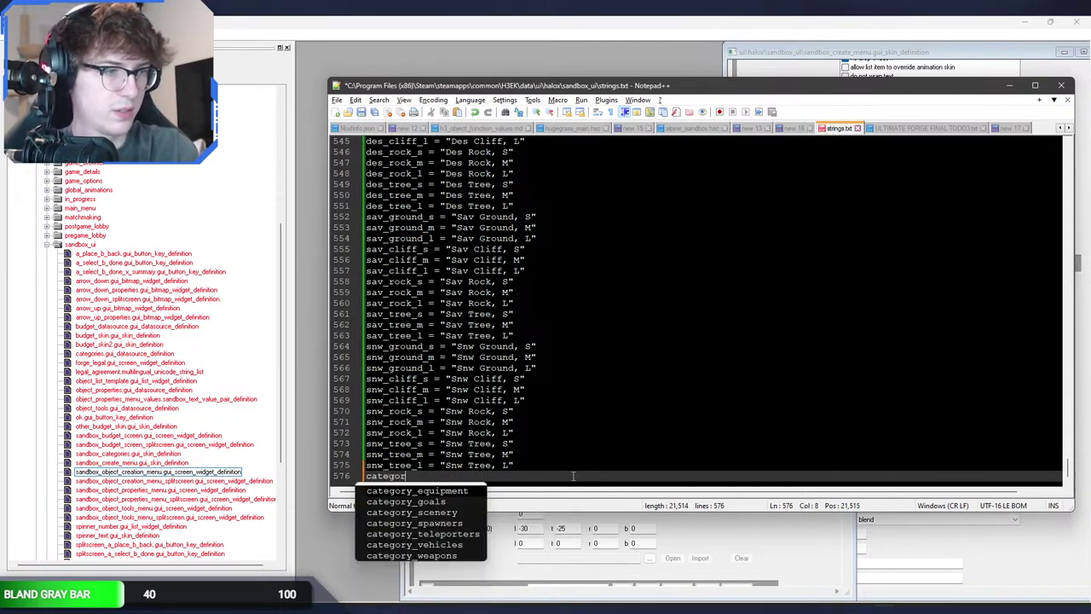
{"action": "type", "text": "y_structu"}
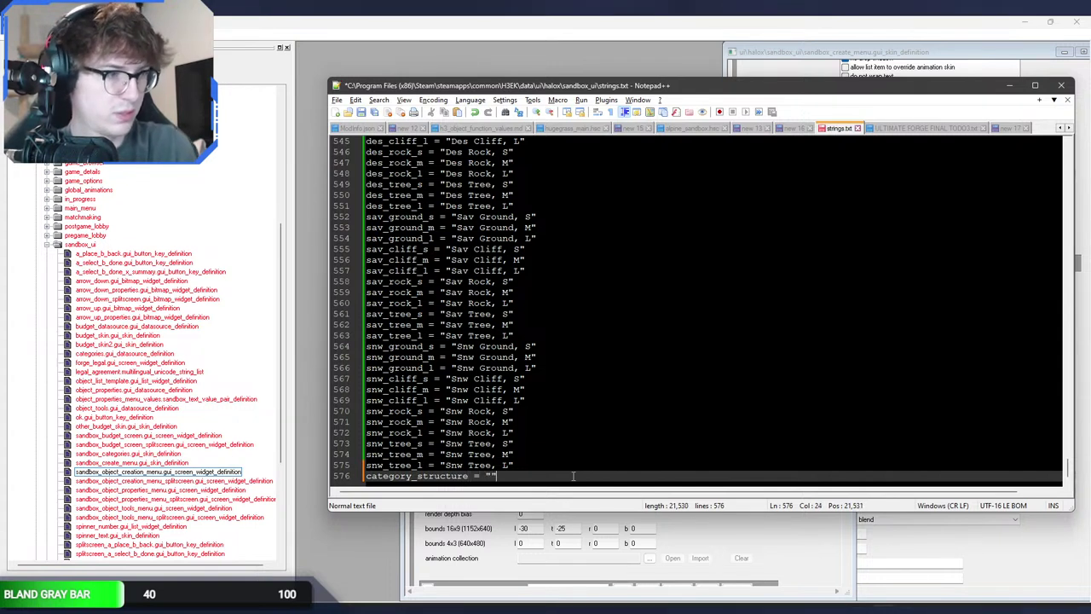
{"action": "type", "text": "re = \"STRUCTURE"}
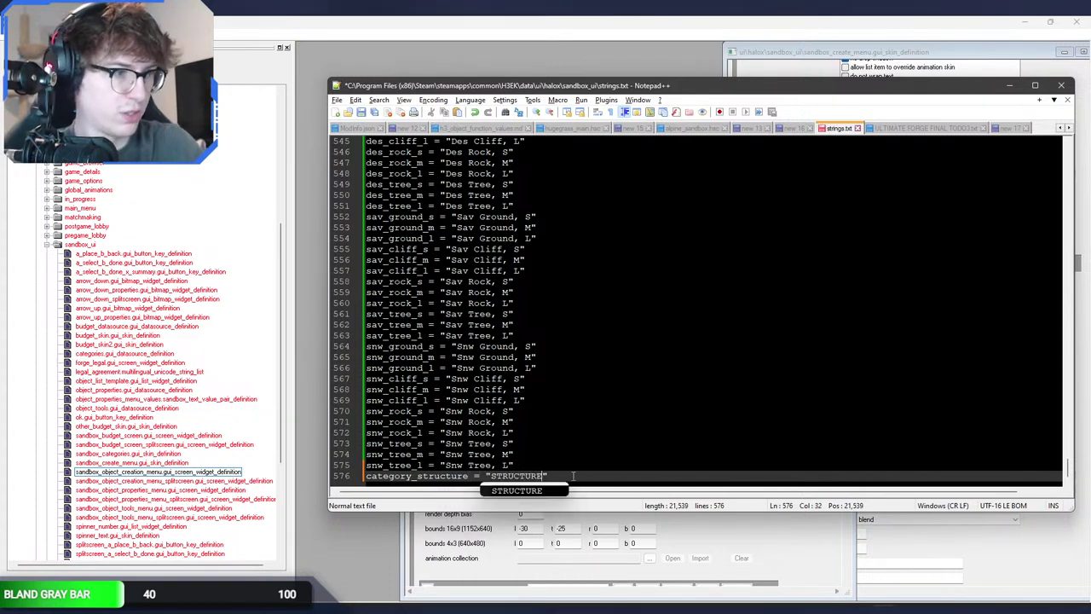
Step: Search strings.txt for "struct" and close the search
{"action": "left_click", "coordinate": [1014, 356]}
{"action": "key", "text": "ctrl+f"}
{"action": "type", "text": "s"}
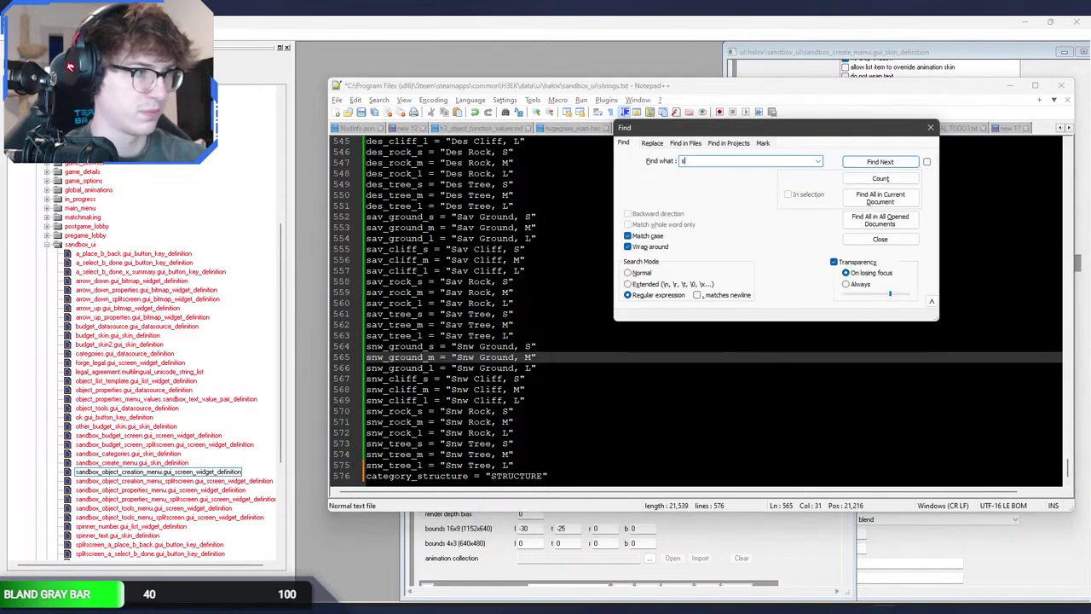
{"action": "type", "text": "truct"}
{"action": "left_click", "coordinate": [891, 162]}
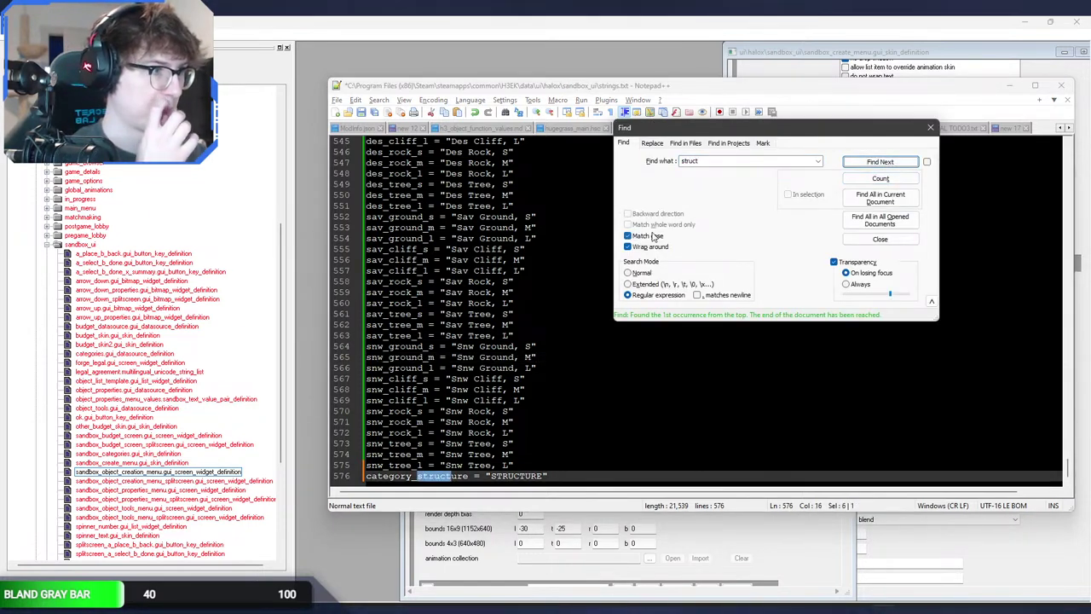
{"action": "left_click", "coordinate": [930, 127]}
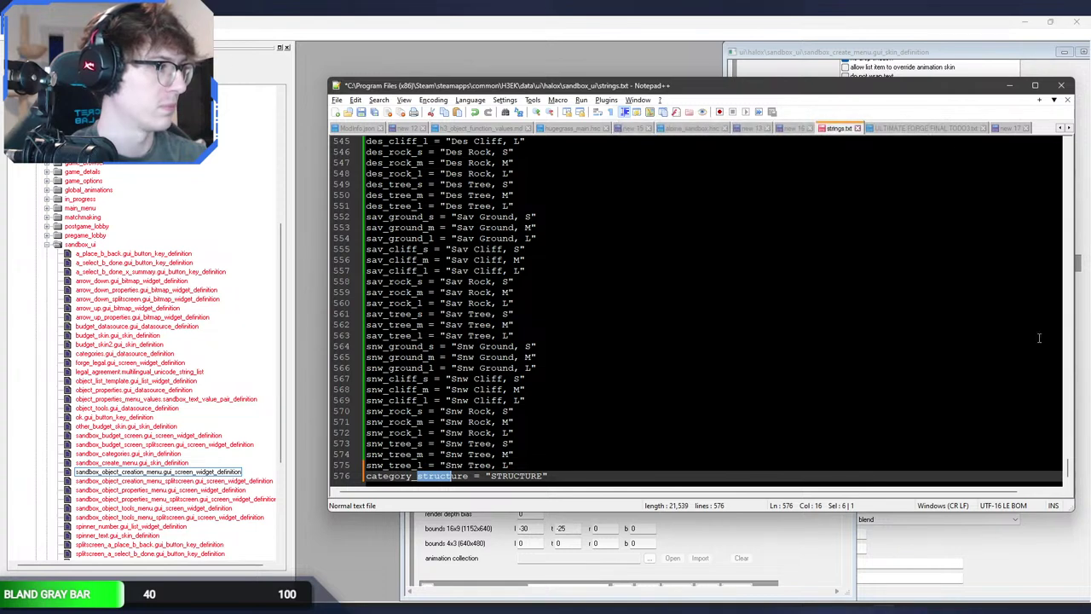
Step: Copy the title text of the category_teleporters line in strings.txt, STRUCTURE <color argb=#55ffffff>(5 of 7)</color>, over the category_structure title on the last line
{"action": "left_click", "coordinate": [895, 328]}
{"action": "key", "text": "ctrl+f"}
{"action": "type", "text": "telep"}
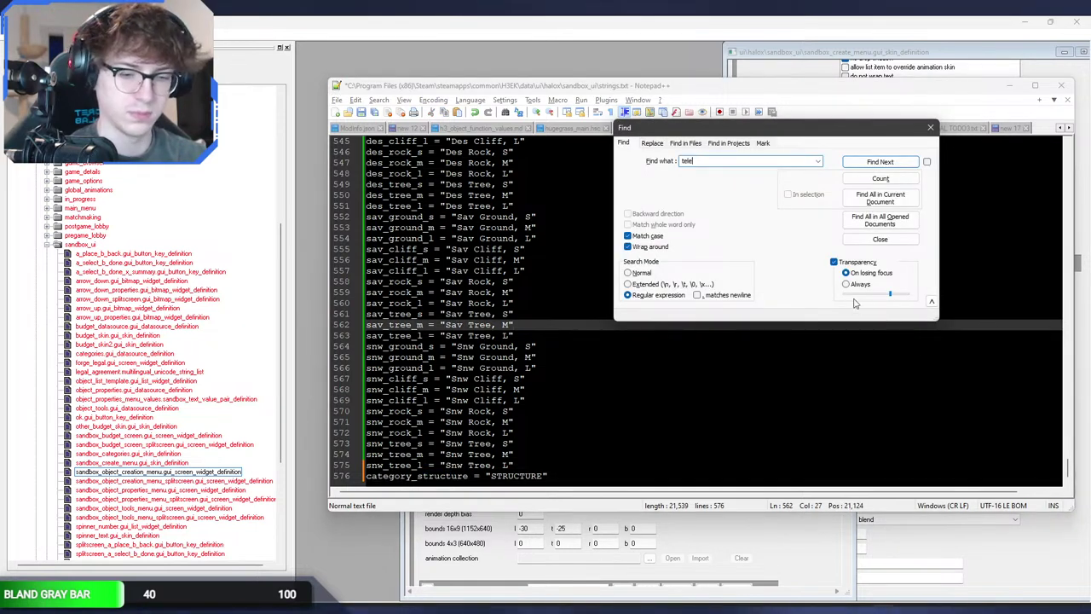
{"action": "left_click", "coordinate": [869, 163]}
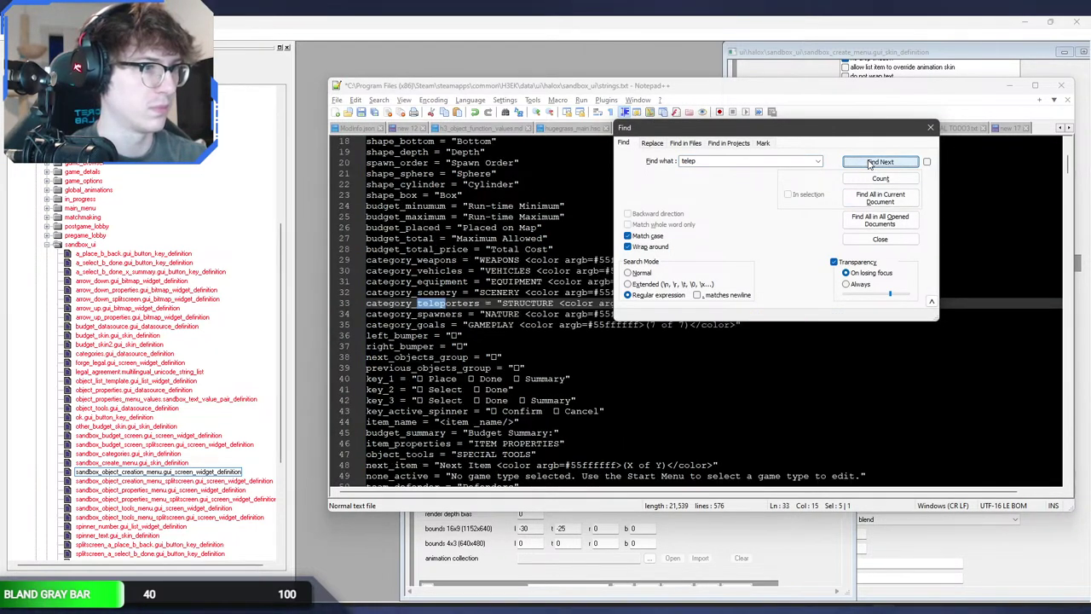
{"action": "left_click_drag", "start_coordinate": [752, 132], "coordinate": [907, 81]}
{"action": "left_click", "coordinate": [1087, 75]}
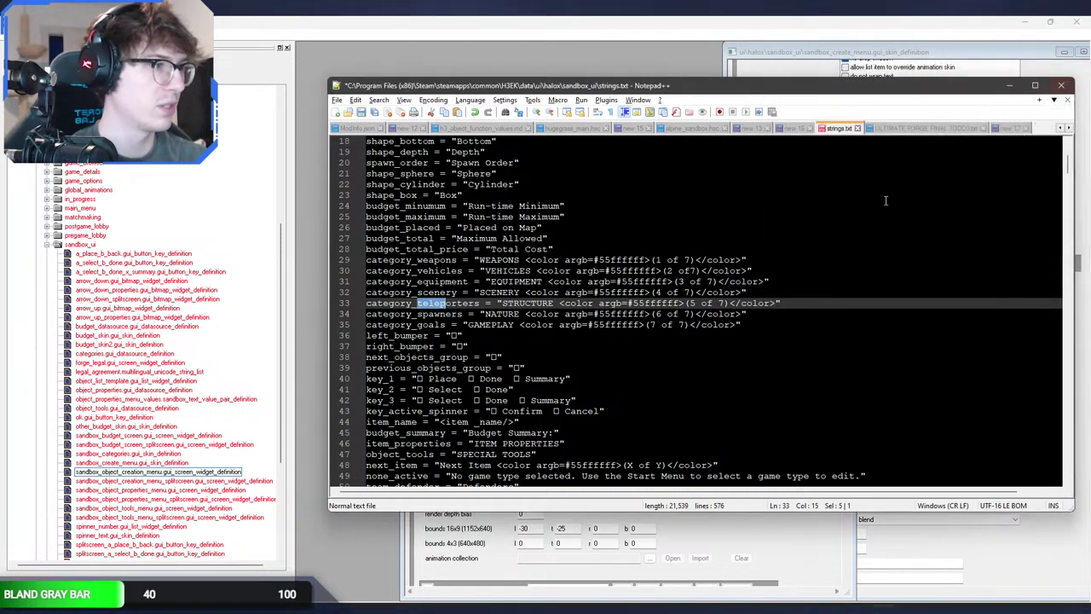
{"action": "left_click", "coordinate": [777, 303]}
{"action": "left_click_drag", "start_coordinate": [776, 302], "coordinate": [502, 302]}
{"action": "key", "text": "ctrl+c"}
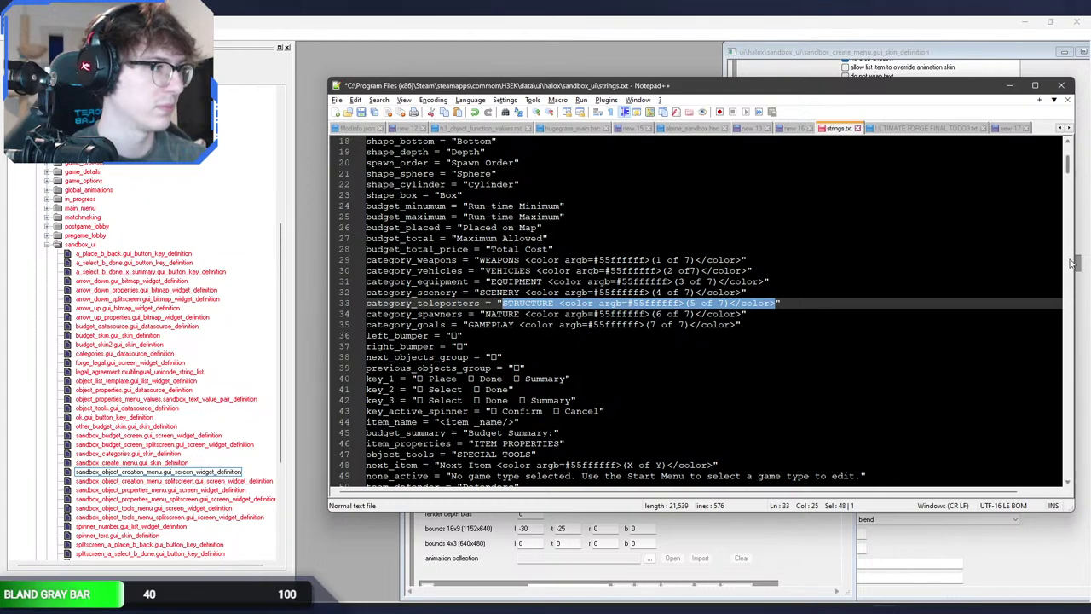
{"action": "left_click_drag", "start_coordinate": [1068, 166], "coordinate": [1070, 470]}
{"action": "double_click", "coordinate": [520, 476]}
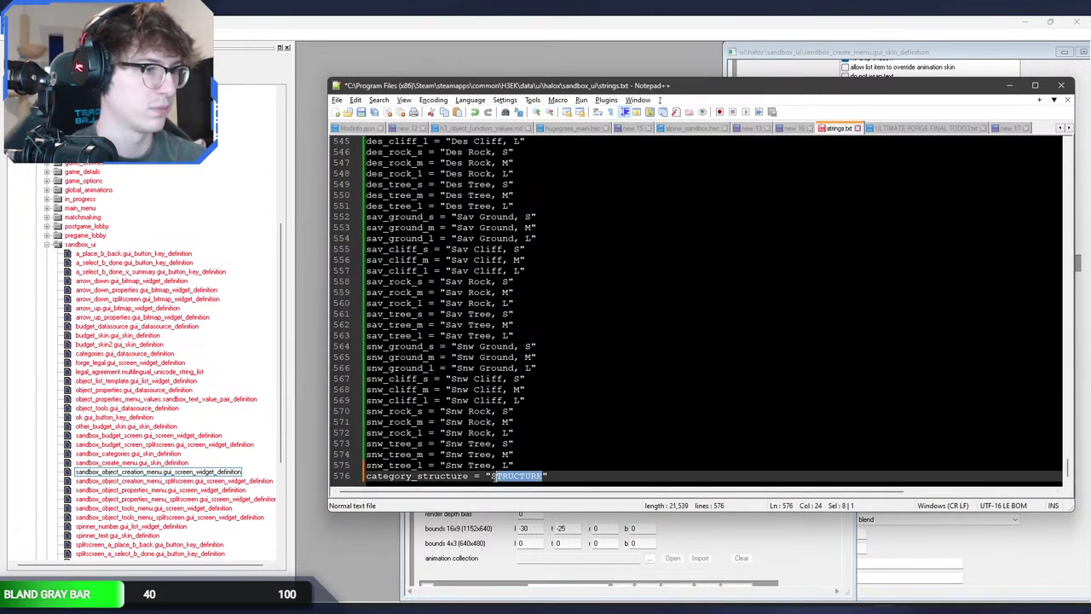
{"action": "key", "text": "ctrl+v"}
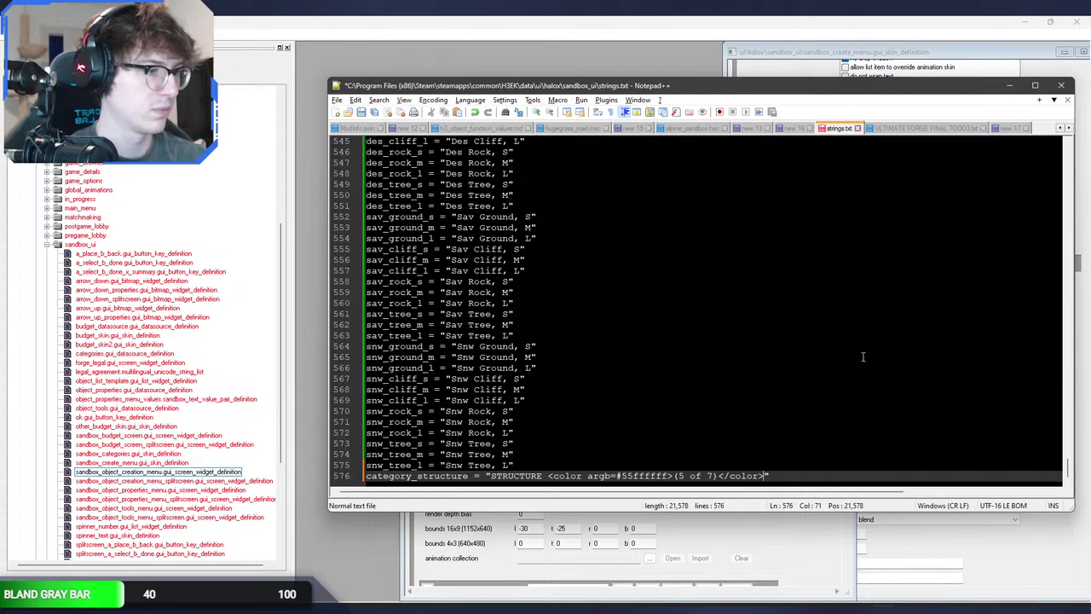
Step: Find the category_teleporters line again and copy the category_spawners and category_goals lines below it to the end of strings.txt
{"action": "left_click", "coordinate": [863, 356]}
{"action": "key", "text": "ctrl+f"}
{"action": "left_click", "coordinate": [1034, 102]}
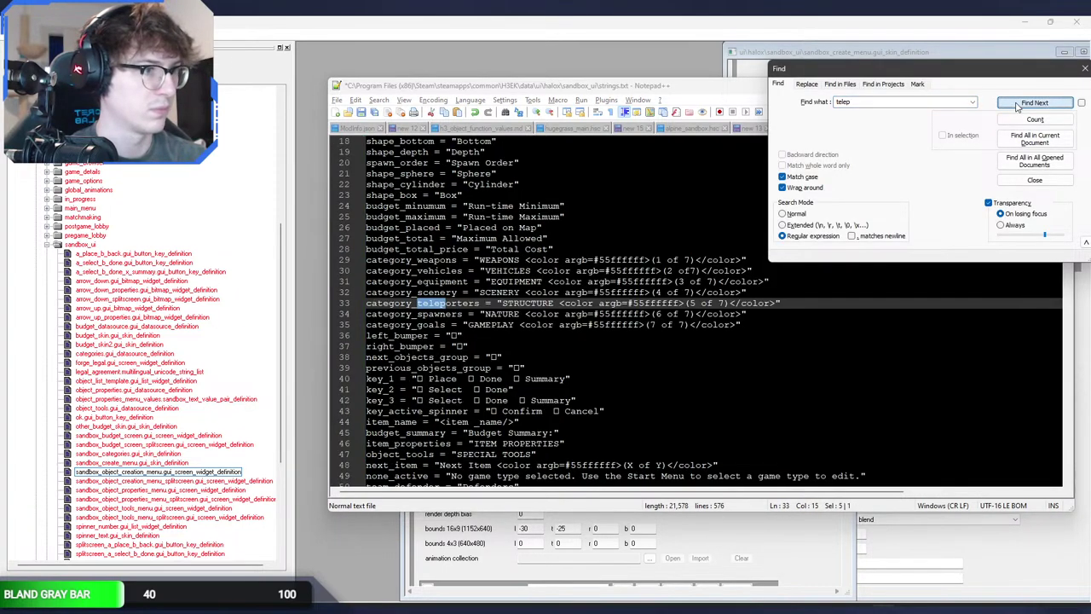
{"action": "left_click", "coordinate": [513, 316]}
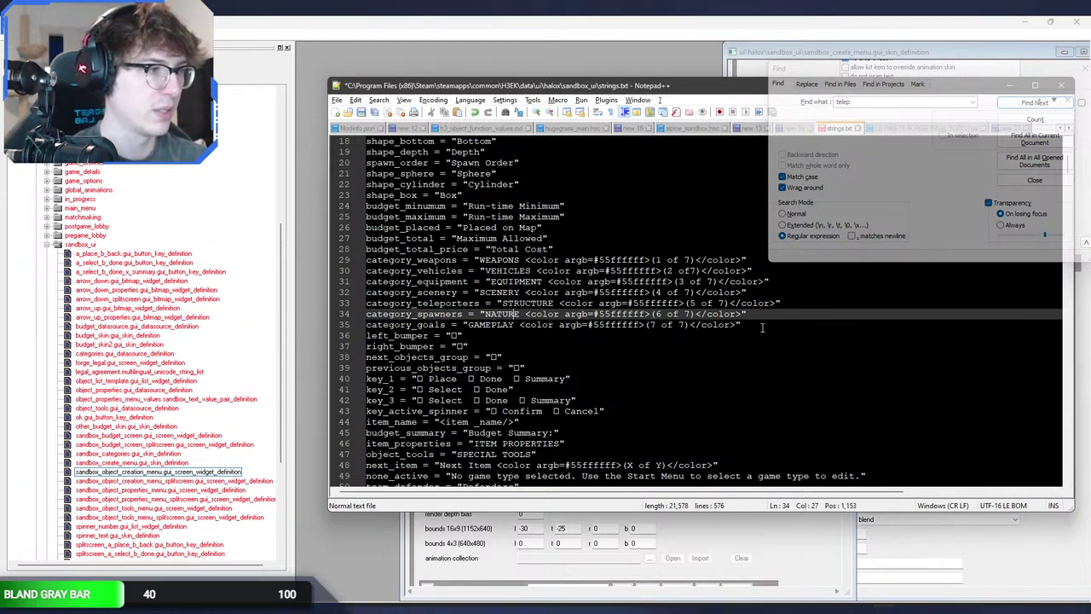
{"action": "left_click_drag", "start_coordinate": [762, 327], "coordinate": [368, 313]}
{"action": "key", "text": "ctrl+c"}
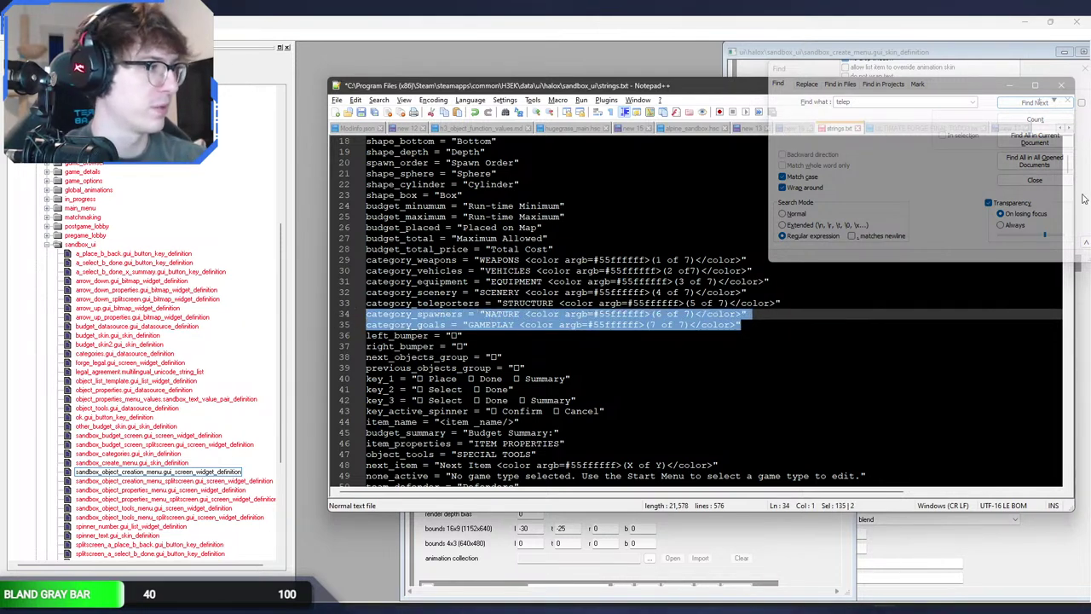
{"action": "left_click", "coordinate": [1076, 114]}
{"action": "left_click", "coordinate": [1085, 69]}
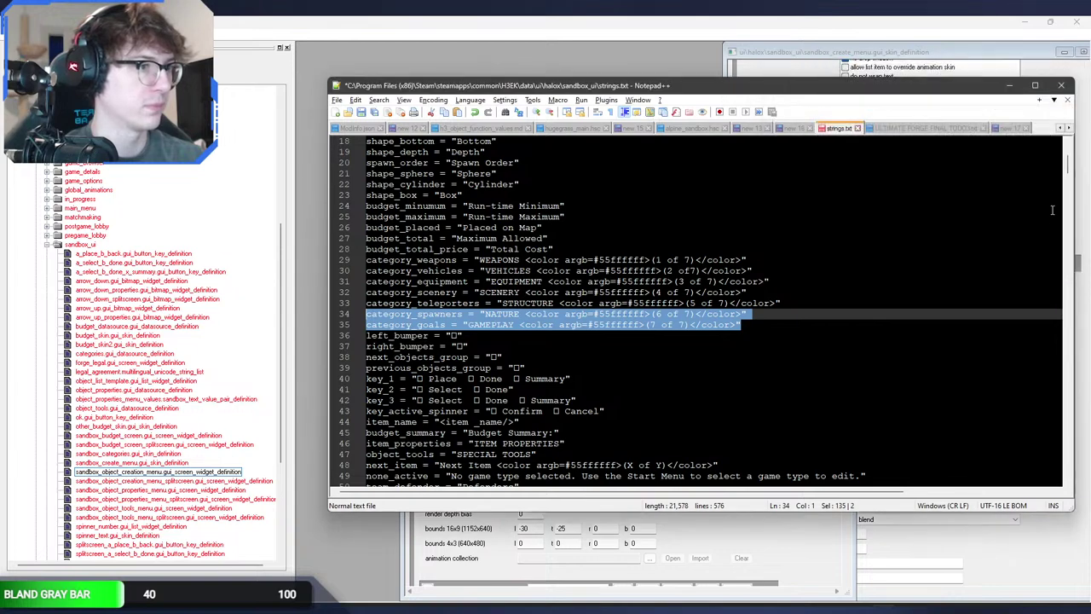
{"action": "left_click_drag", "start_coordinate": [1067, 163], "coordinate": [1038, 474]}
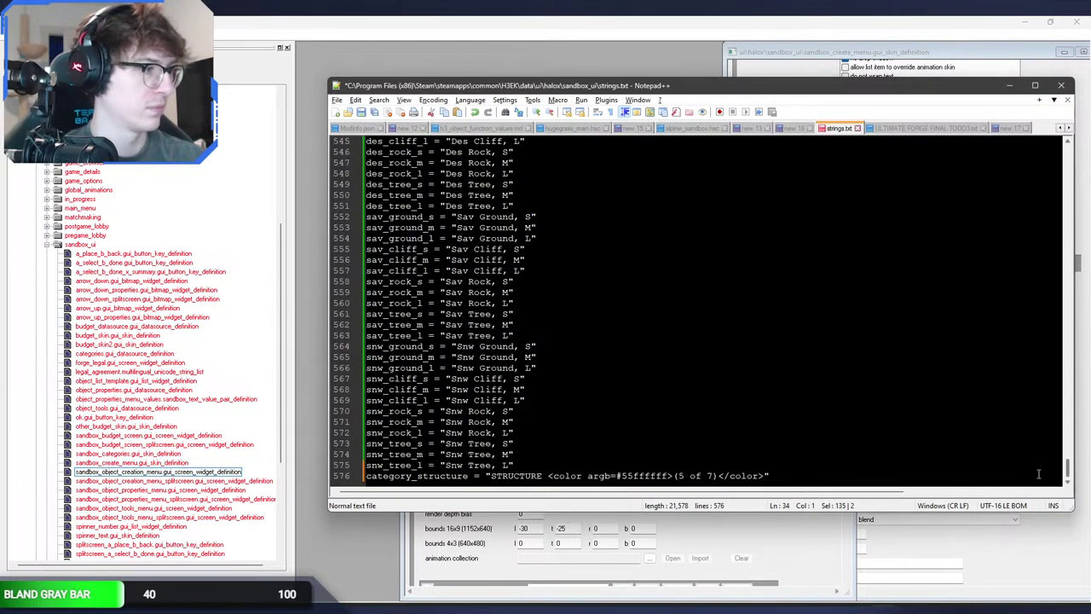
{"action": "left_click", "coordinate": [1038, 474]}
{"action": "key", "text": "Return"}
{"action": "key", "text": "ctrl+v"}
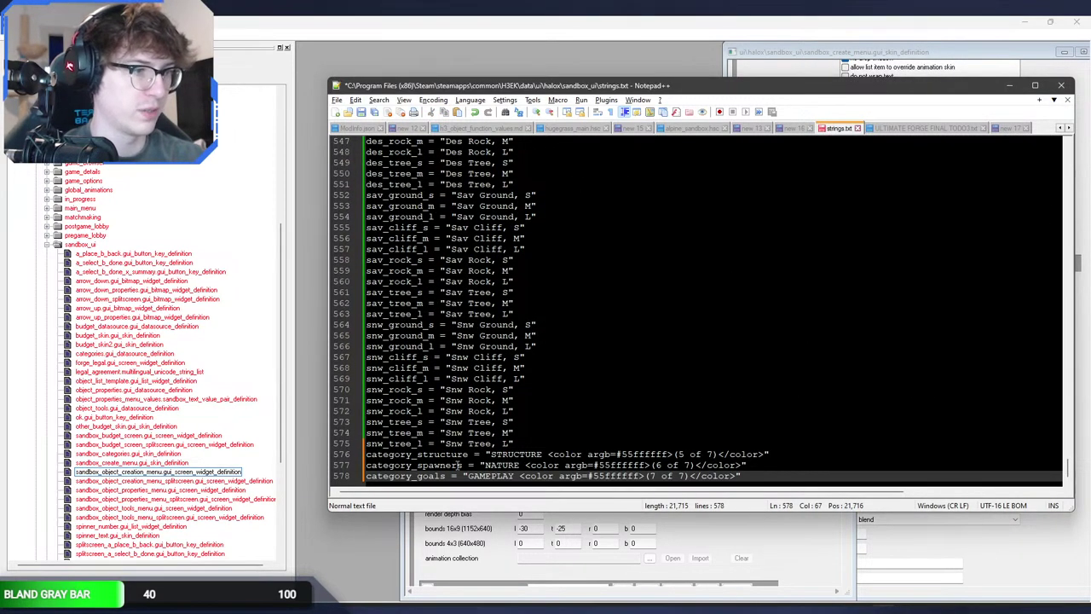
Step: Rename the copied category_spawners key on line 577 to category_nature
{"action": "left_click_drag", "start_coordinate": [461, 466], "coordinate": [421, 466]}
{"action": "type", "text": "nature"}
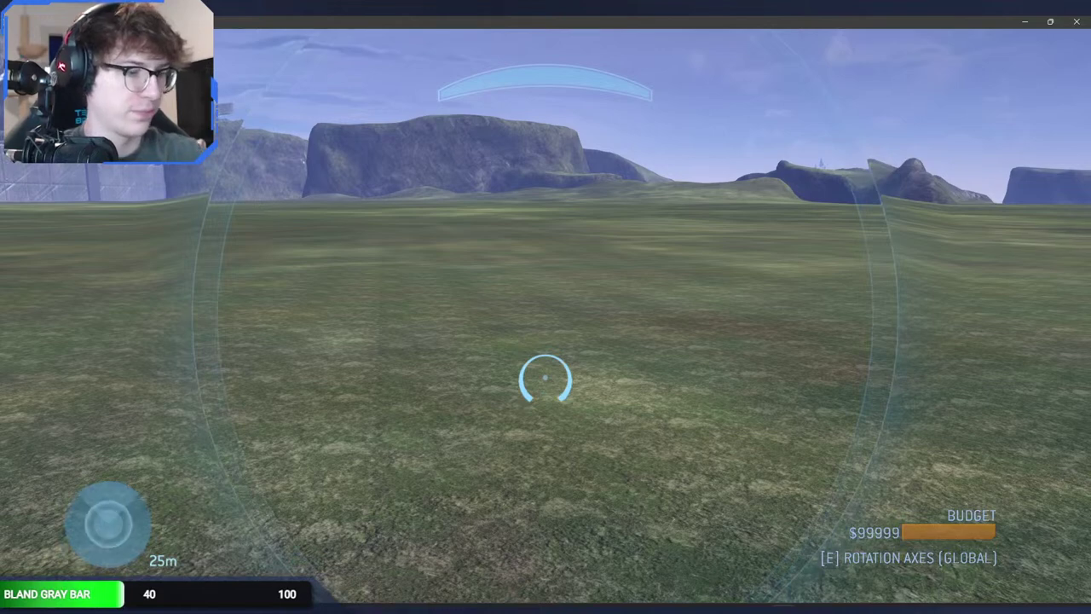
Step: Switch to the game, look through the Structure and Nature categories of the Forge object menu, and return to strings.txt
{"action": "key", "text": "x"}
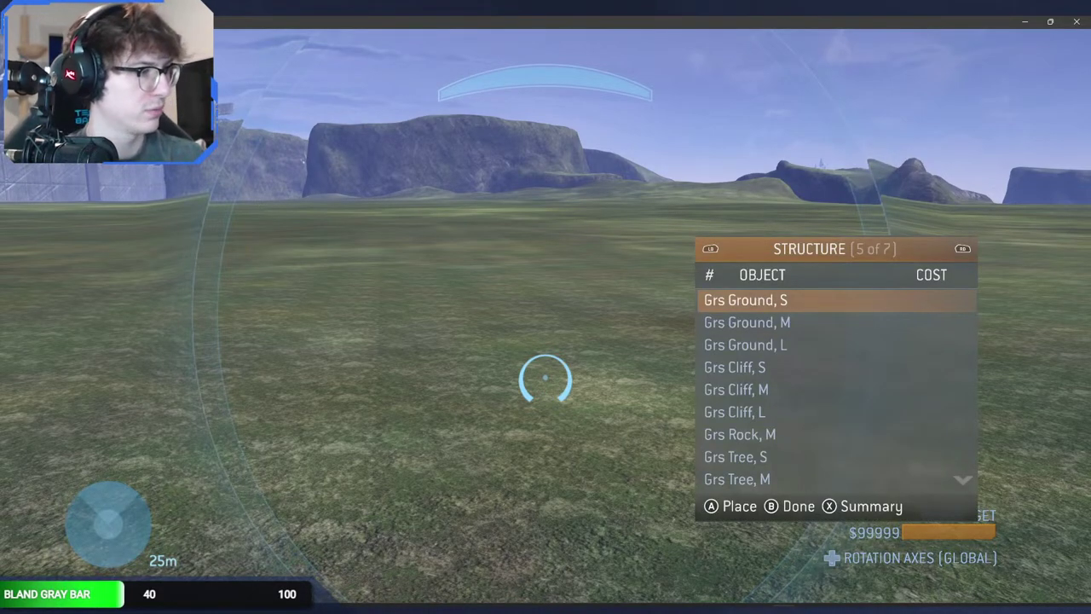
{"action": "key", "text": "e"}
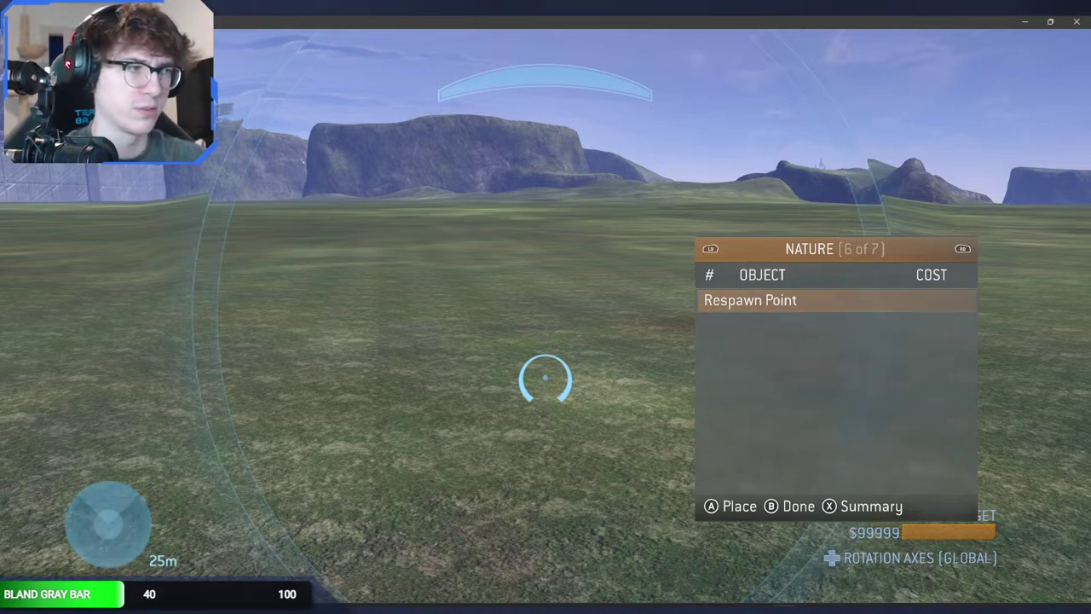
{"action": "key", "text": "alt+Tab"}
{"action": "key", "text": "alt+Tab"}
{"action": "key", "text": "alt+Tab"}
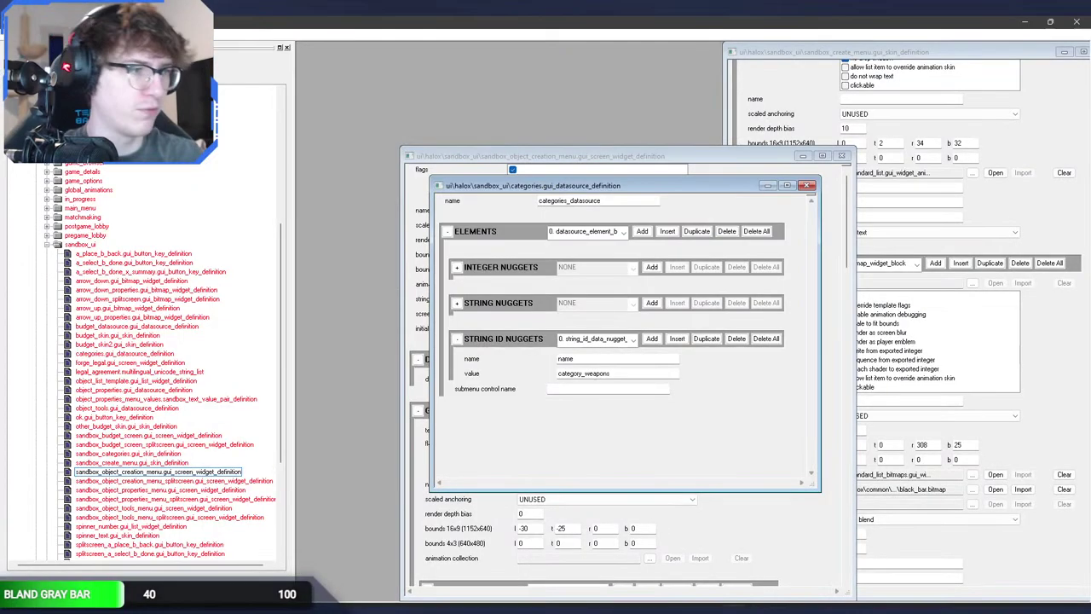
{"action": "key", "text": "alt+Tab"}
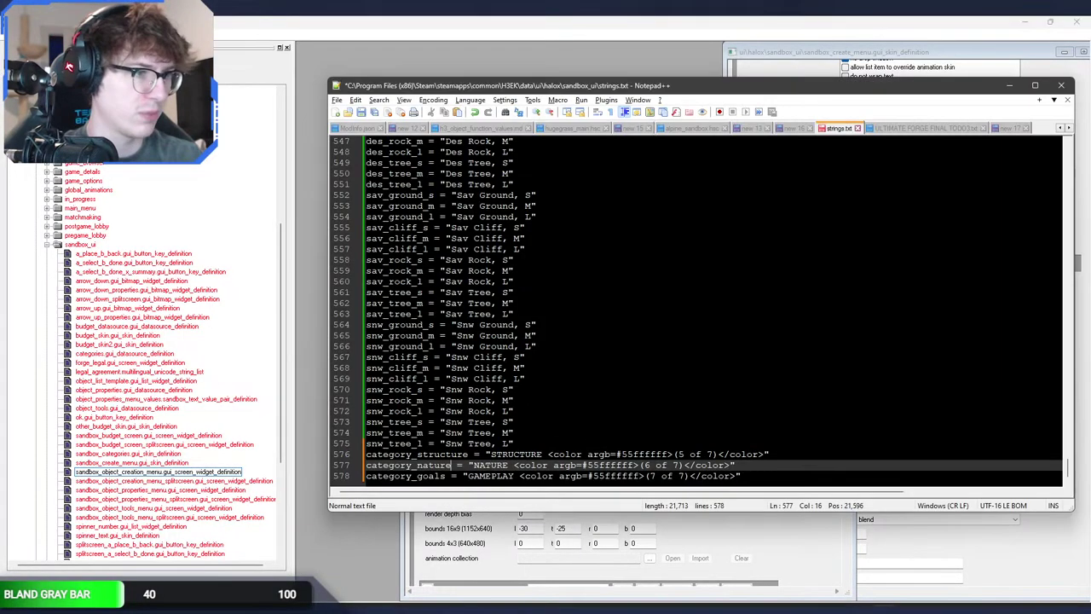
Step: Rename the category keys on the last two lines of strings.txt to category_gameplay
{"action": "left_click_drag", "start_coordinate": [451, 467], "coordinate": [416, 466]}
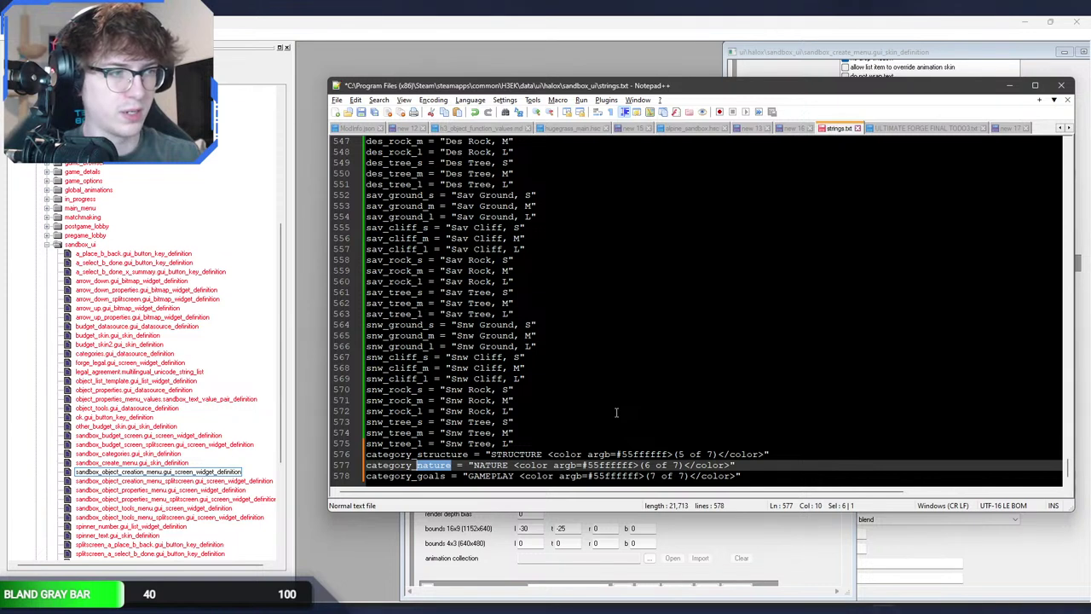
{"action": "type", "text": "gameplay"}
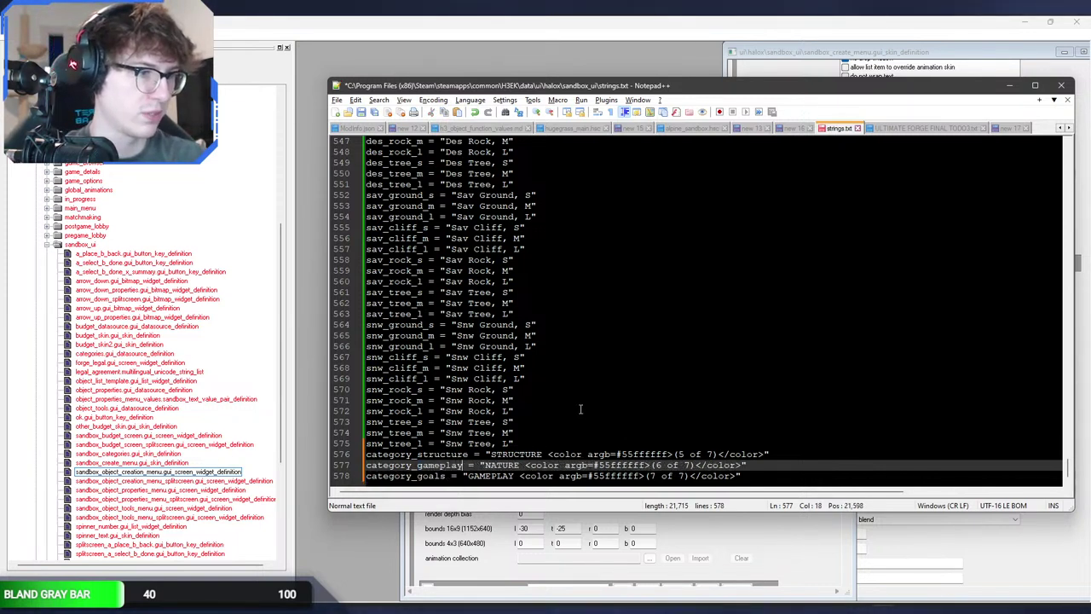
{"action": "left_click_drag", "start_coordinate": [444, 478], "coordinate": [421, 479]}
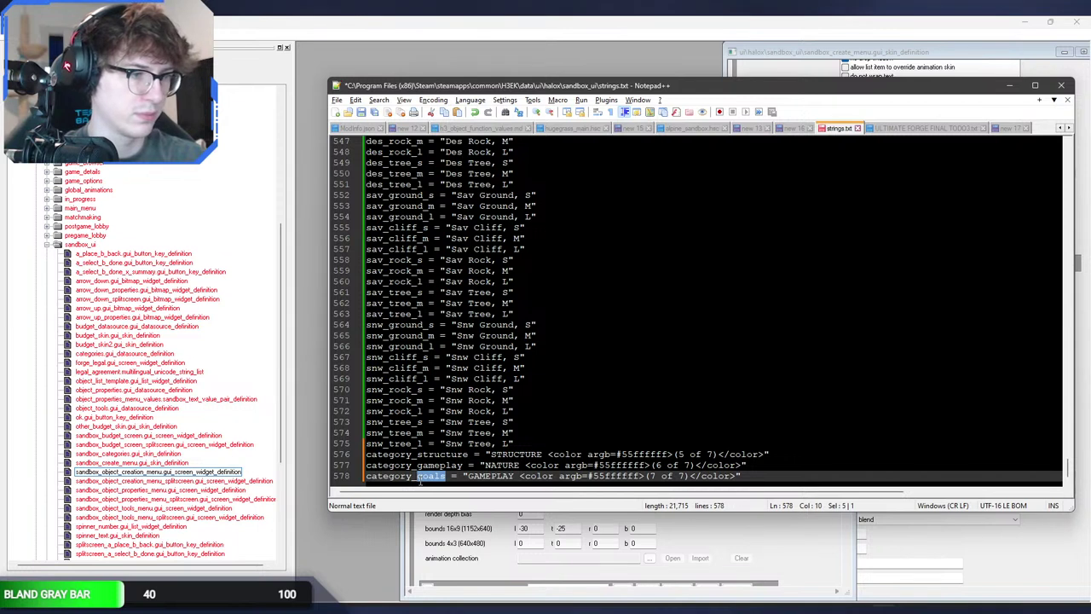
{"action": "type", "text": "ameplay"}
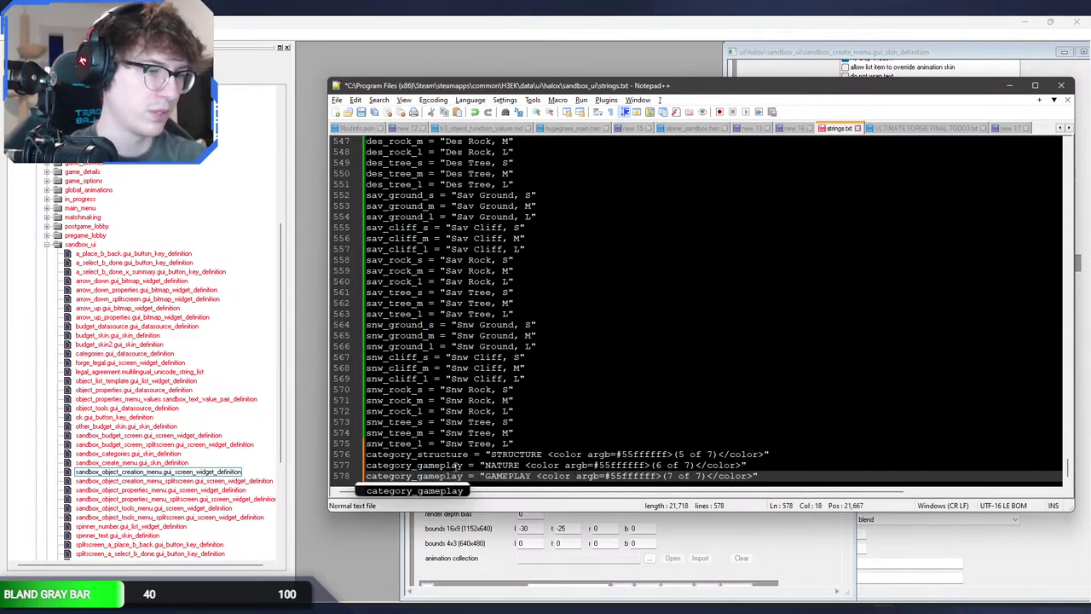
Step: Change line 577 to the key category_ai with the title word AI, and save strings.txt
{"action": "left_click_drag", "start_coordinate": [462, 466], "coordinate": [417, 466]}
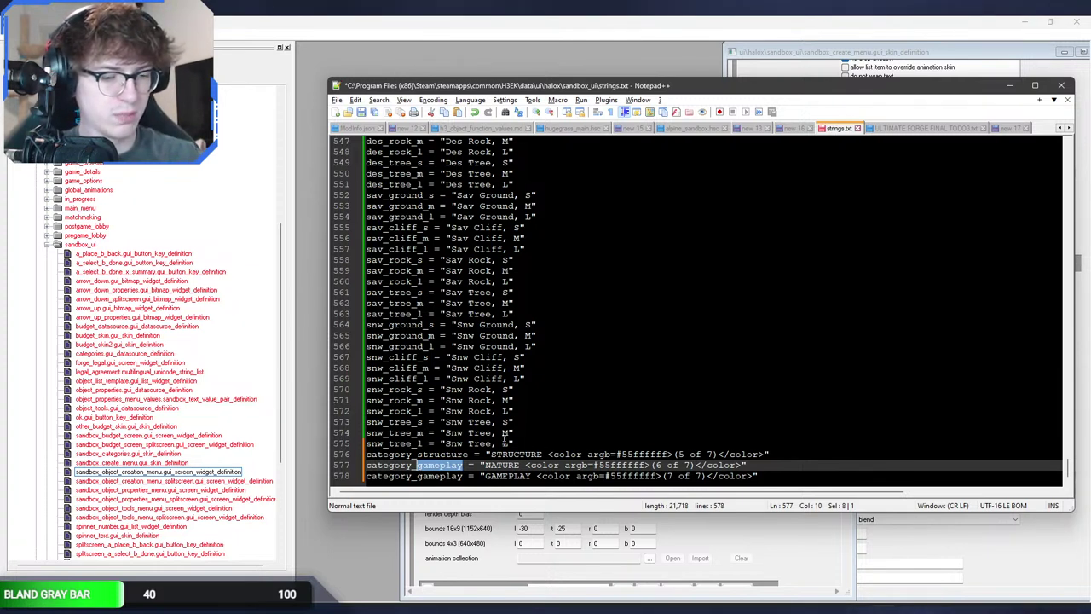
{"action": "type", "text": "ai"}
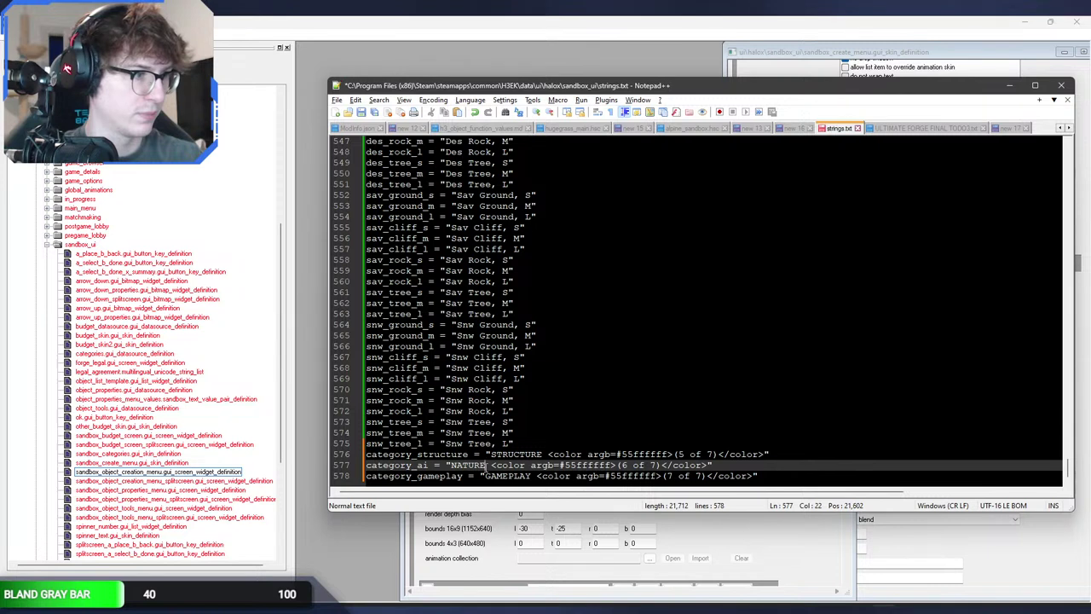
{"action": "key", "text": "BackSpace"}
{"action": "key", "text": "BackSpace"}
{"action": "key", "text": "BackSpace"}
{"action": "key", "text": "BackSpace"}
{"action": "key", "text": "BackSpace"}
{"action": "key", "text": "BackSpace"}
{"action": "type", "text": "A"}
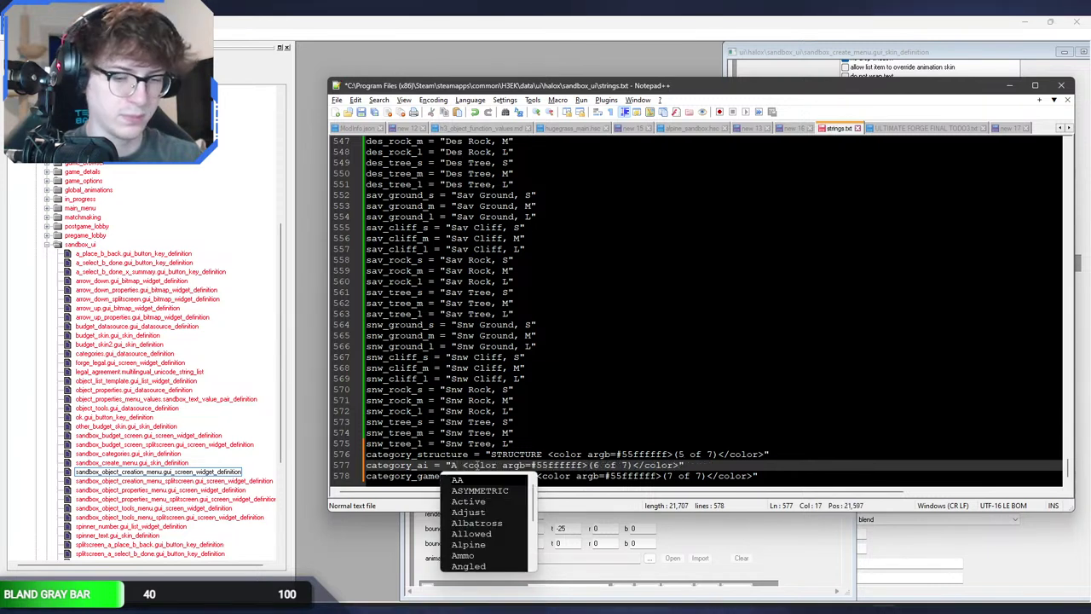
{"action": "type", "text": "I"}
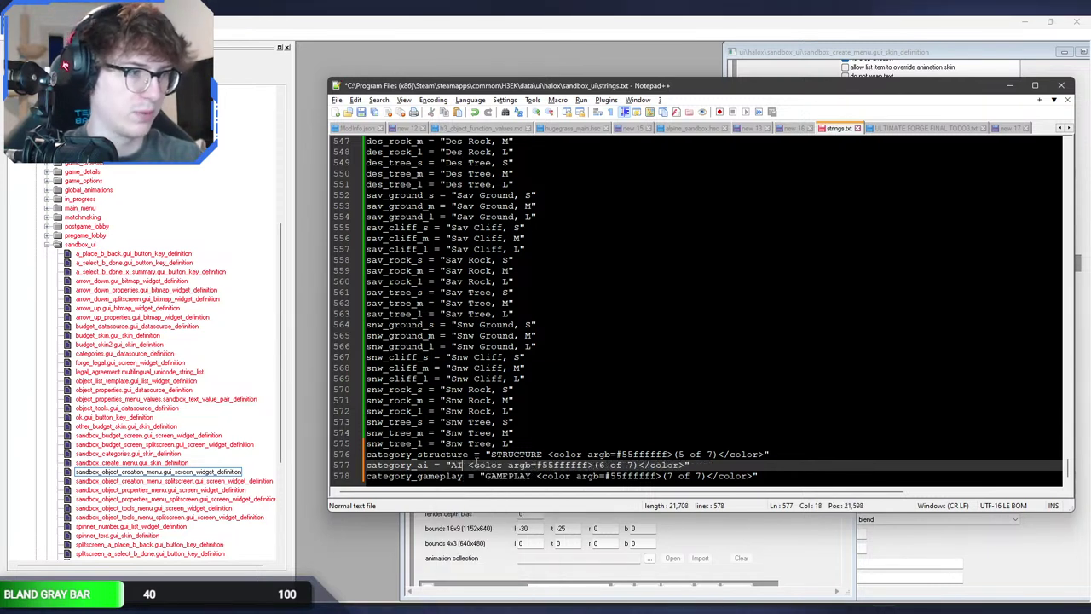
{"action": "left_click", "coordinate": [499, 476]}
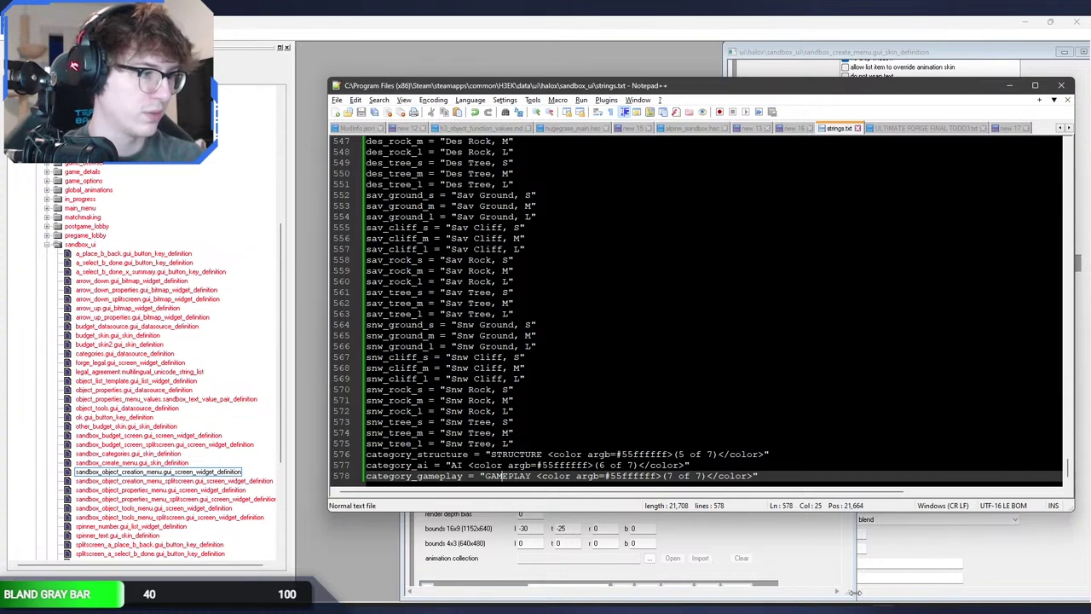
Step: Switch to the command prompt and rerun tool strings ui\halox\sandbox_ui to import the updated strings
{"action": "key", "text": "alt+Tab"}
{"action": "key", "text": "Up"}
{"action": "key", "text": "Return"}
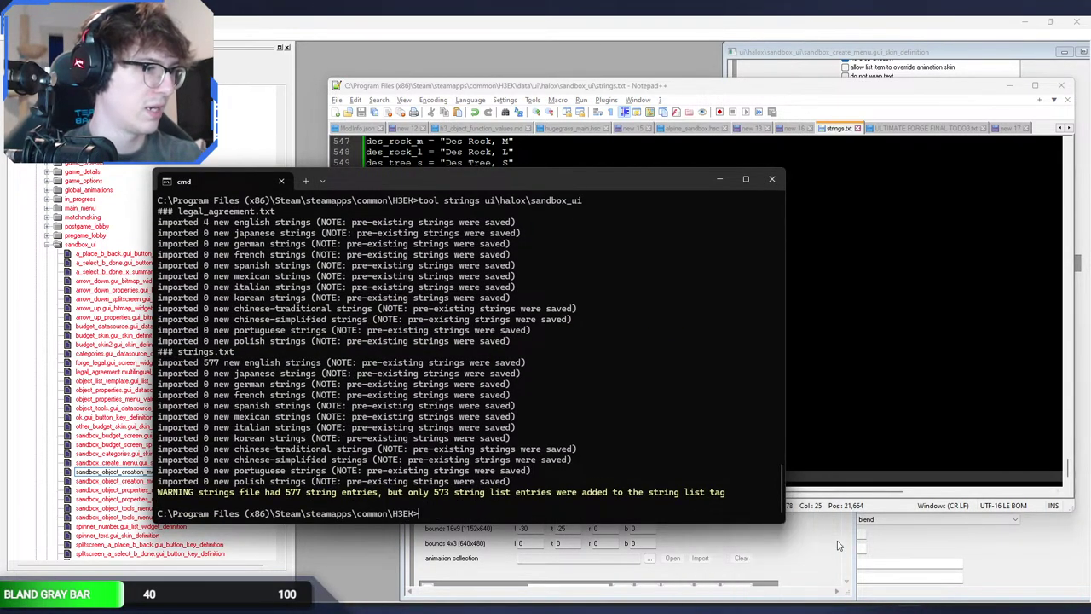
Step: Back in the tag editor, open the categories datasource tag and set element 4's string ID value to category_structure
{"action": "left_click", "coordinate": [803, 529]}
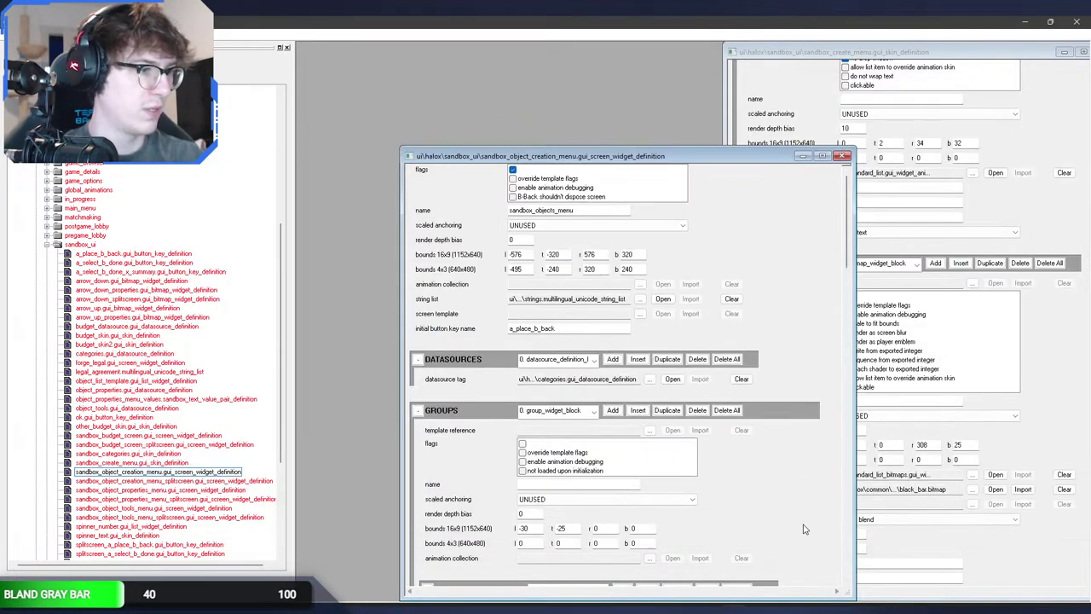
{"action": "left_click", "coordinate": [673, 379]}
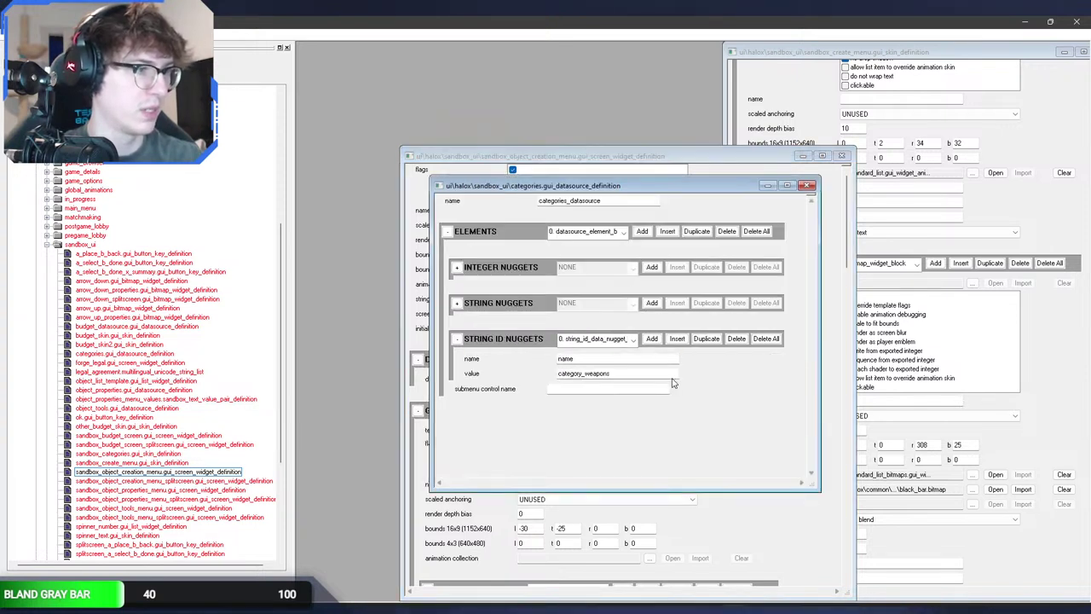
{"action": "left_click", "coordinate": [597, 339]}
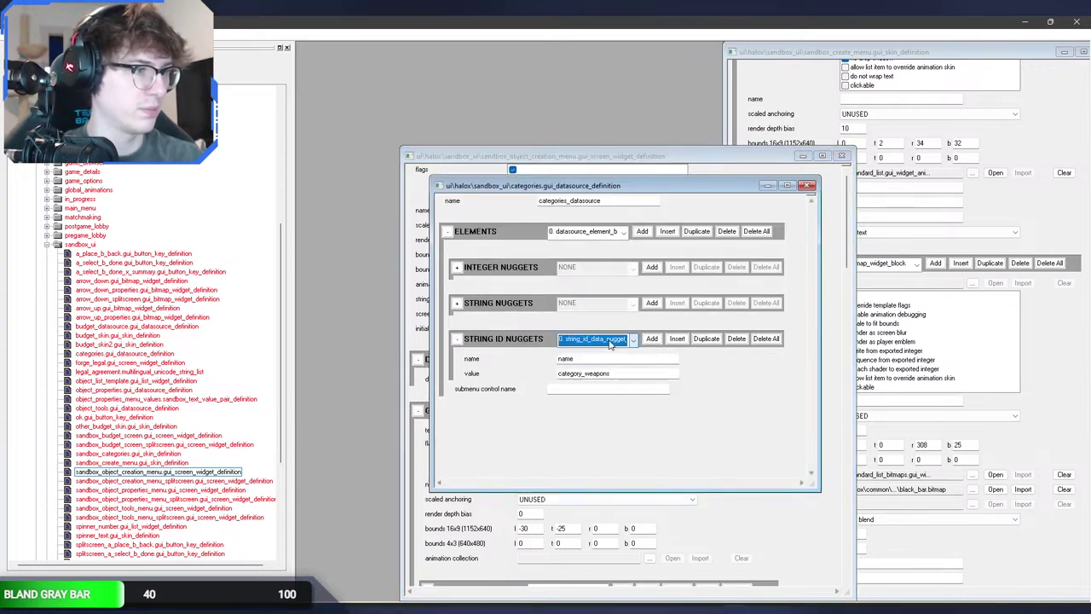
{"action": "left_click", "coordinate": [594, 233]}
{"action": "scroll", "coordinate": [594, 237], "scroll_direction": "down", "scroll_amount": 3}
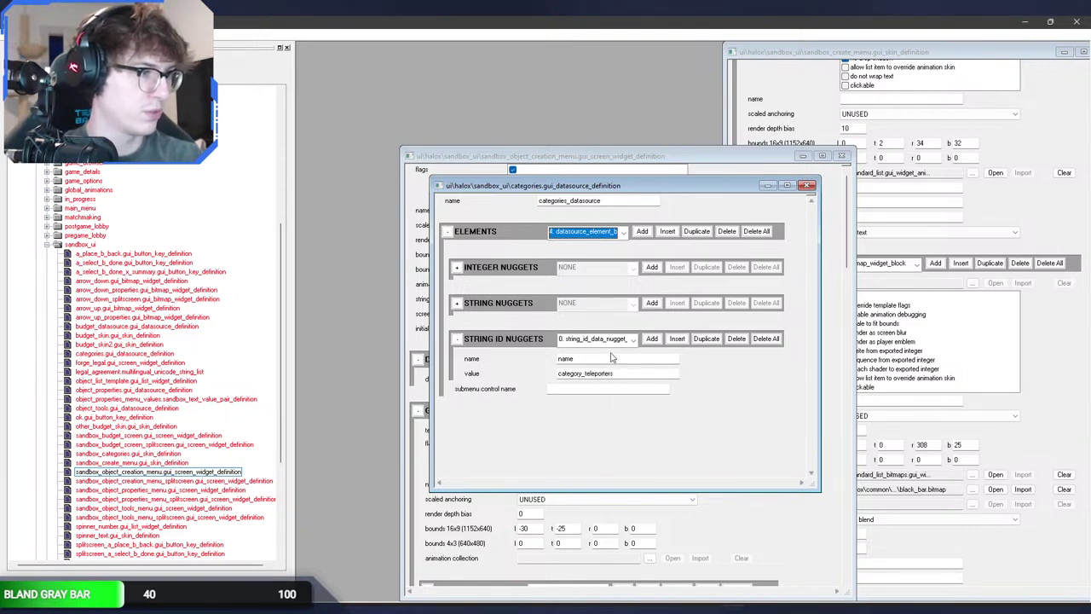
{"action": "double_click", "coordinate": [588, 373]}
{"action": "type", "text": "category_stru"}
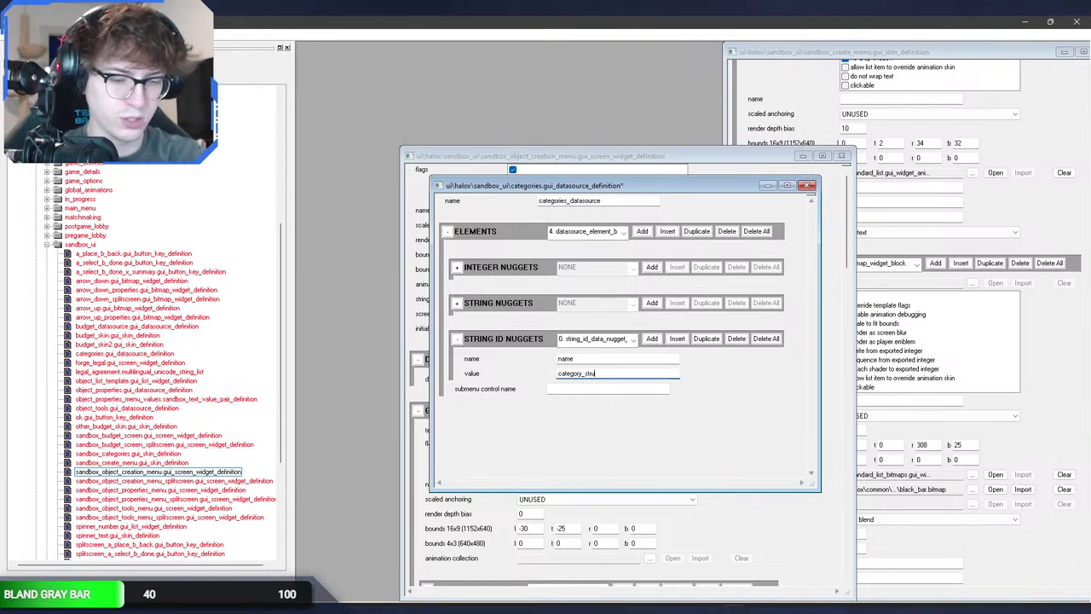
{"action": "type", "text": "cture"}
{"action": "left_click", "coordinate": [597, 338]}
{"action": "left_click", "coordinate": [588, 352]}
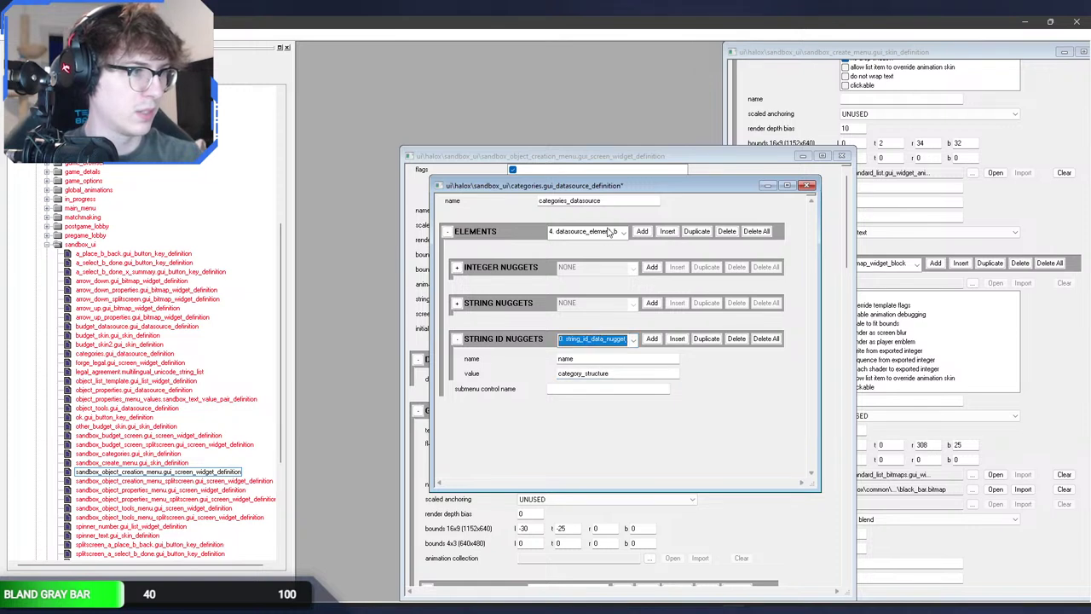
Step: Set the string ID value of element 5 in the categories datasource to category_goals
{"action": "left_click", "coordinate": [609, 232]}
{"action": "left_click", "coordinate": [588, 286]}
{"action": "left_click_drag", "start_coordinate": [612, 375], "coordinate": [586, 381]}
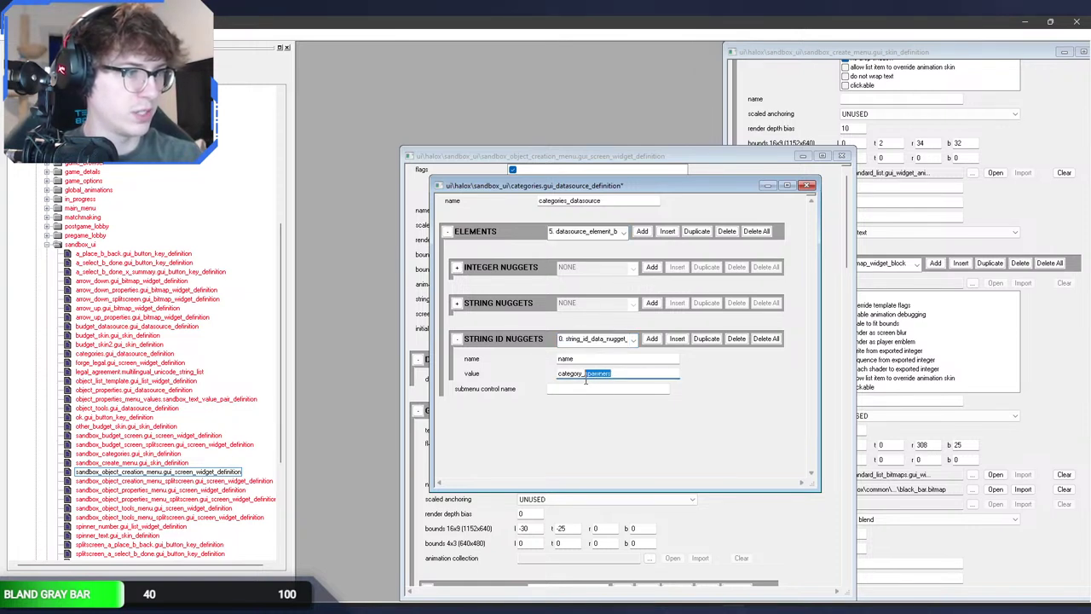
{"action": "type", "text": "goals"}
{"action": "left_click", "coordinate": [605, 235]}
{"action": "left_click", "coordinate": [603, 236]}
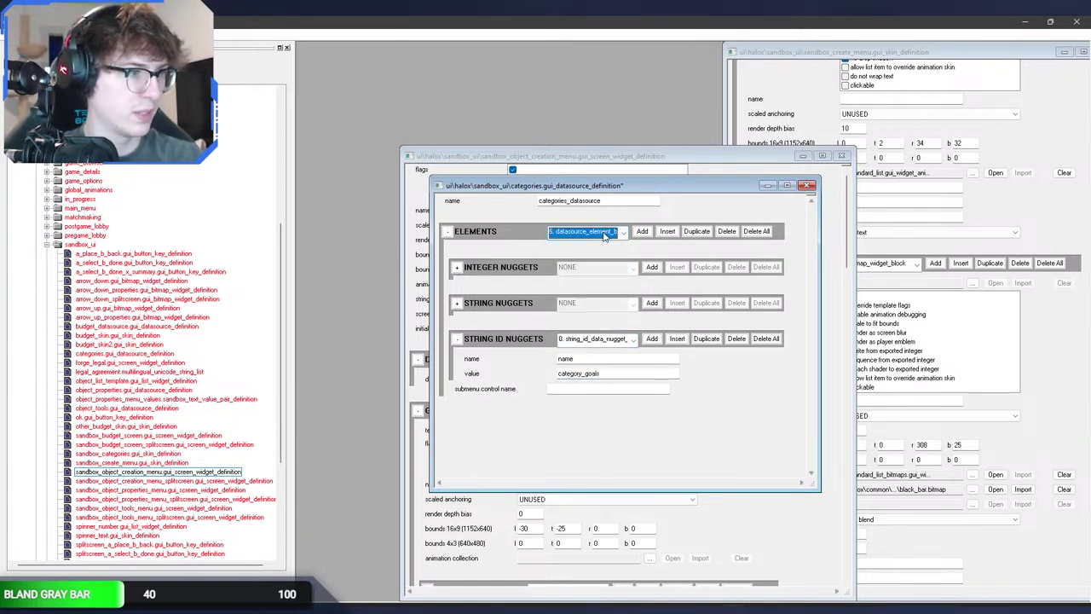
Step: Set element 6's string ID value to category_gameplay, then save and close the categories datasource
{"action": "scroll", "coordinate": [604, 236], "scroll_direction": "down", "scroll_amount": 1}
{"action": "left_click_drag", "start_coordinate": [601, 375], "coordinate": [588, 376]}
{"action": "type", "text": "gameplay"}
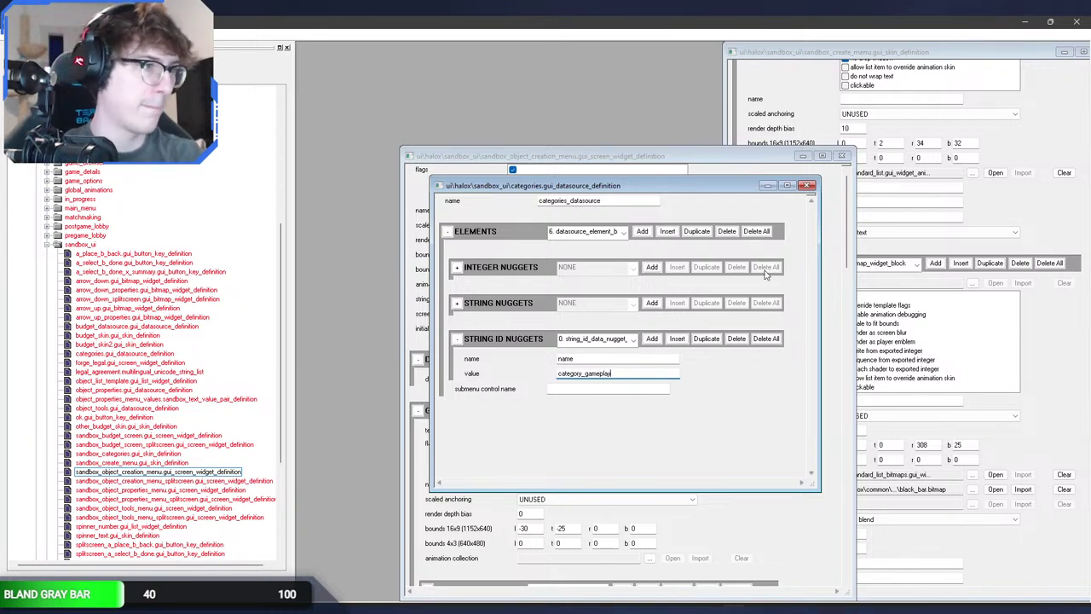
{"action": "key", "text": "ctrl+s"}
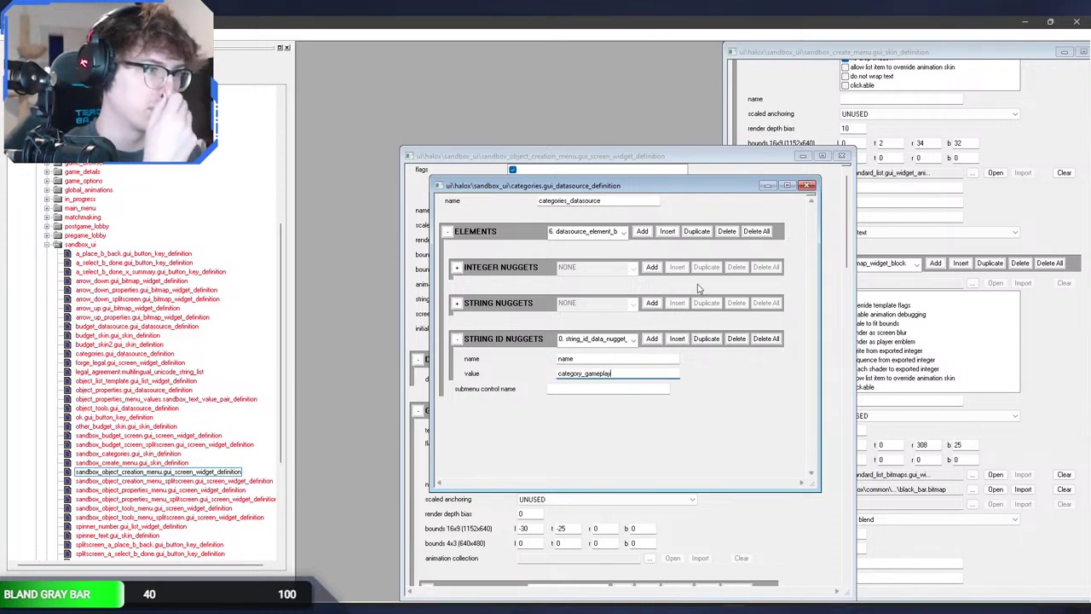
{"action": "left_click", "coordinate": [602, 236]}
{"action": "left_click", "coordinate": [602, 234]}
{"action": "left_click", "coordinate": [807, 185]}
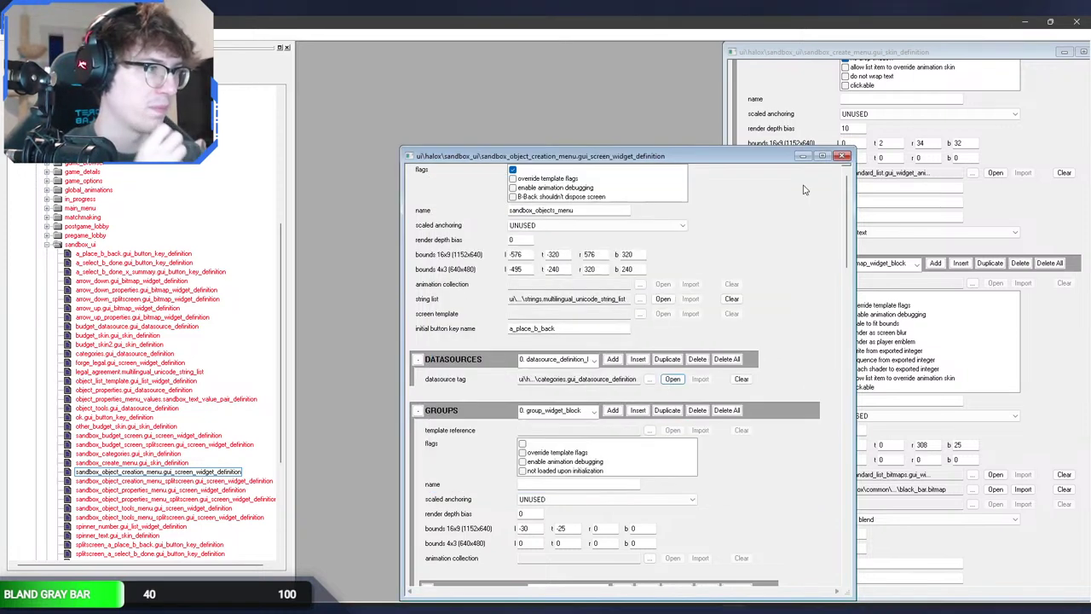
Step: Examine the datasource, list and list item blocks in the object creation menu's screen widget tag
{"action": "left_click", "coordinate": [595, 360]}
{"action": "left_click", "coordinate": [595, 360]}
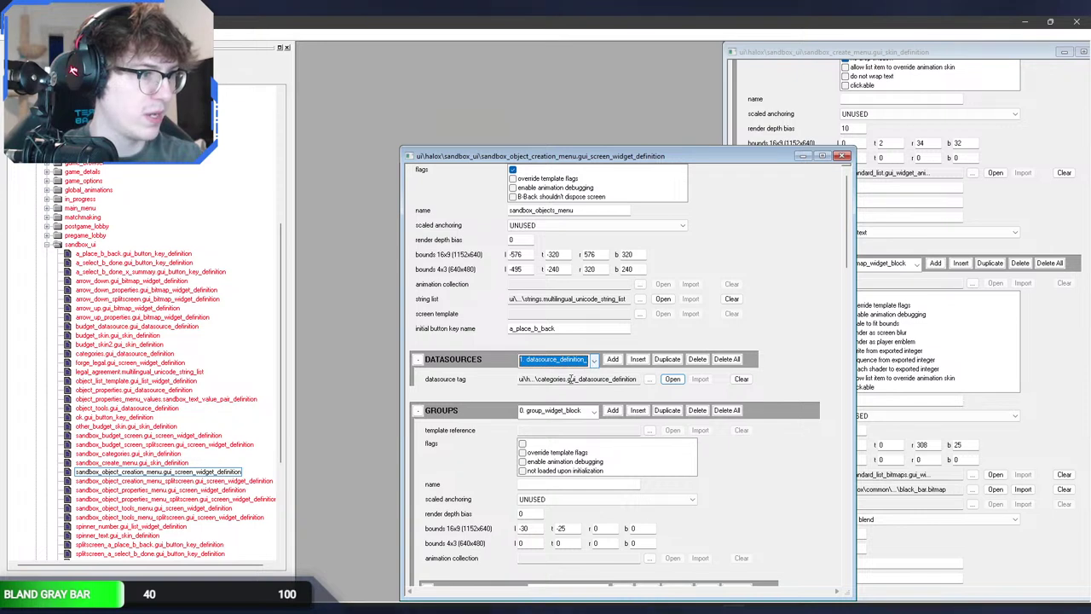
{"action": "left_click", "coordinate": [595, 360]}
{"action": "left_click", "coordinate": [554, 392]}
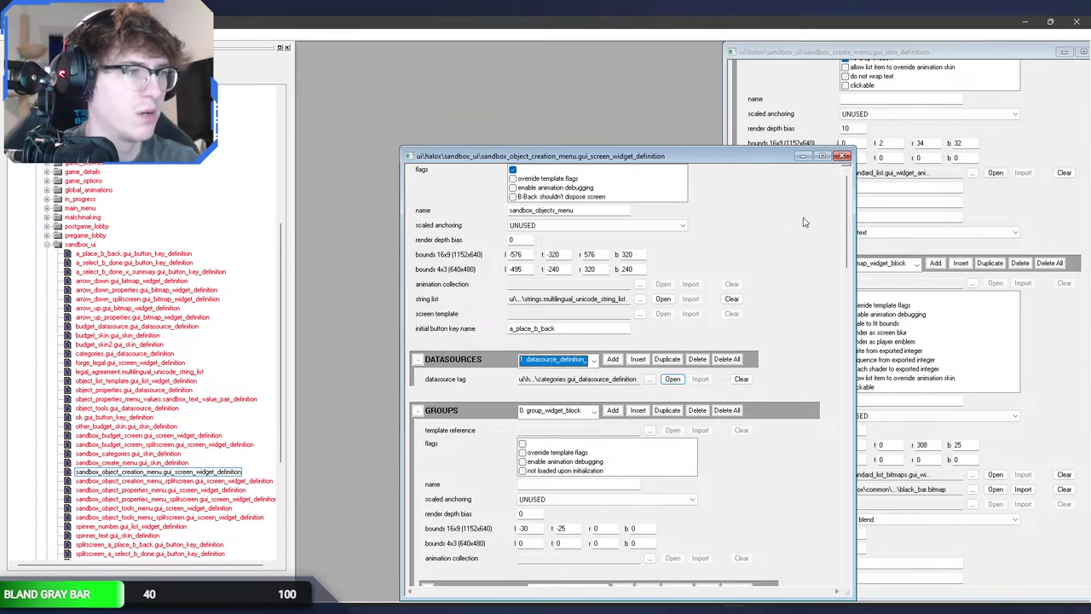
{"action": "scroll", "coordinate": [841, 217], "scroll_direction": "down", "scroll_amount": 1}
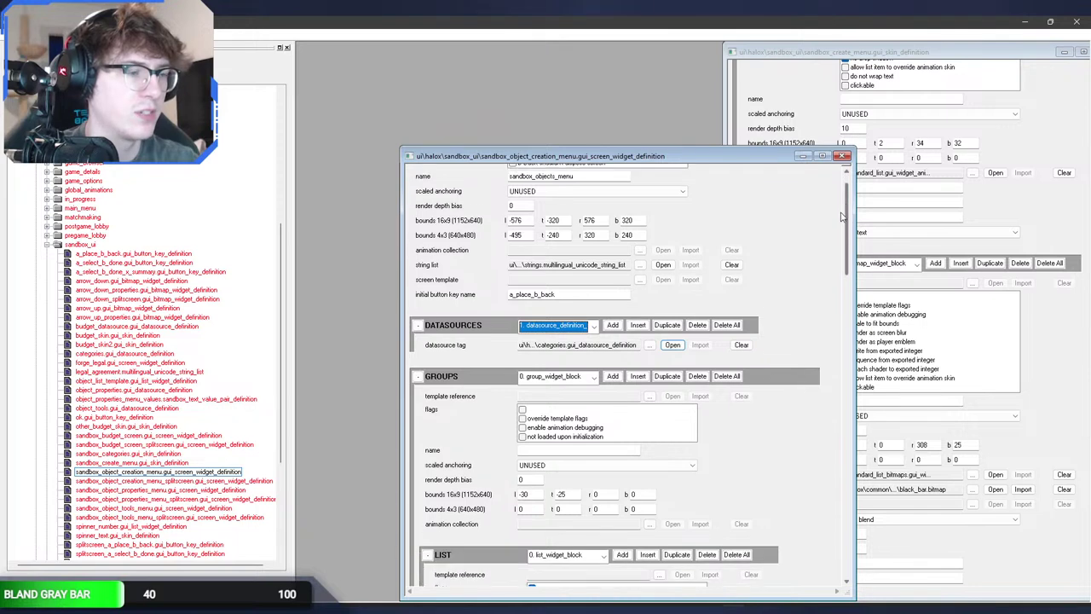
{"action": "left_click_drag", "start_coordinate": [696, 152], "coordinate": [690, 64]}
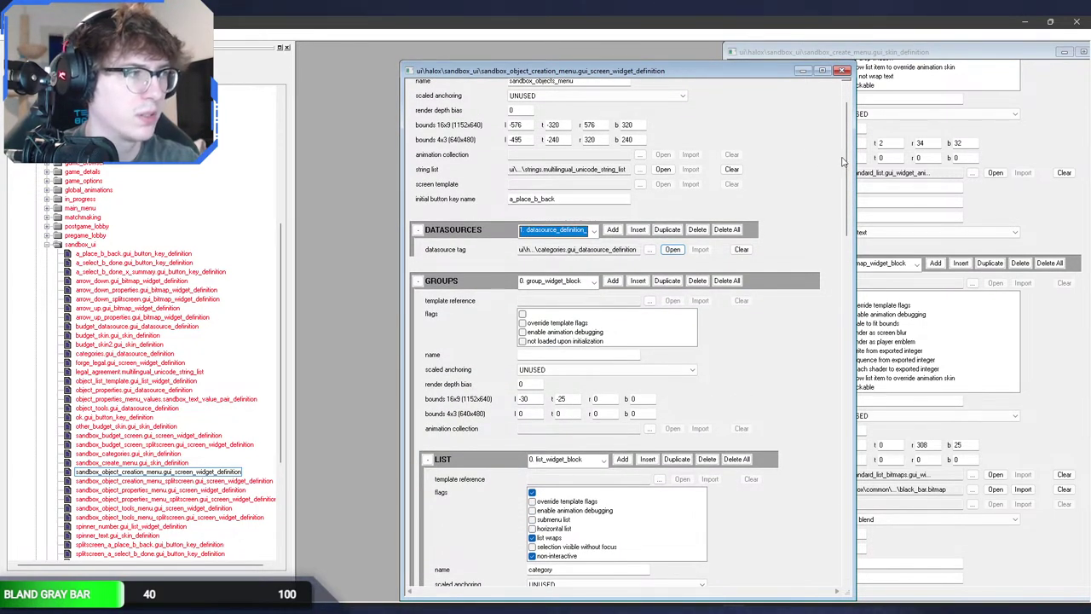
{"action": "scroll", "coordinate": [842, 162], "scroll_direction": "down", "scroll_amount": 5}
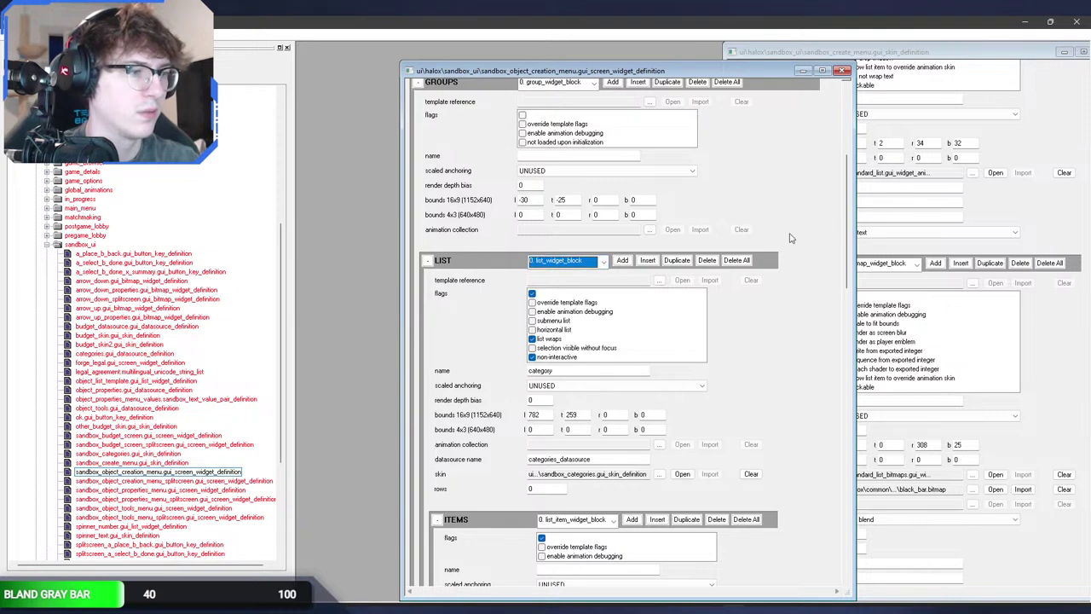
{"action": "scroll", "coordinate": [831, 230], "scroll_direction": "down", "scroll_amount": 5}
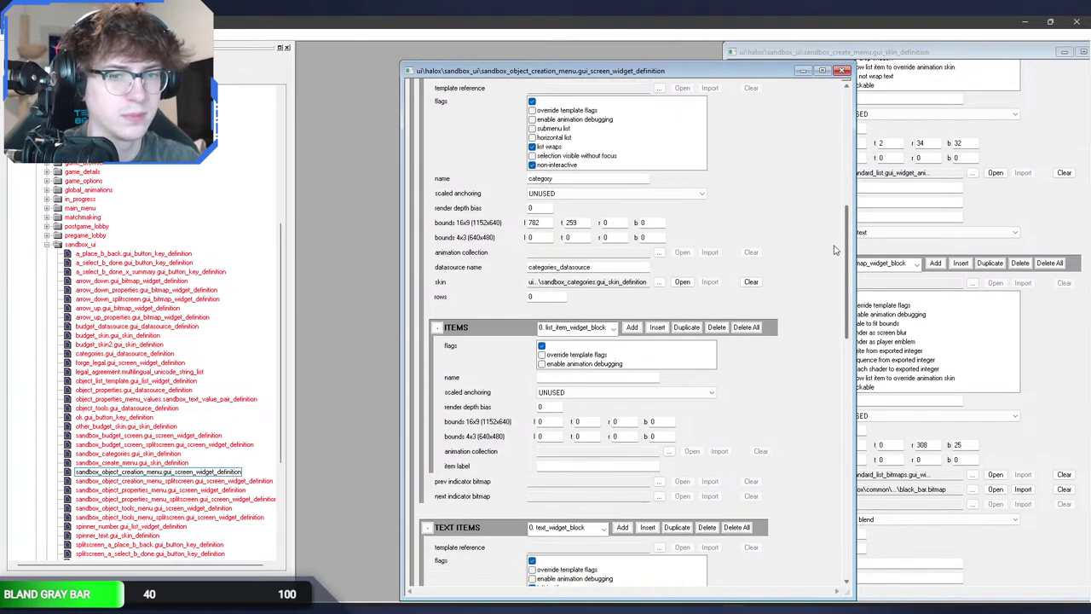
{"action": "scroll", "coordinate": [835, 250], "scroll_direction": "down", "scroll_amount": 1}
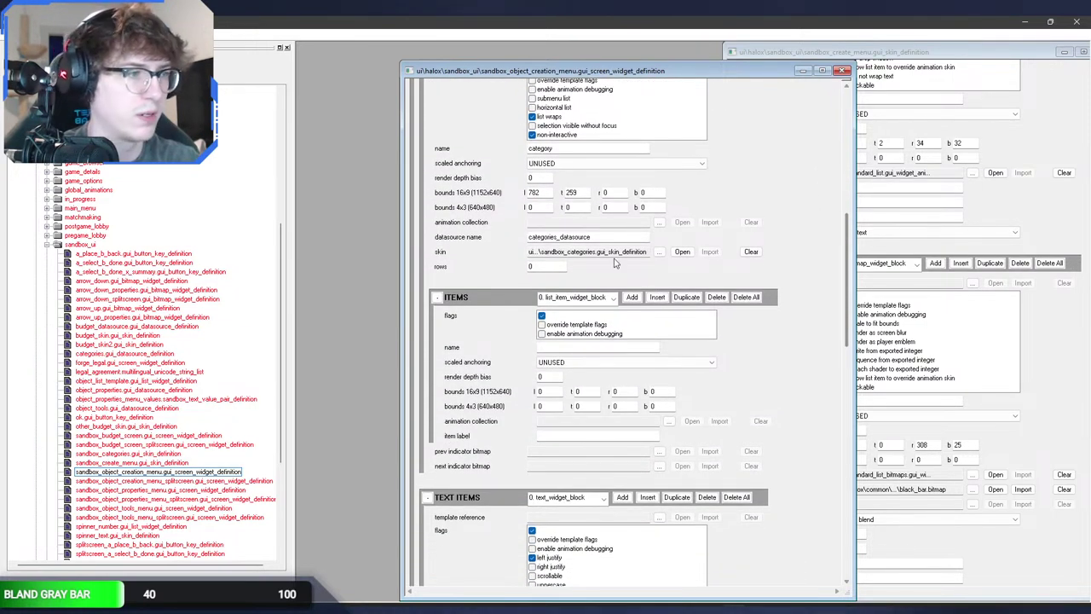
{"action": "left_click", "coordinate": [583, 298]}
{"action": "left_click", "coordinate": [583, 297]}
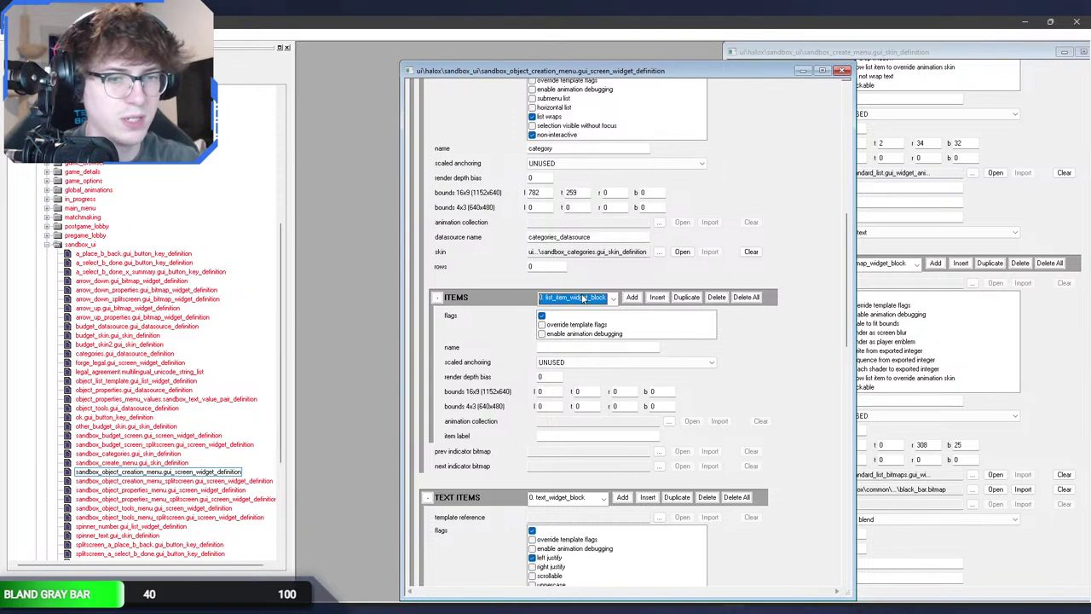
{"action": "scroll", "coordinate": [844, 303], "scroll_direction": "down", "scroll_amount": 1}
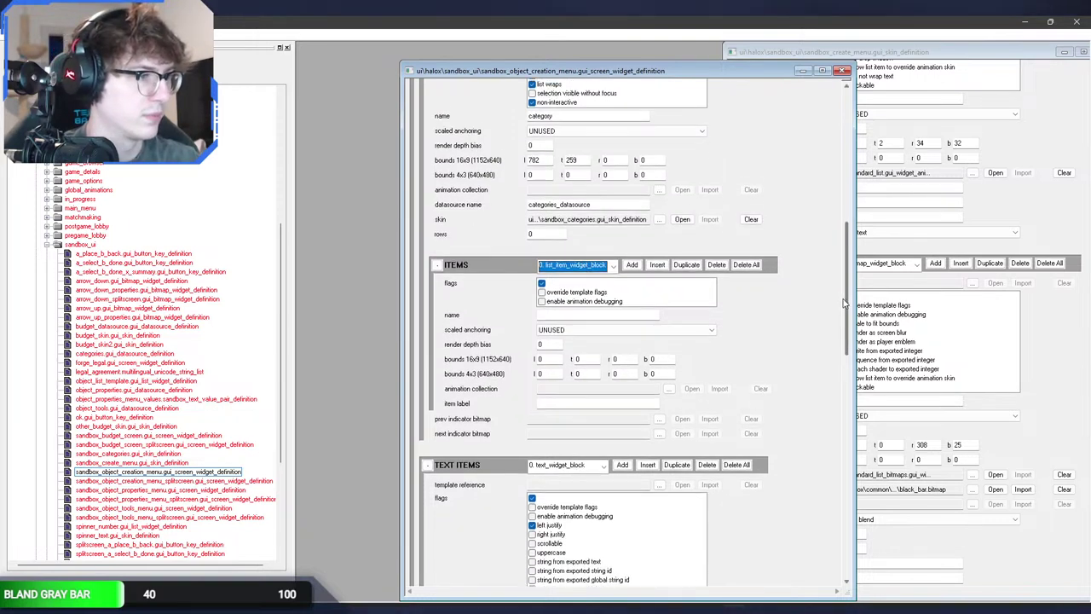
{"action": "scroll", "coordinate": [844, 302], "scroll_direction": "down", "scroll_amount": 3}
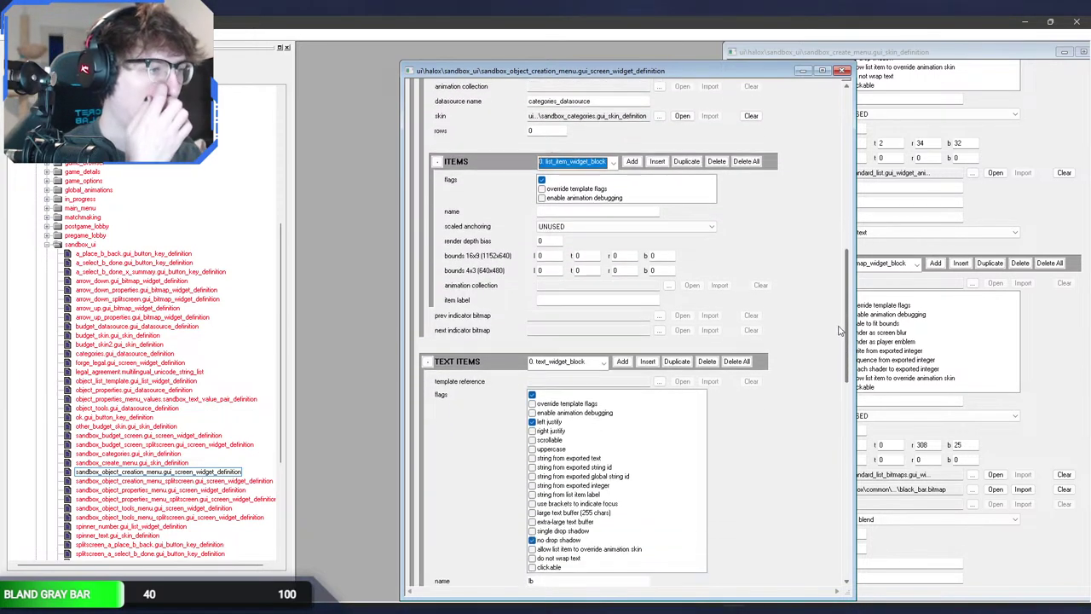
Step: Examine the menu's text item blocks and compare them with the create menu opened in the game
{"action": "scroll", "coordinate": [840, 330], "scroll_direction": "down", "scroll_amount": 5}
{"action": "left_click", "coordinate": [564, 201]}
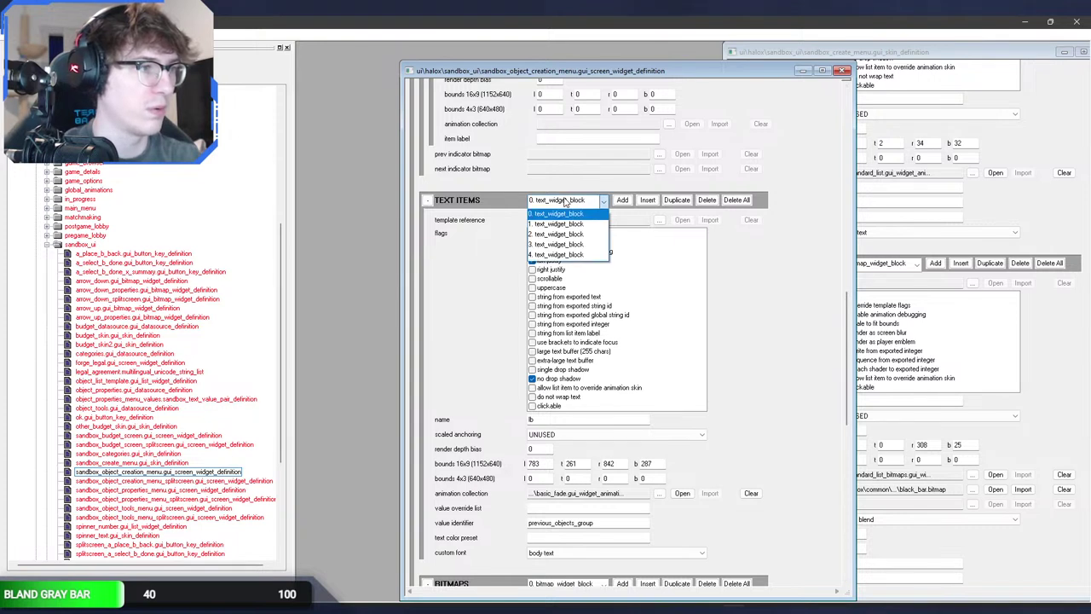
{"action": "left_click", "coordinate": [564, 201]}
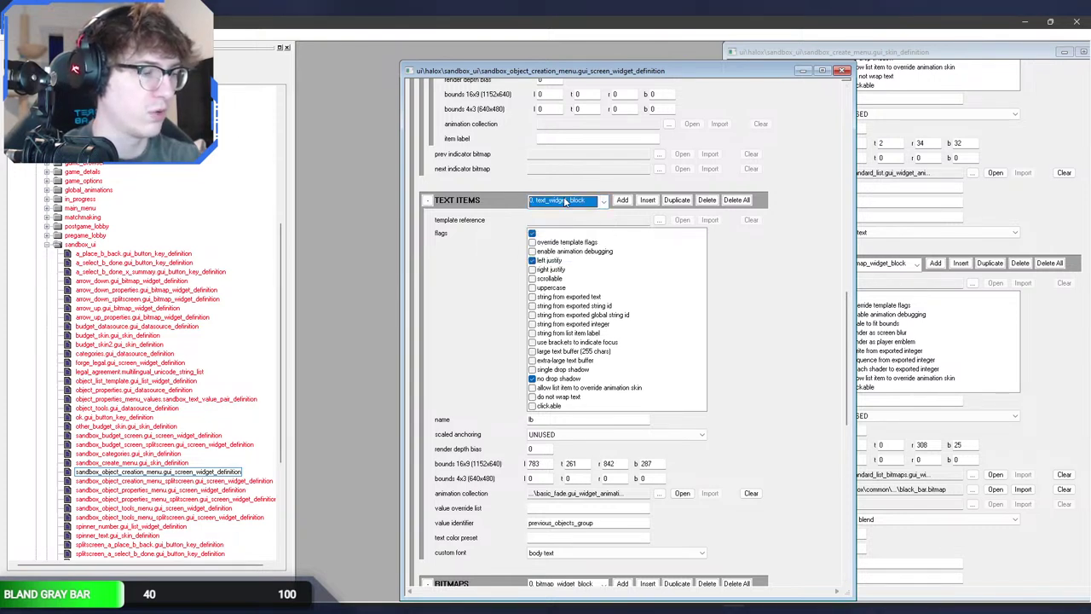
{"action": "scroll", "coordinate": [564, 200], "scroll_direction": "down", "scroll_amount": 2}
{"action": "scroll", "coordinate": [565, 200], "scroll_direction": "down", "scroll_amount": 2}
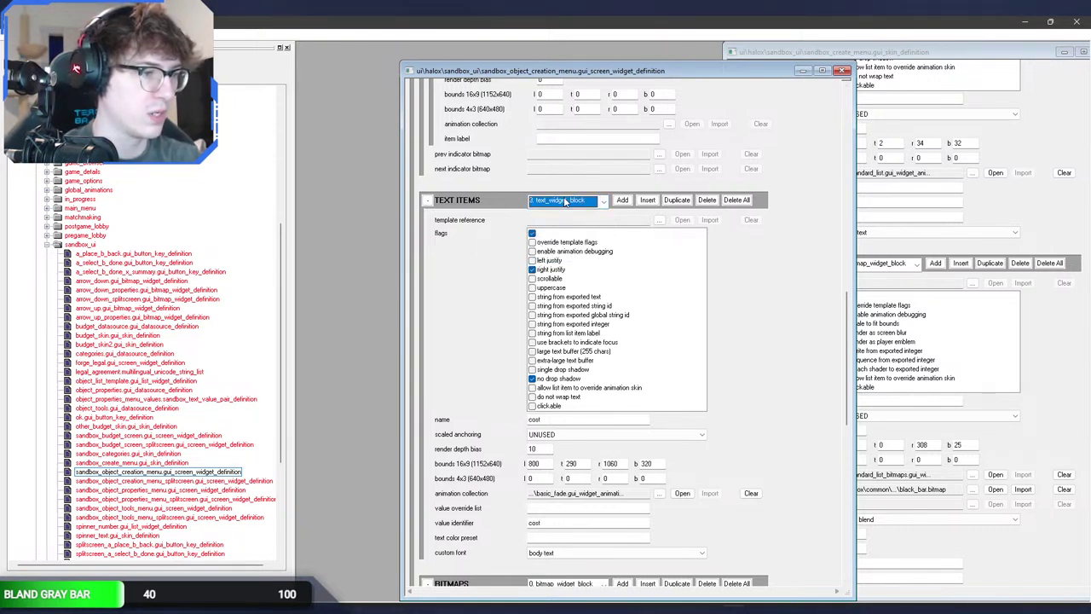
{"action": "scroll", "coordinate": [564, 200], "scroll_direction": "up", "scroll_amount": 2}
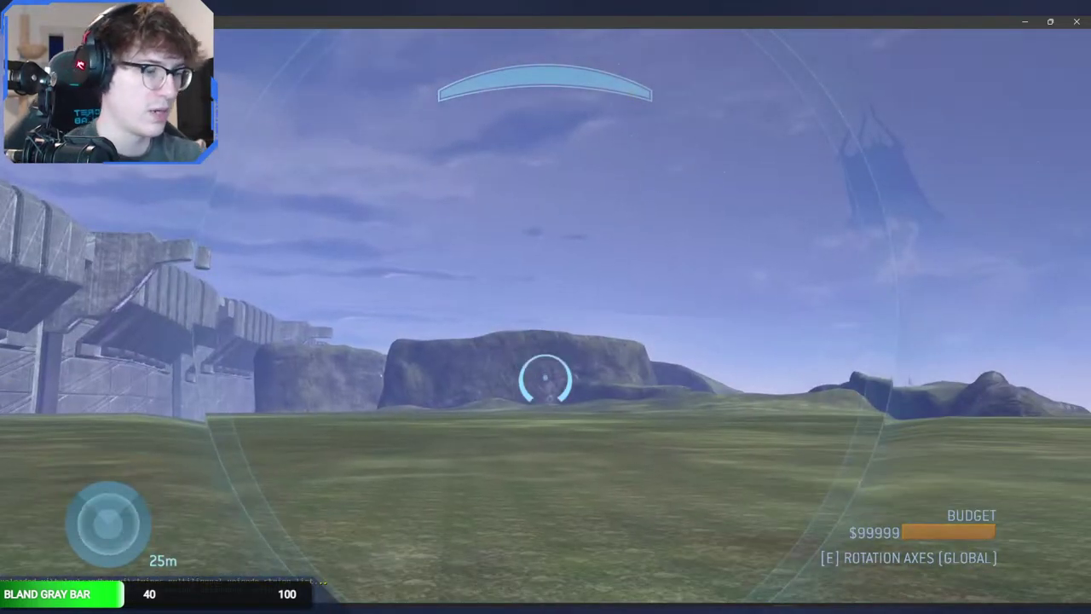
{"action": "key", "text": "x"}
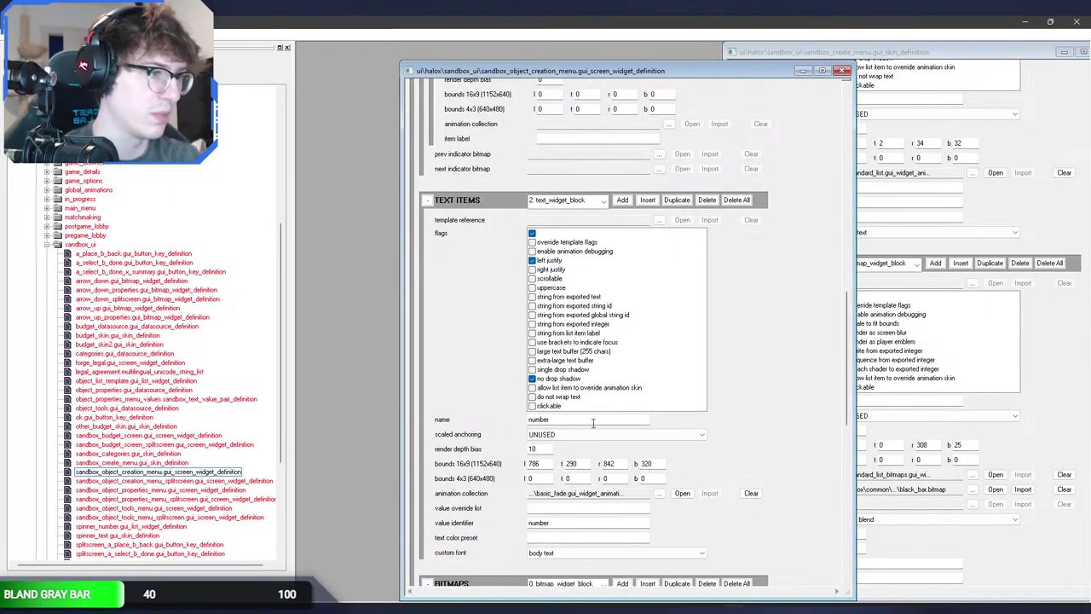
Step: Clear the value identifiers of text items 2 and 3, the number and cost headers
{"action": "double_click", "coordinate": [563, 526]}
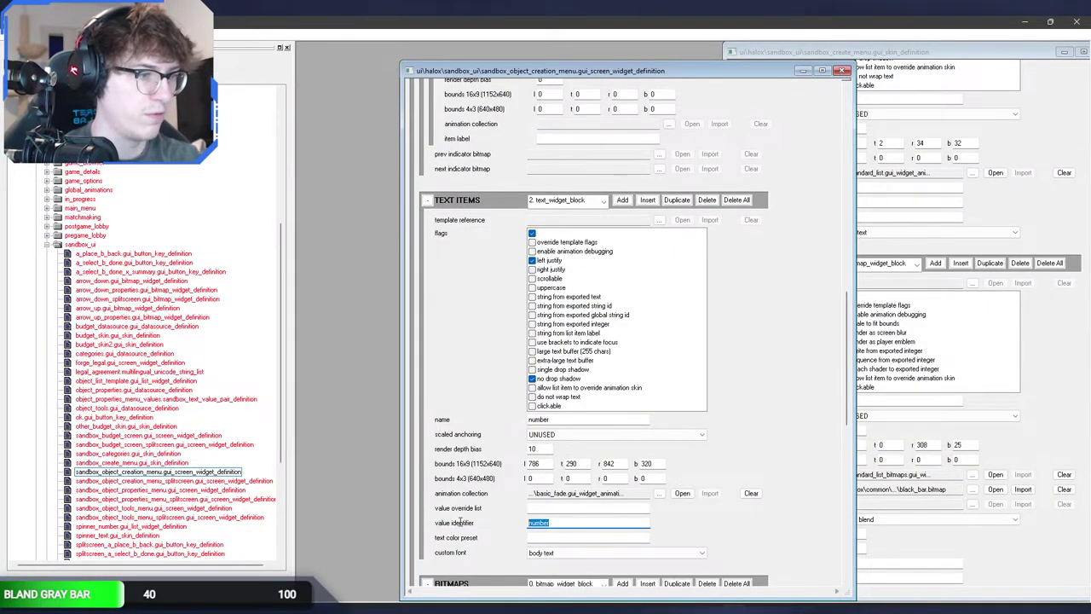
{"action": "key", "text": "BackSpace"}
{"action": "left_click", "coordinate": [565, 201]}
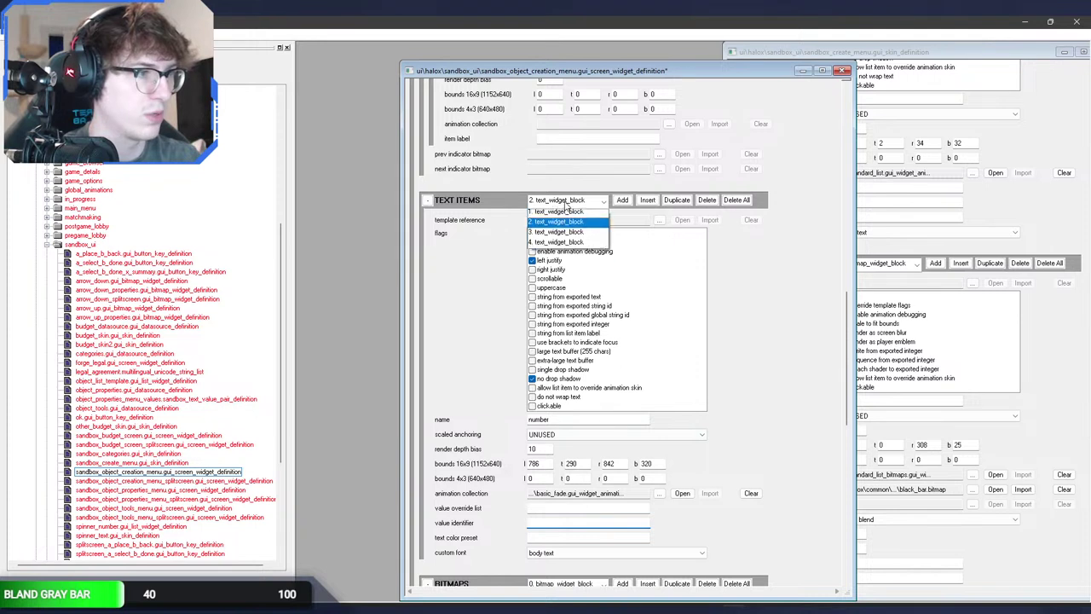
{"action": "left_click", "coordinate": [566, 205]}
{"action": "scroll", "coordinate": [564, 205], "scroll_direction": "down", "scroll_amount": 1}
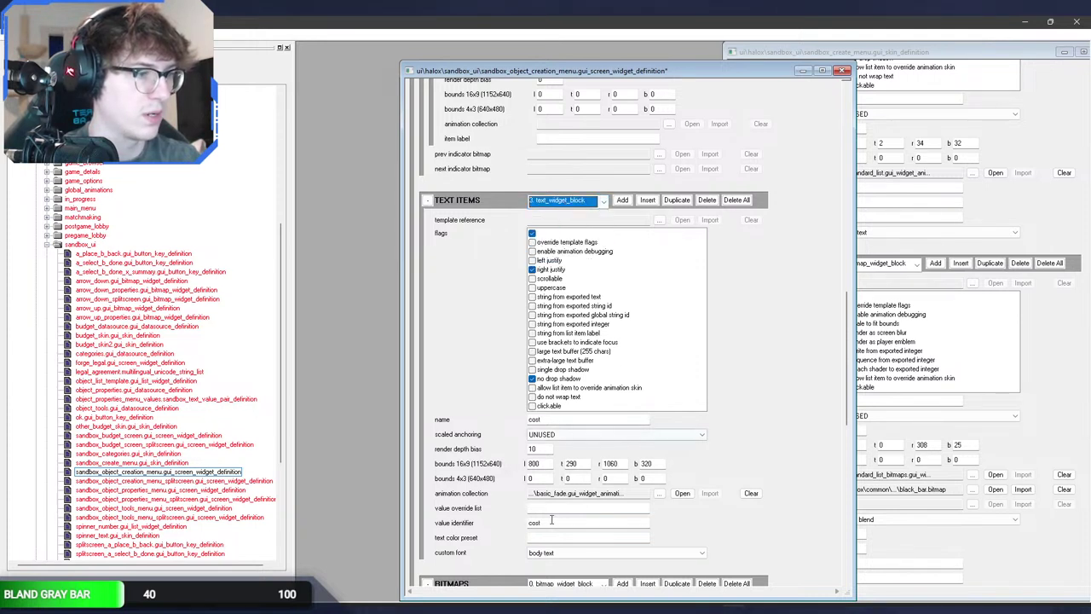
{"action": "left_click", "coordinate": [552, 523]}
{"action": "left_click", "coordinate": [564, 201]}
{"action": "left_click", "coordinate": [566, 208]}
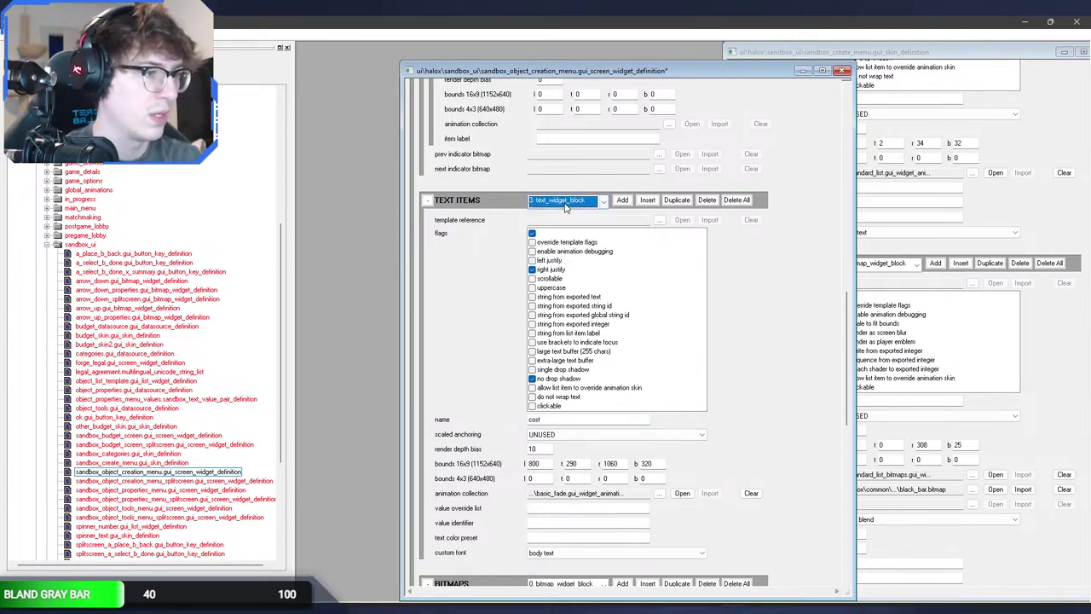
Step: Set the value identifier of text item 4, the object header, to the placeholder asdasdasd and save the tag
{"action": "scroll", "coordinate": [564, 207], "scroll_direction": "down", "scroll_amount": 1}
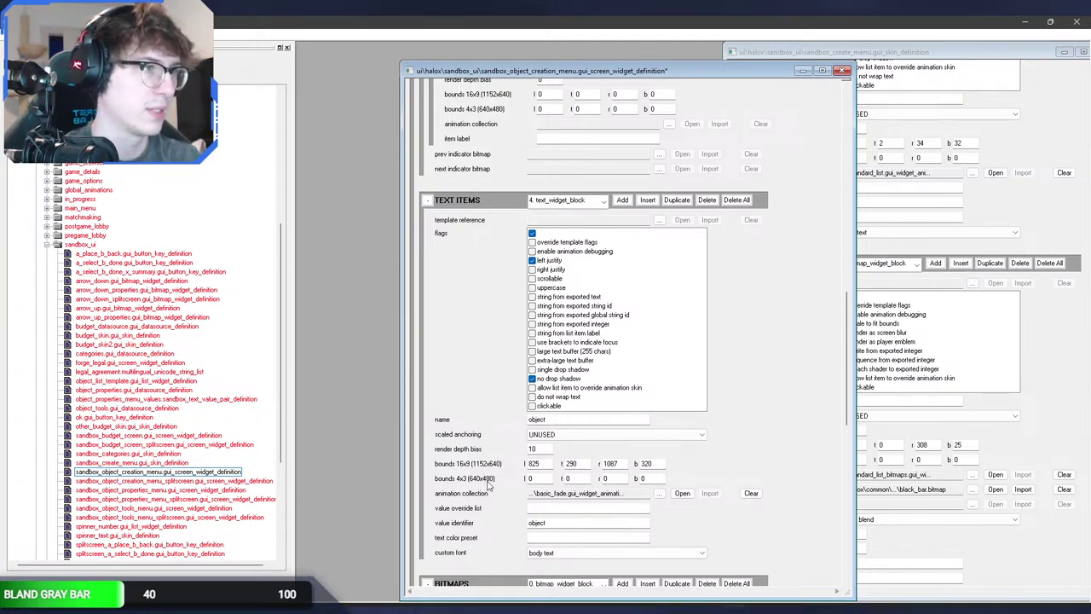
{"action": "double_click", "coordinate": [551, 523]}
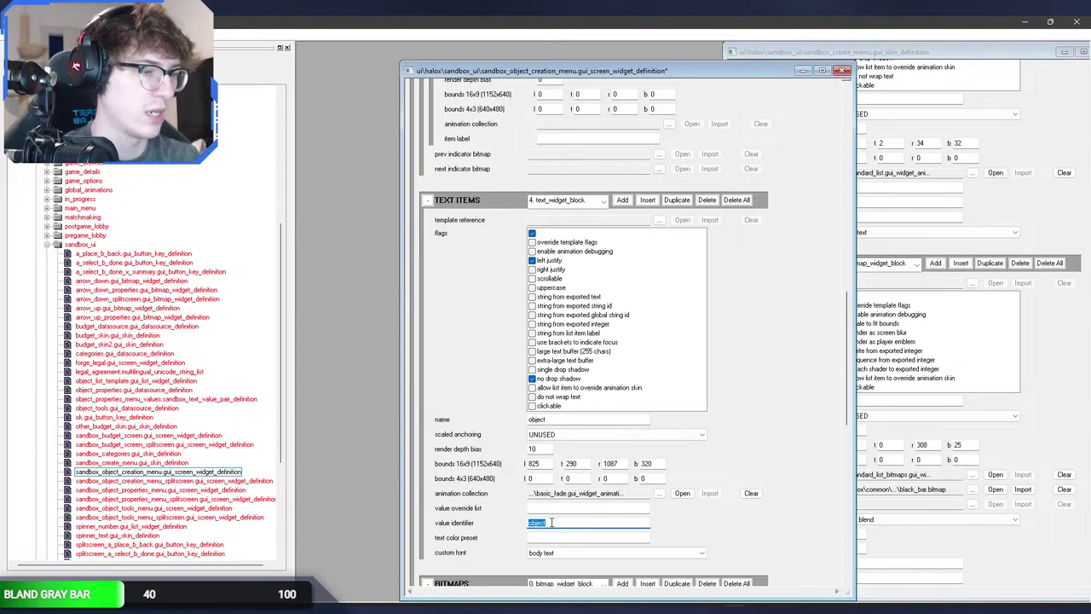
{"action": "type", "text": "asdasdasd"}
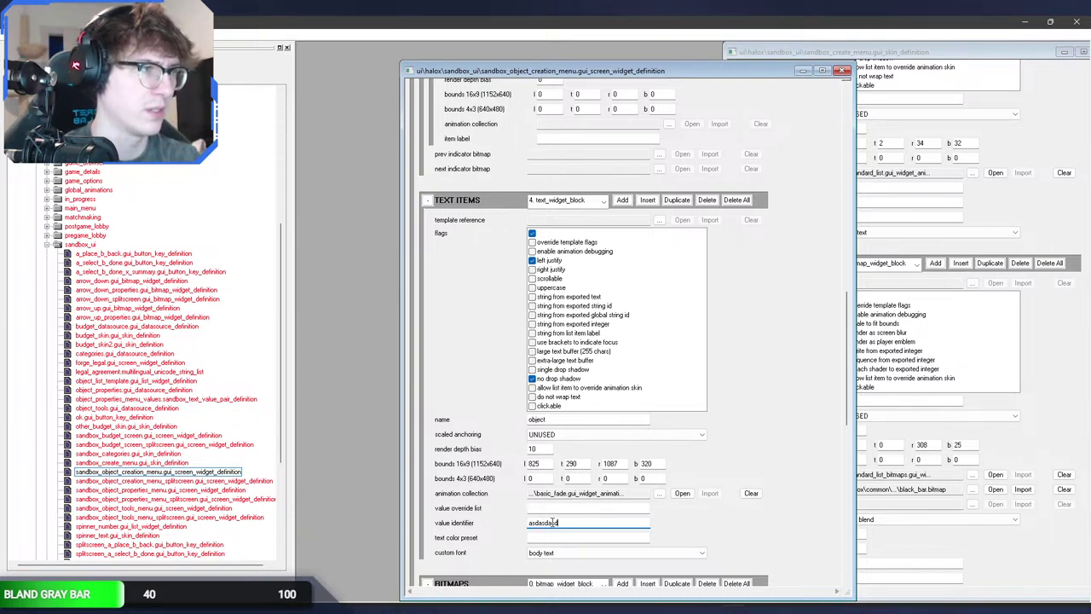
Step: Switch to the game, reopen the create menu to check its header labels, and return to the tag editor
{"action": "key", "text": "alt+Tab"}
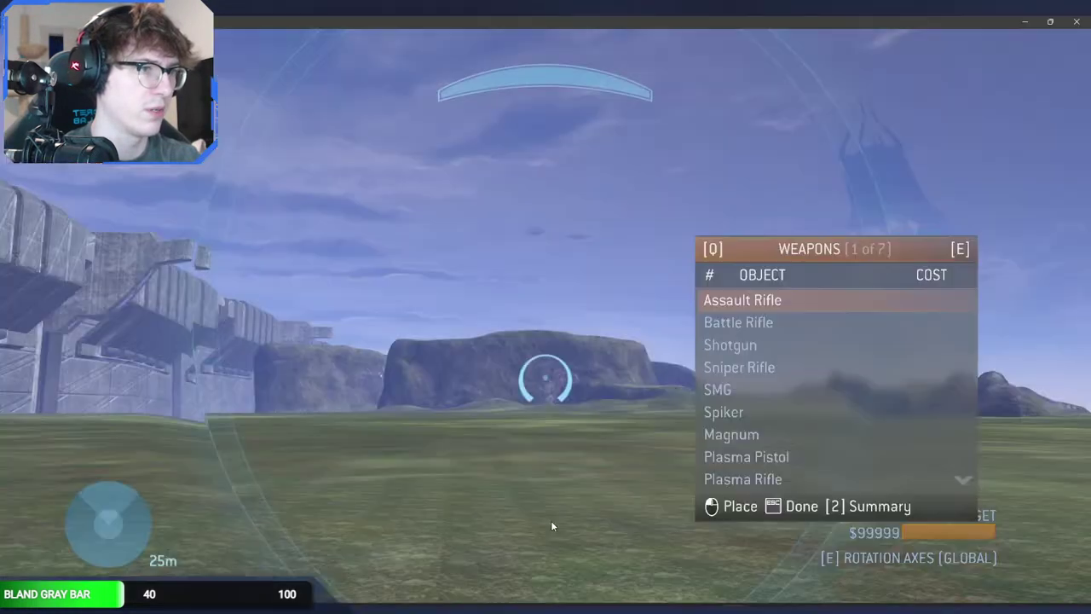
{"action": "key", "text": "Escape"}
{"action": "key", "text": "x"}
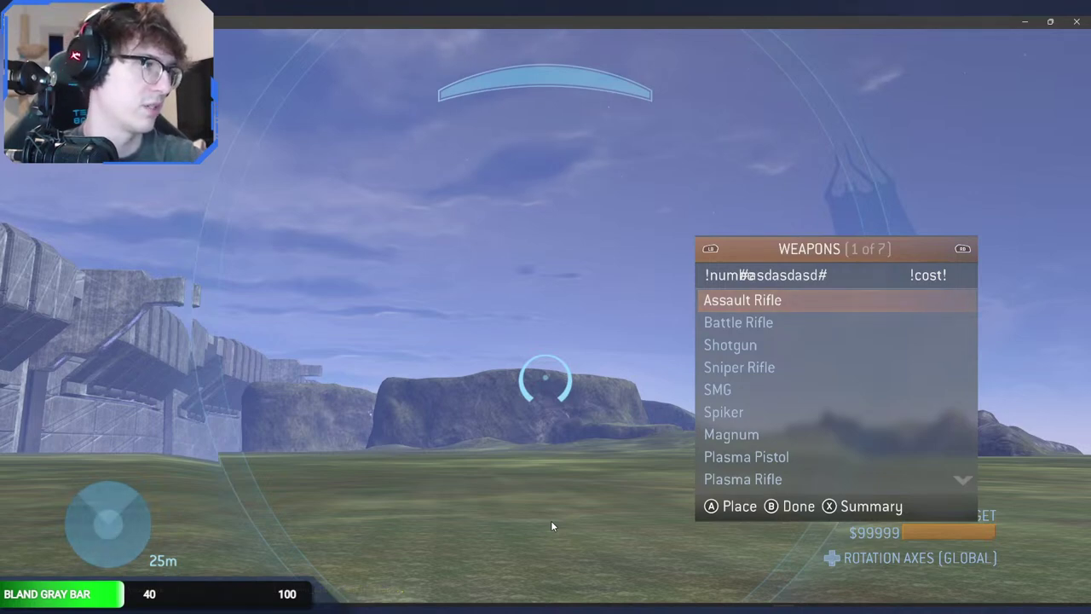
{"action": "key", "text": "Escape"}
{"action": "key", "text": "alt+Tab"}
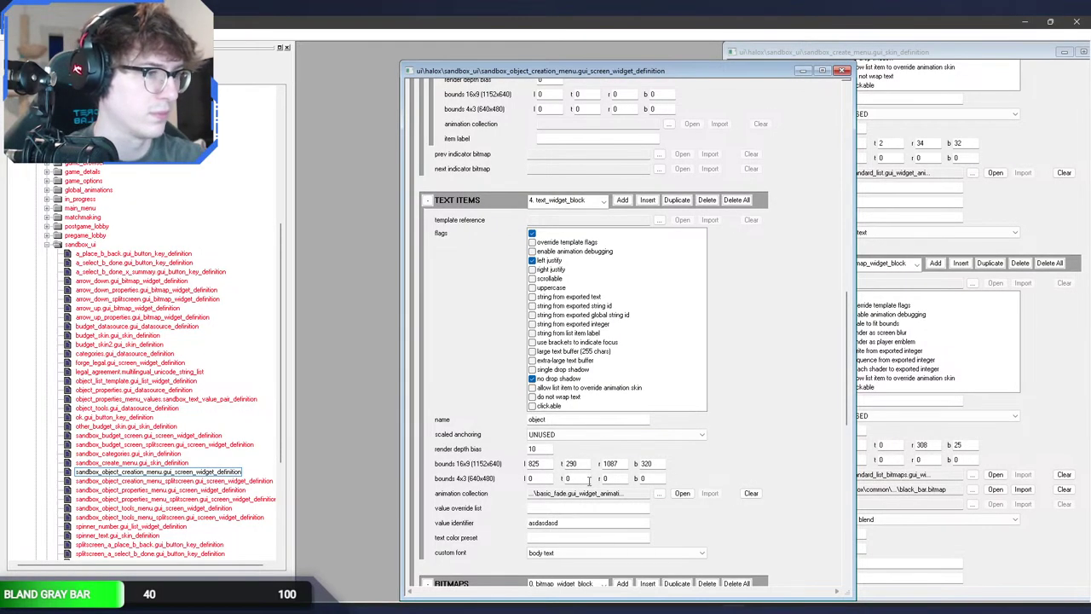
Step: Restore the value identifiers of text items 3 and 2 to cost and number respectively
{"action": "left_click", "coordinate": [573, 206]}
{"action": "left_click", "coordinate": [573, 206]}
{"action": "scroll", "coordinate": [573, 205], "scroll_direction": "up", "scroll_amount": 1}
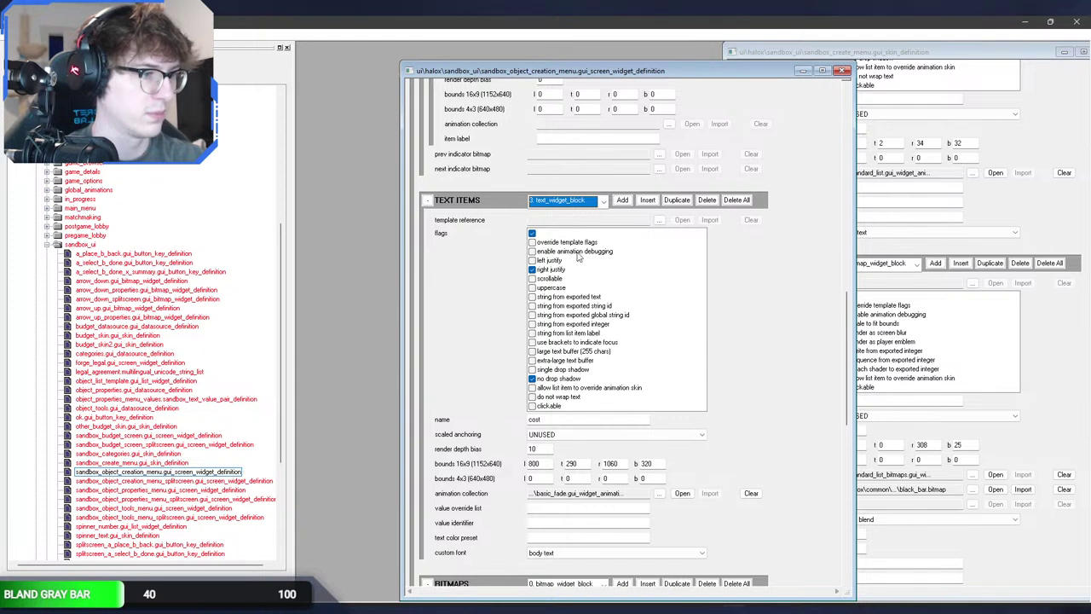
{"action": "left_click", "coordinate": [560, 524]}
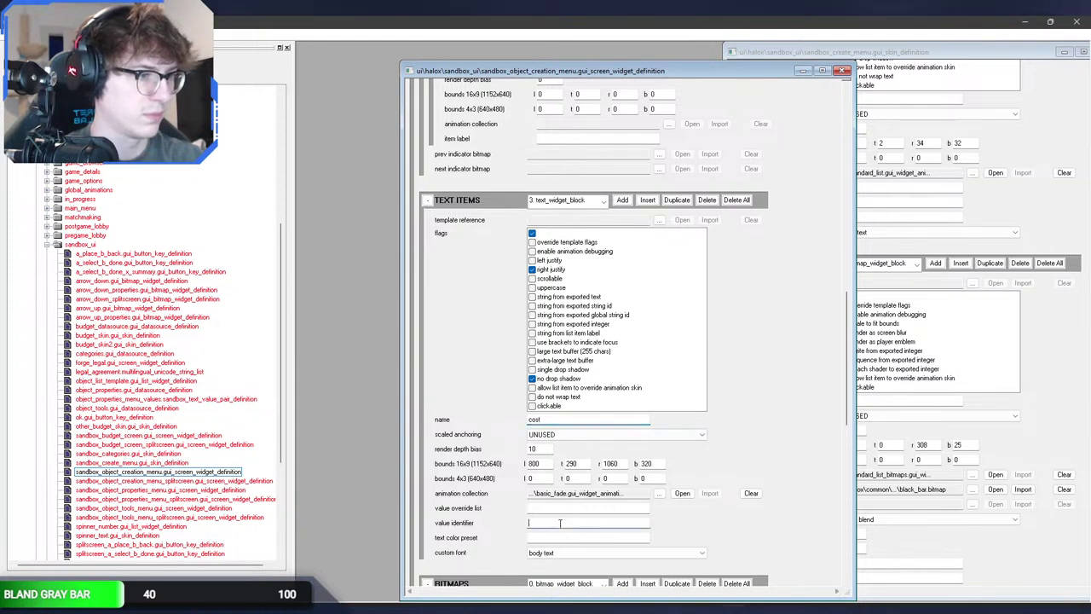
{"action": "type", "text": "cost"}
{"action": "left_click", "coordinate": [556, 203]}
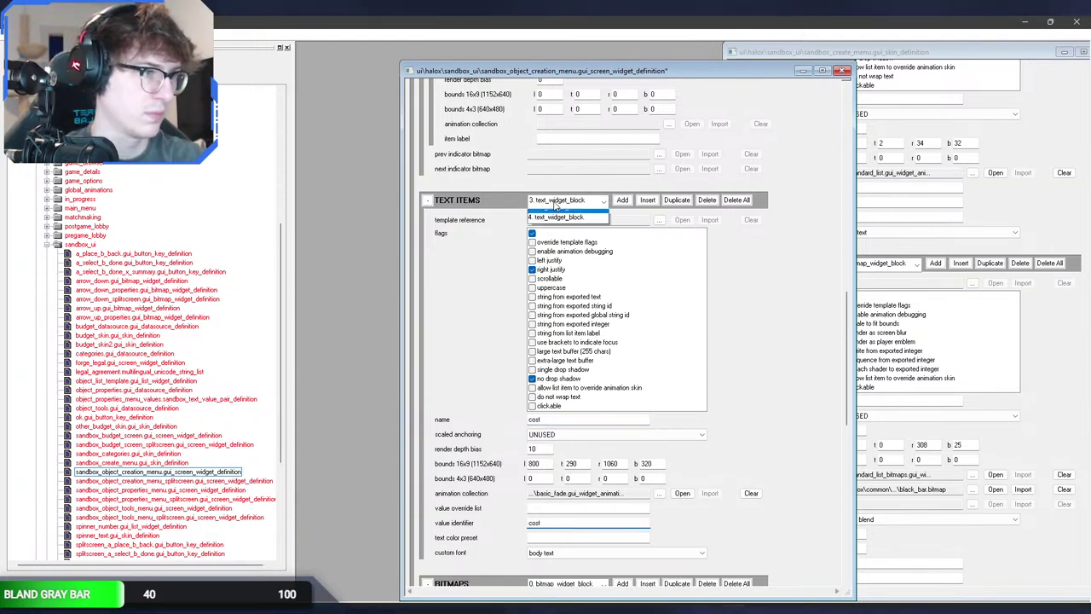
{"action": "left_click", "coordinate": [554, 204]}
{"action": "scroll", "coordinate": [554, 205], "scroll_direction": "down", "scroll_amount": 1}
{"action": "scroll", "coordinate": [554, 206], "scroll_direction": "up", "scroll_amount": 2}
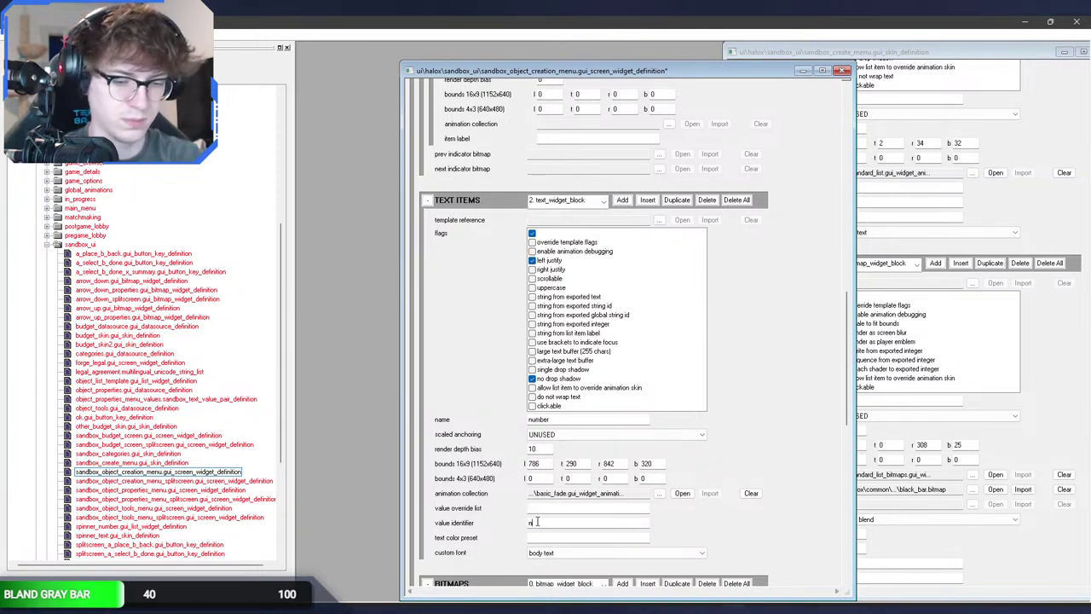
{"action": "type", "text": "umber"}
Step: Clear the names of text items 2 and 3, the number and cost headers
{"action": "double_click", "coordinate": [572, 419]}
{"action": "key", "text": "BackSpace"}
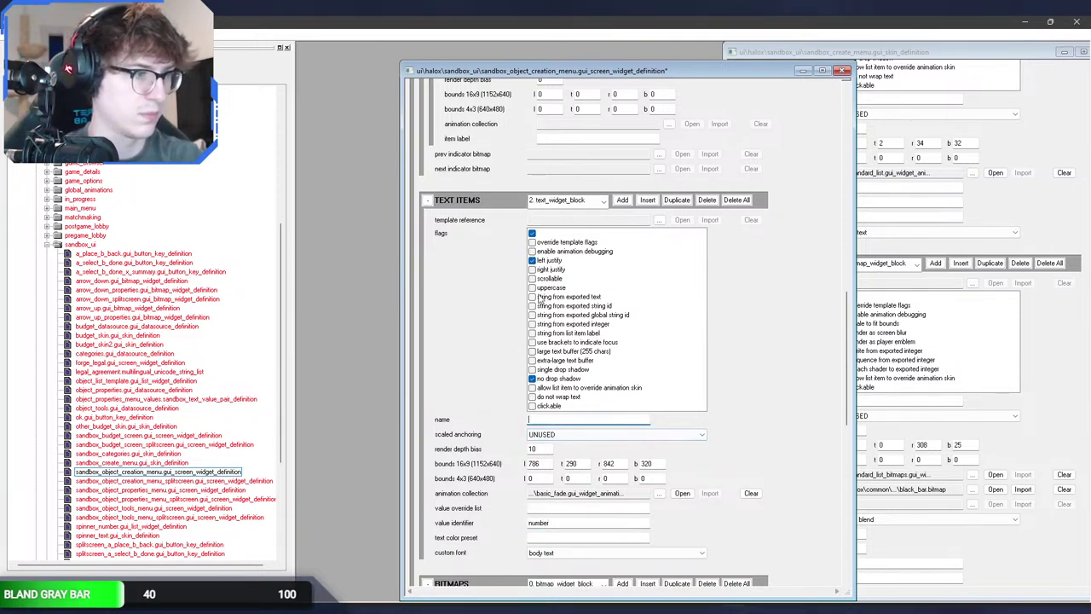
{"action": "left_click", "coordinate": [580, 200]}
{"action": "left_click", "coordinate": [579, 201]}
{"action": "scroll", "coordinate": [580, 201], "scroll_direction": "up", "scroll_amount": 2}
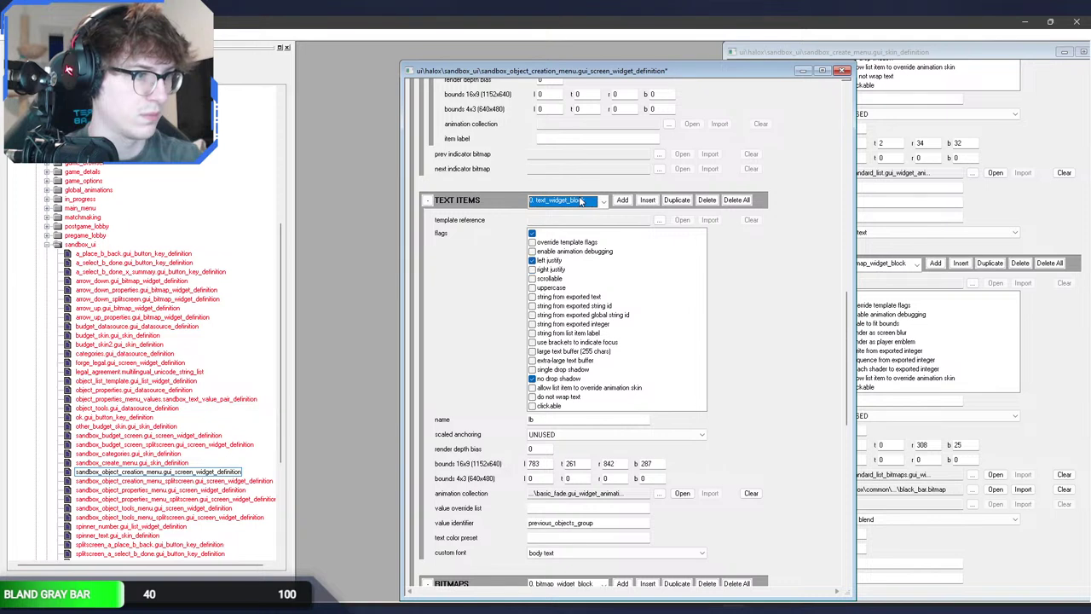
{"action": "scroll", "coordinate": [580, 201], "scroll_direction": "down", "scroll_amount": 3}
{"action": "left_click_drag", "start_coordinate": [554, 419], "coordinate": [458, 410]}
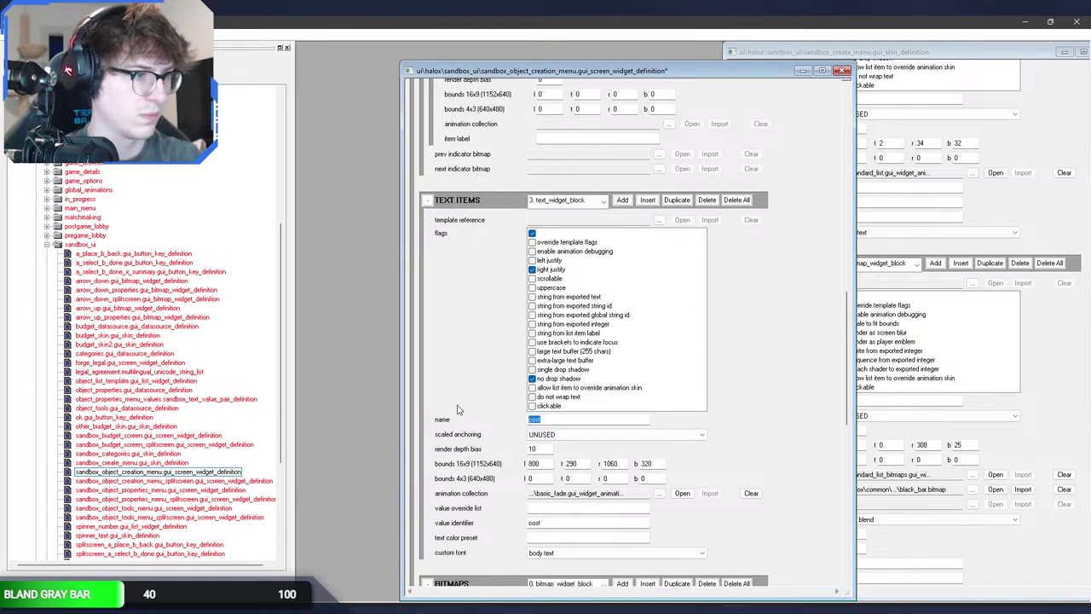
{"action": "key", "text": "BackSpace"}
Step: Set text item 4's value identifier to object and its name to the placeholder asd
{"action": "left_click", "coordinate": [580, 202]}
{"action": "left_click", "coordinate": [580, 202]}
{"action": "scroll", "coordinate": [581, 202], "scroll_direction": "down", "scroll_amount": 1}
{"action": "left_click_drag", "start_coordinate": [564, 523], "coordinate": [493, 523]}
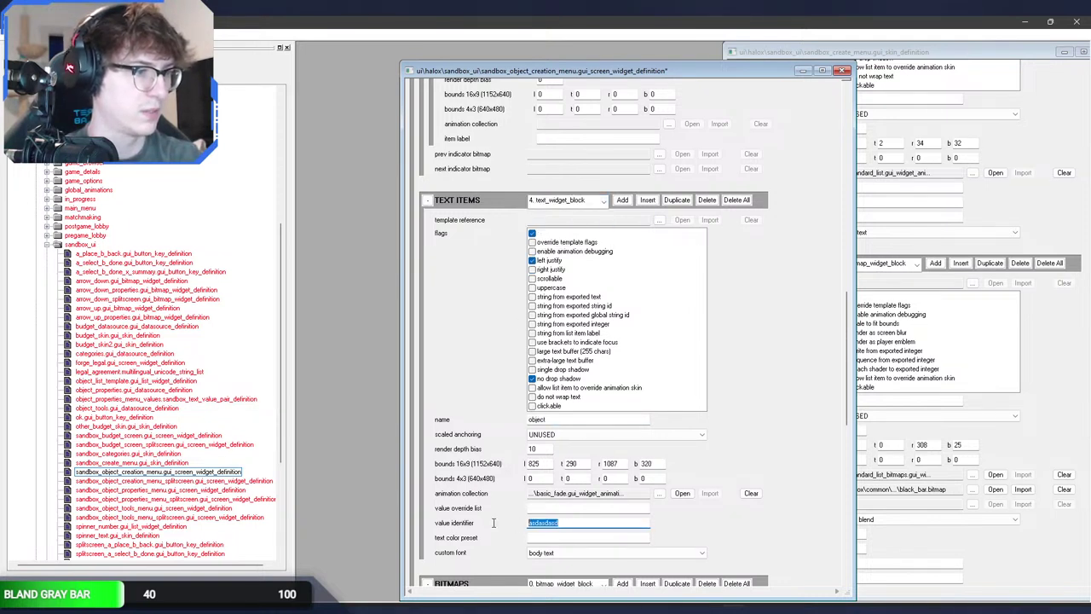
{"action": "type", "text": "object"}
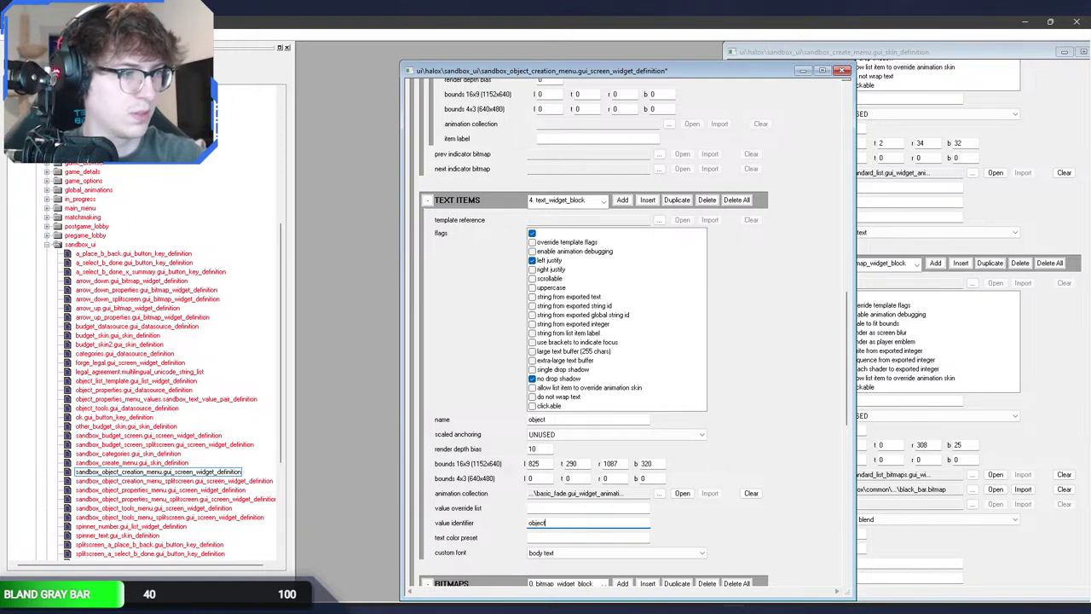
{"action": "double_click", "coordinate": [561, 418]}
{"action": "type", "text": "asd"}
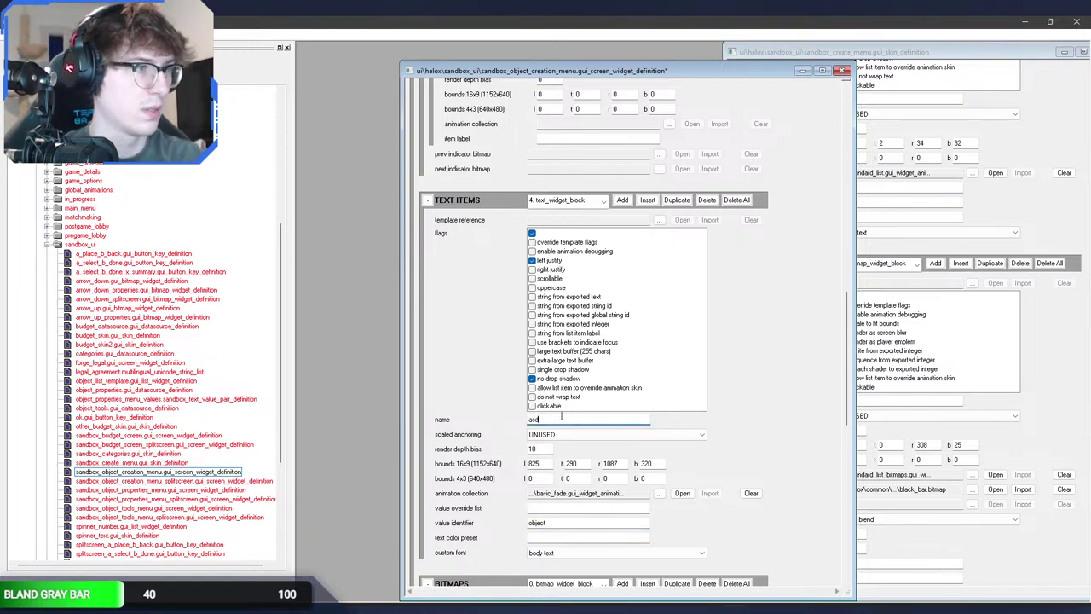
Step: Check the create menu's header labels in the game with the edited names, and return to the tag editor
{"action": "key", "text": "alt+Tab"}
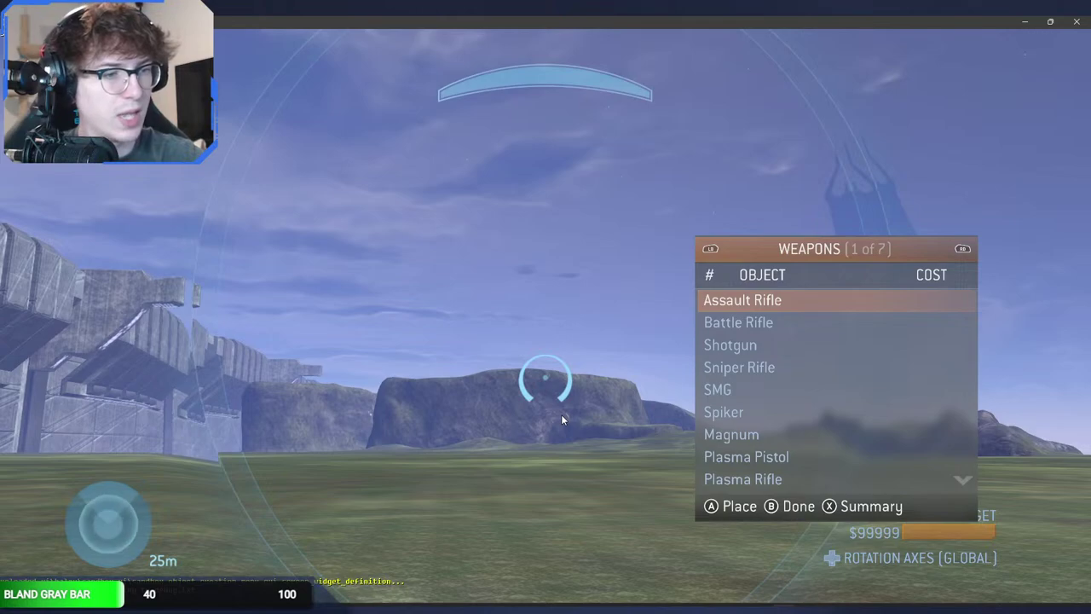
{"action": "key", "text": "alt+Tab"}
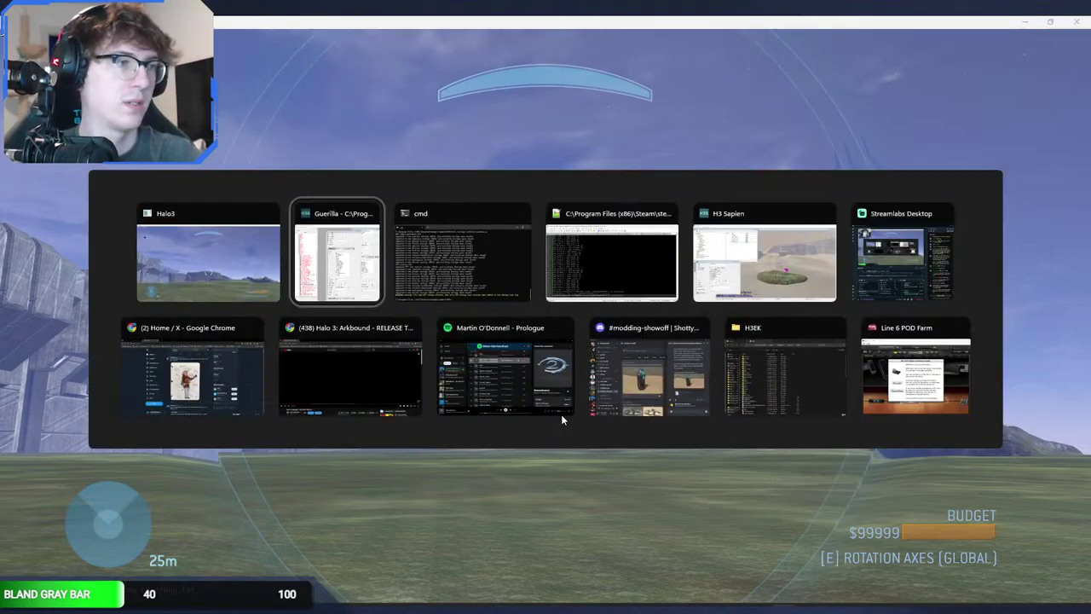
Step: Clear the value identifier of text item 3, the cost header, save the tag, and open the create menu in the game
{"action": "left_click", "coordinate": [563, 201]}
{"action": "left_click", "coordinate": [563, 202]}
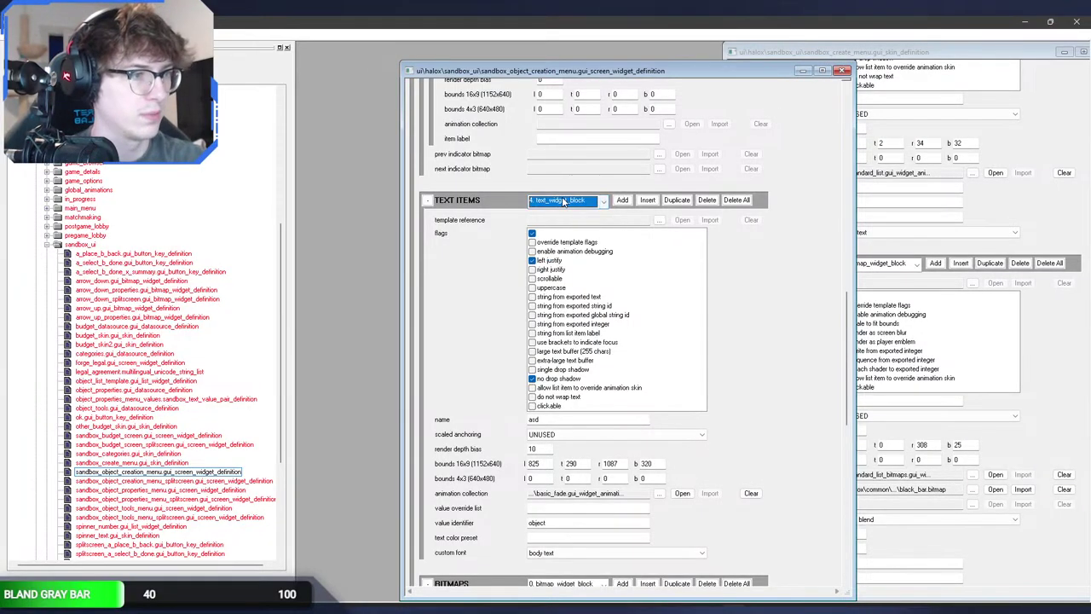
{"action": "scroll", "coordinate": [562, 201], "scroll_direction": "up", "scroll_amount": 1}
{"action": "scroll", "coordinate": [564, 201], "scroll_direction": "up", "scroll_amount": 1}
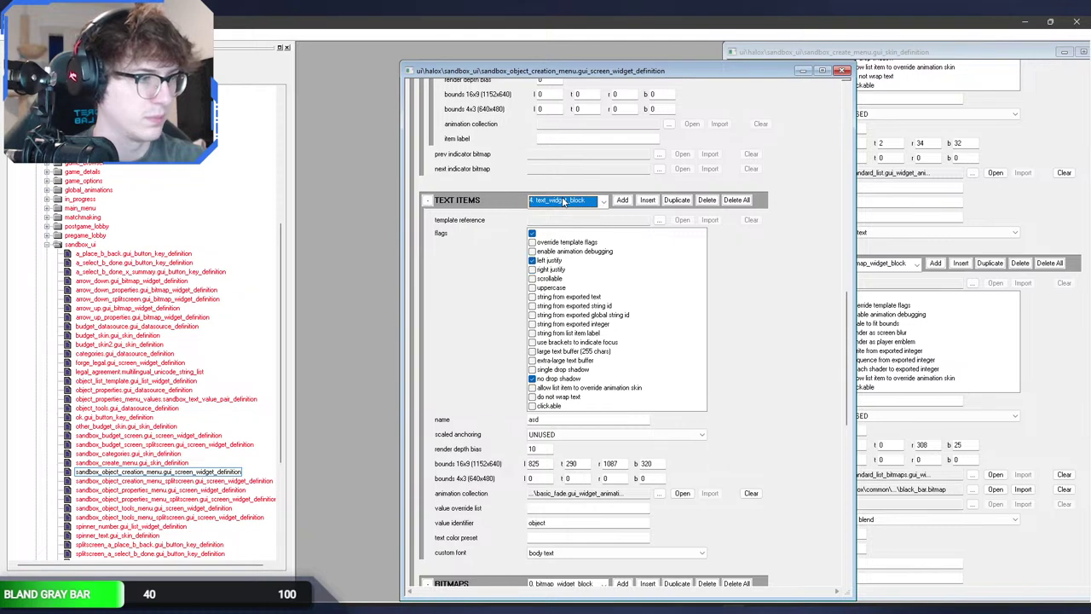
{"action": "scroll", "coordinate": [563, 201], "scroll_direction": "down", "scroll_amount": 1}
{"action": "left_click_drag", "start_coordinate": [551, 523], "coordinate": [457, 524]}
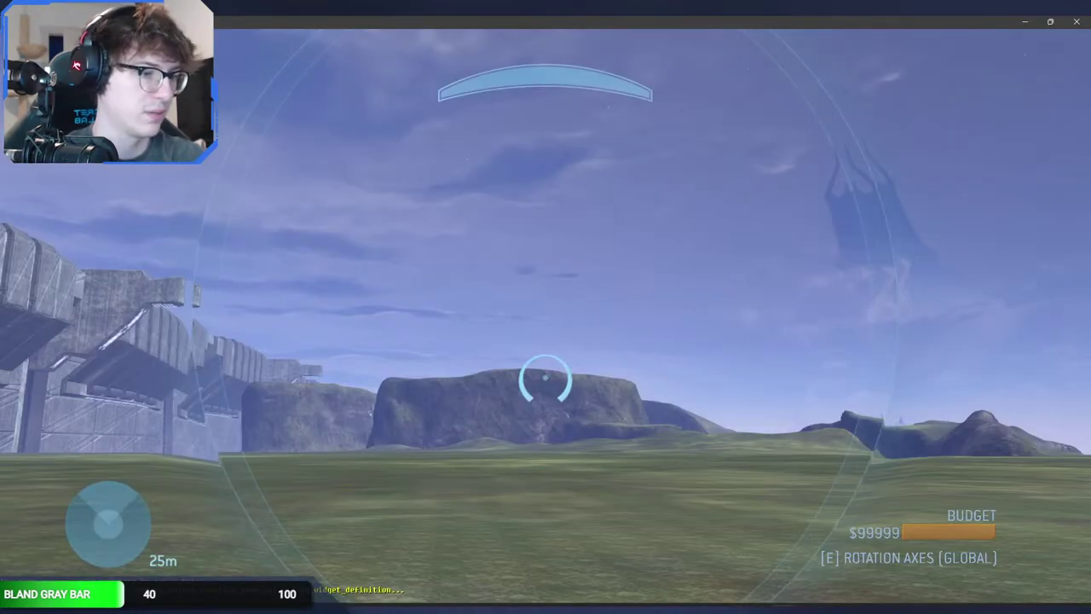
{"action": "key", "text": "x"}
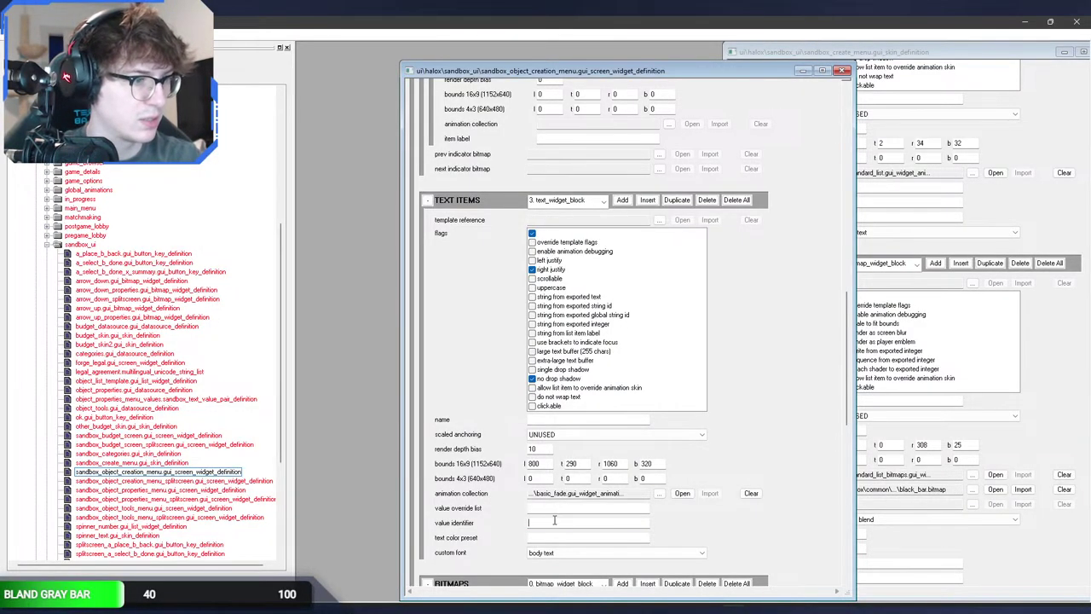
Step: Restore text item 3's value identifier and name to cost and text item 2's name to number, and save the tag
{"action": "left_click", "coordinate": [554, 520]}
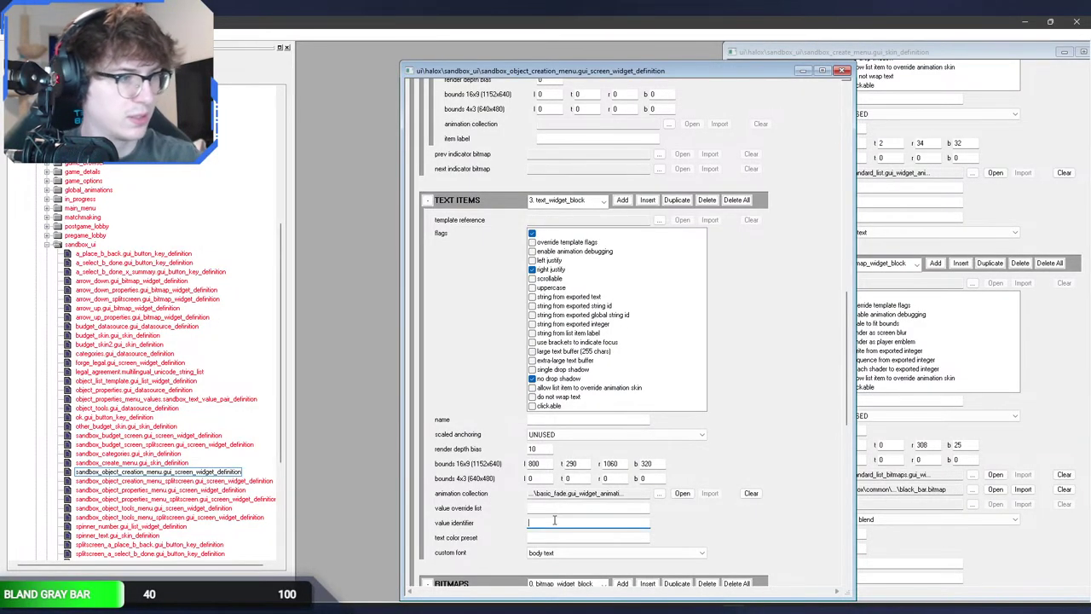
{"action": "left_click", "coordinate": [560, 420]}
{"action": "type", "text": "cost"}
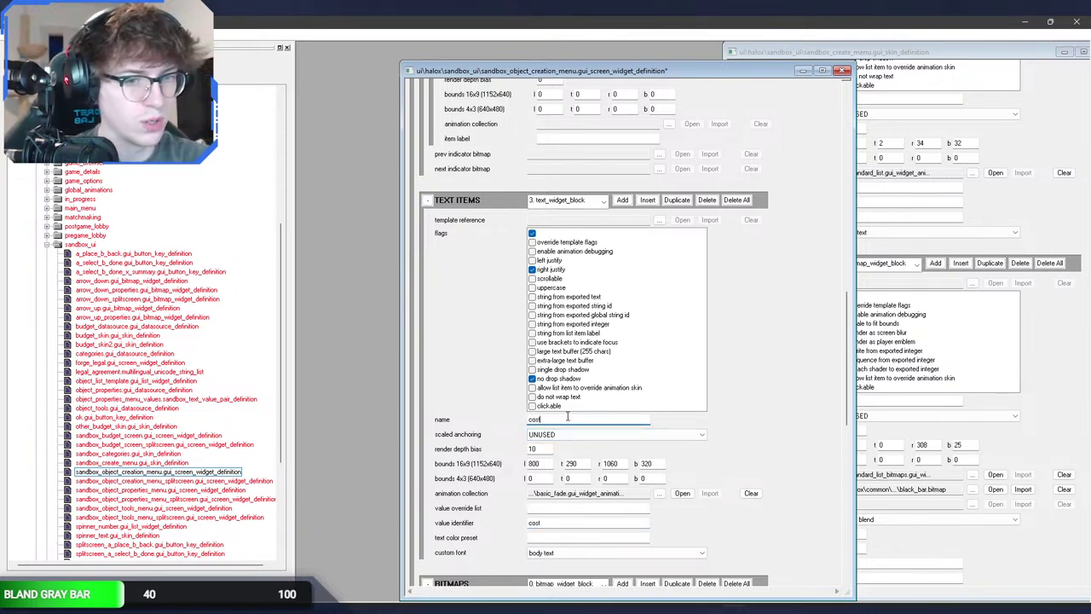
{"action": "left_click", "coordinate": [559, 201]}
{"action": "left_click", "coordinate": [559, 224]}
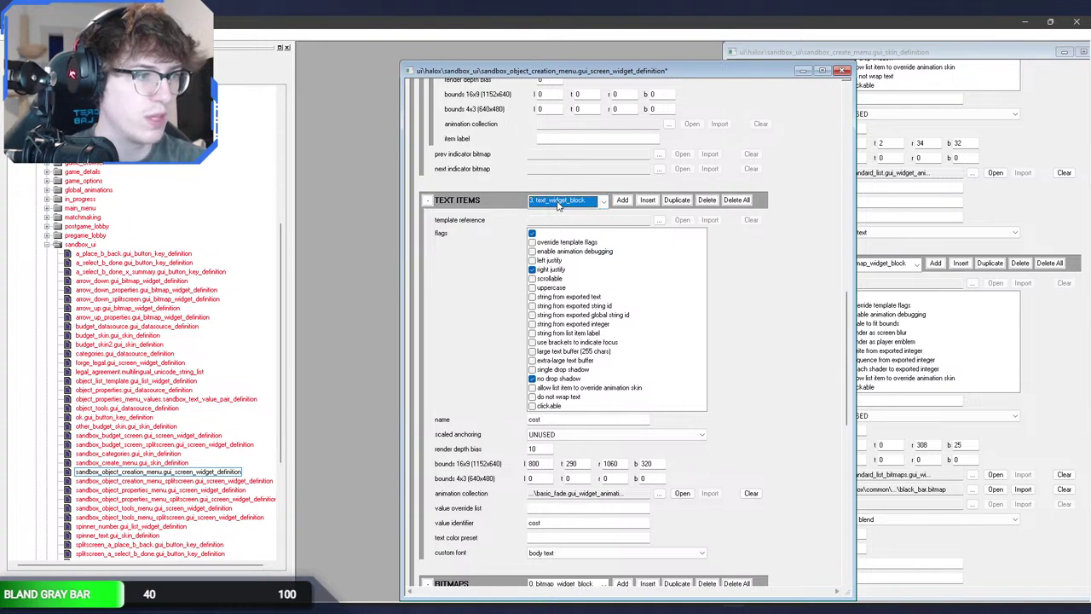
{"action": "left_click", "coordinate": [548, 419]}
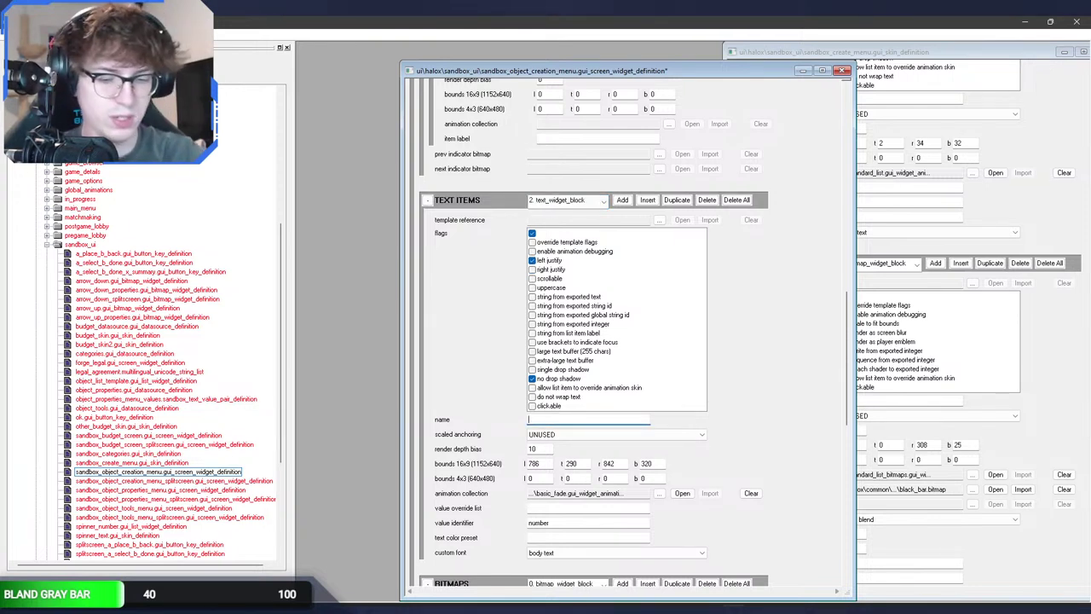
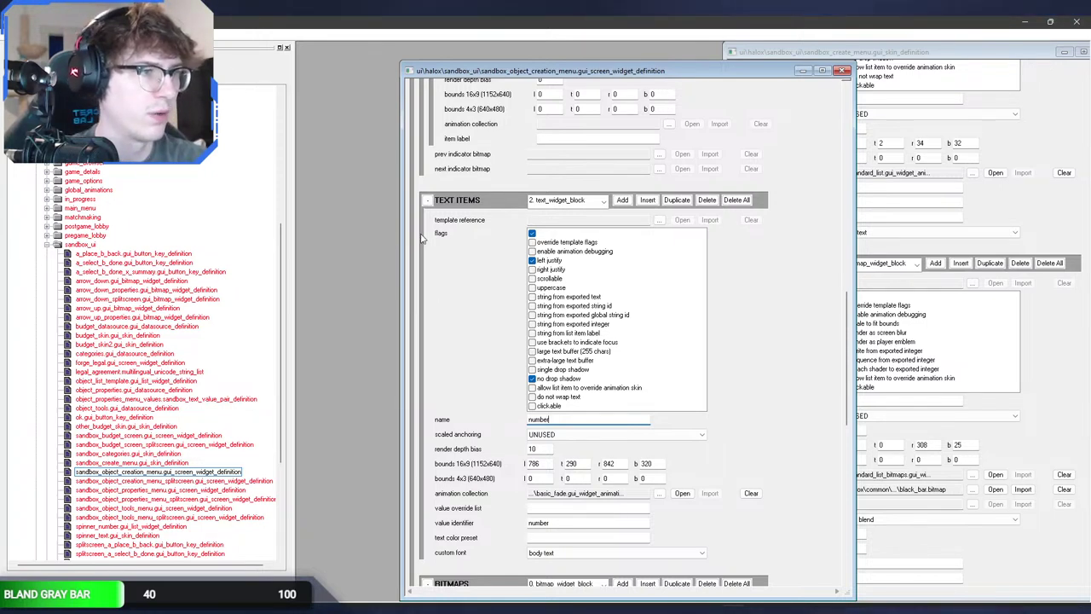
Step: Open the categories datasource from the creation menu's datasource list, view its category_gameplay element, and close the tag
{"action": "scroll", "coordinate": [420, 227], "scroll_direction": "up", "scroll_amount": 10}
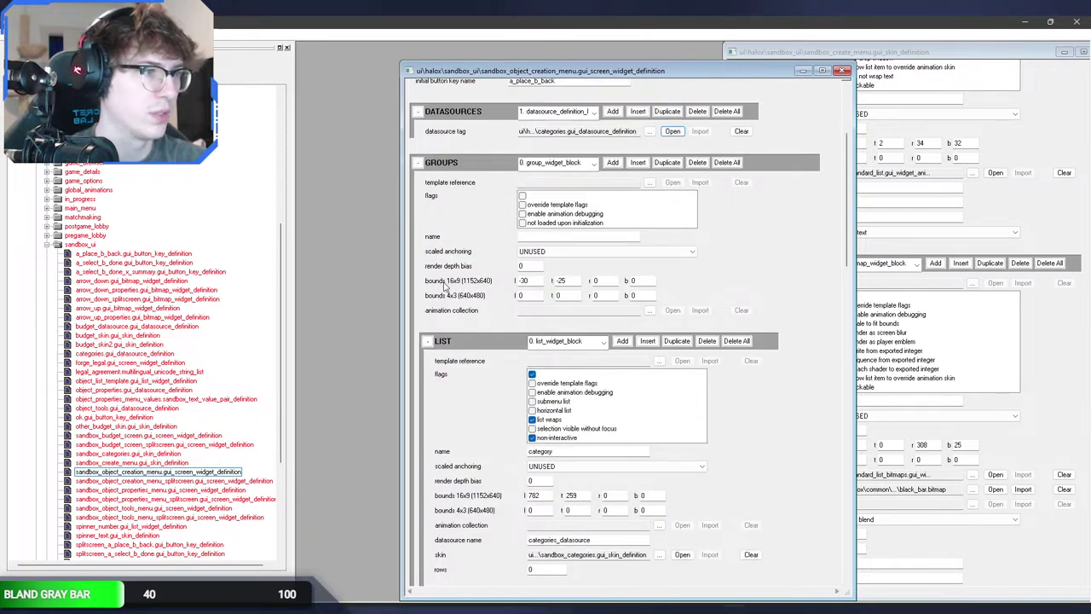
{"action": "left_click", "coordinate": [565, 112]}
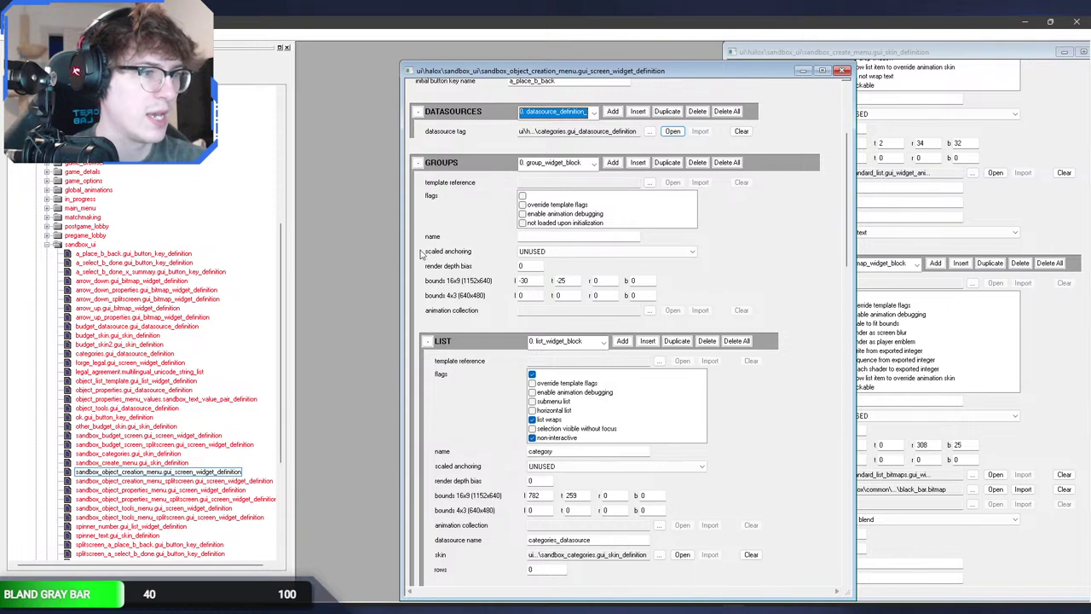
{"action": "left_click", "coordinate": [673, 131]}
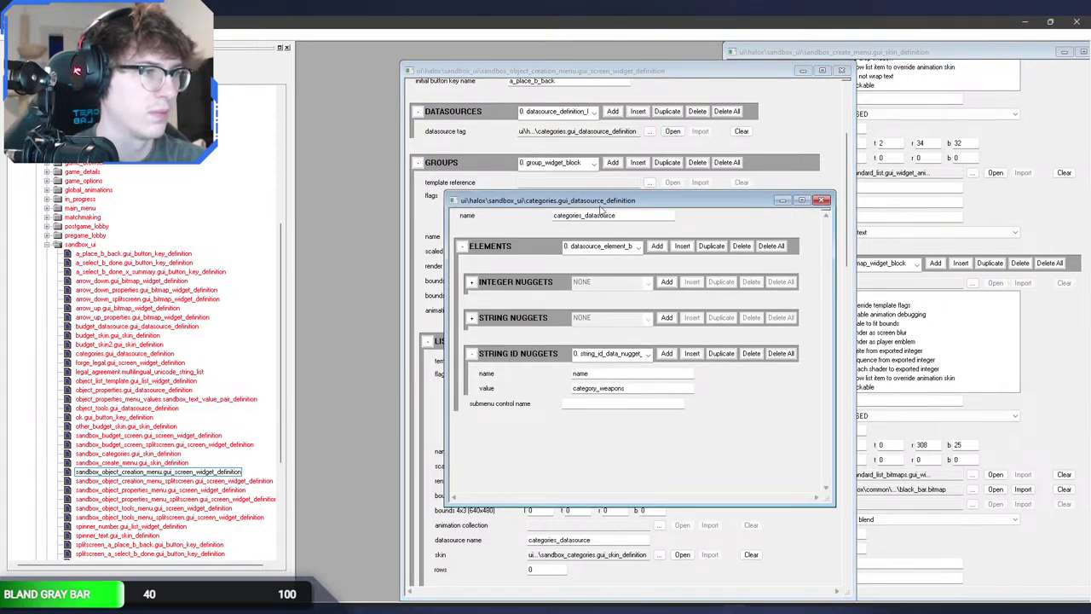
{"action": "left_click", "coordinate": [624, 246]}
{"action": "left_click", "coordinate": [610, 298]}
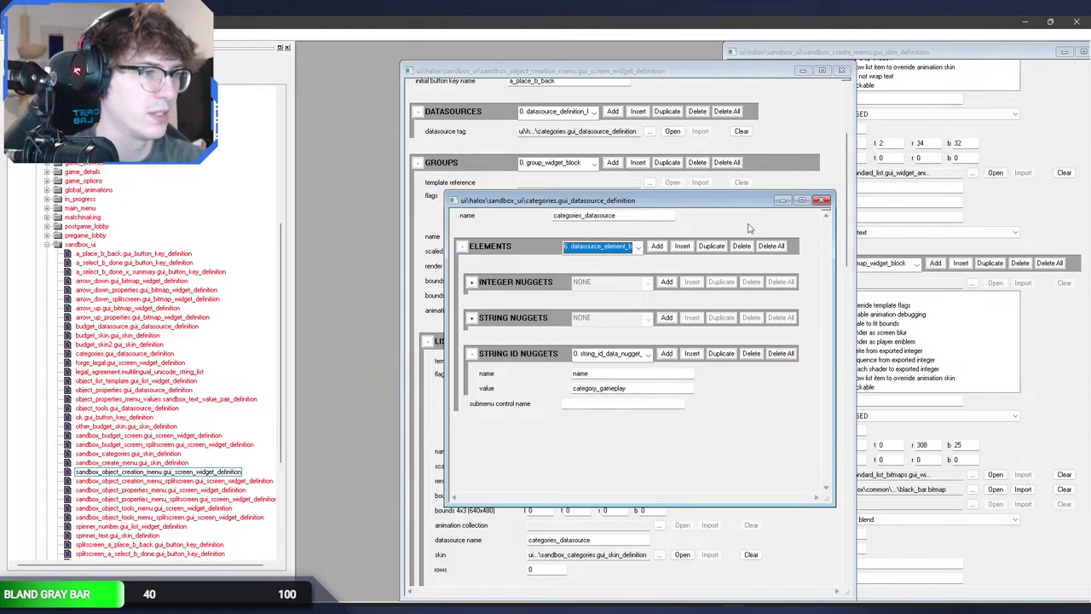
{"action": "left_click", "coordinate": [822, 201]}
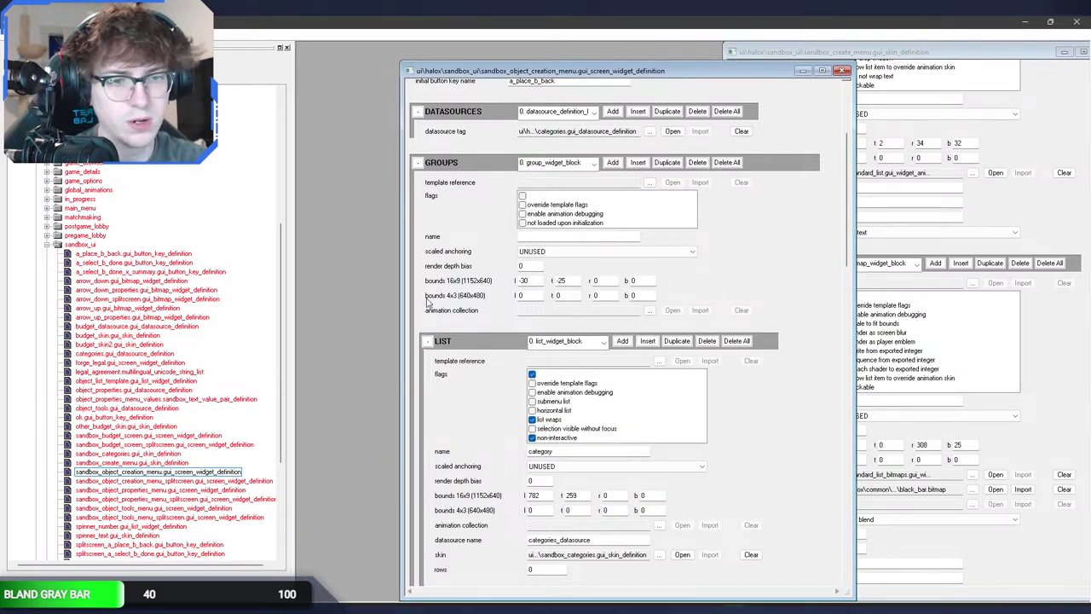
Step: Examine the creation menu's list, list items, text items, bitmaps and button key blocks
{"action": "left_click", "coordinate": [559, 341]}
{"action": "left_click", "coordinate": [558, 341]}
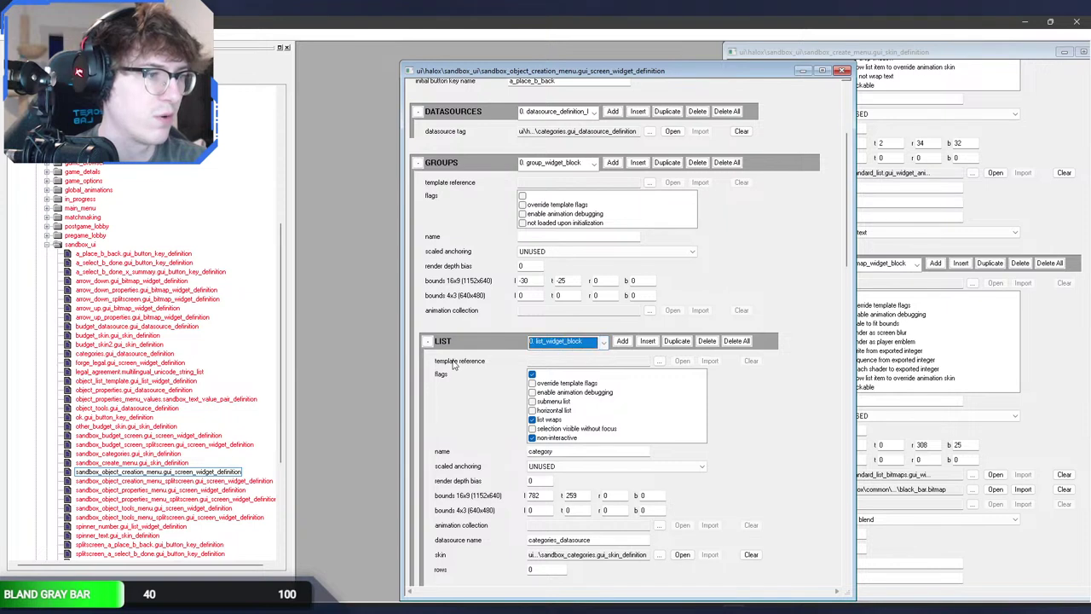
{"action": "scroll", "coordinate": [456, 364], "scroll_direction": "down", "scroll_amount": 1}
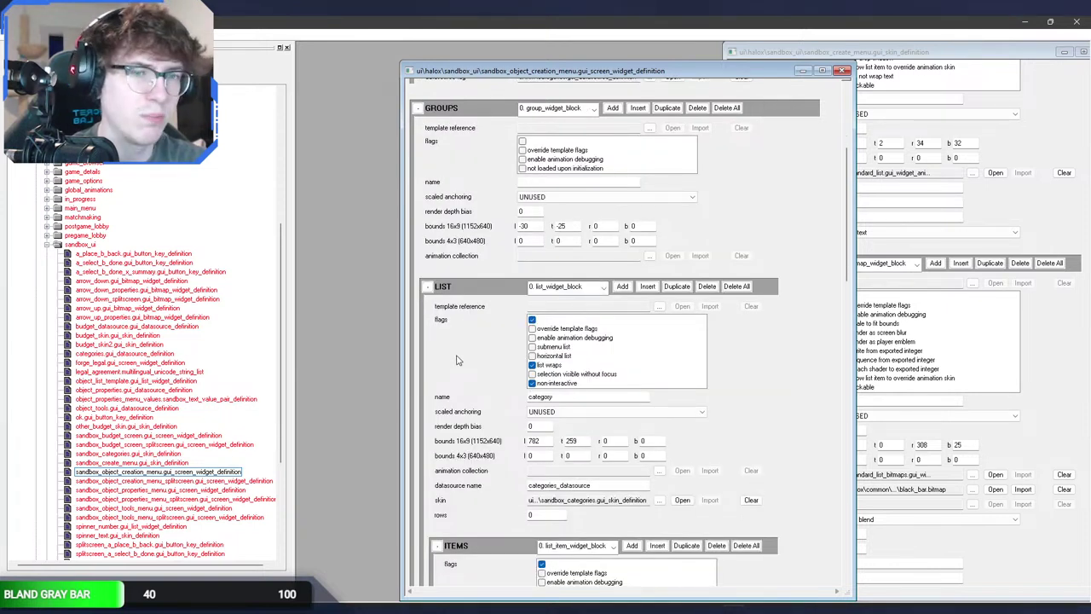
{"action": "scroll", "coordinate": [456, 360], "scroll_direction": "down", "scroll_amount": 3}
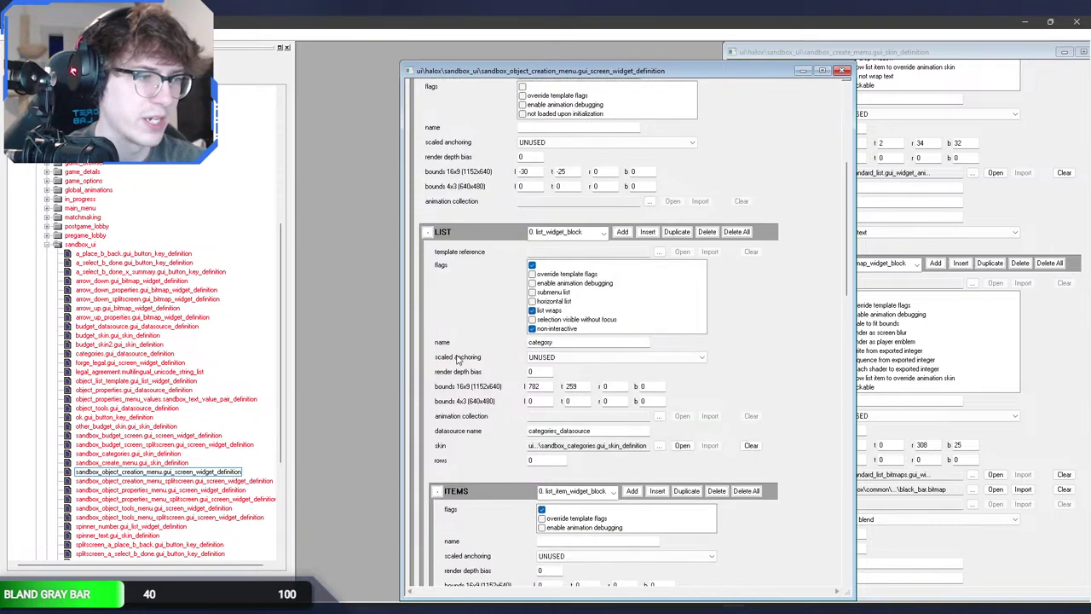
{"action": "left_click", "coordinate": [615, 386]}
{"action": "left_click", "coordinate": [615, 386]}
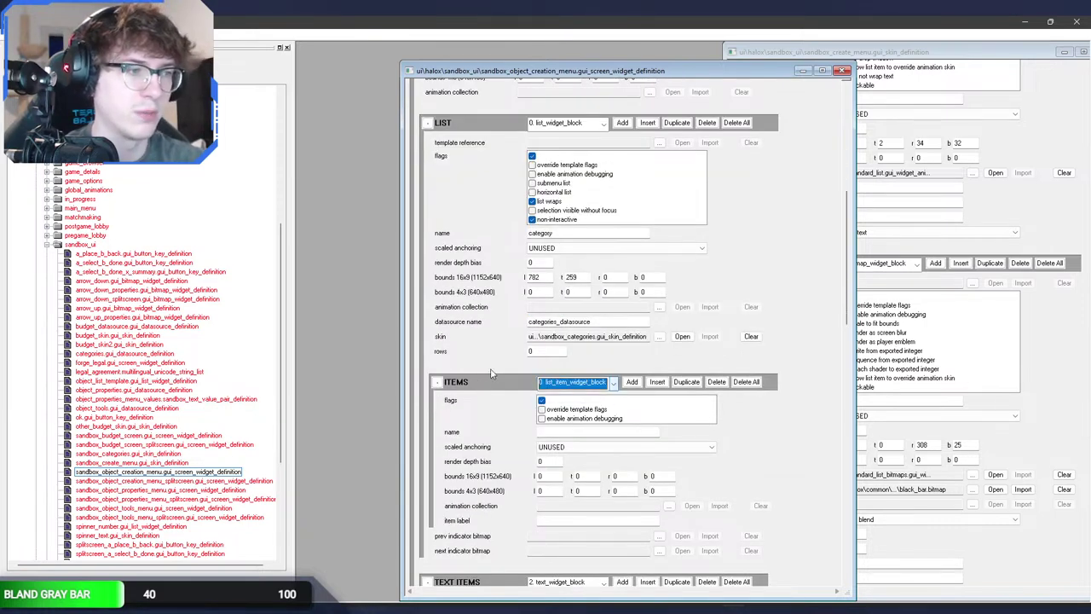
{"action": "scroll", "coordinate": [432, 411], "scroll_direction": "down", "scroll_amount": 2}
{"action": "scroll", "coordinate": [432, 412], "scroll_direction": "down", "scroll_amount": 4}
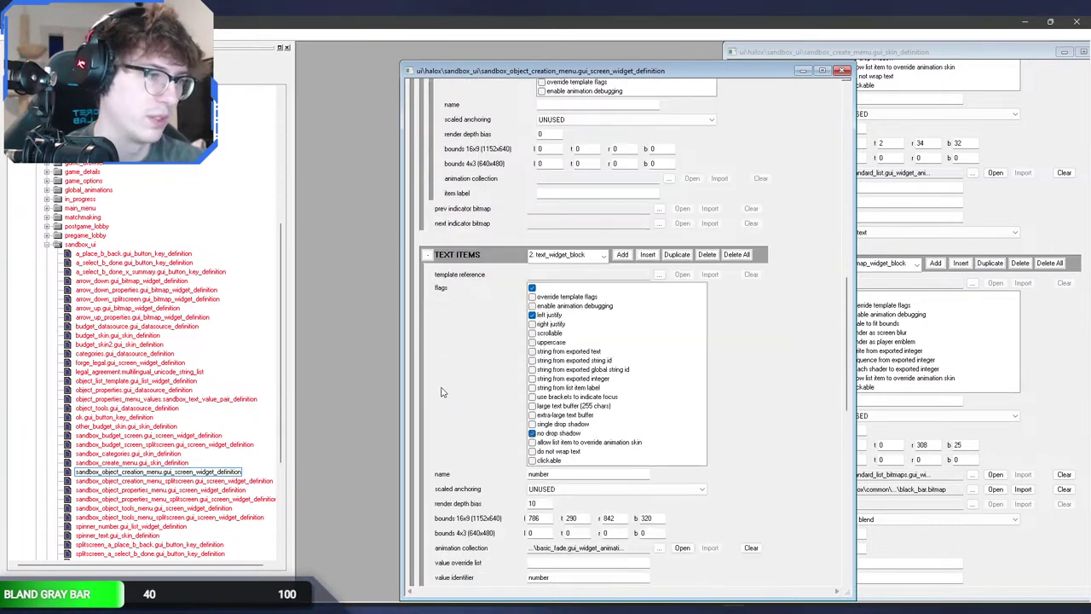
{"action": "scroll", "coordinate": [493, 342], "scroll_direction": "down", "scroll_amount": 10}
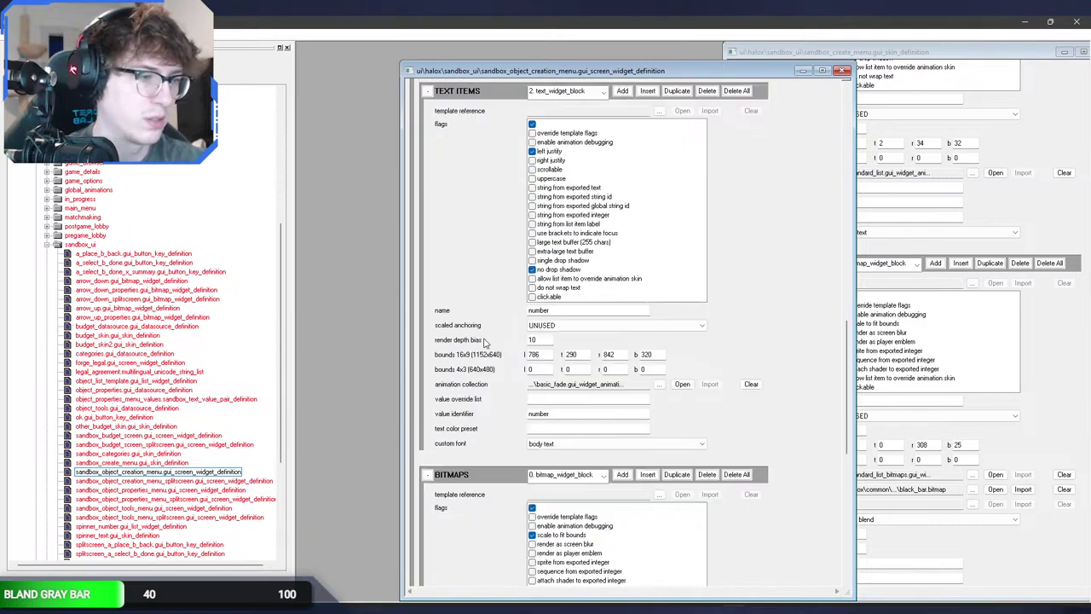
{"action": "scroll", "coordinate": [483, 342], "scroll_direction": "down", "scroll_amount": 3}
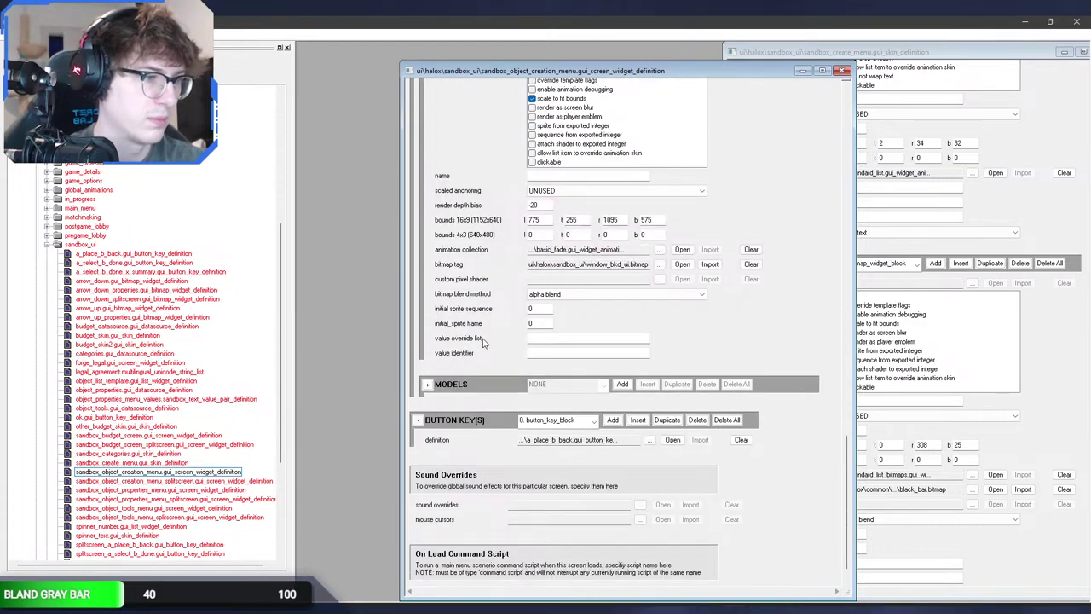
{"action": "scroll", "coordinate": [482, 342], "scroll_direction": "up", "scroll_amount": 11}
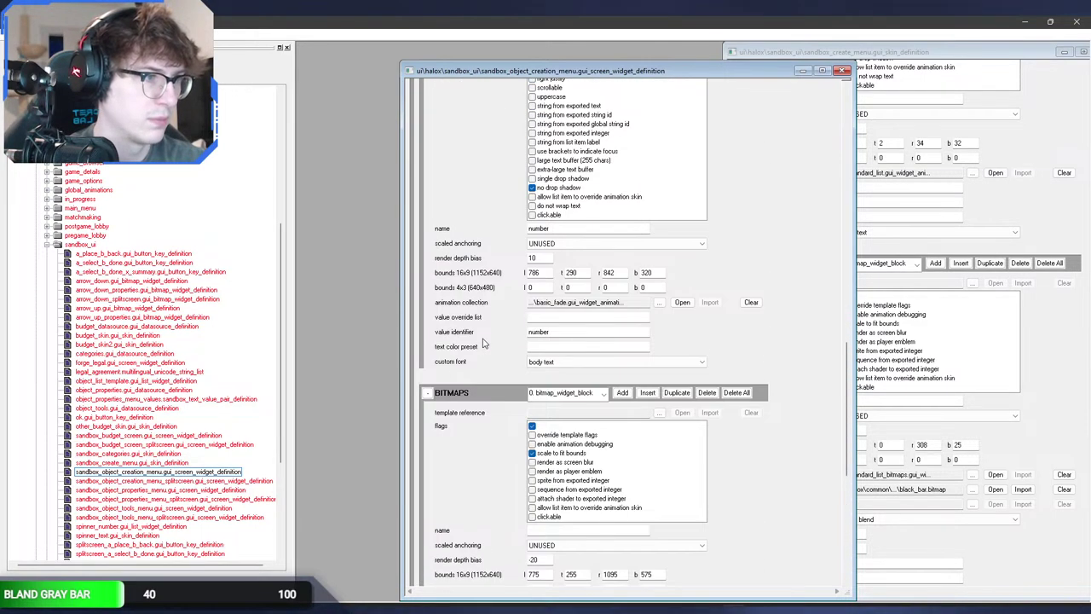
Step: Set the value identifier of text item 4, the object header, to the placeholder asd
{"action": "left_click", "coordinate": [566, 174]}
{"action": "left_click", "coordinate": [565, 182]}
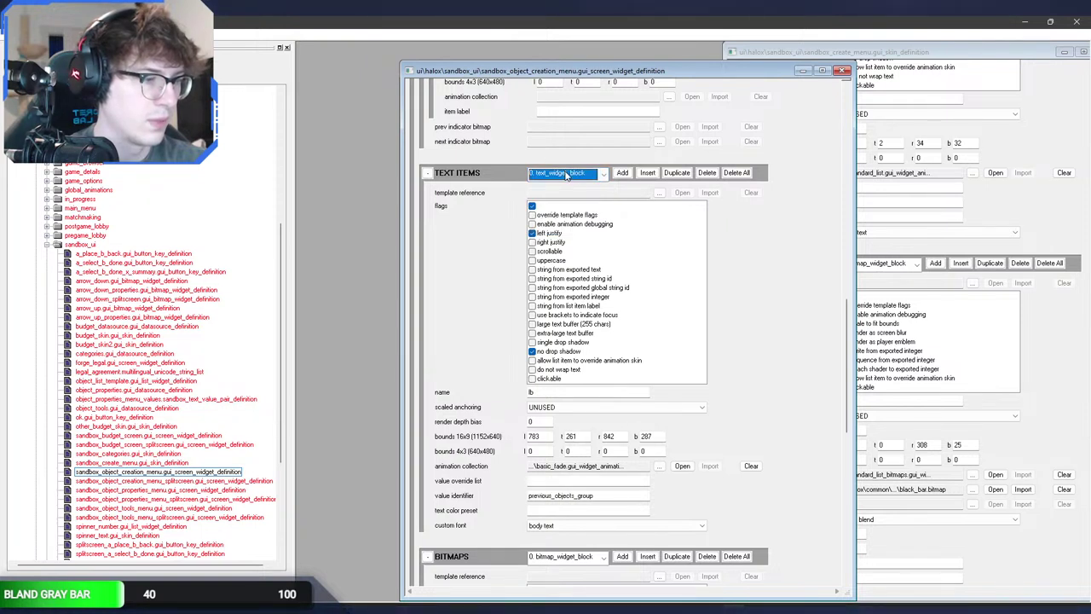
{"action": "scroll", "coordinate": [566, 175], "scroll_direction": "down", "scroll_amount": 4}
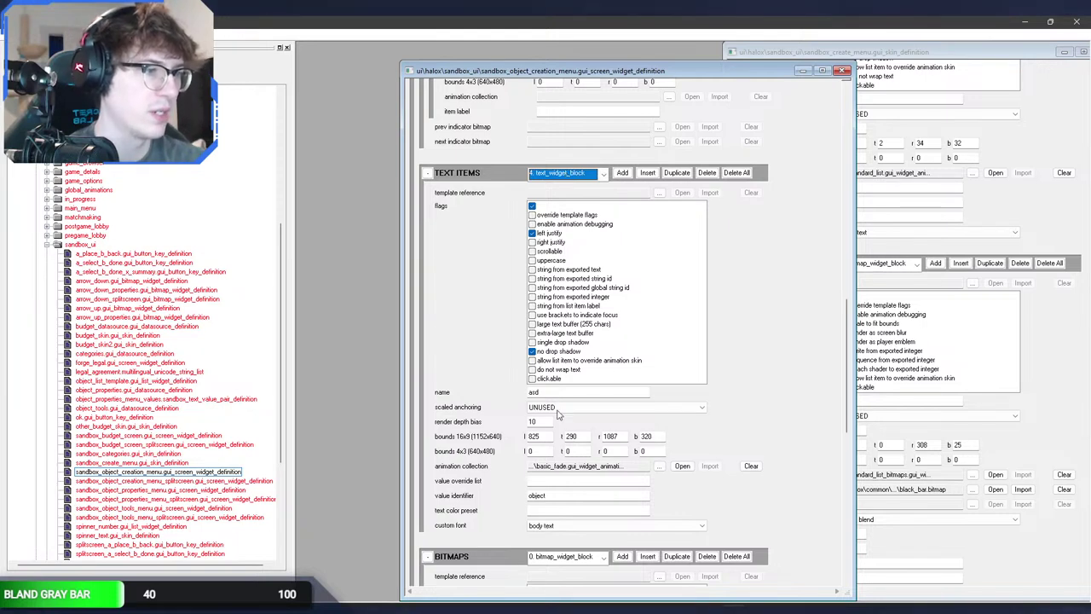
{"action": "double_click", "coordinate": [554, 495]}
{"action": "type", "text": "asd"}
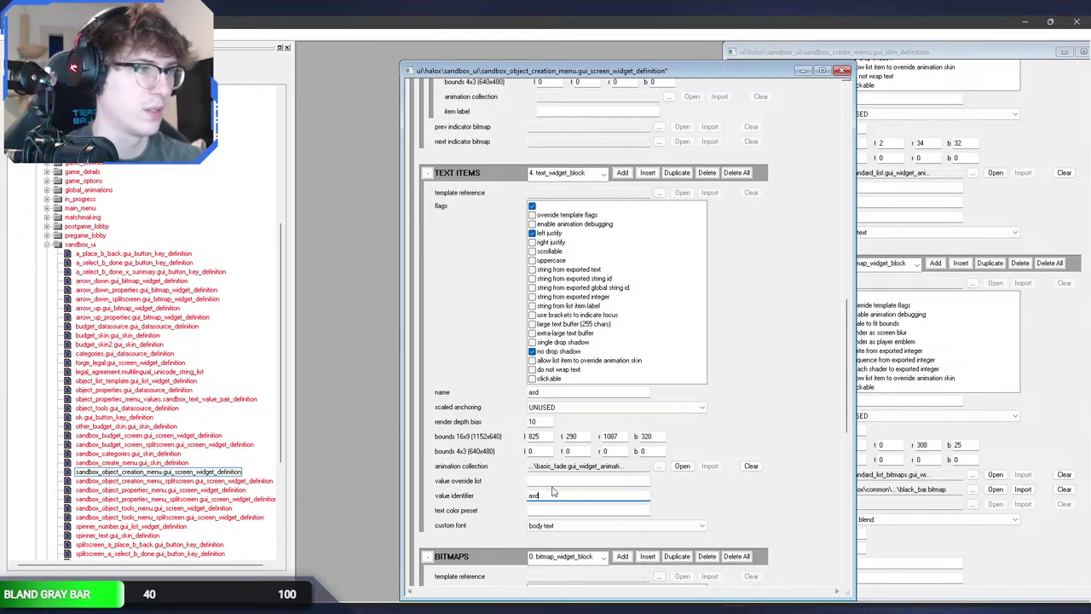
Step: Check the object header in the game's create menu, close the menu, and return to the tag editor
{"action": "key", "text": "alt+Tab"}
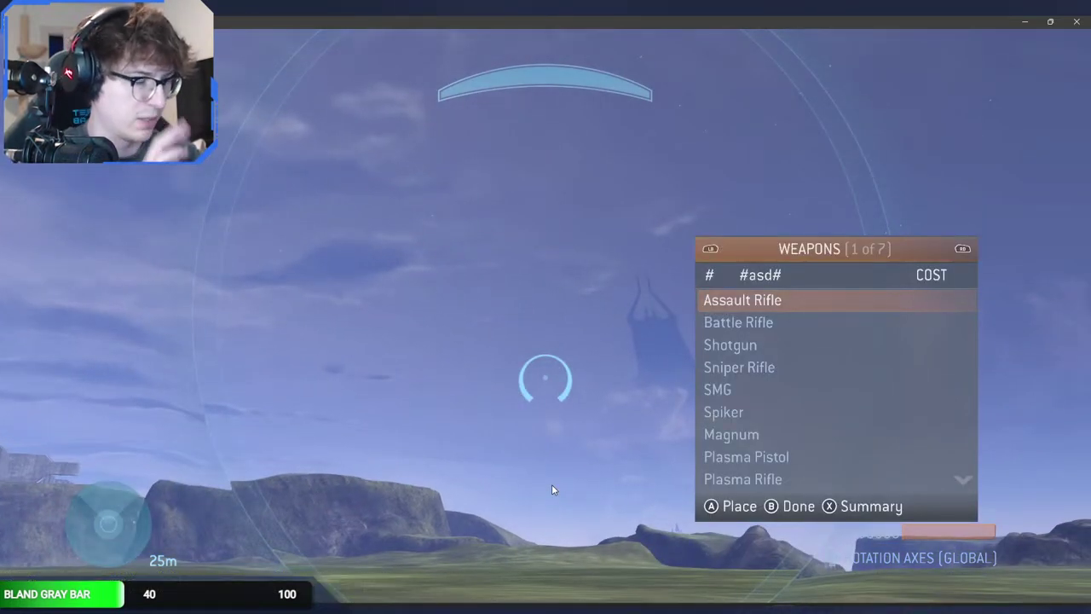
{"action": "key", "text": "Escape"}
{"action": "key", "text": "alt+Tab"}
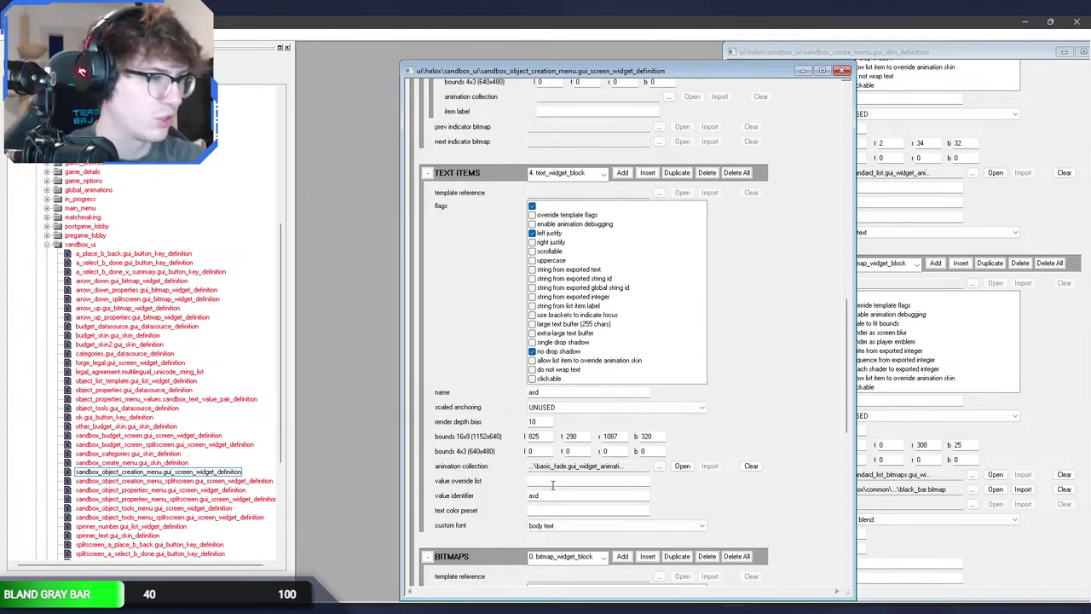
Step: Set text item 4's value identifier and name to pelican_flyable, save the tag, and check the header in the game's create menu
{"action": "double_click", "coordinate": [558, 494]}
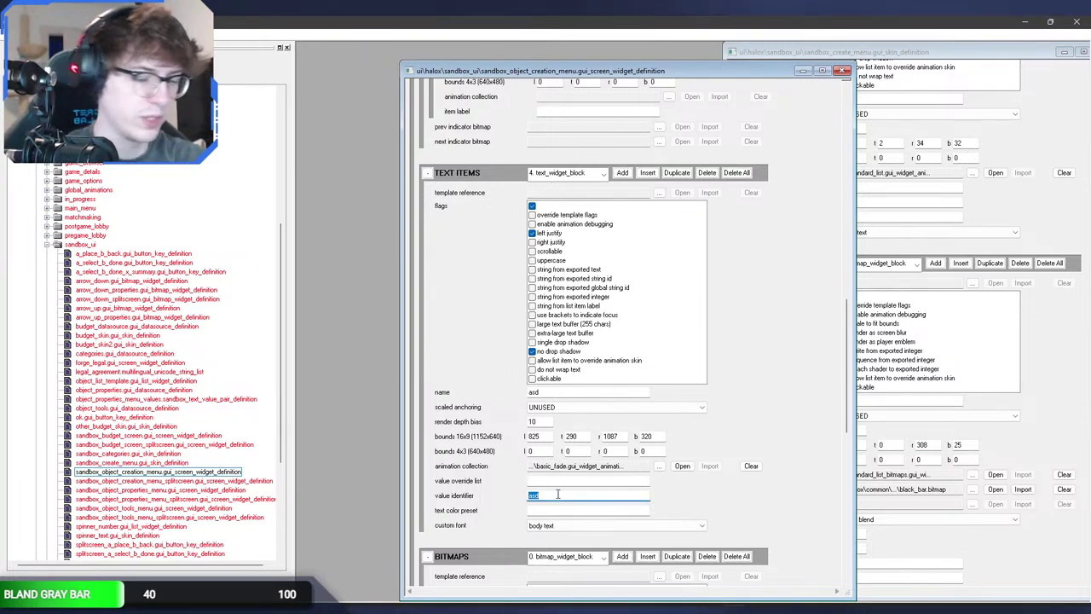
{"action": "type", "text": "pelican_f"}
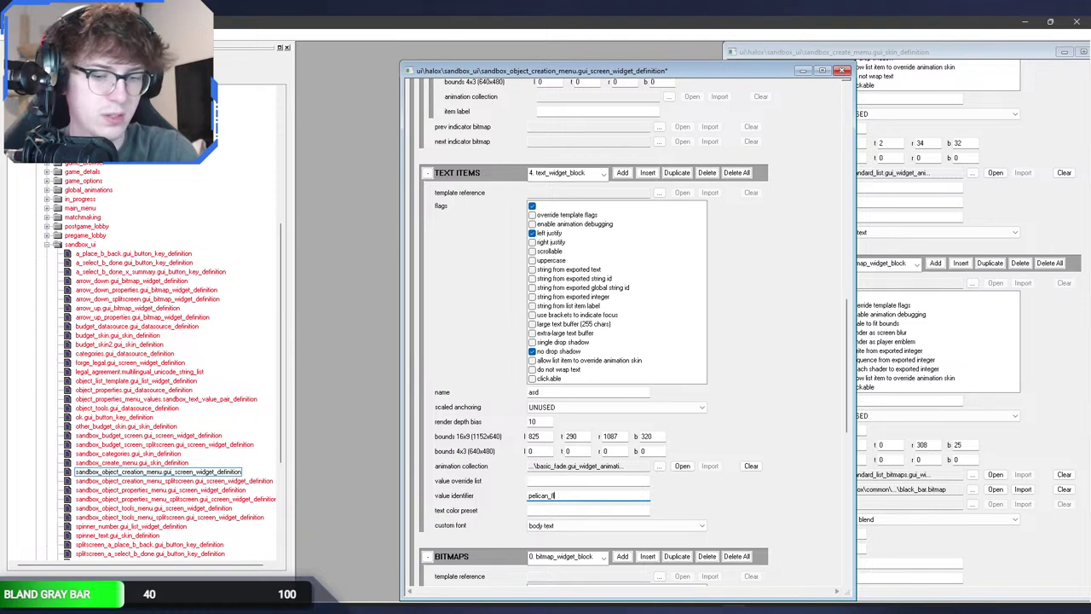
{"action": "double_click", "coordinate": [558, 495]}
{"action": "key", "text": "ctrl+c"}
{"action": "double_click", "coordinate": [556, 392]}
{"action": "key", "text": "ctrl+v"}
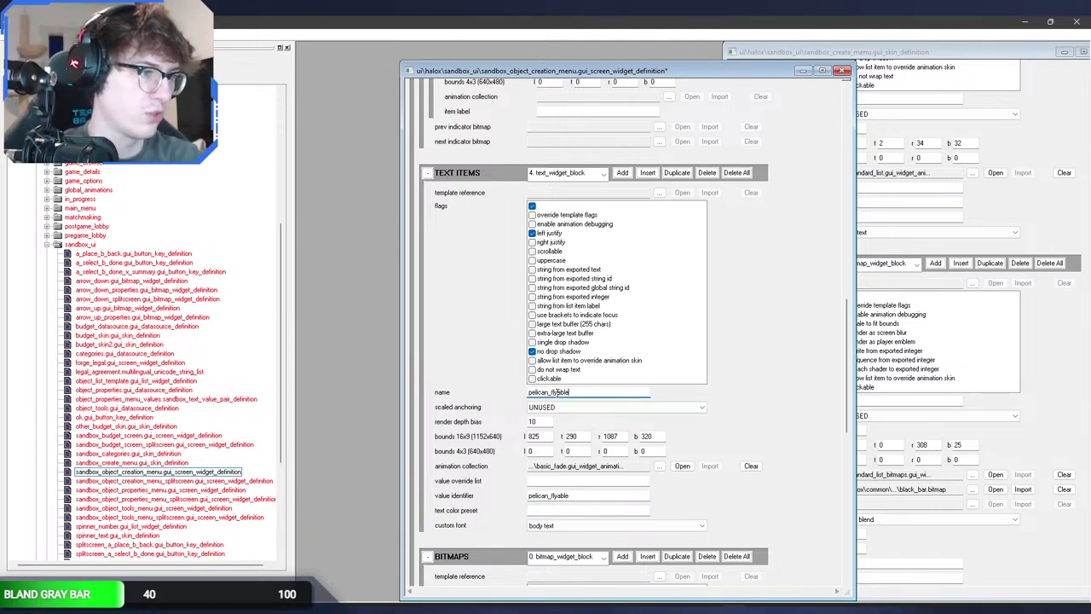
{"action": "key", "text": "alt+Tab"}
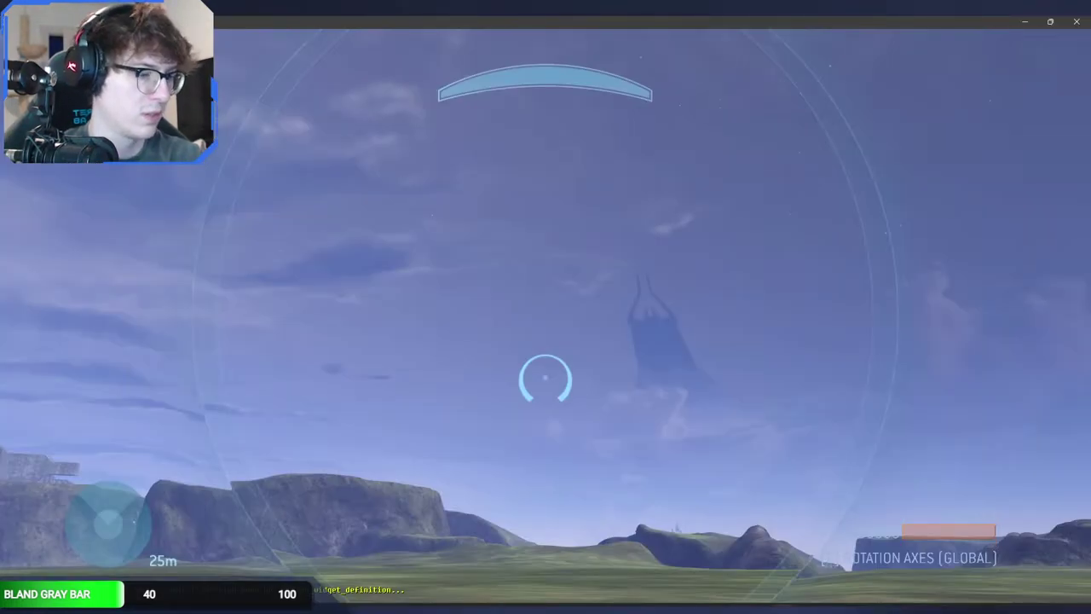
{"action": "key", "text": "x"}
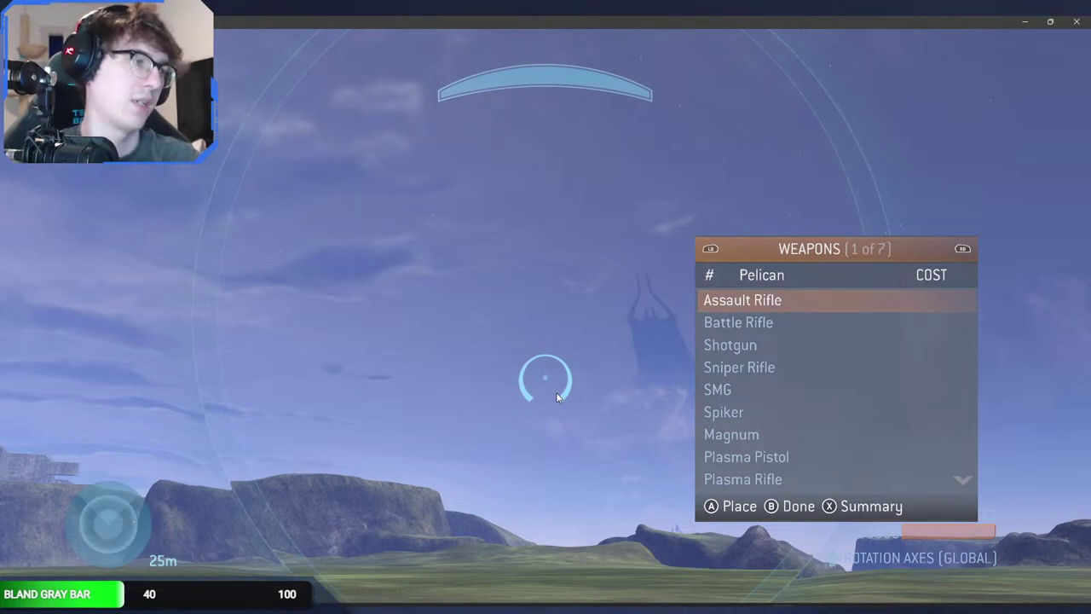
Step: Switch to Notepad++ and add the string menu_uf = "ULTIMATE FORGE" at the end of strings.txt
{"action": "key", "text": "alt+Tab"}
{"action": "left_click", "coordinate": [625, 258]}
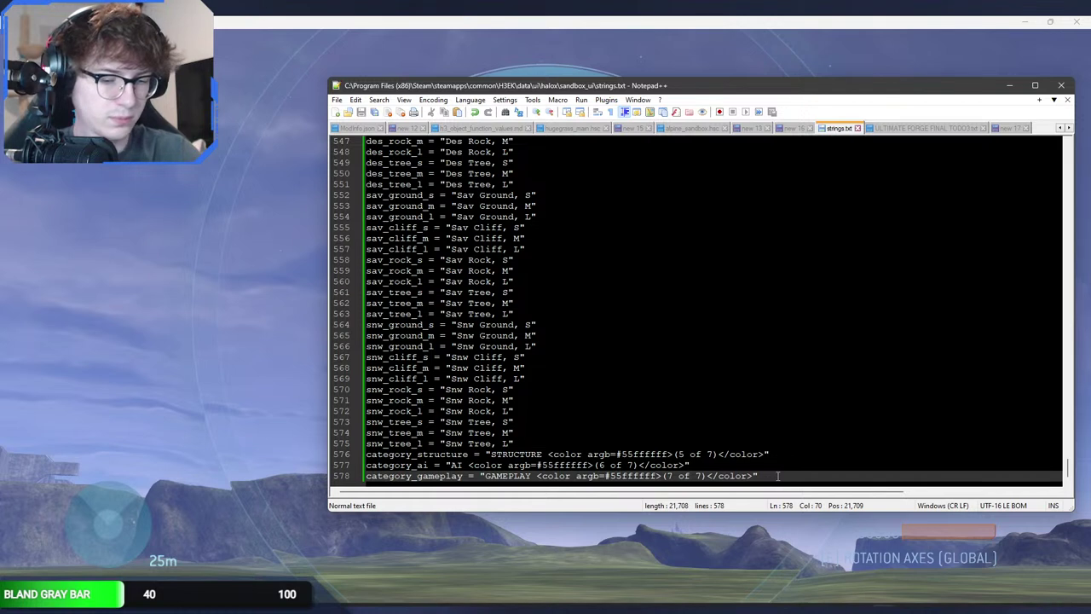
{"action": "key", "text": "Return"}
{"action": "type", "text": "menu_u"}
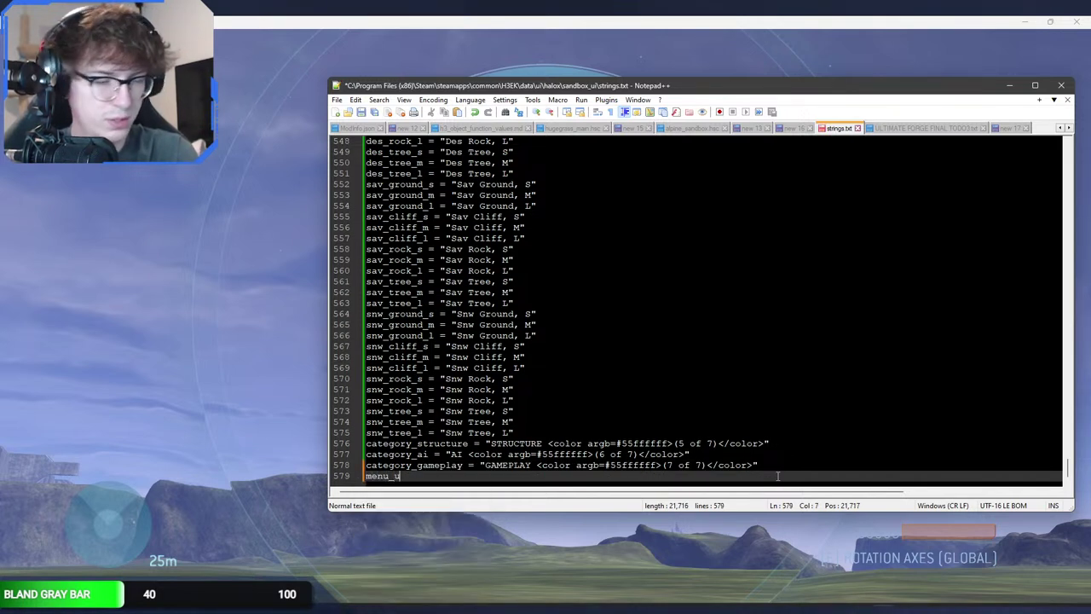
{"action": "type", "text": "f = \""}
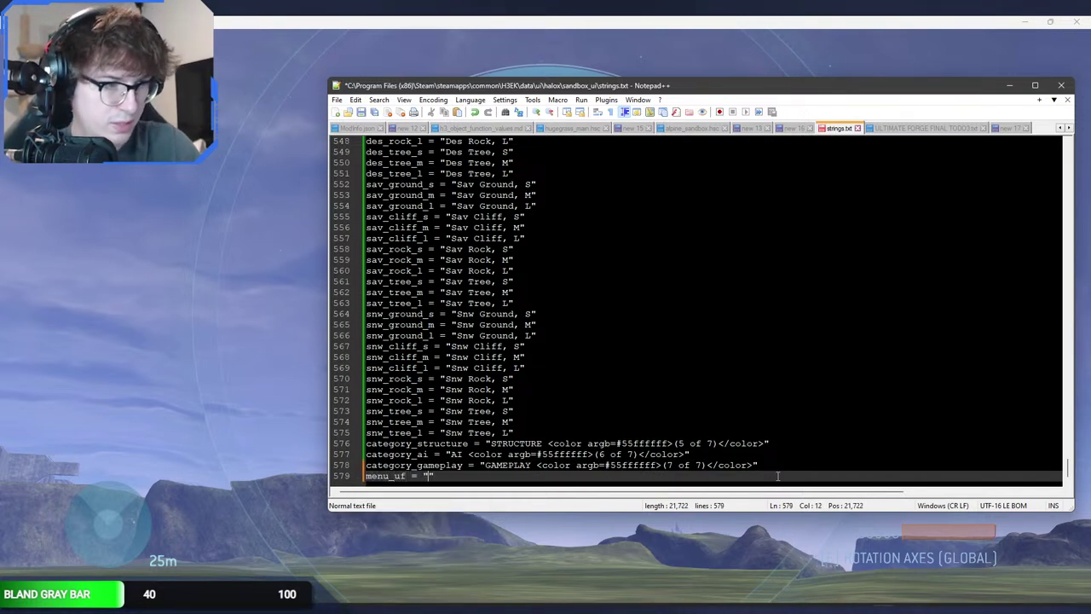
{"action": "type", "text": "ULTIMATE FORGE"}
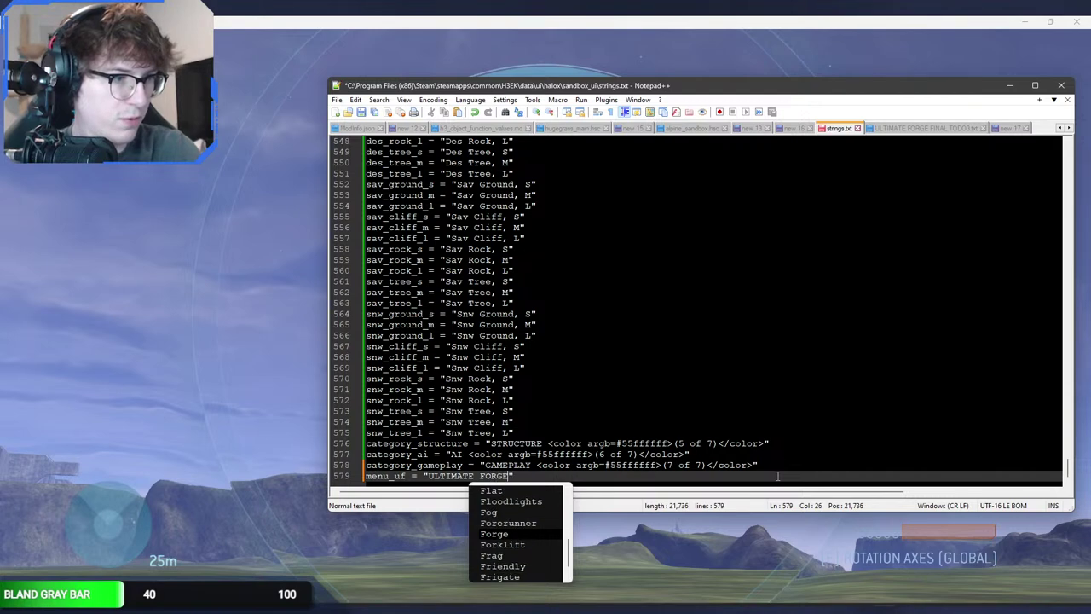
Step: Save strings.txt and reimport the sandbox strings in the command prompt with tool strings ui\halox\sandbox_ui
{"action": "key", "text": "alt+Tab"}
{"action": "key", "text": "alt+Tab"}
{"action": "key", "text": "alt+Tab"}
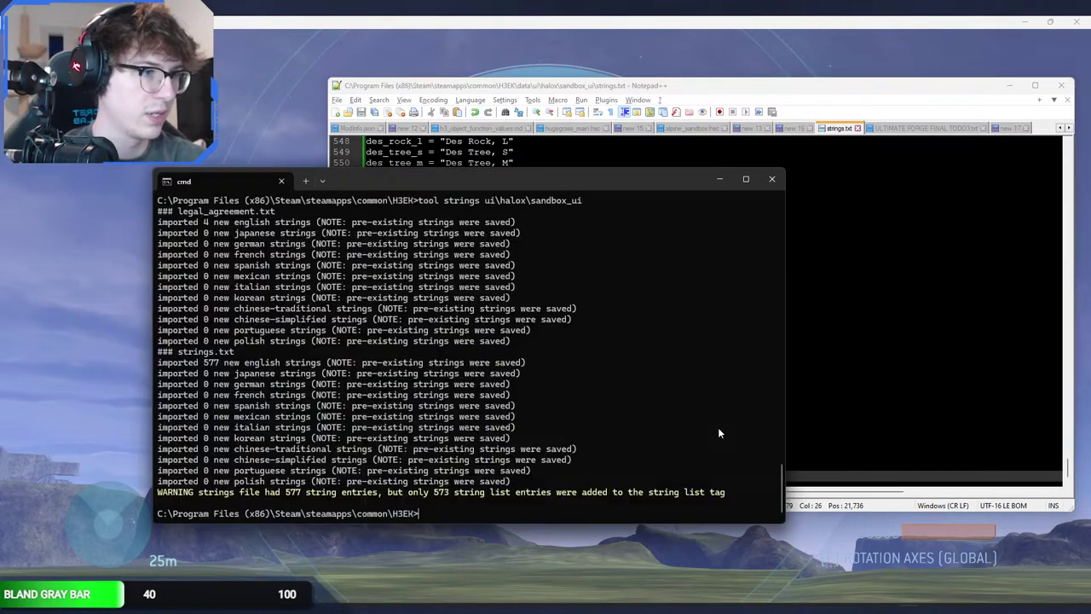
{"action": "key", "text": "Up"}
{"action": "key", "text": "Return"}
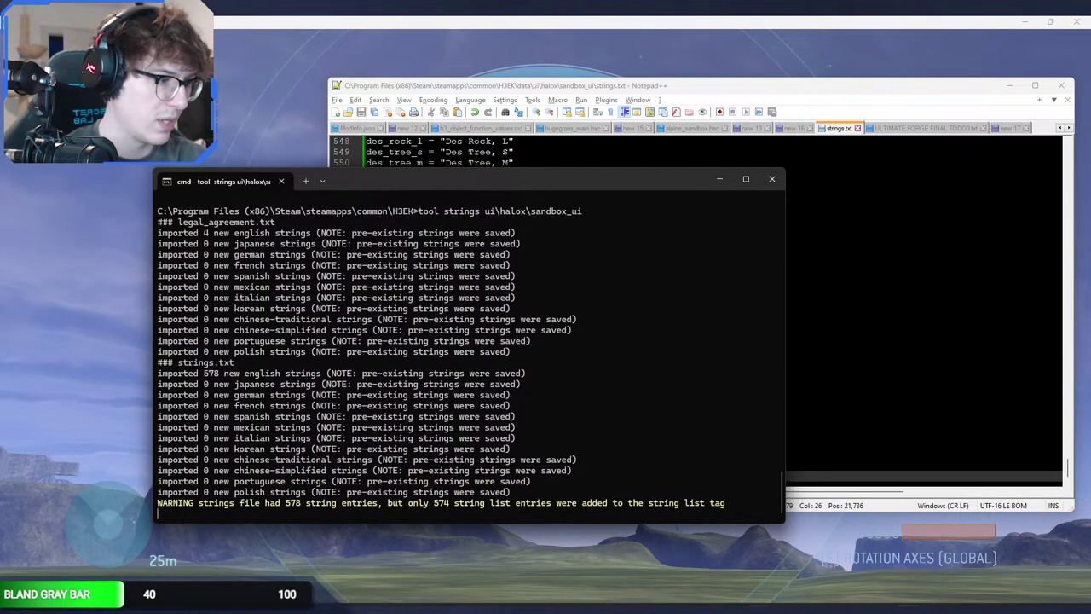
Step: In the tag editor, set text item 4's value identifier and name to menu_uf and save the creation menu tag
{"action": "key", "text": "alt+Tab"}
{"action": "double_click", "coordinate": [577, 495]}
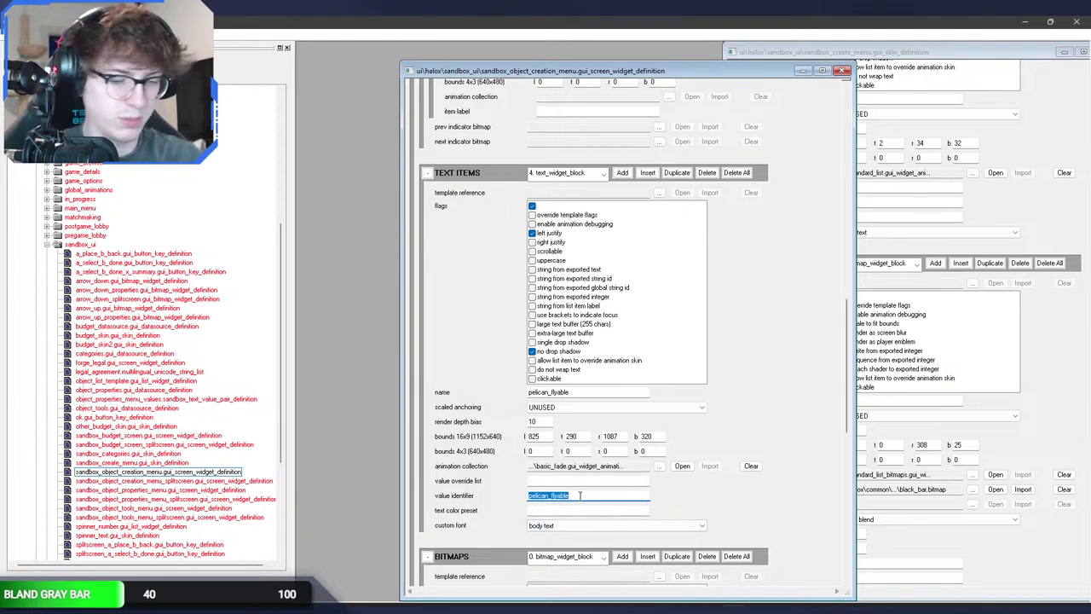
{"action": "type", "text": "MENU_UF"}
{"action": "double_click", "coordinate": [580, 496]}
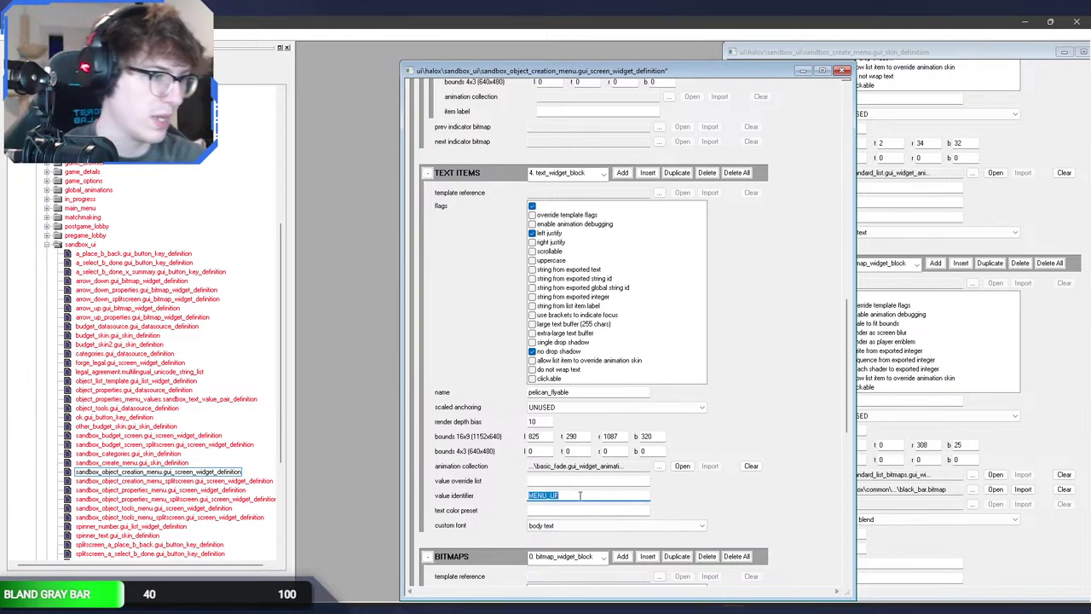
{"action": "type", "text": "menu_u"}
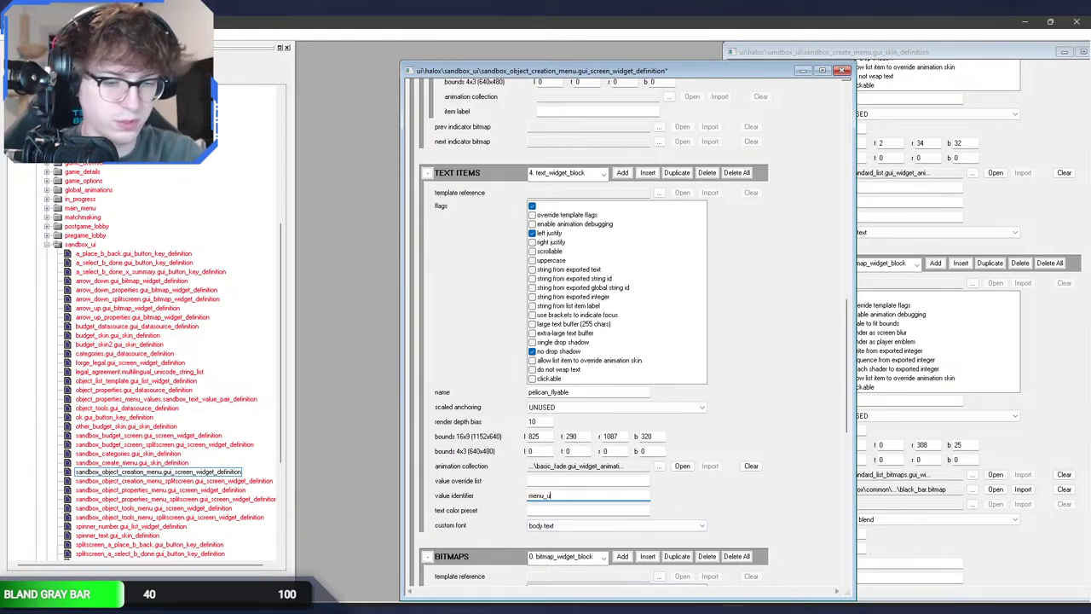
{"action": "type", "text": "f"}
{"action": "double_click", "coordinate": [572, 493]}
{"action": "key", "text": "ctrl+c"}
{"action": "double_click", "coordinate": [572, 392]}
{"action": "key", "text": "ctrl+v"}
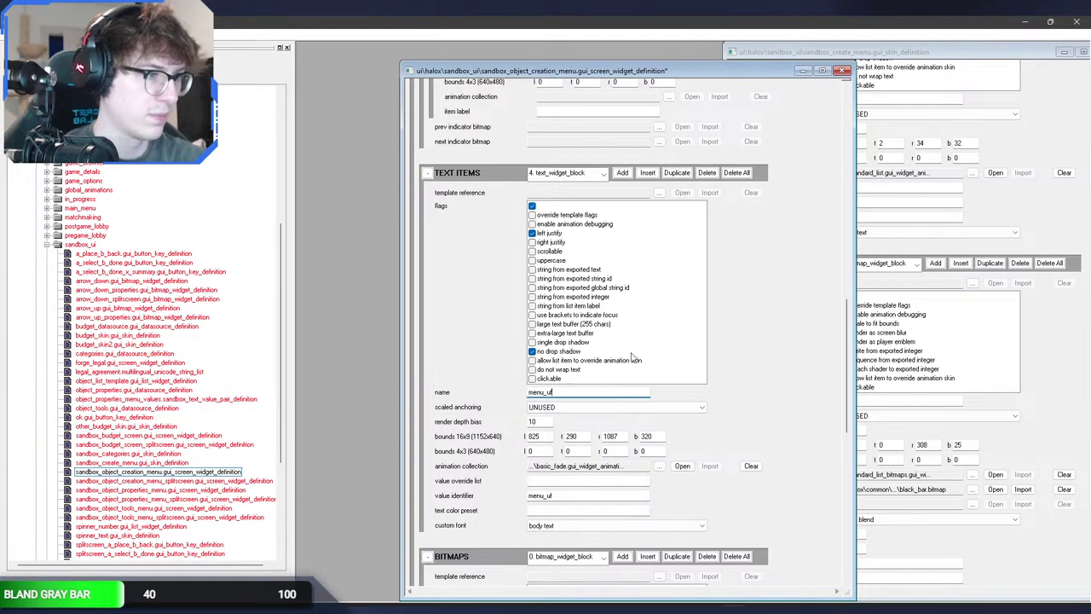
{"action": "left_click", "coordinate": [562, 173]}
{"action": "left_click", "coordinate": [575, 175]}
{"action": "key", "text": "ctrl+s"}
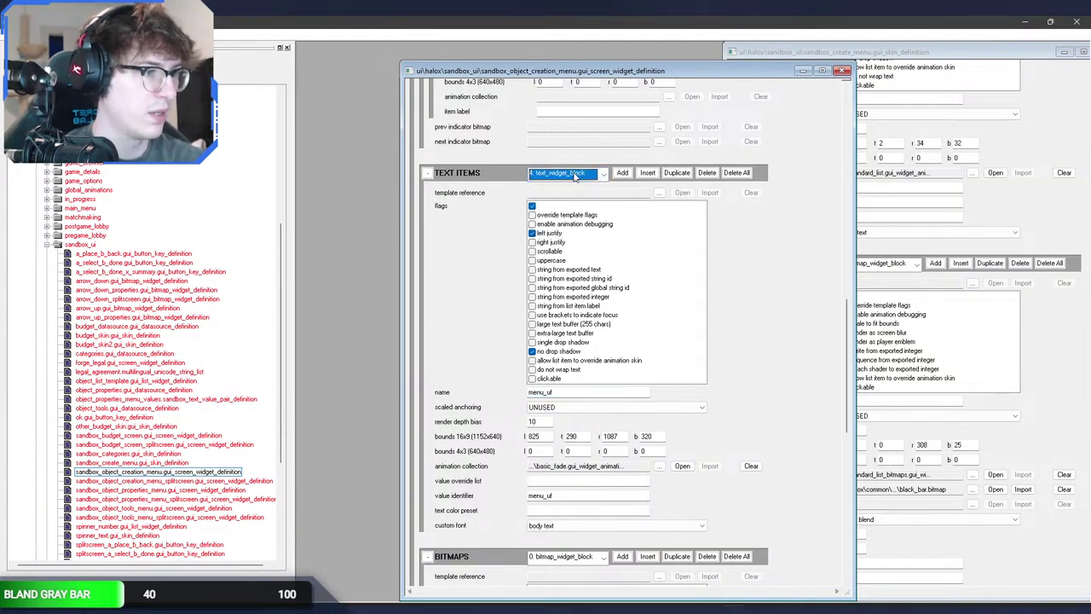
Step: Clear the right justify flag on text item 3, the cost header, and save the tag
{"action": "scroll", "coordinate": [575, 177], "scroll_direction": "up", "scroll_amount": 1}
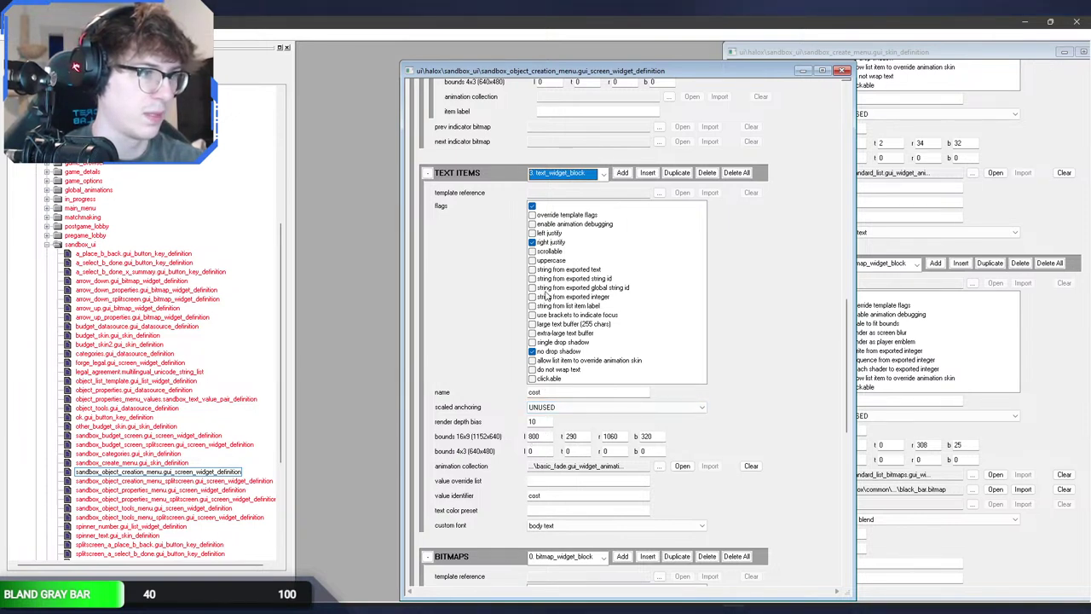
{"action": "left_click", "coordinate": [533, 242]}
{"action": "left_click", "coordinate": [561, 175]}
{"action": "left_click", "coordinate": [562, 175]}
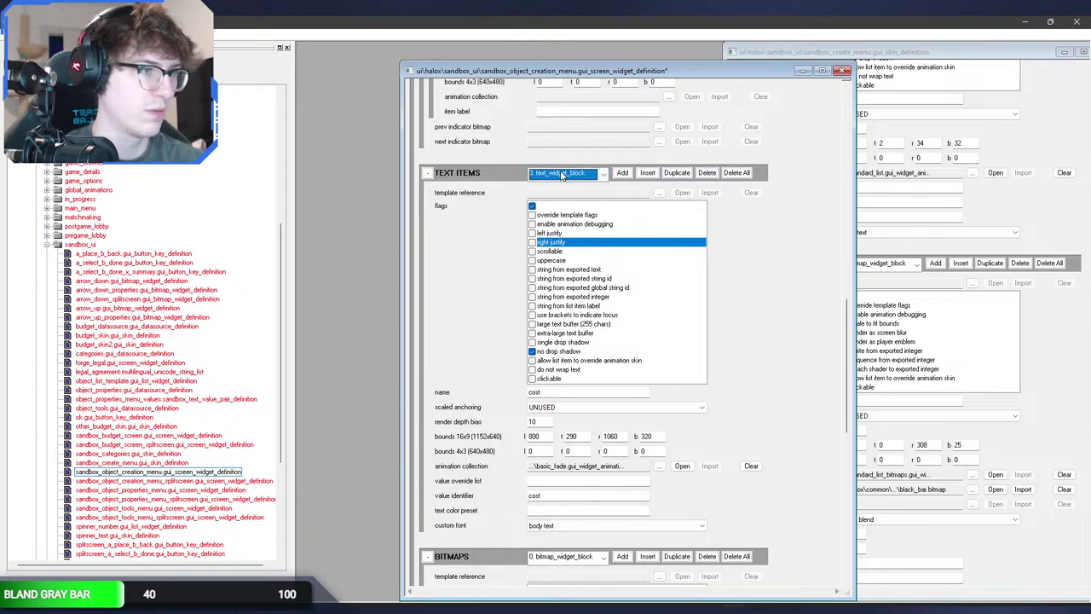
{"action": "key", "text": "ctrl+w"}
{"action": "left_click", "coordinate": [624, 340]}
{"action": "key", "text": "ctrl+s"}
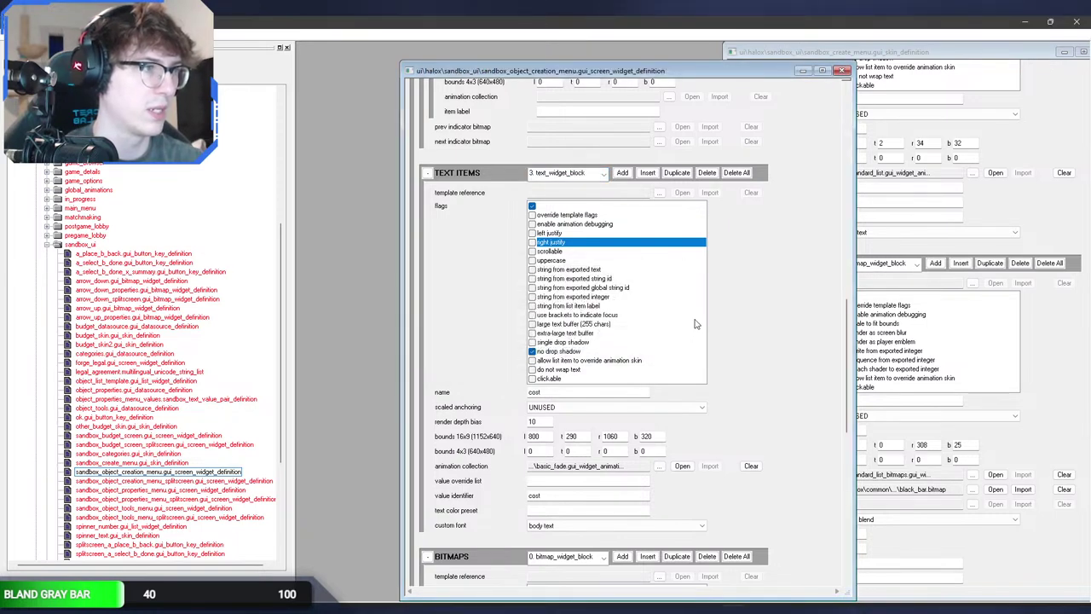
Step: Switch to the game, check the header row in the create menu, and close the menu
{"action": "key", "text": "alt+Tab"}
{"action": "key", "text": "alt+Tab"}
{"action": "key", "text": "alt+Tab"}
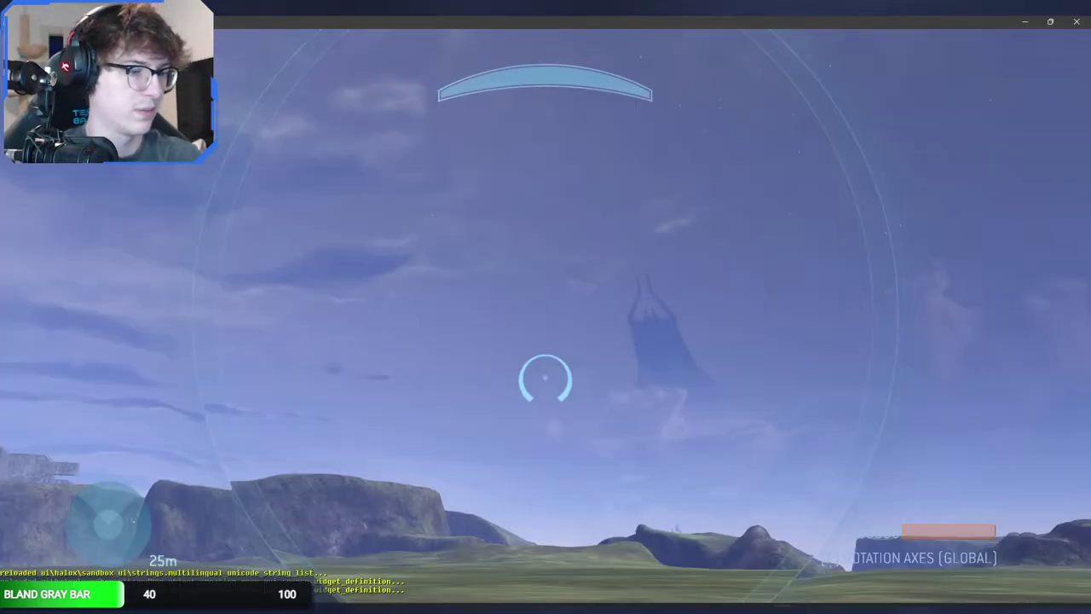
{"action": "key", "text": "x"}
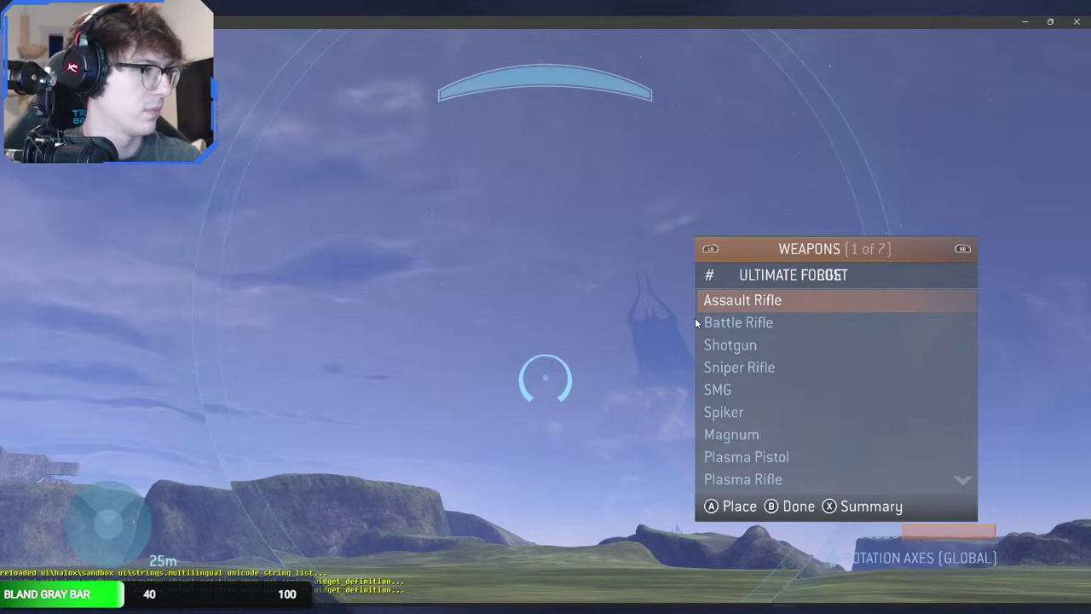
{"action": "key", "text": "Escape"}
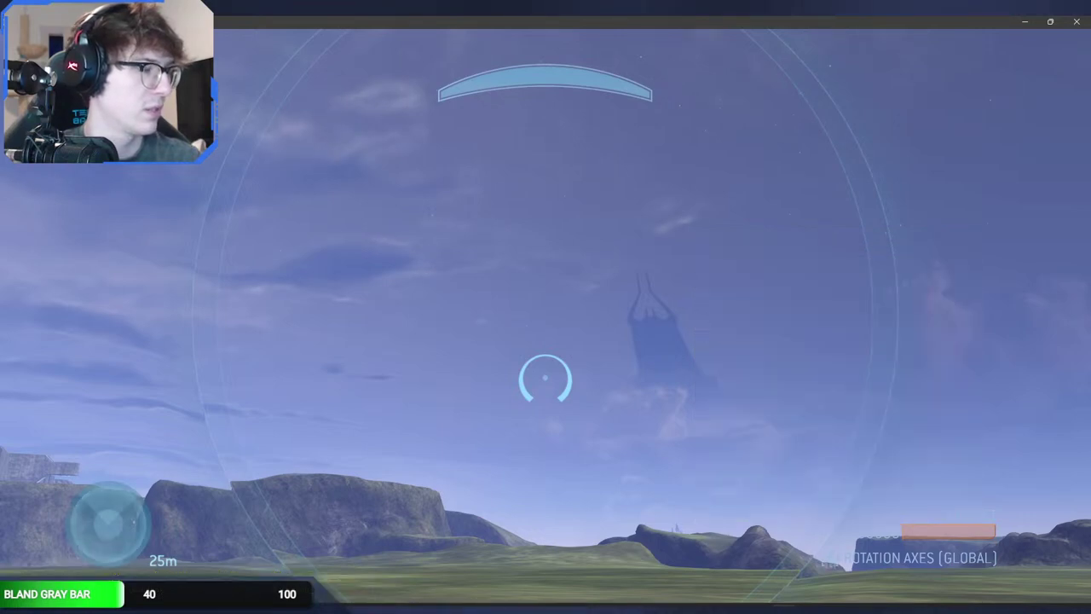
Step: Clear the left justify flag on text item 2, the number header, save the tag, and check the header row in the game
{"action": "key", "text": "alt+Tab"}
{"action": "left_click", "coordinate": [569, 174]}
{"action": "left_click", "coordinate": [572, 175]}
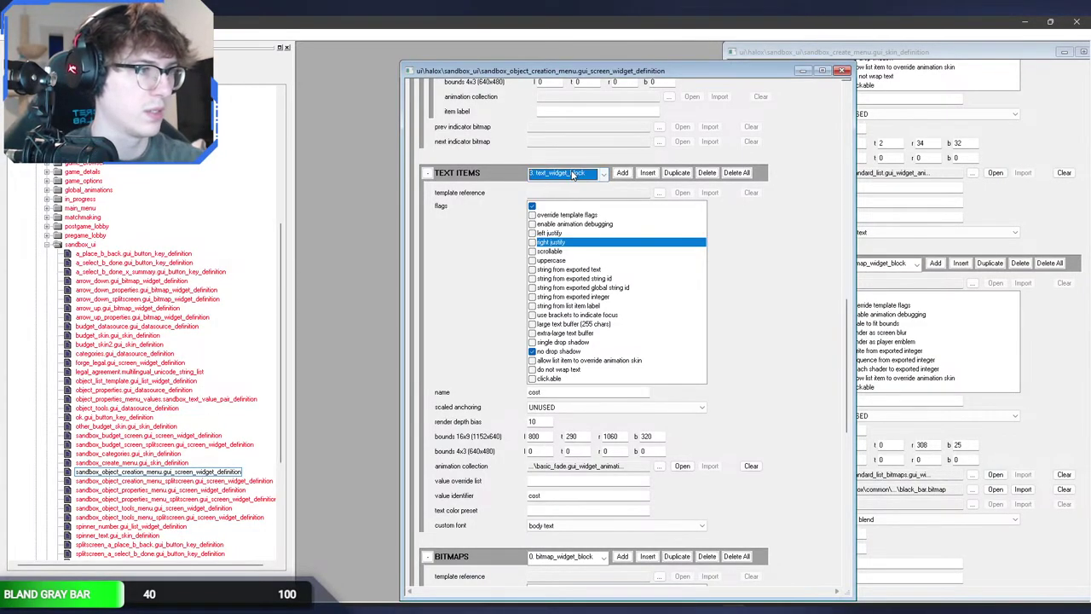
{"action": "scroll", "coordinate": [573, 175], "scroll_direction": "up", "scroll_amount": 1}
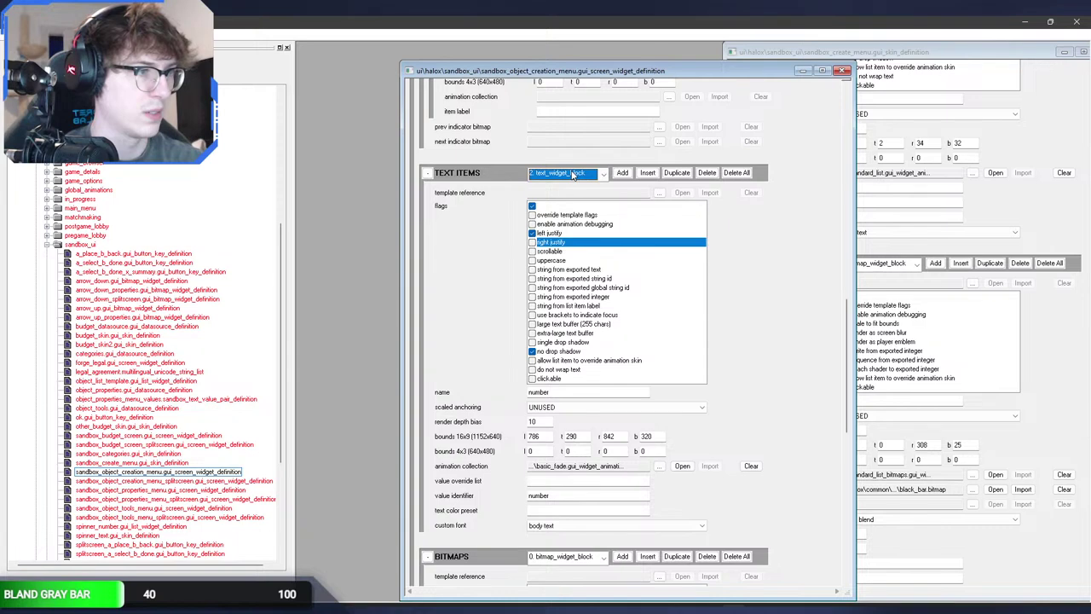
{"action": "key", "text": "alt+Tab"}
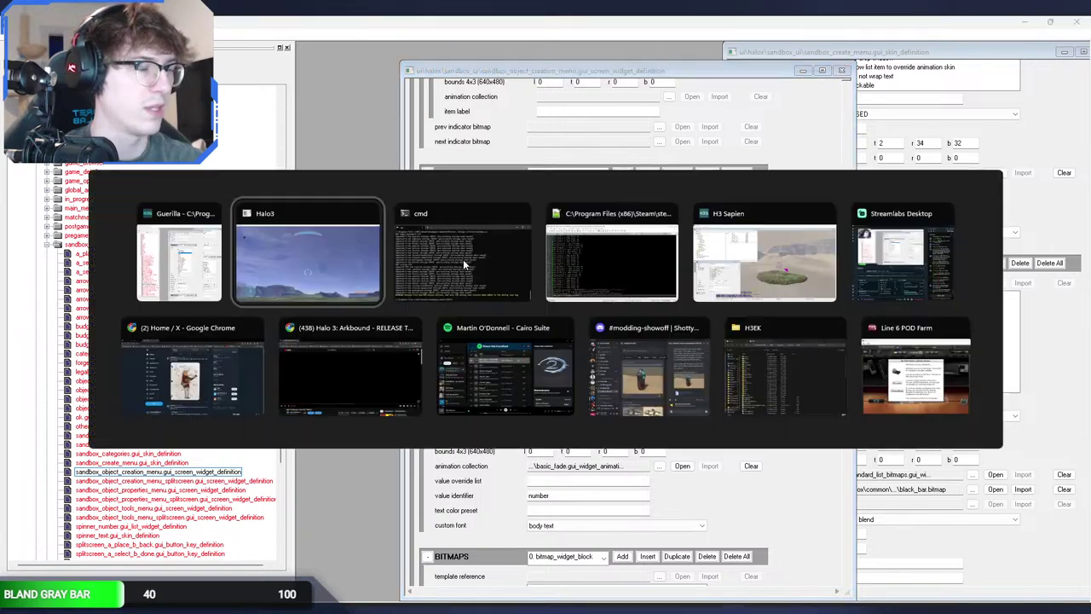
{"action": "key", "text": "x"}
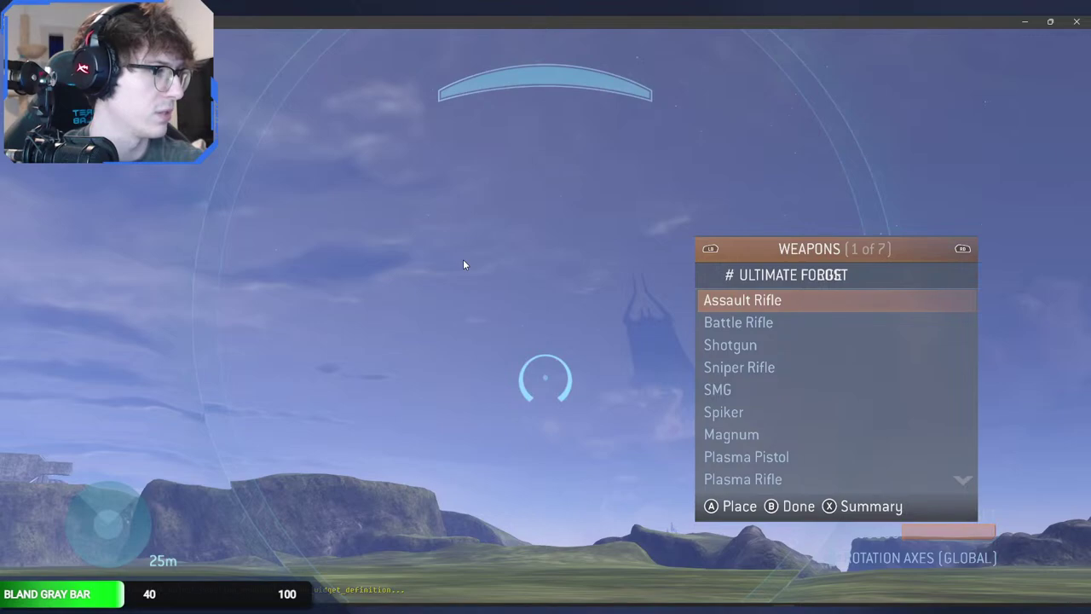
{"action": "key", "text": "Escape"}
{"action": "key", "text": "alt+Tab"}
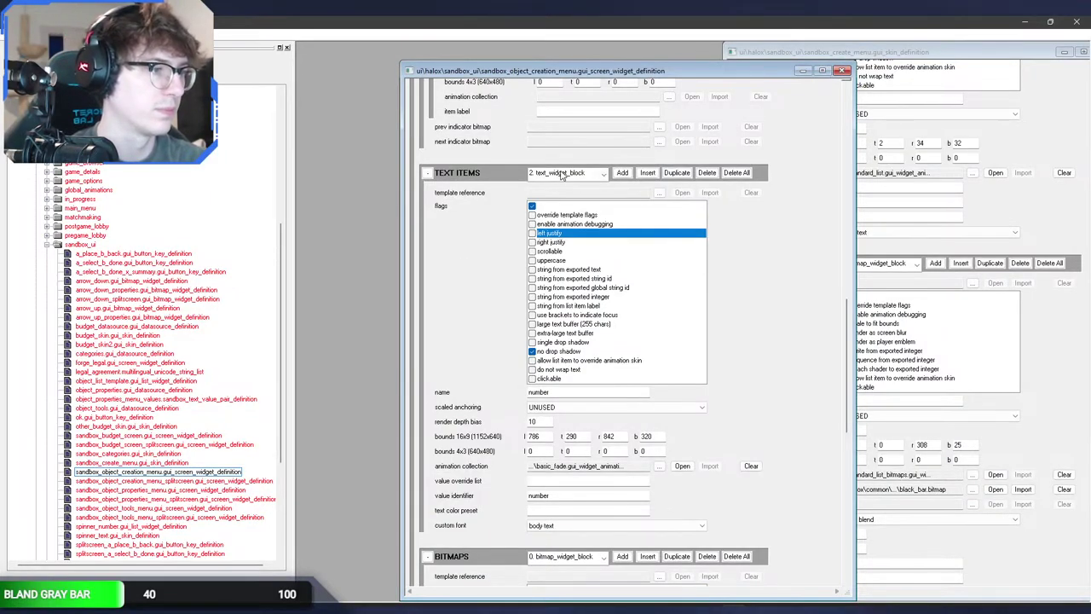
{"action": "key", "text": "alt+Tab"}
{"action": "key", "text": "alt+Tab"}
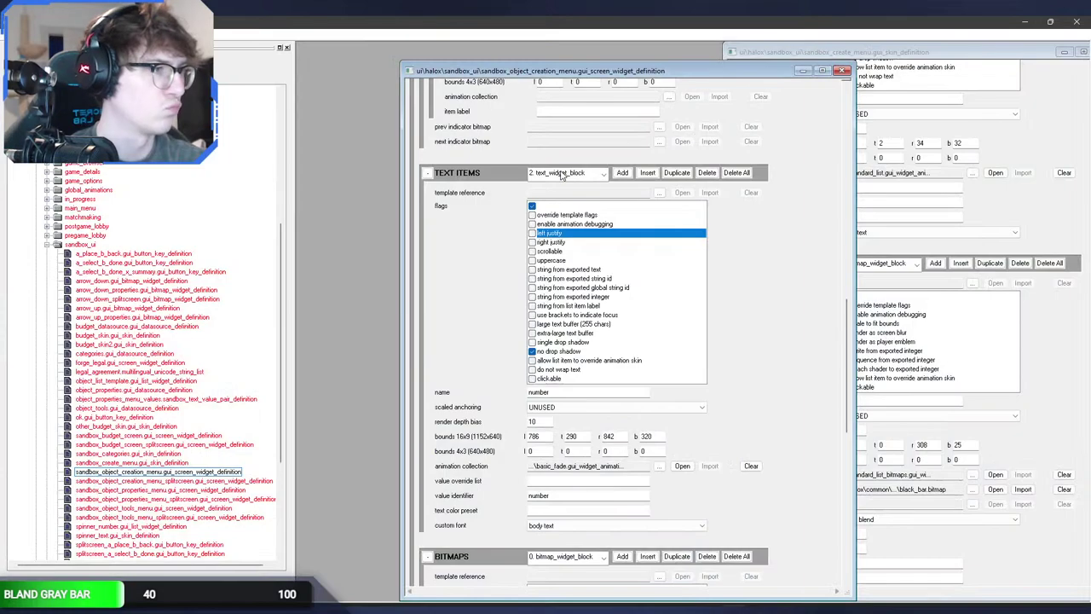
Step: Set the 16x9 left bound to 78600 for the number header and 80000 for the cost header, save, and check the create menu in game
{"action": "left_click", "coordinate": [561, 175]}
{"action": "left_click", "coordinate": [561, 175]}
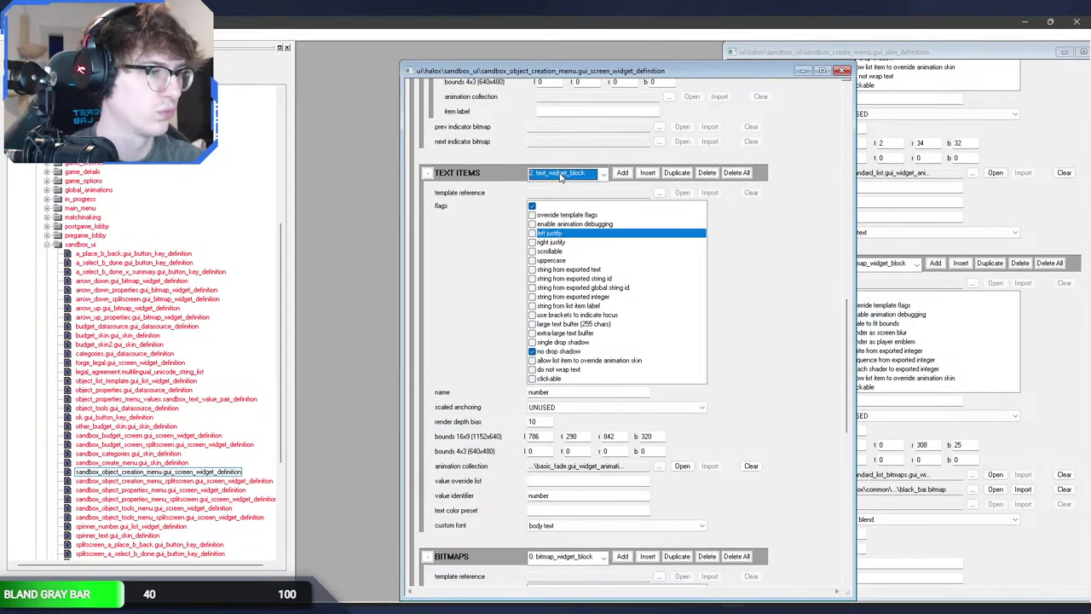
{"action": "left_click", "coordinate": [539, 436]}
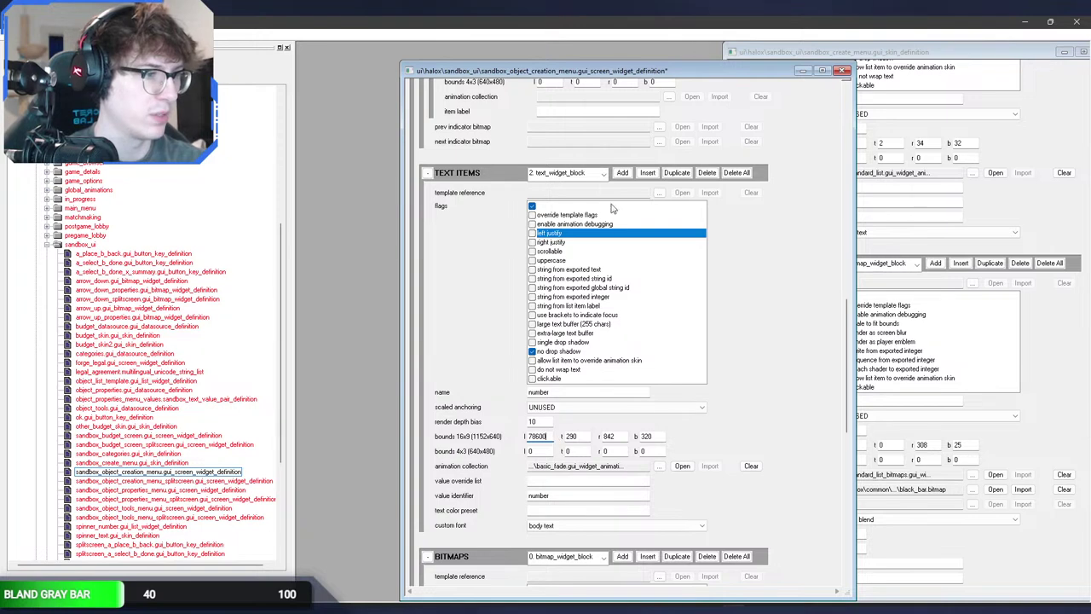
{"action": "type", "text": "00"}
{"action": "left_click", "coordinate": [590, 174]}
{"action": "left_click", "coordinate": [591, 176]}
{"action": "scroll", "coordinate": [591, 176], "scroll_direction": "down", "scroll_amount": 1}
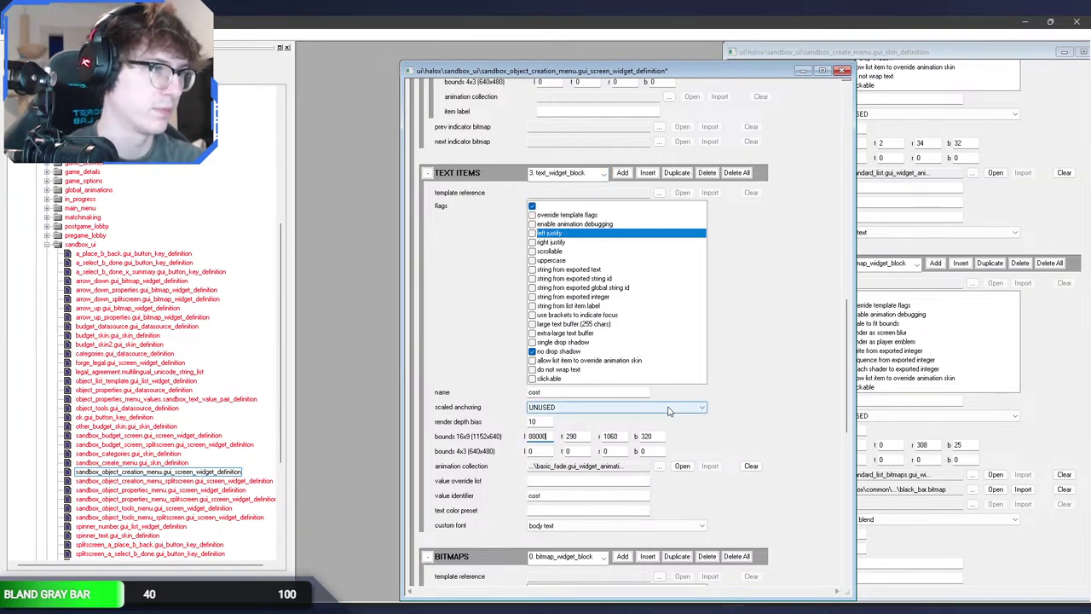
{"action": "key", "text": "alt+Tab"}
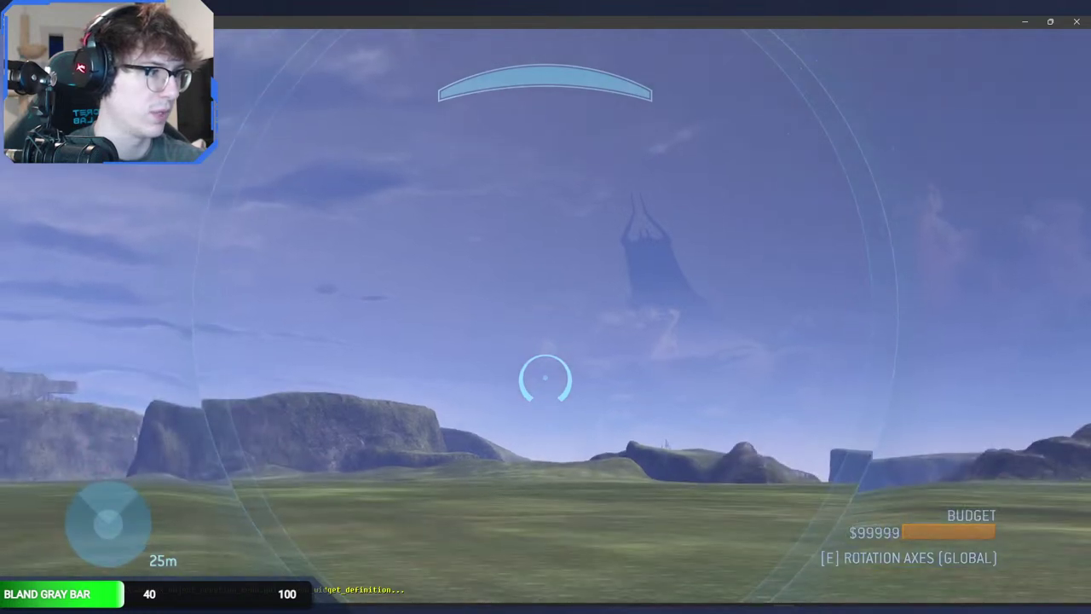
{"action": "key", "text": "x"}
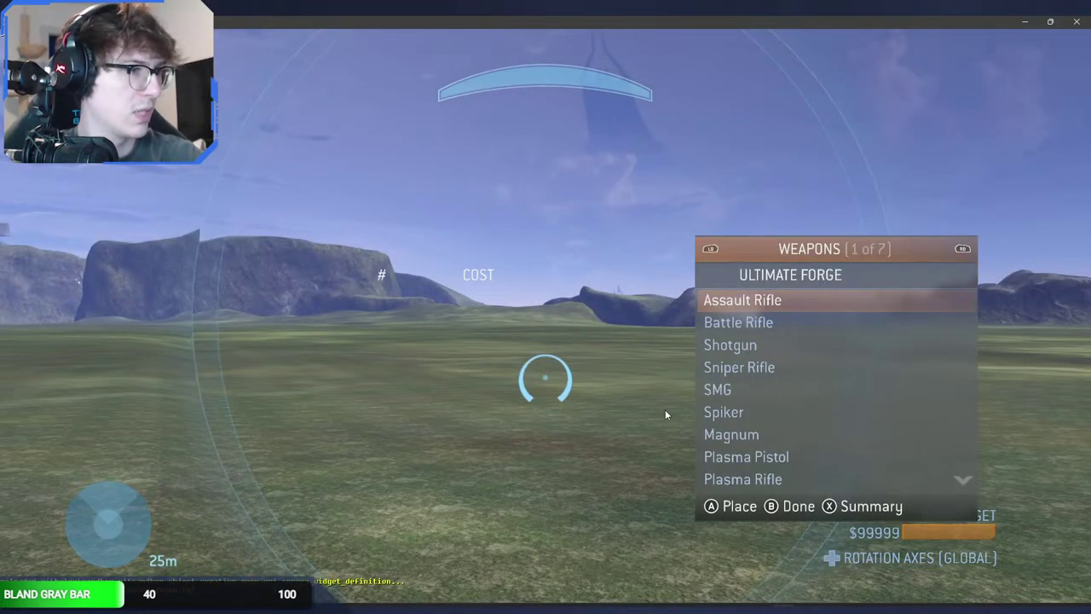
Step: Switch to the tag editor and set the 16x9 left bound of text item 2, the number header, to -9999
{"action": "key", "text": "alt+Tab"}
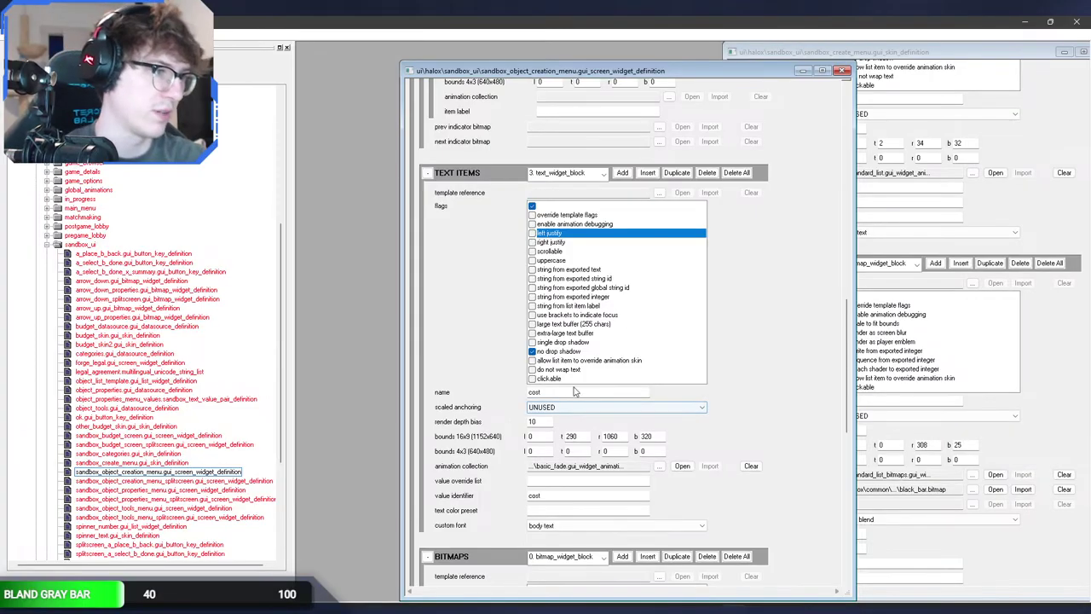
{"action": "left_click", "coordinate": [584, 174]}
{"action": "left_click", "coordinate": [584, 174]}
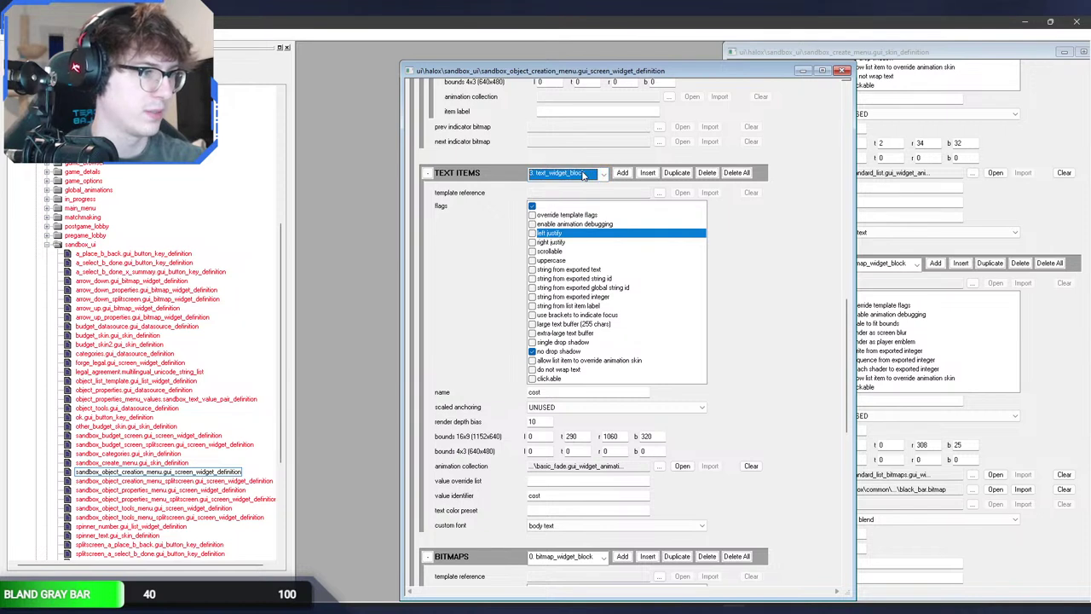
{"action": "scroll", "coordinate": [566, 180], "scroll_direction": "up", "scroll_amount": 1}
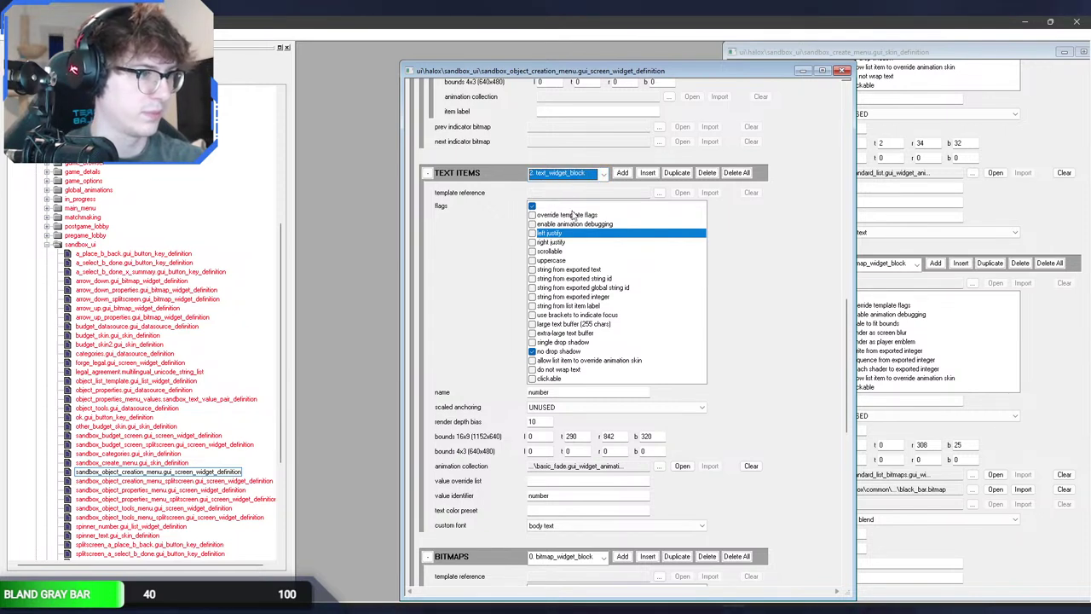
{"action": "key", "text": "Up"}
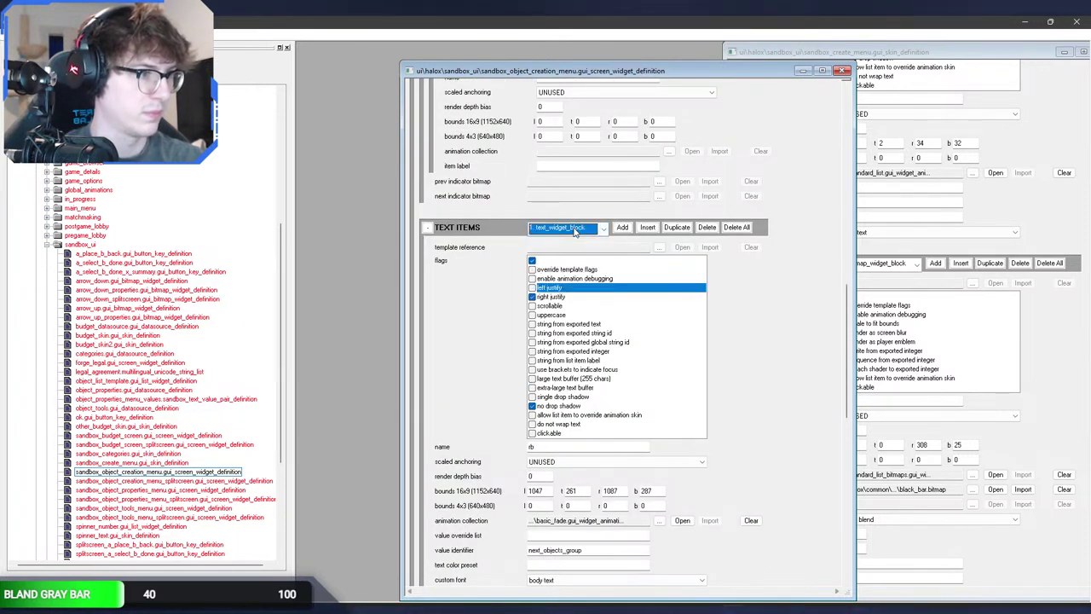
{"action": "key", "text": "Down"}
{"action": "key", "text": "Down"}
{"action": "key", "text": "Down"}
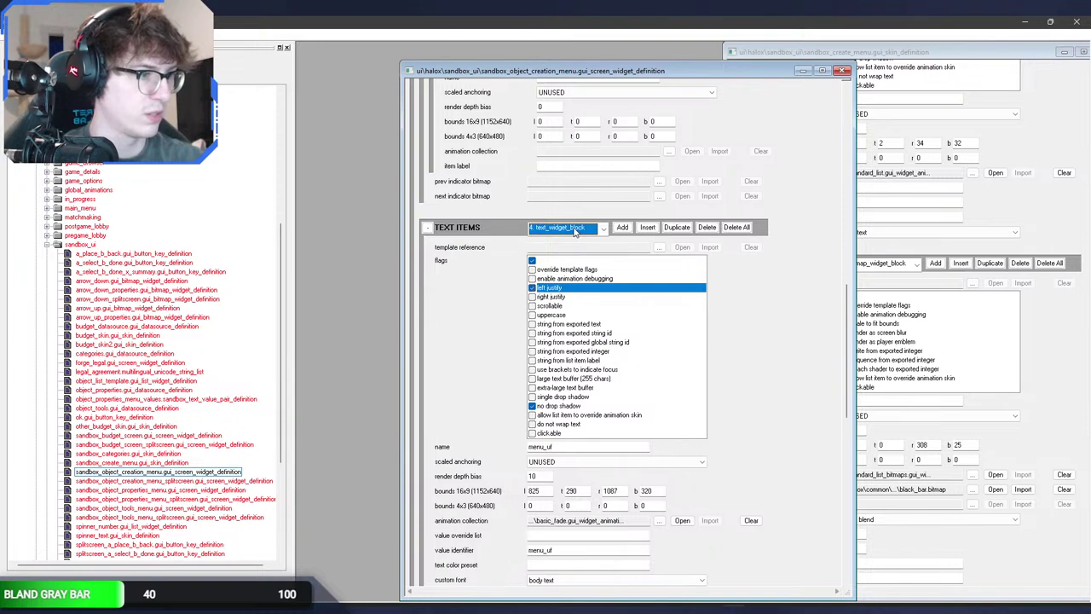
{"action": "key", "text": "Up"}
{"action": "key", "text": "Up"}
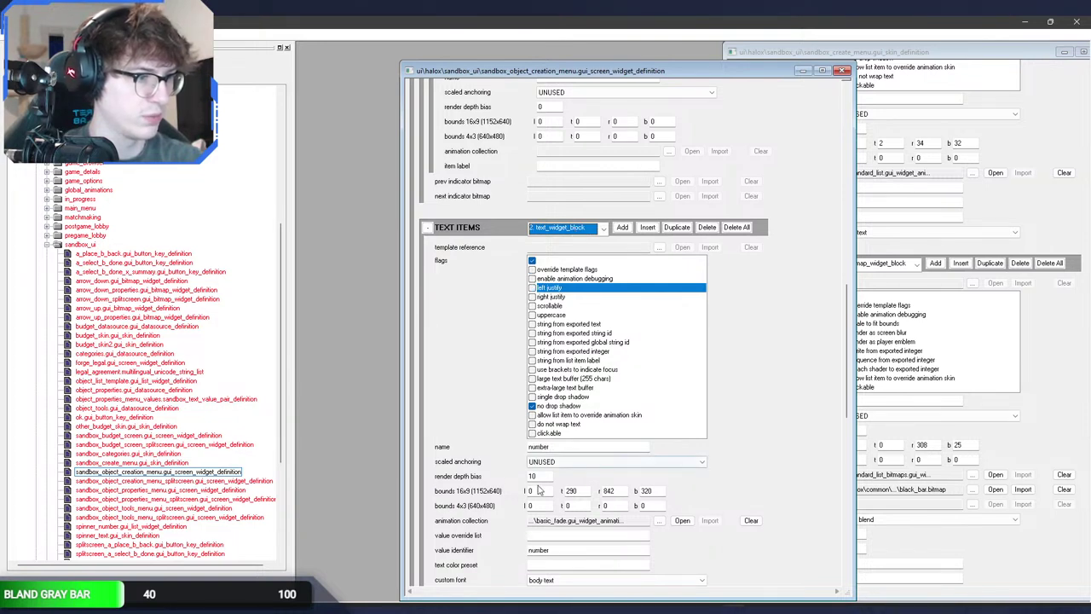
{"action": "left_click", "coordinate": [538, 490]}
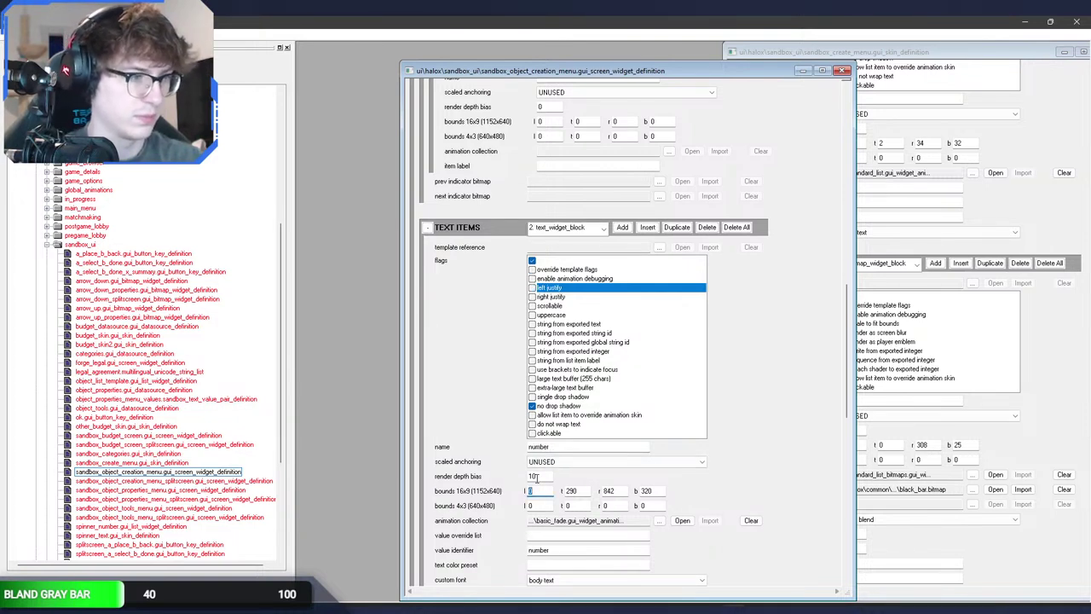
{"action": "type", "text": "-995"}
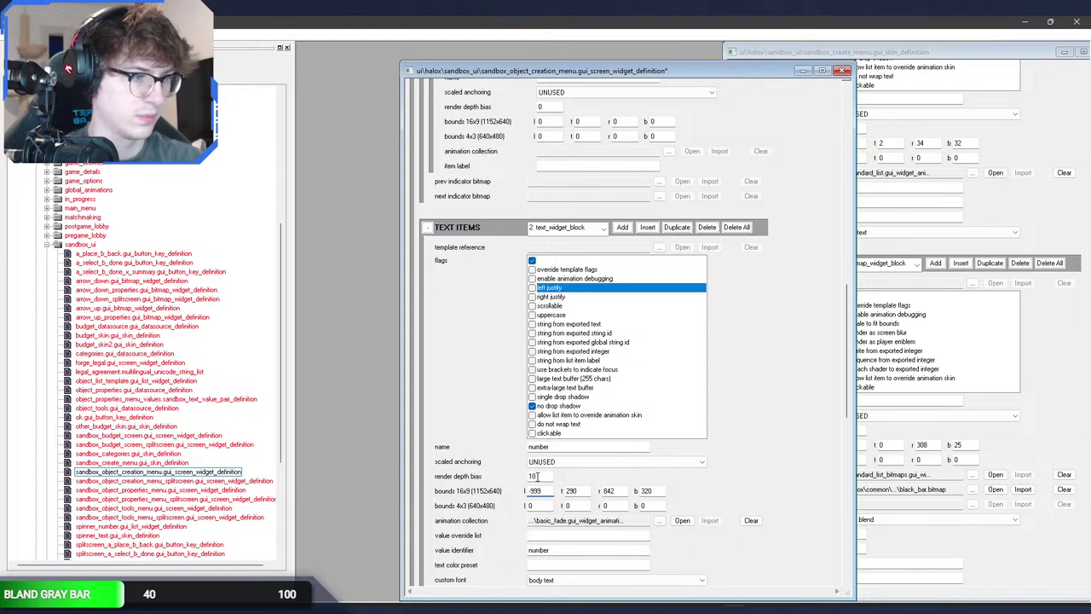
{"action": "type", "text": "9"}
{"action": "key", "text": "Return"}
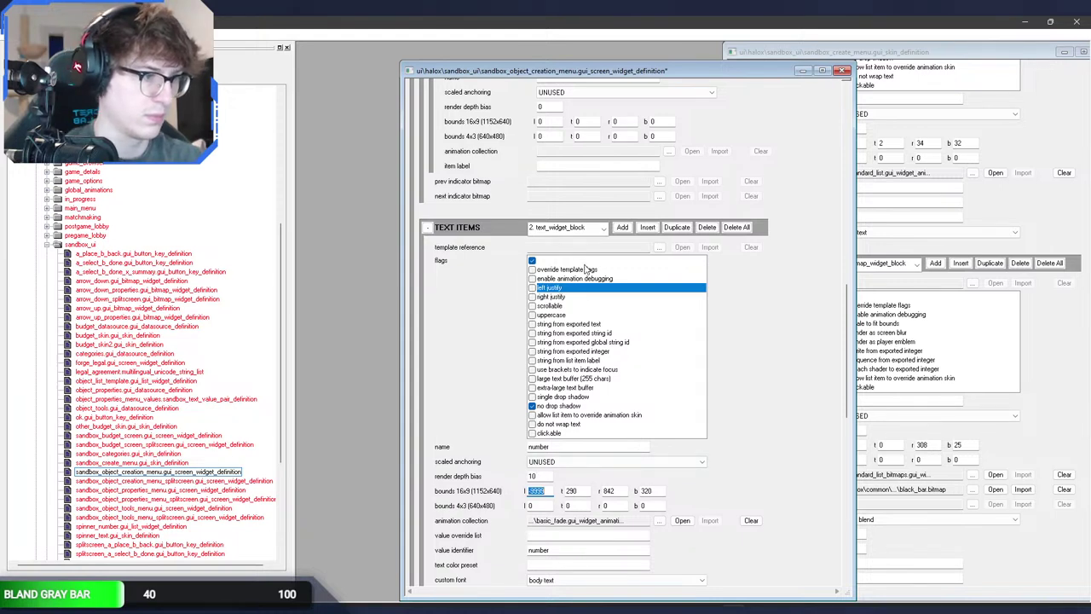
Step: Set the 16x9 left bound of text item 3, the cost header, to -9999, save, and check the create menu in game
{"action": "left_click", "coordinate": [576, 229]}
{"action": "left_click", "coordinate": [577, 231]}
{"action": "scroll", "coordinate": [576, 231], "scroll_direction": "down", "scroll_amount": 1}
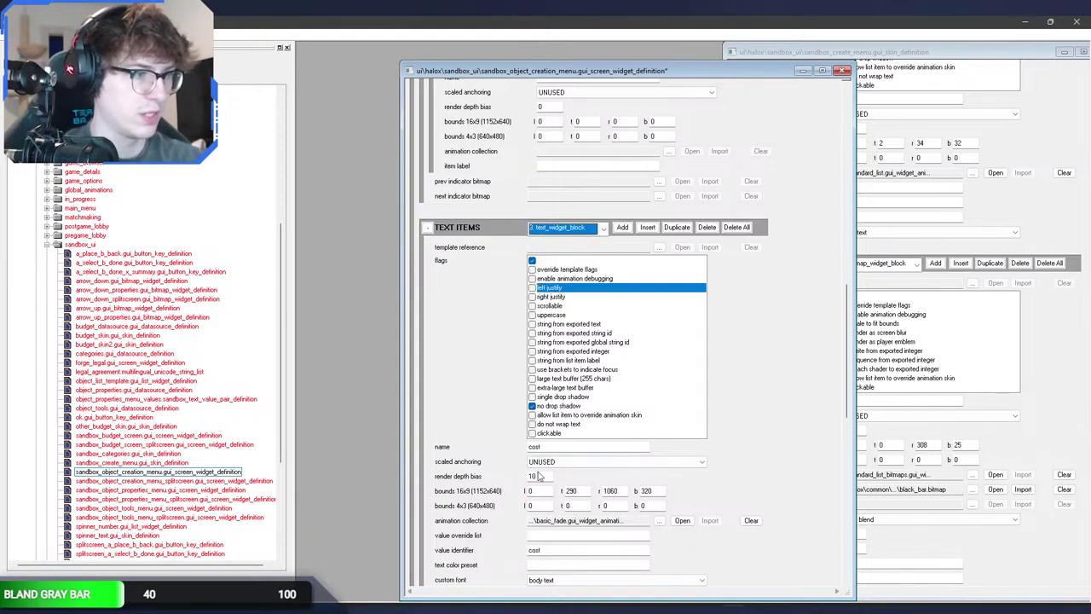
{"action": "left_click", "coordinate": [539, 493]}
{"action": "key", "text": "alt+Tab"}
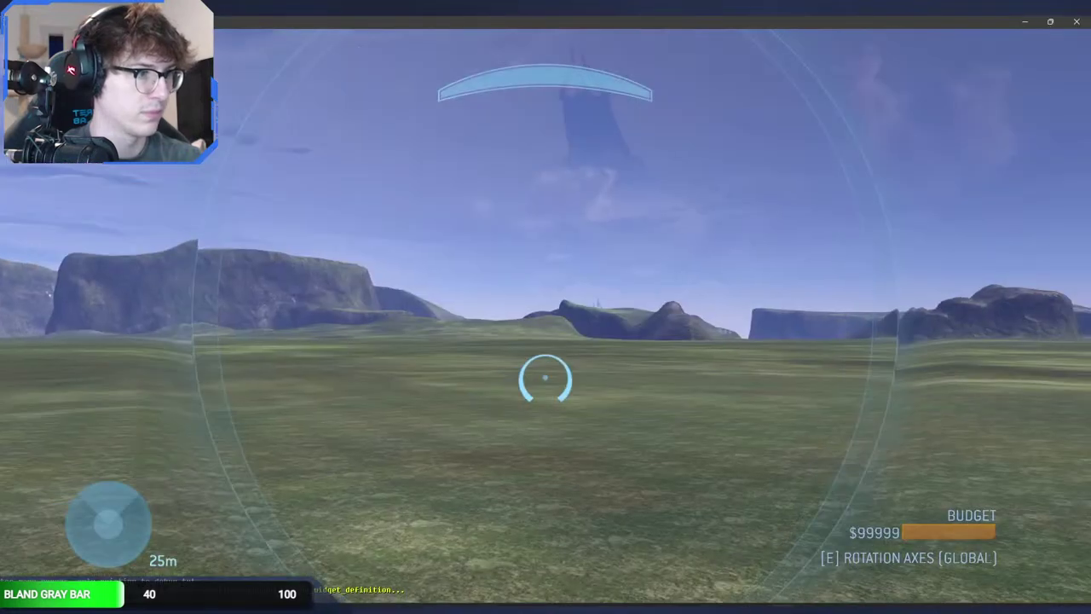
{"action": "key", "text": "x"}
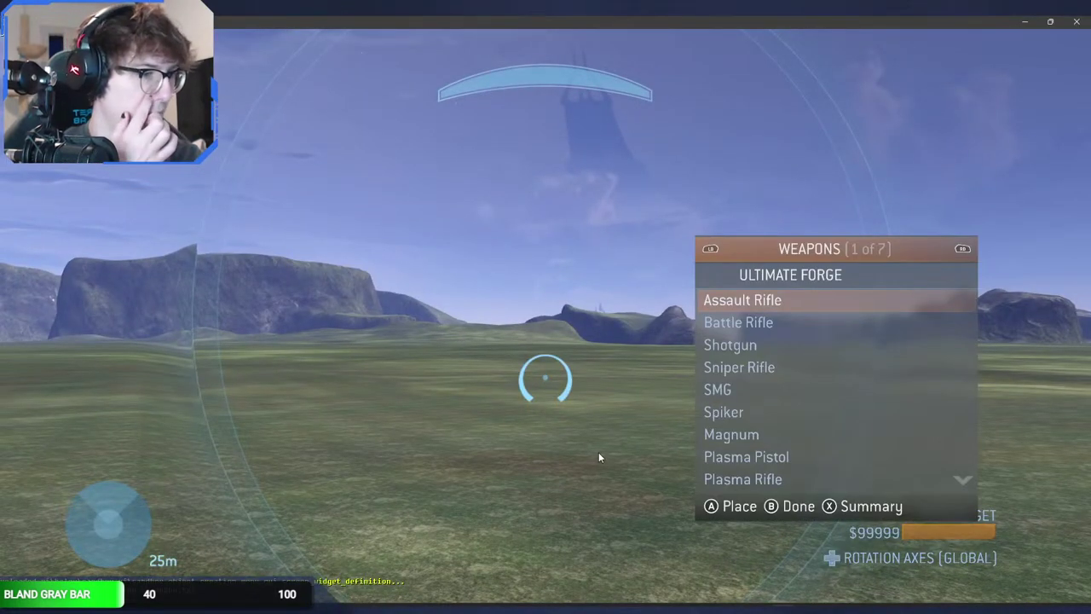
{"action": "key", "text": "Escape"}
Step: Clear the left justify flag on text item 4, menu_uf, save the tag, and check the header in game
{"action": "key", "text": "alt+Tab"}
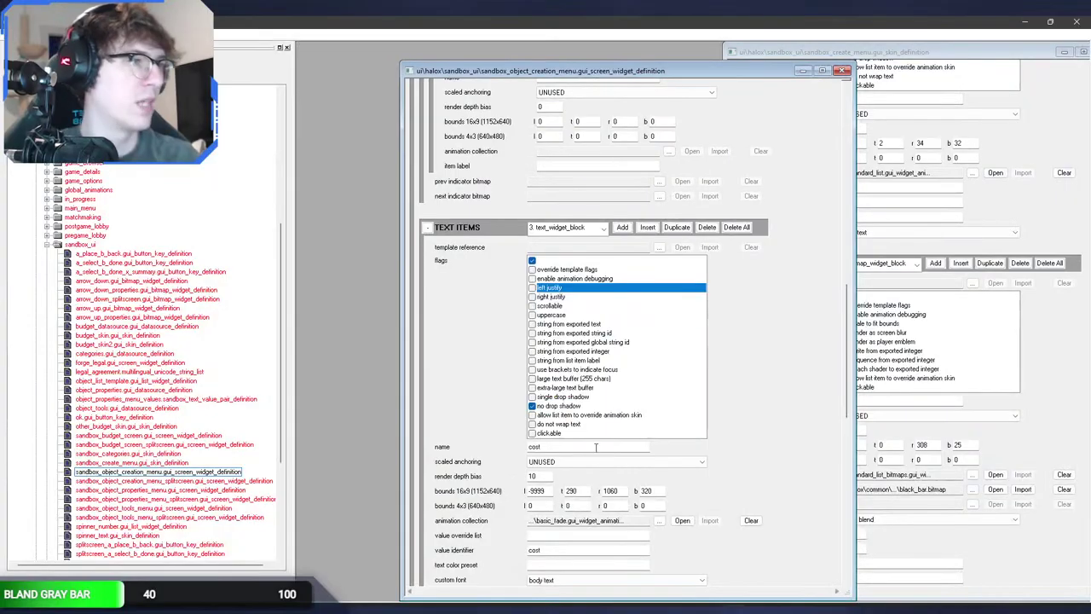
{"action": "left_click", "coordinate": [591, 231]}
{"action": "left_click", "coordinate": [593, 231]}
{"action": "scroll", "coordinate": [594, 233], "scroll_direction": "down", "scroll_amount": 1}
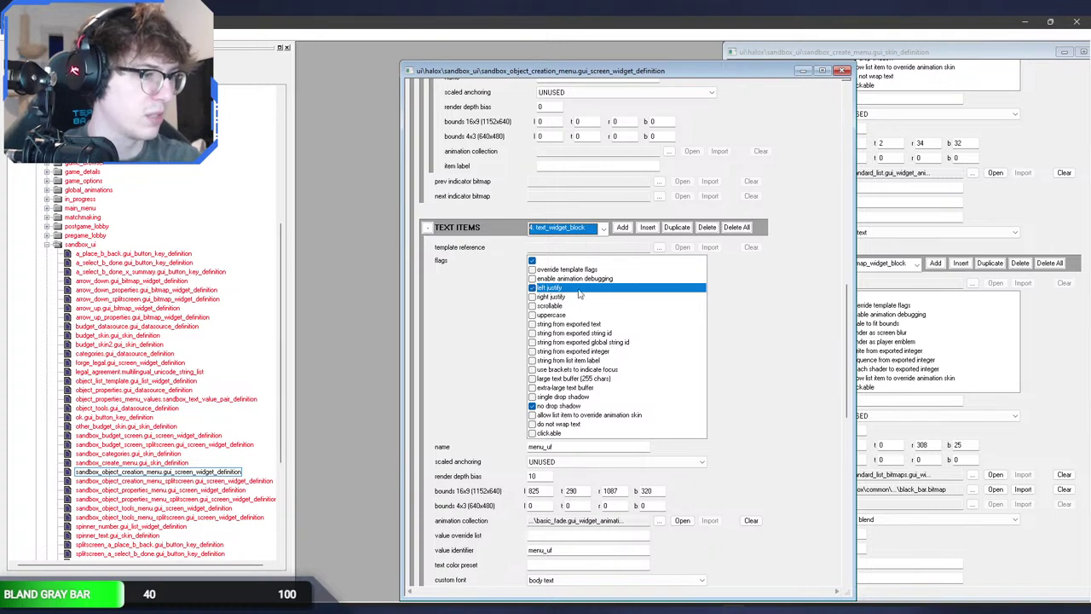
{"action": "left_click_drag", "start_coordinate": [548, 489], "coordinate": [504, 490]}
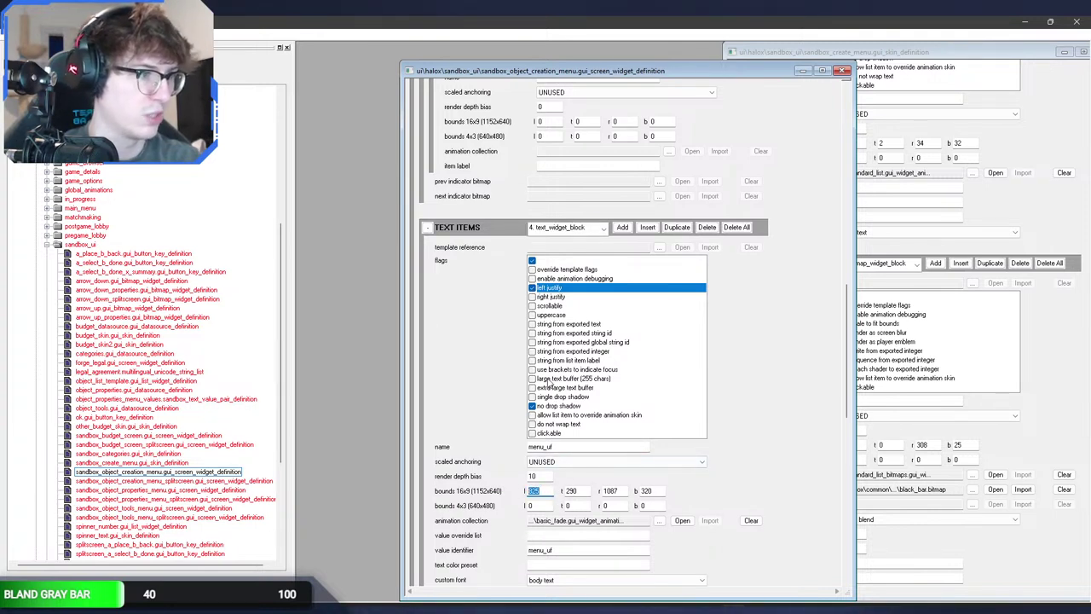
{"action": "left_click", "coordinate": [532, 288]}
{"action": "key", "text": "alt+Tab"}
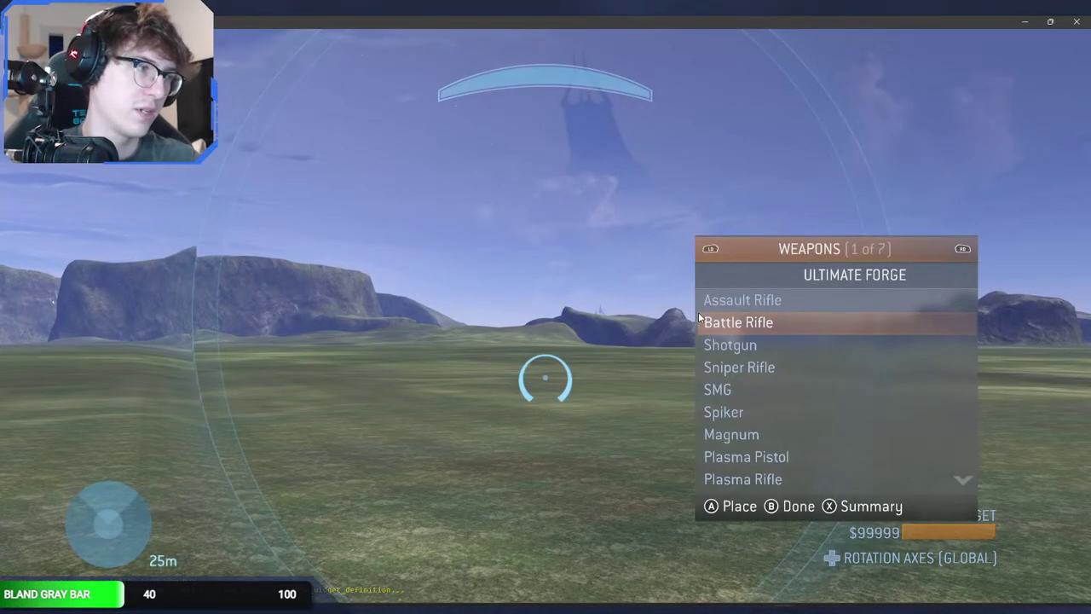
Step: Try a 16x9 left bound of 600 for the menu_uf header, save, and check its position in game
{"action": "key", "text": "alt+Tab"}
{"action": "double_click", "coordinate": [535, 491]}
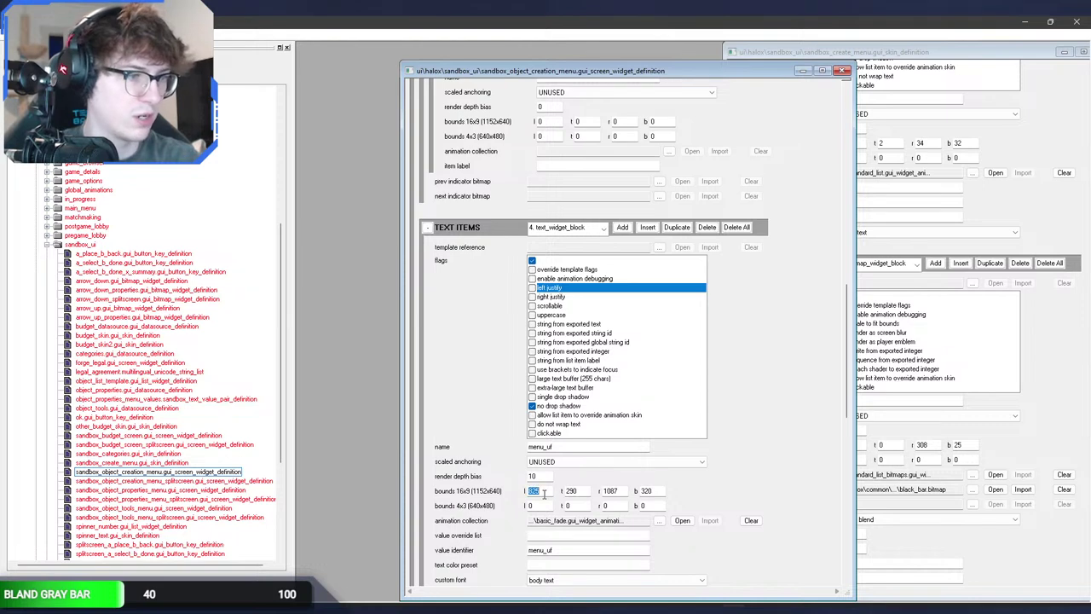
{"action": "type", "text": "600"}
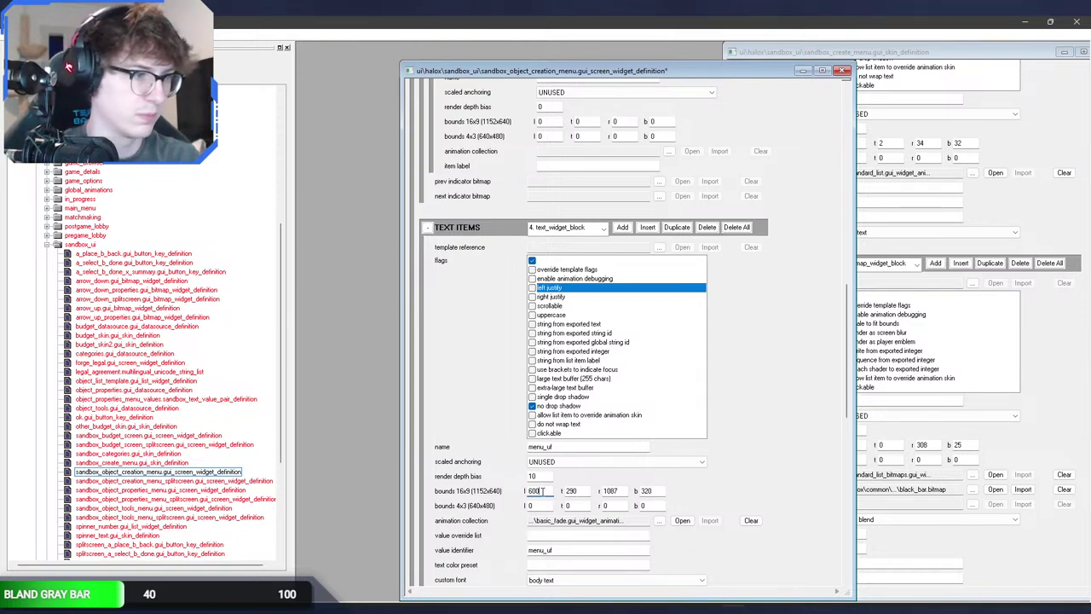
{"action": "key", "text": "alt+Tab"}
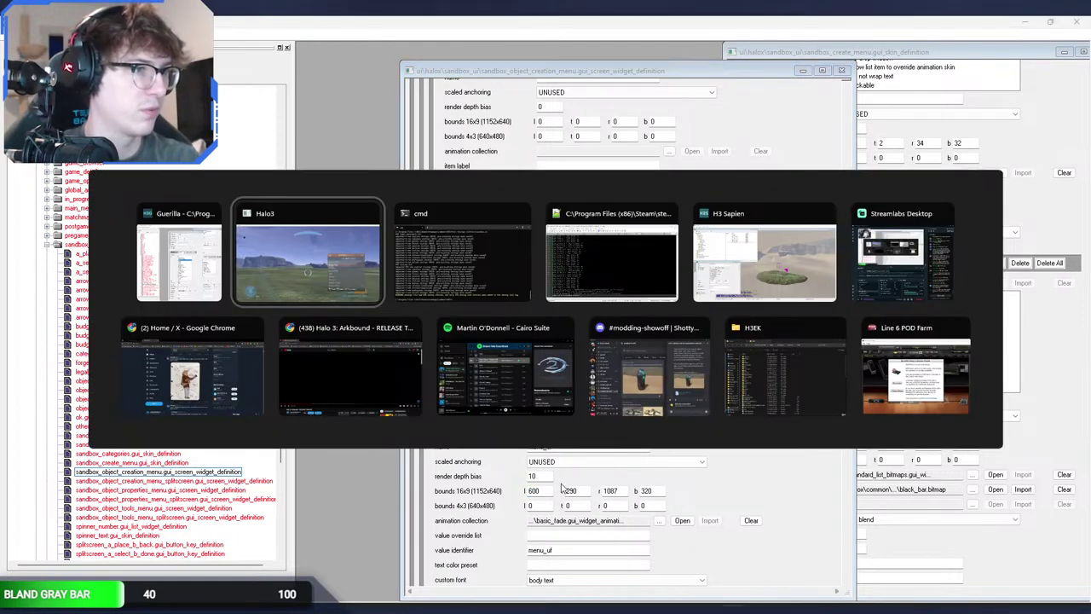
{"action": "key", "text": "x"}
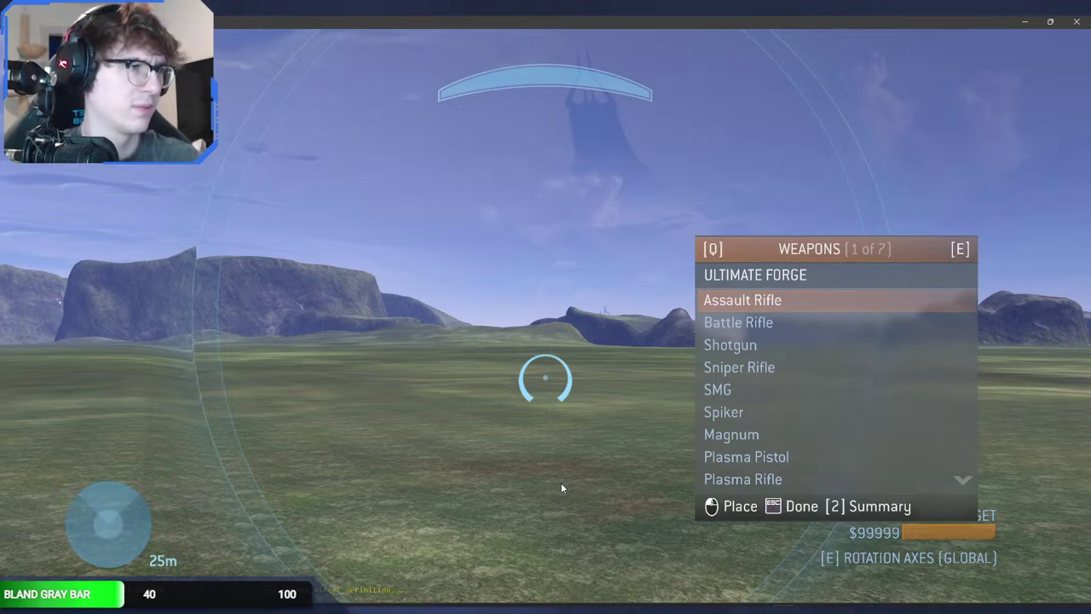
Step: Set the 16x9 left bound of the menu_uf header to 725, save, and recheck how it is centred in game
{"action": "key", "text": "alt+Tab"}
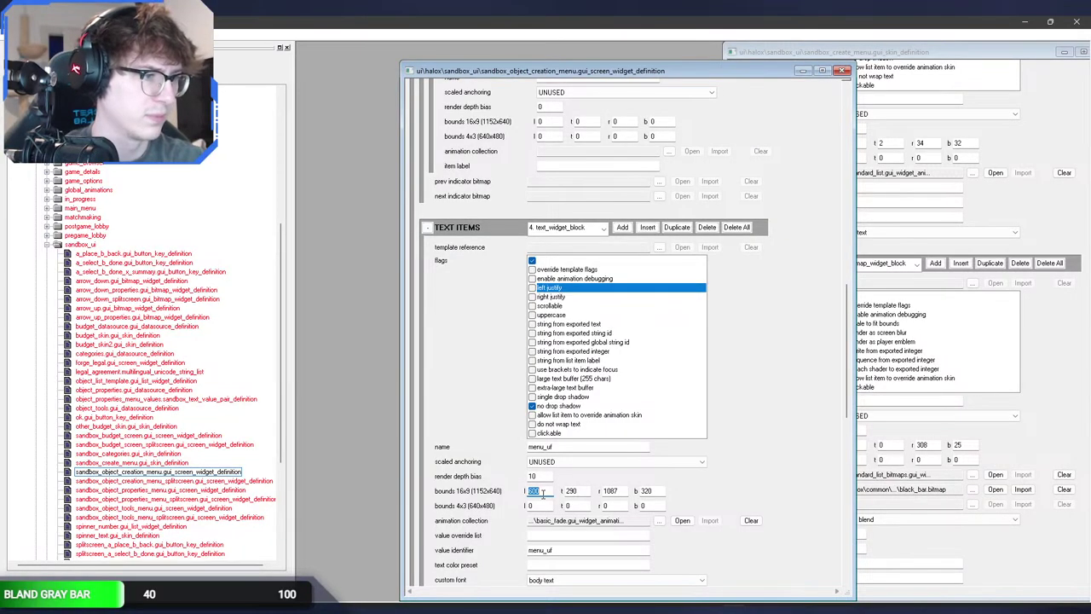
{"action": "left_click", "coordinate": [534, 490]}
{"action": "key", "text": "BackSpace"}
{"action": "type", "text": "725"}
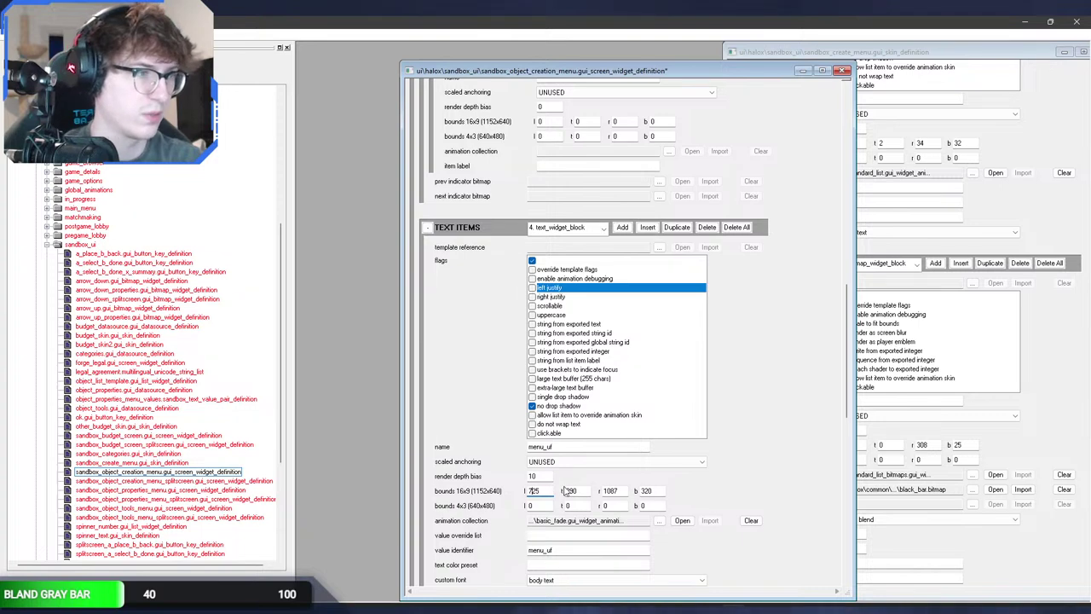
{"action": "key", "text": "ctrl+s"}
{"action": "key", "text": "alt+Tab"}
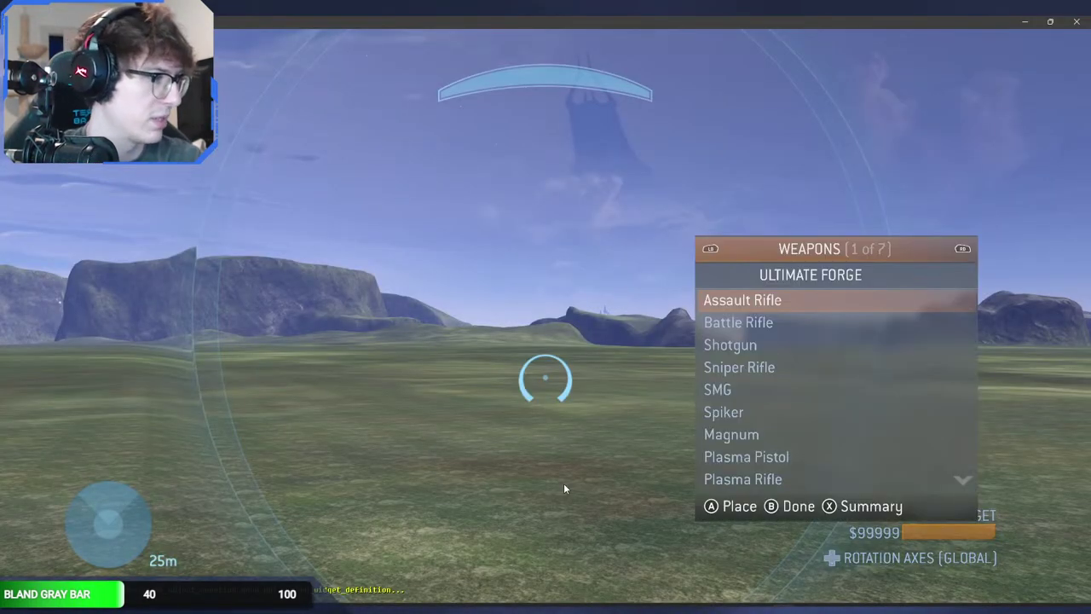
{"action": "key", "text": "alt+Tab"}
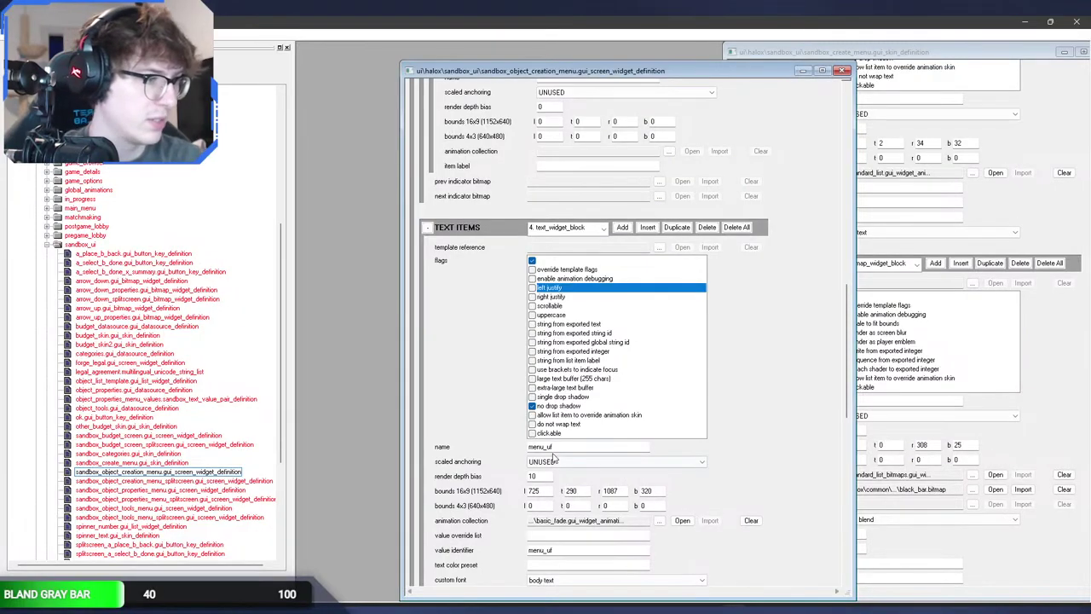
{"action": "key", "text": "alt+Tab"}
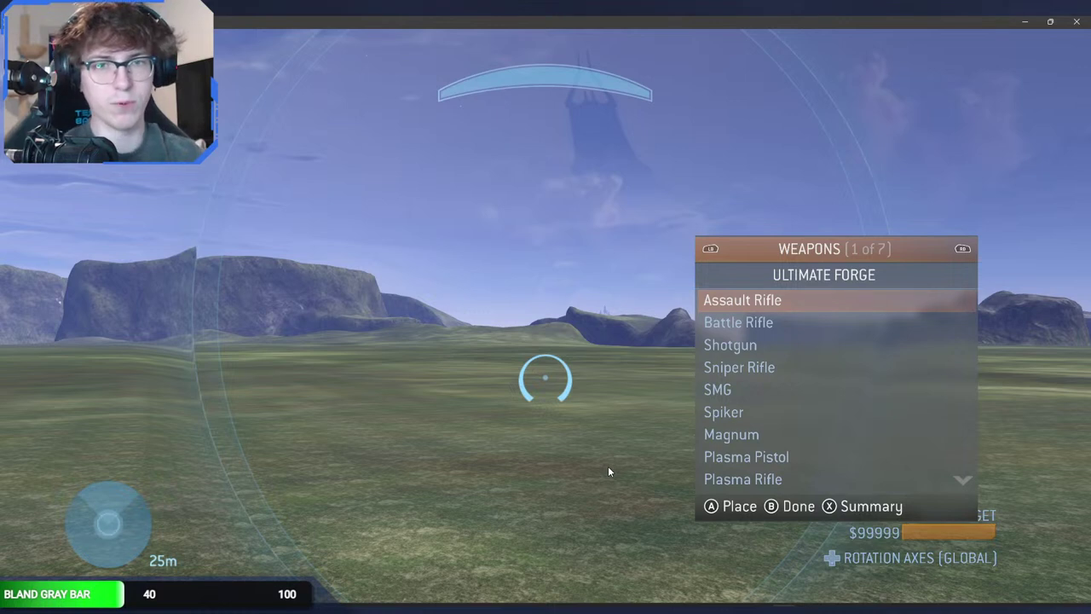
Step: Browse the Weapons list and move on to the Vehicles category to check the create menu's header row
{"action": "key", "text": "Down"}
{"action": "key", "text": "Down"}
{"action": "key", "text": "Down"}
{"action": "key", "text": "Down"}
{"action": "key", "text": "Down"}
{"action": "key", "text": "Down"}
{"action": "key", "text": "Right"}
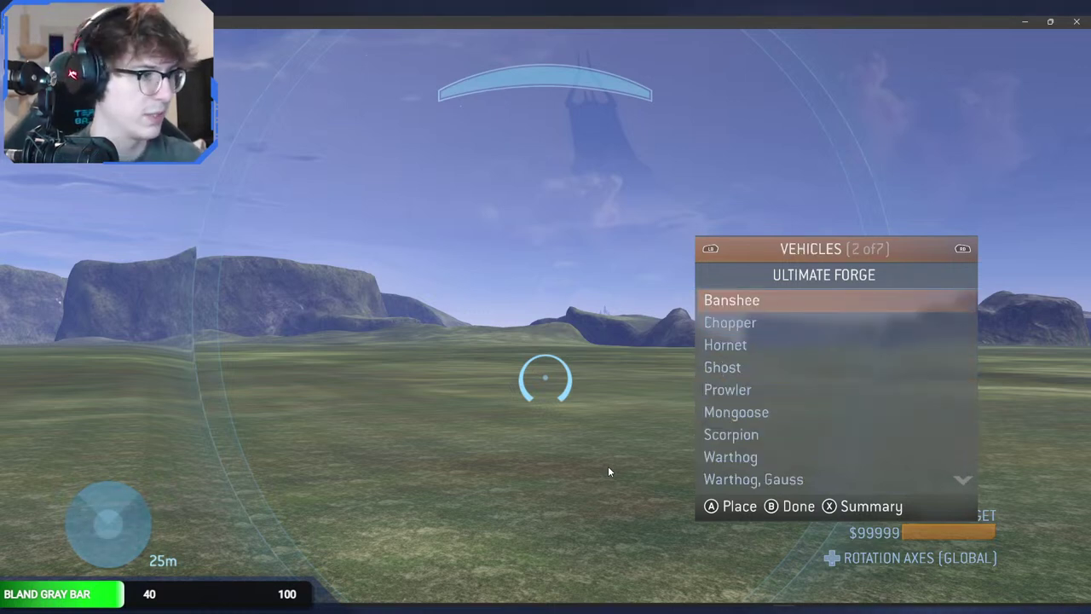
{"action": "key", "text": "Down"}
{"action": "key", "text": "Up"}
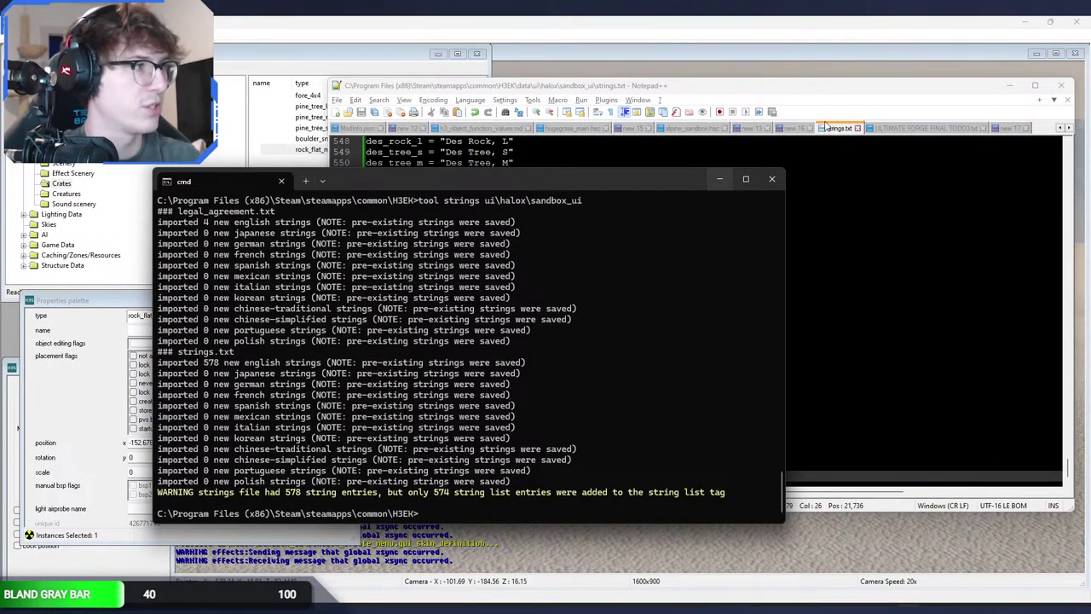
Step: Switch to Sapien and fly the camera in to examine the rock_flat_med crate up close
{"action": "left_click", "coordinate": [946, 22]}
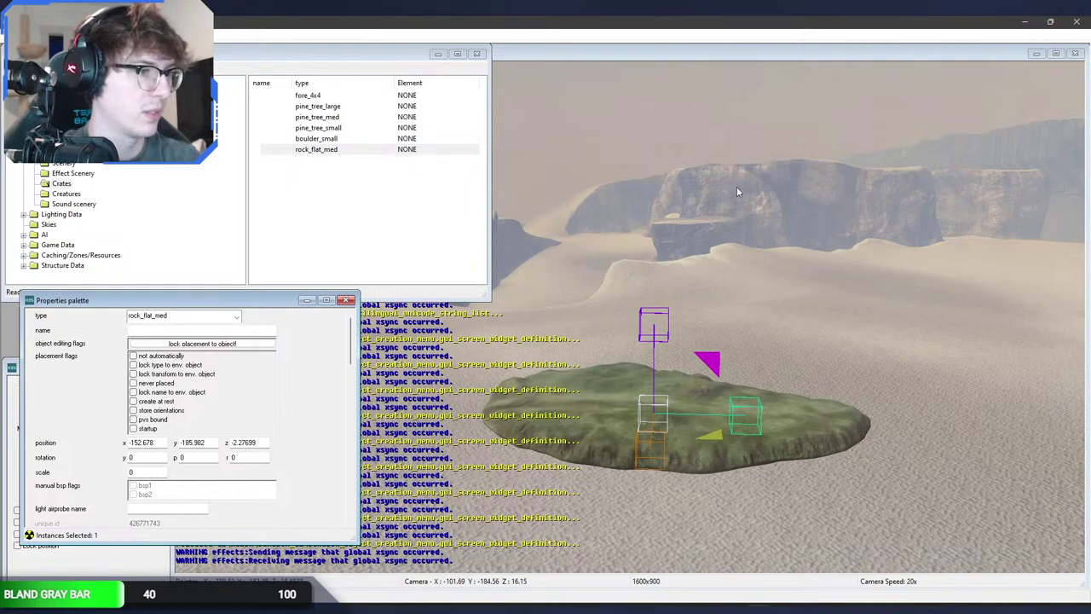
{"action": "middle_click_drag", "start_coordinate": [737, 188], "coordinate": [751, 252]}
{"action": "left_click", "coordinate": [792, 401]}
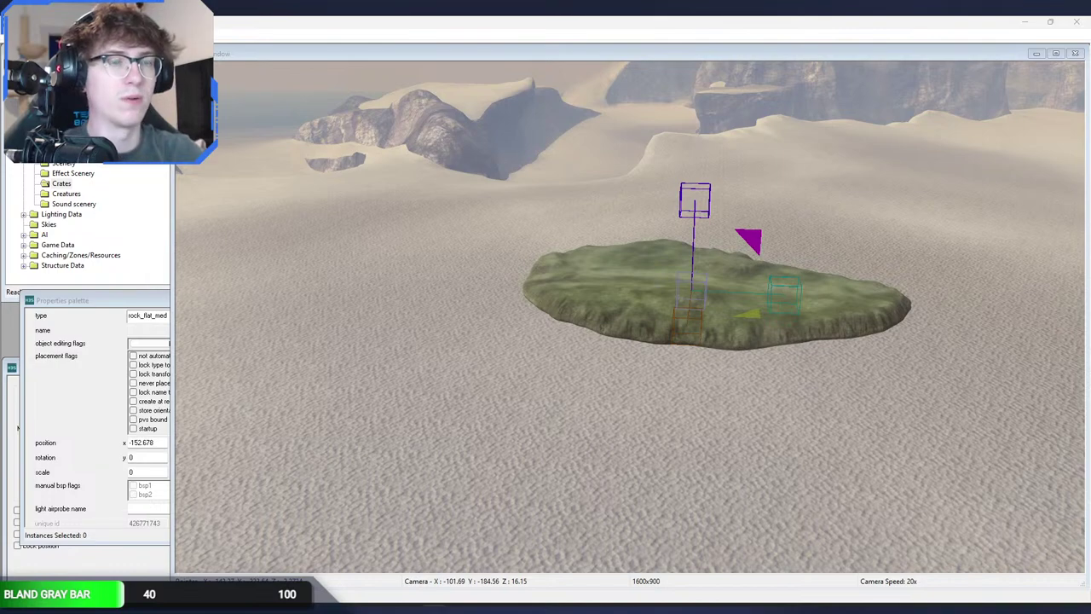
{"action": "left_click", "coordinate": [362, 247]}
{"action": "key", "text": "w"}
{"action": "middle_click_drag", "start_coordinate": [405, 242], "coordinate": [405, 242]}
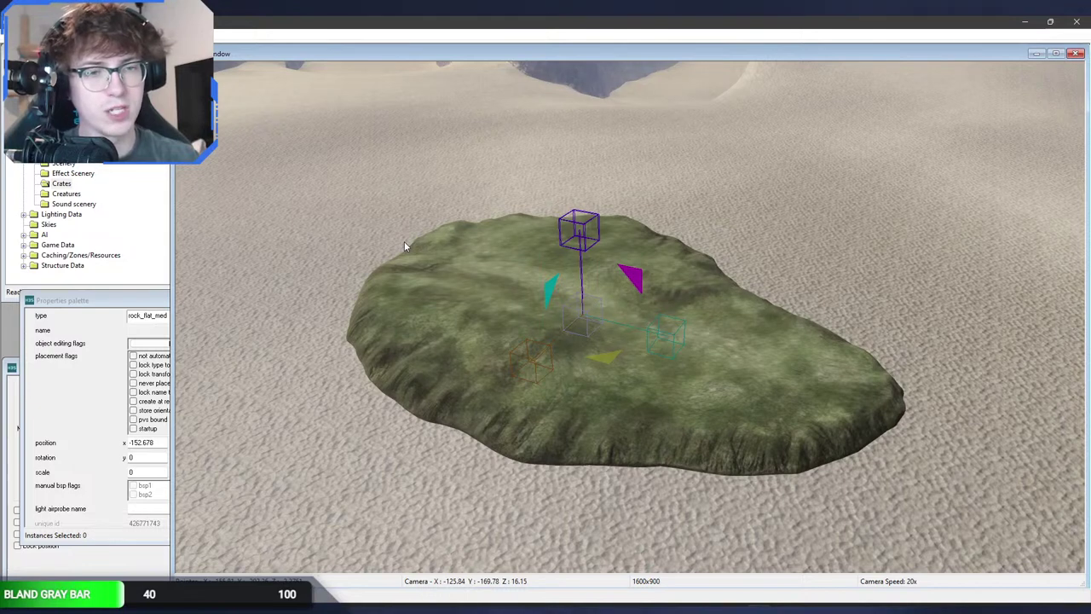